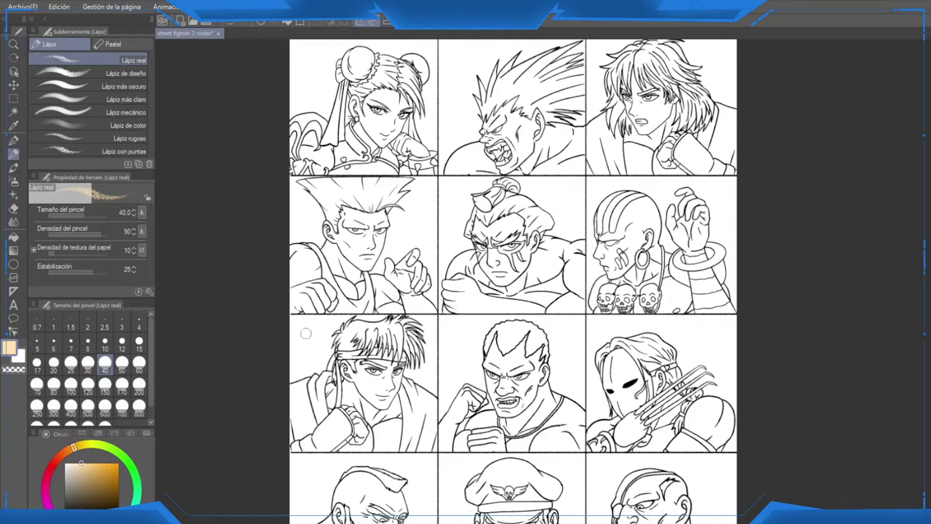
Step: Fill the face and neck of the flat-top-haired fighter in the second row with the light skin tone, referring to other layers
scroll(306, 334, up, 4)
drag(351, 167, 386, 262)
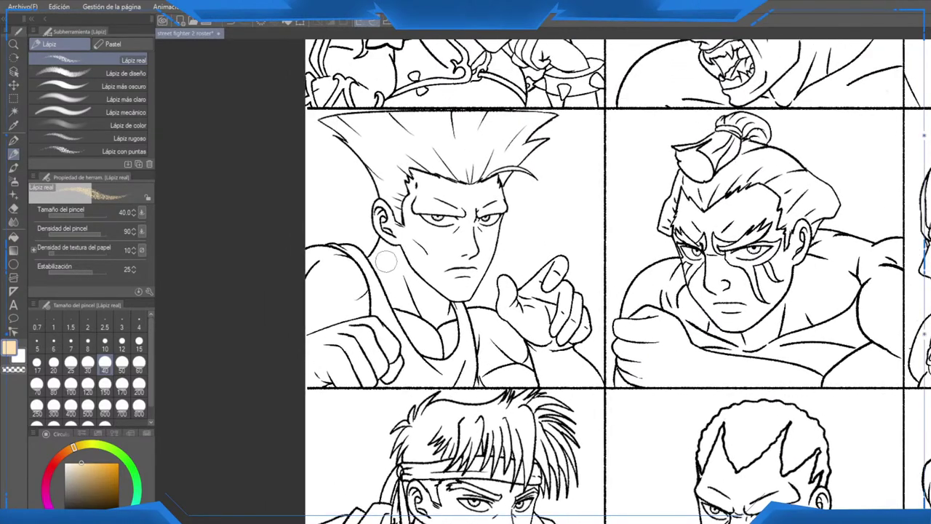
key(g)
key(g)
scroll(427, 262, up, 2)
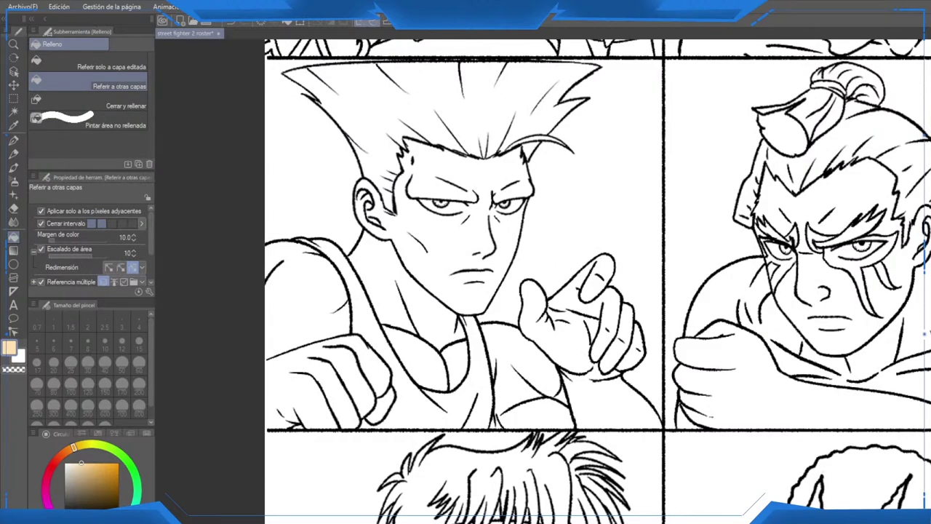
scroll(733, 406, down, 3)
scroll(800, 408, up, 3)
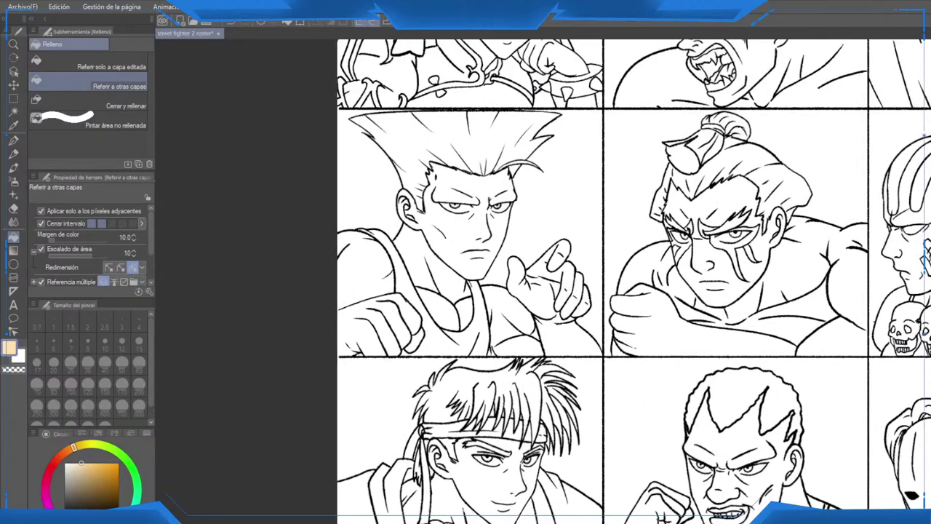
scroll(489, 232, up, 1)
click(473, 233)
click(435, 290)
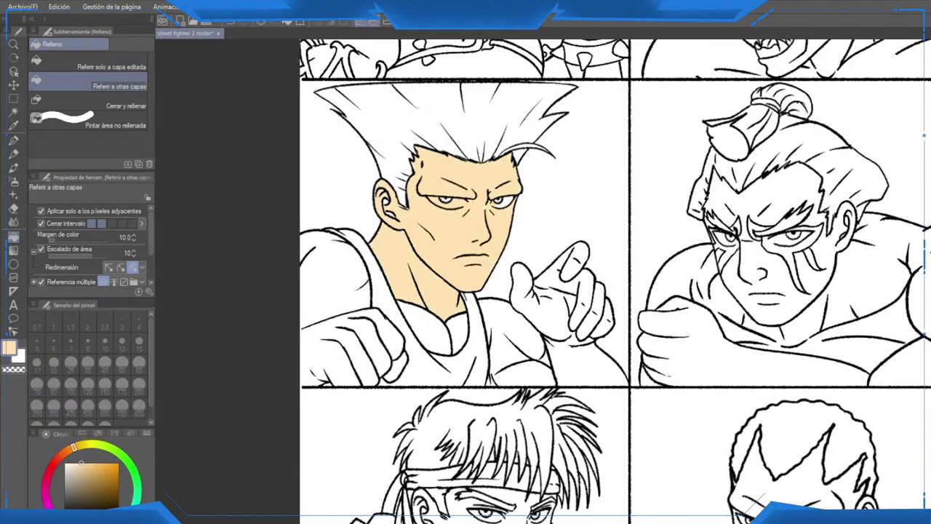
Step: Dab skin tone with the G real pen along the canvas edge beside the same fighter's clenched fist to close its open outline
click(339, 280)
key(ctrl+z)
scroll(342, 346, up, 3)
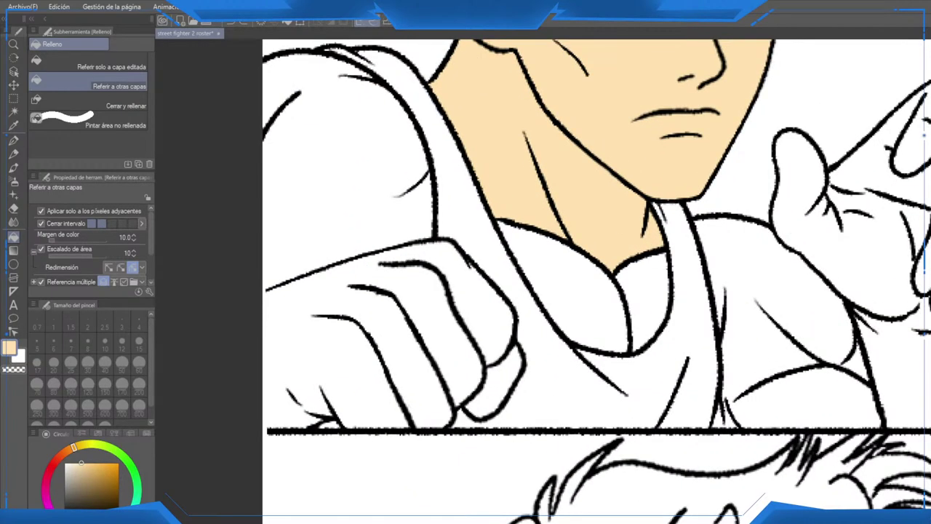
drag(510, 306, 547, 253)
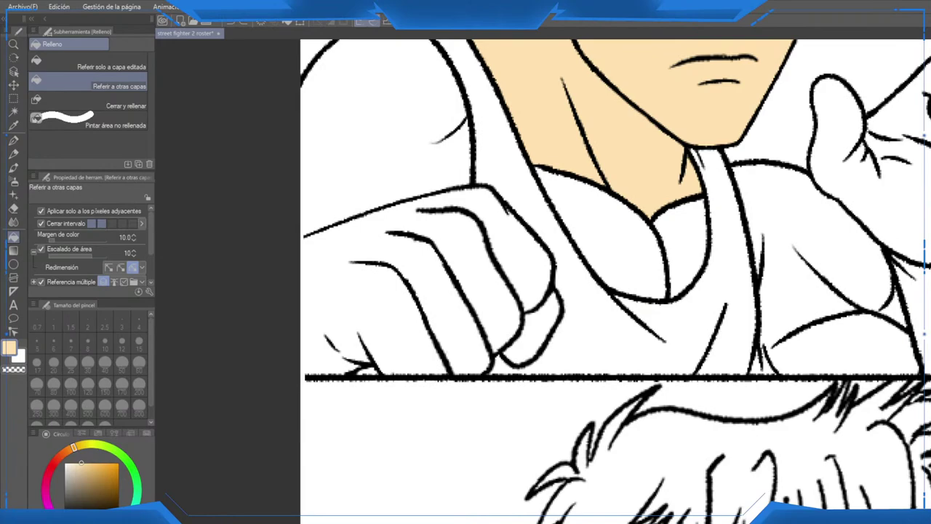
scroll(349, 377, up, 1)
key(p)
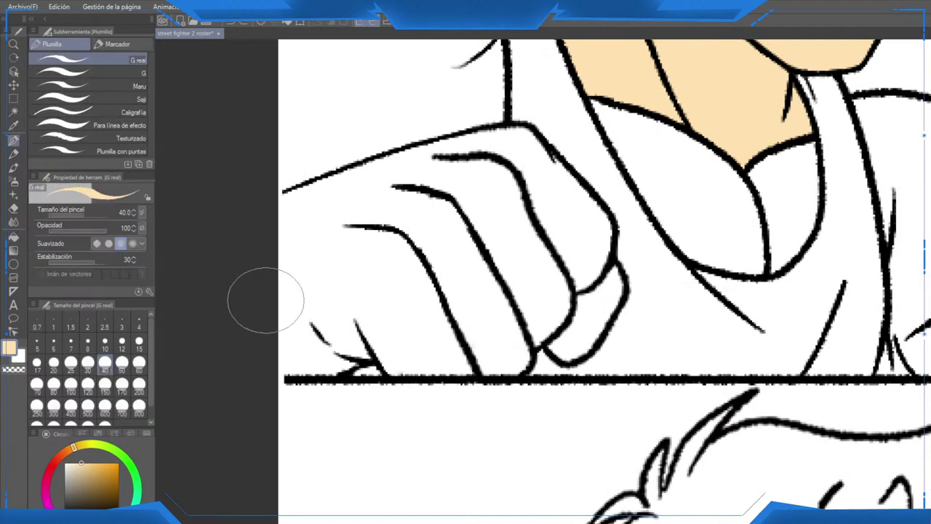
key(g)
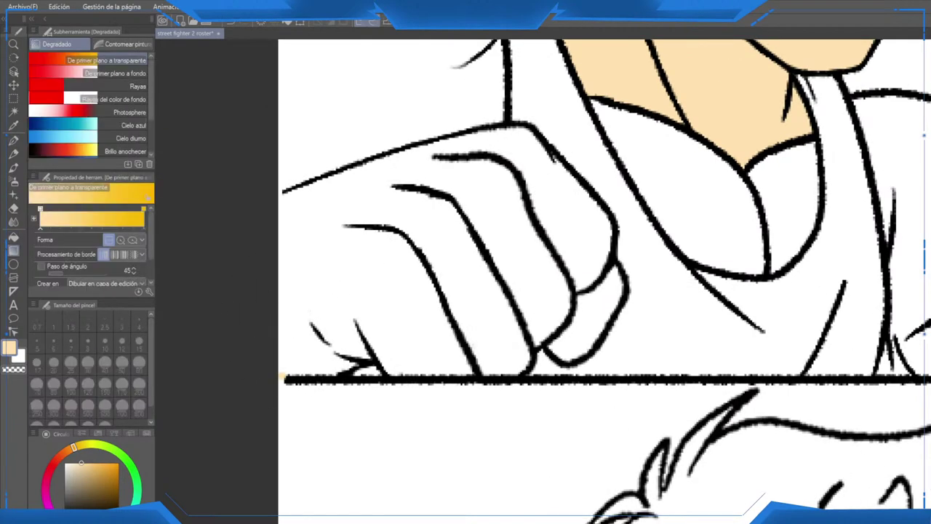
key(g)
click(337, 296)
key(ctrl+z)
key(p)
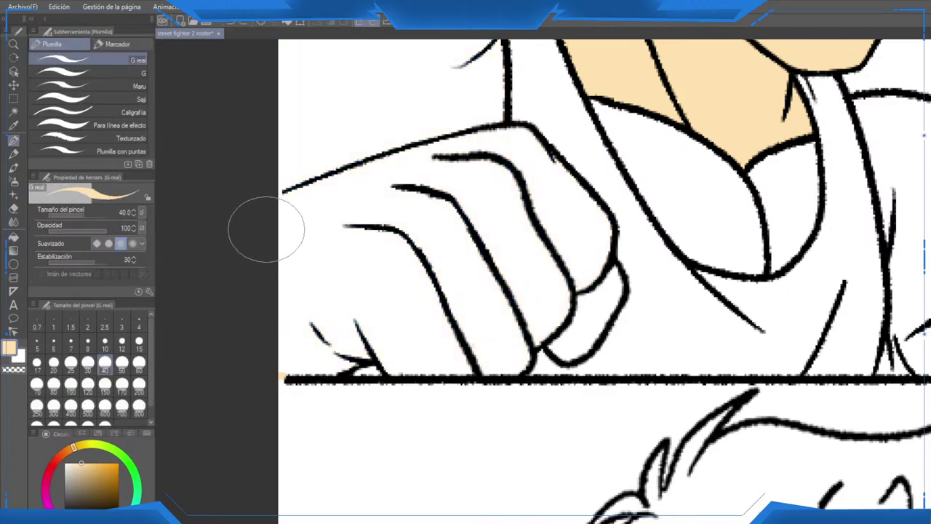
key(g)
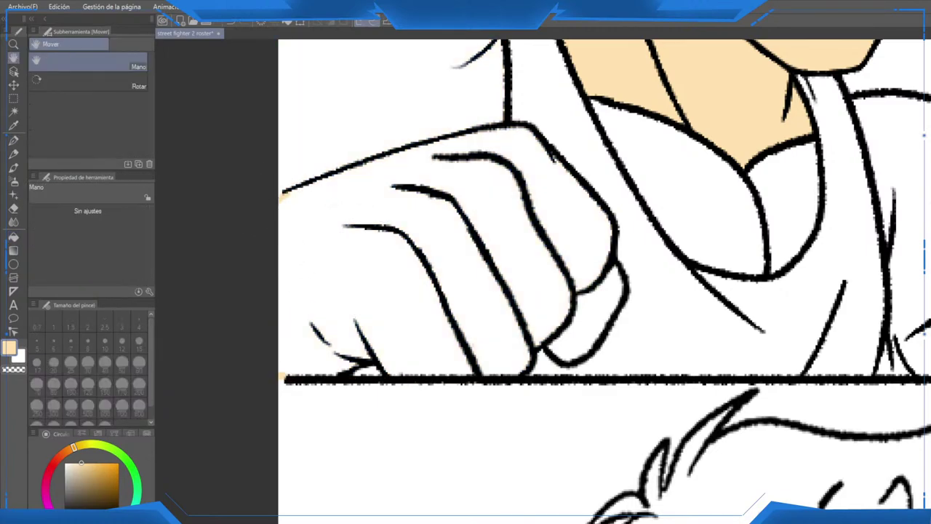
Step: Try to fill the fighter's clenched fist with the skin tone
key(g)
key(g)
click(372, 263)
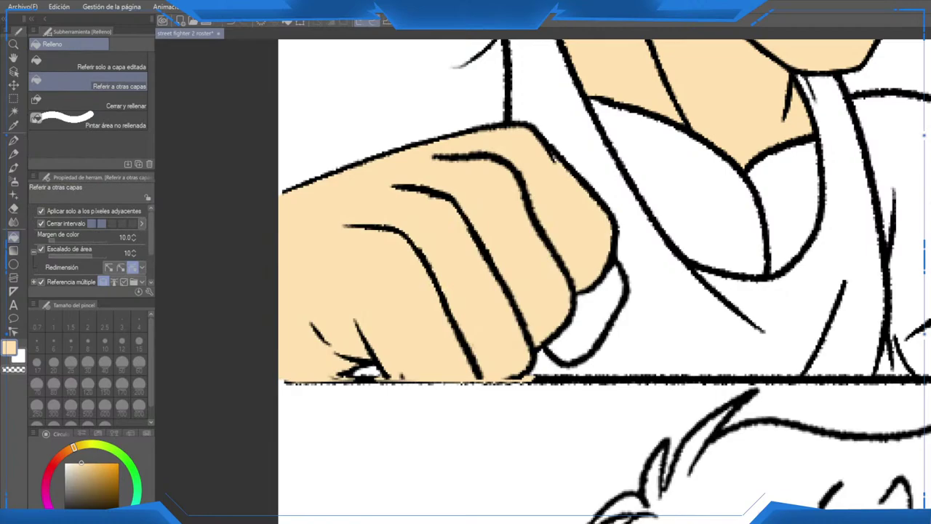
key(ctrl+z)
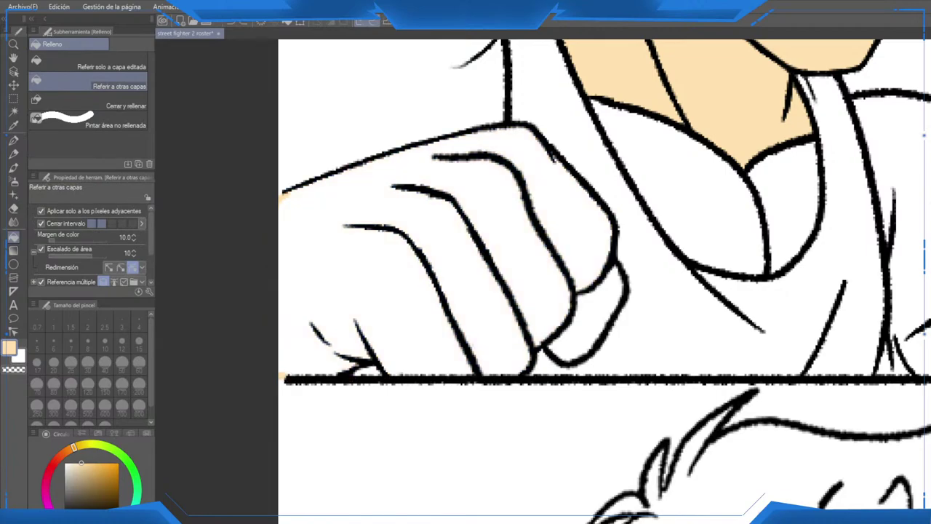
scroll(572, 339, down, 4)
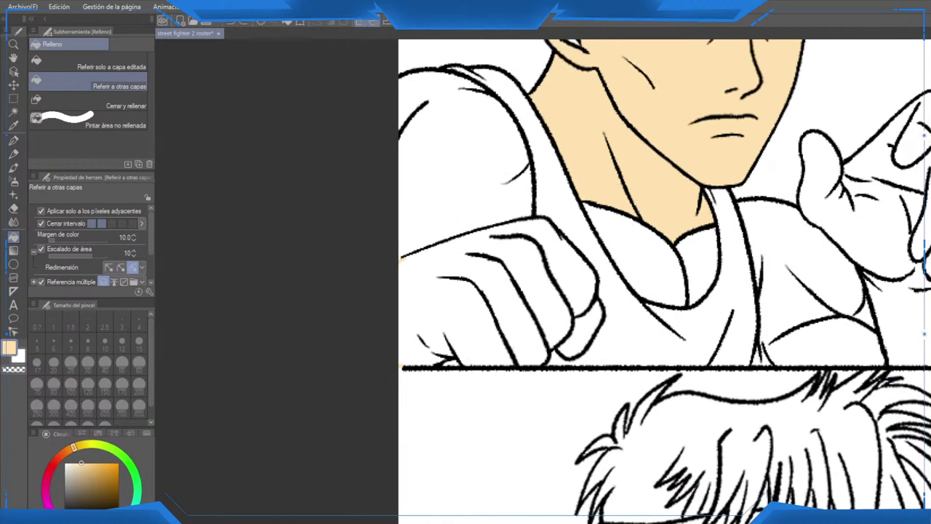
drag(573, 340, 500, 367)
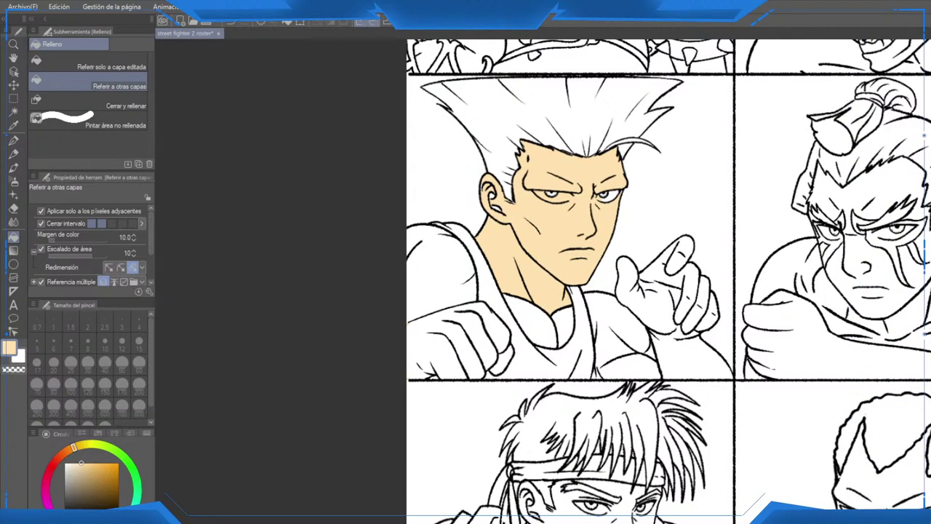
click(447, 357)
scroll(448, 357, up, 5)
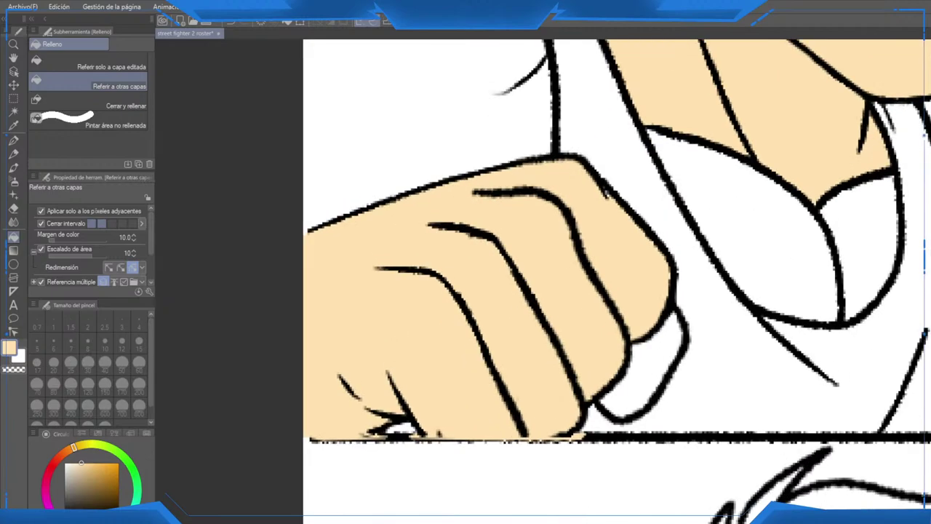
Step: Try clearing the skin tone spilling over the panel border below the fist with a rectangular selection, then undo back to before the fist fill
key(m)
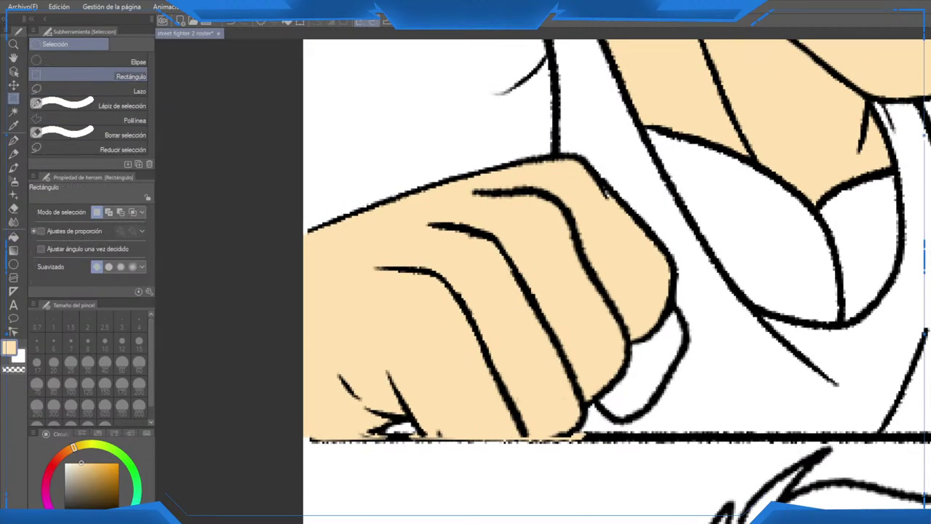
drag(631, 474, 272, 435)
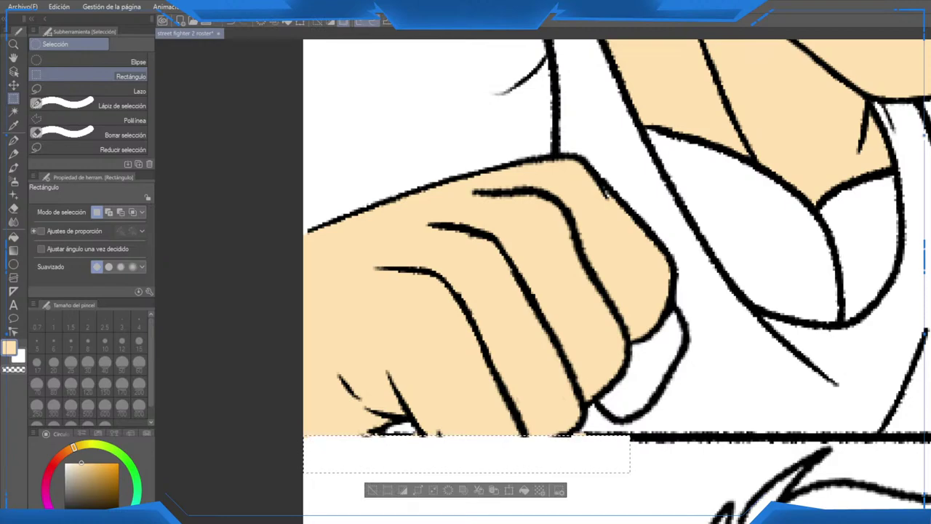
key(ctrl+z)
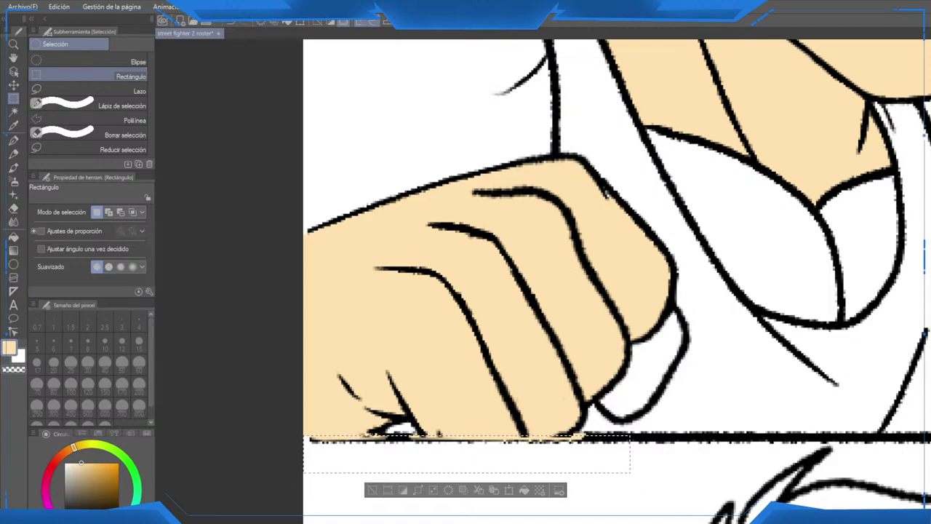
key(ctrl+d)
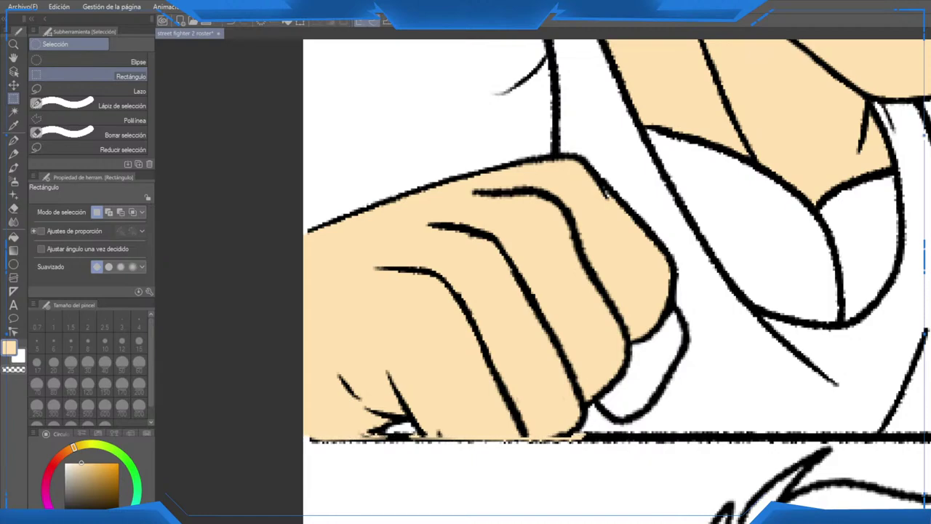
key(ctrl+z)
key(ctrl+z)
key(ctrl+z)
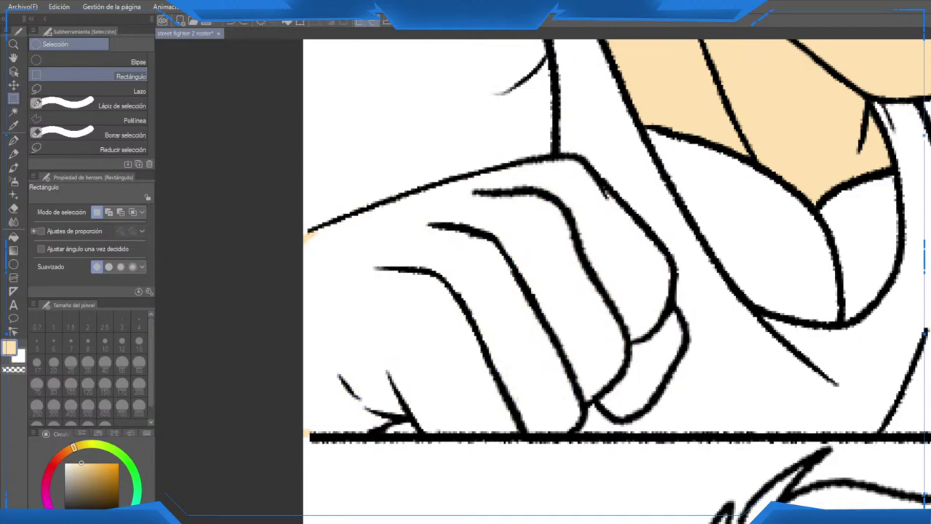
Step: Fill the clenched fist and its thumb with the skin tone
key(g)
click(437, 328)
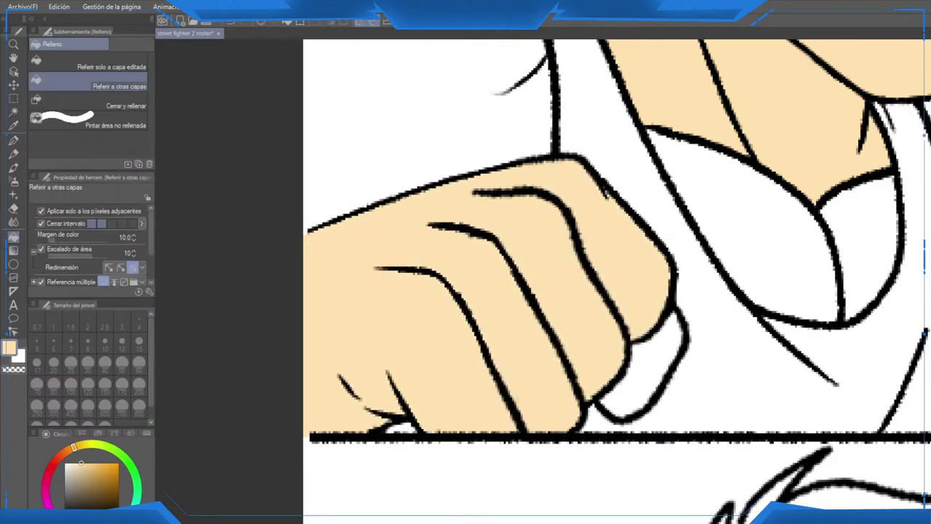
click(637, 368)
scroll(567, 357, down, 3)
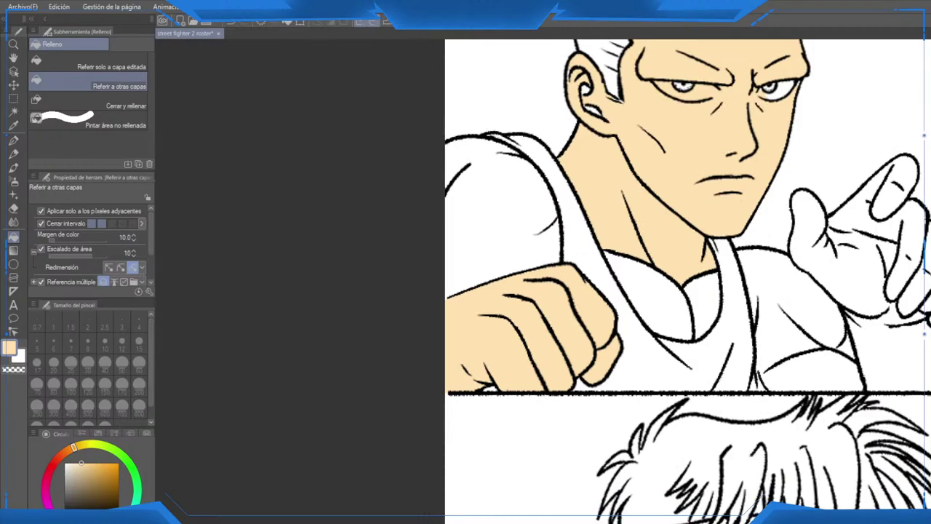
Step: Fill the chest inside the tank top's neckline and the upper arm beside its strap with the skin tone
scroll(554, 356, up, 3)
drag(567, 350, 392, 454)
click(509, 356)
click(606, 371)
scroll(646, 331, down, 1)
click(728, 364)
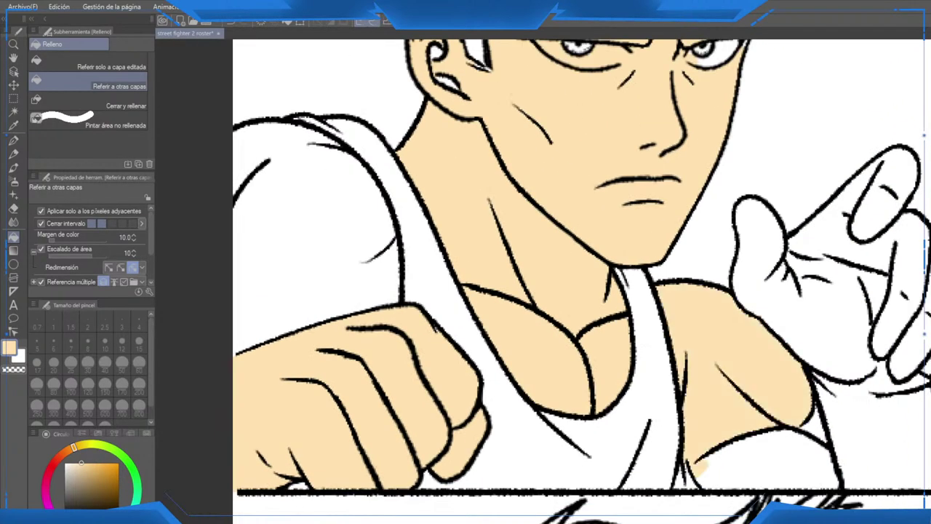
drag(728, 364, 709, 335)
drag(709, 444, 636, 370)
click(637, 370)
scroll(637, 370, up, 1)
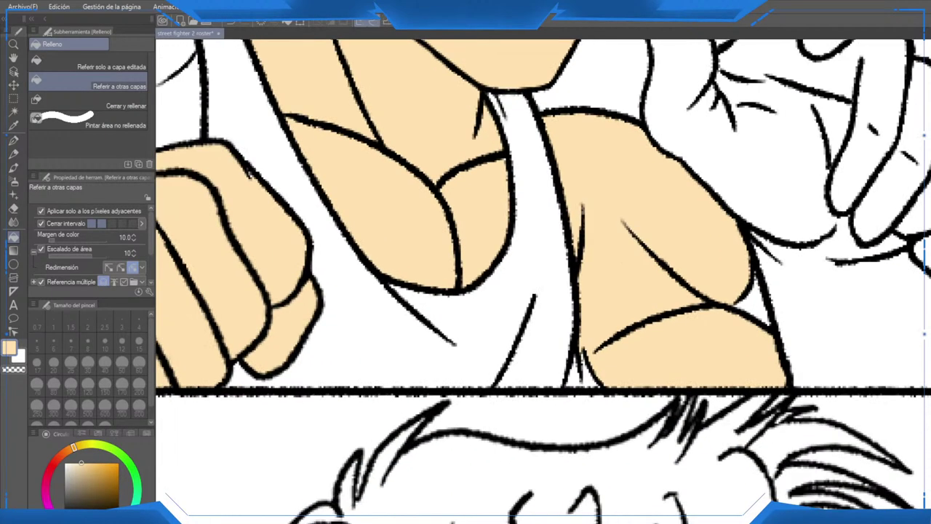
Step: Patch the small unfilled gaps beside the tank top's lower edge and at the bend of the arm with the skin tone
scroll(593, 367, up, 4)
key(p)
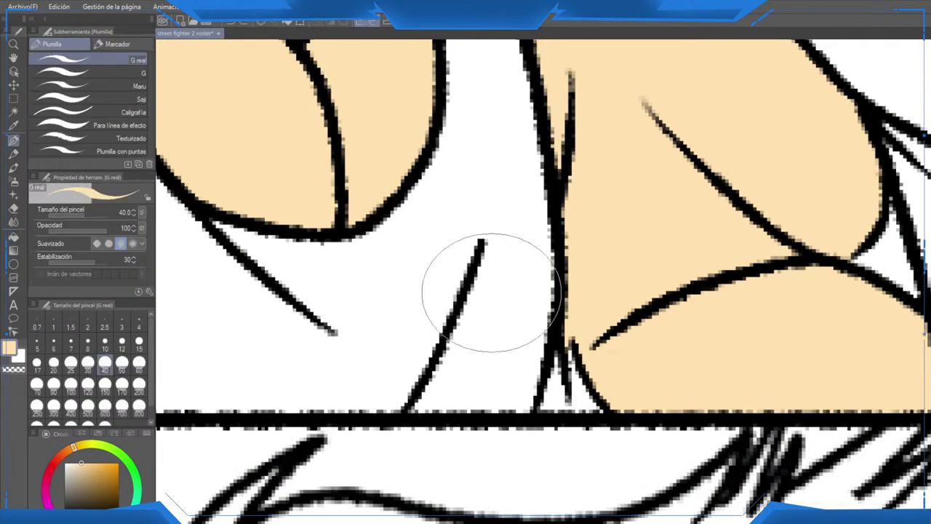
drag(575, 357, 588, 407)
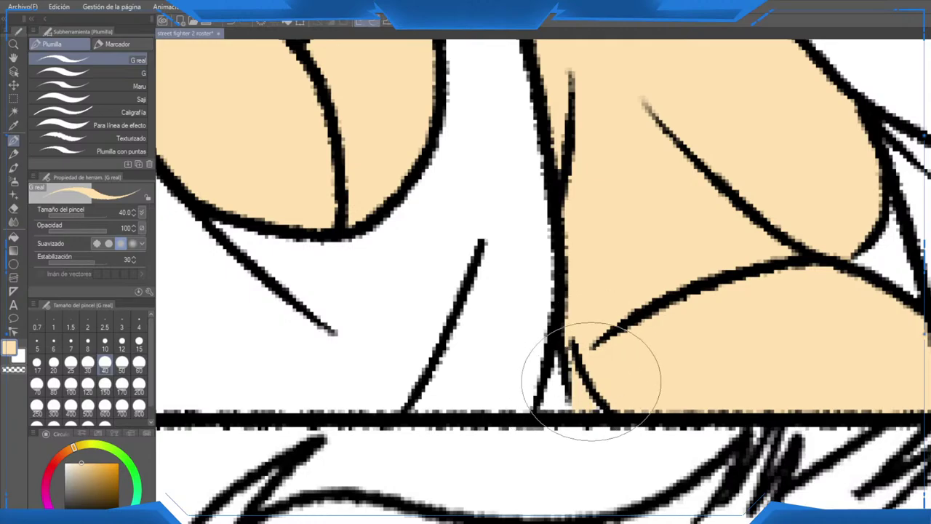
drag(895, 263, 549, 280)
scroll(550, 254, down, 1)
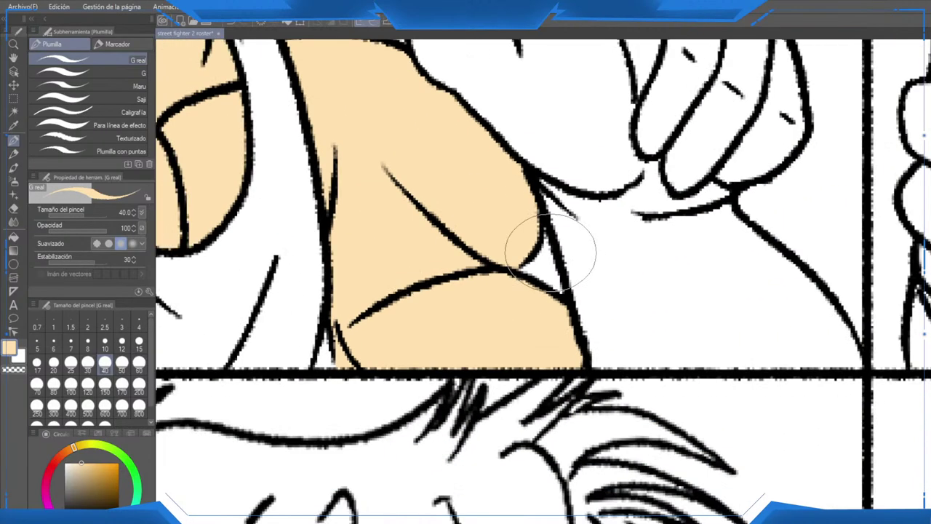
scroll(551, 254, down, 2)
key(g)
drag(551, 254, 567, 283)
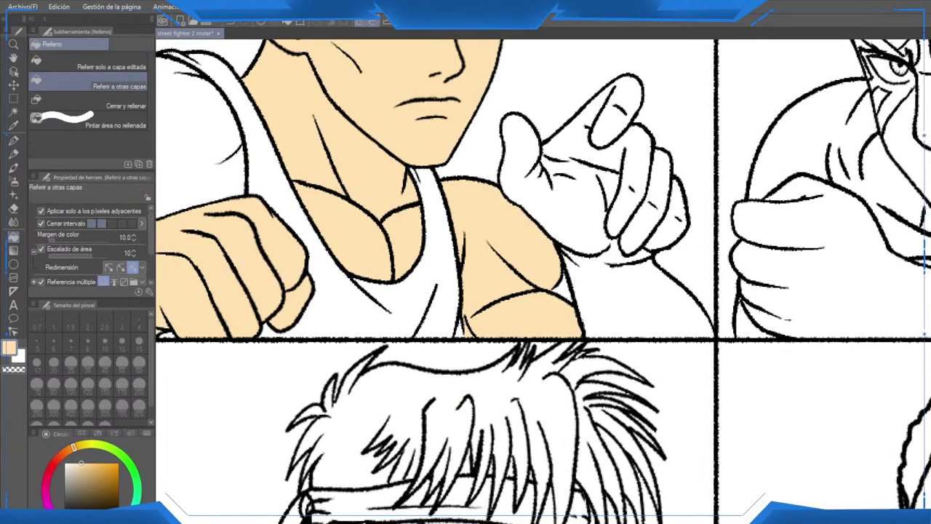
Step: Fill the raised open hand with its fingers and forearm, plus the shoulder above the fist, with the skin tone
scroll(560, 288, down, 3)
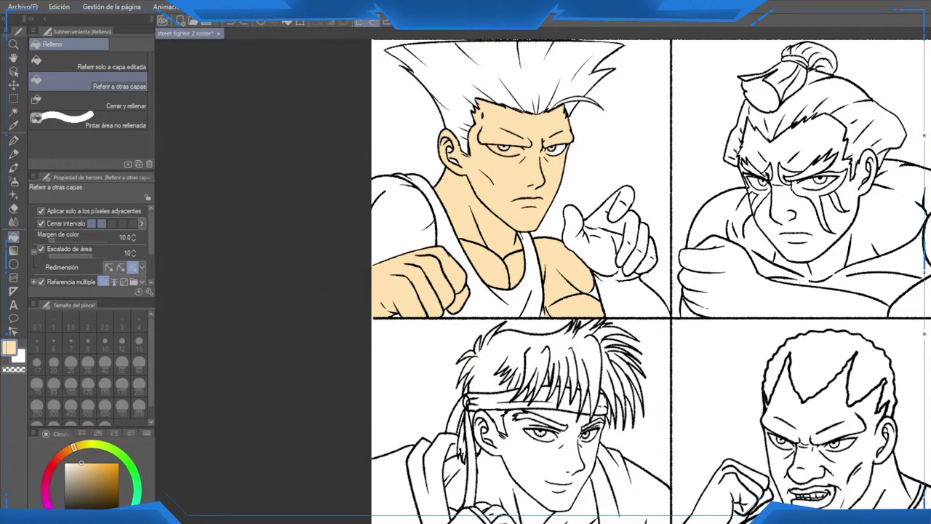
scroll(594, 293, down, 2)
scroll(595, 293, up, 2)
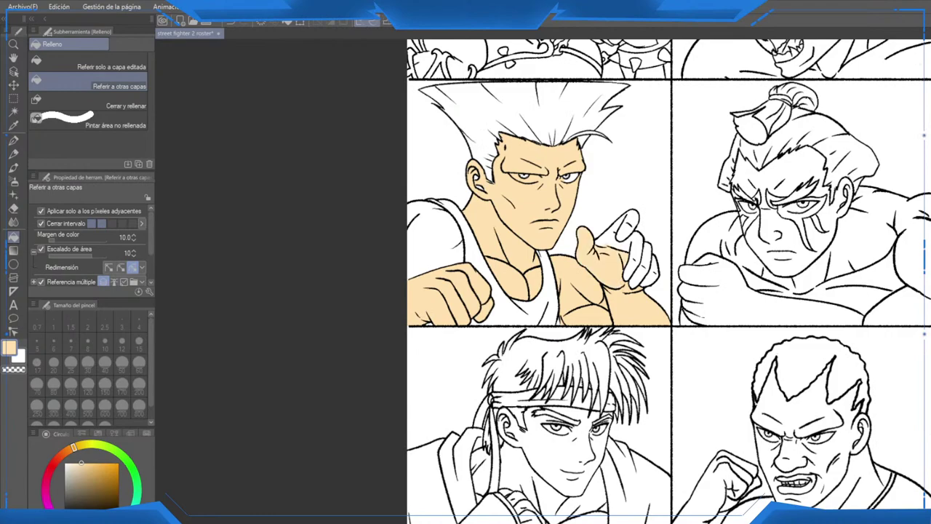
click(613, 237)
click(626, 226)
click(639, 270)
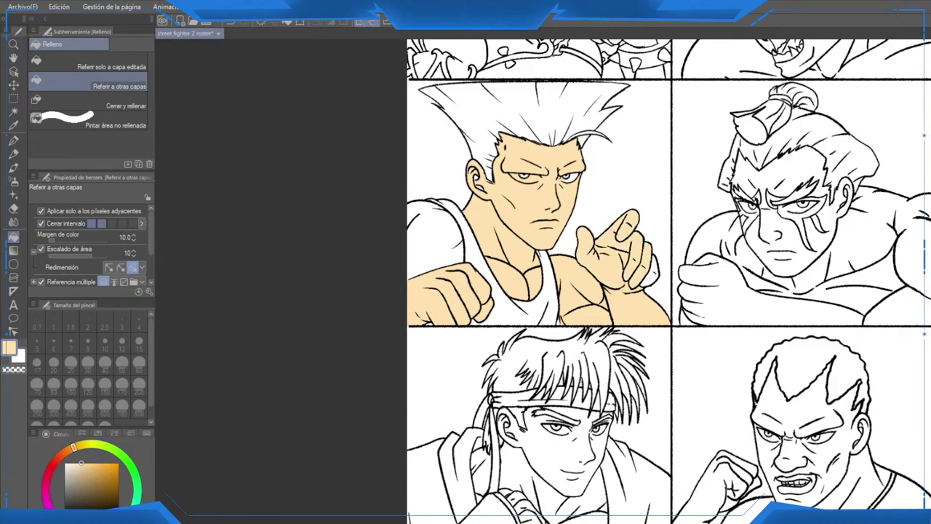
click(650, 272)
Step: Paint the unfilled areas inside the fighter's ear with the skin tone using the G real pen at size 40
scroll(509, 182, up, 2)
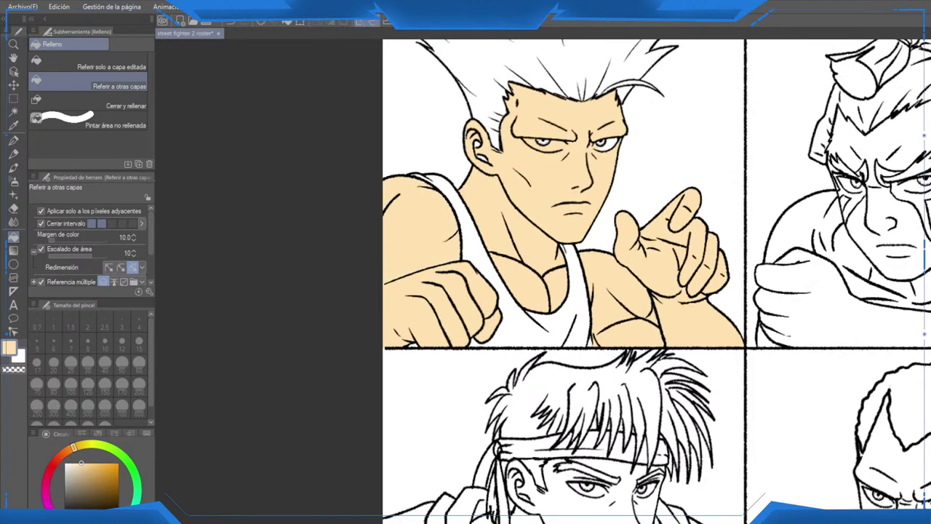
scroll(510, 182, up, 4)
scroll(453, 131, up, 3)
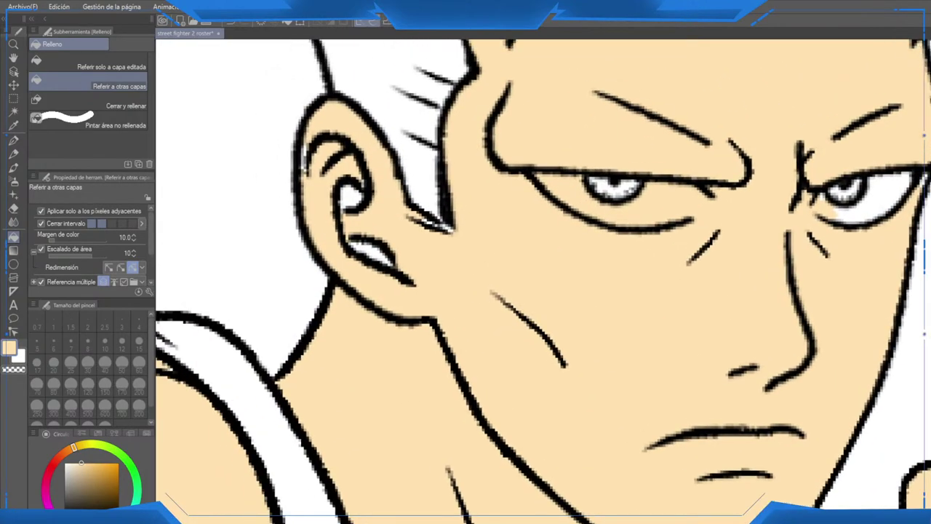
key(p)
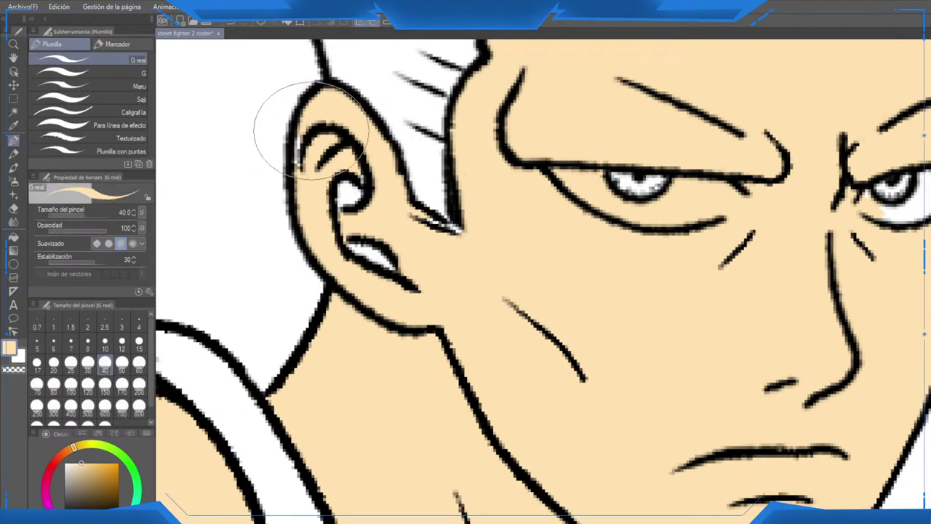
drag(359, 228, 399, 276)
mouse_move(351, 181)
mouse_down()
mouse_move(346, 206)
mouse_move(363, 180)
mouse_up()
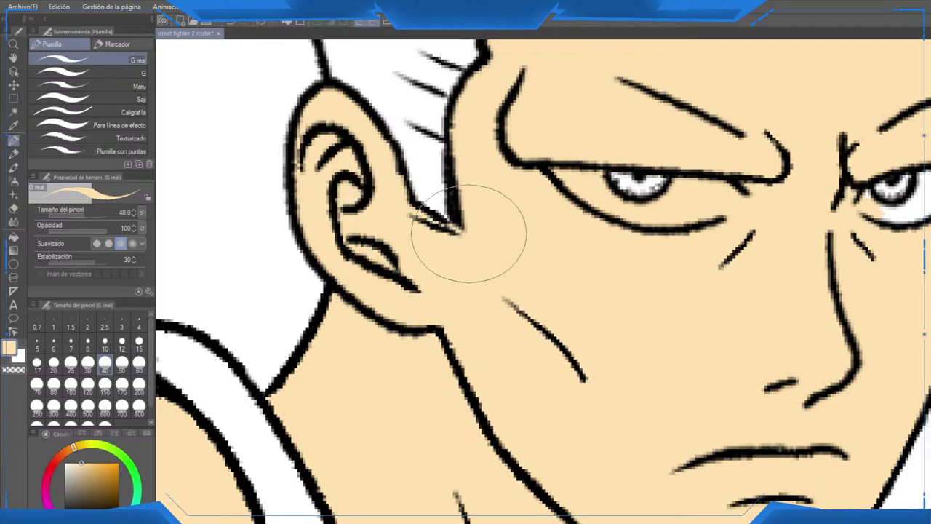
Step: Erase the skin tone from the whites of both eyes, reducing the hard eraser to size 30 for the tight corners
drag(470, 235, 212, 299)
key(e)
mouse_move(341, 251)
mouse_down()
mouse_move(377, 273)
mouse_move(414, 273)
mouse_up()
key(ctrl+z)
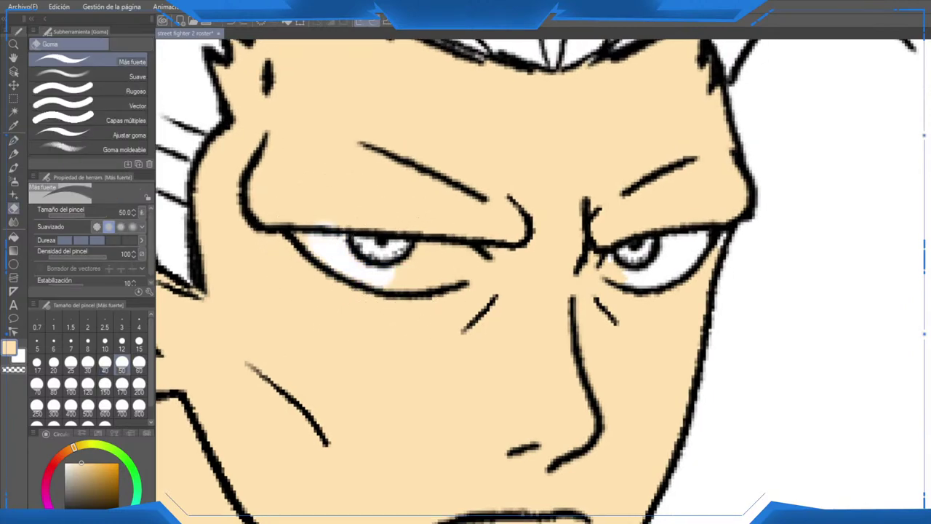
key(ctrl+z)
mouse_move(356, 262)
mouse_down()
mouse_move(439, 276)
mouse_move(468, 266)
mouse_move(379, 232)
mouse_move(325, 239)
mouse_up()
key(ctrl+z)
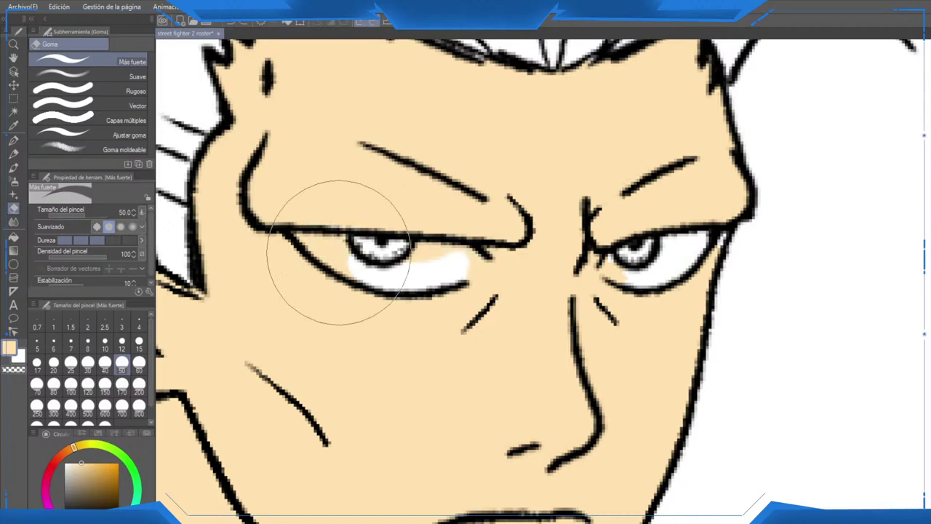
click(105, 361)
key(bracketleft)
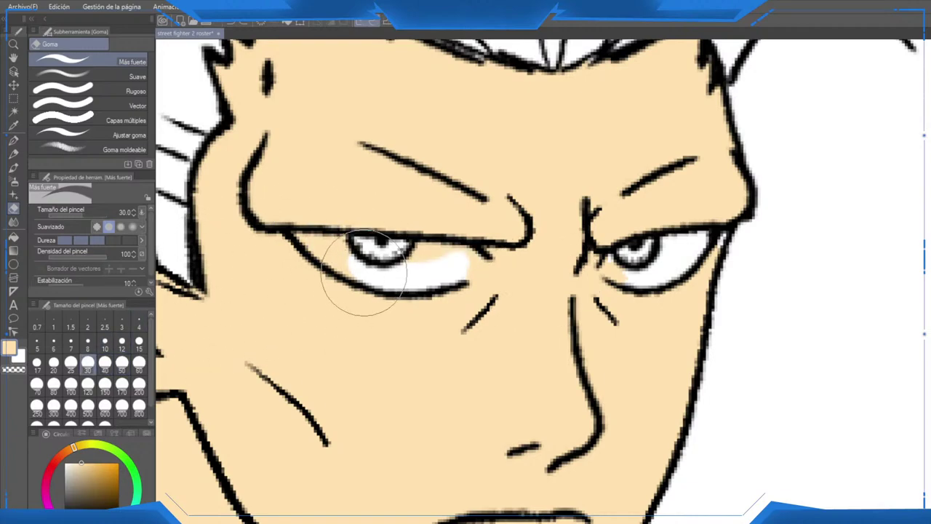
mouse_move(353, 264)
mouse_down()
mouse_move(328, 255)
mouse_move(357, 276)
mouse_move(313, 245)
mouse_move(312, 235)
mouse_move(318, 247)
mouse_move(462, 254)
mouse_move(446, 284)
mouse_move(454, 257)
mouse_move(354, 250)
mouse_up()
mouse_move(633, 271)
mouse_down()
mouse_move(544, 249)
mouse_move(560, 261)
mouse_move(547, 236)
mouse_up()
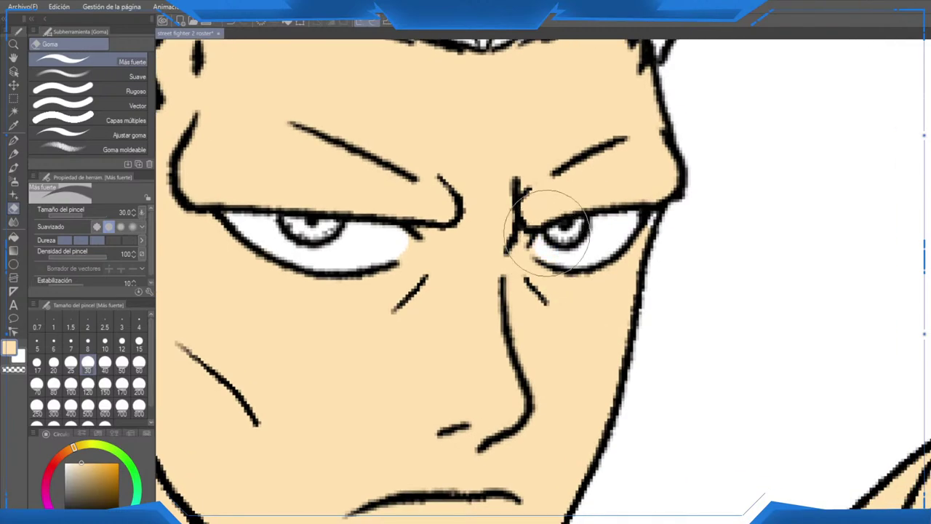
Step: Choose a medium green and fill the tank top and its straps, with the fill referring to the other layers
key(p)
mouse_move(647, 230)
mouse_down()
mouse_move(653, 214)
mouse_move(631, 298)
mouse_up()
scroll(575, 258, down, 5)
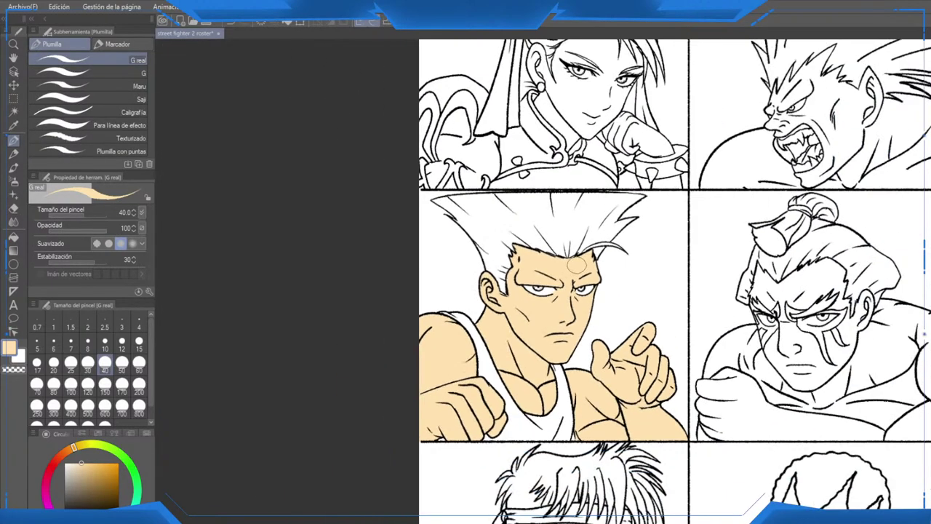
drag(575, 266, 507, 232)
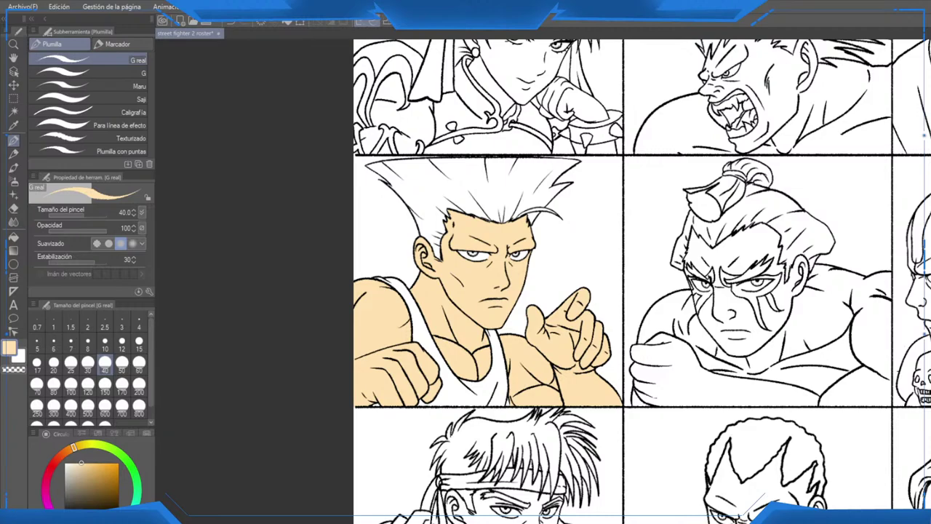
click(120, 455)
click(96, 485)
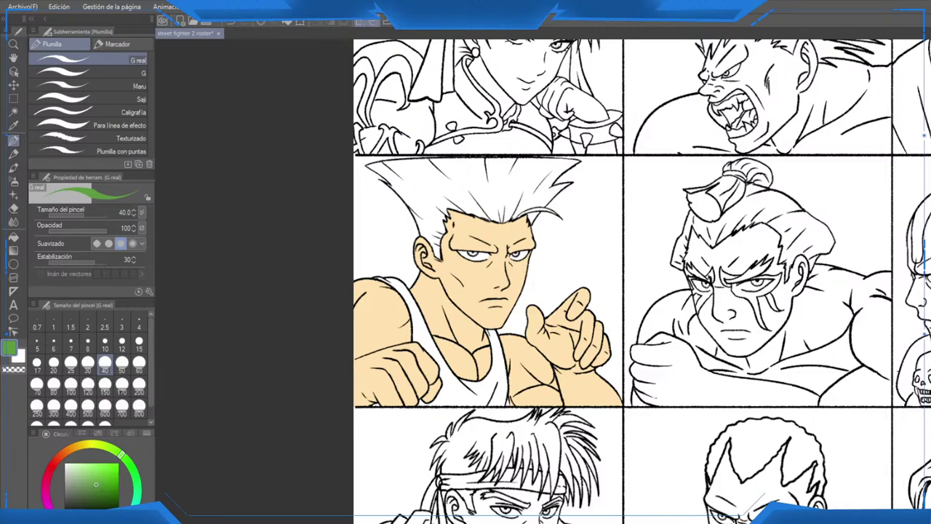
scroll(547, 401, up, 2)
key(g)
key(g)
click(451, 386)
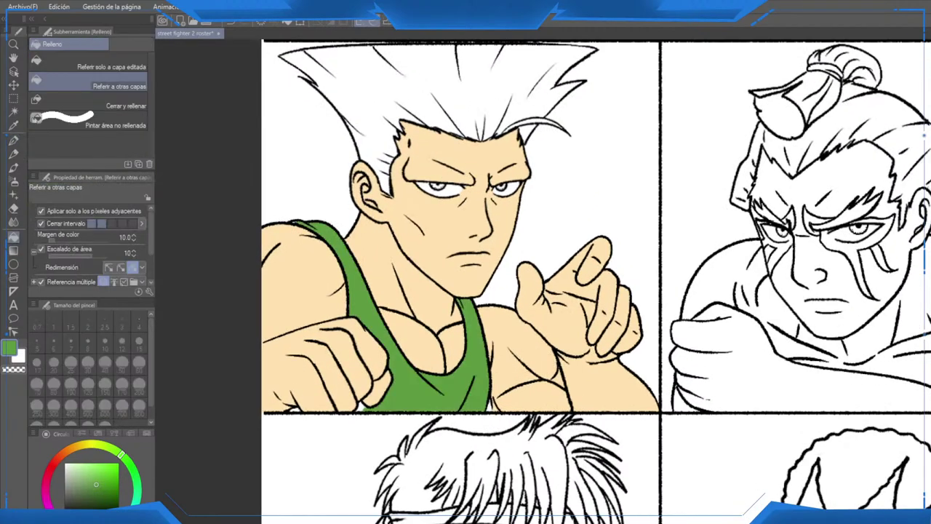
Step: Paint the gap between the tank top's lower side edge and the arm green with the G real pen, erasing the overspill
scroll(291, 386, up, 3)
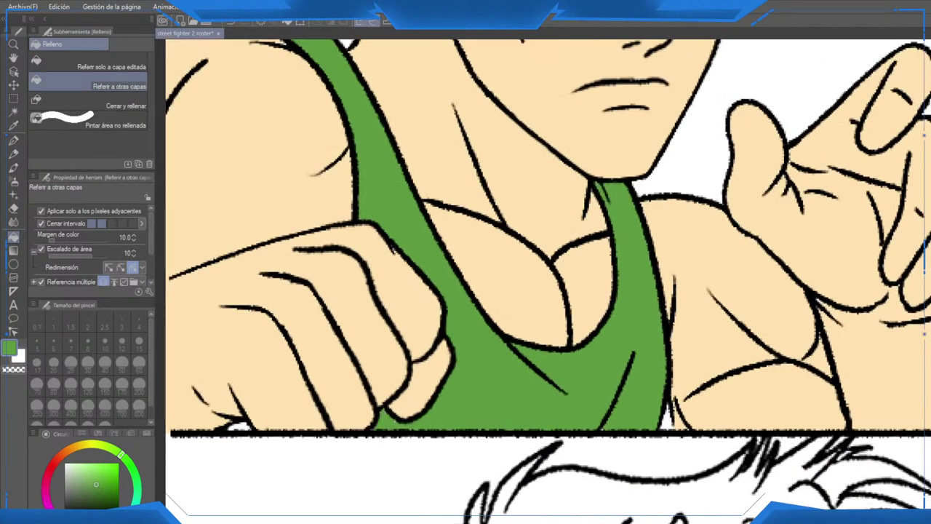
scroll(545, 437, up, 3)
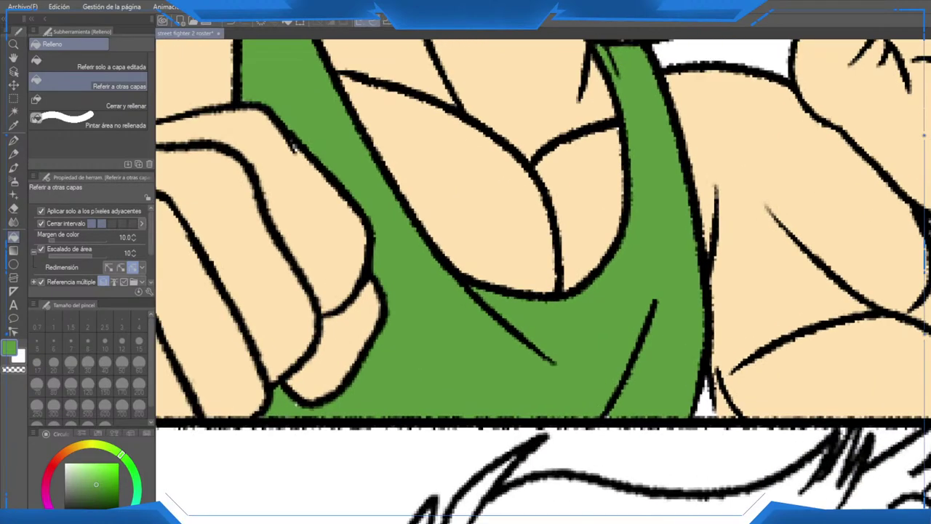
scroll(698, 400, up, 2)
key(p)
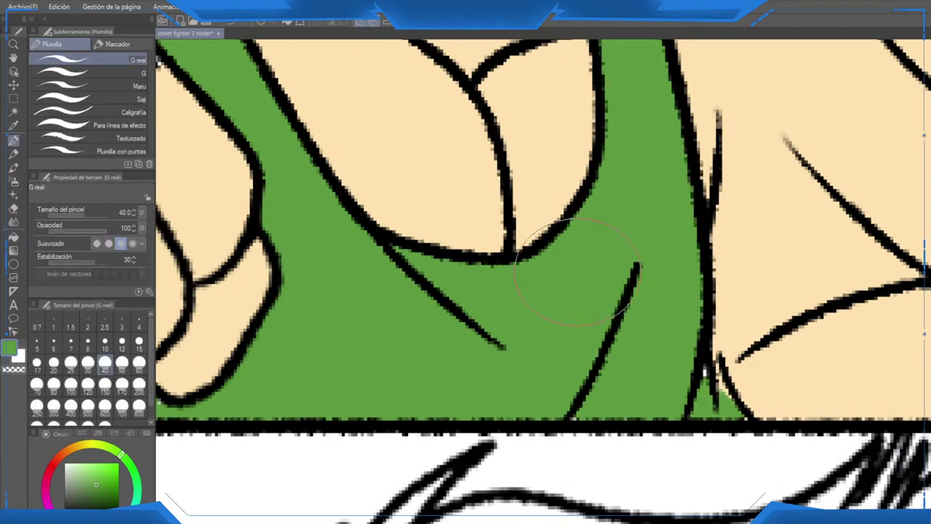
drag(735, 359, 568, 313)
key(e)
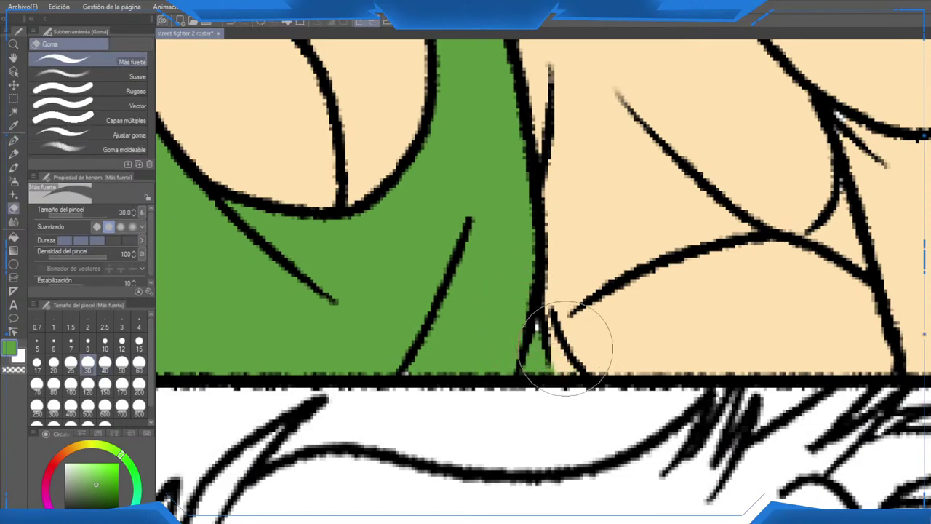
key(p)
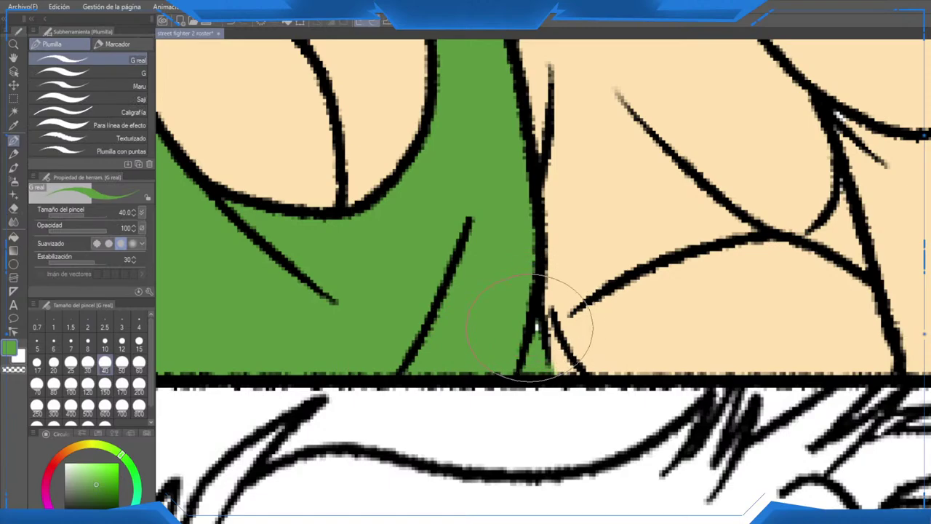
Step: Fill the fighter's flat-top hair with a pale yellow, with the fill referring to the other layers
scroll(534, 328, down, 10)
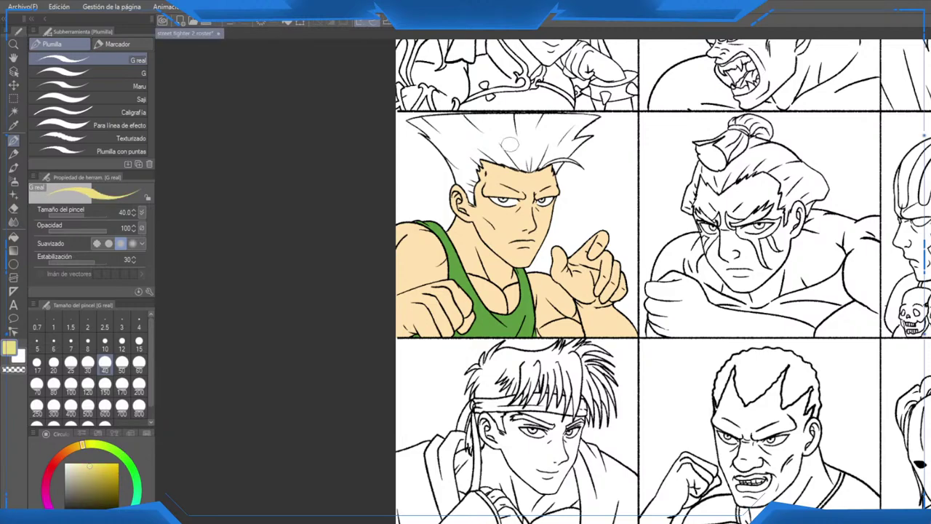
key(space)
key(j)
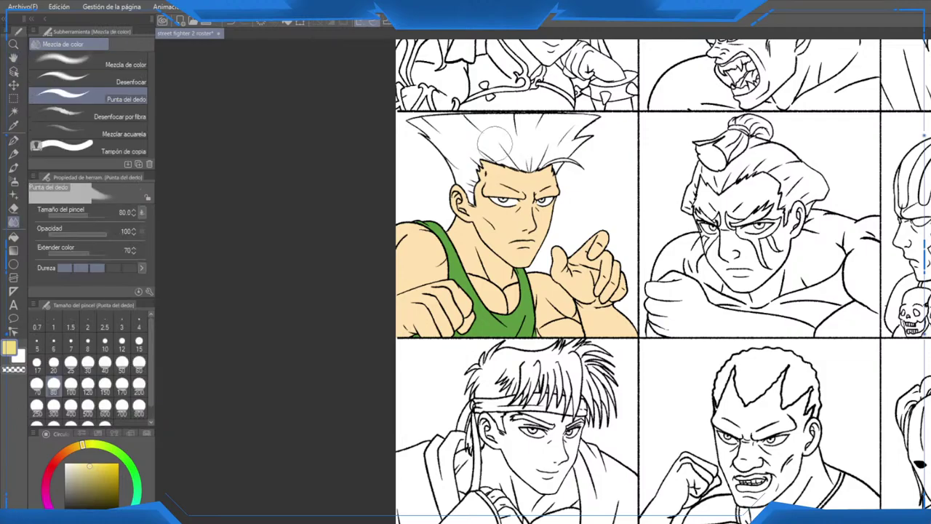
key(g)
click(502, 140)
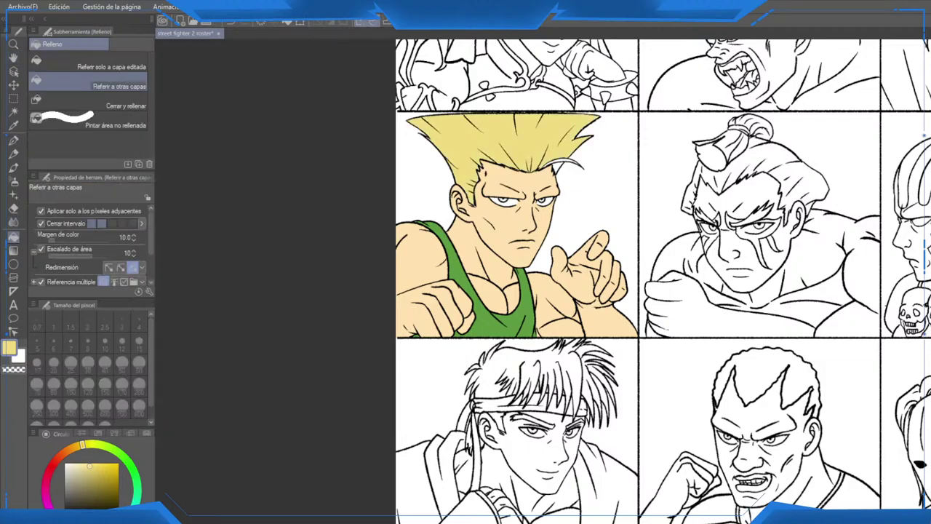
Step: Fill the loose strand over the forehead and the small lock beneath it with the same pale yellow
scroll(507, 139, down, 3)
scroll(537, 117, up, 5)
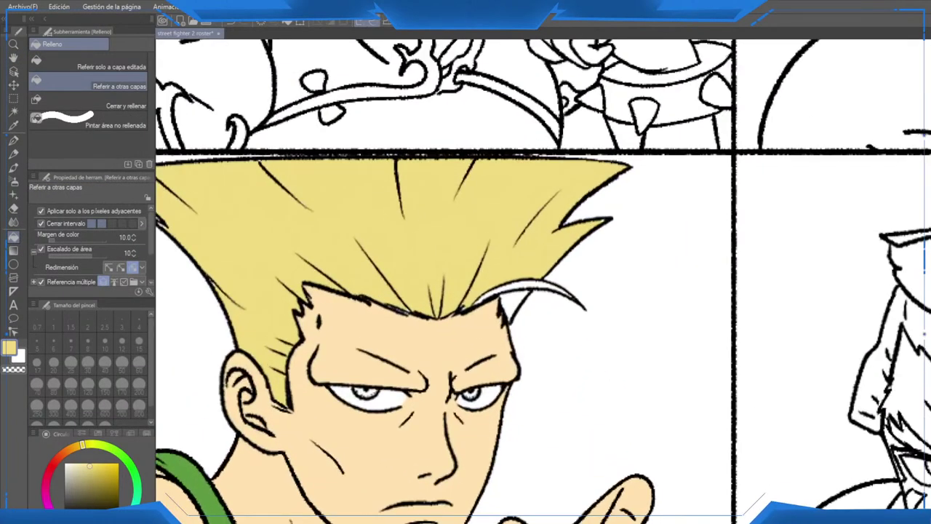
scroll(526, 282, down, 3)
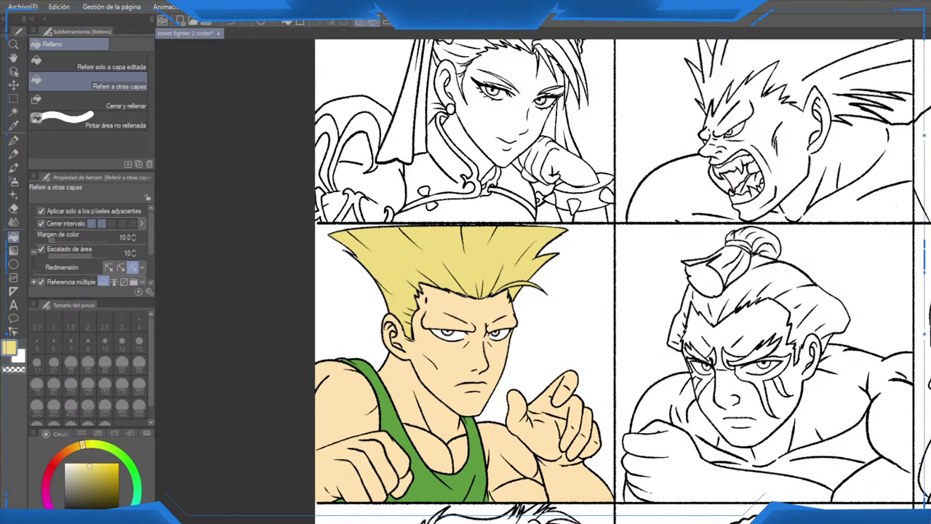
scroll(614, 284, down, 4)
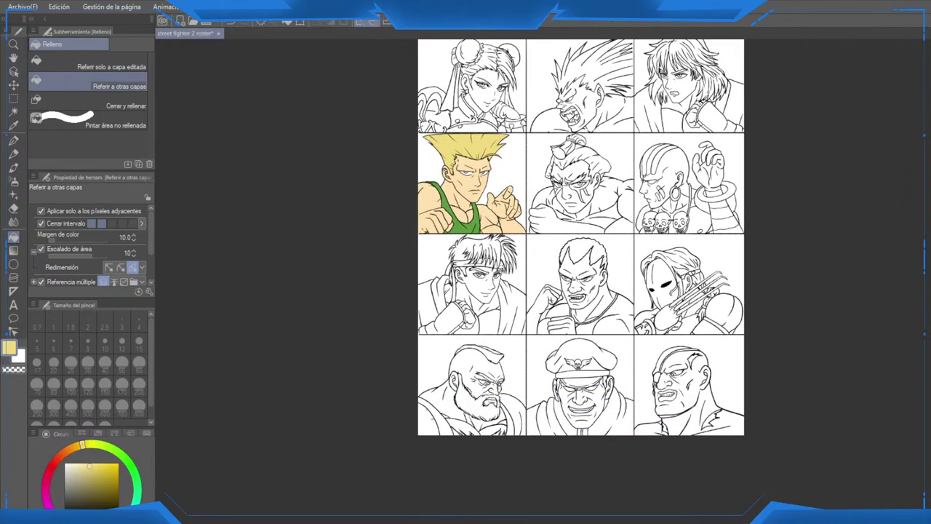
Step: Touch up the tip of the loose strand and the nearby hair points with pale yellow using the G real pen at size 40
scroll(473, 225, up, 6)
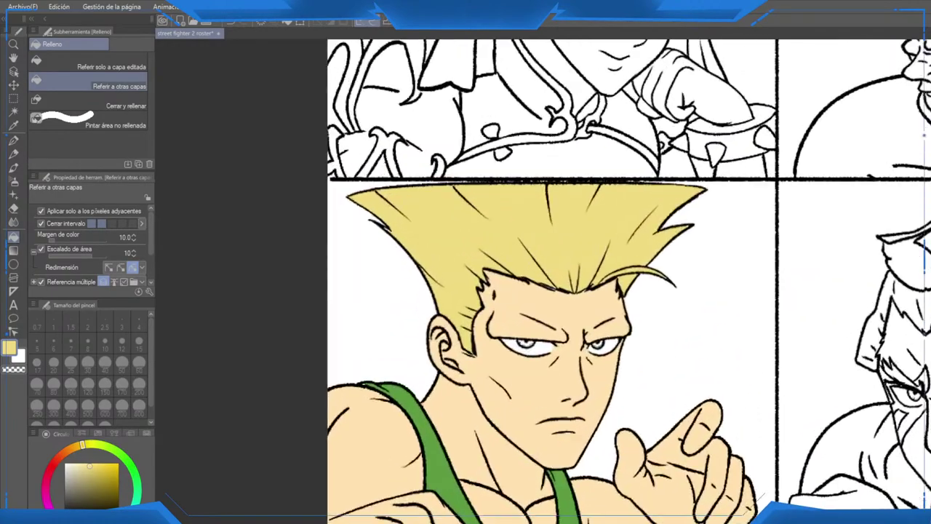
scroll(473, 225, up, 2)
key(p)
scroll(532, 298, up, 2)
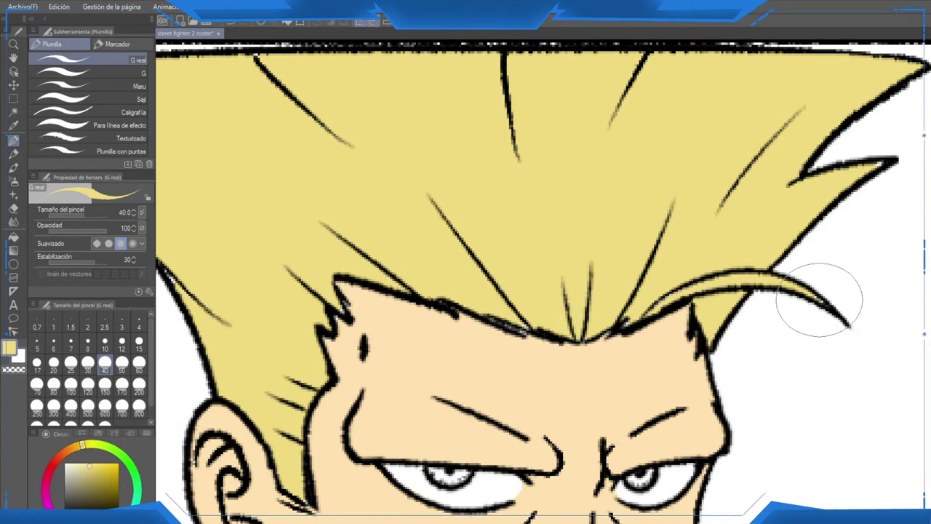
drag(819, 300, 767, 341)
mouse_move(655, 204)
mouse_down()
mouse_move(786, 235)
mouse_move(890, 246)
mouse_up()
drag(342, 277, 362, 268)
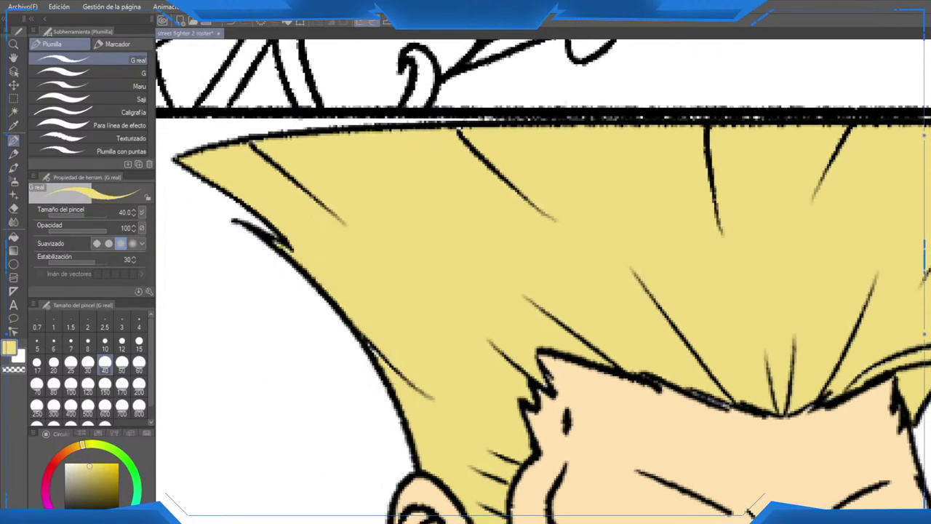
Step: Touch up the hair's outer edge above the ear with pale yellow and sample the forehead's skin tone for the hairline
drag(299, 249, 275, 255)
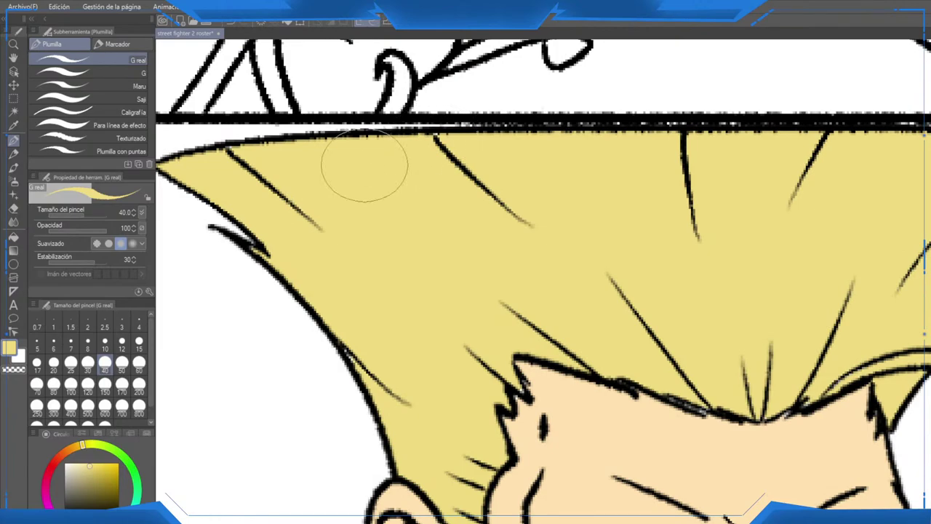
drag(422, 218, 242, 270)
mouse_move(422, 349)
mouse_down()
mouse_move(441, 145)
mouse_move(496, 174)
mouse_up()
scroll(910, 342, up, 5)
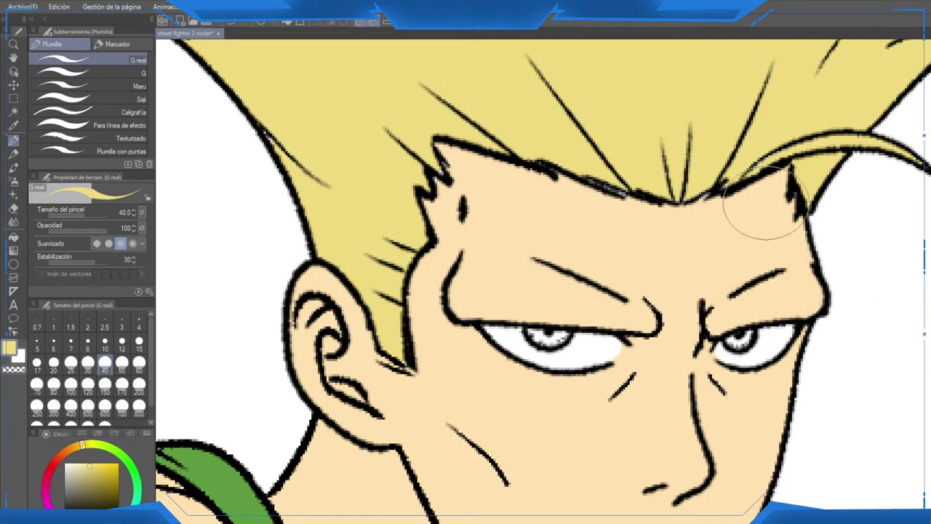
alt+click(624, 211)
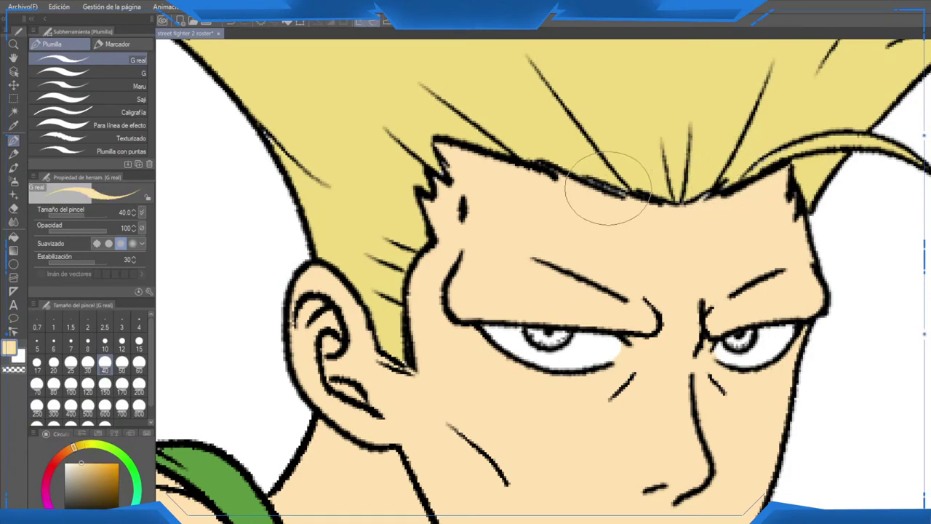
Step: Fill both irises with a greyish teal and patch the small gaps inside them with the G real pen
scroll(645, 229, down, 5)
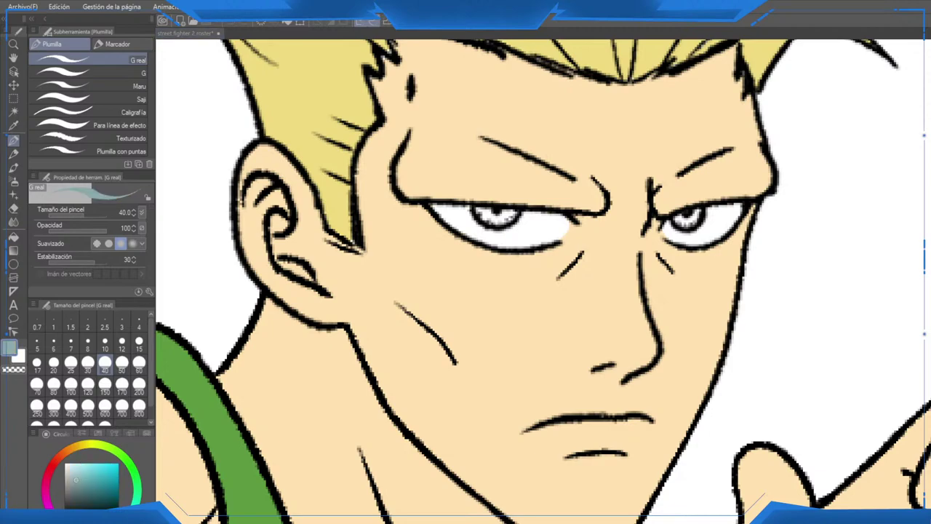
scroll(499, 228, up, 3)
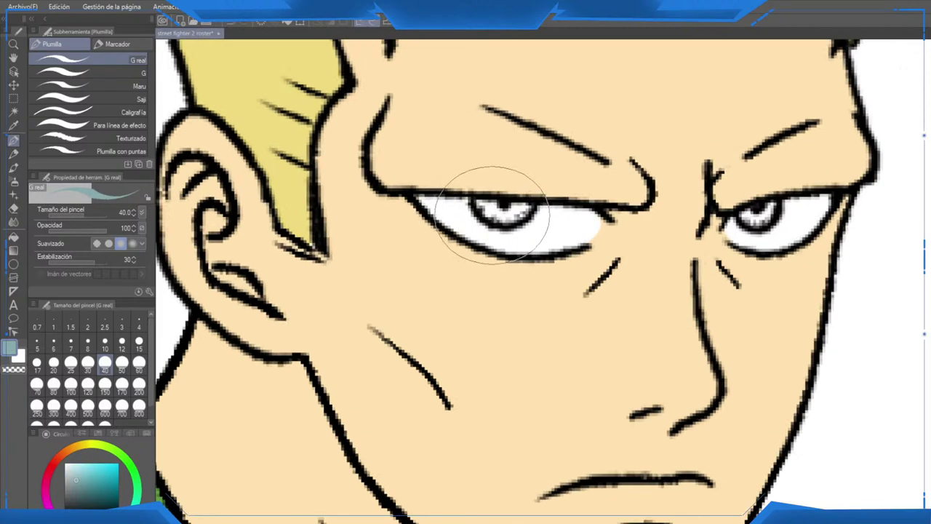
key(g)
click(509, 213)
click(846, 221)
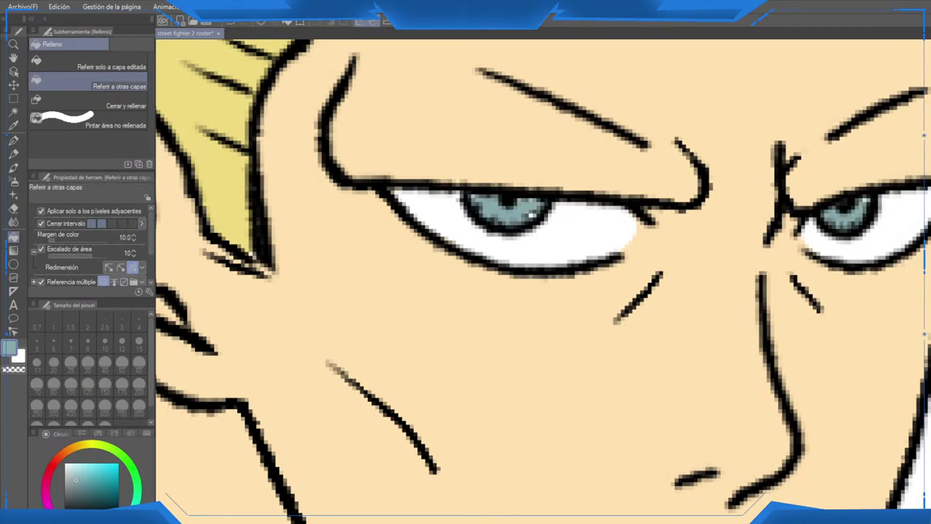
key(p)
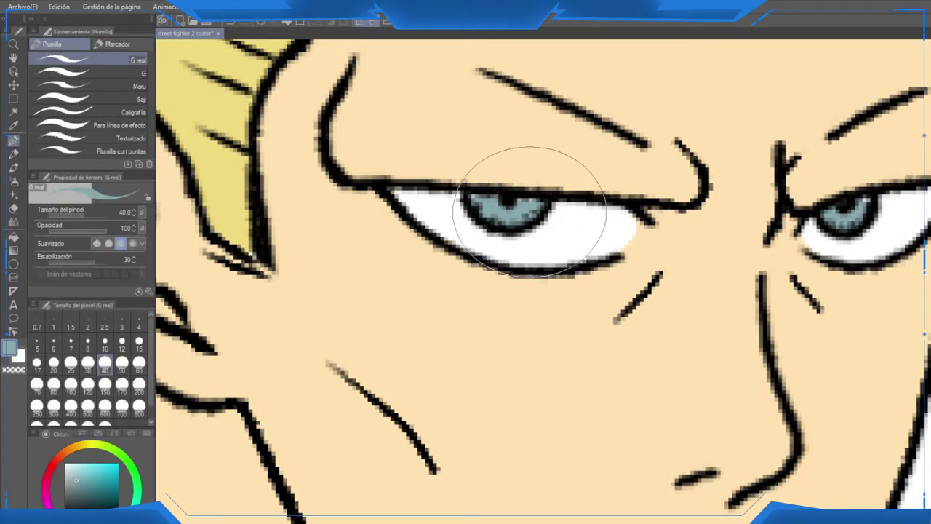
drag(470, 191, 317, 252)
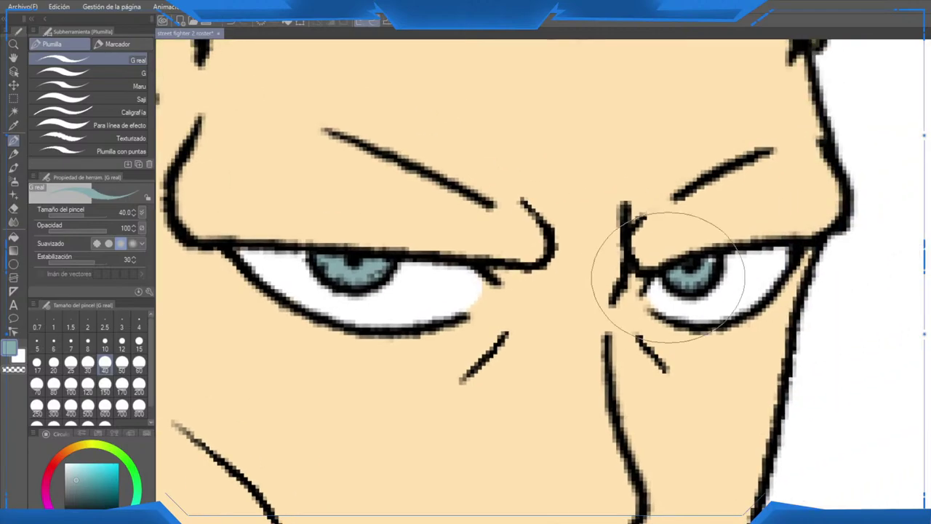
scroll(710, 262, down, 8)
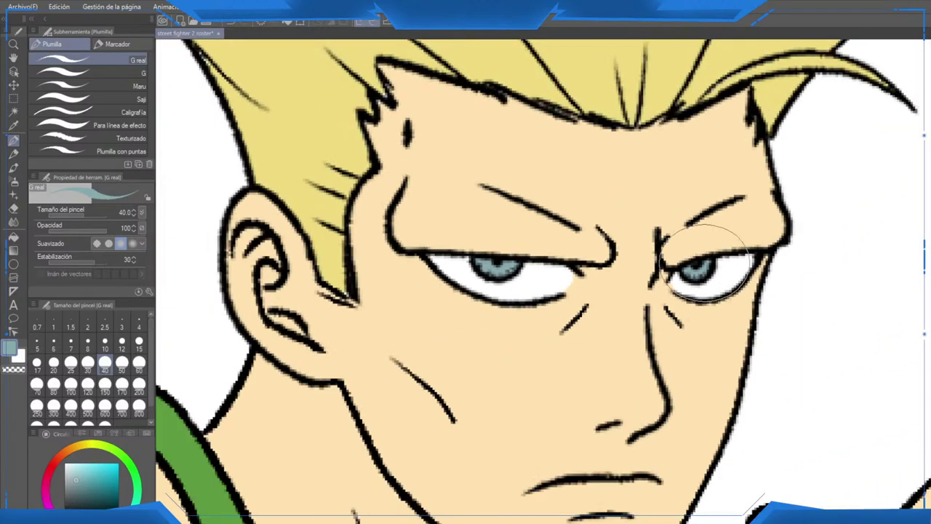
scroll(457, 298, down, 5)
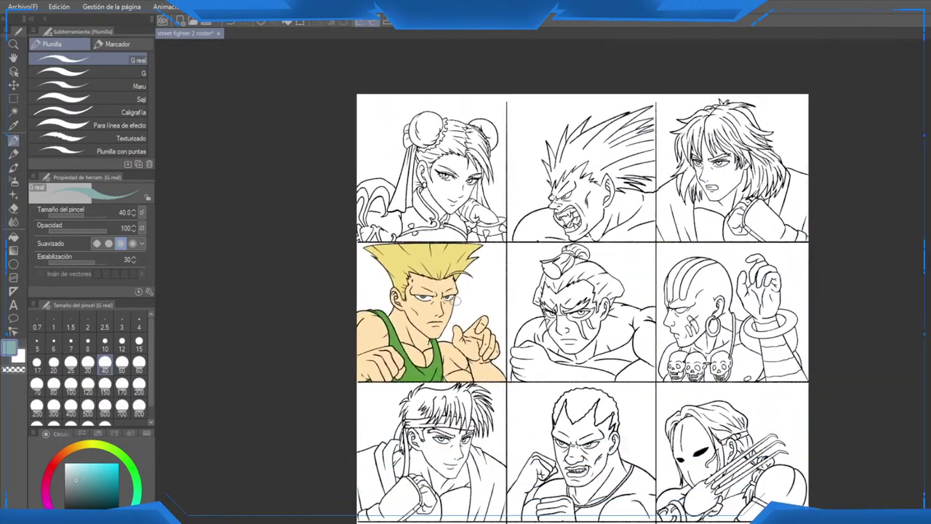
drag(576, 308, 591, 280)
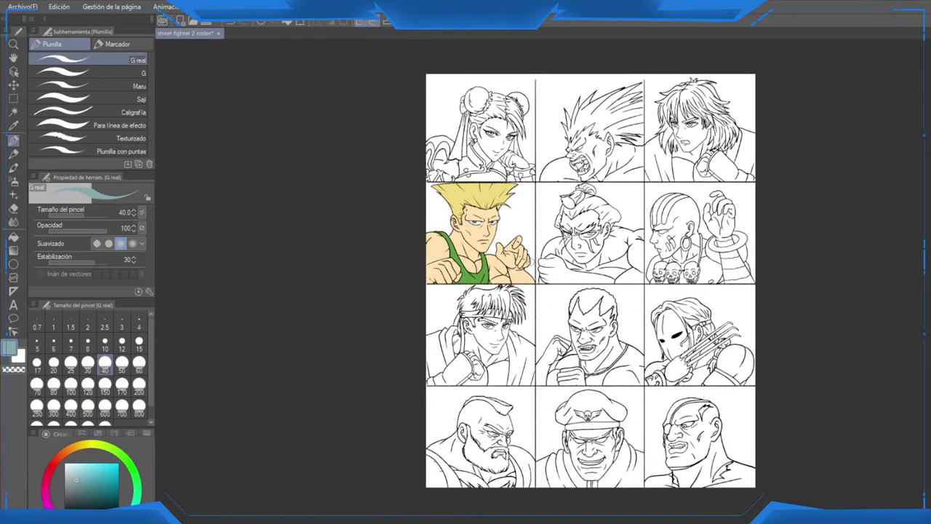
scroll(429, 209, up, 2)
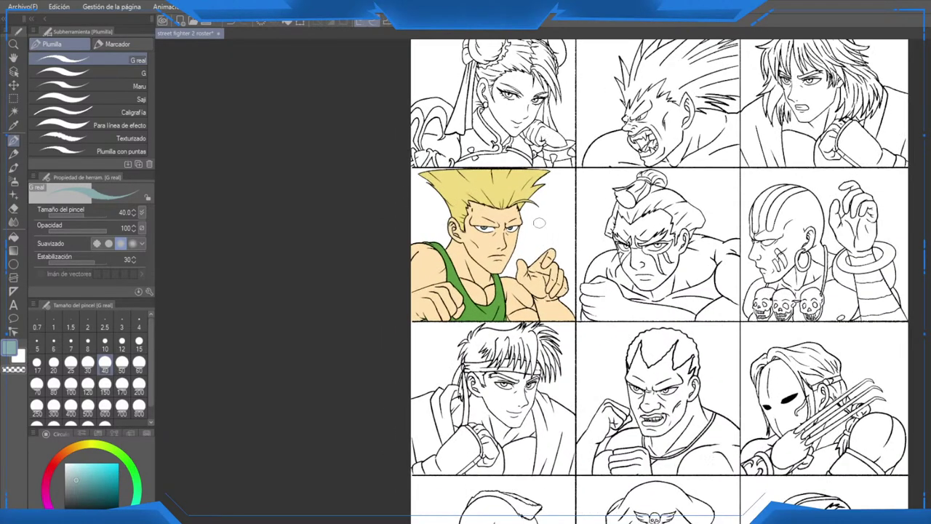
scroll(502, 250, down, 4)
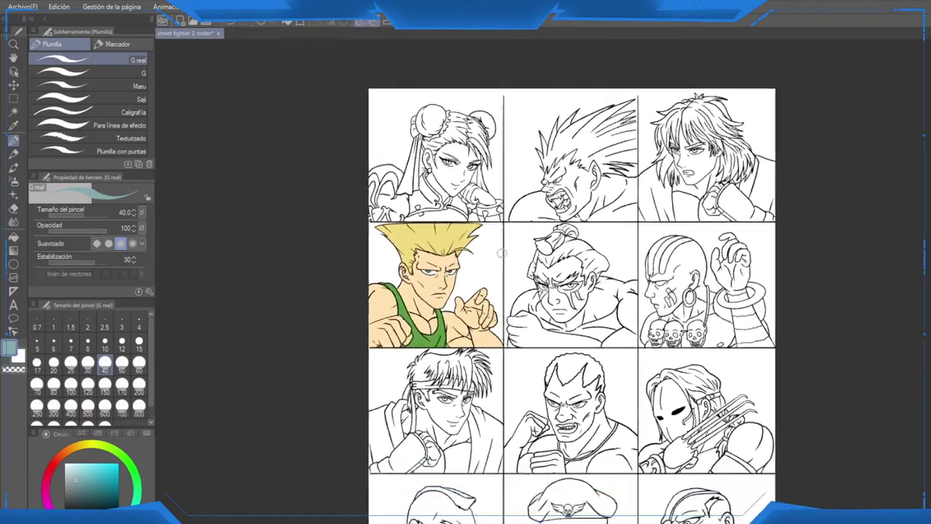
Step: Shade the edge of the face from the cheekbone down to the chin in reddish tan, using the Suave airbrush at size 30
scroll(502, 250, up, 4)
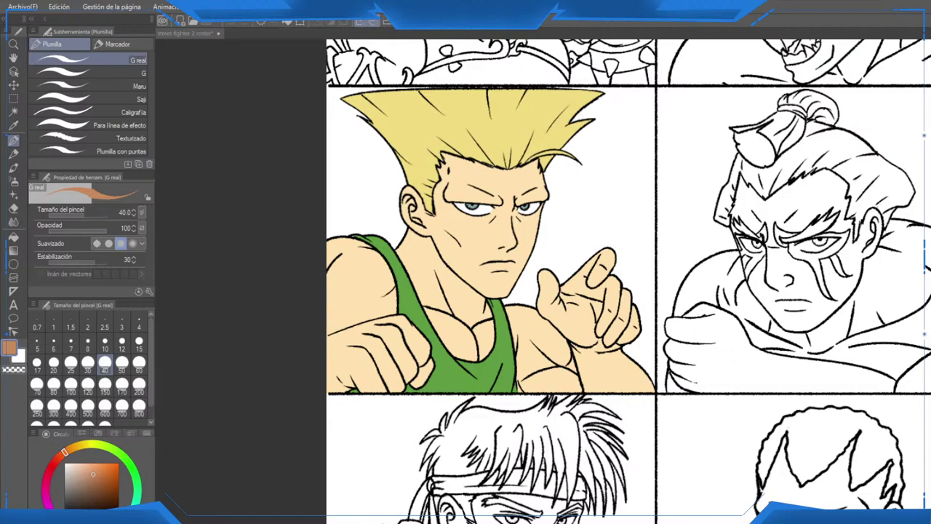
scroll(519, 225, up, 3)
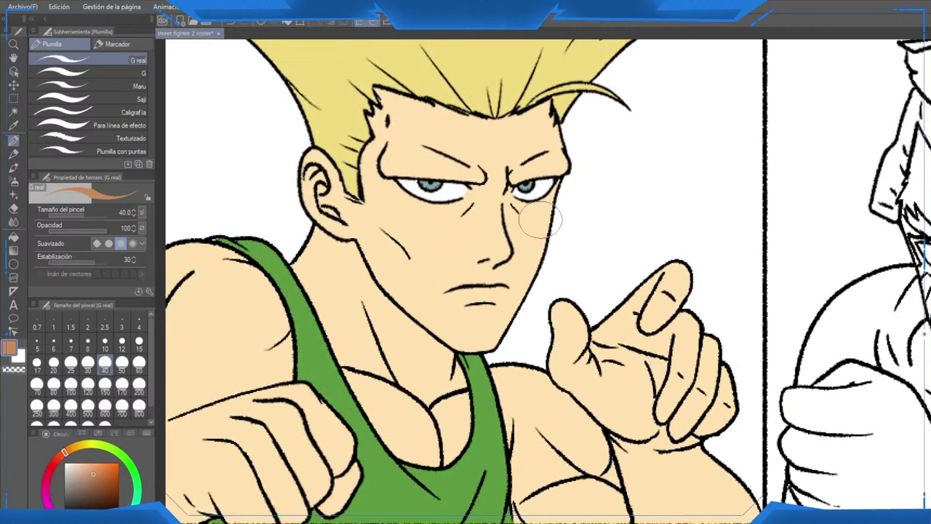
click(13, 181)
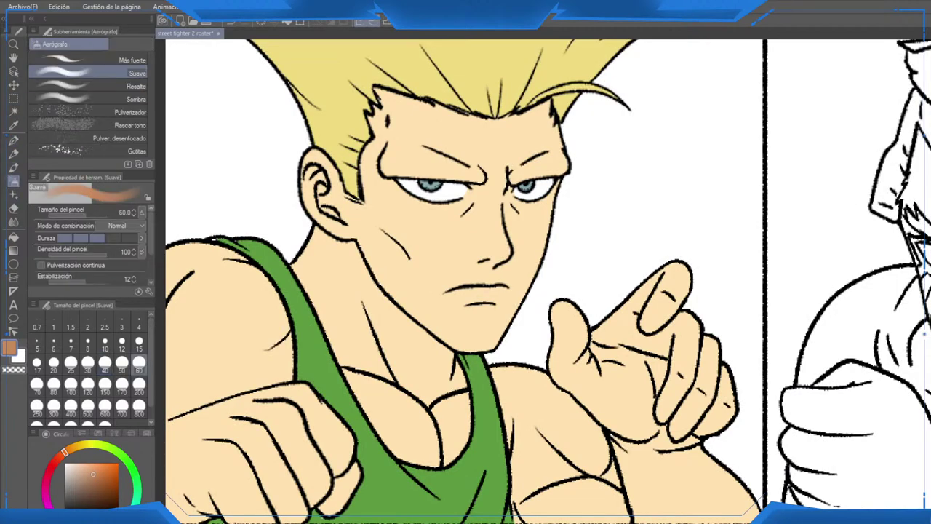
scroll(462, 211, up, 3)
click(105, 363)
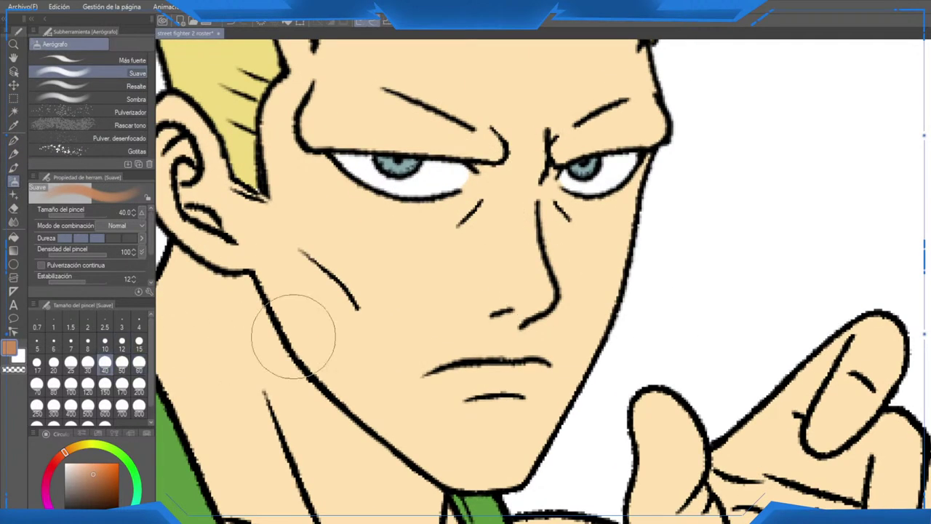
drag(293, 337, 321, 330)
click(87, 363)
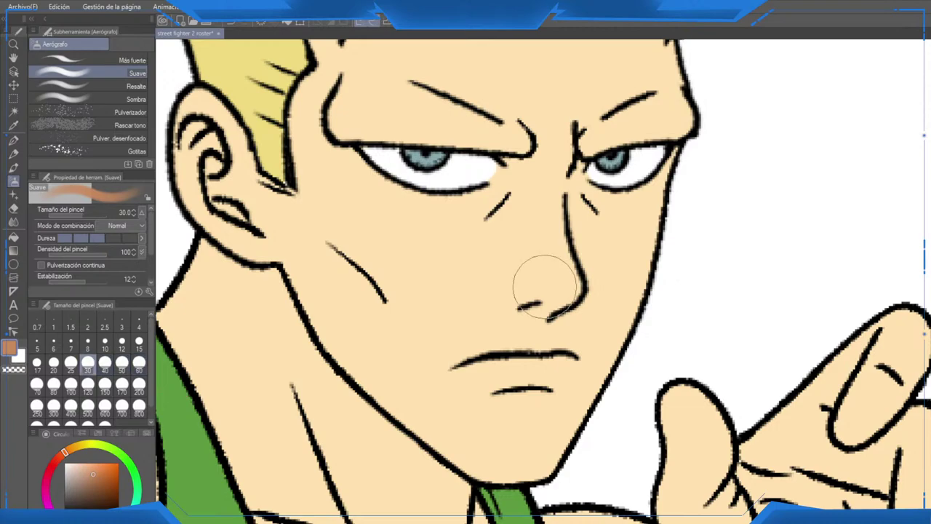
mouse_move(637, 237)
mouse_down()
mouse_move(662, 221)
mouse_move(660, 255)
mouse_move(680, 161)
mouse_move(638, 352)
mouse_move(653, 290)
mouse_up()
mouse_move(690, 173)
mouse_down()
mouse_move(638, 358)
mouse_move(649, 318)
mouse_move(583, 463)
mouse_move(597, 416)
mouse_move(598, 427)
mouse_move(546, 481)
mouse_move(580, 466)
mouse_up()
drag(594, 432, 643, 253)
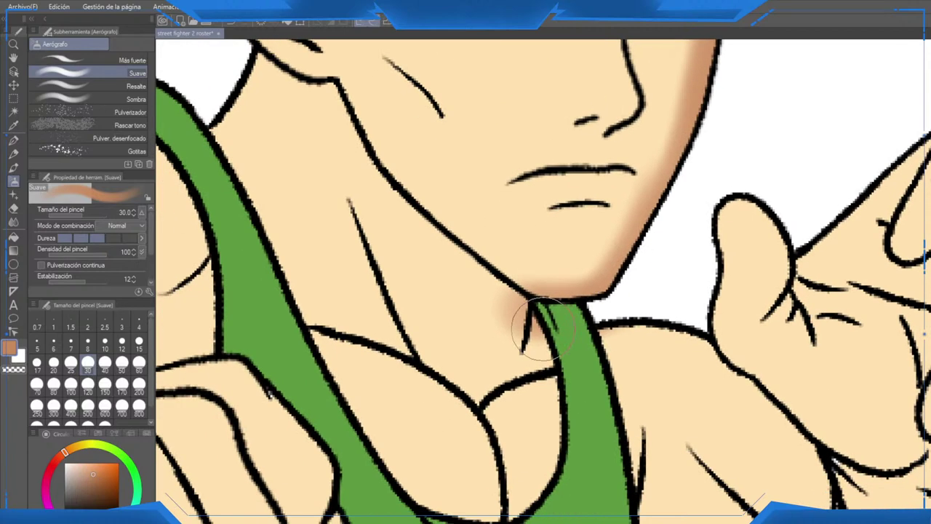
Step: Airbrush a reddish-tan shadow on the neck beneath the chin and on the chest along the inside of the tank top's strap
drag(539, 323, 556, 488)
drag(557, 488, 595, 393)
drag(575, 230, 579, 393)
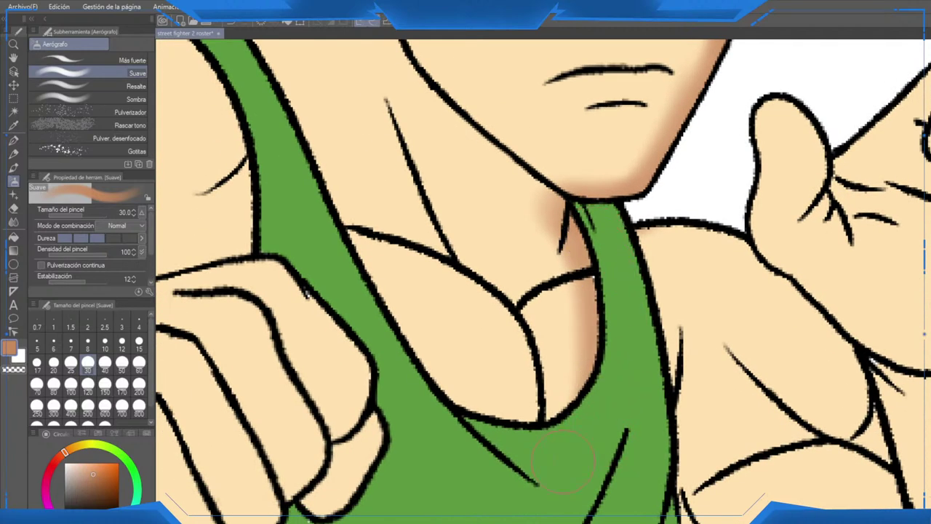
Step: Shade the shoulder along the outer side of the tank top's strap, continuing down to the underarm at the panel's lower border
drag(738, 350, 542, 336)
drag(457, 232, 482, 400)
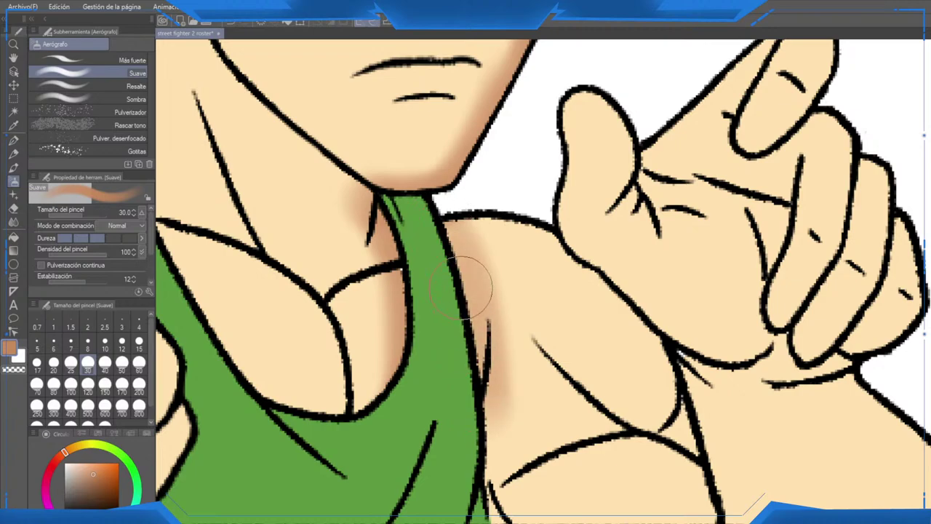
drag(473, 286, 502, 492)
mouse_move(506, 472)
mouse_down()
mouse_move(506, 345)
mouse_move(539, 299)
mouse_up()
drag(536, 260, 527, 350)
drag(532, 313, 595, 379)
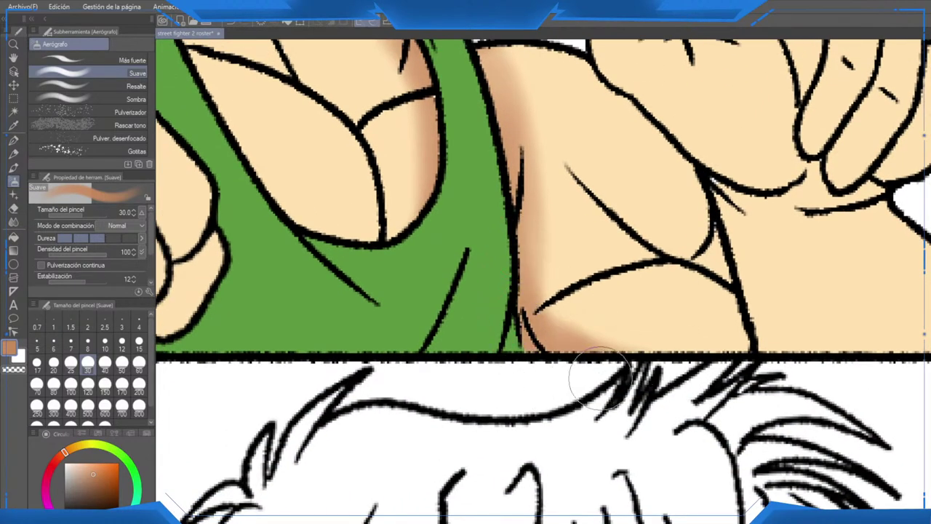
Step: Shade the upper arm where it meets the raised forearm, and the forearm's outer edge below the wrist
drag(685, 183, 749, 380)
drag(834, 290, 619, 356)
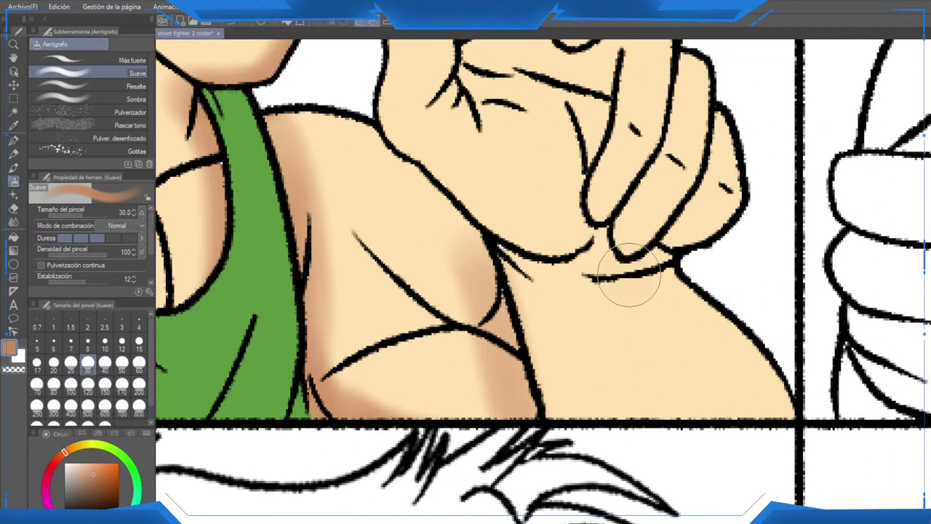
drag(629, 277, 791, 434)
mouse_move(700, 302)
mouse_down()
mouse_move(791, 405)
mouse_move(652, 280)
mouse_up()
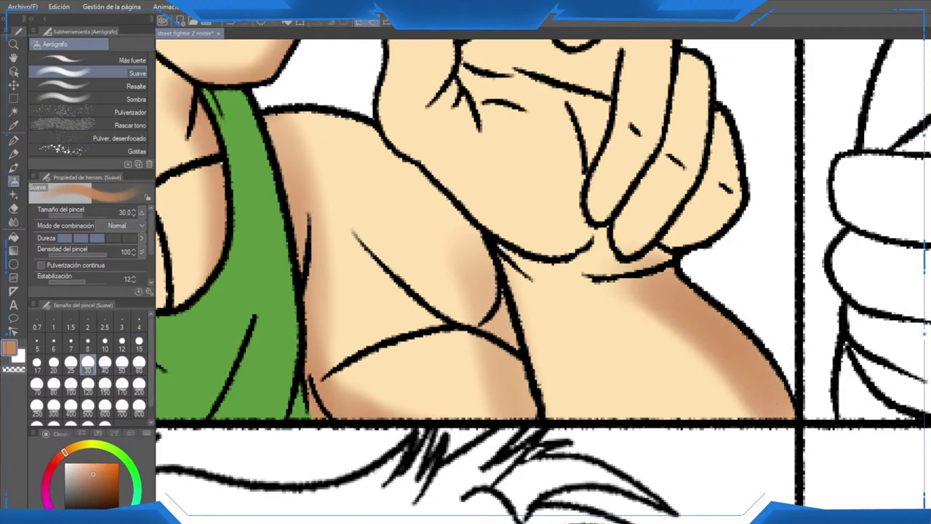
Step: Shade the edges of the raised hand's curled fingers and extended index finger with the Suave airbrush reduced to size 10
click(139, 342)
mouse_move(707, 239)
mouse_down()
mouse_move(643, 324)
mouse_move(679, 203)
mouse_move(676, 286)
mouse_move(607, 329)
mouse_move(607, 291)
mouse_move(644, 149)
mouse_move(624, 266)
mouse_move(617, 191)
mouse_move(639, 136)
mouse_up()
click(105, 342)
mouse_move(588, 112)
mouse_down()
mouse_move(600, 135)
mouse_move(606, 122)
mouse_move(592, 214)
mouse_move(549, 282)
mouse_up()
drag(582, 175, 596, 313)
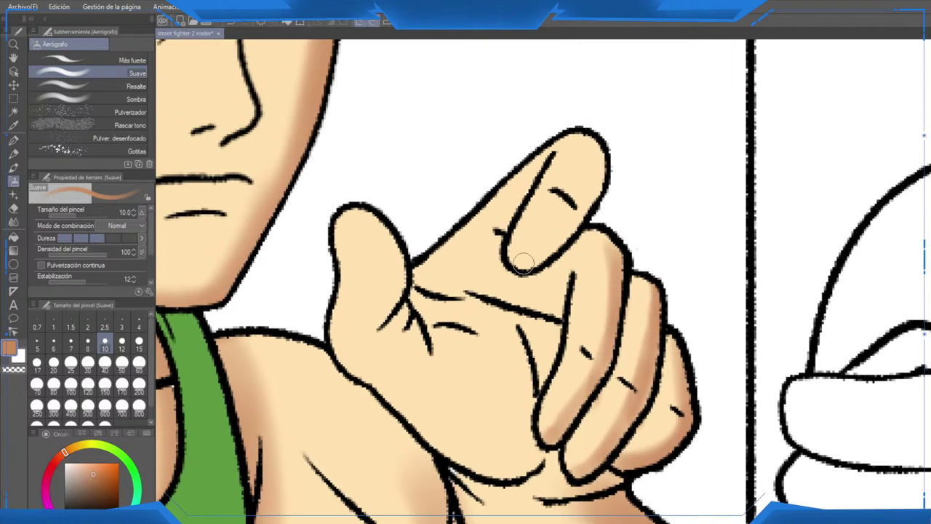
mouse_move(524, 264)
mouse_down()
mouse_move(547, 253)
mouse_move(593, 196)
mouse_move(607, 132)
mouse_move(589, 195)
mouse_up()
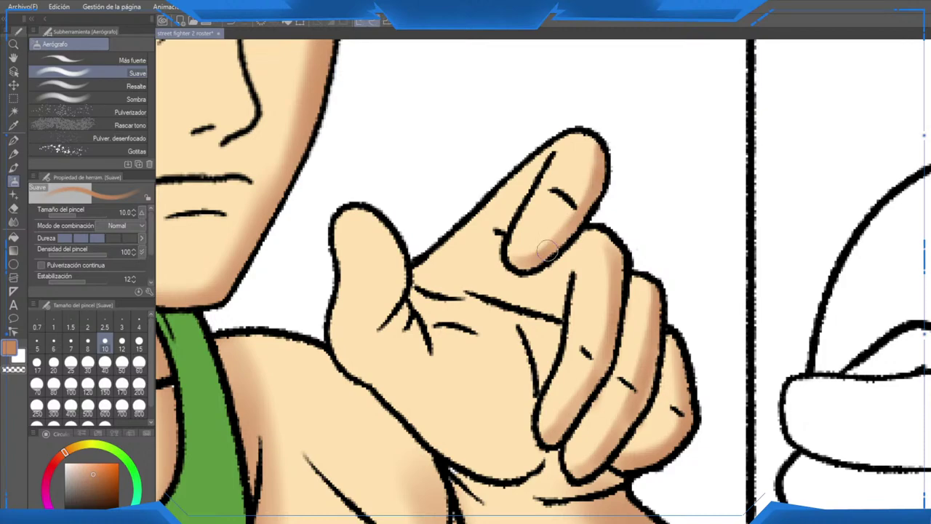
mouse_move(548, 251)
mouse_down()
mouse_move(529, 266)
mouse_move(519, 261)
mouse_up()
drag(519, 262, 520, 259)
Step: Shade the inner side of the thumb, the lower palm and the wrist crease with the airbrush at size 12
drag(384, 263, 435, 223)
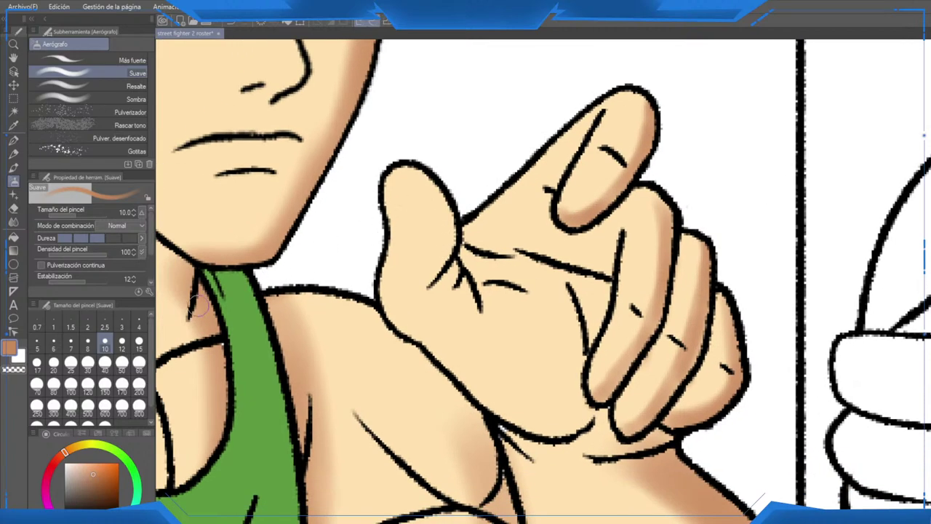
click(123, 341)
mouse_move(435, 171)
mouse_down()
mouse_move(440, 195)
mouse_move(430, 280)
mouse_move(437, 182)
mouse_move(462, 275)
mouse_move(449, 263)
mouse_move(477, 301)
mouse_up()
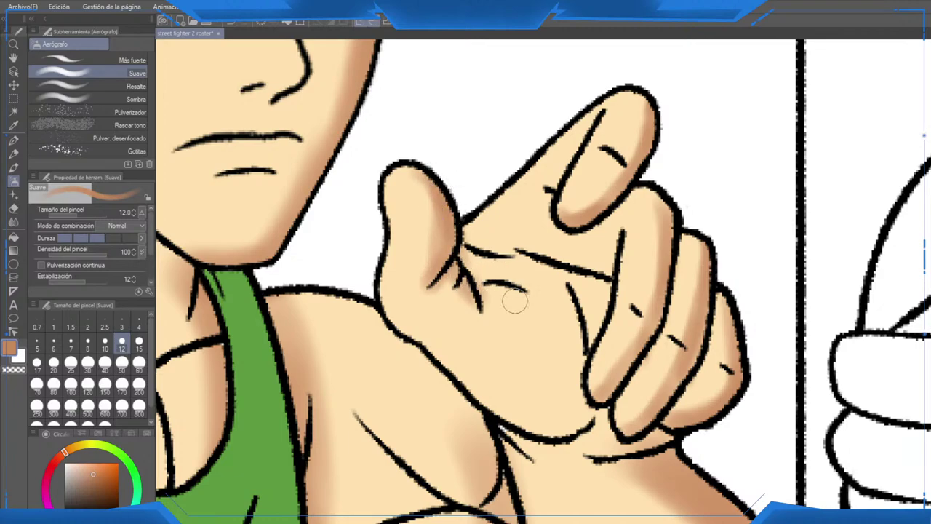
mouse_move(578, 309)
mouse_down()
mouse_move(571, 400)
mouse_move(524, 423)
mouse_move(482, 379)
mouse_move(555, 433)
mouse_move(510, 427)
mouse_move(578, 426)
mouse_move(614, 446)
mouse_move(595, 446)
mouse_move(598, 417)
mouse_move(583, 409)
mouse_move(578, 427)
mouse_move(625, 437)
mouse_move(589, 433)
mouse_move(657, 436)
mouse_move(644, 473)
mouse_up()
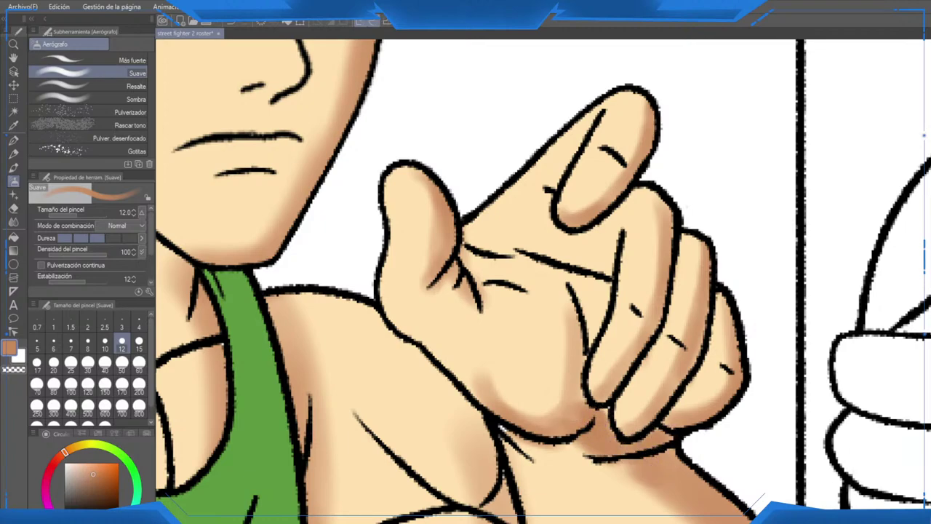
scroll(644, 473, down, 2)
mouse_move(659, 395)
mouse_down()
mouse_move(562, 341)
mouse_move(498, 322)
mouse_move(562, 347)
mouse_up()
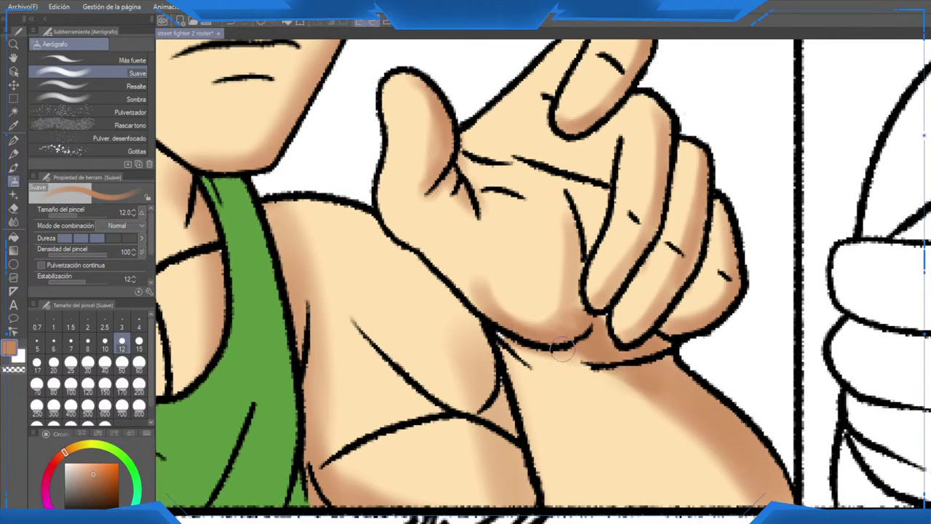
Step: Resample the shadow tone and deepen the shading on the thumb, around the palm creases and along the heel of the hand
alt+click(518, 345)
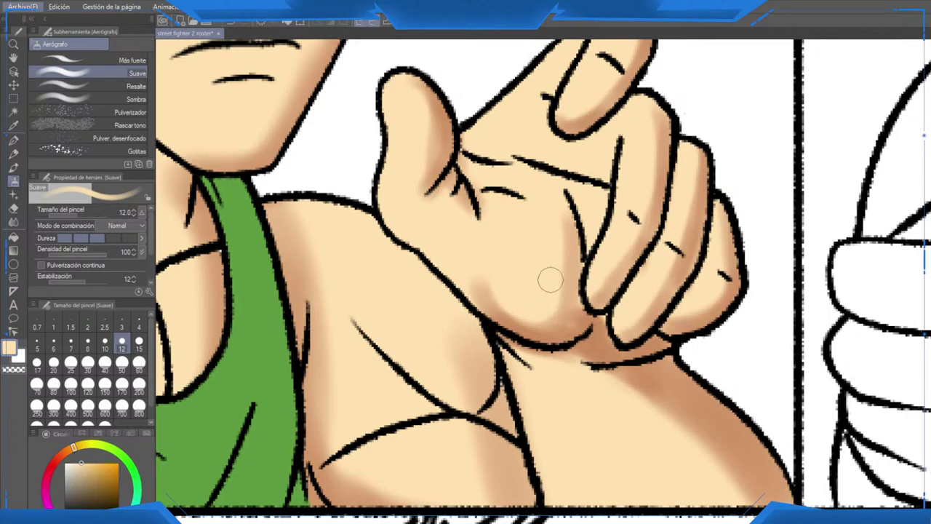
drag(551, 280, 673, 468)
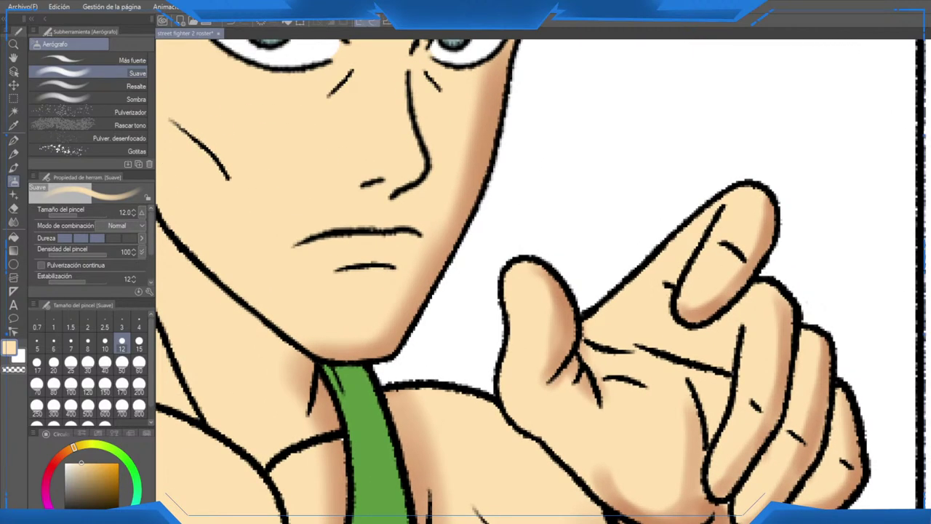
alt+click(722, 299)
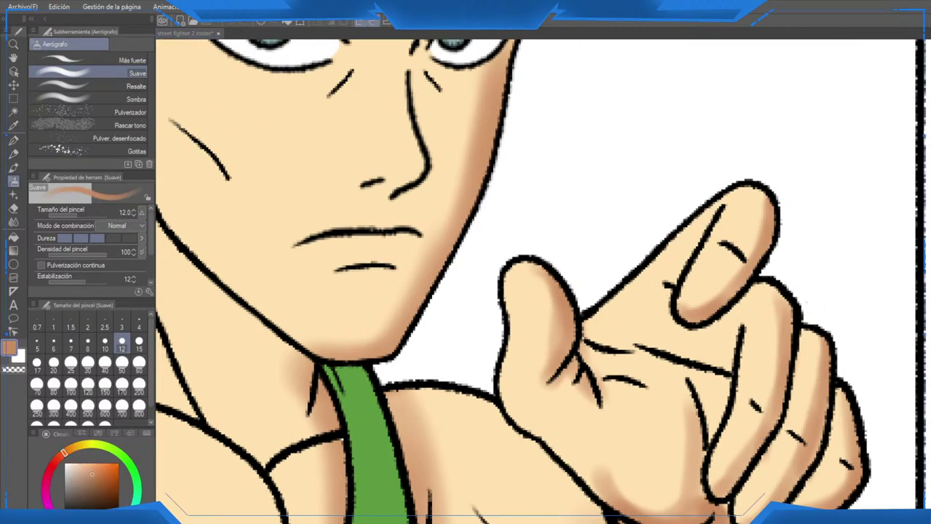
scroll(720, 299, up, 2)
drag(516, 319, 502, 271)
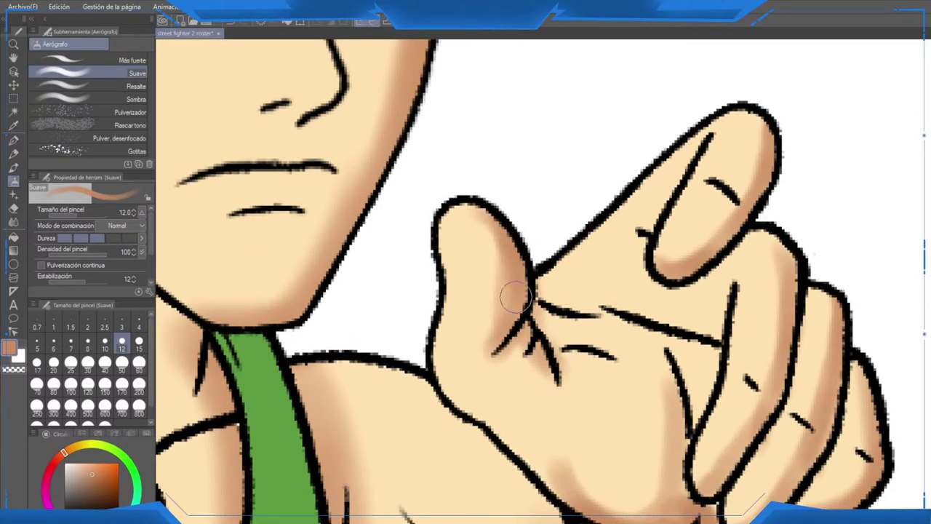
drag(521, 338, 485, 258)
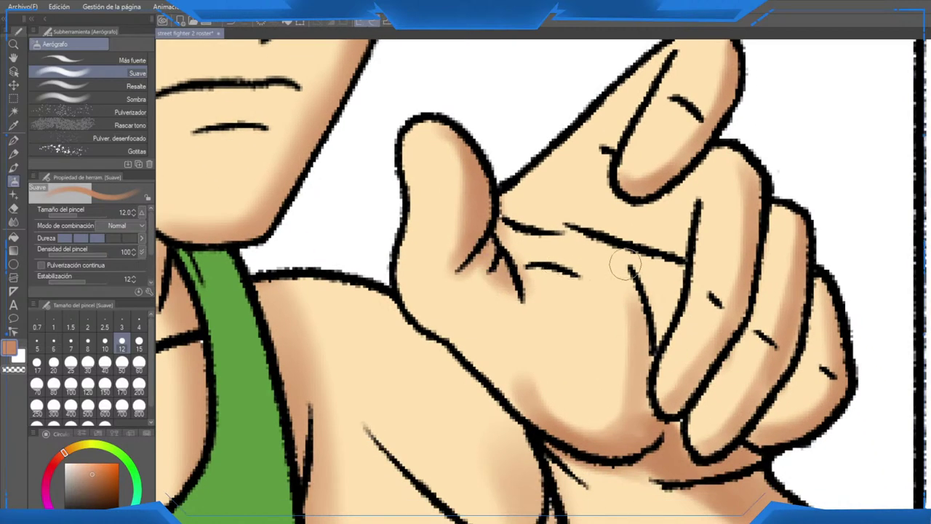
mouse_move(625, 268)
mouse_down()
mouse_move(667, 244)
mouse_move(666, 295)
mouse_move(679, 213)
mouse_move(652, 219)
mouse_move(716, 158)
mouse_move(684, 201)
mouse_move(662, 275)
mouse_move(652, 240)
mouse_move(610, 235)
mouse_move(638, 299)
mouse_move(639, 345)
mouse_move(600, 259)
mouse_move(561, 253)
mouse_move(526, 227)
mouse_move(602, 235)
mouse_move(543, 242)
mouse_move(627, 229)
mouse_move(625, 255)
mouse_up()
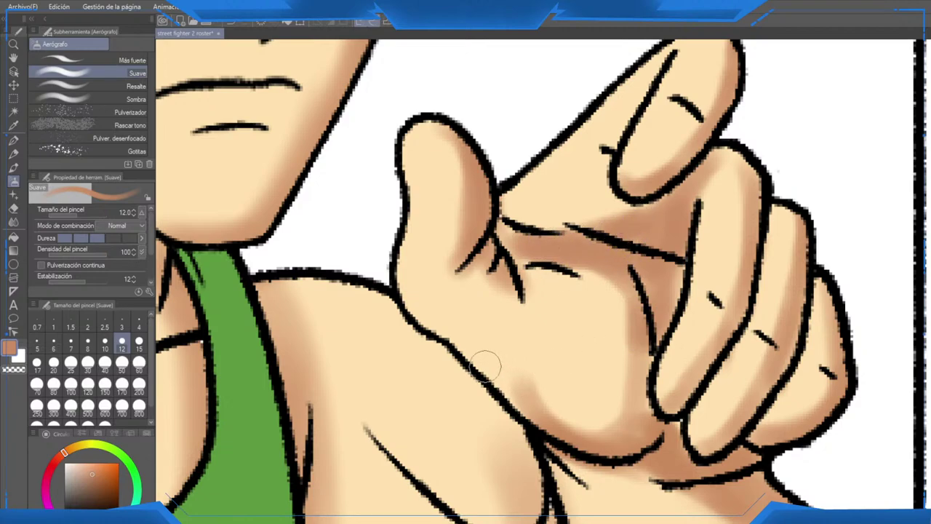
mouse_move(486, 365)
mouse_down()
mouse_move(529, 400)
mouse_move(451, 349)
mouse_move(468, 350)
mouse_move(413, 298)
mouse_move(473, 361)
mouse_move(583, 415)
mouse_move(641, 383)
mouse_move(630, 374)
mouse_move(630, 284)
mouse_move(639, 402)
mouse_move(661, 325)
mouse_move(635, 399)
mouse_move(657, 438)
mouse_move(666, 422)
mouse_move(544, 416)
mouse_up()
Step: Widen the shadow on the raised forearm and darken the lower edge of the upper arm with the airbrush at size 25
drag(669, 482, 627, 262)
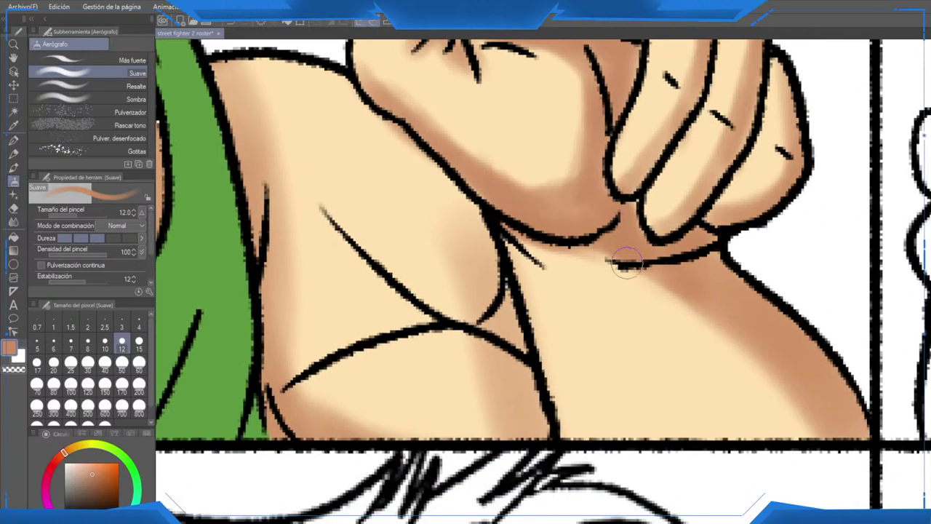
scroll(624, 265, down, 5)
scroll(642, 287, up, 5)
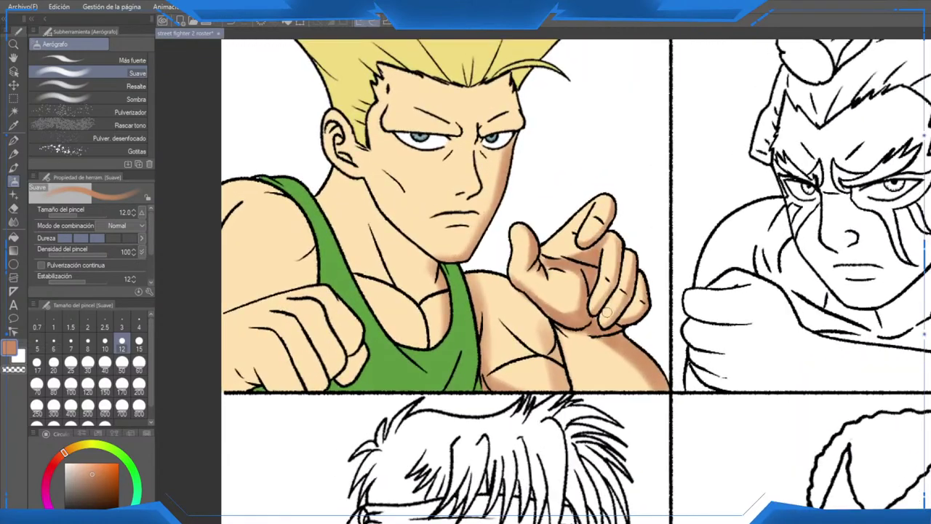
drag(641, 287, 633, 271)
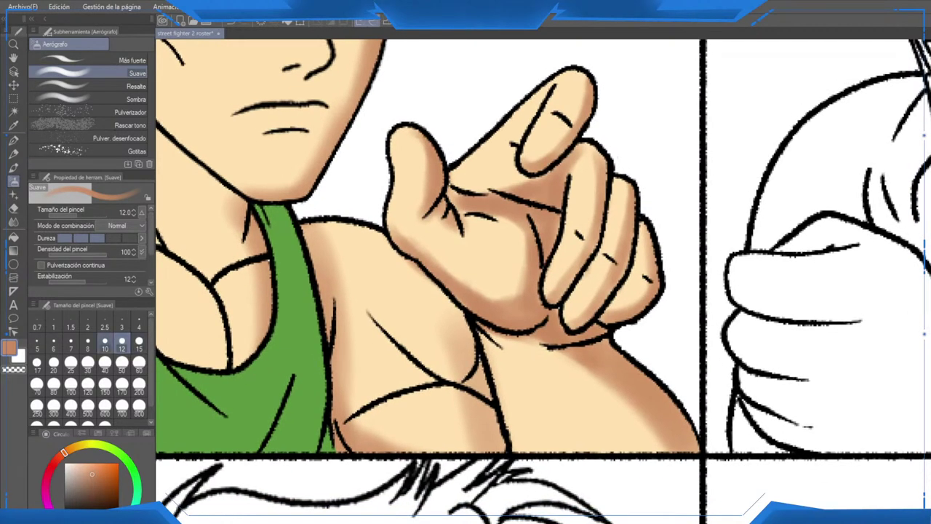
click(71, 367)
mouse_move(580, 367)
mouse_down()
mouse_move(610, 384)
mouse_move(677, 470)
mouse_up()
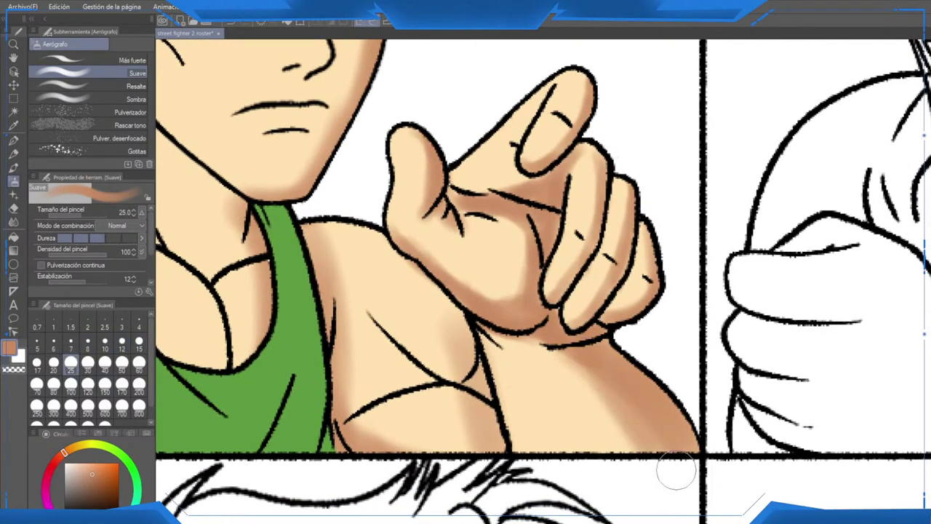
drag(556, 337, 665, 474)
mouse_move(543, 395)
mouse_down()
mouse_move(482, 469)
mouse_move(459, 457)
mouse_move(623, 463)
mouse_up()
drag(501, 256, 531, 393)
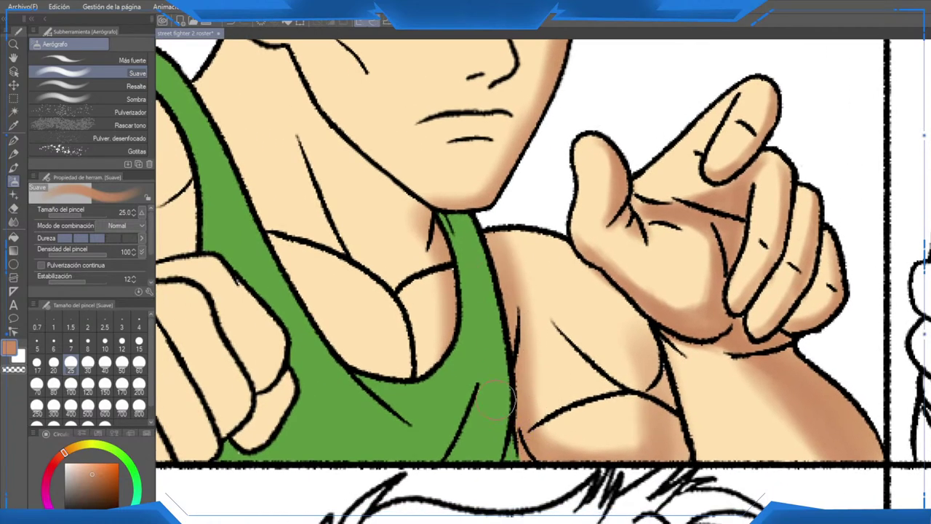
Step: Shade above the upper arm's muscle crease and around the edges of the chest muscles with the airbrush at size 15
click(139, 341)
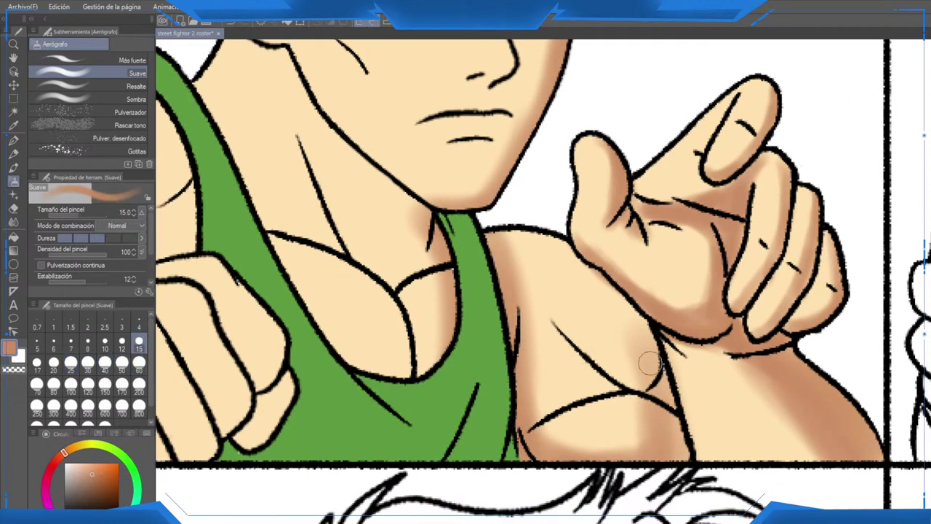
mouse_move(651, 368)
mouse_down()
mouse_move(602, 378)
mouse_move(502, 437)
mouse_move(630, 386)
mouse_move(524, 415)
mouse_up()
mouse_move(533, 362)
mouse_down()
mouse_move(551, 417)
mouse_move(532, 374)
mouse_move(565, 379)
mouse_up()
mouse_move(312, 271)
mouse_down()
mouse_move(403, 358)
mouse_move(437, 436)
mouse_move(437, 357)
mouse_move(483, 465)
mouse_move(488, 399)
mouse_move(386, 333)
mouse_move(480, 441)
mouse_move(395, 364)
mouse_move(405, 377)
mouse_move(380, 337)
mouse_move(513, 411)
mouse_move(535, 451)
mouse_move(542, 352)
mouse_up()
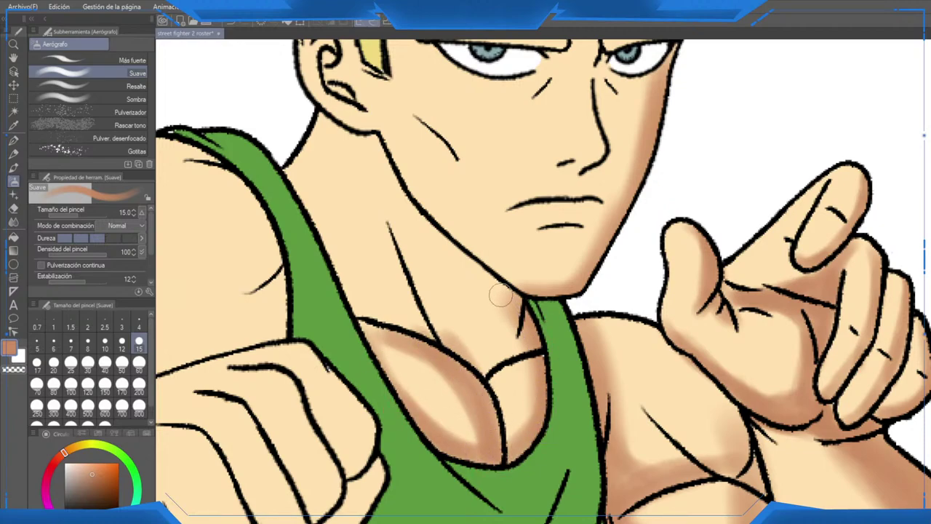
Step: Shade the neck under the jawline and beside the neck tendon, sampling the shadow and skin tones to blend the edges
mouse_move(501, 295)
mouse_down()
mouse_move(529, 333)
mouse_move(502, 363)
mouse_move(512, 328)
mouse_move(515, 336)
mouse_move(496, 288)
mouse_move(509, 347)
mouse_move(501, 305)
mouse_move(434, 234)
mouse_move(508, 307)
mouse_up()
mouse_move(388, 258)
mouse_down()
mouse_move(419, 294)
mouse_move(401, 270)
mouse_move(416, 277)
mouse_move(451, 340)
mouse_up()
alt+click(413, 259)
mouse_move(414, 259)
mouse_down()
mouse_move(445, 304)
mouse_move(430, 259)
mouse_move(483, 352)
mouse_move(404, 210)
mouse_move(474, 321)
mouse_move(439, 249)
mouse_move(459, 275)
mouse_move(515, 301)
mouse_up()
alt+click(481, 280)
alt+click(467, 242)
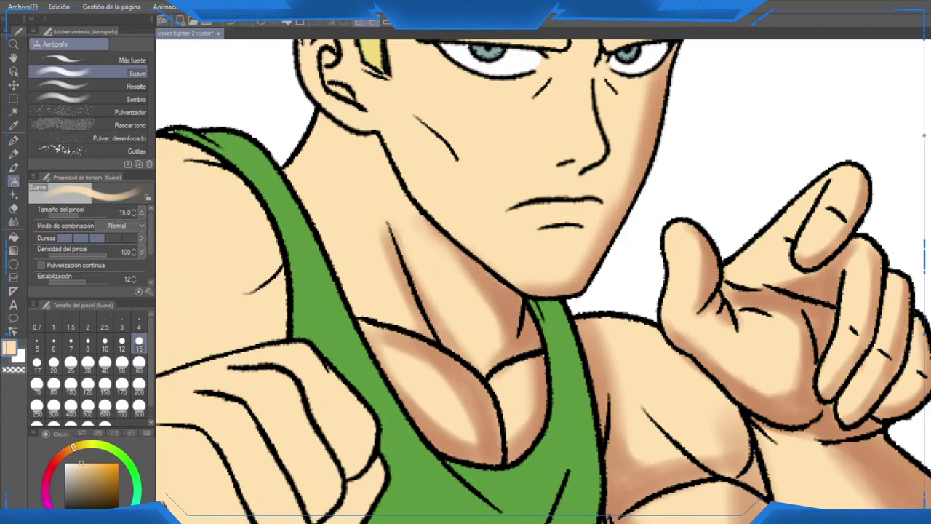
drag(492, 243, 535, 337)
Step: Resample the shadow tone and touch up the shading at the chest muscle's upper corner beside the tank top's strap
scroll(528, 277, down, 1)
scroll(524, 274, down, 3)
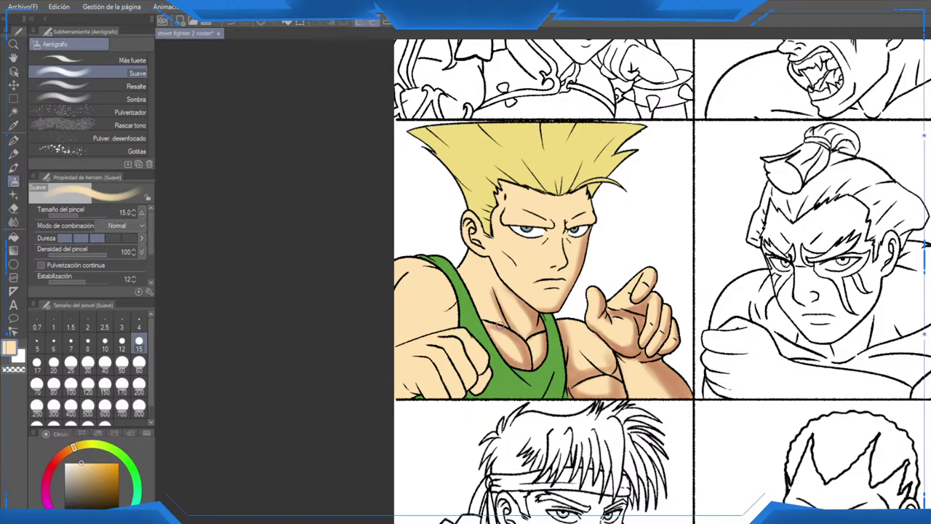
scroll(513, 343, up, 5)
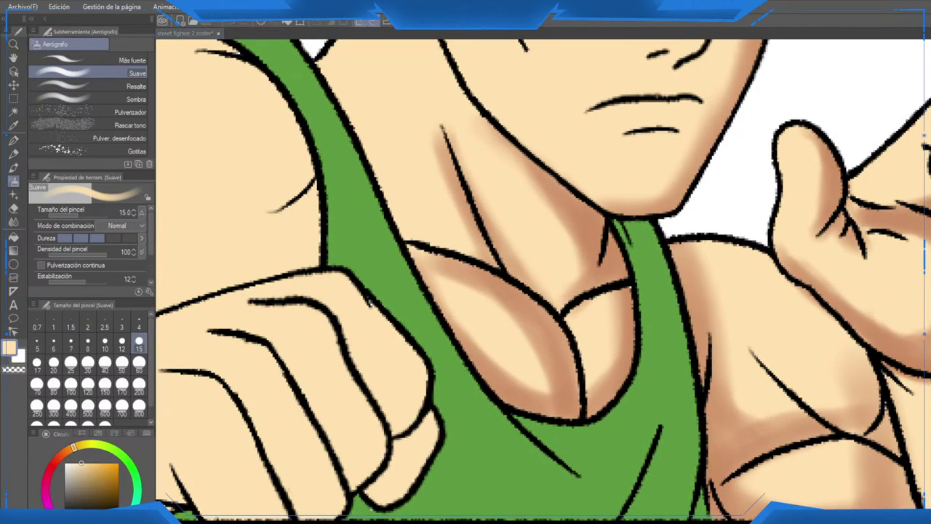
alt+click(707, 341)
scroll(670, 336, down, 2)
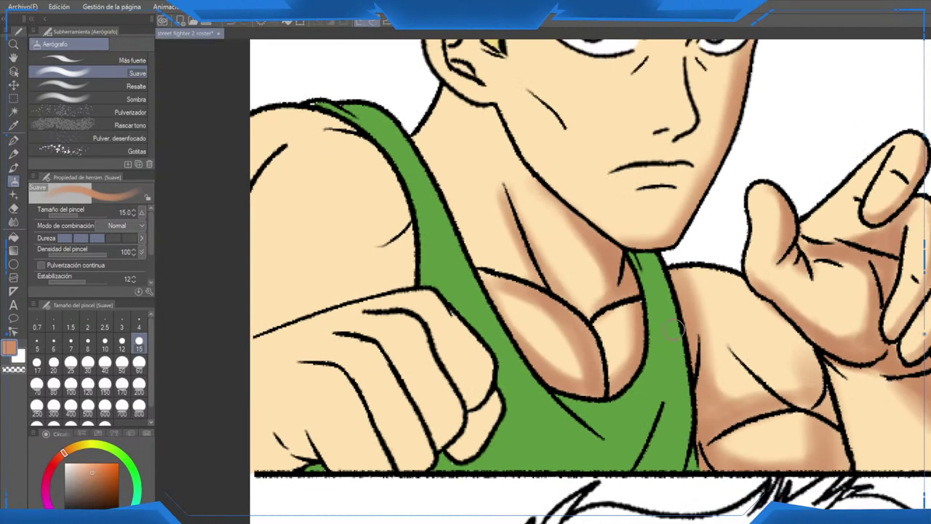
scroll(641, 341, up, 5)
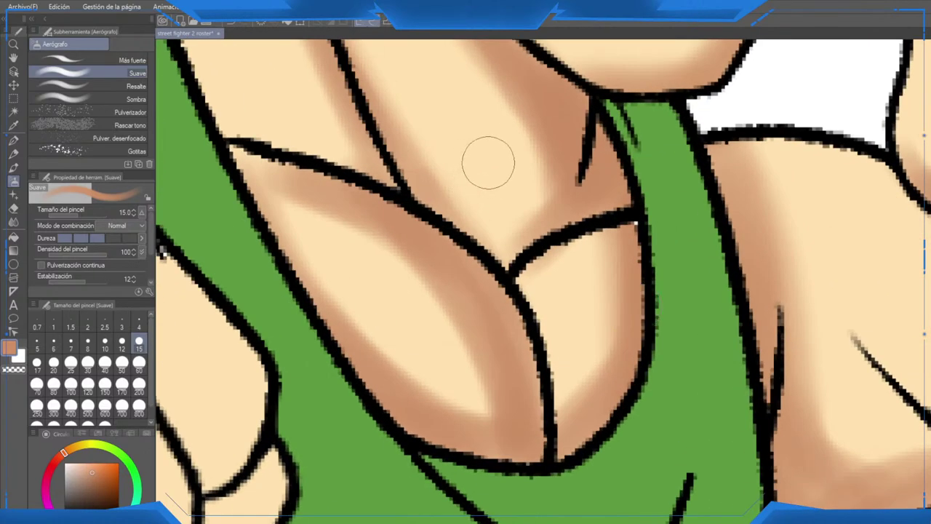
drag(630, 230, 627, 237)
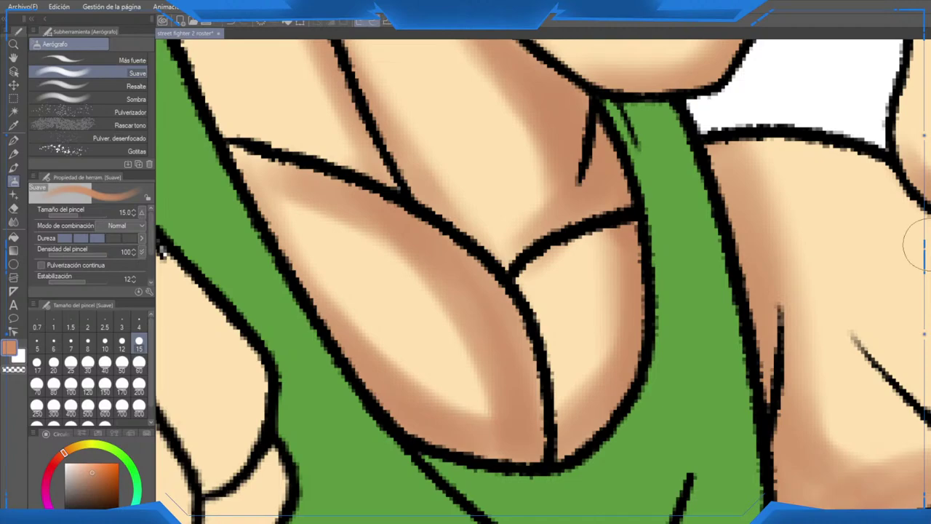
Step: Airbrush shadows along the clenched fist's fingers and knuckle lines, and darken the underside of the hand near the wrist
scroll(917, 247, down, 4)
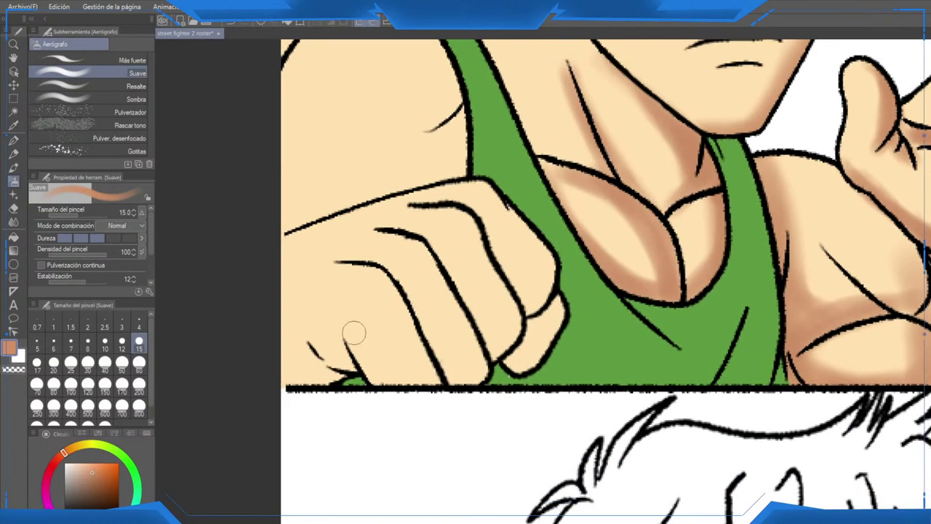
mouse_move(354, 333)
mouse_down()
mouse_move(372, 370)
mouse_move(360, 347)
mouse_move(391, 372)
mouse_move(415, 300)
mouse_move(403, 282)
mouse_move(454, 382)
mouse_move(409, 283)
mouse_move(371, 259)
mouse_move(468, 357)
mouse_move(441, 245)
mouse_move(494, 347)
mouse_move(503, 277)
mouse_move(481, 227)
mouse_move(529, 305)
mouse_move(533, 346)
mouse_move(543, 343)
mouse_move(516, 365)
mouse_move(554, 342)
mouse_move(529, 352)
mouse_move(540, 319)
mouse_move(523, 354)
mouse_up()
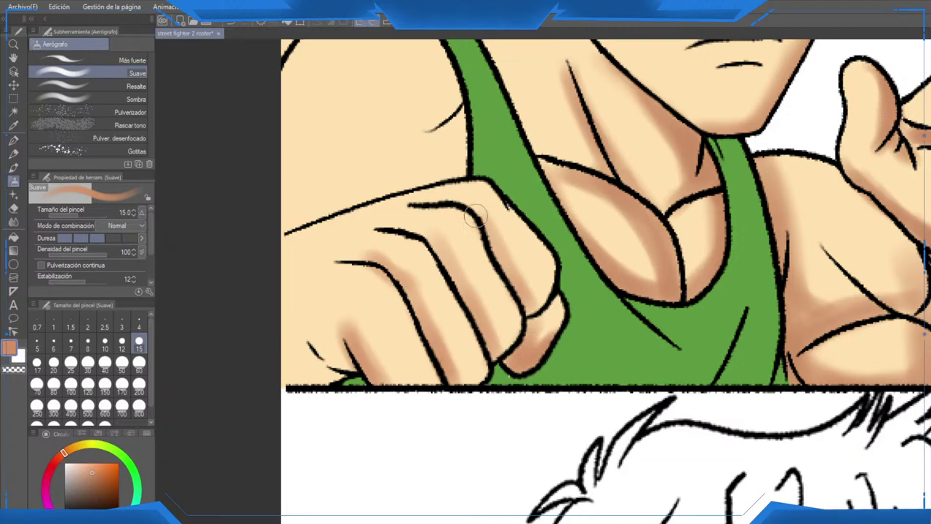
drag(385, 259, 388, 266)
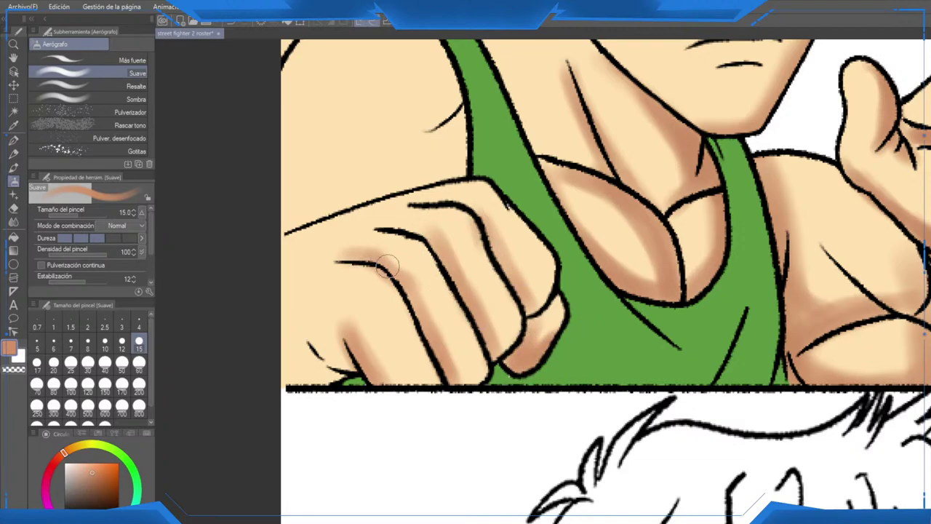
drag(335, 360, 301, 387)
mouse_move(328, 358)
mouse_down()
mouse_move(267, 400)
mouse_move(322, 377)
mouse_move(320, 347)
mouse_move(344, 329)
mouse_move(339, 355)
mouse_move(361, 365)
mouse_up()
scroll(395, 338, up, 1)
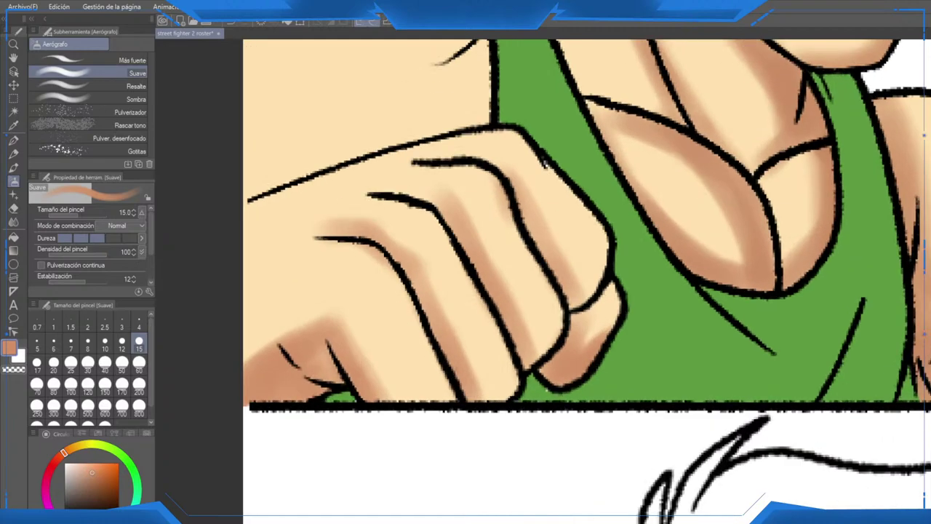
Step: Soften and blend the shadows over the fist's knuckles, alternately sampling the skin and shadow tones
drag(318, 250, 401, 266)
alt+click(403, 266)
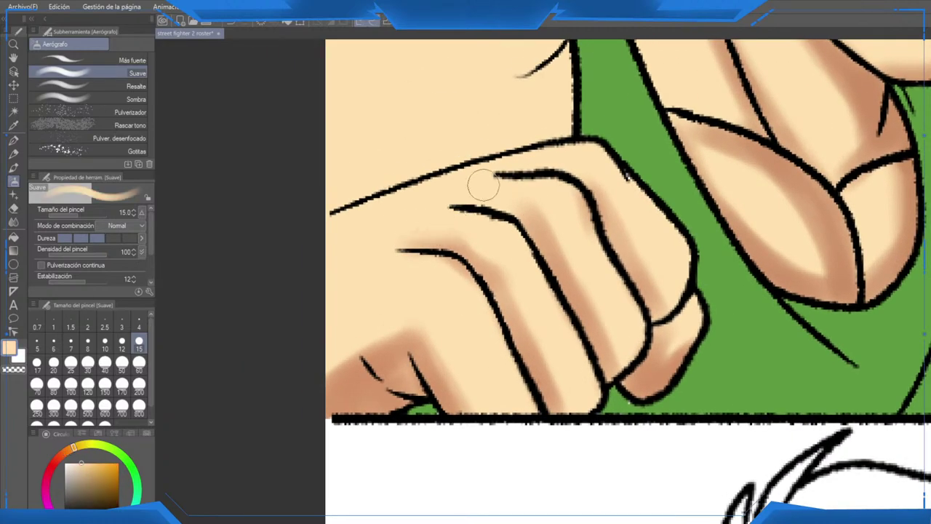
alt+click(532, 217)
mouse_move(532, 217)
mouse_down()
mouse_move(488, 203)
mouse_move(491, 192)
mouse_up()
alt+click(476, 200)
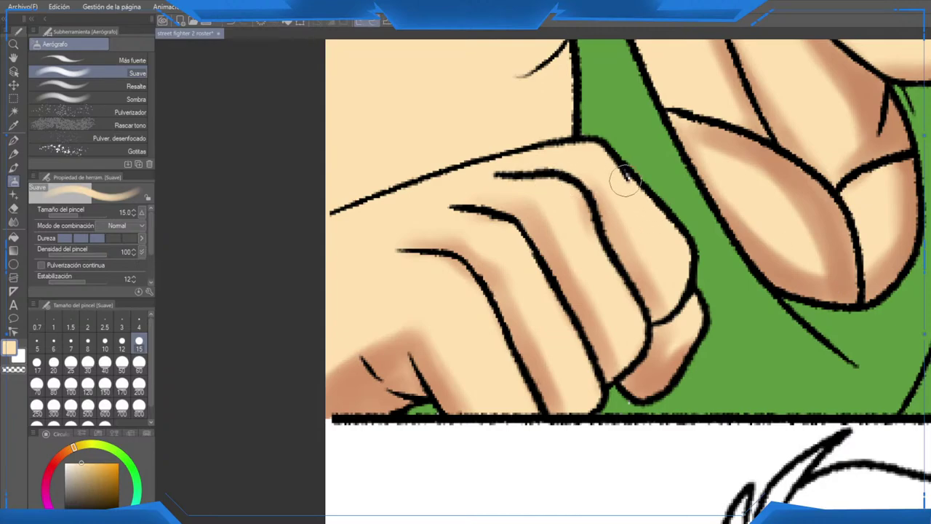
key(p)
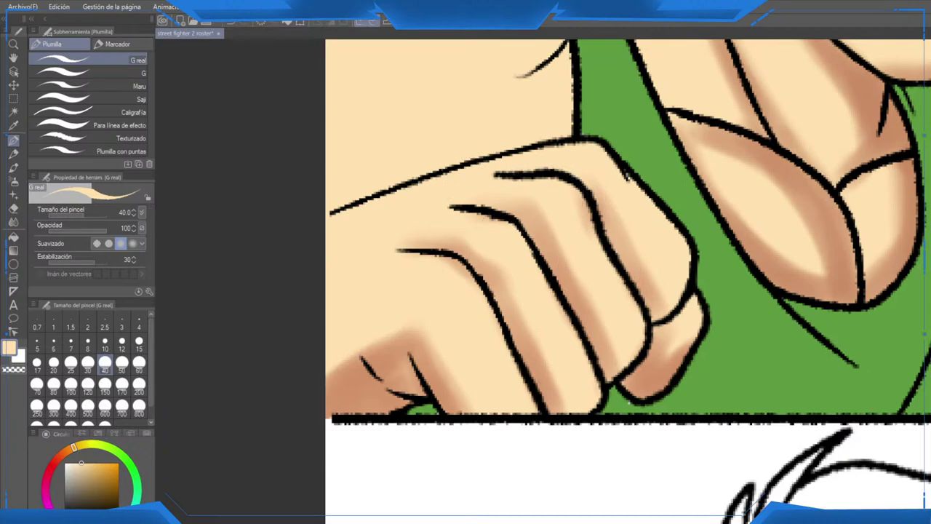
drag(409, 215, 382, 214)
click(13, 195)
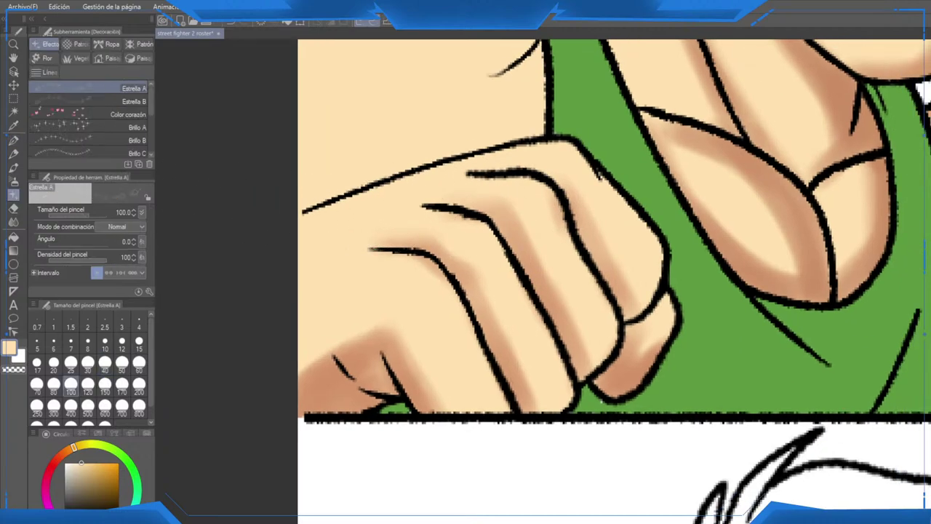
click(13, 181)
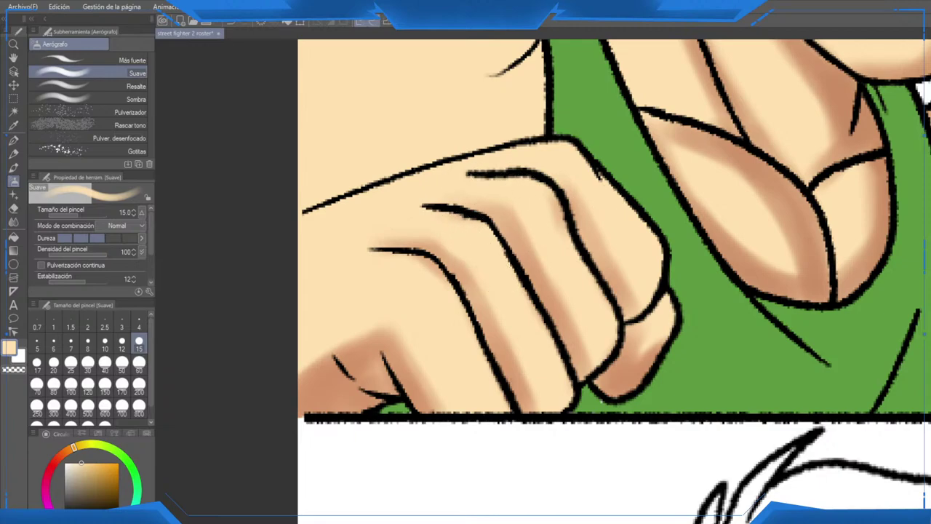
Step: Examine the shading on the fist, chest and arms up close and against the whole roster
alt+click(559, 249)
scroll(553, 266, down, 4)
scroll(517, 309, down, 4)
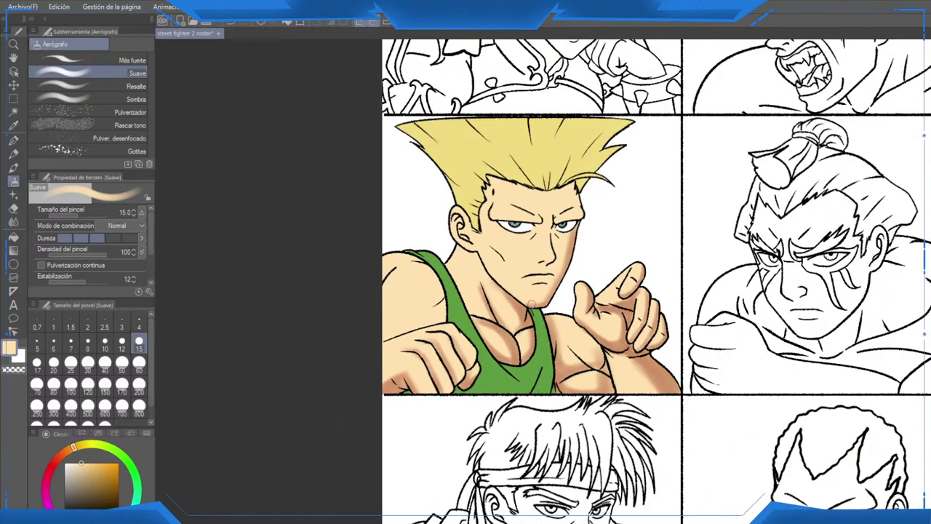
scroll(400, 382, down, 2)
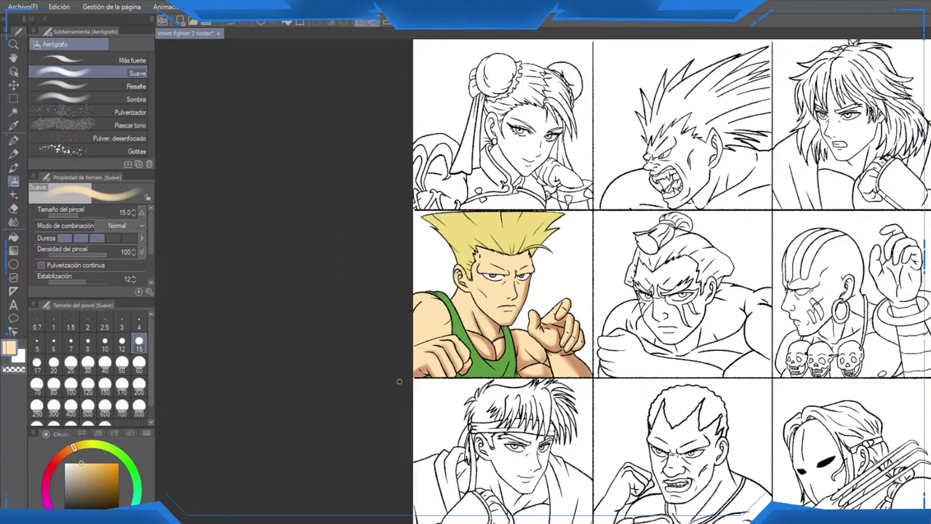
scroll(465, 332, up, 5)
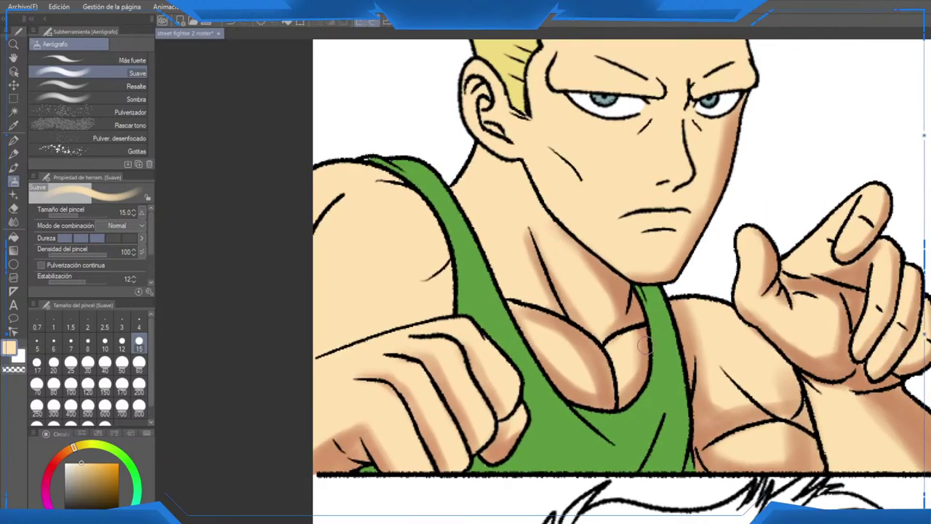
scroll(395, 320, up, 2)
mouse_move(455, 315)
mouse_down()
mouse_move(561, 253)
mouse_move(530, 252)
mouse_up()
key(alt)
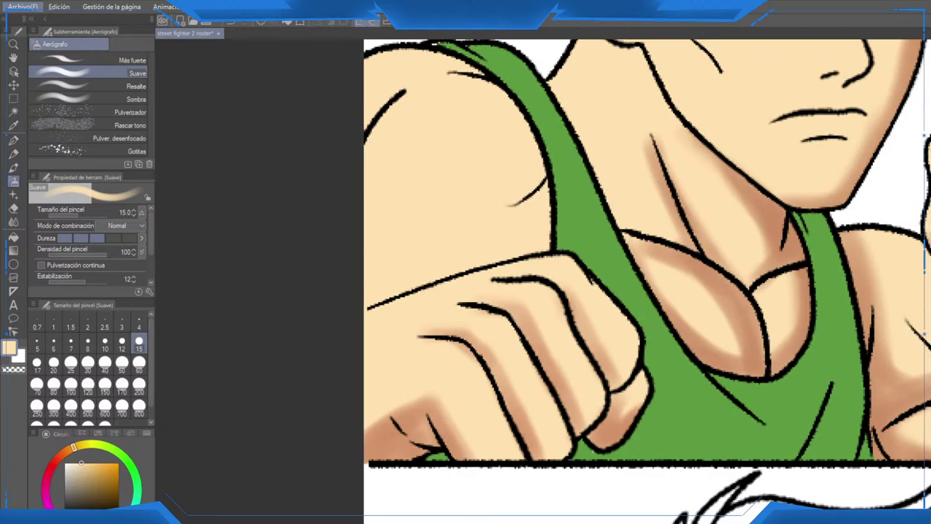
key(alt)
scroll(608, 174, down, 2)
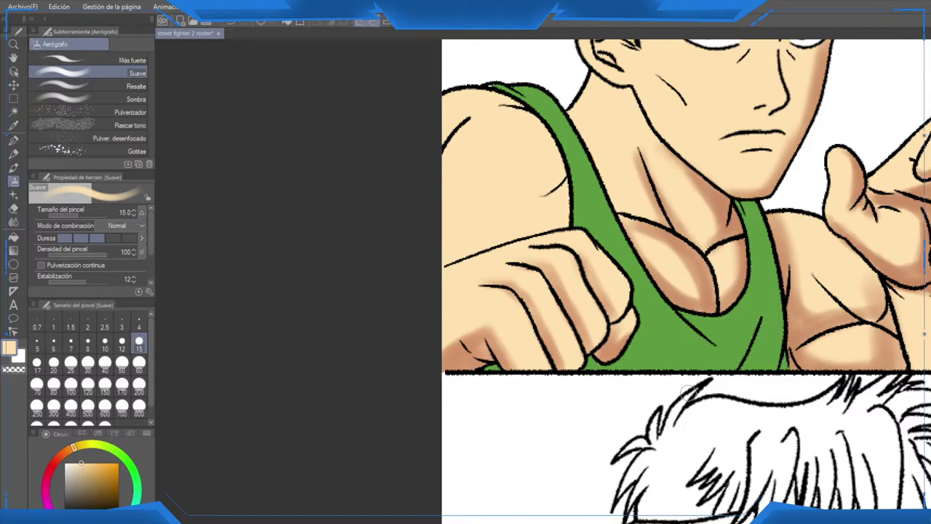
scroll(689, 387, down, 5)
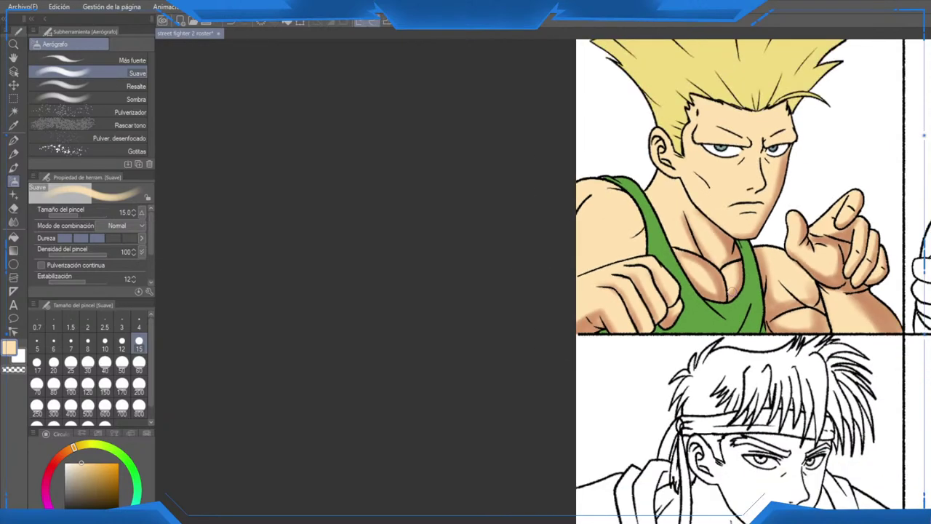
scroll(689, 387, down, 5)
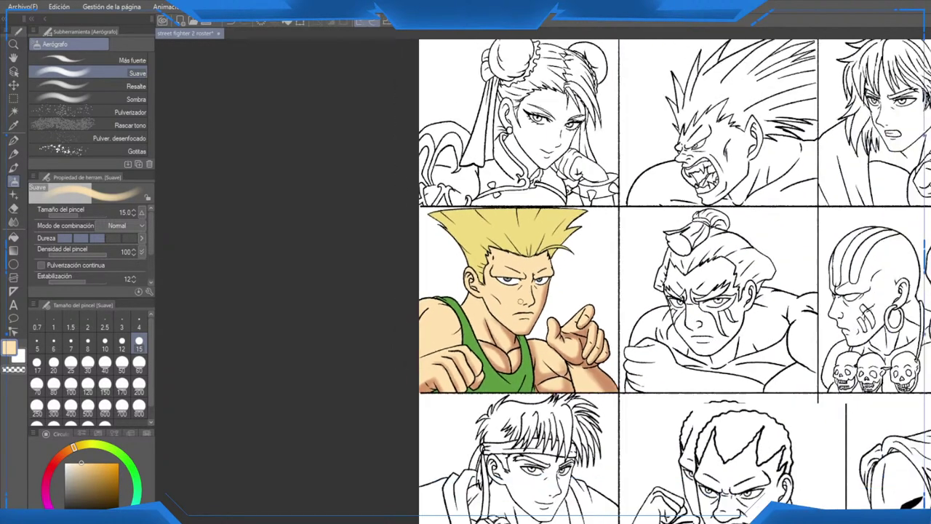
scroll(558, 290, up, 10)
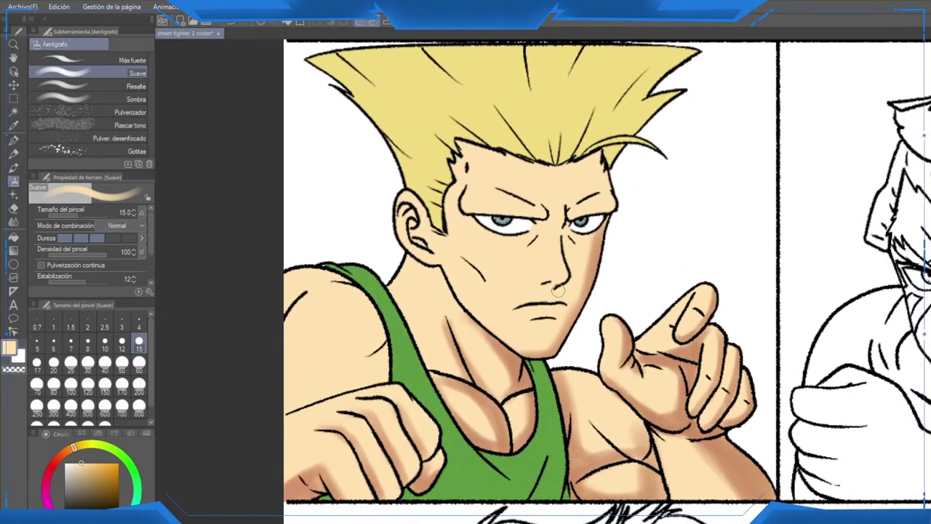
Step: Check the fighter's face and proportions in a mirrored canvas view, and restore the normal orientation
key(h)
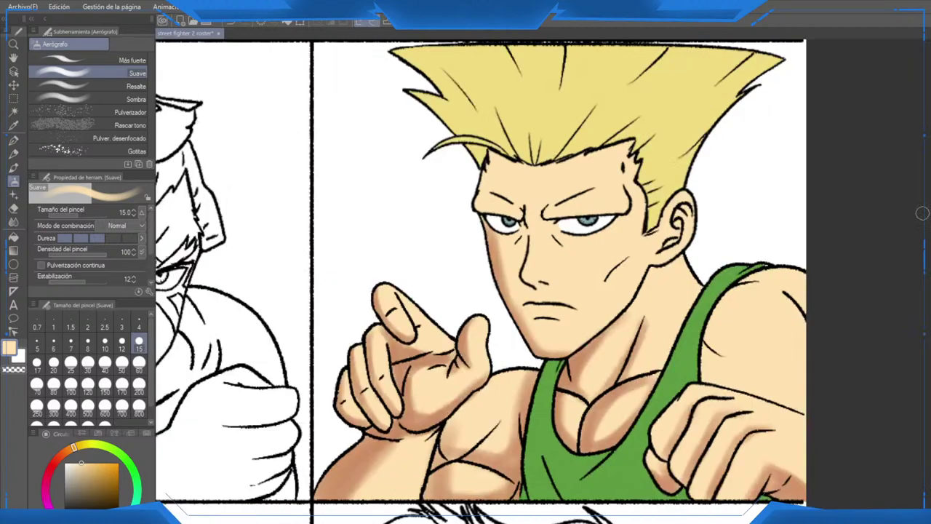
mouse_move(564, 289)
mouse_down()
mouse_move(490, 273)
mouse_move(497, 284)
mouse_up()
scroll(495, 279, up, 1)
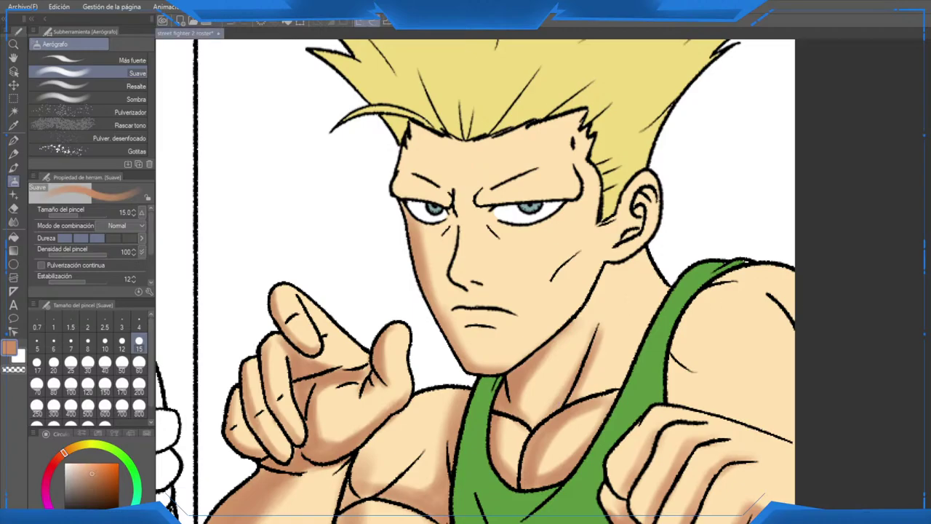
key(h)
Step: Widen the shadow down the far side of the face, from under the eye along the cheek to the jaw and chin
scroll(662, 268, up, 5)
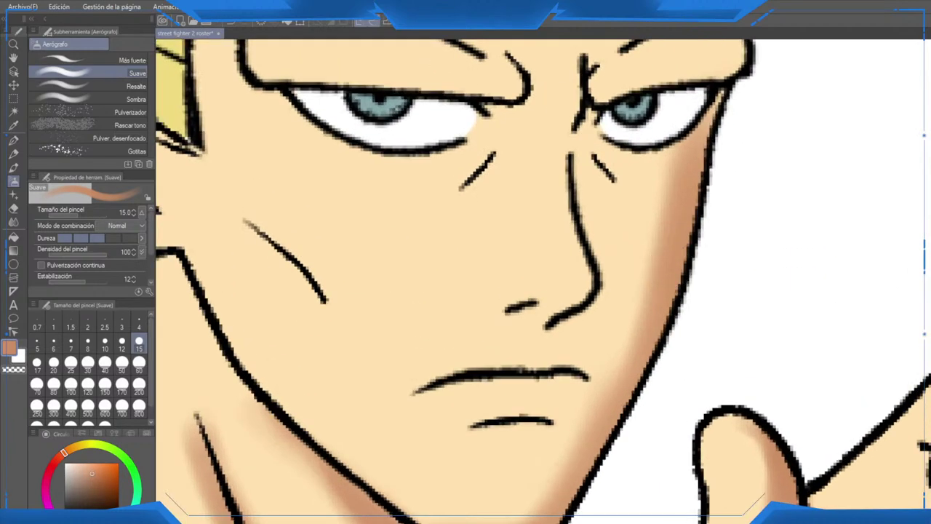
mouse_move(621, 294)
mouse_down()
mouse_move(615, 285)
mouse_move(616, 349)
mouse_move(618, 312)
mouse_up()
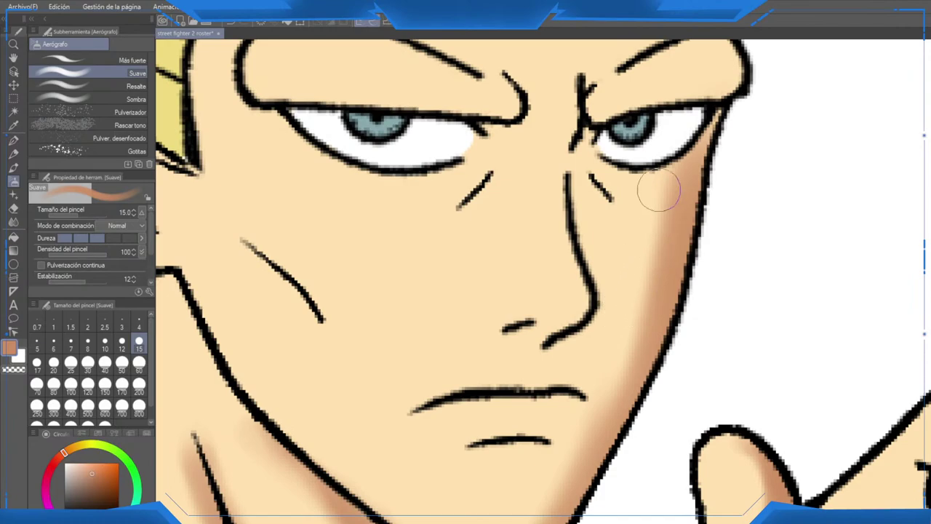
drag(659, 190, 639, 368)
mouse_move(651, 358)
mouse_down()
mouse_move(690, 245)
mouse_move(561, 437)
mouse_move(486, 436)
mouse_up()
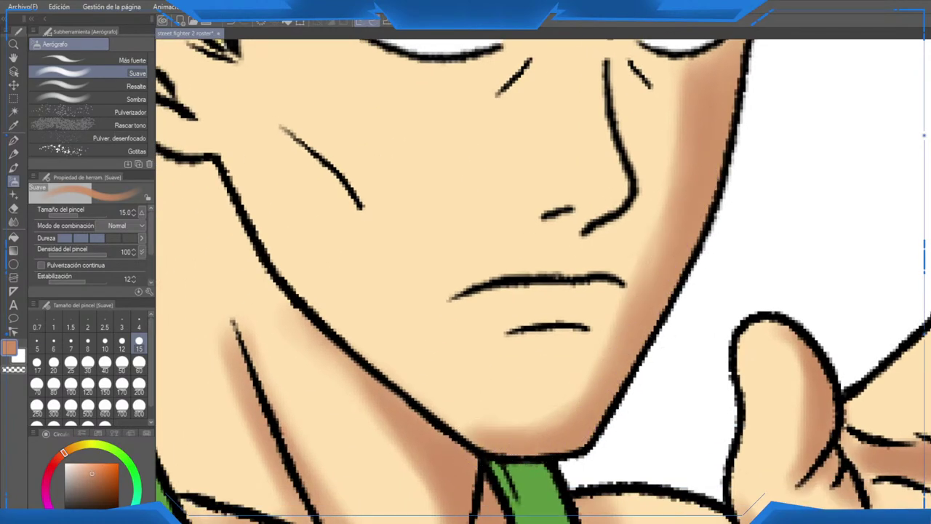
mouse_move(710, 59)
mouse_down()
mouse_move(672, 258)
mouse_move(675, 320)
mouse_up()
drag(686, 302, 709, 271)
Step: Shade the brow ridges above both eyes, the inner eye corners and the far side of the forehead
drag(627, 256, 717, 238)
mouse_move(604, 273)
mouse_down()
mouse_move(727, 238)
mouse_move(709, 80)
mouse_move(721, 214)
mouse_move(608, 256)
mouse_move(700, 197)
mouse_up()
drag(700, 197, 704, 120)
mouse_move(609, 227)
mouse_down()
mouse_move(634, 246)
mouse_move(620, 242)
mouse_move(650, 244)
mouse_move(666, 347)
mouse_move(624, 232)
mouse_move(648, 218)
mouse_move(770, 241)
mouse_up()
mouse_move(612, 223)
mouse_down()
mouse_move(593, 235)
mouse_move(620, 214)
mouse_move(590, 222)
mouse_move(629, 213)
mouse_move(418, 188)
mouse_move(412, 210)
mouse_move(496, 232)
mouse_up()
mouse_move(570, 221)
mouse_down()
mouse_move(623, 306)
mouse_move(607, 331)
mouse_move(597, 326)
mouse_up()
drag(836, 109, 863, 173)
mouse_move(582, 327)
mouse_down()
mouse_move(578, 175)
mouse_move(646, 136)
mouse_up()
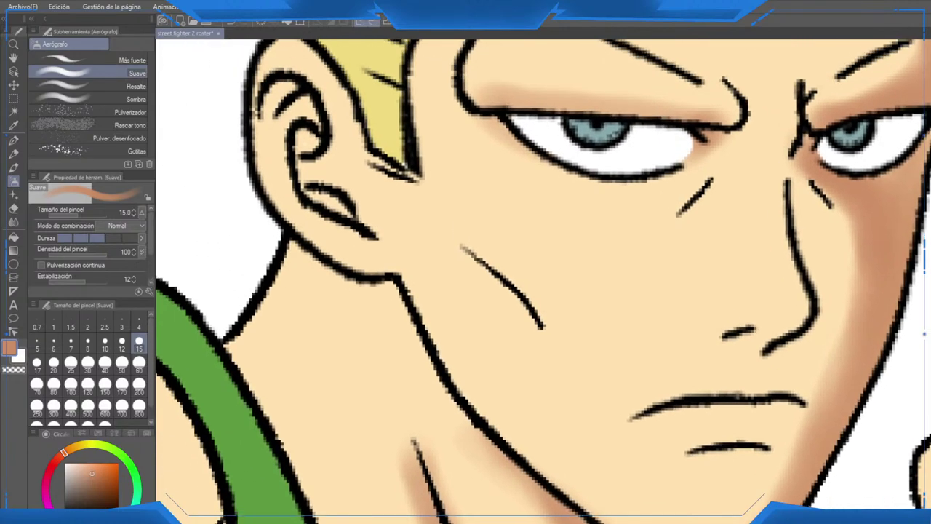
Step: Shade the inner folds of the ear with the airbrush, and reduce the brush size to 10
mouse_move(304, 190)
mouse_down()
mouse_move(334, 212)
mouse_move(376, 270)
mouse_move(391, 270)
mouse_move(388, 234)
mouse_move(381, 261)
mouse_move(369, 214)
mouse_move(435, 310)
mouse_move(383, 182)
mouse_up()
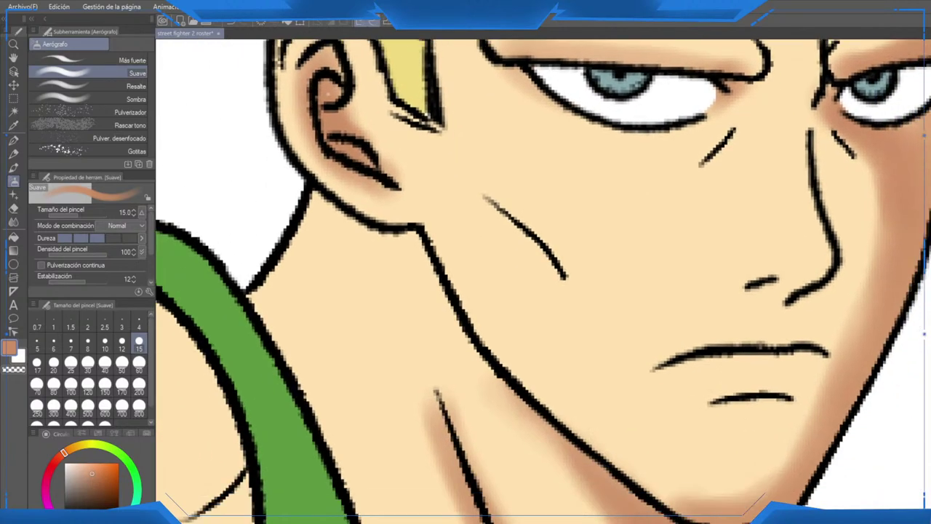
scroll(470, 197, down, 2)
drag(454, 205, 342, 342)
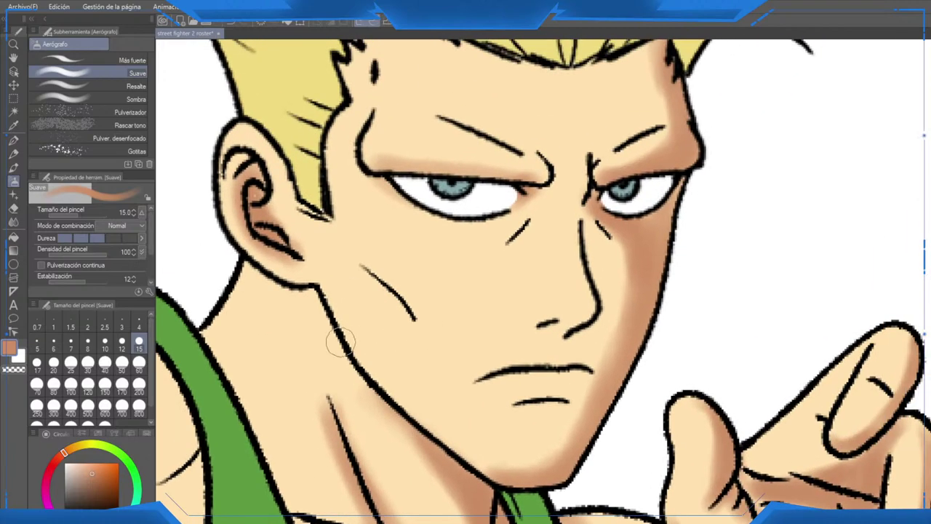
click(105, 343)
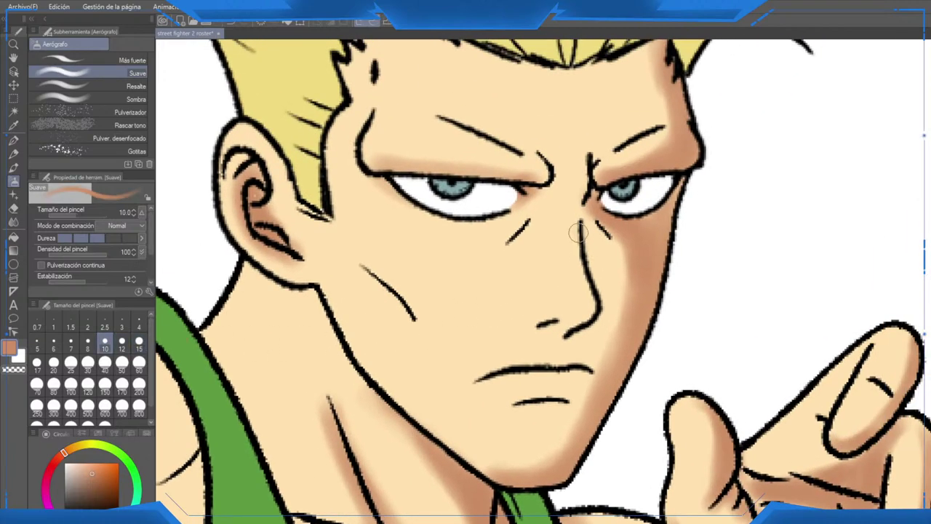
drag(579, 233, 594, 283)
key(ctrl+z)
mouse_move(587, 232)
mouse_down()
mouse_move(605, 307)
mouse_move(585, 327)
mouse_move(599, 322)
mouse_move(571, 329)
mouse_move(591, 328)
mouse_move(611, 308)
mouse_move(606, 273)
mouse_move(616, 314)
mouse_up()
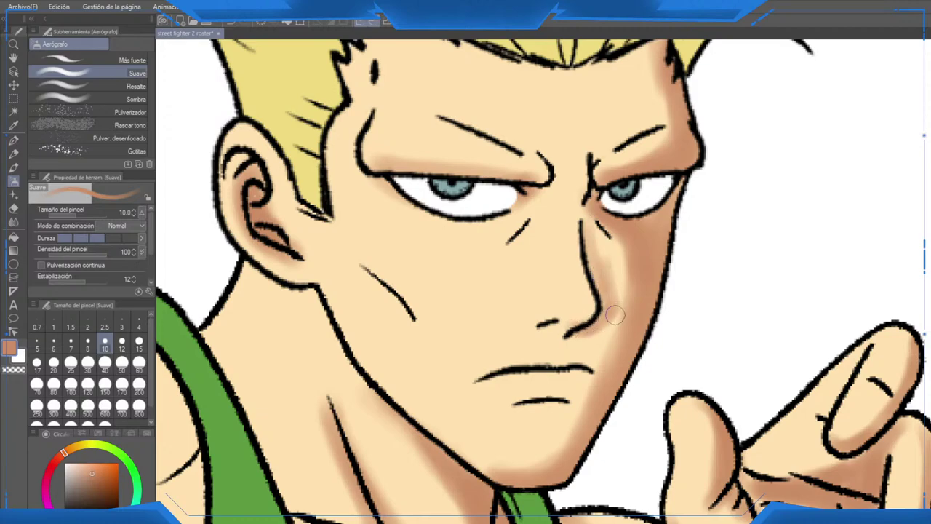
key(ctrl+z)
key(ctrl+z)
Step: Shade beside and under the nose and across its bridge between the eyes, resampling the skin and shadow tones
mouse_move(594, 237)
mouse_down()
mouse_move(606, 315)
mouse_move(576, 330)
mouse_move(563, 324)
mouse_move(611, 351)
mouse_up()
alt+click(576, 330)
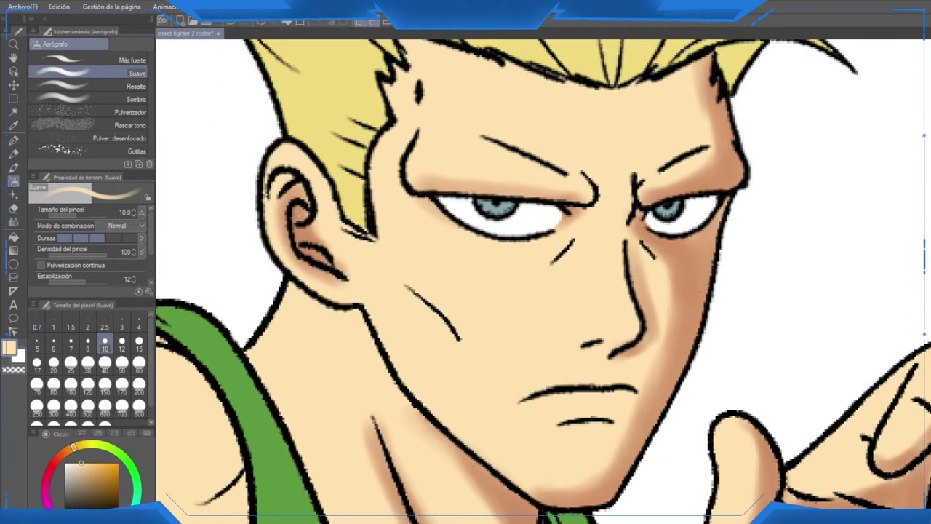
alt+click(697, 283)
mouse_move(641, 235)
mouse_down()
mouse_move(674, 203)
mouse_move(639, 195)
mouse_move(674, 197)
mouse_move(608, 213)
mouse_move(648, 197)
mouse_move(647, 208)
mouse_move(618, 211)
mouse_up()
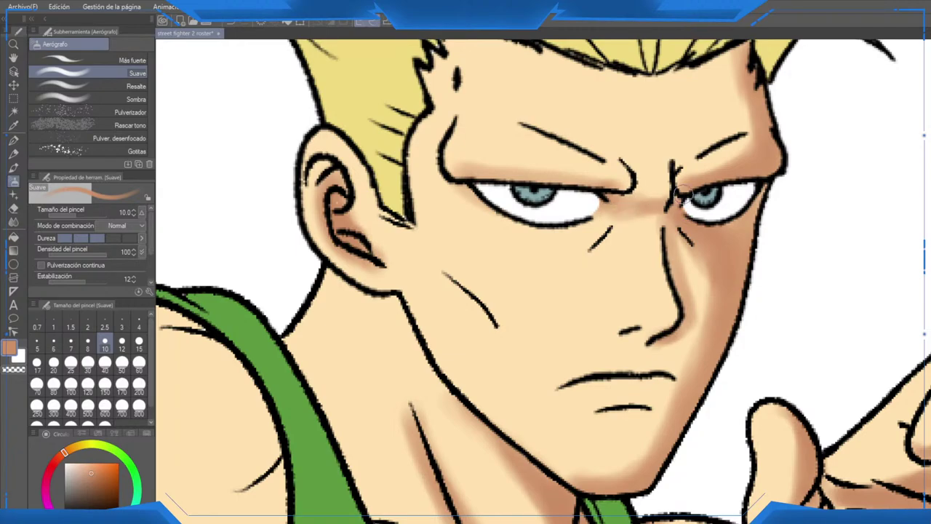
drag(684, 195, 684, 198)
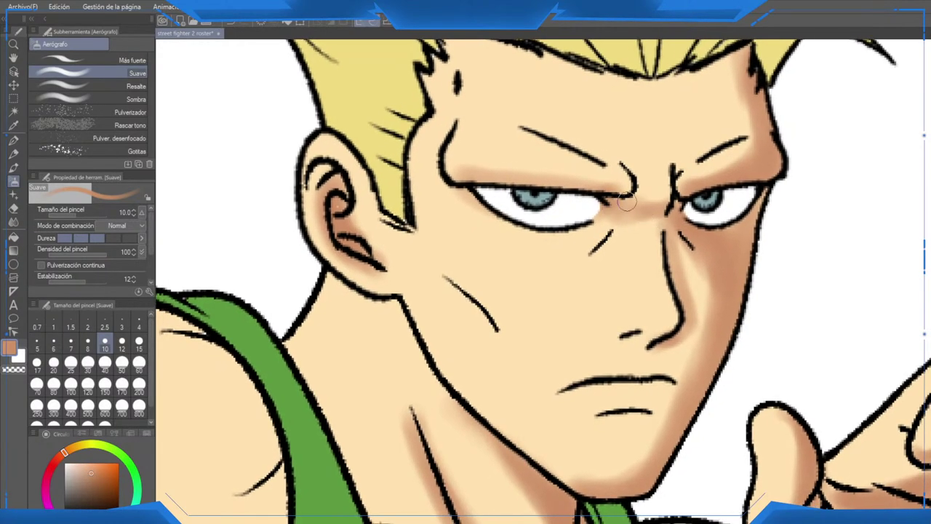
Step: Soften the shadow between the eyes and shade under the cheekbone line, resampling skin and shadow tones from the face
alt+click(609, 225)
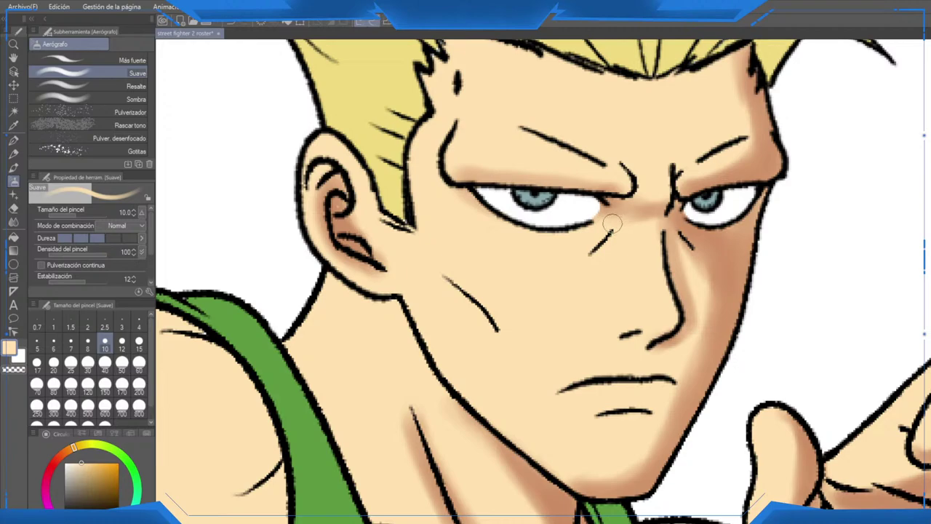
alt+click(640, 186)
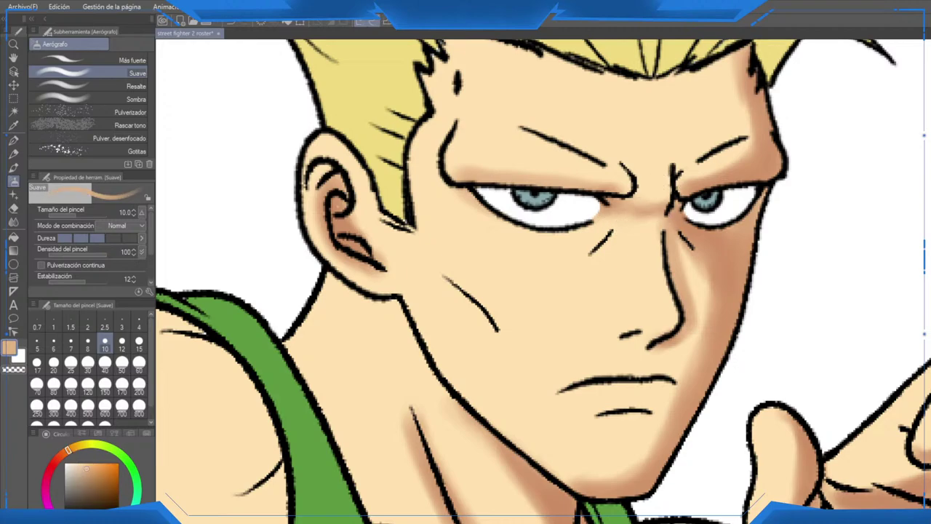
mouse_move(670, 200)
mouse_down()
mouse_move(656, 221)
mouse_move(719, 283)
mouse_up()
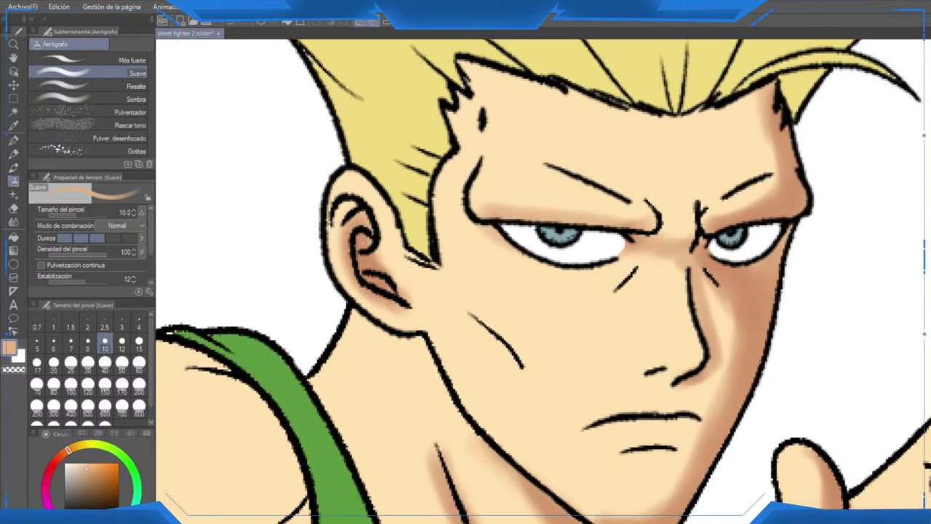
alt+click(711, 374)
mouse_move(486, 324)
mouse_down()
mouse_move(523, 363)
mouse_move(508, 362)
mouse_up()
alt+click(500, 316)
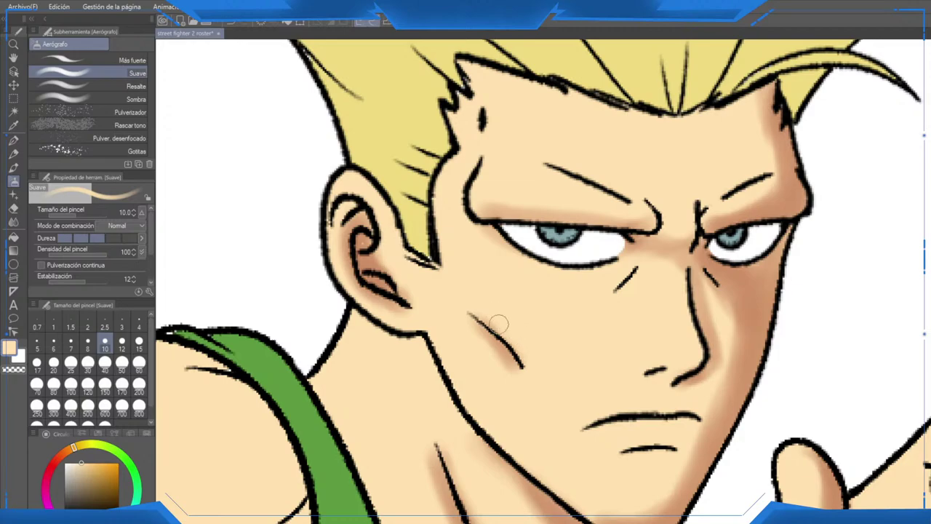
alt+click(637, 255)
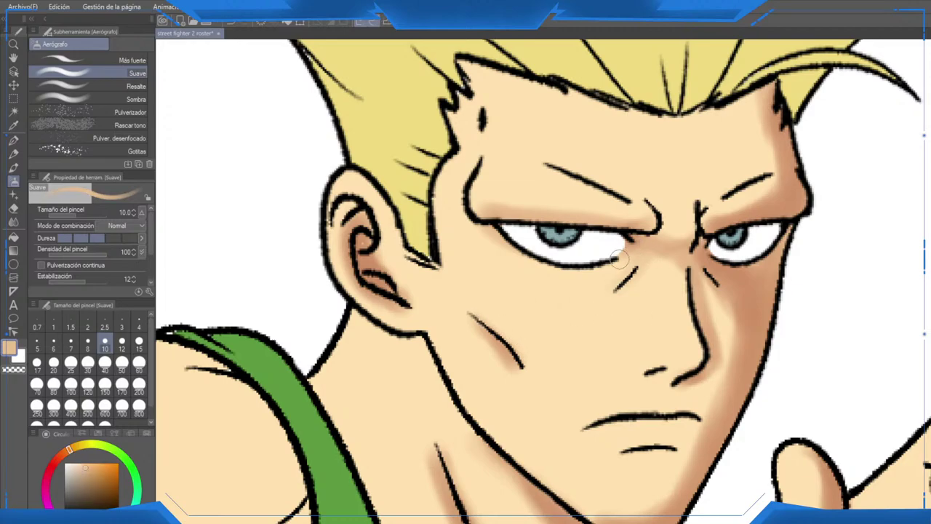
Step: Set the airbrush size to 30 and shade the underside of the near upper arm and the shoulder beside the shirt strap with the darker skin tone
scroll(659, 254, down, 5)
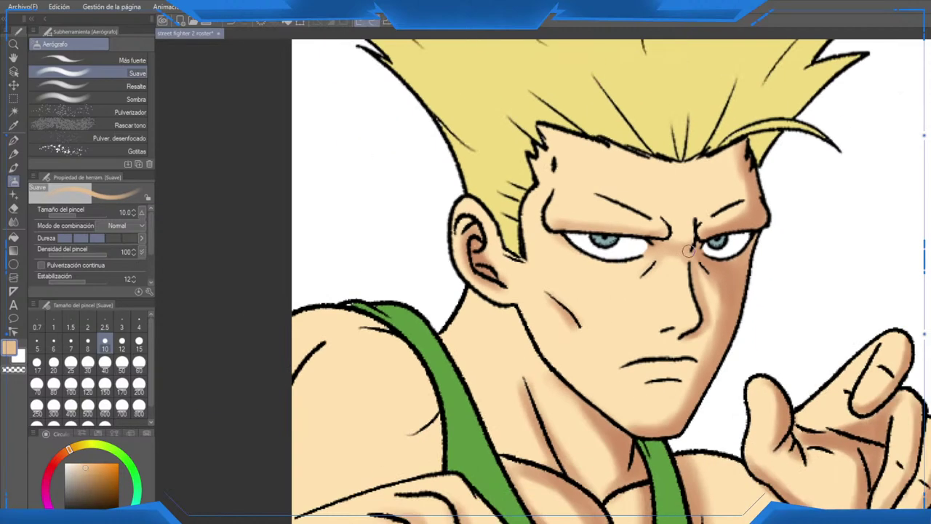
scroll(661, 282, up, 2)
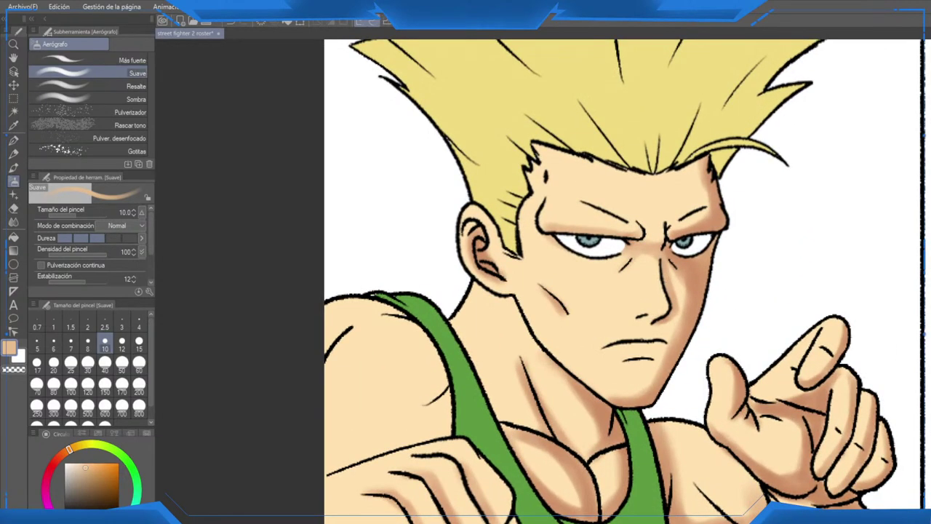
drag(668, 325, 651, 306)
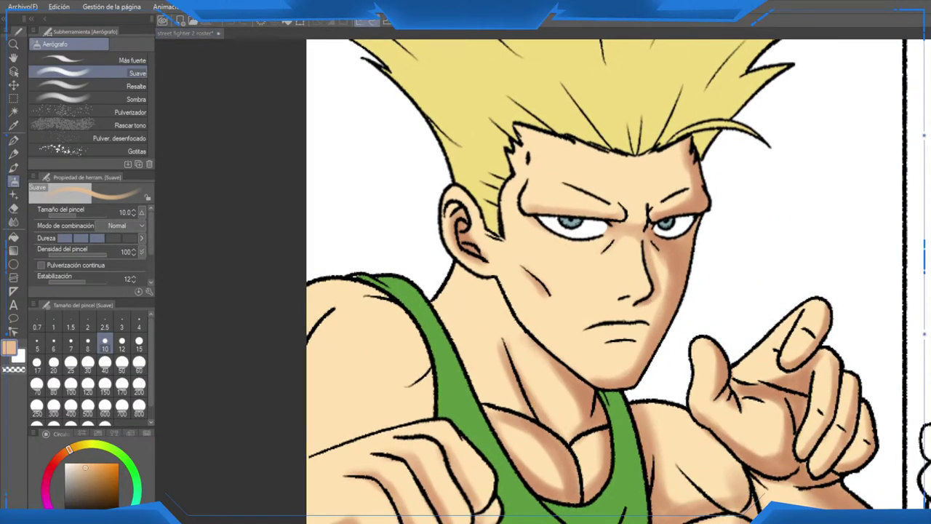
scroll(644, 304, down, 1)
scroll(393, 314, up, 1)
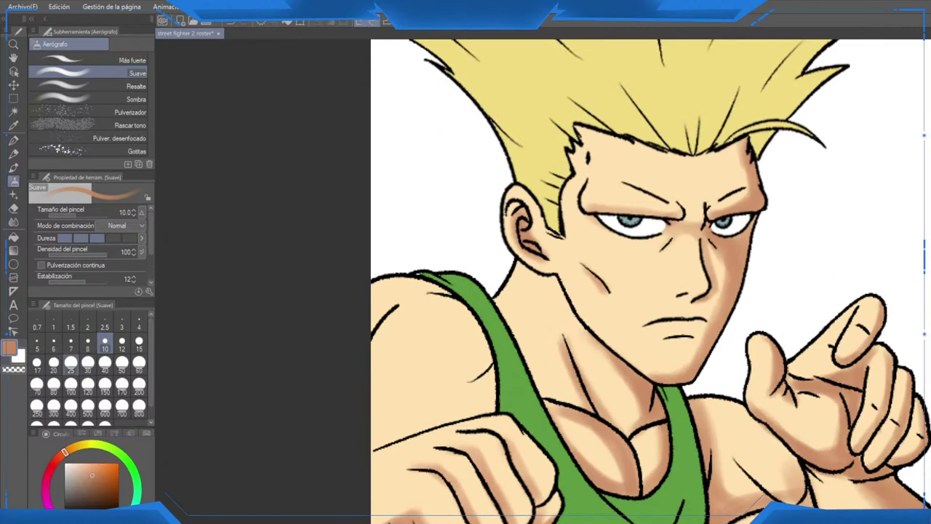
click(88, 365)
scroll(407, 328, up, 4)
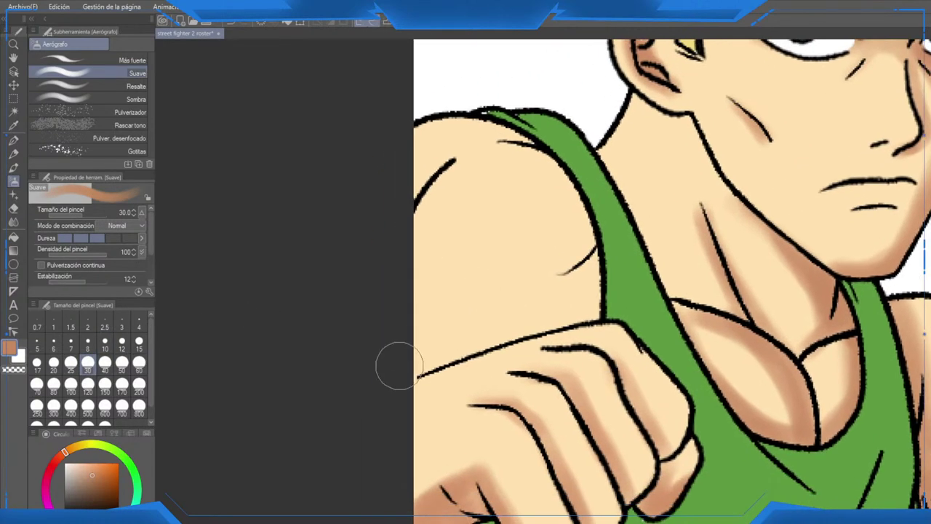
mouse_move(399, 365)
mouse_down()
mouse_move(546, 299)
mouse_move(451, 336)
mouse_move(593, 294)
mouse_move(587, 190)
mouse_move(495, 300)
mouse_move(574, 238)
mouse_move(421, 336)
mouse_move(589, 215)
mouse_move(585, 237)
mouse_move(544, 130)
mouse_move(587, 153)
mouse_move(486, 103)
mouse_move(582, 160)
mouse_move(518, 113)
mouse_move(383, 368)
mouse_up()
scroll(415, 328, down, 4)
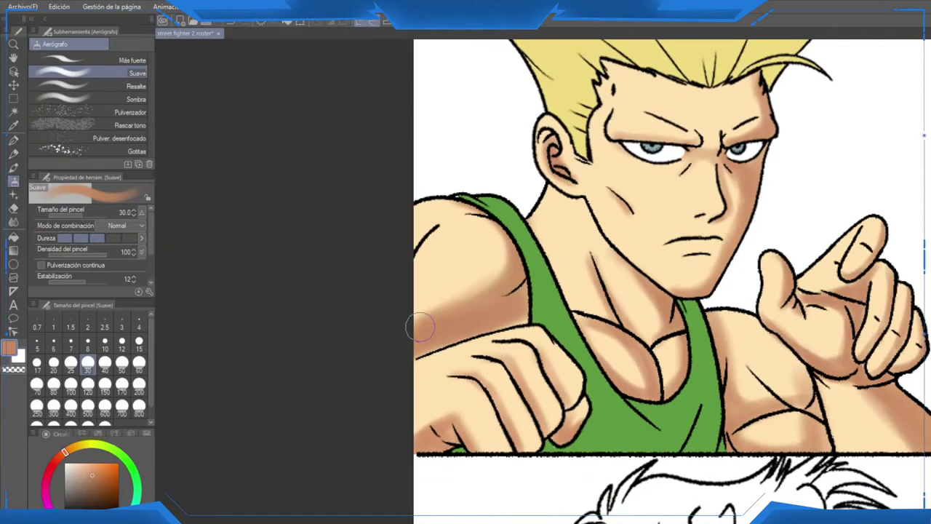
drag(415, 328, 431, 357)
scroll(461, 323, up, 5)
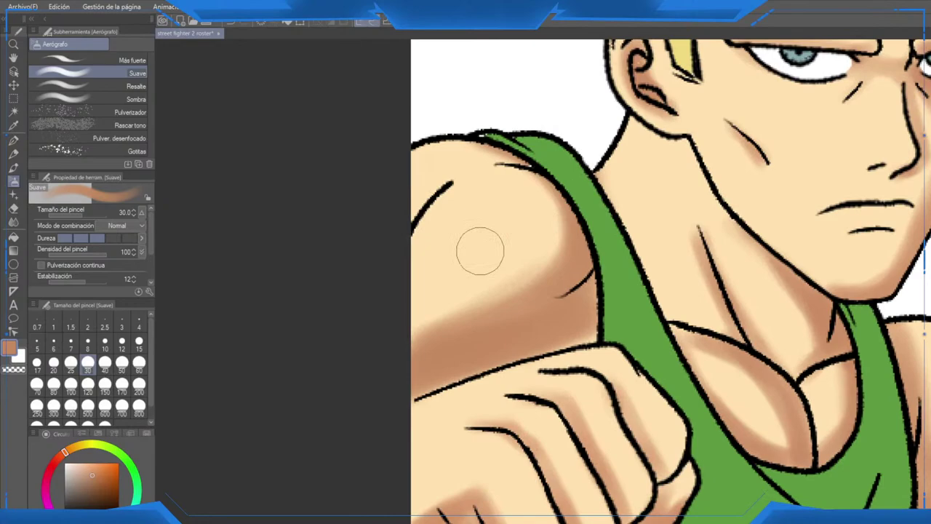
Step: Blend the inner edge of the upper-arm and shoulder shadow with the sampled light skin tone
alt+click(523, 253)
mouse_move(524, 253)
mouse_down()
mouse_move(386, 336)
mouse_move(405, 343)
mouse_move(488, 302)
mouse_move(545, 209)
mouse_up()
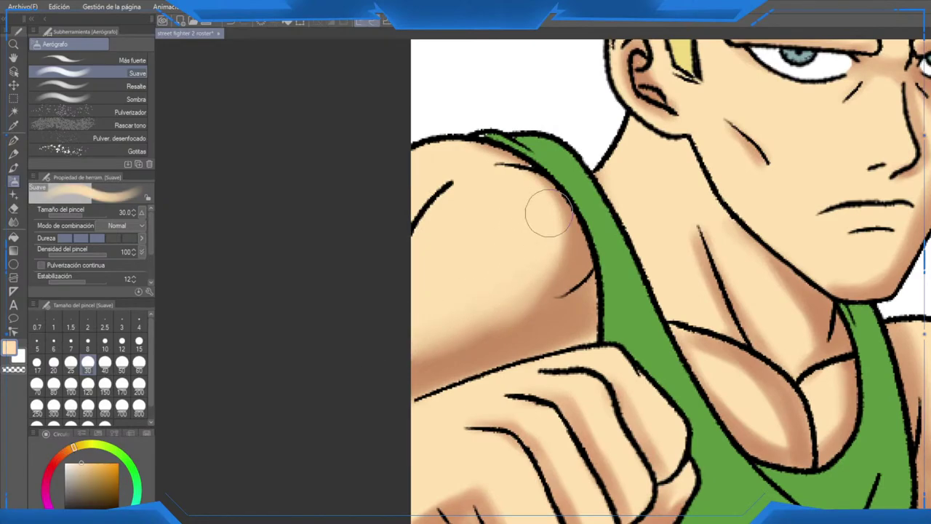
alt+click(553, 261)
alt+click(453, 191)
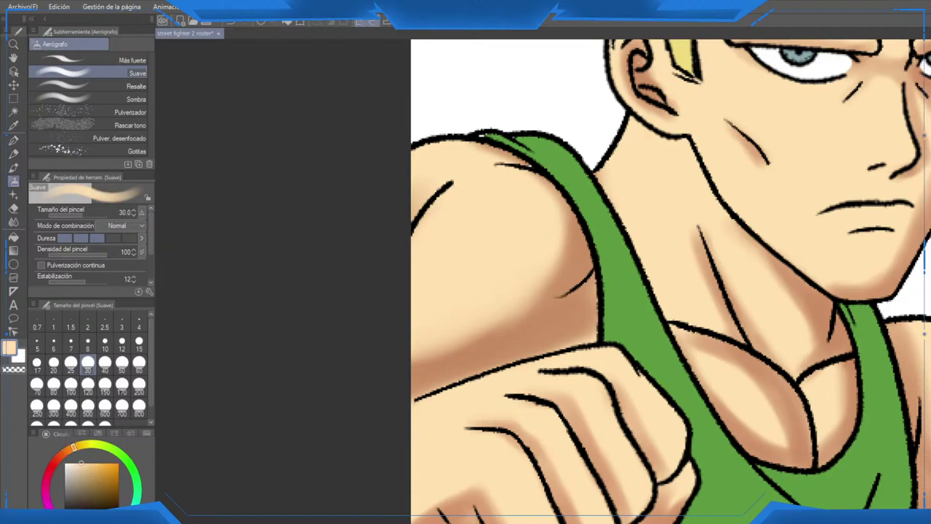
drag(402, 278, 322, 253)
Step: Pick a pale yellow and airbrush soft highlights on the near shoulder and along the cheek and jaw
scroll(469, 206, down, 3)
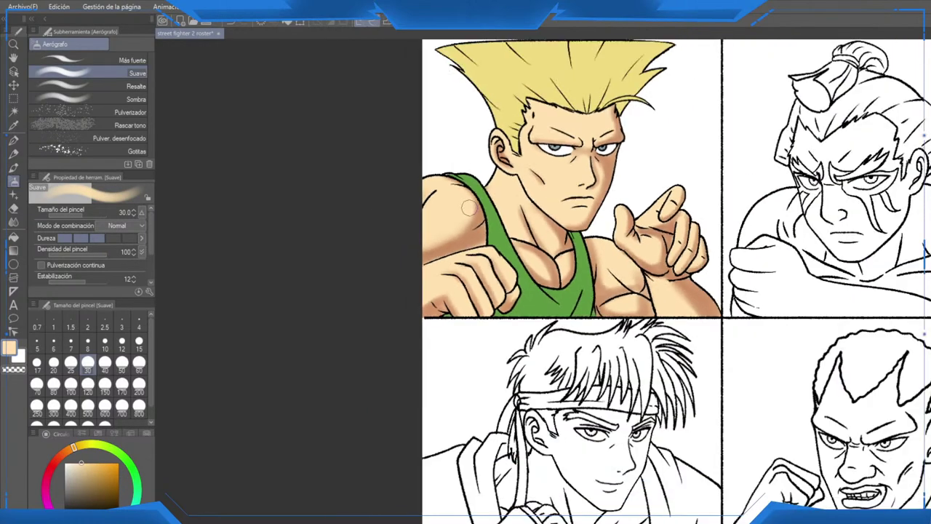
drag(613, 196, 618, 253)
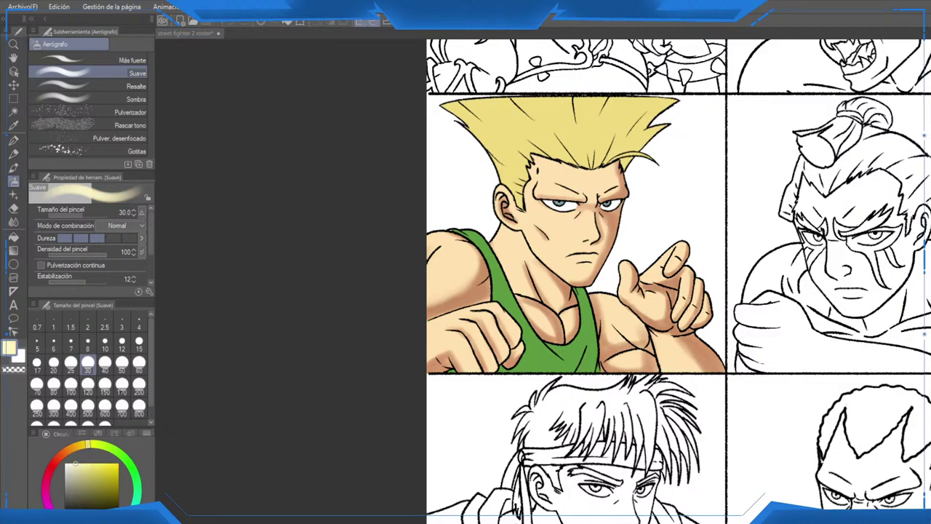
scroll(546, 281, up, 5)
drag(534, 272, 762, 262)
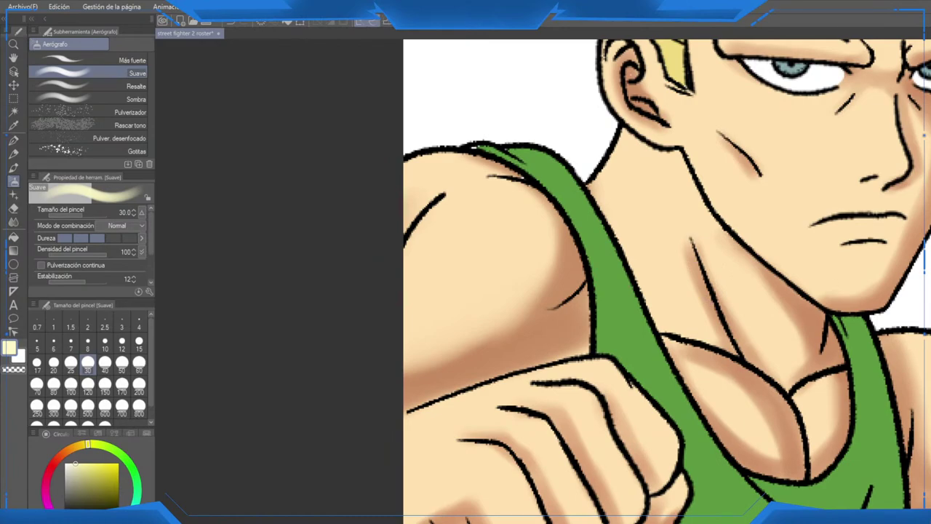
scroll(599, 316, down, 2)
mouse_move(438, 245)
mouse_down()
mouse_move(541, 195)
mouse_move(515, 214)
mouse_move(498, 204)
mouse_move(447, 260)
mouse_up()
mouse_move(627, 216)
mouse_down()
mouse_move(561, 268)
mouse_move(551, 233)
mouse_move(566, 282)
mouse_up()
drag(566, 282, 482, 277)
mouse_move(559, 289)
mouse_down()
mouse_move(525, 225)
mouse_move(571, 290)
mouse_move(544, 263)
mouse_move(606, 317)
mouse_move(555, 272)
mouse_move(514, 192)
mouse_up()
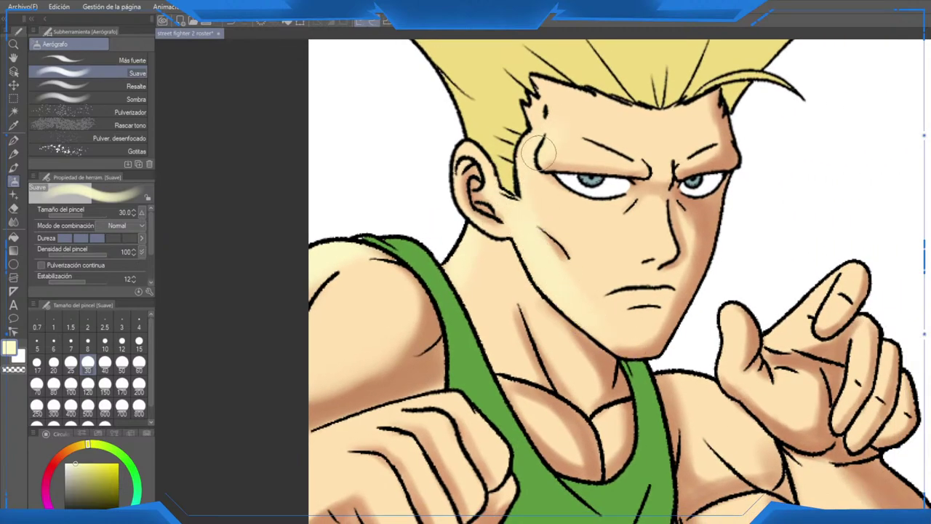
Step: Airbrush pale yellow highlights on the temple side of the forehead and the near side of the neck
scroll(501, 134, down, 5)
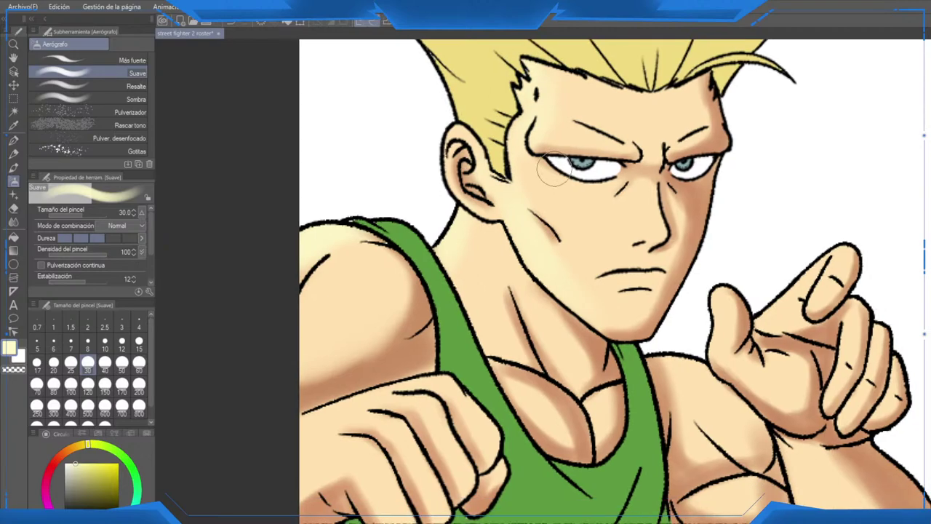
scroll(538, 305, up, 3)
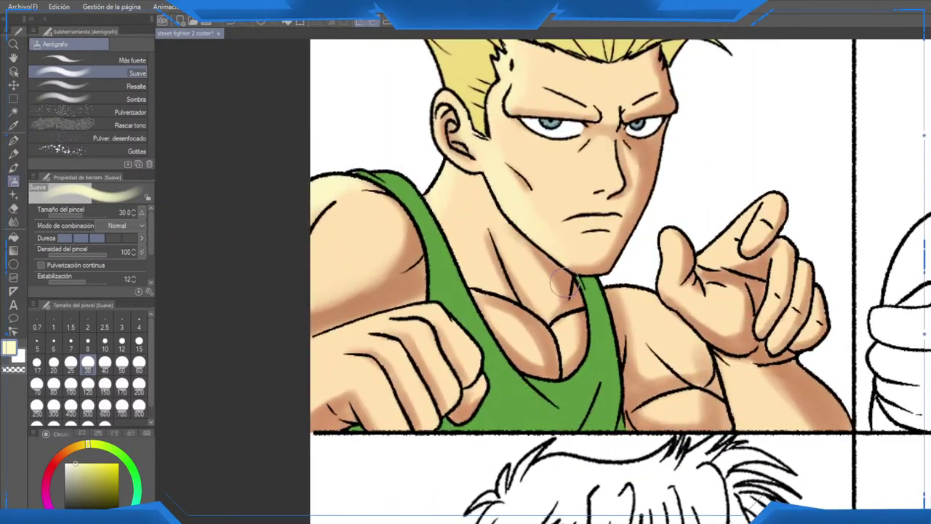
scroll(553, 278, up, 1)
drag(553, 278, 617, 246)
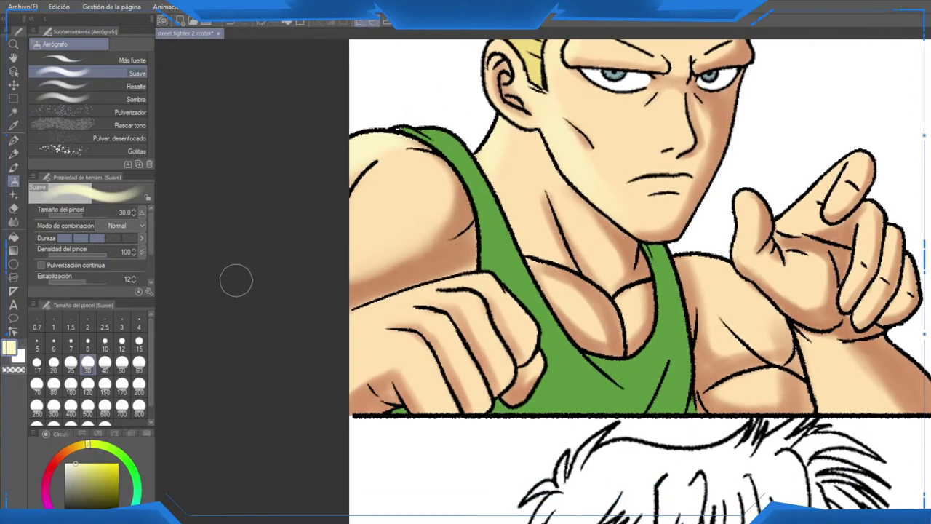
Step: Set the airbrush size to 15 and highlight the knuckles and fingers of the fist, undoing and redoing the first stroke
click(139, 344)
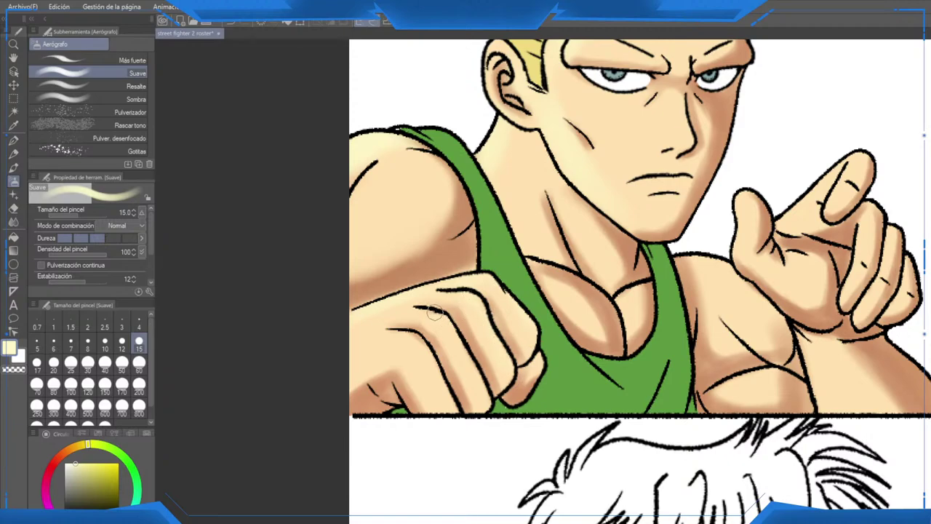
drag(455, 328, 486, 386)
key(ctrl+z)
drag(393, 331, 473, 393)
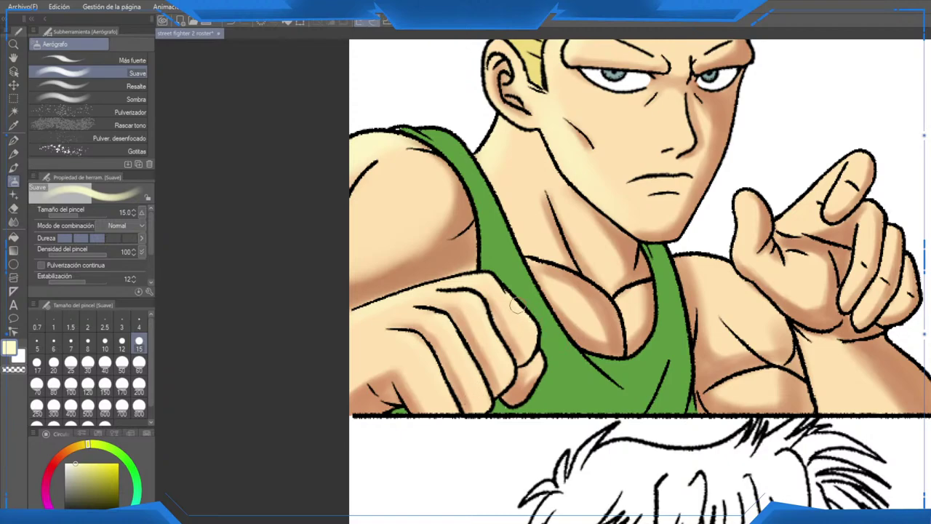
Step: Add pale yellow highlights along the collarbone and the front neck muscle
mouse_move(577, 282)
mouse_down()
mouse_move(529, 260)
mouse_move(554, 273)
mouse_move(577, 261)
mouse_up()
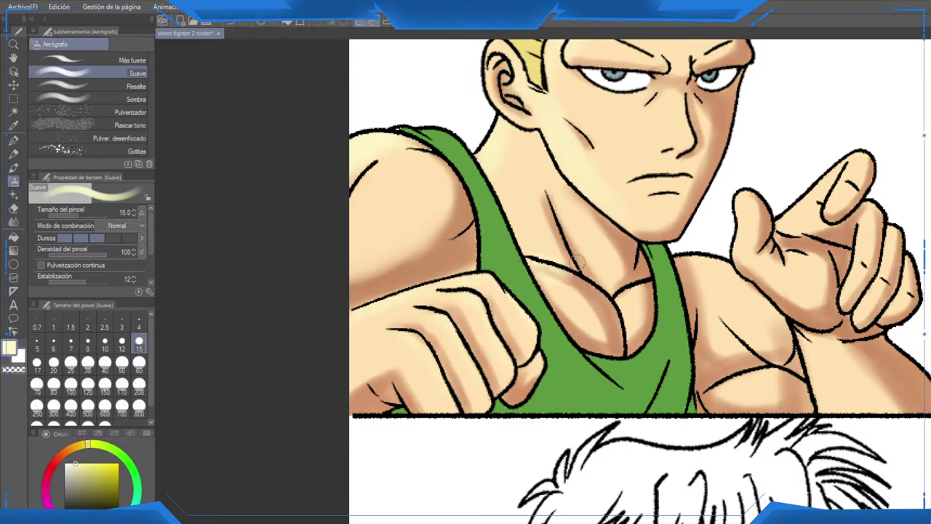
drag(558, 199, 610, 290)
drag(568, 216, 593, 271)
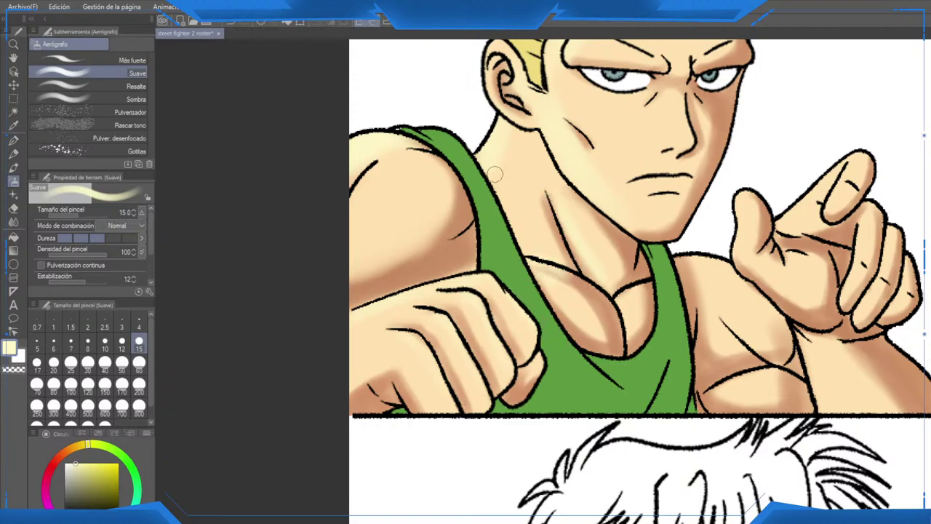
Step: Highlight the upper chest, the far shoulder and the muscles of the far upper arm in pale yellow
drag(679, 117, 612, 184)
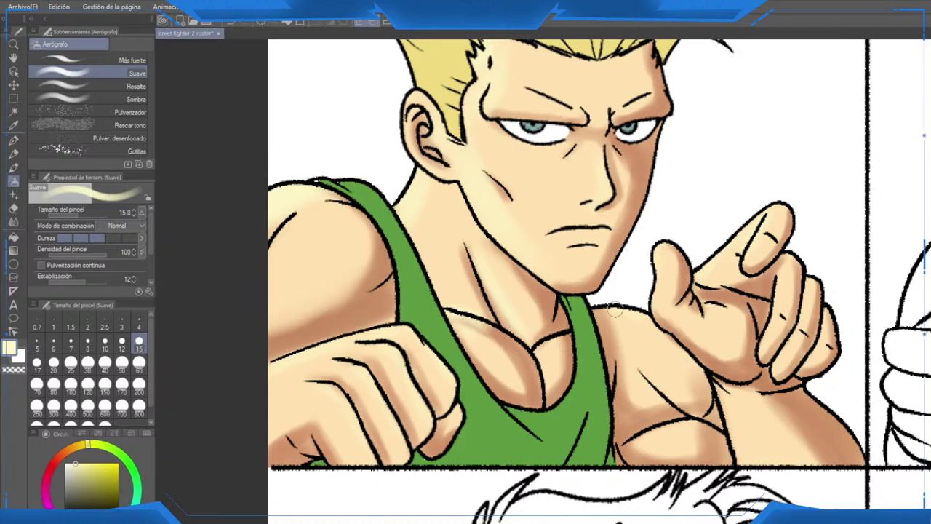
drag(543, 353, 569, 336)
drag(686, 415, 653, 399)
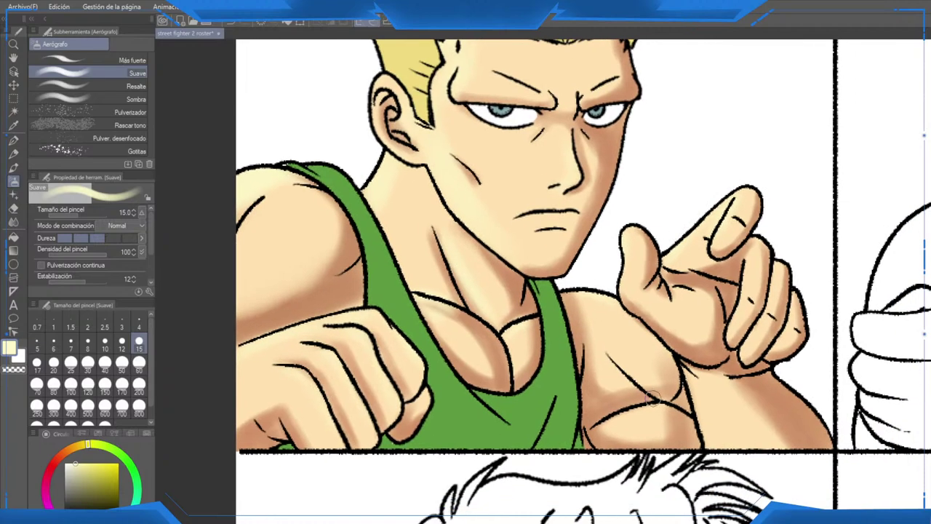
drag(610, 427, 644, 409)
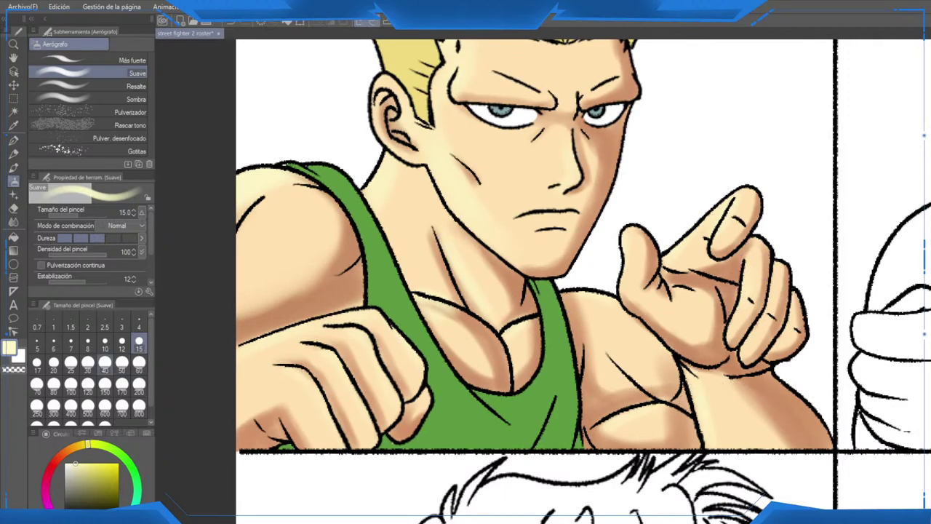
Step: Set the airbrush size to 10 and add fine pale yellow highlights to the raised hand, the brows and the area below the nose
click(105, 342)
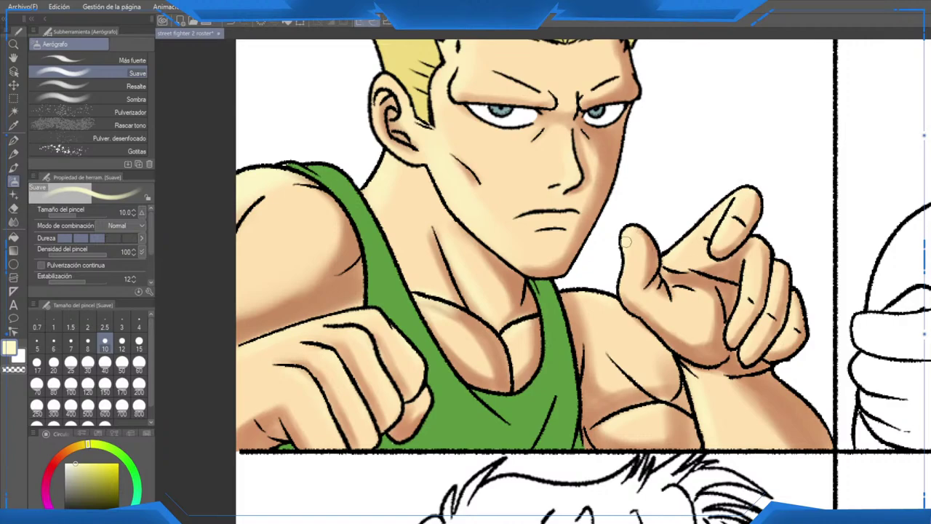
drag(626, 242, 639, 348)
scroll(632, 284, up, 1)
drag(476, 162, 553, 217)
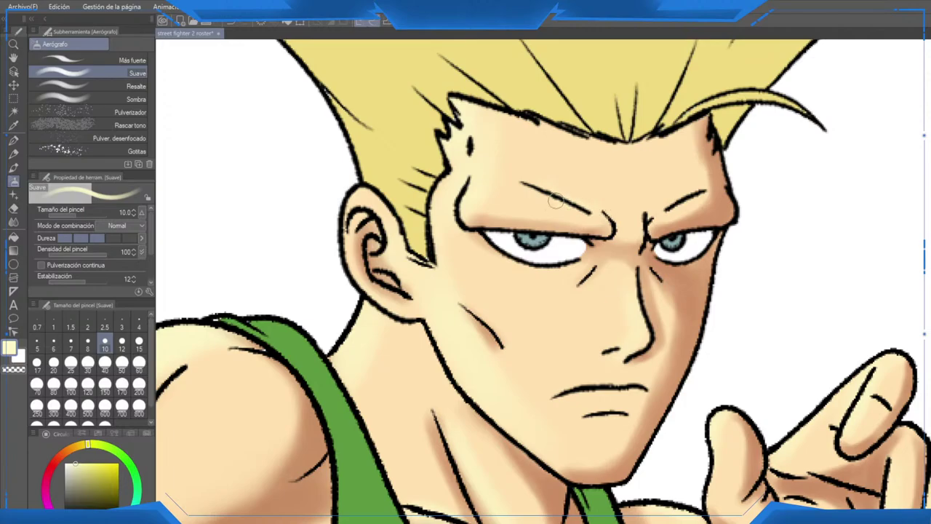
scroll(677, 192, down, 4)
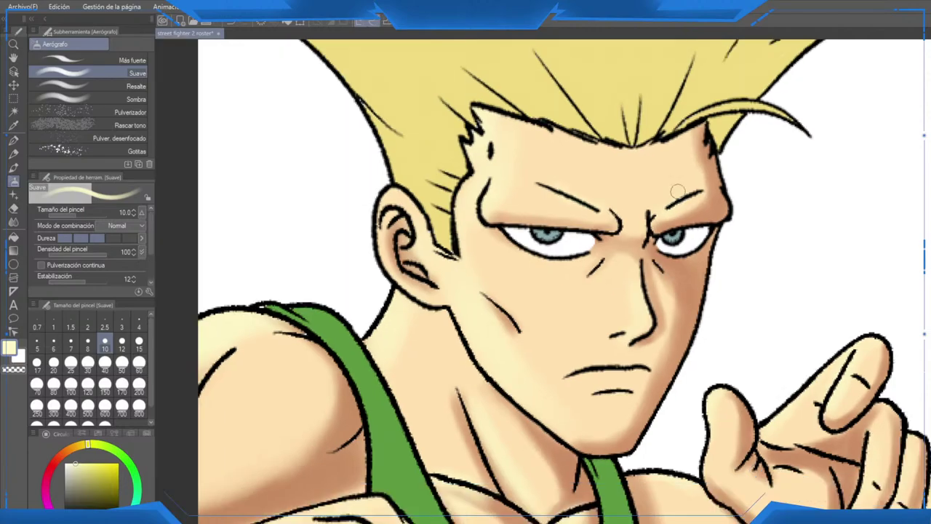
scroll(677, 191, up, 3)
drag(598, 320, 619, 316)
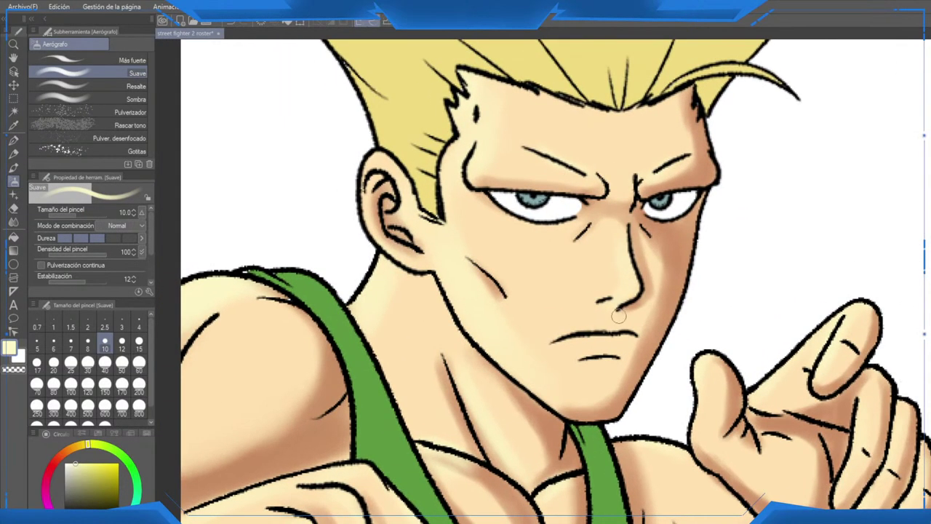
Step: Sample the skin shadow tone and shade softly beneath the lower lip
alt+click(615, 365)
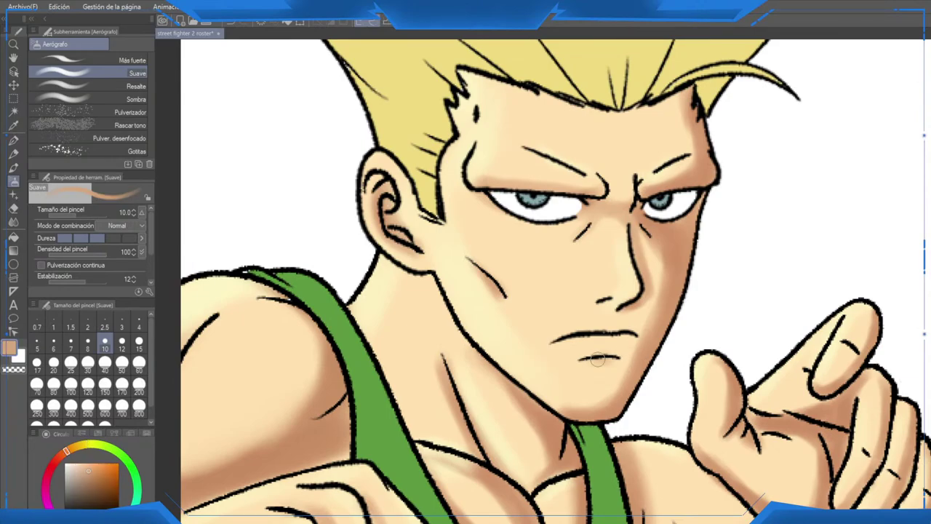
scroll(626, 359, down, 5)
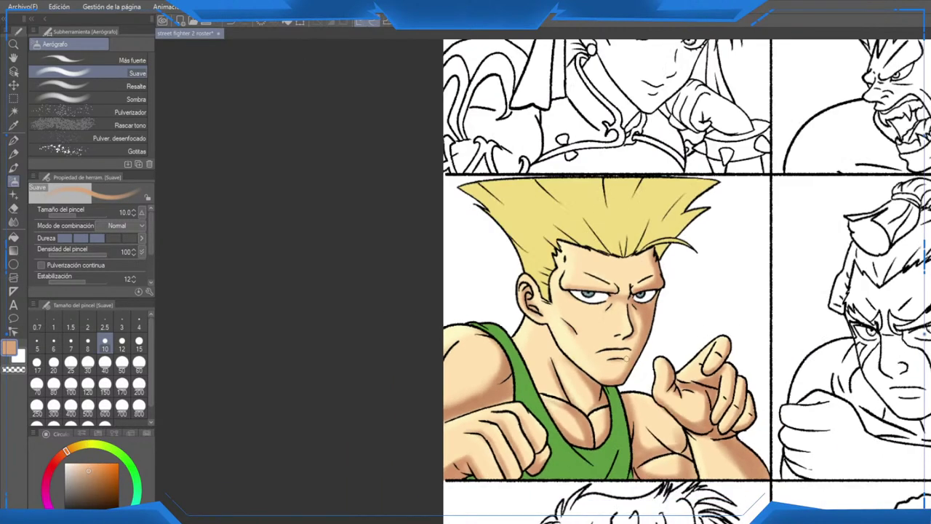
drag(627, 359, 517, 374)
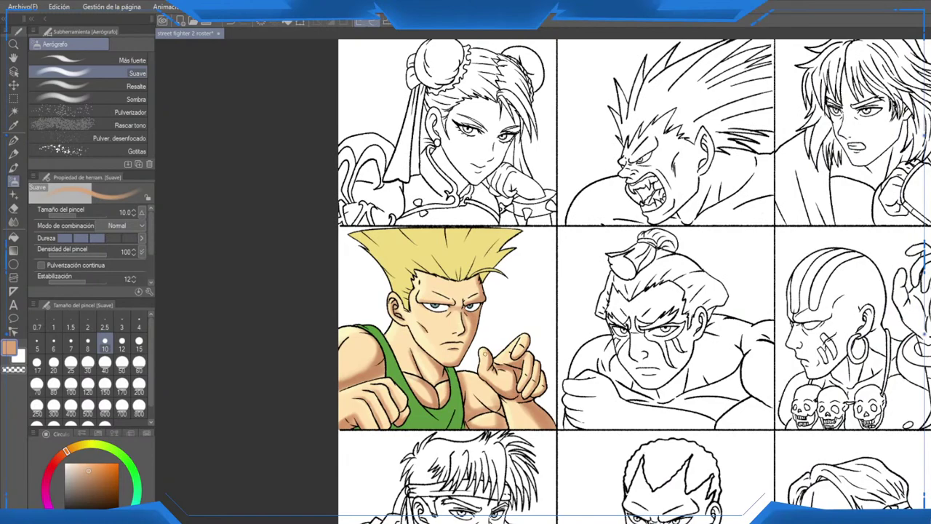
Step: Set the airbrush size to 40 and lay a soft dark green shadow down the far side of the tank top
scroll(486, 354, down, 2)
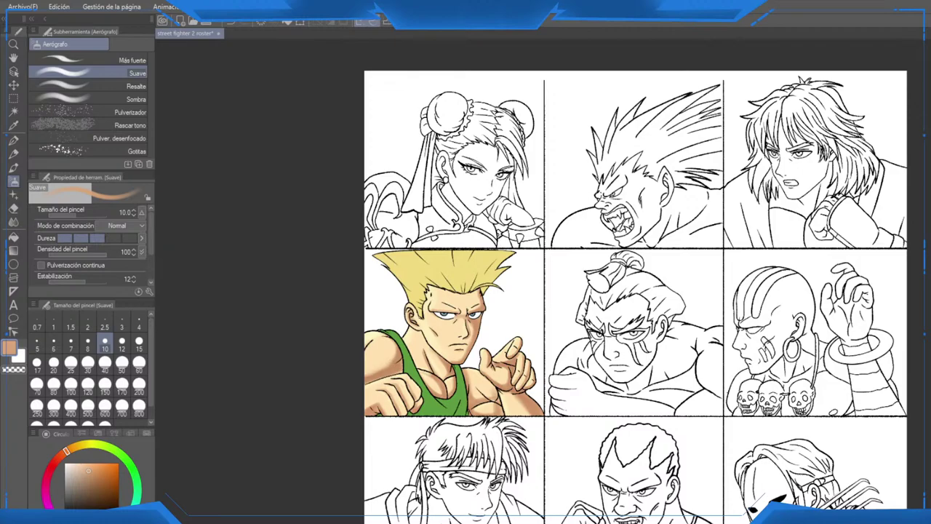
scroll(445, 334, up, 4)
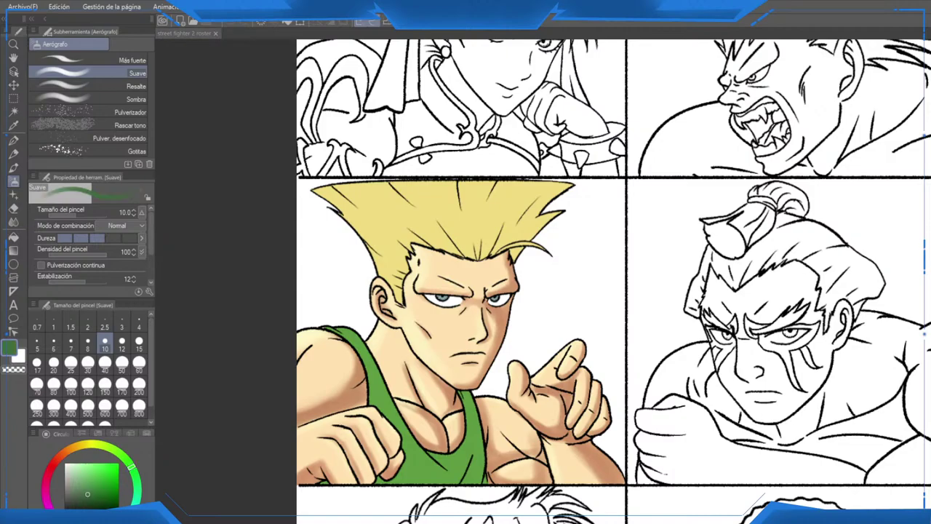
scroll(457, 332, up, 5)
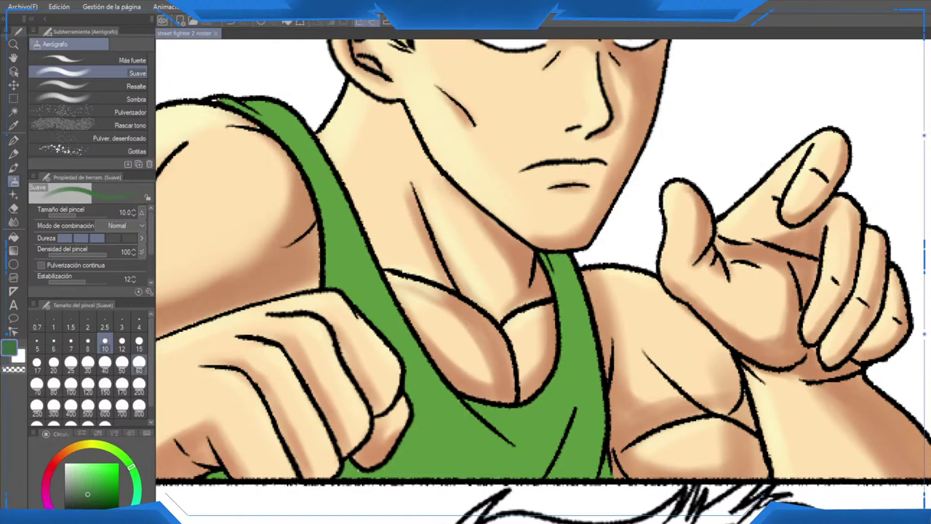
click(139, 362)
click(105, 364)
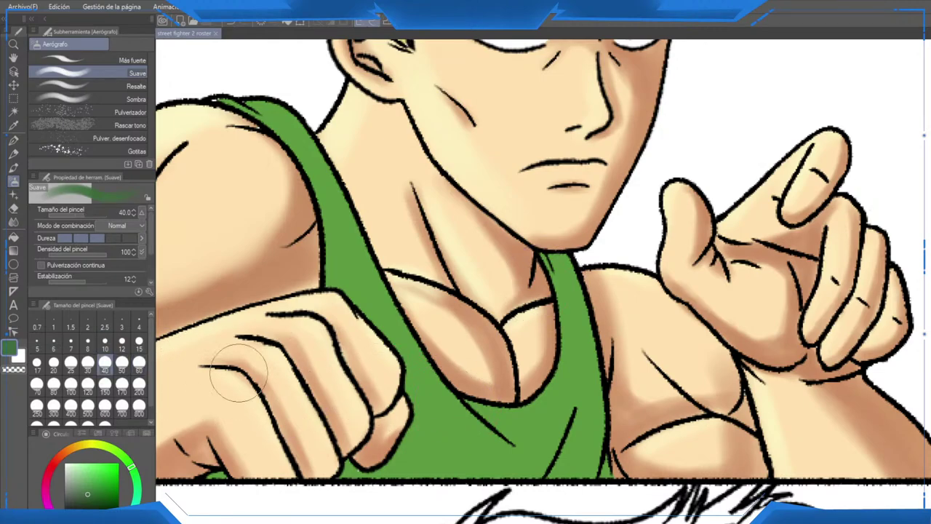
drag(473, 377, 500, 359)
scroll(524, 362, down, 6)
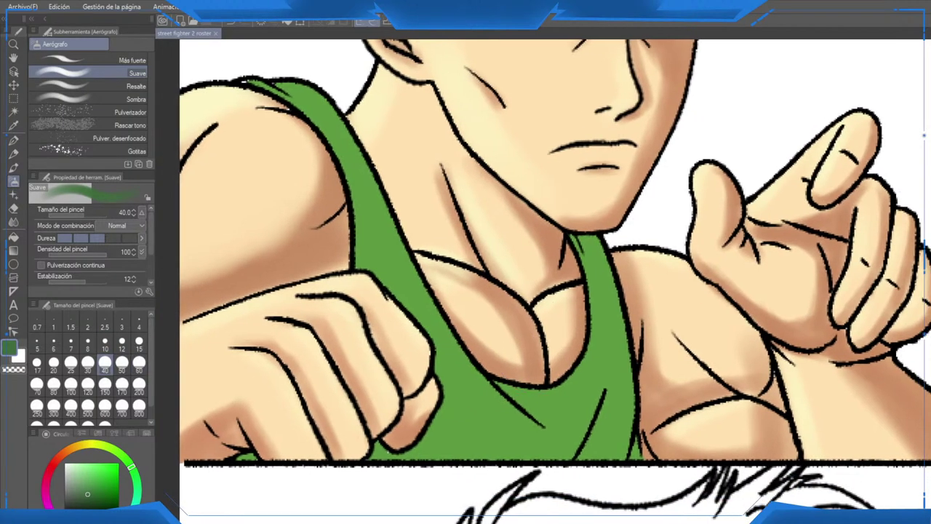
scroll(490, 314, up, 3)
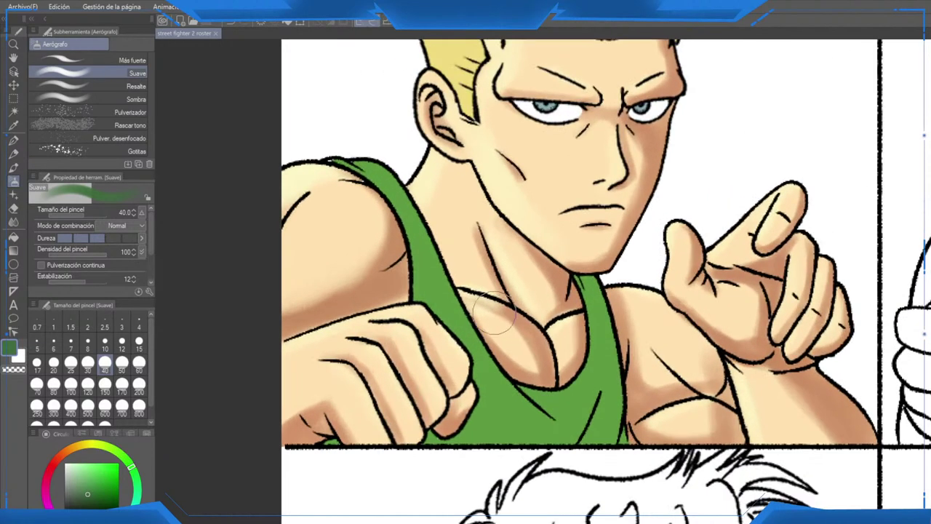
mouse_move(601, 286)
mouse_down()
mouse_move(611, 306)
mouse_move(615, 439)
mouse_move(598, 483)
mouse_up()
Step: Set the airbrush size to 30 and shade the tank top's far strap, bottom hem and near strap's outer edge in dark green
click(88, 365)
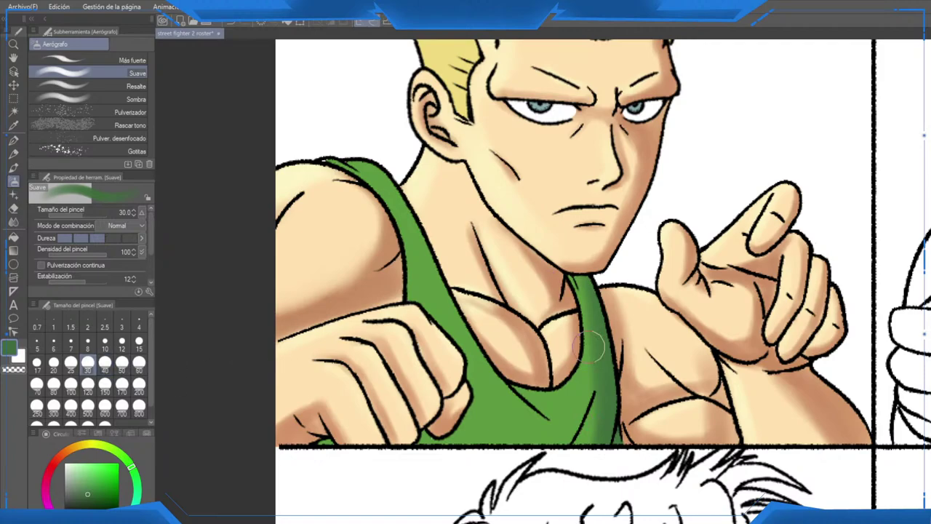
mouse_move(607, 316)
mouse_down()
mouse_move(612, 383)
mouse_move(558, 480)
mouse_up()
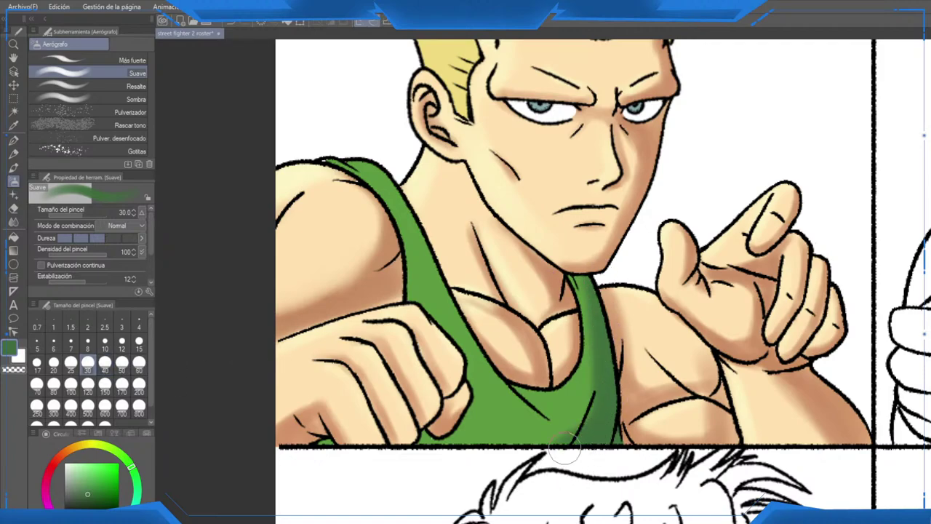
mouse_move(566, 448)
mouse_down()
mouse_move(468, 457)
mouse_move(410, 431)
mouse_move(541, 444)
mouse_move(415, 429)
mouse_move(335, 444)
mouse_up()
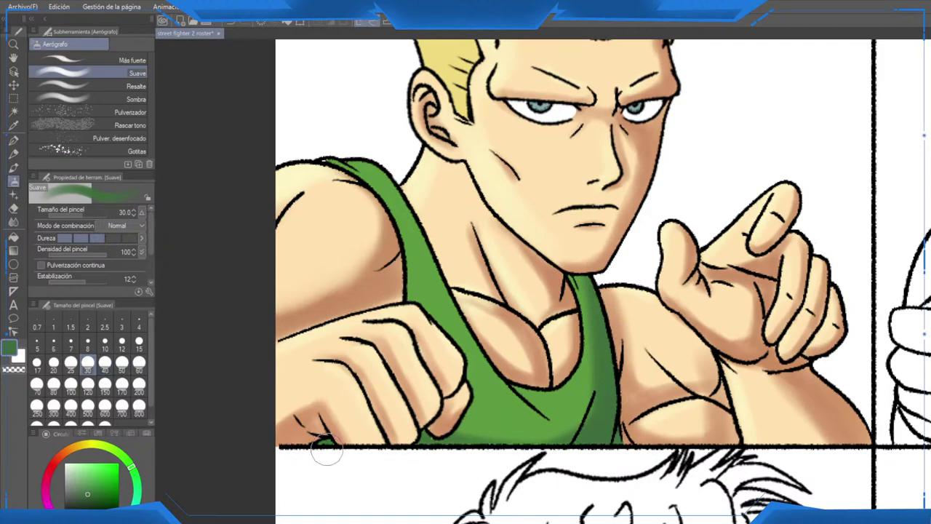
drag(498, 282, 519, 333)
mouse_move(368, 200)
mouse_down()
mouse_move(425, 372)
mouse_move(393, 232)
mouse_move(453, 395)
mouse_move(506, 484)
mouse_move(564, 502)
mouse_move(542, 420)
mouse_up()
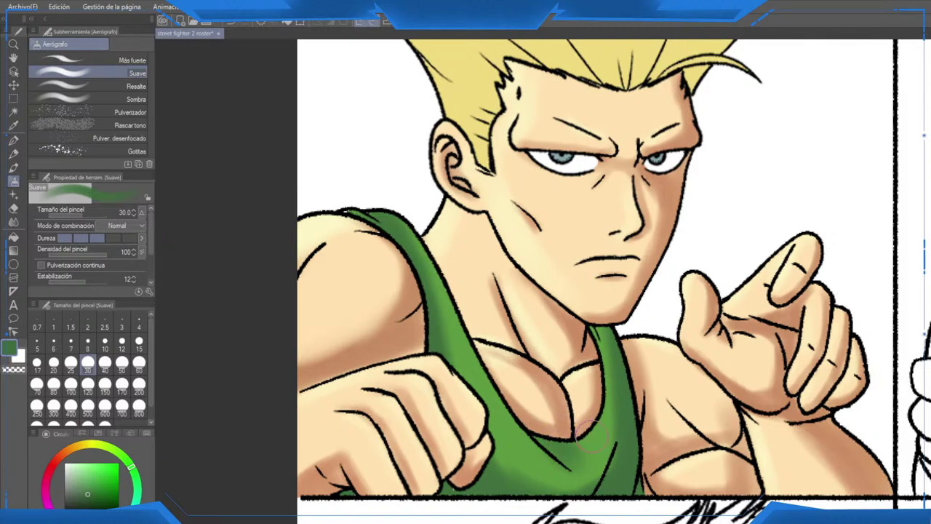
Step: Sample the tank top's dark green and refine the shadows below the neckline and on the far strap at airbrush size 15
alt+click(554, 457)
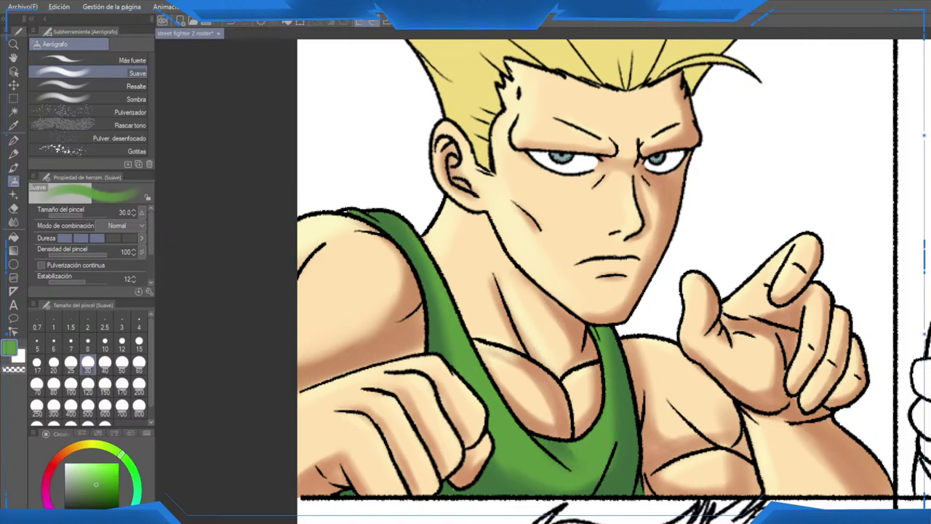
alt+click(609, 442)
click(139, 343)
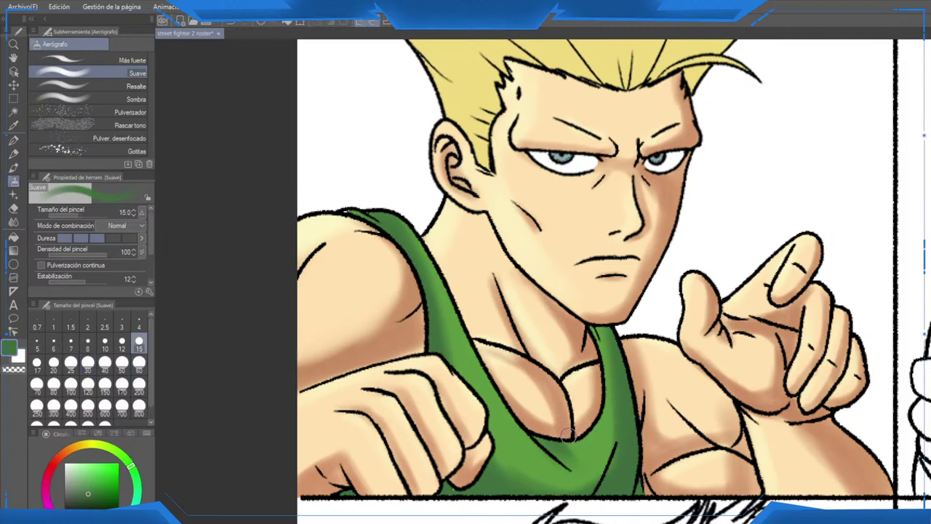
drag(605, 334, 628, 400)
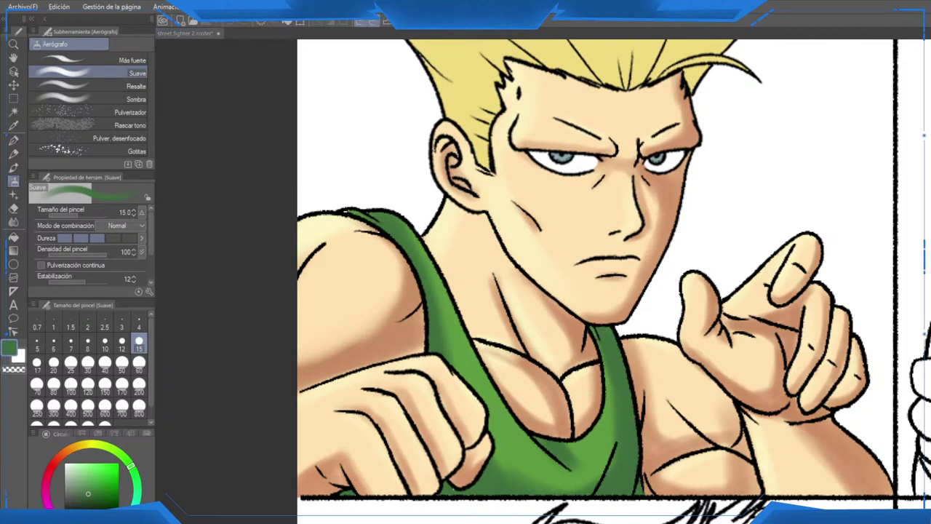
Step: Pick a lighter green and airbrush highlights along the tank top's near strap, neckline and far strap's inner edge
click(85, 478)
scroll(464, 314, up, 2)
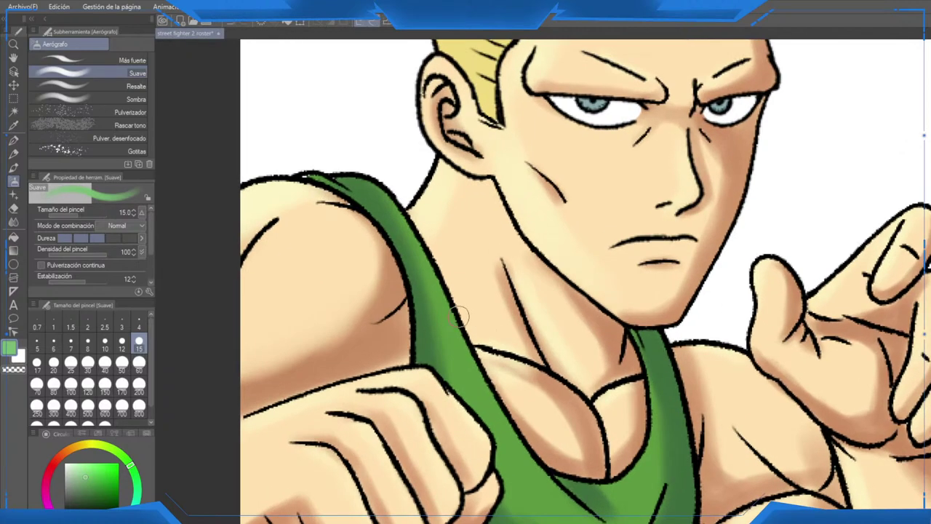
drag(467, 300, 465, 308)
mouse_move(361, 156)
mouse_down()
mouse_move(441, 284)
mouse_move(366, 164)
mouse_move(472, 348)
mouse_up()
drag(411, 234, 502, 422)
drag(477, 382, 534, 487)
drag(535, 488, 478, 335)
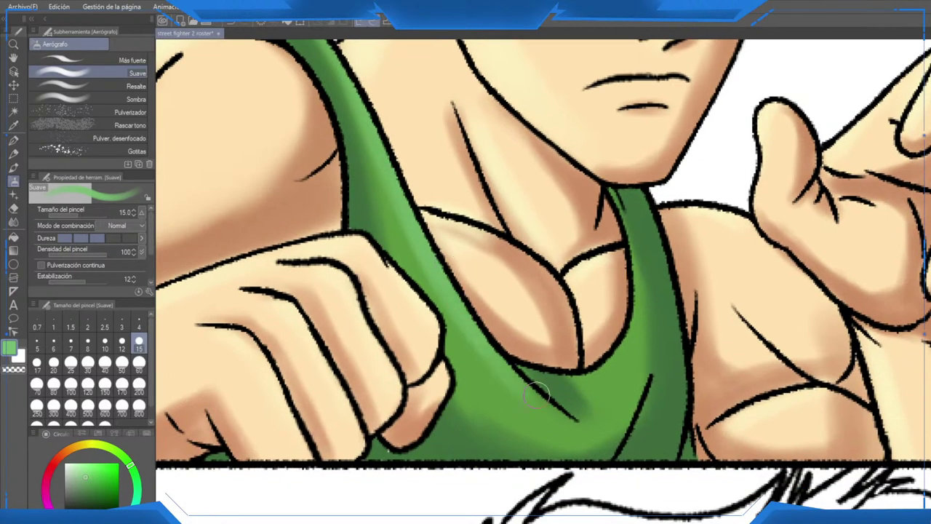
drag(630, 316, 630, 223)
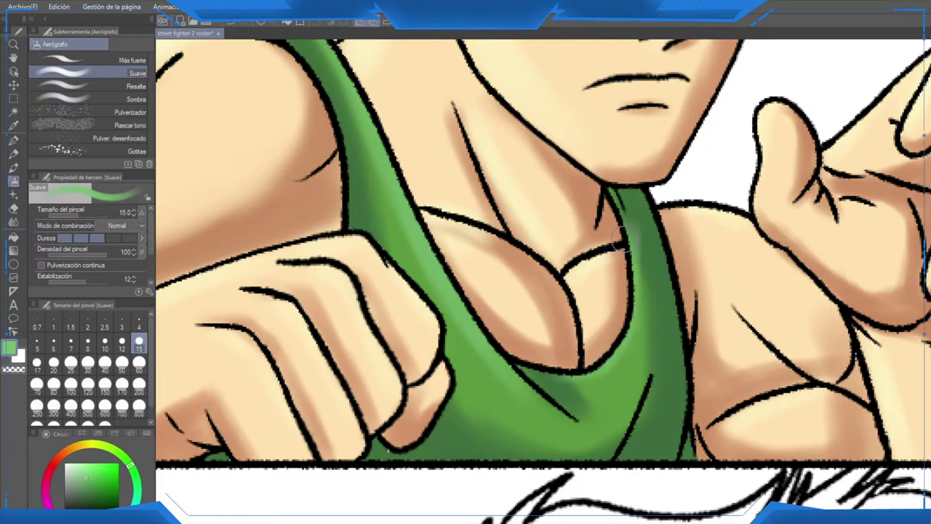
scroll(623, 239, down, 5)
drag(689, 231, 583, 324)
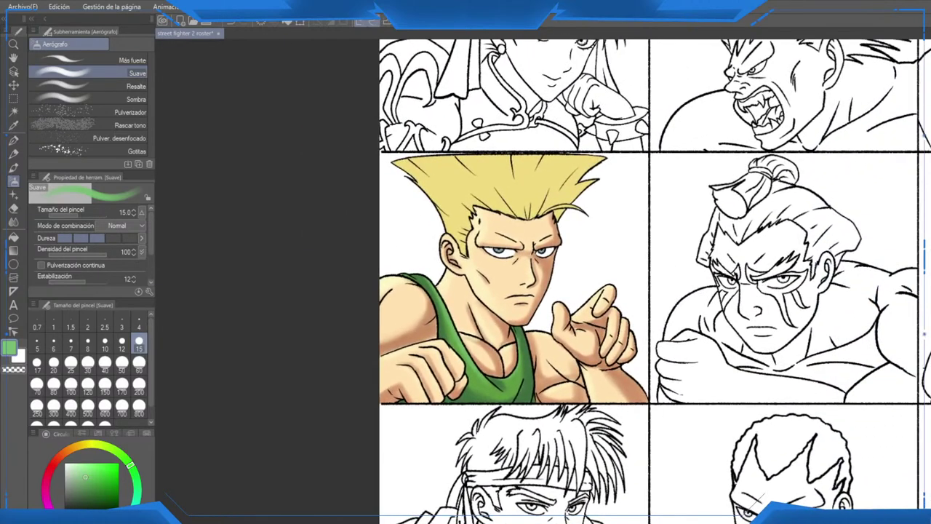
Step: Airbrush orange-brown shadow streaks at size 15 rising from the hairline above the forehead and near temple
scroll(583, 325, down, 1)
scroll(586, 321, down, 2)
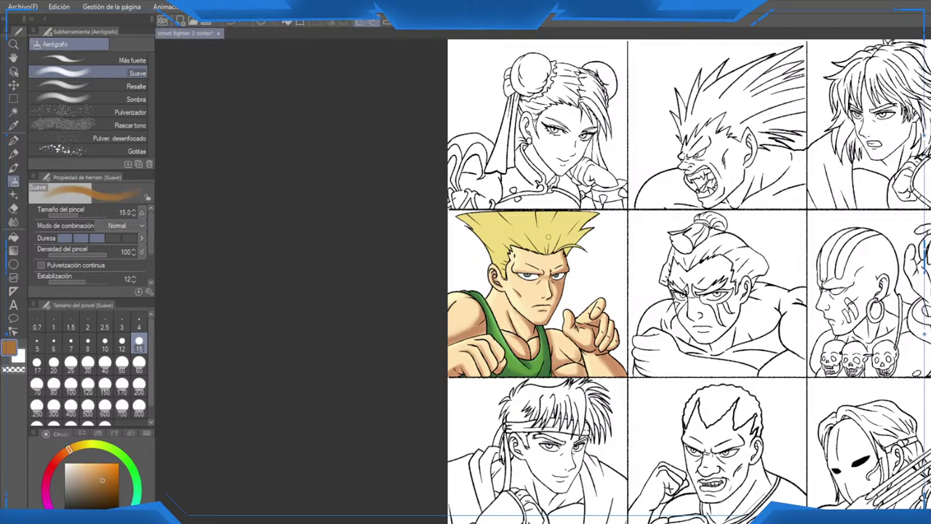
scroll(561, 222, up, 5)
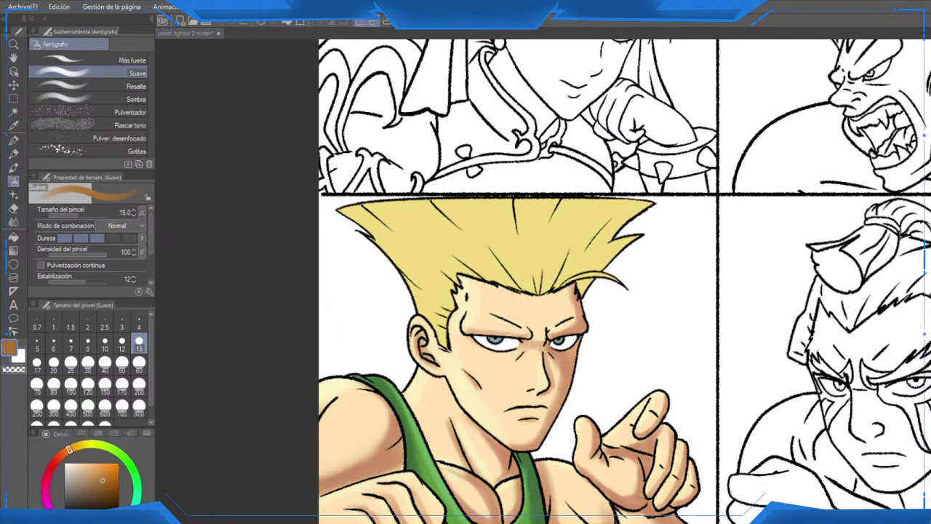
scroll(616, 318, up, 1)
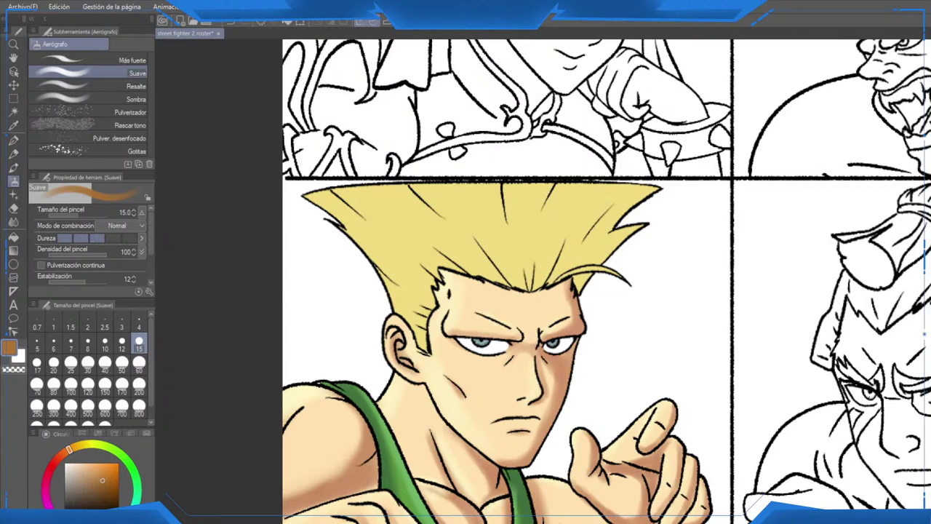
scroll(592, 293, up, 1)
scroll(592, 293, up, 1)
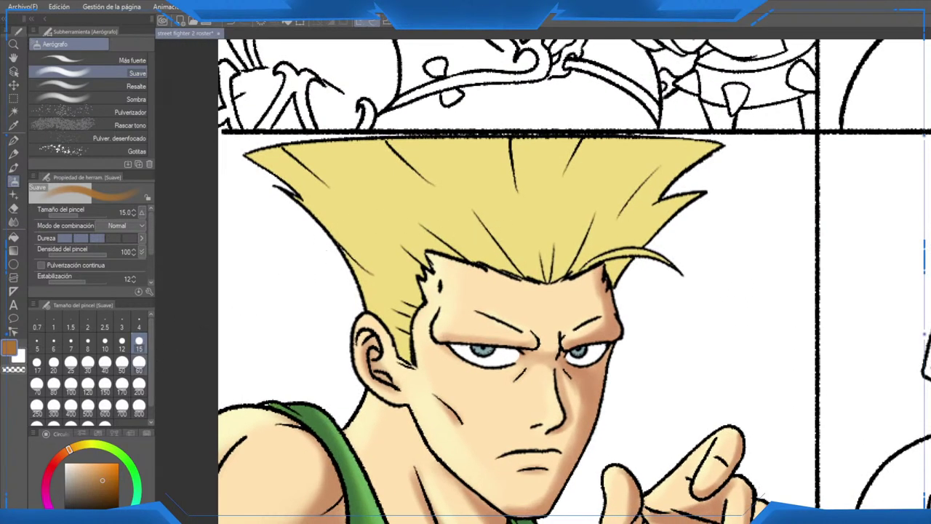
click(139, 361)
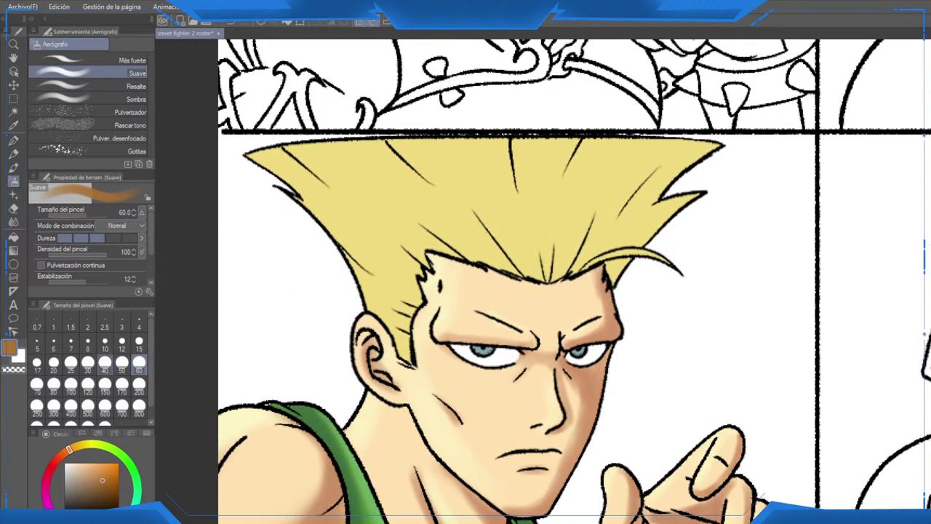
click(139, 340)
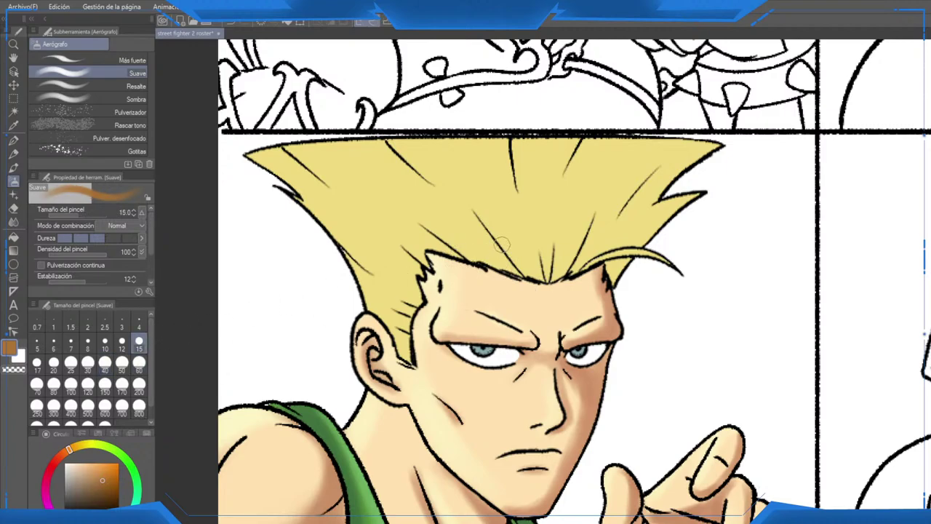
drag(527, 282, 464, 190)
mouse_move(553, 285)
mouse_down()
mouse_move(541, 229)
mouse_move(553, 283)
mouse_move(601, 194)
mouse_move(563, 285)
mouse_move(611, 197)
mouse_up()
drag(580, 271, 645, 218)
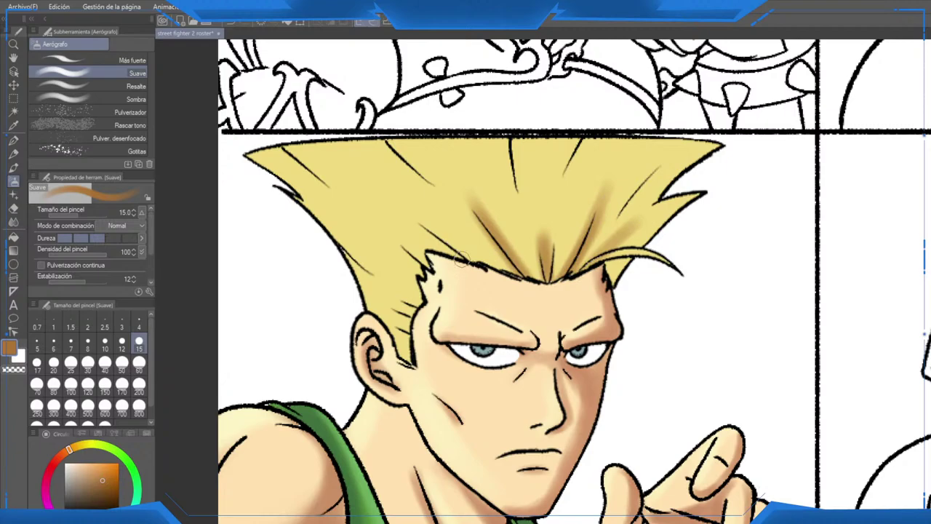
drag(460, 260, 397, 191)
mouse_move(433, 294)
mouse_down()
mouse_move(375, 220)
mouse_move(384, 279)
mouse_up()
drag(429, 317, 374, 285)
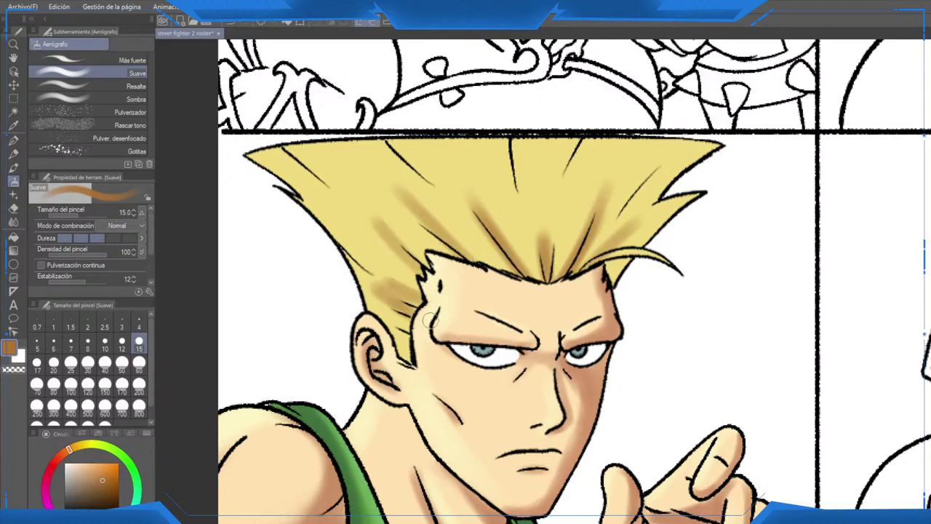
key(ctrl+z)
key(ctrl+z)
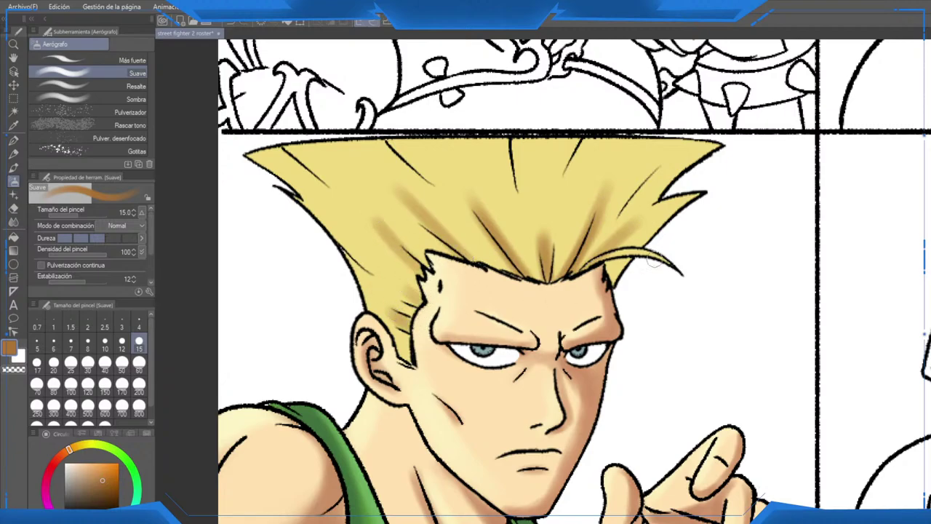
Step: Add orange-brown shadow streaks running down from the flat top edge of the hair along its strand lines
drag(582, 138, 568, 186)
drag(510, 137, 524, 185)
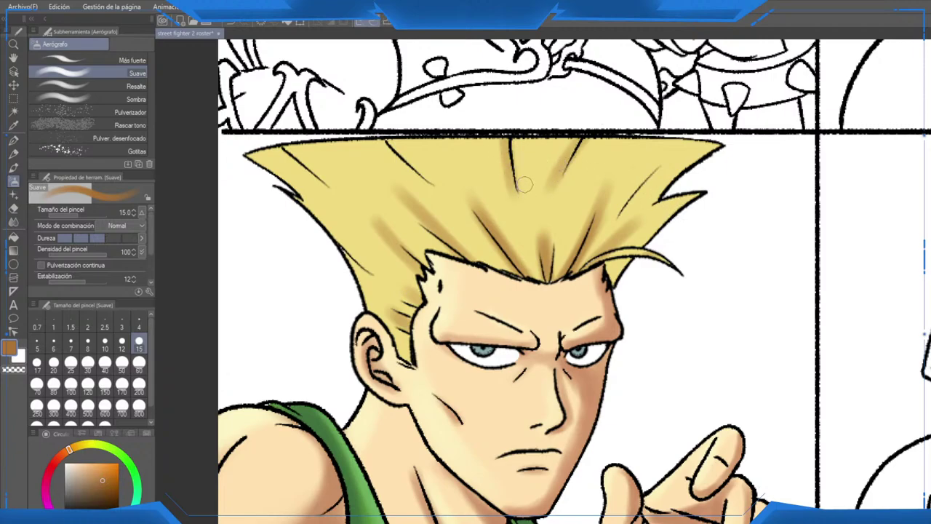
drag(384, 131, 435, 180)
mouse_move(285, 131)
mouse_down()
mouse_move(342, 195)
mouse_move(327, 188)
mouse_up()
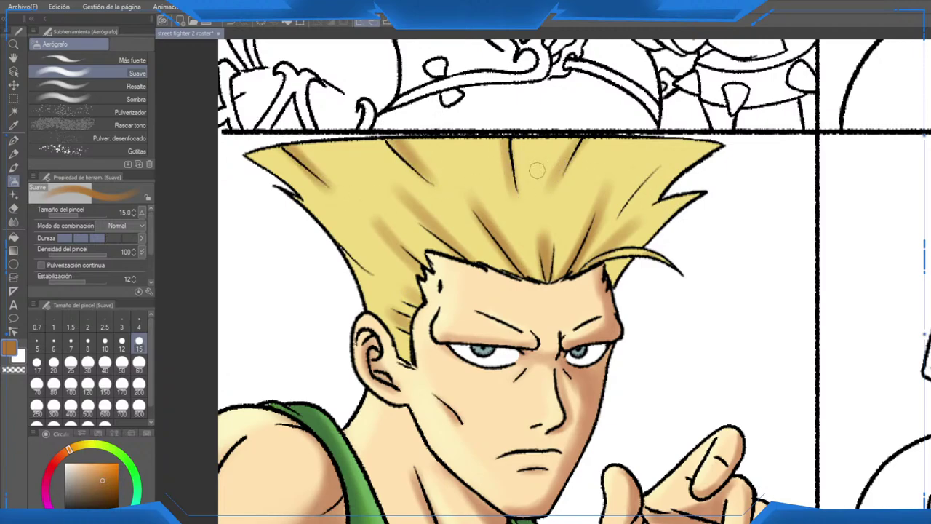
drag(705, 132, 667, 191)
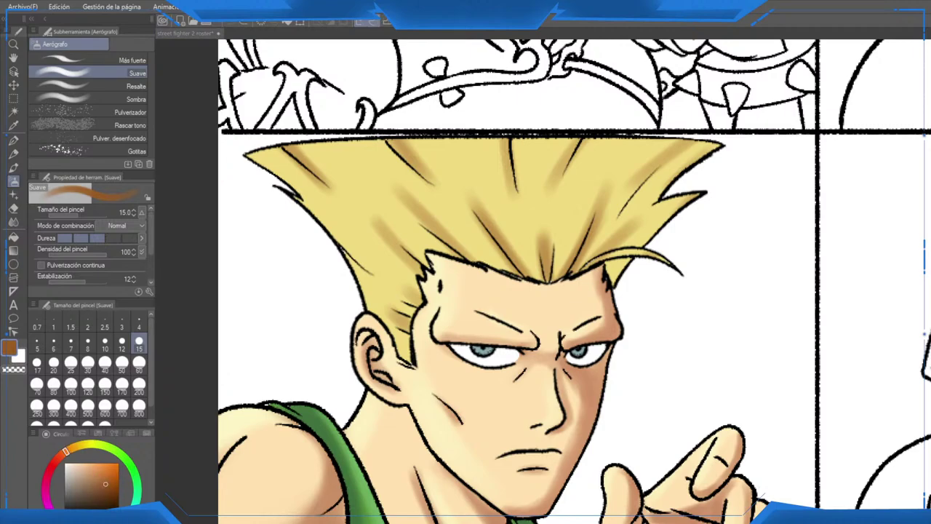
Step: Set the airbrush size to 60 and glaze a darker reddish-brown shadow over the centre and far side of the hair
scroll(564, 213, up, 2)
click(139, 362)
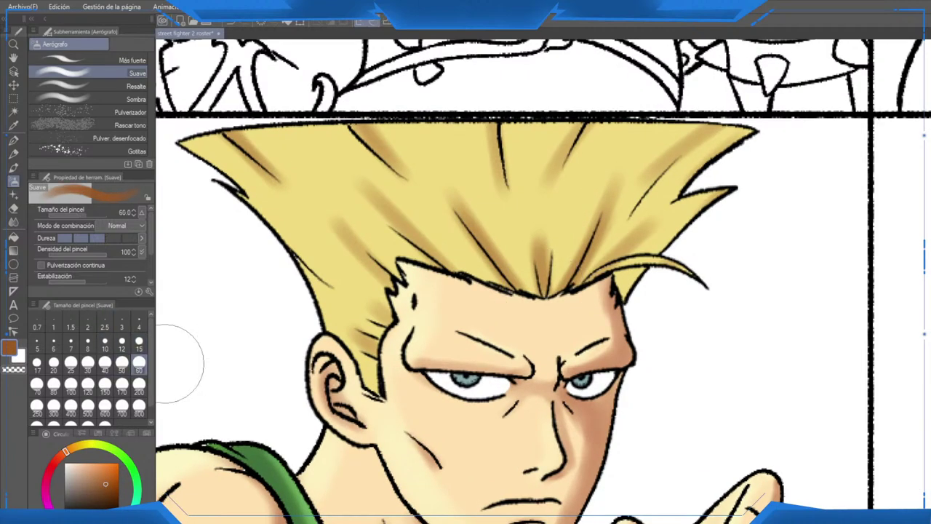
drag(595, 80, 552, 269)
drag(602, 162, 555, 276)
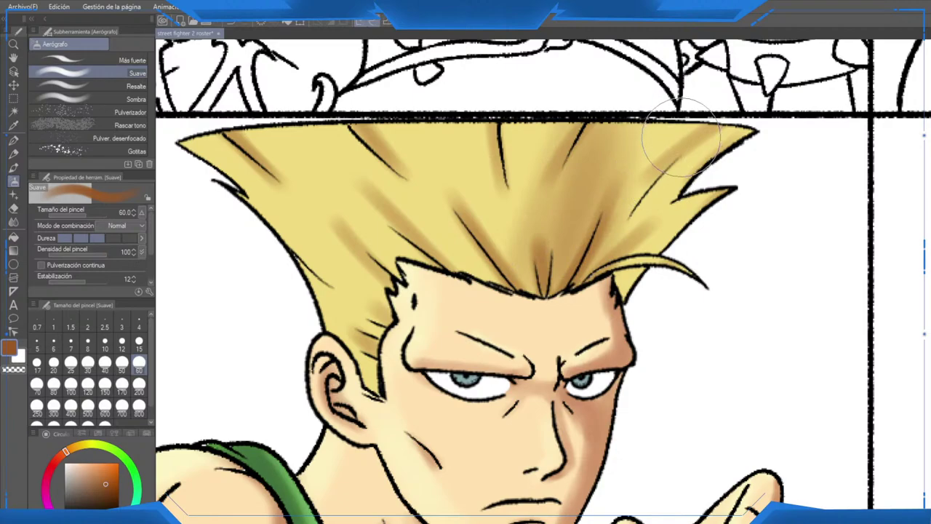
drag(681, 100, 616, 231)
drag(714, 138, 634, 274)
mouse_move(777, 100)
mouse_down()
mouse_move(594, 280)
mouse_move(598, 48)
mouse_move(538, 303)
mouse_move(562, 204)
mouse_move(525, 111)
mouse_move(498, 80)
mouse_move(485, 253)
mouse_move(441, 104)
mouse_move(503, 278)
mouse_move(401, 107)
mouse_move(437, 213)
mouse_up()
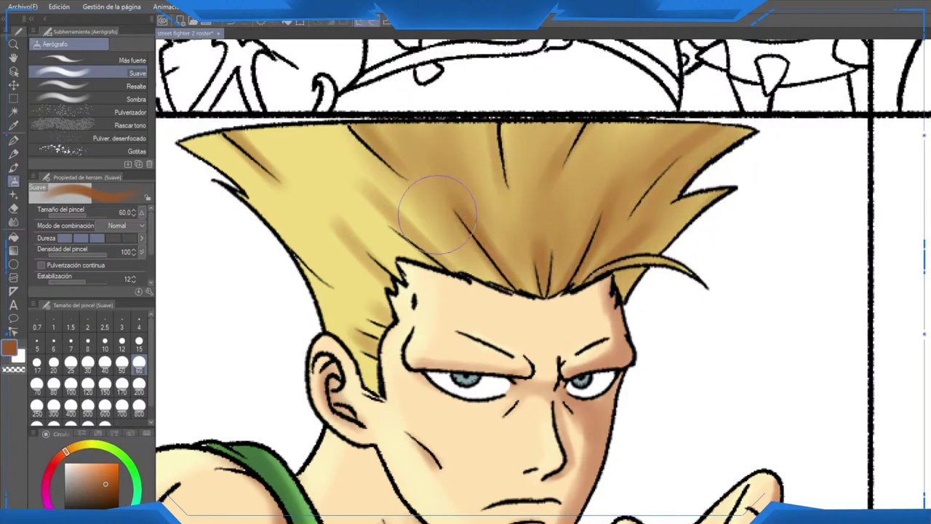
mouse_move(352, 76)
mouse_down()
mouse_move(433, 243)
mouse_move(478, 286)
mouse_up()
Step: Undo the last broad shadow stroke on the hair
scroll(514, 256, down, 2)
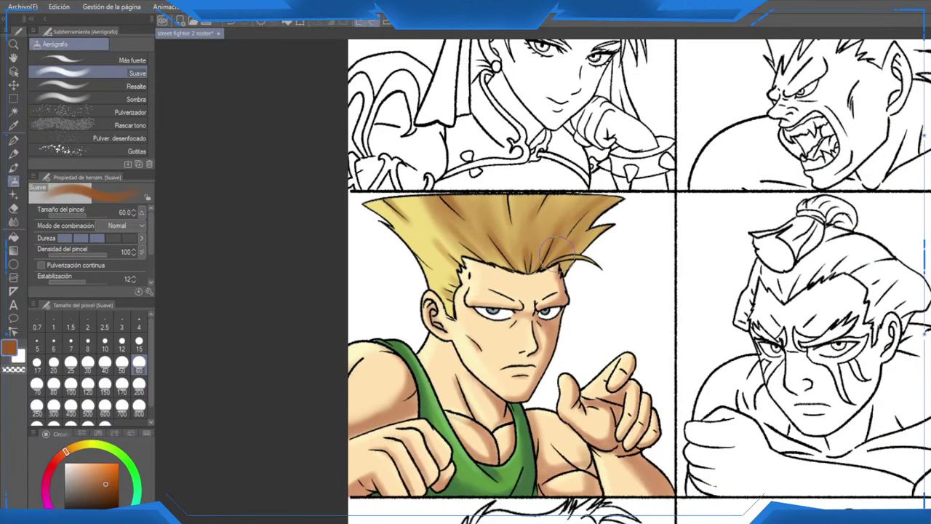
scroll(557, 255, up, 2)
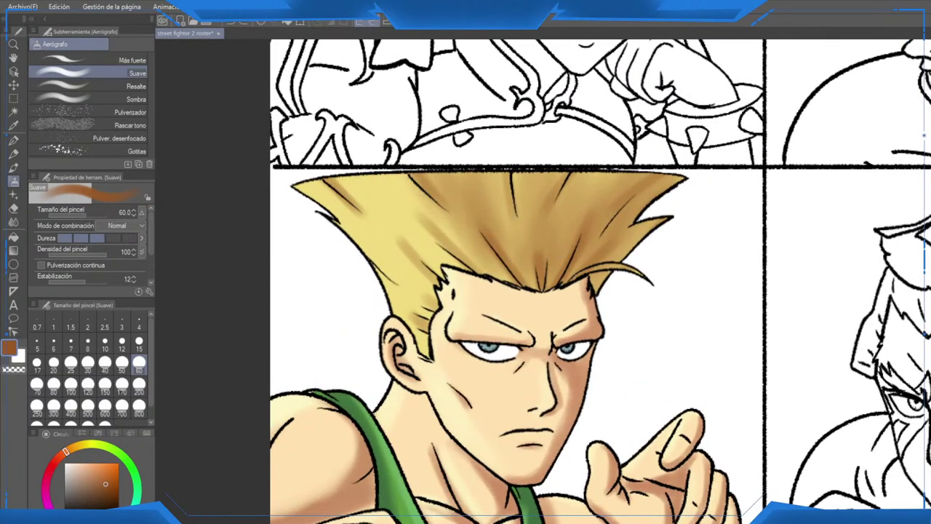
key(ctrl+z)
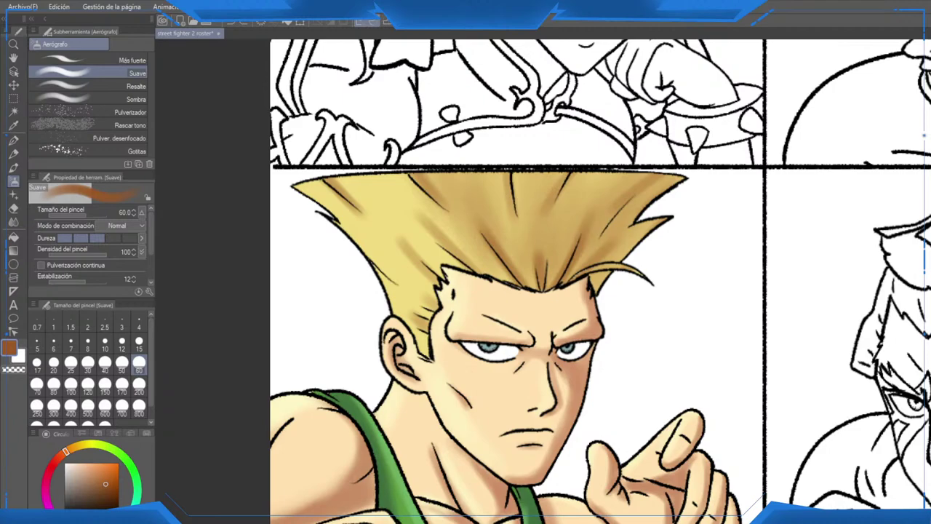
Step: Redo the undone hair shadow and glaze more reddish-brown at size 60 over the centre and far side of the hair
key(ctrl+y)
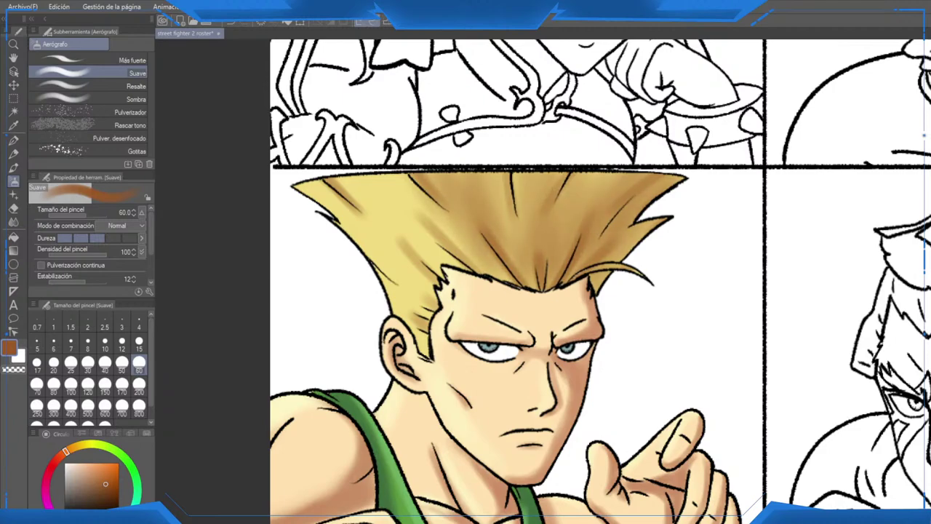
scroll(676, 197, down, 2)
scroll(807, 235, up, 2)
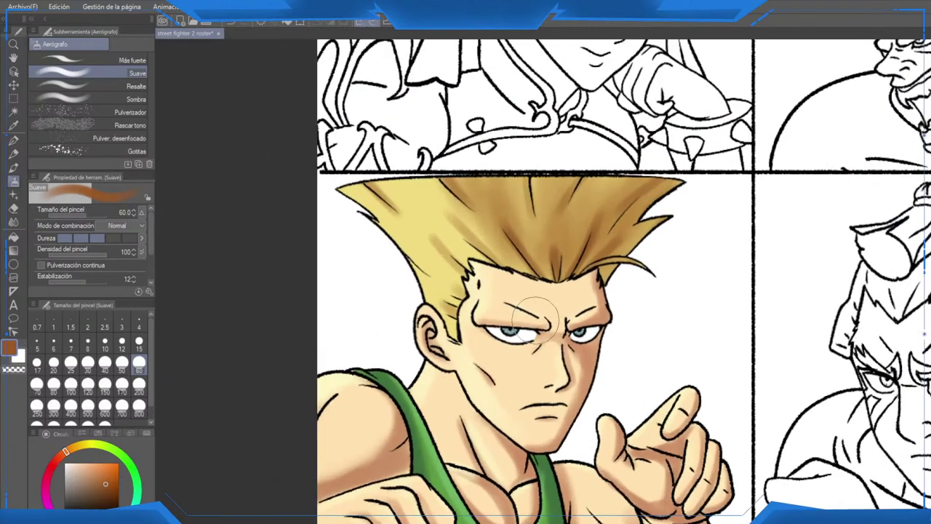
scroll(534, 320, up, 2)
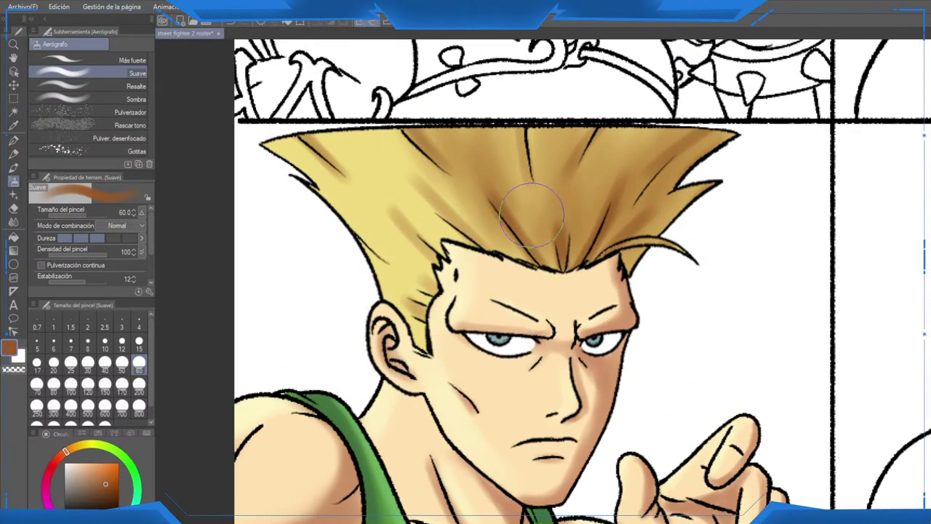
mouse_move(510, 117)
mouse_down()
mouse_move(557, 197)
mouse_move(579, 93)
mouse_move(599, 246)
mouse_up()
drag(665, 73, 615, 226)
drag(674, 129, 658, 232)
drag(625, 107, 610, 156)
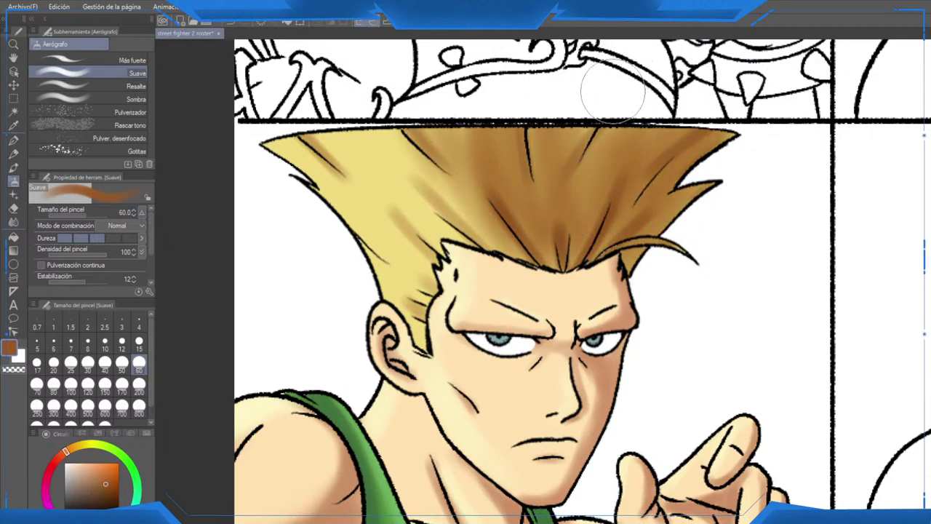
drag(613, 92, 595, 157)
drag(466, 105, 477, 175)
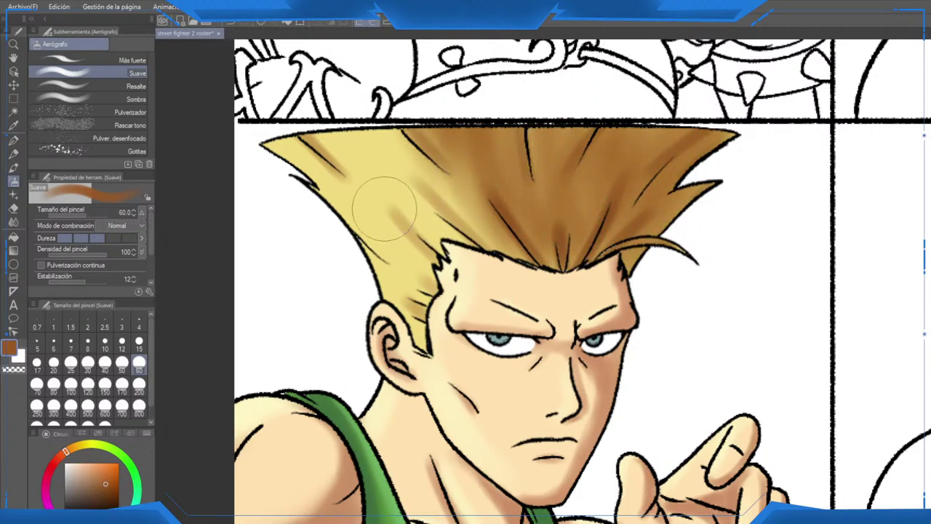
Step: Airbrush soft white highlights at size 30 in a band across the near side and middle of the hair
drag(91, 477, 75, 468)
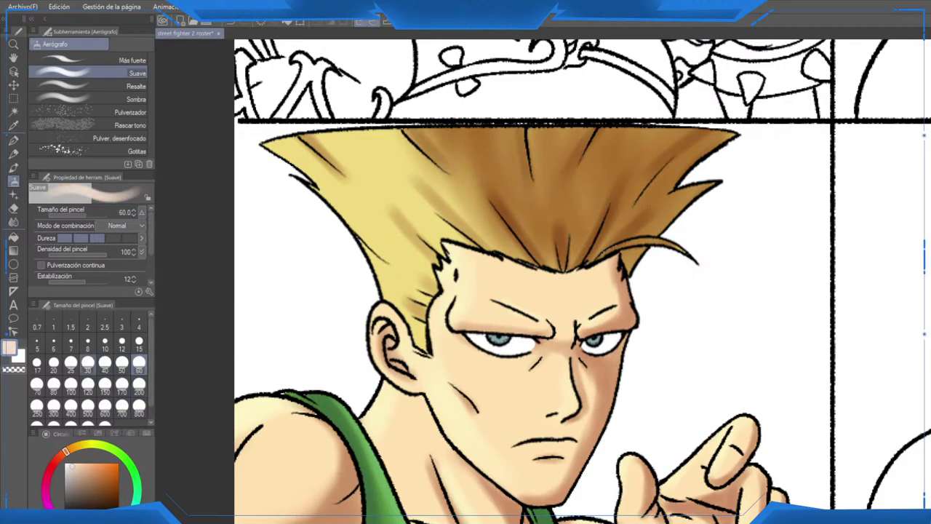
click(87, 364)
drag(182, 339, 263, 361)
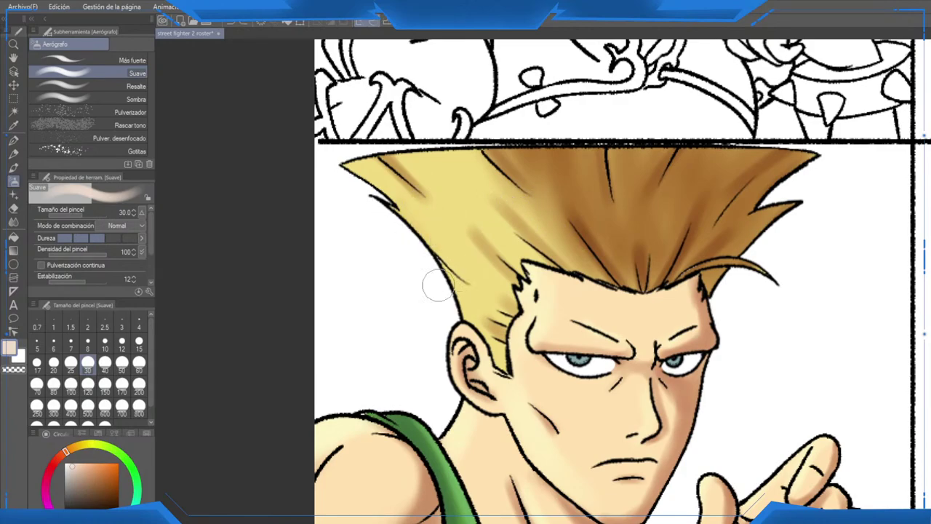
key(x)
mouse_move(422, 268)
mouse_down()
mouse_move(432, 244)
mouse_move(401, 228)
mouse_move(478, 231)
mouse_up()
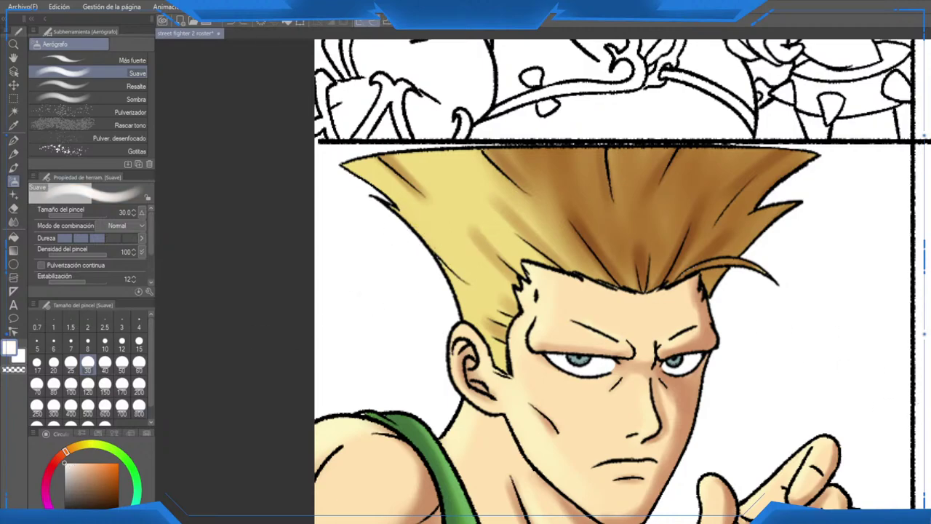
scroll(655, 313, up, 1)
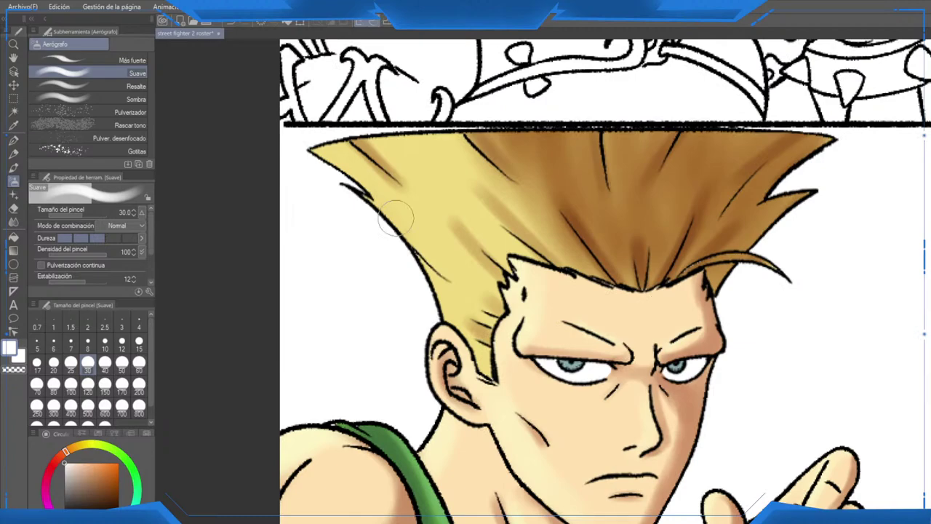
mouse_move(360, 206)
mouse_down()
mouse_move(390, 190)
mouse_move(440, 216)
mouse_move(454, 203)
mouse_move(459, 166)
mouse_move(509, 218)
mouse_move(554, 195)
mouse_move(581, 206)
mouse_move(557, 188)
mouse_move(603, 209)
mouse_up()
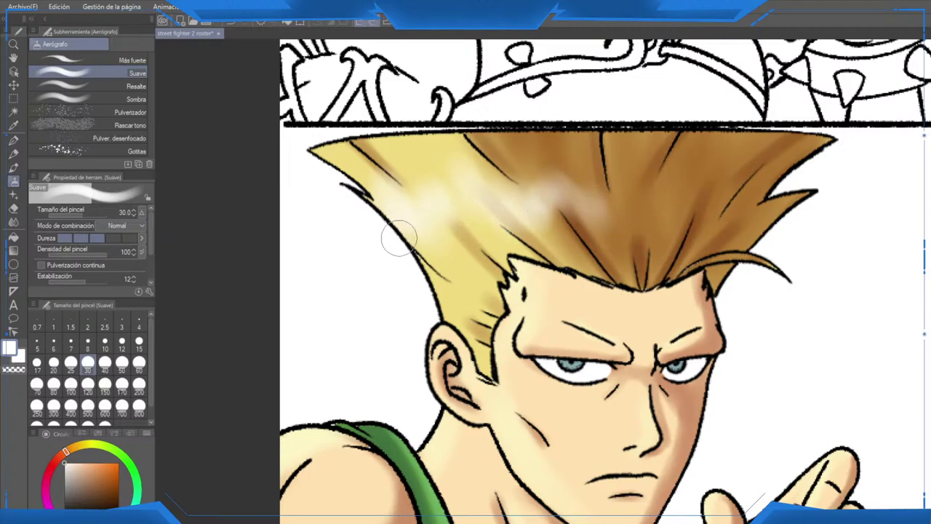
Step: Sample the hair's brown and airbrush it over the white highlights to blend them into the strands
scroll(396, 240, down, 4)
scroll(555, 275, up, 5)
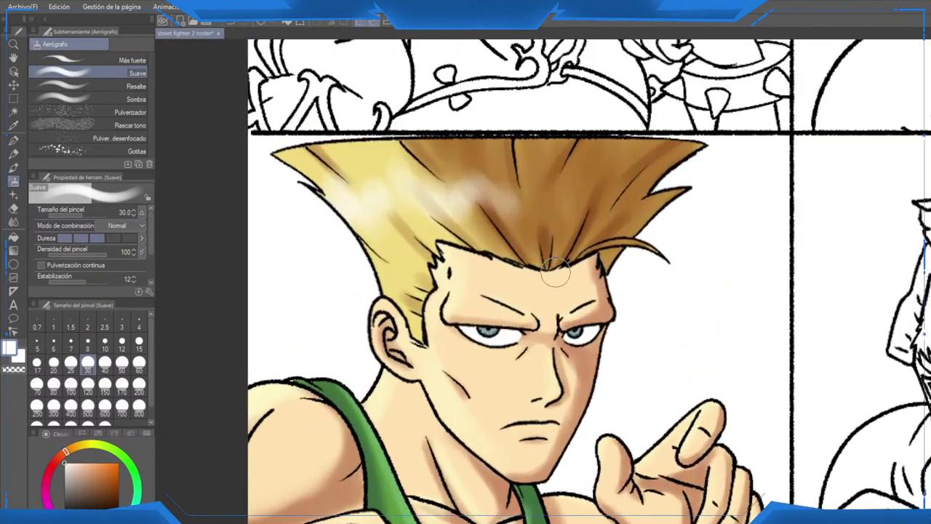
scroll(554, 275, down, 3)
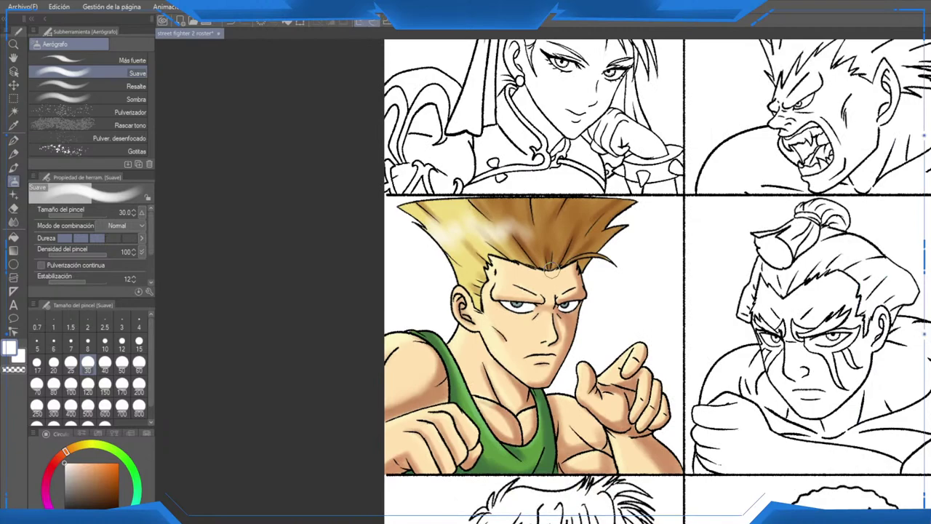
scroll(551, 269, up, 4)
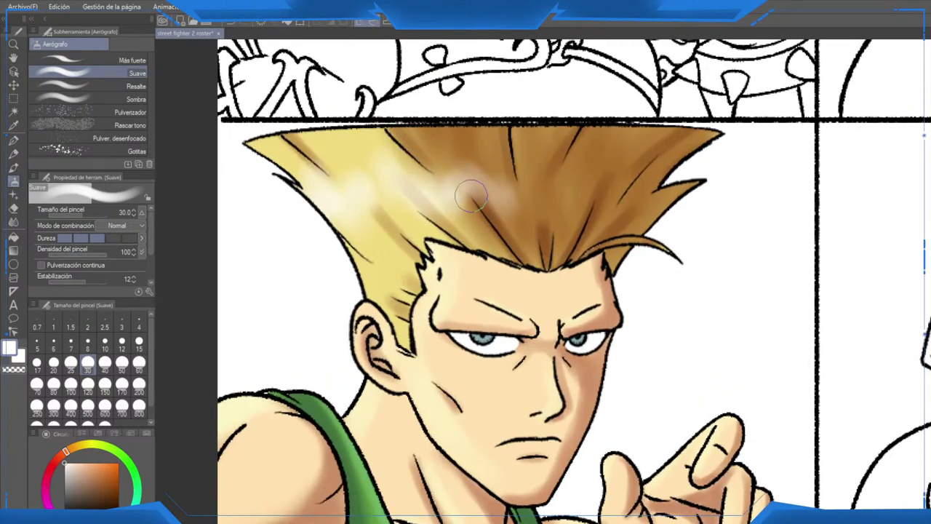
alt+click(470, 169)
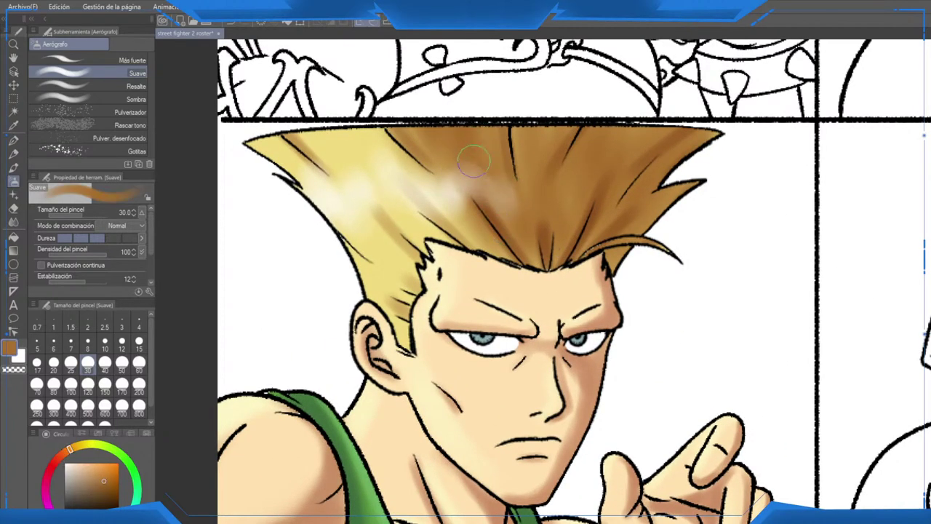
mouse_move(473, 162)
mouse_down()
mouse_move(430, 139)
mouse_move(427, 173)
mouse_up()
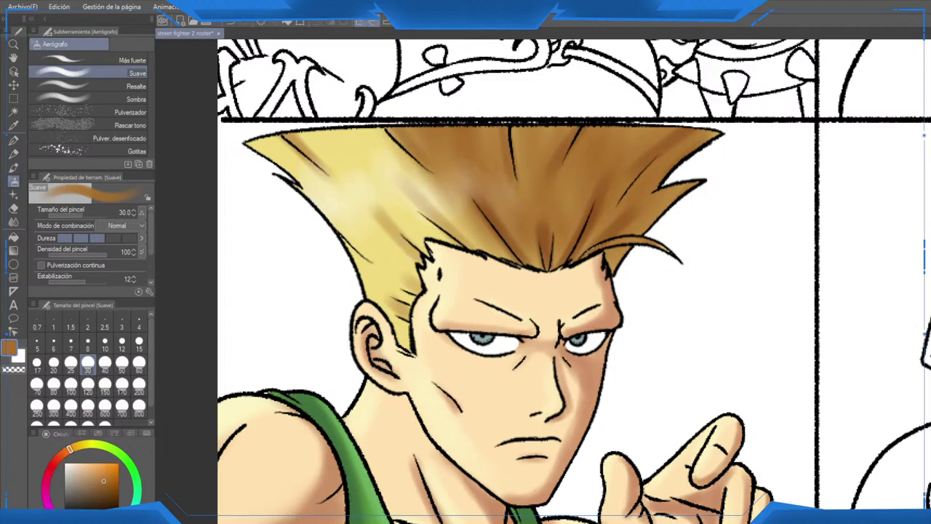
Step: Try toning down the remaining white hair highlights and restore them, checking the fighter against the whole roster
scroll(730, 283, down, 5)
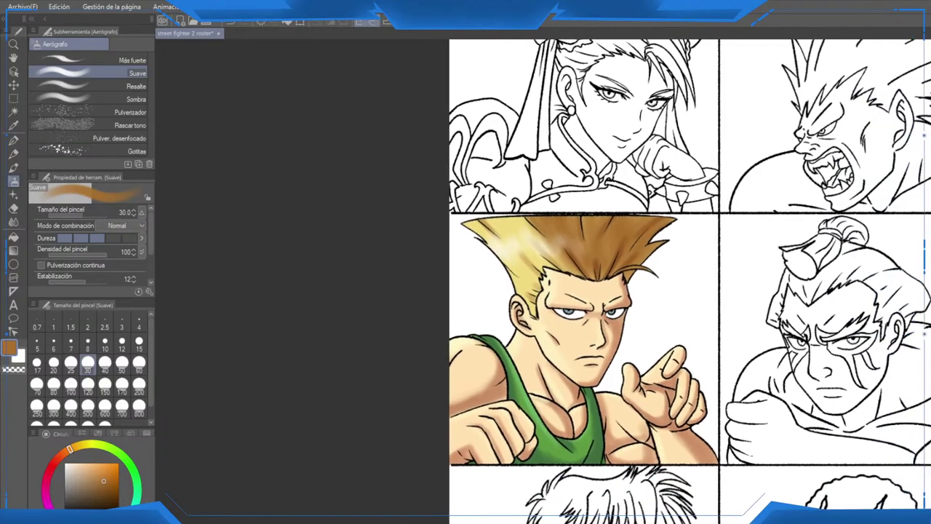
drag(690, 281, 497, 249)
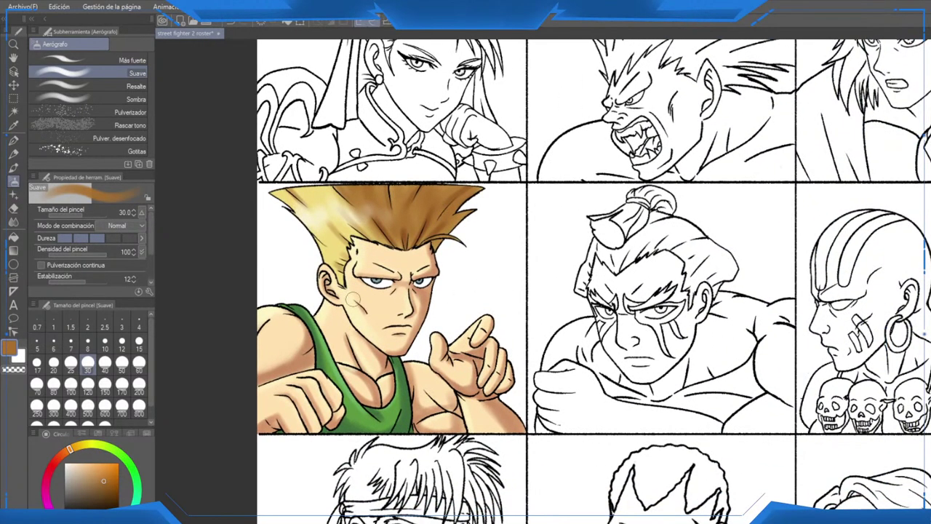
scroll(353, 298, down, 2)
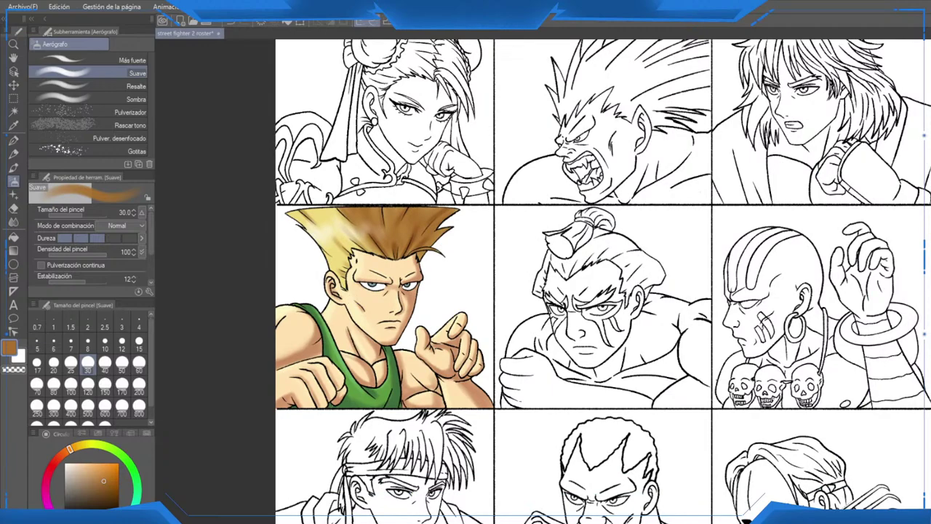
scroll(569, 367, down, 2)
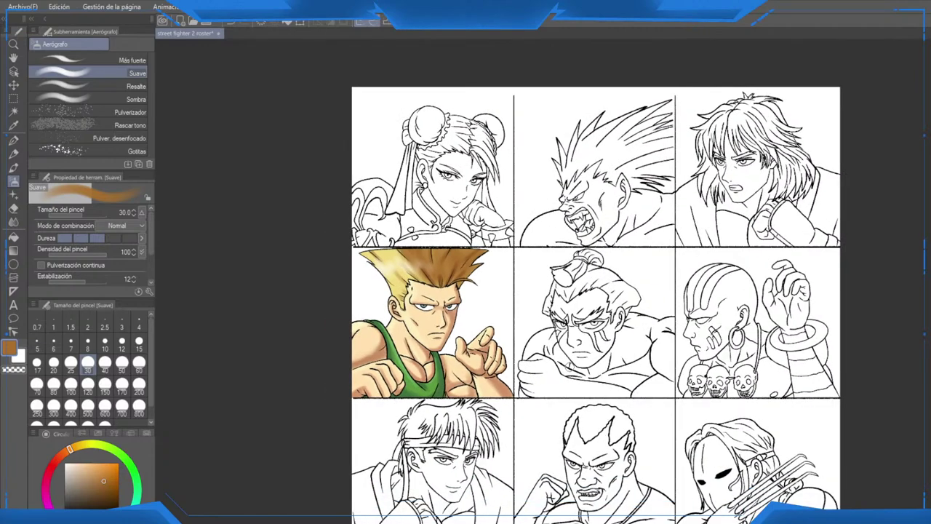
scroll(561, 334, down, 3)
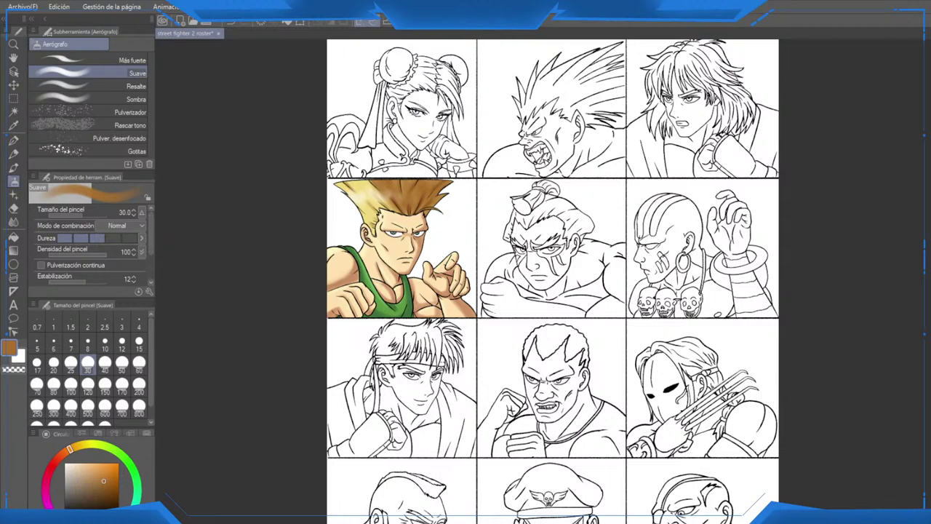
drag(393, 190, 358, 195)
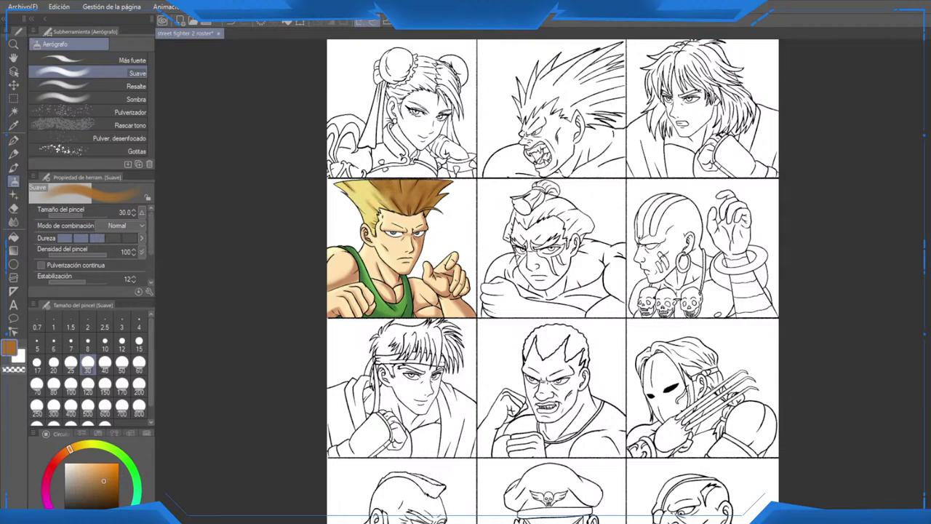
key(ctrl+z)
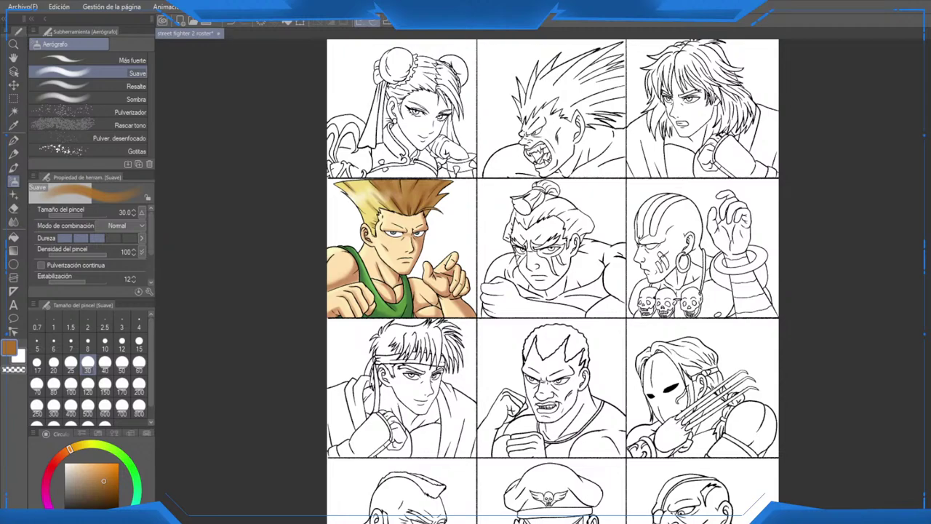
scroll(350, 239, up, 3)
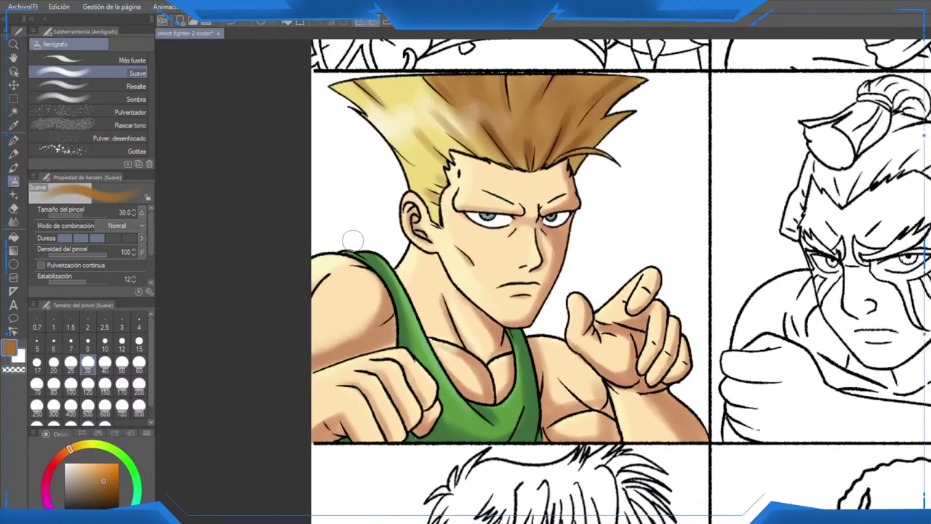
drag(353, 240, 314, 275)
scroll(477, 318, down, 5)
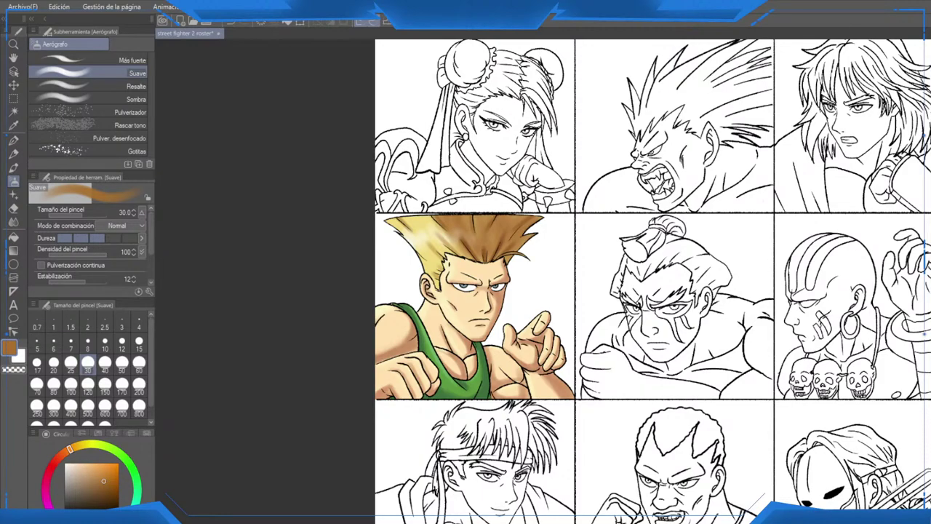
scroll(455, 280, up, 10)
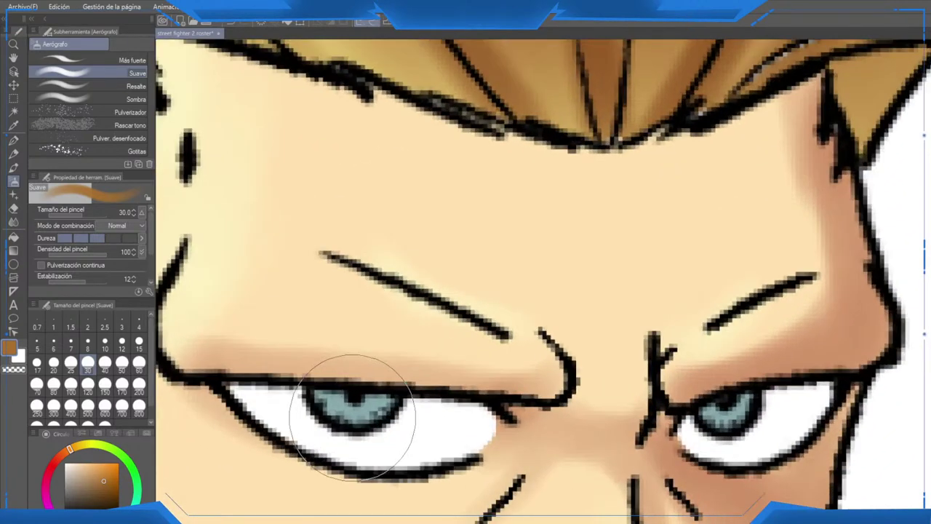
drag(353, 418, 398, 281)
alt+click(396, 260)
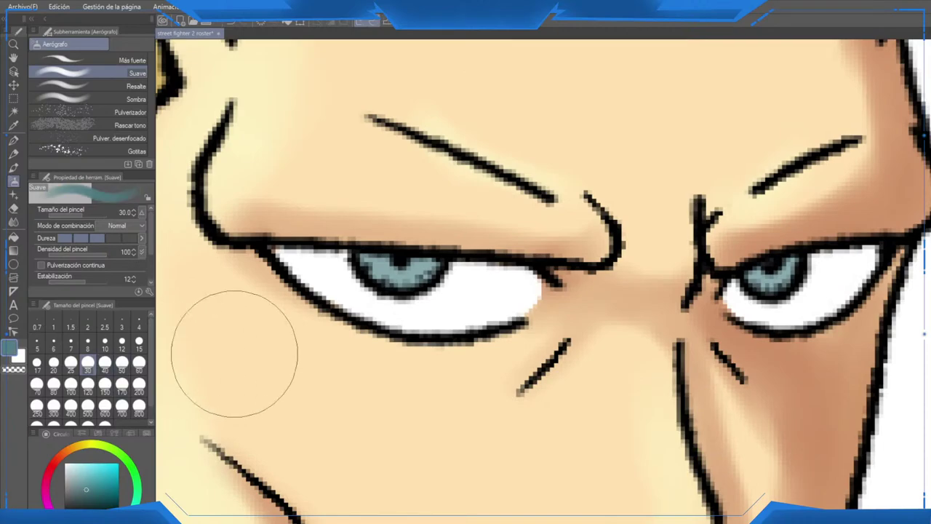
key(p)
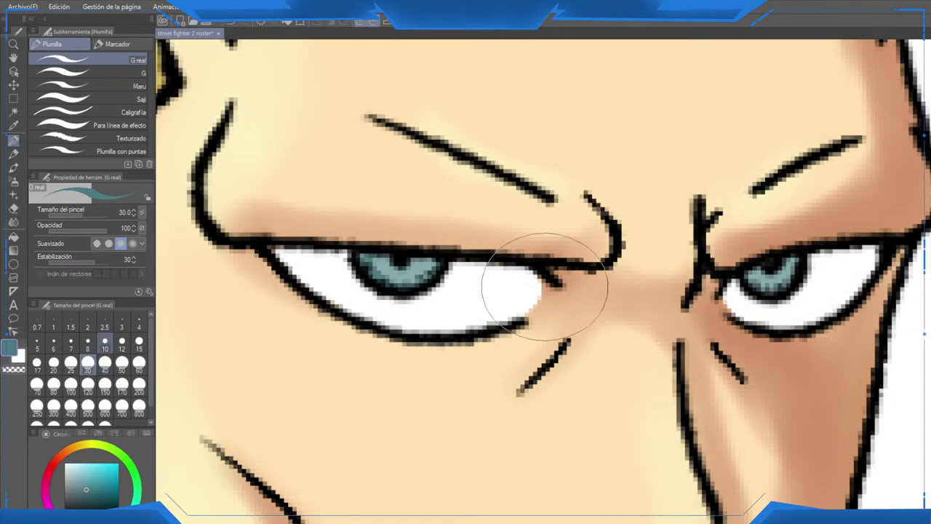
key(b)
click(105, 341)
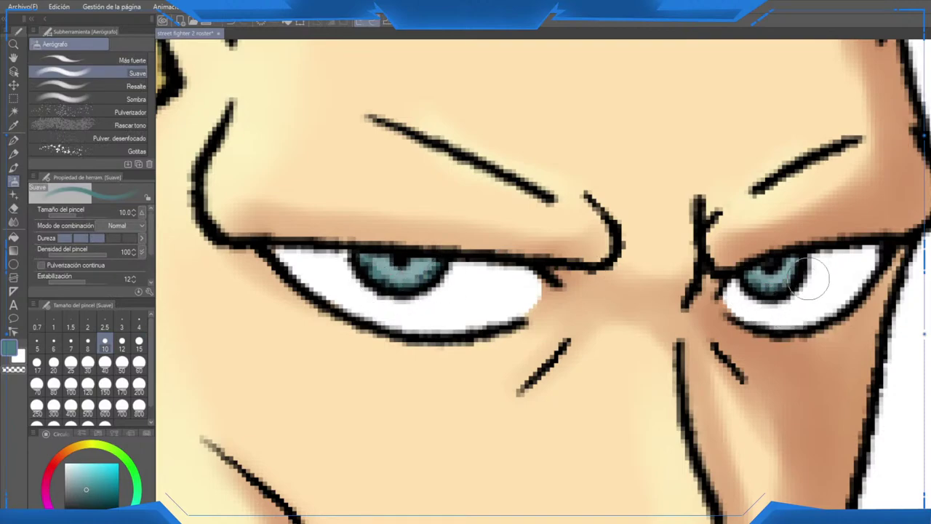
drag(608, 252, 589, 232)
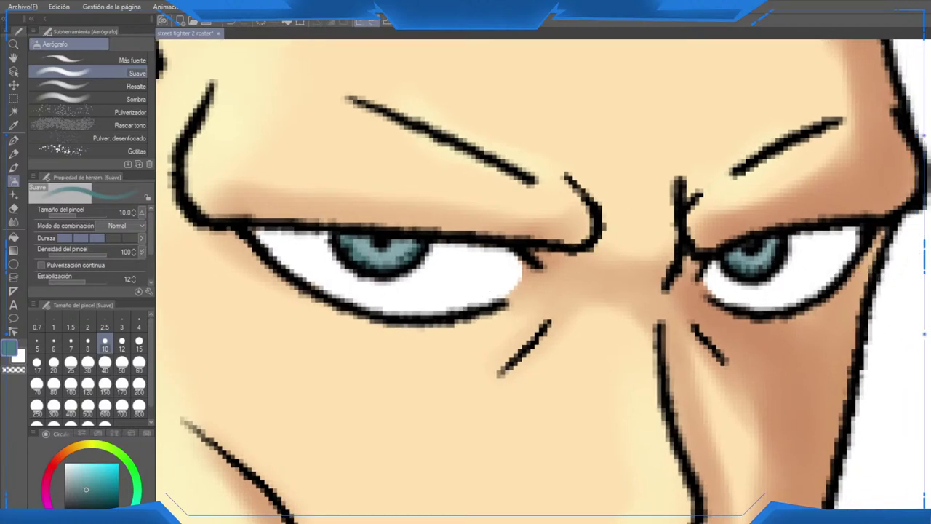
Step: Dot a white highlight on the left side of both irises with the G pen at size 7
key(x)
key(p)
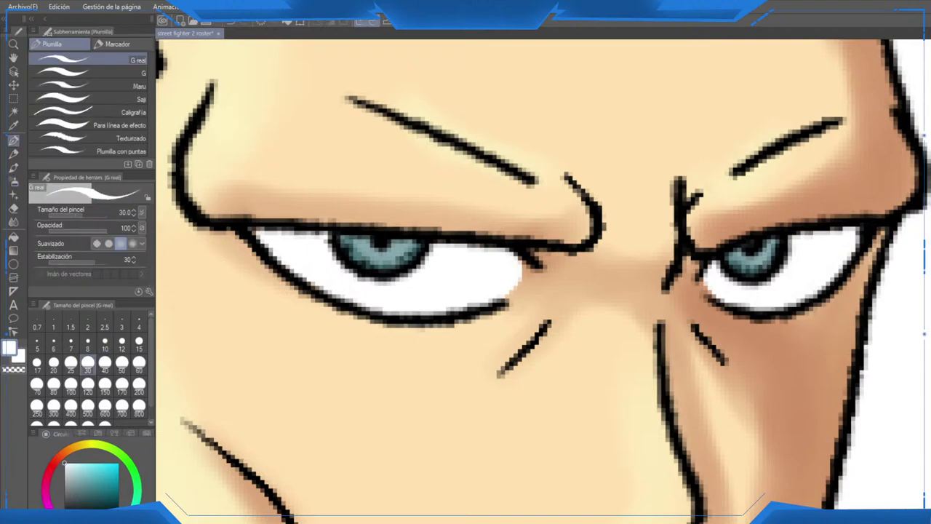
click(88, 72)
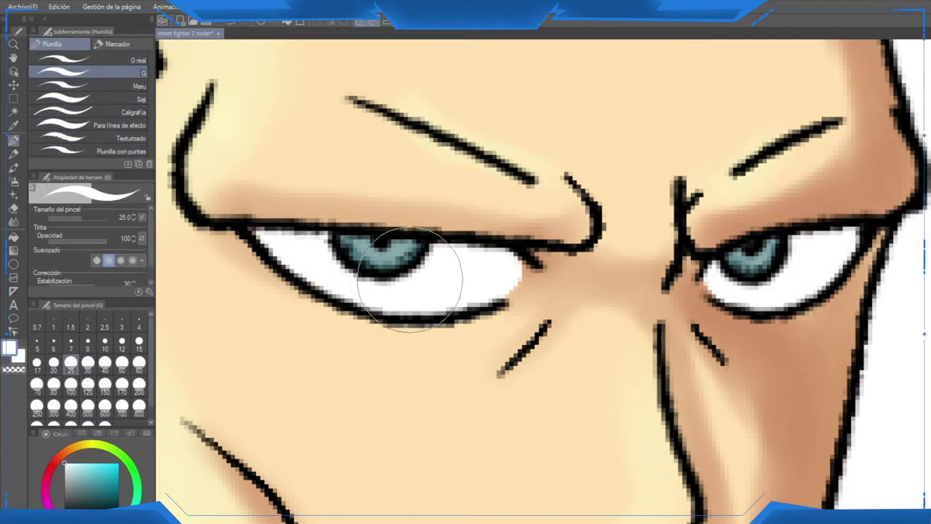
click(121, 340)
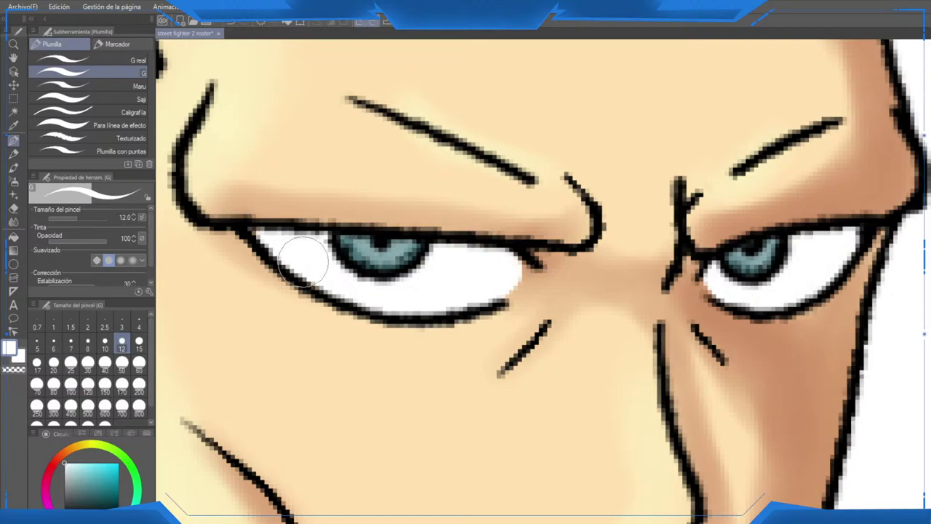
key(bracketleft)
key(bracketleft)
key(bracketleft)
drag(410, 250, 405, 253)
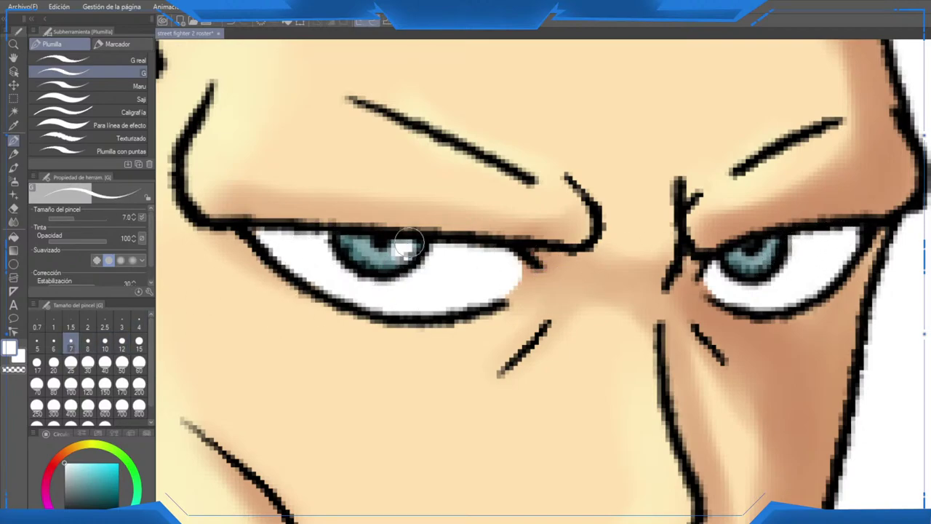
key(ctrl+z)
drag(350, 246, 358, 251)
click(738, 258)
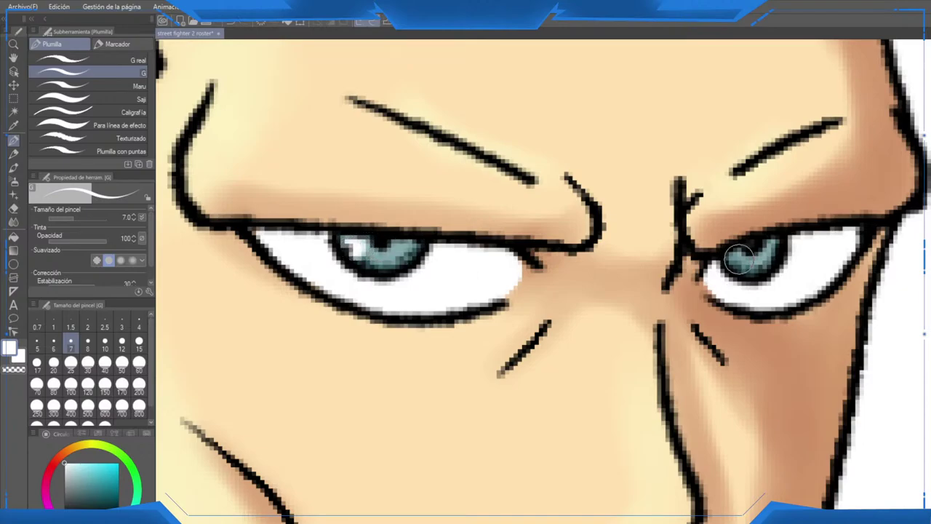
scroll(700, 305, down, 4)
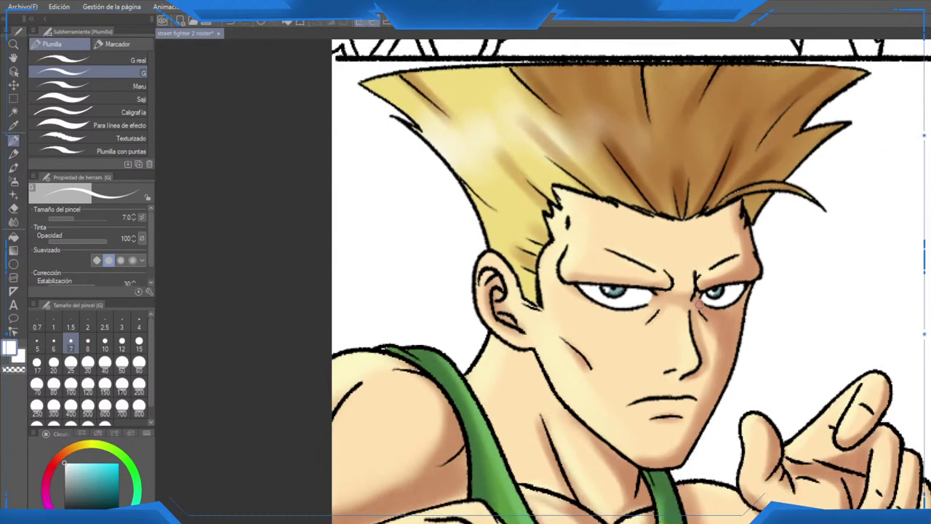
Step: Dot a white highlight on the left side of both of the flat-top fighter's irises with the G pen at size 6
scroll(700, 305, down, 3)
drag(700, 306, 521, 289)
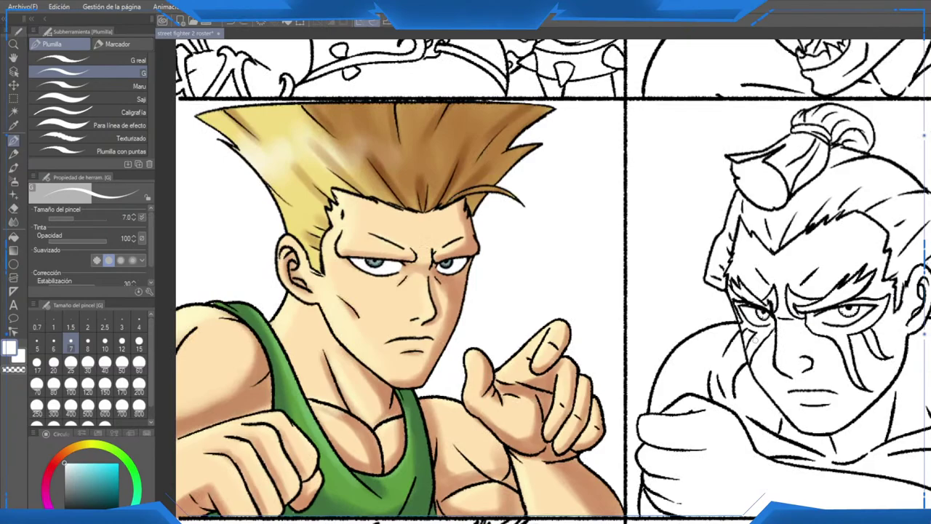
scroll(372, 243, up, 10)
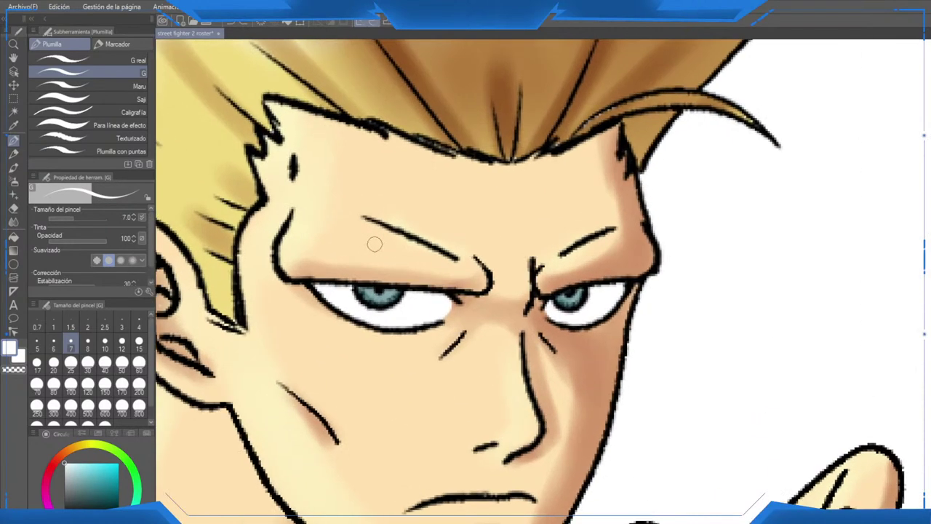
scroll(302, 385, up, 2)
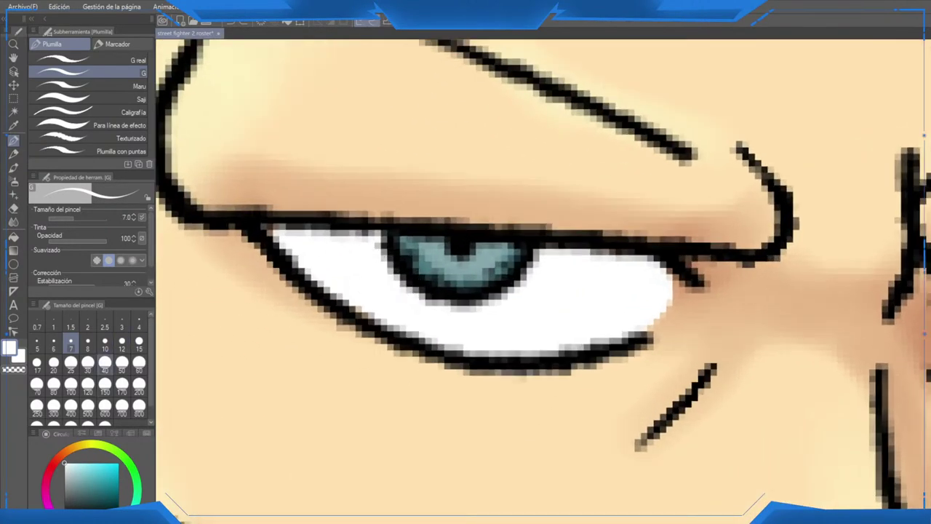
click(54, 344)
click(417, 249)
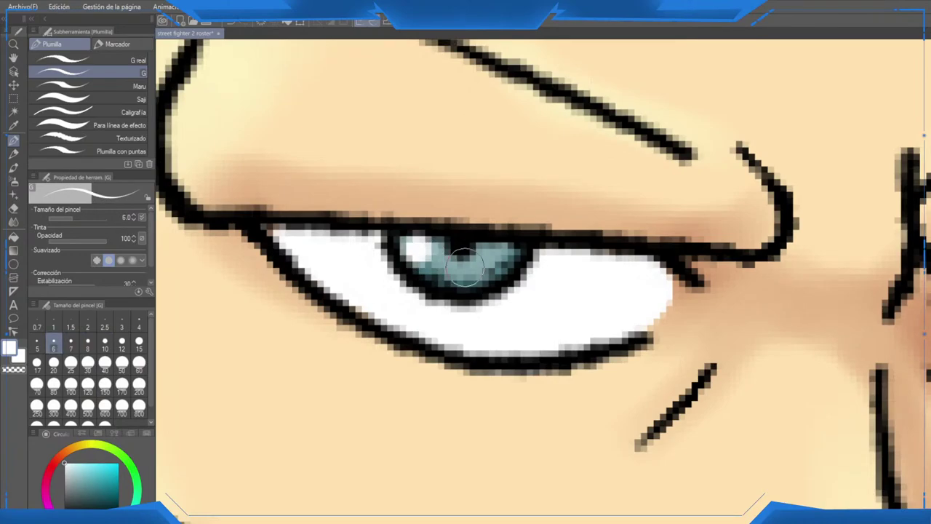
scroll(756, 305, down, 1)
scroll(756, 305, down, 3)
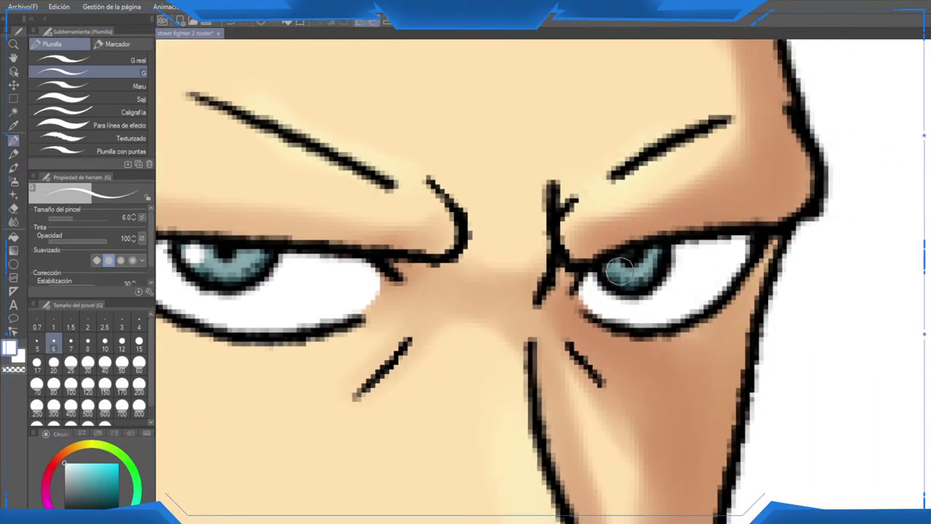
scroll(645, 312, up, 1)
scroll(645, 312, down, 3)
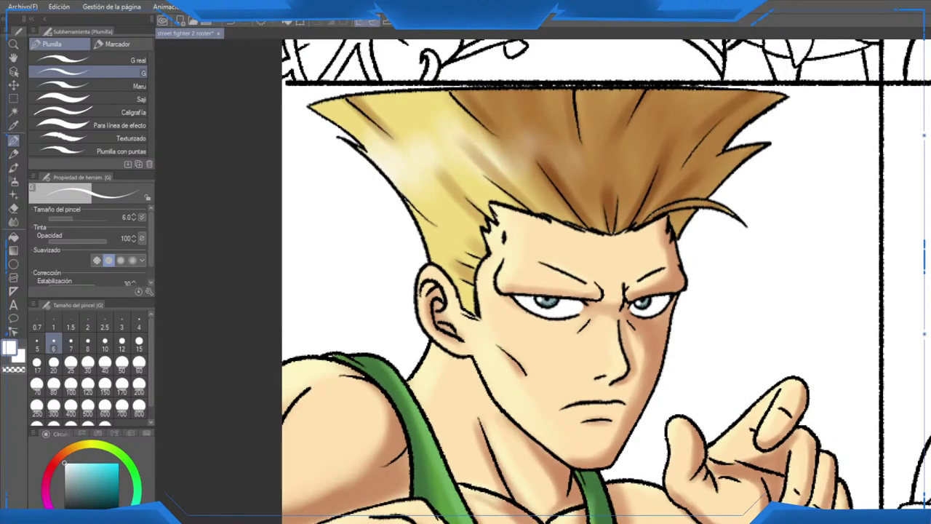
scroll(689, 335, down, 6)
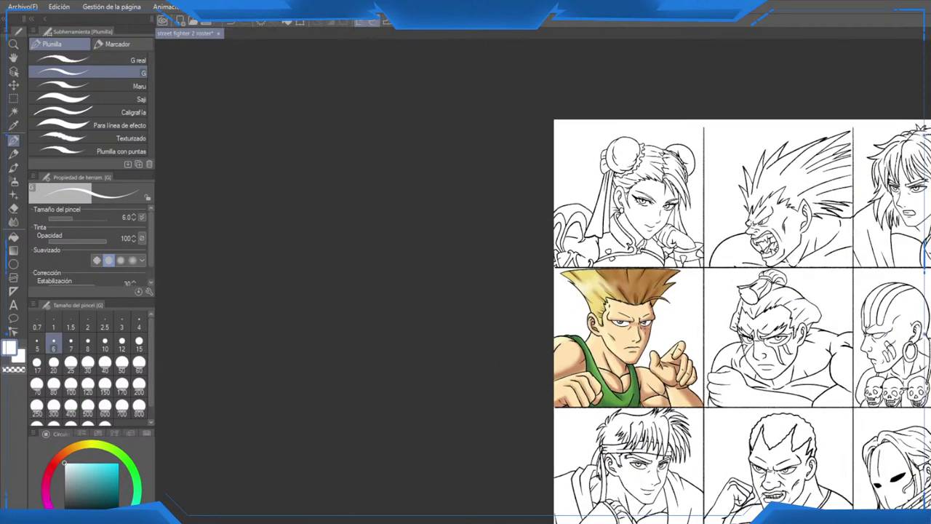
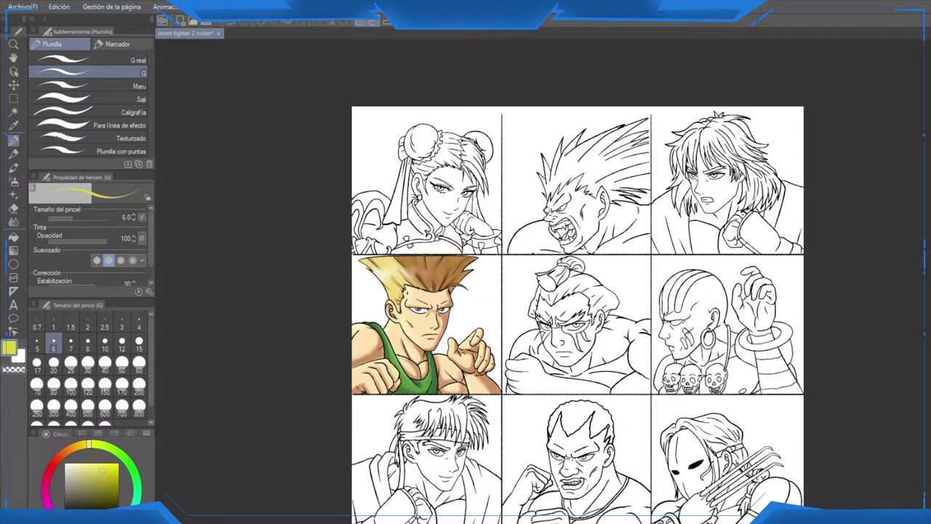
Step: Fill both shoulders and the neck of the spiky-haired, fanged fighter with yellow-green
scroll(612, 197, up, 4)
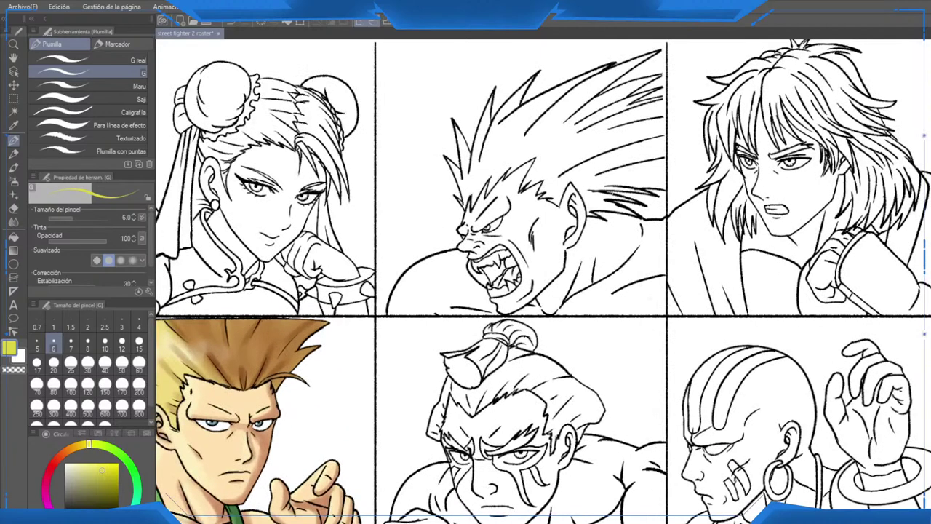
key(alt)
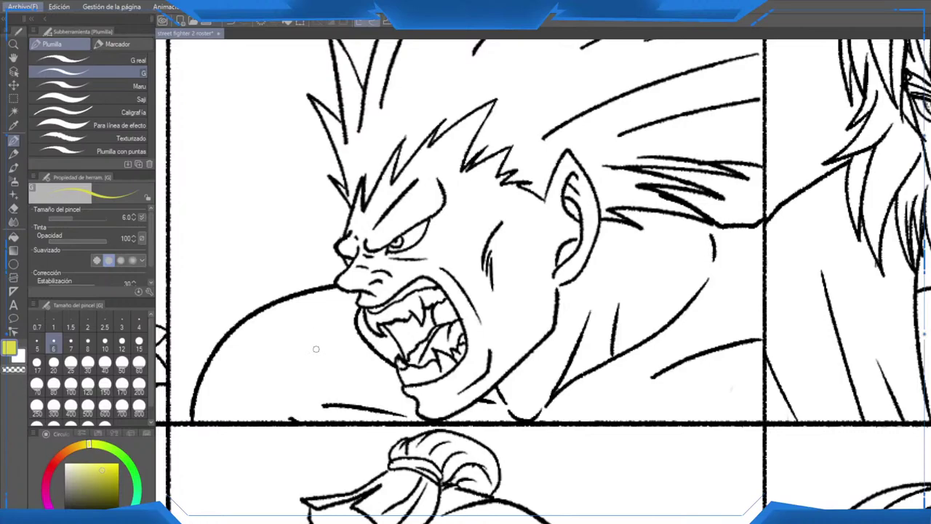
key(alt)
key(g)
key(g)
click(329, 310)
scroll(448, 356, down, 1)
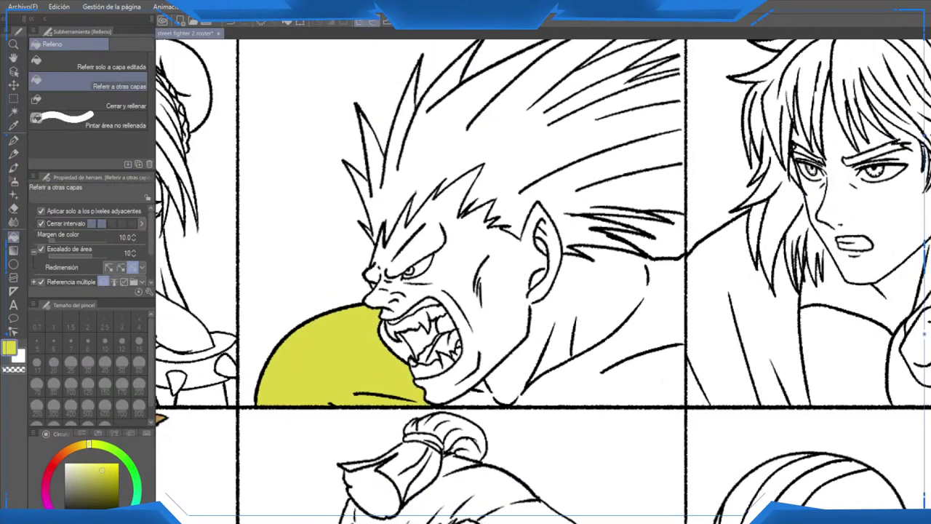
click(663, 379)
scroll(588, 348, down, 4)
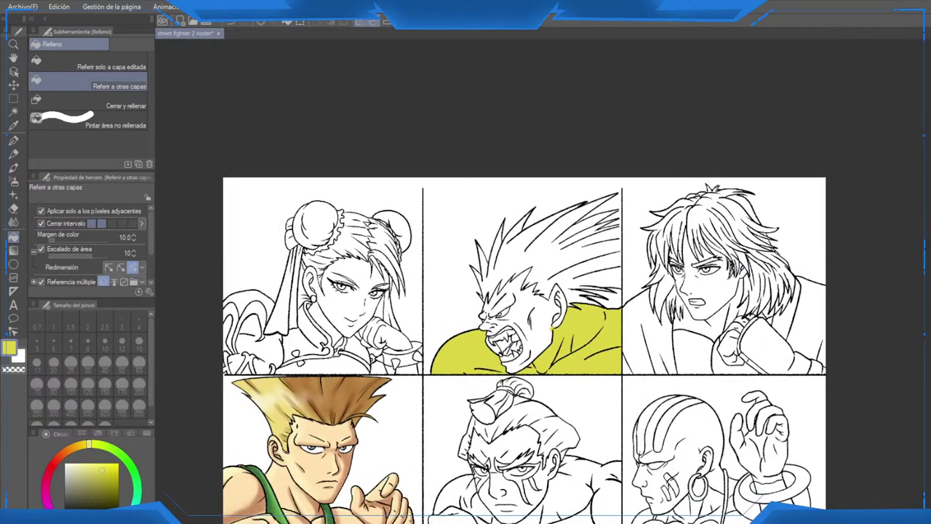
Step: Fill the fanged fighter's face and the skin at the corner of the open mouth with the same yellow-green
scroll(555, 330, up, 1)
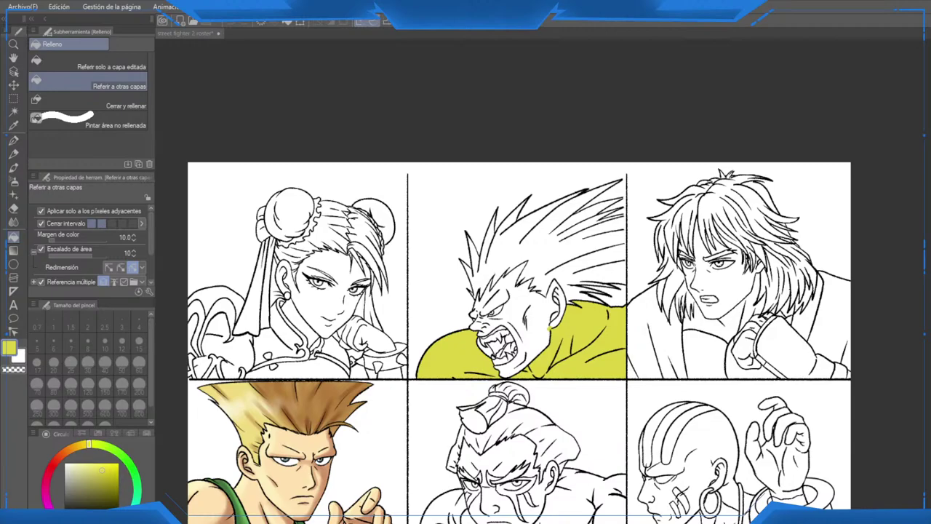
scroll(513, 347, up, 2)
click(553, 327)
scroll(450, 355, up, 1)
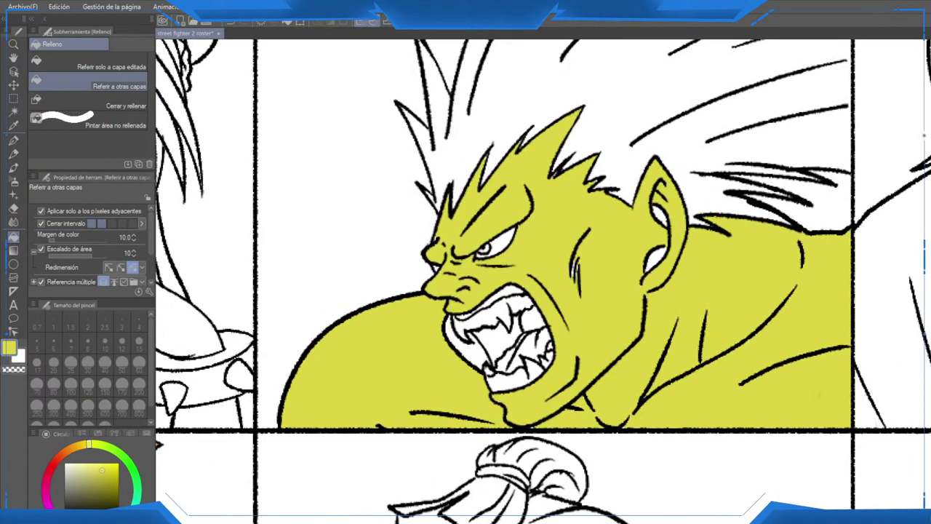
click(462, 348)
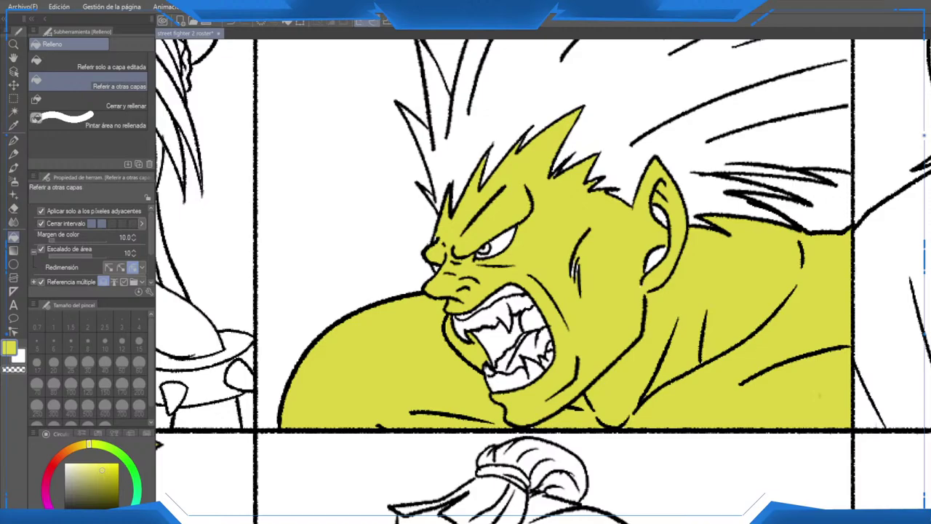
Step: Paint the white gaps inside the ear and between the cheek lines yellow-green with the G real pen at size 30
scroll(586, 179, down, 5)
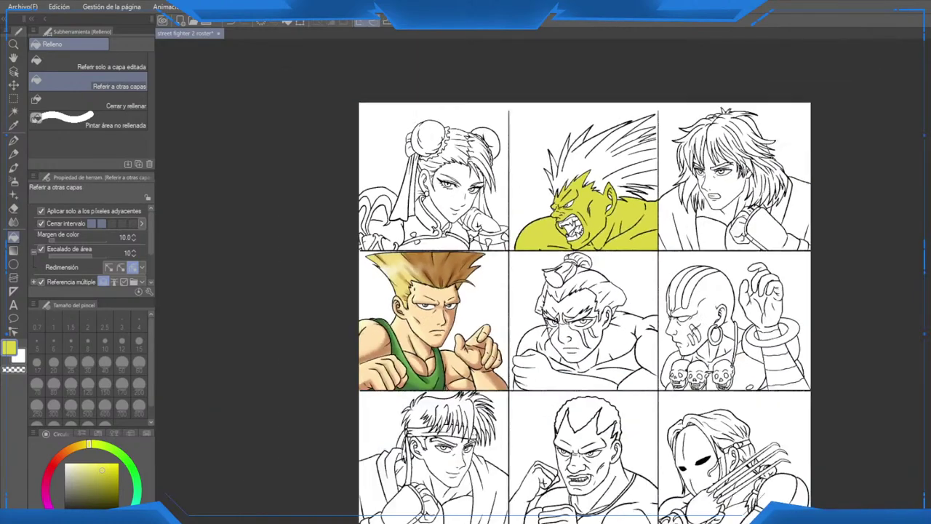
drag(586, 178, 517, 113)
drag(590, 261, 596, 240)
scroll(596, 240, down, 1)
drag(540, 135, 530, 270)
scroll(530, 270, up, 8)
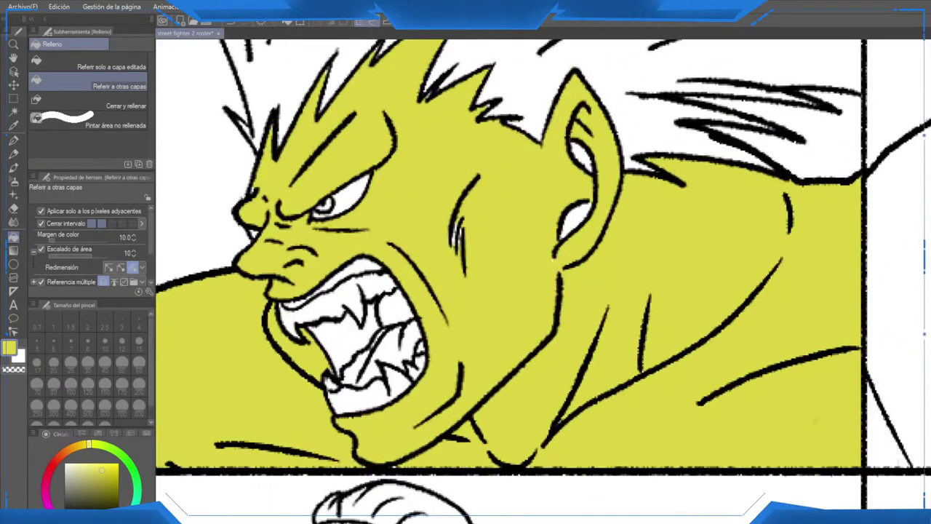
key(p)
drag(558, 233, 572, 212)
scroll(563, 241, up, 1)
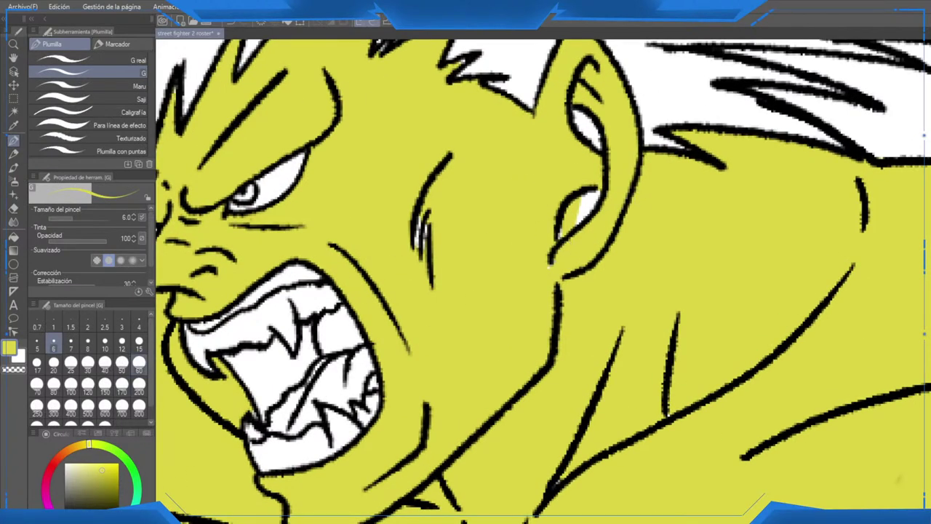
click(109, 60)
drag(590, 226, 578, 277)
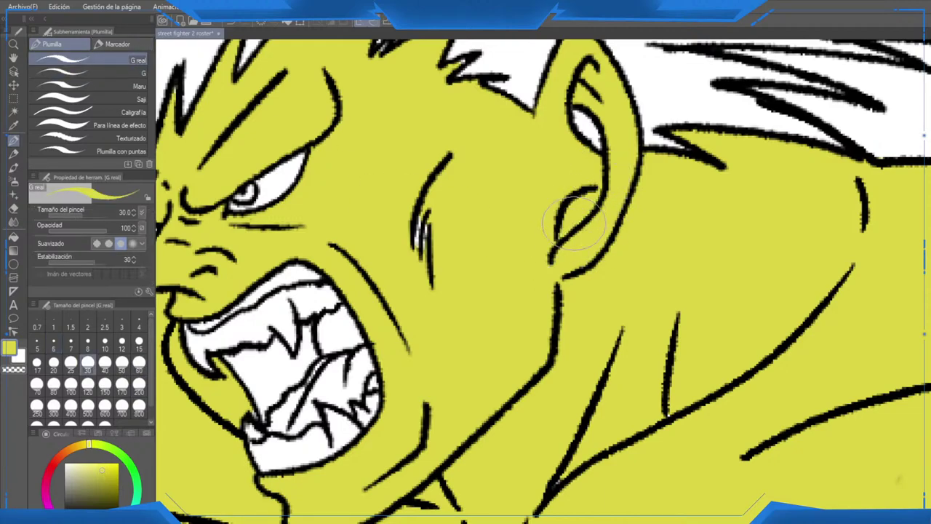
drag(432, 211, 428, 240)
mouse_move(564, 150)
mouse_down()
mouse_move(599, 259)
mouse_move(623, 232)
mouse_up()
scroll(621, 313, down, 1)
scroll(619, 313, down, 1)
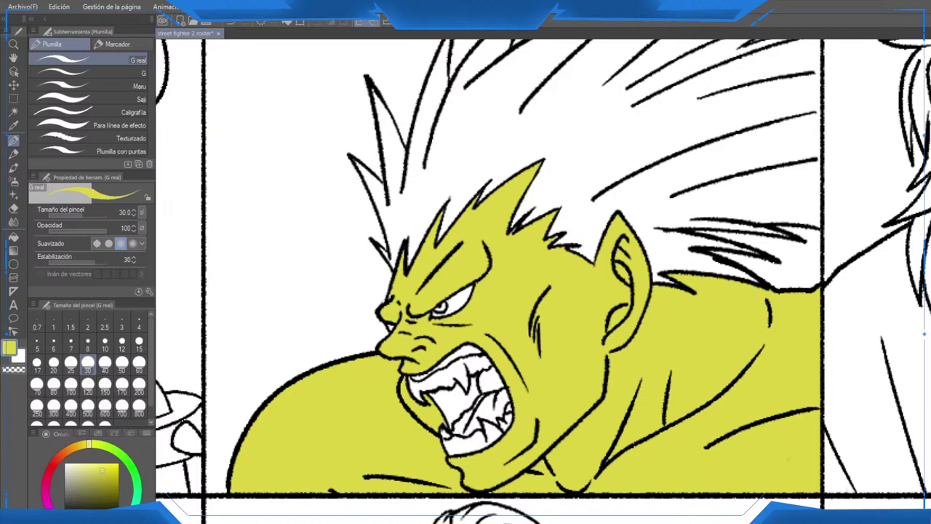
Step: Mirror the canvas and check the fanged fighter's ear, jaw and chin for unpainted gaps
key(h)
scroll(578, 326, up, 1)
drag(437, 324, 618, 227)
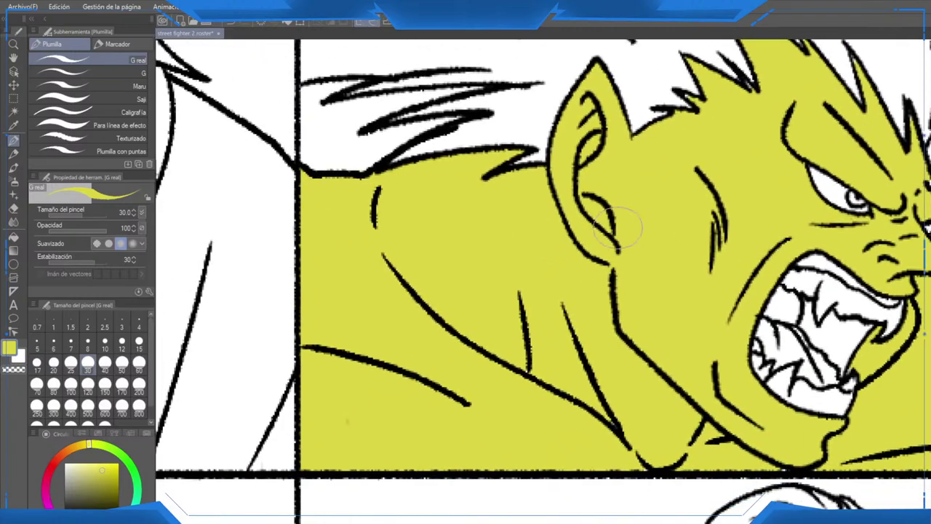
scroll(554, 234, down, 1)
drag(553, 233, 437, 160)
scroll(622, 334, up, 2)
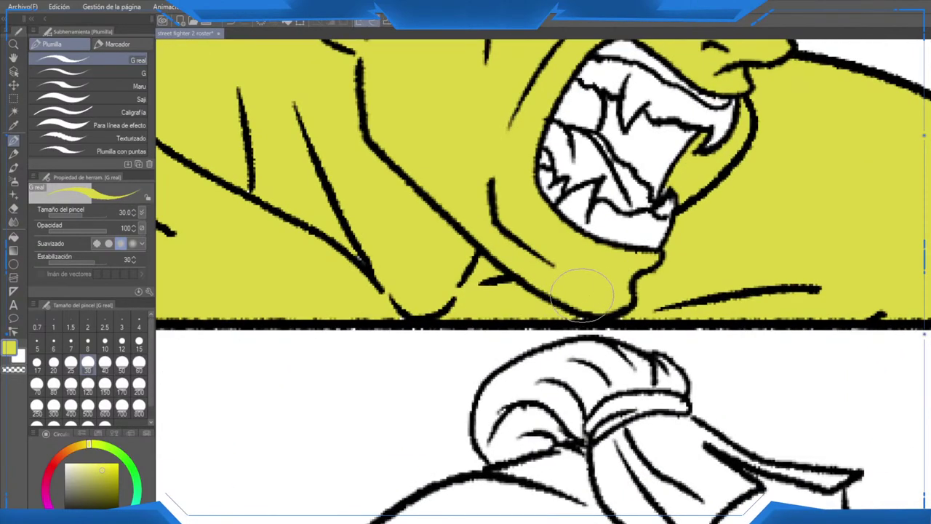
scroll(713, 273, down, 2)
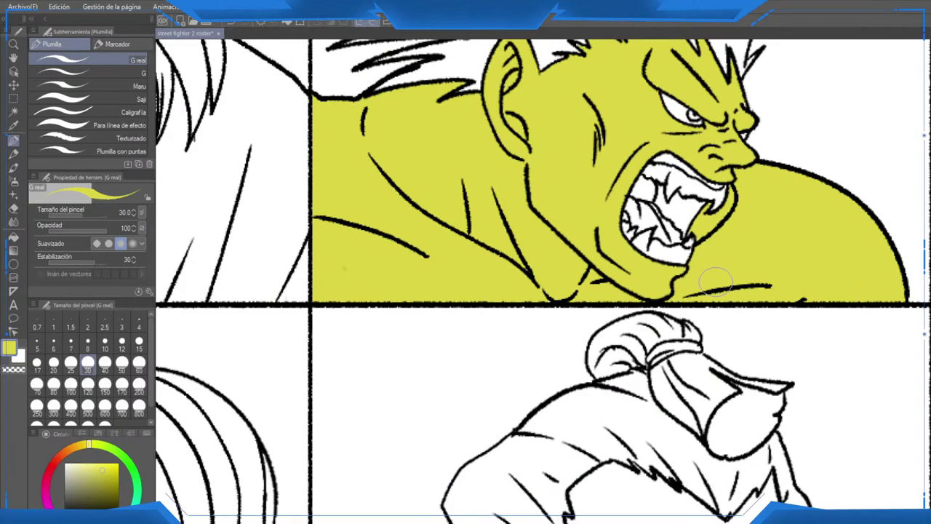
Step: Try filling the inside of the open mouth and the far eye with the skin's yellow-green
scroll(675, 219, up, 2)
key(g)
click(681, 211)
scroll(710, 240, down, 2)
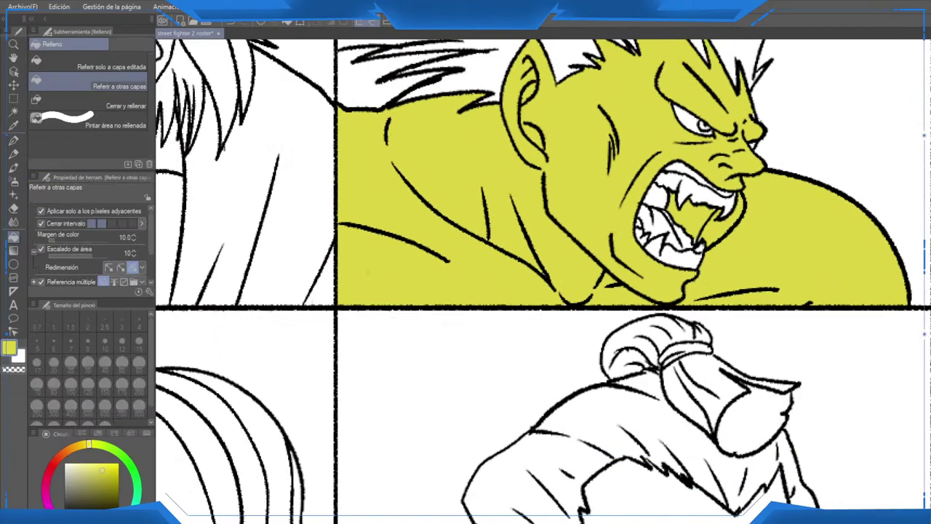
scroll(618, 240, down, 1)
scroll(618, 240, up, 1)
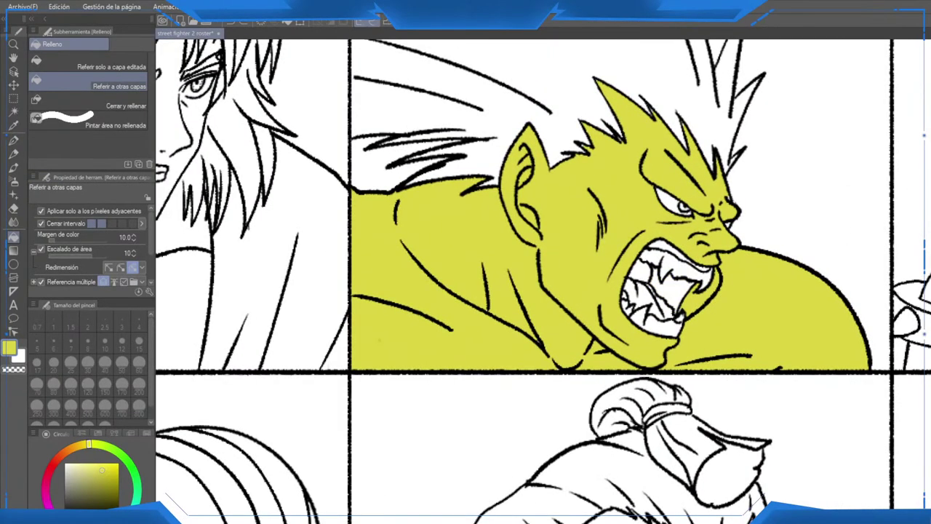
scroll(727, 211, up, 2)
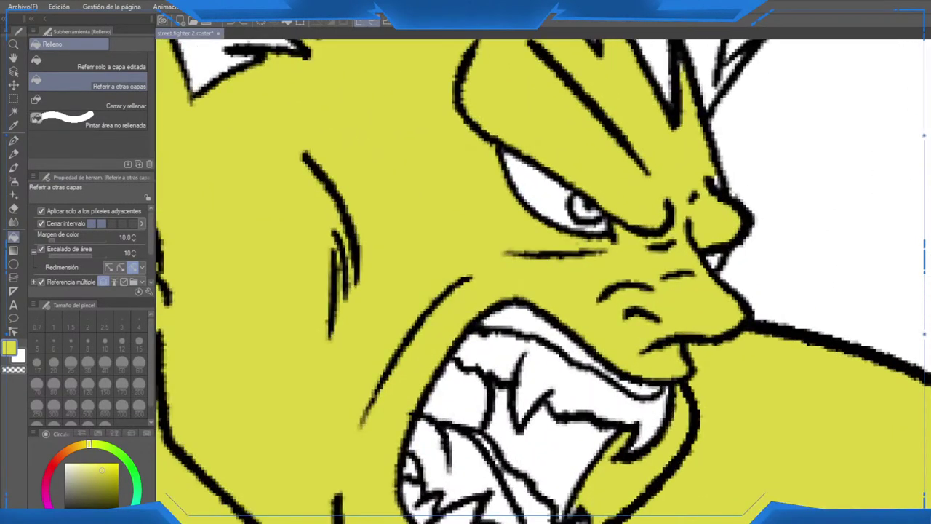
scroll(713, 262, up, 1)
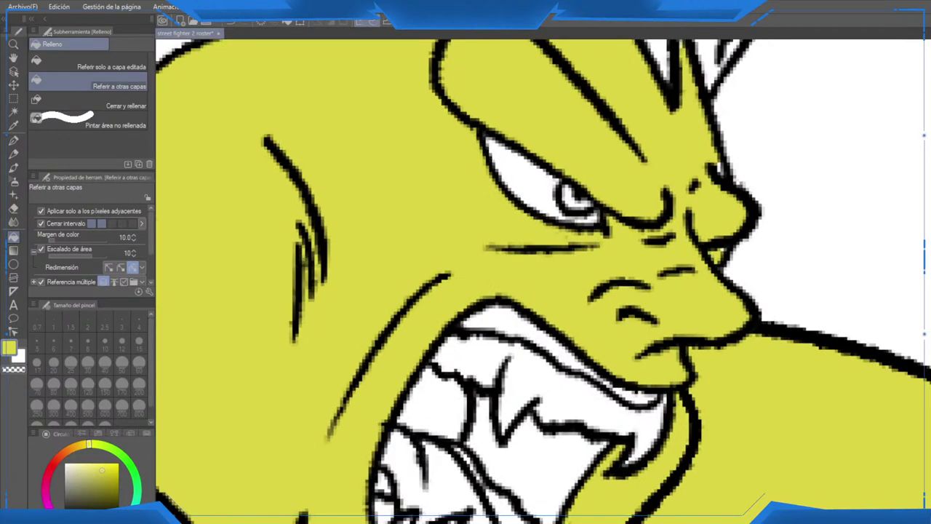
key(ctrl+z)
key(p)
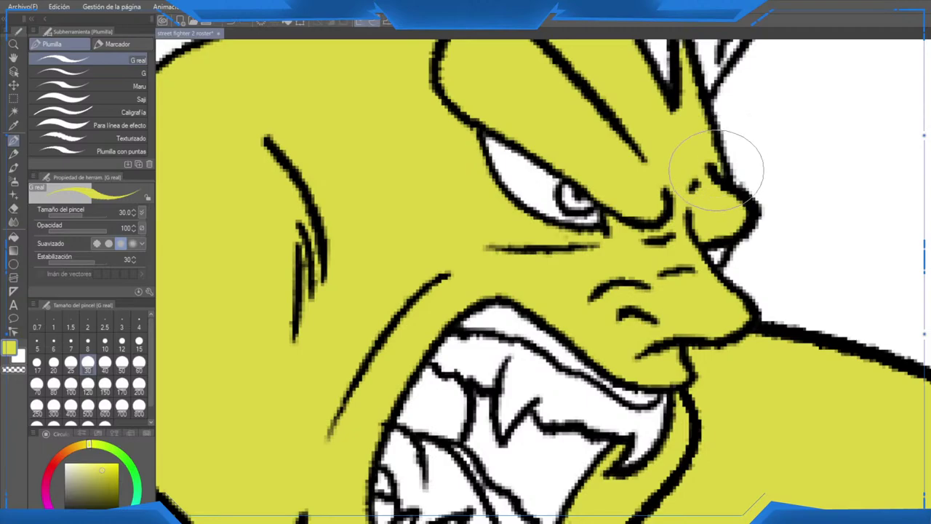
scroll(717, 169, down, 6)
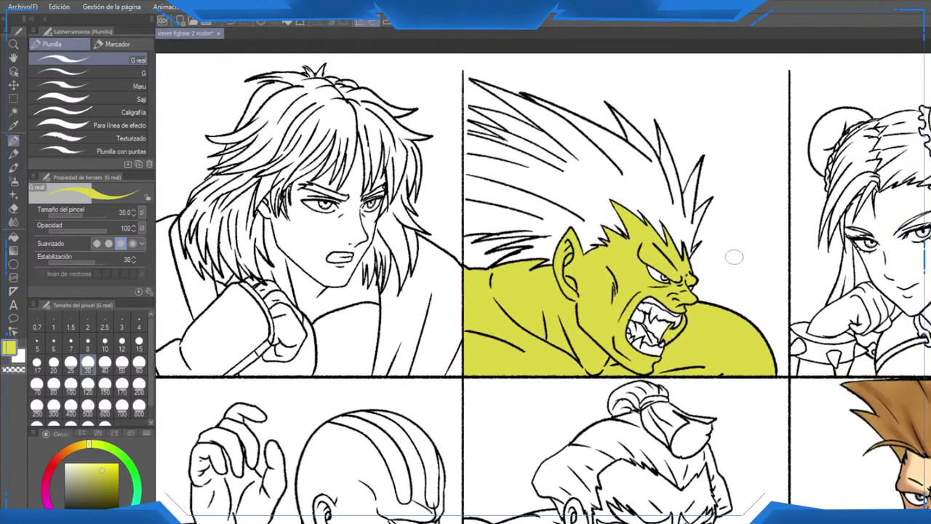
Step: Try filling the fanged fighter's spiky hair with reddish brown
key(h)
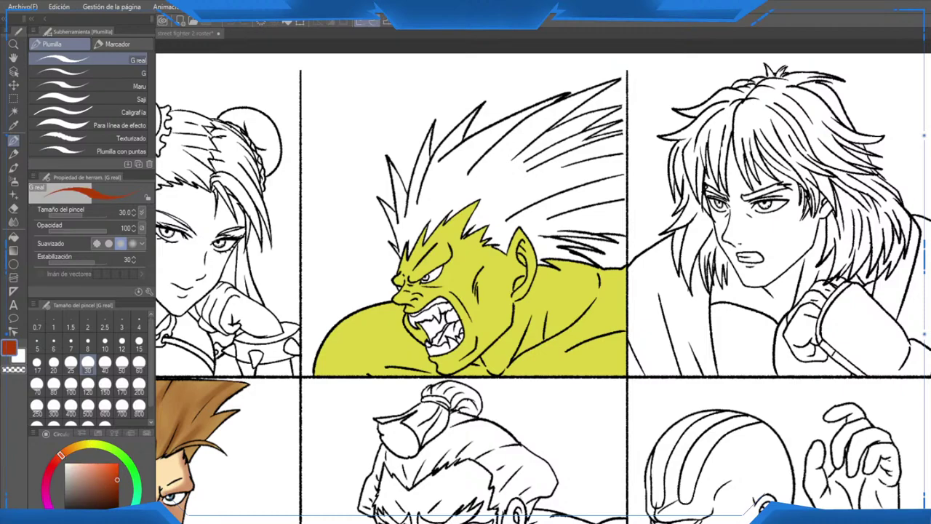
key(g)
click(515, 191)
scroll(516, 190, down, 1)
key(ctrl+z)
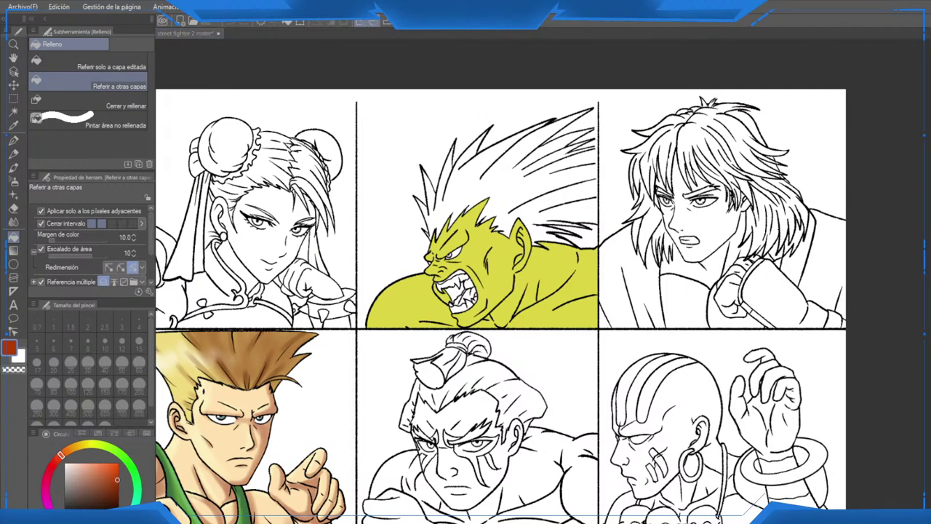
Step: Close the gaps between the fanged fighter's hair tips and the panel border with orange G real pen strokes at size 30
scroll(577, 167, up, 5)
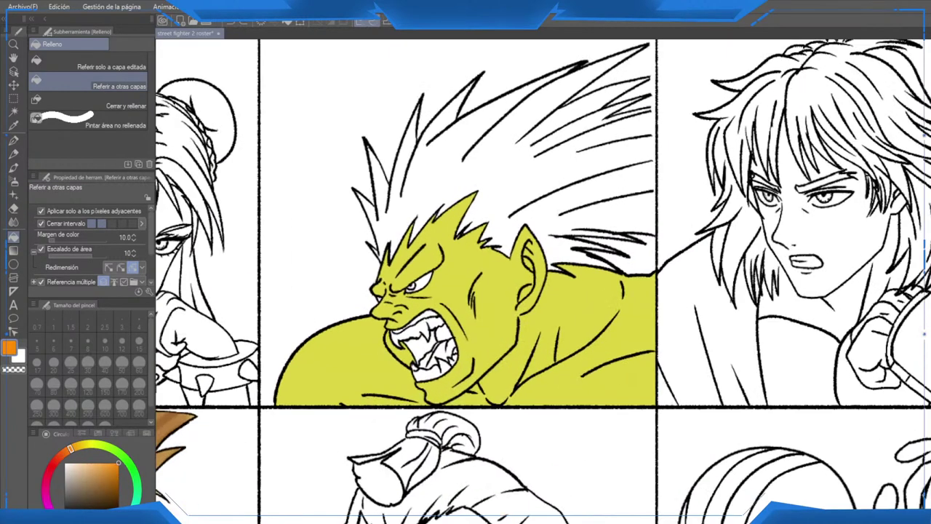
key(p)
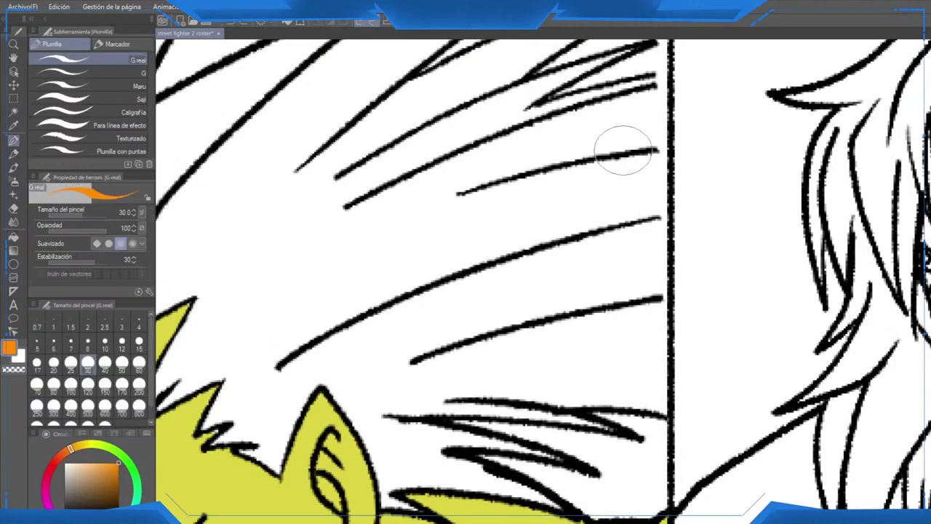
drag(623, 152, 585, 227)
mouse_move(608, 156)
mouse_down()
mouse_move(637, 153)
mouse_move(630, 147)
mouse_up()
mouse_move(618, 153)
mouse_down()
mouse_move(633, 150)
mouse_move(612, 160)
mouse_move(624, 131)
mouse_up()
key(ctrl+z)
key(ctrl+z)
key(ctrl+z)
scroll(615, 138, up, 2)
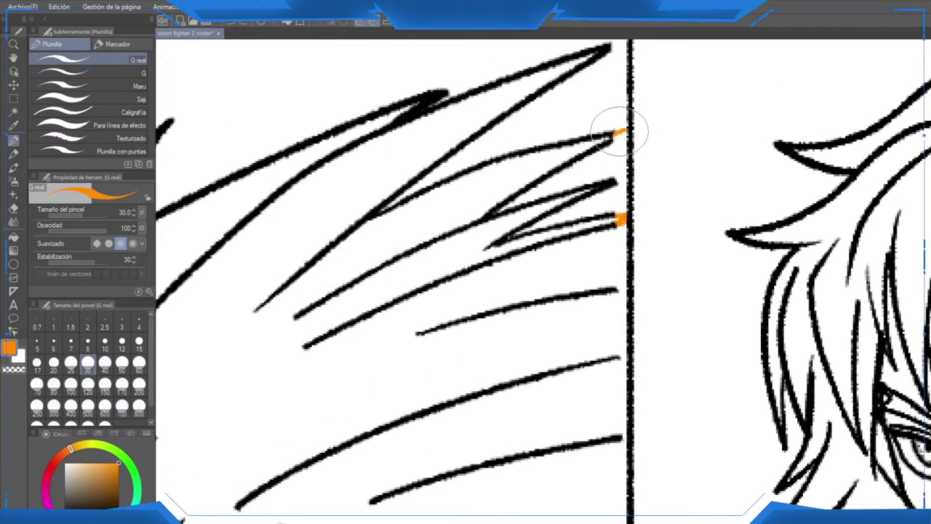
Step: Fill the fanged fighter's spiky hair with orange, referring to the other layers
key(h)
key(g)
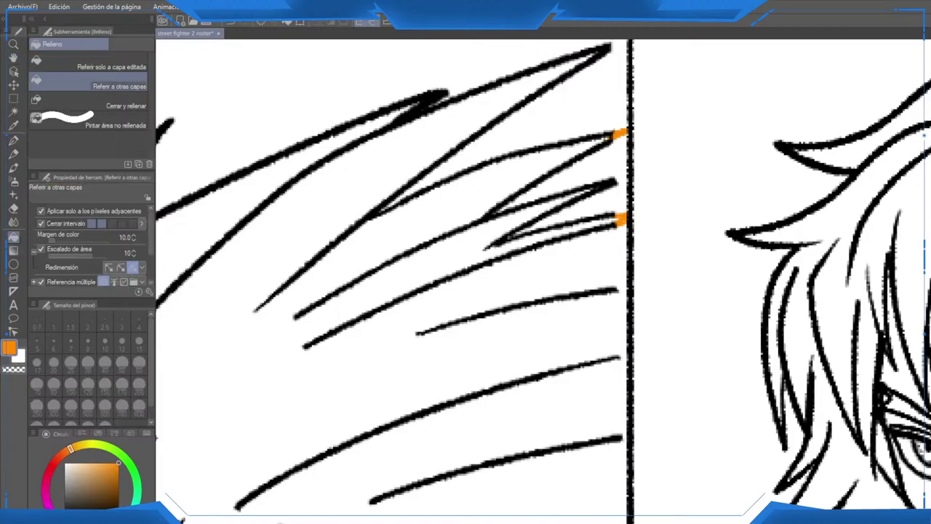
click(327, 240)
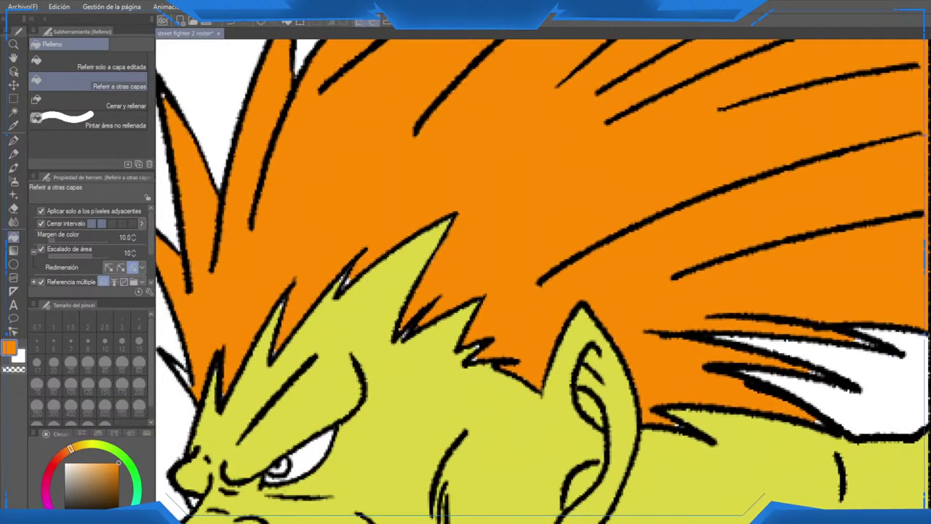
scroll(585, 171, down, 8)
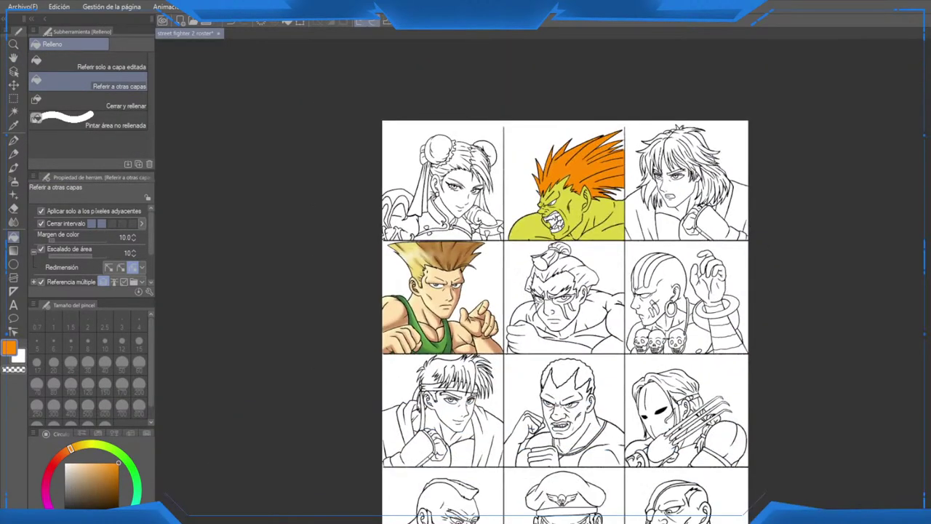
Step: Touch up the white specks along the forehead hairline with the orange G real pen at size 30
scroll(611, 163, up, 10)
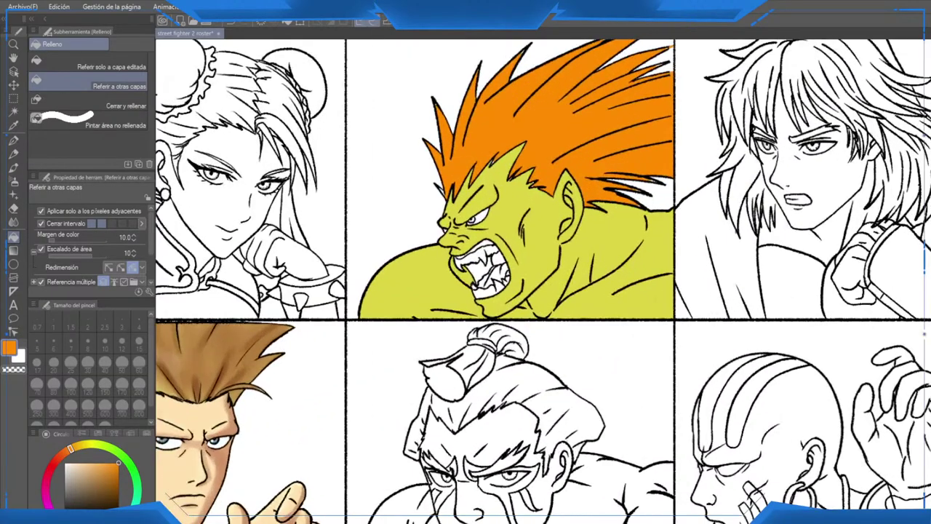
scroll(342, 364, up, 6)
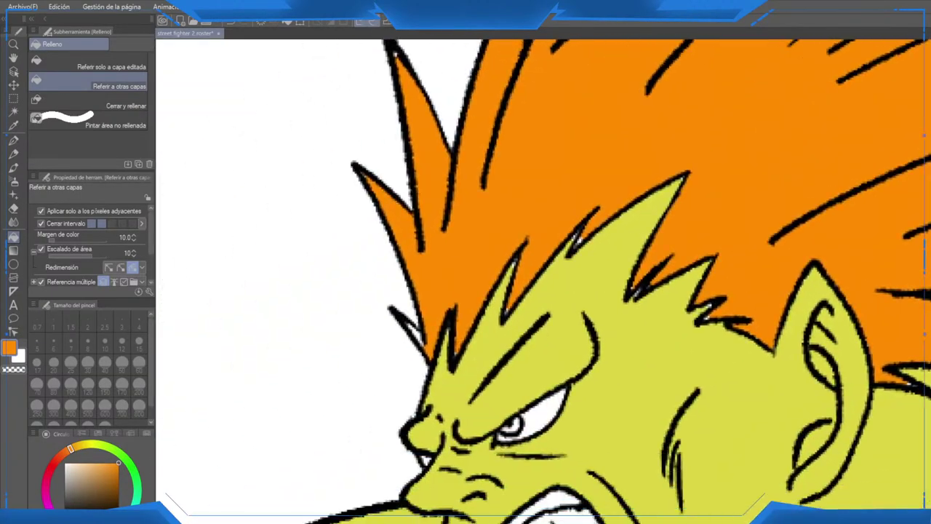
key(p)
drag(507, 321, 487, 282)
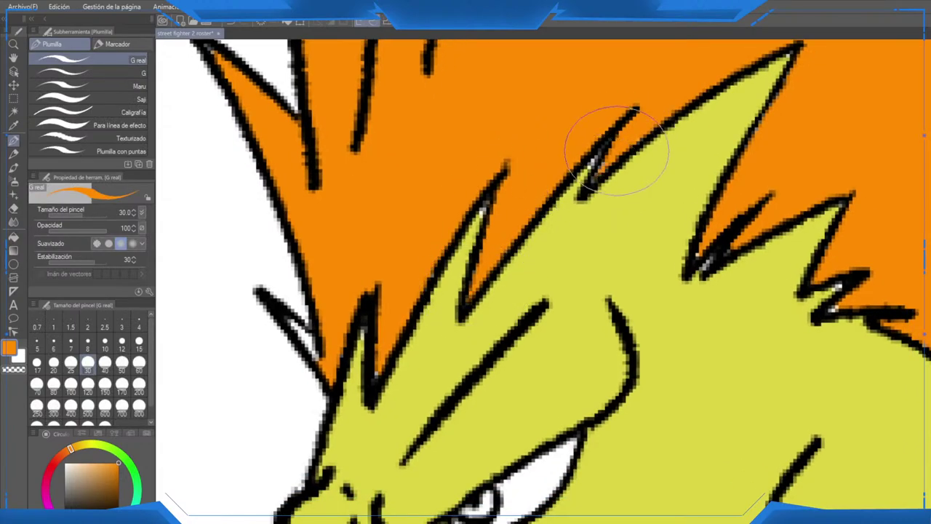
drag(608, 175, 458, 274)
drag(545, 344, 487, 259)
click(621, 312)
Step: Paint the white gaps in the narrow hair spikes behind the ear orange
drag(626, 313, 349, 305)
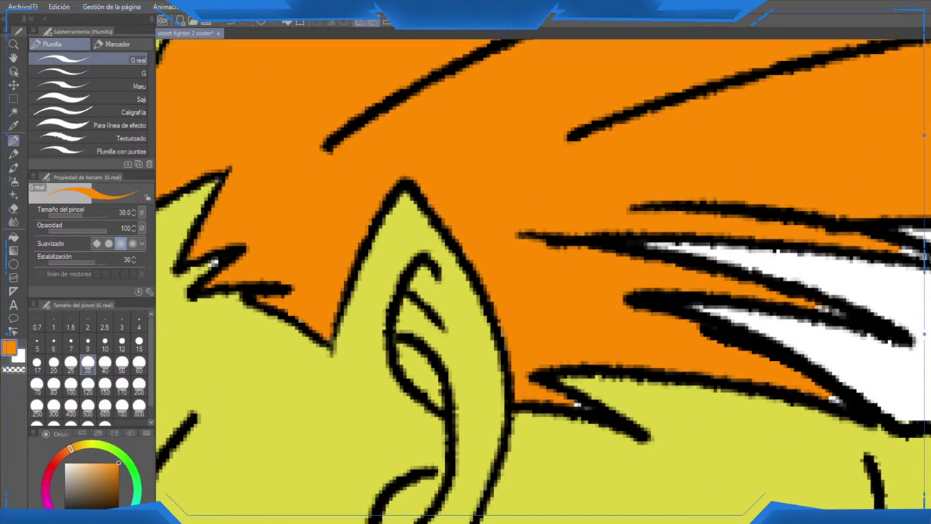
click(582, 402)
drag(580, 400, 403, 366)
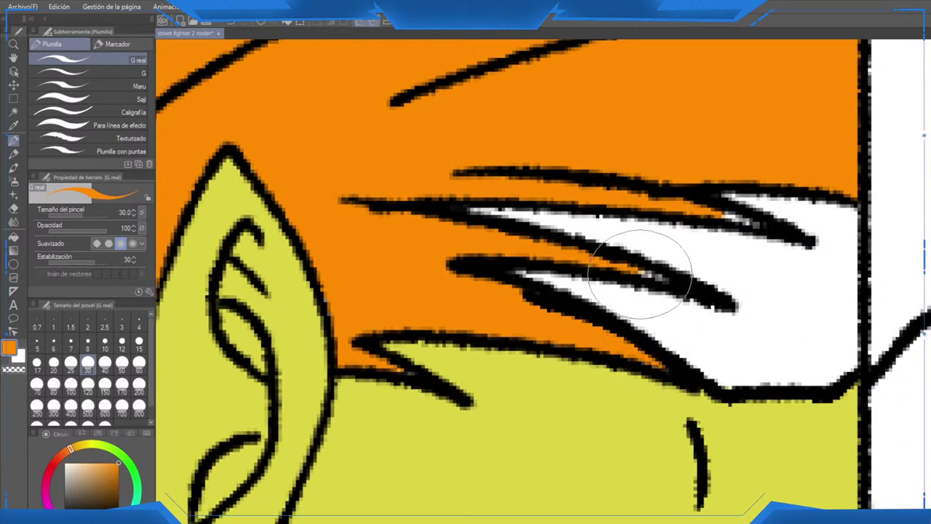
drag(724, 214, 757, 224)
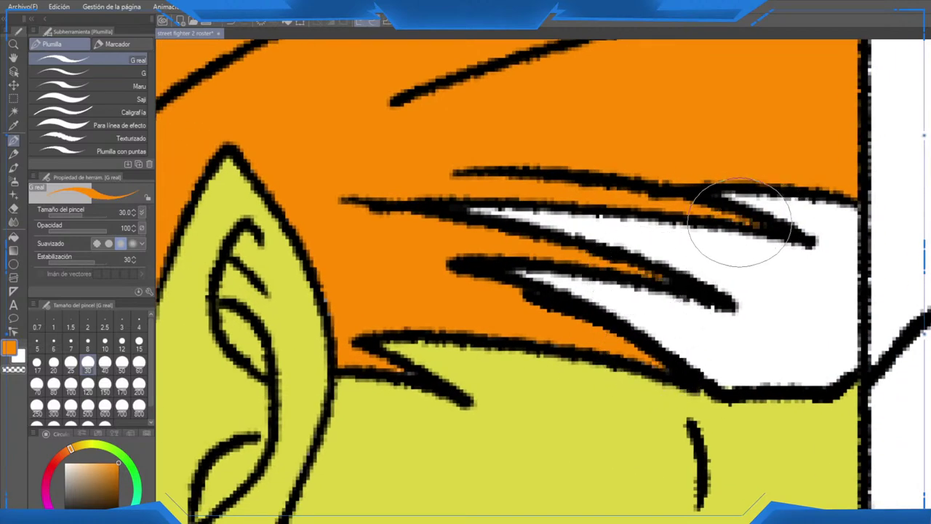
Step: Paint the white hair tips near the panel border orange and erase the orange spill beyond the long upper tip
drag(739, 146, 553, 505)
drag(553, 219, 557, 401)
drag(595, 88, 624, 239)
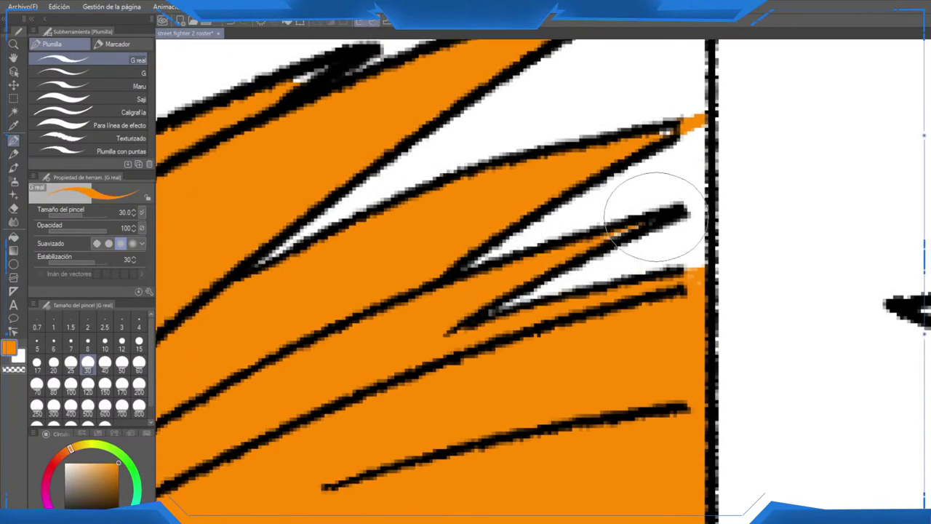
key(e)
mouse_move(692, 136)
mouse_down()
mouse_move(712, 124)
mouse_move(682, 146)
mouse_move(661, 136)
mouse_move(680, 125)
mouse_up()
key(p)
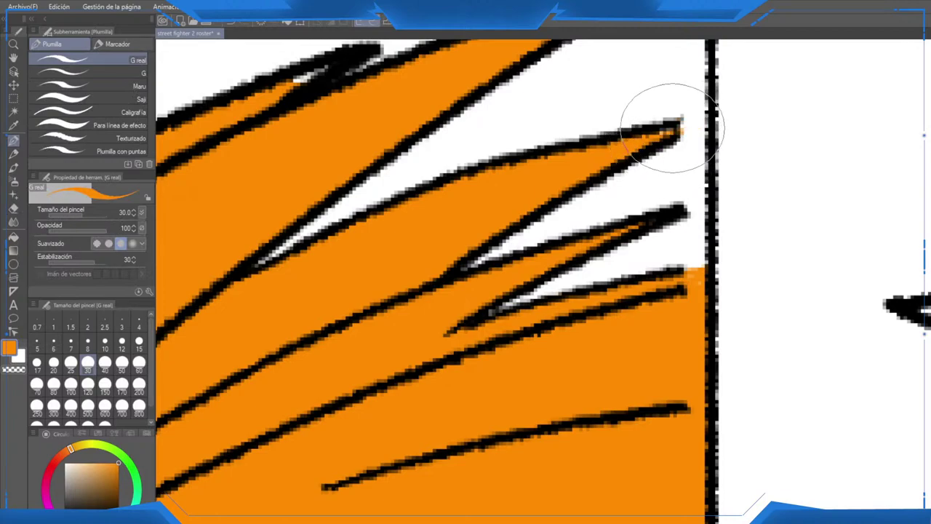
mouse_move(280, 75)
mouse_down()
mouse_move(479, 221)
mouse_move(537, 205)
mouse_up()
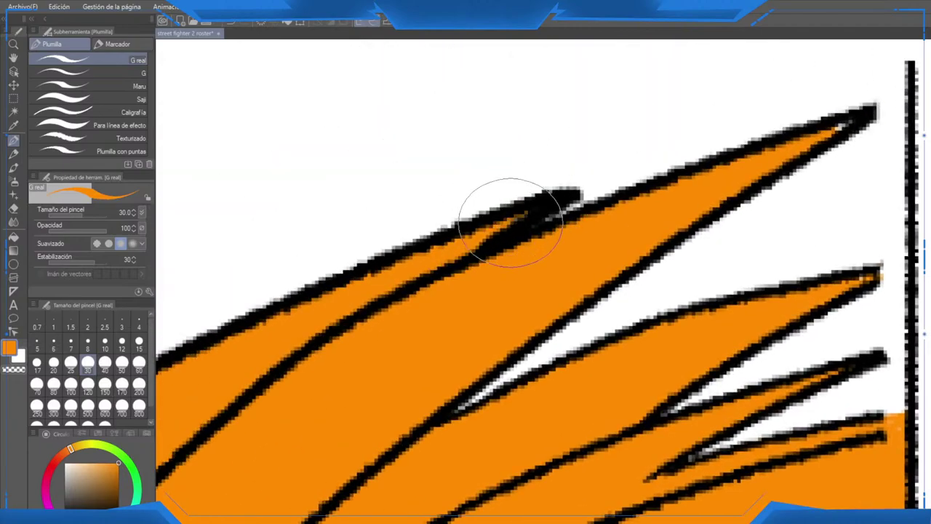
drag(837, 131, 846, 122)
Step: Paint the white points inside the tall spikes at the front of the hair orange
mouse_move(189, 473)
mouse_down()
mouse_move(210, 427)
mouse_move(729, 59)
mouse_move(841, 333)
mouse_move(909, 230)
mouse_up()
drag(342, 329, 340, 352)
drag(255, 375, 248, 372)
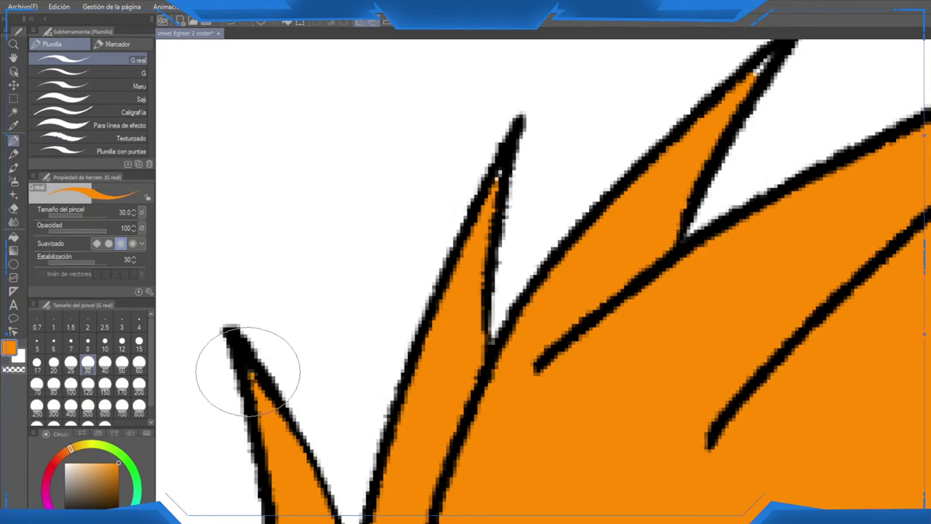
drag(504, 164, 493, 190)
drag(677, 95, 576, 198)
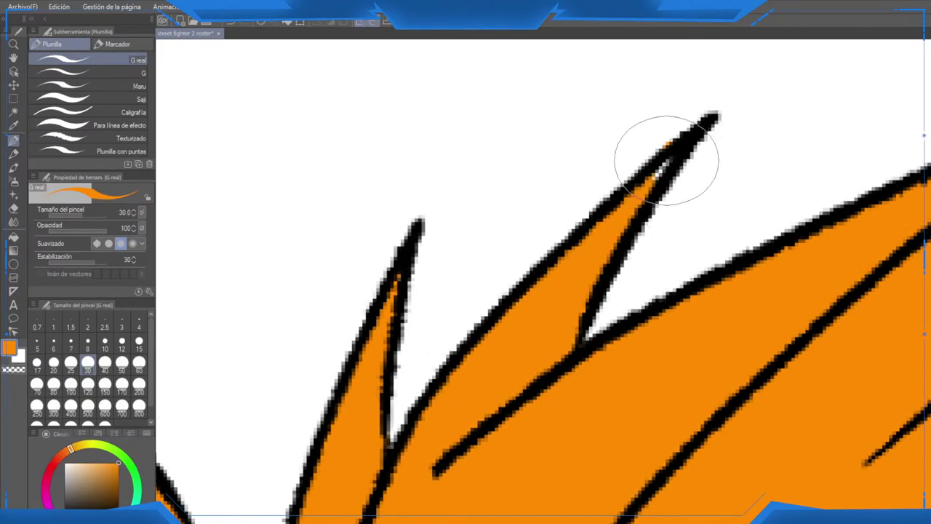
drag(565, 356, 634, 63)
Step: Paint the small unfilled hair spike in front of the forehead orange
scroll(634, 74, down, 2)
scroll(457, 270, down, 3)
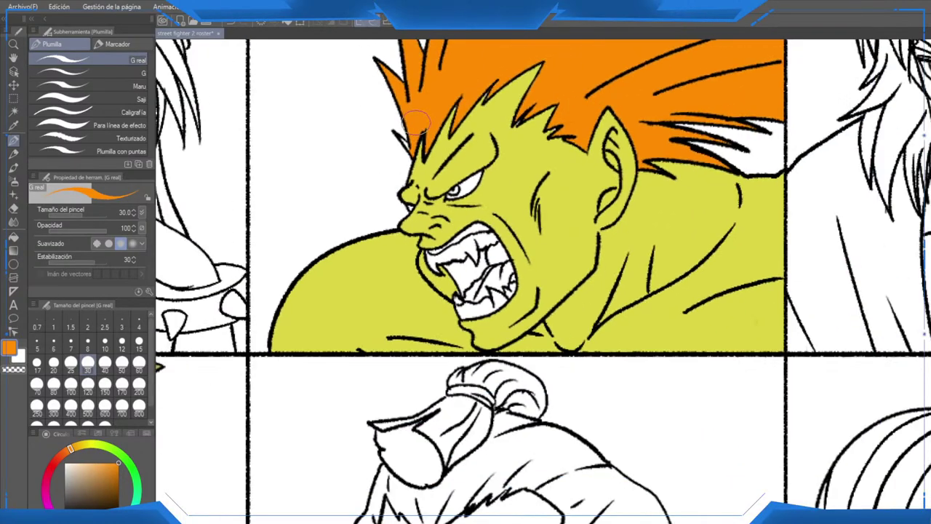
scroll(456, 271, up, 2)
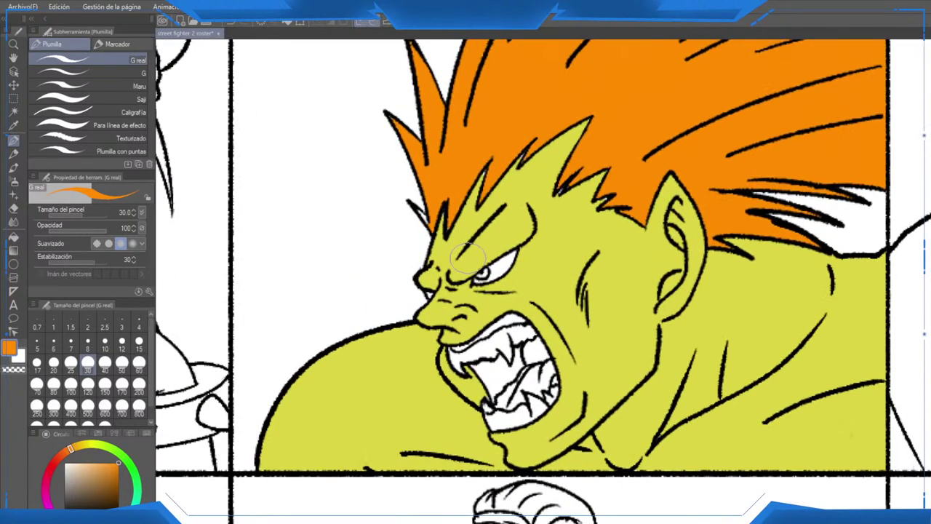
scroll(466, 263, up, 3)
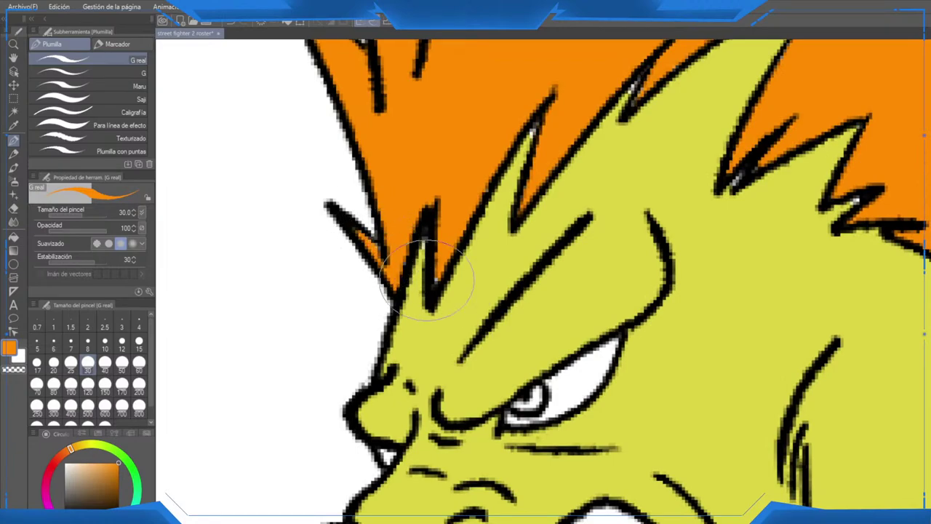
Step: Sample the skin's yellow-green and paint the white gaps in the pointed skin areas along the forehead hairline
drag(586, 97, 505, 221)
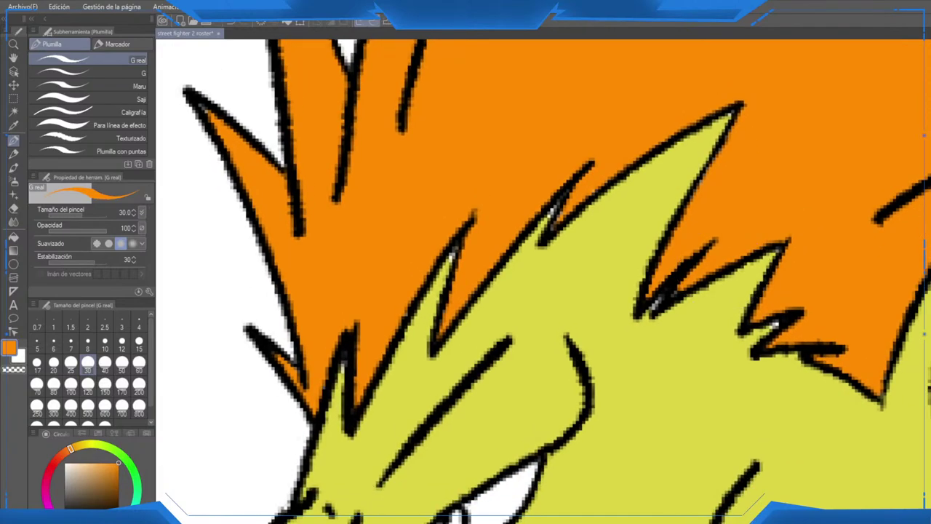
alt+click(426, 309)
drag(447, 245, 441, 268)
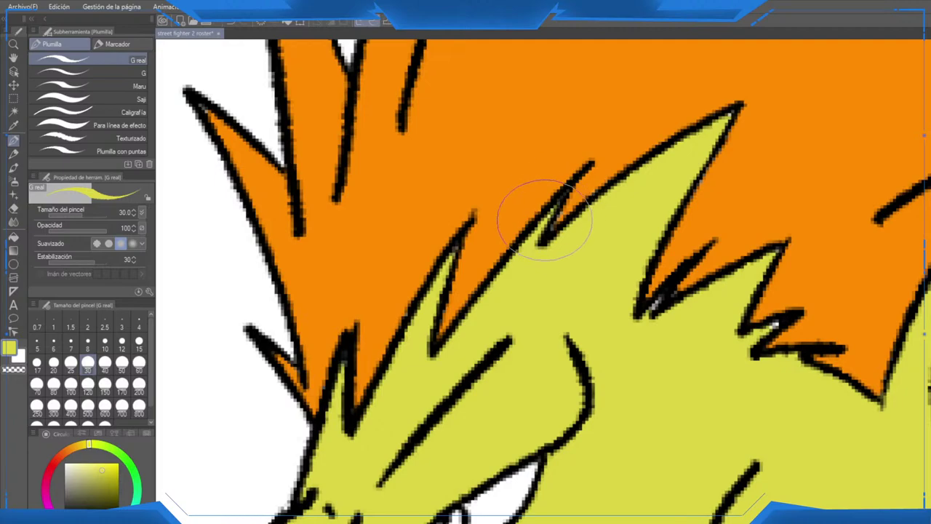
mouse_move(654, 310)
mouse_down()
mouse_move(586, 314)
mouse_move(592, 309)
mouse_up()
mouse_move(711, 332)
mouse_down()
mouse_move(699, 350)
mouse_move(709, 328)
mouse_up()
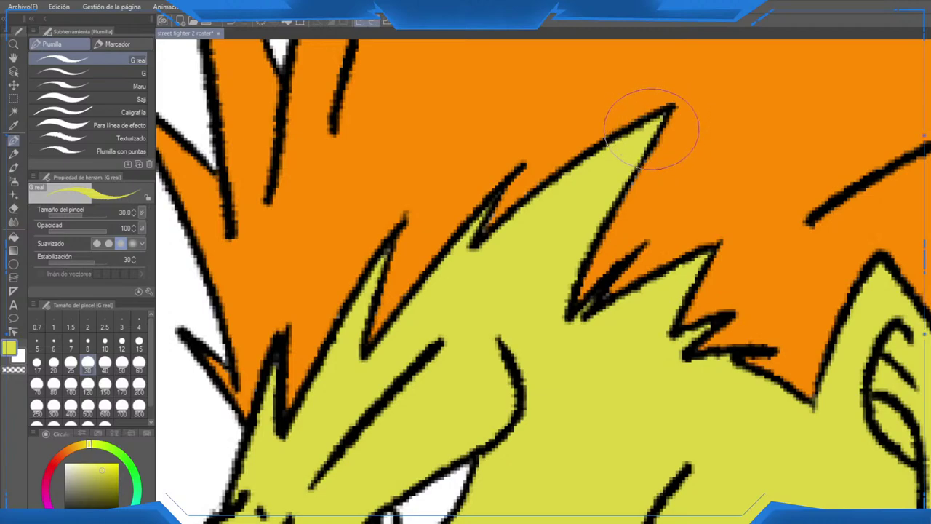
drag(652, 291, 624, 155)
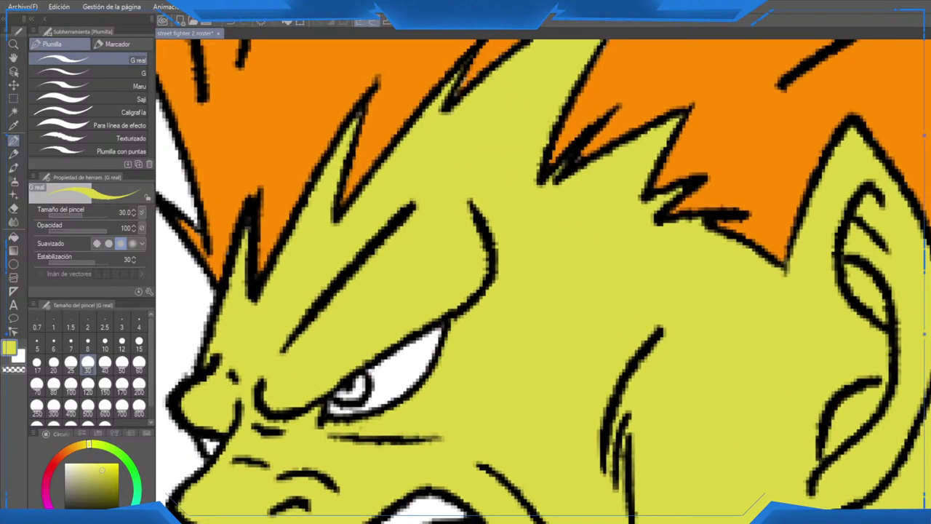
Step: Sample the hair's orange again and check the hairline, face and whole panel for unpainted gaps
alt+click(472, 67)
drag(469, 87, 561, 165)
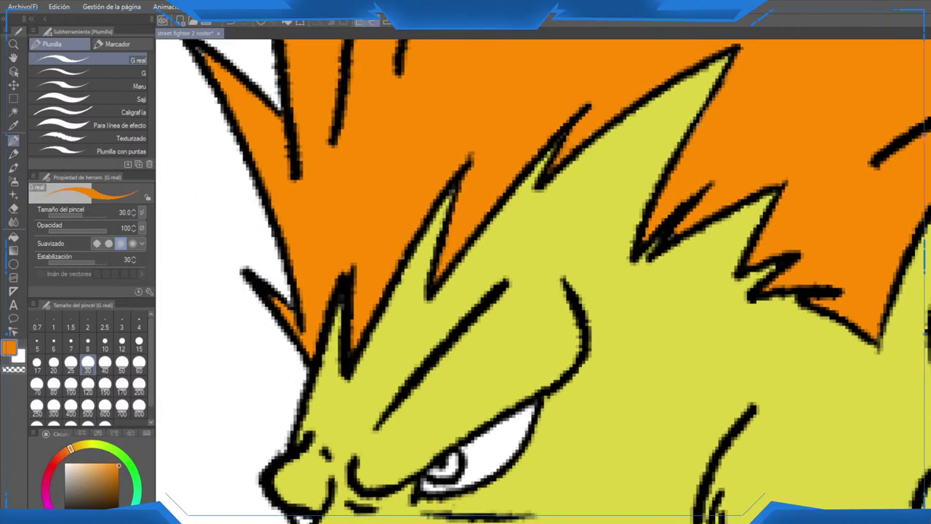
drag(532, 339, 521, 130)
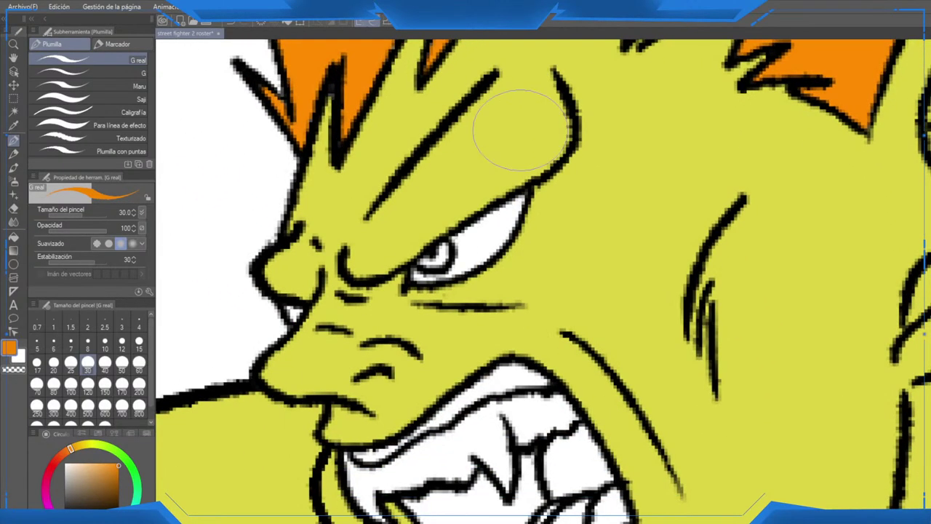
scroll(521, 130, down, 5)
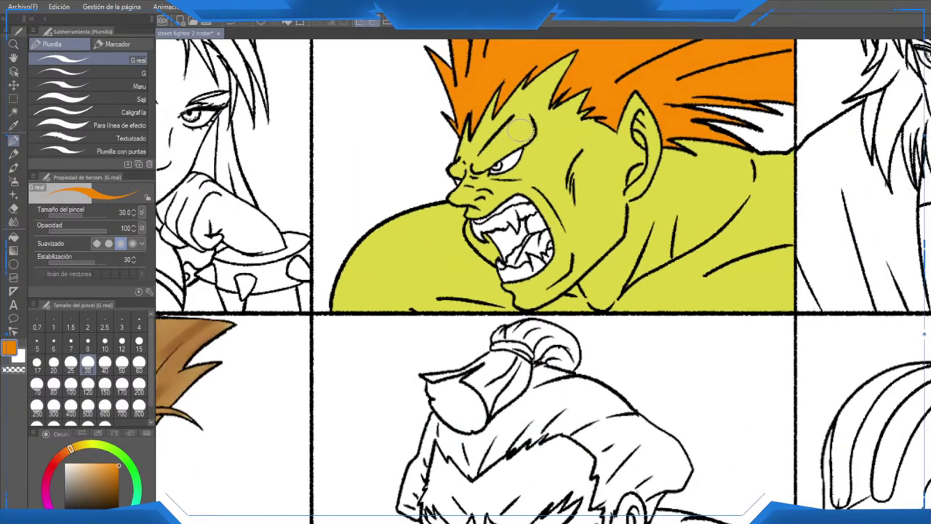
scroll(521, 129, down, 5)
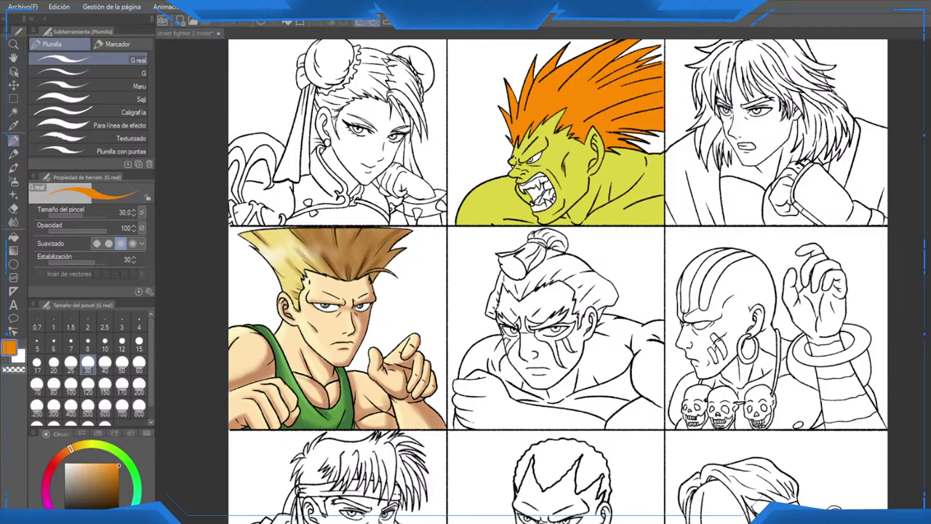
Step: Fill both parts of the fanged fighter's upper gum with pinkish red, referring to the other layers
click(93, 481)
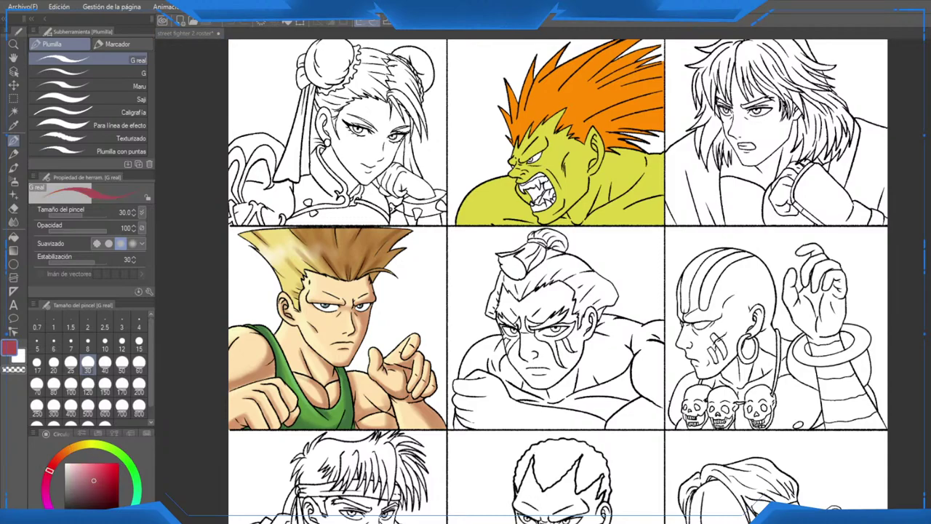
scroll(531, 191, up, 5)
key(g)
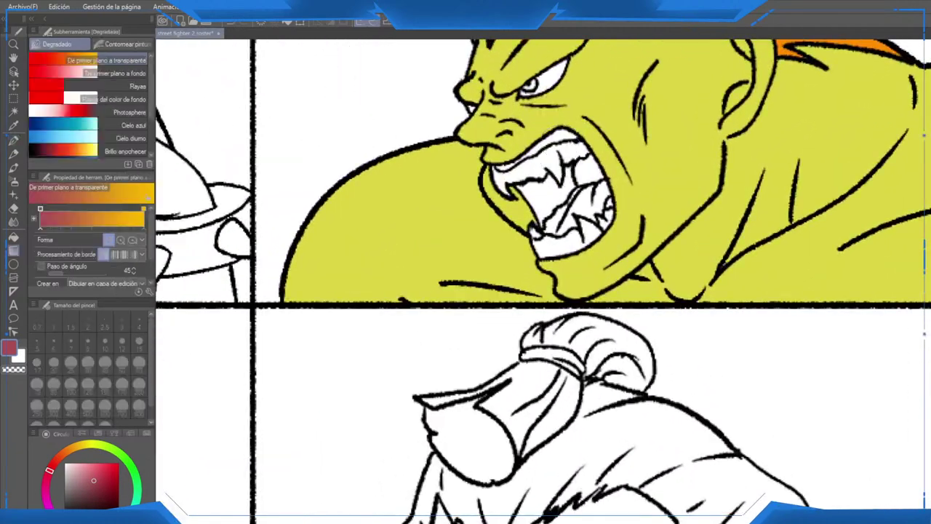
key(g)
scroll(546, 149, up, 3)
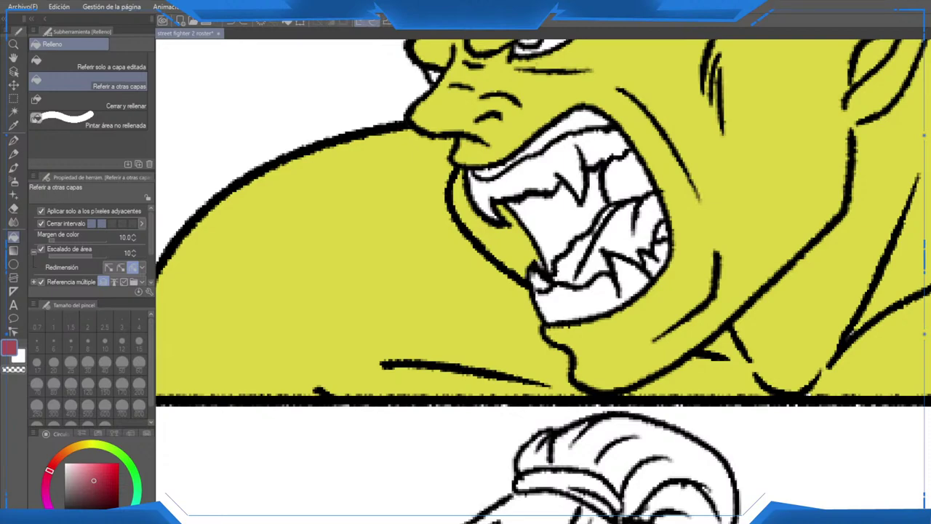
scroll(548, 213, up, 3)
click(582, 62)
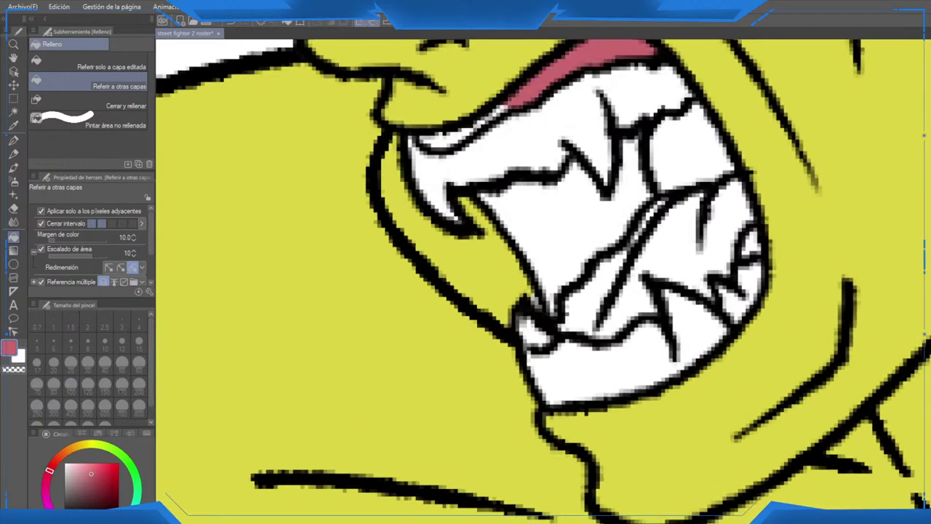
click(448, 140)
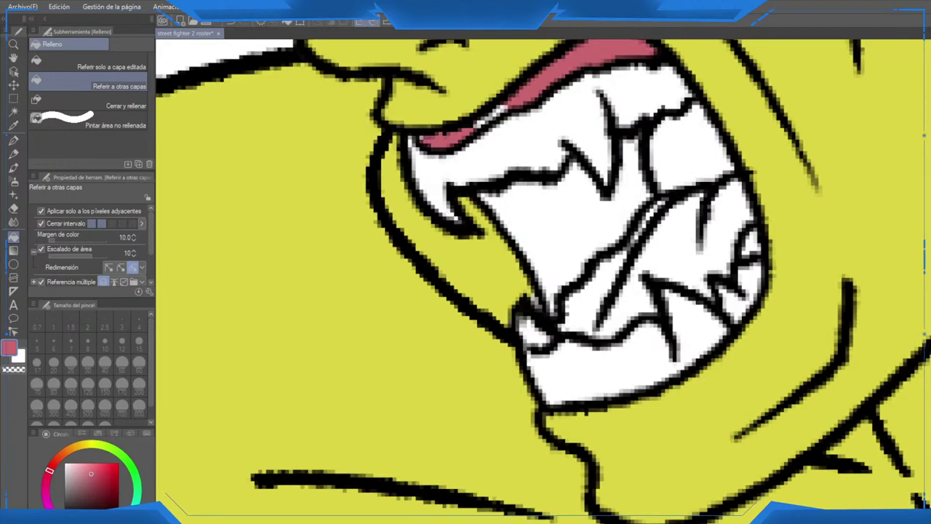
Step: Paint the white gap between the two filled gum areas pinkish red with the G real pen at size 30
key(p)
scroll(539, 204, down, 2)
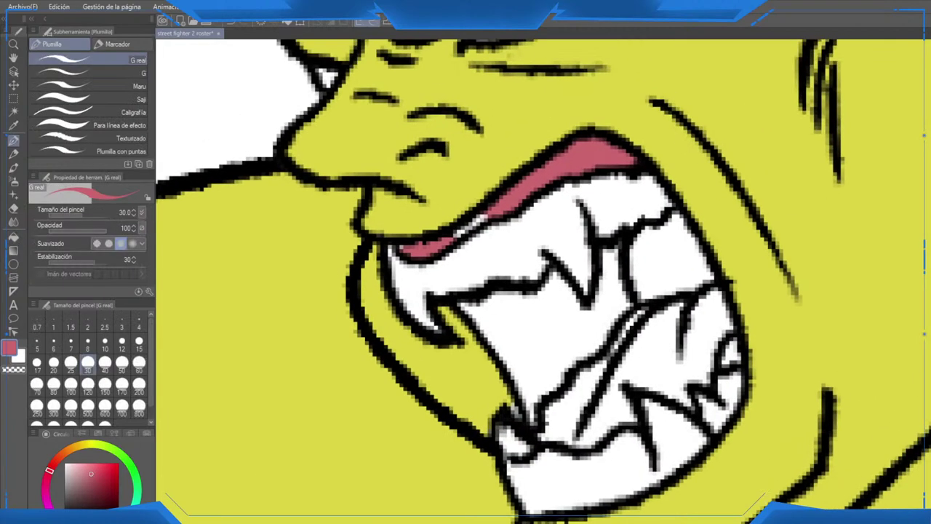
drag(431, 239, 487, 213)
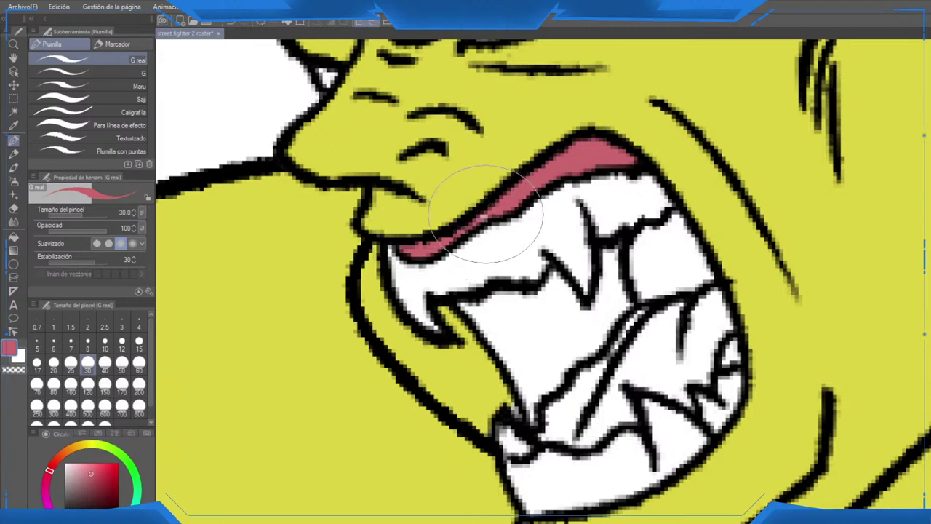
Step: Undo the last gum stroke and repaint the white gap in the fanged fighter's upper gum pinkish red
key(ctrl+z)
drag(449, 237, 480, 218)
drag(686, 352, 666, 331)
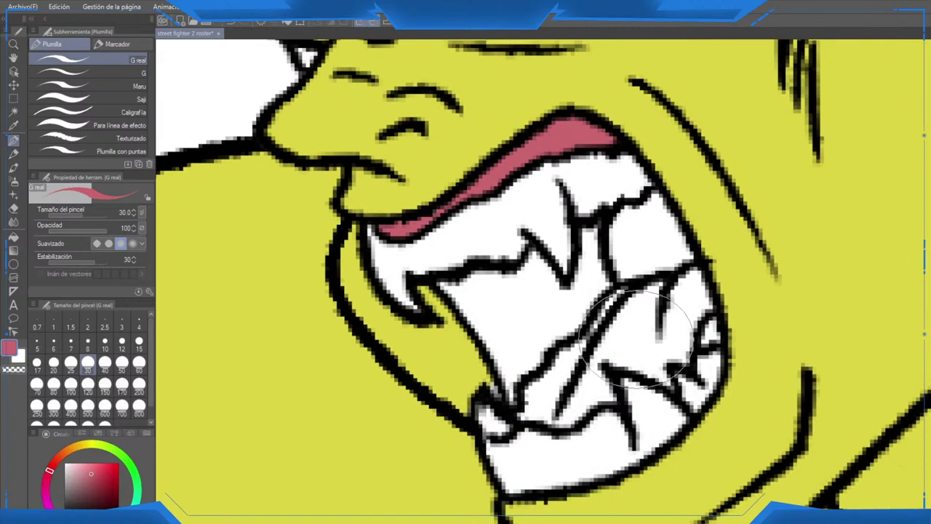
Step: Fill the fanged fighter's tongue and the inner cheek area behind the teeth with pinkish red, referring to the other layers
drag(559, 421, 571, 402)
key(g)
click(593, 385)
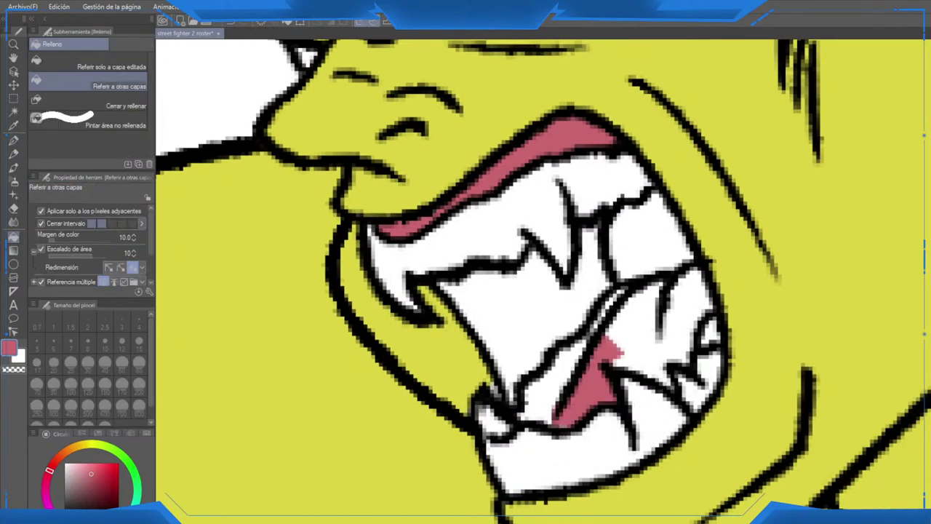
click(658, 327)
click(648, 233)
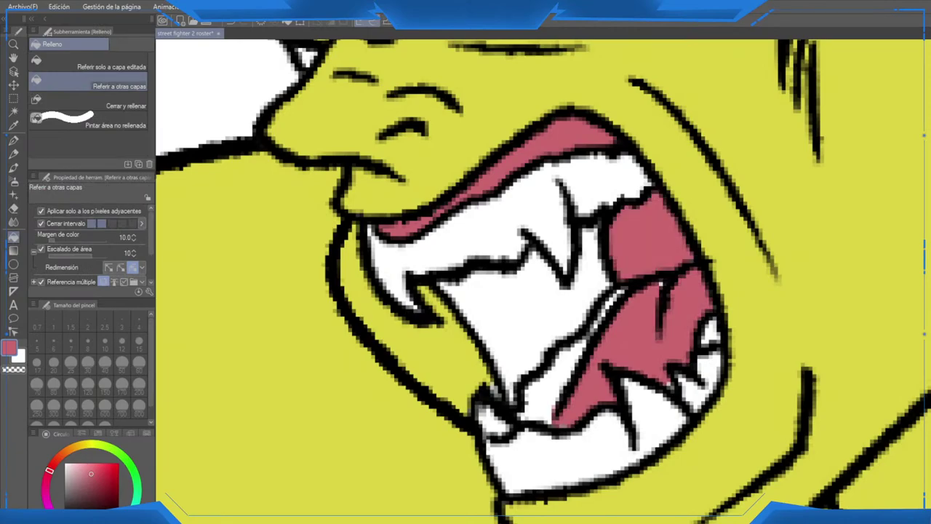
key(p)
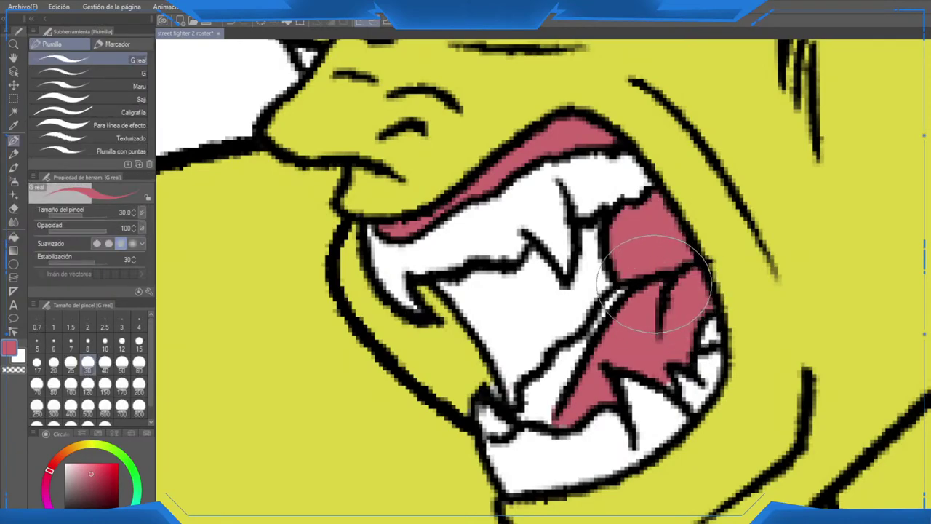
Step: Sample the skin's yellow-green and fill the white opening between the upper and lower teeth with it
scroll(655, 284, down, 10)
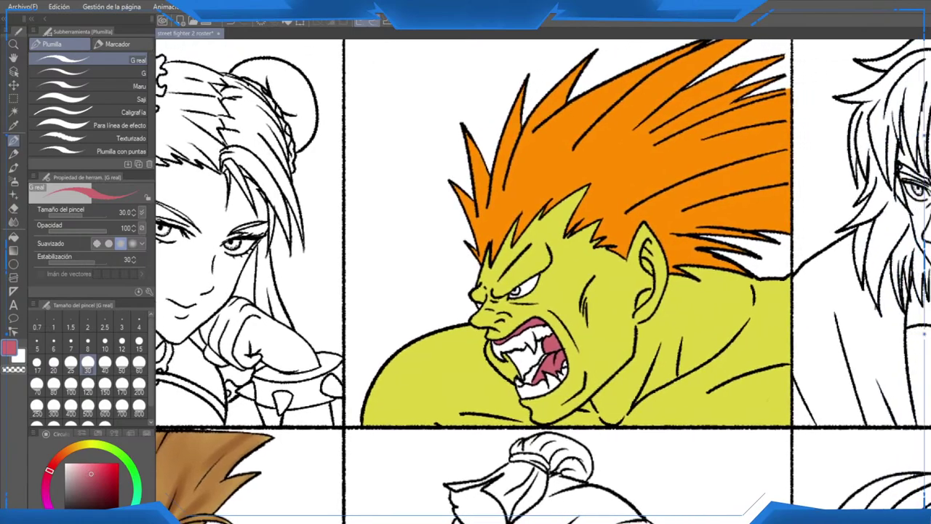
drag(543, 281, 583, 227)
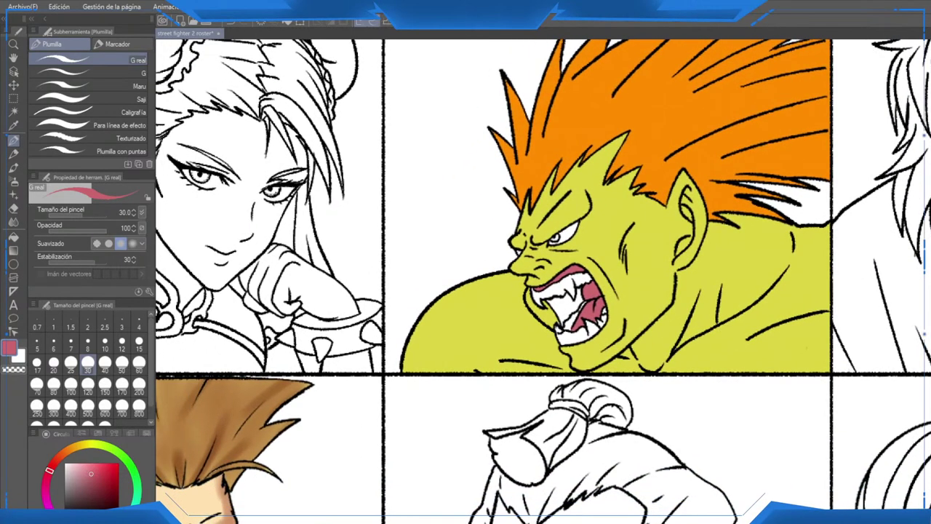
scroll(611, 284, up, 6)
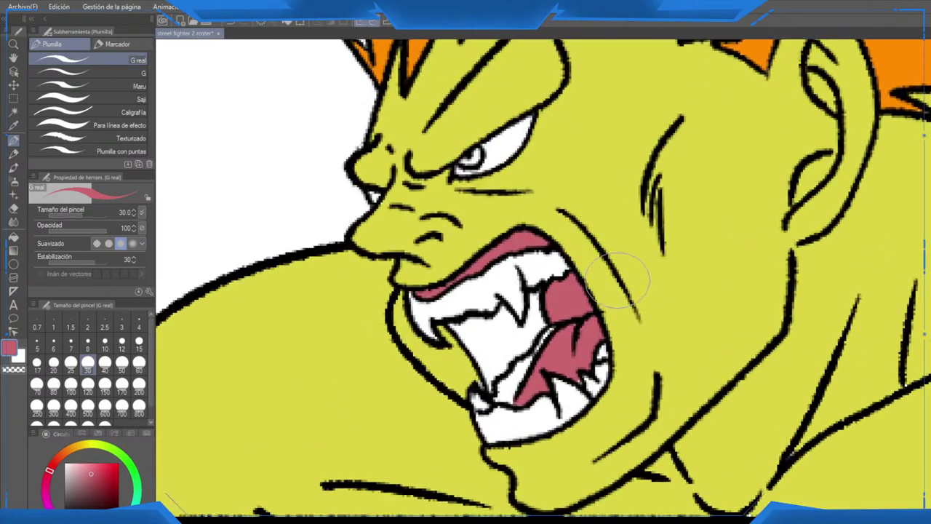
alt+click(696, 289)
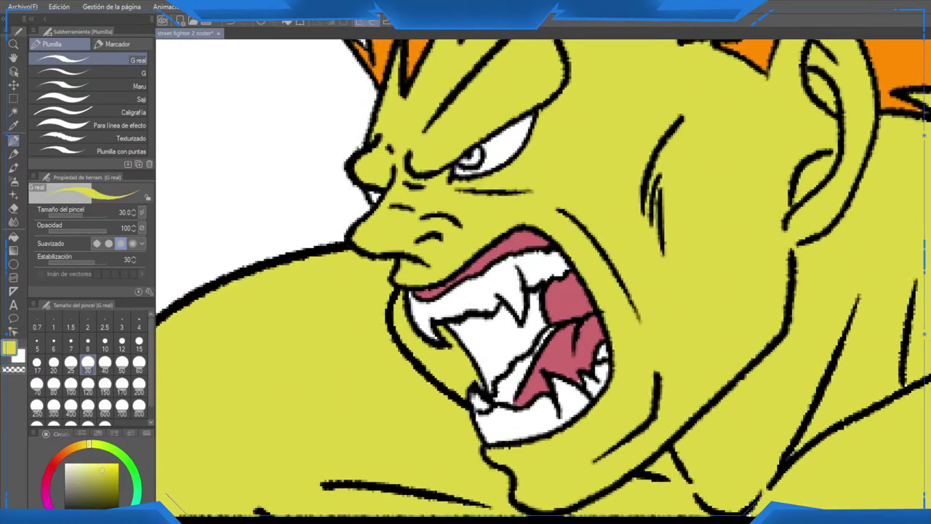
key(g)
key(g)
key(g)
key(g)
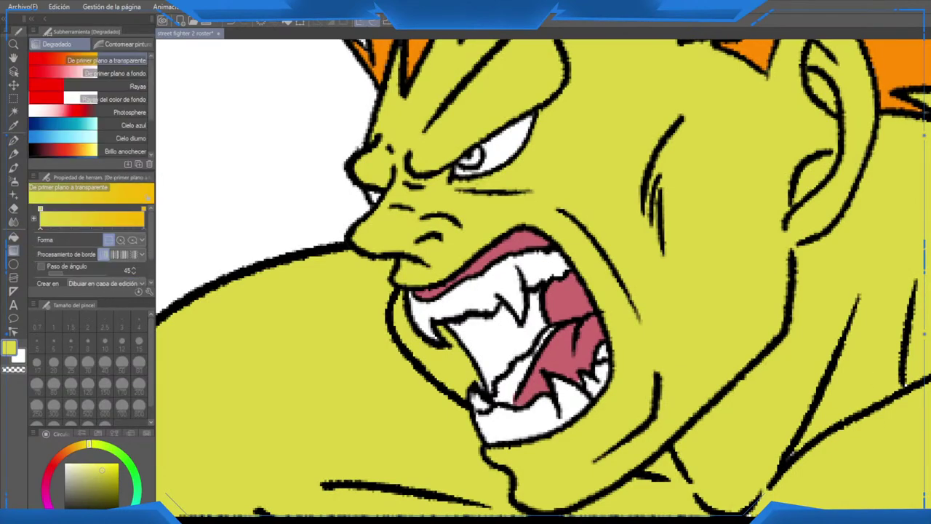
scroll(491, 357, up, 2)
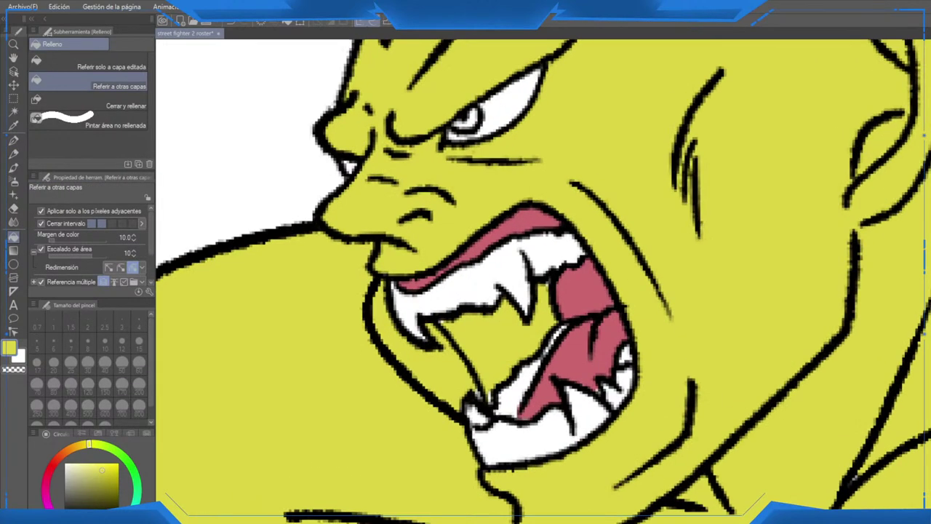
key(p)
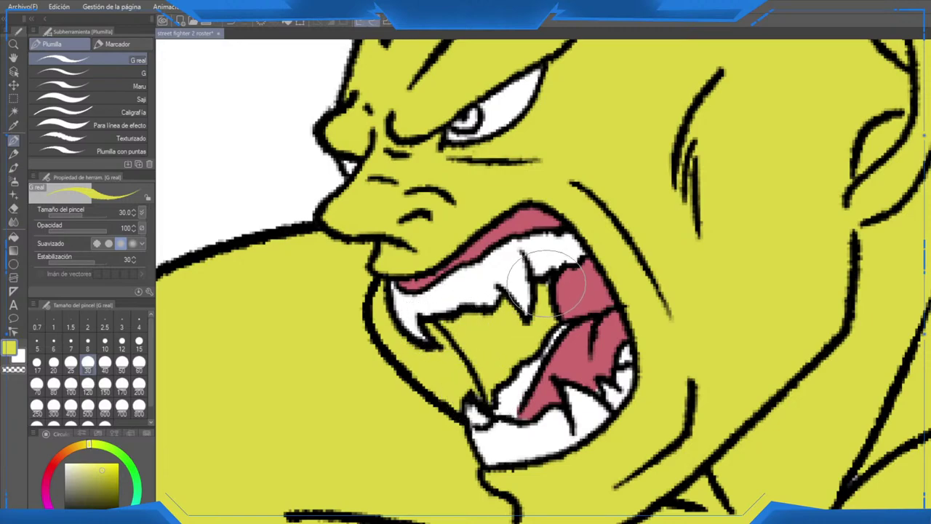
mouse_move(541, 304)
mouse_down()
mouse_move(515, 363)
mouse_move(486, 308)
mouse_move(514, 333)
mouse_up()
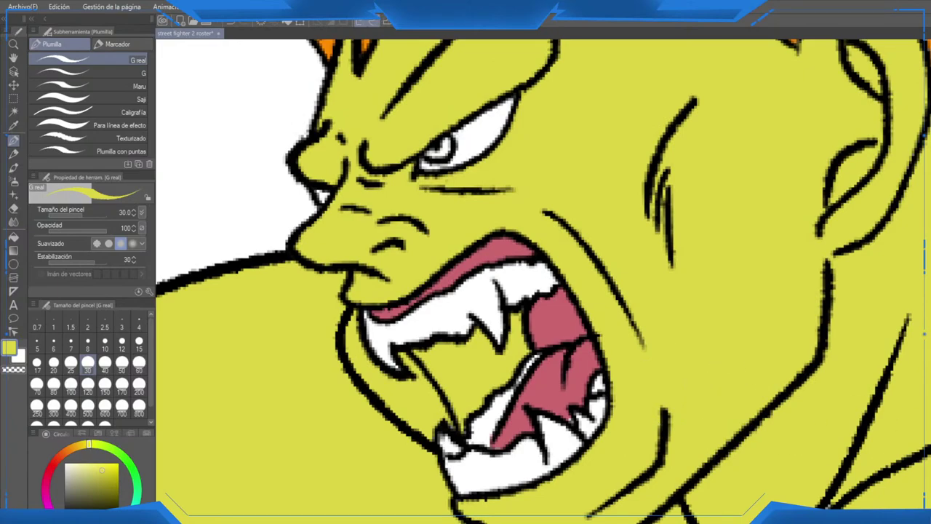
key(e)
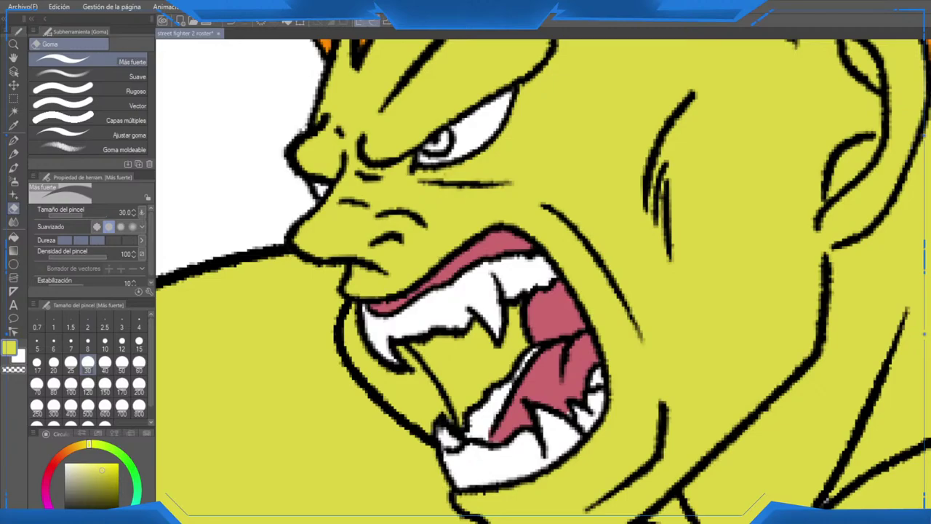
Step: Choose a darker olive yellow for the skin and set the Suave airbrush to size 150, undoing the test stroke
scroll(664, 280, down, 10)
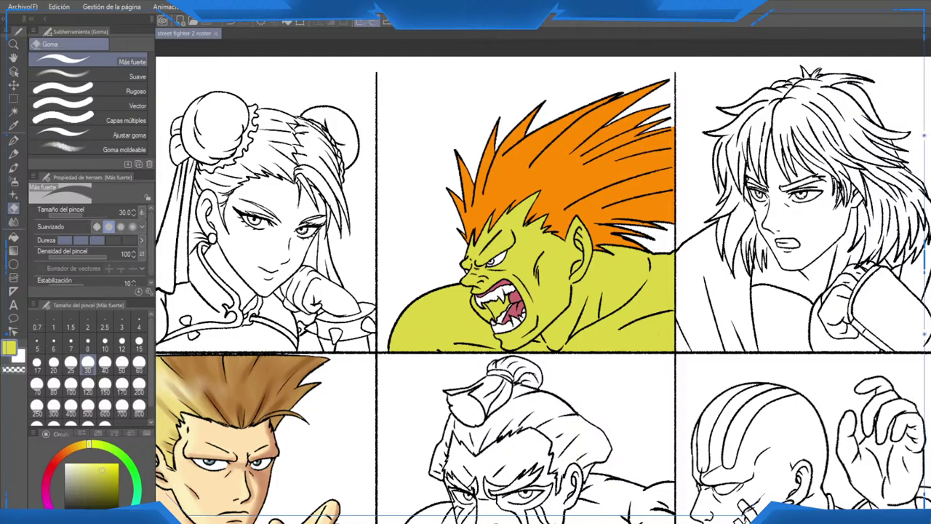
drag(681, 237, 655, 222)
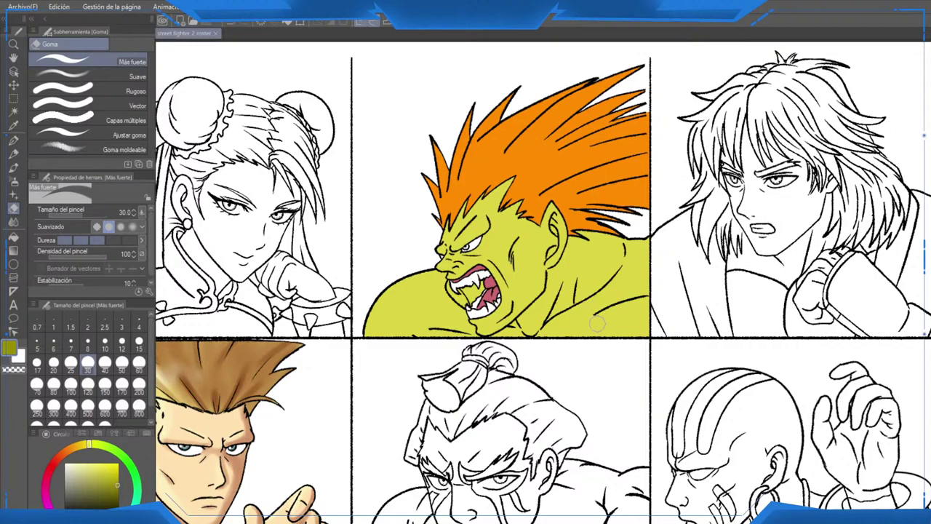
scroll(609, 337, up, 3)
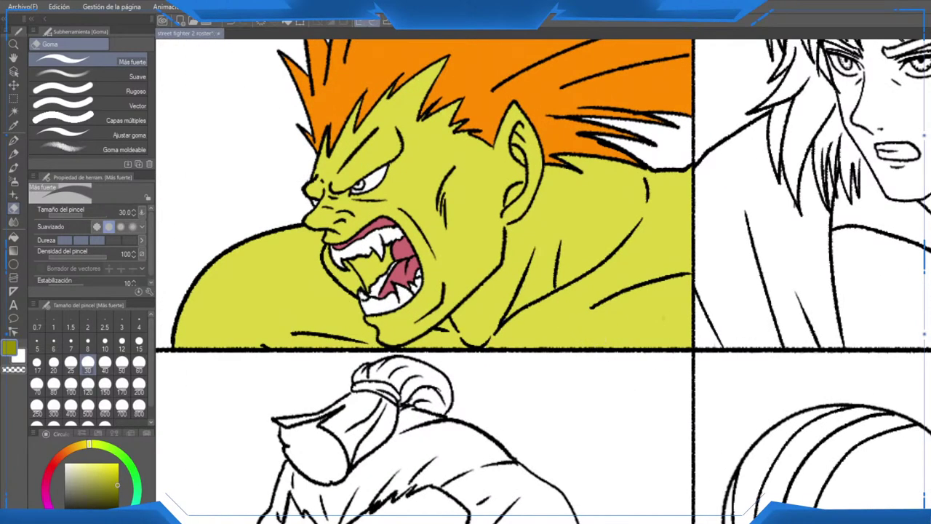
click(13, 181)
drag(538, 235, 588, 348)
key(ctrl+z)
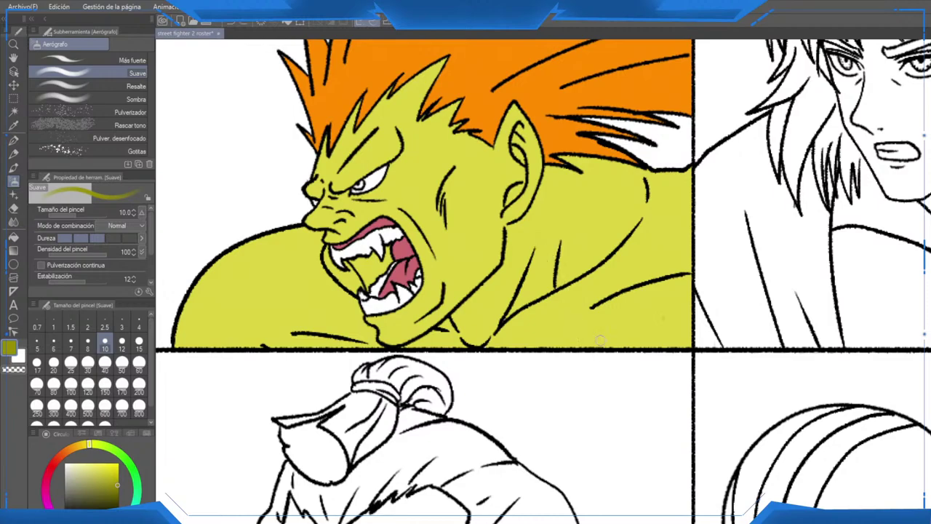
click(105, 366)
click(104, 387)
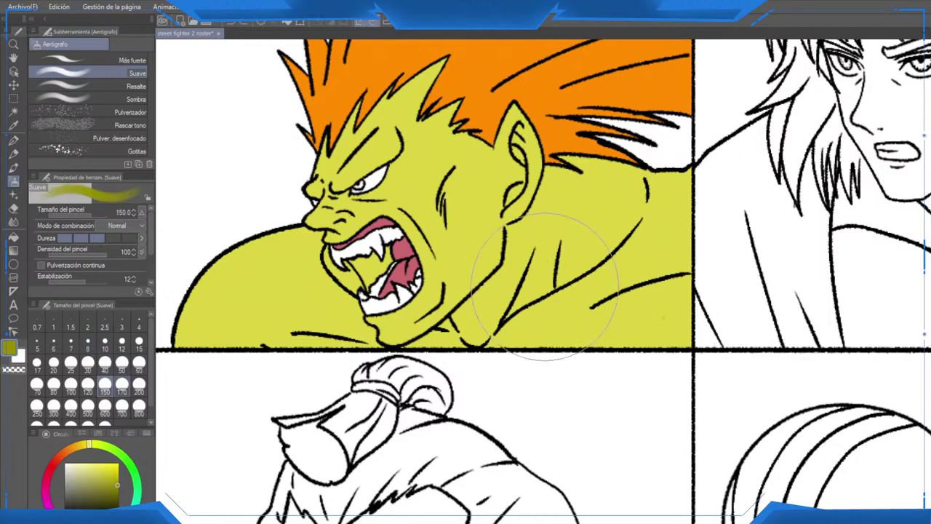
Step: Mirror the canvas to examine the fanged fighter's panel, switch to the G real pen and mirror the canvas back
scroll(627, 300, down, 1)
key(h)
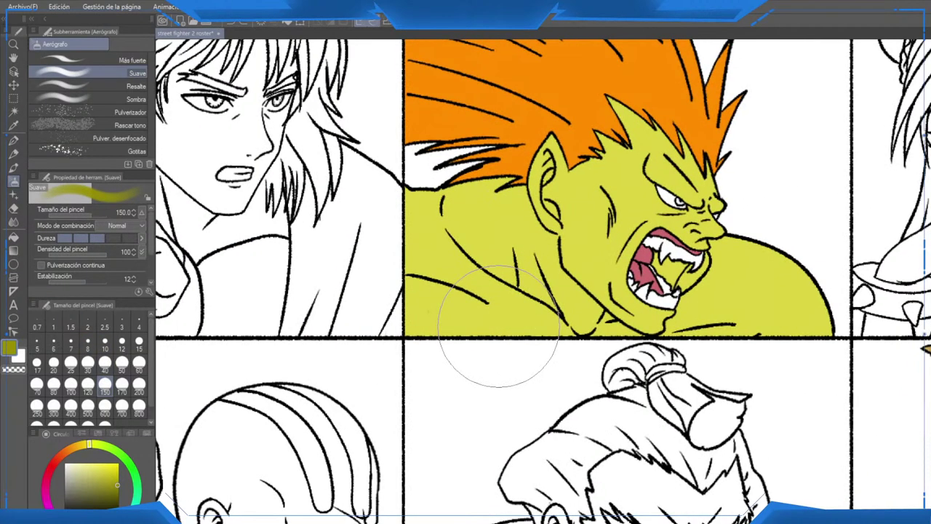
drag(502, 290, 513, 369)
scroll(514, 370, down, 1)
scroll(514, 367, down, 2)
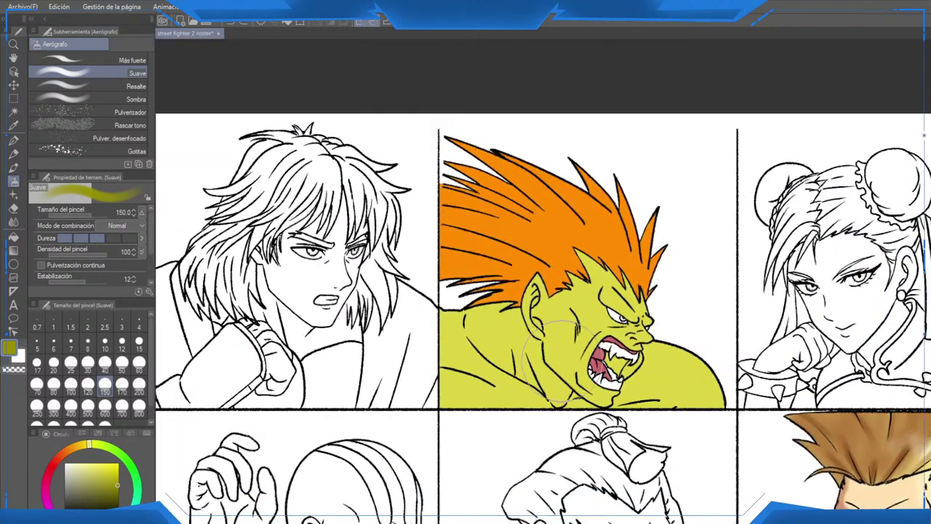
scroll(618, 362, up, 4)
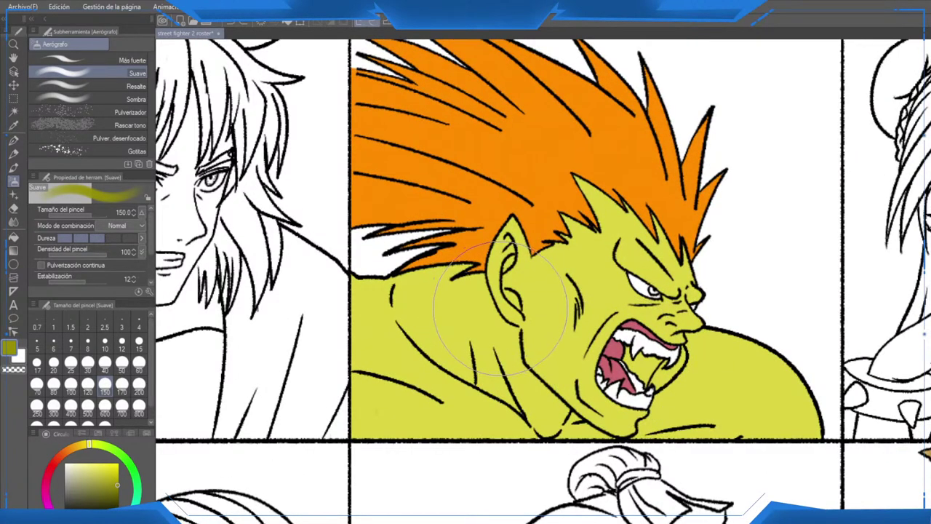
key(p)
key(p)
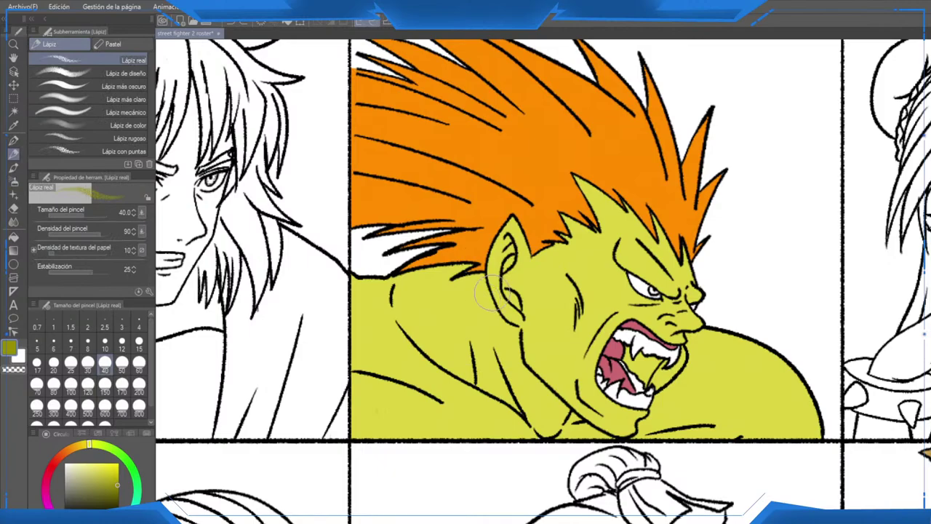
key(p)
scroll(489, 293, down, 2)
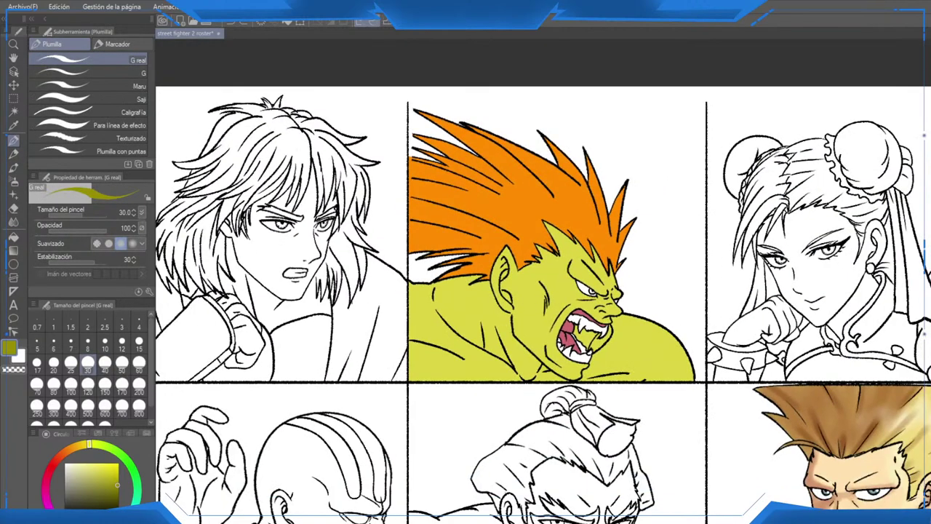
key(h)
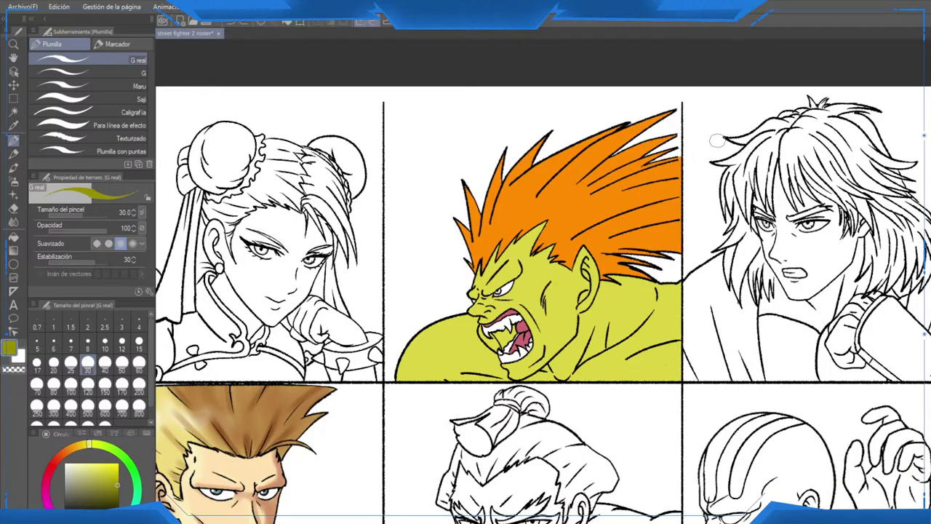
Step: Compare the fanged fighter's flat colours with the rest of the roster, viewing the panel both closely and from afar
scroll(578, 231, down, 3)
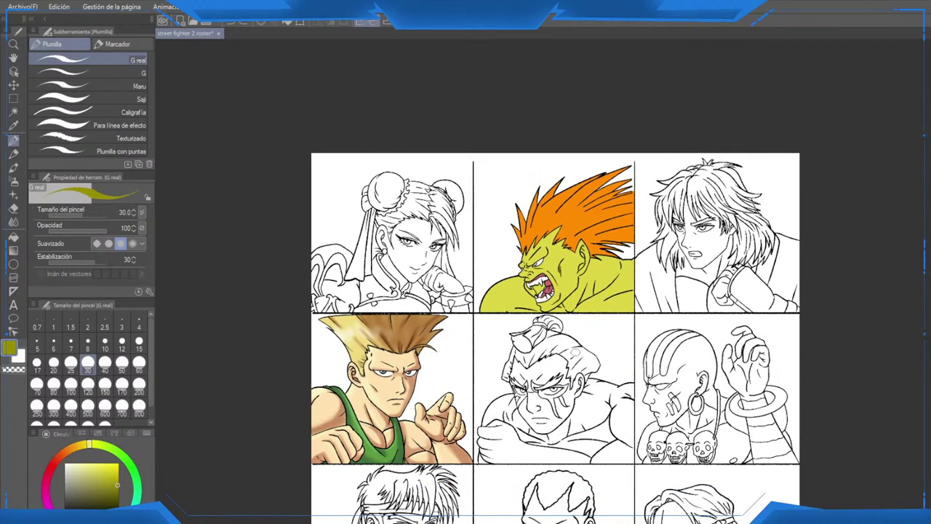
scroll(575, 342, up, 3)
scroll(574, 298, down, 3)
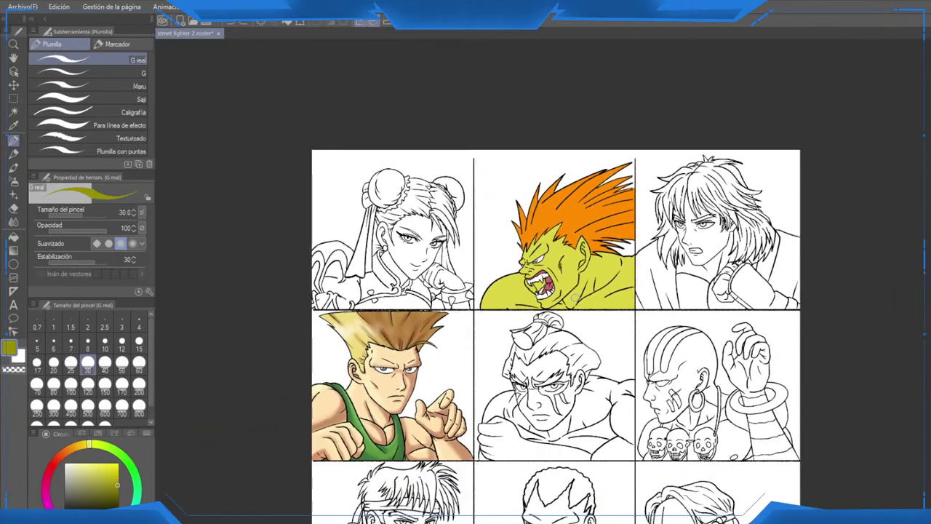
scroll(573, 298, up, 5)
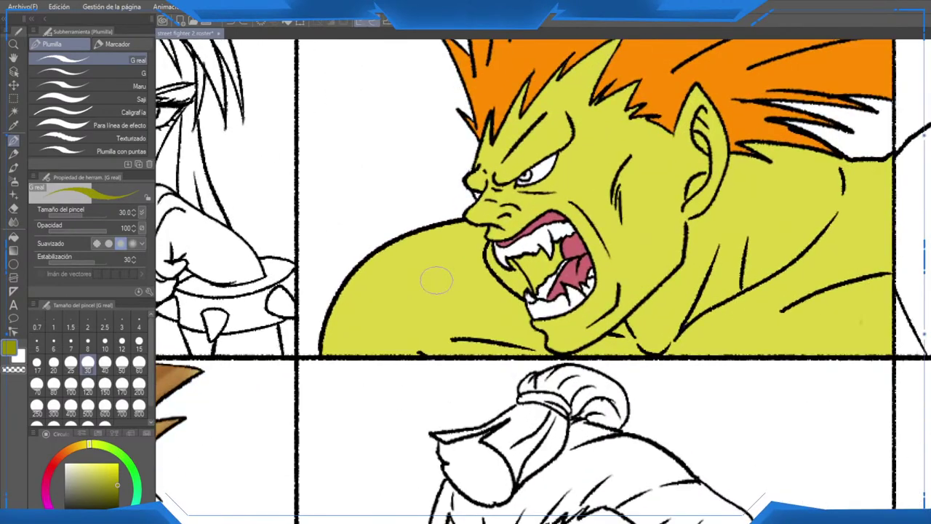
scroll(437, 281, up, 1)
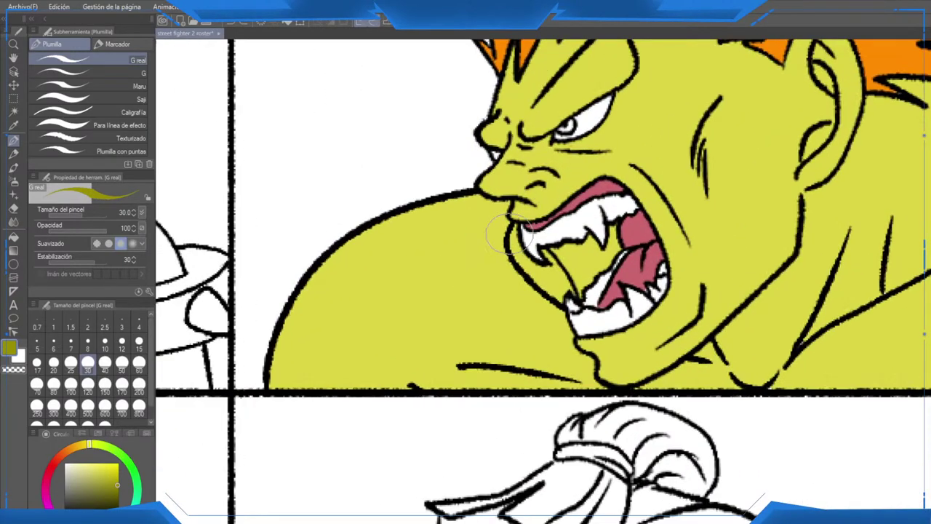
drag(510, 235, 346, 314)
drag(704, 317, 684, 257)
scroll(506, 298, down, 7)
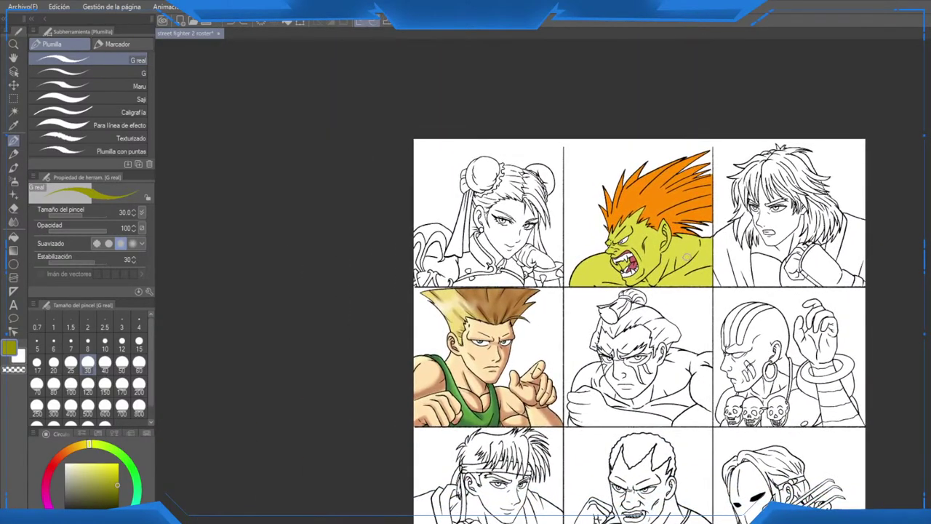
scroll(687, 256, up, 5)
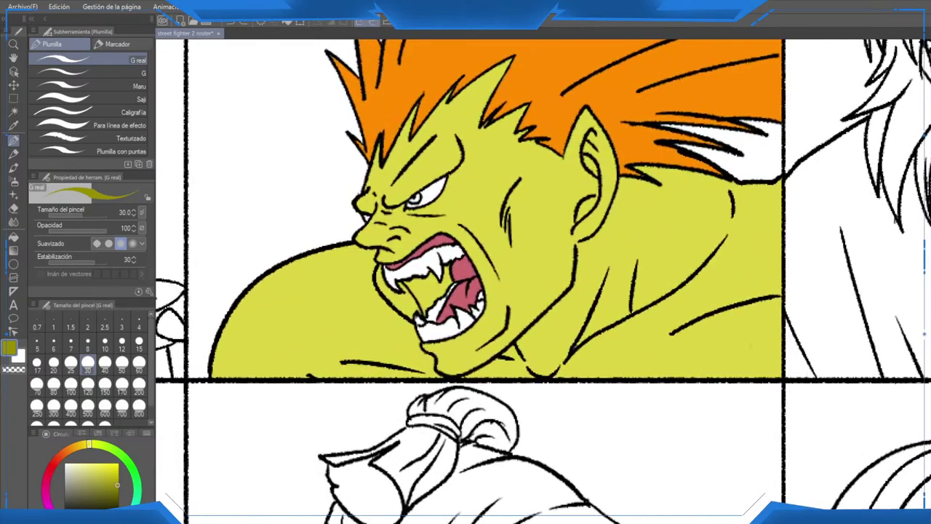
Step: Mirror the canvas around the fanged fighter's panel and set the Suave airbrush to size 40
drag(688, 256, 731, 299)
key(h)
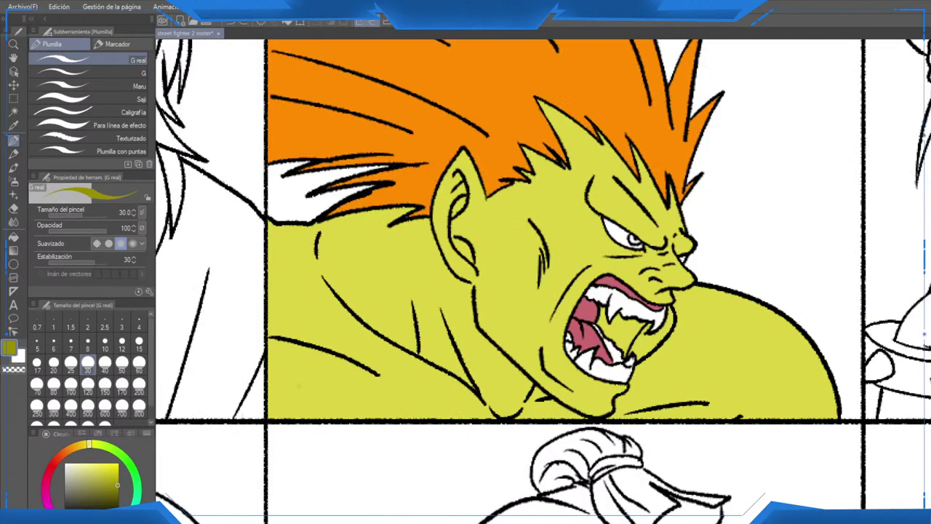
scroll(596, 308, up, 1)
drag(605, 297, 755, 248)
mouse_move(800, 351)
mouse_down()
mouse_move(765, 375)
mouse_move(635, 341)
mouse_up()
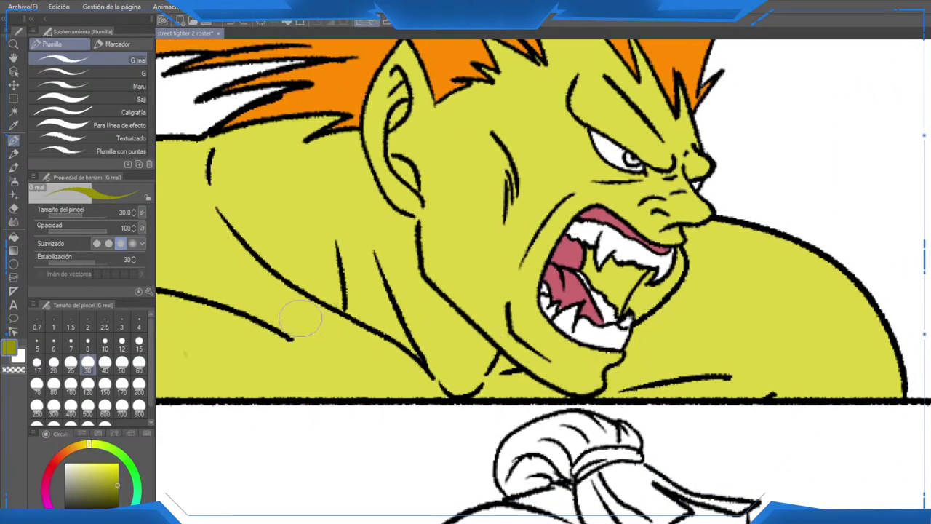
key(b)
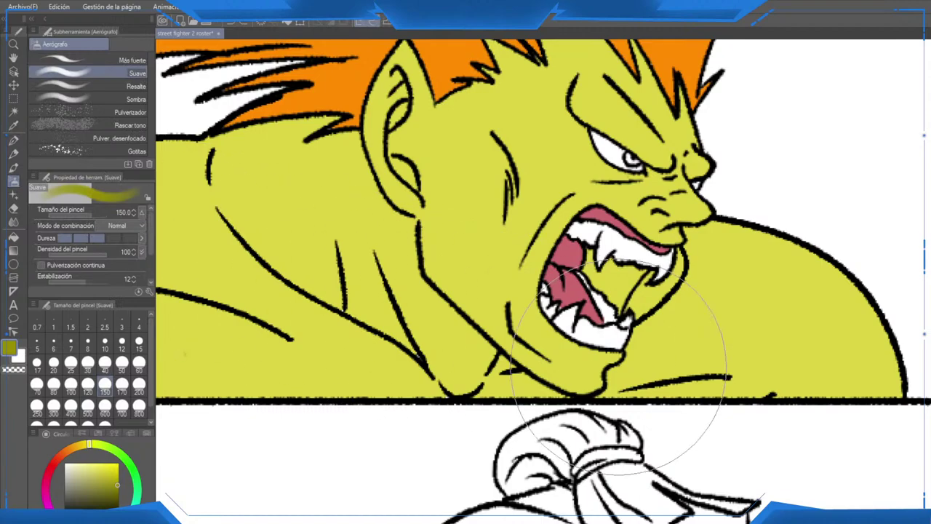
click(139, 364)
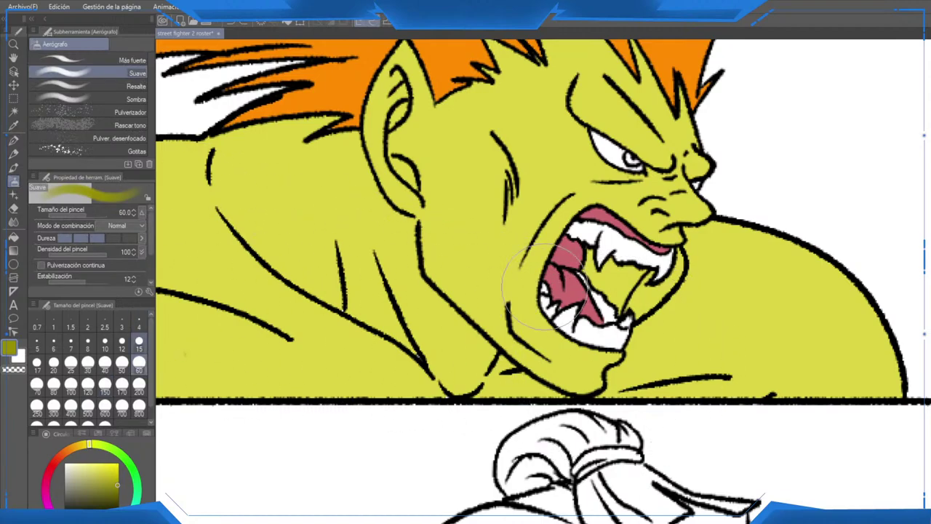
click(104, 364)
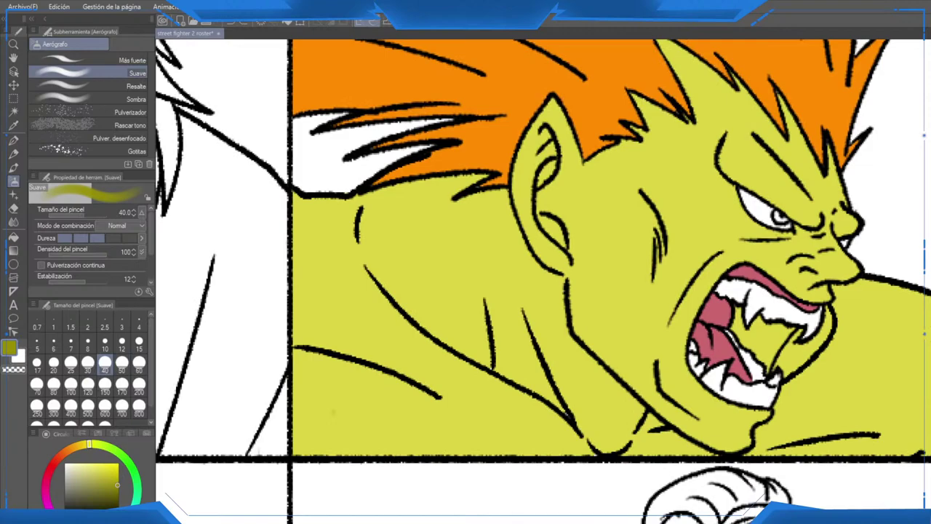
Step: Airbrush broad olive shadows across the shoulder below the hair and along the line from the neck down to the collarbone
drag(538, 276, 473, 300)
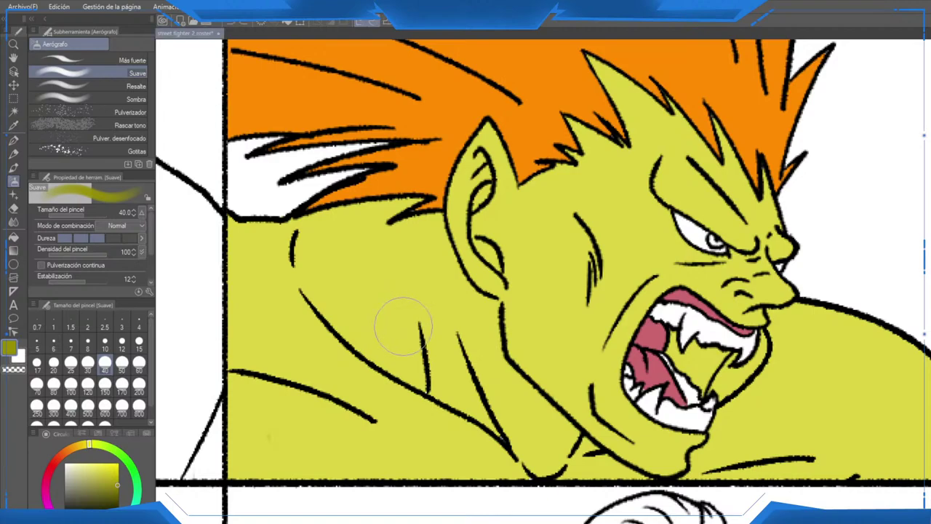
mouse_move(240, 229)
mouse_down()
mouse_move(398, 226)
mouse_move(295, 235)
mouse_move(420, 216)
mouse_move(412, 251)
mouse_move(425, 226)
mouse_move(323, 266)
mouse_move(219, 266)
mouse_up()
mouse_move(308, 308)
mouse_down()
mouse_move(444, 418)
mouse_move(349, 361)
mouse_move(492, 448)
mouse_move(534, 503)
mouse_move(322, 339)
mouse_move(175, 318)
mouse_move(237, 319)
mouse_move(418, 418)
mouse_move(300, 350)
mouse_move(259, 359)
mouse_move(250, 465)
mouse_move(226, 350)
mouse_move(253, 455)
mouse_move(282, 480)
mouse_move(438, 430)
mouse_move(408, 412)
mouse_move(517, 488)
mouse_move(500, 468)
mouse_move(537, 499)
mouse_up()
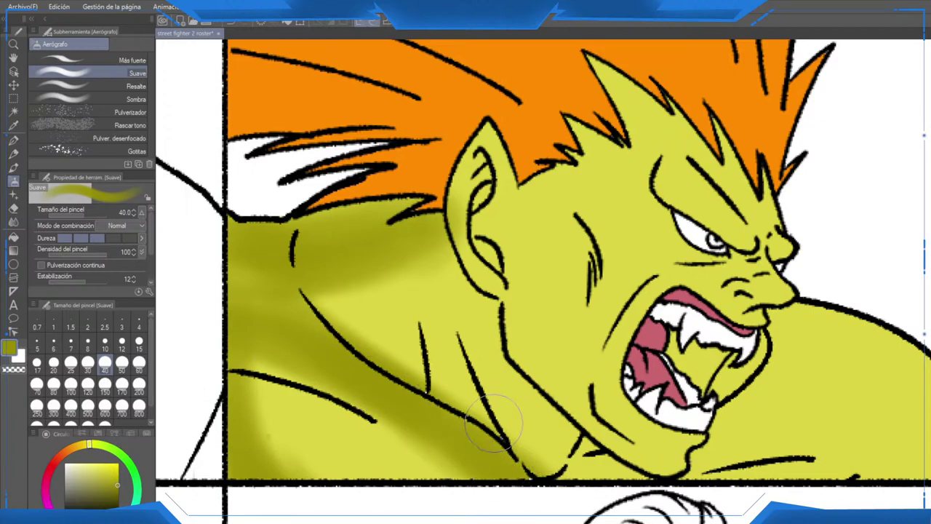
Step: Sample the skin's yellow-green to touch up the neck shadow's edge, and set the G real pen to size 40
alt+click(431, 380)
mouse_move(431, 380)
mouse_down()
mouse_move(411, 386)
mouse_move(536, 447)
mouse_move(530, 484)
mouse_move(531, 469)
mouse_up()
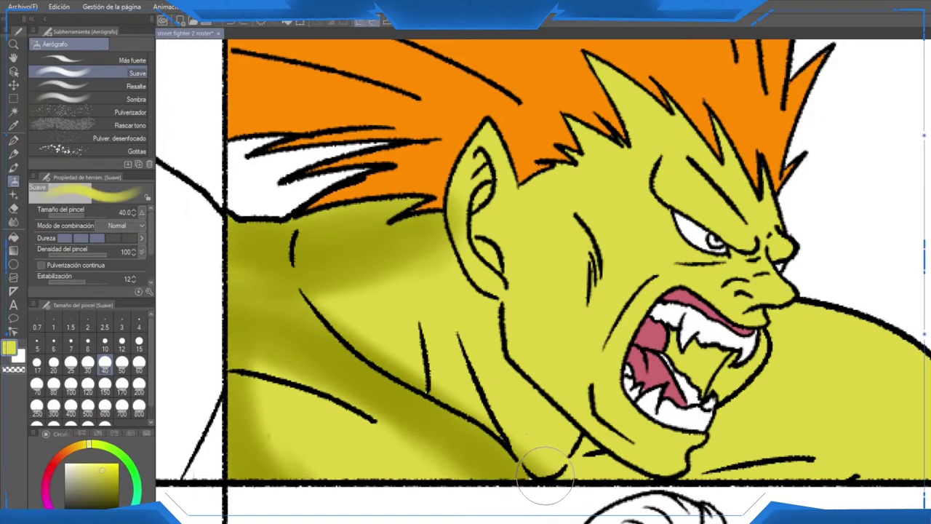
key(p)
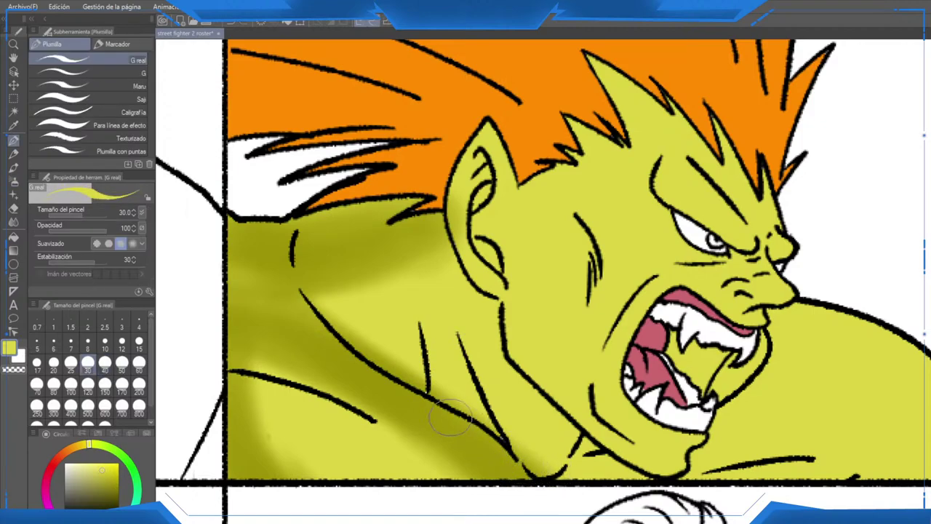
click(105, 361)
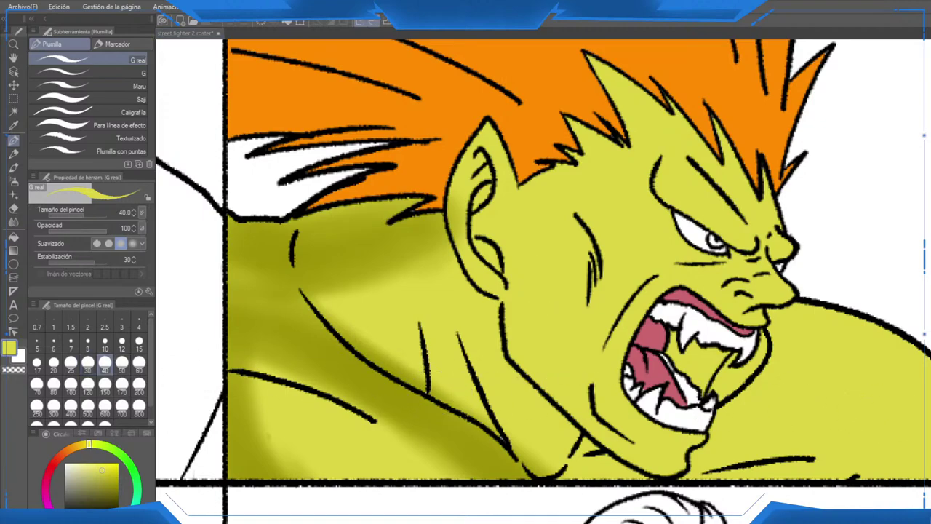
Step: Return to the darker olive and the Suave airbrush, and shade along the short vertical neck line at size 15
click(117, 485)
click(13, 182)
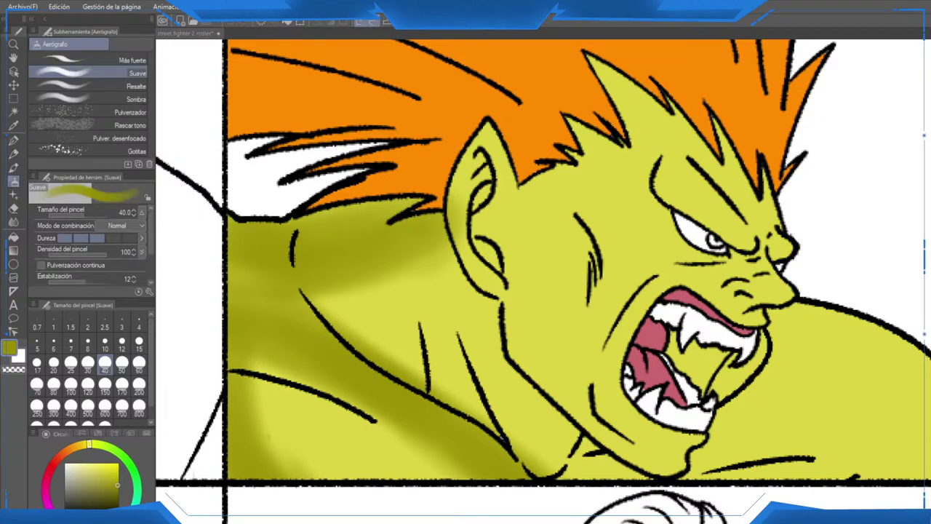
scroll(447, 291, up, 4)
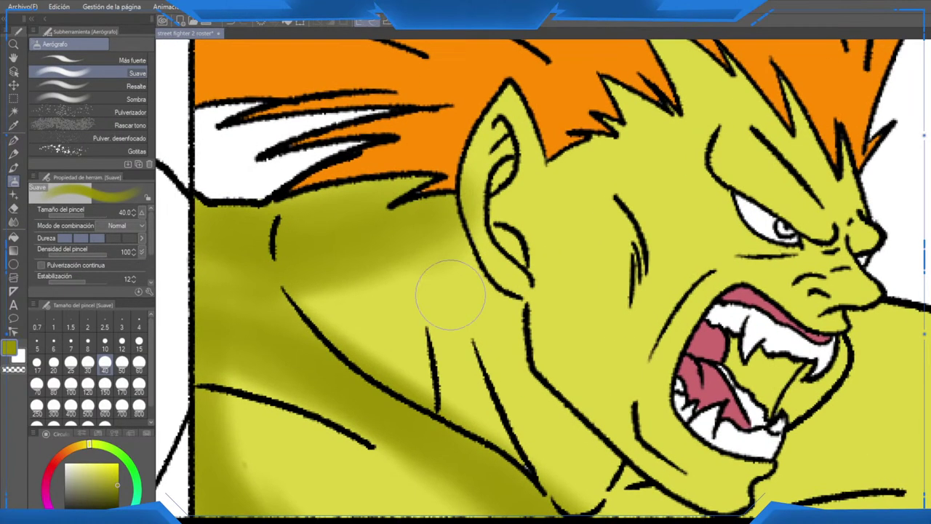
click(139, 341)
drag(425, 226, 438, 413)
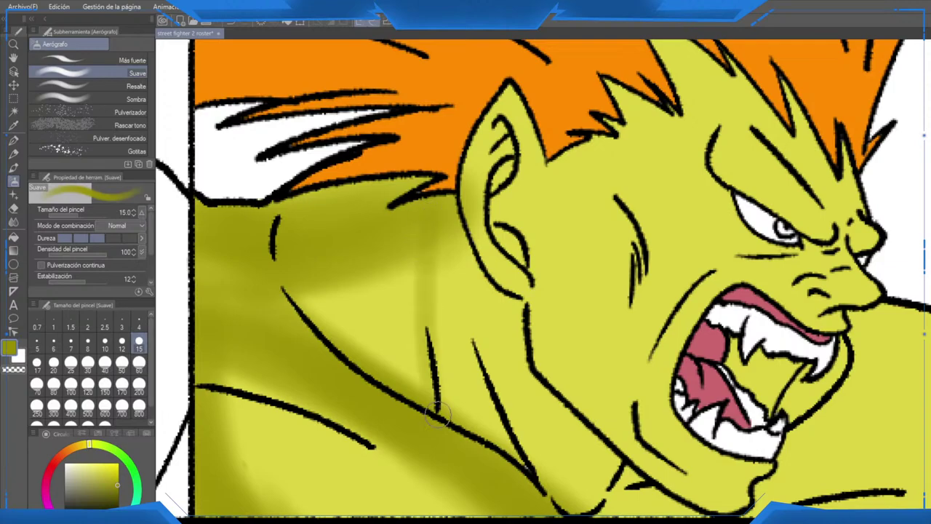
drag(435, 254, 448, 433)
drag(433, 271, 446, 415)
Step: Airbrush olive shadows from below the ear down the long neck tendon to the base of the throat
drag(472, 236, 556, 498)
drag(473, 266, 571, 509)
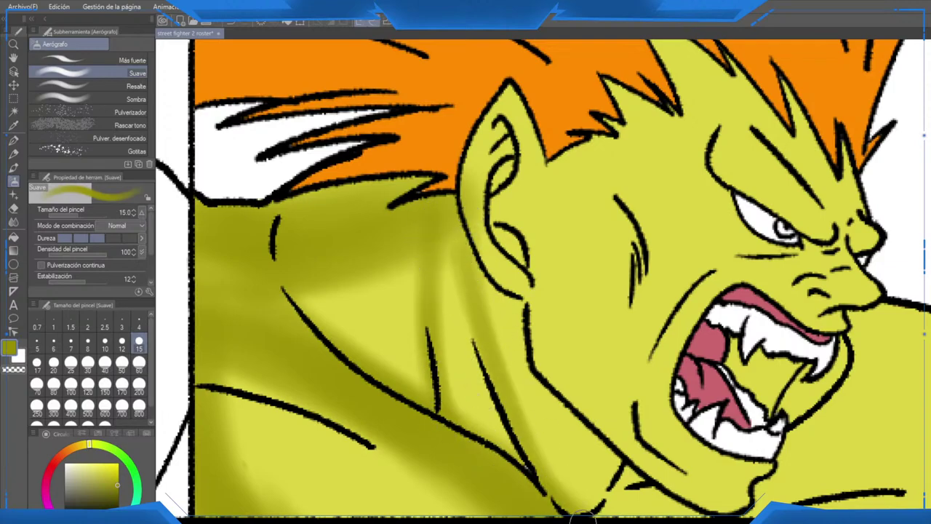
drag(515, 404, 553, 486)
drag(550, 451, 570, 492)
drag(494, 283, 559, 472)
drag(521, 349, 579, 495)
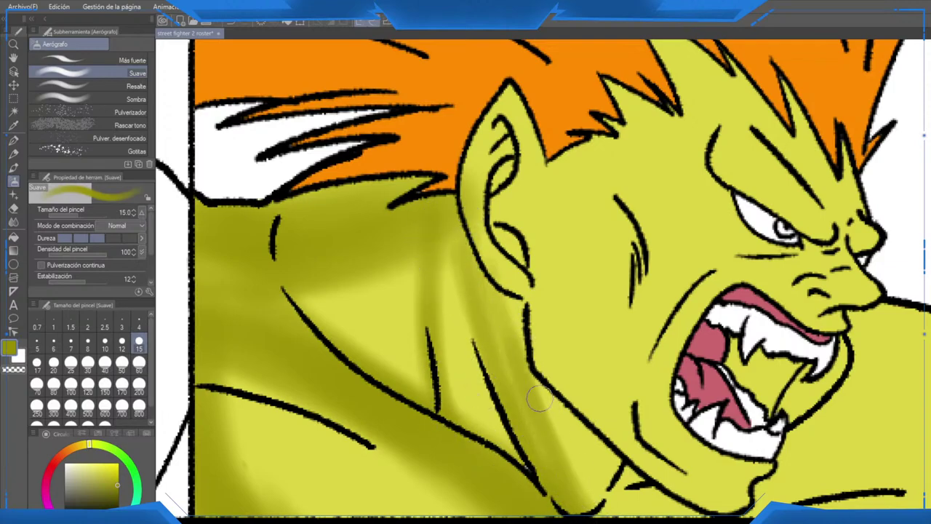
Step: Shade the neck beneath the jawline in olive, undoing unwanted strokes and repainting the shadow down to the throat
drag(538, 400, 583, 486)
mouse_move(561, 407)
mouse_down()
mouse_move(588, 461)
mouse_move(595, 450)
mouse_up()
key(ctrl+z)
key(ctrl+z)
key(ctrl+z)
key(ctrl+z)
key(ctrl+z)
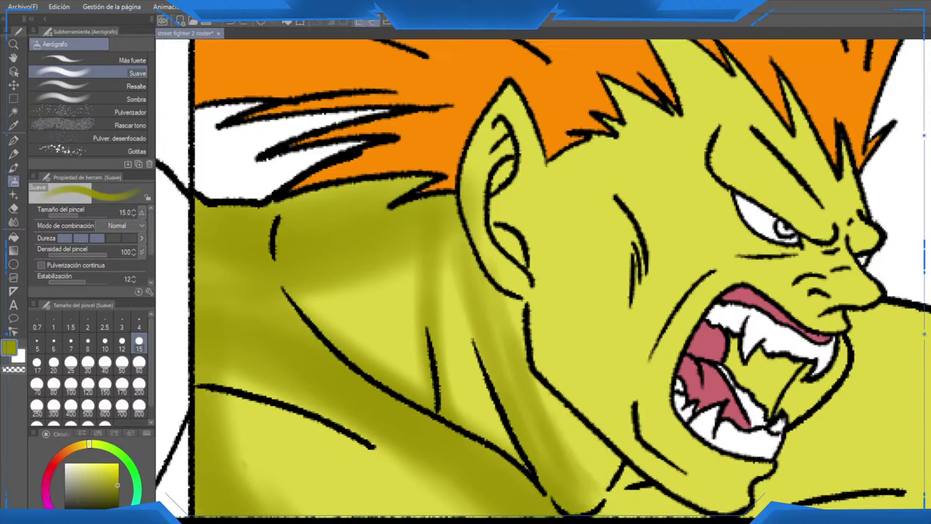
mouse_move(581, 425)
mouse_down()
mouse_move(590, 500)
mouse_move(568, 432)
mouse_move(609, 446)
mouse_move(560, 406)
mouse_move(571, 475)
mouse_up()
mouse_move(521, 370)
mouse_down()
mouse_move(560, 415)
mouse_move(492, 285)
mouse_move(508, 350)
mouse_move(436, 295)
mouse_up()
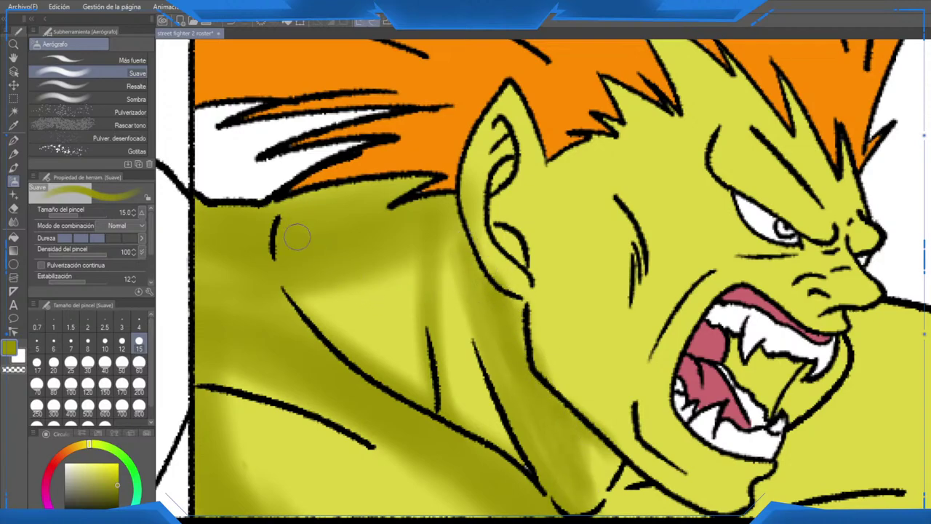
Step: Shade the green fighter's neck and jawline down to the chin in dark olive with the Suave airbrush at sizes 15 and 20
drag(312, 276, 374, 370)
click(53, 365)
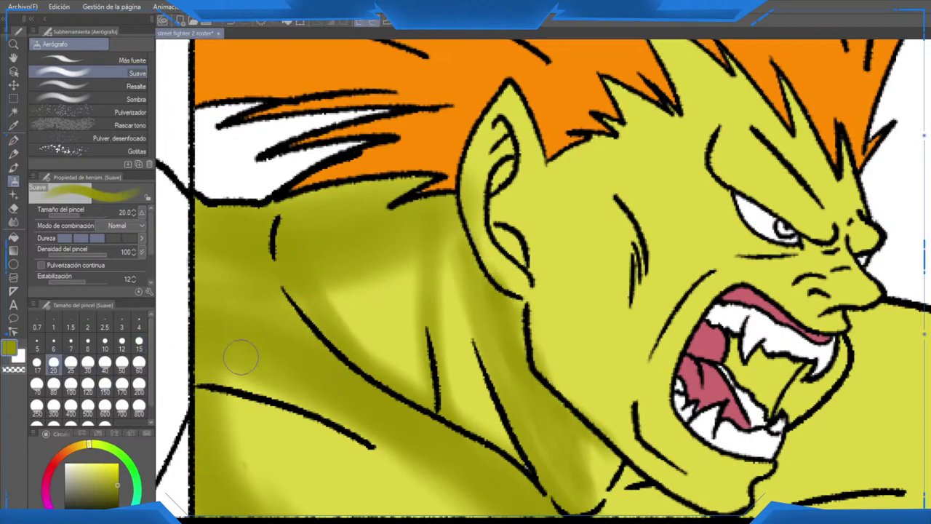
mouse_move(310, 297)
mouse_down()
mouse_move(379, 249)
mouse_move(331, 291)
mouse_move(421, 283)
mouse_move(429, 336)
mouse_move(435, 207)
mouse_move(449, 377)
mouse_move(444, 237)
mouse_move(522, 405)
mouse_up()
drag(511, 346, 559, 251)
mouse_move(283, 267)
mouse_down()
mouse_move(291, 283)
mouse_move(271, 289)
mouse_move(397, 421)
mouse_up()
mouse_move(568, 218)
mouse_down()
mouse_move(411, 325)
mouse_move(438, 394)
mouse_up()
drag(438, 337, 454, 409)
drag(461, 372, 444, 310)
mouse_move(427, 268)
mouse_down()
mouse_move(444, 339)
mouse_move(569, 447)
mouse_move(561, 465)
mouse_move(433, 333)
mouse_move(470, 272)
mouse_up()
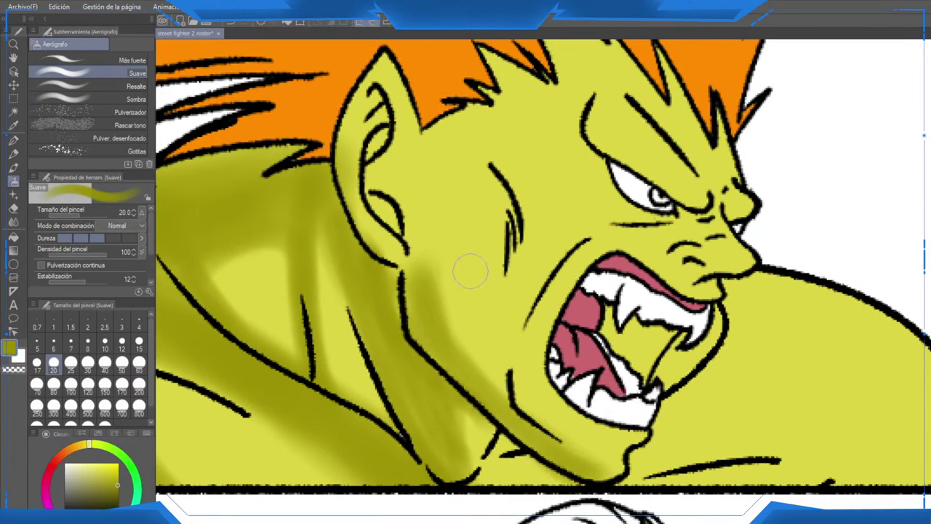
Step: Mirror the canvas view and extend the dark olive shading along the chin, jaw and side of the cheek
key(h)
drag(666, 321, 597, 316)
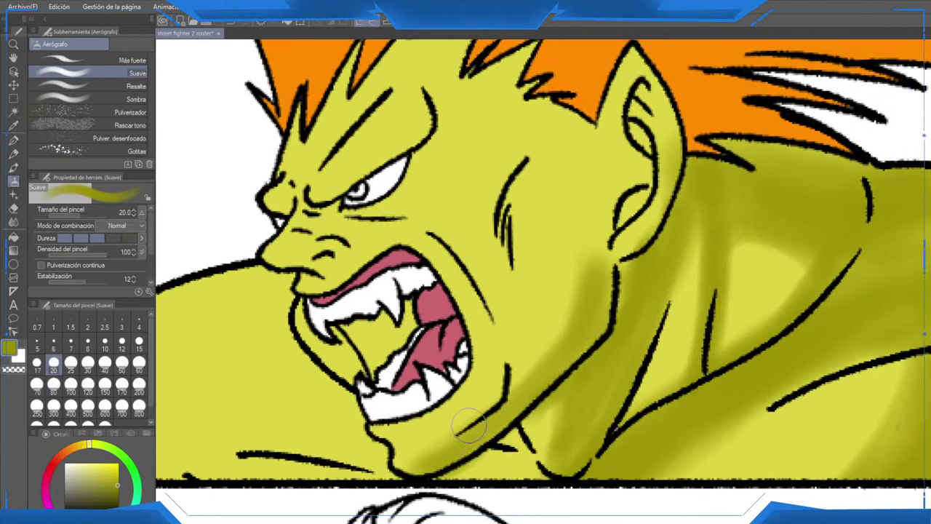
mouse_move(428, 449)
mouse_down()
mouse_move(419, 462)
mouse_move(570, 327)
mouse_move(603, 260)
mouse_move(590, 338)
mouse_up()
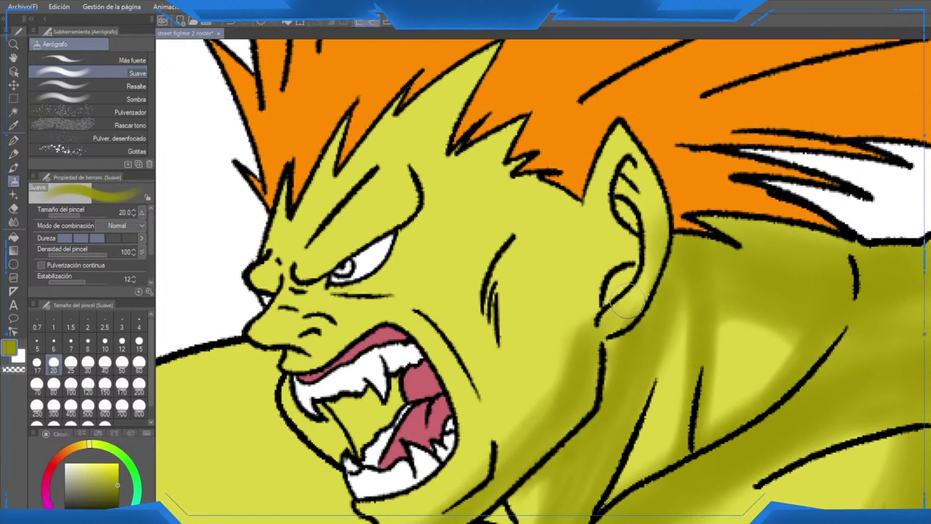
mouse_move(522, 240)
mouse_down()
mouse_move(518, 465)
mouse_move(506, 466)
mouse_move(574, 332)
mouse_move(533, 433)
mouse_up()
drag(545, 368, 485, 474)
mouse_move(485, 342)
mouse_down()
mouse_move(526, 283)
mouse_move(552, 372)
mouse_up()
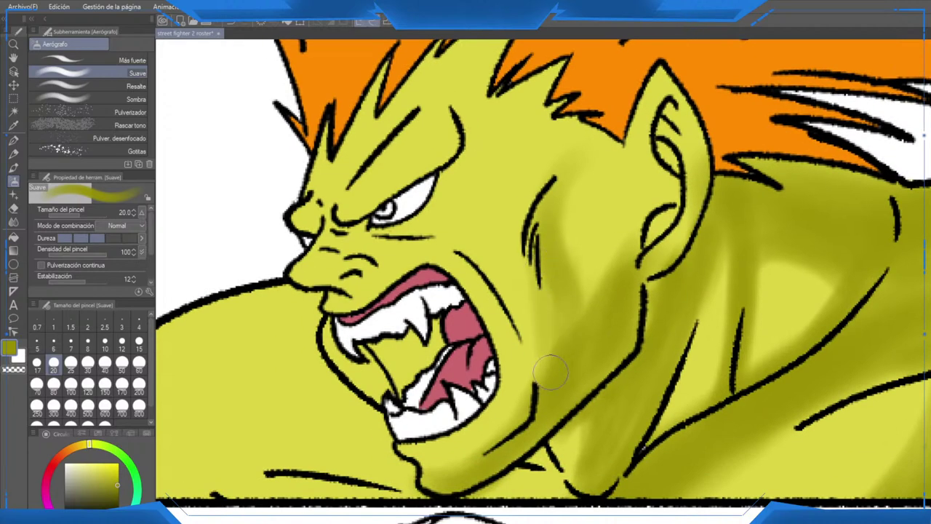
Step: Build up the dark olive shadow across the cheek, temple and forehead in front of the ear
drag(551, 302, 550, 364)
drag(592, 294, 601, 406)
mouse_move(550, 298)
mouse_down()
mouse_move(564, 269)
mouse_move(566, 182)
mouse_move(502, 217)
mouse_move(542, 148)
mouse_move(603, 82)
mouse_move(614, 216)
mouse_move(632, 228)
mouse_move(592, 420)
mouse_move(614, 393)
mouse_move(609, 423)
mouse_move(679, 362)
mouse_move(600, 443)
mouse_move(676, 347)
mouse_move(692, 201)
mouse_move(688, 186)
mouse_move(638, 397)
mouse_move(616, 327)
mouse_move(596, 395)
mouse_move(602, 425)
mouse_move(608, 414)
mouse_move(626, 429)
mouse_up()
scroll(626, 429, down, 3)
scroll(638, 212, down, 3)
mouse_move(606, 178)
mouse_down()
mouse_move(618, 91)
mouse_move(580, 258)
mouse_move(582, 289)
mouse_up()
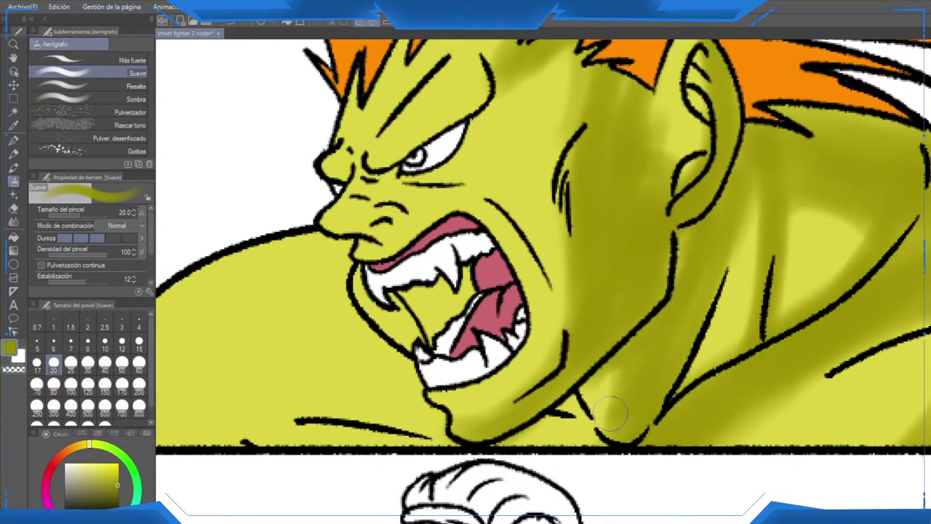
drag(518, 438, 588, 442)
key(ctrl+z)
key(ctrl+z)
Step: Shade the far shoulder beside the open mouth and fill the mouth's interior with dark olive
mouse_move(542, 407)
mouse_down()
mouse_move(582, 429)
mouse_move(612, 415)
mouse_move(641, 364)
mouse_move(620, 373)
mouse_move(830, 341)
mouse_up()
mouse_move(553, 234)
mouse_down()
mouse_move(626, 340)
mouse_move(551, 259)
mouse_move(548, 233)
mouse_move(602, 318)
mouse_move(588, 304)
mouse_move(592, 297)
mouse_move(610, 315)
mouse_move(589, 253)
mouse_move(553, 220)
mouse_move(618, 368)
mouse_up()
key(g)
click(644, 280)
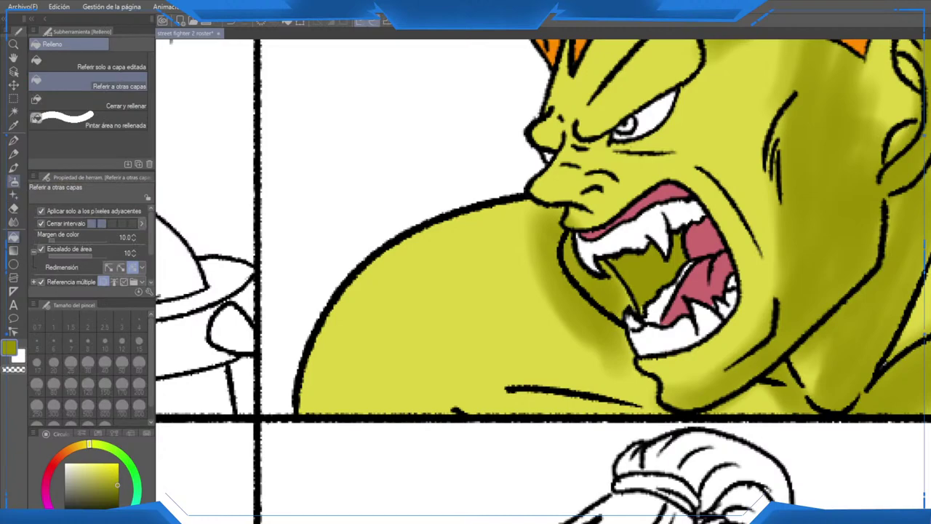
Step: Airbrush dark olive shading along the chest crease under the chin and over the inner side of the far shoulder
key(b)
mouse_move(468, 398)
mouse_down()
mouse_move(768, 420)
mouse_move(714, 416)
mouse_move(735, 429)
mouse_up()
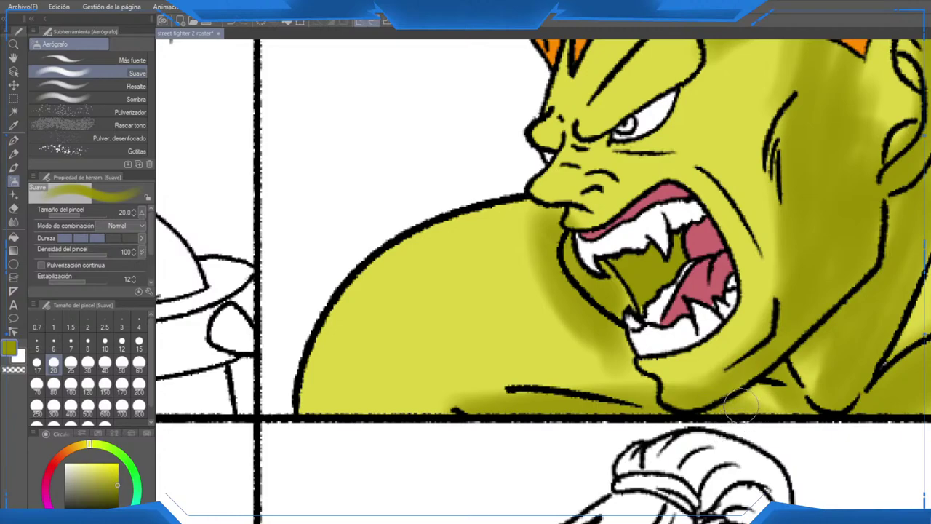
mouse_move(589, 333)
mouse_down()
mouse_move(628, 393)
mouse_move(522, 390)
mouse_move(446, 424)
mouse_move(545, 387)
mouse_move(562, 329)
mouse_move(518, 234)
mouse_move(490, 219)
mouse_move(436, 225)
mouse_move(461, 210)
mouse_move(390, 232)
mouse_move(552, 237)
mouse_move(505, 211)
mouse_move(567, 323)
mouse_move(558, 380)
mouse_move(569, 310)
mouse_move(449, 195)
mouse_move(572, 330)
mouse_move(590, 369)
mouse_move(604, 382)
mouse_move(630, 378)
mouse_up()
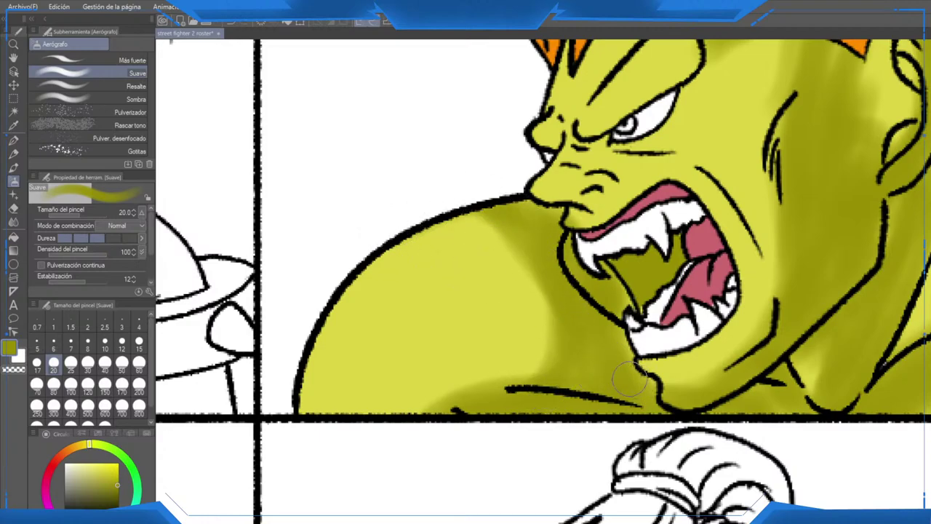
Step: Airbrush dark olive shading over the forehead and temple just below the orange hairline
scroll(555, 342, down, 4)
drag(707, 276, 586, 336)
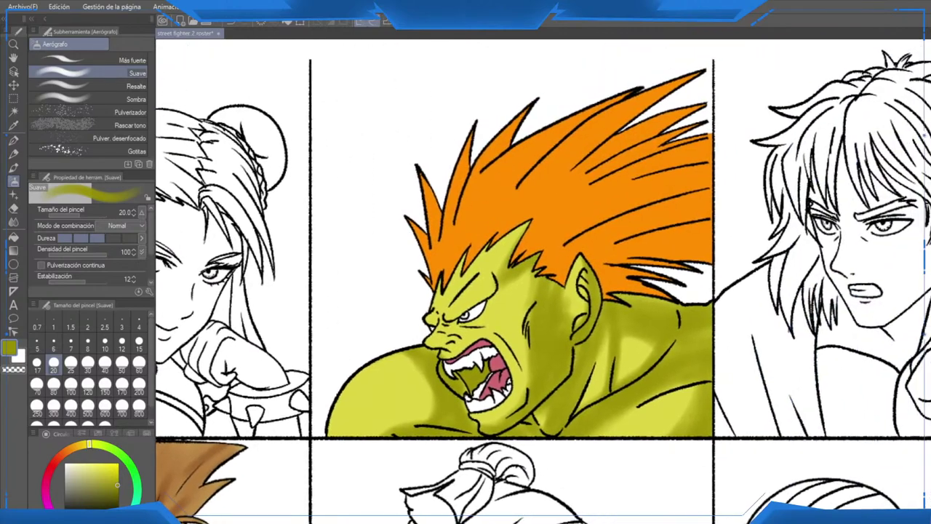
scroll(585, 336, up, 2)
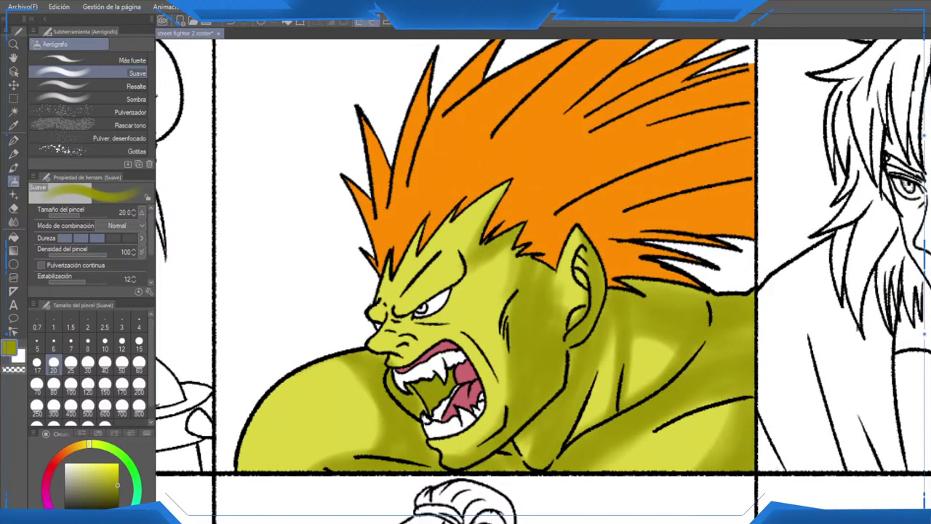
mouse_move(452, 201)
mouse_down()
mouse_move(470, 180)
mouse_move(522, 161)
mouse_move(506, 186)
mouse_move(517, 158)
mouse_up()
mouse_move(522, 227)
mouse_down()
mouse_move(529, 292)
mouse_move(544, 275)
mouse_move(528, 289)
mouse_move(538, 260)
mouse_move(523, 243)
mouse_move(537, 262)
mouse_move(482, 240)
mouse_move(532, 284)
mouse_move(541, 308)
mouse_move(494, 255)
mouse_move(460, 276)
mouse_move(525, 265)
mouse_move(536, 285)
mouse_up()
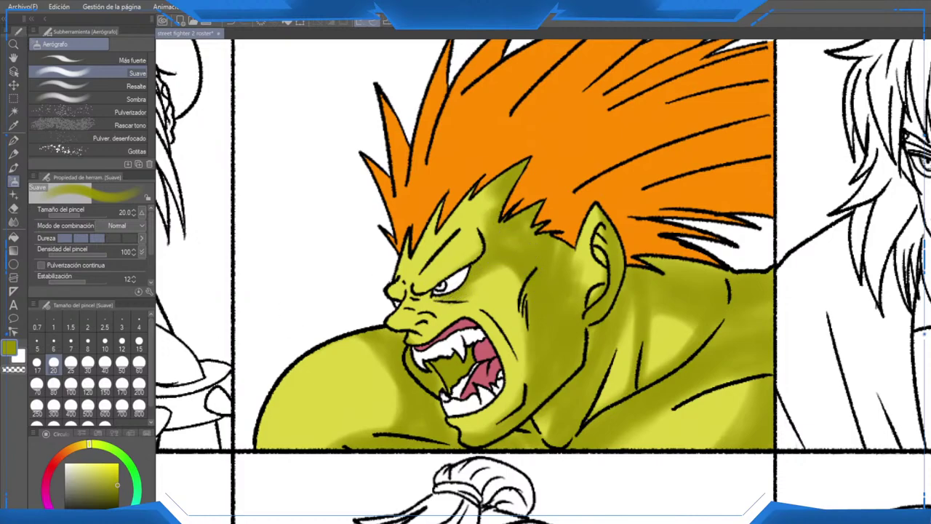
Step: Set the airbrush size to 40 and soften the shading from the brow across the temple towards the ear
click(105, 361)
mouse_move(471, 272)
mouse_down()
mouse_move(536, 252)
mouse_move(497, 256)
mouse_up()
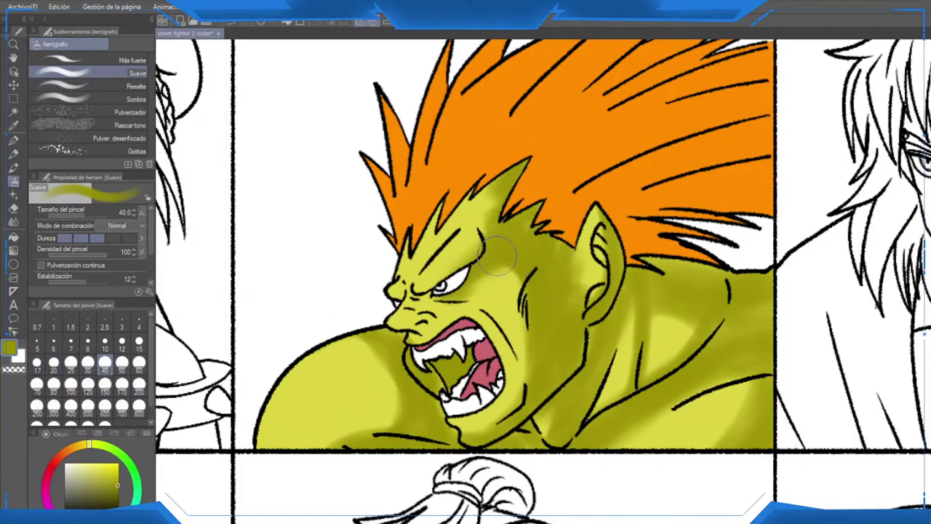
drag(570, 320, 610, 322)
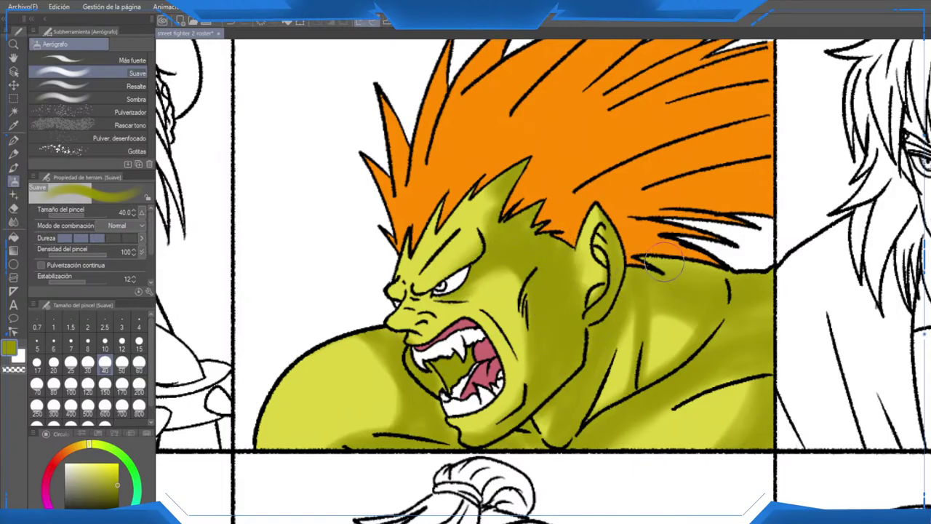
Step: Shade the forehead edge, brow, eye area, nose and mouth crease in dark olive with the airbrush at size 15
scroll(773, 189, down, 4)
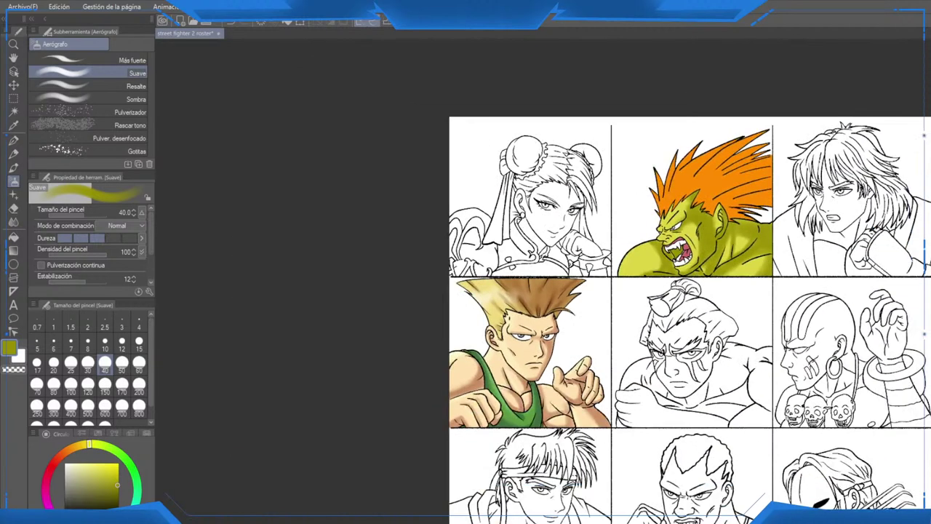
scroll(593, 265, up, 5)
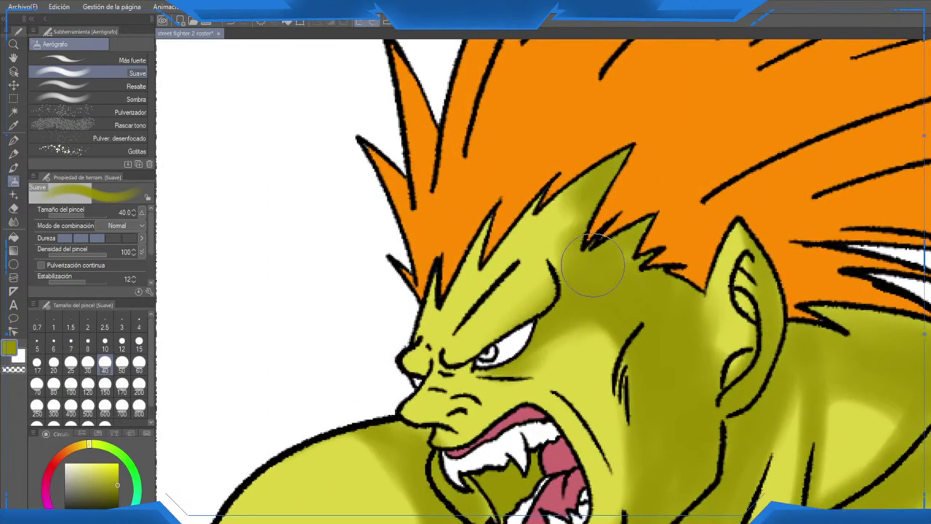
click(139, 342)
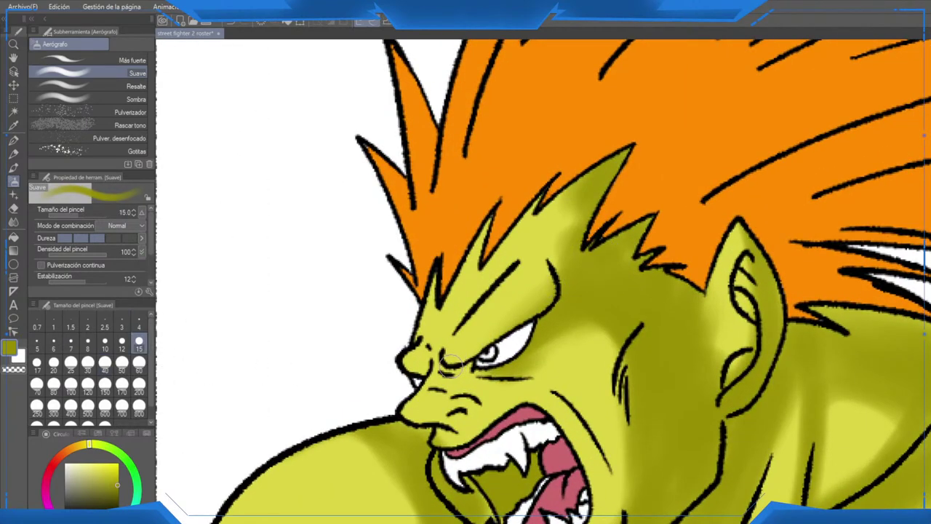
mouse_move(451, 363)
mouse_down()
mouse_move(528, 317)
mouse_move(504, 339)
mouse_move(548, 299)
mouse_move(508, 333)
mouse_move(545, 297)
mouse_move(551, 258)
mouse_up()
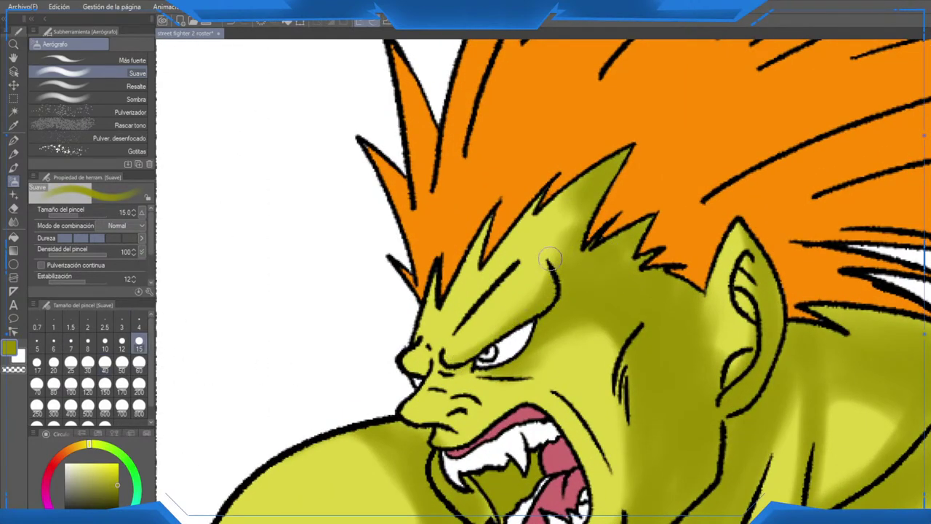
mouse_move(596, 179)
mouse_down()
mouse_move(582, 159)
mouse_move(560, 253)
mouse_up()
mouse_move(547, 358)
mouse_down()
mouse_move(568, 284)
mouse_move(560, 302)
mouse_move(625, 374)
mouse_up()
mouse_move(482, 312)
mouse_down()
mouse_move(466, 341)
mouse_move(449, 342)
mouse_move(500, 328)
mouse_move(487, 296)
mouse_move(486, 311)
mouse_move(564, 316)
mouse_move(528, 310)
mouse_move(491, 275)
mouse_move(508, 272)
mouse_move(476, 311)
mouse_move(438, 282)
mouse_move(428, 302)
mouse_move(492, 248)
mouse_up()
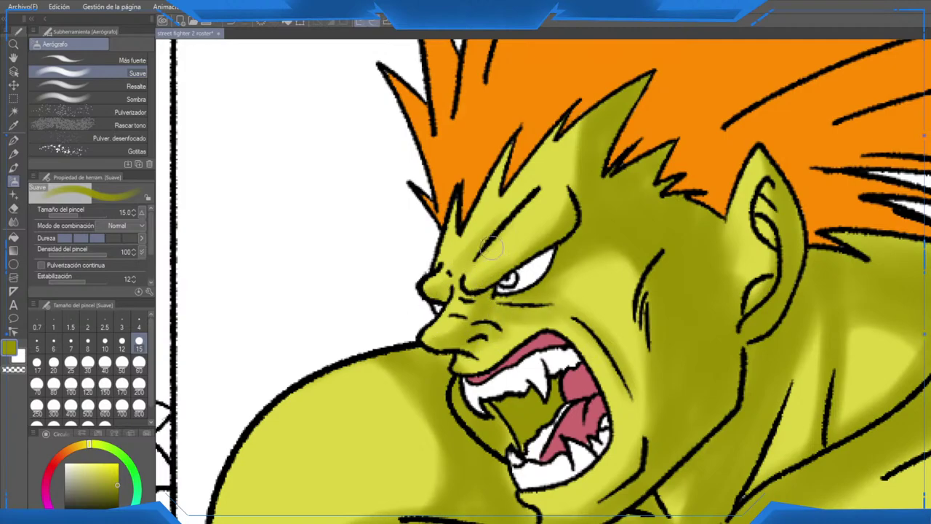
mouse_move(625, 409)
mouse_down()
mouse_move(617, 332)
mouse_move(605, 319)
mouse_move(662, 319)
mouse_up()
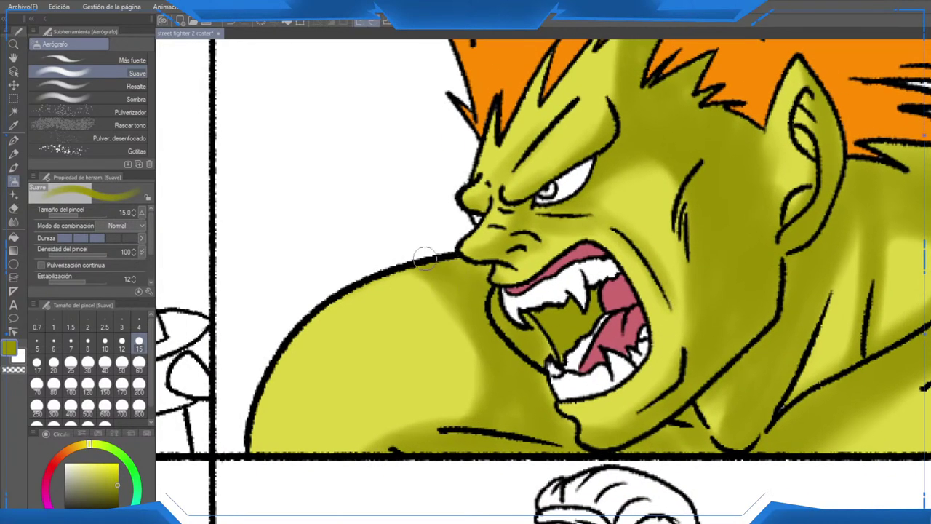
mouse_move(470, 268)
mouse_down()
mouse_move(310, 447)
mouse_move(331, 370)
mouse_up()
mouse_move(634, 284)
mouse_down()
mouse_move(641, 302)
mouse_move(673, 277)
mouse_move(655, 331)
mouse_move(668, 201)
mouse_move(661, 158)
mouse_up()
mouse_move(665, 391)
mouse_down()
mouse_move(592, 334)
mouse_move(596, 301)
mouse_move(655, 376)
mouse_up()
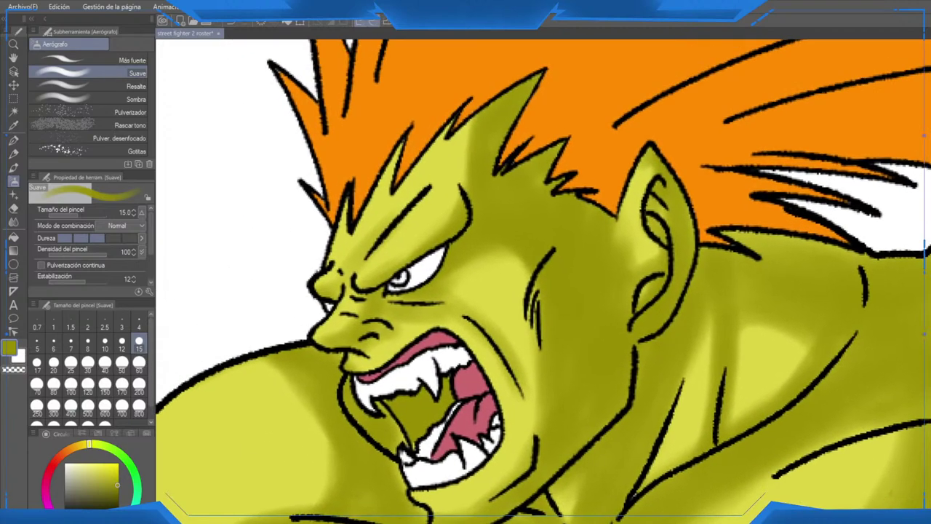
Step: Sample the cheek's lighter skin tone and blend the edge of the cheek shadow, with the airbrush enlarged to size 40
alt+click(502, 284)
mouse_move(518, 263)
mouse_down()
mouse_move(489, 277)
mouse_move(521, 268)
mouse_move(528, 320)
mouse_move(539, 325)
mouse_move(518, 444)
mouse_up()
click(105, 365)
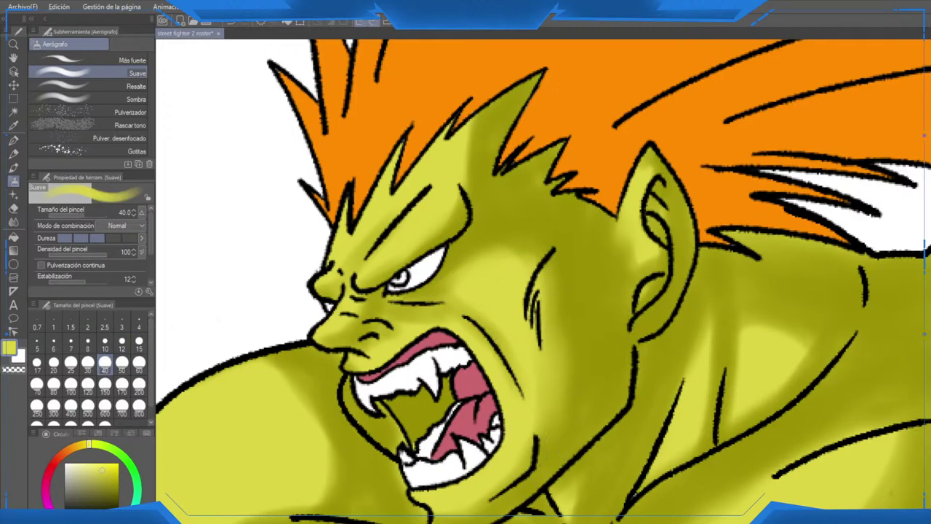
Step: Sample the dark olive shadow tone and shade the jaw and chin beneath the mouth with the airbrush at size 20
alt+click(596, 360)
click(53, 361)
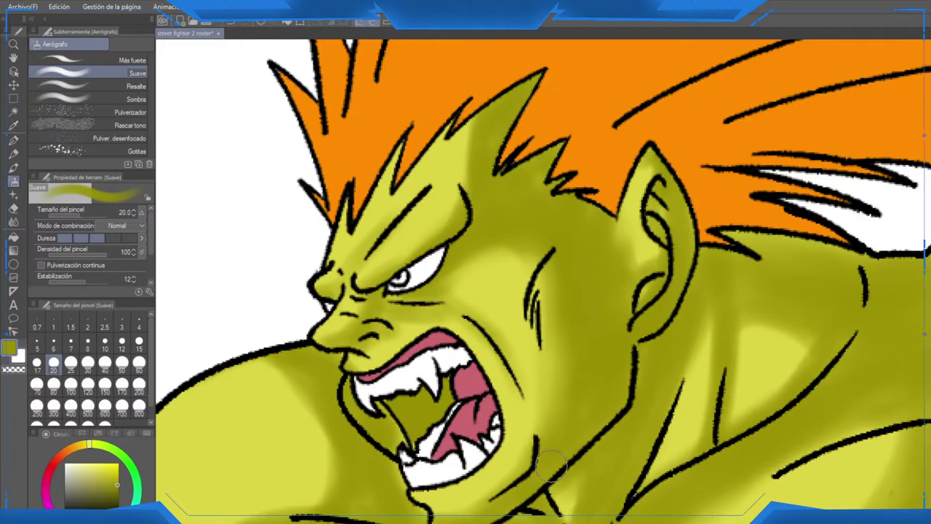
drag(526, 486, 569, 384)
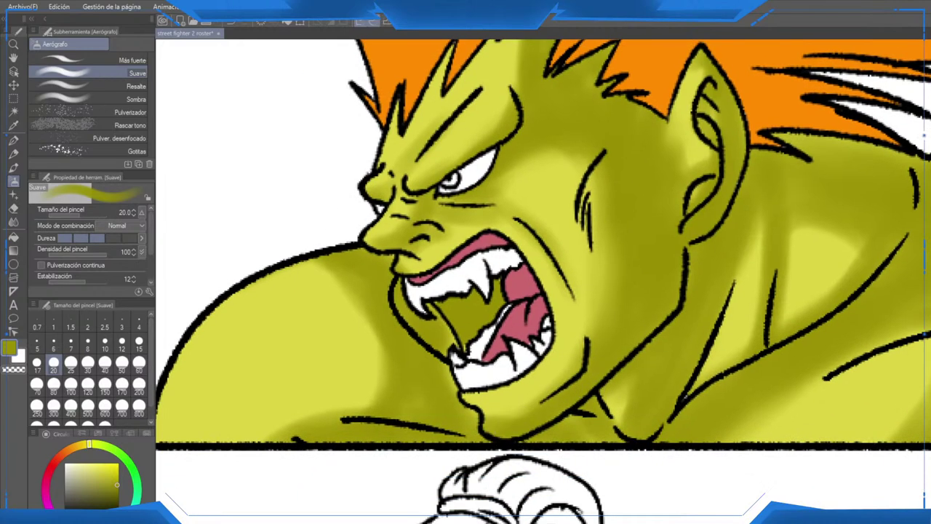
drag(519, 352, 549, 362)
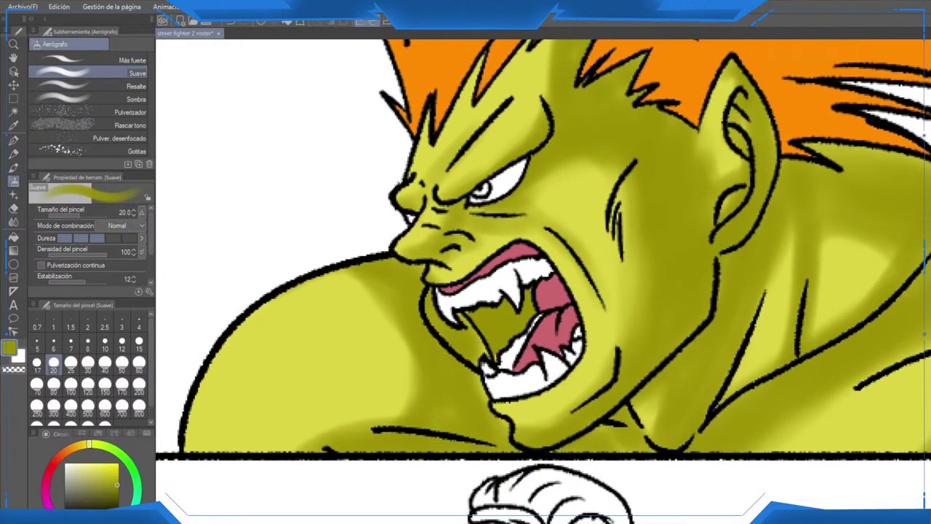
Step: Refill the interior of the open mouth with a darker olive
alt+click(483, 354)
key(g)
click(502, 324)
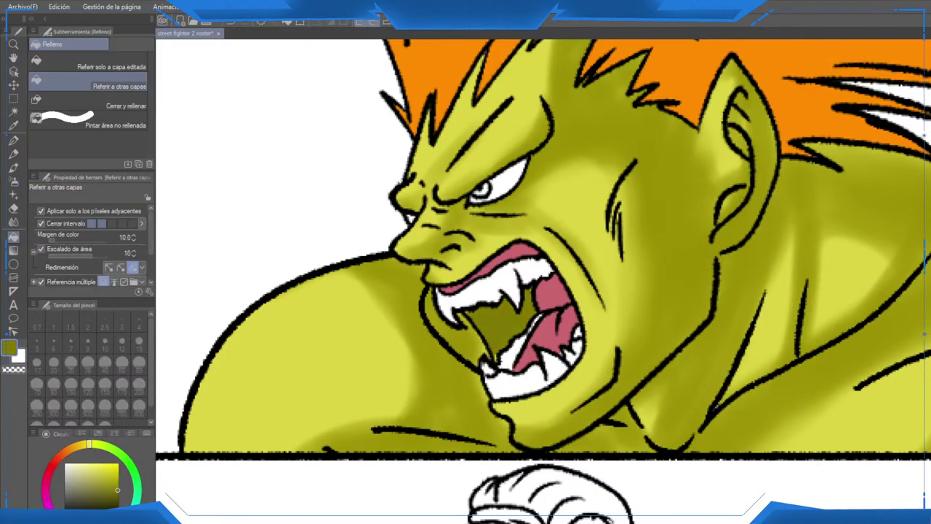
Step: Switch to a pale yellow and highlight the outer edge of the far shoulder with the Suave airbrush at size 20
scroll(541, 329, down, 5)
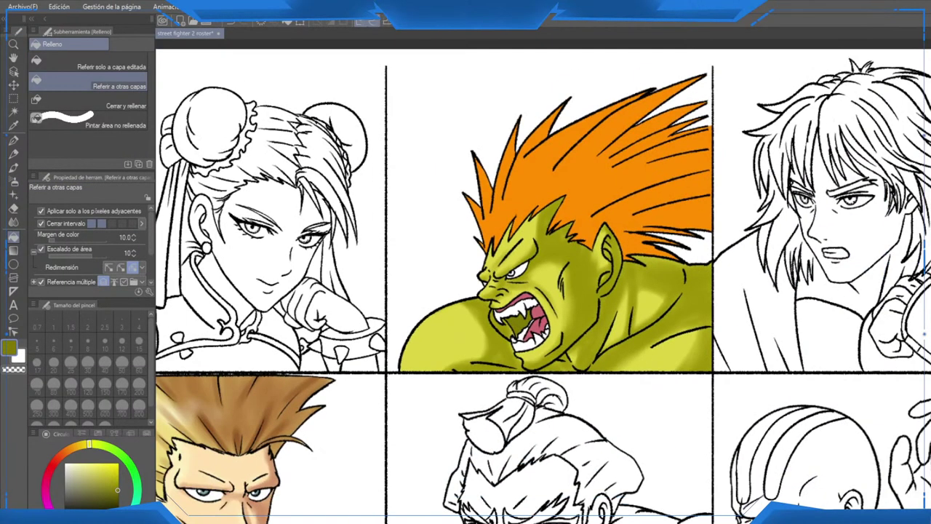
scroll(553, 306, down, 2)
scroll(553, 306, up, 5)
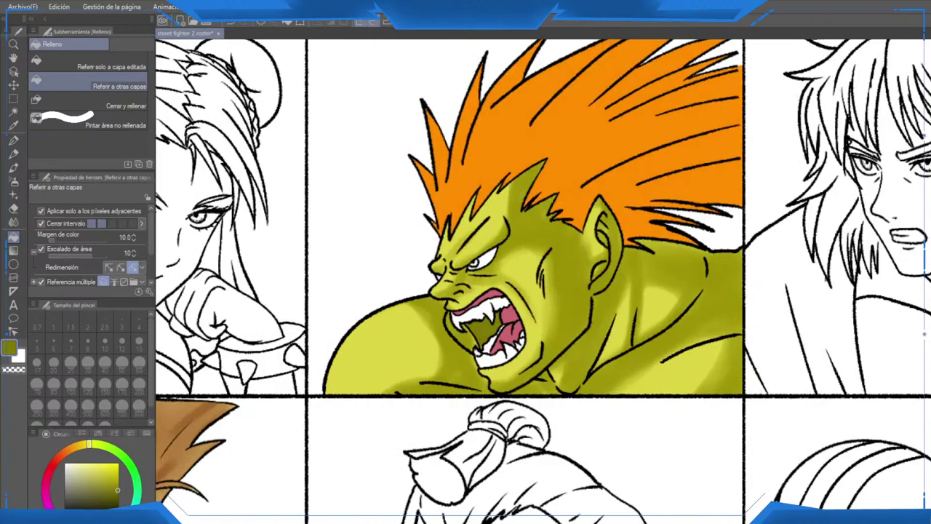
alt+click(357, 342)
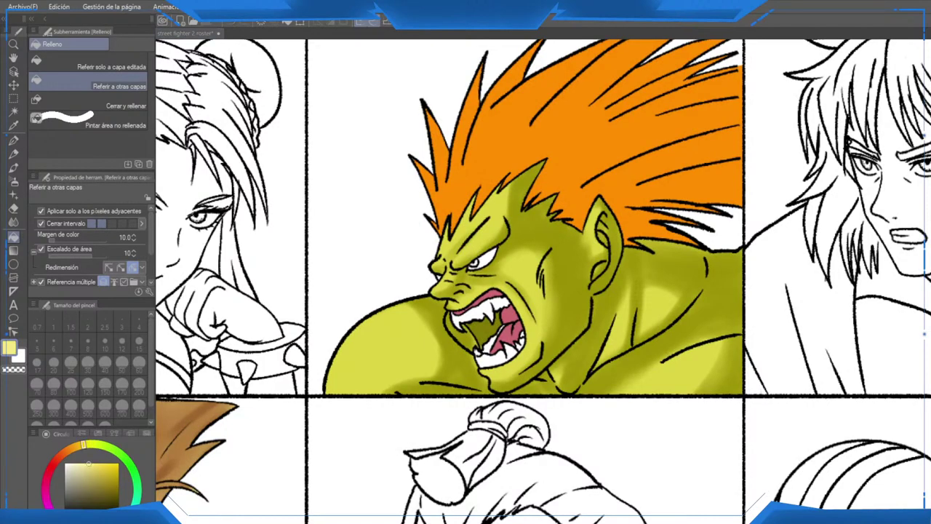
scroll(350, 348, up, 2)
click(13, 181)
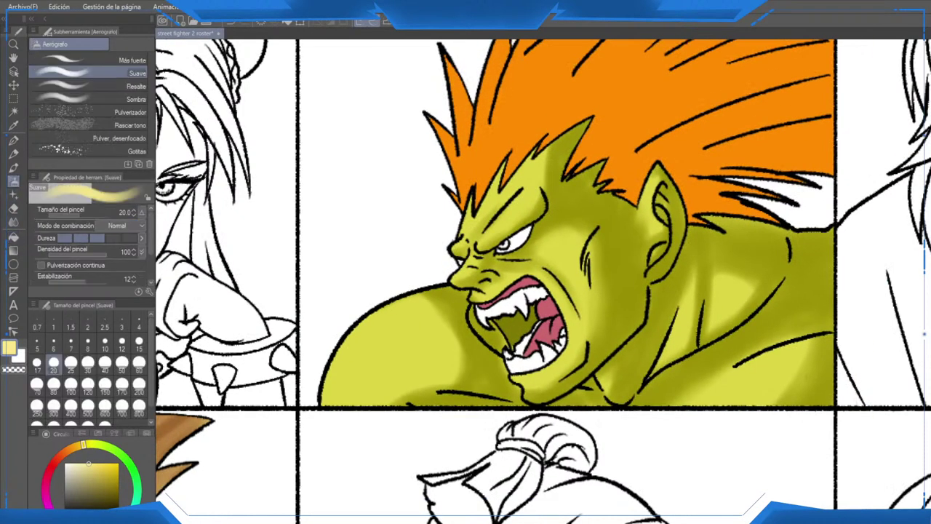
mouse_move(382, 312)
mouse_down()
mouse_move(498, 256)
mouse_move(581, 291)
mouse_move(547, 320)
mouse_up()
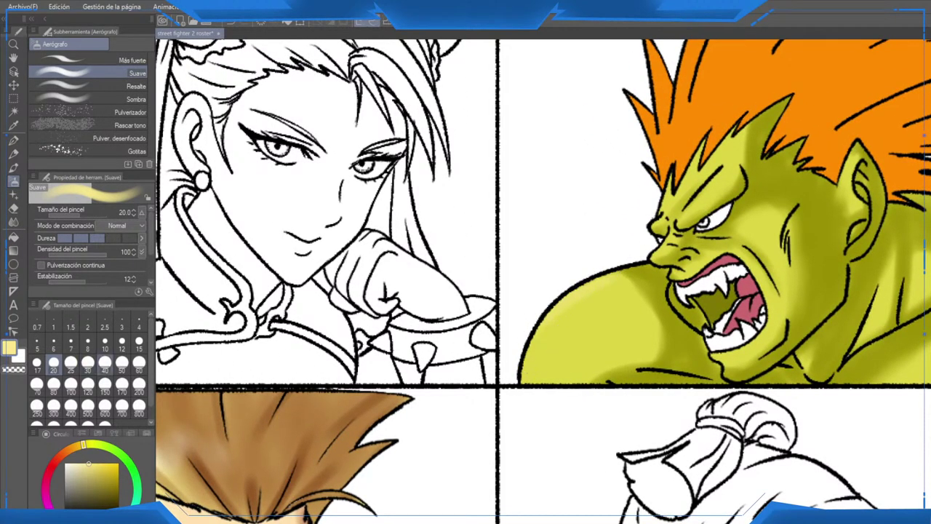
Step: Set the airbrush size to 30 and add pale yellow highlights to the far shoulder's rim and the near shoulder below the neck
click(88, 366)
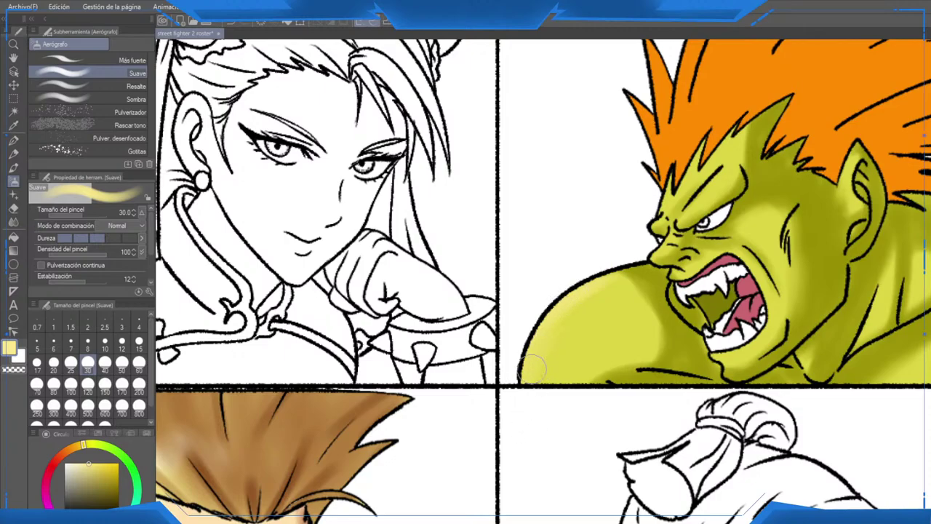
mouse_move(924, 333)
mouse_down()
mouse_move(607, 377)
mouse_move(599, 404)
mouse_move(580, 417)
mouse_up()
scroll(676, 373, up, 3)
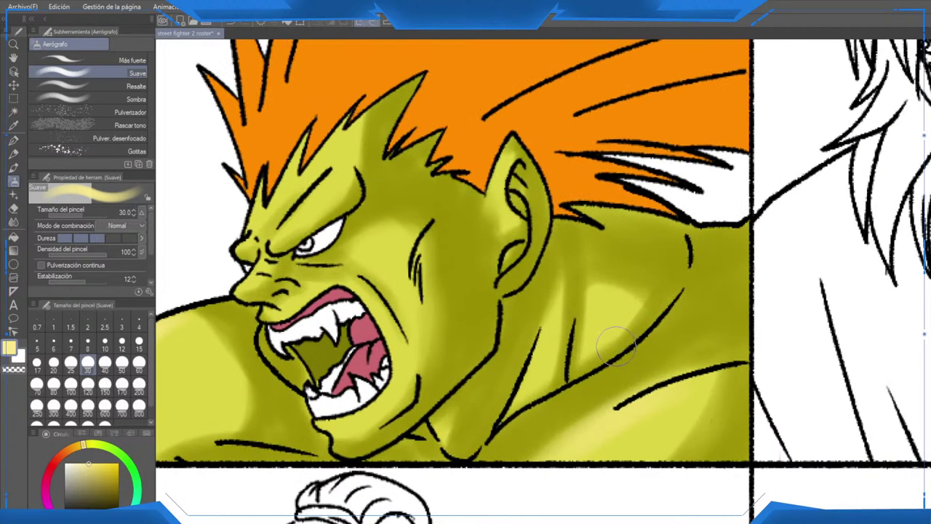
Step: Highlight the forehead along the hairline in pale yellow with the airbrush at size 15
drag(229, 161, 389, 243)
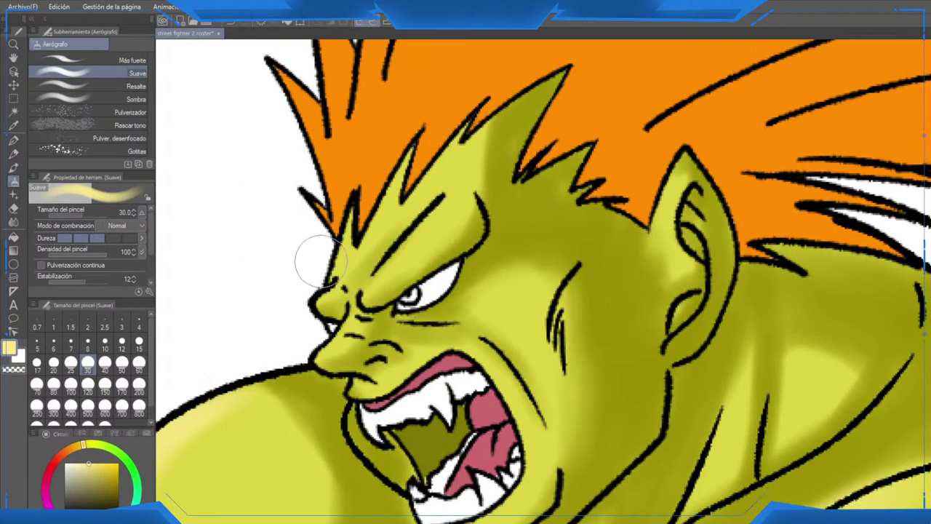
click(139, 344)
drag(327, 268, 466, 116)
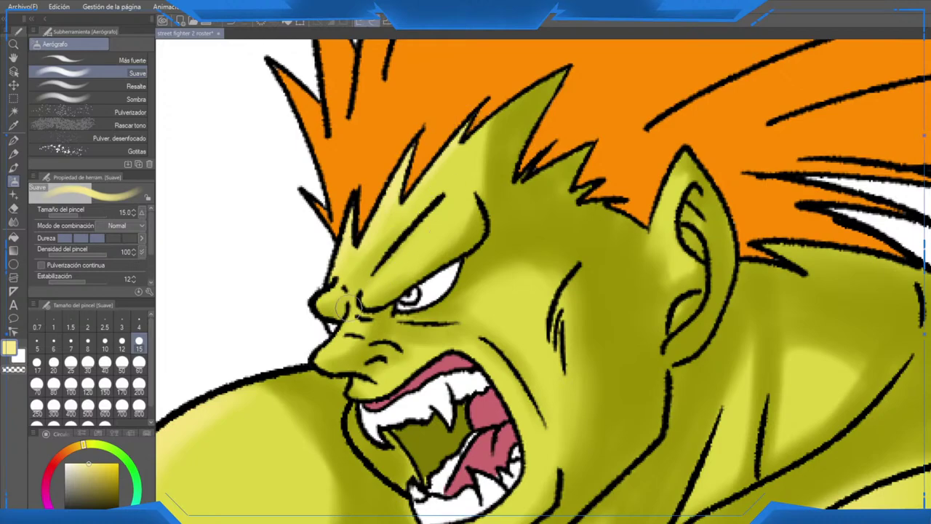
Step: Highlight the skin around the open mouth, from the cheek down to the lower lip, in pale yellow with the airbrush at size 10
click(105, 341)
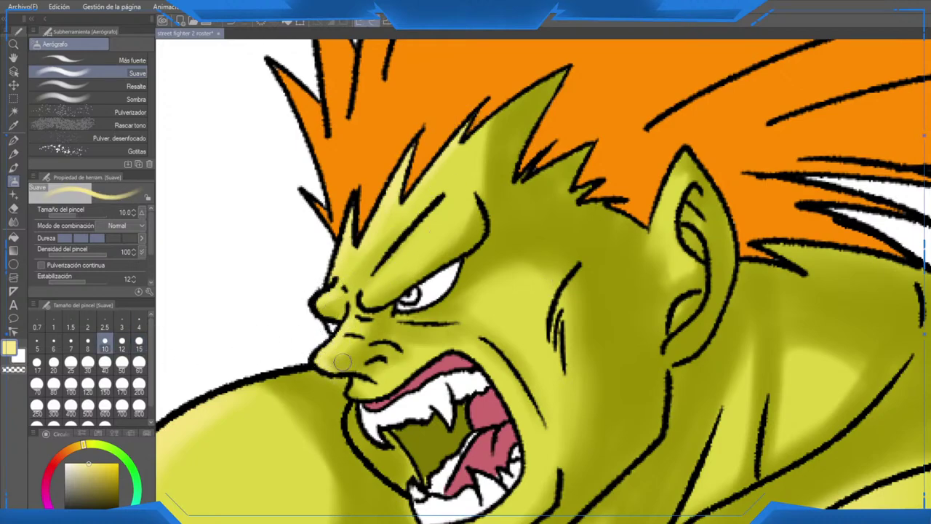
alt+click(356, 363)
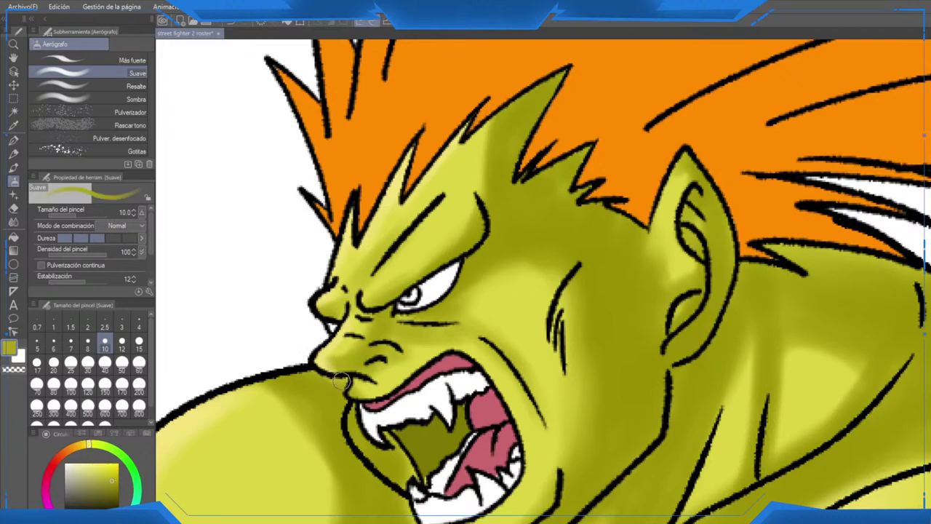
alt+click(340, 381)
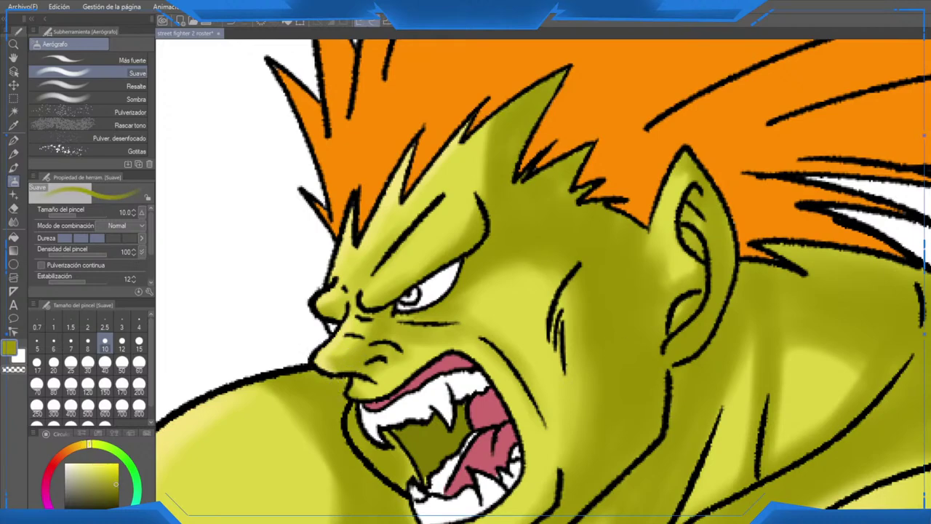
alt+click(405, 169)
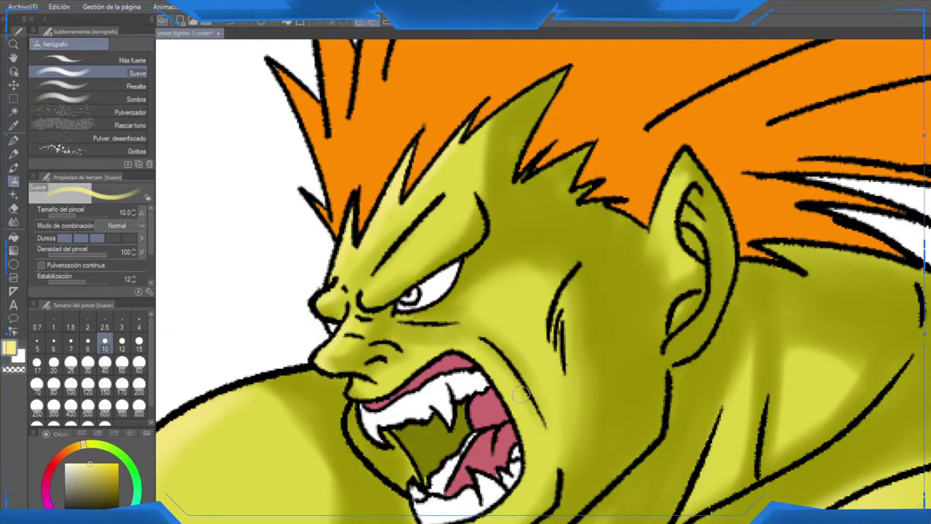
scroll(522, 394, up, 1)
drag(492, 333, 521, 235)
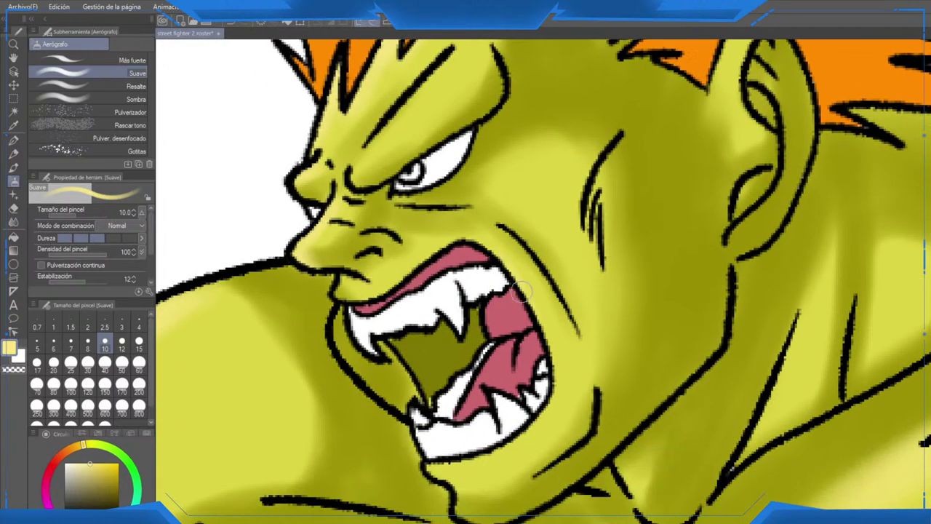
drag(522, 291, 547, 364)
drag(468, 459, 484, 413)
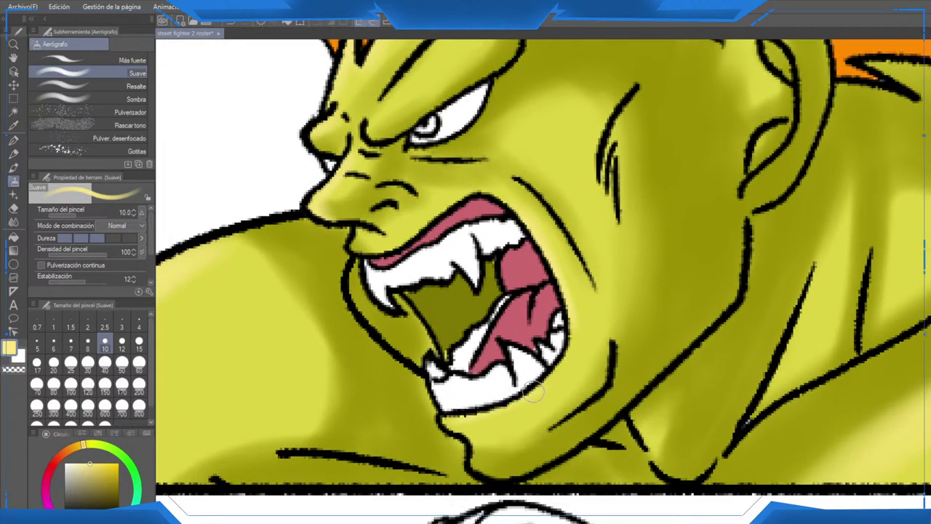
drag(533, 391, 563, 314)
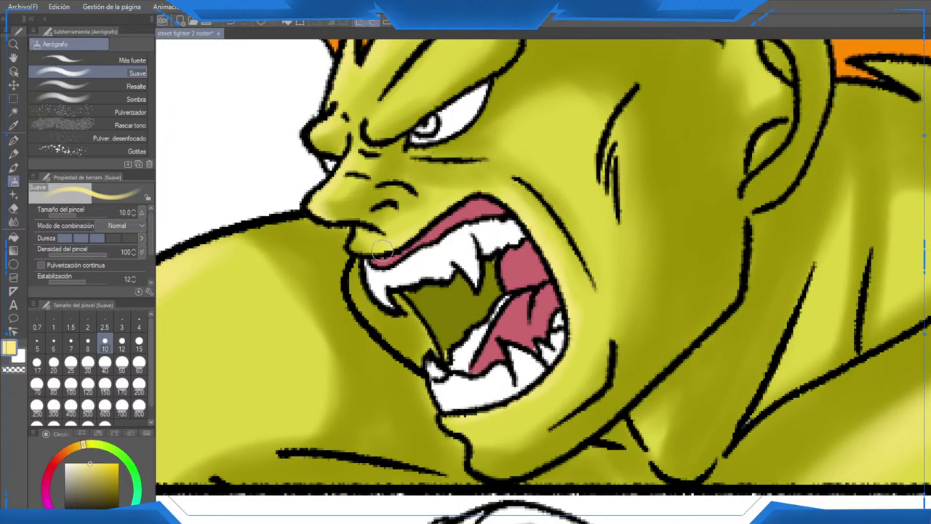
Step: Soften the upper edge of the far shoulder with pale yellow and sampled olive, using the airbrush at size 50
scroll(430, 231, down, 4)
scroll(566, 173, up, 3)
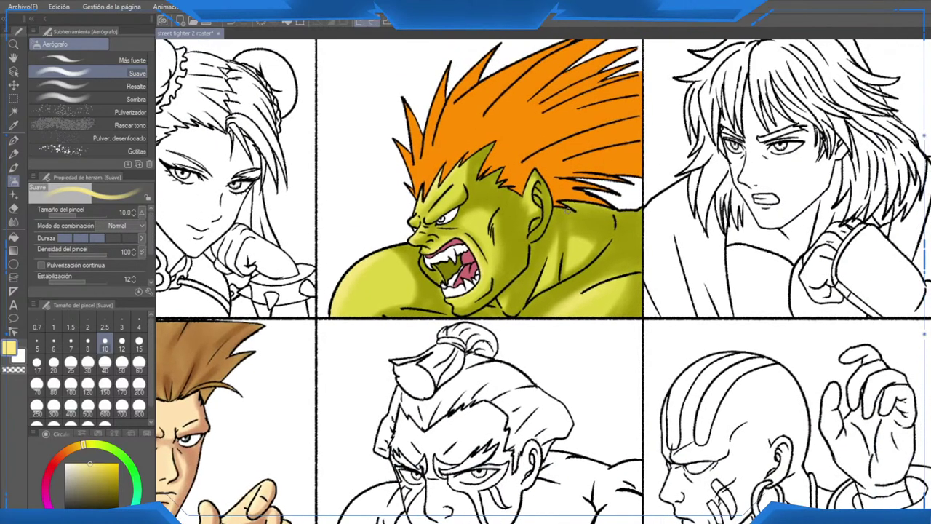
scroll(566, 173, up, 2)
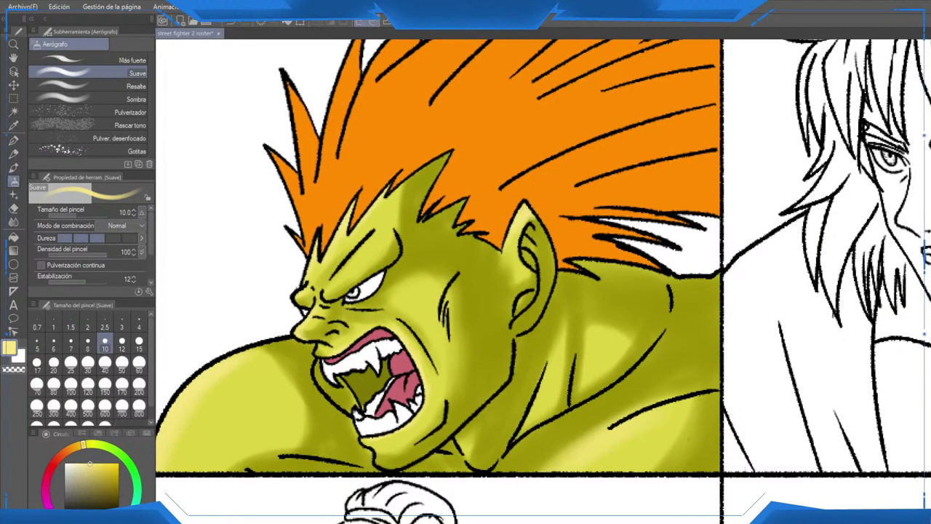
drag(394, 393, 544, 323)
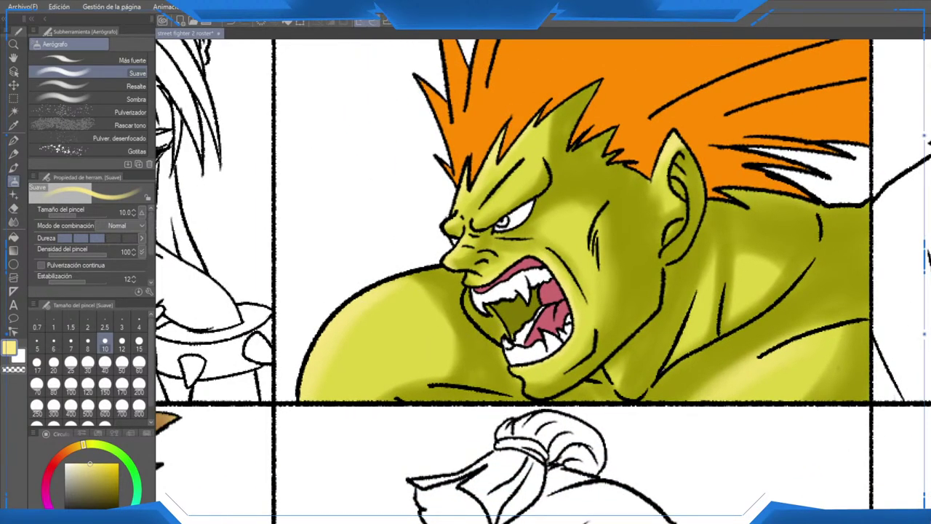
click(121, 362)
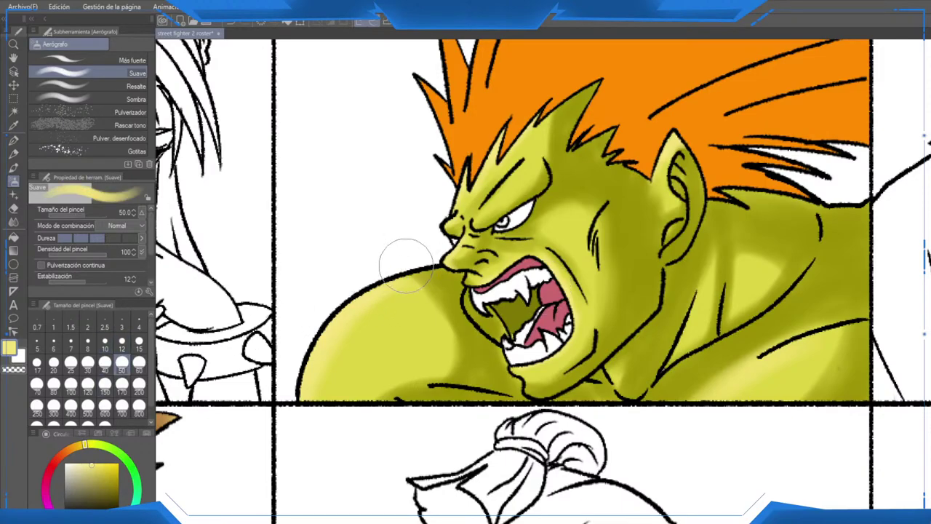
mouse_move(406, 266)
mouse_down()
mouse_move(416, 260)
mouse_move(419, 277)
mouse_up()
alt+click(449, 290)
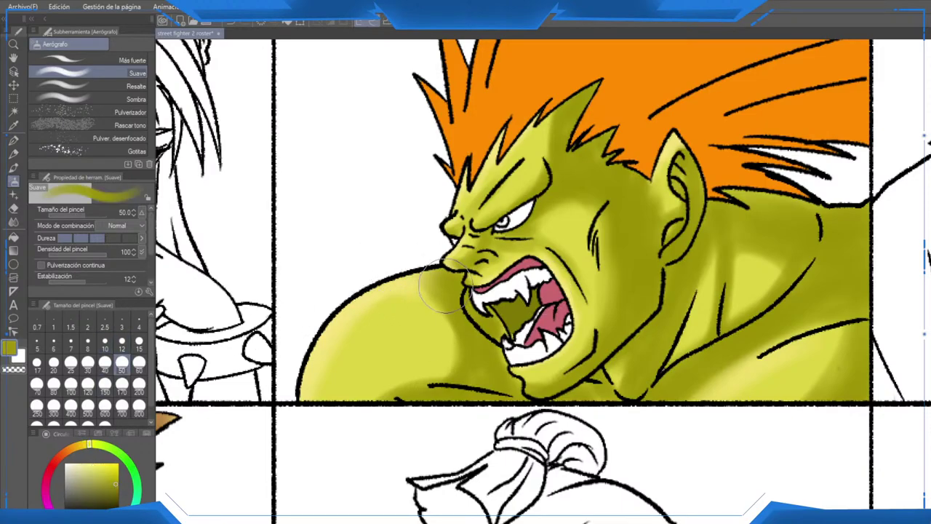
Step: Mirror the canvas view, examine the green fighter's shading up close and within the roster, and restore the normal orientation
scroll(444, 288, down, 5)
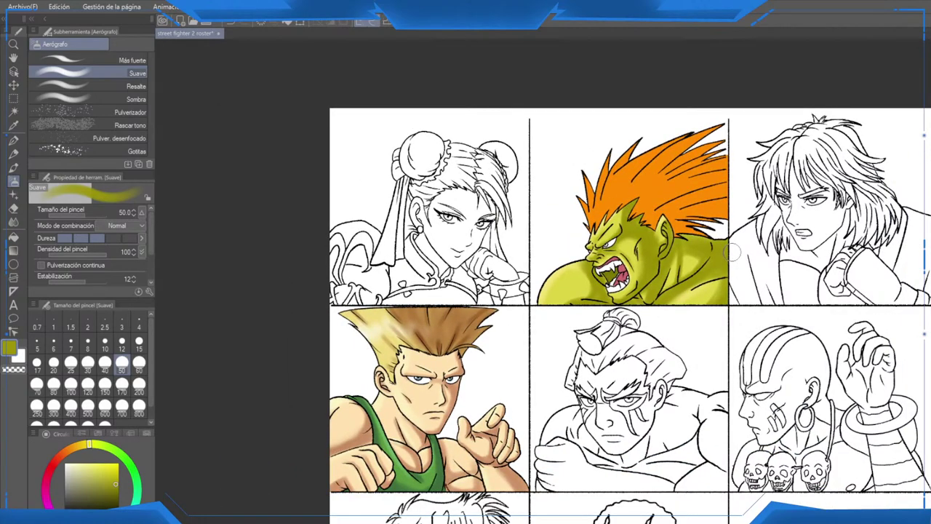
scroll(672, 276, up, 3)
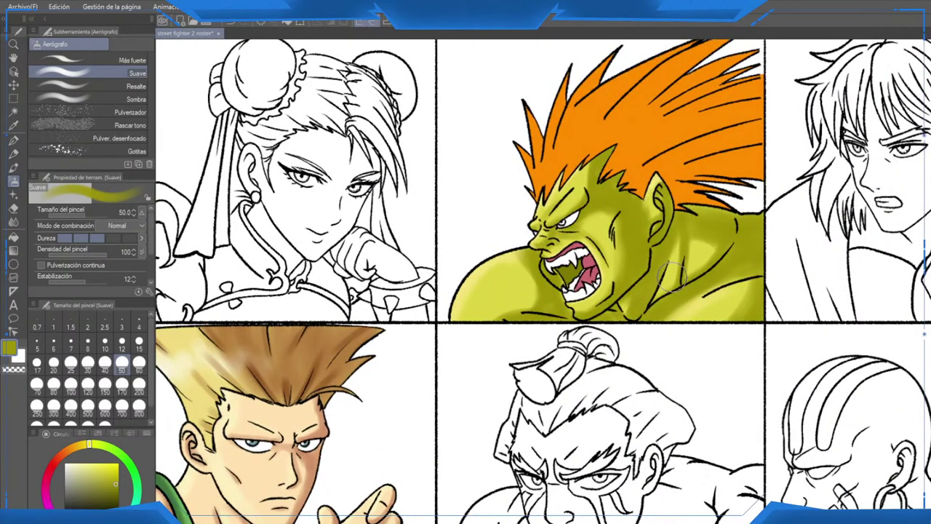
key(h)
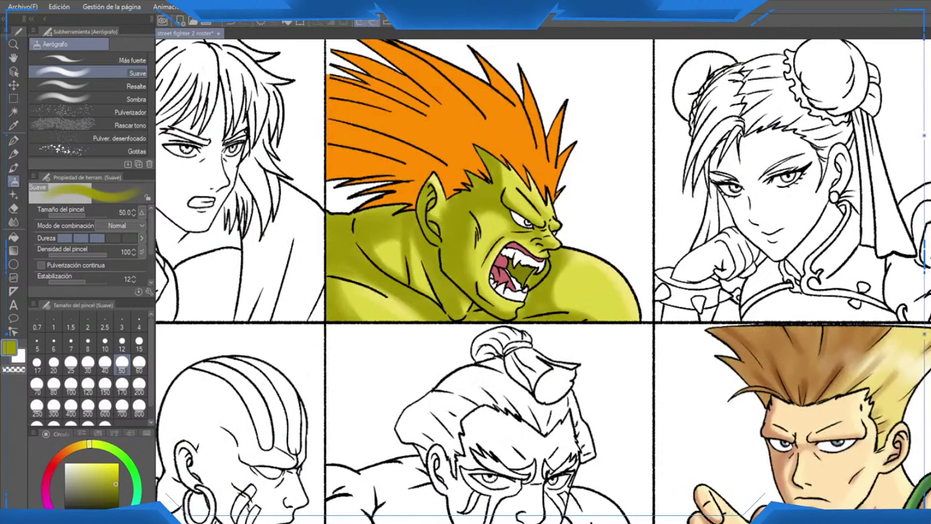
drag(393, 202, 475, 266)
scroll(474, 266, up, 3)
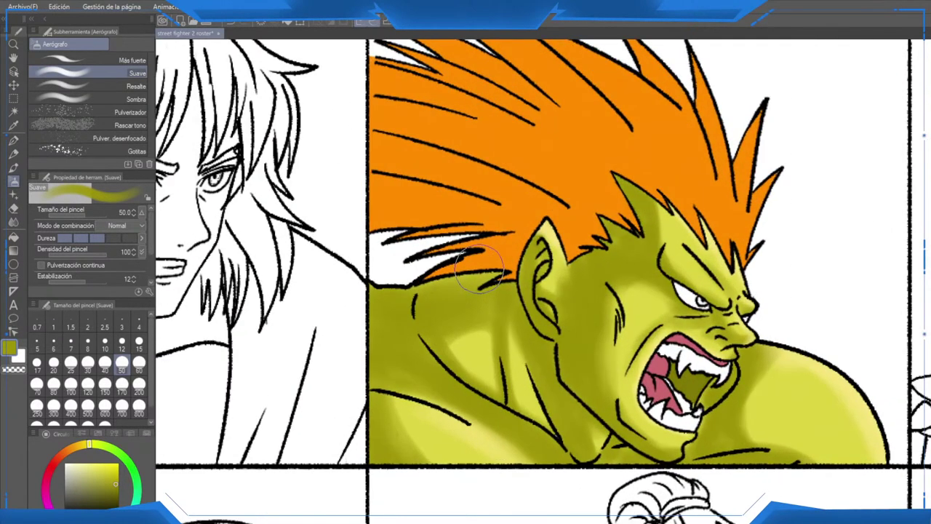
drag(543, 281, 508, 240)
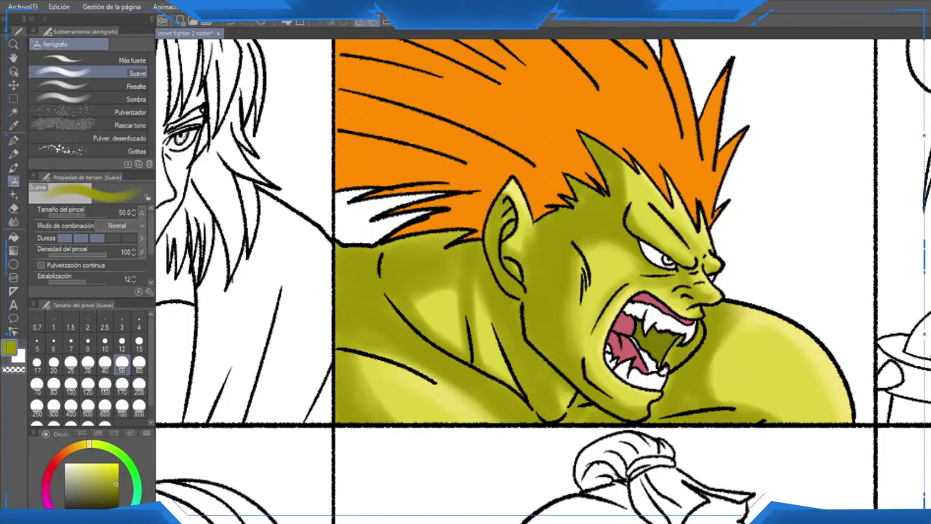
scroll(583, 283, down, 5)
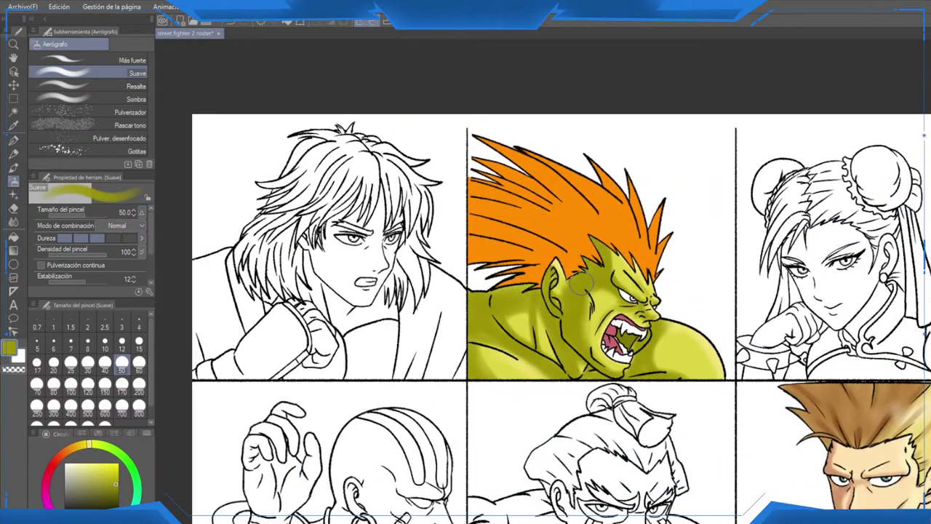
drag(589, 361, 508, 279)
scroll(480, 221, down, 1)
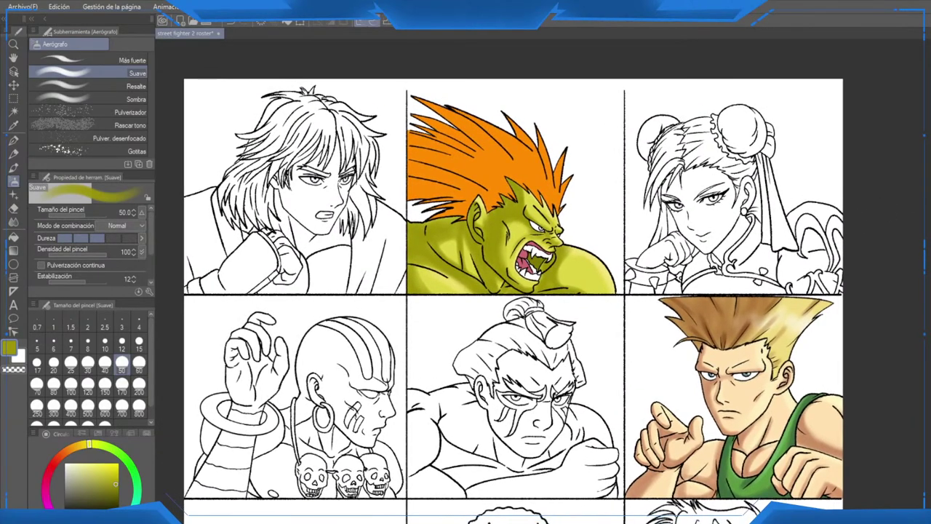
key(h)
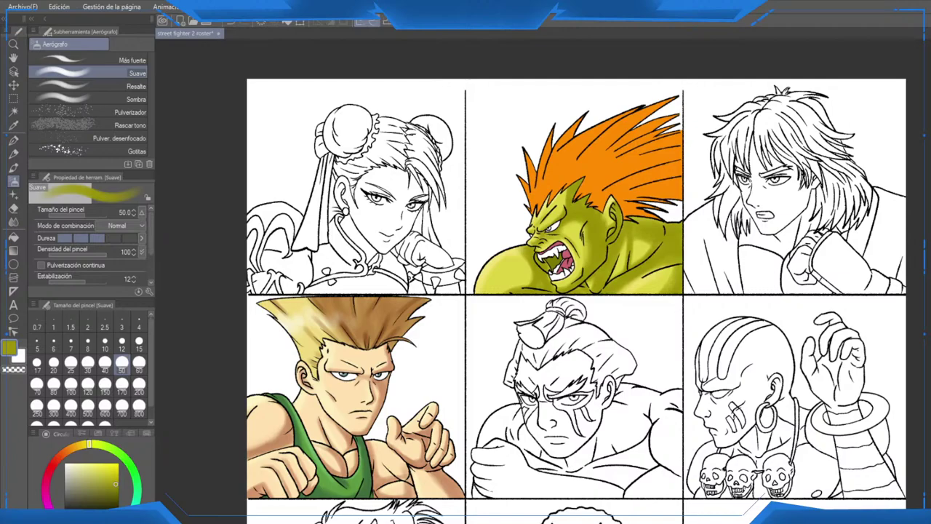
Step: Sample the dark olive from the mouth and deepen the shadows along the near shoulder's outer edge and beneath the hair at size 50
alt+click(556, 256)
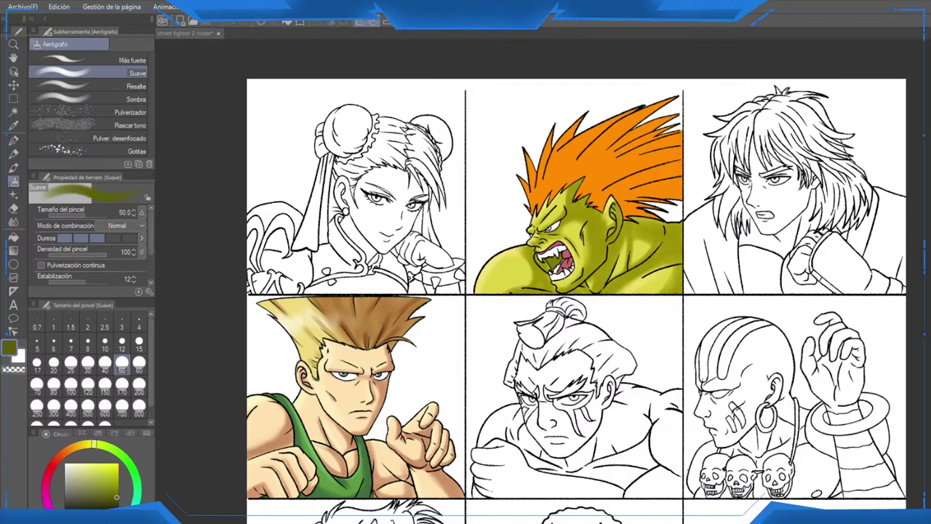
scroll(658, 275, up, 3)
drag(703, 235, 715, 281)
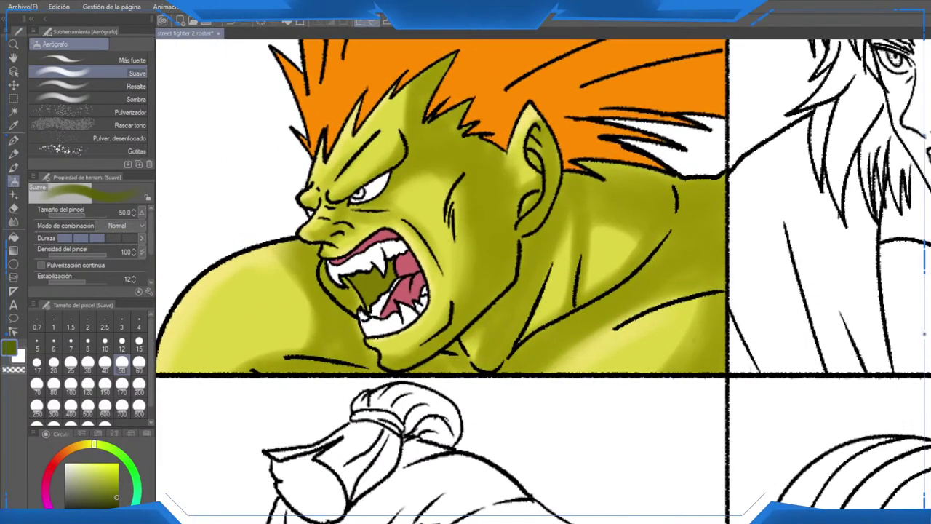
drag(725, 226, 729, 381)
mouse_move(736, 335)
mouse_down()
mouse_move(725, 355)
mouse_move(738, 204)
mouse_move(712, 168)
mouse_move(625, 141)
mouse_move(725, 219)
mouse_move(565, 142)
mouse_up()
mouse_move(744, 191)
mouse_down()
mouse_move(651, 158)
mouse_move(671, 166)
mouse_move(614, 177)
mouse_up()
Step: Set the airbrush size to 30 and add dark olive shadows along the jaw, the neck behind the ear and the area under the chin
click(87, 362)
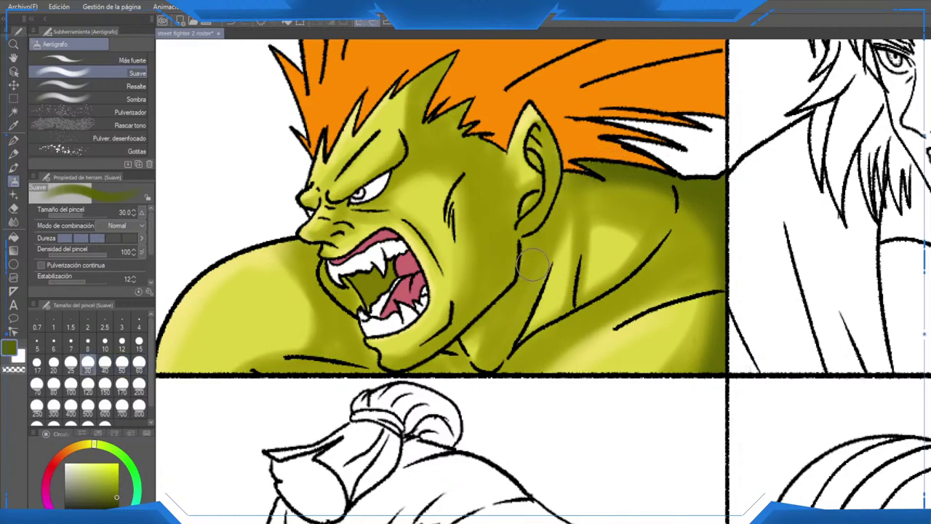
mouse_move(513, 270)
mouse_down()
mouse_move(483, 328)
mouse_move(507, 310)
mouse_move(451, 367)
mouse_up()
mouse_move(562, 277)
mouse_down()
mouse_move(487, 398)
mouse_move(530, 318)
mouse_move(524, 335)
mouse_move(521, 278)
mouse_move(536, 271)
mouse_move(582, 173)
mouse_move(537, 238)
mouse_move(543, 254)
mouse_move(519, 240)
mouse_move(505, 290)
mouse_move(528, 247)
mouse_move(403, 367)
mouse_move(564, 188)
mouse_move(564, 139)
mouse_move(542, 110)
mouse_up()
mouse_move(603, 178)
mouse_down()
mouse_move(645, 233)
mouse_move(766, 272)
mouse_up()
mouse_move(390, 393)
mouse_down()
mouse_move(384, 342)
mouse_move(391, 386)
mouse_move(414, 424)
mouse_move(342, 424)
mouse_up()
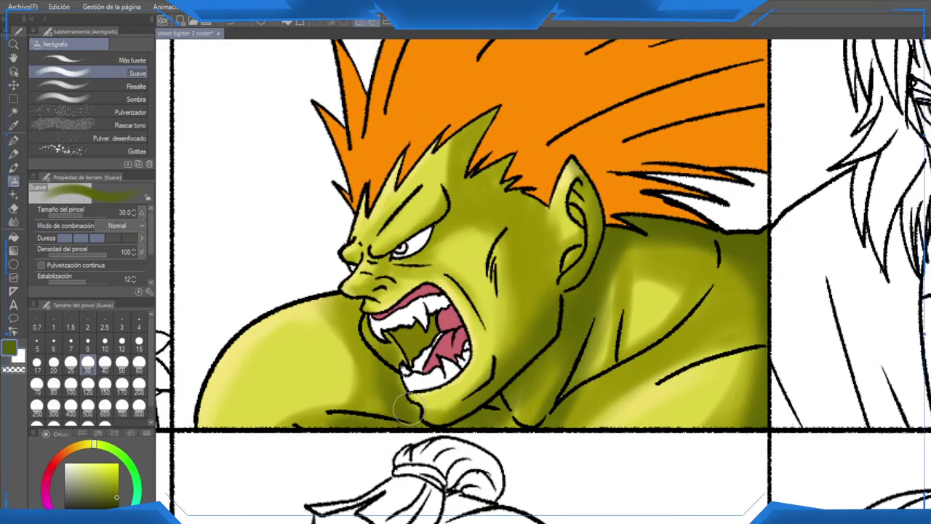
Step: Refine the dark olive shadow on the far shoulder beside the mouth and chin with the airbrush at size 15
click(139, 340)
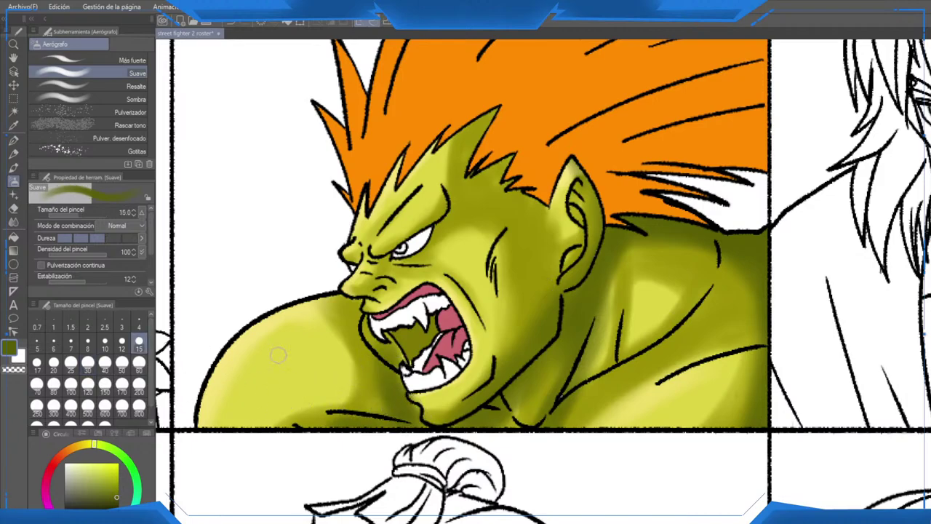
mouse_move(391, 369)
mouse_down()
mouse_move(365, 311)
mouse_move(402, 361)
mouse_up()
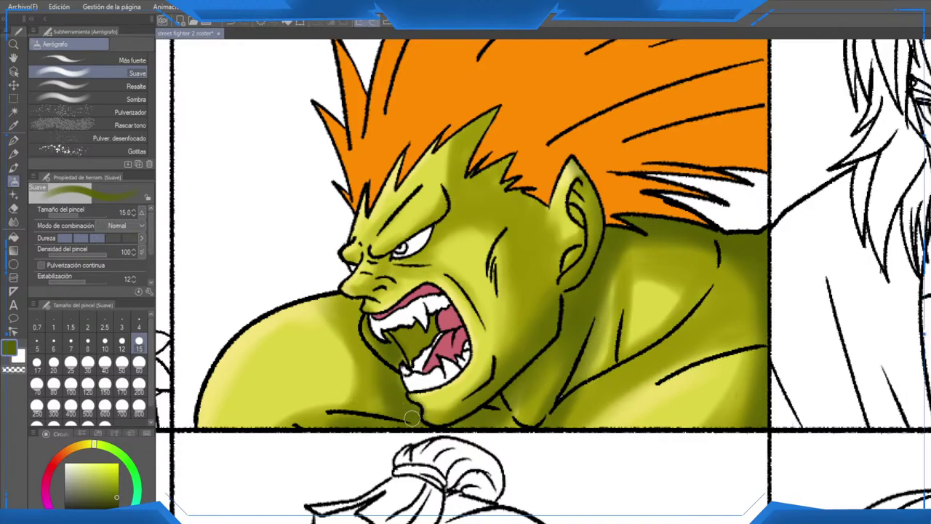
scroll(516, 432, down, 4)
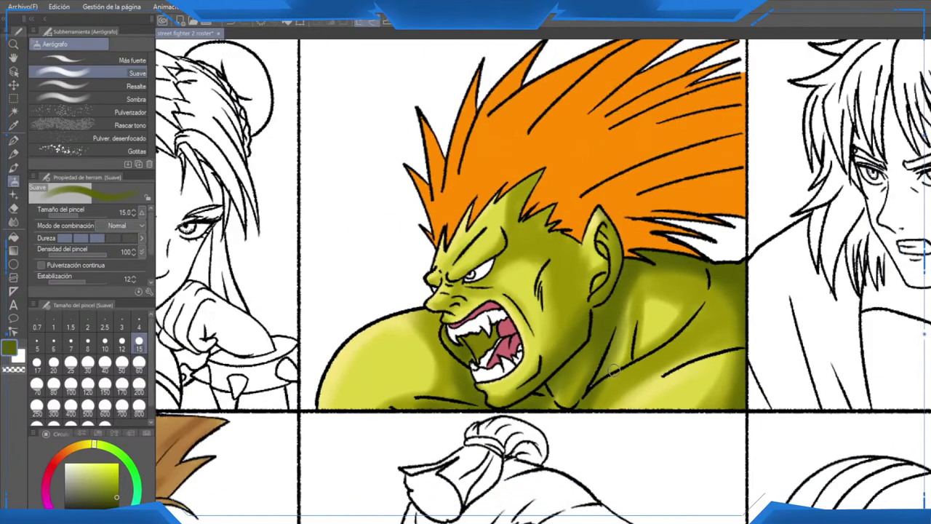
Step: Shade the ear's rim and lobe and the skin beneath the hairline above the temple in dark olive
scroll(582, 345, up, 5)
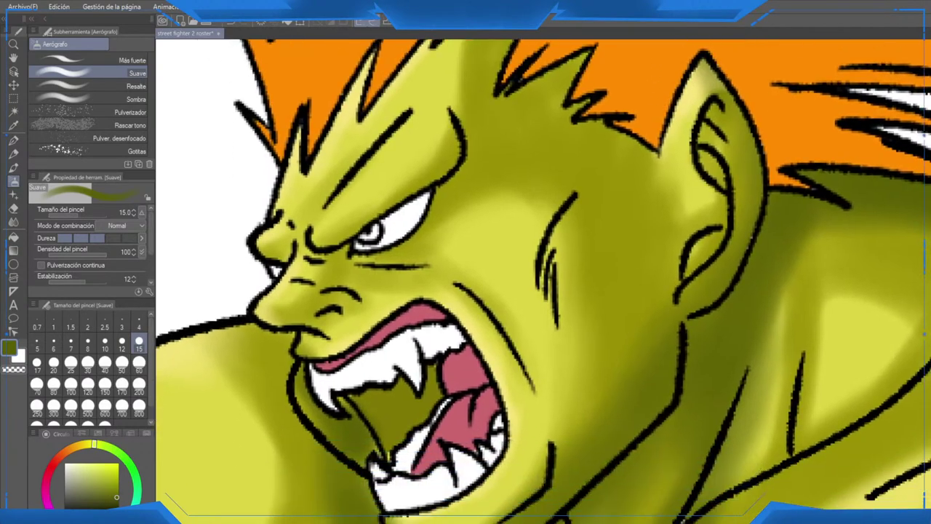
drag(675, 212, 654, 254)
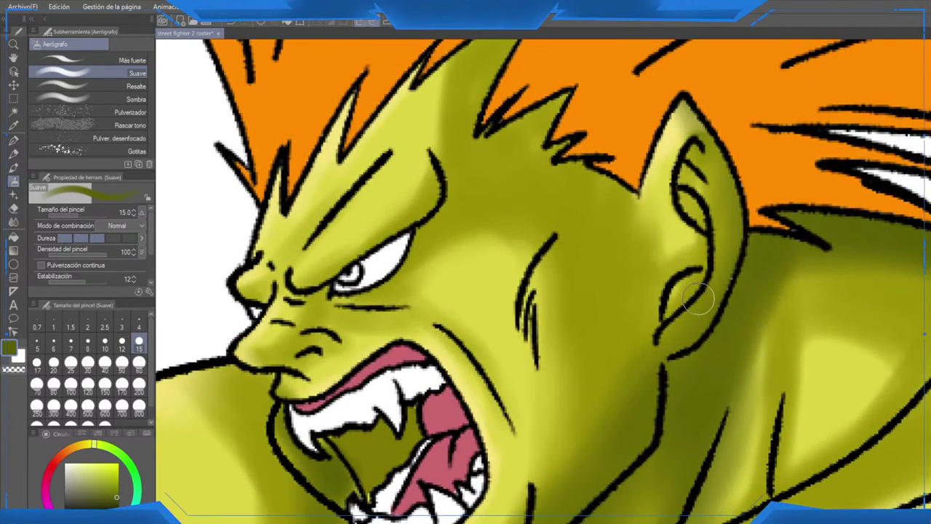
drag(703, 302, 691, 323)
mouse_move(608, 176)
mouse_down()
mouse_move(639, 195)
mouse_move(565, 161)
mouse_up()
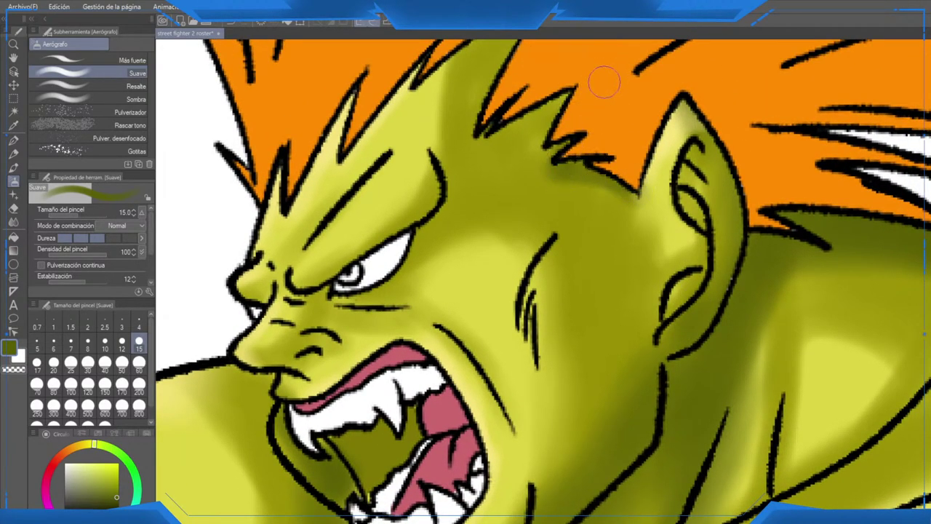
Step: Add dark olive shadows around the near eye and along the cheekbone creases and cheek
drag(605, 81, 668, 61)
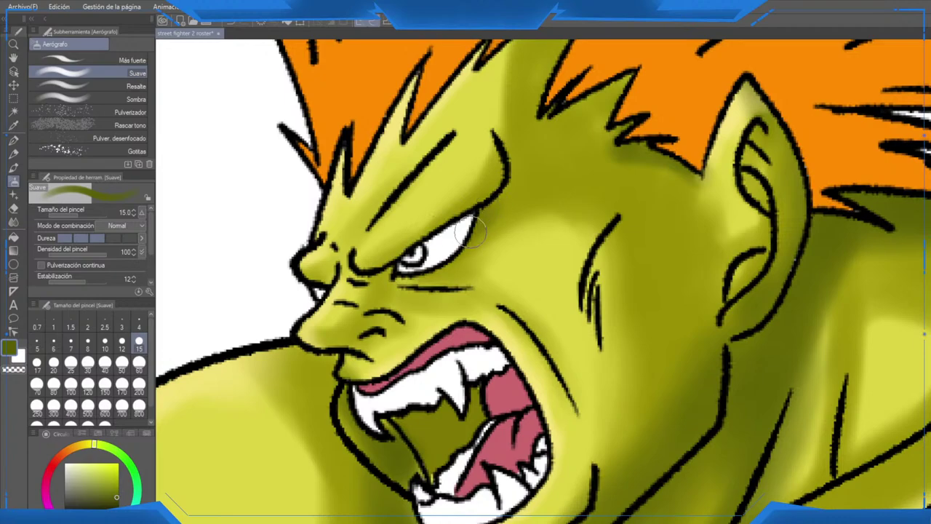
mouse_move(467, 270)
mouse_down()
mouse_move(501, 202)
mouse_move(453, 267)
mouse_move(487, 210)
mouse_move(443, 258)
mouse_move(391, 281)
mouse_move(372, 303)
mouse_move(471, 278)
mouse_move(494, 283)
mouse_up()
drag(448, 262, 480, 258)
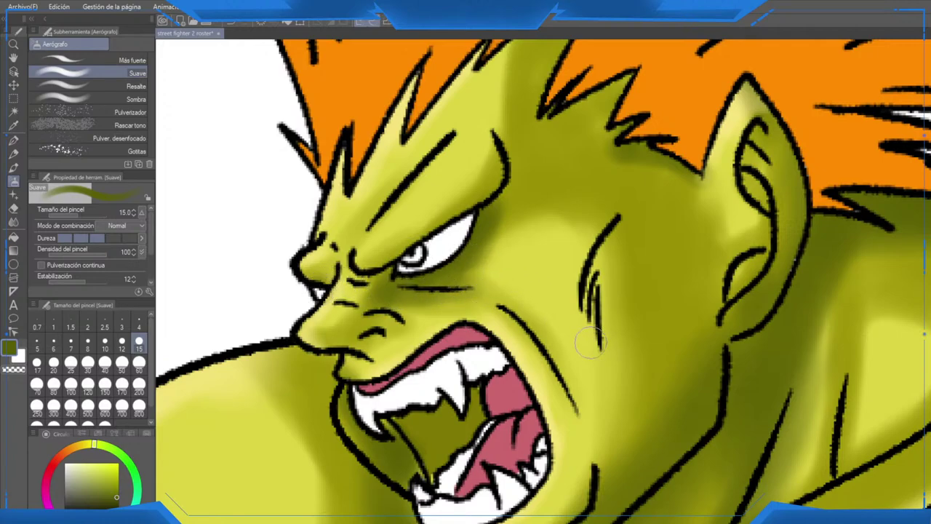
mouse_move(610, 236)
mouse_down()
mouse_move(598, 288)
mouse_move(631, 225)
mouse_move(609, 357)
mouse_move(630, 221)
mouse_move(609, 334)
mouse_up()
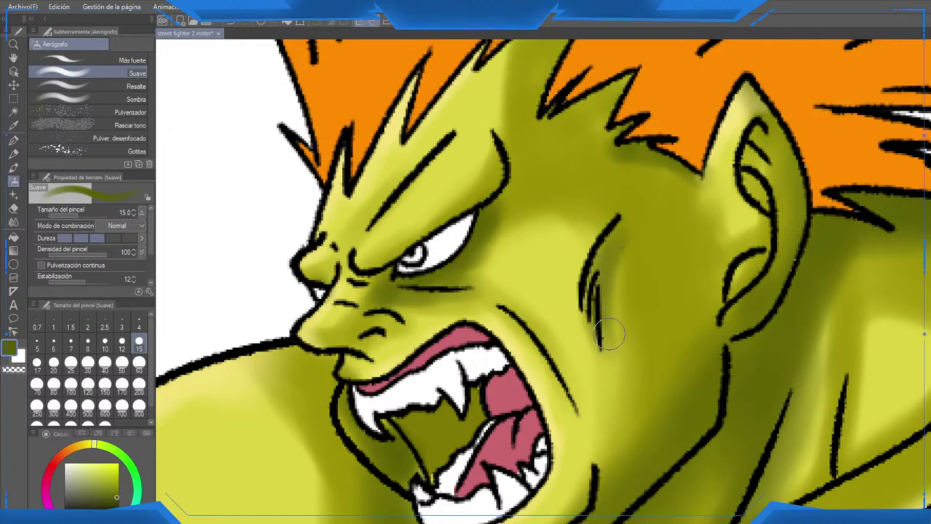
mouse_move(610, 268)
mouse_down()
mouse_move(609, 316)
mouse_move(619, 275)
mouse_move(598, 320)
mouse_move(570, 444)
mouse_up()
mouse_move(492, 252)
mouse_down()
mouse_move(512, 223)
mouse_move(511, 186)
mouse_move(536, 142)
mouse_move(513, 169)
mouse_move(578, 127)
mouse_move(595, 225)
mouse_move(531, 267)
mouse_move(564, 258)
mouse_move(570, 275)
mouse_move(598, 278)
mouse_move(631, 301)
mouse_up()
Step: Darken the pointed peak of skin above the forehead and the adjoining hairline with dark olive
scroll(513, 244, down, 5)
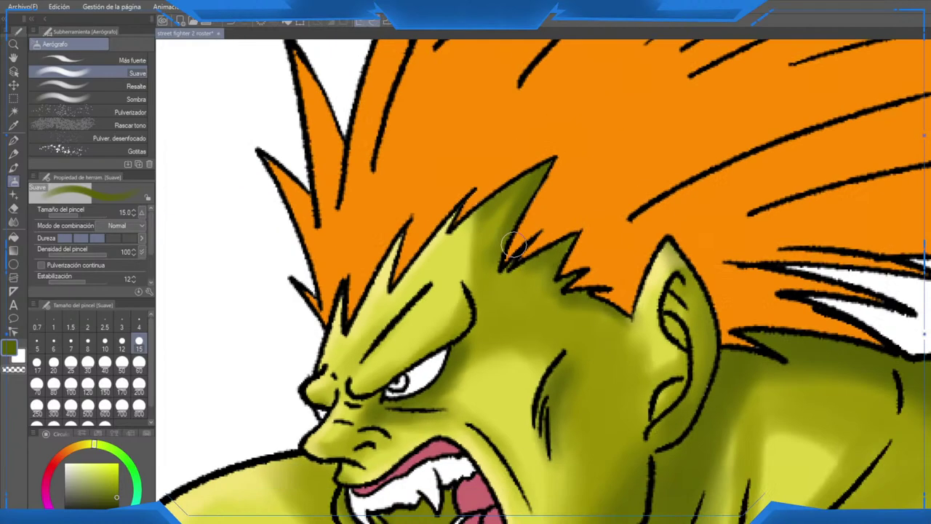
scroll(513, 245, down, 1)
drag(513, 244, 593, 260)
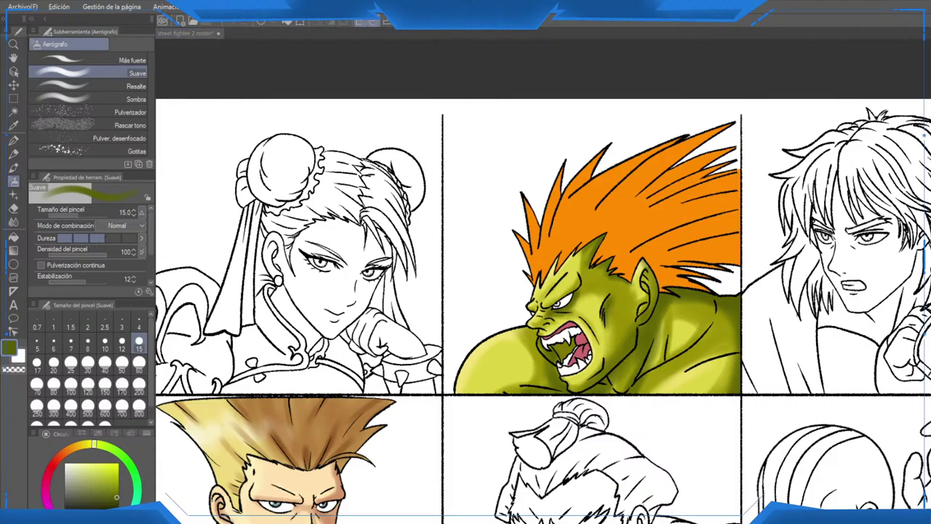
Step: Paint dark red-brown shadow streaks along the rear hair strands above and behind the ear with the Suave airbrush at size 15
scroll(604, 233, up, 3)
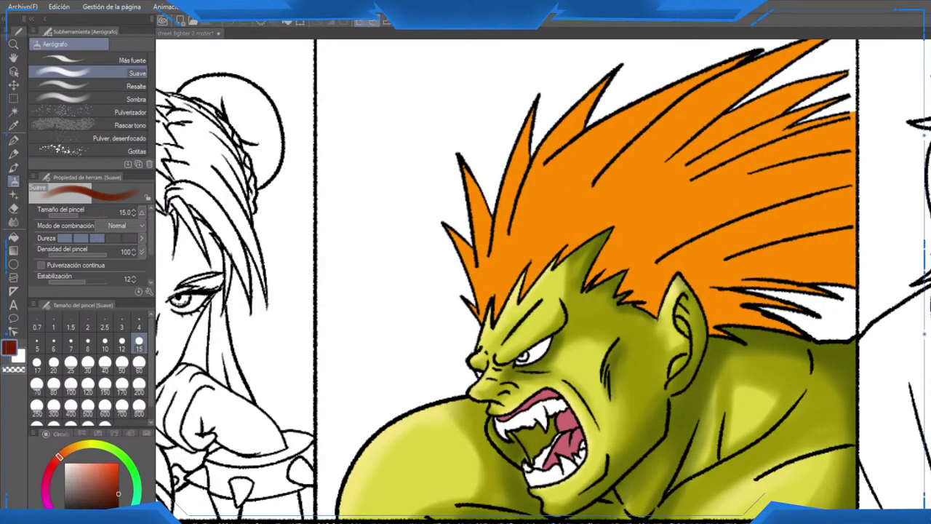
scroll(594, 218, up, 2)
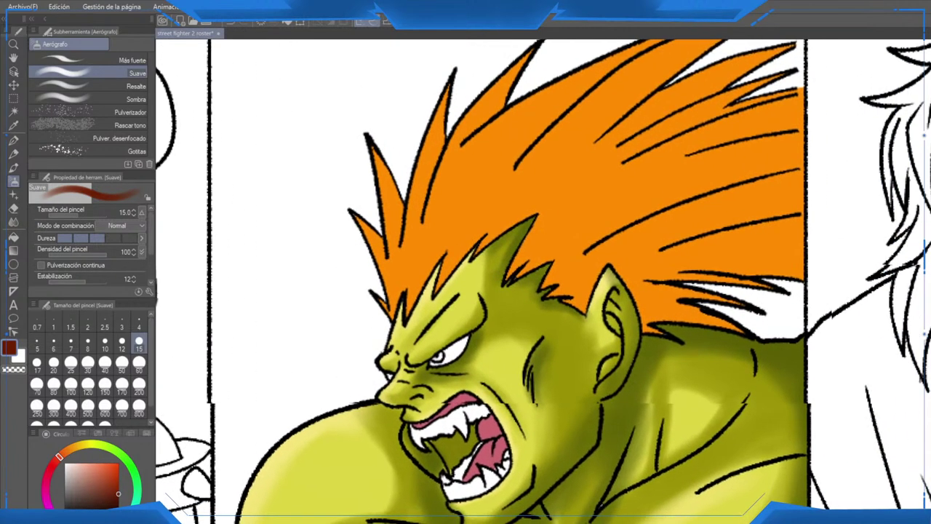
mouse_move(555, 262)
mouse_down()
mouse_move(601, 215)
mouse_move(886, 169)
mouse_up()
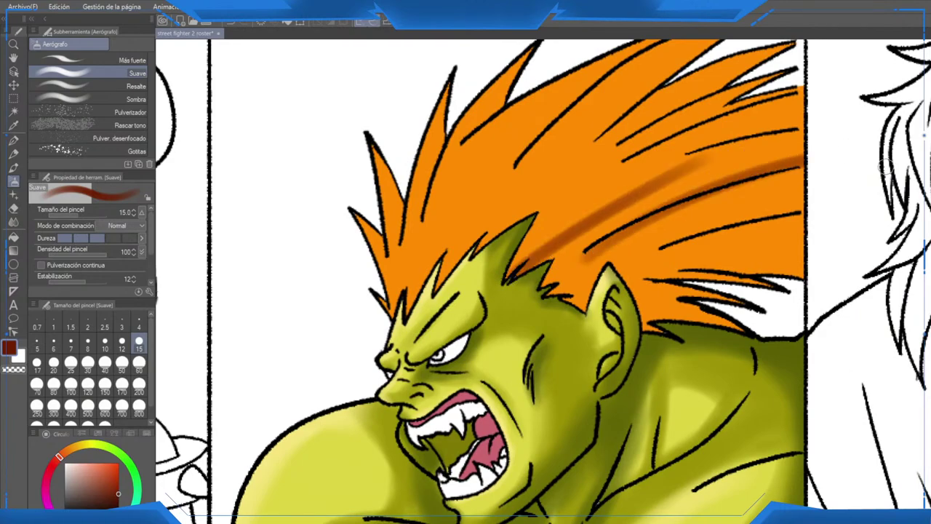
drag(654, 256, 817, 220)
drag(645, 280, 750, 290)
drag(661, 305, 736, 327)
drag(736, 327, 707, 414)
mouse_move(578, 266)
mouse_down()
mouse_move(585, 245)
mouse_move(601, 251)
mouse_move(785, 202)
mouse_up()
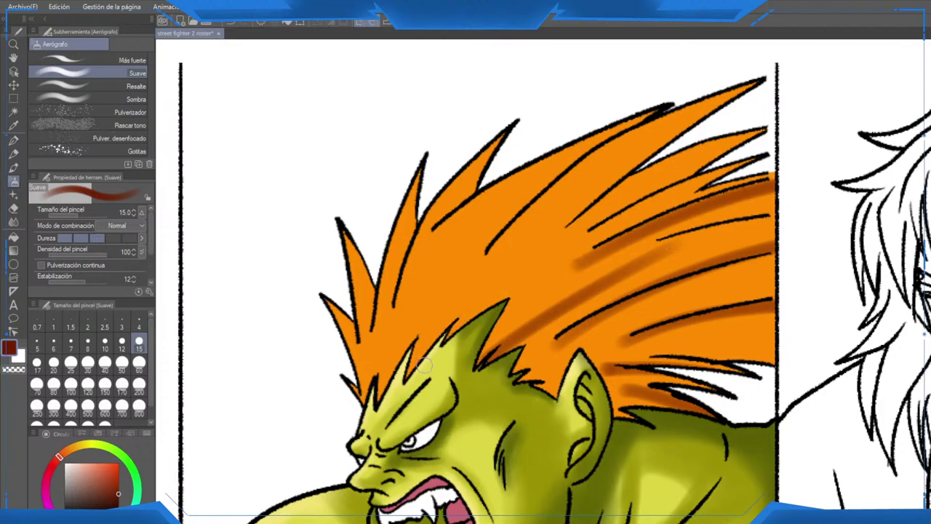
Step: Add dark red-brown shadow streaks along the forehead hair, the uppermost strands and the front spikes
drag(424, 365, 569, 239)
mouse_move(381, 402)
mouse_down()
mouse_move(452, 245)
mouse_move(746, 92)
mouse_up()
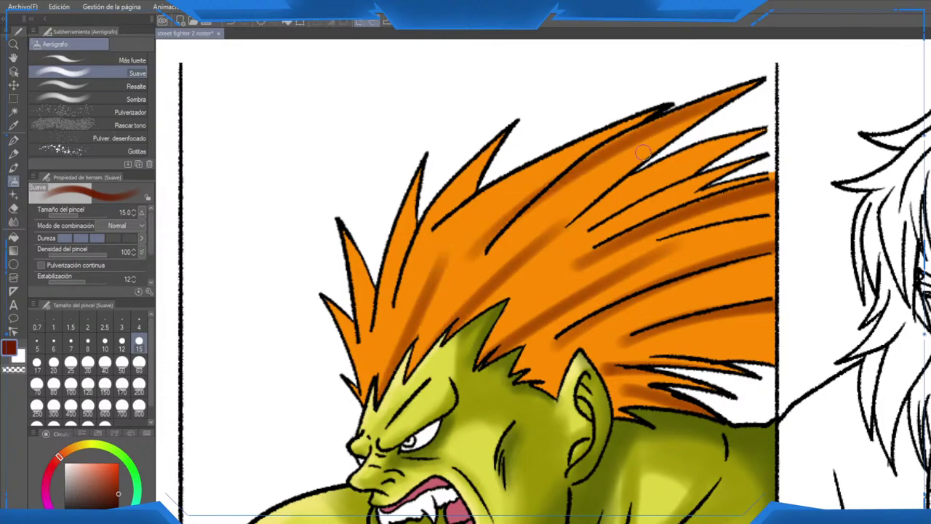
drag(582, 211, 757, 139)
drag(429, 261, 533, 171)
drag(501, 136, 418, 237)
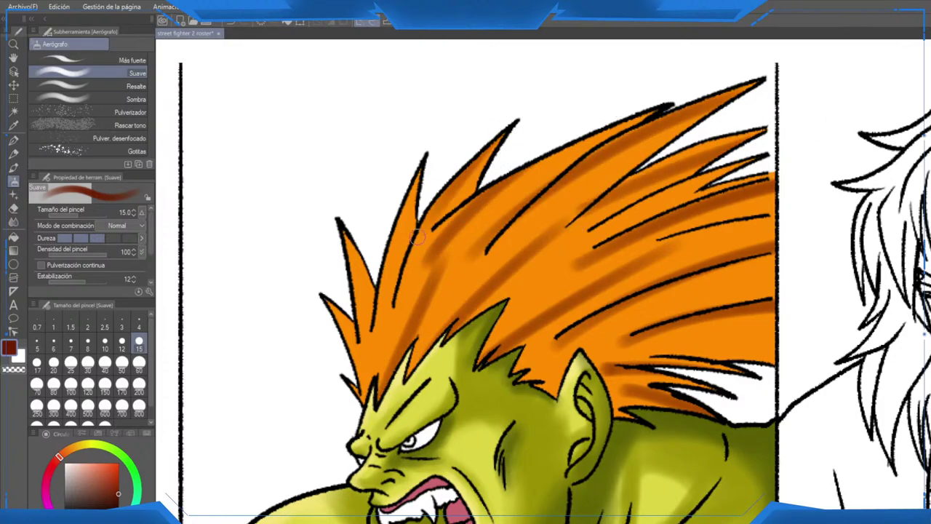
drag(430, 166, 383, 294)
drag(350, 247, 361, 184)
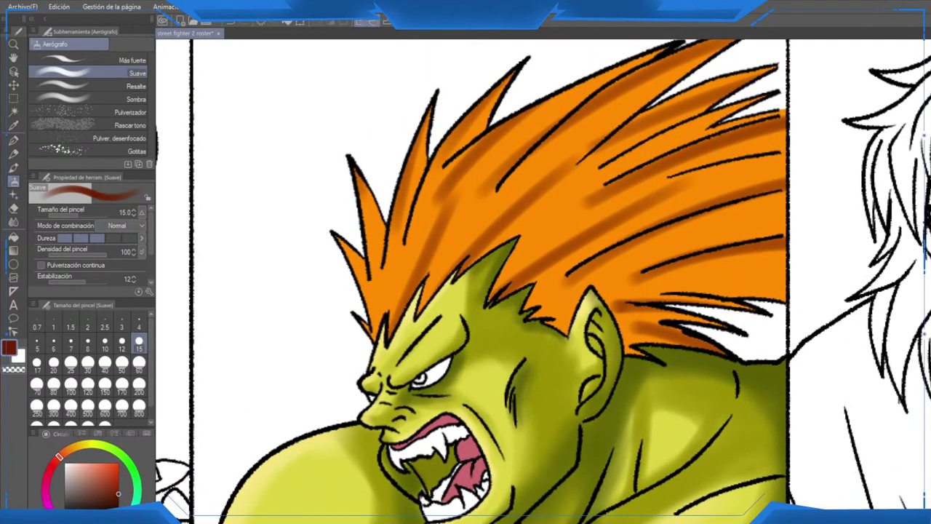
Step: Choose a brighter brick red at brush size 30 and shade the strand sweeping back from the forehead
click(117, 478)
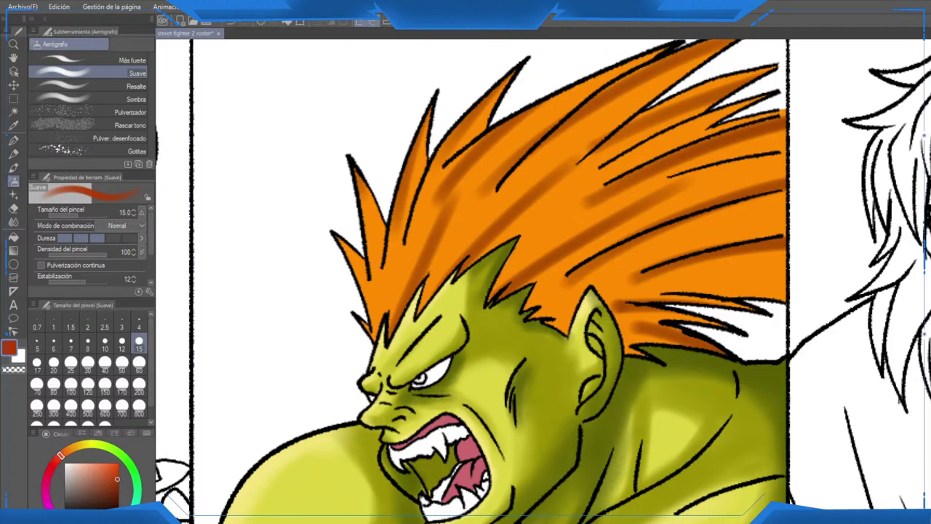
scroll(509, 243, up, 1)
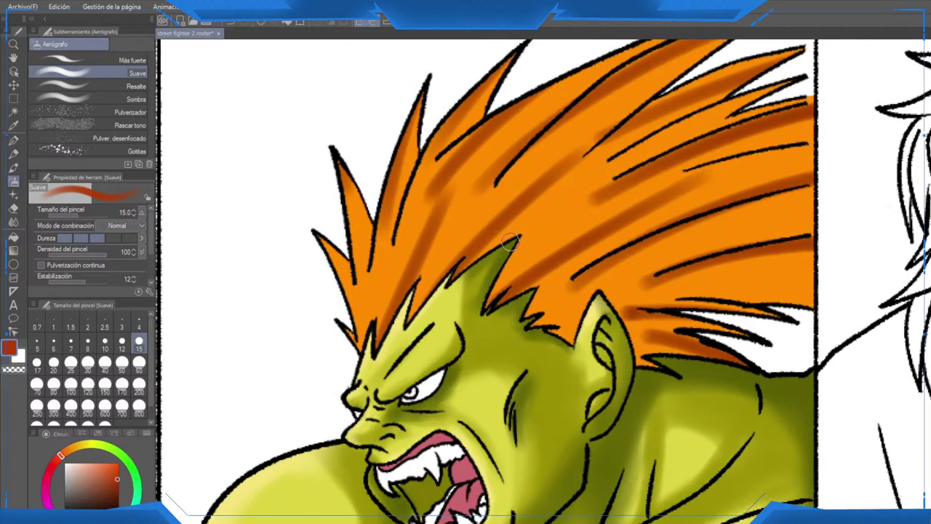
click(121, 385)
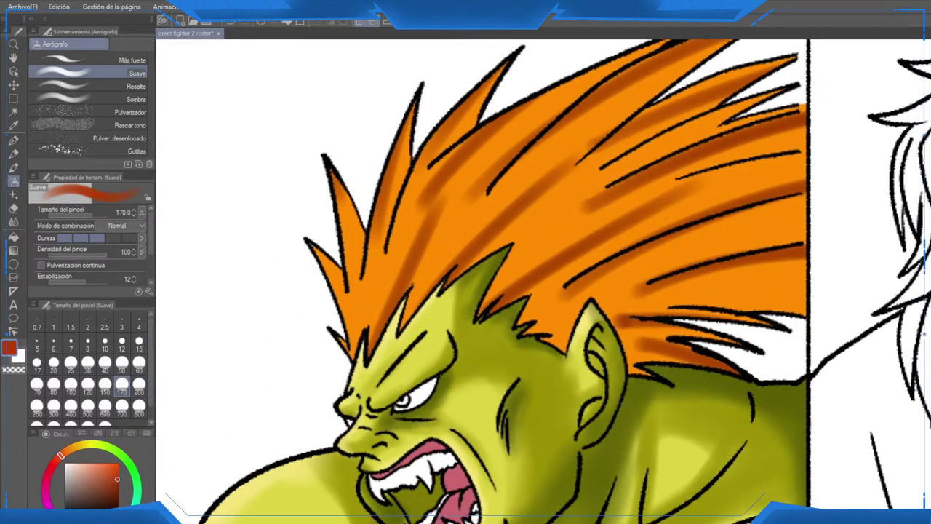
click(87, 362)
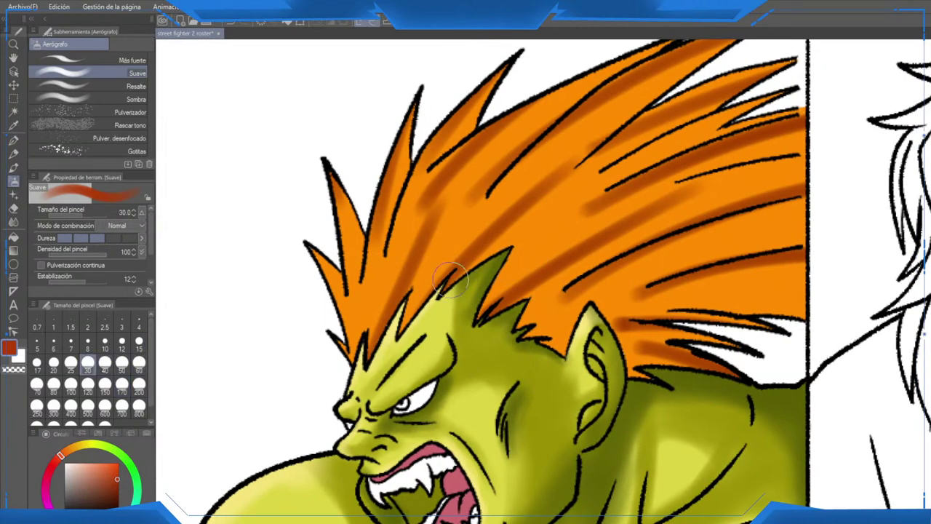
drag(552, 178, 465, 258)
mouse_move(429, 295)
mouse_down()
mouse_move(580, 136)
mouse_move(596, 139)
mouse_up()
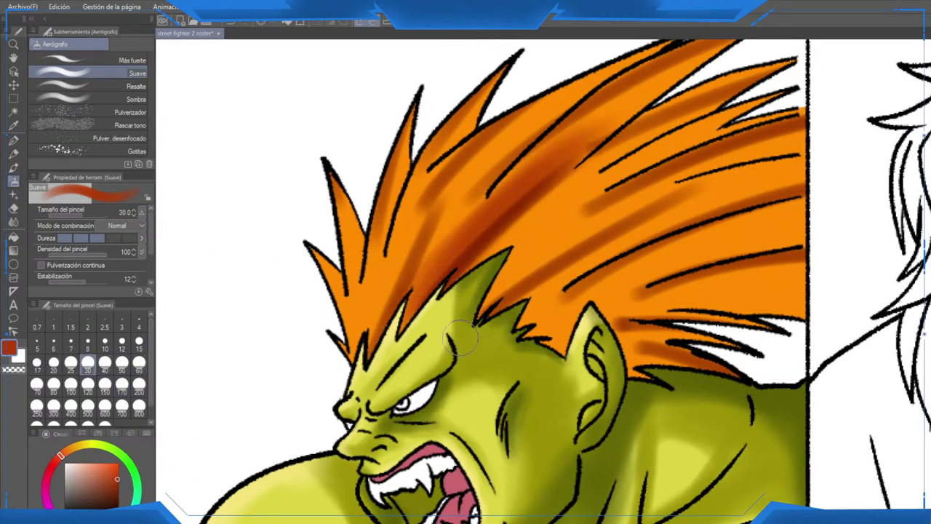
Step: Blend brick-red shading along the middle hair strands running back from the temple and above the ear
drag(473, 317, 751, 157)
mouse_move(515, 301)
mouse_down()
mouse_move(636, 199)
mouse_move(790, 125)
mouse_up()
mouse_move(538, 333)
mouse_down()
mouse_move(790, 214)
mouse_move(790, 244)
mouse_up()
mouse_move(537, 310)
mouse_down()
mouse_move(756, 224)
mouse_move(819, 232)
mouse_up()
drag(499, 354, 769, 362)
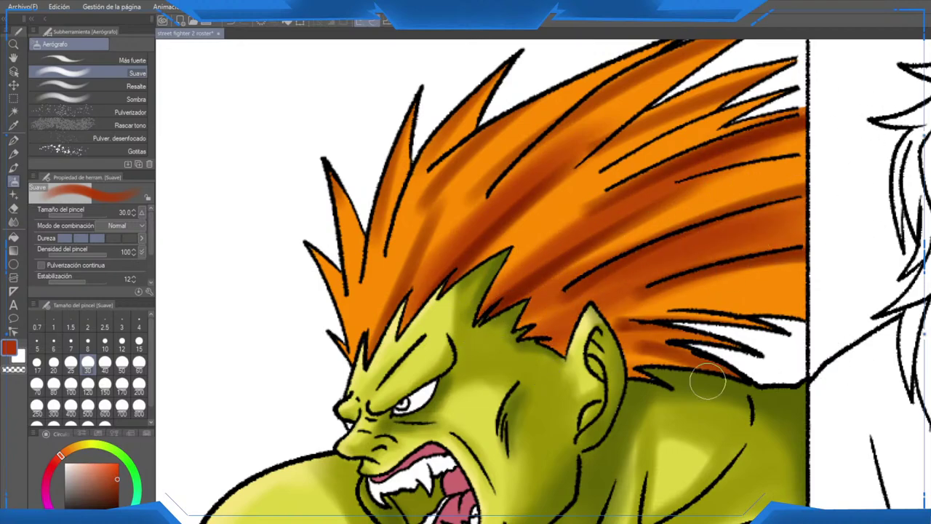
Step: Fill the lower hair strands behind the ear with brick-red shading
drag(581, 372, 825, 369)
drag(575, 345, 845, 301)
drag(624, 310, 808, 275)
drag(657, 308, 827, 252)
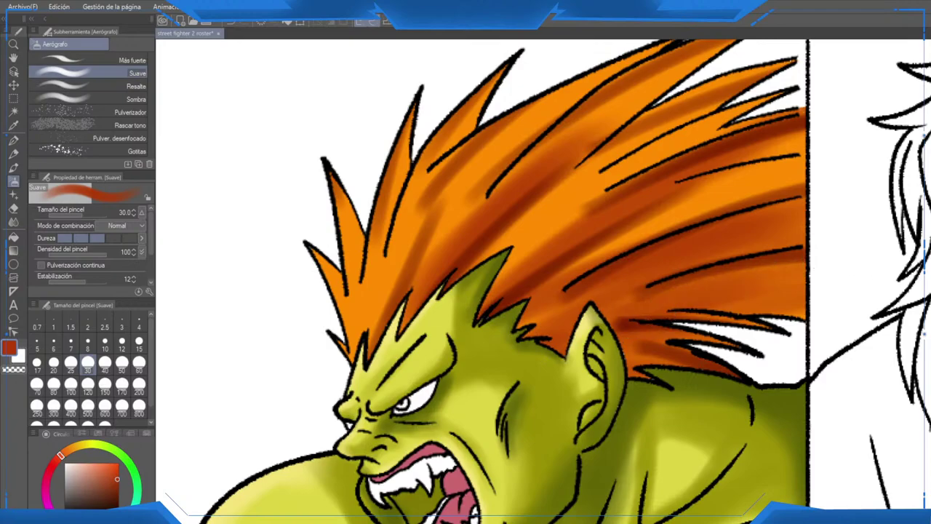
Step: Extend the brick-red shading from the hairline peak over the middle strands and along the long uppermost strands
drag(531, 235, 558, 279)
drag(480, 333, 893, 112)
drag(744, 63, 630, 145)
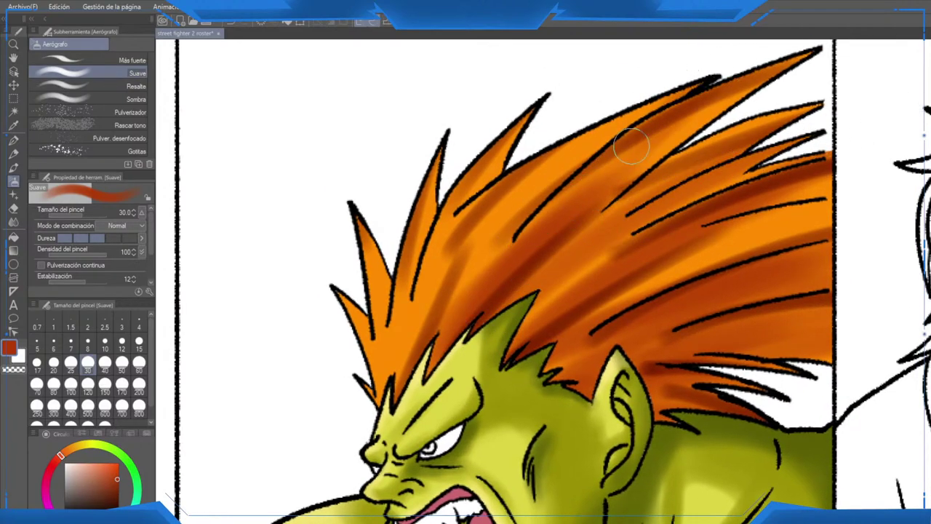
scroll(630, 144, down, 2)
scroll(630, 144, down, 3)
scroll(634, 211, up, 5)
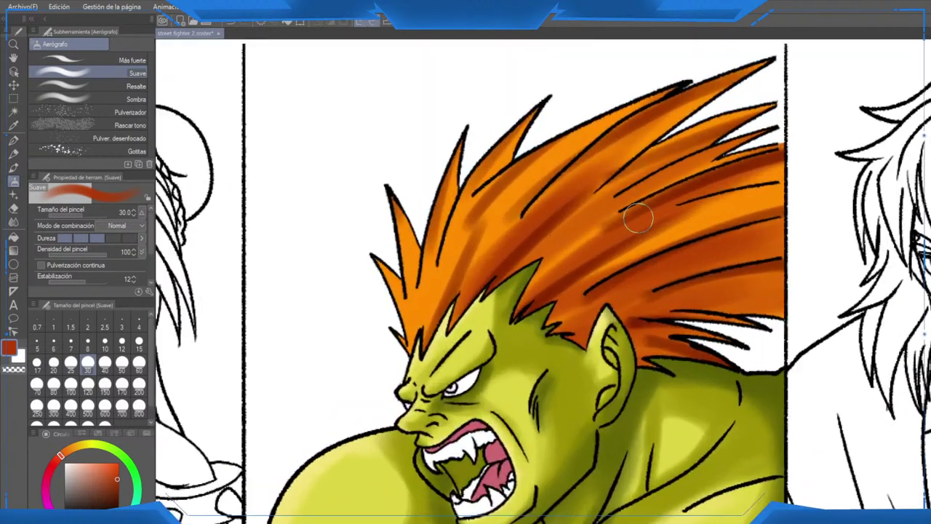
Step: Deepen the brick-red shadows above the temple, over the forehead and along the long upper strand
drag(635, 219, 647, 208)
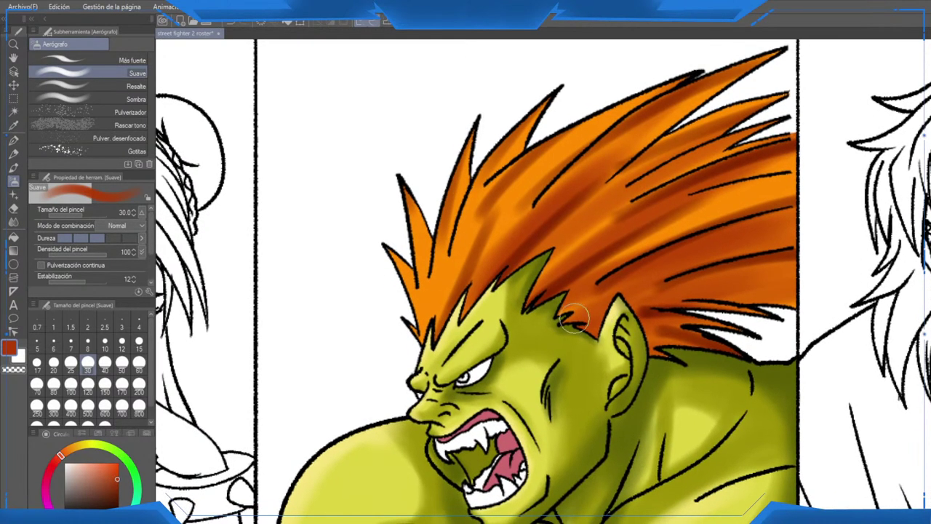
drag(575, 309, 863, 226)
drag(455, 281, 575, 167)
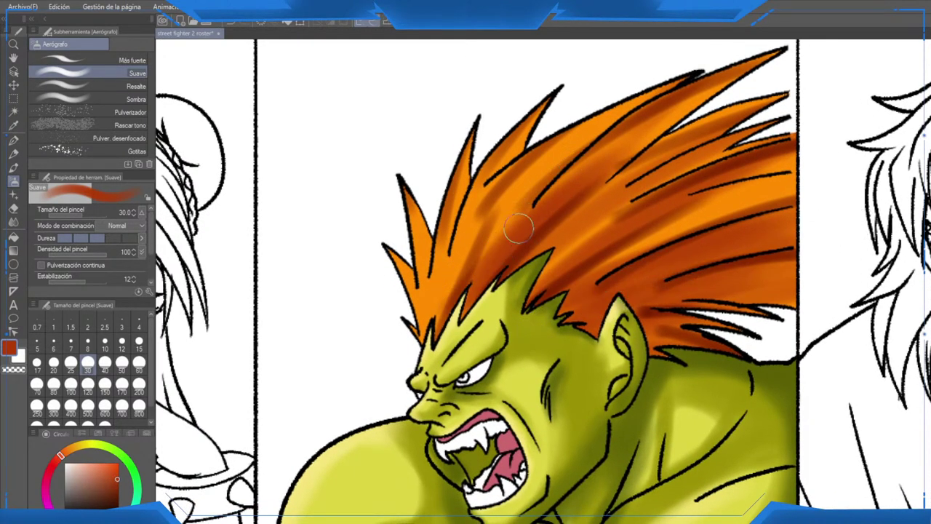
mouse_move(532, 214)
mouse_down()
mouse_move(739, 74)
mouse_move(810, 63)
mouse_up()
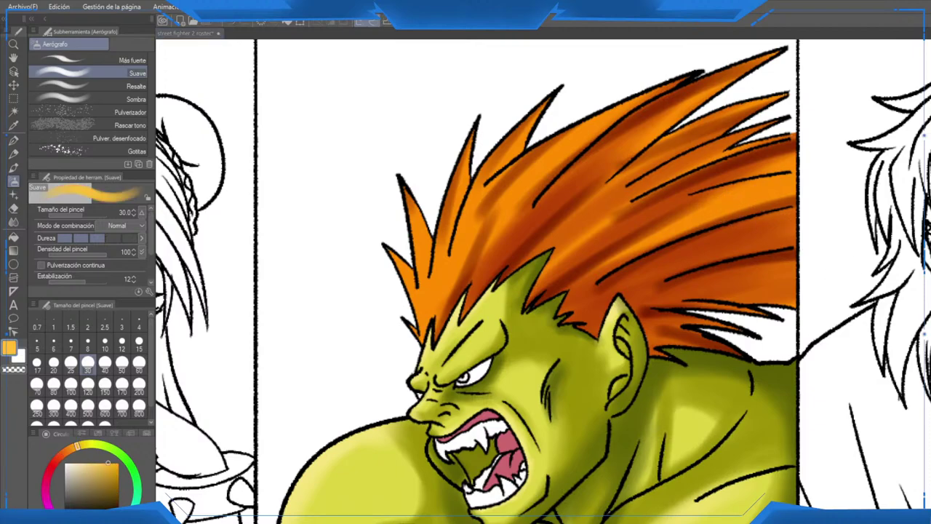
Step: Highlight the front hair spikes in golden yellow with the airbrush at size 15, undoing the unwanted stroke
scroll(389, 229, up, 1)
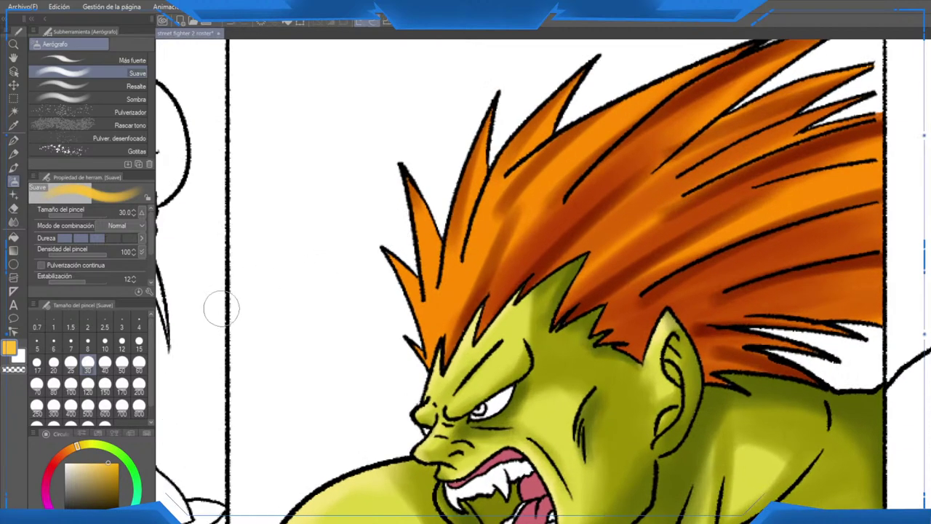
click(139, 341)
mouse_move(377, 253)
mouse_down()
mouse_move(419, 320)
mouse_move(402, 182)
mouse_move(412, 166)
mouse_move(442, 219)
mouse_move(484, 144)
mouse_move(486, 169)
mouse_up()
drag(544, 119, 544, 131)
key(ctrl+z)
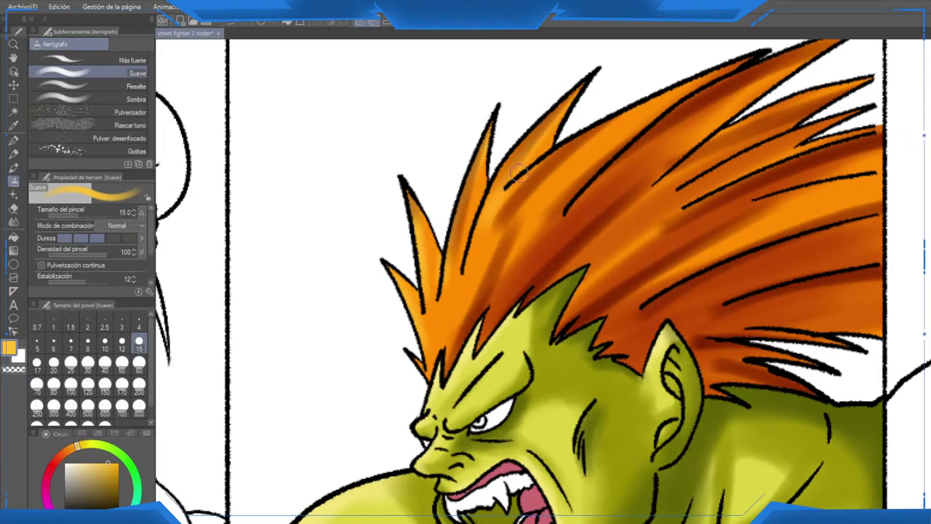
Step: Try golden-yellow highlights along the long upper hair strands and undo them
drag(724, 66, 604, 174)
key(ctrl+z)
mouse_move(717, 75)
mouse_down()
mouse_move(567, 192)
mouse_move(471, 213)
mouse_up()
drag(559, 198, 715, 83)
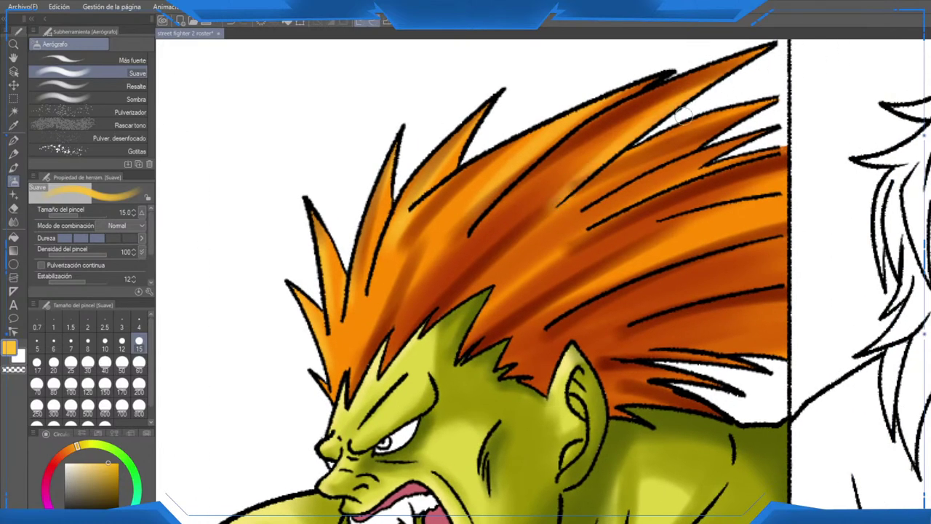
key(ctrl+z)
key(ctrl+z)
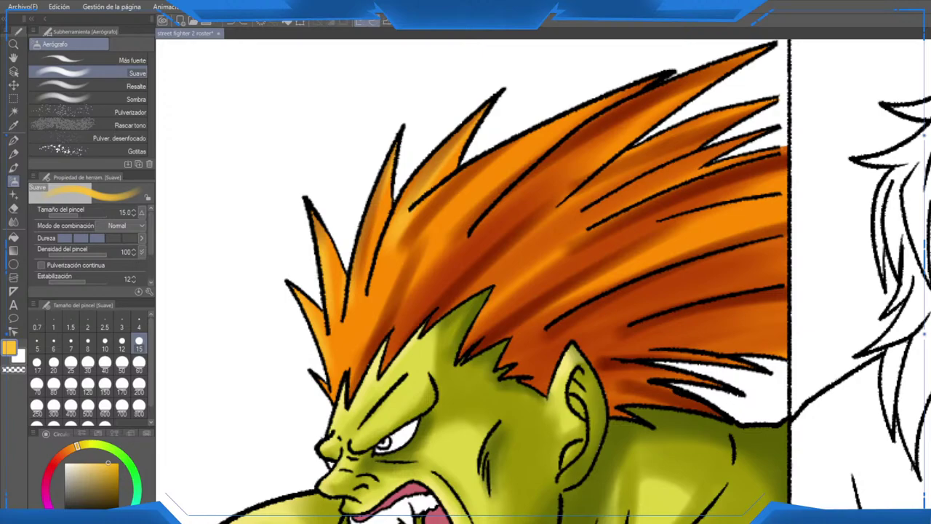
Step: Add soft golden-yellow highlights to the front hair, the middle strands and the hair above the ear
scroll(664, 188, down, 2)
scroll(599, 237, up, 2)
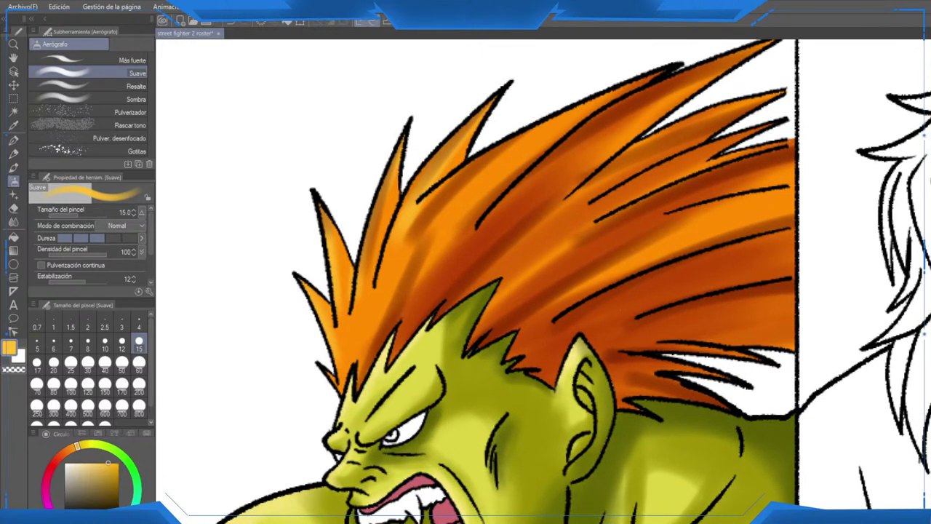
drag(393, 315, 387, 308)
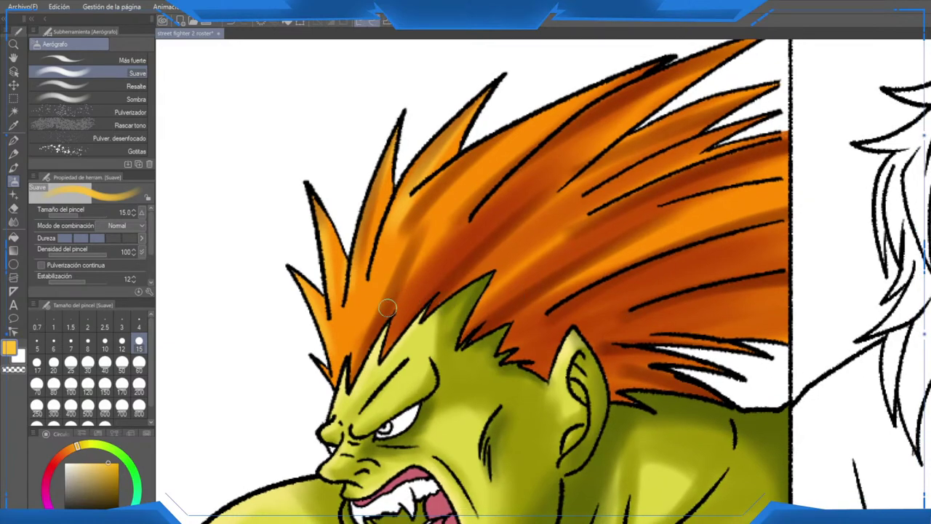
mouse_move(347, 342)
mouse_down()
mouse_move(355, 371)
mouse_move(421, 272)
mouse_up()
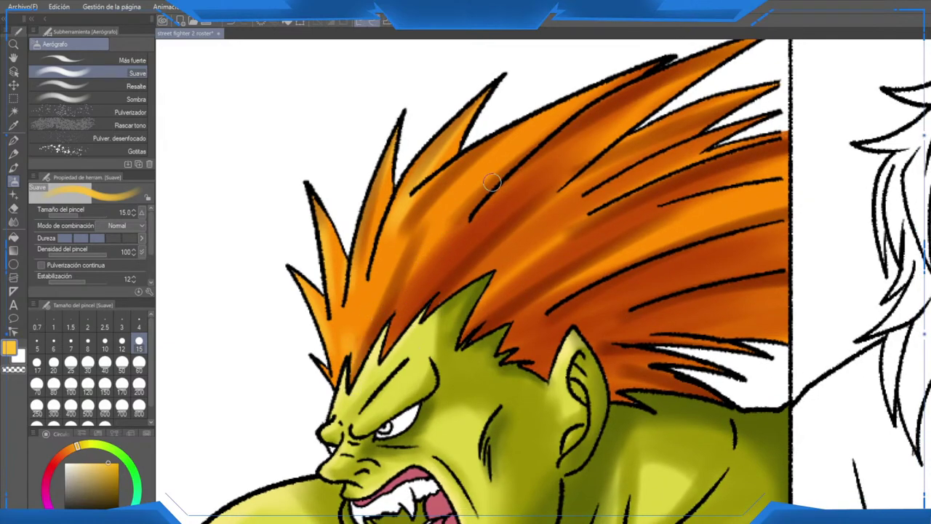
mouse_move(492, 182)
mouse_down()
mouse_move(528, 240)
mouse_move(619, 166)
mouse_up()
mouse_move(510, 314)
mouse_down()
mouse_move(647, 231)
mouse_move(595, 280)
mouse_move(695, 284)
mouse_up()
drag(609, 251, 712, 198)
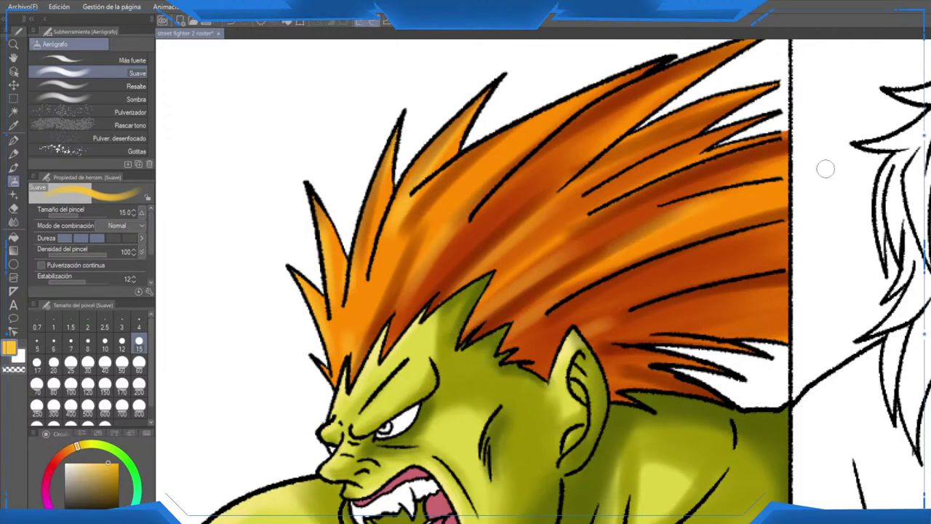
Step: Brush golden-yellow highlights onto the upper rear hair strands
scroll(533, 254, down, 5)
scroll(566, 247, up, 4)
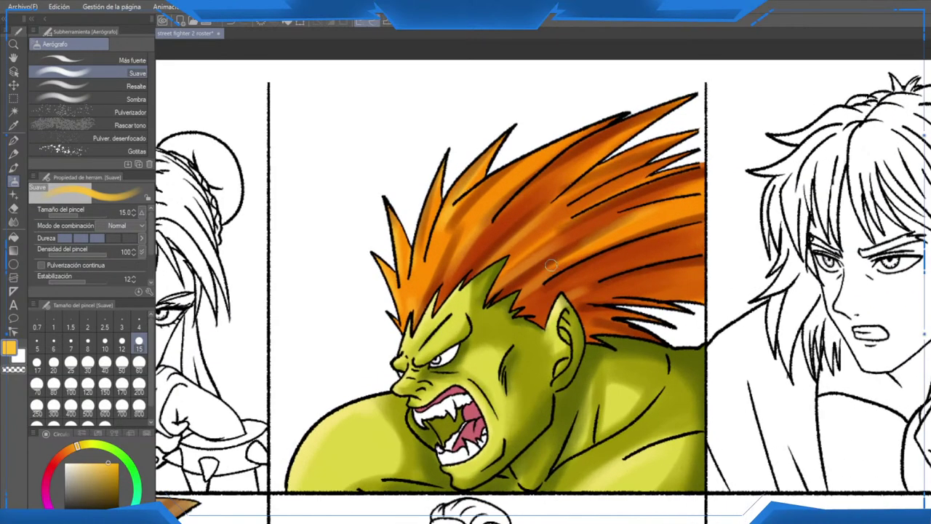
drag(627, 172, 650, 171)
drag(593, 190, 674, 163)
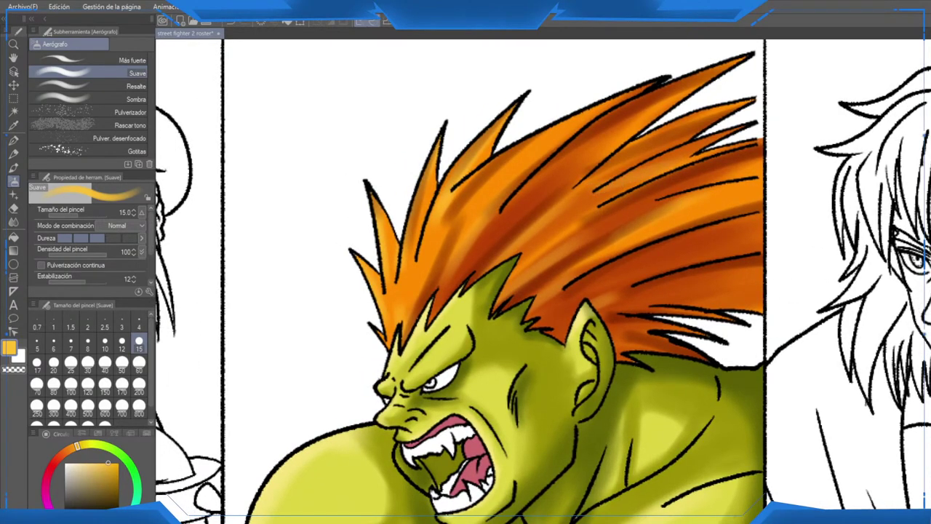
scroll(506, 290, up, 1)
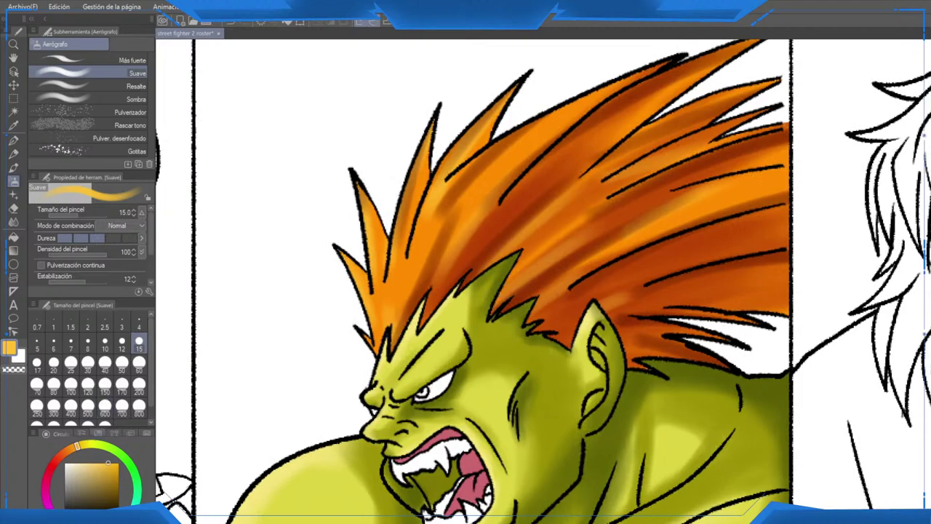
Step: Choose a pale cream color and try a shine band across the front and middle of the hair
click(69, 463)
mouse_move(380, 231)
mouse_down()
mouse_move(414, 190)
mouse_move(442, 183)
mouse_move(441, 217)
mouse_up()
key(ctrl+z)
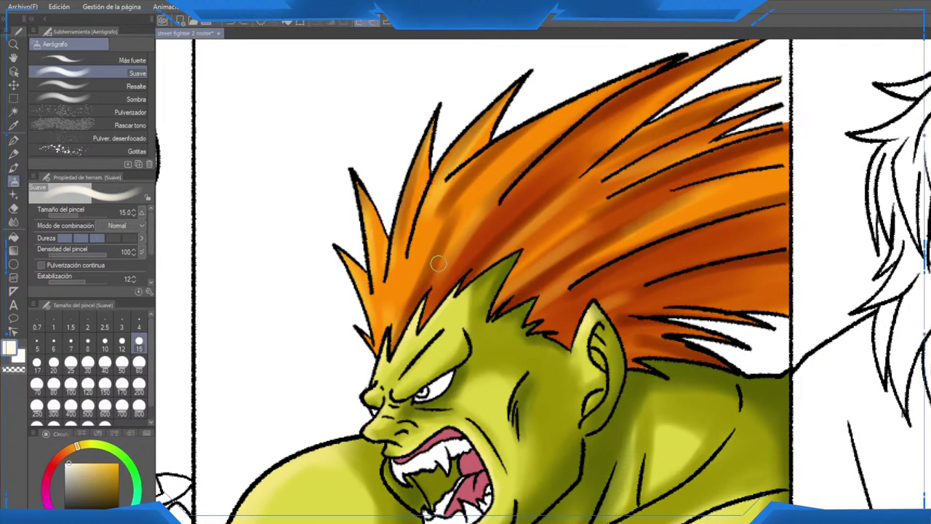
mouse_move(384, 240)
mouse_down()
mouse_move(405, 209)
mouse_move(428, 198)
mouse_move(462, 226)
mouse_move(553, 186)
mouse_move(658, 218)
mouse_up()
key(ctrl+z)
key(ctrl+z)
key(ctrl+z)
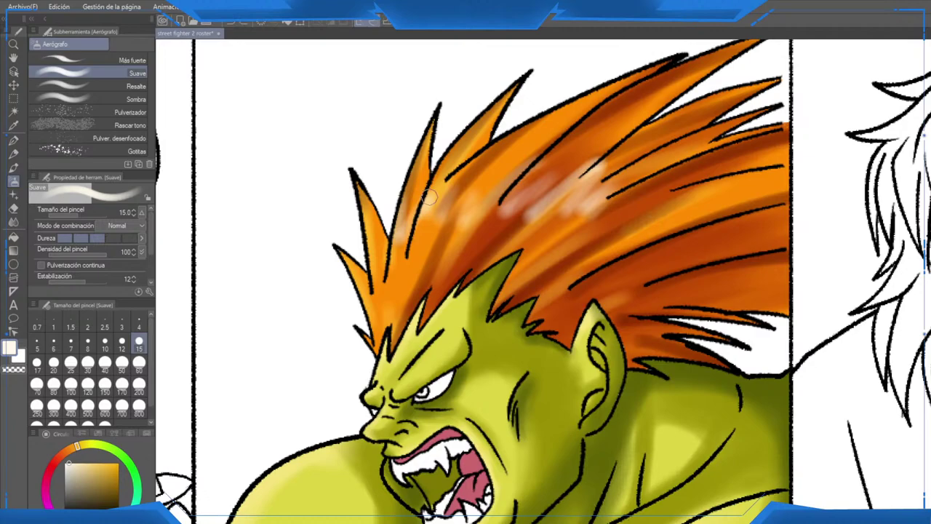
Step: Repaint the pale cream zigzag shine band across the hair from the front spikes to the rear strands
mouse_move(430, 197)
mouse_down()
mouse_move(432, 239)
mouse_move(449, 246)
mouse_move(566, 213)
mouse_up()
key(ctrl+z)
key(ctrl+z)
key(ctrl+z)
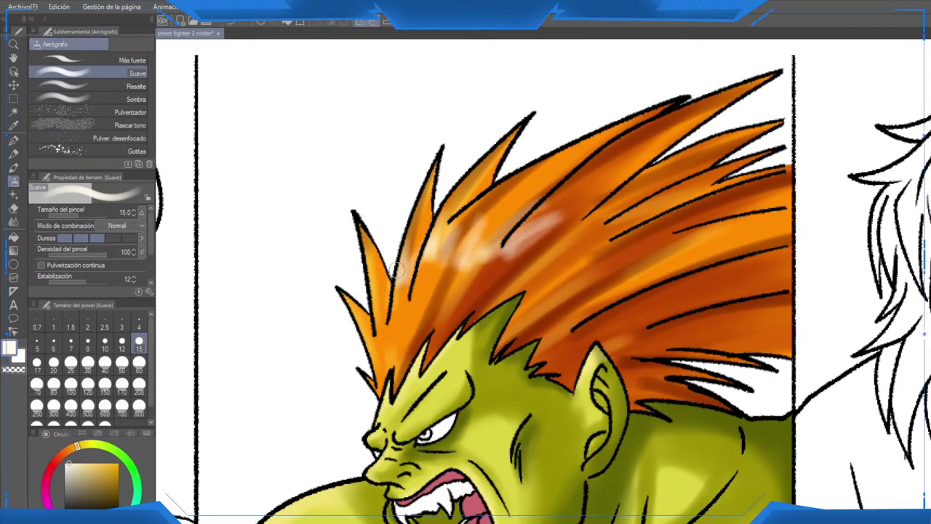
drag(398, 270, 362, 276)
mouse_move(534, 230)
mouse_down()
mouse_move(693, 209)
mouse_move(687, 204)
mouse_up()
scroll(688, 261, down, 5)
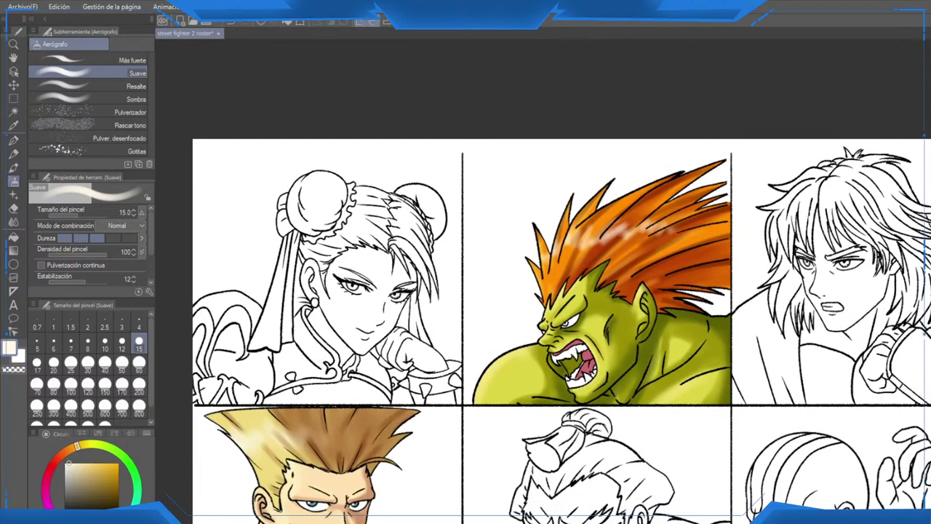
scroll(720, 264, up, 3)
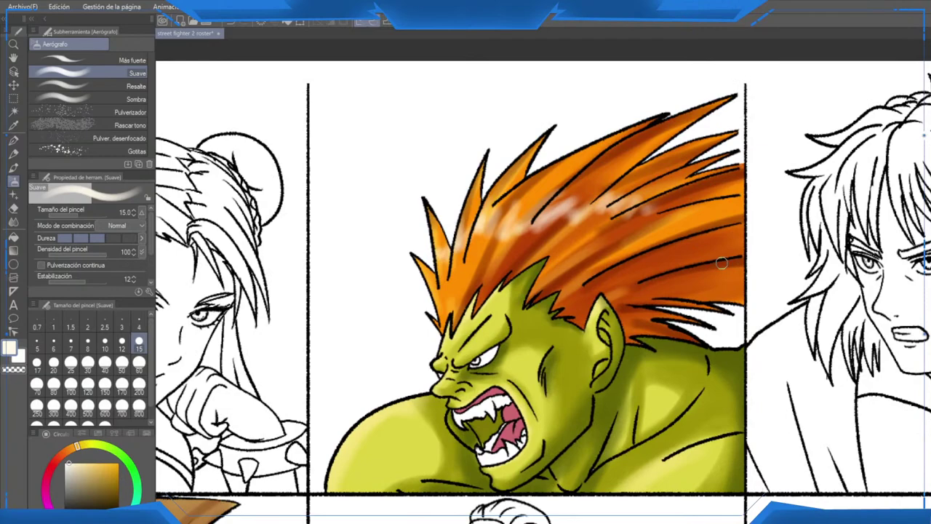
Step: Undo the zigzag shine band and airbrush soft pale cream highlights along the front spikes and upper edge strands of the hair
key(ctrl+z)
key(ctrl+z)
scroll(485, 263, up, 1)
drag(407, 205, 424, 229)
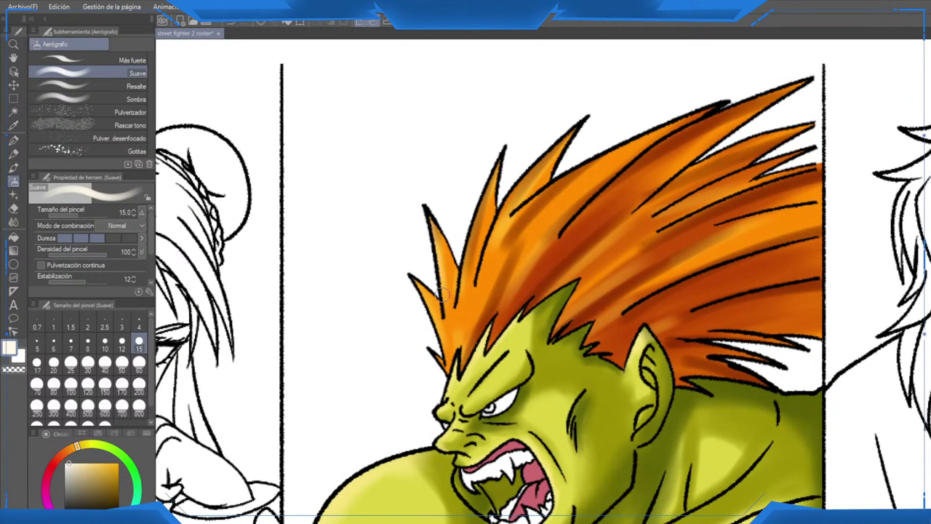
mouse_move(492, 148)
mouse_down()
mouse_move(467, 239)
mouse_move(471, 232)
mouse_up()
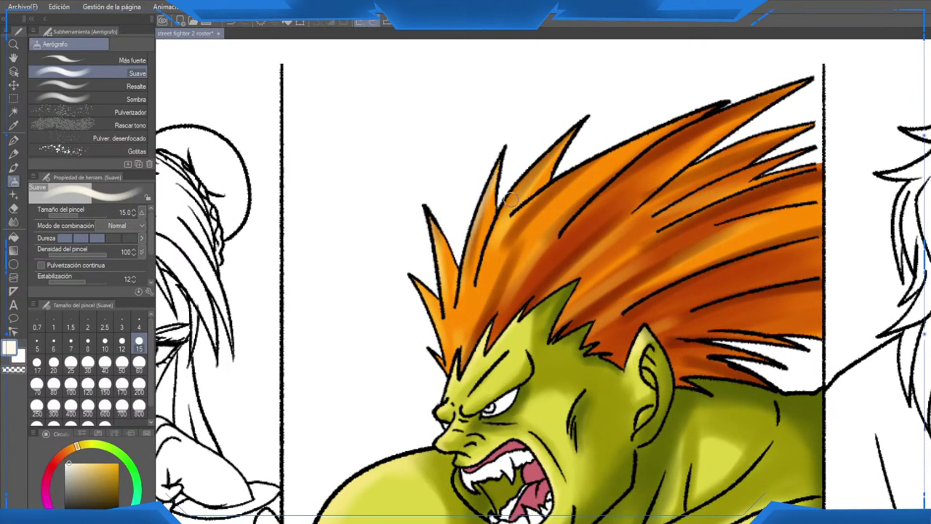
mouse_move(511, 200)
mouse_down()
mouse_move(568, 150)
mouse_move(645, 133)
mouse_move(730, 87)
mouse_up()
drag(626, 174, 823, 66)
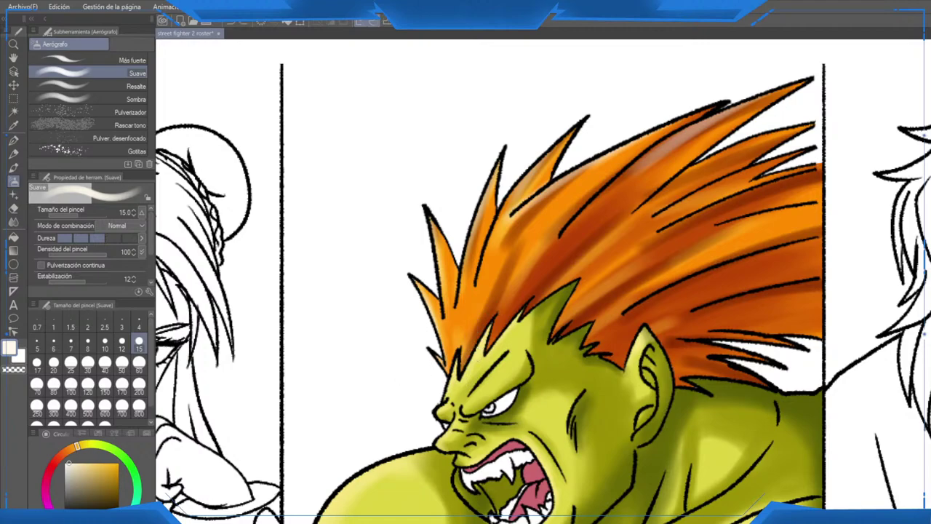
Step: With brush size 10, airbrush thin pale cream highlights from the hairline roots above the forehead and ear toward the rear strands
click(105, 340)
drag(462, 342, 496, 262)
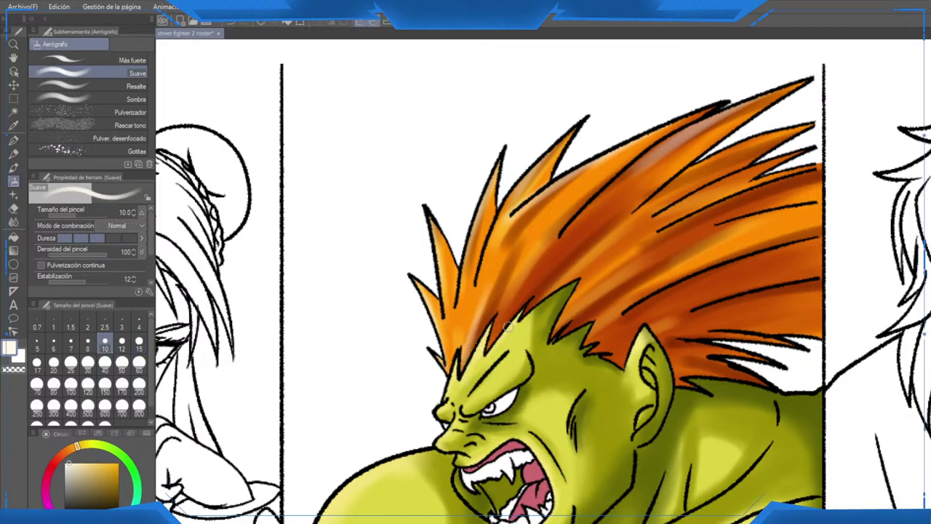
drag(502, 328, 533, 287)
drag(556, 321, 597, 273)
drag(555, 337, 611, 293)
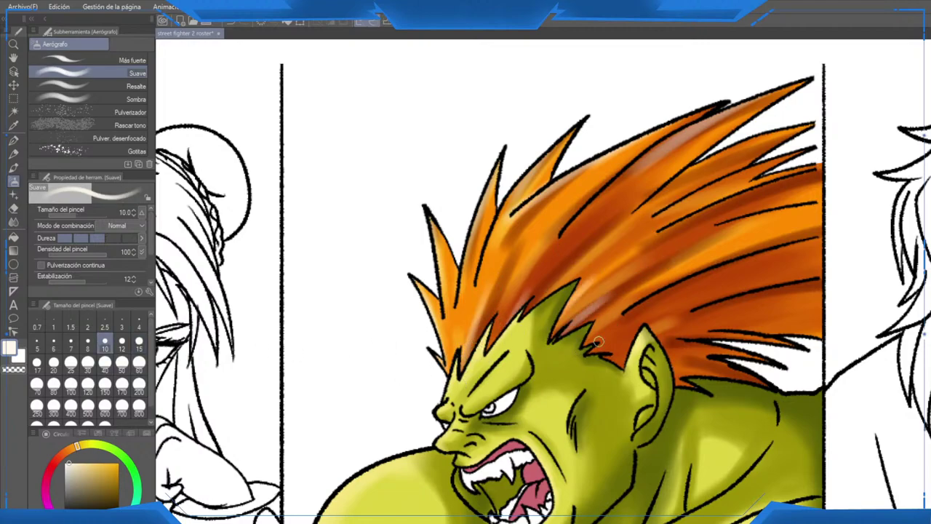
drag(596, 346, 822, 207)
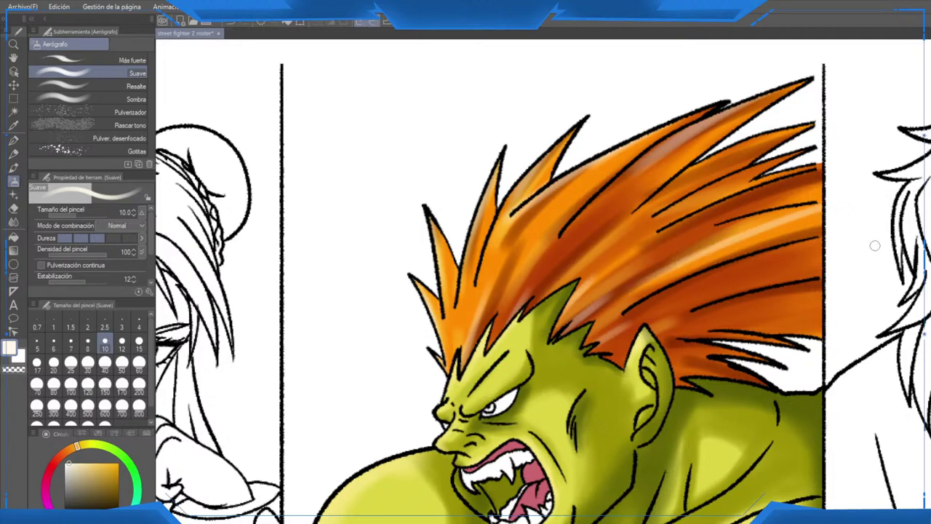
drag(817, 262, 700, 302)
key(ctrl+z)
drag(821, 282, 707, 300)
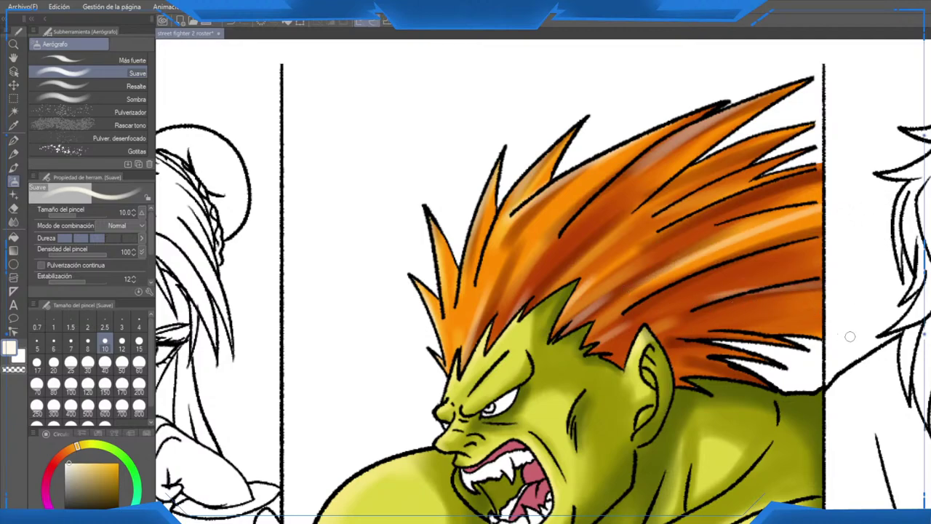
drag(821, 329, 697, 322)
key(ctrl+z)
key(ctrl+z)
key(ctrl+z)
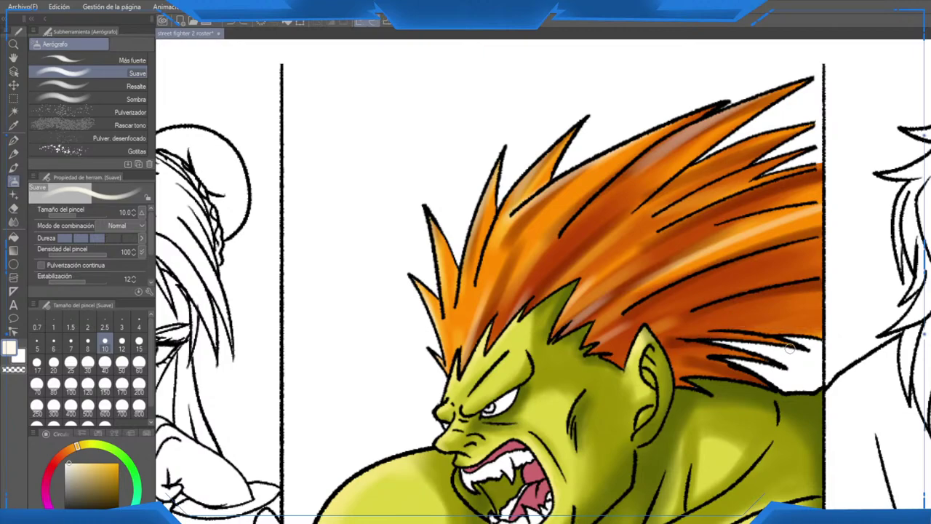
Step: Brush a thin pale cream highlight along the lower hair strands behind the ear
mouse_move(750, 337)
mouse_down()
mouse_move(723, 353)
mouse_move(765, 375)
mouse_move(667, 356)
mouse_up()
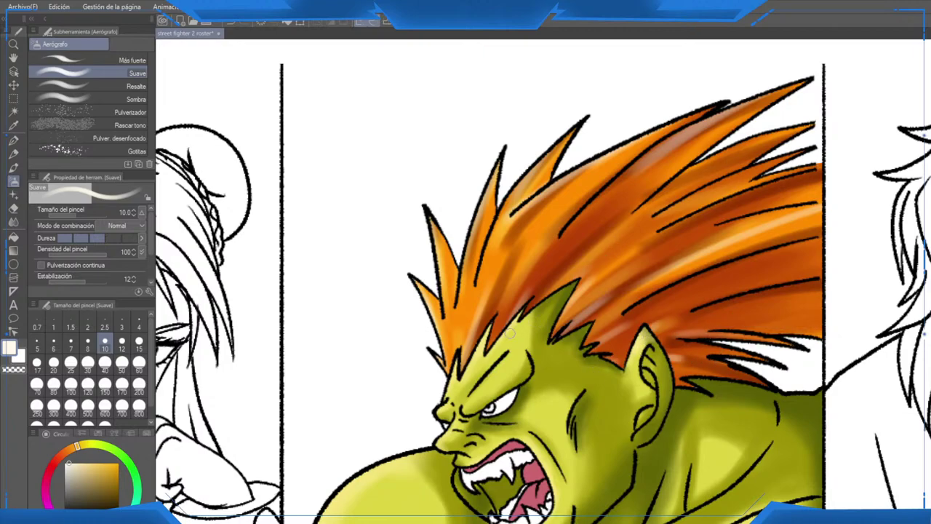
scroll(695, 173, down, 4)
drag(728, 184, 694, 149)
scroll(680, 162, down, 2)
scroll(665, 246, up, 1)
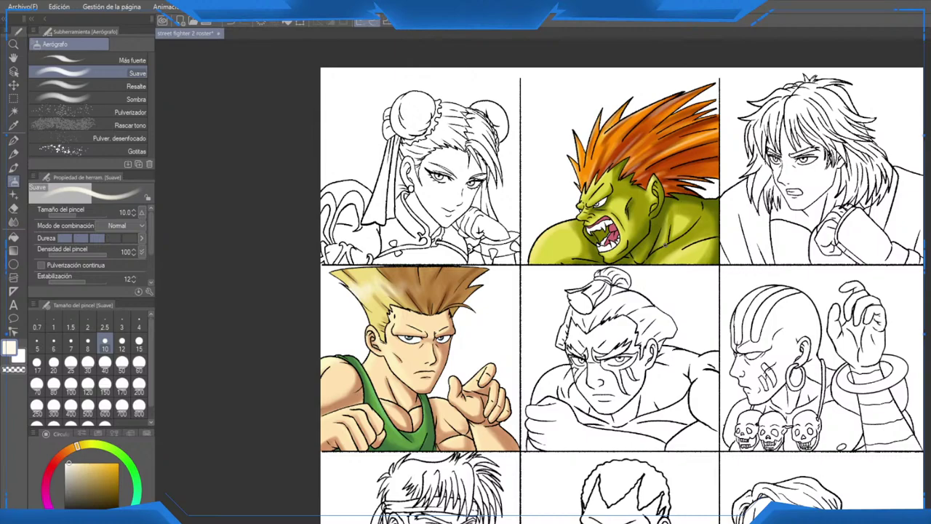
scroll(671, 260, down, 3)
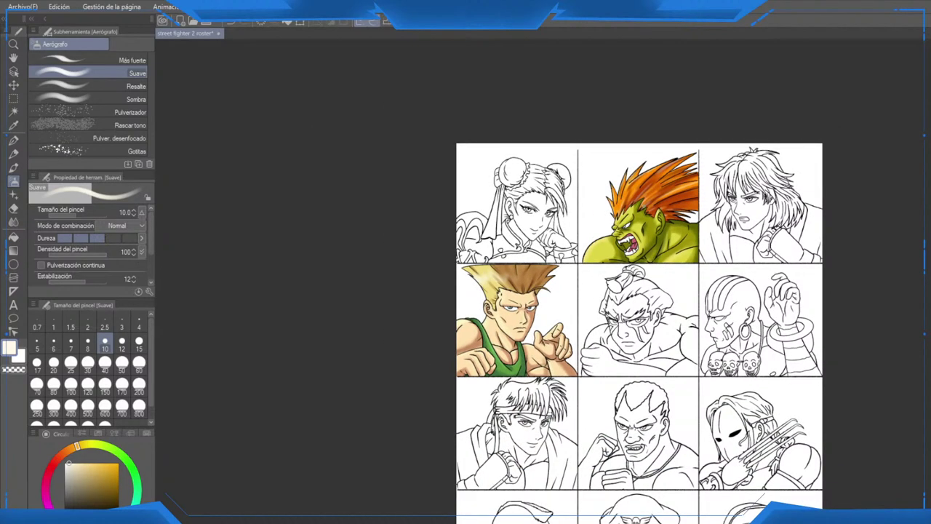
Step: Sample the tongue's pink, switch to a darker crimson and shade the tongue's rear, inner cheek and upper lip
scroll(622, 302, up, 6)
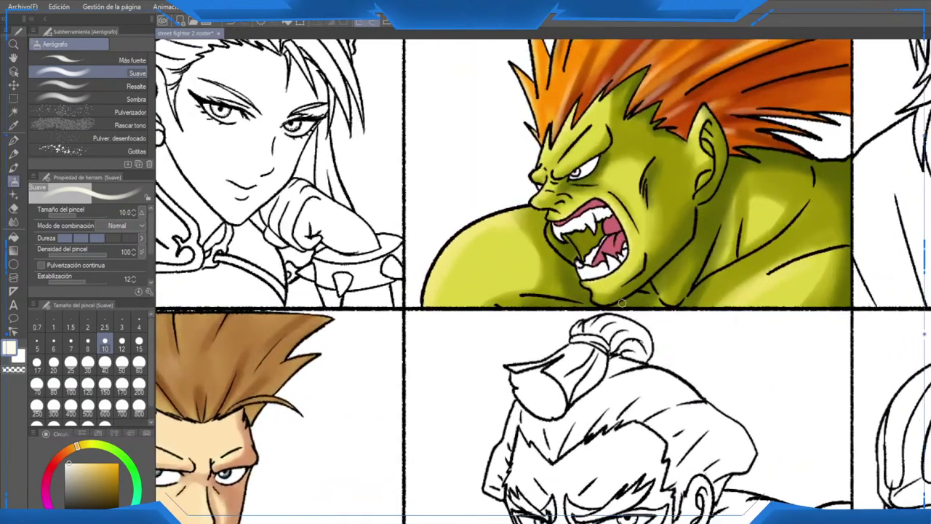
scroll(622, 303, up, 2)
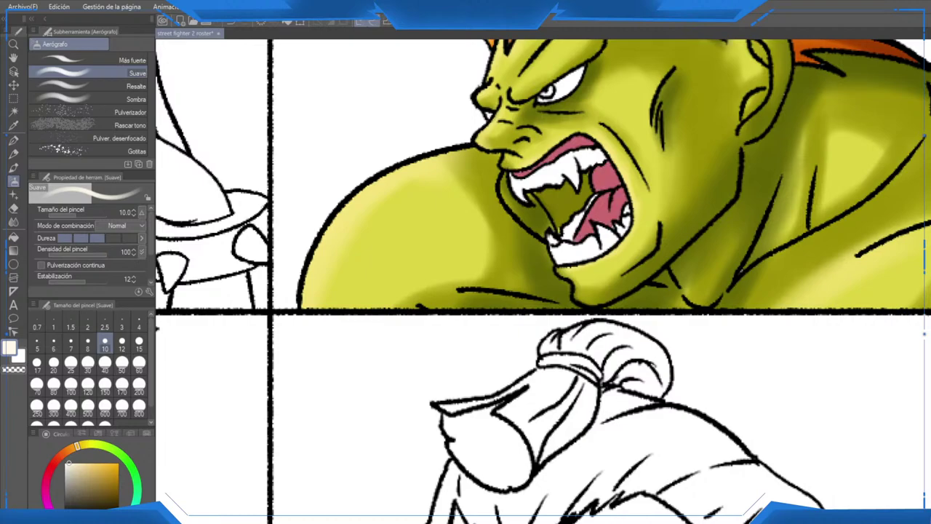
scroll(538, 289, up, 4)
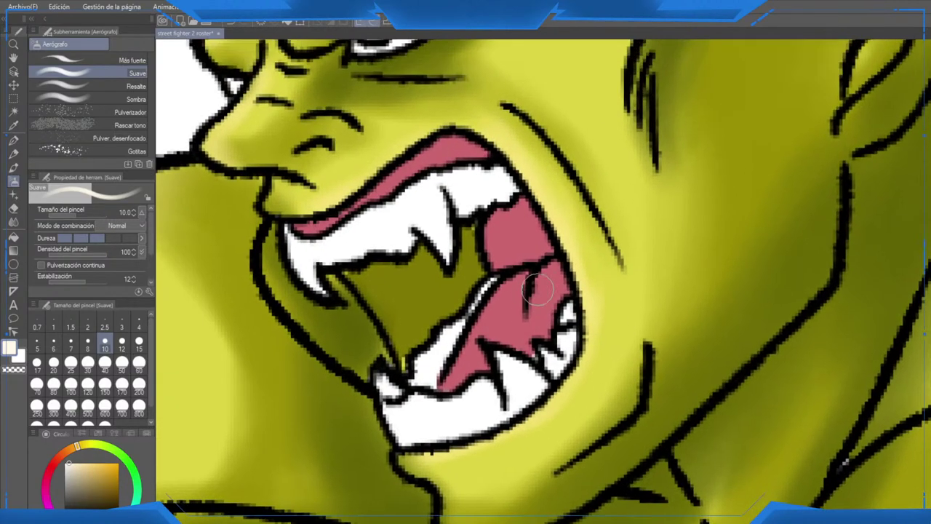
alt+click(537, 290)
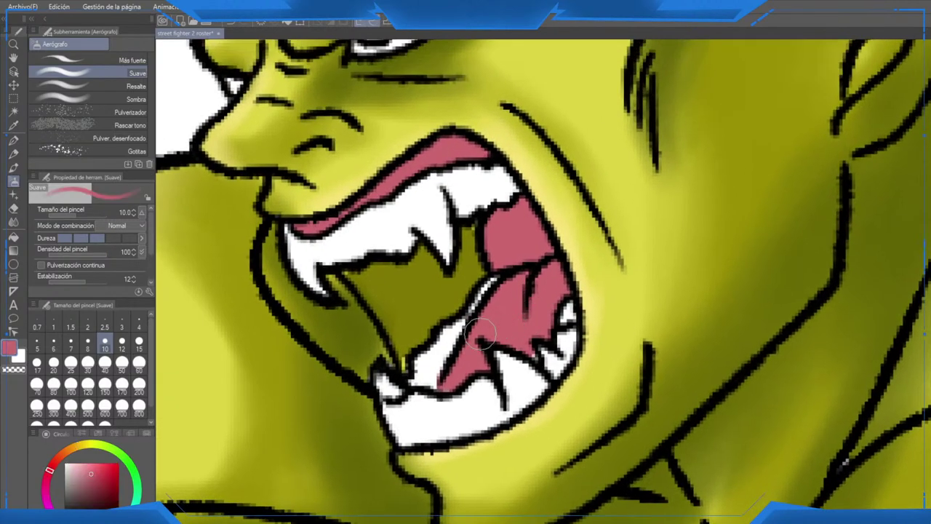
drag(553, 277, 534, 344)
mouse_move(532, 218)
mouse_down()
mouse_move(544, 248)
mouse_move(504, 210)
mouse_move(519, 246)
mouse_move(489, 240)
mouse_move(454, 153)
mouse_move(466, 144)
mouse_move(449, 146)
mouse_move(412, 198)
mouse_move(512, 225)
mouse_move(506, 258)
mouse_up()
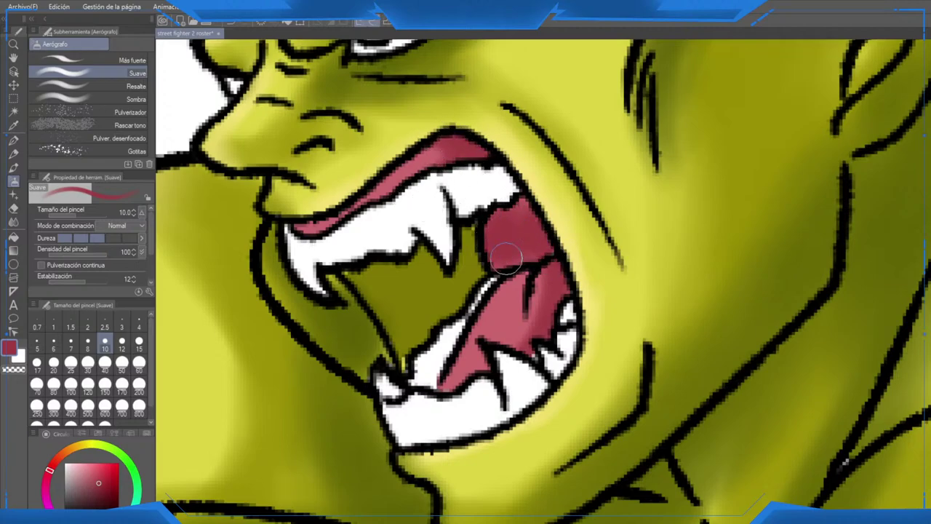
Step: With brush size 8, airbrush light pink highlights on the tongue and upper lip, and touch up the lip's dark crimson shading
alt+click(502, 291)
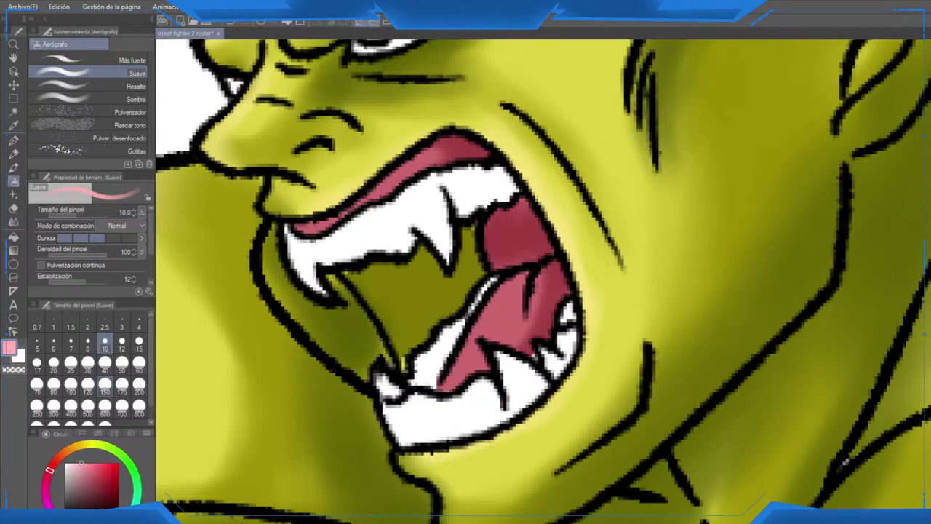
click(87, 342)
mouse_move(503, 283)
mouse_down()
mouse_move(448, 369)
mouse_move(465, 400)
mouse_up()
drag(505, 275, 519, 280)
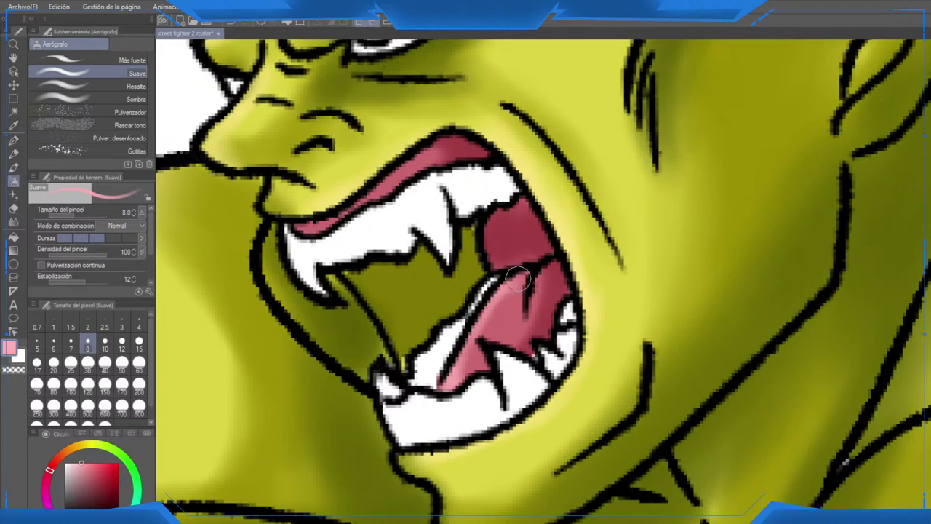
drag(299, 227, 333, 217)
alt+click(462, 152)
mouse_move(453, 155)
mouse_down()
mouse_move(400, 162)
mouse_move(469, 148)
mouse_up()
scroll(482, 151, down, 1)
scroll(478, 151, down, 3)
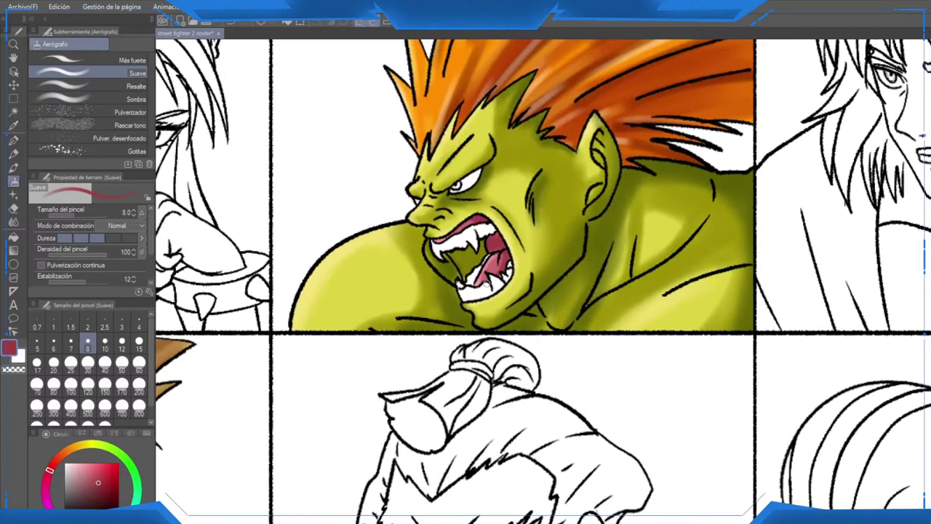
Step: Choose a deeper maroon and darken the inner cheek area at the back of the mouth
scroll(475, 250, up, 2)
click(98, 491)
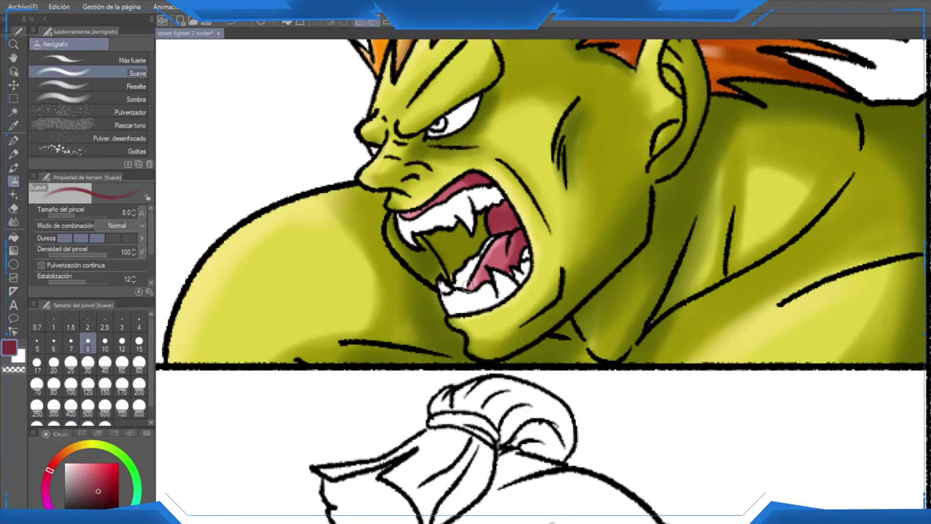
mouse_move(495, 225)
mouse_down()
mouse_move(507, 212)
mouse_move(518, 222)
mouse_up()
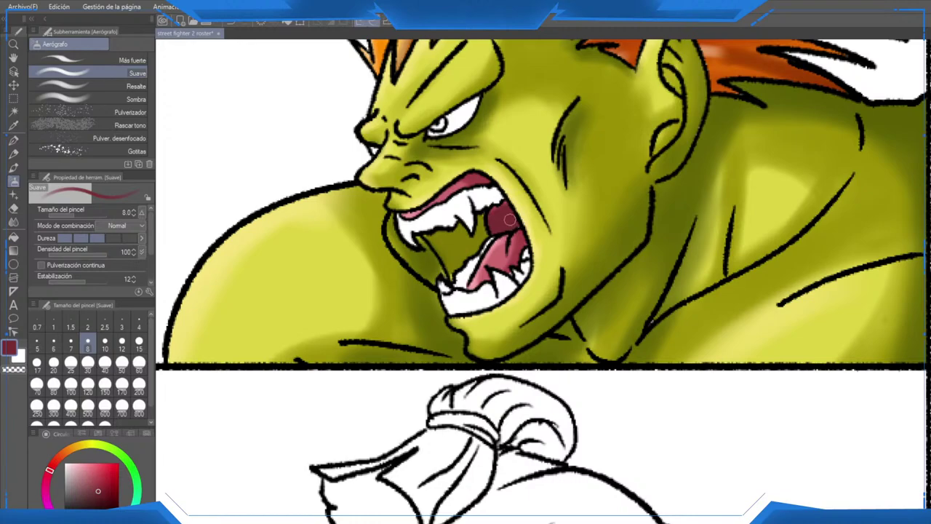
scroll(505, 207, down, 1)
drag(685, 344, 718, 380)
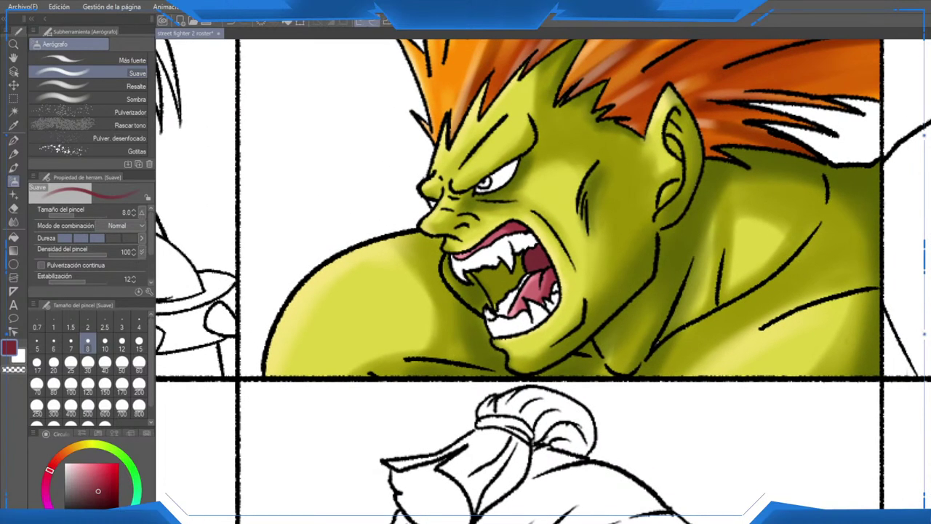
Step: Sample the olive shadow, darken it and fill the mouth opening, touching up the missed spot beside the lower teeth with the pen
scroll(536, 332, up, 2)
alt+click(412, 329)
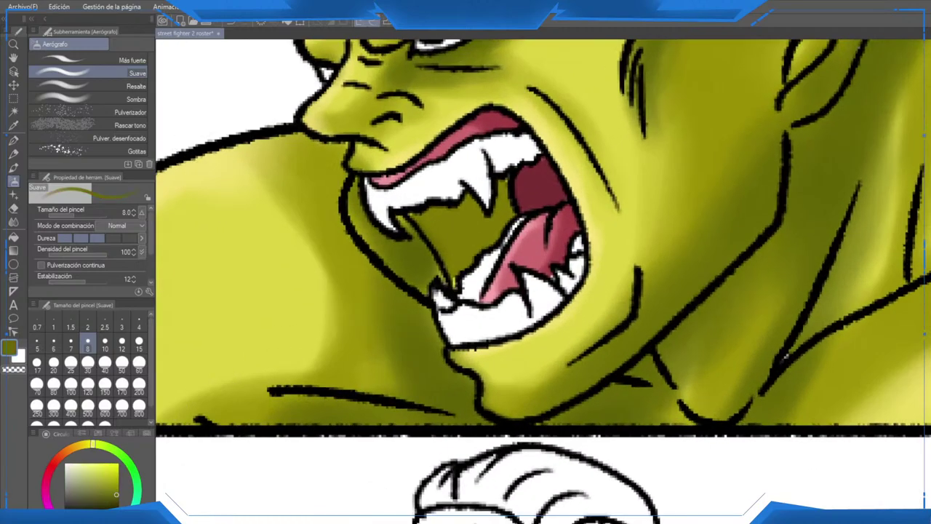
click(118, 501)
key(g)
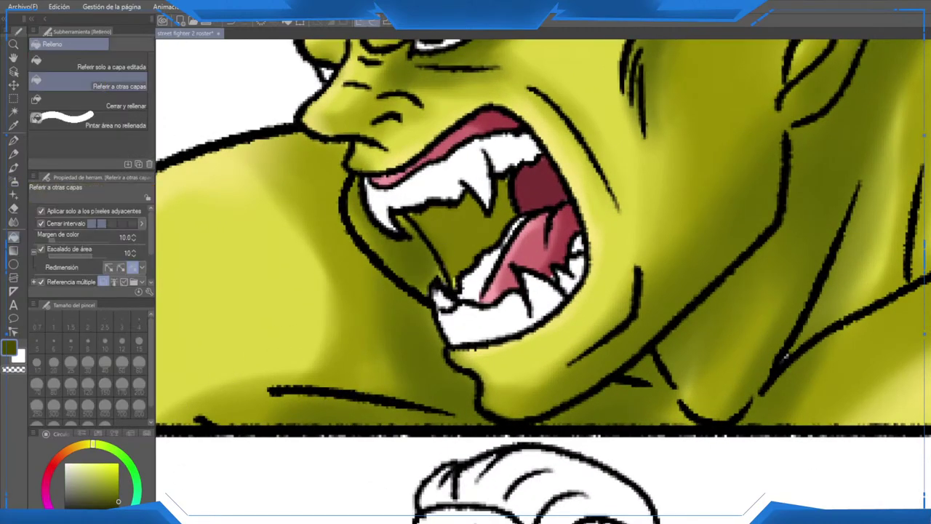
click(469, 232)
scroll(468, 231, down, 1)
scroll(506, 228, up, 2)
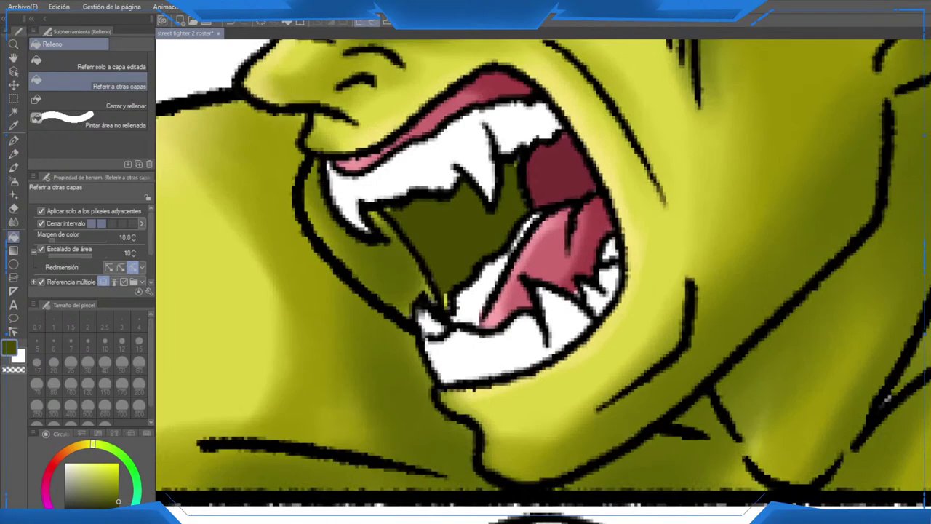
key(p)
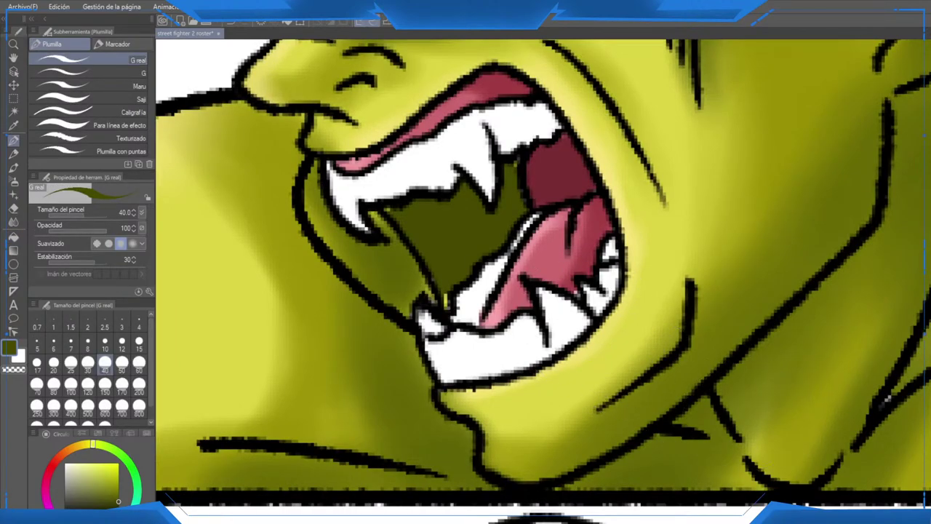
click(449, 287)
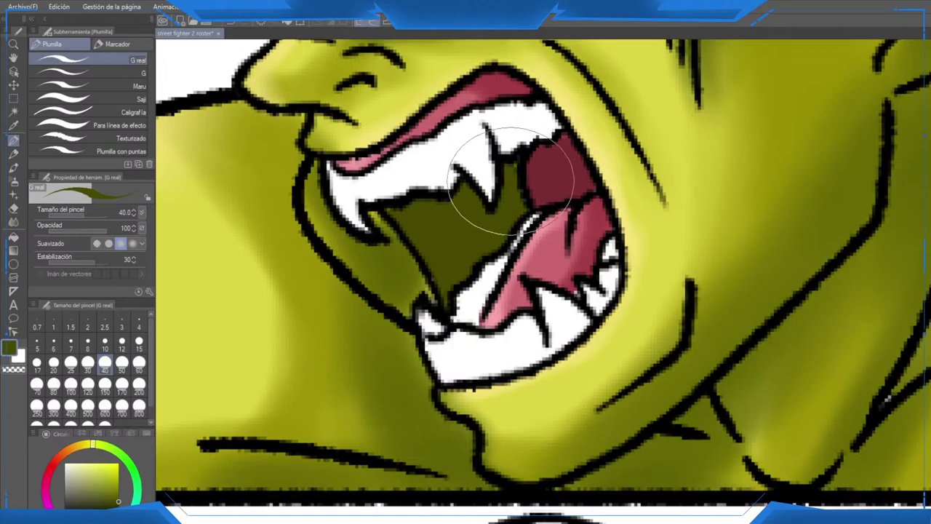
Step: Save the roster drawing
scroll(513, 182, down, 10)
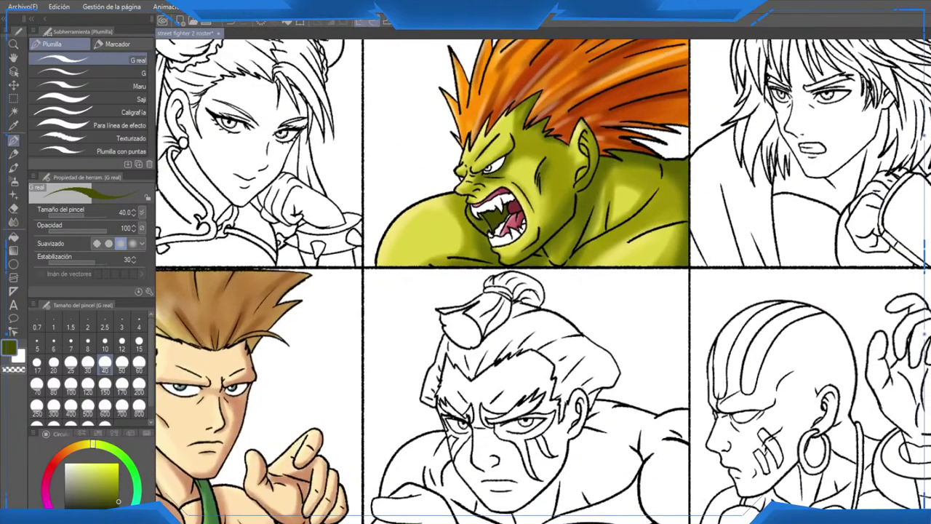
scroll(644, 311, down, 5)
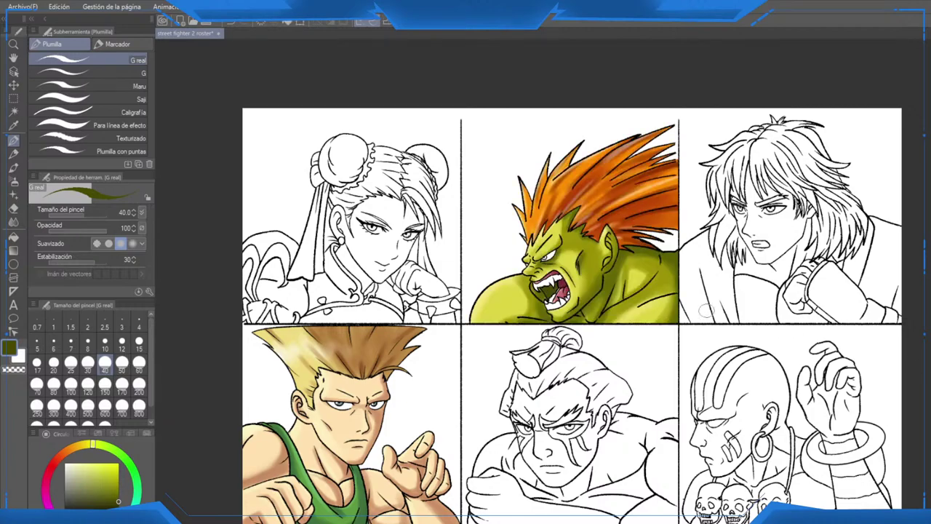
scroll(706, 310, down, 2)
drag(678, 328, 578, 224)
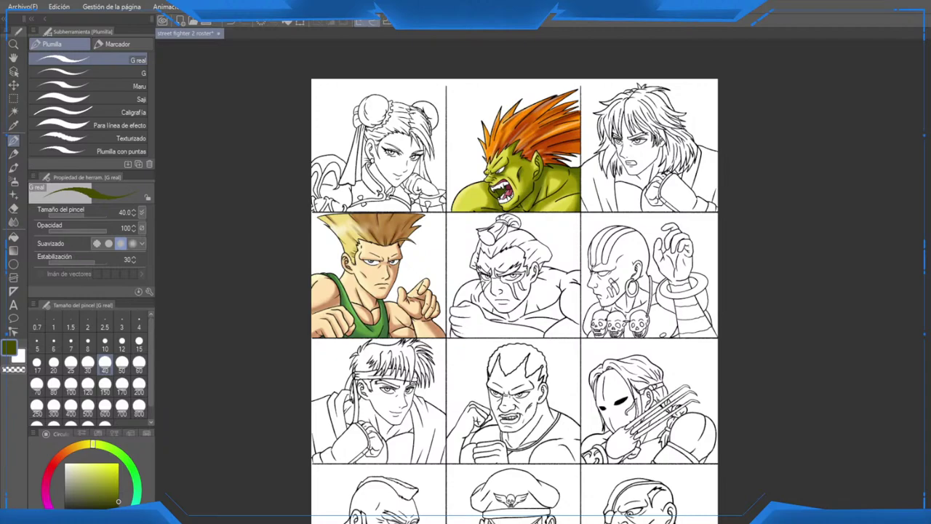
key(ctrl+s)
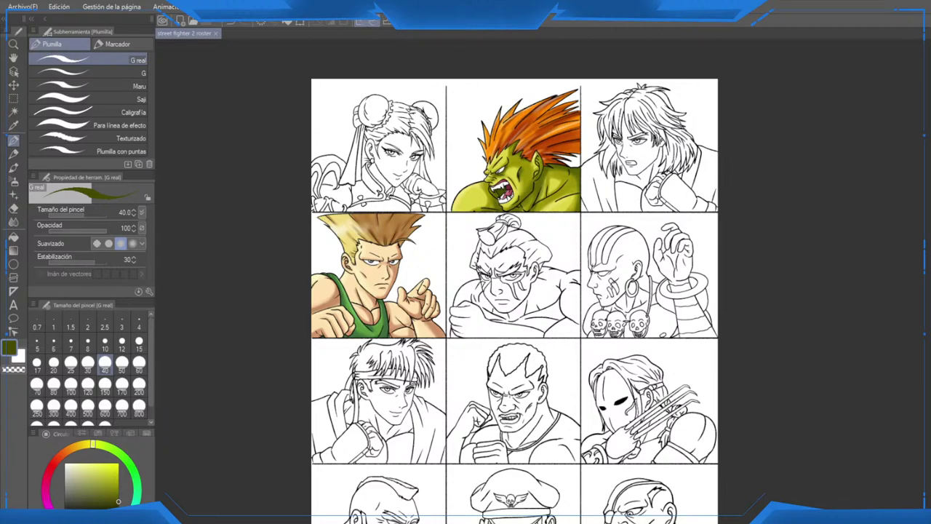
Step: Fill the iris of the green fighter's near eye with an orange-brown color
key(ctrl+plus)
key(ctrl+plus)
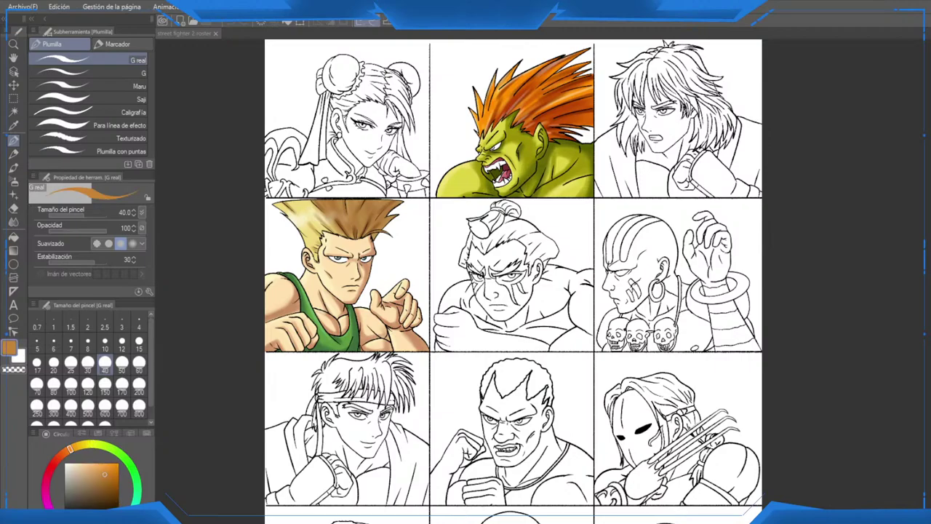
key(ctrl+plus)
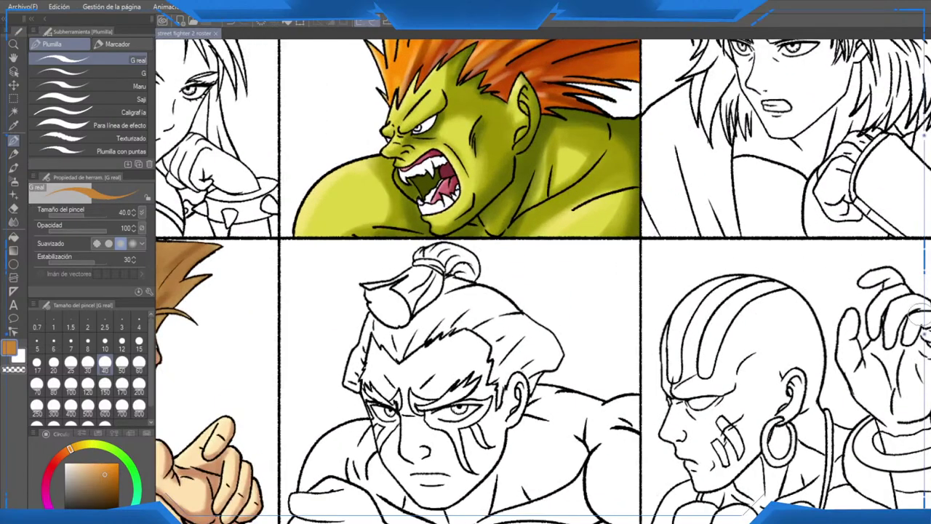
drag(419, 128, 603, 272)
scroll(603, 271, up, 6)
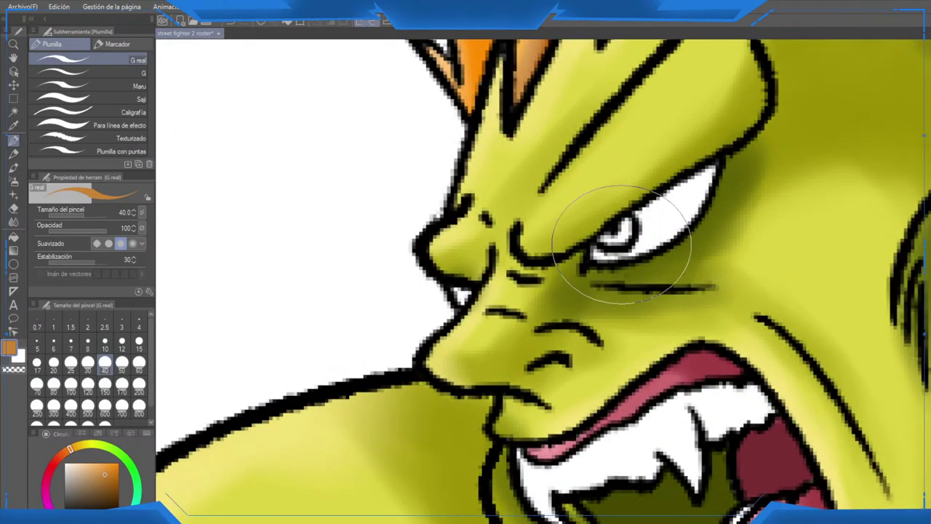
scroll(622, 244, up, 1)
key(g)
click(617, 230)
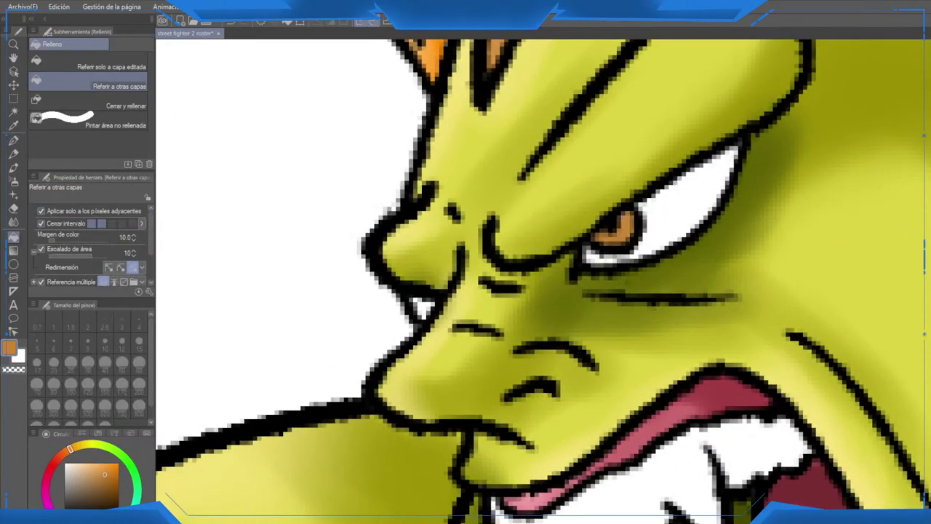
Step: Shade the iris of the green fighter's near eye with a dark brown soft airbrush at size 8
drag(617, 230, 510, 248)
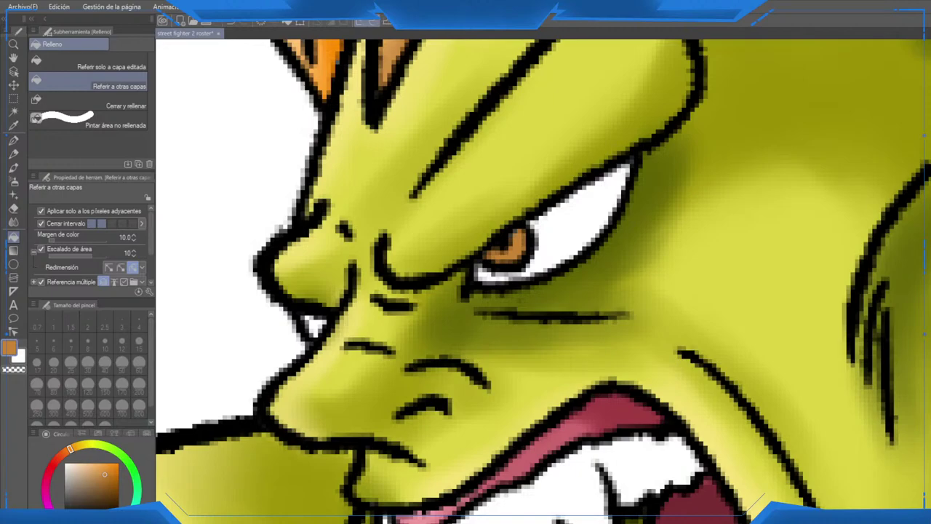
key(p)
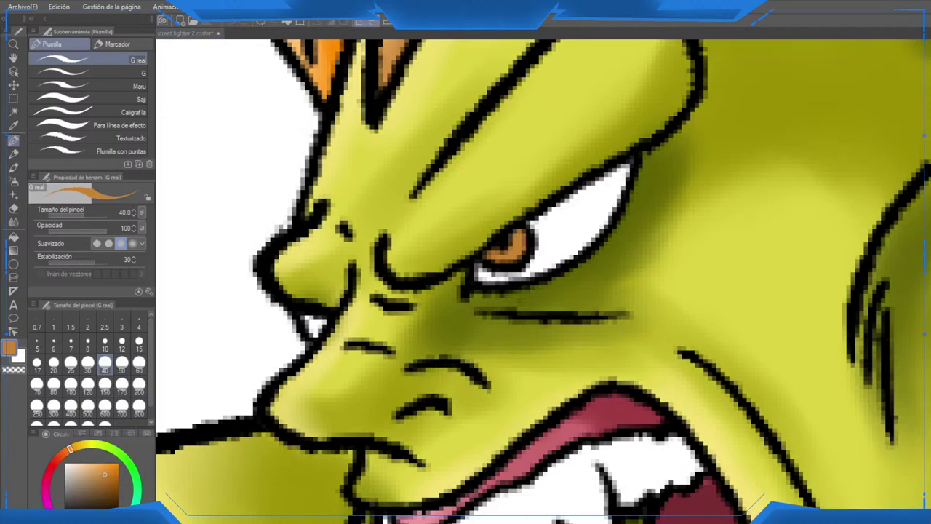
click(119, 497)
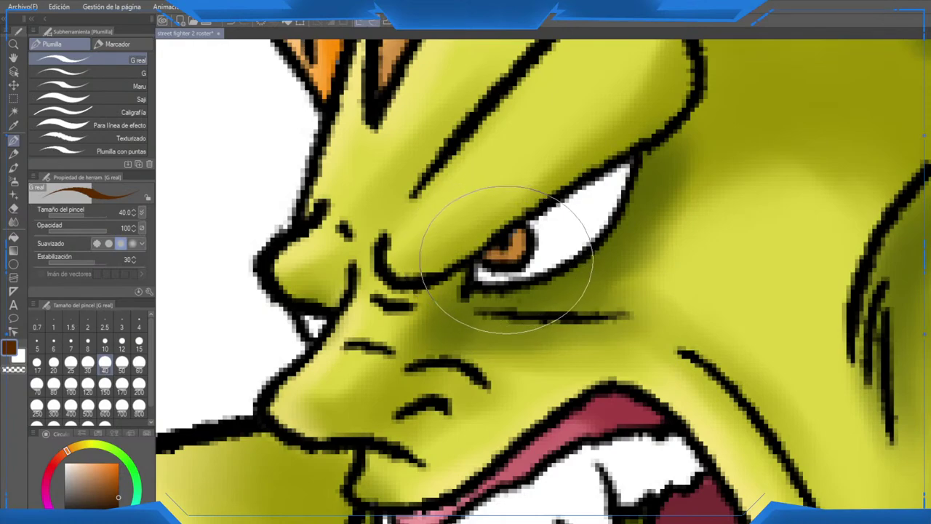
click(13, 180)
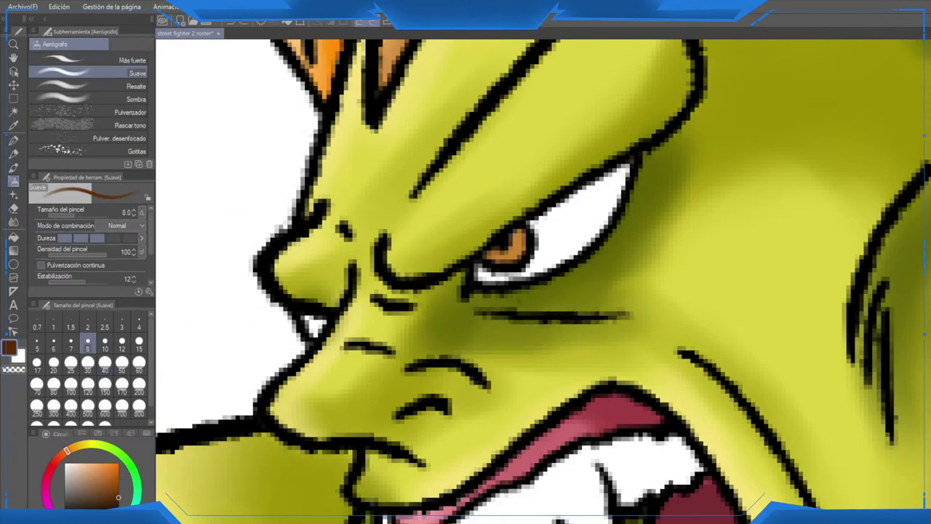
mouse_move(499, 275)
mouse_down()
mouse_move(495, 266)
mouse_move(528, 257)
mouse_move(537, 240)
mouse_move(528, 220)
mouse_up()
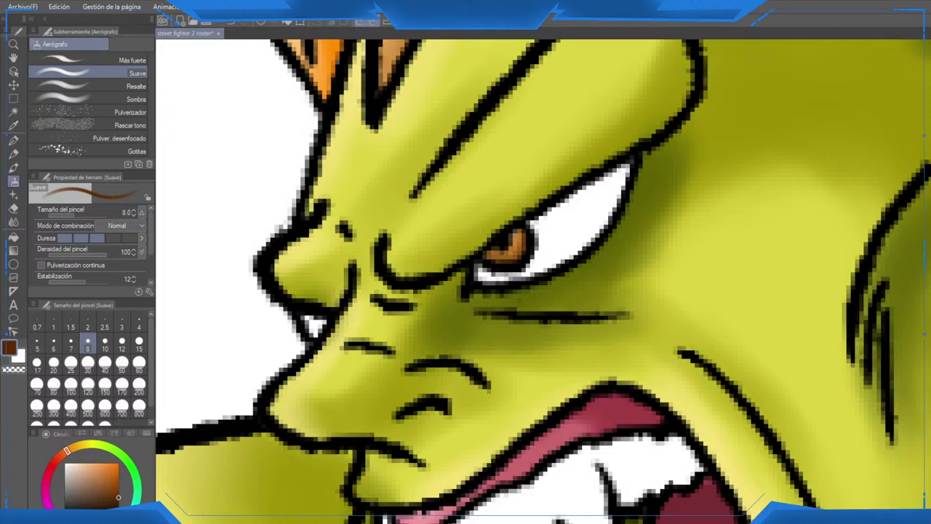
Step: Add a small white highlight to the iris with the G pen at size 5
scroll(774, 325, down, 3)
scroll(465, 321, up, 1)
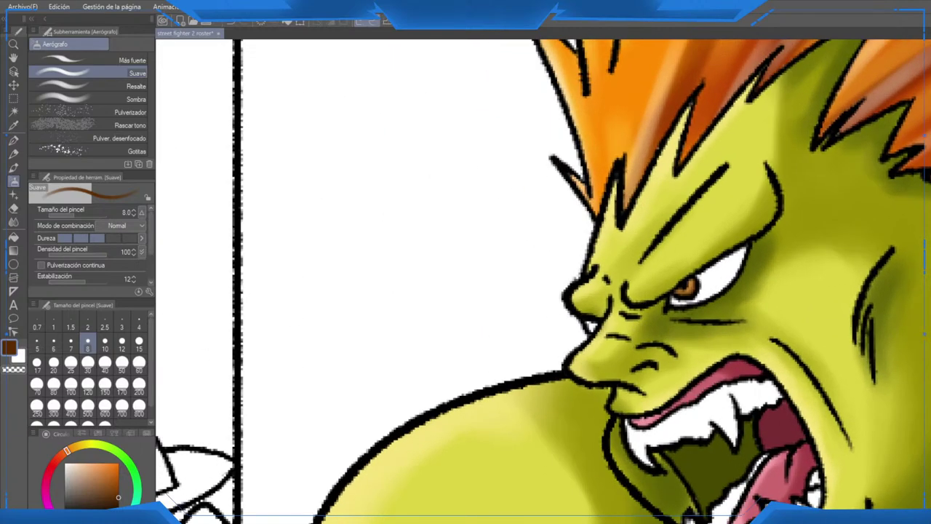
drag(81, 477, 64, 462)
key(p)
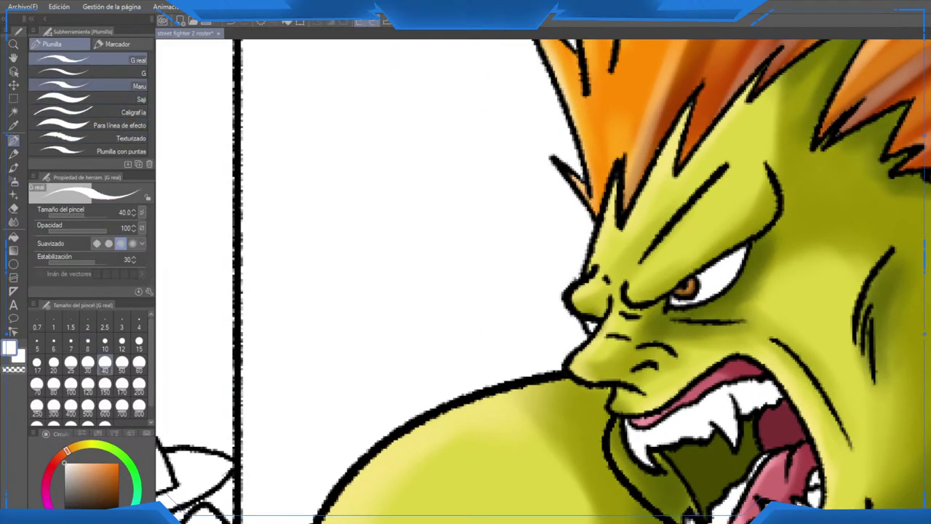
scroll(784, 307, up, 5)
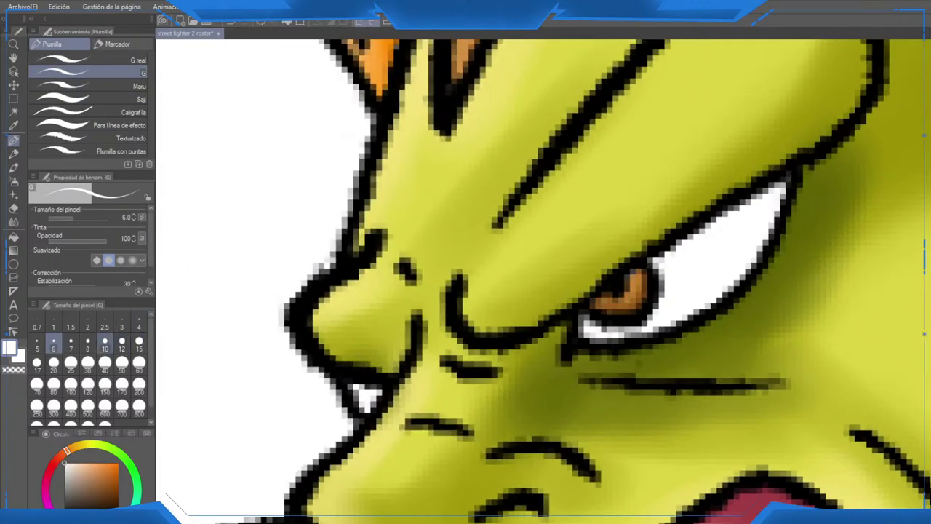
click(36, 342)
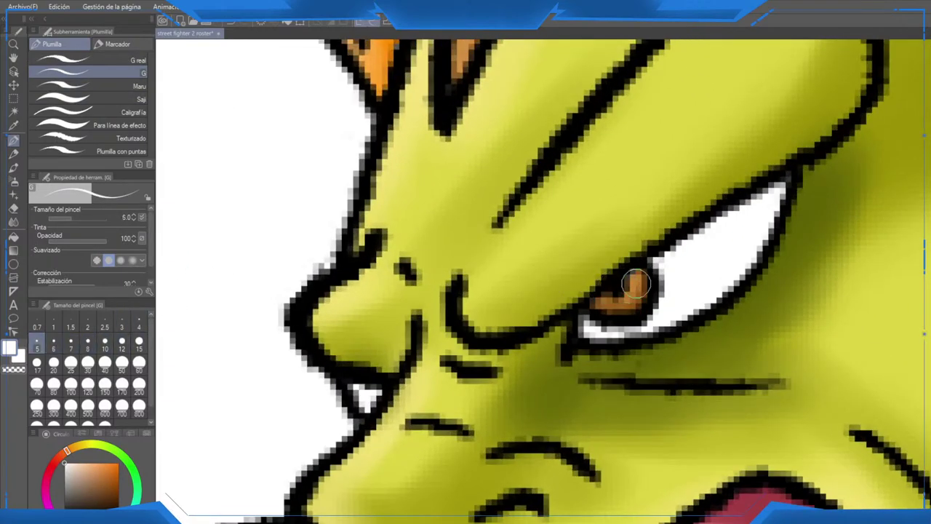
drag(635, 278, 637, 291)
scroll(620, 316, down, 5)
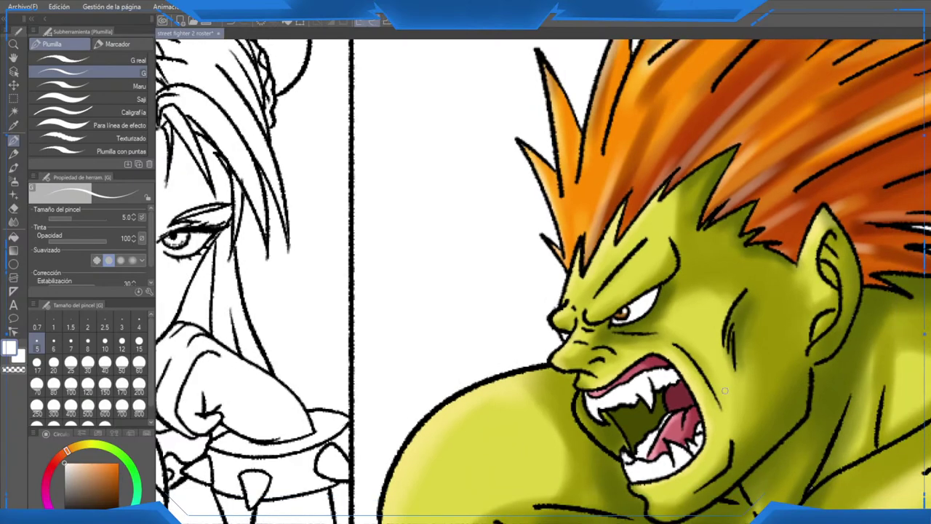
scroll(638, 357, down, 5)
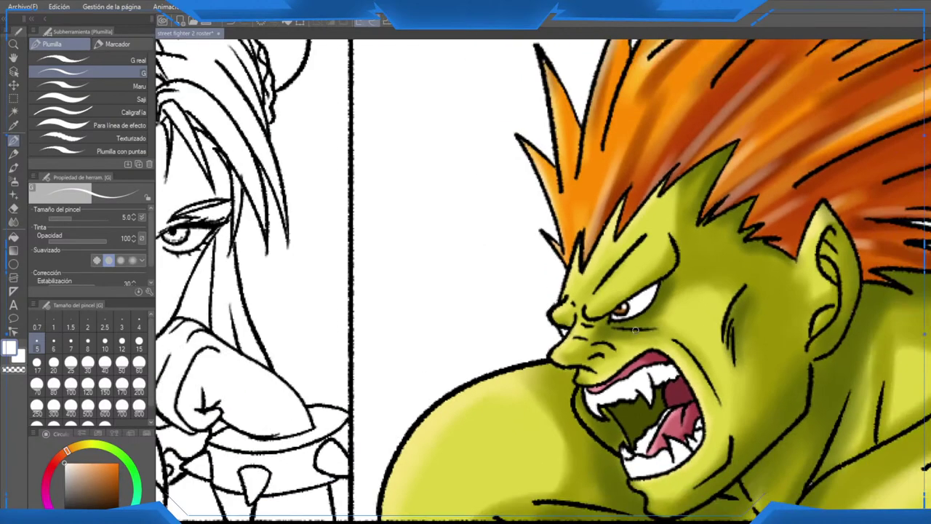
scroll(635, 330, down, 4)
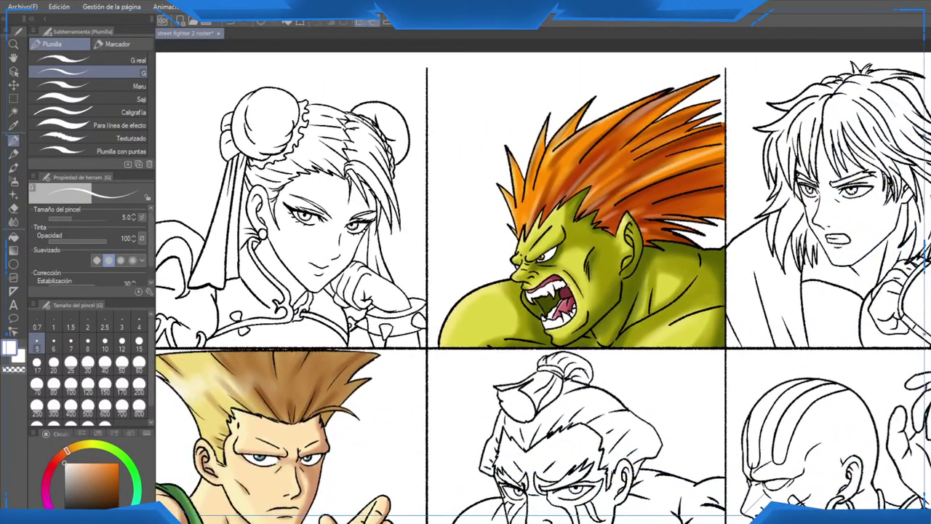
scroll(626, 320, down, 4)
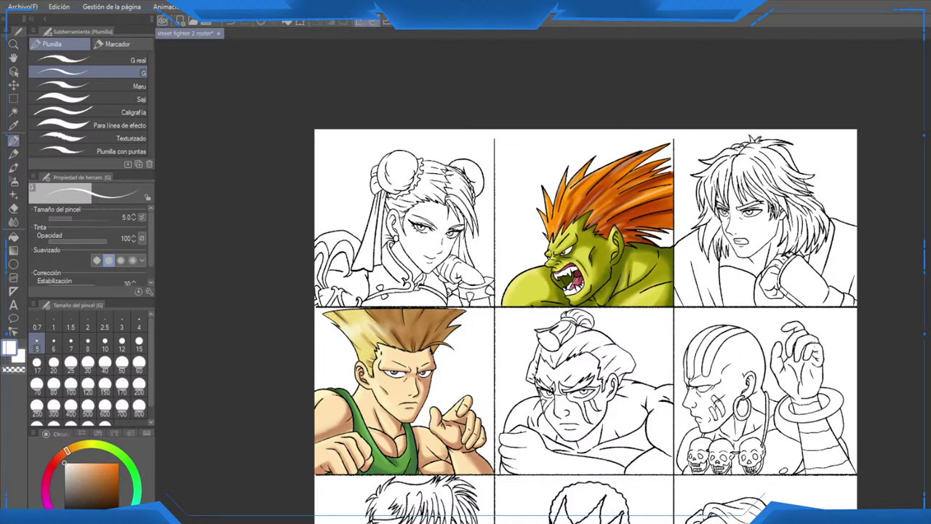
scroll(621, 329, down, 2)
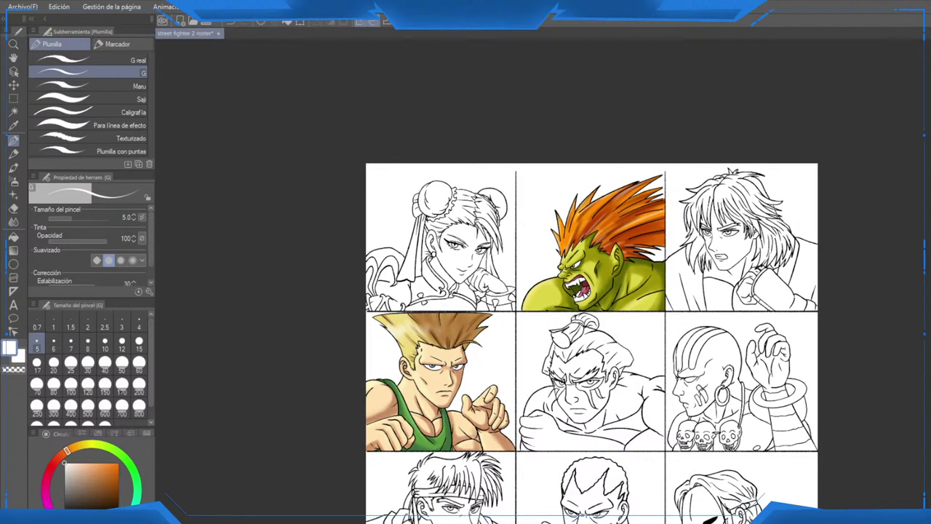
Step: Undo and redo the last stroke to compare it, and choose a muted grey-blue drawing color
key(ctrl+z)
key(ctrl+y)
key(ctrl+z)
key(ctrl+y)
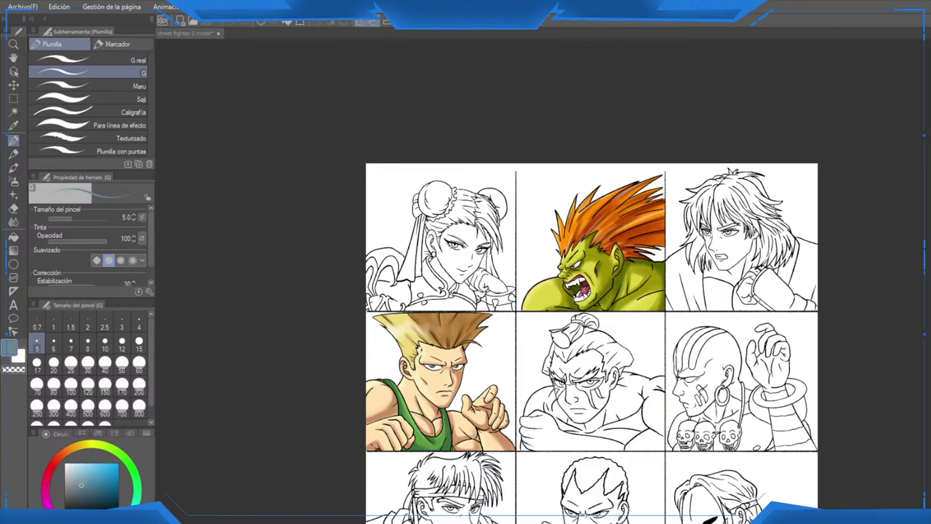
click(79, 486)
scroll(594, 277, up, 5)
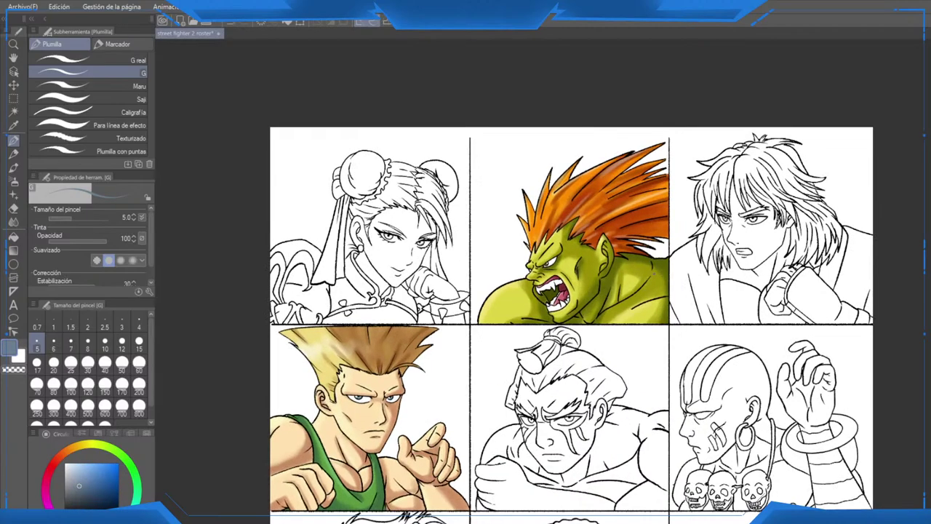
scroll(622, 334, up, 1)
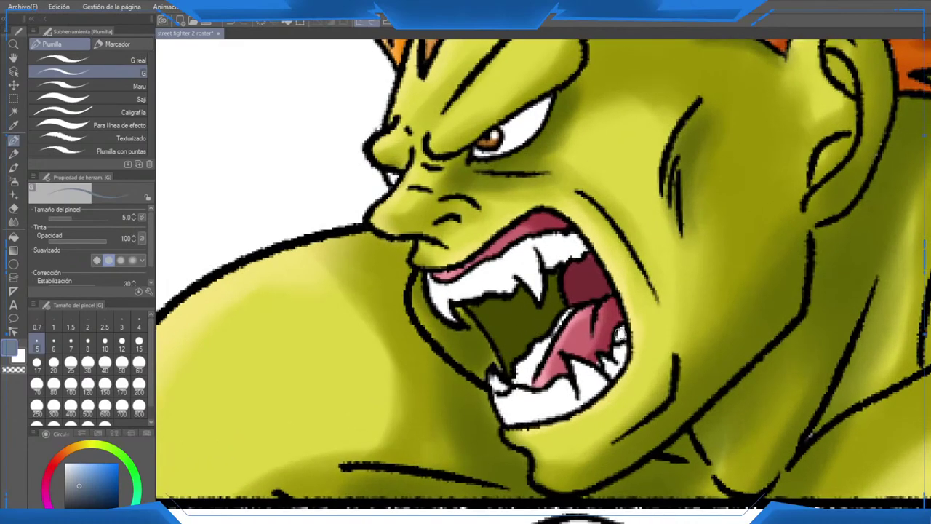
scroll(502, 377, up, 2)
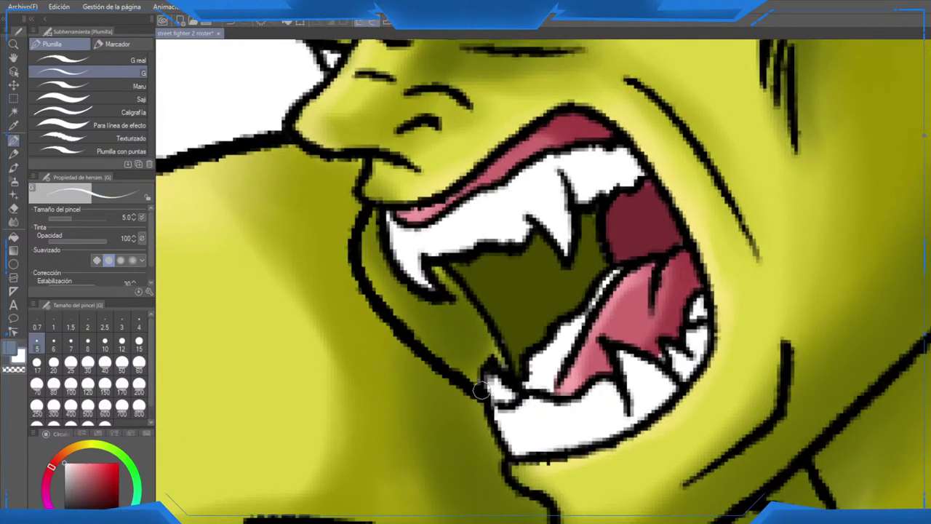
Step: Hide the white paper background and fill the inner lower teeth and the front lower fang with white
key(g)
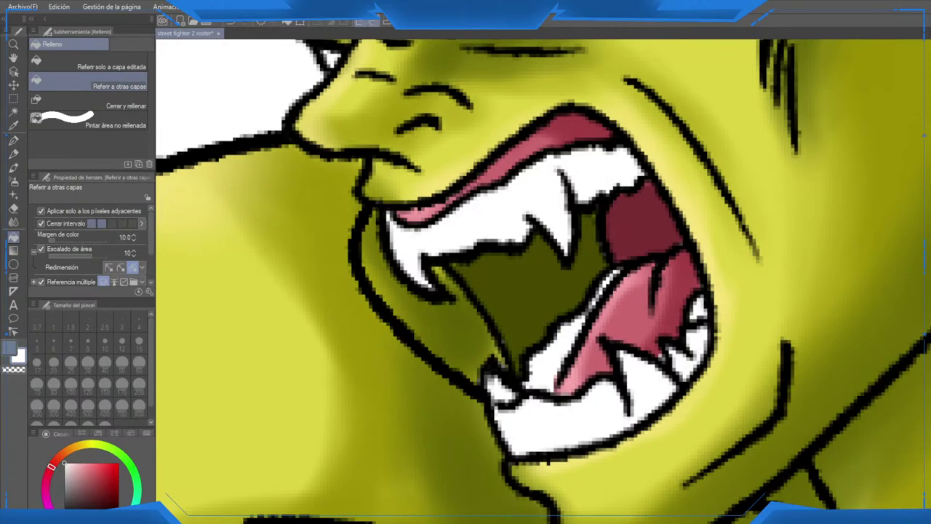
click(553, 356)
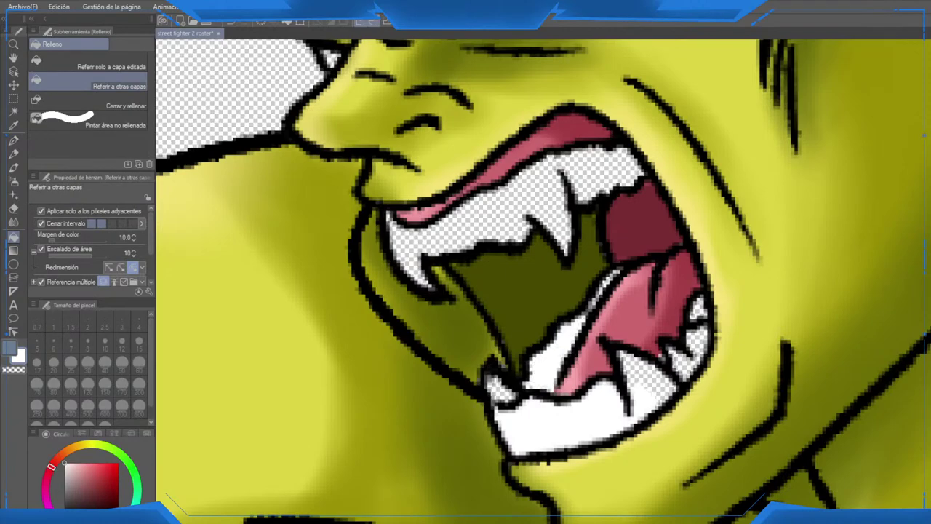
click(500, 388)
click(644, 379)
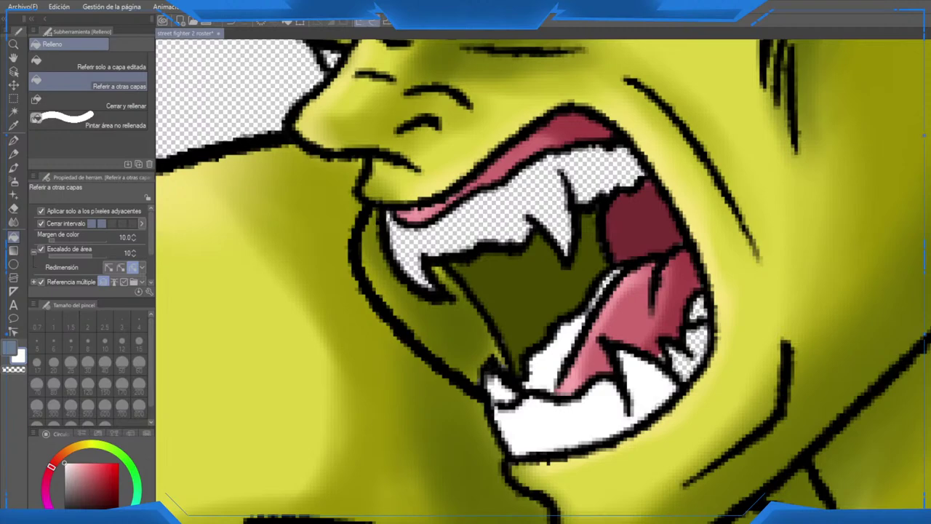
click(699, 344)
click(683, 364)
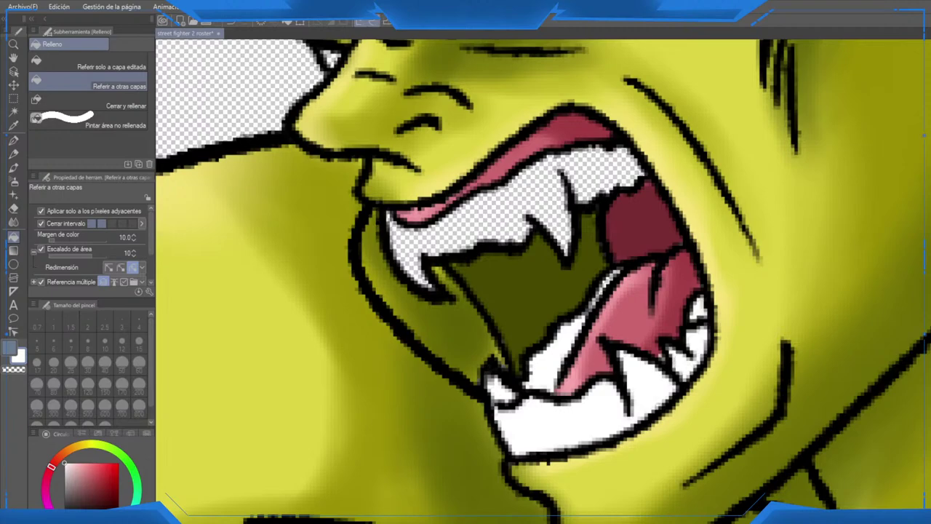
key(ctrl+z)
key(ctrl+z)
key(ctrl+z)
Step: Fill the large lower fang, the small back teeth and the upper teeth with white
click(644, 379)
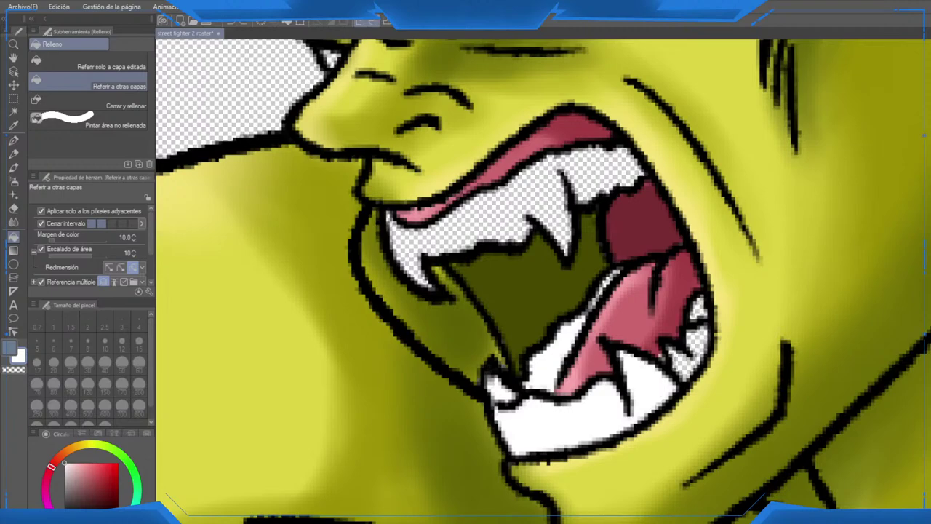
click(687, 360)
click(697, 342)
click(698, 310)
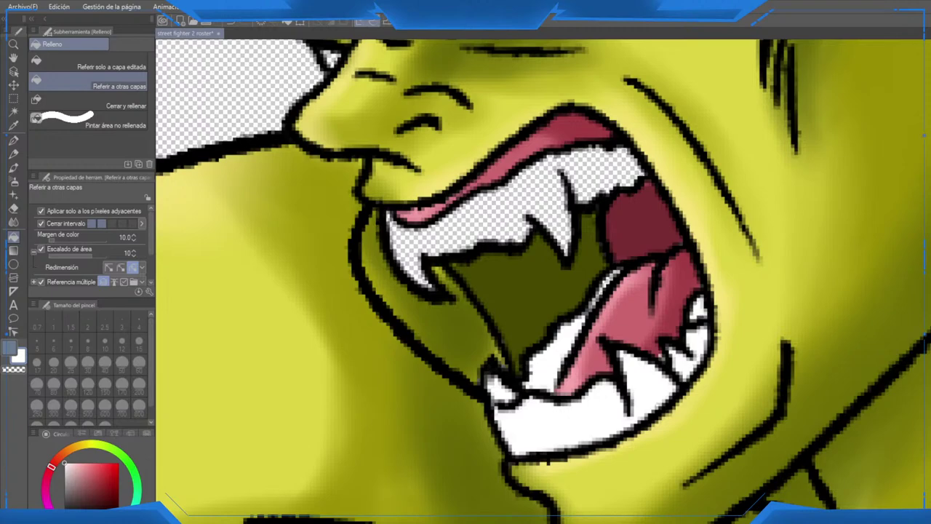
click(494, 211)
click(608, 174)
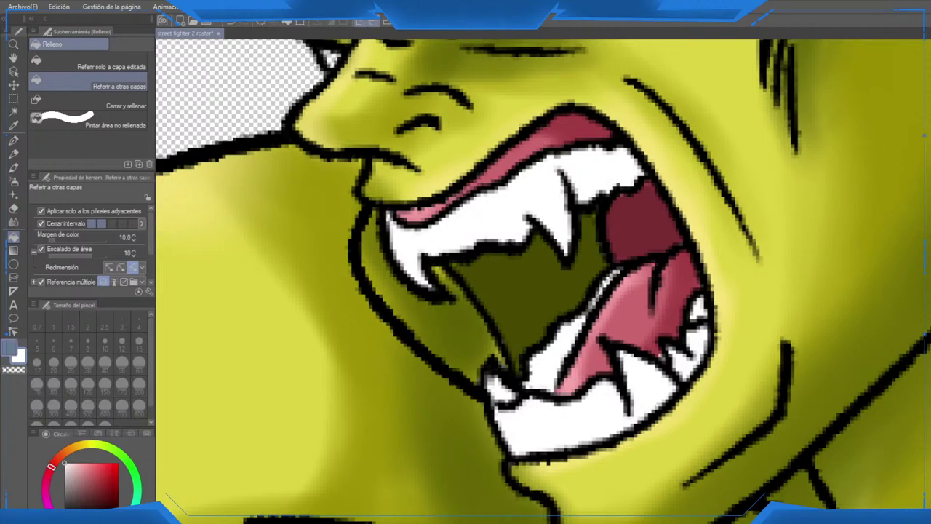
Step: Shade the large lower fang and the upper teeth in muted grey-blue with the soft airbrush at size 8
key(x)
scroll(617, 375, up, 1)
key(p)
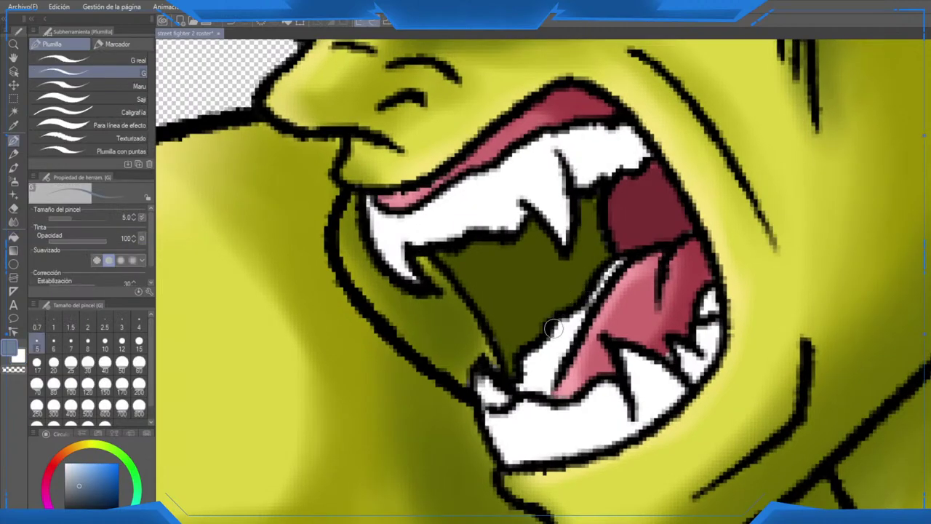
key(b)
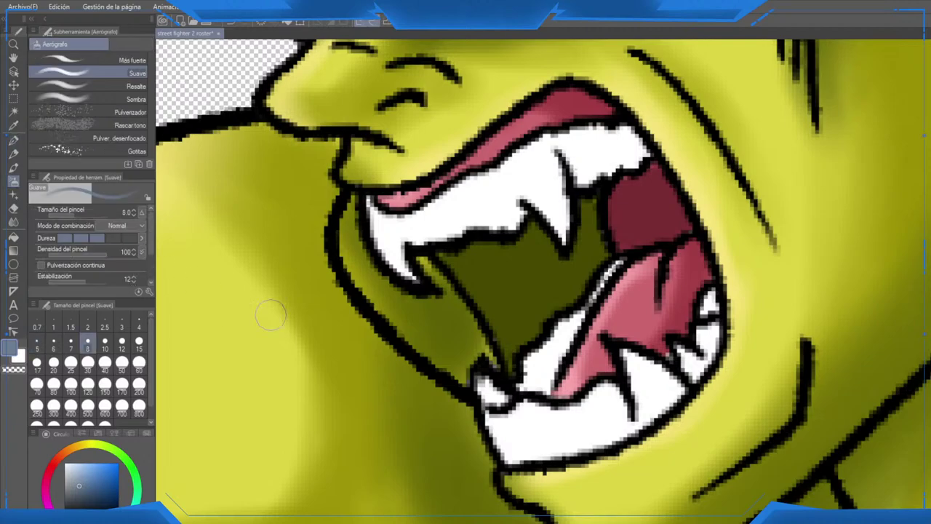
mouse_move(589, 426)
mouse_down()
mouse_move(662, 379)
mouse_move(640, 351)
mouse_move(670, 377)
mouse_move(630, 339)
mouse_move(727, 377)
mouse_up()
drag(561, 182, 567, 245)
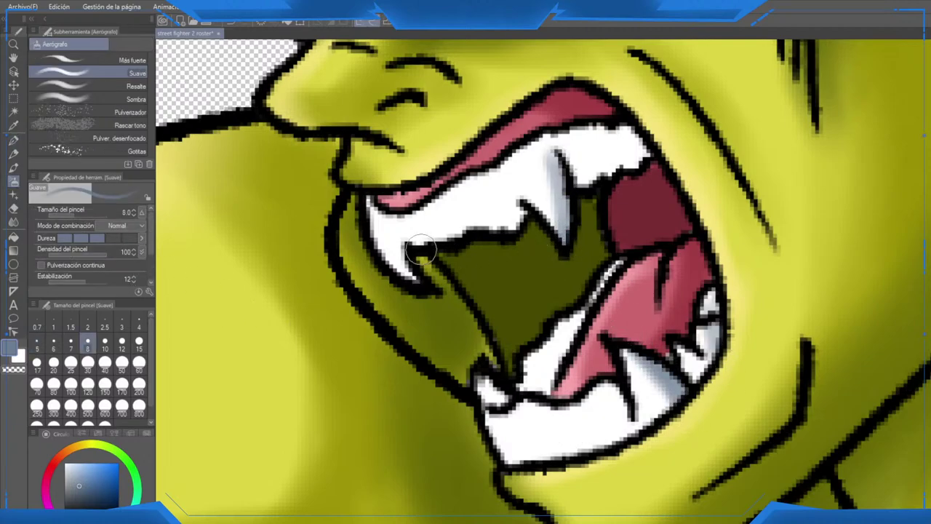
mouse_move(502, 228)
mouse_down()
mouse_move(557, 195)
mouse_move(561, 181)
mouse_move(598, 176)
mouse_move(583, 149)
mouse_move(560, 149)
mouse_move(633, 151)
mouse_move(597, 135)
mouse_move(538, 148)
mouse_move(609, 188)
mouse_move(577, 154)
mouse_move(529, 142)
mouse_move(644, 168)
mouse_move(542, 161)
mouse_up()
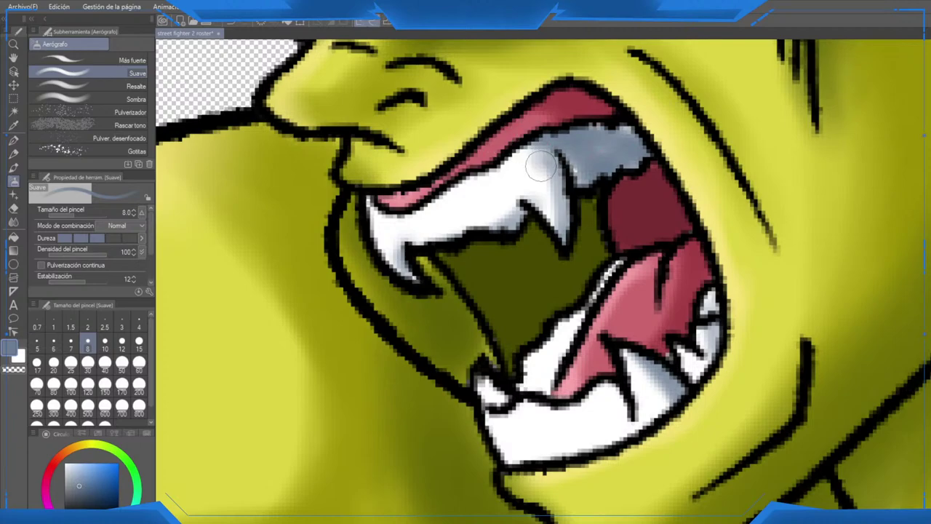
Step: Airbrush grey-blue shadows along the lower teeth, the inner tooth row and the small back teeth
scroll(589, 342, down, 3)
mouse_move(495, 350)
mouse_down()
mouse_move(574, 341)
mouse_move(555, 351)
mouse_move(655, 302)
mouse_up()
mouse_move(547, 235)
mouse_down()
mouse_move(520, 280)
mouse_move(546, 218)
mouse_up()
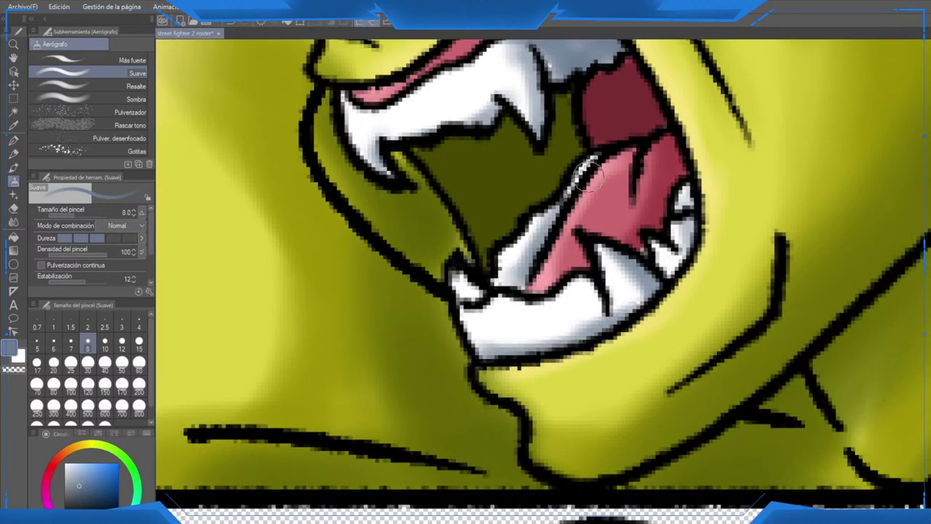
mouse_move(678, 174)
mouse_down()
mouse_move(697, 217)
mouse_move(668, 272)
mouse_up()
scroll(618, 185, down, 5)
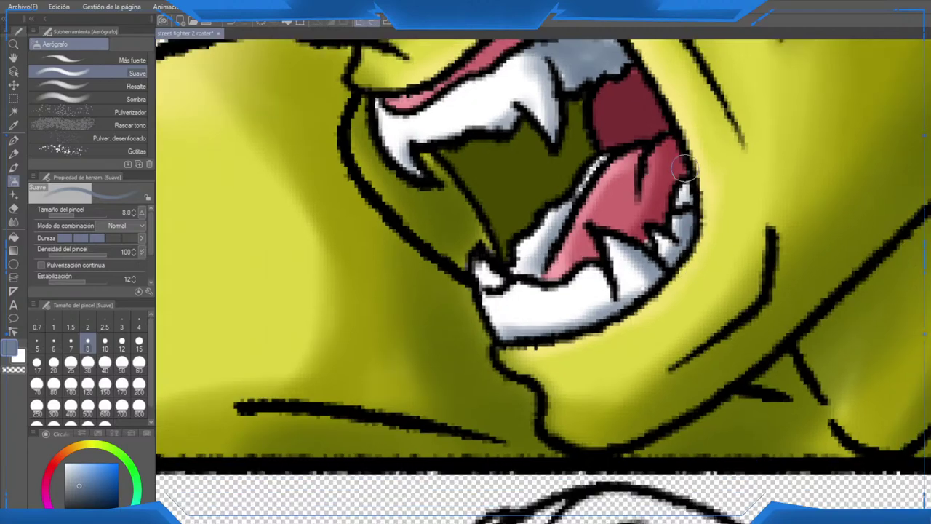
scroll(543, 281, down, 4)
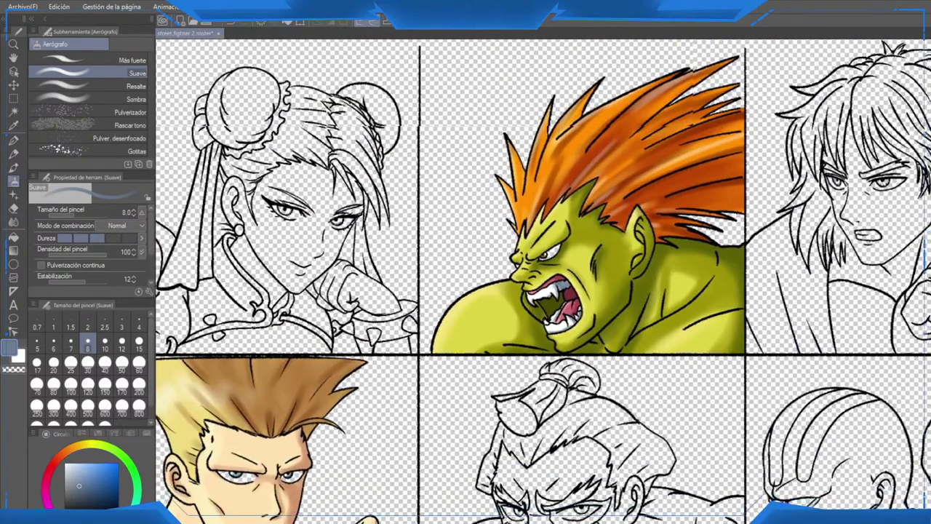
Step: Show the white paper background again and pick a light skin tone as the drawing color
scroll(543, 282, down, 5)
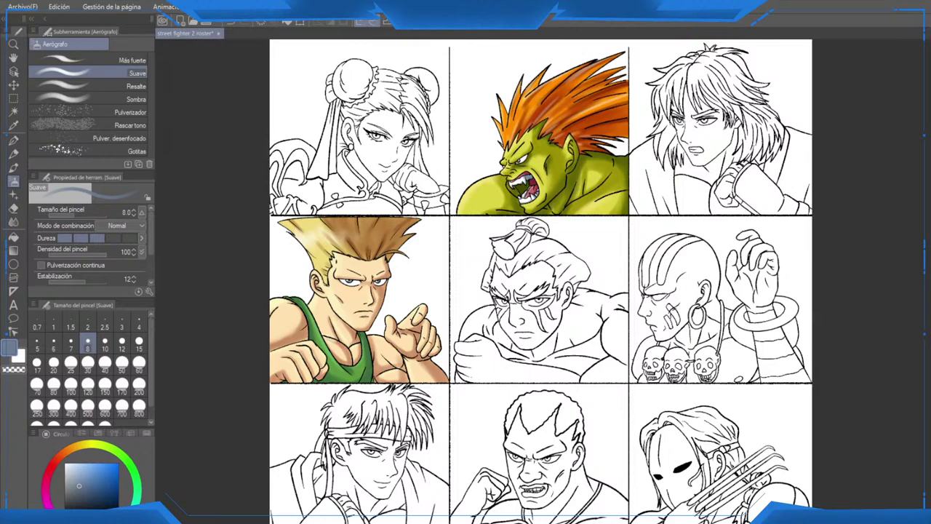
scroll(543, 282, down, 3)
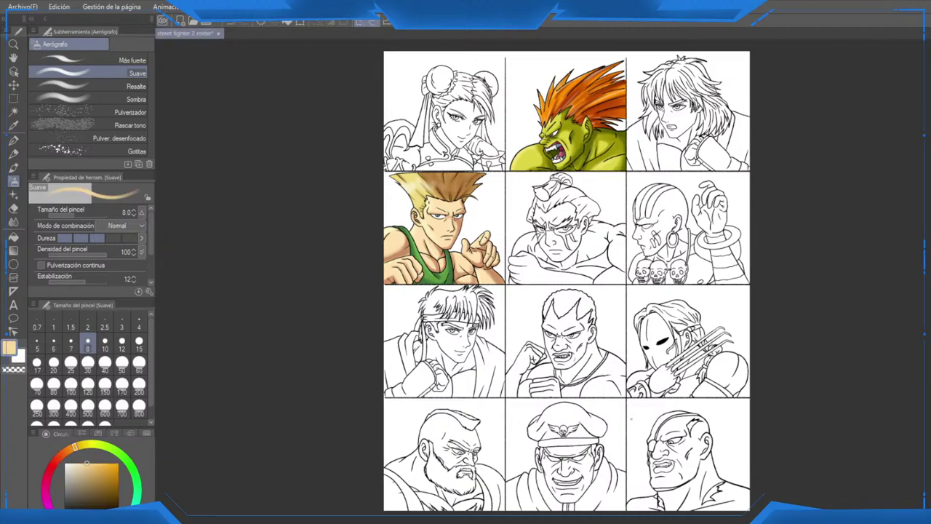
scroll(611, 426, up, 2)
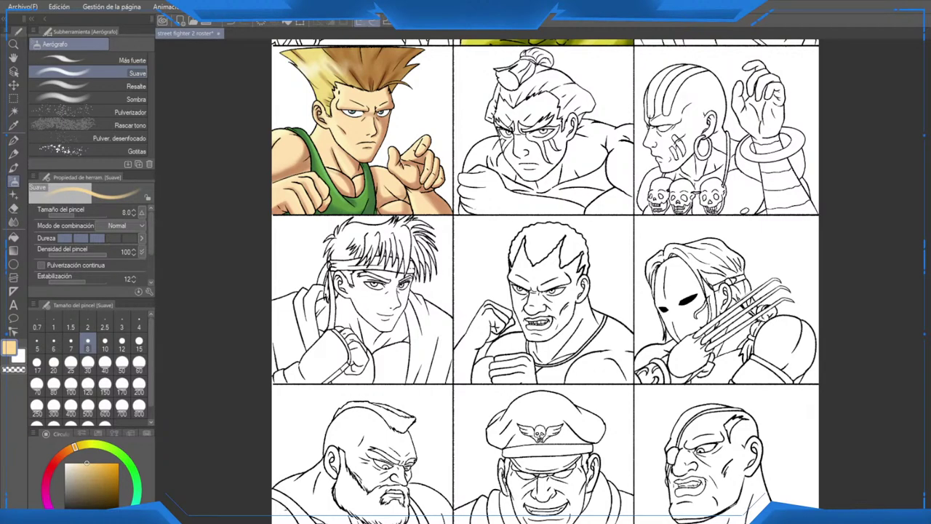
Step: Fill the capped fighter's face and the lower part of his first ear with the light skin tone
scroll(761, 473, up, 2)
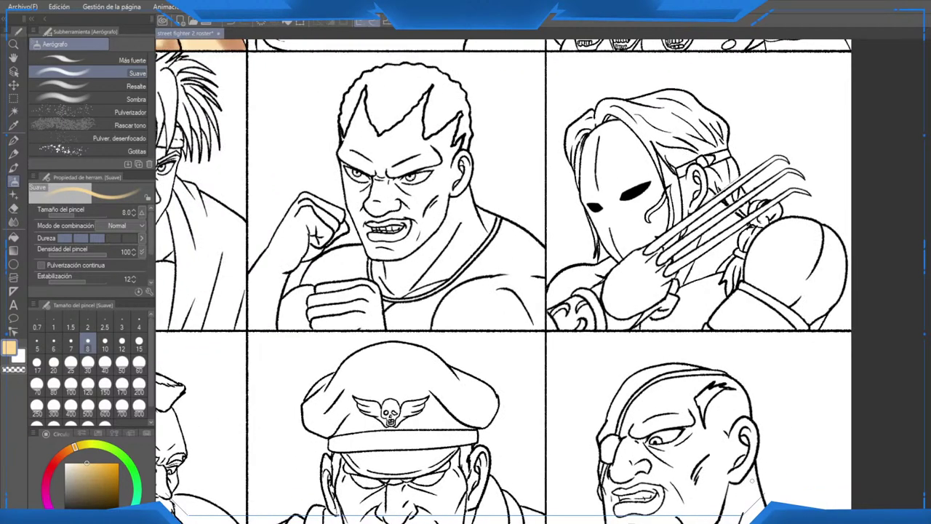
drag(393, 451, 553, 214)
scroll(529, 351, up, 4)
key(g)
key(g)
click(530, 351)
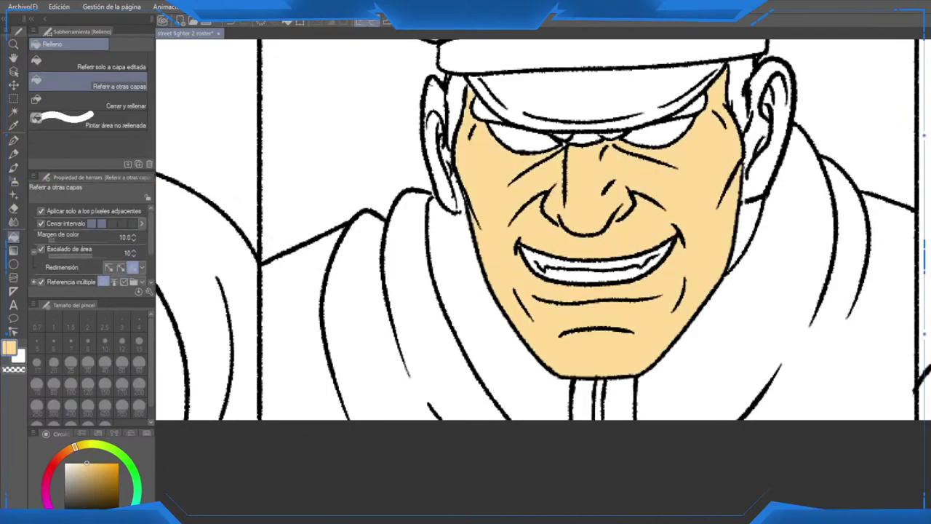
drag(530, 350, 507, 464)
scroll(386, 335, up, 3)
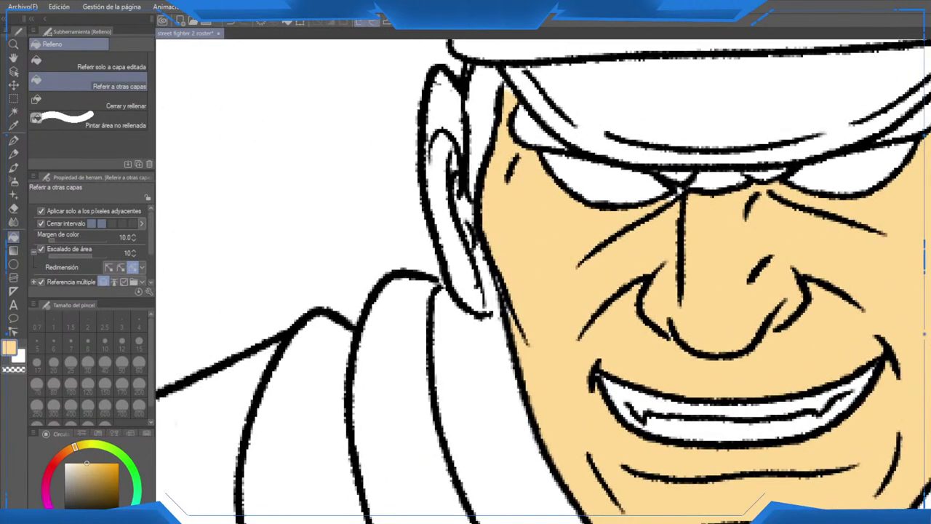
click(456, 247)
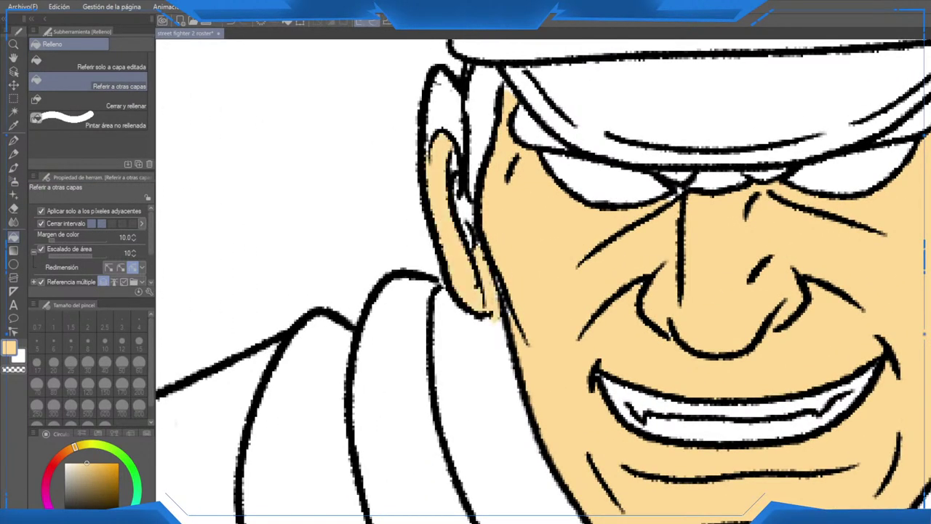
Step: Paint the unfilled upper and inner parts of that ear in the skin tone with the G real pen at size 40
scroll(502, 262, up, 2)
mouse_move(482, 340)
mouse_down()
mouse_move(349, 346)
mouse_move(368, 336)
mouse_up()
key(e)
drag(342, 187, 368, 304)
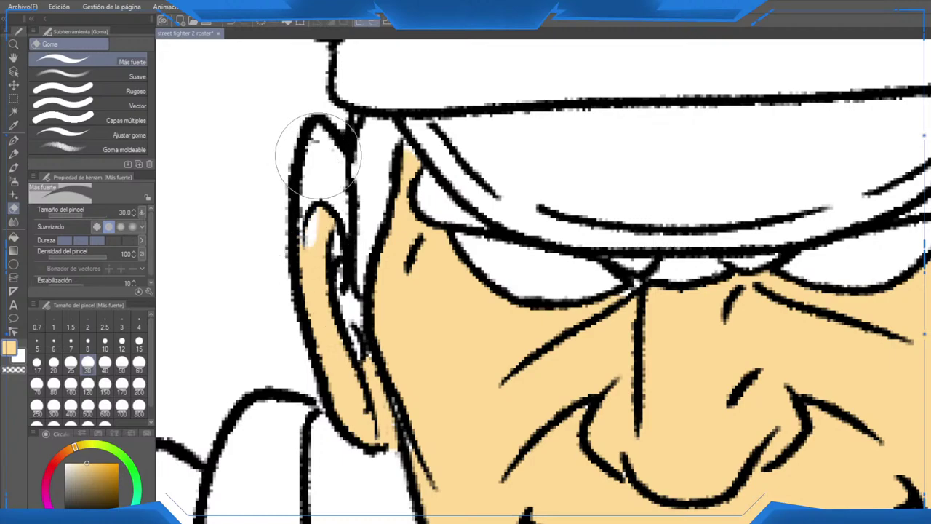
key(o)
key(p)
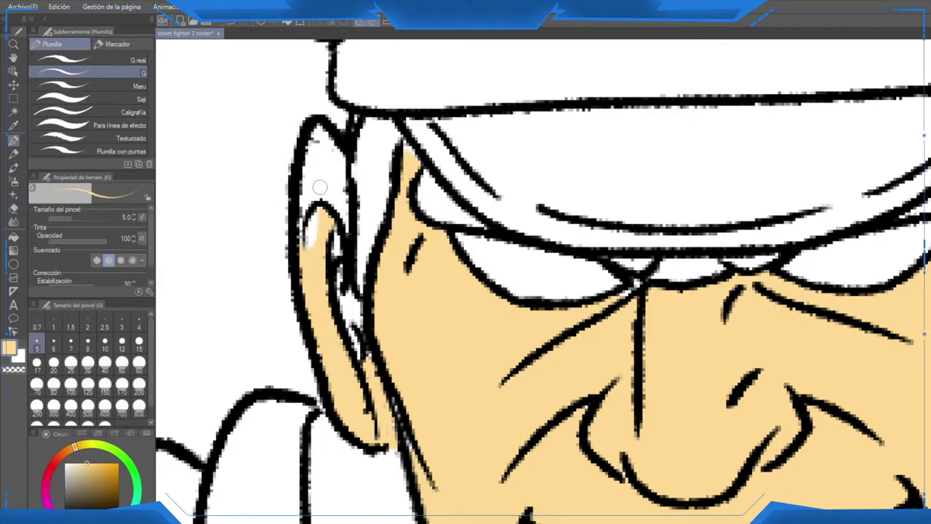
click(117, 60)
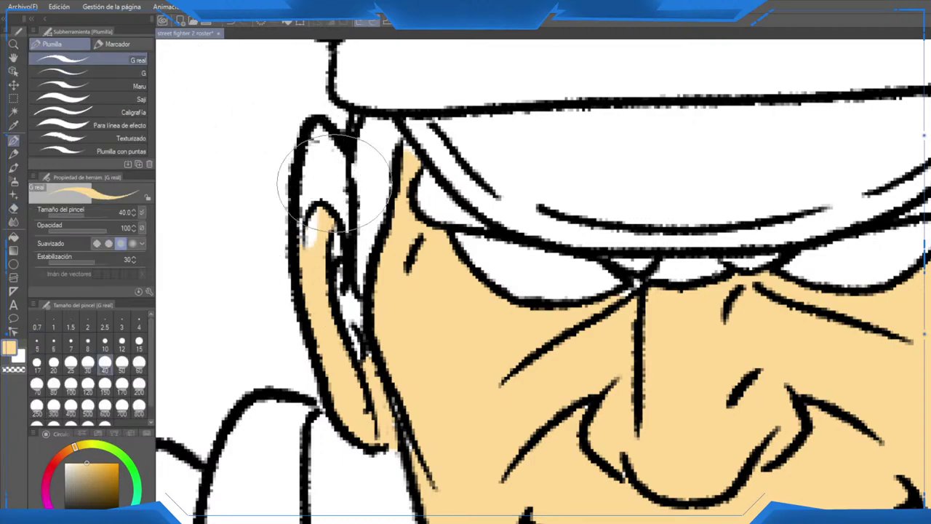
mouse_move(318, 151)
mouse_down()
mouse_move(307, 251)
mouse_move(333, 143)
mouse_move(345, 227)
mouse_move(321, 127)
mouse_move(311, 198)
mouse_move(327, 147)
mouse_move(345, 163)
mouse_move(344, 320)
mouse_move(368, 339)
mouse_up()
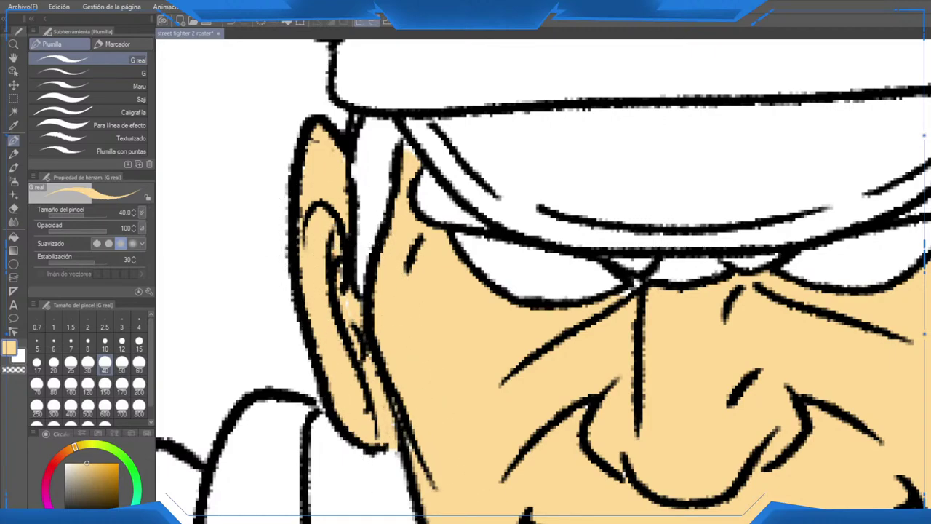
Step: Fill the brow areas under the cap's brim and between the eyes with the skin tone
drag(469, 247, 433, 267)
key(g)
key(g)
click(409, 224)
drag(651, 290, 565, 265)
click(565, 265)
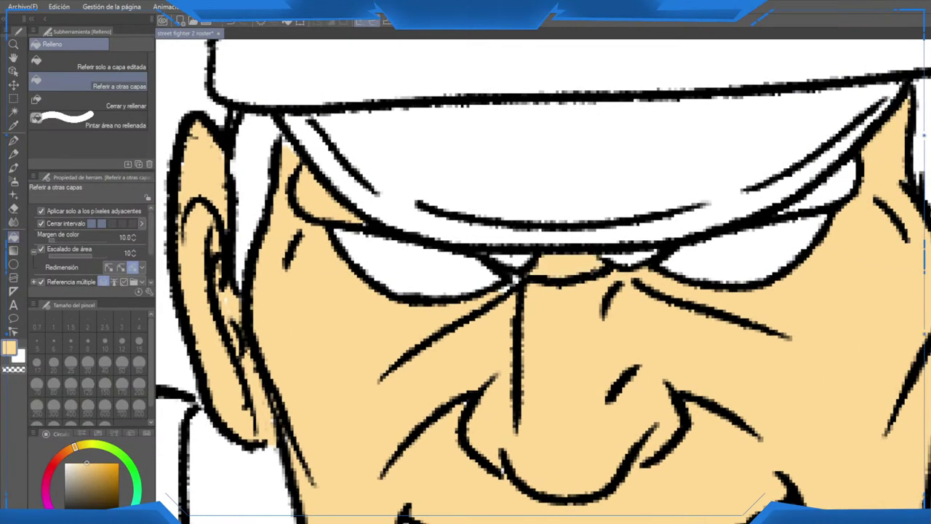
click(629, 258)
Step: Fill the other brow, the second ear and the strip of neck below it with the skin tone
mouse_move(837, 179)
mouse_down()
mouse_move(640, 265)
mouse_move(557, 142)
mouse_up()
click(640, 266)
click(757, 219)
click(700, 197)
scroll(543, 281, down, 2)
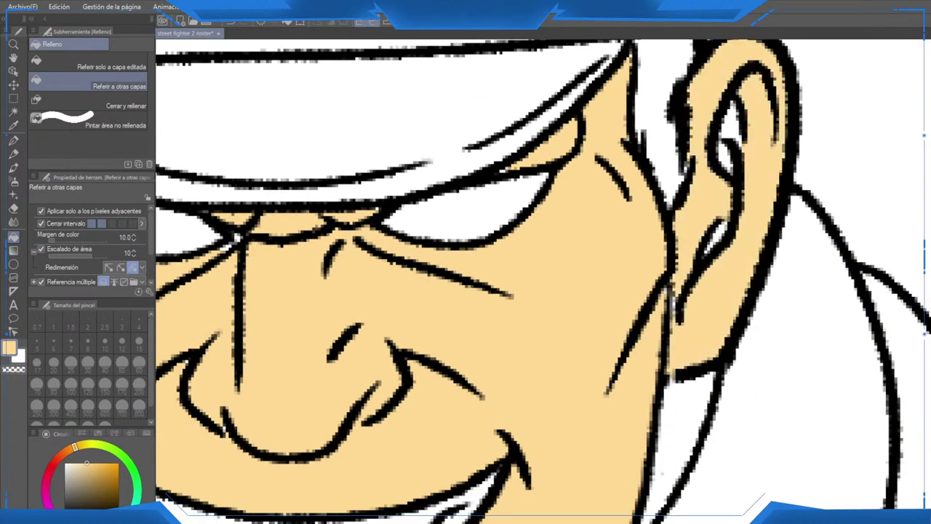
scroll(543, 280, up, 2)
scroll(743, 175, down, 3)
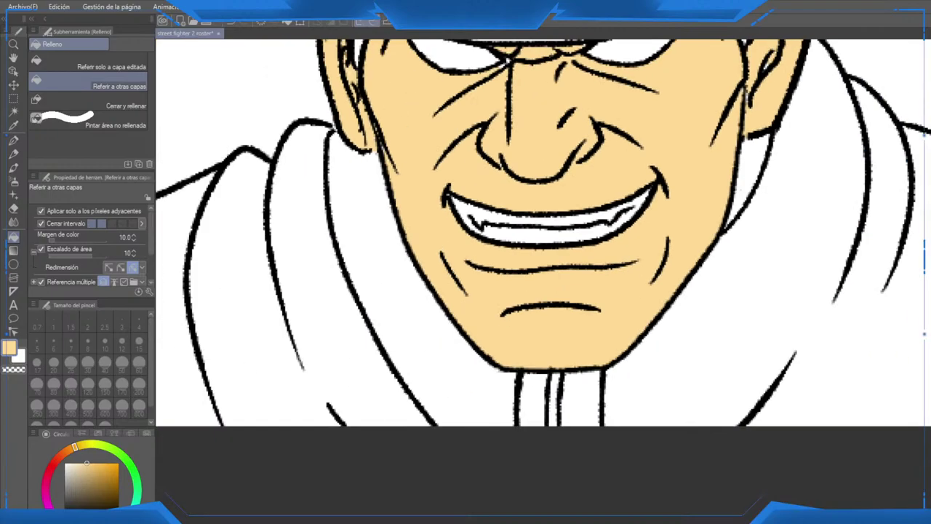
drag(743, 182, 697, 344)
scroll(696, 344, up, 1)
click(659, 340)
scroll(647, 335, down, 2)
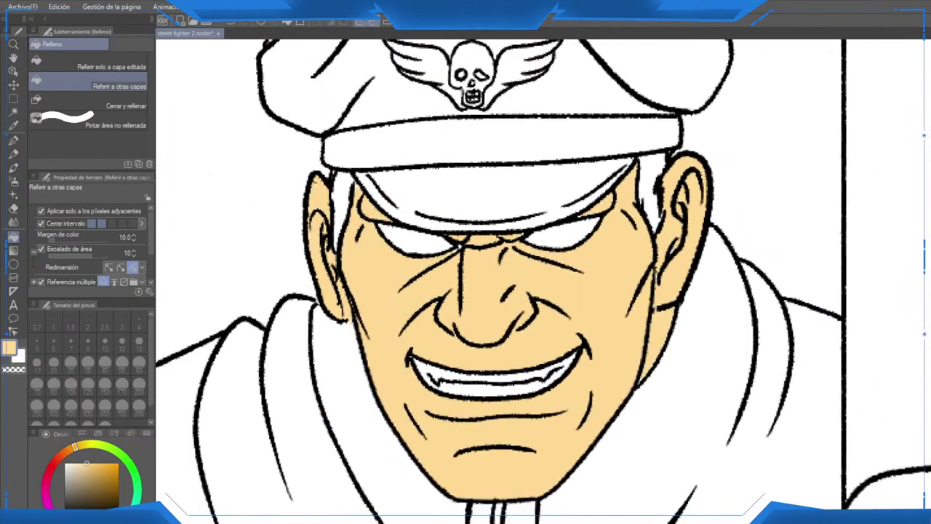
Step: Touch up small unpainted gaps between the eyes and around the ears in the skin tone with the G real pen at size 40
scroll(644, 284, up, 3)
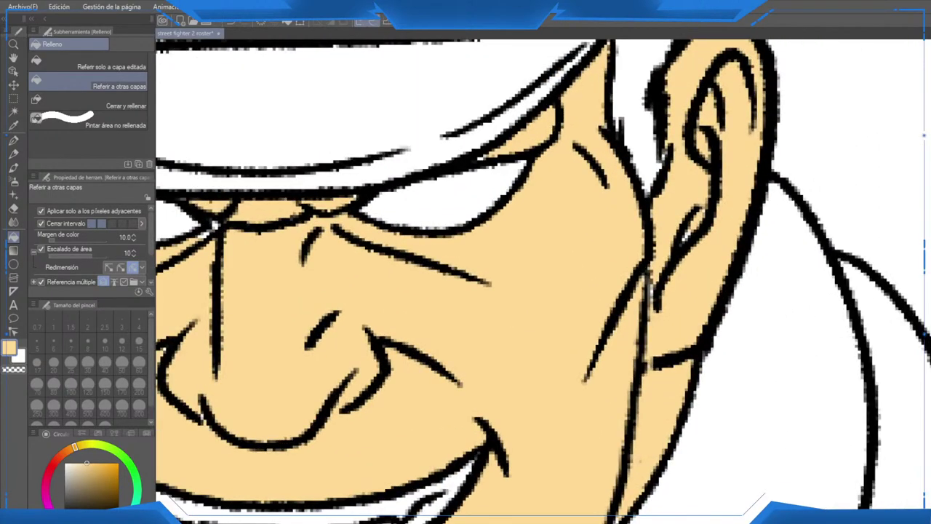
key(p)
scroll(655, 277, down, 2)
scroll(459, 283, up, 1)
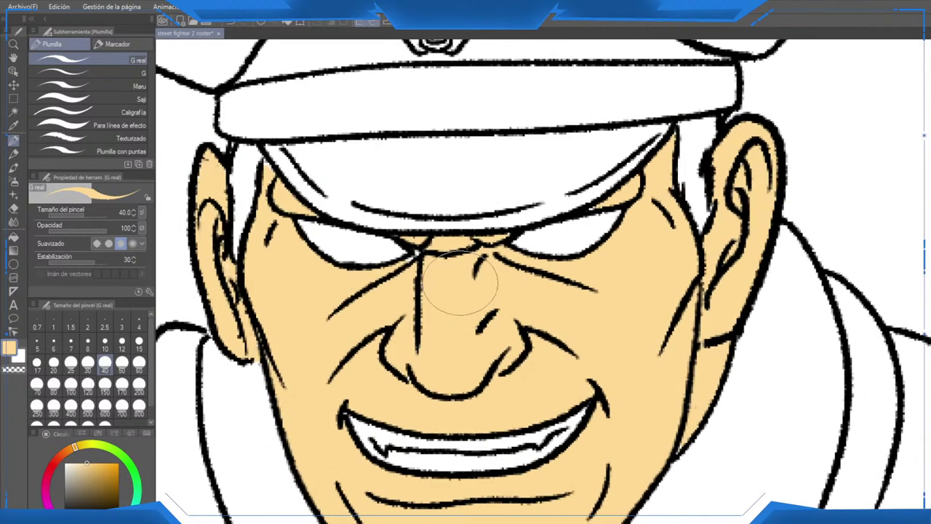
scroll(460, 283, up, 1)
key(p)
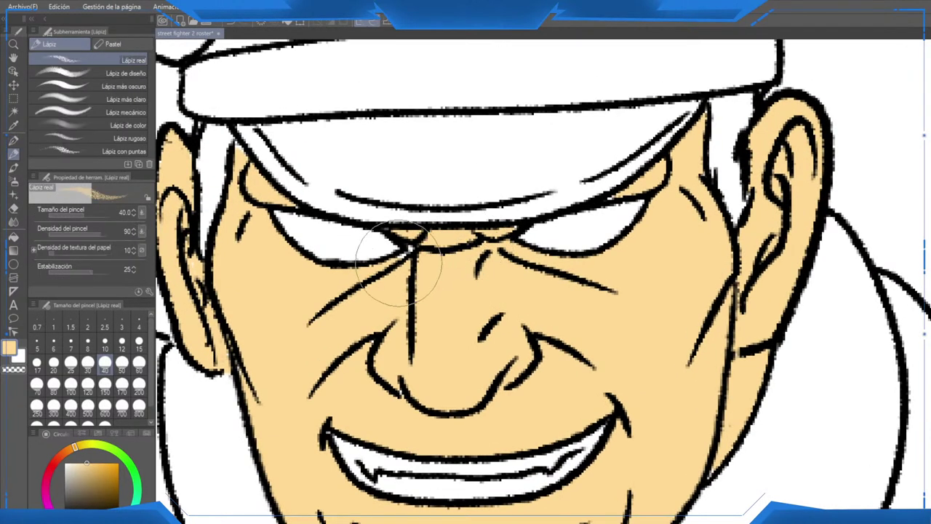
key(p)
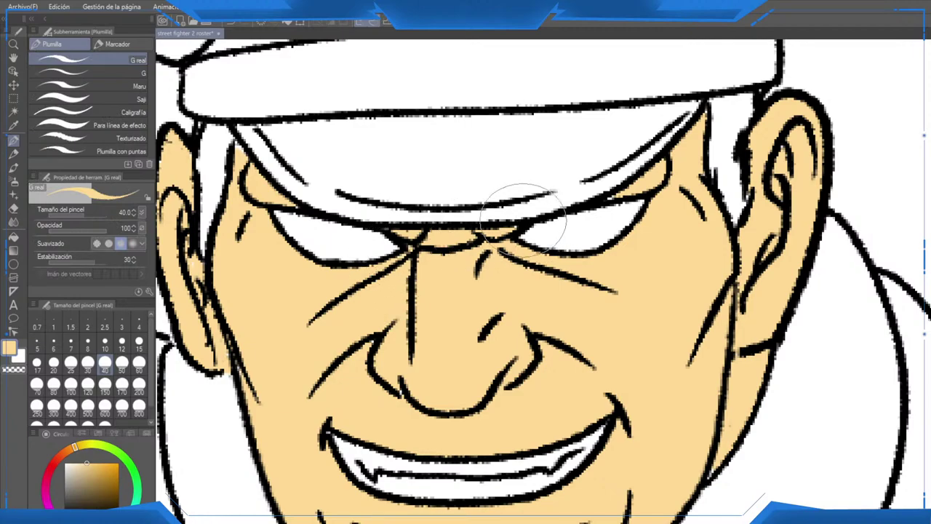
drag(603, 202, 547, 248)
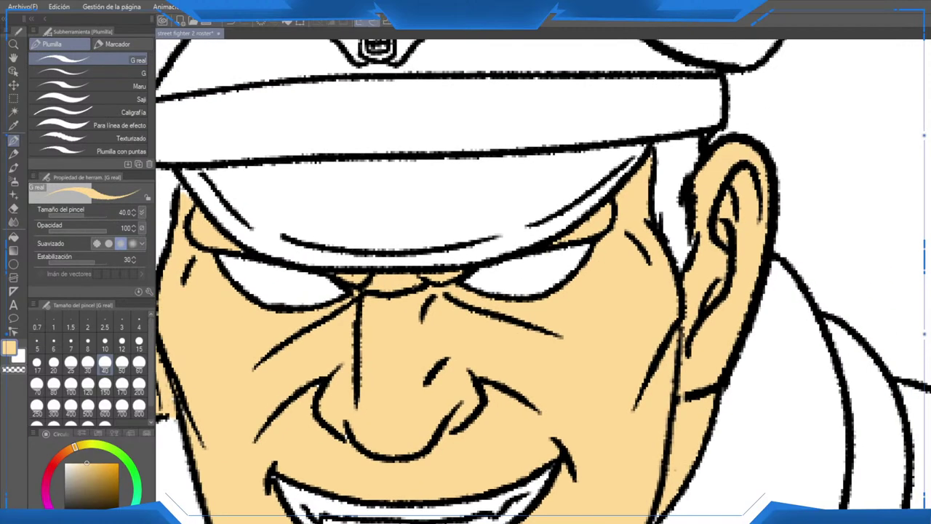
drag(763, 187, 883, 172)
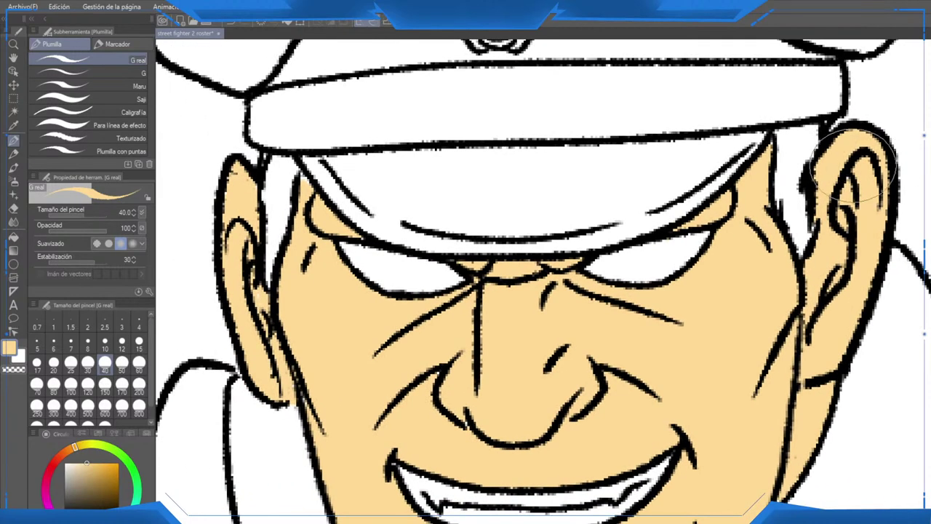
drag(233, 195, 311, 210)
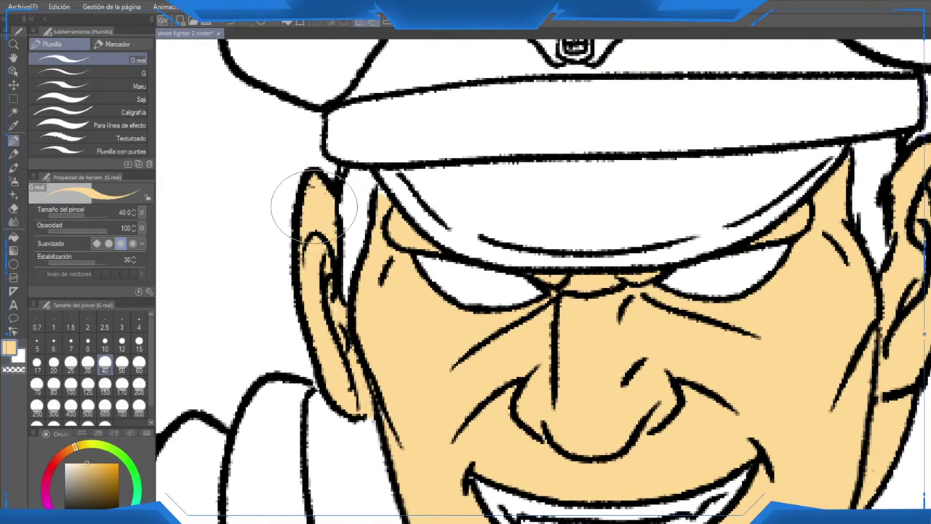
scroll(314, 206, down, 6)
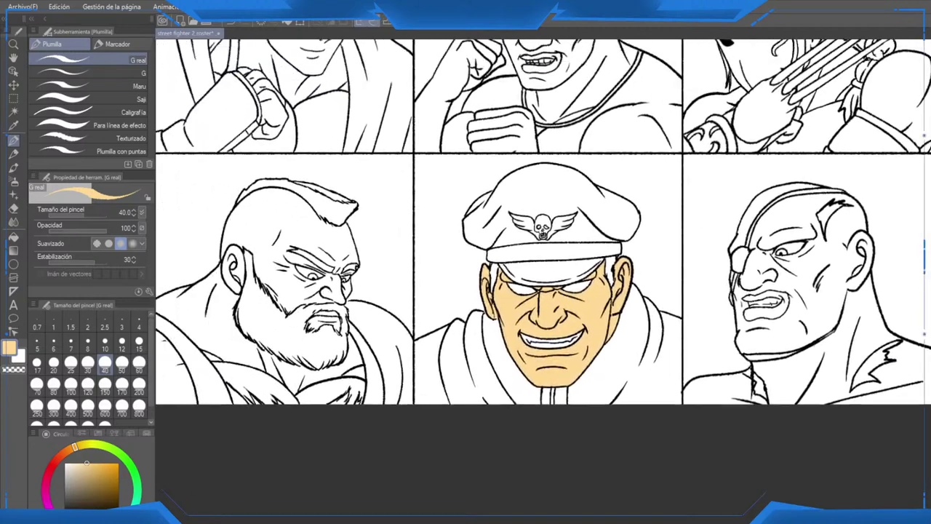
drag(639, 328, 713, 355)
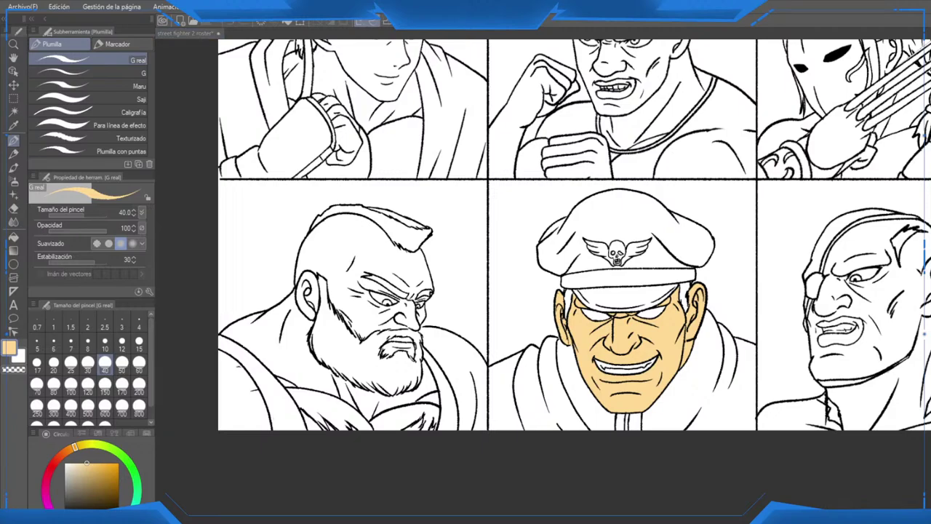
Step: Fill the capped fighter's collar, the uniform beside the second ear and the top of the cap with bright red
scroll(566, 422, up, 3)
key(g)
click(612, 398)
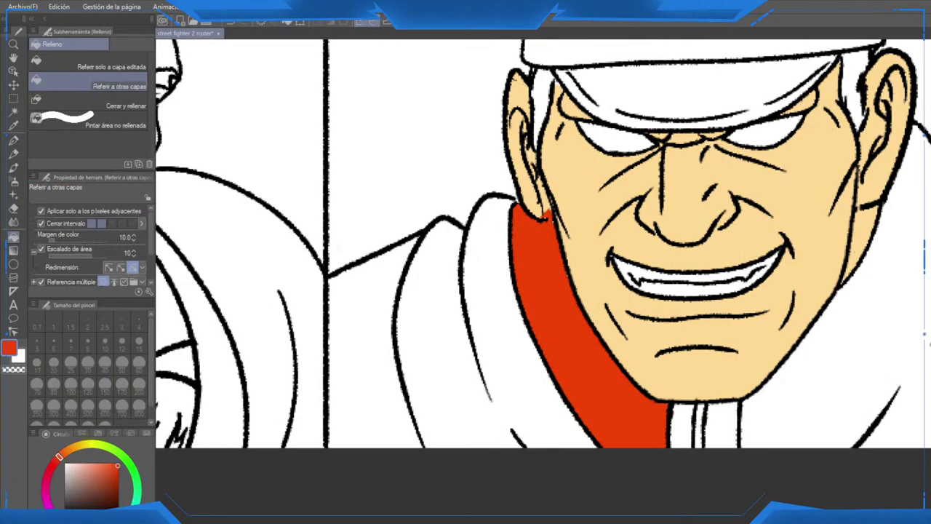
scroll(544, 240, down, 5)
key(ctrl+z)
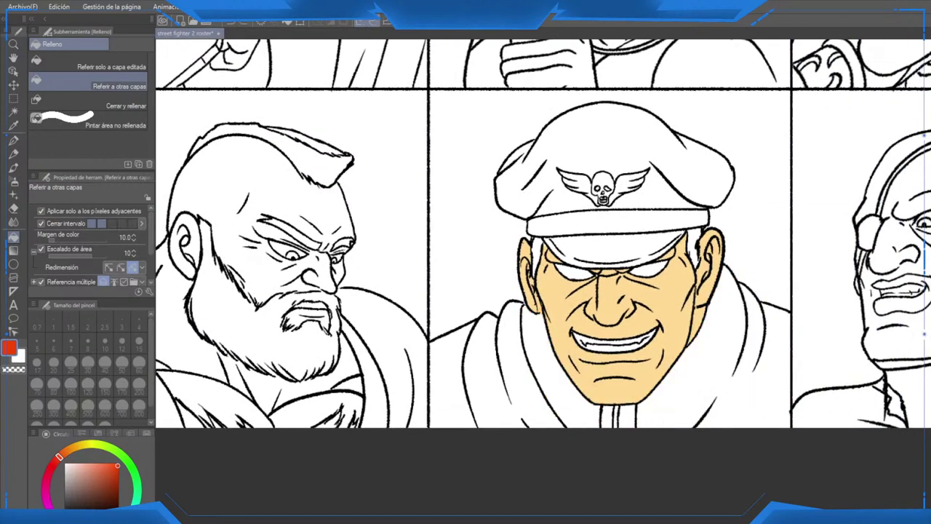
click(749, 385)
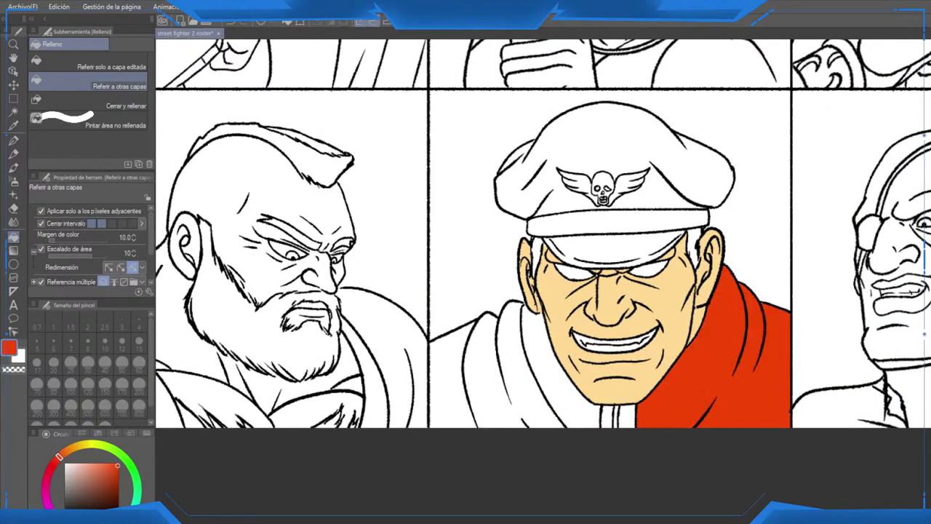
click(546, 342)
click(524, 150)
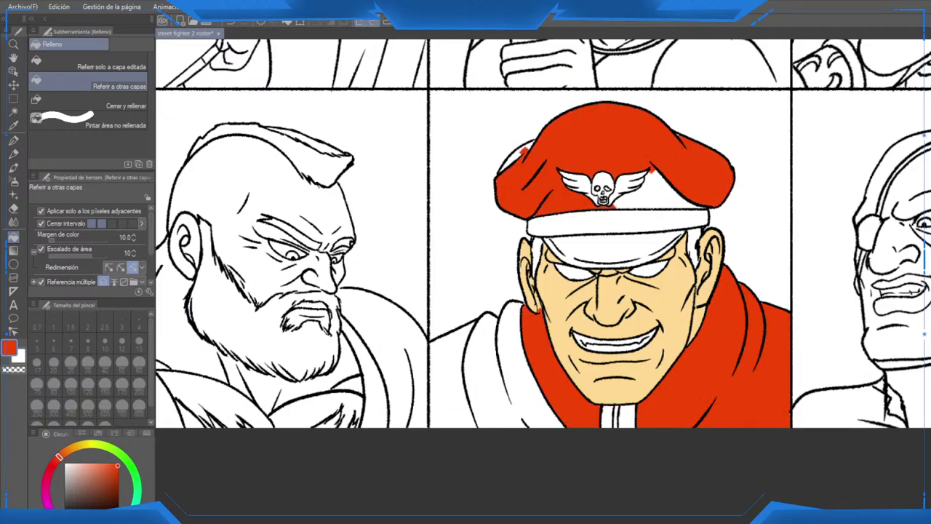
click(659, 192)
Step: Touch up the remaining white gaps in the cap's side folds in red with the G real pen at size 40
scroll(689, 218, down, 5)
drag(689, 218, 581, 402)
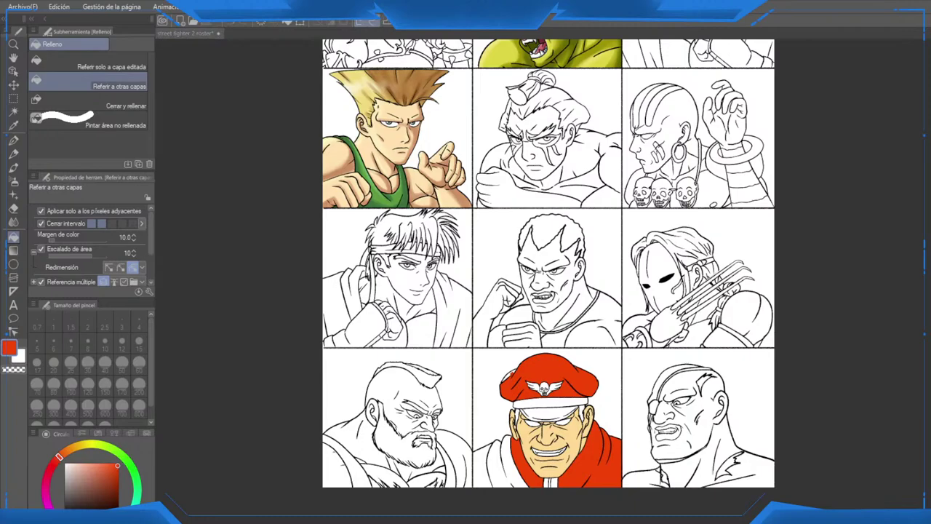
scroll(510, 383, up, 5)
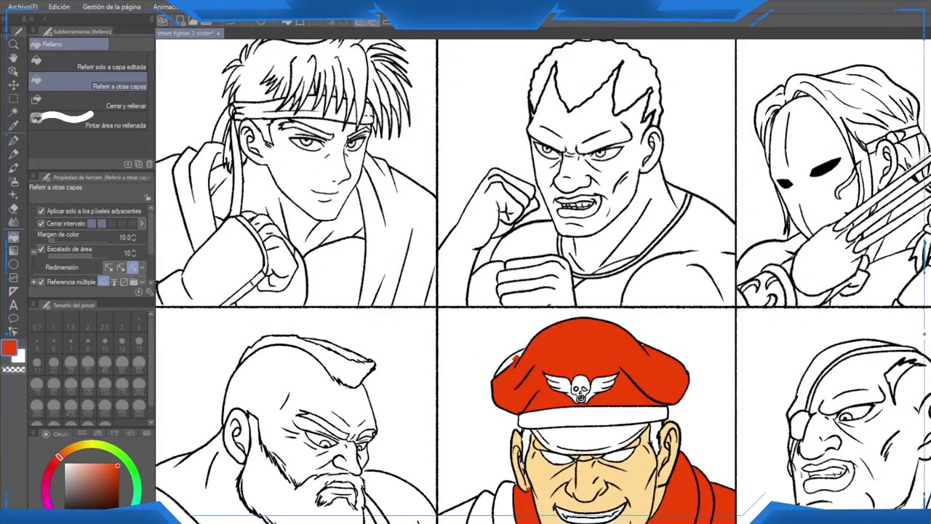
scroll(529, 346, up, 4)
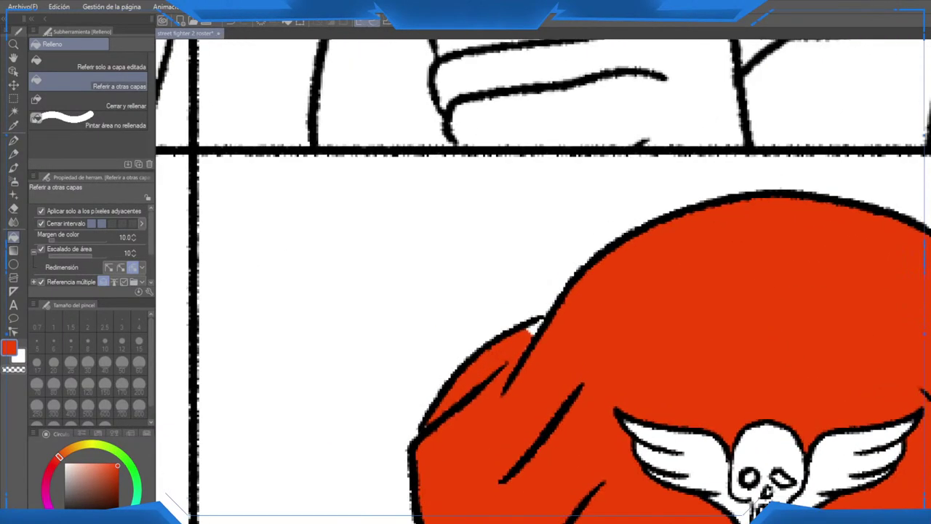
scroll(535, 331, down, 1)
key(p)
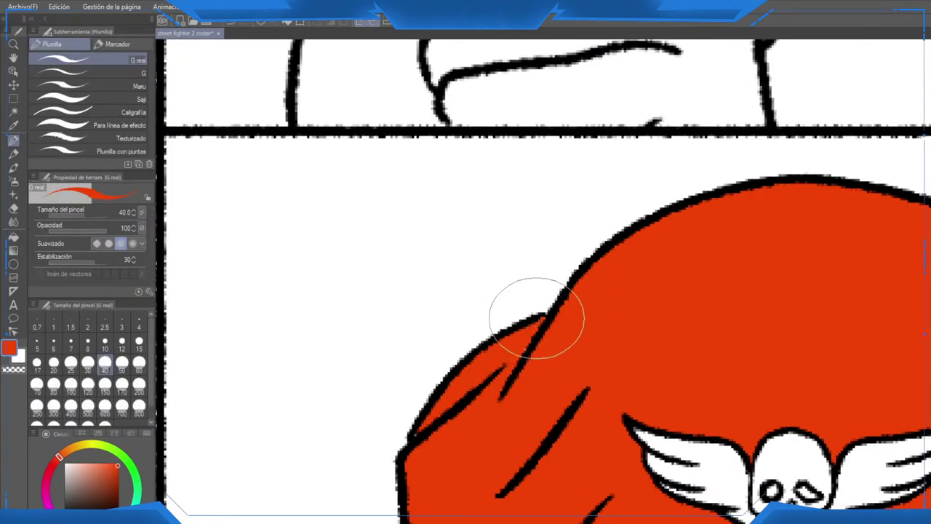
scroll(536, 318, down, 1)
scroll(536, 318, down, 4)
scroll(676, 331, up, 5)
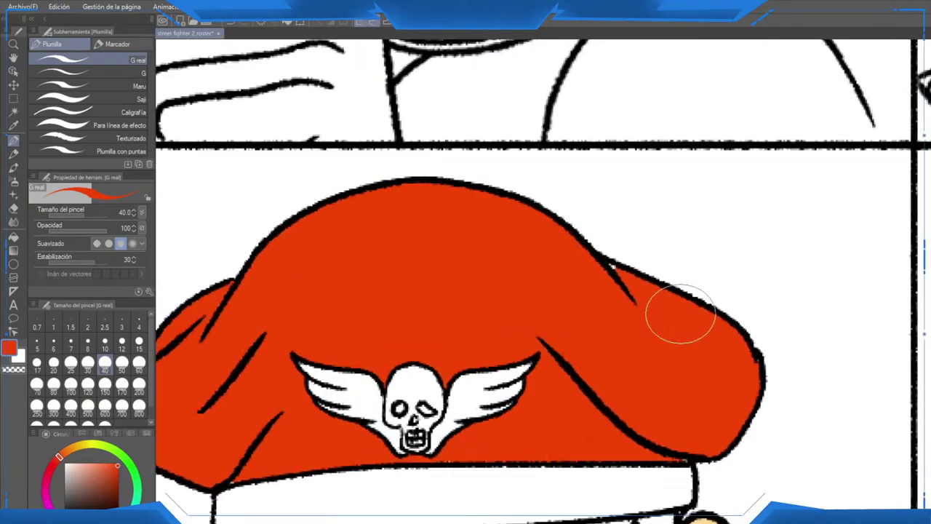
scroll(633, 320, up, 2)
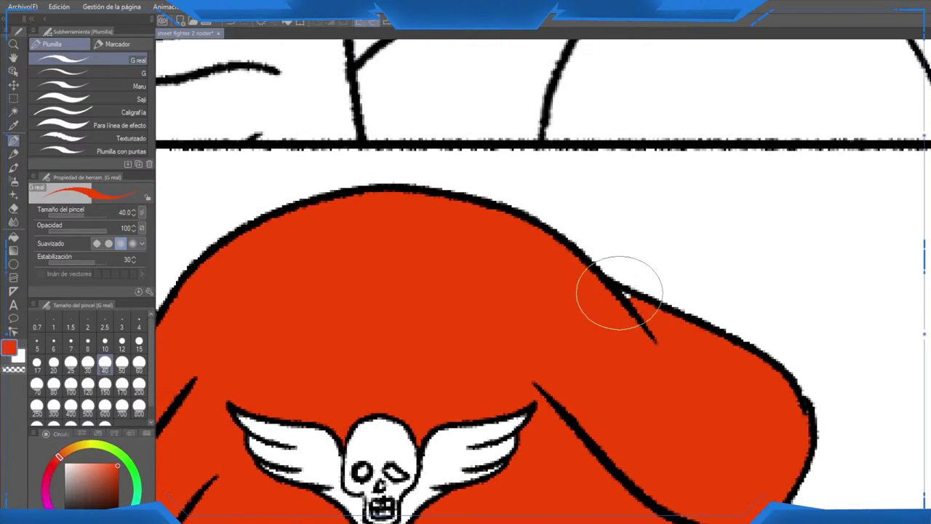
scroll(624, 291, down, 6)
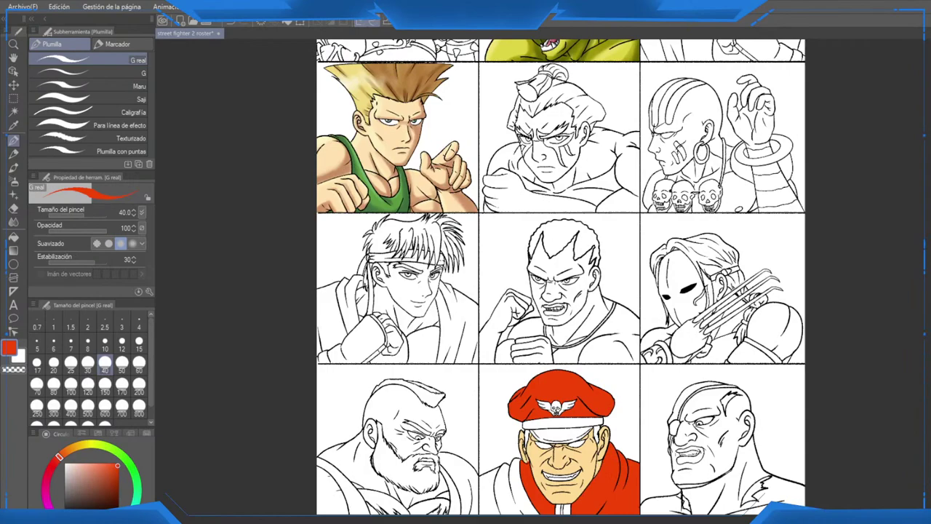
Step: Choose a dark blue and fill the outer folds of the garment over the capped fighter's shoulder with it
drag(633, 324, 617, 306)
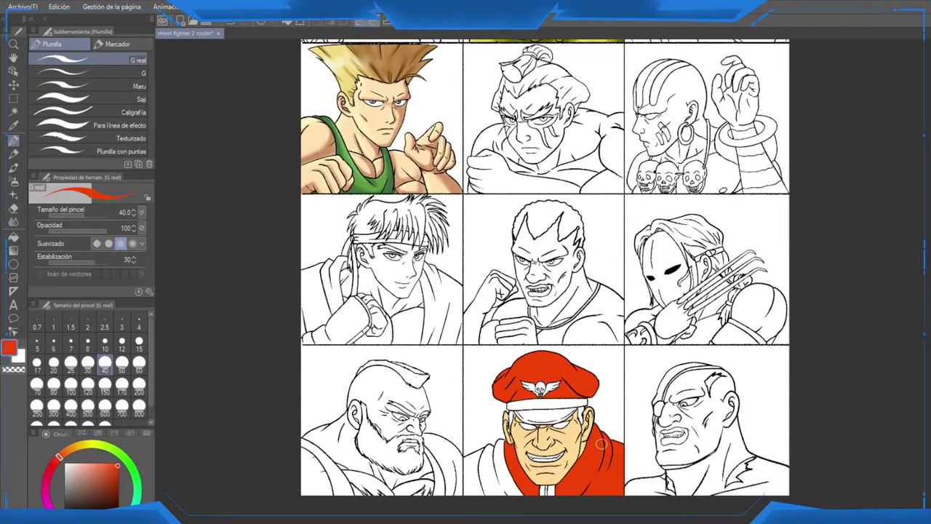
click(99, 488)
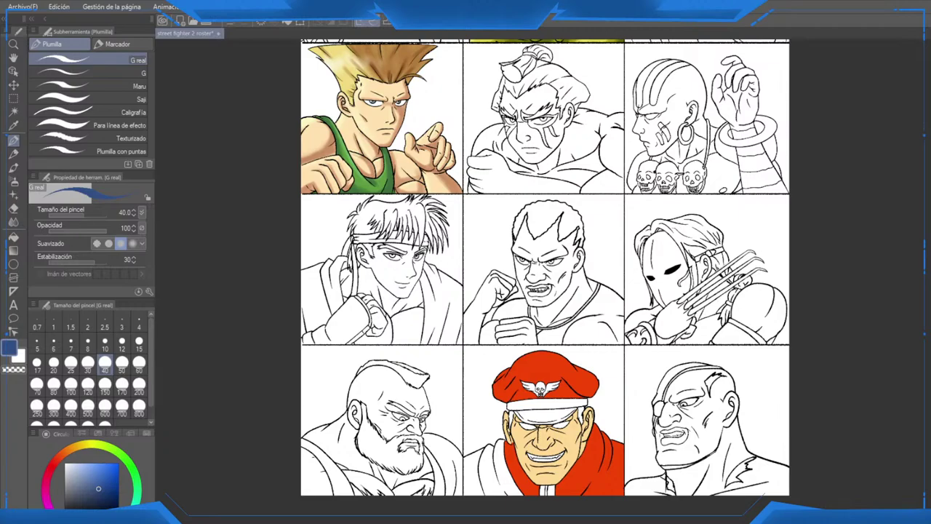
drag(473, 483, 519, 410)
scroll(519, 410, up, 2)
key(g)
click(563, 391)
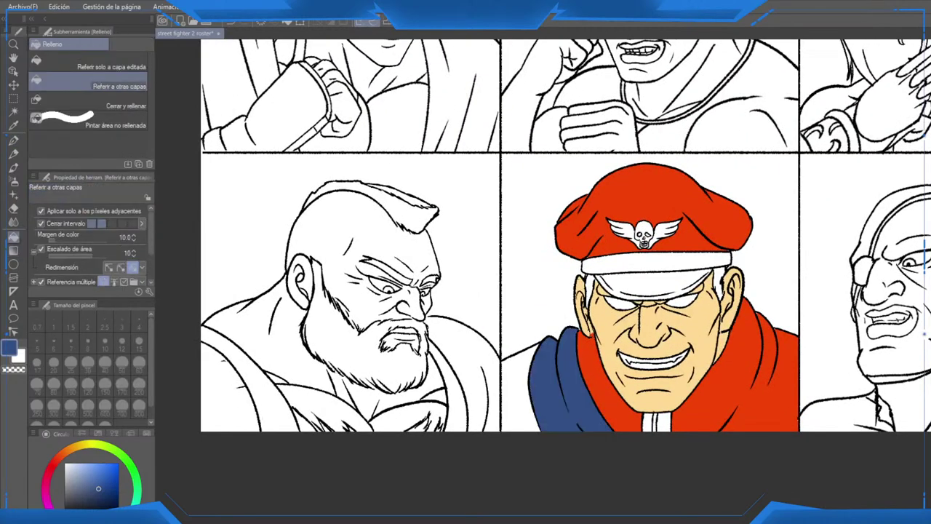
Step: Fill the rest of the capped fighter's shoulder and the strips of the central collar fastening with dark blue
click(531, 418)
scroll(532, 417, down, 2)
scroll(569, 418, up, 3)
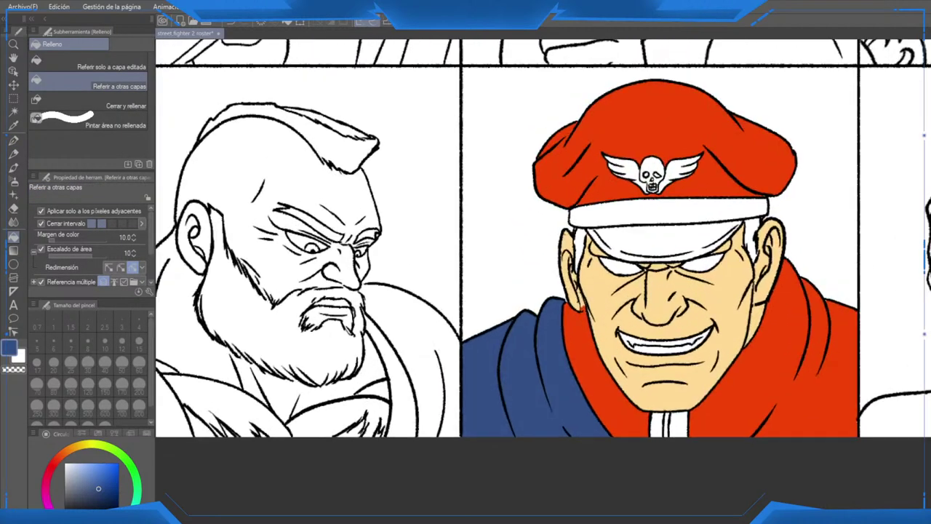
click(661, 425)
click(671, 424)
click(684, 425)
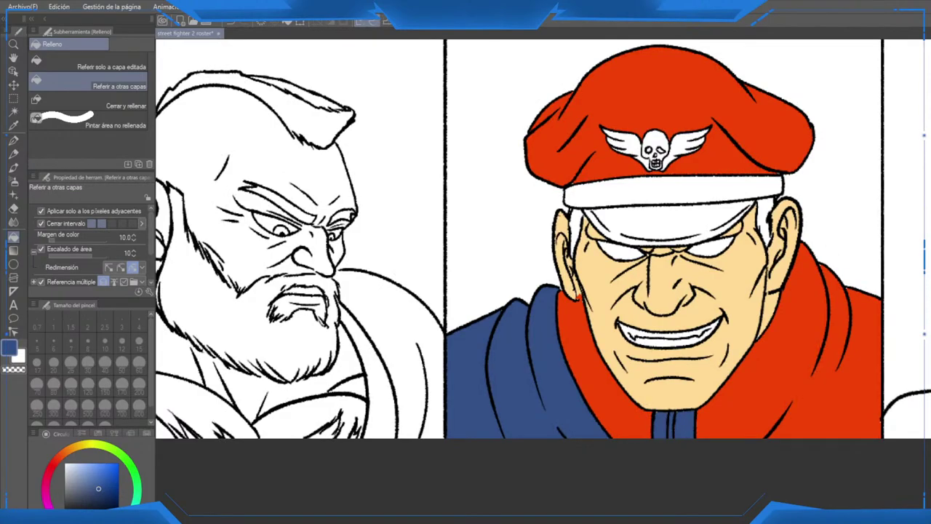
scroll(682, 426, down, 2)
drag(682, 427, 635, 453)
scroll(601, 375, up, 4)
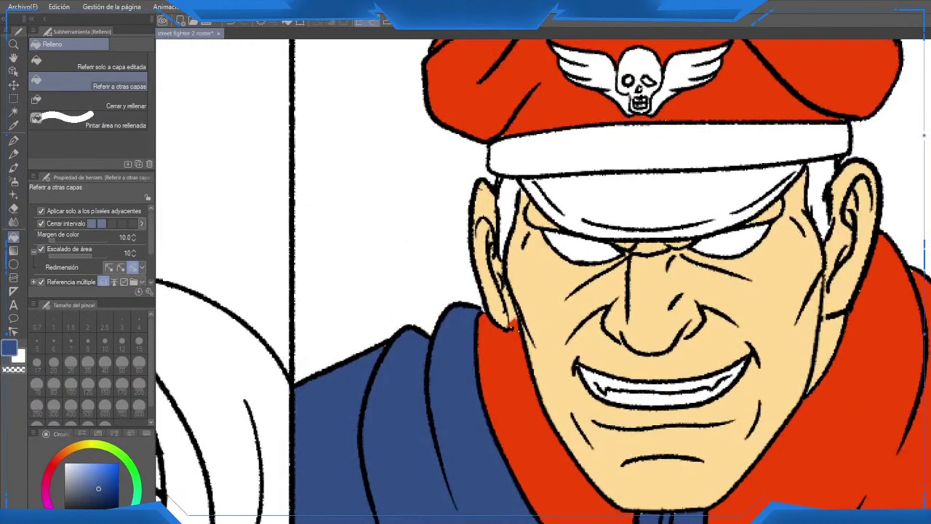
Step: Erase the red spill below the capped fighter's ear, repaint it in skin tone with the G real pen at size 40, and save the drawing
scroll(498, 309, up, 1)
key(e)
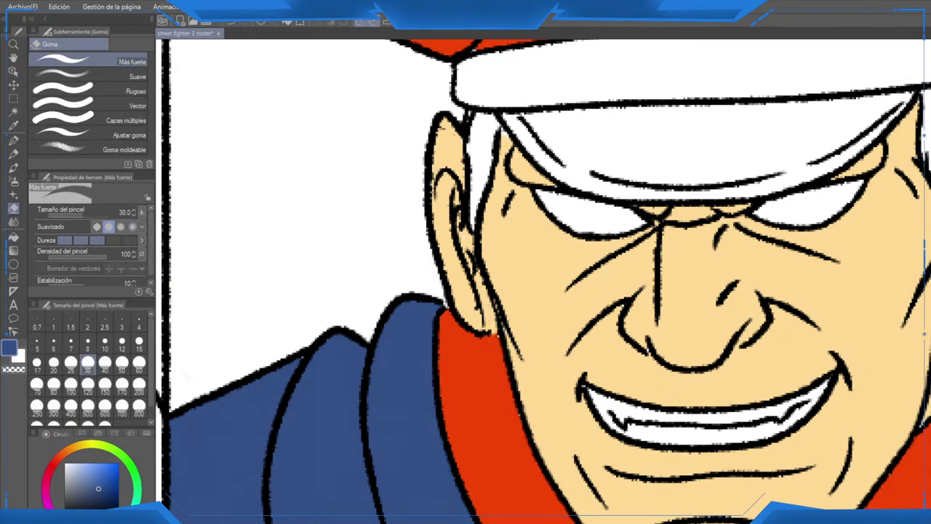
drag(602, 348, 587, 333)
alt+click(489, 320)
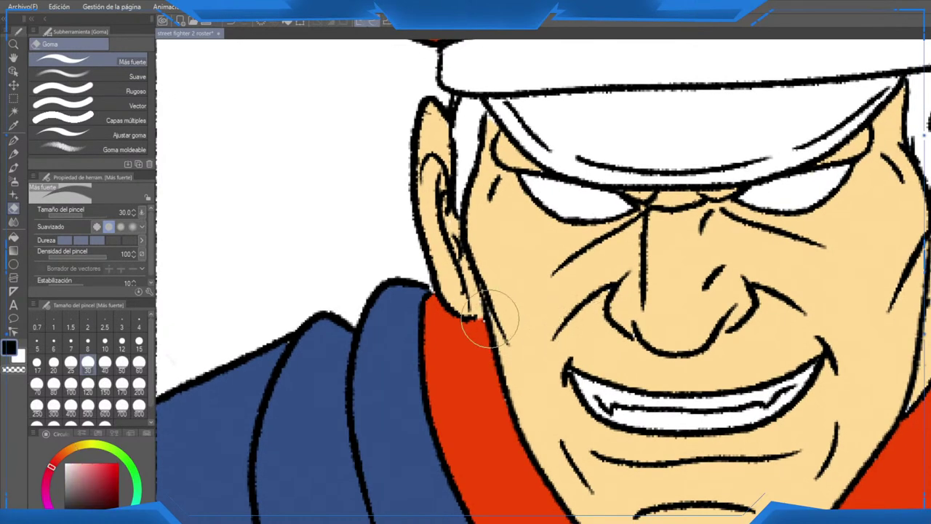
mouse_move(489, 319)
mouse_down()
mouse_move(484, 304)
mouse_move(496, 310)
mouse_up()
key(p)
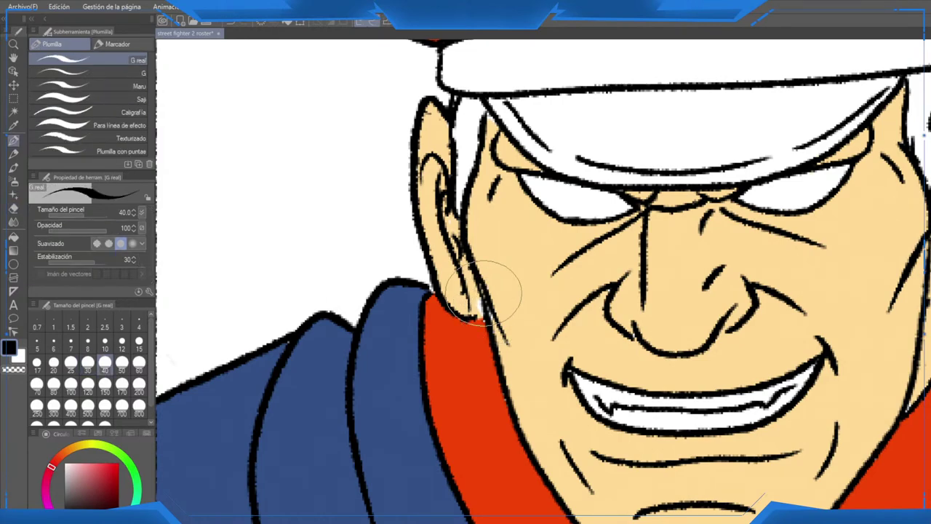
alt+click(495, 302)
mouse_move(485, 300)
mouse_down()
mouse_move(491, 307)
mouse_move(476, 304)
mouse_move(487, 317)
mouse_up()
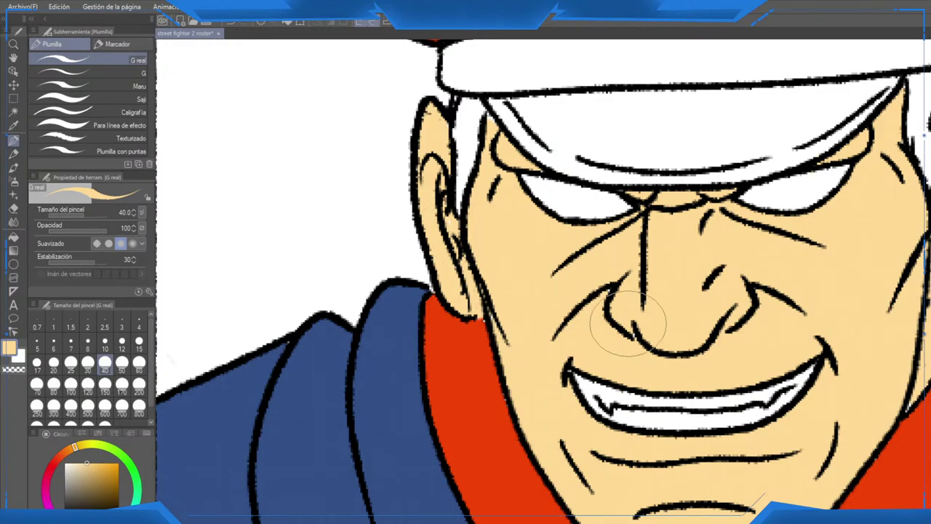
scroll(728, 299, down, 1)
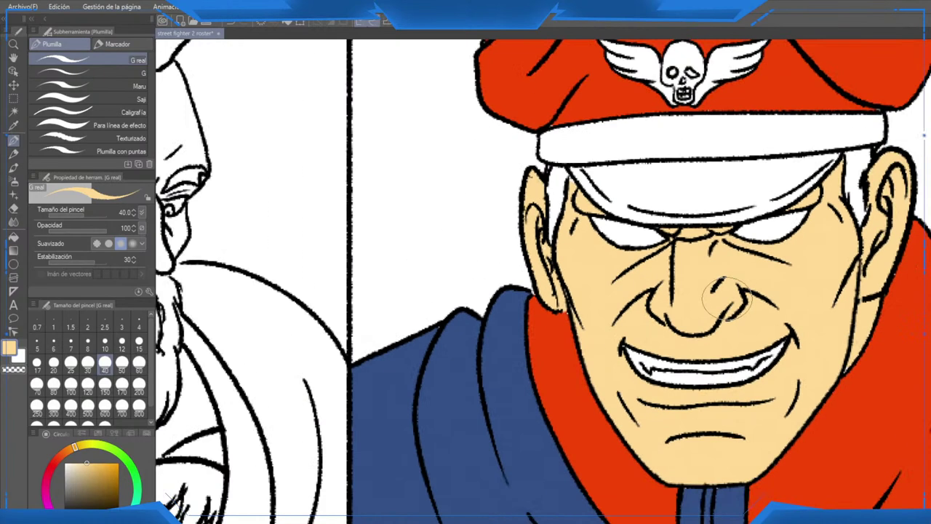
drag(728, 298, 568, 341)
scroll(627, 325, down, 3)
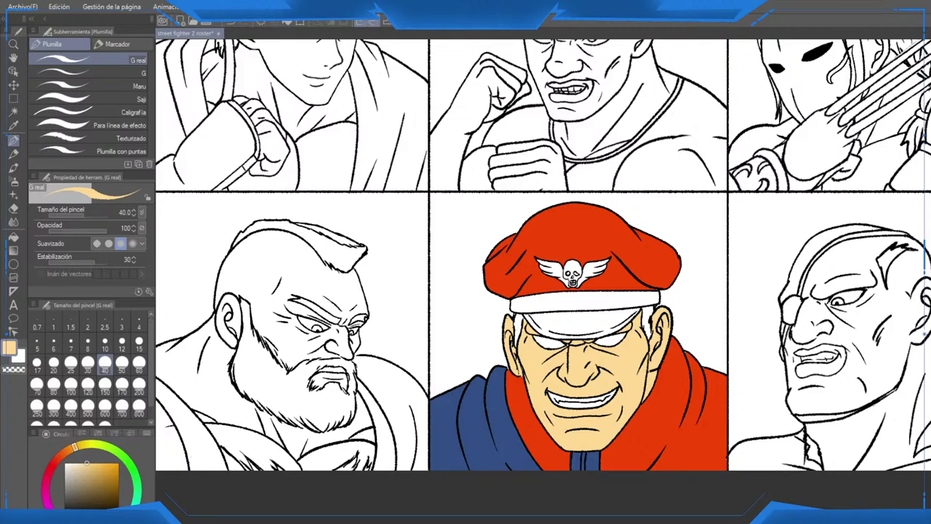
key(ctrl+s)
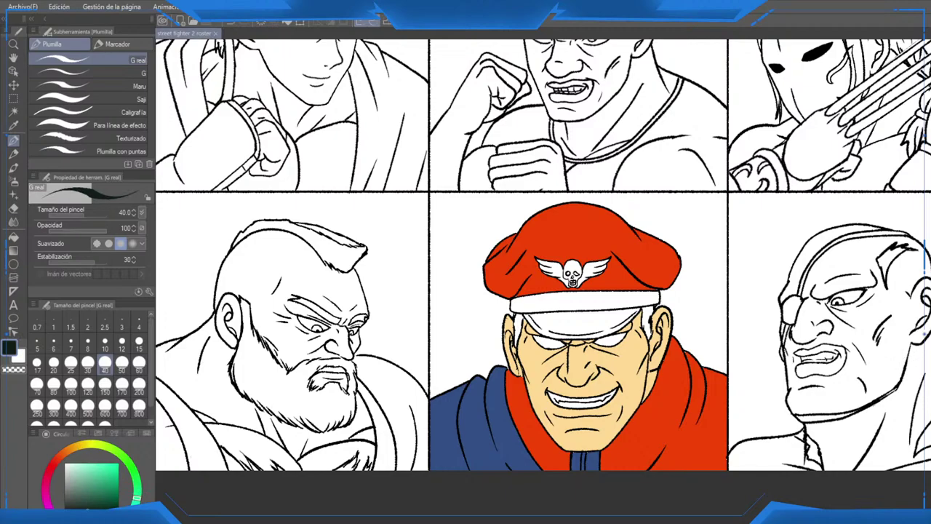
Step: Fill the cap's visor, its band and the hair beside one ear with a near-black green
scroll(576, 309, up, 3)
key(g)
click(582, 339)
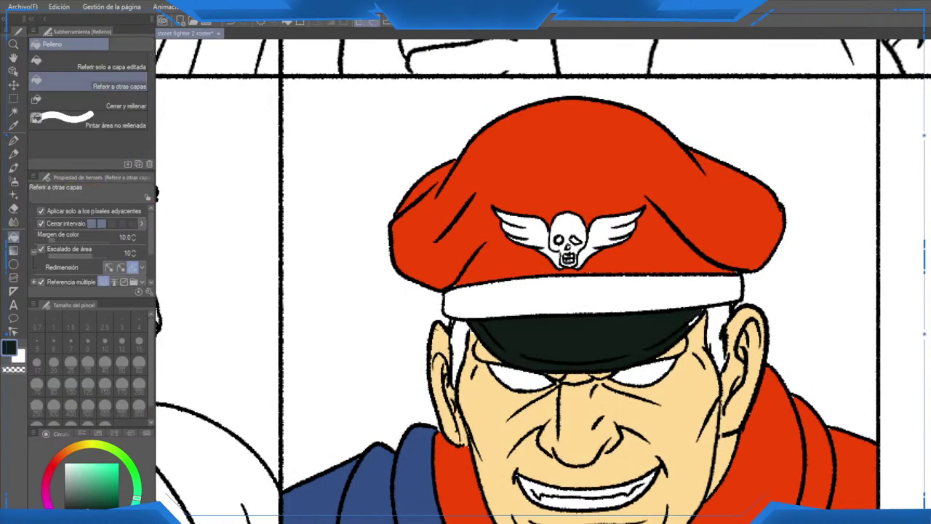
click(592, 295)
click(716, 338)
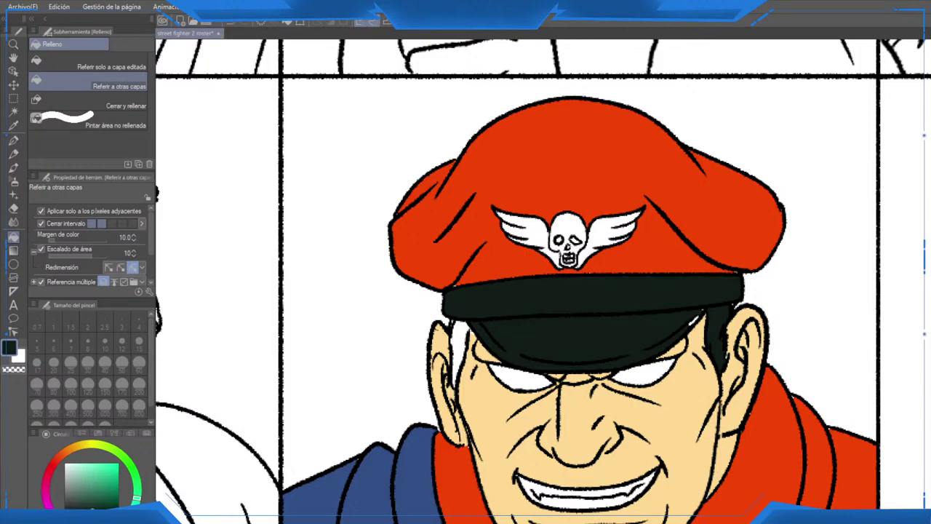
scroll(644, 334, up, 3)
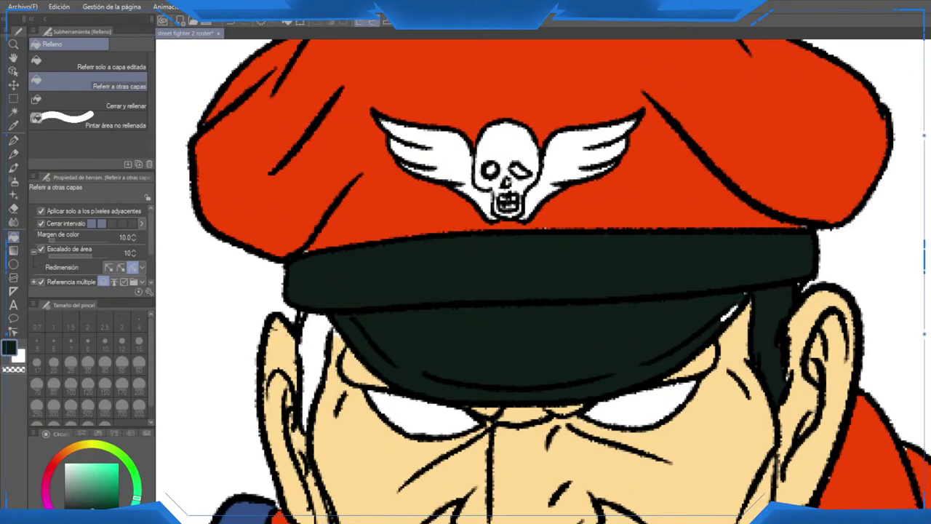
scroll(716, 334, down, 5)
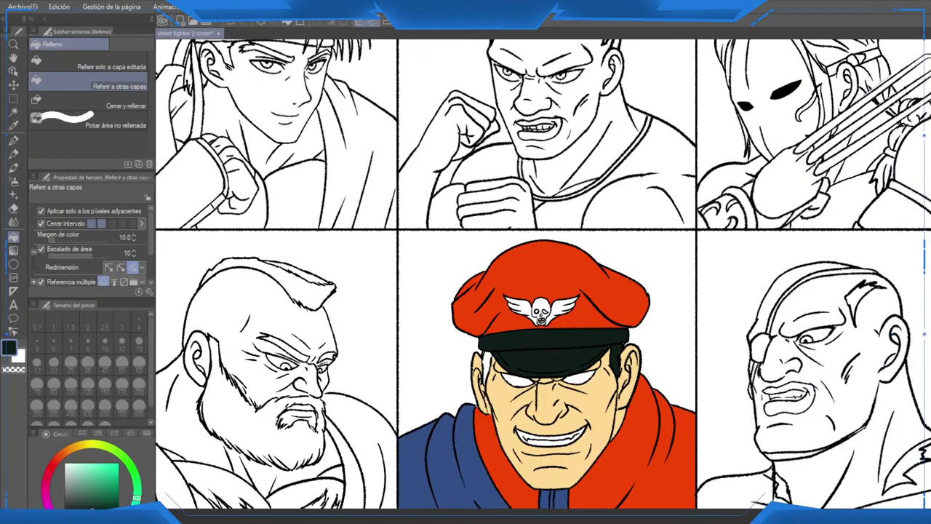
scroll(540, 373, up, 3)
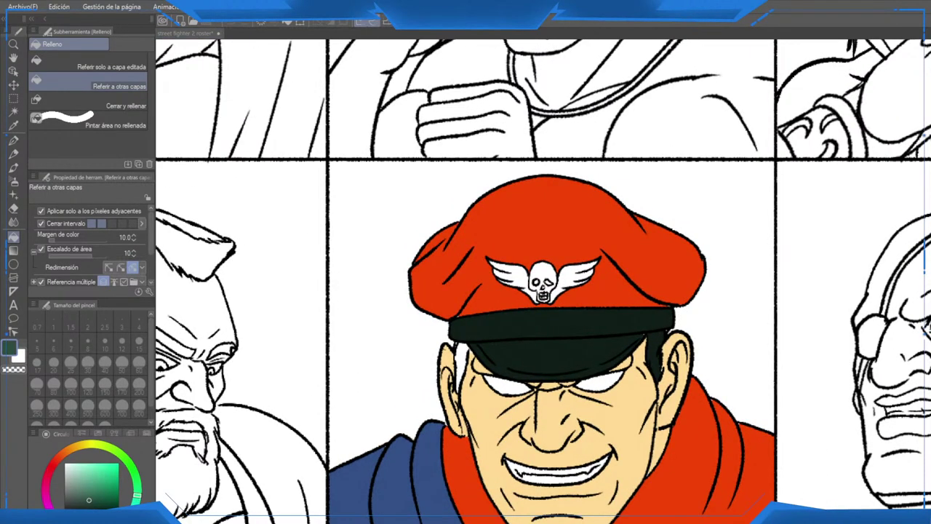
Step: Choose a lighter dark green and refill the cap's band and visor with it
click(565, 323)
click(565, 348)
scroll(566, 346, down, 1)
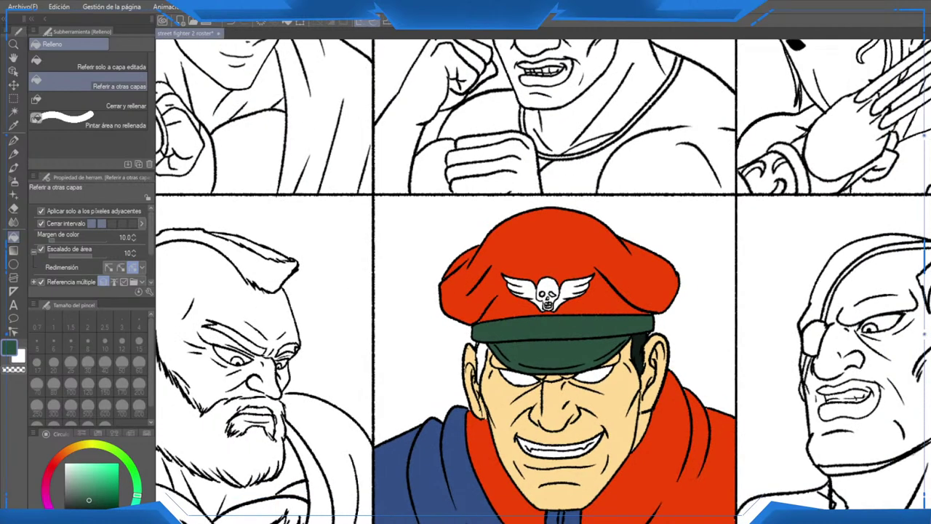
Step: Erase the near-black fill from the hair between the cap and the ear with the hard eraser at size 30
scroll(609, 339, up, 5)
key(e)
drag(678, 350, 680, 395)
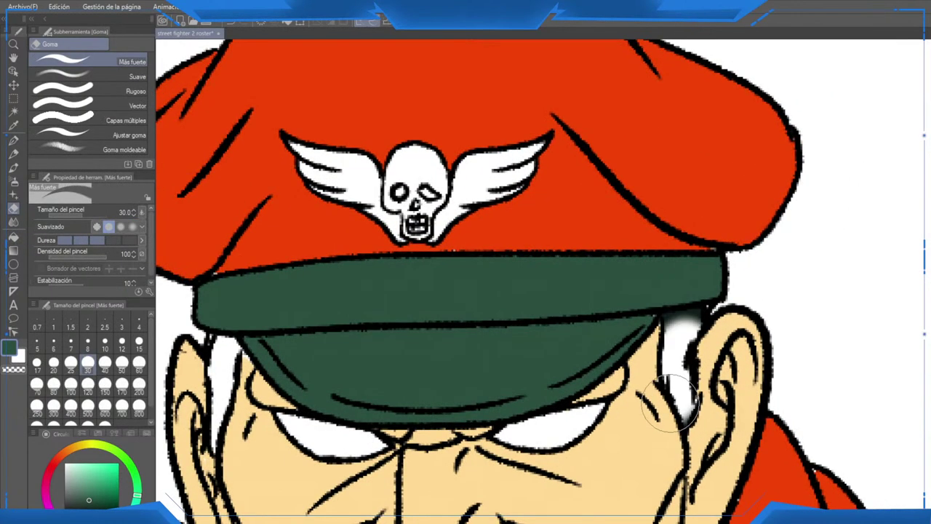
scroll(716, 361, up, 1)
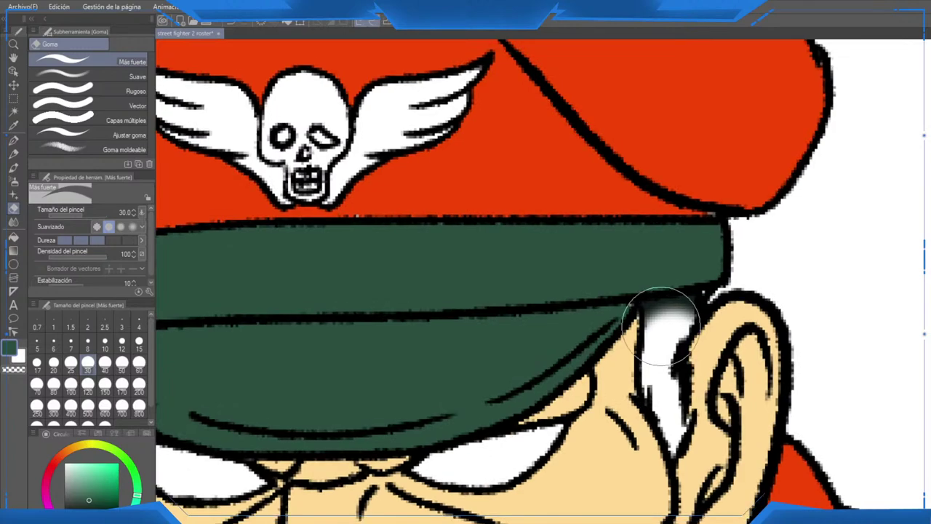
mouse_move(665, 326)
mouse_down()
mouse_move(652, 315)
mouse_move(715, 297)
mouse_move(682, 324)
mouse_move(701, 319)
mouse_up()
drag(698, 367, 911, 326)
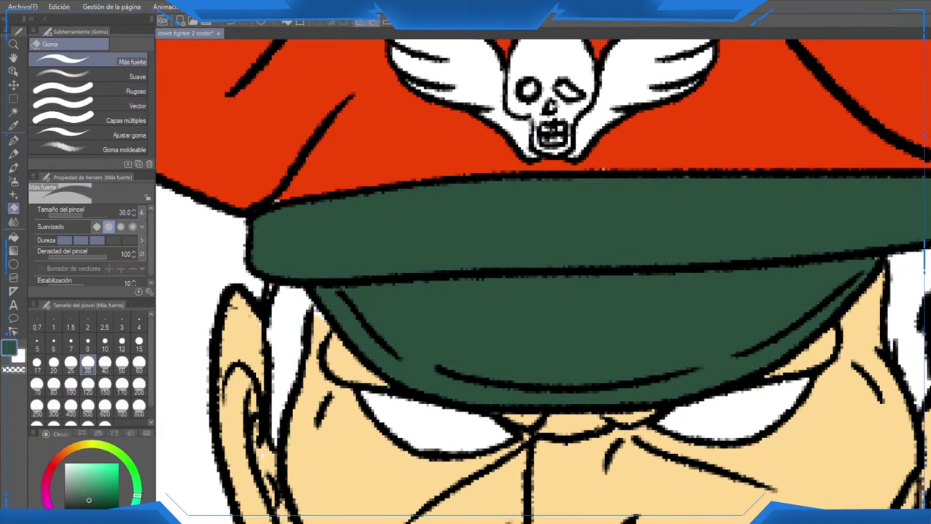
scroll(714, 303, down, 2)
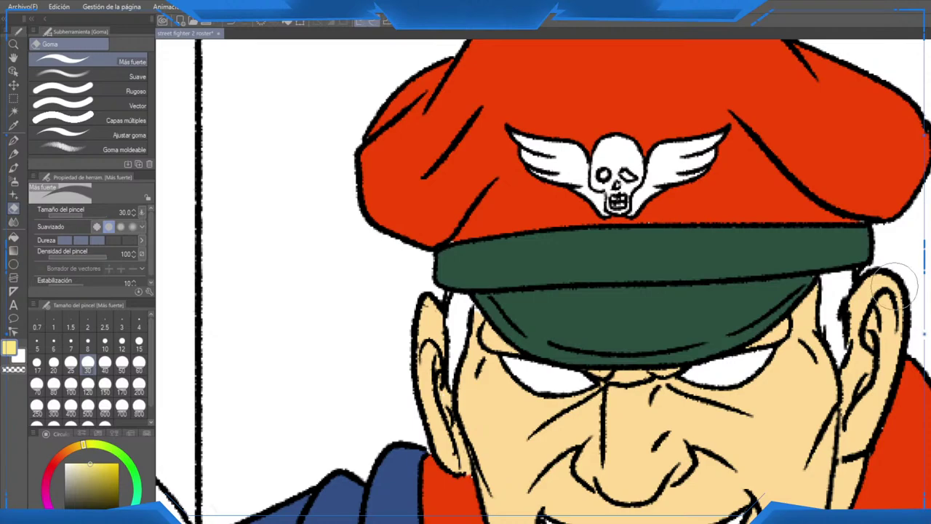
Step: Choose a pale yellow and fill the cap emblem's skull and both wings with it
key(g)
key(g)
click(557, 169)
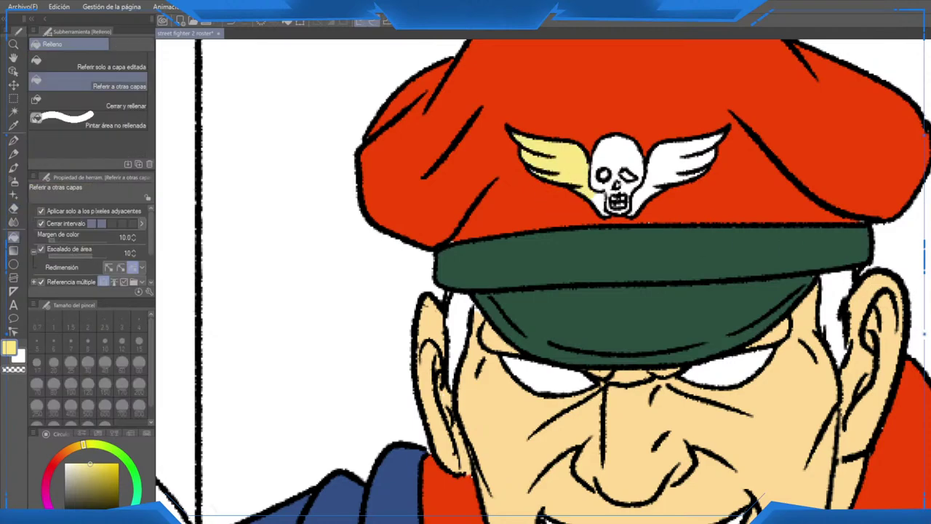
click(616, 154)
click(688, 156)
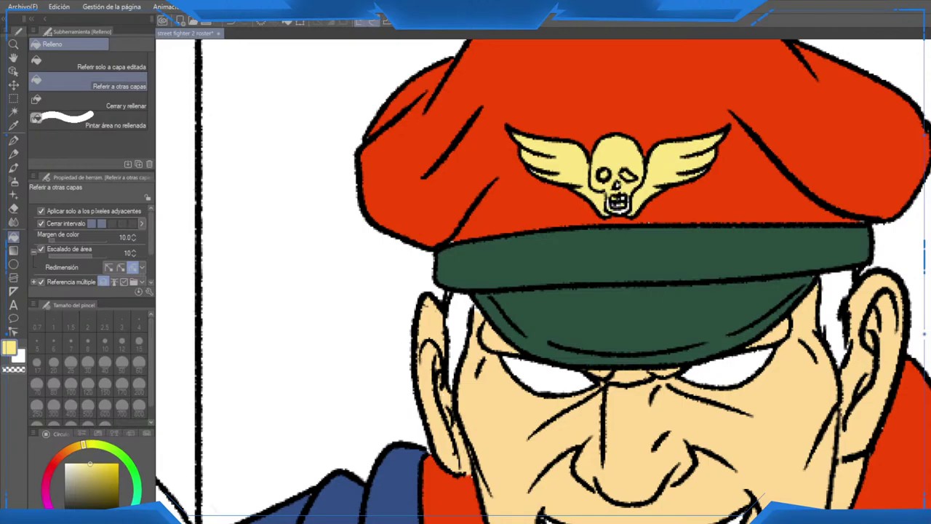
Step: Touch up the white gaps in the emblem's nose, jaw and wing feathers in pale yellow with the G real pen at size 40
scroll(619, 190, down, 5)
drag(618, 190, 484, 349)
scroll(581, 369, down, 3)
drag(582, 368, 575, 430)
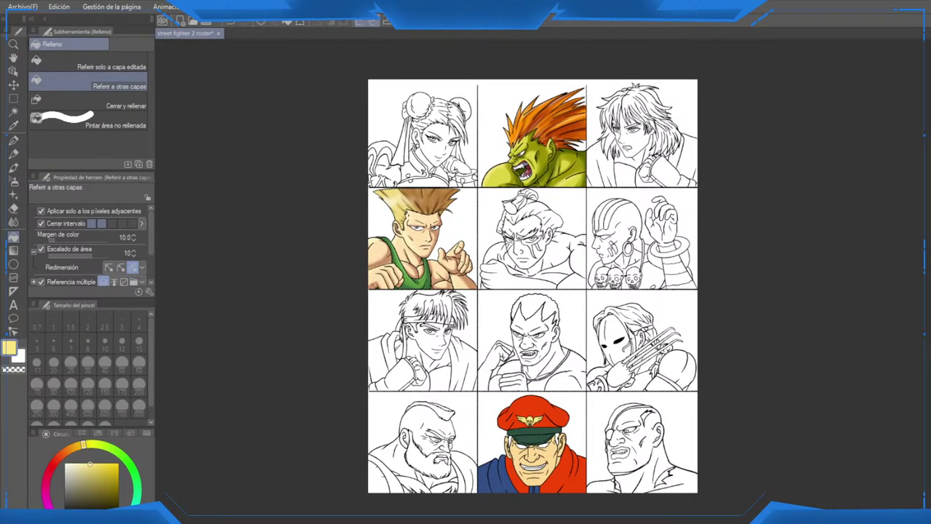
scroll(538, 444, up, 10)
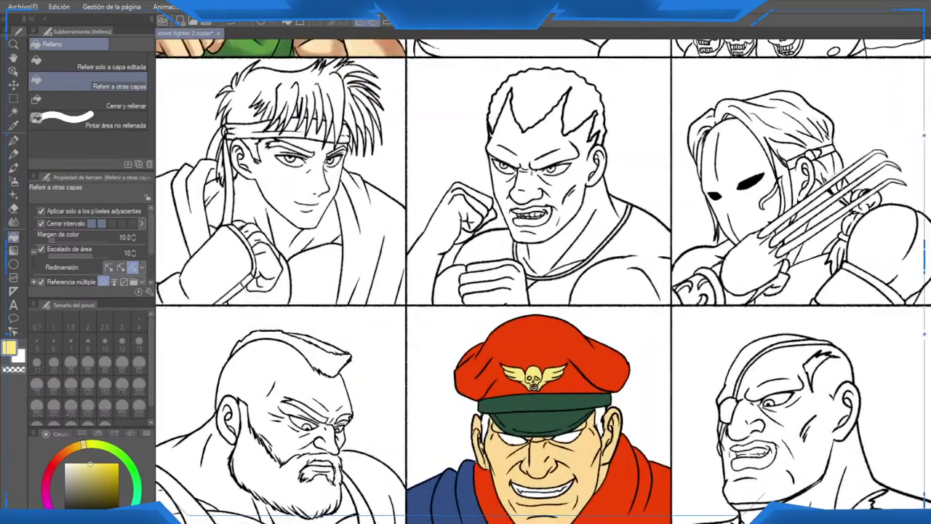
scroll(473, 233, up, 8)
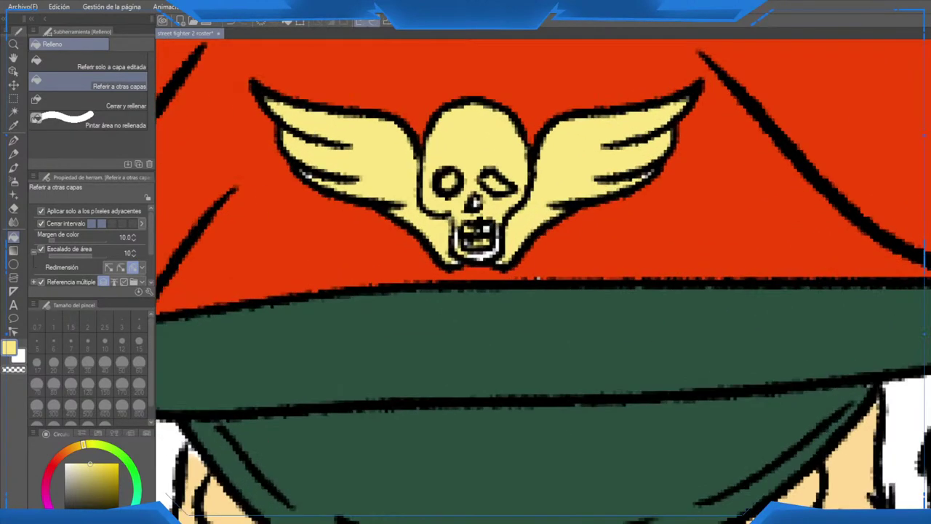
key(p)
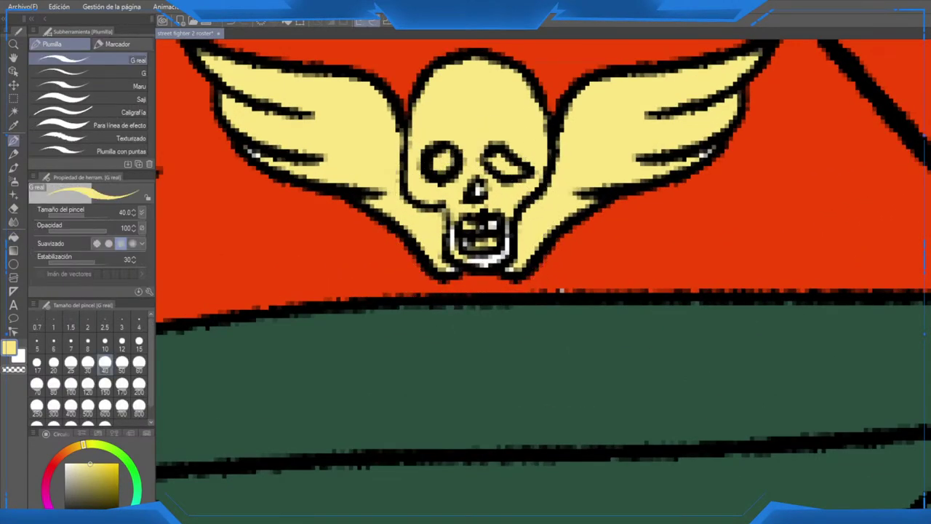
drag(478, 193, 514, 175)
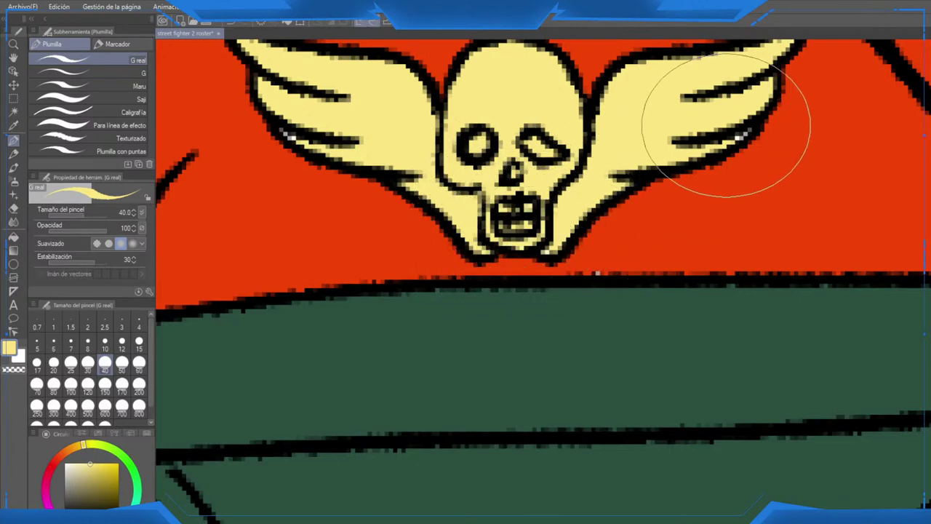
drag(735, 139, 845, 230)
drag(437, 237, 459, 257)
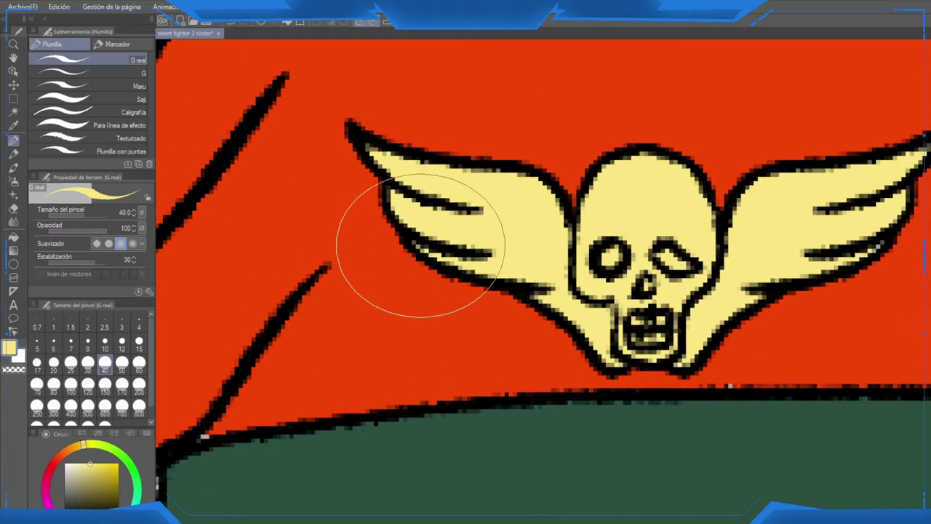
drag(851, 244, 655, 315)
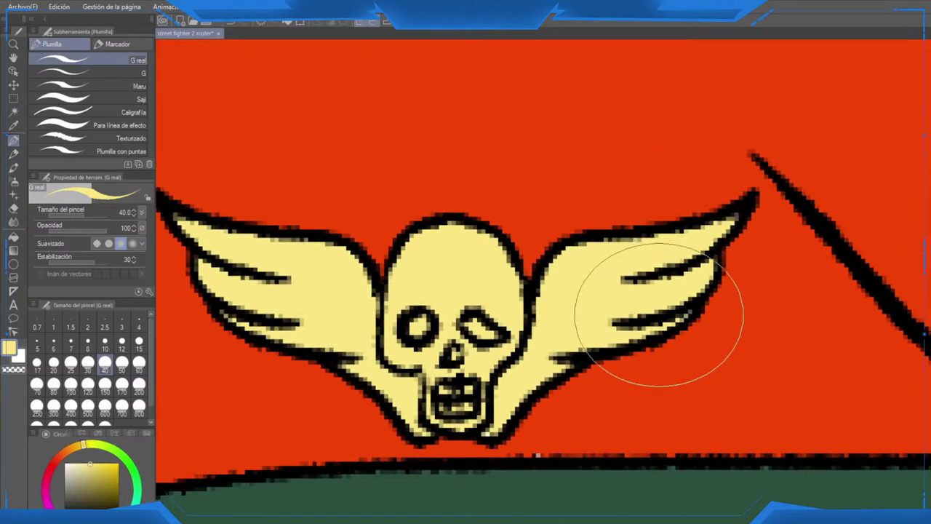
Step: Choose a dark brown and fill the capped fighter's hair beside both ears with it
scroll(657, 342, down, 6)
scroll(593, 348, down, 4)
scroll(594, 348, up, 3)
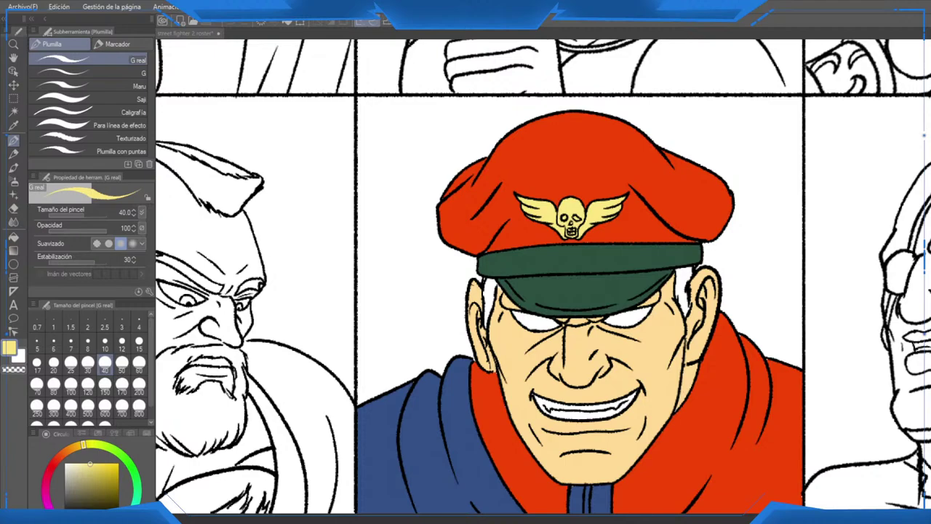
scroll(485, 294, up, 1)
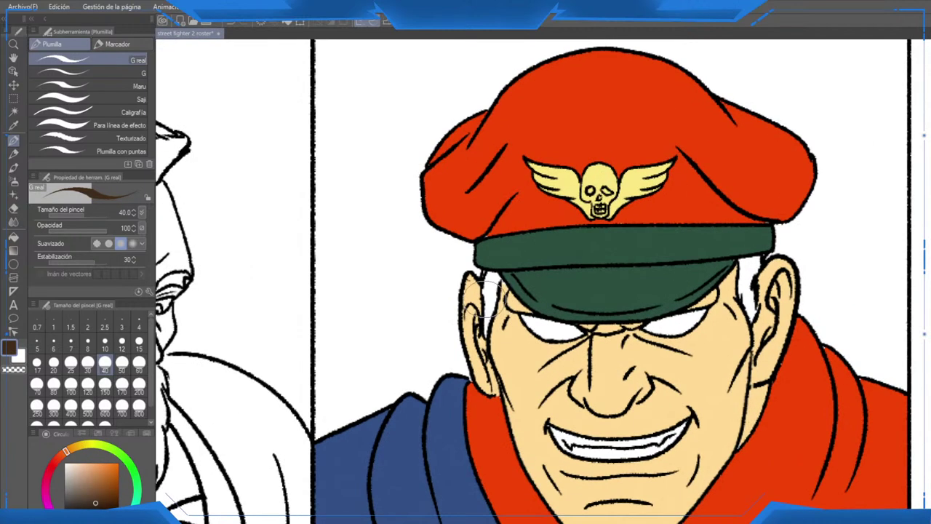
key(g)
click(489, 294)
click(749, 284)
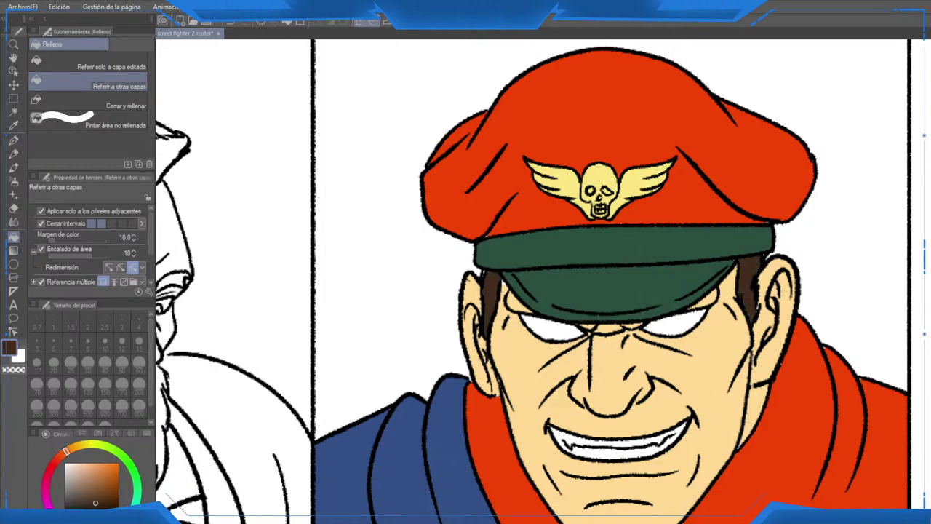
scroll(748, 285, down, 4)
drag(754, 280, 581, 425)
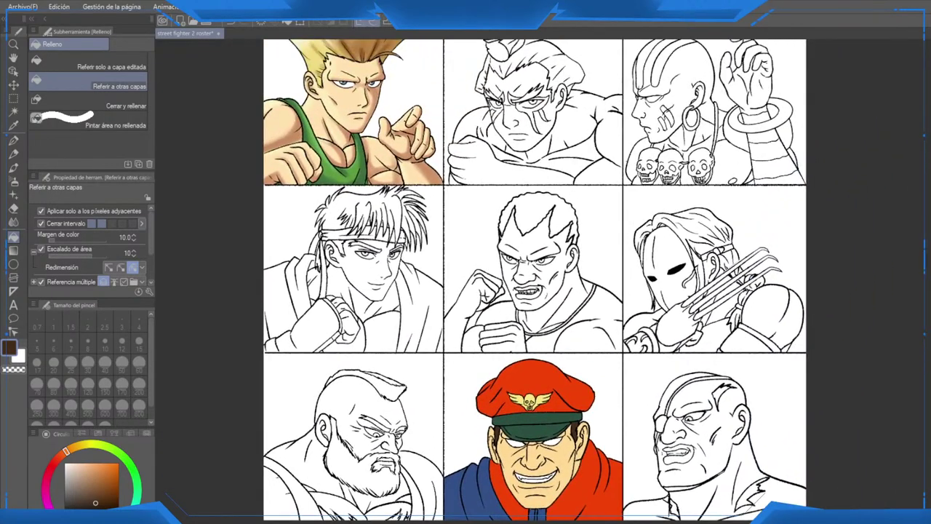
scroll(586, 420, down, 3)
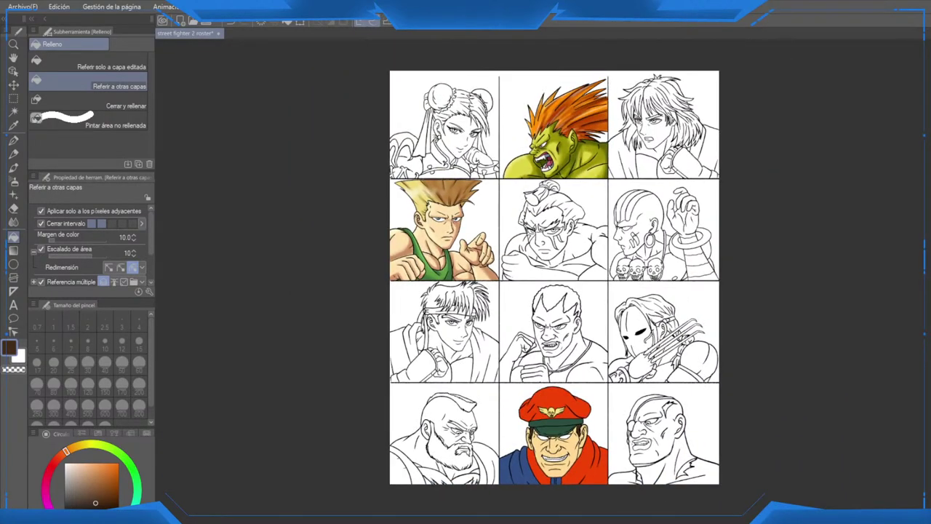
scroll(550, 445, up, 4)
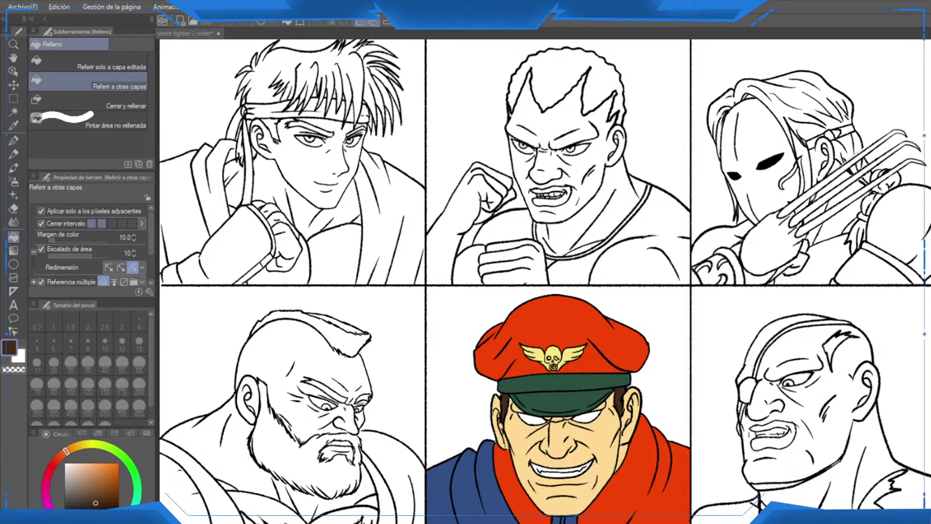
Step: Mirror the canvas and shade the capped fighter's face from temple along the jaw to the chin in reddish brown, Soft airbrush at size 40
click(97, 485)
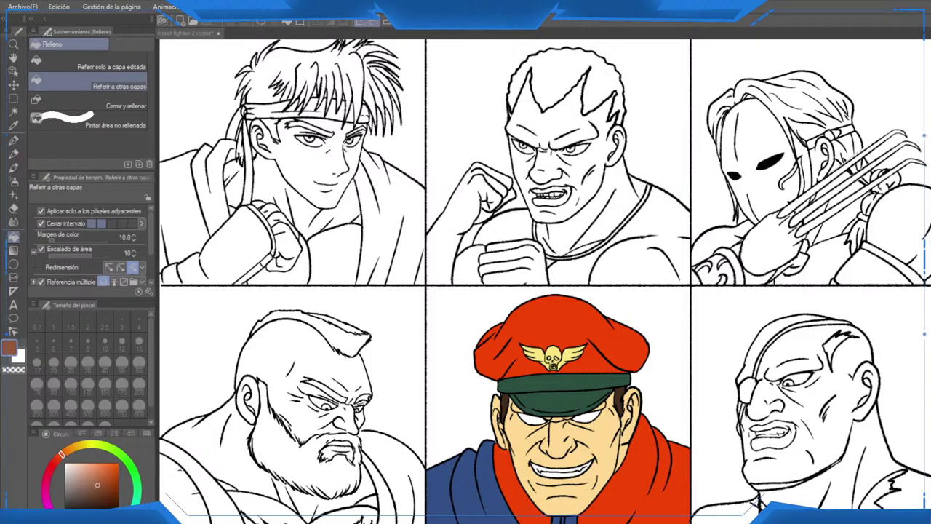
scroll(557, 466, up, 5)
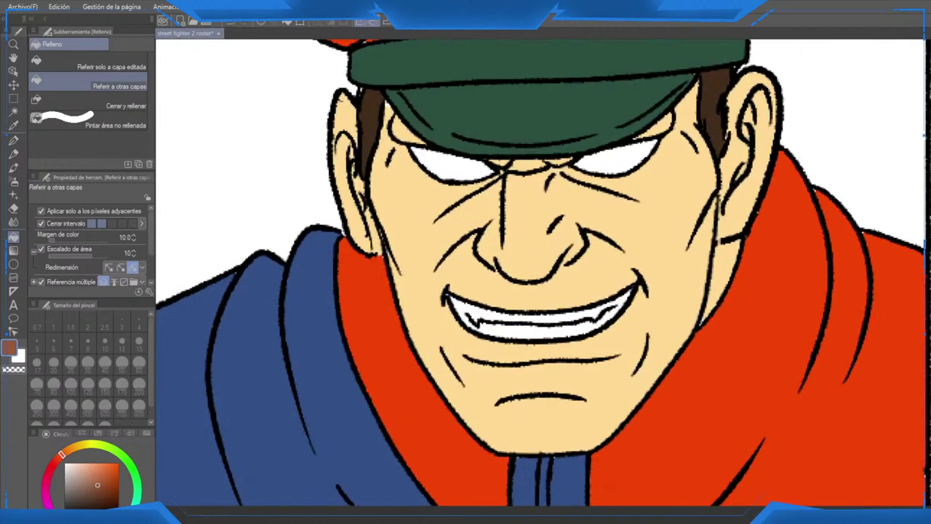
click(13, 182)
scroll(406, 284, up, 1)
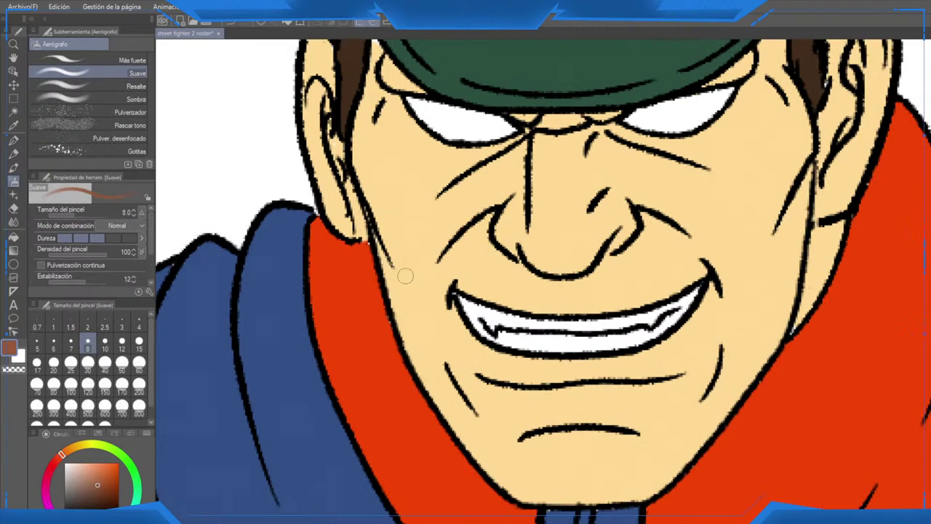
scroll(439, 291, down, 2)
click(105, 362)
scroll(510, 373, up, 1)
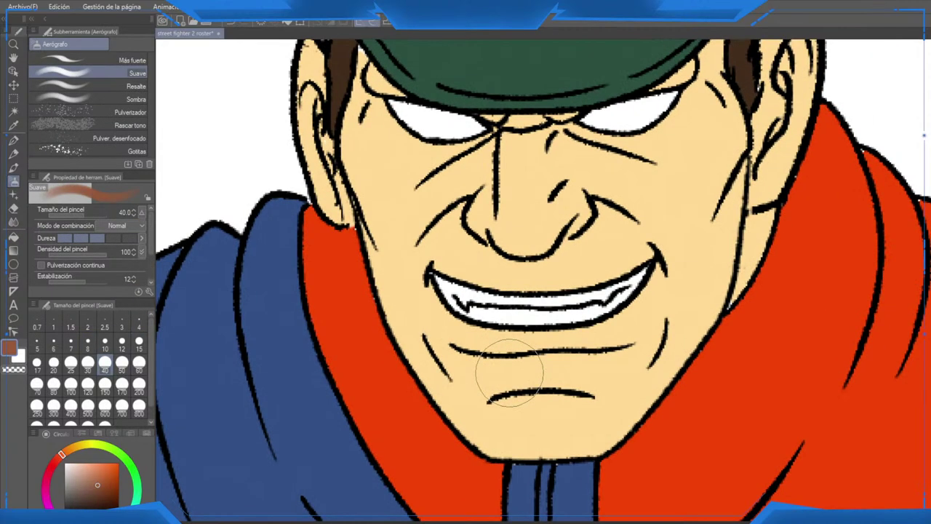
scroll(509, 372, down, 2)
drag(518, 371, 494, 413)
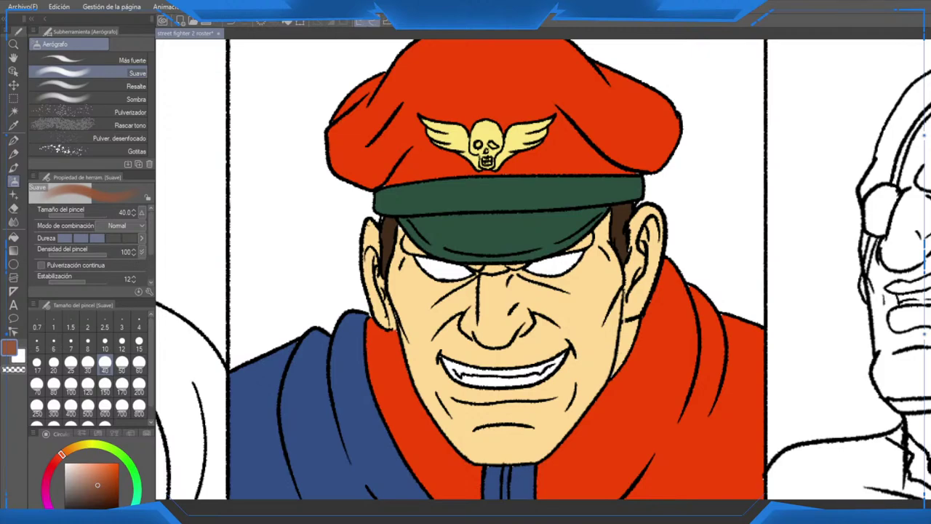
key(h)
scroll(553, 277, up, 2)
drag(545, 307, 553, 287)
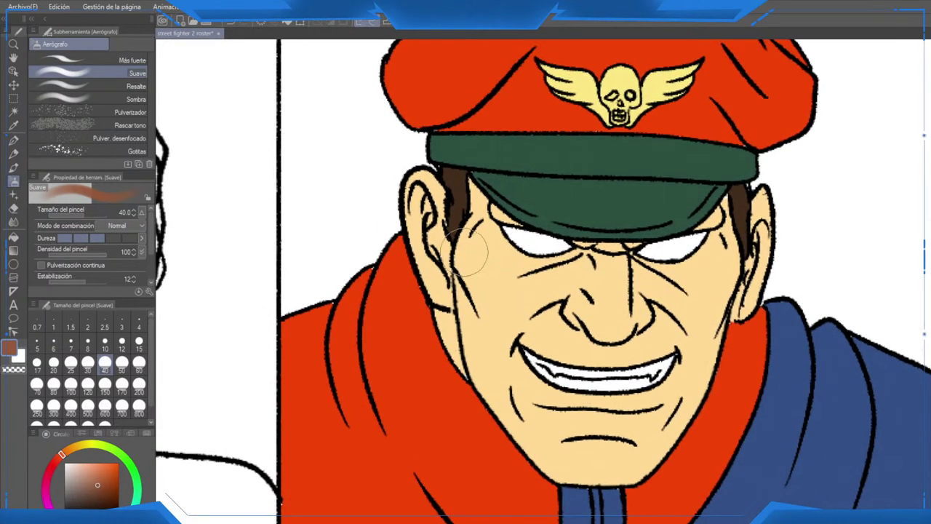
mouse_move(470, 251)
mouse_down()
mouse_move(480, 203)
mouse_move(455, 274)
mouse_move(478, 202)
mouse_move(475, 380)
mouse_move(460, 266)
mouse_move(476, 376)
mouse_move(549, 501)
mouse_up()
drag(468, 342, 541, 485)
mouse_move(484, 358)
mouse_down()
mouse_move(541, 484)
mouse_move(490, 406)
mouse_move(621, 501)
mouse_up()
drag(541, 467, 678, 491)
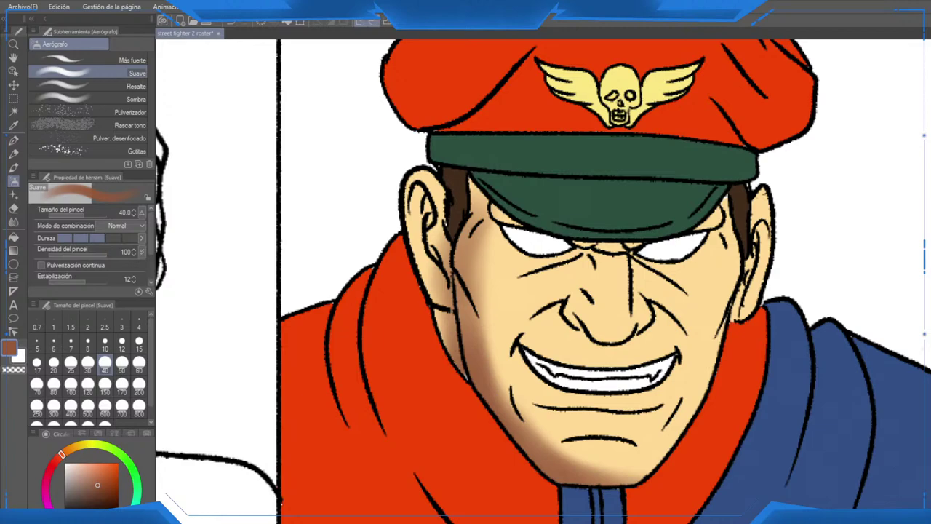
Step: Deepen the shadow on the cheek edge and shade the neck below the ear with the Soft airbrush at size 40
scroll(578, 298, up, 3)
drag(444, 422, 446, 385)
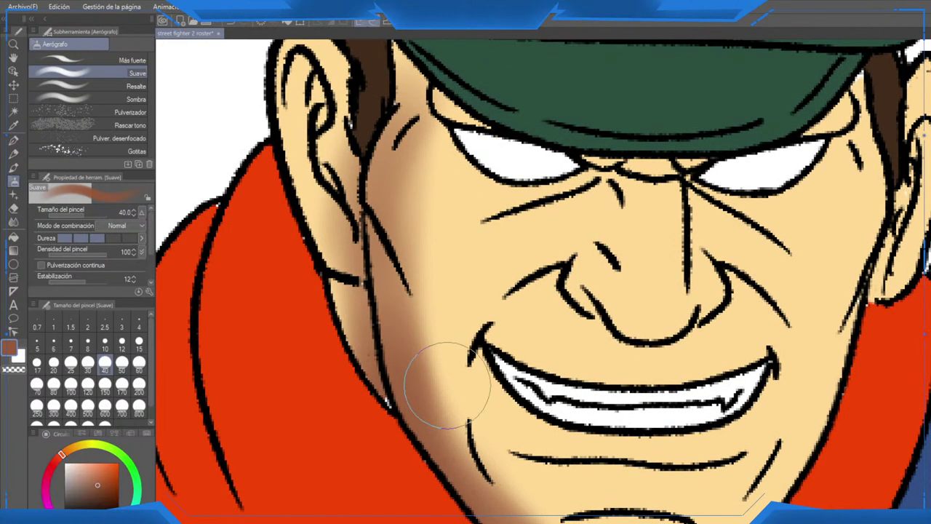
key(p)
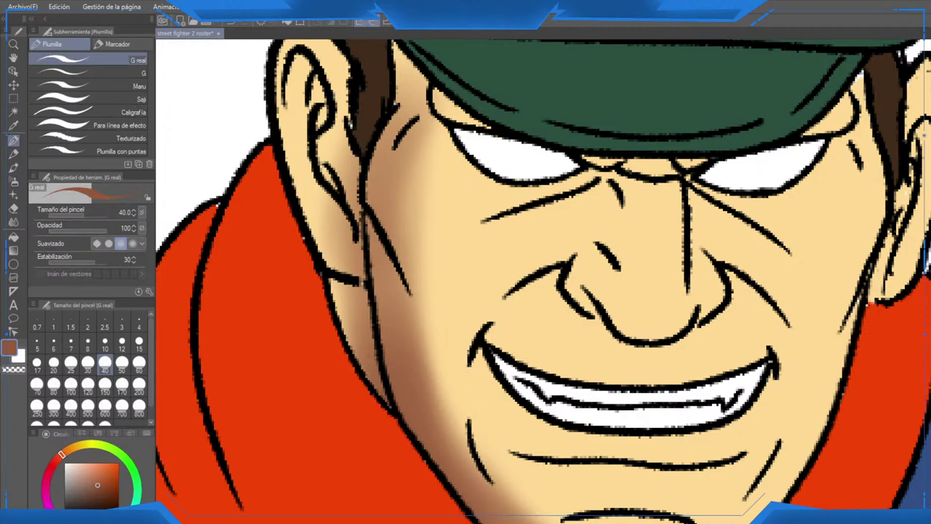
click(13, 182)
drag(466, 262, 537, 386)
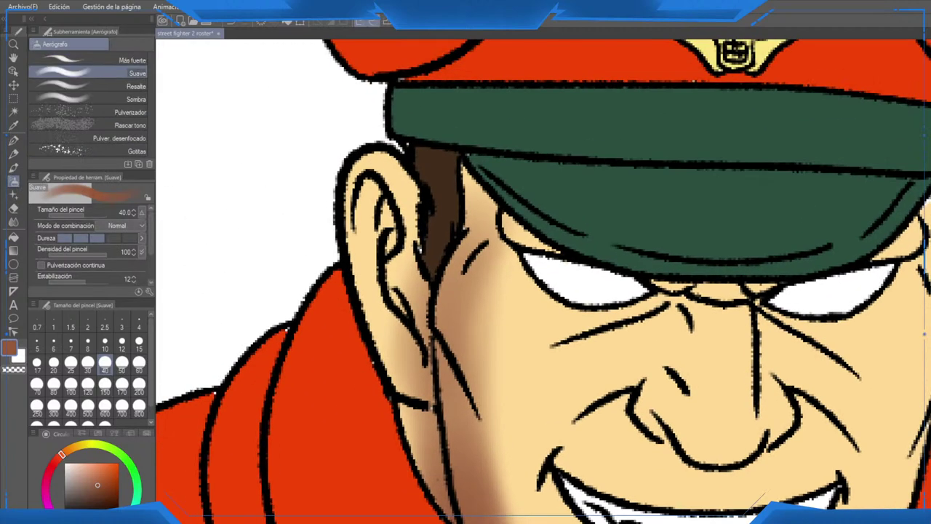
mouse_move(386, 426)
mouse_down()
mouse_move(405, 460)
mouse_move(394, 439)
mouse_move(421, 411)
mouse_up()
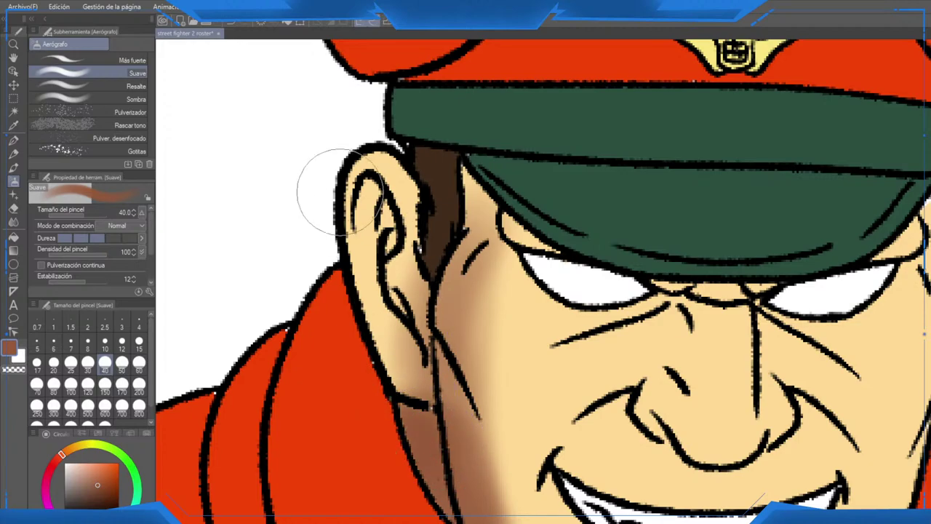
Step: Shade the inner folds of the ear on the shadowed side with the Soft airbrush at size 15 and unmirror the canvas
click(139, 339)
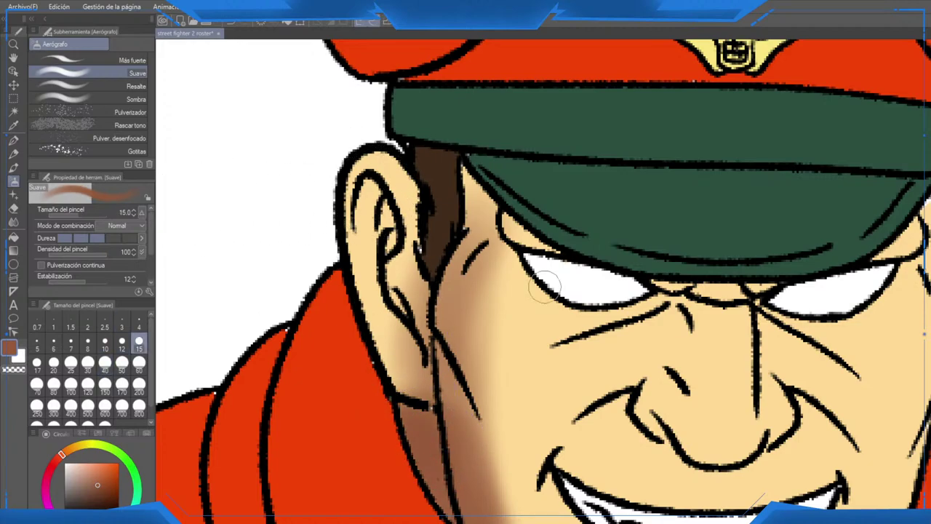
mouse_move(426, 260)
mouse_down()
mouse_move(403, 255)
mouse_move(413, 300)
mouse_move(402, 244)
mouse_move(430, 295)
mouse_move(432, 371)
mouse_move(426, 392)
mouse_move(417, 371)
mouse_move(402, 411)
mouse_move(392, 384)
mouse_up()
mouse_move(416, 244)
mouse_down()
mouse_move(391, 138)
mouse_move(360, 162)
mouse_up()
mouse_move(498, 283)
mouse_down()
mouse_move(492, 272)
mouse_move(304, 190)
mouse_move(312, 196)
mouse_up()
scroll(312, 195, down, 5)
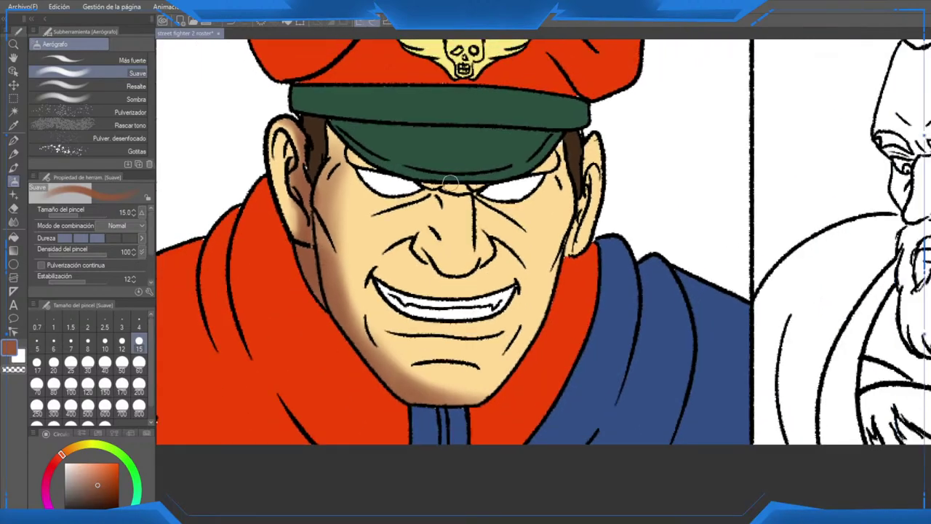
key(h)
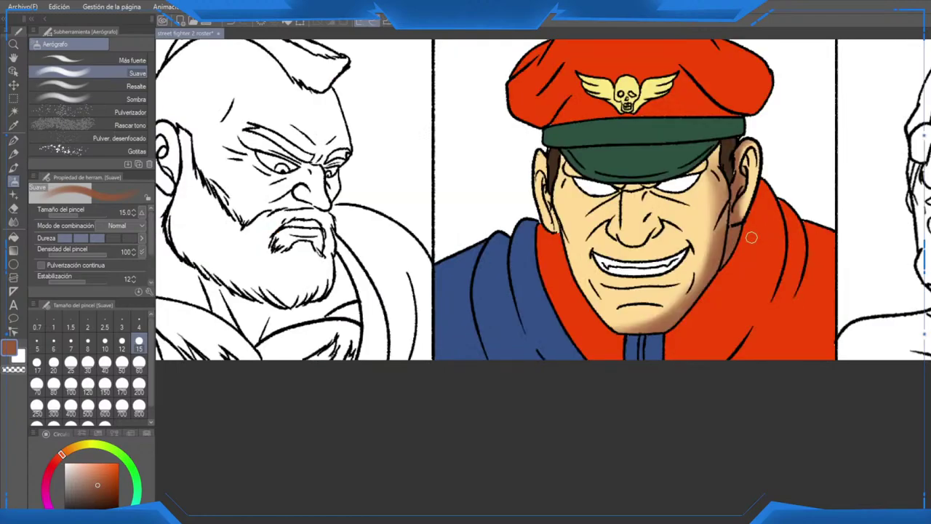
Step: Darken the temple, outer cheek and jaw on the shadowed side of the face with the Soft airbrush at size 25
scroll(744, 245, down, 4)
drag(720, 241, 579, 360)
scroll(579, 360, up, 5)
scroll(584, 364, up, 4)
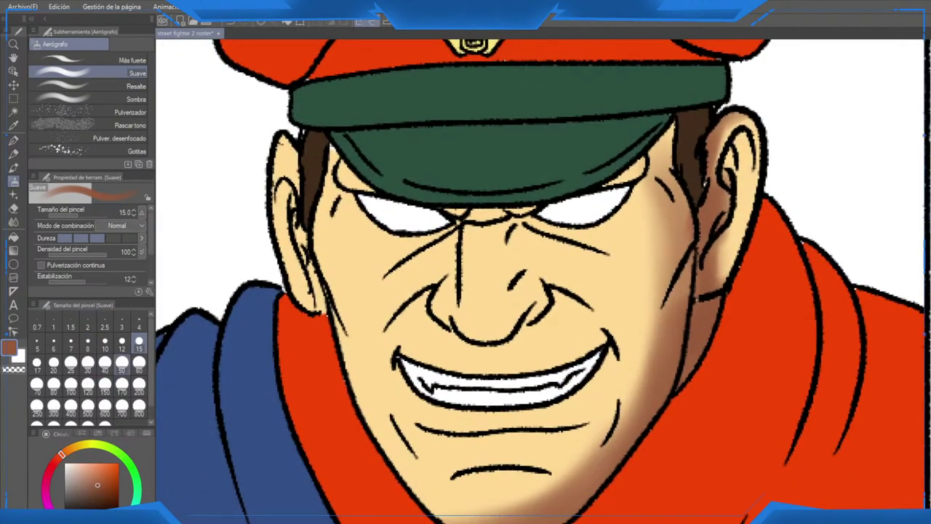
click(71, 366)
drag(545, 287, 527, 261)
mouse_move(645, 259)
mouse_down()
mouse_move(557, 473)
mouse_move(634, 241)
mouse_move(647, 287)
mouse_move(655, 242)
mouse_move(640, 152)
mouse_move(612, 120)
mouse_move(585, 138)
mouse_move(615, 138)
mouse_move(648, 113)
mouse_move(646, 101)
mouse_move(691, 155)
mouse_move(647, 220)
mouse_move(663, 264)
mouse_move(662, 307)
mouse_move(693, 192)
mouse_up()
drag(650, 333, 658, 330)
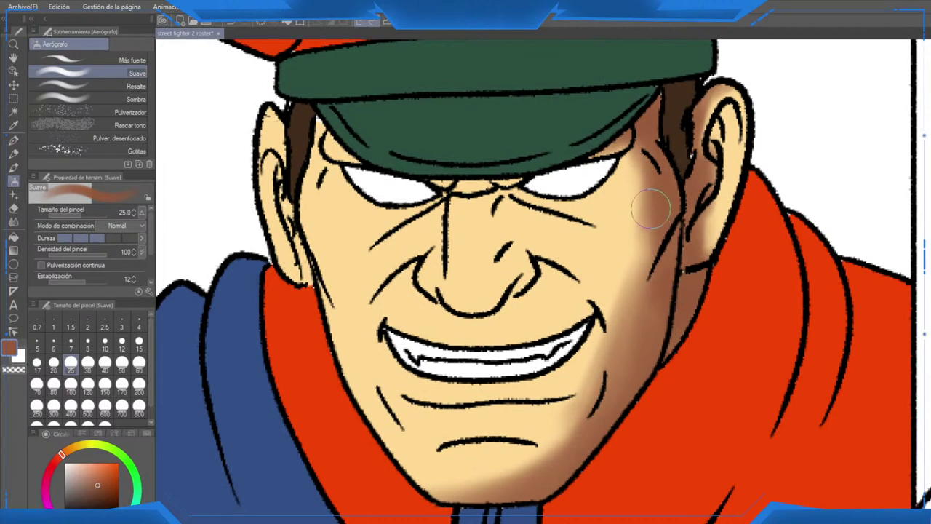
Step: Refine the cheek shadow's edge with sampled skin tone, then widen the shadow over jaw and chin with sampled brown at size 25
alt+click(622, 275)
mouse_move(623, 184)
mouse_down()
mouse_move(609, 311)
mouse_move(595, 333)
mouse_up()
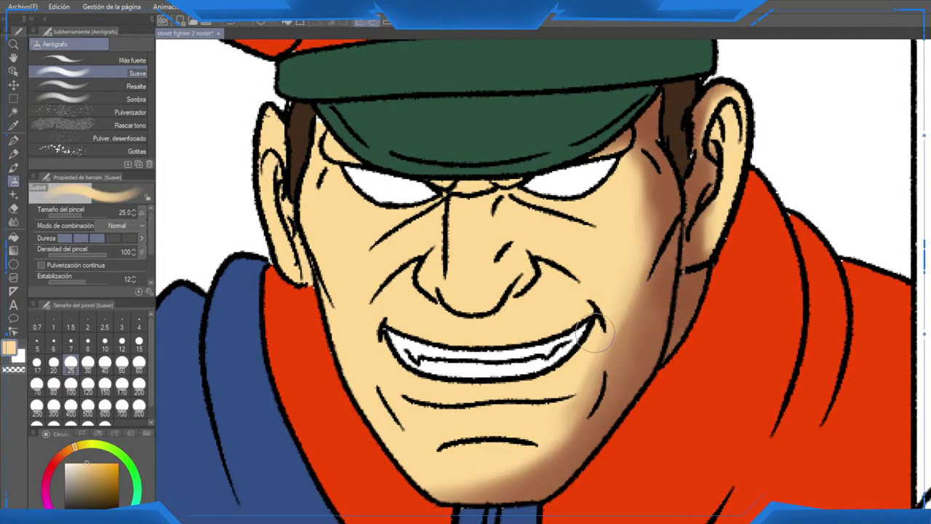
alt+click(635, 350)
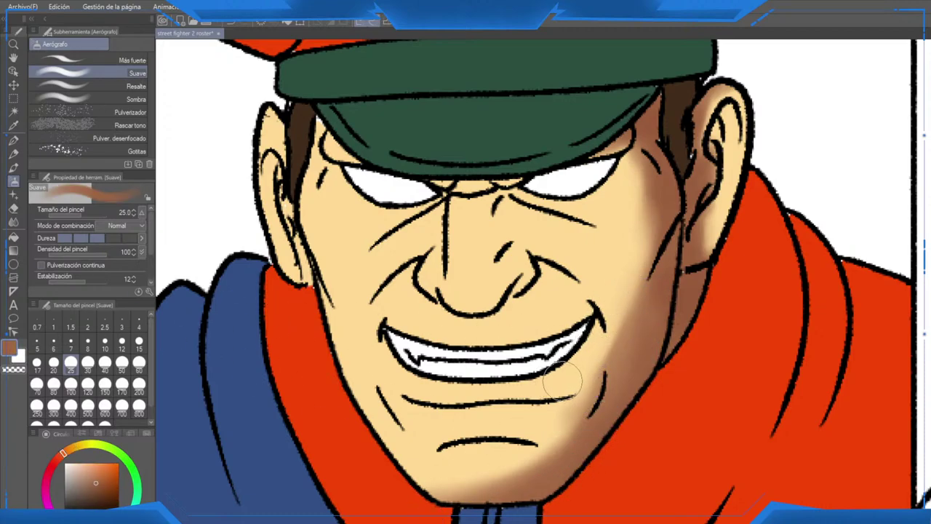
drag(625, 356, 597, 364)
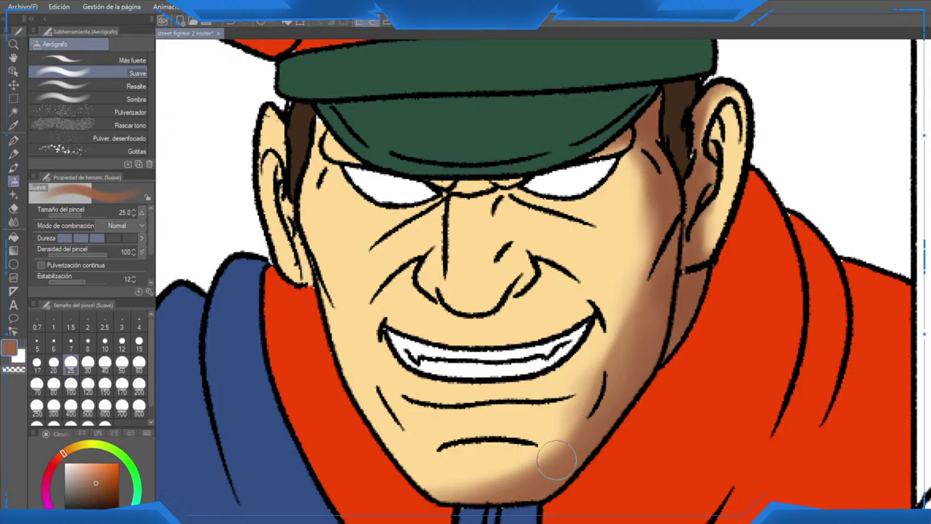
mouse_move(557, 460)
mouse_down()
mouse_move(565, 423)
mouse_move(621, 372)
mouse_move(549, 480)
mouse_move(541, 457)
mouse_move(517, 480)
mouse_move(407, 495)
mouse_up()
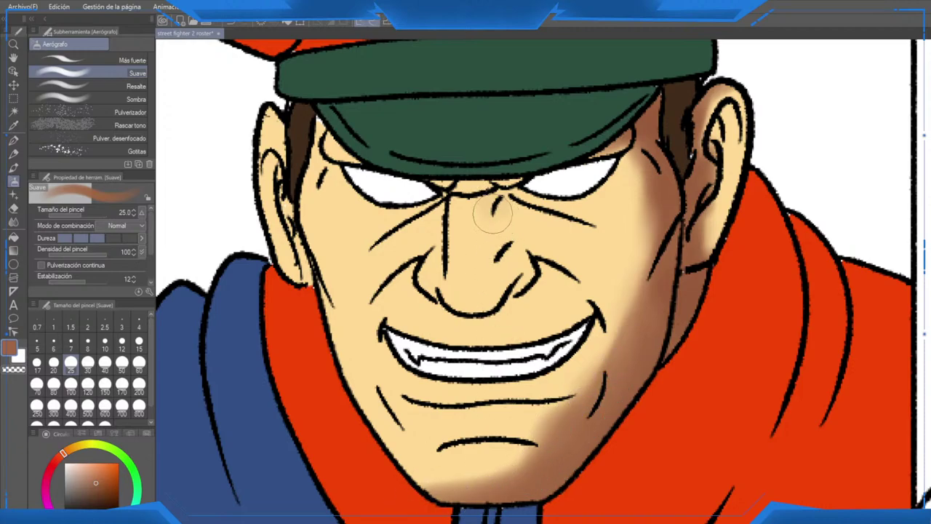
Step: Shade the nose, the brow and the areas under both eyes in brown, then the lit-side ear, reducing the Soft airbrush to size 15
mouse_move(492, 211)
mouse_down()
mouse_move(469, 304)
mouse_move(483, 309)
mouse_move(499, 285)
mouse_move(500, 210)
mouse_move(516, 266)
mouse_move(530, 262)
mouse_move(504, 175)
mouse_move(609, 217)
mouse_move(537, 198)
mouse_move(580, 196)
mouse_up()
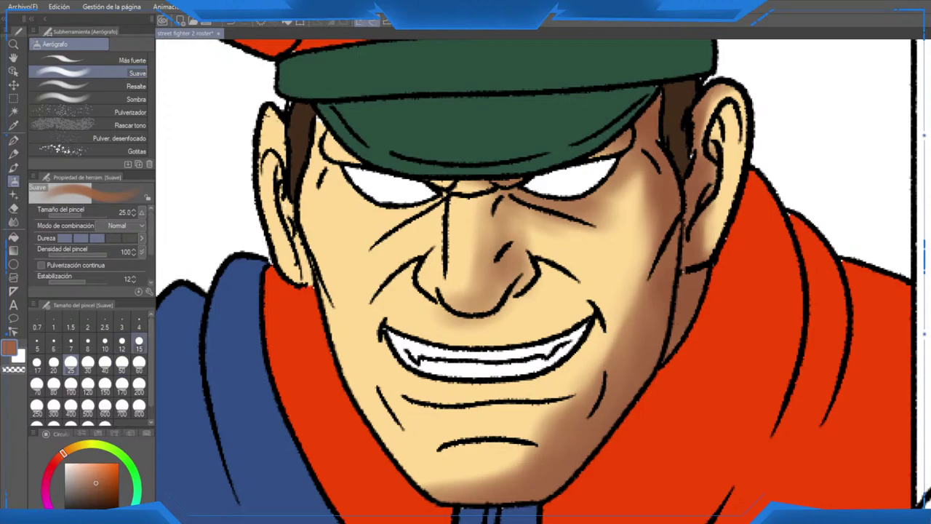
click(139, 341)
mouse_move(449, 188)
mouse_down()
mouse_move(384, 235)
mouse_move(471, 176)
mouse_move(438, 174)
mouse_move(513, 175)
mouse_move(462, 190)
mouse_move(486, 199)
mouse_up()
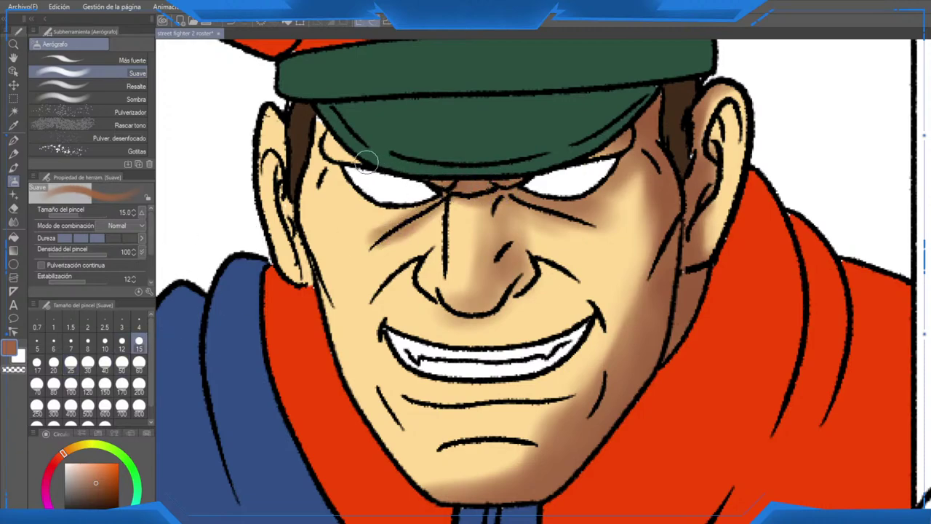
mouse_move(367, 161)
mouse_down()
mouse_move(340, 156)
mouse_move(349, 143)
mouse_move(359, 160)
mouse_move(348, 208)
mouse_up()
mouse_move(286, 180)
mouse_down()
mouse_move(301, 198)
mouse_move(288, 193)
mouse_move(299, 275)
mouse_up()
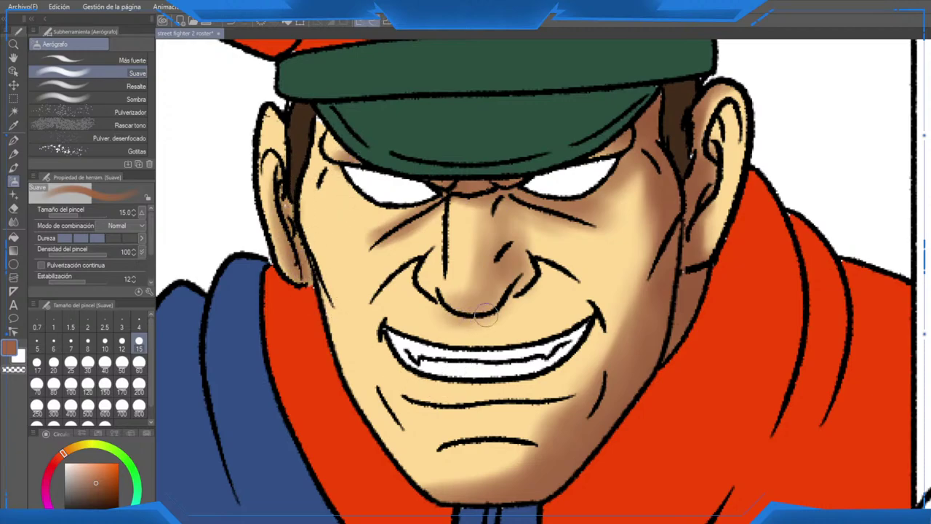
Step: Shade the smile fold beside the nose and mouth, blending it into the cheek shadow with sampled skin tone and brown at size 30
mouse_move(486, 315)
mouse_down()
mouse_move(535, 295)
mouse_move(541, 280)
mouse_move(578, 292)
mouse_move(546, 267)
mouse_move(608, 320)
mouse_move(560, 287)
mouse_move(552, 276)
mouse_move(615, 319)
mouse_move(607, 330)
mouse_move(601, 317)
mouse_move(634, 318)
mouse_move(596, 305)
mouse_move(617, 326)
mouse_up()
alt+click(611, 271)
click(88, 361)
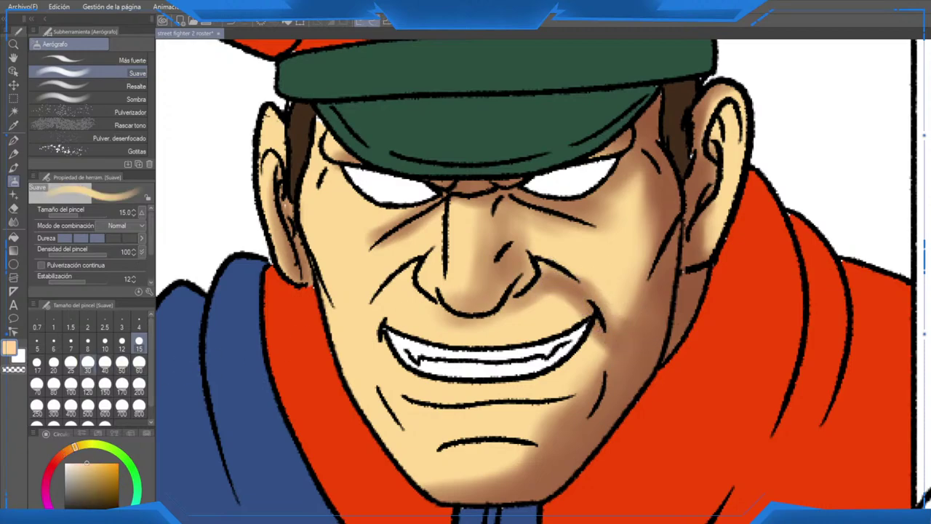
mouse_move(593, 260)
mouse_down()
mouse_move(572, 337)
mouse_move(580, 328)
mouse_move(583, 350)
mouse_move(580, 334)
mouse_move(635, 333)
mouse_move(587, 409)
mouse_up()
alt+click(635, 334)
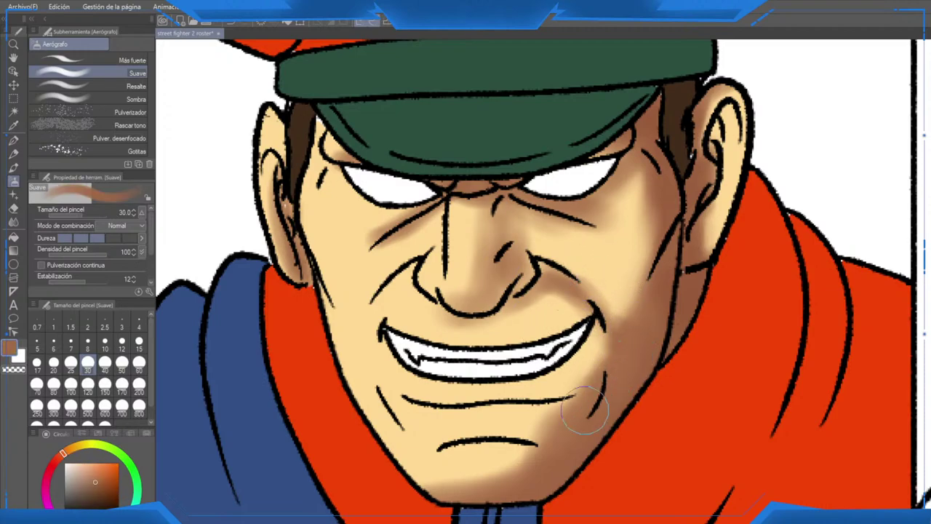
mouse_move(607, 327)
mouse_down()
mouse_move(609, 348)
mouse_move(635, 322)
mouse_up()
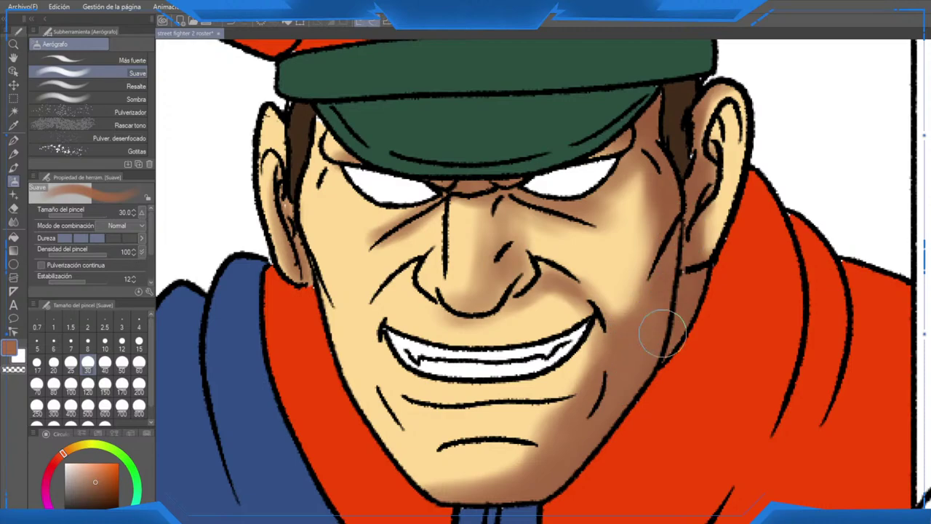
Step: Deepen the shadow along the side of the nose and around the mouth corner with sampled brown, Soft airbrush at size 25
drag(511, 292, 548, 324)
alt+click(323, 241)
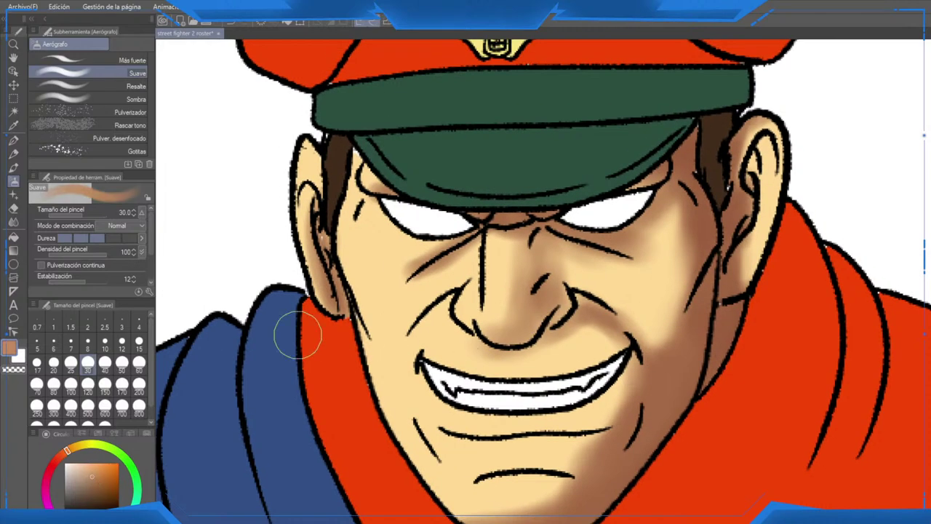
click(71, 365)
alt+click(525, 219)
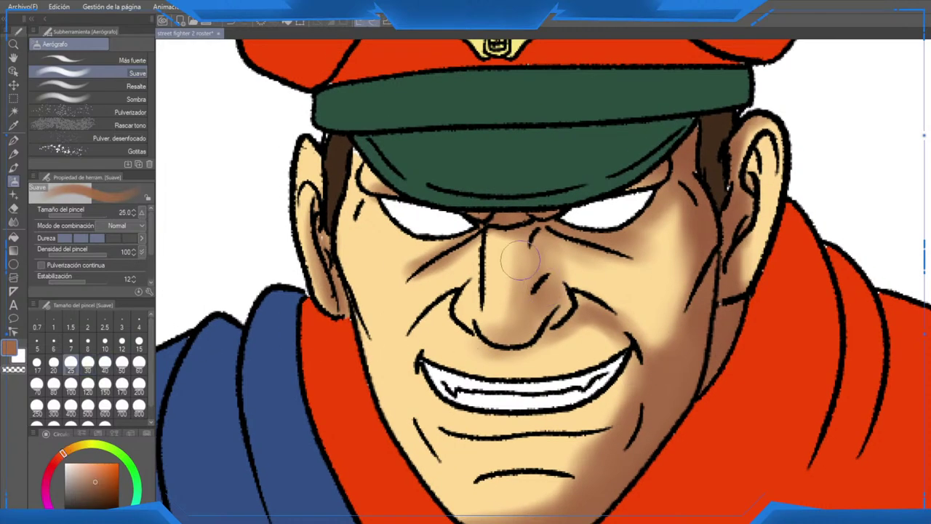
mouse_move(522, 240)
mouse_down()
mouse_move(533, 309)
mouse_move(527, 226)
mouse_move(547, 244)
mouse_move(525, 228)
mouse_move(541, 252)
mouse_move(538, 315)
mouse_move(513, 336)
mouse_move(551, 305)
mouse_move(562, 316)
mouse_move(544, 334)
mouse_move(592, 326)
mouse_move(596, 300)
mouse_up()
mouse_move(631, 390)
mouse_down()
mouse_move(628, 350)
mouse_move(609, 385)
mouse_move(604, 364)
mouse_move(582, 400)
mouse_move(589, 337)
mouse_move(579, 429)
mouse_move(613, 326)
mouse_move(617, 349)
mouse_up()
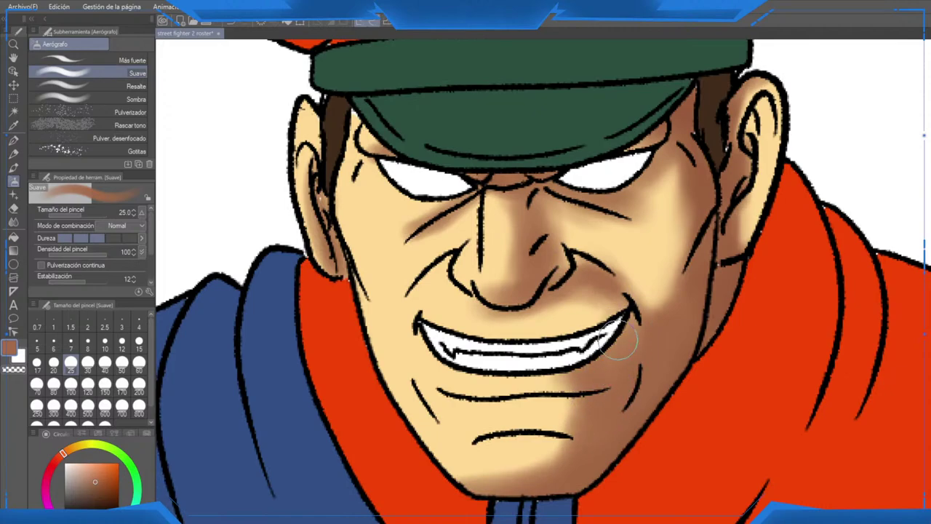
scroll(620, 342, down, 5)
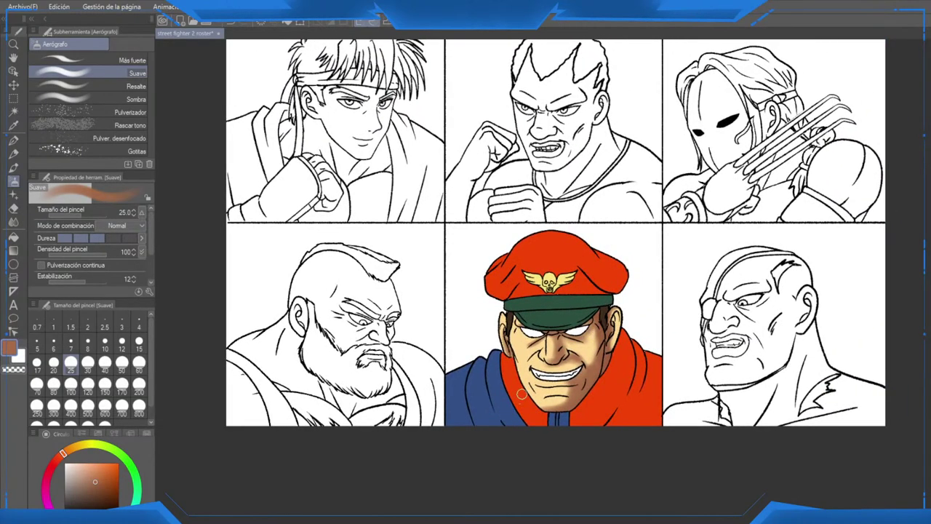
scroll(521, 394, up, 5)
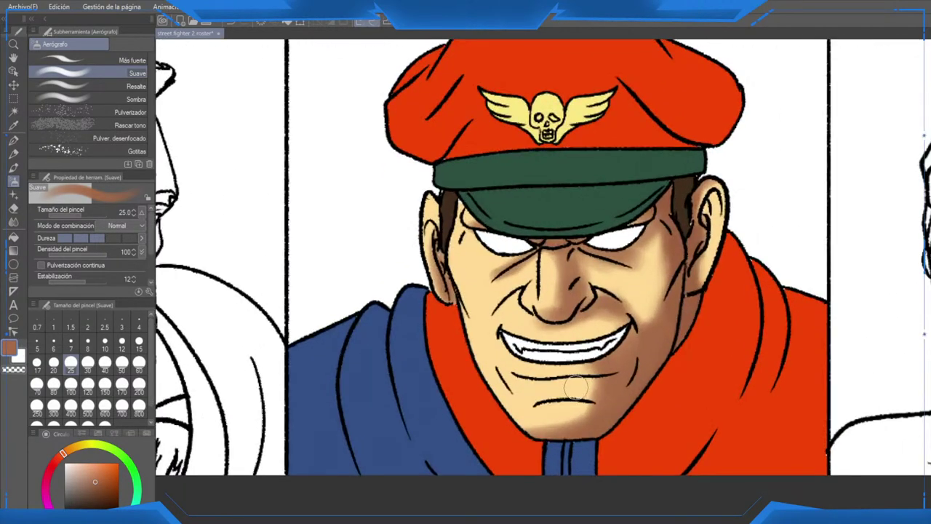
scroll(575, 389, down, 5)
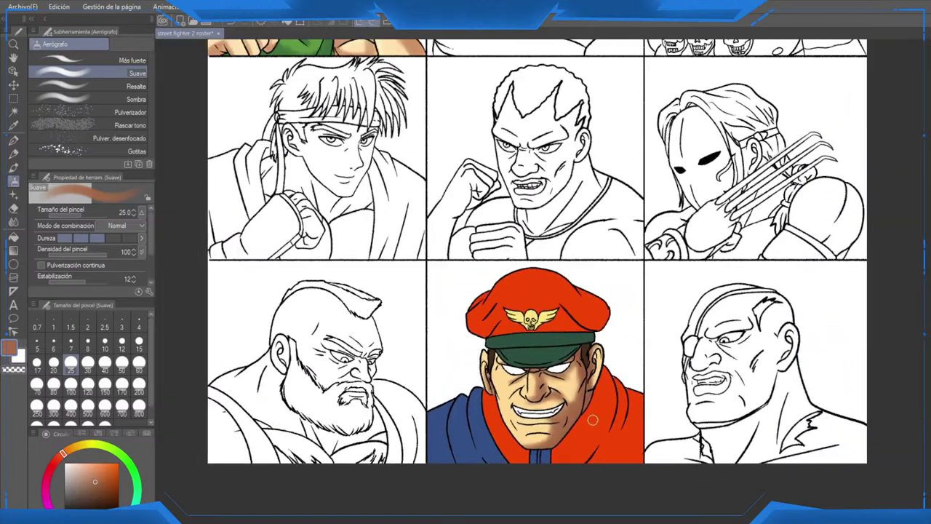
scroll(555, 370, up, 5)
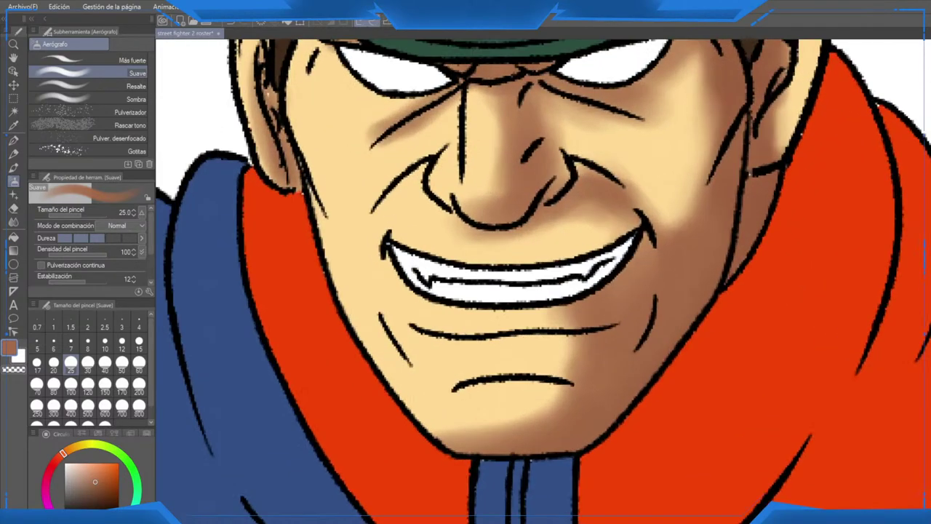
Step: Airbrush a very dark maroon shadow along the shaded jaw edge from cheek to chin with the Soft airbrush at size 15
drag(553, 106, 584, 253)
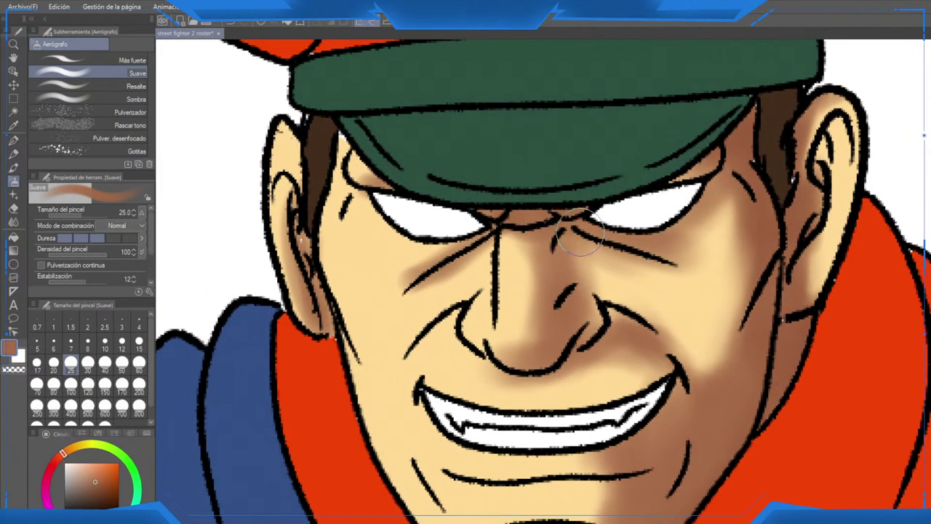
click(139, 340)
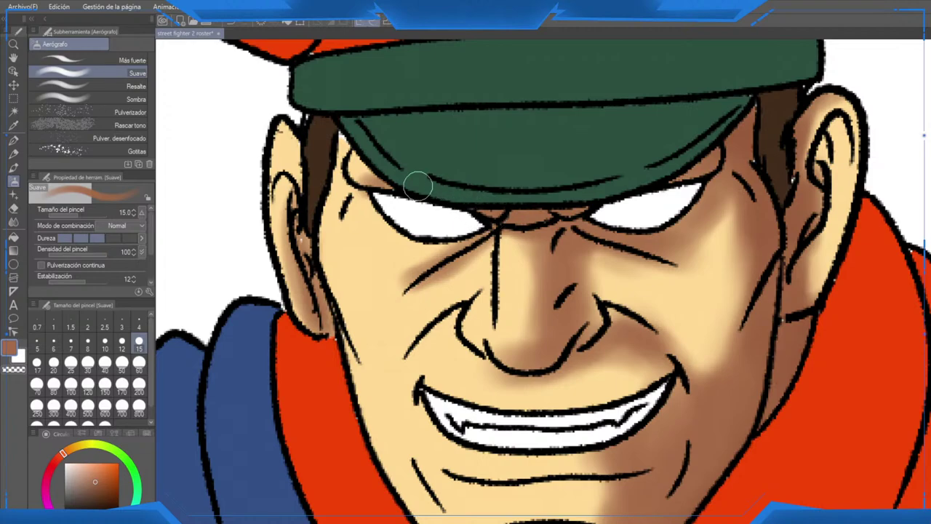
drag(481, 349, 489, 263)
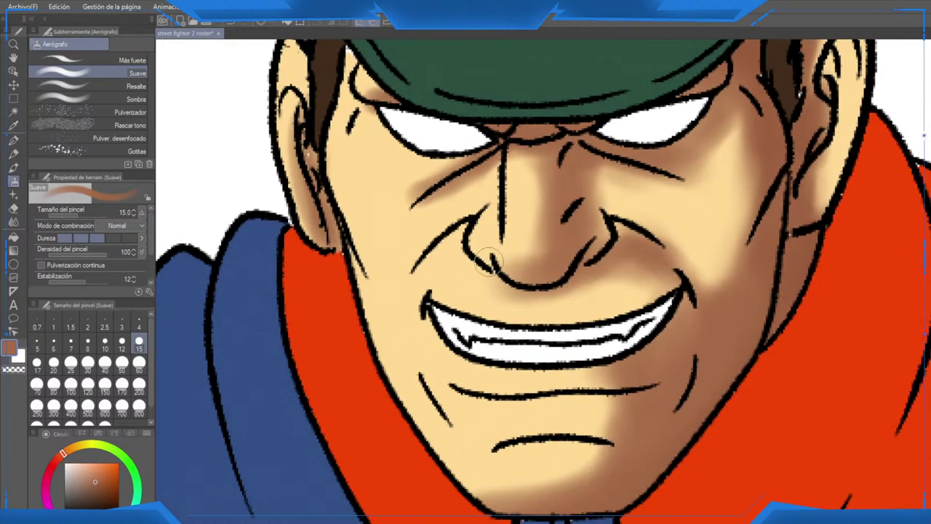
mouse_move(585, 273)
mouse_down()
mouse_move(621, 325)
mouse_move(601, 274)
mouse_up()
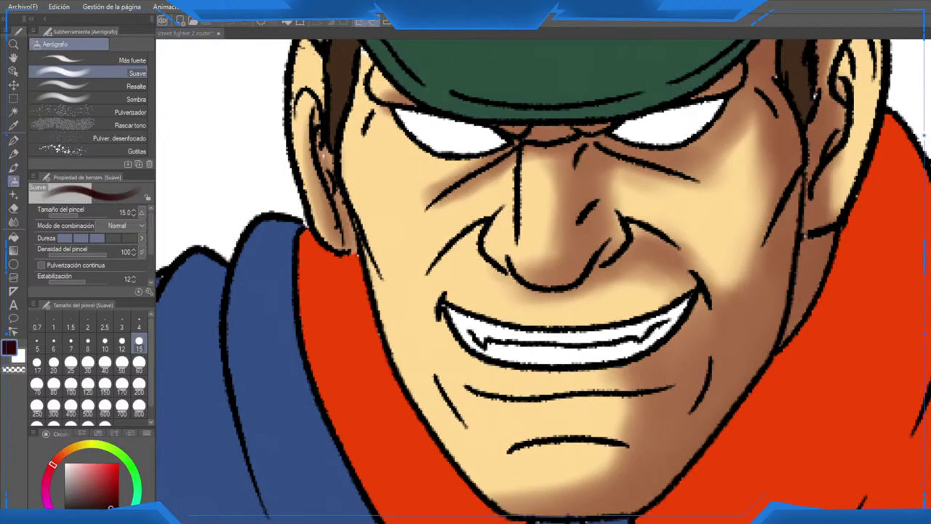
scroll(720, 306, up, 1)
drag(720, 305, 607, 249)
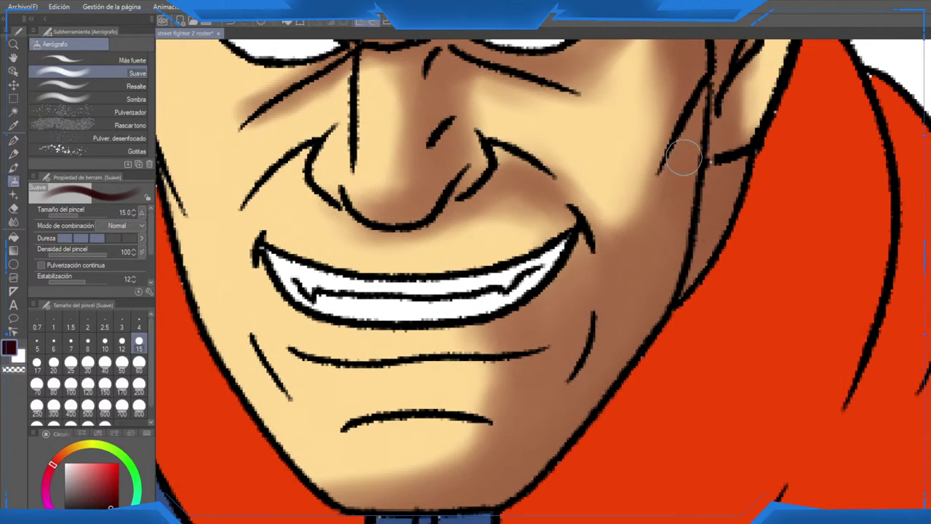
drag(693, 134, 678, 264)
key(ctrl+z)
mouse_move(706, 97)
mouse_down()
mouse_move(663, 302)
mouse_move(500, 511)
mouse_up()
drag(594, 393, 487, 506)
mouse_move(546, 482)
mouse_down()
mouse_move(569, 413)
mouse_move(447, 451)
mouse_up()
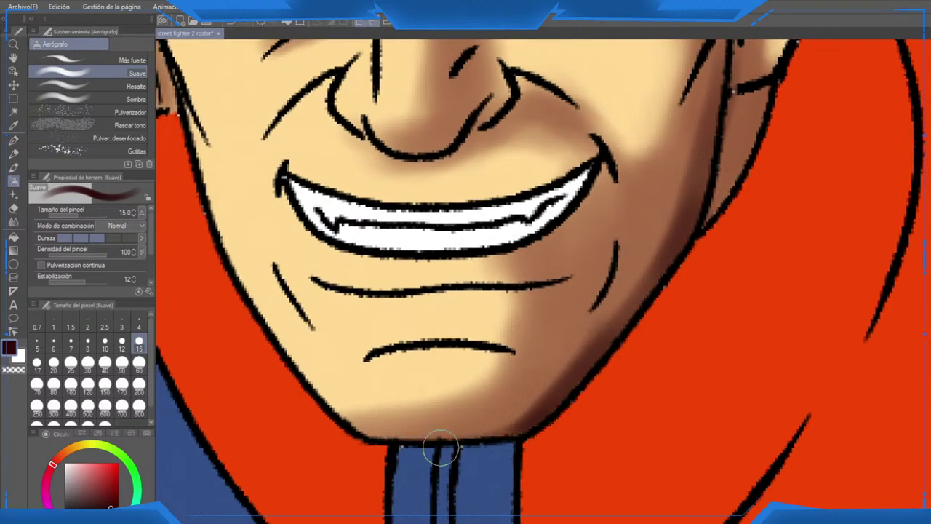
Step: Darken the neck below the shaded ear, the temple beside the hair and the outer brow corner under the visor in dark maroon
drag(509, 292, 371, 452)
drag(560, 403, 626, 299)
drag(611, 137, 652, 272)
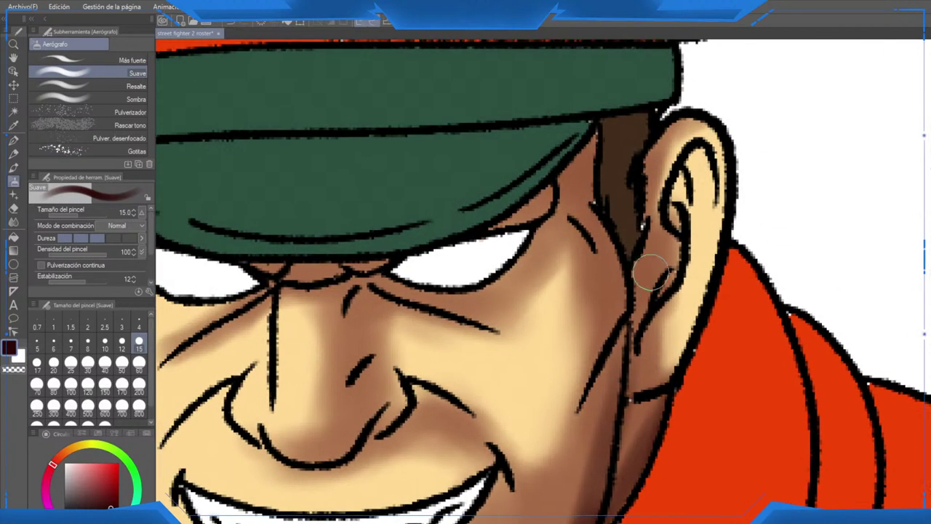
mouse_move(613, 207)
mouse_down()
mouse_move(620, 325)
mouse_move(589, 150)
mouse_move(601, 119)
mouse_up()
drag(535, 205, 510, 223)
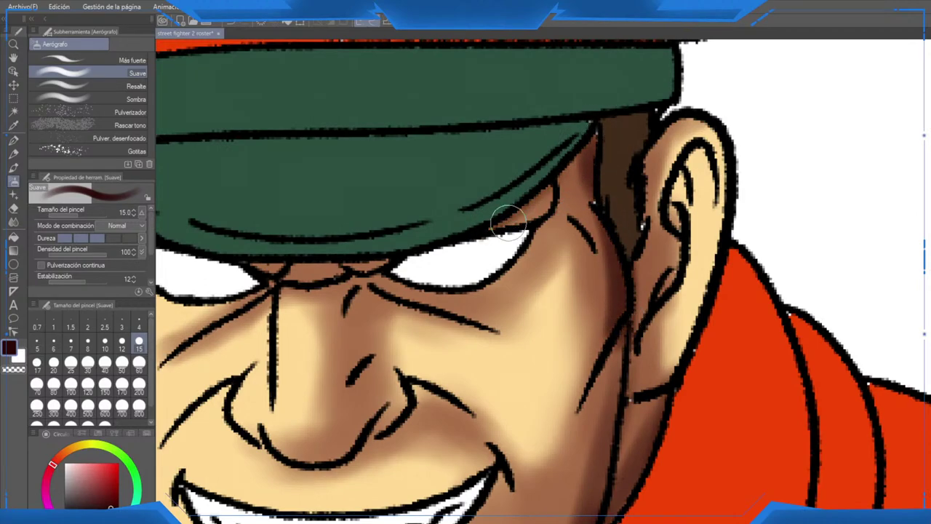
Step: Deepen the shadows around the eyes, brow, nose bridge and inner ears in dark maroon, reducing the Soft airbrush to size 12
click(121, 342)
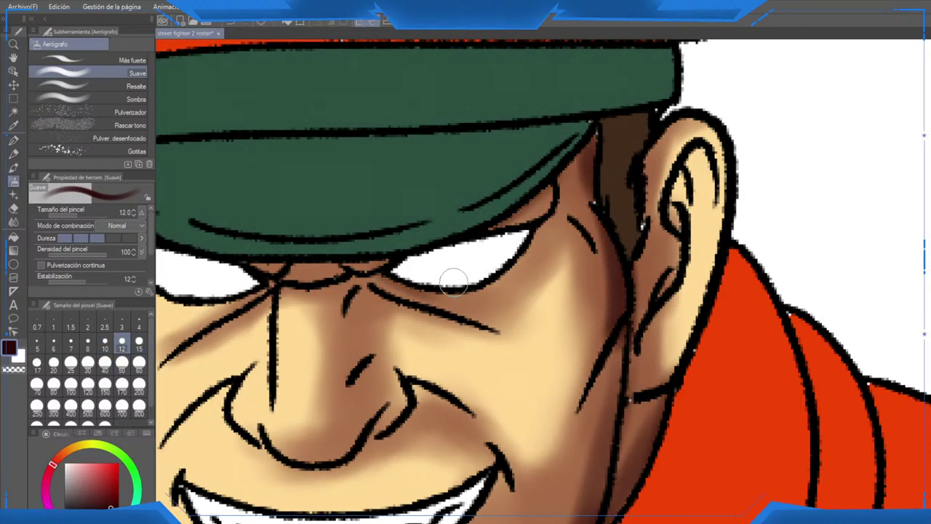
mouse_move(384, 277)
mouse_down()
mouse_move(457, 289)
mouse_move(540, 238)
mouse_move(449, 302)
mouse_move(496, 308)
mouse_up()
mouse_move(412, 275)
mouse_down()
mouse_move(549, 266)
mouse_move(418, 275)
mouse_move(425, 250)
mouse_move(536, 235)
mouse_move(394, 298)
mouse_up()
drag(340, 202, 318, 197)
drag(361, 260, 356, 221)
drag(275, 136, 259, 265)
mouse_move(251, 189)
mouse_down()
mouse_move(254, 245)
mouse_move(288, 350)
mouse_up()
drag(284, 318, 244, 235)
drag(509, 218, 337, 310)
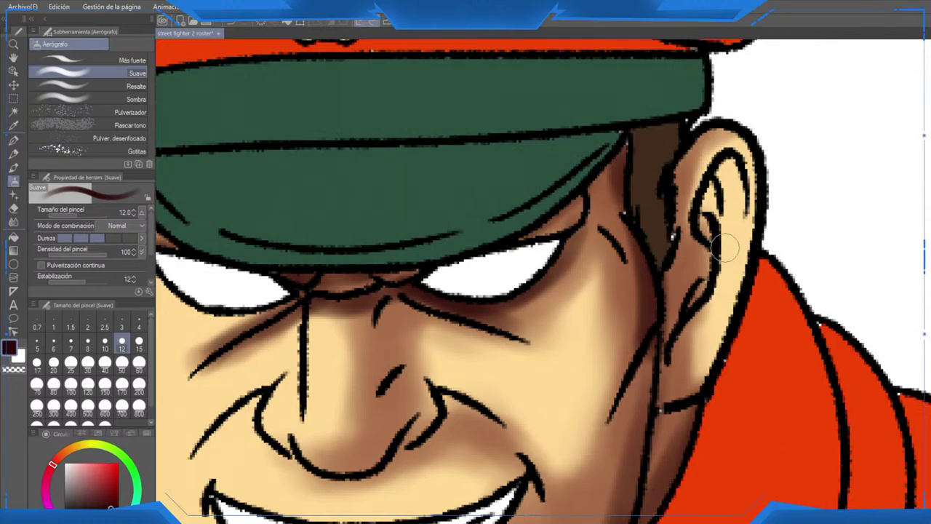
mouse_move(725, 247)
mouse_down()
mouse_move(659, 342)
mouse_move(686, 270)
mouse_move(699, 305)
mouse_move(730, 159)
mouse_move(665, 422)
mouse_move(734, 203)
mouse_move(763, 244)
mouse_up()
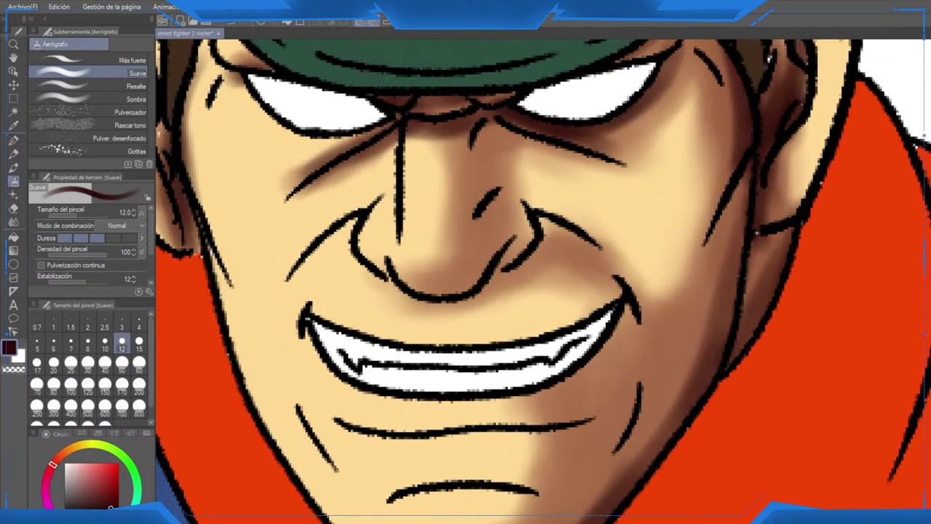
Step: Add dark maroon accents at the shaded mouth corner, along the cheek crease and below the lower lip line
drag(515, 340, 559, 257)
mouse_move(653, 209)
mouse_down()
mouse_move(668, 195)
mouse_move(684, 255)
mouse_up()
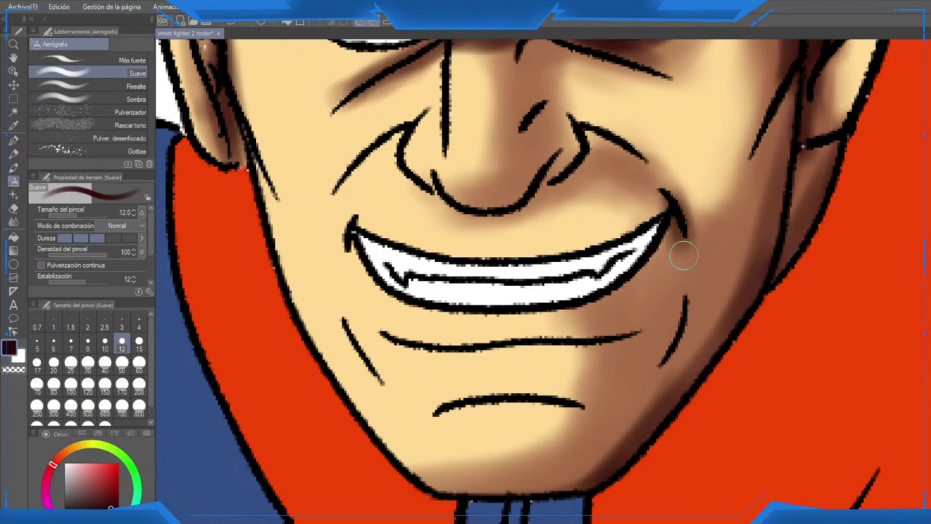
drag(684, 293, 658, 380)
mouse_move(487, 354)
mouse_down()
mouse_move(632, 325)
mouse_move(630, 335)
mouse_move(642, 337)
mouse_move(586, 352)
mouse_move(436, 340)
mouse_up()
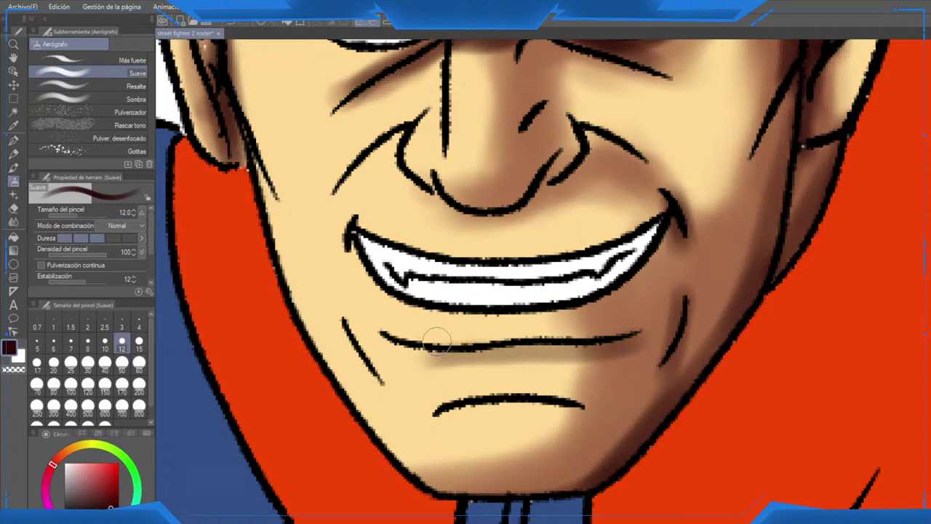
Step: Paint over the dark accent below the lower lip line with sampled skin tone and the sampled mid-brown of the chin shadow
alt+click(499, 354)
mouse_move(500, 353)
mouse_down()
mouse_move(554, 357)
mouse_move(426, 358)
mouse_move(460, 368)
mouse_move(519, 352)
mouse_move(565, 357)
mouse_up()
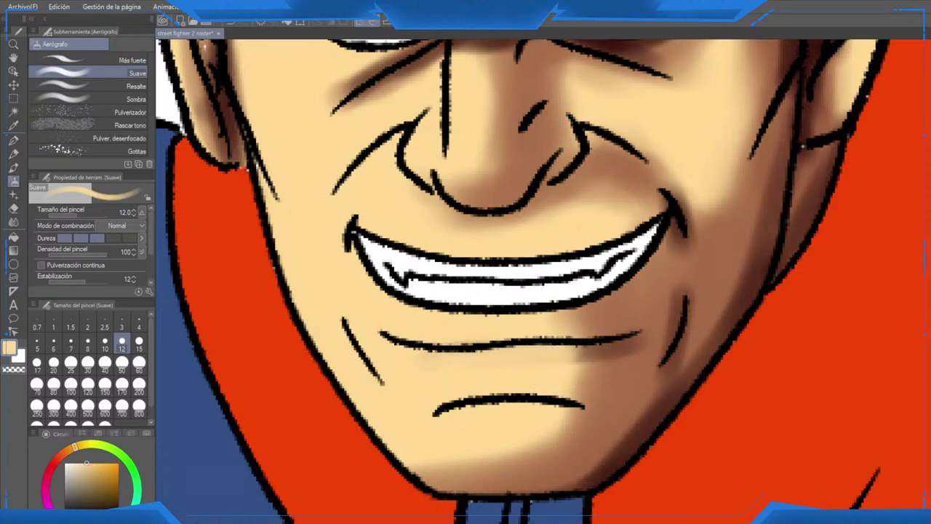
alt+click(588, 335)
alt+click(599, 383)
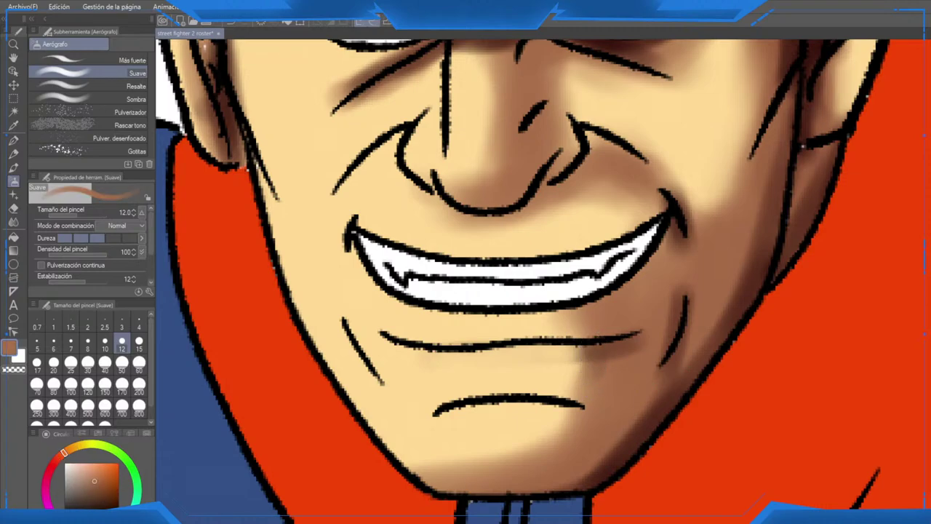
drag(580, 351, 593, 386)
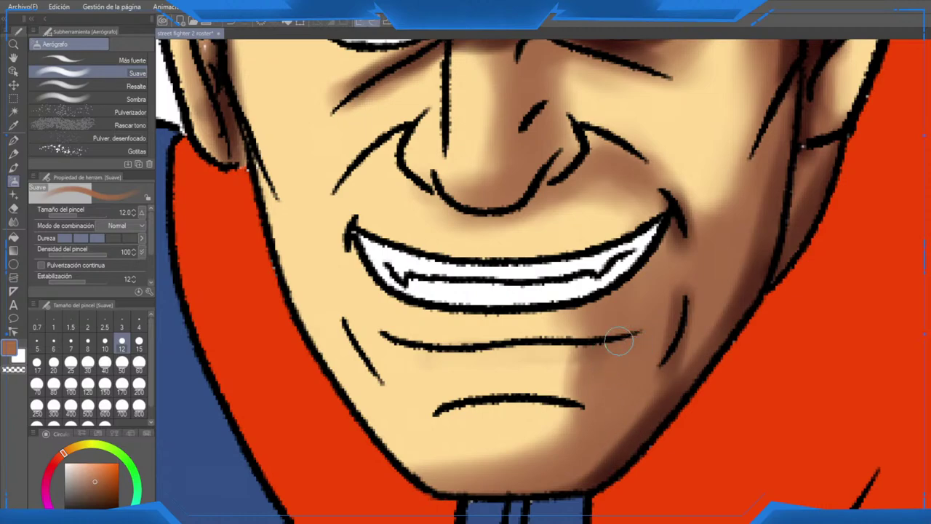
Step: Shade the underside of the nose tip and the smile fold beside the shaded nostril with darker brown sampled from the jaw
scroll(594, 349, up, 1)
alt+click(671, 418)
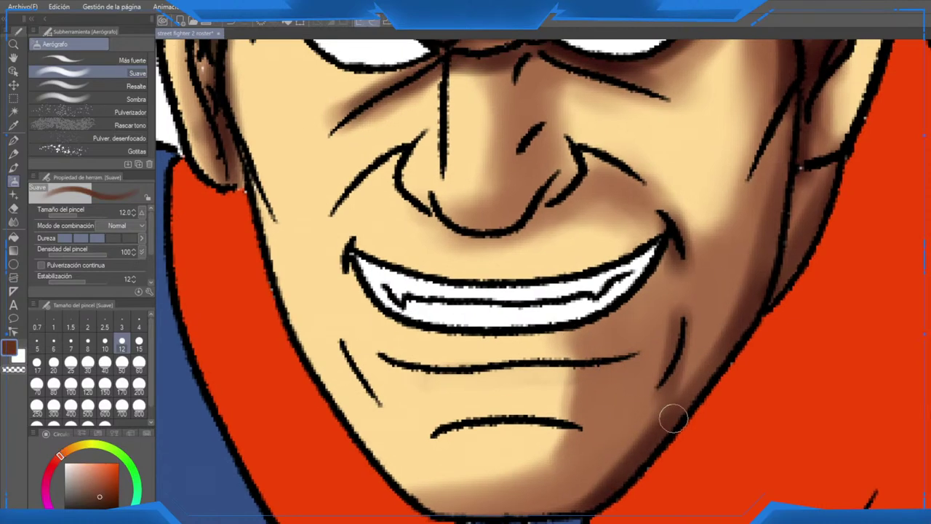
scroll(672, 418, up, 2)
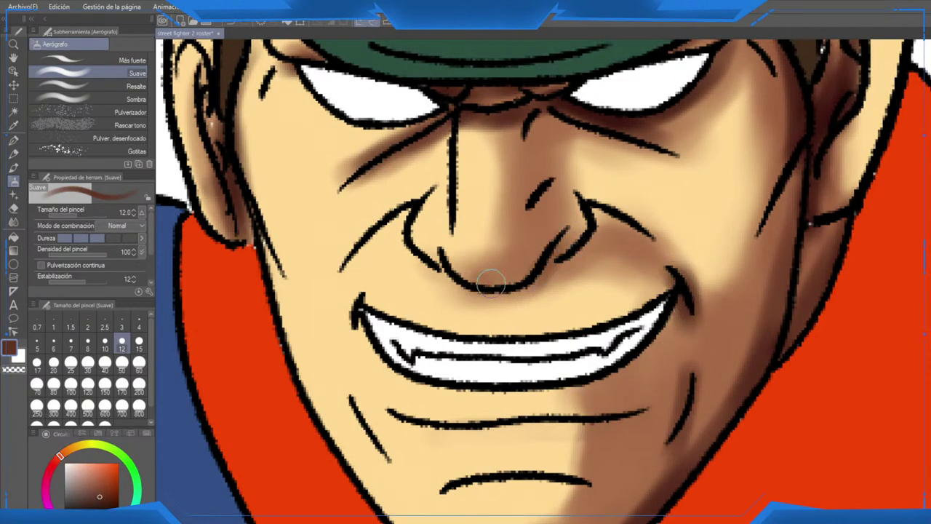
mouse_move(585, 201)
mouse_down()
mouse_move(571, 238)
mouse_move(587, 209)
mouse_move(637, 232)
mouse_up()
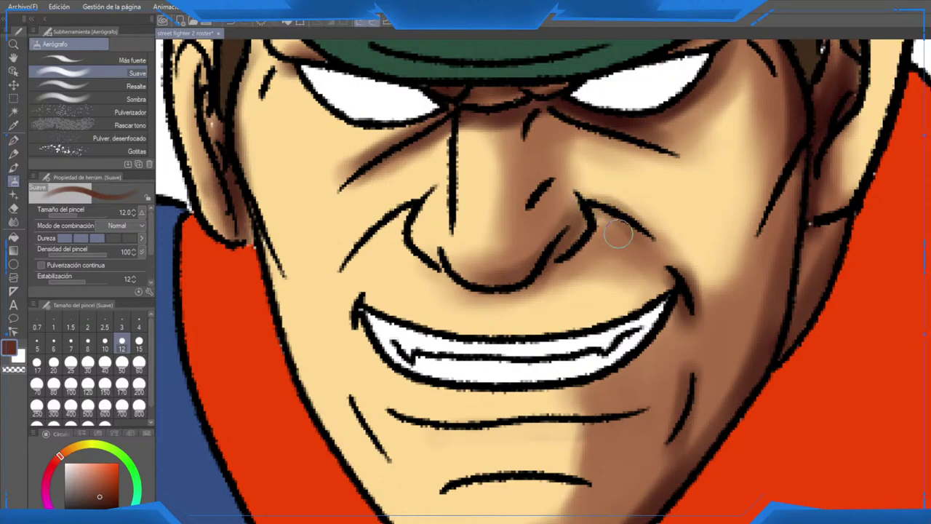
mouse_move(507, 268)
mouse_down()
mouse_move(490, 276)
mouse_move(533, 257)
mouse_up()
drag(592, 221, 637, 223)
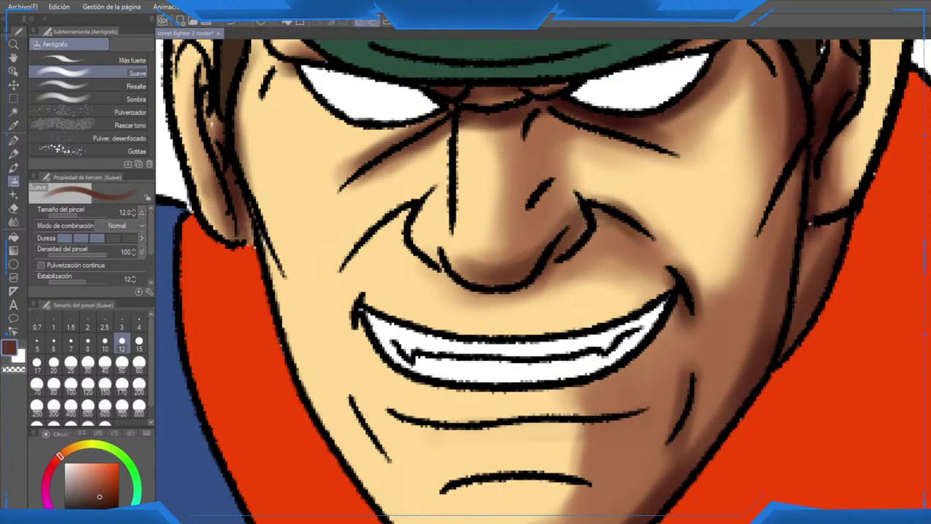
drag(606, 188, 653, 282)
mouse_move(608, 218)
mouse_down()
mouse_move(591, 237)
mouse_move(596, 208)
mouse_move(626, 198)
mouse_move(649, 223)
mouse_up()
Step: Airbrush a thin shadow beneath the lower lip line using mid-brown sampled from the chin
scroll(649, 223, down, 6)
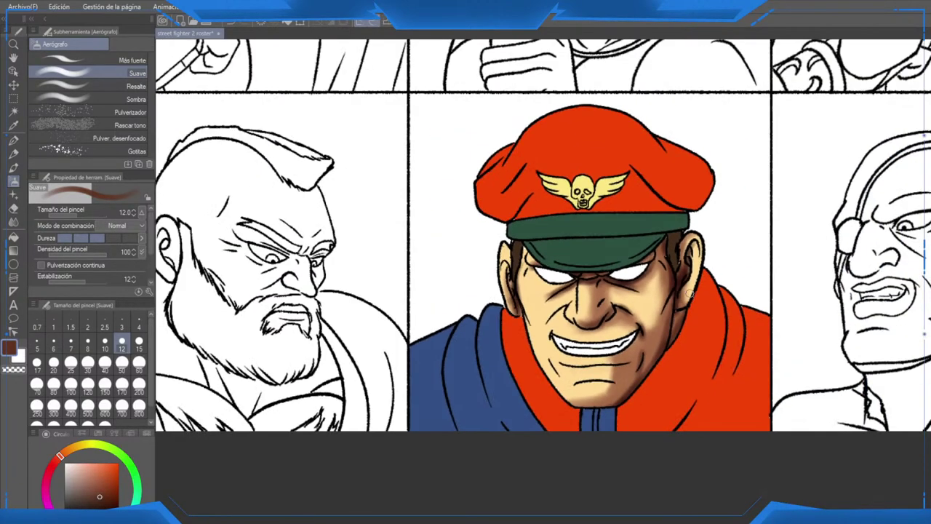
scroll(660, 401, up, 7)
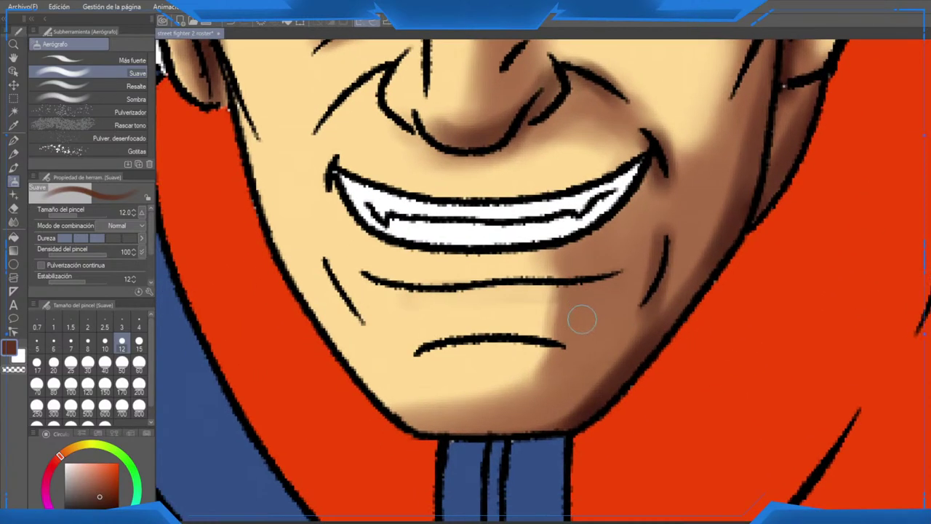
alt+click(582, 320)
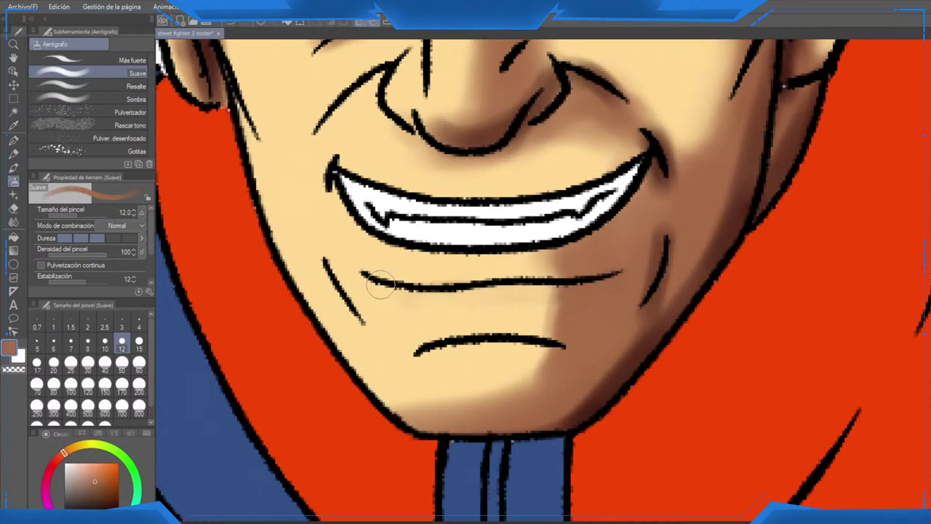
mouse_move(378, 284)
mouse_down()
mouse_move(539, 290)
mouse_move(485, 296)
mouse_move(535, 287)
mouse_up()
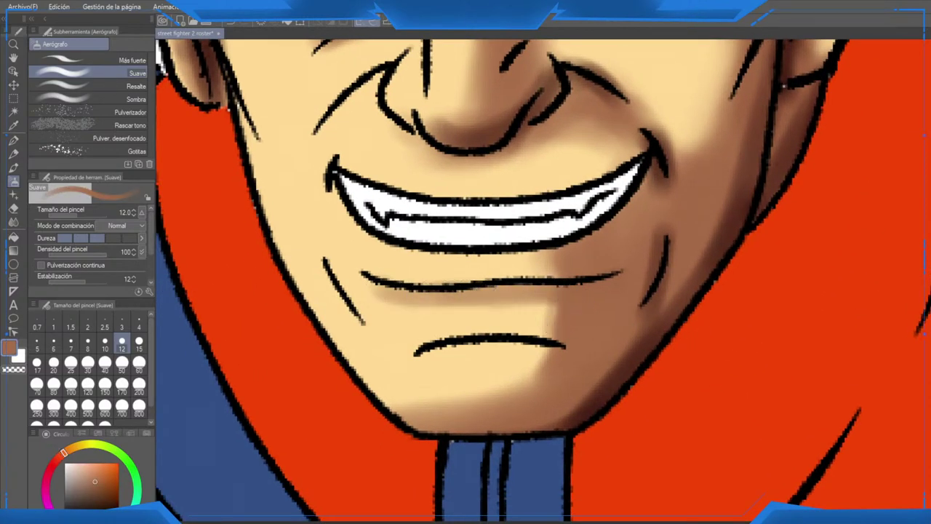
Step: Reshape the chin shadow's edge below the mouth, alternating sampled skin tone and sampled brown at size 12
alt+click(531, 321)
mouse_move(534, 320)
mouse_down()
mouse_move(549, 324)
mouse_move(546, 309)
mouse_up()
alt+click(586, 321)
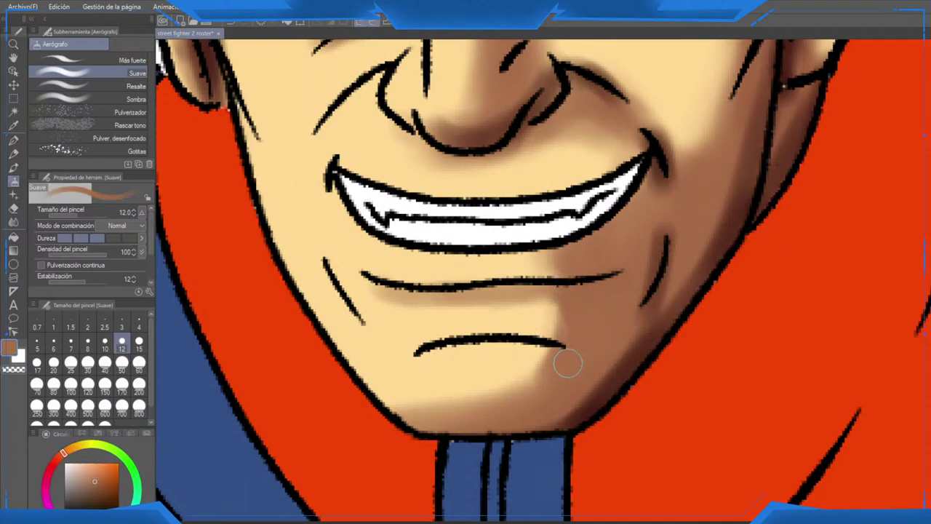
mouse_move(575, 338)
mouse_down()
mouse_move(559, 257)
mouse_move(559, 275)
mouse_move(545, 232)
mouse_move(544, 282)
mouse_move(514, 219)
mouse_move(628, 215)
mouse_up()
drag(569, 271, 546, 356)
scroll(545, 331, down, 2)
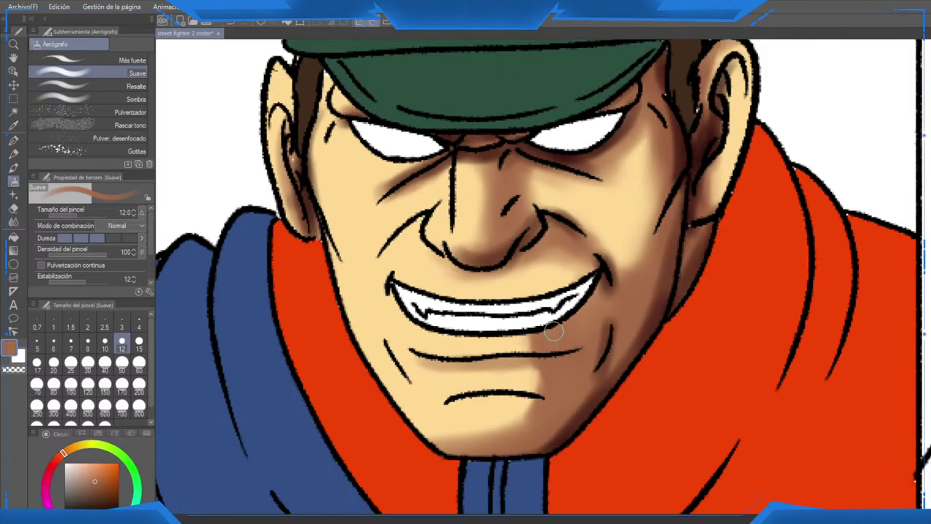
scroll(521, 389, up, 2)
mouse_move(528, 386)
mouse_down()
mouse_move(541, 382)
mouse_move(436, 396)
mouse_move(553, 393)
mouse_move(557, 381)
mouse_up()
alt+click(556, 382)
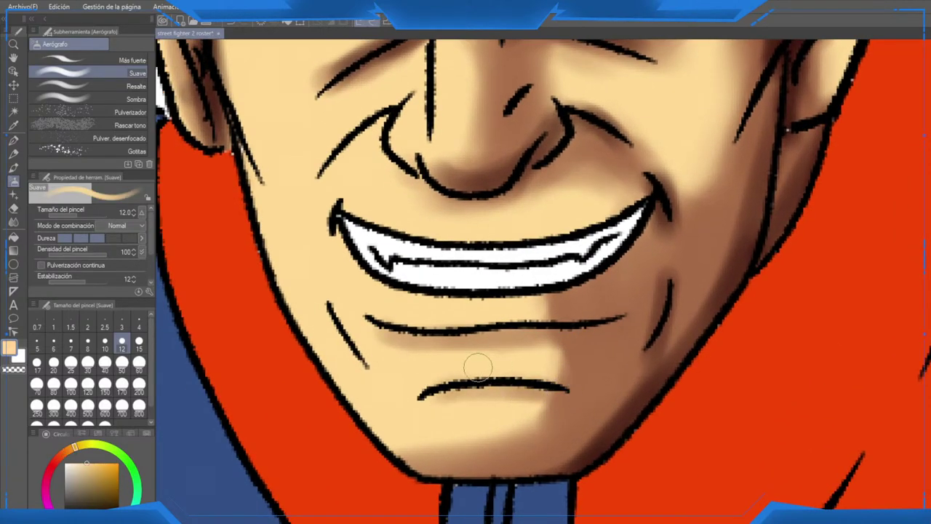
Step: Airbrush white rim highlights at size 12 along the lit side of the capped fighter's face, from temple to jaw, and on the ear
scroll(643, 335, down, 10)
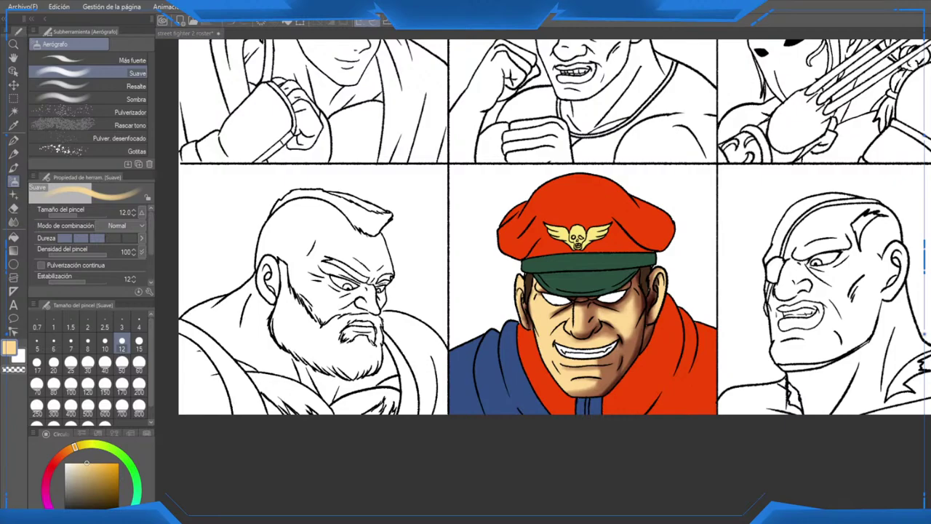
scroll(575, 331, up, 5)
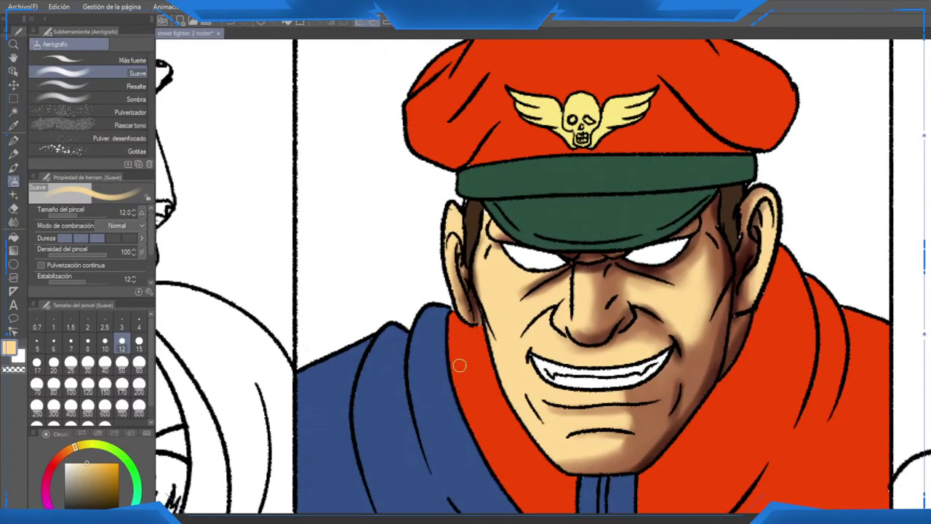
drag(87, 462, 64, 462)
scroll(478, 411, up, 1)
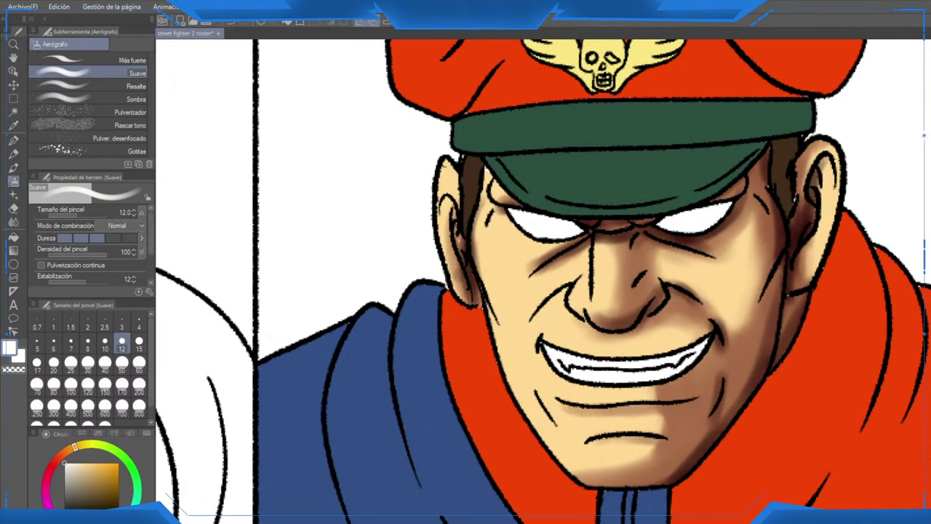
drag(477, 411, 390, 351)
drag(415, 272, 429, 330)
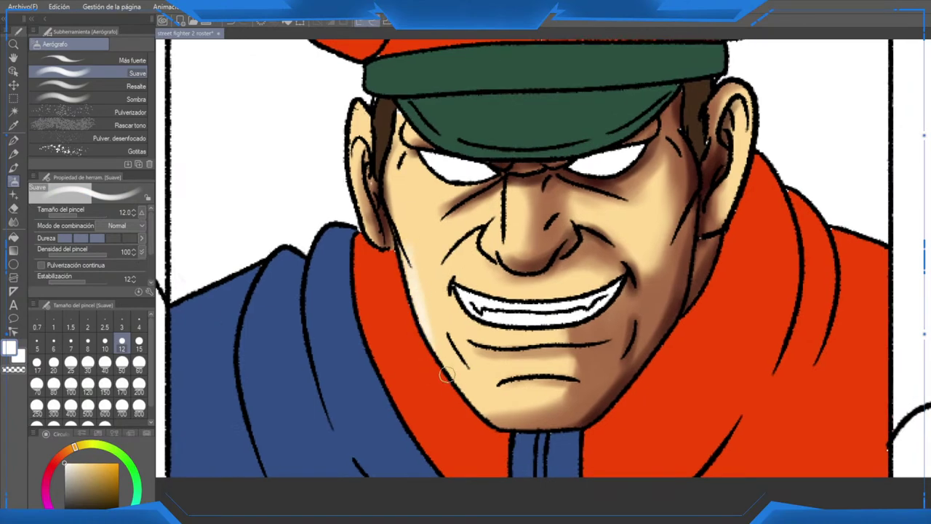
mouse_move(392, 135)
mouse_down()
mouse_move(390, 182)
mouse_move(415, 261)
mouse_up()
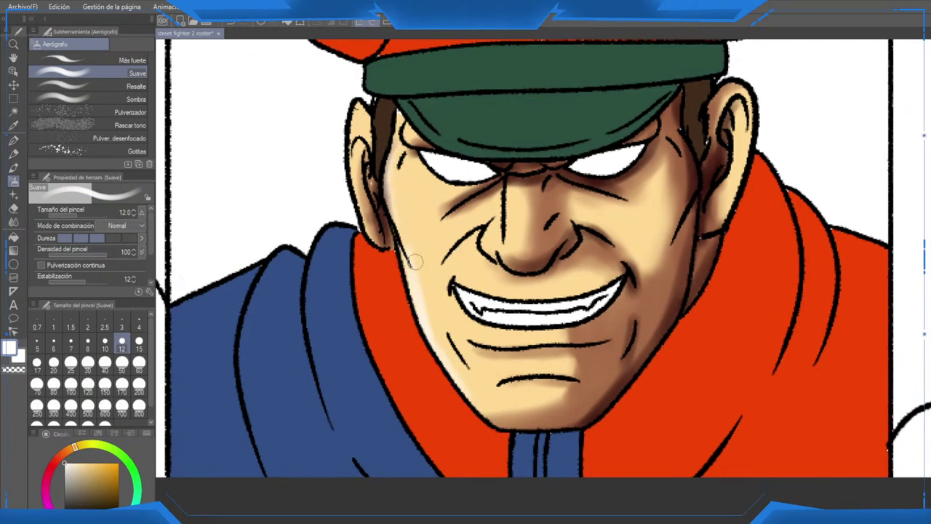
drag(367, 100, 356, 148)
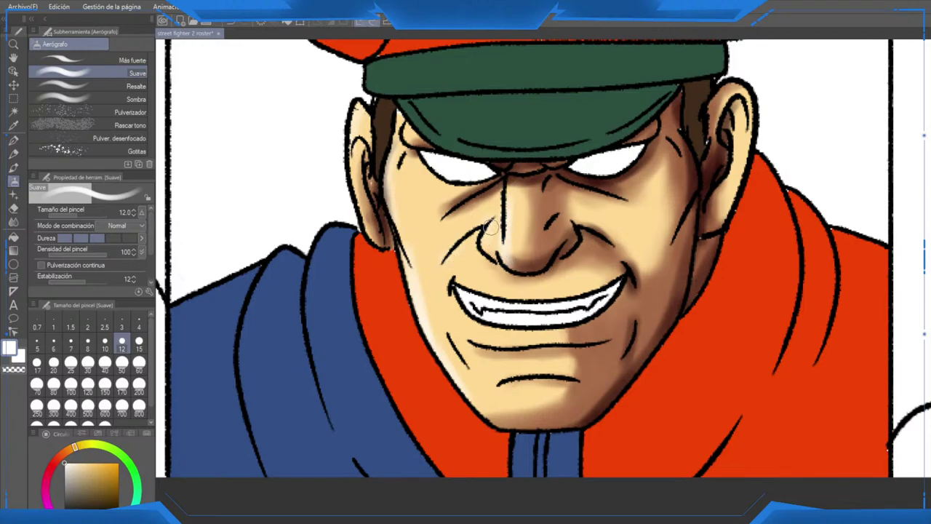
Step: Shade the lit-side nostril and smile fold with sampled tan, and brighten the chin below its crease with sampled pale cream
alt+click(501, 305)
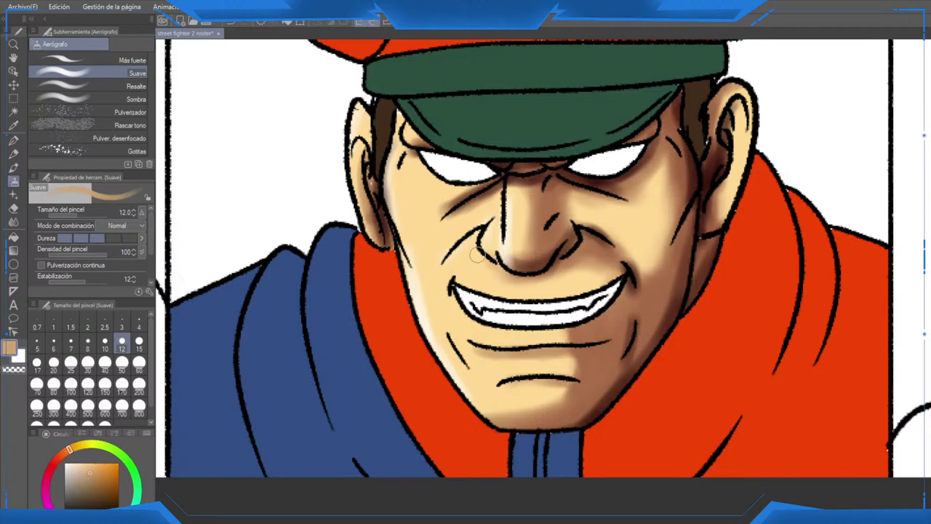
drag(468, 237, 446, 263)
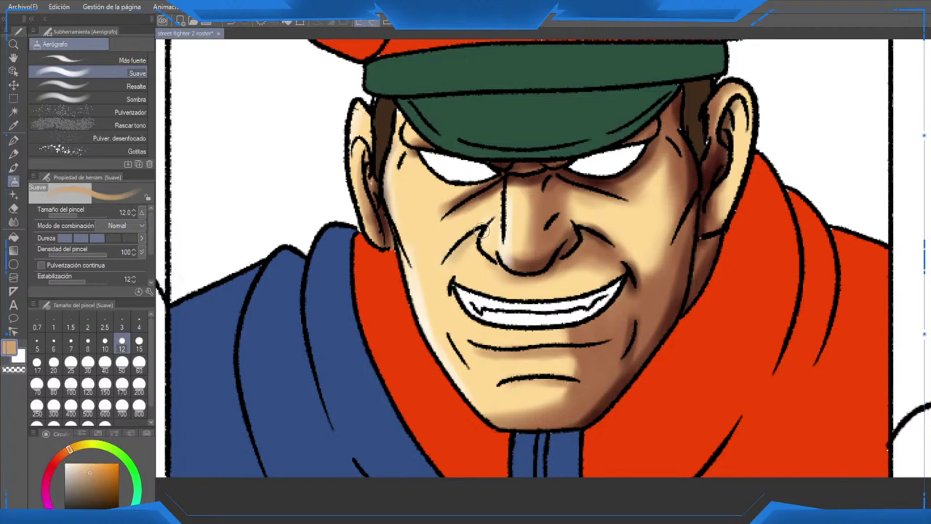
drag(509, 262, 492, 298)
alt+click(492, 280)
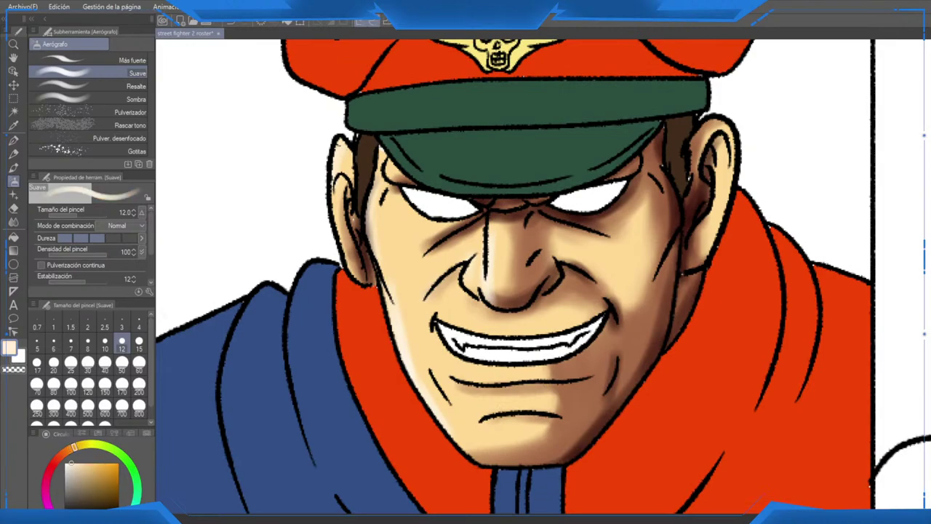
drag(489, 425, 517, 422)
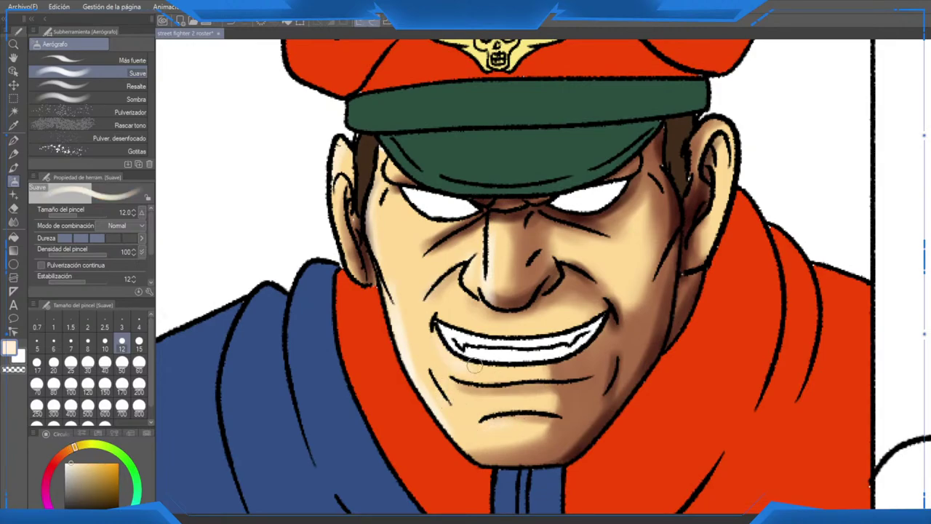
Step: Save the roster drawing and check the capped fighter's face within the whole sheet
scroll(487, 344, down, 6)
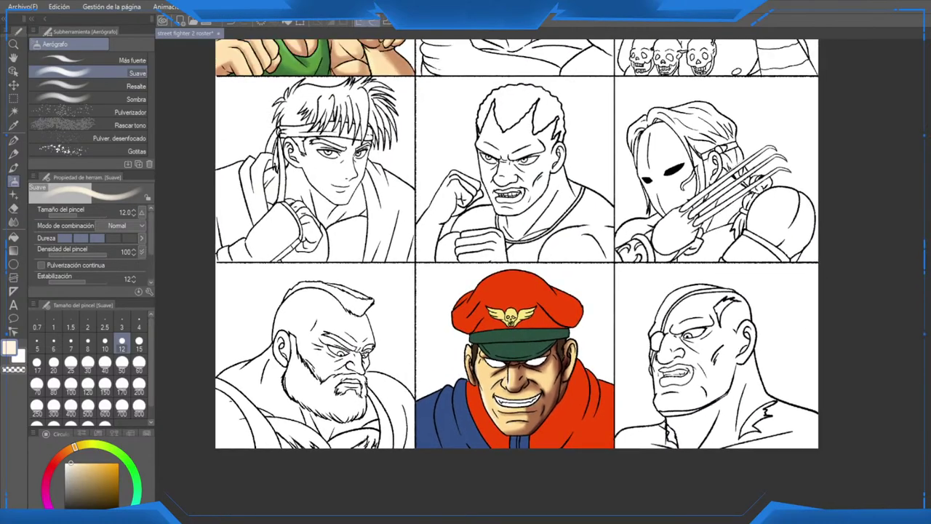
drag(488, 344, 468, 308)
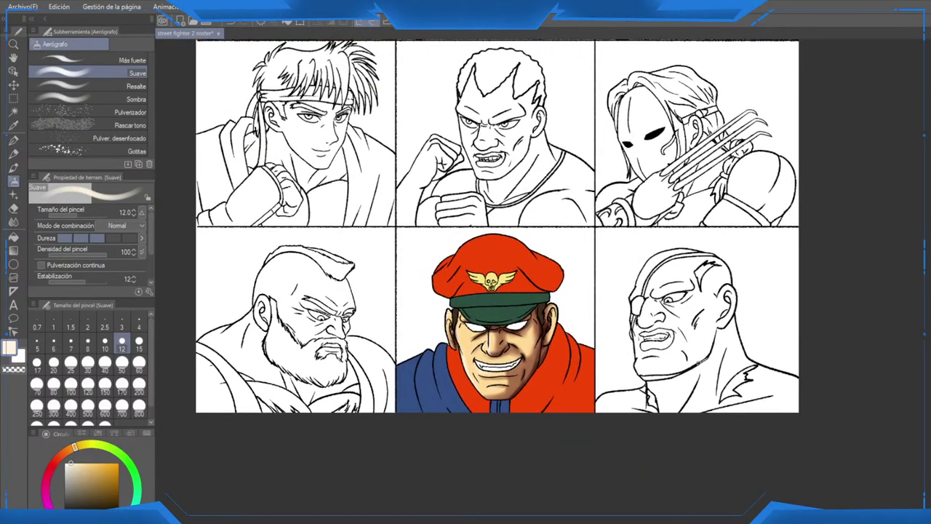
key(ctrl+s)
key(alt)
scroll(493, 336, up, 3)
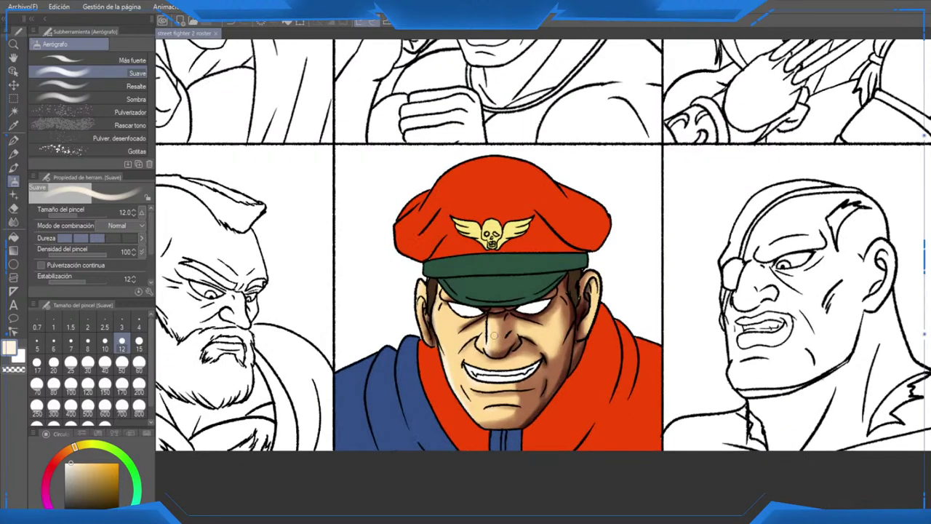
scroll(495, 327, down, 5)
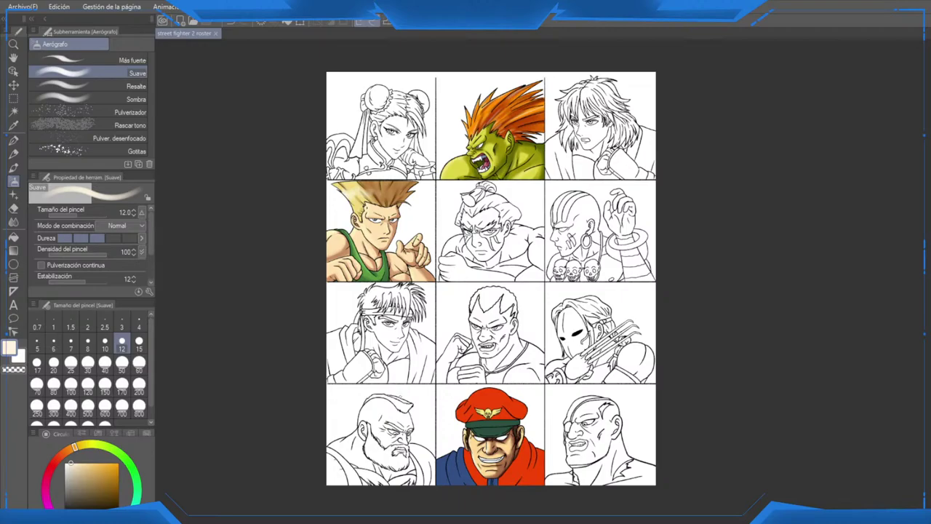
scroll(608, 334, up, 5)
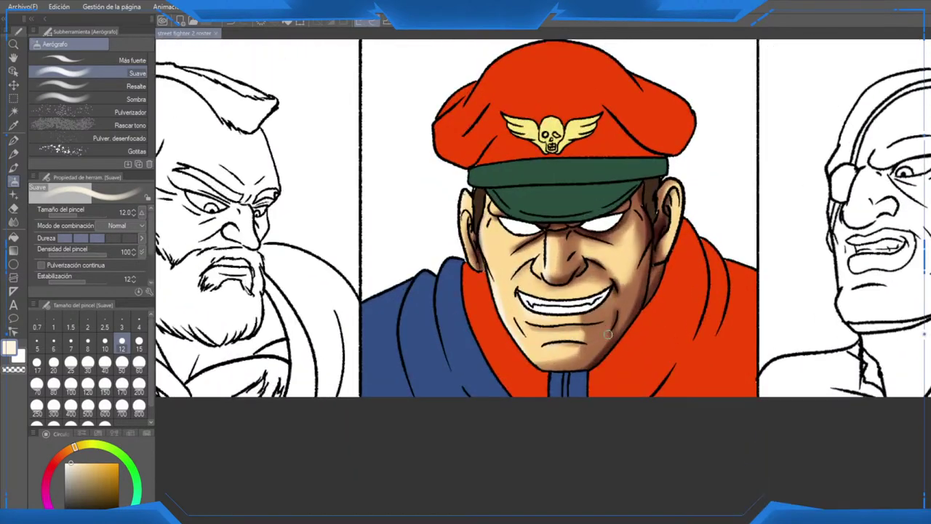
Step: Mirror the canvas view and airbrush dark red shadows along the folds on the shadowed side of the red collar and cape at size 25
scroll(609, 323, down, 2)
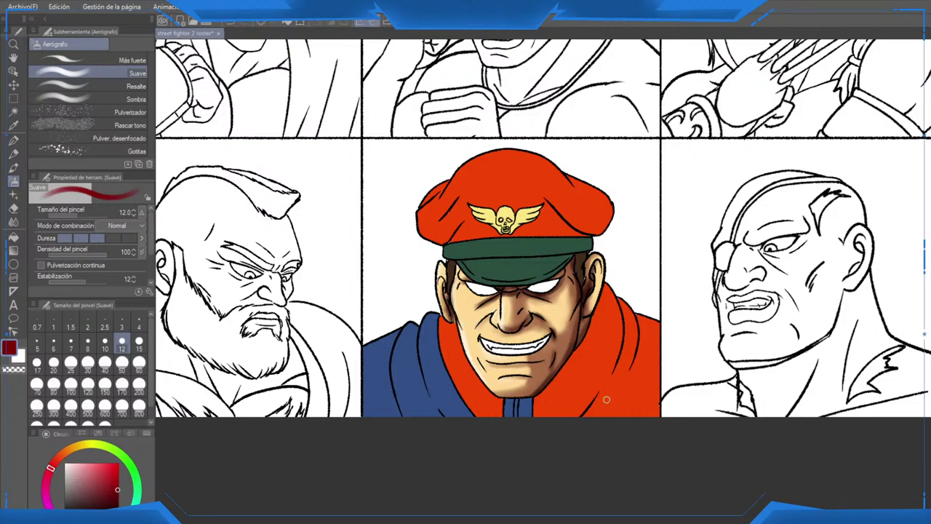
scroll(606, 399, up, 2)
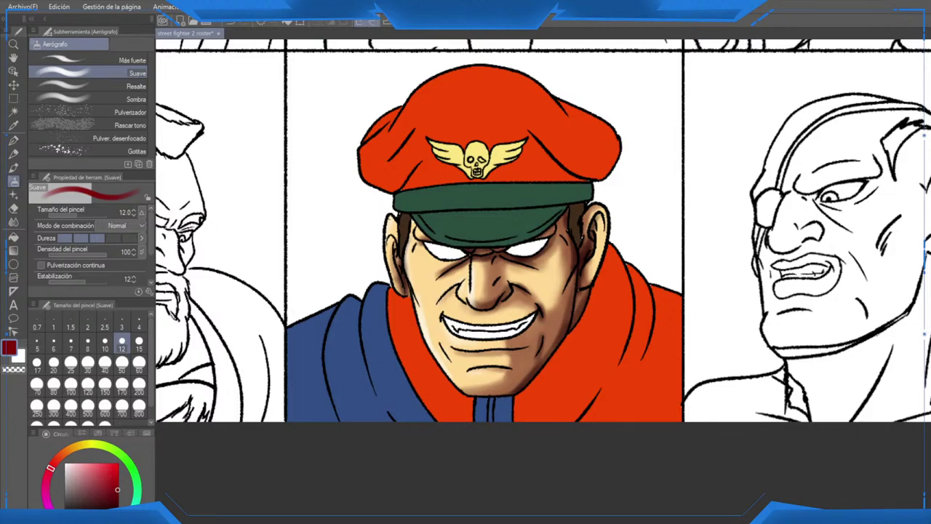
key(h)
scroll(552, 306, up, 3)
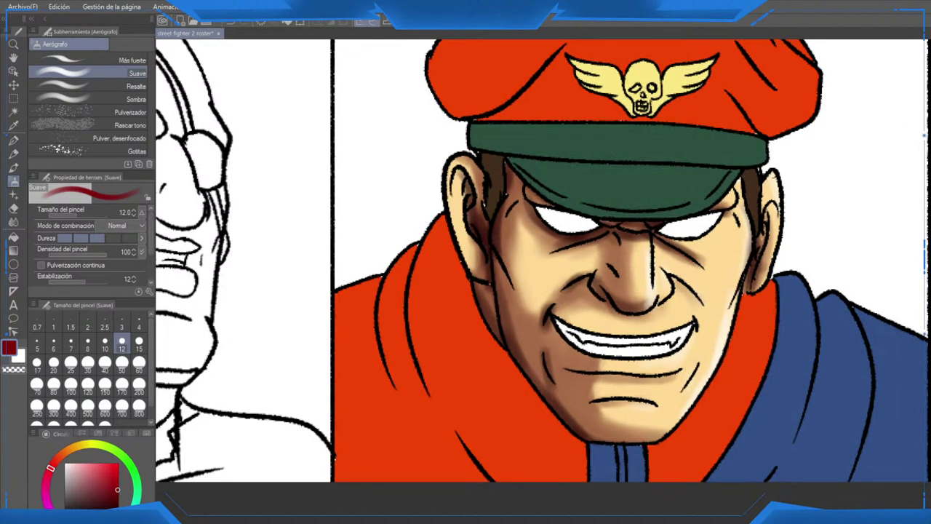
drag(252, 389, 211, 329)
click(104, 366)
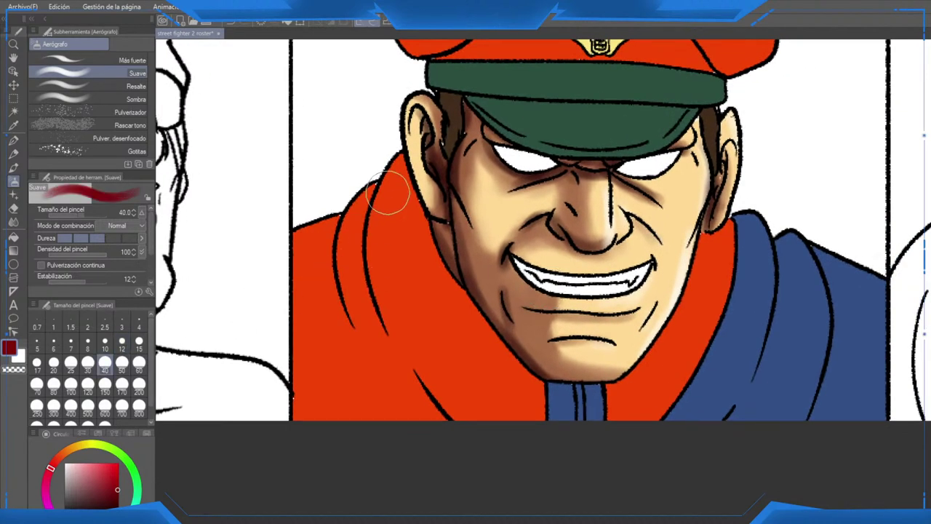
click(71, 362)
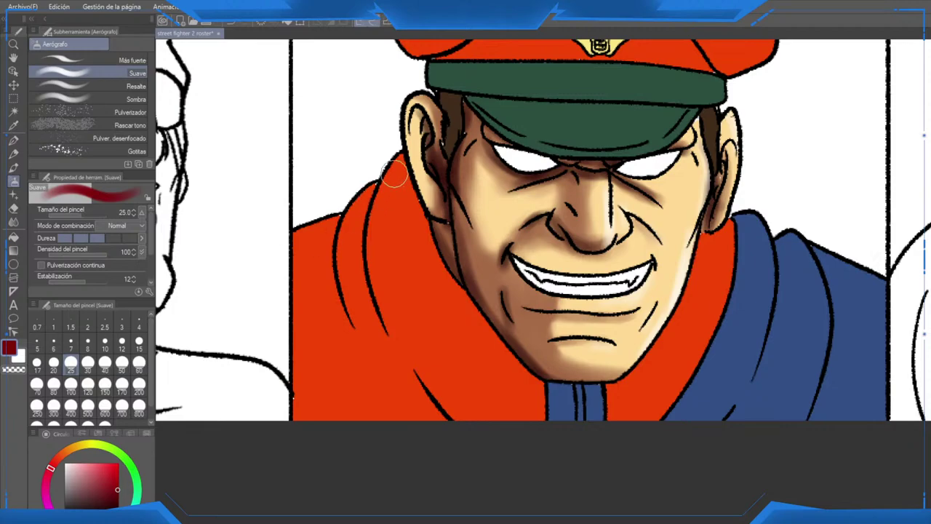
drag(393, 171, 382, 291)
drag(395, 218, 442, 407)
drag(396, 317, 451, 415)
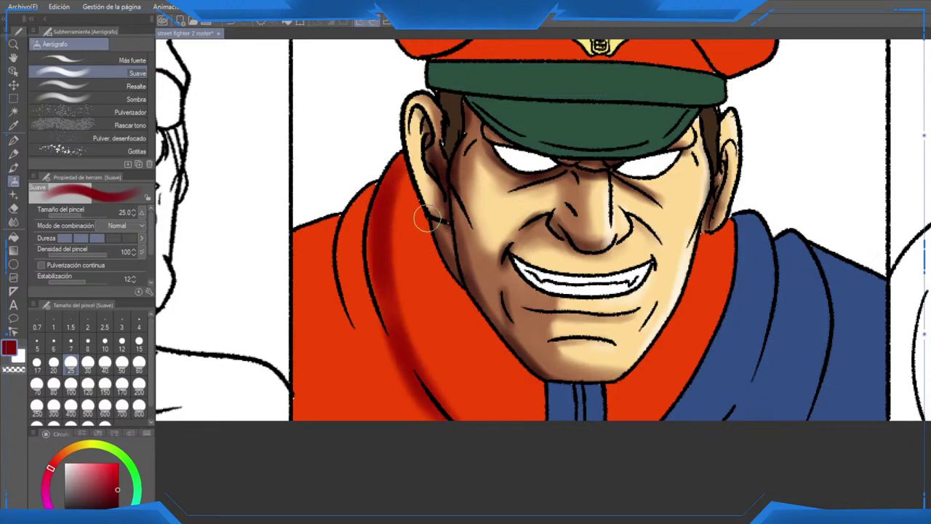
mouse_move(420, 190)
mouse_down()
mouse_move(508, 341)
mouse_move(538, 432)
mouse_move(405, 165)
mouse_move(408, 322)
mouse_move(425, 195)
mouse_move(416, 245)
mouse_move(430, 254)
mouse_up()
mouse_move(395, 166)
mouse_down()
mouse_move(357, 302)
mouse_move(357, 232)
mouse_move(295, 293)
mouse_move(378, 243)
mouse_move(279, 274)
mouse_move(303, 235)
mouse_move(324, 241)
mouse_move(311, 278)
mouse_move(339, 276)
mouse_move(449, 229)
mouse_move(400, 196)
mouse_move(336, 270)
mouse_move(380, 239)
mouse_move(357, 245)
mouse_move(442, 217)
mouse_move(428, 347)
mouse_move(439, 369)
mouse_move(488, 335)
mouse_move(451, 174)
mouse_move(453, 272)
mouse_move(505, 221)
mouse_move(473, 296)
mouse_move(491, 203)
mouse_move(497, 208)
mouse_move(466, 194)
mouse_move(579, 353)
mouse_up()
Step: Airbrush dark red shadows along the narrow strip of red collar on the lit side of the jaw
scroll(372, 203, down, 3)
scroll(364, 269, up, 4)
mouse_move(676, 337)
mouse_down()
mouse_move(610, 345)
mouse_move(724, 171)
mouse_move(724, 211)
mouse_up()
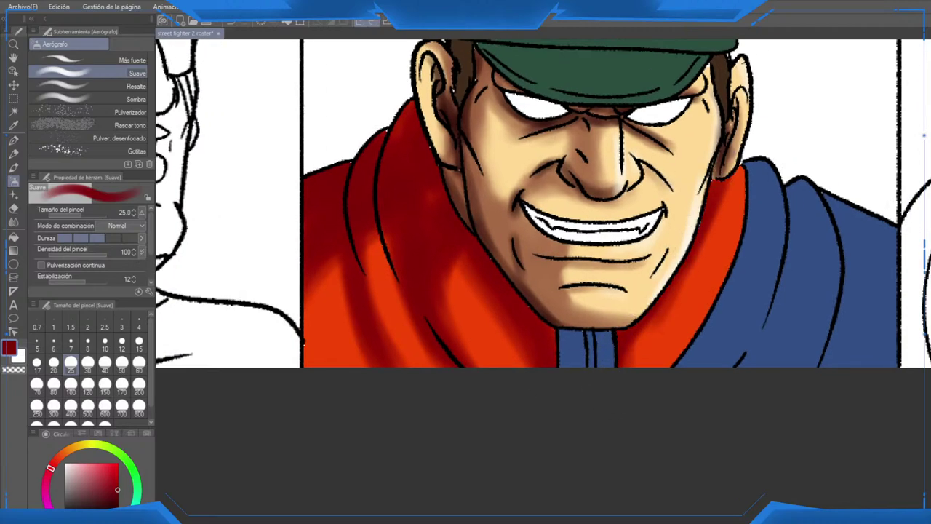
drag(759, 180, 716, 195)
mouse_move(707, 237)
mouse_down()
mouse_move(643, 383)
mouse_move(619, 395)
mouse_up()
drag(601, 325, 547, 338)
scroll(547, 339, down, 4)
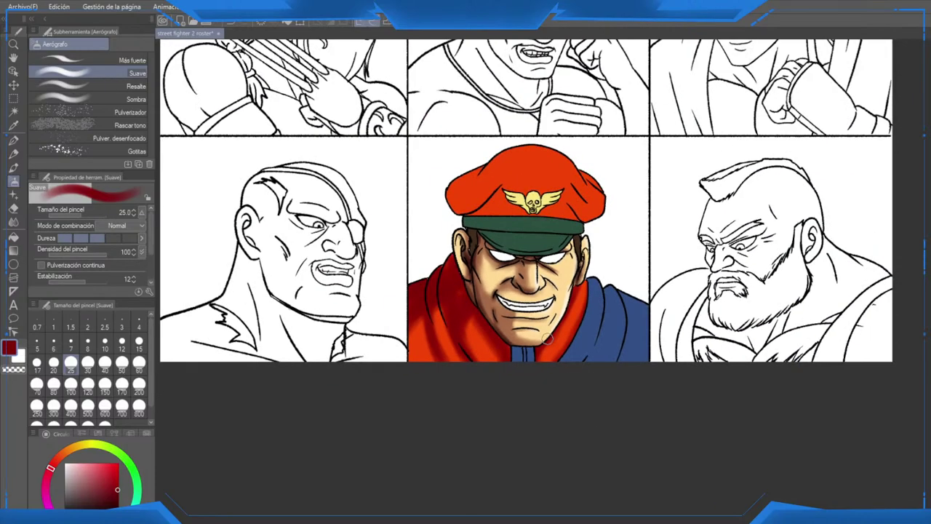
Step: Flip the mirrored canvas view back and examine the dark red shading on the collar and cape
key(h)
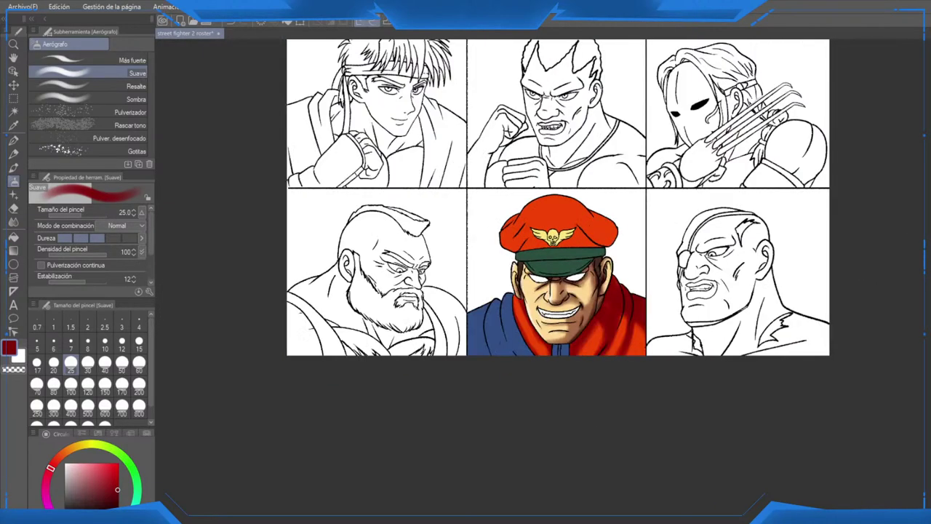
drag(519, 322, 468, 313)
scroll(481, 313, up, 4)
drag(536, 297, 512, 300)
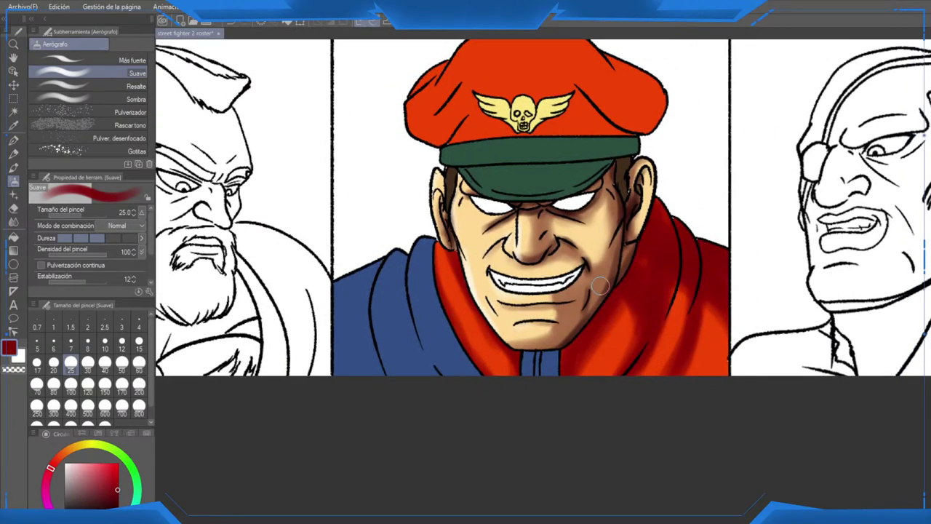
scroll(600, 286, down, 2)
drag(601, 286, 547, 276)
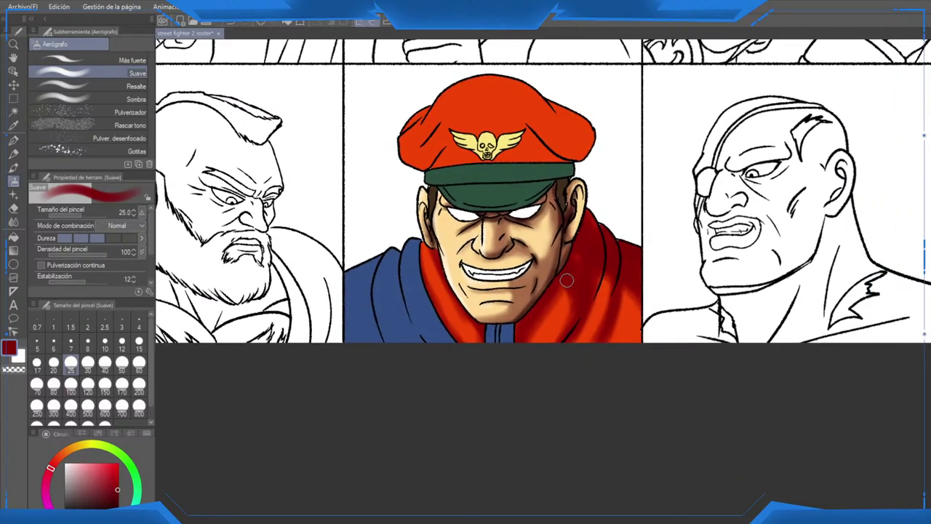
scroll(400, 323, up, 2)
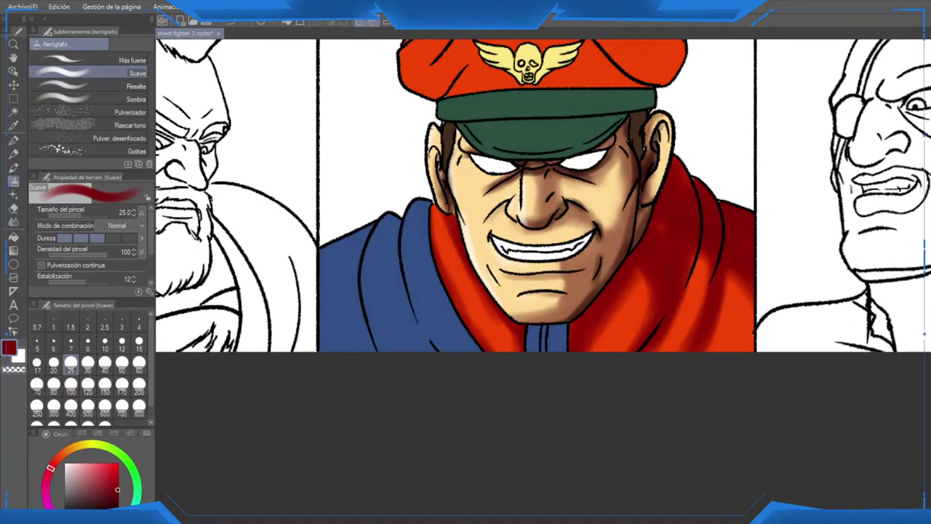
Step: Airbrush a dark navy shadow at size 25 on the blue cape fold bordering the red collar
scroll(565, 357, up, 3)
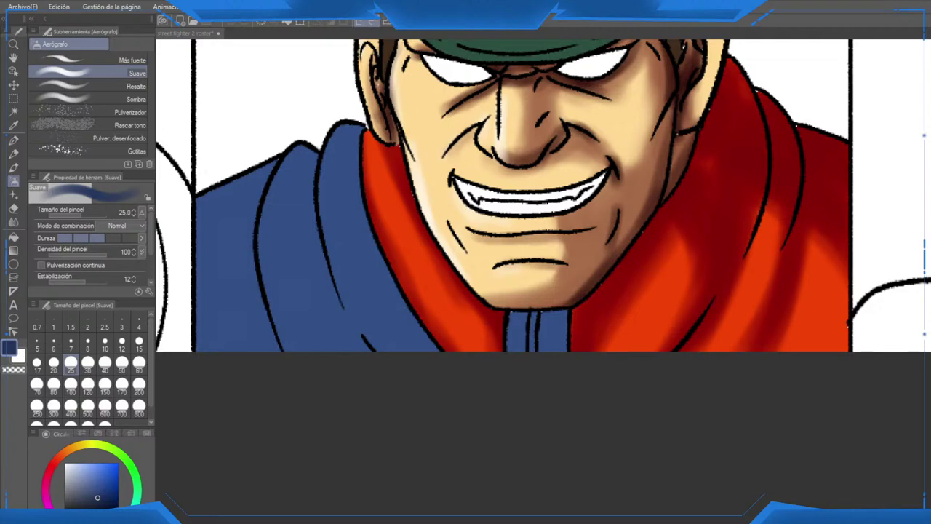
scroll(371, 299, up, 2)
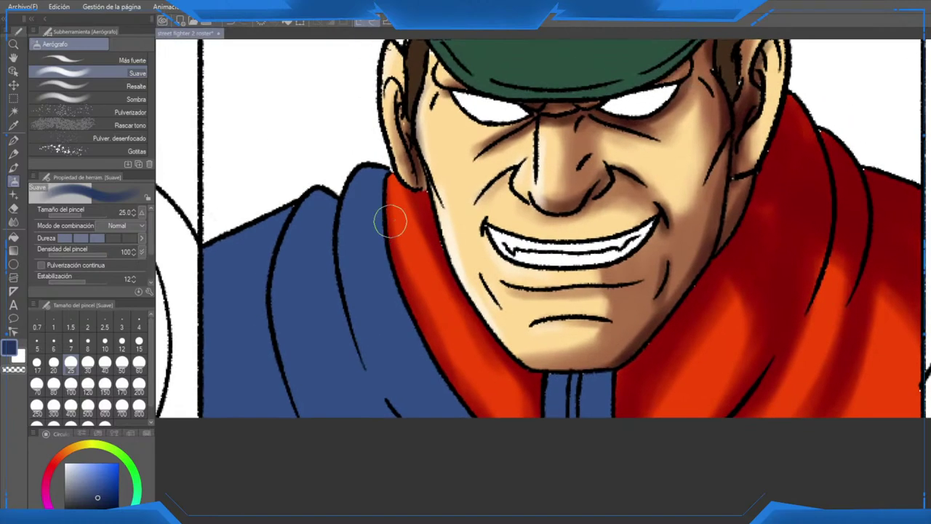
mouse_move(381, 179)
mouse_down()
mouse_move(384, 224)
mouse_move(383, 190)
mouse_move(449, 358)
mouse_up()
drag(417, 321, 453, 398)
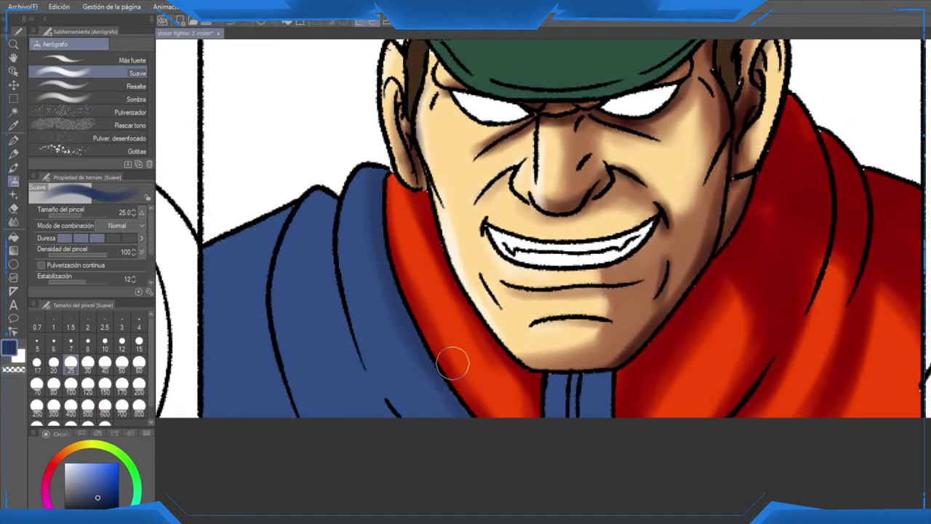
drag(422, 353, 454, 412)
Step: Airbrush dark navy shadows beside the fold lines farther out on the blue cape's shoulder
mouse_move(328, 214)
mouse_down()
mouse_move(357, 339)
mouse_move(337, 295)
mouse_move(399, 459)
mouse_up()
mouse_move(387, 425)
mouse_down()
mouse_move(422, 408)
mouse_move(503, 396)
mouse_up()
drag(405, 166, 380, 349)
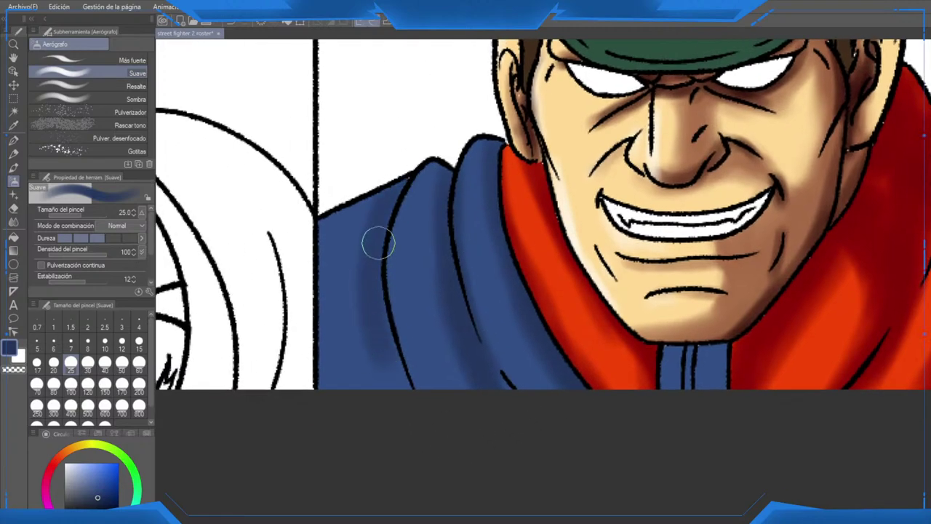
drag(378, 243, 427, 443)
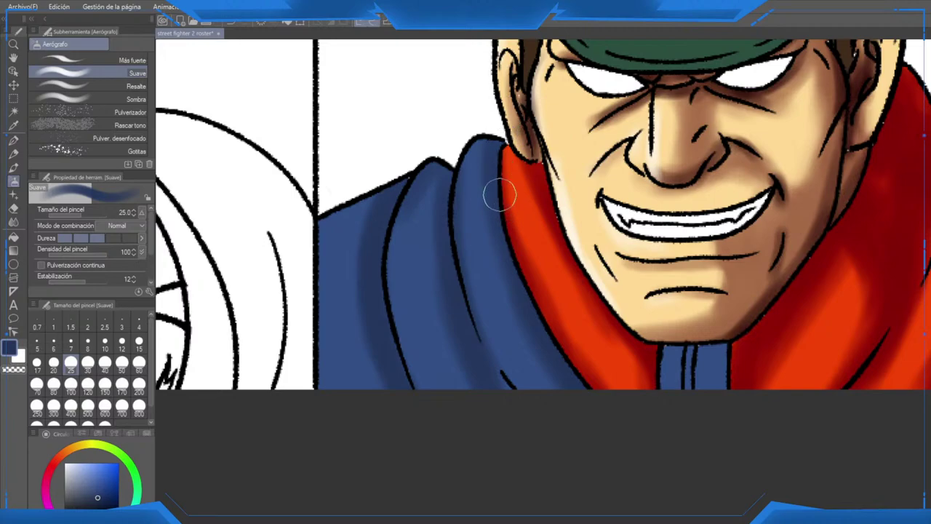
Step: Airbrush lighter blue highlights at size 15 on the outer folds of the blue cape, using a brighter shade of the sampled blue
alt+click(555, 343)
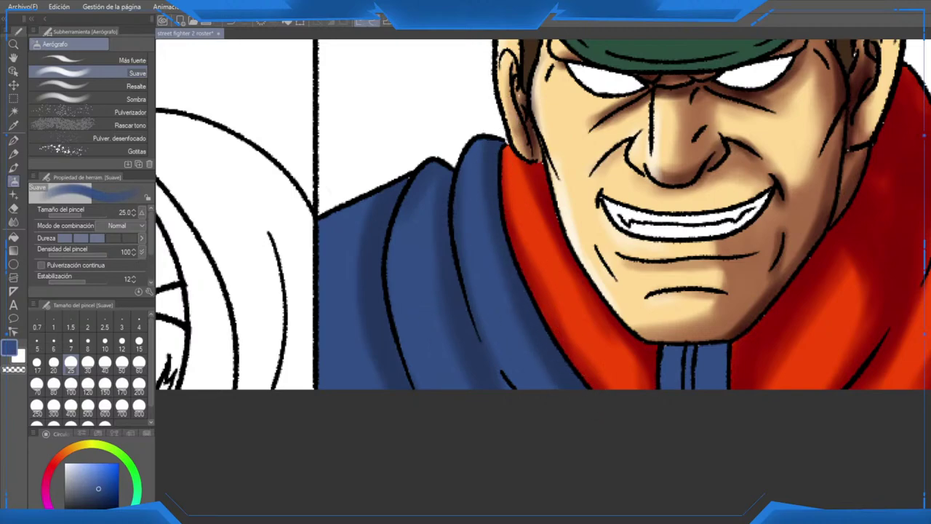
click(95, 478)
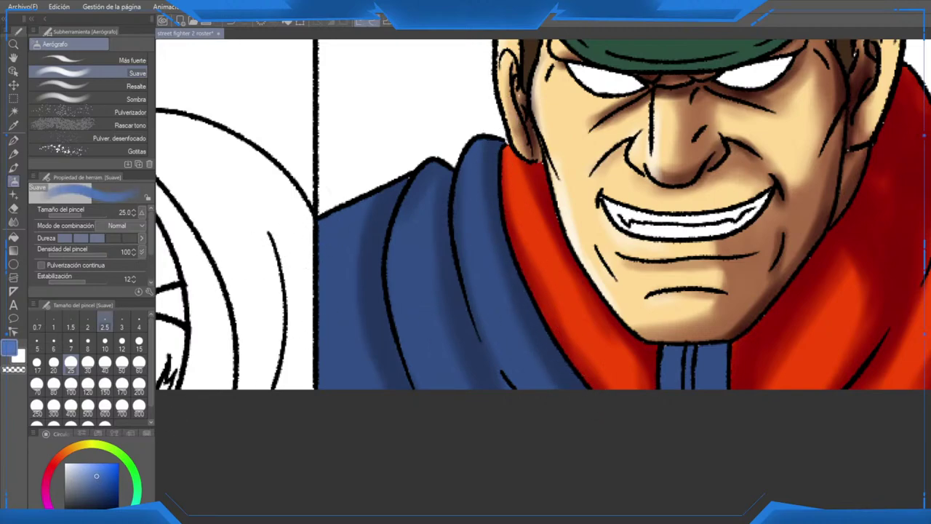
click(139, 343)
mouse_move(314, 229)
mouse_down()
mouse_move(386, 184)
mouse_move(423, 202)
mouse_move(422, 182)
mouse_move(405, 211)
mouse_move(393, 307)
mouse_move(451, 425)
mouse_up()
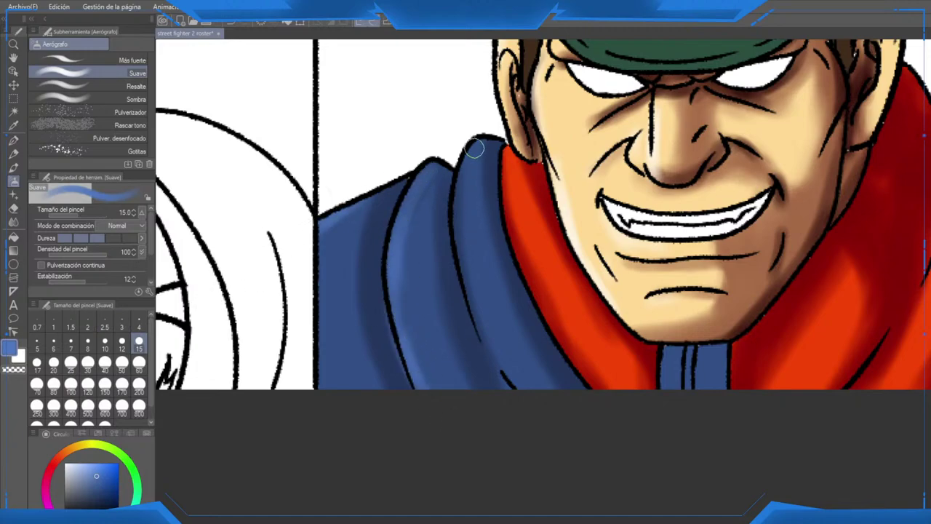
Step: Airbrush a lighter blue highlight on the cape fold beside the red collar and dark blue shading on the blue strip below the chin
drag(474, 148, 468, 235)
mouse_move(457, 200)
mouse_down()
mouse_move(553, 419)
mouse_move(474, 373)
mouse_up()
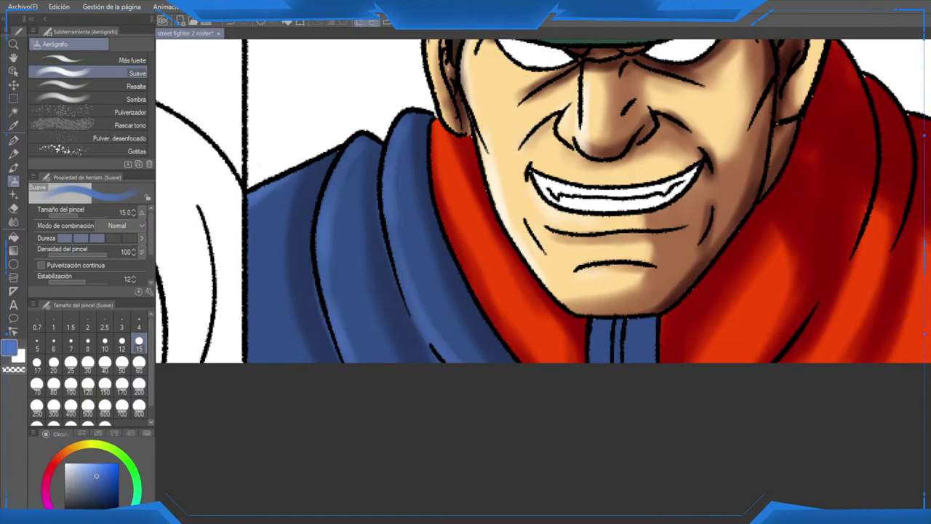
alt+click(484, 333)
drag(659, 308, 648, 371)
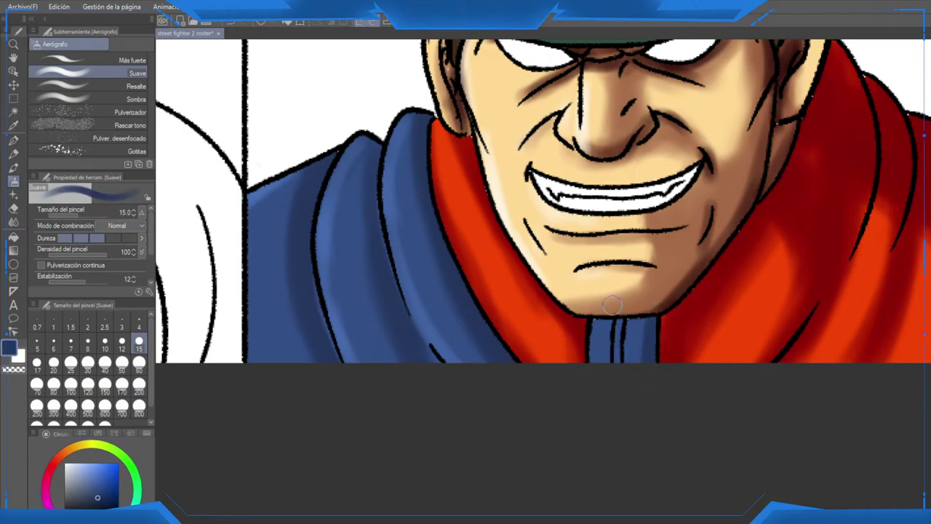
alt+click(501, 347)
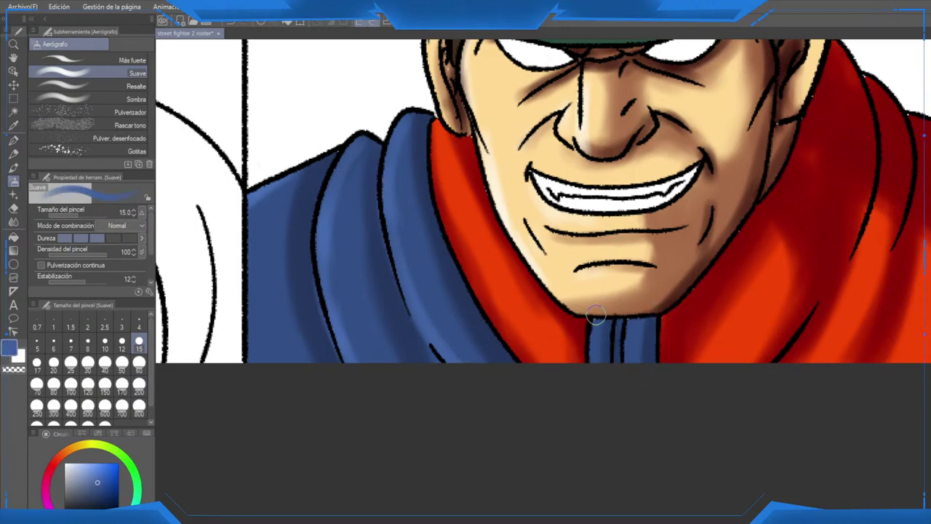
Step: Airbrush highlights at size 15 on the red folds and inner collar on both sides of the face, using a lighter shade of the sampled red
scroll(618, 394, down, 5)
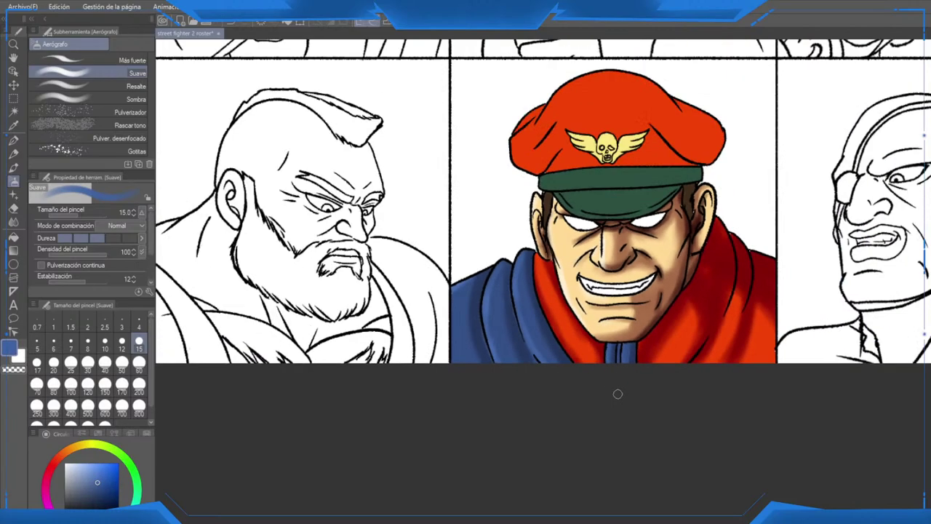
scroll(618, 391, up, 2)
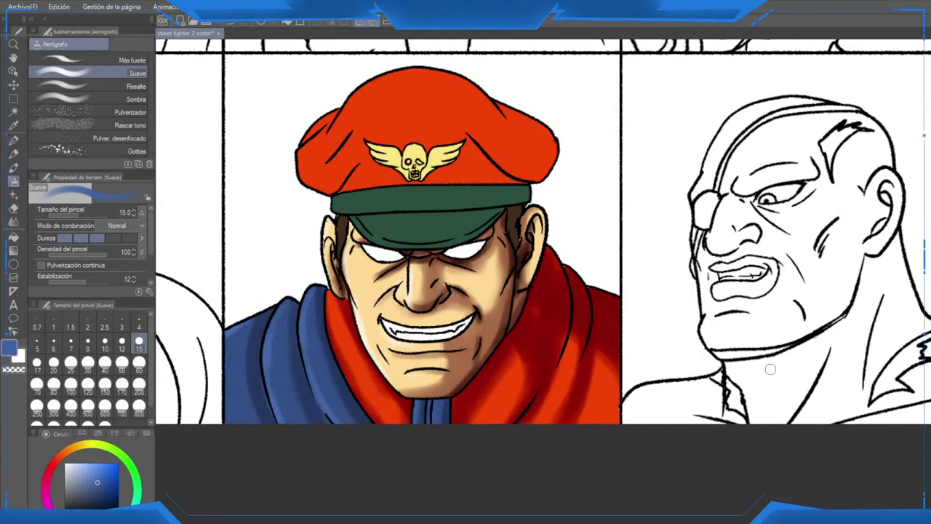
scroll(771, 369, down, 1)
scroll(713, 365, up, 1)
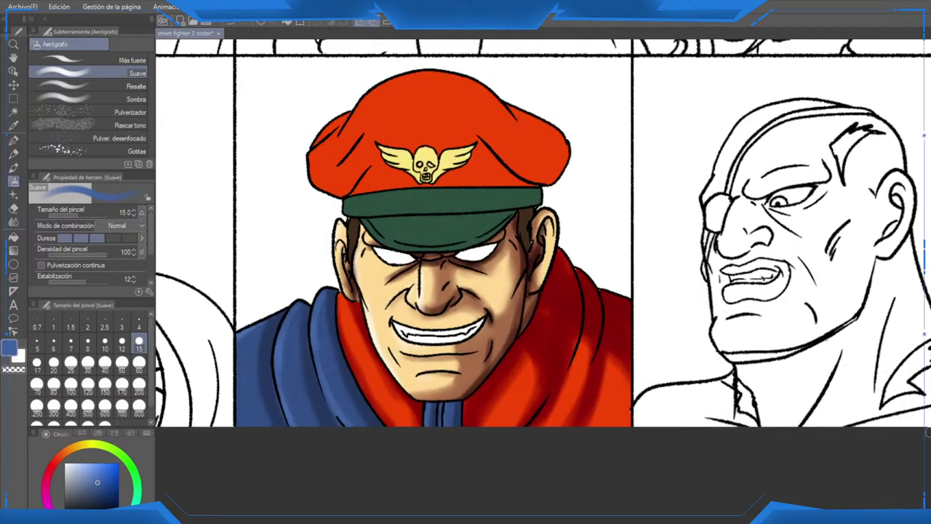
scroll(559, 371, up, 2)
alt+click(559, 370)
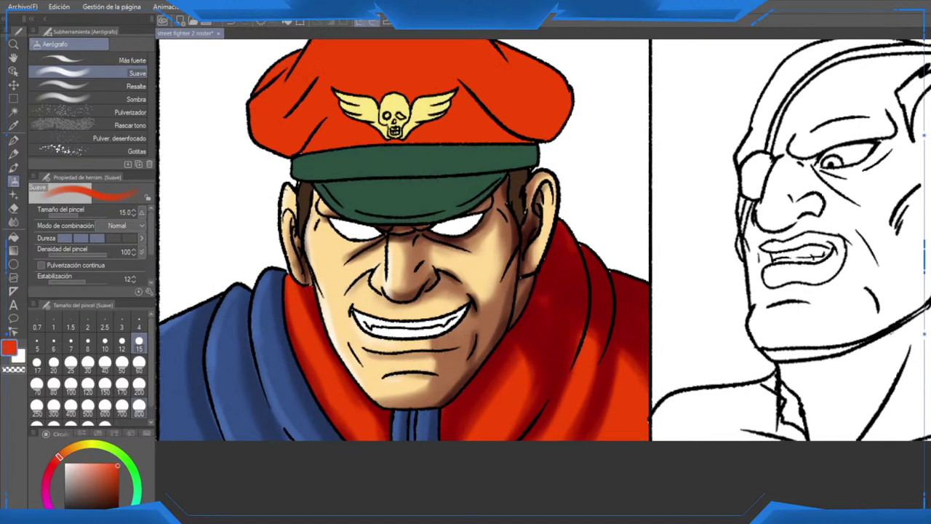
alt+click(555, 428)
scroll(555, 428, up, 1)
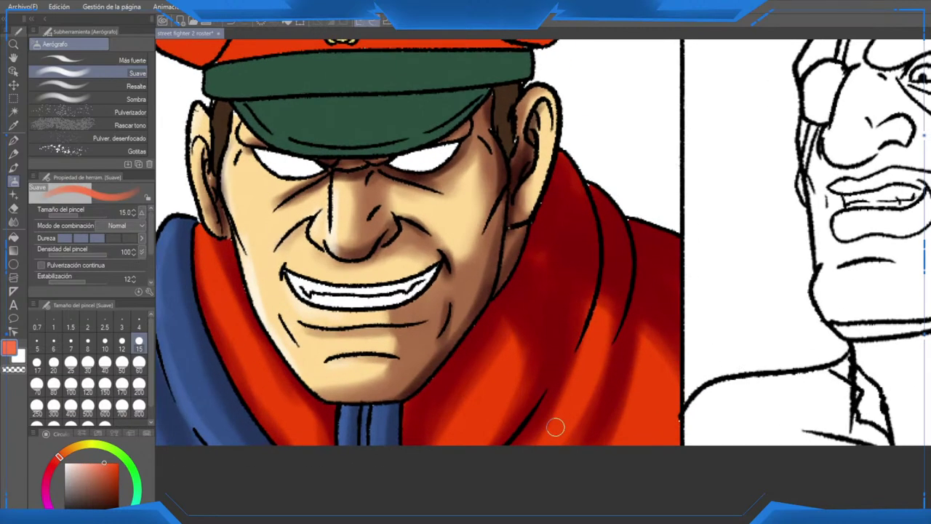
drag(601, 358, 603, 345)
mouse_move(600, 311)
mouse_down()
mouse_move(578, 364)
mouse_move(531, 423)
mouse_up()
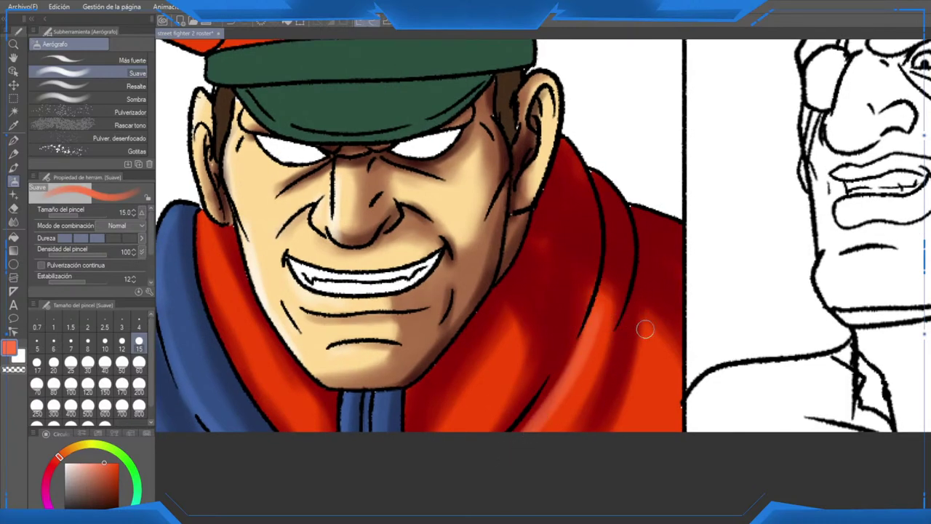
drag(646, 329, 603, 460)
mouse_move(473, 387)
mouse_down()
mouse_move(443, 424)
mouse_move(459, 447)
mouse_up()
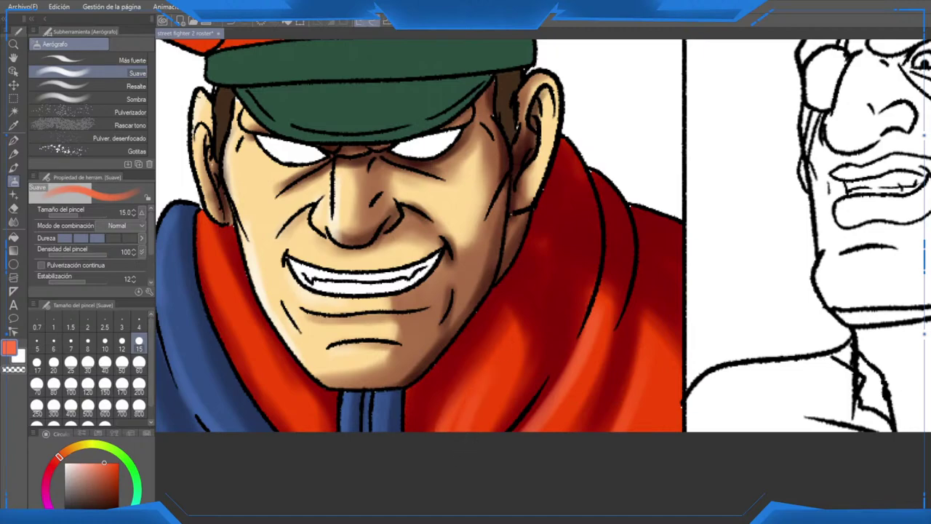
drag(221, 238, 303, 289)
mouse_move(282, 259)
mouse_down()
mouse_move(290, 313)
mouse_move(289, 273)
mouse_move(353, 386)
mouse_up()
Step: Airbrush shadows at size 40 along the red cap's lower edge, shaded side and crown, using the dark red sampled from the cape
alt+click(684, 371)
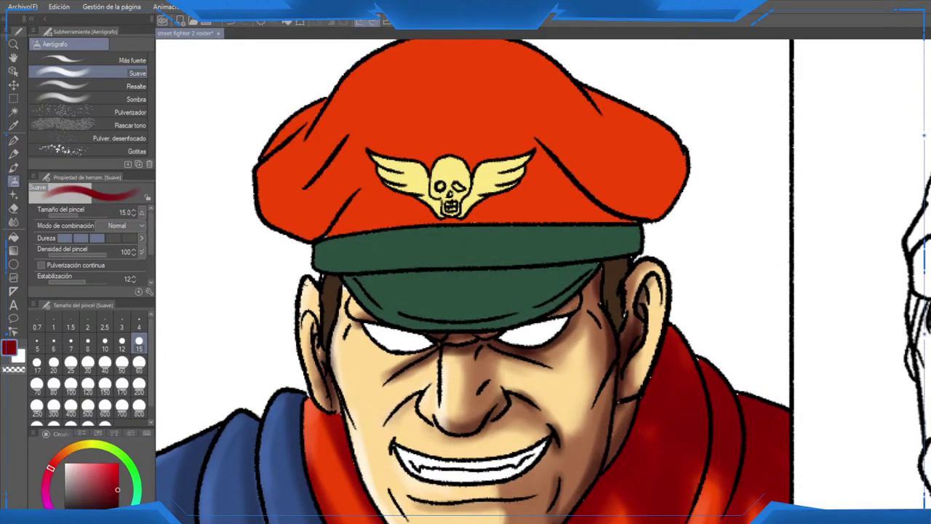
drag(493, 288, 448, 215)
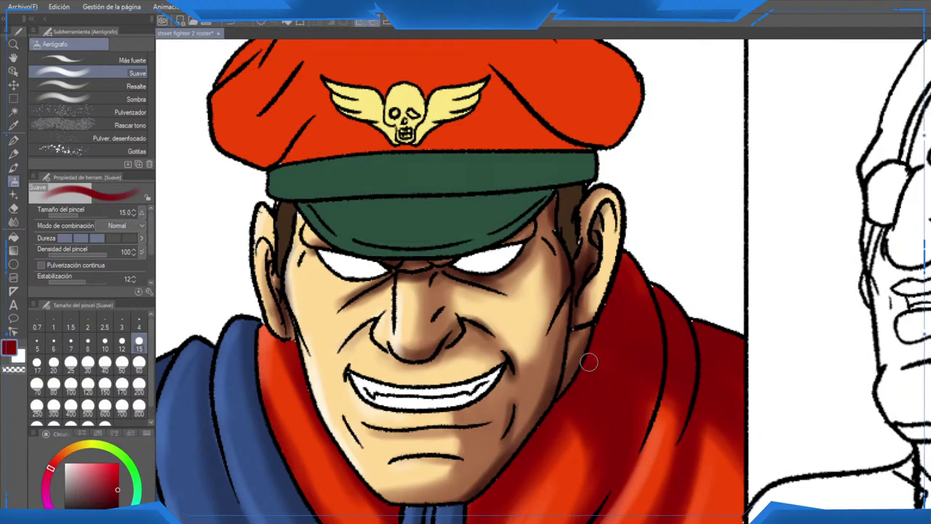
drag(377, 152, 406, 279)
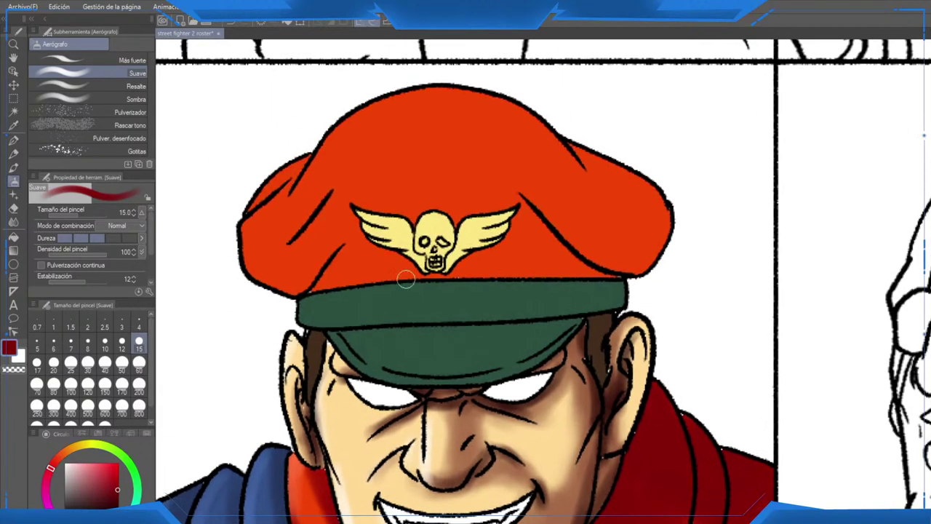
click(105, 365)
mouse_move(545, 287)
mouse_down()
mouse_move(586, 226)
mouse_move(586, 283)
mouse_up()
drag(502, 276, 632, 296)
mouse_move(560, 271)
mouse_down()
mouse_move(619, 269)
mouse_move(721, 194)
mouse_move(711, 235)
mouse_move(597, 251)
mouse_move(566, 233)
mouse_move(458, 315)
mouse_move(378, 315)
mouse_move(331, 288)
mouse_move(339, 301)
mouse_move(386, 271)
mouse_up()
mouse_move(456, 110)
mouse_down()
mouse_move(569, 125)
mouse_move(686, 232)
mouse_move(678, 262)
mouse_move(665, 205)
mouse_move(676, 249)
mouse_move(686, 227)
mouse_move(653, 222)
mouse_move(607, 274)
mouse_move(651, 231)
mouse_move(333, 133)
mouse_up()
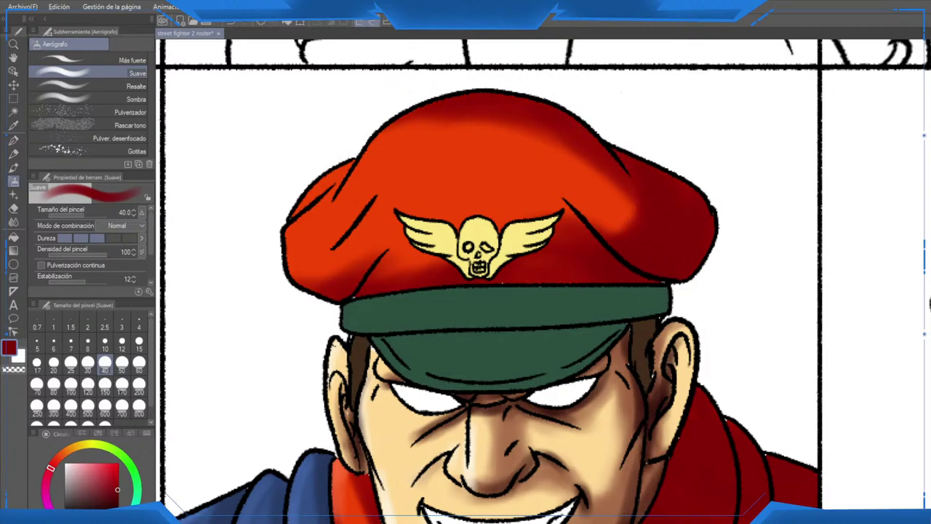
Step: Airbrush dark red shadows on the red cap along the left fold and around the skull badge, using the Suave airbrush at size 25
click(70, 361)
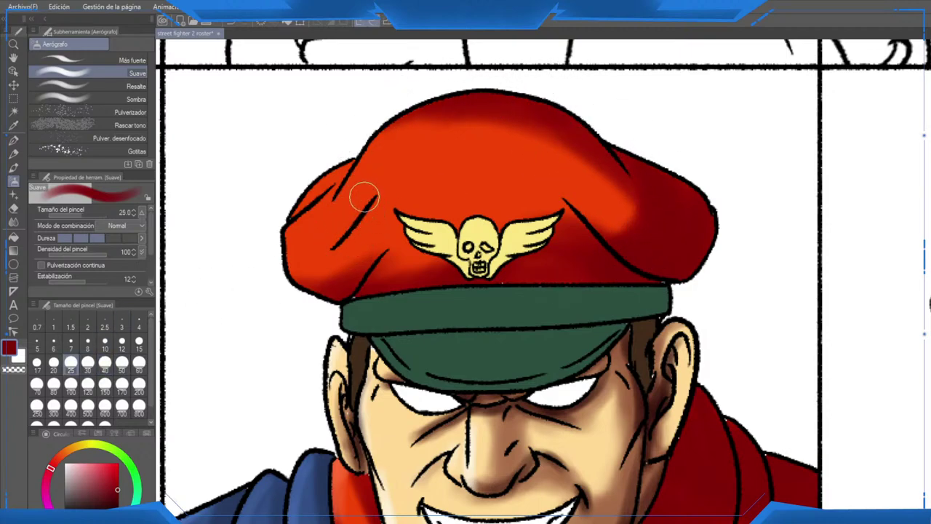
drag(363, 195, 316, 270)
mouse_move(578, 235)
mouse_down()
mouse_move(547, 211)
mouse_move(502, 218)
mouse_up()
mouse_move(429, 262)
mouse_down()
mouse_move(395, 277)
mouse_move(383, 268)
mouse_up()
drag(493, 220, 455, 216)
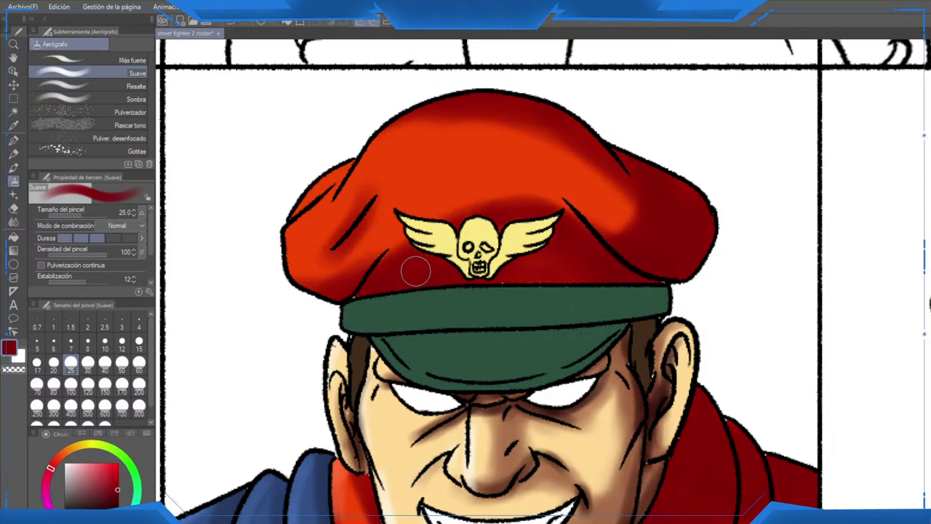
Step: Review the shaded red cap up close and against the whole roster page
scroll(423, 268, down, 5)
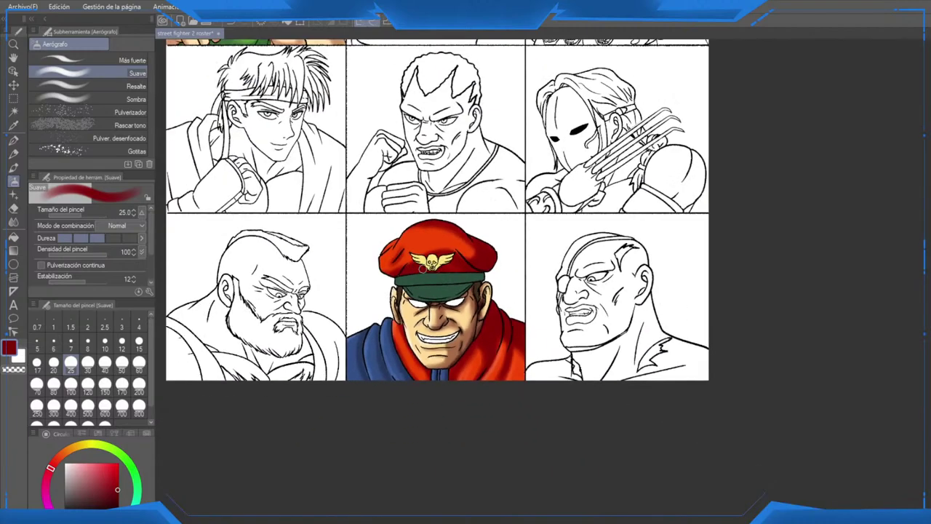
drag(422, 268, 530, 350)
scroll(562, 315, down, 2)
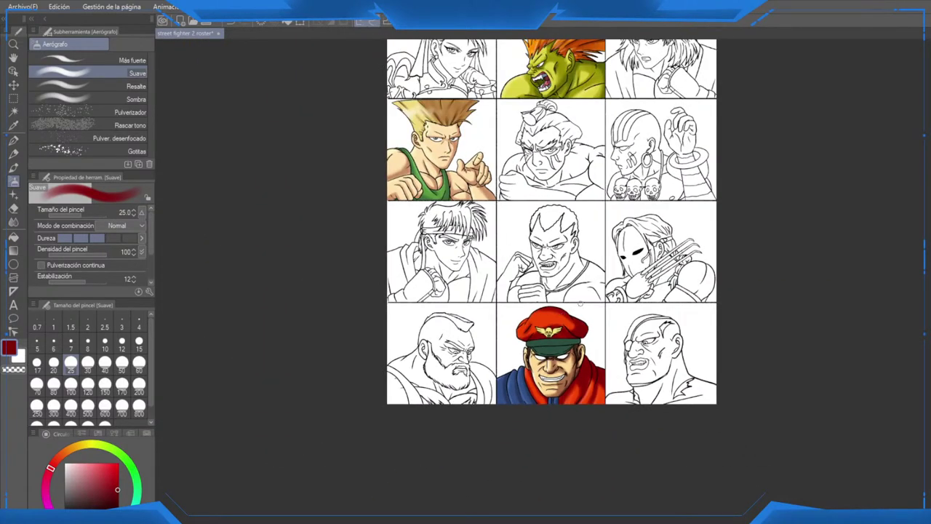
drag(641, 247, 625, 334)
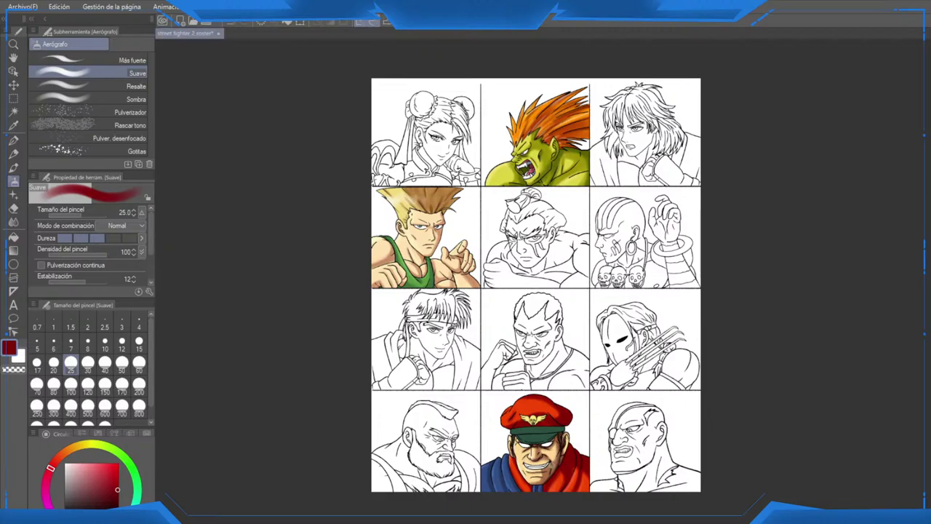
scroll(548, 467, up, 6)
scroll(518, 369, down, 3)
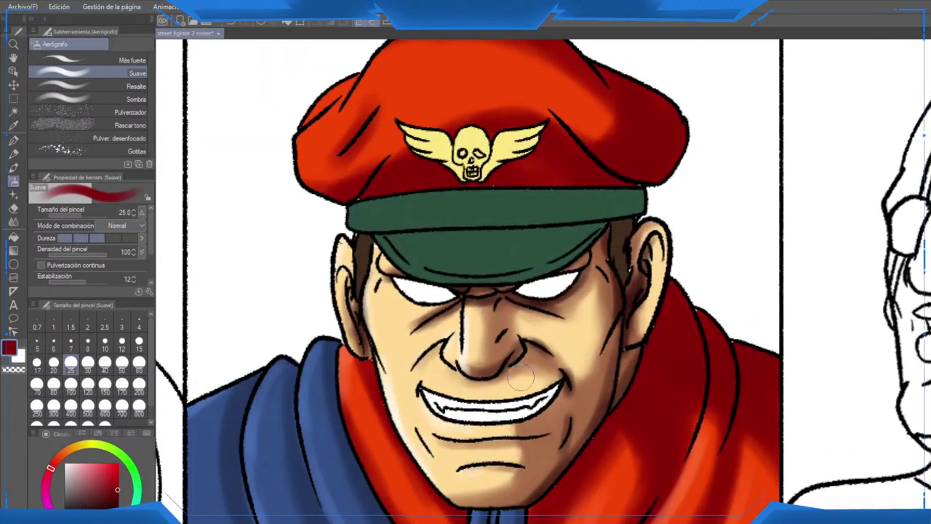
scroll(518, 370, down, 4)
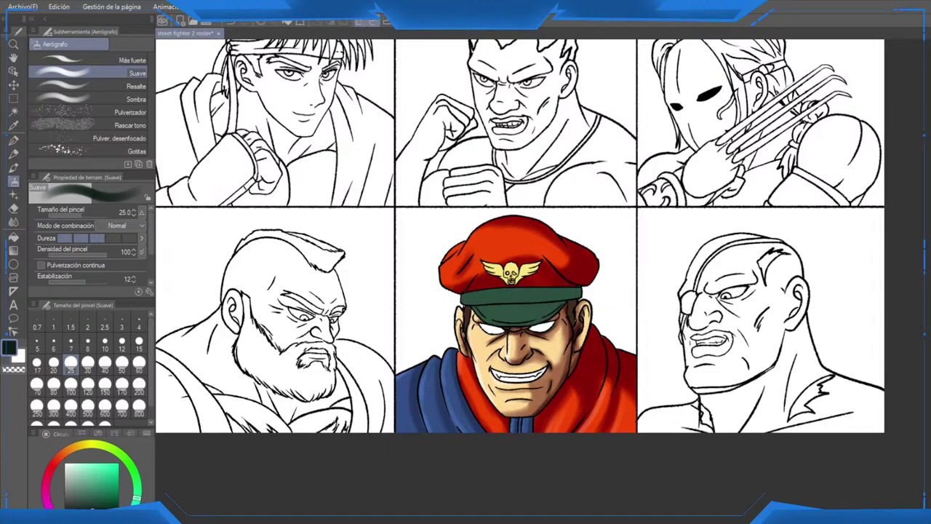
Step: Airbrush dark green shadows over the right side of the cap's green band and visor, with the Suave airbrush at size 40
scroll(509, 292, up, 6)
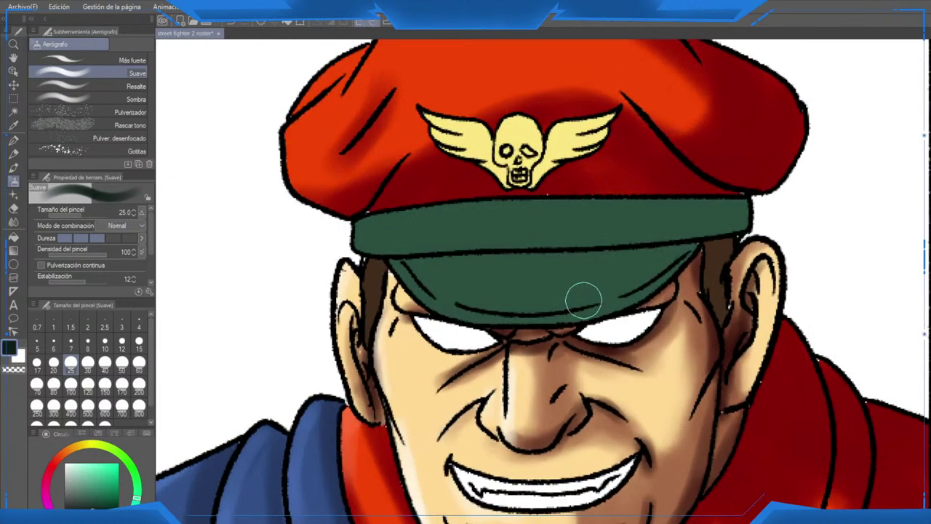
drag(566, 272, 511, 206)
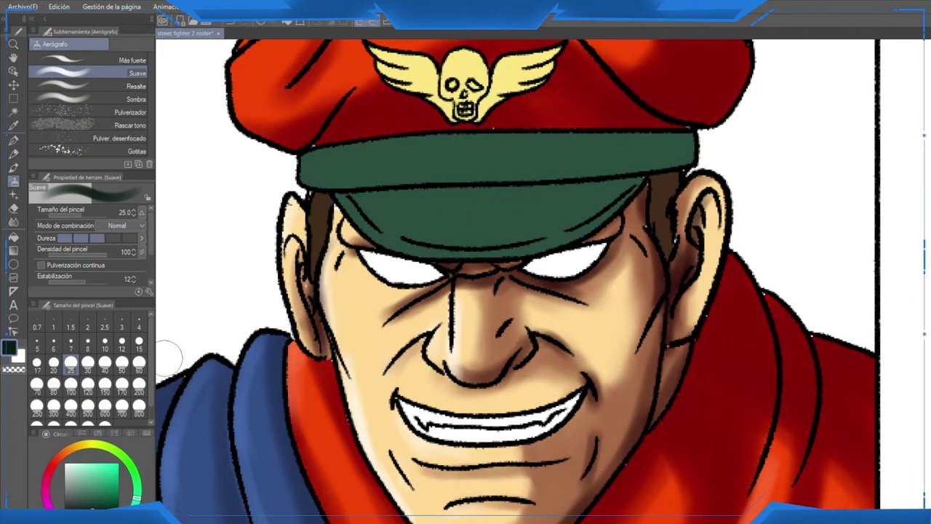
click(105, 365)
drag(566, 149, 521, 253)
drag(619, 132, 566, 223)
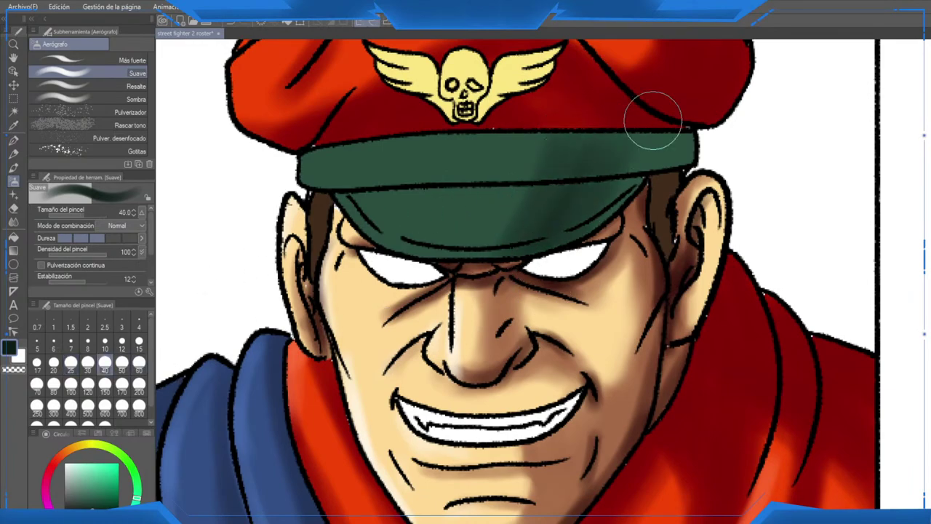
drag(653, 123, 577, 217)
mouse_move(607, 125)
mouse_down()
mouse_move(564, 178)
mouse_move(643, 176)
mouse_move(709, 121)
mouse_move(613, 189)
mouse_move(705, 99)
mouse_move(610, 117)
mouse_move(504, 283)
mouse_move(554, 64)
mouse_move(536, 96)
mouse_up()
scroll(491, 243, down, 5)
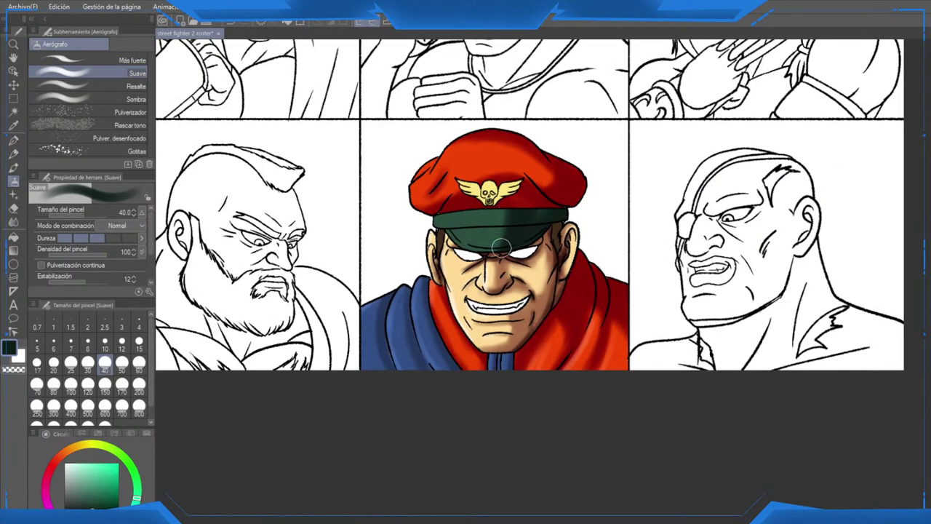
Step: Cover the white specks along the neck, ear and red cape lines with sampled dark red and skin brown, using the G real pen
scroll(509, 248, up, 5)
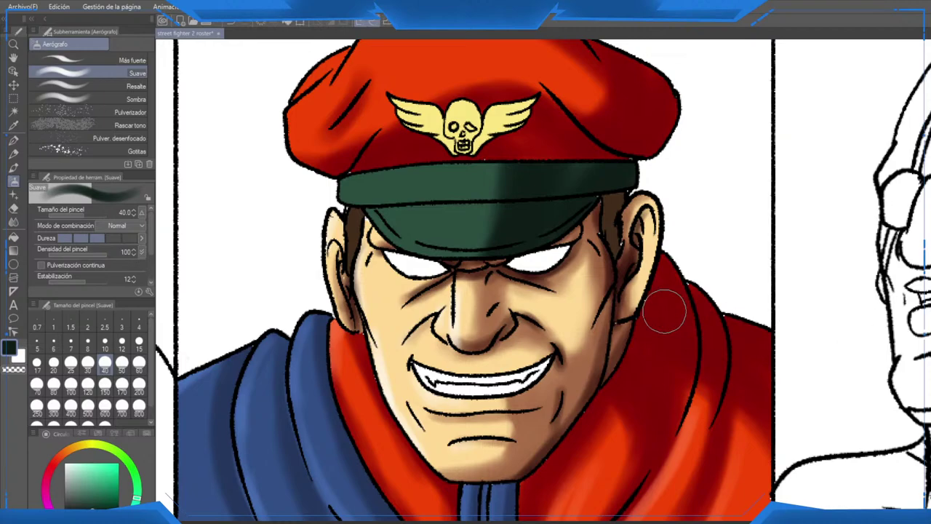
scroll(664, 312, up, 3)
scroll(654, 240, down, 1)
alt+click(579, 271)
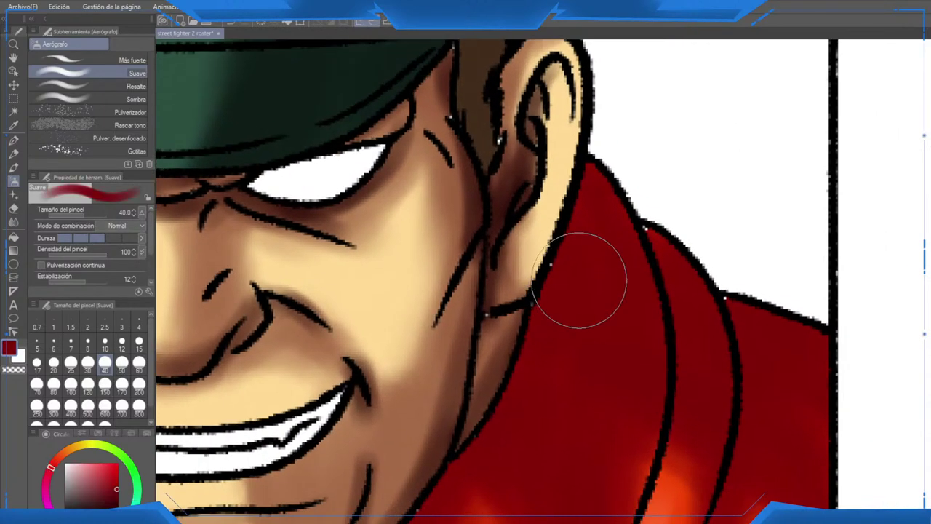
key(p)
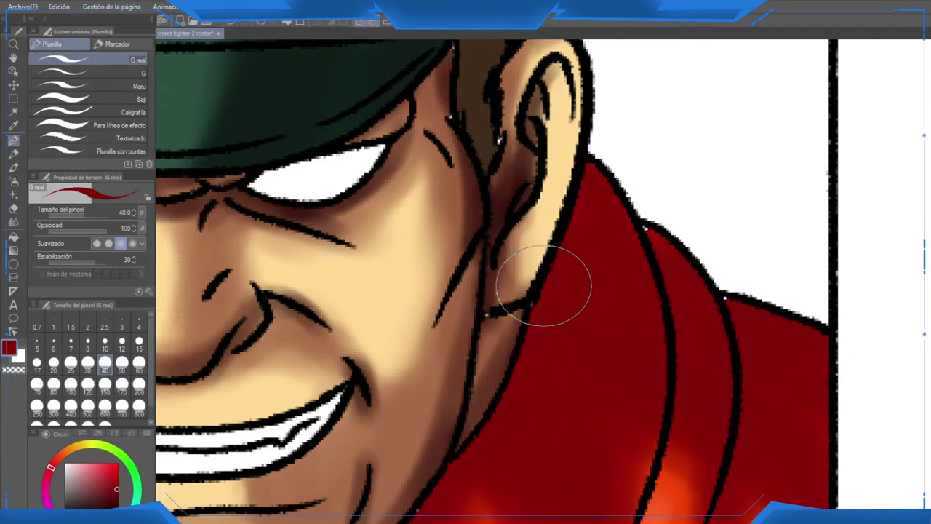
alt+click(501, 320)
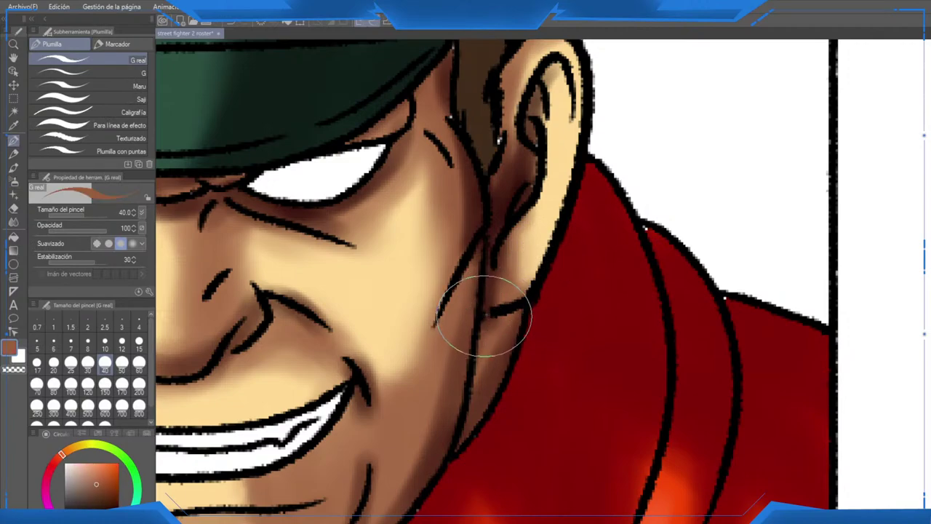
alt+click(634, 241)
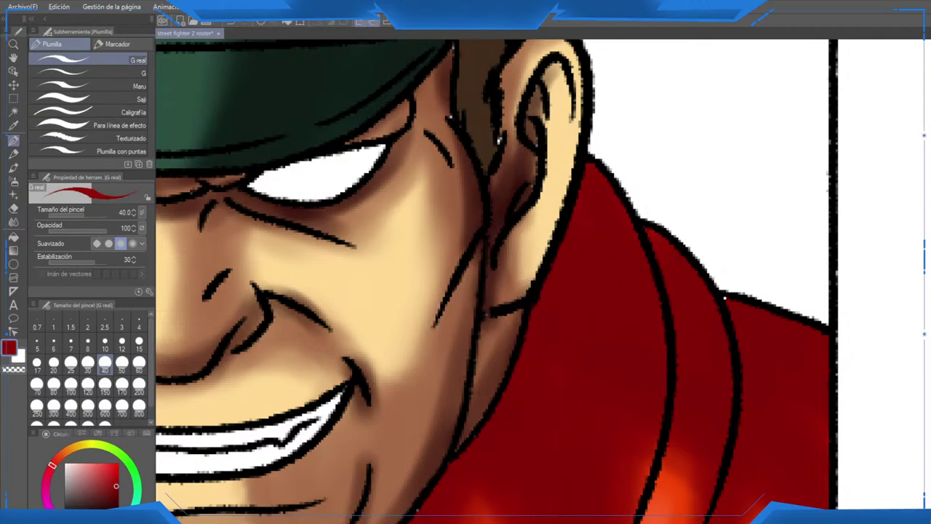
alt+click(735, 314)
drag(722, 298, 778, 371)
Step: Touch up the uncolored gaps around the right sideburn, temple and visor edge with sampled brown, dark skin and dark green tones
alt+click(553, 222)
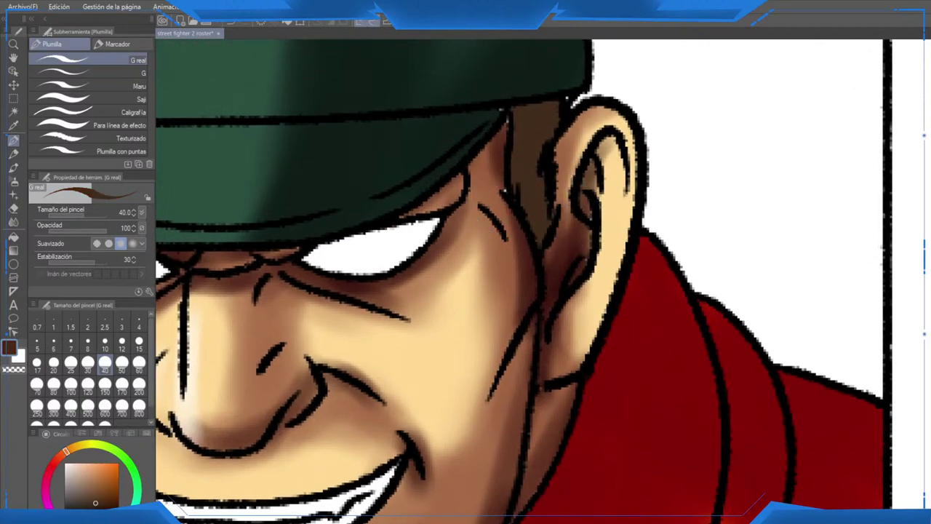
alt+click(507, 188)
drag(506, 120, 509, 174)
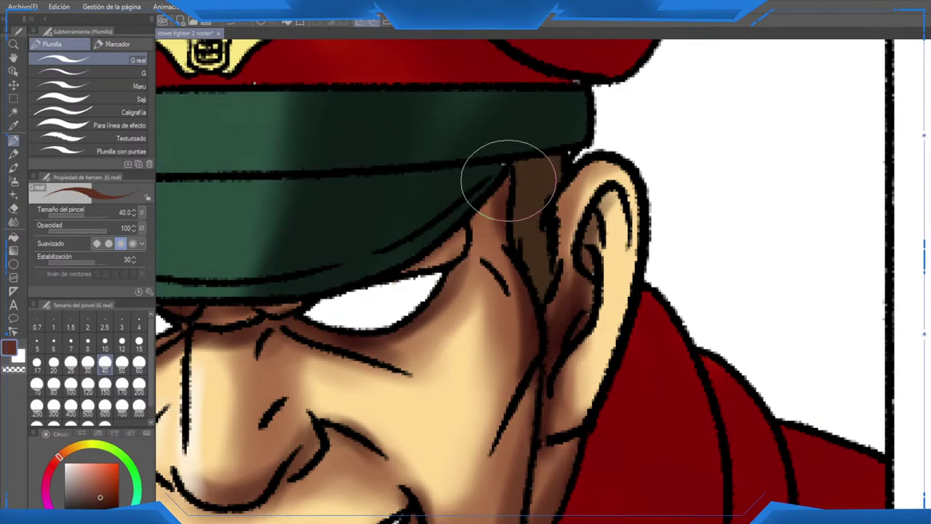
alt+click(501, 168)
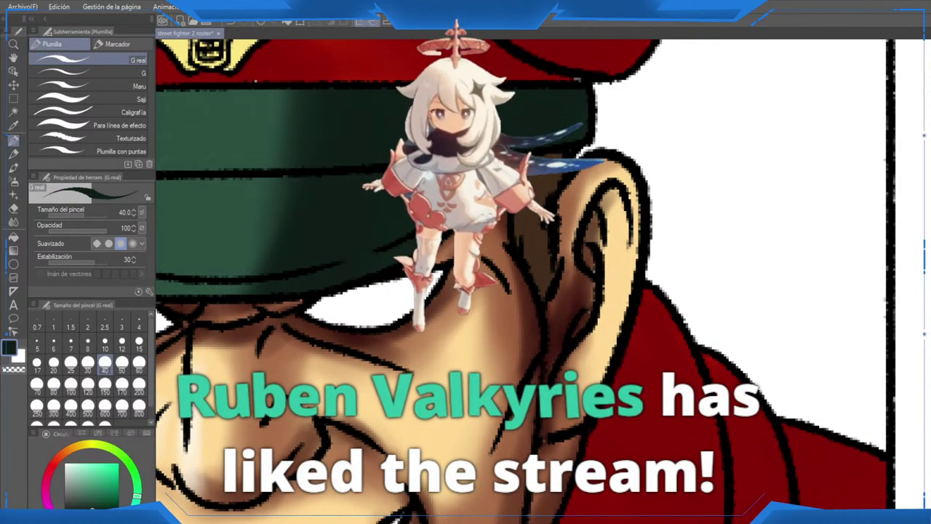
alt+click(591, 309)
alt+click(587, 304)
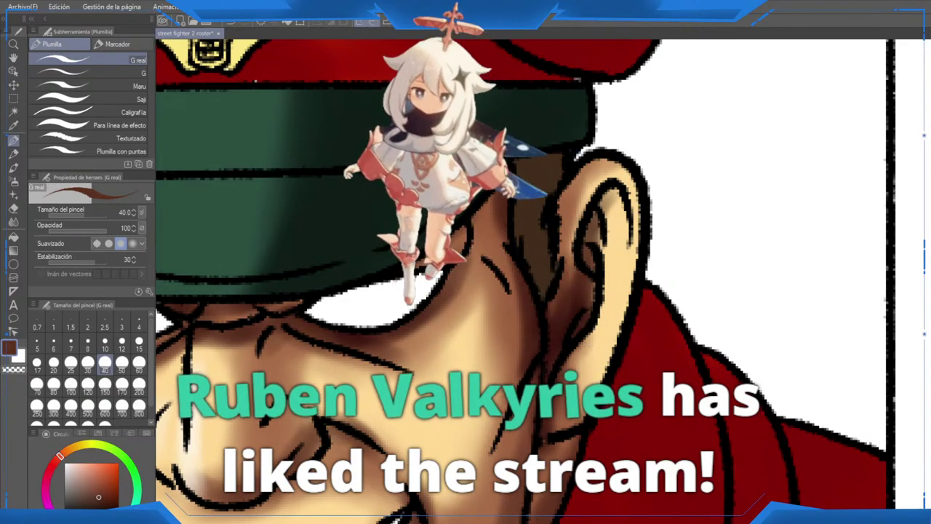
Step: Touch up the gaps around the left eye, sideburn and ear with sampled brown, skin and black tones
mouse_move(437, 306)
mouse_down()
mouse_move(833, 196)
mouse_move(834, 243)
mouse_up()
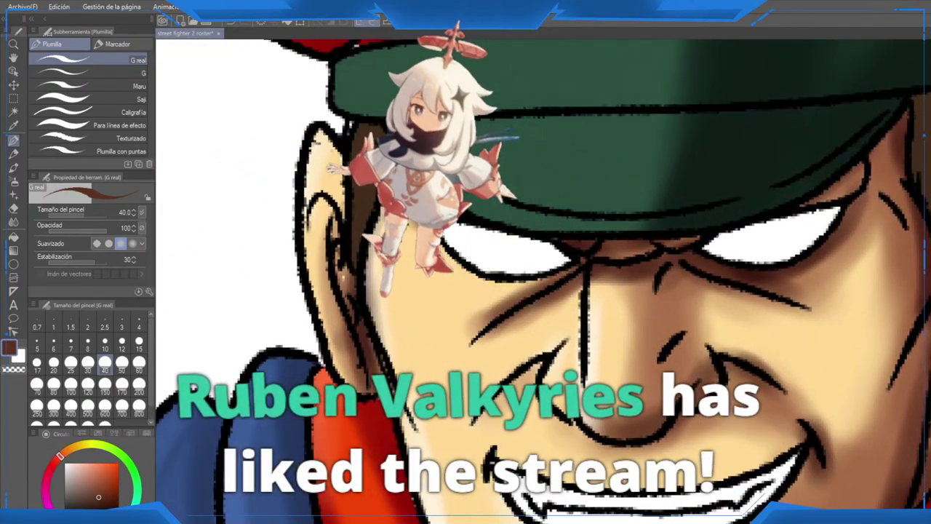
alt+click(469, 212)
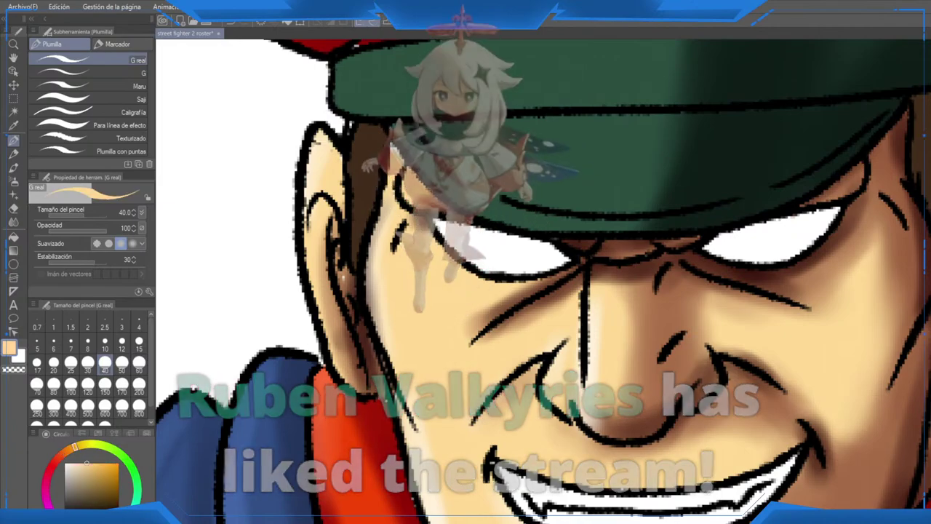
alt+click(396, 149)
alt+click(355, 127)
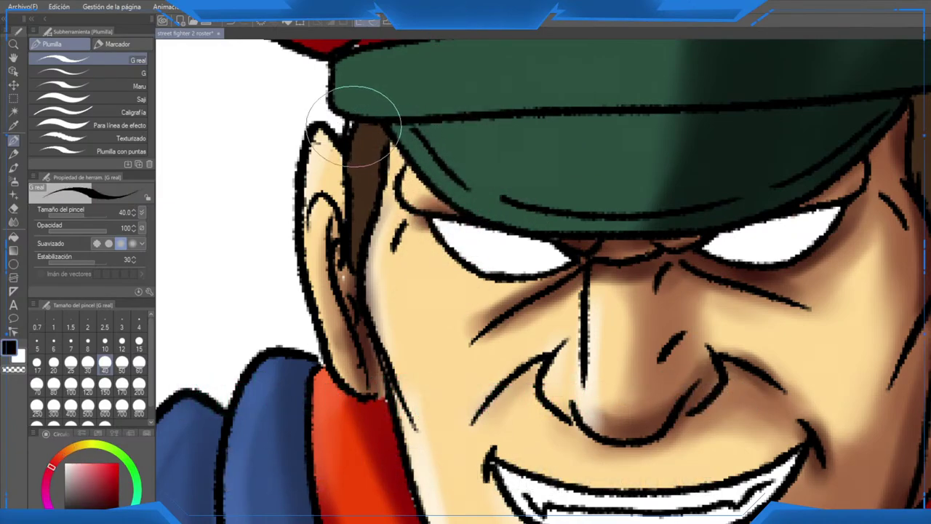
scroll(350, 221, down, 4)
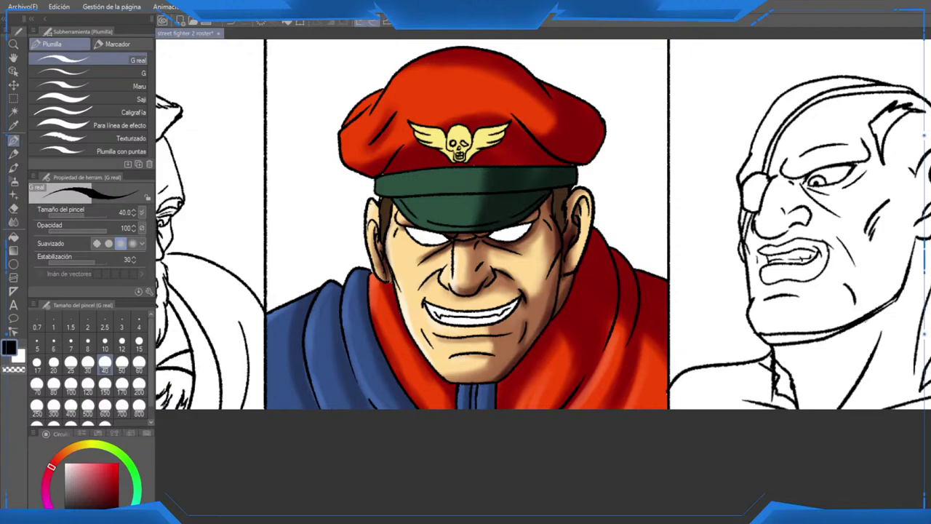
Step: Check the finished cap and face shading against the other portraits on the roster page
scroll(564, 193, down, 4)
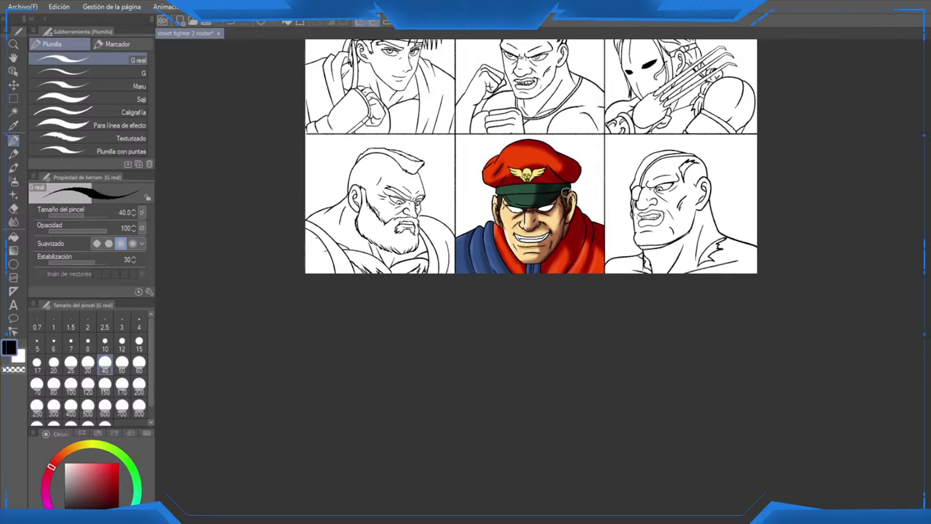
drag(564, 193, 537, 410)
scroll(505, 262, up, 3)
scroll(537, 269, down, 1)
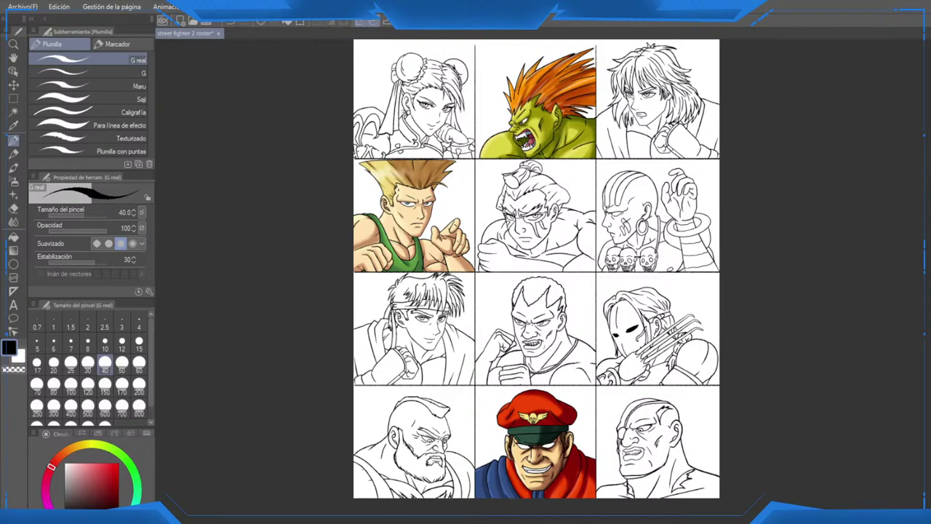
scroll(662, 389, down, 2)
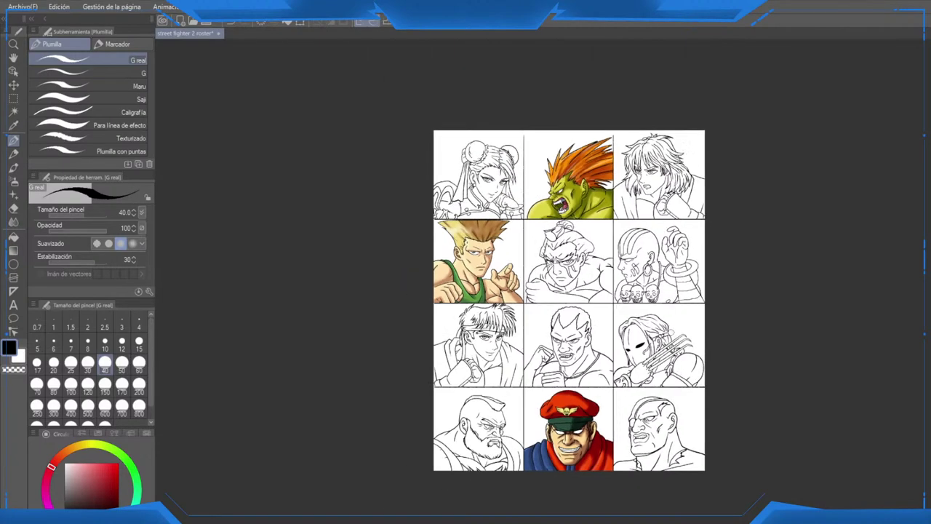
scroll(673, 391, up, 4)
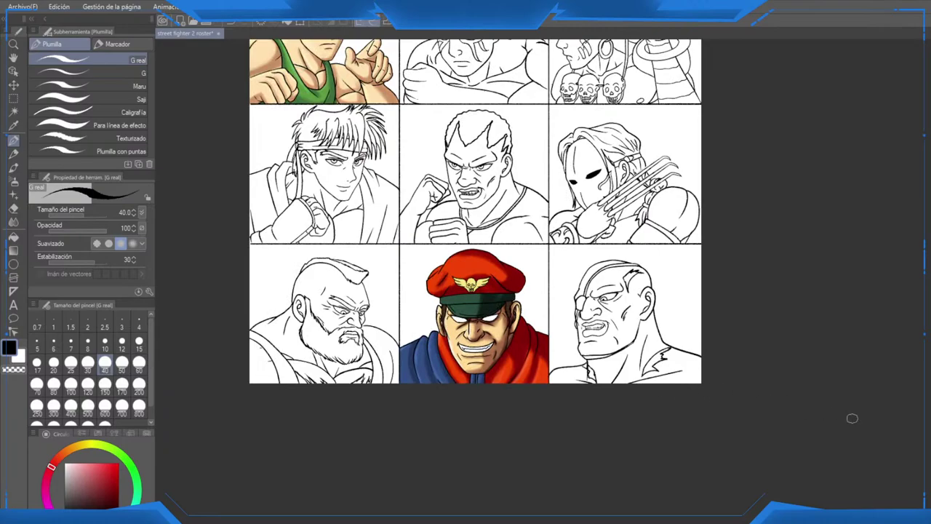
Step: Airbrush light green highlights down the left side of the cap's green band and visor, with the Suave airbrush at size 25
scroll(504, 322, up, 5)
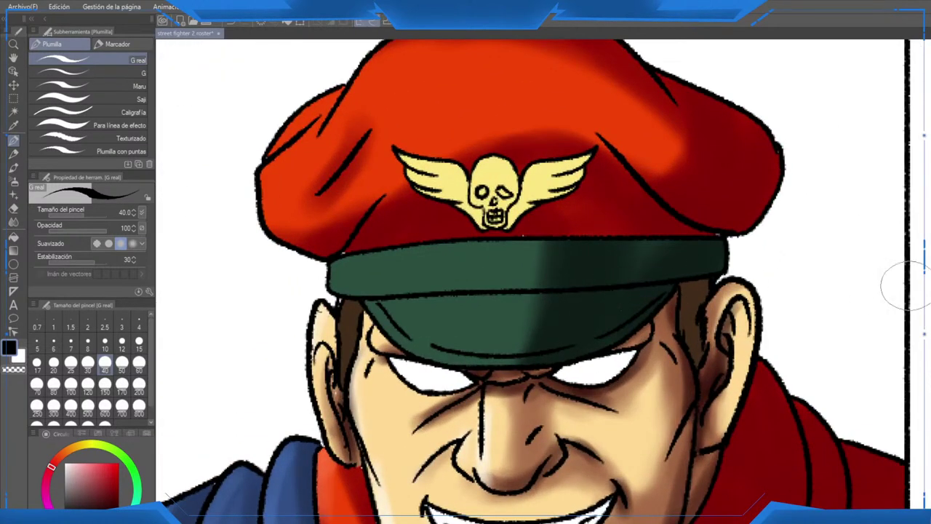
alt+click(626, 358)
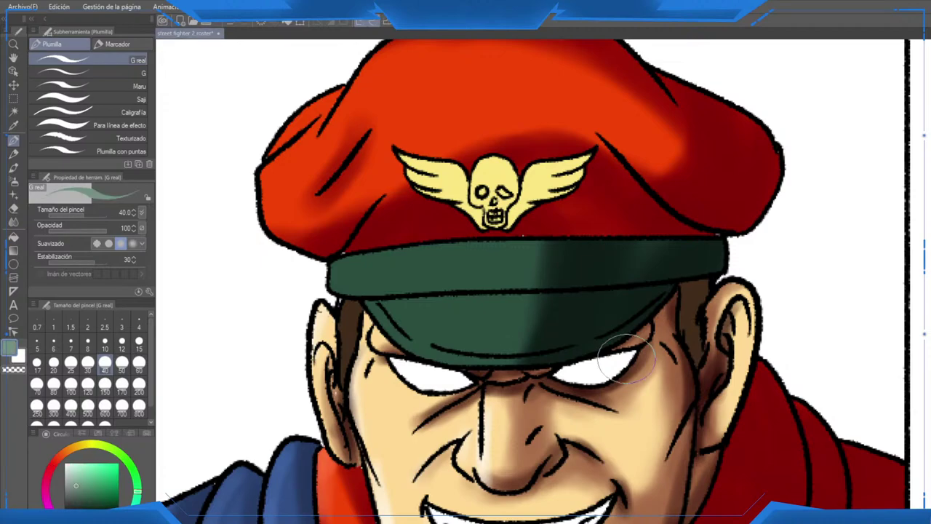
scroll(522, 351, up, 2)
drag(284, 234, 299, 176)
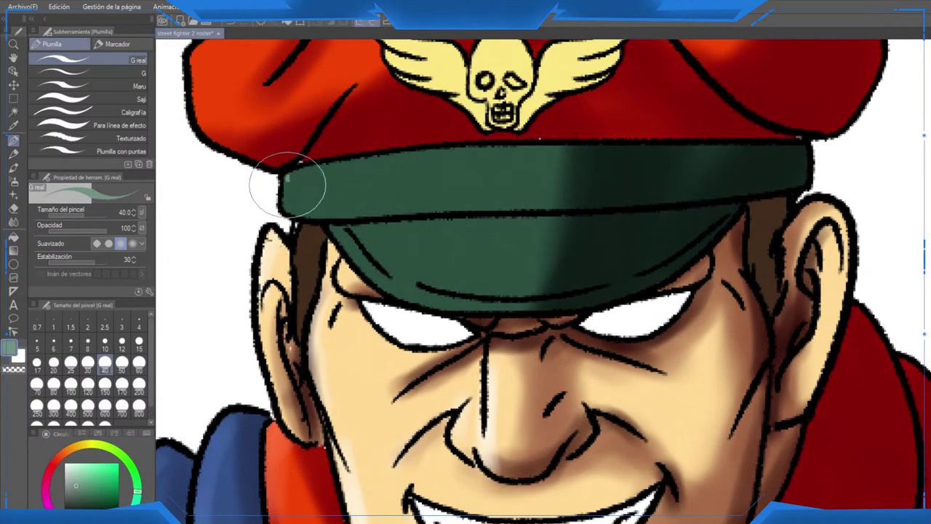
key(b)
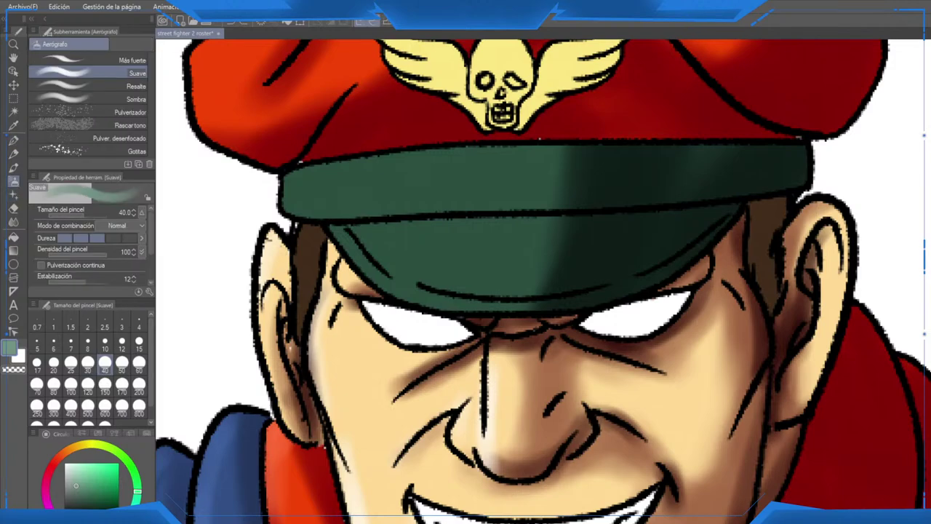
click(71, 366)
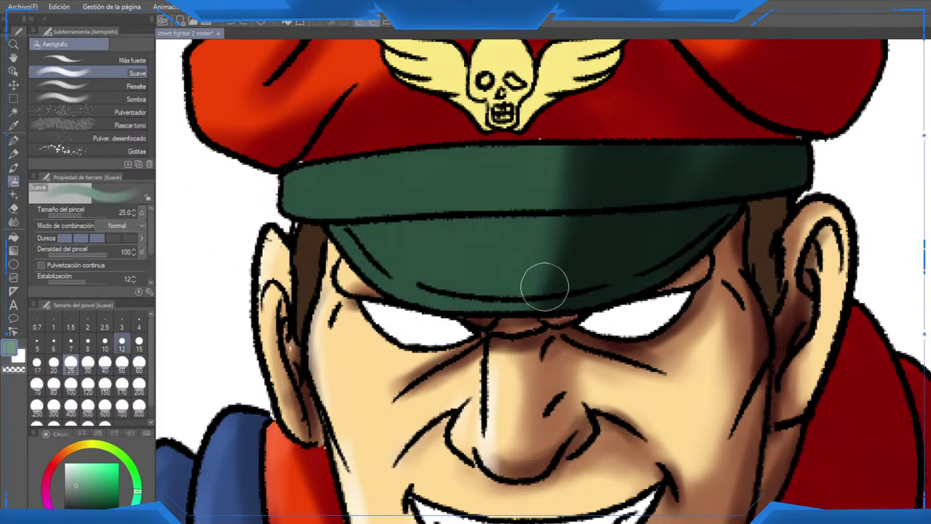
drag(318, 130, 293, 259)
drag(395, 140, 432, 330)
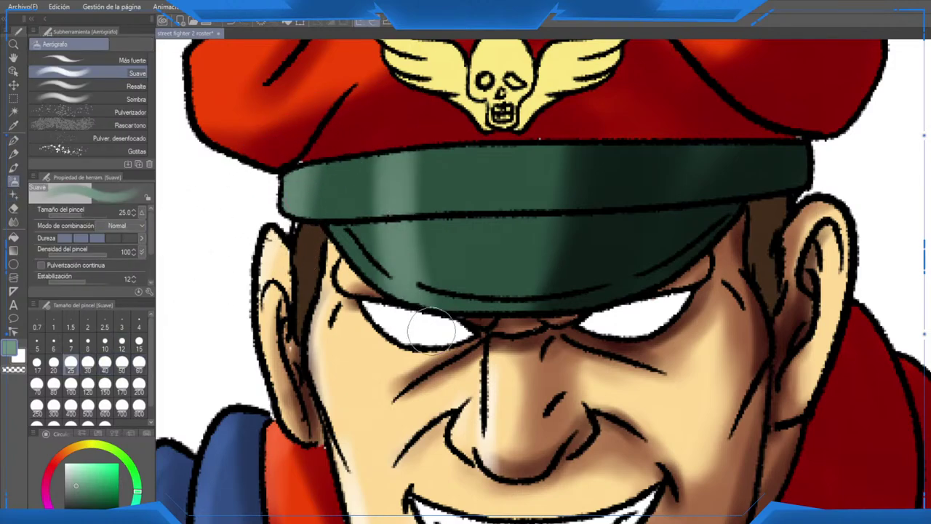
mouse_move(401, 170)
mouse_down()
mouse_move(438, 277)
mouse_move(484, 329)
mouse_up()
drag(414, 122, 431, 311)
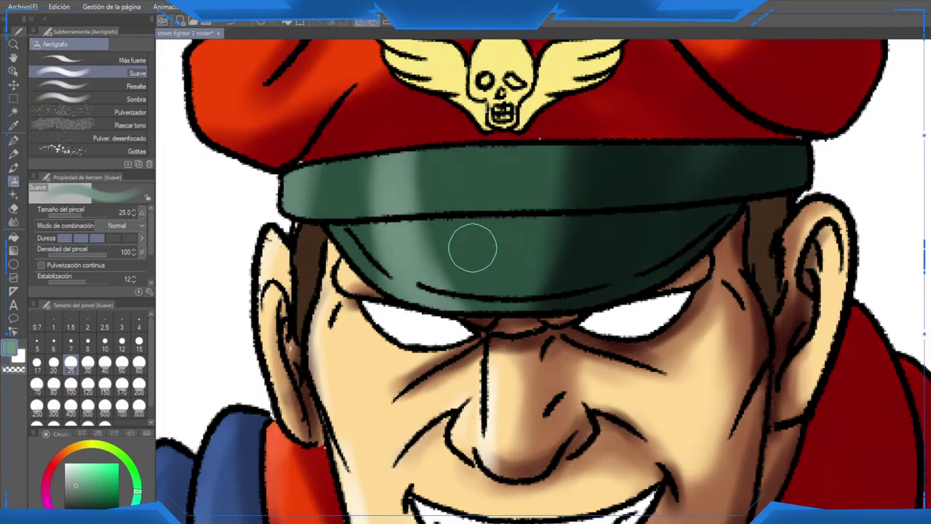
Step: Airbrush a narrow light green streak and sampled dark green streaks down the cap's band and visor at size 12
click(121, 340)
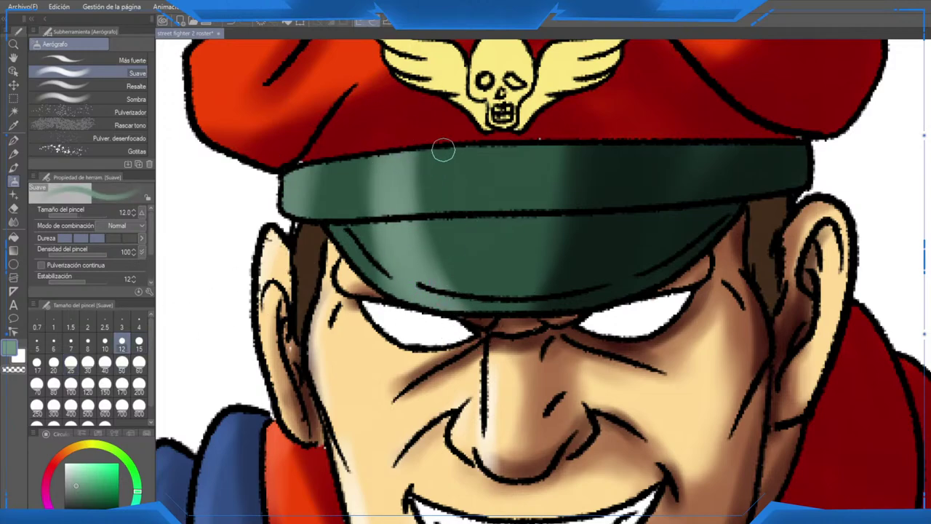
drag(443, 151, 473, 292)
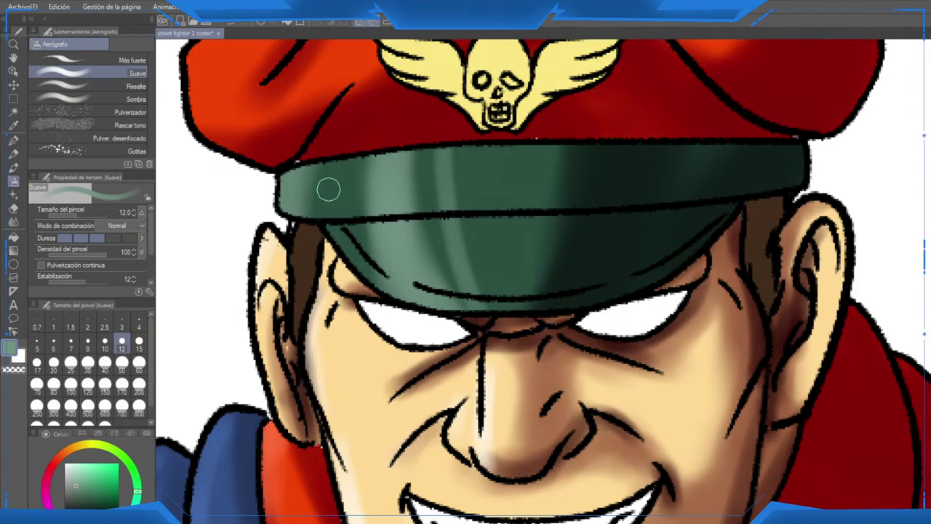
alt+click(764, 175)
drag(365, 141, 362, 255)
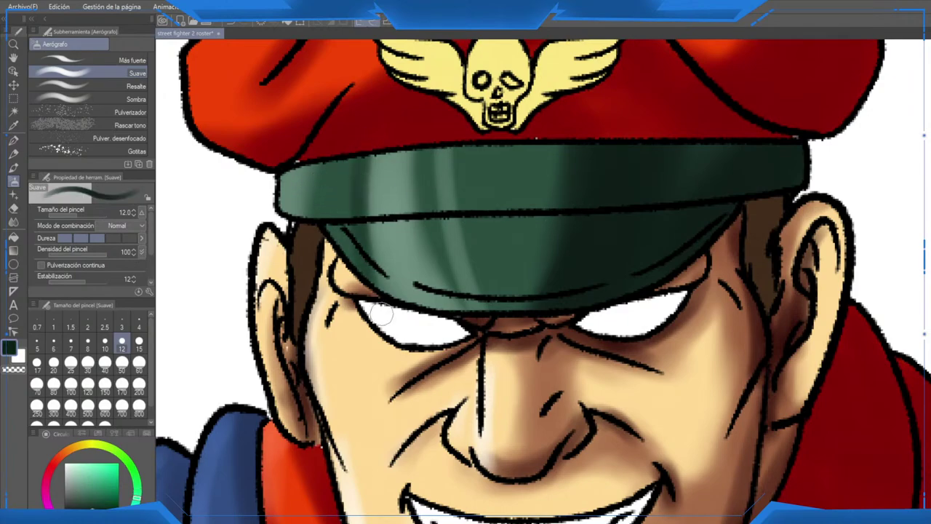
drag(459, 138, 491, 295)
drag(467, 157, 489, 269)
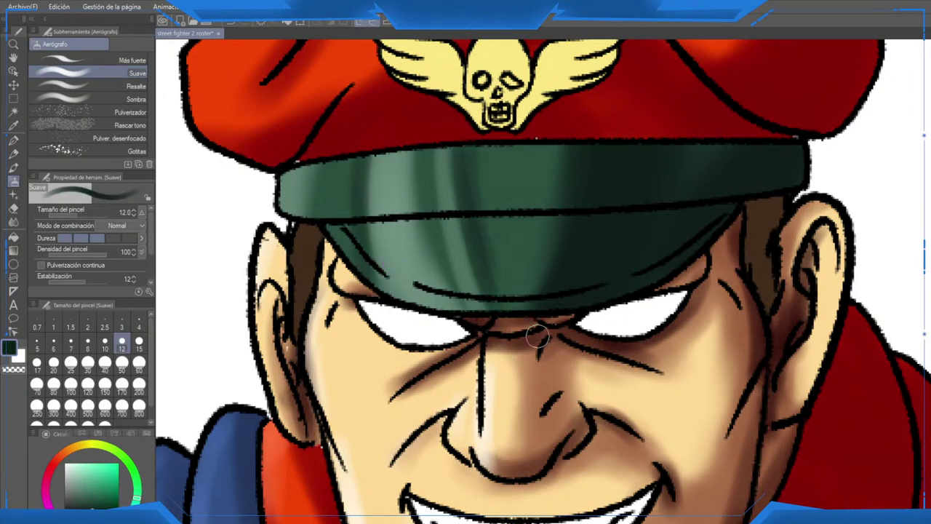
drag(537, 335, 473, 334)
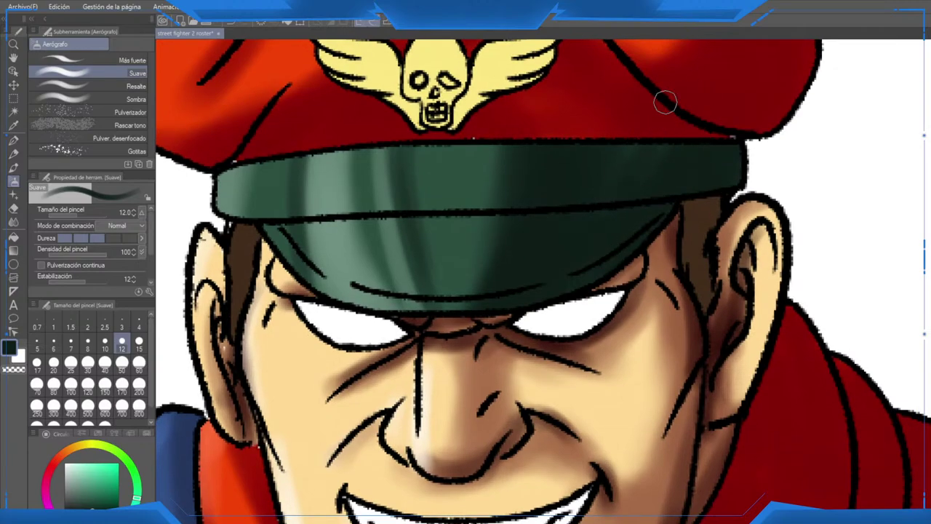
Step: Refine the cap's band and visor edges with sampled light and dark greens, and save the illustration
scroll(560, 255, down, 5)
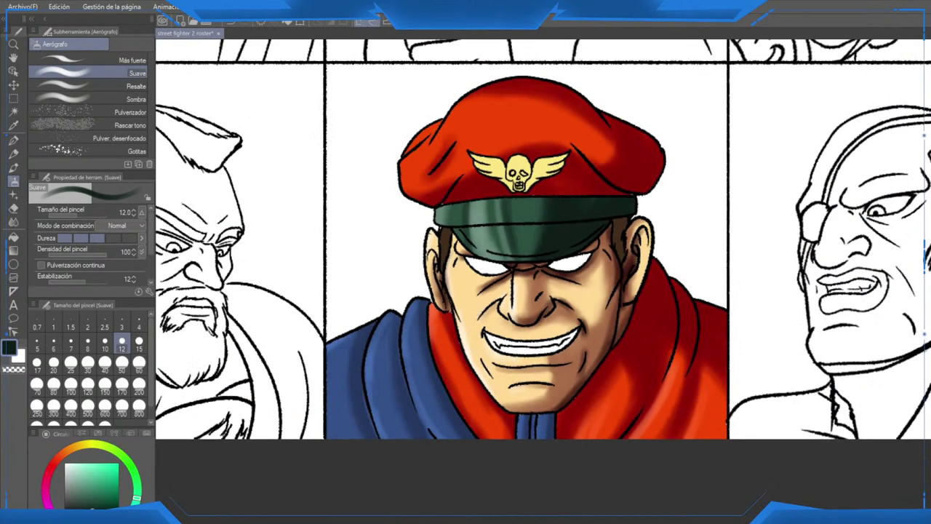
scroll(483, 270, up, 3)
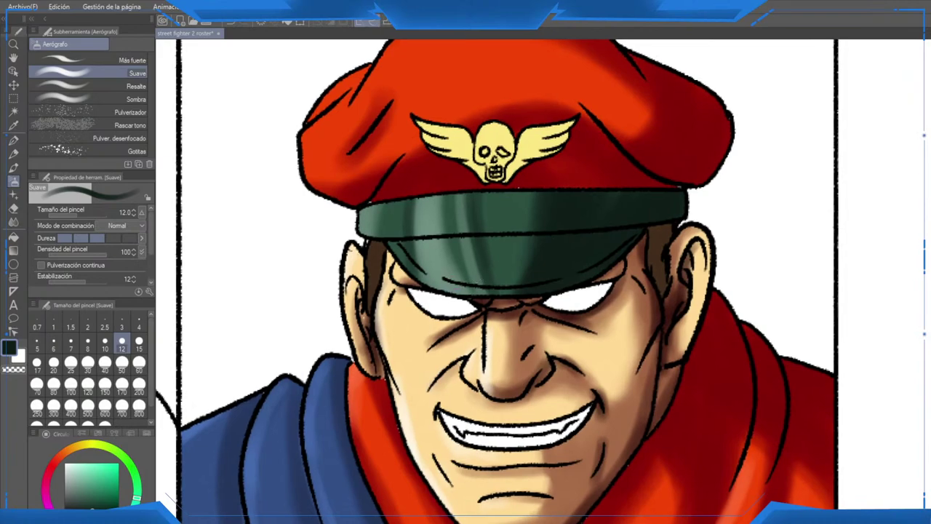
alt+click(440, 264)
drag(402, 257, 438, 300)
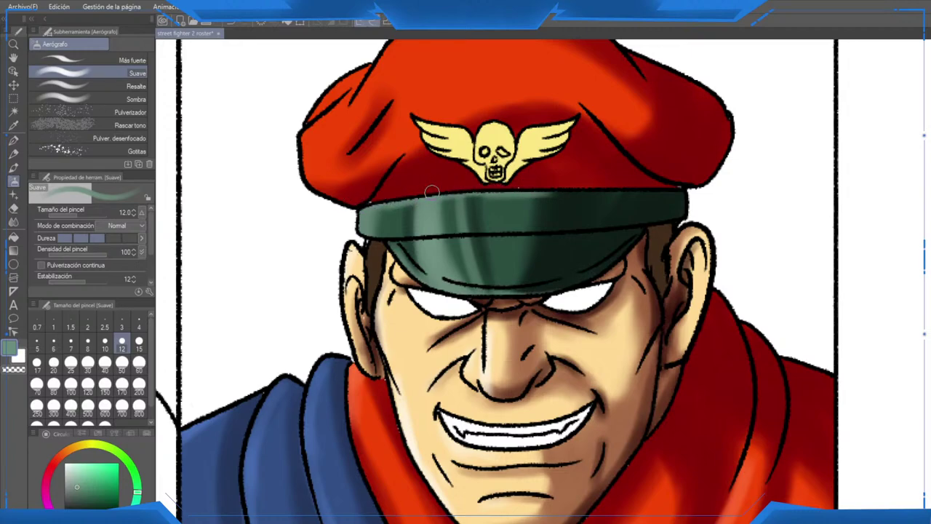
alt+click(558, 197)
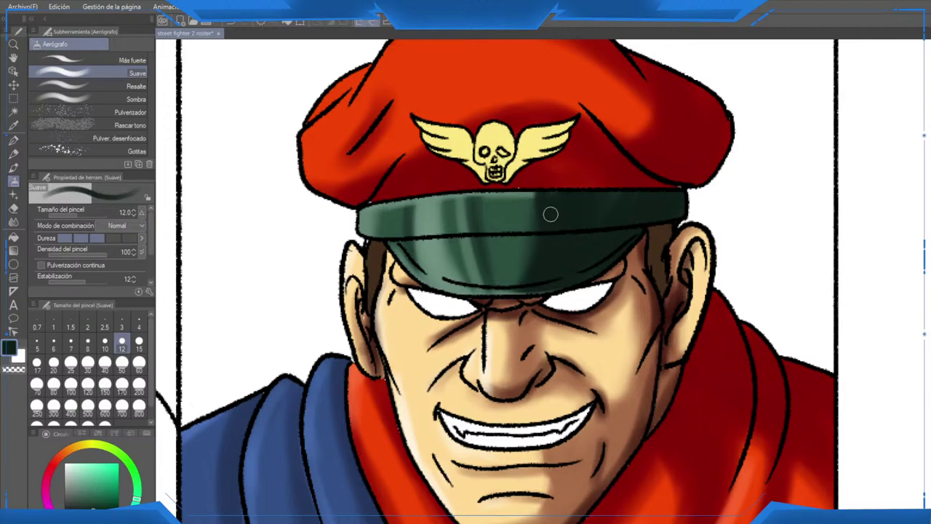
drag(549, 184, 505, 171)
scroll(533, 218, down, 3)
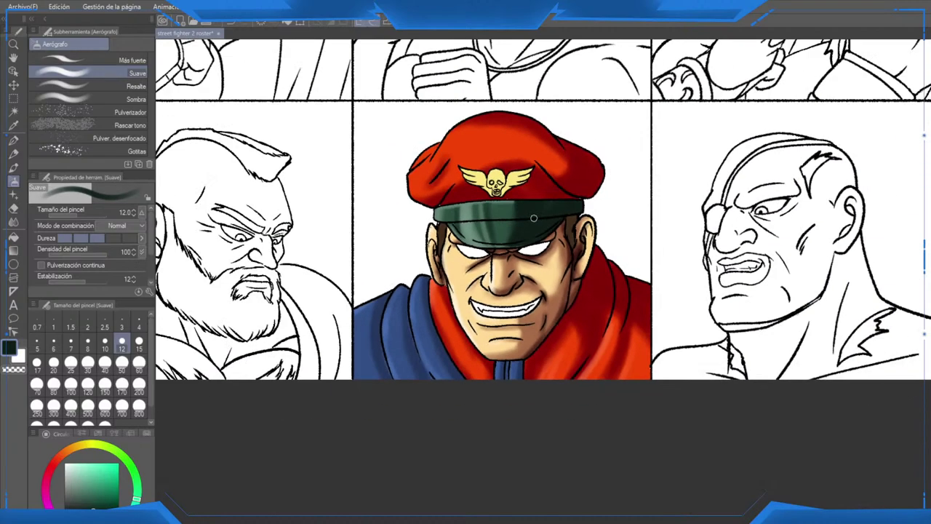
drag(535, 257, 539, 295)
scroll(538, 295, up, 2)
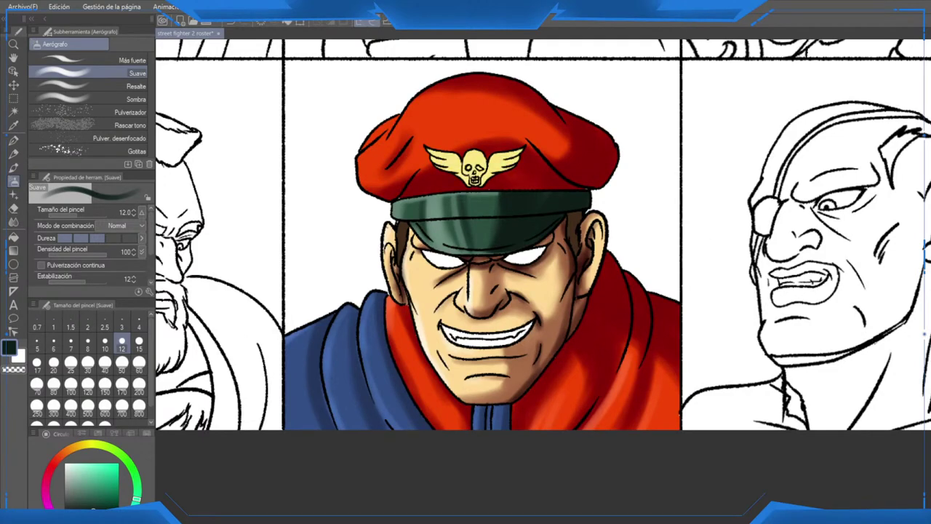
key(ctrl+s)
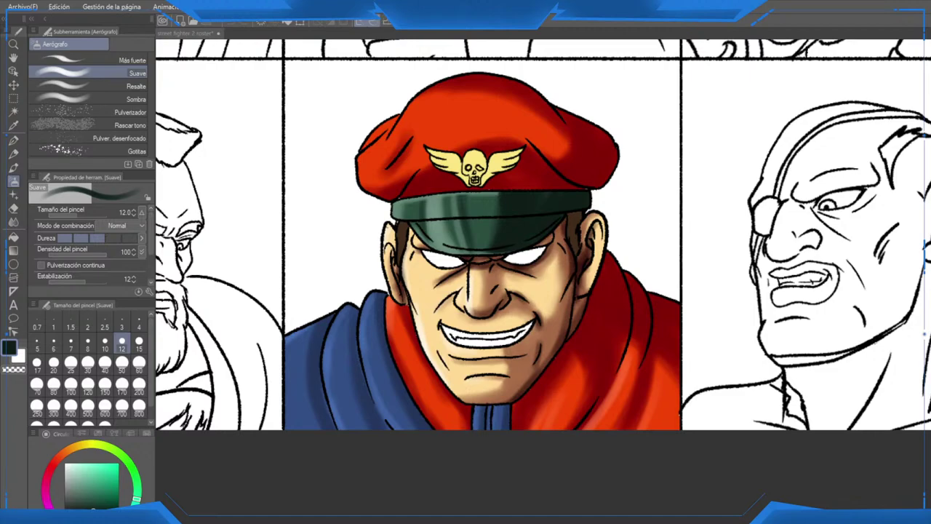
Step: Airbrush dark brown shading on the badge's wings and the skull's right side at size 10, and pick a lighter brown
scroll(472, 159, up, 5)
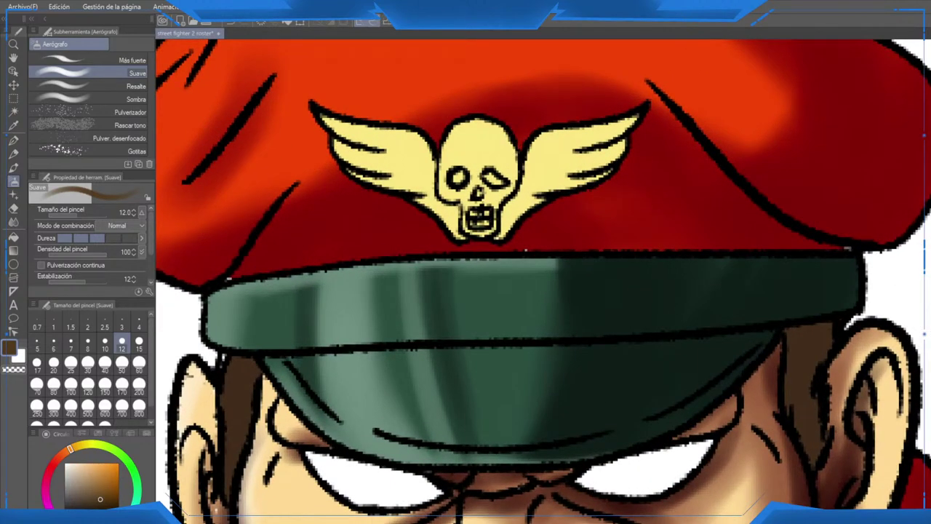
drag(559, 197, 555, 297)
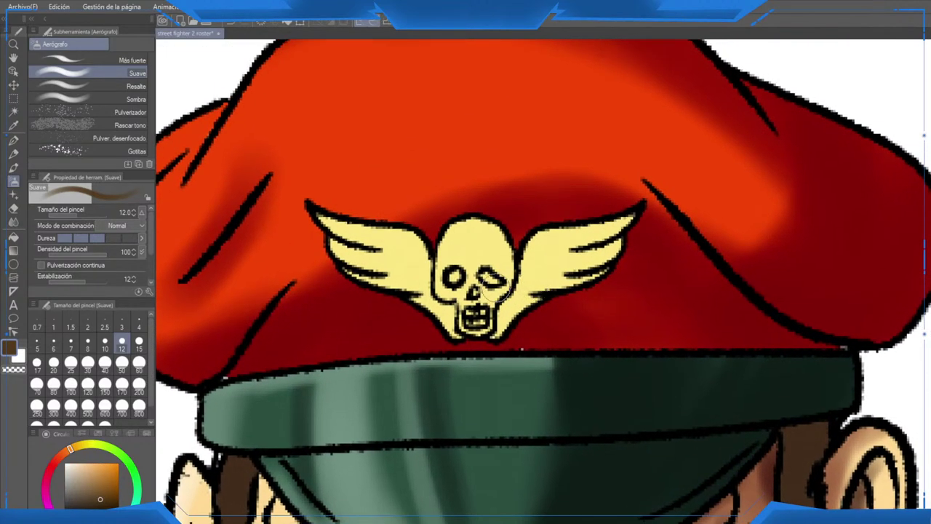
click(104, 343)
mouse_move(505, 328)
mouse_down()
mouse_move(577, 291)
mouse_move(527, 296)
mouse_move(526, 270)
mouse_move(653, 230)
mouse_up()
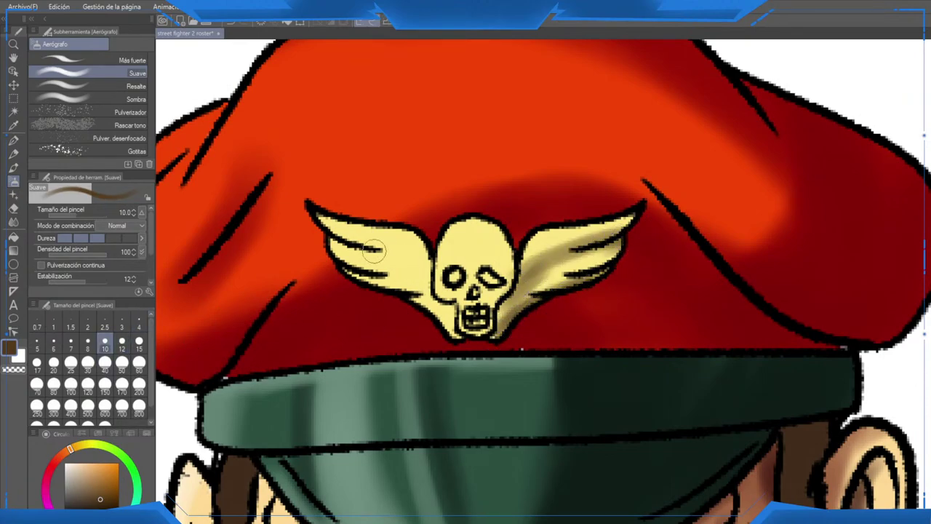
mouse_move(373, 251)
mouse_down()
mouse_move(434, 284)
mouse_move(356, 278)
mouse_move(431, 309)
mouse_move(343, 239)
mouse_move(429, 257)
mouse_move(403, 255)
mouse_move(429, 262)
mouse_move(465, 320)
mouse_up()
key(ctrl+z)
key(ctrl+z)
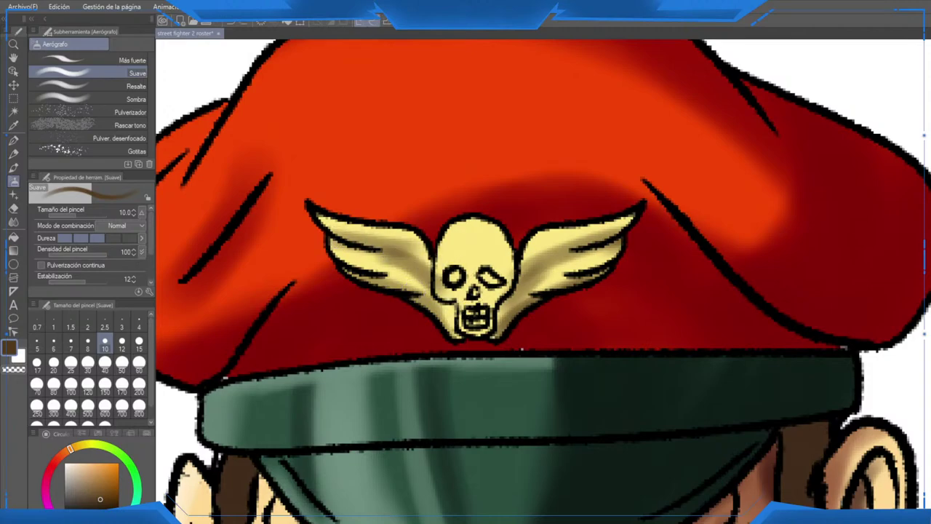
mouse_move(482, 224)
mouse_down()
mouse_move(506, 229)
mouse_move(506, 263)
mouse_move(470, 348)
mouse_move(476, 305)
mouse_move(497, 308)
mouse_move(504, 267)
mouse_move(479, 205)
mouse_move(505, 266)
mouse_move(496, 232)
mouse_move(504, 237)
mouse_move(499, 273)
mouse_up()
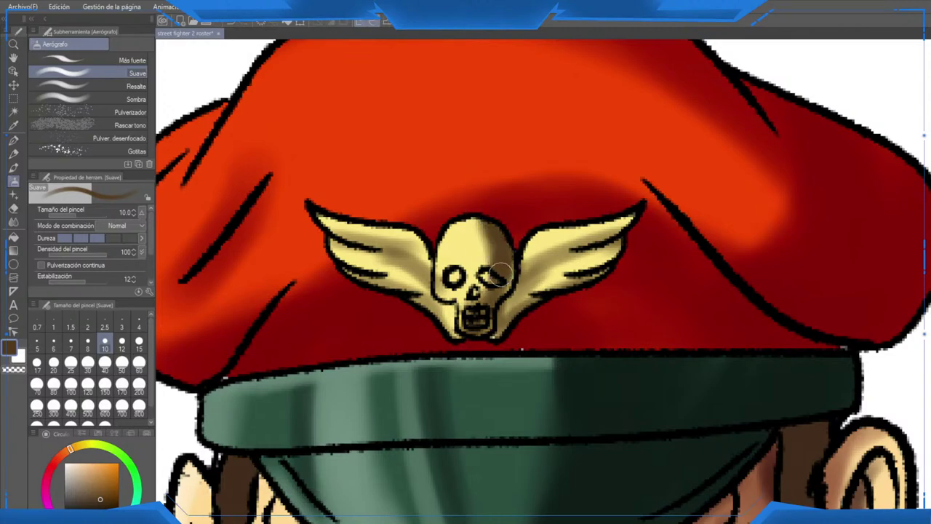
drag(492, 219, 489, 198)
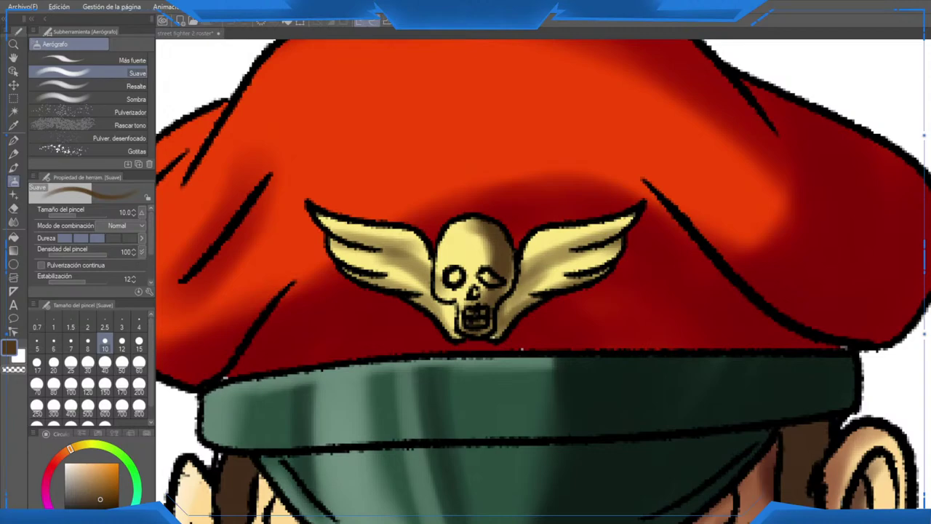
click(94, 483)
scroll(364, 251, up, 1)
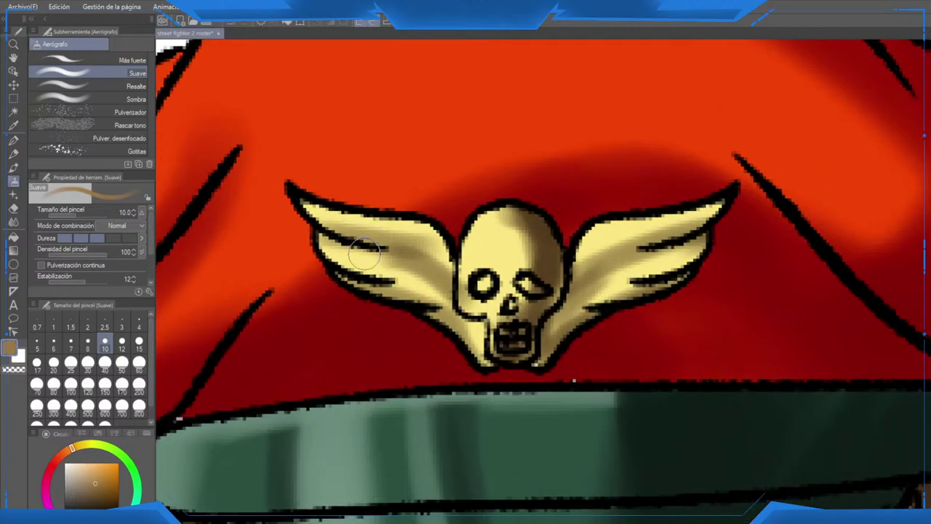
drag(322, 183, 430, 222)
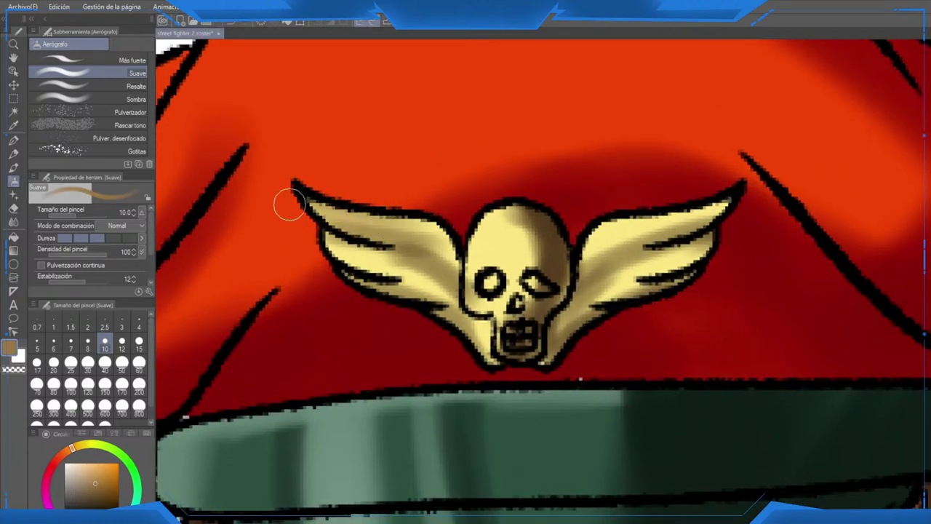
drag(291, 205, 426, 233)
key(ctrl+z)
key(ctrl+z)
key(ctrl+z)
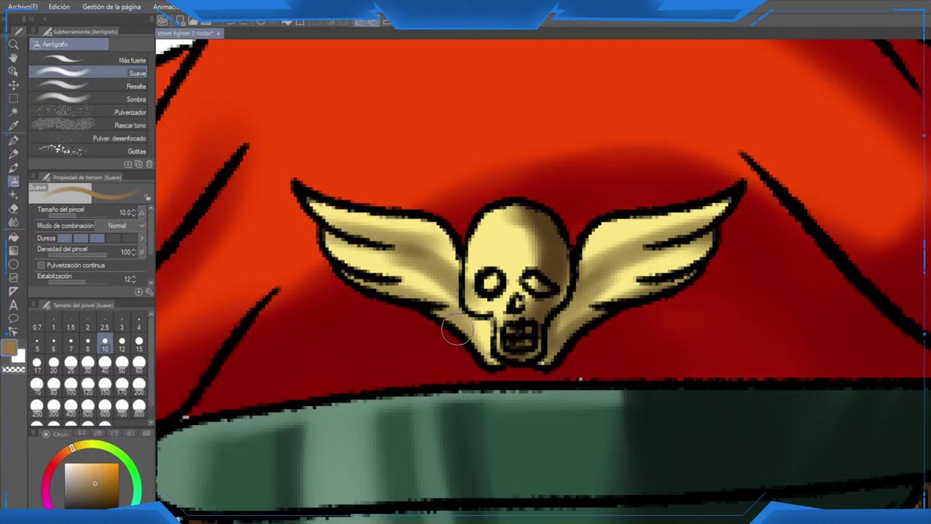
Step: Blend the lighter brown over the inner parts of both badge wings and the skull's forehead and jaw shadows
drag(463, 267, 421, 246)
mouse_move(560, 249)
mouse_down()
mouse_move(607, 227)
mouse_move(671, 226)
mouse_move(629, 237)
mouse_move(702, 187)
mouse_up()
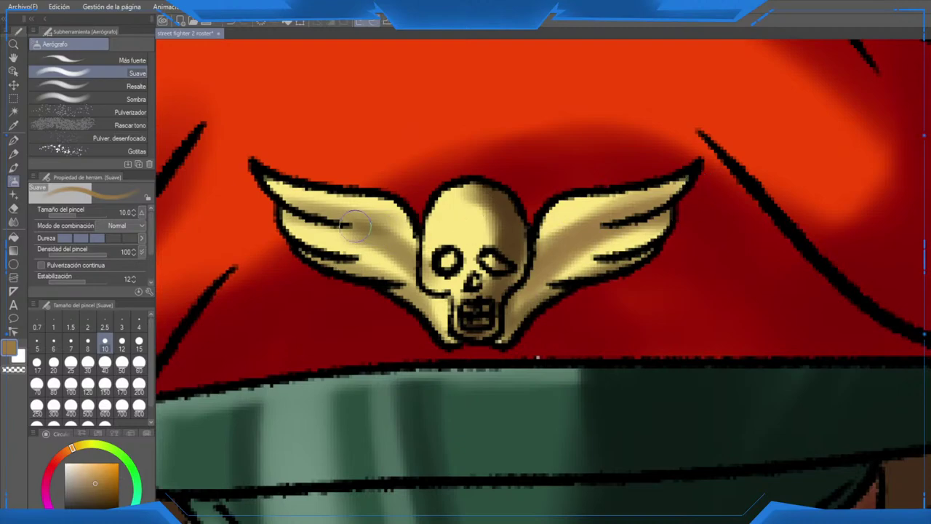
drag(308, 223, 391, 225)
mouse_move(472, 167)
mouse_down()
mouse_move(502, 201)
mouse_move(488, 298)
mouse_up()
drag(424, 290, 437, 328)
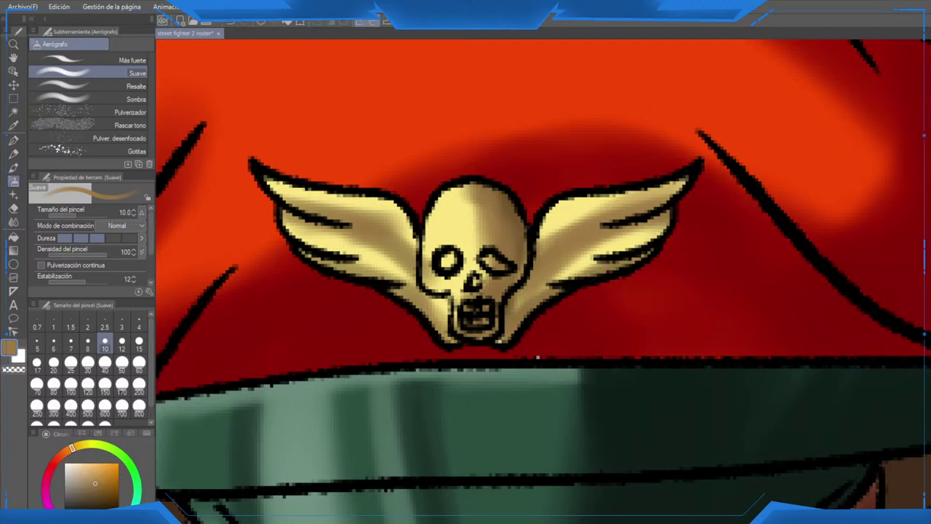
Step: Deepen the shading of the badge's right wing feathers and the skull's right side with a darker brown at size 7
click(94, 497)
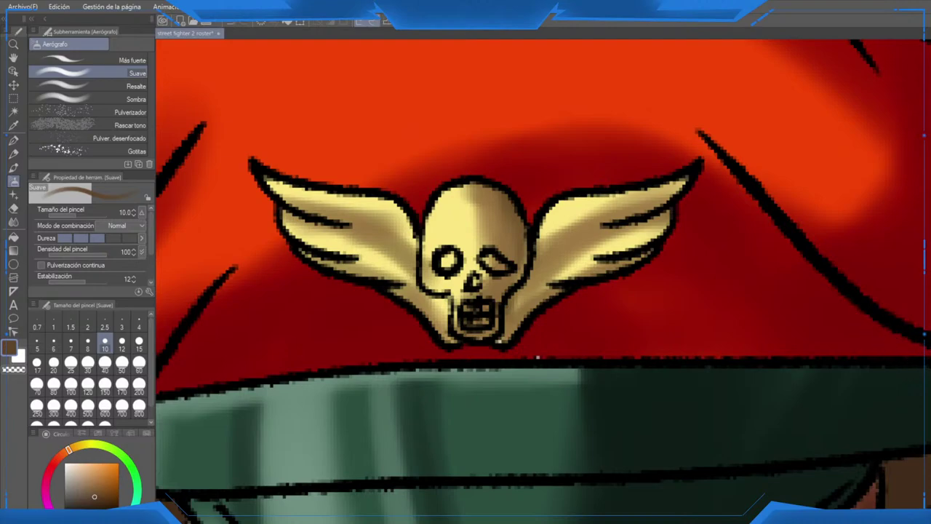
scroll(711, 284, up, 1)
drag(556, 237, 574, 231)
click(70, 362)
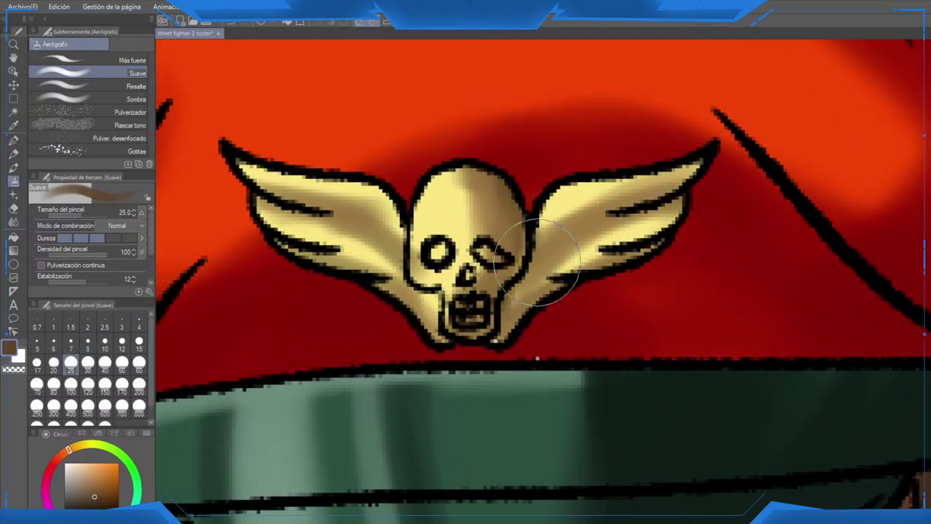
click(71, 340)
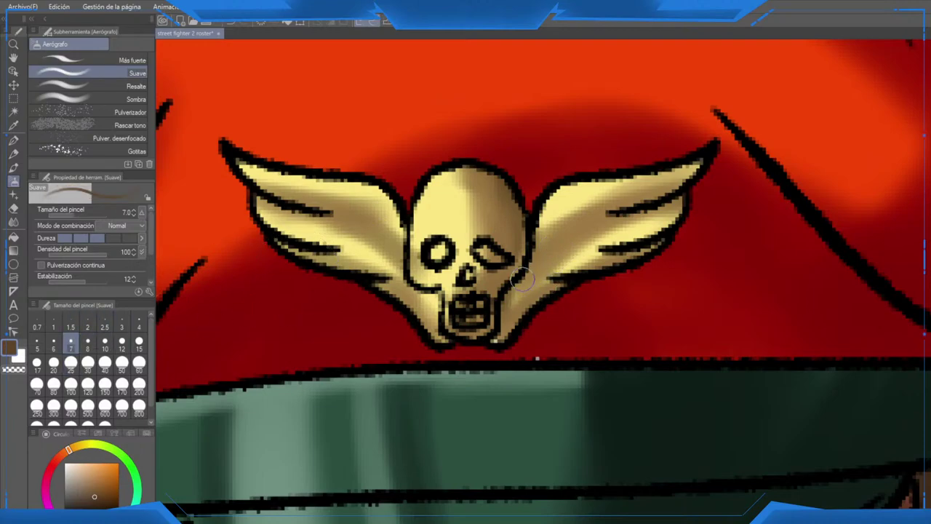
mouse_move(521, 279)
mouse_down()
mouse_move(692, 210)
mouse_move(510, 320)
mouse_move(572, 275)
mouse_up()
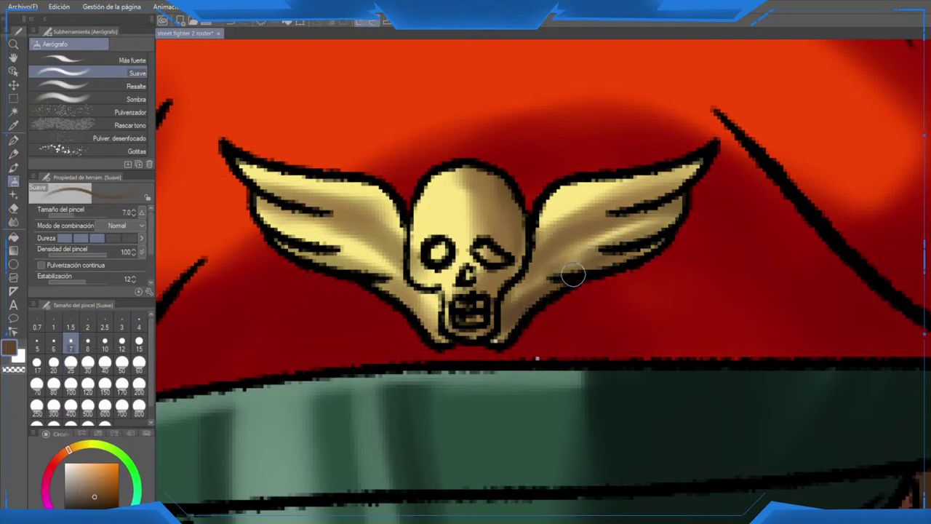
drag(609, 215, 680, 189)
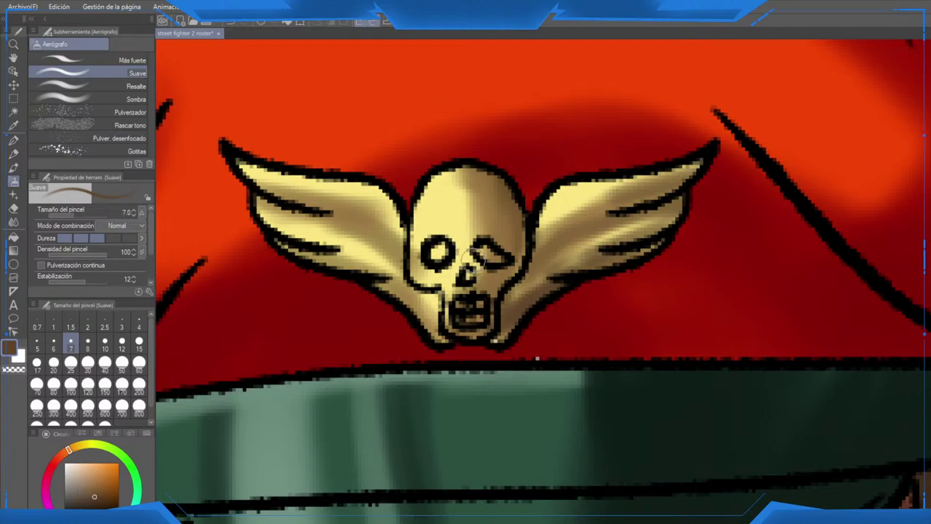
mouse_move(507, 207)
mouse_down()
mouse_move(513, 262)
mouse_move(501, 169)
mouse_up()
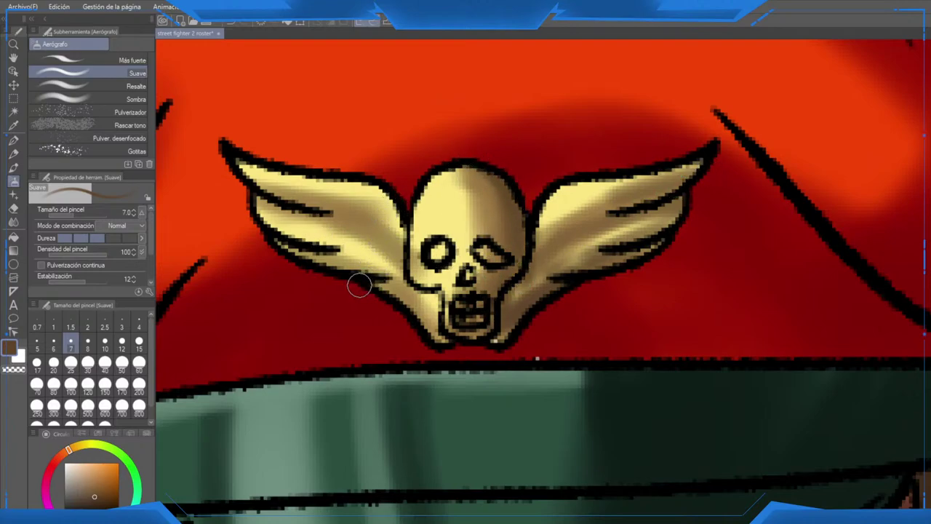
Step: Shade the badge's left wing and lower tips with the darker brown, and darken the right wing and skull edge further
mouse_move(273, 204)
mouse_down()
mouse_move(378, 261)
mouse_move(392, 286)
mouse_up()
drag(286, 240, 379, 287)
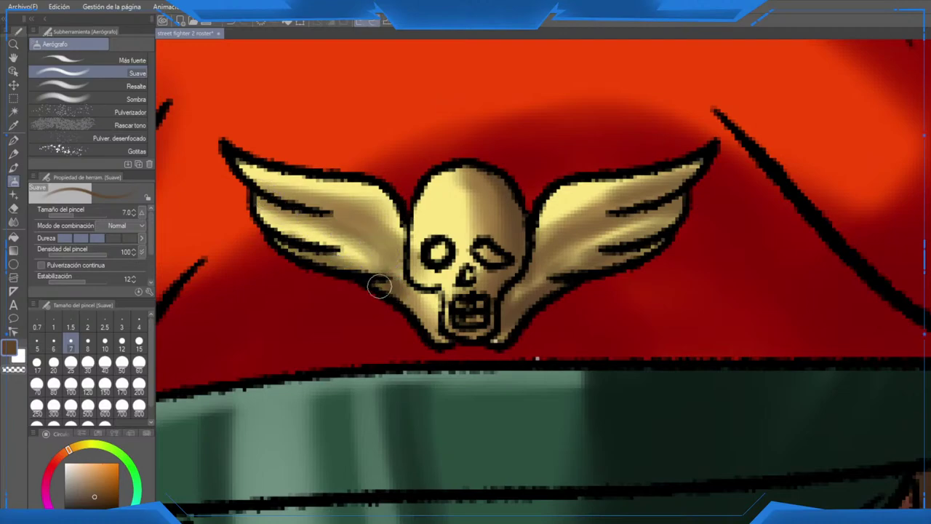
drag(395, 232, 404, 300)
mouse_move(421, 339)
mouse_down()
mouse_move(433, 313)
mouse_move(524, 318)
mouse_move(519, 306)
mouse_move(552, 289)
mouse_up()
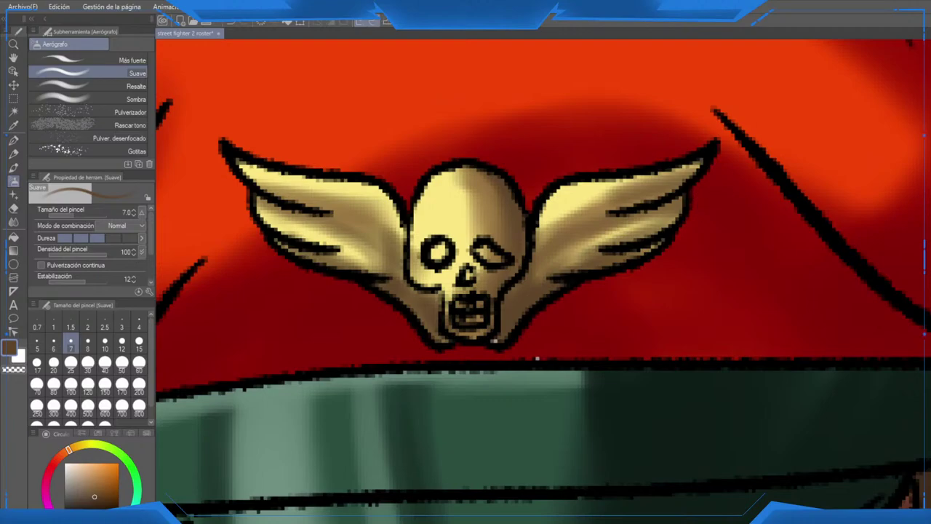
drag(510, 328, 665, 222)
drag(502, 302, 518, 190)
scroll(535, 188, down, 3)
scroll(582, 206, up, 3)
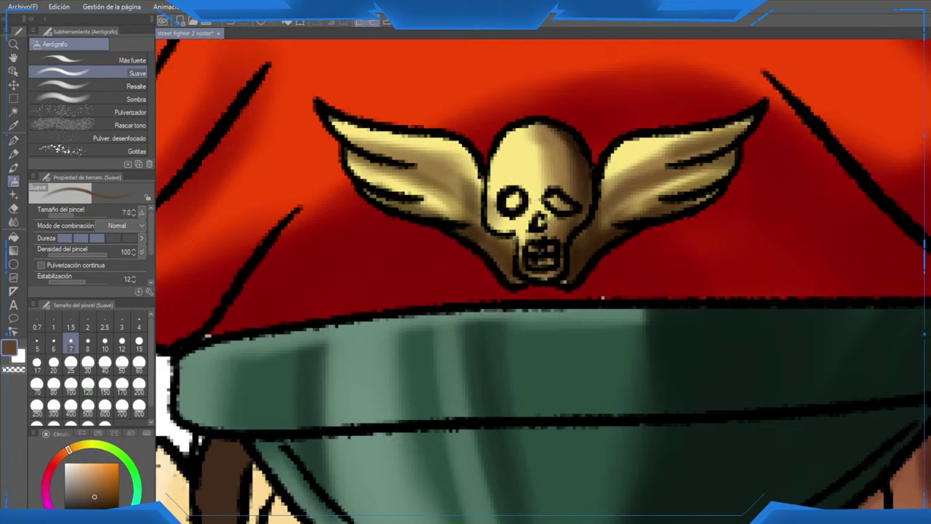
Step: Airbrush white highlights along the skull's left edge and the outer edges of both badge wings at size 4
alt+click(437, 153)
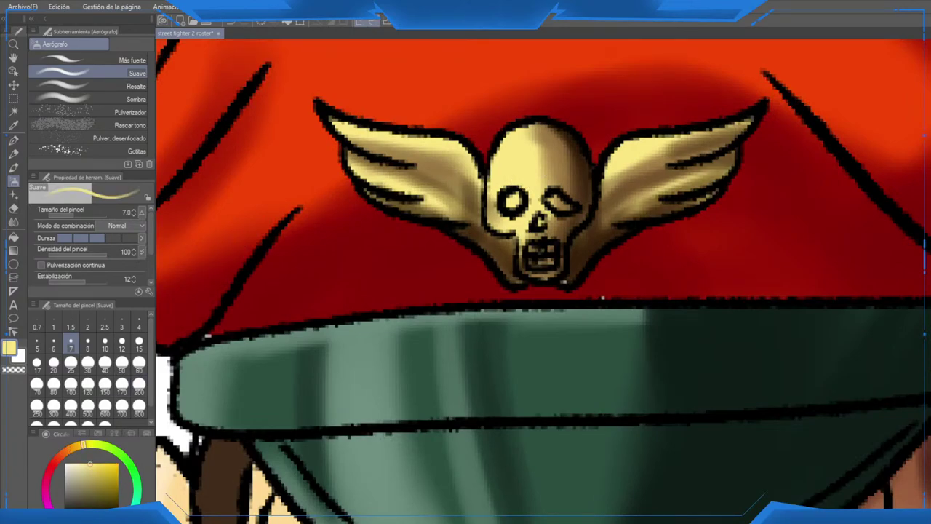
click(65, 463)
scroll(399, 244, up, 1)
drag(580, 189, 575, 232)
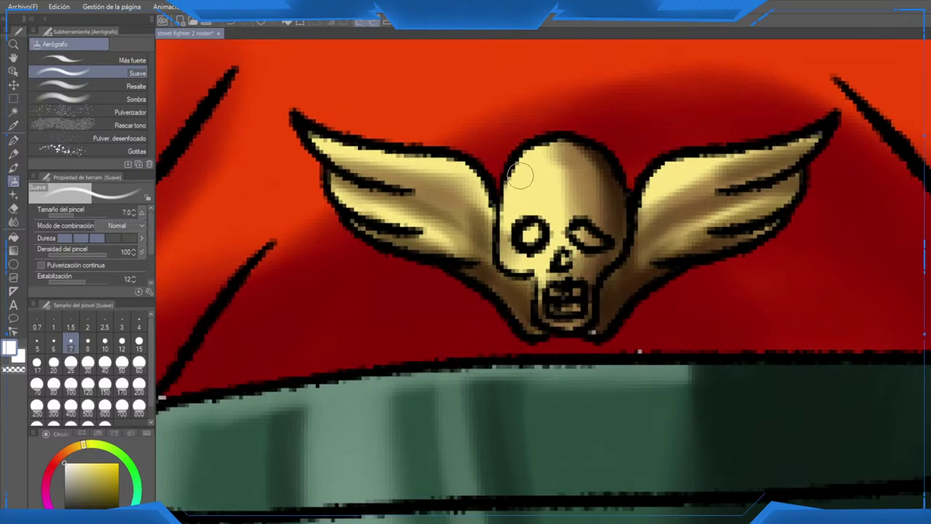
click(139, 324)
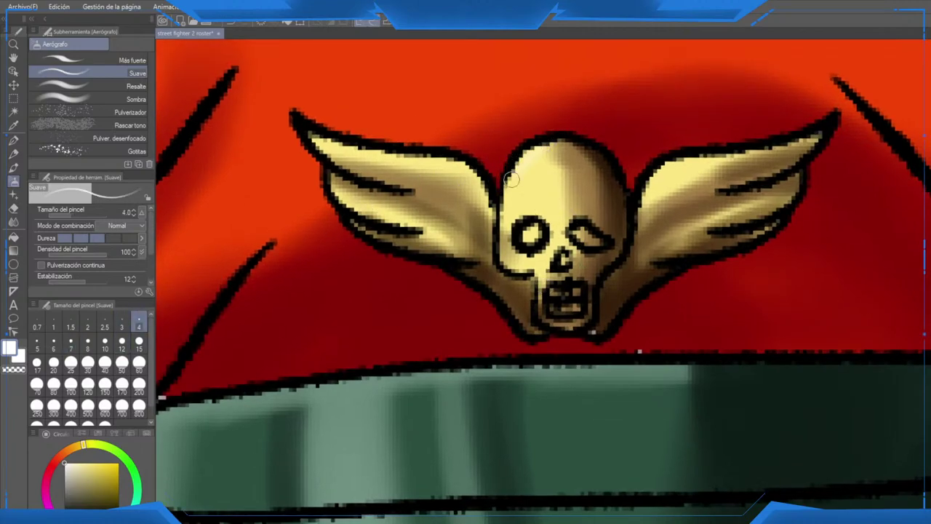
mouse_move(512, 179)
mouse_down()
mouse_move(514, 210)
mouse_move(504, 195)
mouse_move(537, 147)
mouse_move(504, 219)
mouse_up()
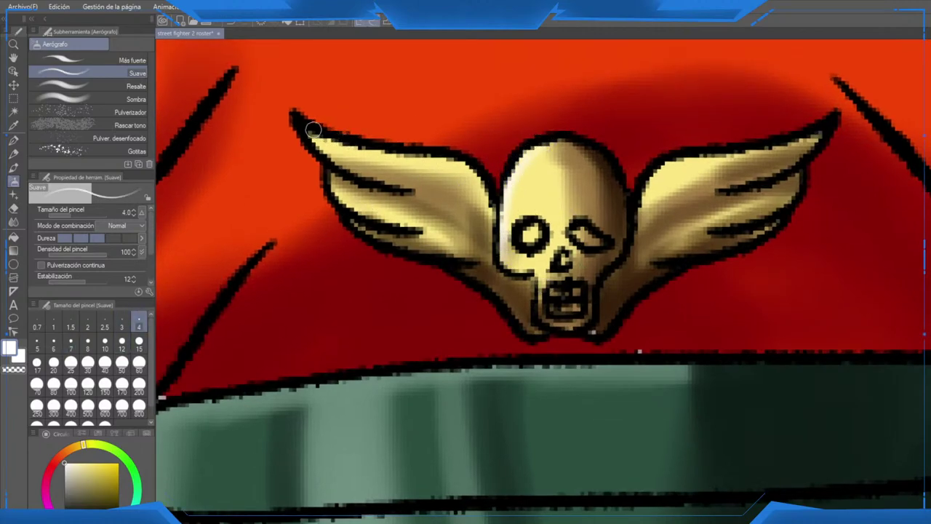
mouse_move(312, 129)
mouse_down()
mouse_move(423, 159)
mouse_move(350, 147)
mouse_move(393, 150)
mouse_move(326, 152)
mouse_move(387, 193)
mouse_up()
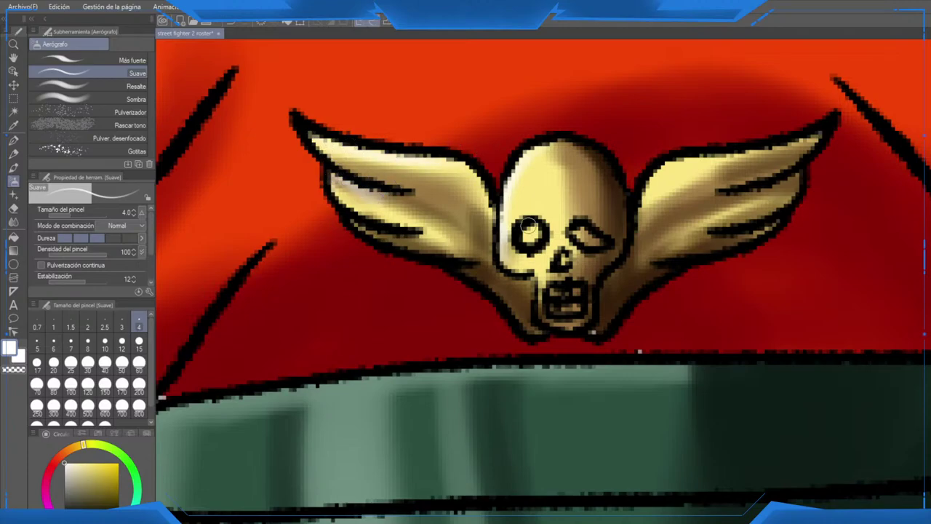
mouse_move(645, 231)
mouse_down()
mouse_move(641, 200)
mouse_move(641, 239)
mouse_up()
Step: Touch up the badge's right wing near the skull with brown and fill the eye sockets and nose with dark brown
alt+click(665, 211)
drag(648, 207, 638, 241)
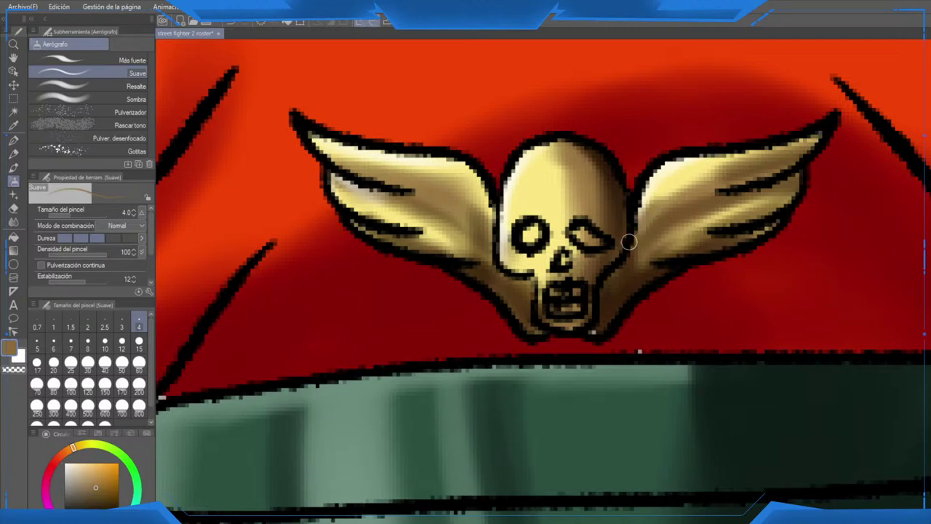
scroll(639, 242, down, 4)
scroll(630, 245, up, 5)
alt+click(628, 243)
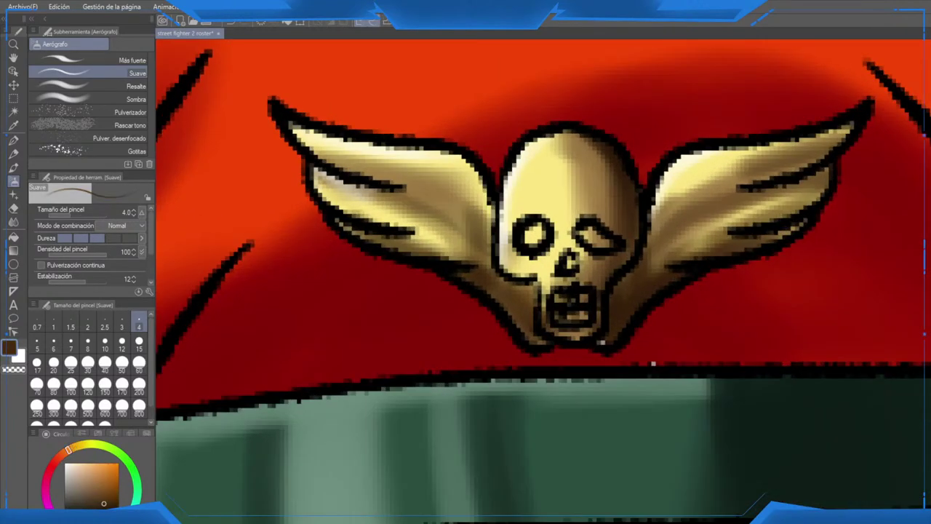
mouse_move(534, 231)
mouse_down()
mouse_move(604, 246)
mouse_move(601, 237)
mouse_up()
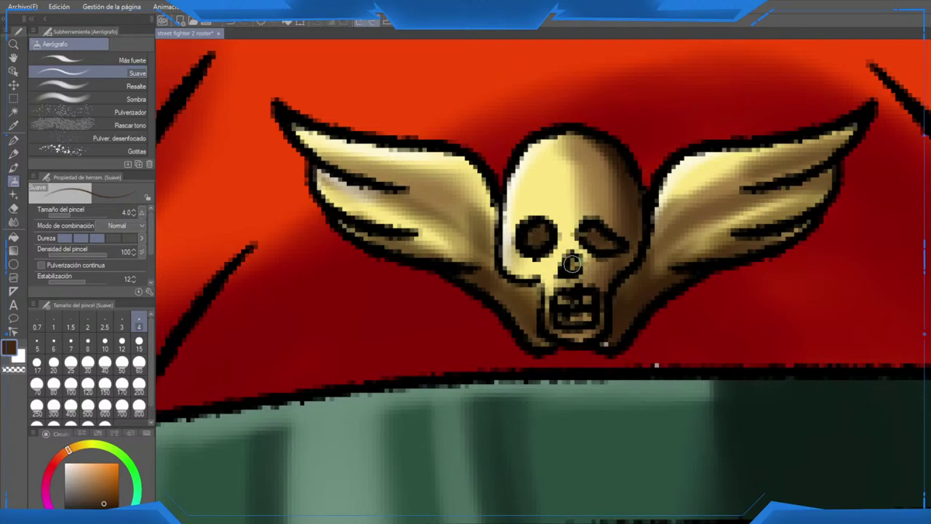
Step: Airbrush light grey shading inside both of the villain's white eyes at size 8
scroll(666, 260, down, 10)
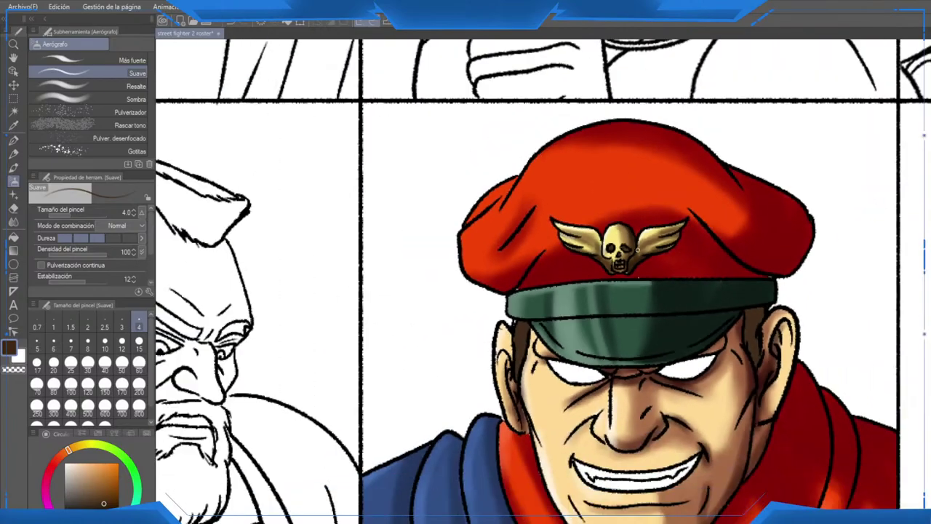
scroll(667, 259, down, 5)
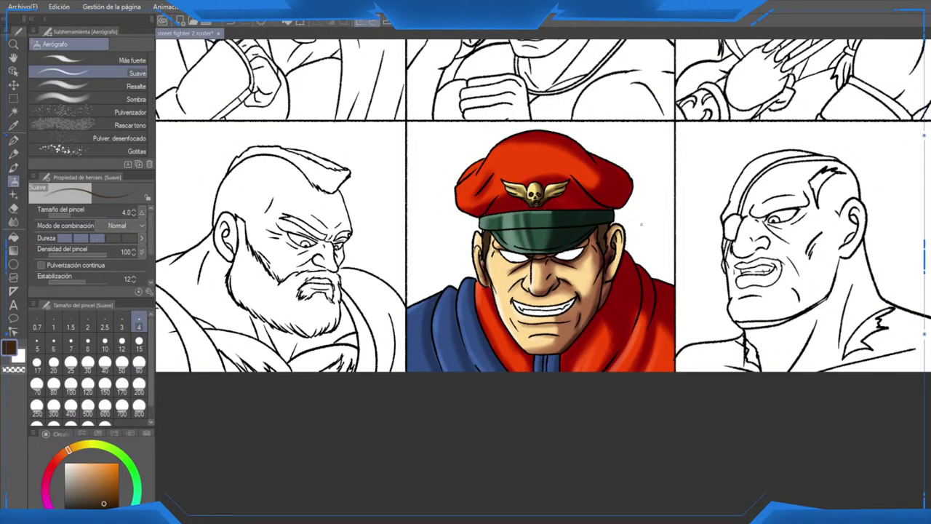
key(x)
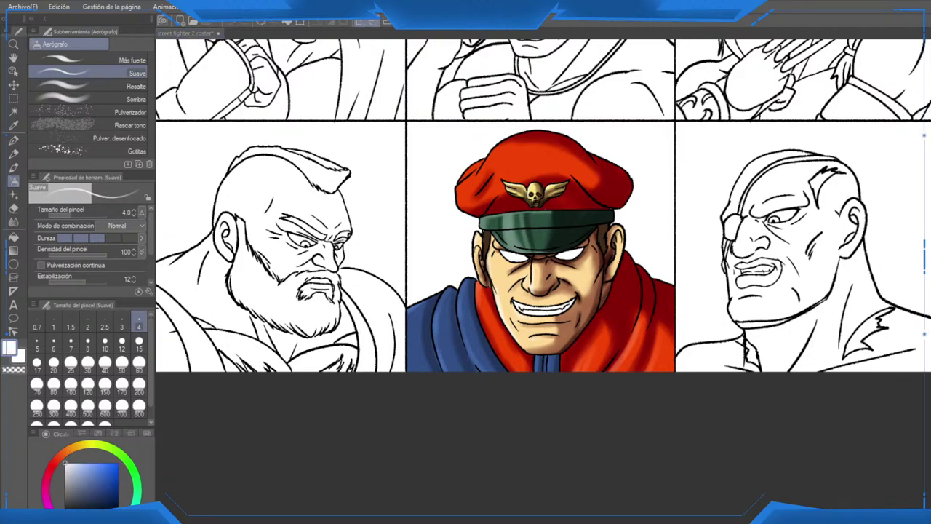
scroll(777, 321, up, 3)
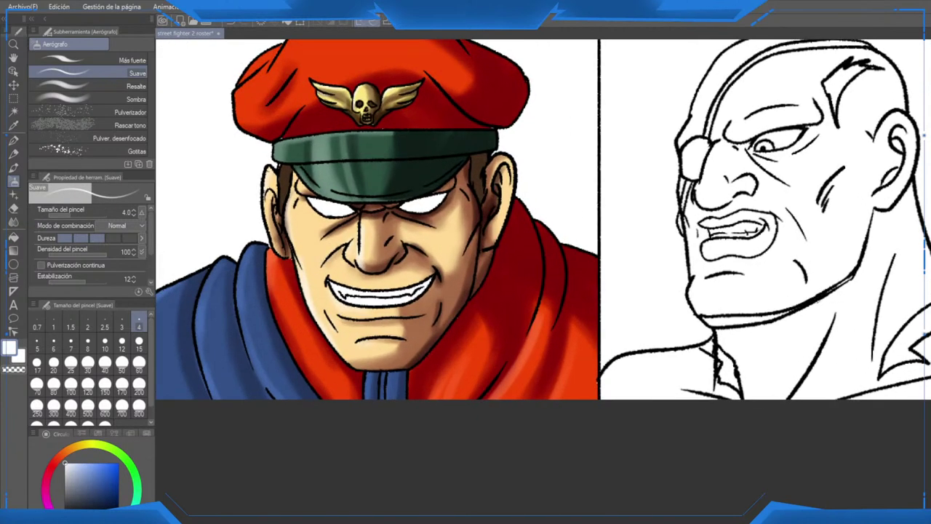
scroll(550, 294, down, 2)
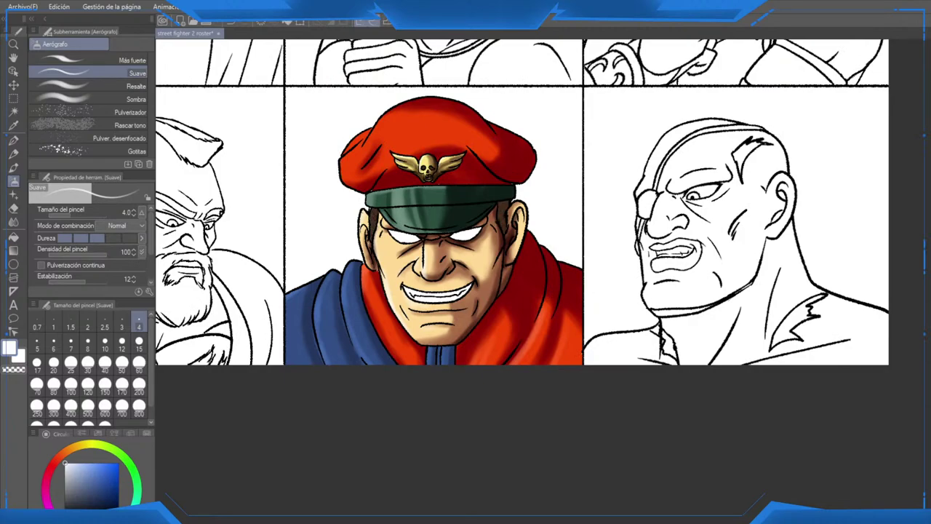
scroll(463, 227, up, 8)
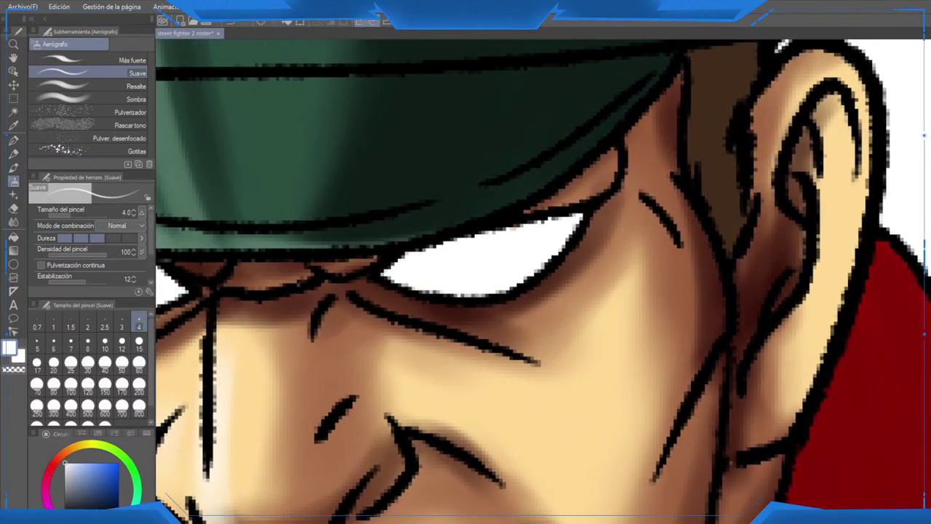
click(122, 344)
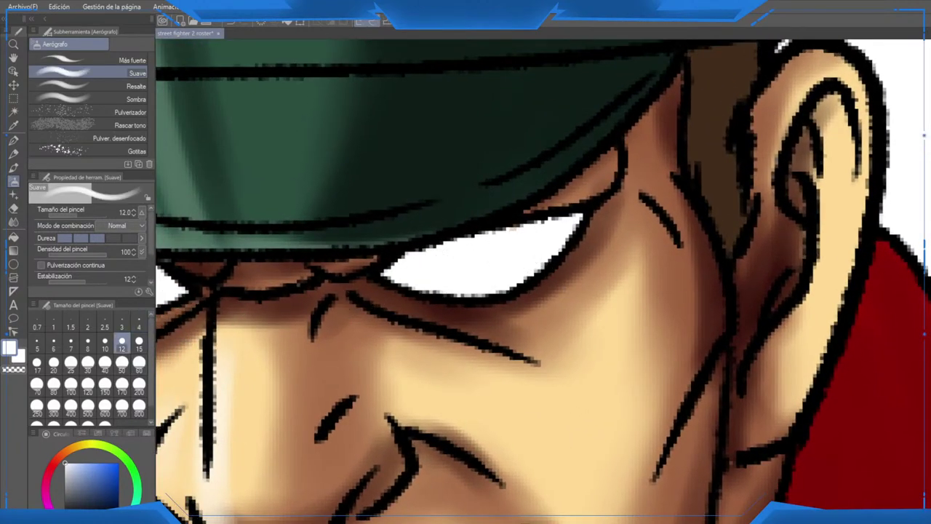
click(87, 344)
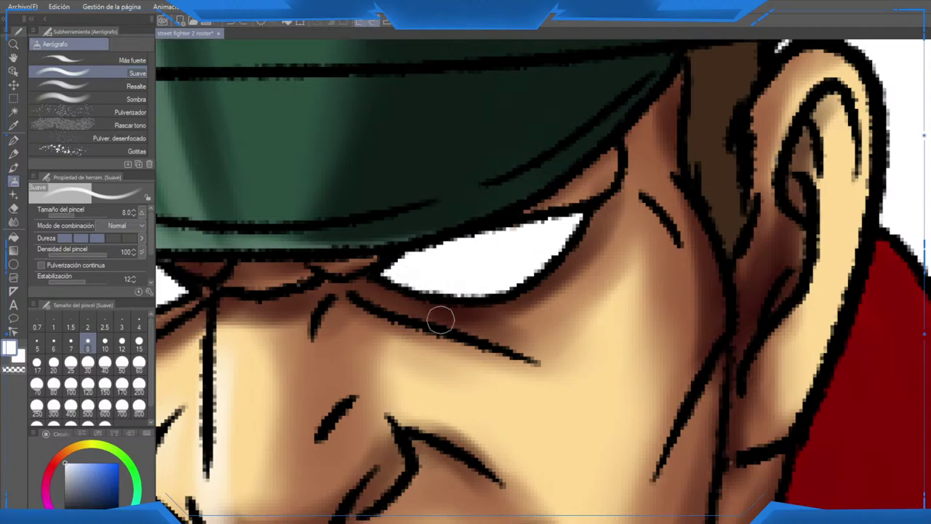
click(67, 472)
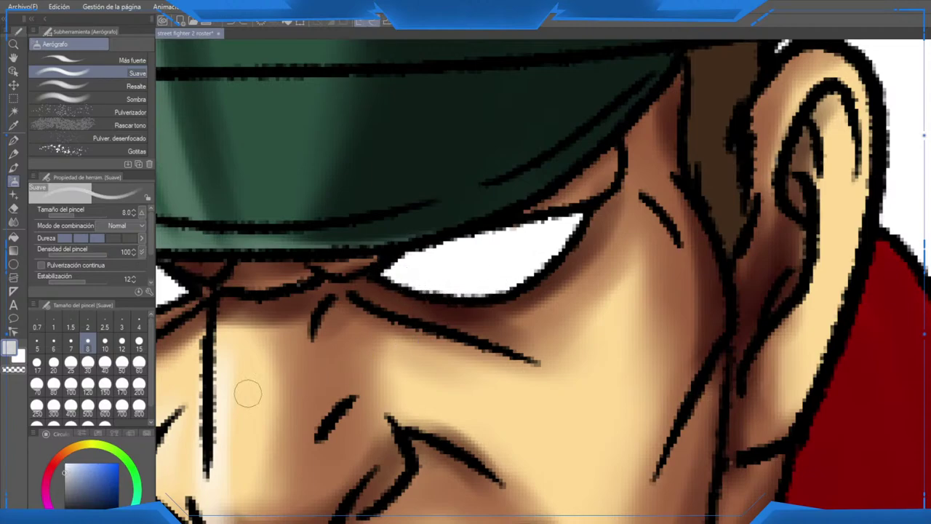
mouse_move(415, 270)
mouse_down()
mouse_move(478, 287)
mouse_move(572, 222)
mouse_move(524, 269)
mouse_move(404, 282)
mouse_move(666, 268)
mouse_up()
mouse_move(308, 230)
mouse_down()
mouse_move(337, 258)
mouse_move(427, 290)
mouse_move(411, 281)
mouse_move(496, 270)
mouse_move(472, 276)
mouse_up()
scroll(525, 298, down, 2)
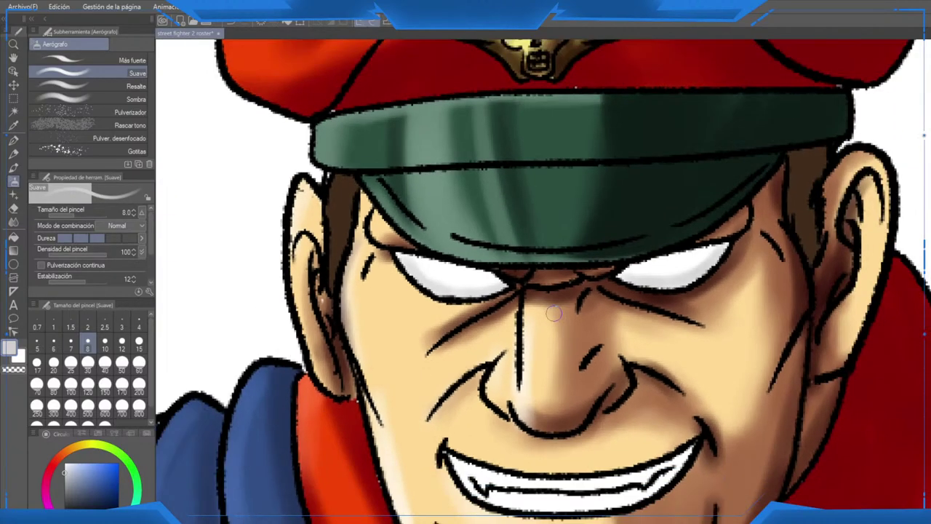
Step: Sample the lighter red of the cape and airbrush a highlight on the cap's left fold at size 25
scroll(554, 313, down, 5)
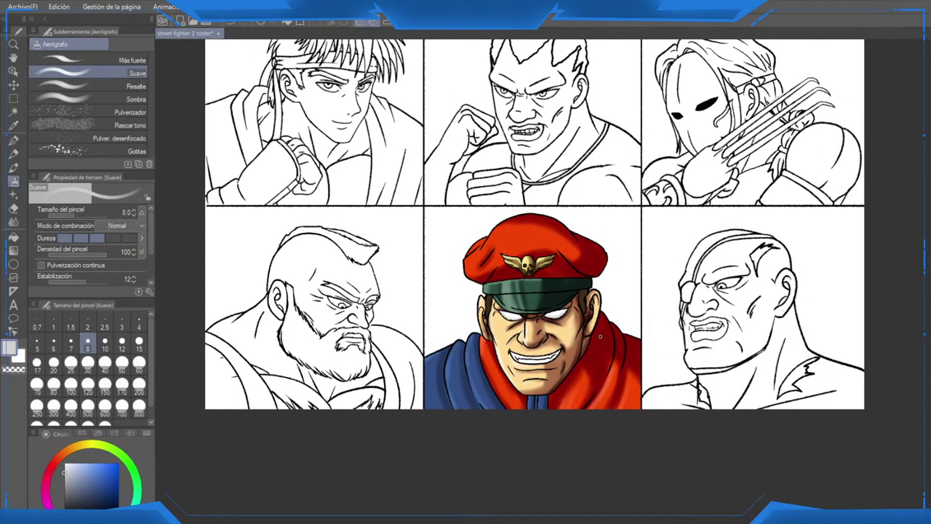
scroll(600, 336, down, 1)
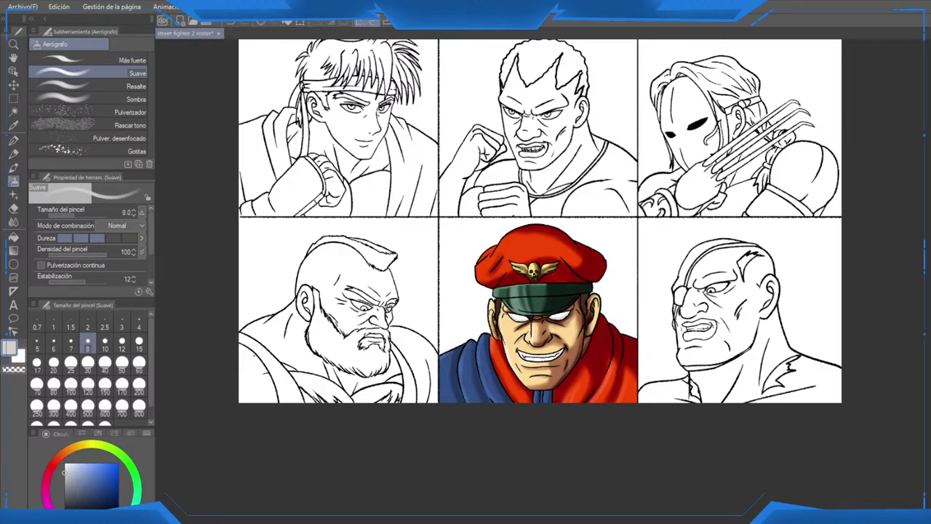
scroll(542, 313, up, 6)
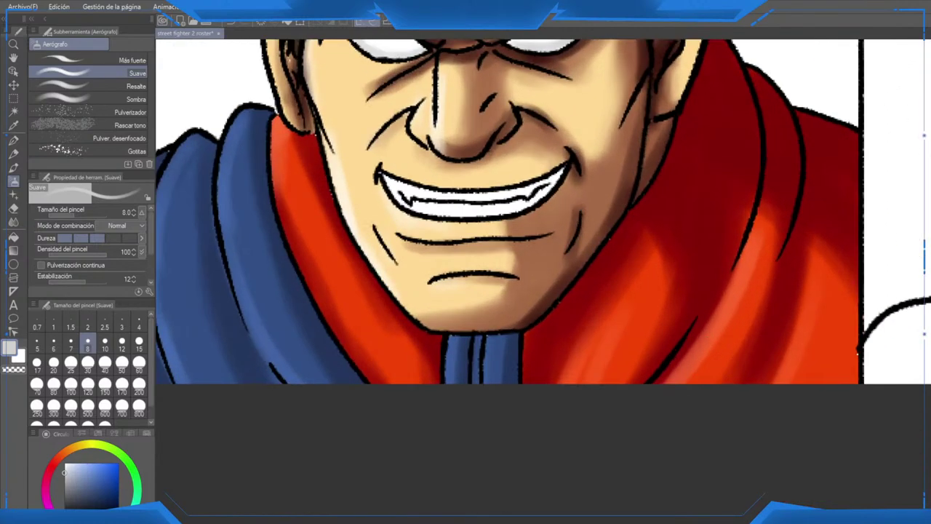
alt+click(707, 351)
scroll(707, 351, down, 2)
scroll(393, 273, up, 3)
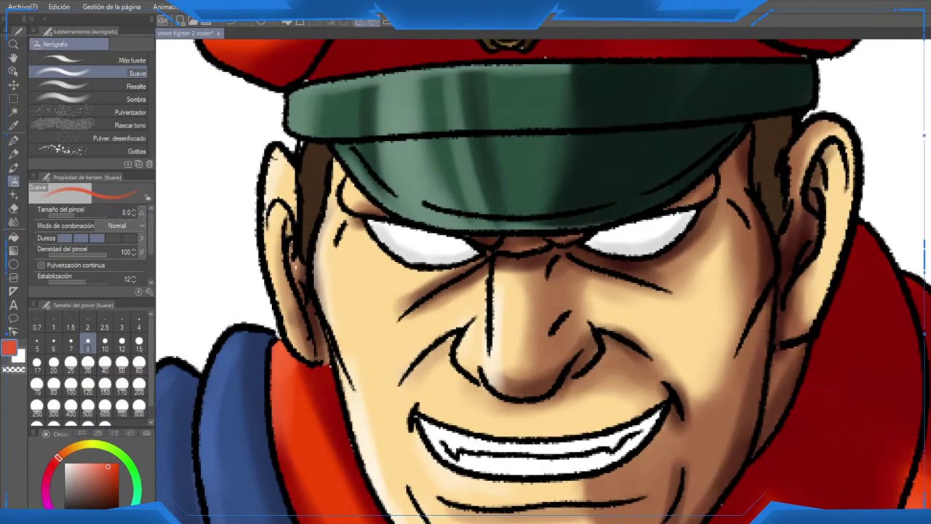
drag(393, 167, 530, 469)
click(105, 365)
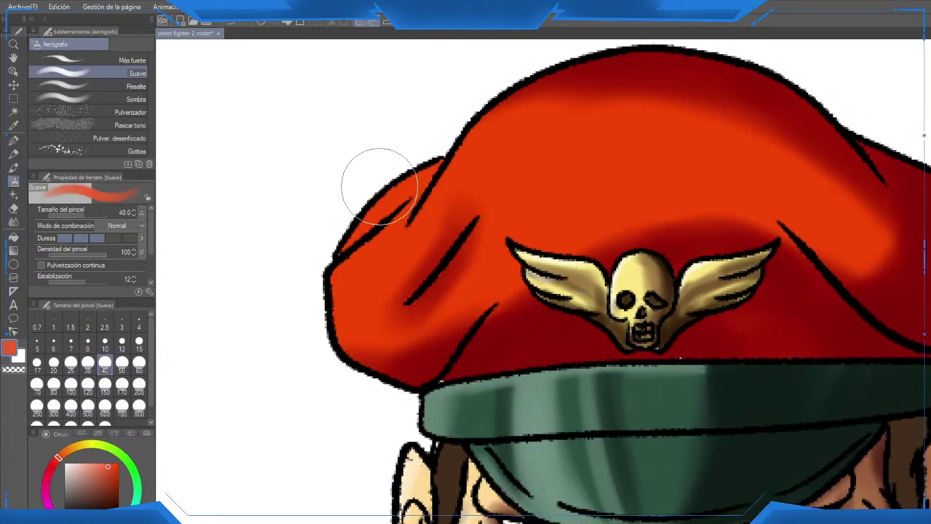
click(71, 361)
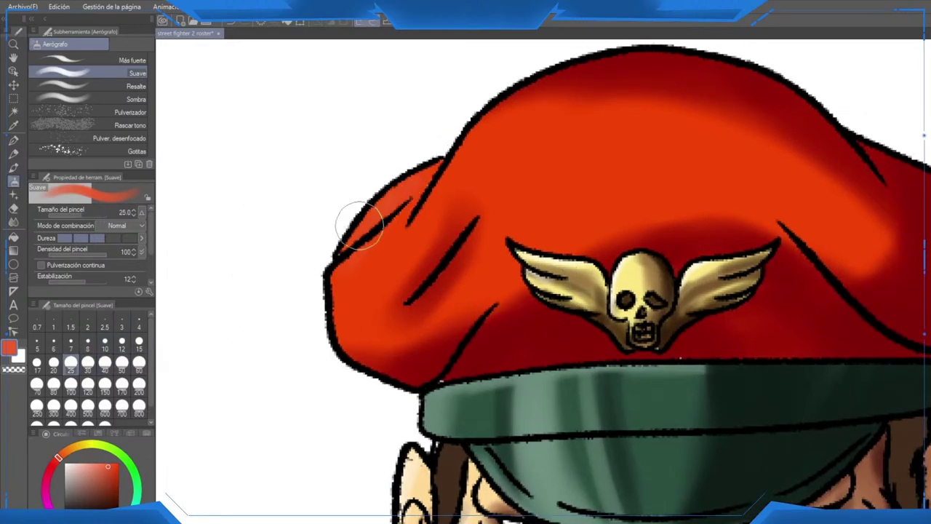
mouse_move(360, 225)
mouse_down()
mouse_move(438, 166)
mouse_move(364, 223)
mouse_up()
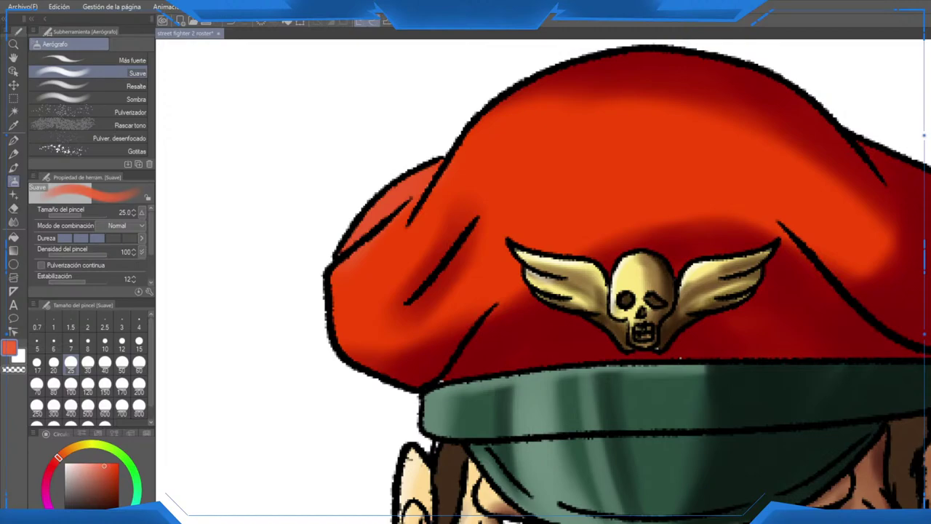
Step: Brighten the cap's left fold, upper-left rim and lower-left edge with a paler red, reducing the airbrush to size 15
drag(104, 466, 95, 463)
mouse_move(440, 155)
mouse_down()
mouse_move(323, 287)
mouse_move(445, 141)
mouse_up()
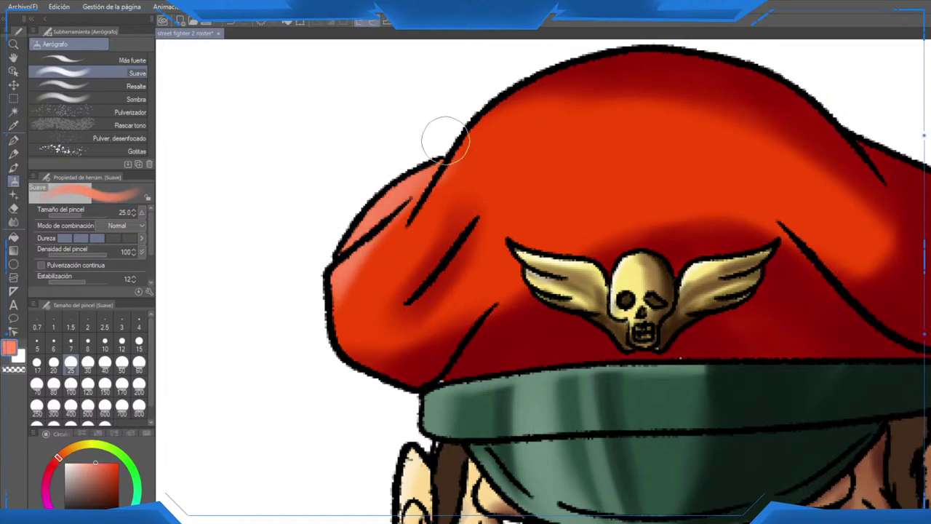
click(139, 340)
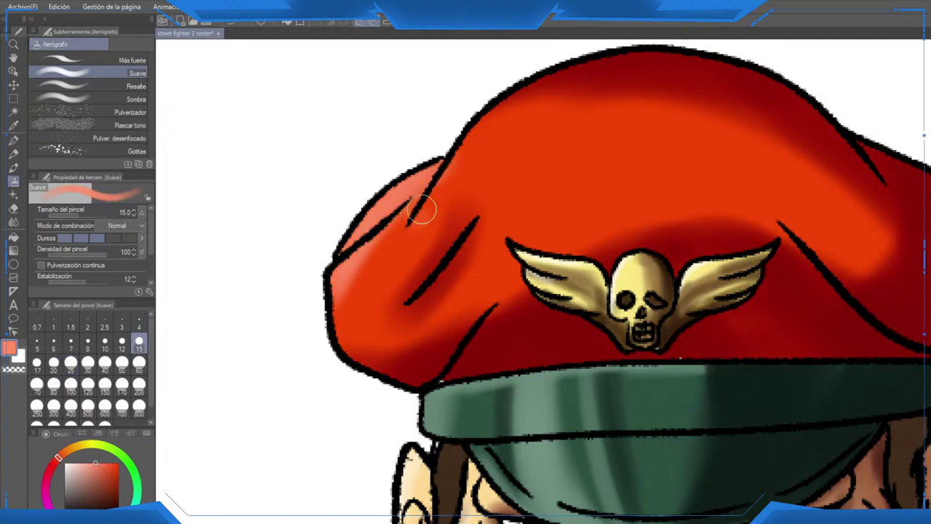
mouse_move(424, 212)
mouse_down()
mouse_move(551, 63)
mouse_move(647, 48)
mouse_move(641, 53)
mouse_up()
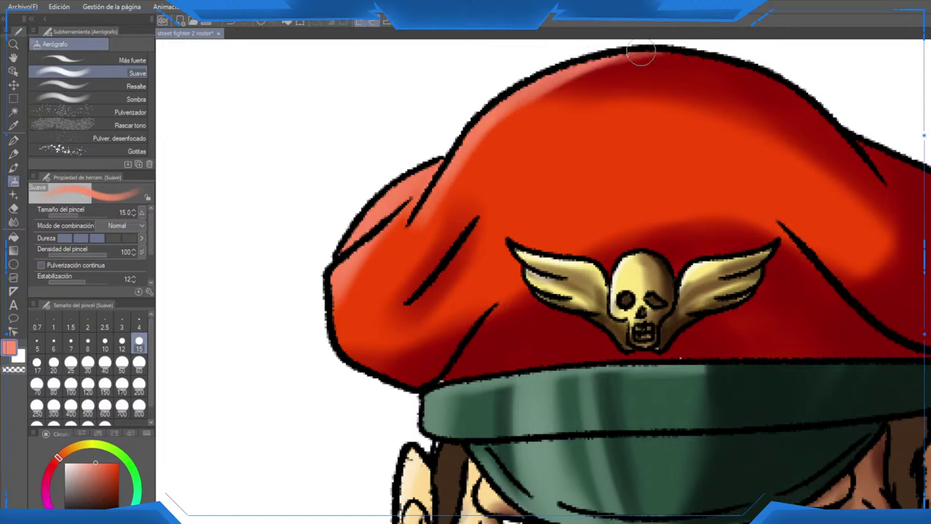
mouse_move(342, 266)
mouse_down()
mouse_move(350, 374)
mouse_move(382, 385)
mouse_up()
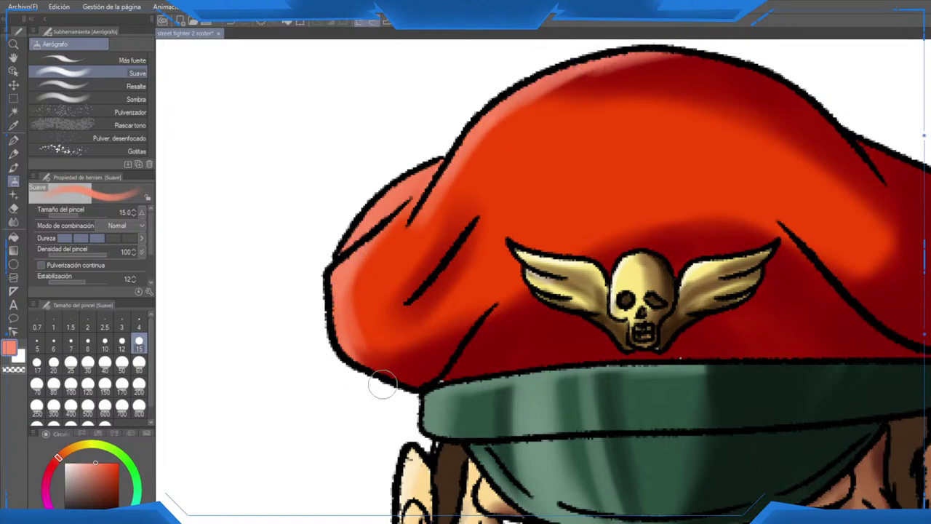
mouse_move(336, 301)
mouse_down()
mouse_move(395, 379)
mouse_move(423, 391)
mouse_up()
Step: Examine the coloured villain portrait up close and alongside the other portraits of the roster
scroll(424, 393, down, 10)
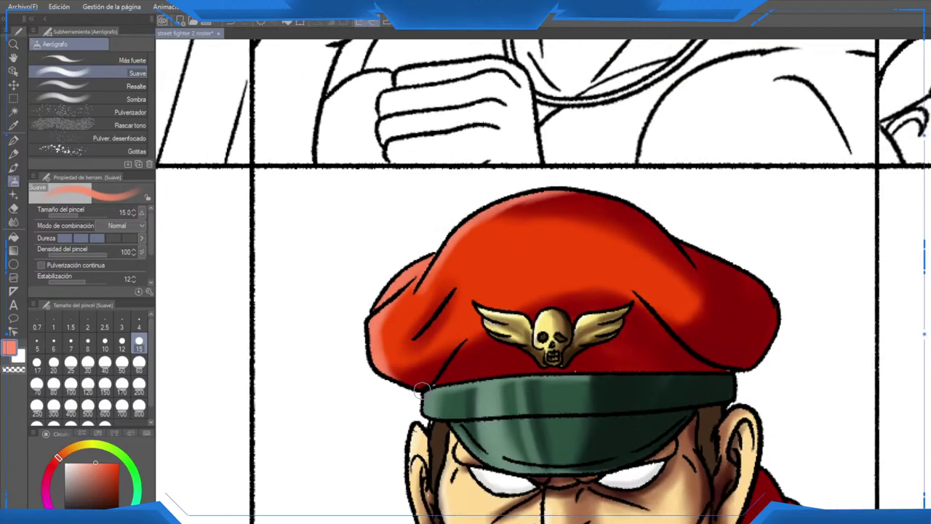
scroll(485, 349, down, 4)
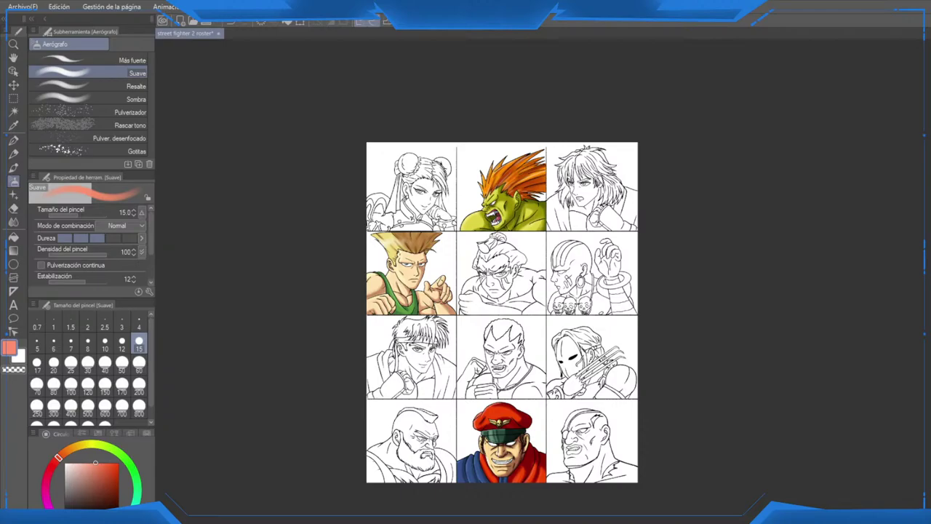
scroll(597, 408, up, 5)
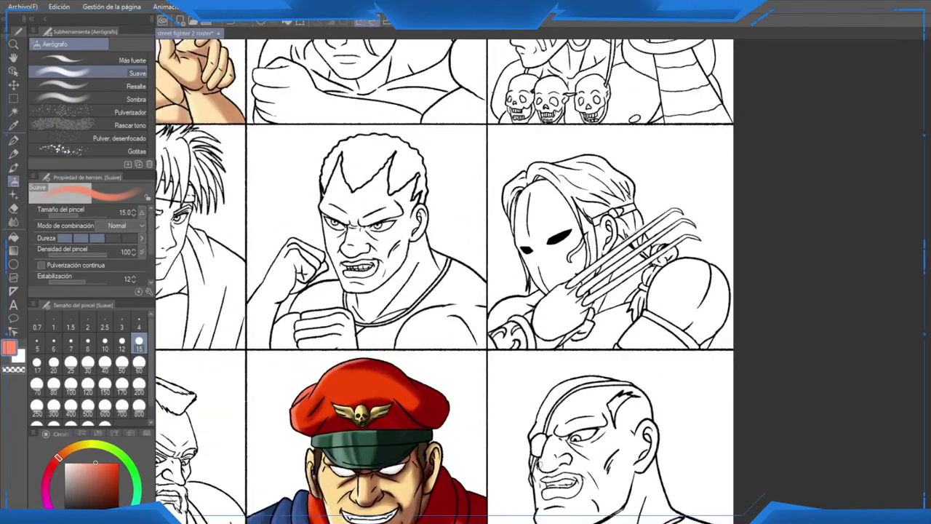
drag(582, 428, 749, 319)
scroll(667, 357, up, 2)
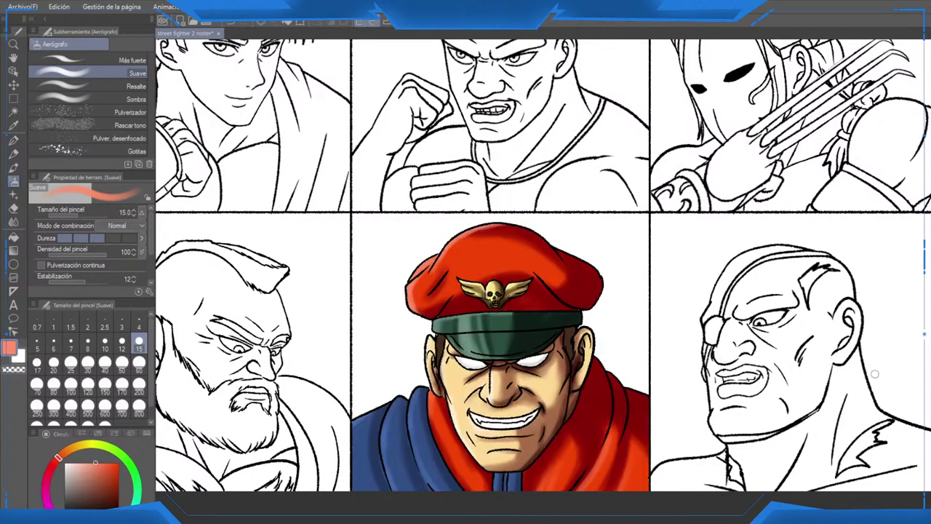
scroll(876, 374, down, 5)
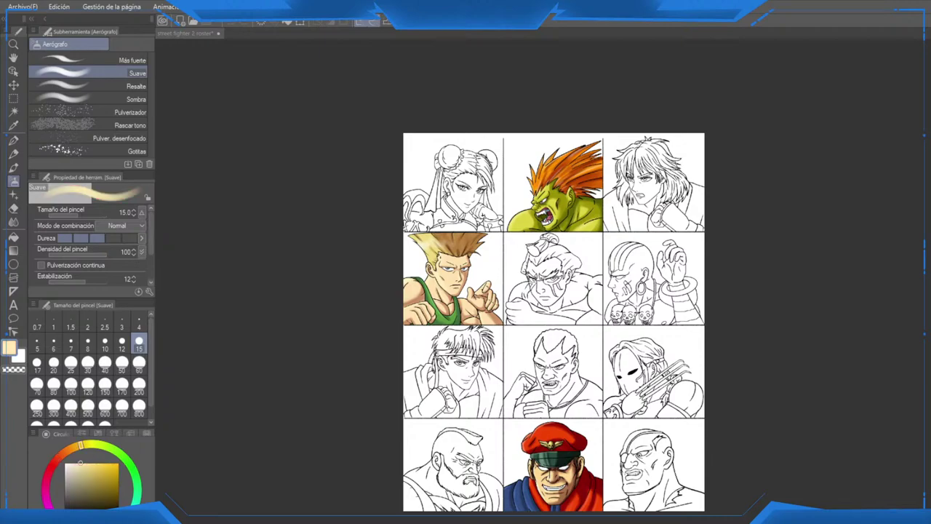
scroll(380, 368, up, 3)
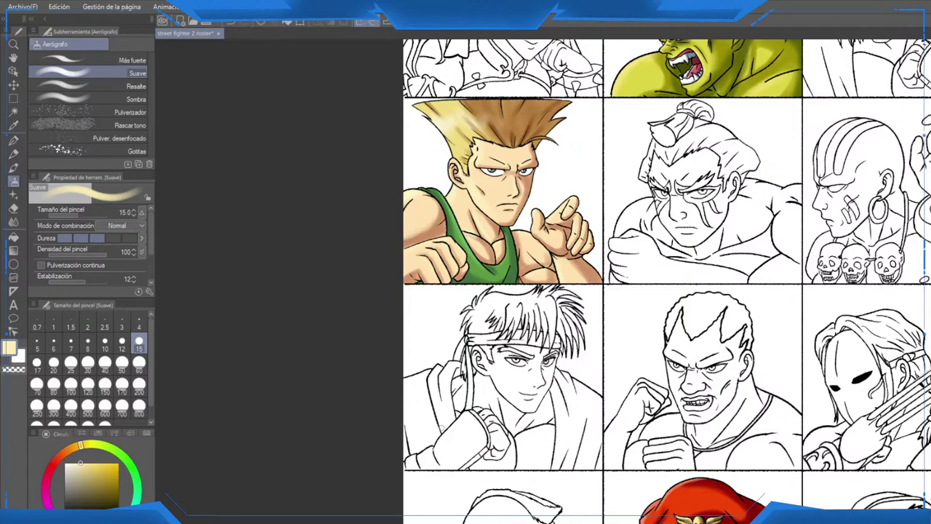
Step: Fill the headband fighter's chest, torso, clenched hand and neck with the pale yellow skin colour
scroll(456, 452, up, 4)
key(g)
click(589, 451)
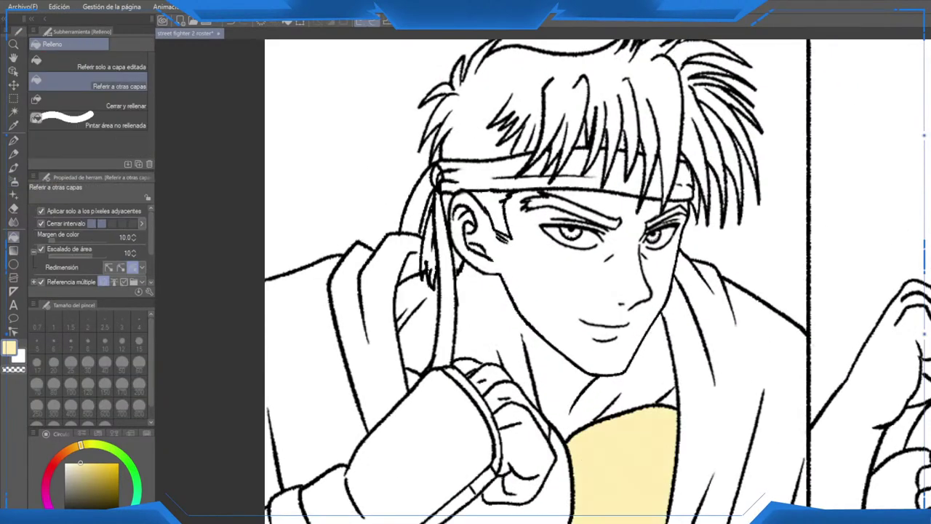
click(546, 501)
click(525, 450)
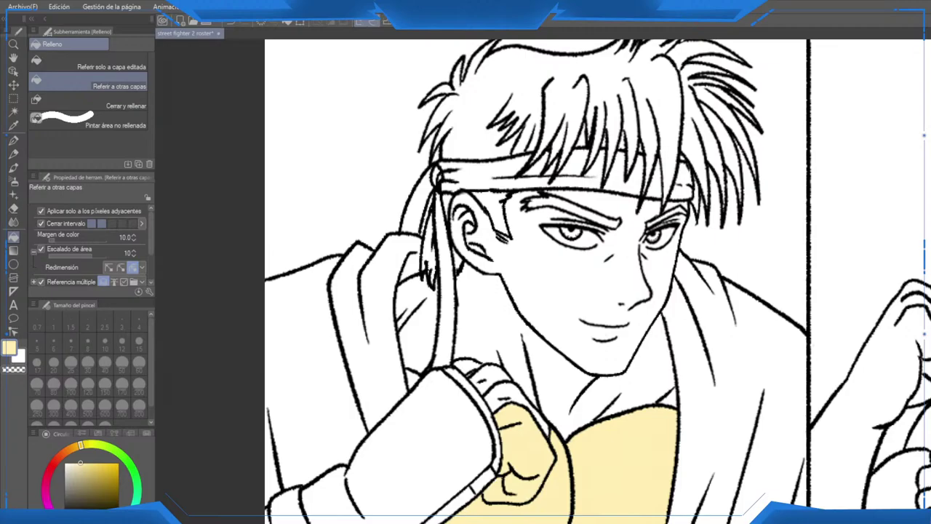
drag(525, 449, 537, 398)
click(554, 342)
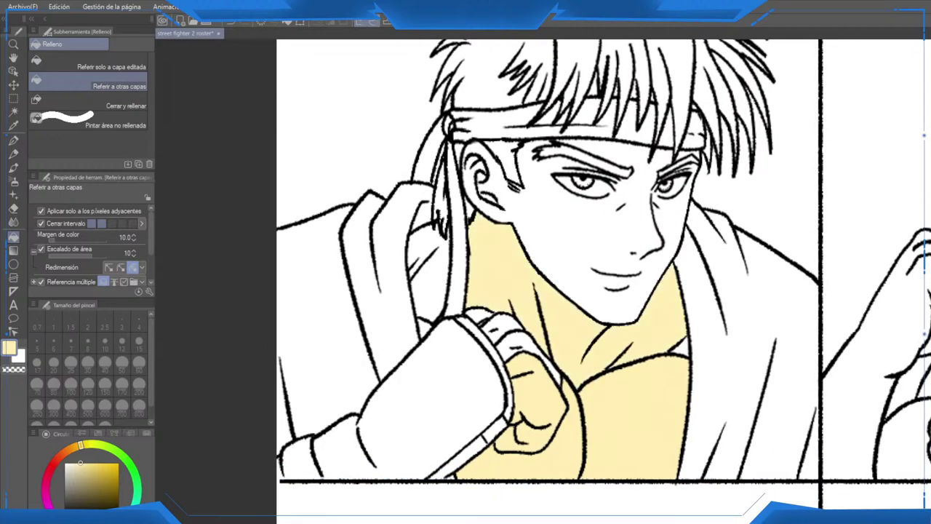
Step: Fill the headband fighter's remaining fingers and the forearm strip below his glove with the pale yellow skin colour
scroll(568, 277, down, 3)
scroll(568, 277, up, 4)
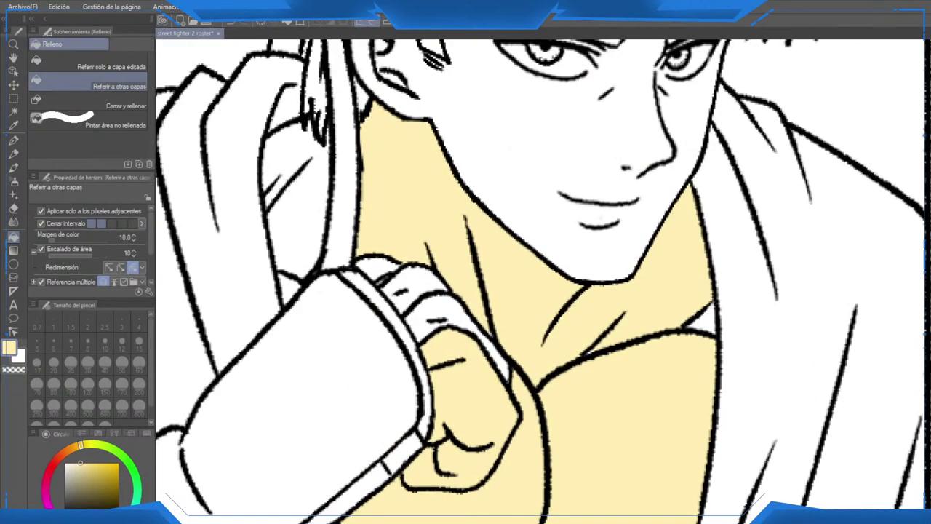
click(444, 313)
click(415, 283)
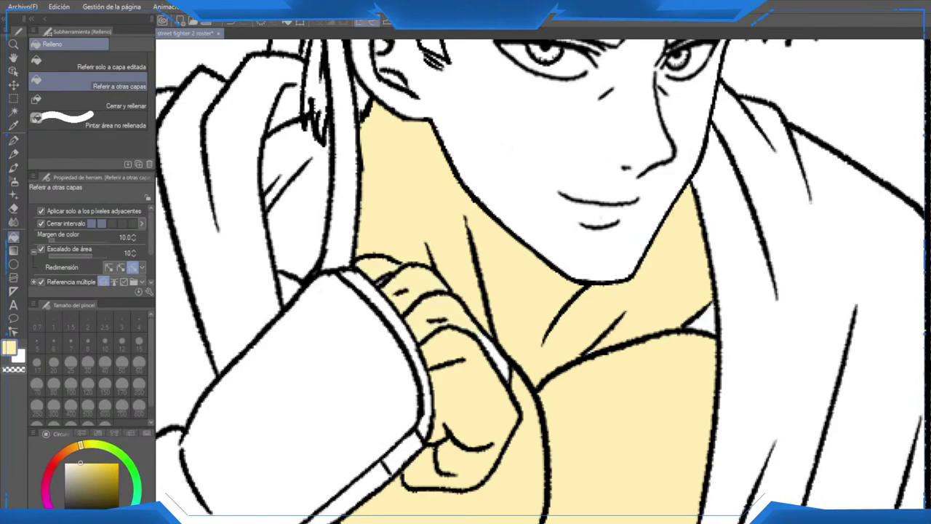
scroll(544, 281, up, 1)
drag(544, 281, 734, 113)
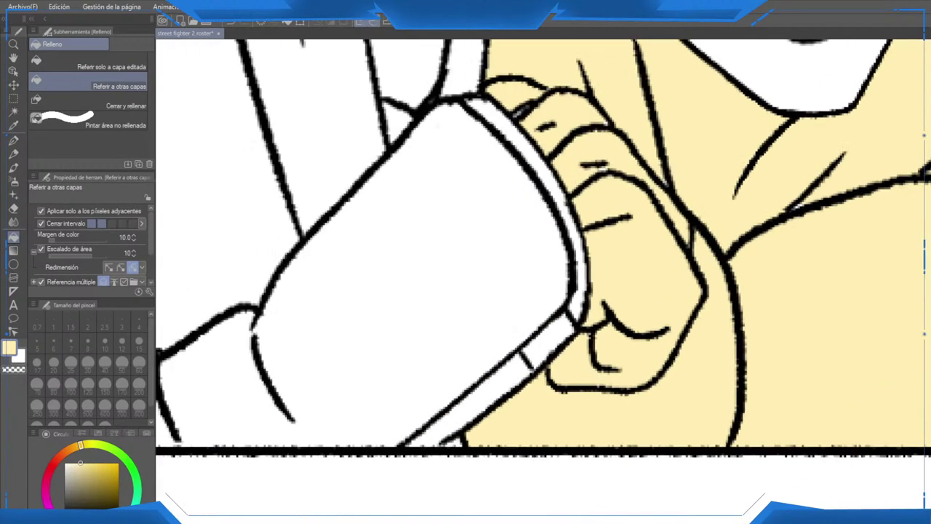
click(481, 397)
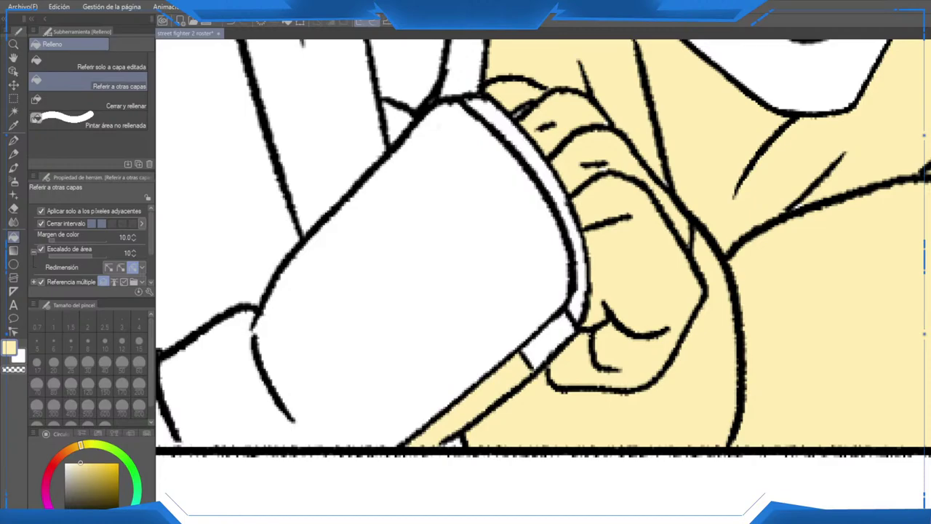
click(454, 442)
Step: Paint the tiny skin area at the lower-left corner of the headband fighter's panel with the G real pen at size 40
scroll(538, 406, down, 4)
scroll(383, 417, up, 4)
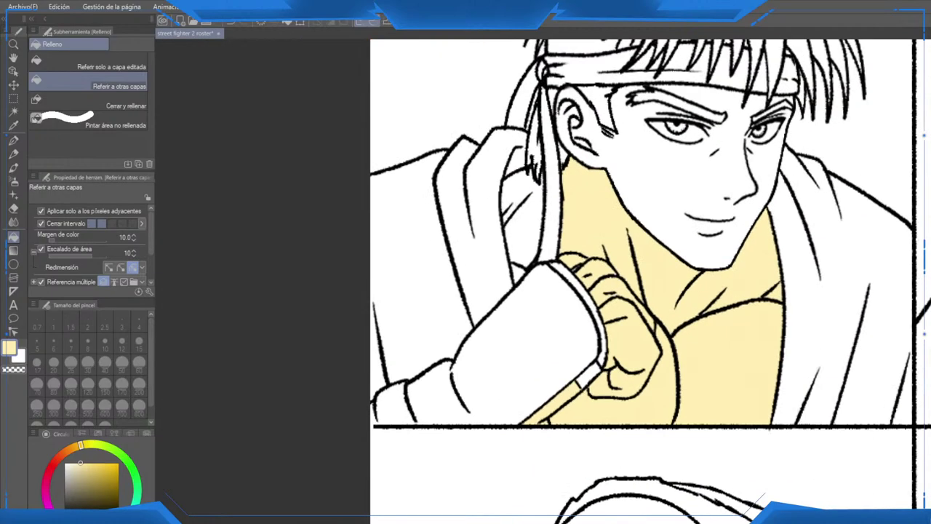
scroll(382, 405, up, 1)
key(p)
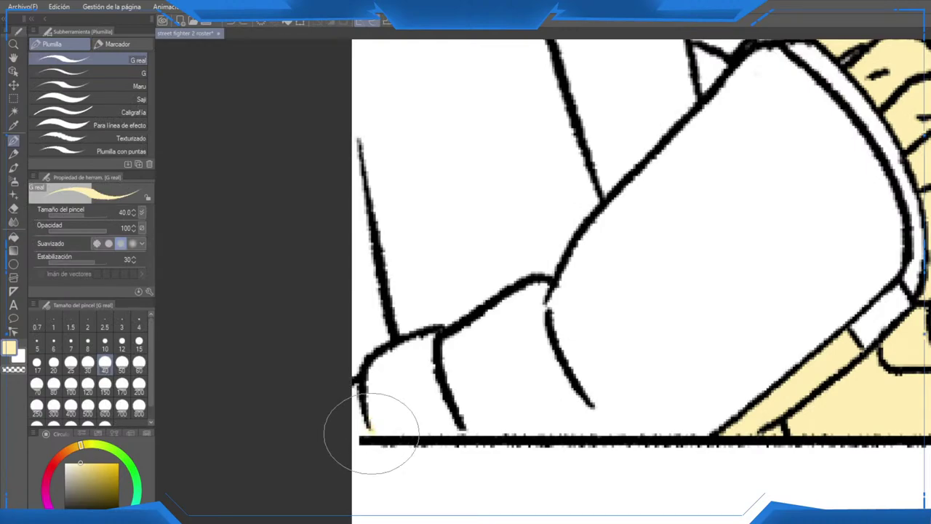
mouse_move(354, 437)
mouse_down()
mouse_move(349, 401)
mouse_move(362, 414)
mouse_up()
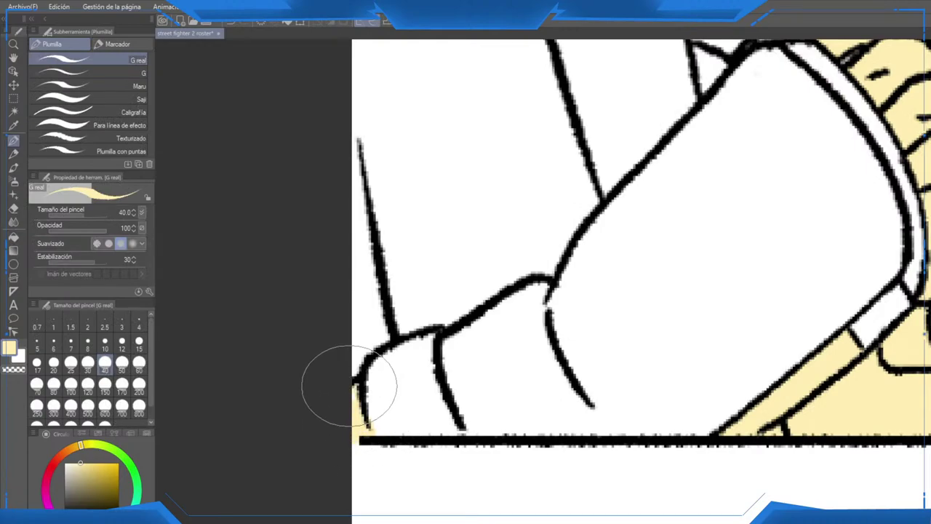
Step: Fill the shoulder area behind the headband tails and the fighter's whole face with the pale yellow skin colour
scroll(408, 358, down, 2)
scroll(435, 333, down, 2)
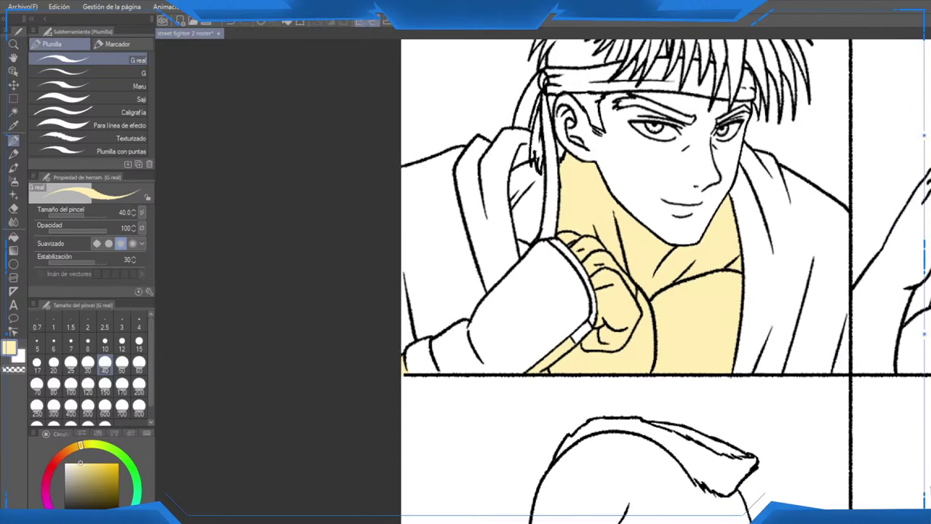
drag(550, 218, 511, 312)
scroll(511, 312, up, 2)
key(g)
key(g)
click(444, 313)
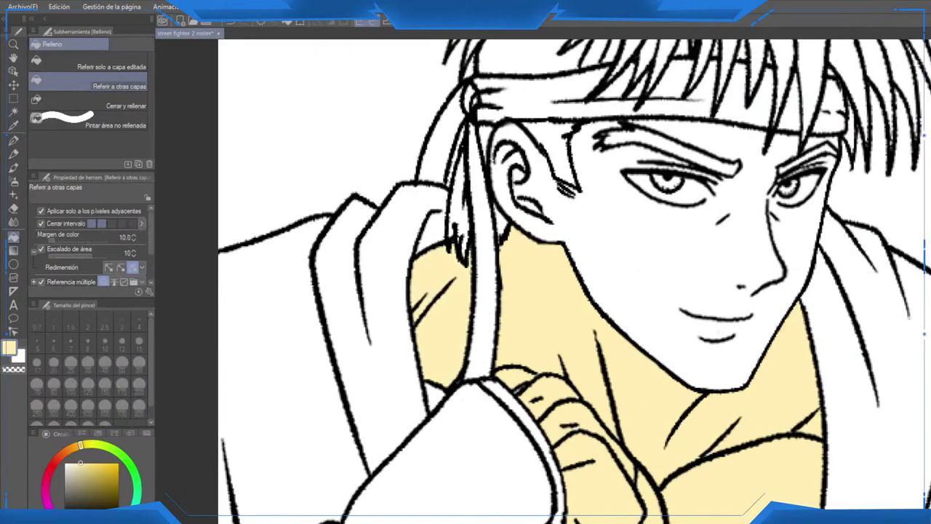
scroll(496, 343, down, 2)
click(603, 302)
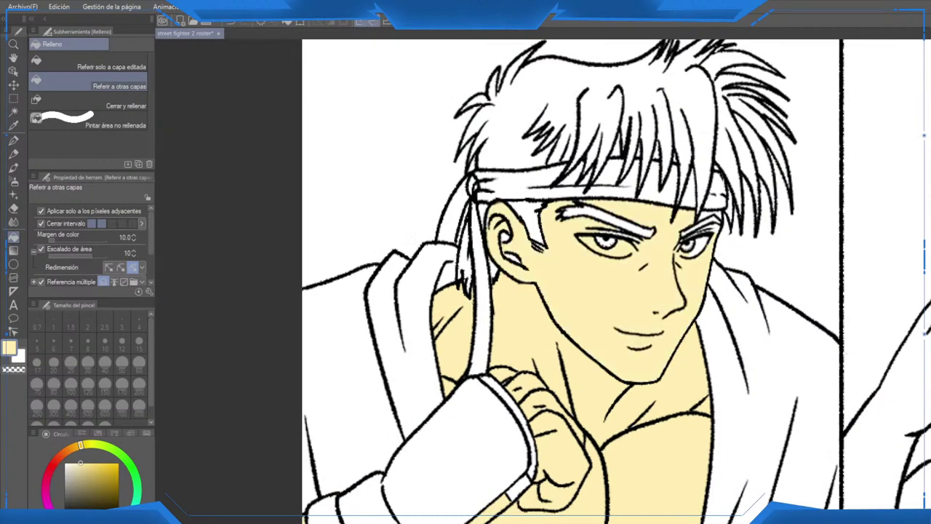
Step: Paint the unfilled gaps in the fighter's ear and around his eyelids with skin colour, using the G real pen at size 40
scroll(596, 298, down, 2)
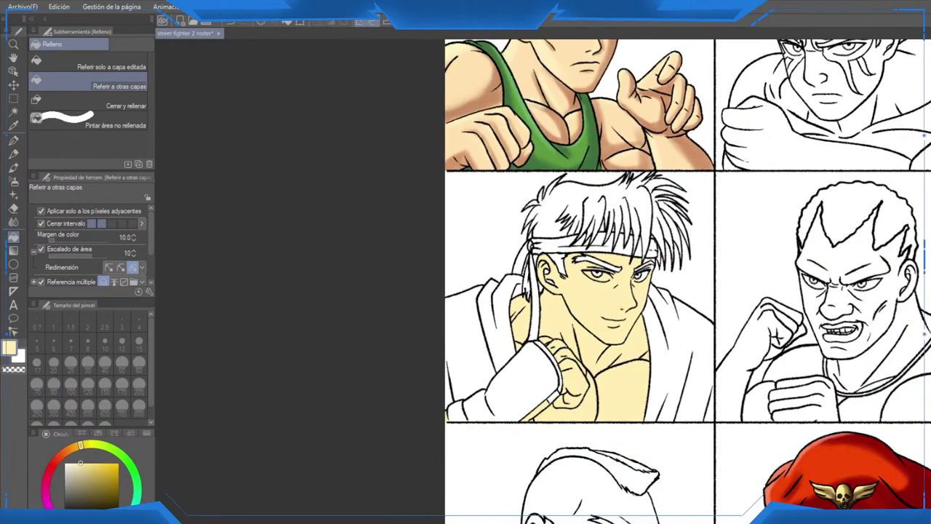
scroll(542, 286, up, 1)
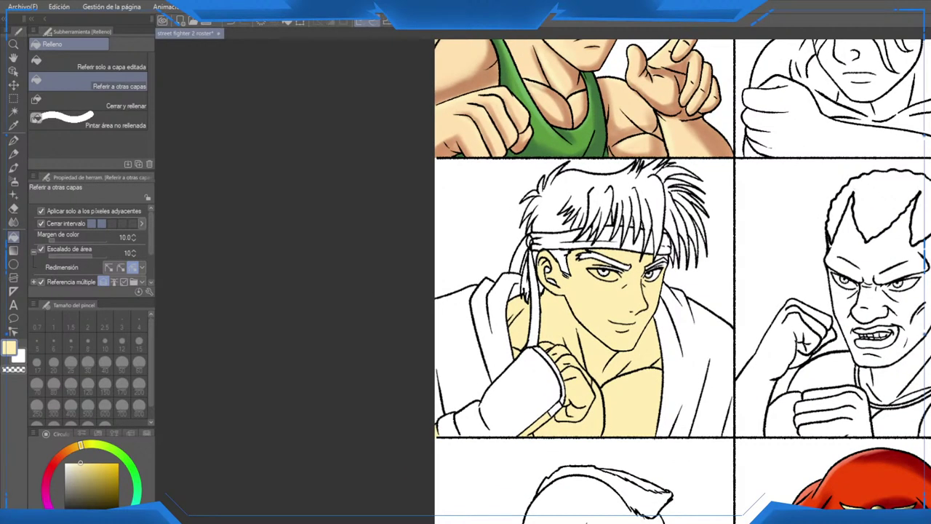
scroll(582, 283, up, 5)
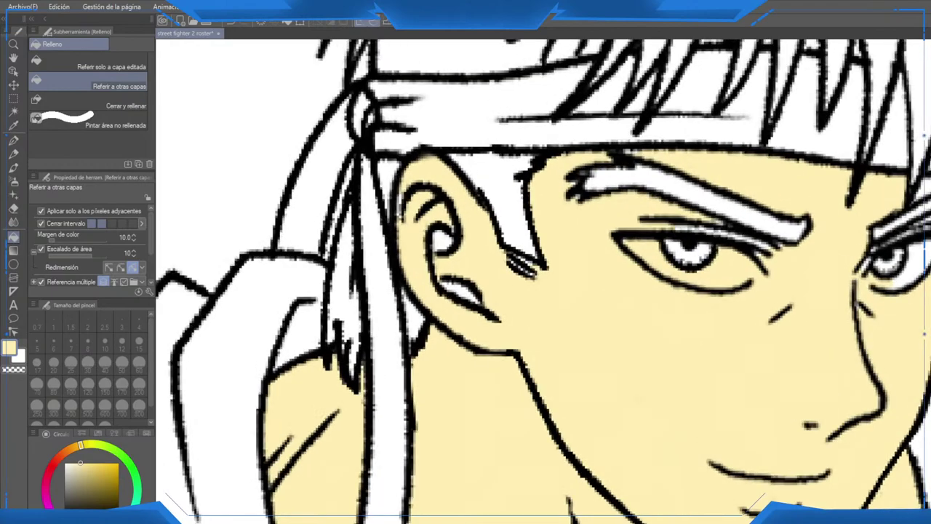
drag(655, 255, 431, 313)
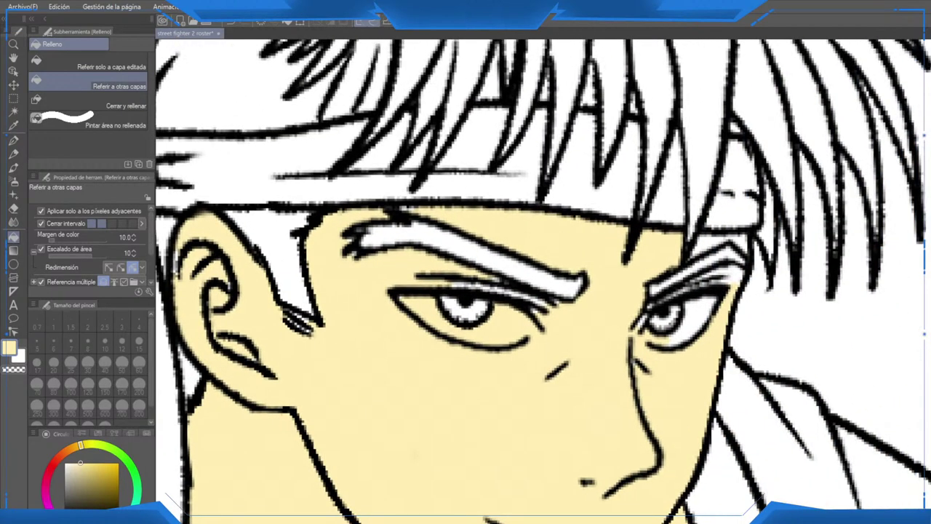
scroll(451, 313, up, 2)
key(p)
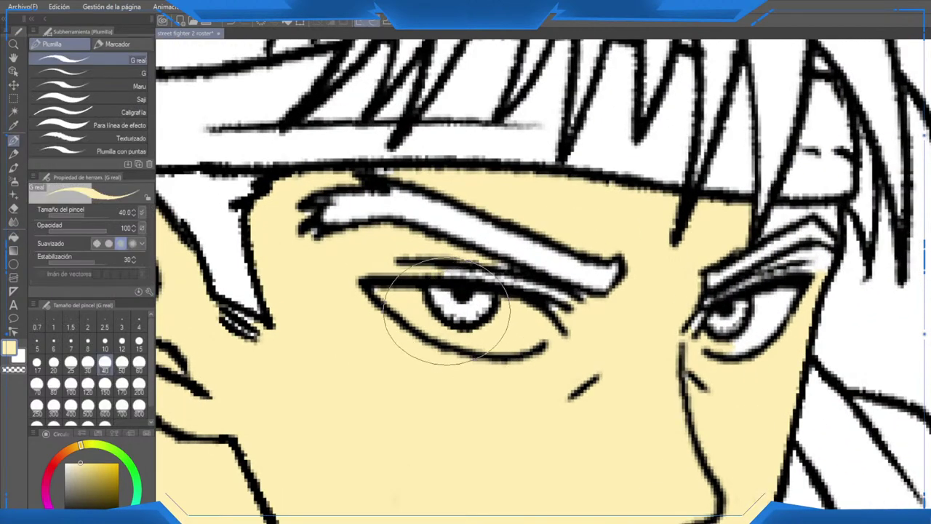
drag(424, 315, 612, 329)
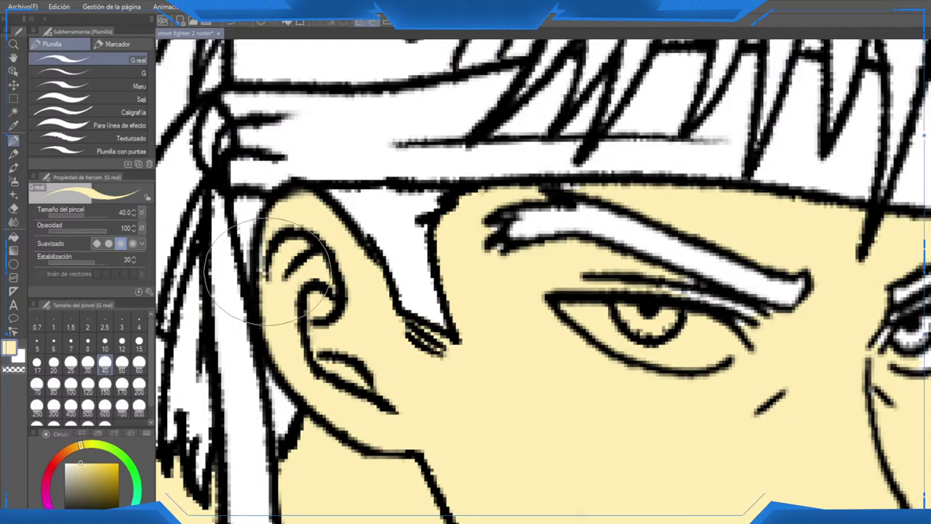
drag(393, 338, 211, 343)
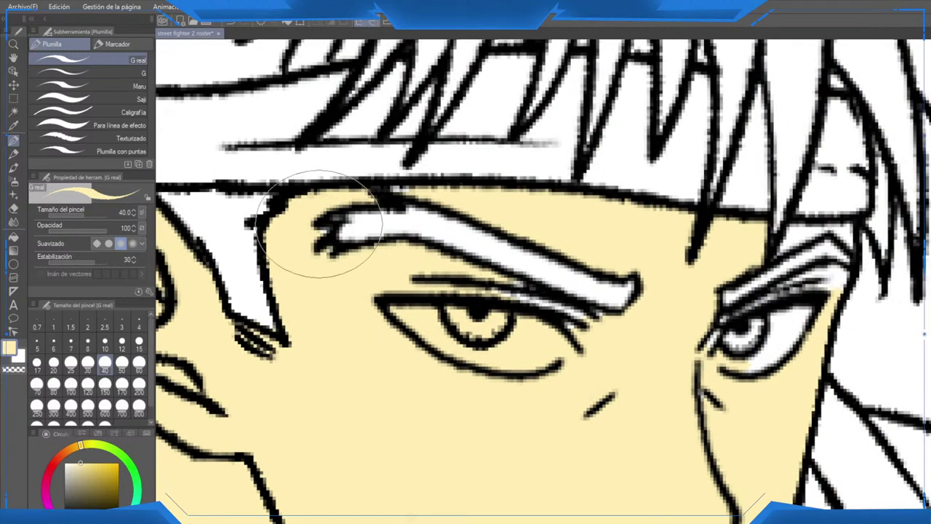
mouse_move(793, 255)
mouse_down()
mouse_move(754, 244)
mouse_move(771, 222)
mouse_up()
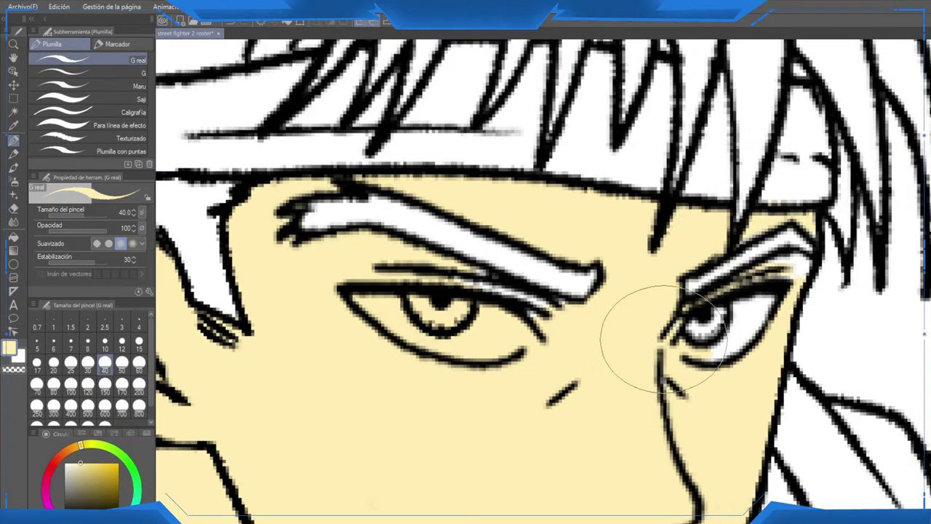
Step: Erase the skin colour from the whites of the fighter's eyes at size 30 and paint the remaining eyelid gap with the size 40 pen
key(e)
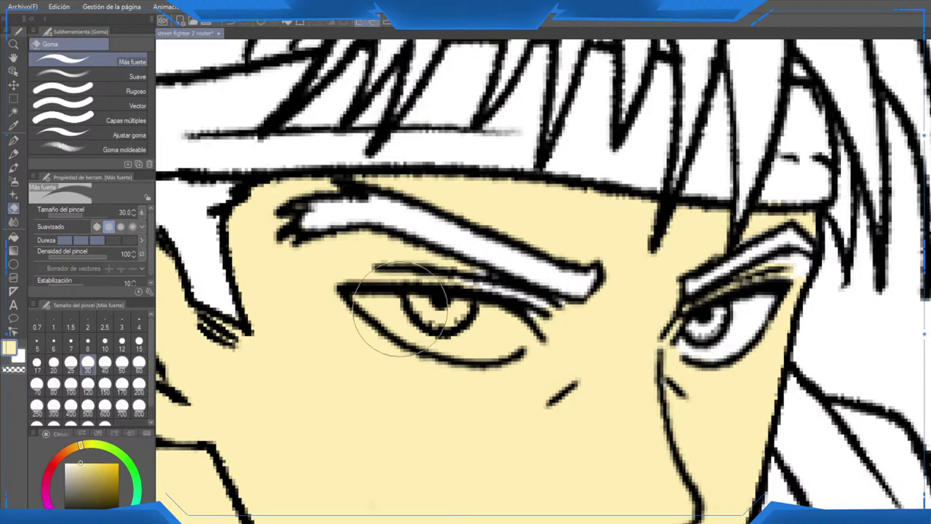
mouse_move(440, 332)
mouse_down()
mouse_move(479, 345)
mouse_move(460, 343)
mouse_move(517, 339)
mouse_move(506, 350)
mouse_move(518, 329)
mouse_move(362, 297)
mouse_move(502, 313)
mouse_up()
key(p)
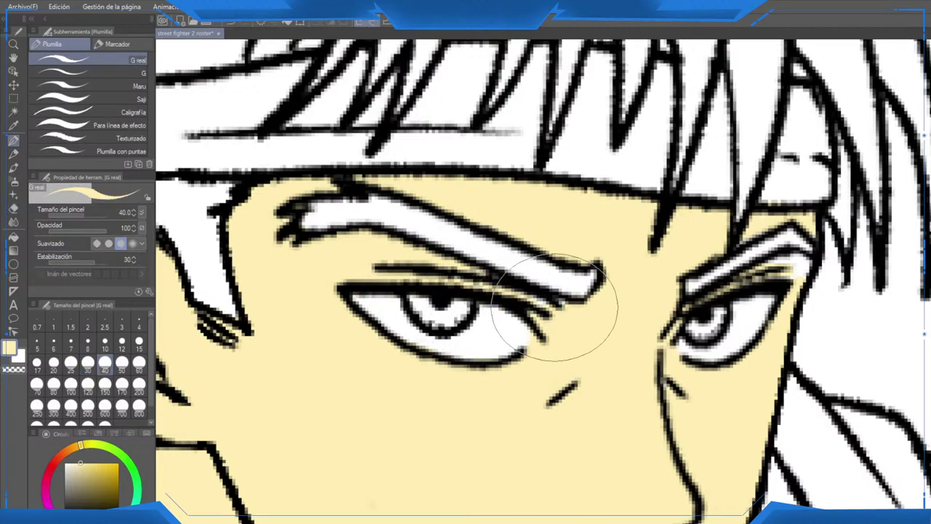
drag(720, 268, 688, 267)
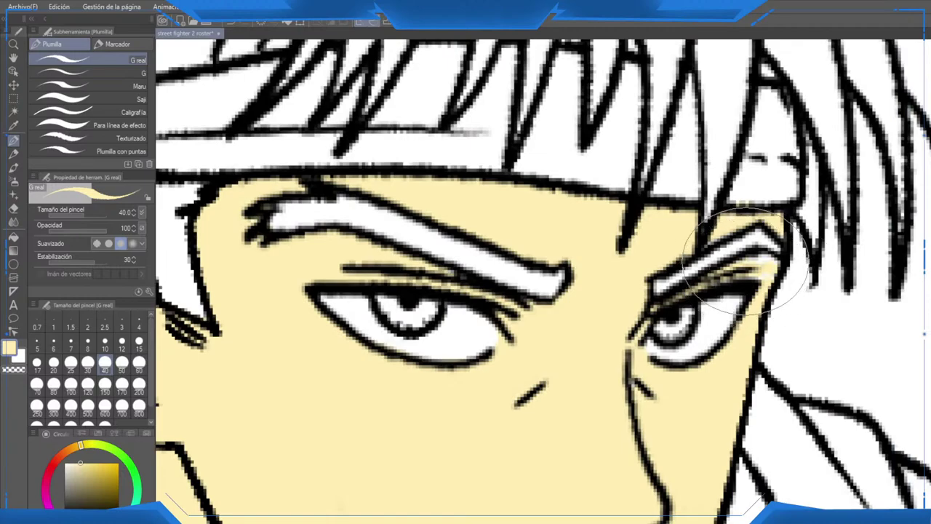
Step: Examine the skin-coloured headband fighter up close and alongside the finished portraits of the roster
scroll(757, 267, down, 4)
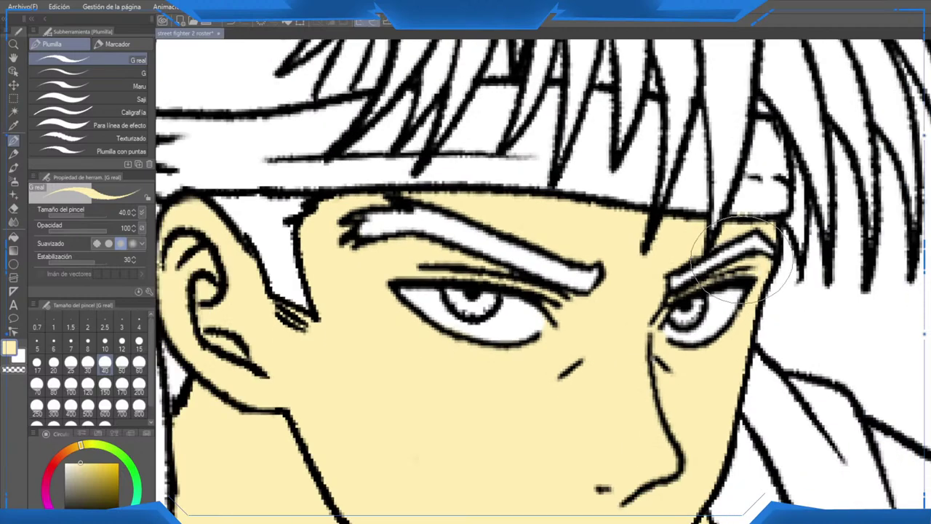
scroll(742, 254, down, 8)
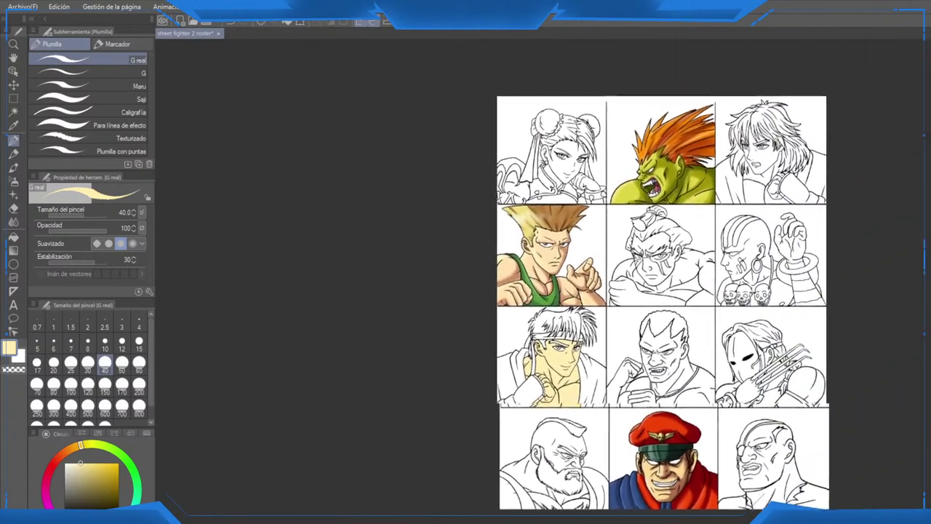
drag(630, 291, 628, 320)
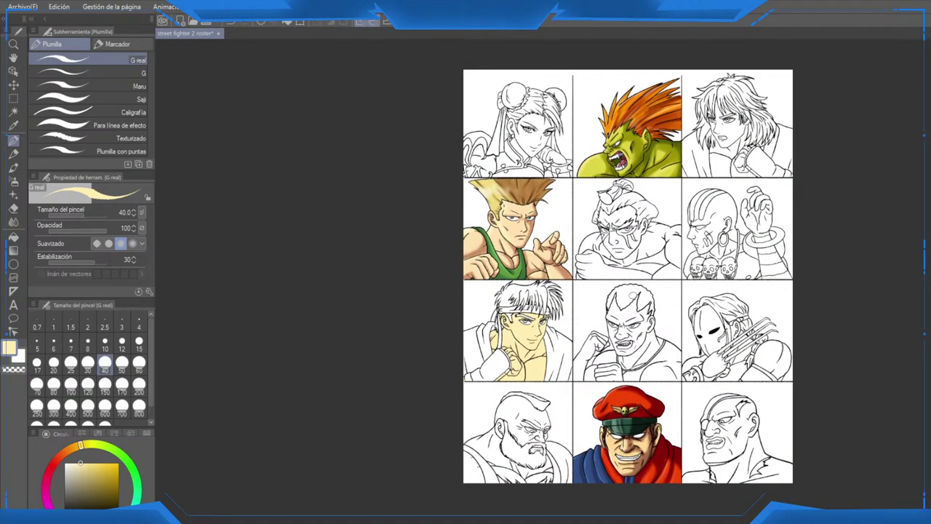
scroll(509, 342, up, 6)
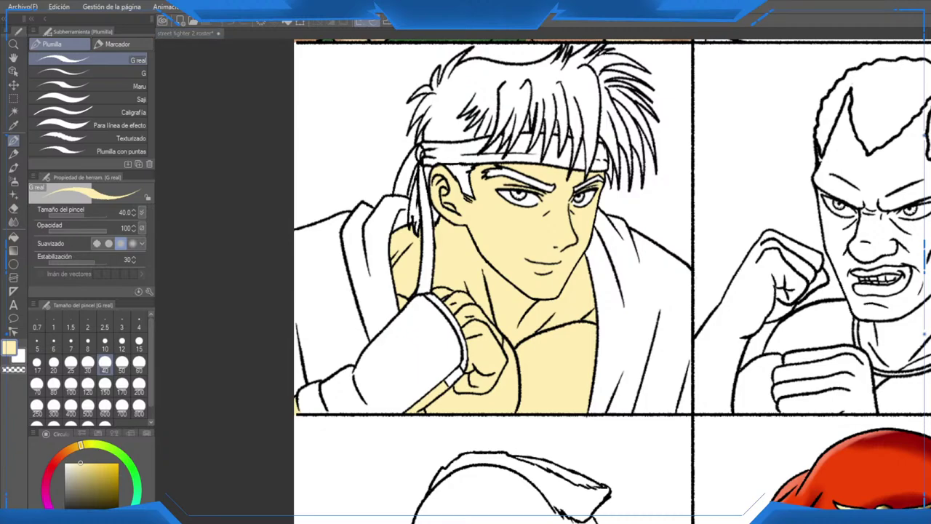
scroll(537, 373, up, 1)
scroll(537, 373, down, 2)
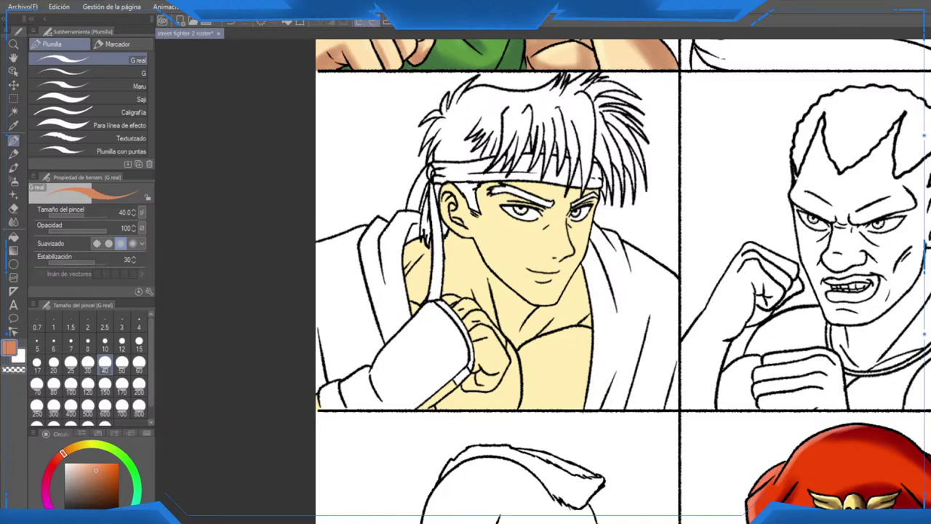
scroll(544, 415, down, 4)
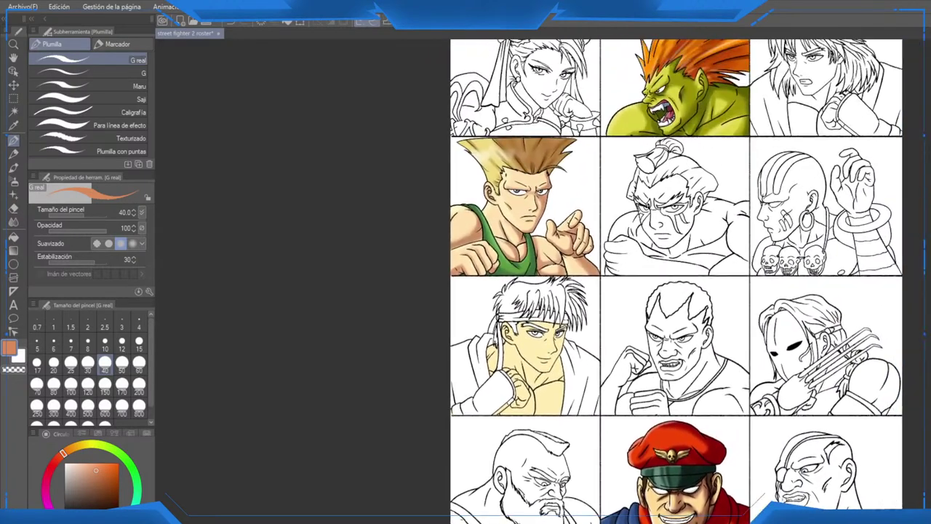
scroll(638, 298, up, 4)
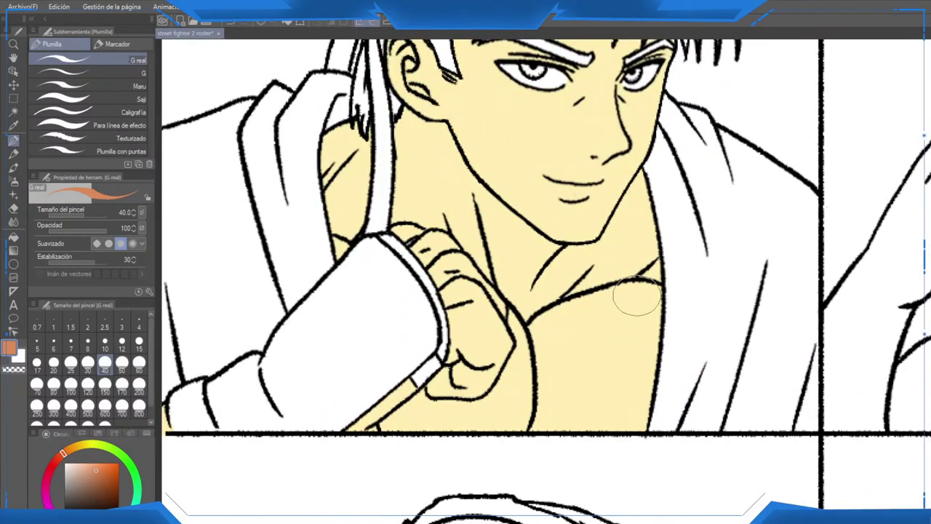
Step: Airbrush orange-brown shadows on the fighter's chest, lower torso and forearm strip with the Suave airbrush at size 40
key(b)
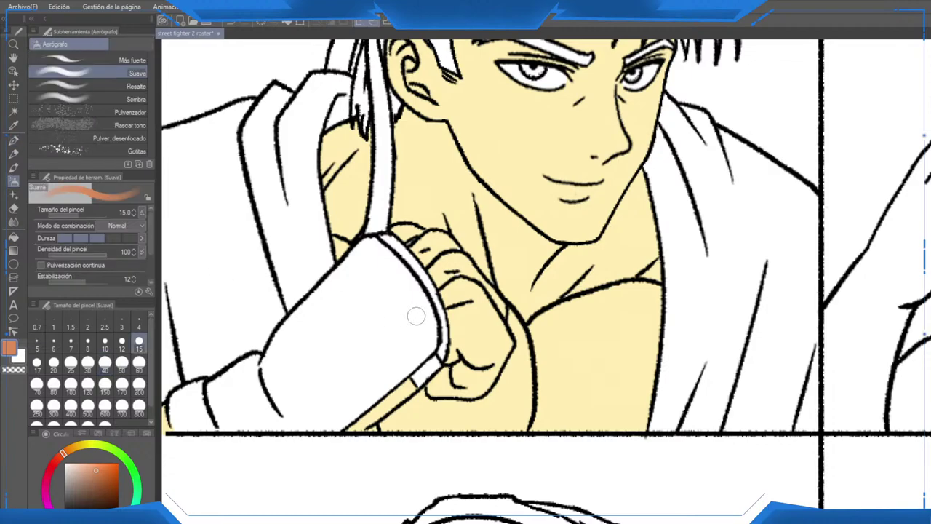
click(105, 361)
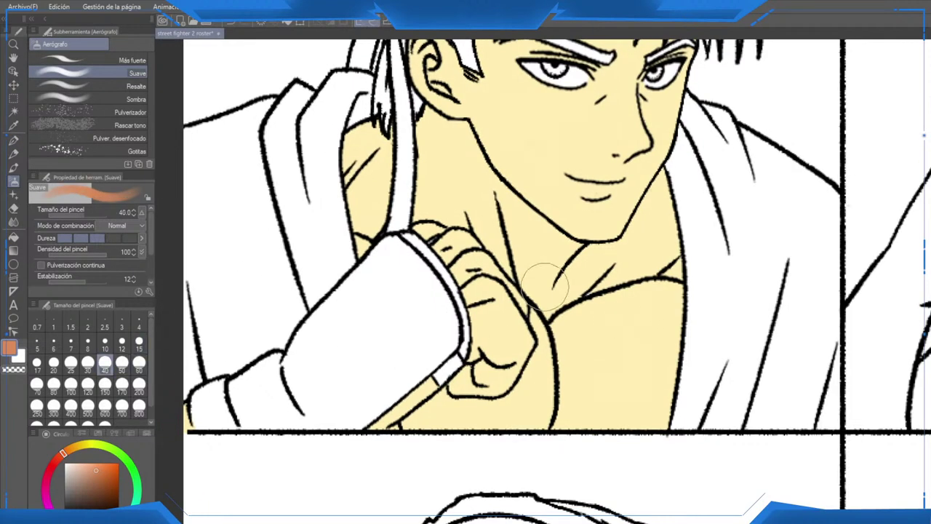
mouse_move(668, 270)
mouse_down()
mouse_move(644, 426)
mouse_move(653, 406)
mouse_move(582, 436)
mouse_move(603, 396)
mouse_move(669, 437)
mouse_move(557, 428)
mouse_up()
mouse_move(544, 370)
mouse_down()
mouse_move(503, 439)
mouse_move(507, 424)
mouse_move(410, 438)
mouse_move(518, 410)
mouse_move(450, 437)
mouse_up()
mouse_move(444, 404)
mouse_down()
mouse_move(455, 389)
mouse_move(399, 423)
mouse_up()
mouse_move(399, 424)
mouse_down()
mouse_move(413, 416)
mouse_move(413, 493)
mouse_up()
Step: Airbrush orange-brown shadow along the far edge of the fighter's face, from the temple down to the jaw, at size 25
scroll(592, 356, up, 1)
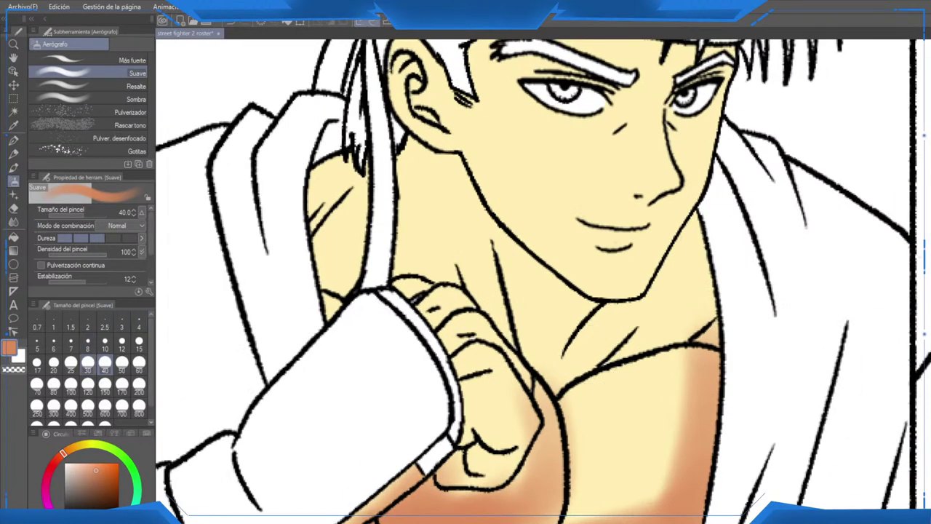
click(71, 365)
drag(545, 289, 516, 309)
drag(707, 142, 635, 247)
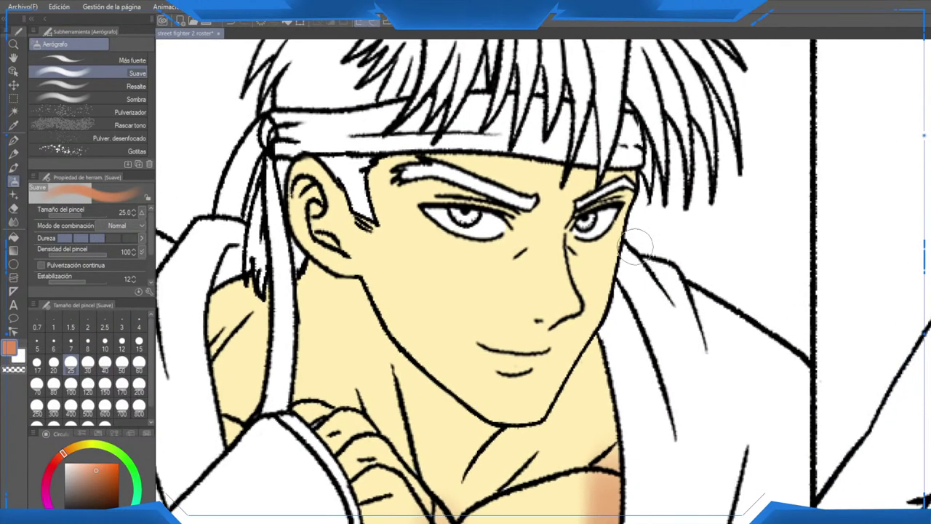
drag(636, 193, 600, 296)
drag(650, 165, 601, 312)
mouse_move(601, 267)
mouse_down()
mouse_move(586, 342)
mouse_move(507, 430)
mouse_move(539, 377)
mouse_up()
Step: Airbrush orange-brown shadows on the fighter's neck, under the jaw and around the collarbone and neck muscle lines, at size 25
mouse_move(595, 298)
mouse_down()
mouse_move(603, 430)
mouse_move(602, 420)
mouse_up()
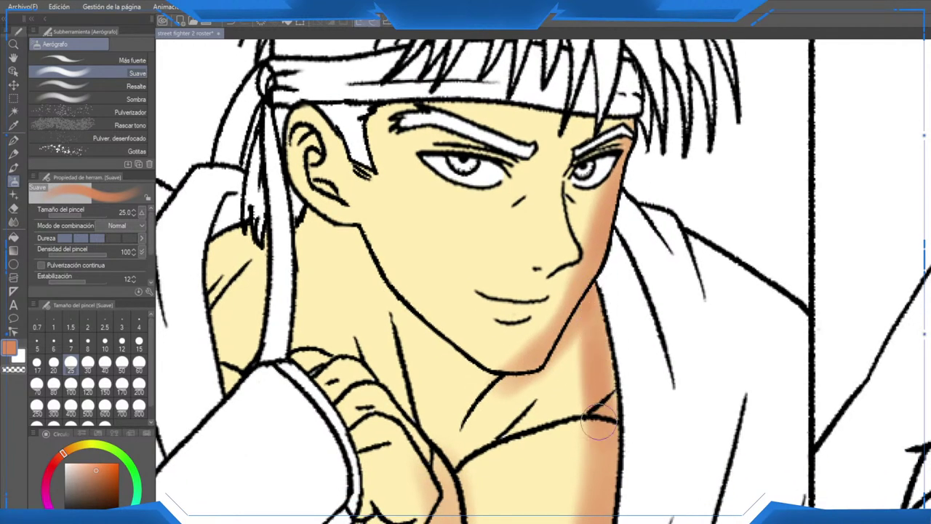
mouse_move(593, 336)
mouse_down()
mouse_move(516, 435)
mouse_move(577, 417)
mouse_move(590, 401)
mouse_move(575, 352)
mouse_move(583, 355)
mouse_move(519, 413)
mouse_move(508, 390)
mouse_move(473, 398)
mouse_move(493, 374)
mouse_move(471, 390)
mouse_up()
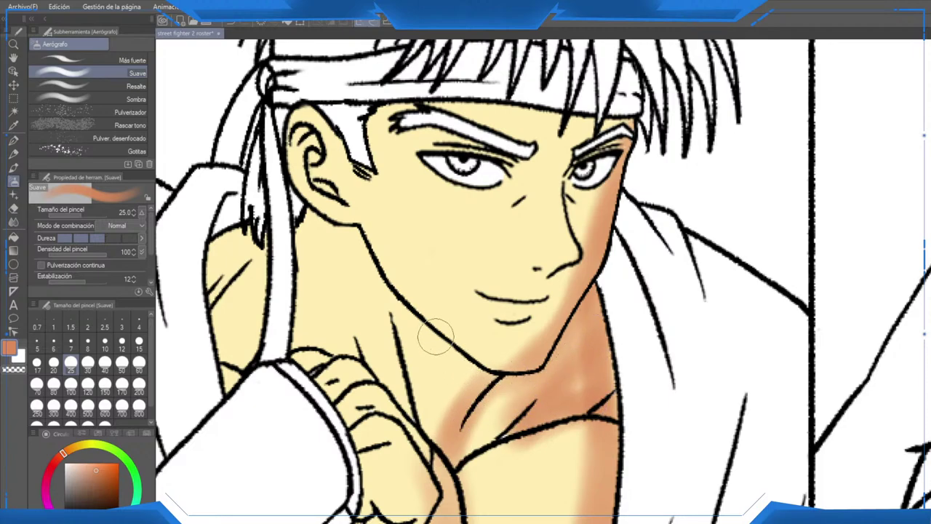
mouse_move(377, 316)
mouse_down()
mouse_move(428, 404)
mouse_move(471, 284)
mouse_up()
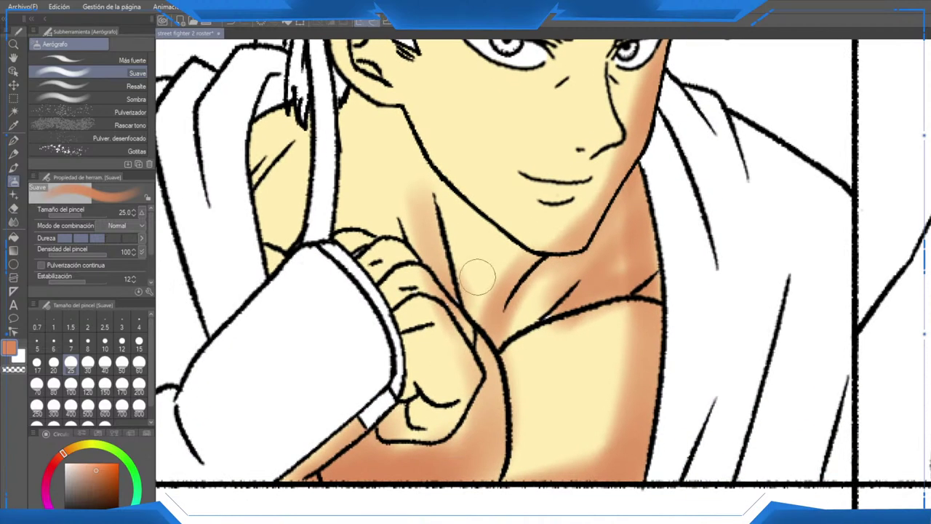
Step: Shade the outer edge of the fighter's fist and the gaps between his fingers with the airbrush at size 12
scroll(477, 276, up, 1)
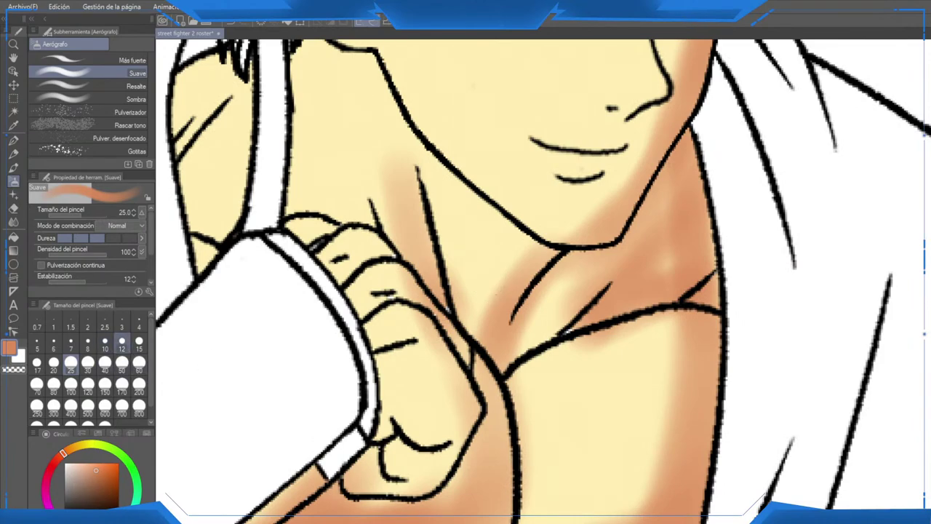
click(123, 343)
mouse_move(404, 433)
mouse_down()
mouse_move(482, 343)
mouse_move(485, 388)
mouse_move(482, 342)
mouse_move(451, 393)
mouse_move(502, 393)
mouse_move(531, 356)
mouse_move(539, 295)
mouse_move(509, 243)
mouse_move(553, 342)
mouse_move(476, 404)
mouse_move(441, 390)
mouse_up()
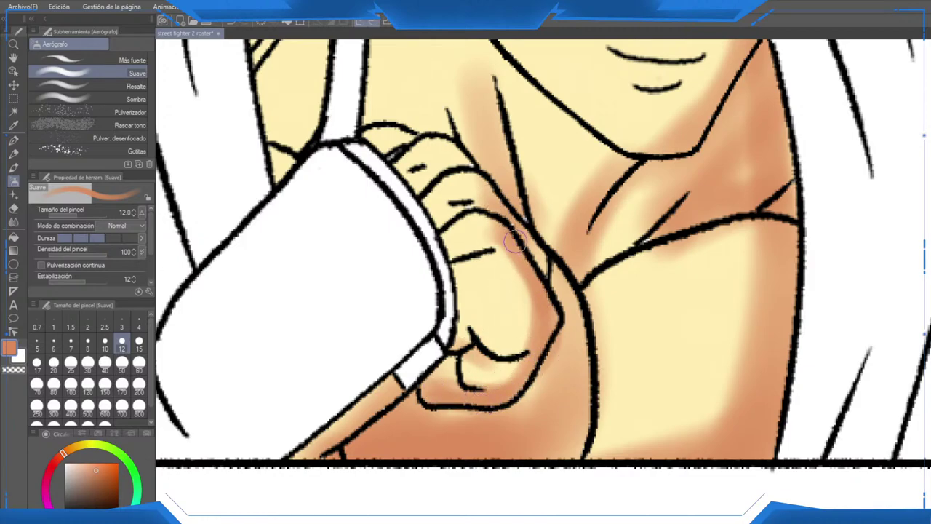
mouse_move(515, 241)
mouse_down()
mouse_move(473, 175)
mouse_move(537, 246)
mouse_move(521, 223)
mouse_up()
drag(521, 223, 566, 306)
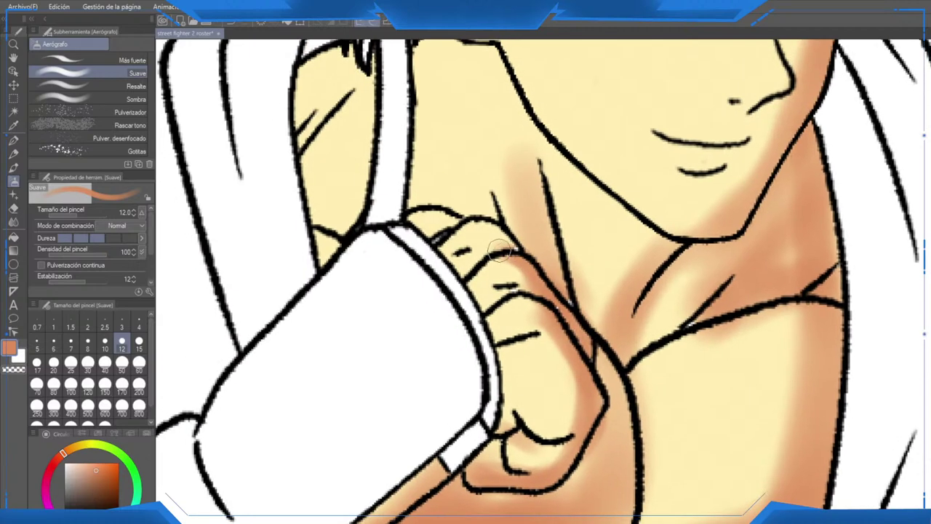
mouse_move(494, 247)
mouse_down()
mouse_move(476, 269)
mouse_move(515, 304)
mouse_move(543, 292)
mouse_move(508, 288)
mouse_move(505, 326)
mouse_move(558, 345)
mouse_move(562, 335)
mouse_move(526, 304)
mouse_move(504, 319)
mouse_move(522, 280)
mouse_up()
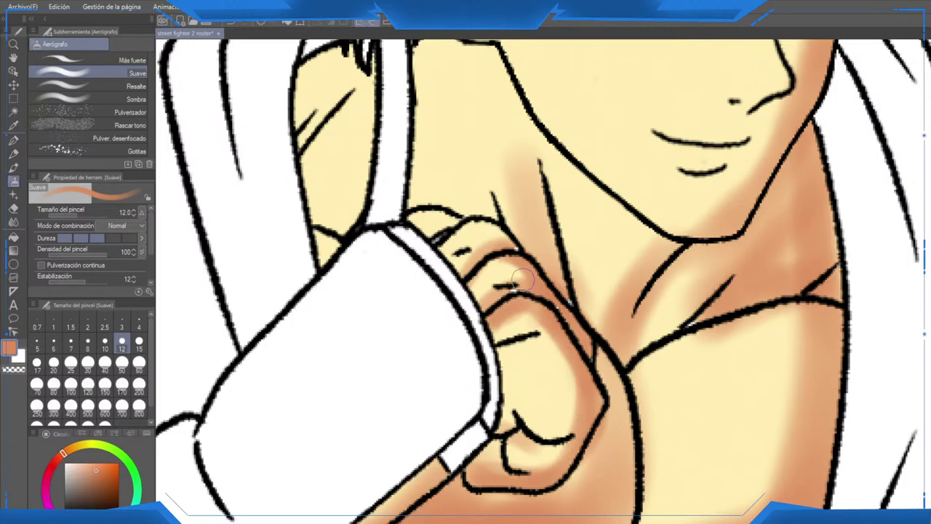
mouse_move(464, 222)
mouse_down()
mouse_move(430, 235)
mouse_move(526, 410)
mouse_up()
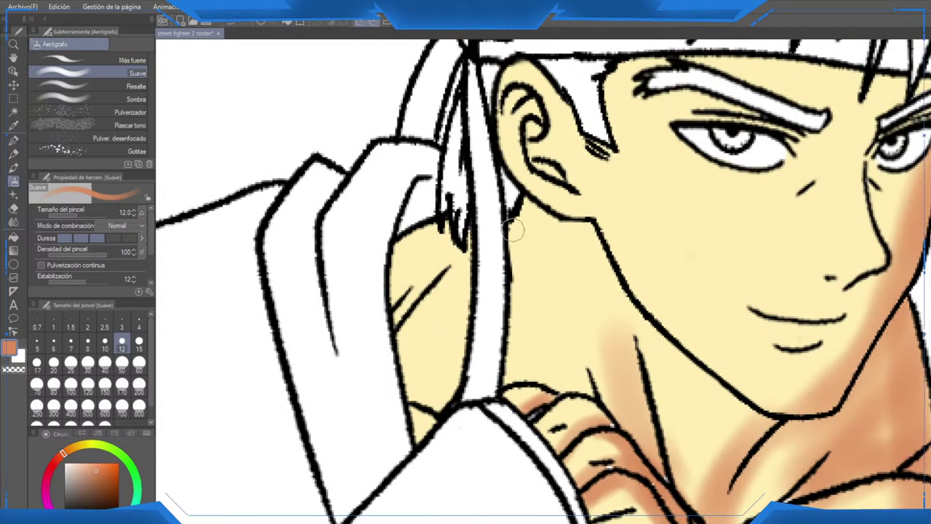
Step: Shade the neck beside the hanging headband strip and the edges of the bare shoulder patch behind it at size 12
mouse_move(512, 204)
mouse_down()
mouse_move(503, 360)
mouse_move(513, 368)
mouse_move(524, 244)
mouse_move(393, 265)
mouse_move(368, 216)
mouse_move(355, 374)
mouse_move(341, 324)
mouse_move(252, 345)
mouse_move(296, 316)
mouse_move(273, 401)
mouse_move(258, 232)
mouse_move(280, 225)
mouse_move(251, 237)
mouse_move(250, 426)
mouse_move(233, 288)
mouse_move(251, 227)
mouse_up()
drag(282, 277, 253, 334)
drag(255, 399, 264, 424)
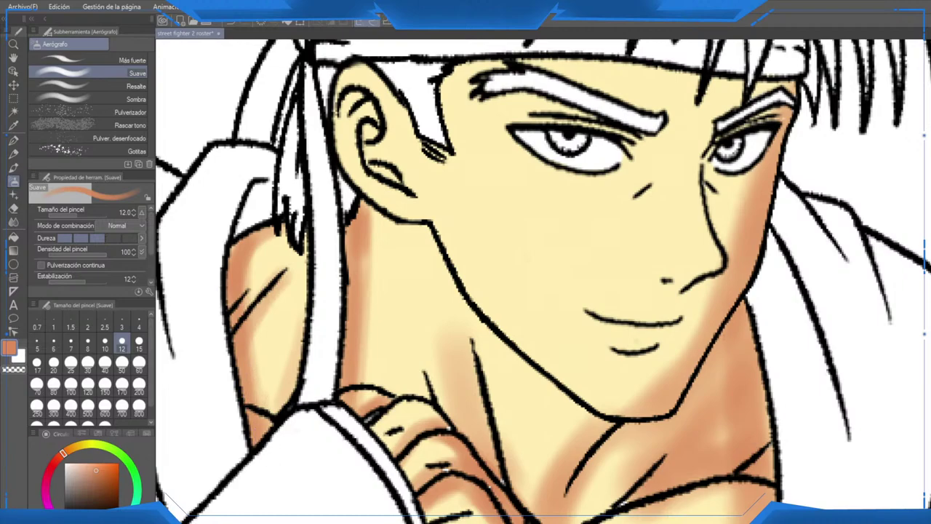
mouse_move(486, 376)
mouse_down()
mouse_move(459, 288)
mouse_move(487, 389)
mouse_up()
mouse_move(425, 247)
mouse_down()
mouse_move(469, 363)
mouse_move(445, 313)
mouse_up()
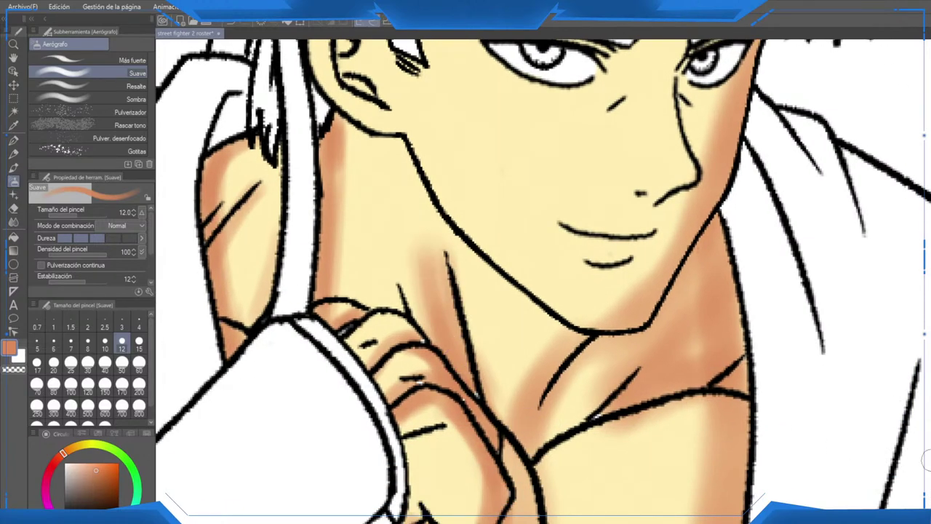
Step: Examine the fighter's shaded skin up close and next to the neighbouring portraits of the roster
key(alt)
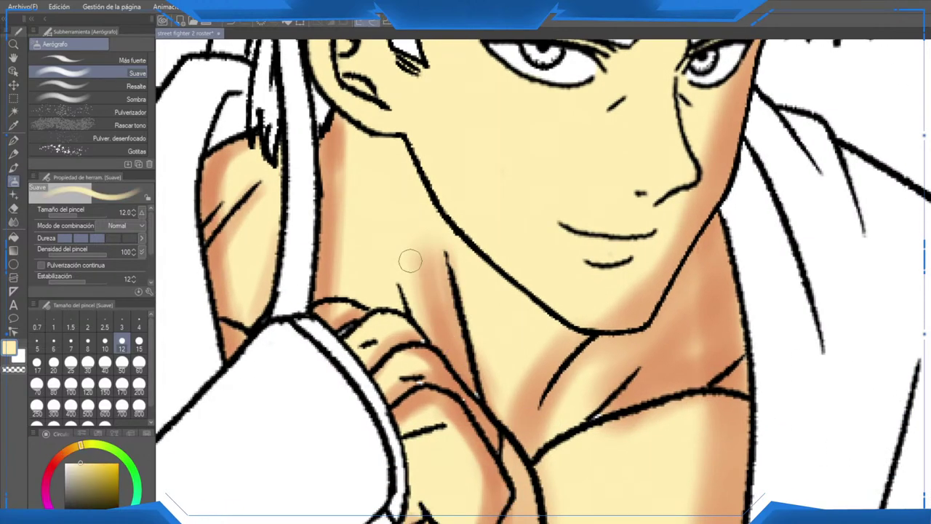
key(p)
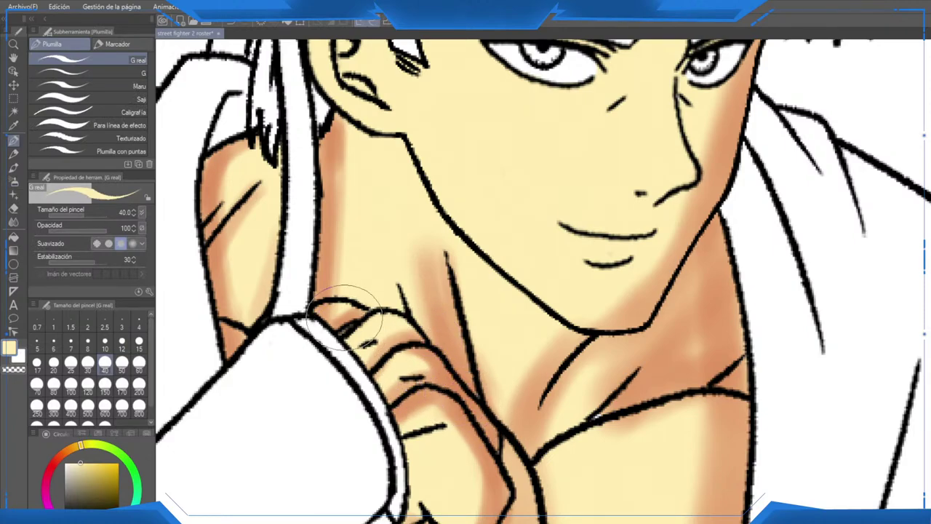
drag(593, 425, 605, 395)
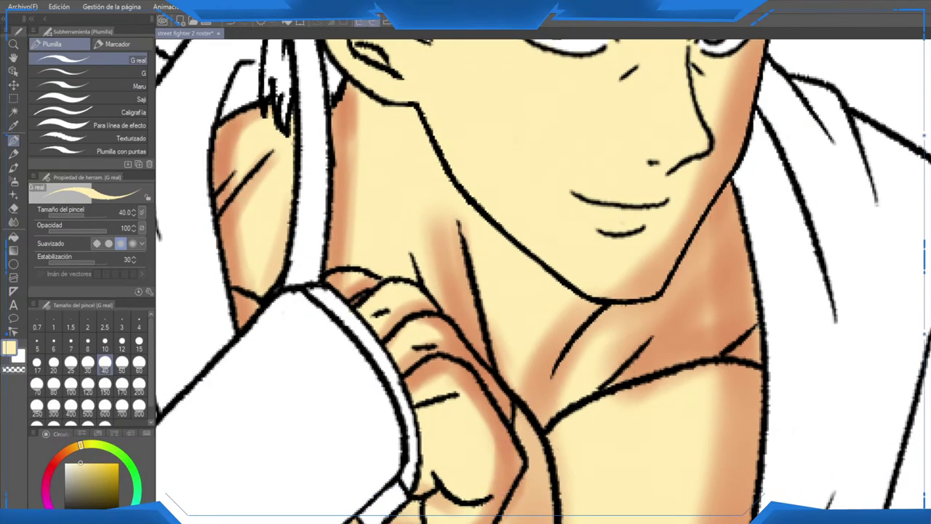
scroll(731, 353, down, 3)
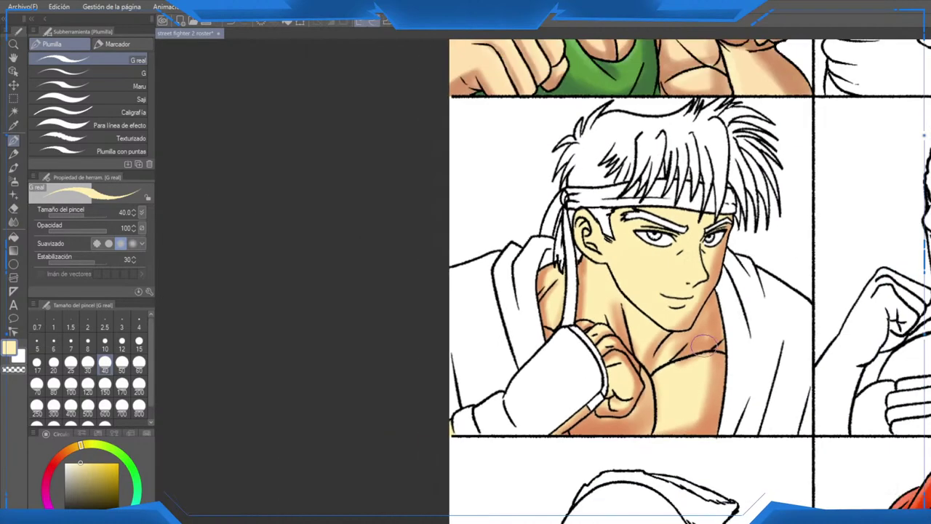
drag(699, 370, 646, 408)
scroll(647, 404, up, 2)
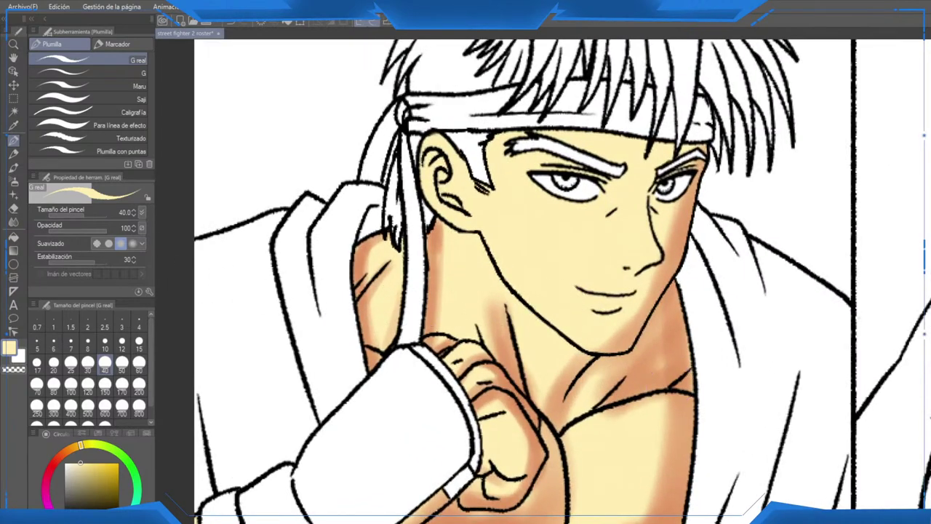
key(b)
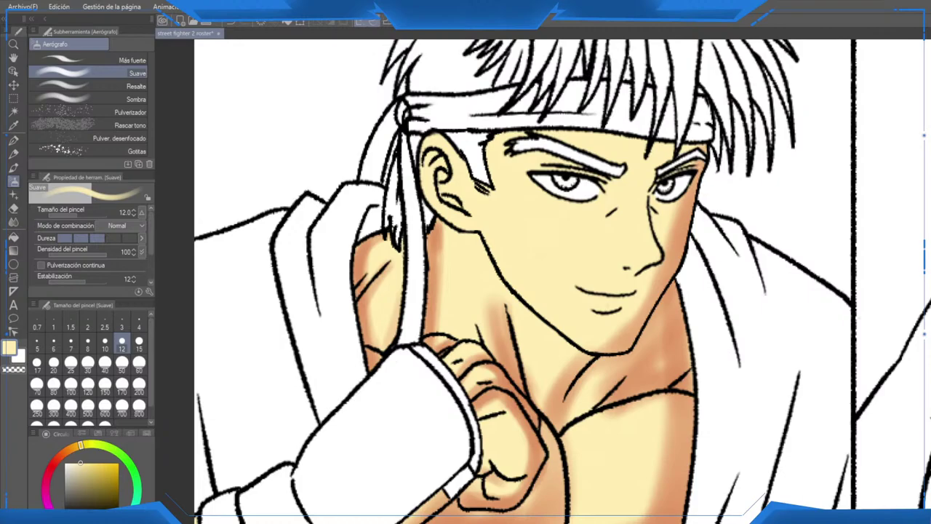
scroll(677, 202, down, 4)
drag(677, 201, 510, 272)
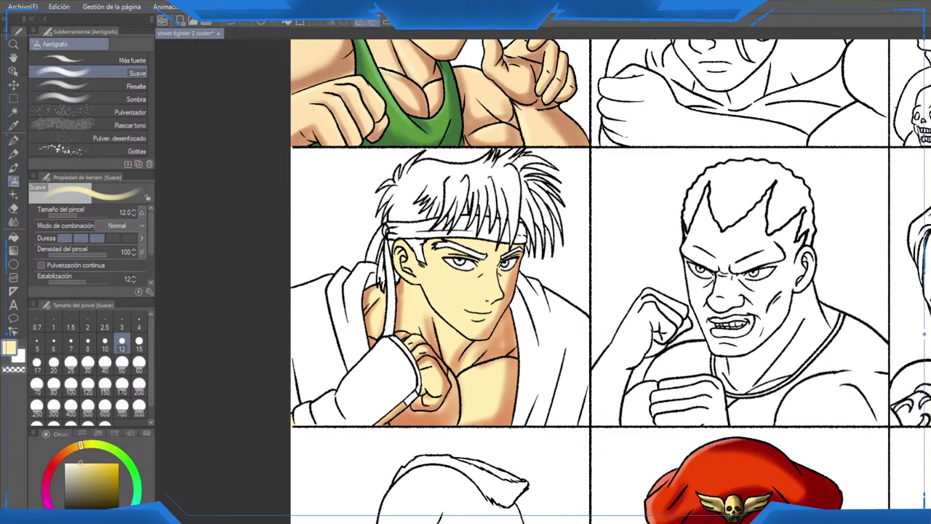
scroll(462, 275, up, 5)
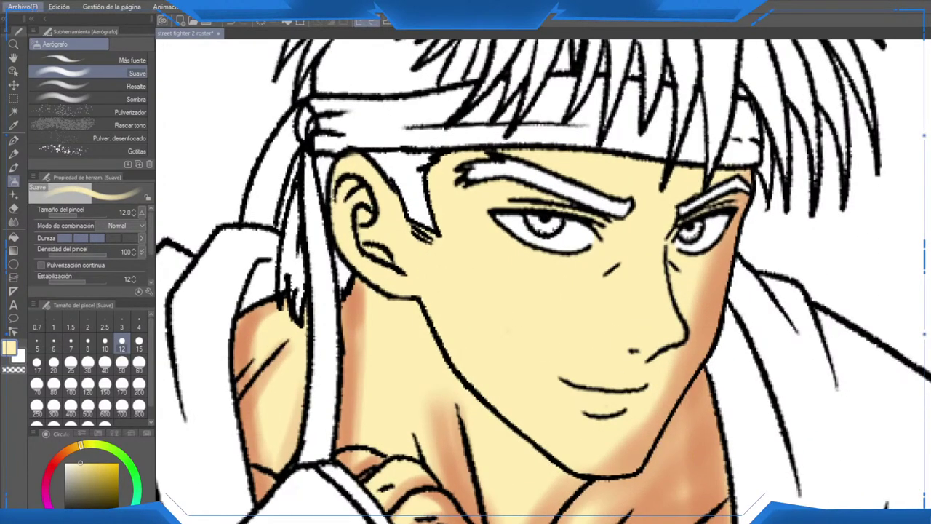
drag(710, 521, 681, 341)
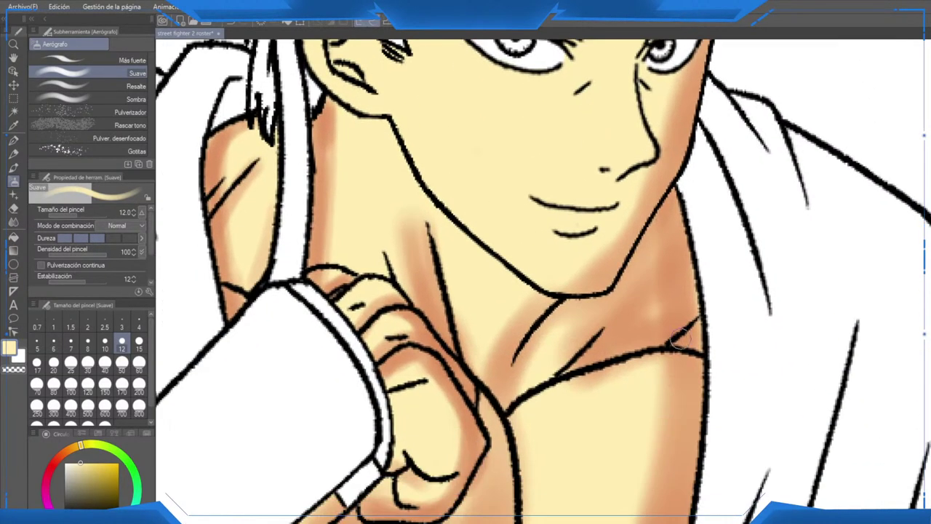
Step: Sample the orange-brown shadow colour and even out the shadow on the far side of the neck at size 60
alt+click(679, 341)
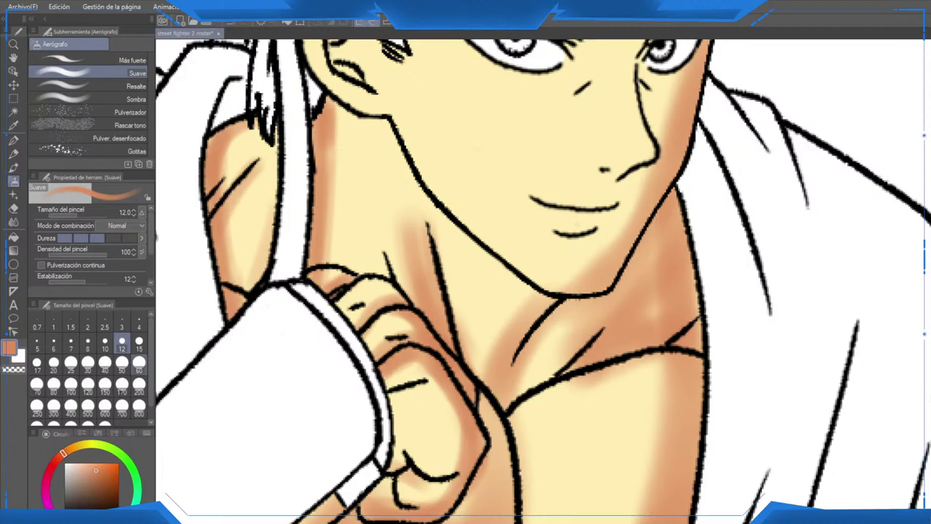
click(139, 362)
mouse_move(644, 291)
mouse_down()
mouse_move(663, 256)
mouse_move(696, 256)
mouse_move(661, 260)
mouse_move(692, 235)
mouse_up()
mouse_move(681, 393)
mouse_down()
mouse_move(692, 432)
mouse_move(718, 331)
mouse_up()
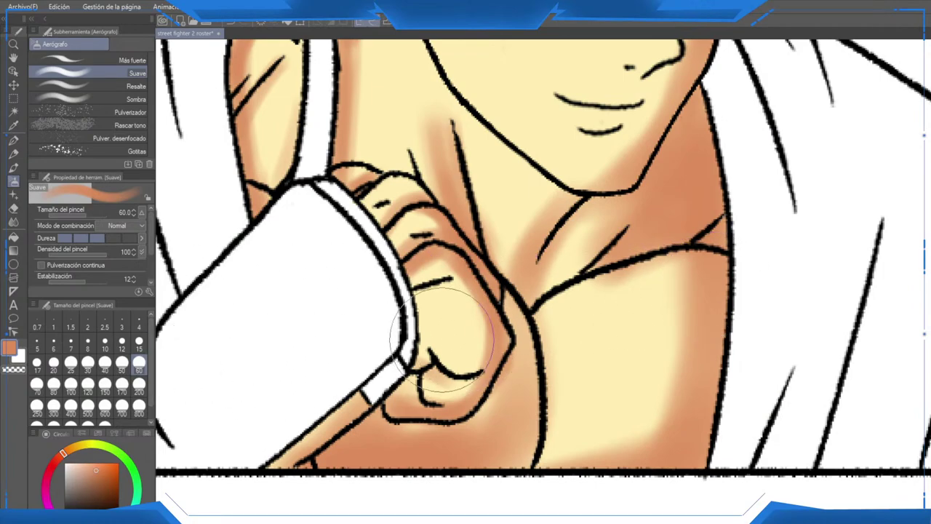
Step: Deepen the shadows along the chest's far side, upper contour and lower edge and below the fist at size 30
click(88, 362)
mouse_move(721, 366)
mouse_down()
mouse_move(655, 277)
mouse_move(594, 281)
mouse_move(738, 270)
mouse_up()
drag(631, 268, 741, 272)
mouse_move(502, 311)
mouse_down()
mouse_move(522, 337)
mouse_move(515, 374)
mouse_move(528, 354)
mouse_move(499, 449)
mouse_move(531, 412)
mouse_move(624, 449)
mouse_move(739, 422)
mouse_move(812, 436)
mouse_move(832, 466)
mouse_move(709, 415)
mouse_up()
Step: Soften the edges of the chest shadow with sampled light skin and shadow tones at size 30
alt+click(563, 340)
mouse_move(553, 345)
mouse_down()
mouse_move(526, 355)
mouse_move(532, 391)
mouse_up()
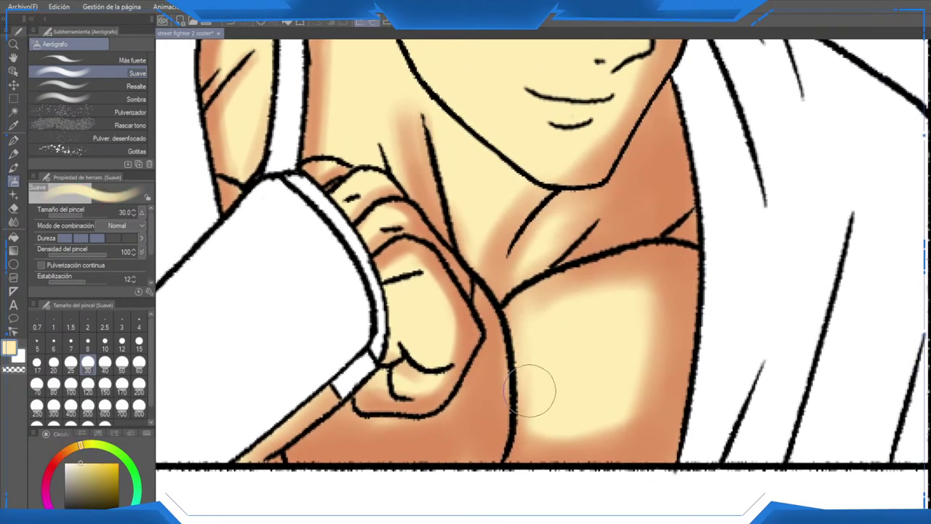
mouse_move(564, 304)
mouse_down()
mouse_move(538, 316)
mouse_move(578, 310)
mouse_up()
key(alt)
mouse_move(636, 295)
mouse_down()
mouse_move(620, 289)
mouse_move(627, 284)
mouse_up()
alt+click(697, 317)
alt+click(682, 294)
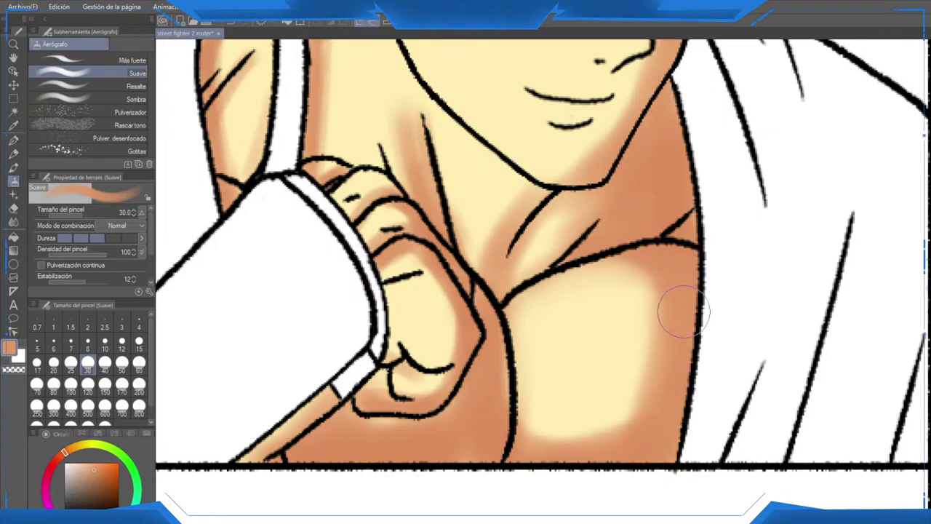
Step: Airbrush shadow across the underside of the fighter's chin and up the far side of the jaw at size 30
scroll(683, 275, up, 4)
drag(585, 419, 582, 378)
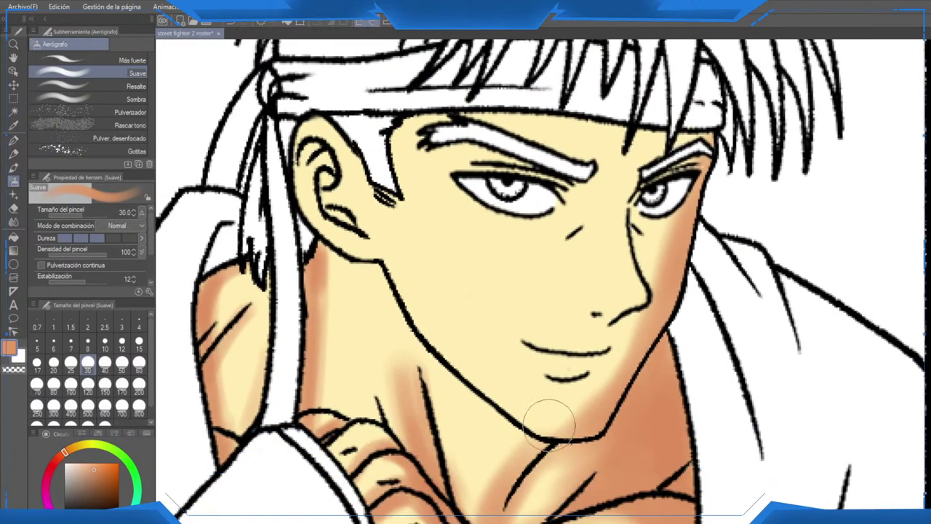
mouse_move(521, 428)
mouse_down()
mouse_move(559, 415)
mouse_move(593, 422)
mouse_move(573, 434)
mouse_move(617, 387)
mouse_up()
drag(617, 387, 562, 429)
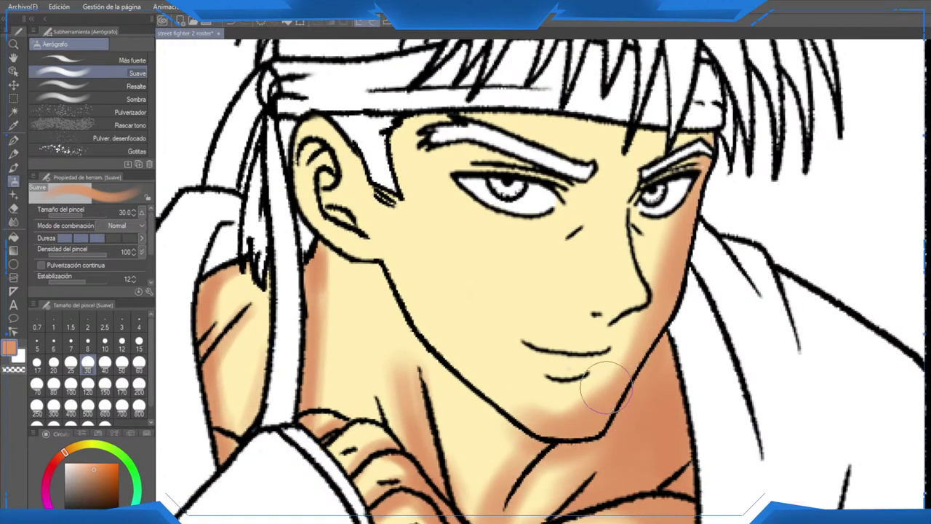
drag(611, 410, 625, 381)
mouse_move(667, 309)
mouse_down()
mouse_move(608, 388)
mouse_move(676, 298)
mouse_move(623, 363)
mouse_move(548, 400)
mouse_up()
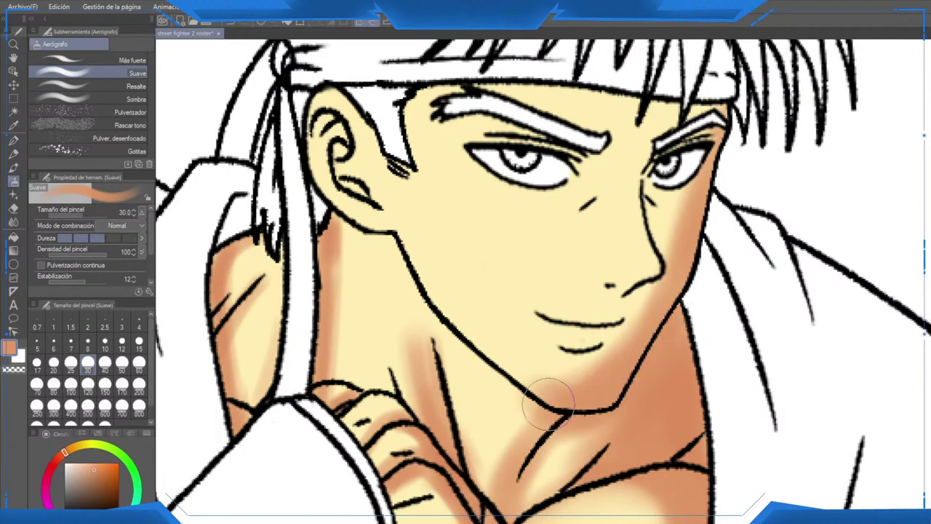
Step: Blend the far cheek shadow using sampled light skin and shadow tones, and shade the forehead beneath the fringe at size 30
alt+click(550, 363)
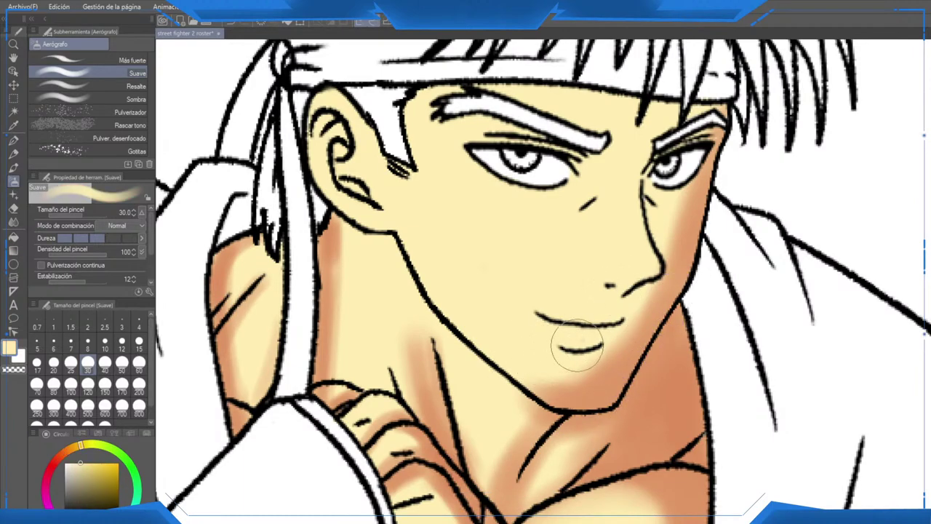
drag(696, 235, 678, 275)
alt+click(687, 226)
mouse_move(687, 226)
mouse_down()
mouse_move(696, 175)
mouse_move(686, 225)
mouse_move(678, 181)
mouse_move(693, 131)
mouse_move(693, 143)
mouse_move(651, 115)
mouse_move(613, 145)
mouse_up()
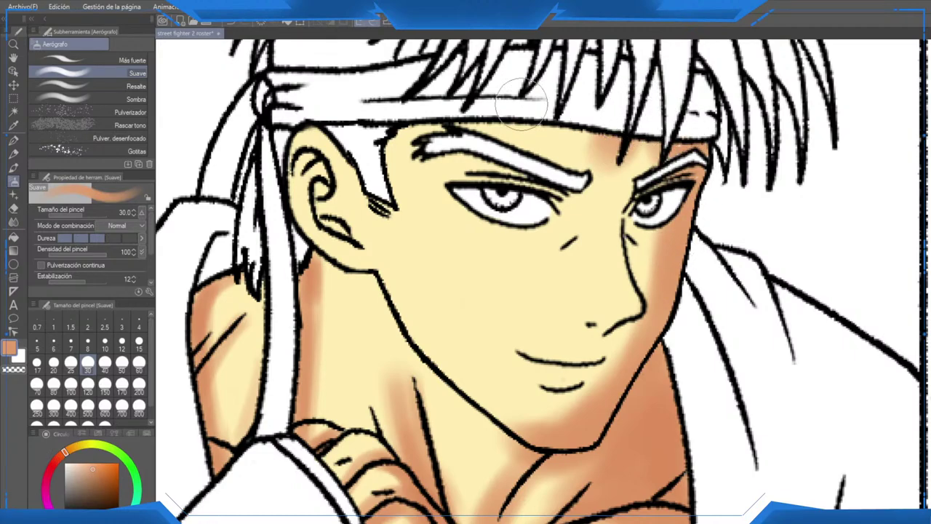
Step: Mirror the canvas view and shade around the far eye, beside the nose and down to the chin with the airbrush at size 15
click(139, 341)
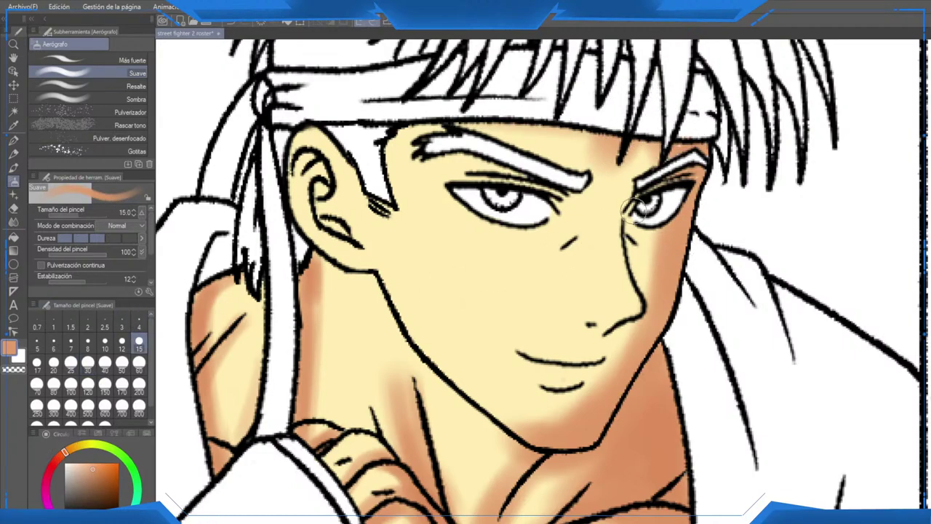
mouse_move(637, 191)
mouse_down()
mouse_move(640, 218)
mouse_move(658, 227)
mouse_up()
key(h)
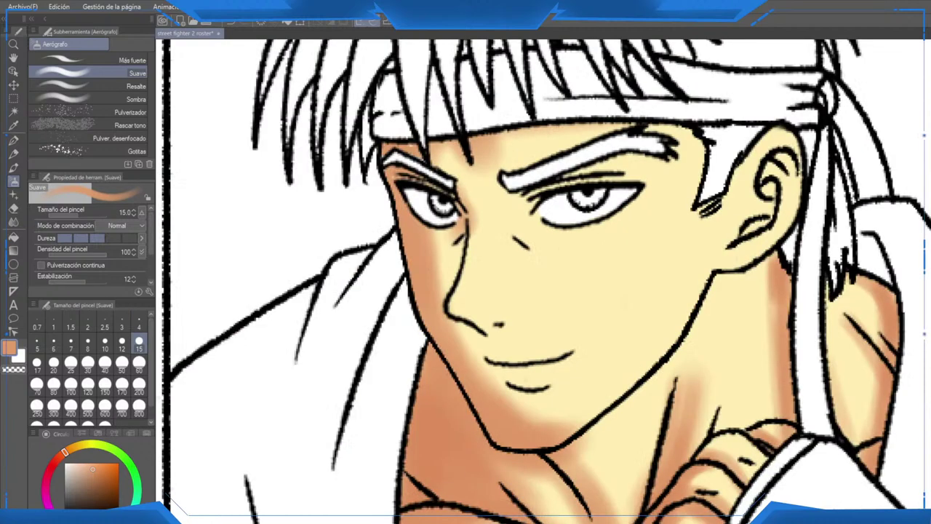
mouse_move(428, 229)
mouse_down()
mouse_move(371, 255)
mouse_move(384, 321)
mouse_up()
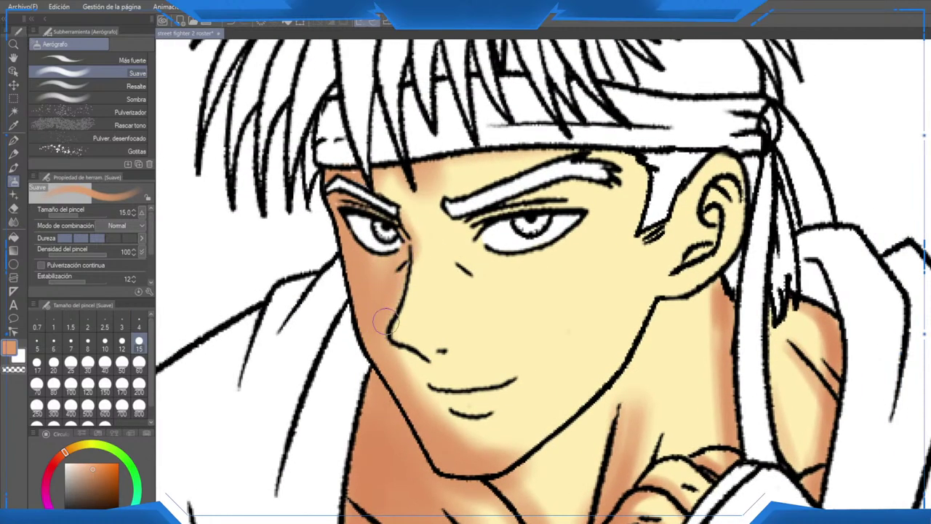
mouse_move(410, 386)
mouse_down()
mouse_move(406, 361)
mouse_move(455, 445)
mouse_up()
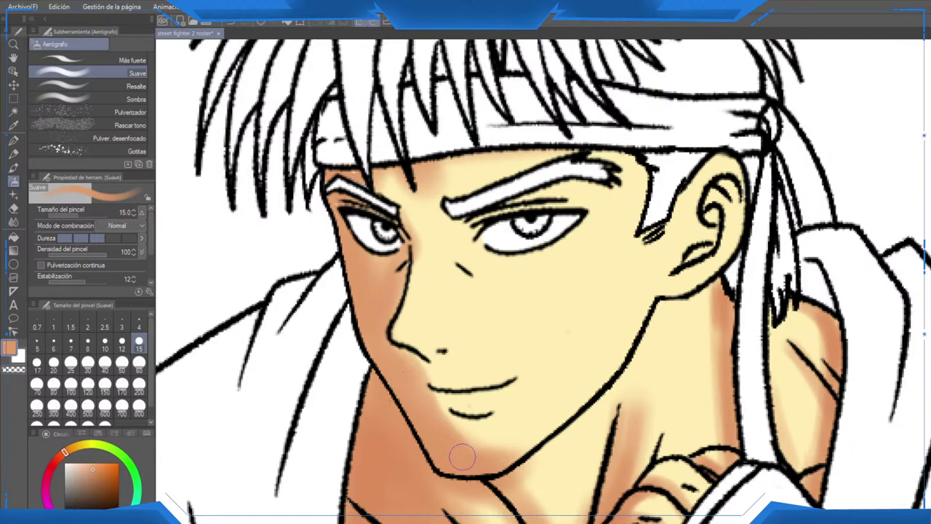
alt+click(459, 411)
drag(459, 410, 523, 435)
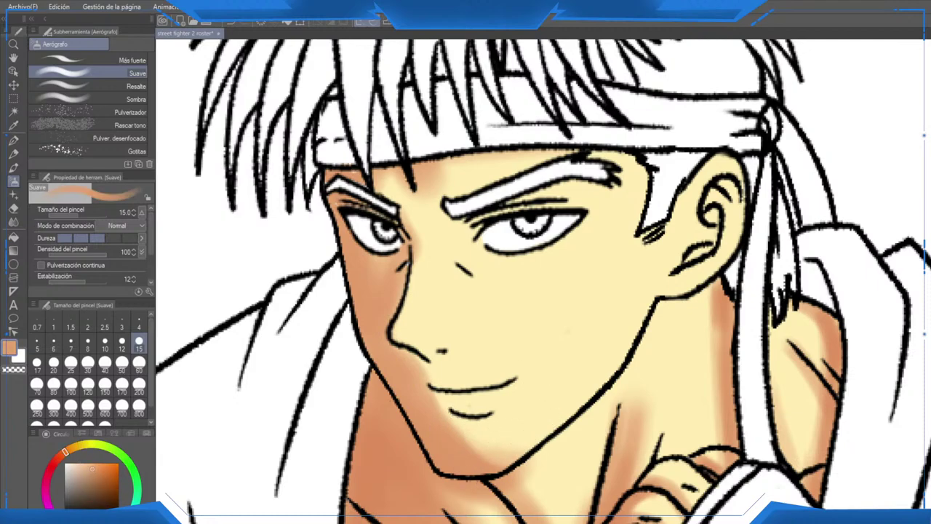
Step: Airbrush shadow around the near eye and beside the earlobe, softening it with sampled skin tones at size 15
mouse_move(405, 198)
mouse_down()
mouse_move(396, 221)
mouse_move(392, 179)
mouse_move(415, 199)
mouse_up()
mouse_move(475, 214)
mouse_down()
mouse_move(545, 197)
mouse_move(540, 206)
mouse_move(578, 200)
mouse_move(525, 206)
mouse_move(488, 229)
mouse_move(491, 221)
mouse_move(496, 238)
mouse_move(482, 247)
mouse_move(507, 256)
mouse_move(493, 255)
mouse_move(553, 246)
mouse_move(558, 218)
mouse_up()
alt+click(532, 275)
drag(547, 256, 508, 257)
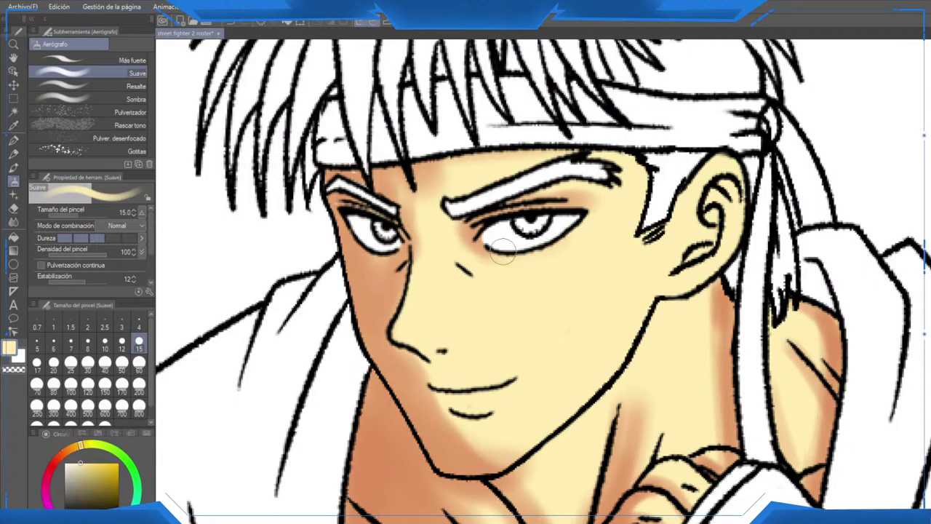
alt+click(532, 206)
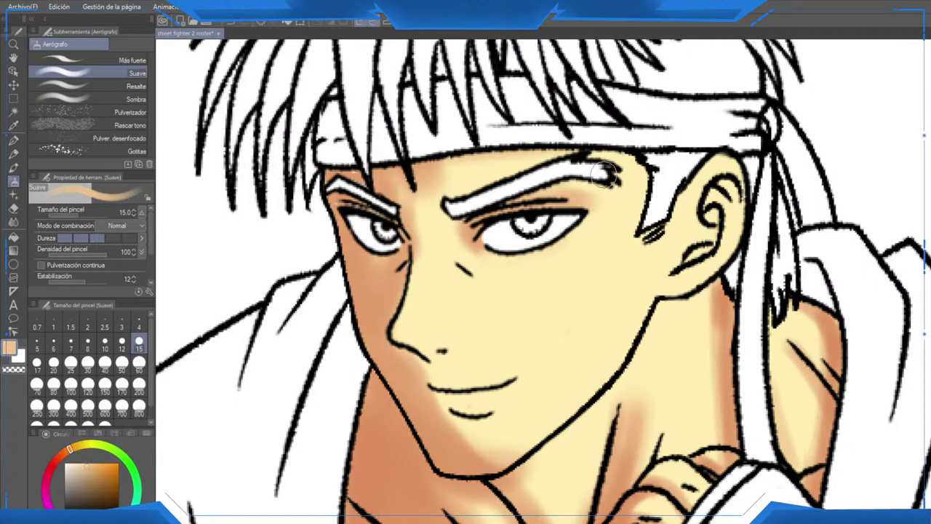
mouse_move(681, 256)
mouse_down()
mouse_move(704, 250)
mouse_move(722, 217)
mouse_move(666, 285)
mouse_move(709, 252)
mouse_move(725, 213)
mouse_move(695, 272)
mouse_move(688, 269)
mouse_move(701, 203)
mouse_move(666, 279)
mouse_move(702, 250)
mouse_move(689, 276)
mouse_up()
drag(595, 310, 583, 227)
Step: Return the canvas to its unmirrored view and review the headband fighter's shading against the whole roster
scroll(490, 239, down, 5)
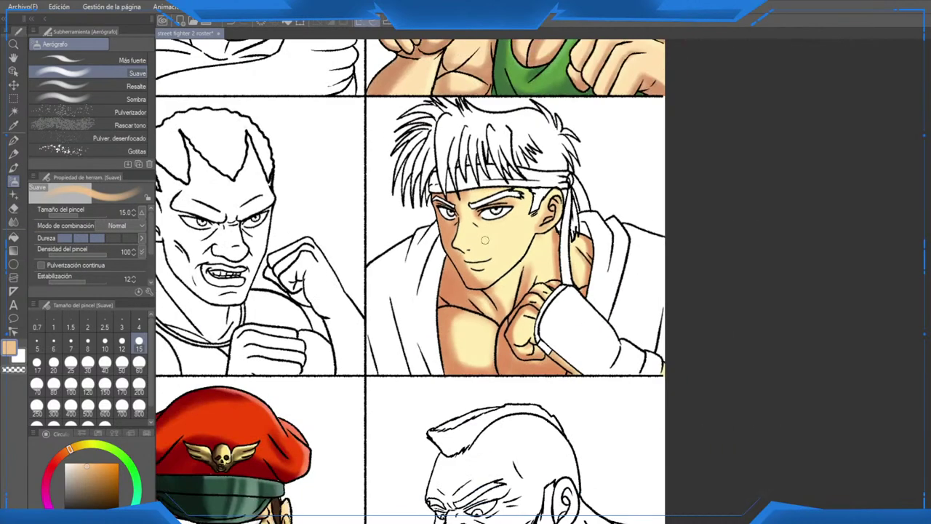
key(h)
scroll(619, 229, down, 3)
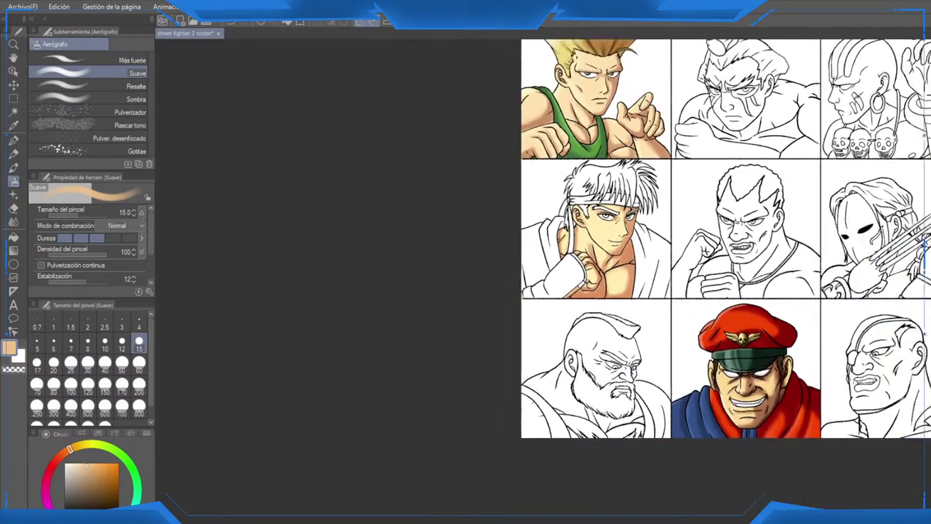
drag(675, 206, 536, 326)
scroll(535, 327, down, 1)
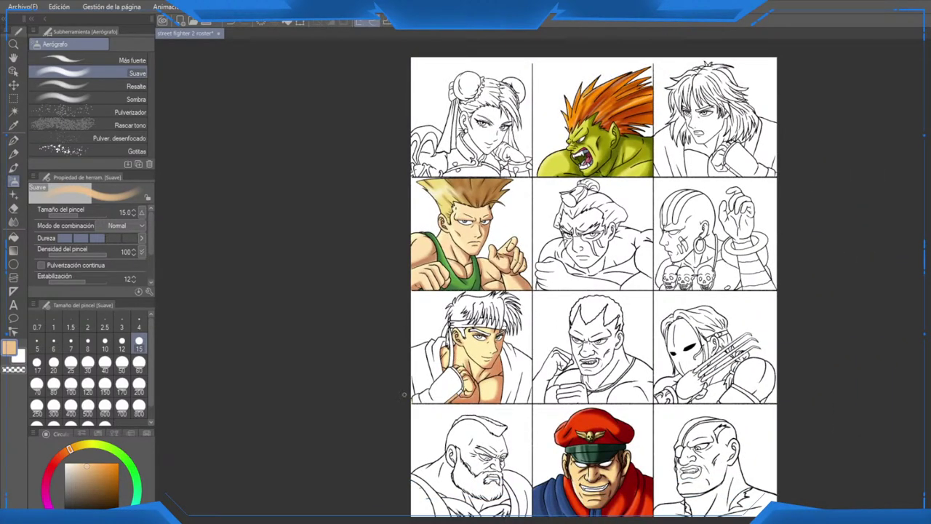
scroll(477, 364, up, 6)
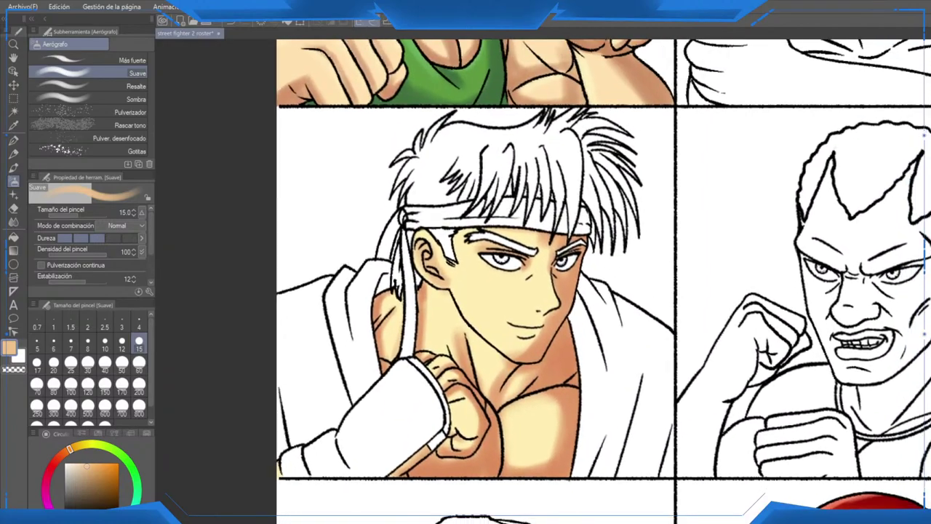
scroll(510, 351, up, 1)
scroll(545, 345, up, 2)
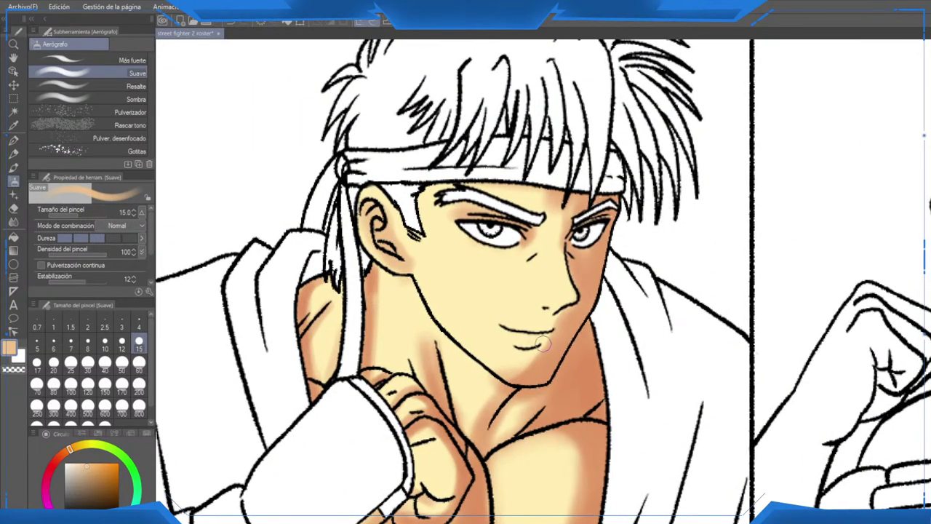
Step: Sample the skin shadow tone and airbrush it along the edge and tip of the nose at size 12
scroll(547, 298, up, 2)
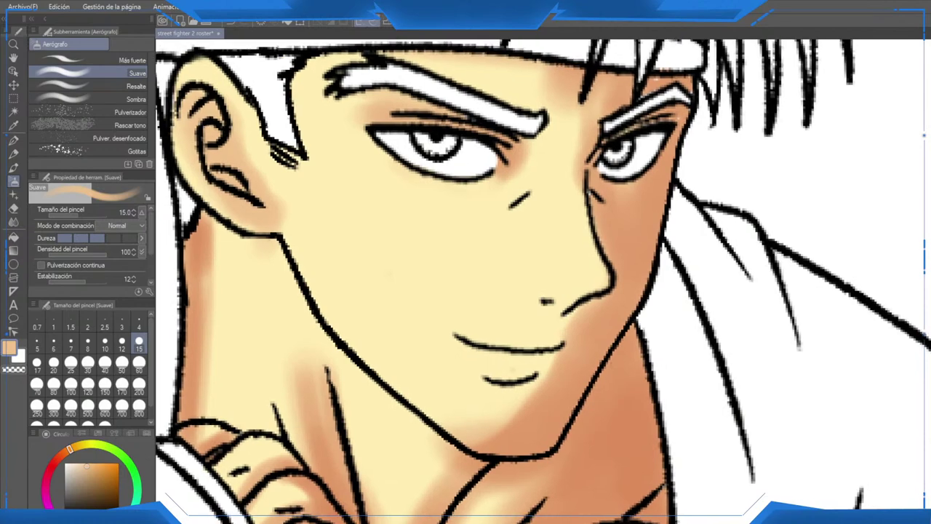
scroll(567, 240, up, 1)
mouse_move(598, 217)
mouse_down()
mouse_move(600, 206)
mouse_move(601, 233)
mouse_up()
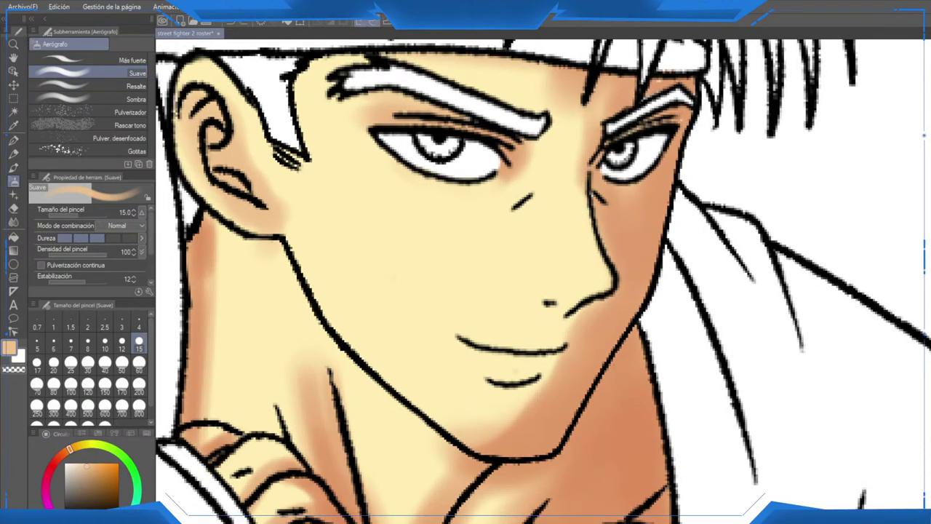
alt+click(620, 218)
drag(601, 196, 615, 267)
key(bracketleft)
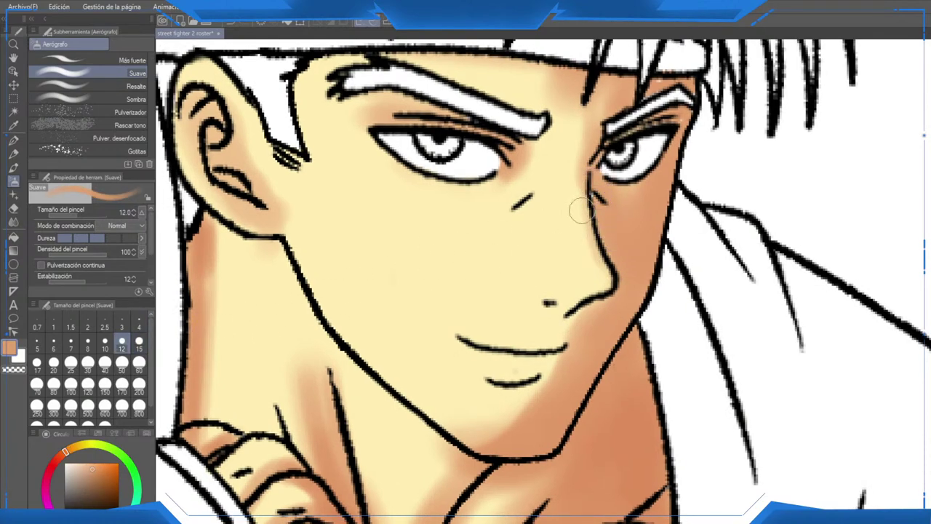
mouse_move(595, 209)
mouse_down()
mouse_move(613, 267)
mouse_move(609, 288)
mouse_move(560, 311)
mouse_move(595, 298)
mouse_up()
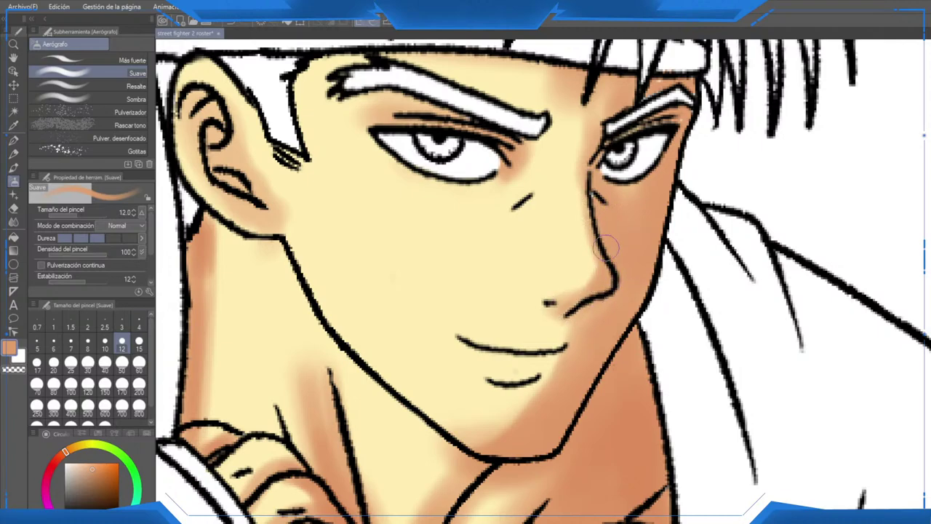
drag(593, 202, 588, 237)
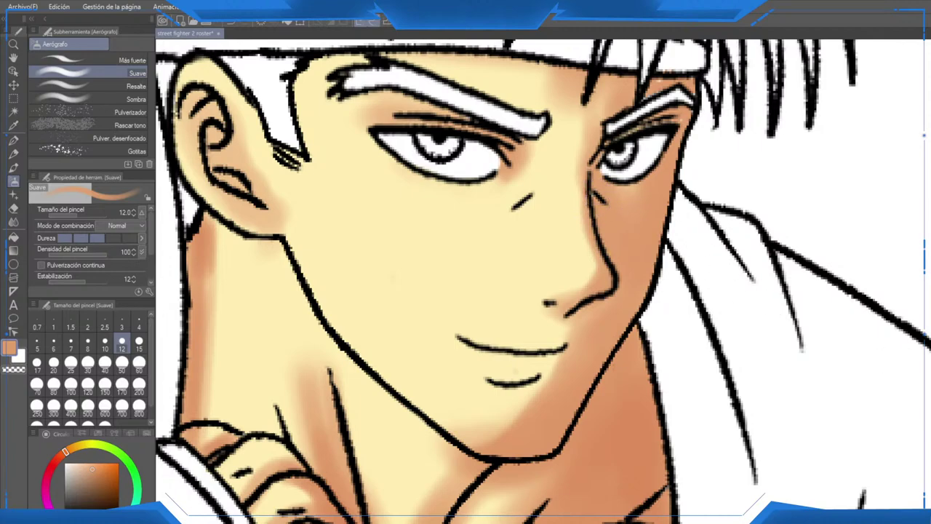
Step: Try additional shadow strokes below the lips and along the far jaw at size 12
mouse_move(535, 359)
mouse_down()
mouse_move(562, 343)
mouse_move(583, 357)
mouse_move(499, 423)
mouse_up()
mouse_move(604, 339)
mouse_down()
mouse_move(600, 321)
mouse_move(616, 417)
mouse_up()
mouse_move(553, 260)
mouse_down()
mouse_move(595, 200)
mouse_move(627, 195)
mouse_move(659, 221)
mouse_move(652, 230)
mouse_move(731, 178)
mouse_up()
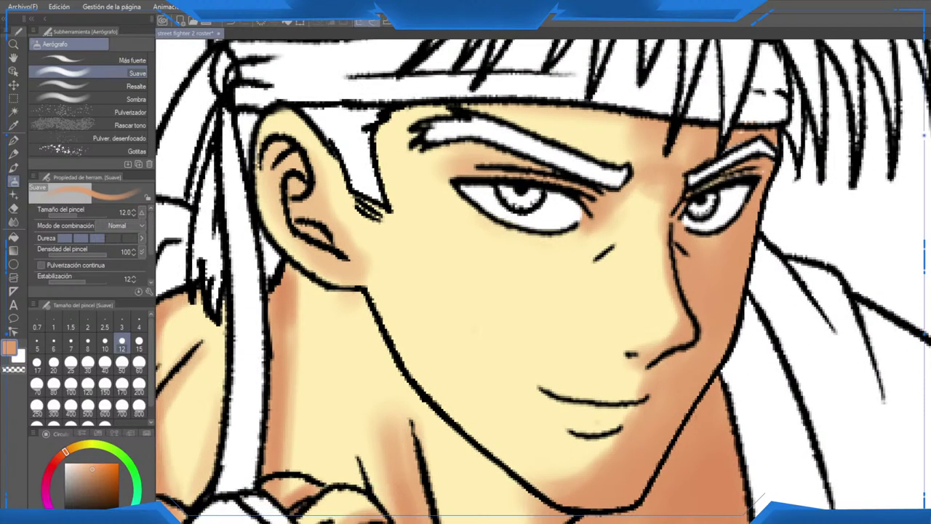
key(ctrl+z)
key(ctrl+z)
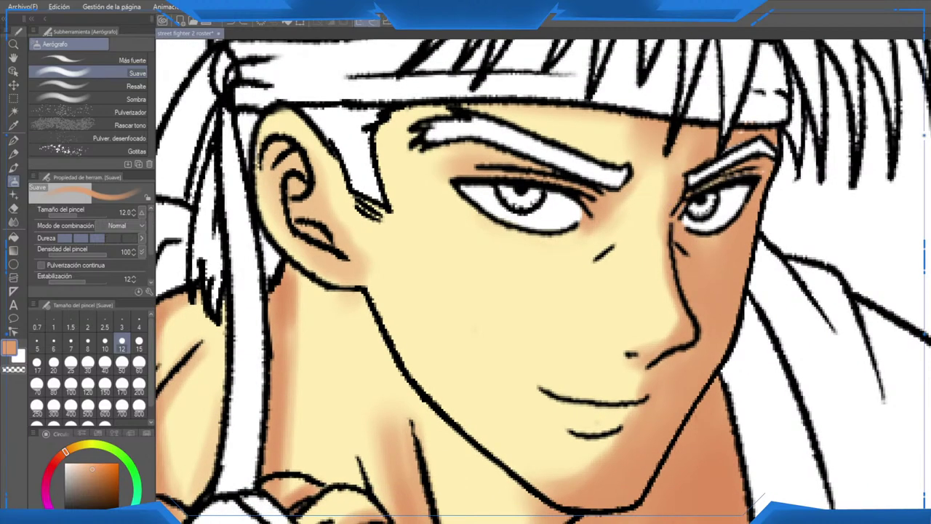
Step: Blend the forehead shadow between the brows and beneath the headband using sampled light skin and shadow tones at size 12
alt+click(649, 162)
drag(670, 159, 657, 202)
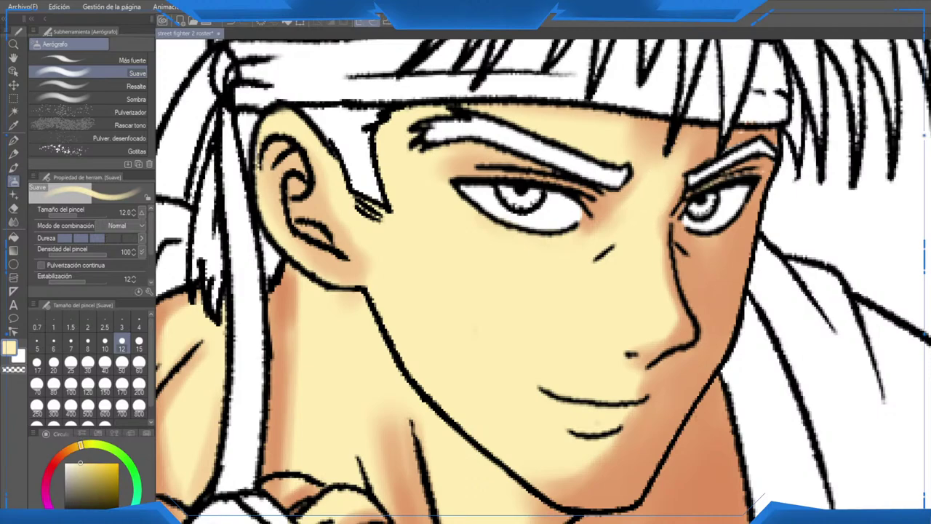
alt+click(684, 162)
drag(691, 143, 687, 182)
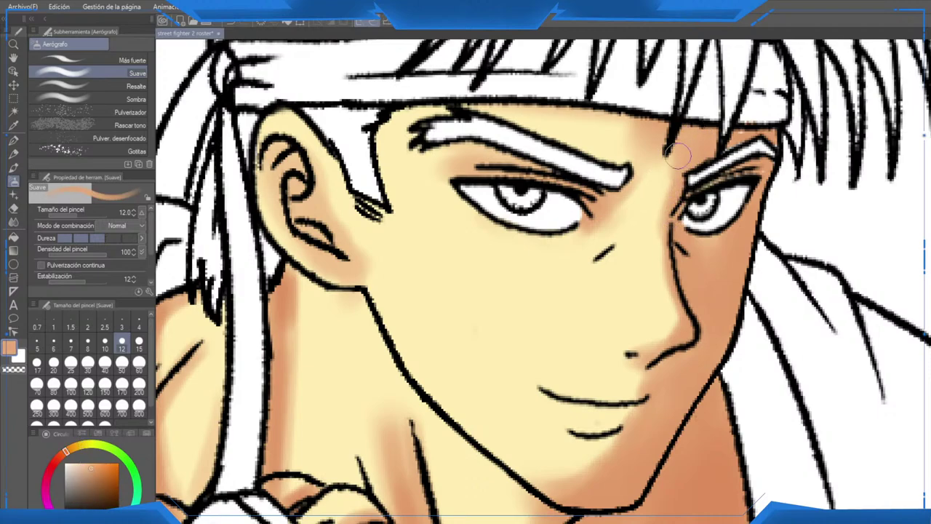
drag(650, 109, 649, 129)
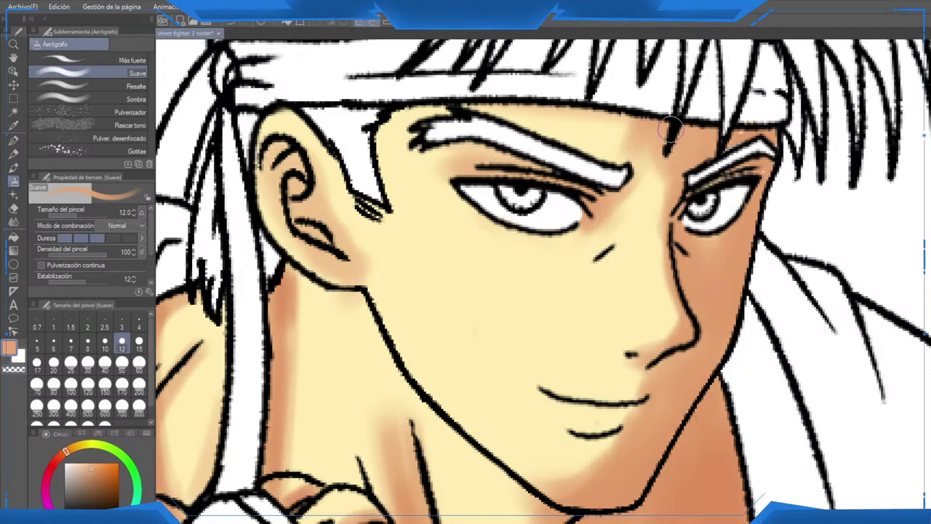
drag(492, 87, 546, 118)
drag(357, 249, 367, 271)
Step: Choose a dark brownish red and airbrush a deeper shadow on the shoulder along the robe's edge at size 12
scroll(362, 232, down, 2)
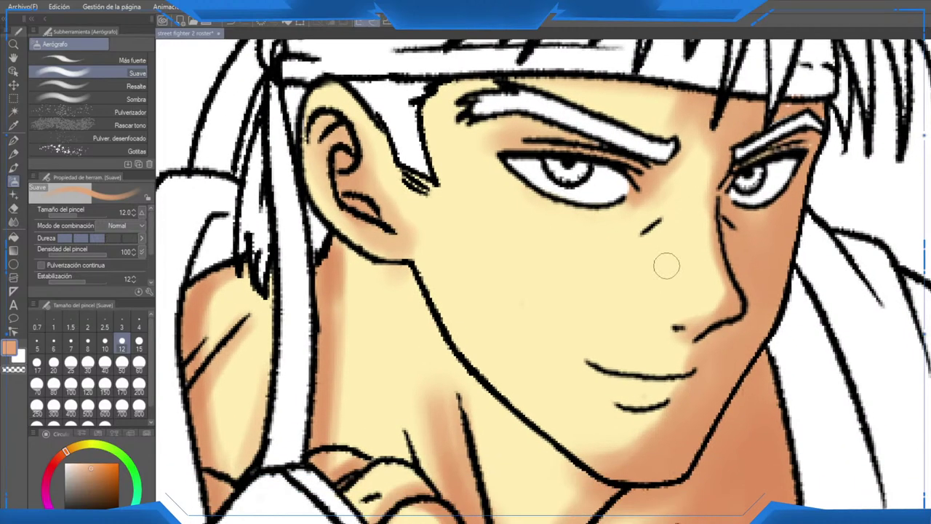
scroll(669, 265, down, 3)
scroll(670, 265, down, 2)
drag(695, 283, 687, 299)
scroll(661, 326, up, 1)
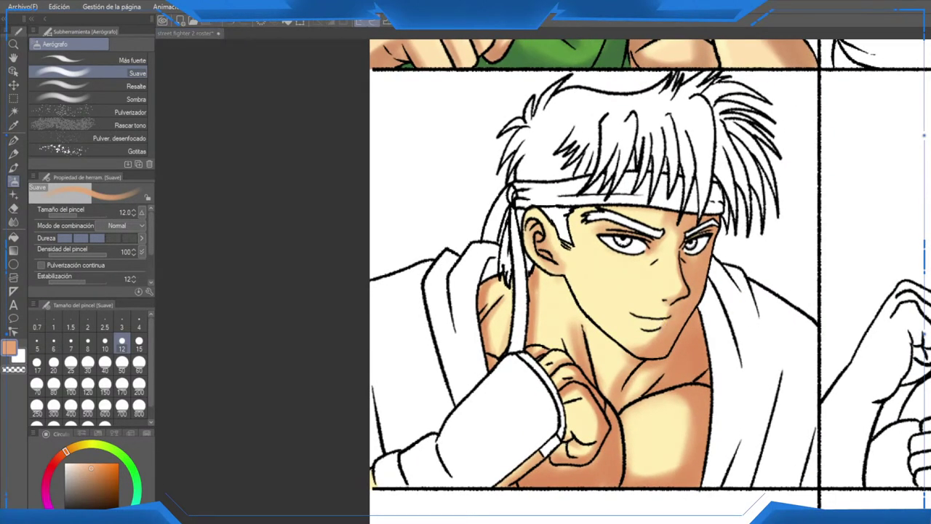
click(57, 458)
click(101, 484)
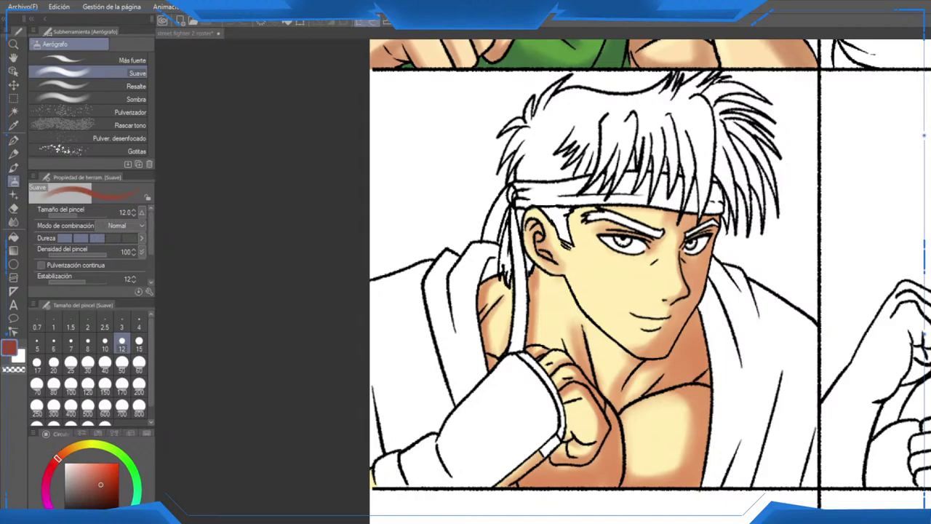
scroll(494, 323, up, 3)
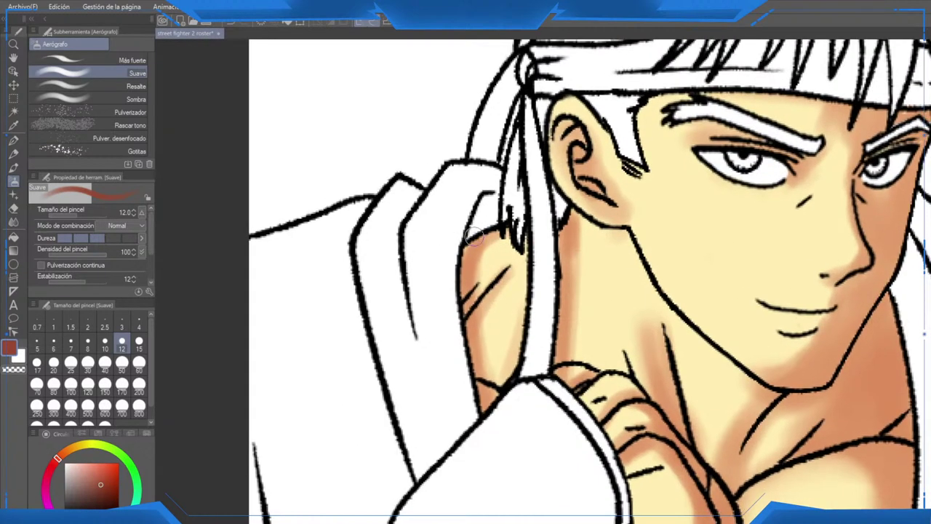
mouse_move(474, 233)
mouse_down()
mouse_move(466, 324)
mouse_move(482, 415)
mouse_move(484, 244)
mouse_move(489, 361)
mouse_move(476, 380)
mouse_move(451, 179)
mouse_up()
mouse_move(527, 361)
mouse_down()
mouse_move(466, 411)
mouse_move(556, 406)
mouse_up()
Step: Deepen the shadow on the lower forearm and along the bottom and outer edges of the chest at size 30
click(87, 366)
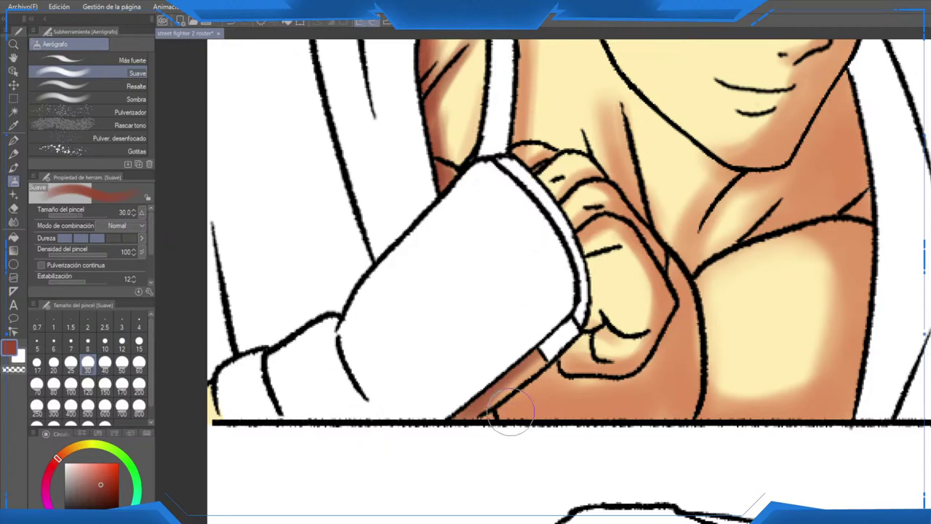
drag(505, 430, 626, 422)
drag(474, 393, 546, 432)
mouse_move(521, 397)
mouse_down()
mouse_move(592, 422)
mouse_move(837, 430)
mouse_move(869, 250)
mouse_move(852, 397)
mouse_up()
drag(874, 240, 833, 213)
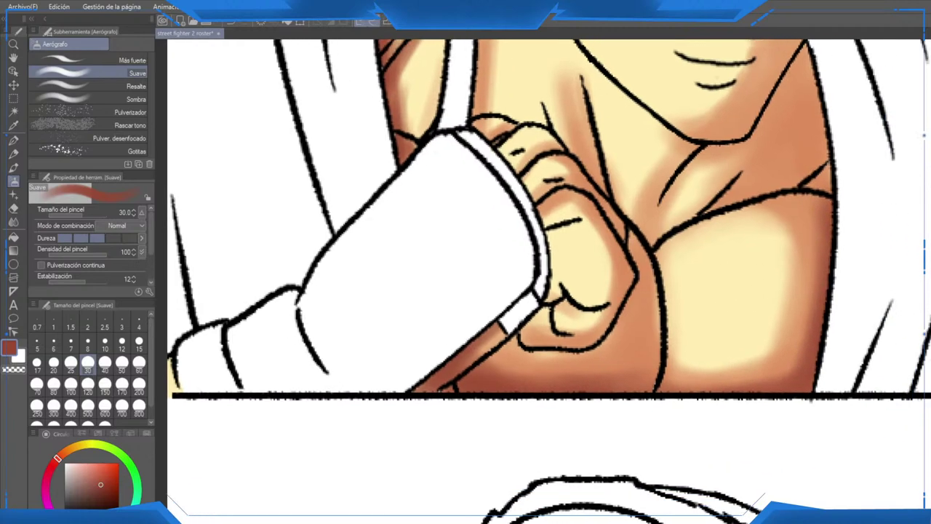
Step: Darken the shadows around the fist and arm, above the collarbone, under the chin and down the neck at size 15
click(139, 341)
mouse_move(643, 259)
mouse_down()
mouse_move(647, 372)
mouse_move(650, 271)
mouse_move(547, 368)
mouse_up()
mouse_move(717, 300)
mouse_down()
mouse_move(724, 333)
mouse_move(717, 187)
mouse_move(741, 322)
mouse_up()
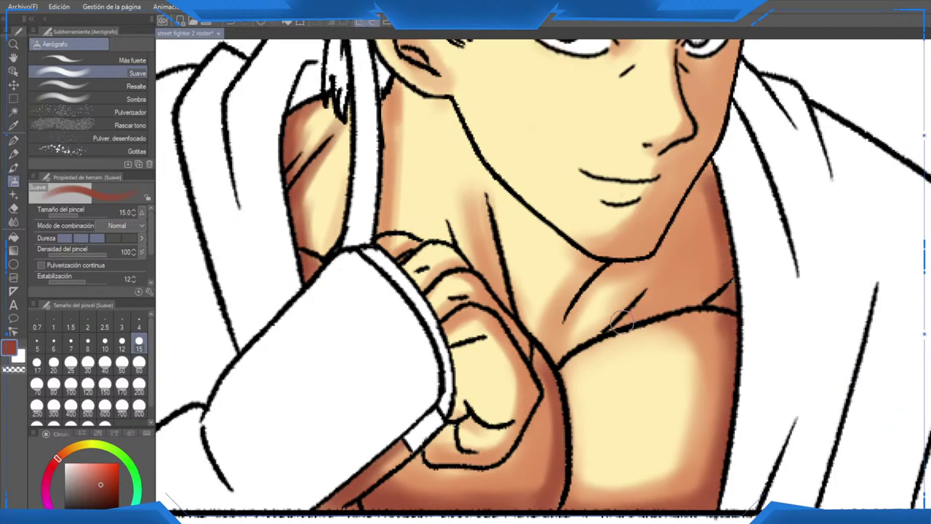
mouse_move(622, 320)
mouse_down()
mouse_move(659, 308)
mouse_move(596, 281)
mouse_move(642, 256)
mouse_move(631, 248)
mouse_move(676, 204)
mouse_move(706, 153)
mouse_move(664, 228)
mouse_move(612, 253)
mouse_up()
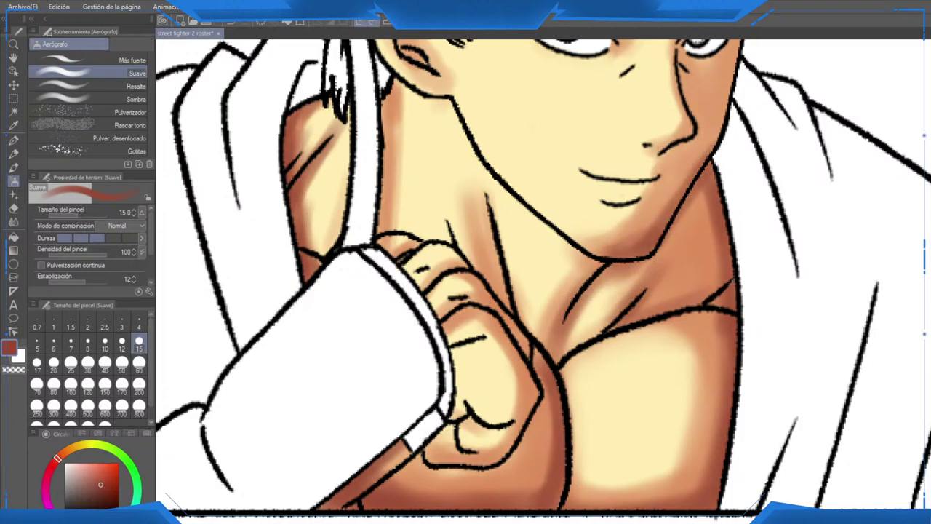
mouse_move(698, 174)
mouse_down()
mouse_move(669, 254)
mouse_move(697, 221)
mouse_move(732, 76)
mouse_move(724, 152)
mouse_move(720, 96)
mouse_move(710, 174)
mouse_up()
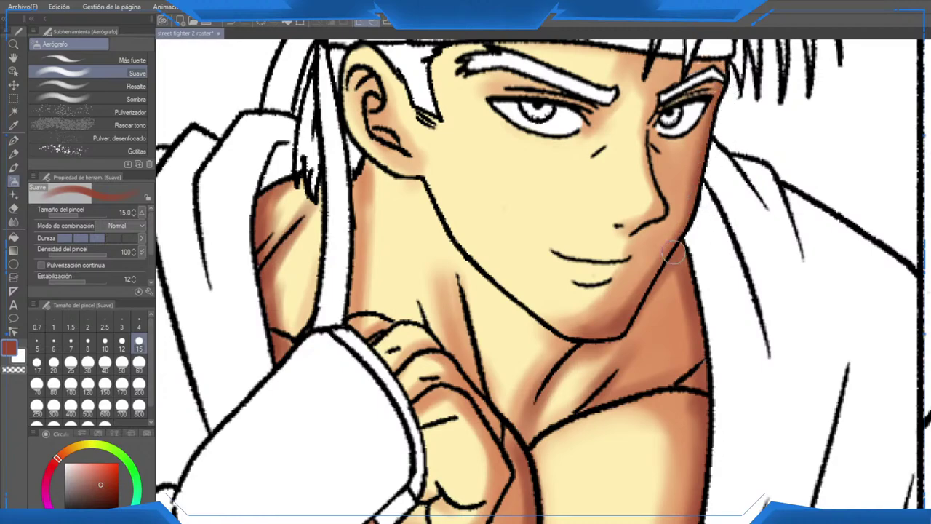
mouse_move(674, 252)
mouse_down()
mouse_move(675, 219)
mouse_move(608, 354)
mouse_move(684, 291)
mouse_move(671, 281)
mouse_move(683, 282)
mouse_up()
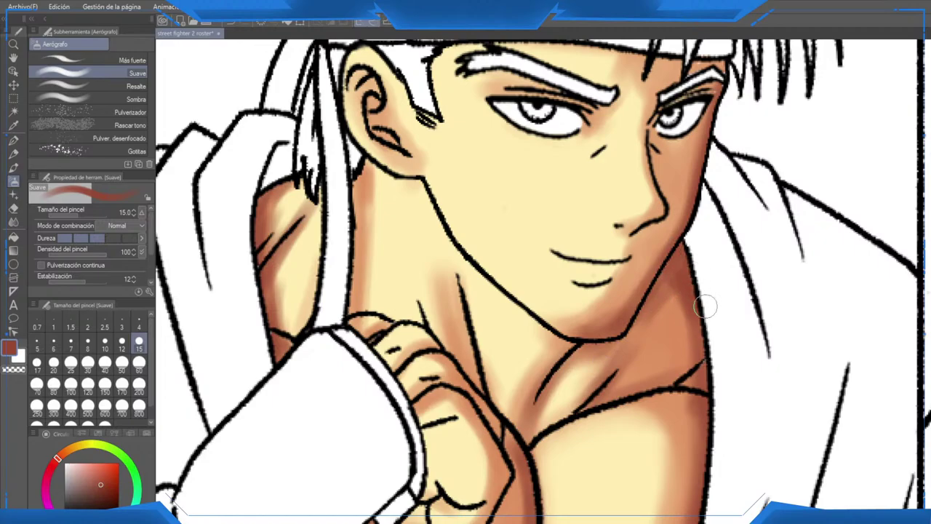
Step: Mirror the canvas view and airbrush dark red shadow on the far side of the face and beneath the fringe and headband
scroll(707, 314, down, 3)
drag(705, 313, 669, 343)
scroll(668, 320, down, 2)
scroll(538, 326, up, 1)
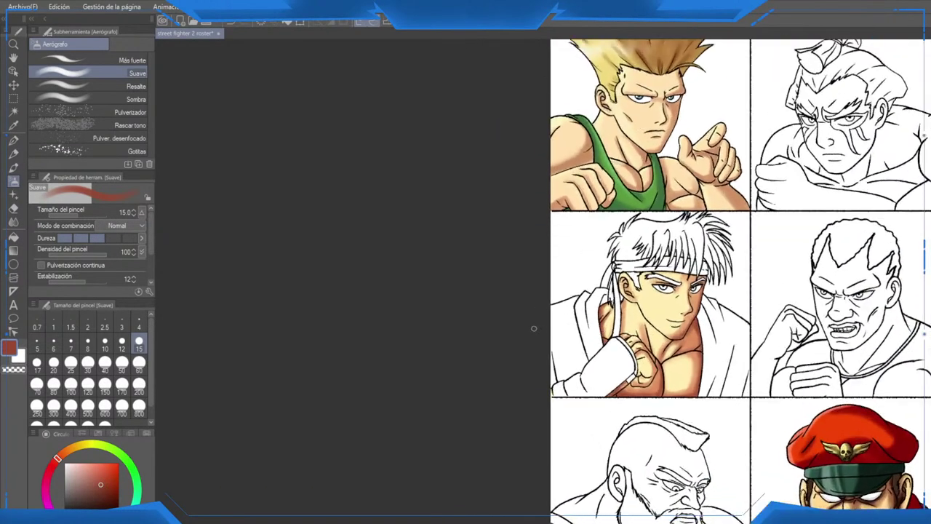
scroll(533, 328, up, 3)
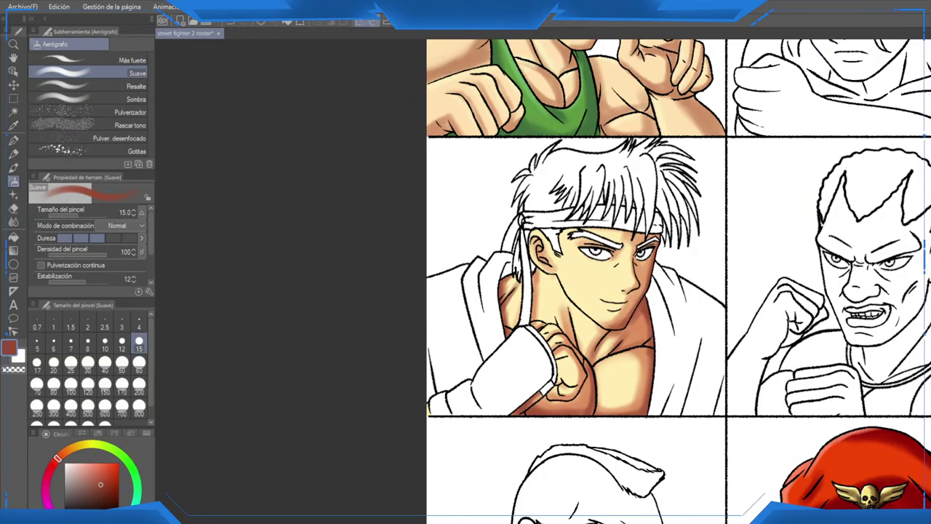
key(h)
scroll(436, 294, up, 4)
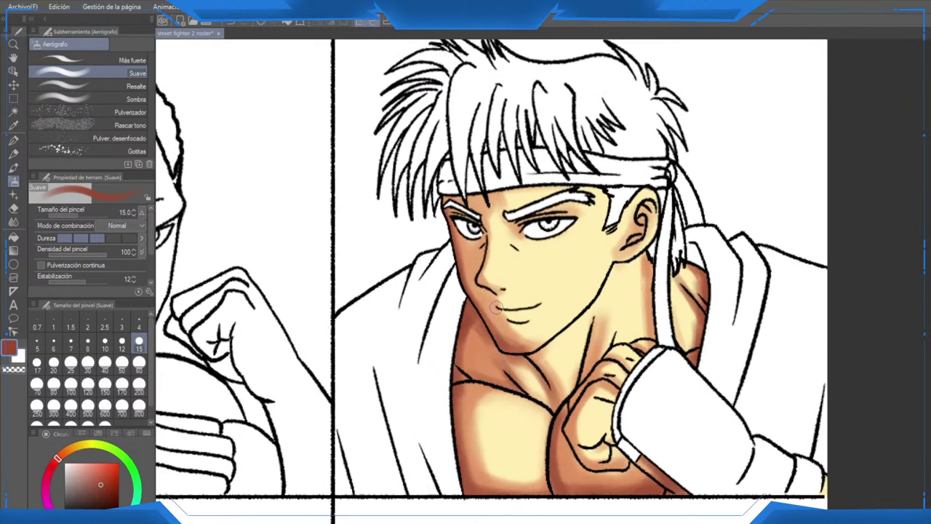
drag(512, 296, 494, 287)
scroll(450, 293, down, 2)
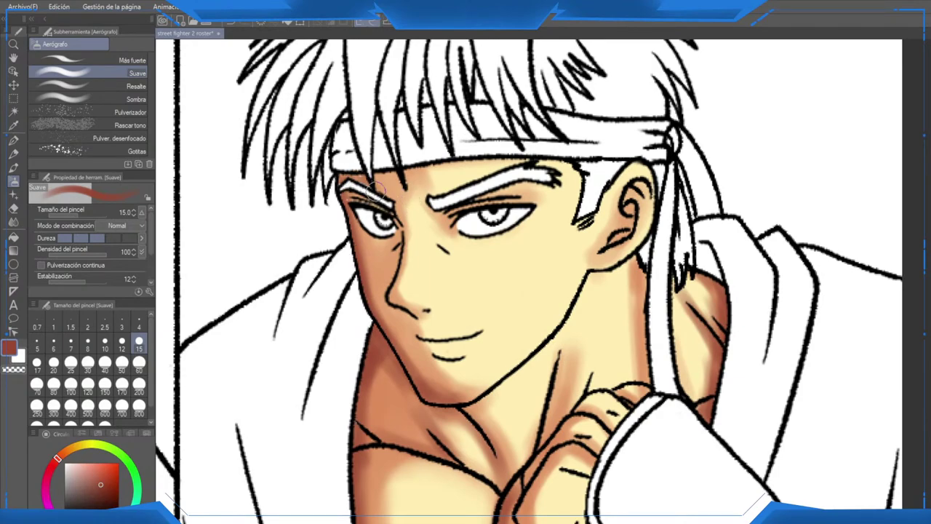
drag(369, 157, 382, 205)
mouse_move(397, 146)
mouse_down()
mouse_move(406, 191)
mouse_move(400, 181)
mouse_move(440, 161)
mouse_up()
drag(492, 149, 558, 155)
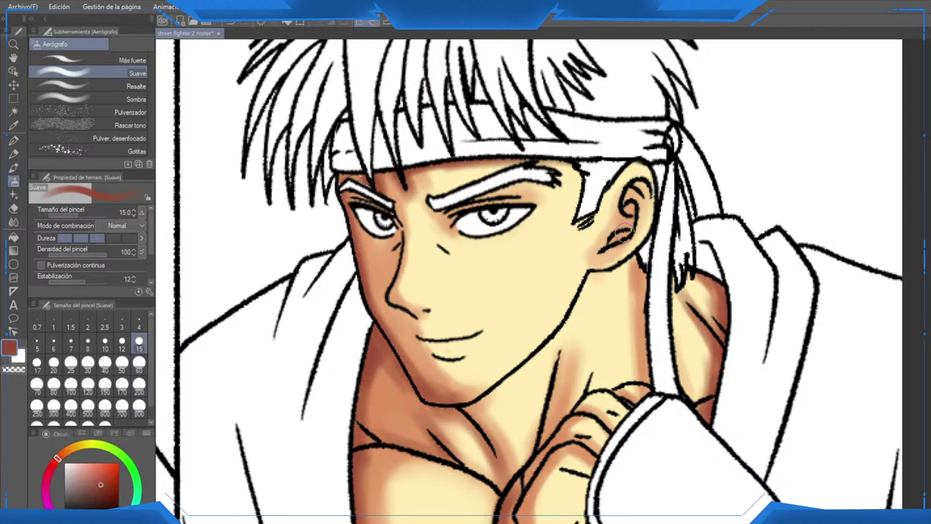
Step: Airbrush dark red shadow inside the ear and beneath the near eyebrow, softening its outer end with a sampled skin orange
mouse_move(622, 230)
mouse_down()
mouse_move(604, 247)
mouse_move(634, 218)
mouse_move(631, 202)
mouse_up()
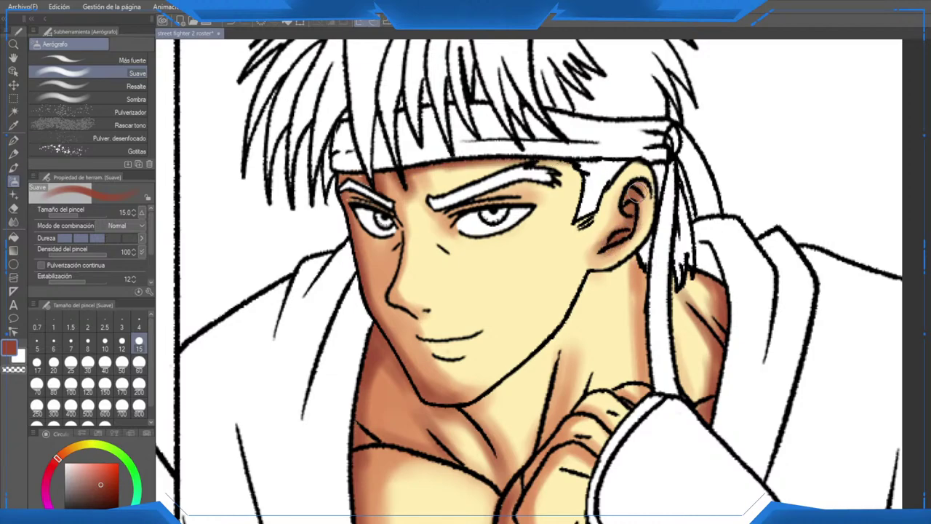
mouse_move(430, 211)
mouse_down()
mouse_move(457, 188)
mouse_move(567, 175)
mouse_move(510, 175)
mouse_move(577, 177)
mouse_move(557, 169)
mouse_up()
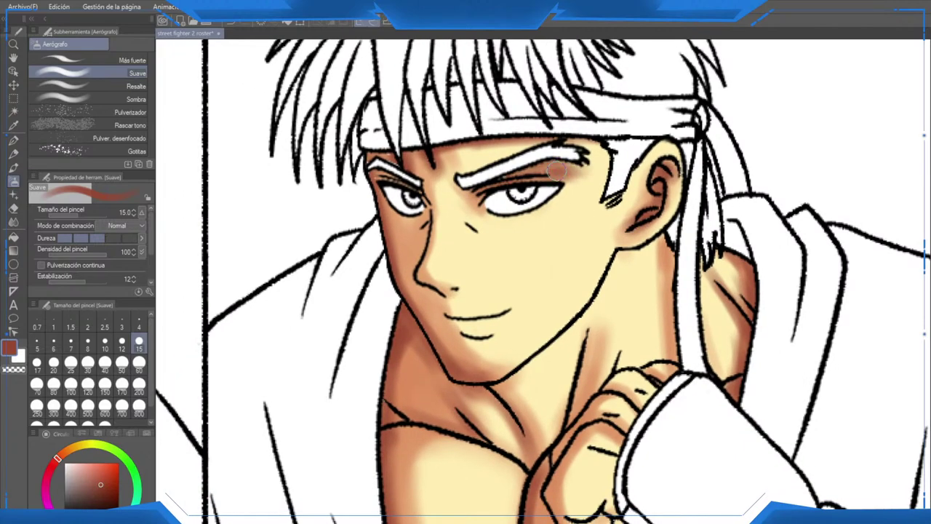
alt+click(578, 177)
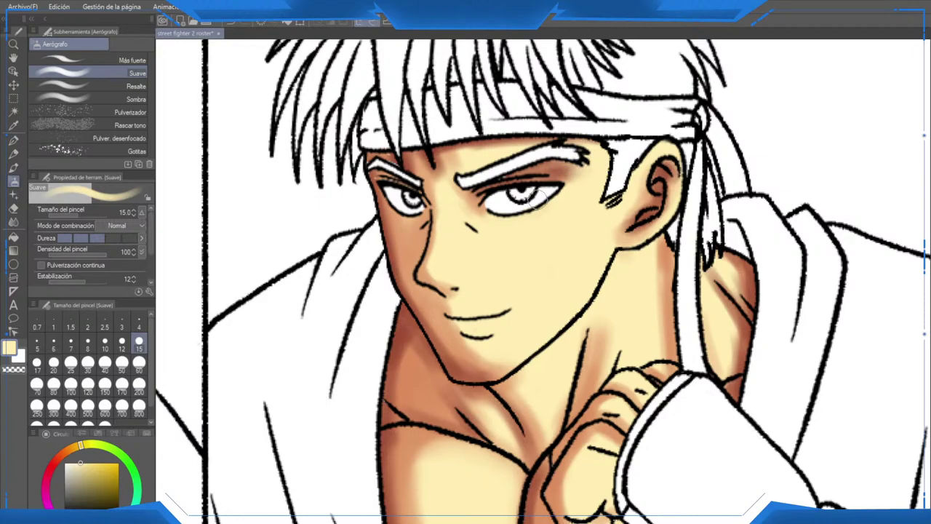
alt+click(456, 219)
mouse_move(546, 175)
mouse_down()
mouse_move(605, 184)
mouse_move(575, 175)
mouse_up()
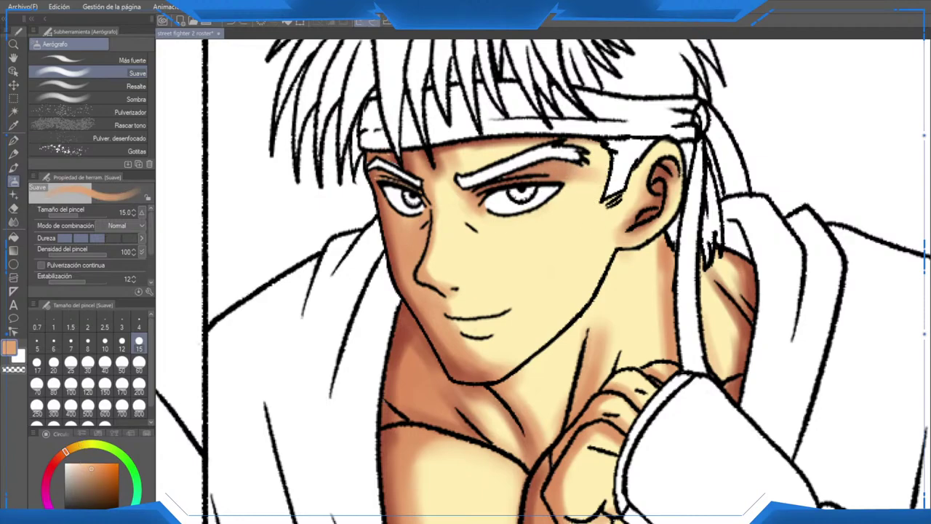
Step: Sample the surrounding skin tones and airbrush light orange shading at the nose bridge between the eyes
alt+click(564, 182)
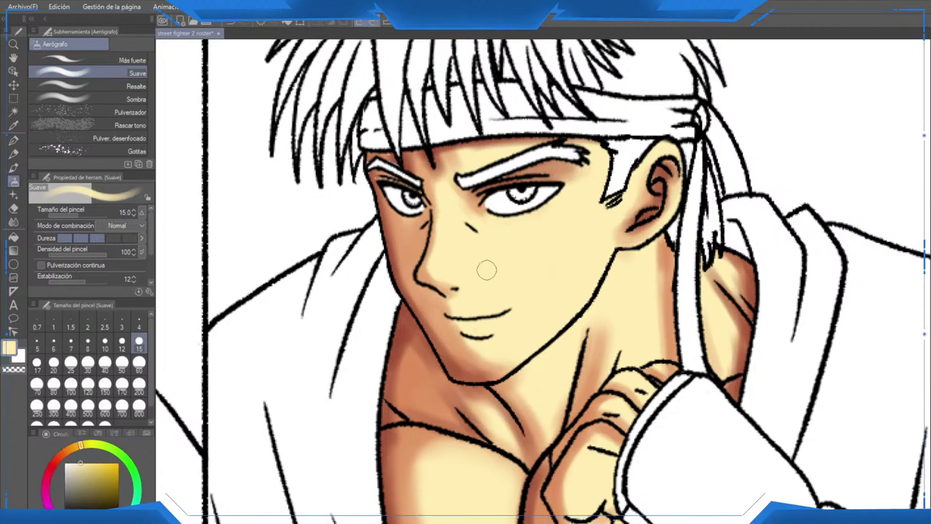
alt+click(468, 215)
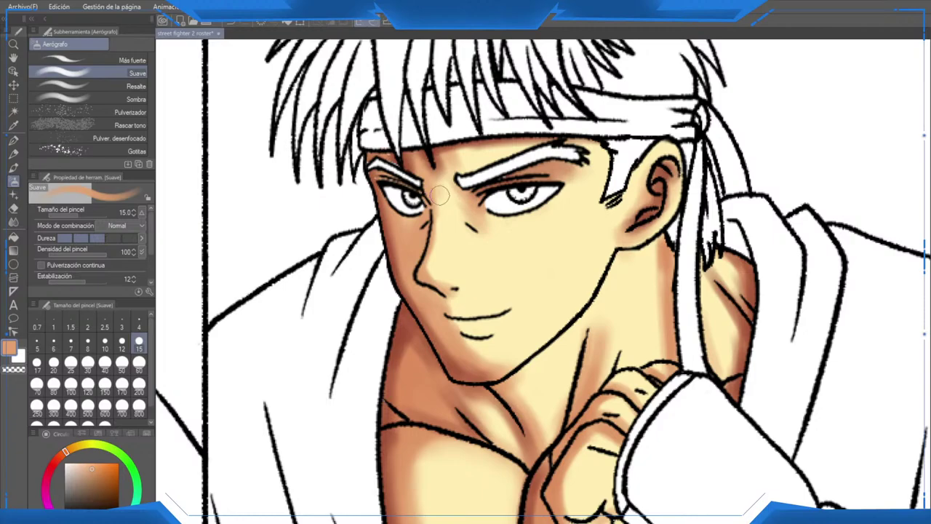
drag(440, 194, 452, 179)
scroll(574, 272, down, 5)
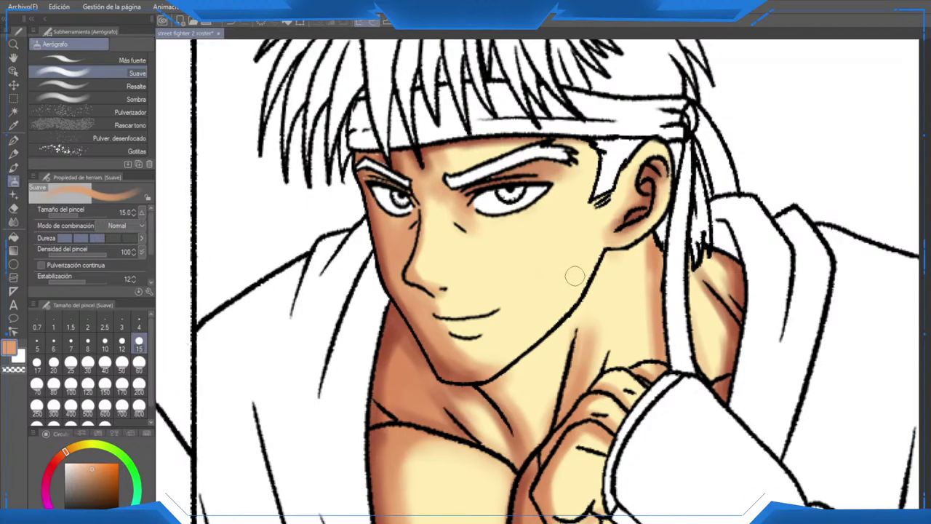
scroll(554, 338, up, 4)
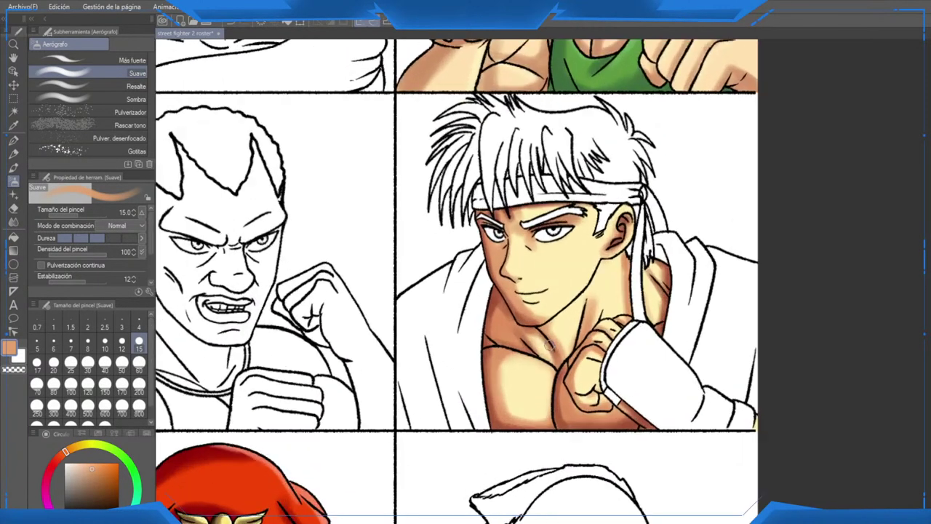
Step: Choose a pale cream based on the chest's skin tone and airbrush a highlight on the upper chest at size 30
alt+click(497, 407)
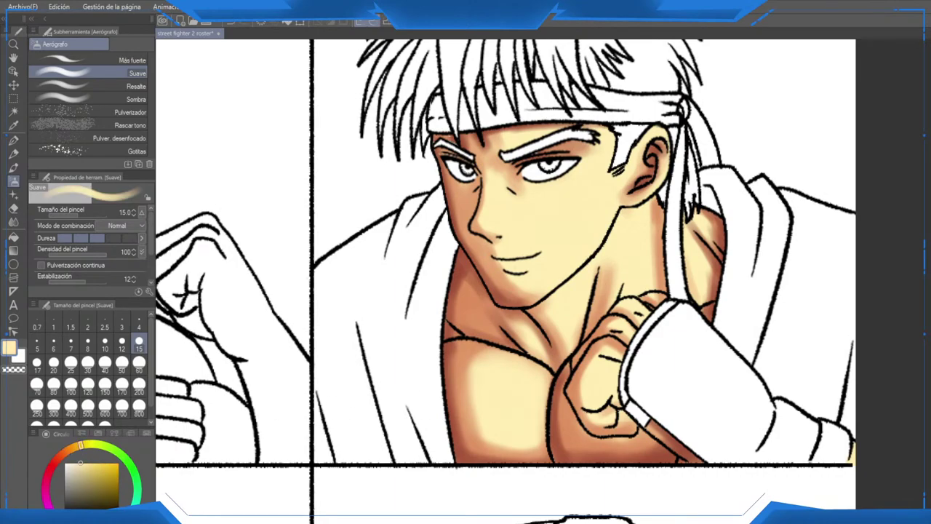
click(87, 362)
scroll(624, 337, up, 2)
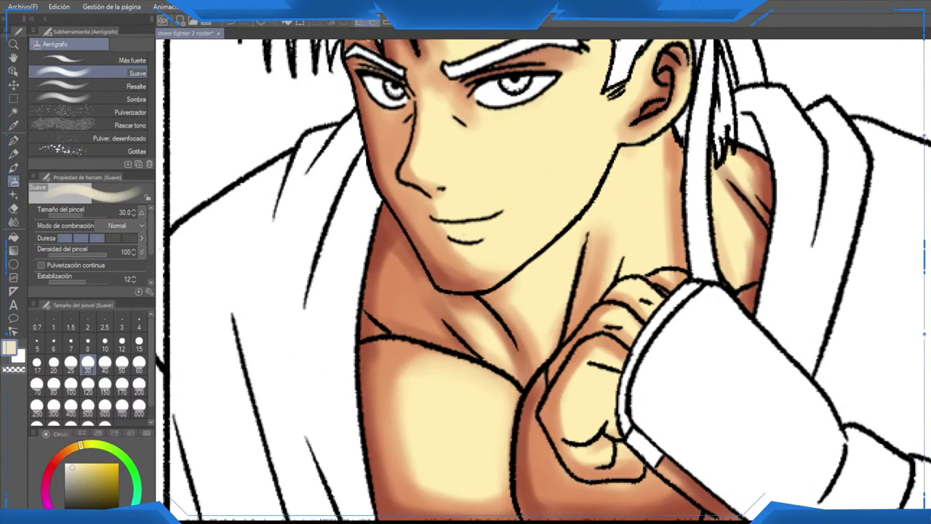
drag(431, 367, 445, 372)
drag(613, 224, 571, 325)
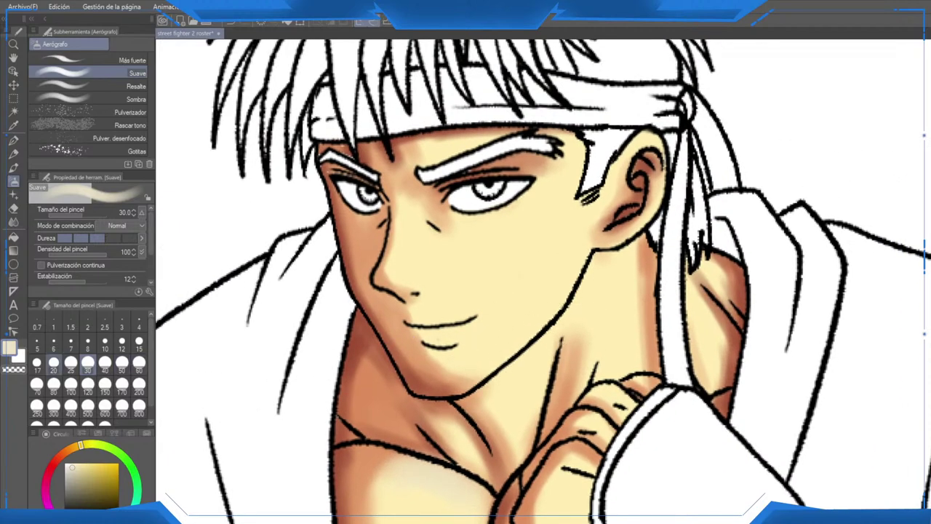
Step: Airbrush a highlight along the jawline at size 20, brightening it with a lighter cream
click(53, 362)
mouse_move(523, 329)
mouse_down()
mouse_move(579, 272)
mouse_move(489, 358)
mouse_move(511, 347)
mouse_move(577, 269)
mouse_move(561, 286)
mouse_up()
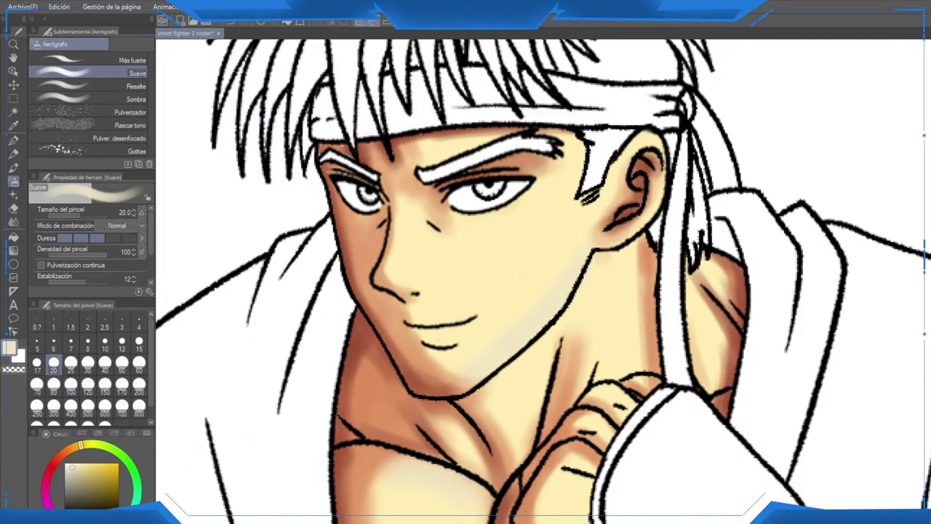
click(73, 463)
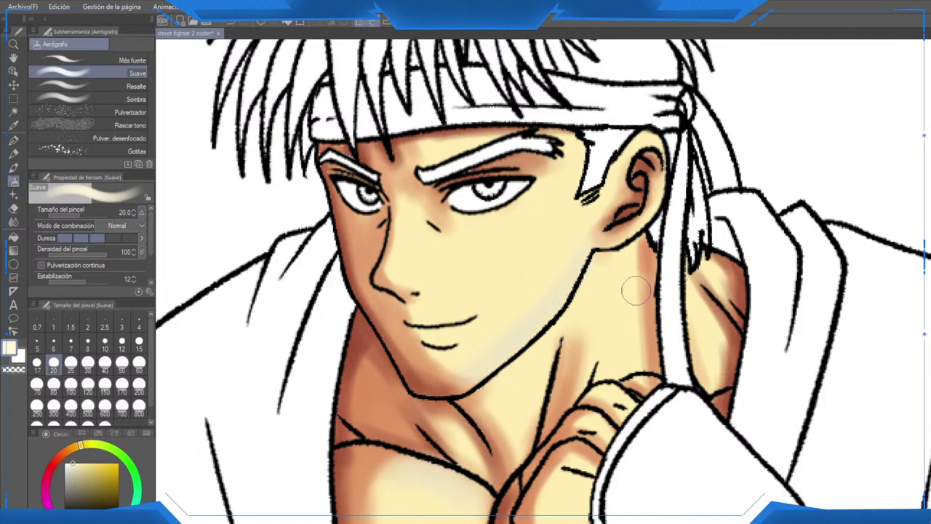
mouse_move(557, 280)
mouse_down()
mouse_move(583, 251)
mouse_move(521, 347)
mouse_move(561, 291)
mouse_move(486, 366)
mouse_move(582, 262)
mouse_move(559, 297)
mouse_move(579, 274)
mouse_up()
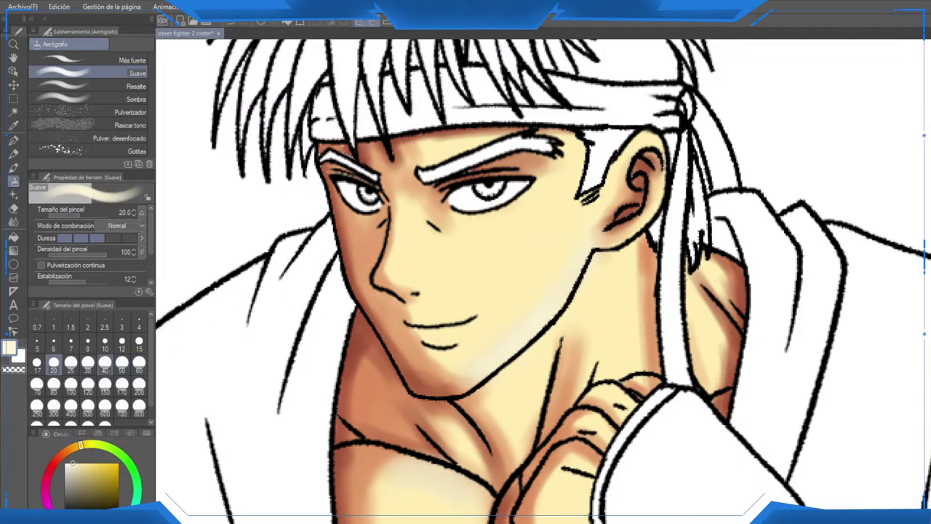
Step: Refine the light cream highlights along the jaw and the upper edge of the chest at size 12
click(121, 340)
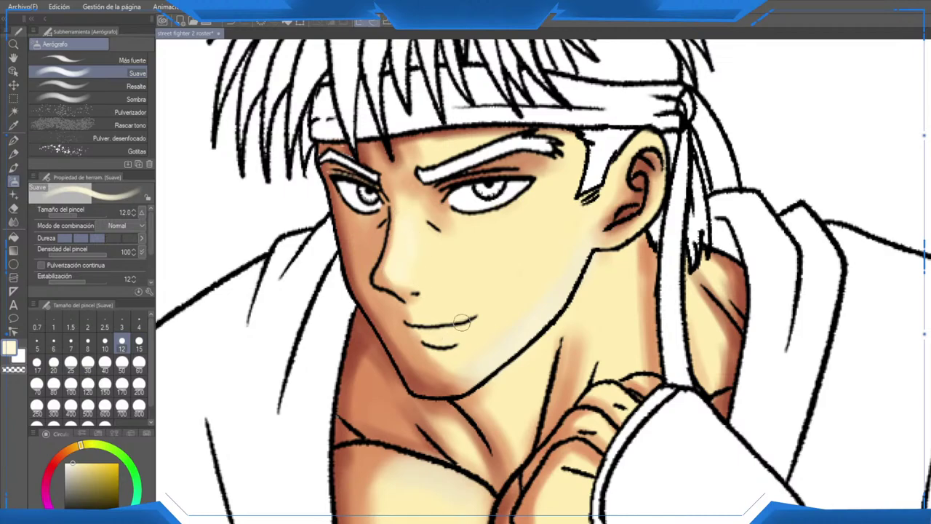
scroll(463, 324, down, 4)
drag(575, 315, 587, 267)
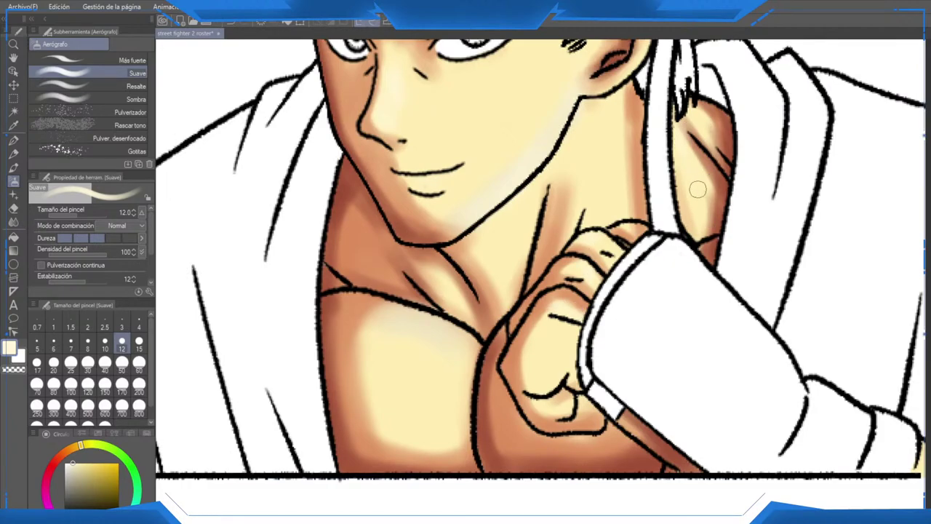
scroll(699, 189, up, 2)
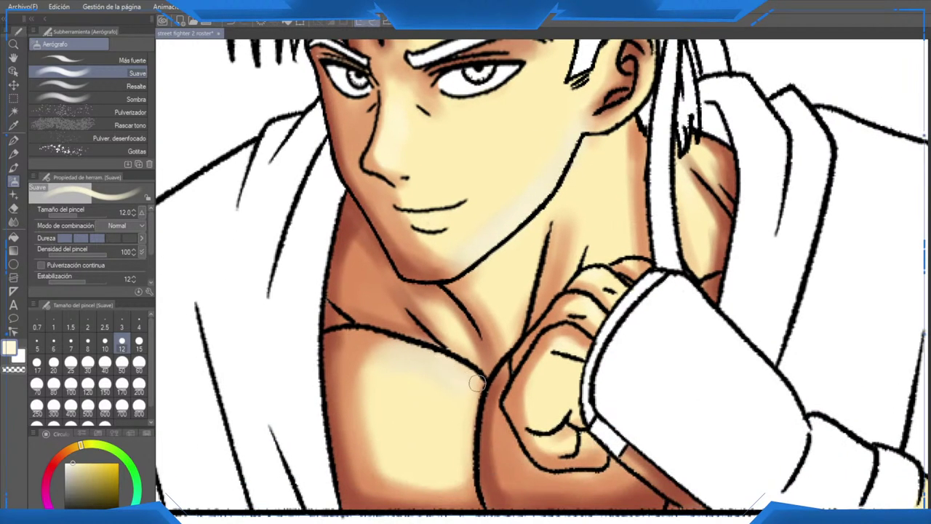
mouse_move(440, 348)
mouse_down()
mouse_move(408, 337)
mouse_move(394, 344)
mouse_up()
mouse_move(452, 364)
mouse_down()
mouse_move(392, 365)
mouse_move(401, 356)
mouse_move(360, 366)
mouse_up()
scroll(509, 380, down, 4)
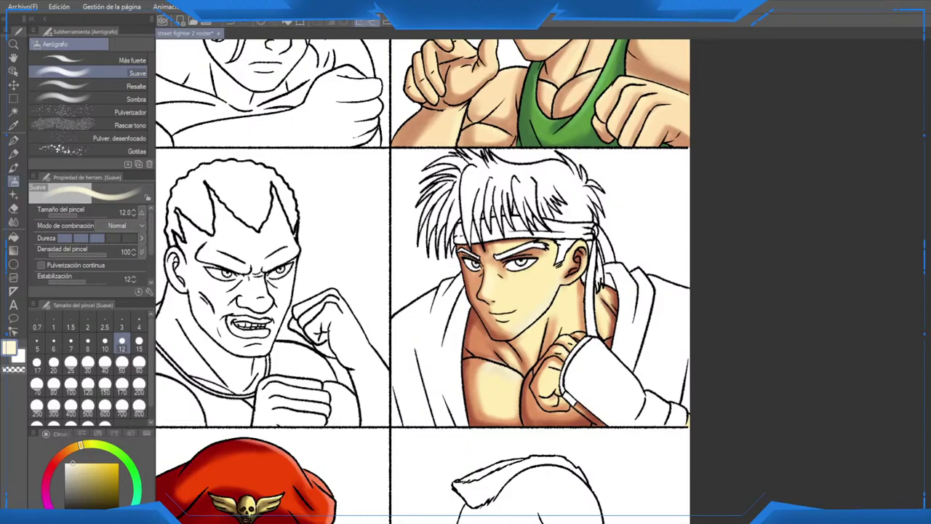
Step: Choose a very light grey and fill the robe's shoulder and collar on the raised-fist side, using other layers as reference
scroll(473, 381, down, 4)
scroll(473, 381, up, 1)
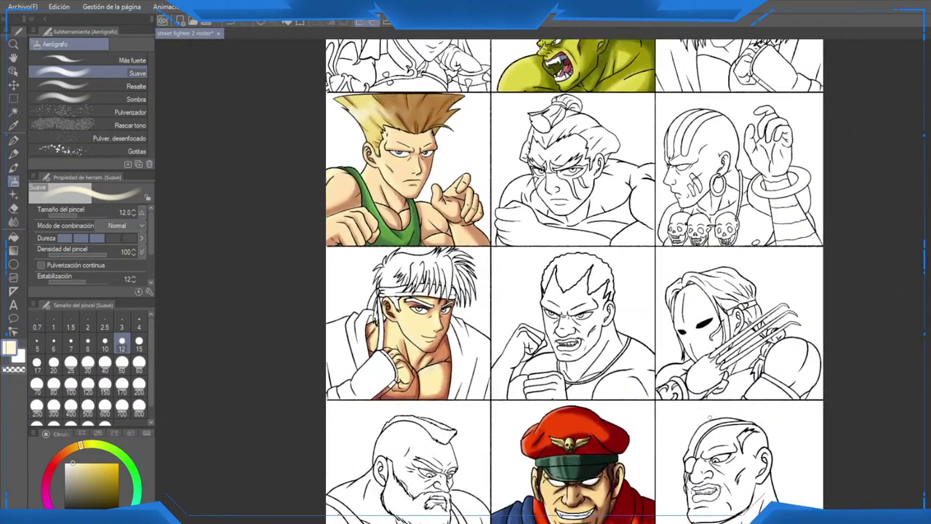
scroll(749, 413, up, 1)
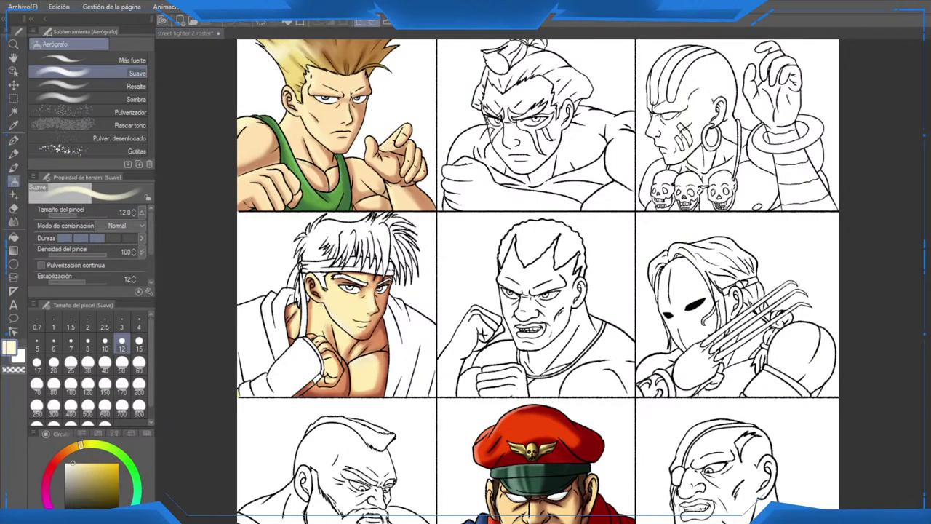
key(x)
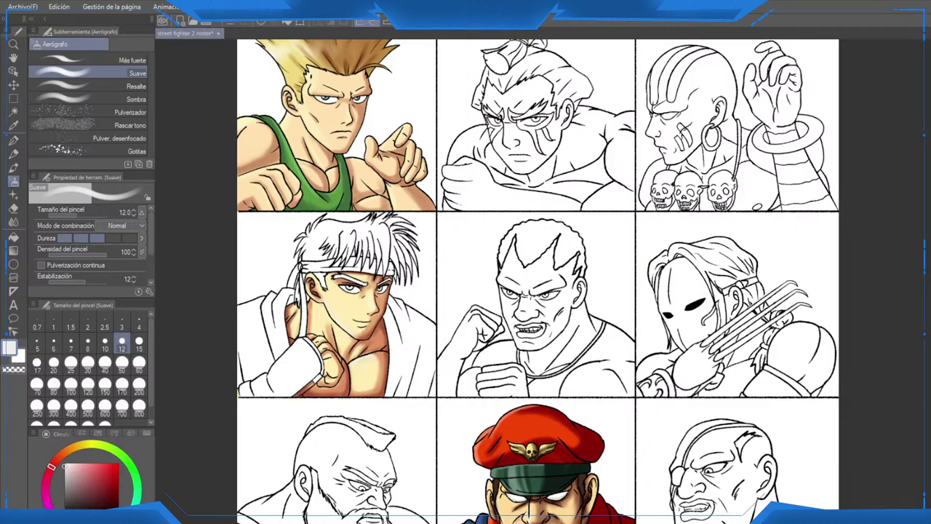
scroll(425, 396, up, 3)
key(g)
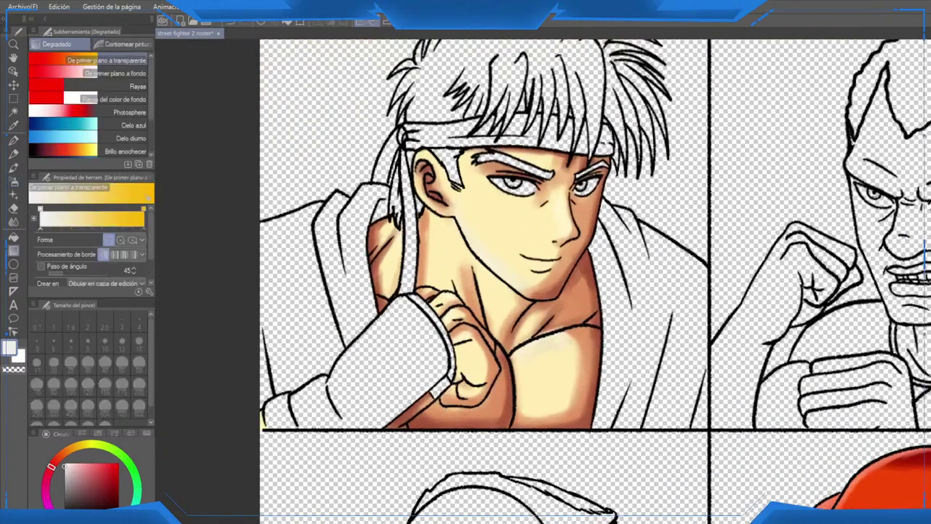
key(g)
click(298, 291)
click(349, 269)
scroll(648, 295, up, 1)
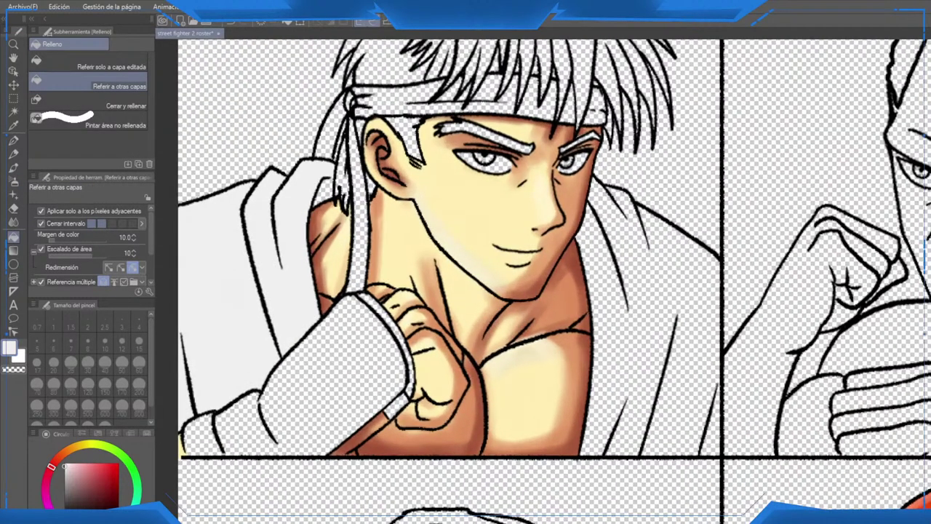
Step: Fill the robe on the side opposite the fist and the small collar fold behind the headband tail with light grey
click(648, 295)
click(711, 434)
drag(509, 327, 595, 374)
scroll(543, 281, up, 1)
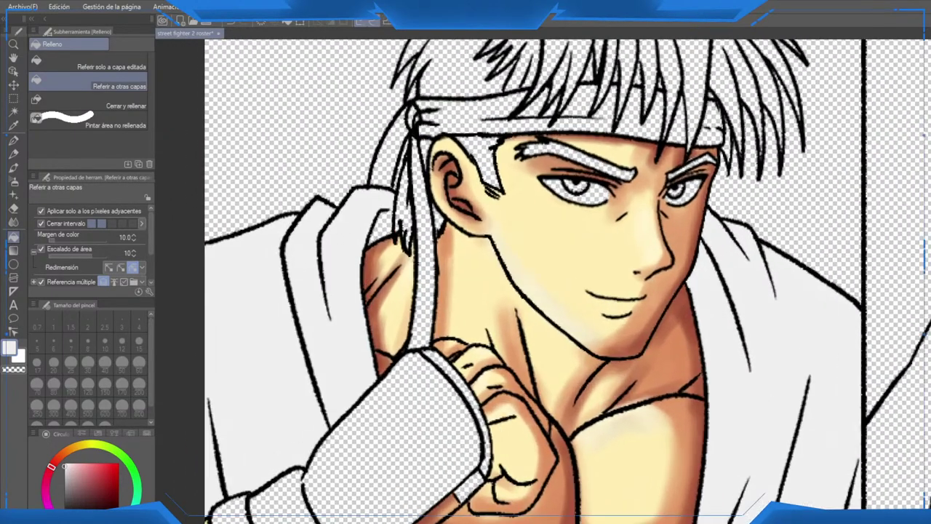
click(381, 224)
scroll(380, 224, up, 1)
scroll(380, 224, down, 3)
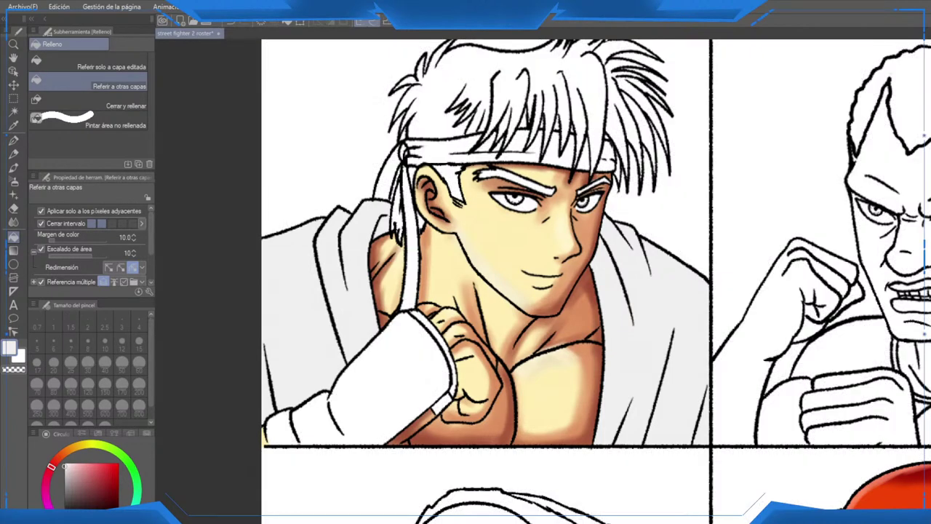
Step: Examine the headband fighter's skin and robe colouring against the other portraits in the roster
scroll(597, 284, down, 3)
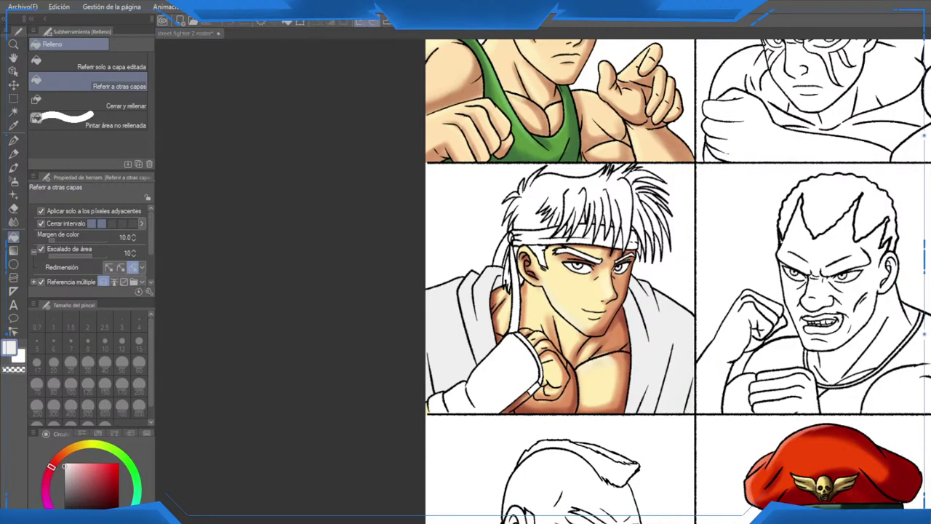
scroll(550, 323, down, 1)
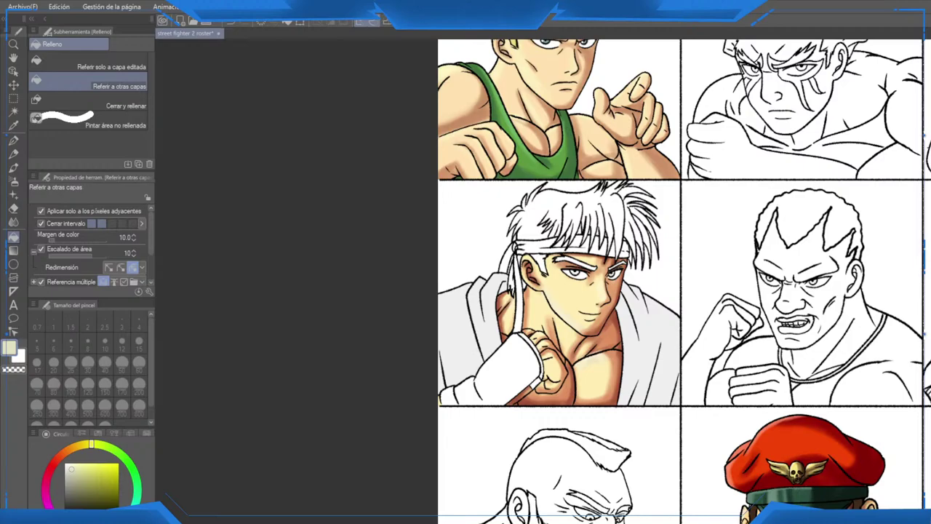
scroll(556, 260, down, 4)
drag(556, 259, 462, 281)
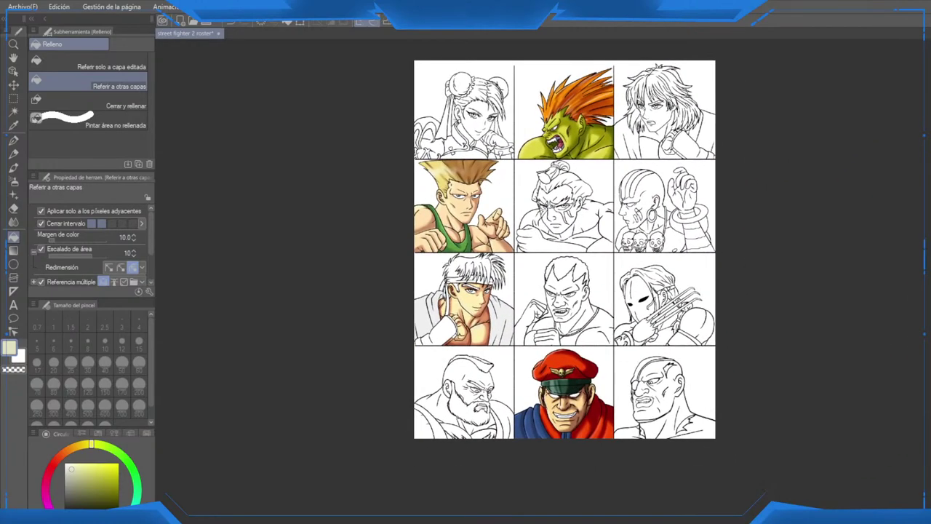
scroll(470, 339, up, 3)
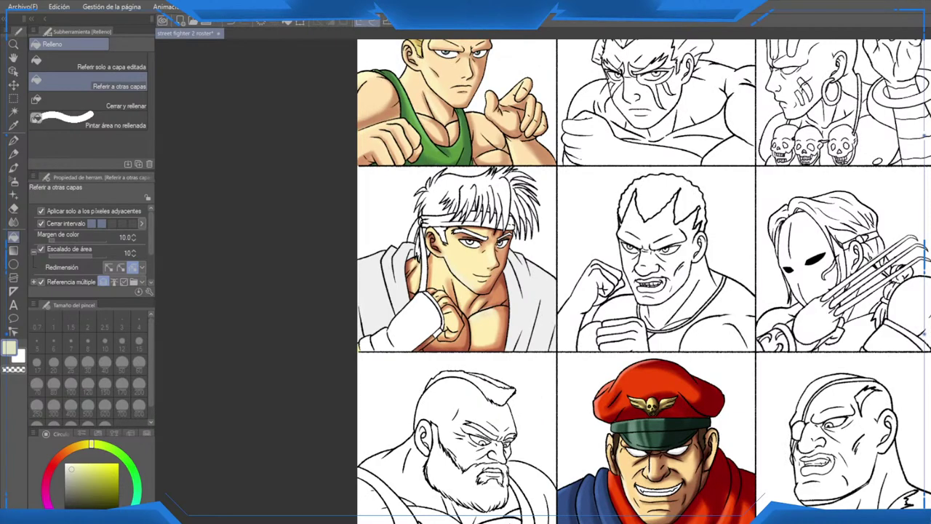
scroll(536, 259, down, 2)
scroll(464, 320, up, 4)
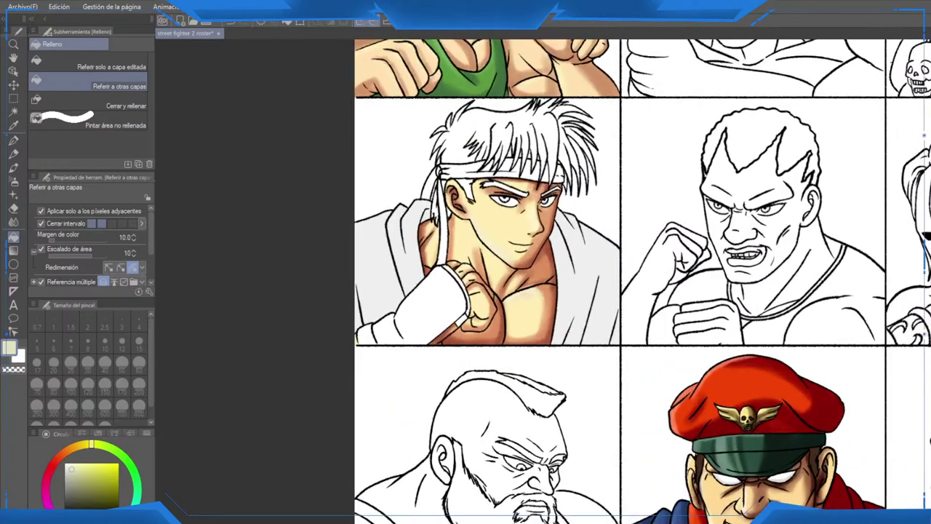
scroll(446, 317, up, 2)
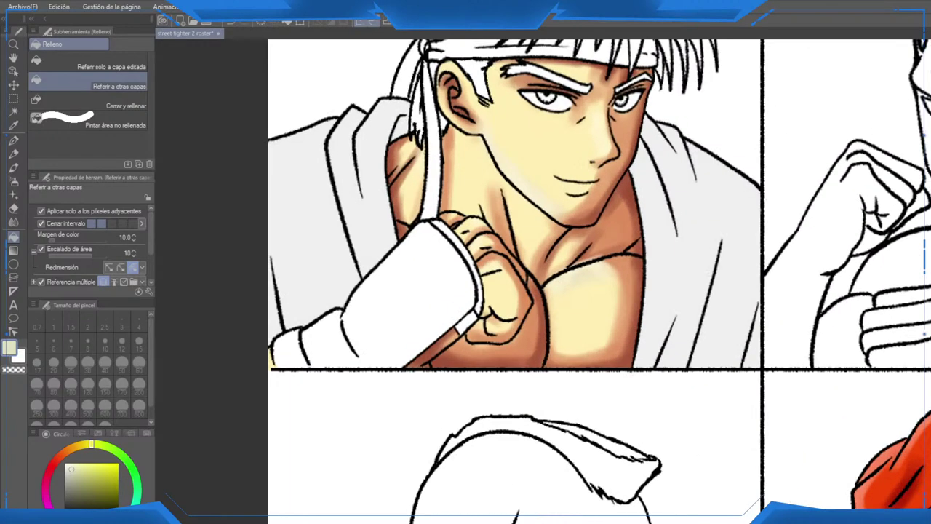
Step: Airbrush a pale yellow tint at size 40 down the robe's inner lapel beside the face and chest
click(13, 181)
scroll(358, 254, up, 1)
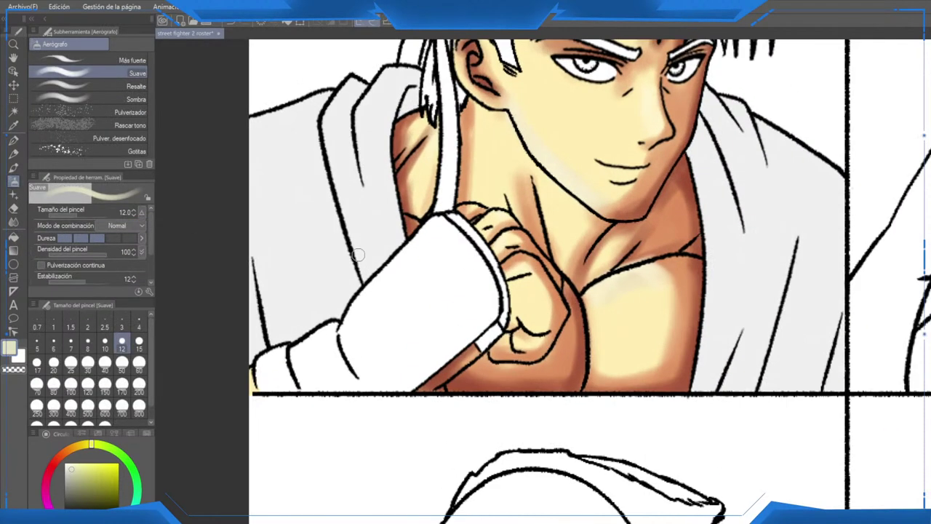
click(105, 366)
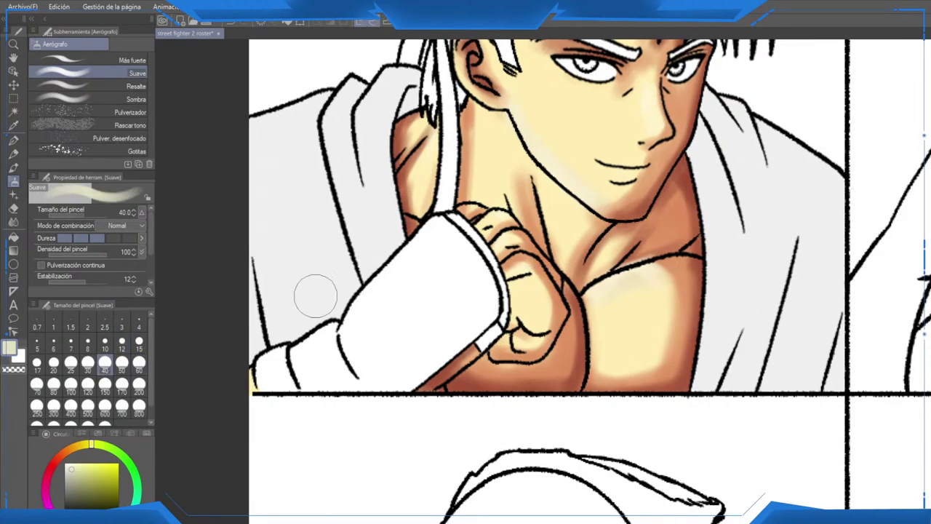
scroll(318, 294, down, 2)
scroll(393, 273, up, 1)
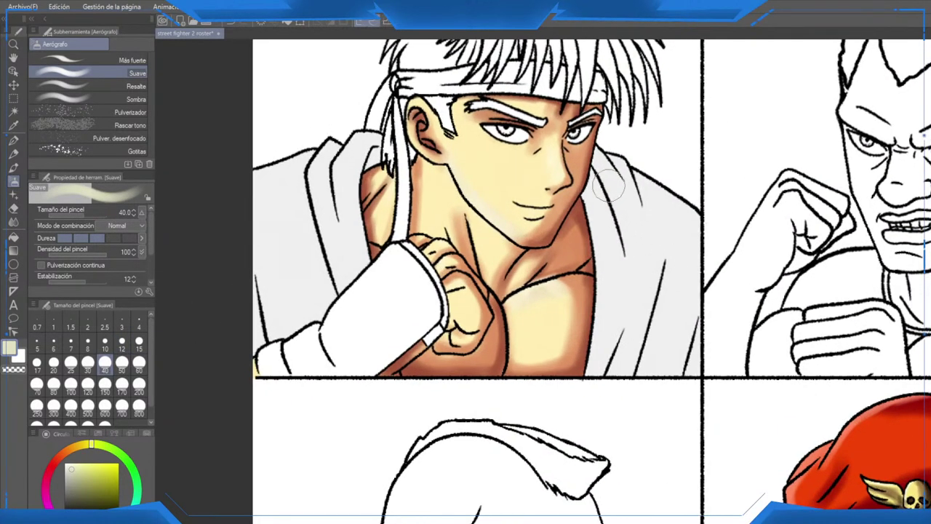
drag(585, 169, 577, 342)
drag(589, 147, 597, 358)
drag(596, 185, 589, 395)
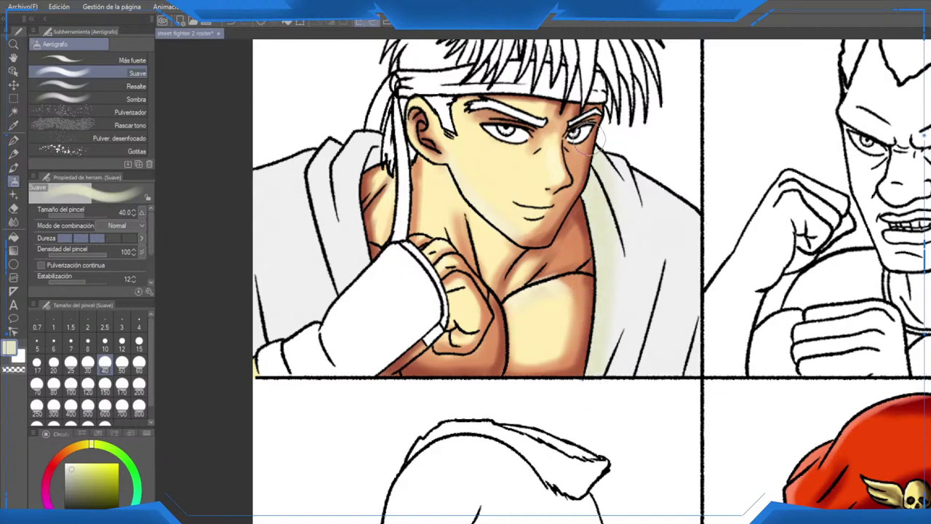
Step: Choose a muted tan and airbrush a shadow at size 40 down the robe's inner lapel beside the face and chest
drag(589, 137, 623, 224)
drag(72, 469, 78, 479)
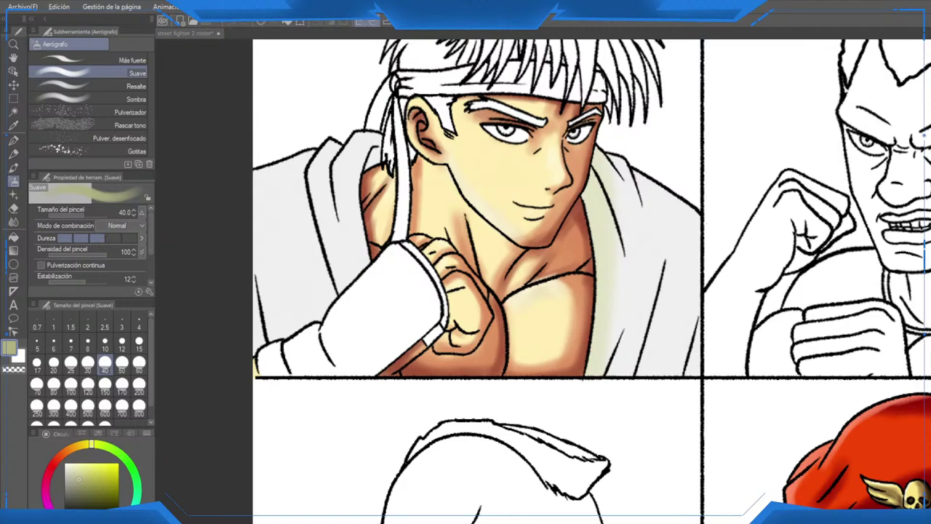
click(75, 447)
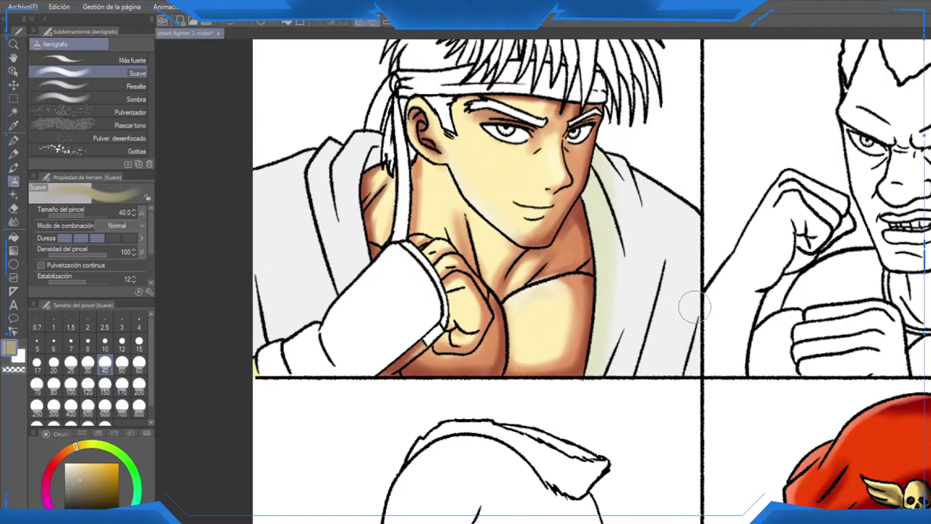
scroll(696, 306, up, 1)
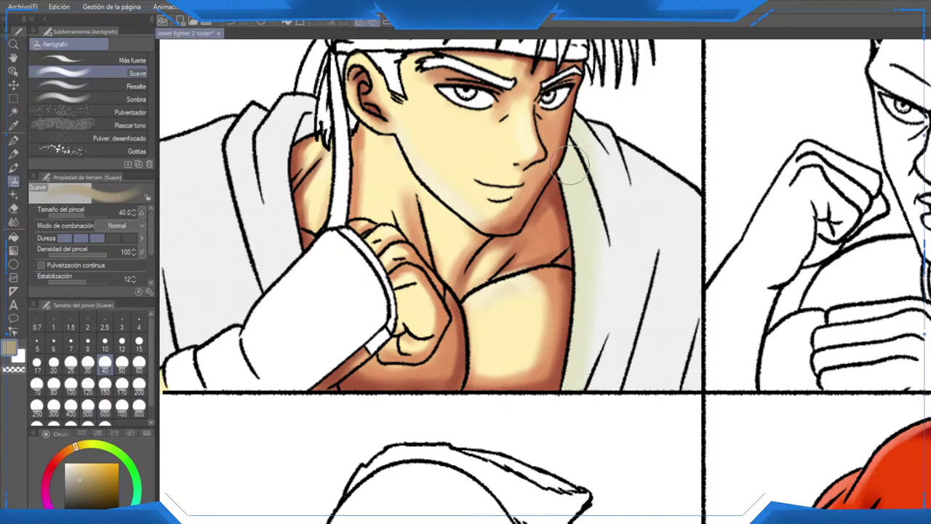
drag(571, 167, 552, 353)
drag(552, 137, 556, 421)
mouse_move(552, 159)
mouse_down()
mouse_move(574, 200)
mouse_move(572, 357)
mouse_up()
mouse_move(591, 135)
mouse_down()
mouse_move(599, 197)
mouse_move(608, 188)
mouse_up()
drag(441, 217, 527, 239)
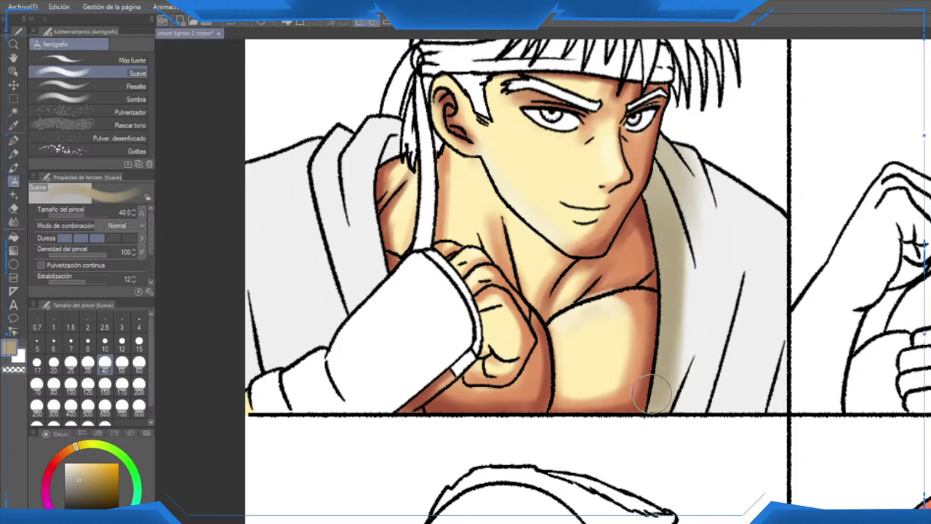
Step: Adjust the tan to a slightly lighter tone and airbrush a second pass of shadow down the same lapel
click(78, 475)
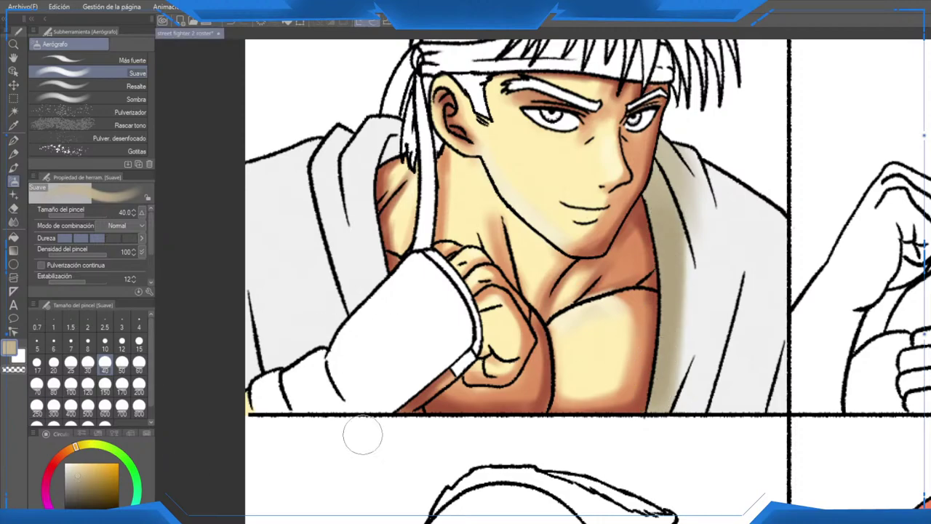
scroll(425, 411, up, 1)
drag(426, 409, 409, 417)
drag(654, 170, 671, 315)
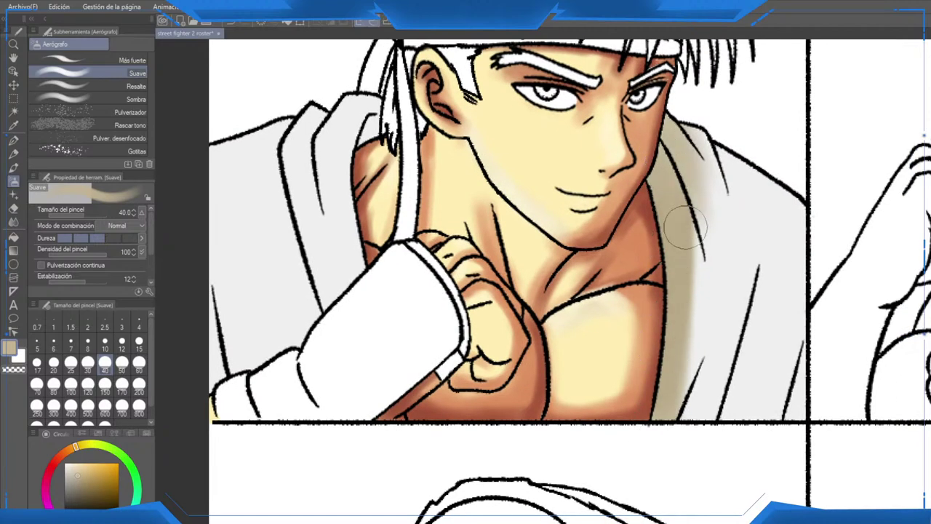
drag(686, 219, 684, 404)
Step: Airbrush tan shadow at sizes 15 and 25 along the outer side of the robe's collar on the raised-fist side
click(139, 340)
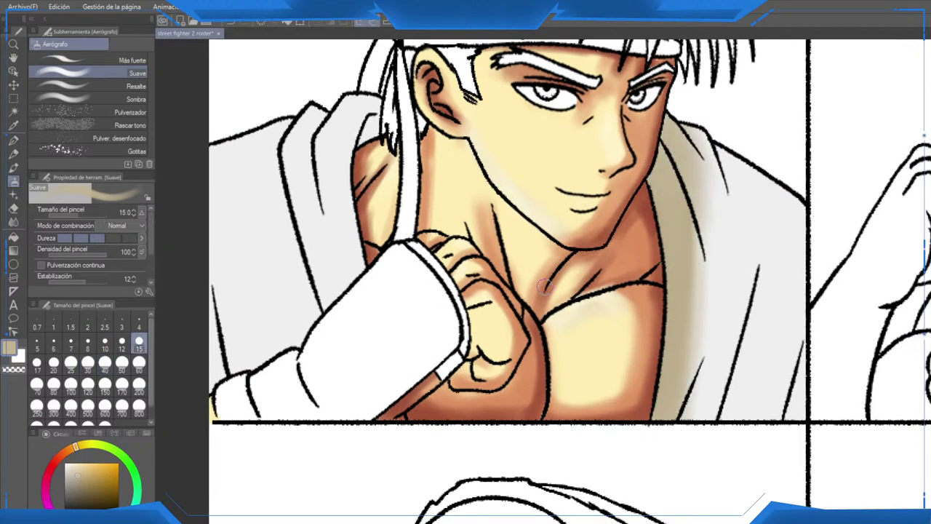
drag(311, 156, 361, 193)
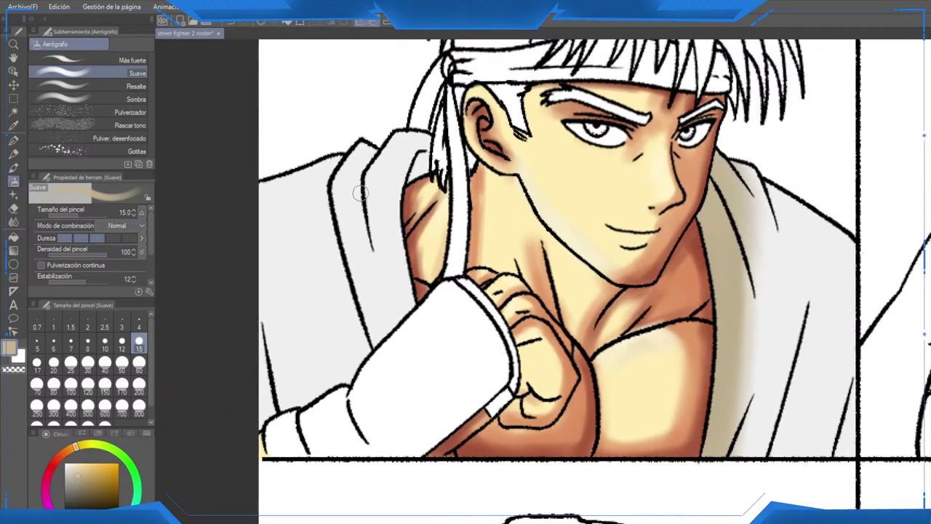
mouse_move(349, 147)
mouse_down()
mouse_move(340, 352)
mouse_move(350, 364)
mouse_up()
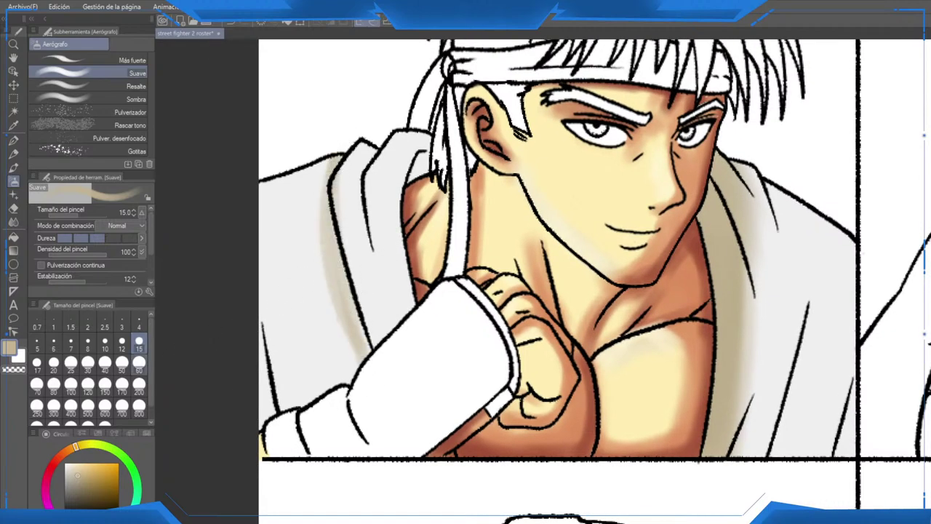
click(71, 362)
mouse_move(335, 156)
mouse_down()
mouse_move(330, 304)
mouse_move(355, 363)
mouse_up()
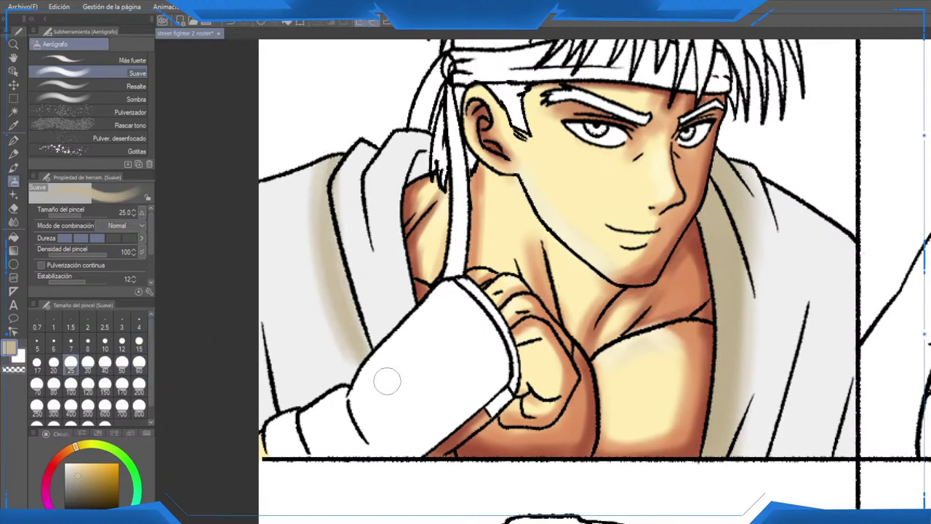
Step: Airbrush tan shading at size 25 on the collar folds beside the neck and near the sleeve's outer edge on the fist side
drag(417, 143, 428, 337)
mouse_move(401, 247)
mouse_down()
mouse_move(416, 161)
mouse_move(538, 95)
mouse_up()
mouse_move(435, 270)
mouse_down()
mouse_move(358, 361)
mouse_move(376, 313)
mouse_move(400, 348)
mouse_up()
mouse_move(386, 232)
mouse_down()
mouse_move(383, 224)
mouse_move(385, 368)
mouse_up()
drag(281, 315, 308, 399)
mouse_move(697, 386)
mouse_down()
mouse_move(639, 364)
mouse_move(562, 384)
mouse_up()
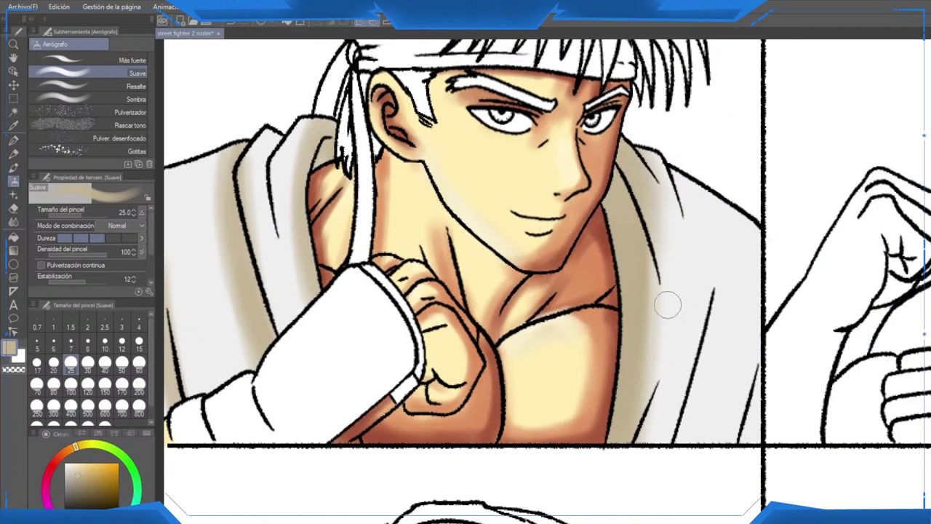
Step: Airbrush tan shading over the robe's shoulder and folds opposite the fist, and deepen the shadow beside the fist-side collar
mouse_move(650, 164)
mouse_down()
mouse_move(769, 260)
mouse_move(629, 160)
mouse_move(762, 249)
mouse_move(730, 217)
mouse_move(667, 194)
mouse_move(650, 165)
mouse_move(677, 189)
mouse_move(704, 194)
mouse_move(705, 289)
mouse_move(712, 233)
mouse_move(695, 198)
mouse_move(709, 253)
mouse_move(697, 225)
mouse_move(751, 254)
mouse_move(727, 231)
mouse_move(744, 265)
mouse_move(710, 318)
mouse_move(683, 426)
mouse_move(704, 310)
mouse_move(662, 470)
mouse_move(653, 468)
mouse_move(662, 461)
mouse_move(673, 469)
mouse_move(759, 384)
mouse_move(739, 453)
mouse_move(768, 364)
mouse_move(768, 276)
mouse_move(763, 292)
mouse_move(733, 298)
mouse_move(764, 289)
mouse_move(755, 301)
mouse_move(761, 287)
mouse_move(677, 208)
mouse_move(701, 229)
mouse_move(652, 217)
mouse_move(661, 230)
mouse_move(699, 233)
mouse_move(750, 284)
mouse_up()
mouse_move(615, 458)
mouse_down()
mouse_move(700, 454)
mouse_move(722, 500)
mouse_move(739, 504)
mouse_up()
mouse_move(451, 182)
mouse_down()
mouse_move(447, 271)
mouse_move(455, 196)
mouse_move(449, 256)
mouse_up()
drag(443, 303, 433, 272)
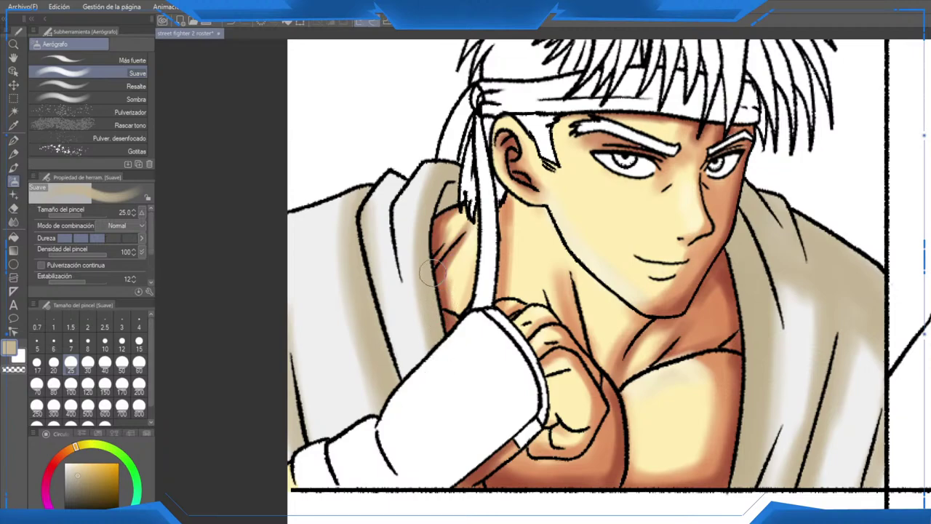
mouse_move(369, 209)
mouse_down()
mouse_move(373, 169)
mouse_move(377, 179)
mouse_up()
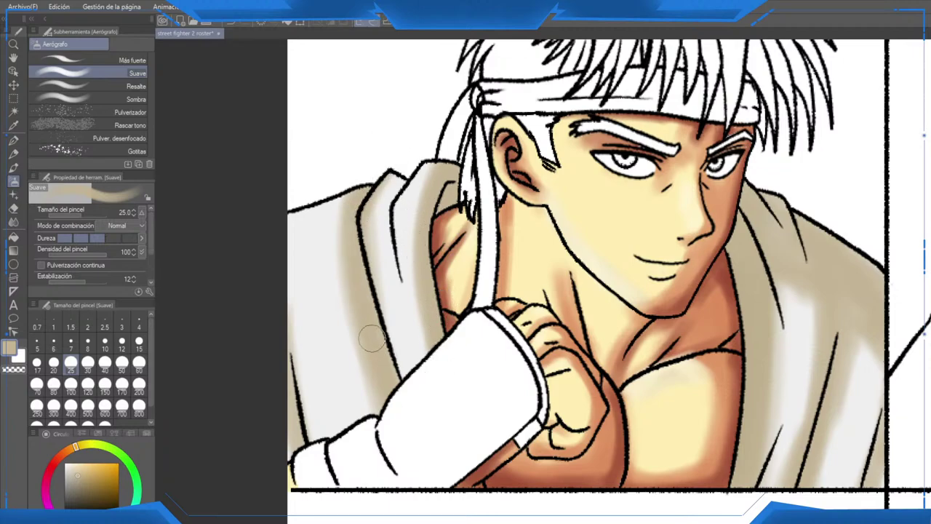
drag(372, 336, 388, 393)
Step: Switch to white and airbrush soft highlights at sizes 25 and 15 on the light areas of the robe's folds
key(x)
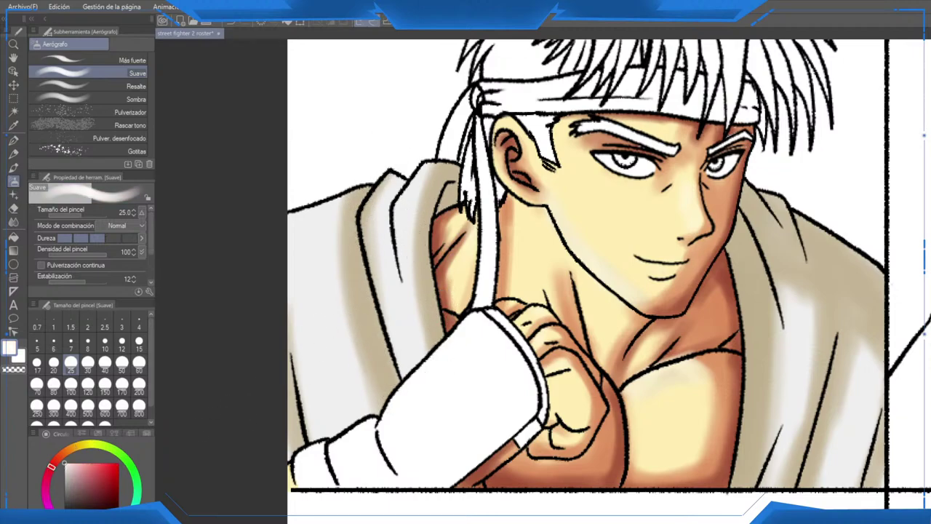
drag(400, 170, 387, 177)
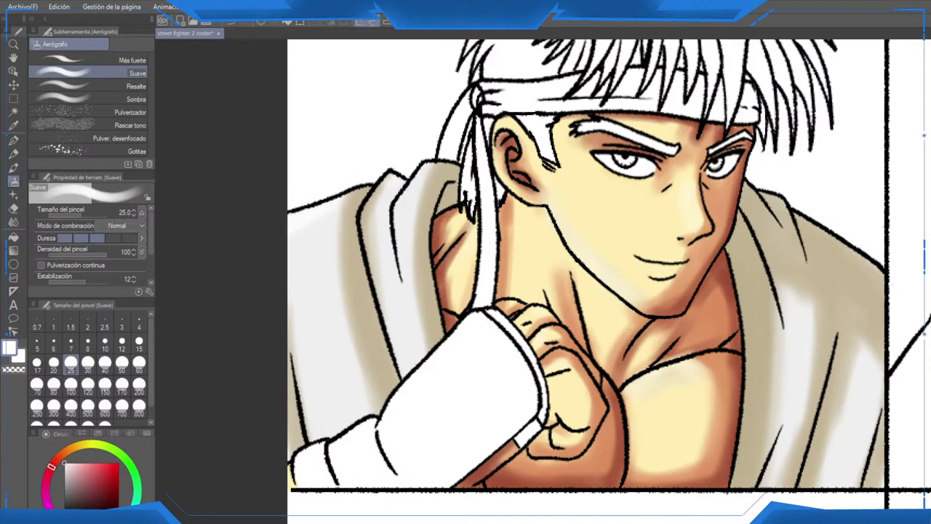
click(139, 340)
mouse_move(390, 184)
mouse_down()
mouse_move(376, 206)
mouse_move(375, 267)
mouse_move(370, 215)
mouse_move(397, 342)
mouse_up()
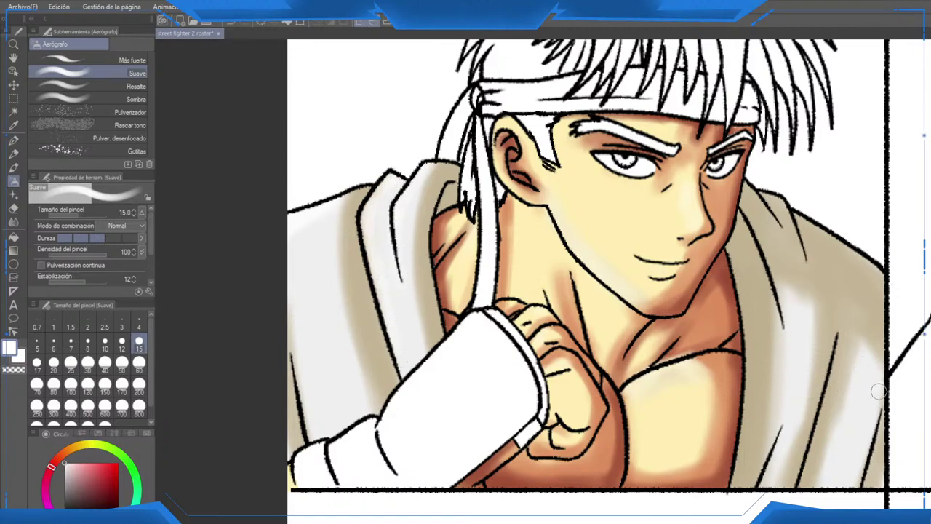
drag(879, 391, 876, 415)
mouse_move(794, 422)
mouse_down()
mouse_move(783, 475)
mouse_move(744, 420)
mouse_up()
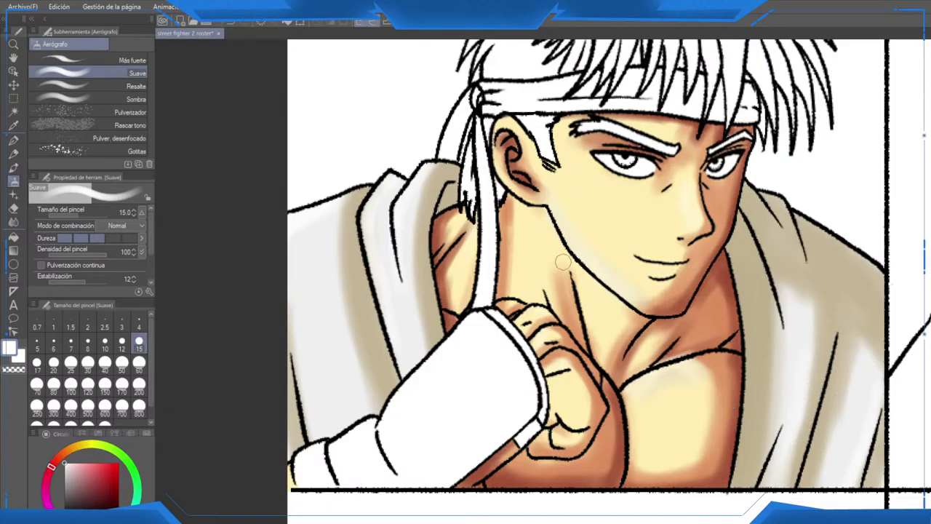
Step: Choose a bright red and fill the two headband tails and the band above the ear, using other layers as reference
scroll(563, 262, down, 4)
drag(586, 251, 475, 249)
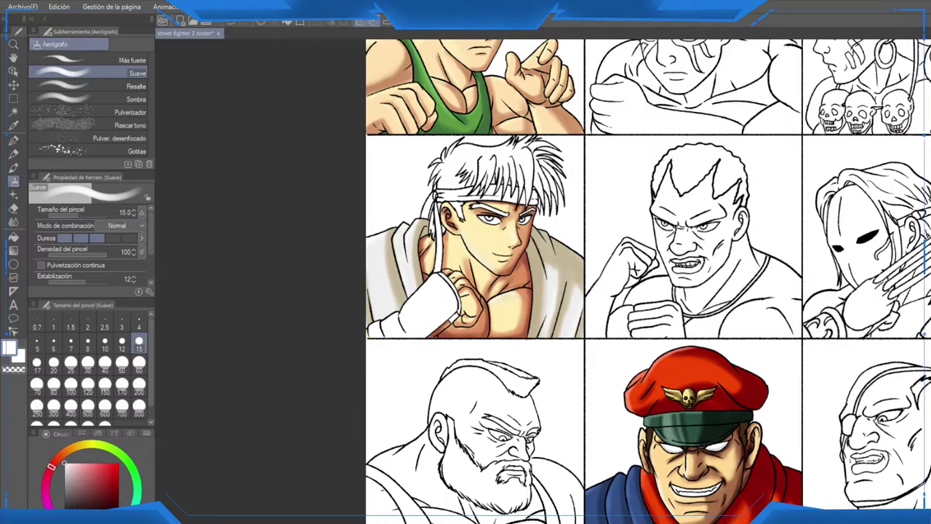
click(119, 466)
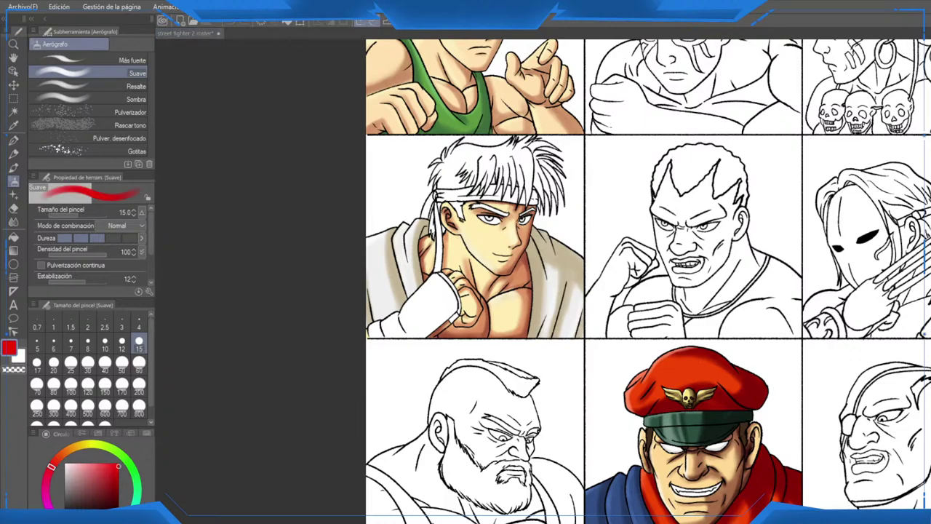
scroll(458, 234, up, 3)
key(g)
click(422, 255)
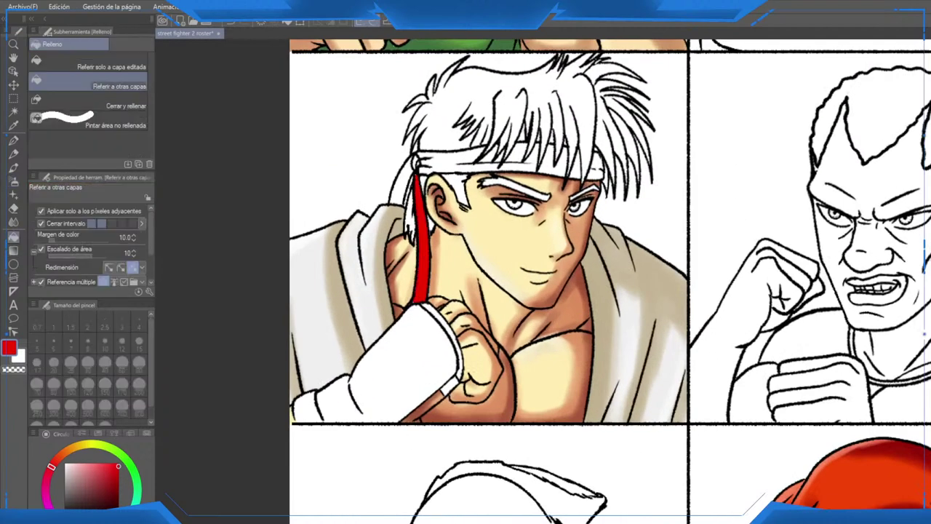
scroll(396, 219, up, 1)
click(403, 170)
click(468, 148)
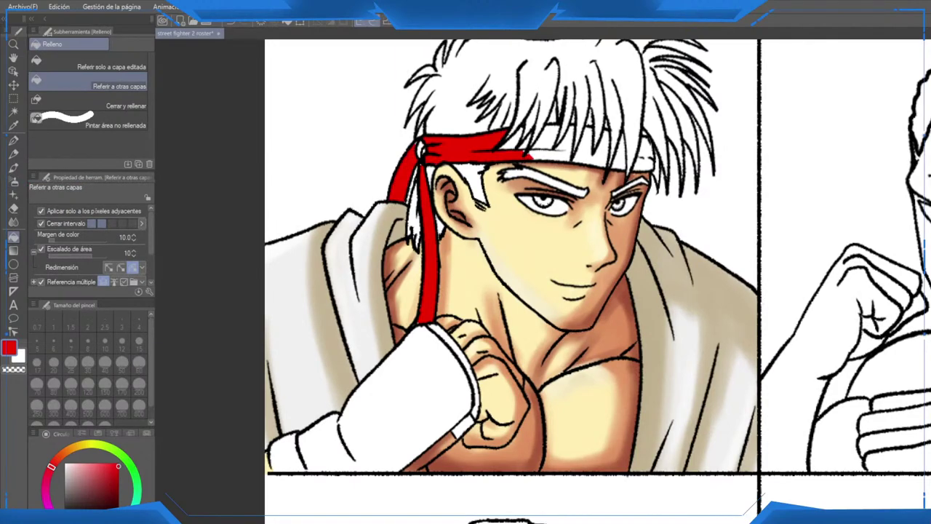
Step: Fill the headband sections between the hair strands across the forehead with the same red
click(552, 150)
click(591, 149)
click(620, 151)
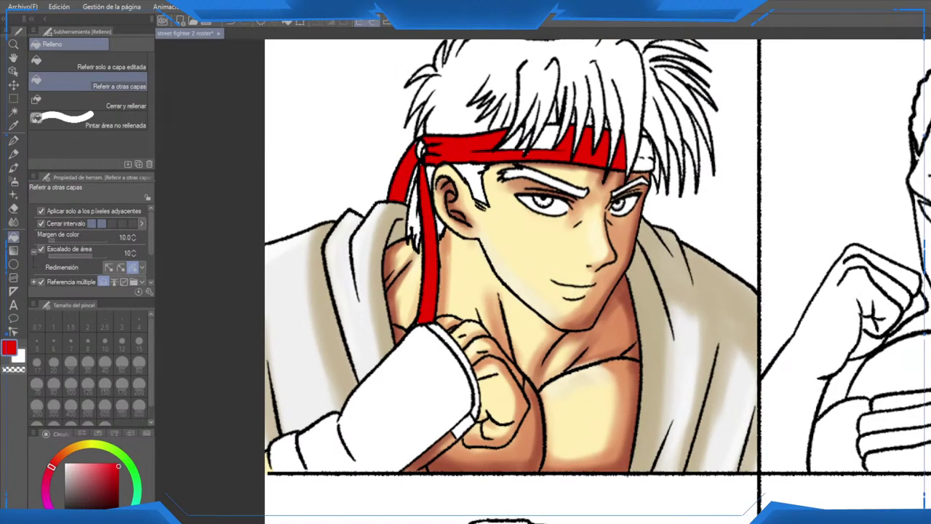
click(644, 153)
scroll(710, 225, down, 3)
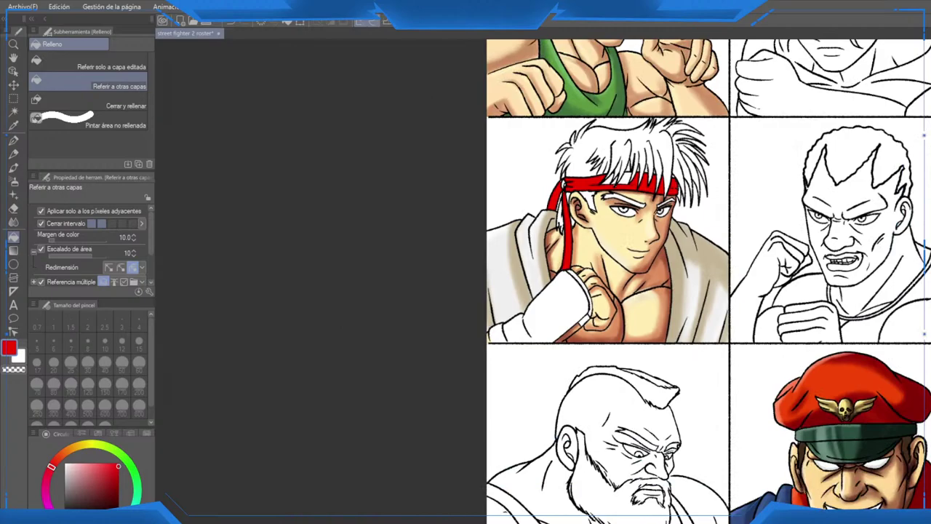
scroll(568, 160, up, 3)
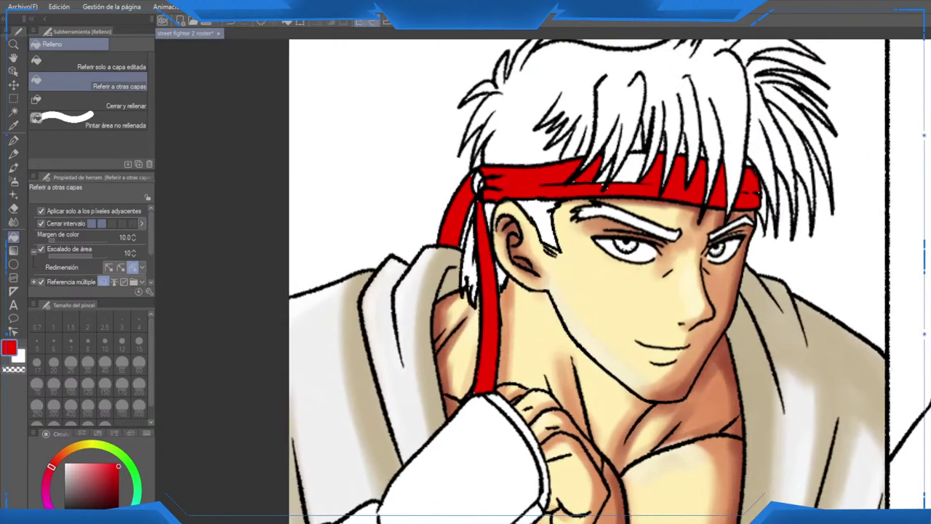
scroll(659, 192, down, 5)
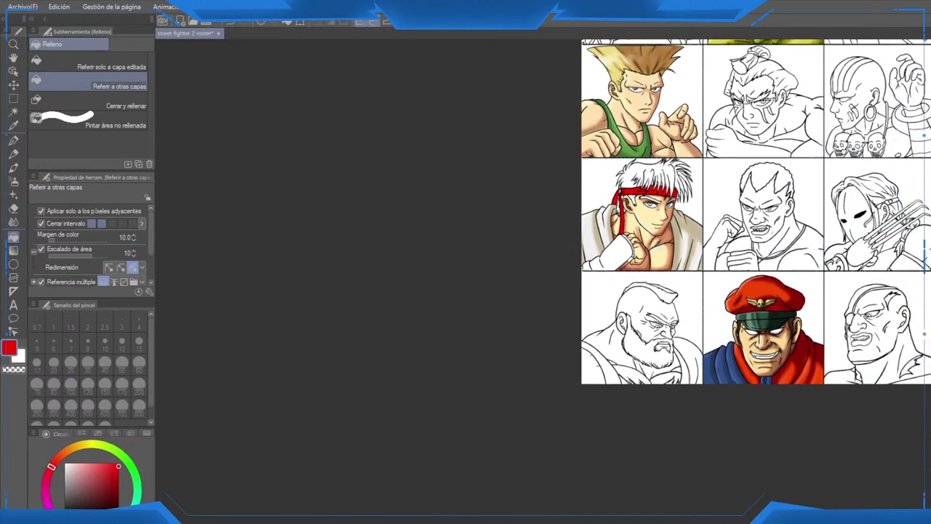
scroll(659, 172, up, 5)
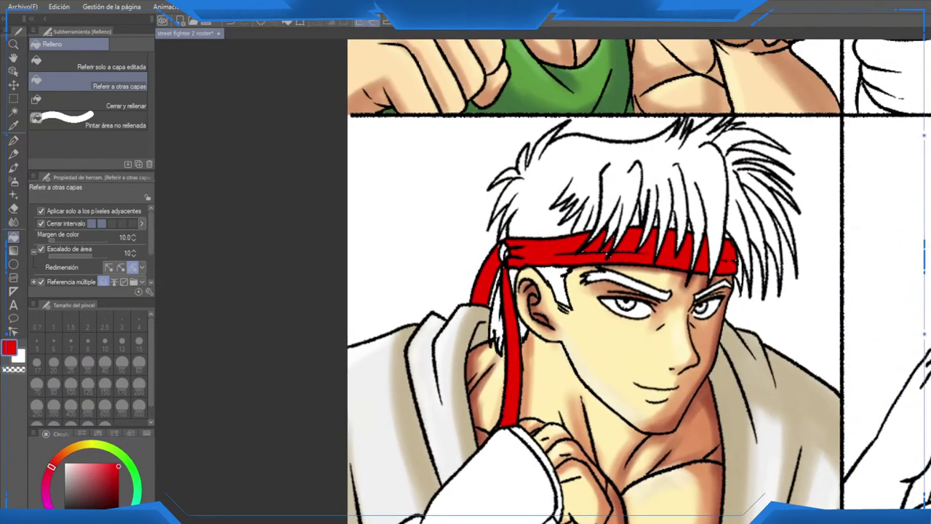
Step: Paint the headband's knot red with the G real pen at size 40
scroll(491, 233, up, 3)
key(p)
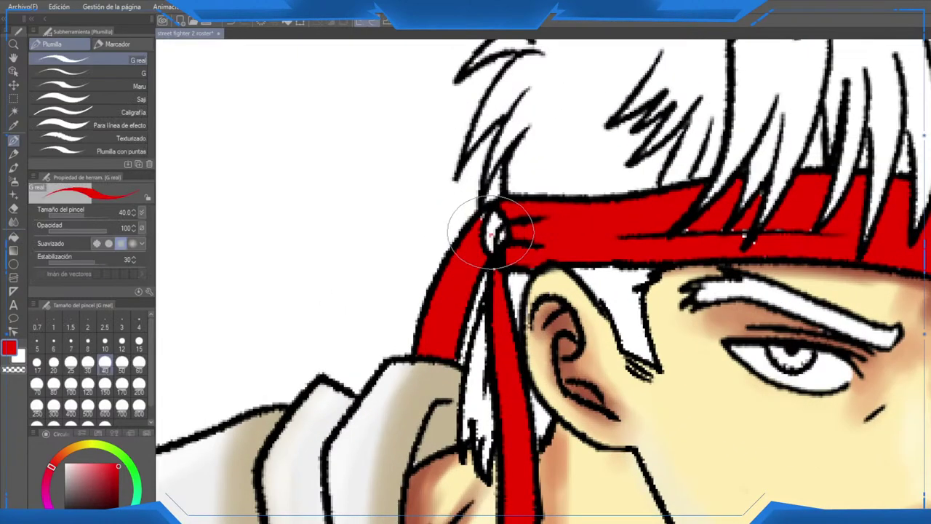
mouse_move(490, 222)
mouse_down()
mouse_move(498, 274)
mouse_move(494, 209)
mouse_move(499, 241)
mouse_move(504, 235)
mouse_move(482, 213)
mouse_up()
key(ctrl+z)
key(ctrl+z)
drag(691, 232, 584, 237)
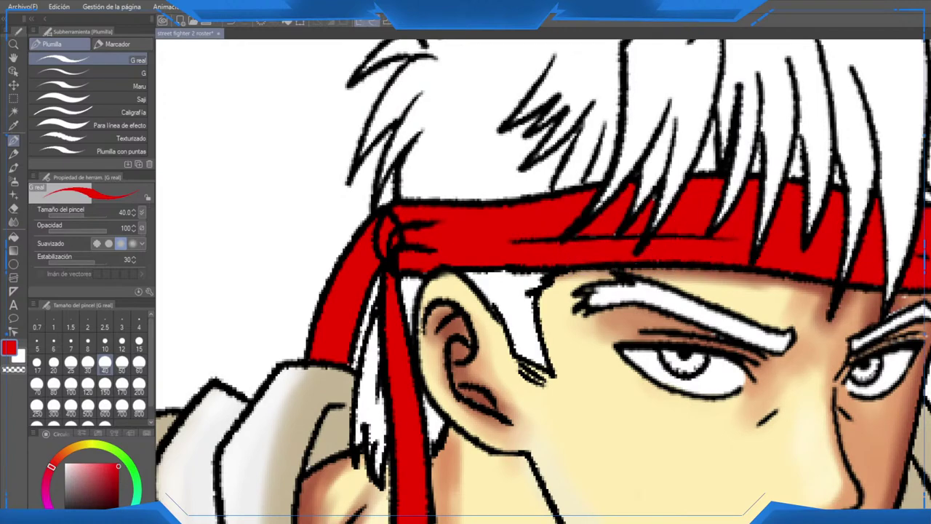
drag(608, 230, 334, 209)
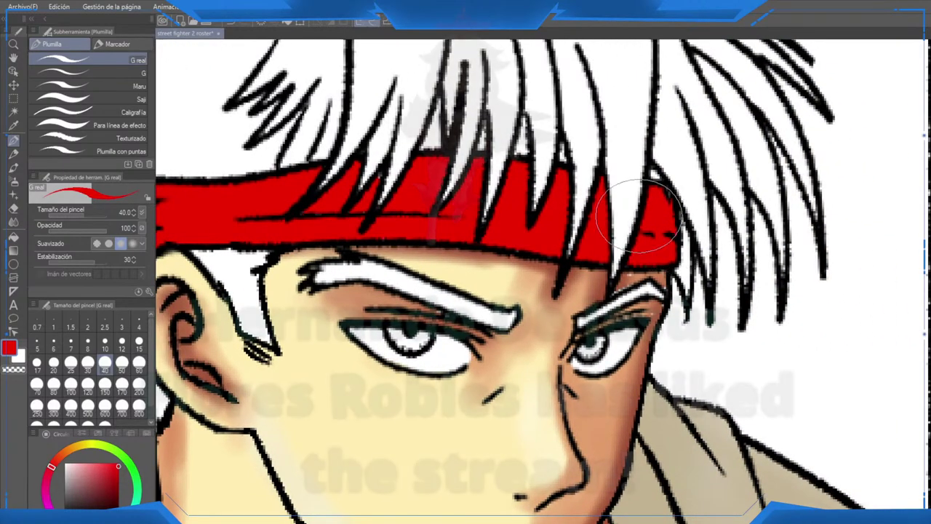
Step: Sample the dark brown from the capped fighter's sideburn as the drawing colour
scroll(644, 226, down, 2)
scroll(644, 225, down, 1)
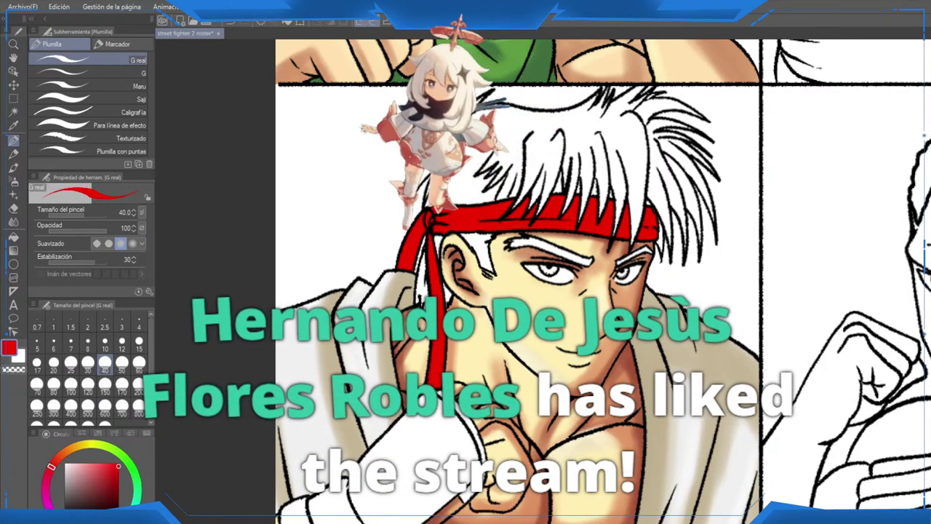
scroll(695, 315, down, 1)
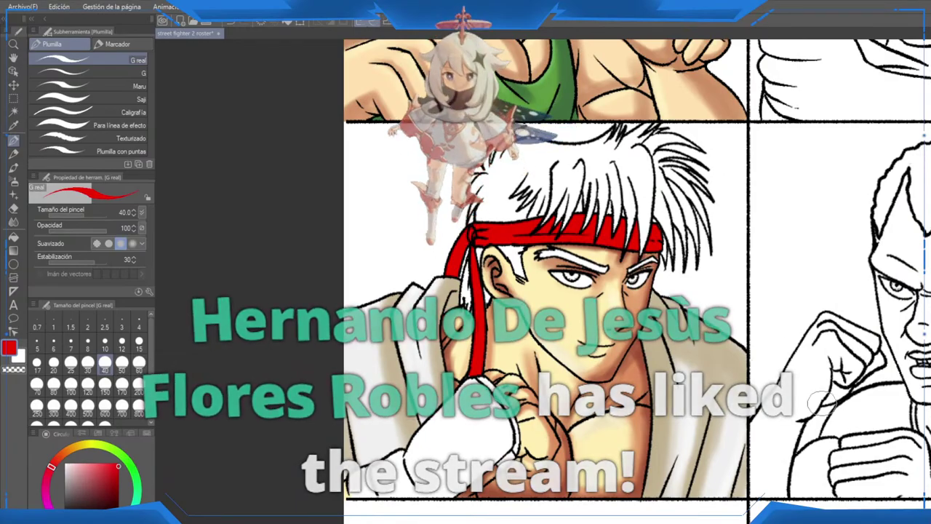
scroll(818, 405, down, 2)
drag(819, 405, 694, 350)
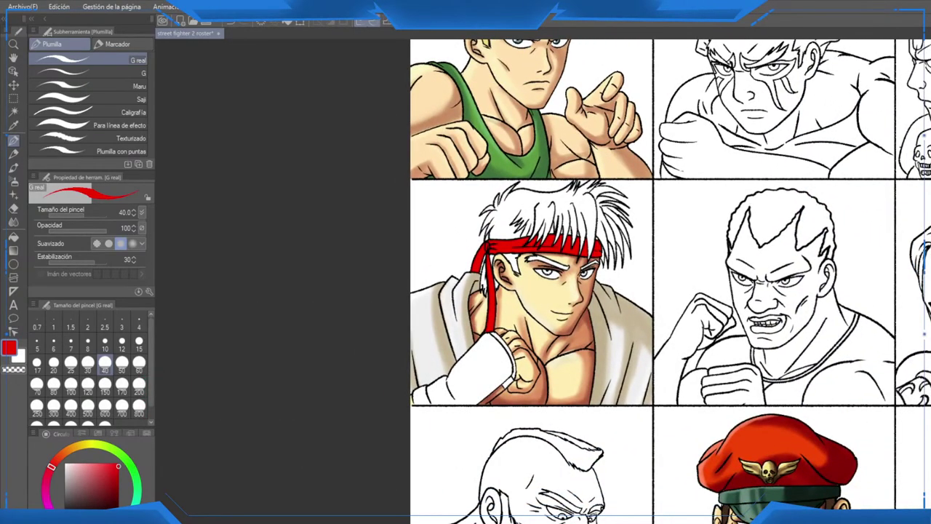
scroll(709, 284, up, 6)
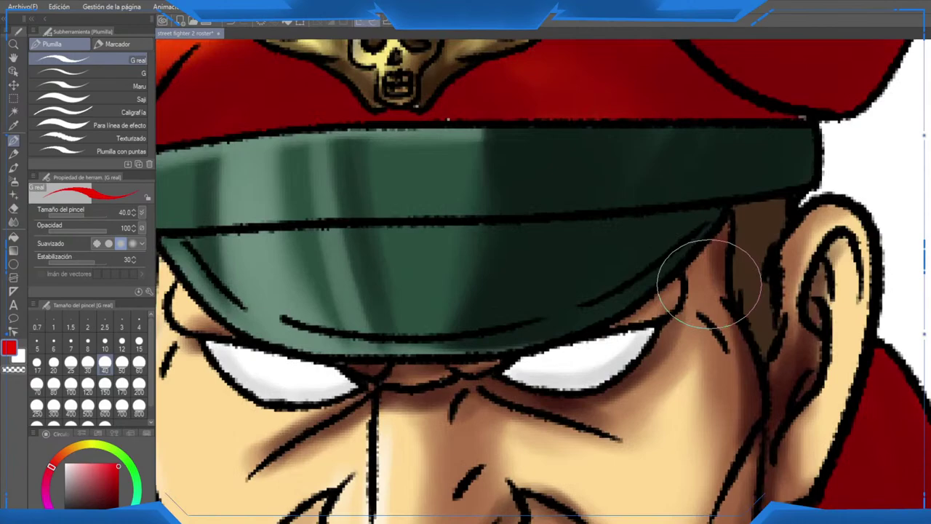
drag(764, 245, 630, 222)
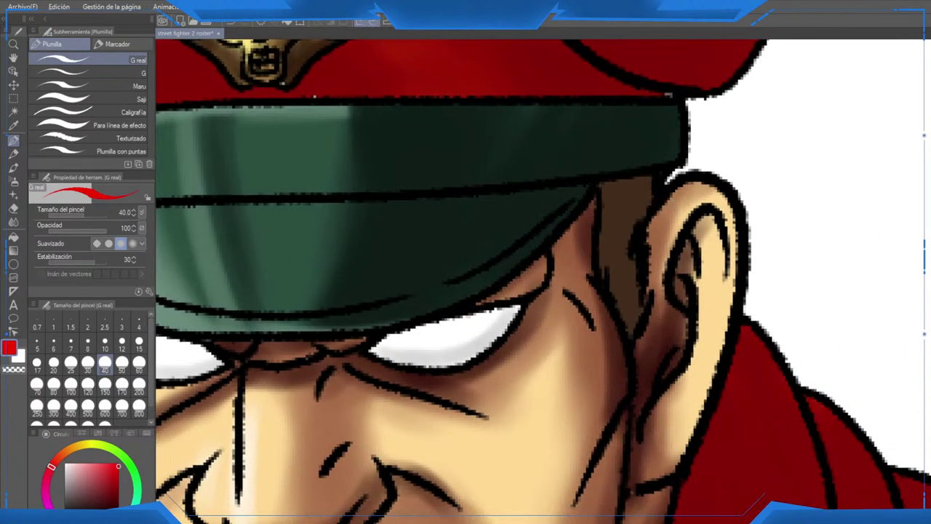
alt+click(630, 222)
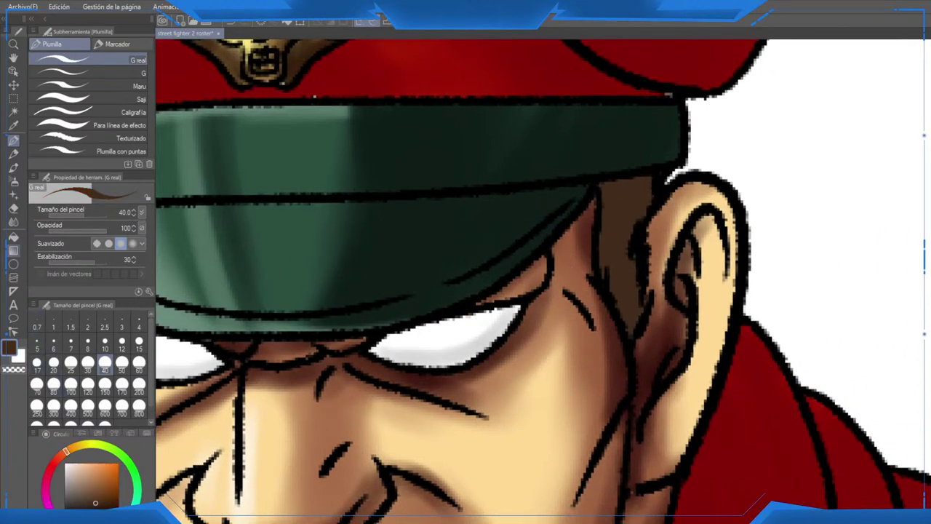
Step: Shade both of the capped fighter's sideburns in very dark brown with the Suave airbrush at size 8
click(13, 181)
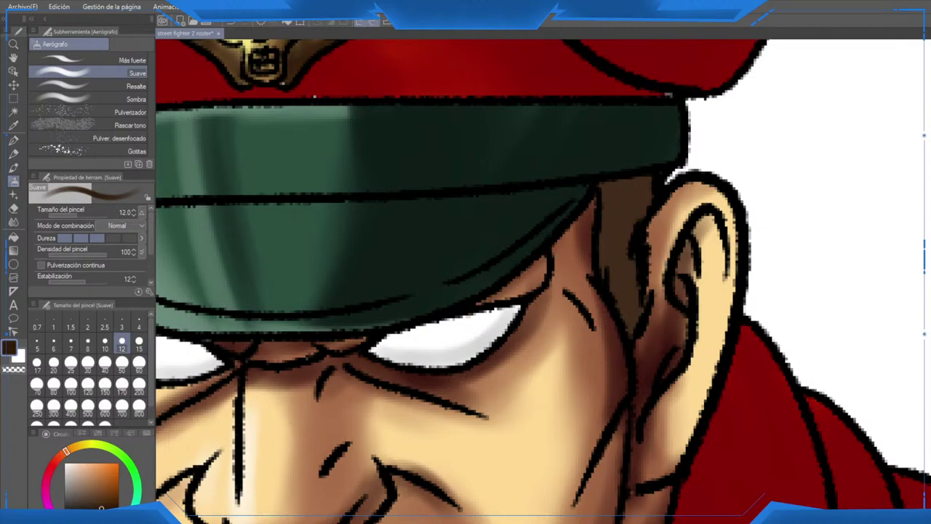
click(87, 340)
mouse_move(631, 207)
mouse_down()
mouse_move(643, 187)
mouse_move(633, 303)
mouse_move(641, 183)
mouse_move(652, 178)
mouse_move(637, 198)
mouse_up()
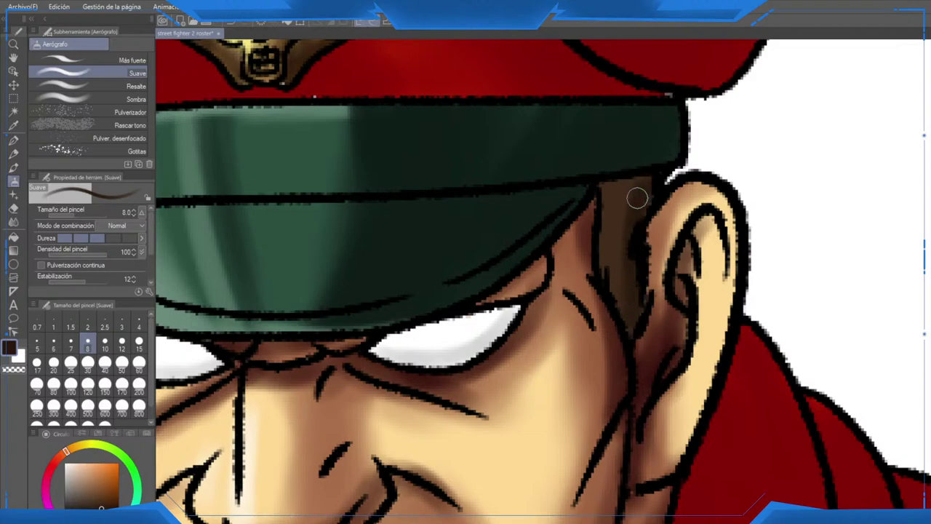
drag(649, 239, 650, 216)
drag(342, 262, 674, 249)
mouse_move(340, 206)
mouse_down()
mouse_move(325, 349)
mouse_move(321, 309)
mouse_move(347, 217)
mouse_up()
scroll(337, 209, down, 5)
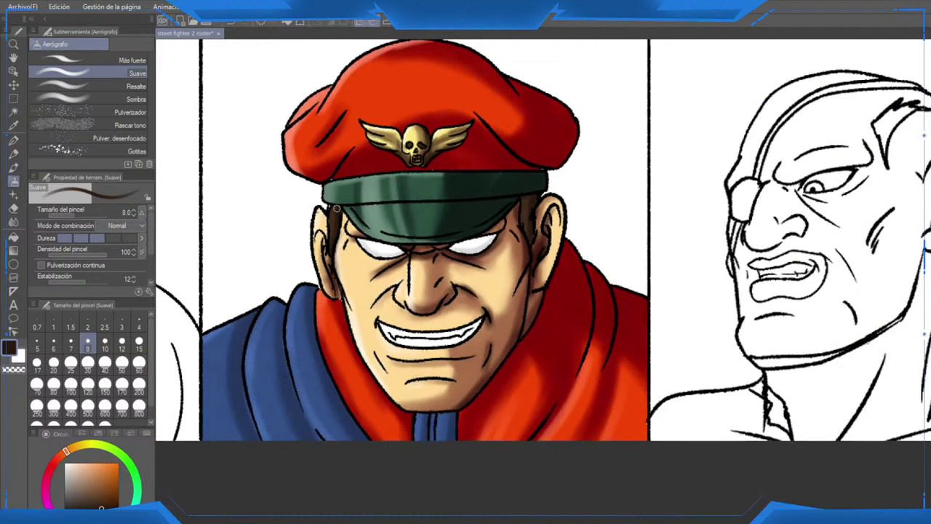
Step: Shade the headband fighter's two hanging headband tails in darker reds with the Suave airbrush at sizes 8 and 10
scroll(439, 246, down, 5)
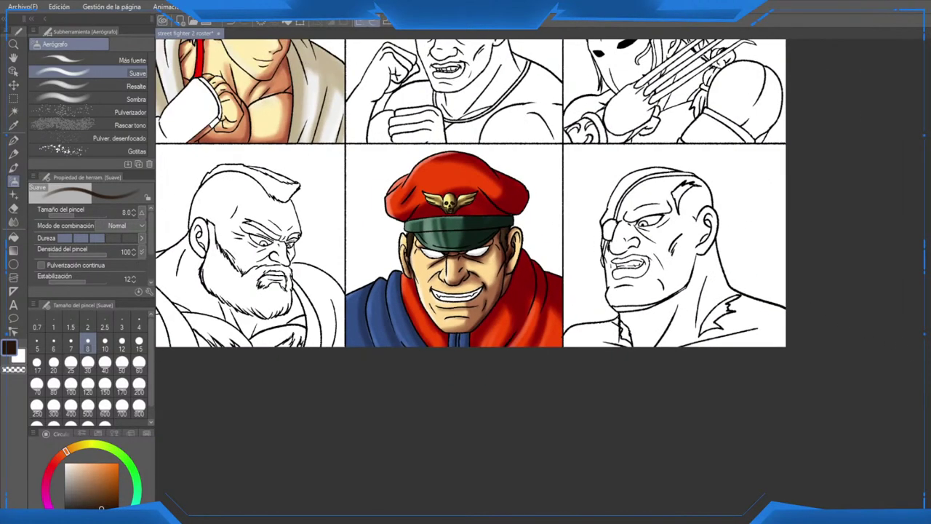
drag(364, 182, 498, 409)
scroll(320, 227, up, 4)
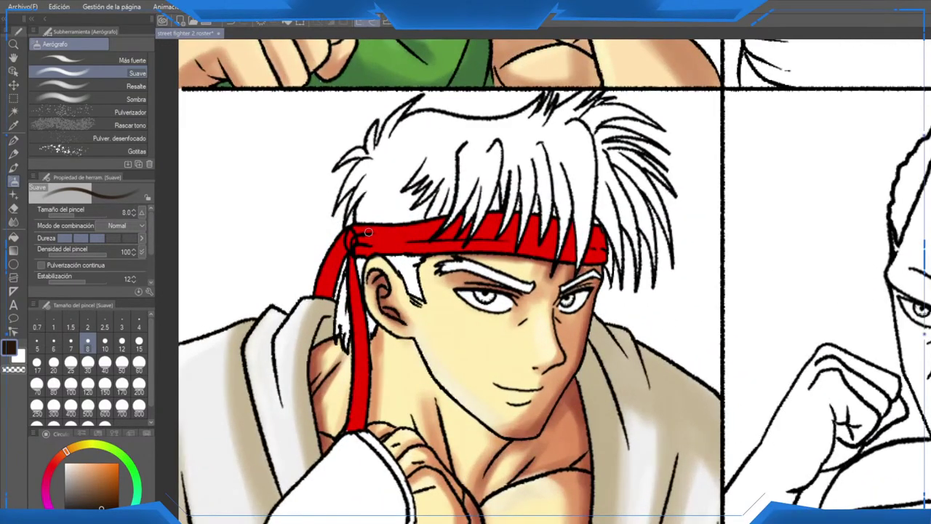
scroll(368, 231, down, 2)
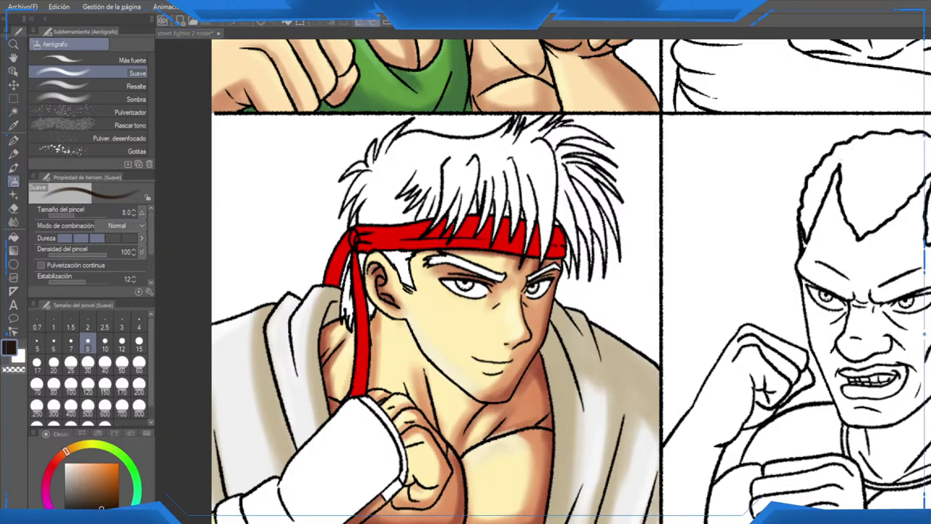
scroll(380, 293, up, 3)
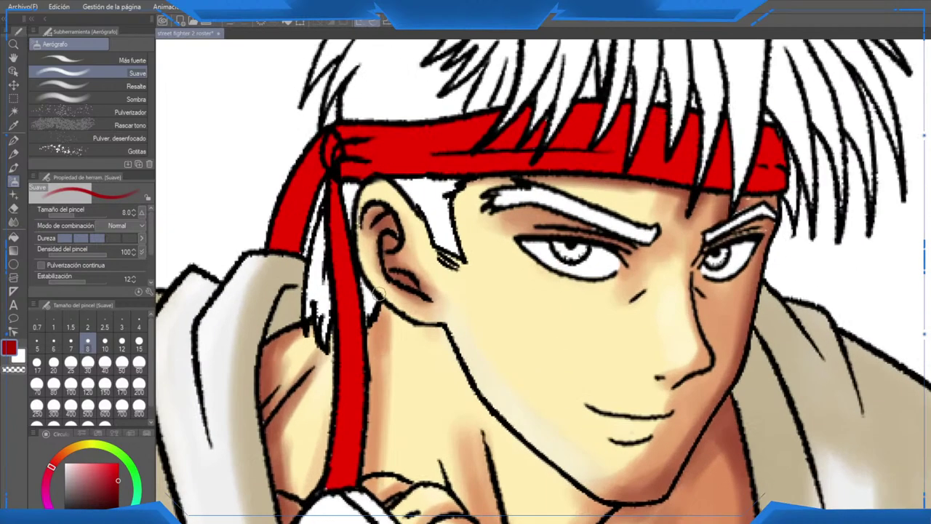
drag(367, 223, 375, 211)
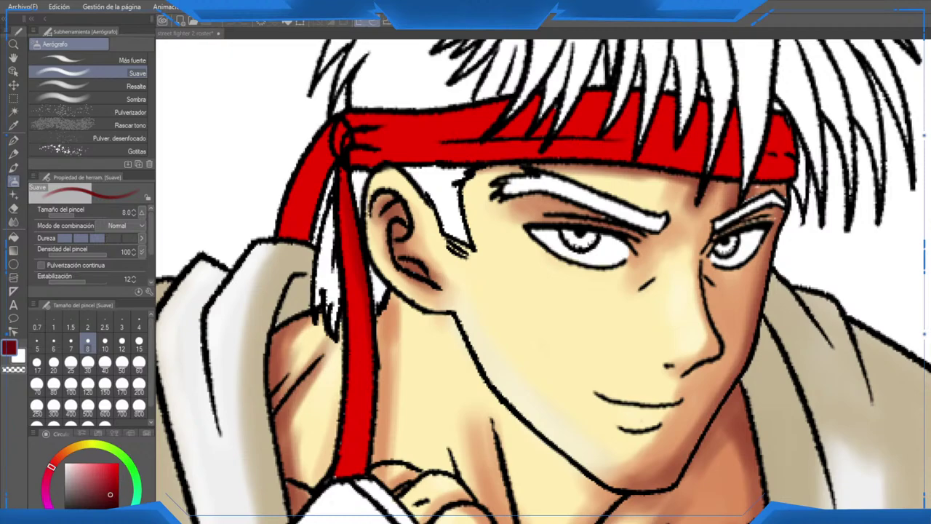
drag(362, 250, 365, 248)
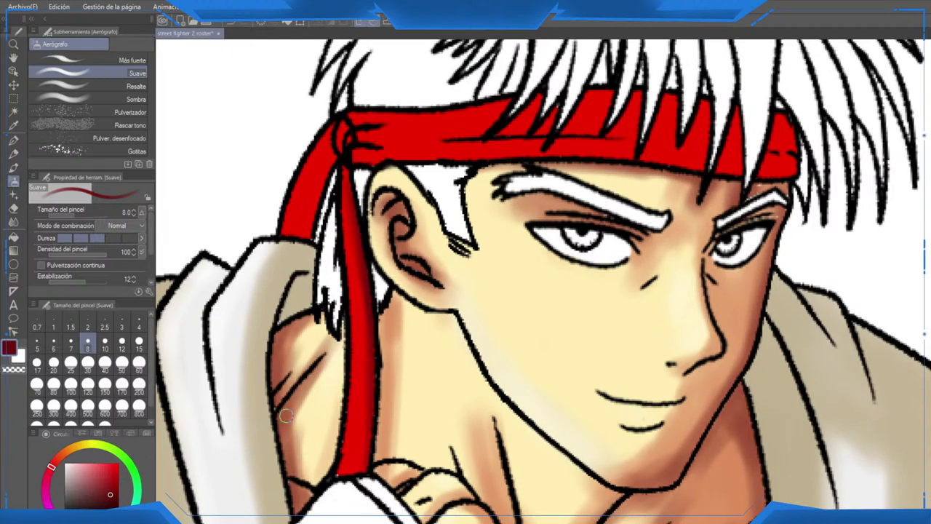
click(105, 340)
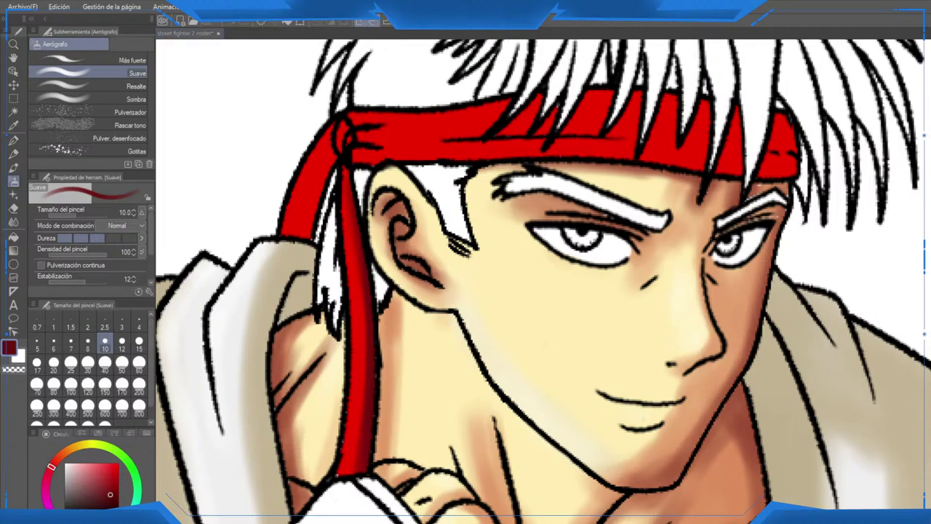
scroll(416, 213, up, 3)
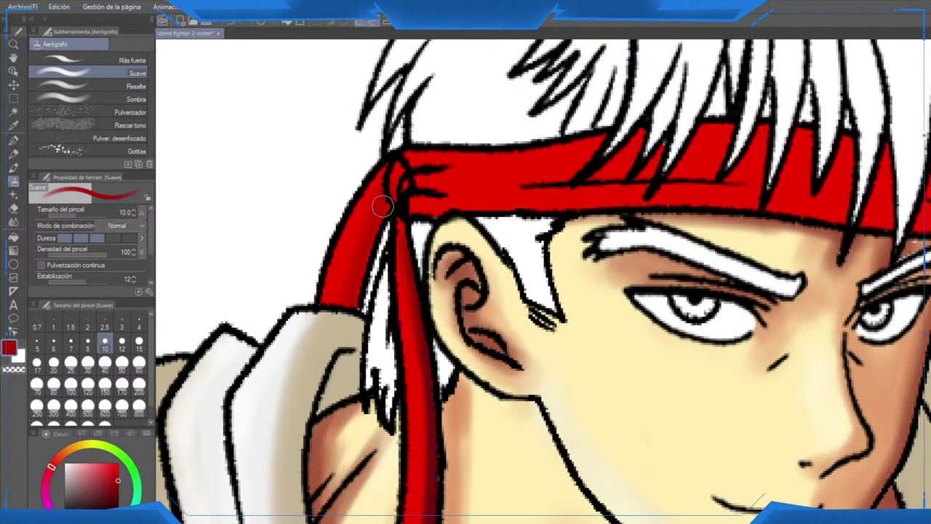
Step: Shade the headband's lower edge and far side across the forehead in dark red at size 15, refining between strands at size 10
drag(528, 267, 340, 316)
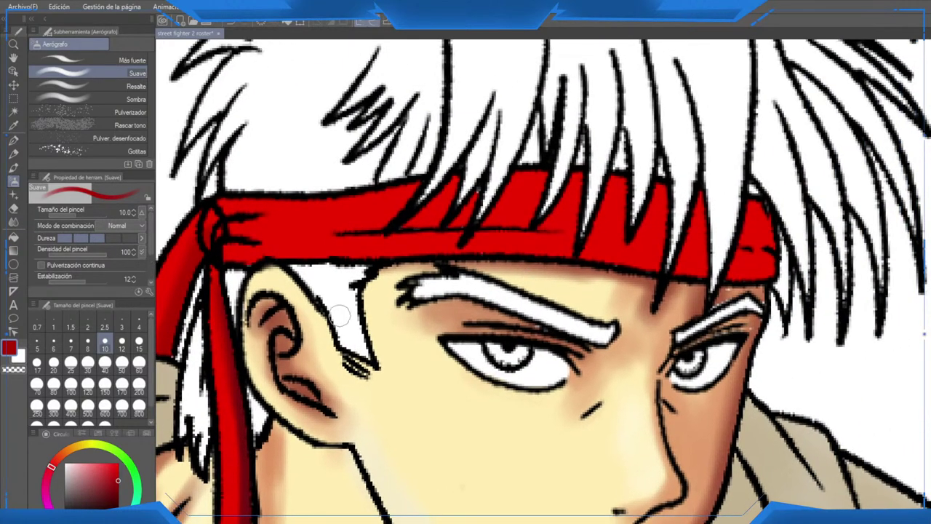
click(139, 343)
mouse_move(271, 262)
mouse_down()
mouse_move(363, 252)
mouse_move(296, 249)
mouse_move(505, 264)
mouse_move(498, 250)
mouse_move(726, 270)
mouse_up()
mouse_move(759, 178)
mouse_down()
mouse_move(739, 277)
mouse_move(721, 292)
mouse_move(694, 255)
mouse_move(698, 203)
mouse_move(677, 205)
mouse_move(625, 261)
mouse_move(582, 252)
mouse_move(641, 137)
mouse_move(580, 199)
mouse_move(564, 252)
mouse_move(552, 261)
mouse_move(530, 253)
mouse_move(561, 209)
mouse_move(671, 217)
mouse_move(743, 261)
mouse_move(768, 219)
mouse_move(780, 264)
mouse_move(766, 232)
mouse_up()
scroll(762, 234, down, 3)
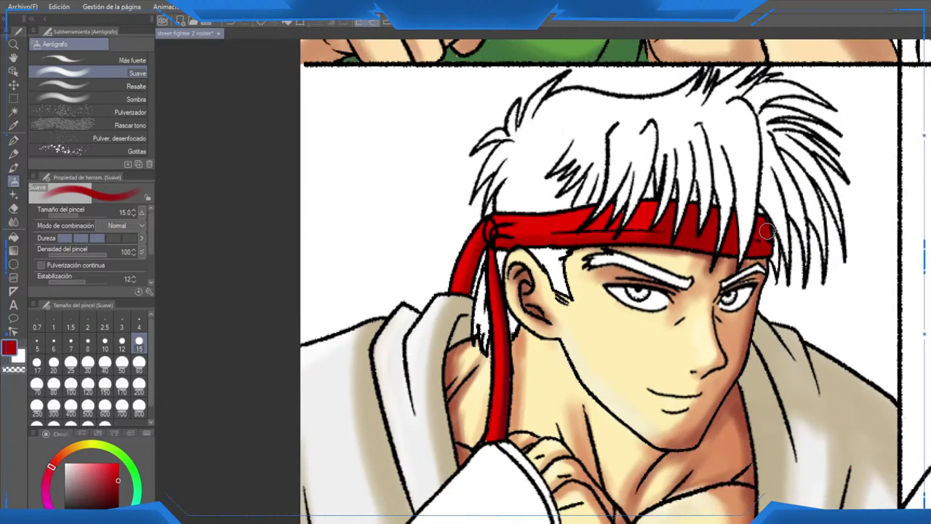
scroll(678, 233, up, 3)
click(105, 341)
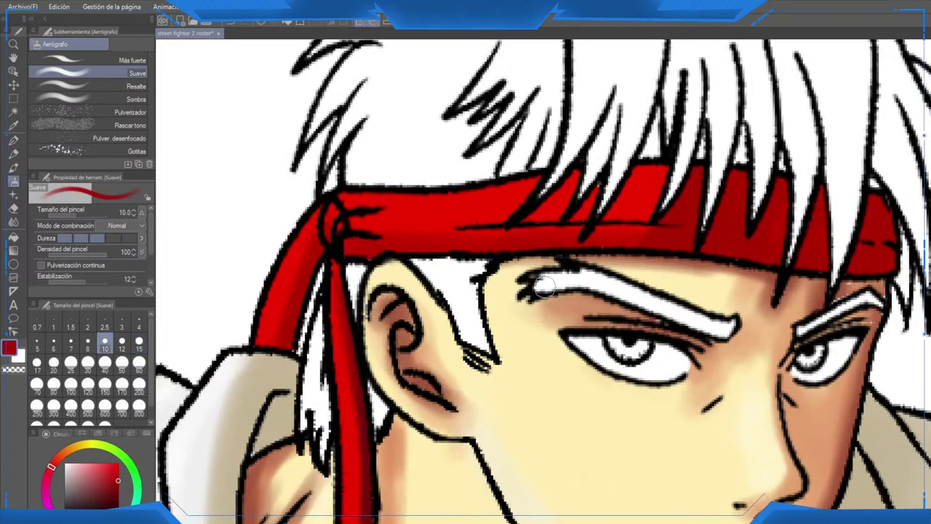
mouse_move(575, 186)
mouse_down()
mouse_move(560, 207)
mouse_move(541, 210)
mouse_up()
Step: Sample the headband's bright red, lighten it to pink and highlight both tails and the band beside the knot
right_click(432, 218)
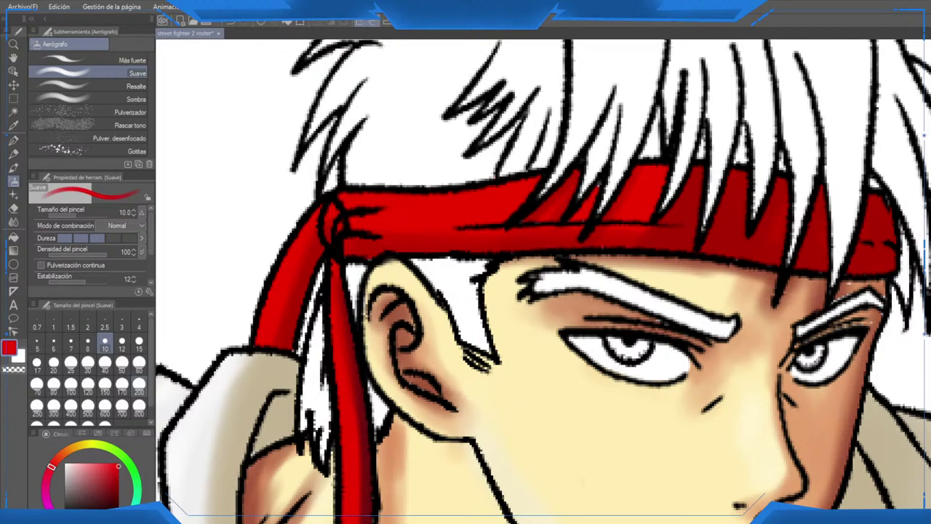
drag(118, 466, 90, 463)
mouse_move(300, 216)
mouse_down()
mouse_move(325, 200)
mouse_move(258, 327)
mouse_move(301, 225)
mouse_move(259, 330)
mouse_move(328, 207)
mouse_move(486, 190)
mouse_up()
drag(349, 332, 388, 218)
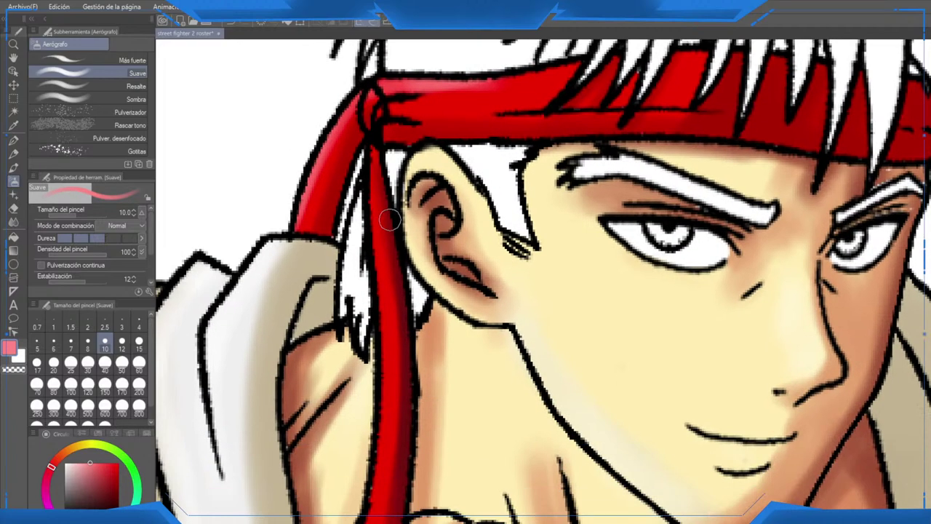
mouse_move(366, 182)
mouse_down()
mouse_move(374, 335)
mouse_move(386, 246)
mouse_move(375, 440)
mouse_up()
drag(378, 338, 376, 443)
drag(466, 182, 378, 431)
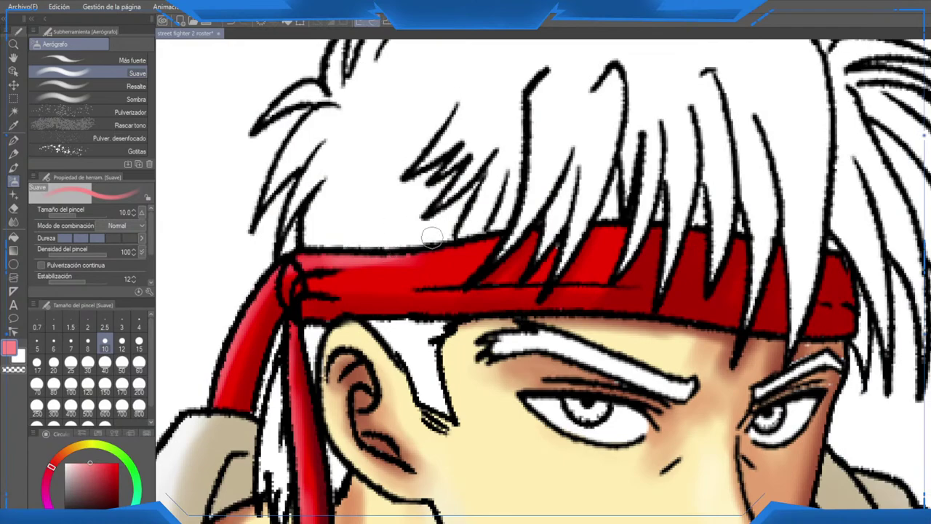
Step: Add pink highlights along the headband's upper edge, between the hair strands and beside the knot
mouse_move(488, 235)
mouse_down()
mouse_move(459, 277)
mouse_move(406, 256)
mouse_up()
mouse_move(597, 233)
mouse_down()
mouse_move(583, 258)
mouse_move(612, 226)
mouse_up()
drag(315, 285, 468, 293)
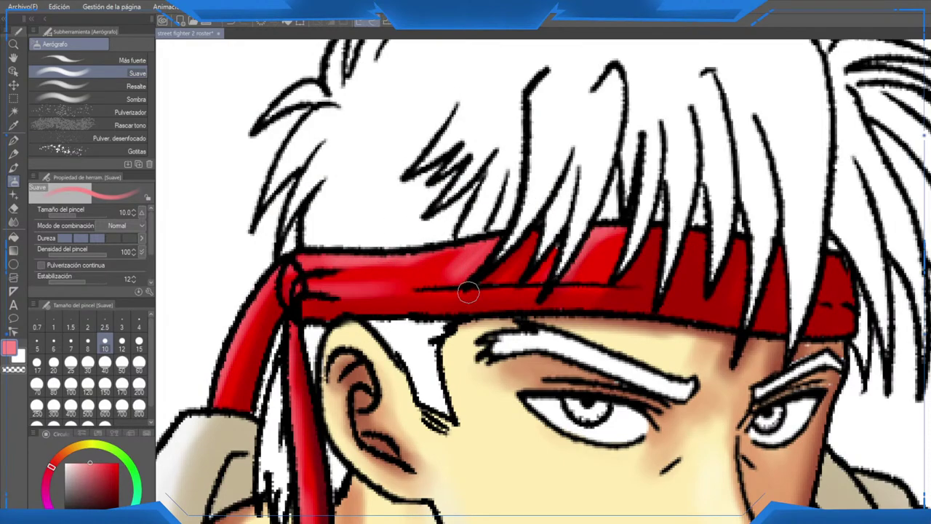
Step: Choose a brown and fill the headband fighter's main hair and spiky back strands, using other layers as reference
scroll(493, 251, down, 10)
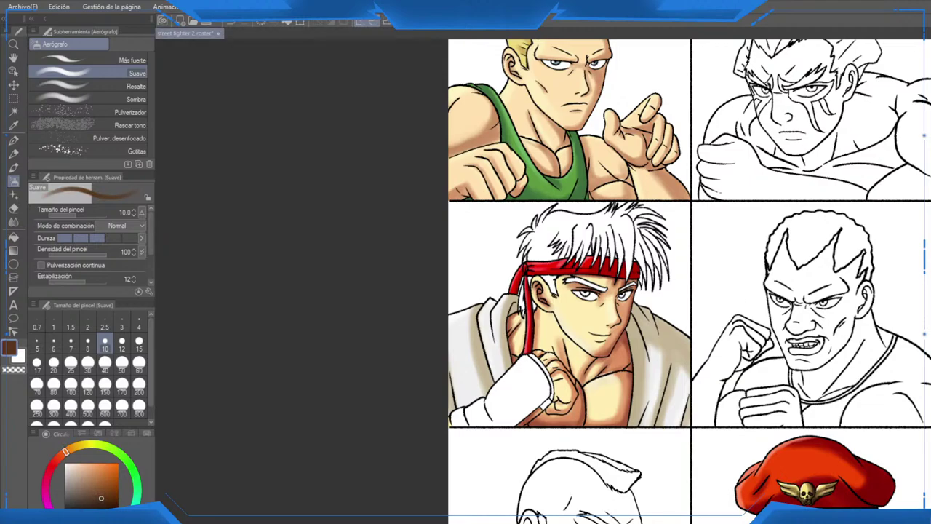
drag(567, 238, 495, 250)
scroll(494, 250, up, 1)
key(g)
key(g)
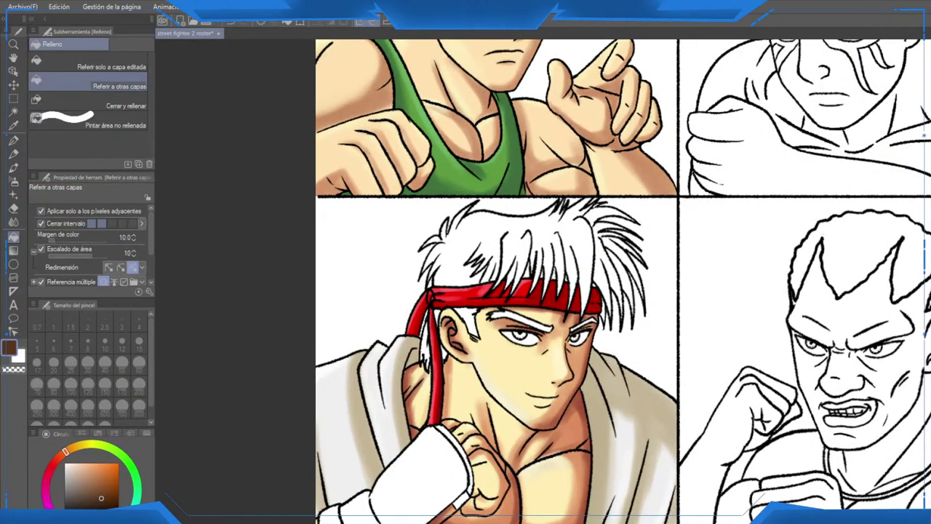
scroll(470, 244, down, 2)
scroll(469, 244, up, 3)
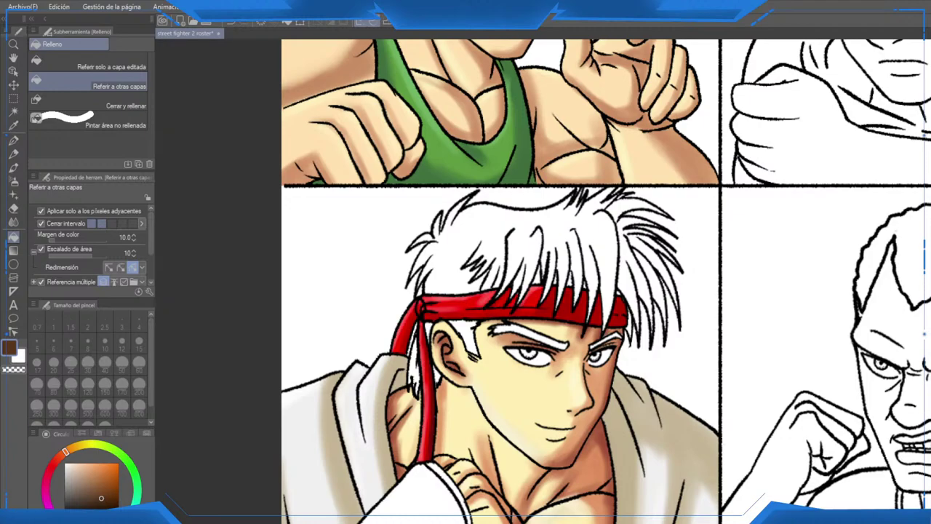
click(521, 268)
click(632, 269)
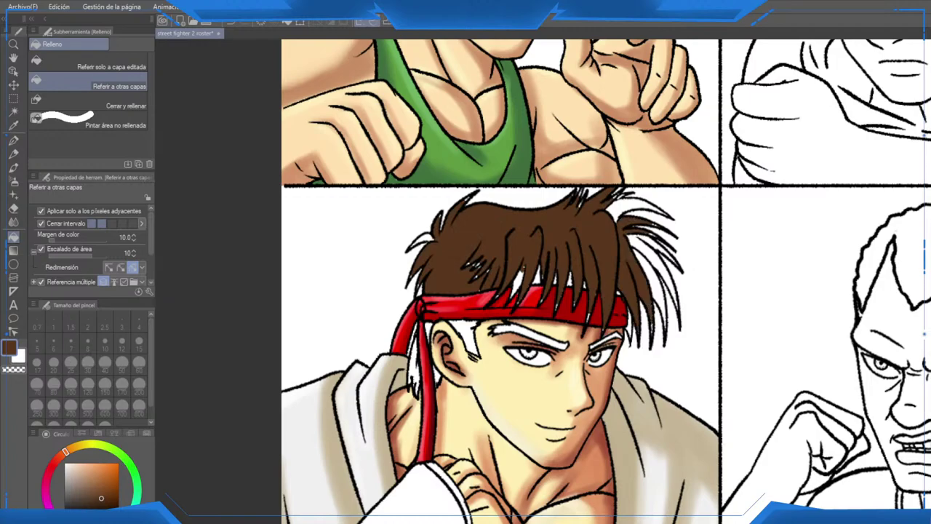
click(655, 273)
click(635, 213)
Step: Fill the hair behind the ear, the sideburn and both eyebrows with the same brown
scroll(574, 264, down, 1)
scroll(576, 269, down, 1)
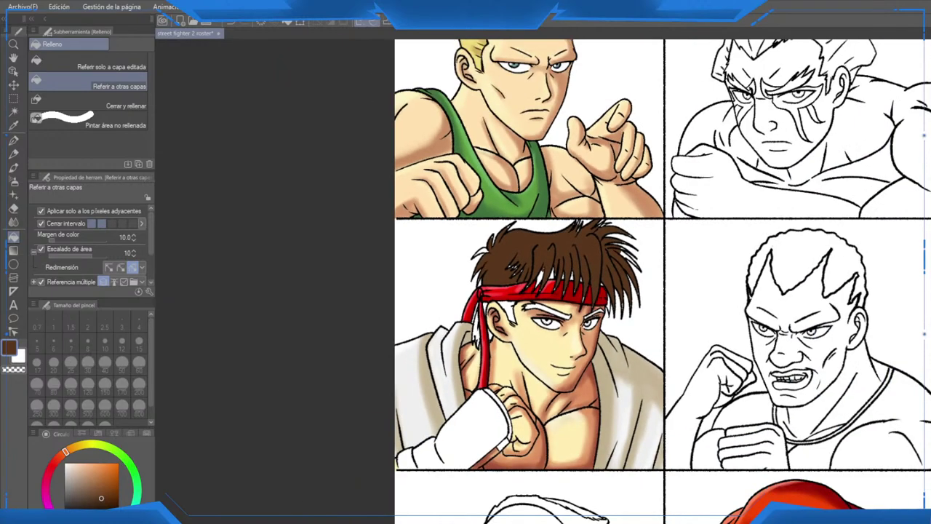
scroll(563, 259, down, 1)
scroll(513, 331, up, 4)
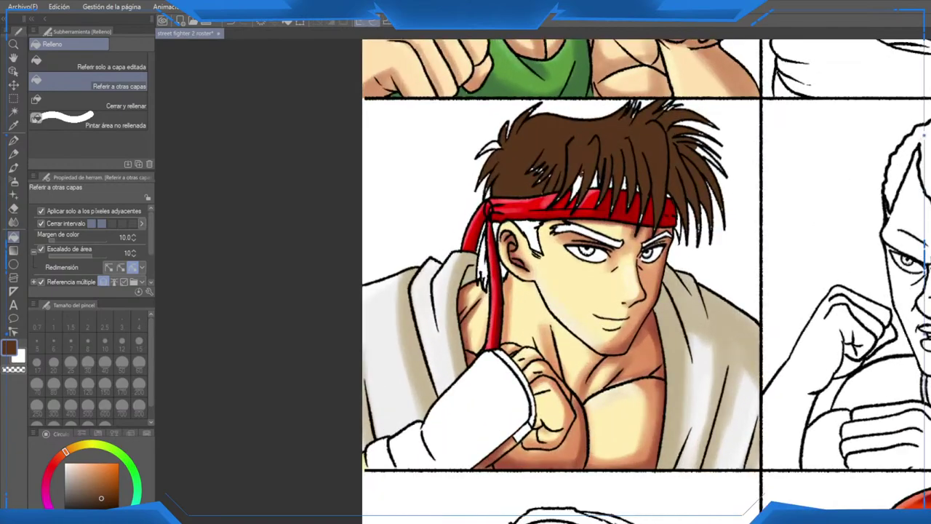
scroll(488, 271, up, 1)
click(515, 282)
click(458, 269)
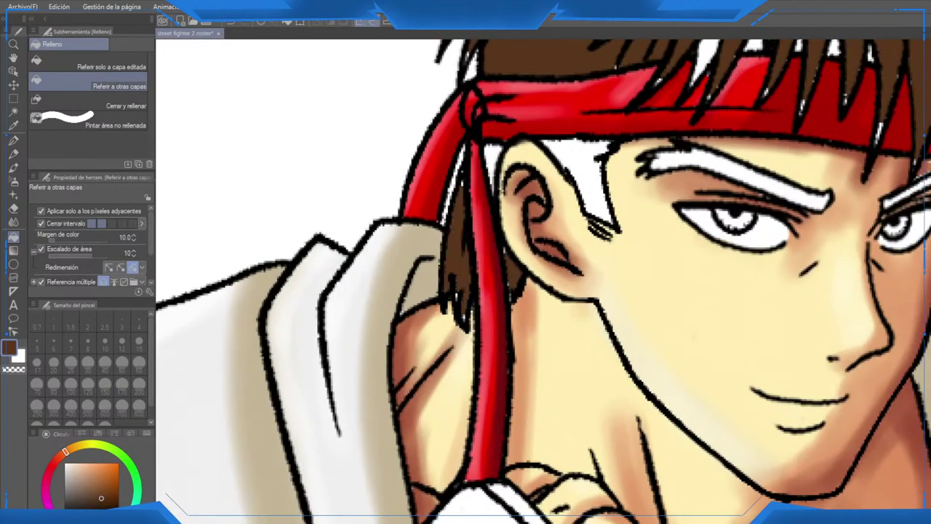
click(575, 171)
click(757, 175)
drag(756, 175, 538, 226)
click(681, 246)
scroll(662, 263, down, 2)
scroll(633, 273, down, 4)
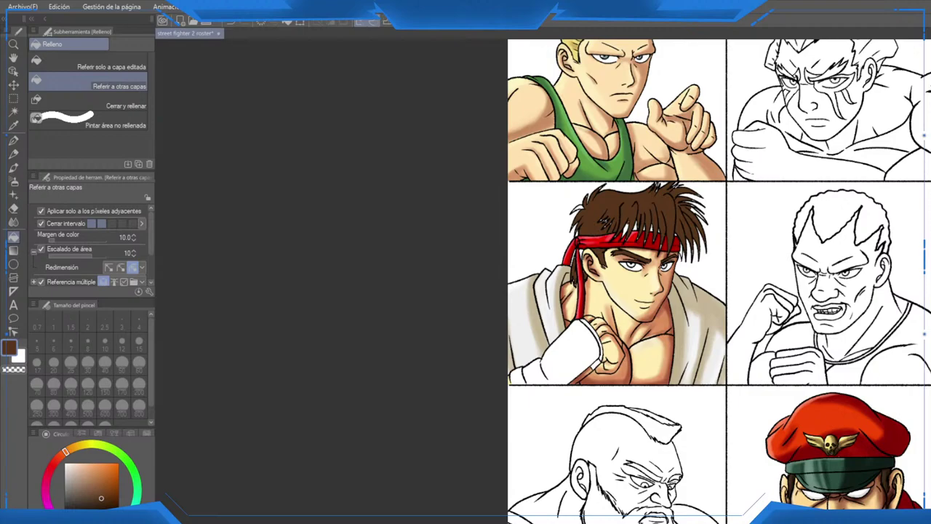
scroll(603, 249, up, 4)
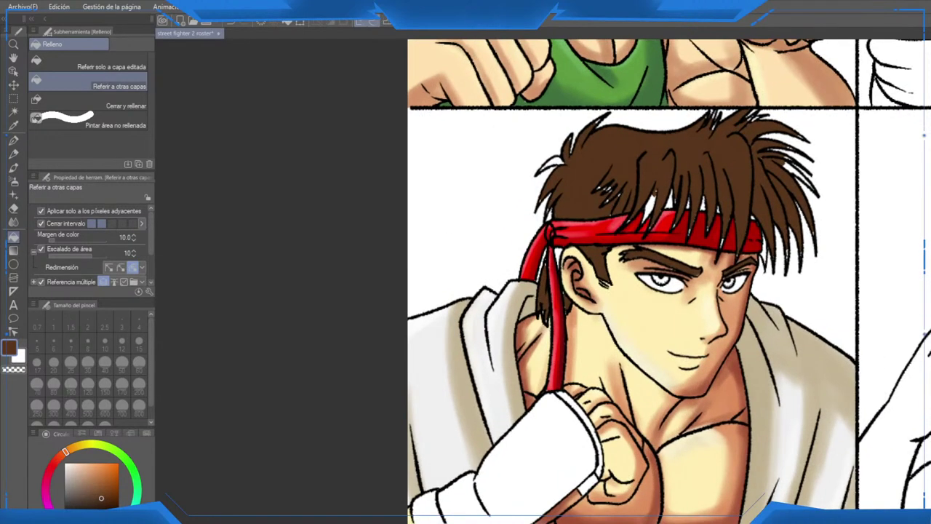
key(ctrl+z)
key(ctrl+y)
Step: Sample the headband's bright red and soften the pink highlights across the forehead band with the Suave airbrush at size 10
scroll(636, 227, up, 1)
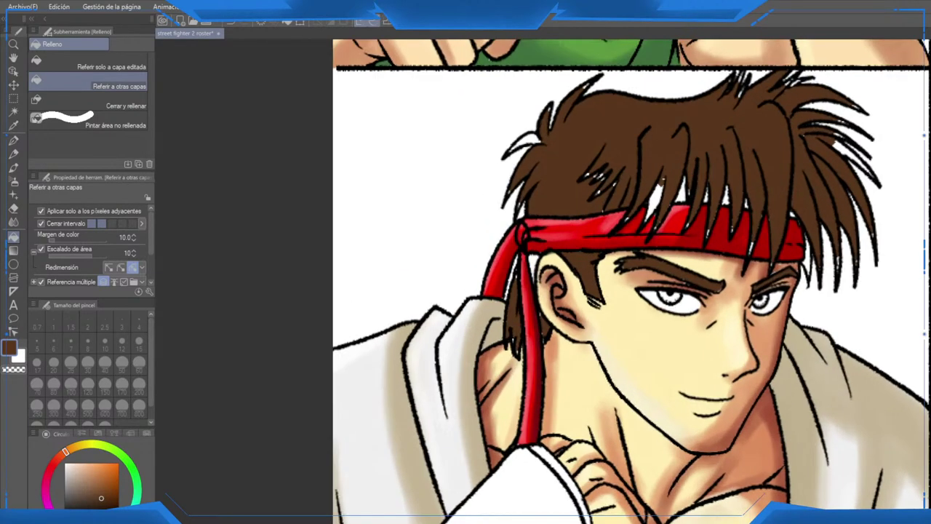
scroll(598, 232, up, 1)
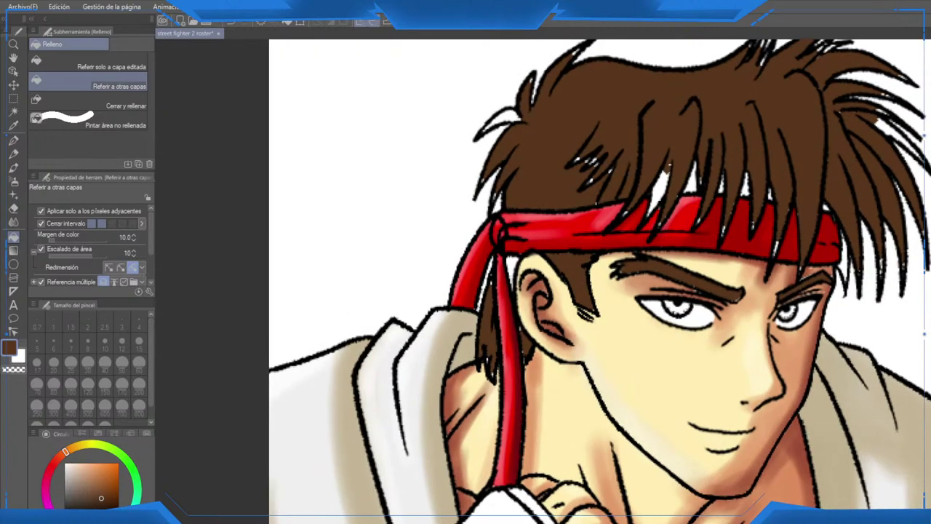
right_click(598, 233)
scroll(535, 241, up, 2)
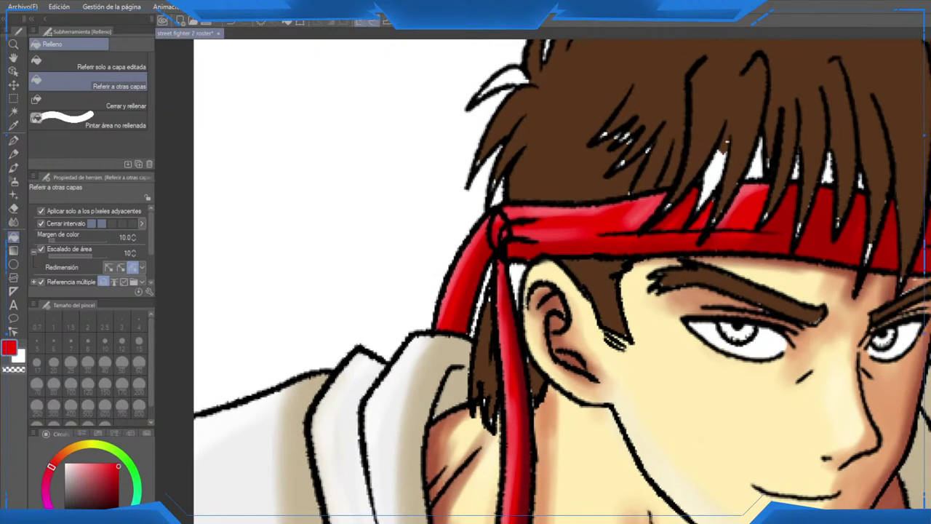
click(13, 181)
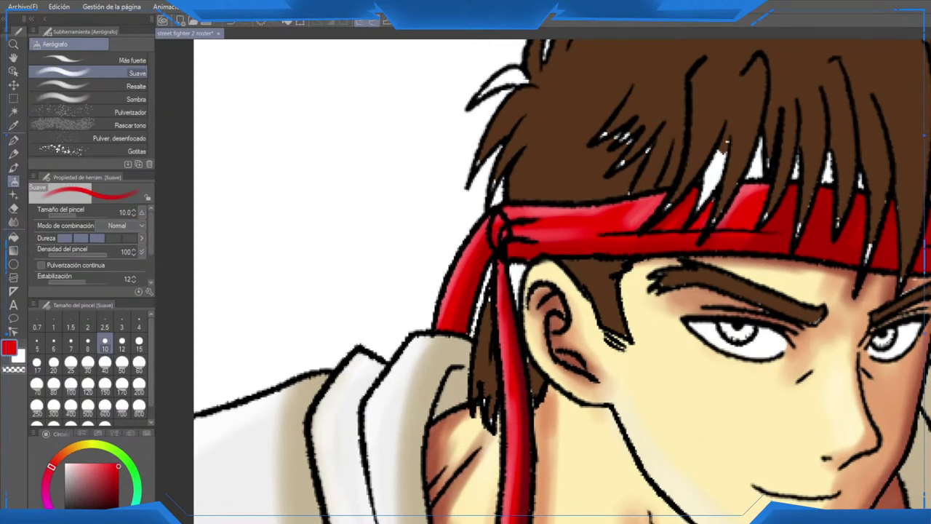
mouse_move(545, 219)
mouse_down()
mouse_move(661, 205)
mouse_move(641, 218)
mouse_up()
mouse_move(751, 199)
mouse_down()
mouse_move(731, 211)
mouse_move(749, 190)
mouse_up()
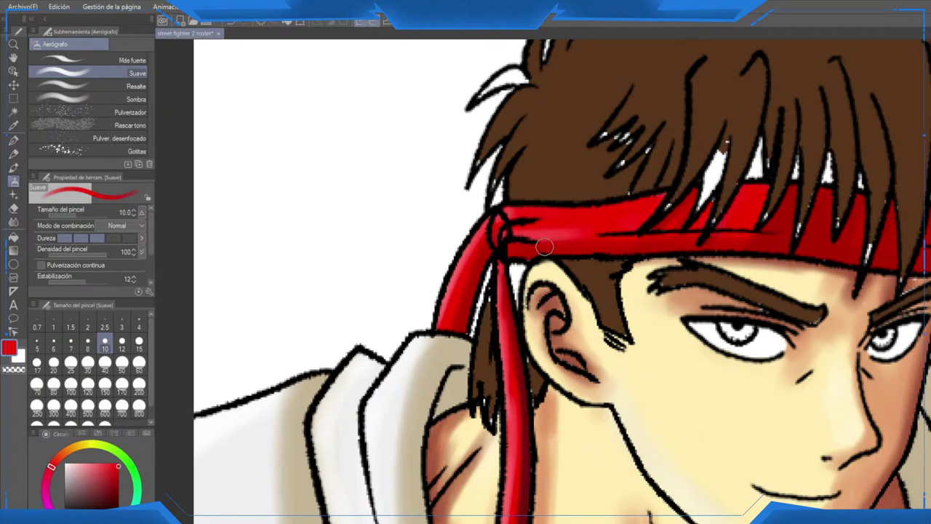
drag(571, 233, 539, 234)
Step: Tone down the pink highlights on both hanging headband tails with the same bright red
mouse_move(476, 236)
mouse_down()
mouse_move(447, 315)
mouse_move(457, 270)
mouse_move(486, 231)
mouse_up()
mouse_move(486, 231)
mouse_down()
mouse_move(502, 466)
mouse_move(493, 401)
mouse_up()
drag(494, 382, 487, 447)
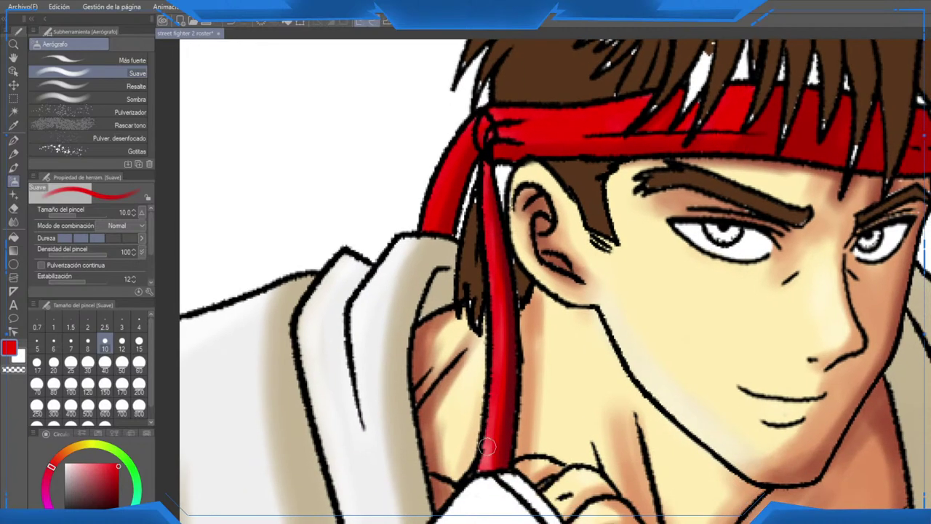
scroll(509, 339, down, 3)
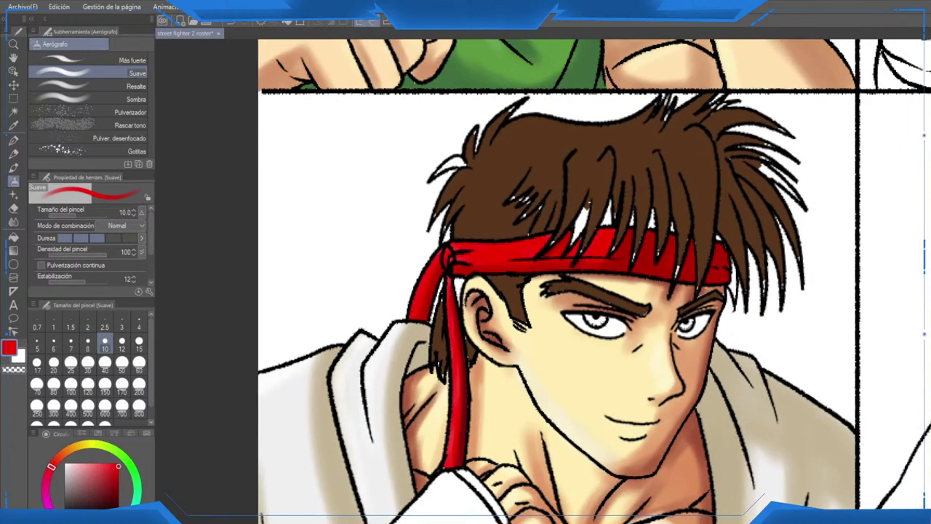
scroll(660, 259, up, 1)
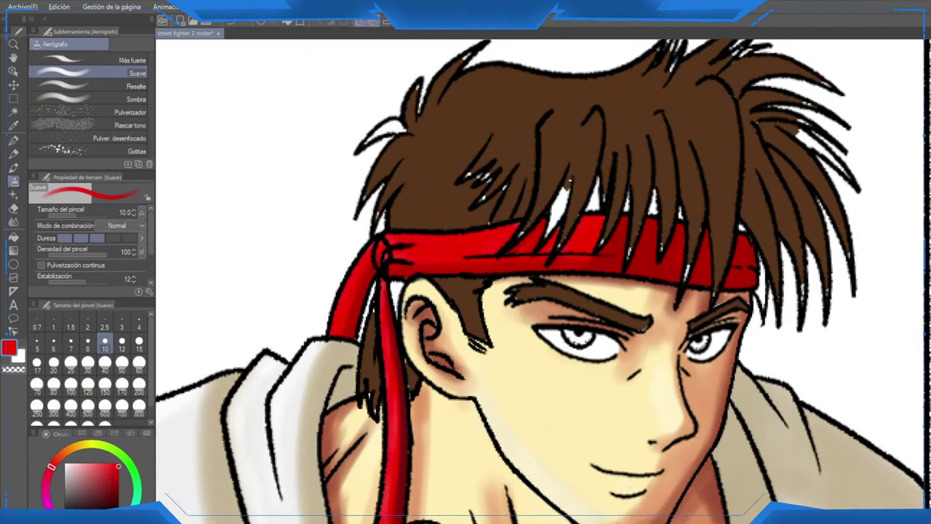
Step: Sample the hair brown and fill the white gaps between the fringe strands above the headband, using other layers as reference
alt+click(660, 259)
scroll(587, 225, up, 2)
scroll(588, 227, up, 1)
key(space)
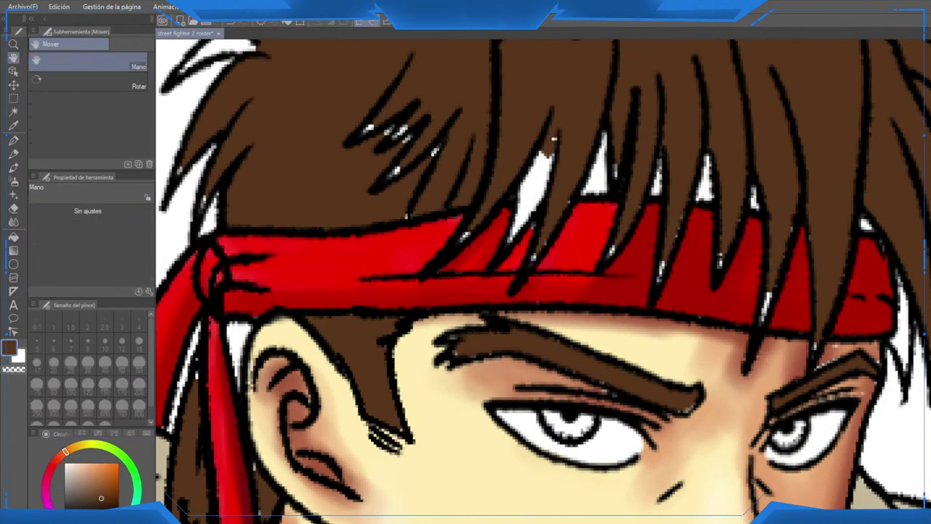
click(536, 182)
click(598, 176)
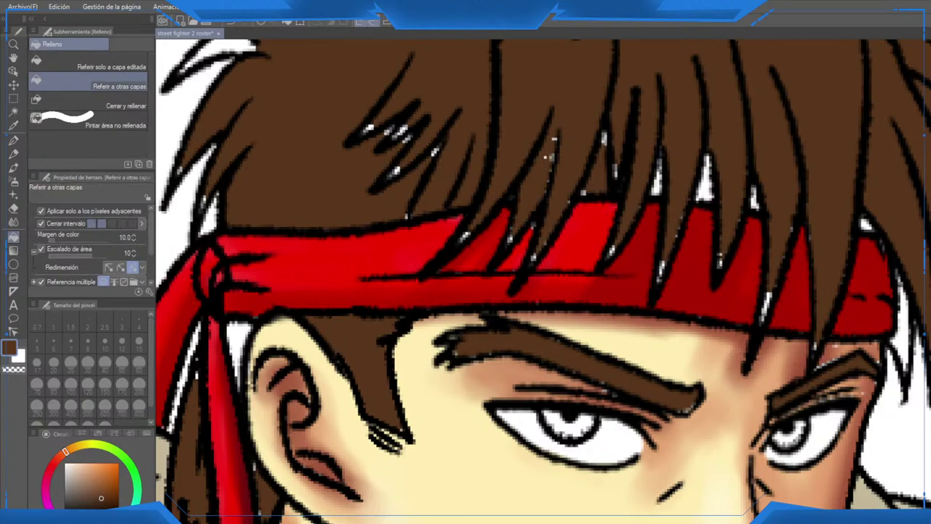
click(704, 178)
scroll(700, 190, down, 5)
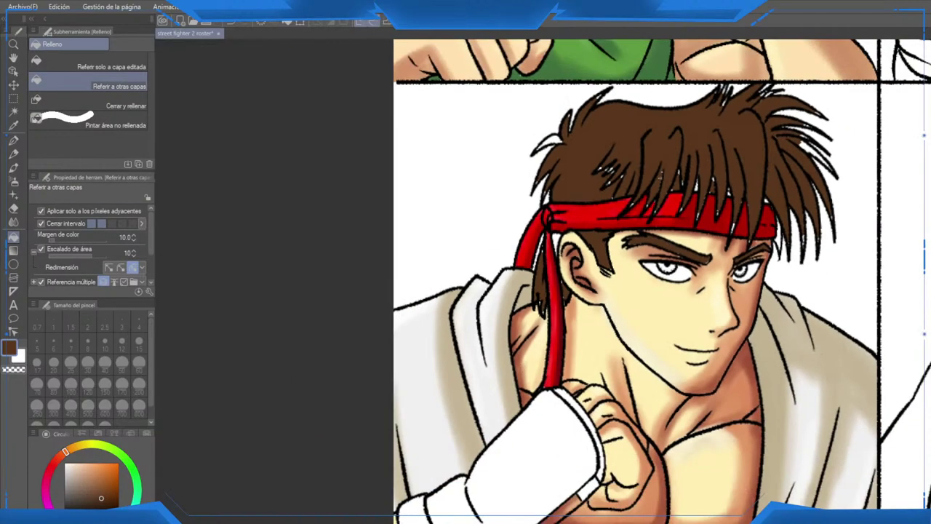
Step: Paint the unfilled gap between the headband tail and the ear, plus slivers between the nearby fringe strands, brown with the G real pen
scroll(582, 240, up, 4)
scroll(510, 233, up, 4)
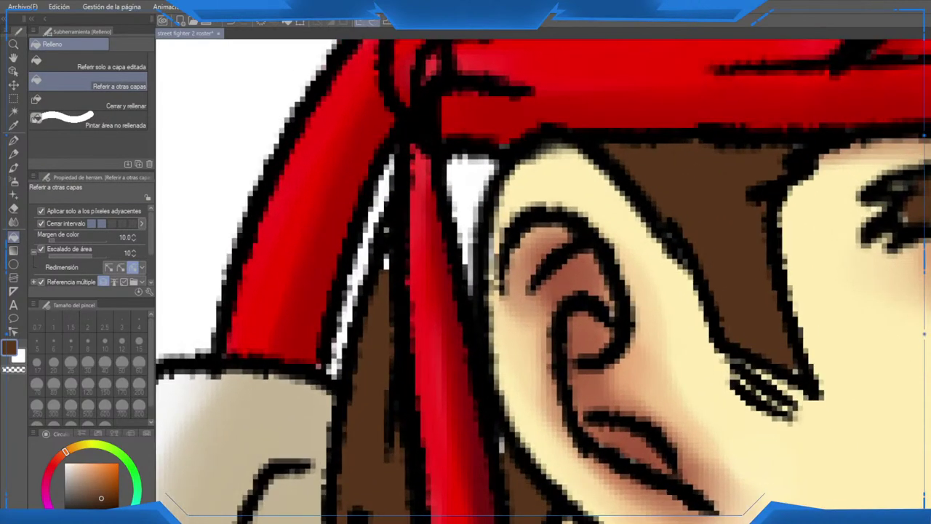
key(p)
scroll(455, 219, down, 2)
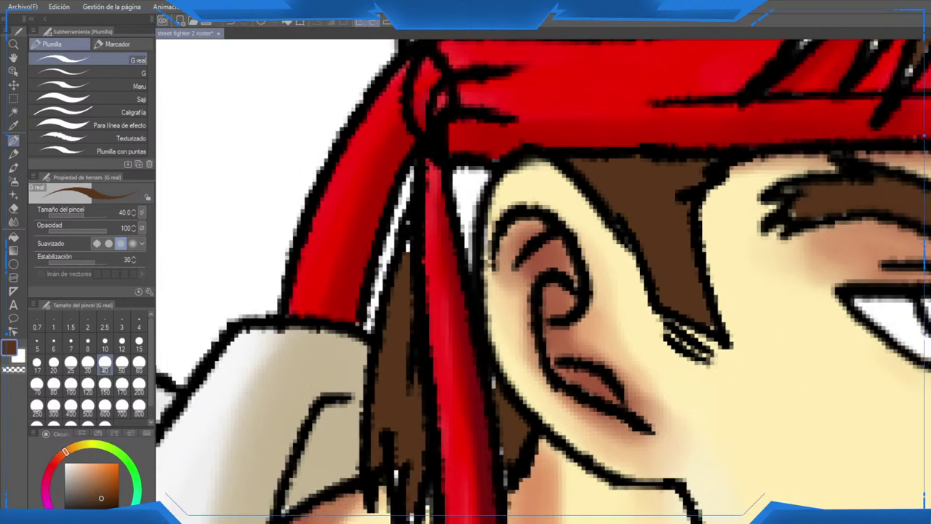
scroll(404, 247, down, 3)
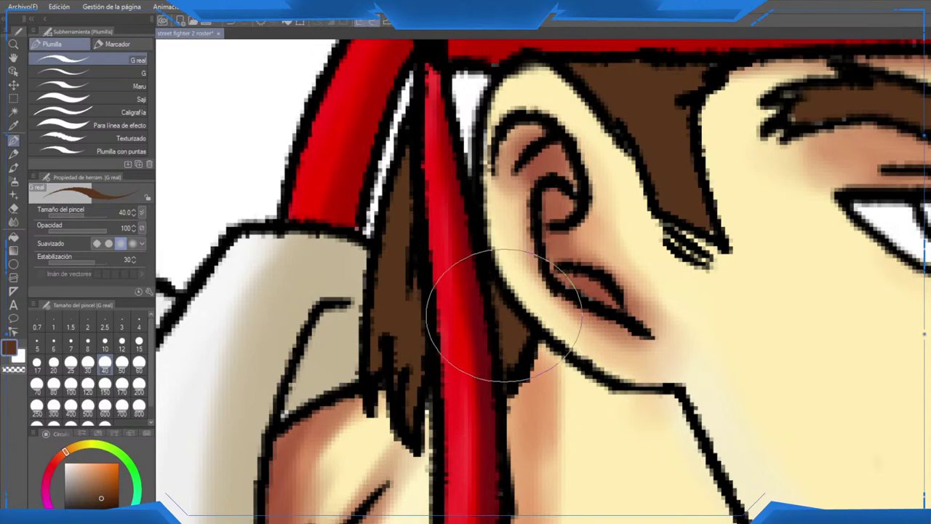
scroll(473, 302, up, 5)
mouse_move(448, 290)
mouse_down()
mouse_move(447, 299)
mouse_move(461, 233)
mouse_move(474, 223)
mouse_move(461, 255)
mouse_move(289, 416)
mouse_up()
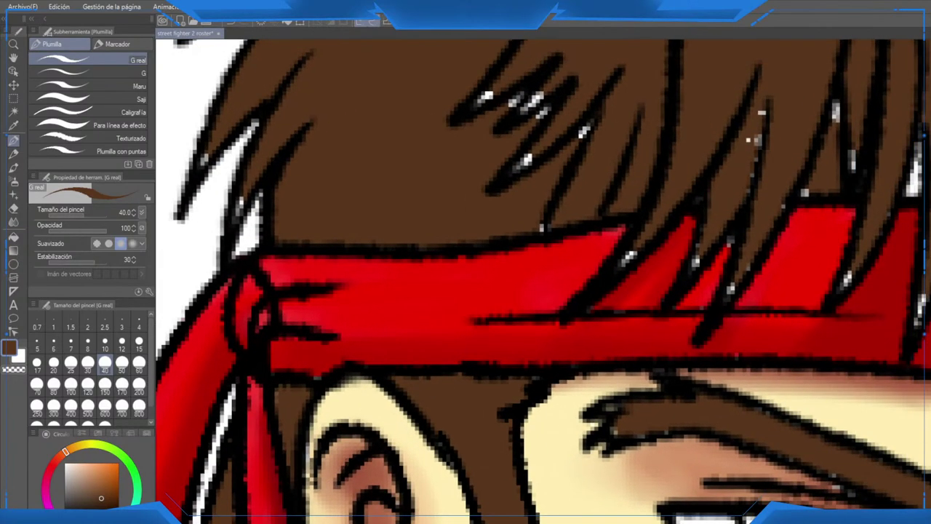
mouse_move(695, 260)
mouse_down()
mouse_move(727, 291)
mouse_move(728, 270)
mouse_up()
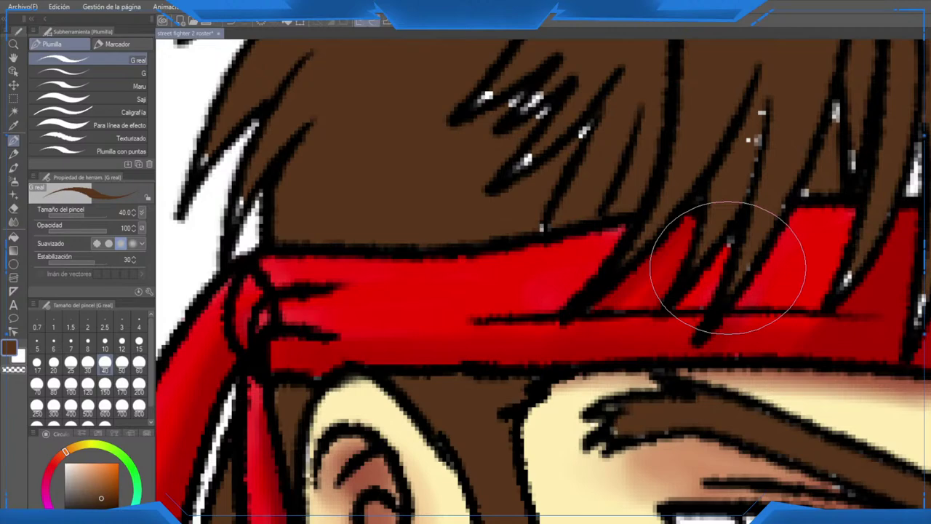
Step: Cover the white areas in the back strands, the raised tuft's tip and the short temple strokes with the same brown
mouse_move(240, 186)
mouse_down()
mouse_move(430, 285)
mouse_move(429, 318)
mouse_up()
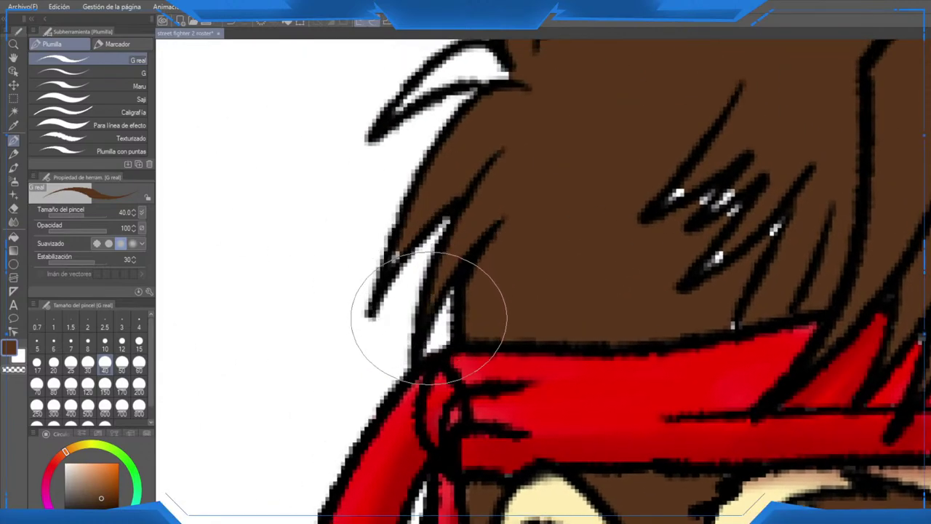
mouse_move(419, 99)
mouse_down()
mouse_move(363, 214)
mouse_move(462, 183)
mouse_move(343, 204)
mouse_move(416, 172)
mouse_move(446, 181)
mouse_move(378, 177)
mouse_up()
drag(485, 72, 433, 174)
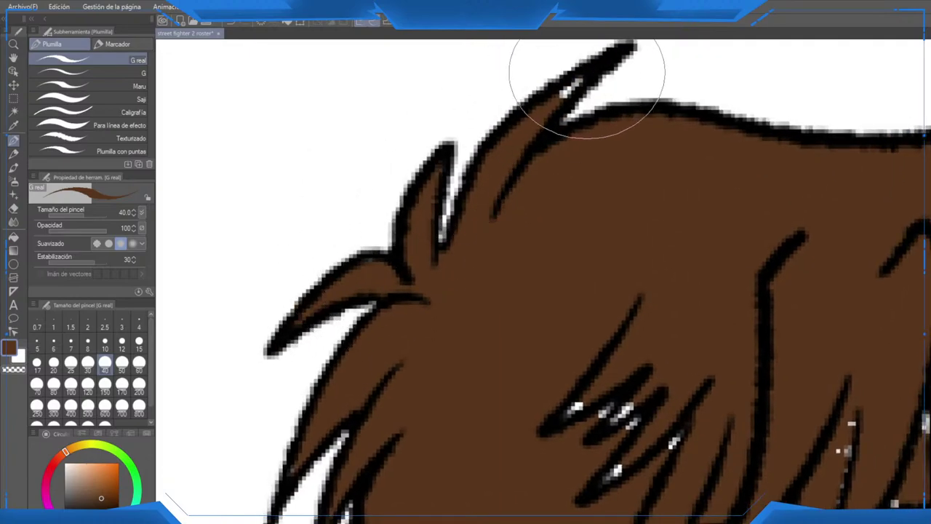
drag(587, 72, 558, 102)
mouse_move(591, 386)
mouse_down()
mouse_move(575, 407)
mouse_move(655, 443)
mouse_up()
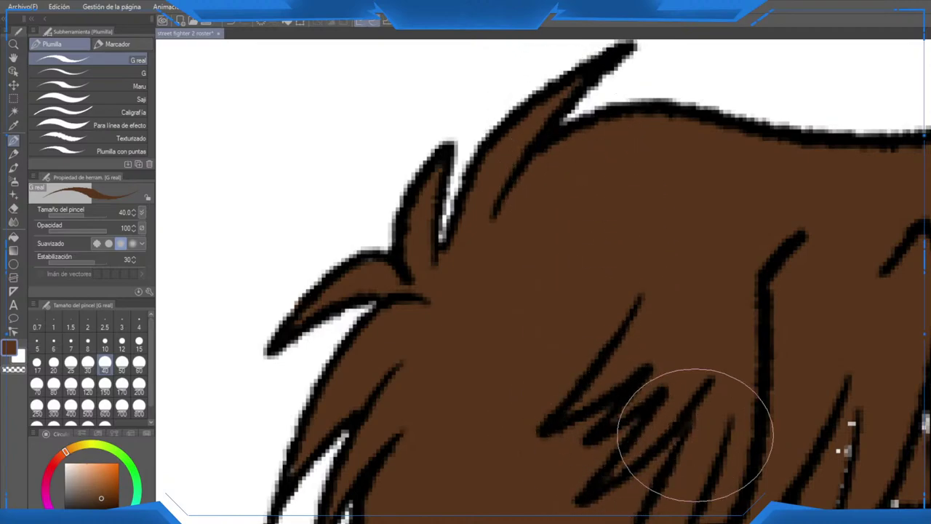
Step: Paint over the white specks between and inside the fringe tips hanging across the headband with brown
scroll(695, 436, down, 2)
mouse_move(695, 435)
mouse_down()
mouse_move(528, 318)
mouse_move(520, 301)
mouse_up()
scroll(771, 310, up, 5)
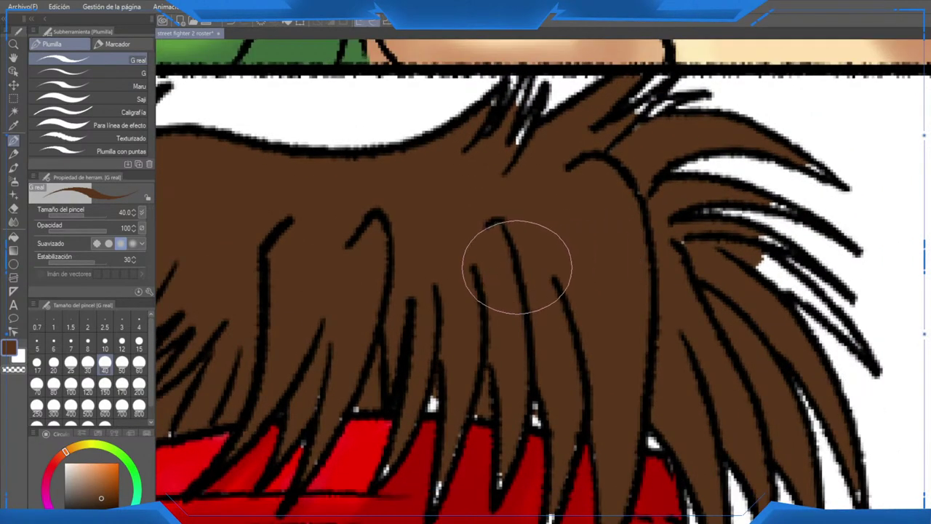
scroll(516, 299, up, 1)
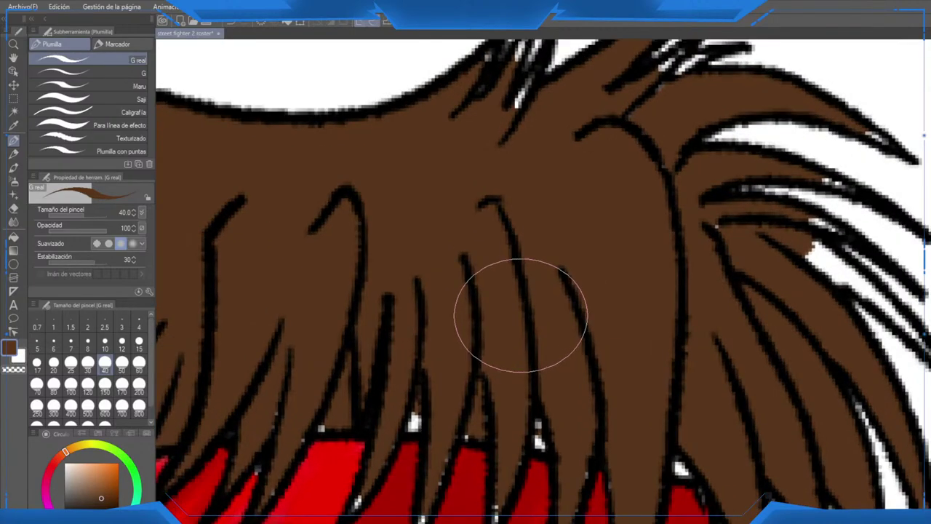
scroll(571, 232, down, 5)
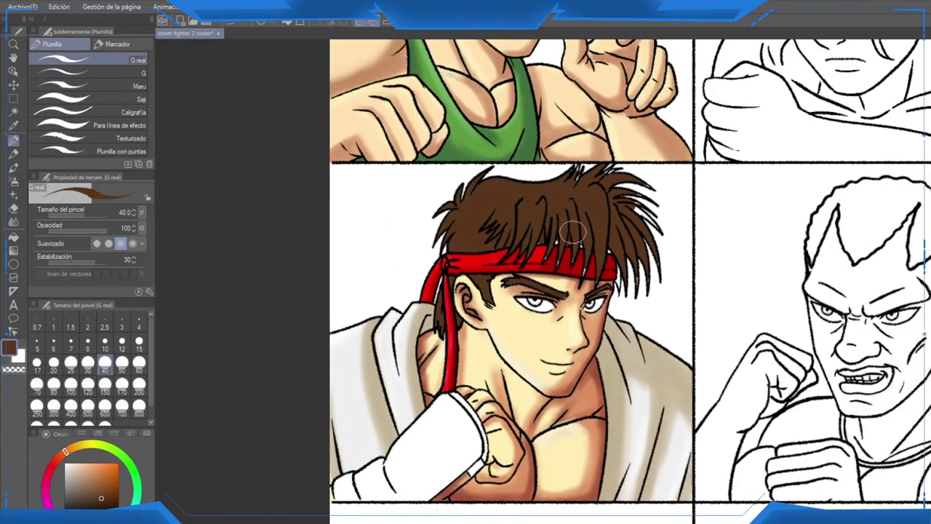
scroll(572, 231, down, 3)
scroll(562, 235, up, 8)
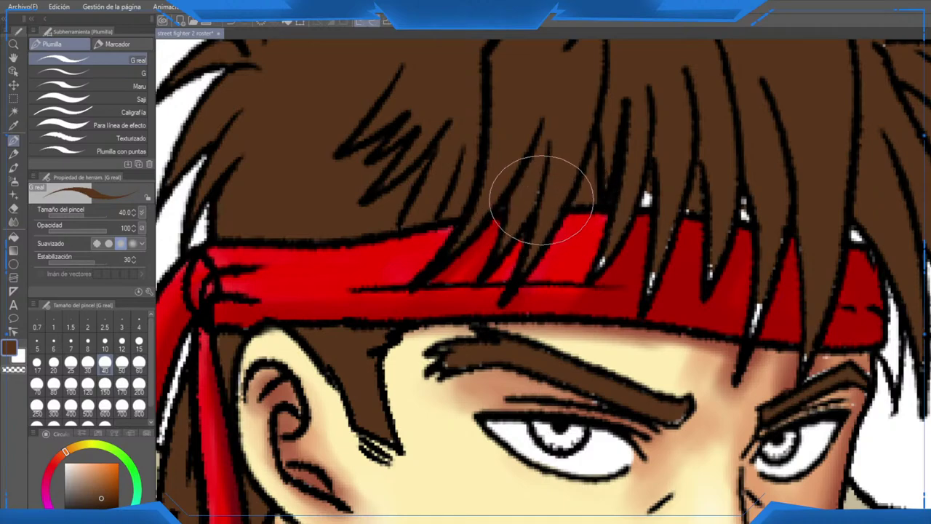
scroll(598, 273, down, 1)
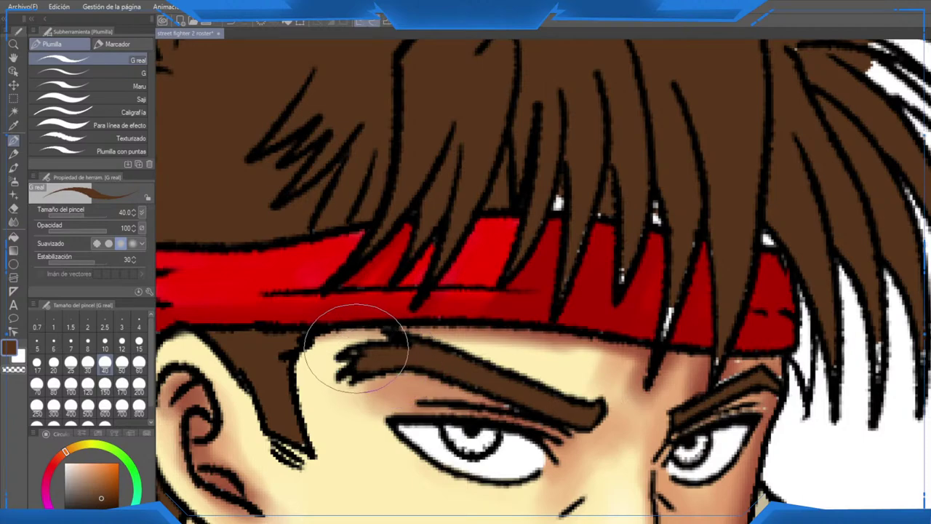
drag(746, 392, 701, 366)
drag(615, 272, 606, 266)
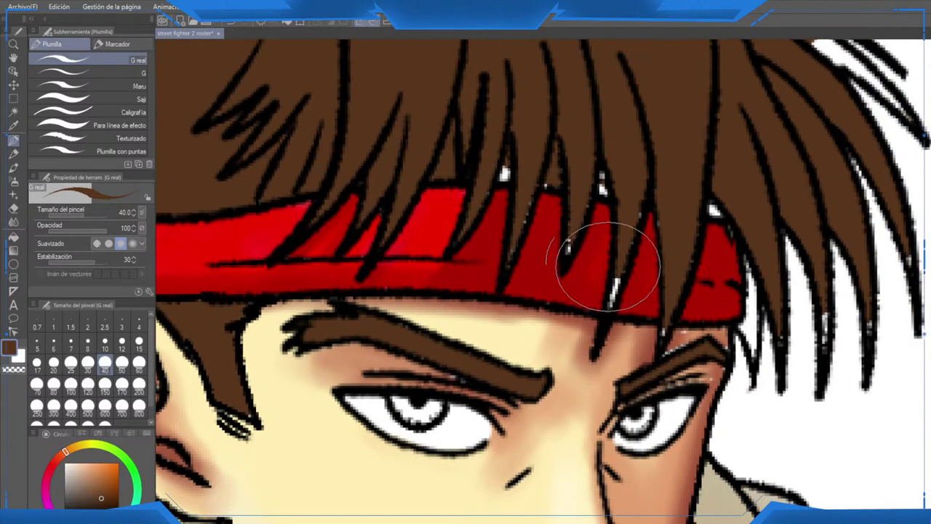
mouse_move(570, 228)
mouse_down()
mouse_move(532, 205)
mouse_move(520, 237)
mouse_move(507, 161)
mouse_move(498, 181)
mouse_move(514, 175)
mouse_move(487, 182)
mouse_move(598, 169)
mouse_move(590, 192)
mouse_move(606, 168)
mouse_move(629, 255)
mouse_move(625, 240)
mouse_move(608, 313)
mouse_move(672, 346)
mouse_move(671, 321)
mouse_move(665, 343)
mouse_move(713, 207)
mouse_move(720, 209)
mouse_move(672, 223)
mouse_move(662, 213)
mouse_move(659, 224)
mouse_move(644, 195)
mouse_move(626, 250)
mouse_up()
drag(781, 289, 615, 269)
Step: Fill the small strand beyond the headband's far end and the spiky strands with brown, completing their tips with the G real pen
key(g)
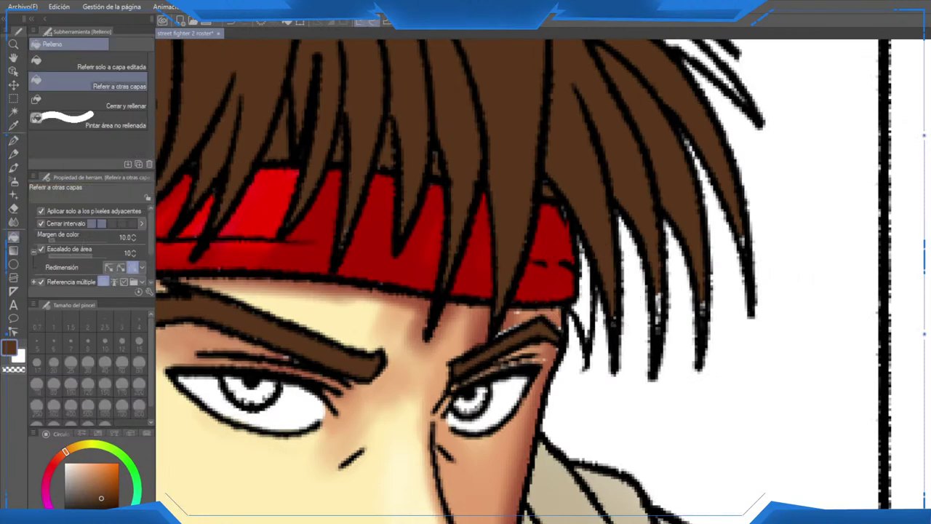
key(p)
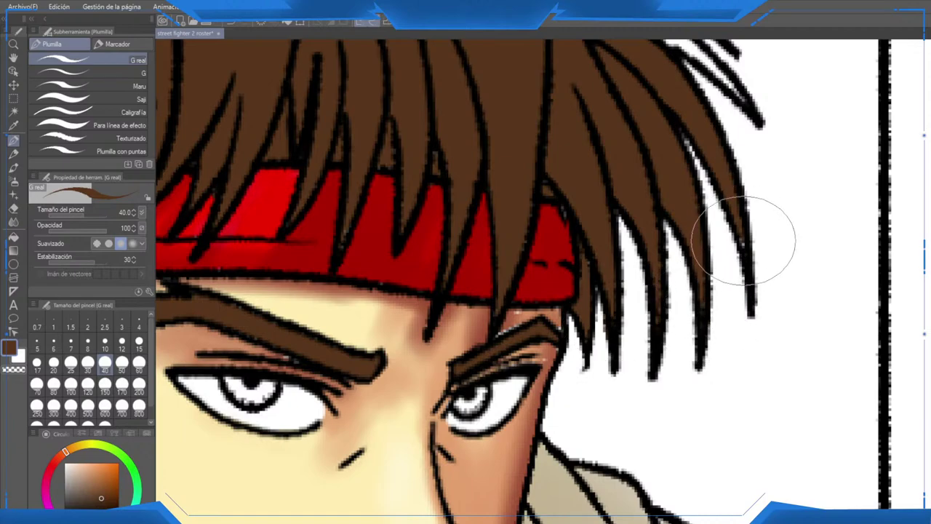
drag(700, 70, 648, 281)
key(g)
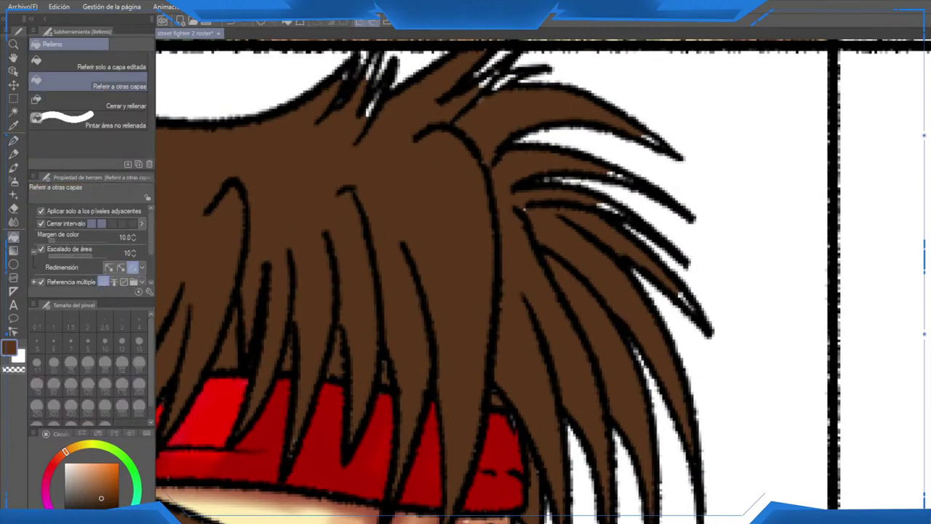
key(p)
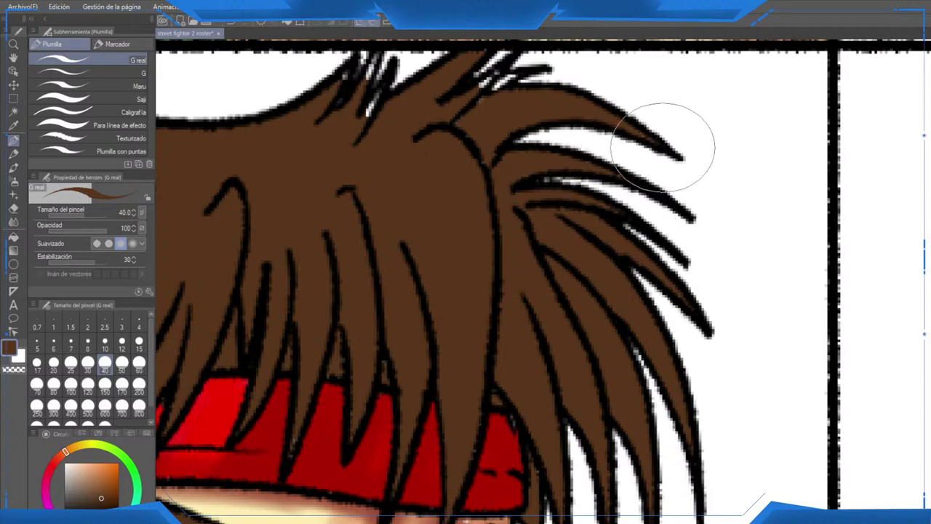
Step: Paint the white slivers inside the tufts on top of the hair brown with the G real pen
mouse_move(488, 93)
mouse_down()
mouse_move(537, 250)
mouse_move(558, 240)
mouse_move(527, 243)
mouse_up()
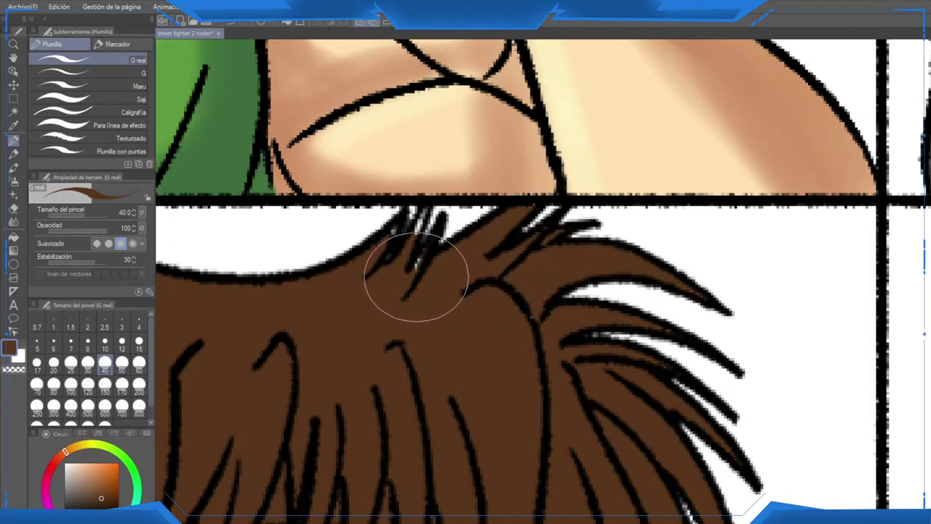
drag(416, 277, 422, 226)
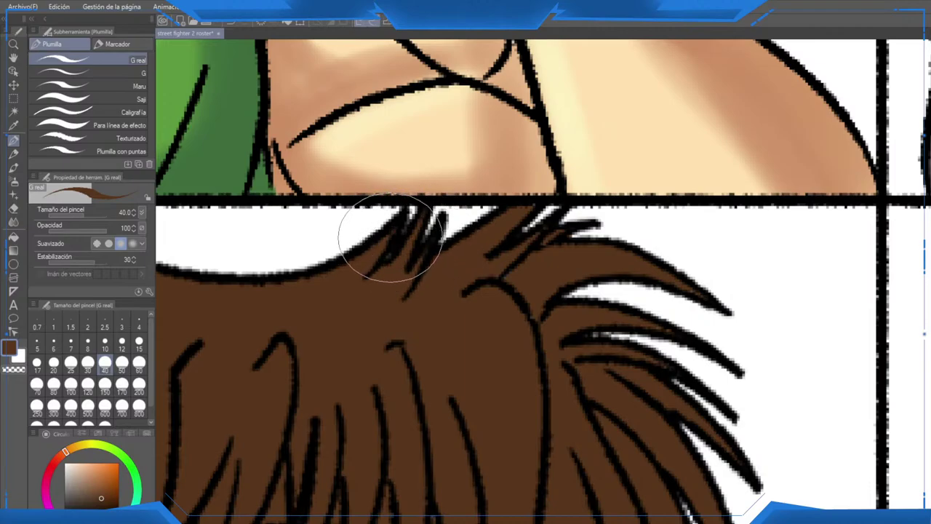
scroll(389, 238, down, 10)
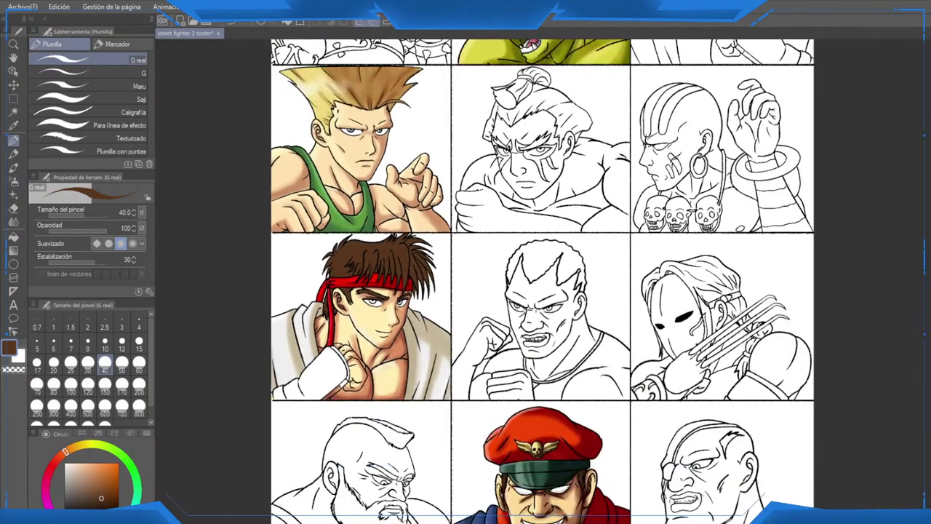
scroll(500, 363, up, 5)
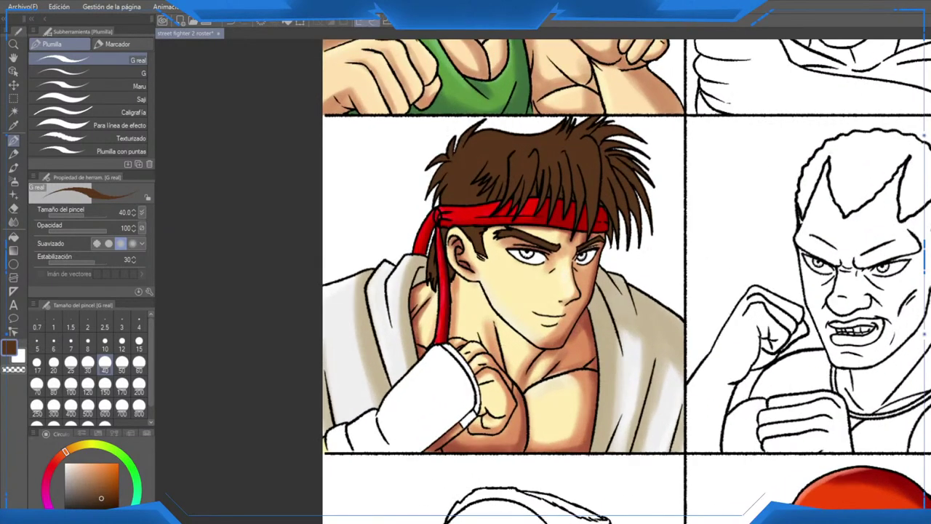
Step: Sample the light skin tone to touch up the specks around the far eyebrow, and resample the brown from the near eyebrow
scroll(548, 302, up, 6)
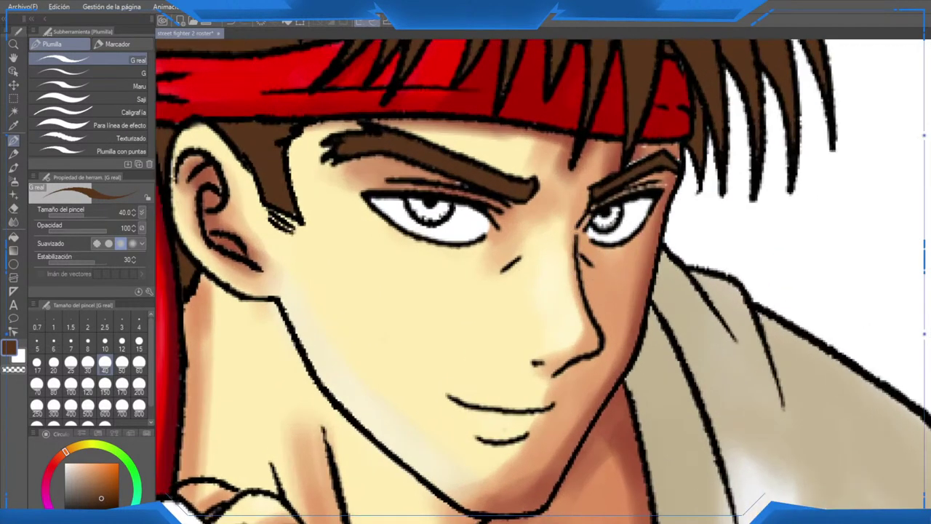
alt+click(554, 255)
scroll(492, 254, up, 5)
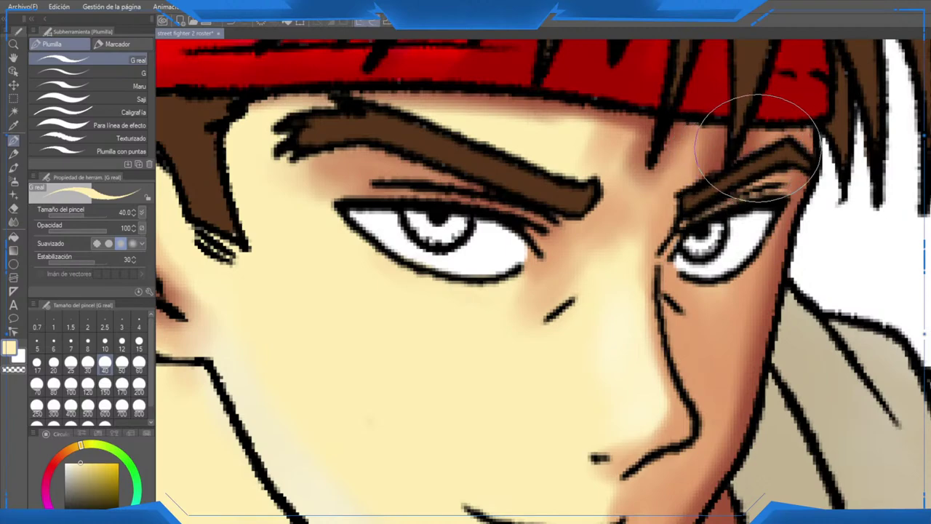
mouse_move(773, 134)
mouse_down()
mouse_move(757, 158)
mouse_move(745, 216)
mouse_up()
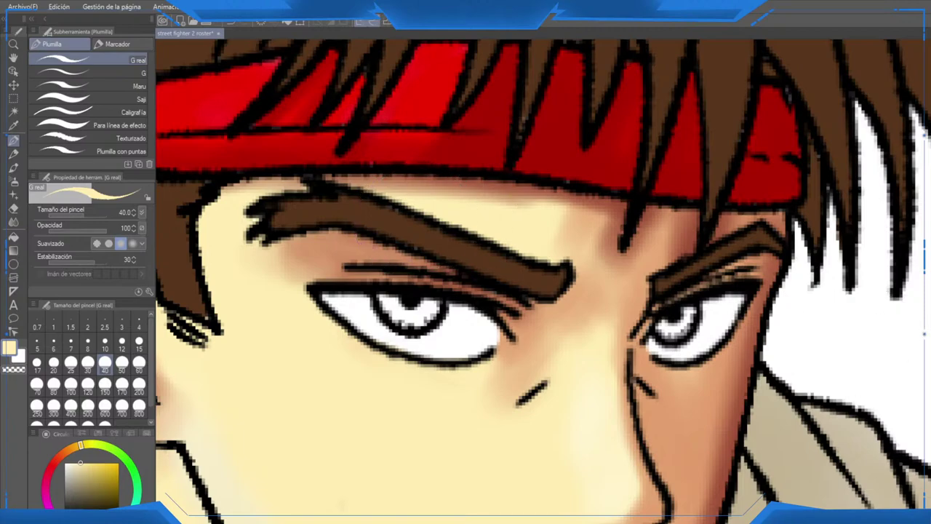
alt+click(411, 235)
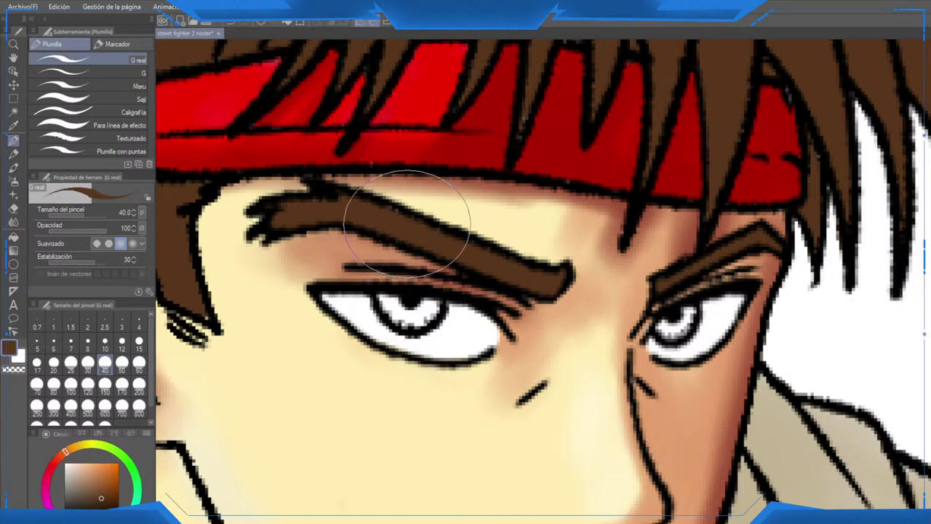
scroll(426, 219, down, 3)
scroll(422, 228, up, 2)
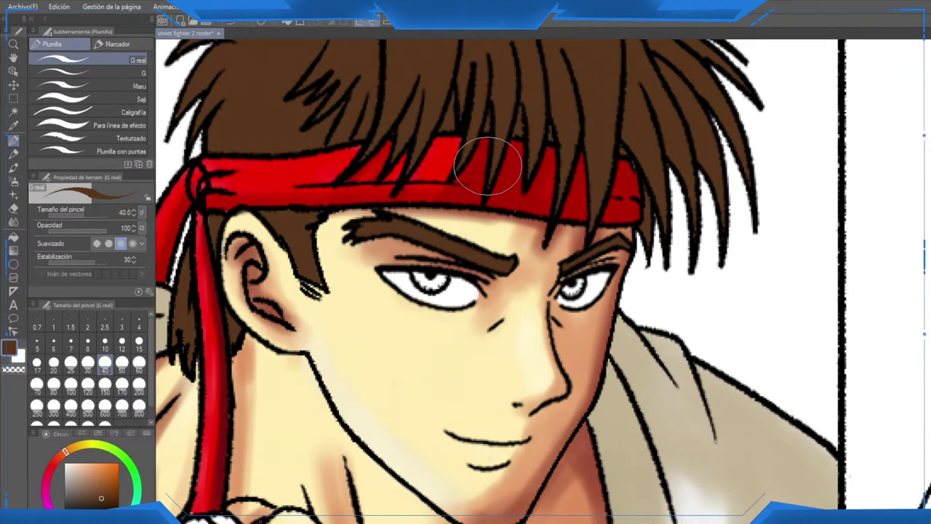
Step: Fill the fighter's forearm glove, its wrist folds and its rim with a dark yellowish brown, using other layers as reference
scroll(487, 166, down, 4)
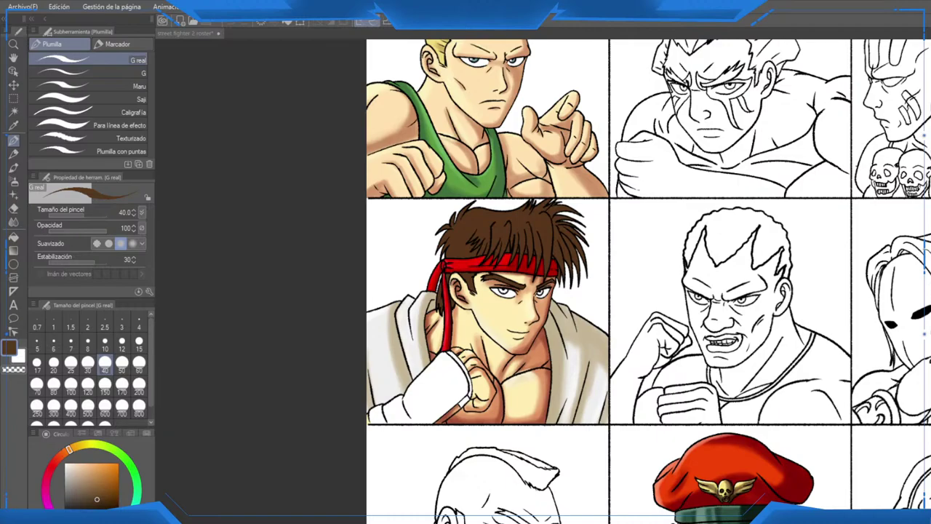
scroll(320, 347, down, 1)
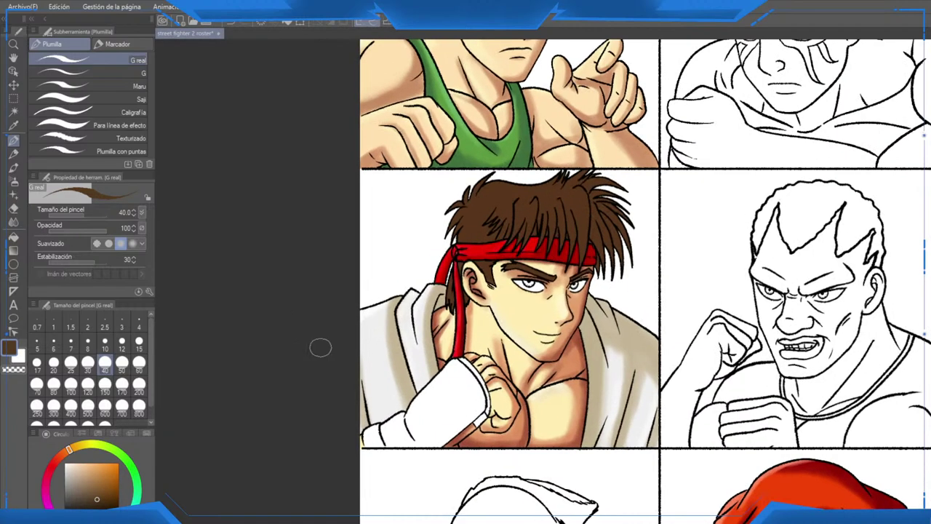
scroll(320, 347, up, 2)
key(g)
key(g)
click(444, 429)
scroll(444, 430, up, 1)
click(347, 467)
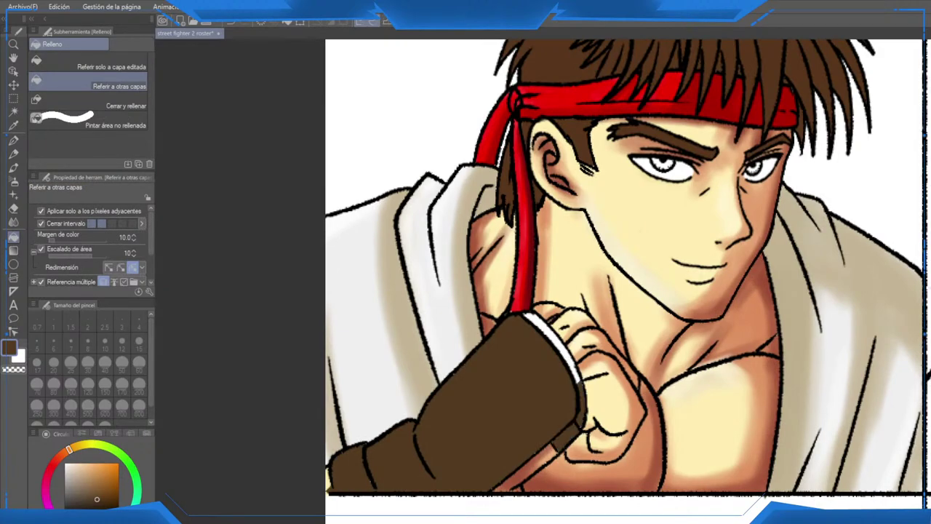
click(564, 350)
Step: Try to erase a spot beside the wrist fold of the fighter's brown glove, and undo it
scroll(564, 350, down, 1)
scroll(441, 441, up, 3)
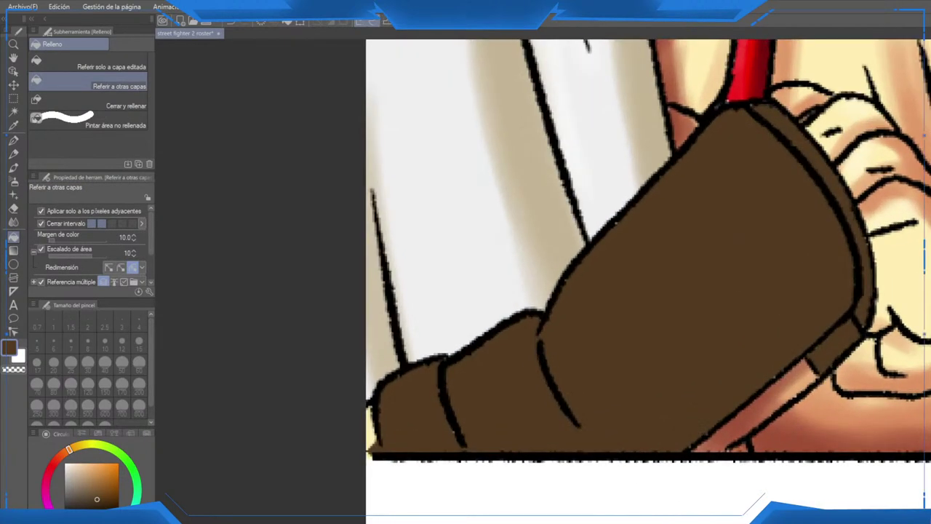
scroll(582, 349, down, 1)
key(e)
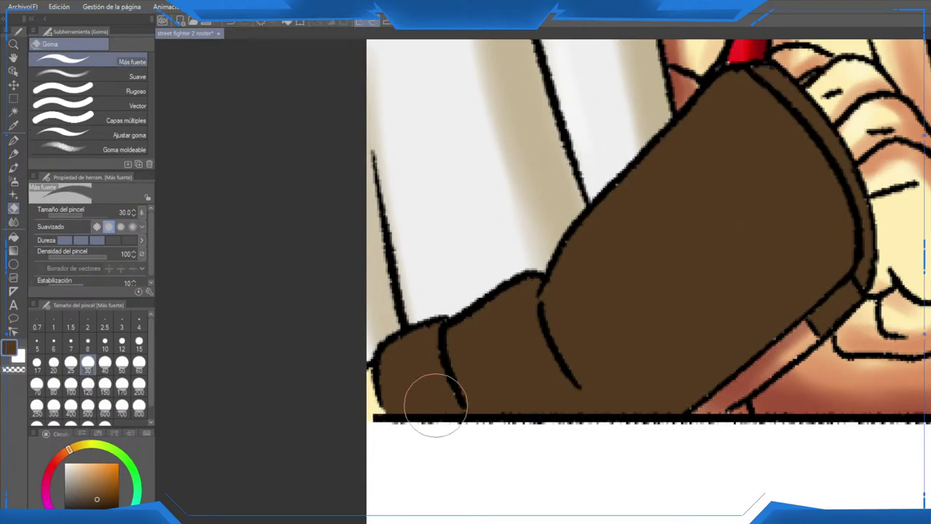
scroll(461, 387, up, 2)
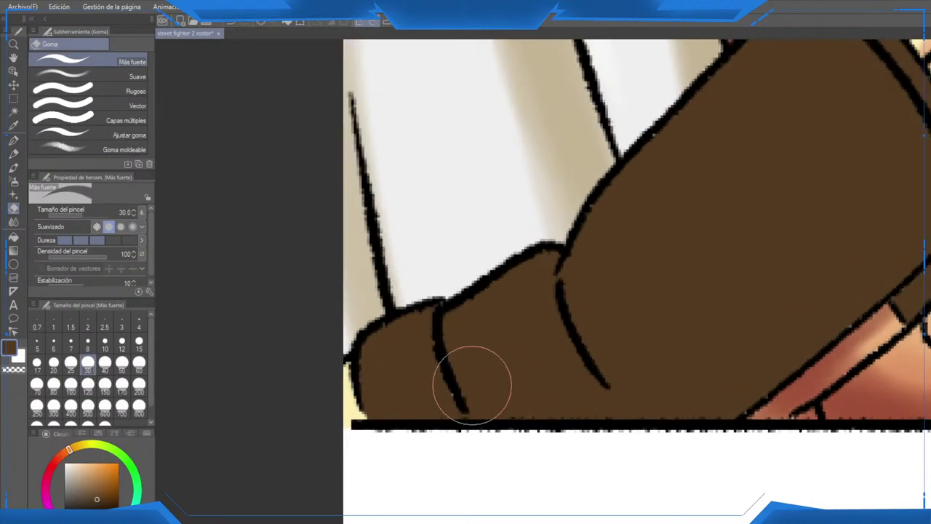
click(468, 380)
key(ctrl+z)
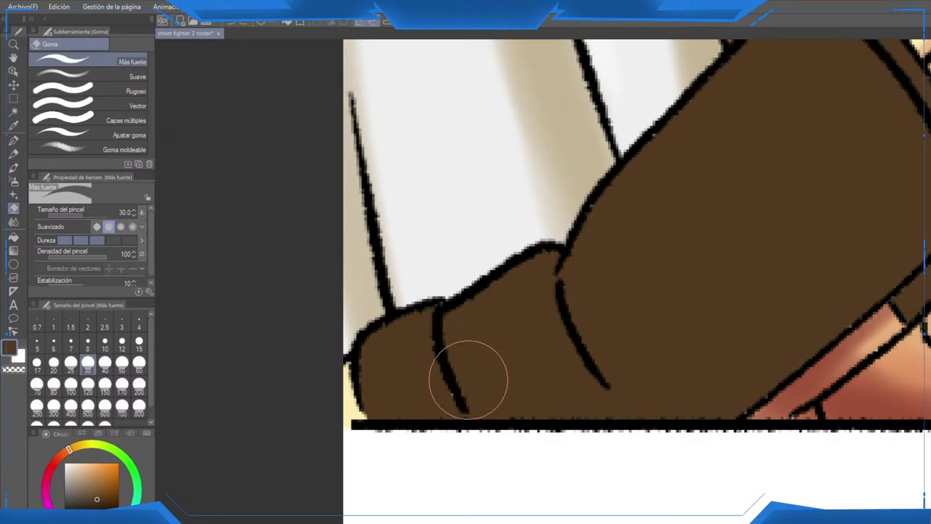
key(p)
drag(853, 304, 613, 365)
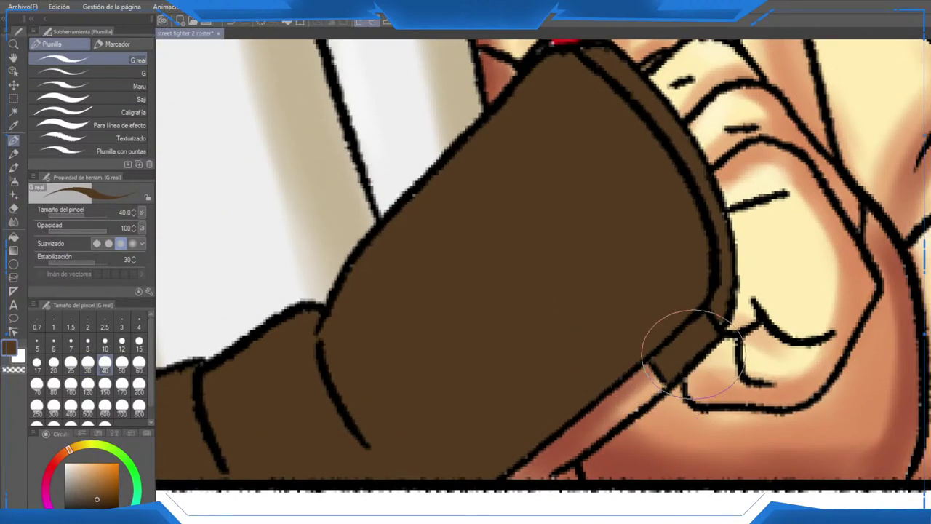
drag(418, 199, 424, 224)
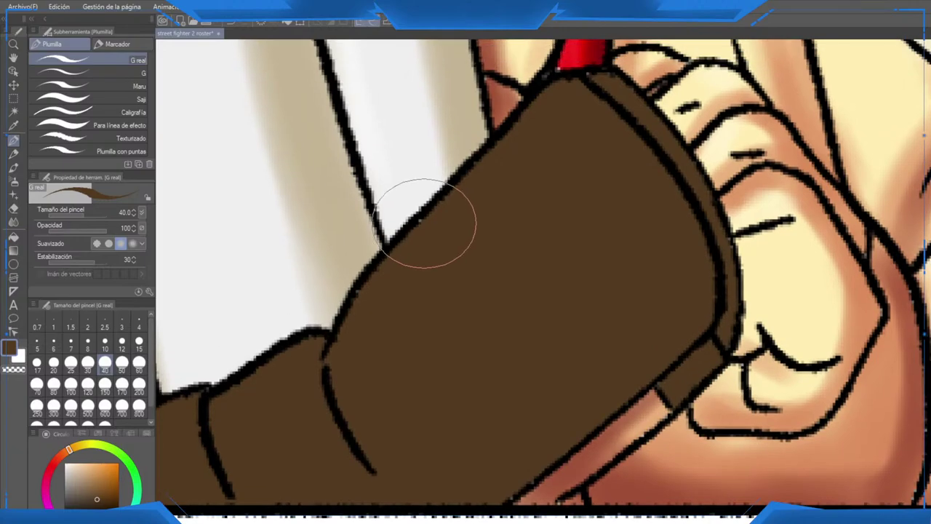
Step: Choose a reddish orange and fill the irises of both the headband fighter's eyes with it, using other layers as reference
scroll(354, 312, down, 5)
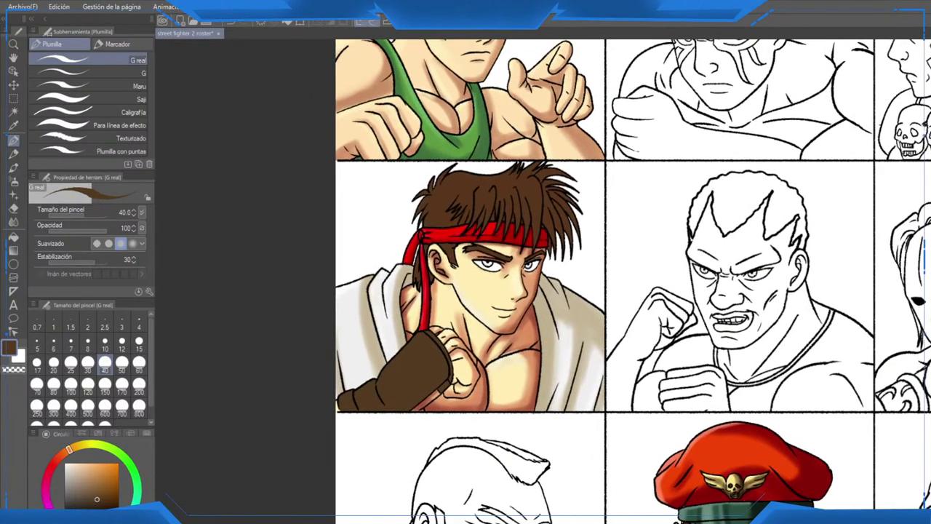
drag(524, 336, 528, 336)
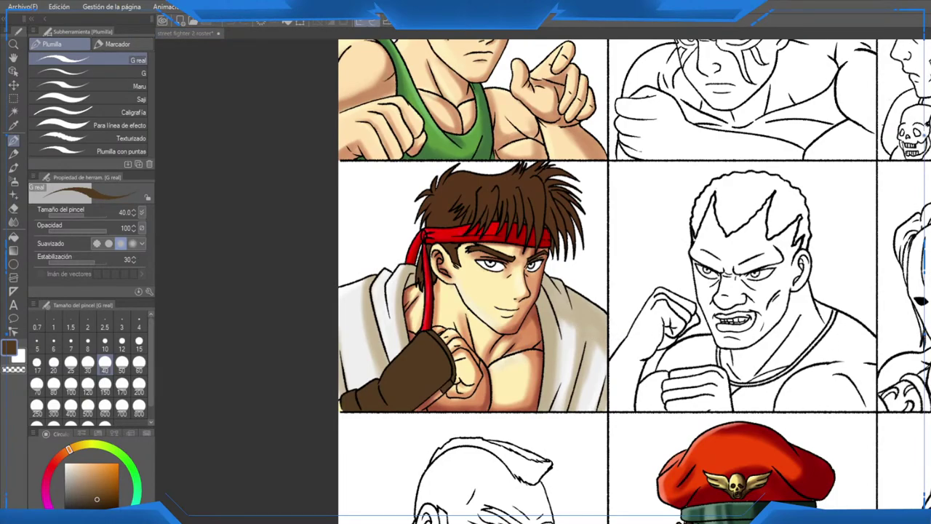
click(97, 474)
scroll(481, 262, up, 4)
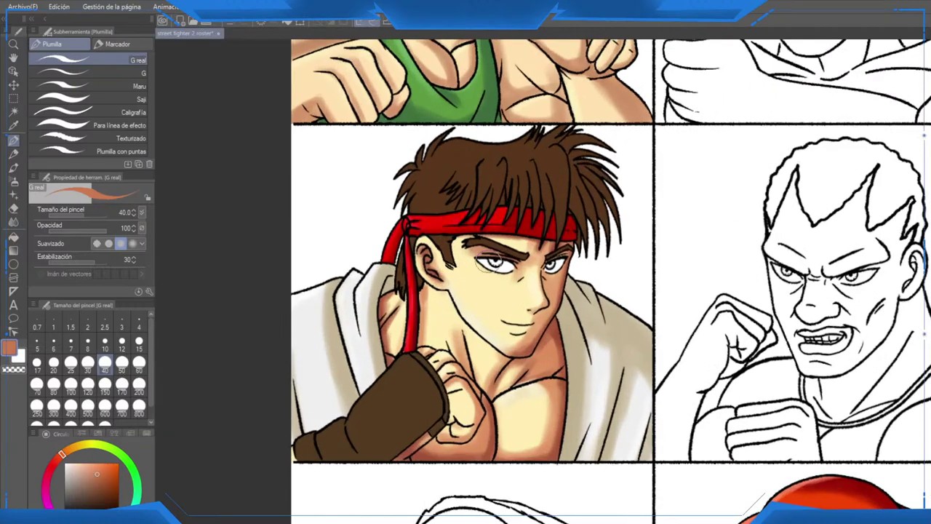
key(g)
key(g)
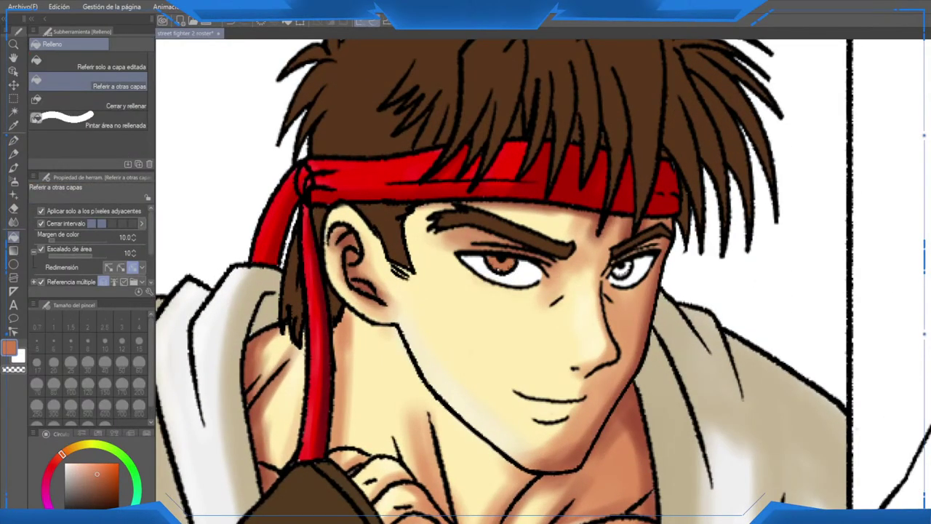
Step: Review the coloured eyes within the whole roster, and switch to the G real pen for close work on them
scroll(493, 347, down, 6)
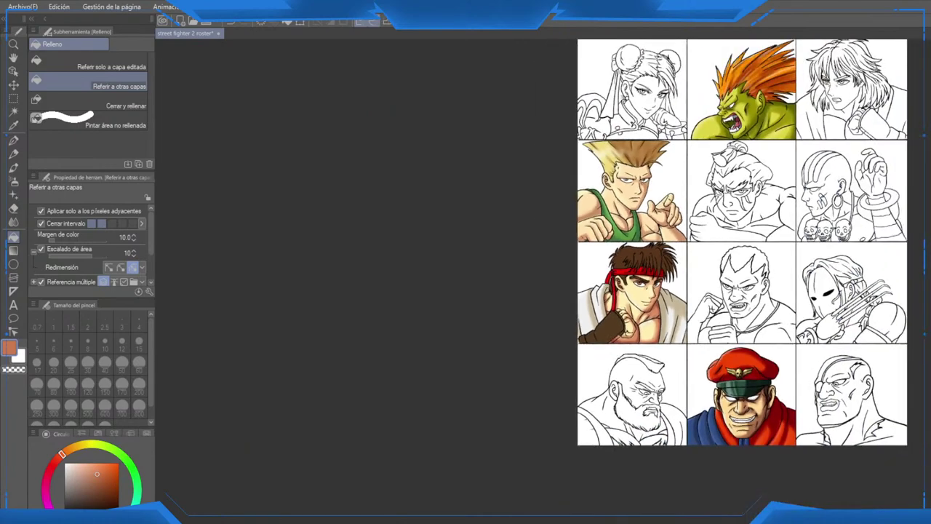
drag(606, 292, 592, 274)
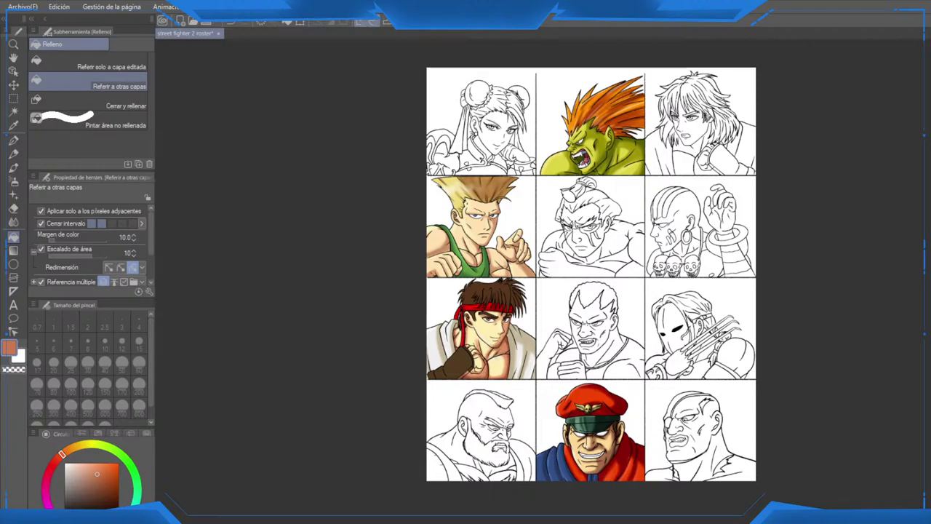
scroll(476, 312, up, 6)
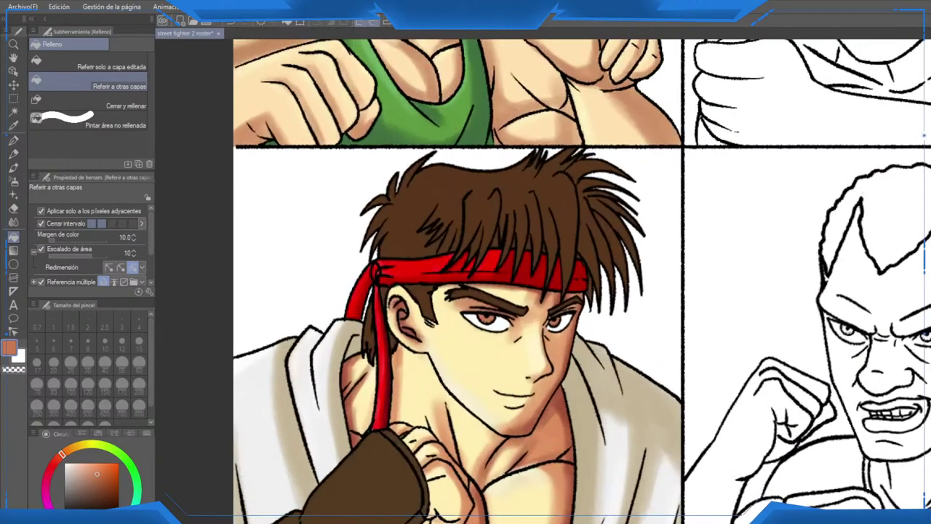
scroll(480, 327, up, 3)
key(p)
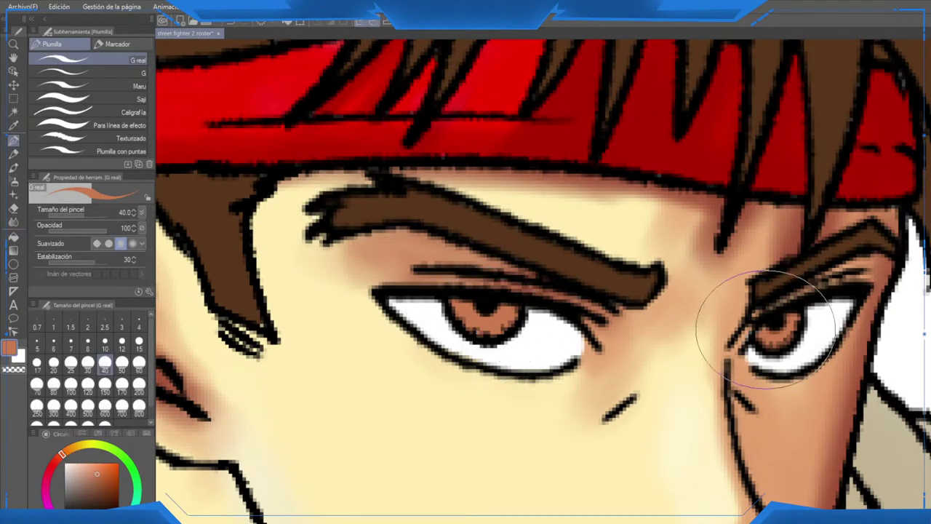
scroll(746, 286, down, 9)
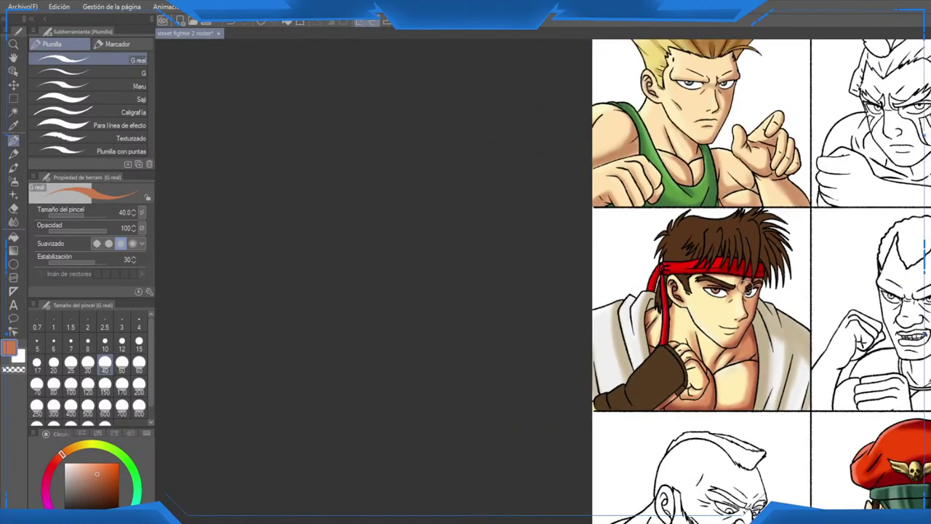
drag(746, 286, 501, 317)
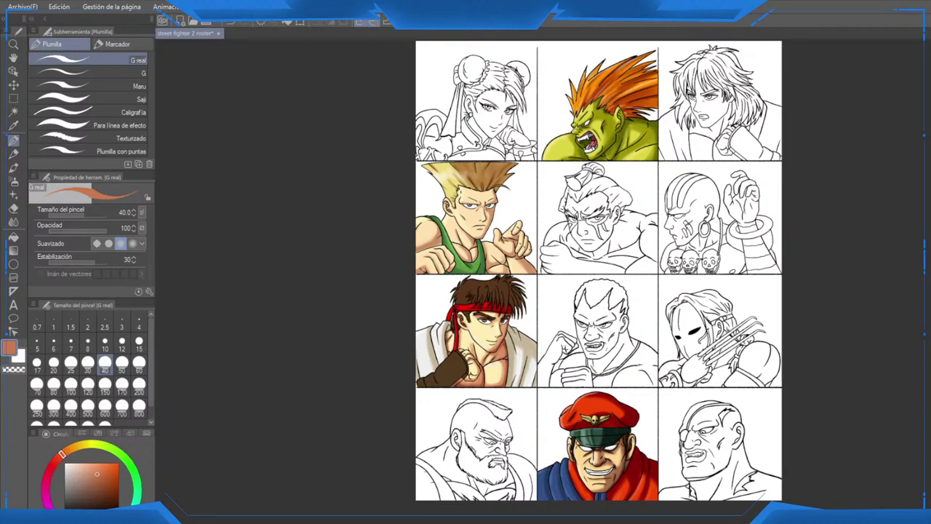
key(ctrl+z)
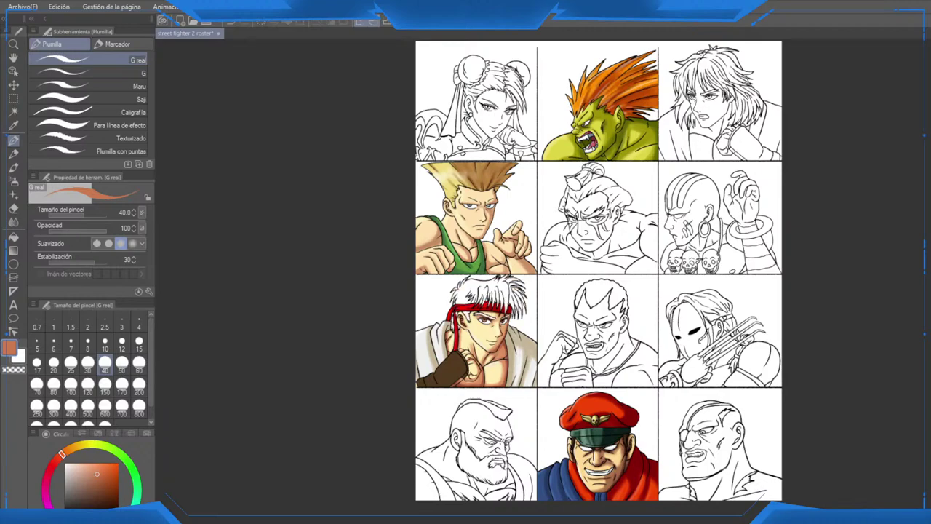
key(ctrl+y)
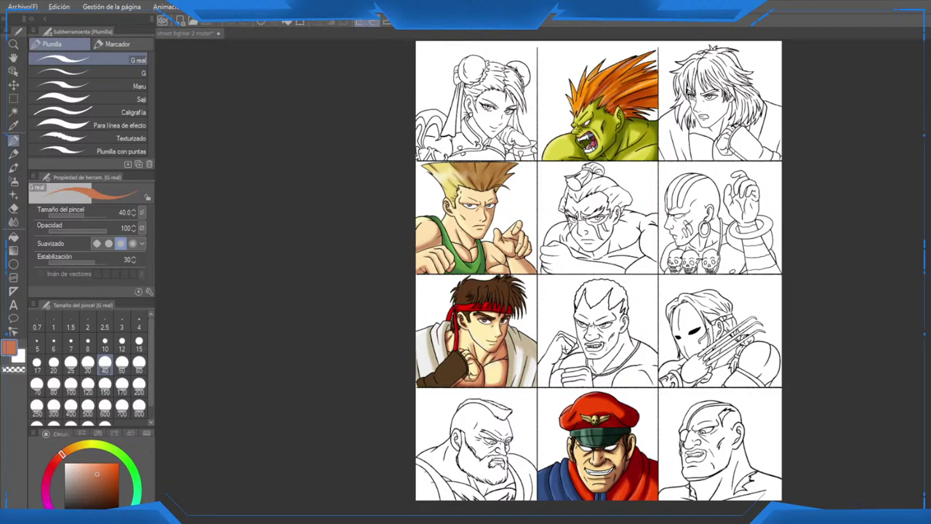
Step: Shade the headband fighter's fringe and spiky strands in near-black brown with the Suave airbrush at size 15
click(101, 507)
scroll(451, 320, up, 7)
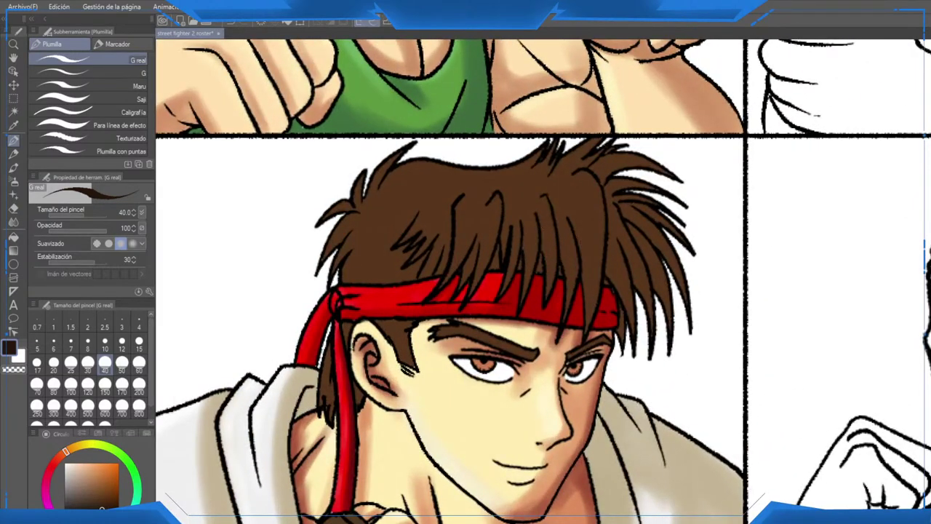
click(13, 181)
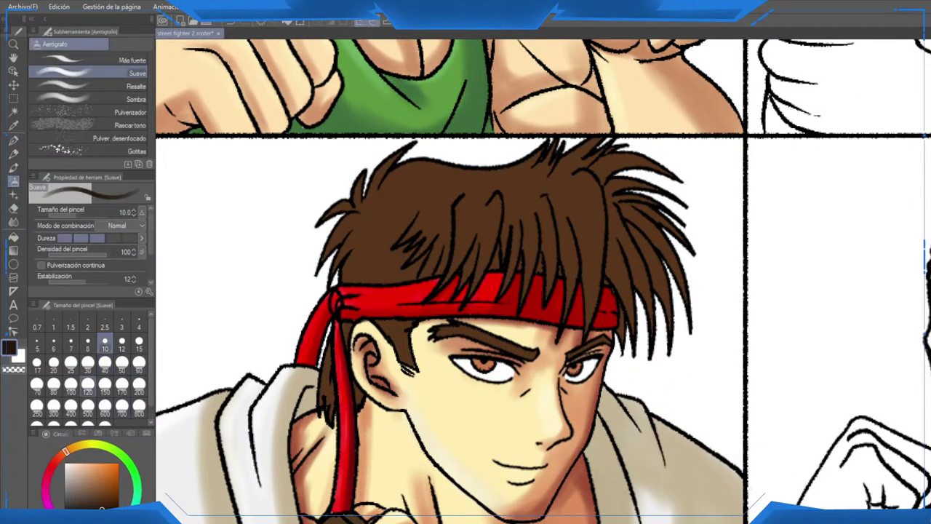
click(139, 339)
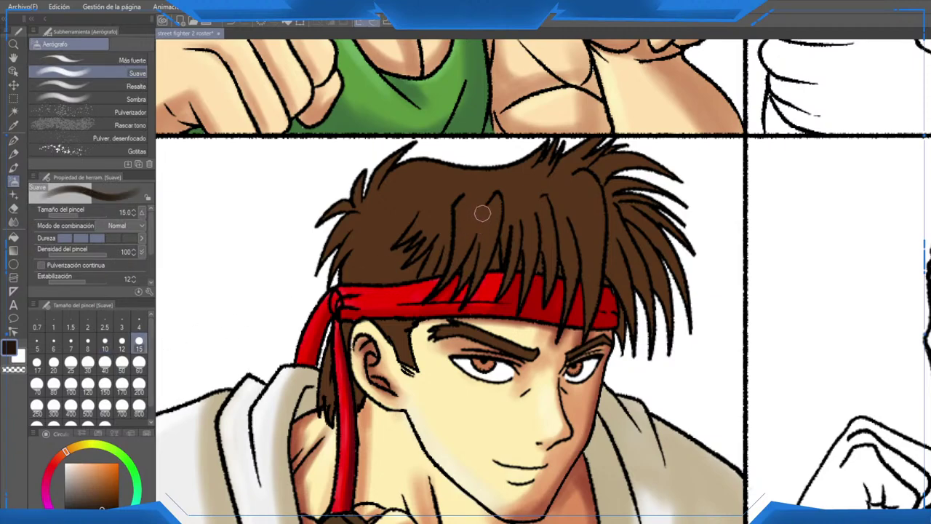
mouse_move(482, 212)
mouse_down()
mouse_move(447, 295)
mouse_move(482, 216)
mouse_move(455, 277)
mouse_move(506, 194)
mouse_move(490, 301)
mouse_up()
drag(538, 227, 531, 286)
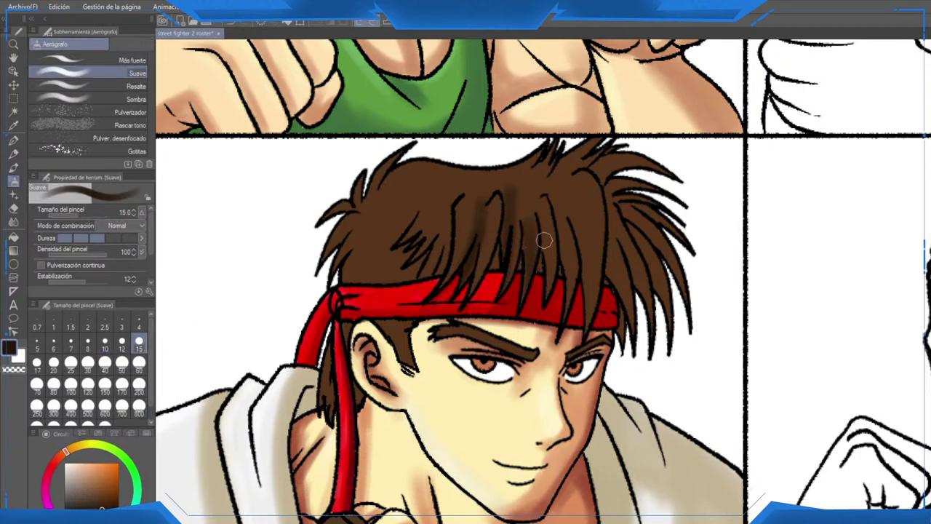
mouse_move(550, 205)
mouse_down()
mouse_move(558, 281)
mouse_move(545, 285)
mouse_up()
drag(588, 193, 590, 298)
drag(603, 213, 591, 320)
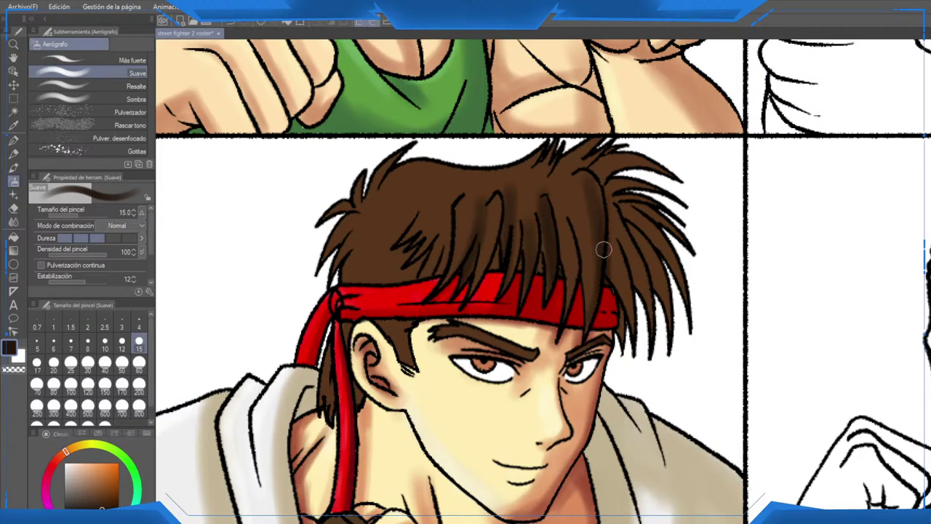
drag(596, 169, 604, 259)
drag(645, 219, 660, 333)
mouse_move(628, 205)
mouse_down()
mouse_move(644, 371)
mouse_move(696, 320)
mouse_up()
drag(615, 170, 670, 237)
drag(561, 204, 572, 299)
drag(566, 242, 568, 311)
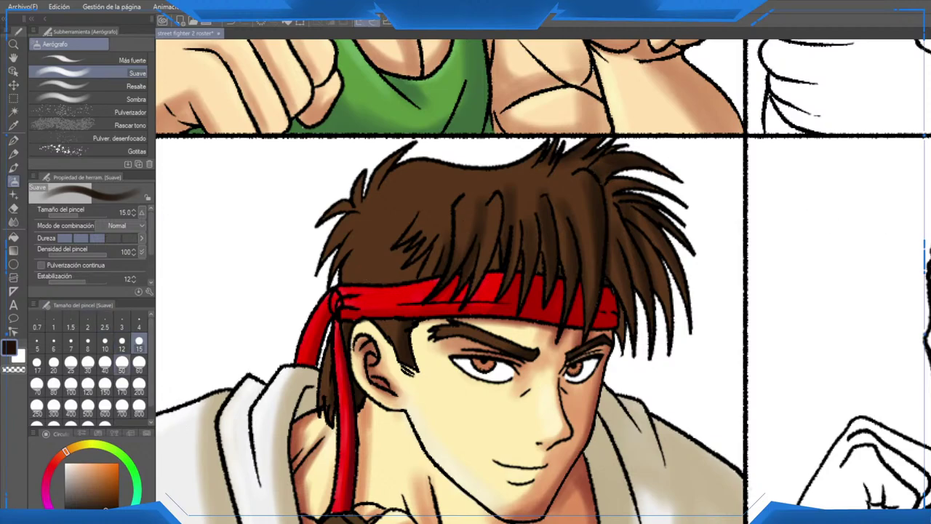
Step: Darken the top and front of the fighter's hair with broad, soft near-black brown strokes at airbrush size 60
click(105, 361)
click(139, 363)
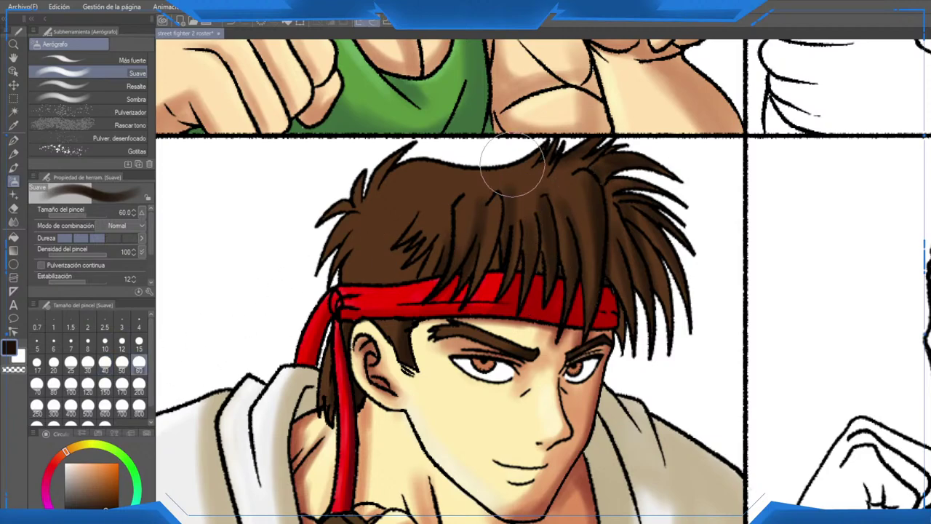
drag(444, 135, 445, 316)
drag(491, 127, 522, 298)
mouse_move(524, 146)
mouse_down()
mouse_move(577, 246)
mouse_move(610, 262)
mouse_up()
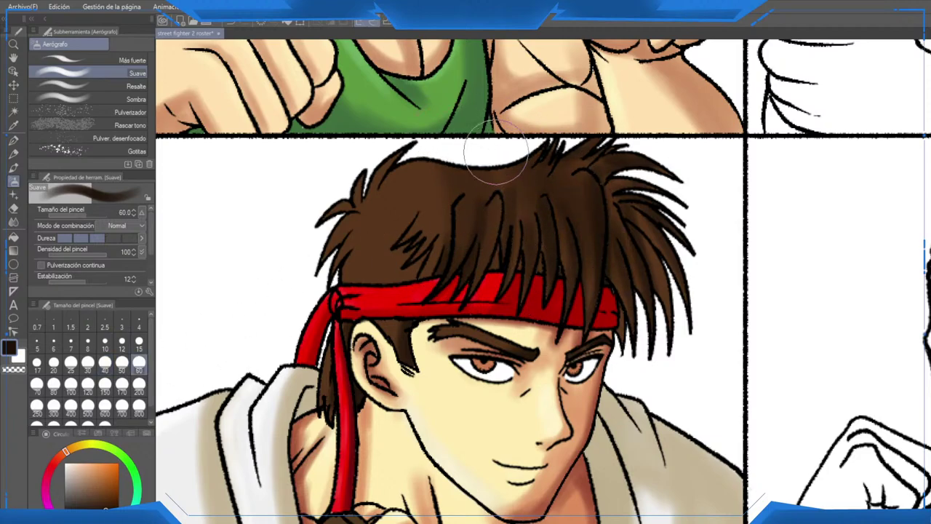
drag(559, 147, 629, 321)
drag(586, 168, 562, 345)
drag(509, 123, 539, 322)
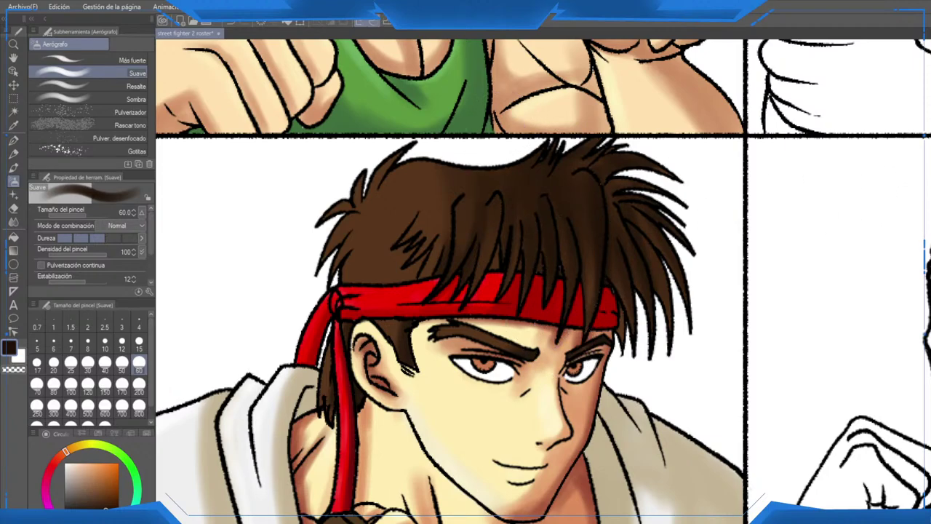
drag(502, 156, 612, 273)
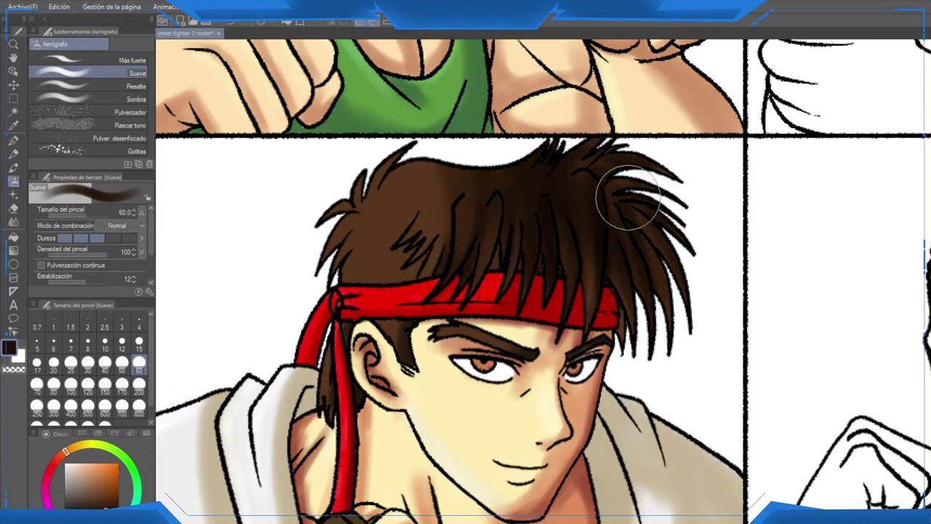
key(ctrl+z)
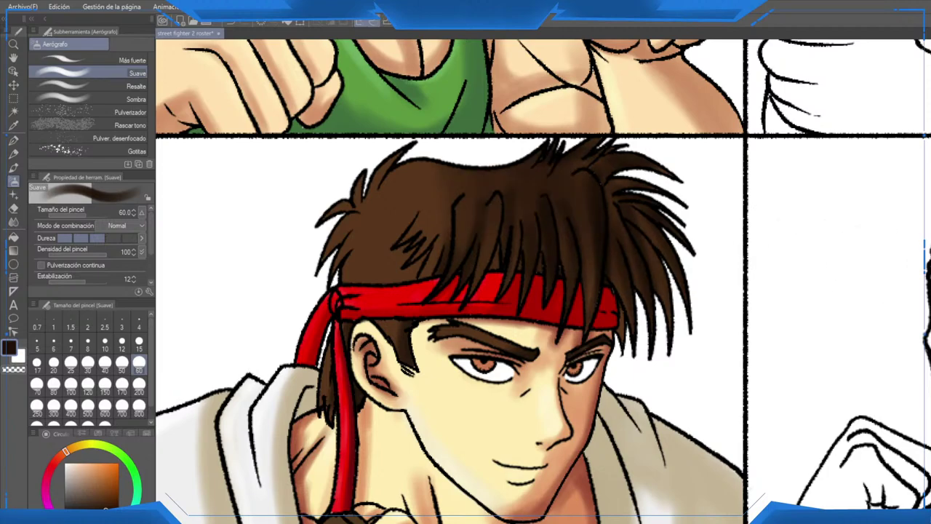
mouse_move(629, 208)
mouse_down()
mouse_move(636, 222)
mouse_move(598, 335)
mouse_up()
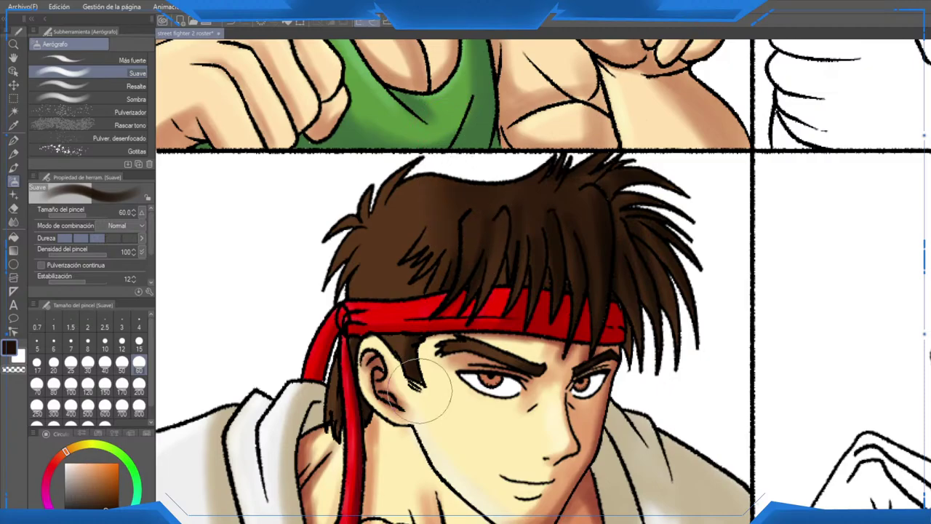
scroll(521, 252, down, 4)
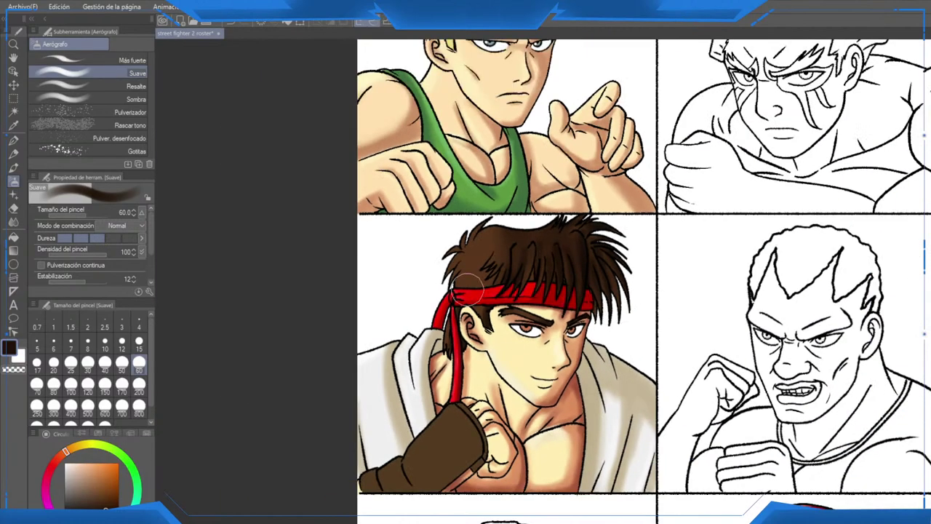
scroll(470, 290, up, 3)
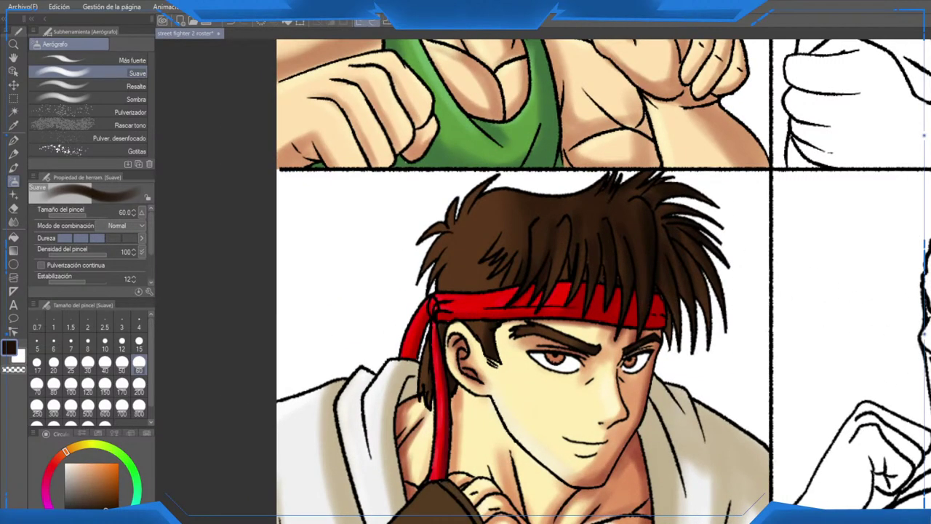
Step: Airbrush light orange-brown highlights at size 25 across the fringe, the side spikes and the tufts at the back of the hair
scroll(765, 308, up, 4)
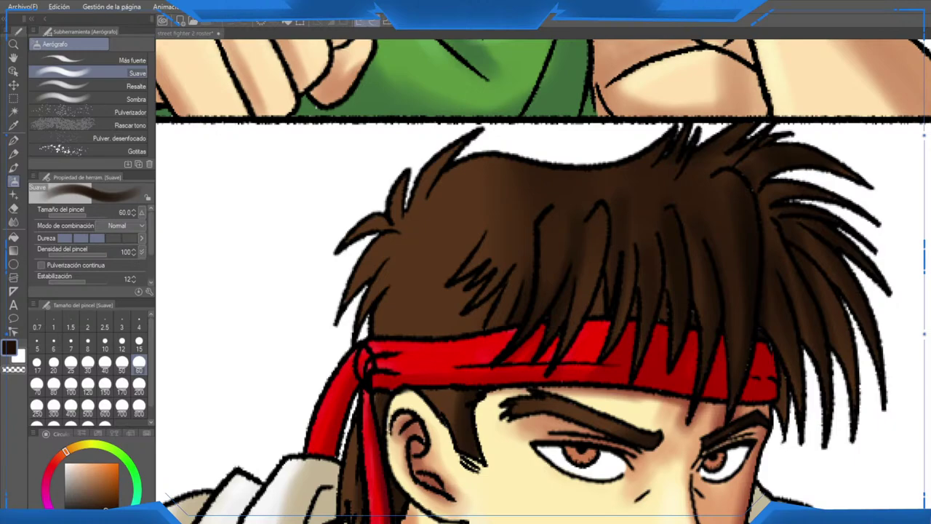
click(96, 471)
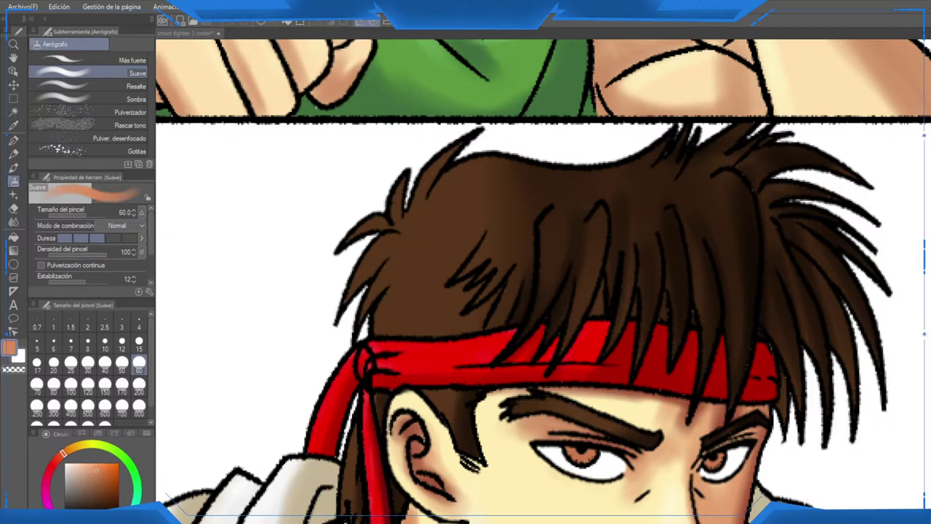
scroll(561, 228, up, 1)
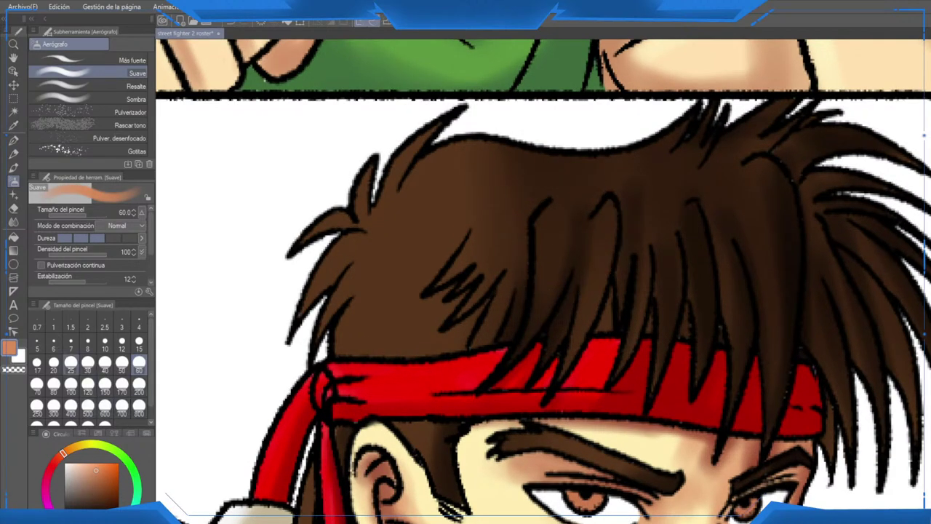
click(71, 366)
drag(579, 292, 422, 245)
mouse_move(379, 211)
mouse_down()
mouse_move(374, 269)
mouse_move(399, 254)
mouse_move(450, 247)
mouse_move(530, 182)
mouse_move(554, 248)
mouse_move(594, 209)
mouse_move(634, 231)
mouse_move(685, 178)
mouse_move(773, 247)
mouse_up()
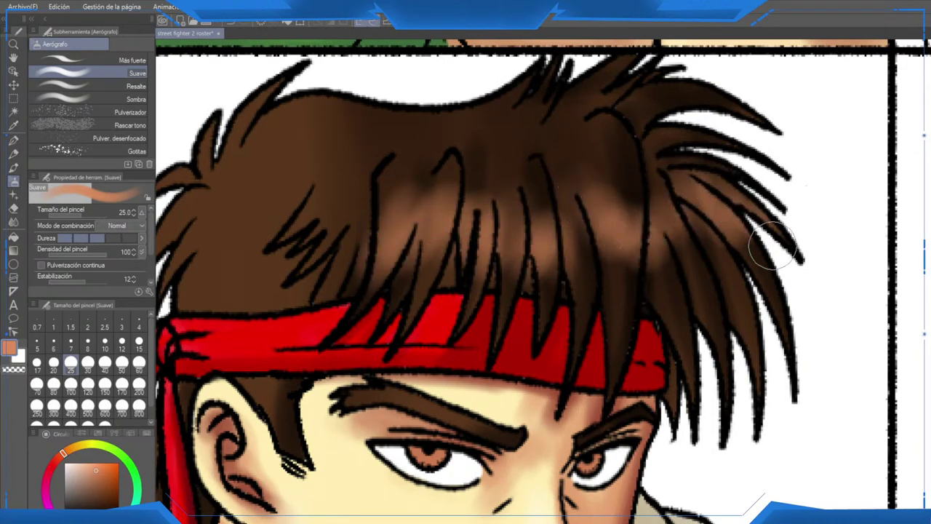
mouse_move(405, 259)
mouse_down()
mouse_move(584, 228)
mouse_move(505, 202)
mouse_up()
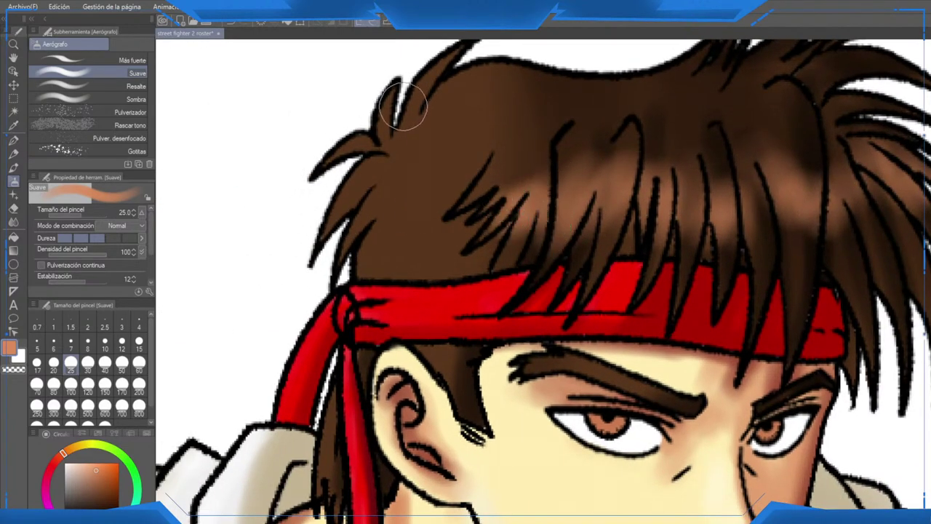
mouse_move(403, 106)
mouse_down()
mouse_move(378, 177)
mouse_move(292, 325)
mouse_up()
drag(347, 278, 337, 325)
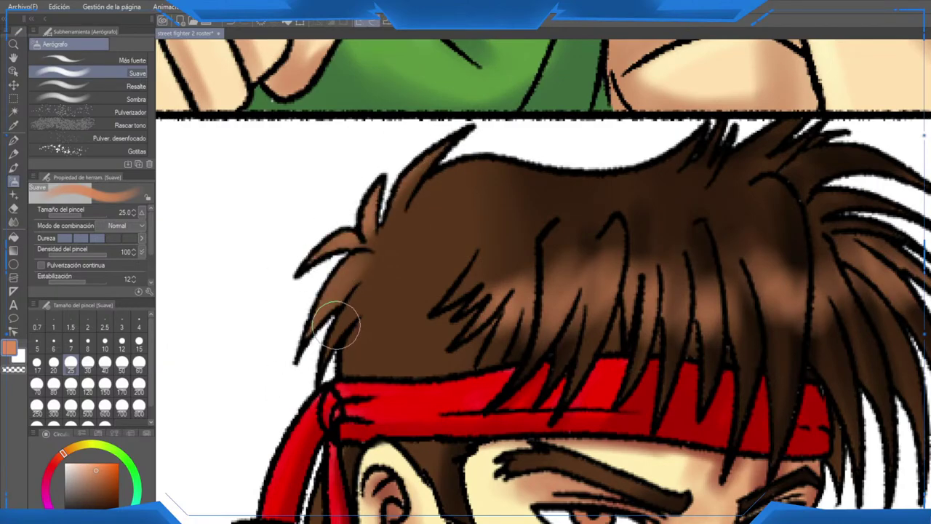
Step: Refine the light orange-brown highlights along individual fringe strands with the Suave airbrush at sizes 15 and 10
scroll(380, 406, down, 4)
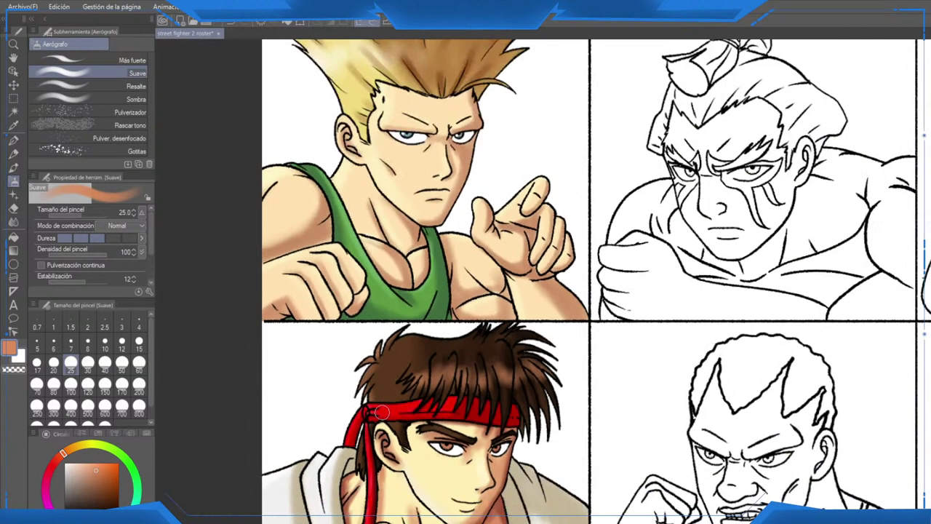
scroll(380, 412, up, 3)
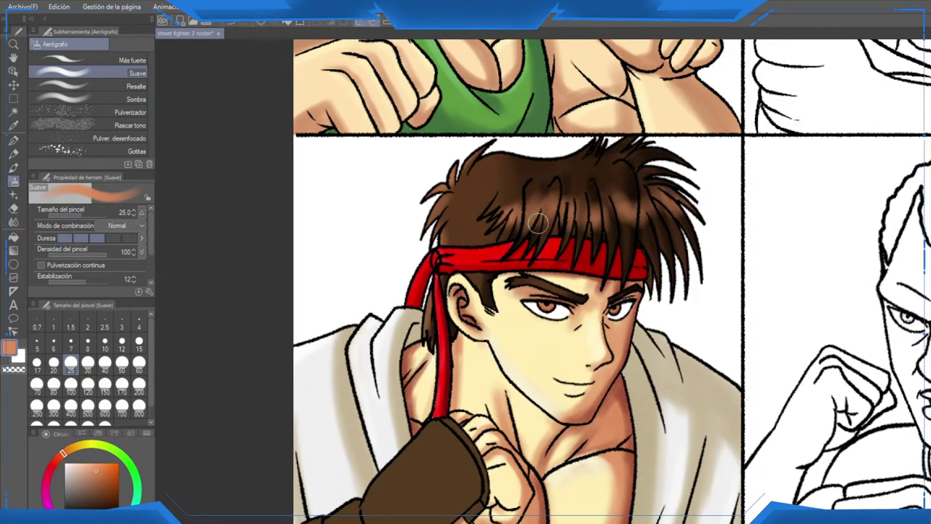
click(139, 342)
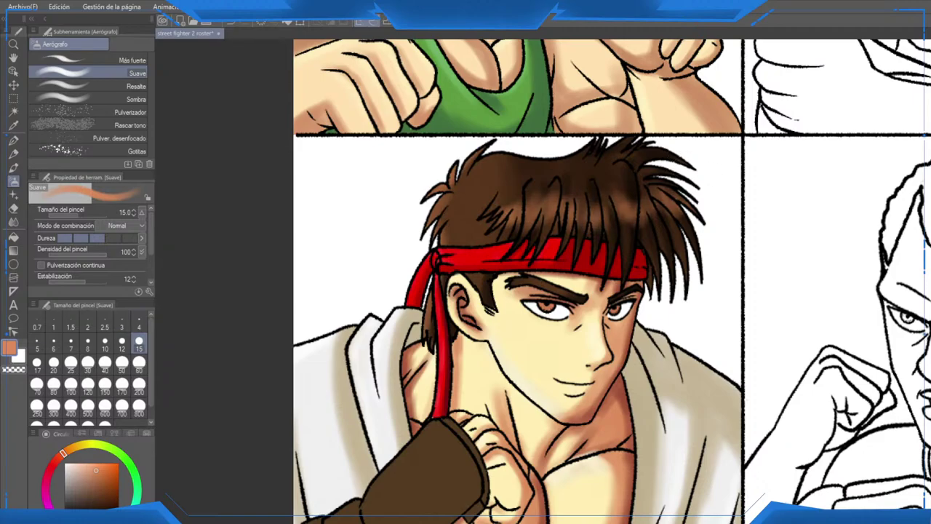
scroll(548, 291, down, 5)
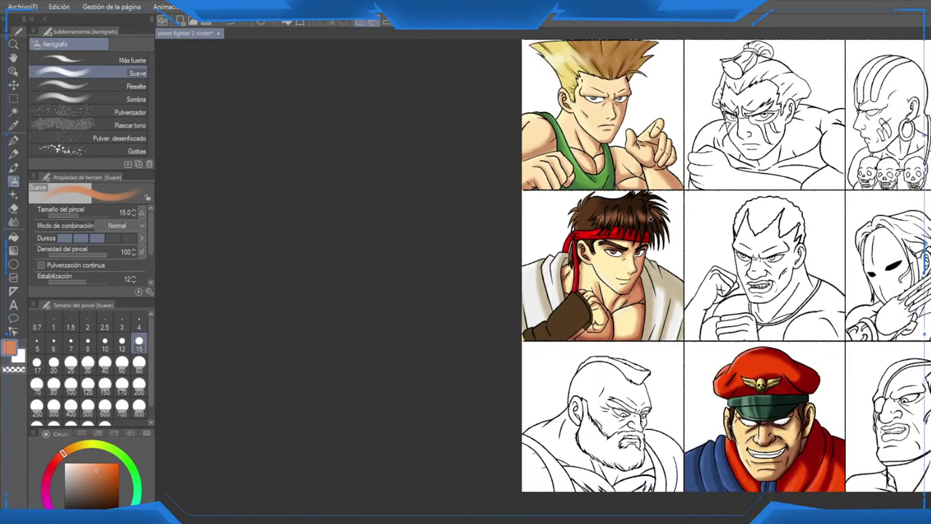
scroll(528, 258, up, 5)
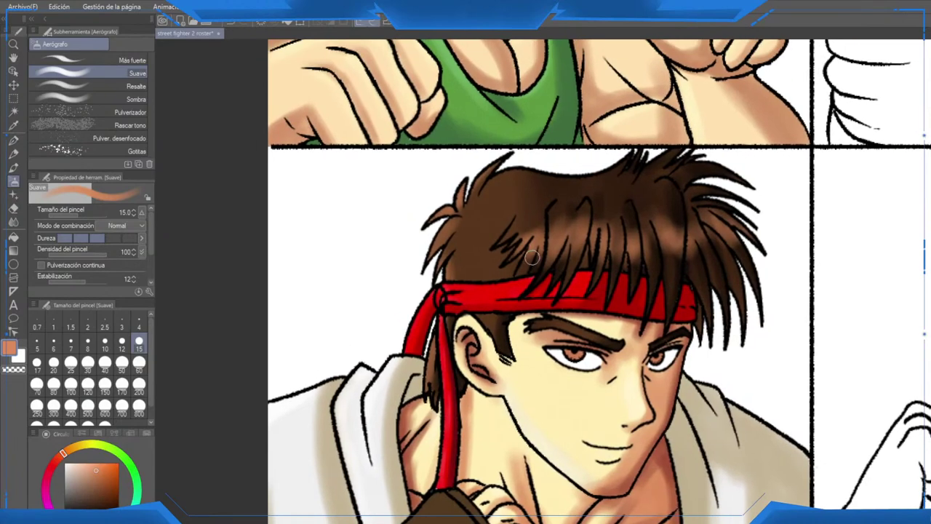
click(105, 340)
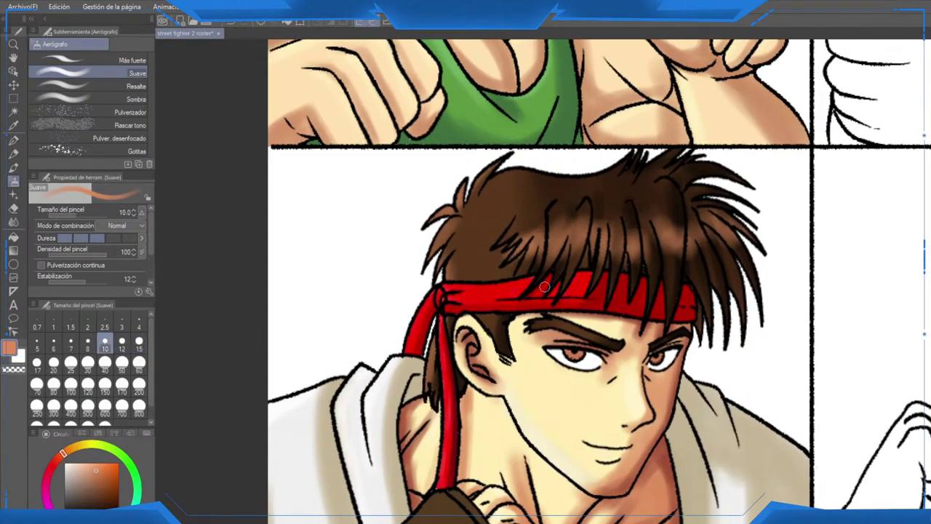
mouse_move(509, 241)
mouse_down()
mouse_move(583, 225)
mouse_move(651, 243)
mouse_move(662, 226)
mouse_move(679, 246)
mouse_move(695, 236)
mouse_move(722, 251)
mouse_move(687, 231)
mouse_move(701, 247)
mouse_move(698, 216)
mouse_move(743, 221)
mouse_up()
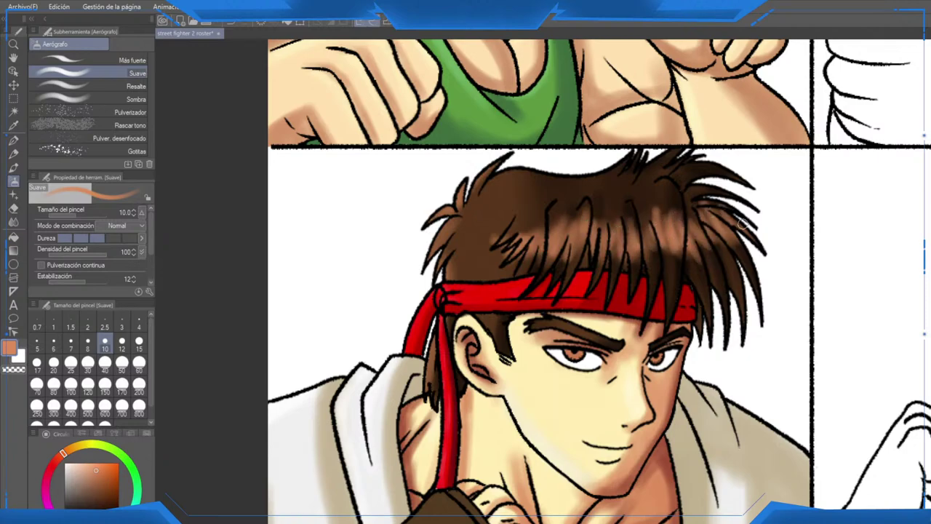
mouse_move(660, 230)
mouse_down()
mouse_move(668, 246)
mouse_move(582, 204)
mouse_up()
Step: Examine the shaded hair and whole headband fighter portrait against the neighbouring portraits in the roster
scroll(624, 243, down, 2)
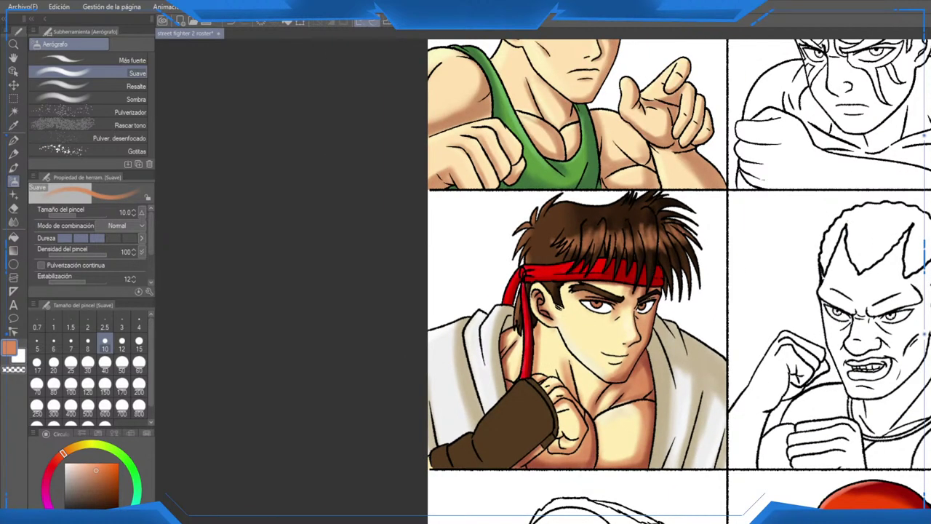
scroll(741, 243, up, 4)
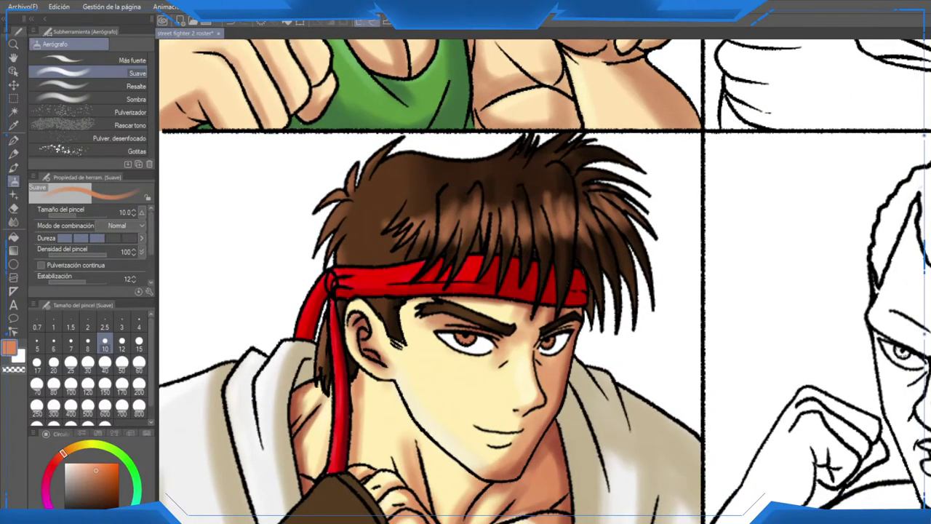
scroll(691, 237, down, 3)
drag(690, 237, 524, 246)
scroll(529, 248, down, 1)
scroll(581, 258, down, 1)
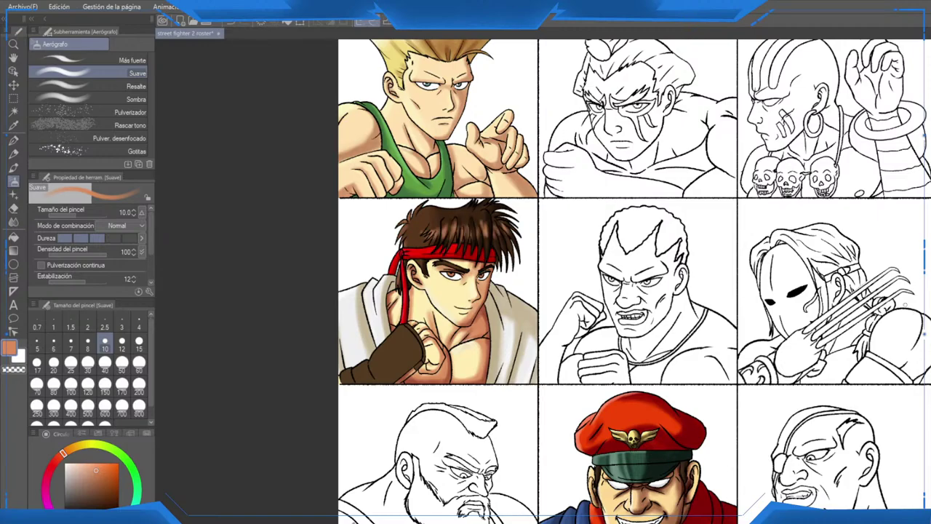
scroll(510, 285, up, 2)
key(ctrl+minus)
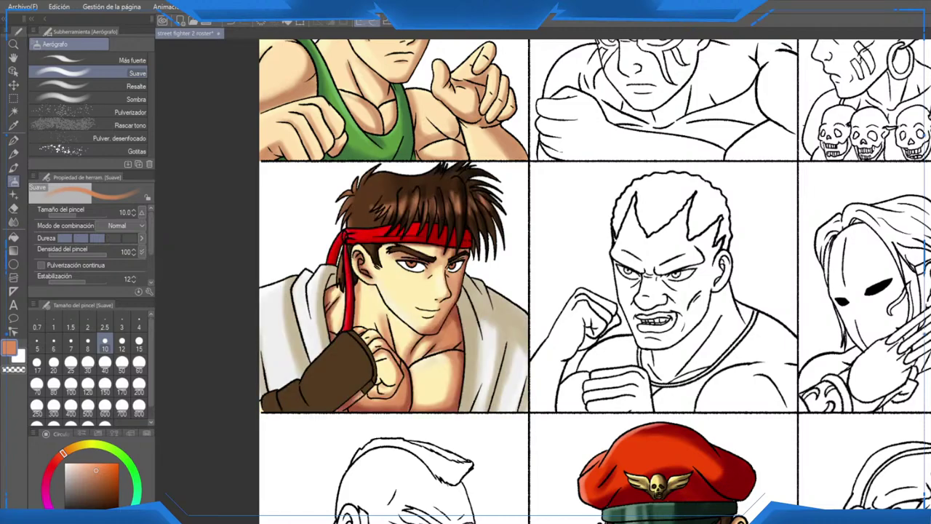
Step: Airbrush dark brown shadows along the lower edge, cuff and folds of the headband fighter's brown arm wrap at sizes 60, 40 and 15
scroll(605, 304, down, 4)
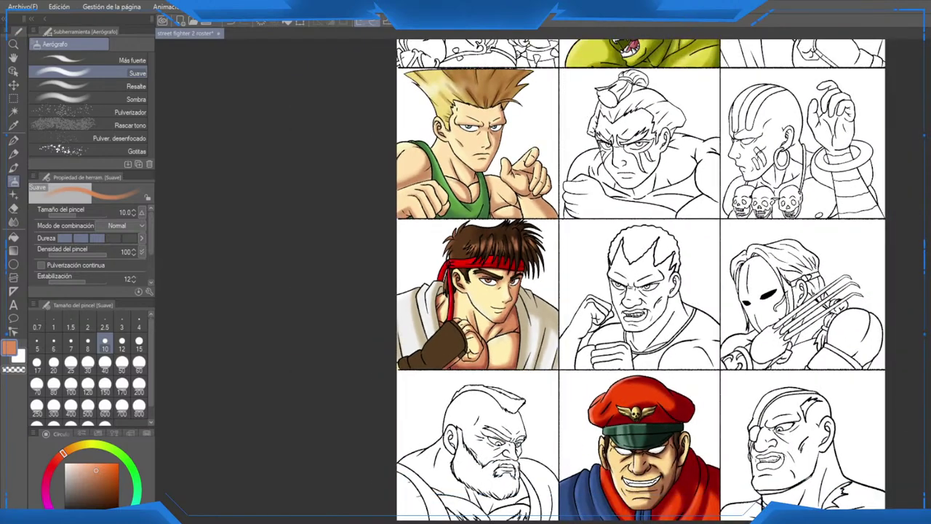
scroll(537, 364, up, 4)
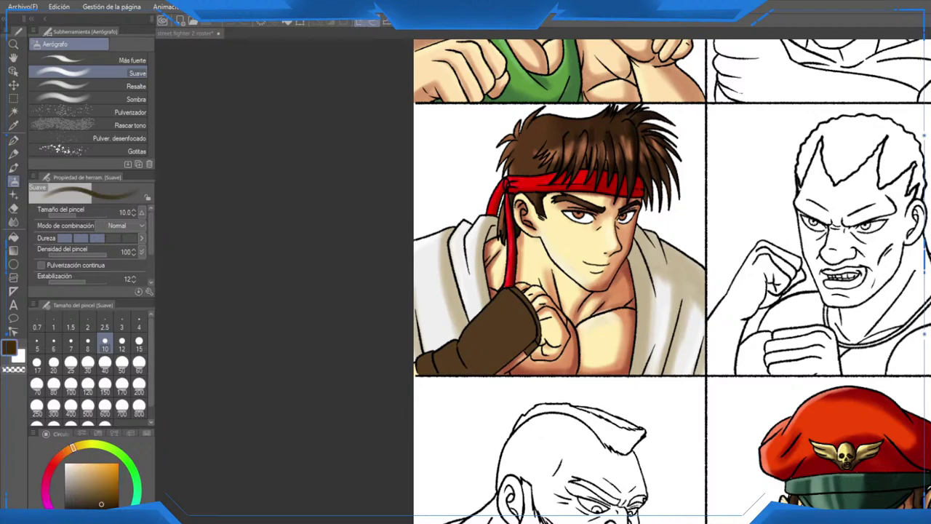
scroll(529, 373, up, 2)
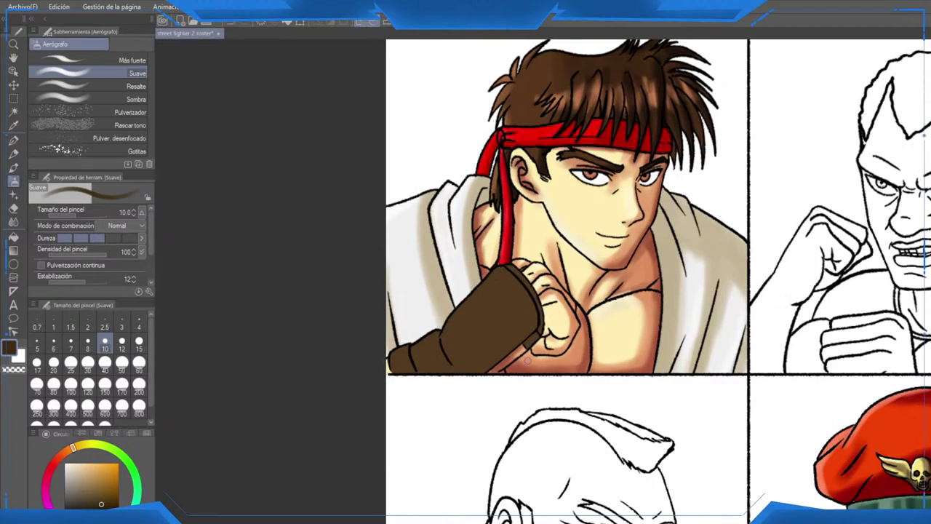
drag(474, 293, 452, 380)
scroll(471, 341, up, 2)
key(ctrl+z)
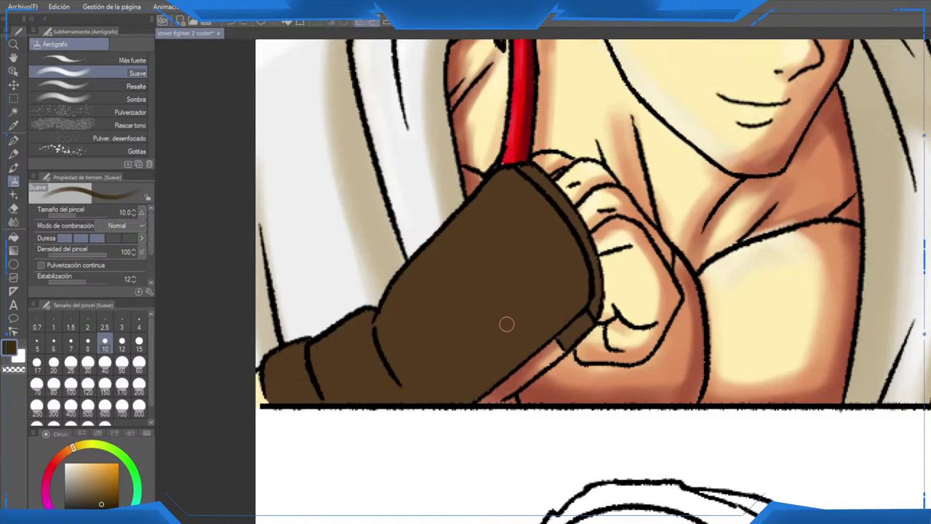
scroll(508, 324, up, 2)
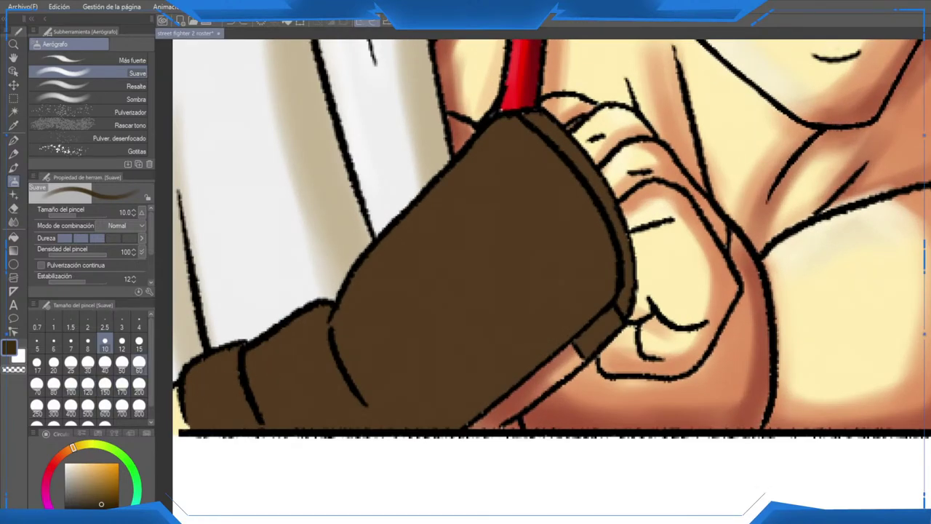
click(139, 364)
drag(628, 305, 687, 276)
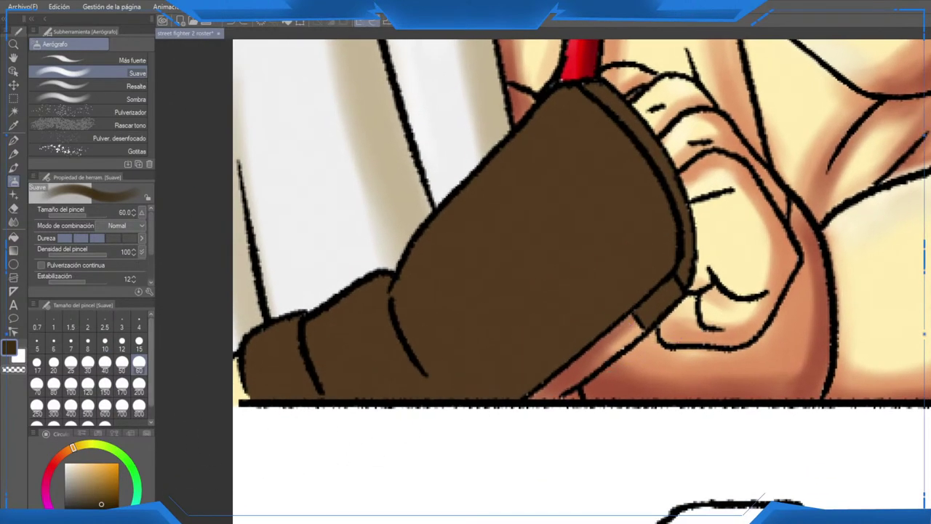
click(105, 362)
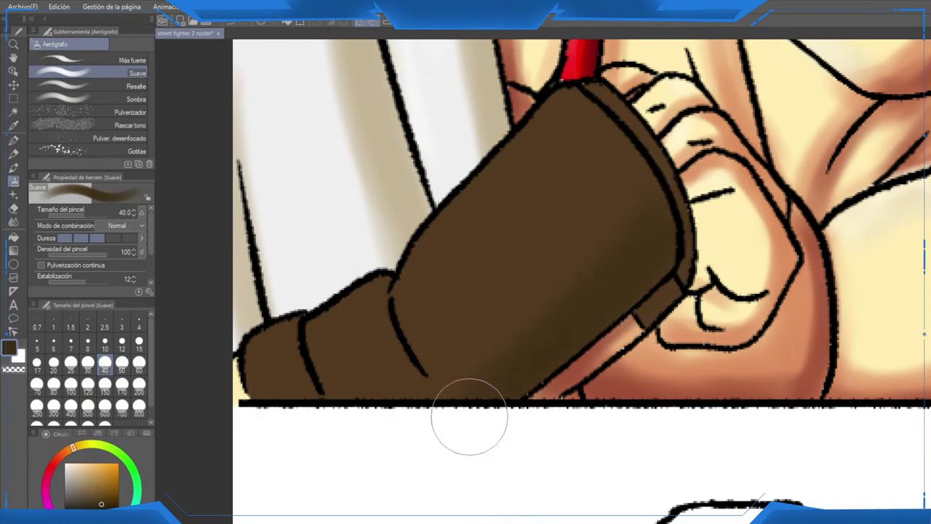
click(139, 340)
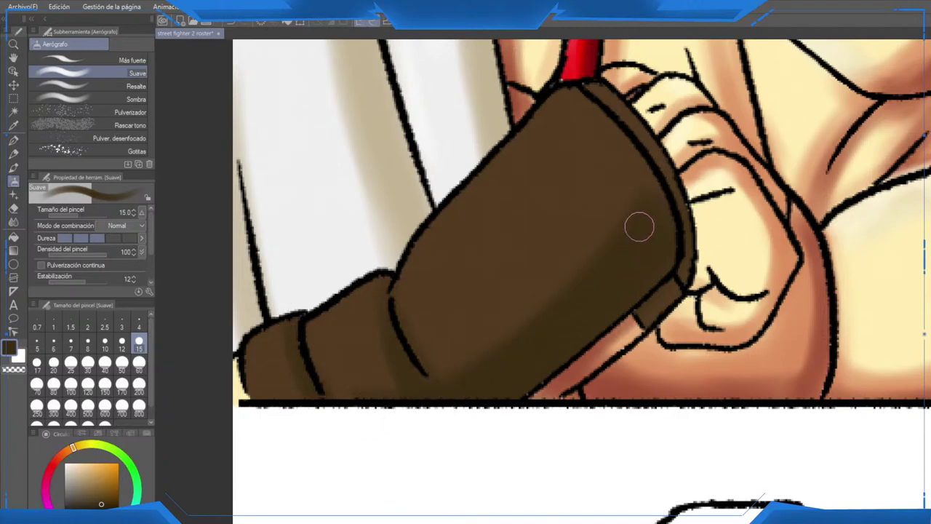
drag(648, 200, 659, 155)
Step: Airbrush soft lighter brown highlights along the upper edge and folds of the arm wrap at size 15
drag(594, 216, 654, 239)
alt+click(548, 276)
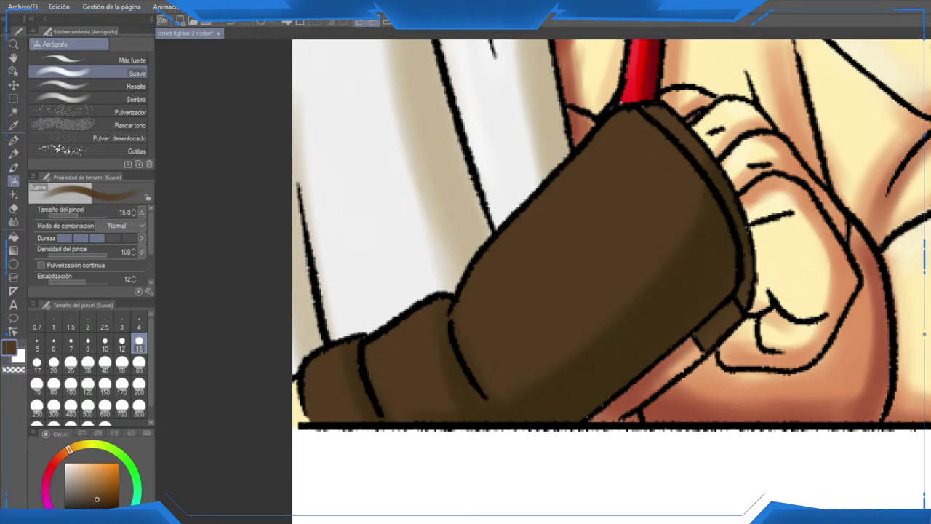
mouse_move(484, 256)
mouse_down()
mouse_move(470, 277)
mouse_move(579, 153)
mouse_move(550, 192)
mouse_move(666, 109)
mouse_move(638, 122)
mouse_move(475, 278)
mouse_move(441, 283)
mouse_move(369, 348)
mouse_move(363, 340)
mouse_move(313, 375)
mouse_move(324, 360)
mouse_move(312, 400)
mouse_up()
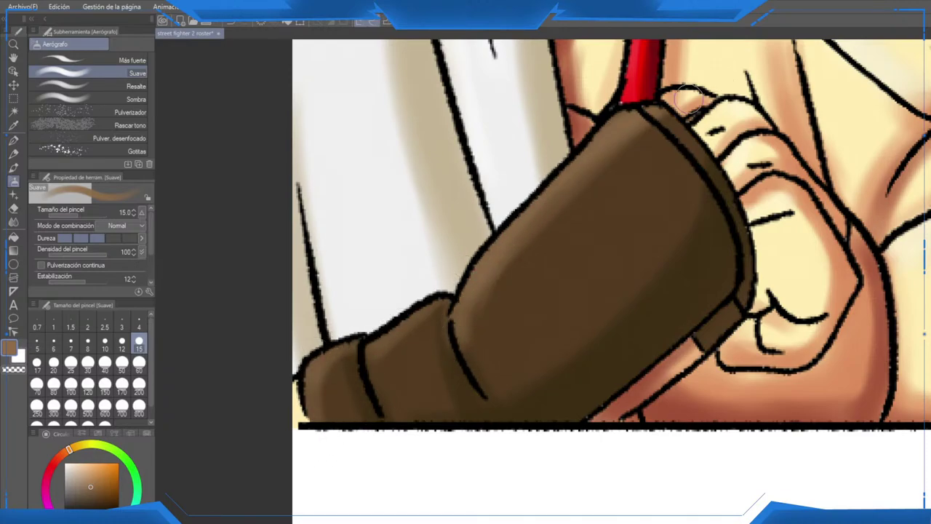
Step: Examine the headband fighter's portrait and the whole roster in normal and horizontally flipped view
scroll(688, 94, down, 6)
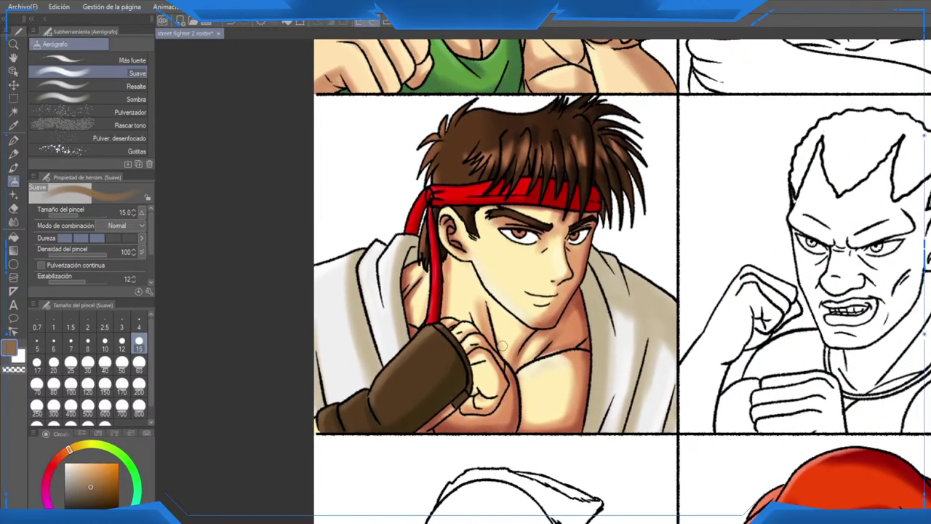
scroll(502, 345, up, 3)
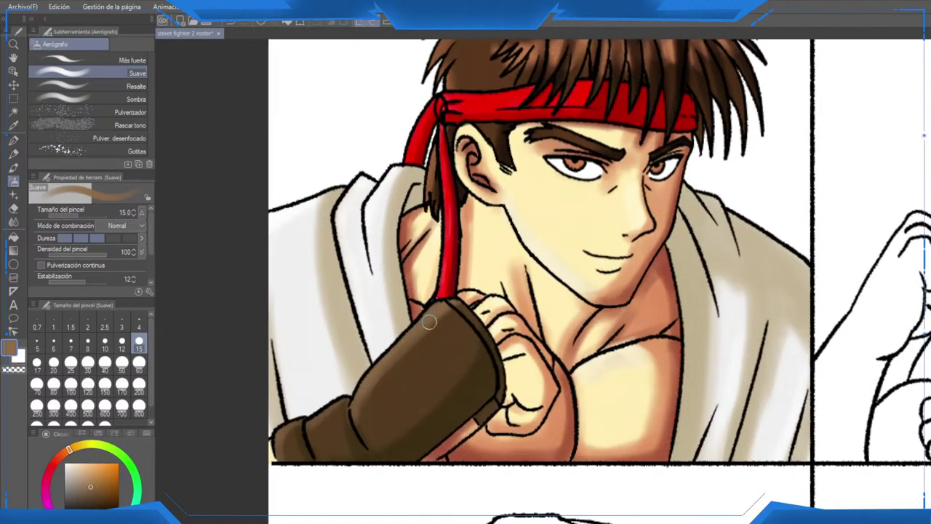
scroll(481, 284, down, 5)
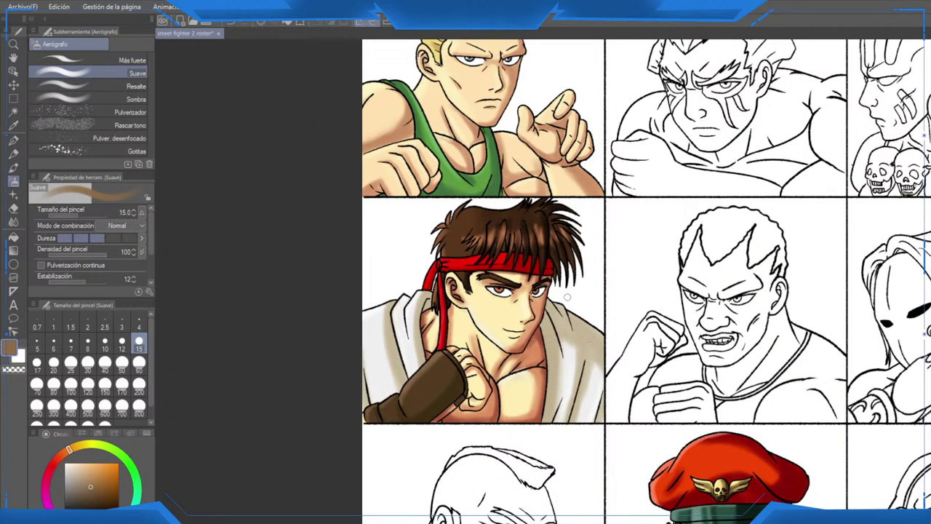
key(h)
scroll(613, 313, up, 4)
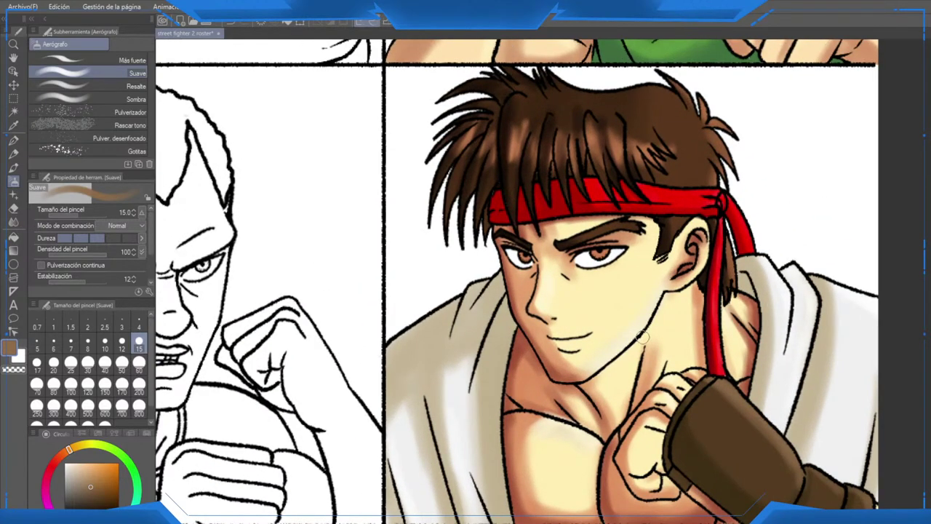
scroll(641, 336, down, 6)
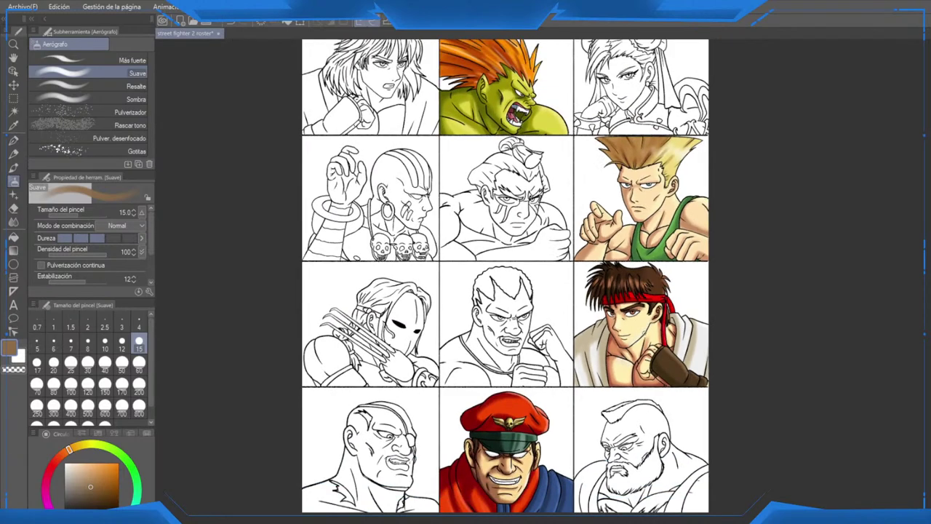
scroll(642, 336, down, 2)
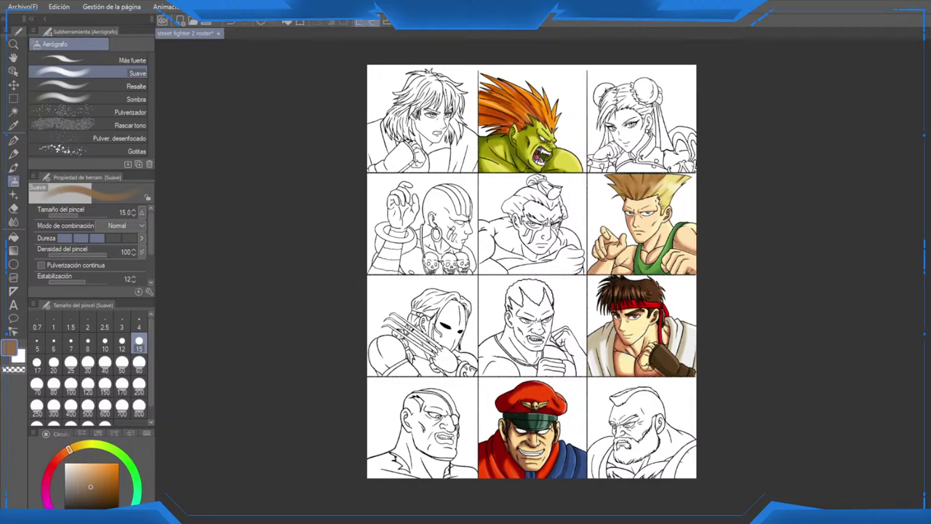
key(h)
drag(473, 320, 508, 298)
scroll(508, 298, up, 4)
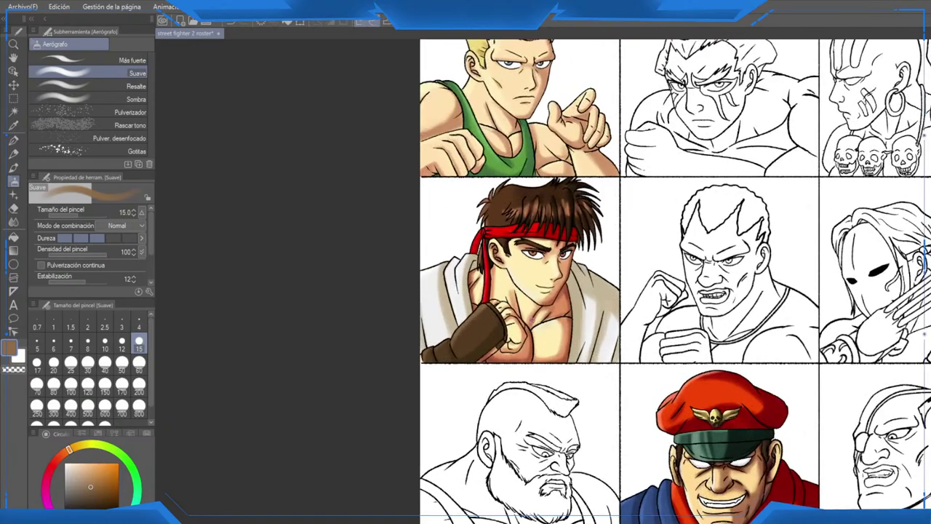
scroll(621, 281, down, 3)
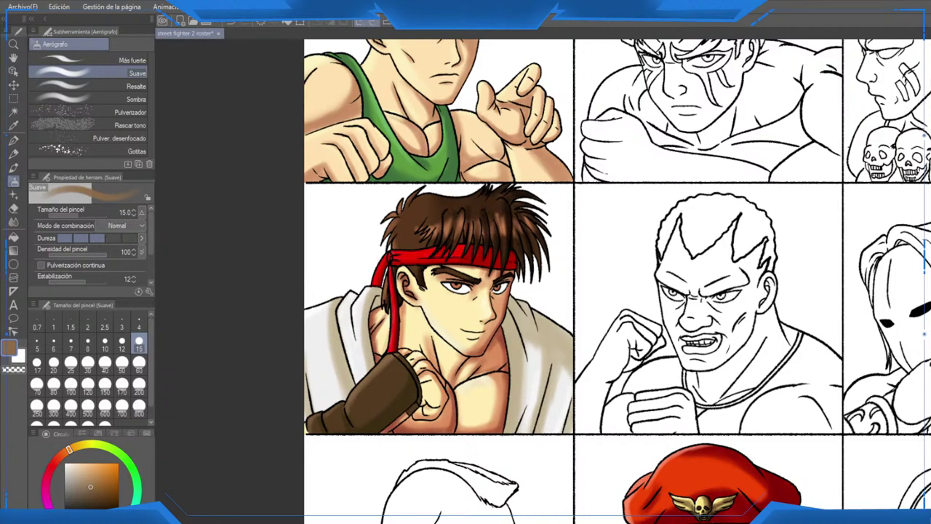
Step: Shade the headband fighter's brown irises with dark reddish brown using the Suave airbrush at size 8
scroll(457, 251, up, 5)
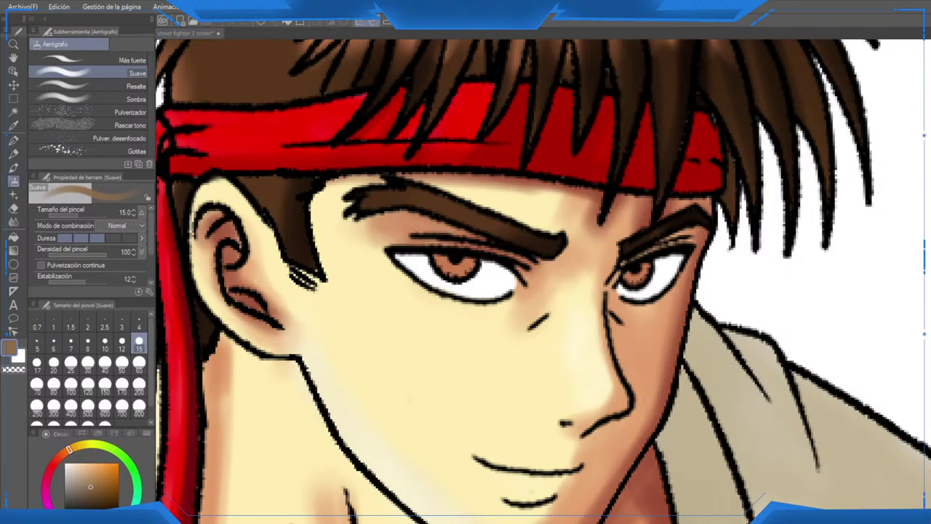
scroll(390, 279, up, 1)
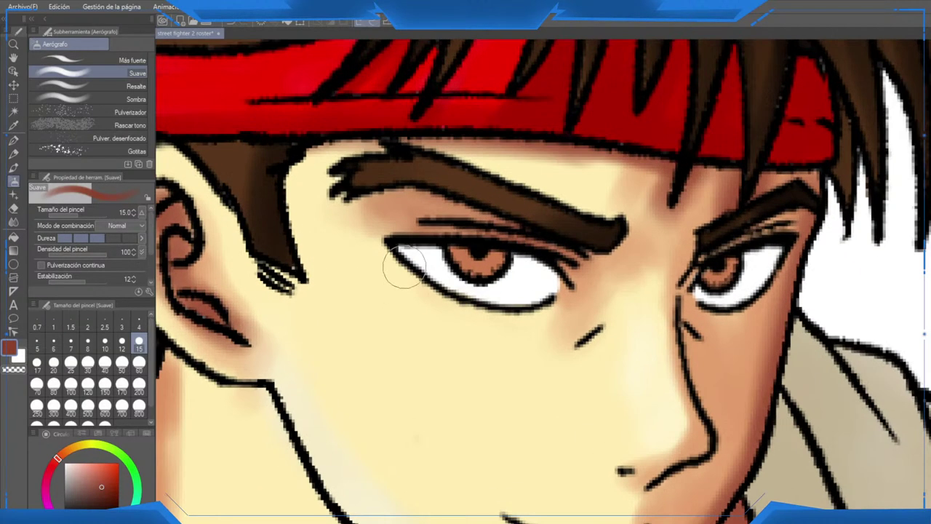
click(70, 322)
click(87, 344)
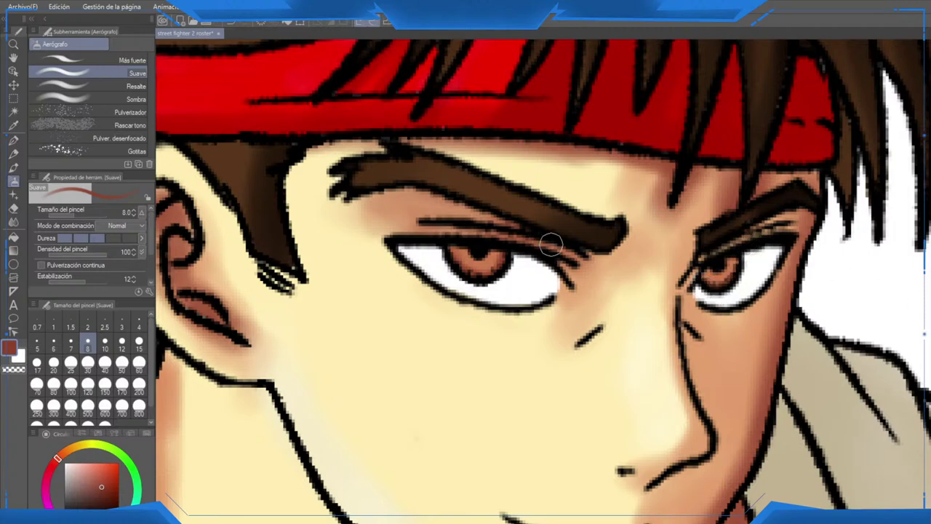
Step: Add white glints to the headband fighter's irises with the G pen at sizes 6 and 4
click(13, 140)
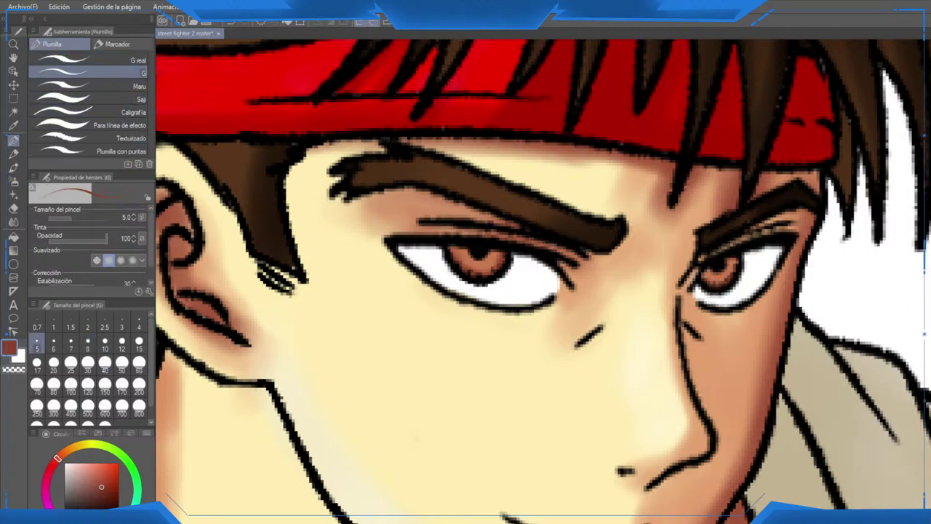
click(65, 463)
scroll(437, 286, up, 2)
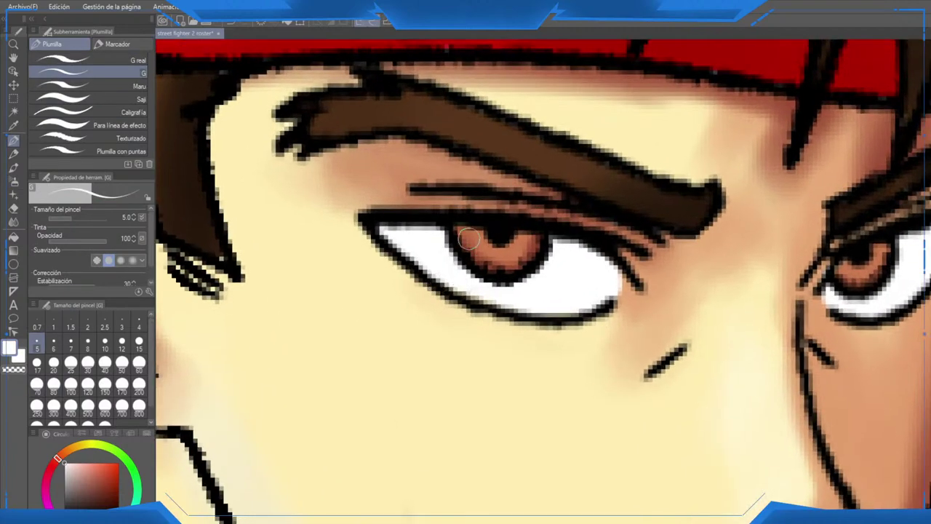
click(53, 343)
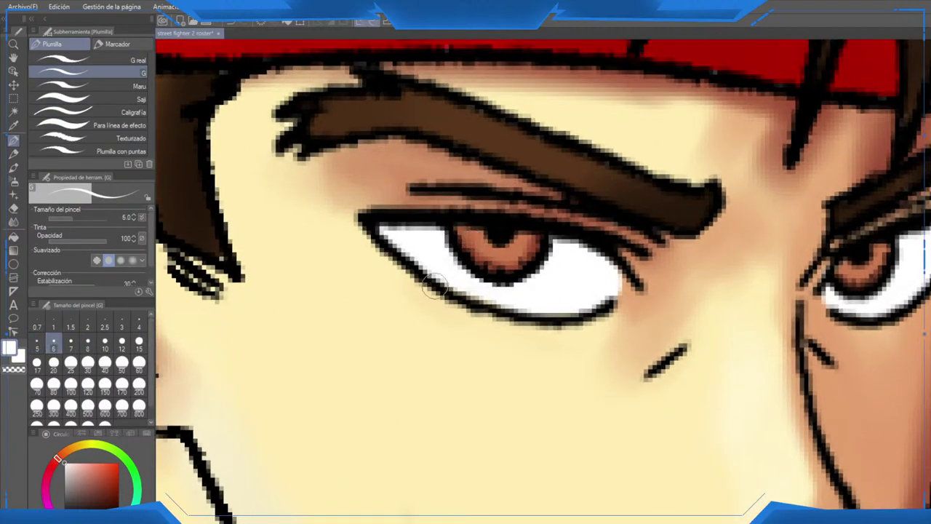
click(846, 267)
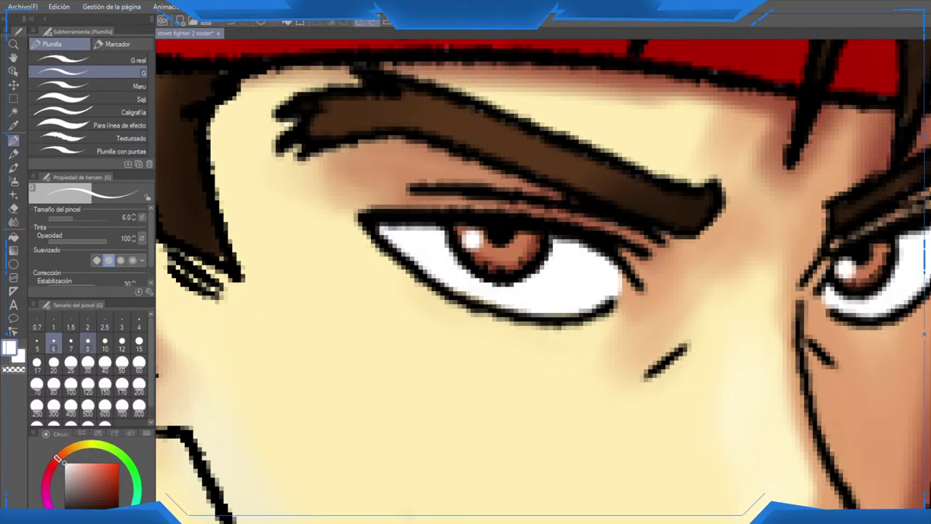
click(139, 326)
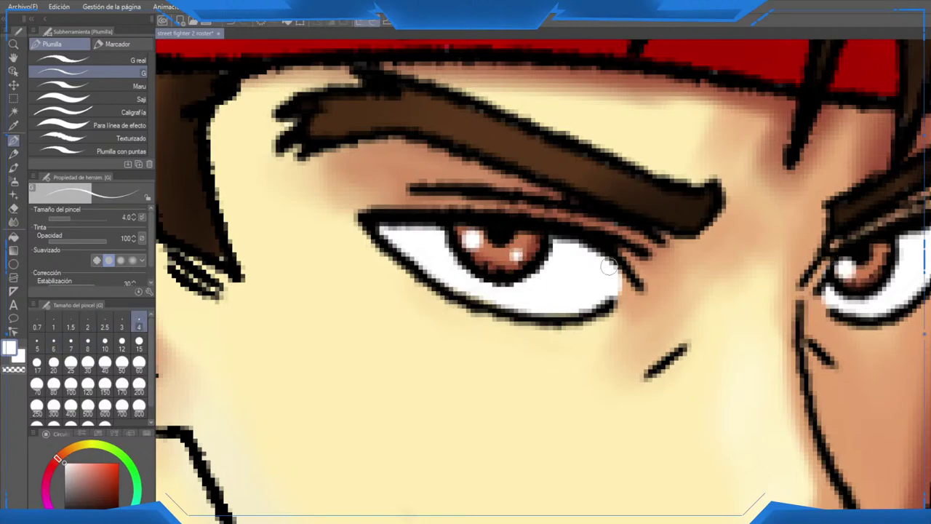
Step: Examine the eyes of the blond fighter in the green tank top and the green-skinned fighter against the headband fighter's
scroll(826, 294, down, 6)
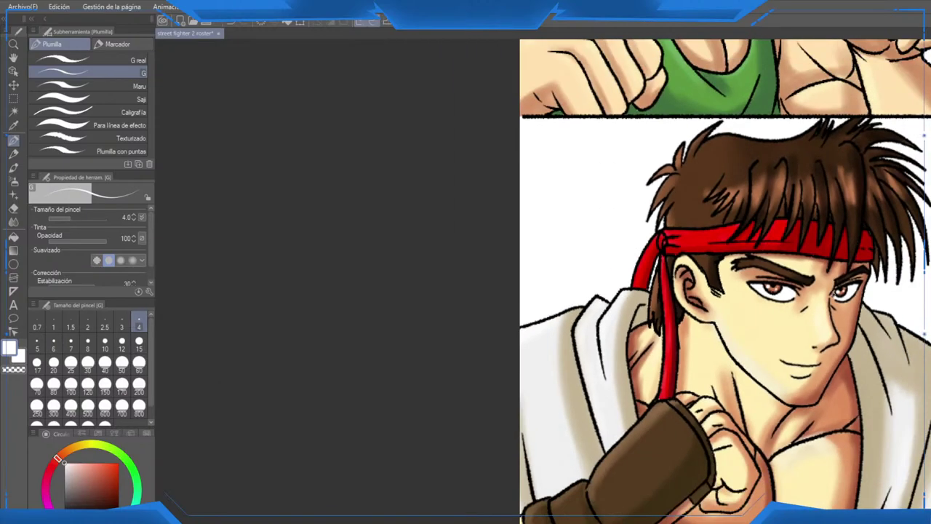
drag(805, 328, 651, 484)
scroll(575, 109, up, 5)
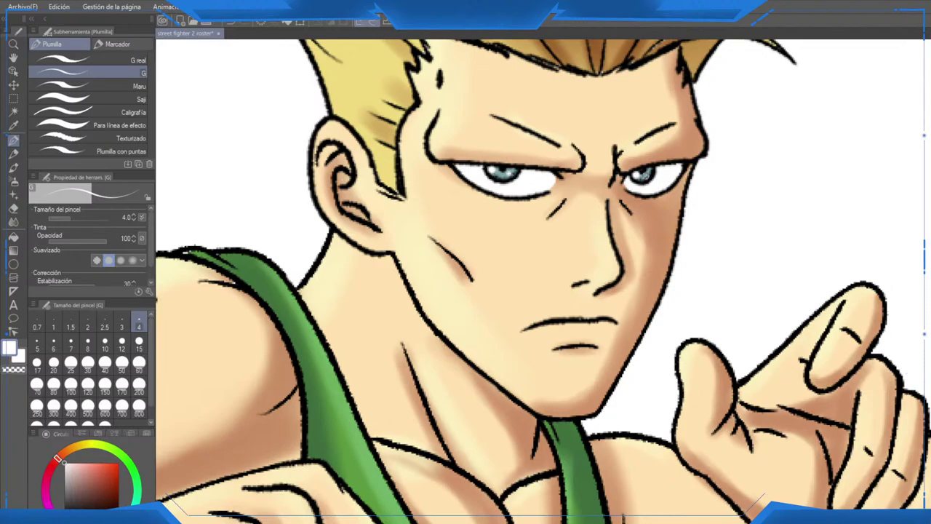
scroll(645, 222, down, 5)
drag(645, 222, 272, 434)
drag(556, 175, 545, 251)
scroll(544, 251, up, 2)
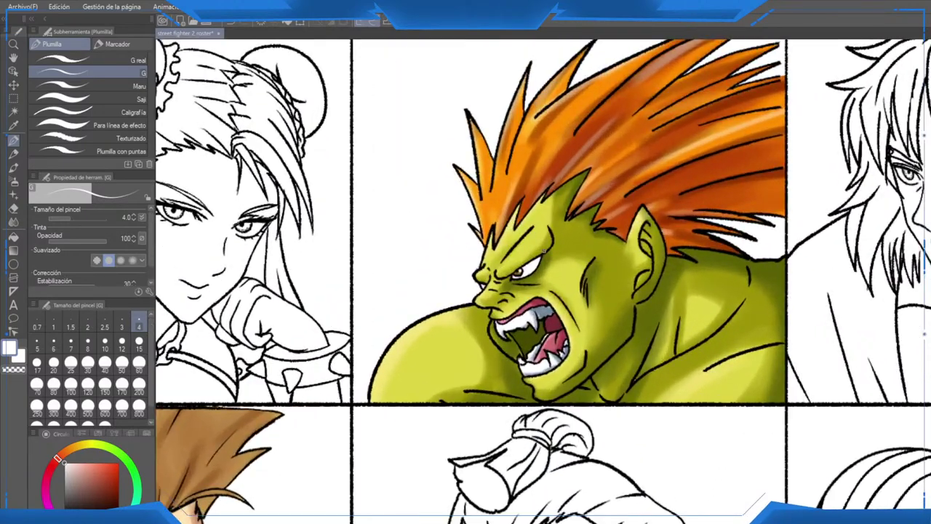
scroll(516, 292, up, 3)
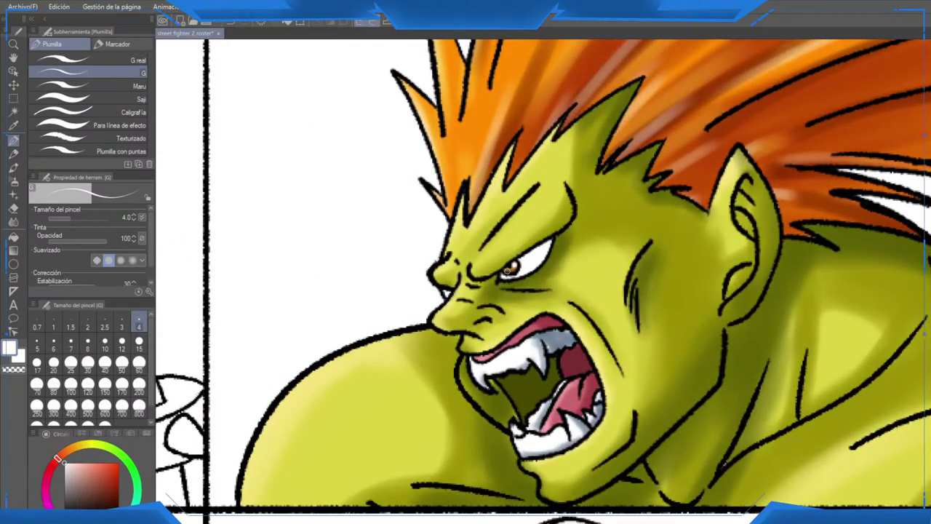
scroll(513, 320, down, 7)
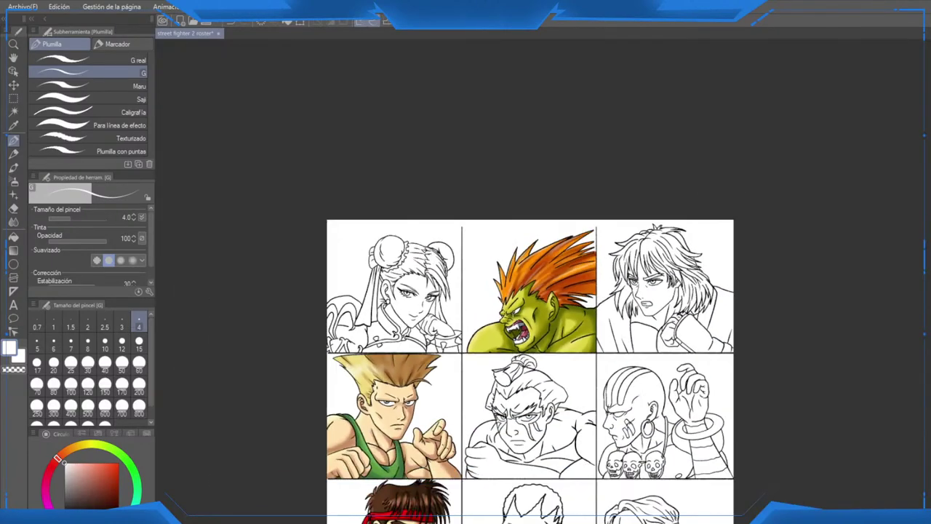
Step: Fill the face and head skin of the fighter with the skull necklace in flat orange-brown, referring to other layers
drag(517, 432, 579, 201)
scroll(523, 252, up, 1)
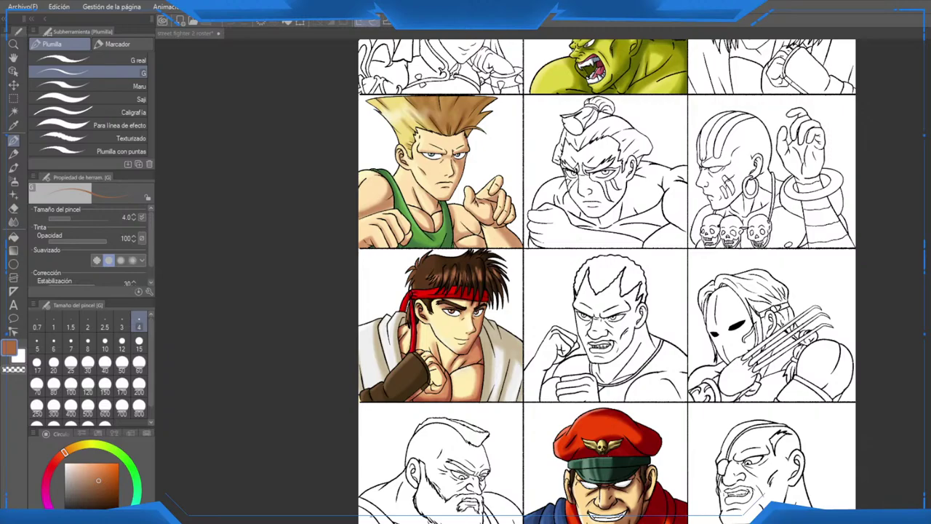
scroll(722, 191, up, 5)
scroll(616, 246, up, 2)
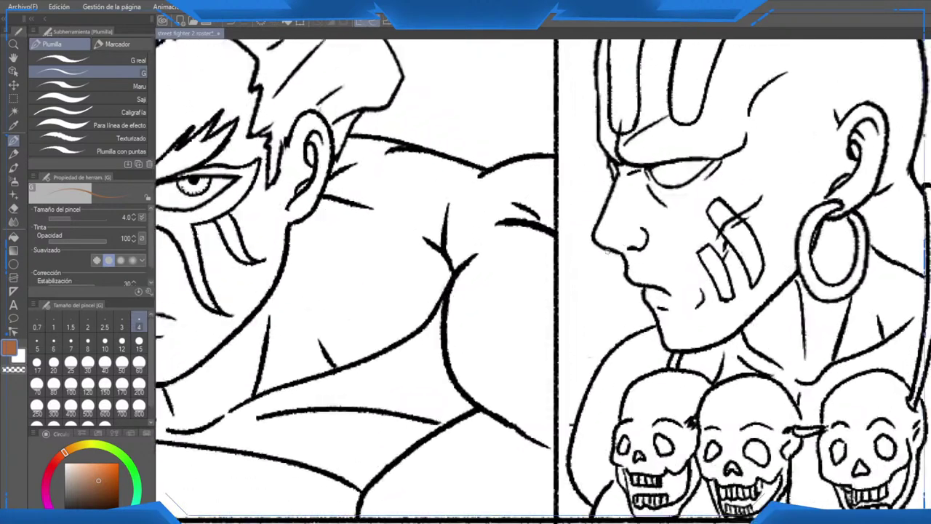
key(g)
click(641, 232)
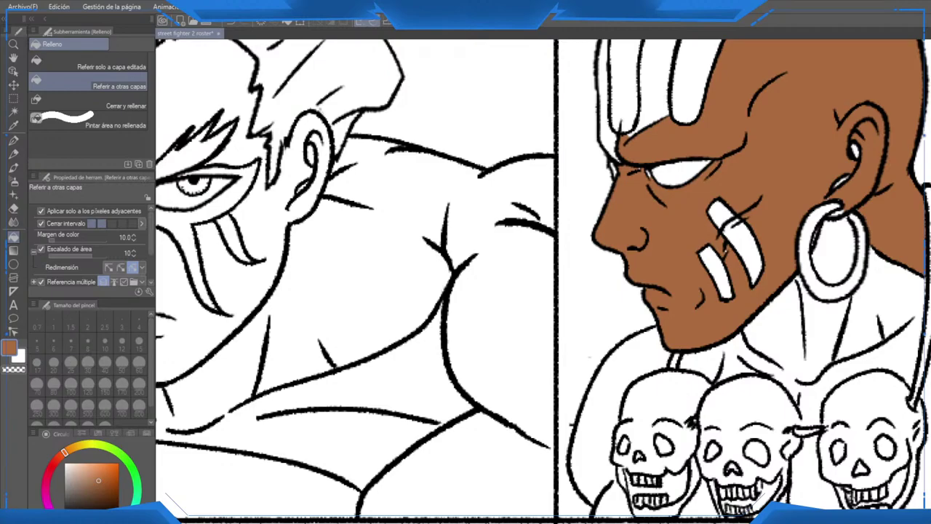
scroll(684, 284, down, 8)
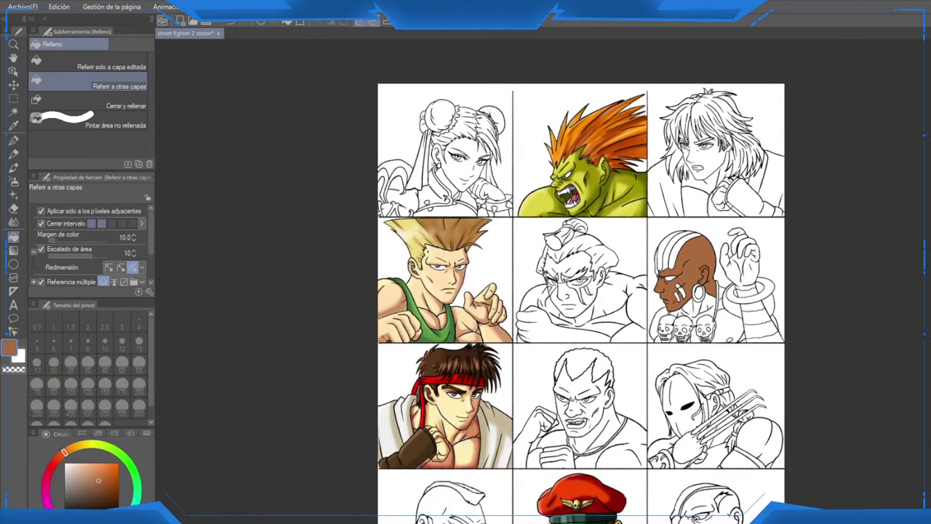
Step: Fill the raised arm, palm and curled finger of the skull-necklace fighter in flat orange-brown, referring to other layers
scroll(687, 373, up, 1)
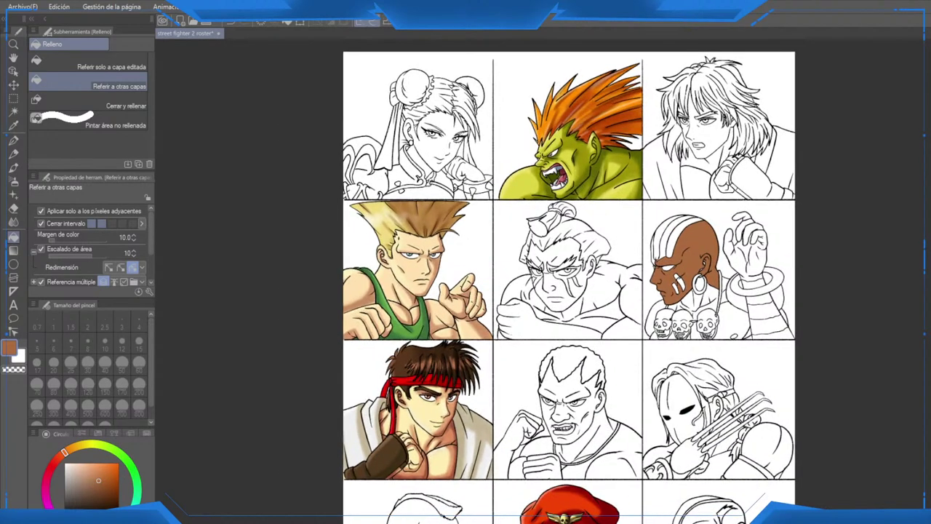
scroll(706, 322, up, 5)
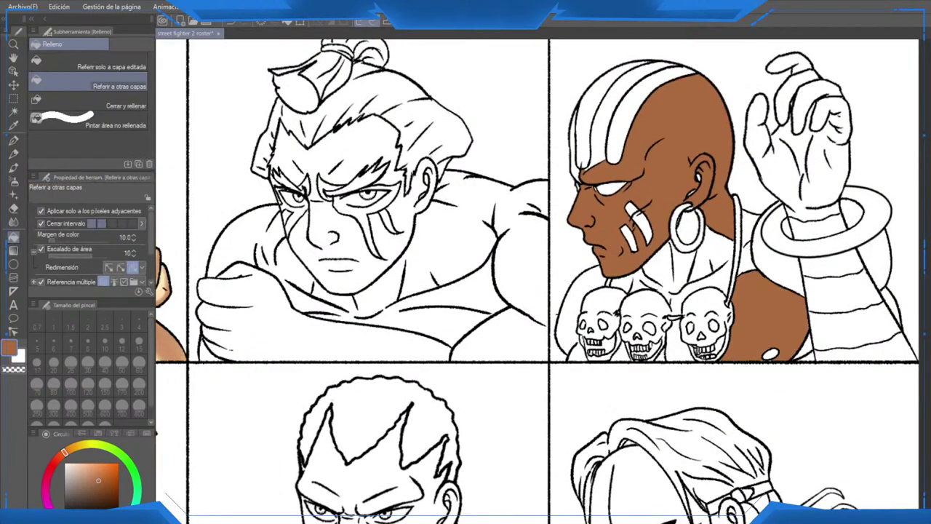
click(774, 259)
click(876, 265)
scroll(832, 238, up, 2)
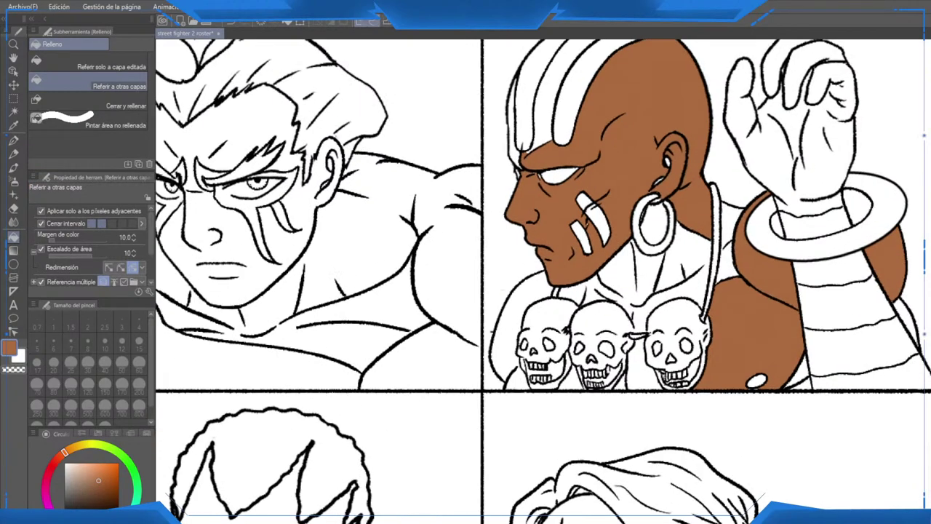
click(808, 156)
click(858, 208)
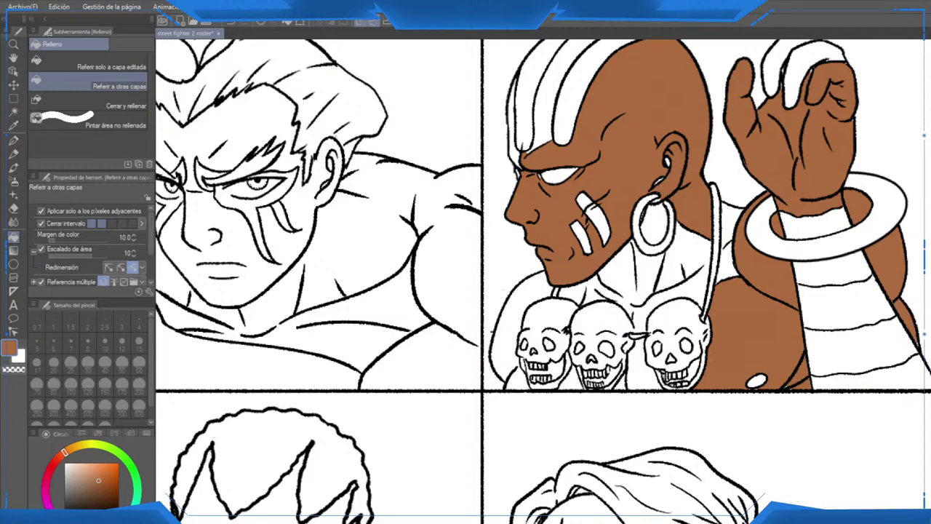
Step: Fill the fighter's far shoulder in the same skin colour, then try a fill on the neck and undo it
scroll(581, 329, up, 1)
click(481, 368)
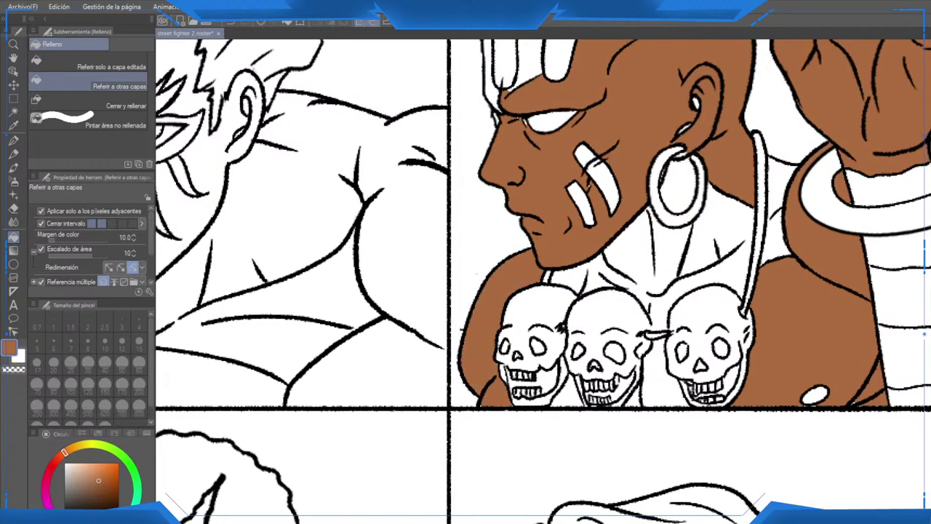
click(630, 263)
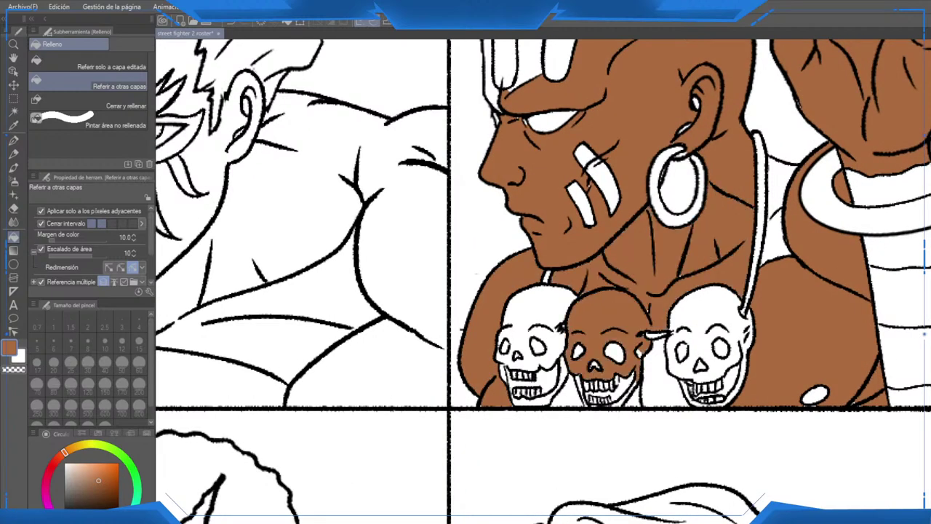
key(ctrl+z)
Step: Close the line gap beside the middle skull with an orange-brown dab of the G real pen at size 40
scroll(667, 356, up, 2)
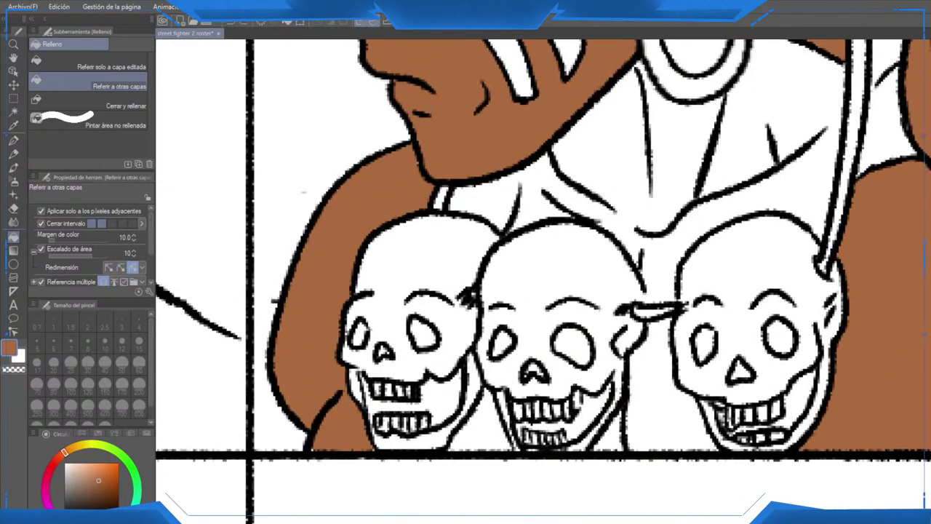
key(p)
key(p)
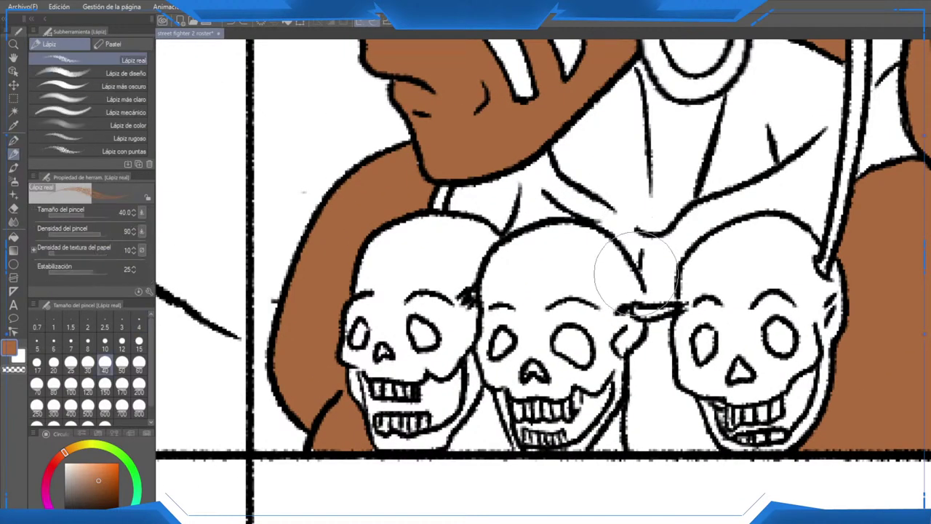
key(p)
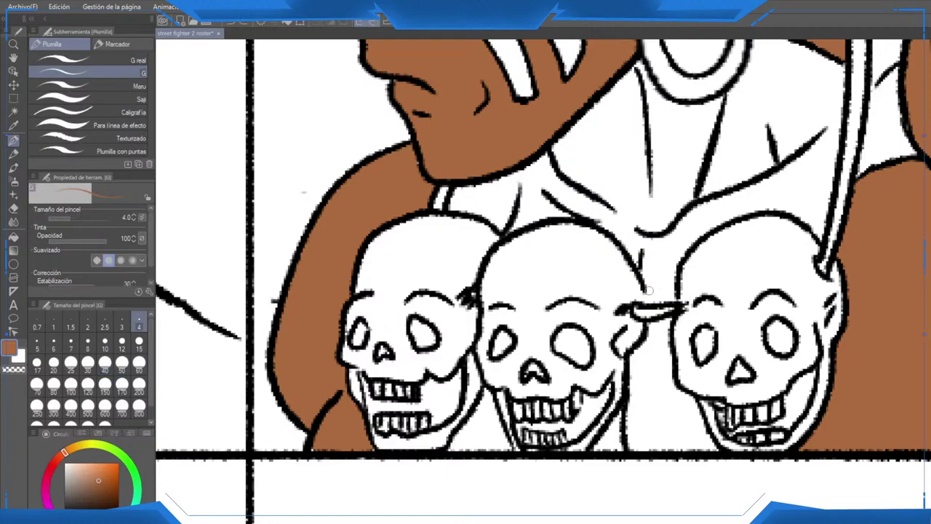
click(87, 60)
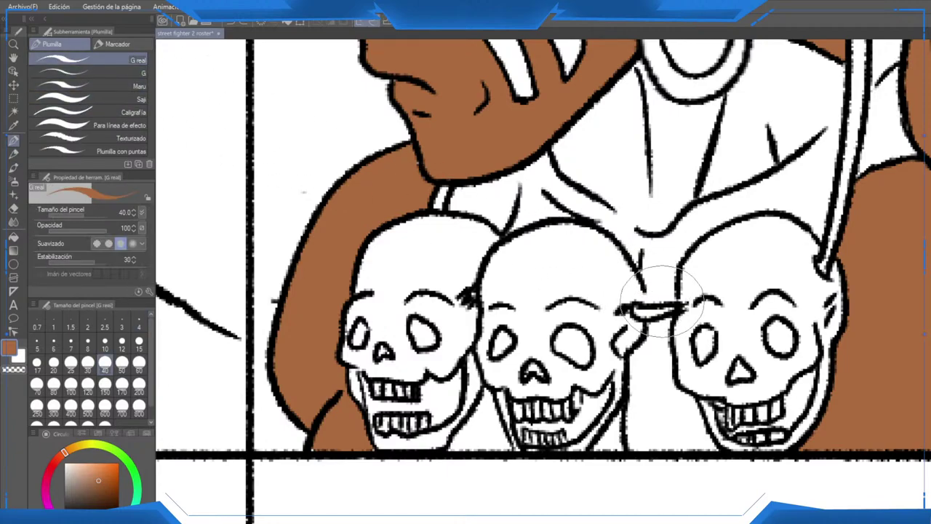
key(j)
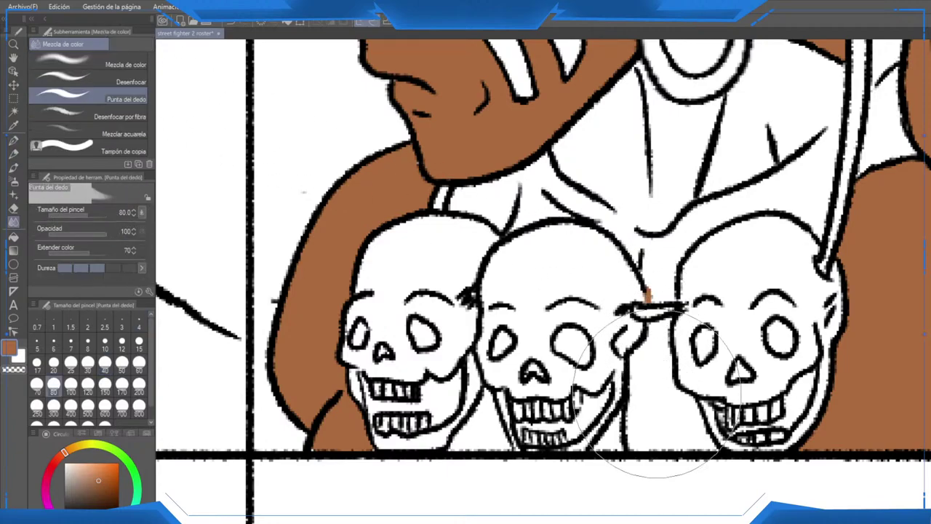
Step: Fill the skin between the skulls, the neck, the upper chest and the opening of the hoop earring in orange-brown
key(g)
click(647, 386)
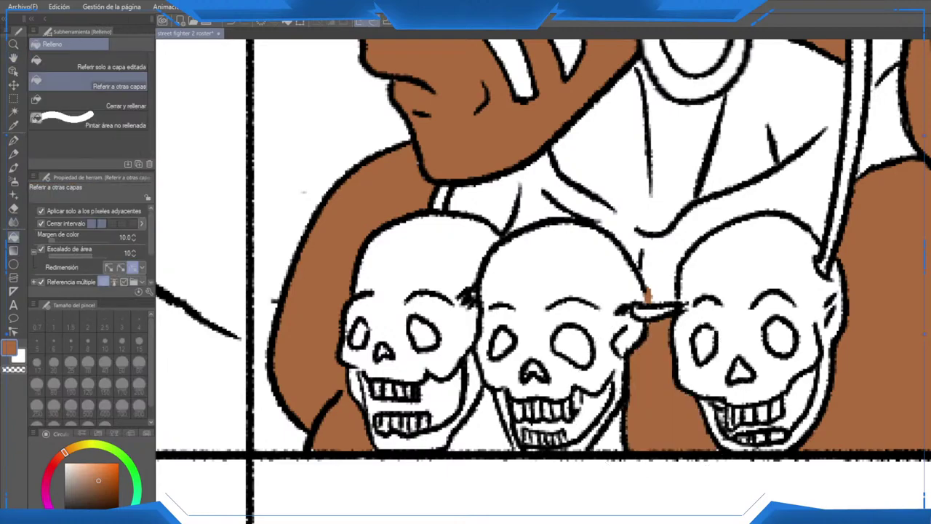
click(479, 422)
drag(553, 218, 524, 314)
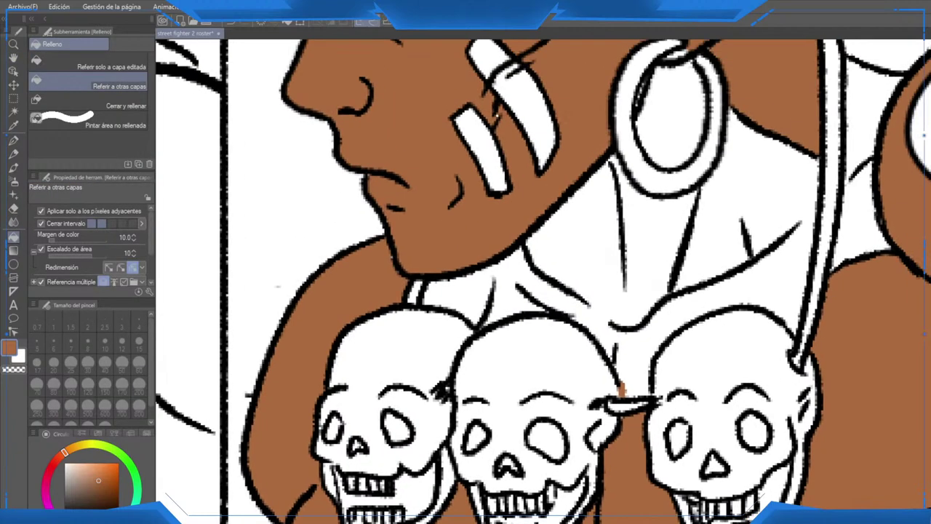
click(582, 269)
drag(582, 269, 492, 328)
click(761, 277)
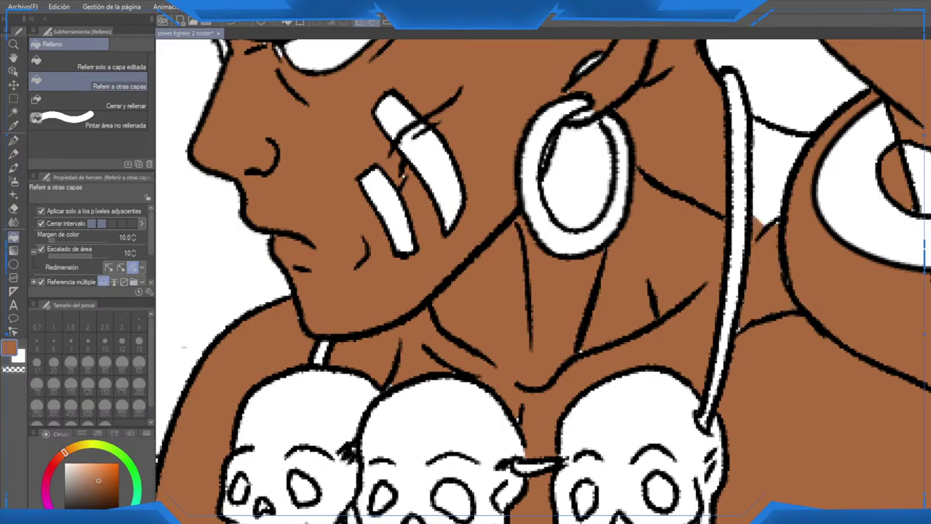
click(575, 178)
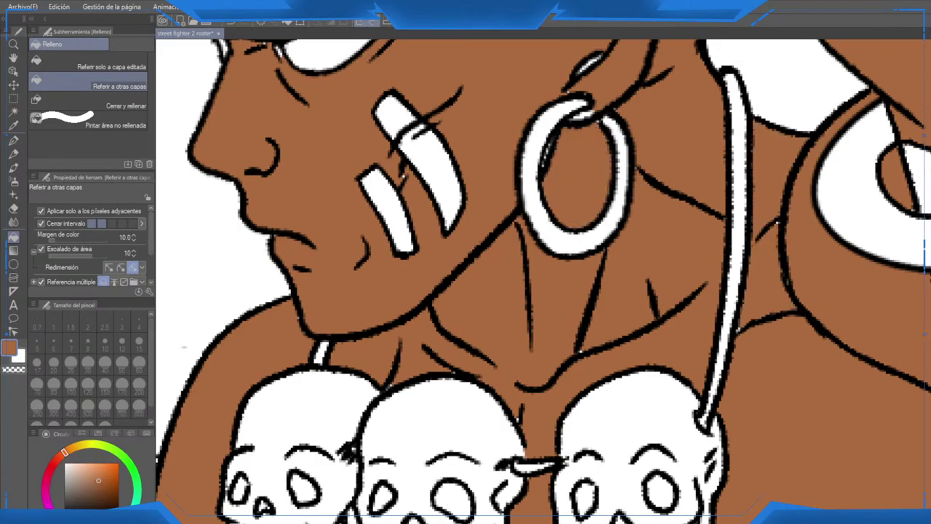
Step: Colour the remaining forehead strip and cover white gaps around the brow and ear with the G real pen at size 40
scroll(546, 284, down, 5)
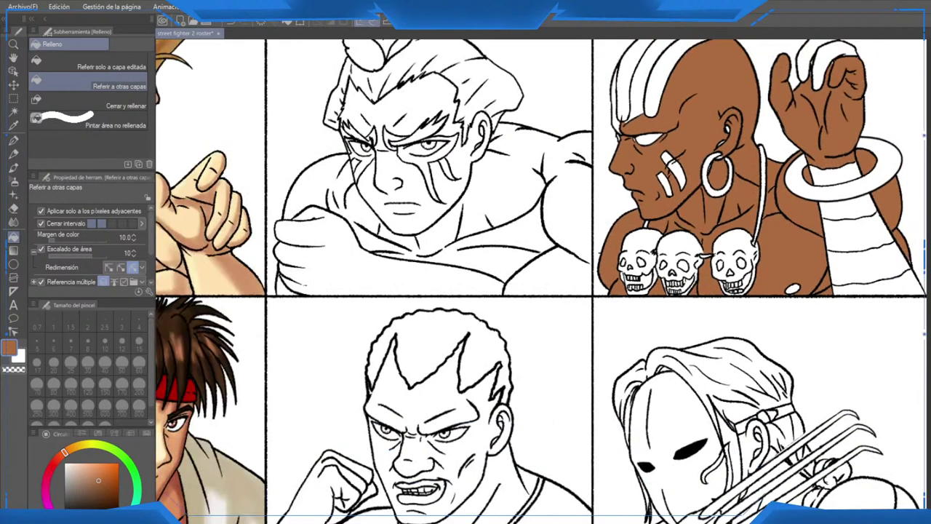
scroll(677, 182, up, 5)
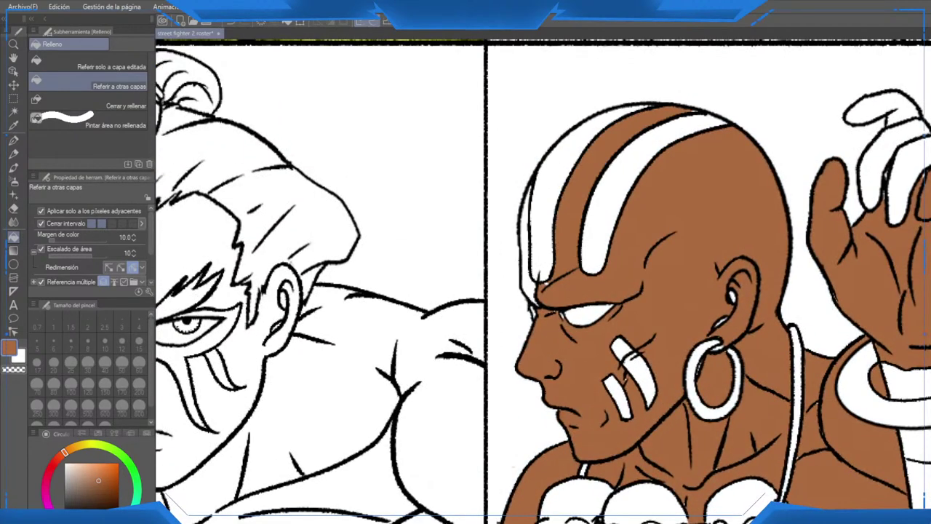
scroll(543, 294, up, 5)
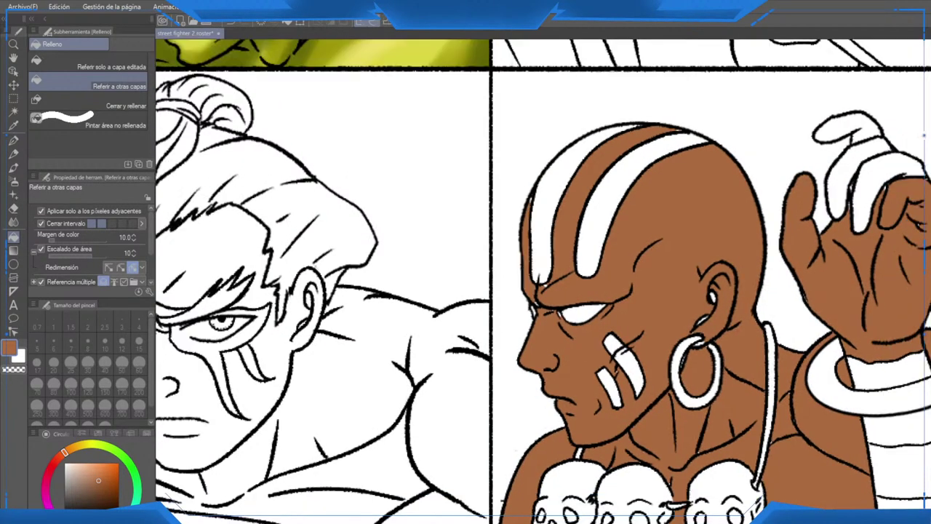
key(p)
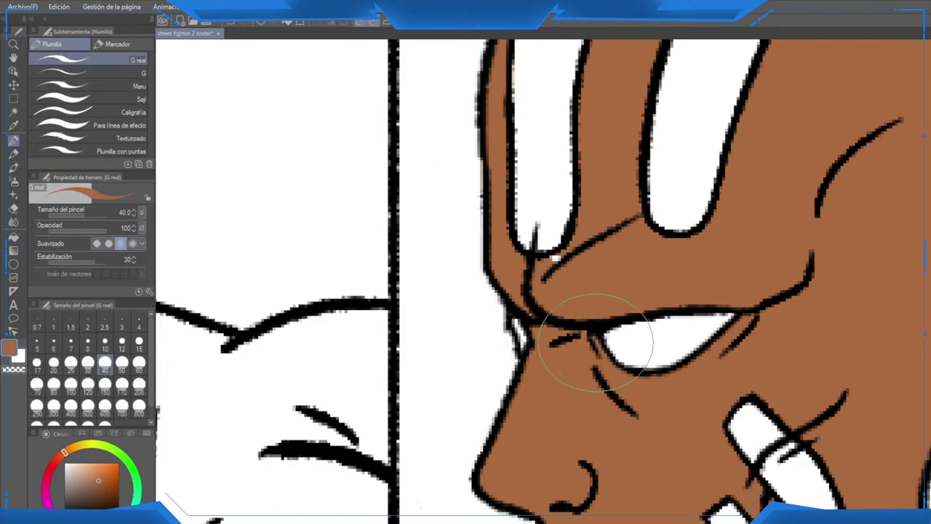
drag(572, 260, 419, 172)
mouse_move(808, 282)
mouse_down()
mouse_move(536, 266)
mouse_move(507, 295)
mouse_up()
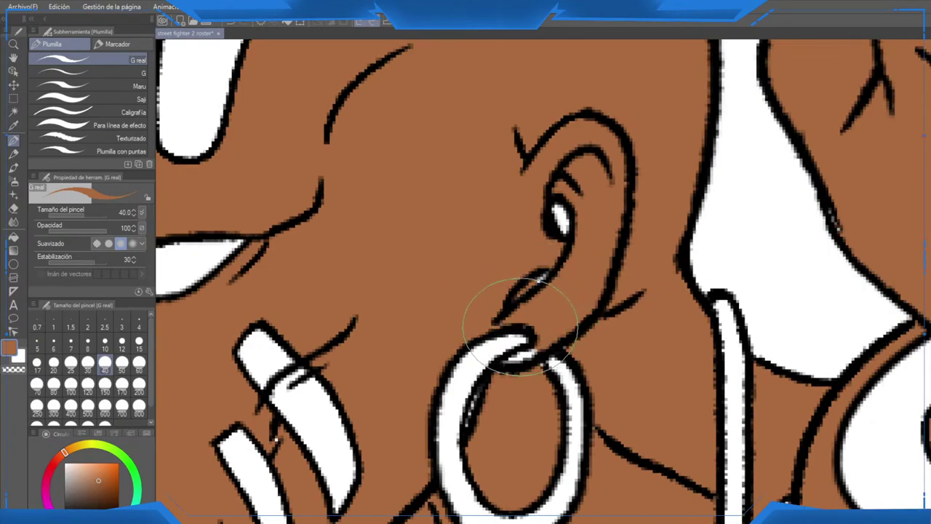
mouse_move(534, 243)
mouse_down()
mouse_move(572, 229)
mouse_move(553, 206)
mouse_move(559, 248)
mouse_up()
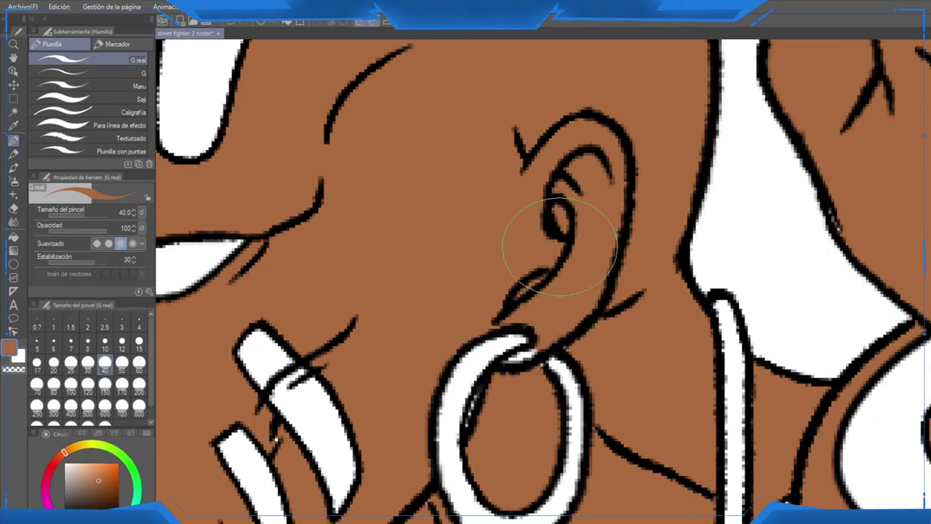
mouse_move(537, 353)
mouse_down()
mouse_move(507, 361)
mouse_move(484, 388)
mouse_move(477, 425)
mouse_move(476, 396)
mouse_move(474, 443)
mouse_up()
Step: Cover leftover white specks around the cheek, mouth, skulls, chest lines and raised arm with the orange-brown G real pen
mouse_move(263, 435)
mouse_down()
mouse_move(400, 328)
mouse_move(463, 292)
mouse_move(477, 313)
mouse_move(484, 248)
mouse_up()
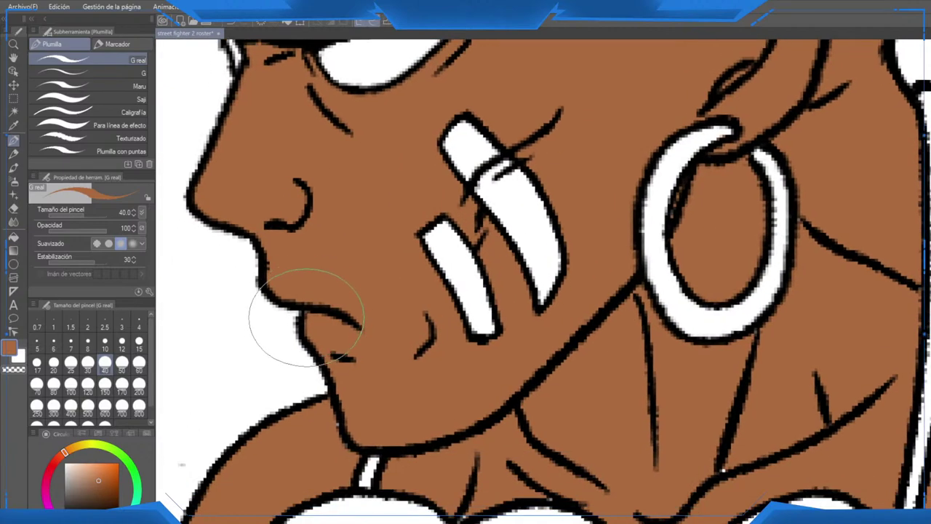
drag(337, 431, 460, 206)
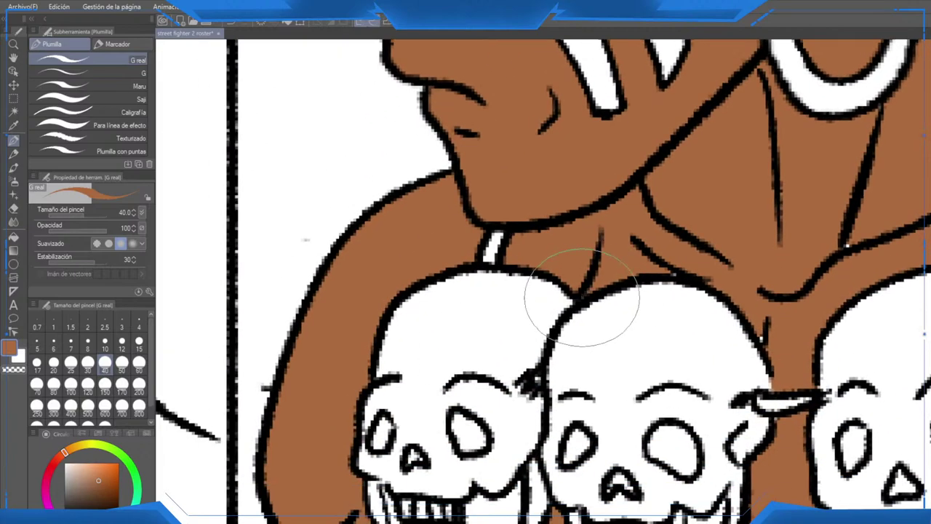
drag(546, 513, 580, 322)
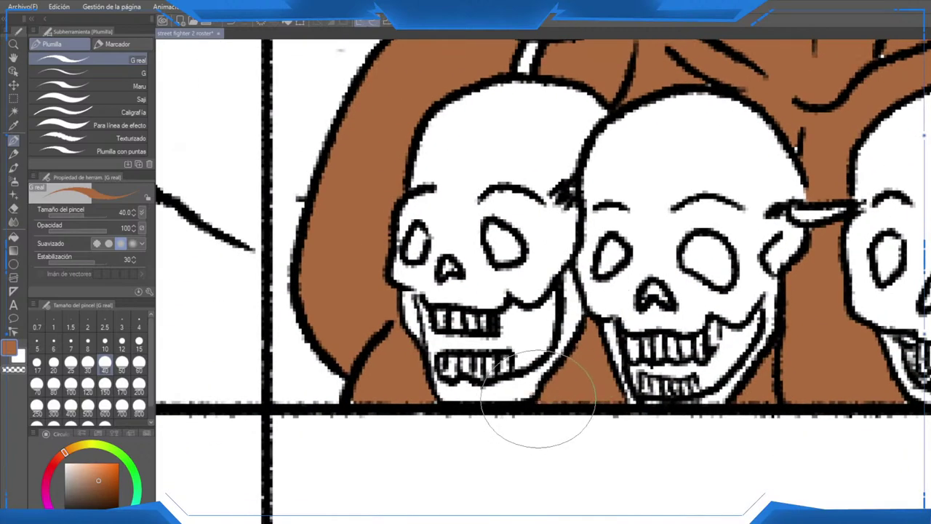
drag(792, 206, 437, 236)
drag(374, 98, 408, 165)
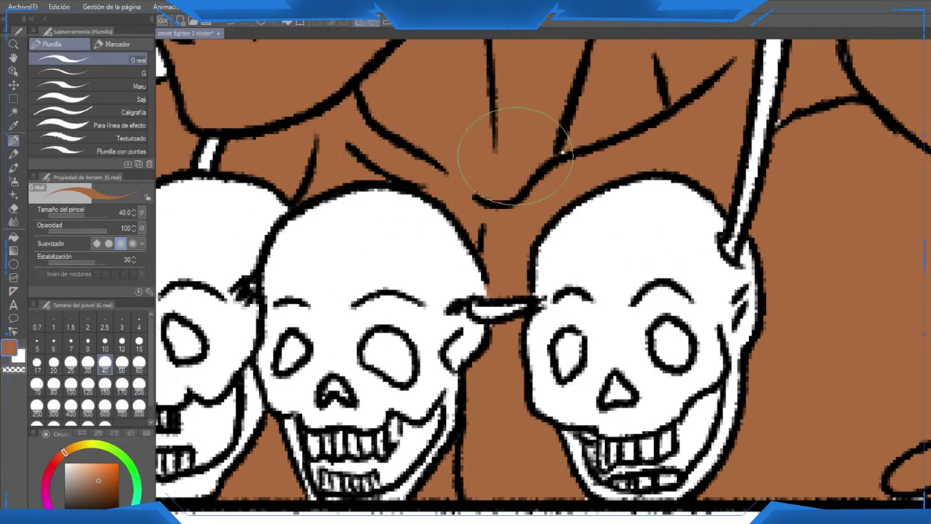
drag(810, 124, 667, 238)
mouse_move(681, 85)
mouse_down()
mouse_move(642, 182)
mouse_move(633, 231)
mouse_move(547, 364)
mouse_move(327, 358)
mouse_up()
drag(859, 291, 204, 255)
drag(617, 250, 606, 323)
Step: Fill the unpainted fingers of the raised hand in flat orange-brown, referring to other layers
key(g)
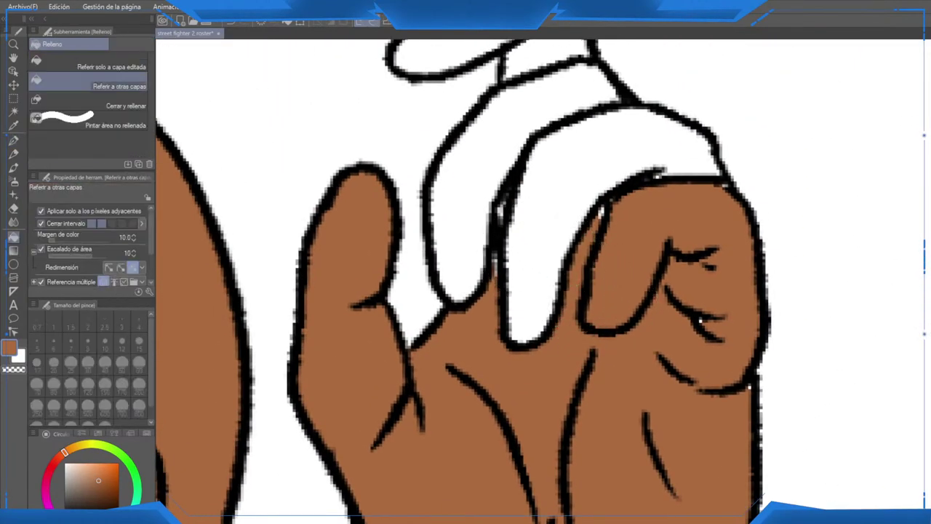
click(537, 248)
click(473, 182)
drag(480, 160, 501, 309)
click(531, 167)
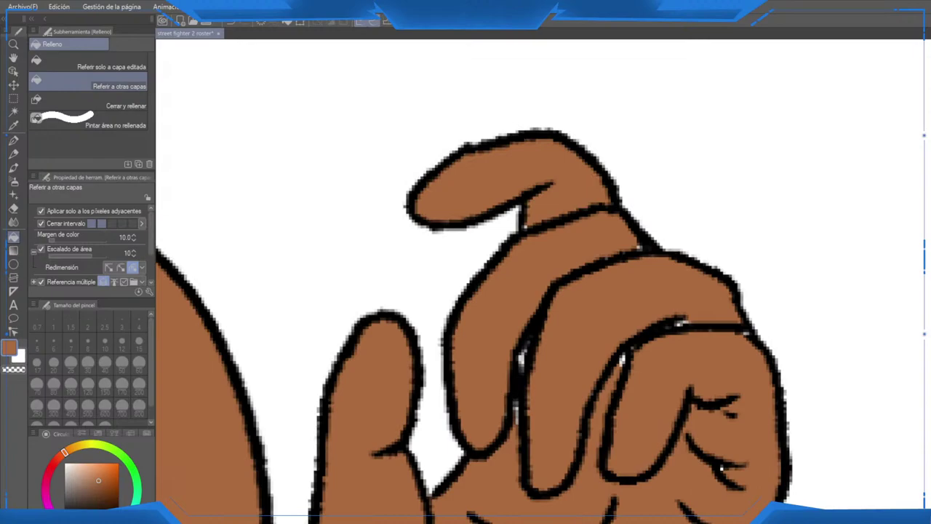
Step: Cover the small white gaps between the fingers and along the palm creases with the G real pen at size 40
key(p)
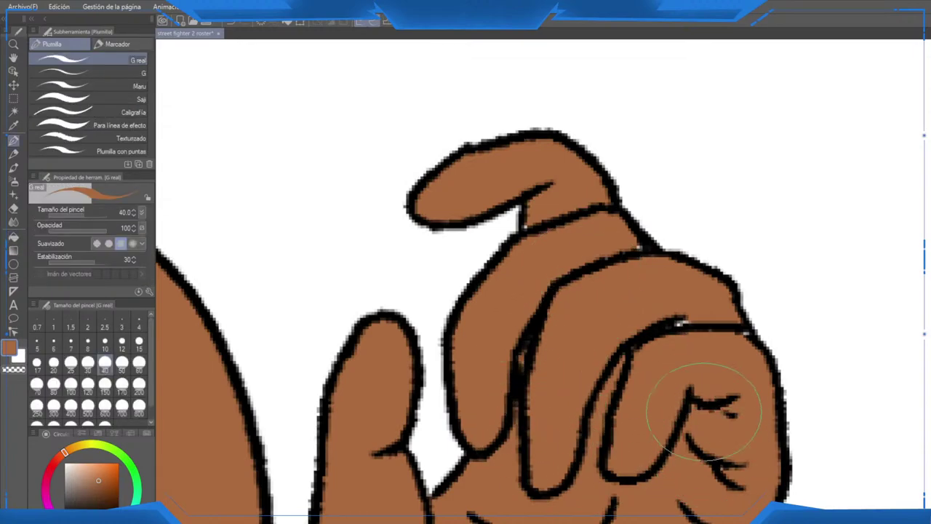
key(p)
key(p)
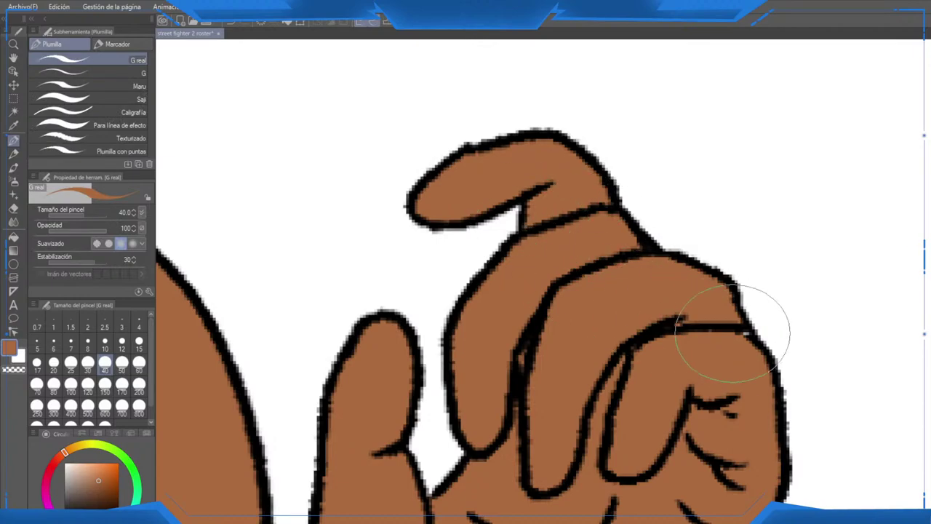
scroll(720, 331, down, 5)
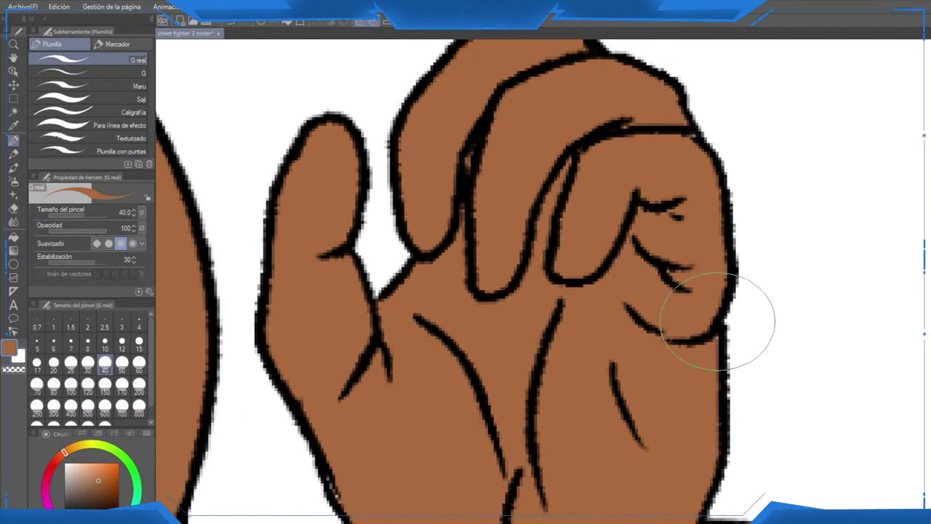
scroll(509, 177, down, 8)
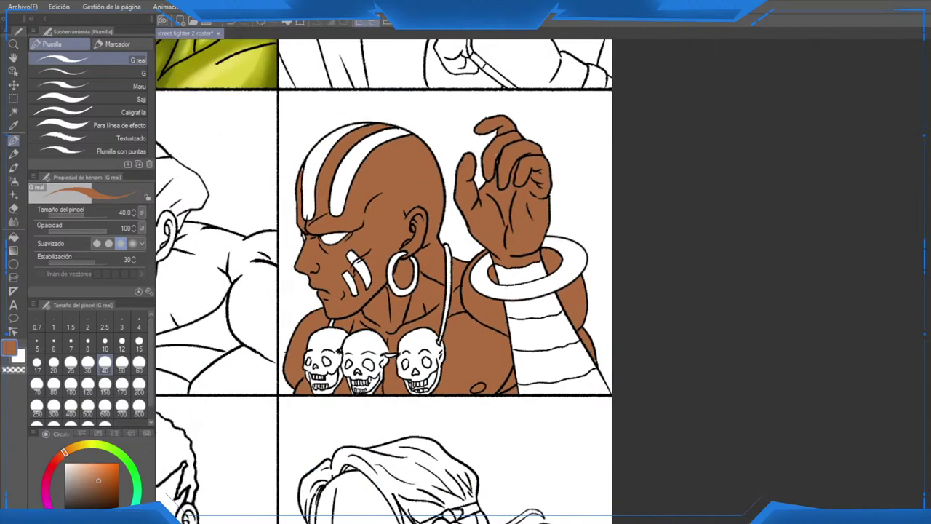
Step: Choose bright yellow and fill every band of the forearm wrapping below the raised hand, referring to other layers
mouse_move(616, 205)
mouse_down()
mouse_move(690, 227)
mouse_move(735, 209)
mouse_up()
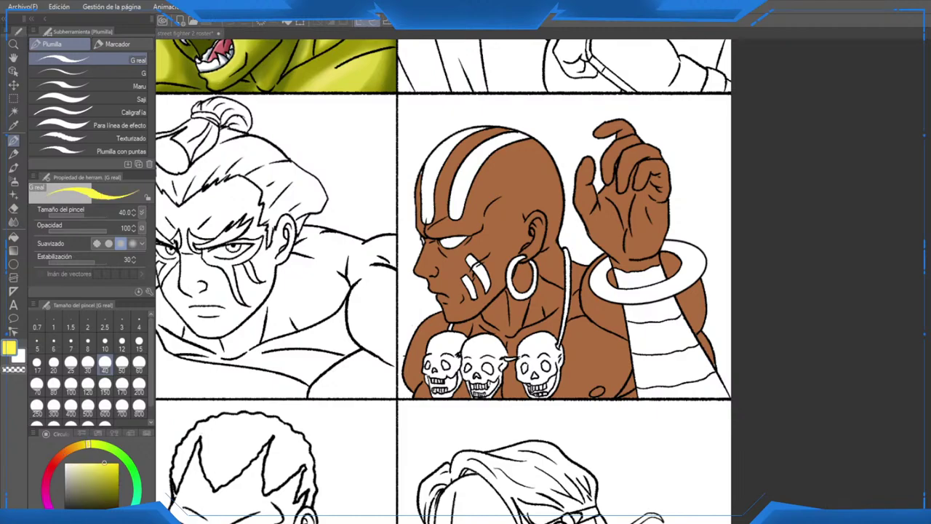
key(g)
key(g)
key(g)
key(g)
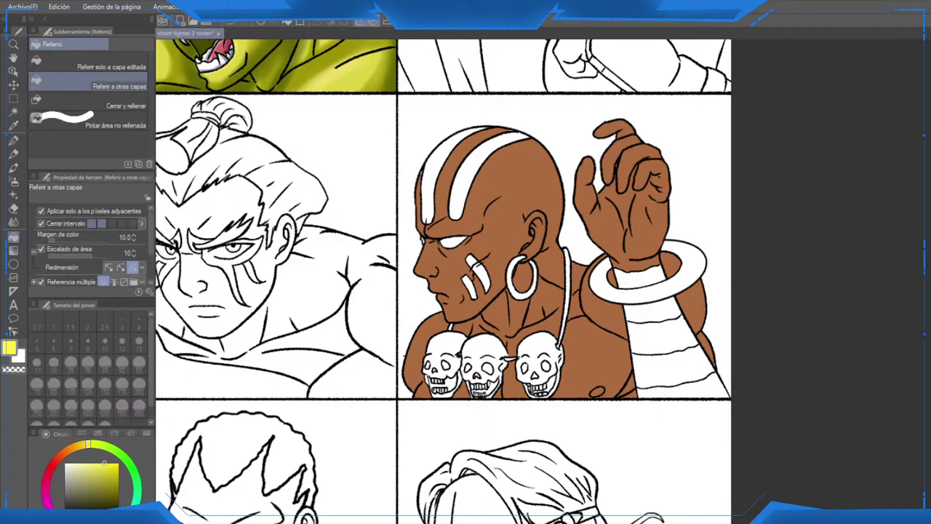
click(663, 334)
click(669, 366)
click(679, 387)
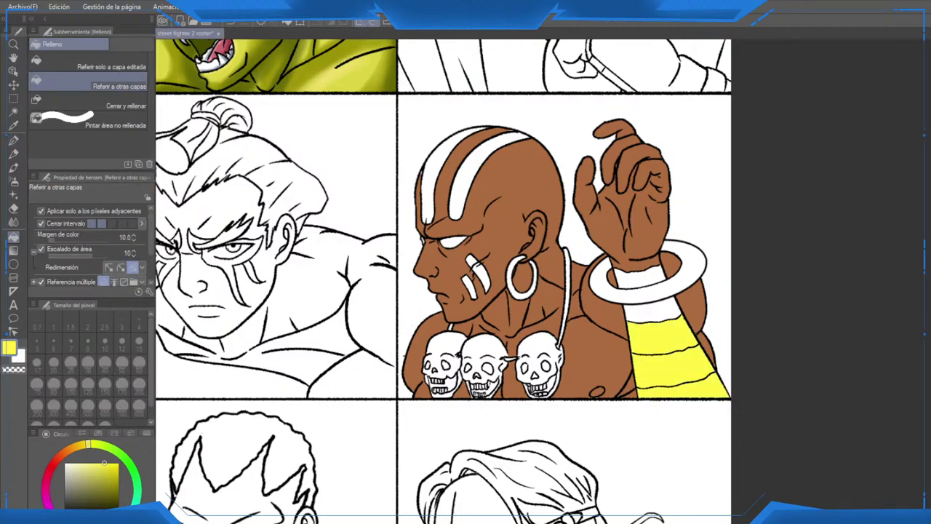
click(653, 310)
click(641, 276)
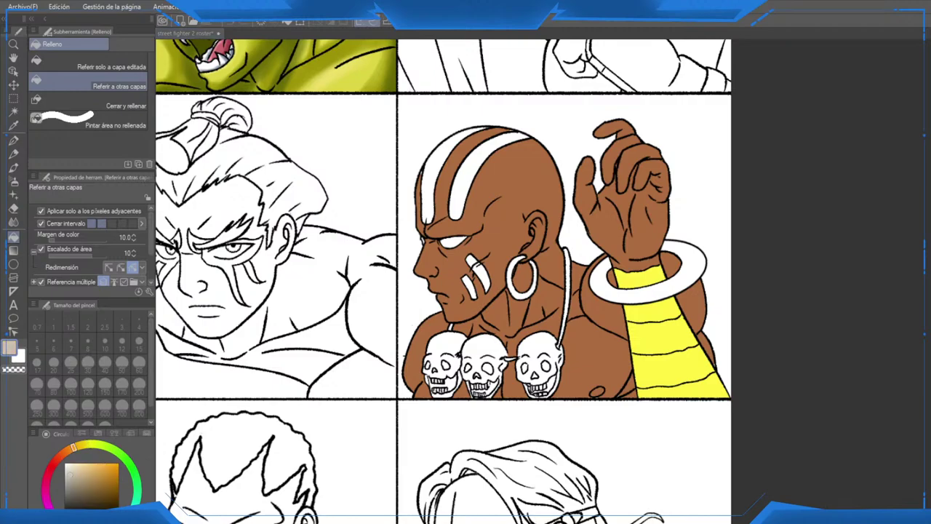
Step: Fill the wrist bangle, hoop earring and necklace cord in flat beige-grey, referring to other layers
click(648, 293)
drag(466, 281, 496, 319)
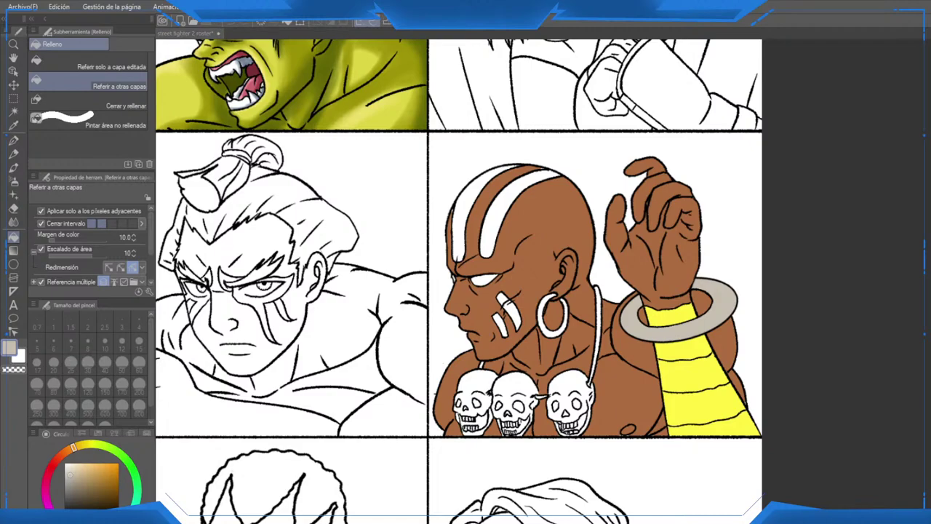
scroll(551, 345, up, 3)
click(554, 324)
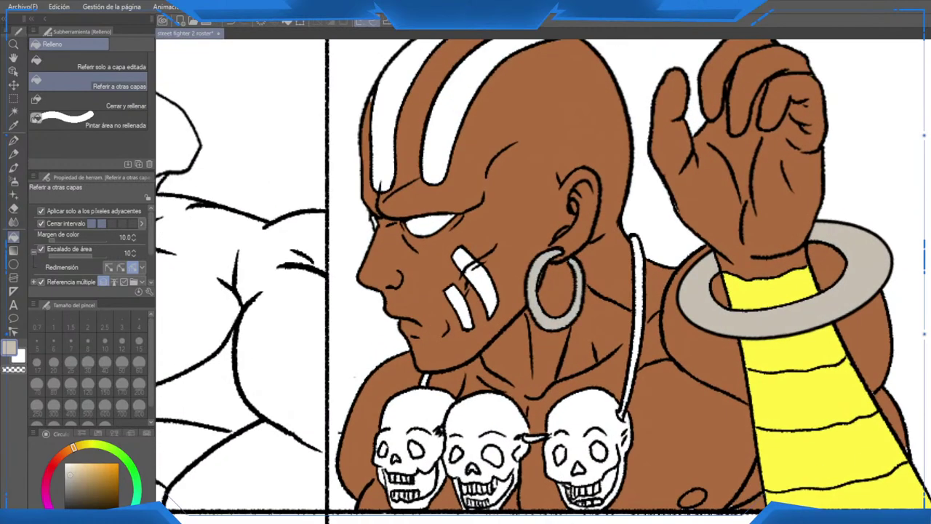
click(636, 324)
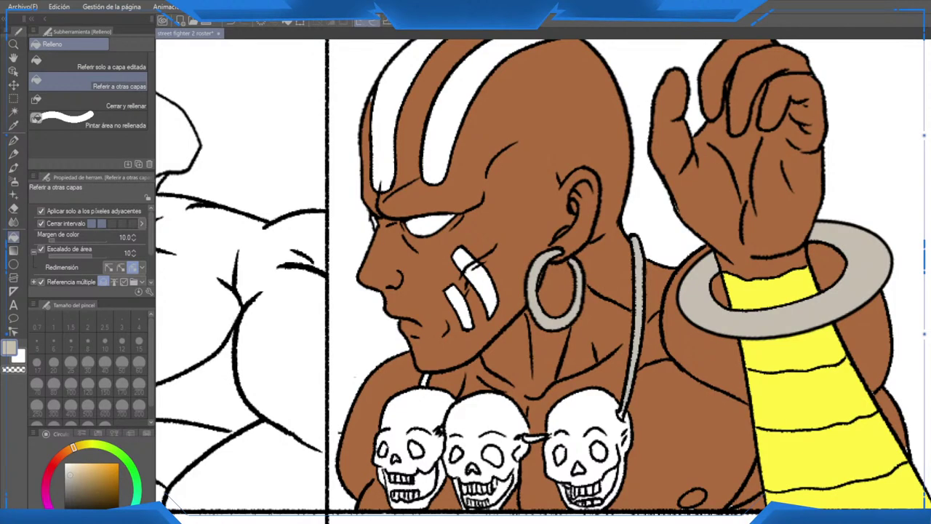
scroll(384, 398, up, 3)
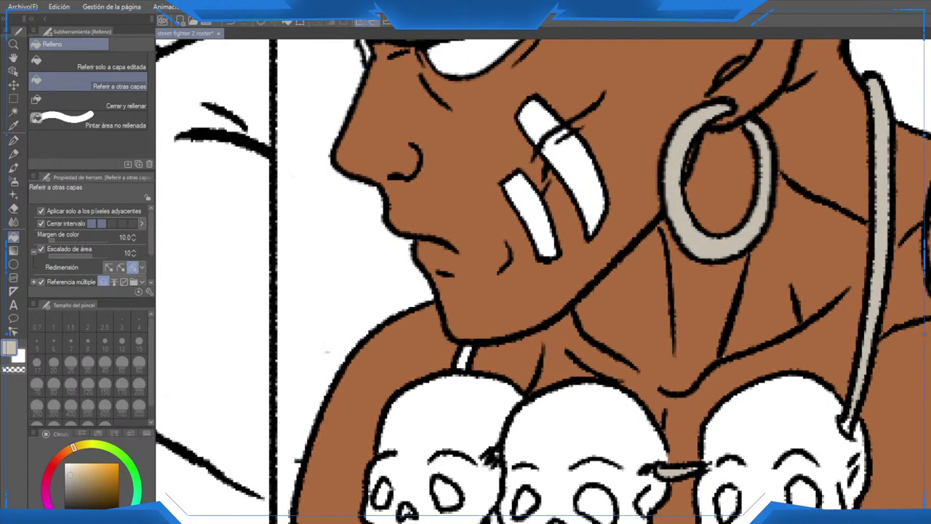
scroll(465, 358, down, 5)
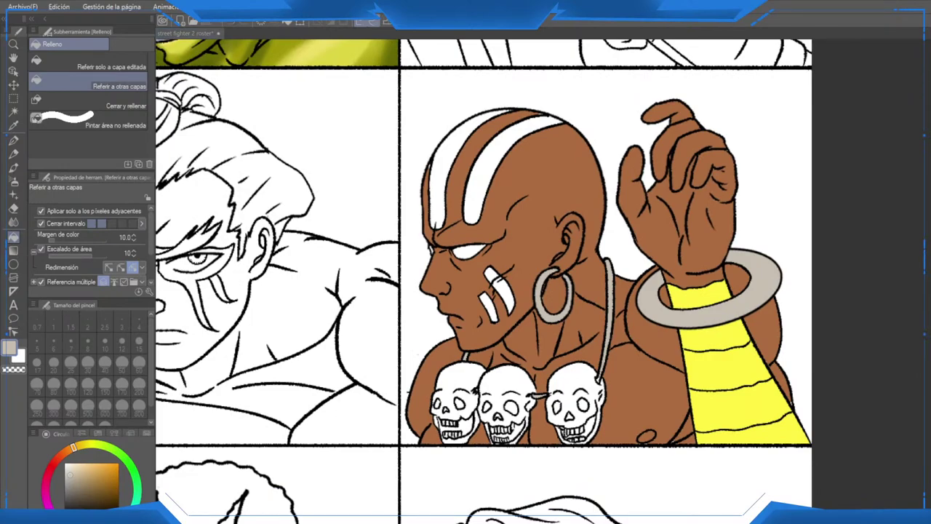
Step: Choose a pale off-white and fill the faces of the three necklace skulls, referring to other layers
click(83, 444)
click(65, 468)
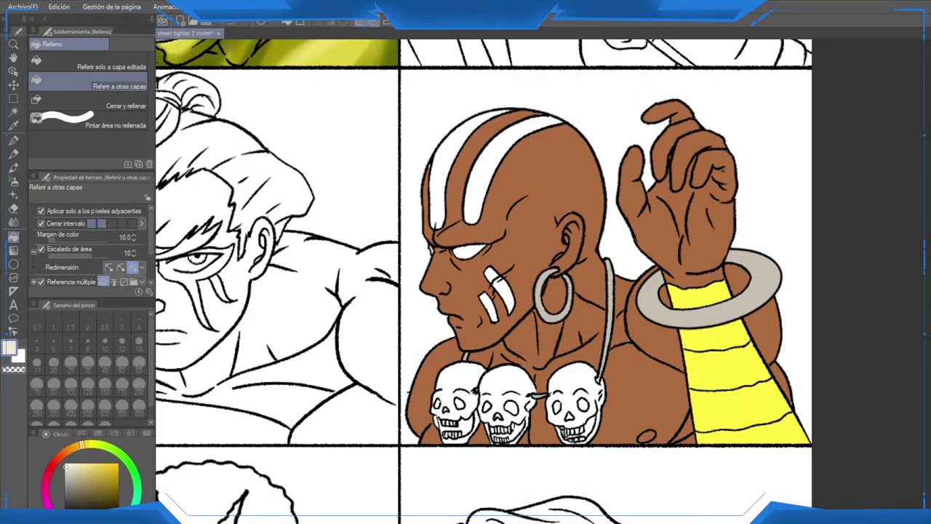
scroll(432, 419, up, 3)
click(476, 338)
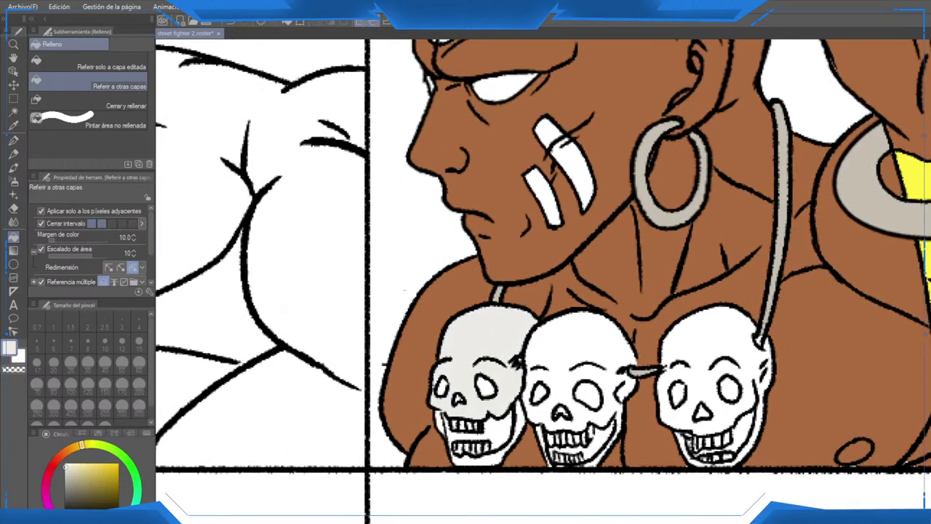
click(579, 342)
click(693, 405)
scroll(692, 404, up, 3)
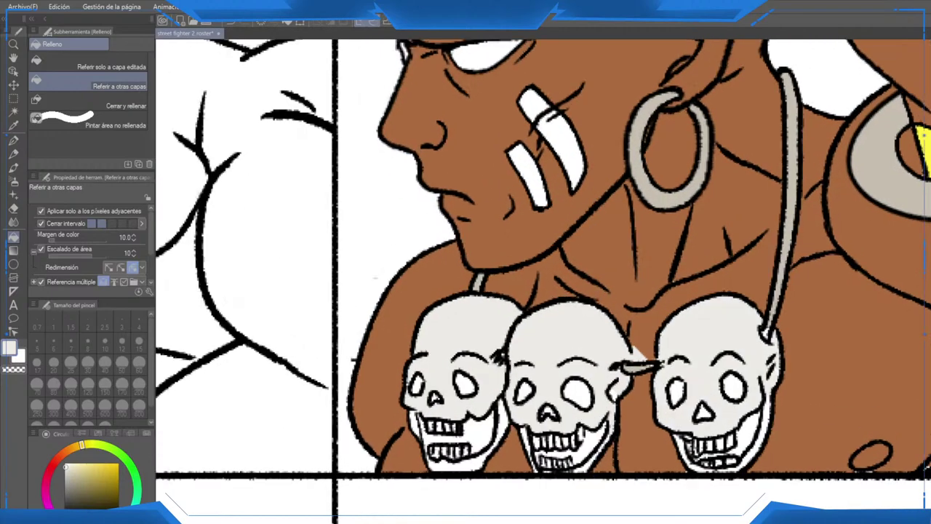
click(779, 455)
click(812, 436)
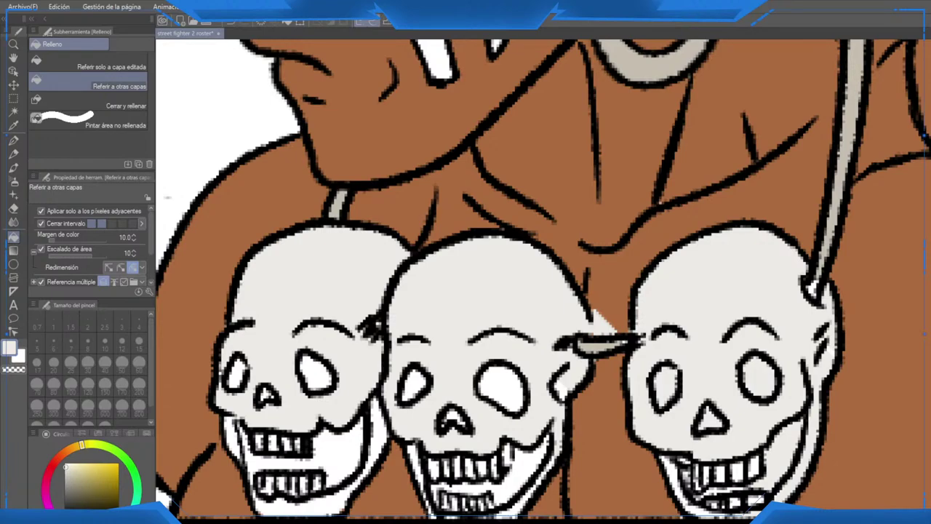
Step: Erase the off-white spill beside the middle skull's temple above the connecting cord, using the hard eraser at size 30
mouse_move(599, 310)
mouse_down()
mouse_move(586, 292)
mouse_move(599, 310)
mouse_up()
key(e)
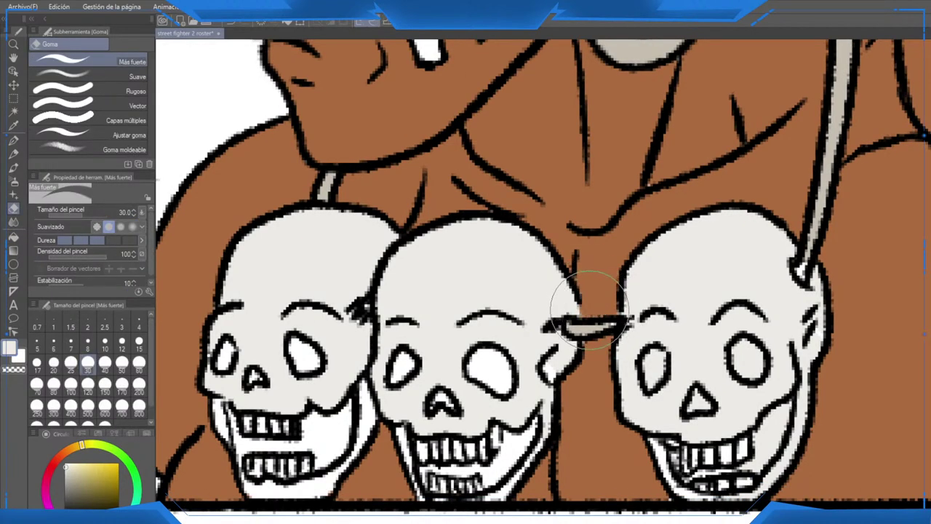
scroll(565, 295, down, 4)
scroll(565, 295, up, 4)
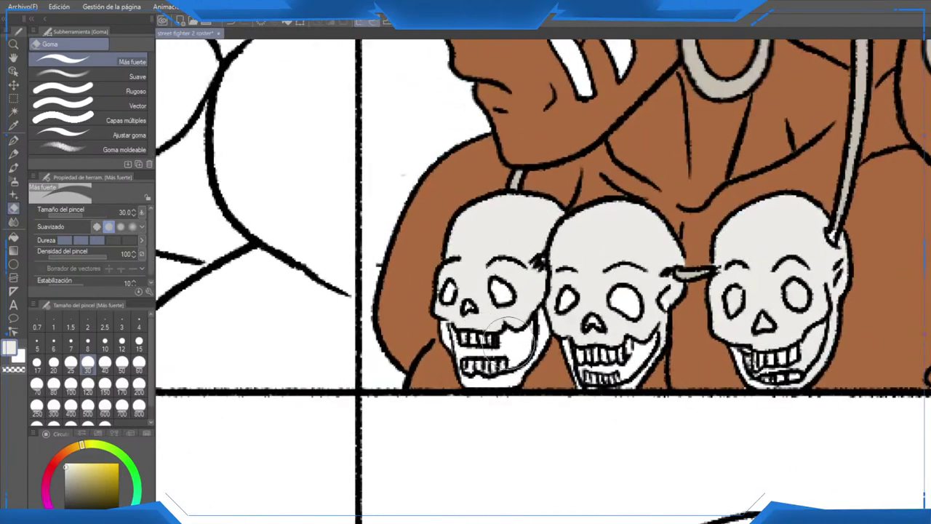
Step: Fill the left skull's lower jaw in off-white and paint the middle skull's jaw with the G real pen at size 40
key(g)
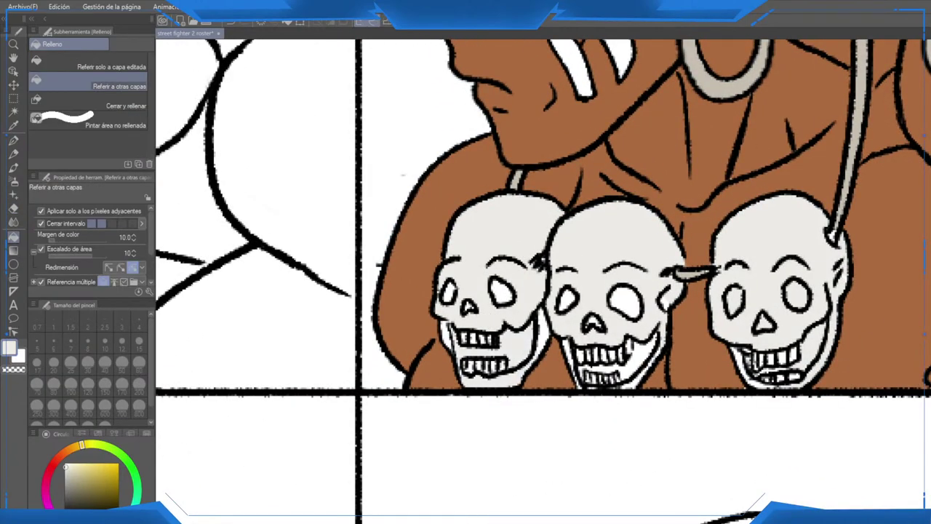
scroll(478, 344, up, 1)
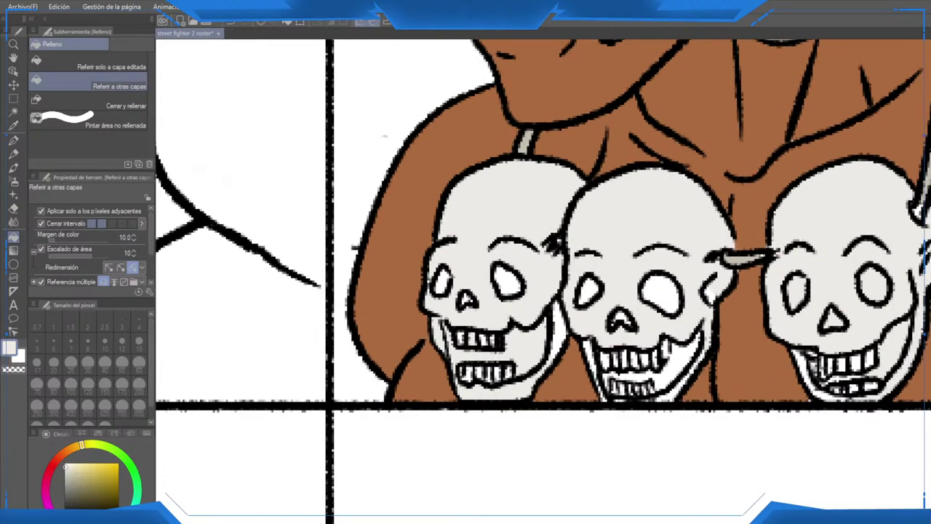
key(p)
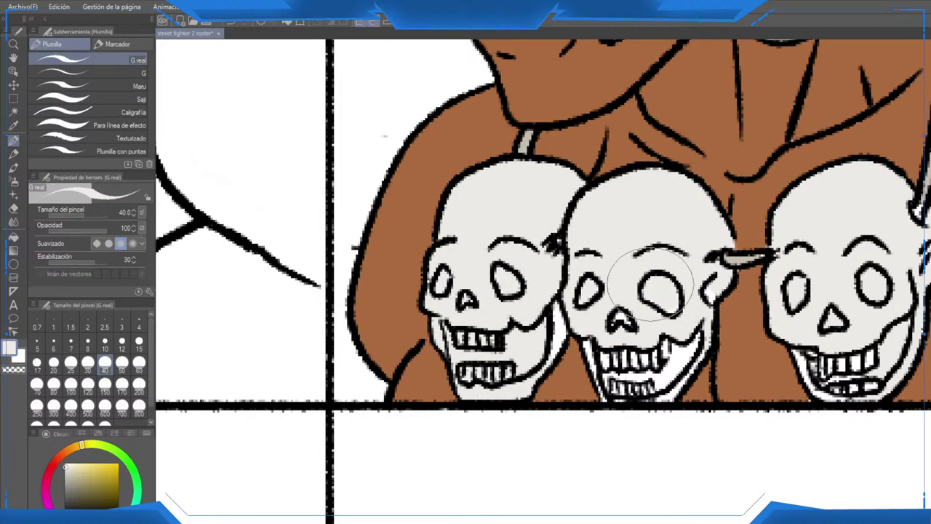
scroll(640, 304, down, 5)
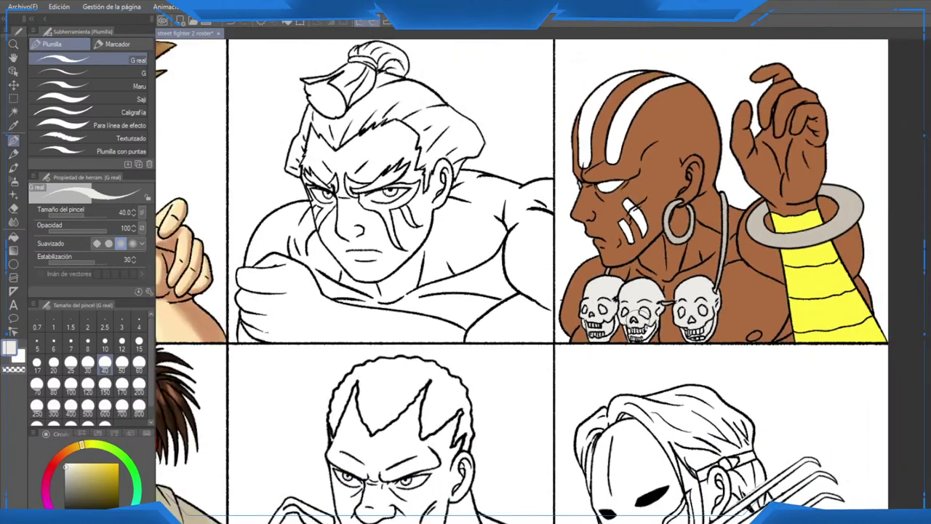
scroll(639, 309, up, 6)
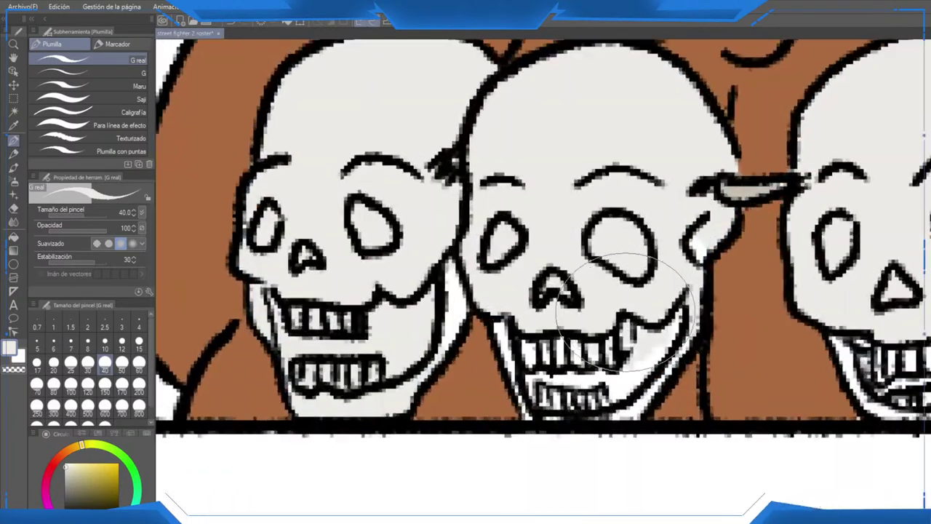
mouse_move(626, 312)
mouse_down()
mouse_move(593, 366)
mouse_move(508, 336)
mouse_up()
scroll(506, 335, up, 1)
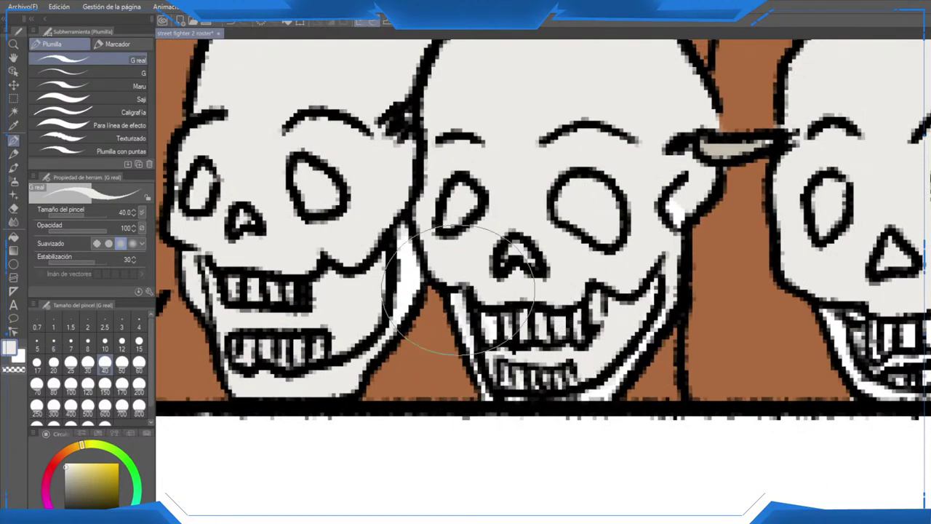
mouse_move(609, 377)
mouse_down()
mouse_move(647, 327)
mouse_move(627, 348)
mouse_up()
Step: Cover the white gaps around the right skull's jaw and temple with the off-white G real pen
mouse_move(869, 313)
mouse_down()
mouse_move(544, 339)
mouse_move(536, 390)
mouse_move(590, 408)
mouse_move(611, 396)
mouse_up()
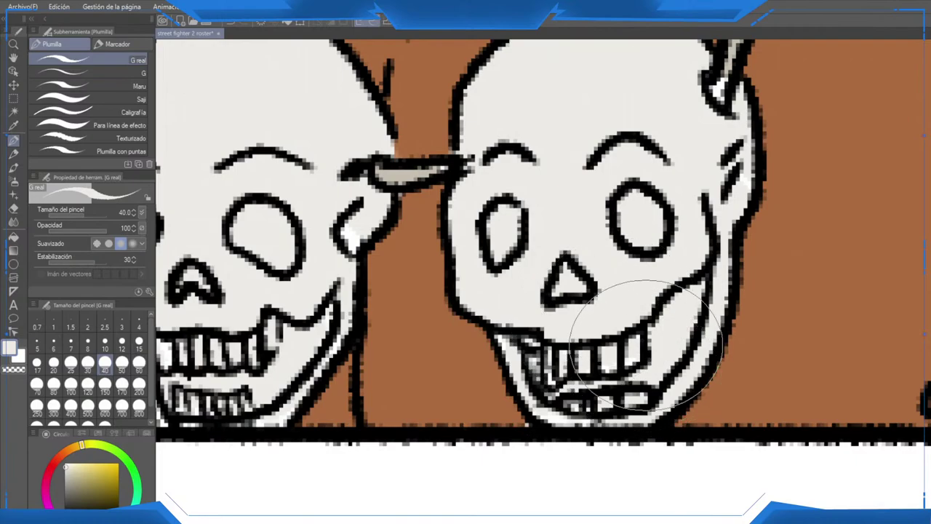
scroll(626, 215, down, 3)
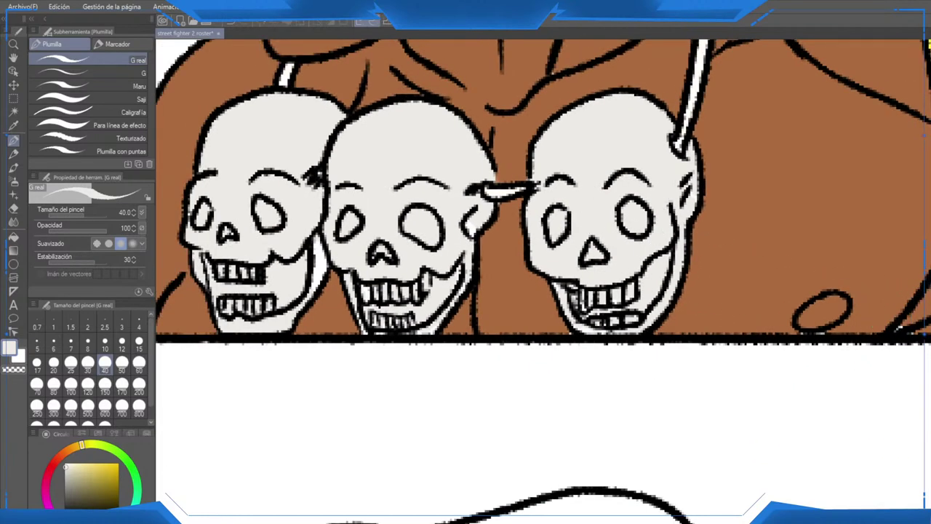
scroll(728, 223, up, 2)
drag(647, 218, 616, 277)
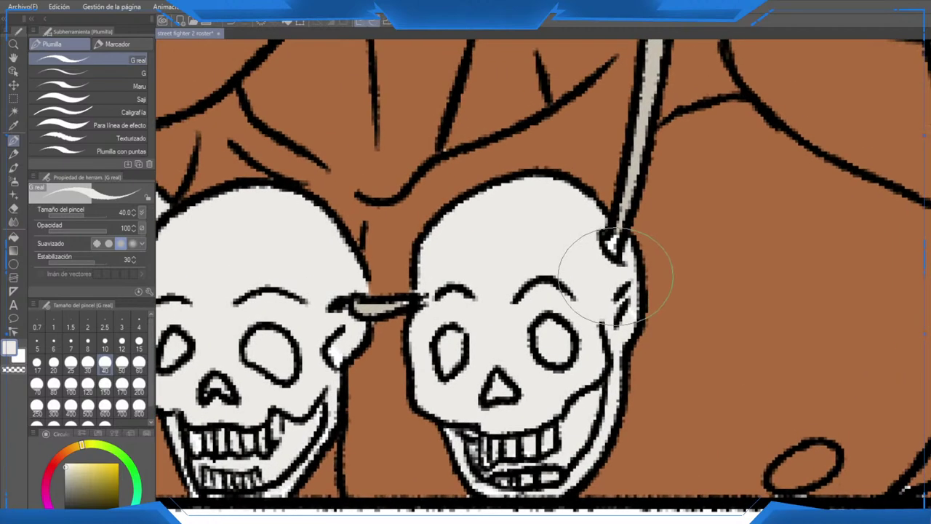
Step: Sample the cord's beige-grey and paint over the white tip where the cord enters the right skull
key(p)
key(p)
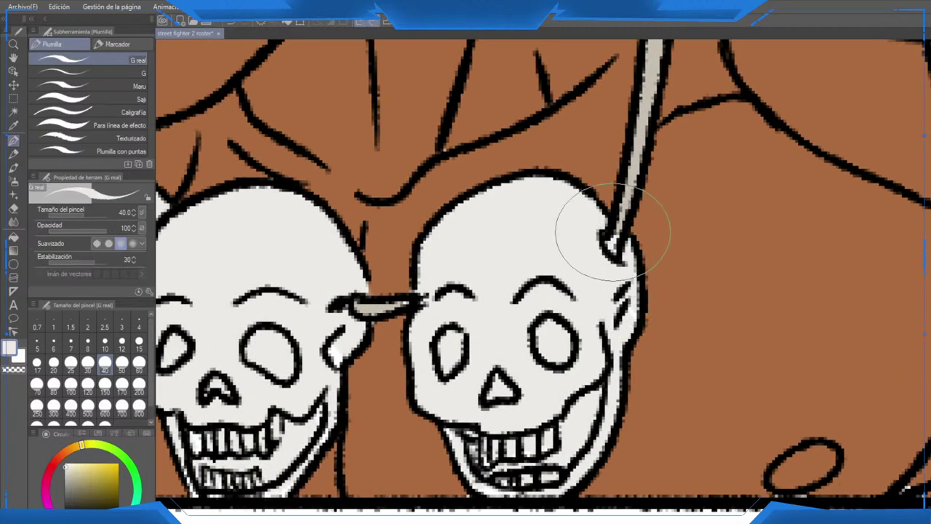
alt+click(620, 224)
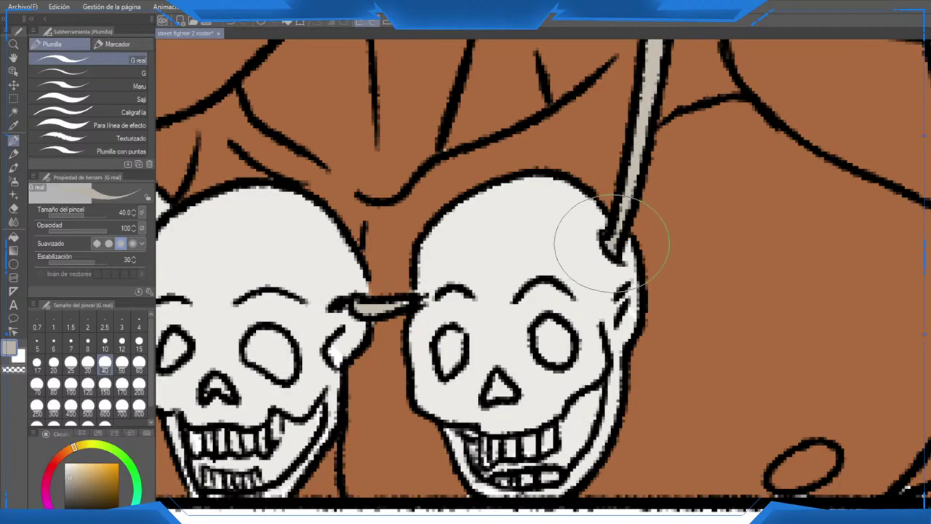
drag(523, 215, 573, 364)
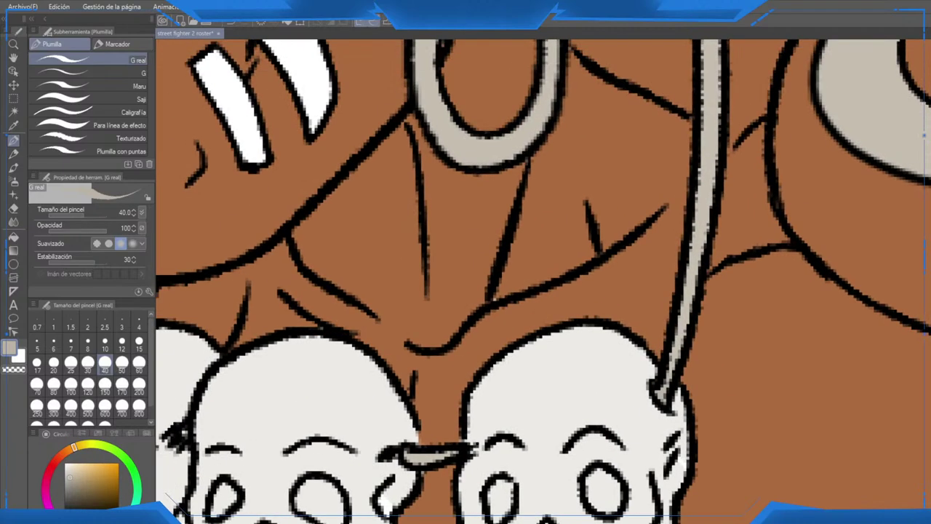
scroll(574, 364, down, 1)
Step: Choose bright red and fill the stripes on the bald head and the cheek markings, referring to other layers
scroll(572, 367, down, 2)
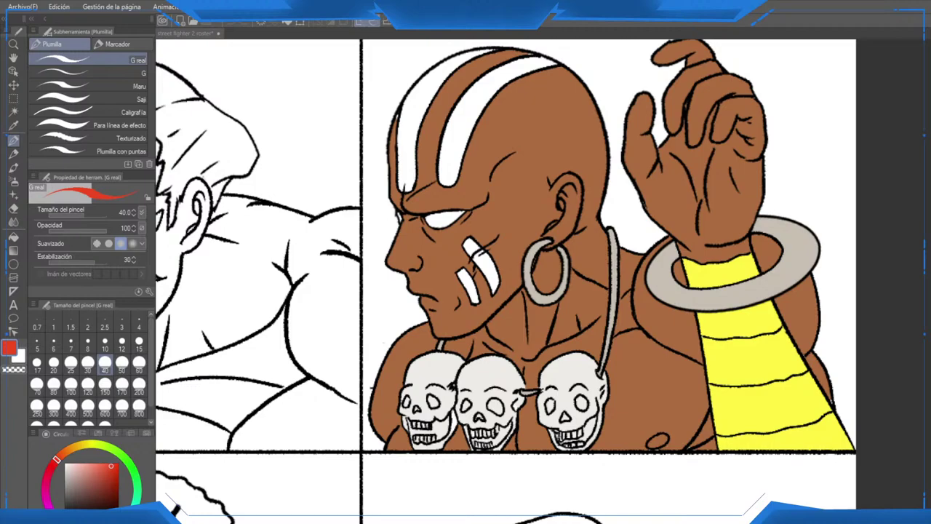
scroll(401, 249, up, 2)
key(g)
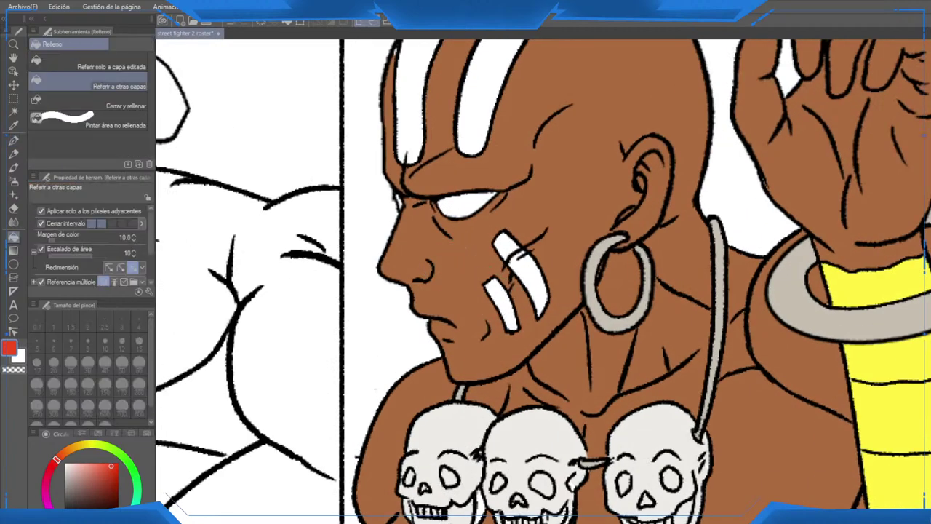
click(501, 304)
click(531, 285)
click(508, 243)
drag(509, 244, 548, 363)
click(543, 167)
click(477, 175)
scroll(478, 177, down, 2)
scroll(538, 284, down, 6)
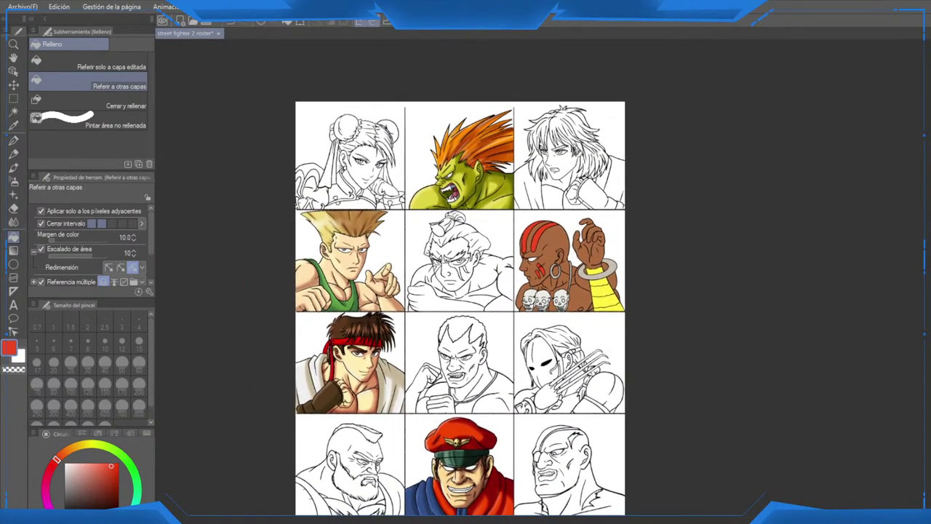
Step: Sample the orange-brown skin colour and cover the white gaps along the head stripes with the G real pen at size 40
key(alt)
key(alt)
scroll(558, 268, up, 4)
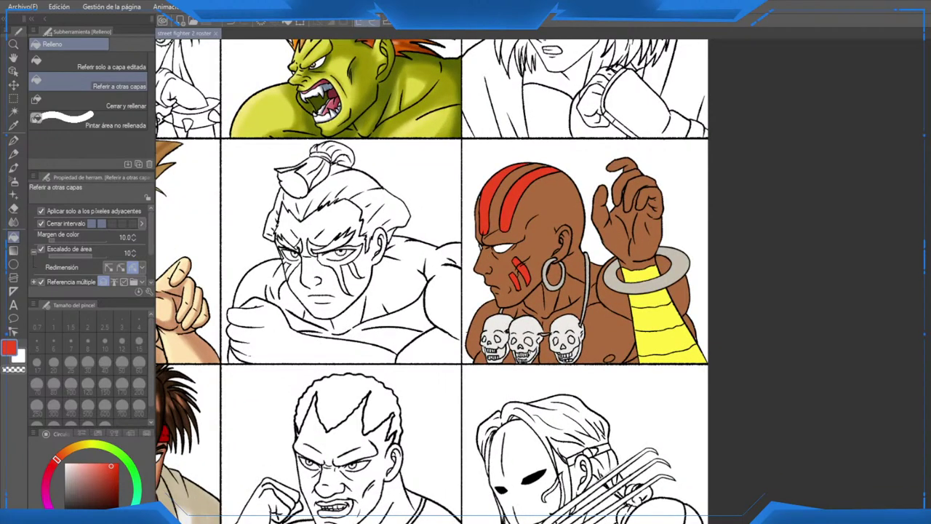
scroll(508, 263, up, 5)
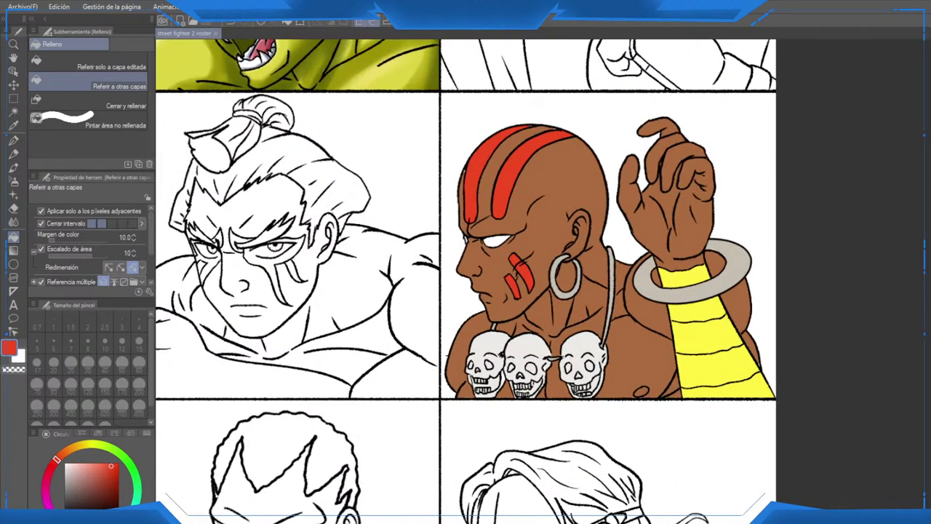
scroll(495, 252, down, 2)
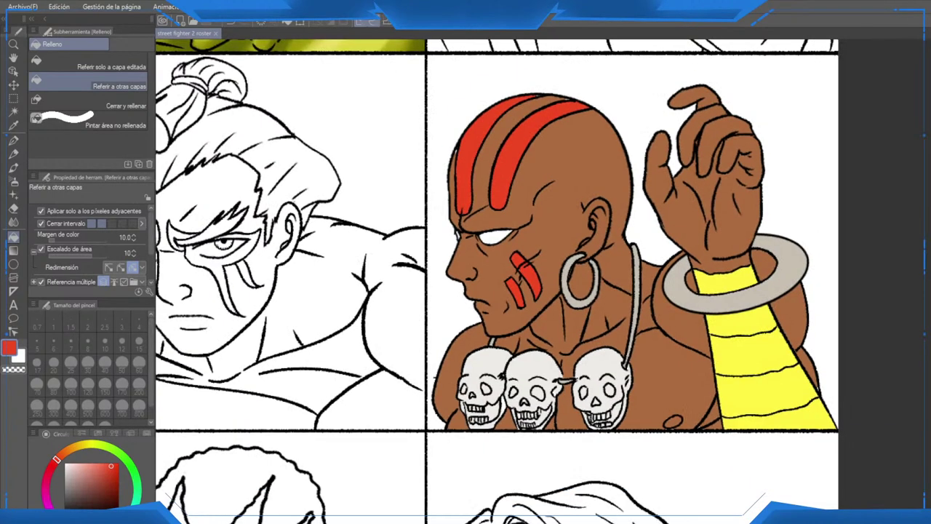
scroll(454, 193, up, 3)
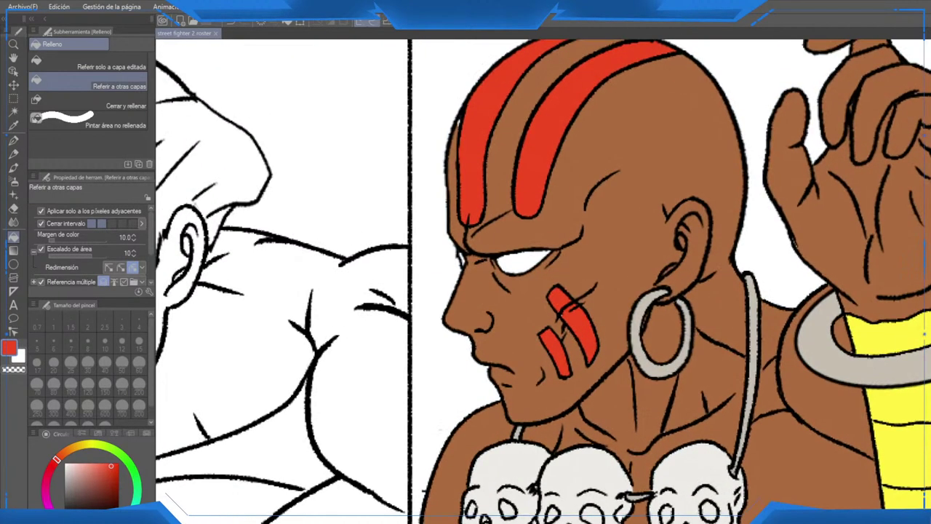
alt+click(450, 192)
scroll(447, 191, up, 2)
key(p)
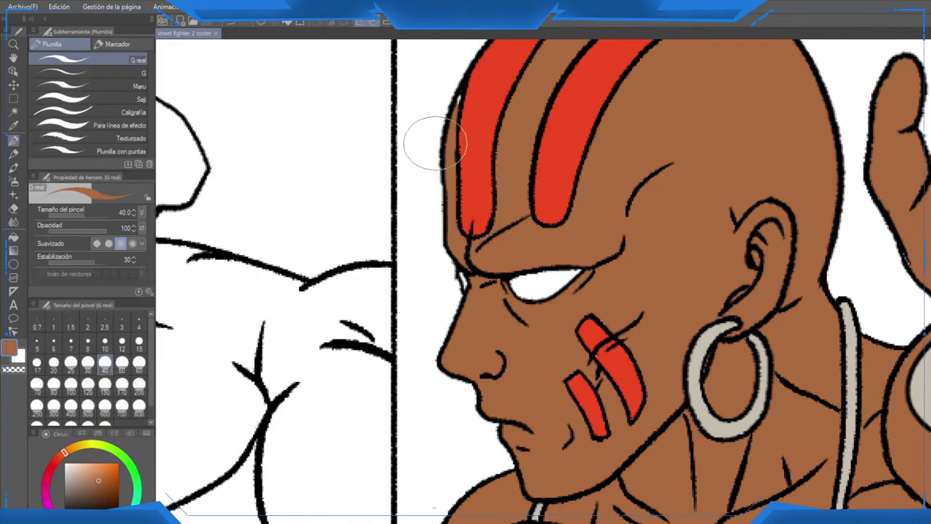
drag(459, 92, 449, 168)
drag(679, 59, 615, 141)
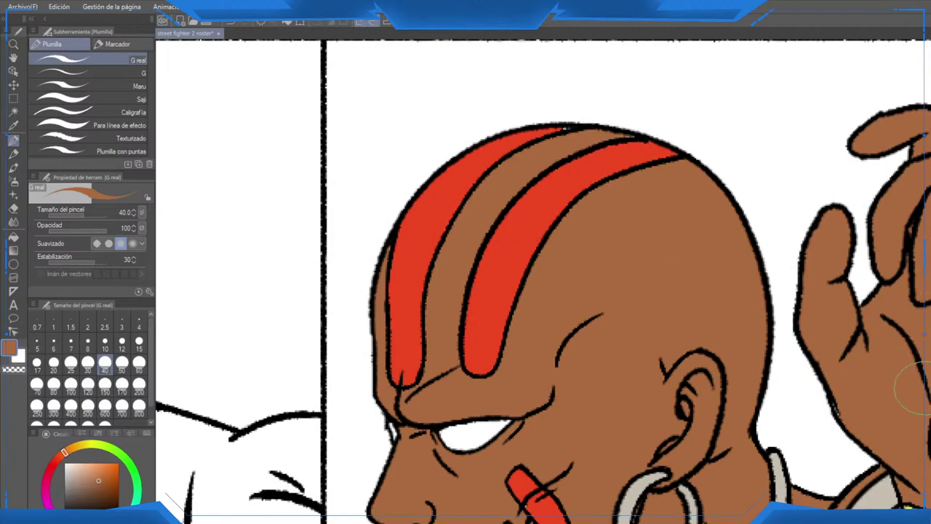
Step: Try a dark mustard yellow on the bands of the raised forearm's wrap, filling with reference to other layers
scroll(901, 312, down, 5)
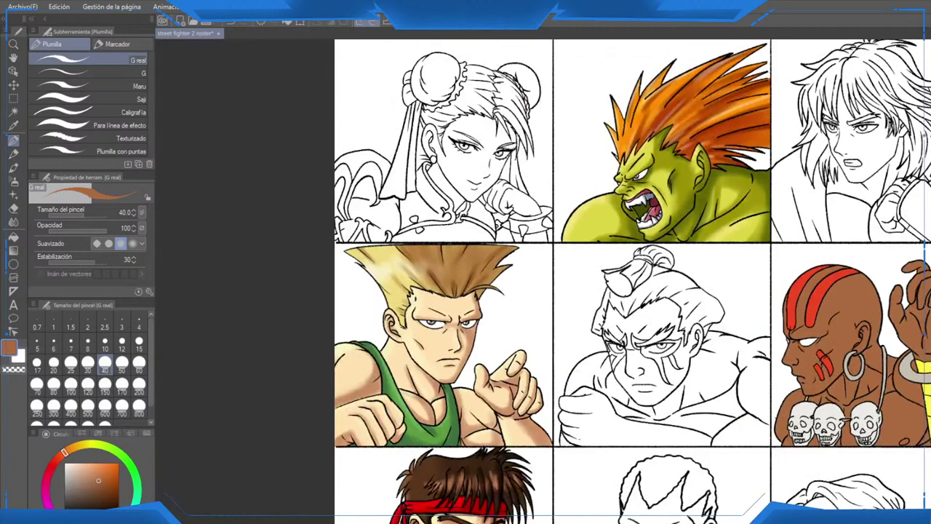
scroll(487, 316, down, 3)
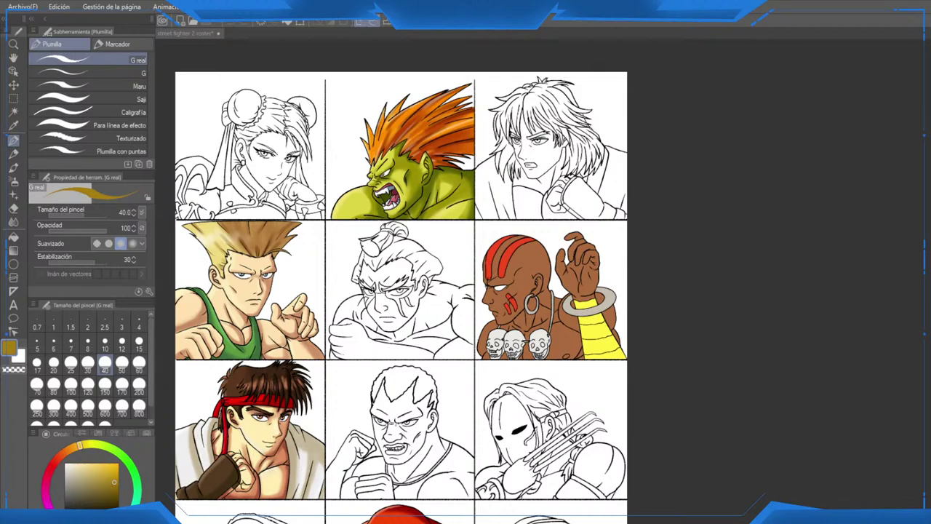
click(111, 478)
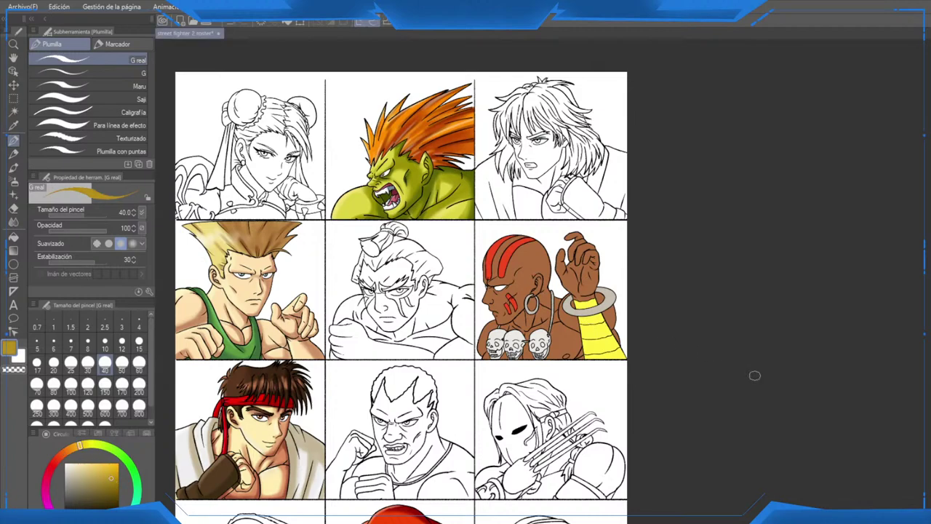
scroll(654, 350, up, 3)
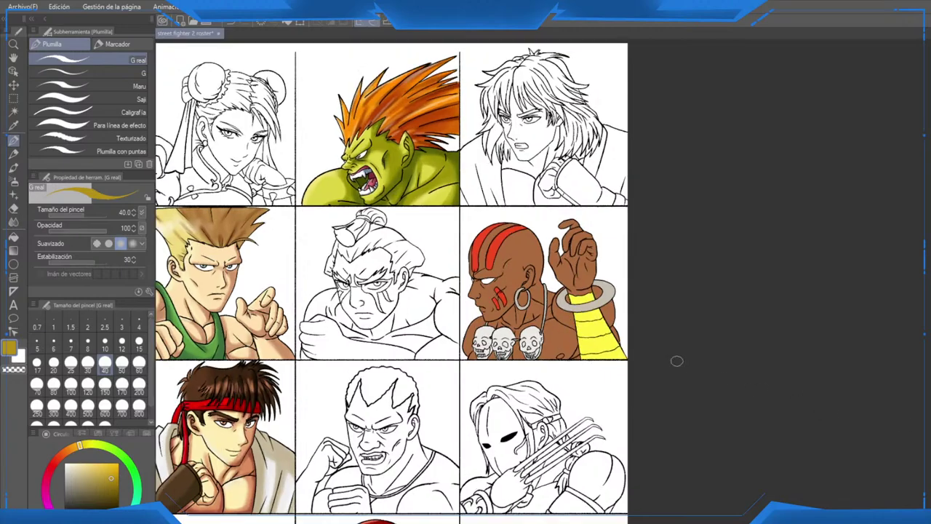
key(g)
click(581, 339)
click(588, 356)
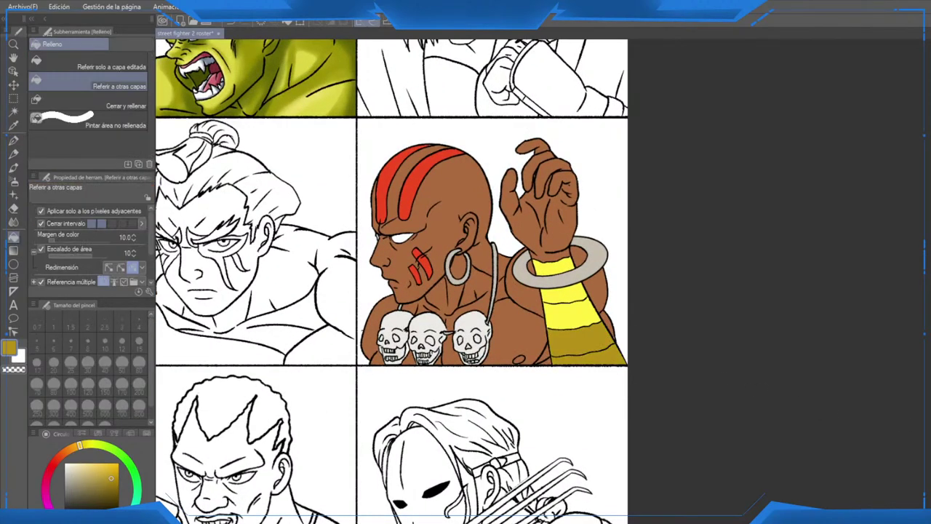
click(571, 314)
click(561, 294)
click(553, 266)
scroll(555, 283, up, 3)
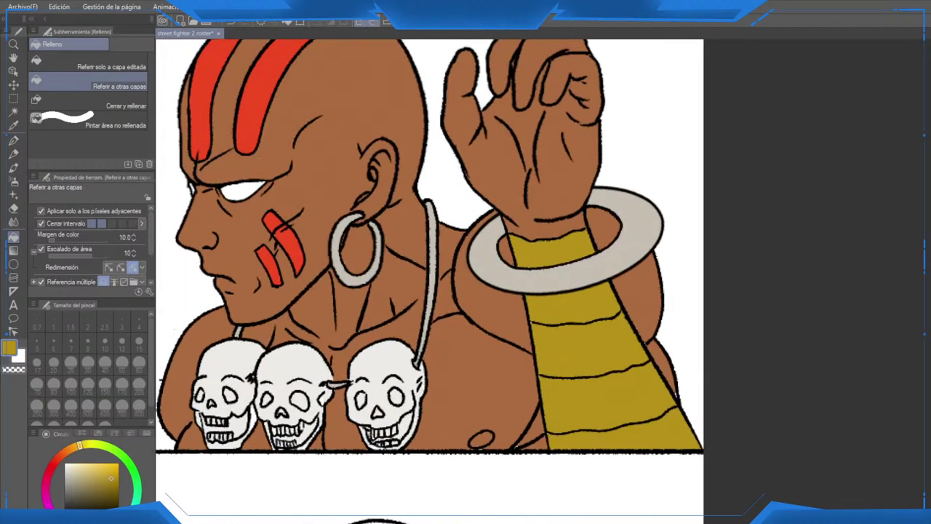
scroll(556, 285, down, 3)
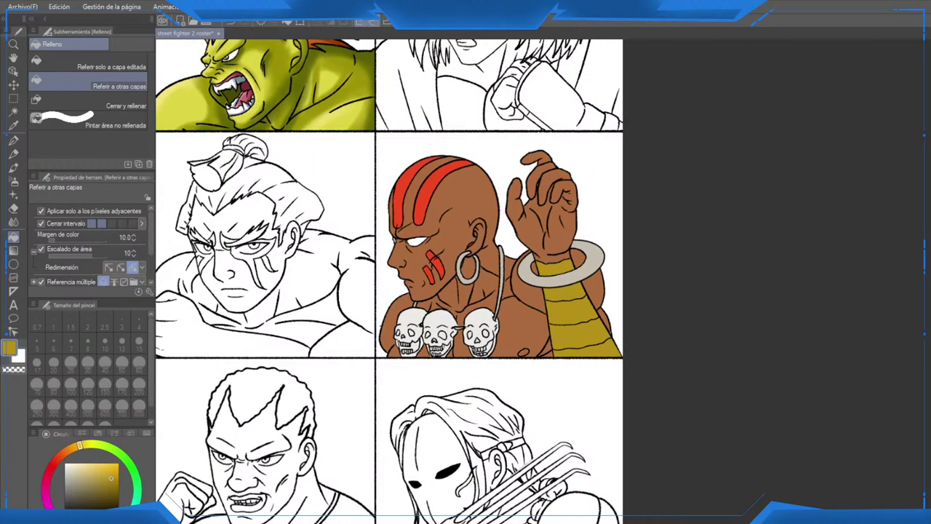
Step: Undo the dark mustard fills on the forearm wrap
key(ctrl+z)
key(ctrl+z)
key(ctrl+z)
key(ctrl+z)
key(ctrl+z)
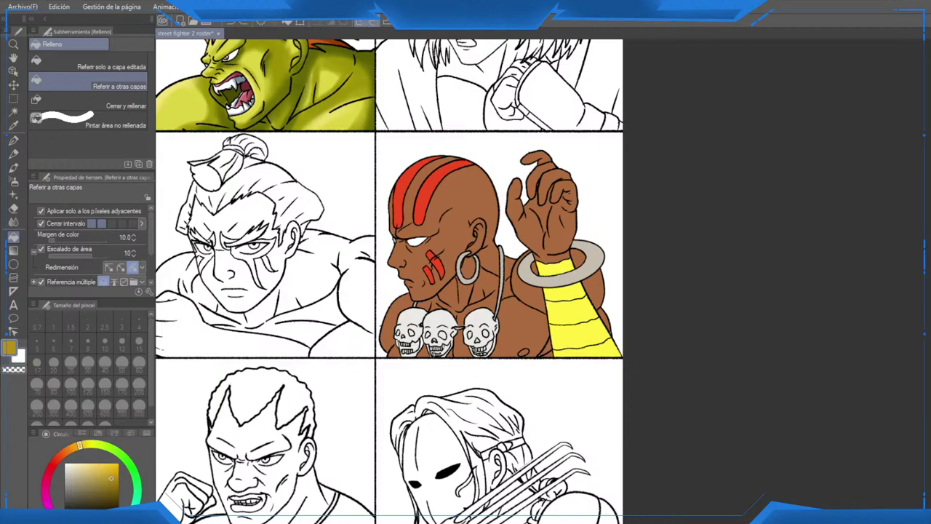
Step: Fill all bands of the raised forearm's wrap with a slightly lighter mustard yellow, referring to other layers
key(ctrl+y)
key(ctrl+y)
key(ctrl+y)
key(ctrl+y)
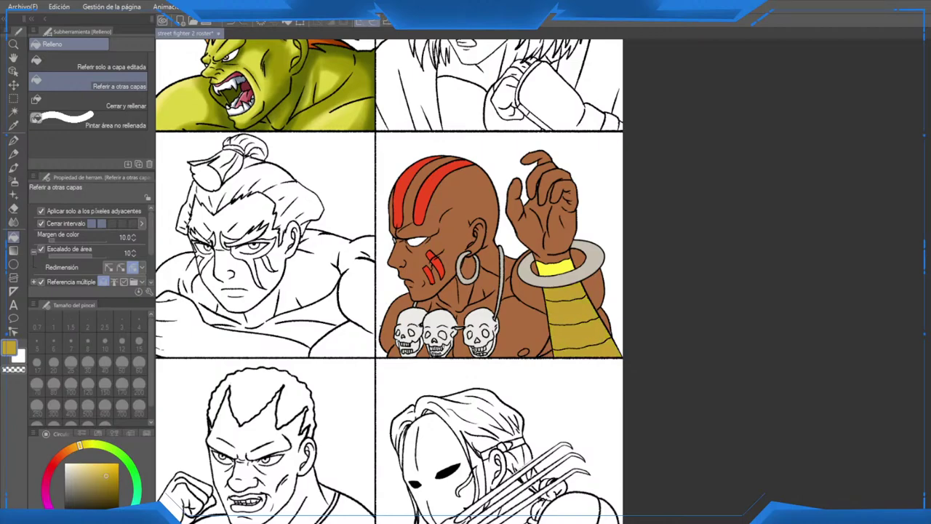
click(557, 268)
scroll(569, 278, down, 4)
drag(504, 291, 500, 328)
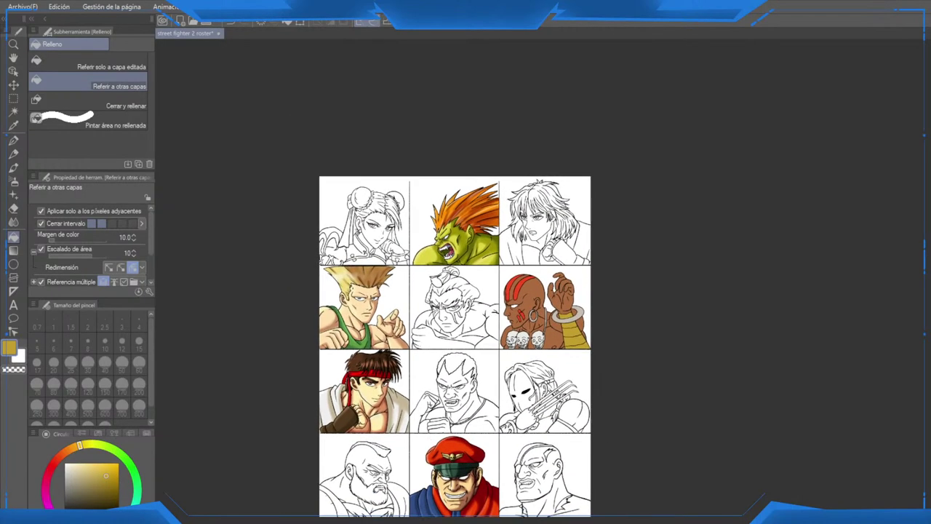
scroll(501, 328, up, 3)
scroll(513, 327, up, 1)
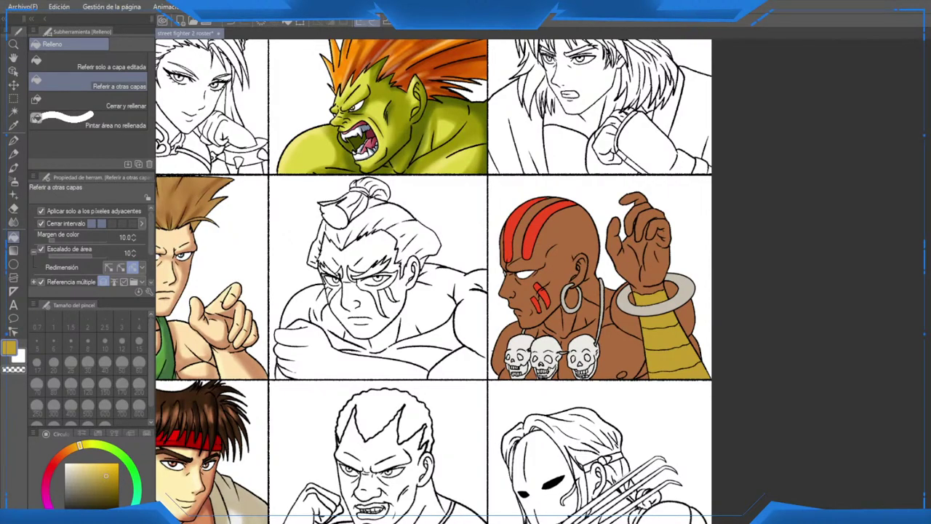
scroll(591, 238, down, 3)
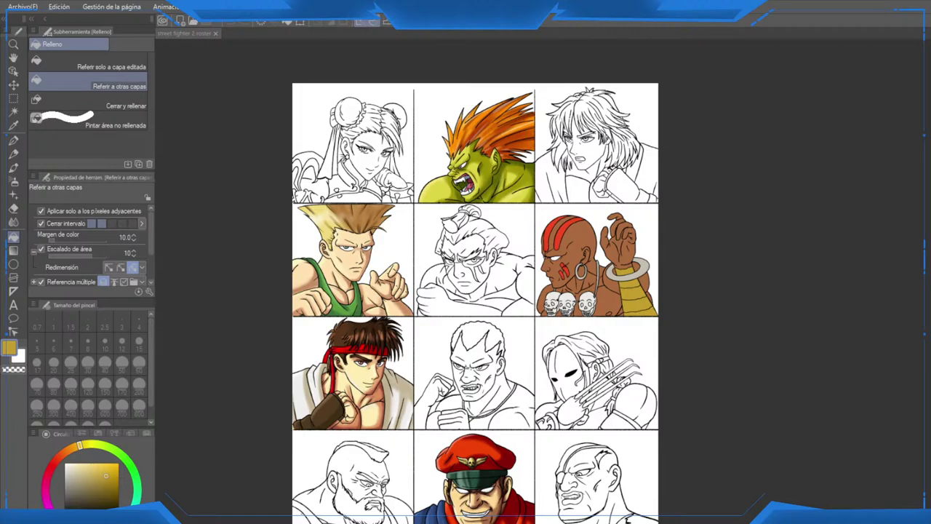
Step: Pick a dark brown and shade the back and crown of the bald head with the Suave airbrush at size 60
alt+click(560, 286)
scroll(607, 268, up, 4)
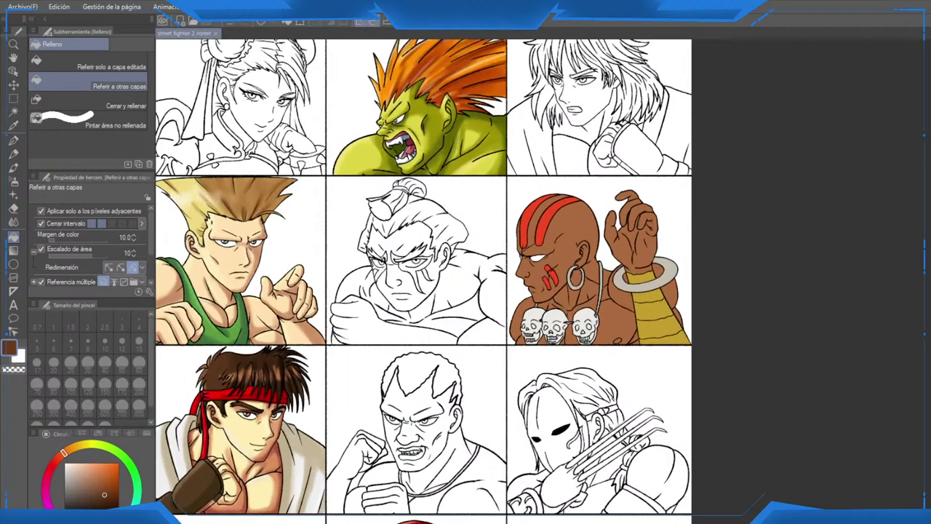
scroll(608, 269, down, 3)
scroll(557, 233, up, 5)
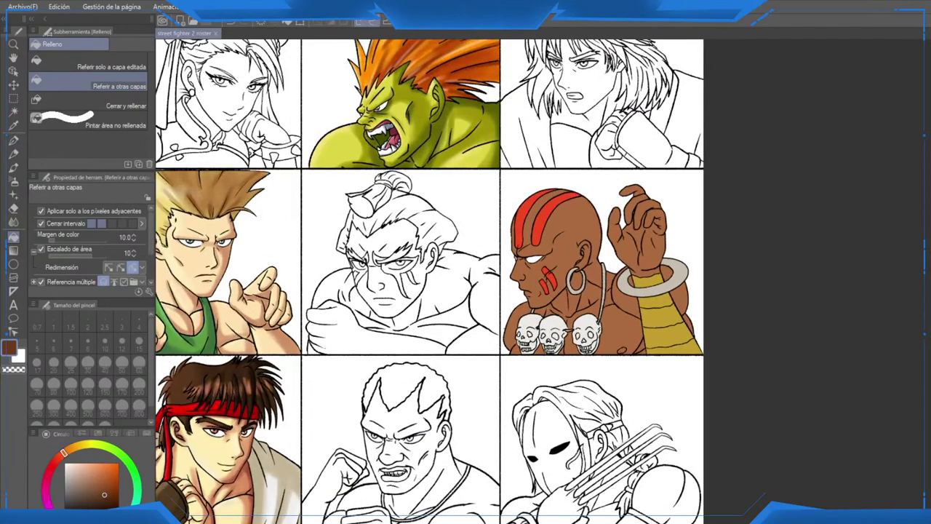
scroll(640, 229, up, 1)
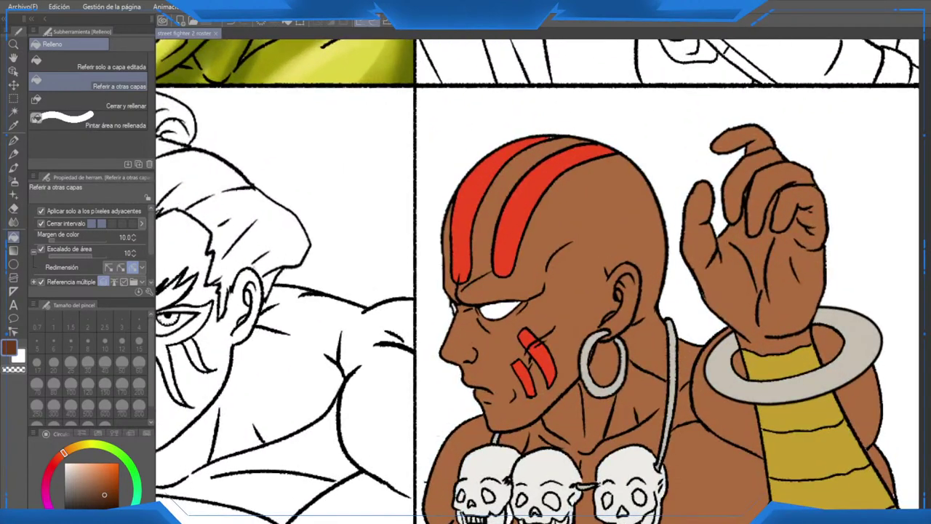
key(p)
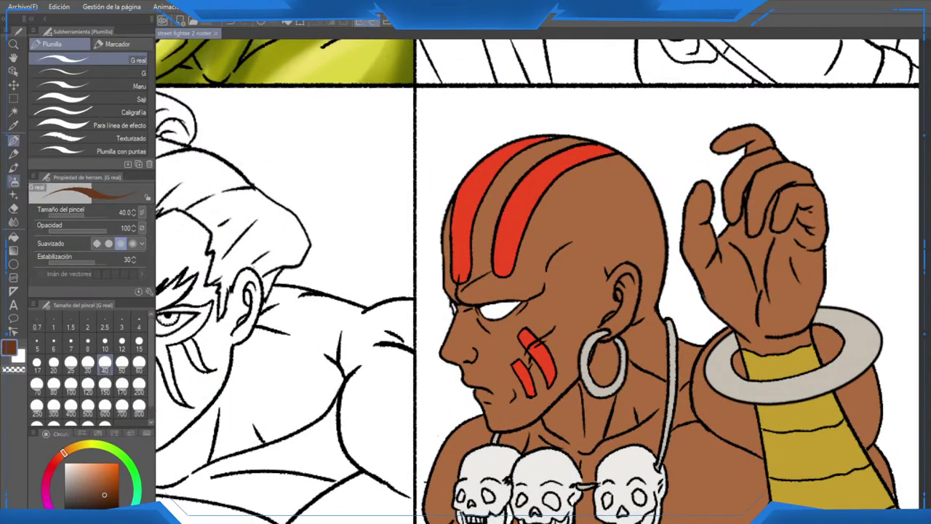
click(13, 182)
drag(582, 303, 562, 253)
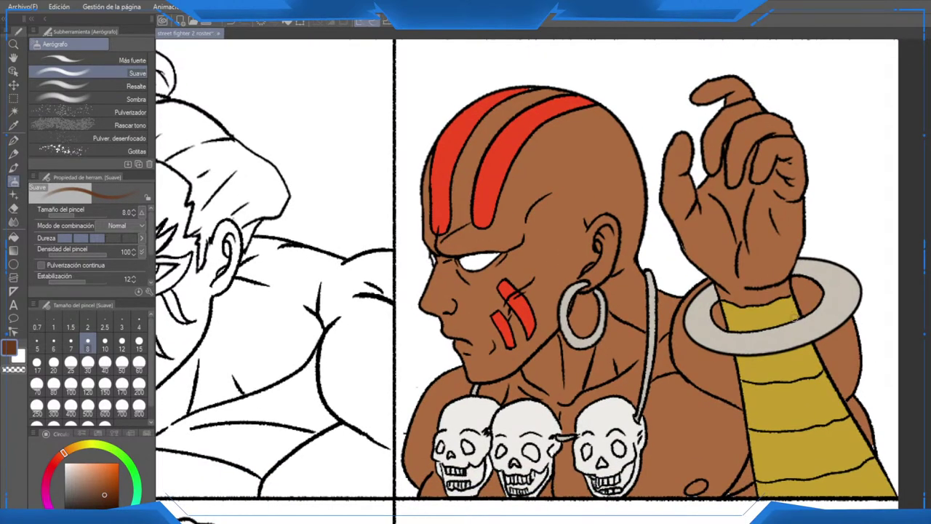
click(139, 361)
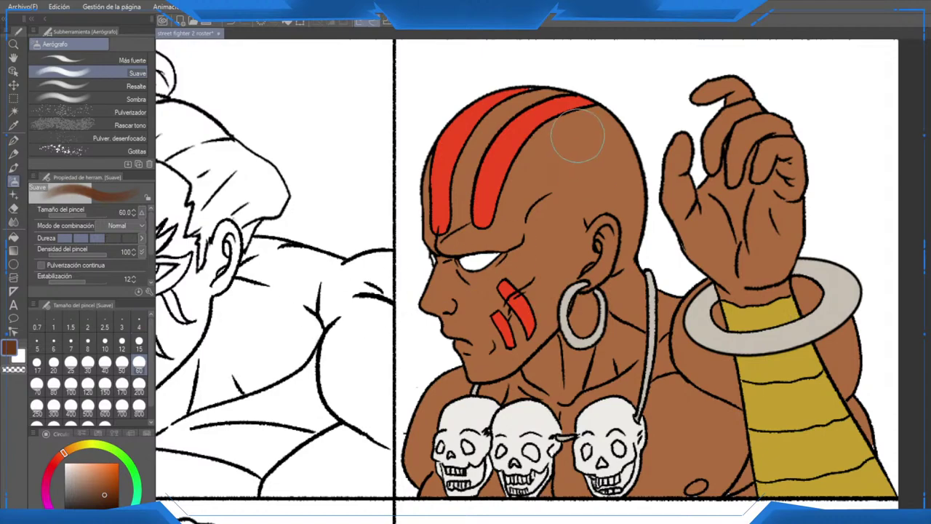
mouse_move(579, 102)
mouse_down()
mouse_move(619, 284)
mouse_move(611, 120)
mouse_up()
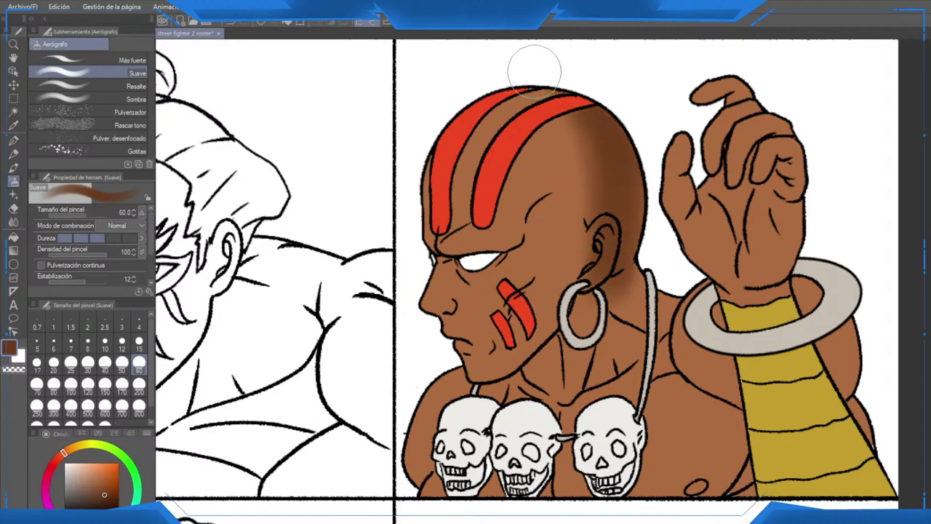
drag(604, 182, 539, 71)
mouse_move(562, 102)
mouse_down()
mouse_move(513, 83)
mouse_move(454, 99)
mouse_move(614, 122)
mouse_move(553, 77)
mouse_up()
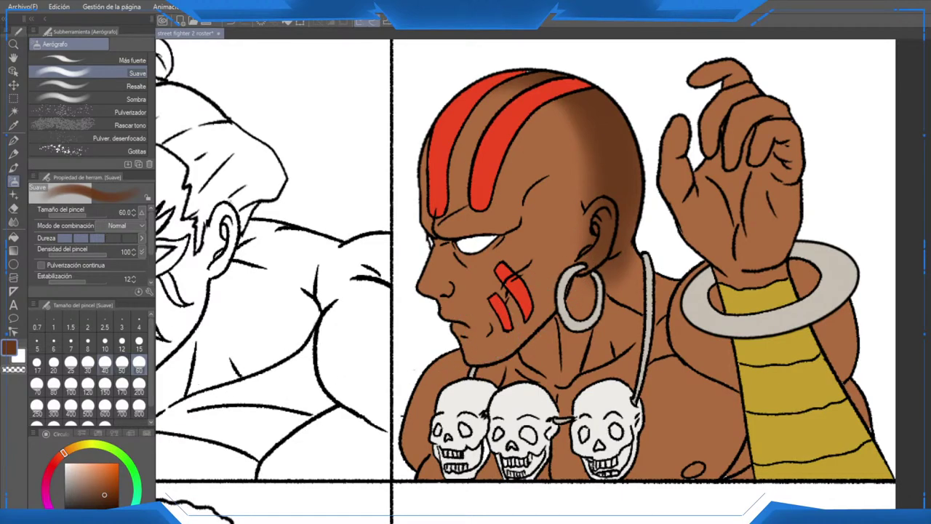
Step: Shade the jawline, rear cheek and ear area in dark brown with the Suave airbrush at size 40
click(105, 362)
drag(473, 360, 582, 291)
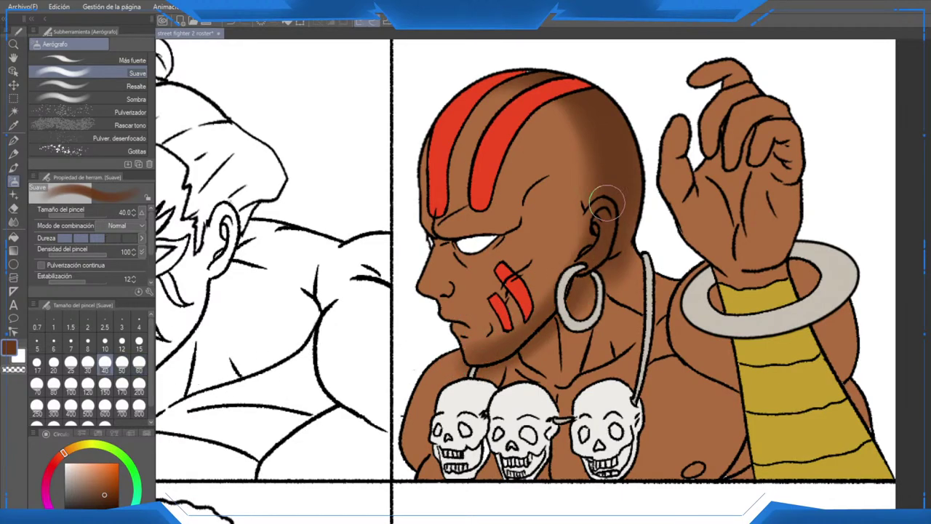
mouse_move(504, 357)
mouse_down()
mouse_move(561, 290)
mouse_move(507, 342)
mouse_move(558, 251)
mouse_move(537, 287)
mouse_move(599, 247)
mouse_move(537, 322)
mouse_move(603, 231)
mouse_move(614, 150)
mouse_move(594, 229)
mouse_move(575, 245)
mouse_up()
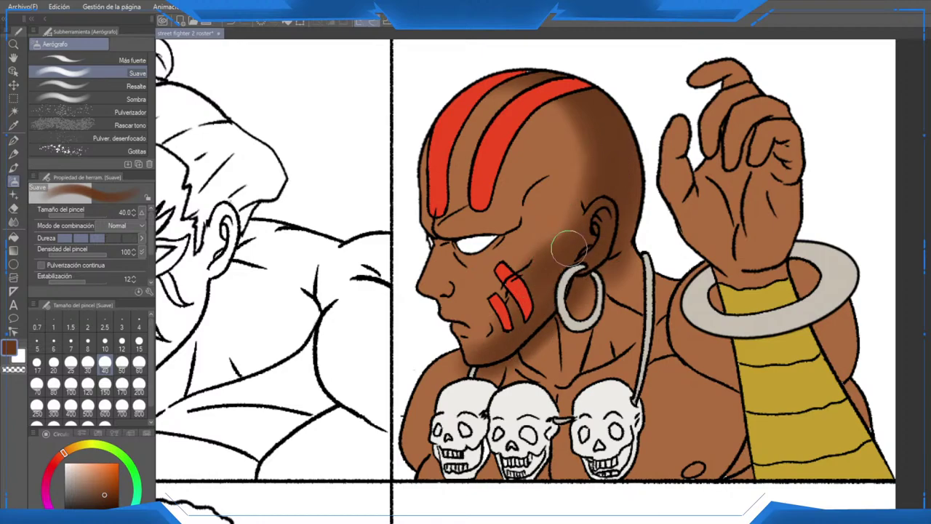
Step: Shade the chest, upper arm, neck and both shoulders in dark brown with the size 40 airbrush
drag(738, 418, 685, 348)
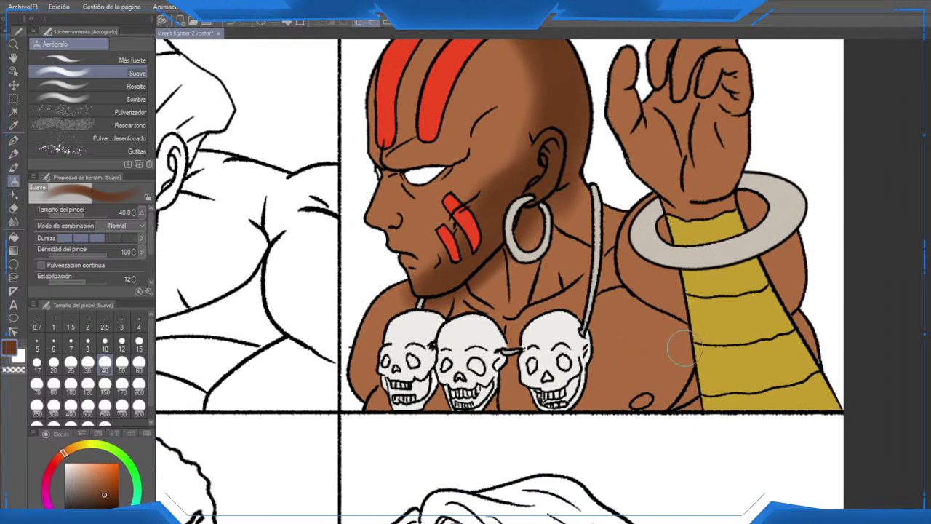
mouse_move(706, 262)
mouse_down()
mouse_move(640, 315)
mouse_move(702, 269)
mouse_move(651, 254)
mouse_move(612, 396)
mouse_move(614, 417)
mouse_move(623, 353)
mouse_move(590, 422)
mouse_move(601, 436)
mouse_move(477, 481)
mouse_move(615, 375)
mouse_move(626, 380)
mouse_up()
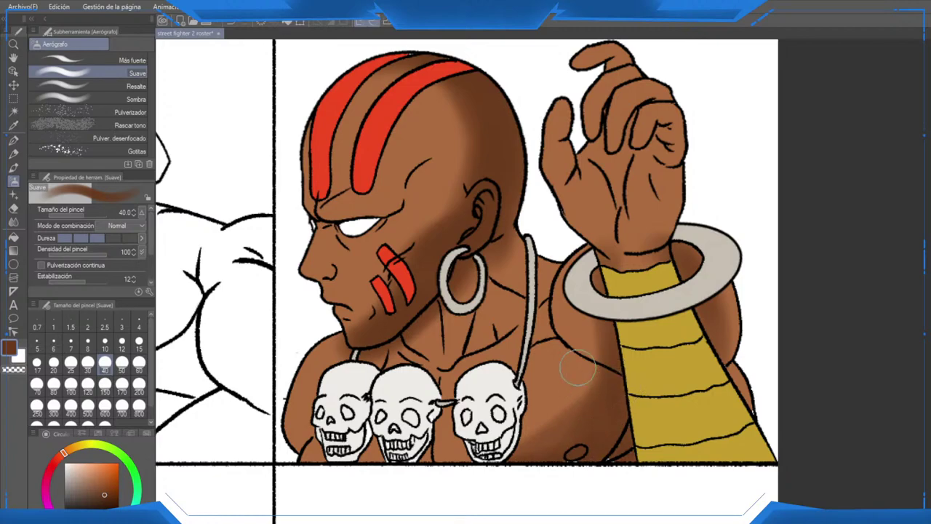
mouse_move(465, 288)
mouse_down()
mouse_move(448, 299)
mouse_move(455, 255)
mouse_move(471, 272)
mouse_move(450, 332)
mouse_move(416, 378)
mouse_move(423, 408)
mouse_move(460, 445)
mouse_up()
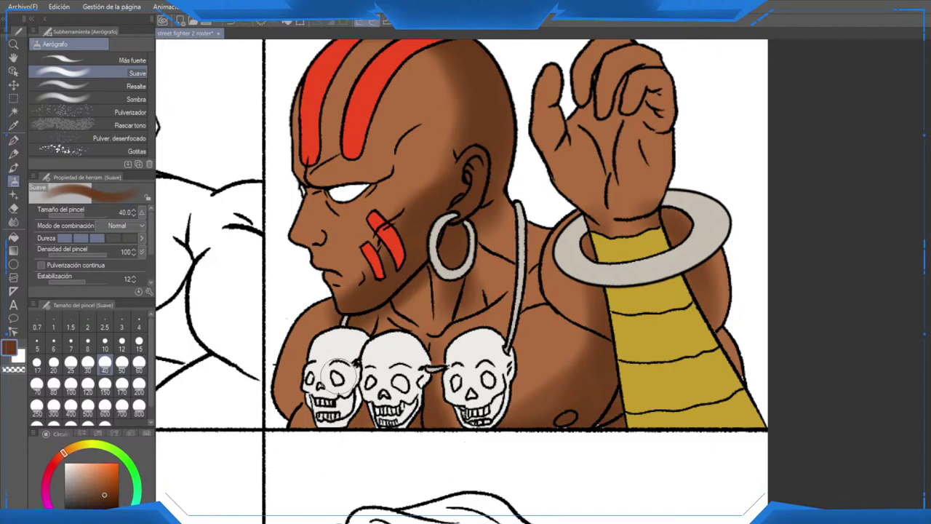
drag(338, 316, 320, 302)
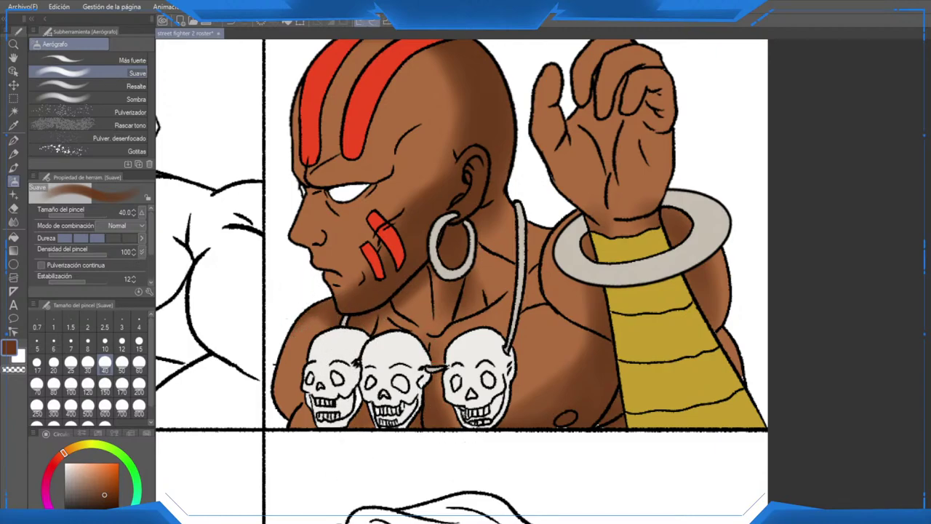
Step: Shade the raised hand's outer edge at size 40, and its fingers, thumb, palm and wrist at size 15
scroll(622, 258, up, 2)
mouse_move(620, 259)
mouse_down()
mouse_move(614, 337)
mouse_move(615, 328)
mouse_move(594, 353)
mouse_move(570, 355)
mouse_move(619, 326)
mouse_move(640, 242)
mouse_move(635, 212)
mouse_move(639, 295)
mouse_up()
scroll(638, 295, up, 2)
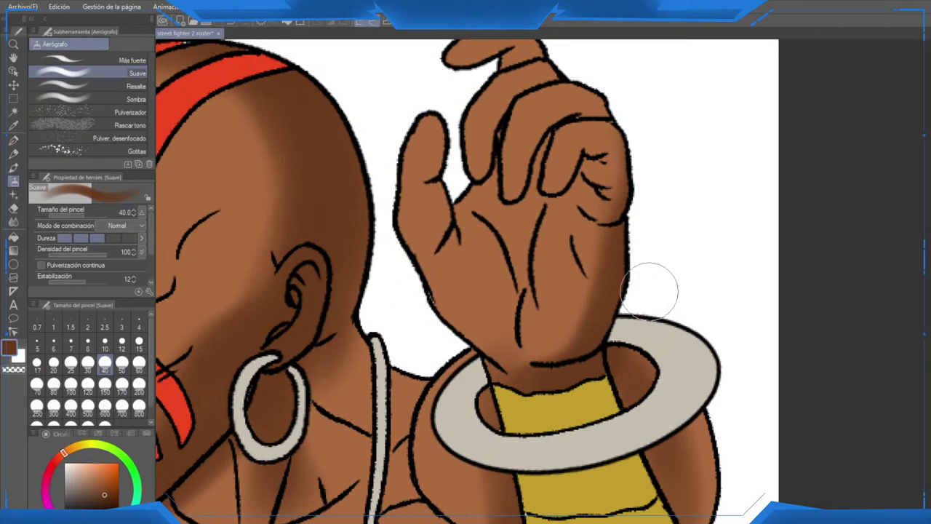
click(139, 340)
scroll(647, 226, up, 1)
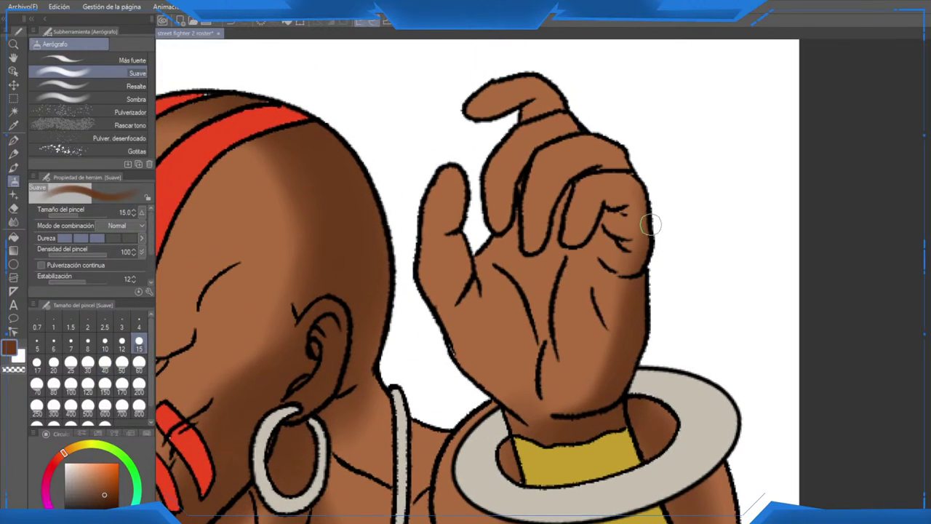
mouse_move(642, 262)
mouse_down()
mouse_move(595, 216)
mouse_move(579, 234)
mouse_move(627, 198)
mouse_up()
mouse_move(540, 227)
mouse_down()
mouse_move(561, 182)
mouse_move(589, 161)
mouse_move(586, 169)
mouse_move(600, 169)
mouse_move(613, 162)
mouse_move(550, 131)
mouse_move(576, 127)
mouse_move(540, 142)
mouse_move(548, 131)
mouse_move(508, 220)
mouse_move(541, 127)
mouse_move(486, 109)
mouse_move(516, 104)
mouse_move(499, 107)
mouse_move(534, 113)
mouse_up()
mouse_move(460, 207)
mouse_down()
mouse_move(462, 184)
mouse_move(470, 296)
mouse_move(483, 299)
mouse_move(474, 277)
mouse_move(511, 231)
mouse_move(522, 255)
mouse_move(513, 213)
mouse_move(521, 266)
mouse_move(553, 236)
mouse_move(564, 196)
mouse_move(548, 256)
mouse_move(530, 269)
mouse_move(571, 259)
mouse_move(593, 237)
mouse_move(578, 264)
mouse_move(567, 261)
mouse_move(550, 308)
mouse_move(544, 275)
mouse_move(531, 282)
mouse_move(542, 318)
mouse_move(490, 266)
mouse_move(481, 275)
mouse_move(488, 246)
mouse_move(543, 287)
mouse_move(564, 248)
mouse_move(550, 268)
mouse_move(552, 401)
mouse_move(548, 378)
mouse_move(607, 385)
mouse_move(612, 398)
mouse_move(555, 401)
mouse_move(629, 345)
mouse_move(596, 389)
mouse_move(541, 391)
mouse_move(552, 413)
mouse_move(448, 367)
mouse_move(438, 338)
mouse_move(518, 417)
mouse_up()
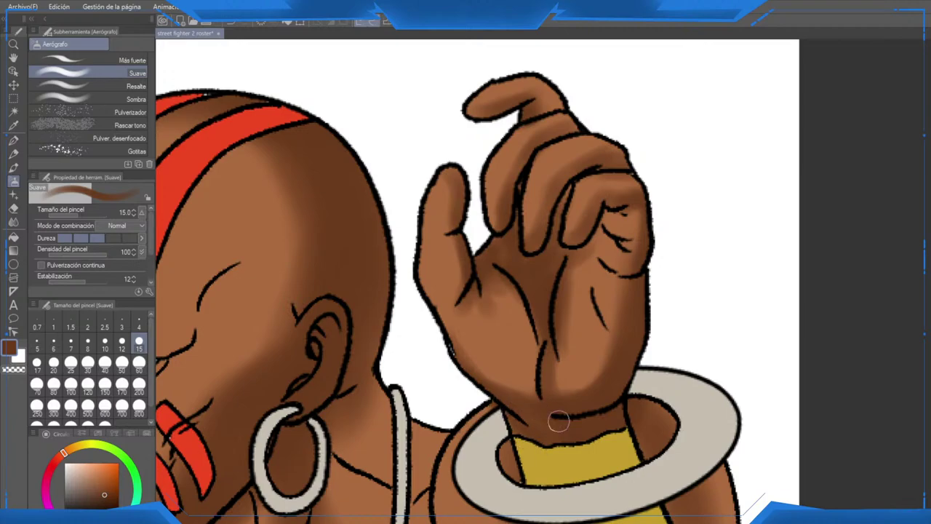
mouse_move(568, 270)
mouse_down()
mouse_move(607, 214)
mouse_move(597, 243)
mouse_move(619, 219)
mouse_move(646, 213)
mouse_move(649, 227)
mouse_move(621, 263)
mouse_move(633, 281)
mouse_move(624, 278)
mouse_move(621, 315)
mouse_move(596, 247)
mouse_move(598, 257)
mouse_move(570, 286)
mouse_move(612, 250)
mouse_move(640, 320)
mouse_move(588, 271)
mouse_move(495, 273)
mouse_move(519, 279)
mouse_move(527, 303)
mouse_up()
Step: Sample the light skin tone and the dark brown from the raised palm and refine the palm's shading with each
alt+click(513, 331)
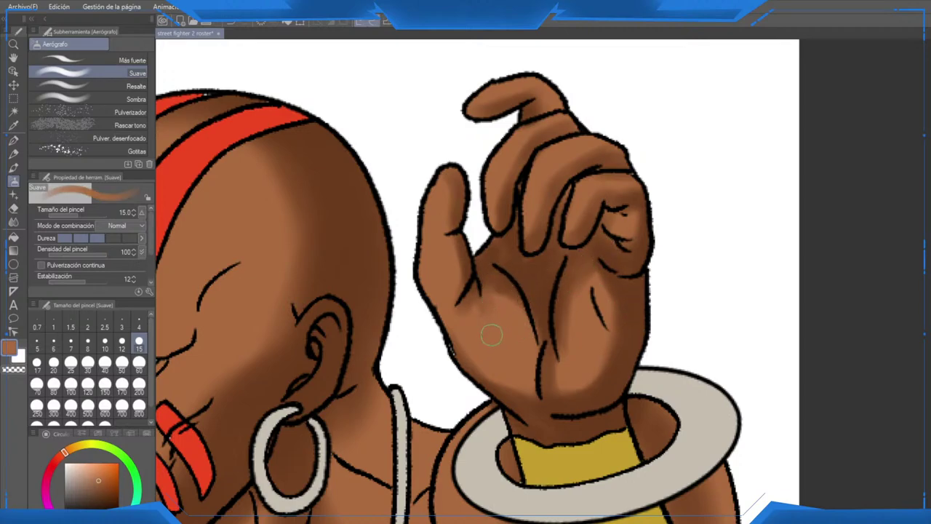
mouse_move(582, 326)
mouse_down()
mouse_move(573, 379)
mouse_move(570, 286)
mouse_move(593, 283)
mouse_move(599, 314)
mouse_move(578, 346)
mouse_move(570, 266)
mouse_move(558, 342)
mouse_up()
alt+click(550, 274)
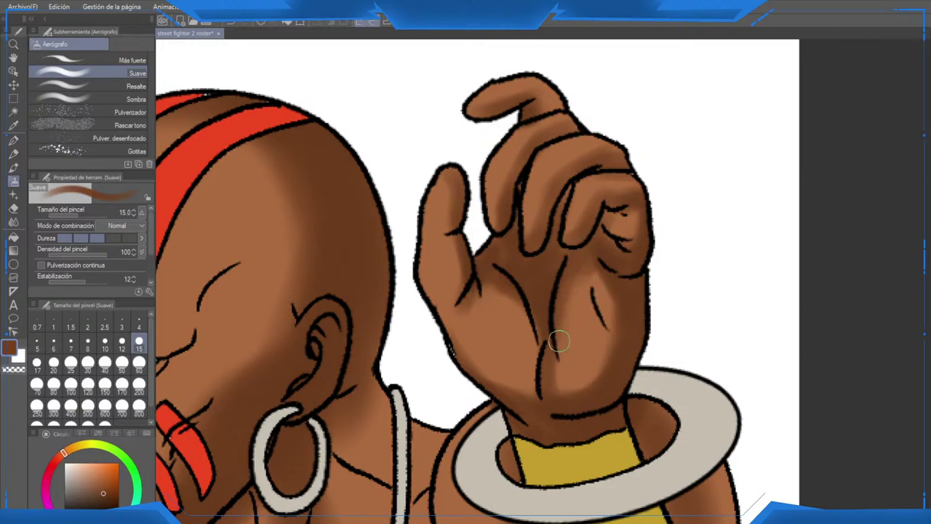
drag(601, 266, 608, 278)
Step: Mirror the view and extend the dark brown shading along the side of the head and temple with the airbrush at size 30
scroll(493, 260, down, 5)
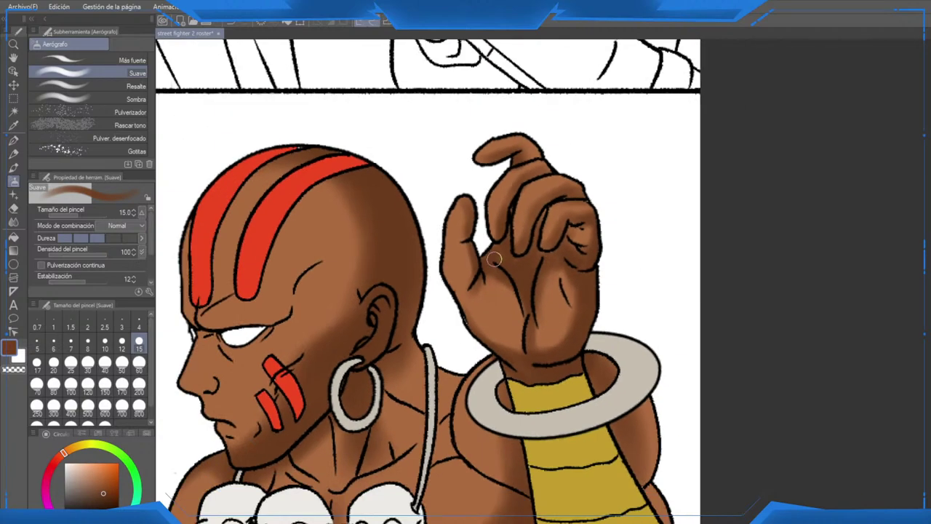
scroll(502, 309, up, 3)
scroll(502, 308, up, 5)
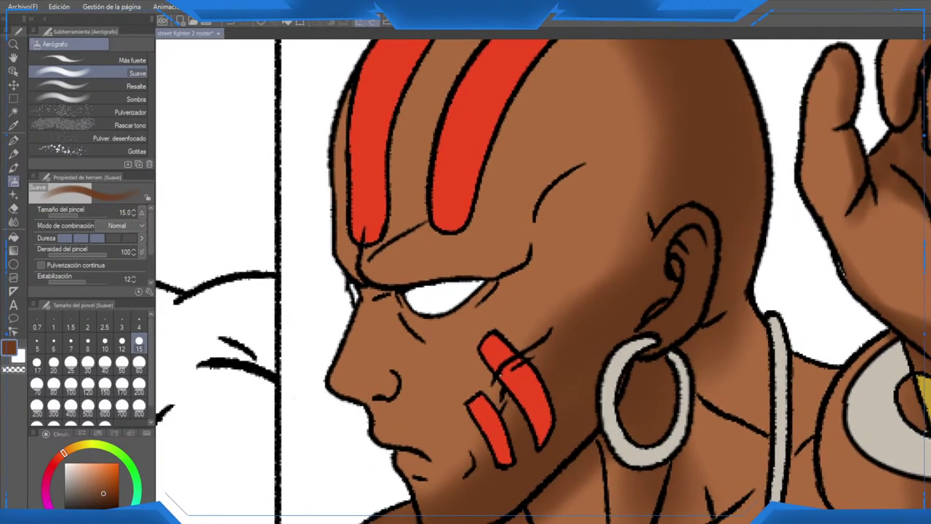
drag(544, 282, 374, 324)
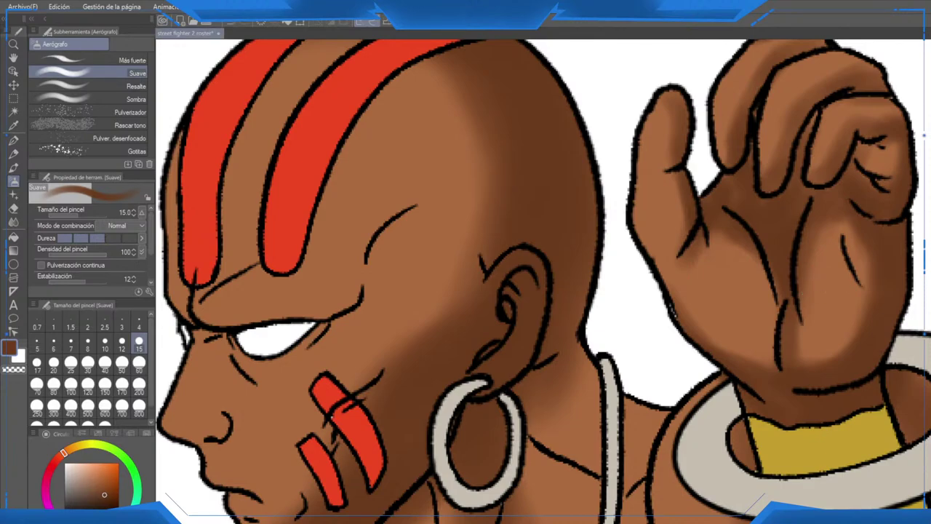
key(h)
scroll(769, 252, down, 2)
scroll(581, 238, up, 1)
drag(631, 382, 466, 404)
click(87, 362)
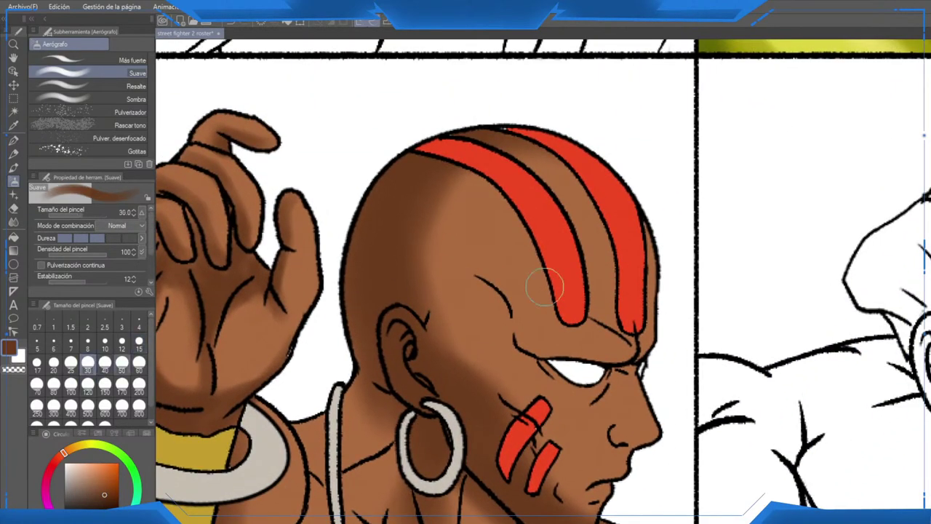
mouse_move(430, 202)
mouse_down()
mouse_move(431, 366)
mouse_move(436, 194)
mouse_move(462, 383)
mouse_up()
mouse_move(458, 283)
mouse_down()
mouse_move(445, 185)
mouse_move(462, 279)
mouse_up()
Step: Deepen the dark brown shading on the neck, near shoulder and chest with the size 30 airbrush
mouse_move(424, 327)
mouse_down()
mouse_move(531, 130)
mouse_move(550, 135)
mouse_up()
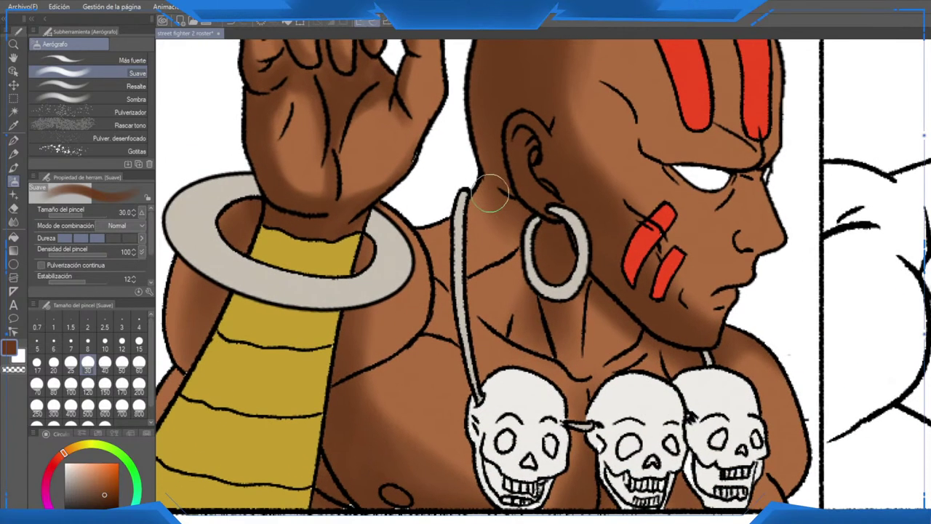
mouse_move(494, 194)
mouse_down()
mouse_move(435, 229)
mouse_move(420, 232)
mouse_move(433, 218)
mouse_move(416, 210)
mouse_move(431, 287)
mouse_up()
drag(422, 256, 511, 221)
drag(326, 251, 292, 316)
drag(488, 457, 441, 375)
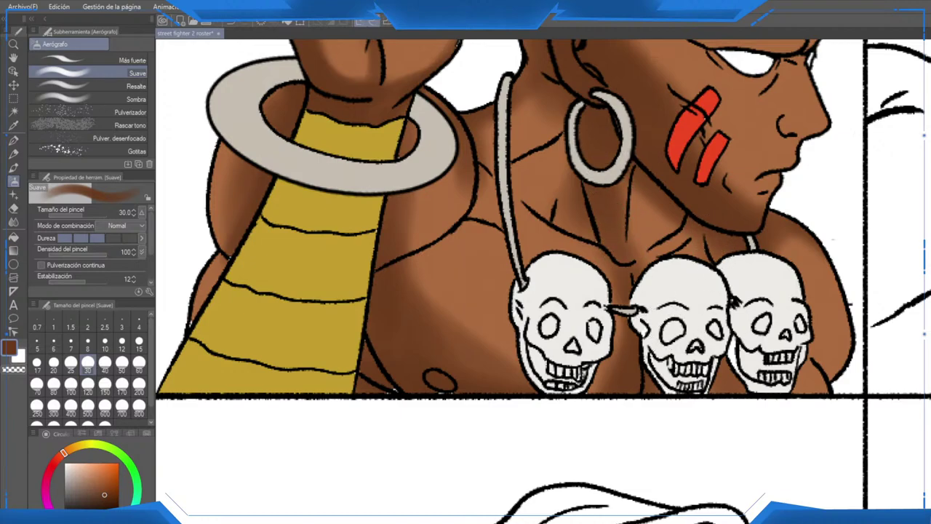
Step: Shade the nose, upper lip, under-eye area, brow and temple crease in dark brown with the airbrush at size 15
drag(787, 383, 771, 523)
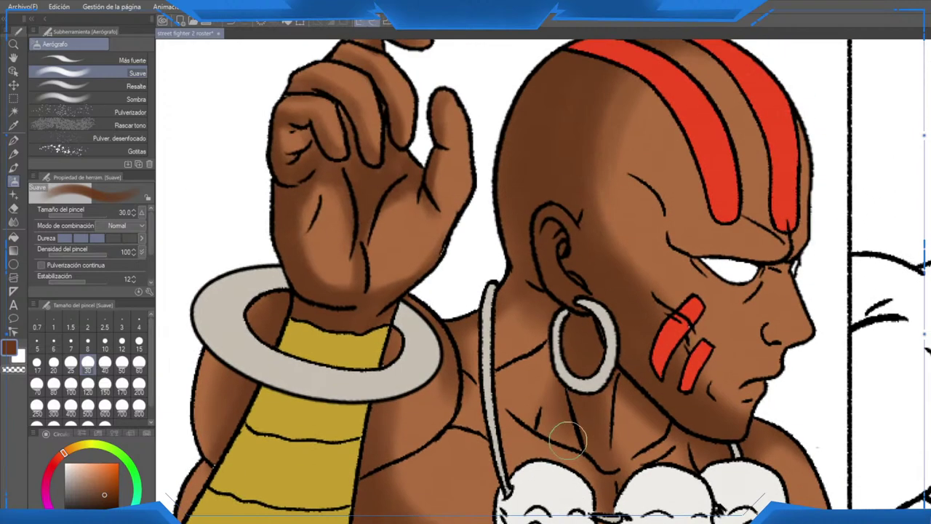
scroll(569, 437, down, 3)
scroll(689, 360, up, 4)
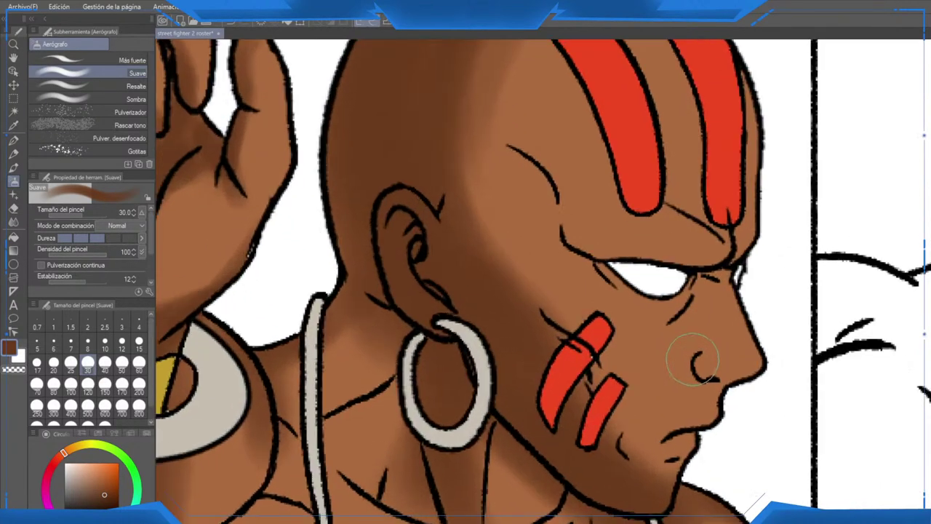
scroll(693, 358, up, 1)
drag(388, 339, 316, 278)
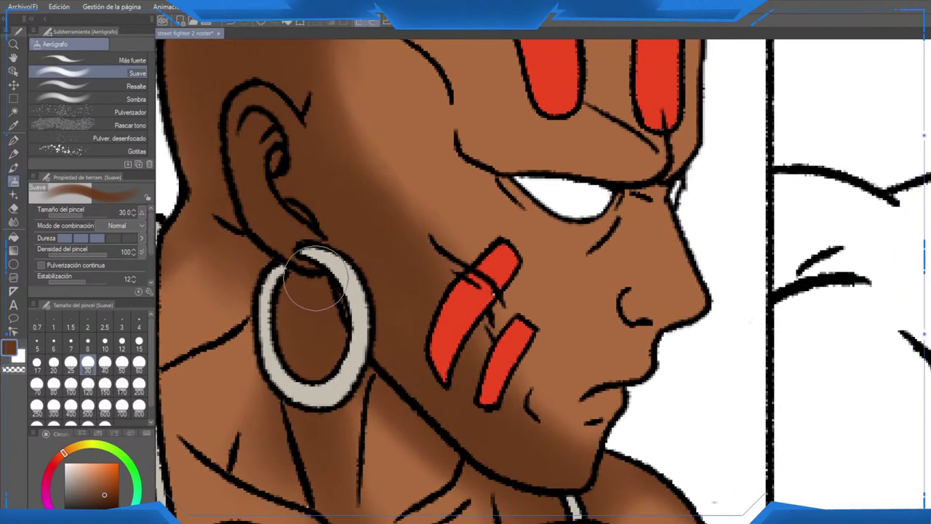
click(139, 343)
mouse_move(641, 219)
mouse_down()
mouse_move(665, 325)
mouse_move(636, 299)
mouse_move(652, 209)
mouse_move(671, 338)
mouse_up()
mouse_move(626, 297)
mouse_down()
mouse_move(641, 210)
mouse_move(635, 271)
mouse_move(624, 261)
mouse_move(647, 322)
mouse_move(612, 275)
mouse_move(644, 198)
mouse_move(613, 239)
mouse_move(651, 313)
mouse_move(629, 258)
mouse_move(633, 215)
mouse_move(661, 303)
mouse_move(677, 322)
mouse_move(657, 339)
mouse_move(687, 303)
mouse_move(682, 278)
mouse_move(675, 306)
mouse_move(675, 297)
mouse_move(666, 312)
mouse_move(612, 328)
mouse_move(637, 327)
mouse_move(630, 365)
mouse_move(550, 355)
mouse_move(599, 386)
mouse_move(547, 317)
mouse_move(544, 340)
mouse_move(504, 326)
mouse_move(524, 271)
mouse_move(504, 323)
mouse_move(495, 237)
mouse_move(472, 304)
mouse_move(489, 207)
mouse_move(465, 201)
mouse_up()
drag(633, 147, 622, 207)
mouse_move(622, 207)
mouse_down()
mouse_move(596, 222)
mouse_move(518, 177)
mouse_move(595, 220)
mouse_move(624, 221)
mouse_move(601, 241)
mouse_move(614, 231)
mouse_move(567, 227)
mouse_move(553, 245)
mouse_up()
mouse_move(520, 177)
mouse_down()
mouse_move(649, 169)
mouse_move(557, 164)
mouse_move(645, 180)
mouse_move(671, 153)
mouse_up()
mouse_move(533, 162)
mouse_down()
mouse_move(549, 254)
mouse_move(495, 232)
mouse_up()
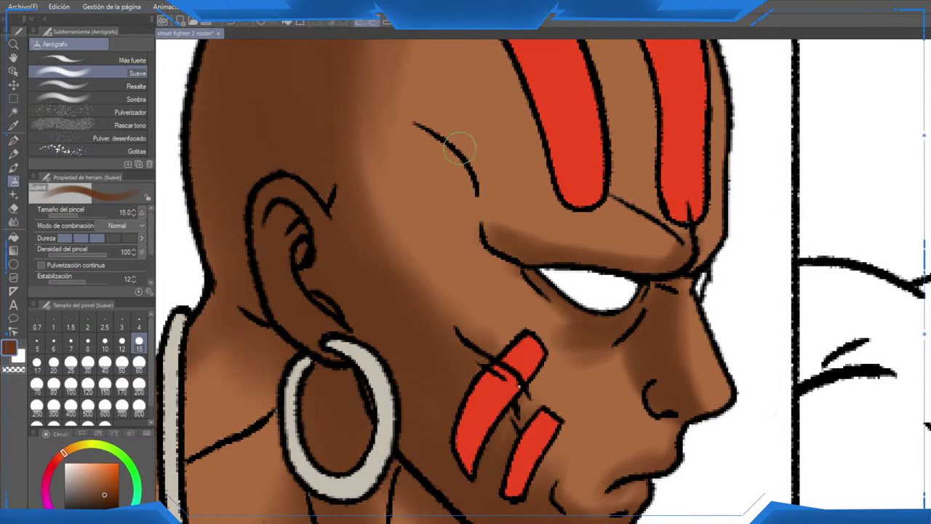
mouse_move(405, 127)
mouse_down()
mouse_move(466, 188)
mouse_move(426, 131)
mouse_up()
Step: Sample the light skin tone, soften the facial shading around the temple crease, and restore the view's original orientation
drag(496, 161, 537, 204)
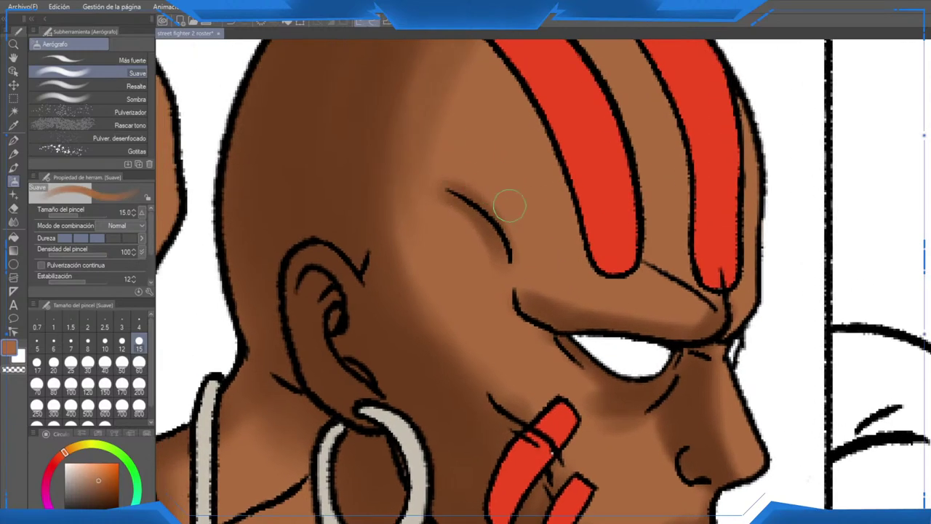
scroll(666, 283, down, 2)
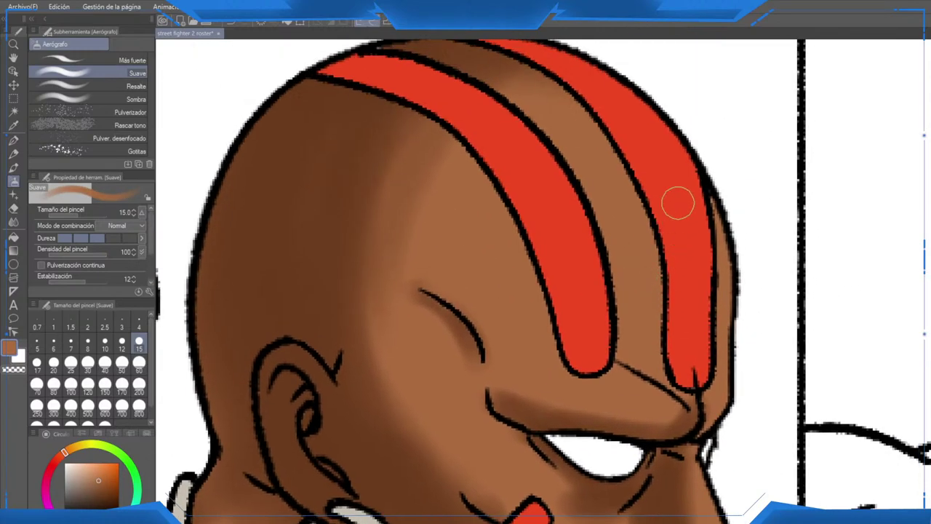
scroll(677, 203, down, 2)
scroll(677, 204, down, 1)
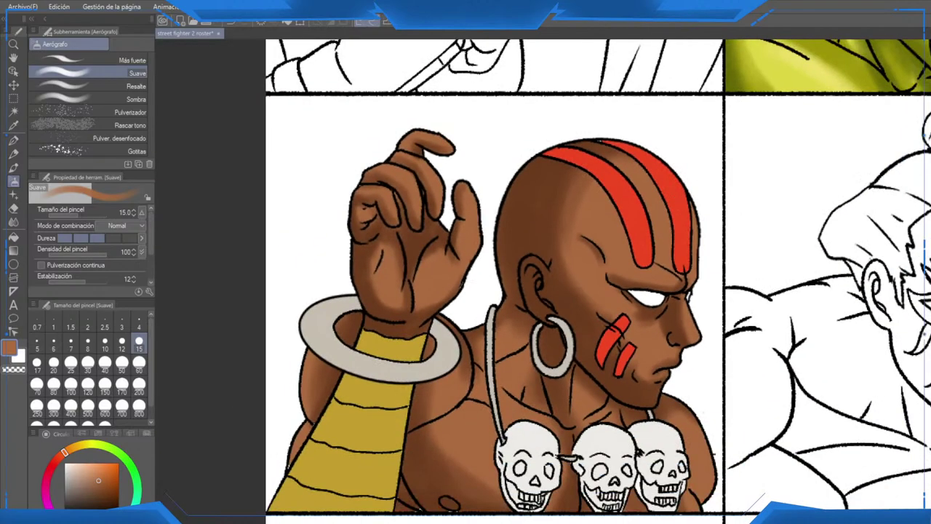
key(h)
scroll(509, 291, up, 4)
scroll(497, 304, down, 1)
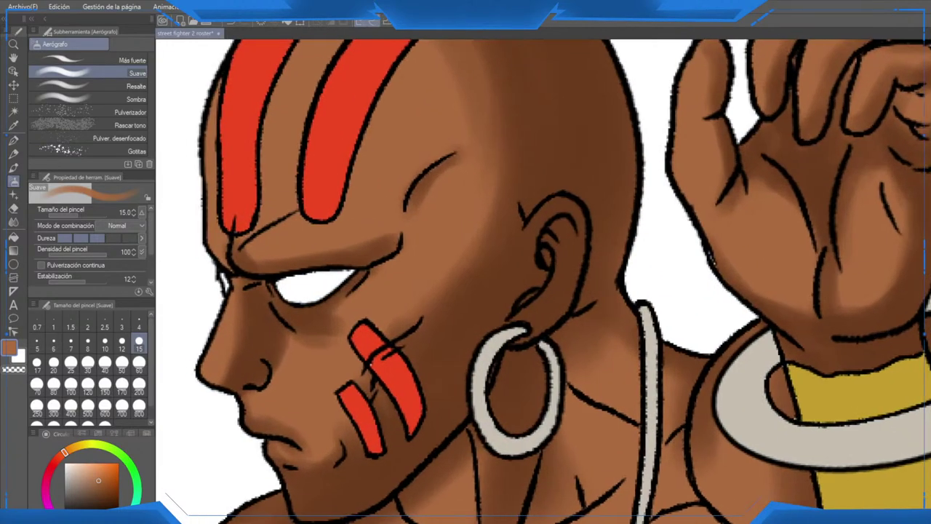
drag(402, 279, 492, 276)
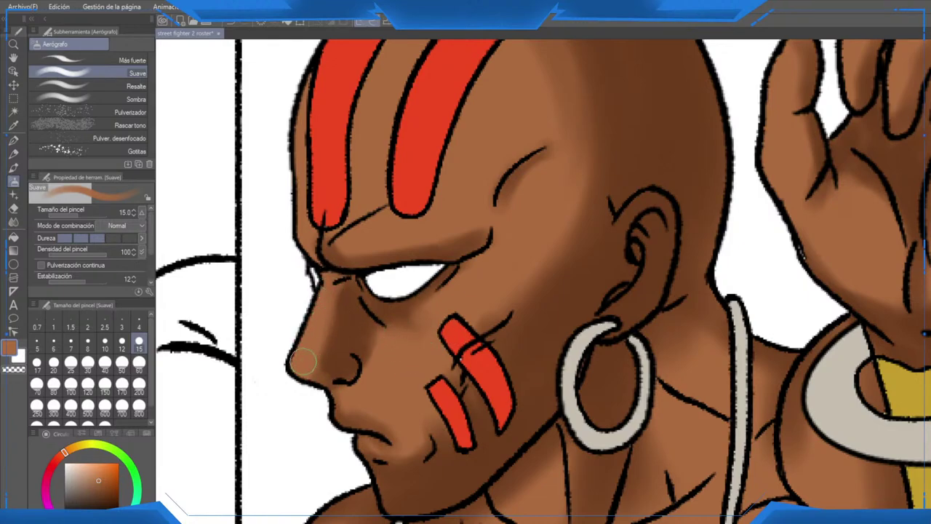
Step: Sample the dark brown from the face and refine the shading around the nose, mouth and chin
alt+click(362, 390)
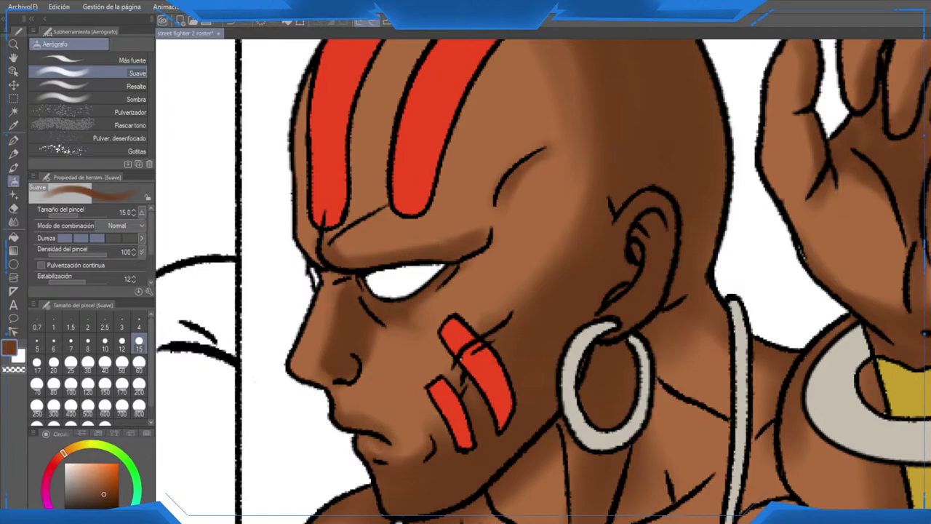
drag(362, 390, 416, 453)
drag(464, 277, 401, 373)
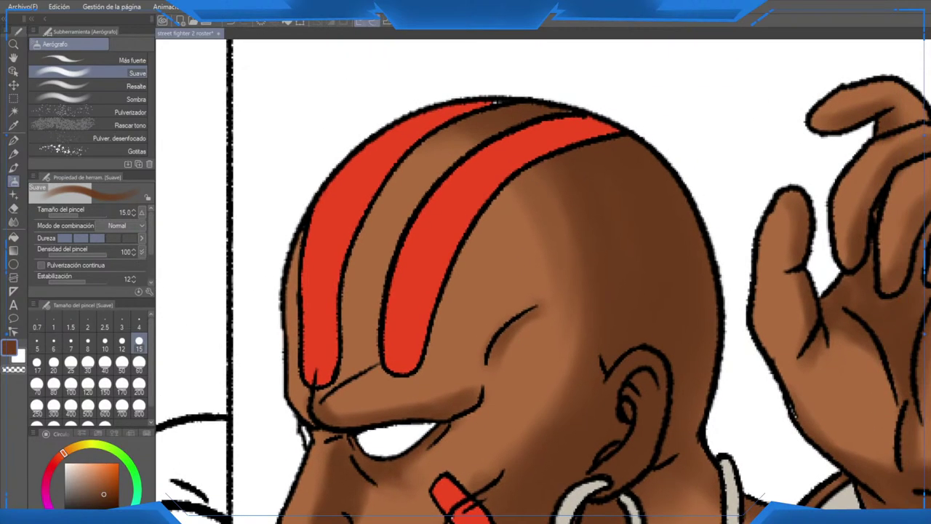
drag(497, 102, 503, 14)
Step: Sample skin tones from the raised hand and cover the pale specks along the palm's outer outline
scroll(511, 151, down, 5)
scroll(640, 245, up, 8)
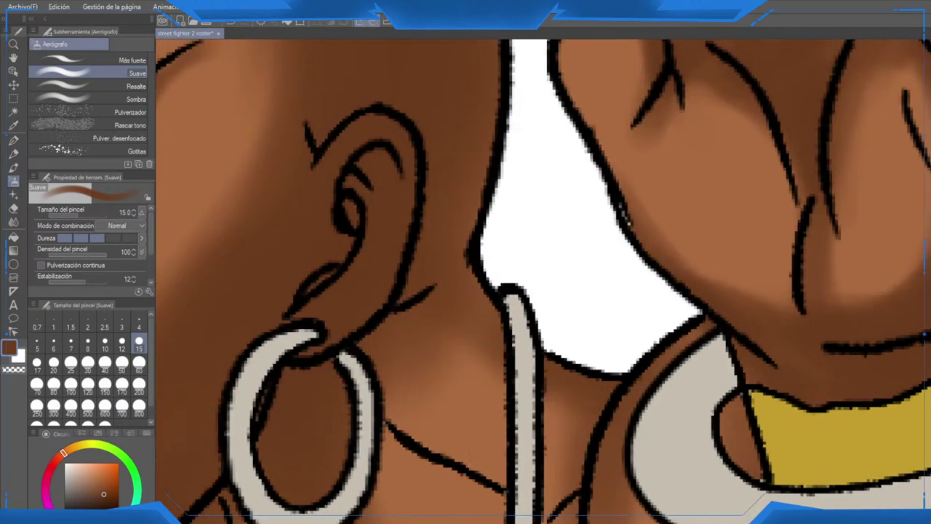
alt+click(892, 386)
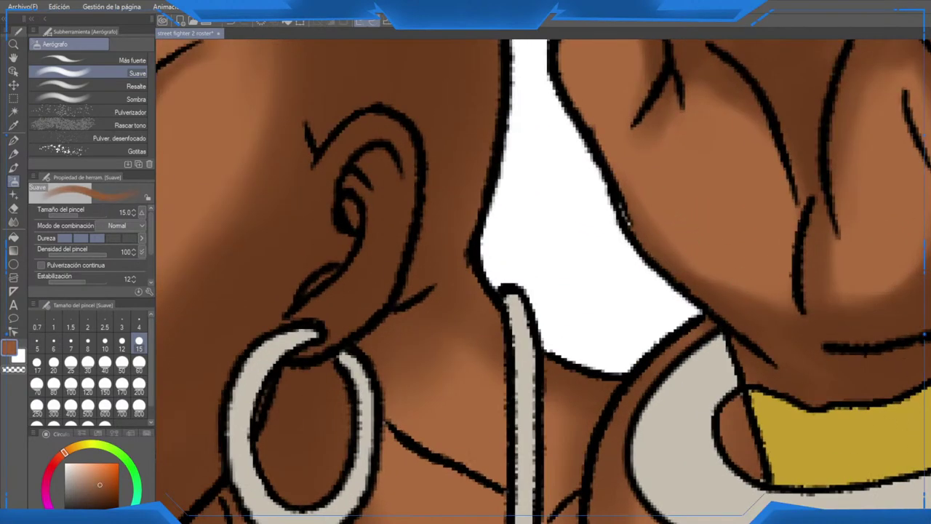
scroll(811, 281, up, 2)
alt+click(659, 213)
scroll(558, 183, up, 1)
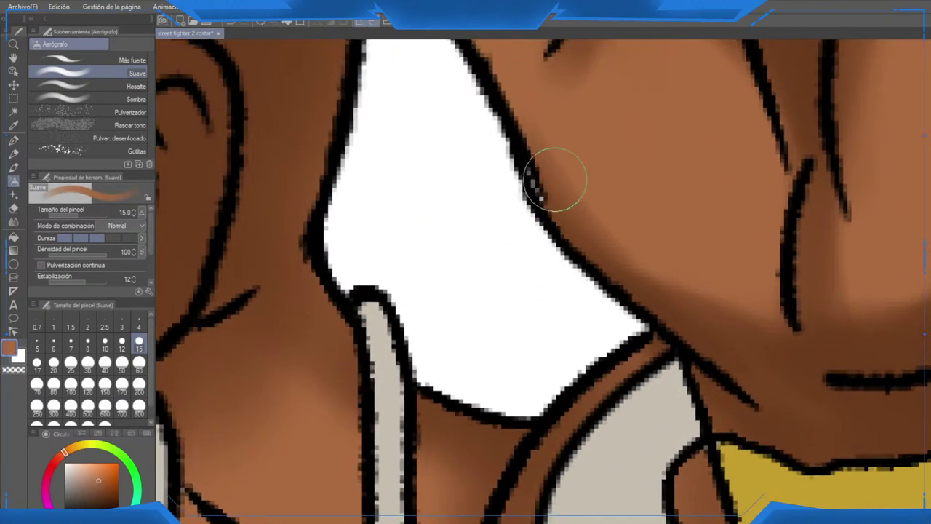
Step: Choose a lighter orange-brown and airbrush a highlight on the forehead between the red stripes at size 40
key(p)
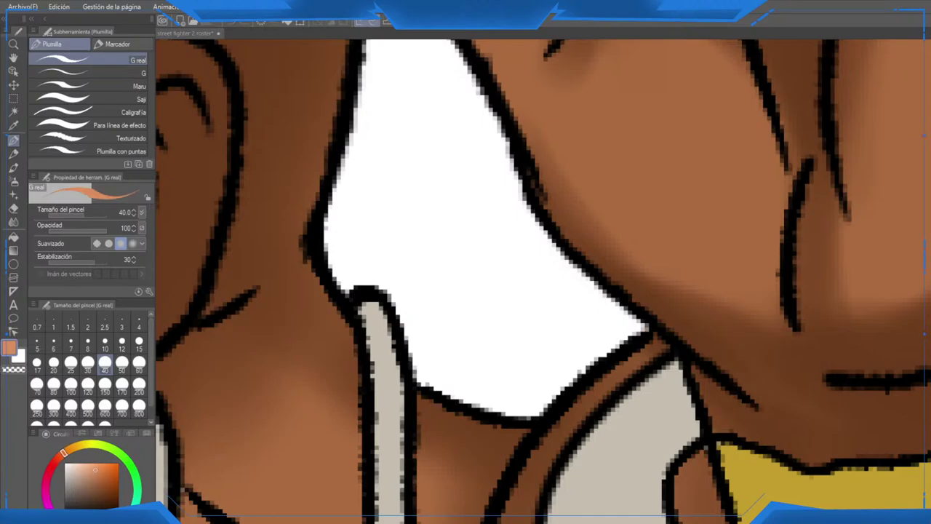
scroll(728, 249, down, 6)
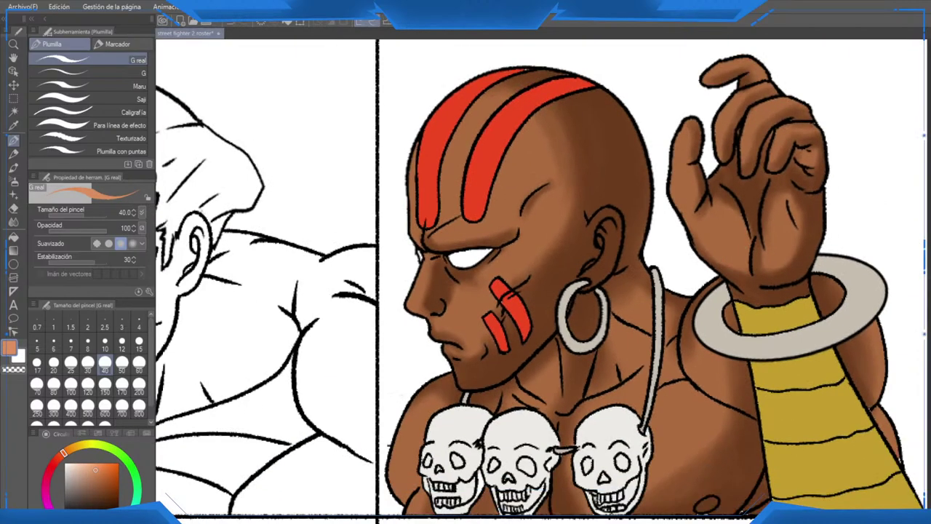
click(13, 181)
scroll(456, 224, up, 2)
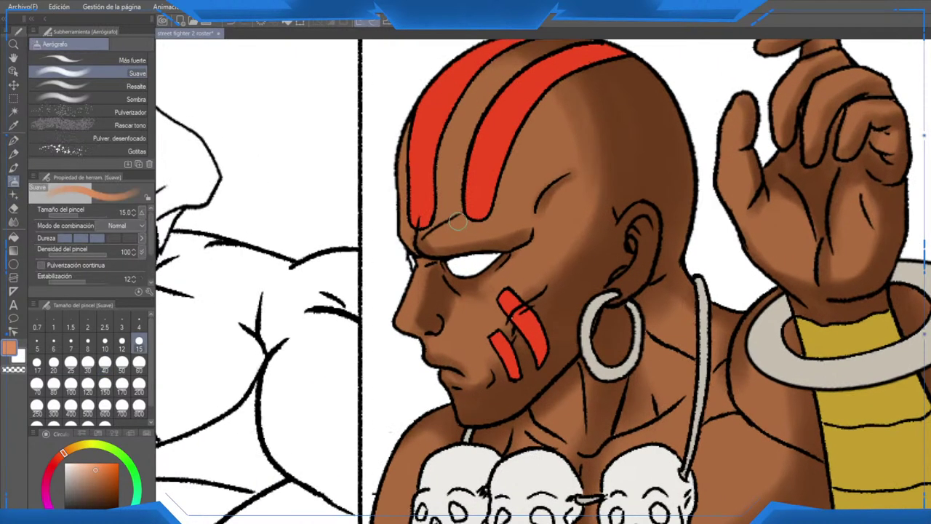
click(104, 364)
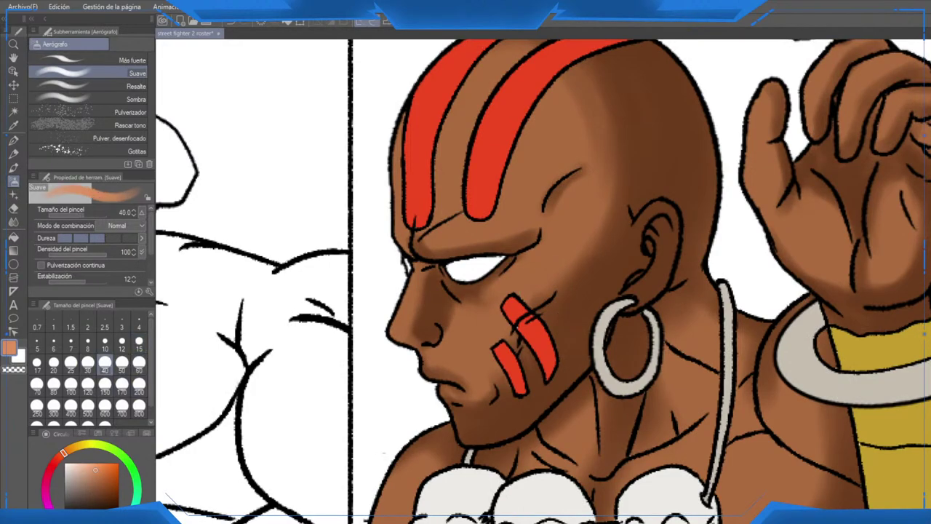
drag(546, 290, 535, 451)
drag(401, 295, 392, 361)
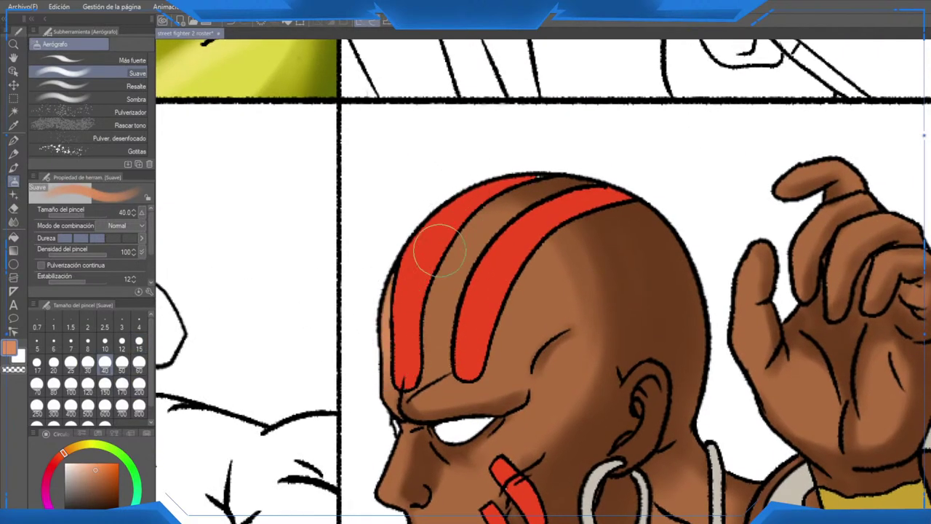
drag(316, 475, 339, 305)
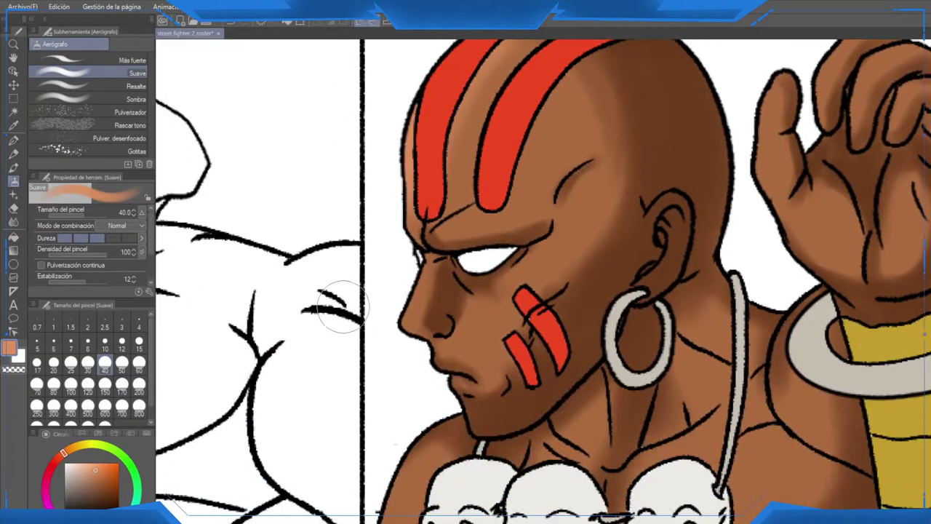
Step: Highlight the nose, lips and far shoulder in light orange-brown with the airbrush at size 15
click(139, 343)
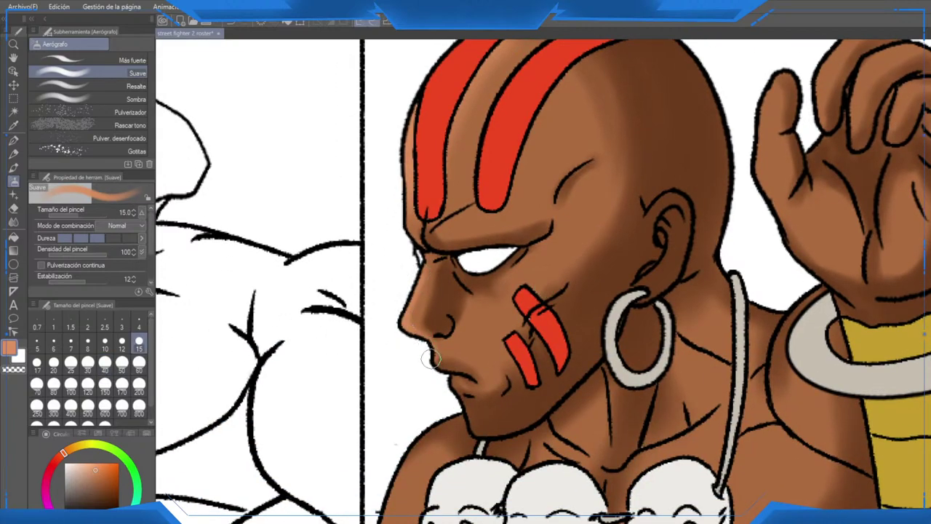
drag(454, 395, 481, 279)
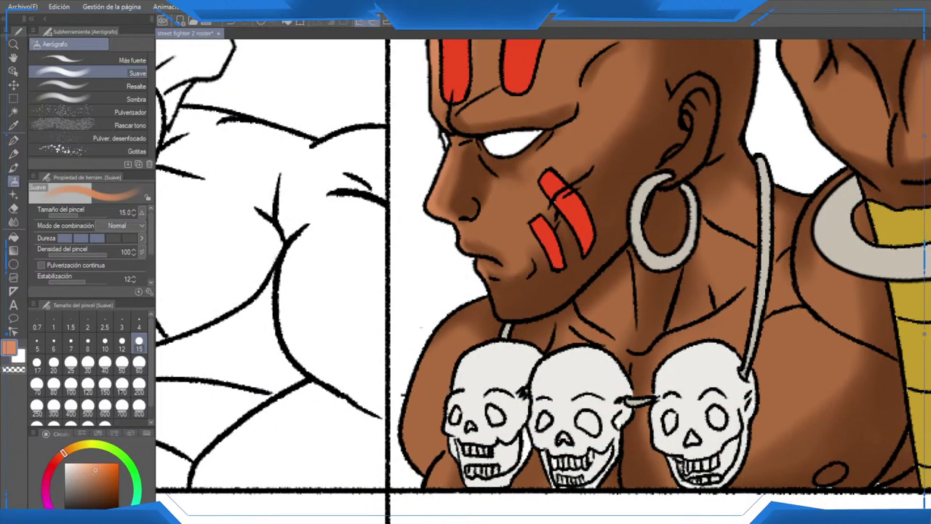
mouse_move(455, 314)
mouse_down()
mouse_move(427, 409)
mouse_move(431, 353)
mouse_move(412, 460)
mouse_up()
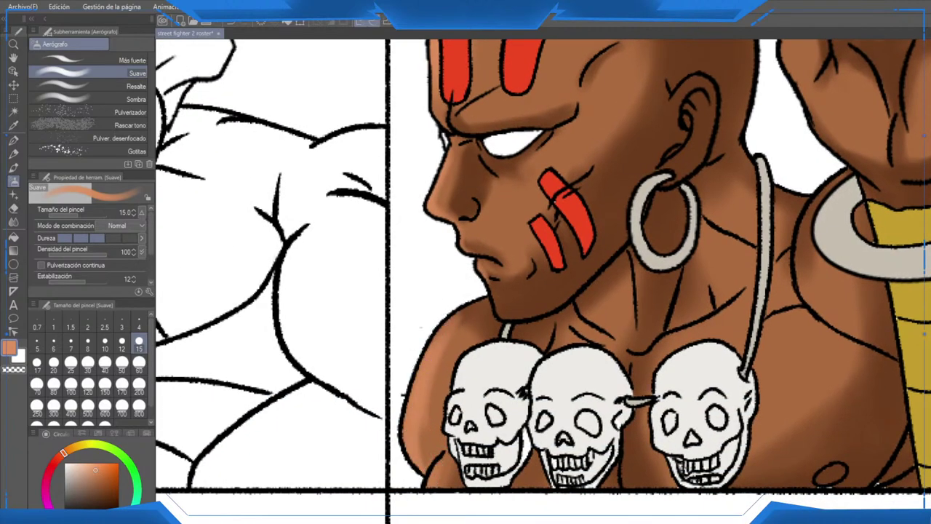
Step: Highlight the collarbone, the near upper arm and the cheek below the eye in light orange-brown at size 15
drag(708, 326, 563, 323)
mouse_move(515, 340)
mouse_down()
mouse_move(561, 320)
mouse_move(622, 268)
mouse_up()
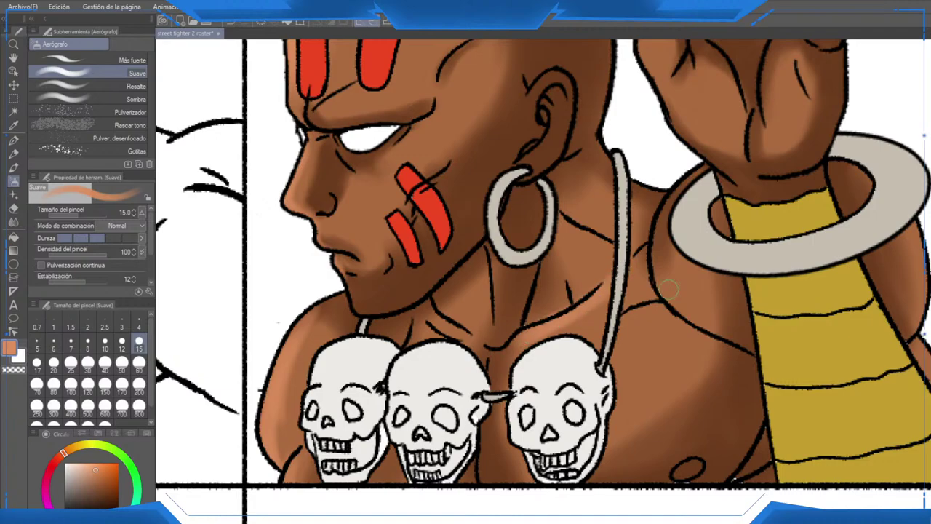
mouse_move(662, 226)
mouse_down()
mouse_move(687, 307)
mouse_move(709, 322)
mouse_up()
drag(629, 47, 518, 231)
mouse_move(542, 146)
mouse_down()
mouse_move(532, 240)
mouse_move(542, 272)
mouse_move(635, 237)
mouse_up()
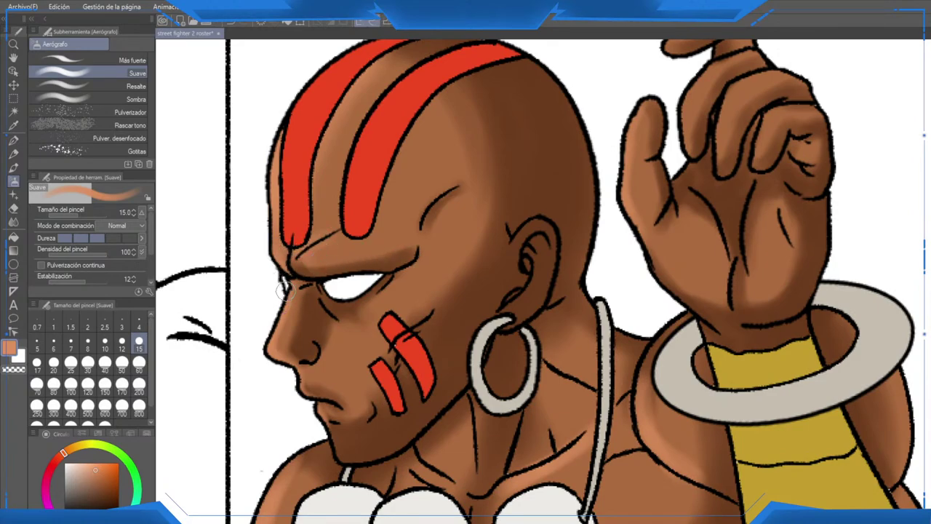
Step: Sample the mid skin tone from the head and soften the highlights around the cheek and temple
mouse_move(548, 251)
mouse_down()
mouse_move(562, 255)
mouse_move(570, 217)
mouse_move(605, 191)
mouse_move(603, 209)
mouse_up()
alt+click(597, 208)
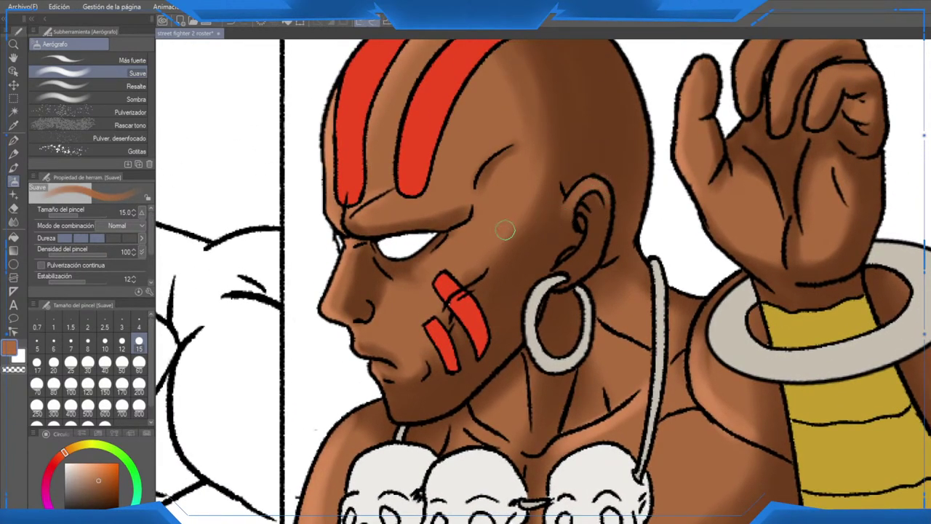
key(alt)
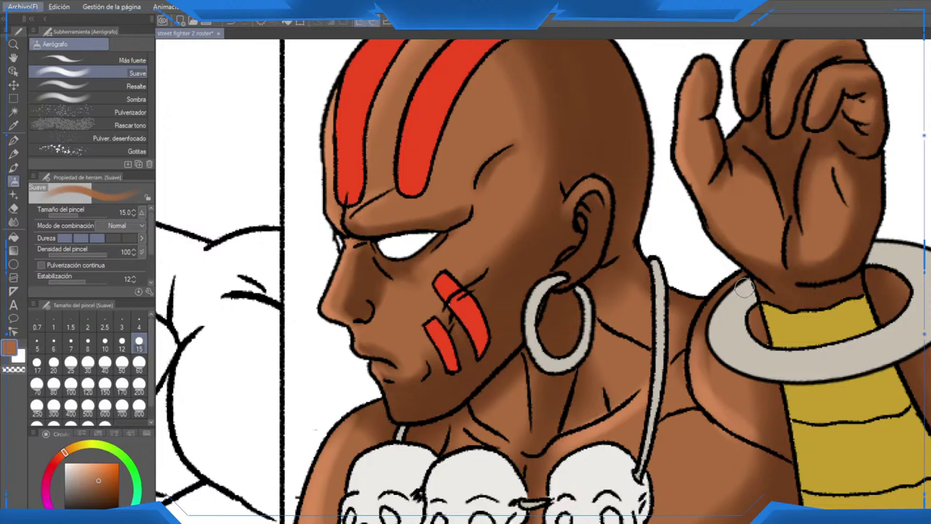
Step: Choose a lighter orange-brown and airbrush highlights on the fingers and thumb of the raised hand at size 10
click(95, 470)
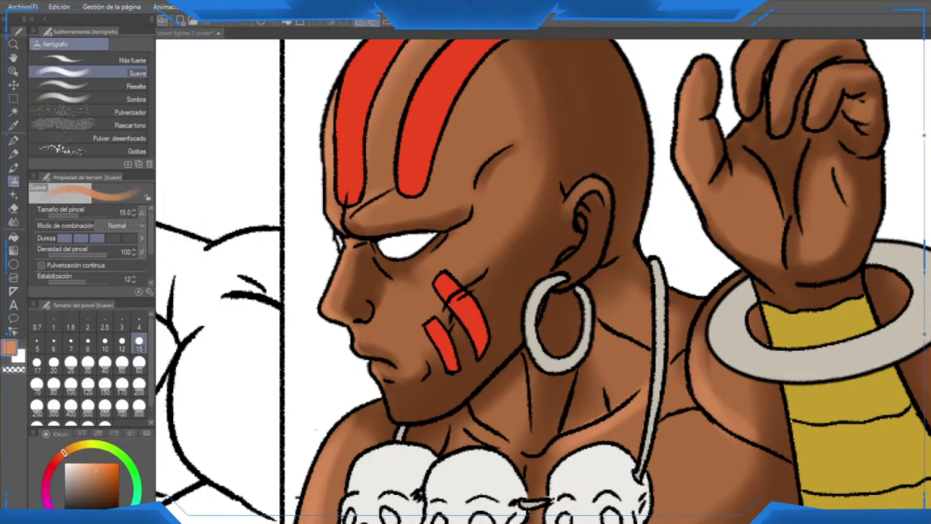
scroll(852, 142, up, 2)
drag(815, 138, 555, 335)
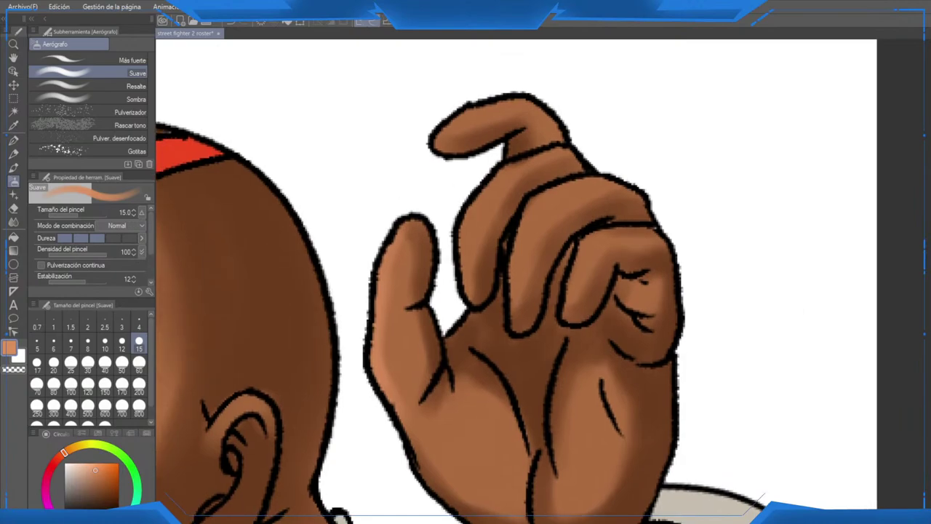
key(bracketleft)
key(bracketleft)
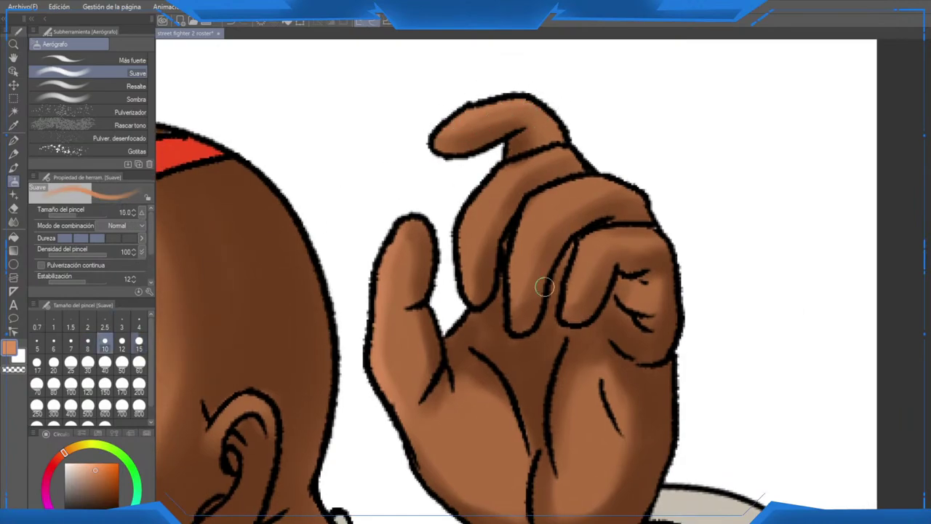
drag(474, 190, 466, 242)
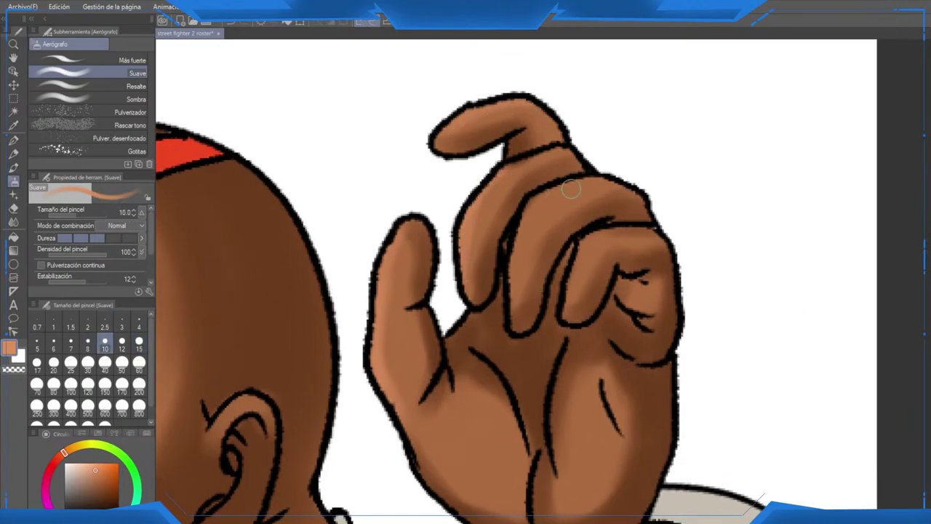
mouse_move(572, 189)
mouse_down()
mouse_move(547, 192)
mouse_move(528, 213)
mouse_move(515, 275)
mouse_up()
mouse_move(580, 256)
mouse_down()
mouse_move(565, 288)
mouse_move(625, 233)
mouse_up()
drag(418, 223, 396, 246)
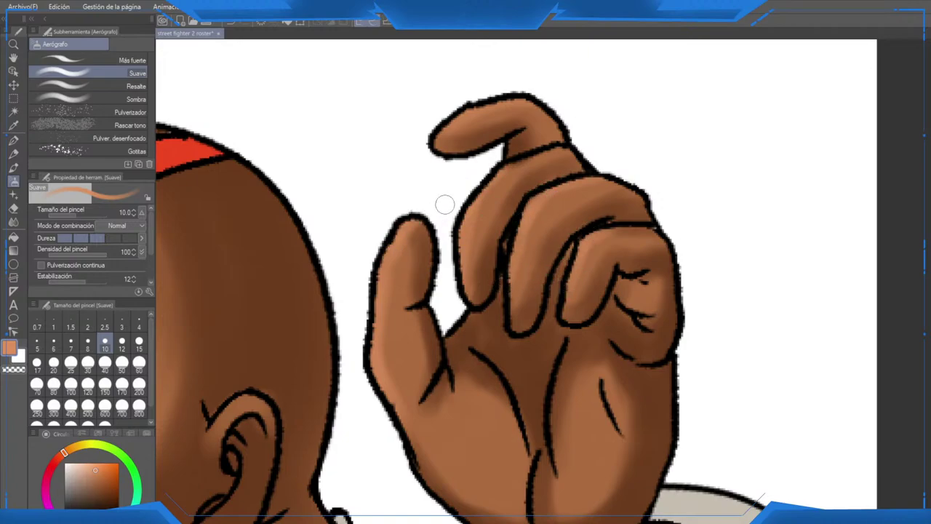
Step: Sample skin tones around the cheek and blend the highlights below the eye and beside the red cheek marks at size 15
scroll(445, 204, down, 5)
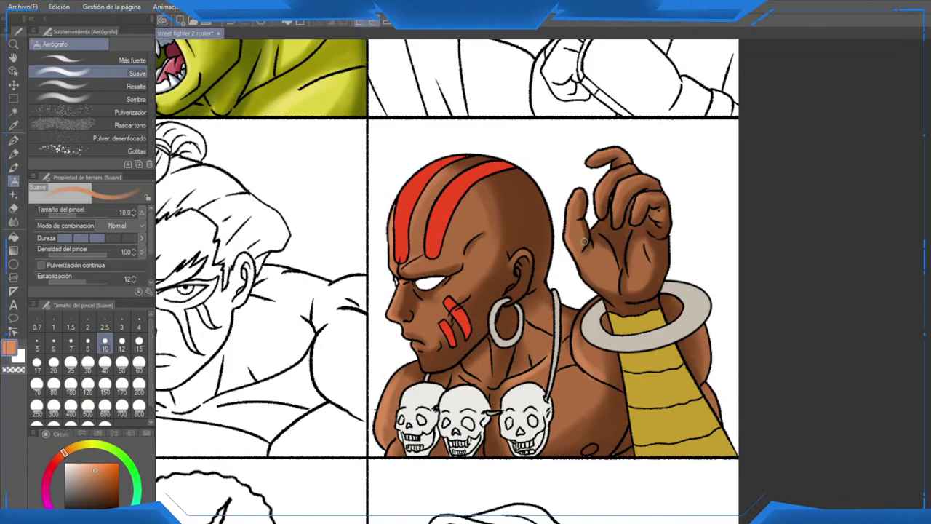
scroll(584, 242, down, 1)
scroll(584, 242, up, 3)
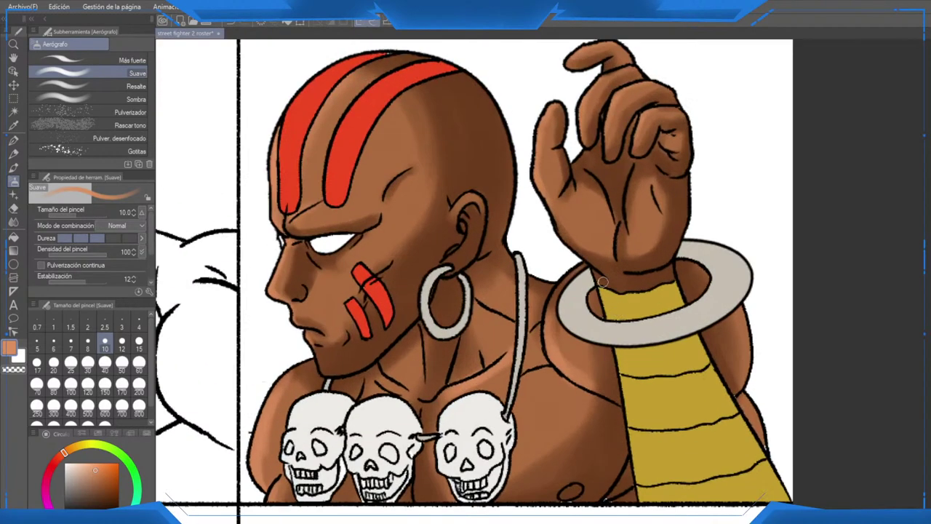
click(139, 361)
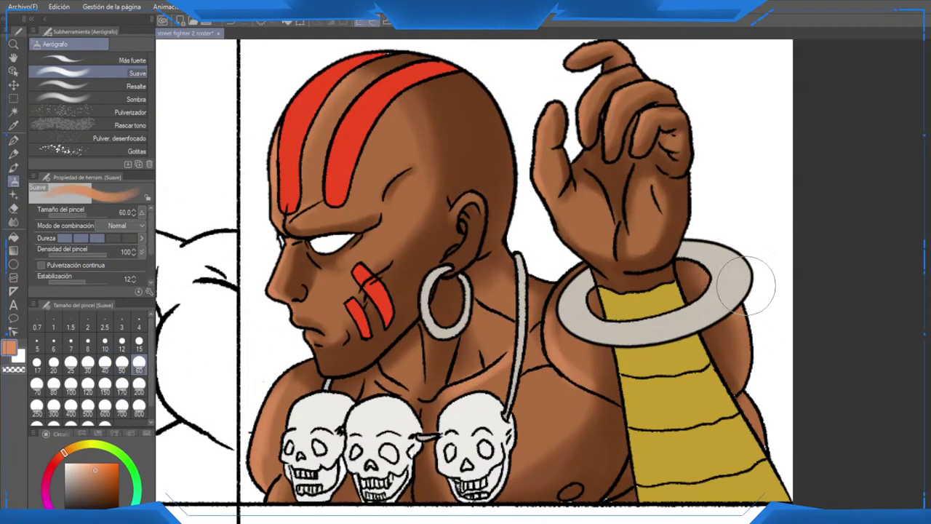
mouse_move(402, 325)
mouse_down()
mouse_move(432, 366)
mouse_move(417, 324)
mouse_up()
scroll(370, 363, down, 1)
scroll(375, 357, up, 2)
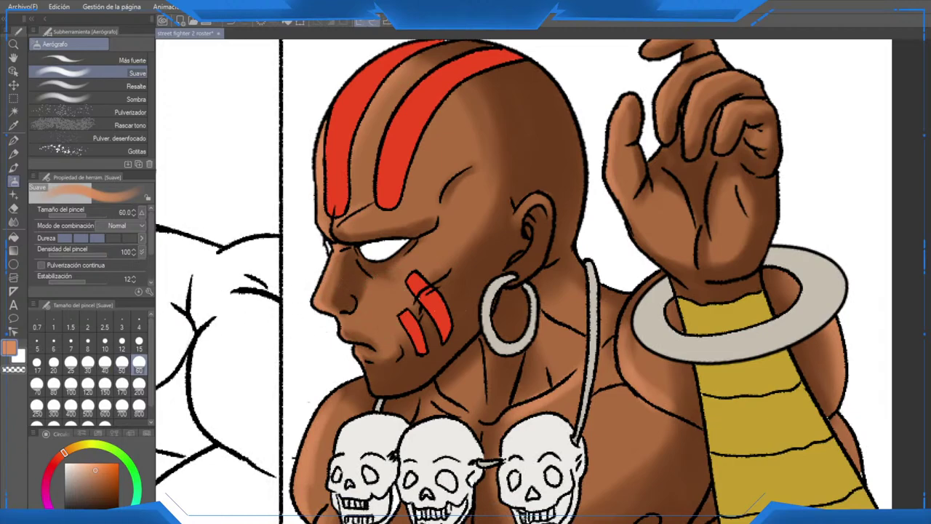
click(139, 340)
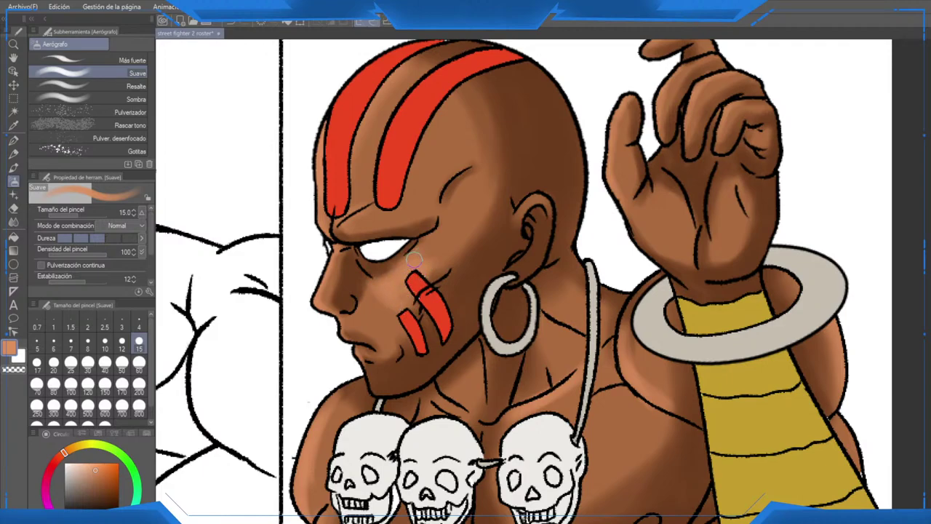
alt+click(412, 259)
alt+click(434, 254)
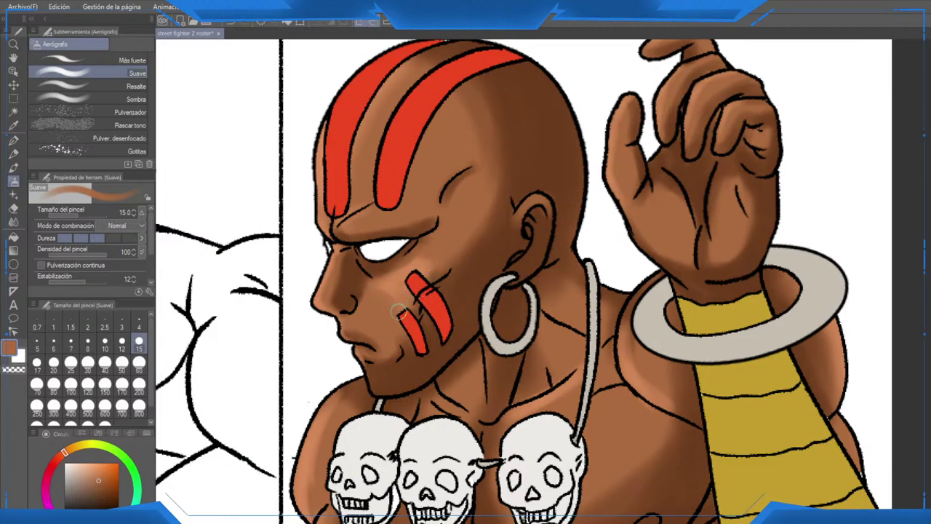
alt+click(399, 313)
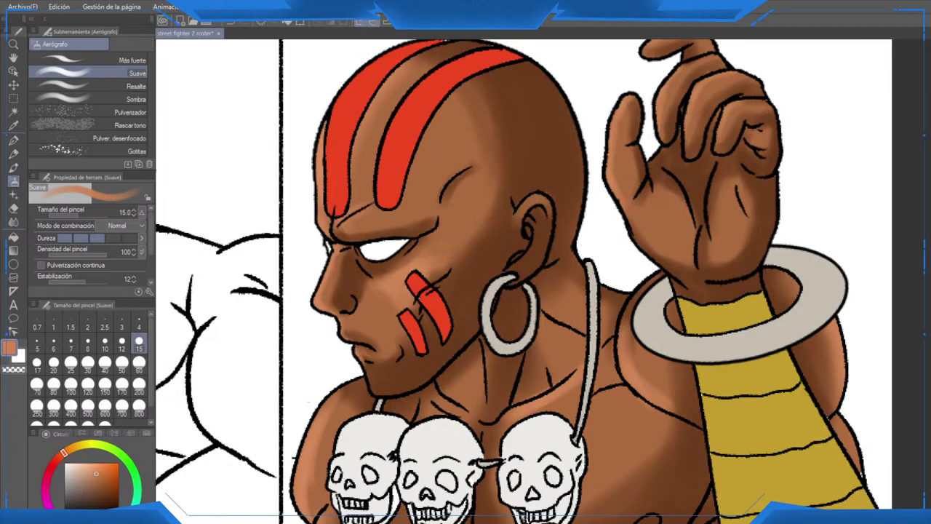
alt+click(443, 275)
alt+click(428, 274)
Step: Examine the highlights on the face and temple from different zoom levels
scroll(442, 259, down, 3)
scroll(433, 280, up, 3)
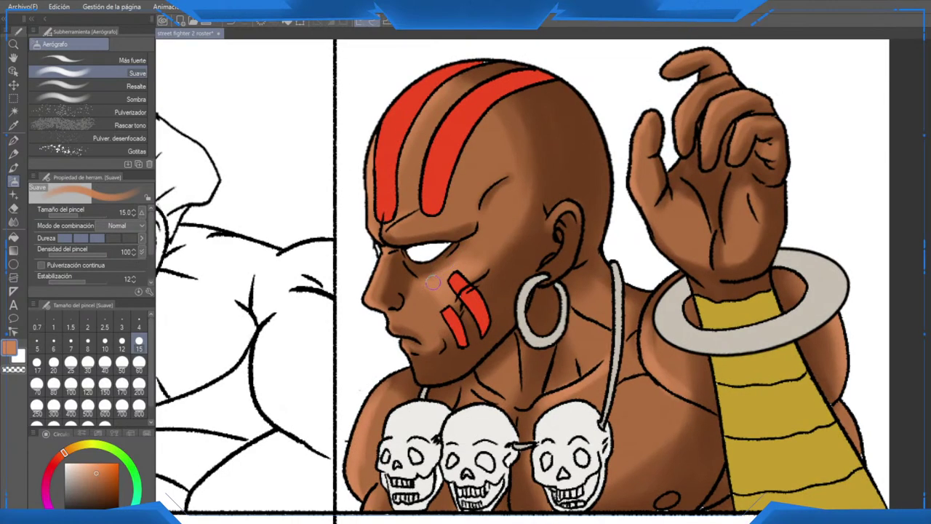
scroll(433, 280, up, 2)
scroll(509, 277, down, 4)
scroll(535, 205, up, 3)
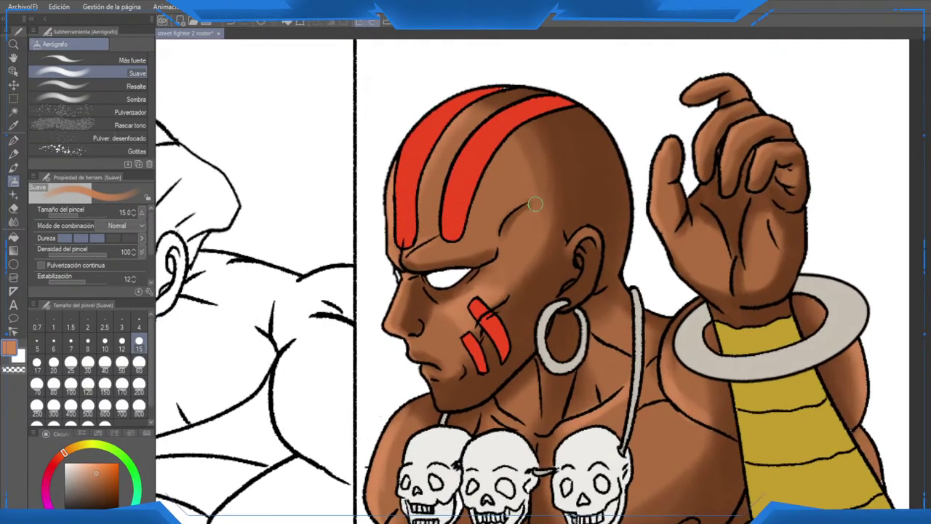
scroll(534, 205, up, 1)
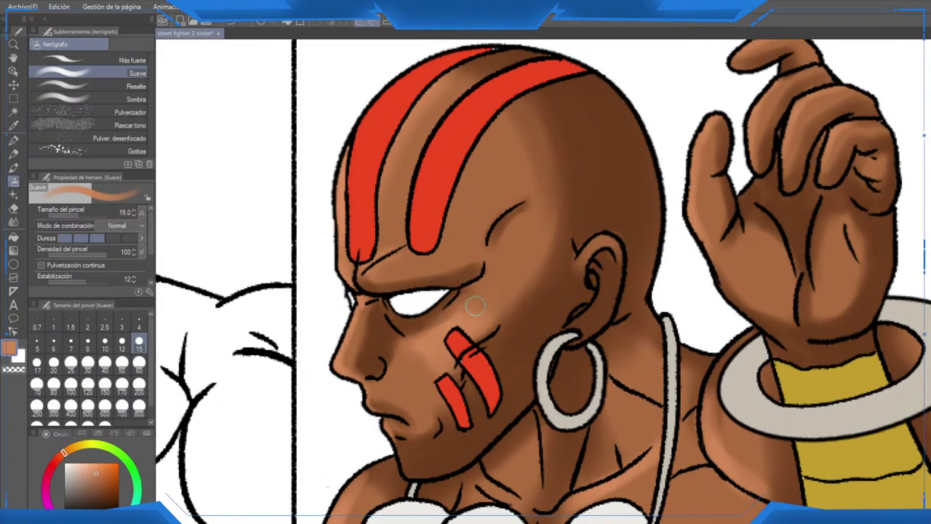
key(alt)
scroll(513, 196, down, 2)
scroll(523, 195, up, 2)
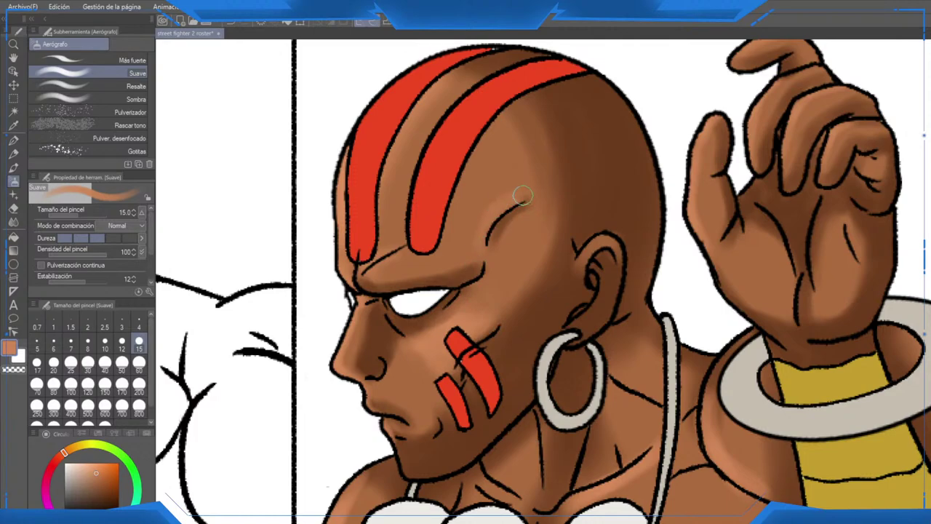
Step: Sample dark brown beside the ear, mirror the canvas and deepen the shadow over the temple and side of the head at size 50
alt+click(574, 252)
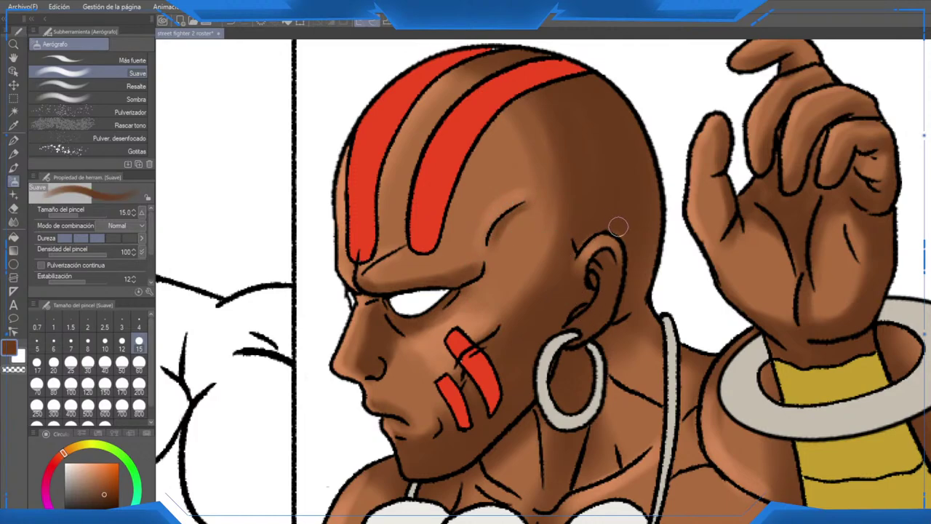
scroll(603, 229, down, 5)
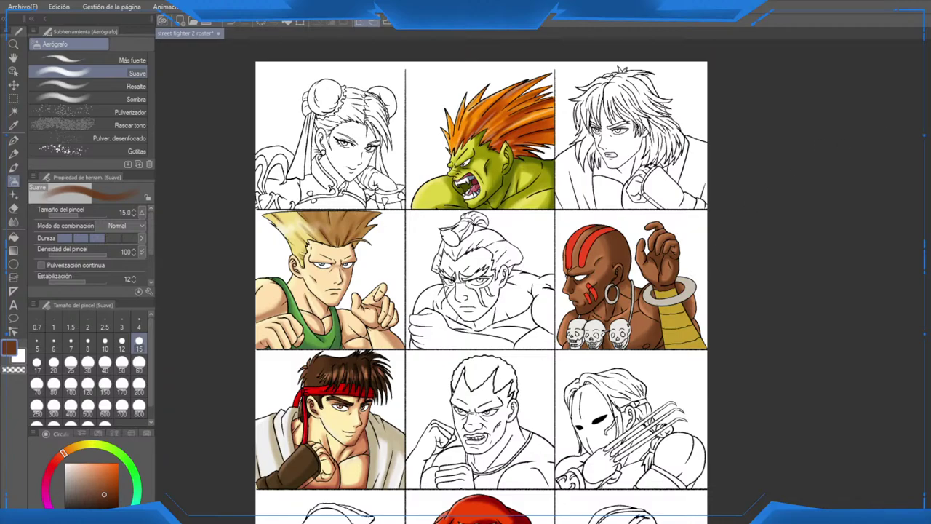
key(h)
scroll(559, 237, up, 5)
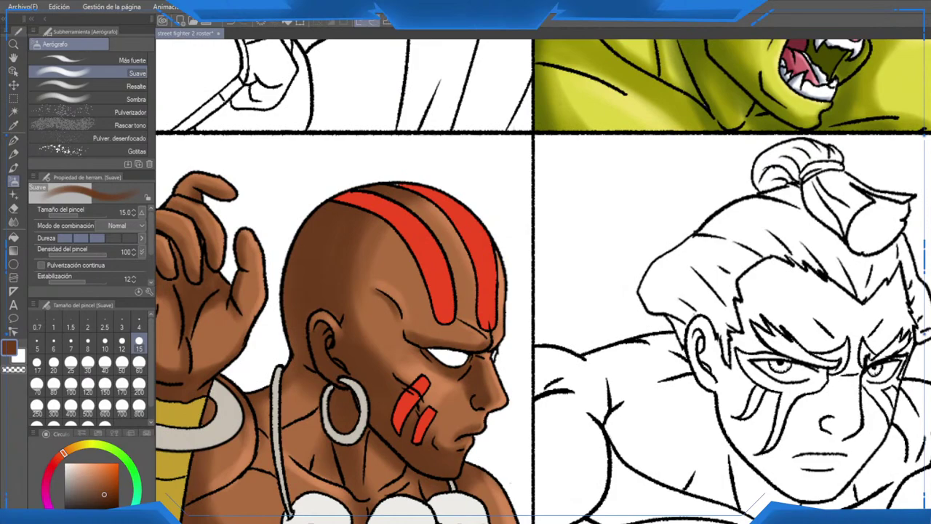
drag(510, 313, 580, 251)
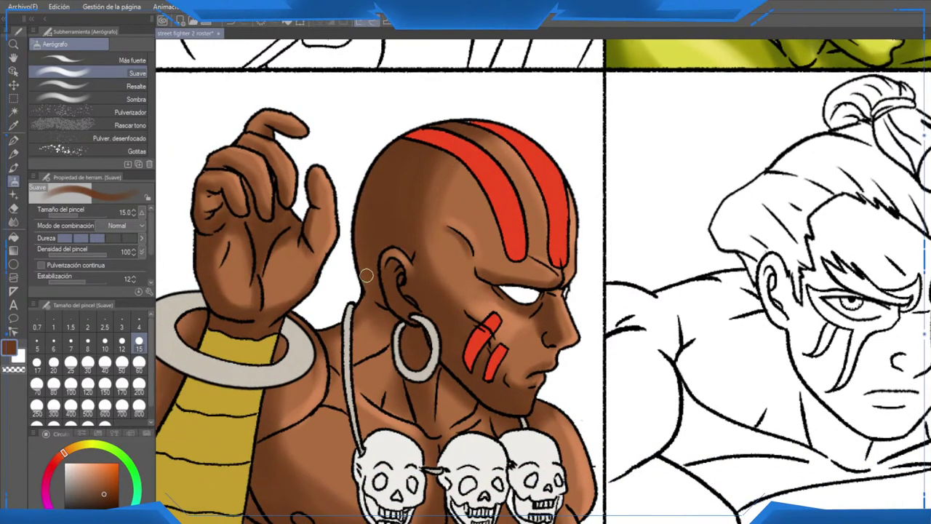
click(122, 362)
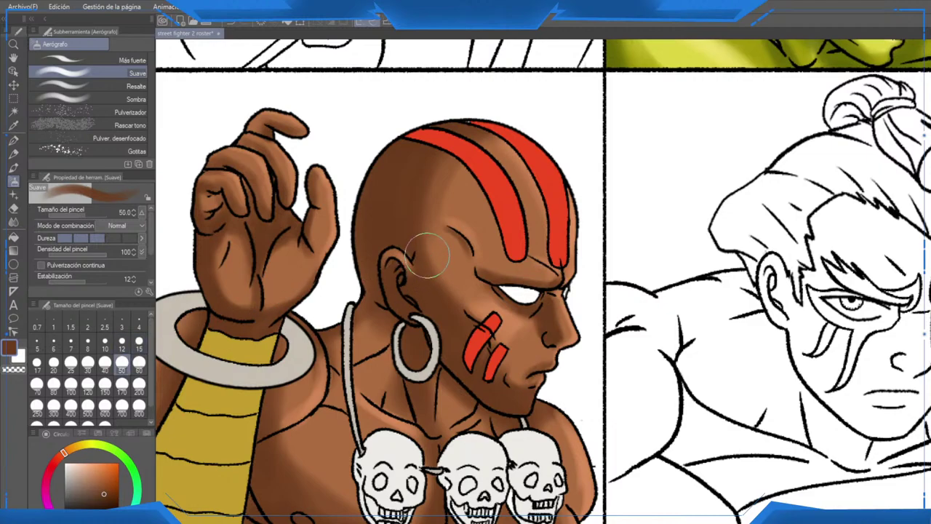
mouse_move(447, 283)
mouse_down()
mouse_move(441, 235)
mouse_move(456, 291)
mouse_move(459, 218)
mouse_move(431, 211)
mouse_move(442, 253)
mouse_up()
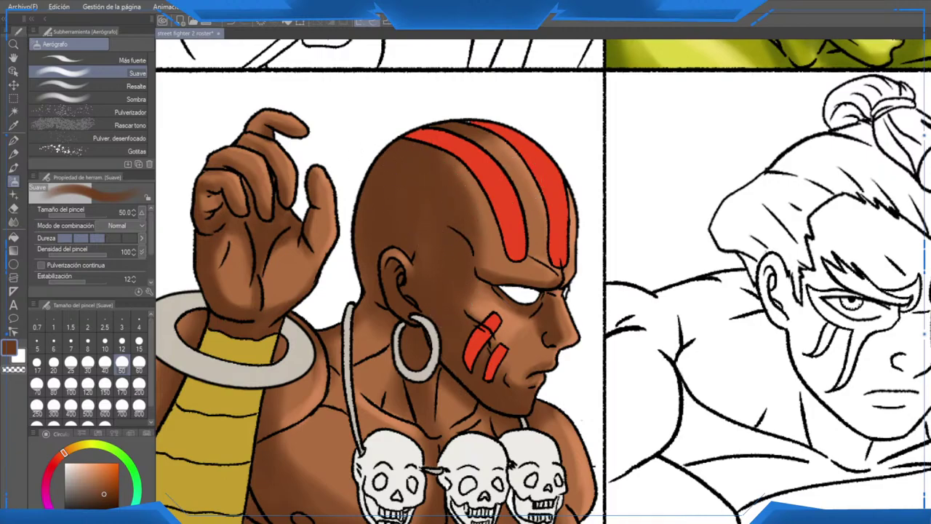
Step: Set the airbrush size to 12 and flip the mirrored canvas back to its original orientation
scroll(536, 202, down, 1)
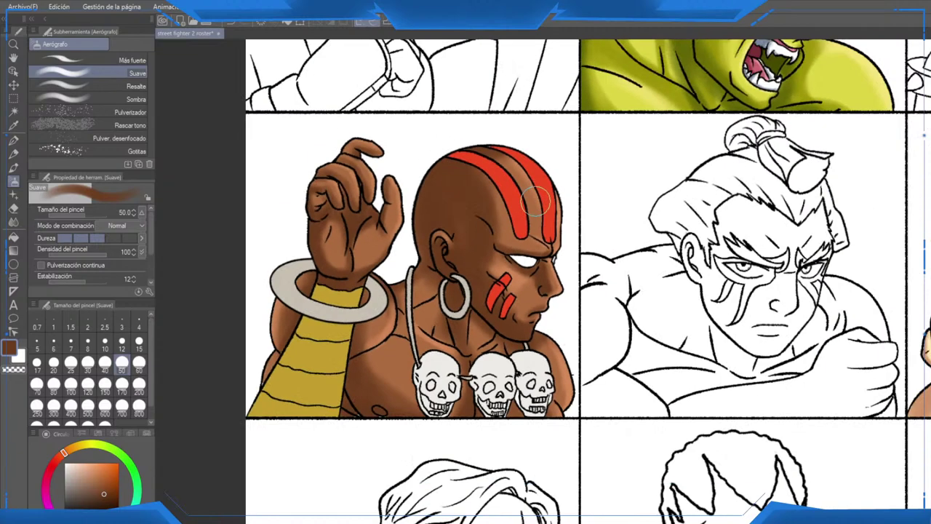
scroll(535, 202, down, 2)
scroll(564, 189, up, 5)
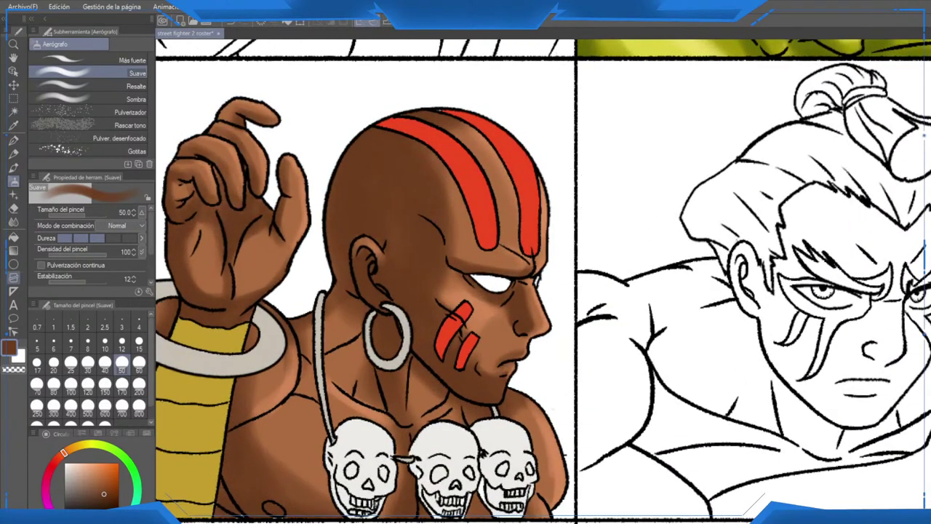
click(121, 340)
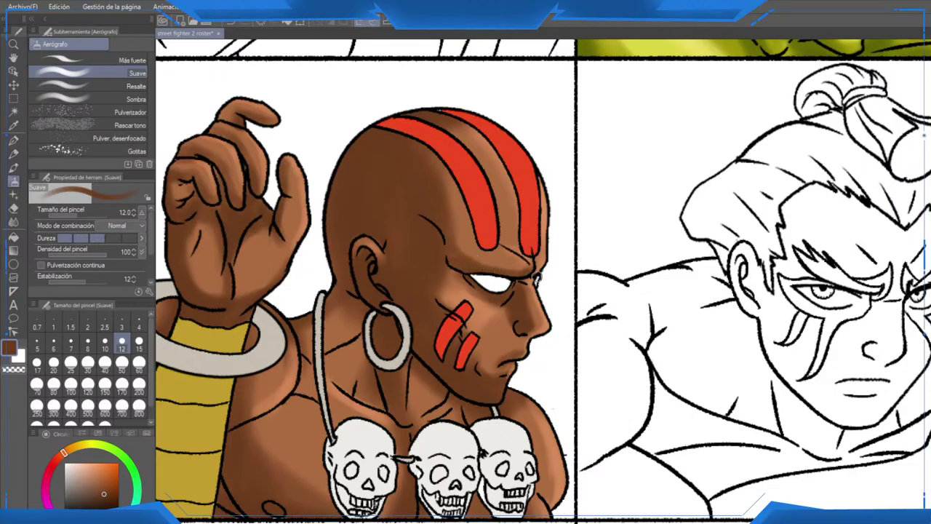
scroll(483, 270, down, 2)
scroll(509, 247, up, 1)
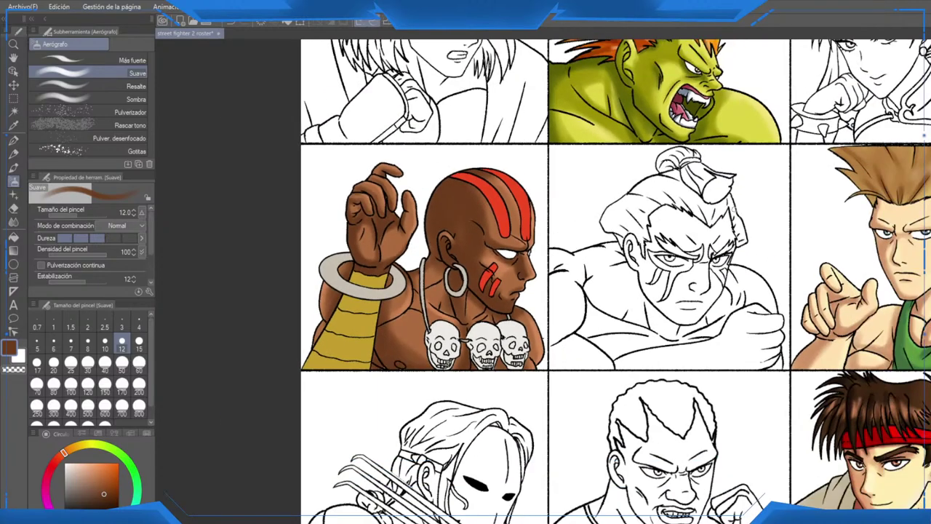
key(h)
scroll(593, 267, down, 1)
drag(593, 266, 555, 298)
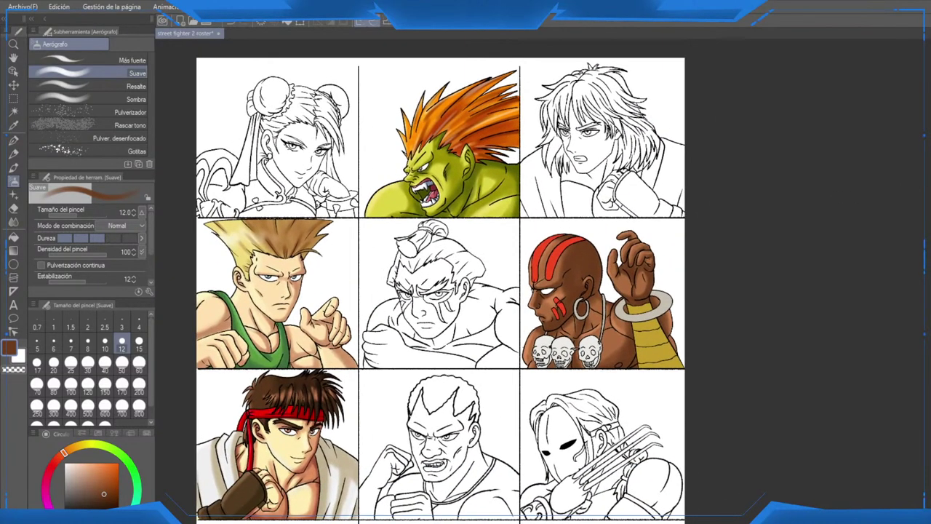
Step: Undo and redo the last change to compare the shading on the fighter's head
scroll(555, 298, up, 3)
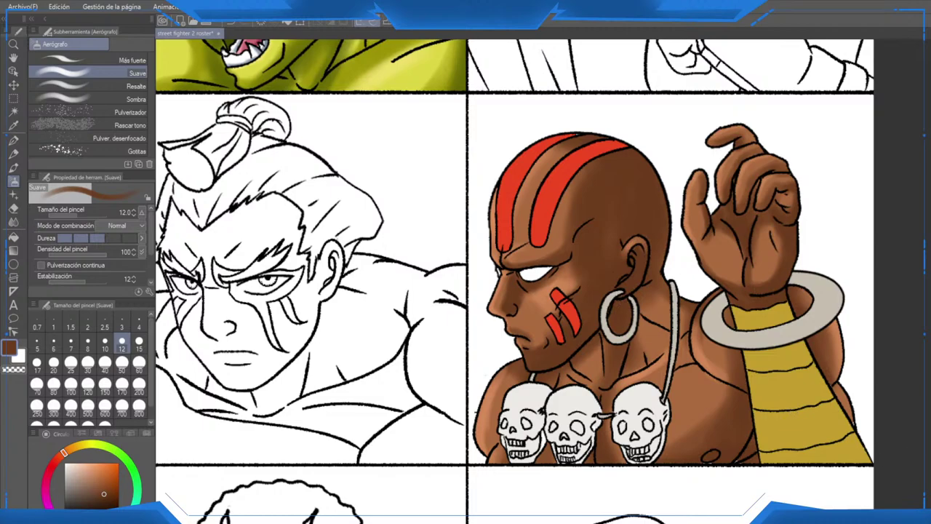
key(ctrl+z)
key(ctrl+y)
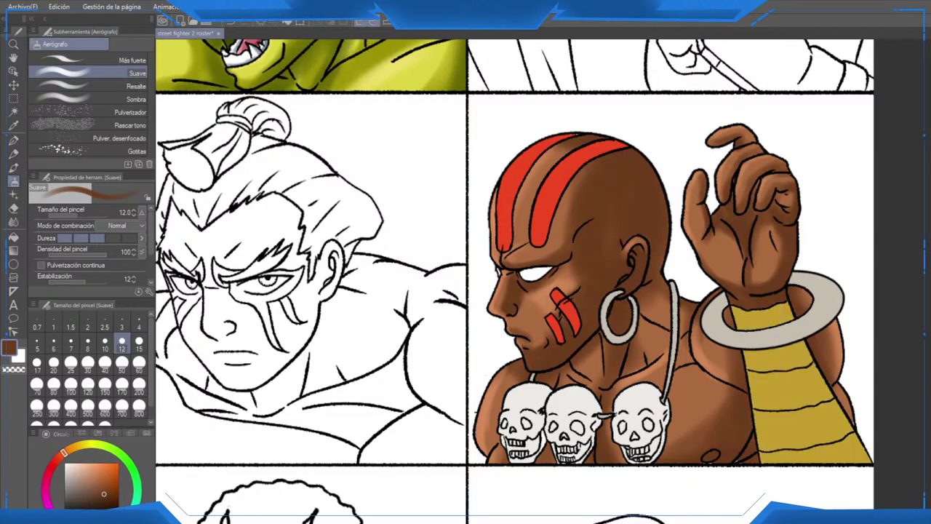
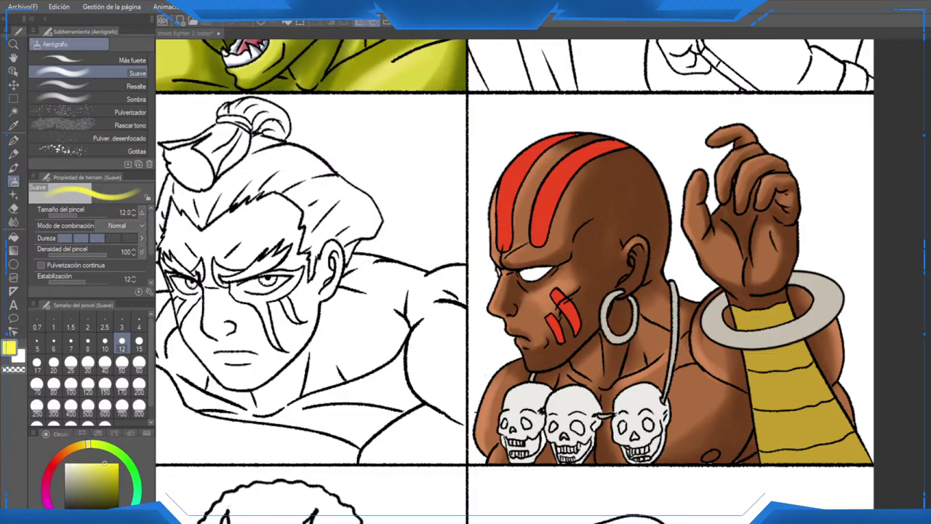
Step: Airbrush a bright yellow highlight down the right side of the forearm wrap at size 40
scroll(804, 381, up, 2)
drag(796, 379, 648, 311)
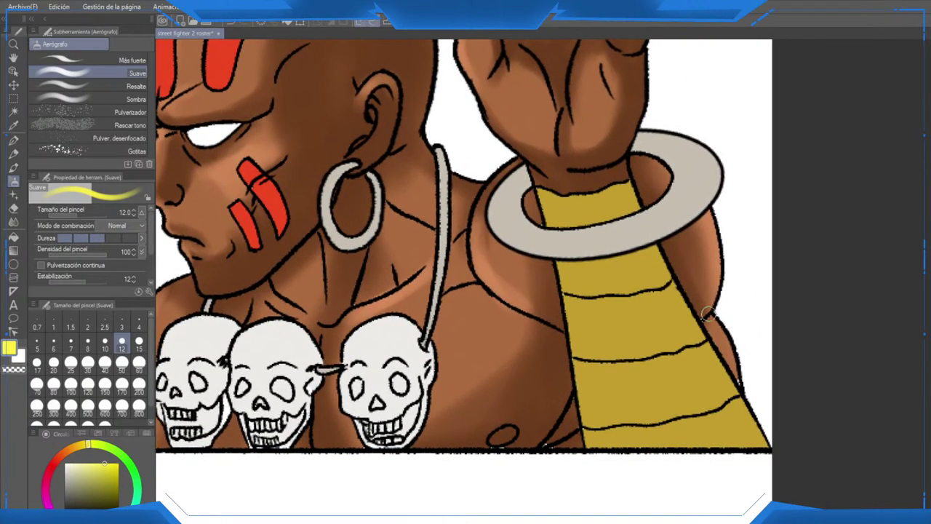
click(105, 363)
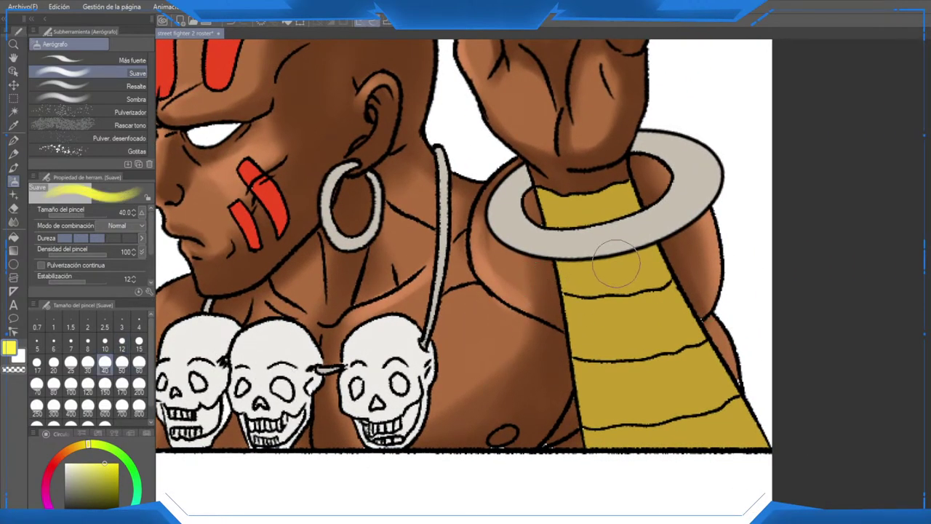
drag(615, 208, 717, 426)
drag(664, 262, 747, 422)
drag(654, 239, 755, 460)
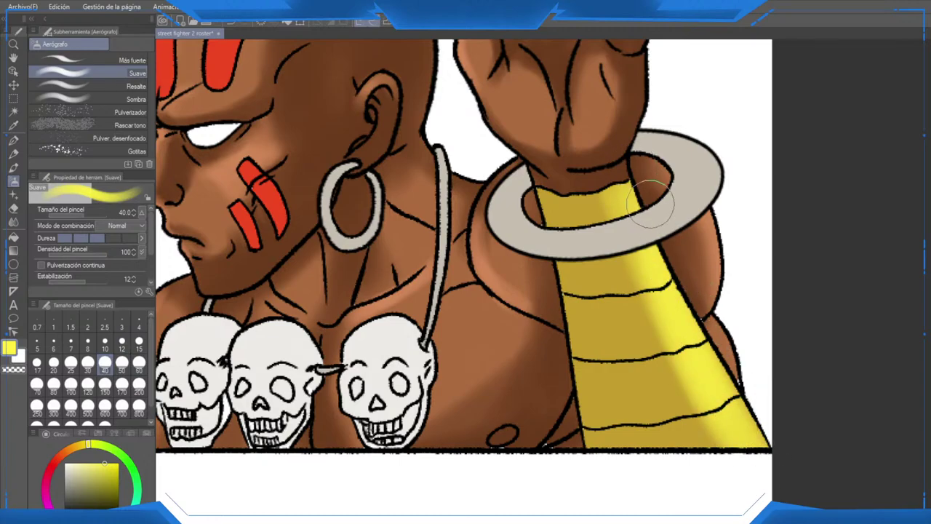
mouse_move(642, 182)
mouse_down()
mouse_move(667, 260)
mouse_move(694, 467)
mouse_up()
Step: Pick a dark golden brown and airbrush a shadow down the inner side of the yellow forearm wrap at size 40
scroll(640, 378, down, 3)
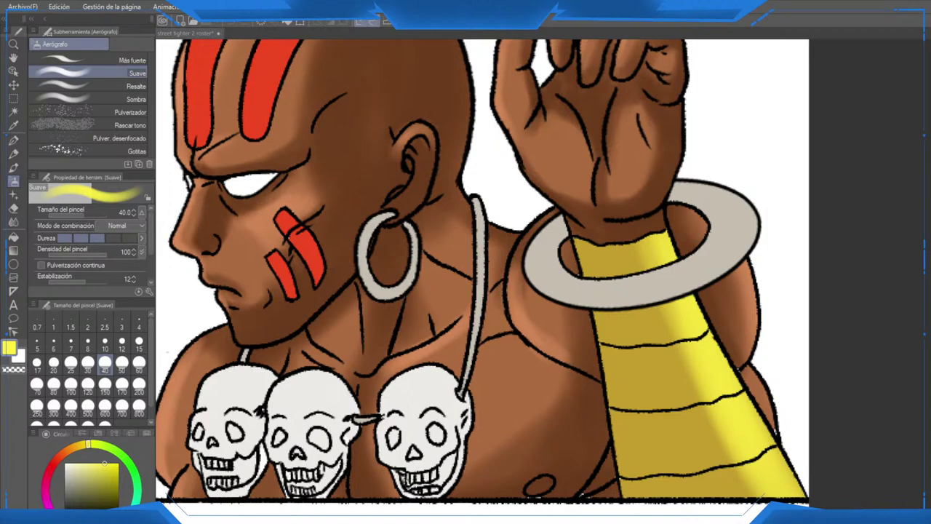
click(74, 446)
click(118, 494)
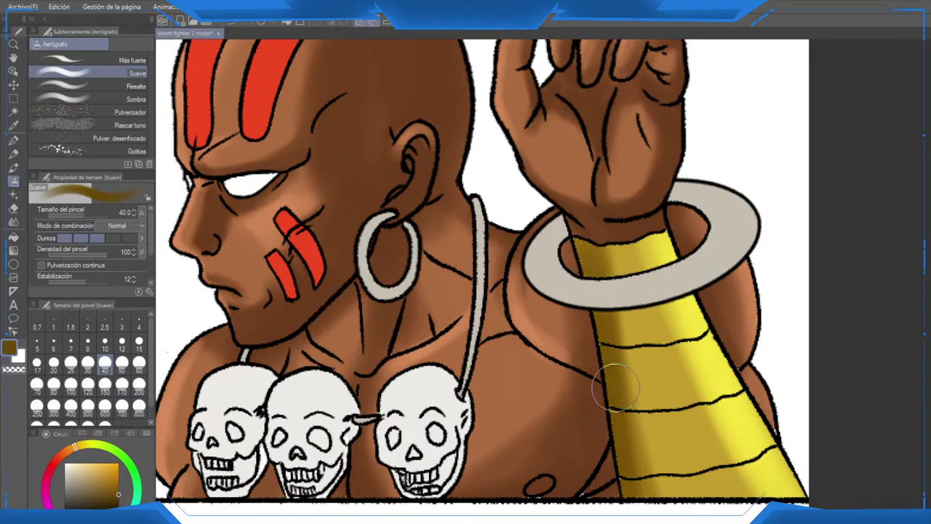
scroll(695, 507, down, 4)
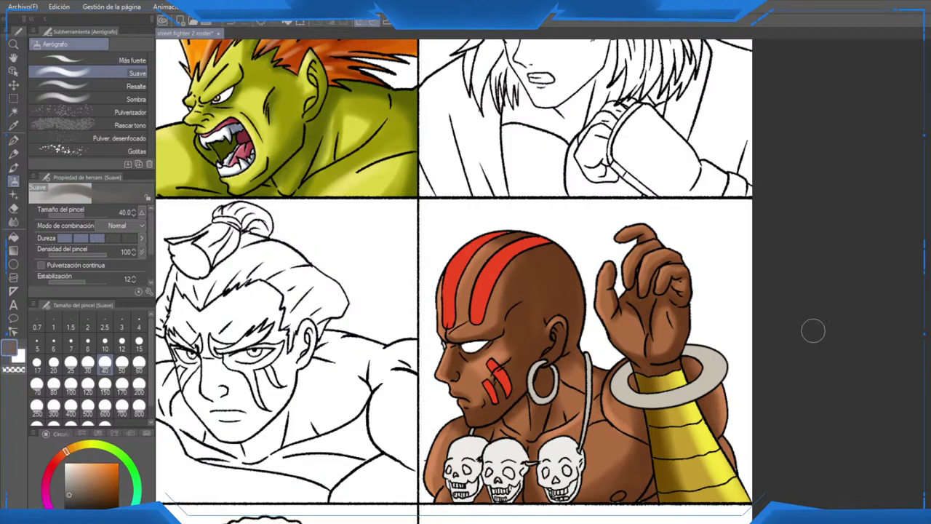
Step: Airbrush dark grey shading around the outer edge of the large wrist ring at size 30
scroll(636, 385, up, 3)
drag(616, 373, 573, 282)
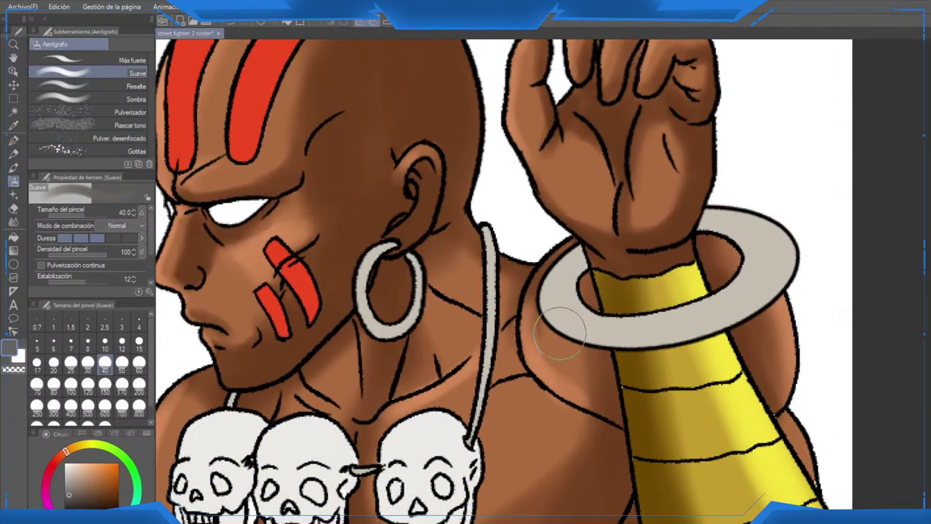
click(139, 343)
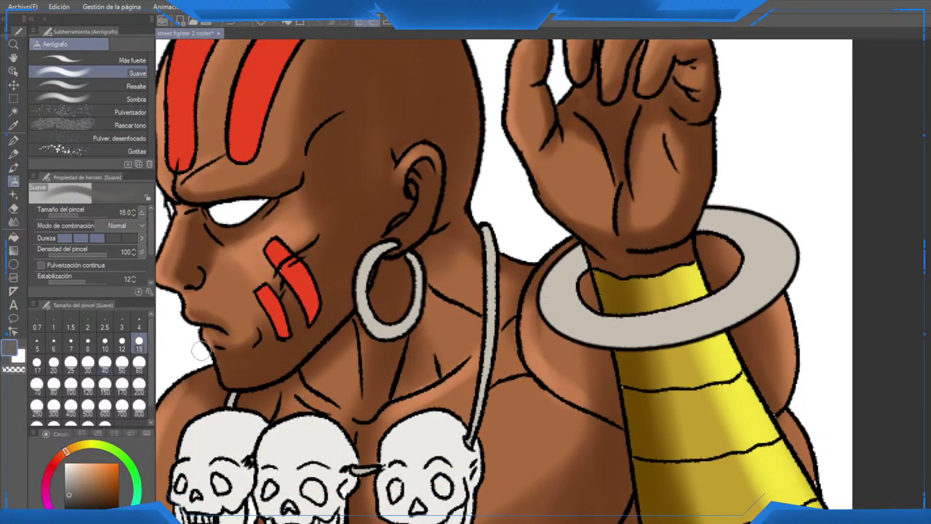
click(87, 362)
mouse_move(542, 328)
mouse_down()
mouse_move(658, 355)
mouse_move(627, 349)
mouse_move(728, 334)
mouse_move(781, 308)
mouse_up()
mouse_move(733, 334)
mouse_down()
mouse_move(800, 281)
mouse_move(695, 350)
mouse_move(708, 331)
mouse_move(594, 344)
mouse_move(549, 329)
mouse_move(546, 262)
mouse_move(586, 232)
mouse_move(544, 351)
mouse_move(564, 356)
mouse_move(577, 235)
mouse_move(724, 353)
mouse_up()
drag(606, 331, 807, 304)
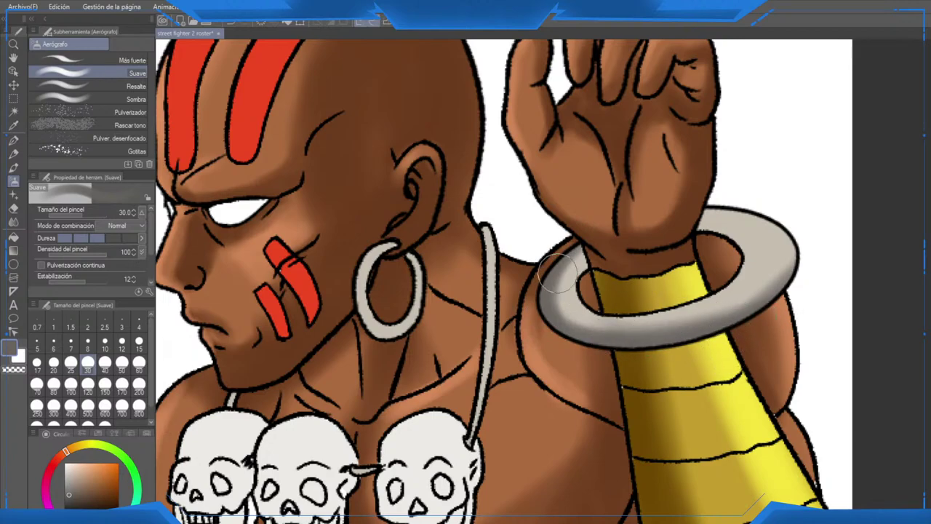
mouse_move(557, 275)
mouse_down()
mouse_move(779, 214)
mouse_move(761, 217)
mouse_move(765, 329)
mouse_move(774, 297)
mouse_move(758, 310)
mouse_move(782, 197)
mouse_move(789, 282)
mouse_move(785, 299)
mouse_move(761, 190)
mouse_move(809, 227)
mouse_move(689, 223)
mouse_move(790, 264)
mouse_up()
Step: Shade the hoop earring and the necklace cord with dark grey, refining the earring at airbrush size 15
mouse_move(425, 318)
mouse_down()
mouse_move(646, 273)
mouse_move(553, 267)
mouse_up()
mouse_move(553, 207)
mouse_down()
mouse_move(513, 309)
mouse_move(516, 290)
mouse_move(563, 244)
mouse_move(591, 240)
mouse_move(617, 187)
mouse_move(634, 292)
mouse_move(636, 277)
mouse_move(633, 360)
mouse_up()
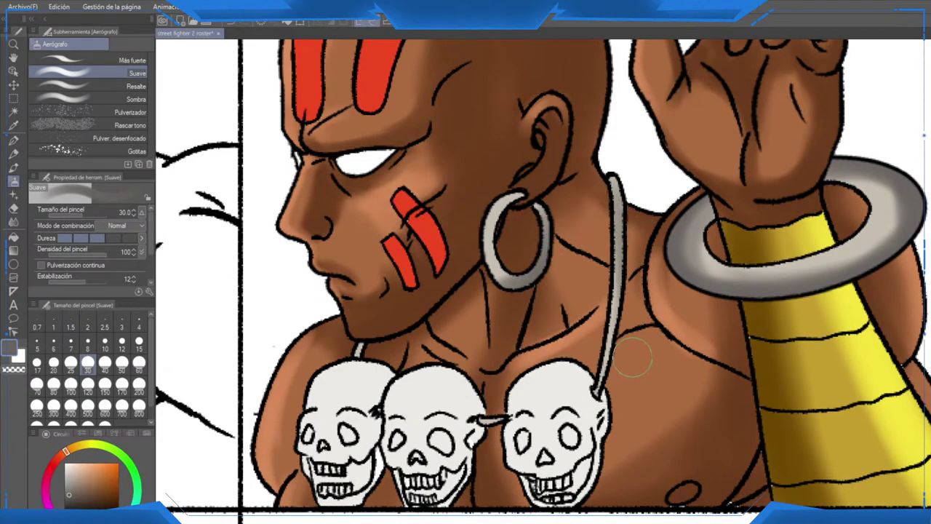
drag(378, 350, 368, 345)
drag(512, 405, 517, 422)
click(139, 341)
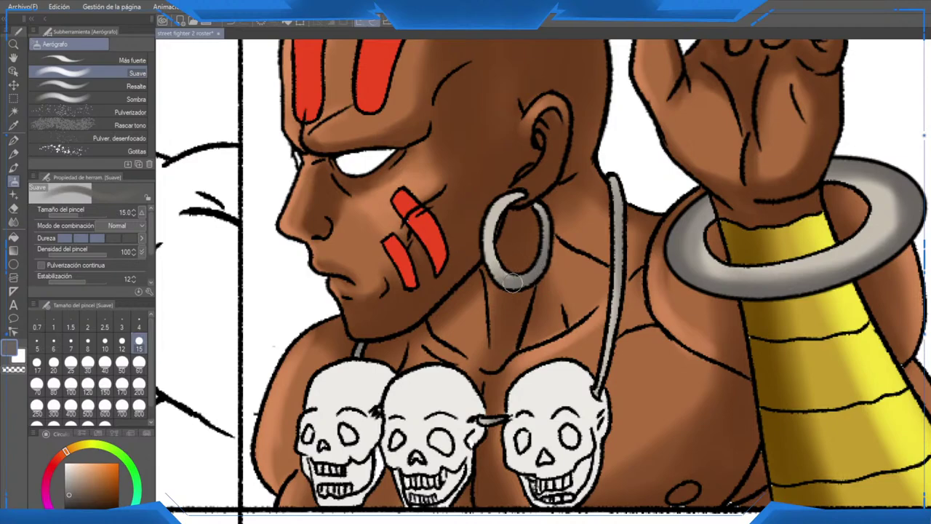
mouse_move(515, 197)
mouse_down()
mouse_move(502, 244)
mouse_move(534, 252)
mouse_up()
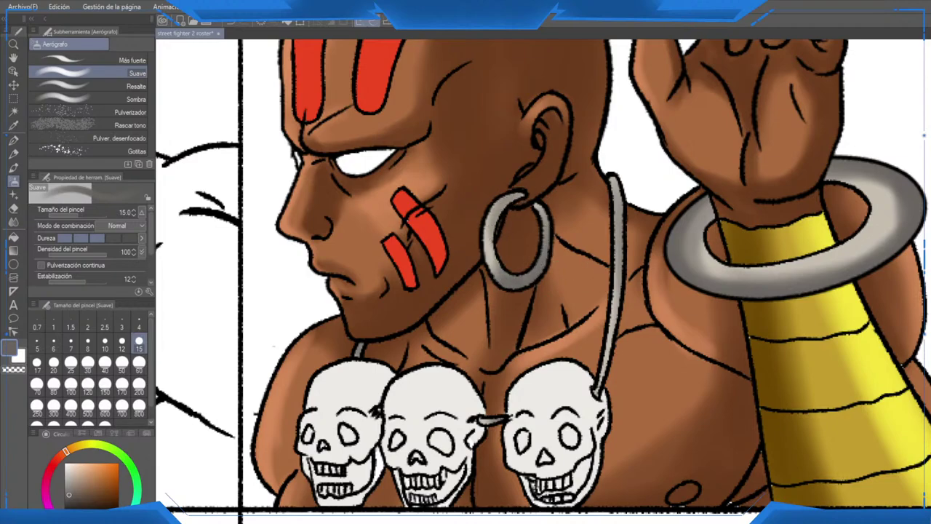
Step: Switch to white and airbrush a highlight along the inner rim of the wrist ring at size 15
drag(724, 313, 688, 322)
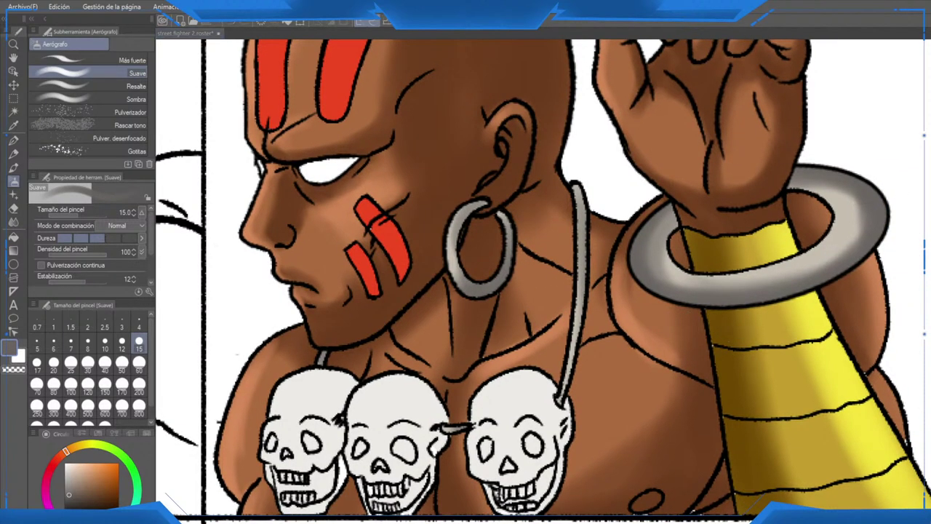
key(x)
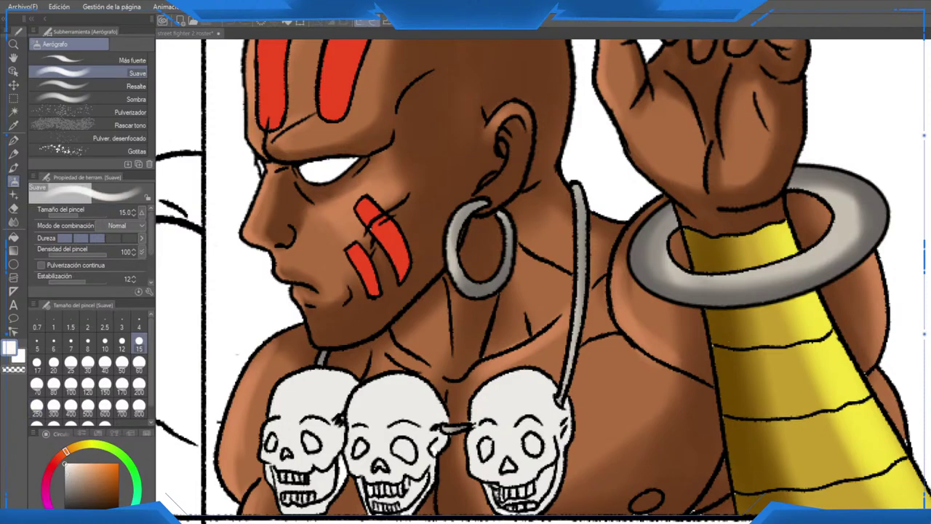
scroll(742, 278, up, 4)
drag(690, 254, 626, 242)
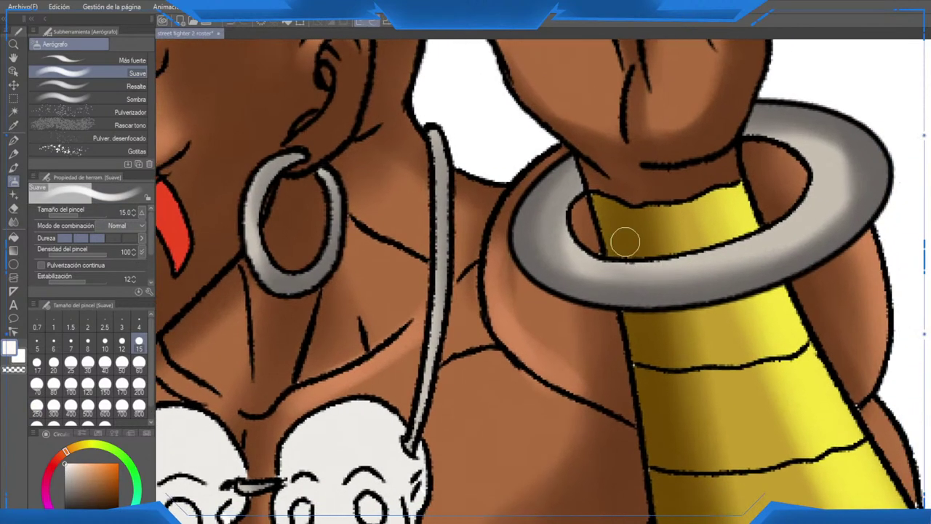
mouse_move(575, 215)
mouse_down()
mouse_move(630, 250)
mouse_move(619, 239)
mouse_move(731, 240)
mouse_move(780, 223)
mouse_move(765, 151)
mouse_move(841, 149)
mouse_up()
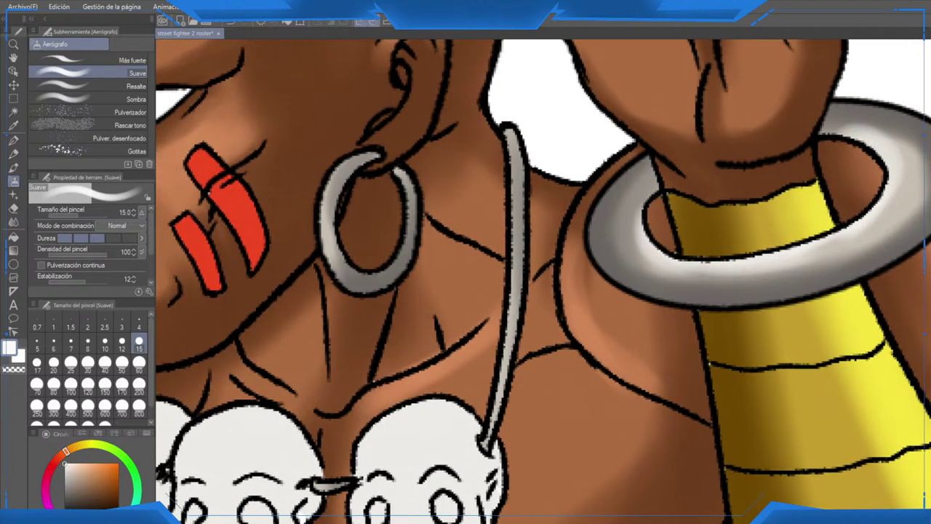
Step: Airbrush white highlights on the hoop earring and the necklace cord at size 15
drag(503, 170, 505, 230)
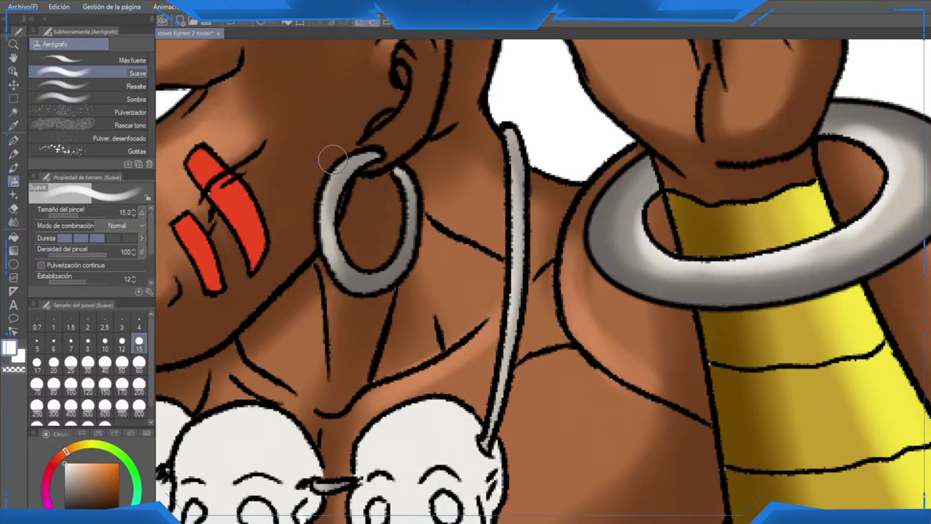
mouse_move(332, 159)
mouse_down()
mouse_move(315, 226)
mouse_move(541, 182)
mouse_move(638, 206)
mouse_up()
drag(450, 404, 435, 287)
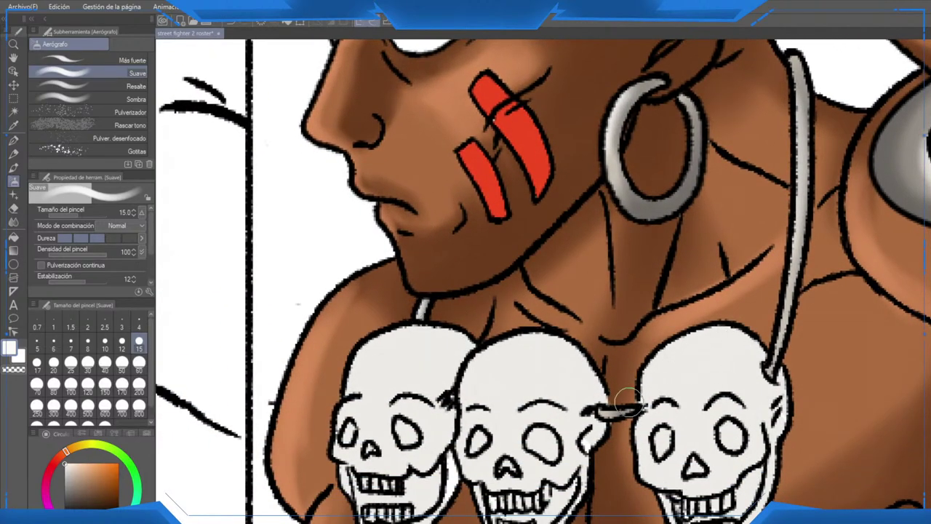
scroll(626, 399, down, 5)
drag(680, 309, 555, 309)
scroll(653, 301, down, 5)
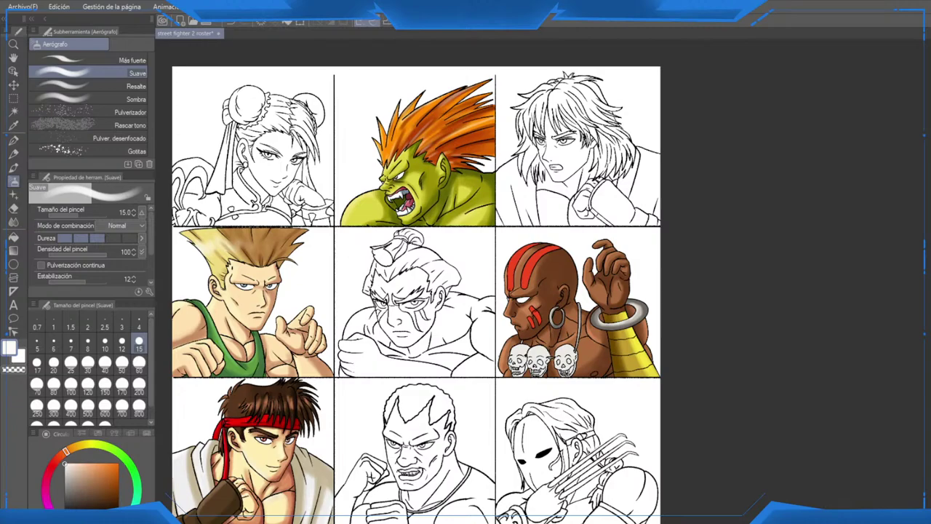
key(ctrl+s)
Step: Fill the eye sockets of the three necklace skulls with near-black, using the fill that refers to other layers
key(x)
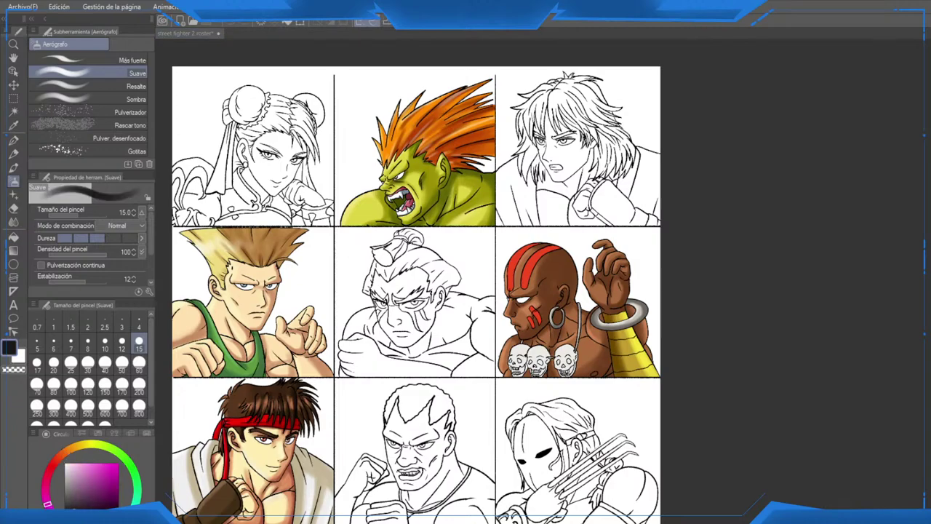
scroll(515, 365, up, 8)
key(g)
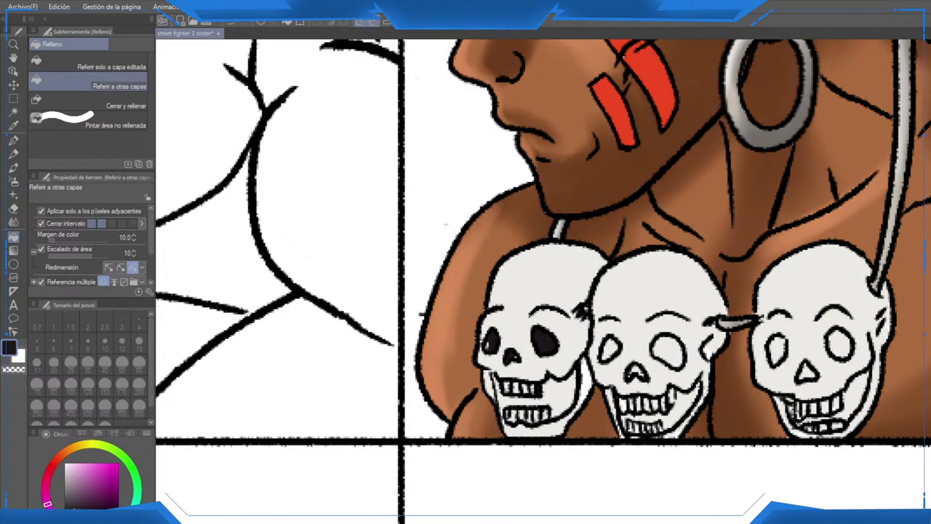
click(669, 352)
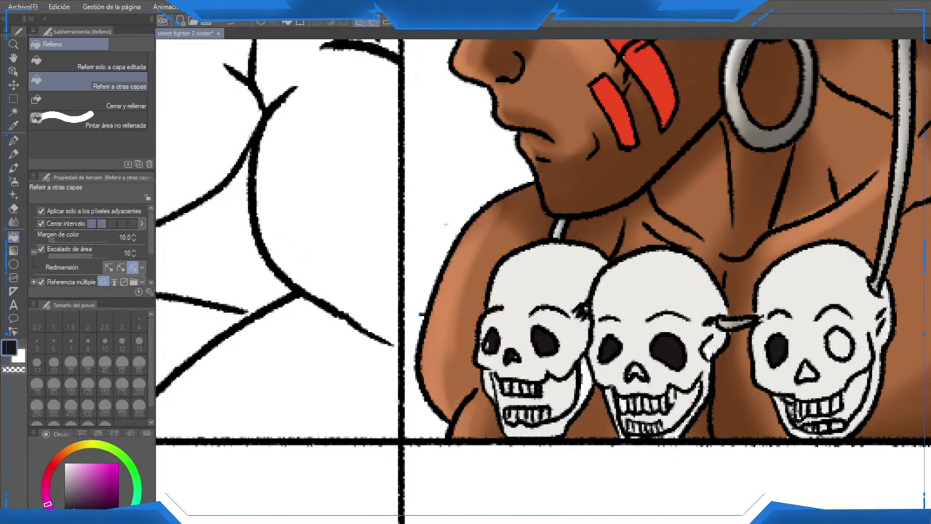
click(840, 344)
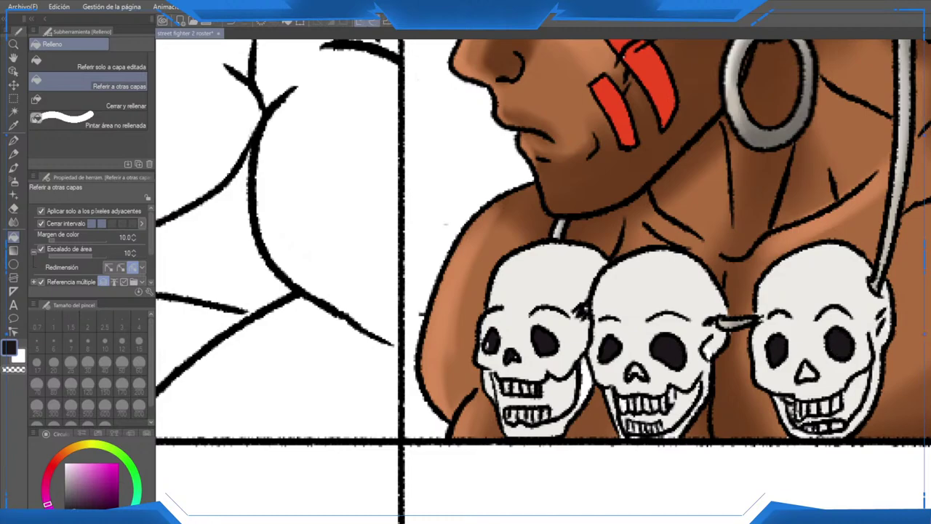
Step: Fill the open mouths of the three skulls with the same near-black
click(852, 393)
scroll(657, 420, up, 2)
click(663, 414)
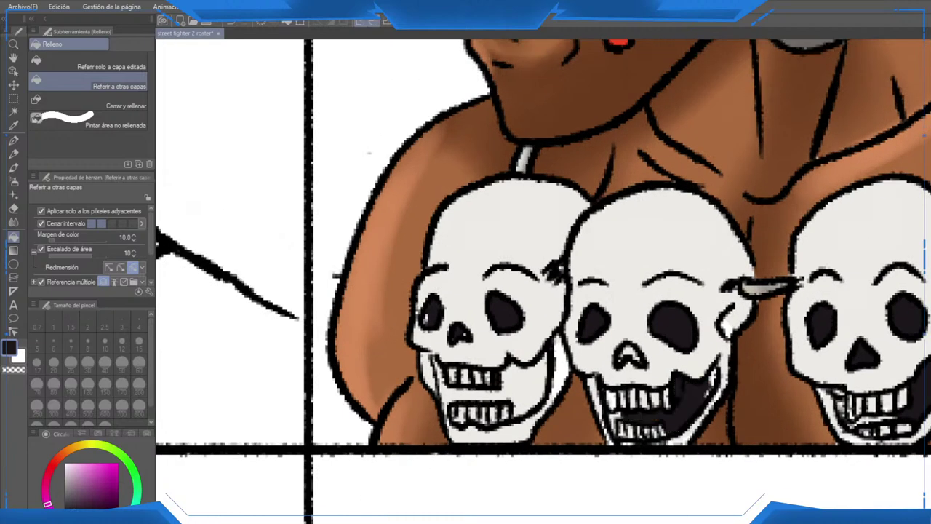
click(489, 395)
scroll(489, 395, down, 2)
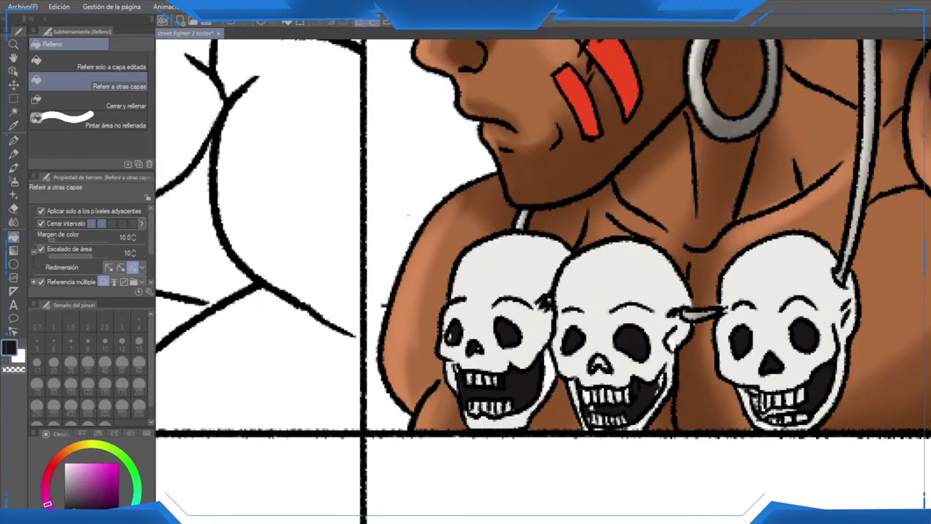
Step: Cover the remaining gaps in the skulls' eye sockets, the middle skull's nose and the mouths with near-black
scroll(567, 393, up, 2)
scroll(676, 378, up, 1)
drag(676, 379, 631, 337)
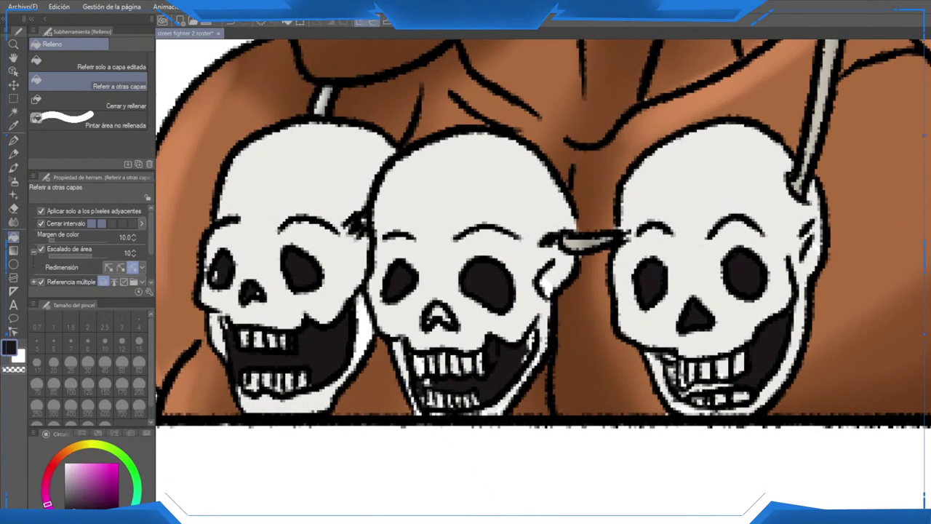
key(p)
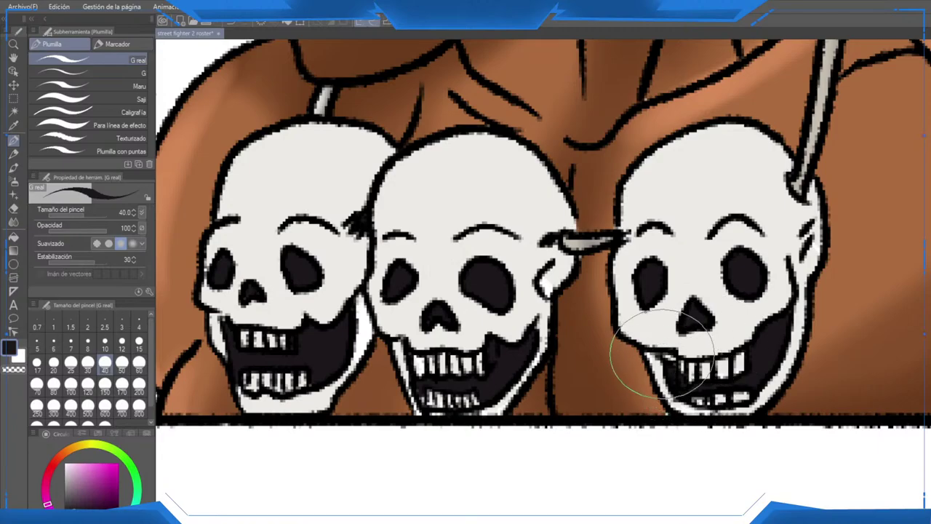
scroll(662, 360, down, 3)
scroll(661, 356, down, 3)
drag(658, 356, 564, 402)
scroll(728, 391, down, 1)
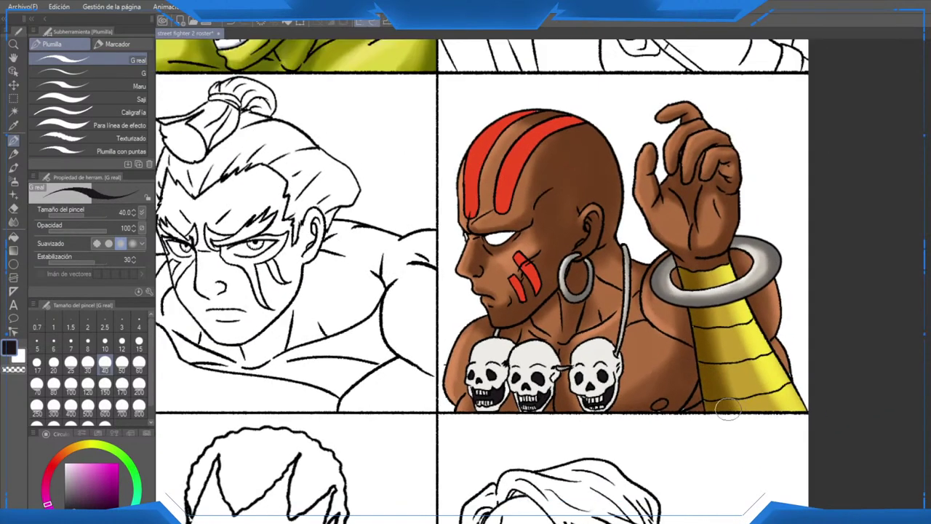
Step: Choose a light khaki grey and airbrush a shadow at size 15 down the side and jaw of the skull nearest the raised arm
scroll(815, 406, up, 1)
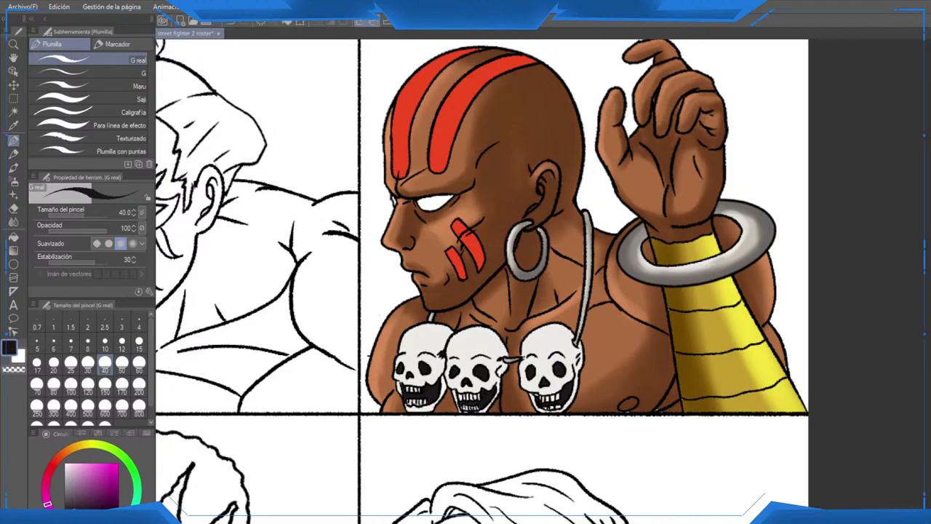
scroll(524, 335, up, 2)
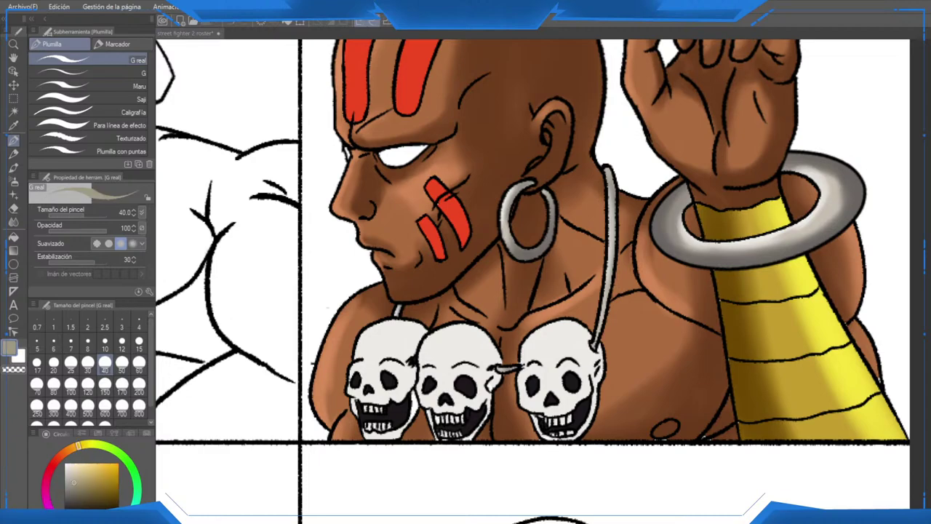
scroll(564, 351, up, 3)
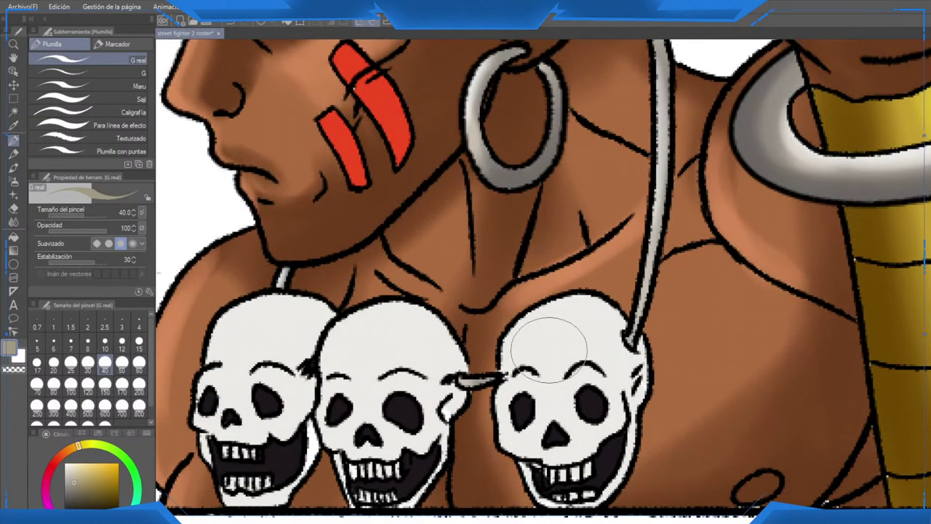
mouse_move(607, 318)
mouse_down()
mouse_move(603, 250)
mouse_move(630, 299)
mouse_up()
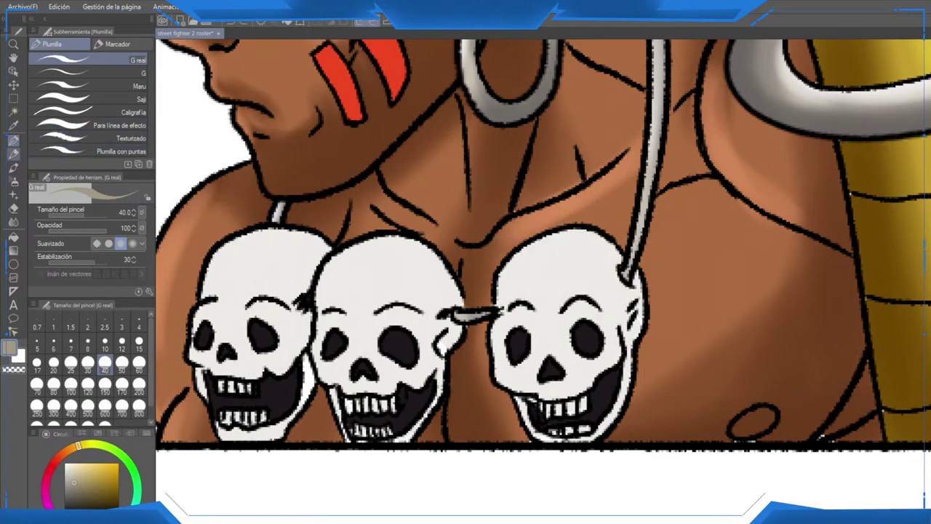
click(13, 181)
mouse_move(579, 246)
mouse_down()
mouse_move(607, 312)
mouse_move(588, 245)
mouse_move(614, 287)
mouse_move(633, 350)
mouse_move(620, 337)
mouse_move(578, 382)
mouse_move(622, 354)
mouse_move(627, 339)
mouse_move(598, 272)
mouse_move(602, 305)
mouse_move(605, 287)
mouse_move(574, 225)
mouse_move(632, 323)
mouse_move(638, 270)
mouse_move(639, 385)
mouse_move(601, 417)
mouse_up()
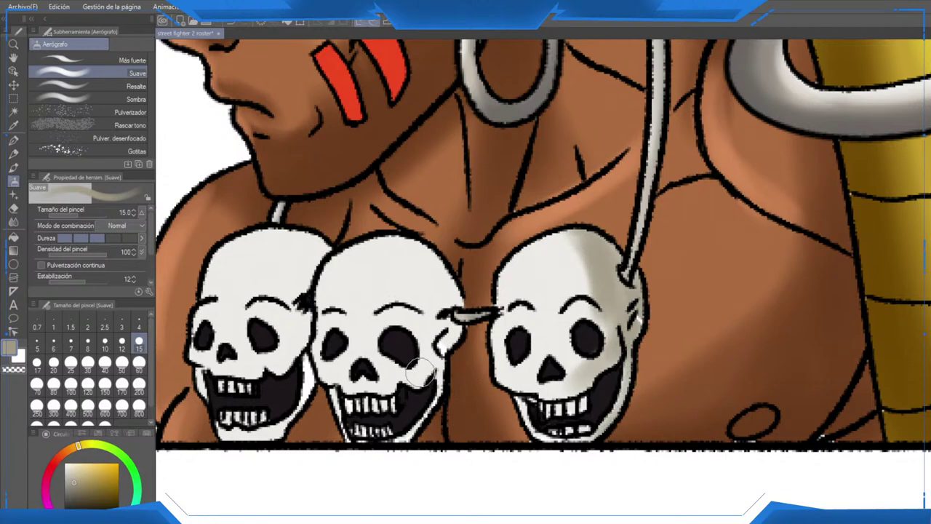
Step: Airbrush khaki-grey shadows on the other two skulls and cover the leftover white patches beside the middle ear and the outer skull's jaw
mouse_move(421, 375)
mouse_down()
mouse_move(437, 355)
mouse_move(444, 374)
mouse_move(441, 357)
mouse_move(435, 364)
mouse_move(425, 257)
mouse_move(443, 334)
mouse_move(420, 259)
mouse_up()
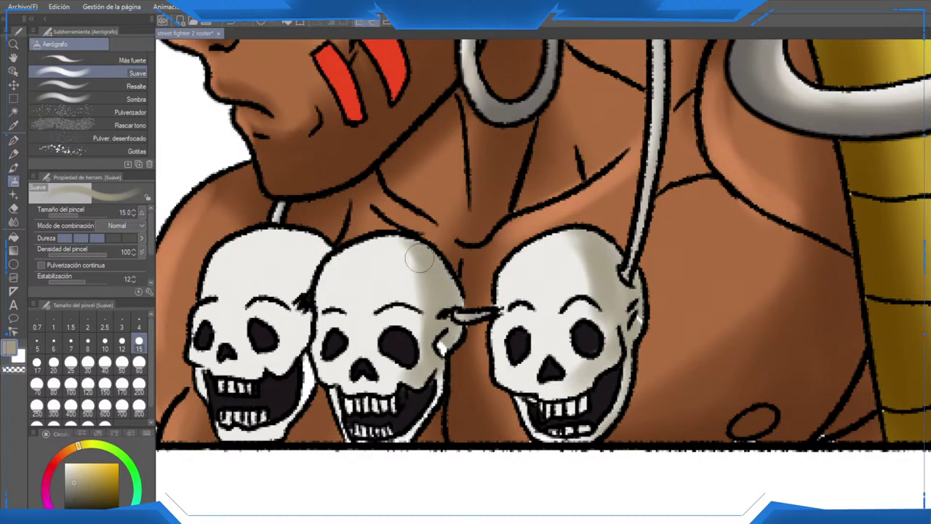
drag(330, 264, 395, 281)
mouse_move(375, 248)
mouse_down()
mouse_move(375, 276)
mouse_move(366, 252)
mouse_move(325, 260)
mouse_up()
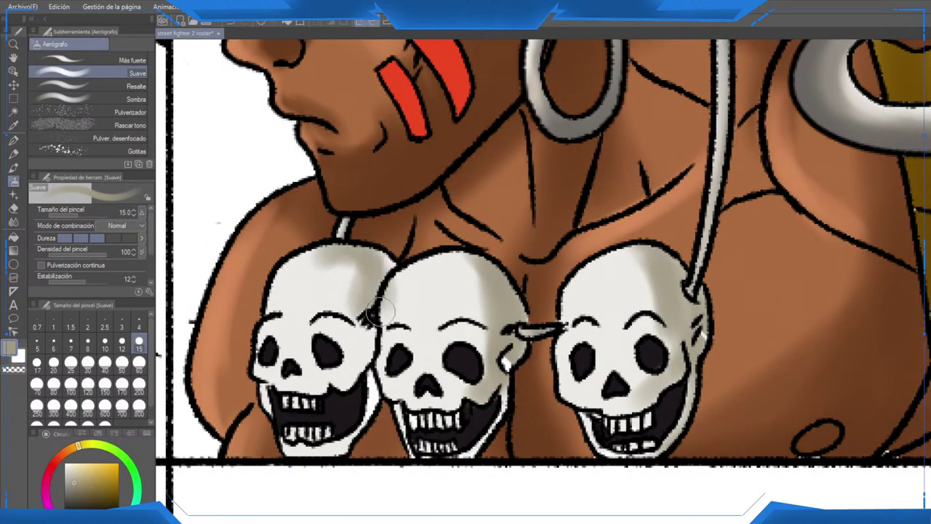
mouse_move(377, 311)
mouse_down()
mouse_move(341, 377)
mouse_move(374, 307)
mouse_move(380, 259)
mouse_move(376, 320)
mouse_move(376, 259)
mouse_move(366, 317)
mouse_move(361, 279)
mouse_move(321, 236)
mouse_move(339, 258)
mouse_move(321, 252)
mouse_move(374, 322)
mouse_move(365, 297)
mouse_move(369, 366)
mouse_move(380, 395)
mouse_move(384, 388)
mouse_move(364, 441)
mouse_move(346, 450)
mouse_move(377, 389)
mouse_up()
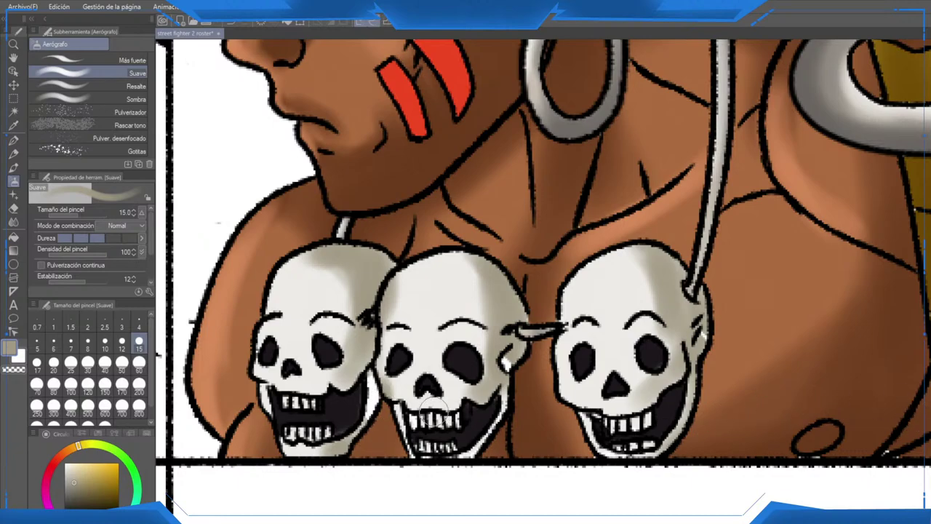
key(p)
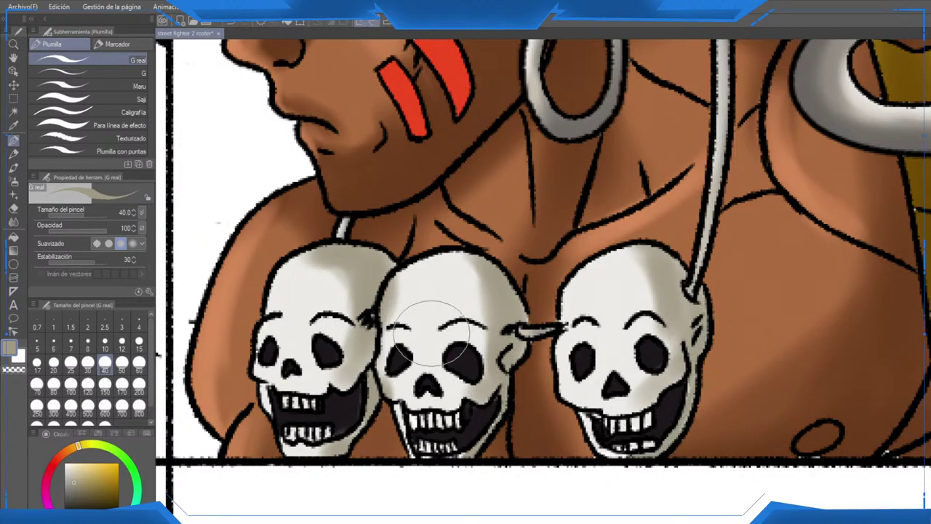
drag(412, 312, 433, 315)
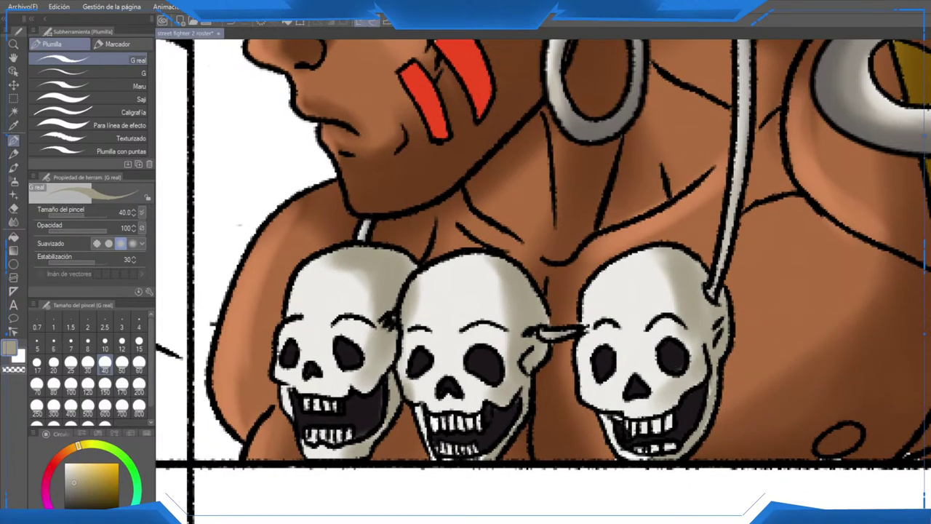
Step: Airbrush khaki-grey shading at size 10 under the skulls' brows and along their forehead shadows
click(122, 340)
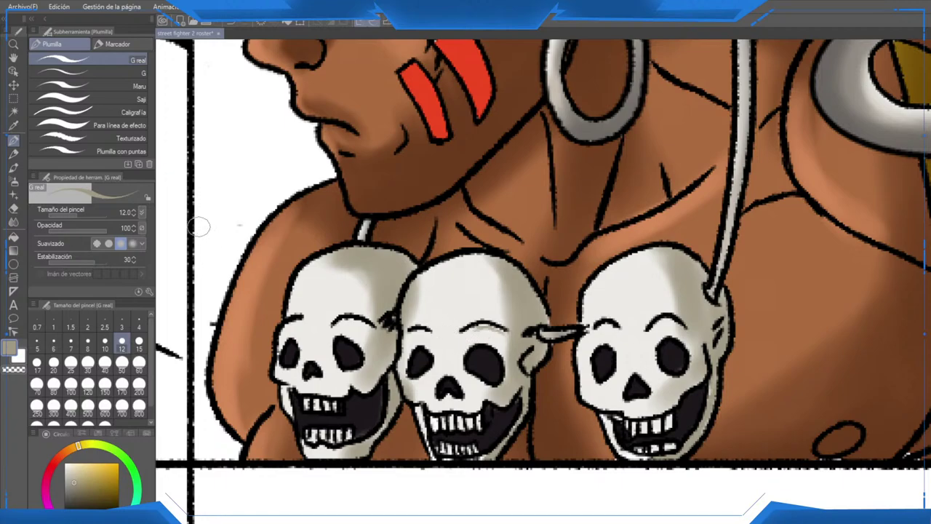
click(13, 181)
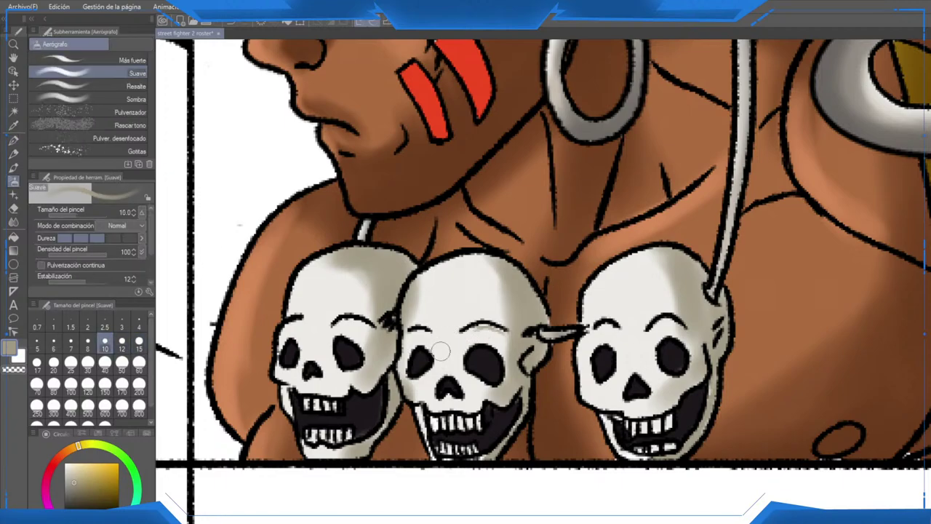
mouse_move(463, 328)
mouse_down()
mouse_move(507, 333)
mouse_move(507, 360)
mouse_move(501, 328)
mouse_move(468, 332)
mouse_up()
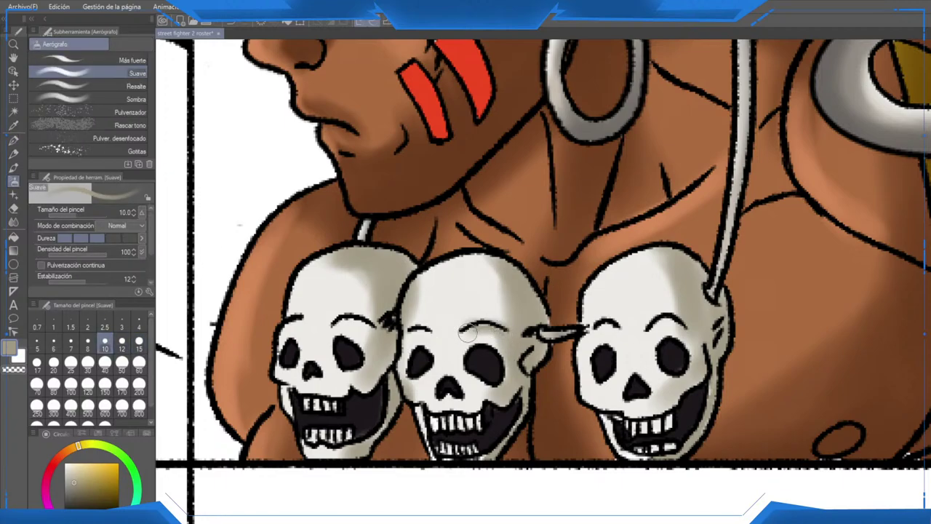
mouse_move(373, 343)
mouse_down()
mouse_move(351, 320)
mouse_move(382, 332)
mouse_move(356, 270)
mouse_move(338, 264)
mouse_up()
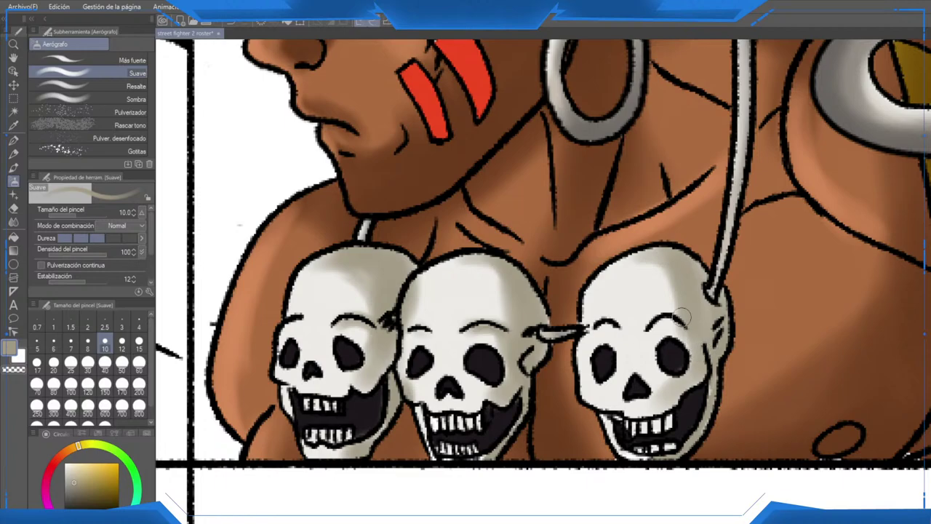
Step: Choose white and airbrush highlights on the lit foreheads of the three skulls and the cheek of the skull nearest the raised arm
alt+click(604, 291)
alt+click(604, 291)
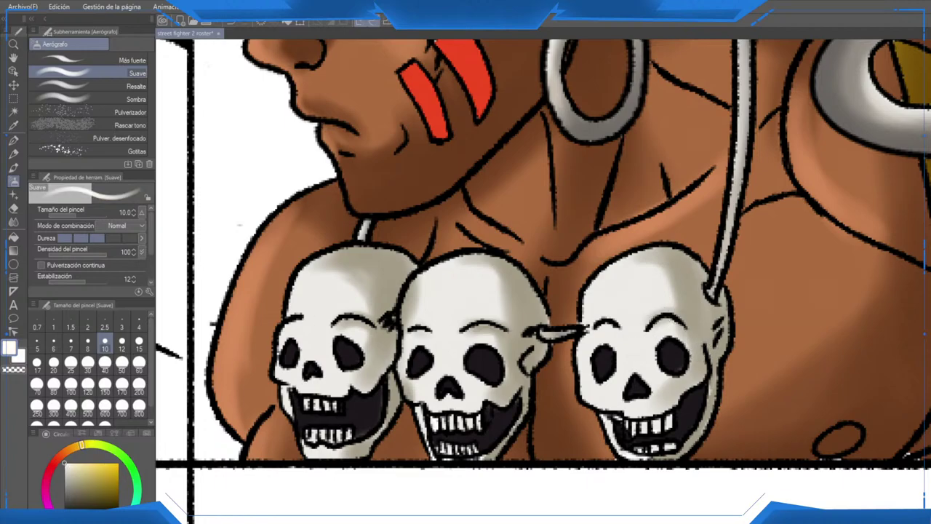
drag(293, 294, 330, 253)
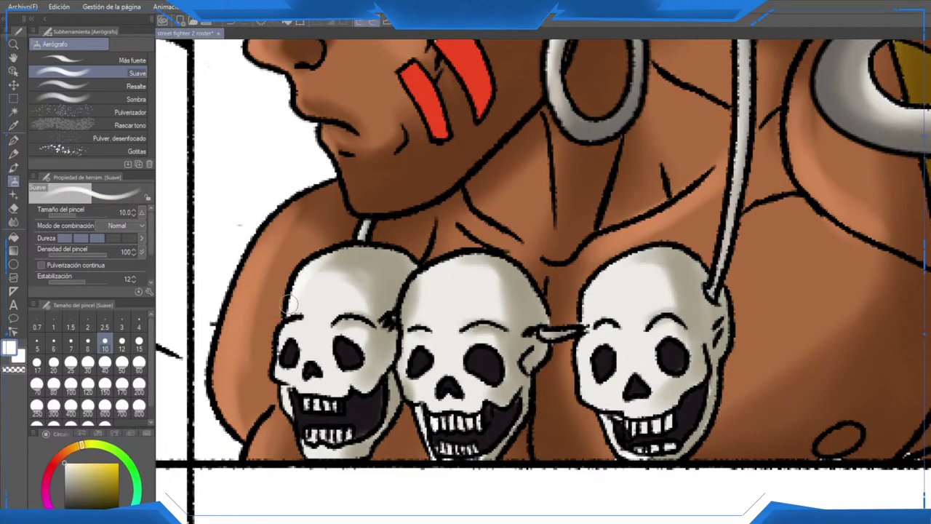
mouse_move(410, 289)
mouse_down()
mouse_move(407, 313)
mouse_move(439, 266)
mouse_up()
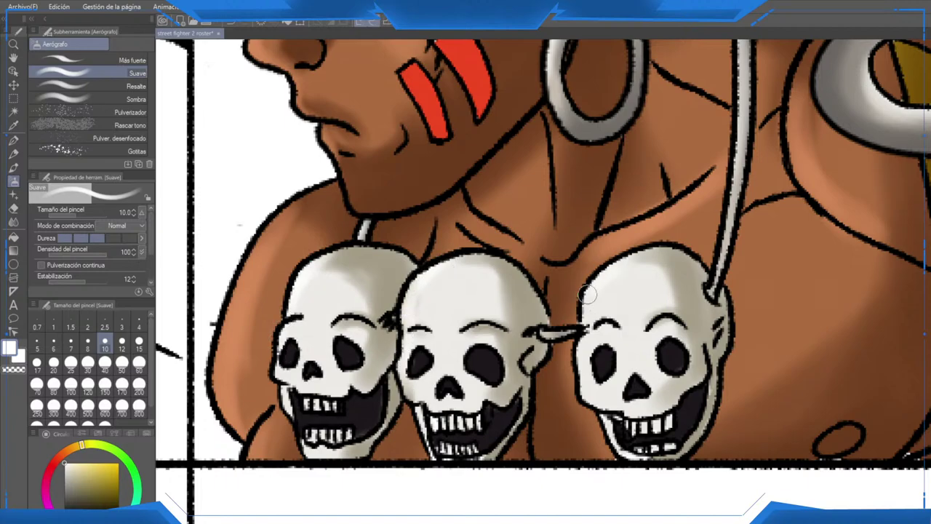
drag(582, 362, 588, 391)
scroll(588, 390, down, 6)
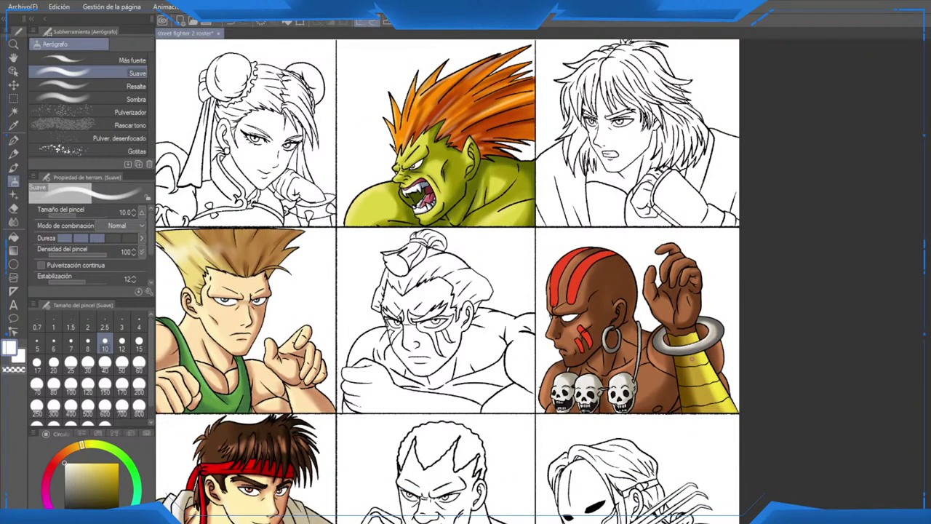
scroll(713, 315, down, 3)
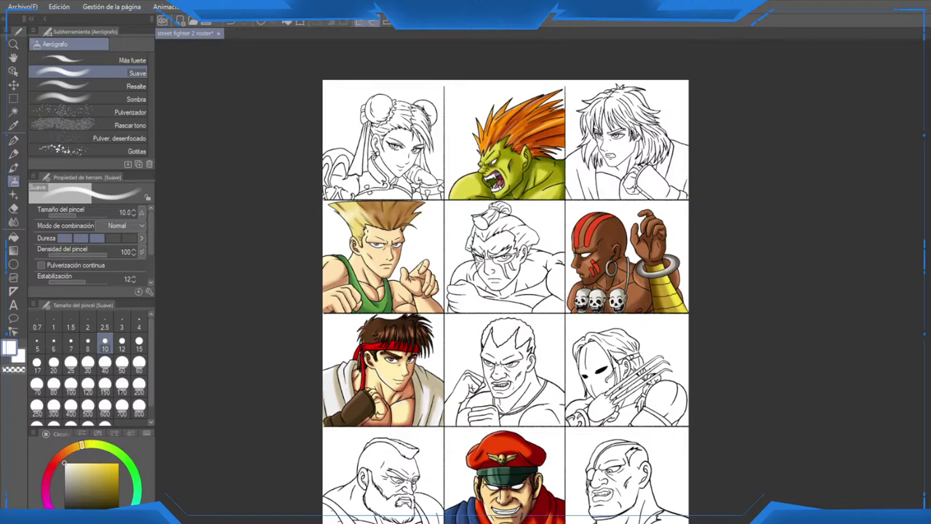
Step: Sample the light grey from the red-capped fighter's eye and airbrush it as shading in the upper part of the bald fighter's white eye
scroll(590, 252, up, 10)
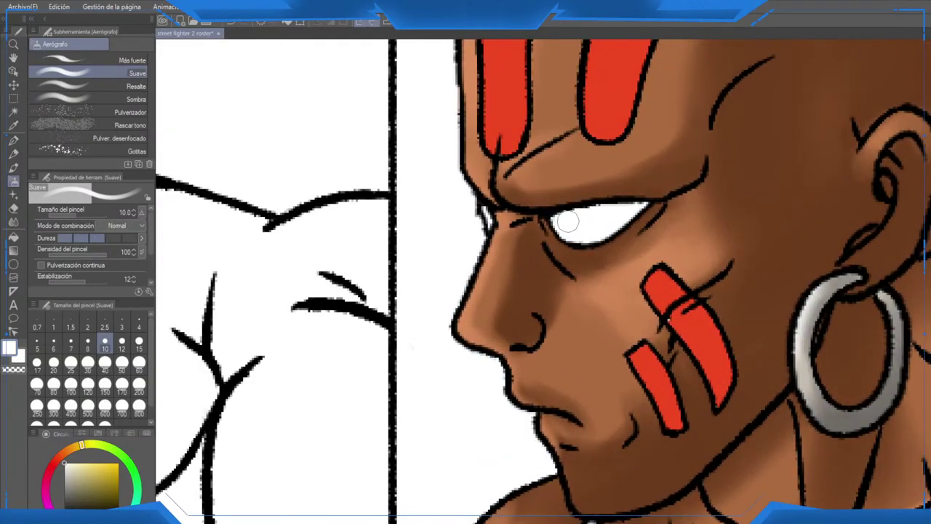
scroll(569, 223, down, 10)
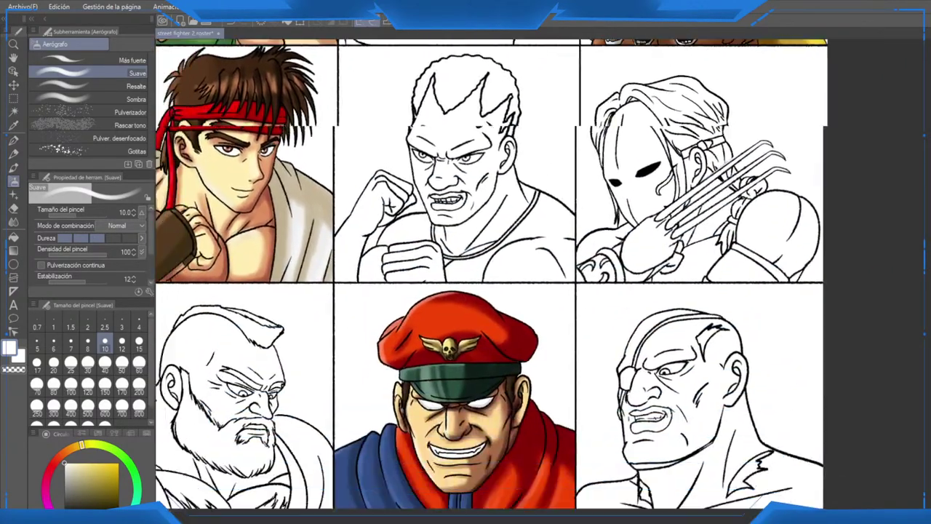
scroll(479, 378, up, 5)
alt+click(530, 375)
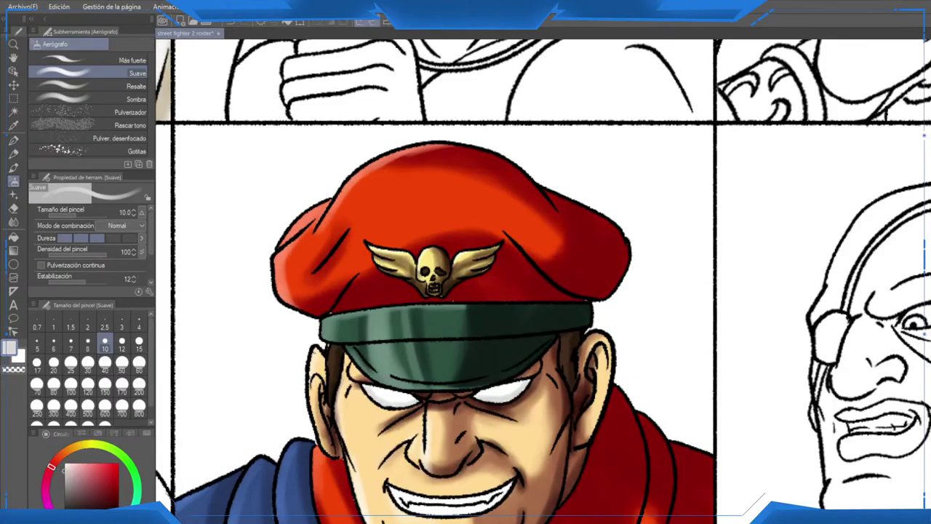
drag(629, 290, 535, 475)
drag(810, 80, 681, 318)
scroll(681, 319, up, 5)
drag(642, 476, 660, 450)
scroll(582, 259, down, 5)
scroll(579, 255, down, 2)
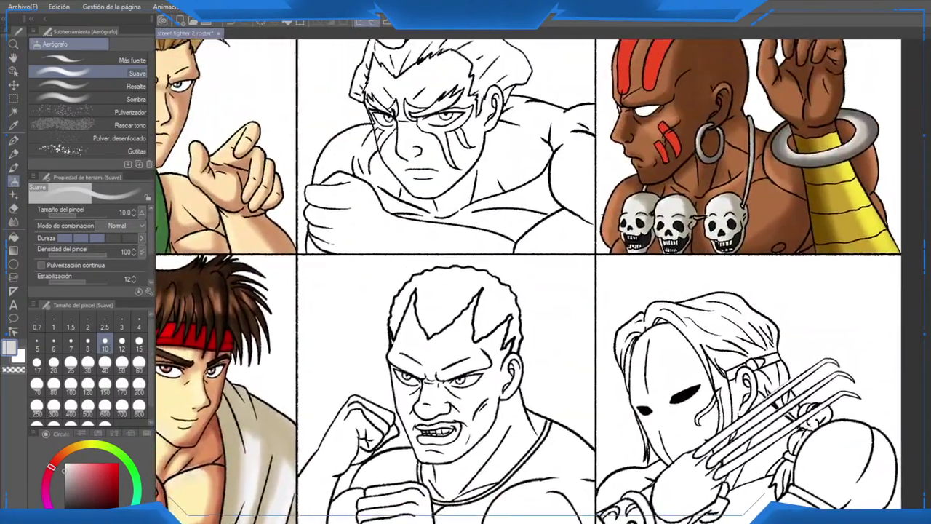
drag(659, 190, 589, 369)
scroll(577, 323, up, 5)
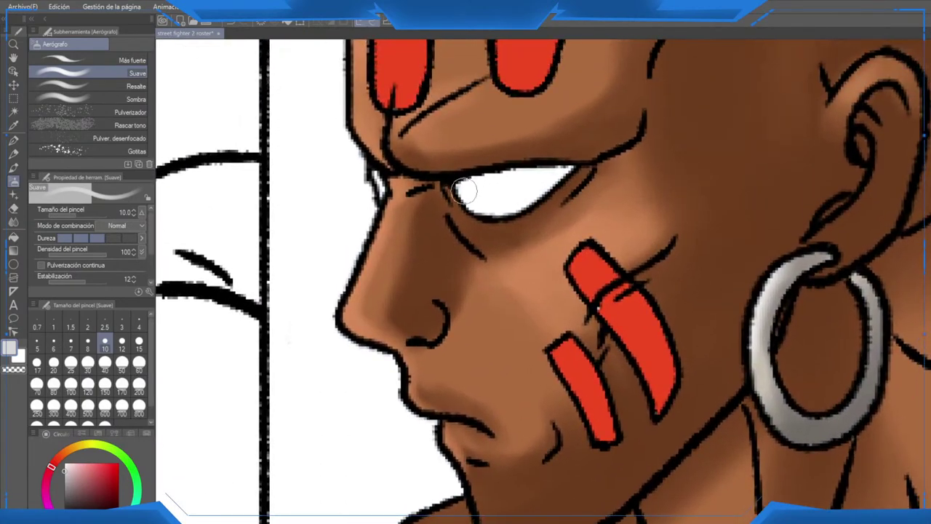
mouse_move(464, 191)
mouse_down()
mouse_move(491, 203)
mouse_move(480, 204)
mouse_move(560, 173)
mouse_up()
scroll(562, 169, down, 5)
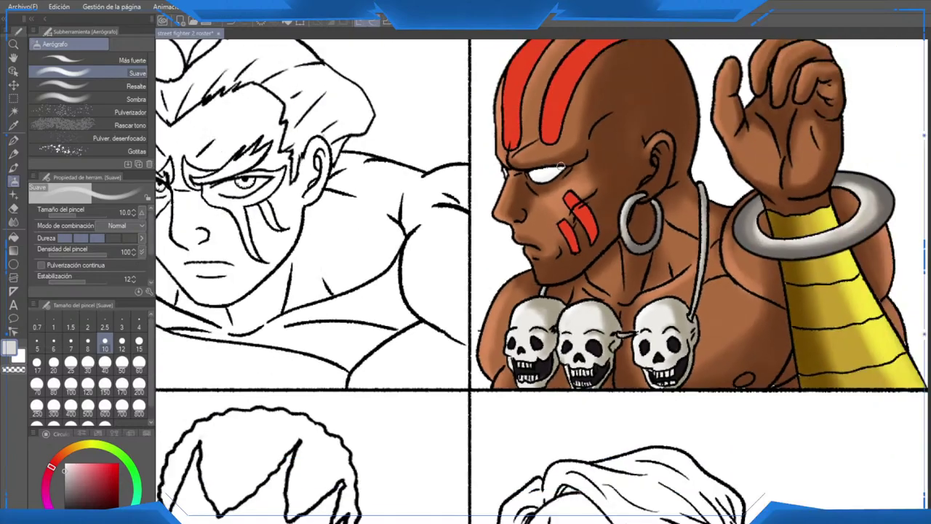
scroll(562, 169, down, 2)
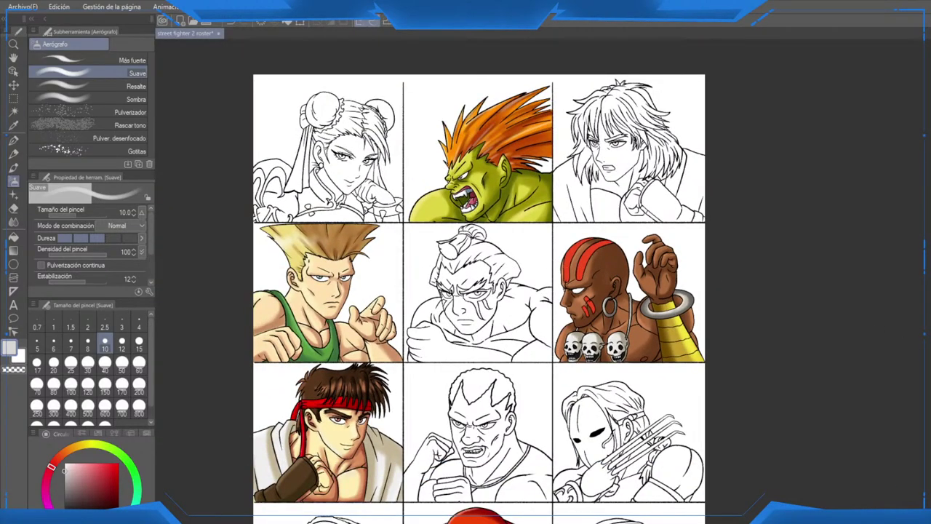
key(ctrl+z)
key(ctrl+y)
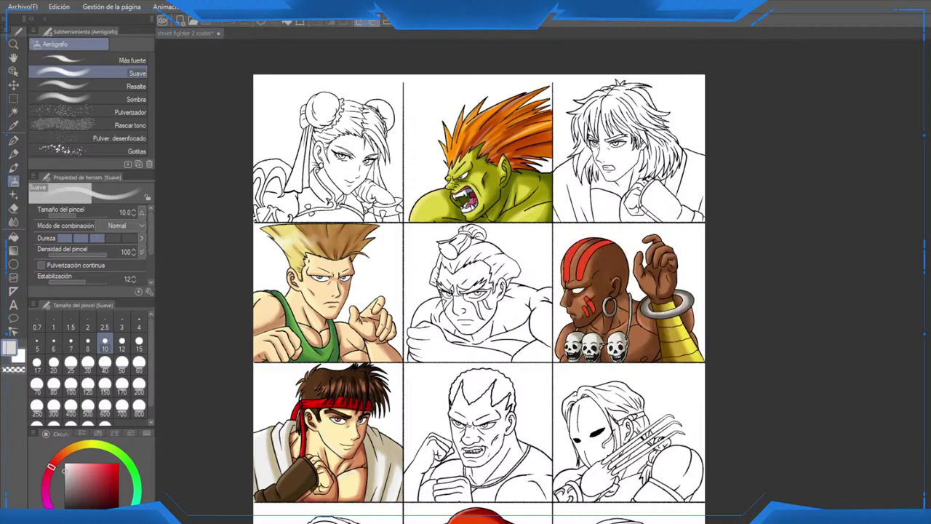
Step: Airbrush dark red at size 15 on the crown ends of the two head stripes and erase the spill outside the head outline
click(119, 490)
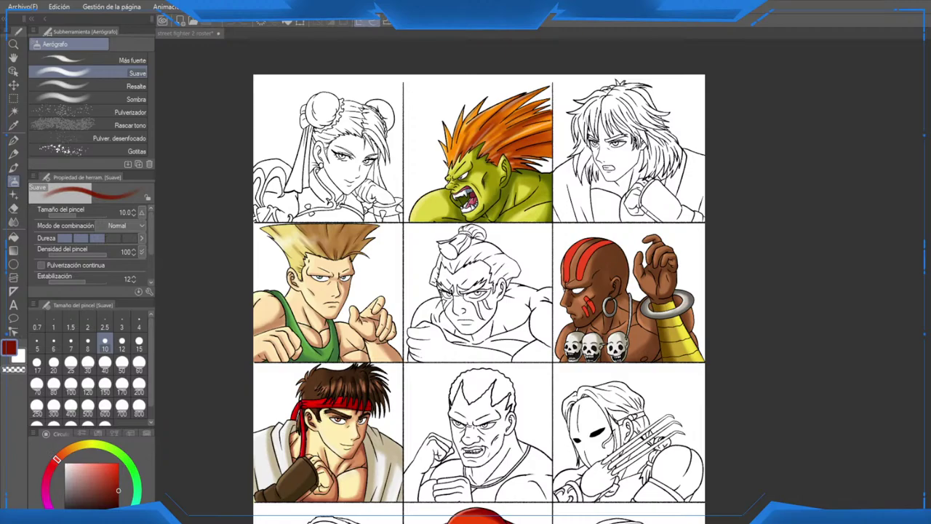
scroll(622, 249, up, 10)
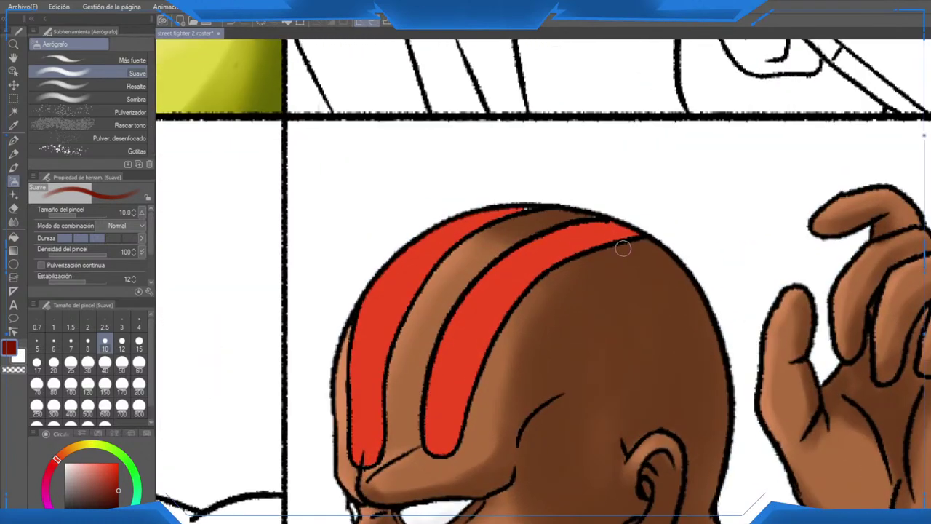
click(139, 340)
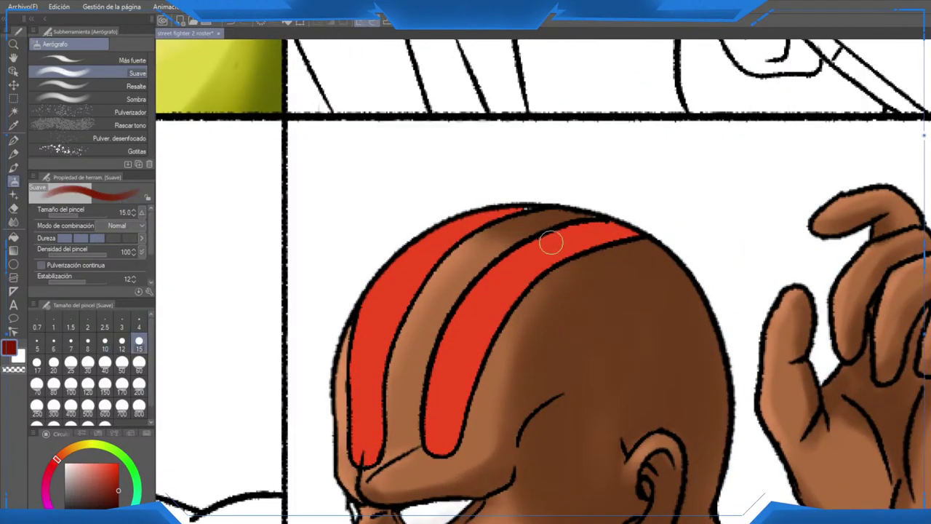
mouse_move(551, 243)
mouse_down()
mouse_move(612, 227)
mouse_move(541, 259)
mouse_move(651, 224)
mouse_move(567, 248)
mouse_move(630, 234)
mouse_move(634, 234)
mouse_up()
key(ctrl+z)
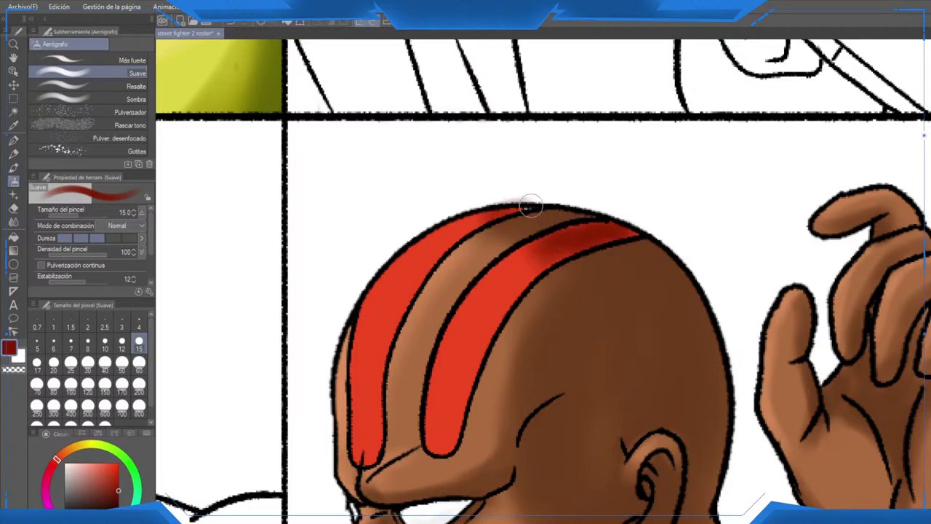
key(e)
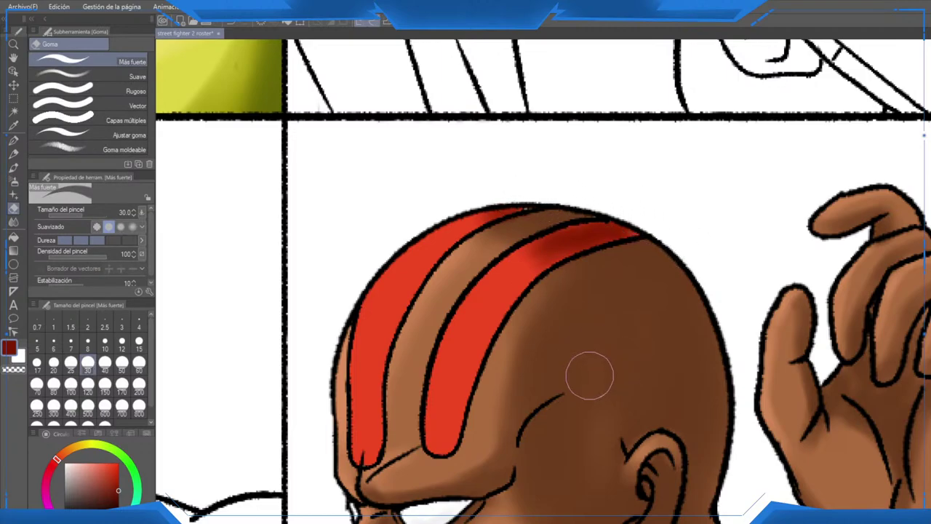
scroll(590, 374, down, 5)
scroll(655, 350, down, 4)
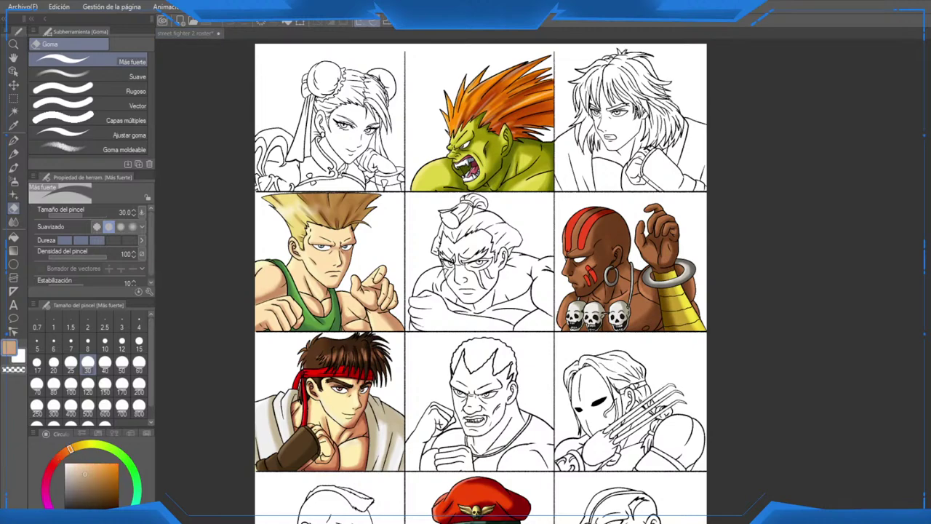
Step: Fill the neck, chest and shoulders of the eyepatch fighter in the last panel with light tan
drag(537, 395, 473, 193)
scroll(648, 407, up, 2)
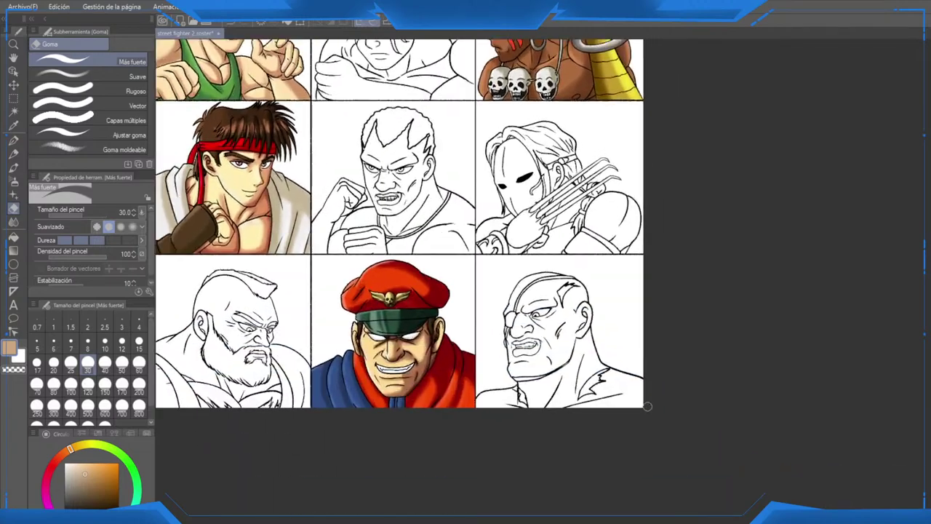
scroll(470, 371, up, 1)
key(g)
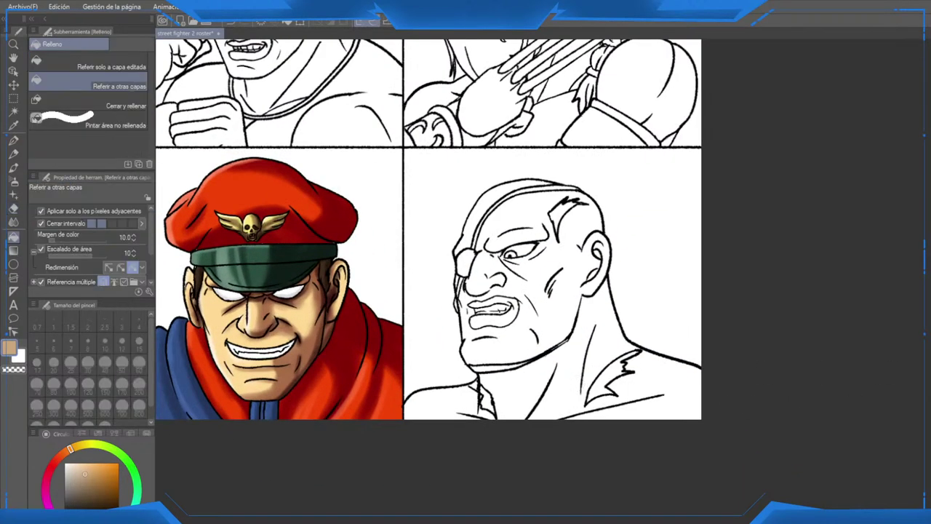
click(574, 380)
click(445, 404)
scroll(472, 373, up, 1)
scroll(479, 370, up, 1)
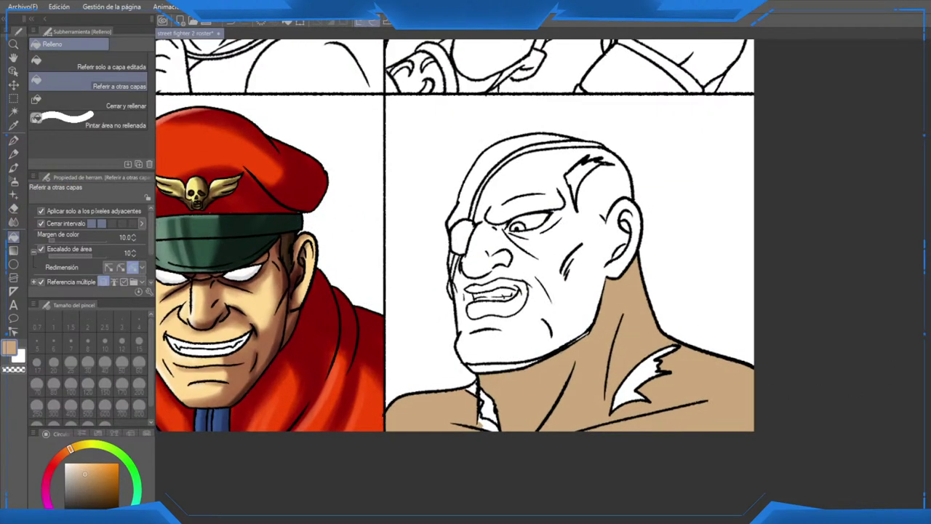
Step: Fill the eyepatch fighter's face, ear, chin underside and the head area beyond the strap with the same tan
click(525, 338)
click(502, 367)
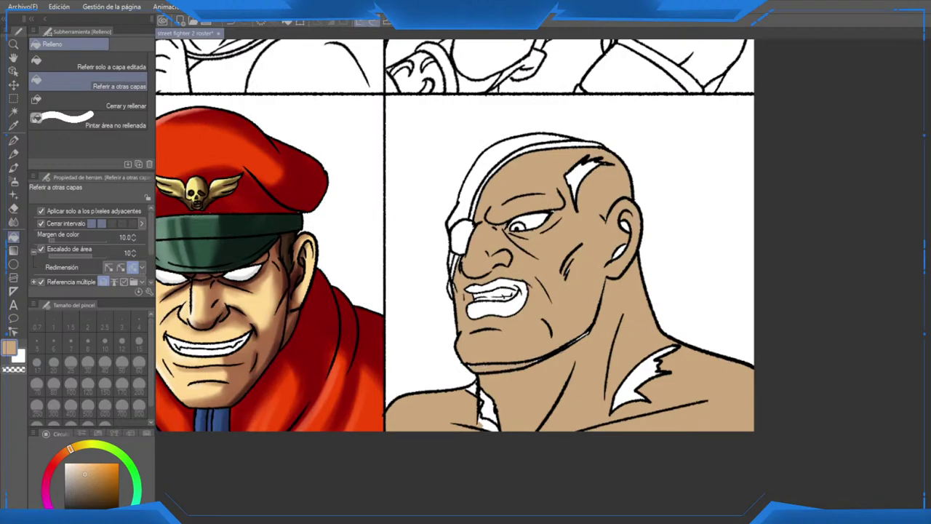
scroll(508, 241, up, 2)
click(472, 132)
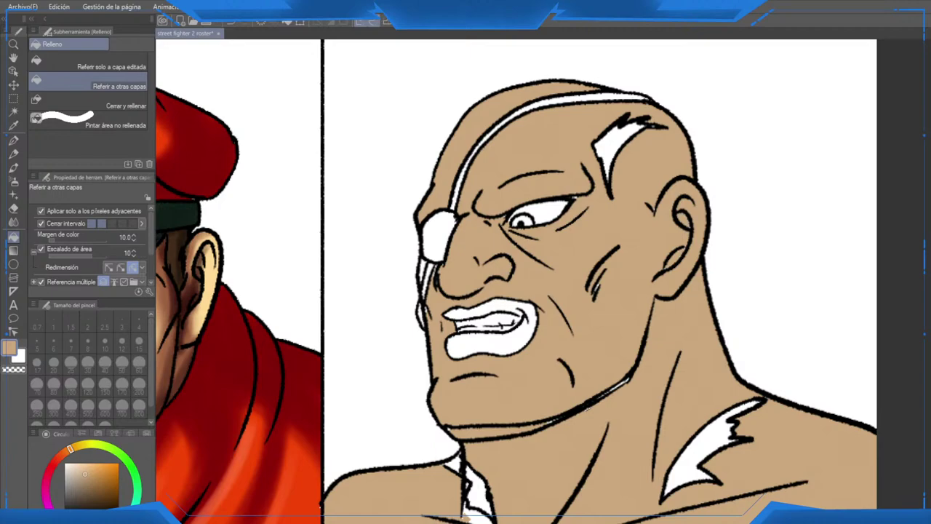
scroll(579, 465, up, 1)
Step: Paint over the white gaps along the eyepatch fighter's jawline with the tan G real pen at size 60
key(p)
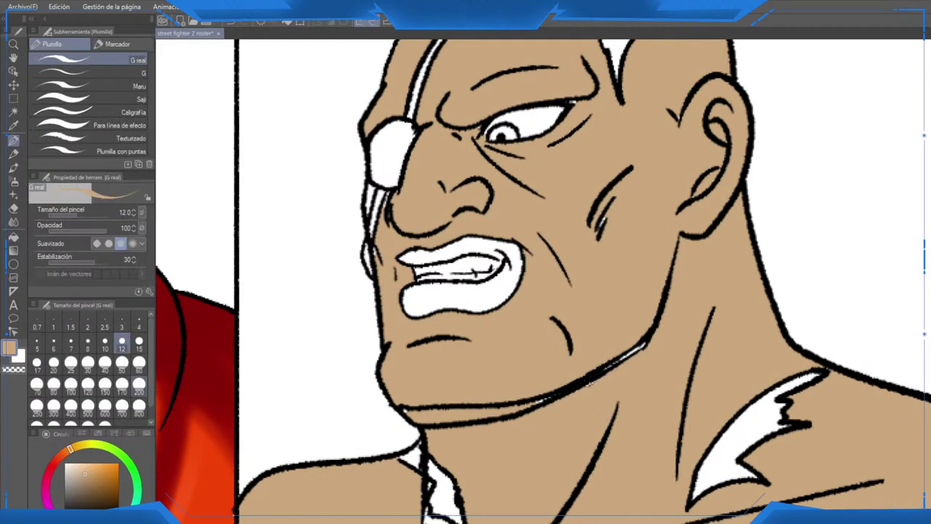
click(138, 362)
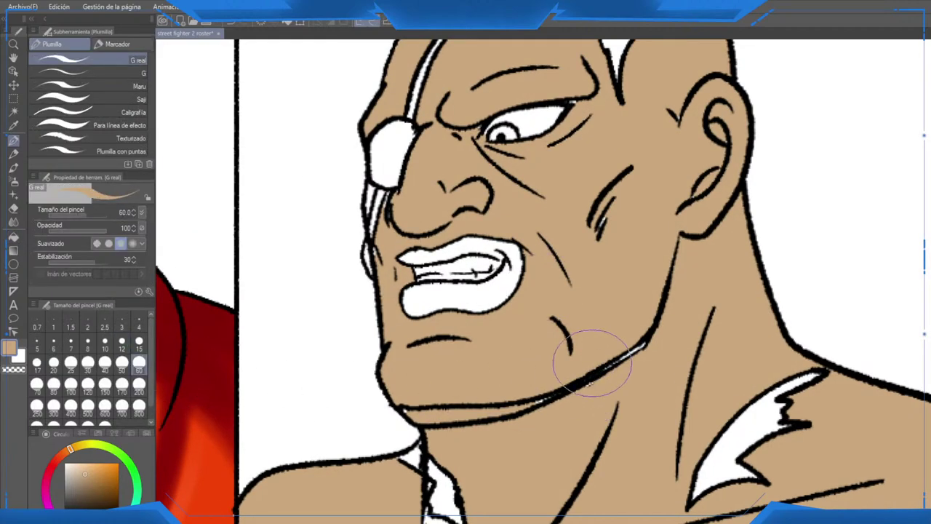
scroll(619, 373, down, 1)
scroll(620, 373, down, 1)
scroll(565, 342, up, 3)
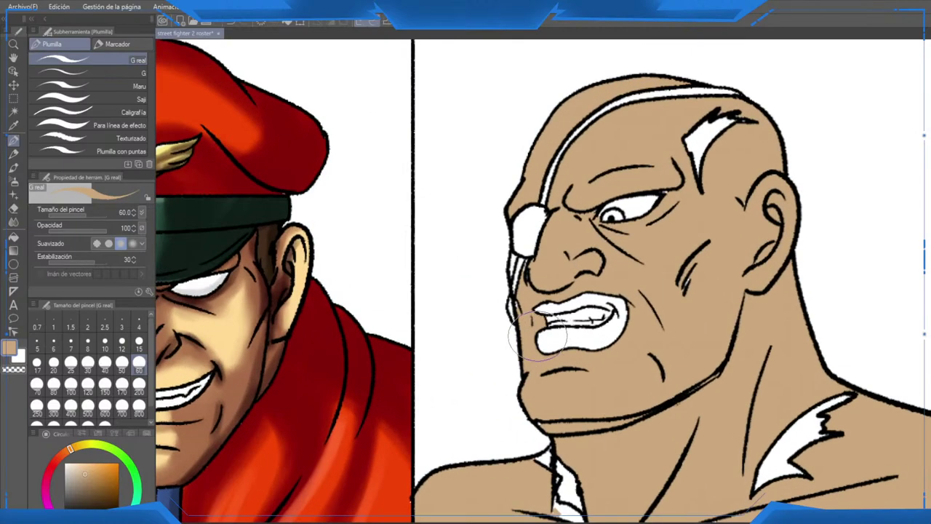
Step: Fill the skin sliver below the eyepatch beside the strap with tan and cover the white gap between the cheek lines
key(g)
key(g)
scroll(619, 373, up, 1)
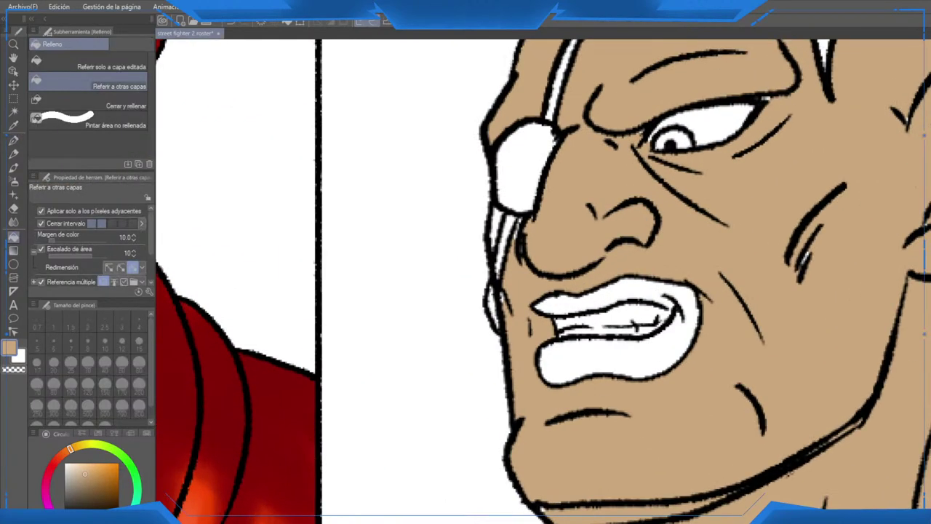
key(p)
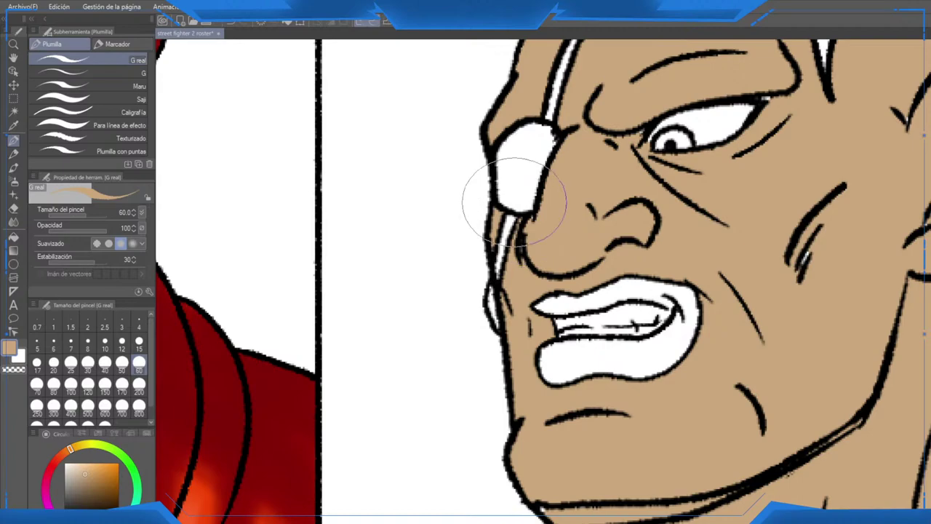
scroll(622, 269, down, 2)
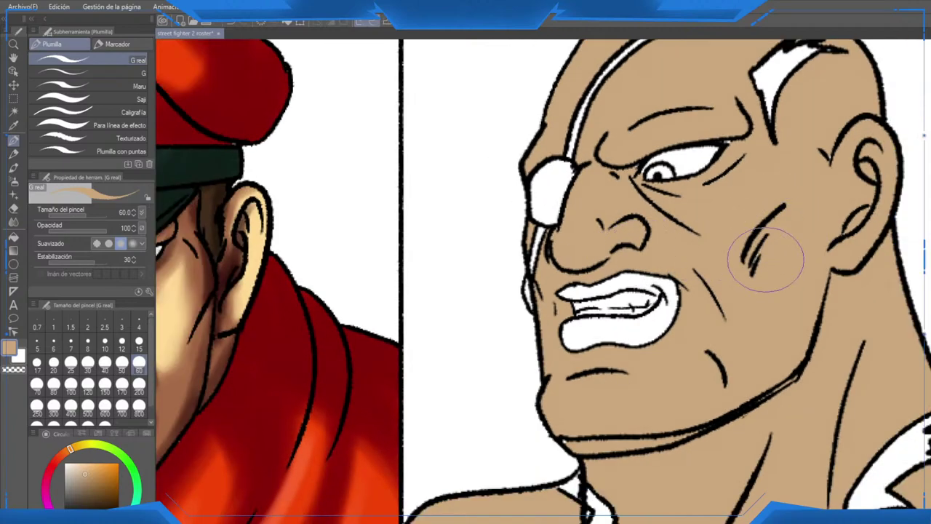
scroll(739, 375, down, 1)
scroll(707, 333, up, 1)
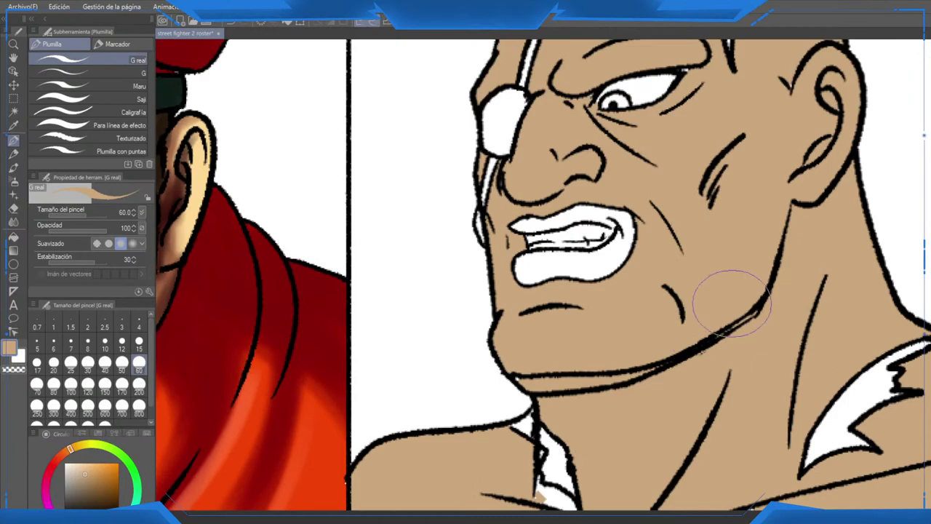
Step: Examine the eyepatch fighter's tan base coverage from jaw to scalp and compare it with the neighbouring roster panels
key(p)
key(p)
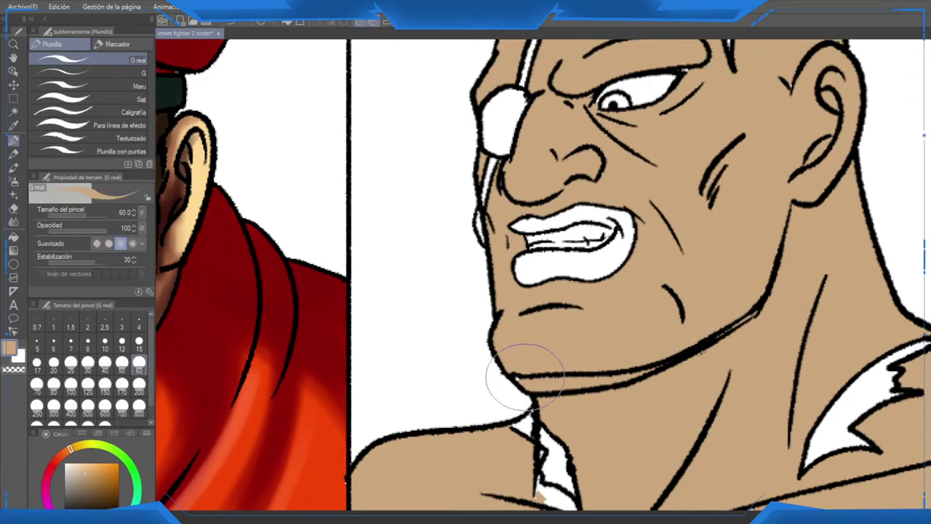
drag(604, 115, 519, 315)
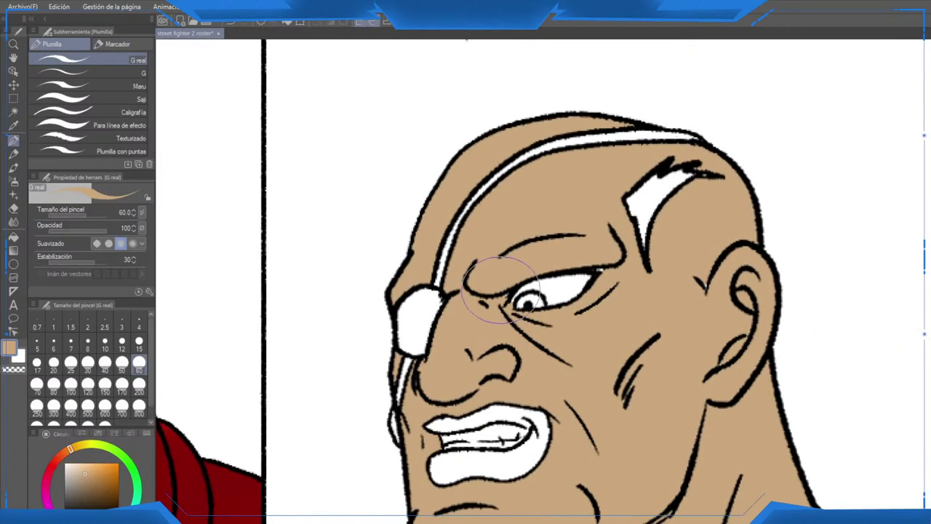
key(e)
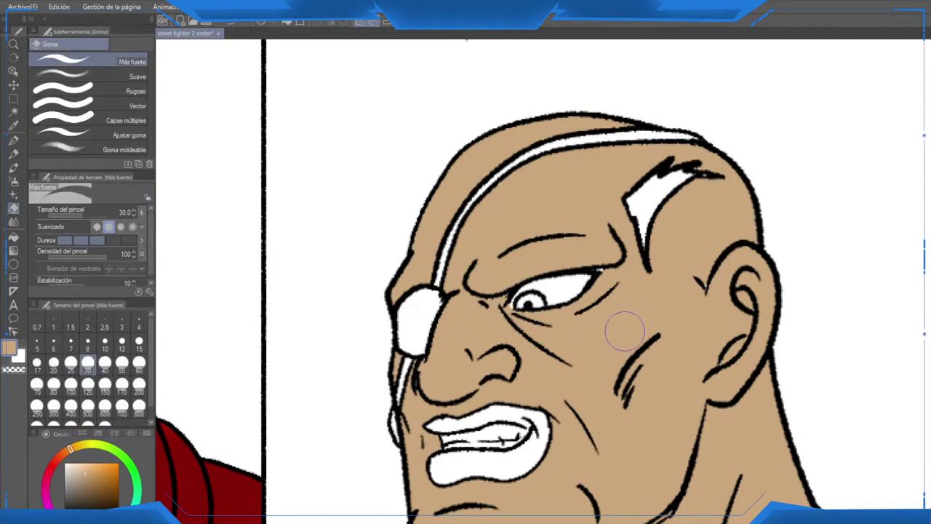
key(p)
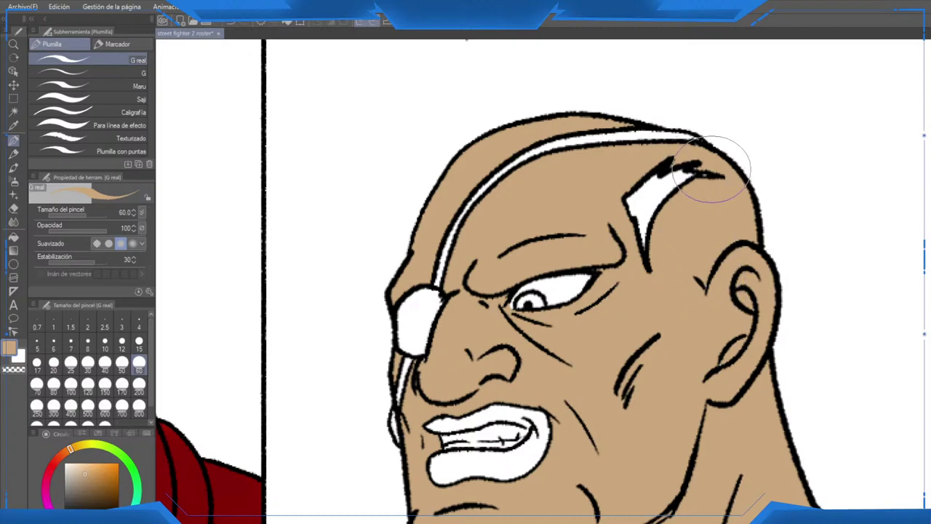
scroll(712, 169, down, 1)
scroll(717, 322, down, 3)
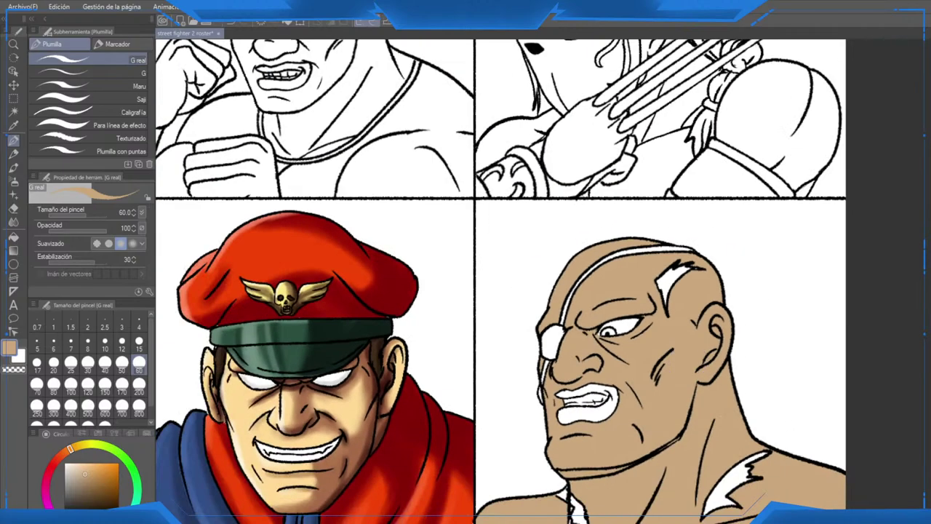
scroll(699, 357, down, 3)
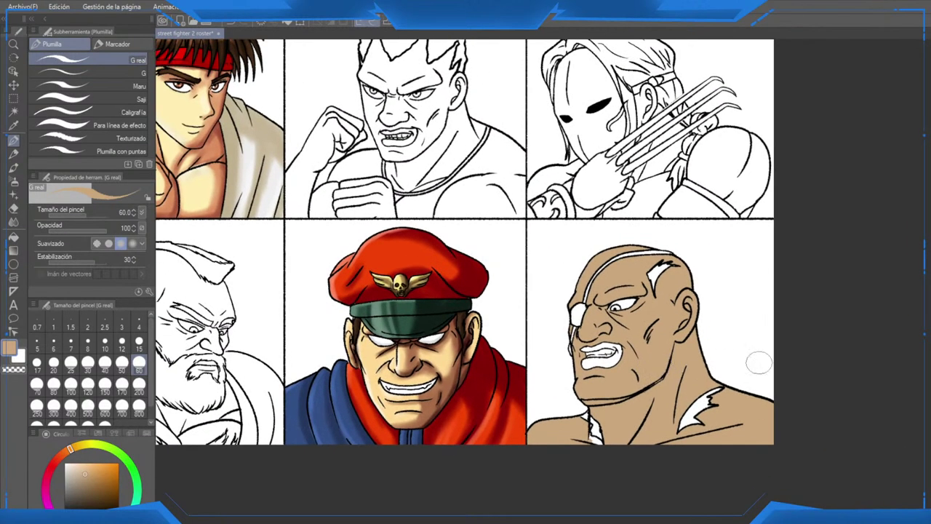
scroll(579, 278, down, 1)
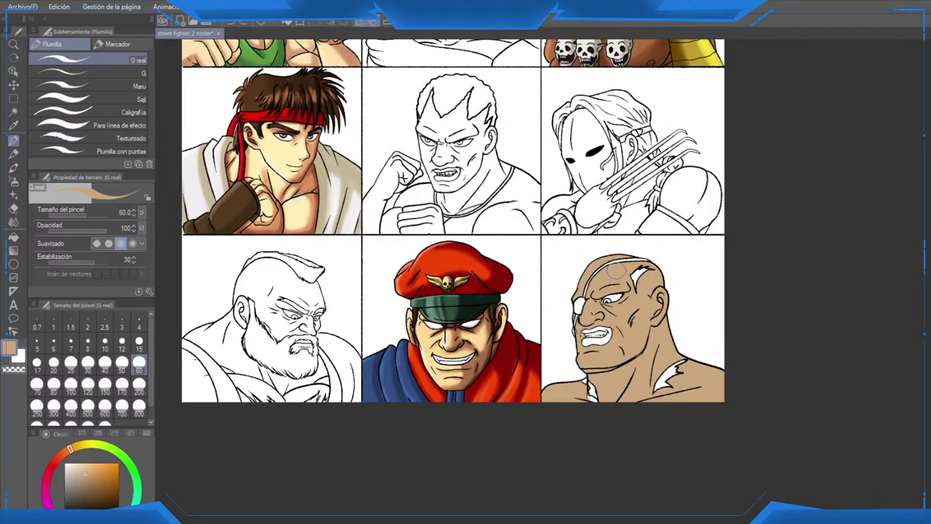
drag(616, 271, 625, 335)
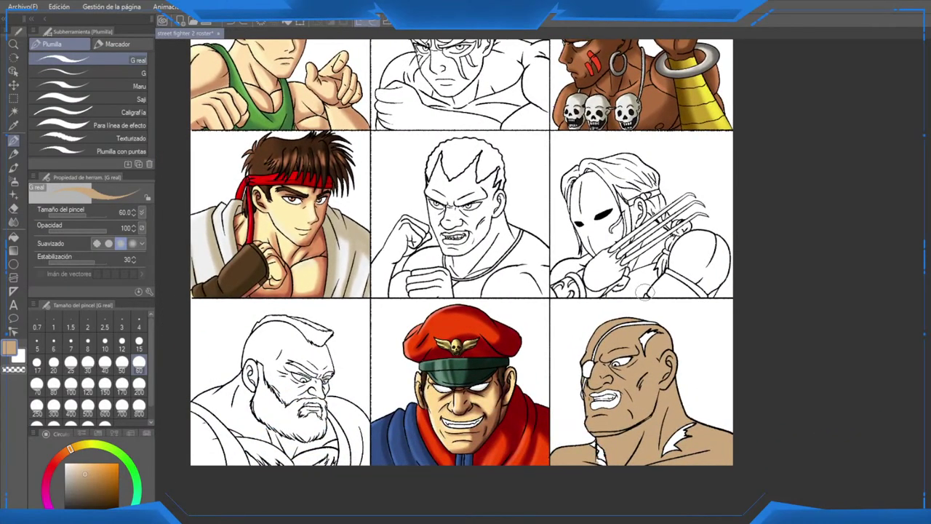
Step: Try filling the eyepatch fighter's lips with a pale yellow skin tone
scroll(499, 400, up, 2)
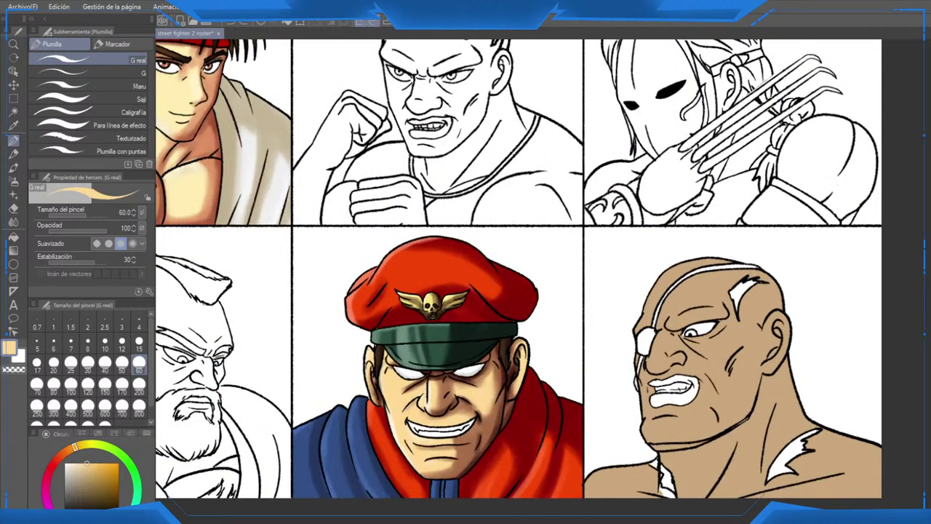
scroll(699, 407, up, 2)
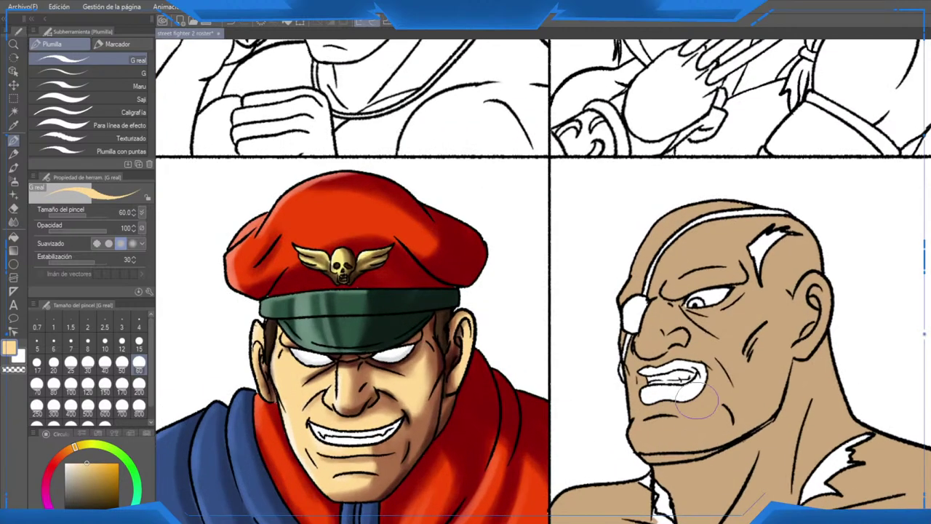
key(g)
click(670, 378)
scroll(670, 378, down, 2)
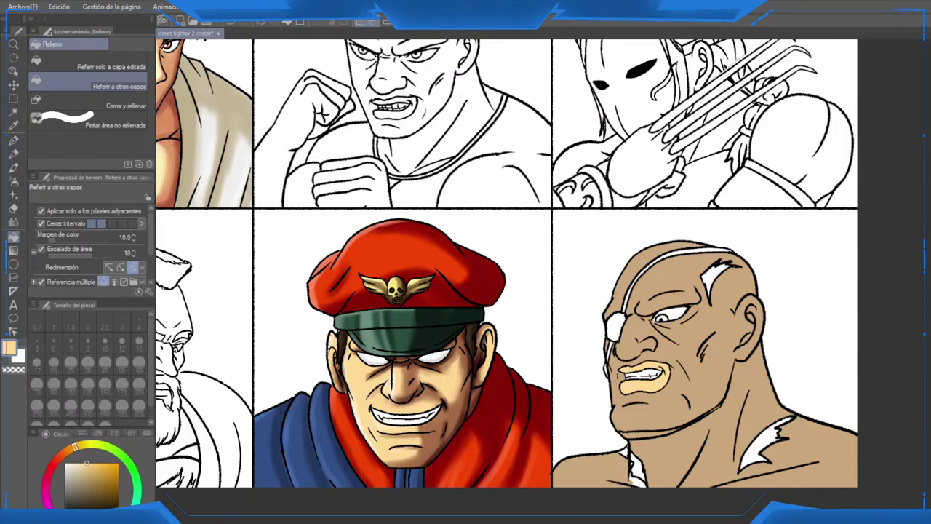
scroll(706, 349, down, 3)
Step: Fill the eyepatch fighter's lips with reddish brown
scroll(704, 335, up, 4)
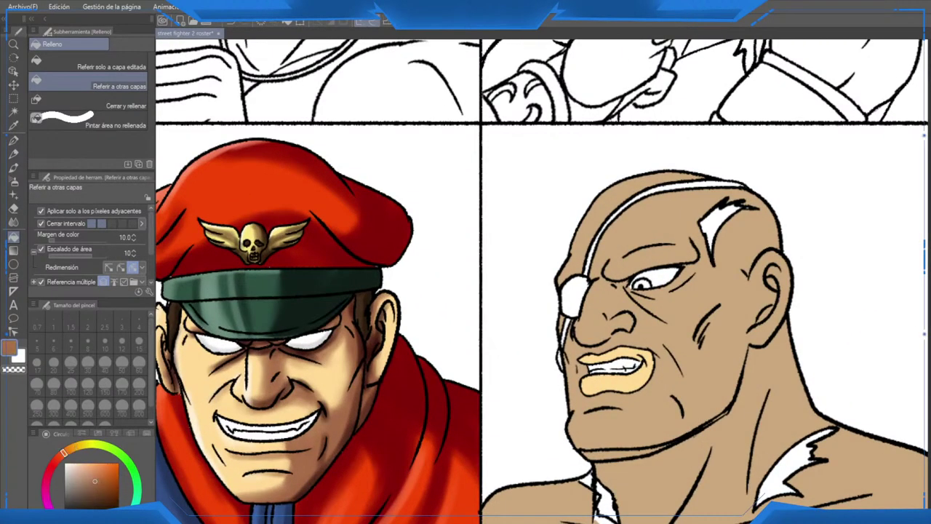
click(617, 382)
scroll(542, 280, down, 3)
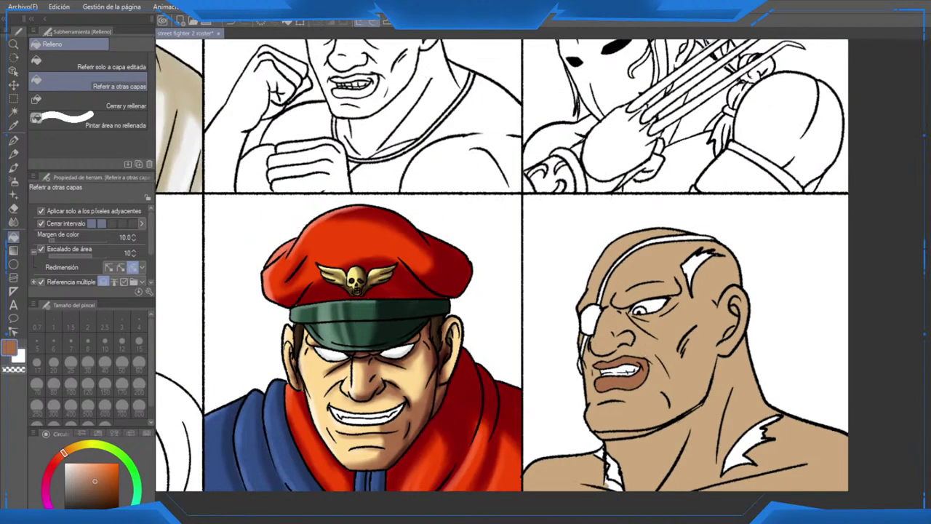
scroll(467, 245, down, 2)
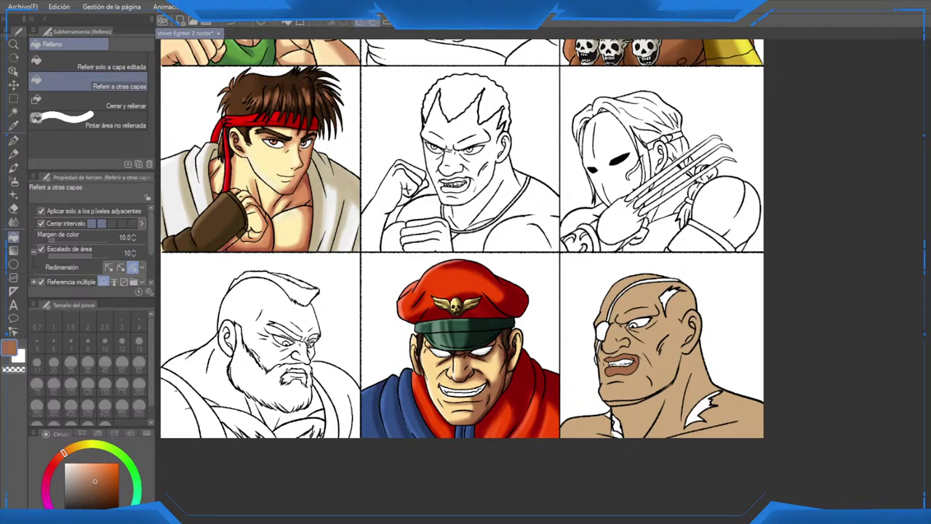
scroll(658, 386, up, 4)
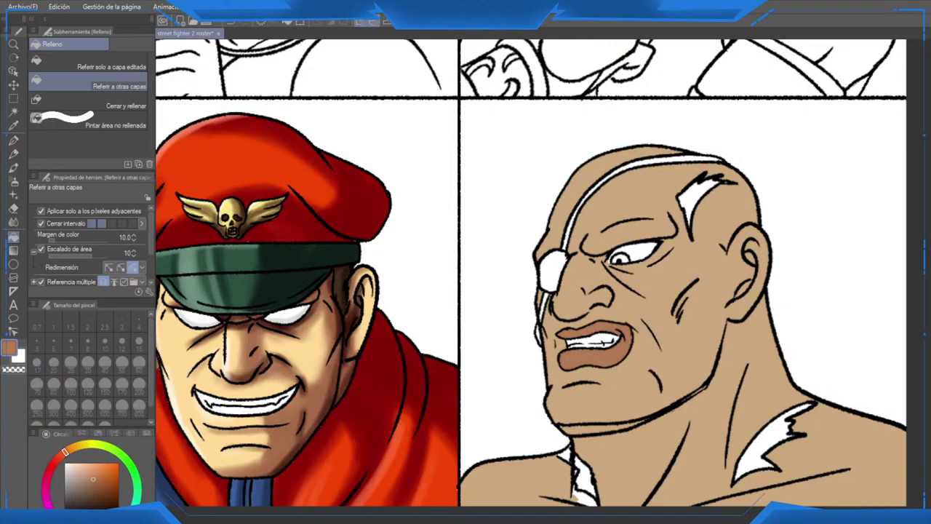
scroll(660, 364, down, 4)
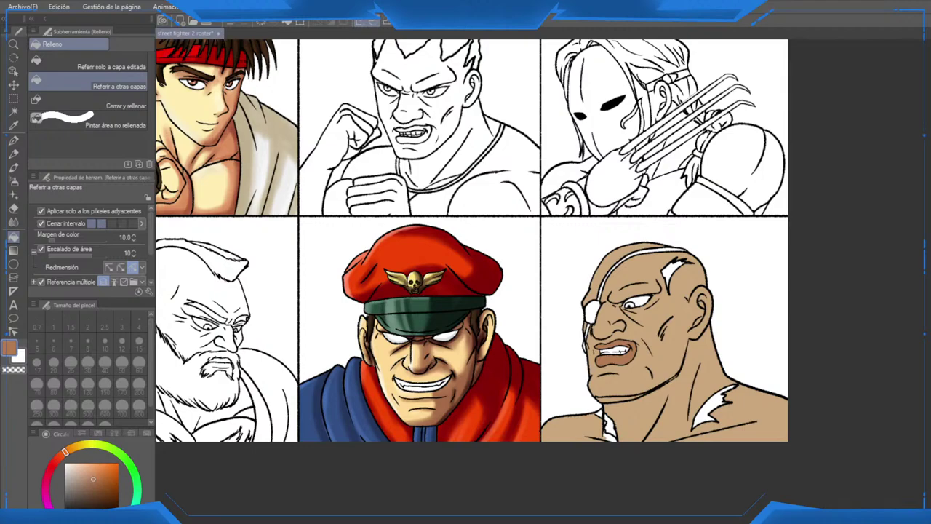
scroll(623, 339, up, 4)
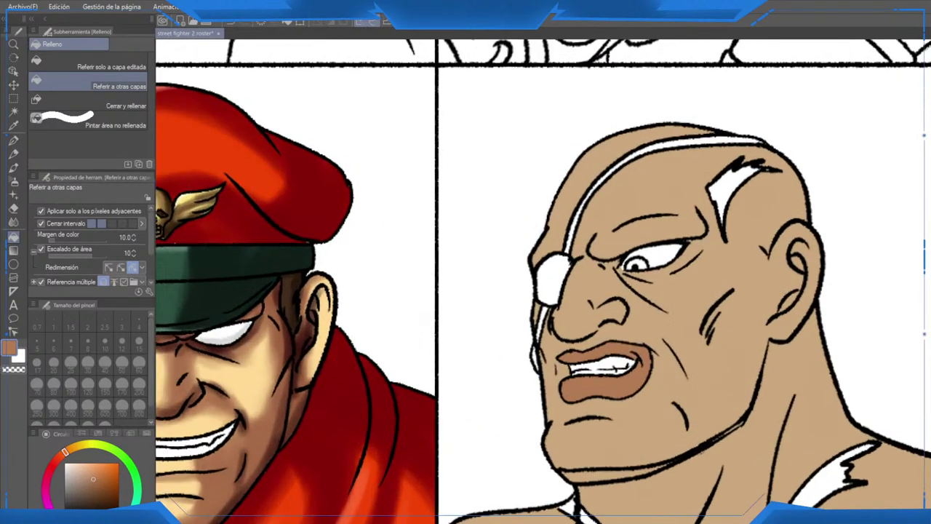
Step: Pick a near-black colour and fill the eyepatch with it
drag(67, 502, 64, 508)
key(ctrl+z)
key(ctrl+y)
scroll(617, 369, up, 2)
click(546, 273)
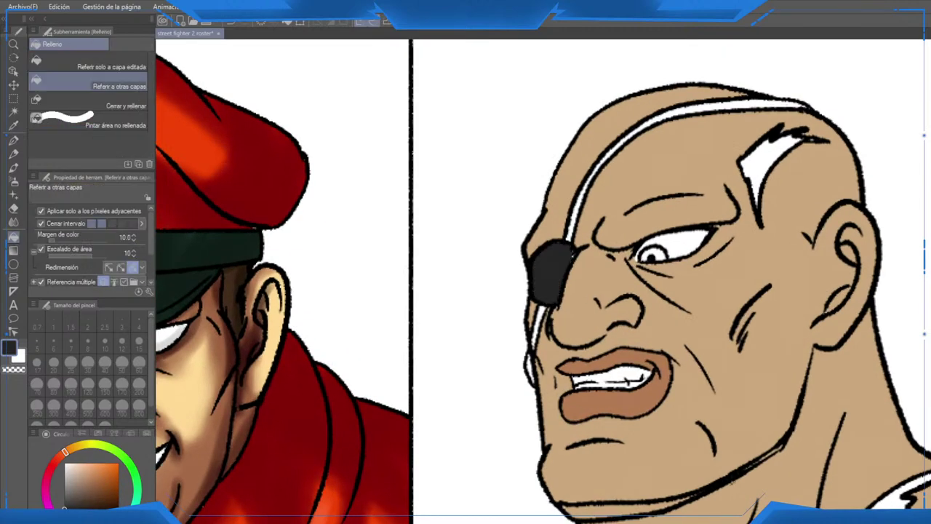
Step: Fill the eyepatch strap with the same near-black, both below the patch and over the forehead to the back of the head
scroll(553, 269, up, 2)
click(538, 331)
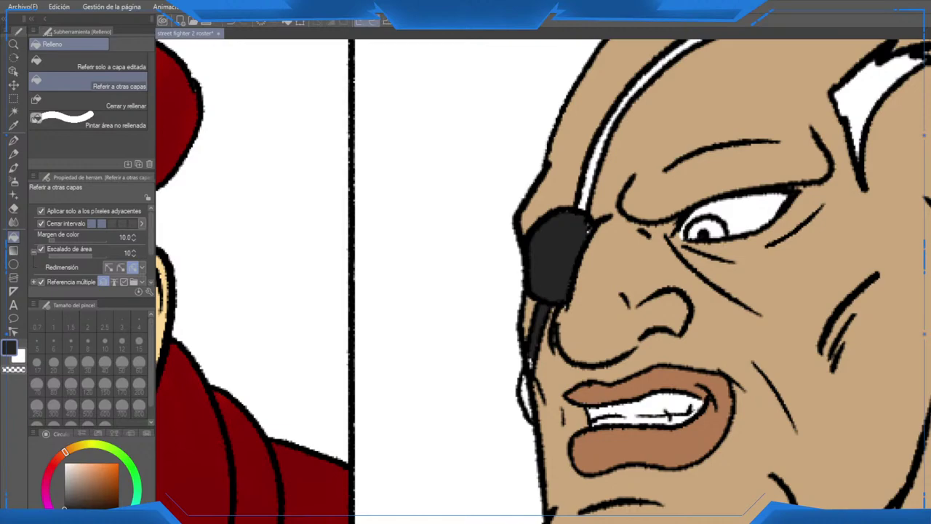
click(526, 395)
click(622, 105)
click(598, 160)
drag(598, 160, 412, 383)
click(594, 238)
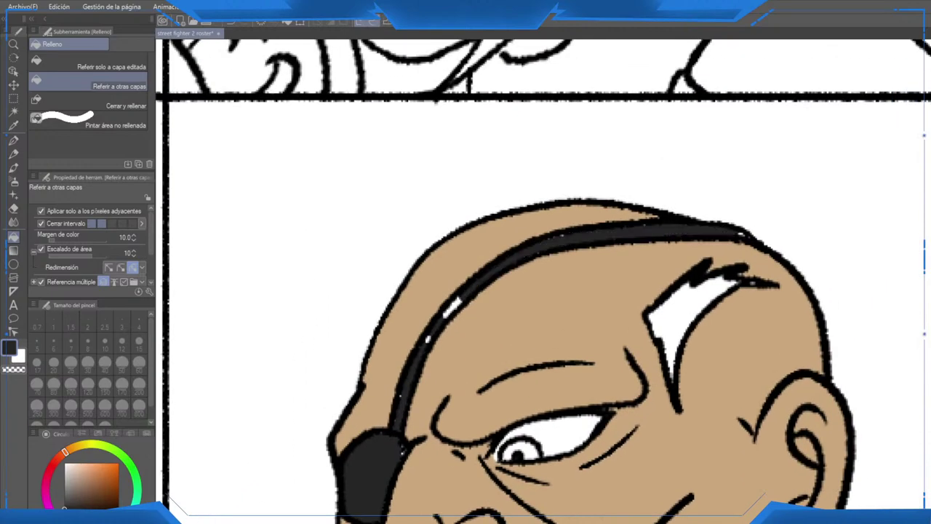
Step: Paint over the white gaps in the forehead strap and at the patch edge with the near-black G real pen at size 60
key(p)
drag(451, 349, 471, 285)
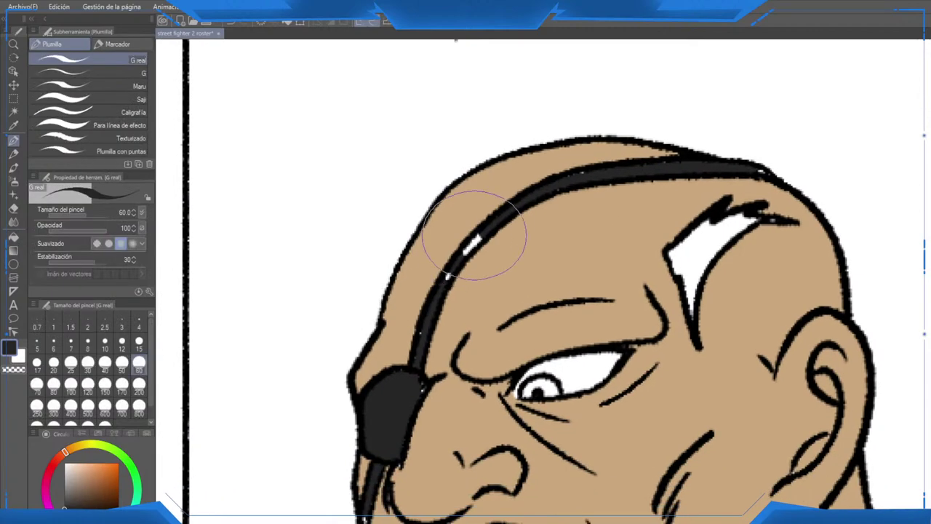
mouse_move(492, 226)
mouse_down()
mouse_move(441, 283)
mouse_move(509, 213)
mouse_move(587, 174)
mouse_move(574, 176)
mouse_move(553, 186)
mouse_move(674, 165)
mouse_move(654, 164)
mouse_move(758, 168)
mouse_move(726, 177)
mouse_up()
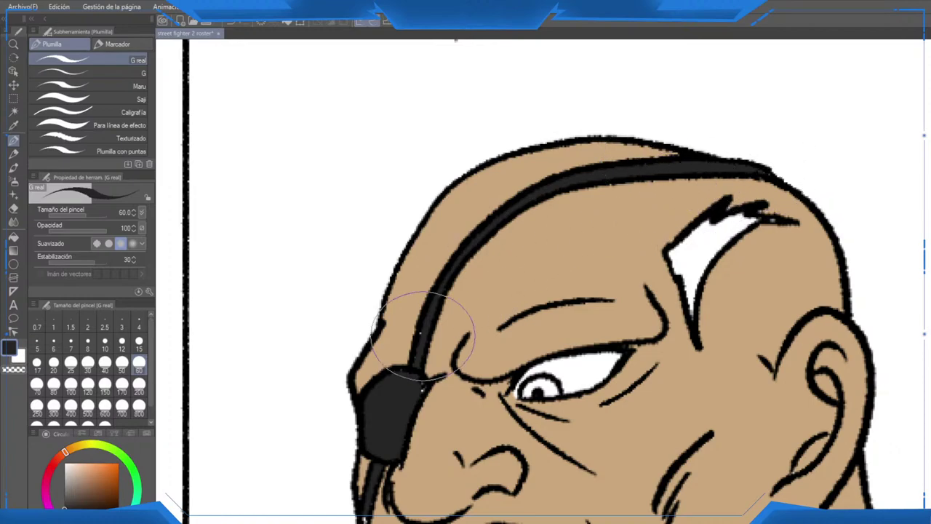
drag(421, 337, 420, 341)
mouse_move(420, 374)
mouse_down()
mouse_move(422, 387)
mouse_move(428, 279)
mouse_up()
mouse_move(385, 395)
mouse_down()
mouse_move(371, 430)
mouse_move(366, 419)
mouse_move(370, 465)
mouse_up()
key(ctrl+z)
Step: Compare the eyepatch fighter's flat colours with the other panels of the roster
scroll(593, 287, down, 4)
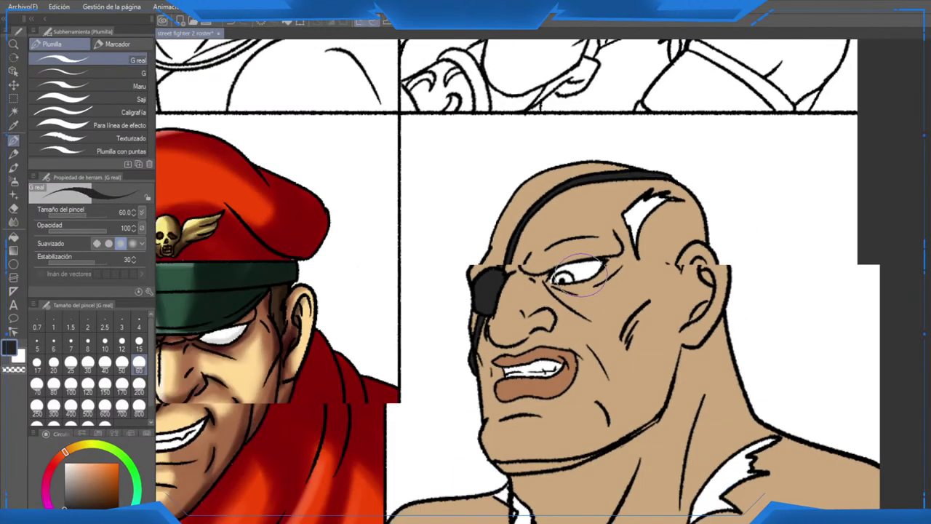
drag(698, 332, 704, 314)
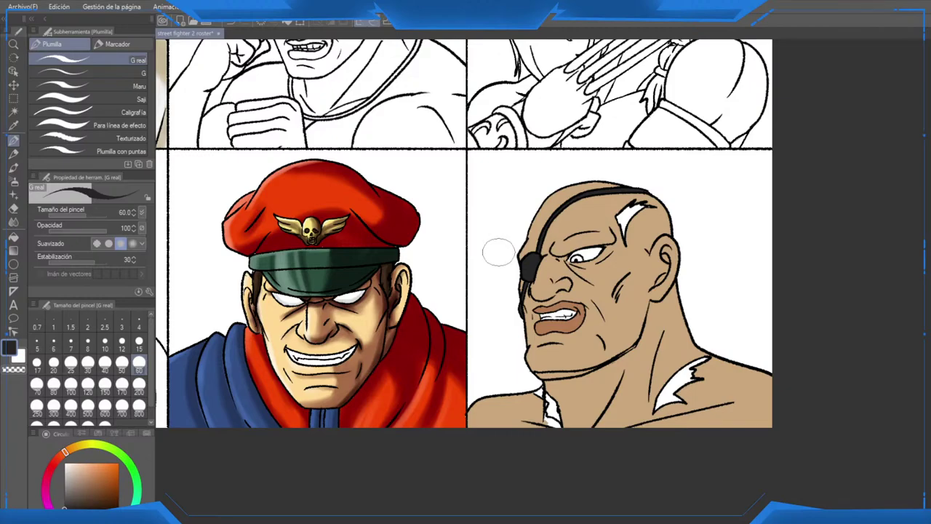
scroll(499, 251, down, 3)
drag(499, 252, 656, 351)
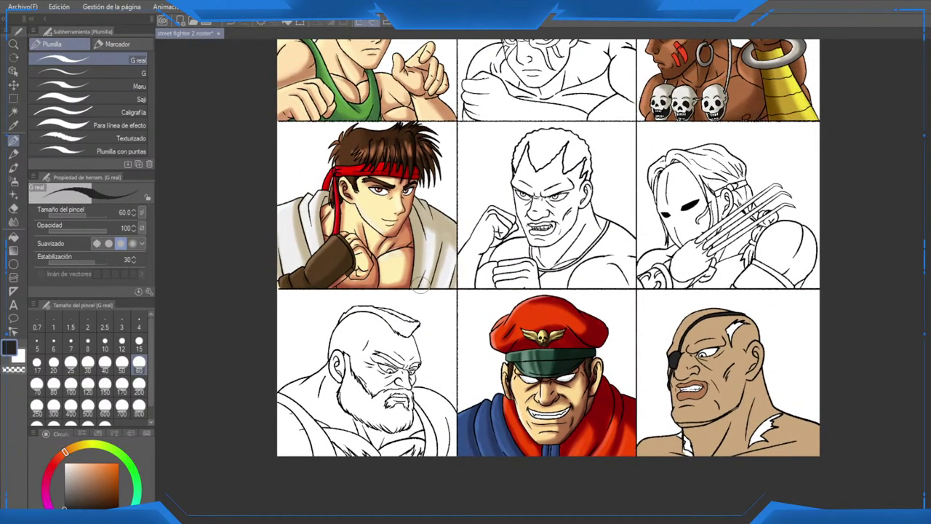
drag(400, 283, 370, 459)
drag(729, 277, 667, 116)
scroll(735, 339, up, 1)
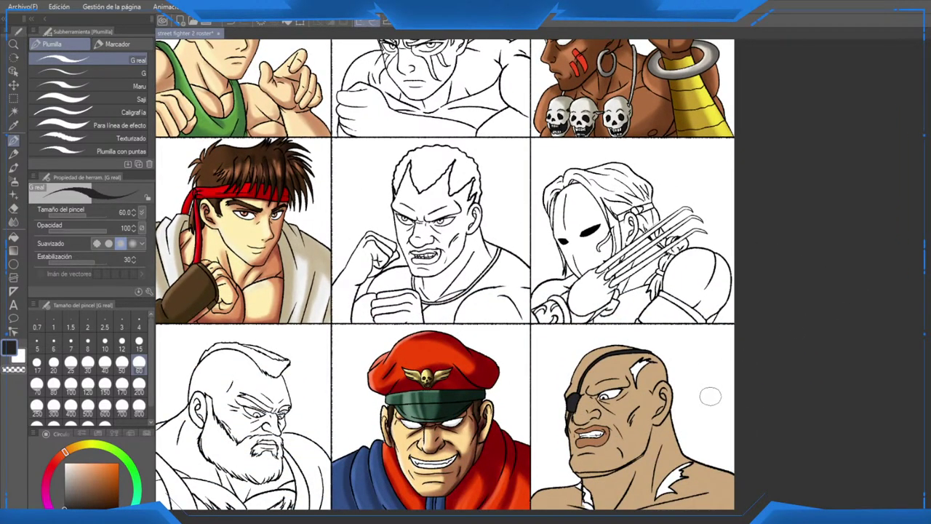
scroll(633, 408, up, 4)
scroll(659, 360, down, 3)
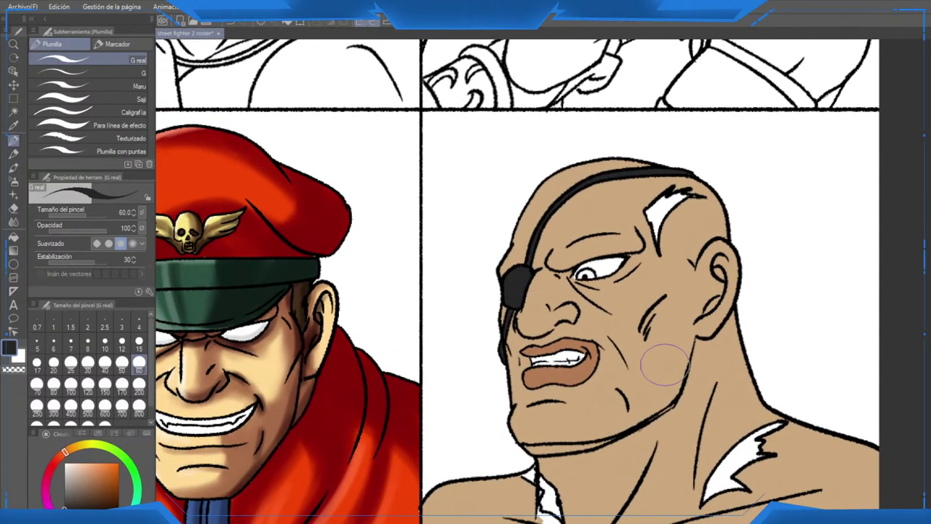
Step: Fill the jagged white patches on the eyepatch fighter's shoulder, beside the neck and on the temple with dark red
scroll(668, 355, down, 2)
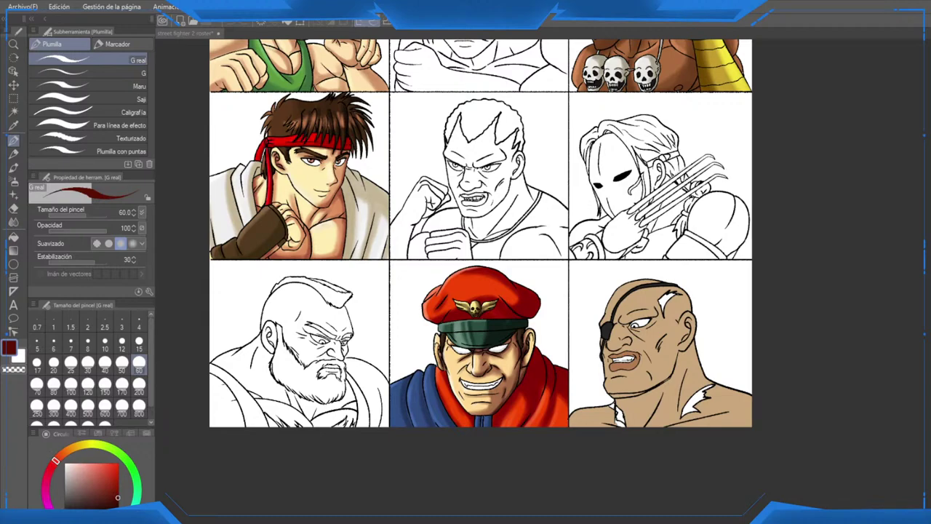
key(g)
click(696, 400)
scroll(677, 426, up, 4)
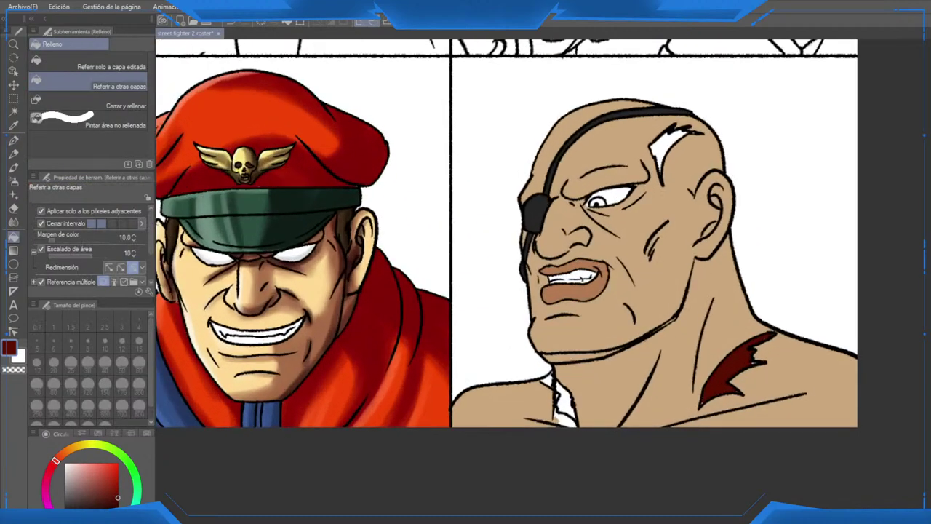
scroll(591, 415, up, 1)
click(557, 396)
click(536, 372)
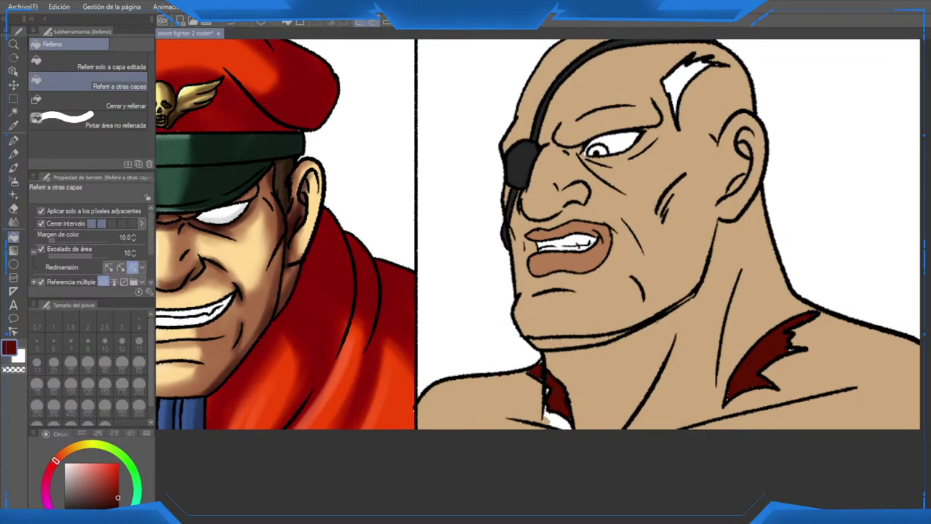
drag(536, 372, 527, 500)
click(675, 211)
Step: Fill the remaining white gap at the base of the eyepatch fighter's neck, below the dark red patch, with the skin tone
scroll(675, 211, down, 2)
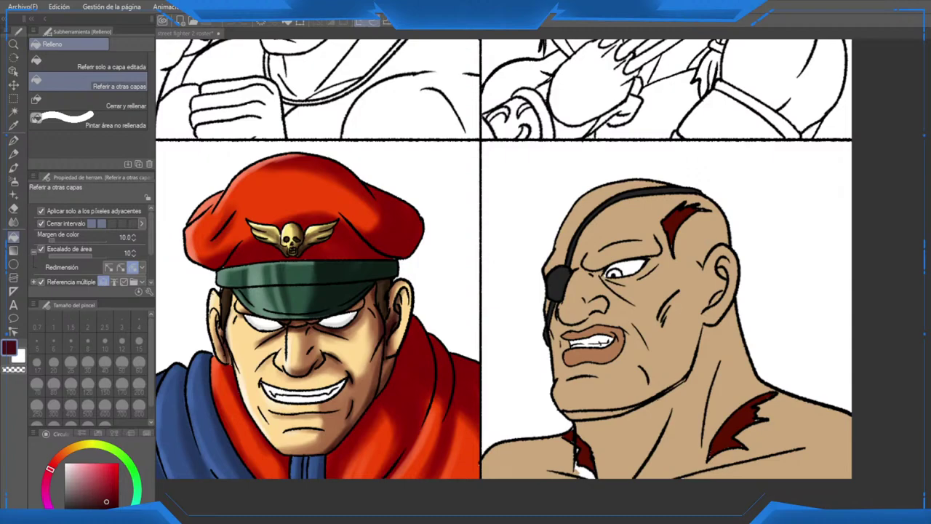
scroll(505, 259, down, 5)
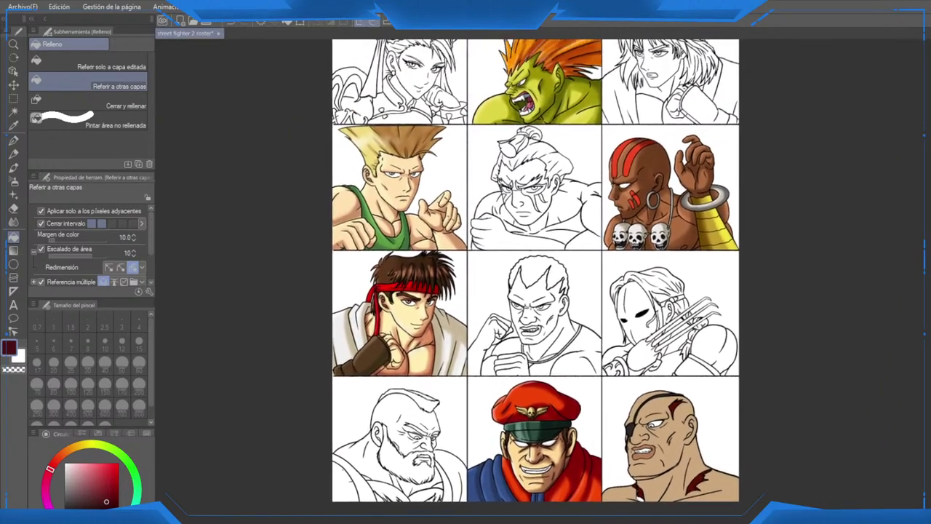
drag(535, 269, 554, 283)
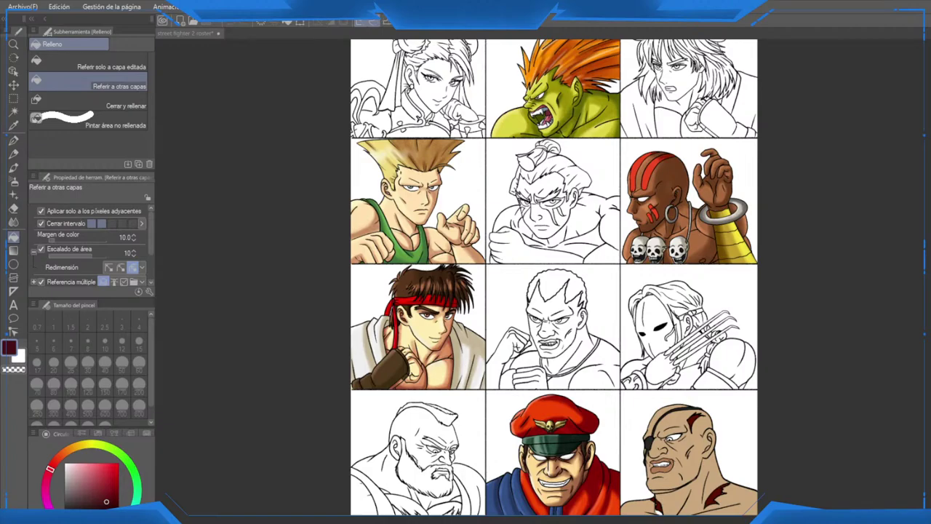
scroll(673, 480, up, 4)
drag(658, 509, 659, 313)
scroll(659, 328, up, 3)
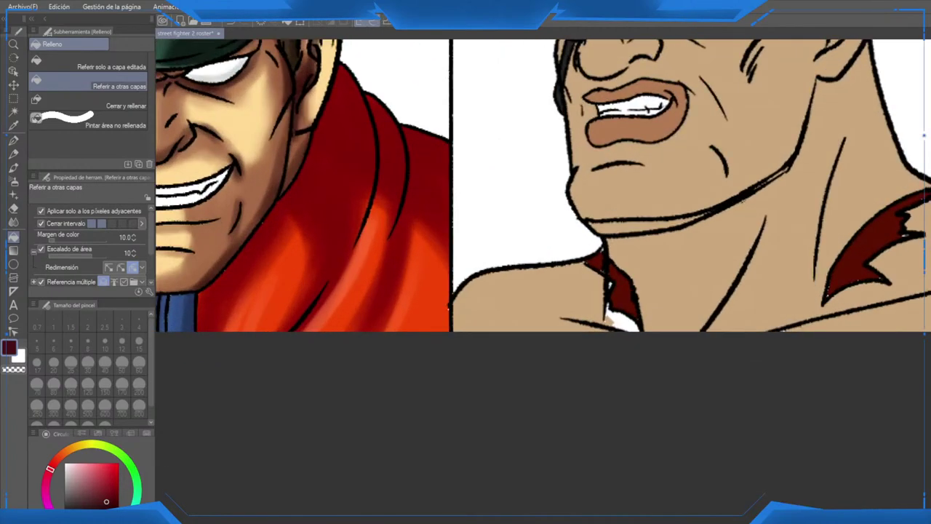
scroll(596, 291, up, 5)
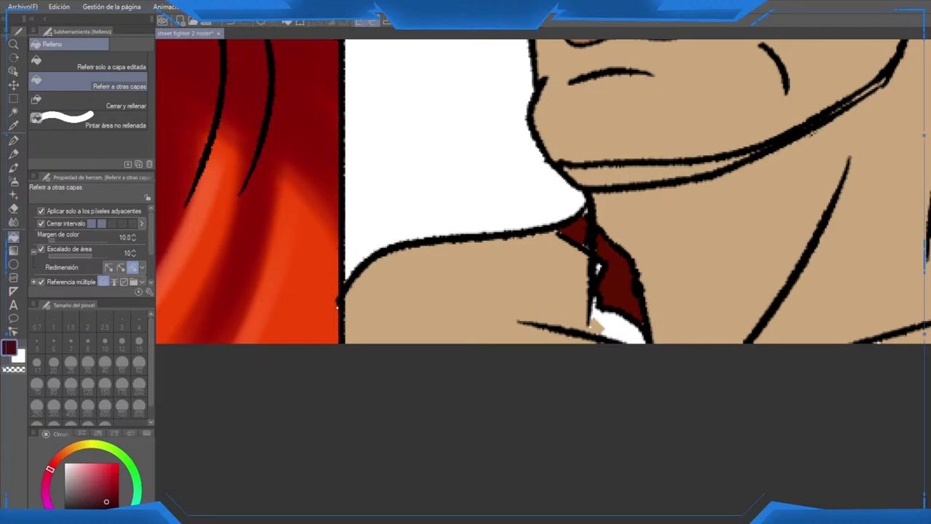
scroll(596, 325, up, 1)
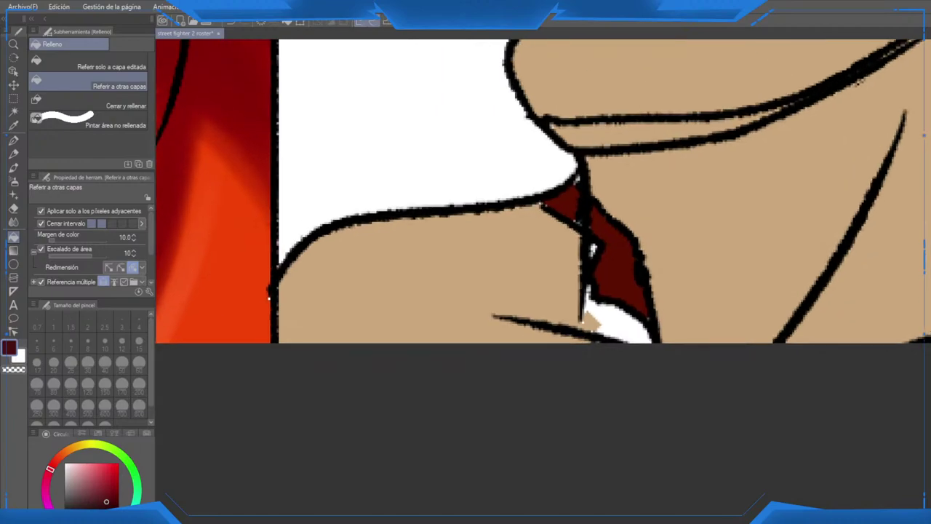
right_click(593, 321)
click(606, 320)
Step: Paint over the white specks at the edges of the dark red neck patch with the same dark red G real pen at size 60
scroll(606, 320, up, 1)
key(p)
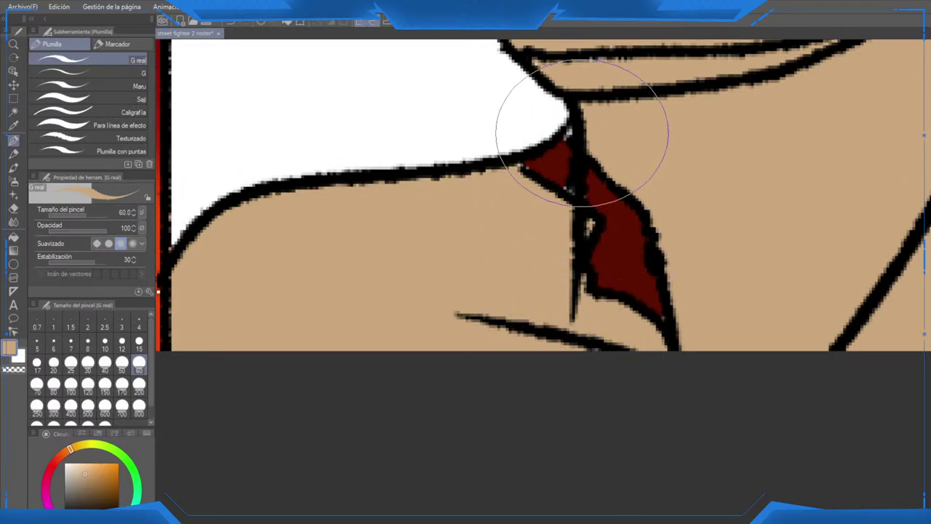
drag(580, 136, 519, 260)
right_click(575, 402)
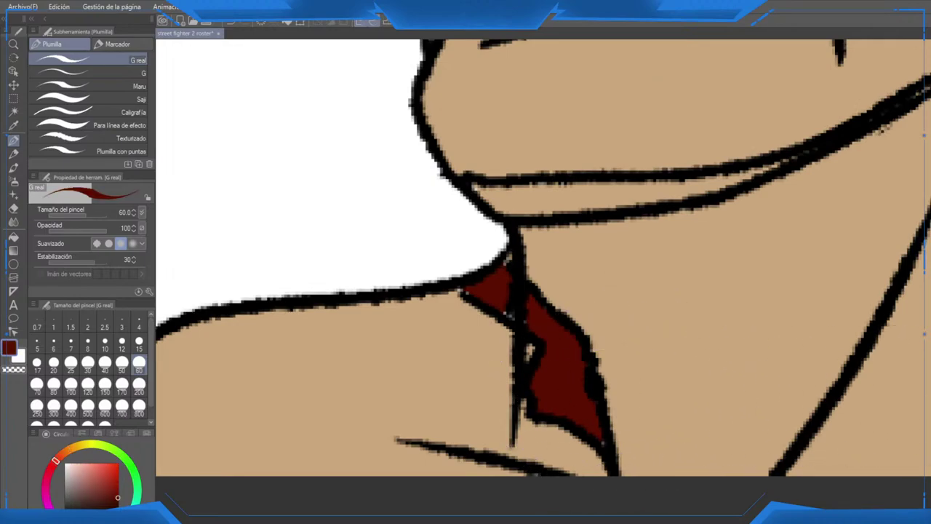
key(ctrl+z)
key(ctrl+y)
key(ctrl+z)
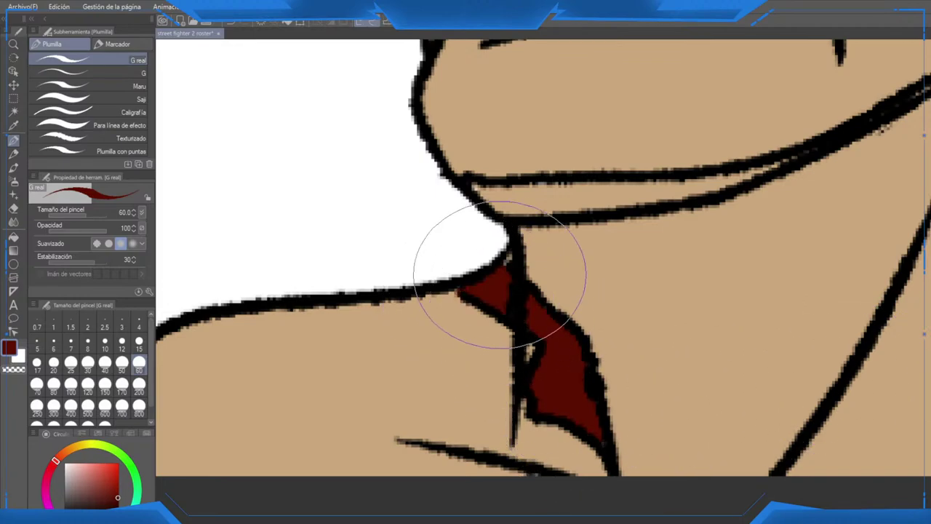
Step: Pick a muted brown as the shadow colour for the eyepatch fighter's skin
scroll(499, 291, down, 6)
scroll(502, 278, down, 4)
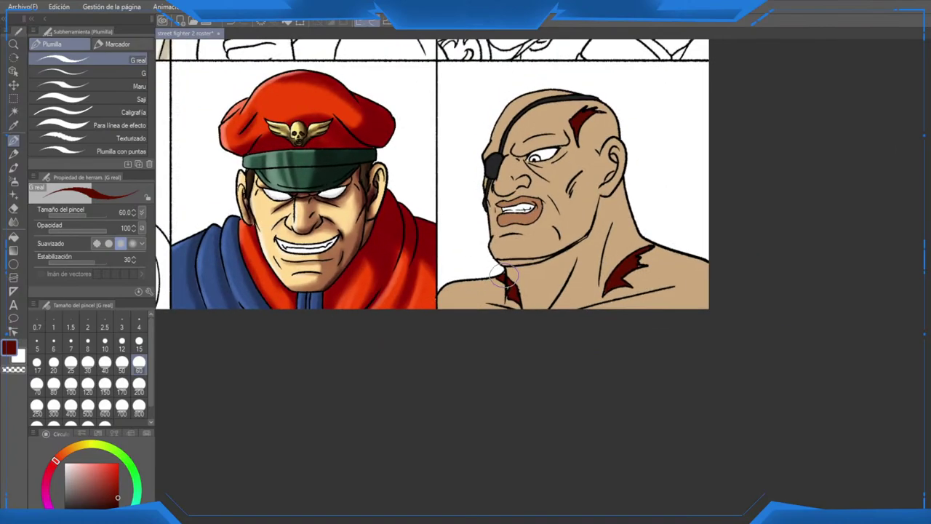
drag(577, 213, 659, 454)
scroll(676, 313, down, 2)
drag(700, 397, 691, 378)
scroll(710, 405, down, 1)
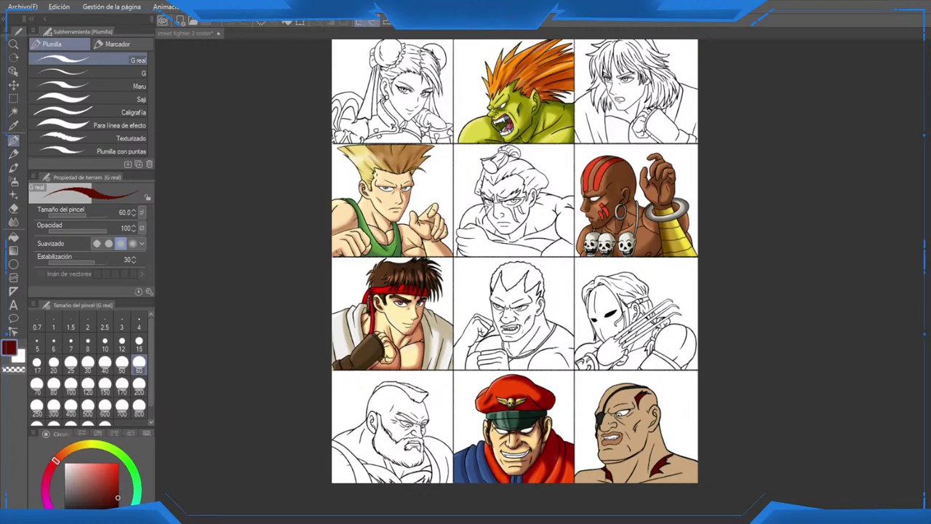
scroll(666, 437, up, 3)
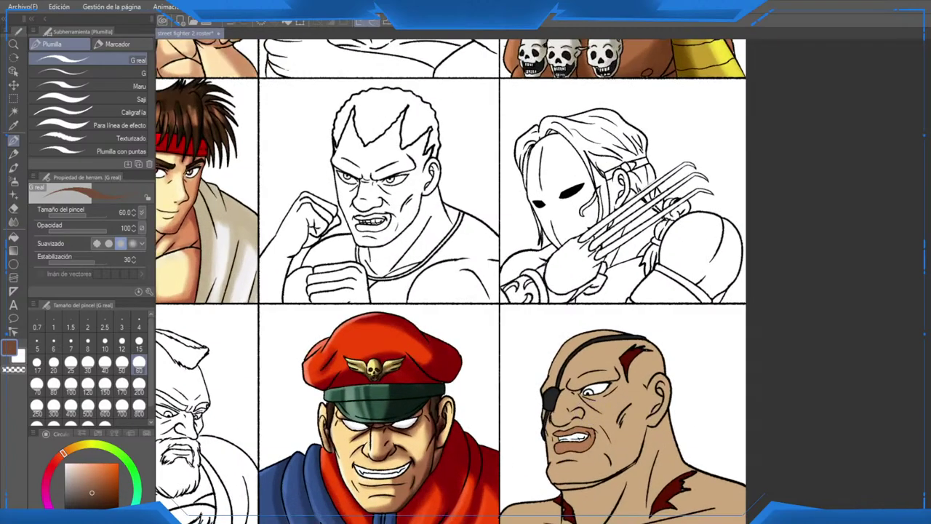
Step: Shade the eyepatch fighter's jaw, chin and back of the head in brown with the Suave airbrush at size 40
drag(588, 411, 544, 287)
scroll(499, 305, up, 2)
key(b)
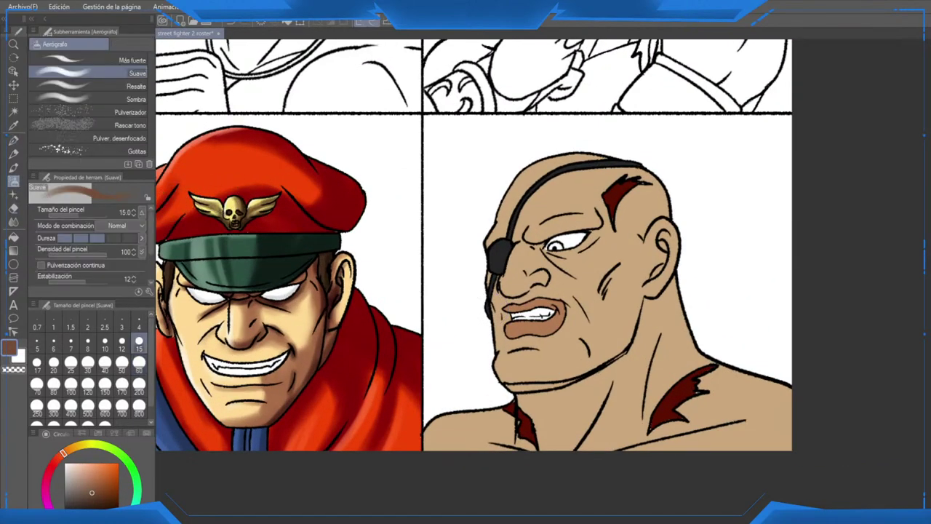
click(87, 370)
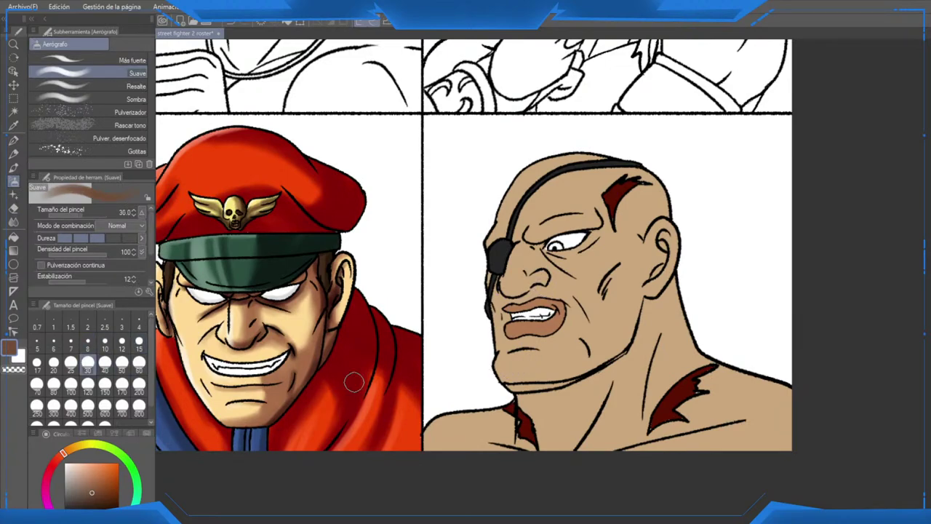
click(105, 363)
mouse_move(525, 380)
mouse_down()
mouse_move(568, 367)
mouse_move(551, 375)
mouse_move(615, 331)
mouse_move(655, 280)
mouse_move(648, 154)
mouse_move(675, 219)
mouse_move(612, 149)
mouse_move(656, 186)
mouse_move(596, 167)
mouse_up()
drag(661, 381, 657, 312)
scroll(657, 313, up, 1)
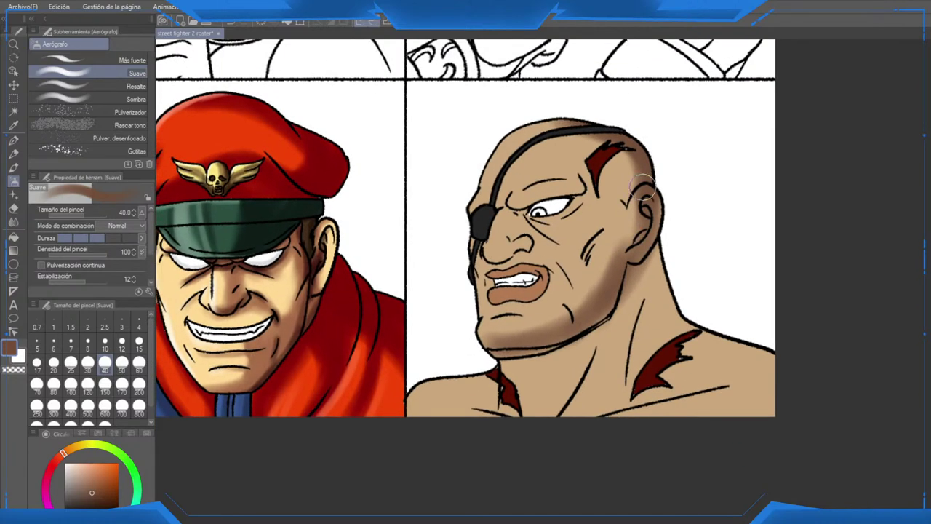
Step: Extend the brown shading over the temple, side of the head and cheek with the Suave airbrush at size 50
scroll(646, 187, up, 2)
click(122, 362)
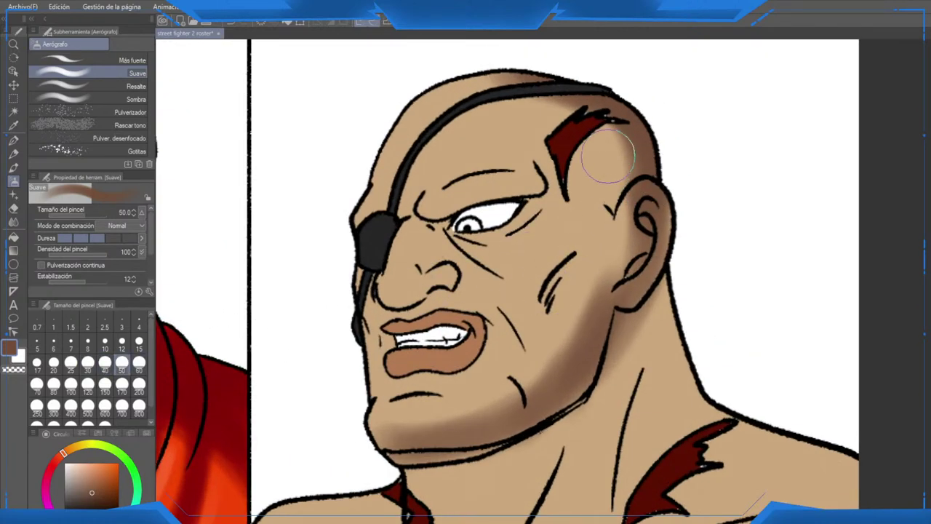
mouse_move(576, 100)
mouse_down()
mouse_move(609, 186)
mouse_move(548, 101)
mouse_move(613, 188)
mouse_move(515, 87)
mouse_move(500, 51)
mouse_move(546, 96)
mouse_move(591, 173)
mouse_move(521, 69)
mouse_move(603, 118)
mouse_move(598, 306)
mouse_move(610, 184)
mouse_move(555, 348)
mouse_move(591, 274)
mouse_move(553, 379)
mouse_move(546, 353)
mouse_move(562, 312)
mouse_move(475, 441)
mouse_move(494, 417)
mouse_move(576, 374)
mouse_up()
Step: Shade the side of the neck beneath the ear in brown with the size 50 soft airbrush
scroll(648, 276, down, 4)
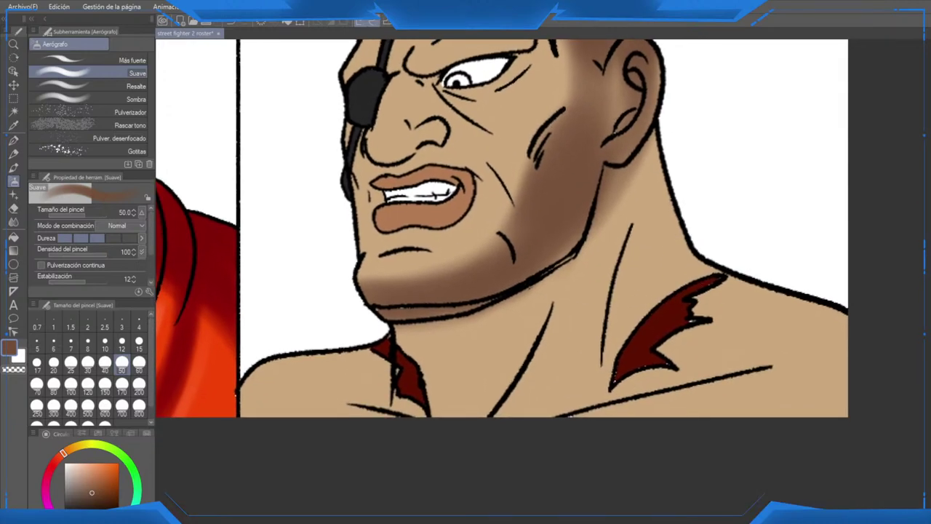
scroll(697, 211, up, 1)
mouse_move(627, 143)
mouse_down()
mouse_move(603, 323)
mouse_move(640, 198)
mouse_move(668, 229)
mouse_move(658, 177)
mouse_move(667, 285)
mouse_move(662, 216)
mouse_move(740, 325)
mouse_move(818, 358)
mouse_up()
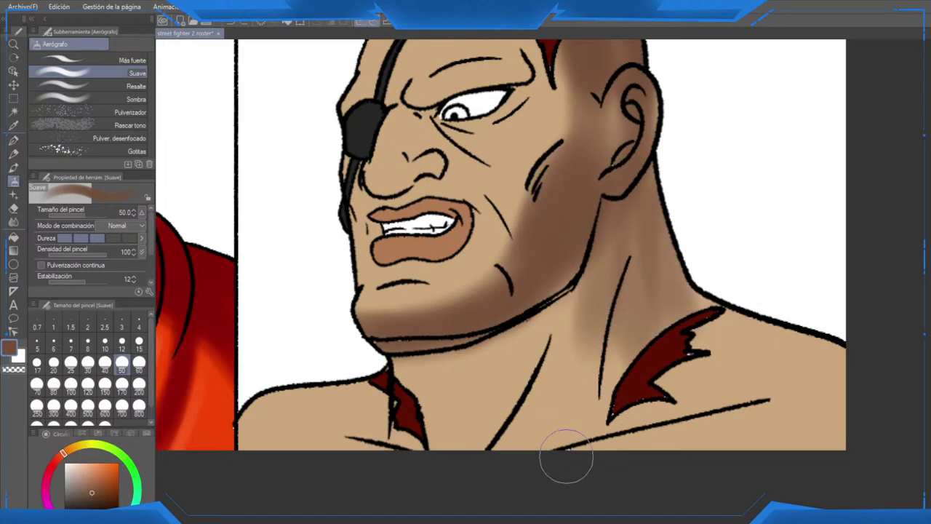
mouse_move(565, 458)
mouse_down()
mouse_move(644, 437)
mouse_move(845, 441)
mouse_move(851, 379)
mouse_move(680, 288)
mouse_up()
key(ctrl+z)
Step: Airbrush brown shadows under the jaw, along the neck muscles and across the chest below the collarbone
drag(640, 208, 501, 480)
mouse_move(390, 355)
mouse_down()
mouse_move(417, 363)
mouse_move(547, 309)
mouse_move(584, 273)
mouse_move(477, 478)
mouse_move(576, 323)
mouse_move(497, 478)
mouse_move(604, 241)
mouse_move(567, 309)
mouse_move(441, 353)
mouse_move(604, 295)
mouse_move(615, 279)
mouse_move(550, 426)
mouse_move(577, 462)
mouse_move(772, 446)
mouse_move(591, 470)
mouse_move(660, 271)
mouse_up()
drag(647, 166, 665, 316)
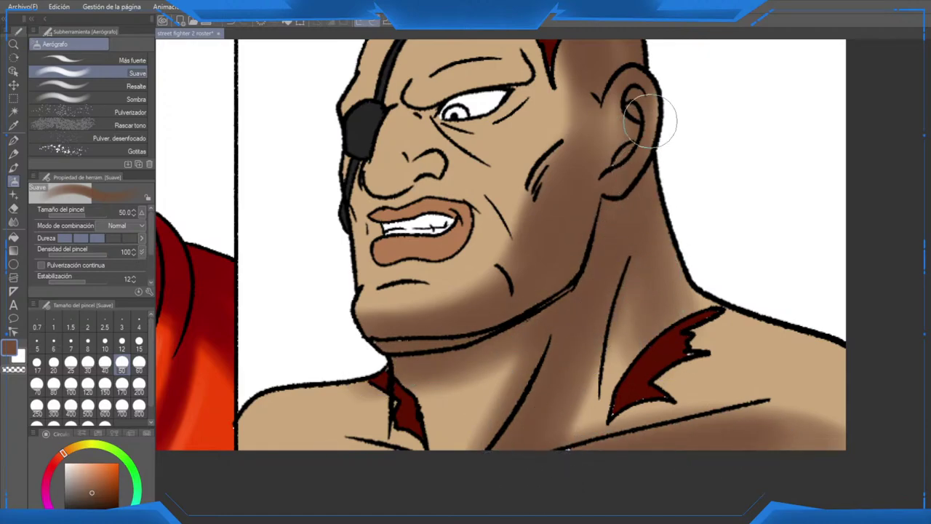
drag(602, 214, 628, 185)
drag(442, 450, 545, 395)
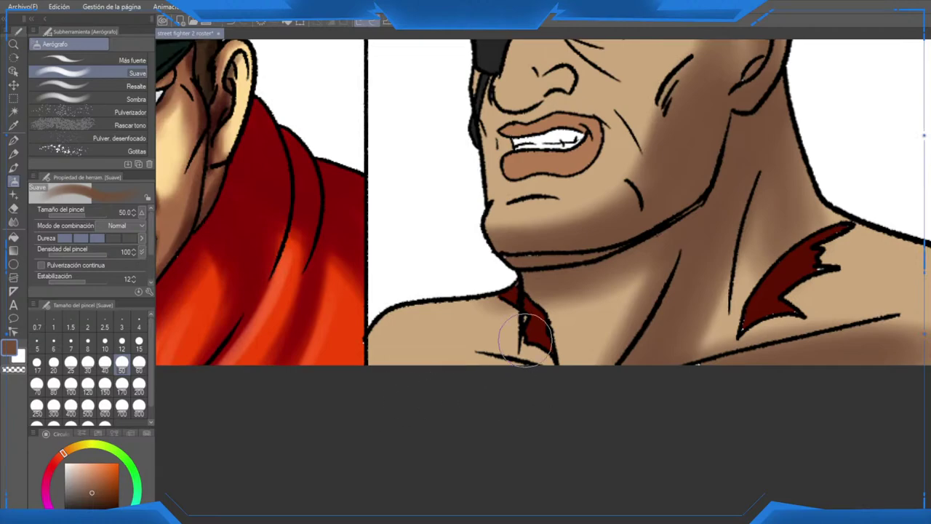
Step: Airbrush soft brown shadows on the shoulder and neck around the small dark red patch below the chin
drag(527, 302, 520, 388)
drag(518, 272, 558, 335)
drag(550, 295, 608, 294)
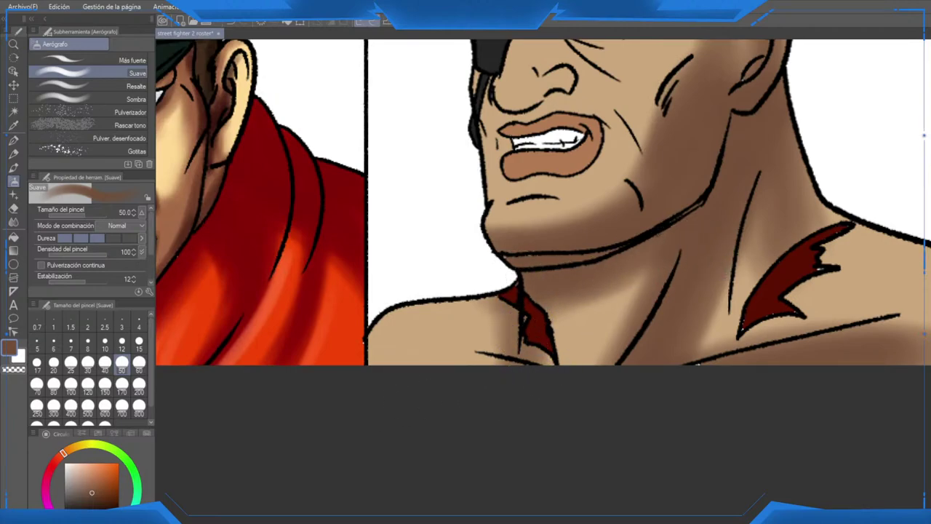
Step: Shade around the eye, under the brow and along the nose bridge in brown with the soft airbrush at size 25
mouse_move(678, 247)
mouse_down()
mouse_move(599, 467)
mouse_move(613, 482)
mouse_up()
mouse_move(592, 153)
mouse_down()
mouse_move(570, 204)
mouse_move(576, 201)
mouse_move(553, 185)
mouse_up()
scroll(553, 185, up, 1)
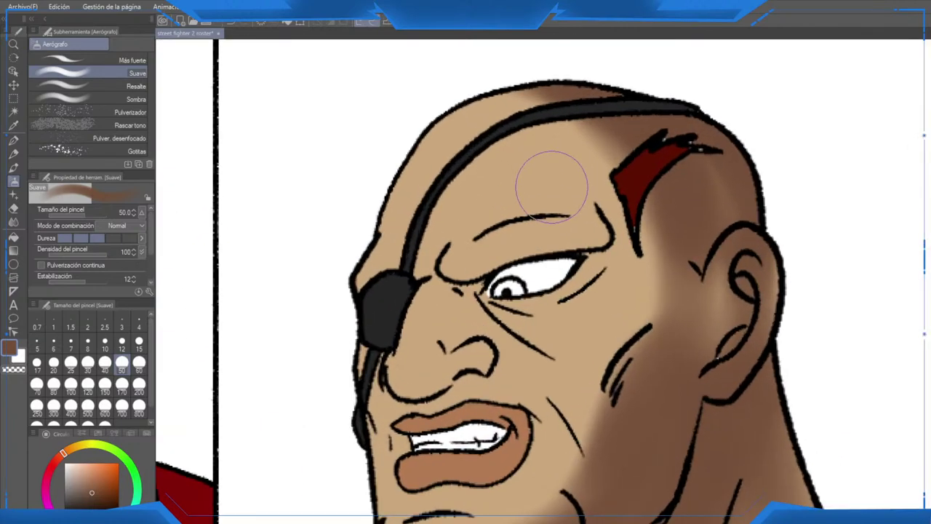
click(121, 340)
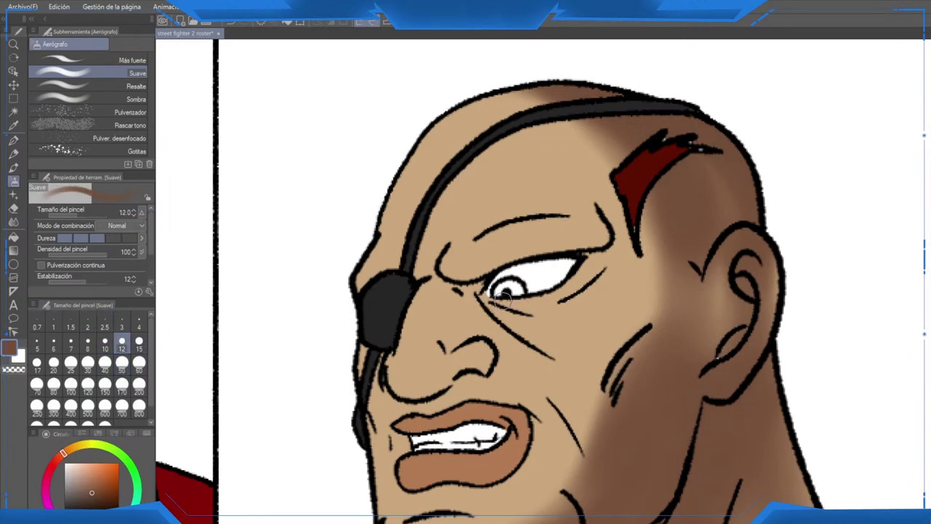
click(71, 362)
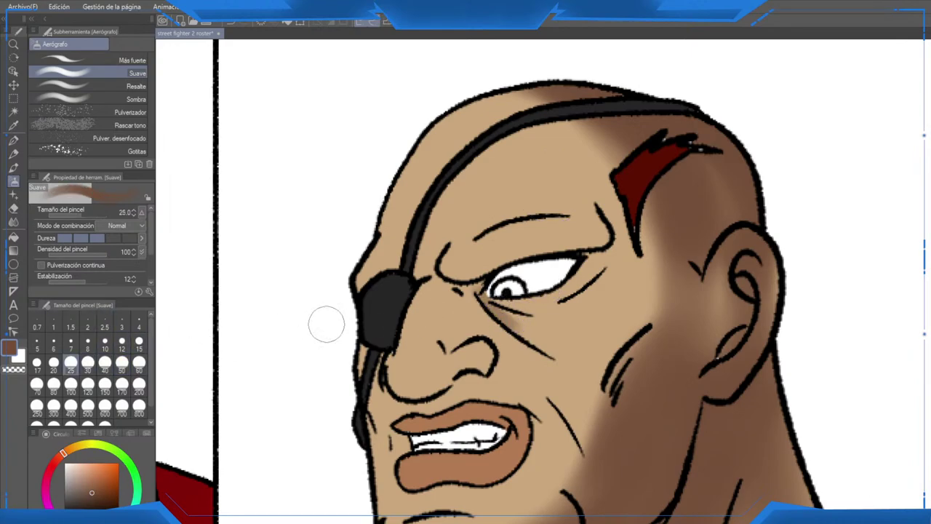
drag(506, 297, 510, 299)
mouse_move(542, 296)
mouse_down()
mouse_move(515, 298)
mouse_move(592, 255)
mouse_move(528, 258)
mouse_move(466, 279)
mouse_move(597, 249)
mouse_move(605, 220)
mouse_move(616, 222)
mouse_move(607, 252)
mouse_move(612, 237)
mouse_move(590, 264)
mouse_move(544, 288)
mouse_move(493, 294)
mouse_move(560, 356)
mouse_move(468, 301)
mouse_move(454, 360)
mouse_move(454, 335)
mouse_move(545, 286)
mouse_move(409, 354)
mouse_move(436, 332)
mouse_move(443, 348)
mouse_move(421, 387)
mouse_move(400, 389)
mouse_move(487, 369)
mouse_move(494, 342)
mouse_move(467, 323)
mouse_move(450, 379)
mouse_move(467, 322)
mouse_move(488, 320)
mouse_move(462, 320)
mouse_move(468, 333)
mouse_move(476, 284)
mouse_move(417, 290)
mouse_move(462, 287)
mouse_move(417, 281)
mouse_up()
Step: Shade the underside of the nose and the cheek crease in brown with the soft airbrush at size 15
click(139, 341)
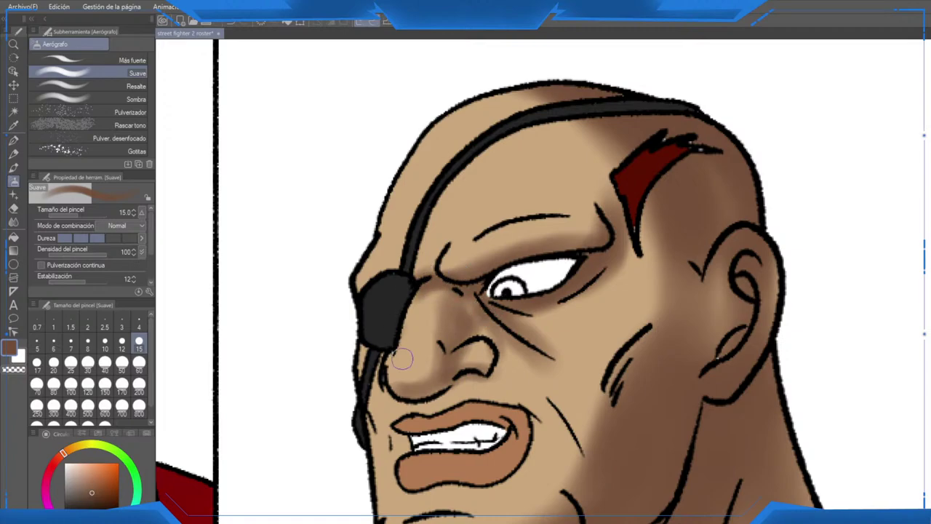
drag(386, 351, 396, 400)
drag(544, 435, 541, 350)
mouse_move(539, 311)
mouse_down()
mouse_move(593, 380)
mouse_move(487, 258)
mouse_move(570, 331)
mouse_move(492, 292)
mouse_up()
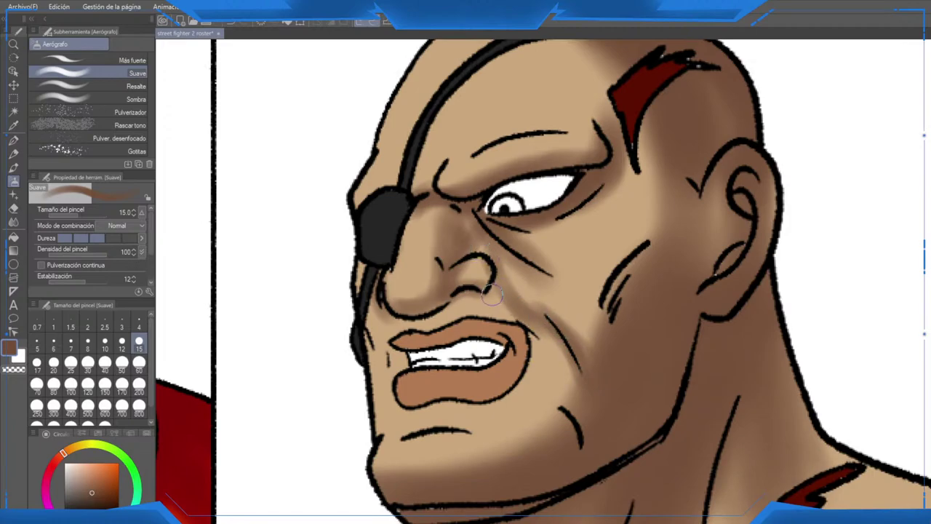
Step: Blend the shading around the nose, nostril and upper cheek using skin and mid-brown tones sampled from the face
alt+click(534, 292)
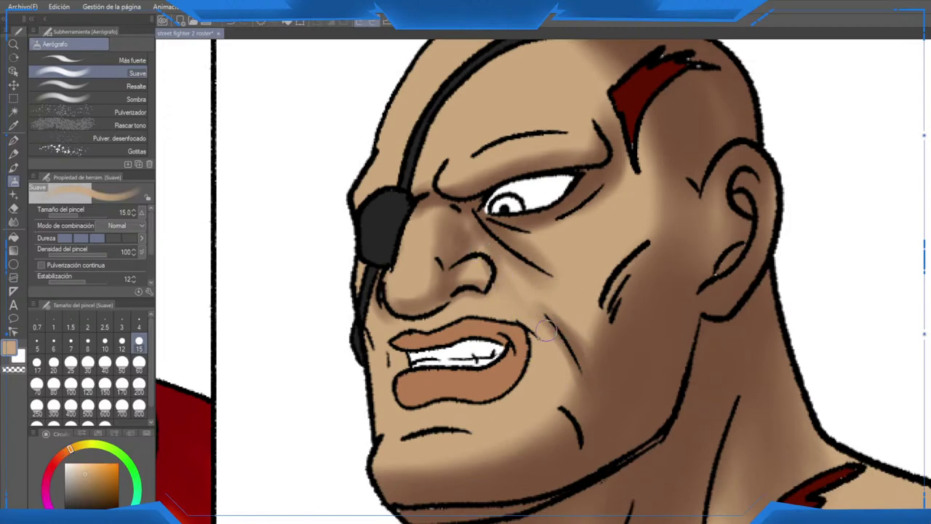
alt+click(433, 302)
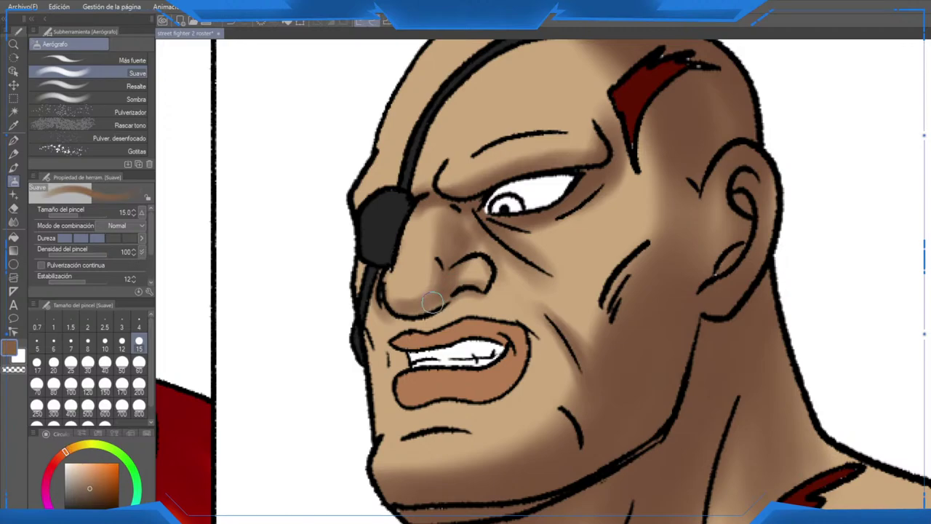
mouse_move(432, 303)
mouse_down()
mouse_move(486, 277)
mouse_move(488, 291)
mouse_move(440, 307)
mouse_up()
drag(486, 290, 474, 239)
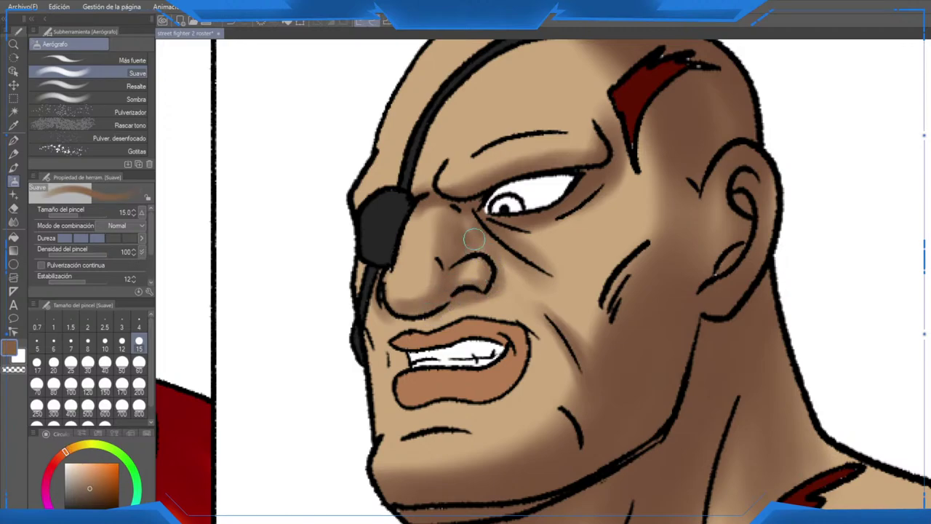
drag(518, 260, 548, 284)
mouse_move(596, 233)
mouse_down()
mouse_move(609, 177)
mouse_move(593, 213)
mouse_move(638, 256)
mouse_move(609, 307)
mouse_move(613, 317)
mouse_move(702, 184)
mouse_move(725, 270)
mouse_up()
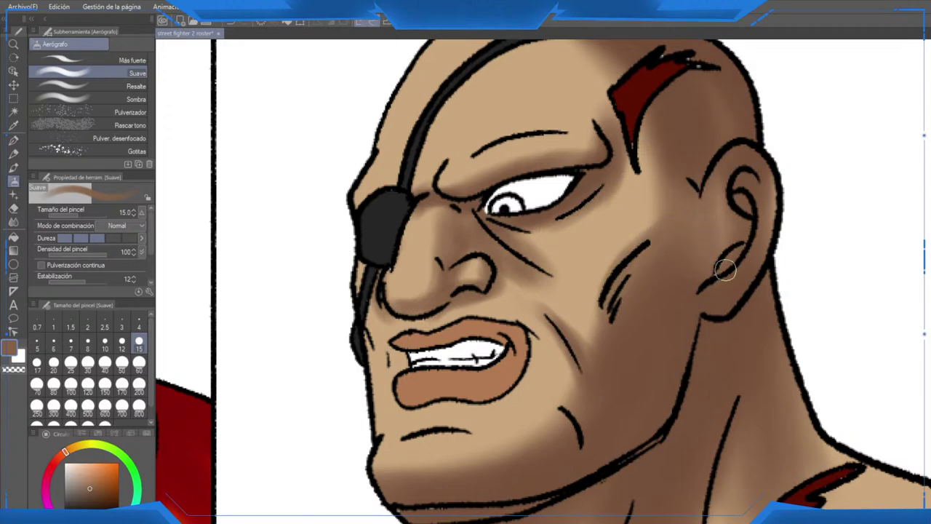
Step: Lighten the ear's front and outer rim with a light skin tone sampled from the drawing
alt+click(721, 210)
mouse_move(742, 171)
mouse_down()
mouse_move(711, 190)
mouse_move(751, 166)
mouse_up()
drag(706, 225, 732, 216)
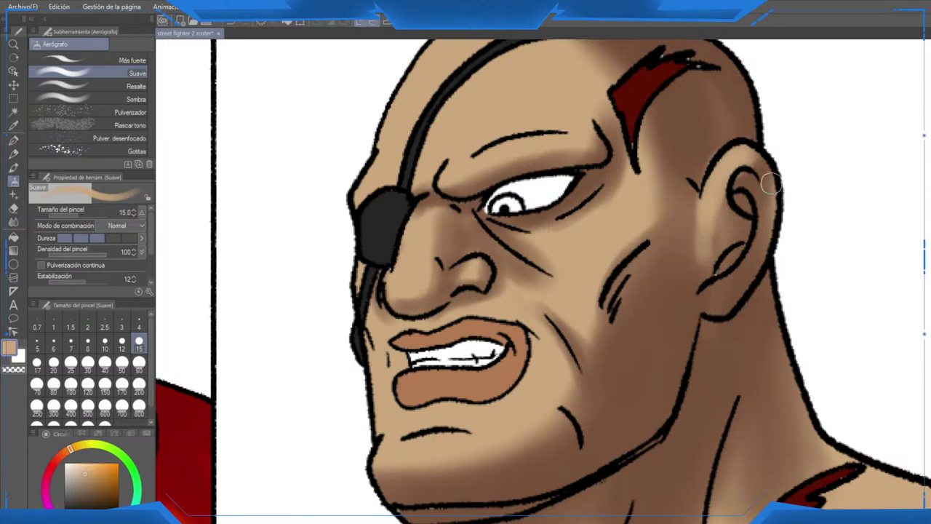
mouse_move(772, 183)
mouse_down()
mouse_move(784, 233)
mouse_move(765, 165)
mouse_move(747, 160)
mouse_move(754, 168)
mouse_up()
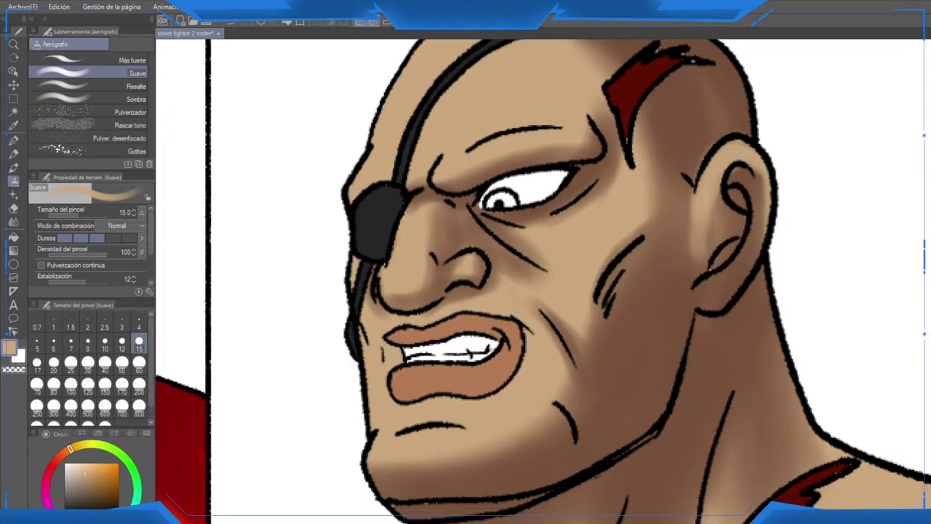
Step: Pick a lighter skin tone and airbrush highlights along the tops of both shoulders at size 30
mouse_move(745, 367)
mouse_down()
mouse_move(696, 289)
mouse_move(626, 211)
mouse_up()
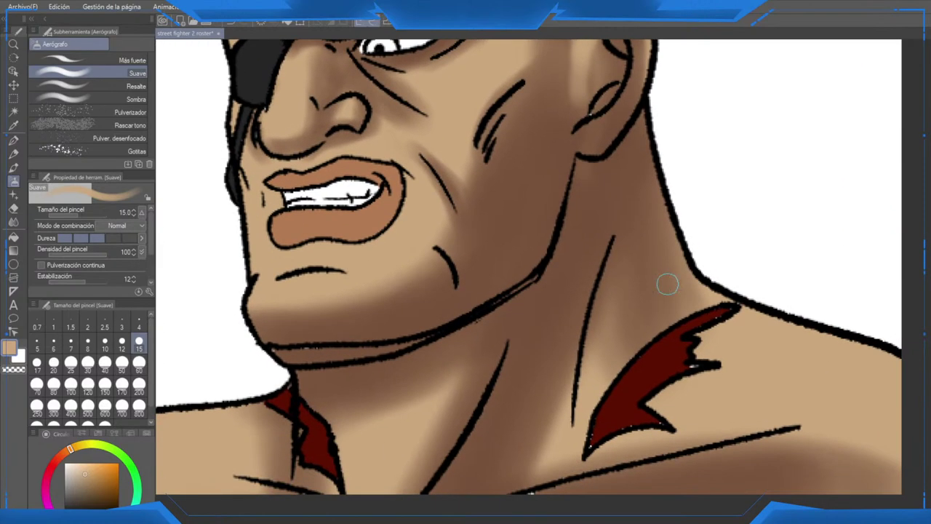
scroll(668, 284, down, 4)
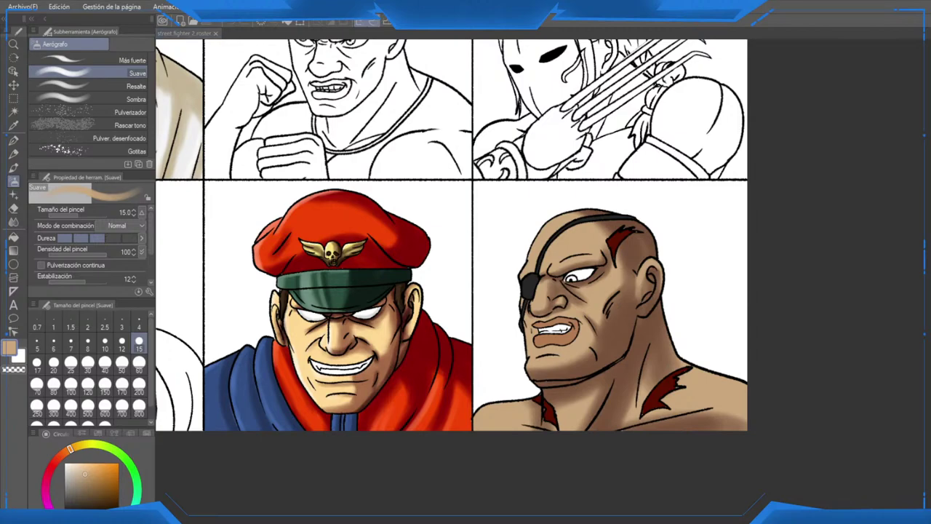
scroll(625, 393, up, 1)
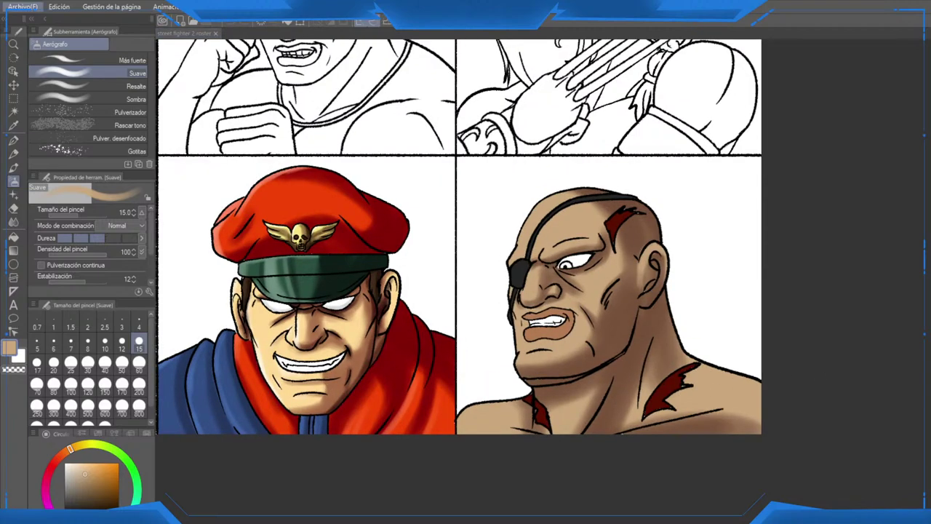
click(83, 467)
scroll(466, 418, up, 3)
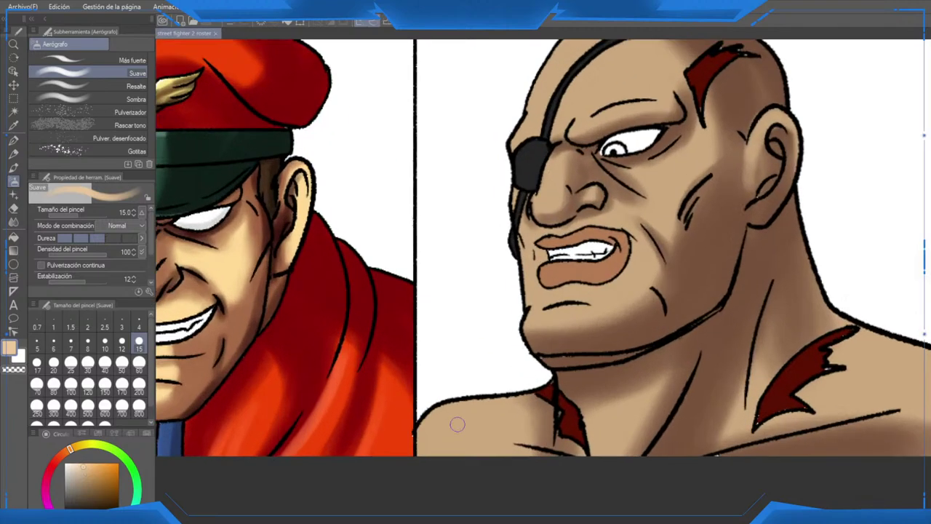
click(87, 362)
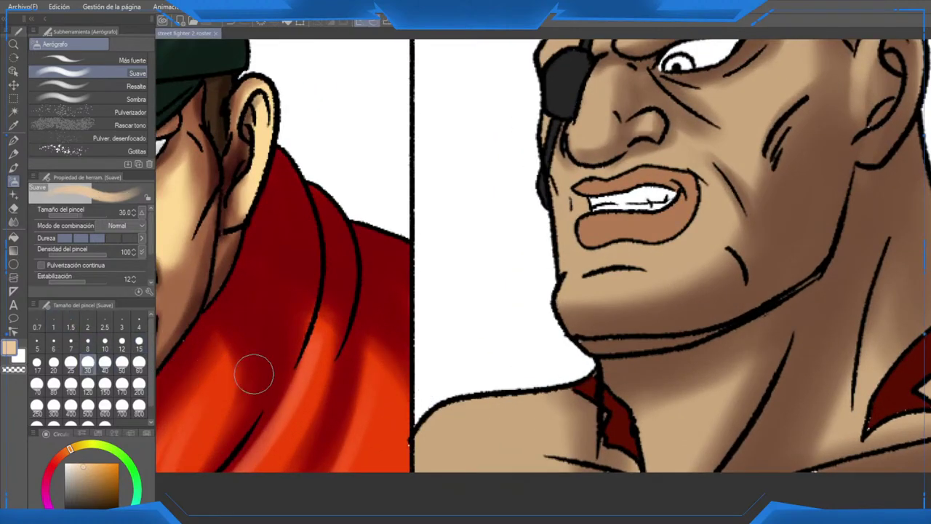
drag(551, 381, 164, 378)
mouse_move(594, 266)
mouse_down()
mouse_move(680, 321)
mouse_move(758, 331)
mouse_move(800, 355)
mouse_up()
mouse_move(157, 185)
mouse_down()
mouse_move(399, 360)
mouse_move(414, 406)
mouse_up()
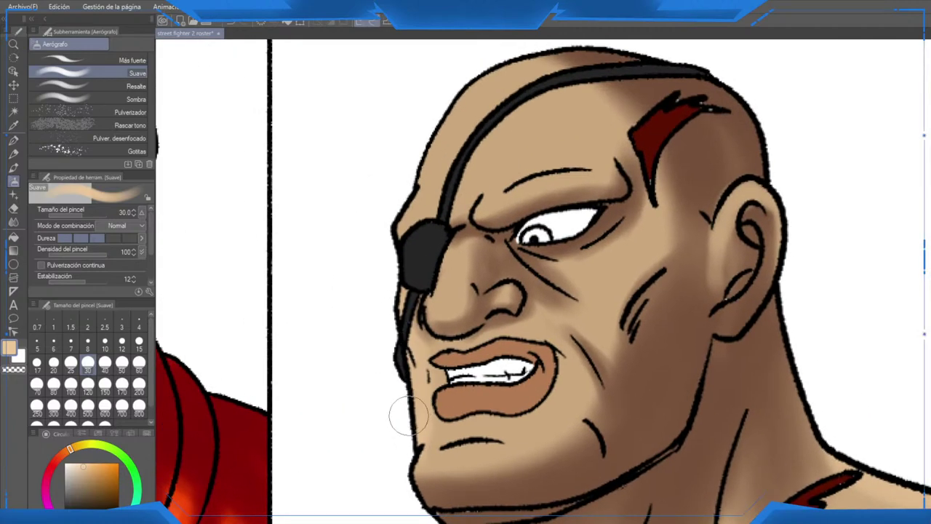
Step: Airbrush a light skin highlight along the front edge of the forehead and scalp at brush size 25
click(139, 340)
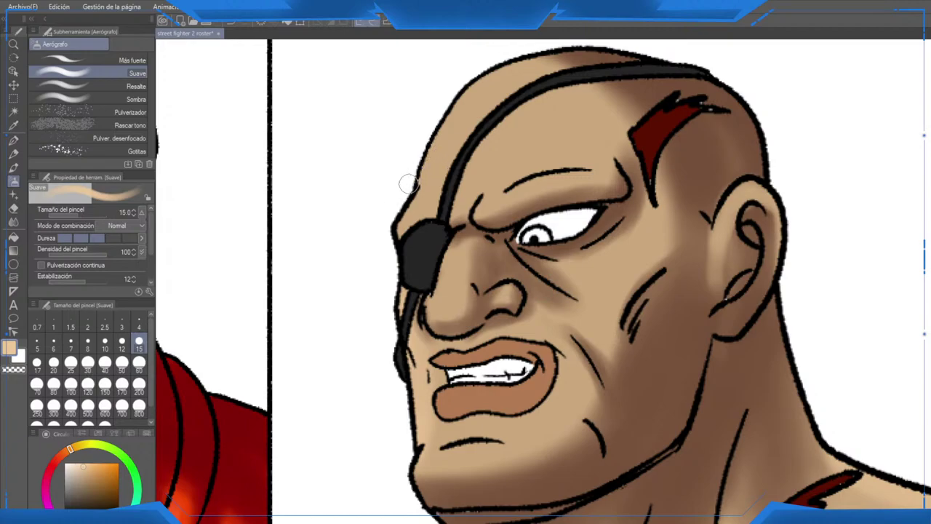
click(70, 362)
mouse_move(428, 161)
mouse_down()
mouse_move(405, 225)
mouse_move(450, 108)
mouse_move(502, 66)
mouse_up()
drag(435, 123, 528, 65)
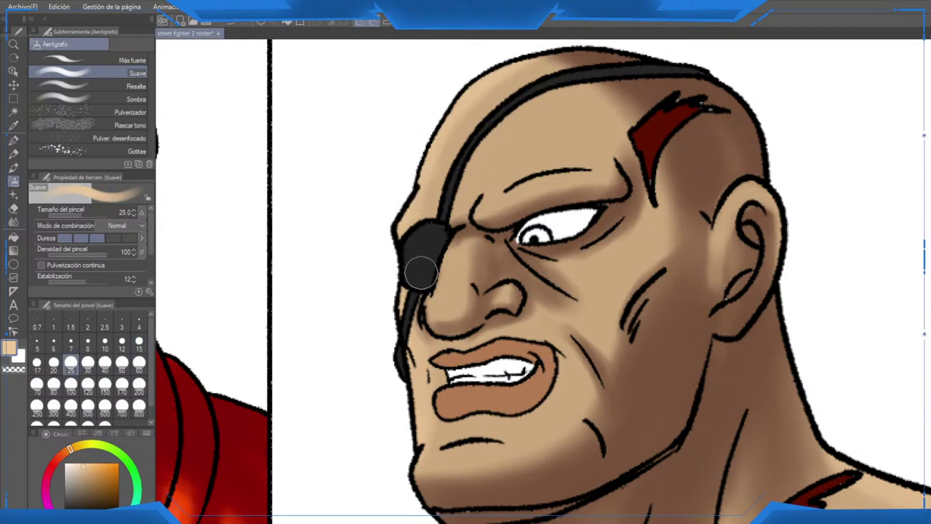
Step: Shade the chin crease, the corner of the mouth and the cheek fold with sampled brown at size 15
click(139, 340)
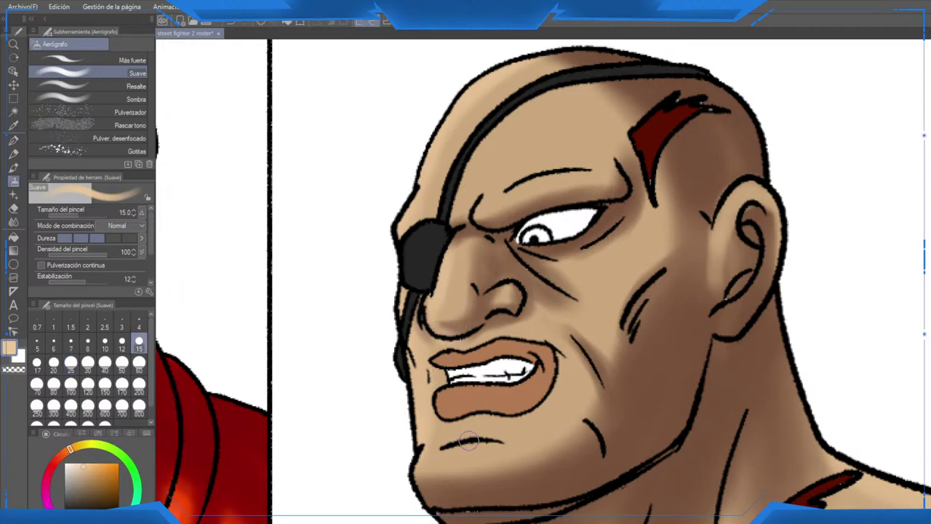
alt+click(513, 465)
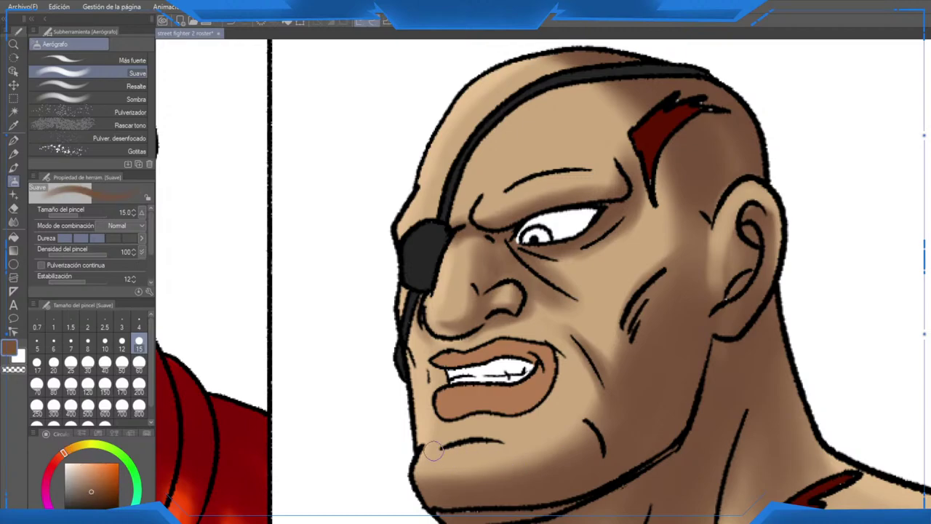
drag(435, 450, 504, 442)
mouse_move(550, 398)
mouse_down()
mouse_move(562, 351)
mouse_move(540, 339)
mouse_move(505, 343)
mouse_up()
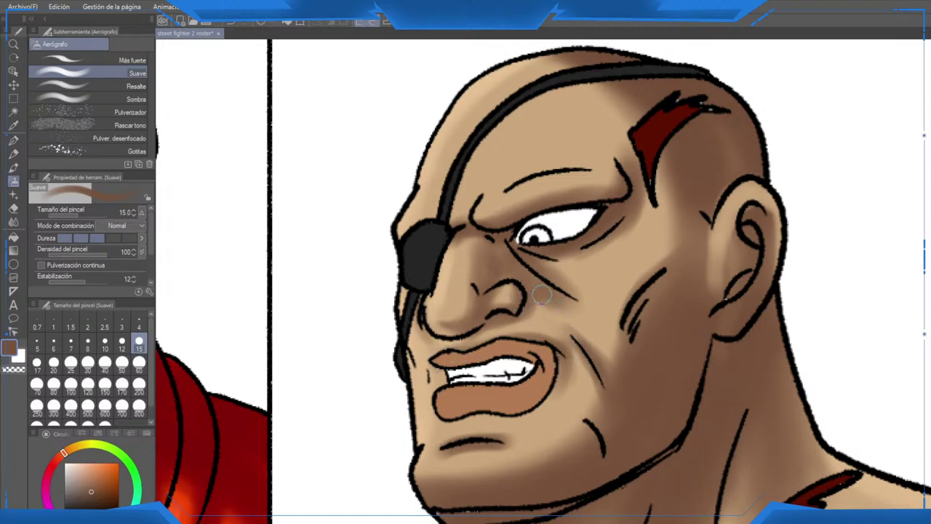
drag(552, 288, 602, 316)
Step: Soften the cheek fold's shadow using light and mid-brown tones sampled from the surrounding skin
alt+click(582, 311)
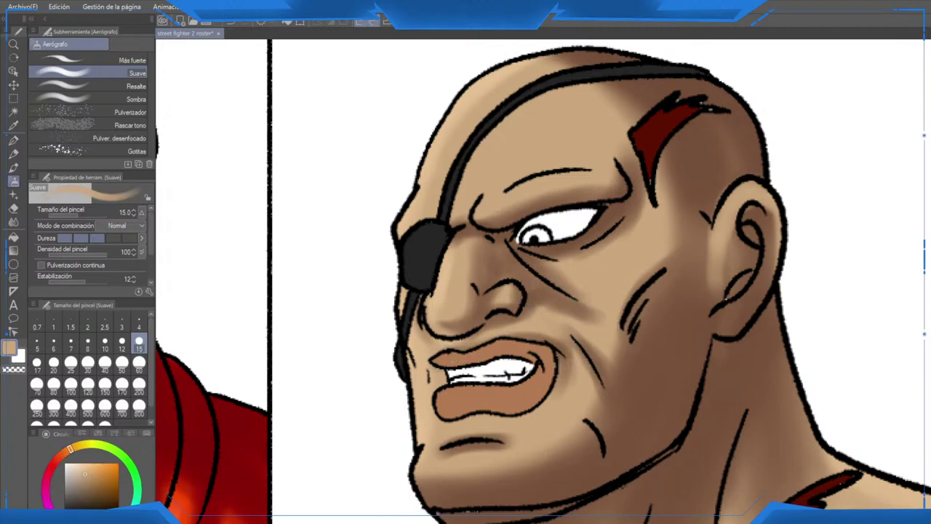
alt+click(536, 282)
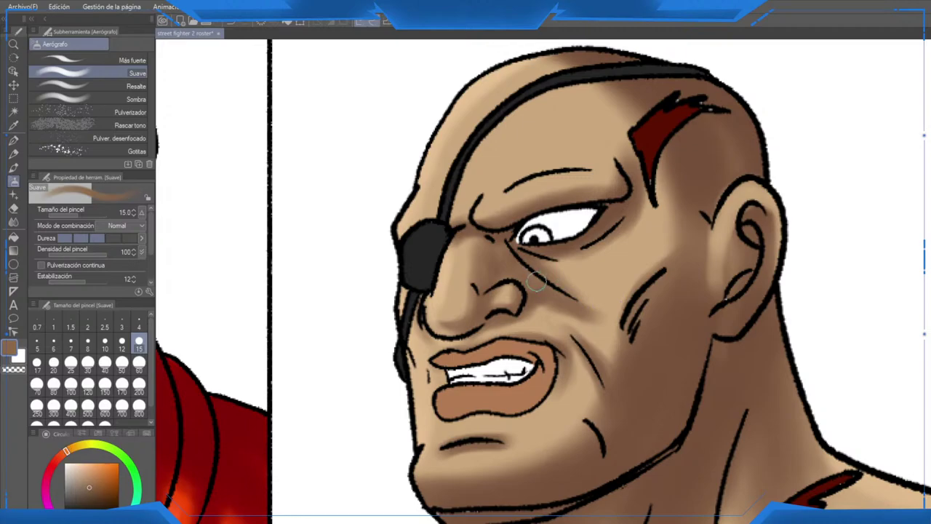
drag(575, 305, 597, 312)
alt+click(657, 304)
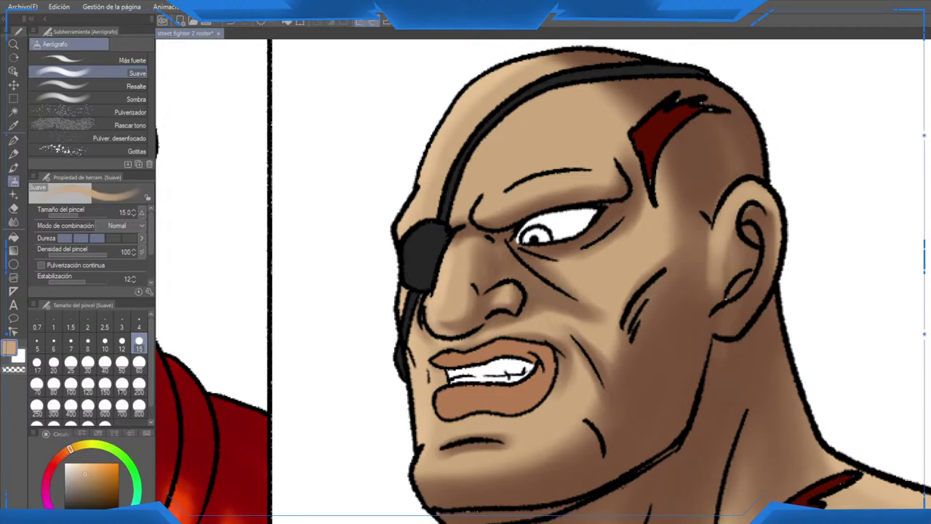
Step: Touch up the upper ear and the side of the head with sampled highlight and brown skin tones
drag(614, 206, 627, 263)
alt+click(492, 189)
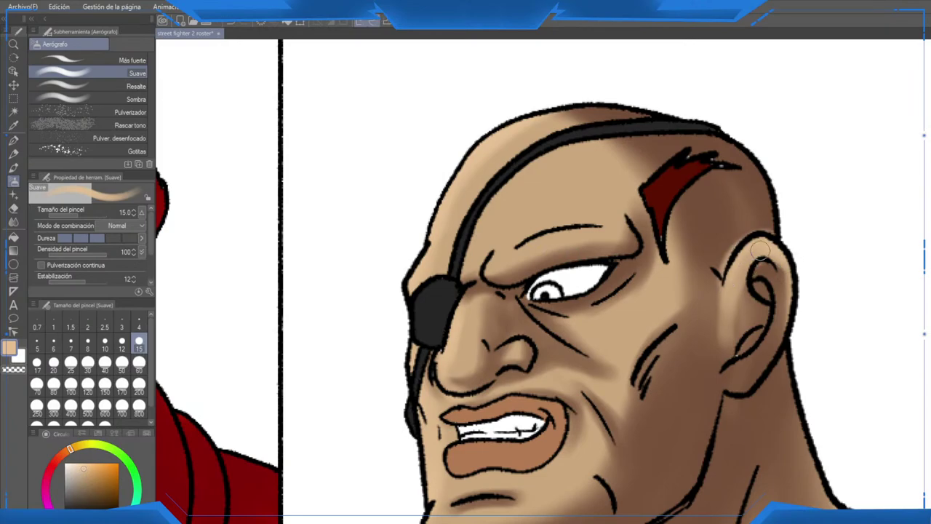
alt+click(740, 226)
drag(773, 226, 733, 83)
Step: Switch to the G real pen at size 60 in dark red and check the red patches on the neck and head
scroll(619, 184, down, 3)
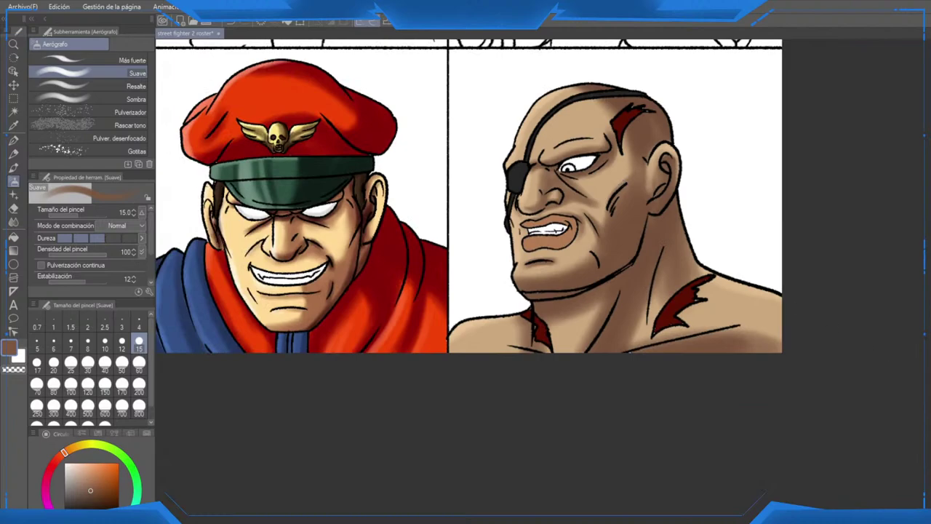
scroll(716, 309, up, 3)
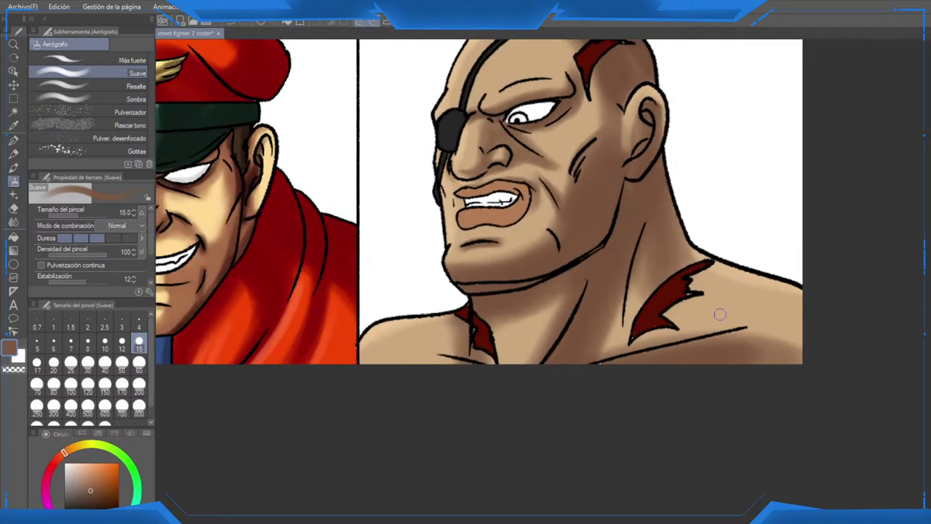
alt+click(713, 310)
scroll(649, 291, up, 3)
key(p)
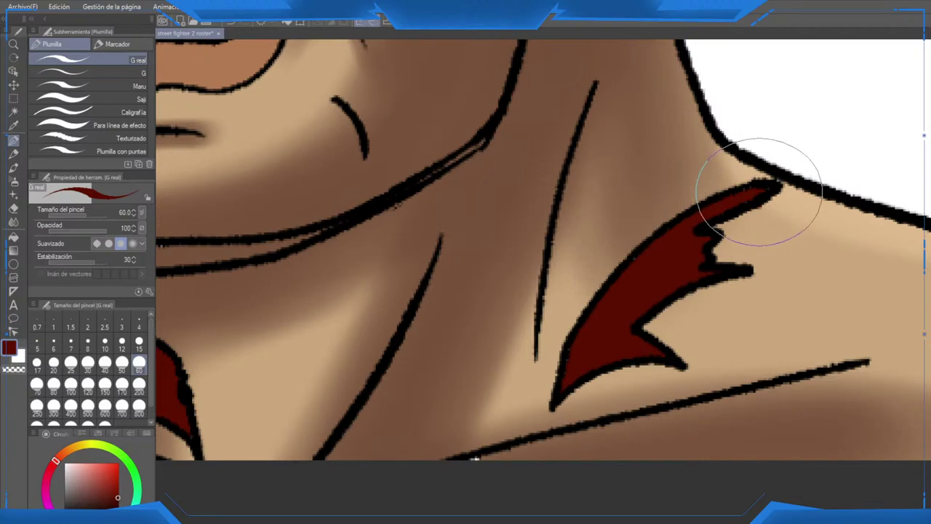
drag(510, 240, 873, 298)
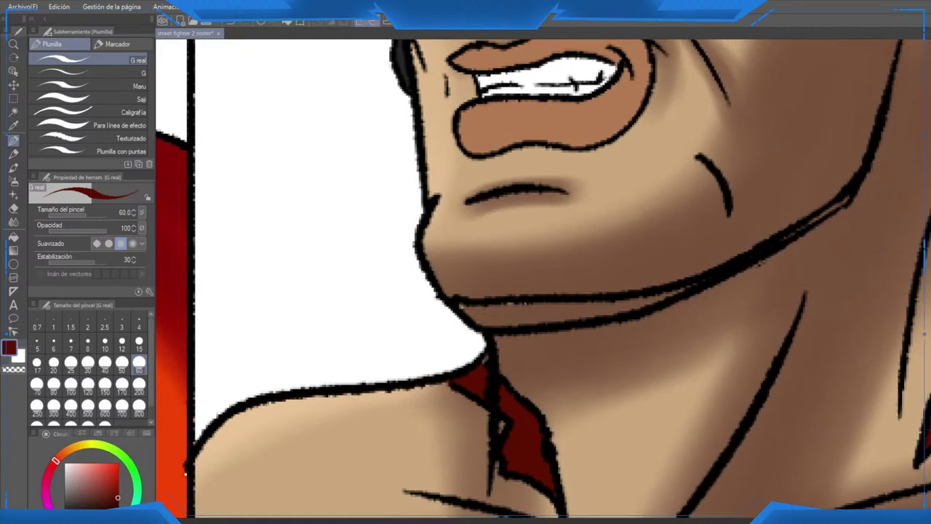
drag(611, 160, 553, 378)
drag(618, 182, 555, 379)
drag(654, 182, 556, 304)
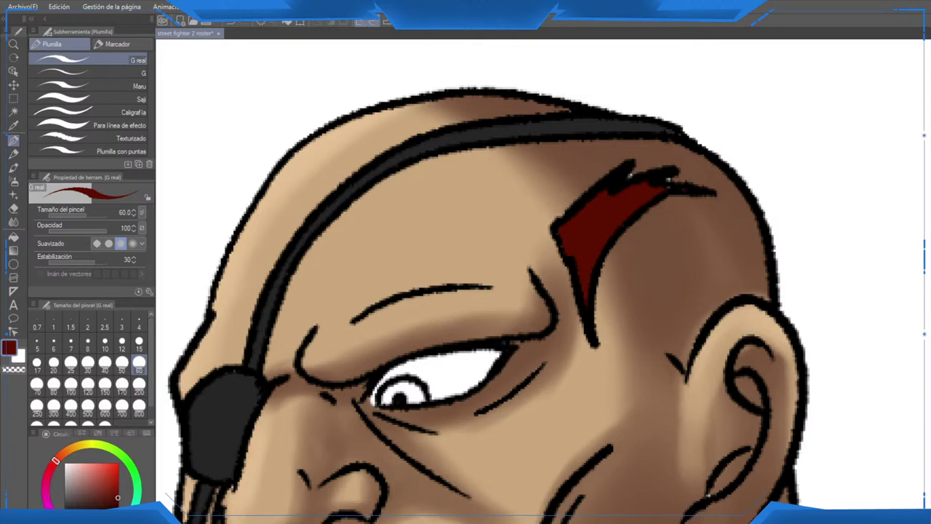
Step: Examine the shaded portrait from head to shoulders and compare it with the neighbouring red-capped portrait
alt+click(641, 182)
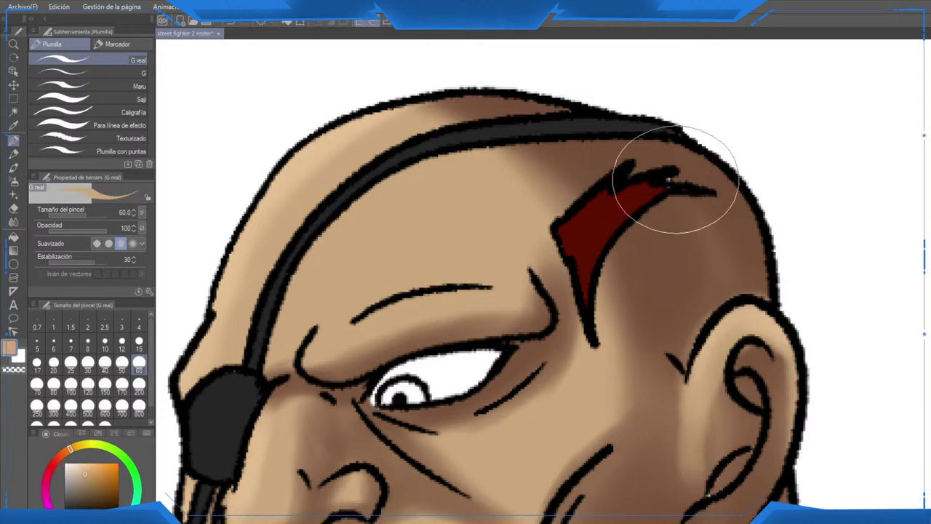
drag(719, 495, 741, 228)
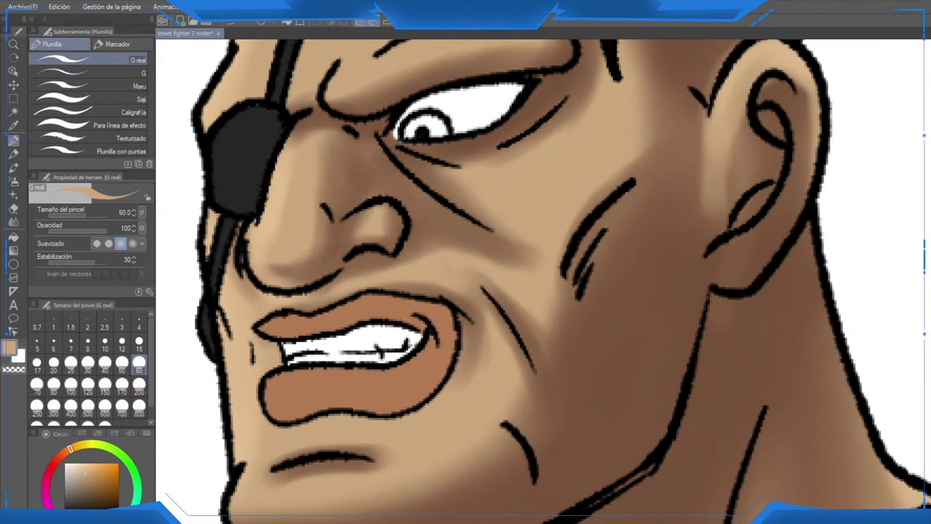
scroll(499, 342, down, 5)
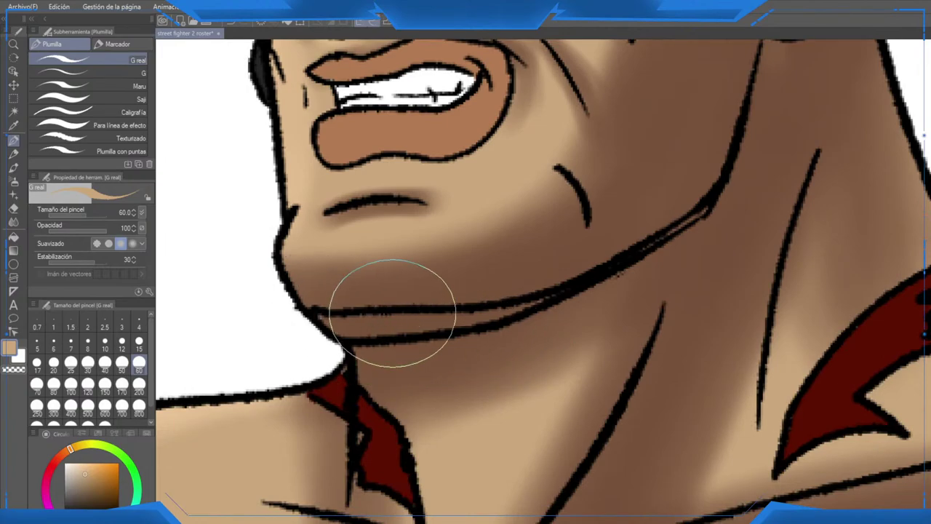
scroll(393, 313, down, 3)
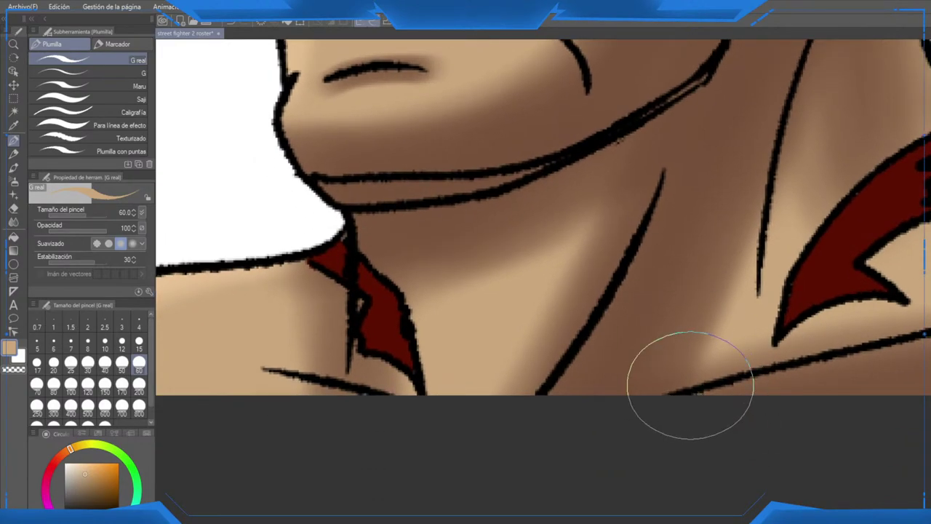
scroll(415, 346, down, 2)
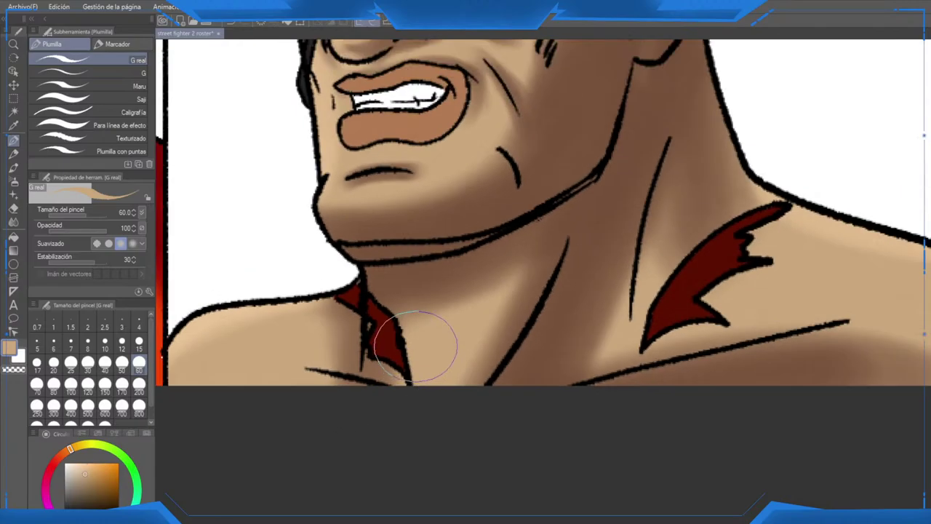
scroll(415, 346, down, 4)
drag(416, 346, 575, 422)
scroll(637, 285, up, 1)
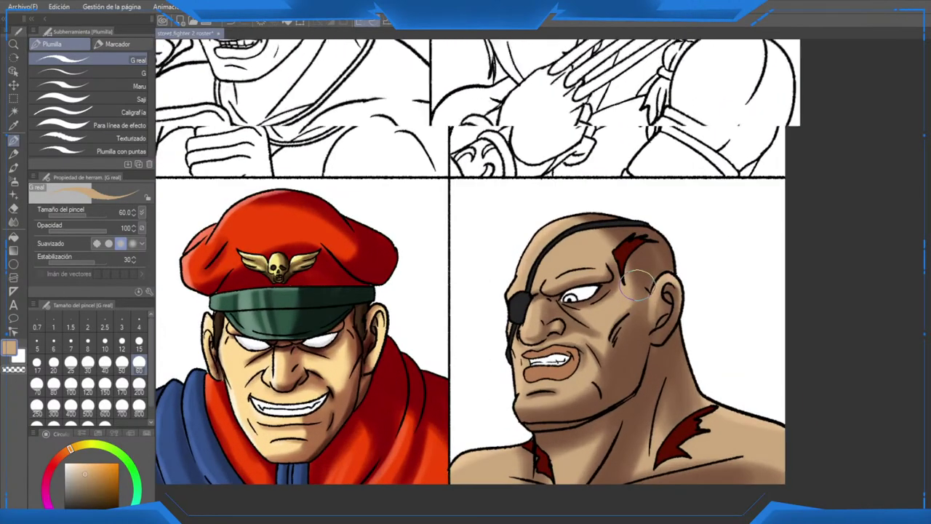
scroll(637, 285, up, 2)
drag(621, 300, 641, 249)
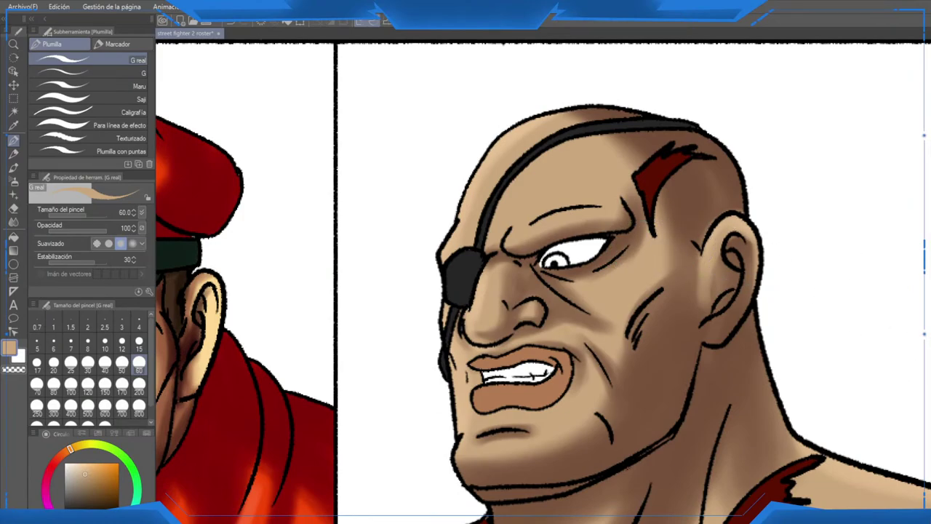
scroll(743, 382, down, 2)
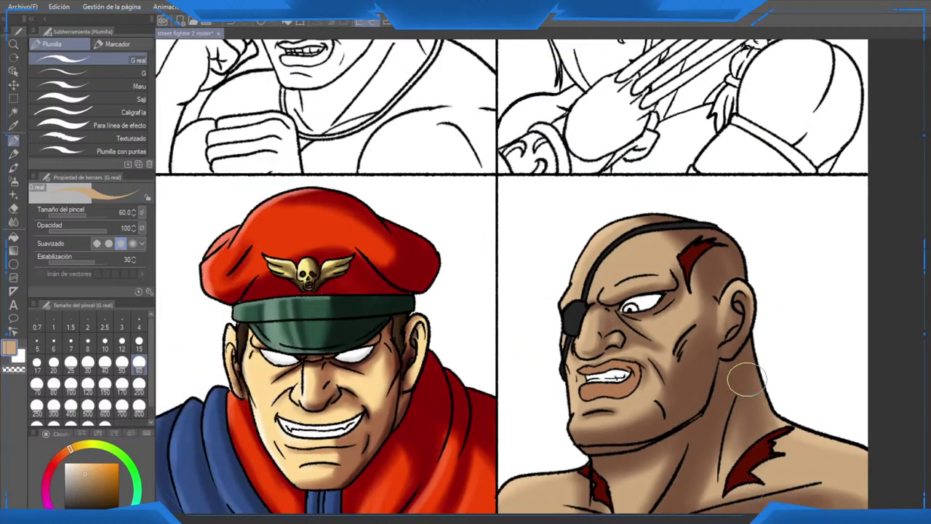
Step: Airbrush a deeper shadow along the jawline and under the chin with dark brown, using the soft airbrush at size 20
click(96, 502)
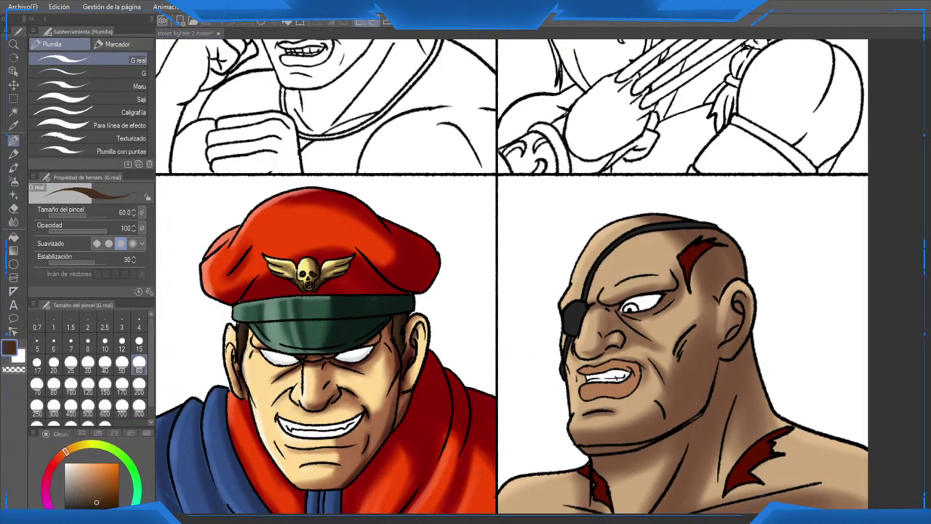
scroll(655, 393, up, 3)
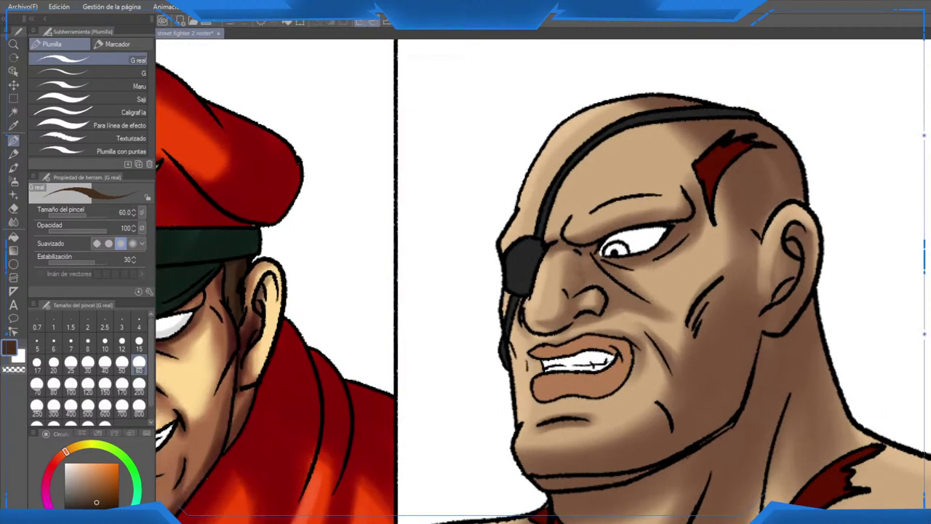
scroll(306, 266, up, 1)
click(13, 181)
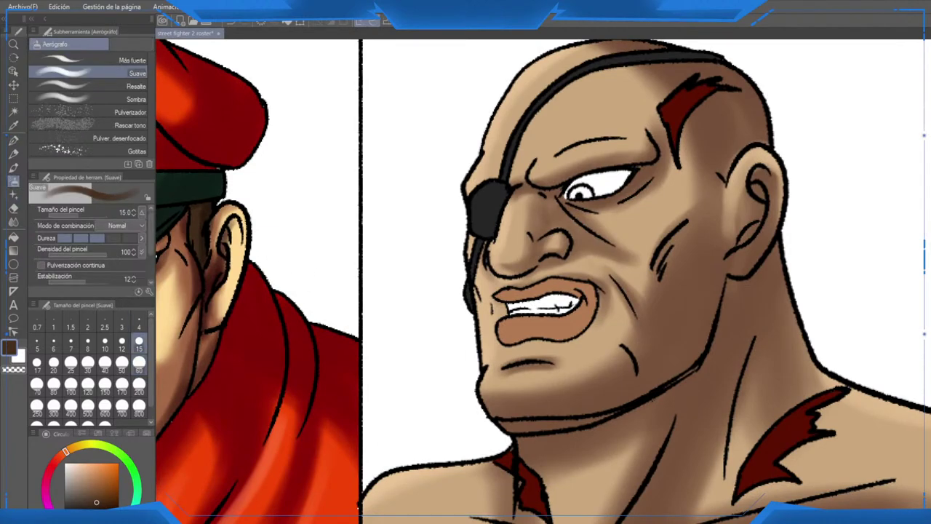
click(53, 362)
mouse_move(509, 422)
mouse_down()
mouse_move(576, 411)
mouse_move(482, 419)
mouse_move(651, 393)
mouse_move(553, 419)
mouse_move(662, 374)
mouse_move(637, 391)
mouse_move(691, 343)
mouse_move(678, 380)
mouse_move(726, 261)
mouse_up()
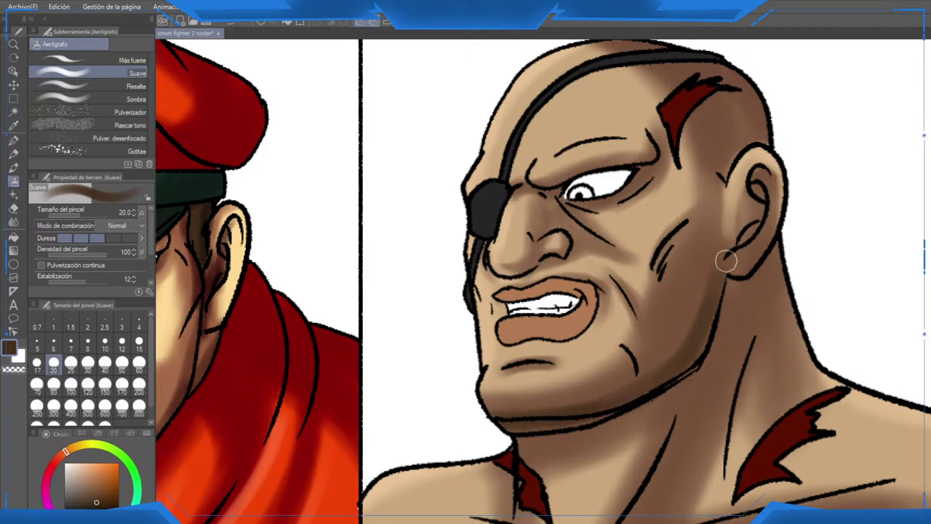
drag(706, 352, 682, 306)
mouse_move(698, 261)
mouse_down()
mouse_move(672, 337)
mouse_move(597, 377)
mouse_up()
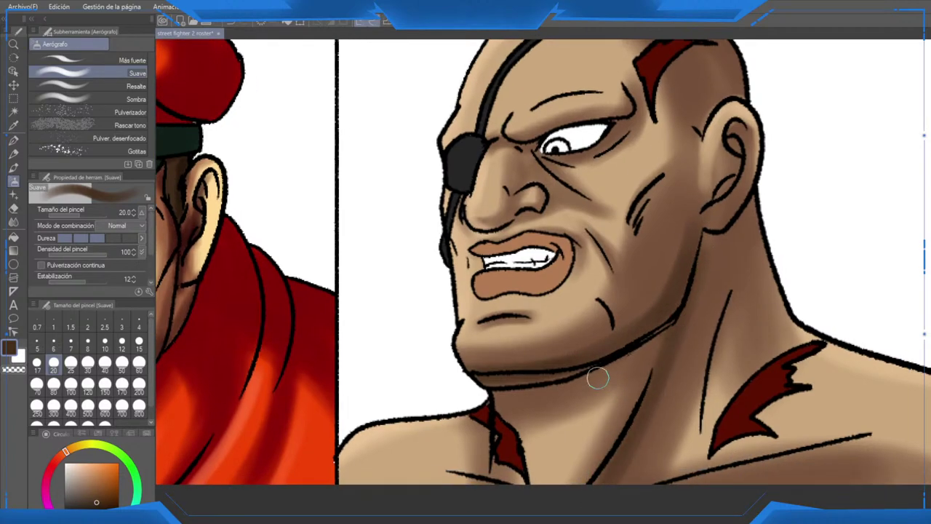
Step: Deepen the neck shadows below the jaw, along the neck muscles and beneath the ear with the dark brown airbrush
mouse_move(505, 392)
mouse_down()
mouse_move(617, 368)
mouse_move(570, 385)
mouse_move(650, 342)
mouse_move(601, 379)
mouse_move(564, 374)
mouse_move(506, 398)
mouse_move(503, 462)
mouse_move(570, 431)
mouse_up()
mouse_move(724, 300)
mouse_down()
mouse_move(703, 415)
mouse_move(673, 465)
mouse_up()
drag(703, 414, 580, 486)
drag(587, 316, 593, 332)
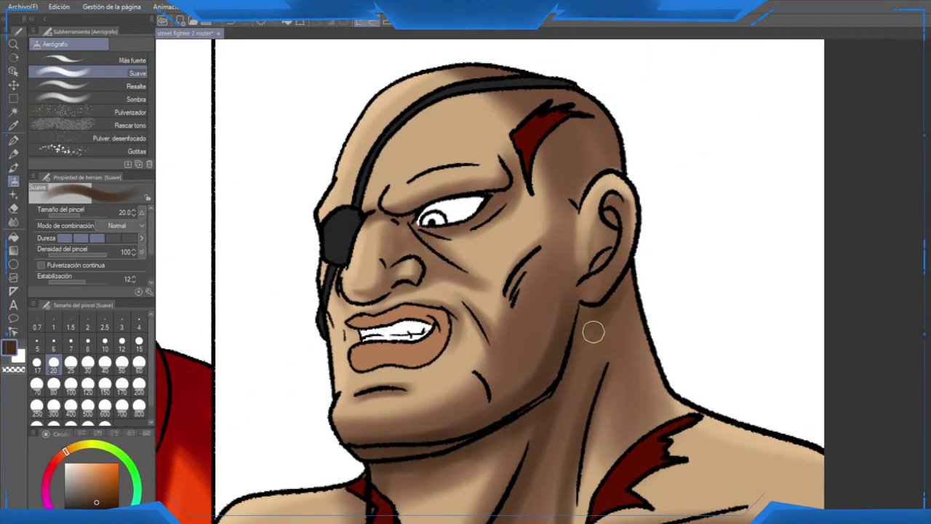
drag(632, 294, 575, 367)
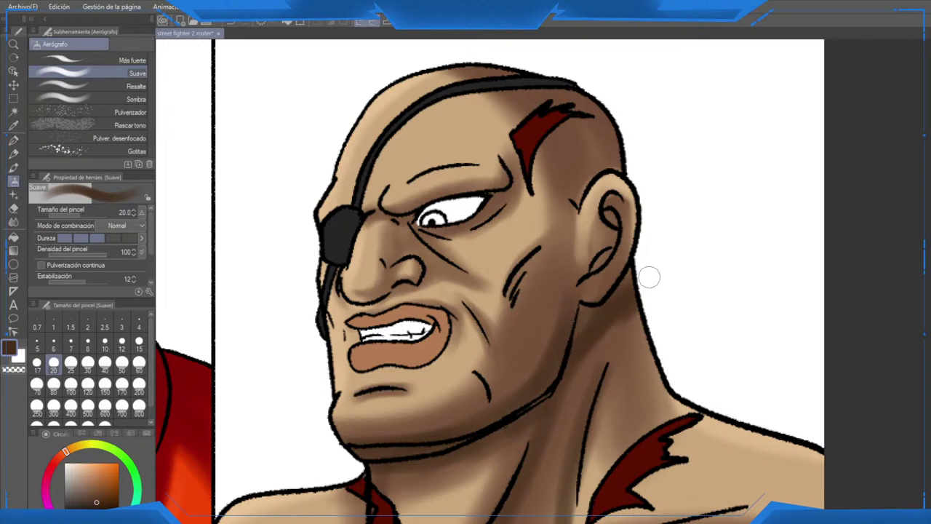
mouse_move(602, 294)
mouse_down()
mouse_move(601, 255)
mouse_move(615, 216)
mouse_move(644, 299)
mouse_up()
Step: Darken the back of the head, the eye socket, the cheek and chin creases and the neck below the ear in dark brown
mouse_move(604, 188)
mouse_down()
mouse_move(632, 241)
mouse_move(590, 172)
mouse_up()
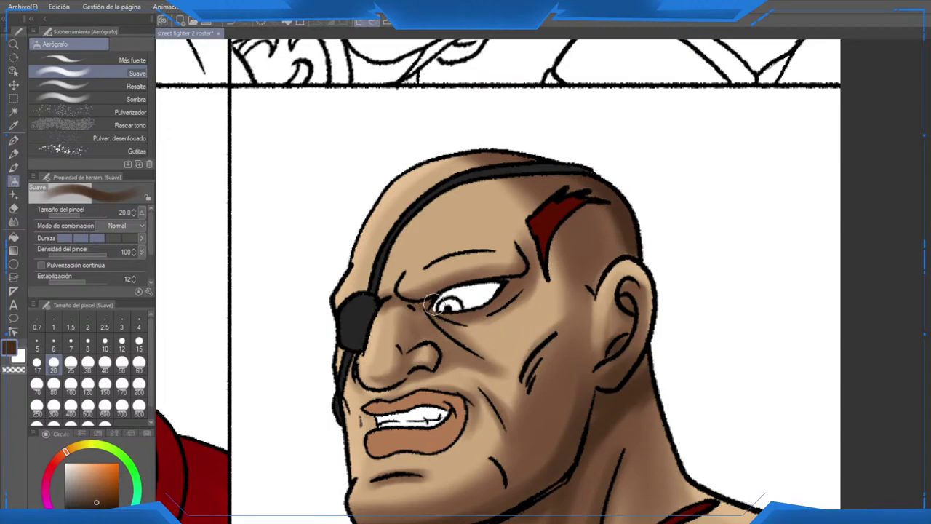
mouse_move(451, 310)
mouse_down()
mouse_move(509, 277)
mouse_move(497, 297)
mouse_move(481, 297)
mouse_move(514, 277)
mouse_move(406, 301)
mouse_move(429, 322)
mouse_move(420, 337)
mouse_move(416, 315)
mouse_move(465, 323)
mouse_move(460, 340)
mouse_move(446, 315)
mouse_move(492, 345)
mouse_move(465, 344)
mouse_move(534, 289)
mouse_up()
mouse_move(485, 468)
mouse_down()
mouse_move(492, 422)
mouse_move(506, 433)
mouse_move(499, 413)
mouse_up()
mouse_move(511, 366)
mouse_down()
mouse_move(551, 337)
mouse_move(567, 290)
mouse_move(555, 313)
mouse_move(611, 313)
mouse_up()
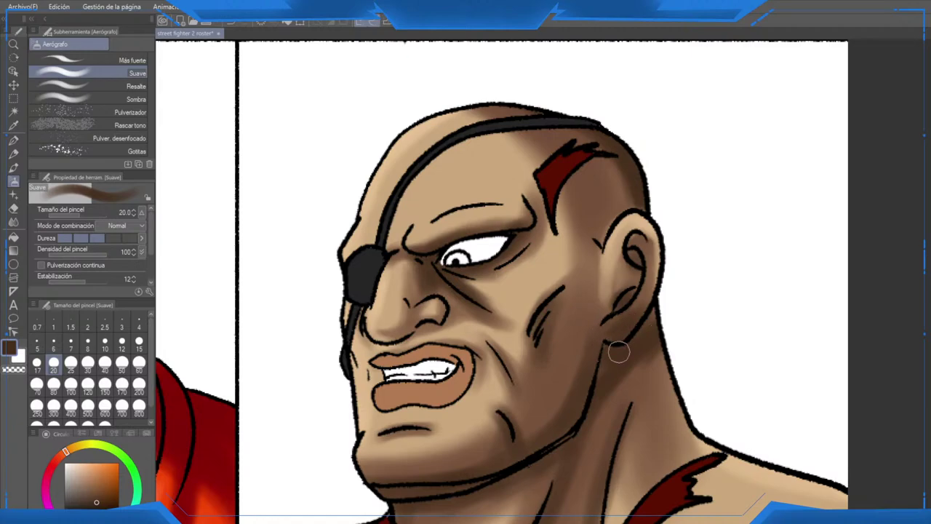
drag(646, 364, 598, 428)
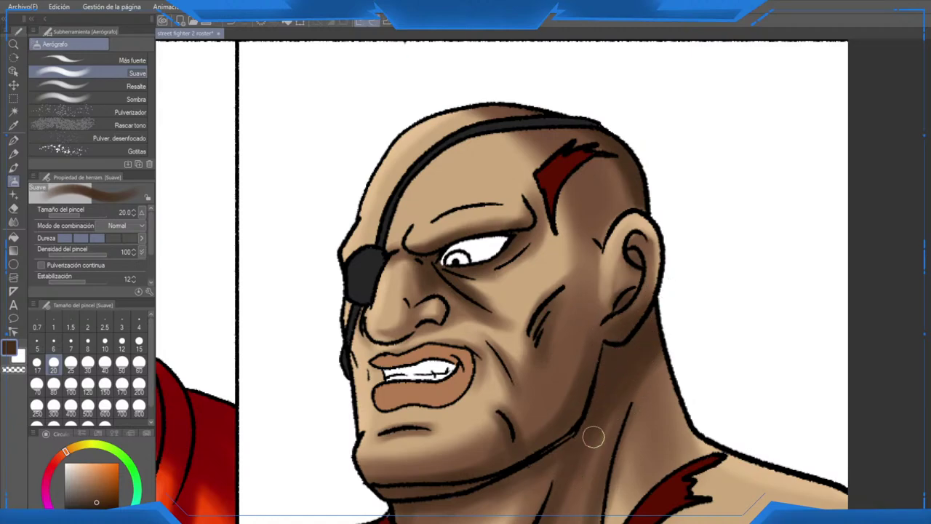
Step: Shade the lower lip with a reddish brown sampled from the red-capped fighter's face, keeping the soft airbrush at size 20
scroll(611, 410, down, 5)
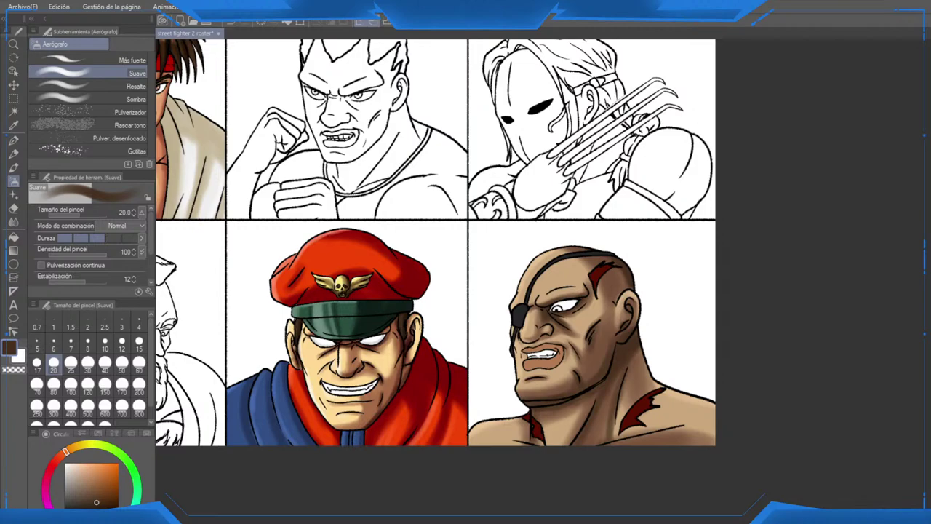
scroll(775, 426, up, 1)
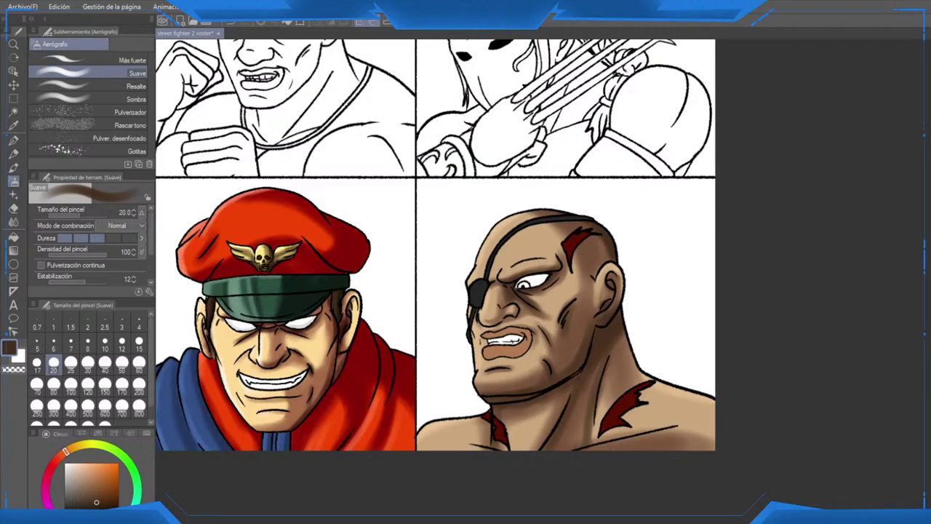
scroll(487, 404, up, 4)
alt+click(511, 356)
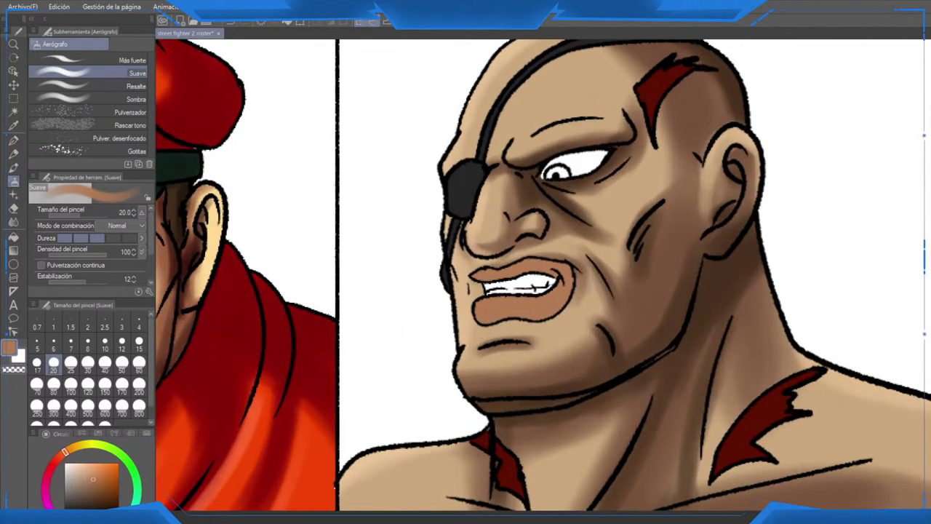
scroll(517, 264, down, 3)
scroll(321, 331, up, 5)
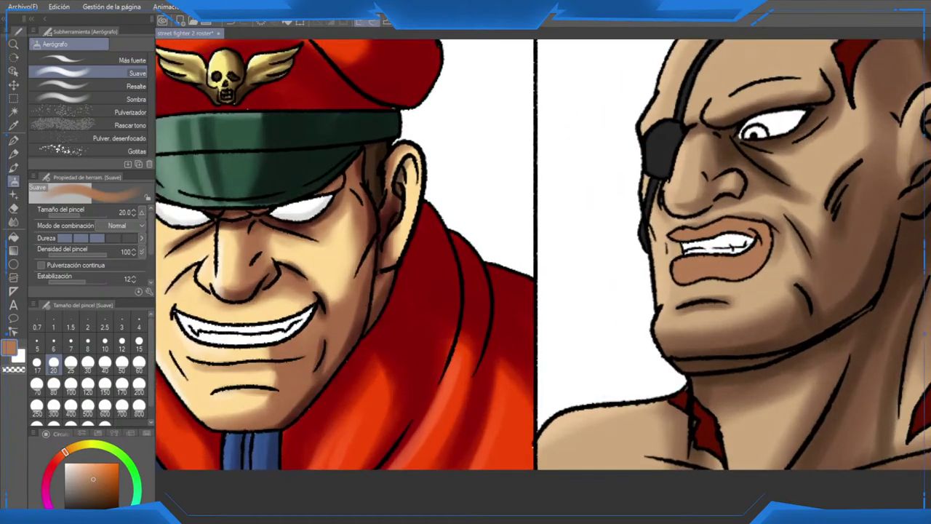
alt+click(352, 312)
scroll(743, 254, up, 3)
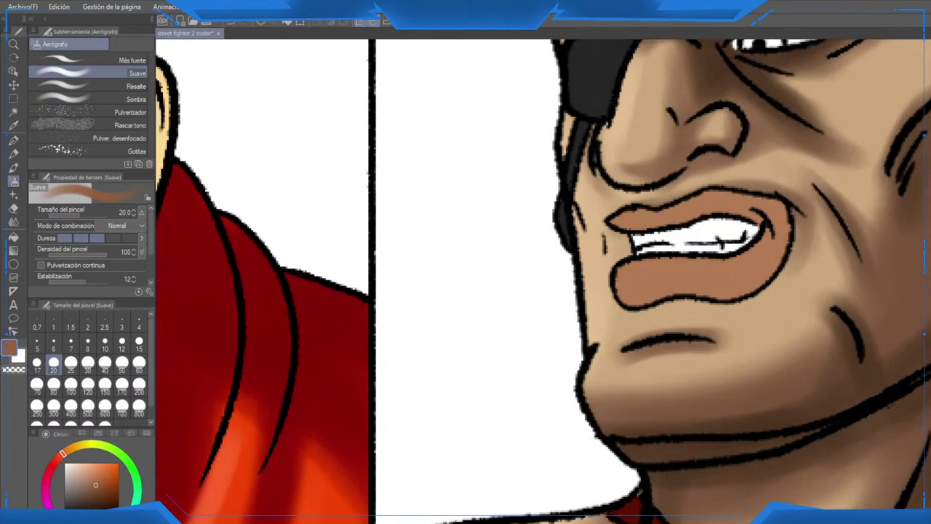
drag(751, 253, 628, 290)
mouse_move(500, 351)
mouse_down()
mouse_move(549, 348)
mouse_move(523, 339)
mouse_move(510, 351)
mouse_move(594, 342)
mouse_move(556, 357)
mouse_move(524, 346)
mouse_move(604, 345)
mouse_up()
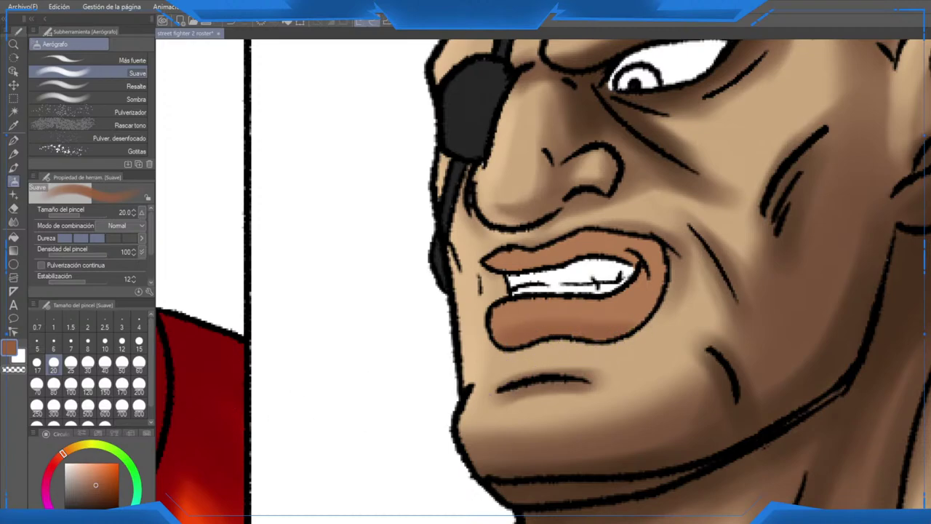
Step: Deepen the shading on the lower lip's underside, the mouth corner and the upper lip with a darker brown at size 15
click(98, 487)
click(139, 340)
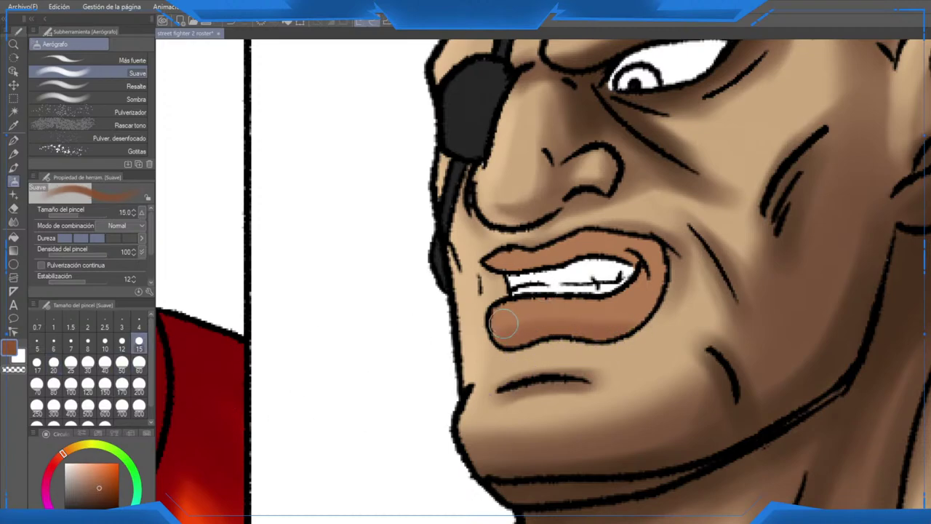
drag(502, 338, 619, 337)
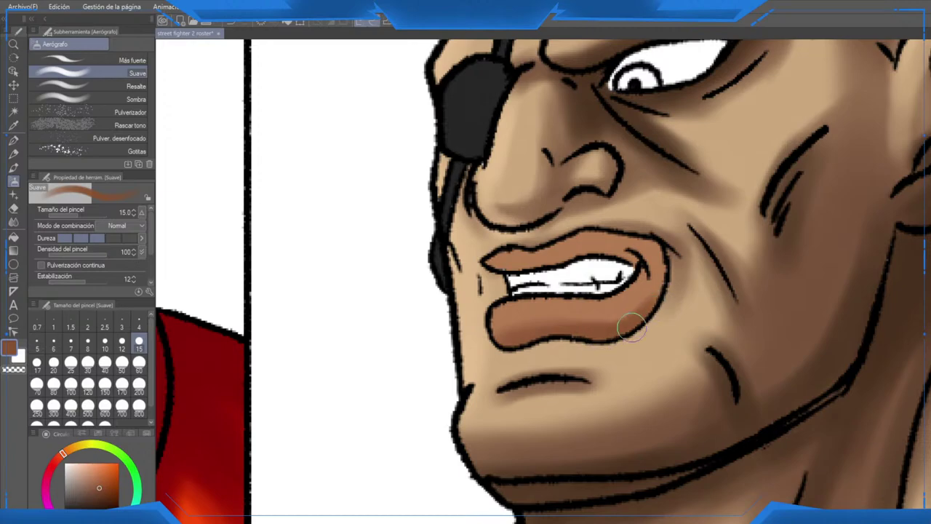
mouse_move(620, 320)
mouse_down()
mouse_move(652, 308)
mouse_move(665, 248)
mouse_up()
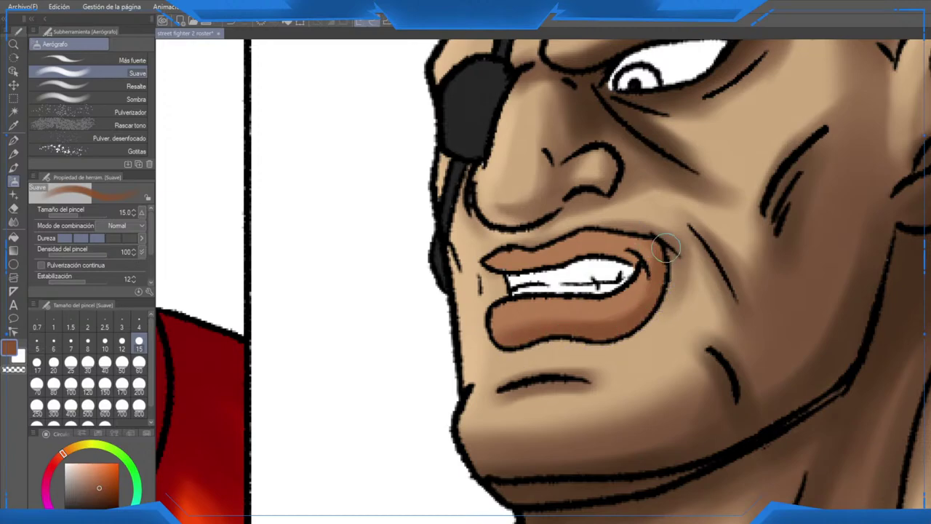
mouse_move(491, 274)
mouse_down()
mouse_move(593, 259)
mouse_move(585, 260)
mouse_move(632, 268)
mouse_move(599, 251)
mouse_move(494, 269)
mouse_move(567, 269)
mouse_move(623, 274)
mouse_up()
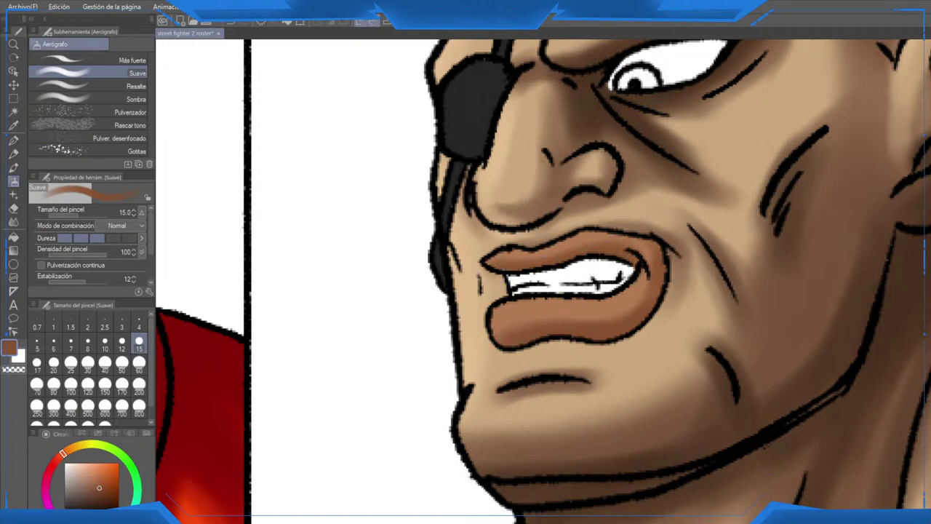
Step: Add light peach highlights to the lower and upper lips with the soft airbrush at size 8
alt+click(535, 328)
click(86, 469)
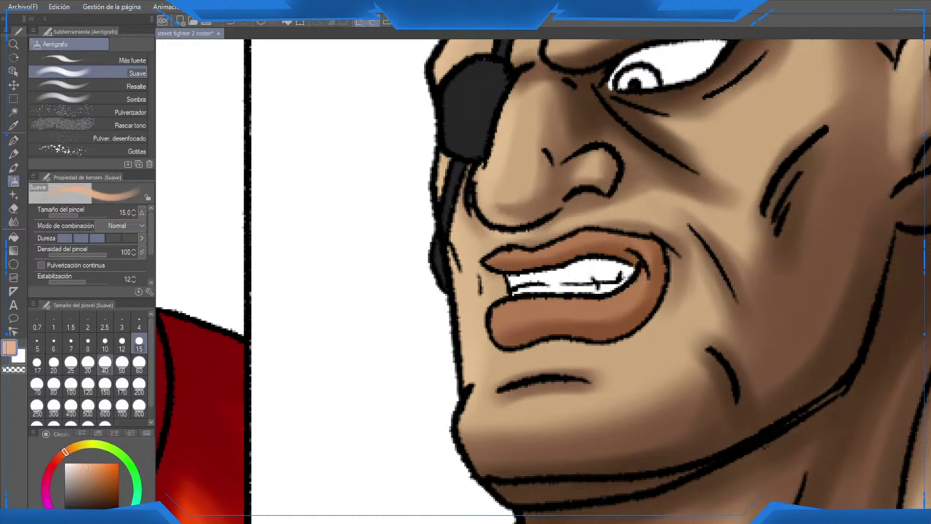
click(88, 342)
mouse_move(501, 309)
mouse_down()
mouse_move(595, 299)
mouse_move(561, 293)
mouse_up()
drag(505, 247, 615, 228)
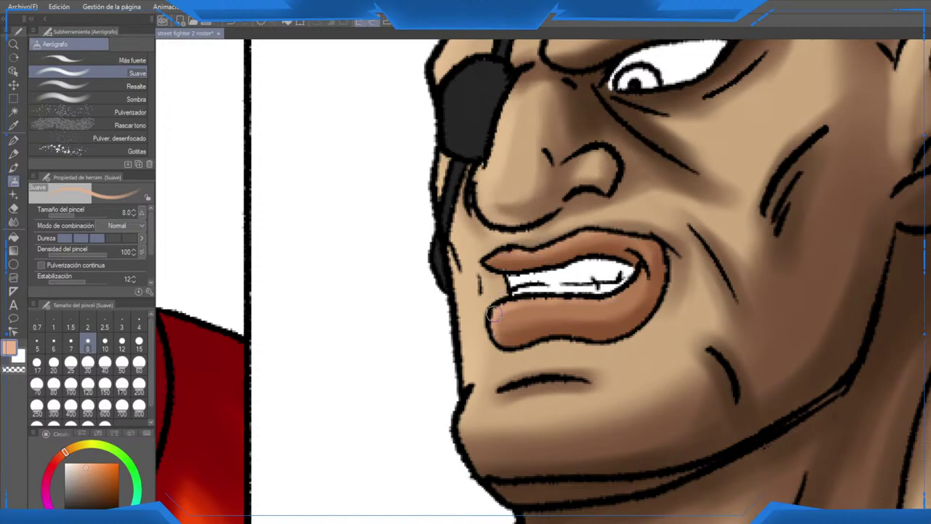
Step: Shade the eyepatch and its head strap in near-black with the soft airbrush at size 15
scroll(524, 335, down, 2)
scroll(524, 336, down, 5)
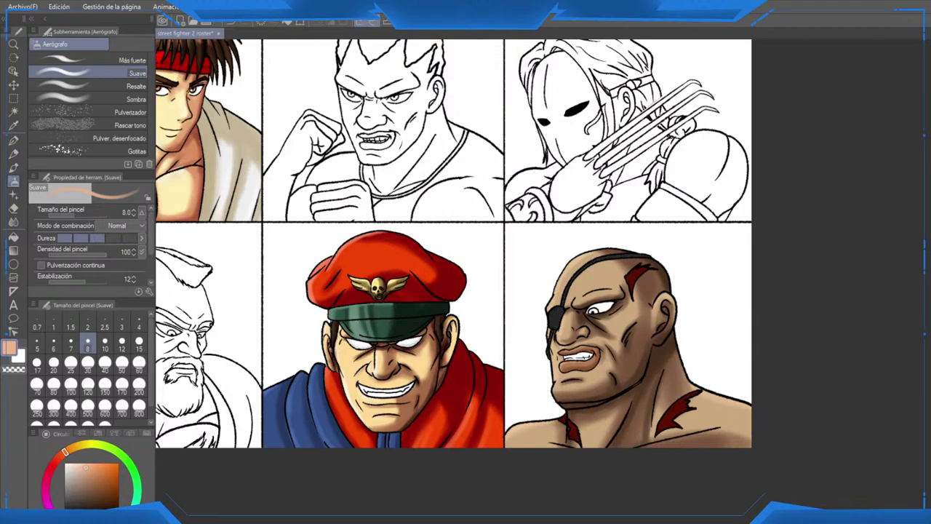
scroll(524, 335, up, 6)
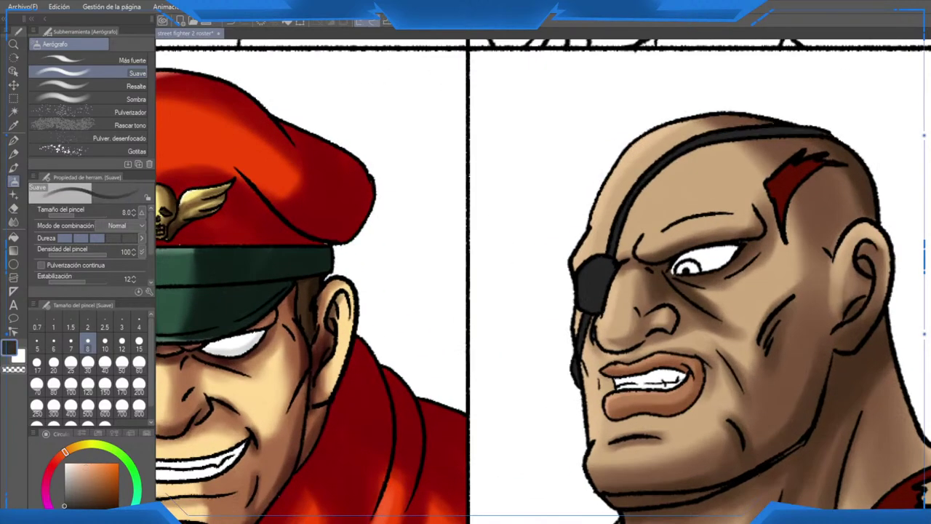
scroll(592, 312, up, 2)
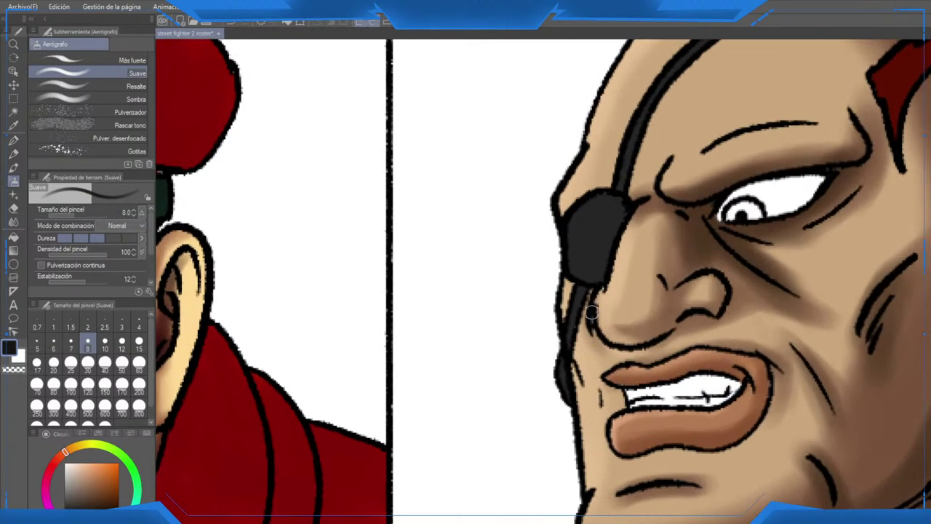
drag(577, 255, 525, 265)
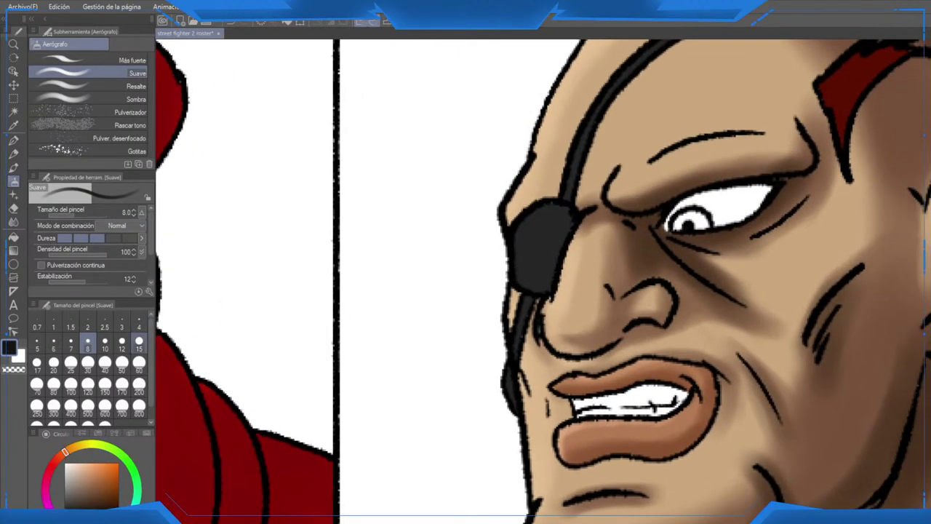
click(139, 340)
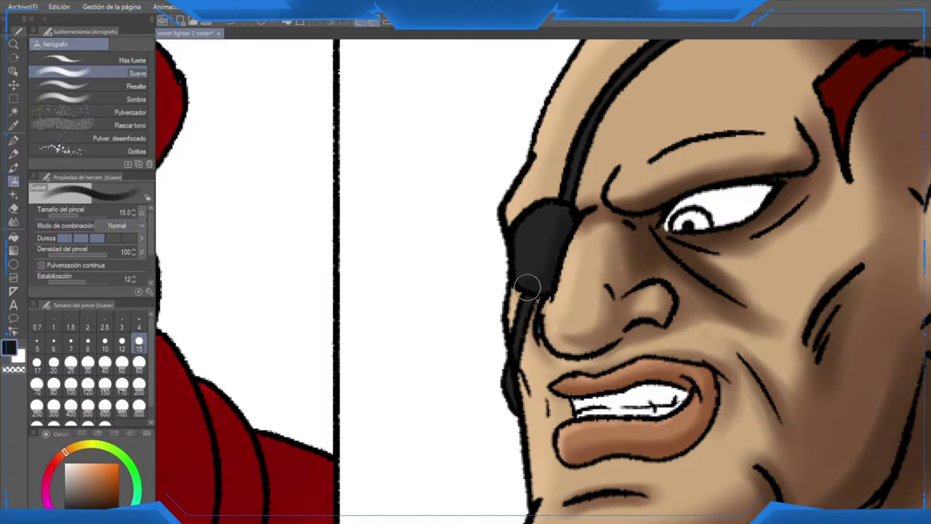
drag(523, 371, 436, 520)
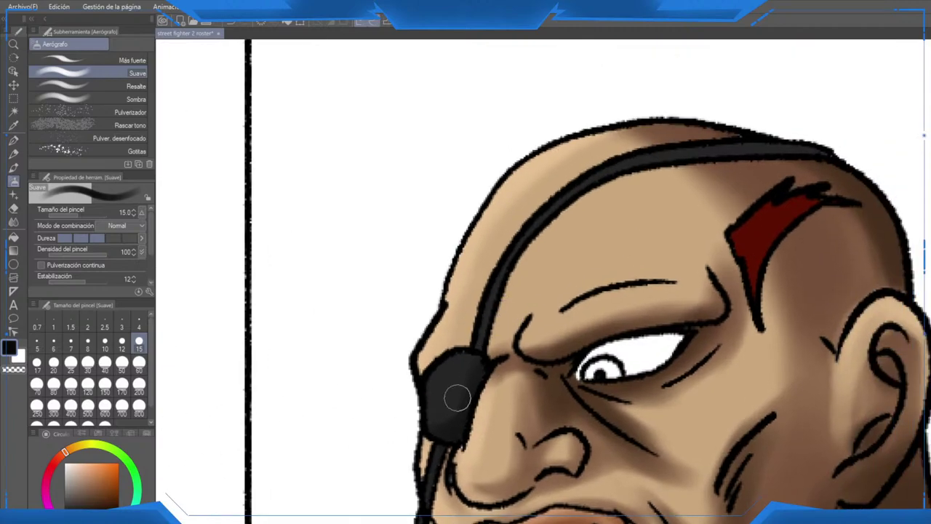
drag(446, 441, 484, 372)
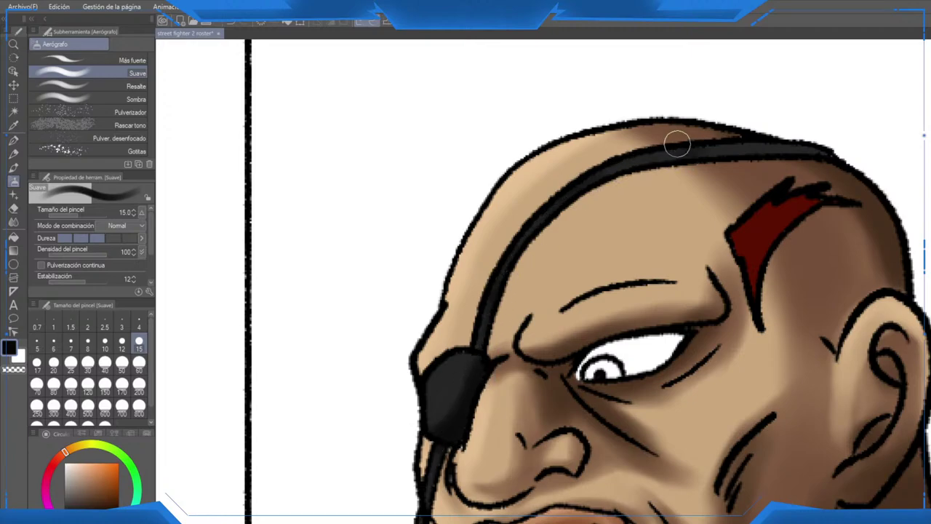
mouse_move(677, 144)
mouse_down()
mouse_move(707, 152)
mouse_move(817, 150)
mouse_up()
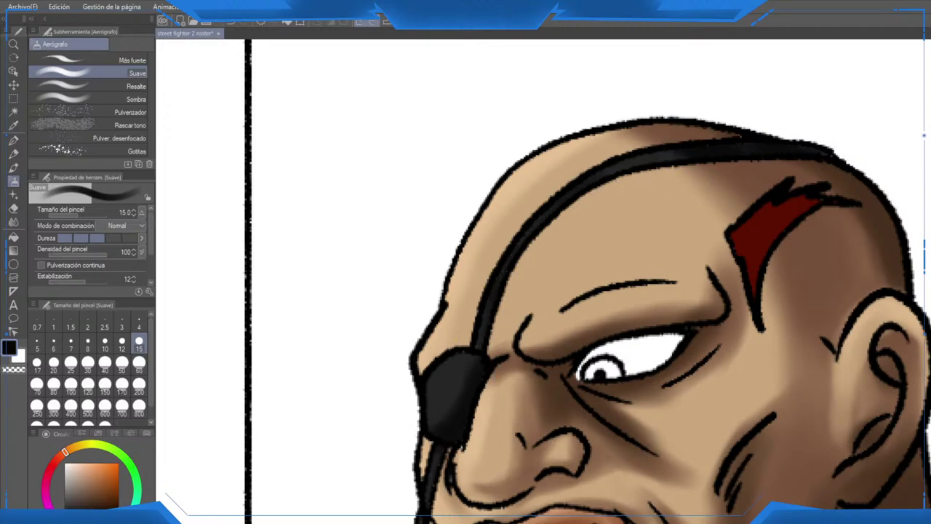
Step: Add light grey highlights to the eyepatch's outer edge and along its strap, keeping the soft airbrush at size 15
drag(66, 489, 64, 474)
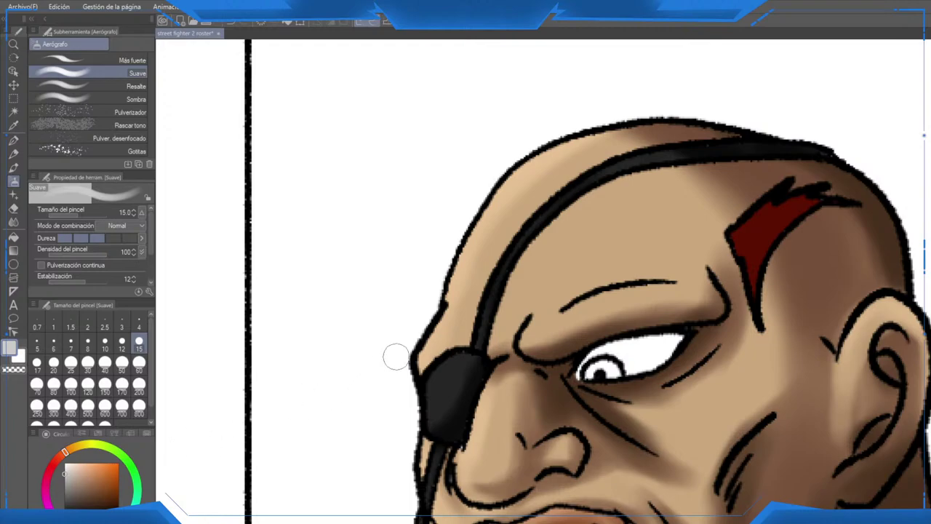
mouse_move(436, 356)
mouse_down()
mouse_move(411, 431)
mouse_move(445, 349)
mouse_move(460, 340)
mouse_move(418, 408)
mouse_up()
mouse_move(494, 270)
mouse_down()
mouse_move(514, 227)
mouse_move(488, 256)
mouse_up()
drag(473, 315, 511, 125)
drag(457, 336, 455, 360)
Step: Shade the red marks on the neck, shoulder and temple with a darker red, keeping the soft airbrush at size 15
scroll(457, 359, down, 5)
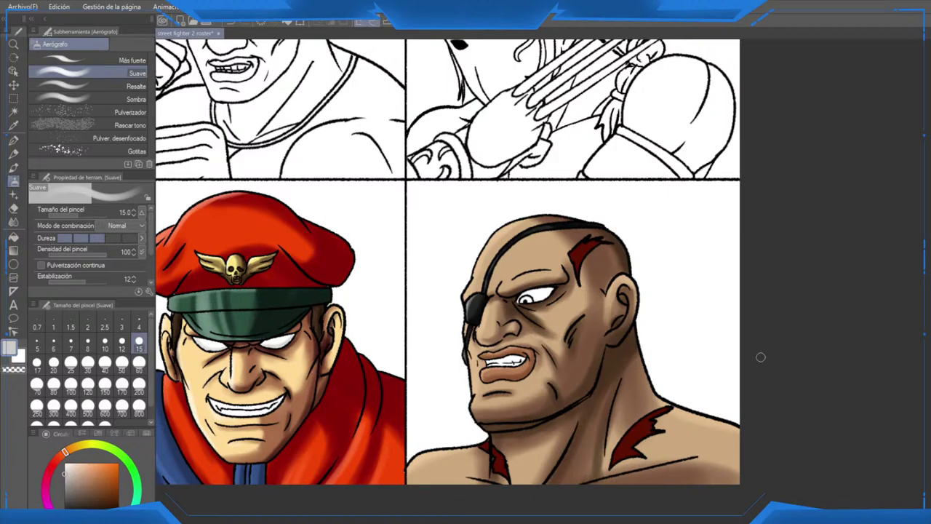
scroll(761, 357, down, 4)
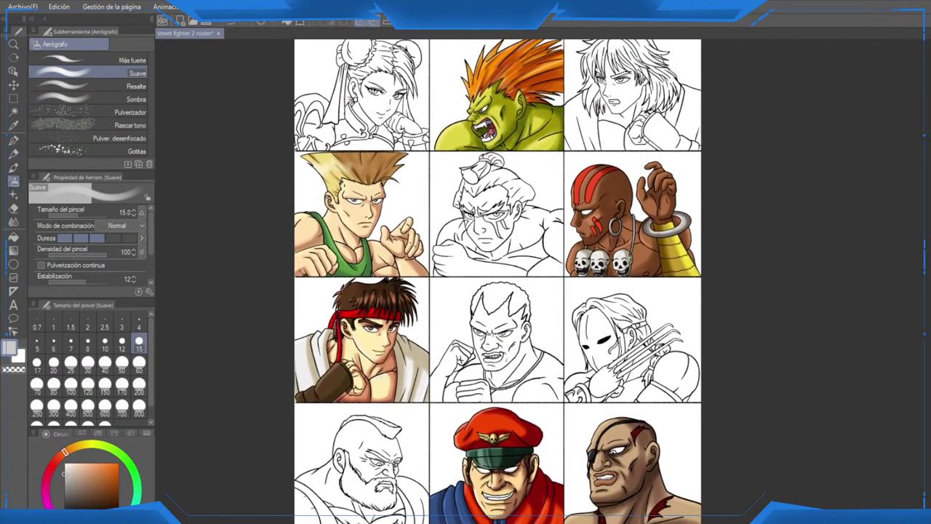
scroll(707, 384, down, 1)
drag(707, 384, 674, 326)
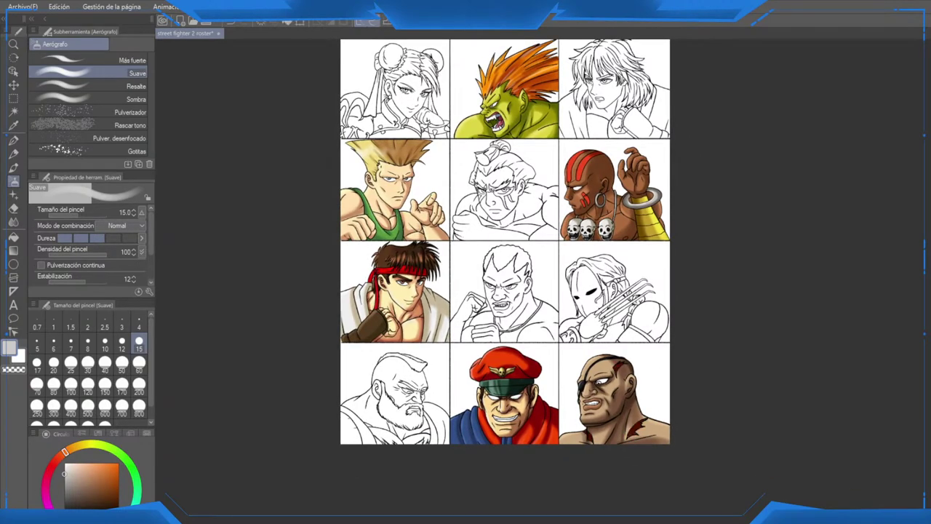
scroll(669, 405, up, 5)
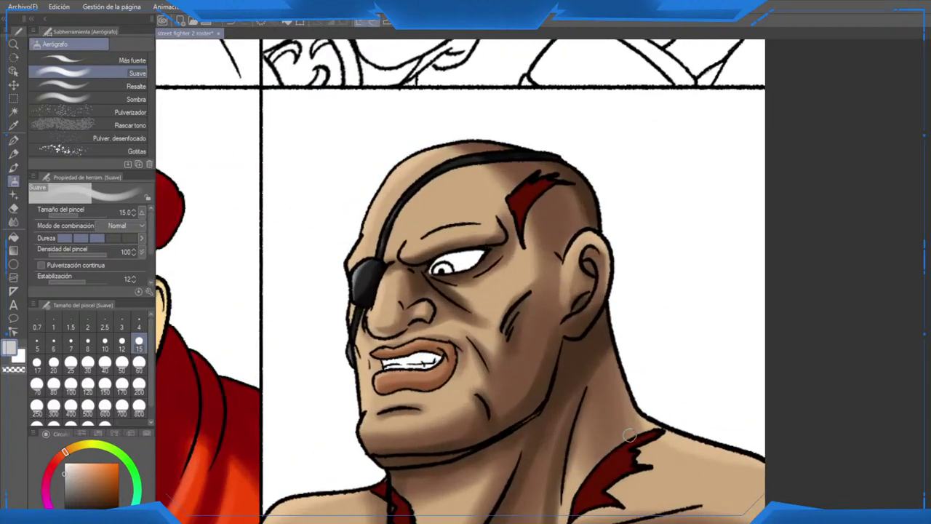
drag(474, 493, 545, 320)
scroll(520, 343, up, 1)
drag(500, 136, 456, 102)
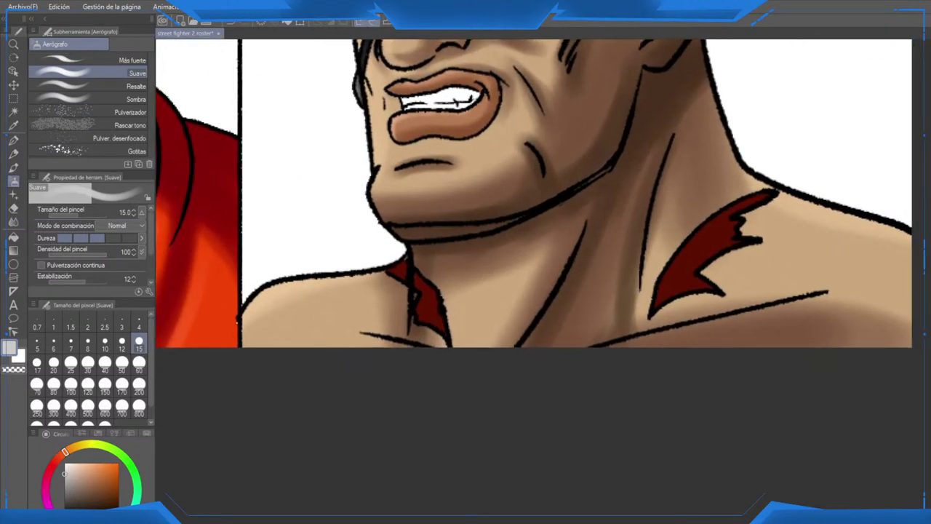
alt+click(429, 309)
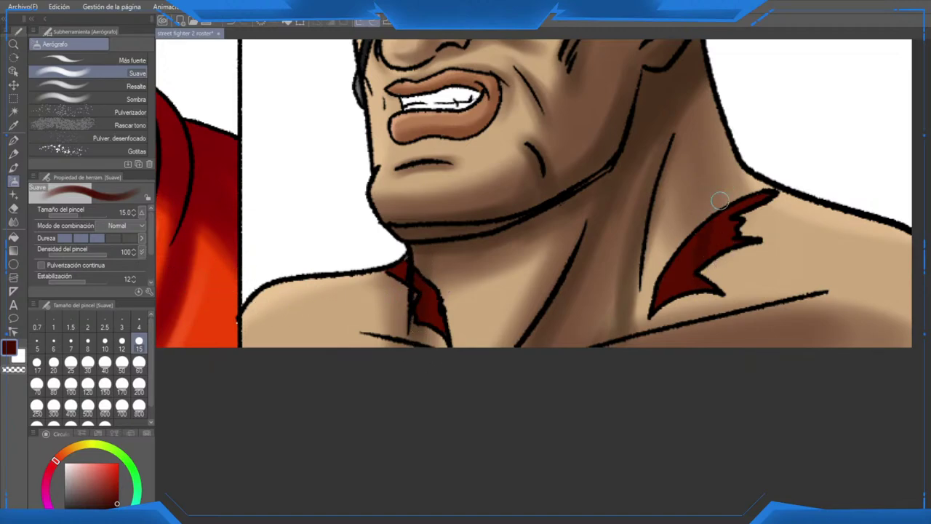
scroll(723, 238, up, 5)
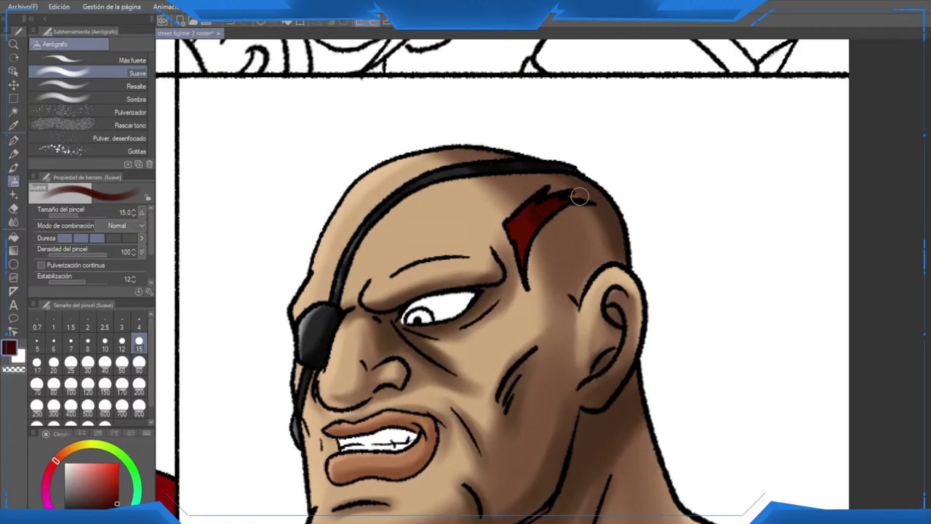
scroll(580, 195, down, 2)
scroll(579, 191, down, 2)
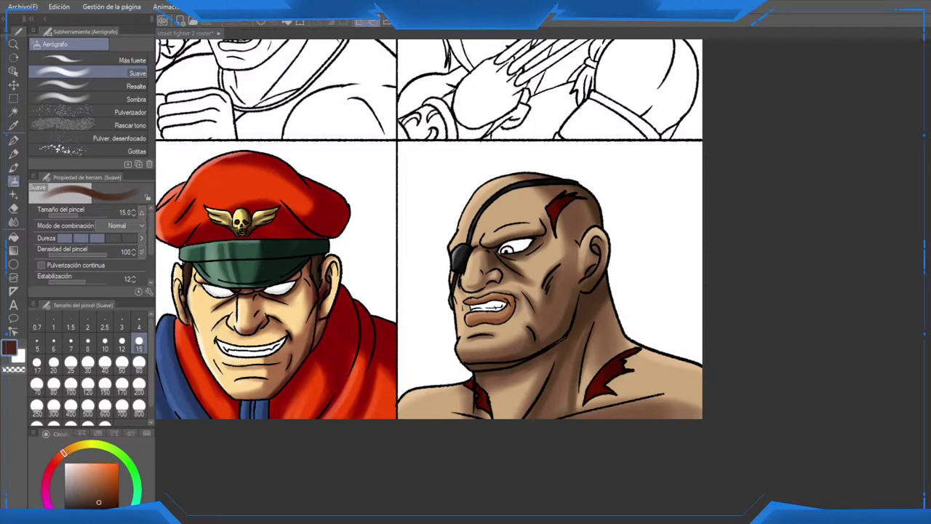
Step: Fill the iris of the eyepatch fighter's visible eye with a medium brown
scroll(501, 249, up, 6)
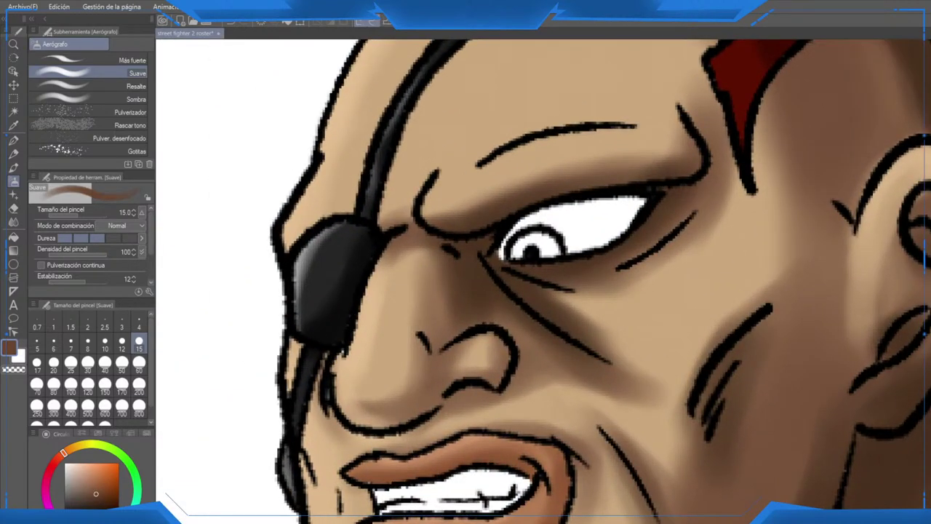
key(g)
click(546, 240)
scroll(564, 248, up, 1)
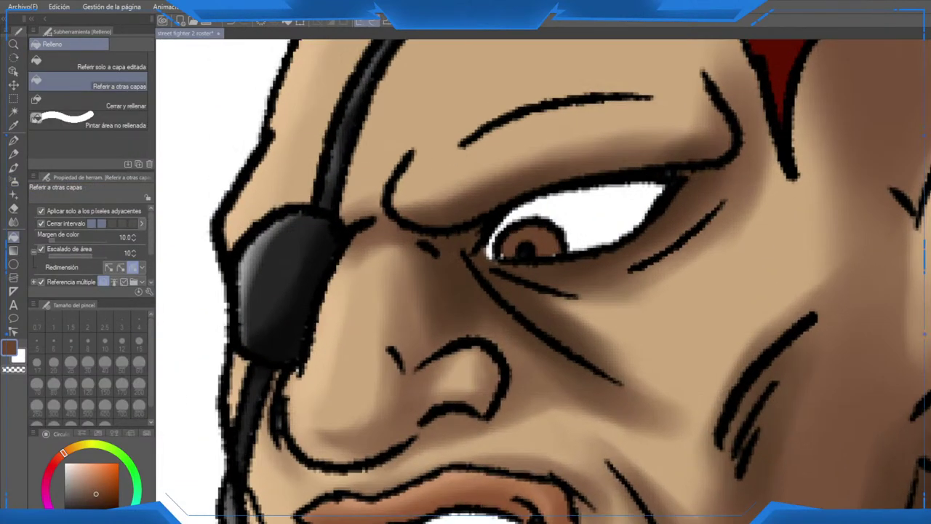
Step: Shade the iris around its rim with a darker brown using the soft airbrush at size 8
key(p)
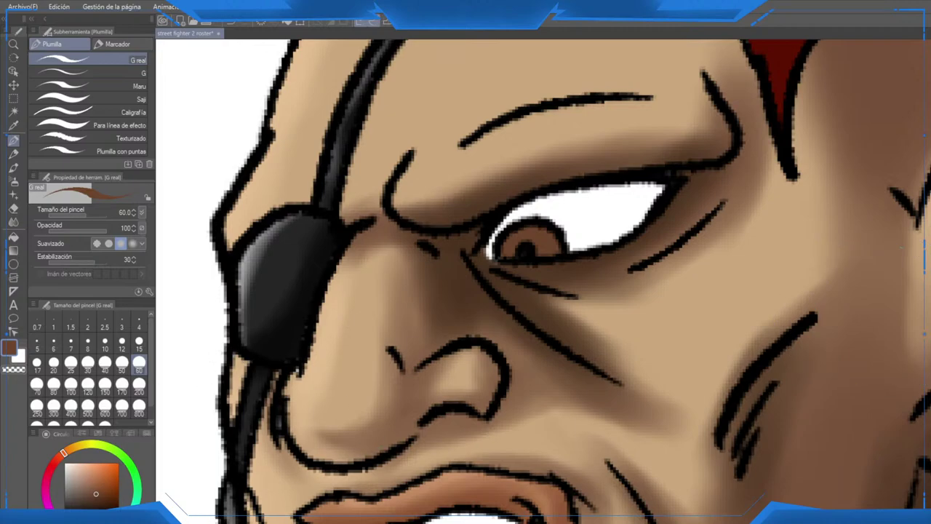
click(105, 500)
click(13, 180)
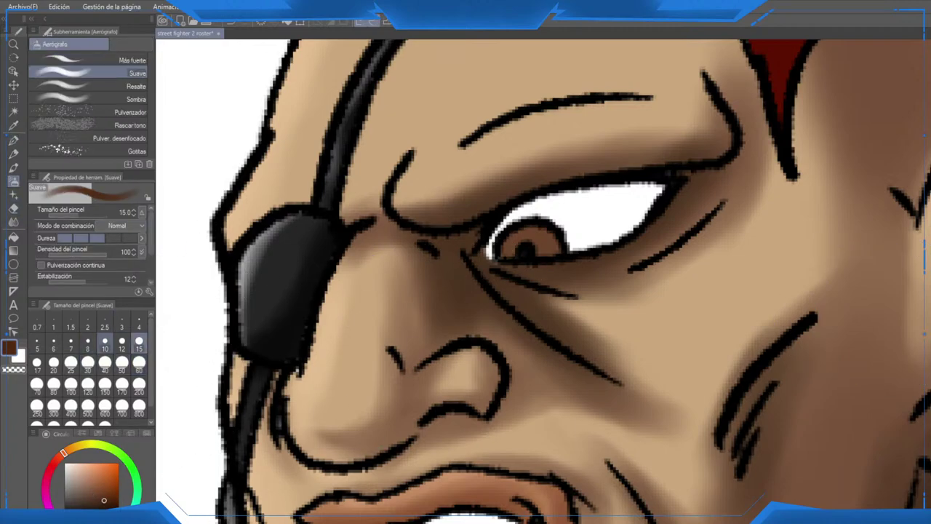
click(87, 341)
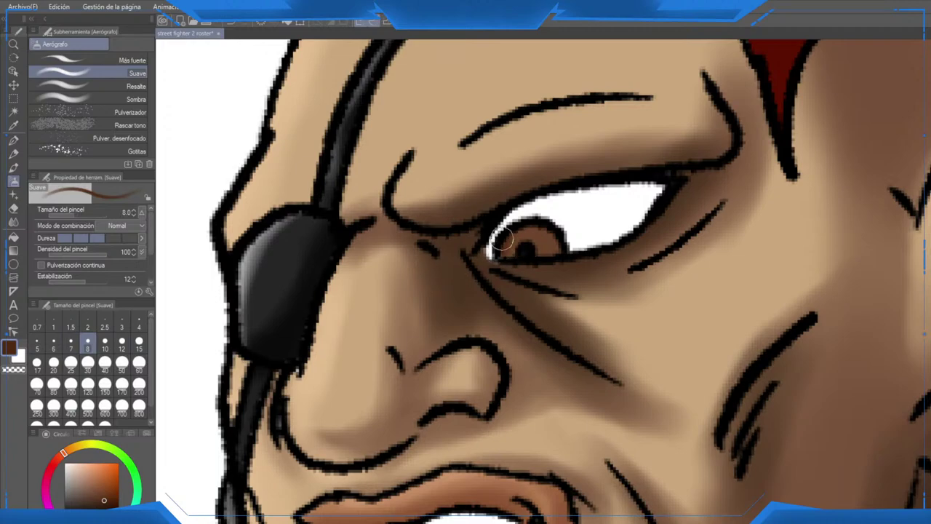
mouse_move(559, 235)
mouse_down()
mouse_move(567, 248)
mouse_move(529, 222)
mouse_up()
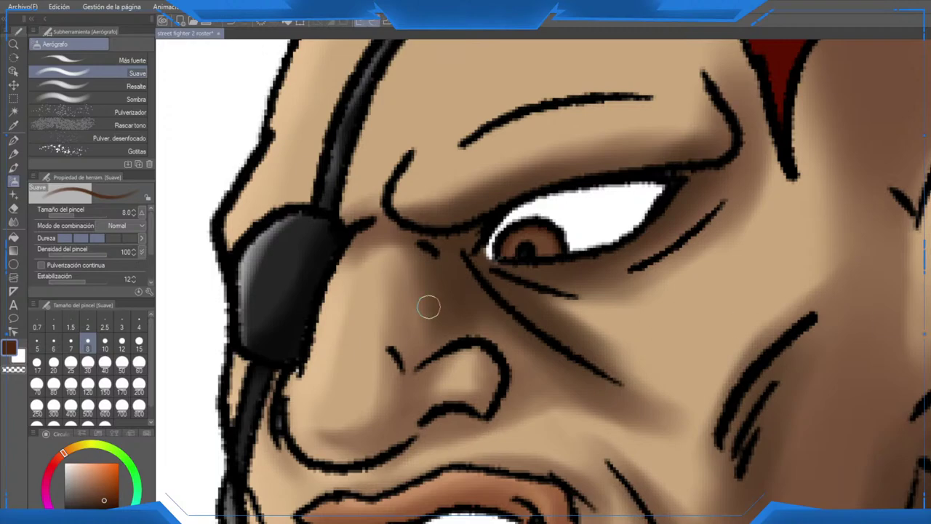
Step: Add small white glints to the iris with the G pen at sizes 7 and 5
scroll(502, 298, up, 1)
drag(87, 481, 64, 463)
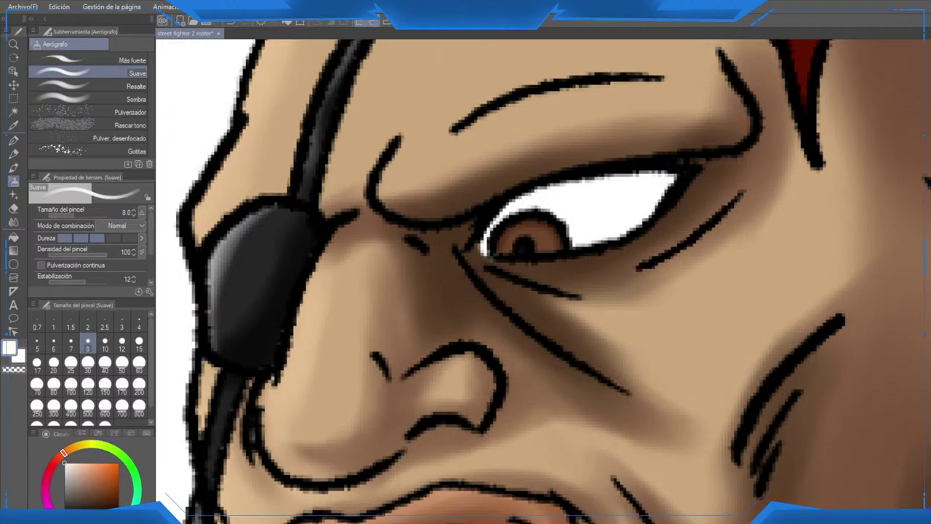
key(p)
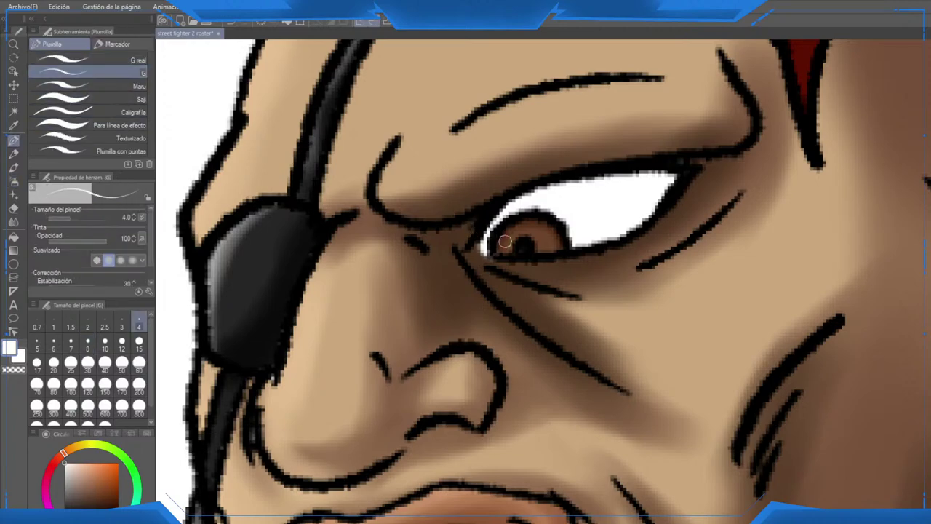
click(121, 340)
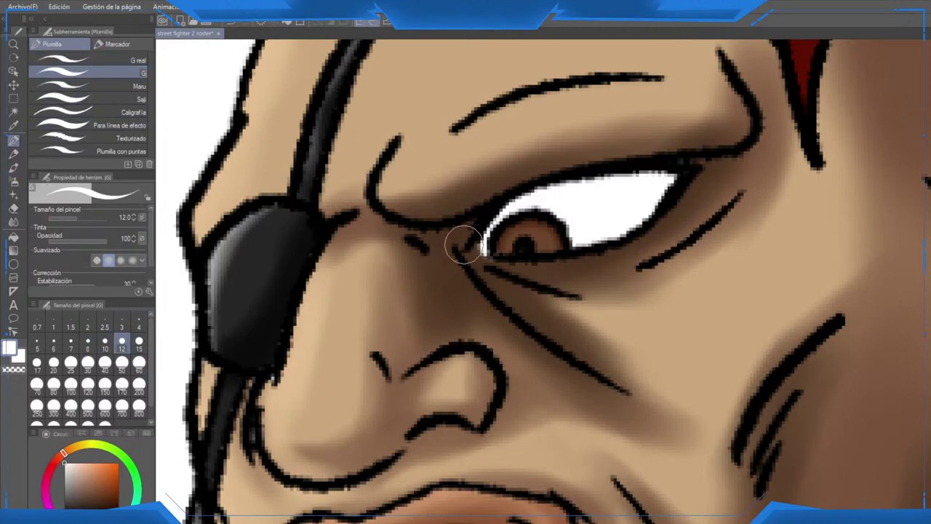
click(71, 341)
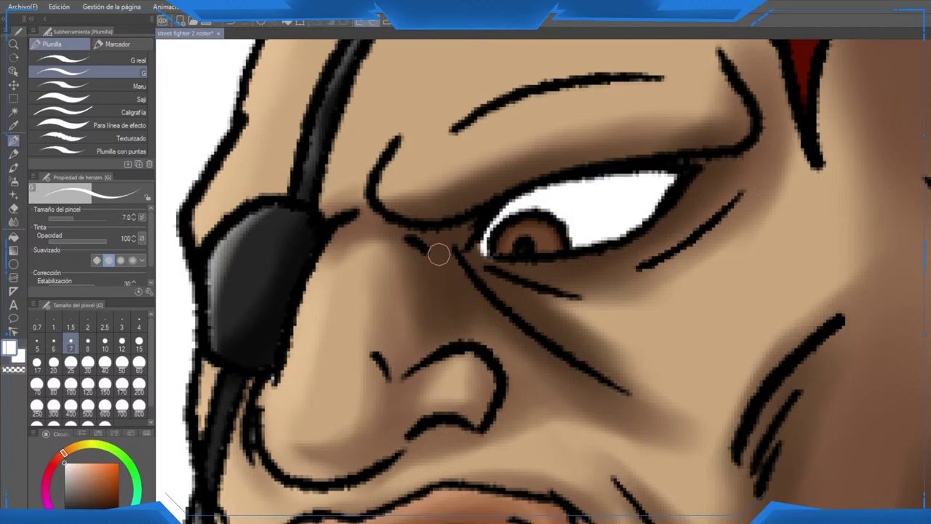
click(509, 235)
click(37, 340)
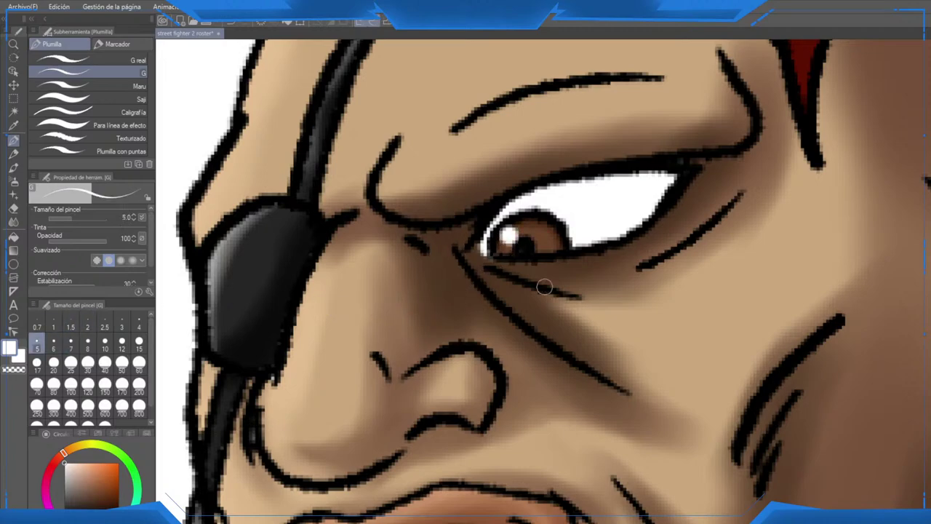
scroll(545, 288, down, 3)
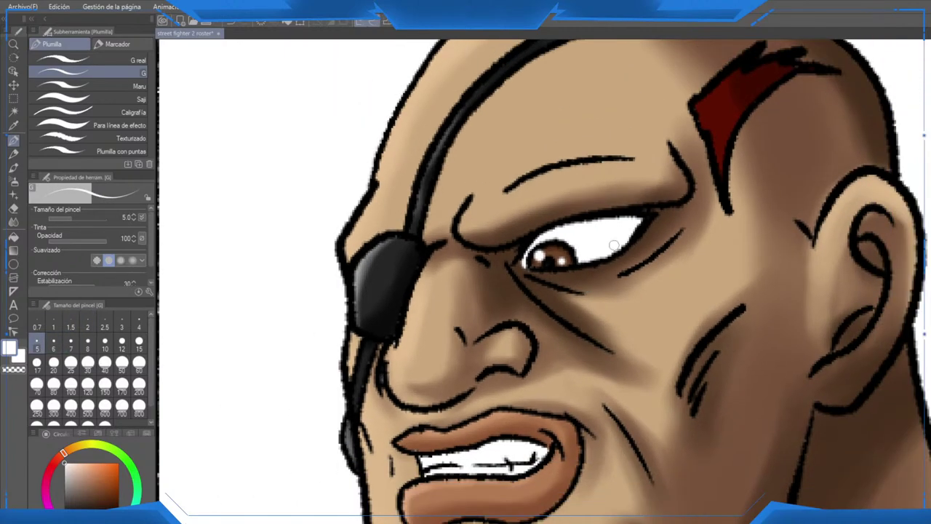
scroll(614, 246, down, 6)
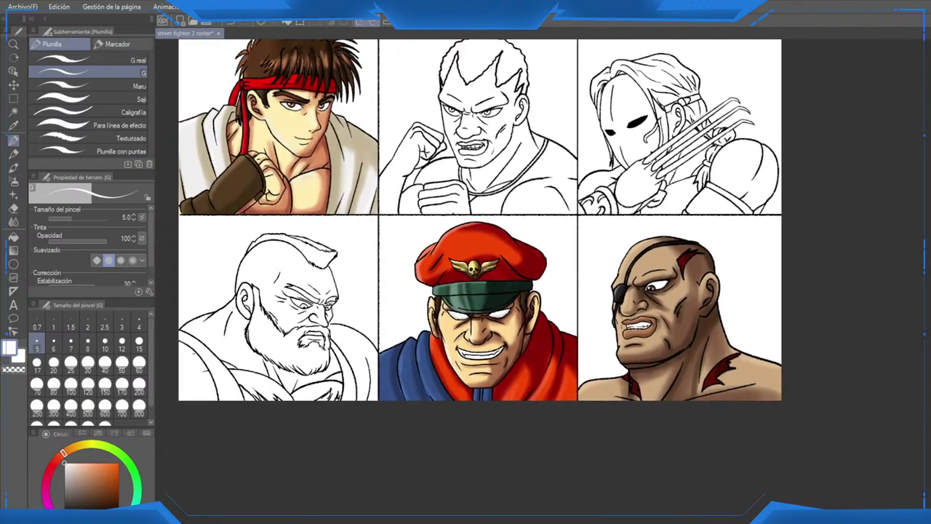
scroll(491, 253, down, 4)
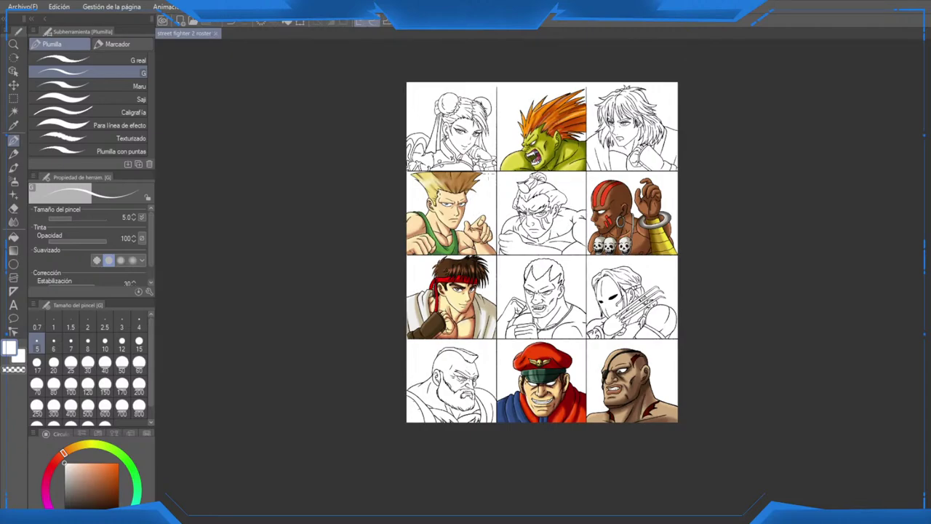
Step: Fill the masked fighter's raised shoulder, the upper-arm sliver below it and the chest with a pale cream skin colour
scroll(622, 240, up, 2)
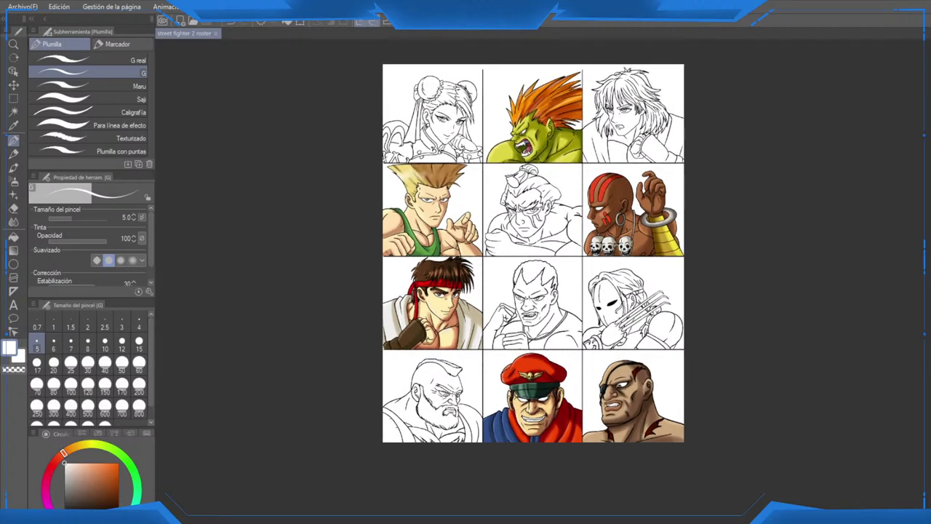
drag(622, 240, 597, 276)
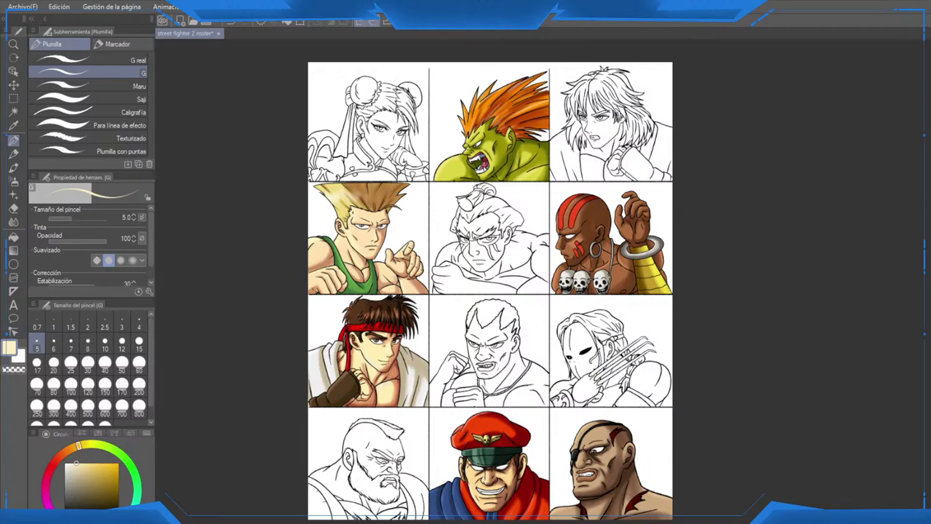
scroll(633, 385, up, 5)
key(g)
click(665, 370)
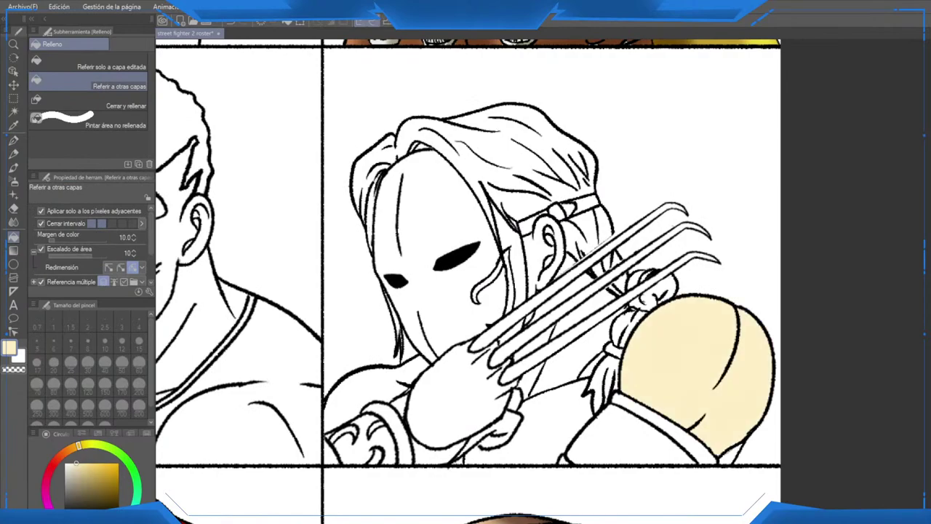
scroll(684, 407, up, 2)
click(744, 468)
click(495, 432)
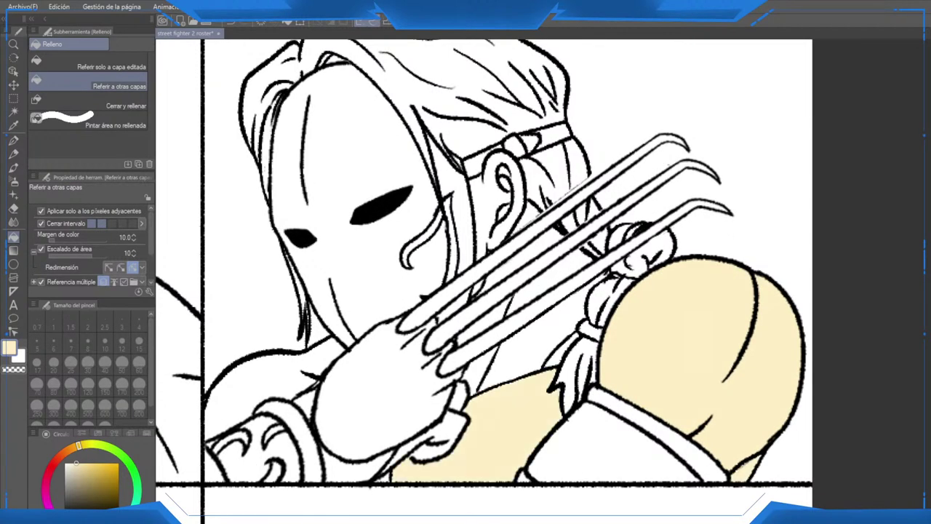
Step: Fill the small skin areas beside the clawed hand and the neck below the lowest claw with the pale cream
click(438, 435)
click(400, 455)
click(429, 451)
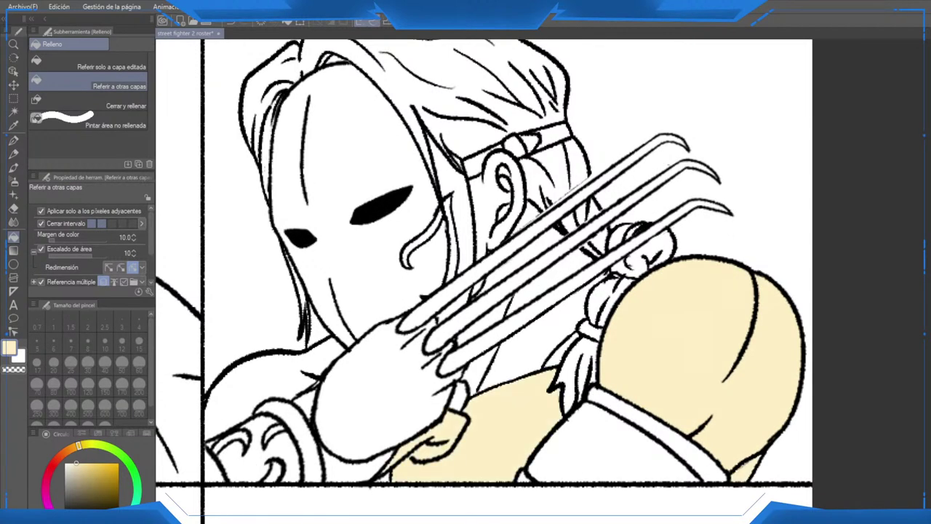
click(460, 395)
click(480, 369)
click(535, 338)
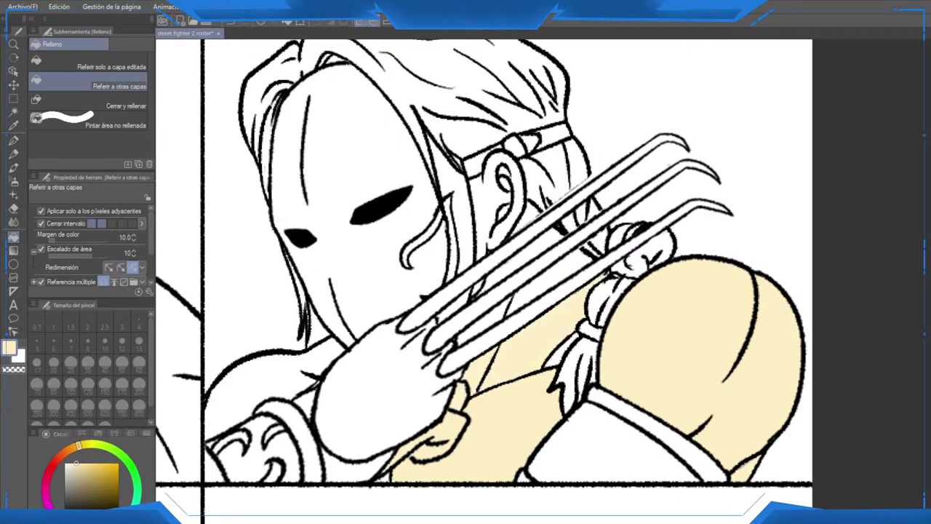
Step: Fill the ear, the side of the face and the neck gaps between the claws with the same pale cream
click(486, 320)
scroll(459, 293, up, 1)
click(489, 189)
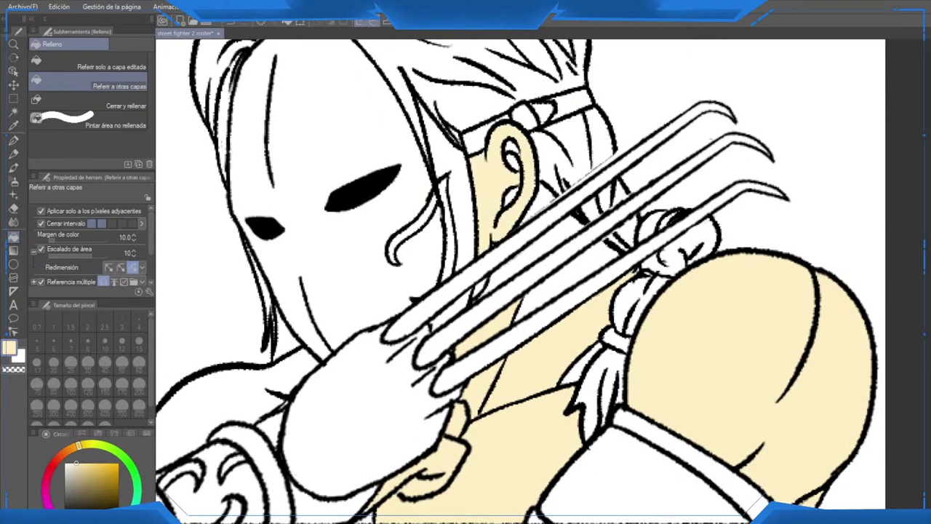
click(541, 197)
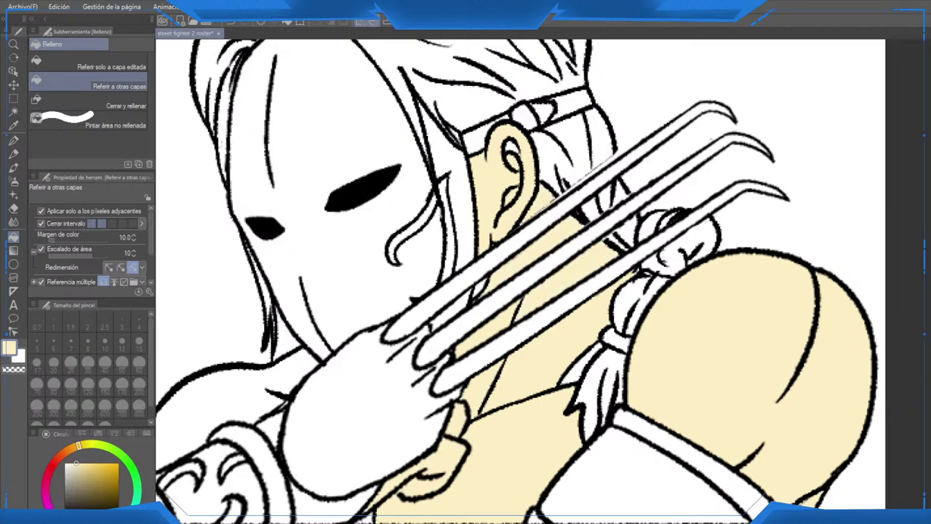
Step: Erase the stray thin line along the uppermost claw's outline with the hard eraser at size 30
scroll(576, 264, down, 2)
scroll(579, 218, up, 6)
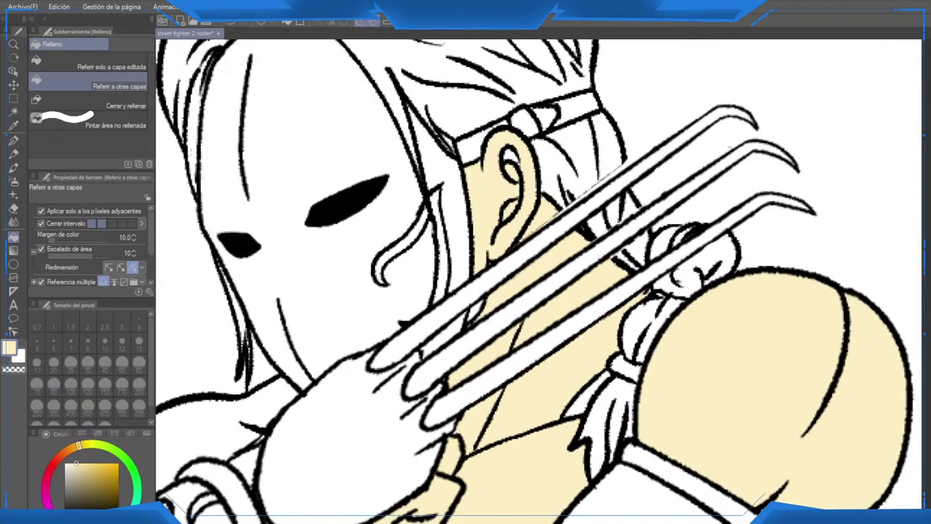
scroll(604, 208, down, 2)
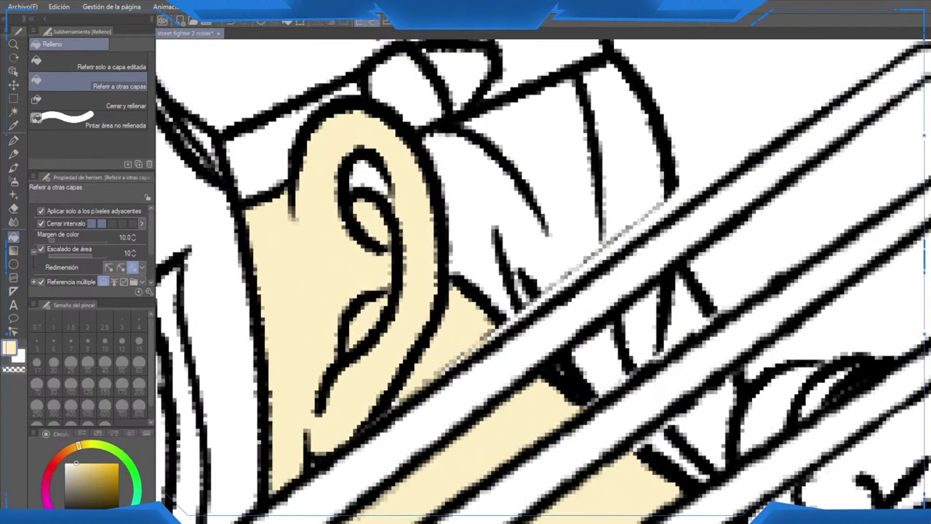
key(e)
mouse_move(560, 283)
mouse_down()
mouse_move(654, 200)
mouse_move(533, 282)
mouse_move(551, 277)
mouse_move(496, 331)
mouse_move(438, 362)
mouse_move(548, 285)
mouse_up()
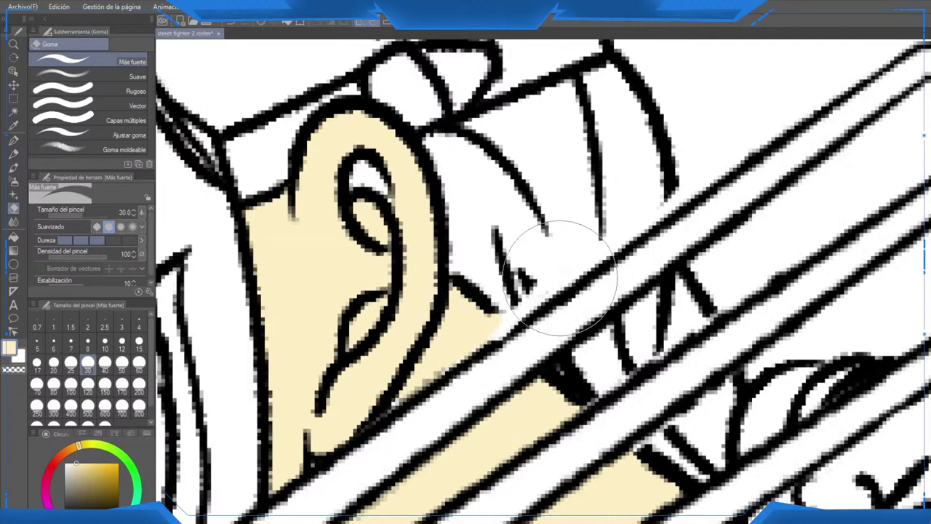
Step: Redraw the broken hair and neck lines down to the uppermost claw in black with the real G pen at size 40, and clean up stray marks
key(x)
key(p)
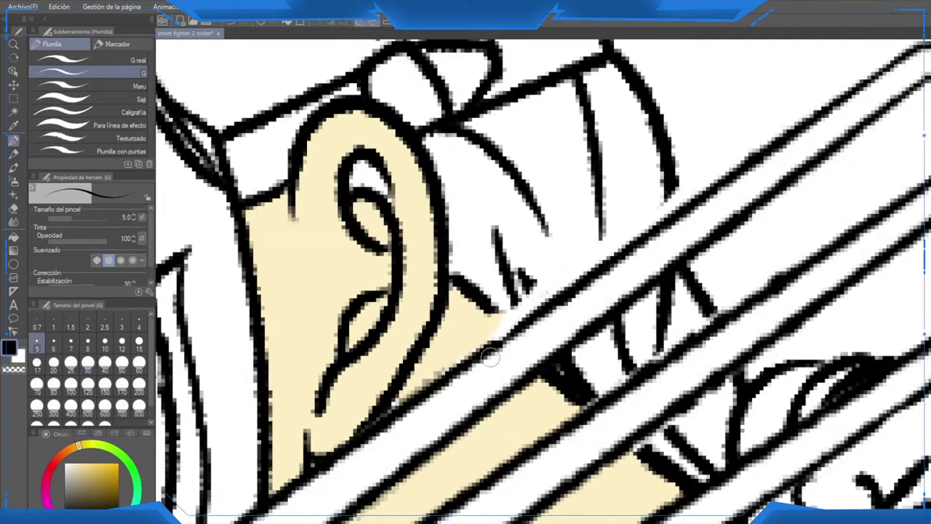
click(117, 60)
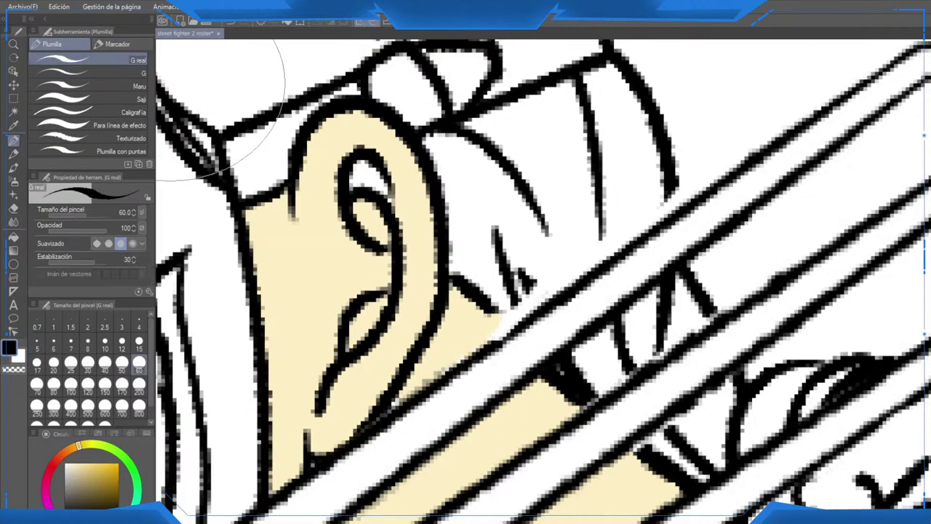
click(105, 366)
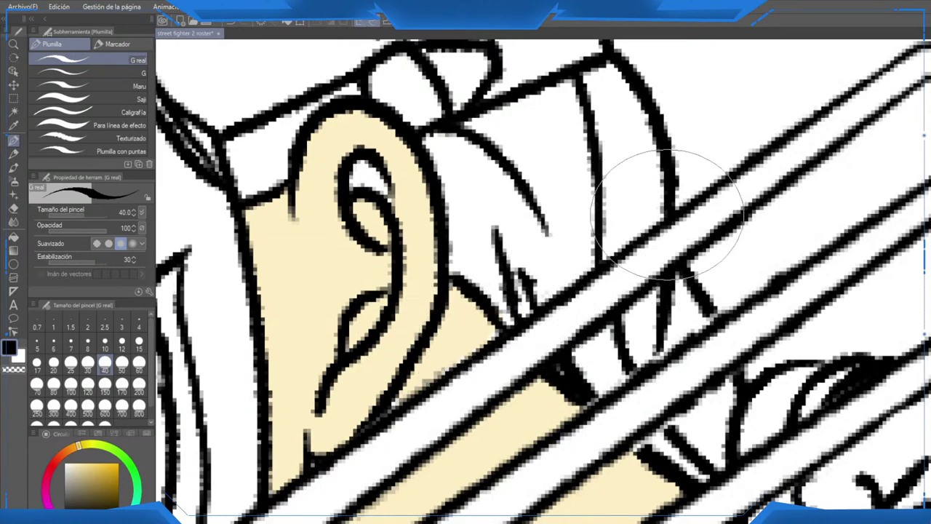
scroll(668, 213, down, 5)
scroll(668, 213, up, 4)
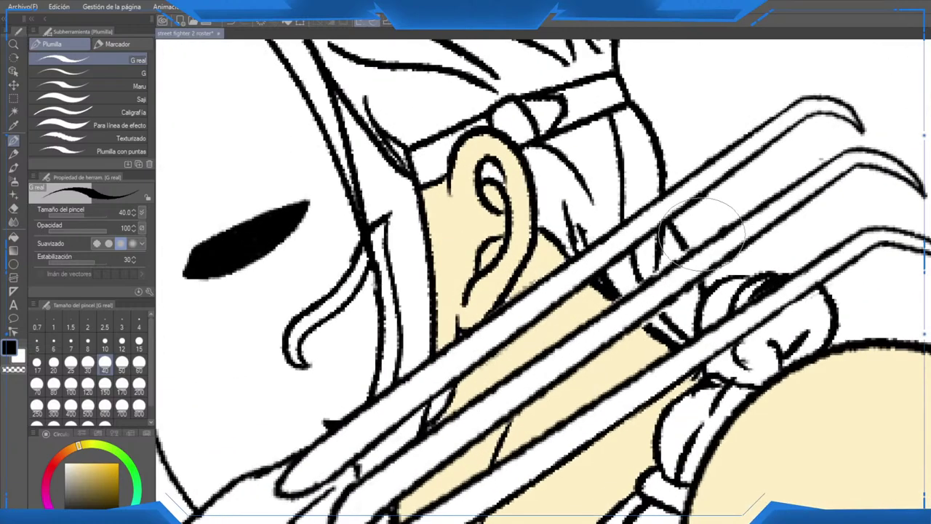
drag(641, 290, 635, 284)
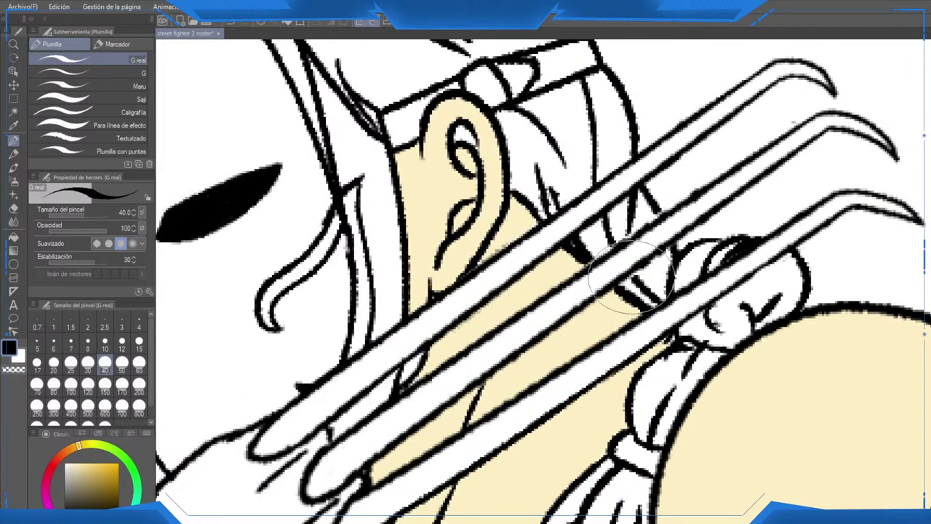
drag(792, 145, 720, 153)
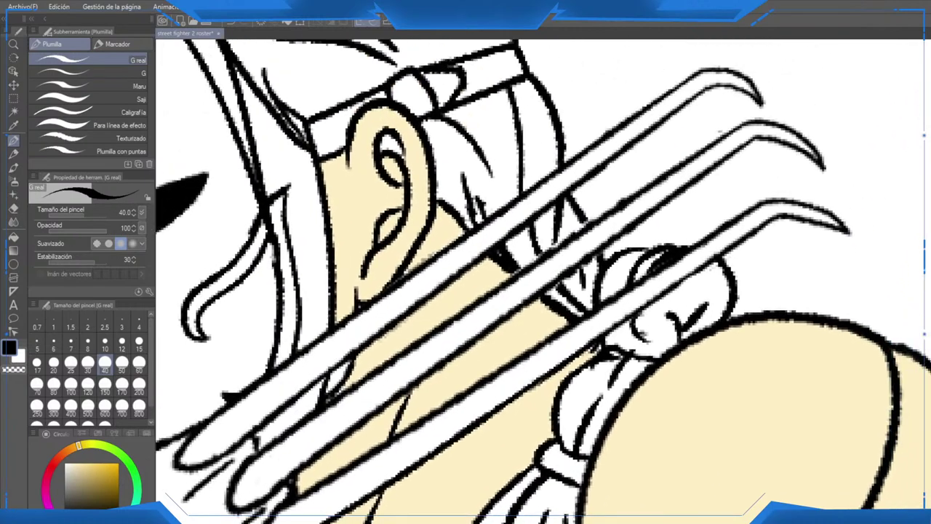
key(e)
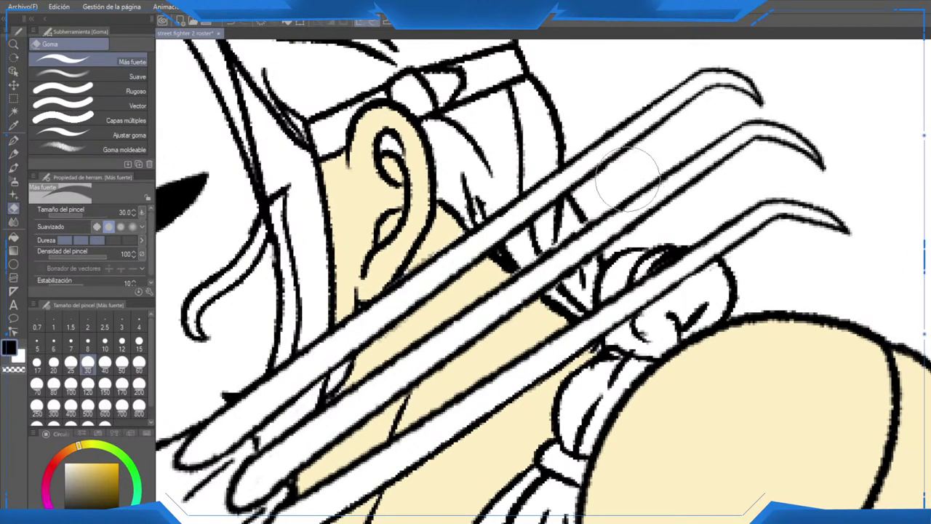
scroll(637, 182, down, 5)
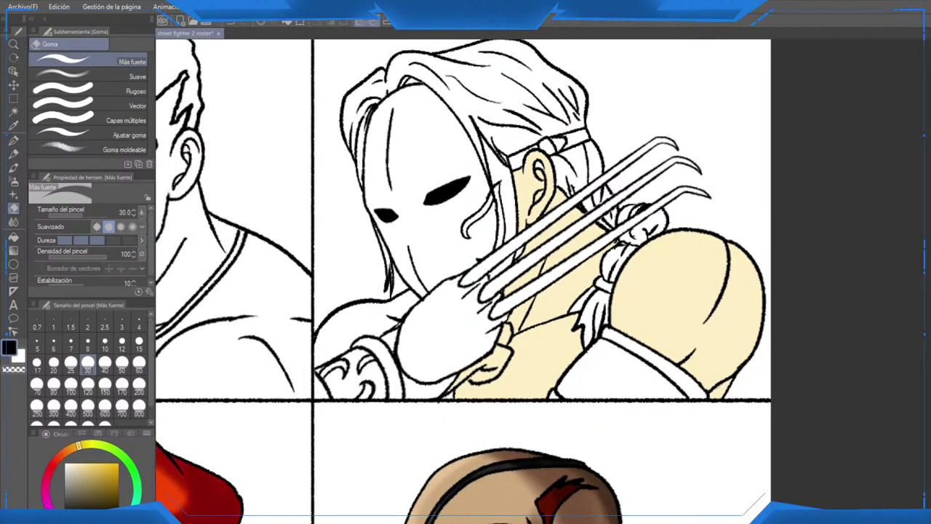
Step: Paint the missed white spots inside the ear and between the claws with the sampled skin cream, using the real G pen at size 40
scroll(510, 182, up, 5)
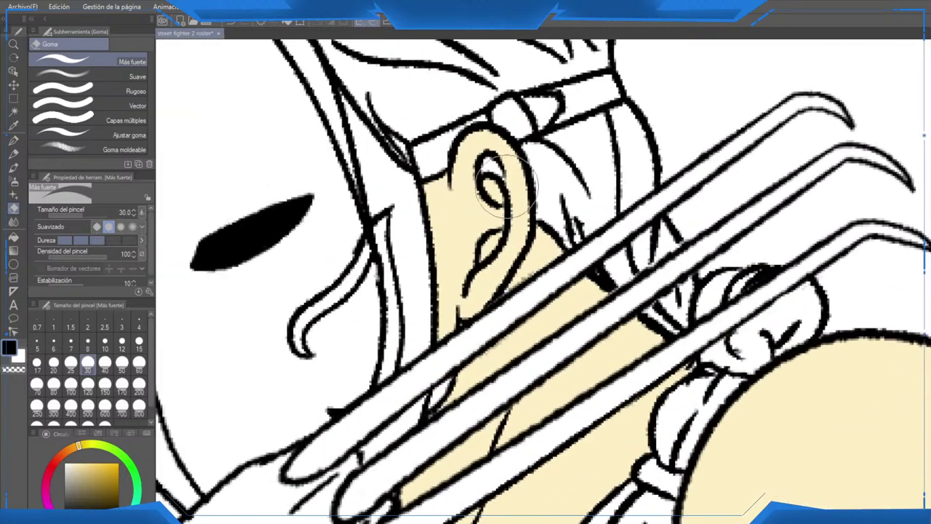
alt+click(507, 186)
key(p)
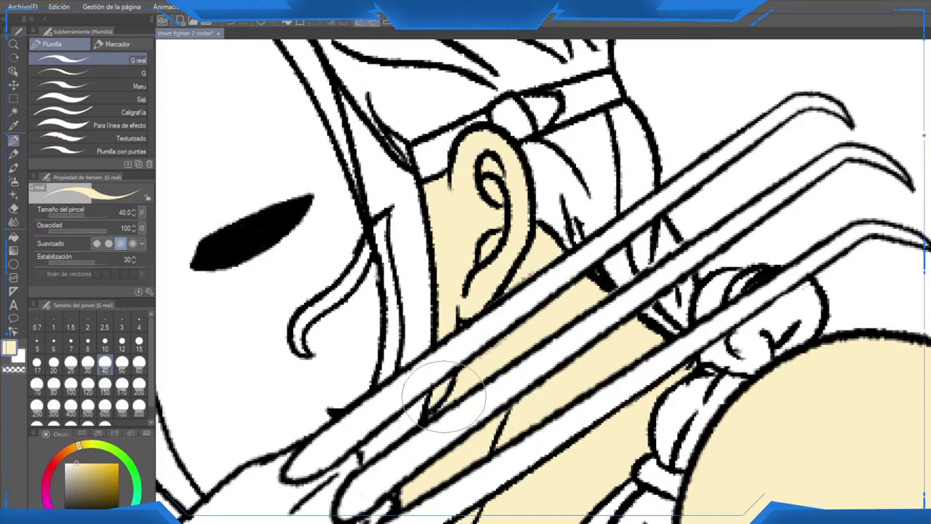
drag(470, 395, 479, 273)
scroll(608, 253, down, 3)
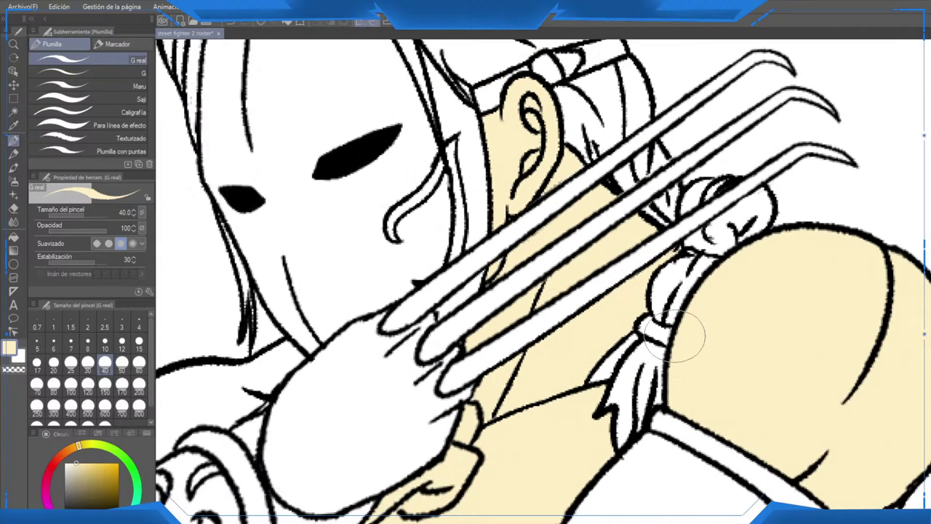
Step: Fill the shoulder behind the clawed hand with the pale cream and touch up its leftover gaps with the real G pen
key(g)
scroll(615, 360, down, 3)
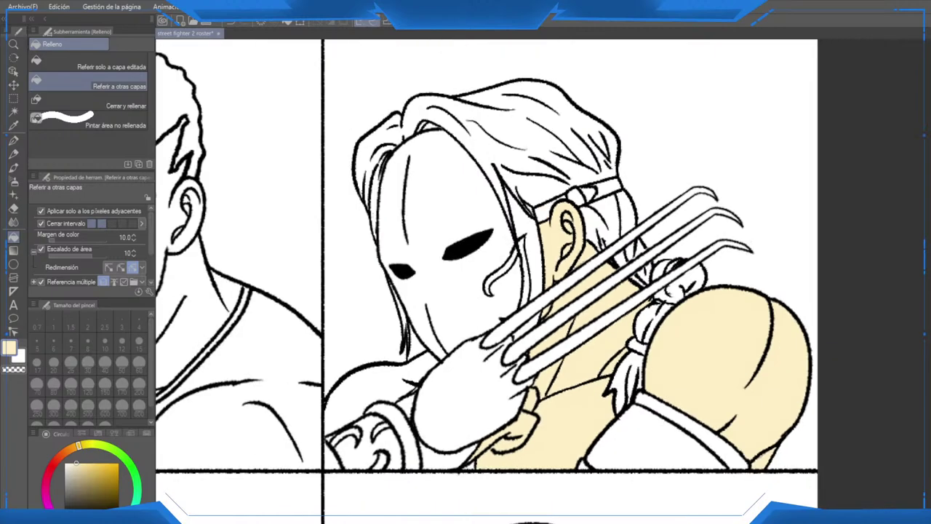
drag(615, 360, 731, 320)
scroll(484, 357, up, 2)
click(484, 352)
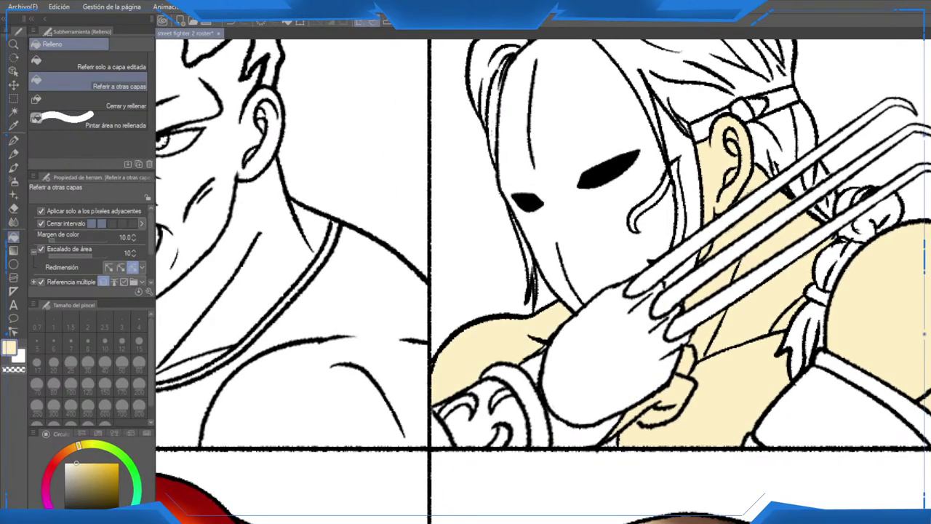
scroll(630, 415, down, 2)
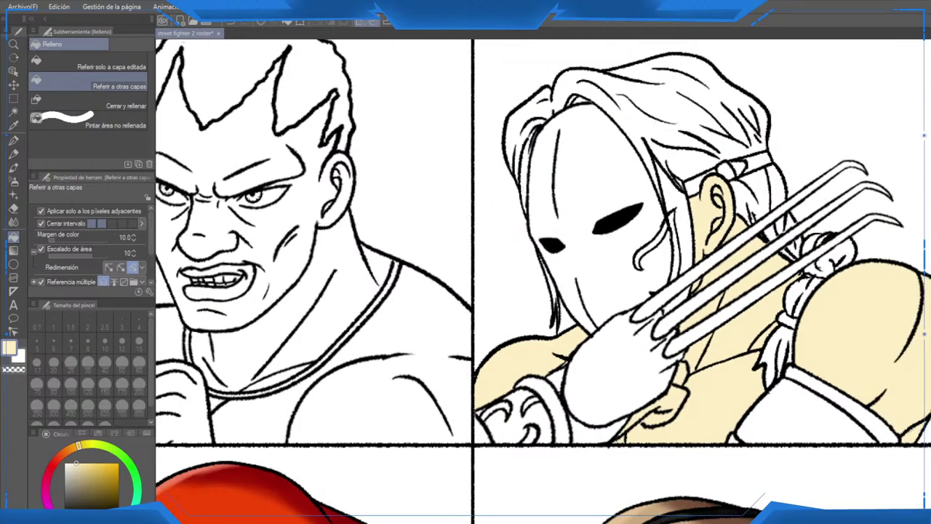
scroll(630, 415, up, 4)
key(p)
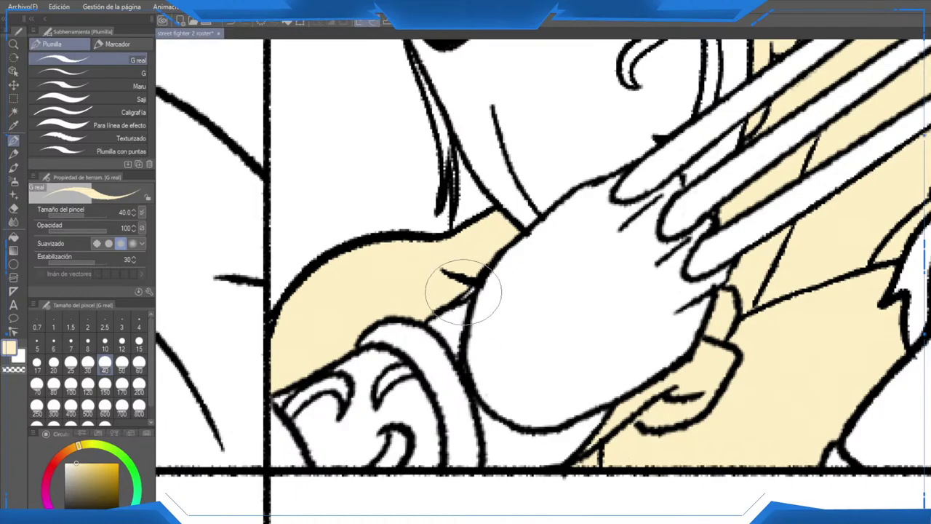
scroll(480, 280, down, 3)
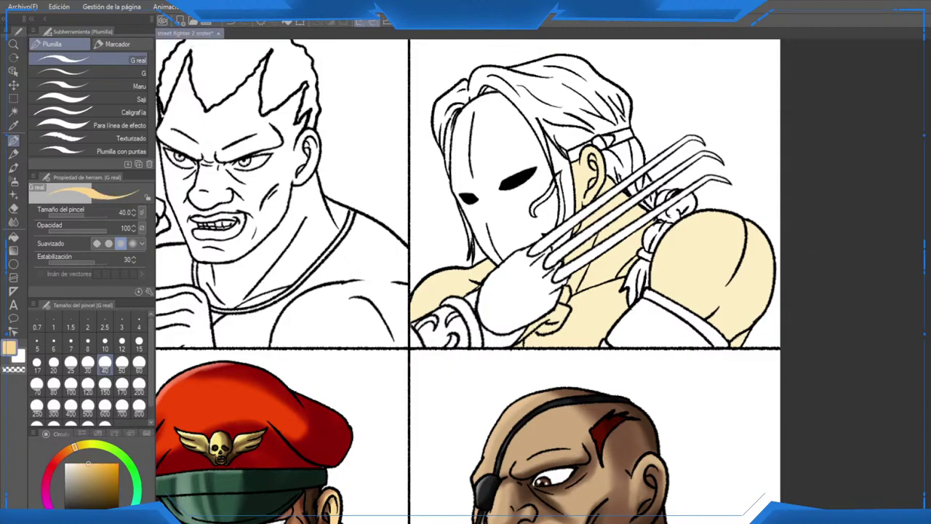
Step: Fill the masked fighter's hair on top of the head and behind the ear with a light golden orange
drag(517, 119, 524, 208)
scroll(524, 208, up, 1)
key(g)
key(g)
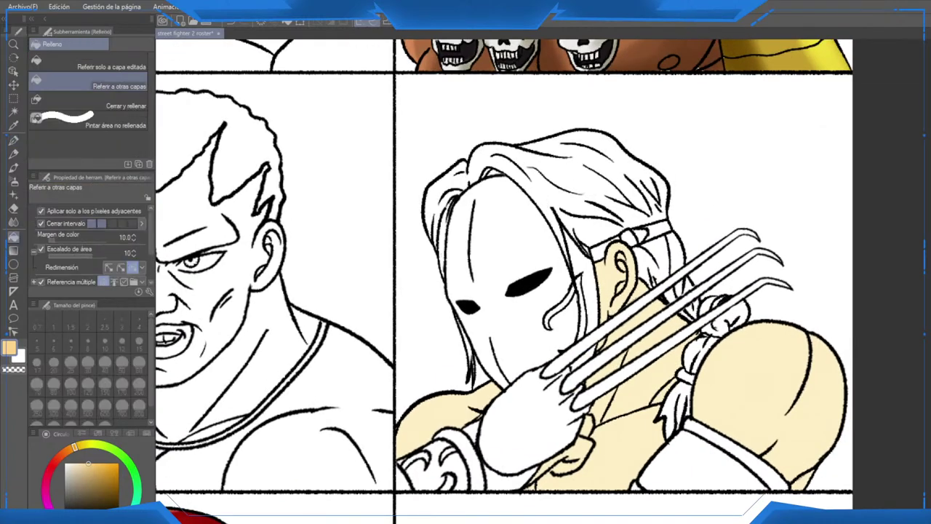
click(582, 174)
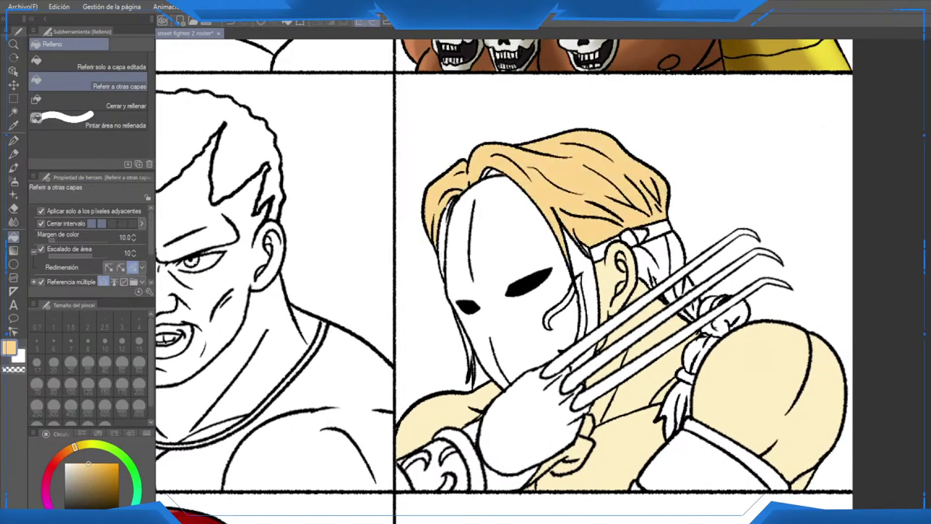
click(652, 256)
click(675, 256)
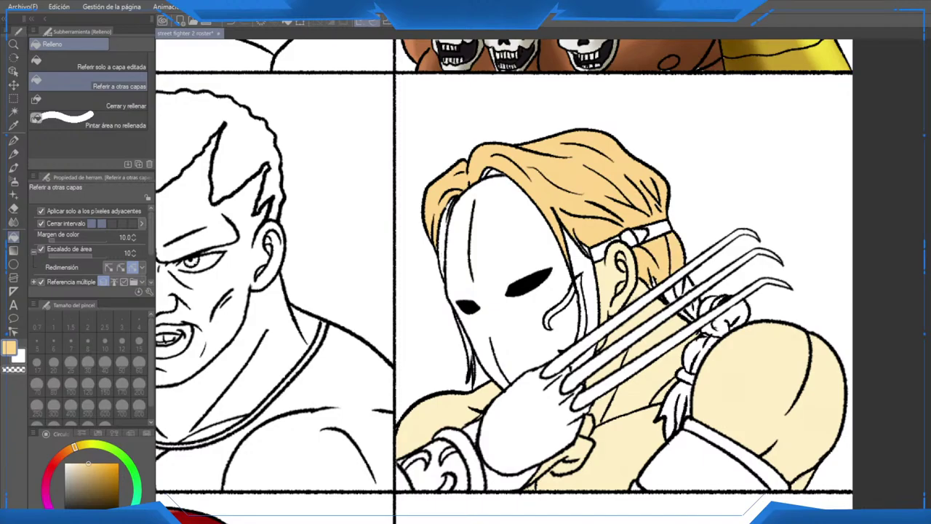
Step: Fill the hair strands between the claws and the braid sections down to its loose end with the light golden orange
scroll(675, 259, down, 4)
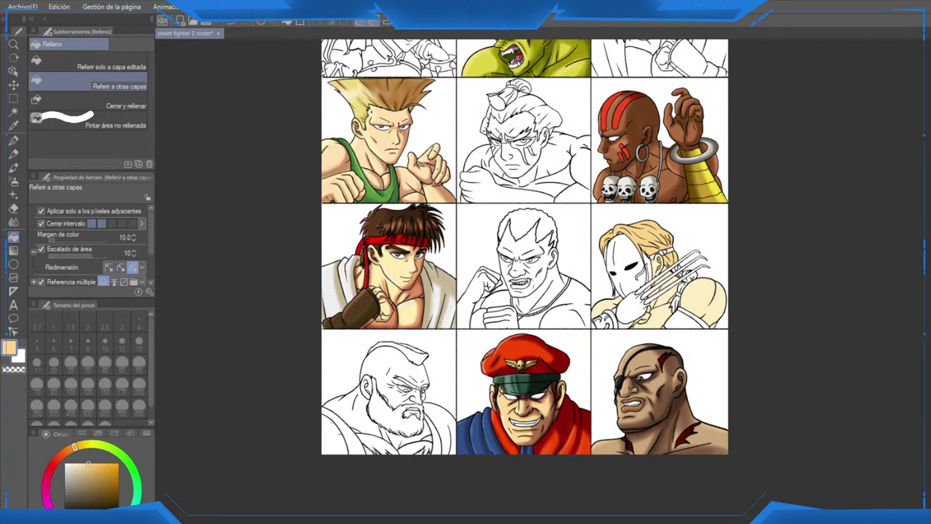
scroll(671, 261, up, 6)
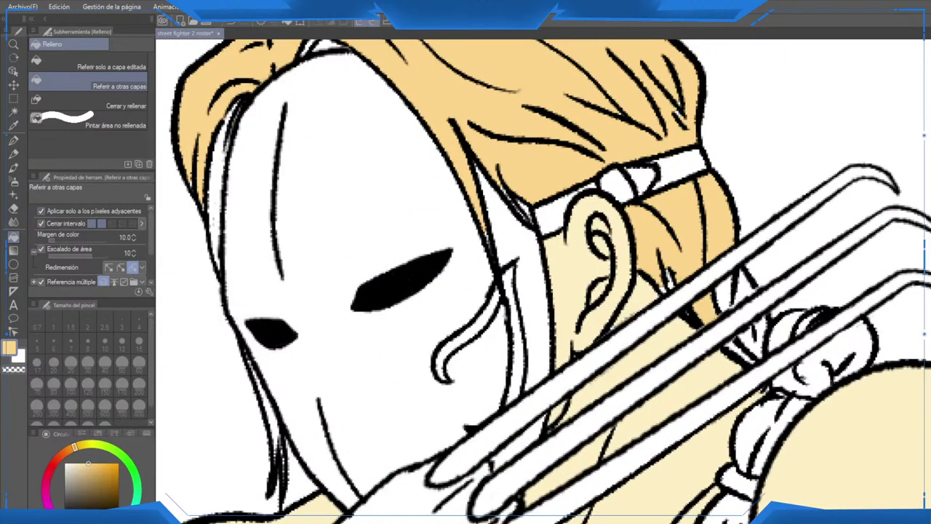
click(724, 294)
click(744, 290)
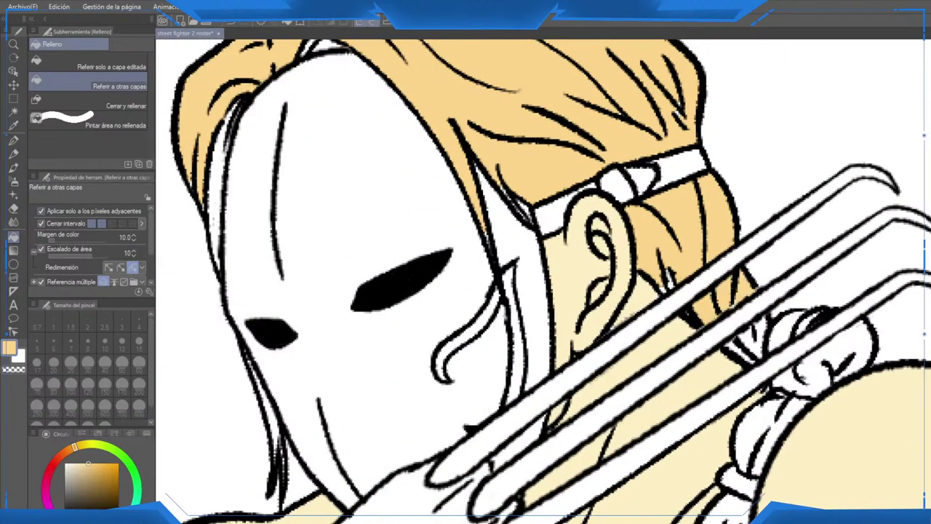
click(754, 337)
click(736, 351)
click(829, 358)
click(756, 429)
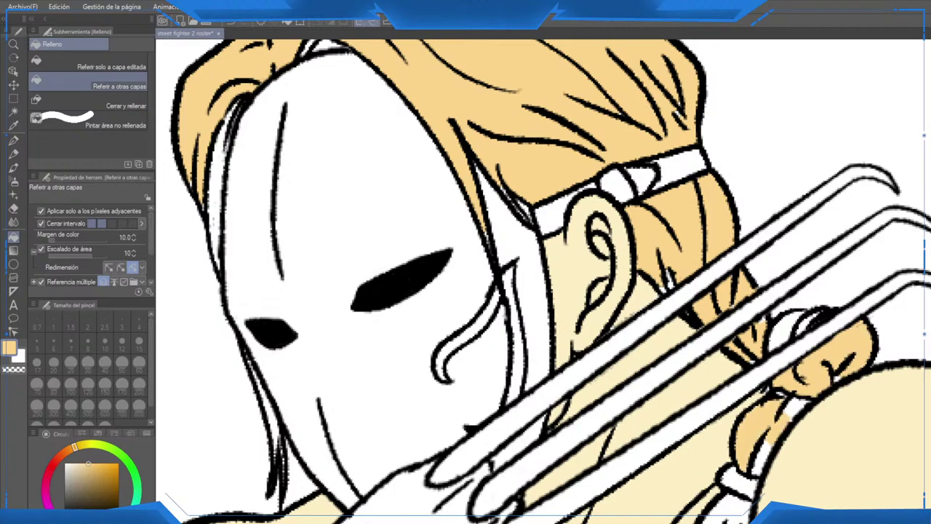
drag(757, 437, 751, 309)
click(709, 430)
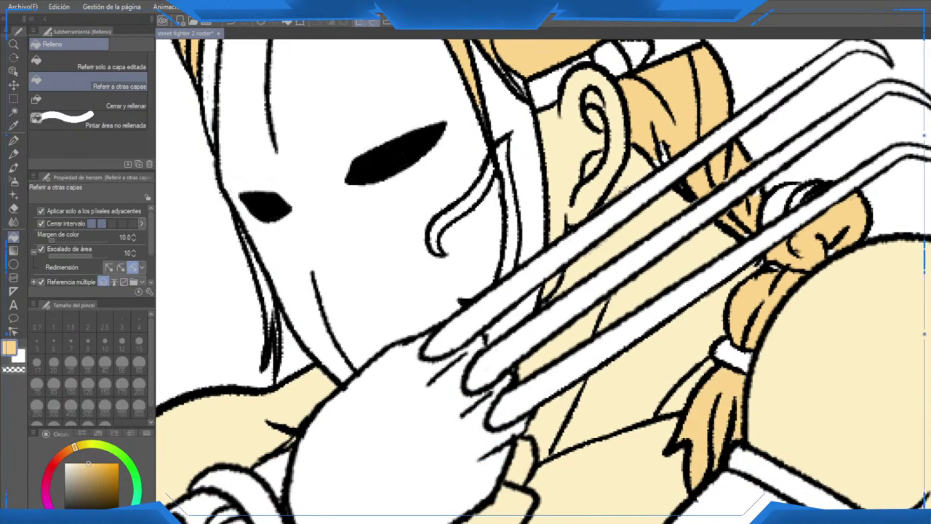
Step: Fill the upper braid section beside the claws and the small hair gaps above the mask's top edge with the light golden orange
click(779, 205)
click(799, 198)
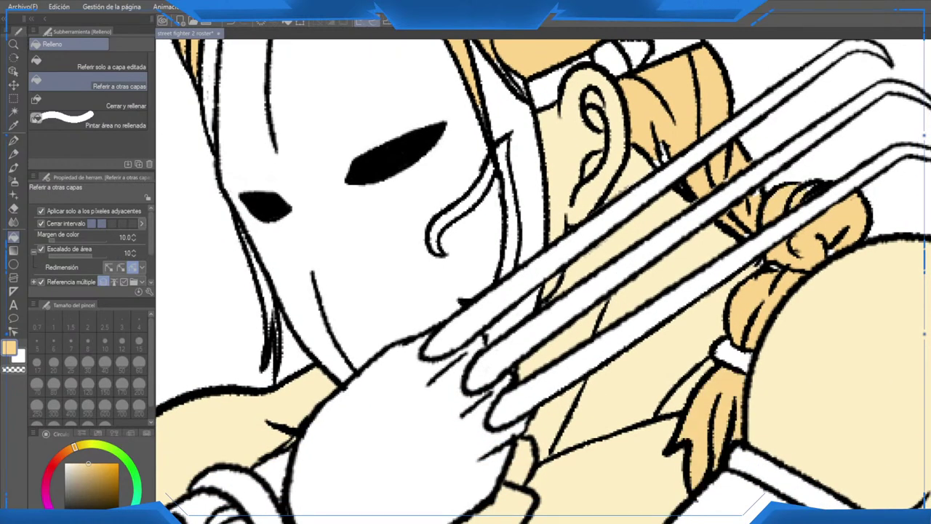
drag(553, 189, 713, 441)
click(370, 291)
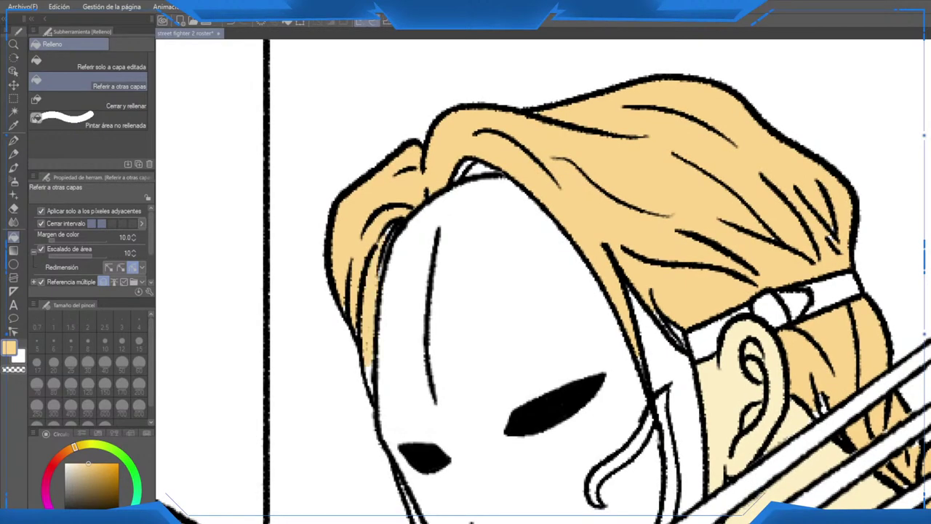
click(483, 170)
click(463, 172)
Step: Fill the thin hair lock hanging beside the mask's jaw with the light golden orange
drag(509, 378, 521, 174)
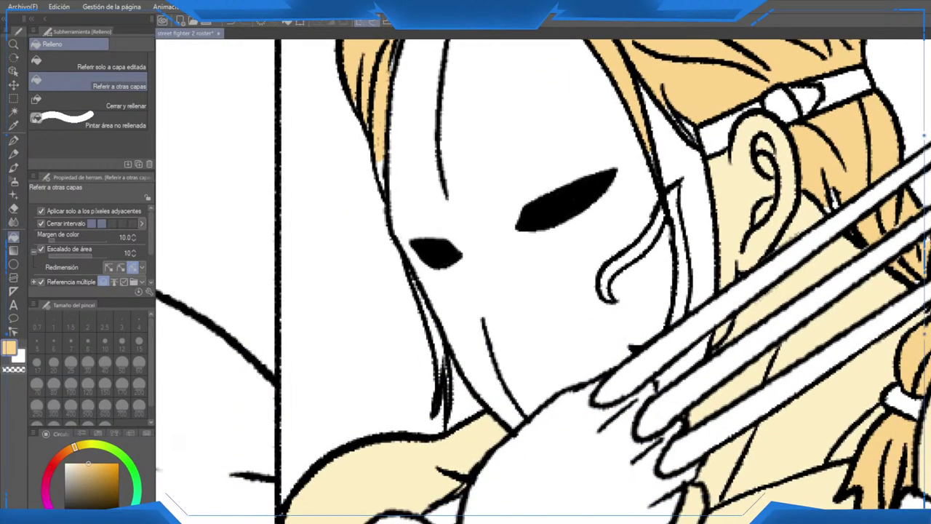
click(437, 335)
scroll(653, 268, down, 3)
scroll(680, 110, up, 4)
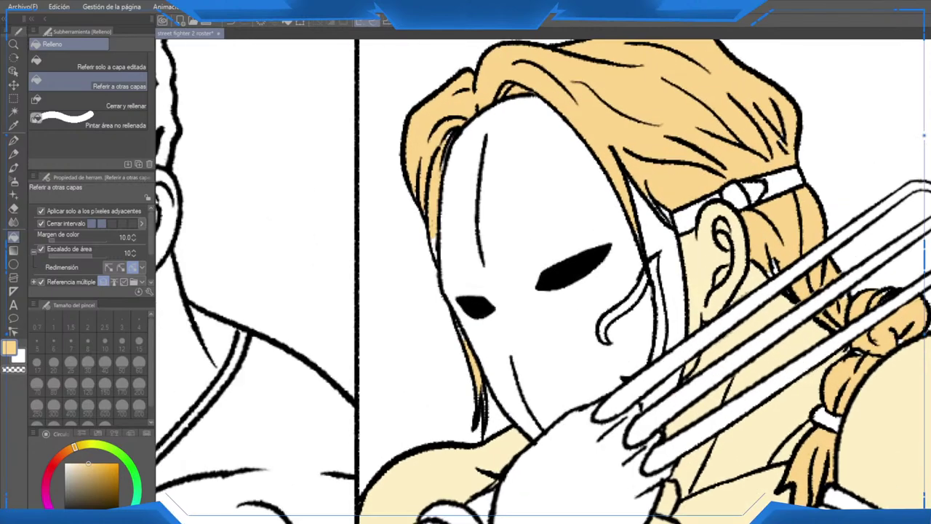
Step: Paint over the leftover white gaps in the hair along the mask's side and top edge with the real G pen at size 40
key(p)
drag(626, 182, 673, 208)
drag(342, 326, 339, 320)
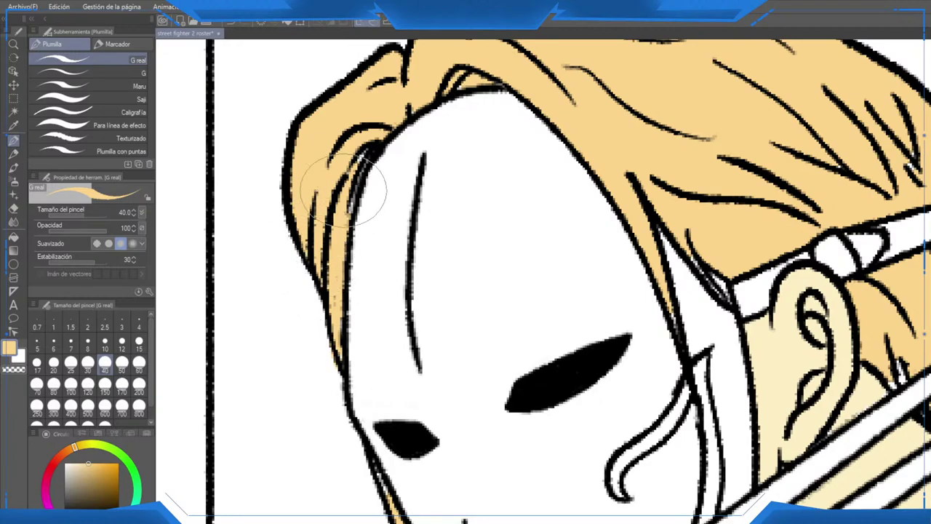
drag(356, 163, 340, 219)
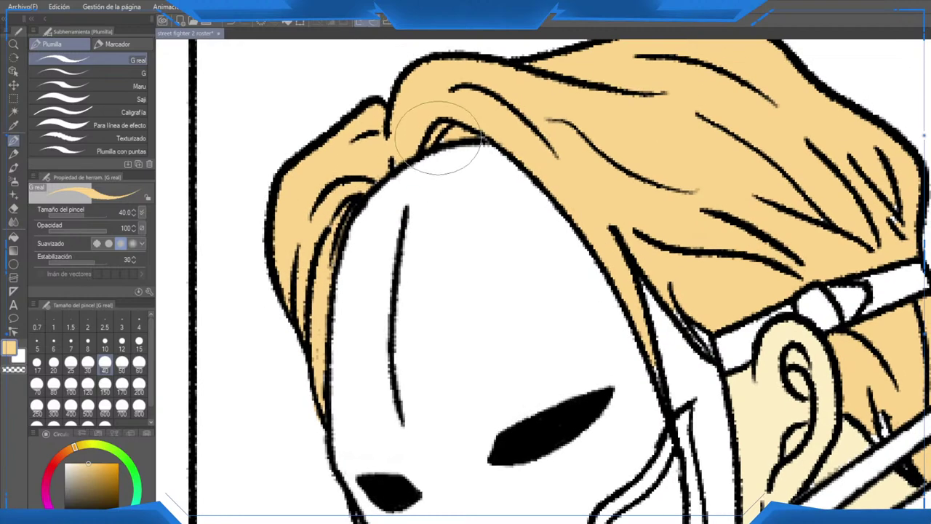
drag(438, 139, 231, 86)
drag(681, 367, 611, 276)
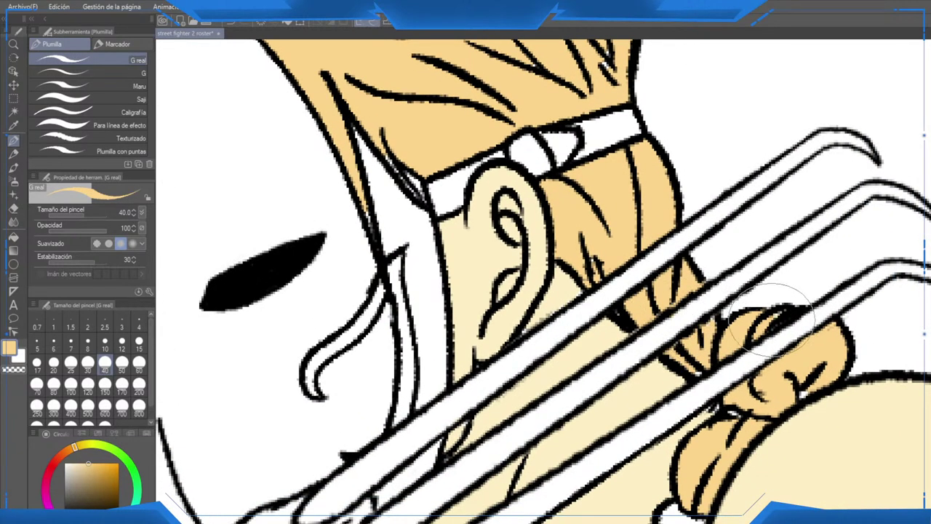
Step: Touch up the remaining white spots in the braid between the claws and in the lock's dark tip with the light golden orange
scroll(786, 334, down, 2)
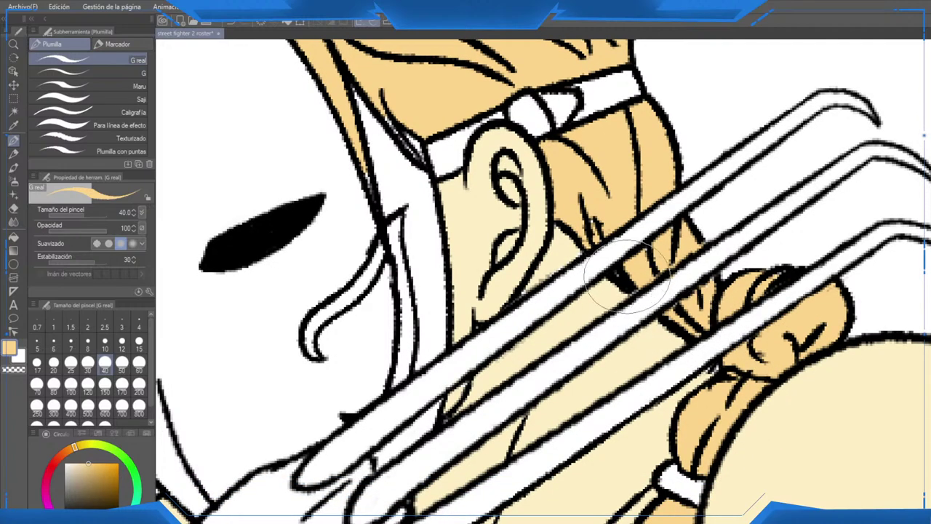
drag(628, 277, 669, 30)
mouse_move(201, 416)
mouse_down()
mouse_move(513, 233)
mouse_move(540, 437)
mouse_up()
drag(449, 90, 473, 193)
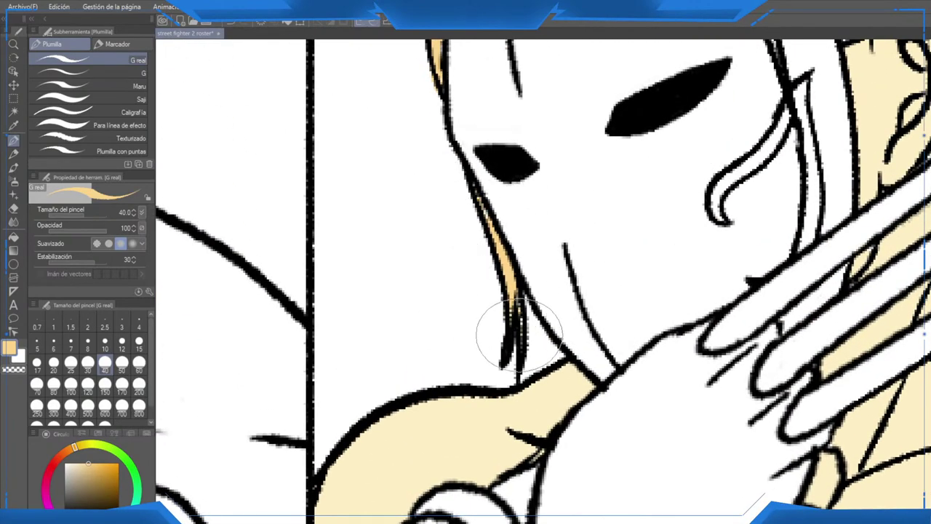
scroll(517, 315, down, 1)
scroll(517, 315, down, 6)
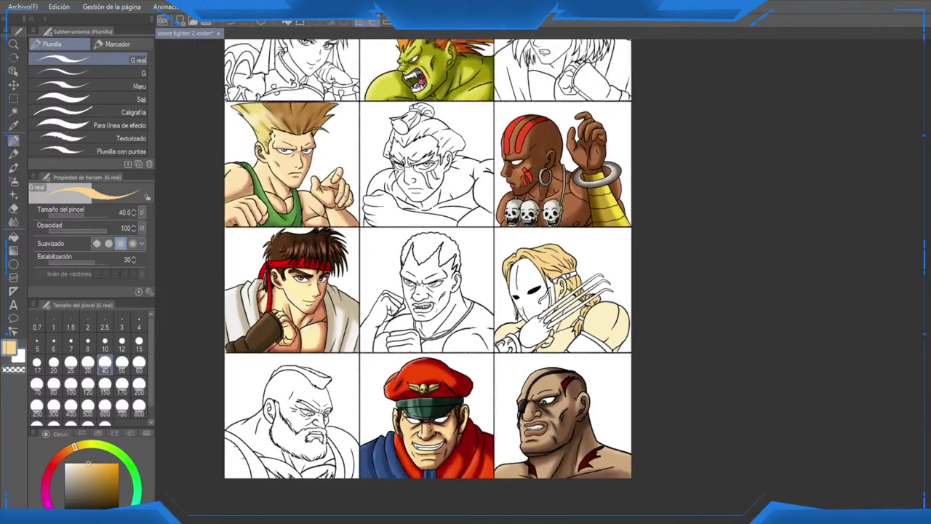
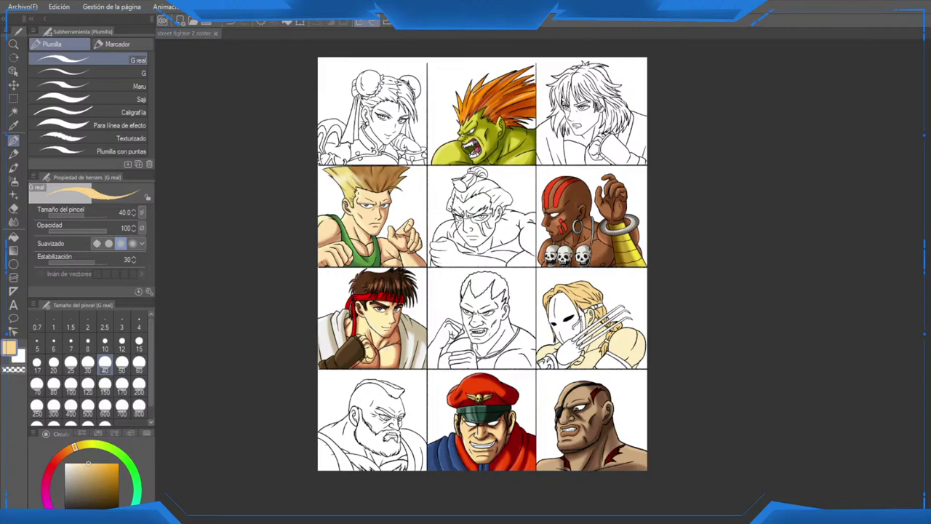
Step: Choose a dark brown and fill the clawed glove's hand and wrist areas on both sides of the hand with it
scroll(582, 351, up, 3)
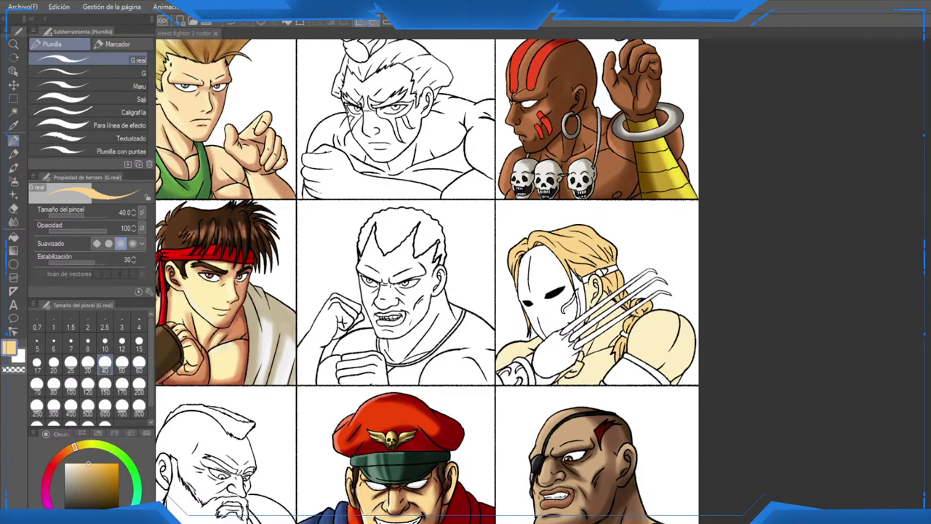
click(95, 500)
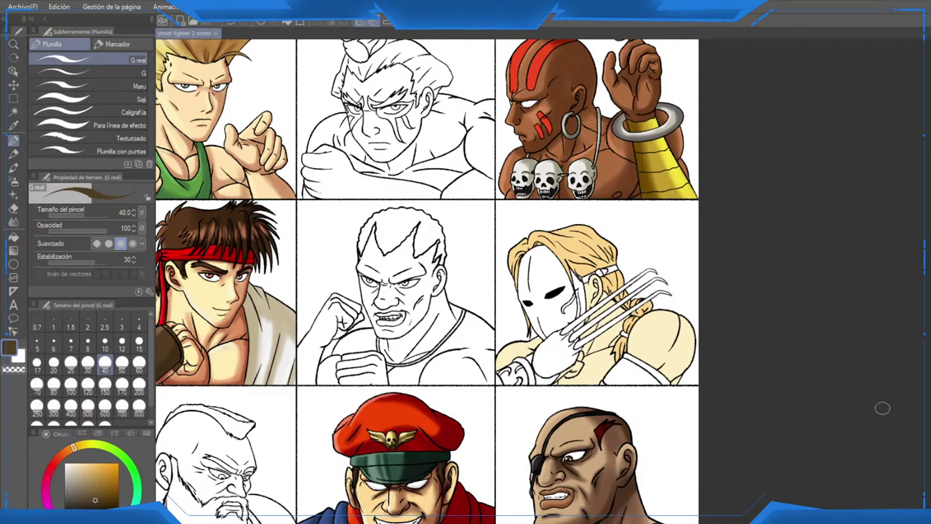
scroll(553, 357, up, 3)
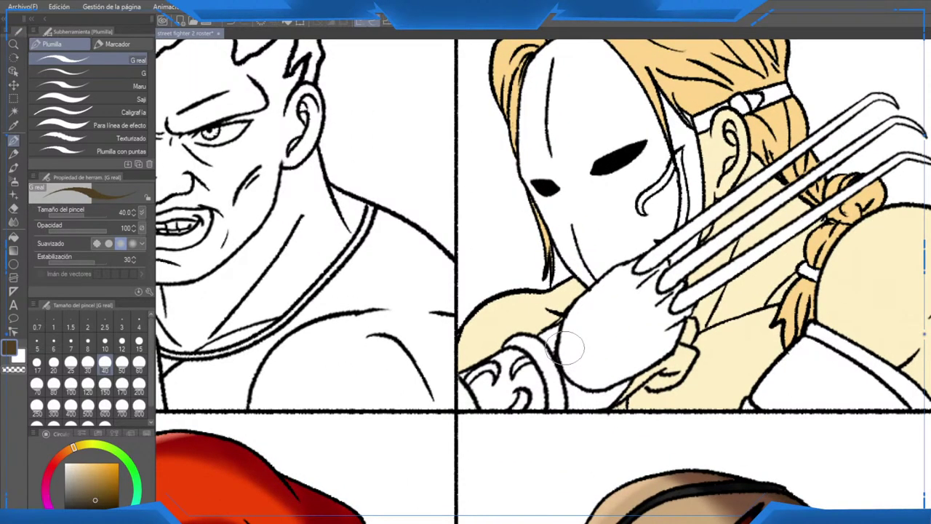
key(g)
click(575, 349)
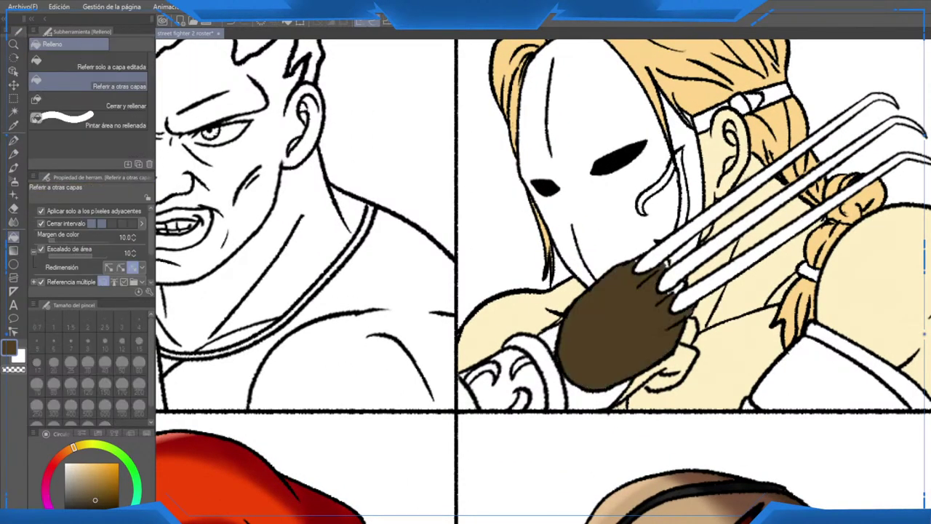
click(598, 398)
click(550, 338)
scroll(667, 303, up, 3)
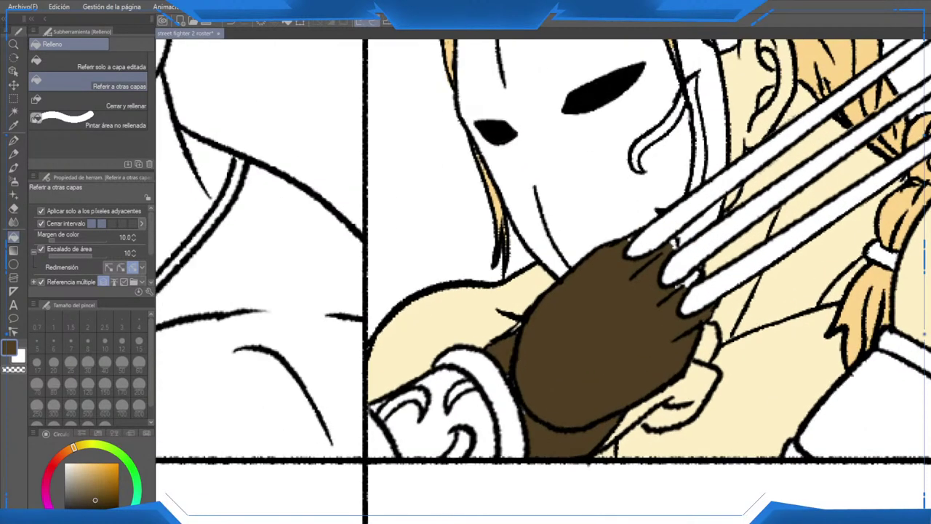
Step: Colour the glove's white gaps between the claw bases dark brown and touch up its edges with the real G pen at size 40
click(695, 269)
scroll(671, 225, up, 2)
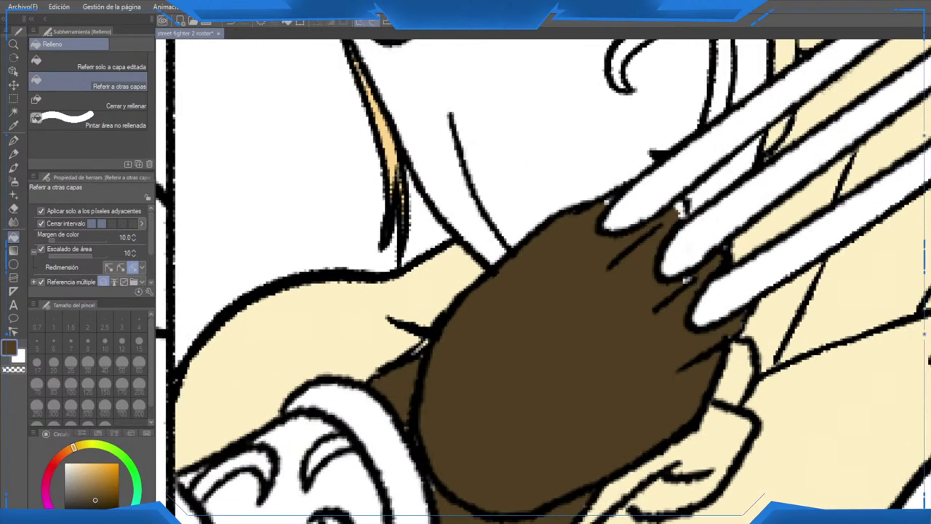
click(683, 210)
key(p)
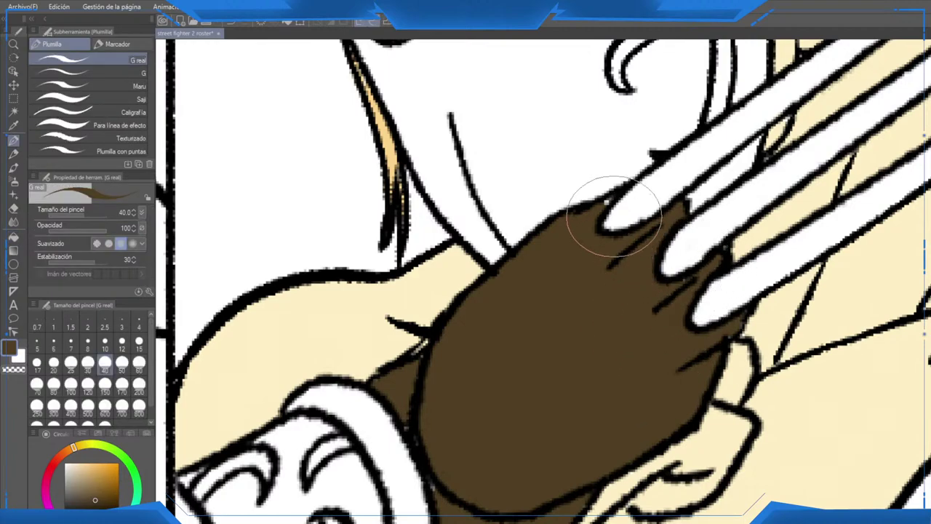
click(608, 200)
drag(427, 479, 468, 363)
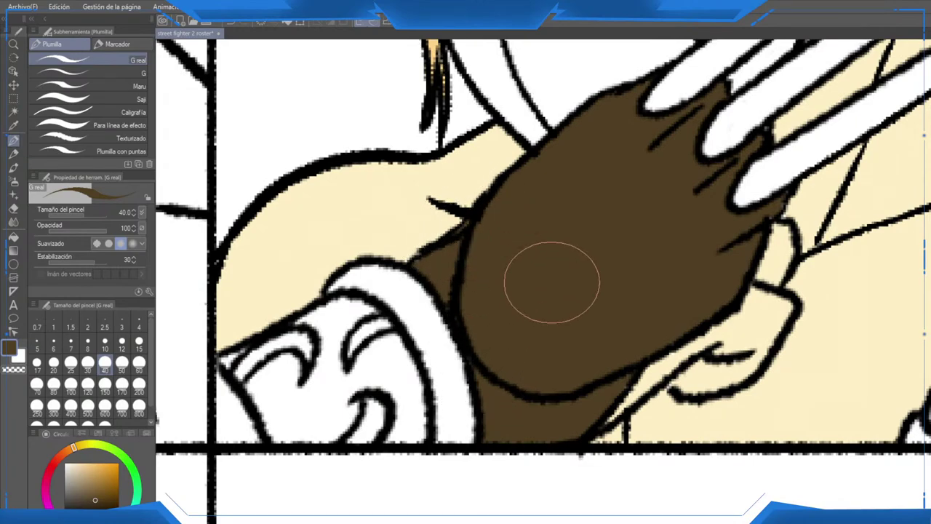
scroll(634, 317, down, 4)
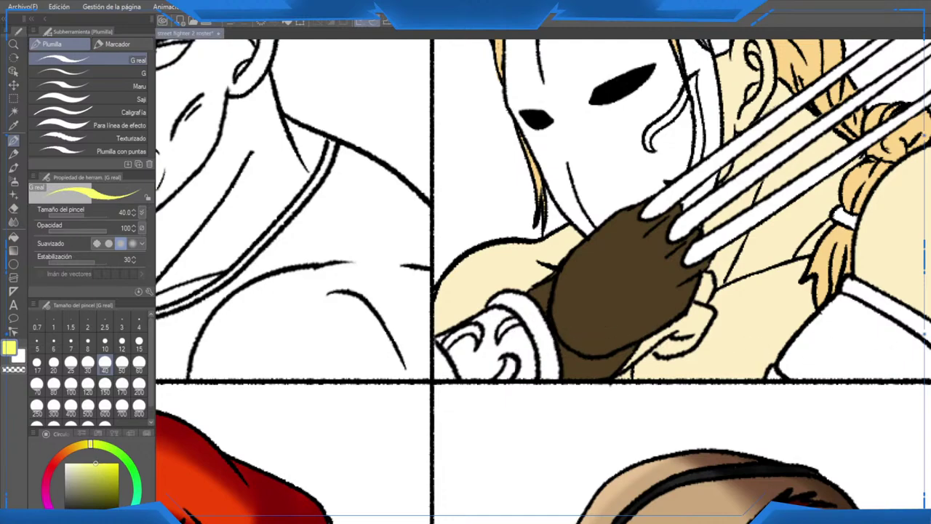
Step: Fill the clawed forearm's cuff, its rim and crescent ornaments with light yellow, and touch up the leftover gaps
key(g)
click(473, 348)
click(507, 368)
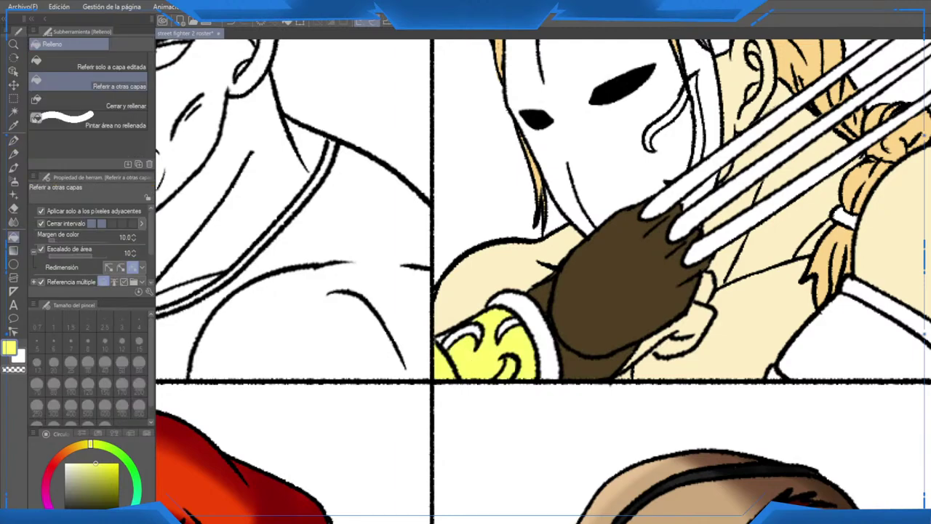
click(537, 342)
click(507, 326)
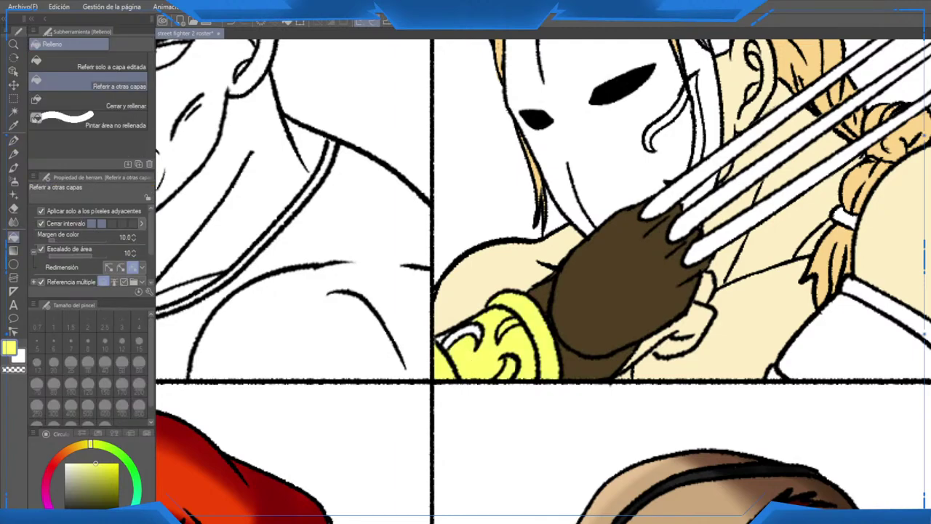
click(458, 336)
scroll(470, 335, up, 4)
key(p)
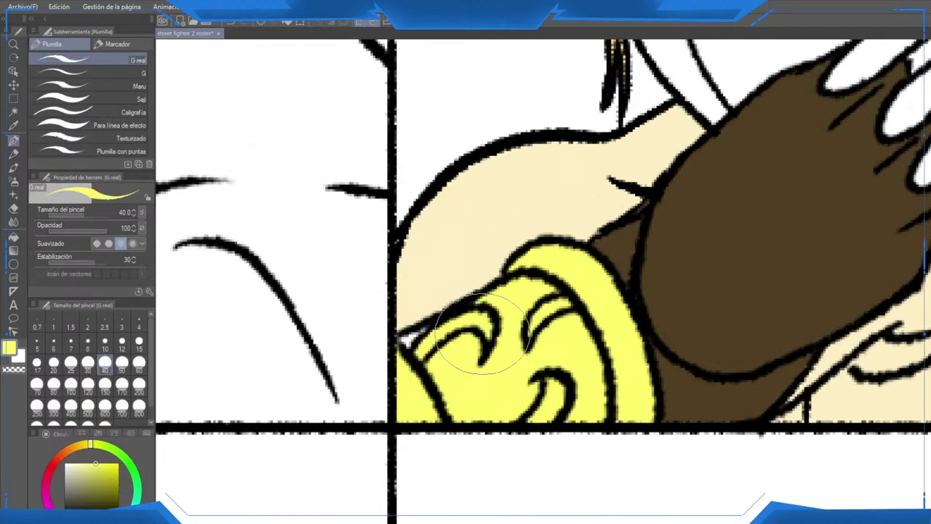
key(p)
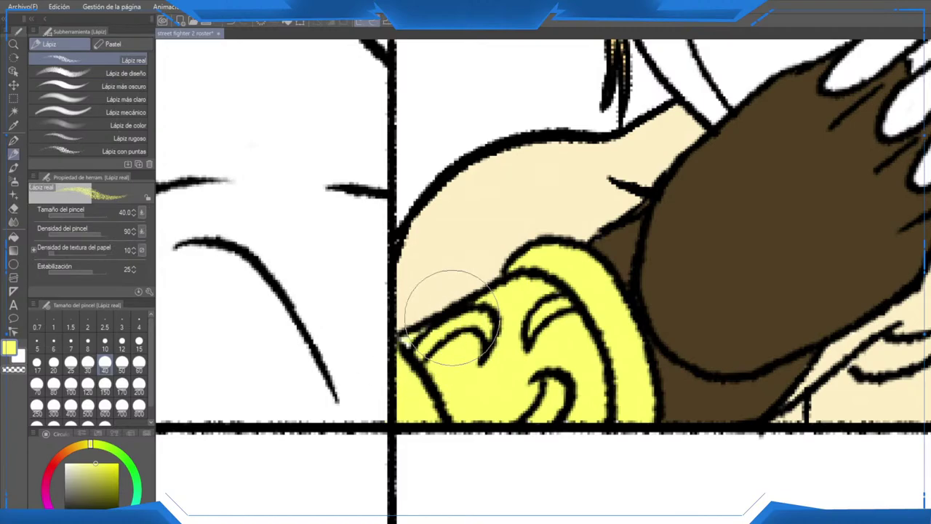
Step: Fill the band on the fighter's other arm with the same light yellow
scroll(452, 316, down, 4)
scroll(452, 315, down, 5)
scroll(553, 351, up, 2)
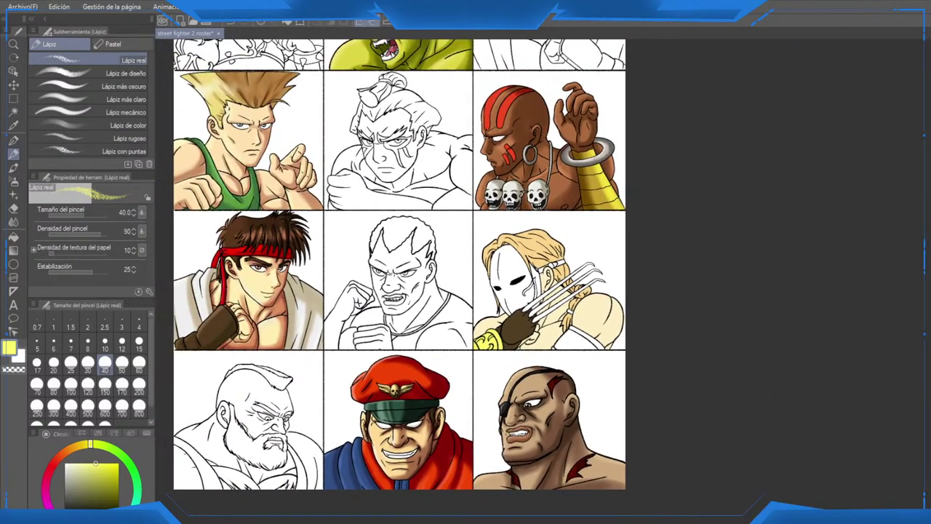
scroll(553, 351, up, 1)
scroll(569, 345, up, 1)
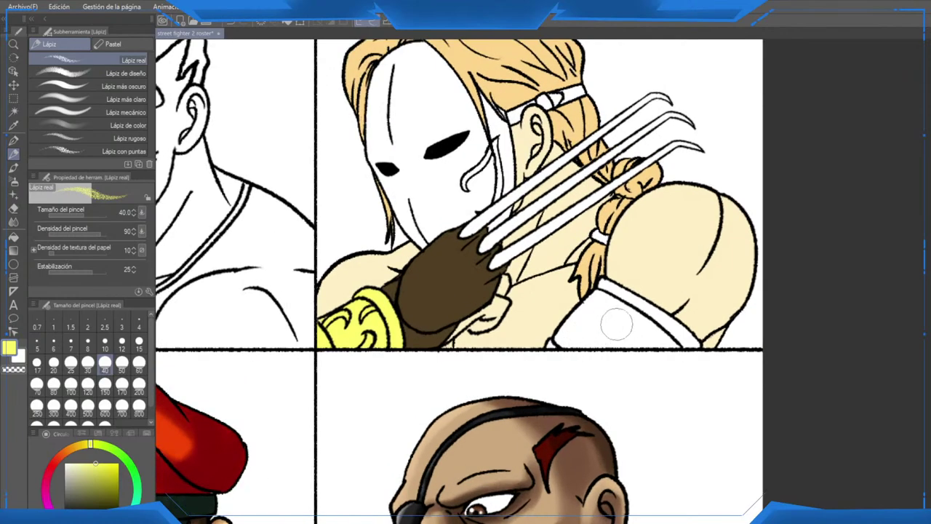
key(g)
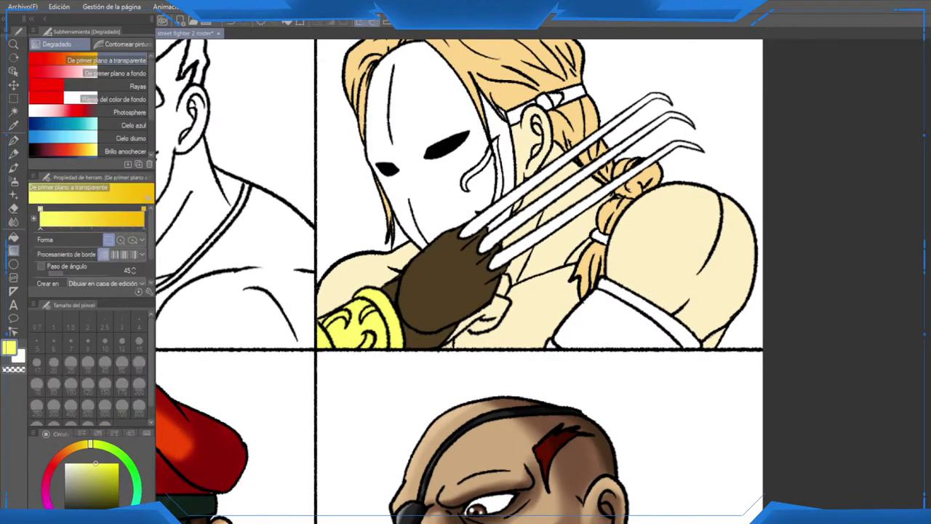
key(g)
click(650, 311)
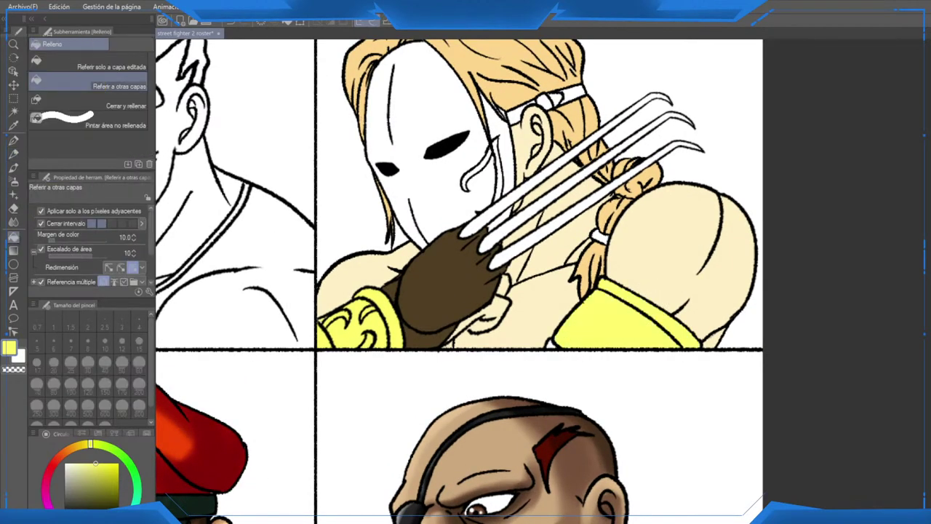
scroll(613, 317, down, 4)
drag(613, 317, 634, 344)
scroll(660, 349, up, 3)
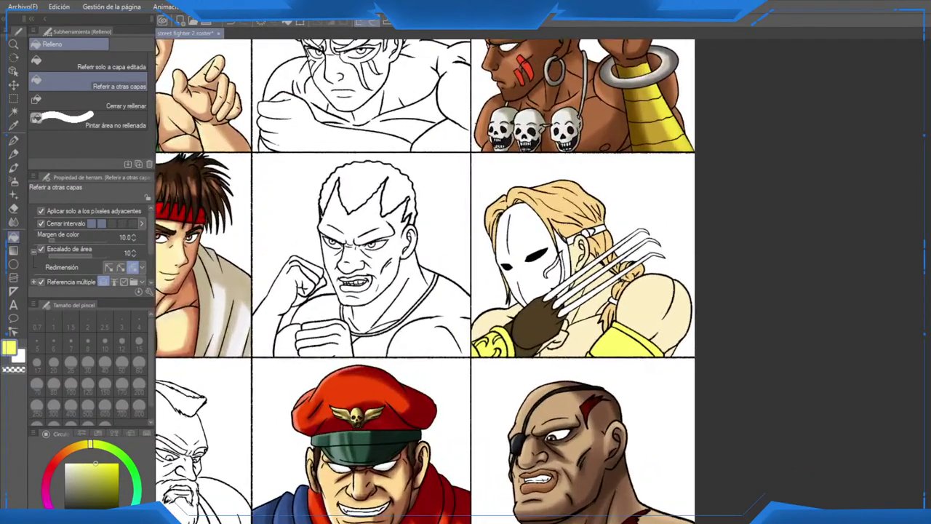
Step: Draw black crescent ornaments across the yellow band on the masked fighter's other arm with the real G pen at size 40
scroll(588, 333, up, 4)
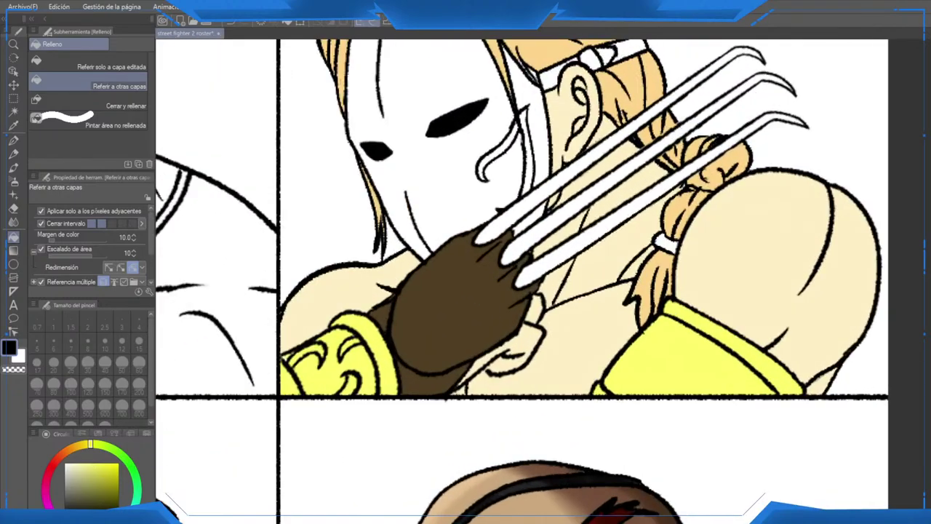
key(p)
scroll(758, 396, up, 2)
drag(755, 395, 746, 366)
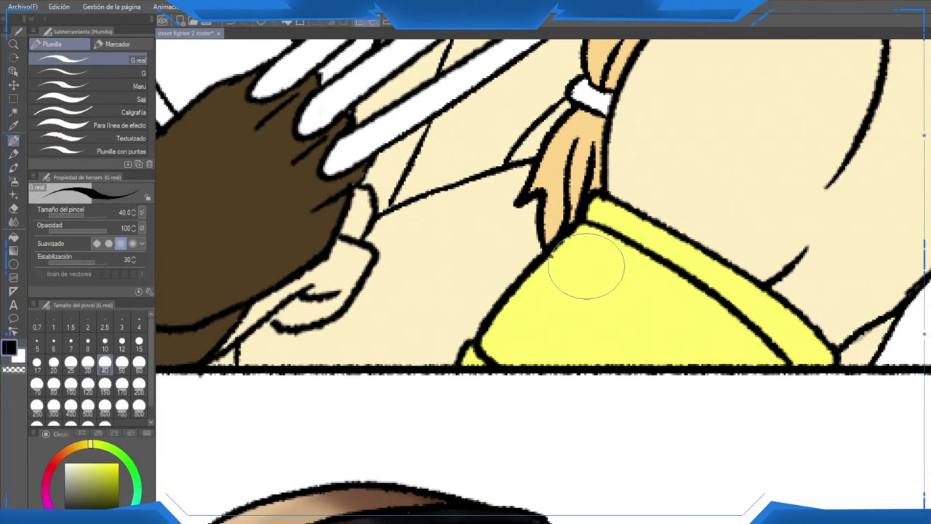
drag(593, 232, 567, 290)
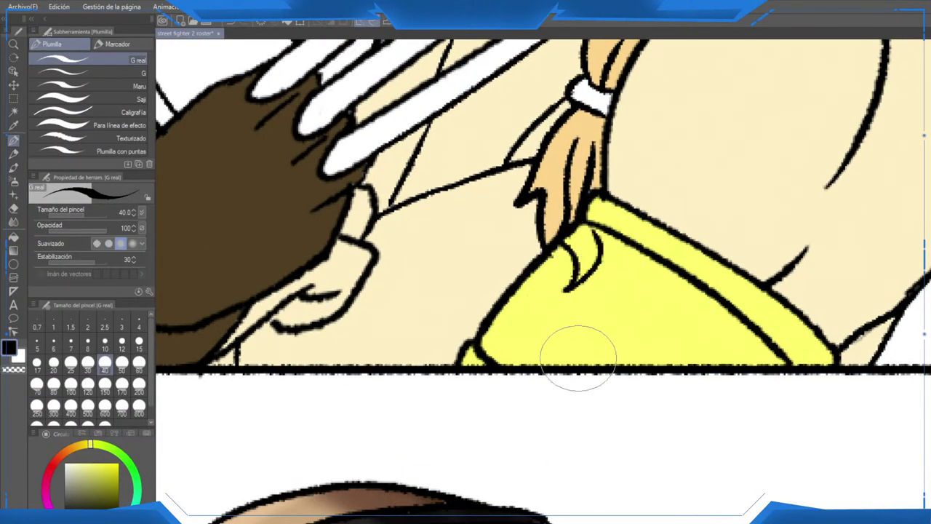
mouse_move(573, 360)
mouse_down()
mouse_move(612, 313)
mouse_move(602, 360)
mouse_up()
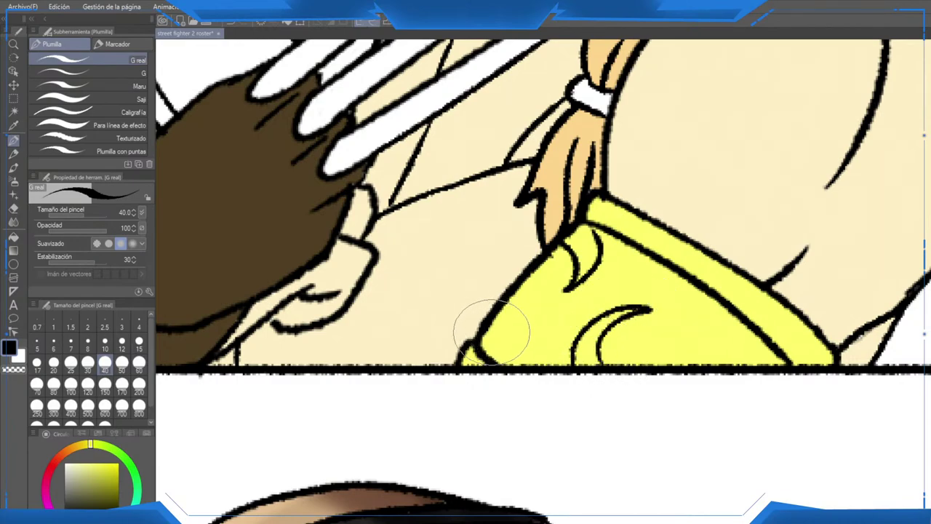
mouse_move(489, 360)
mouse_down()
mouse_move(505, 316)
mouse_move(537, 357)
mouse_up()
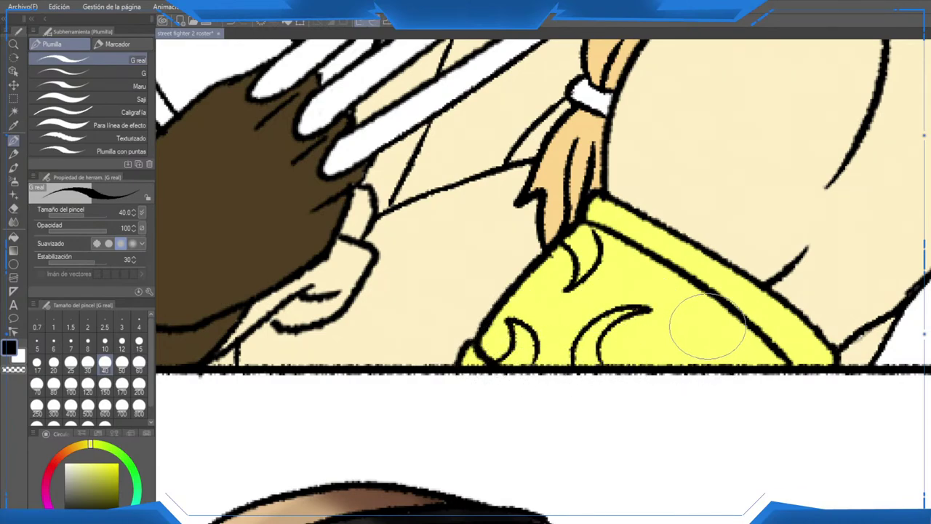
drag(719, 314, 703, 367)
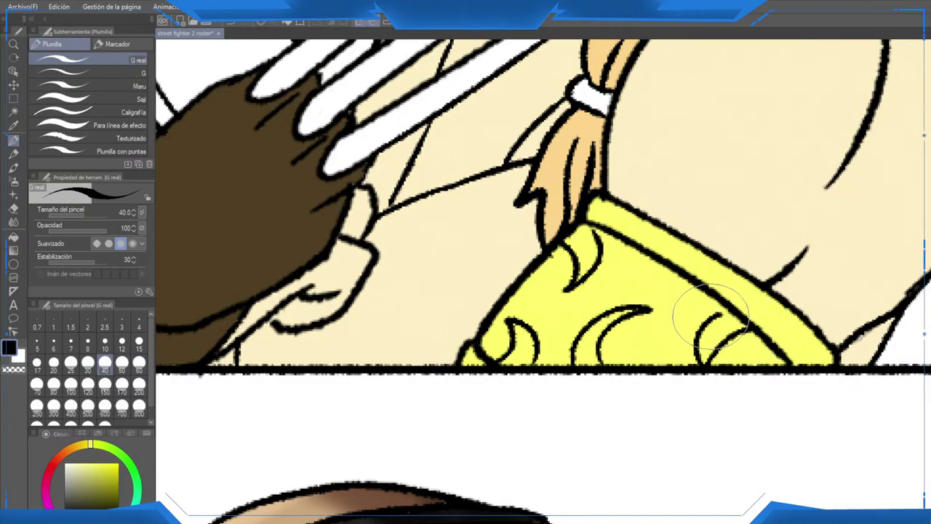
scroll(725, 302, down, 2)
scroll(725, 302, down, 3)
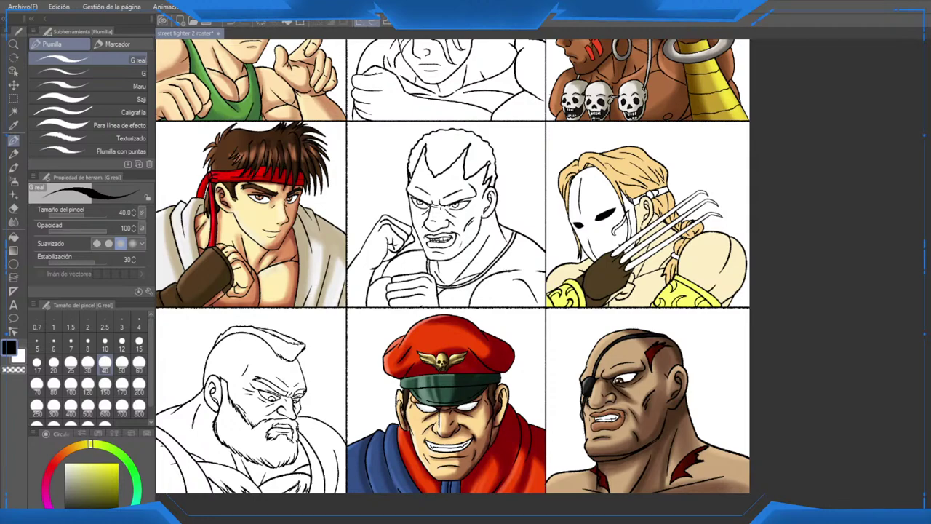
Step: Fill the fighter's mask and the long claws of the glove with a very pale bluish white
key(x)
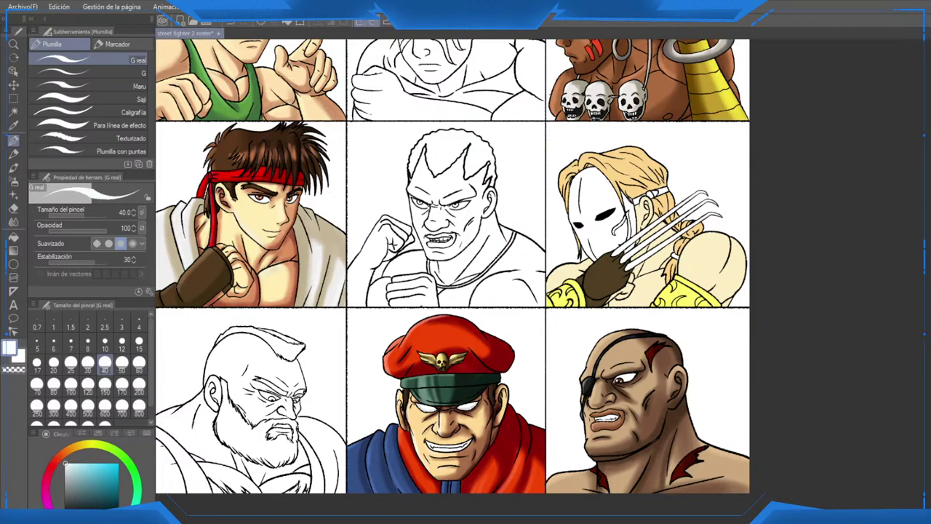
scroll(542, 211, up, 3)
key(g)
scroll(686, 235, up, 2)
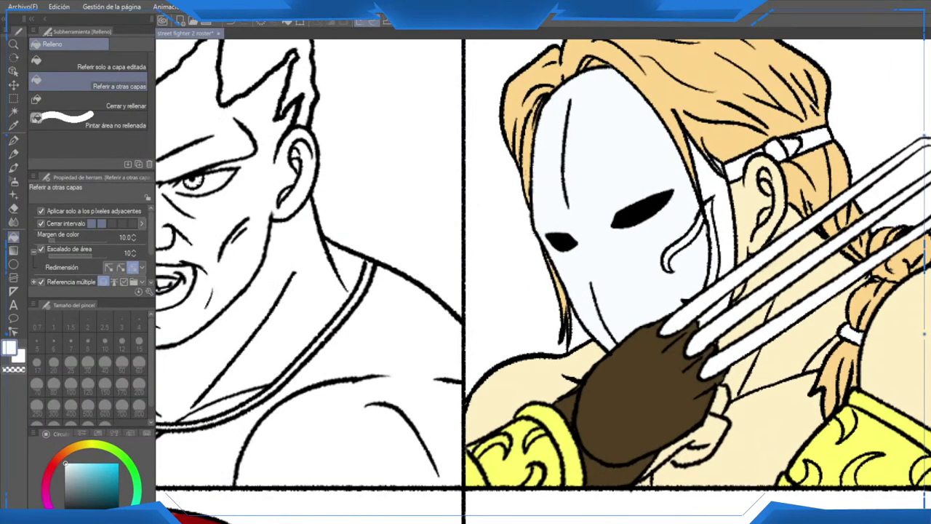
scroll(531, 270, down, 5)
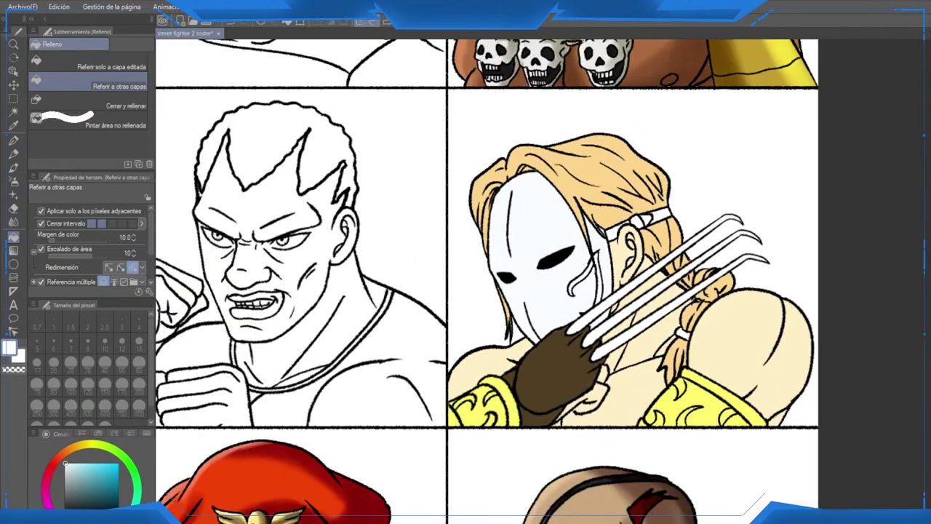
scroll(575, 248, down, 4)
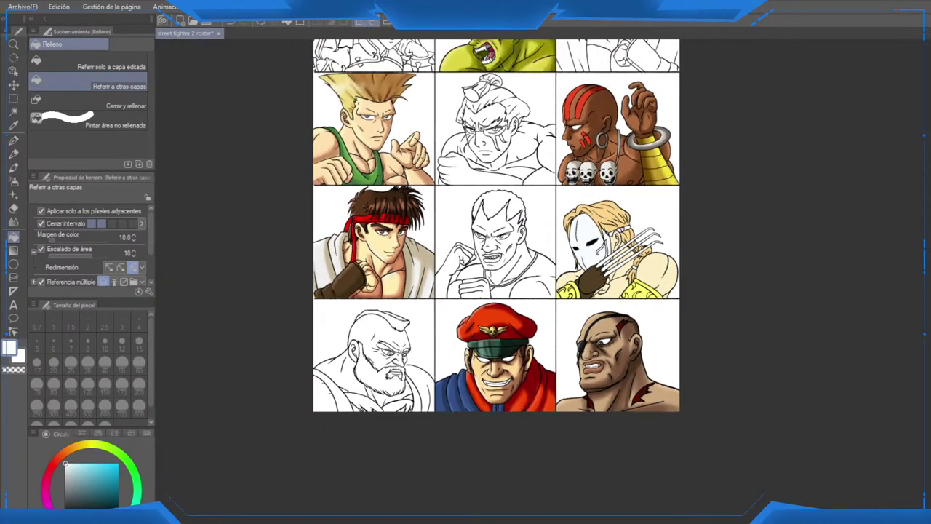
scroll(574, 248, up, 4)
scroll(604, 272, up, 4)
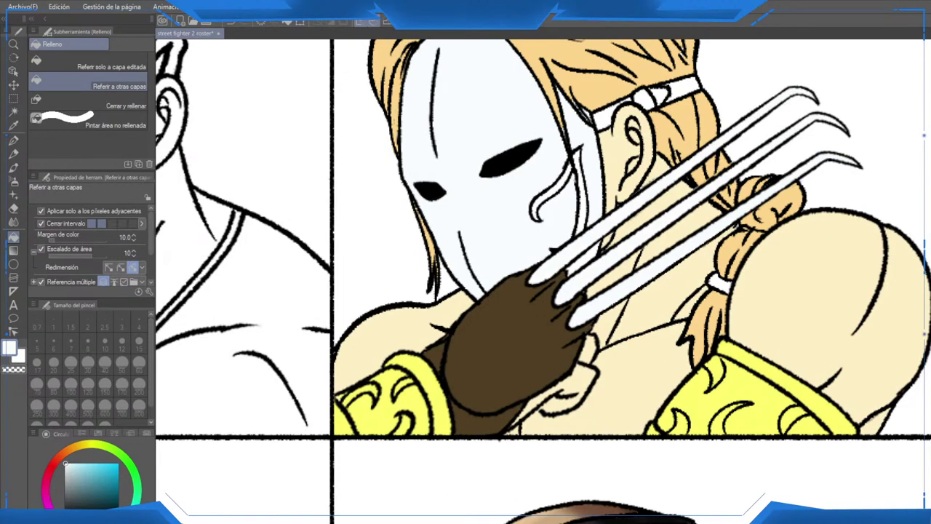
scroll(815, 255, down, 1)
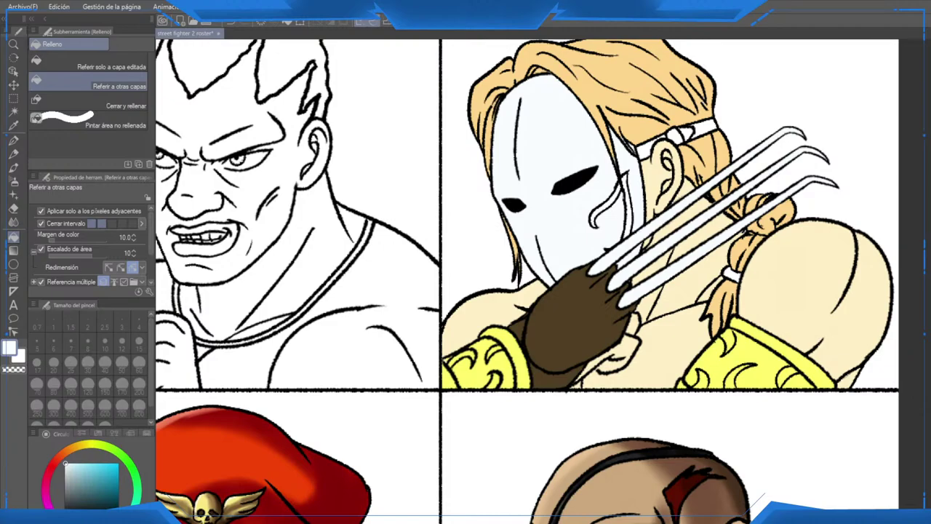
scroll(733, 274, down, 3)
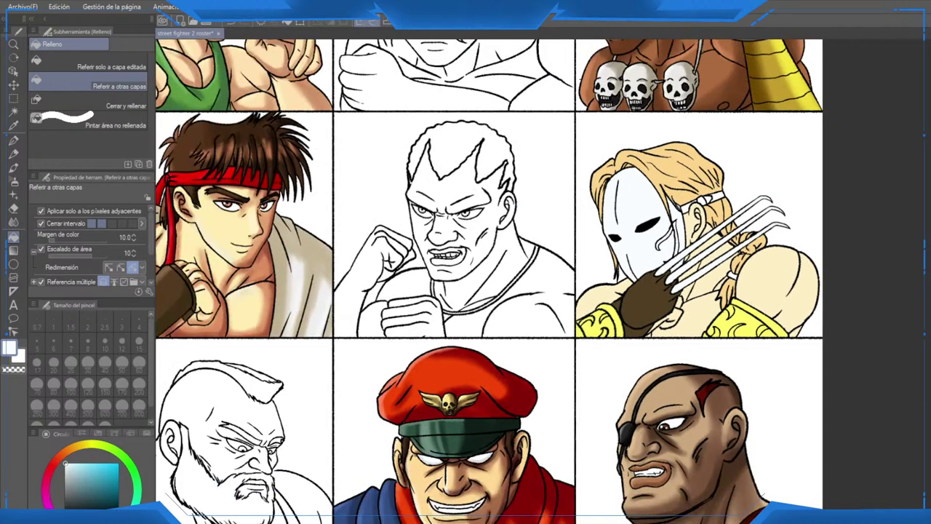
Step: Shade the large shoulder's outer edge and muscle contour in salmon with the soft airbrush at sizes 60 and 40
drag(733, 273, 654, 230)
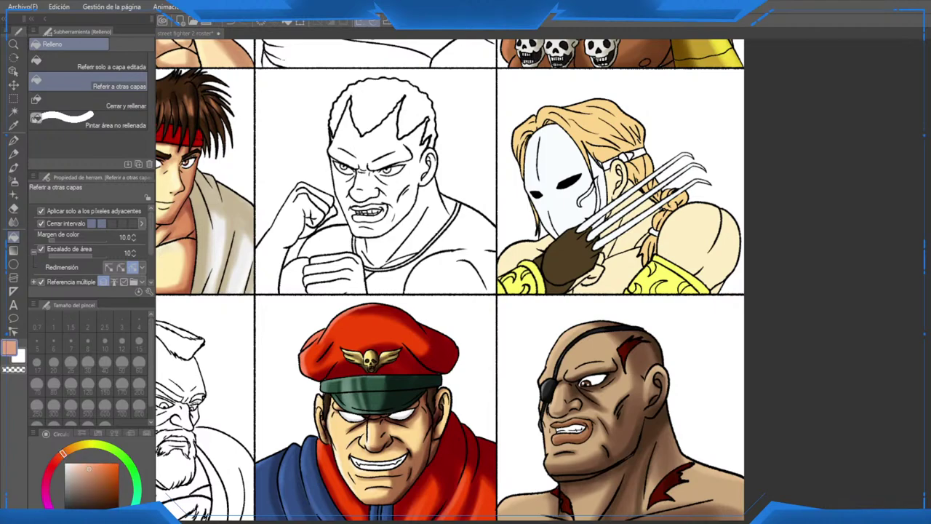
scroll(687, 235, up, 3)
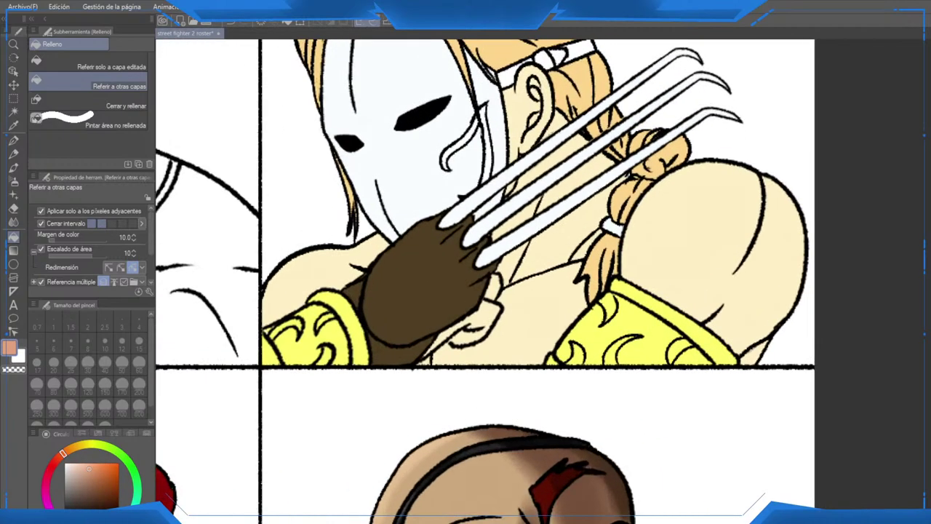
click(13, 181)
drag(747, 242, 661, 269)
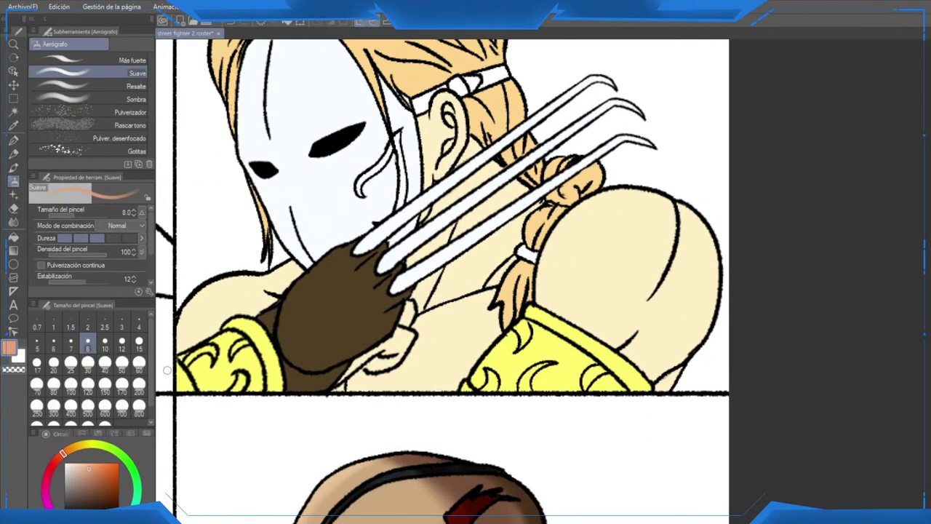
click(139, 361)
mouse_move(703, 184)
mouse_down()
mouse_move(662, 388)
mouse_move(717, 235)
mouse_up()
click(105, 361)
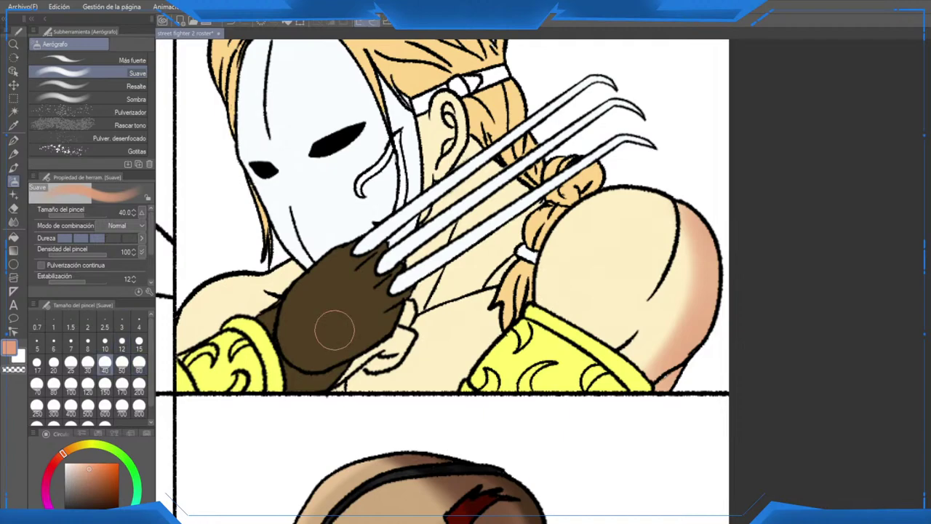
mouse_move(662, 195)
mouse_down()
mouse_move(687, 229)
mouse_move(608, 182)
mouse_move(595, 191)
mouse_move(691, 208)
mouse_move(676, 241)
mouse_move(584, 349)
mouse_move(613, 330)
mouse_move(657, 186)
mouse_move(671, 217)
mouse_up()
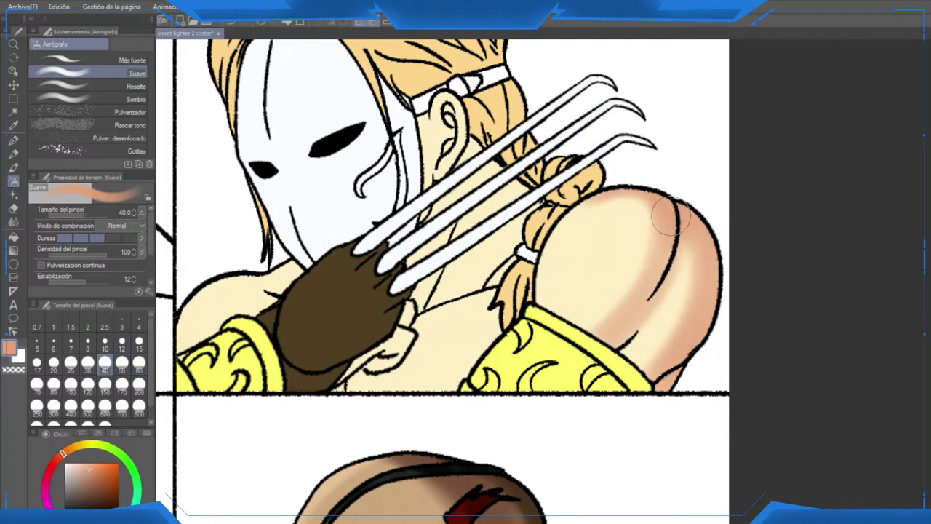
Step: Shade the exposed fingers, the chest and the far shoulder beside the glove in salmon with the airbrush at size 40
mouse_move(489, 311)
mouse_down()
mouse_move(426, 381)
mouse_move(358, 371)
mouse_move(412, 353)
mouse_move(365, 360)
mouse_up()
mouse_move(419, 366)
mouse_down()
mouse_move(427, 401)
mouse_move(487, 386)
mouse_up()
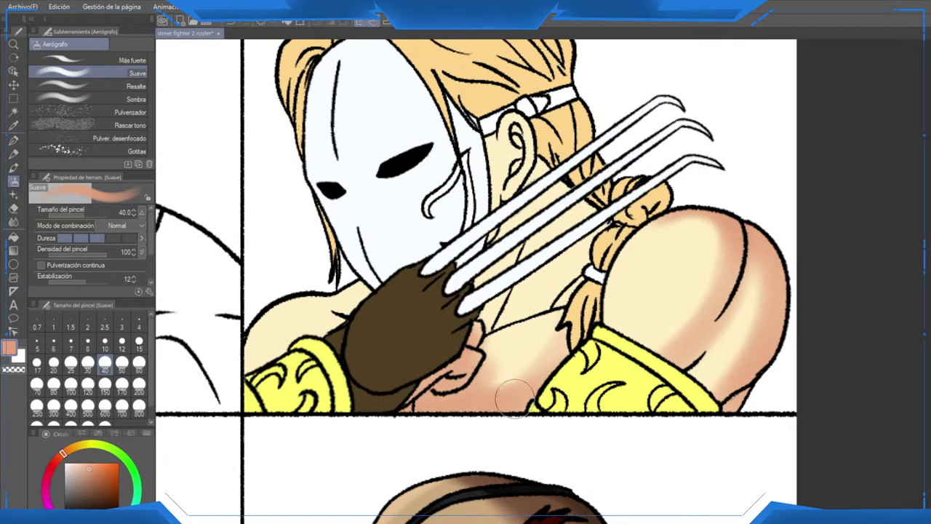
mouse_move(371, 327)
mouse_down()
mouse_move(371, 290)
mouse_move(357, 312)
mouse_move(334, 286)
mouse_up()
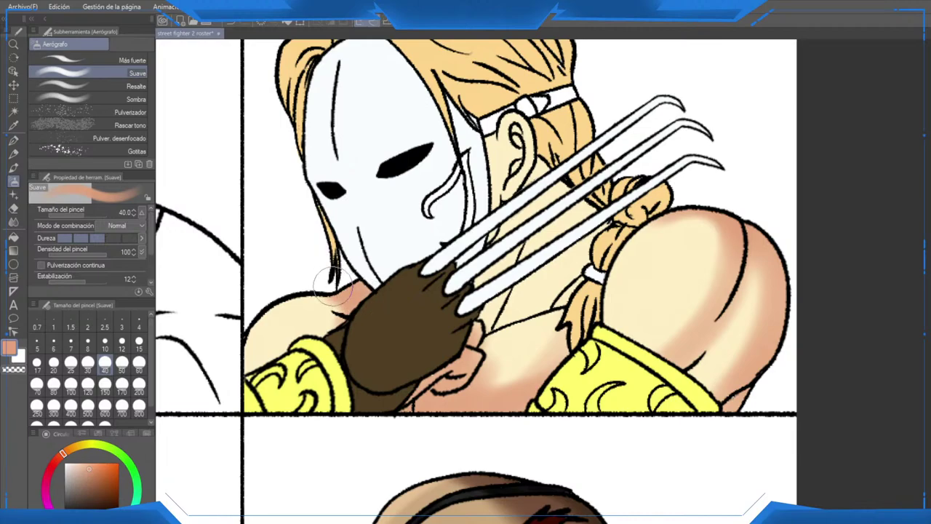
Step: Shade the neck and the skin between the claws in salmon, reducing the soft airbrush to size 20 and undoing unwanted strokes
drag(493, 273, 627, 196)
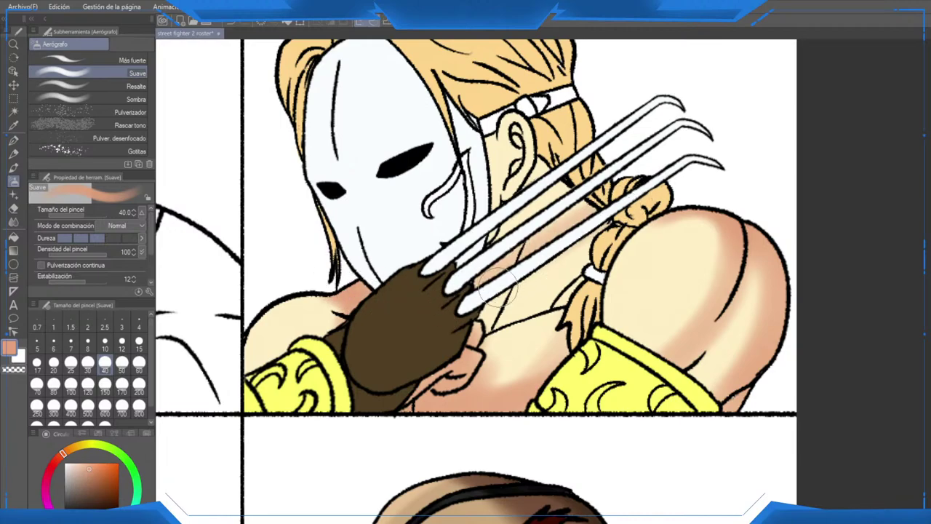
click(53, 361)
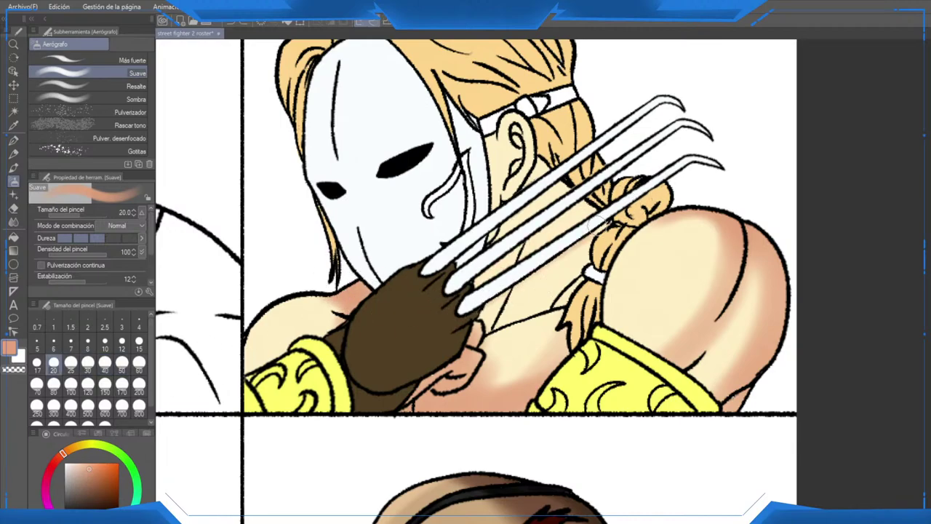
mouse_move(490, 308)
mouse_down()
mouse_move(597, 227)
mouse_move(583, 244)
mouse_up()
drag(449, 302, 599, 190)
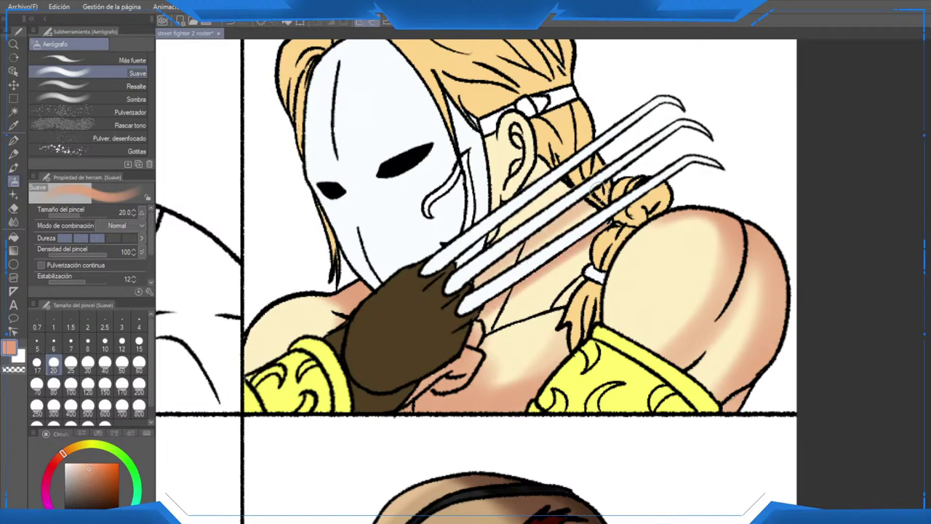
drag(465, 280, 619, 179)
key(ctrl+z)
key(ctrl+z)
key(ctrl+z)
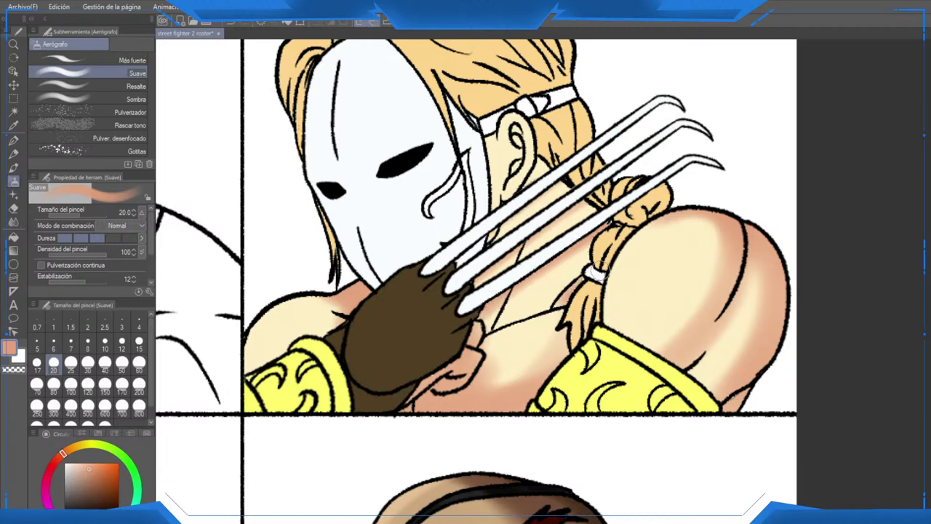
Step: Shade the ear, the cheek edge beside the mask and the neck contours in salmon with the soft airbrush at size 15
drag(512, 185, 494, 280)
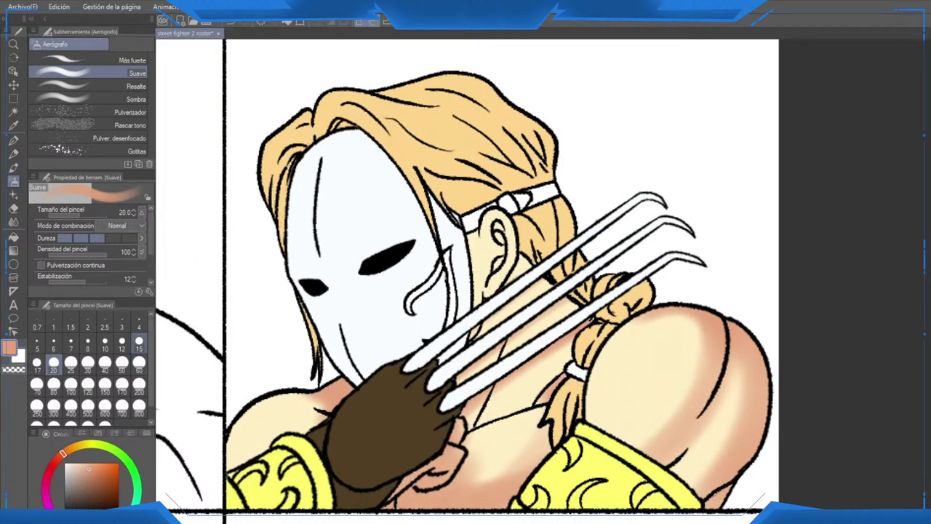
click(138, 344)
mouse_move(515, 230)
mouse_down()
mouse_move(483, 296)
mouse_move(496, 268)
mouse_move(492, 246)
mouse_move(498, 240)
mouse_move(481, 296)
mouse_up()
drag(468, 225, 475, 308)
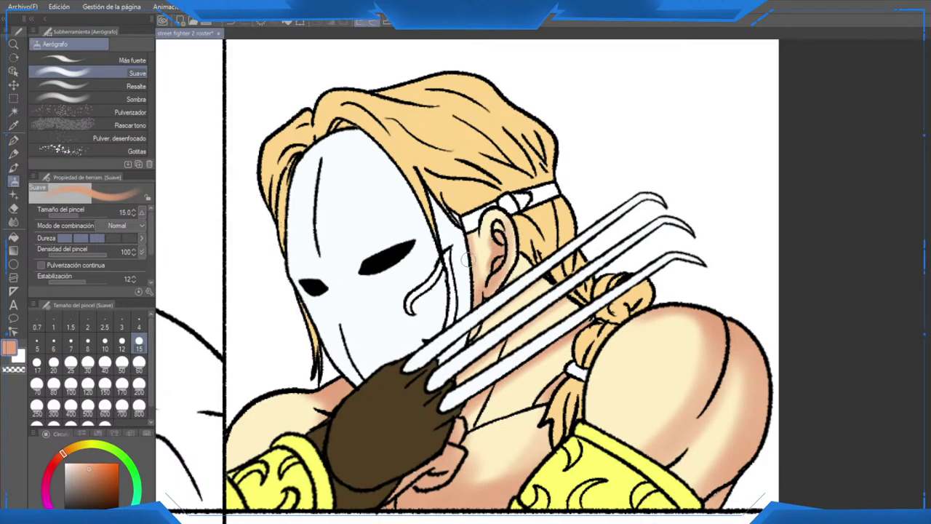
mouse_move(527, 262)
mouse_down()
mouse_move(504, 286)
mouse_move(521, 264)
mouse_move(558, 281)
mouse_move(554, 298)
mouse_move(568, 303)
mouse_up()
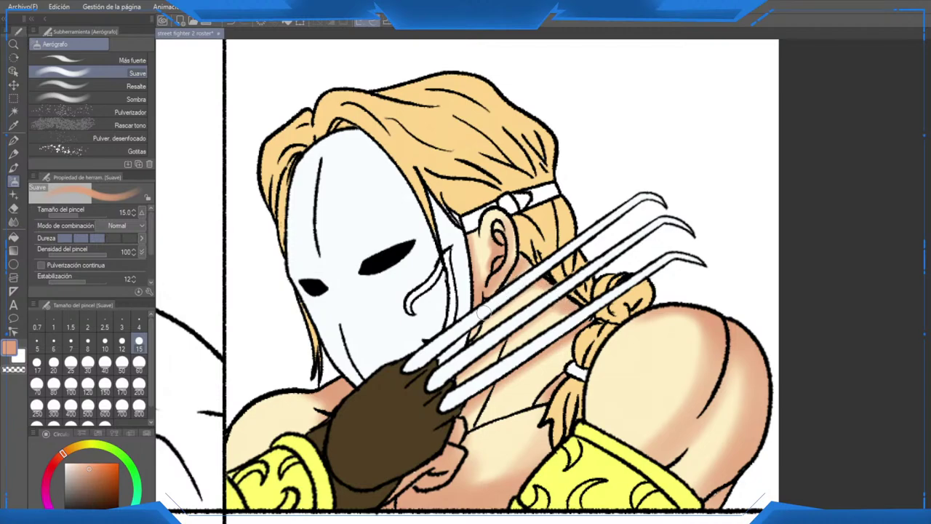
mouse_move(485, 356)
mouse_down()
mouse_move(463, 381)
mouse_move(465, 424)
mouse_up()
drag(500, 382, 481, 417)
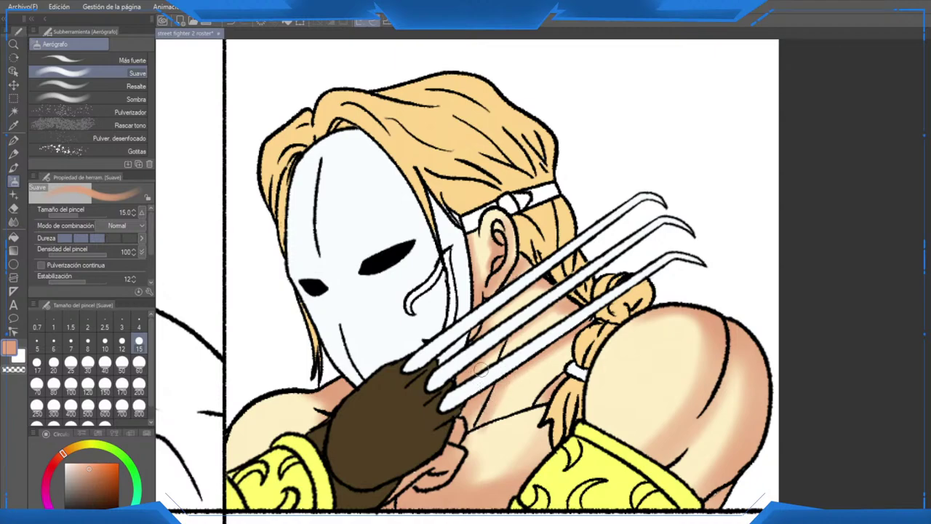
Step: Sample the skin tone, lighten it to a pale cream and airbrush highlights on both shoulders, the neck and the chest at size 15
scroll(481, 370, down, 3)
scroll(459, 429, up, 2)
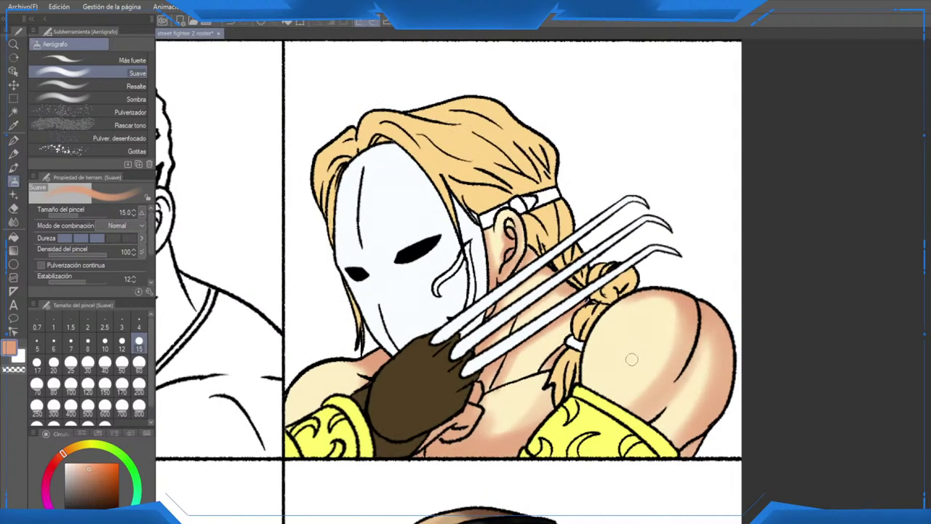
alt+click(632, 360)
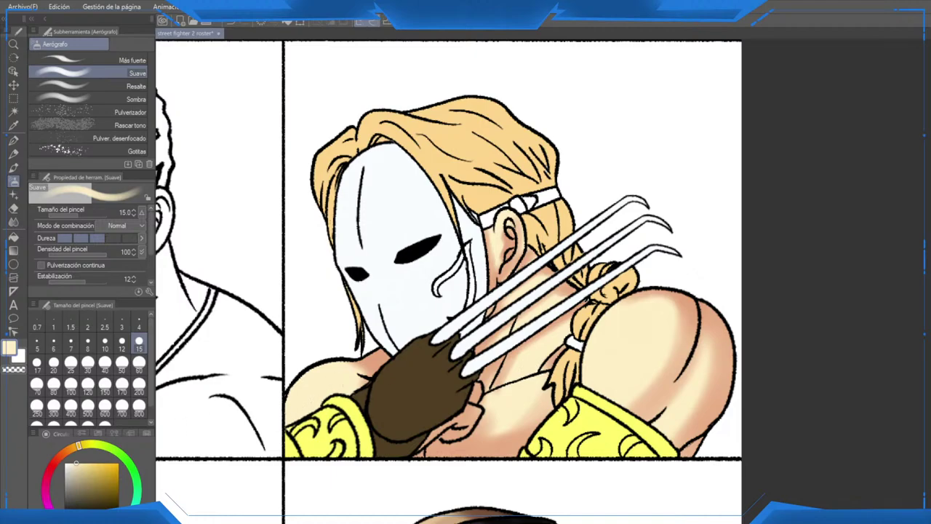
scroll(349, 376, up, 1)
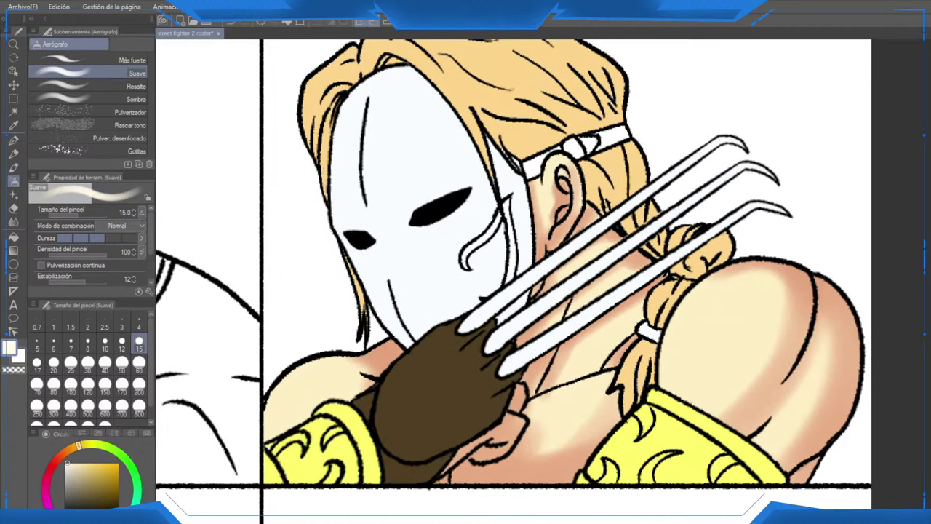
drag(278, 376, 377, 332)
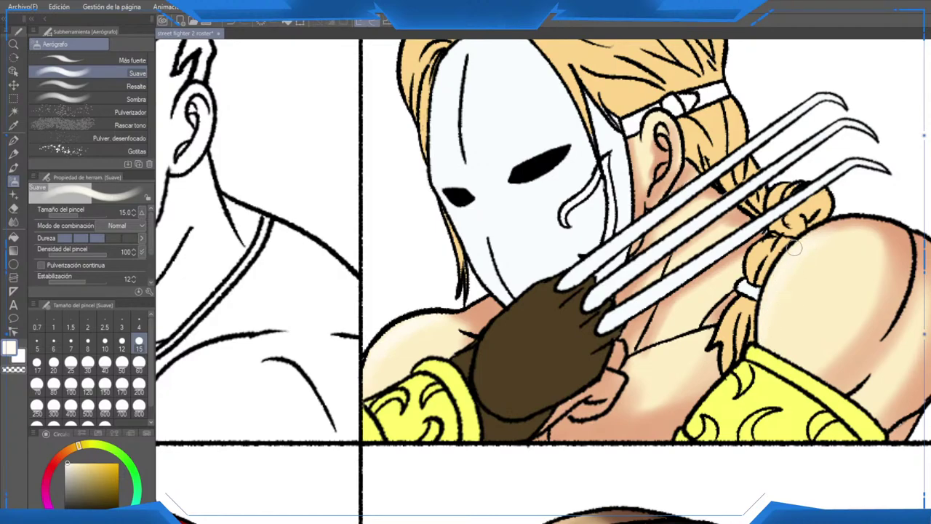
drag(838, 332, 697, 344)
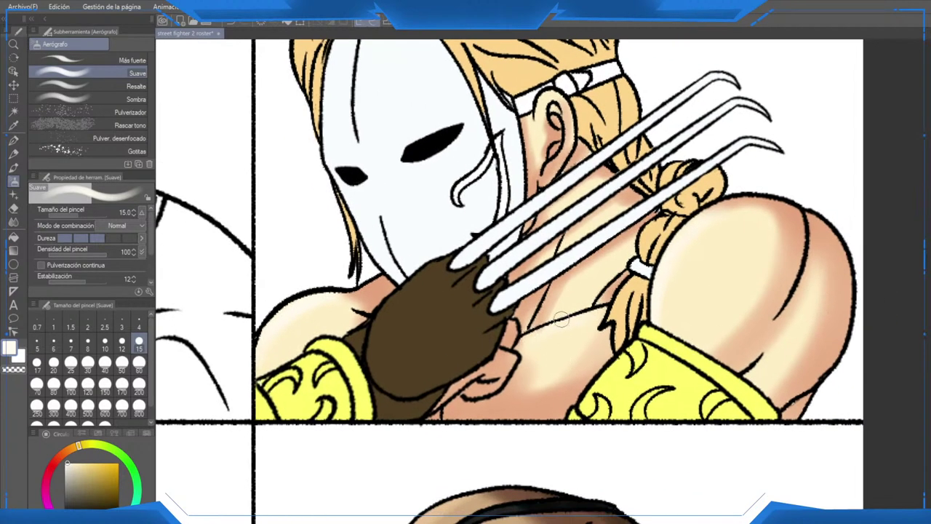
scroll(594, 297, down, 2)
scroll(594, 297, down, 3)
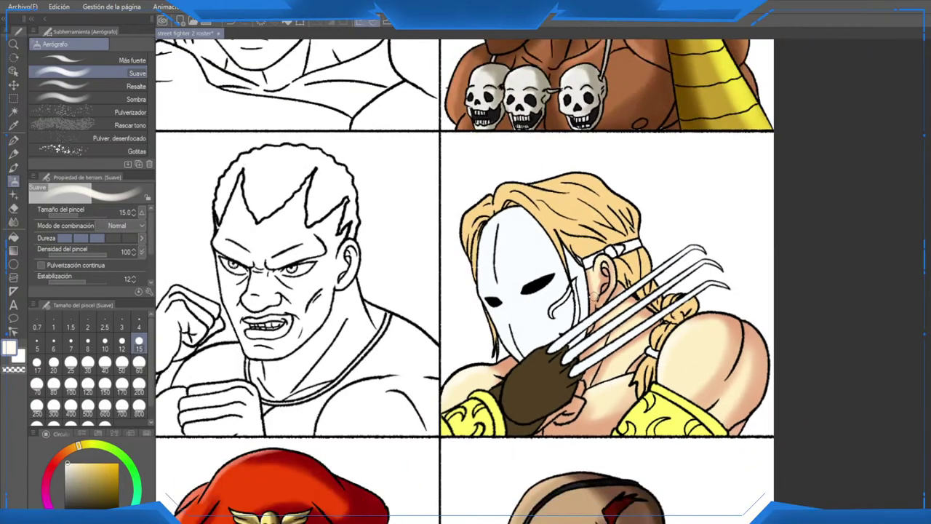
Step: Pick a tan-brown and shade the back and crown strands of the masked fighter's blond hair with the soft airbrush at size 15
drag(594, 297, 588, 297)
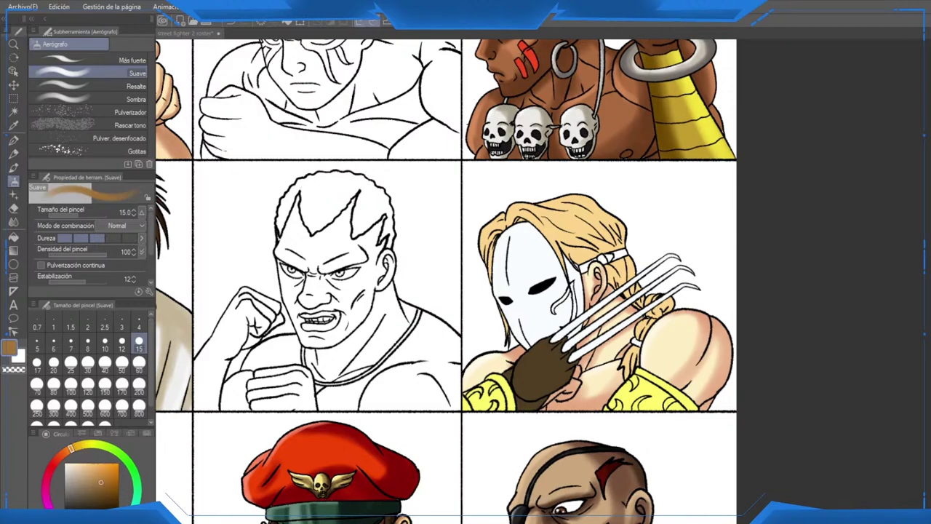
scroll(572, 232, up, 4)
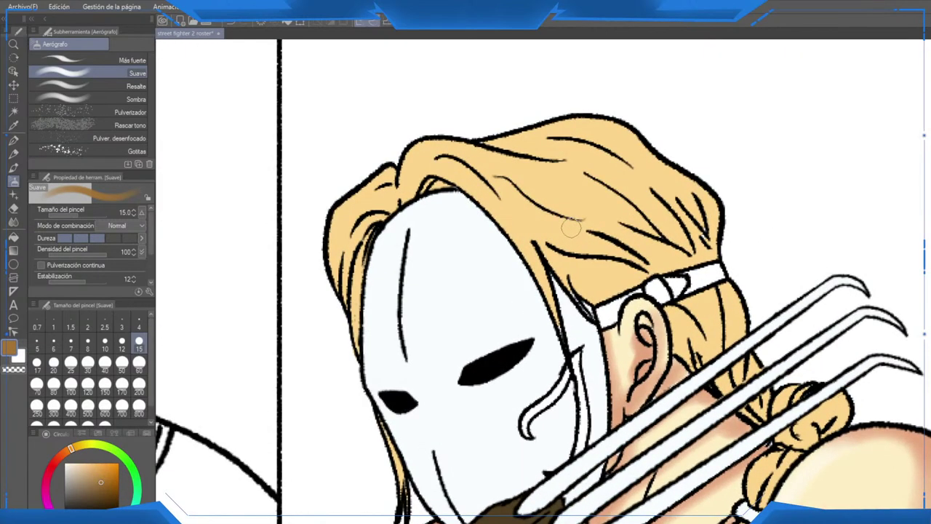
scroll(582, 224, down, 2)
key(h)
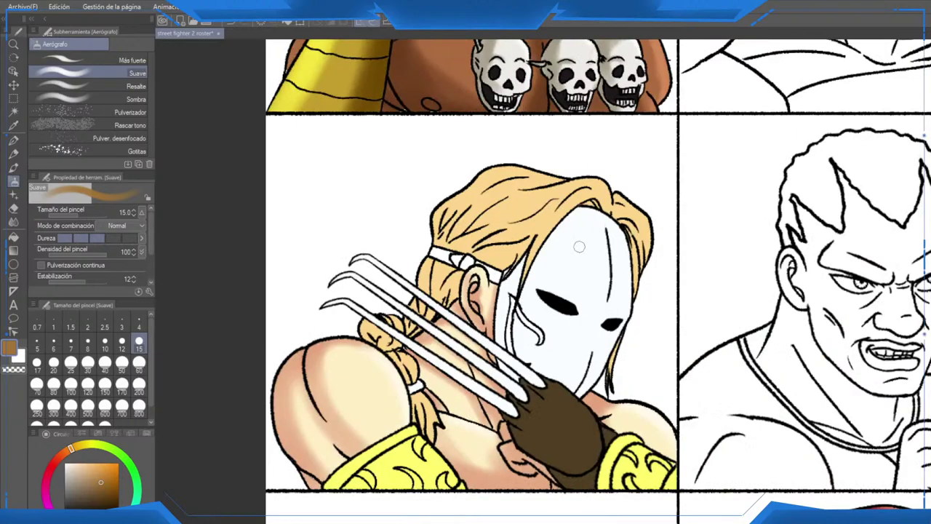
scroll(580, 247, down, 1)
scroll(526, 252, up, 2)
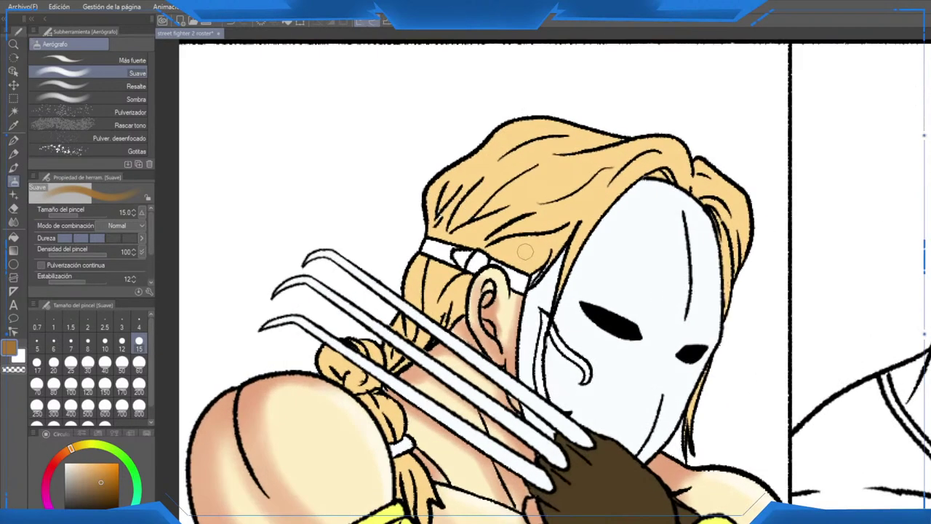
mouse_move(541, 124)
mouse_down()
mouse_move(441, 186)
mouse_move(407, 305)
mouse_move(373, 357)
mouse_move(333, 370)
mouse_move(366, 425)
mouse_move(412, 461)
mouse_move(406, 513)
mouse_move(424, 509)
mouse_up()
mouse_move(590, 155)
mouse_down()
mouse_move(531, 167)
mouse_move(455, 249)
mouse_up()
drag(486, 188, 436, 297)
drag(588, 118, 549, 183)
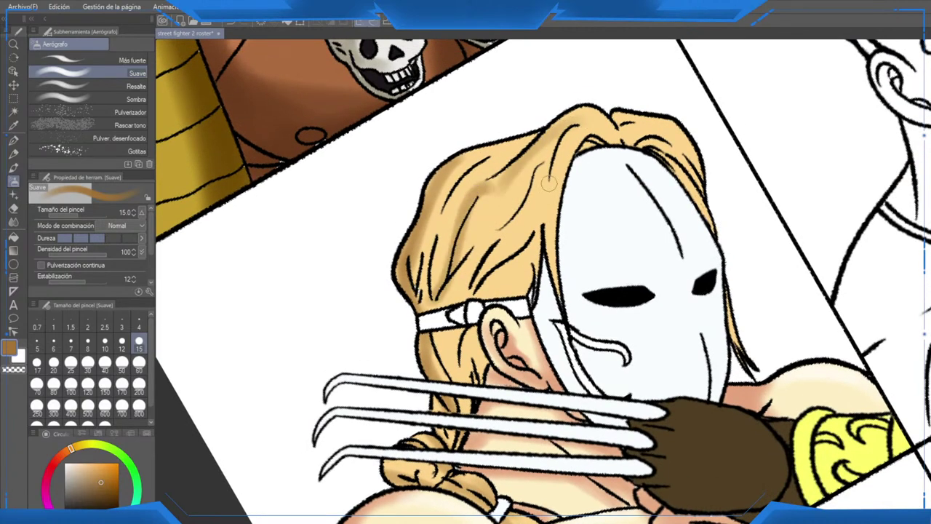
Step: Shade the hair locks framing both sides of the mask and the strands above the headband in tan-brown, redoing the unwanted stroke
mouse_move(584, 124)
mouse_down()
mouse_move(567, 151)
mouse_move(556, 259)
mouse_up()
key(ctrl+z)
drag(567, 132, 556, 266)
mouse_move(525, 206)
mouse_down()
mouse_move(493, 236)
mouse_move(472, 293)
mouse_up()
mouse_move(458, 334)
mouse_down()
mouse_move(473, 376)
mouse_move(492, 373)
mouse_up()
mouse_move(616, 144)
mouse_down()
mouse_move(633, 166)
mouse_move(602, 138)
mouse_move(593, 149)
mouse_move(651, 149)
mouse_move(718, 254)
mouse_up()
mouse_move(680, 164)
mouse_down()
mouse_move(699, 194)
mouse_move(745, 359)
mouse_up()
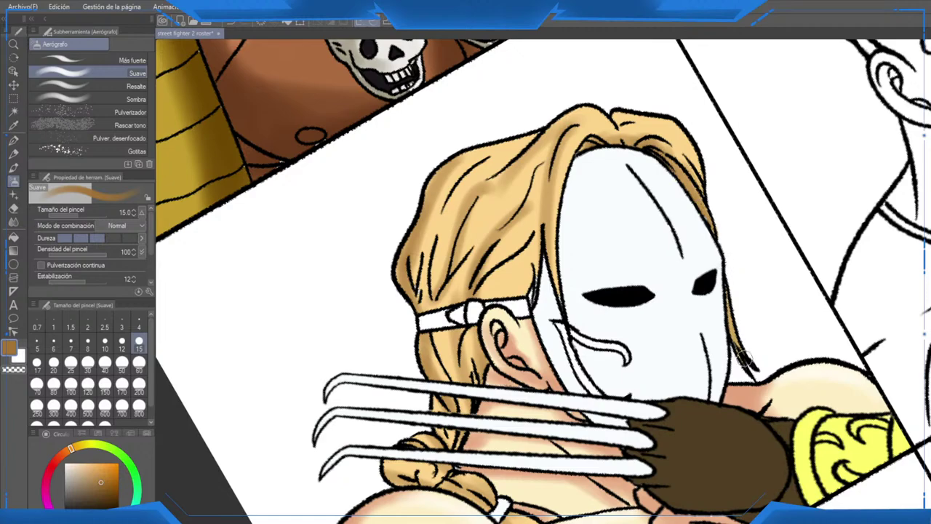
drag(531, 243, 527, 257)
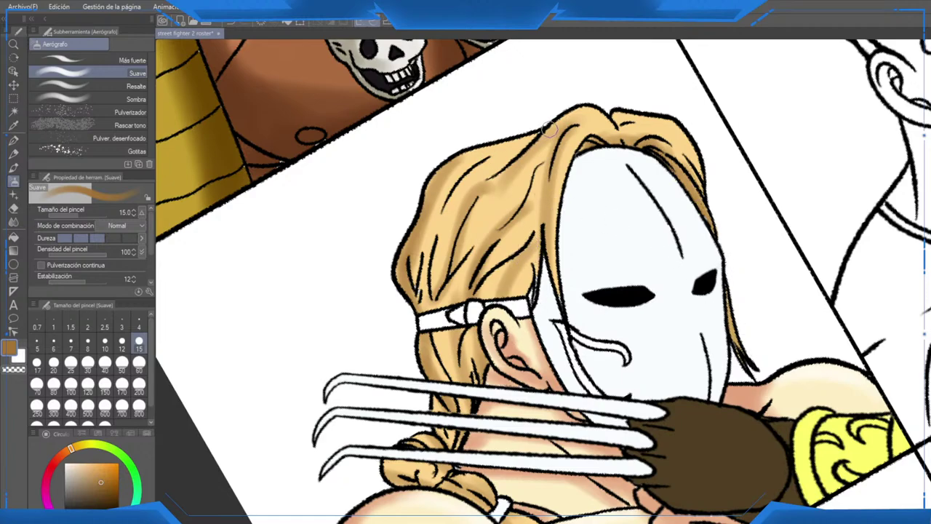
mouse_move(550, 129)
mouse_down()
mouse_move(470, 218)
mouse_move(486, 139)
mouse_move(455, 304)
mouse_move(448, 269)
mouse_move(578, 131)
mouse_move(518, 229)
mouse_up()
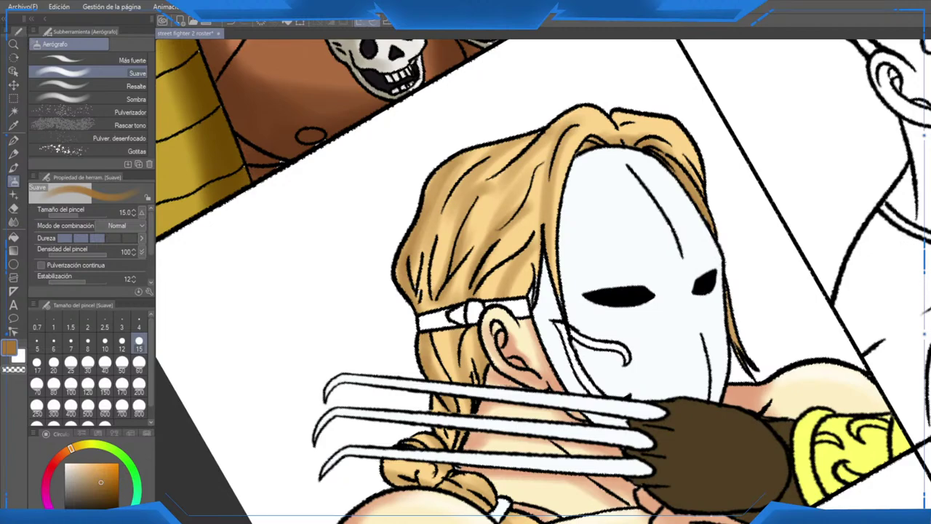
Step: Pick a darker brown and deepen the shadows between the hair strands above and below the headband with the soft airbrush at size 10
scroll(655, 364, up, 2)
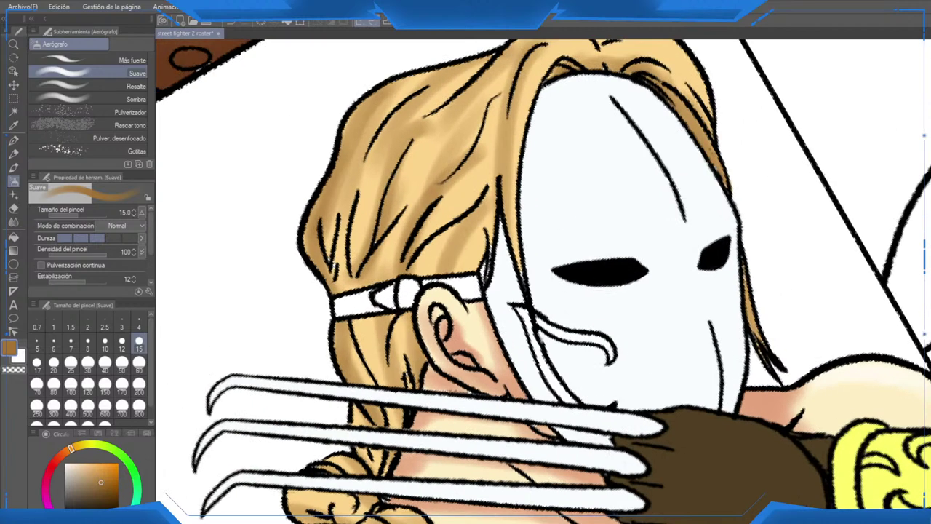
click(114, 495)
click(105, 344)
drag(544, 287, 528, 352)
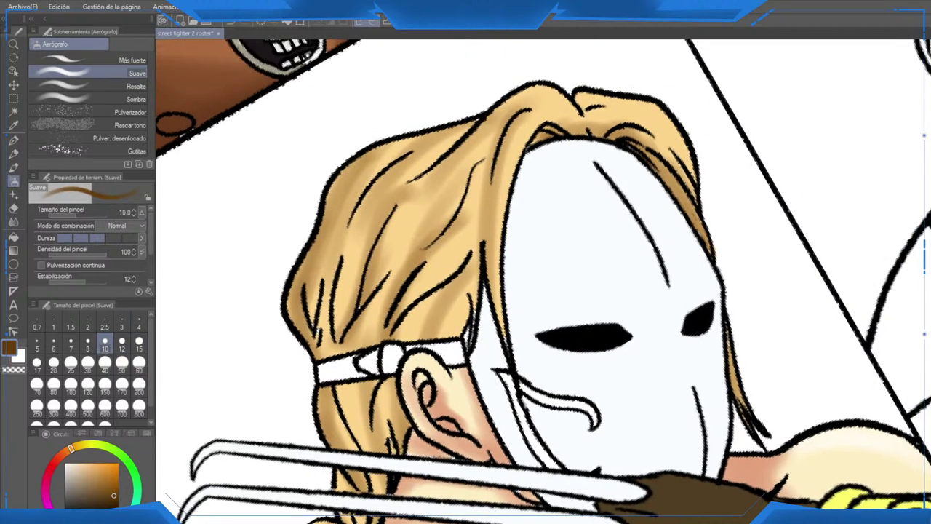
mouse_move(405, 195)
mouse_down()
mouse_move(355, 291)
mouse_move(362, 325)
mouse_up()
mouse_move(454, 132)
mouse_down()
mouse_move(346, 248)
mouse_move(327, 351)
mouse_up()
drag(348, 320, 344, 408)
drag(349, 373, 360, 443)
drag(380, 391, 374, 435)
mouse_move(405, 373)
mouse_down()
mouse_move(406, 273)
mouse_move(400, 352)
mouse_up()
mouse_move(473, 115)
mouse_down()
mouse_move(465, 201)
mouse_move(398, 318)
mouse_up()
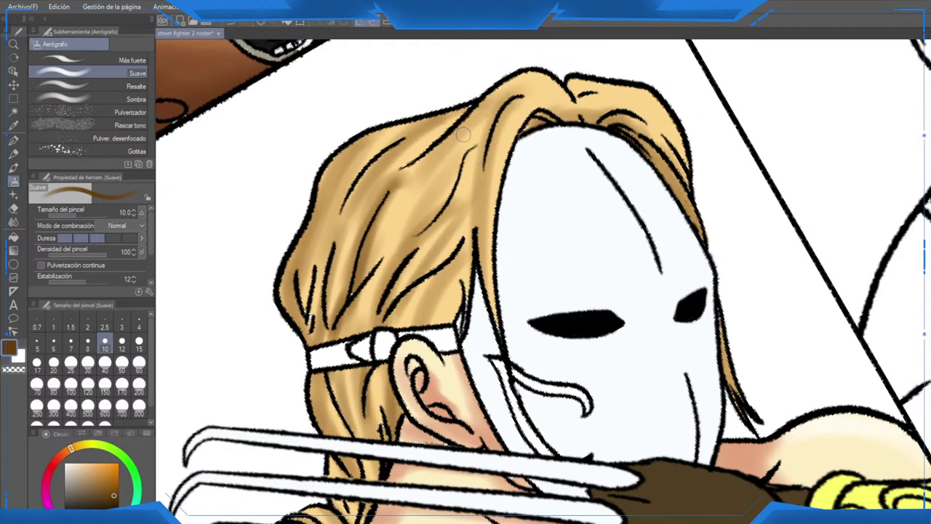
drag(464, 134, 397, 236)
Step: Shade the braid beneath the claws in dark brown at size 10 and restore the canvas's unflipped, upright orientation
scroll(475, 218, down, 3)
mouse_move(331, 352)
mouse_down()
mouse_move(354, 376)
mouse_move(321, 402)
mouse_move(444, 433)
mouse_up()
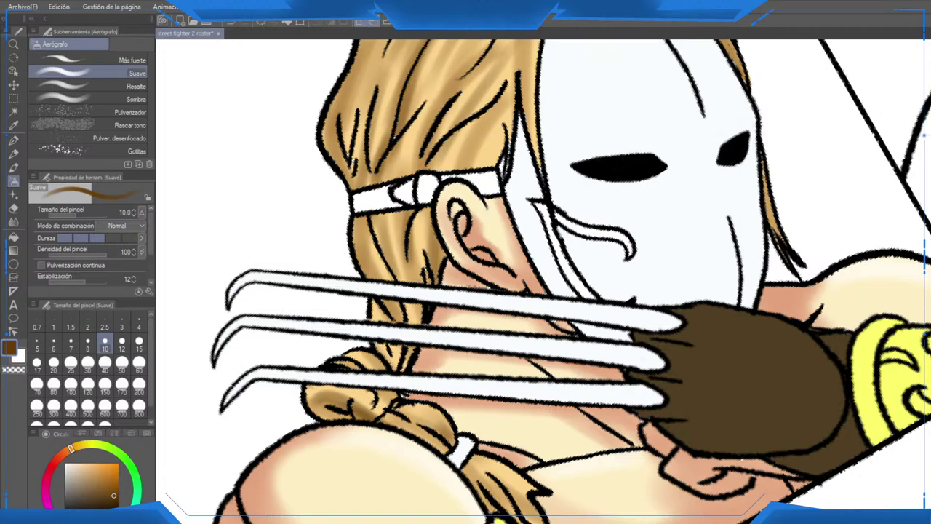
key(h)
scroll(699, 216, down, 3)
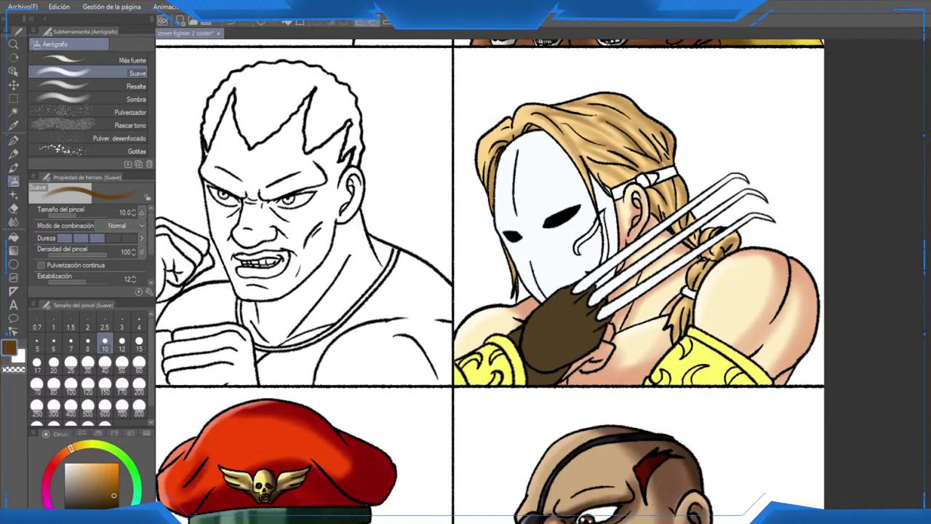
drag(667, 246, 591, 281)
Step: Darken the top and back of the hair with broad, deeper brown soft airbrush strokes at size 60
scroll(559, 218, up, 2)
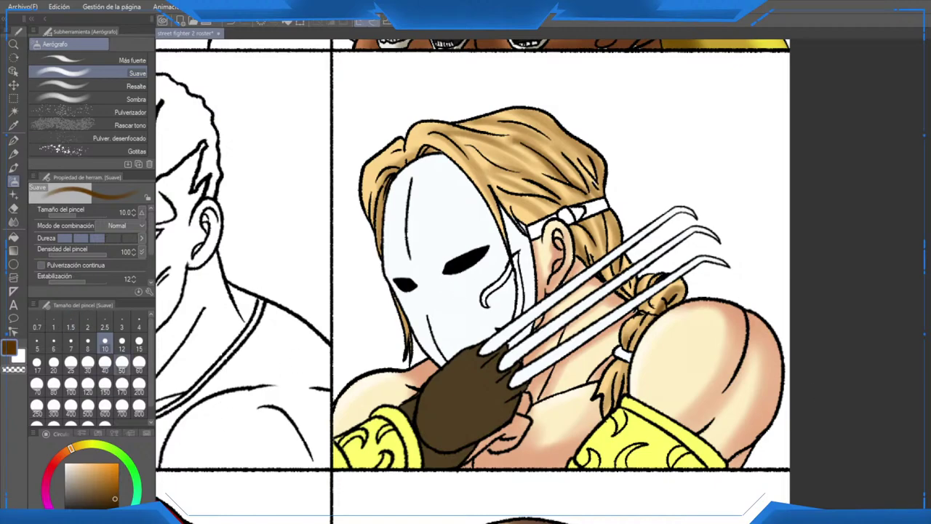
click(139, 371)
scroll(510, 281, up, 1)
drag(530, 300, 557, 335)
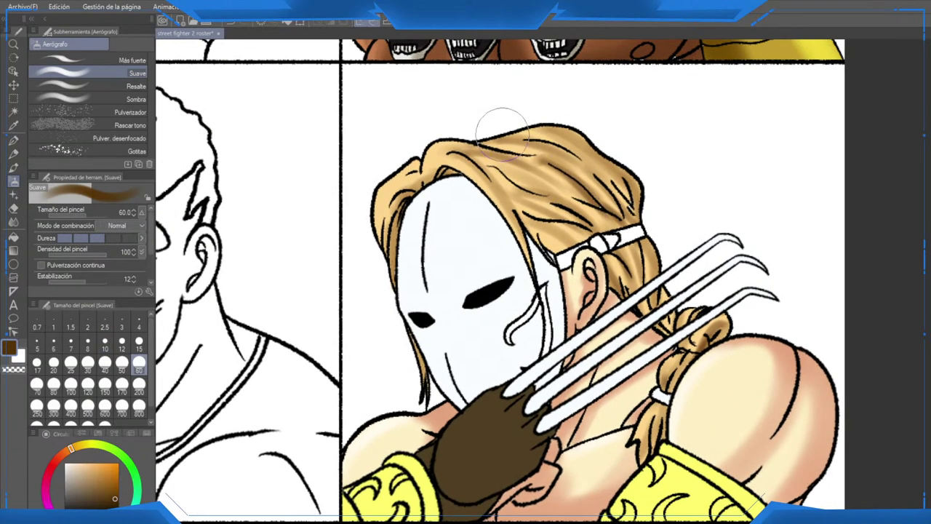
drag(504, 133, 618, 185)
drag(455, 138, 647, 219)
mouse_move(493, 152)
mouse_down()
mouse_move(586, 192)
mouse_move(683, 307)
mouse_up()
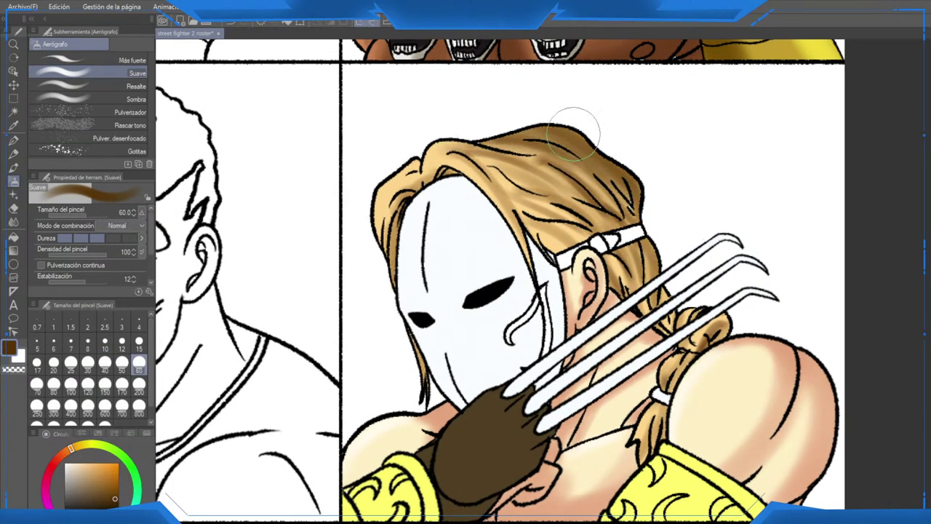
drag(573, 133, 658, 283)
drag(511, 199, 674, 367)
drag(549, 149, 675, 230)
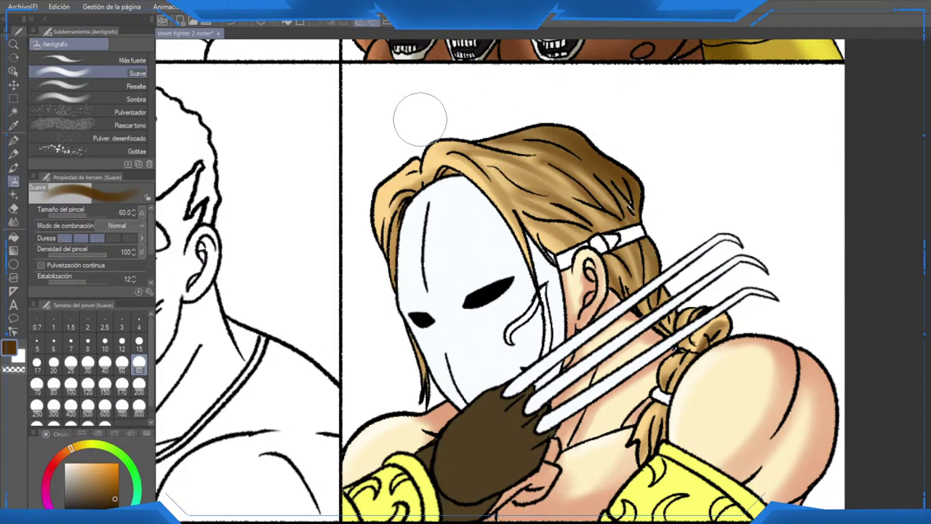
Step: Reduce the airbrush to size 30 and darken the hair beside the mask, the crown edge and the braid in brown
click(88, 361)
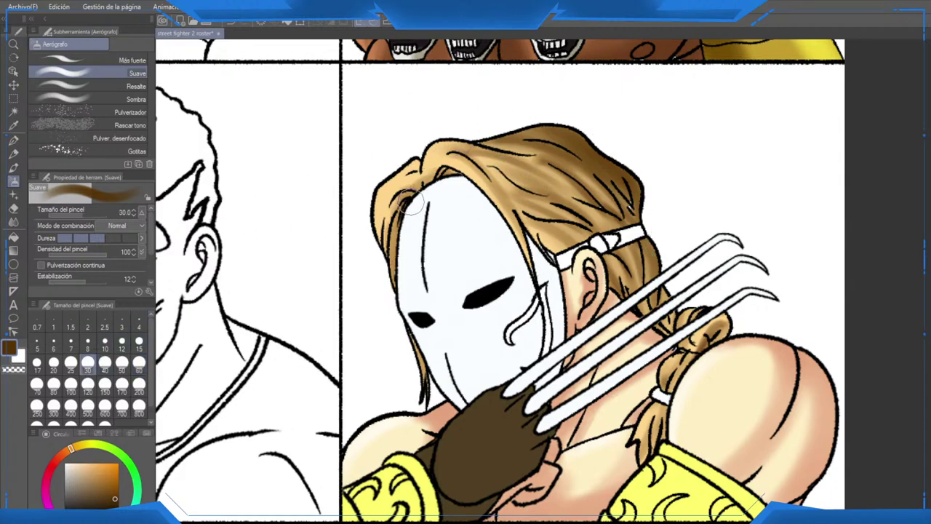
drag(473, 150, 547, 154)
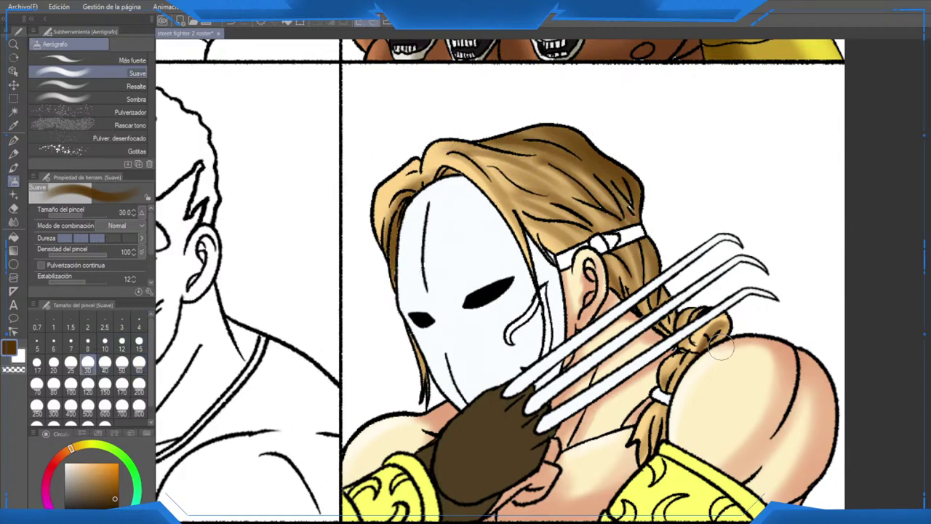
drag(662, 421, 720, 328)
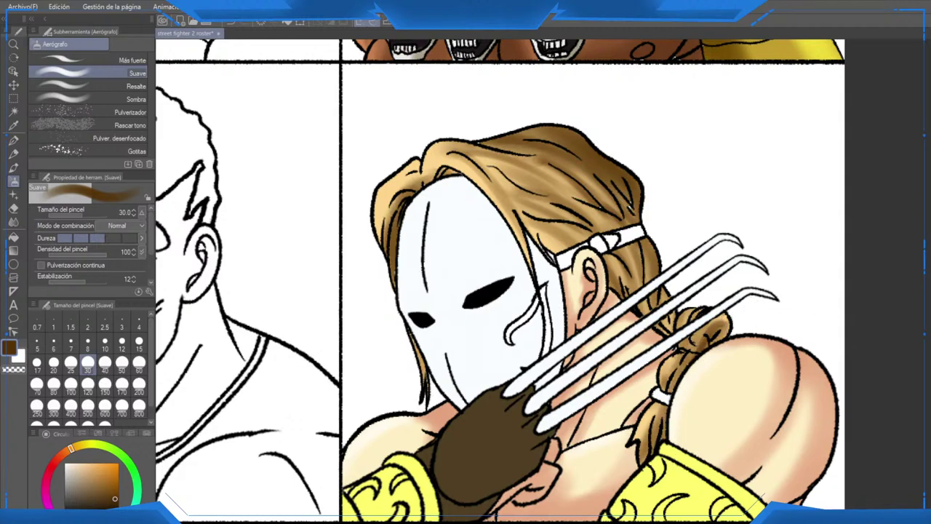
scroll(659, 162, down, 6)
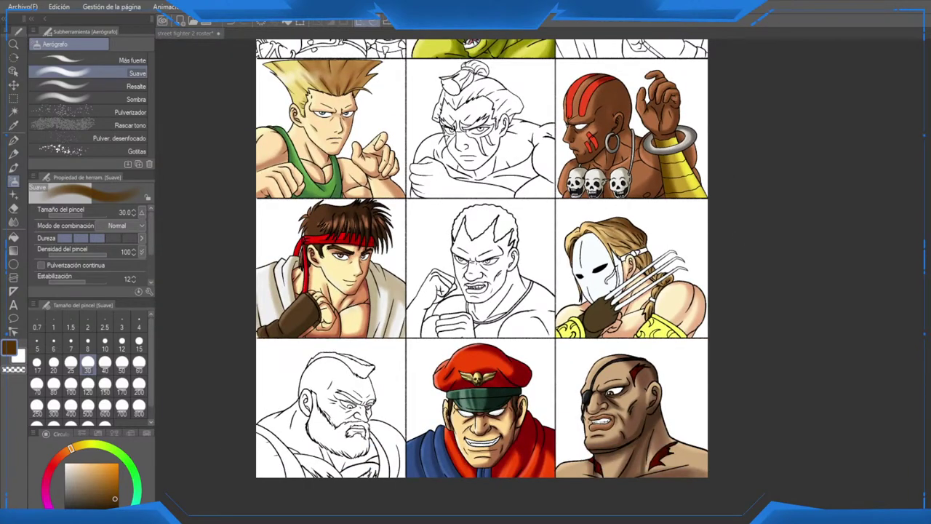
Step: Pick a pale yellow and airbrush highlights across the swept-back hair, the front locks and the braid at size 20
scroll(642, 263, up, 6)
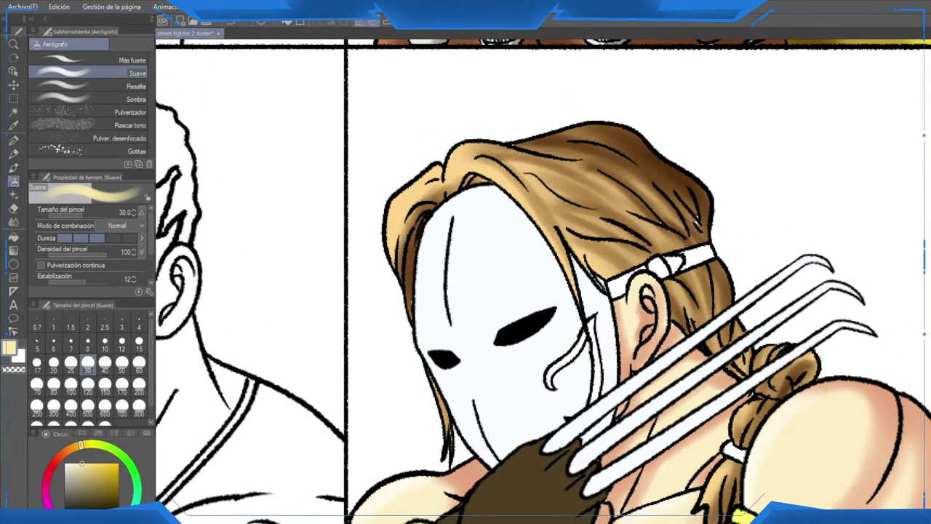
scroll(804, 289, up, 2)
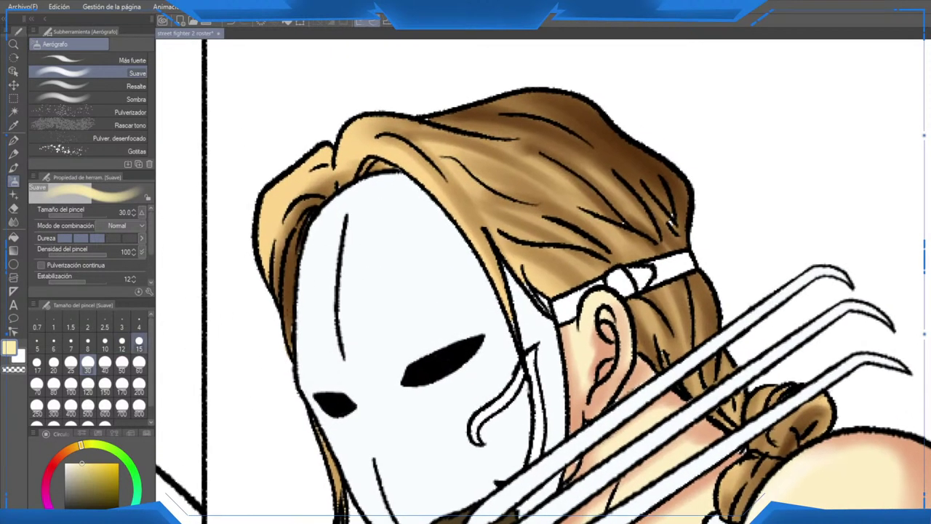
click(54, 362)
mouse_move(450, 222)
mouse_down()
mouse_move(585, 207)
mouse_move(673, 214)
mouse_move(782, 177)
mouse_up()
mouse_move(379, 227)
mouse_down()
mouse_move(332, 257)
mouse_move(307, 251)
mouse_up()
drag(409, 429, 394, 371)
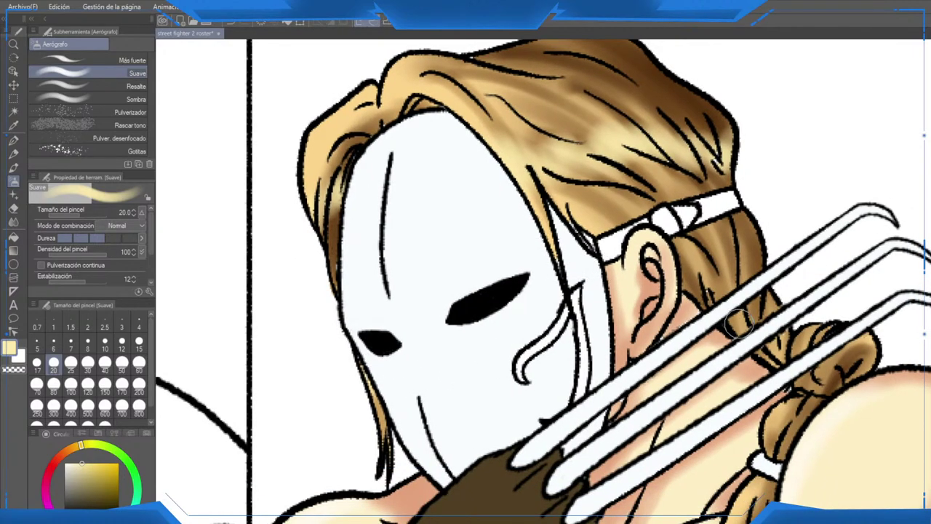
drag(716, 291, 645, 123)
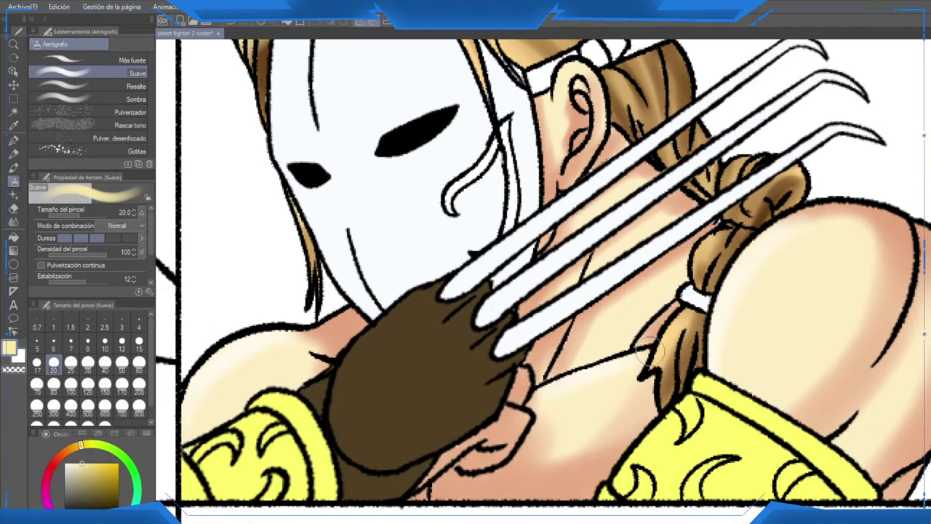
drag(649, 351, 711, 368)
scroll(697, 334, down, 2)
scroll(695, 334, down, 4)
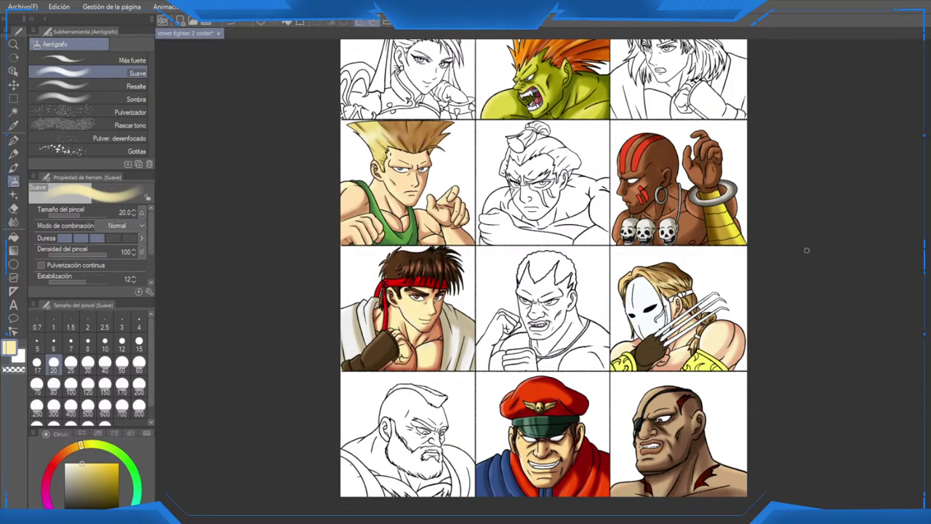
Step: Add more pale yellow highlights to the upper hairline and the thin lock along the mask's outer edge at size 20
scroll(647, 302, up, 3)
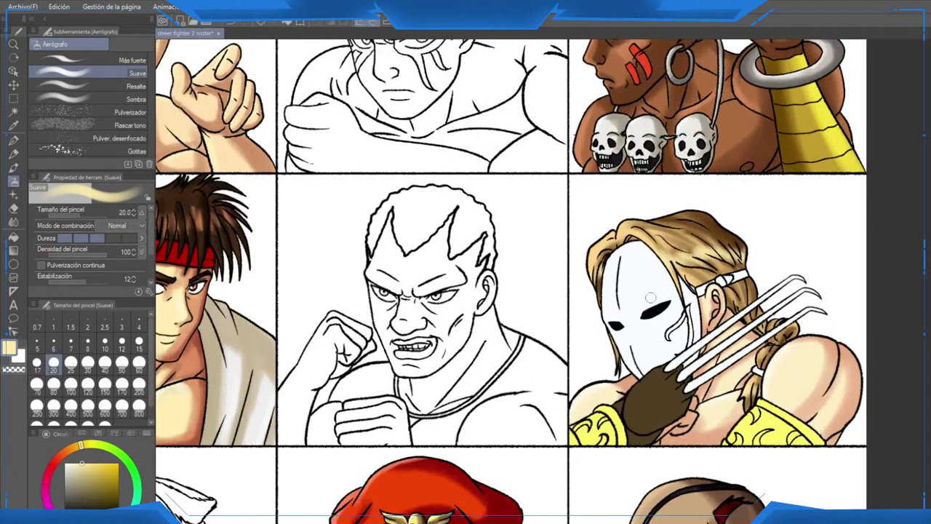
scroll(657, 278, up, 4)
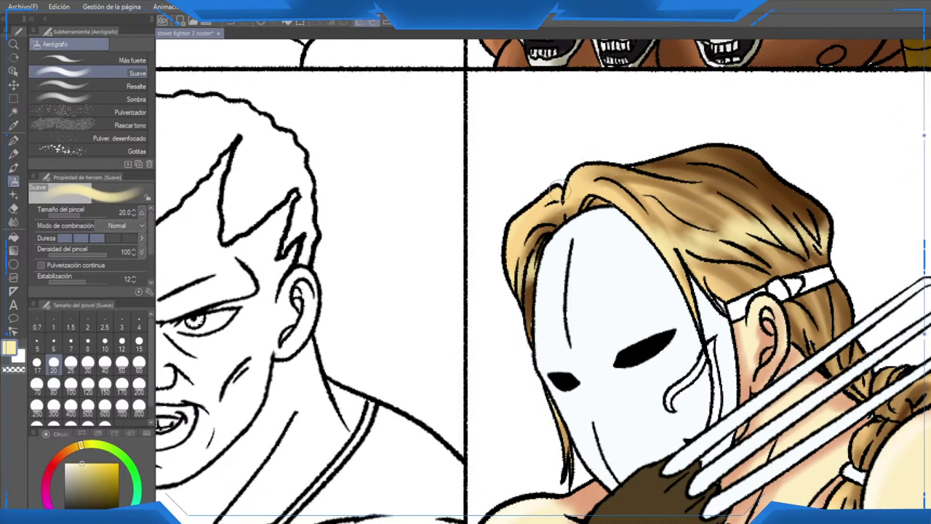
mouse_move(561, 188)
mouse_down()
mouse_move(599, 161)
mouse_move(666, 174)
mouse_move(700, 148)
mouse_up()
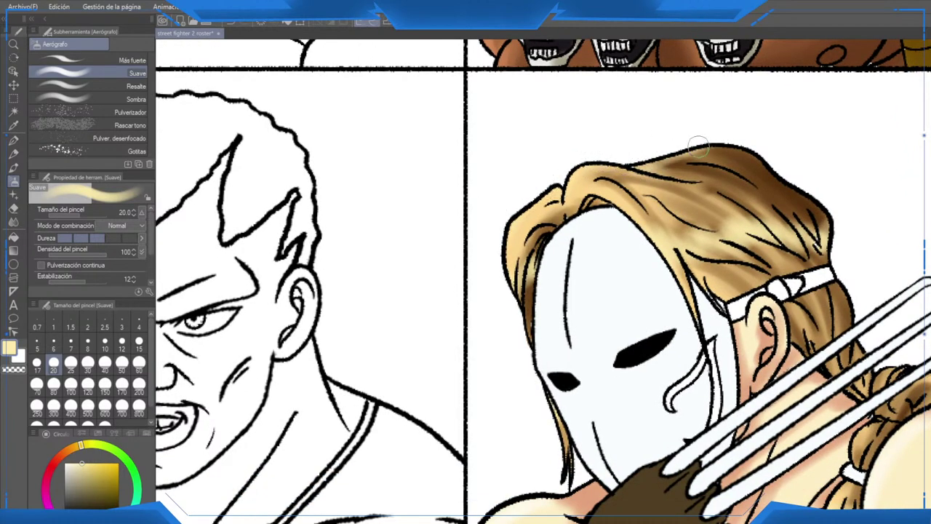
drag(643, 169, 709, 157)
mouse_move(537, 299)
mouse_down()
mouse_move(477, 241)
mouse_move(471, 291)
mouse_up()
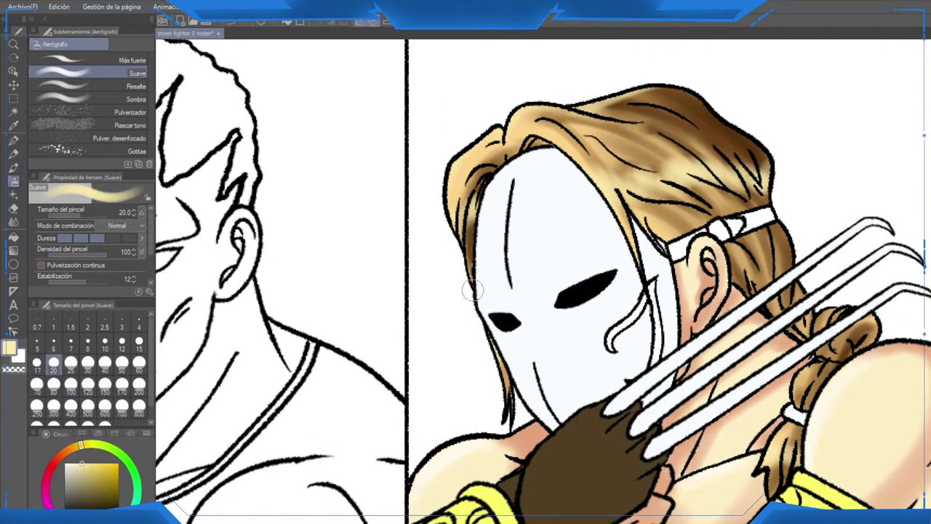
drag(457, 240, 470, 277)
drag(459, 214, 470, 283)
drag(459, 241, 470, 271)
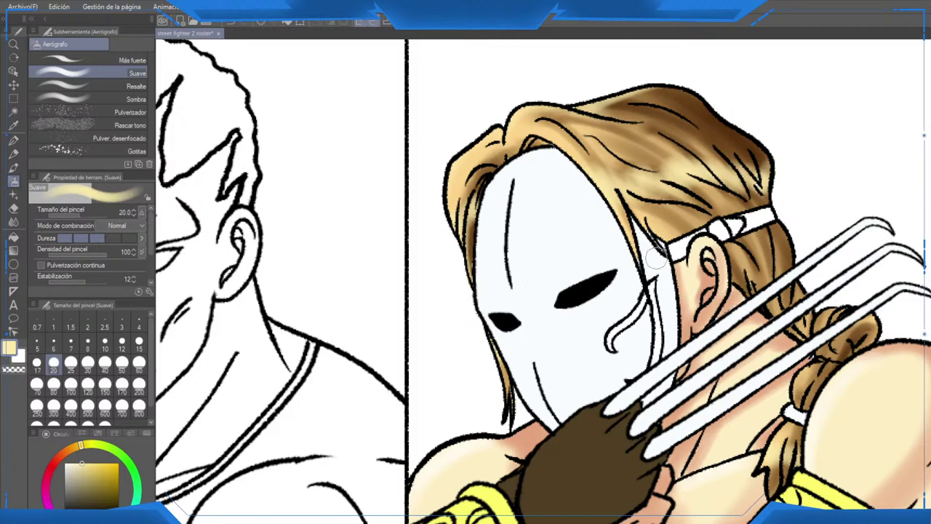
drag(784, 436, 632, 294)
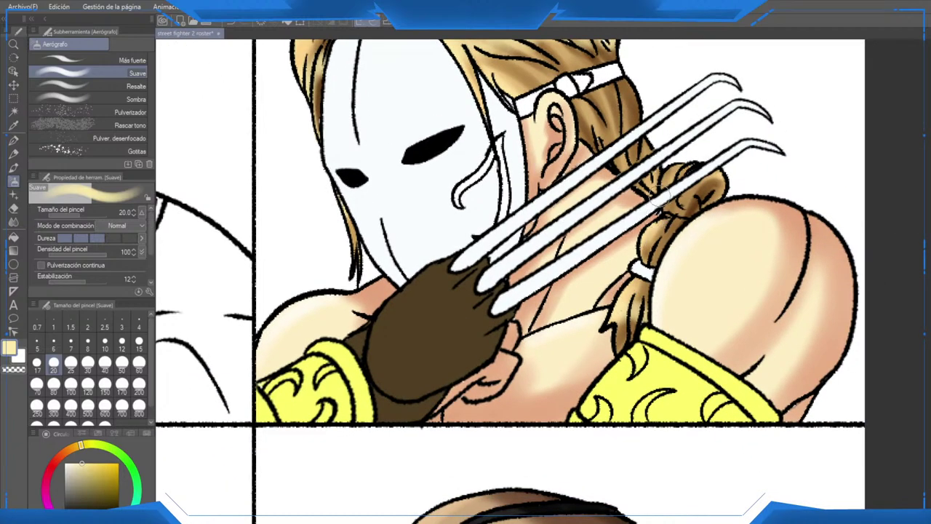
Step: Shade the side of the white mask with broad soft grey airbrush strokes at size 60
scroll(636, 224, down, 6)
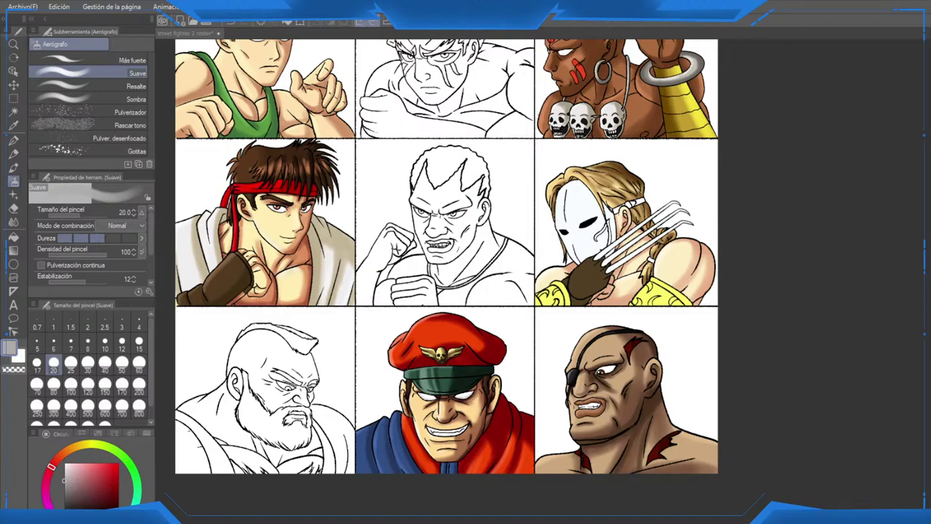
scroll(888, 342, up, 2)
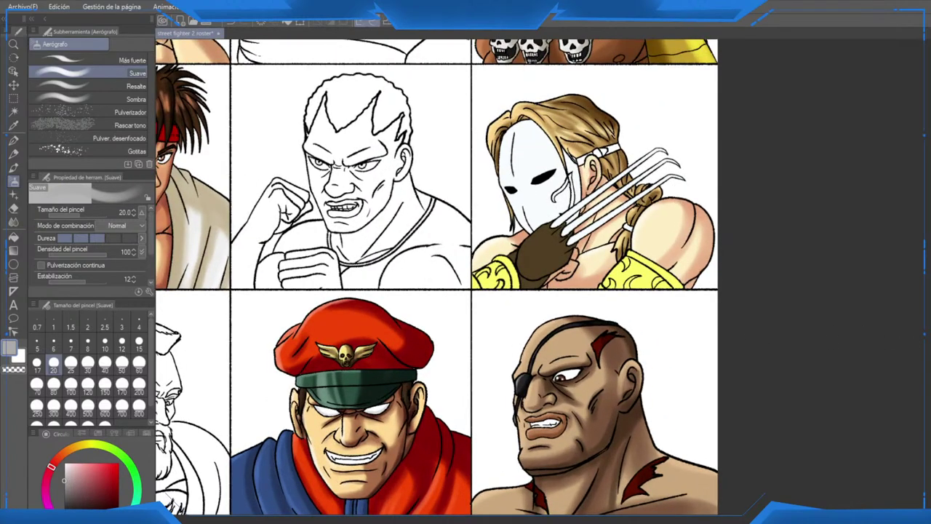
scroll(542, 171, up, 4)
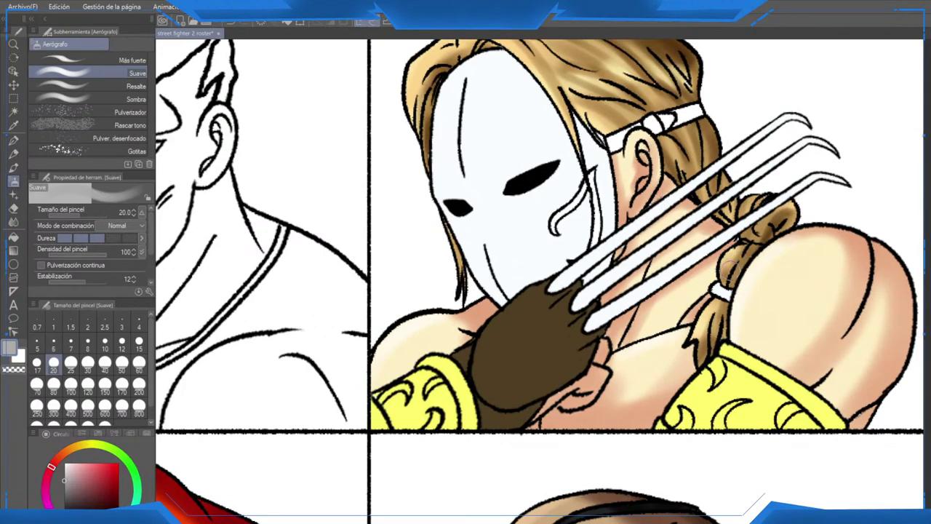
scroll(683, 256, up, 1)
drag(370, 183, 391, 246)
click(139, 366)
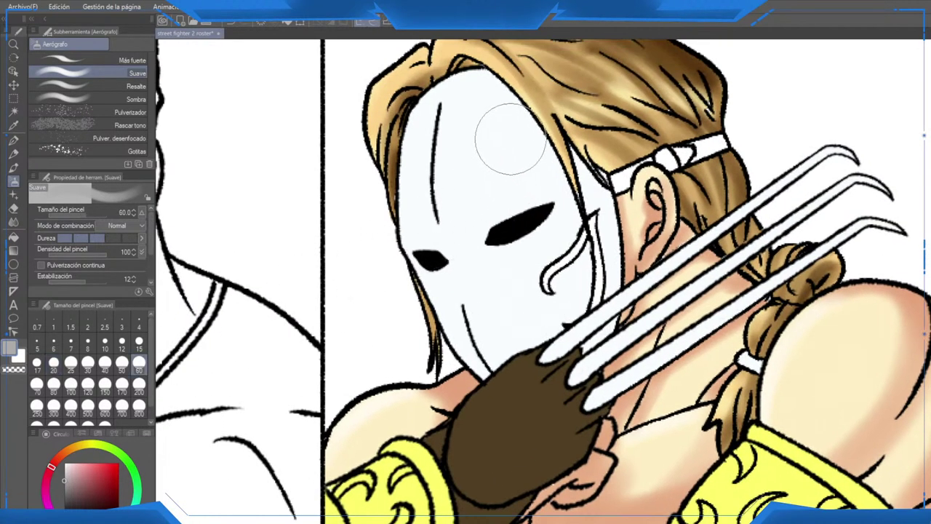
mouse_move(497, 86)
mouse_down()
mouse_move(585, 266)
mouse_move(562, 130)
mouse_move(579, 177)
mouse_move(610, 192)
mouse_move(648, 303)
mouse_up()
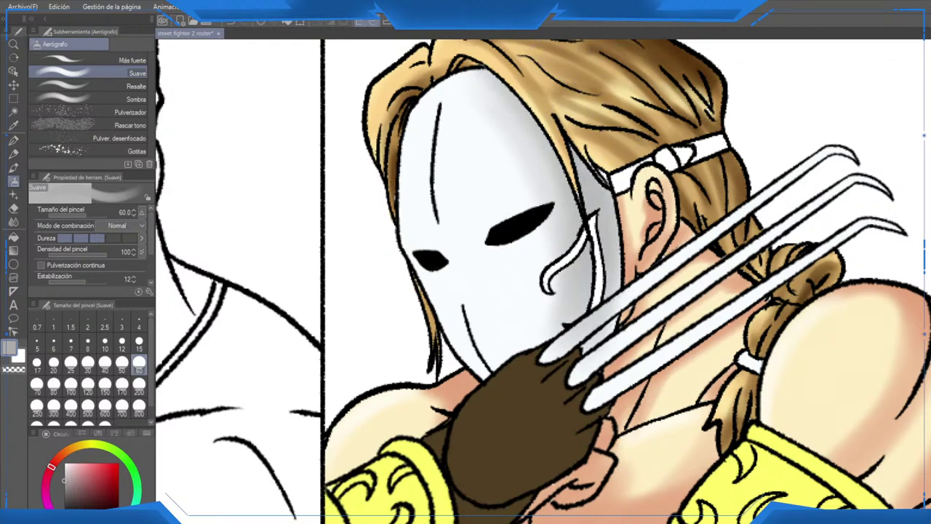
Step: Airbrush soft grey shading along the three metal claws, using brush size 25 and then 20
click(70, 361)
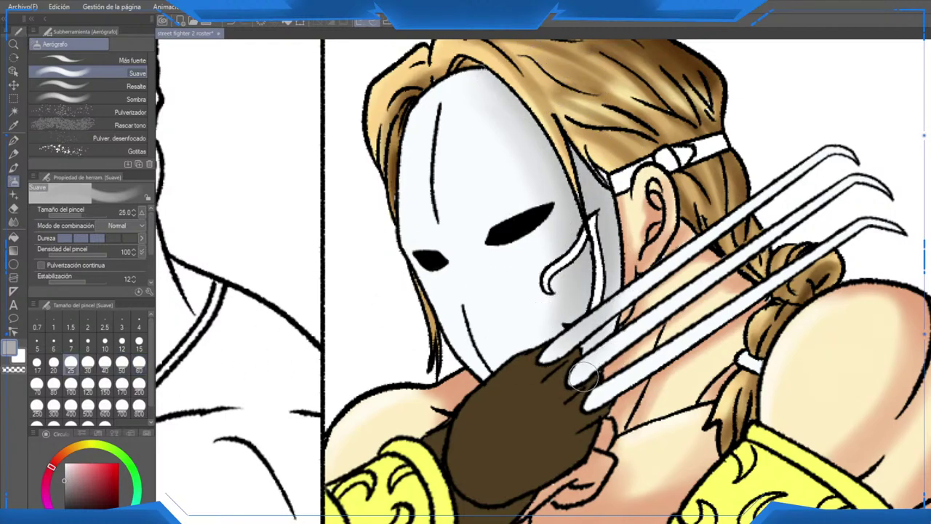
mouse_move(582, 375)
mouse_down()
mouse_move(746, 287)
mouse_move(633, 386)
mouse_move(588, 406)
mouse_up()
drag(697, 349, 825, 262)
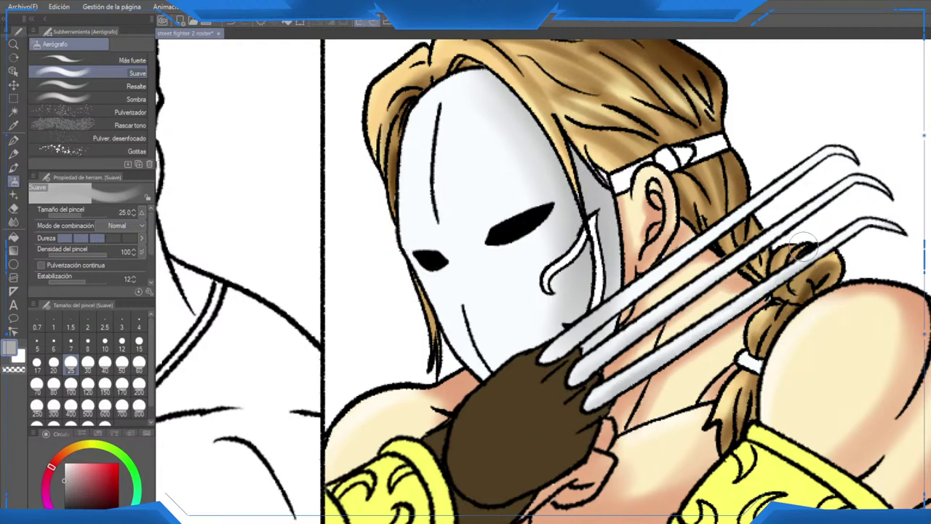
click(54, 362)
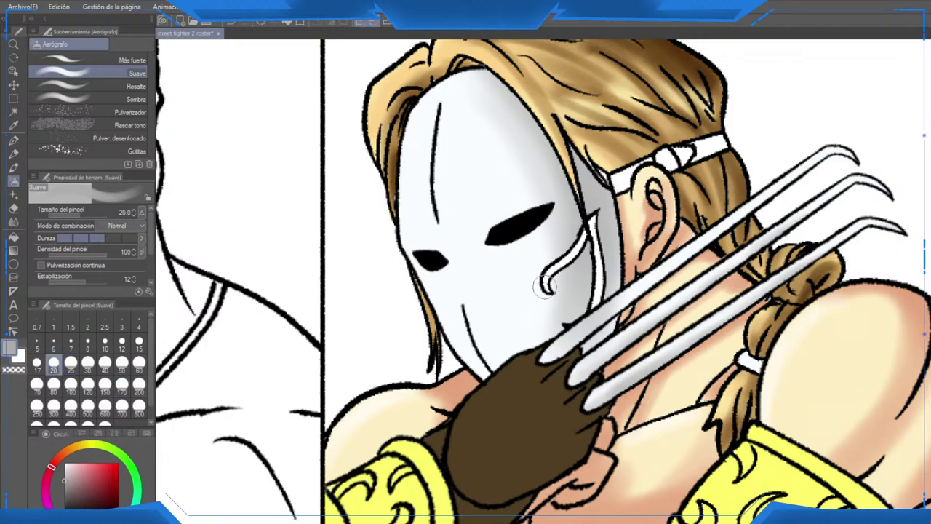
drag(741, 228, 603, 329)
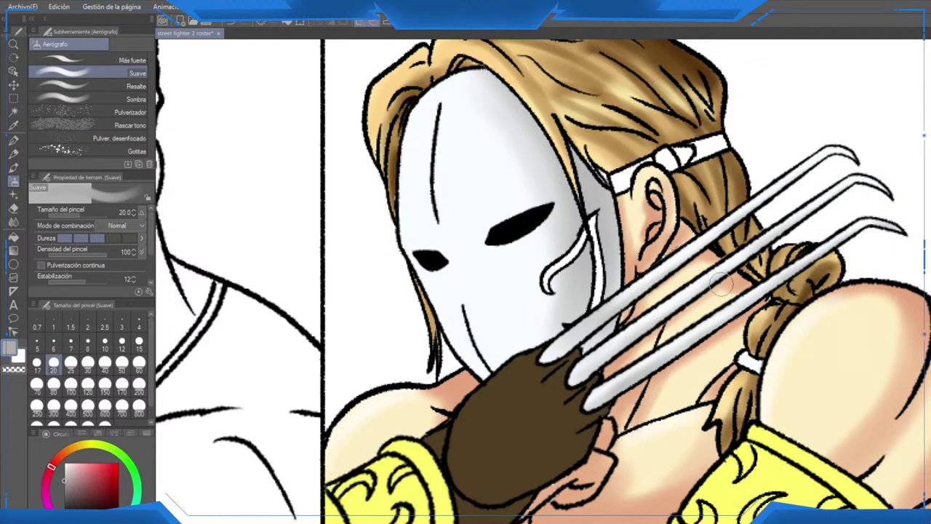
Step: Undo the small grey stroke on the mask and deepen the shading along its hair-side edge at size 60
mouse_move(503, 107)
mouse_down()
mouse_move(523, 183)
mouse_move(463, 160)
mouse_up()
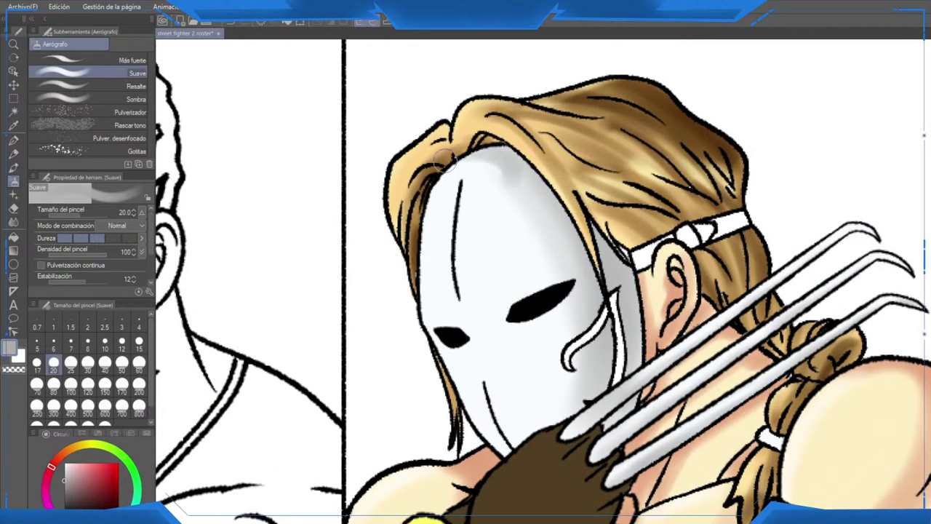
key(ctrl+z)
click(138, 361)
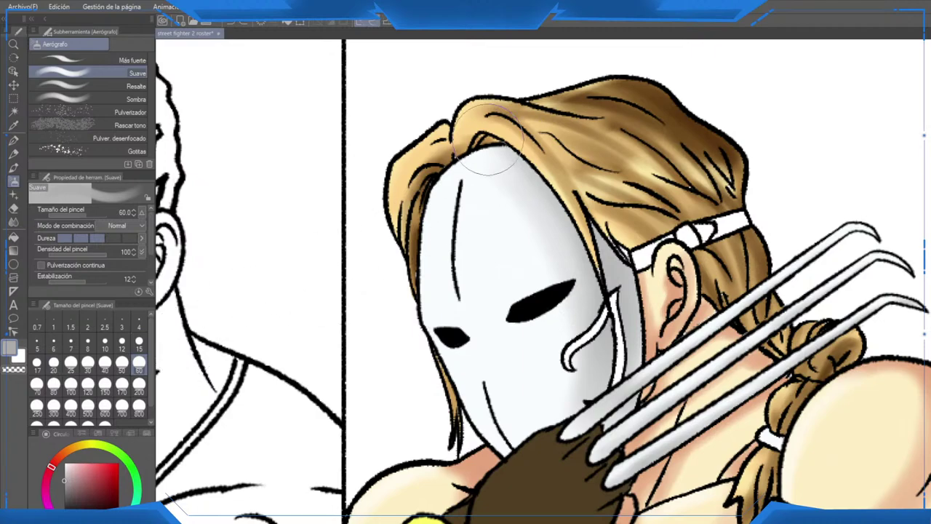
mouse_move(559, 164)
mouse_down()
mouse_move(510, 62)
mouse_move(501, 308)
mouse_move(505, 121)
mouse_move(522, 193)
mouse_up()
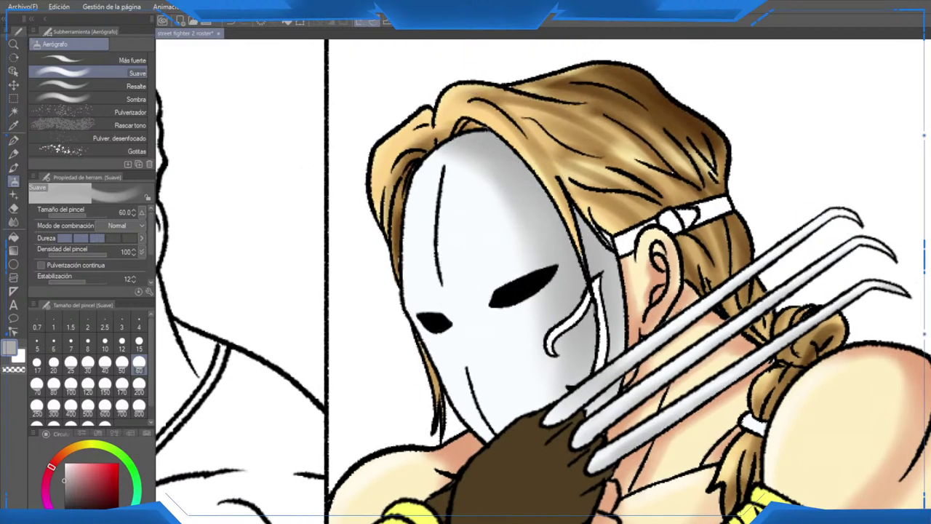
alt+click(451, 287)
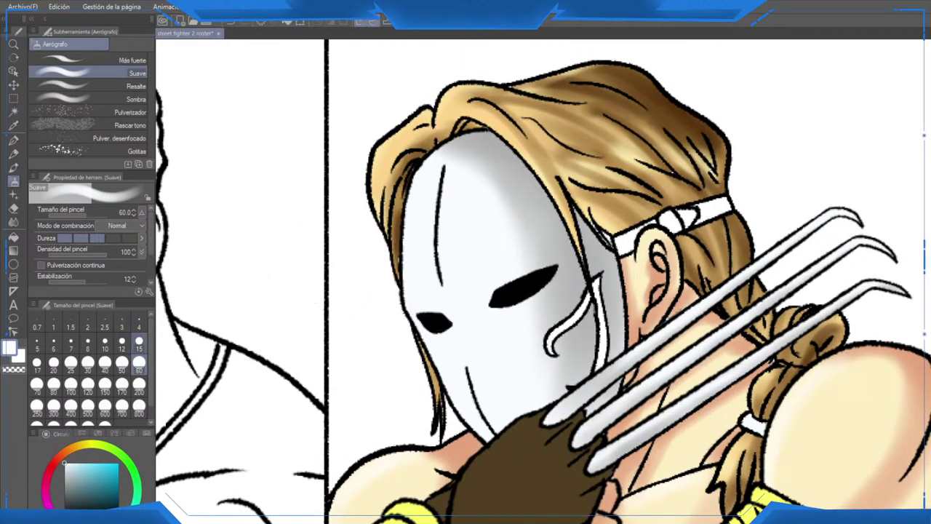
click(139, 341)
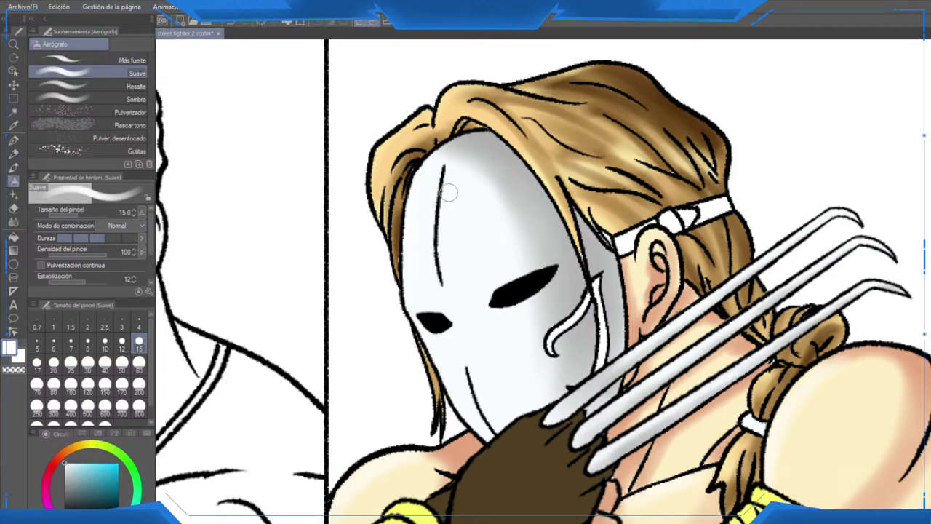
scroll(422, 340, down, 5)
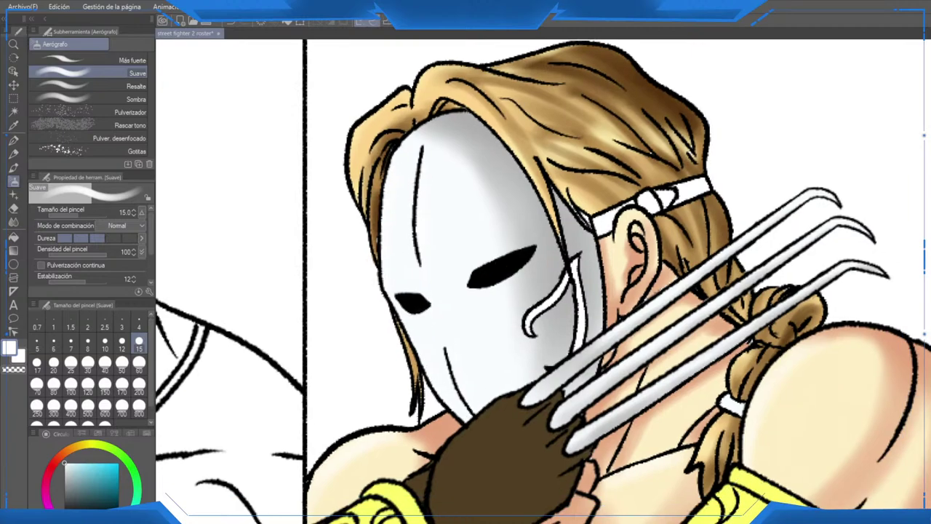
scroll(568, 299, down, 3)
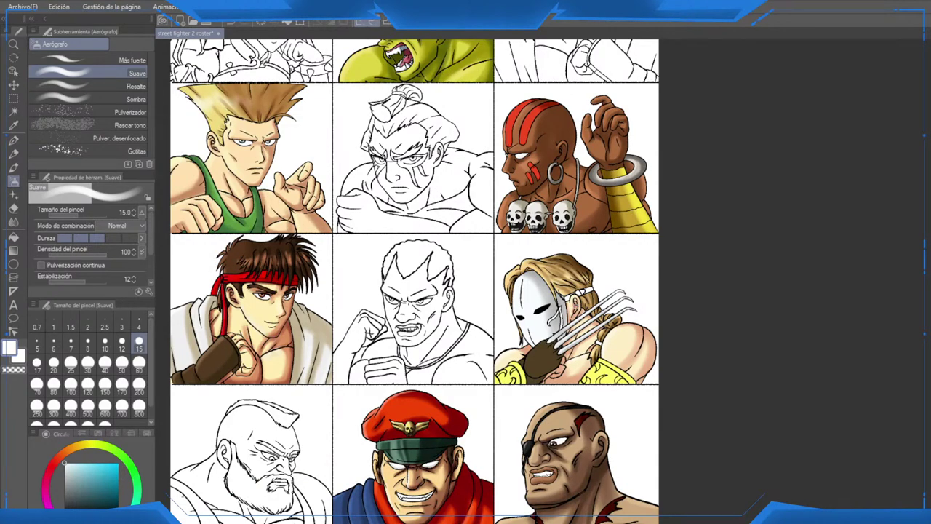
scroll(451, 284, down, 2)
Step: Darken the lower part and finger edges of the masked fighter's glove with dark brown airbrush strokes at size 25
scroll(451, 284, up, 4)
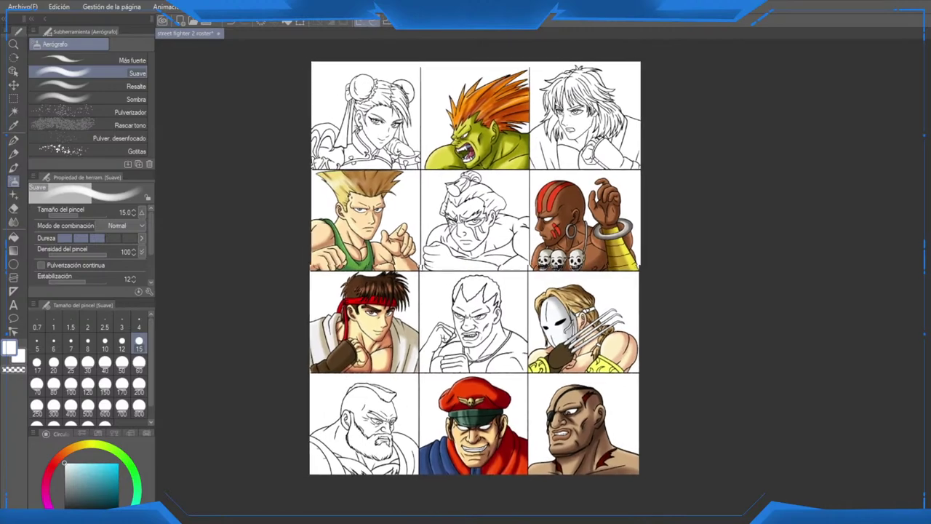
scroll(635, 326, up, 2)
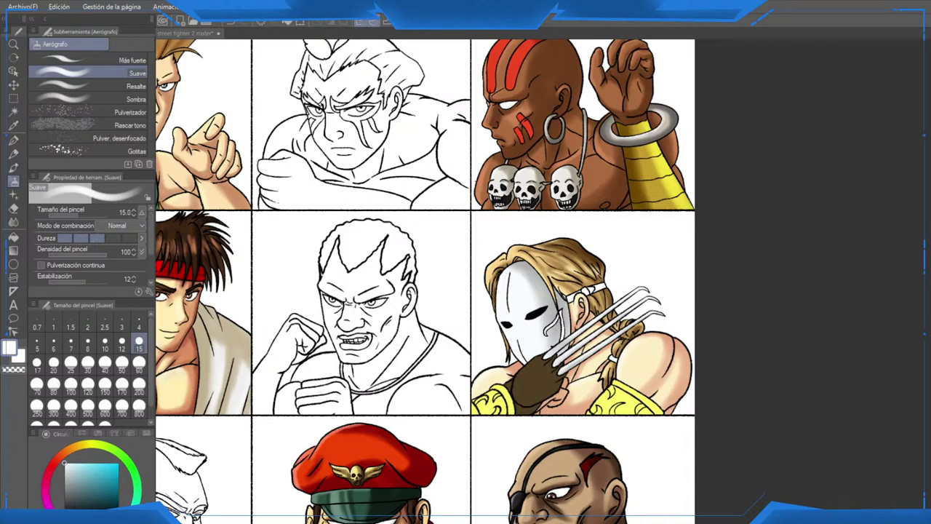
scroll(532, 378, up, 5)
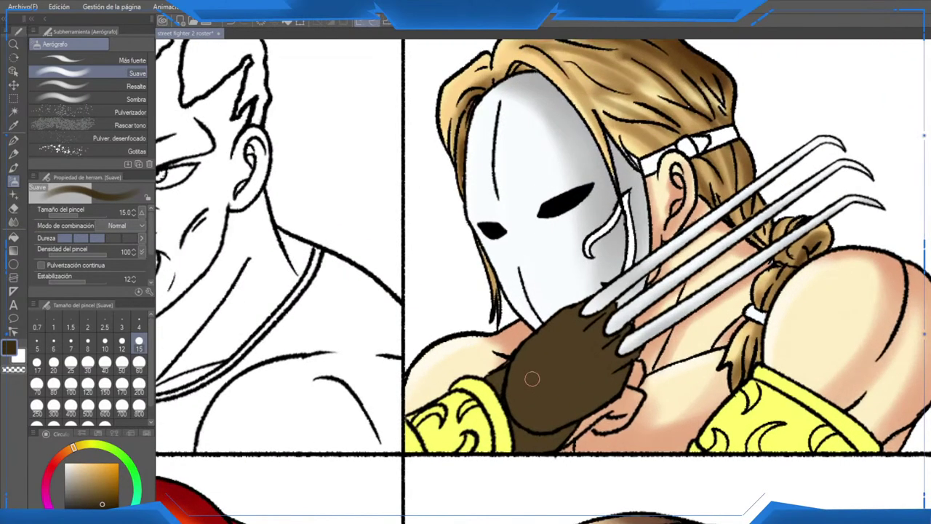
click(71, 361)
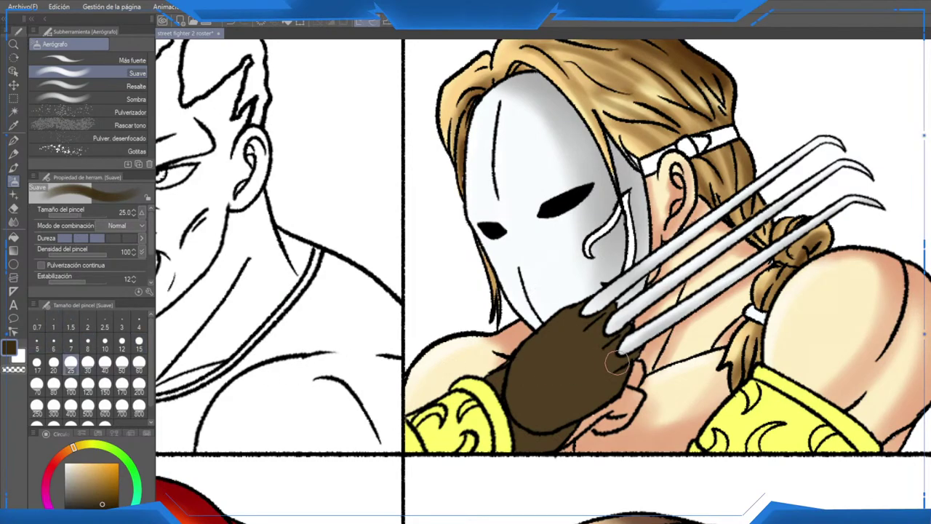
click(574, 393)
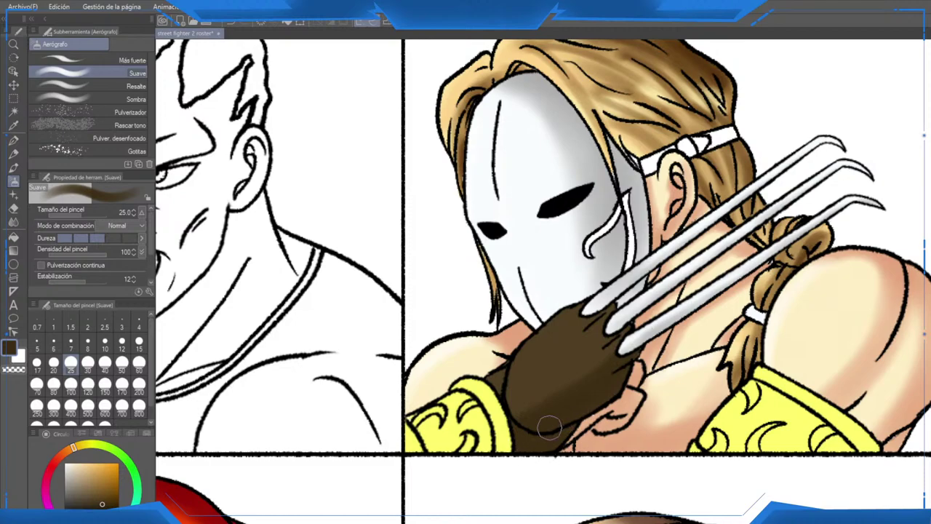
drag(525, 415, 591, 380)
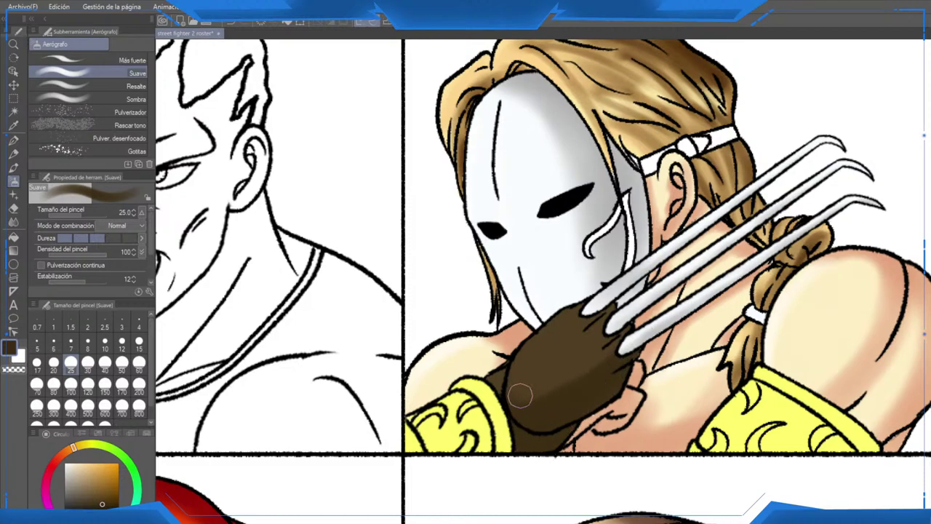
drag(544, 398, 631, 343)
Step: Pick a golden orange and recolour both yellow arm guards with the soft airbrush at size 60
scroll(732, 326, down, 2)
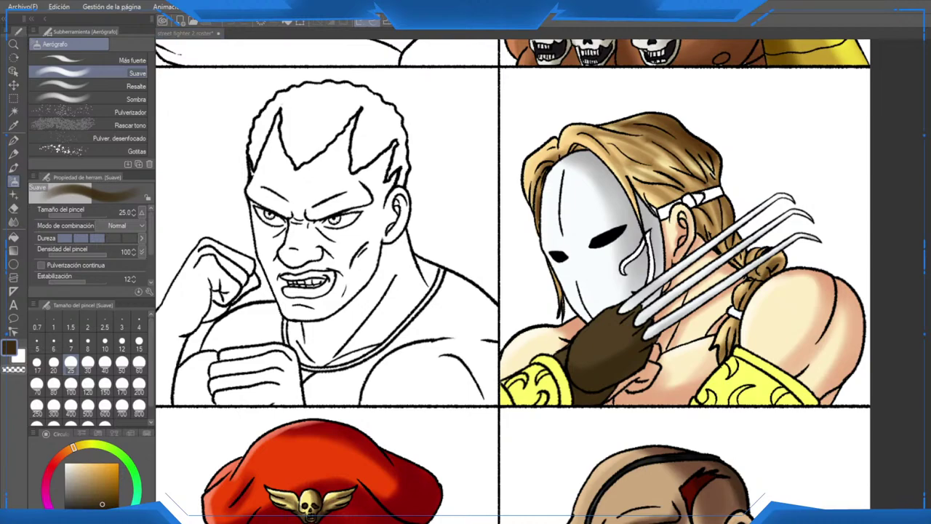
click(113, 485)
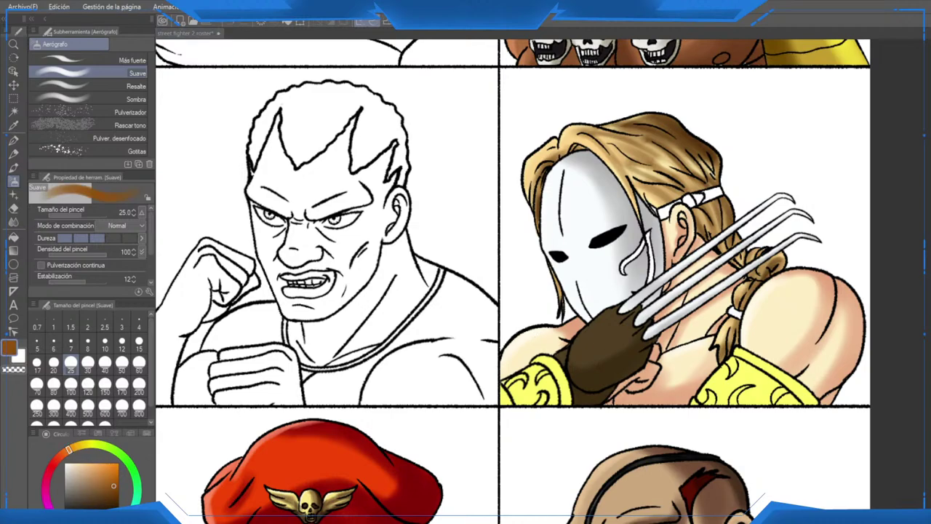
click(73, 447)
click(103, 467)
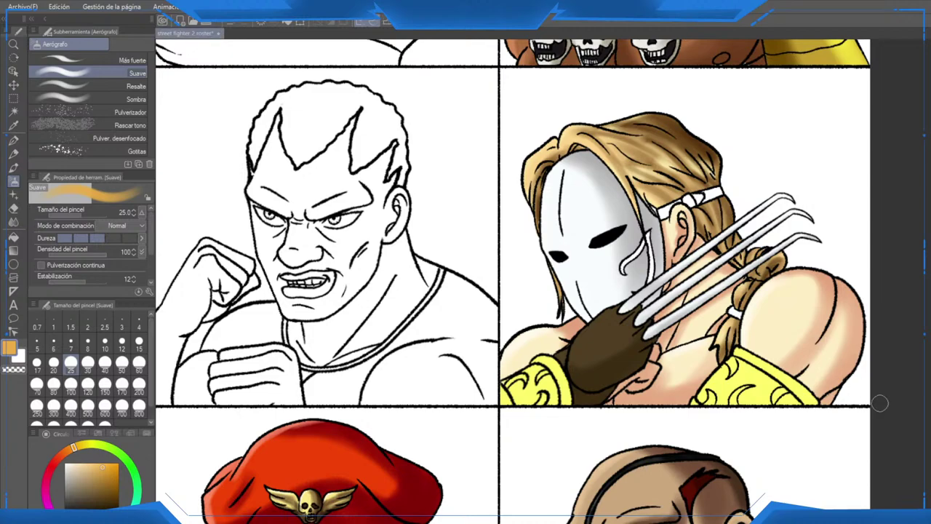
click(139, 362)
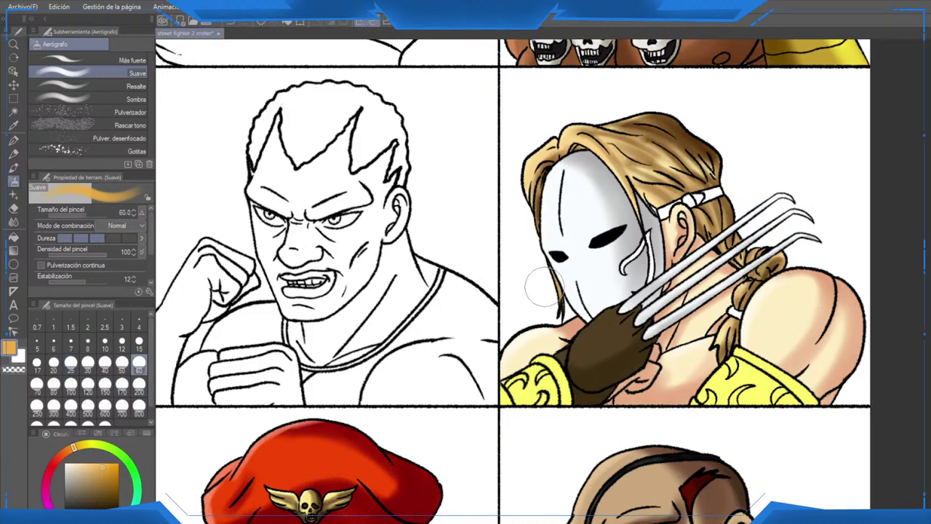
mouse_move(553, 390)
mouse_down()
mouse_move(508, 397)
mouse_move(533, 372)
mouse_move(568, 392)
mouse_move(555, 416)
mouse_up()
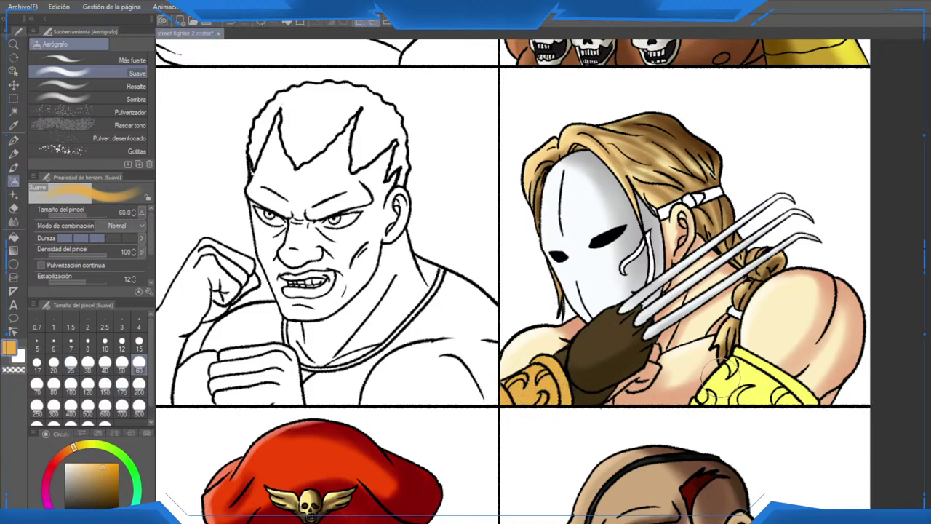
mouse_move(724, 379)
mouse_down()
mouse_move(777, 405)
mouse_move(811, 410)
mouse_up()
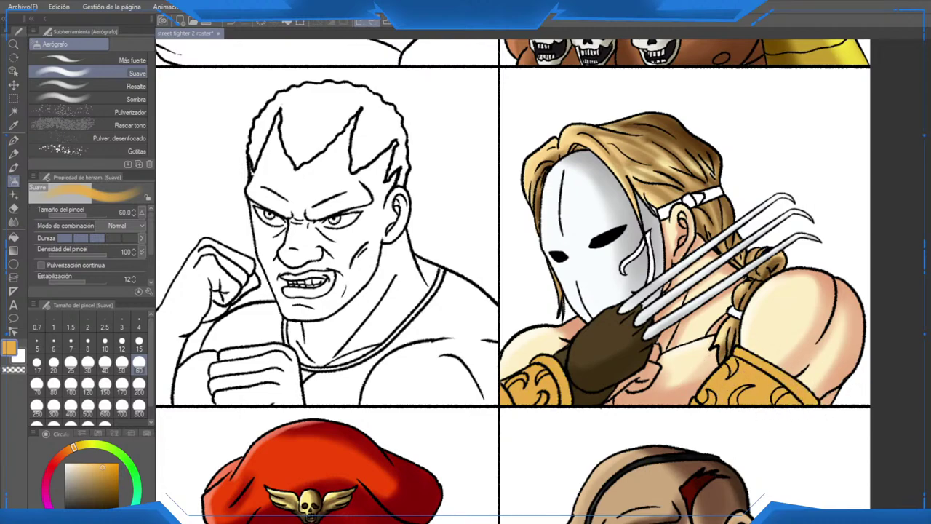
Step: Pick an orange-brown and shade the edges and lower parts of both arm guards at size 40
click(113, 484)
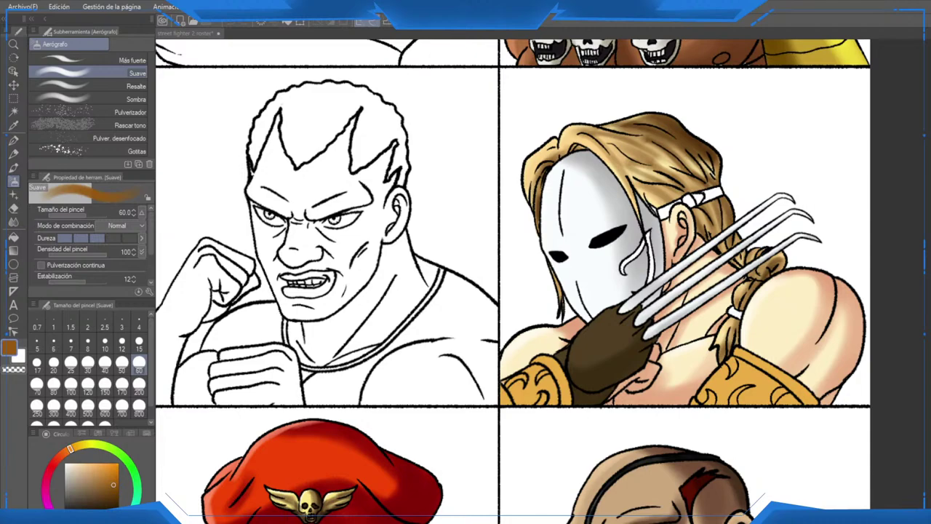
scroll(553, 378, up, 2)
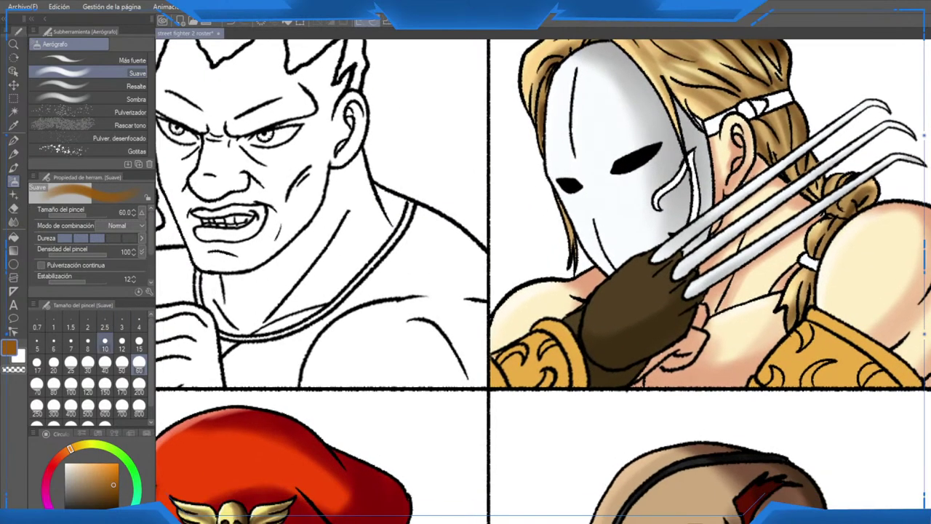
click(105, 370)
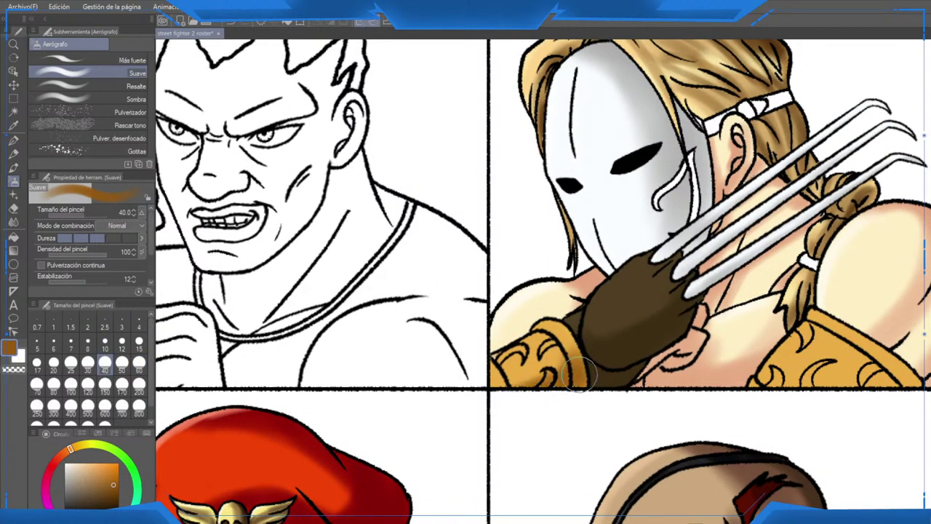
drag(589, 369, 412, 340)
drag(721, 323, 690, 363)
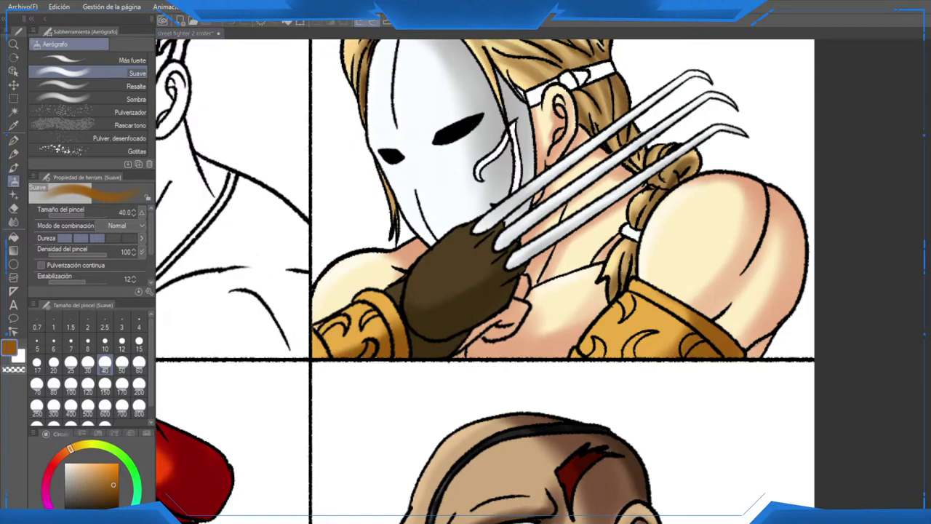
Step: Airbrush bright yellow highlights along the rims and engraved curls of both arm guards at size 15
scroll(615, 316, up, 1)
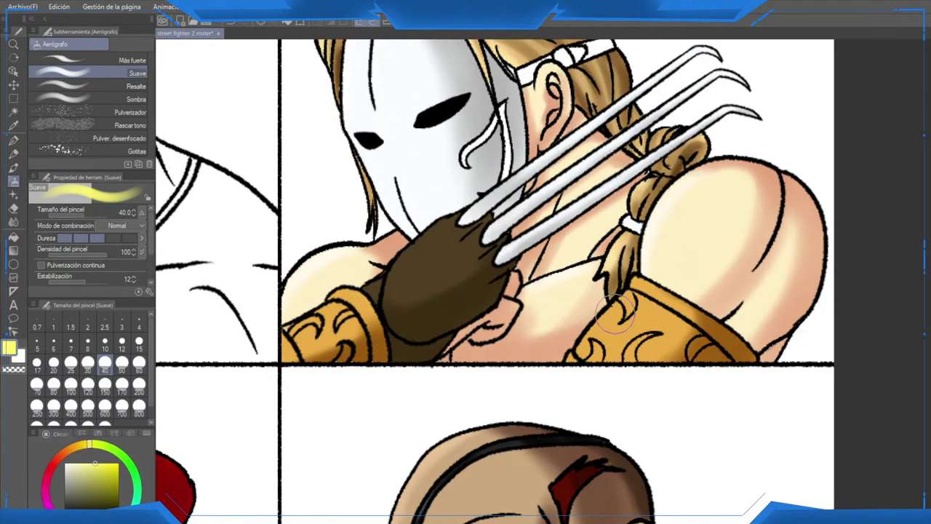
click(139, 341)
mouse_move(577, 333)
mouse_down()
mouse_move(646, 286)
mouse_move(635, 282)
mouse_move(688, 300)
mouse_up()
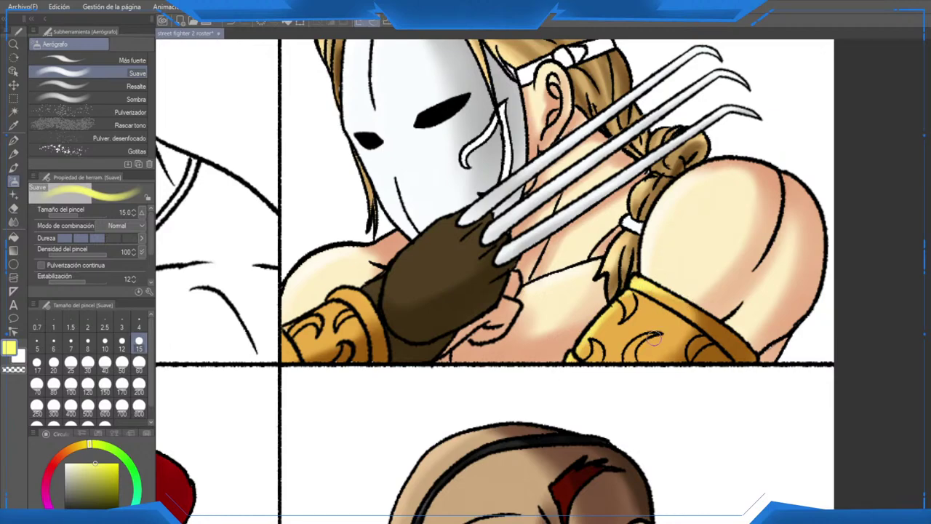
mouse_move(655, 338)
mouse_down()
mouse_move(632, 350)
mouse_move(626, 371)
mouse_move(642, 341)
mouse_up()
mouse_move(288, 334)
mouse_down()
mouse_move(279, 332)
mouse_move(330, 305)
mouse_move(378, 307)
mouse_move(291, 332)
mouse_move(317, 382)
mouse_up()
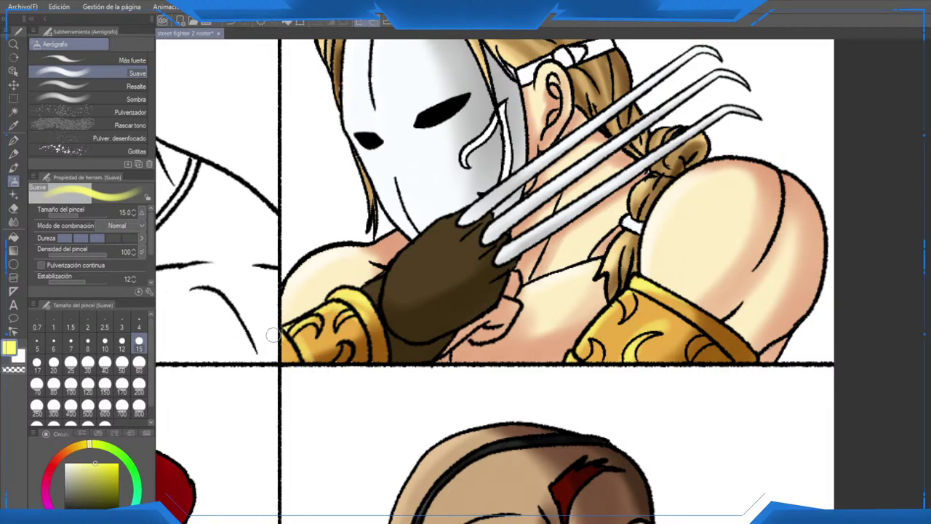
drag(282, 333, 296, 360)
key(ctrl+z)
key(ctrl+z)
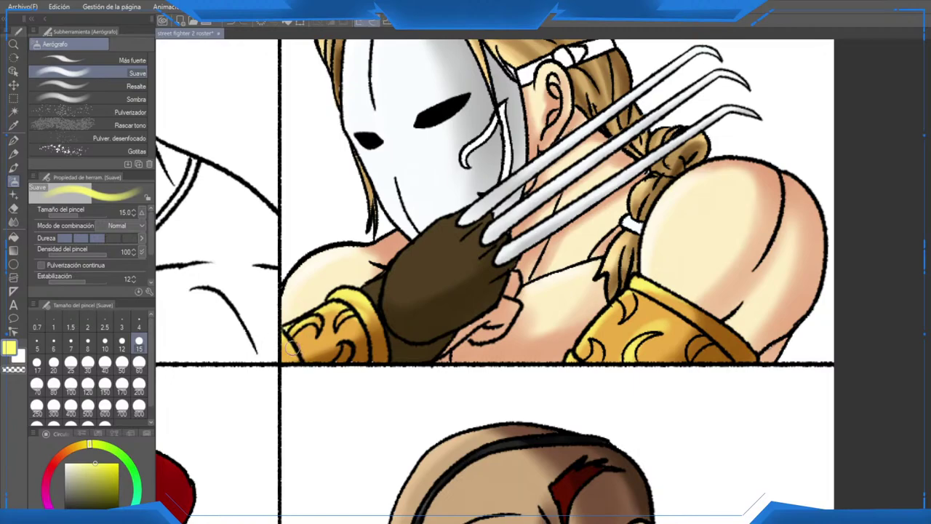
Step: Sample the mask's shadow grey and airbrush soft shading across the middle of the masked fighter's three claws at size 50
scroll(477, 268, down, 5)
scroll(477, 268, up, 2)
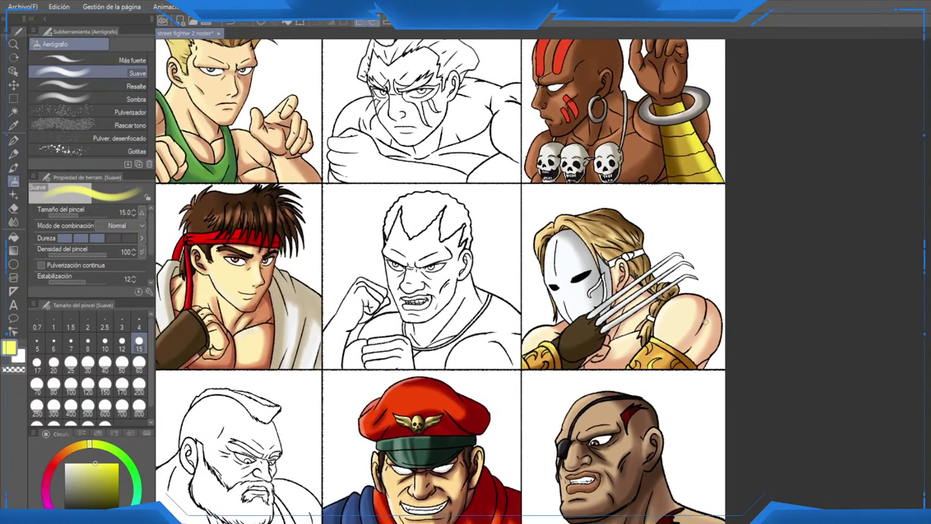
scroll(708, 323, down, 2)
scroll(708, 318, up, 3)
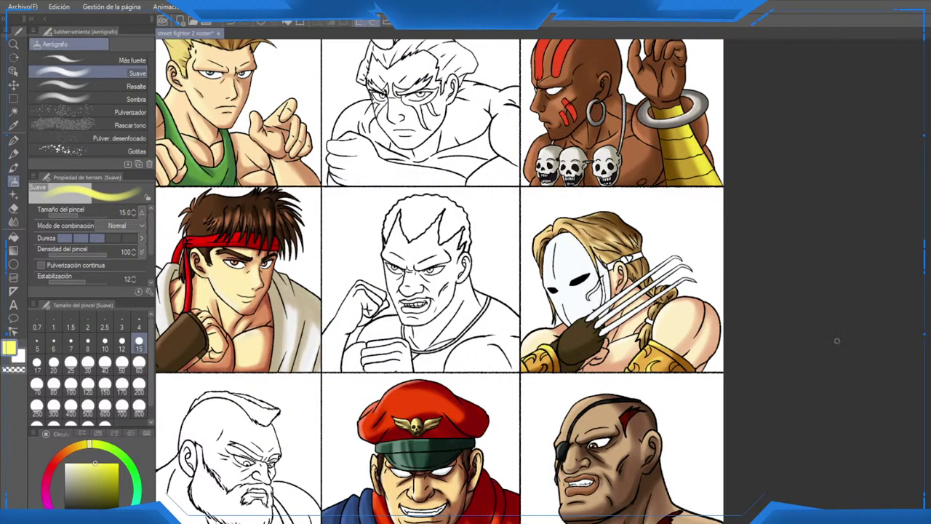
scroll(655, 298, up, 4)
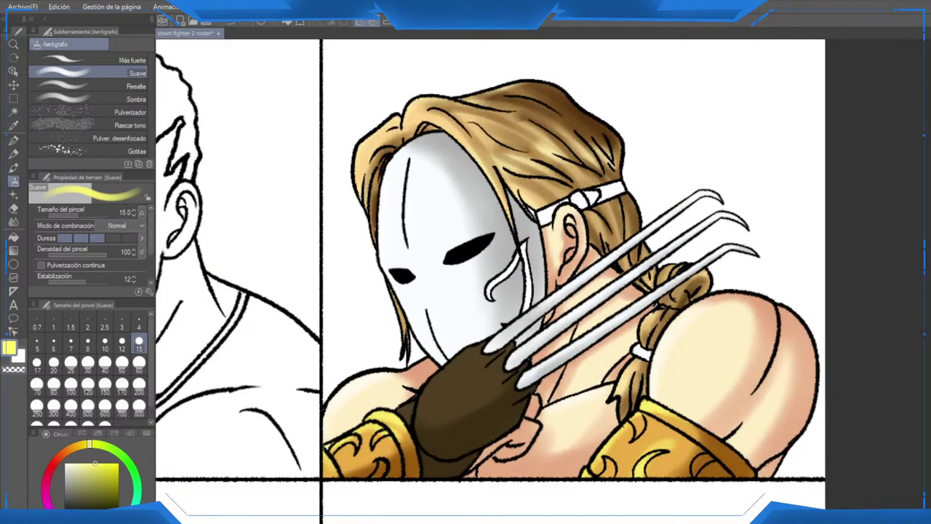
alt+click(472, 227)
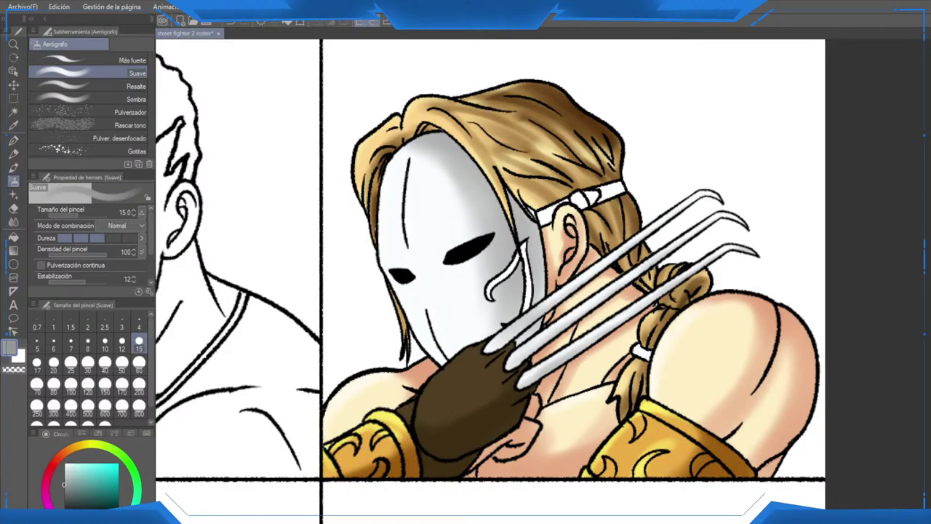
scroll(579, 283, up, 1)
drag(530, 302, 519, 278)
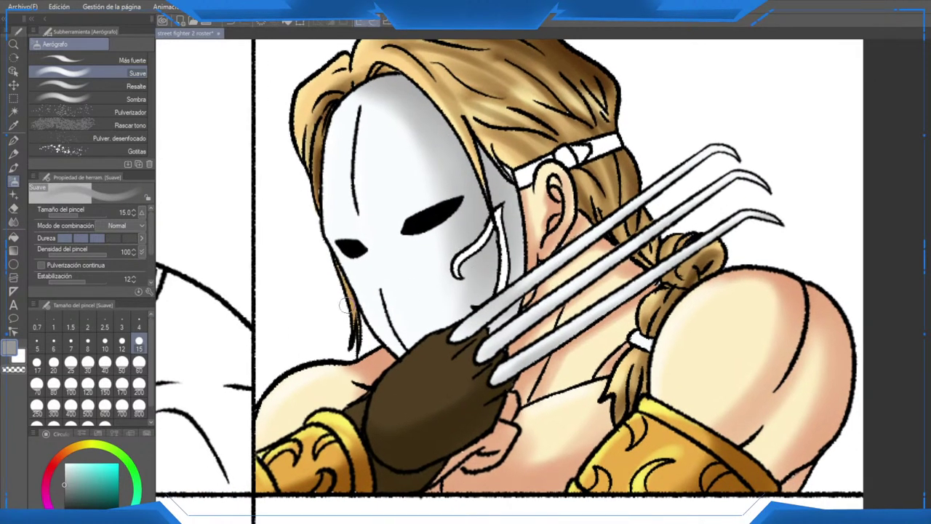
click(122, 363)
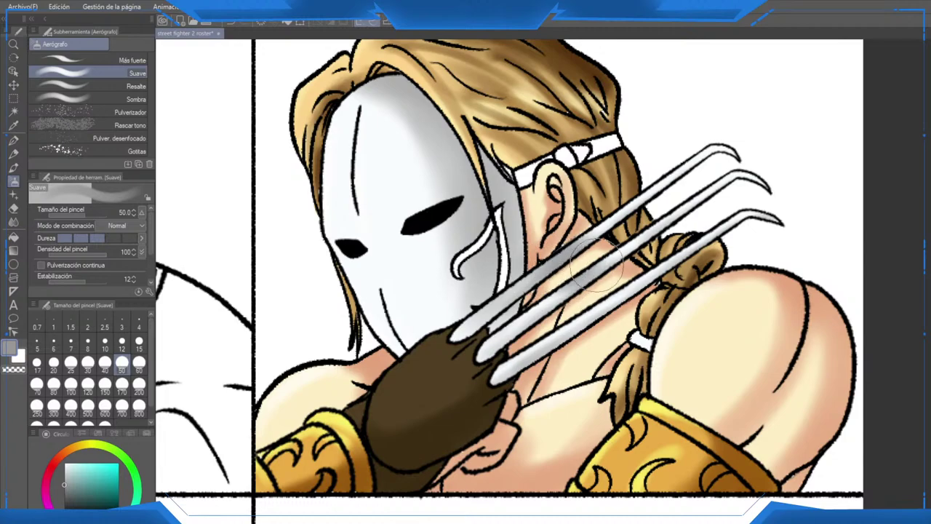
mouse_move(597, 265)
mouse_down()
mouse_move(627, 295)
mouse_move(650, 278)
mouse_up()
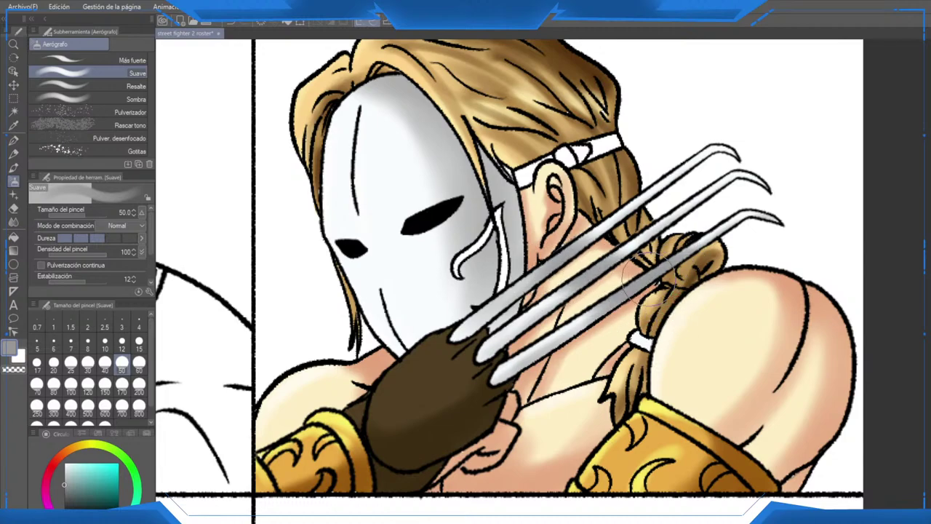
Step: Pick a darker grey and deepen the airbrushed shading along the claws toward their curved tips
click(64, 497)
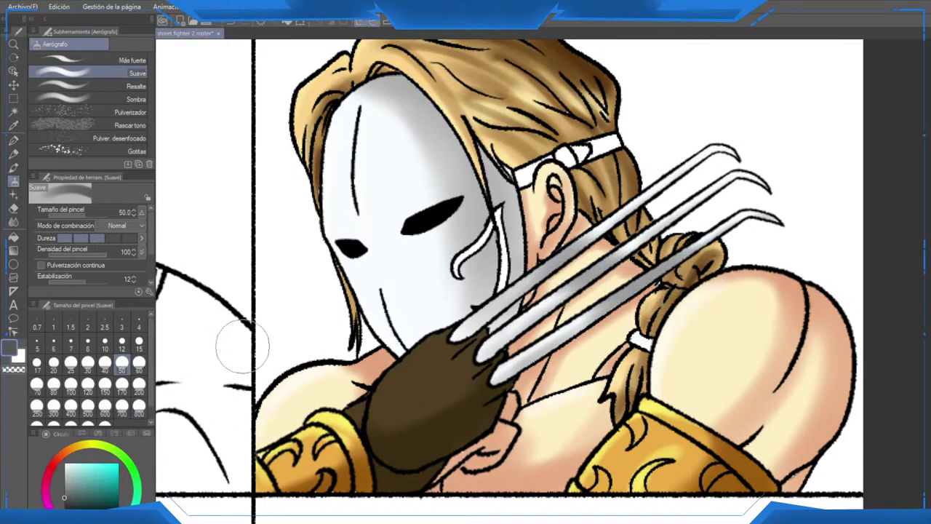
mouse_move(660, 175)
mouse_down()
mouse_move(637, 174)
mouse_move(715, 153)
mouse_move(696, 182)
mouse_move(734, 187)
mouse_move(713, 229)
mouse_move(752, 227)
mouse_up()
scroll(752, 229, down, 6)
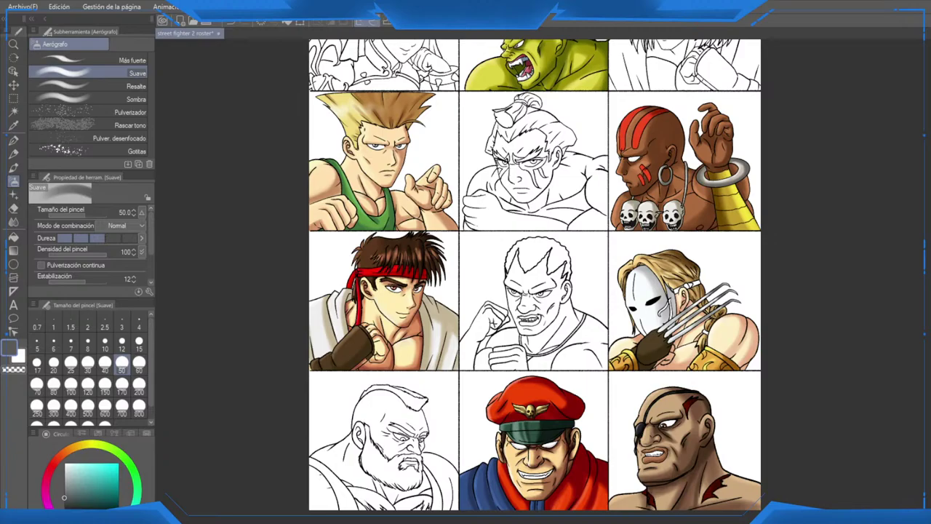
Step: Pick a near-black and fill the mask's strap and its knot behind the ear
scroll(714, 263, up, 5)
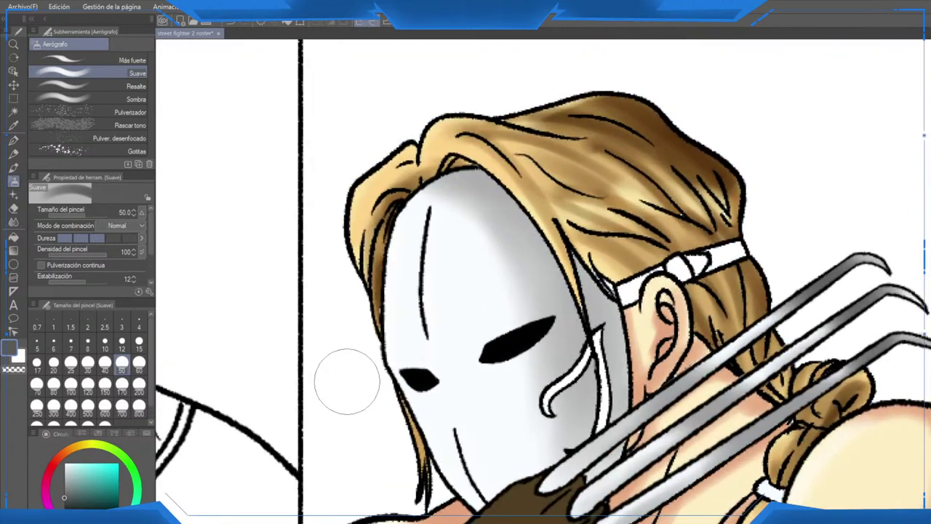
click(67, 508)
key(g)
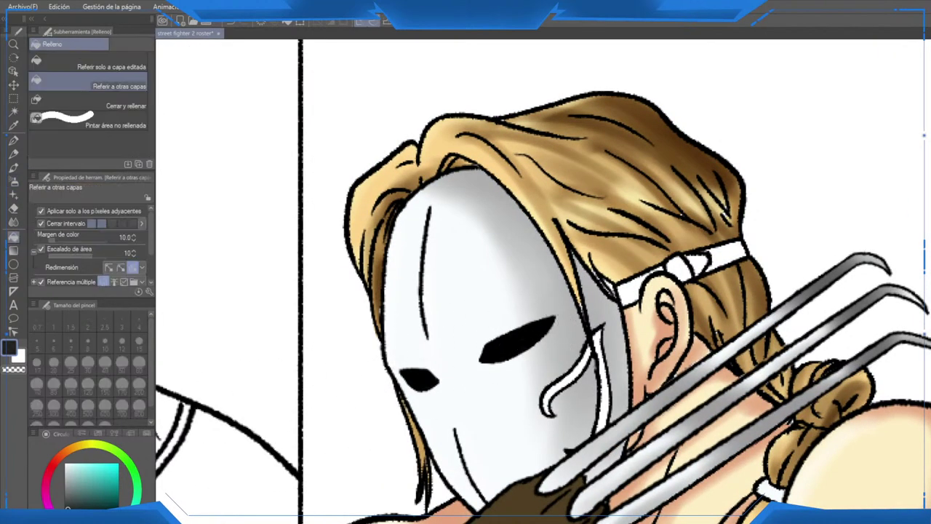
click(632, 293)
click(724, 255)
click(684, 268)
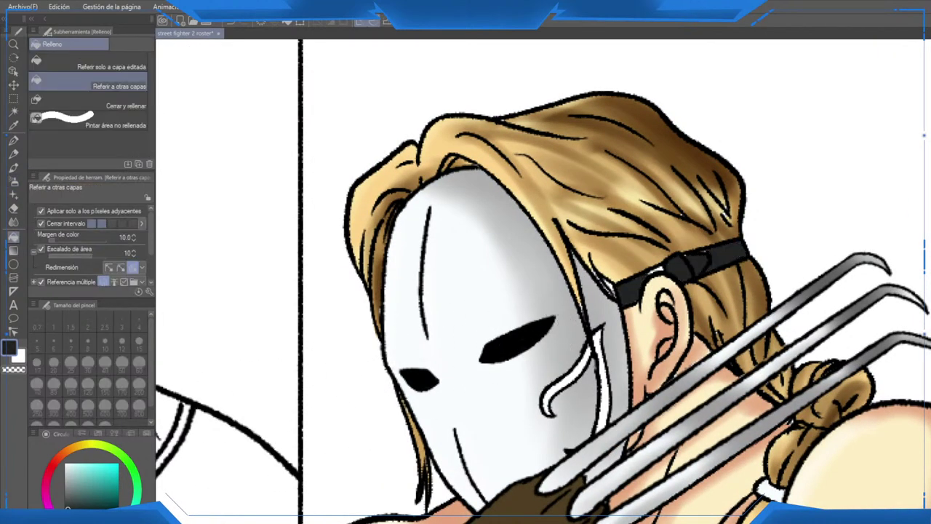
Step: Shade the mask's strap and knot with a darker black using the soft airbrush at size 50
scroll(687, 263, up, 5)
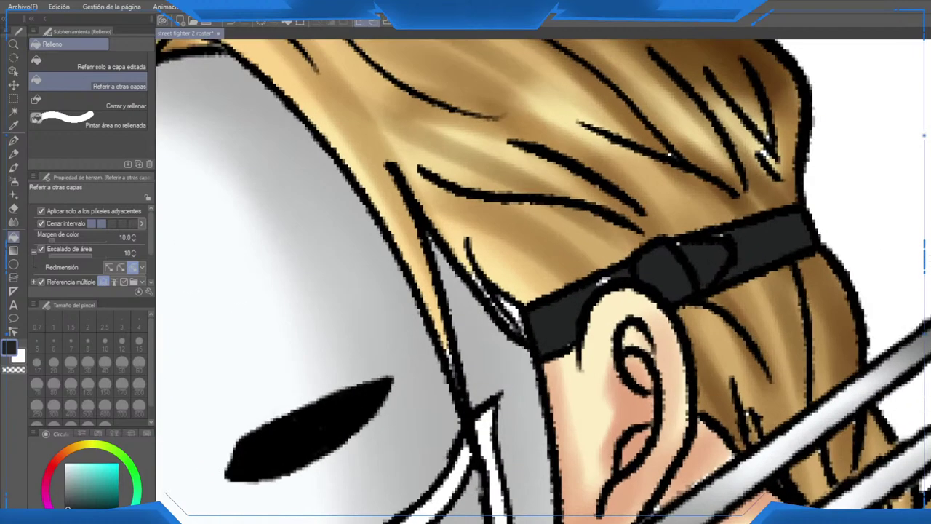
key(p)
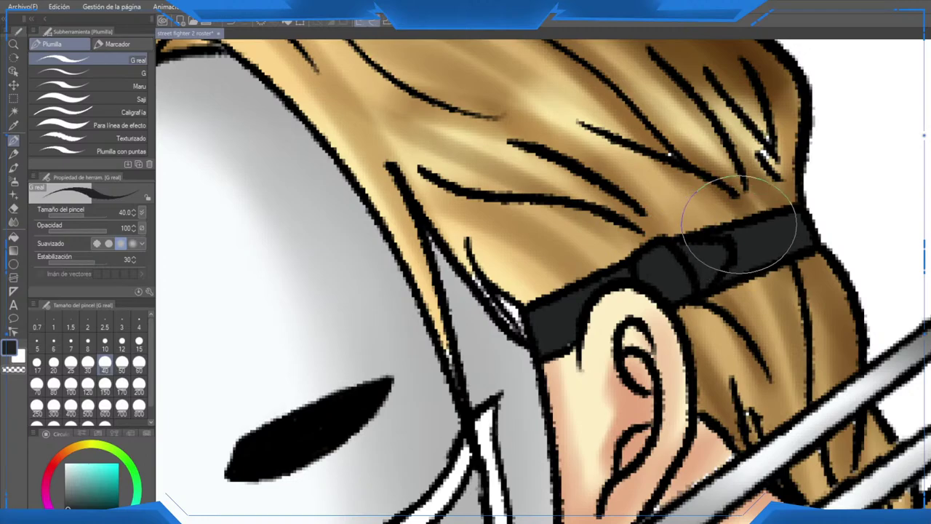
scroll(739, 226, down, 6)
scroll(738, 226, up, 4)
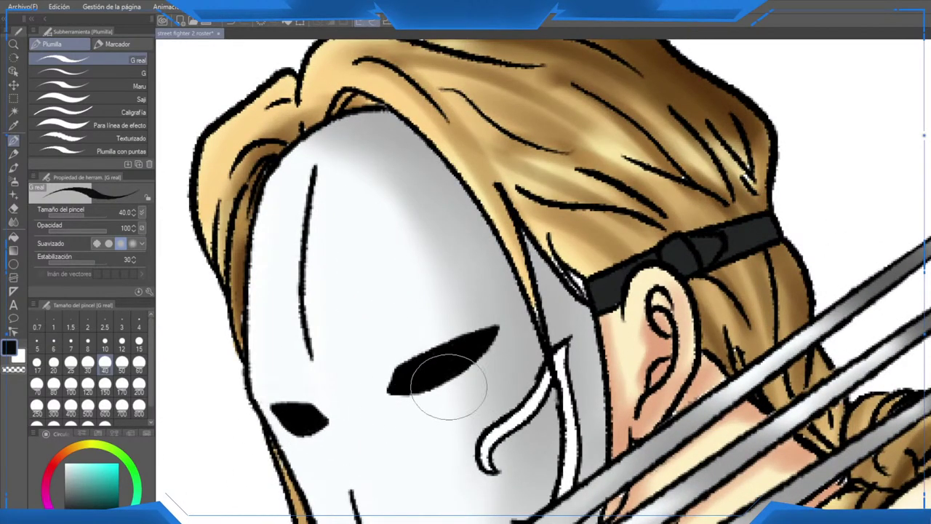
scroll(443, 374, up, 1)
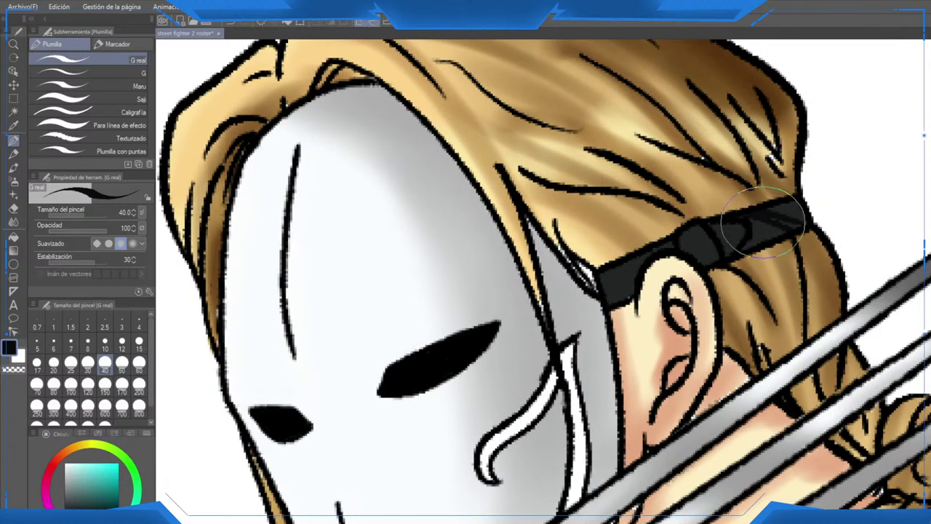
click(14, 181)
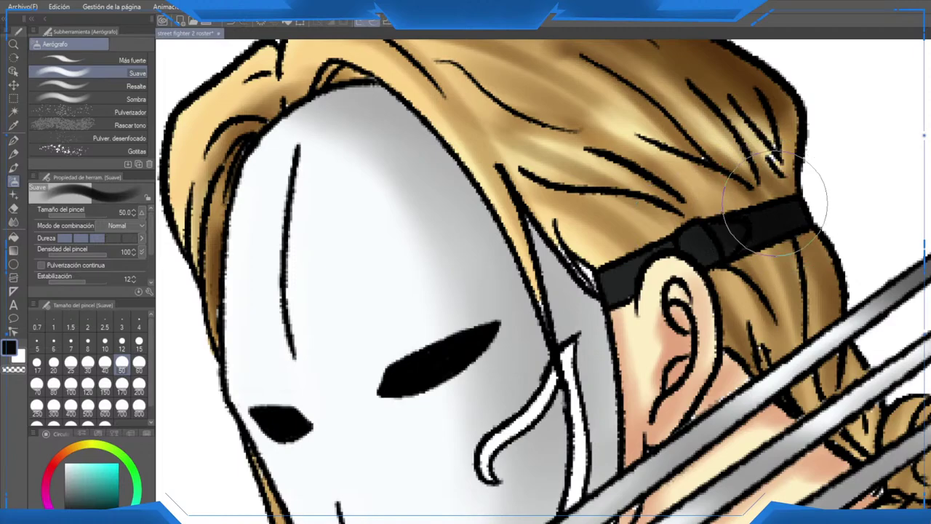
scroll(774, 200, down, 3)
scroll(778, 204, down, 3)
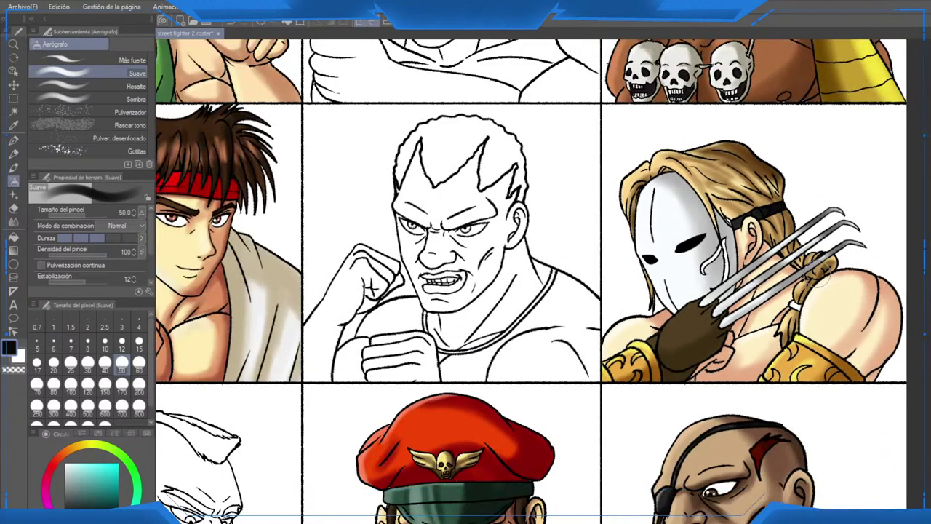
scroll(625, 189, down, 5)
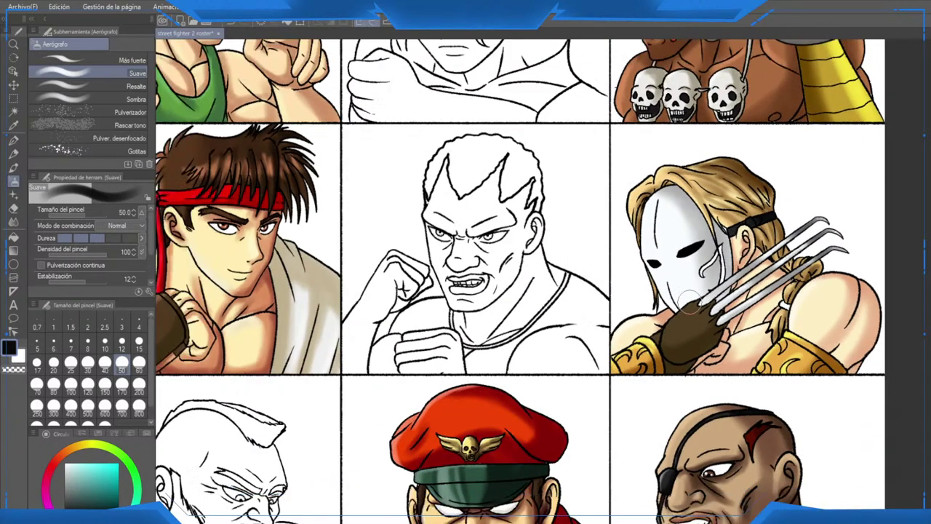
Step: Fill the face, raised forearm and lower fist of the boxer in the third row with reddish brown
drag(605, 245, 542, 271)
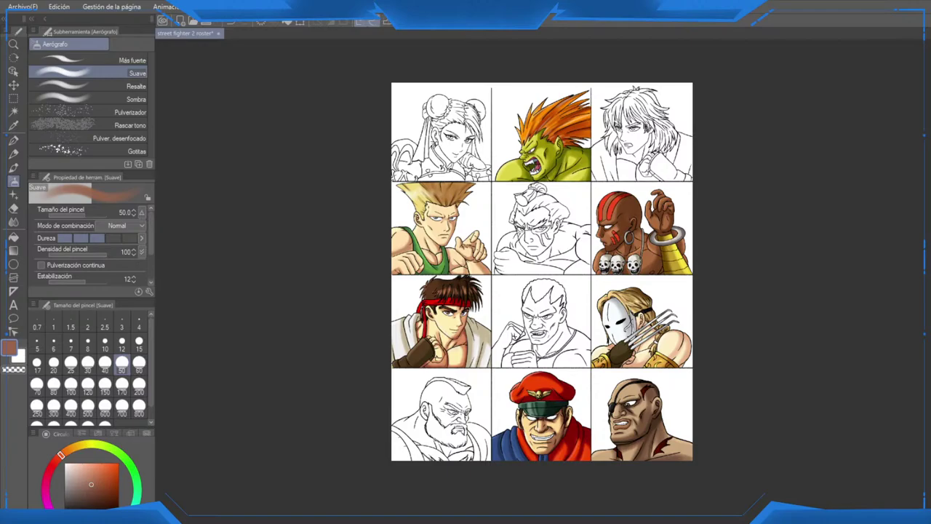
scroll(514, 344, up, 7)
key(g)
key(g)
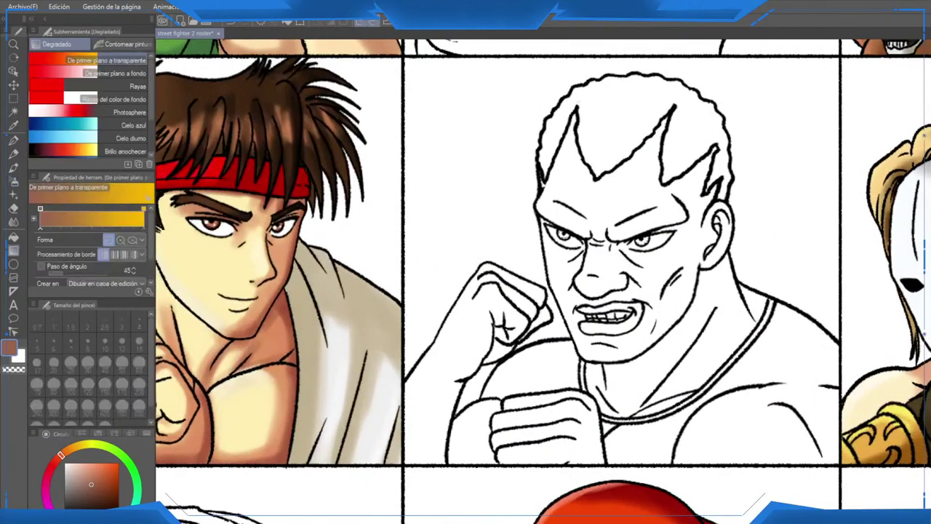
click(618, 189)
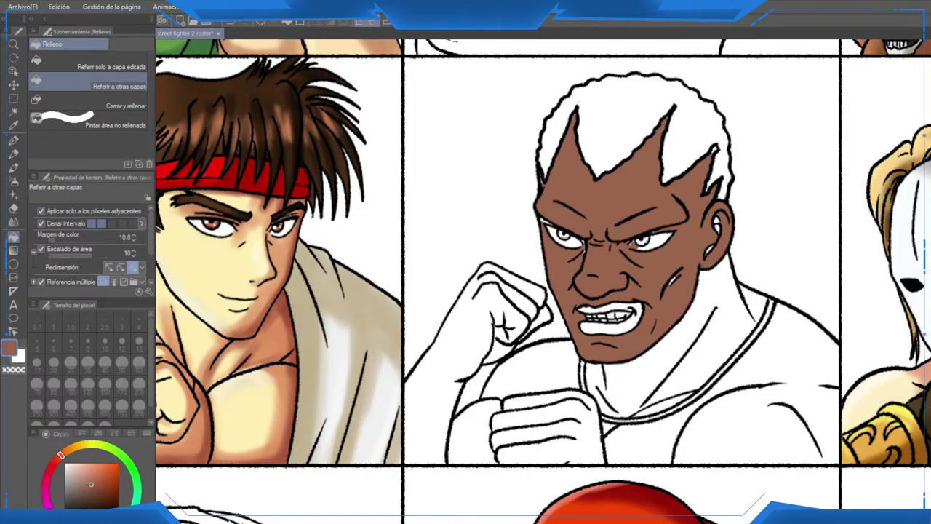
click(466, 350)
click(546, 431)
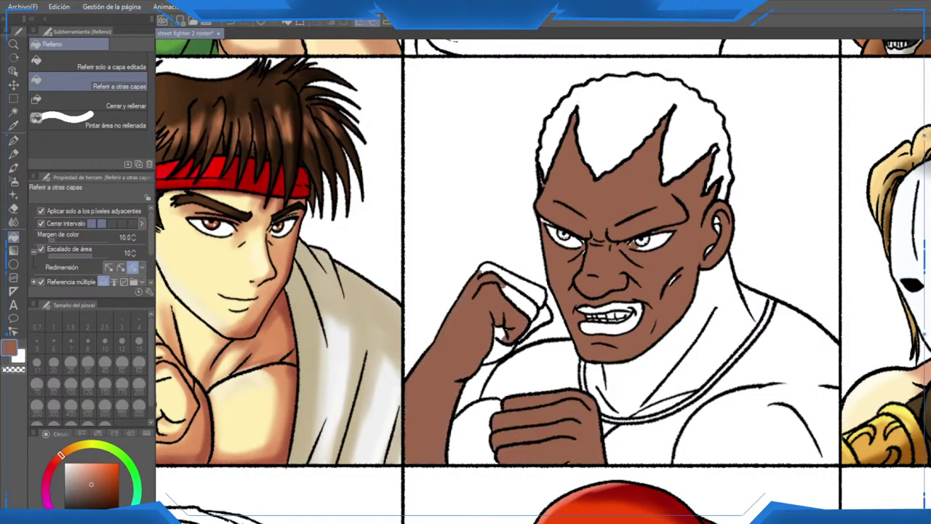
Step: Fill the boxer's neck and upper chest inside the shirt collar with the same reddish brown
scroll(516, 342, down, 3)
scroll(581, 390, up, 3)
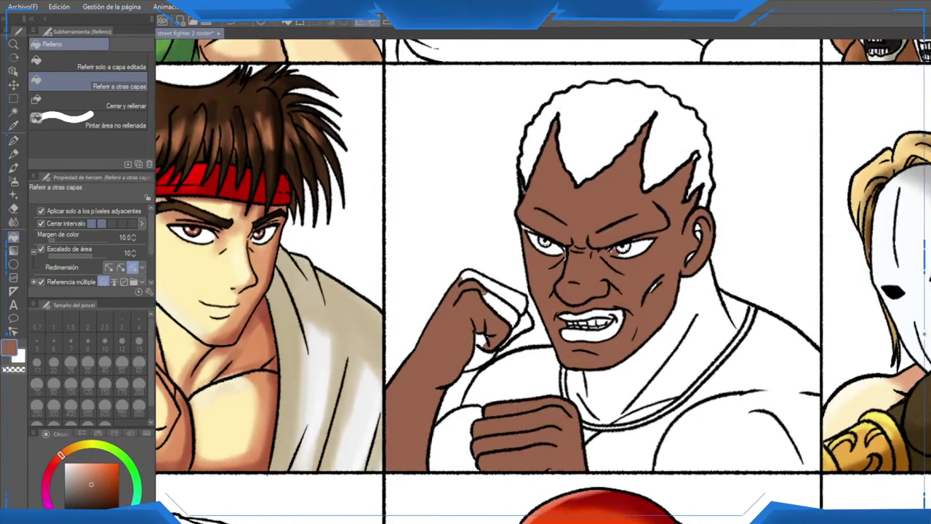
click(640, 371)
click(644, 409)
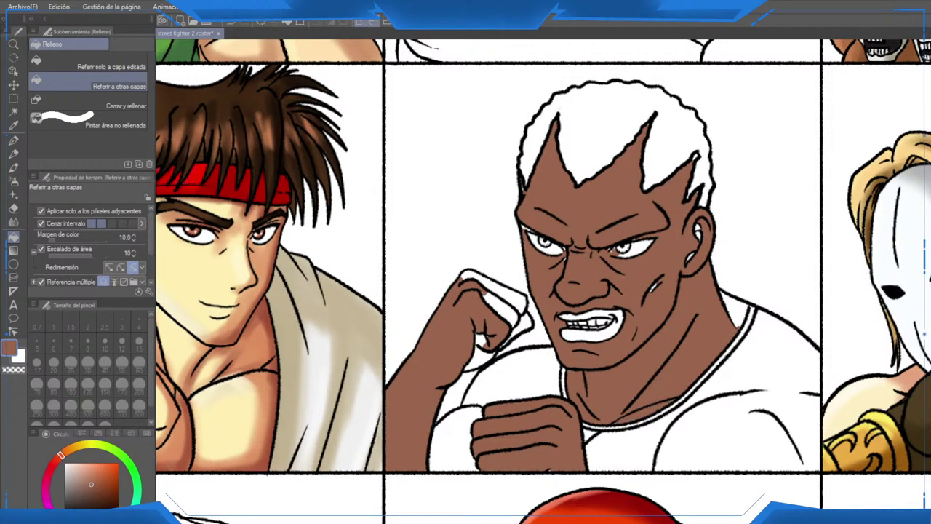
click(735, 310)
scroll(518, 291, down, 3)
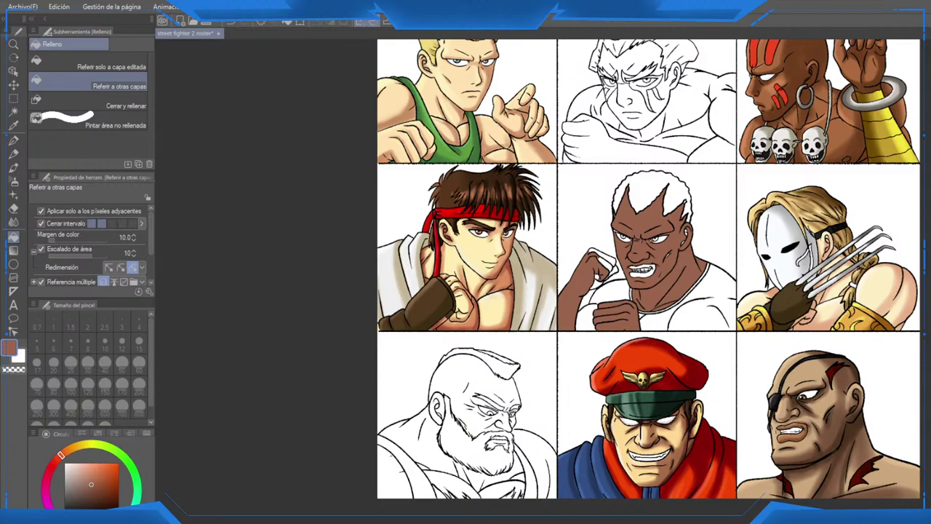
scroll(686, 233, down, 2)
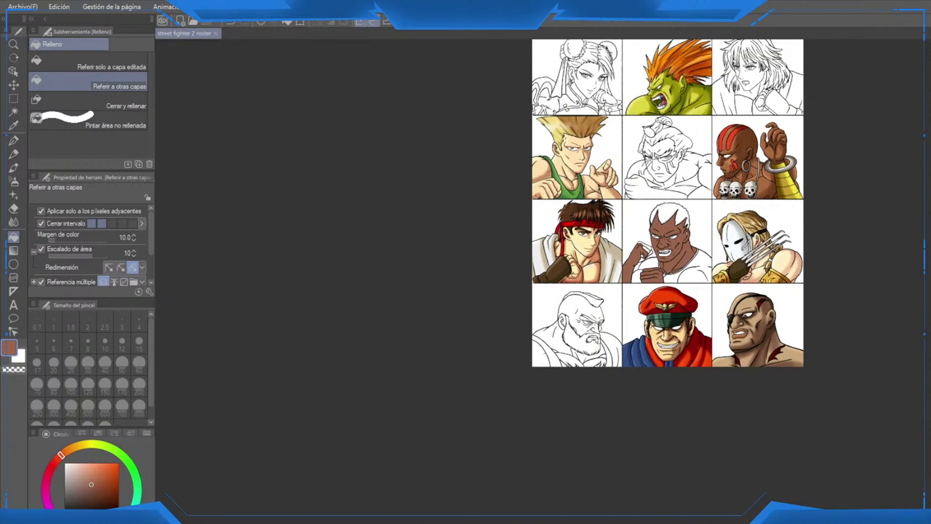
Step: View the whole roster and switch the colouring of individual portraits off and on, including the red-capped and red-headband fighters
drag(686, 233, 532, 307)
scroll(520, 342, up, 2)
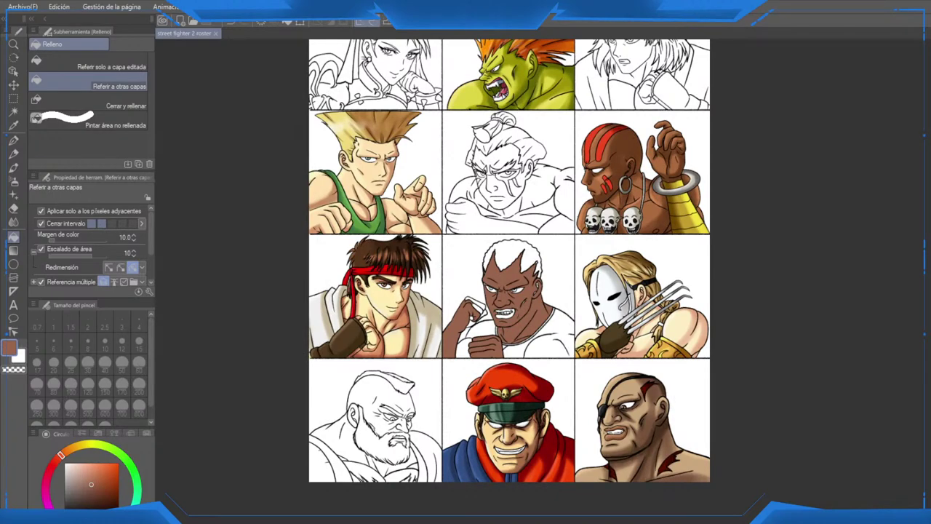
key(ctrl+minus)
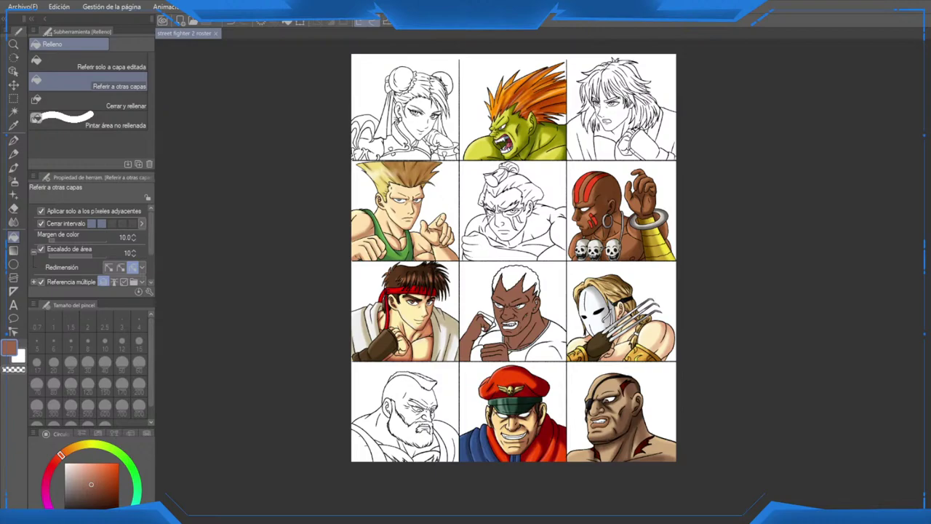
key(ctrl+z)
key(ctrl+y)
key(ctrl+z)
key(ctrl+y)
key(ctrl+z)
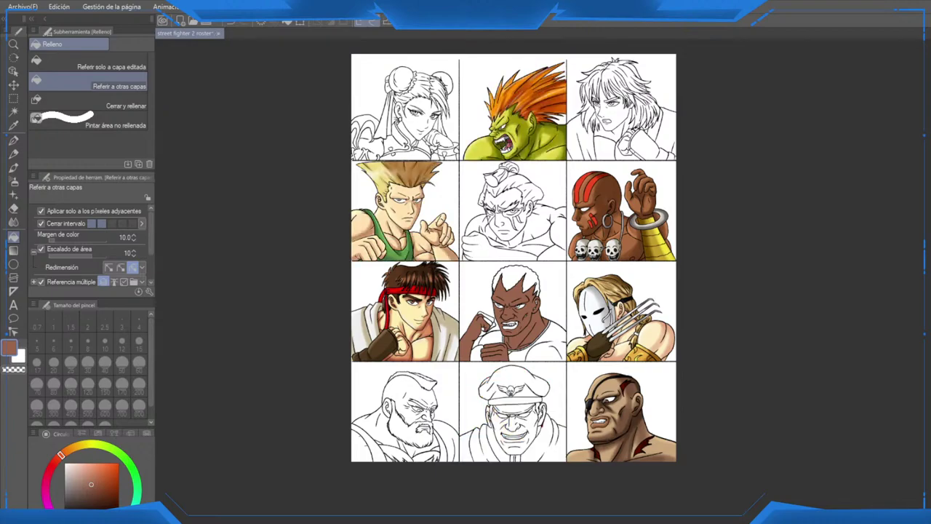
key(ctrl+y)
key(ctrl+z)
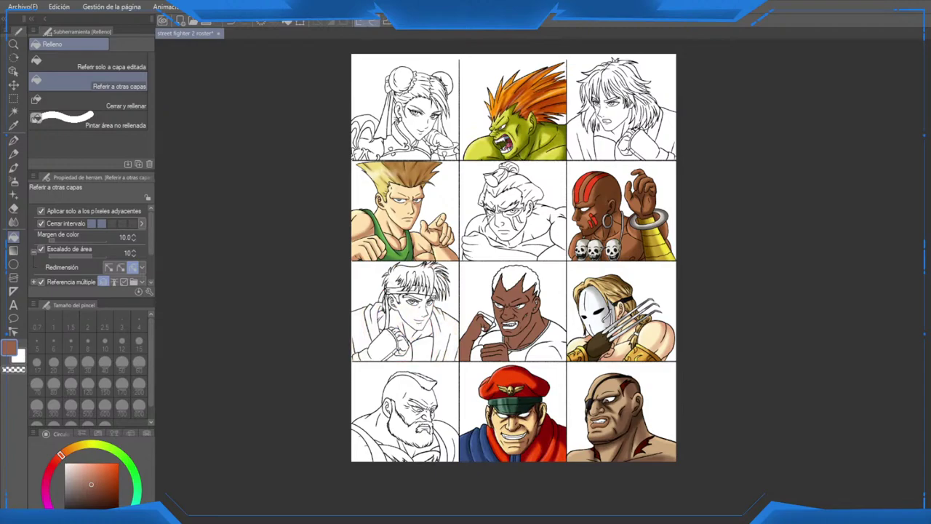
key(ctrl+y)
key(ctrl+z)
key(ctrl+y)
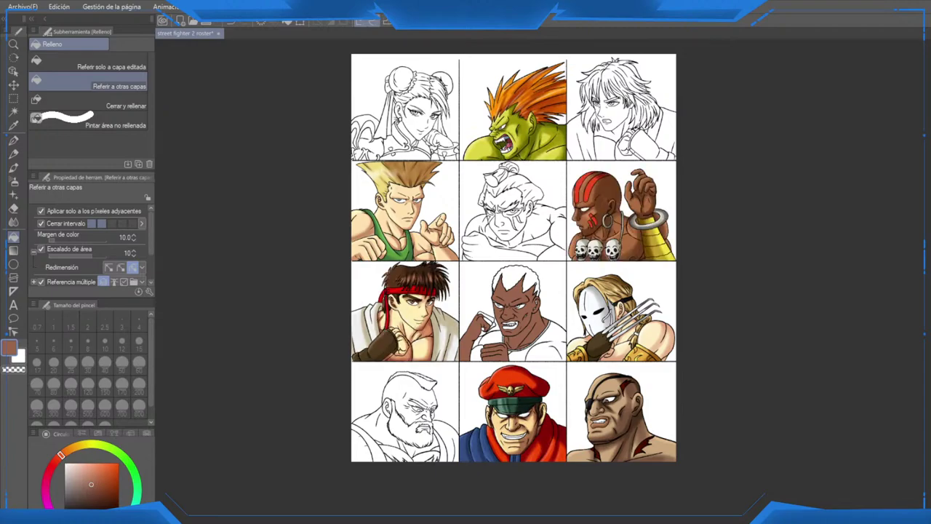
key(ctrl+z)
key(ctrl+y)
key(ctrl+z)
key(ctrl+y)
key(ctrl+z)
key(ctrl+y)
Step: Fill the remaining white fingers and knuckle gaps of the boxer's raised fist with reddish brown
scroll(512, 325, up, 6)
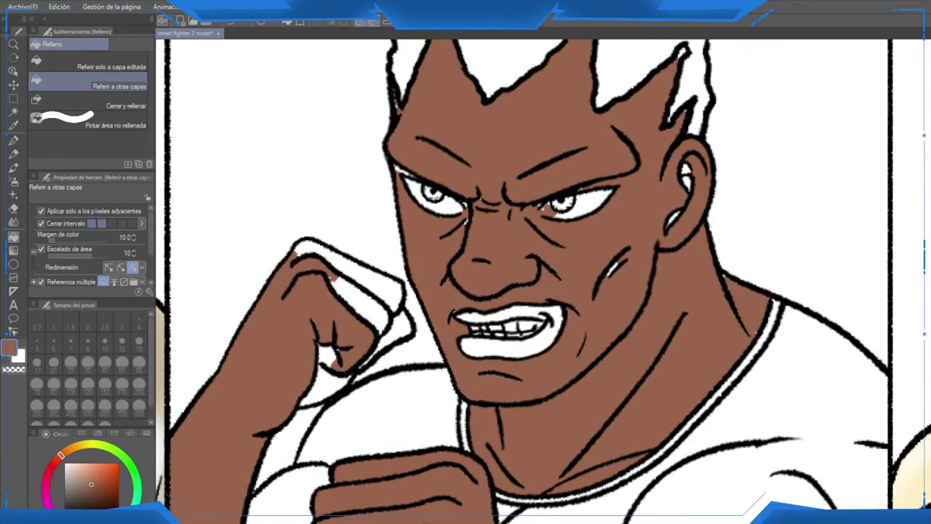
click(329, 358)
click(360, 301)
click(399, 329)
click(351, 267)
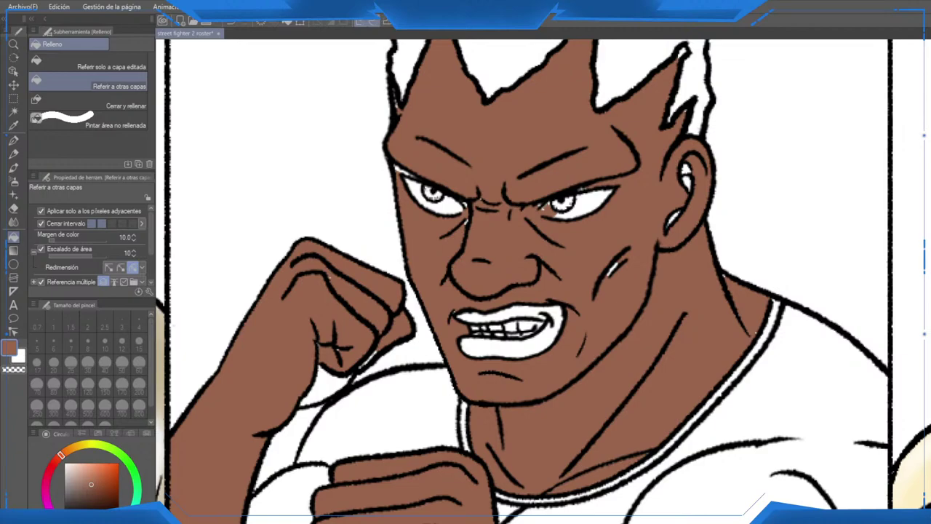
Step: Fill the white heel of the boxer's raised hand and touch up the fist's remaining gaps with reddish brown
key(p)
scroll(428, 323, up, 1)
scroll(428, 324, down, 2)
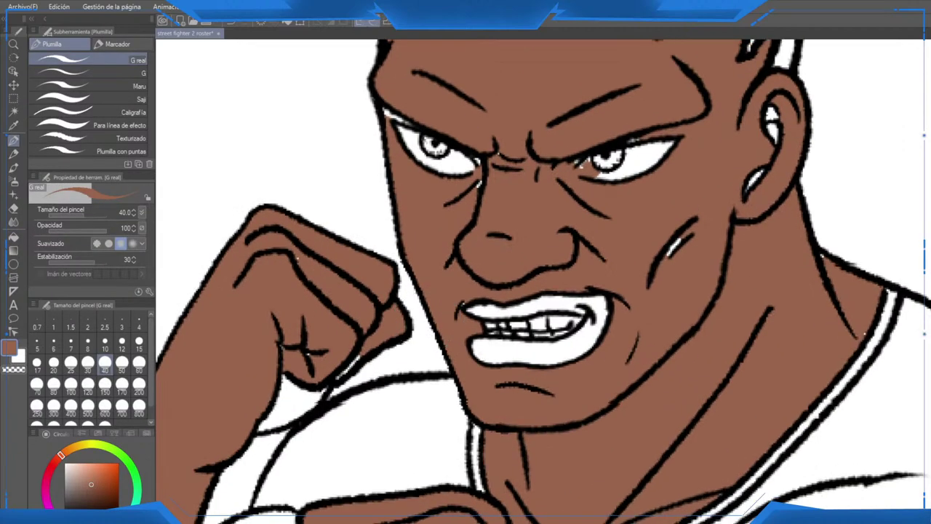
scroll(408, 321, left, 3)
key(g)
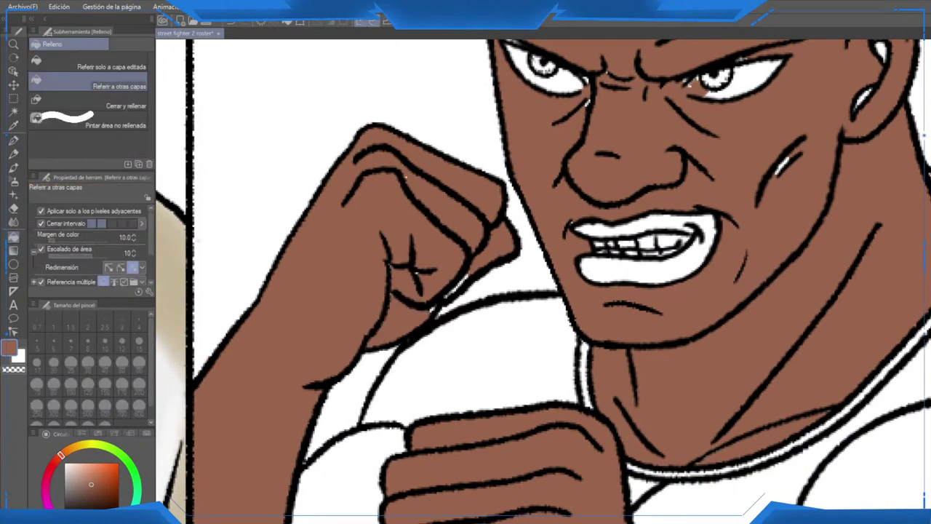
key(p)
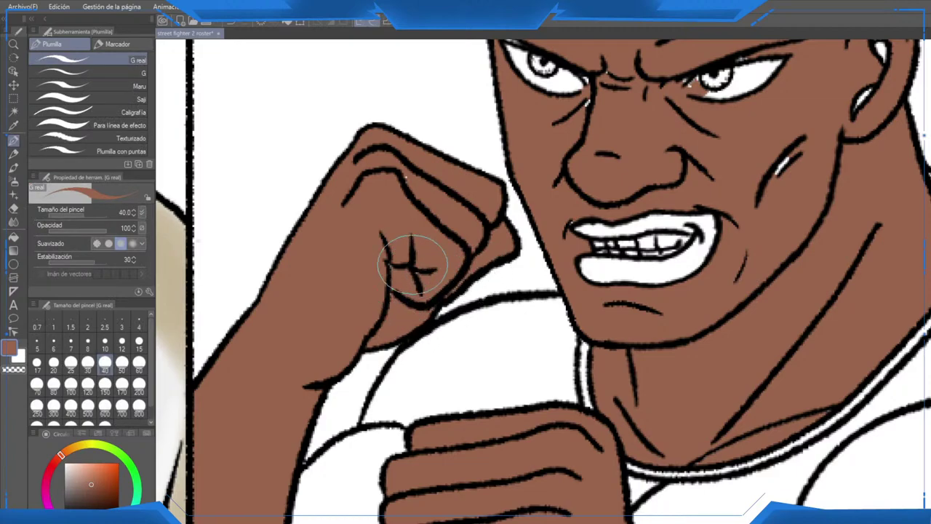
drag(429, 195, 308, 288)
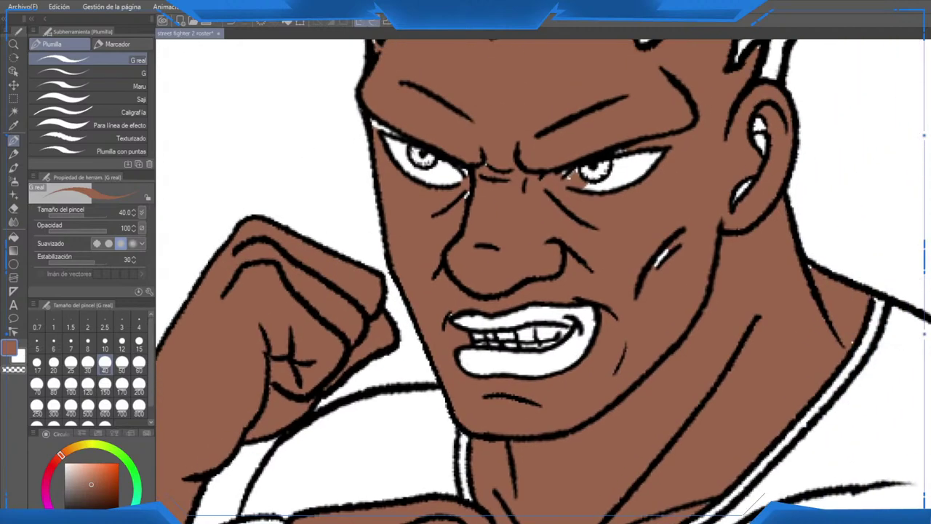
Step: Paint the white gaps in the boxer's cheek crease, inner ear and neck edge beside the collar reddish brown
drag(657, 272, 667, 254)
mouse_move(742, 135)
mouse_down()
mouse_move(717, 187)
mouse_move(739, 193)
mouse_up()
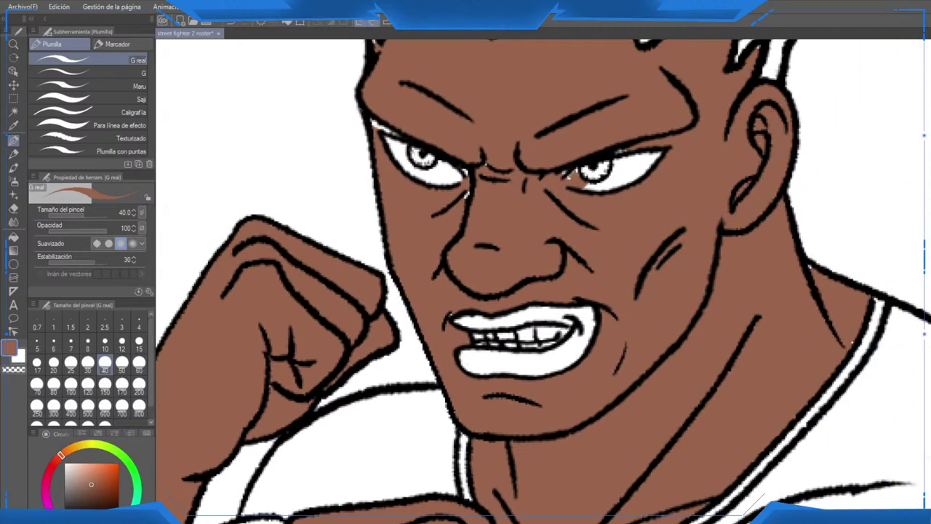
mouse_move(813, 287)
mouse_down()
mouse_move(792, 273)
mouse_move(788, 245)
mouse_up()
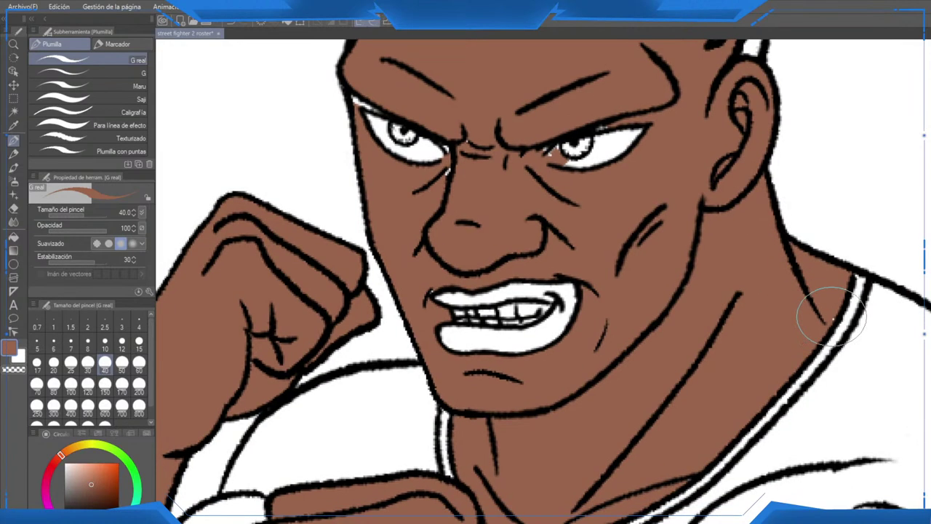
drag(827, 322, 865, 191)
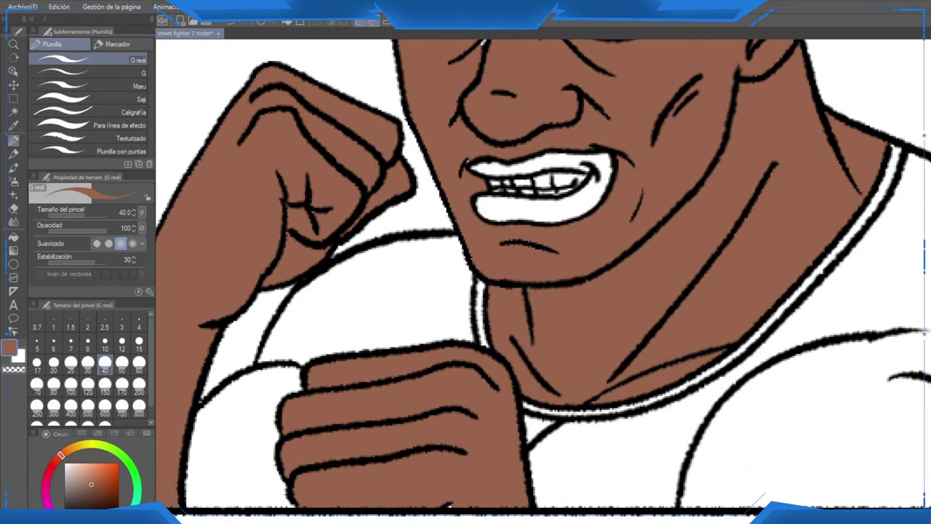
scroll(520, 452, left, 2)
scroll(520, 452, down, 1)
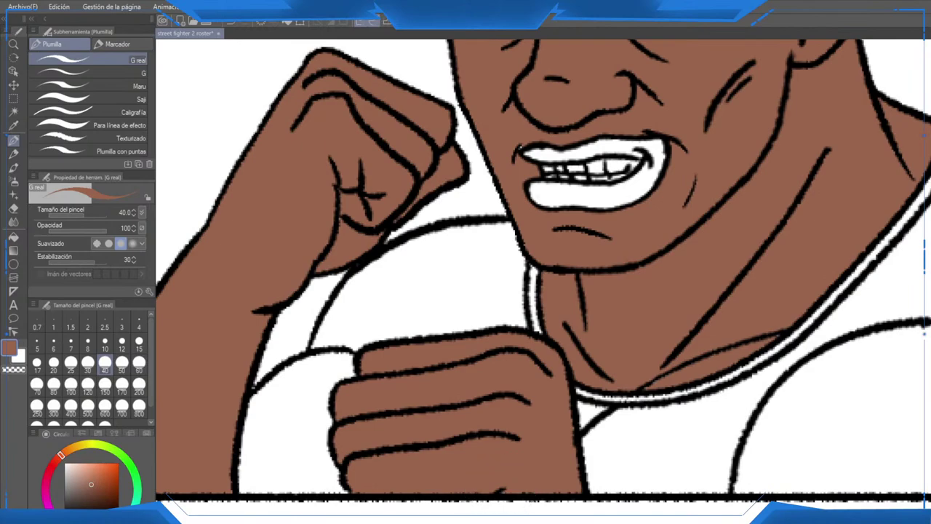
Step: Cover the white specks around the boxer's eyes with skin colour and erase the brown spill in the eye nearer his ear
scroll(497, 306, up, 5)
scroll(497, 306, right, 1)
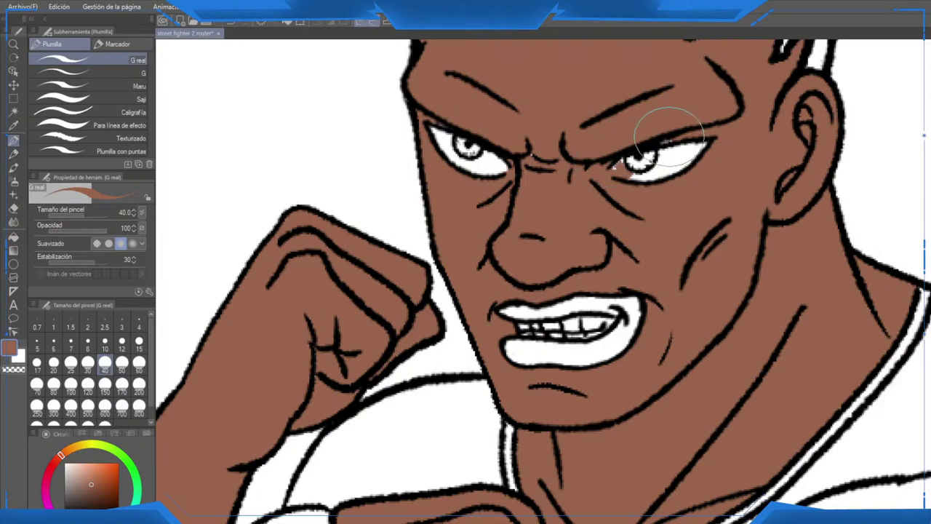
key(e)
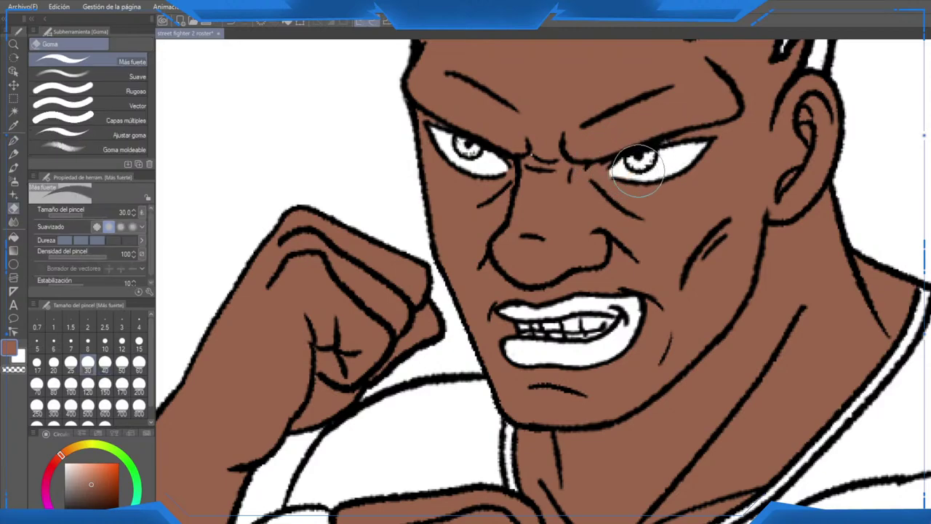
key(p)
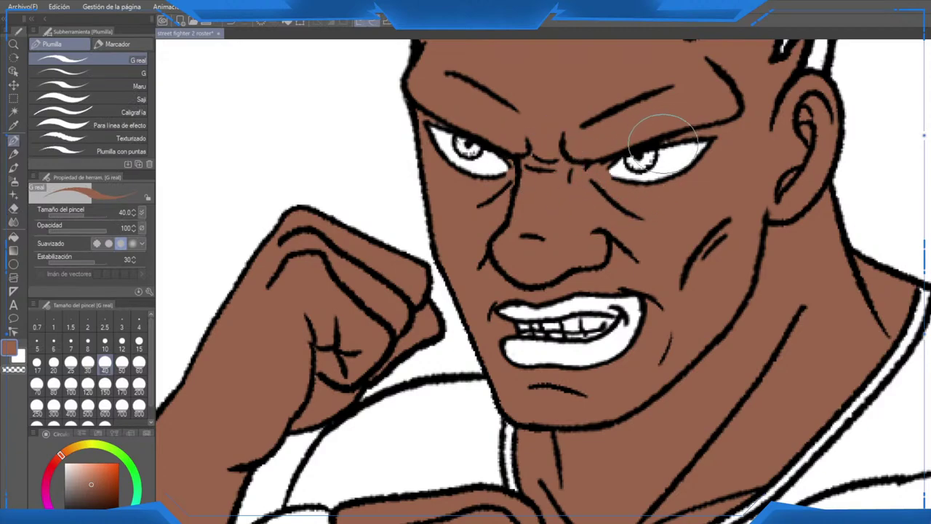
Step: Paint the leftover white skin gaps at the boxer's temple and hairline points reddish brown
scroll(663, 139, up, 4)
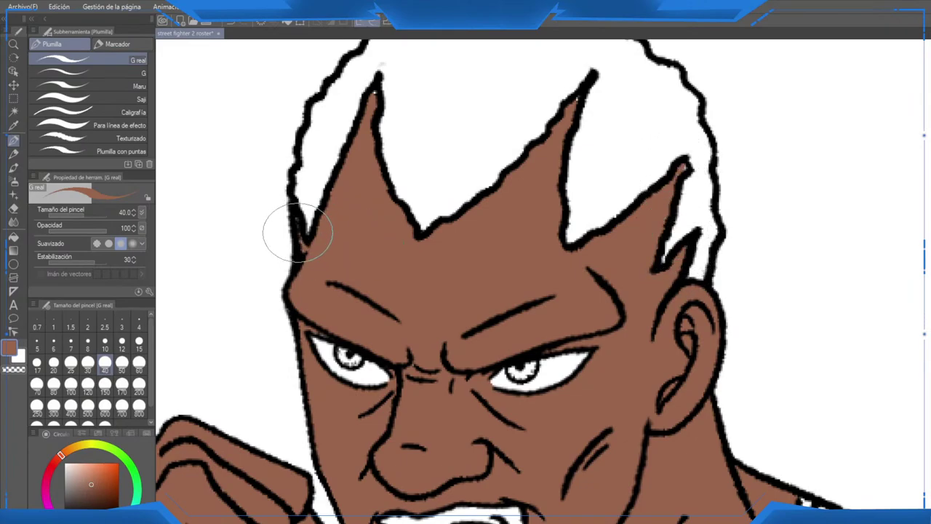
scroll(364, 222, down, 4)
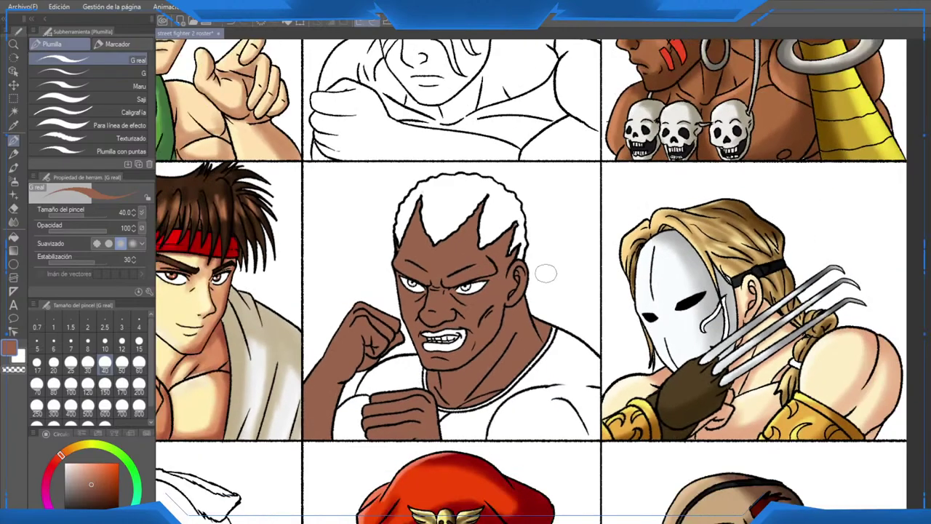
scroll(545, 273, down, 3)
scroll(546, 273, up, 3)
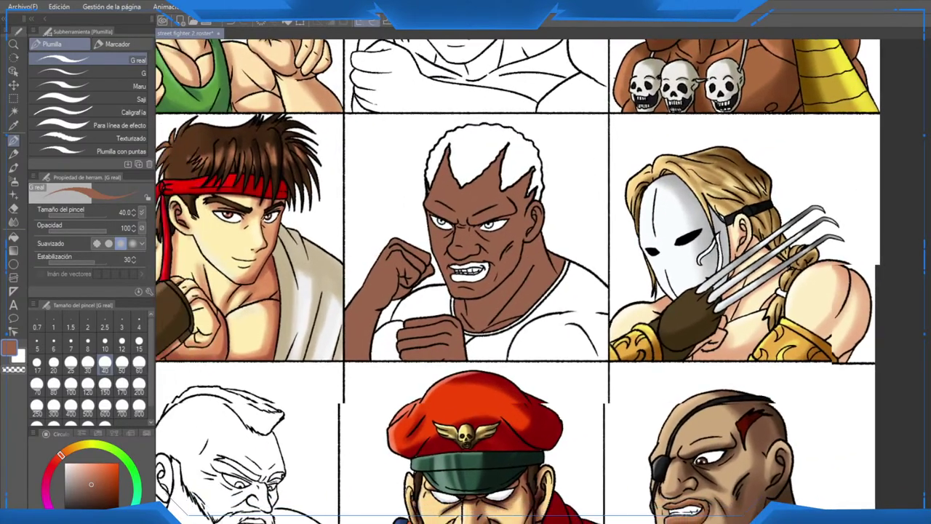
Step: Sample the light skin tone from the red-capped fighter and colour the boxer's lips with it, leaving the teeth white
drag(570, 354, 570, 317)
drag(562, 430, 617, 372)
alt+click(571, 429)
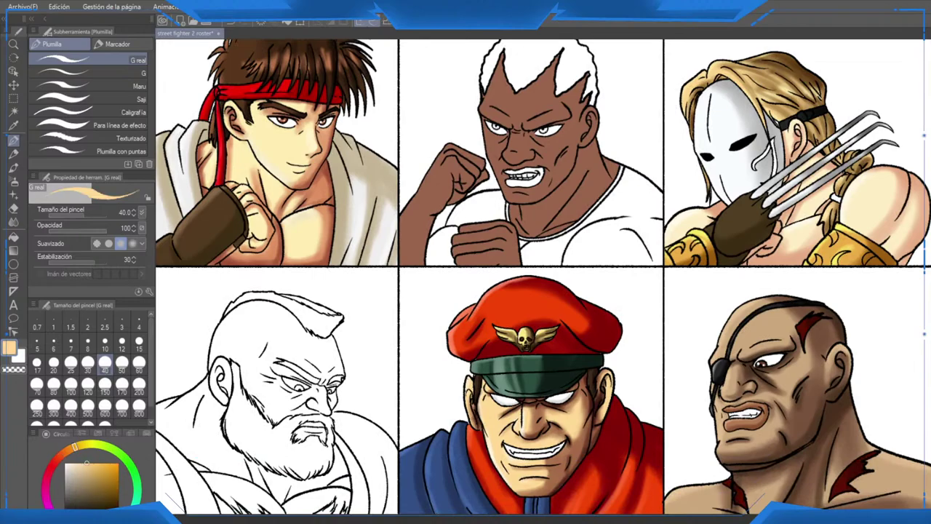
scroll(467, 185, up, 2)
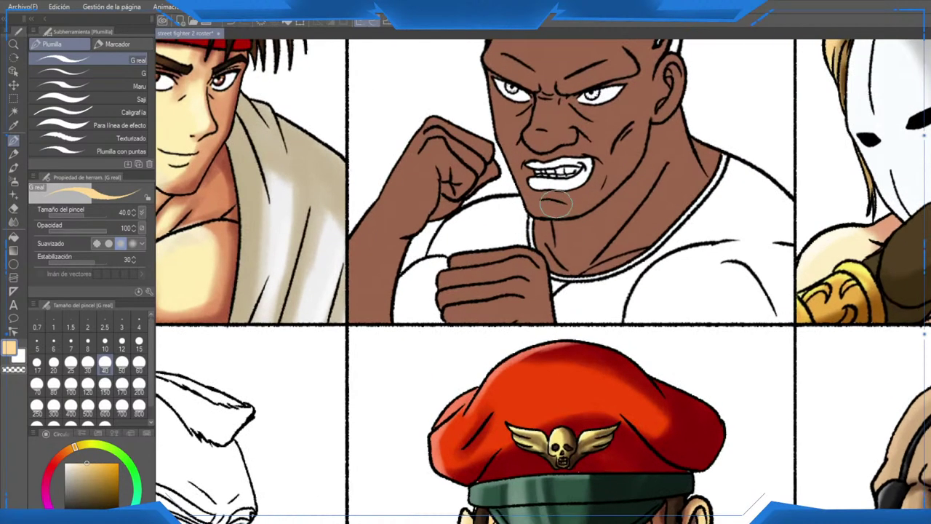
key(g)
click(580, 178)
scroll(590, 171, up, 2)
scroll(545, 285, down, 6)
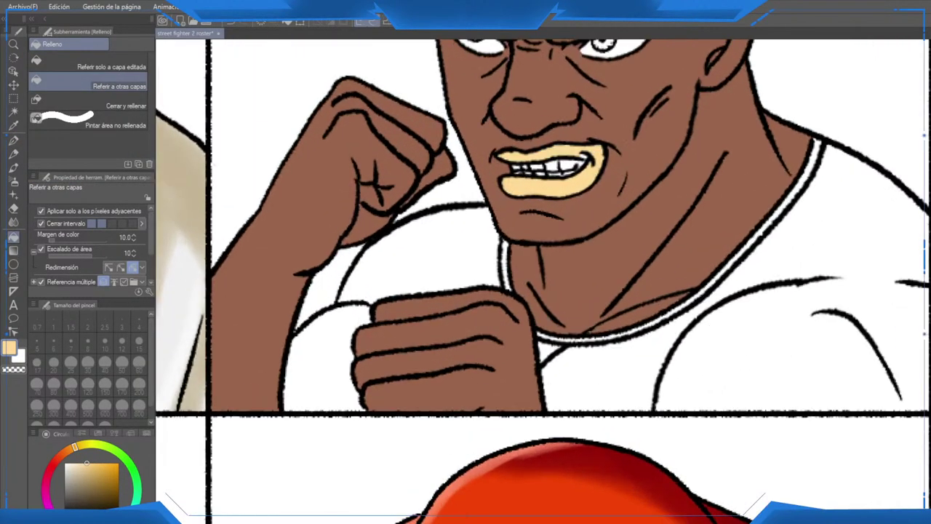
scroll(597, 145, up, 5)
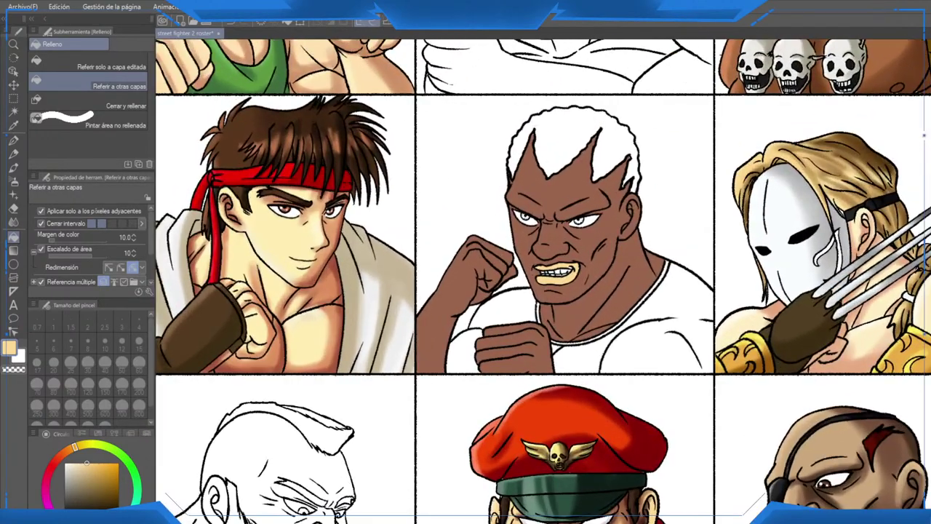
key(p)
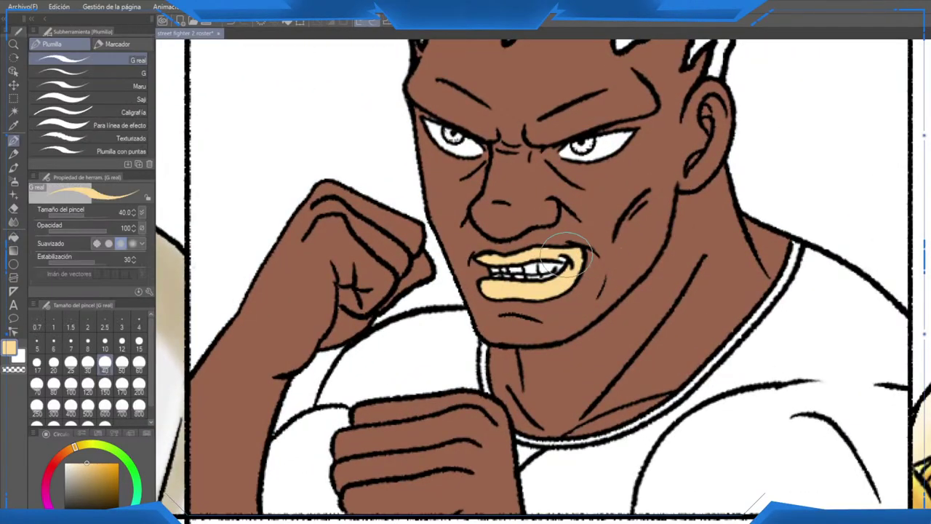
Step: Fill the sleeves, shoulders and chest of the boxer's shirt with off-white
scroll(562, 246, down, 6)
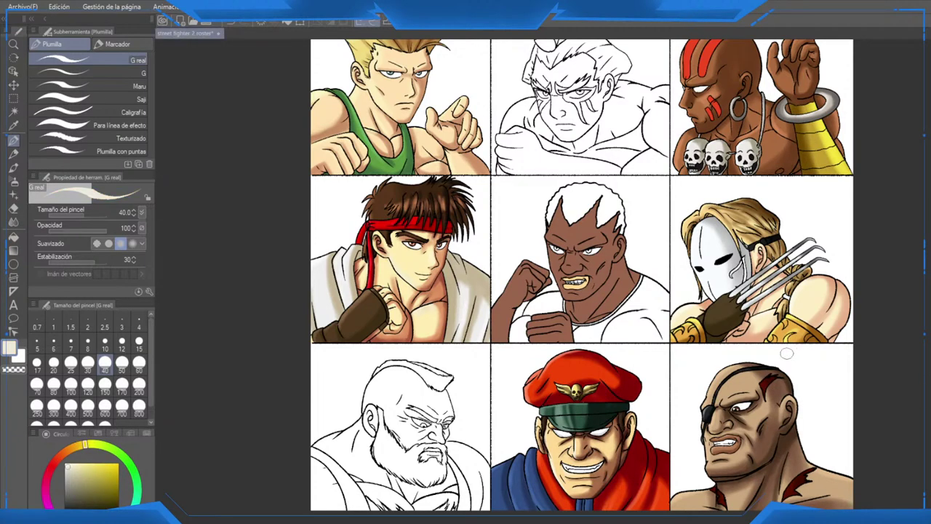
scroll(598, 342, up, 3)
key(g)
click(492, 327)
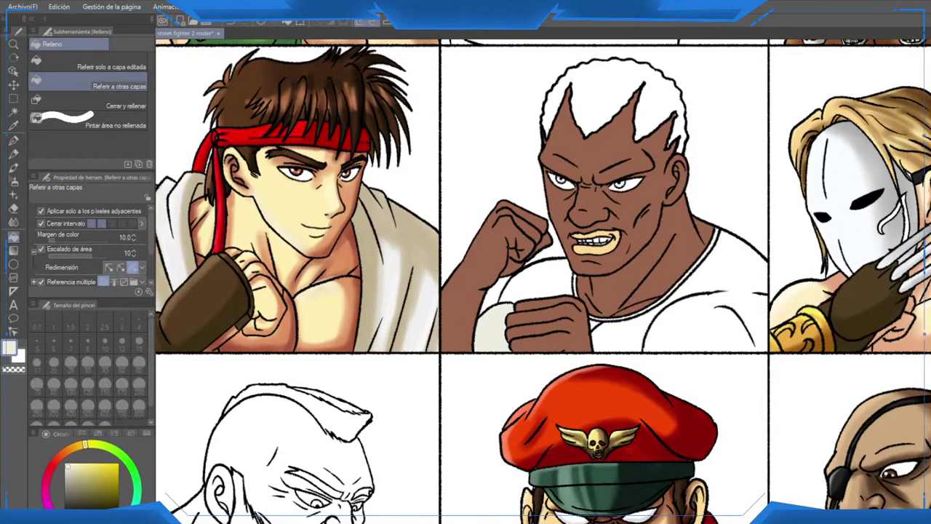
click(535, 280)
click(677, 313)
scroll(580, 318, up, 2)
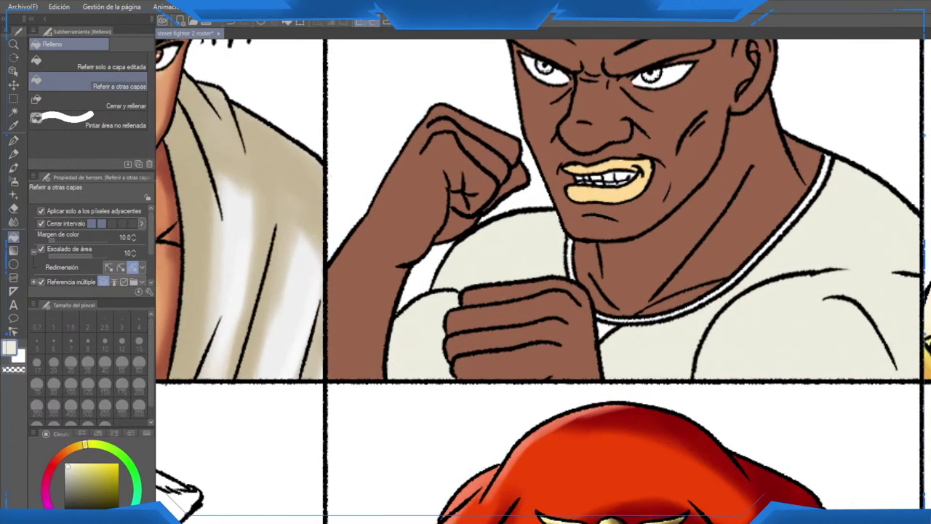
scroll(604, 321, up, 1)
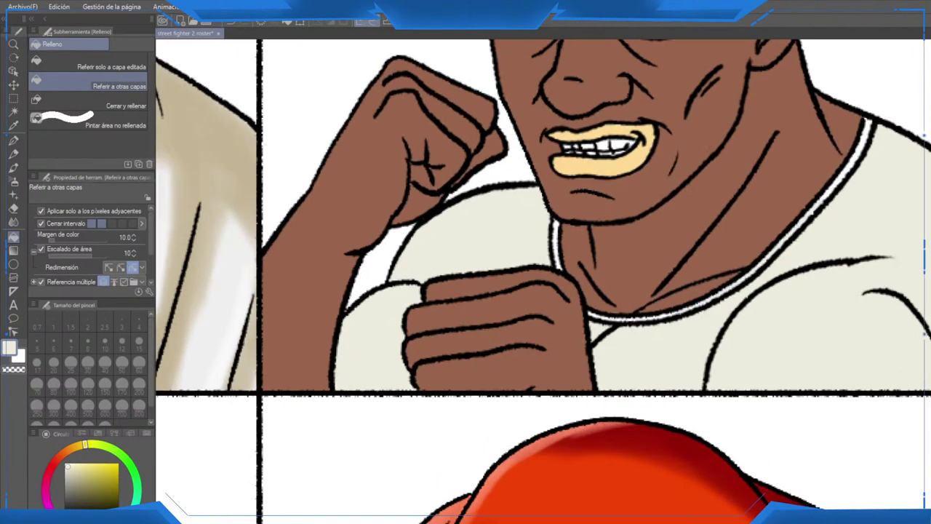
Step: Paint the narrow collar band of the boxer's shirt off-white with the G real pen
scroll(518, 279, up, 2)
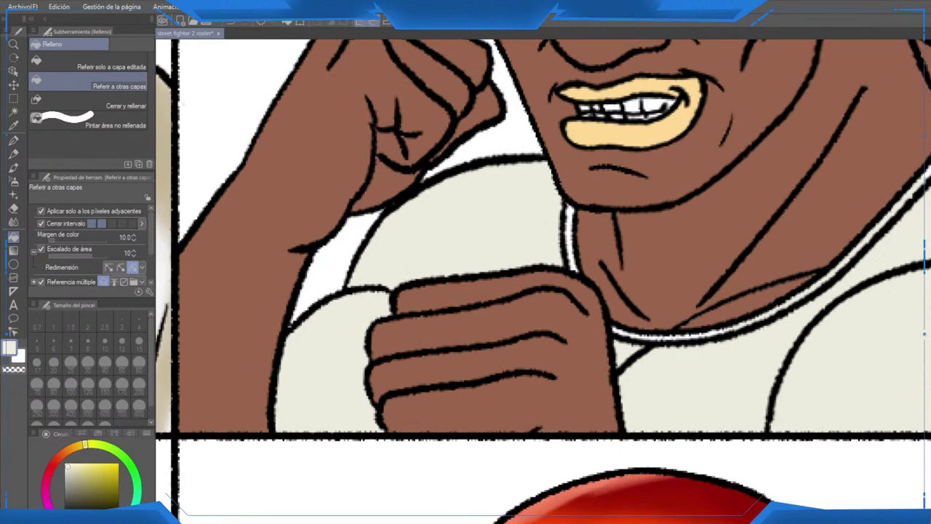
scroll(553, 277, up, 1)
key(p)
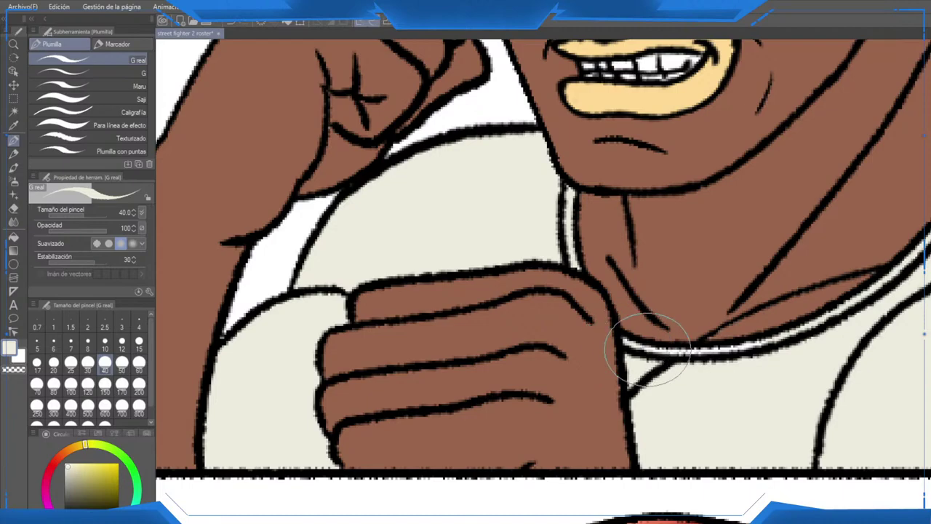
drag(863, 292, 673, 393)
drag(760, 329, 710, 389)
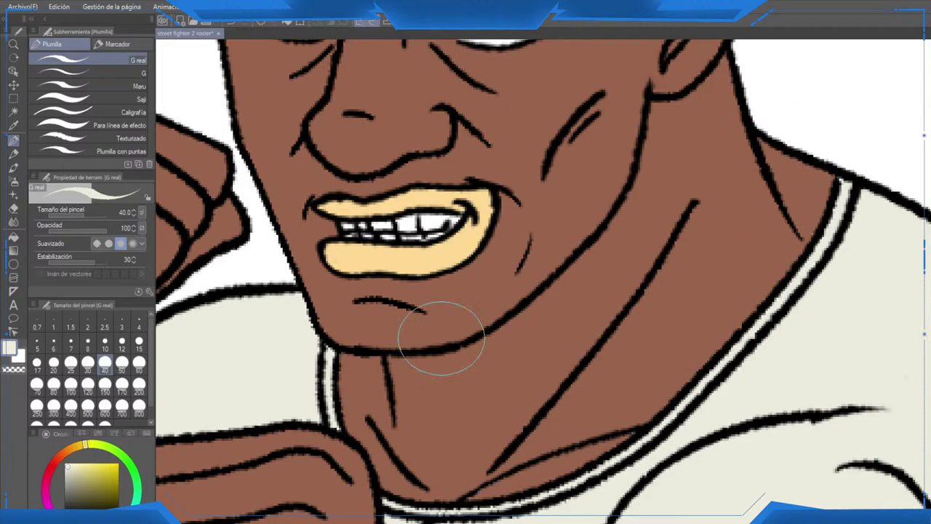
Step: Choose a dark reddish brown and fill the boxer's hair with it
scroll(356, 393, down, 2)
scroll(357, 393, down, 5)
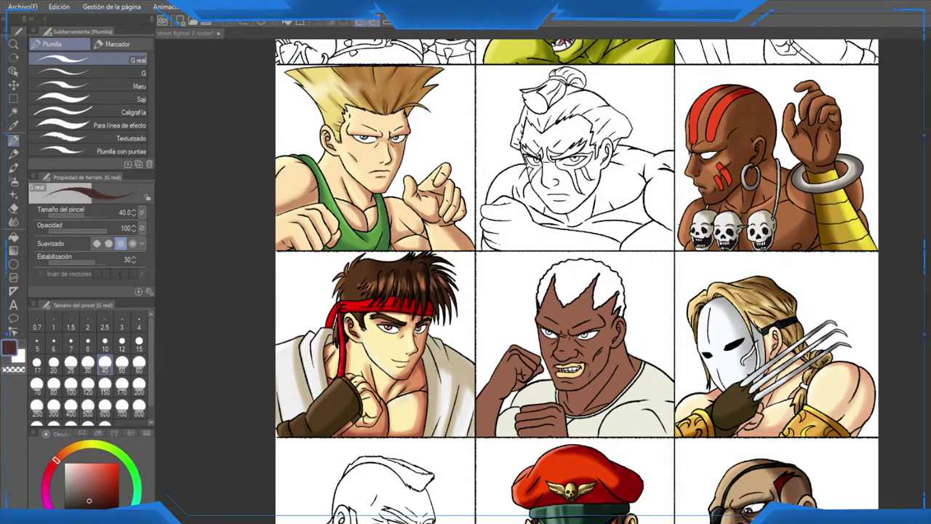
scroll(567, 279, up, 1)
key(g)
click(566, 279)
scroll(567, 280, up, 2)
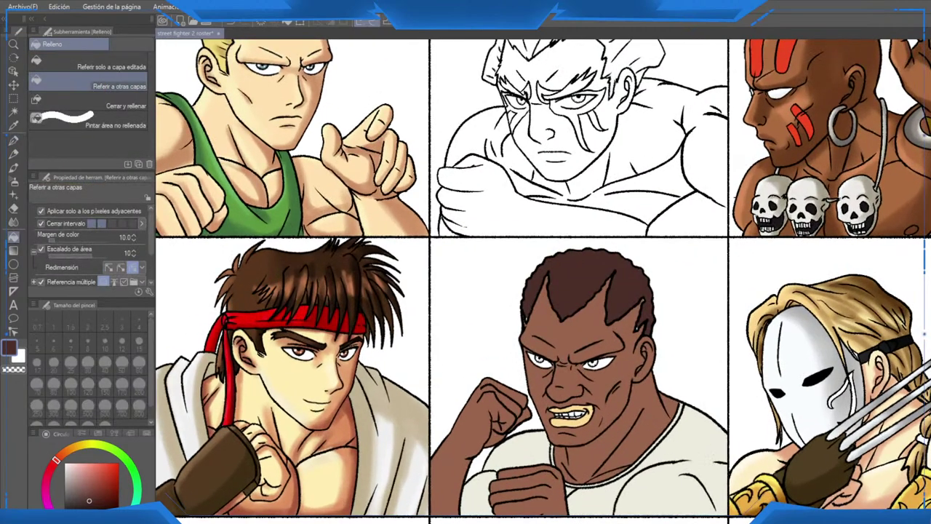
Step: Touch up the white gaps in the boxer's hair spikes with dark brown and those at the forehead points with skin brown
scroll(570, 281, down, 4)
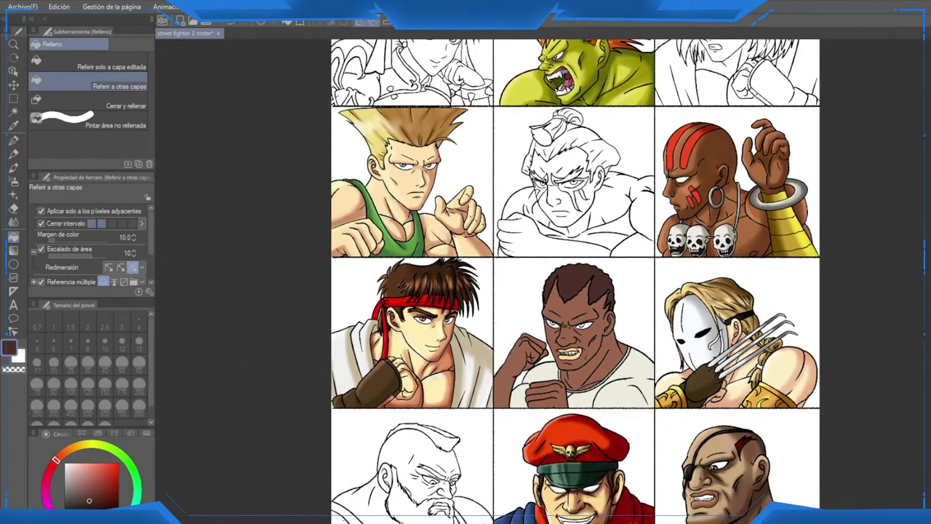
scroll(575, 305, down, 2)
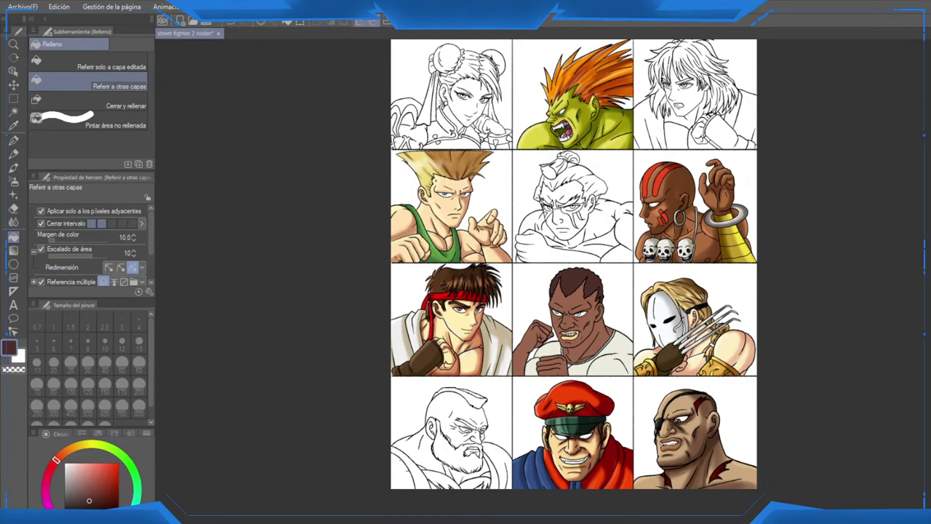
scroll(570, 288, up, 8)
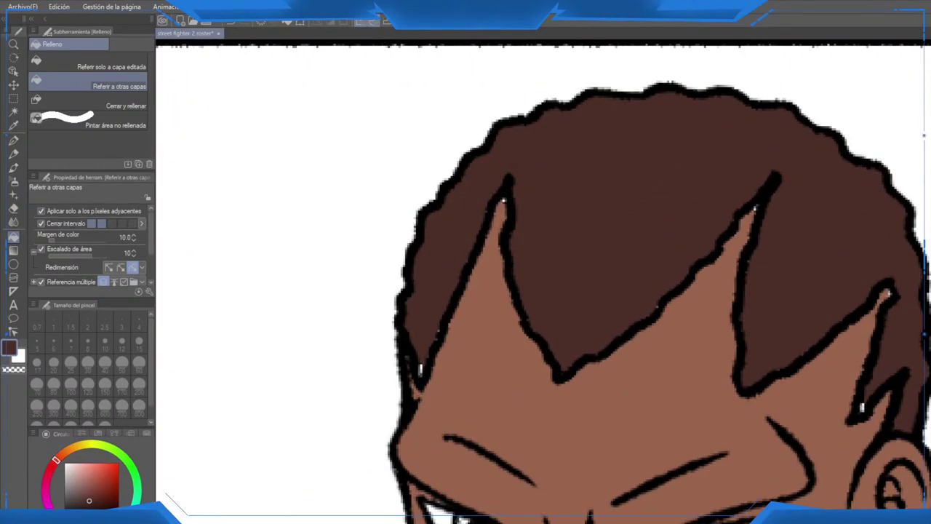
key(p)
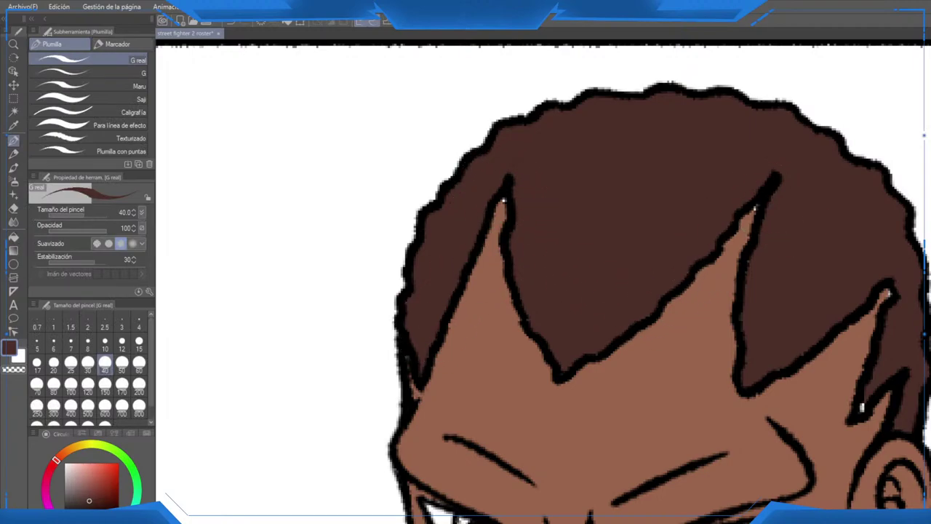
drag(766, 195, 640, 169)
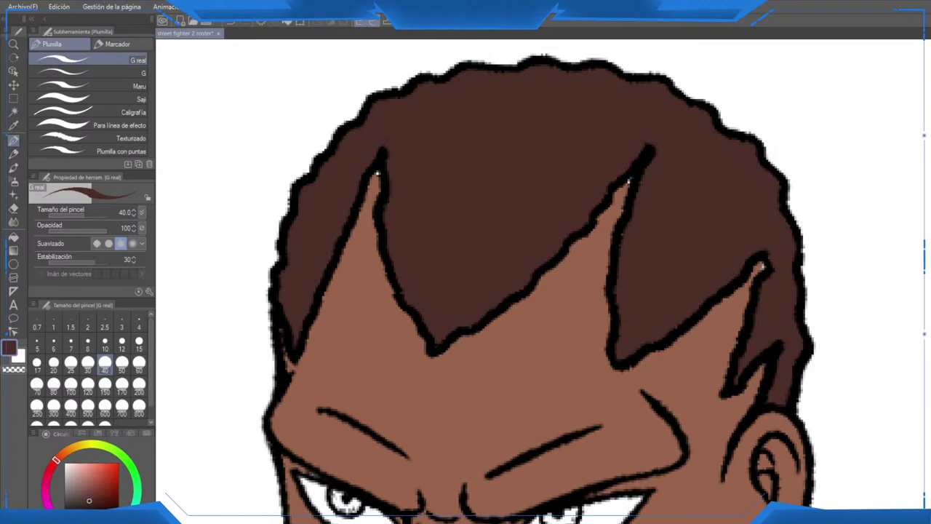
alt+click(738, 302)
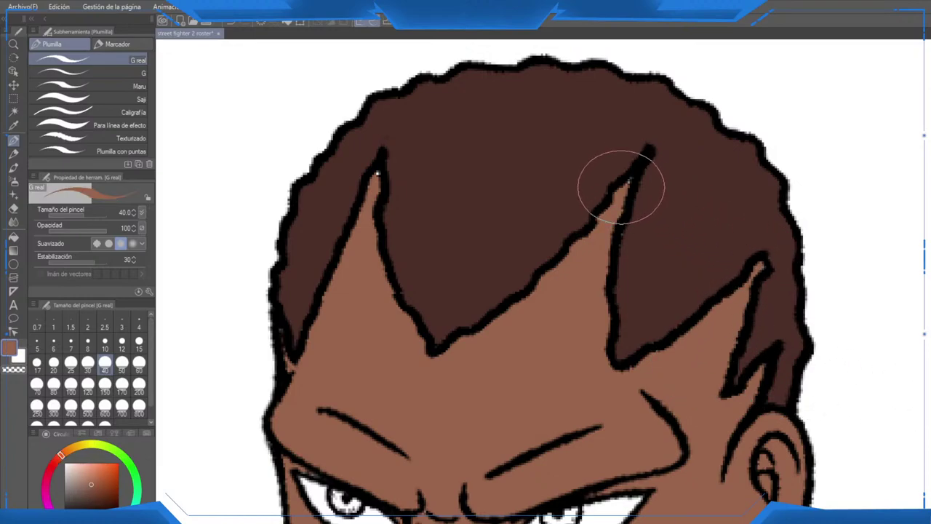
scroll(376, 179, down, 5)
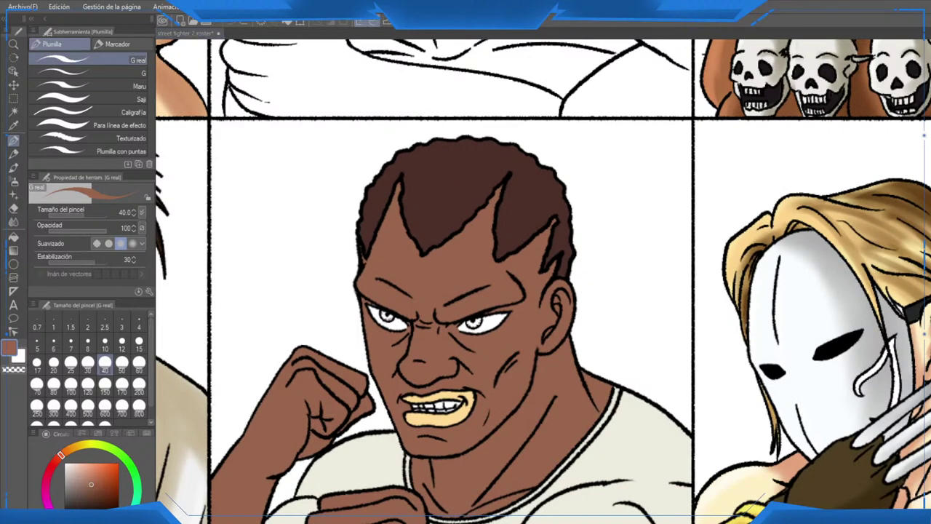
Step: Choose a lighter, muted reddish brown and fill the irises of the boxer's eyes with it
click(84, 480)
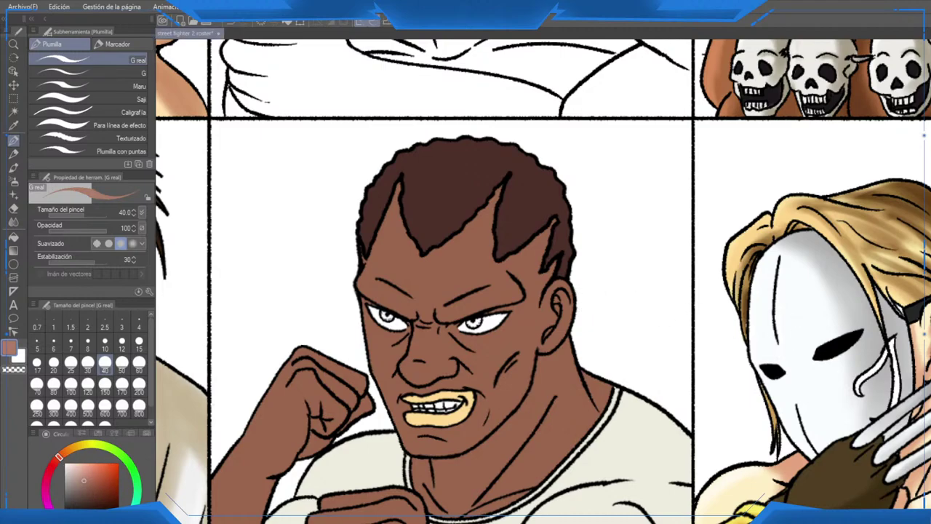
scroll(461, 334, up, 3)
key(g)
key(g)
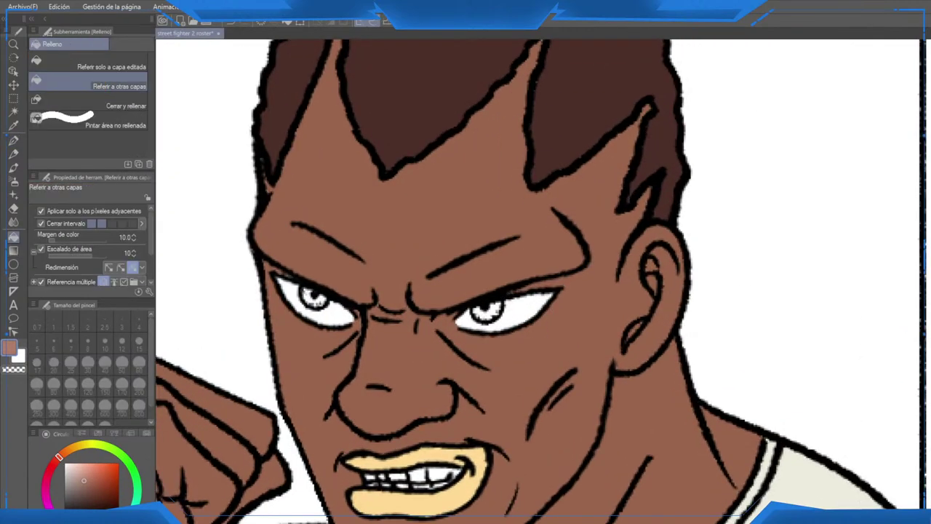
click(486, 311)
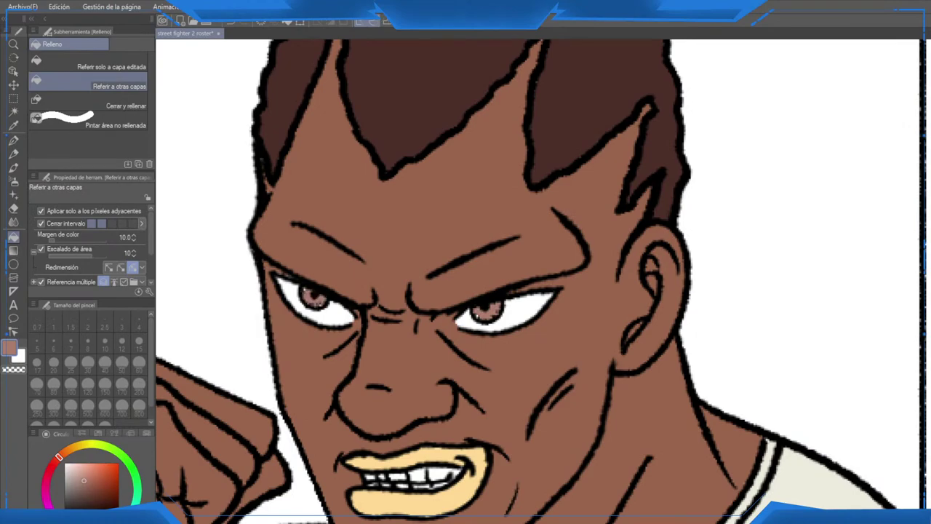
scroll(329, 306, up, 2)
key(p)
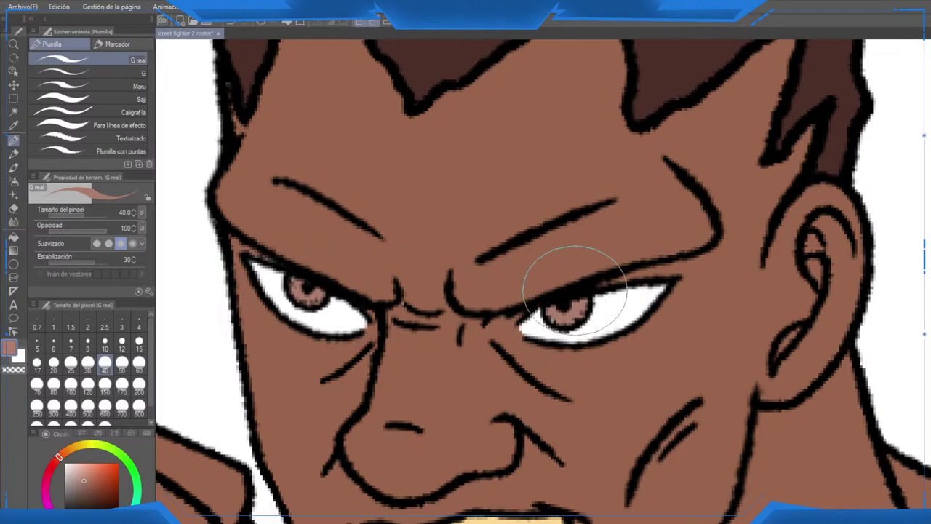
scroll(556, 309, down, 8)
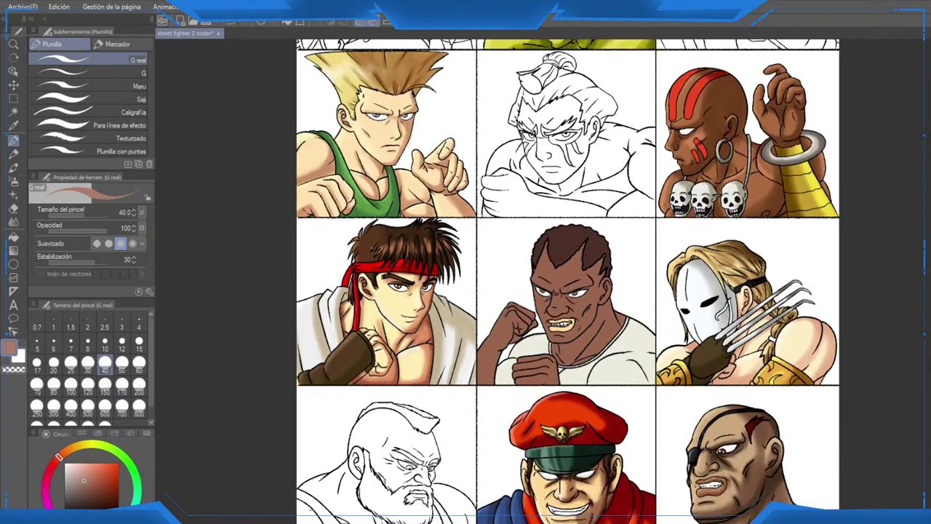
drag(556, 309, 546, 311)
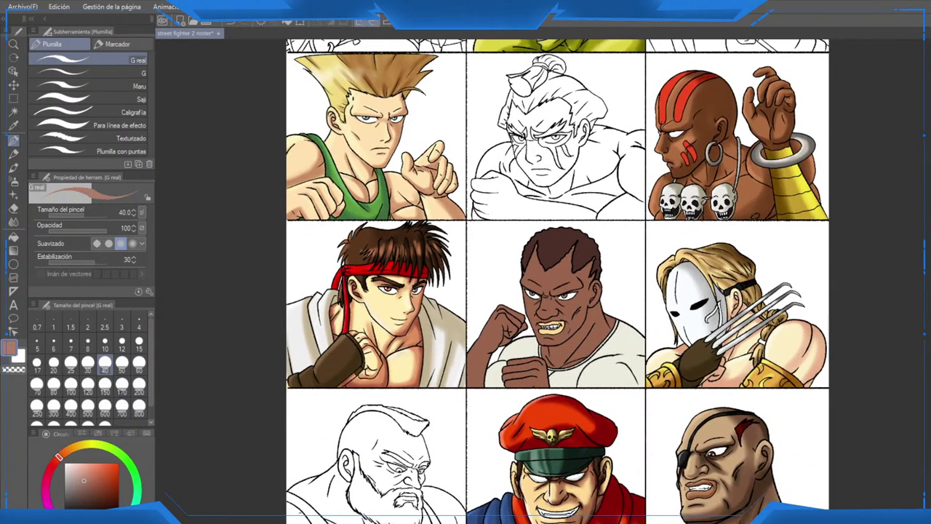
scroll(653, 265, down, 2)
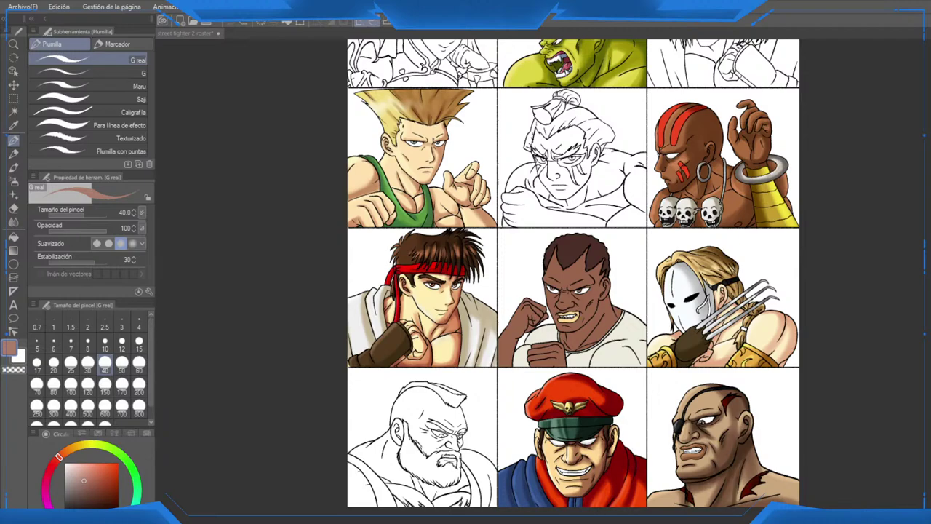
Step: Choose a dark reddish brown and shade the boxer's raised forearm and fist with the Suave airbrush at size 25
click(86, 499)
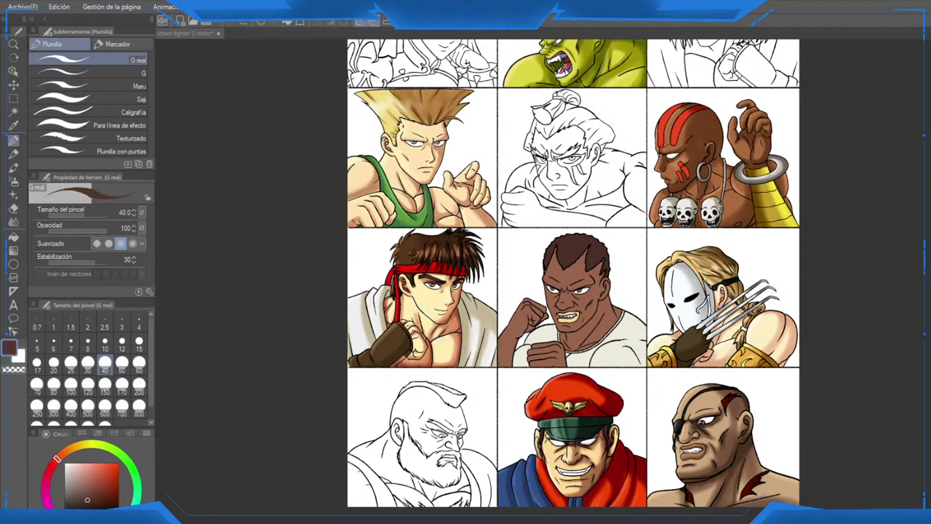
scroll(537, 319, up, 5)
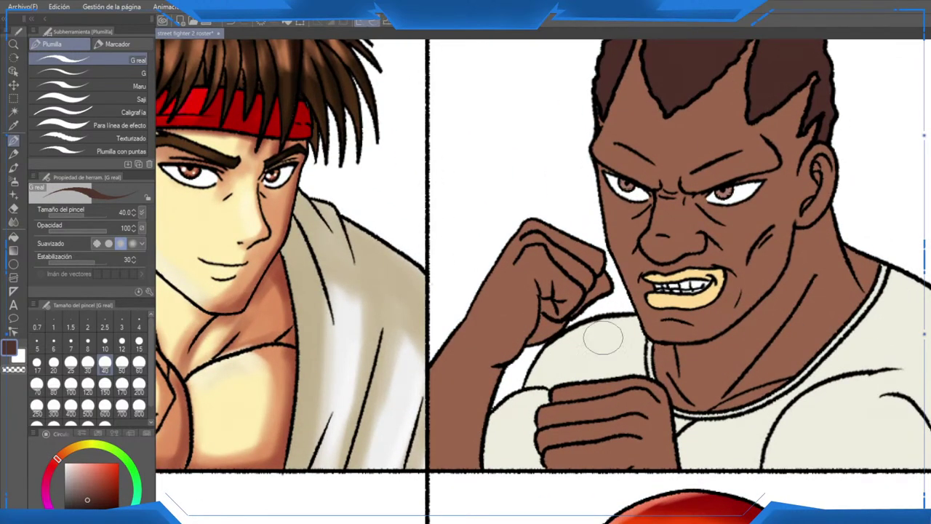
scroll(603, 337, up, 3)
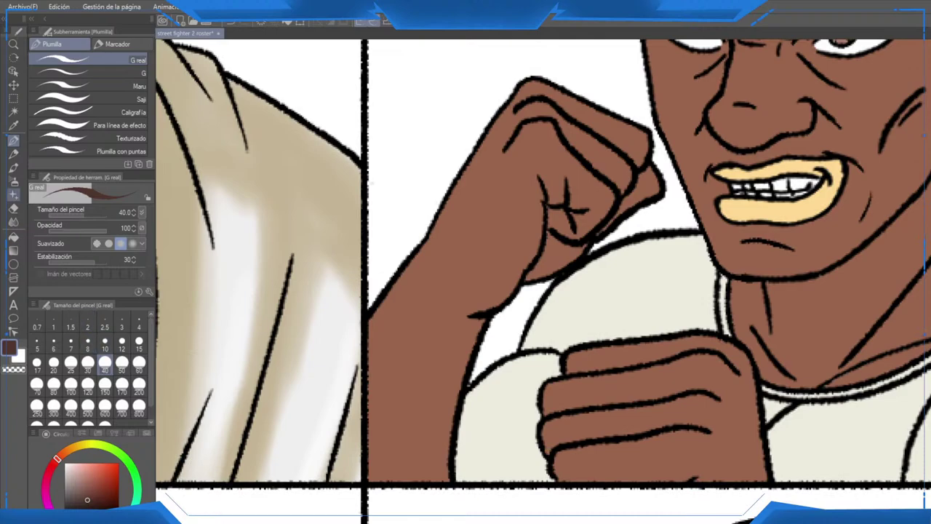
key(b)
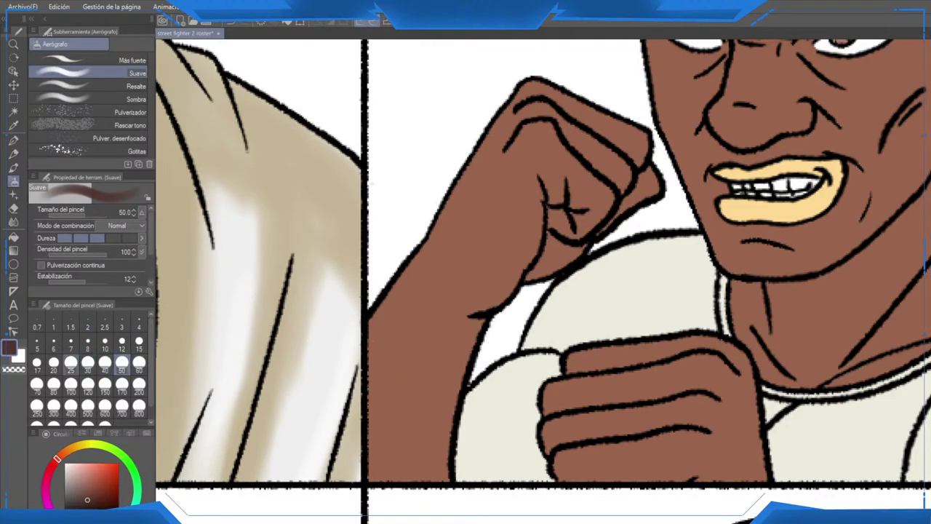
click(71, 361)
mouse_move(526, 210)
mouse_down()
mouse_move(476, 320)
mouse_move(483, 295)
mouse_move(449, 468)
mouse_move(453, 394)
mouse_move(470, 407)
mouse_move(414, 484)
mouse_move(454, 393)
mouse_move(421, 497)
mouse_up()
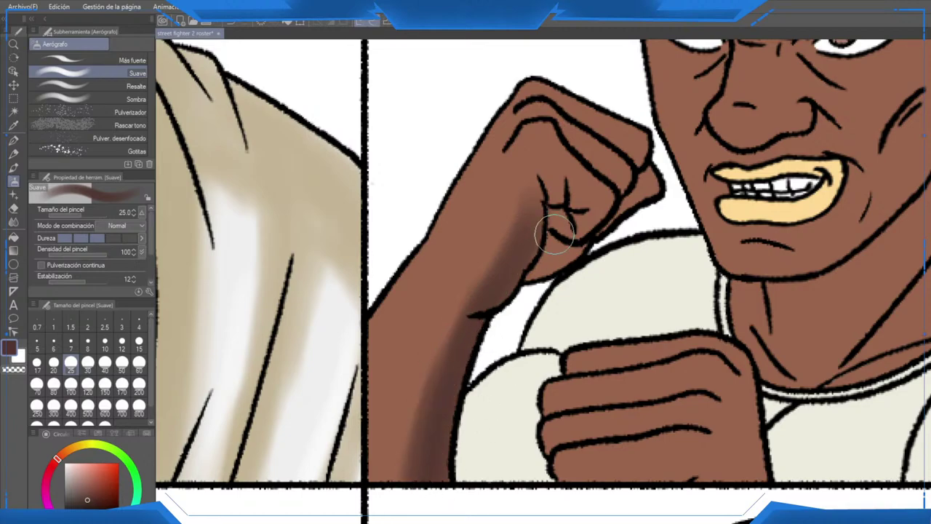
mouse_move(554, 234)
mouse_down()
mouse_move(562, 251)
mouse_move(654, 180)
mouse_up()
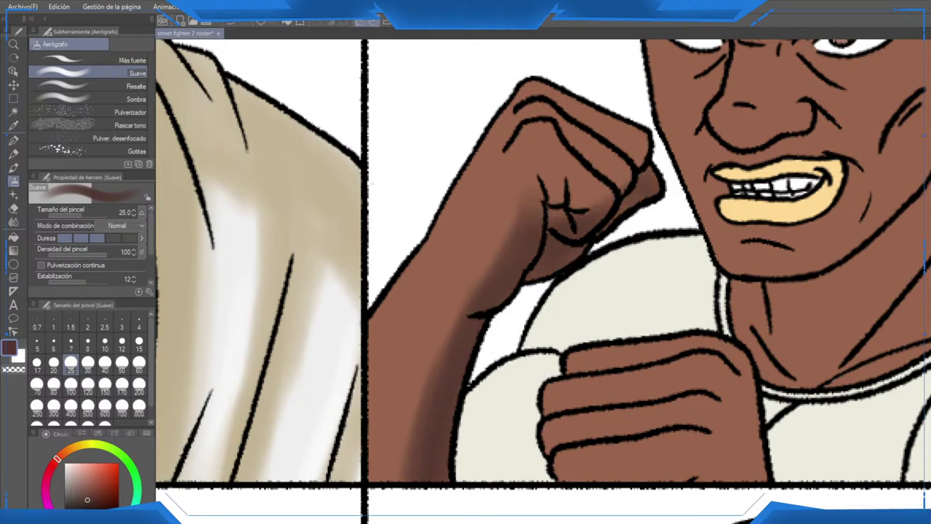
Step: Shade the fingers of the boxer's lower fist along their creases with dark brown, reducing the airbrush size to 10
drag(624, 474, 589, 394)
mouse_move(535, 406)
mouse_down()
mouse_move(645, 412)
mouse_move(659, 403)
mouse_up()
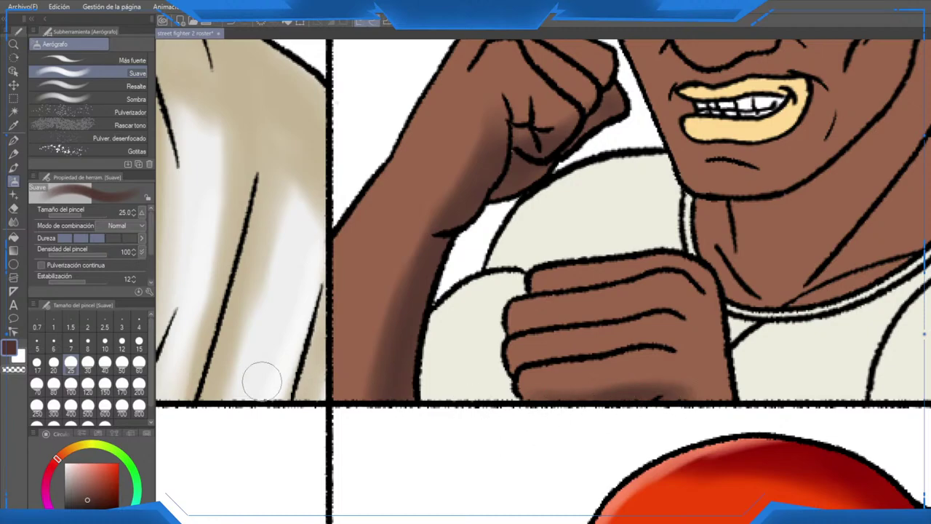
click(139, 340)
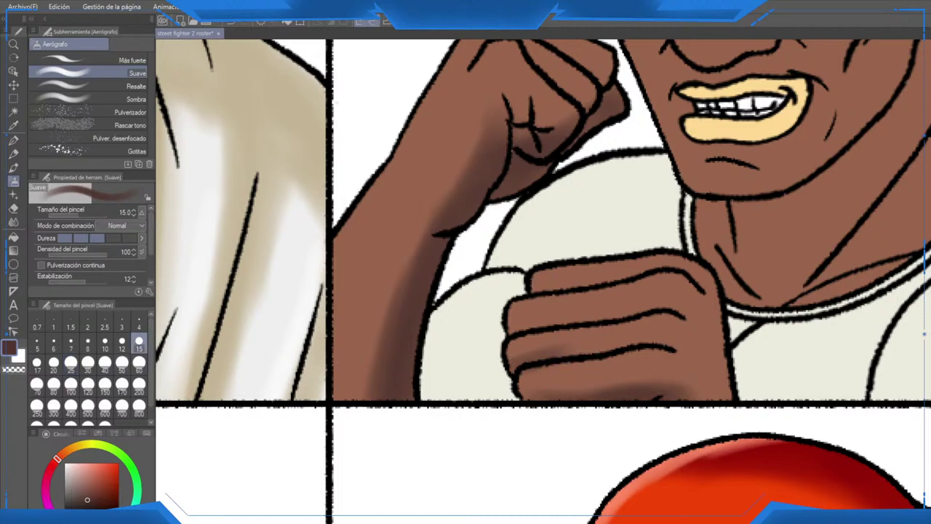
key(bracketleft)
key(bracketleft)
mouse_move(562, 371)
mouse_down()
mouse_move(626, 341)
mouse_move(569, 352)
mouse_move(668, 344)
mouse_up()
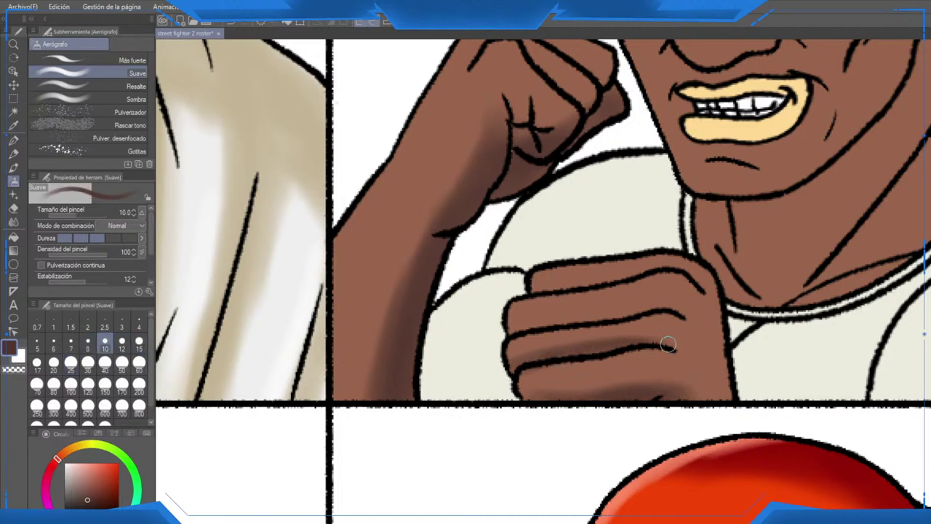
mouse_move(565, 322)
mouse_down()
mouse_move(521, 328)
mouse_move(676, 303)
mouse_move(495, 335)
mouse_up()
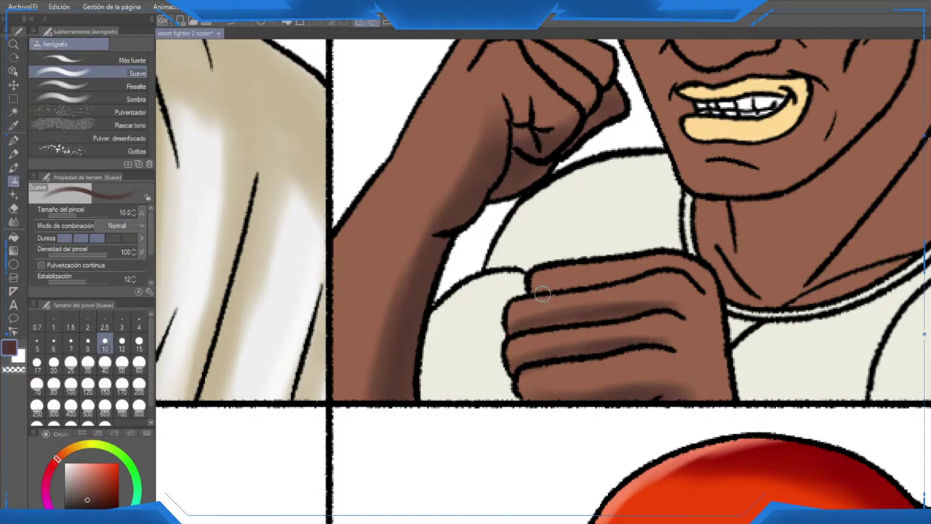
drag(542, 294, 632, 274)
Step: Darken the back of the boxer's lower fist, then soften the knuckles with the sampled skin brown at airbrush size 15
mouse_move(690, 281)
mouse_down()
mouse_move(553, 303)
mouse_move(551, 446)
mouse_move(558, 339)
mouse_move(559, 393)
mouse_move(541, 417)
mouse_move(509, 389)
mouse_up()
click(122, 364)
click(88, 365)
alt+click(437, 401)
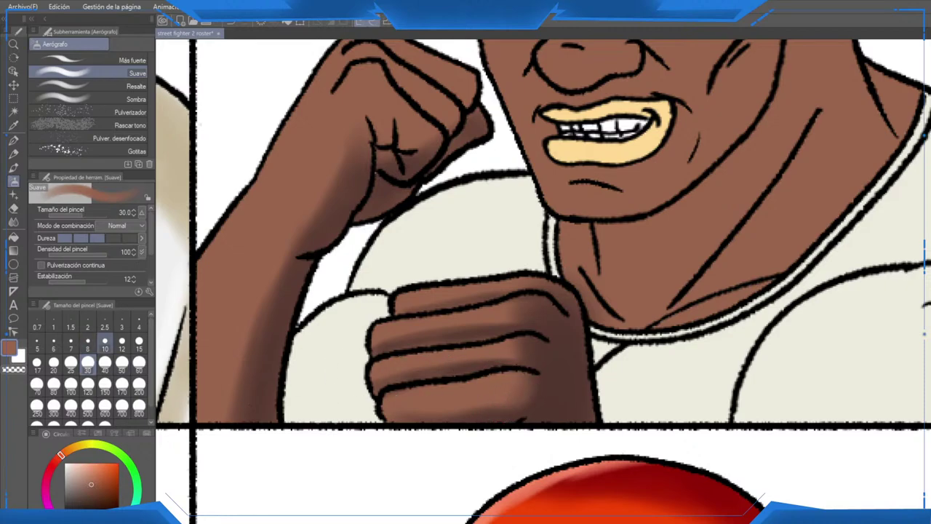
click(139, 340)
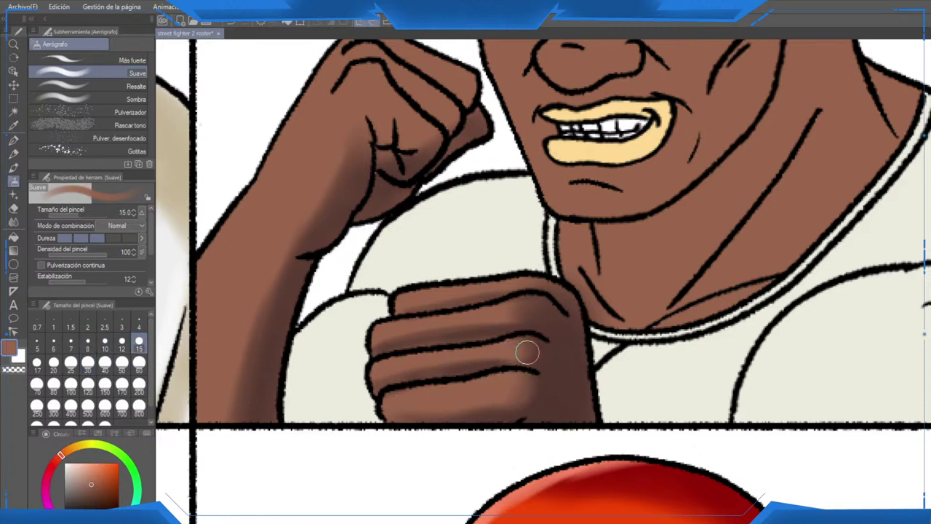
drag(512, 316, 517, 304)
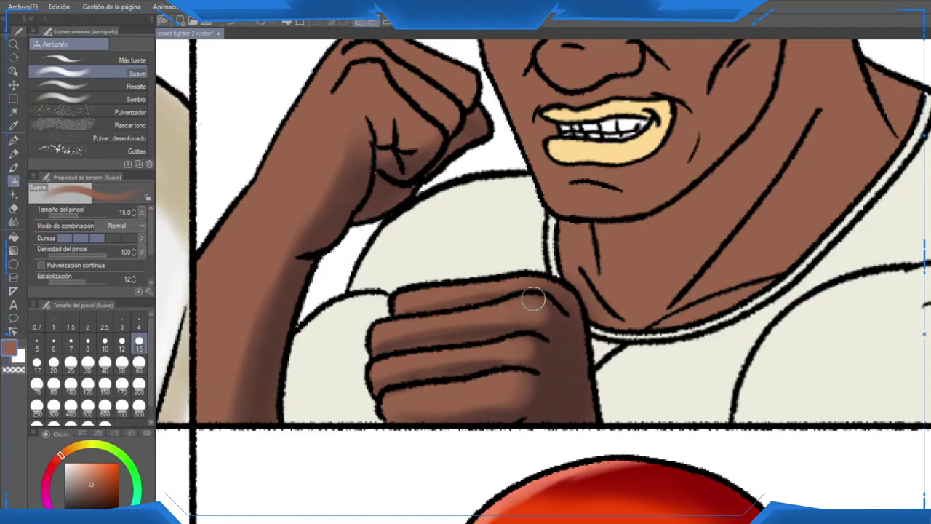
Step: Sample the dark shadow brown and shade the boxer's chin, jaw and cheek with the Suave airbrush at size 30
alt+click(587, 360)
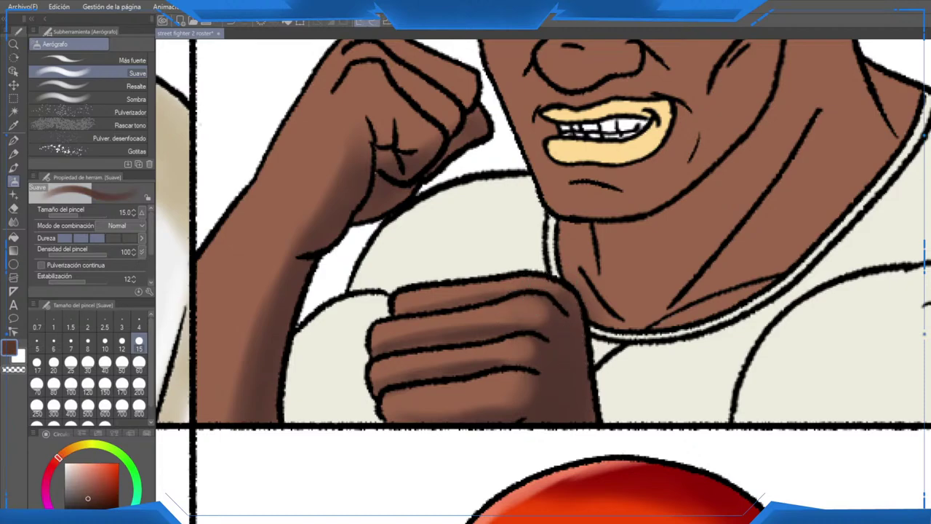
drag(587, 360, 584, 376)
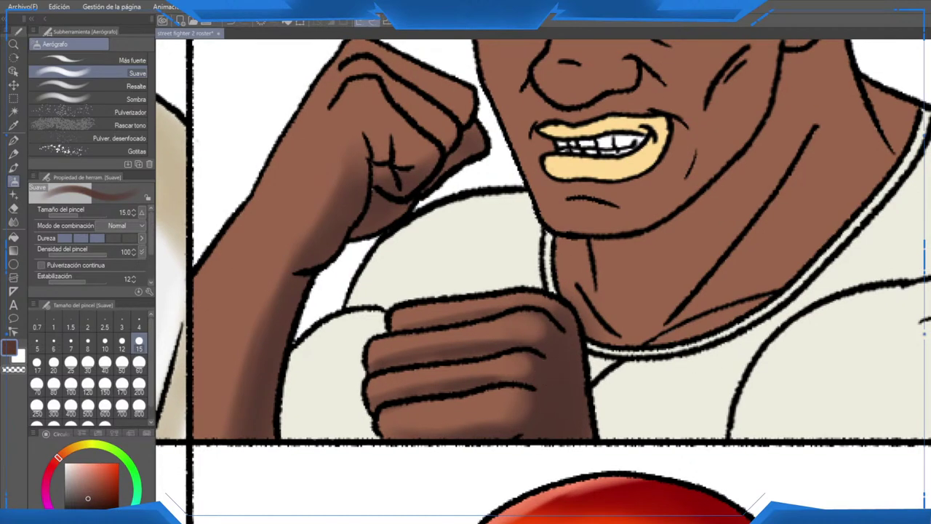
alt+click(584, 376)
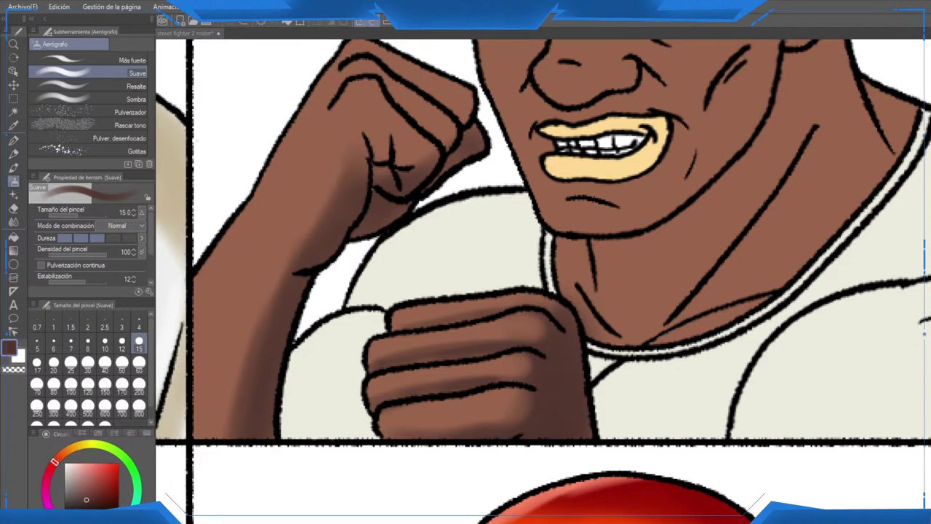
scroll(716, 332, up, 1)
drag(716, 331, 795, 440)
mouse_move(802, 149)
mouse_down()
mouse_move(807, 256)
mouse_move(728, 318)
mouse_move(650, 328)
mouse_up()
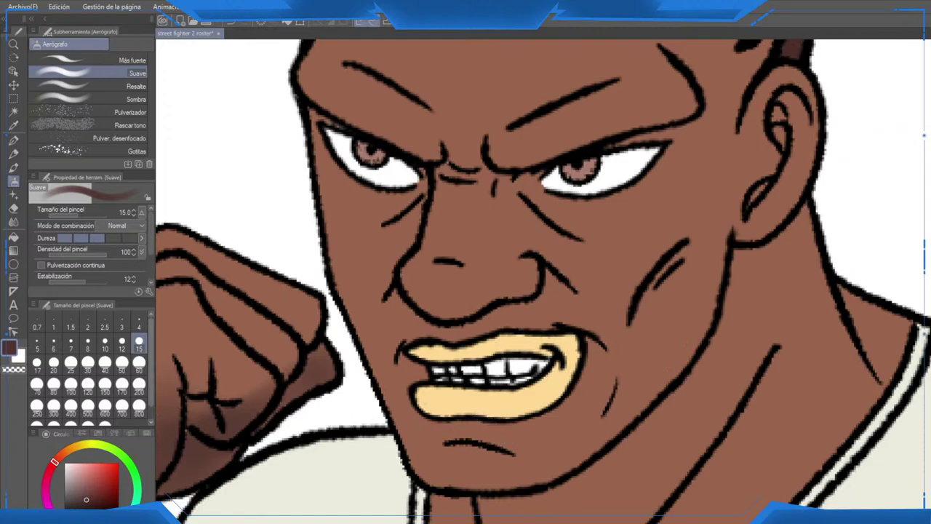
click(87, 362)
mouse_move(445, 473)
mouse_down()
mouse_move(599, 419)
mouse_move(506, 472)
mouse_move(617, 402)
mouse_move(720, 238)
mouse_move(555, 457)
mouse_move(562, 410)
mouse_move(626, 310)
mouse_move(502, 447)
mouse_move(513, 433)
mouse_move(446, 480)
mouse_move(654, 374)
mouse_move(690, 312)
mouse_move(607, 392)
mouse_move(652, 332)
mouse_move(681, 230)
mouse_up()
scroll(681, 230, down, 6)
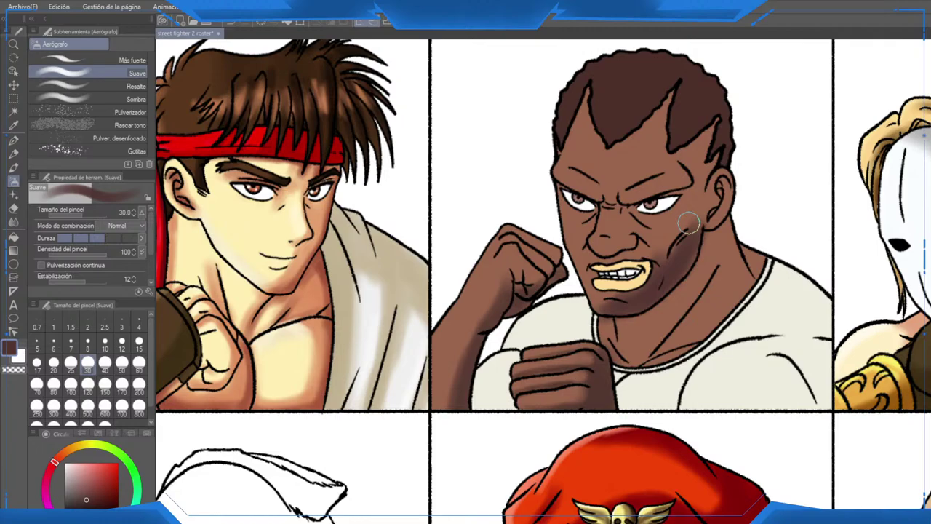
scroll(689, 224, down, 2)
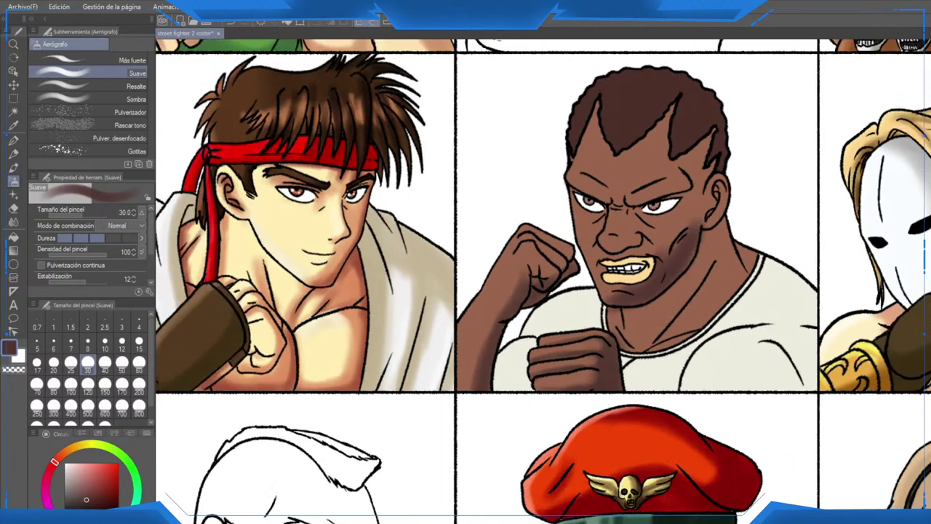
Step: Darken the boxer's cheek and jaw with dark brown using the Suave airbrush at size 30
drag(689, 224, 635, 271)
scroll(583, 297, up, 4)
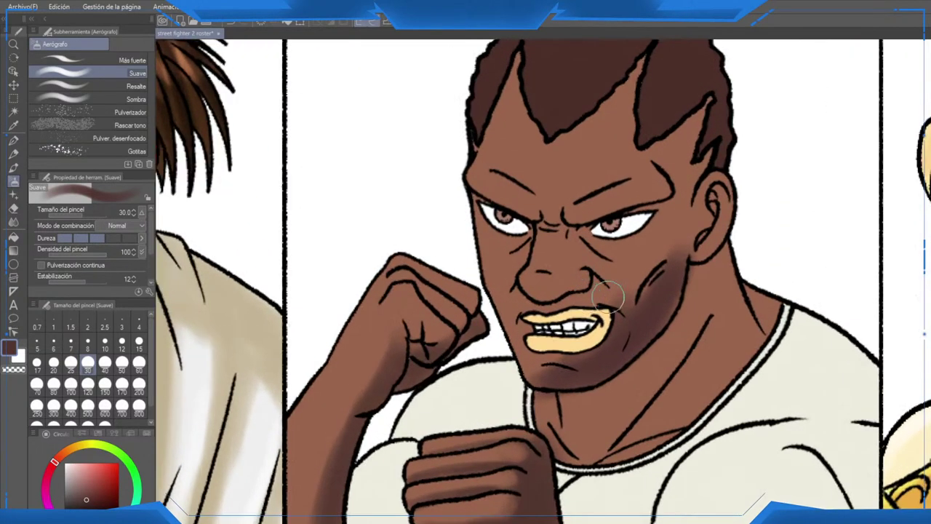
Step: Highlight the boxer's raised forearm and fist with a light orange-brown, using brush size 15 for the knuckles
click(91, 473)
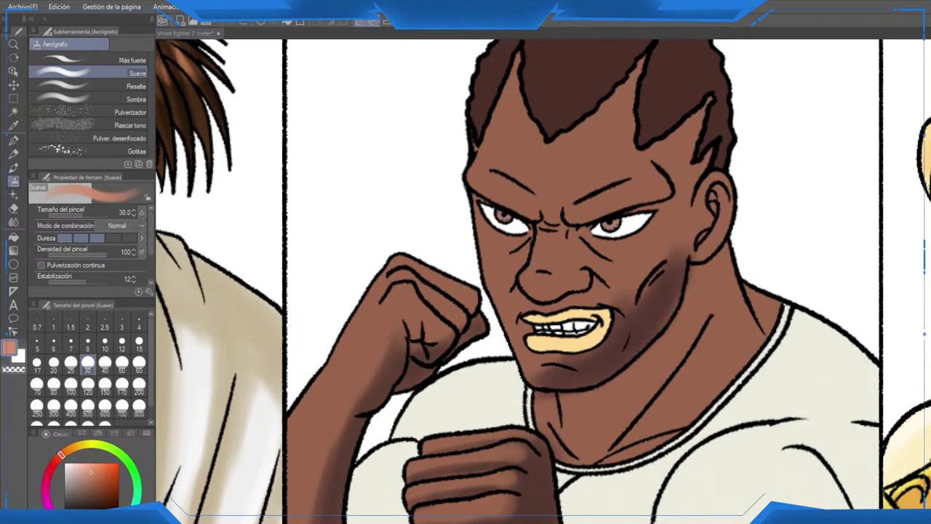
scroll(480, 248, up, 3)
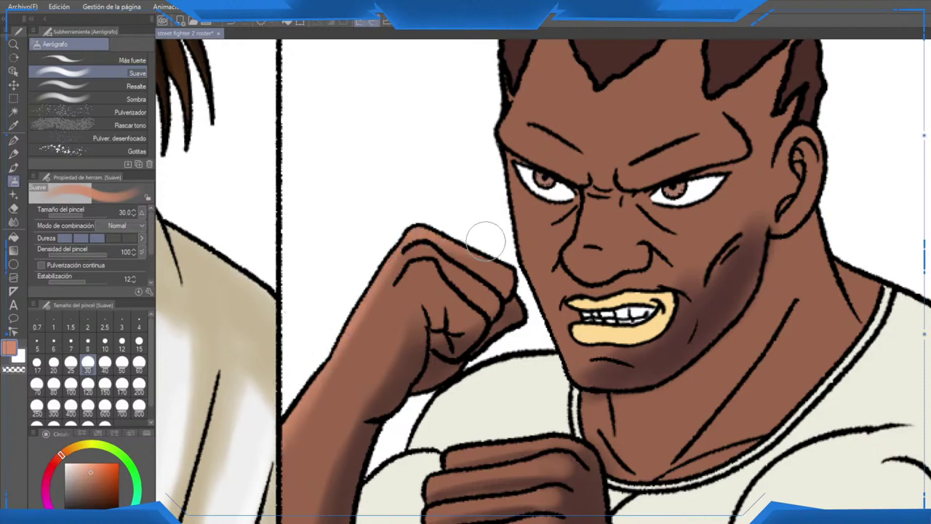
scroll(476, 240, down, 2)
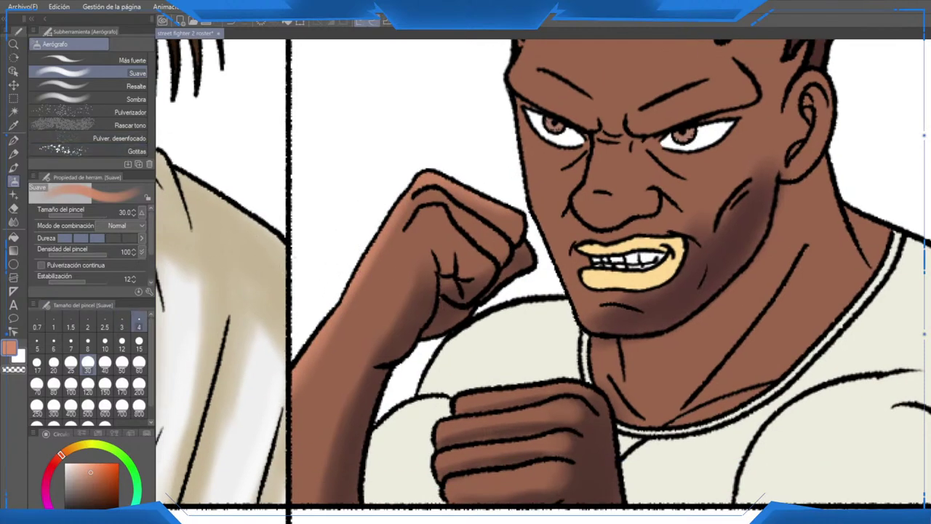
click(139, 340)
mouse_move(464, 202)
mouse_down()
mouse_move(490, 200)
mouse_move(507, 218)
mouse_up()
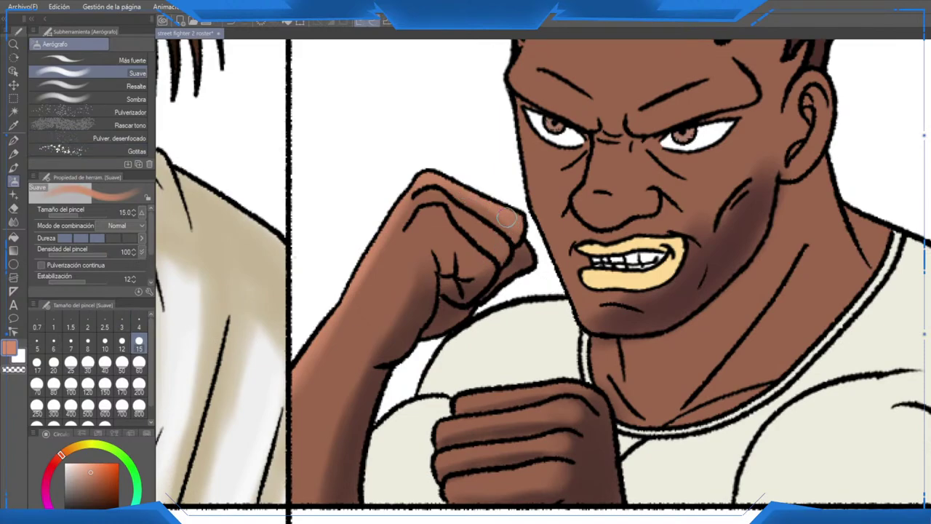
mouse_move(447, 202)
mouse_down()
mouse_move(494, 235)
mouse_move(427, 210)
mouse_move(483, 249)
mouse_move(431, 216)
mouse_move(419, 245)
mouse_up()
Step: Highlight the fingers of the lower fist with light orange-brown, reducing the brush to size 10
mouse_move(486, 388)
mouse_down()
mouse_move(502, 352)
mouse_move(595, 348)
mouse_up()
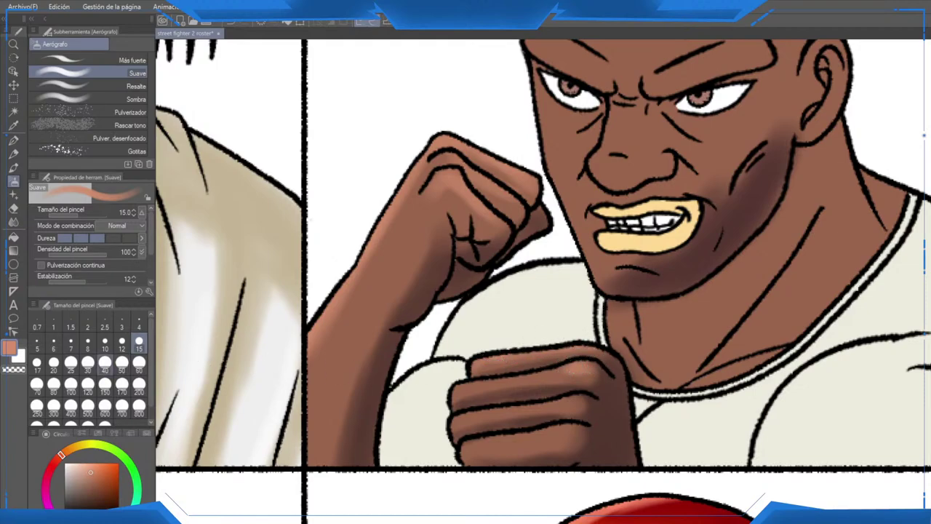
click(105, 341)
drag(453, 390, 553, 372)
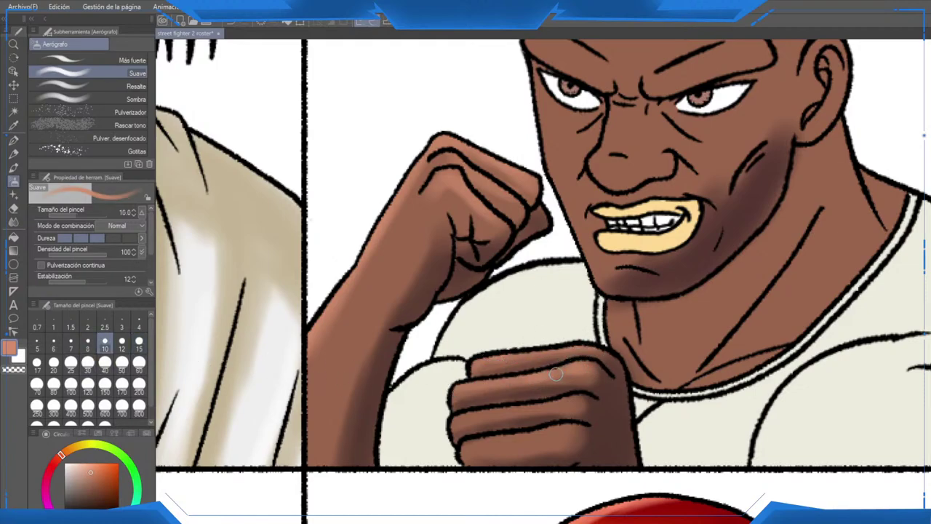
drag(461, 416, 555, 400)
drag(467, 452, 537, 429)
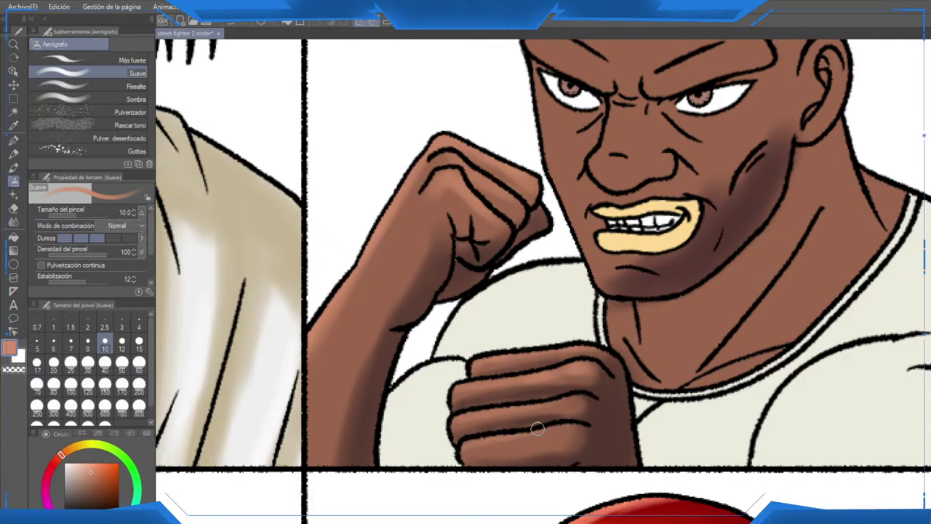
Step: Add light orange-brown highlights to the boxer's shaded-free cheek edge, forehead, brow and nose at brush size 15
drag(576, 398, 490, 479)
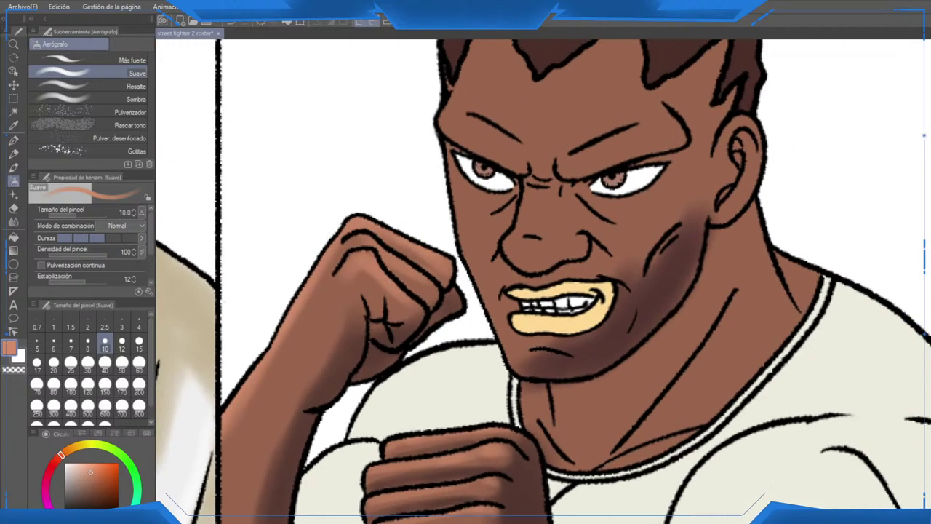
click(139, 340)
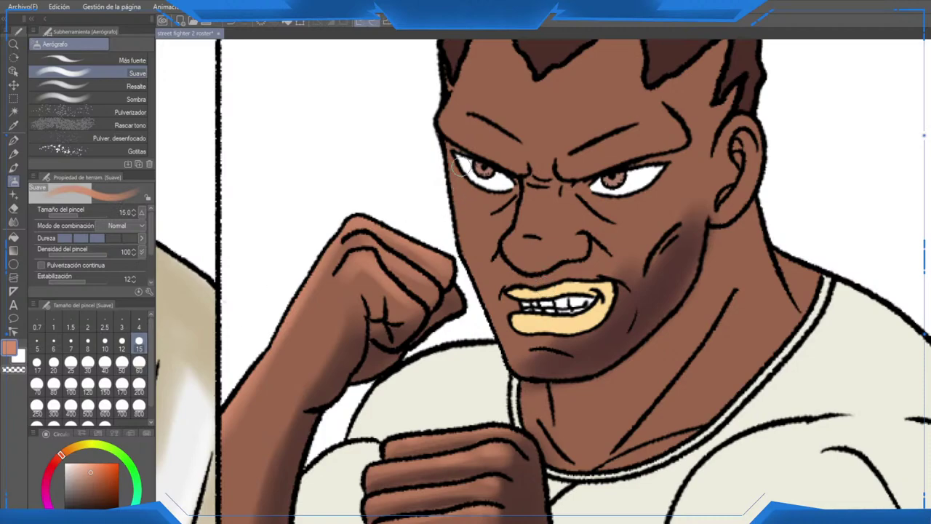
mouse_move(466, 243)
mouse_down()
mouse_move(481, 302)
mouse_move(501, 325)
mouse_move(481, 284)
mouse_up()
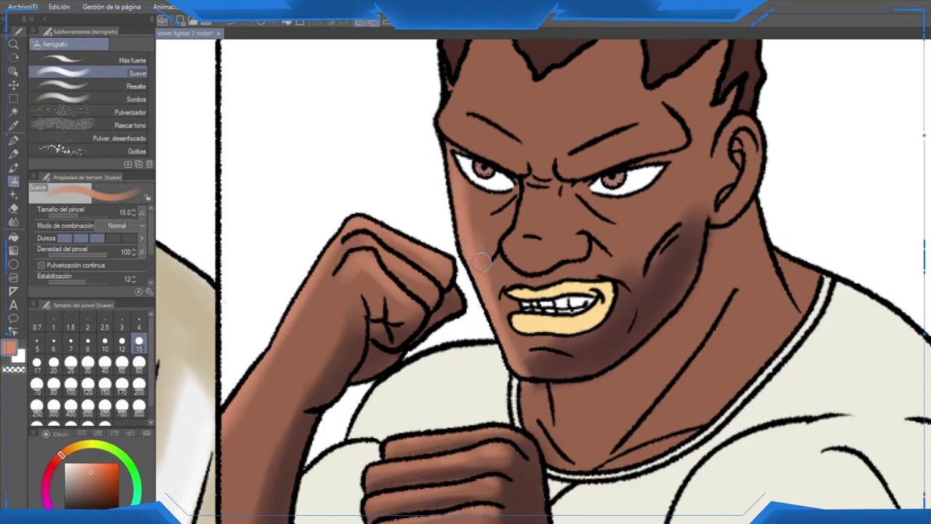
mouse_move(434, 131)
mouse_down()
mouse_move(438, 219)
mouse_move(522, 259)
mouse_up()
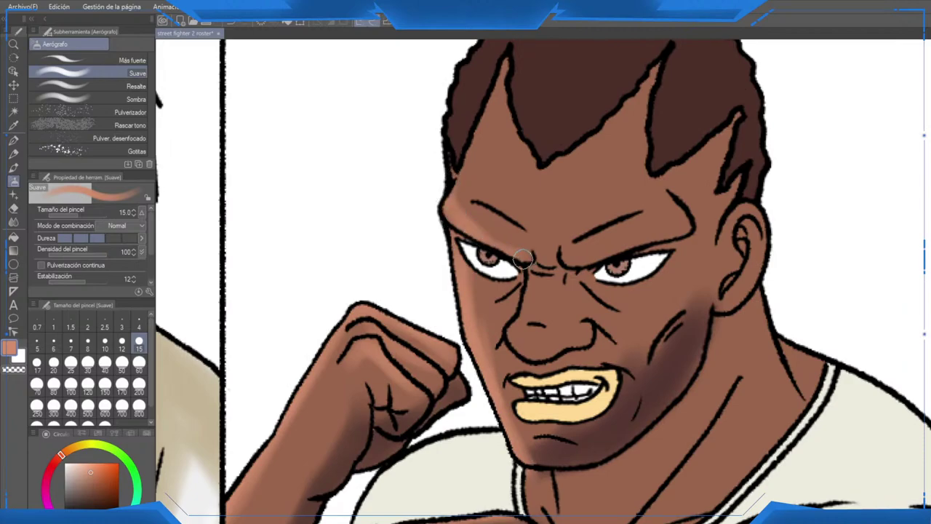
drag(473, 140, 505, 46)
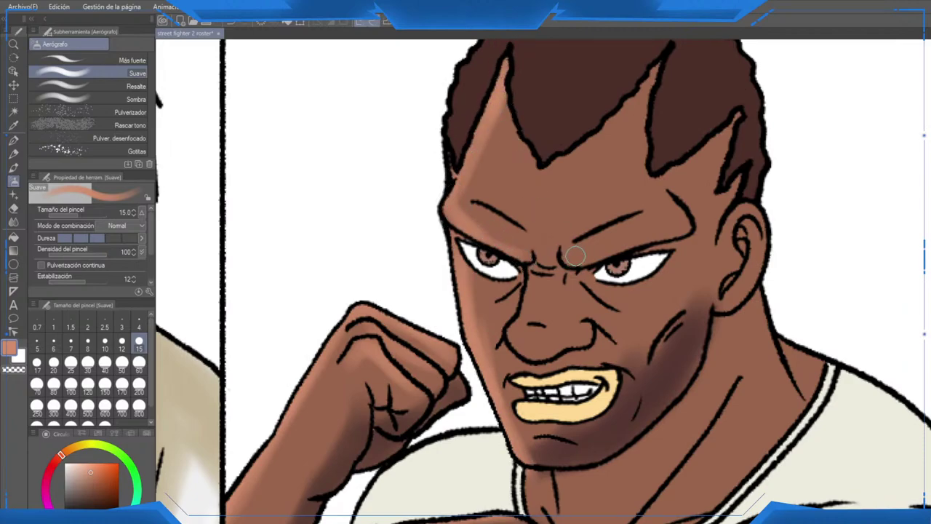
mouse_move(577, 256)
mouse_down()
mouse_move(533, 306)
mouse_move(527, 279)
mouse_move(507, 329)
mouse_move(550, 349)
mouse_move(536, 356)
mouse_move(548, 346)
mouse_move(522, 329)
mouse_move(532, 279)
mouse_up()
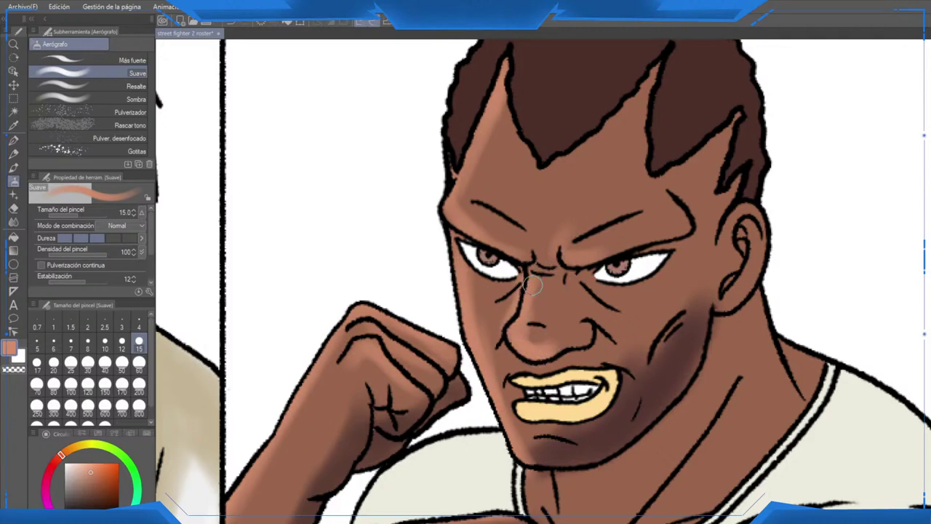
alt+click(497, 302)
drag(509, 290, 500, 321)
key(ctrl+z)
key(ctrl+z)
Step: Deepen and blend the shading around the mouth, chin and jaw with sampled brown tones at brush size 15
alt+click(494, 311)
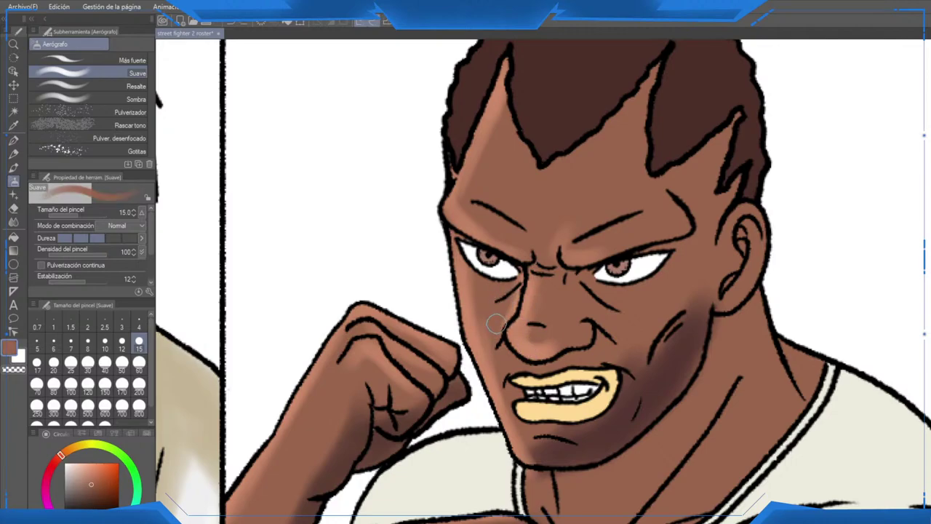
drag(692, 411, 685, 355)
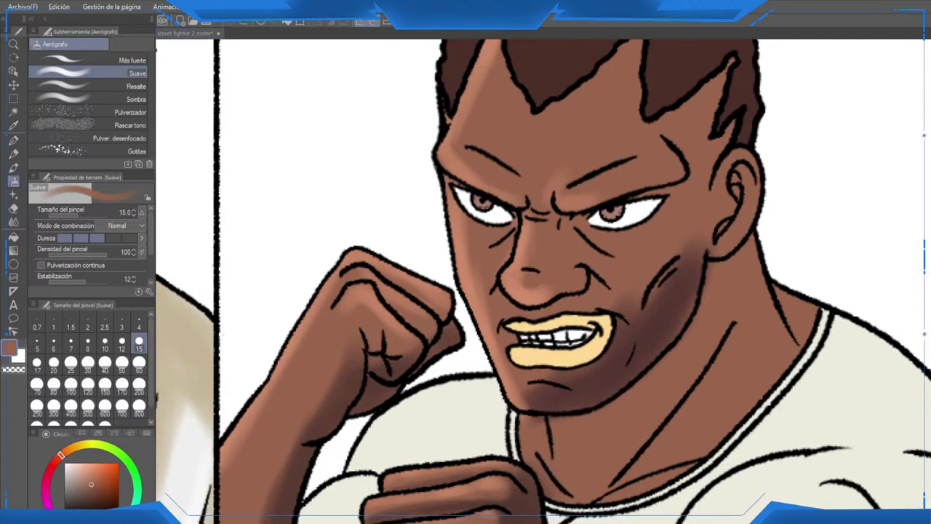
alt+click(665, 313)
scroll(633, 320, up, 2)
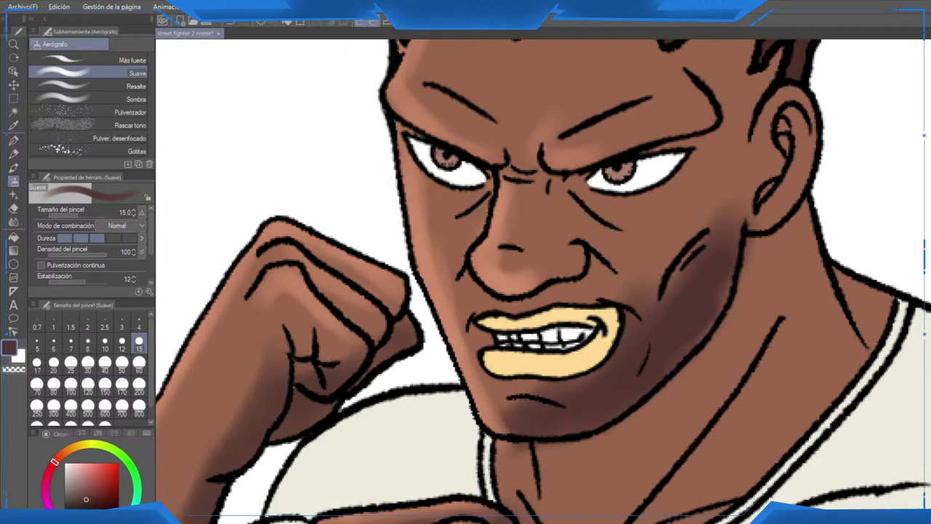
alt+click(754, 370)
drag(91, 484, 95, 494)
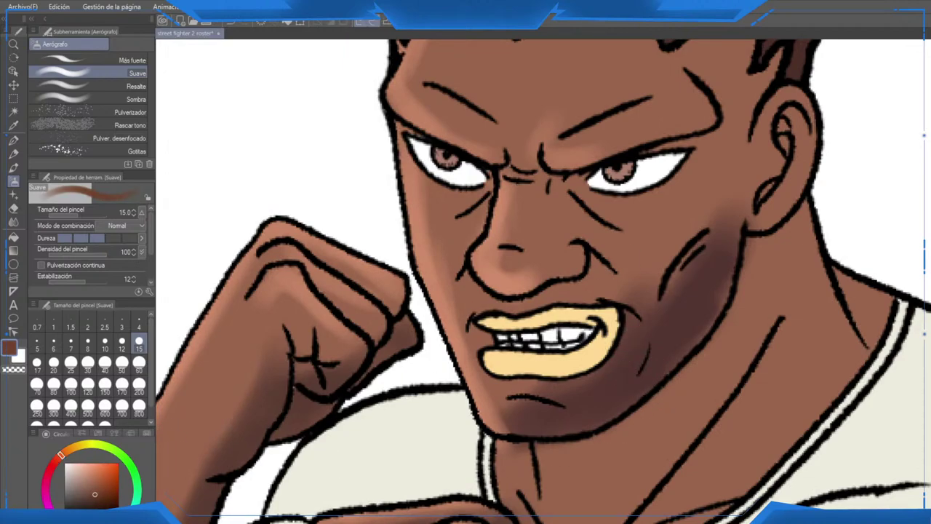
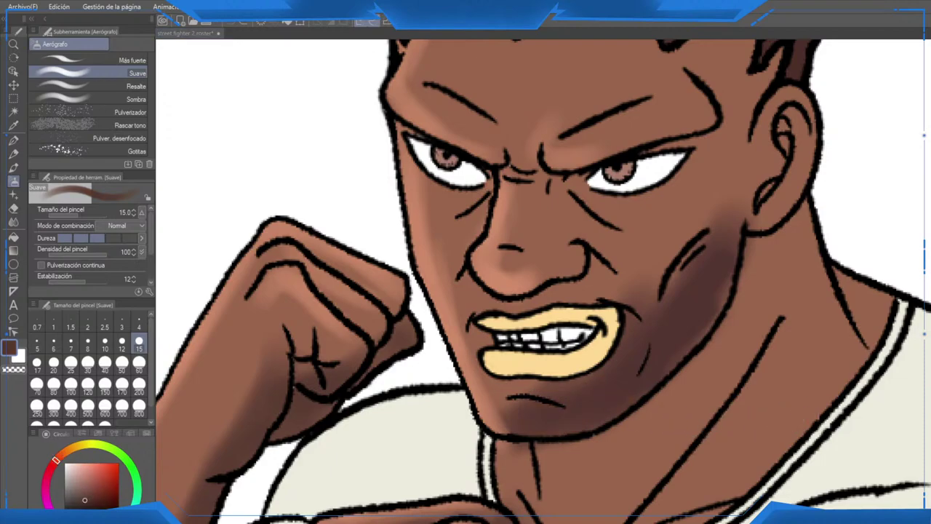
scroll(604, 358, up, 1)
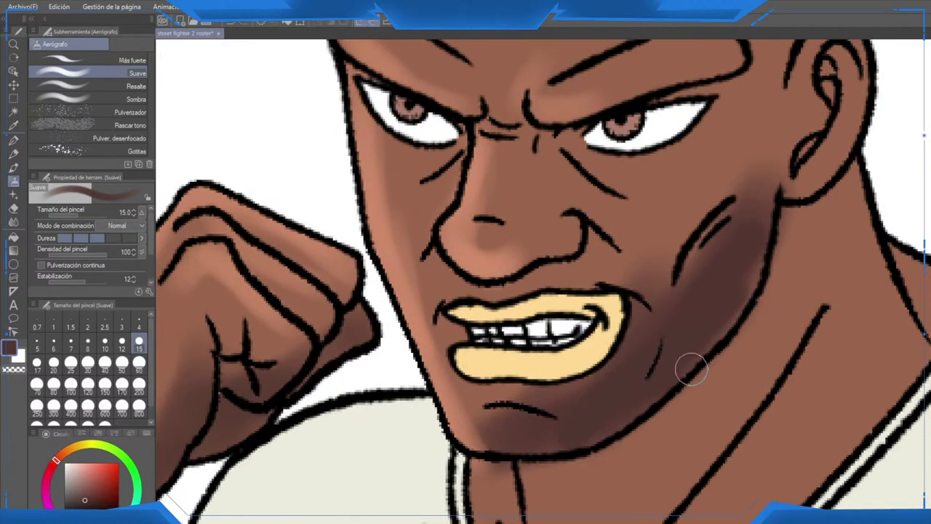
scroll(692, 364, down, 3)
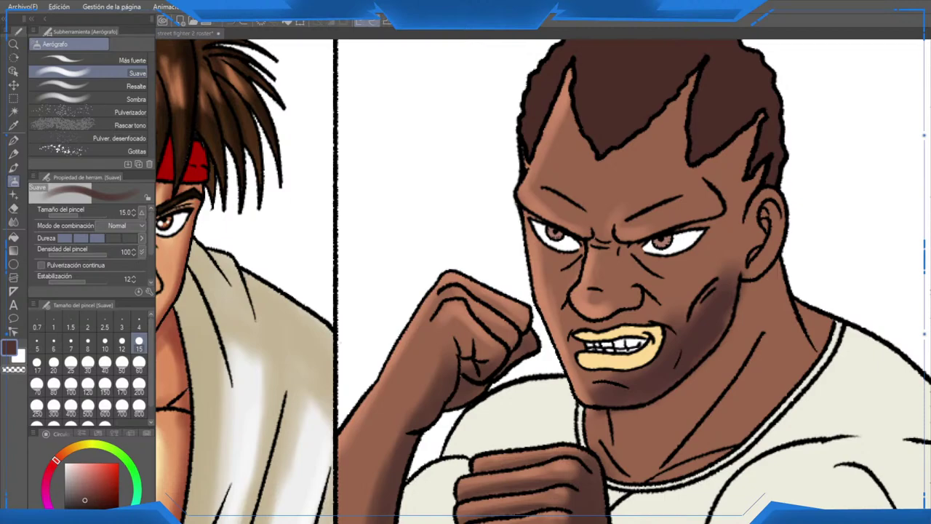
scroll(665, 376, up, 1)
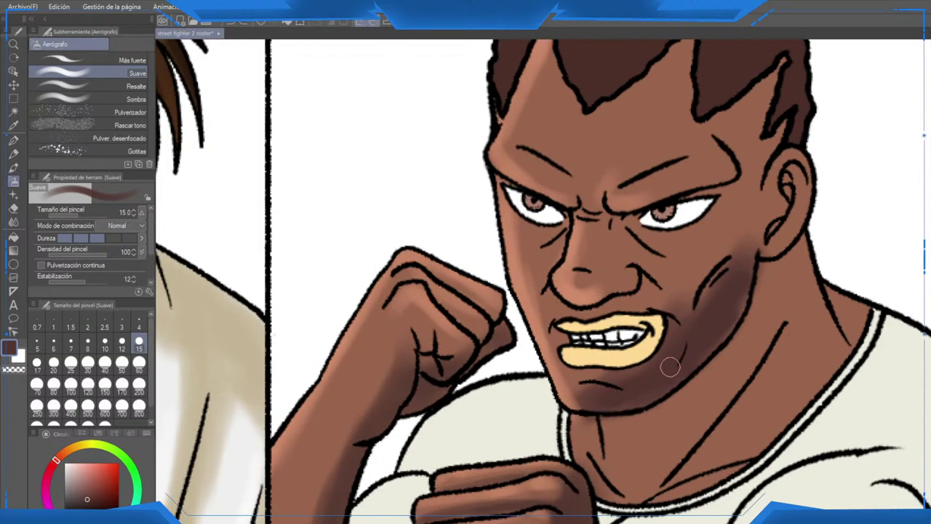
scroll(687, 359, up, 1)
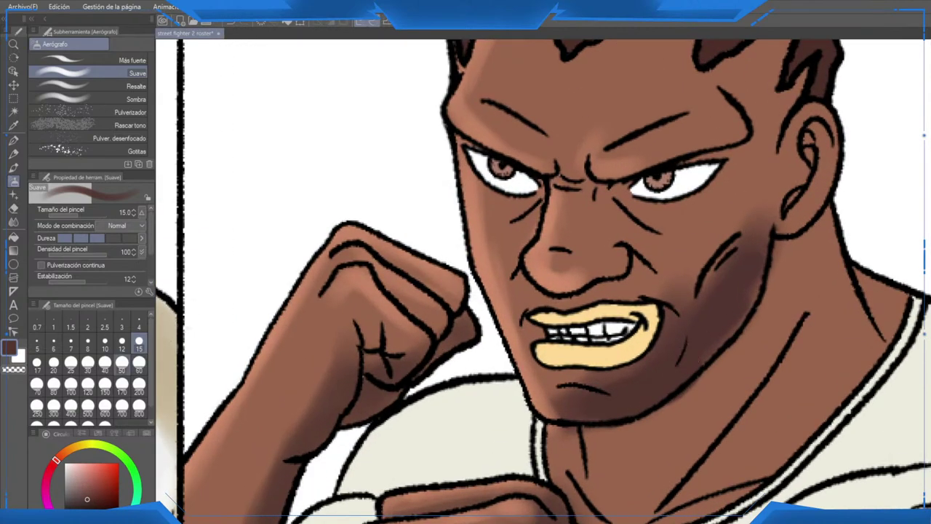
Step: Shade the jaw, ear area and neck with soft dark brown strokes at brush sizes 60 and 40
click(139, 365)
mouse_move(617, 406)
mouse_down()
mouse_move(518, 416)
mouse_move(564, 404)
mouse_move(645, 281)
mouse_move(589, 395)
mouse_move(604, 389)
mouse_move(637, 300)
mouse_move(732, 208)
mouse_up()
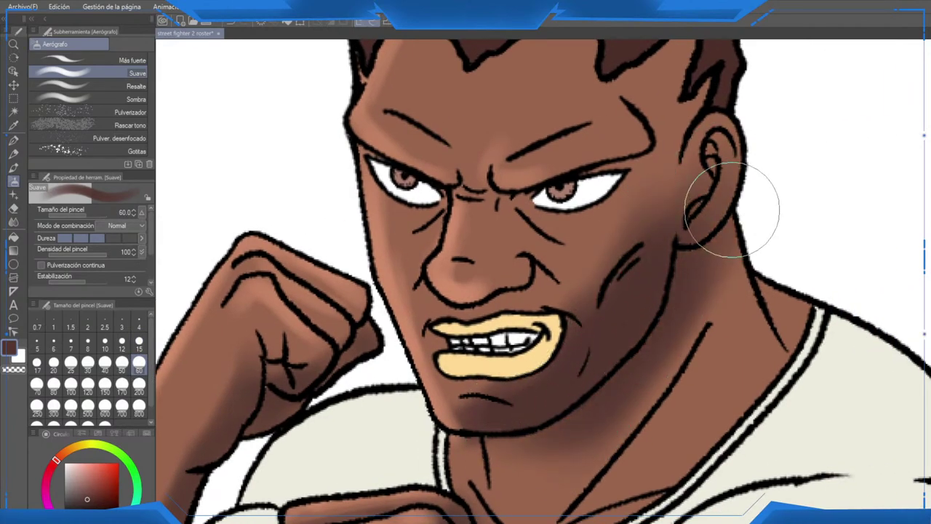
click(105, 362)
mouse_move(701, 246)
mouse_down()
mouse_move(670, 322)
mouse_move(622, 271)
mouse_up()
mouse_move(696, 198)
mouse_down()
mouse_move(676, 150)
mouse_move(719, 238)
mouse_move(669, 385)
mouse_move(582, 466)
mouse_up()
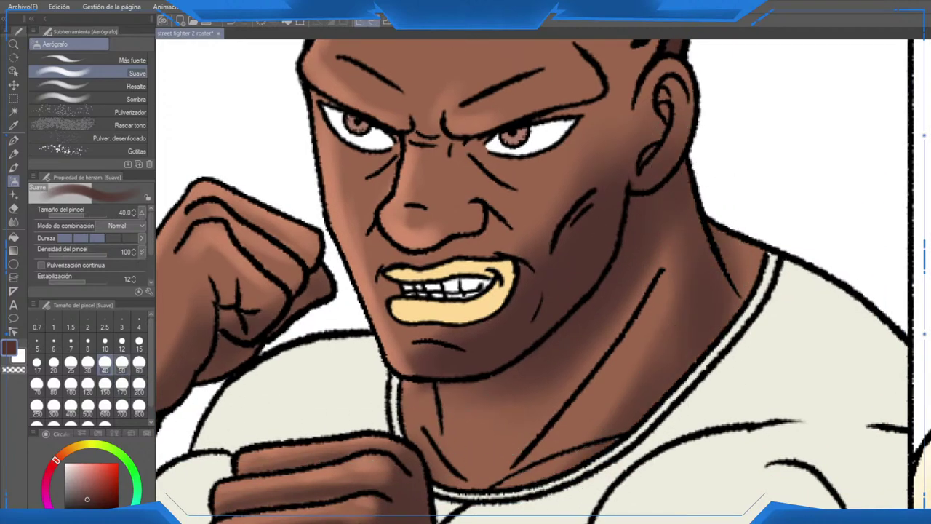
Step: Refine the dark shading along the neck muscles and behind the ear at brush size 20
click(53, 362)
mouse_move(647, 269)
mouse_down()
mouse_move(544, 417)
mouse_move(607, 335)
mouse_move(627, 299)
mouse_move(471, 505)
mouse_move(470, 478)
mouse_move(515, 486)
mouse_move(635, 435)
mouse_move(551, 473)
mouse_up()
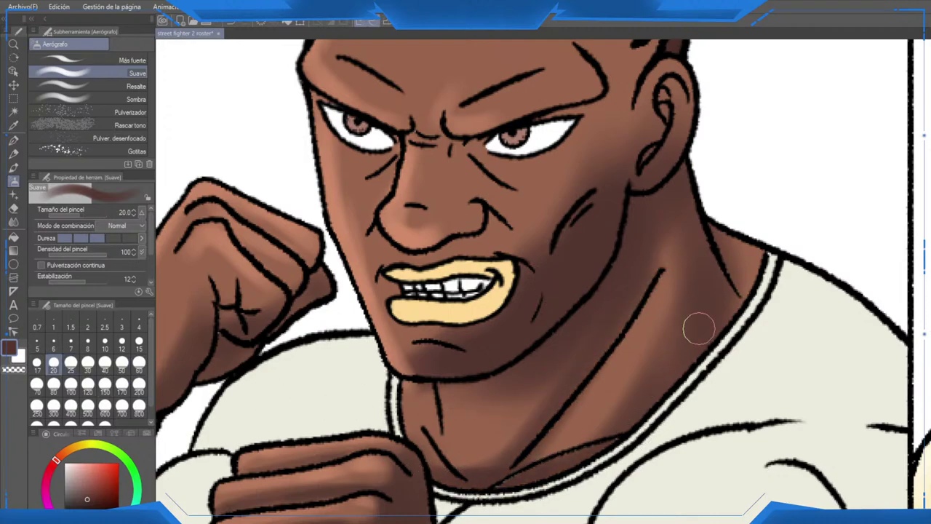
mouse_move(676, 210)
mouse_down()
mouse_move(683, 256)
mouse_move(668, 221)
mouse_up()
Step: Shade the cheekbone and ear with sampled dark brown at size 20, softening the cheek with the sampled skin tone
mouse_move(604, 218)
mouse_down()
mouse_move(585, 303)
mouse_move(564, 332)
mouse_move(564, 275)
mouse_move(540, 253)
mouse_move(497, 284)
mouse_move(538, 297)
mouse_move(456, 287)
mouse_move(511, 299)
mouse_move(573, 266)
mouse_move(550, 274)
mouse_move(550, 387)
mouse_move(572, 361)
mouse_move(522, 336)
mouse_move(520, 376)
mouse_move(555, 316)
mouse_move(529, 352)
mouse_up()
alt+click(521, 337)
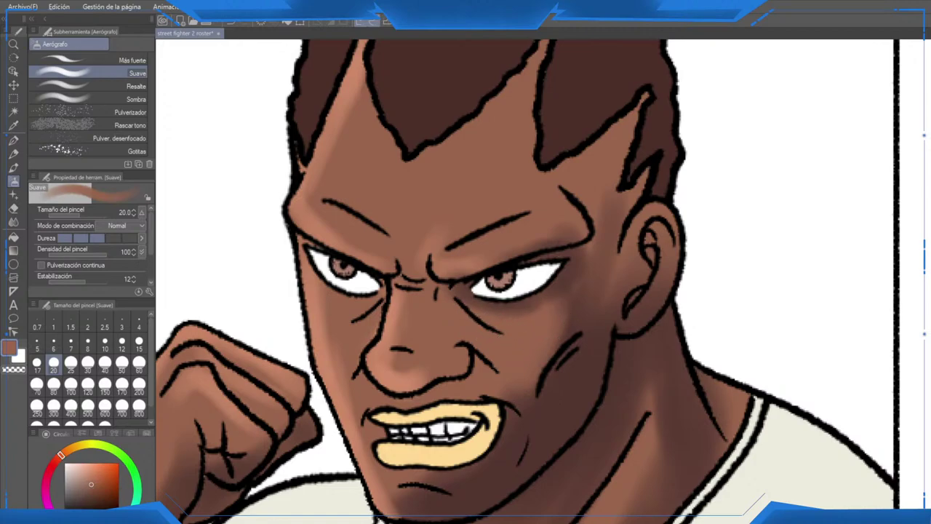
alt+click(590, 305)
mouse_move(594, 257)
mouse_down()
mouse_move(582, 345)
mouse_move(549, 291)
mouse_move(587, 344)
mouse_up()
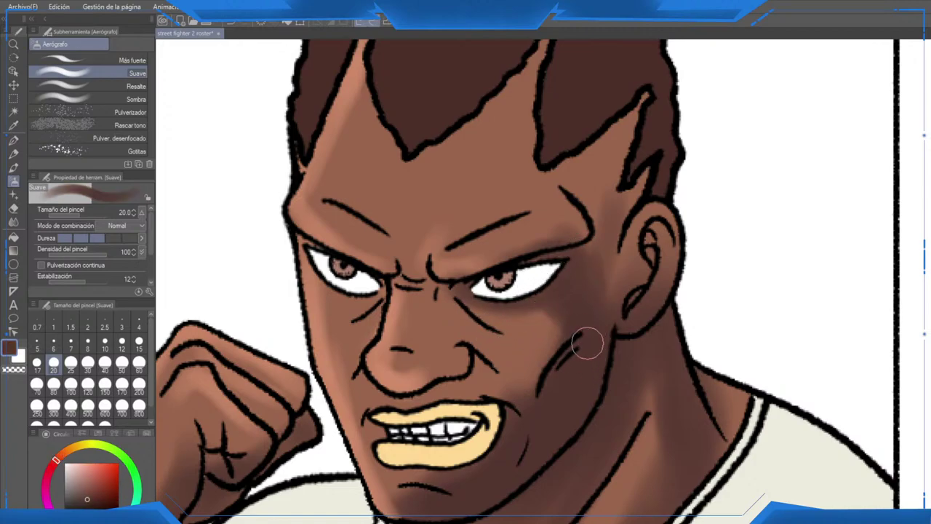
alt+click(526, 336)
drag(525, 326, 546, 340)
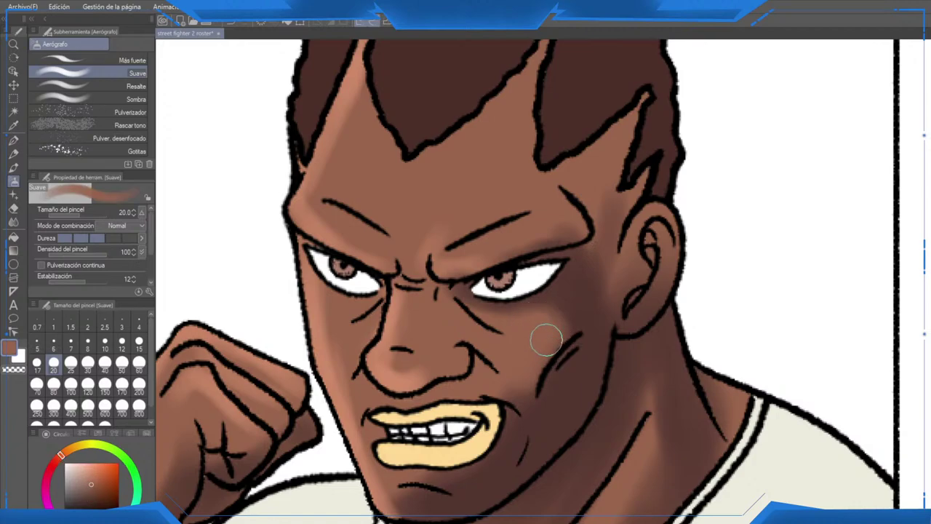
alt+click(585, 255)
mouse_move(584, 254)
mouse_down()
mouse_move(604, 286)
mouse_move(684, 247)
mouse_move(652, 308)
mouse_up()
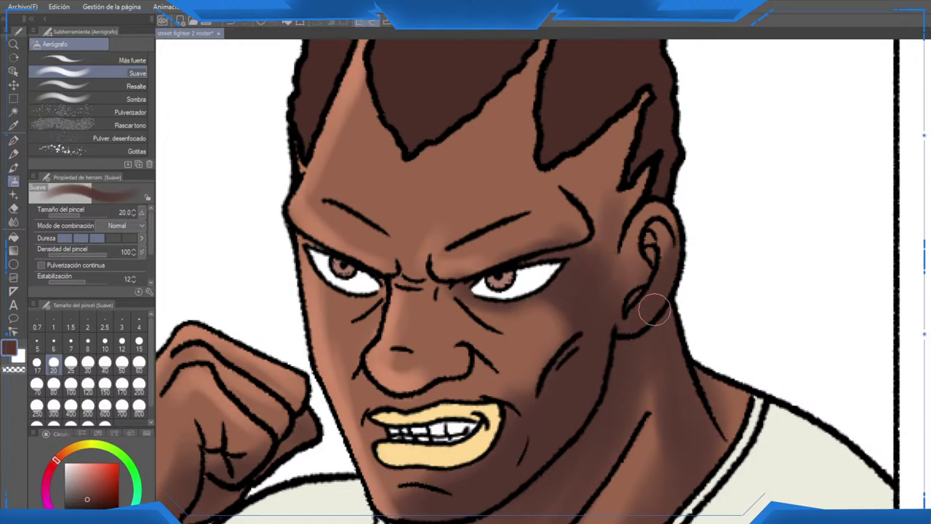
Step: Shade the brow, upper eyelid and temple below the hairline with sampled mid-browns at brush size 15
alt+click(587, 248)
click(139, 340)
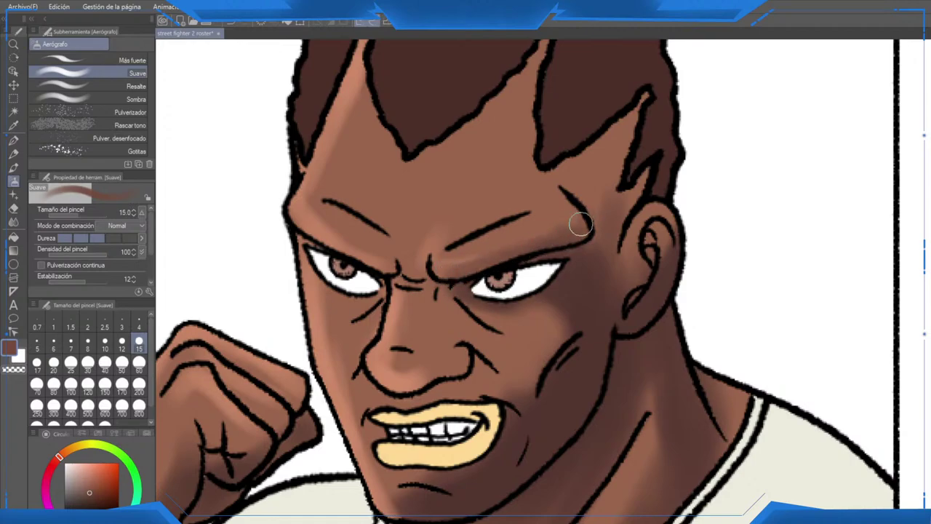
drag(411, 272, 517, 255)
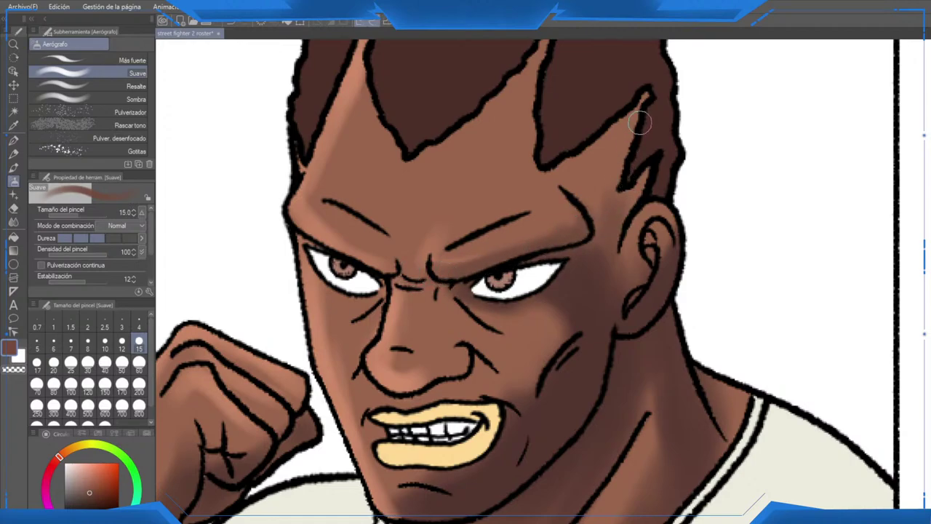
mouse_move(640, 122)
mouse_down()
mouse_move(636, 170)
mouse_move(607, 227)
mouse_move(629, 206)
mouse_move(603, 193)
mouse_move(623, 134)
mouse_up()
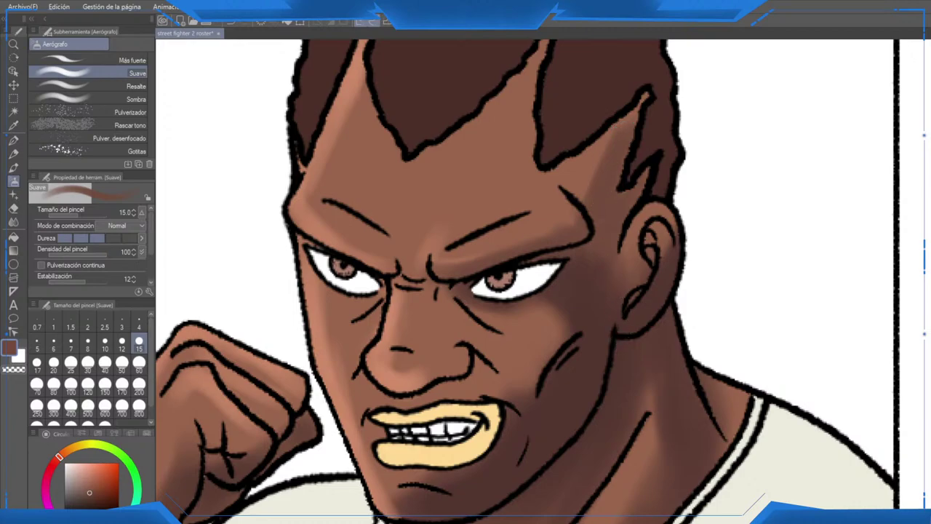
right_click(607, 210)
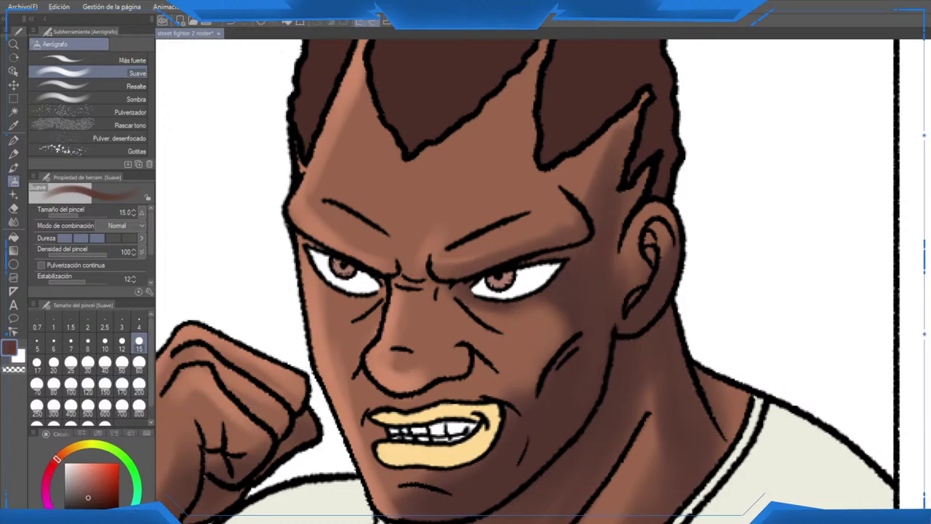
Step: Blend the brown shading across the jaw and neck with the airbrush at size 50
click(122, 367)
drag(582, 382, 616, 286)
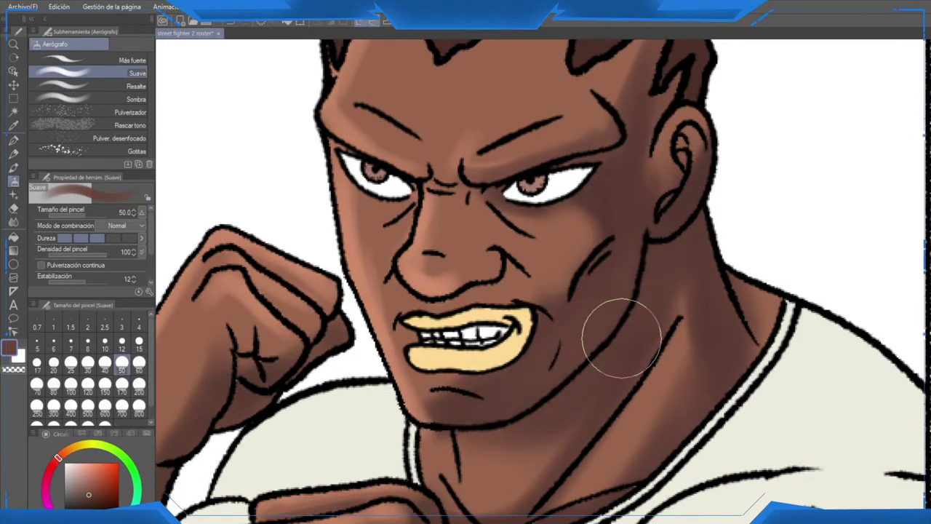
Step: Deepen the dark brown shading along the boxer's jaw and down the neck toward the collar at brush size 40
scroll(604, 328, down, 2)
click(139, 362)
drag(625, 269, 677, 218)
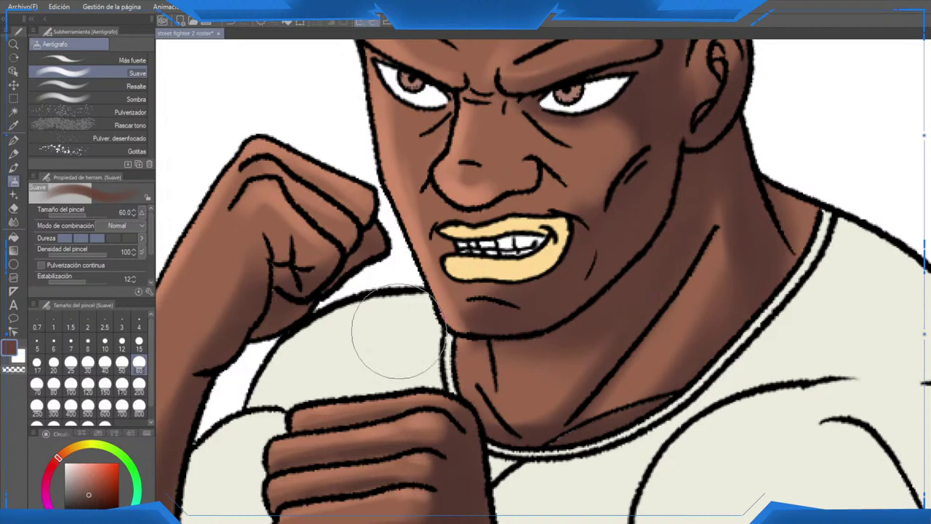
click(105, 362)
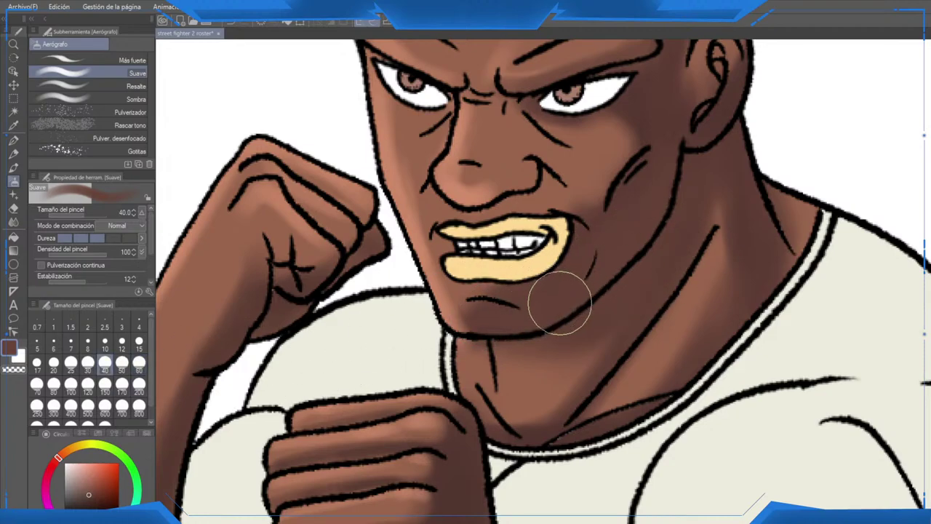
drag(635, 305, 662, 256)
drag(651, 318, 601, 379)
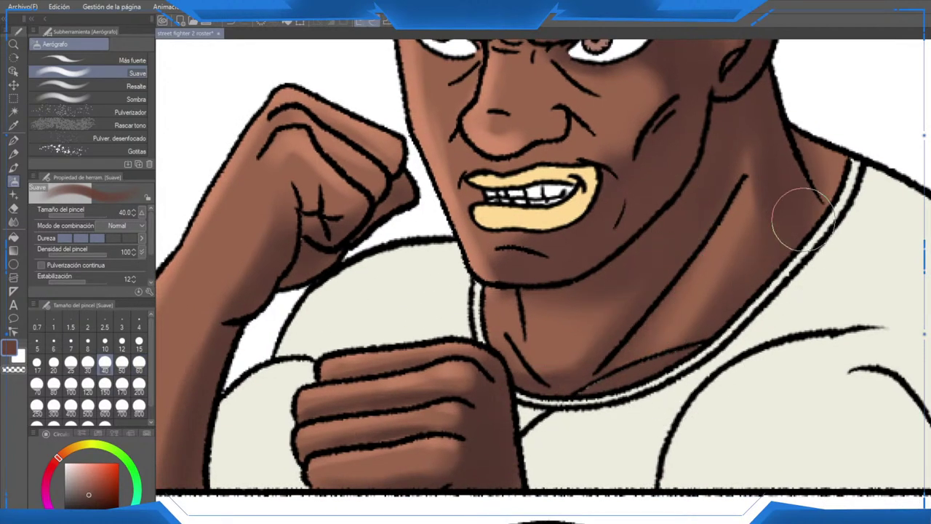
scroll(711, 363, up, 2)
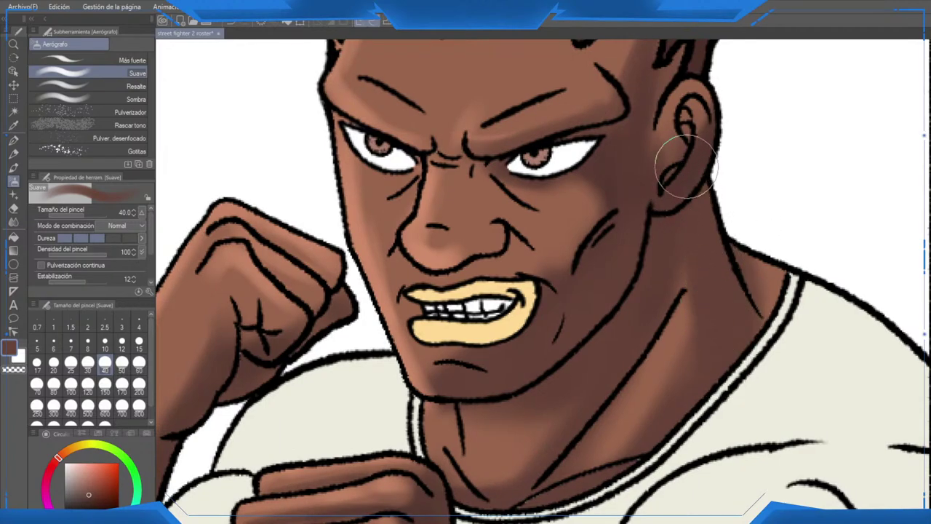
scroll(680, 162, up, 2)
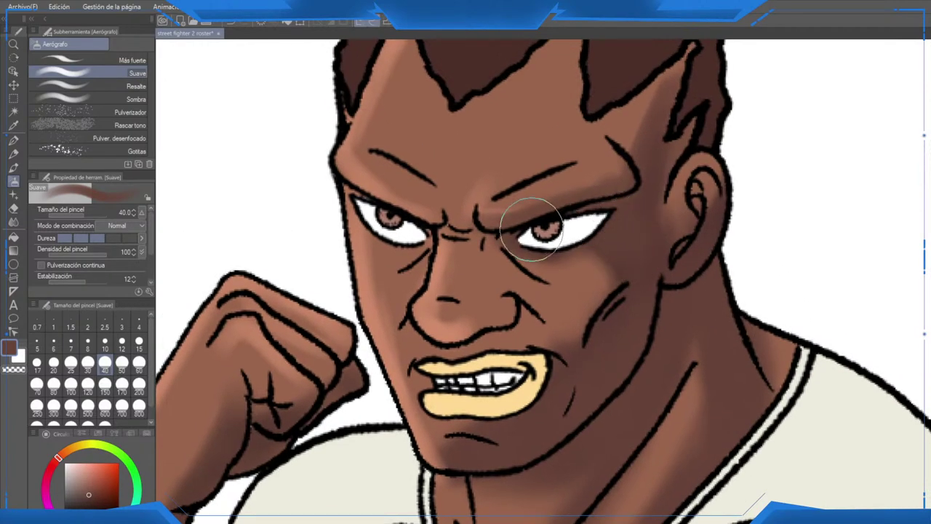
Step: Refine the dark brown shading on the ear's outer edge, raised fist and forearm at brush size 25
click(71, 361)
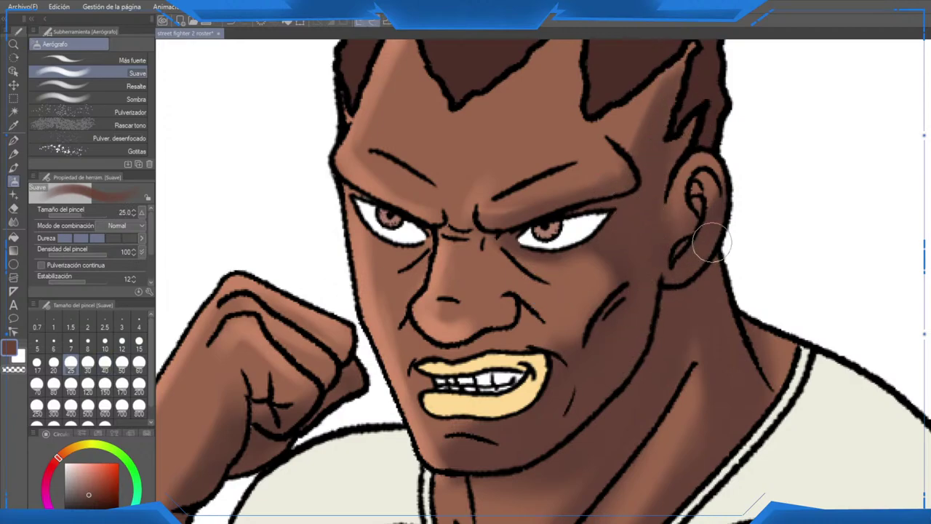
drag(498, 442, 551, 301)
mouse_move(489, 510)
mouse_down()
mouse_move(507, 498)
mouse_move(560, 368)
mouse_up()
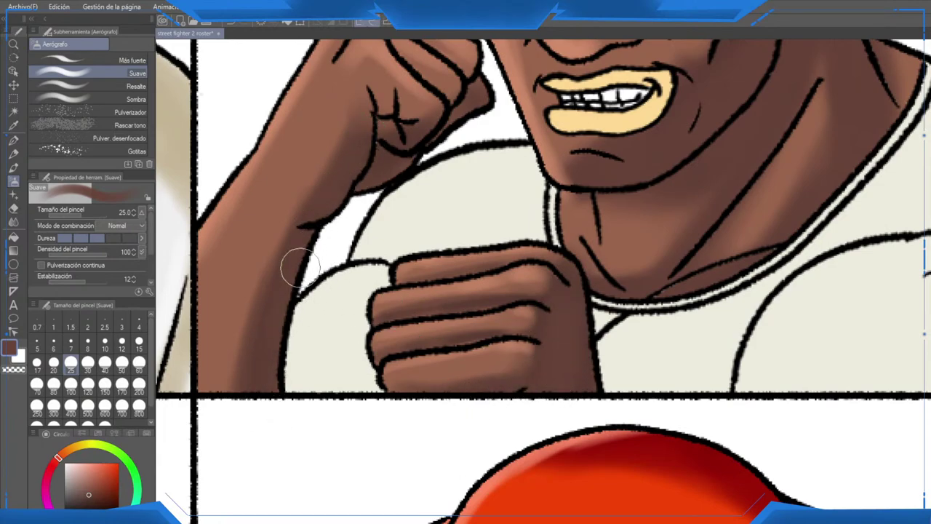
scroll(272, 345, up, 3)
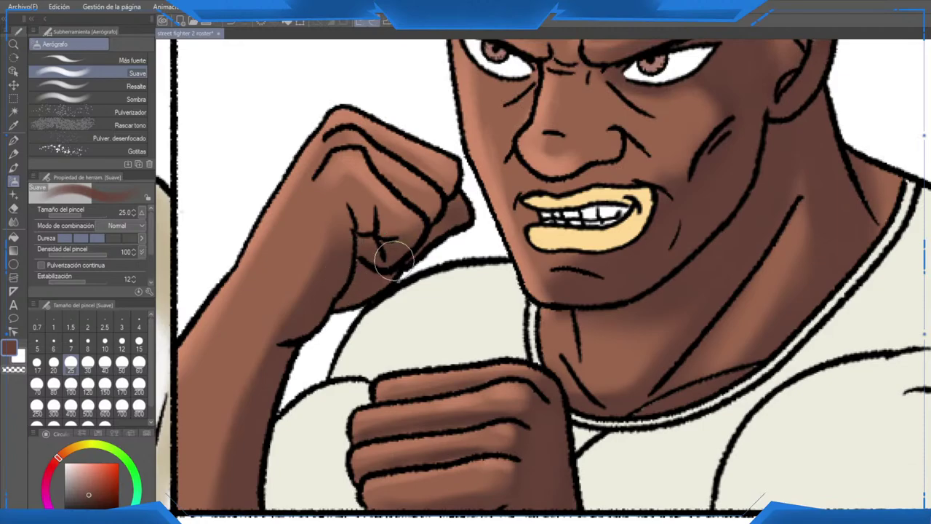
scroll(442, 235, down, 5)
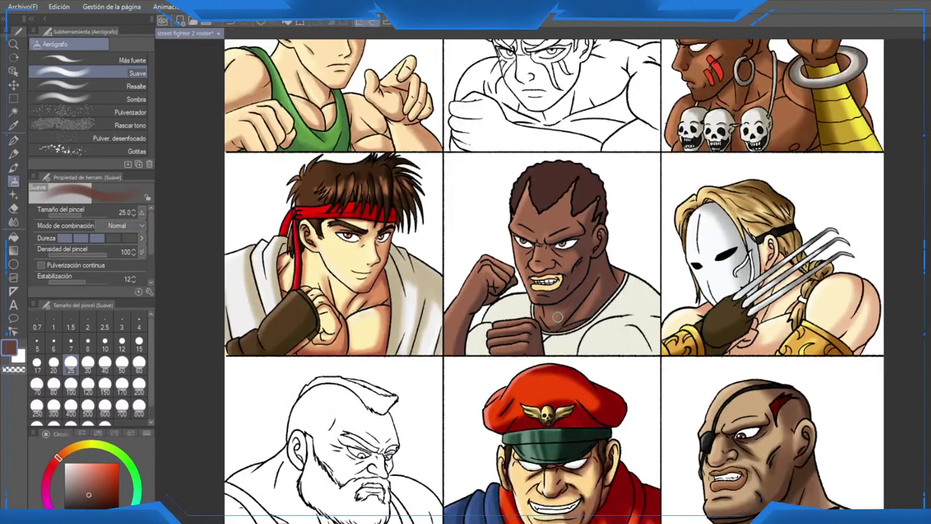
Step: Airbrush dark brown shadows on the forehead beneath the hairline points and beside the temple at size 25
scroll(557, 316, up, 5)
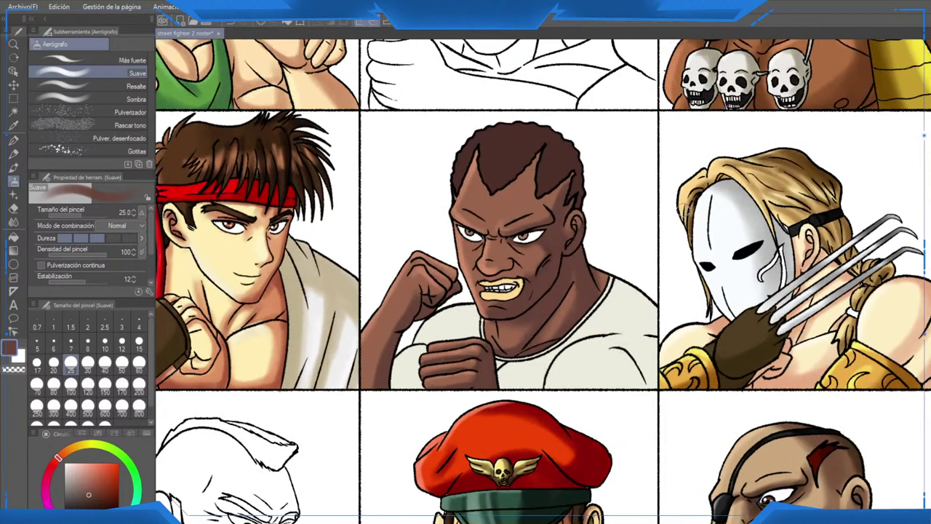
drag(466, 262, 568, 308)
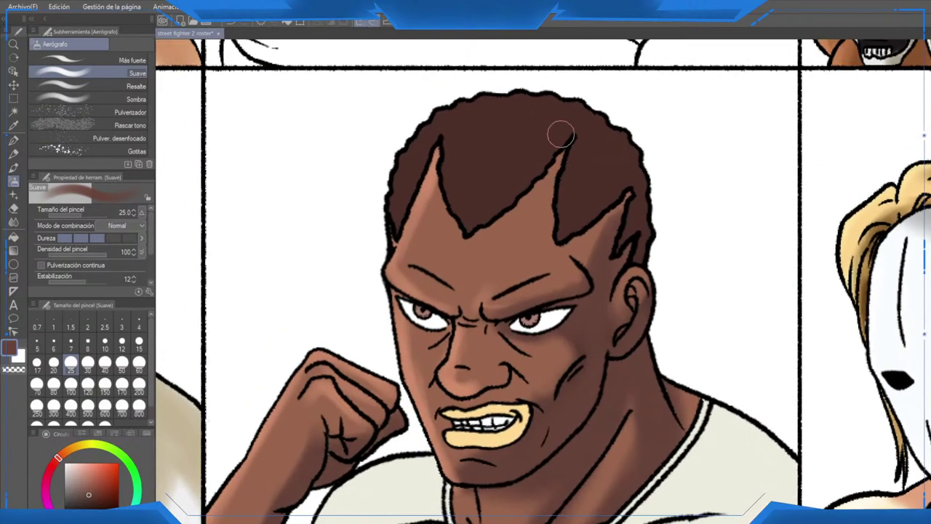
drag(559, 154, 564, 246)
drag(548, 160, 550, 225)
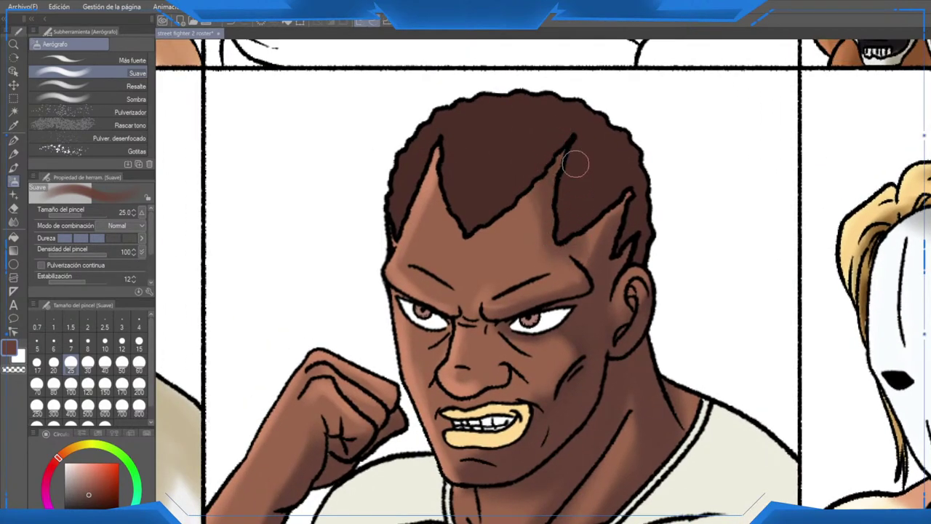
drag(576, 262, 572, 277)
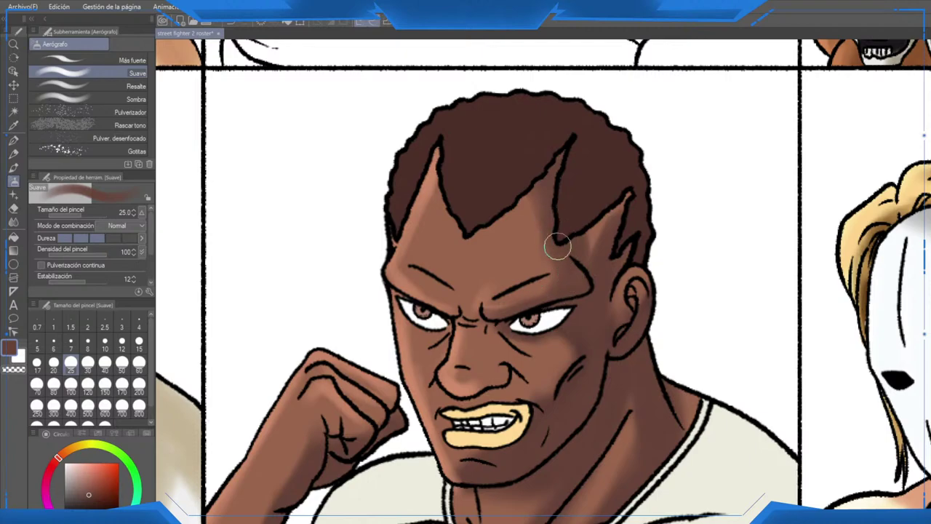
drag(580, 218, 615, 225)
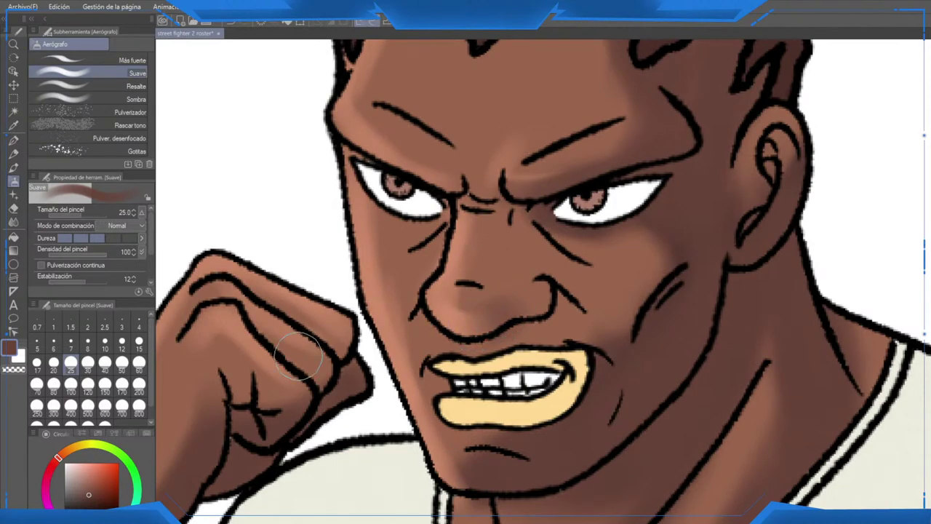
Step: Shade the side of the nose, the area below the eye and the cheek with dark brown at brush size 15
click(139, 340)
mouse_move(508, 228)
mouse_down()
mouse_move(483, 316)
mouse_move(511, 294)
mouse_move(477, 291)
mouse_move(475, 331)
mouse_move(537, 298)
mouse_move(513, 230)
mouse_move(517, 275)
mouse_move(561, 283)
mouse_move(504, 206)
mouse_move(512, 255)
mouse_move(503, 221)
mouse_up()
mouse_move(492, 263)
mouse_down()
mouse_move(518, 227)
mouse_move(543, 290)
mouse_move(531, 222)
mouse_move(622, 262)
mouse_move(573, 243)
mouse_move(658, 229)
mouse_up()
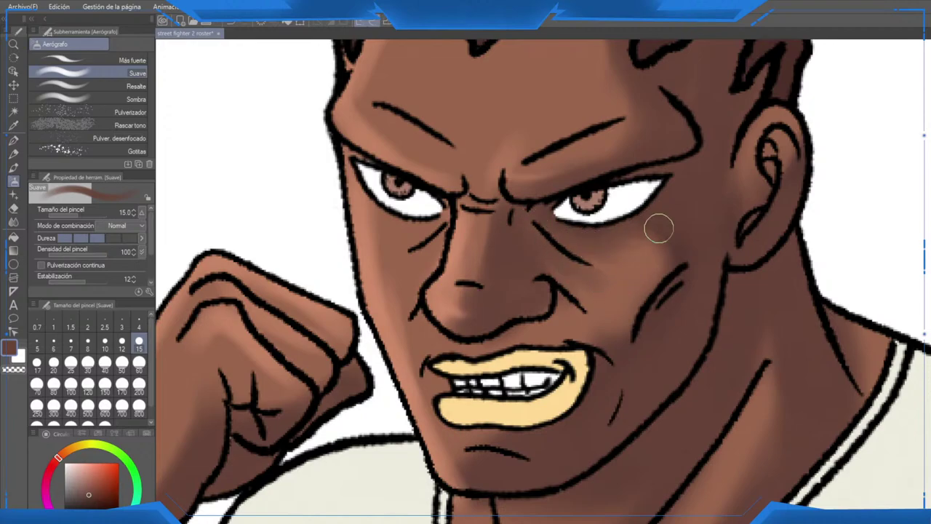
mouse_move(449, 225)
mouse_down()
mouse_move(435, 268)
mouse_move(447, 192)
mouse_move(467, 198)
mouse_move(393, 168)
mouse_move(515, 207)
mouse_move(494, 195)
mouse_move(522, 170)
mouse_move(548, 170)
mouse_up()
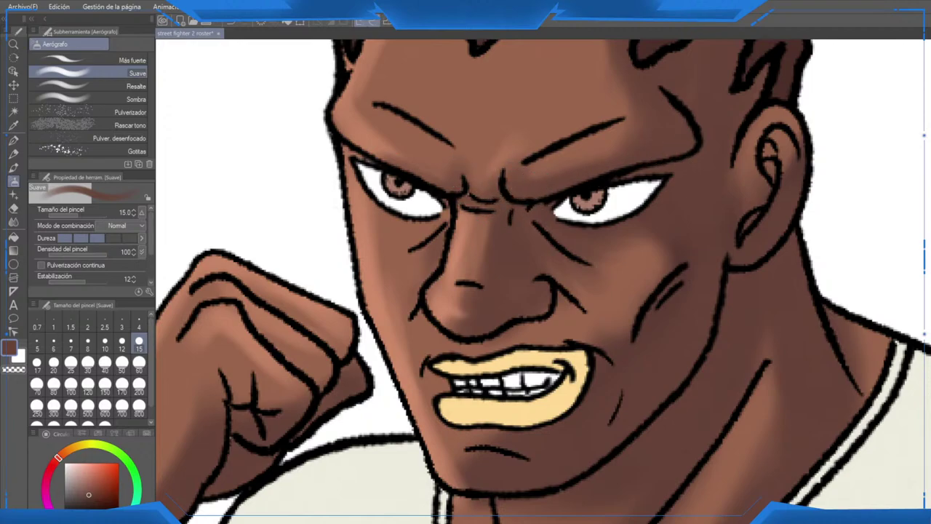
drag(642, 151, 652, 101)
mouse_move(604, 285)
mouse_down()
mouse_move(551, 285)
mouse_move(618, 299)
mouse_up()
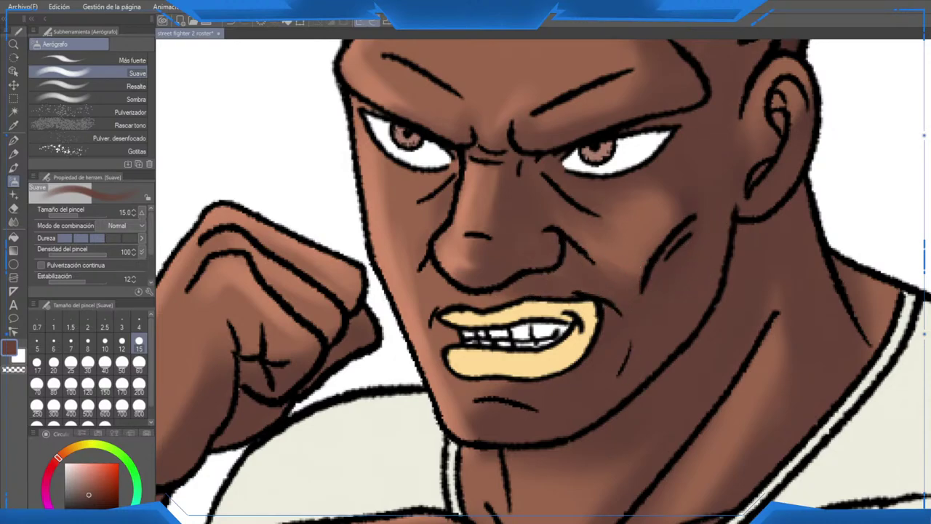
mouse_move(489, 365)
mouse_down()
mouse_move(497, 396)
mouse_move(548, 339)
mouse_up()
scroll(527, 414, down, 3)
scroll(562, 342, up, 1)
scroll(523, 254, down, 4)
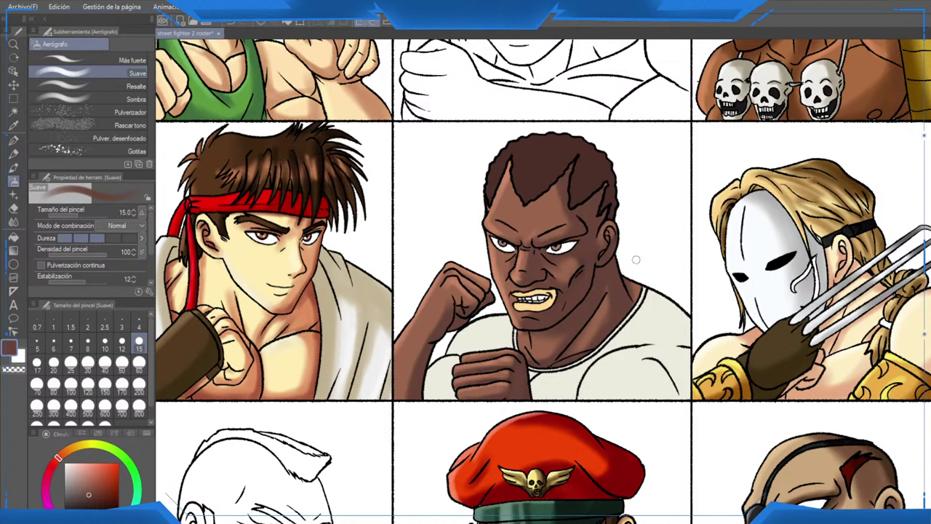
Step: Airbrush a greyish-blue shadow along the outer shoulder of the boxer's white shirt at brush size 60
scroll(634, 251, down, 2)
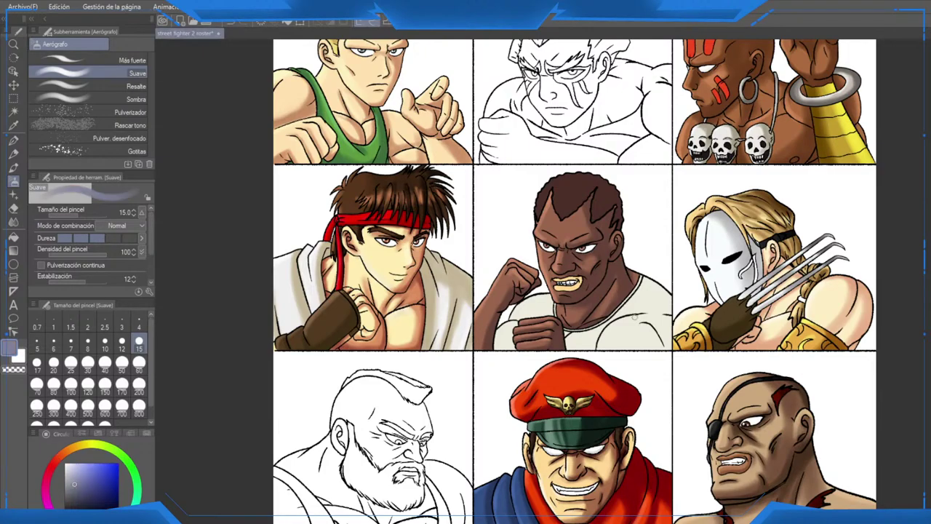
scroll(635, 317, up, 2)
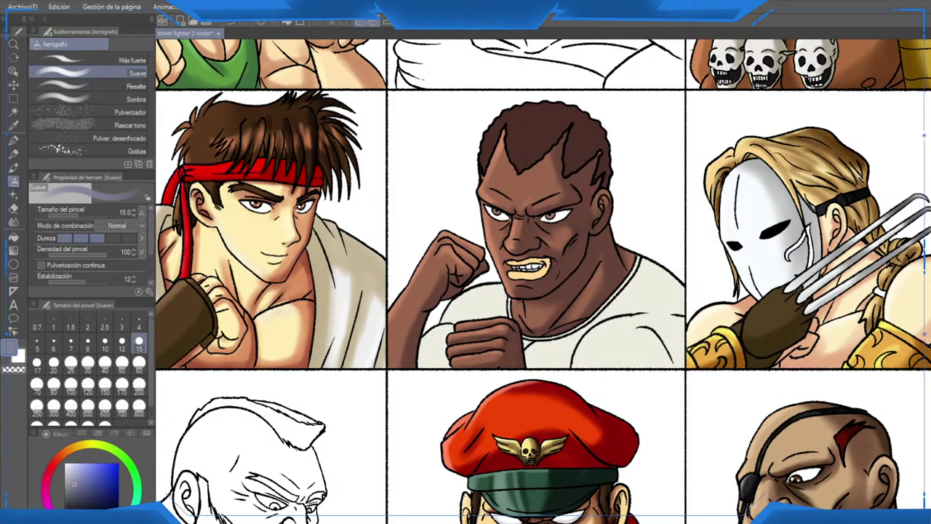
scroll(610, 323, up, 2)
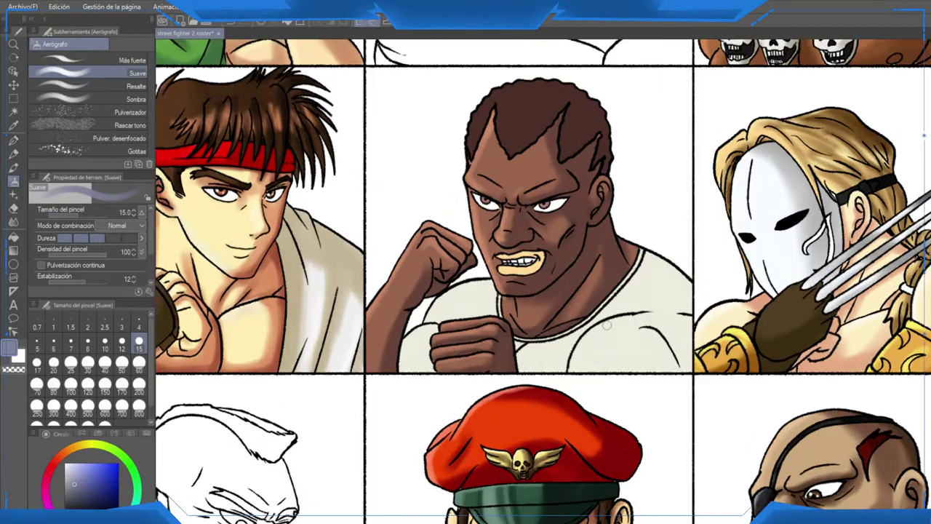
click(139, 366)
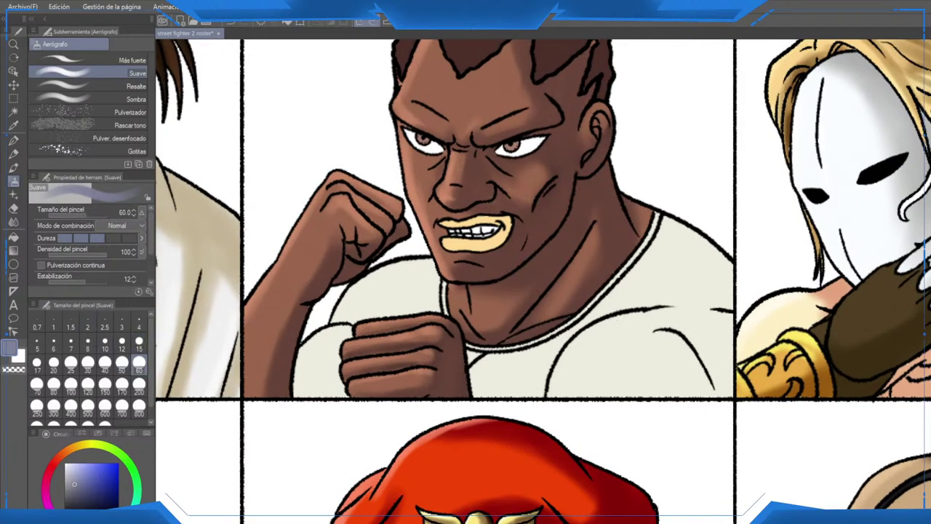
drag(686, 292, 613, 276)
drag(562, 201, 683, 320)
mouse_move(579, 184)
mouse_down()
mouse_move(678, 293)
mouse_move(666, 372)
mouse_up()
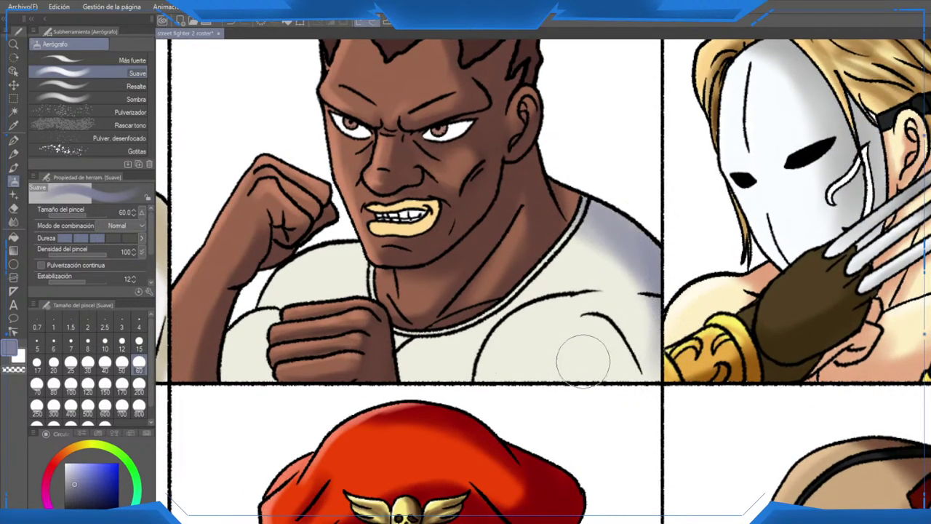
Step: Shade the shirt's folds, collar, chest and both shoulders in greyish blue at brush size 30
click(87, 362)
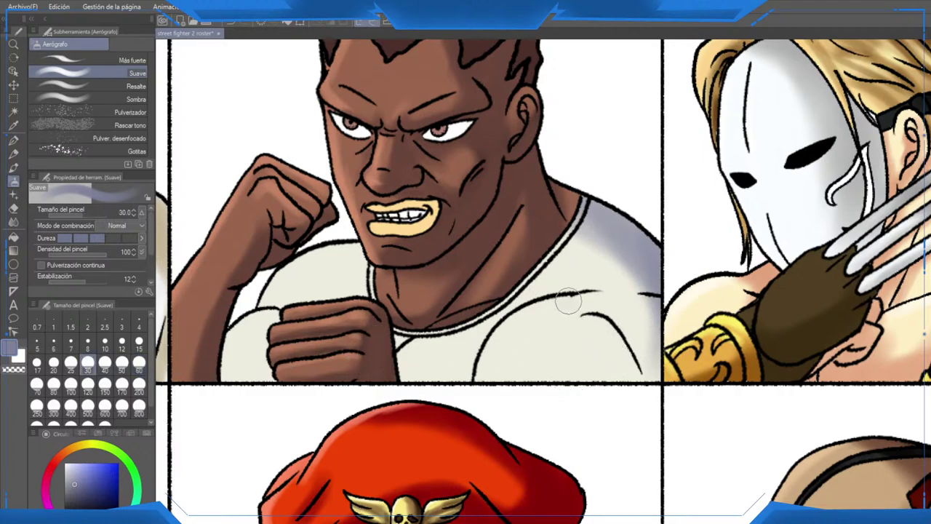
mouse_move(568, 300)
mouse_down()
mouse_move(630, 347)
mouse_move(566, 308)
mouse_move(666, 314)
mouse_move(576, 305)
mouse_move(626, 368)
mouse_move(651, 349)
mouse_move(567, 288)
mouse_up()
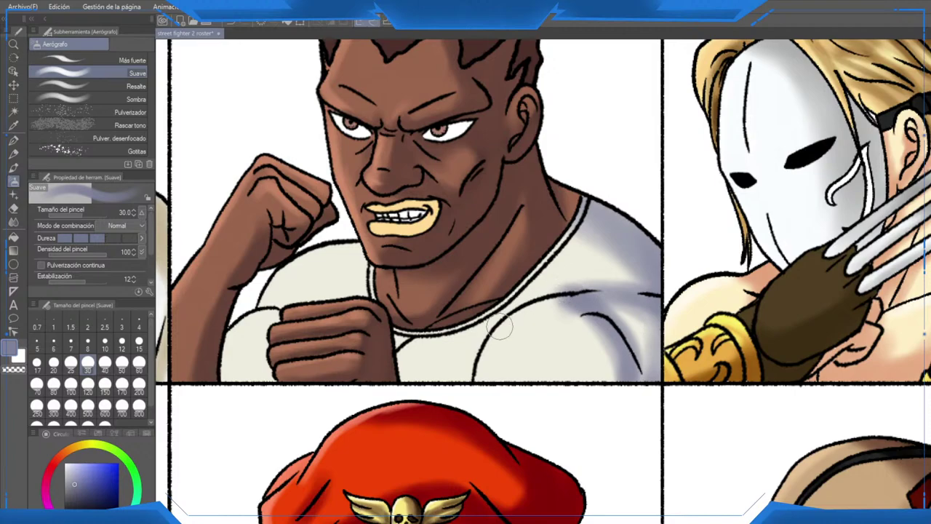
mouse_move(498, 327)
mouse_down()
mouse_move(610, 338)
mouse_move(616, 363)
mouse_move(638, 388)
mouse_up()
mouse_move(587, 212)
mouse_down()
mouse_move(584, 281)
mouse_move(577, 226)
mouse_move(622, 264)
mouse_move(601, 301)
mouse_move(561, 291)
mouse_move(557, 274)
mouse_move(545, 286)
mouse_move(562, 277)
mouse_move(566, 306)
mouse_up()
mouse_move(622, 287)
mouse_down()
mouse_move(595, 287)
mouse_move(572, 242)
mouse_move(562, 308)
mouse_up()
mouse_move(487, 335)
mouse_down()
mouse_move(433, 389)
mouse_move(423, 356)
mouse_move(385, 339)
mouse_move(422, 392)
mouse_move(424, 362)
mouse_move(442, 381)
mouse_move(426, 365)
mouse_up()
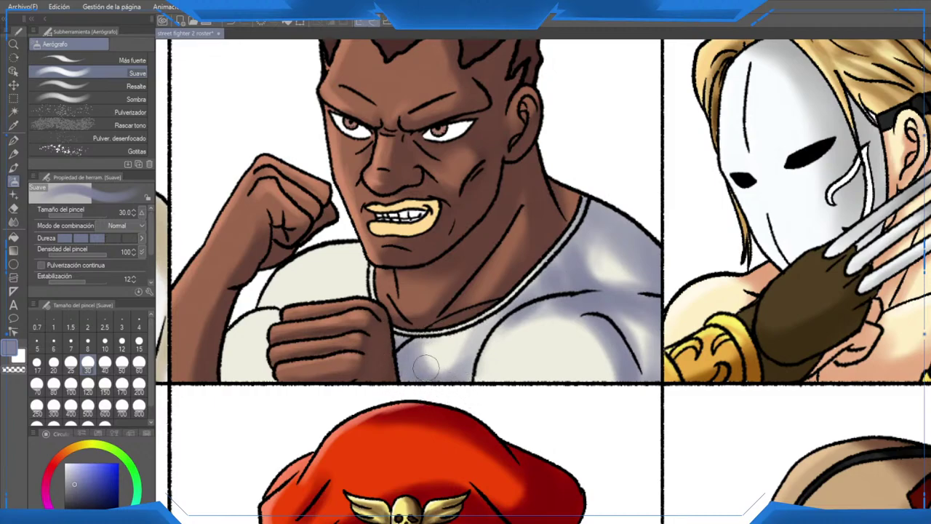
mouse_move(346, 298)
mouse_down()
mouse_move(364, 276)
mouse_move(323, 306)
mouse_move(283, 318)
mouse_move(265, 387)
mouse_move(342, 280)
mouse_move(347, 310)
mouse_move(332, 304)
mouse_move(351, 227)
mouse_move(378, 302)
mouse_move(360, 216)
mouse_move(311, 296)
mouse_up()
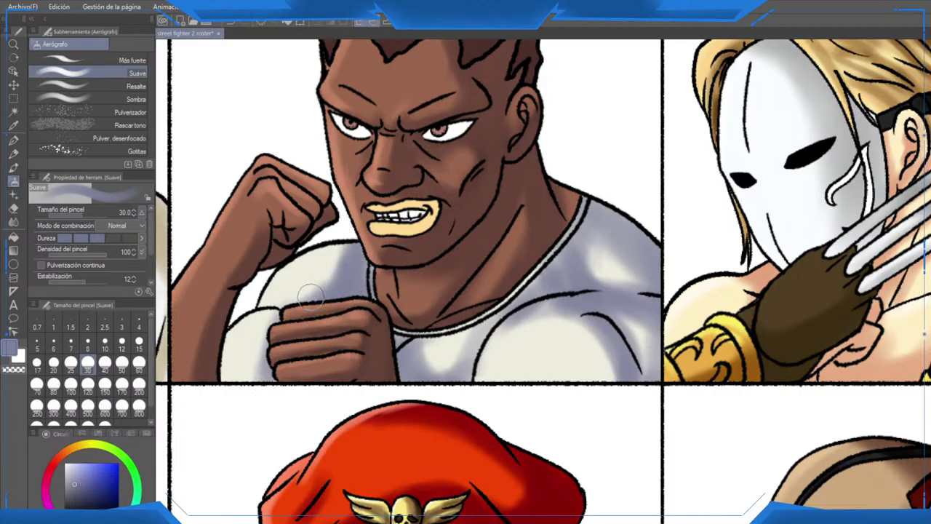
scroll(335, 294, down, 4)
drag(376, 317, 509, 340)
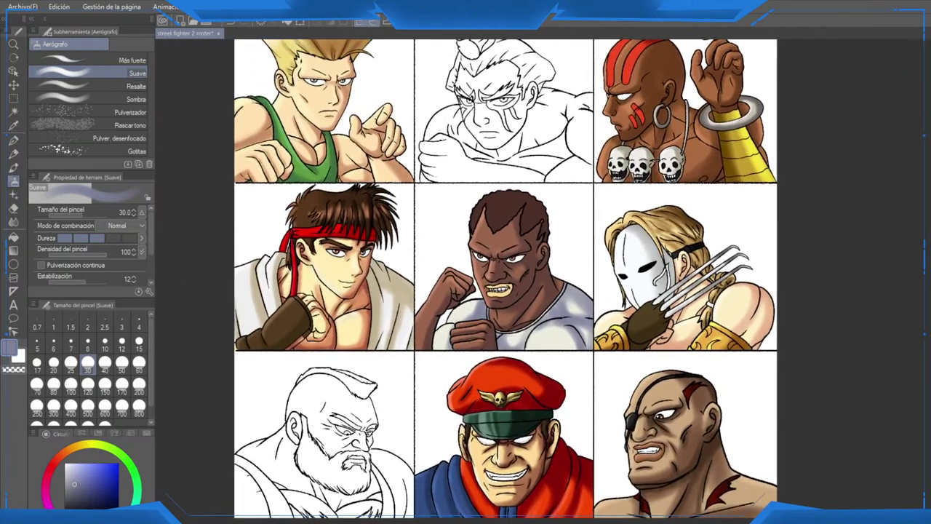
scroll(513, 338, up, 1)
scroll(515, 336, up, 1)
scroll(522, 320, down, 2)
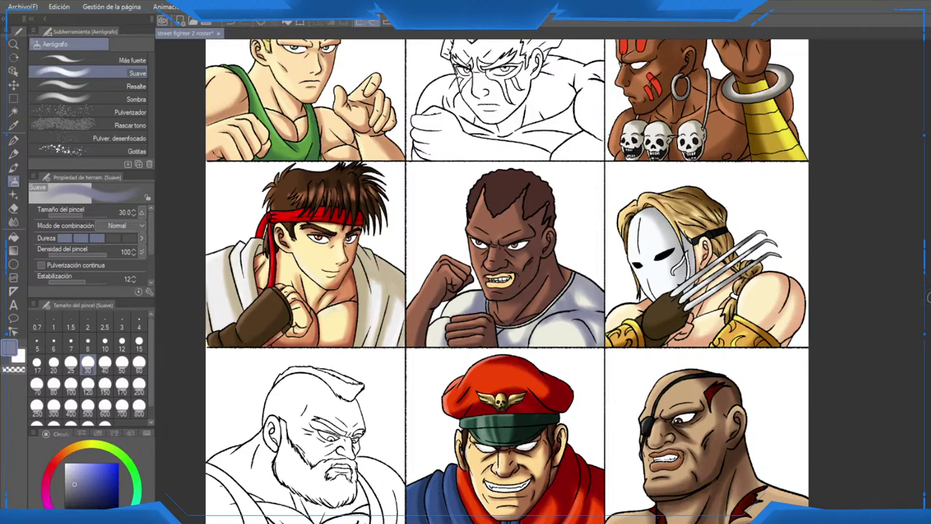
Step: Shade the edges of the boxer's lips at brush size 12 with the orange-brown sampled from the red-capped character's face
scroll(497, 258, up, 3)
drag(517, 291, 495, 1)
scroll(513, 444, down, 1)
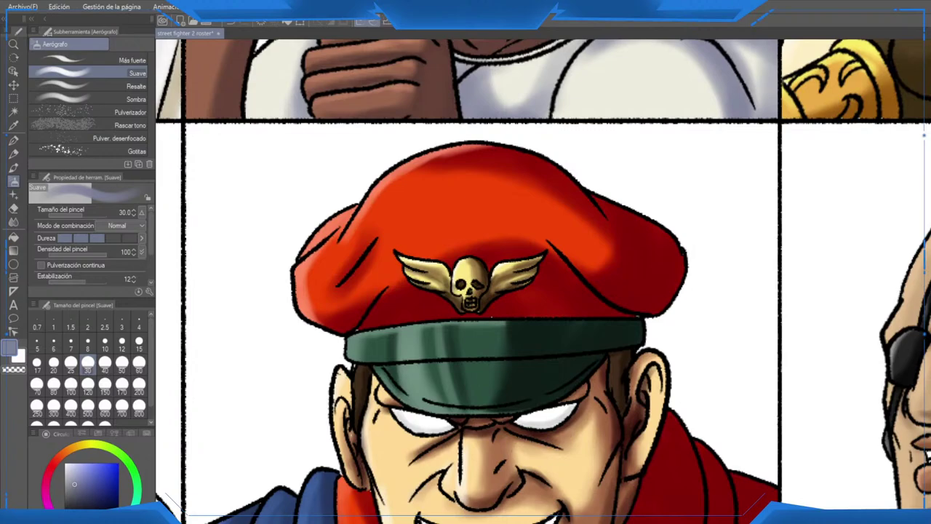
alt+click(513, 443)
drag(492, 317, 517, 478)
drag(551, 65, 541, 305)
scroll(545, 291, up, 2)
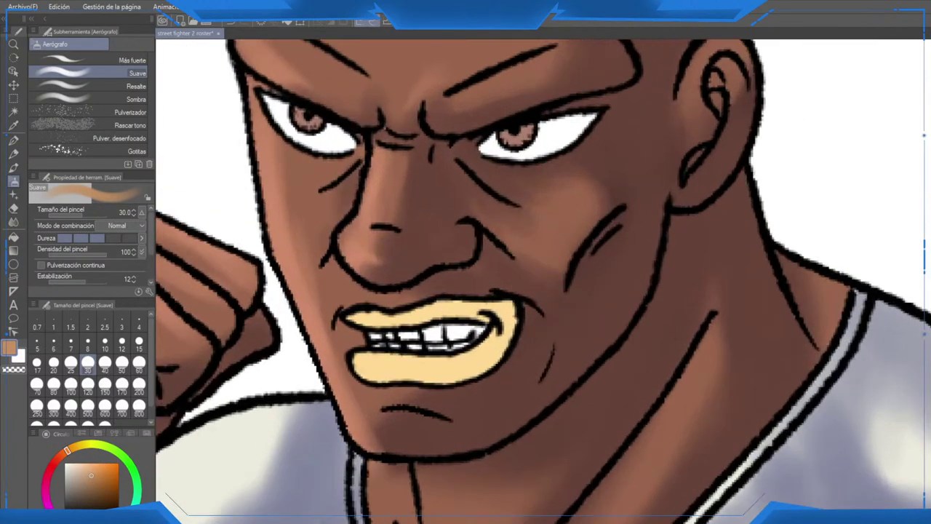
scroll(519, 343, down, 1)
click(122, 340)
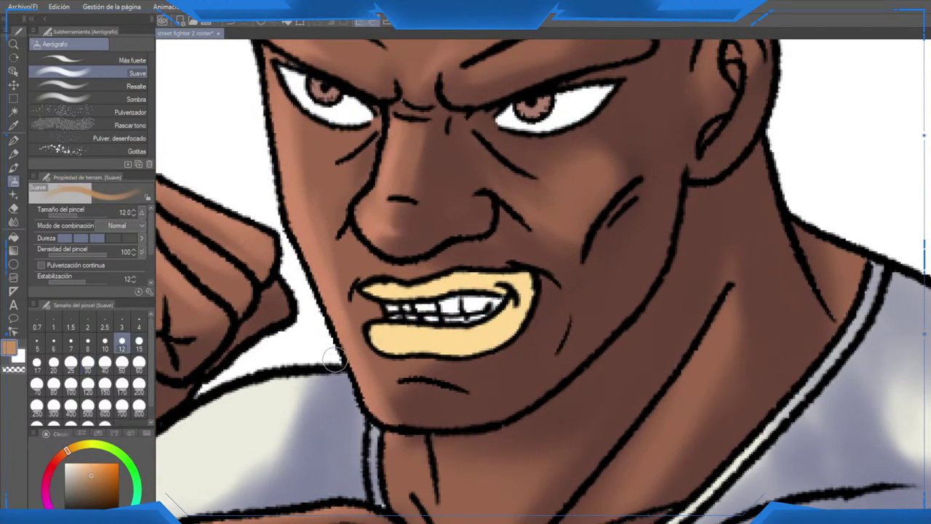
mouse_move(419, 353)
mouse_down()
mouse_move(395, 349)
mouse_move(453, 359)
mouse_move(483, 346)
mouse_move(514, 327)
mouse_move(540, 286)
mouse_move(512, 335)
mouse_up()
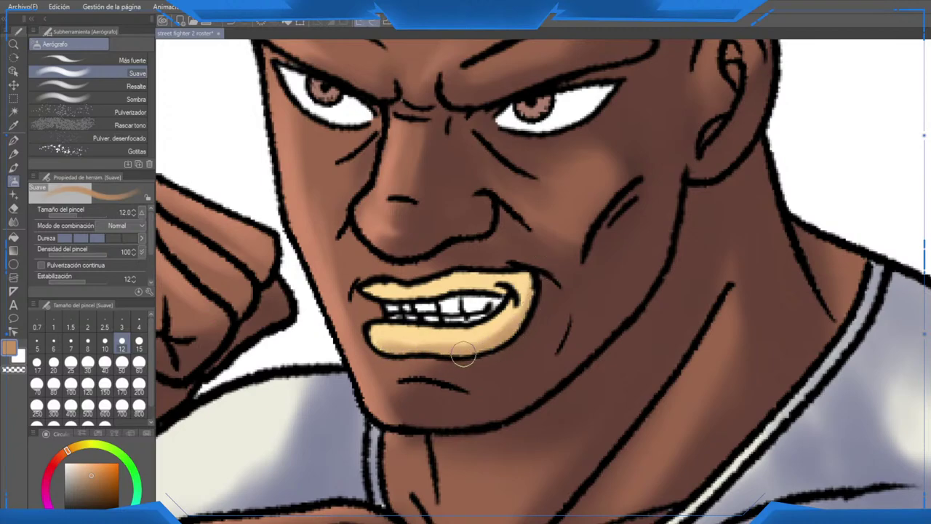
drag(463, 354, 385, 358)
drag(419, 302, 480, 297)
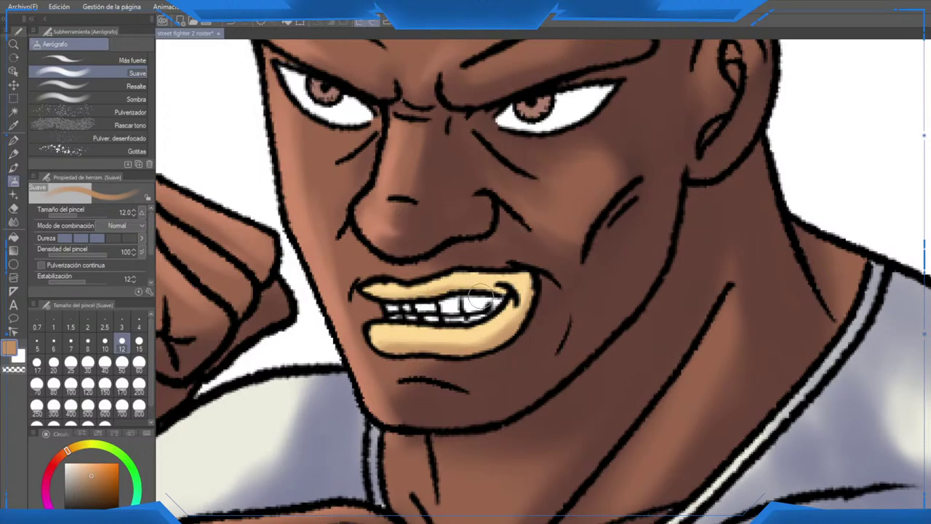
drag(535, 288, 499, 259)
scroll(531, 264, down, 5)
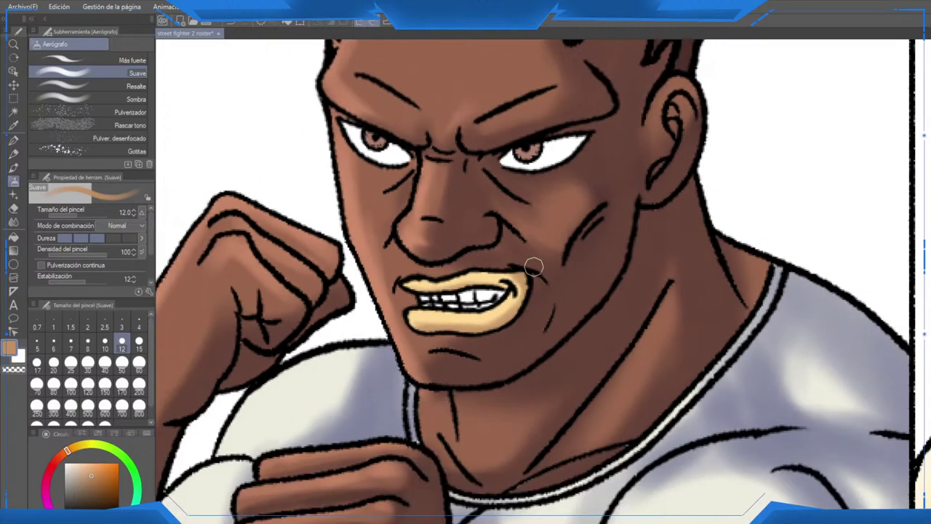
Step: Airbrush pale peach and near-white highlights onto the boxer's lips at brush size 8
scroll(537, 267, down, 3)
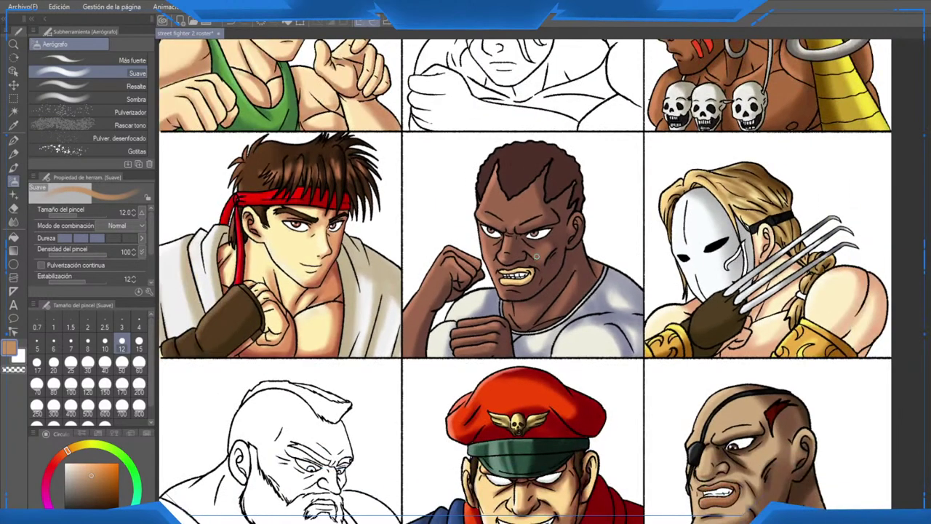
scroll(537, 256, up, 8)
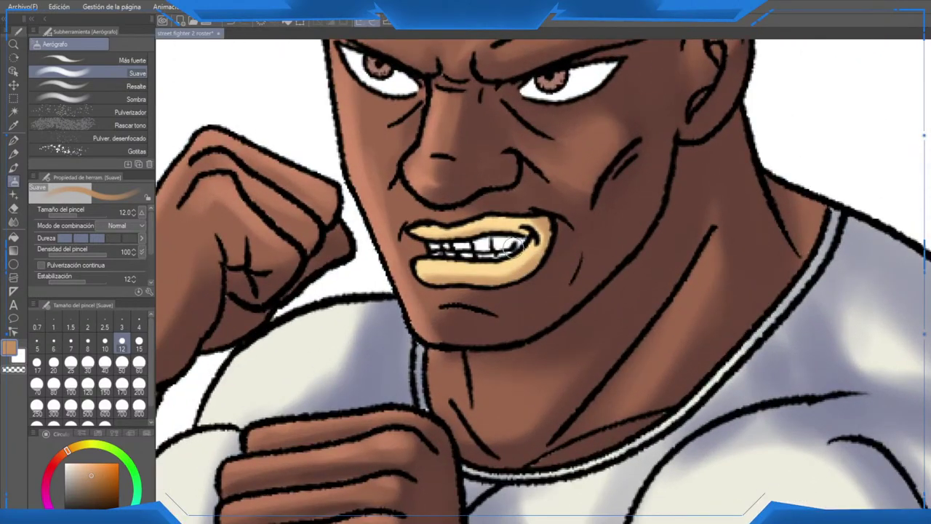
click(82, 467)
key(bracketleft)
key(bracketleft)
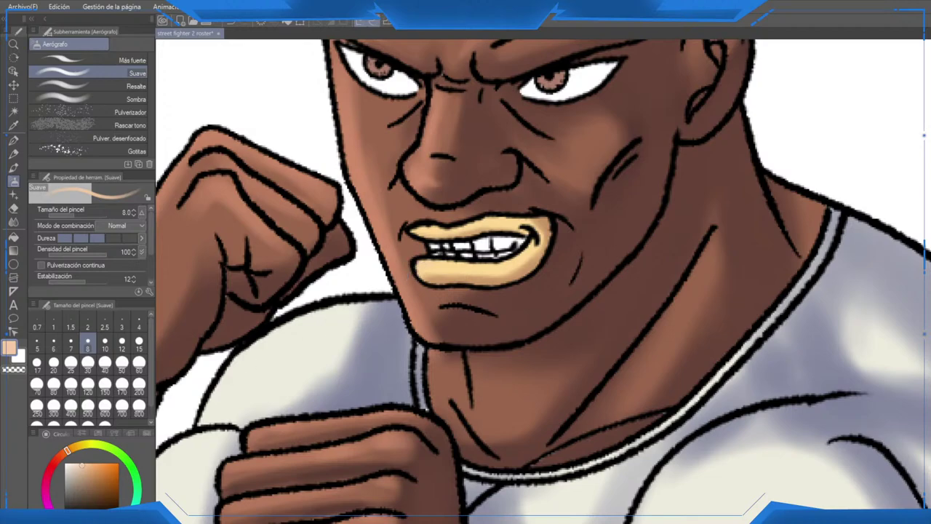
alt+click(264, 353)
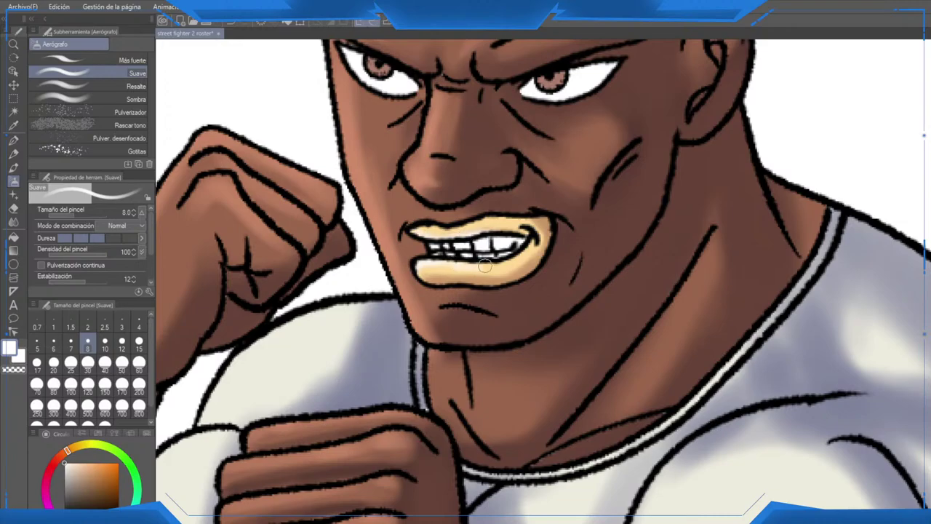
Step: Shade the back and crown of the boxer's hair with very dark purple at brush size 60
scroll(507, 248, down, 10)
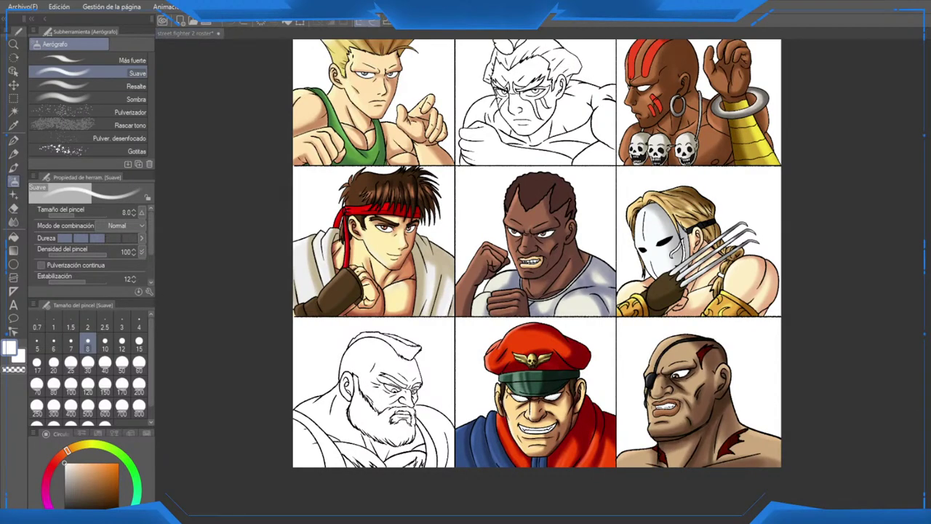
click(89, 507)
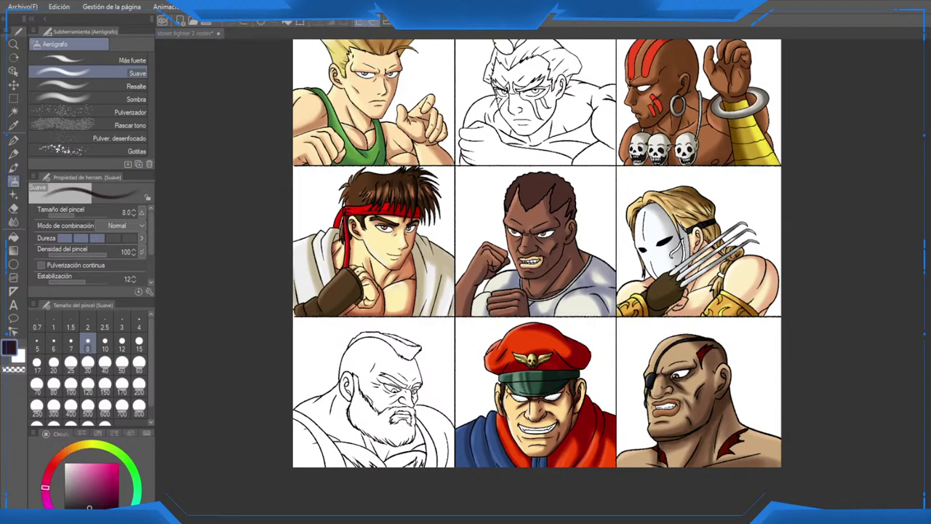
scroll(528, 187, up, 5)
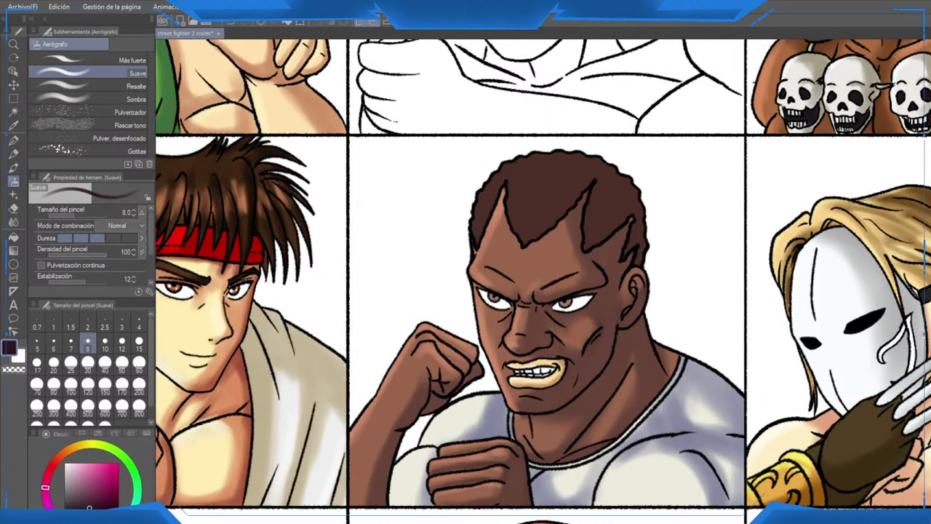
scroll(594, 205, up, 3)
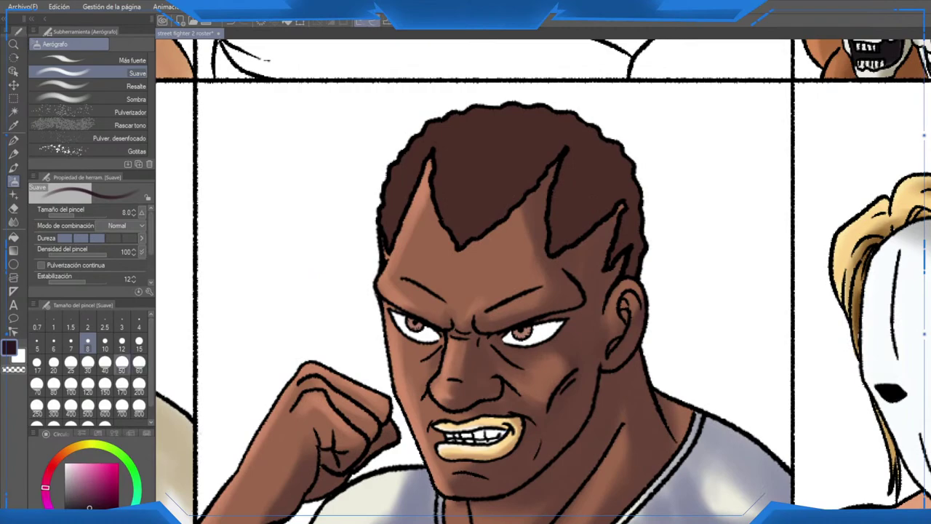
click(121, 362)
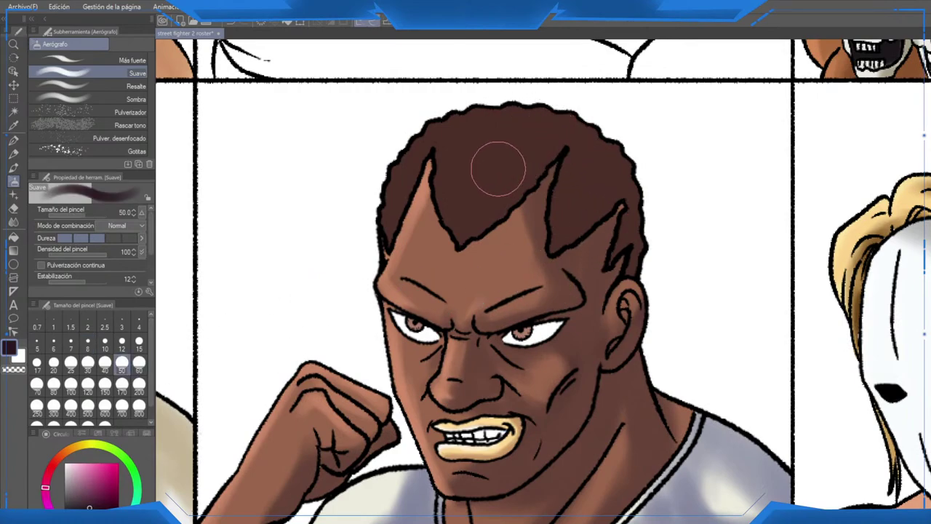
click(139, 362)
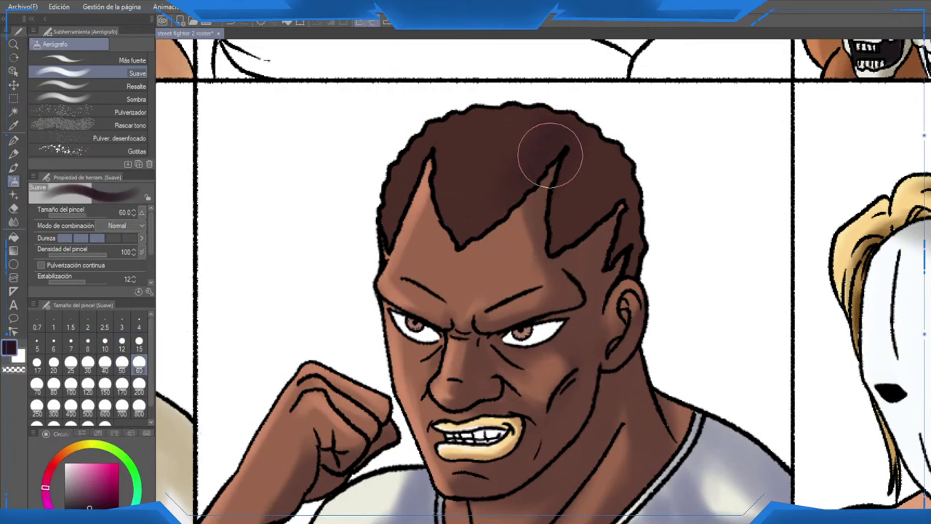
mouse_move(551, 155)
mouse_down()
mouse_move(580, 190)
mouse_move(595, 248)
mouse_move(633, 258)
mouse_move(651, 171)
mouse_move(578, 166)
mouse_move(552, 133)
mouse_move(550, 155)
mouse_move(520, 94)
mouse_move(552, 175)
mouse_move(536, 166)
mouse_move(529, 87)
mouse_move(517, 198)
mouse_move(531, 116)
mouse_up()
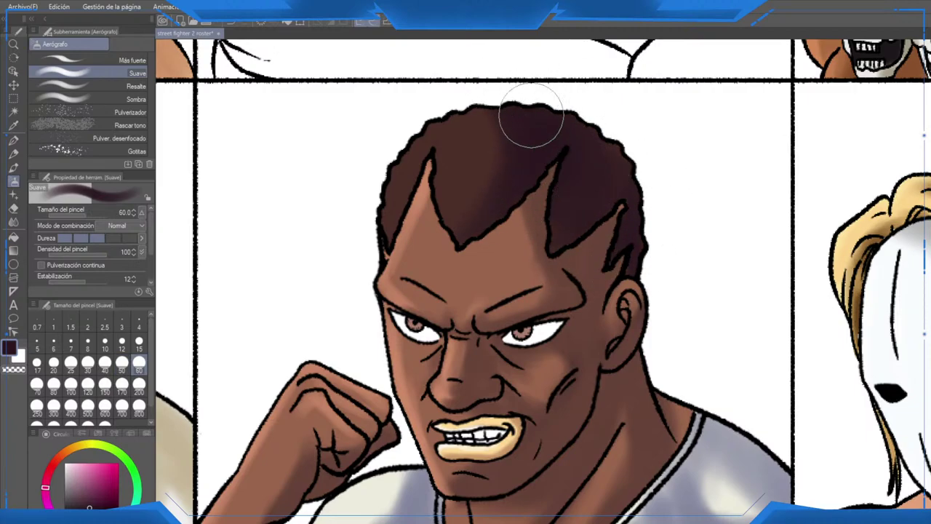
Step: Airbrush reddish-brown highlights along the front edge and hairline of the boxer's hair at brush sizes 30 and 20
alt+click(393, 216)
drag(90, 501, 85, 484)
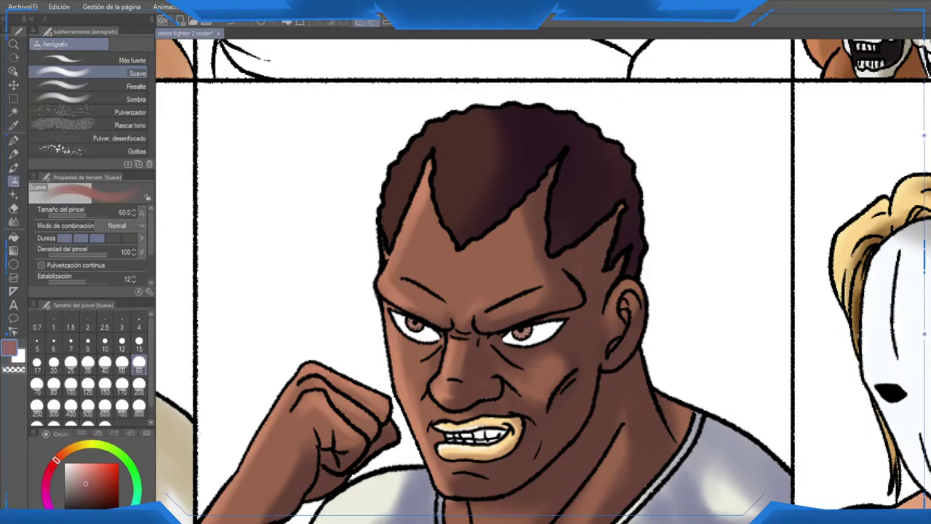
click(88, 366)
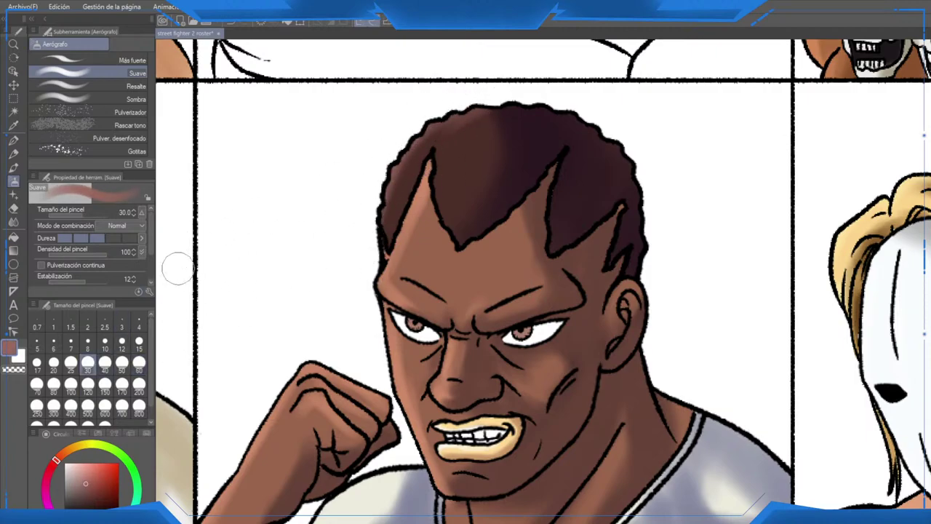
click(53, 362)
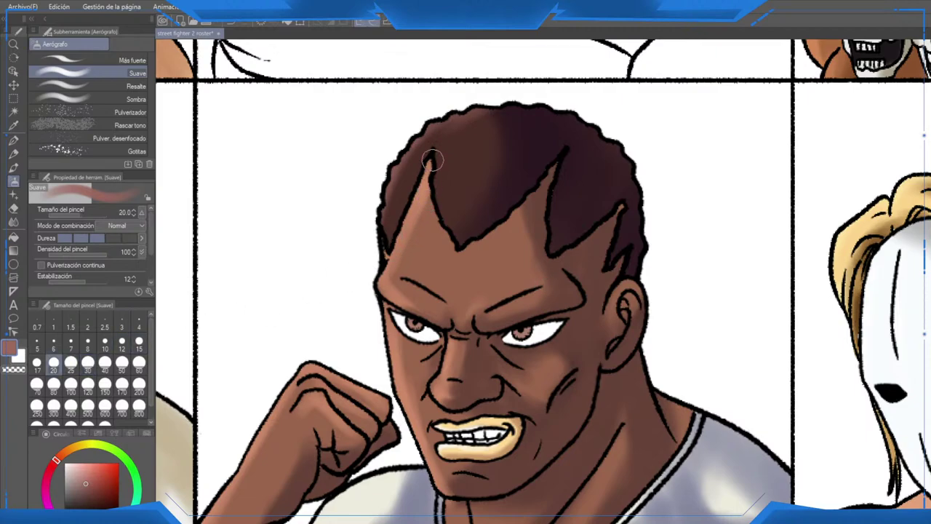
mouse_move(433, 161)
mouse_down()
mouse_move(444, 241)
mouse_move(459, 257)
mouse_up()
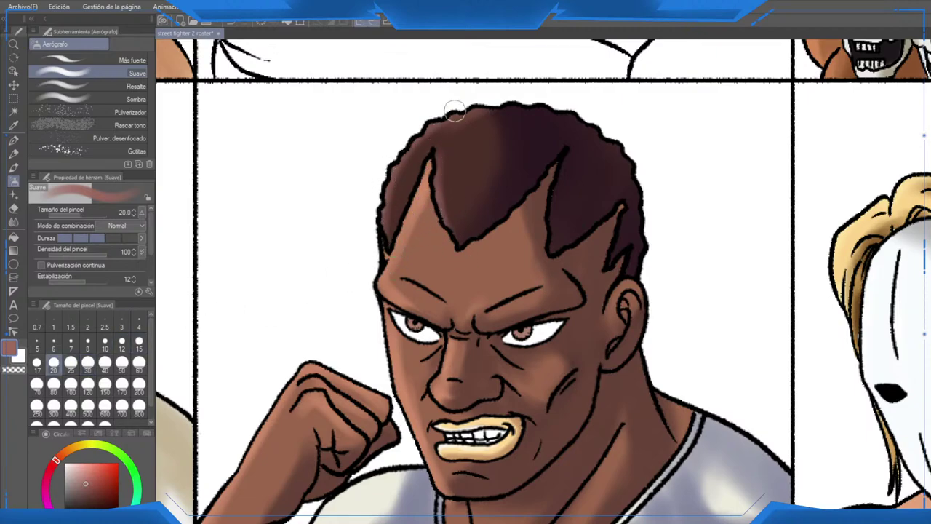
Step: Deepen the shaded side of the boxer's hair at brush size 20 with the dark purple sampled from the hair
scroll(509, 112, down, 3)
scroll(518, 113, down, 1)
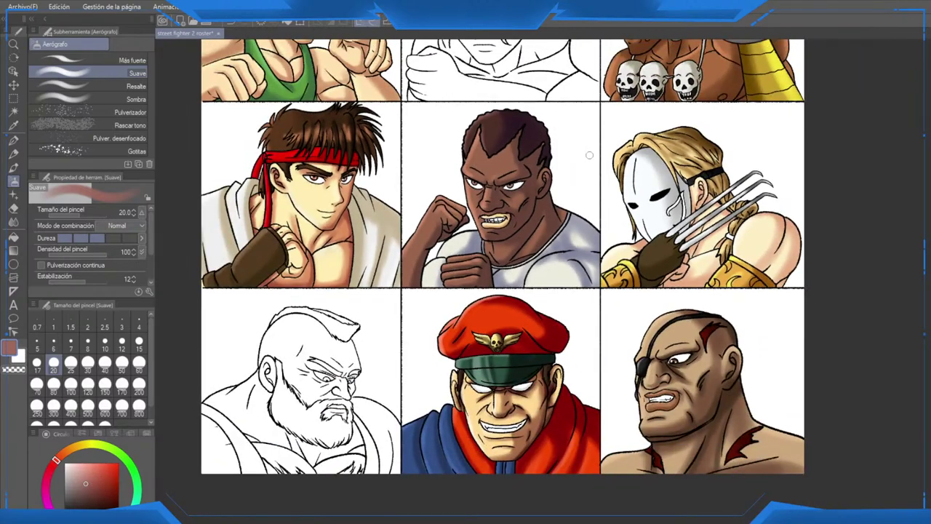
scroll(523, 149, up, 3)
alt+click(507, 116)
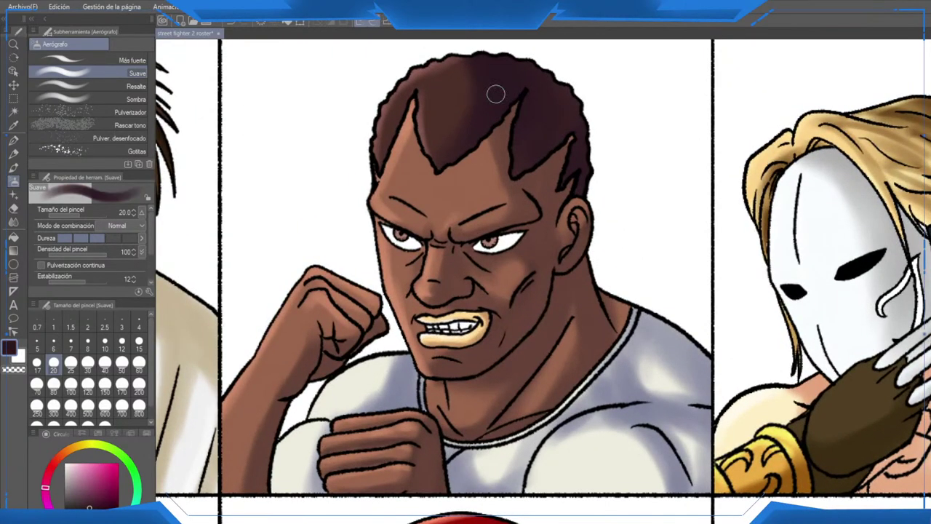
mouse_move(495, 95)
mouse_down()
mouse_move(579, 121)
mouse_move(557, 101)
mouse_move(555, 158)
mouse_move(578, 125)
mouse_up()
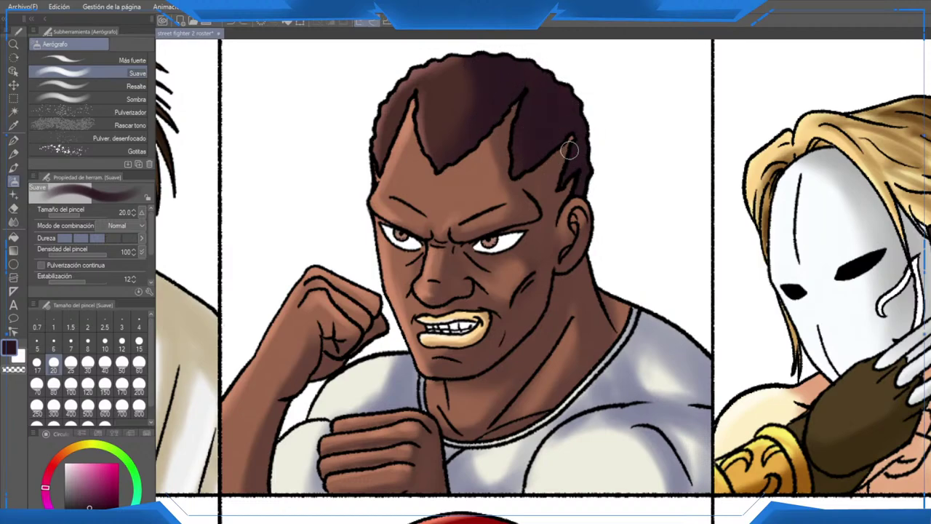
Step: Airbrush dark reddish-brown shading into both of the boxer's irises with the soft airbrush at size 8
scroll(582, 91, down, 5)
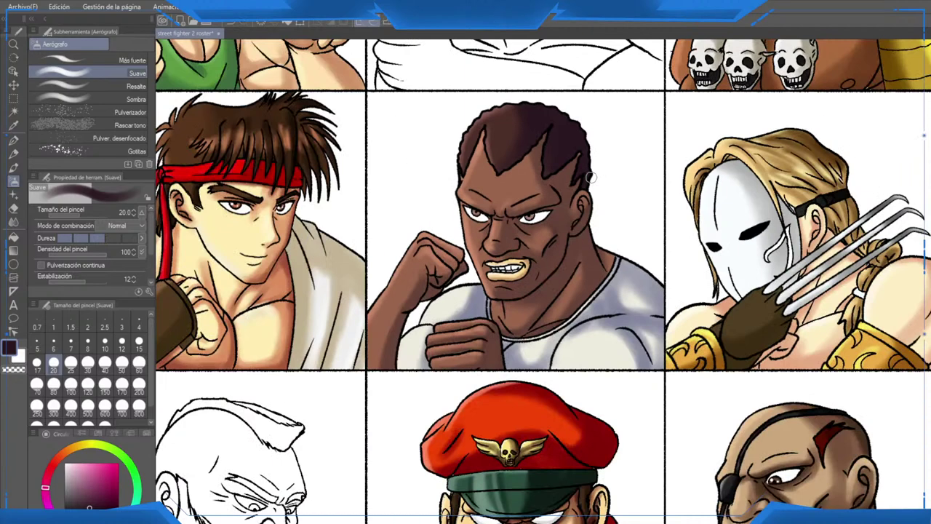
scroll(648, 226, down, 3)
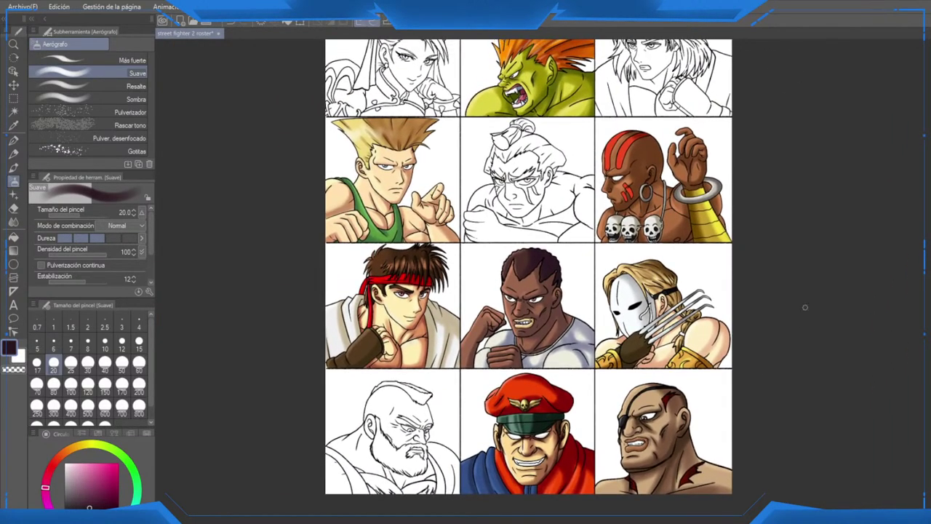
scroll(542, 298, up, 10)
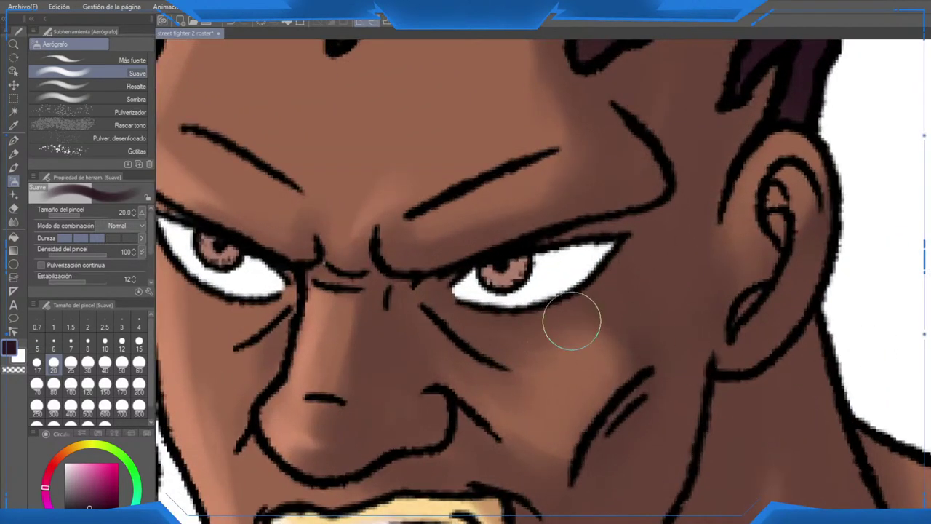
alt+click(498, 283)
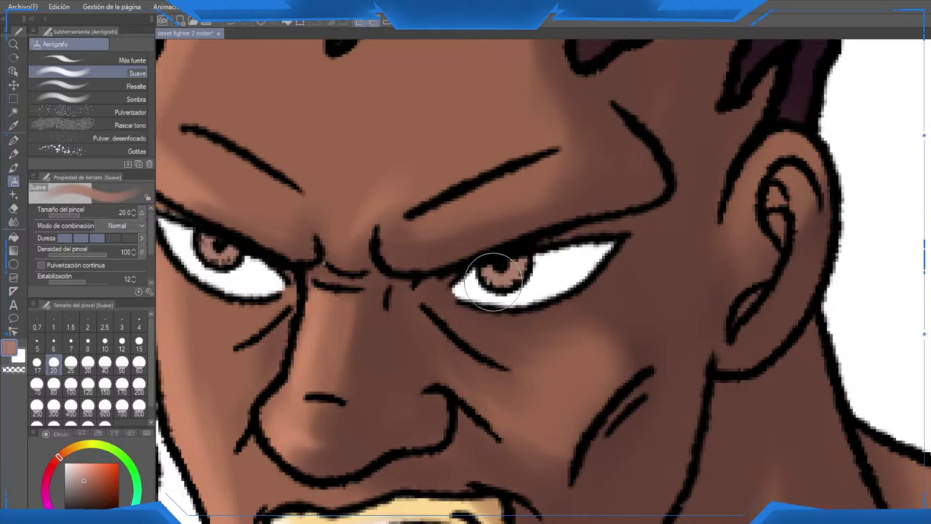
key(p)
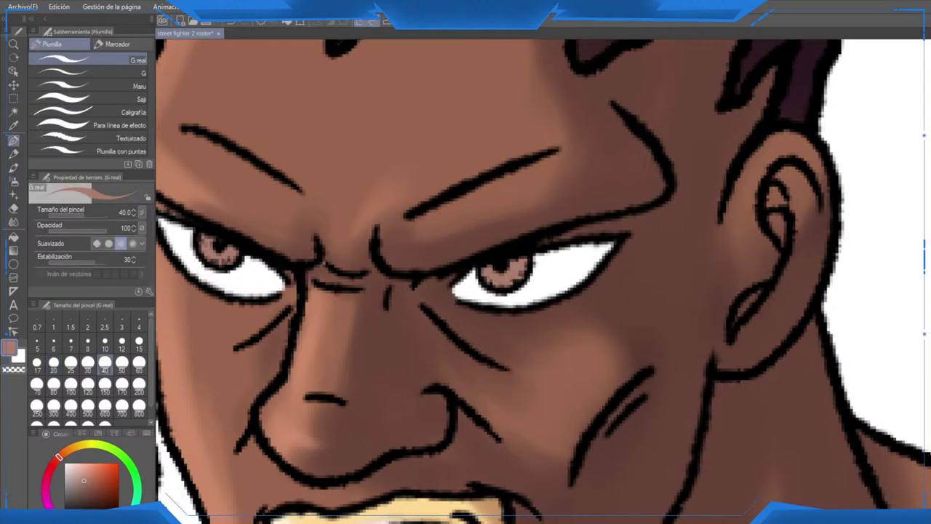
drag(364, 269, 496, 286)
alt+click(356, 270)
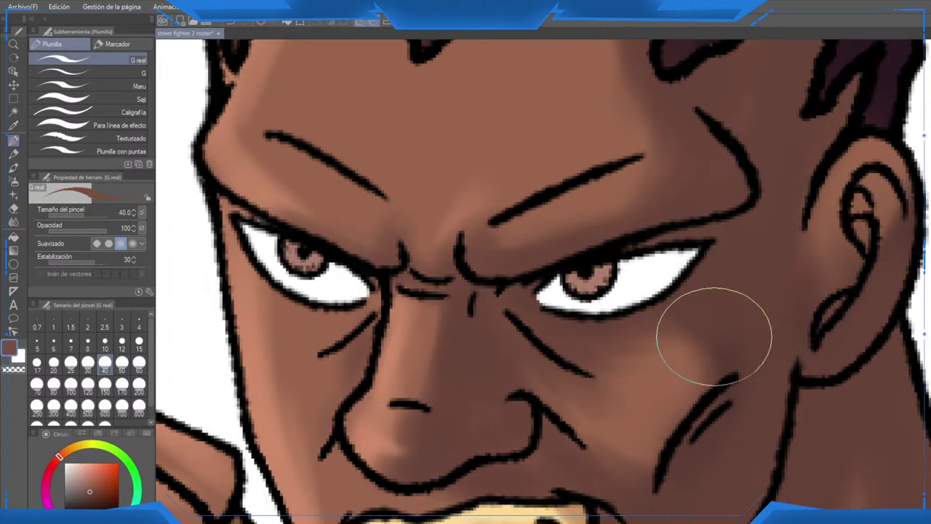
click(95, 498)
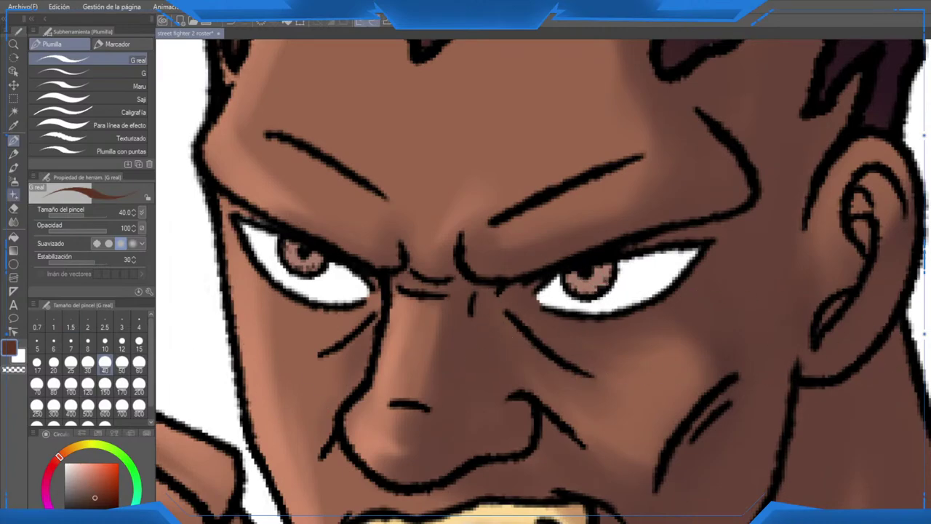
click(13, 181)
click(87, 340)
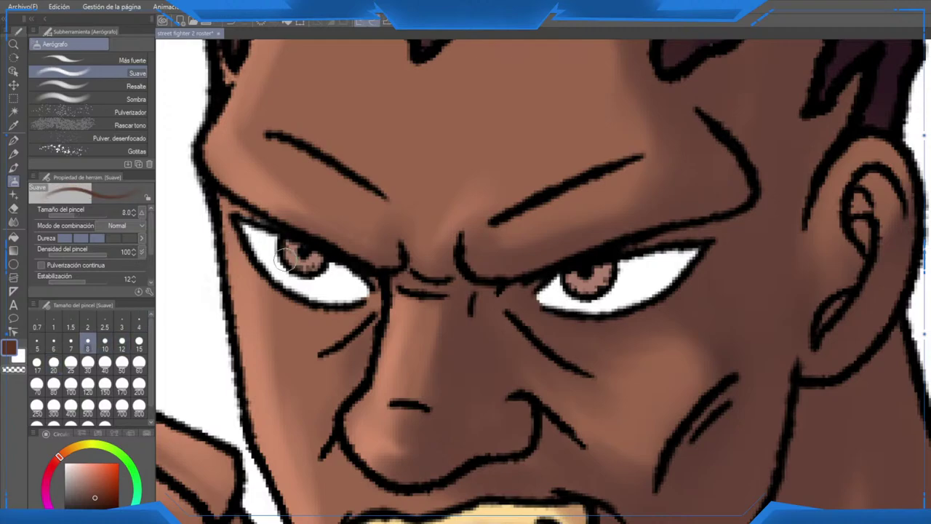
drag(307, 271, 319, 268)
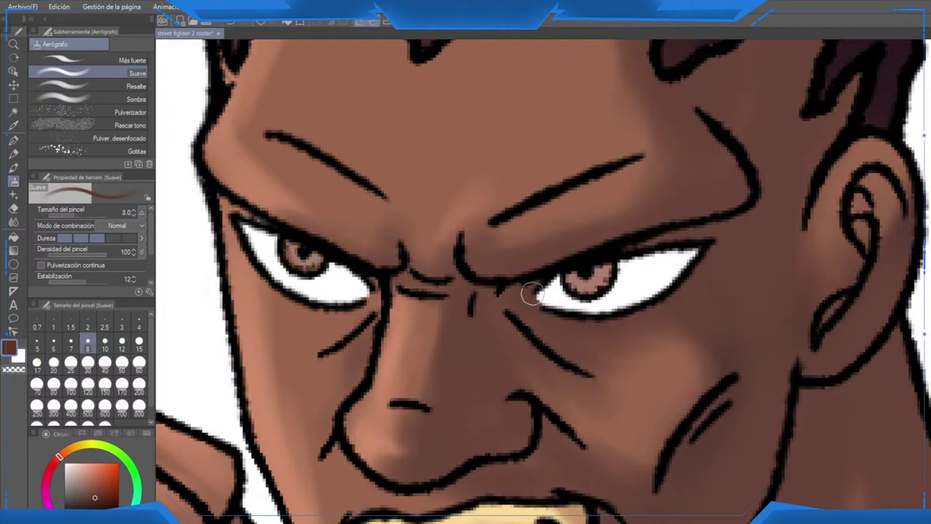
mouse_move(568, 285)
mouse_down()
mouse_move(604, 292)
mouse_move(613, 267)
mouse_up()
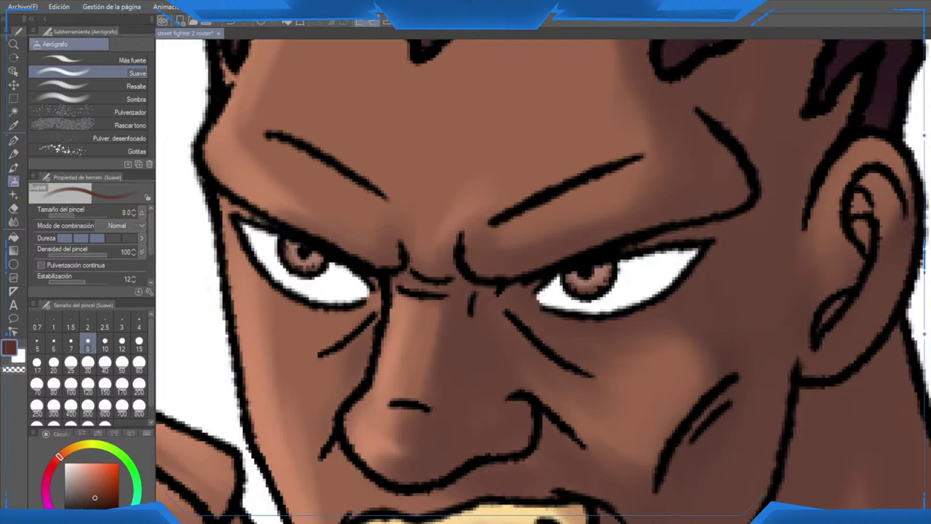
Step: Dot white light reflections onto both of the boxer's irises with the G pen at brush sizes 5 and 7
drag(78, 476, 64, 463)
key(p)
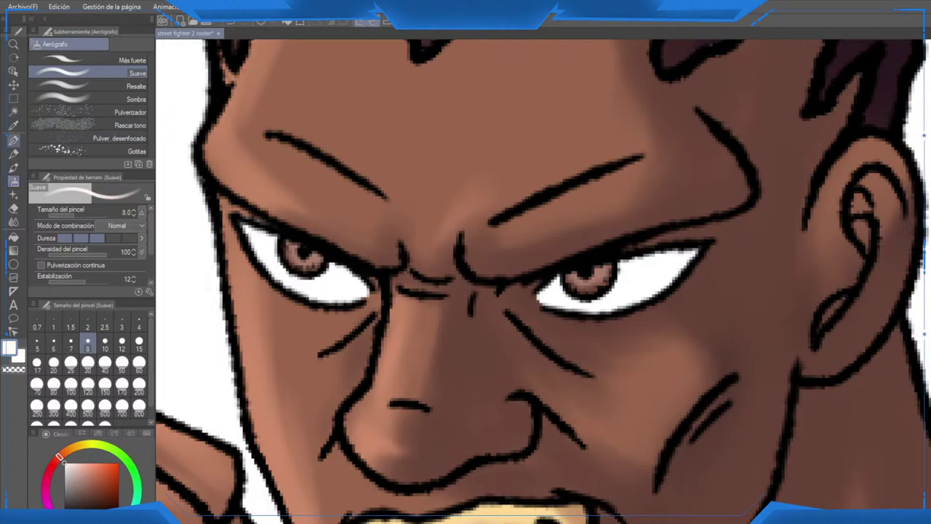
click(290, 250)
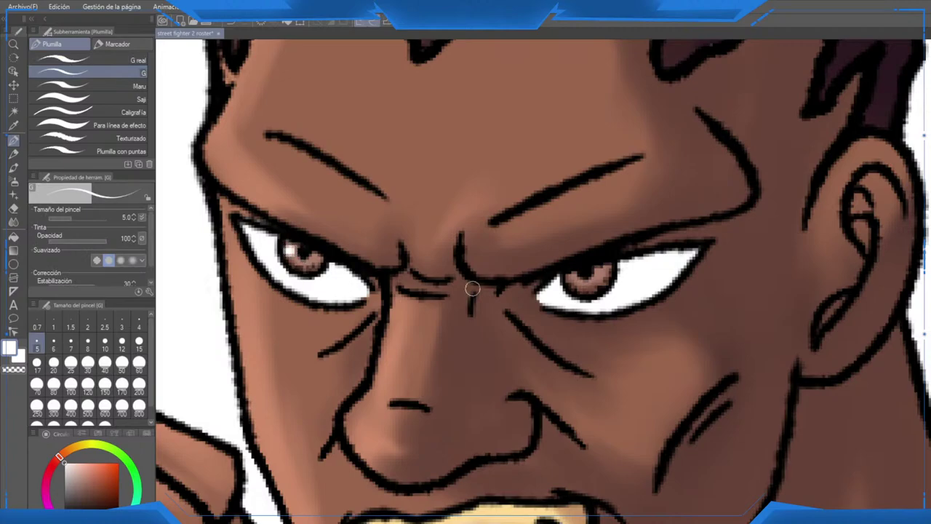
click(573, 279)
click(601, 278)
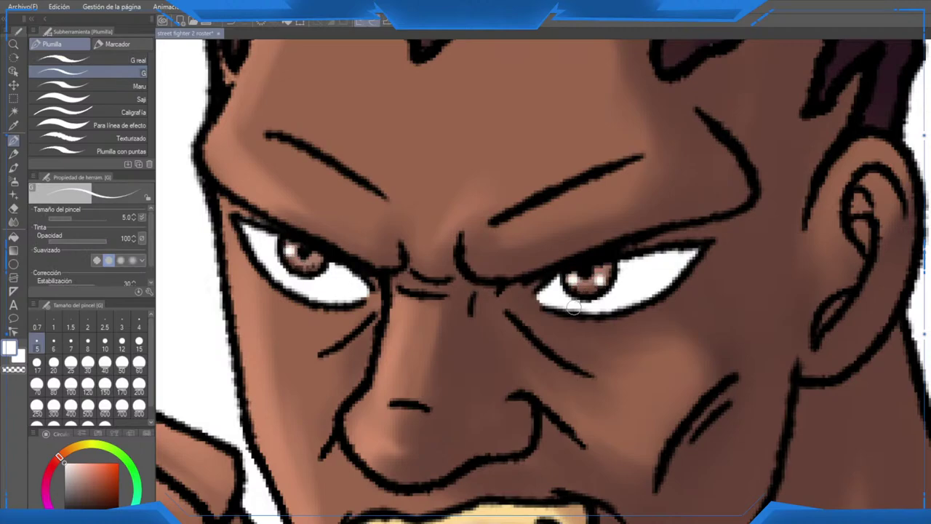
click(313, 261)
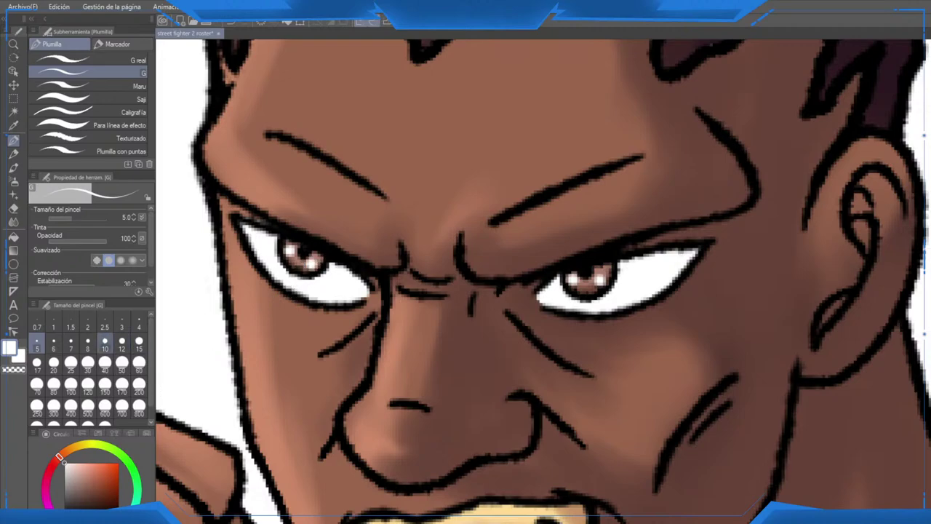
click(70, 342)
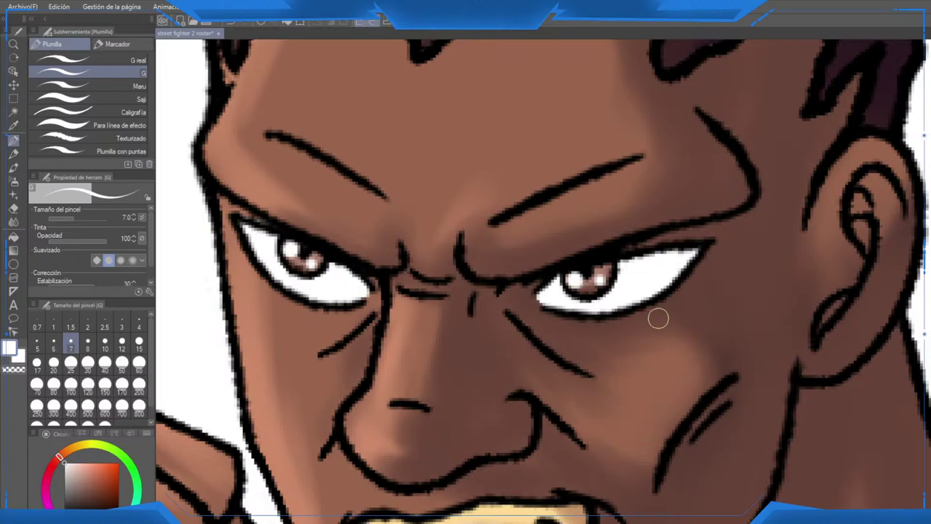
scroll(657, 315, down, 2)
scroll(673, 313, down, 6)
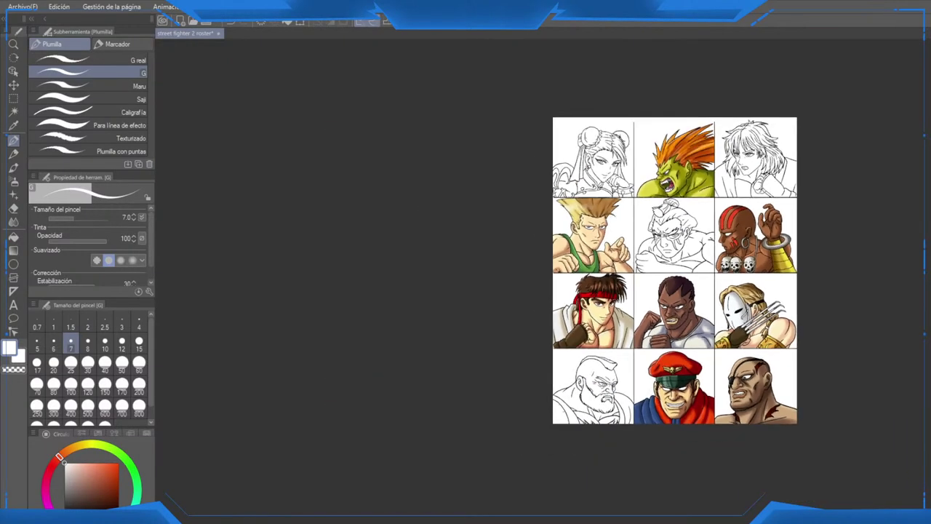
drag(726, 312, 583, 292)
scroll(583, 292, up, 1)
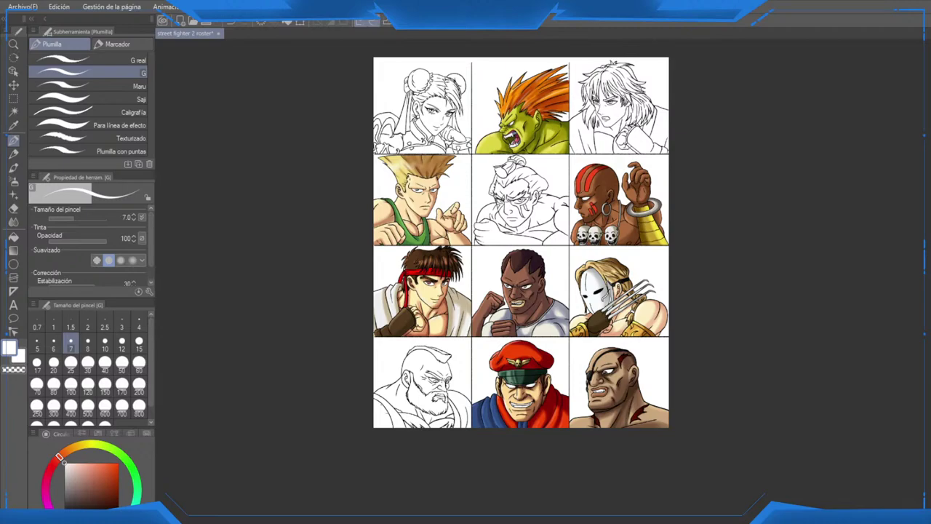
Step: Examine the finished boxer's coloring up close and against the rest of the roster
scroll(623, 301, down, 1)
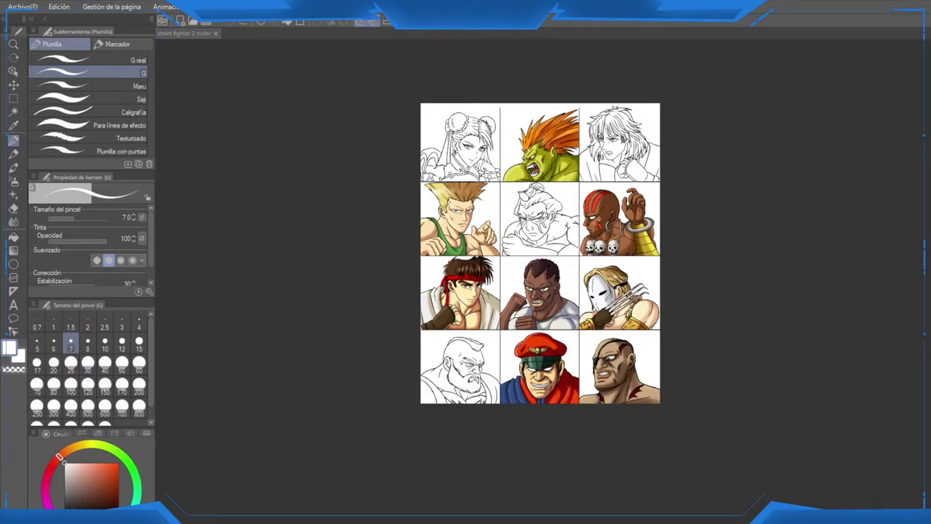
click(86, 486)
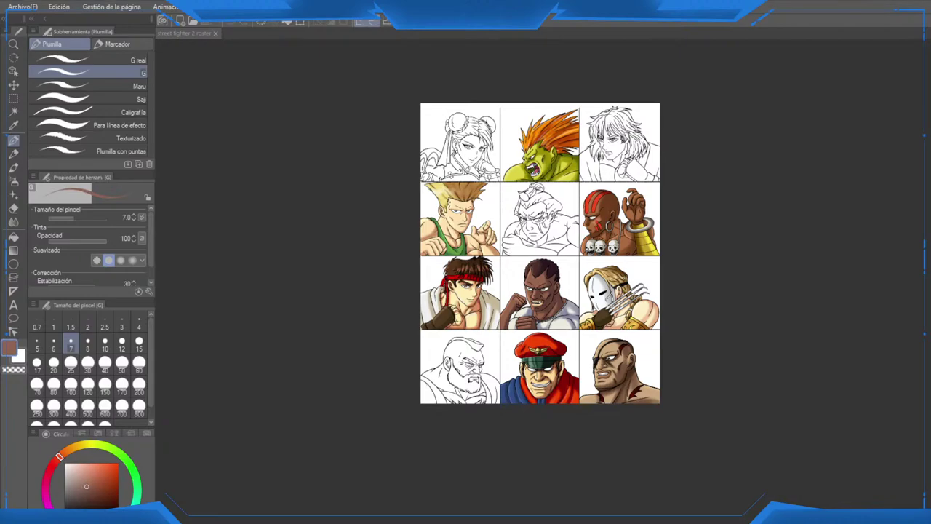
scroll(534, 280, up, 8)
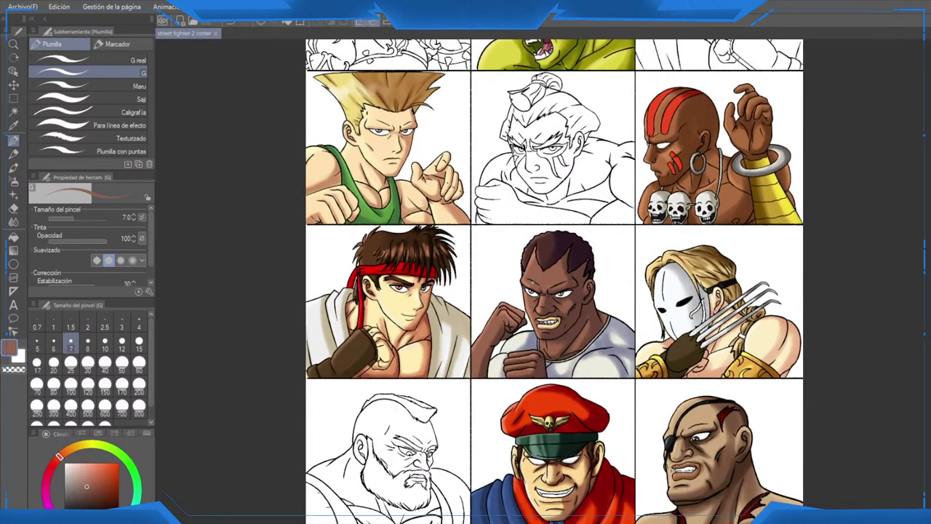
scroll(583, 291, down, 8)
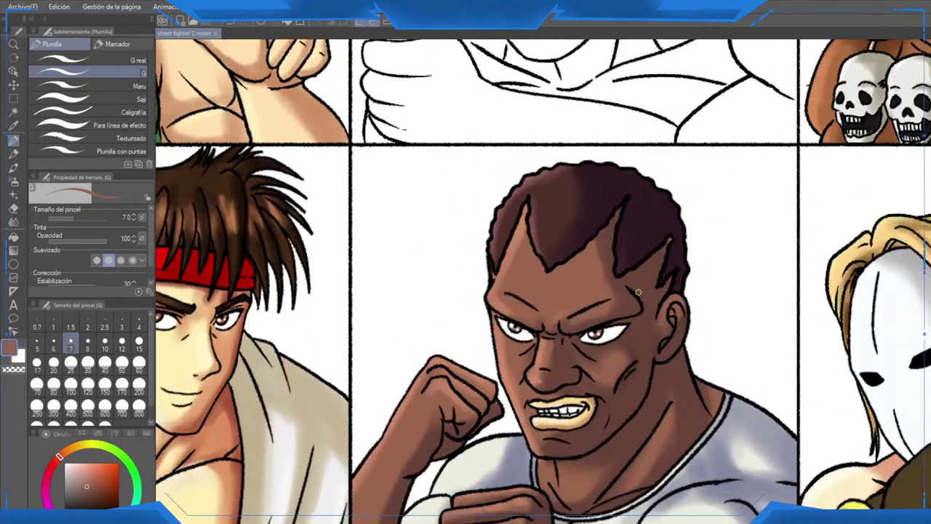
scroll(582, 291, down, 2)
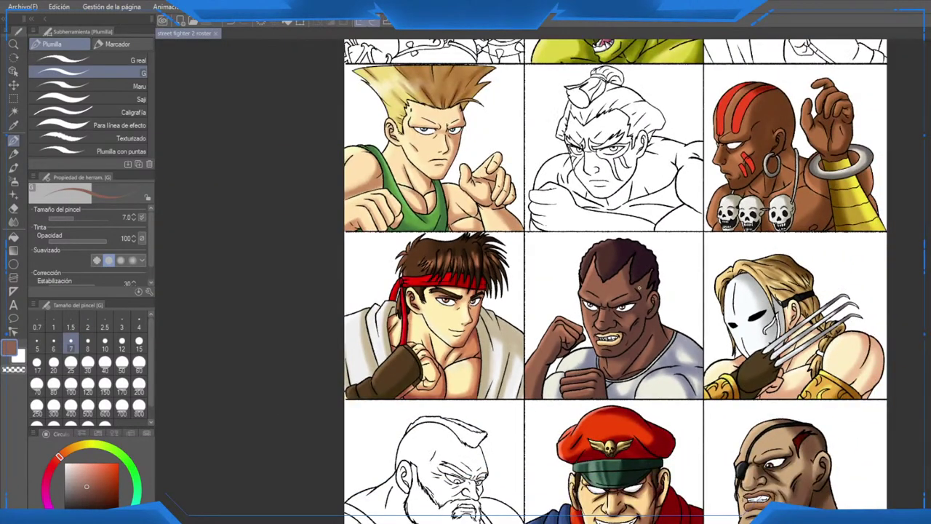
scroll(615, 281, down, 2)
scroll(620, 268, down, 2)
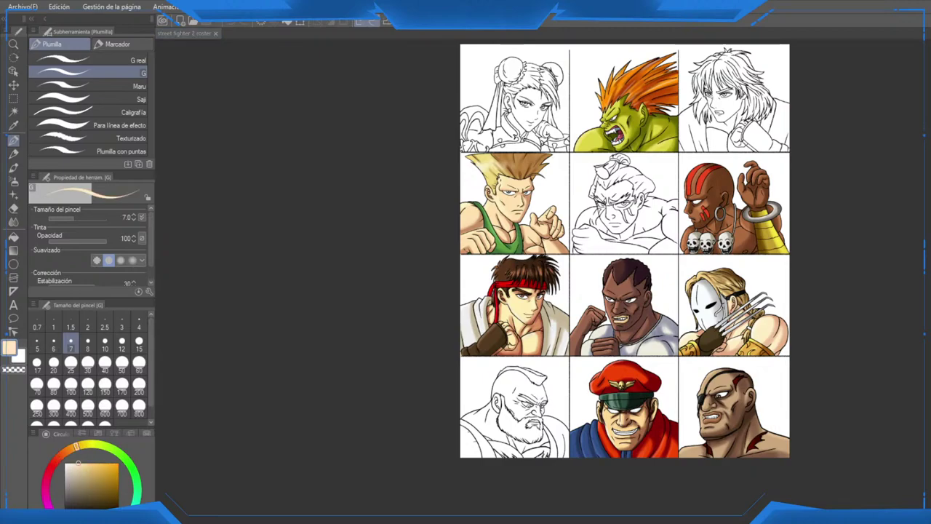
Step: Fill the sumo wrestler's shoulders, chest and arms with a pale peach skin tone, using the fill that refers to other layers
scroll(600, 238, up, 2)
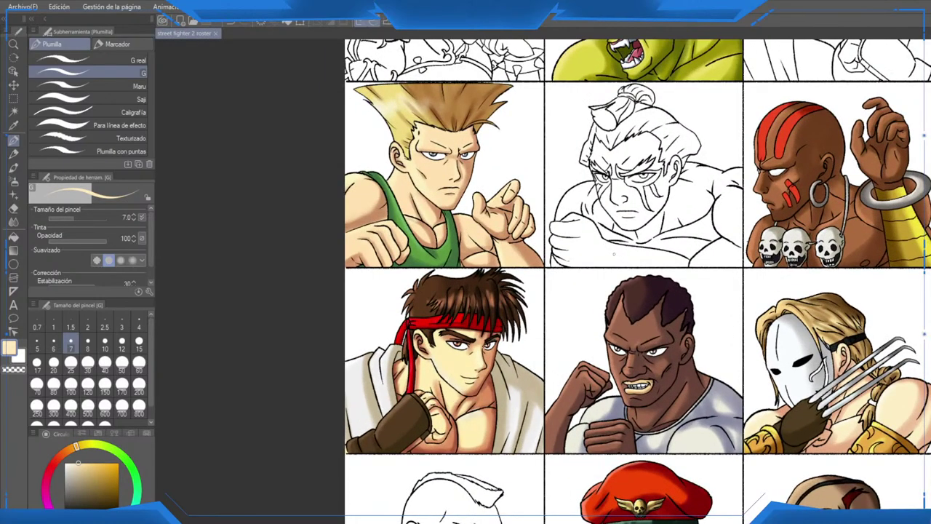
key(g)
click(614, 254)
click(716, 255)
click(684, 211)
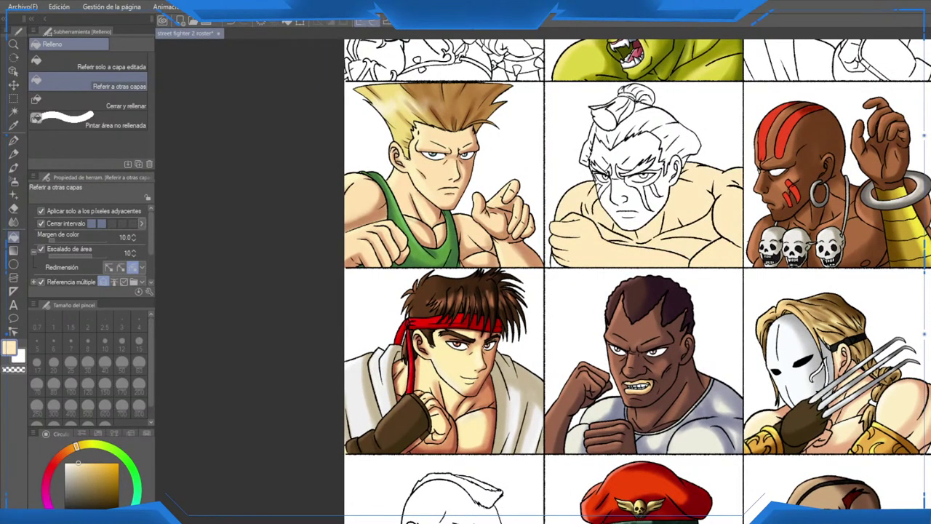
scroll(611, 244, down, 2)
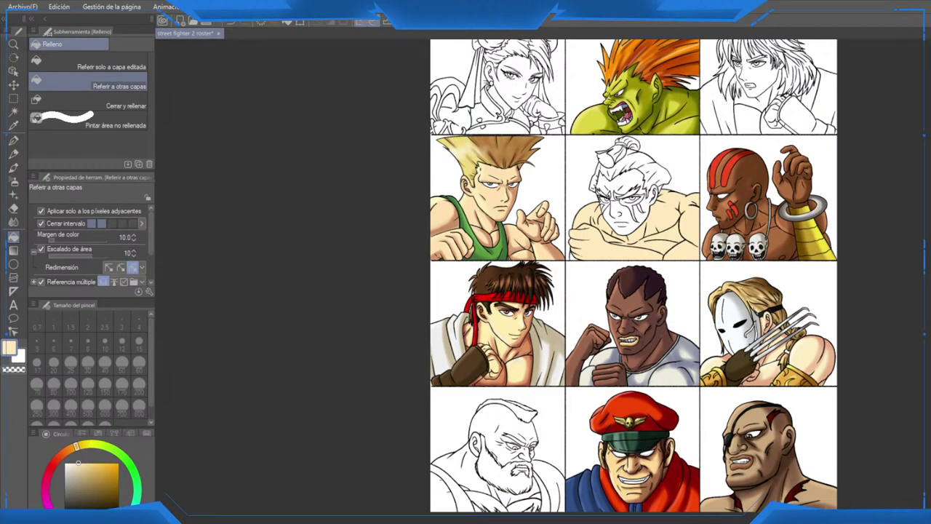
Step: Fill the sumo wrestler's face, forehead and ear with the same pale peach, leaving the eye paint white
scroll(601, 254, up, 3)
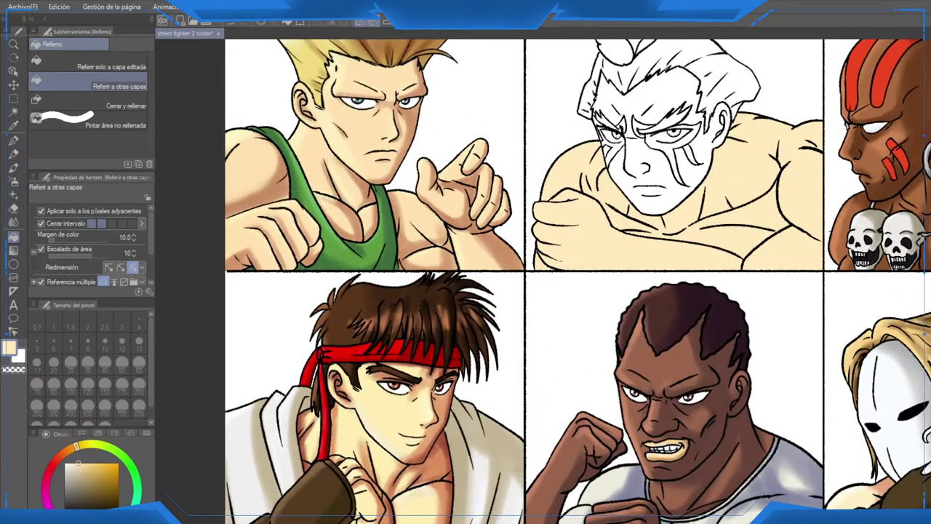
scroll(600, 255, up, 2)
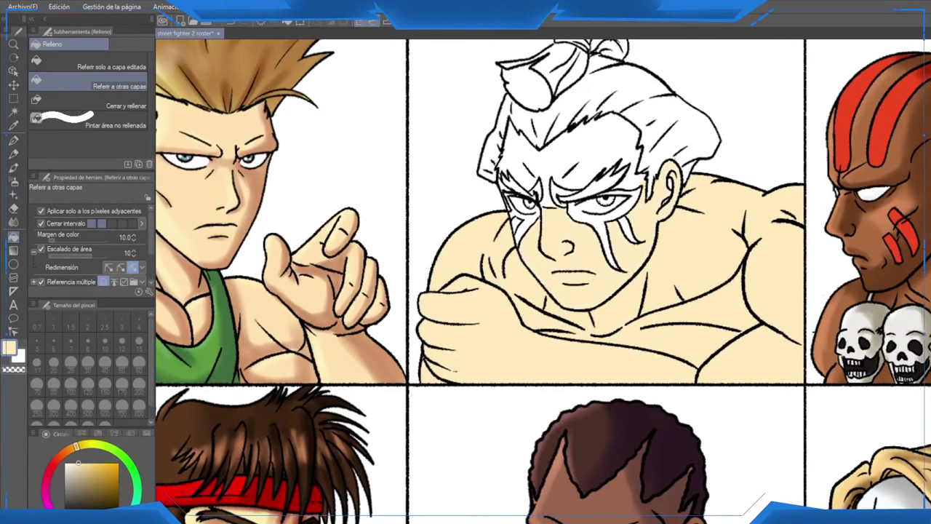
scroll(557, 193, up, 1)
scroll(556, 193, up, 1)
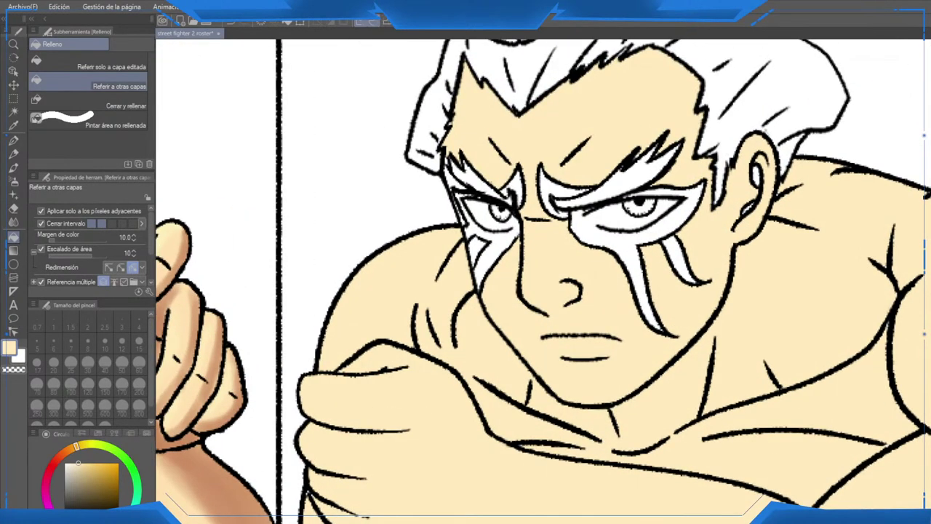
scroll(613, 220, up, 2)
scroll(617, 222, down, 3)
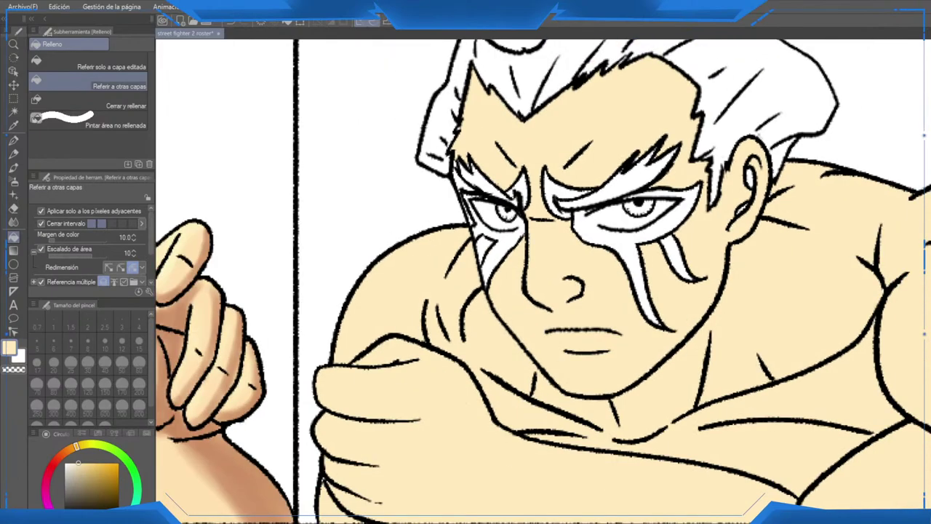
scroll(710, 248, up, 3)
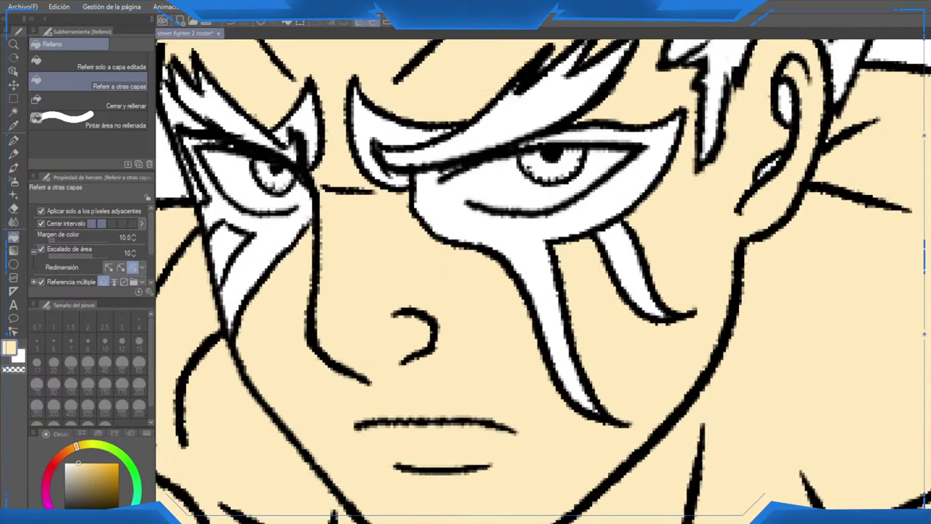
Step: Fill the small skin gaps enclosed by the sumo wrestler's face paint marks below both eyes with pale peach
scroll(696, 290, up, 1)
mouse_move(585, 210)
mouse_down()
mouse_move(617, 252)
mouse_move(604, 266)
mouse_move(622, 236)
mouse_move(610, 245)
mouse_up()
key(e)
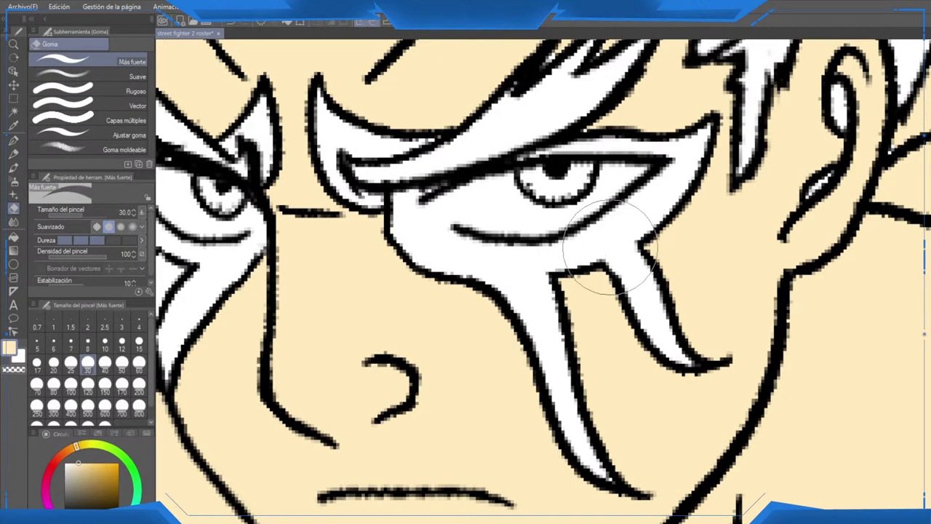
drag(260, 279, 475, 303)
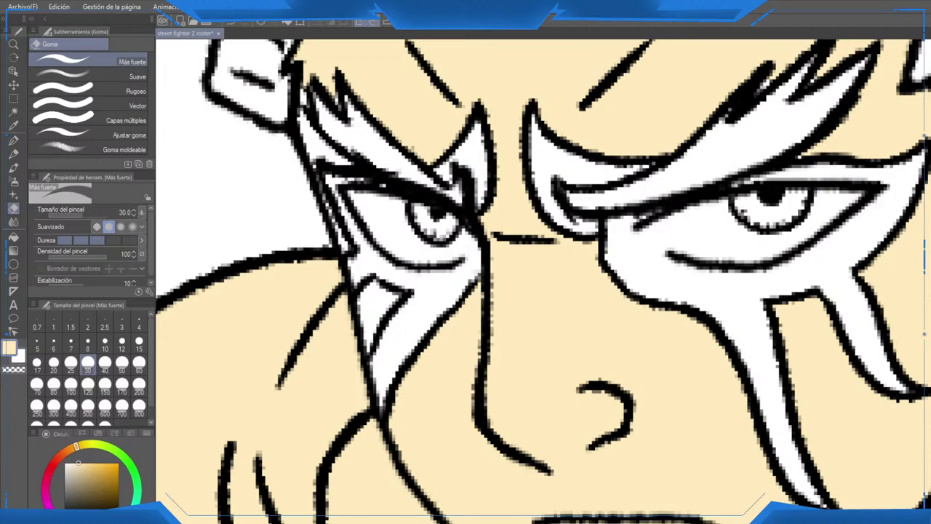
key(g)
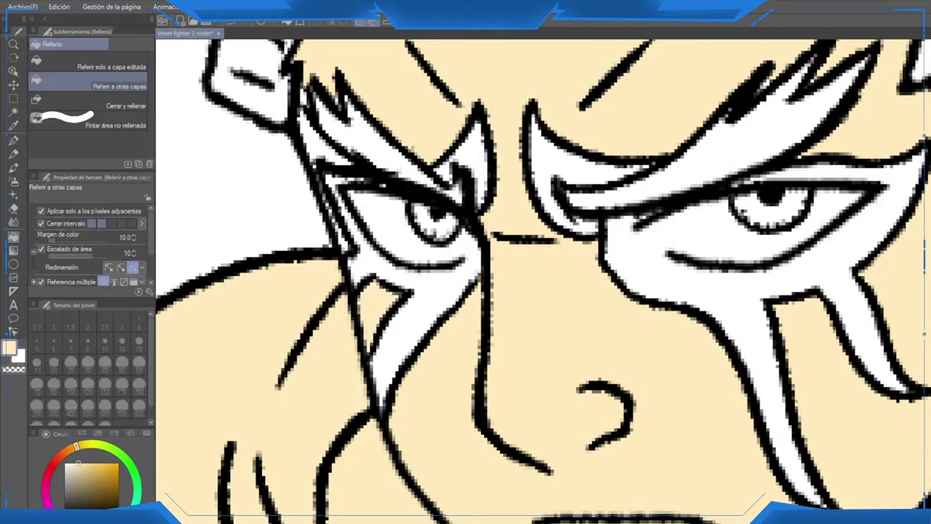
click(313, 142)
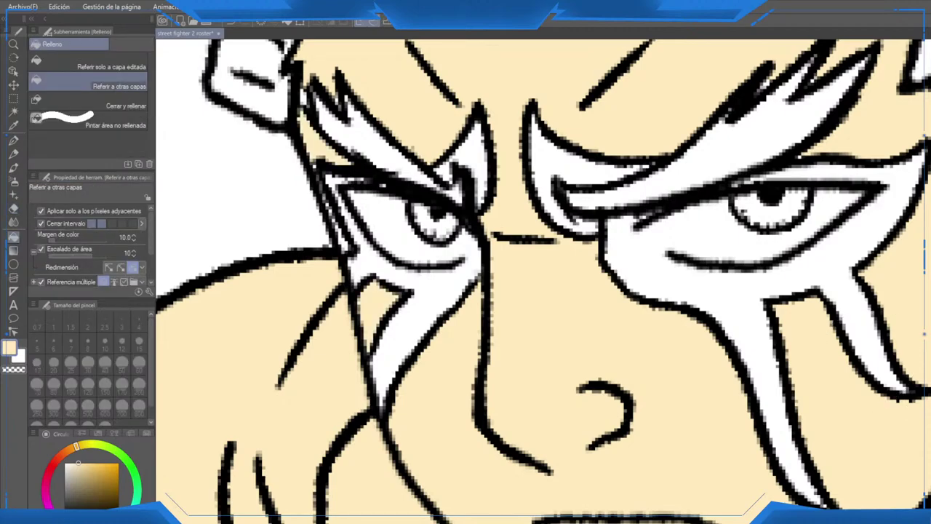
Step: Ready the real G pen at size 40 and inspect the sumo wrestler's brows, face paint and ear for unfilled skin
key(p)
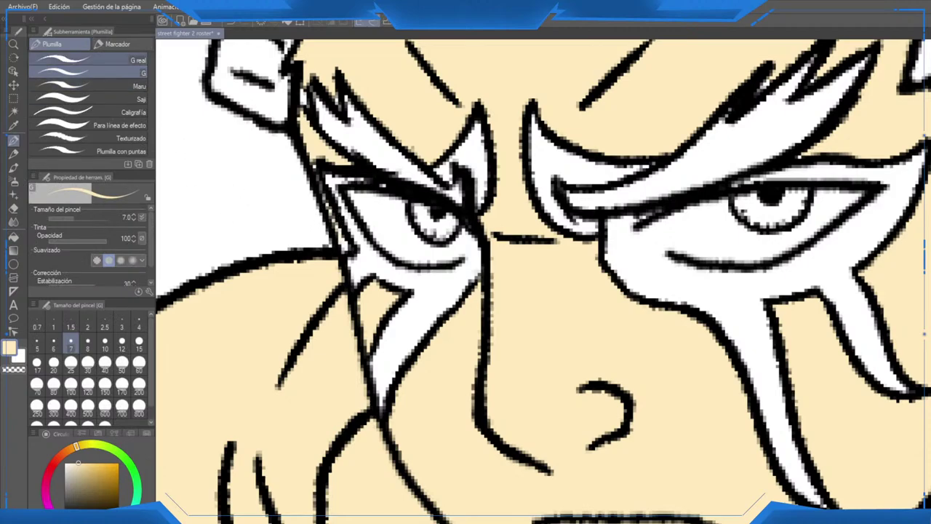
click(87, 60)
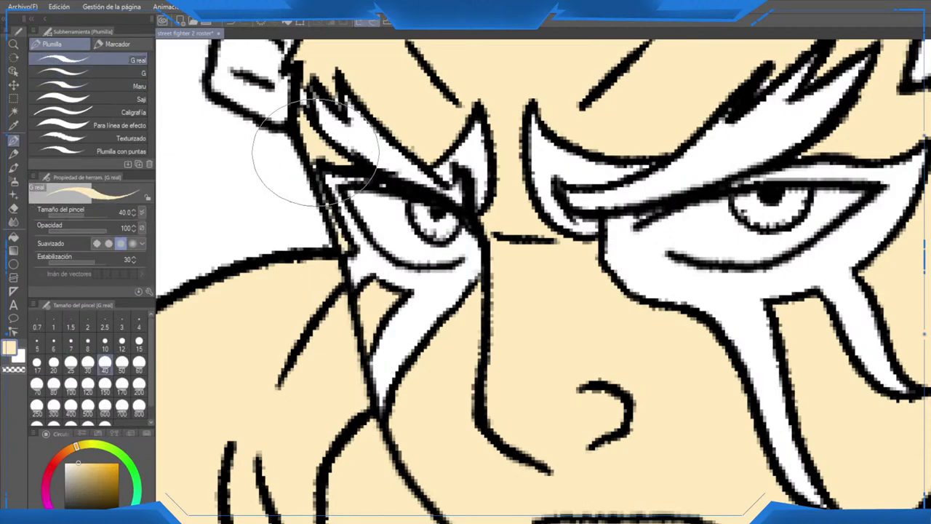
mouse_move(729, 120)
mouse_down()
mouse_move(667, 193)
mouse_move(668, 287)
mouse_up()
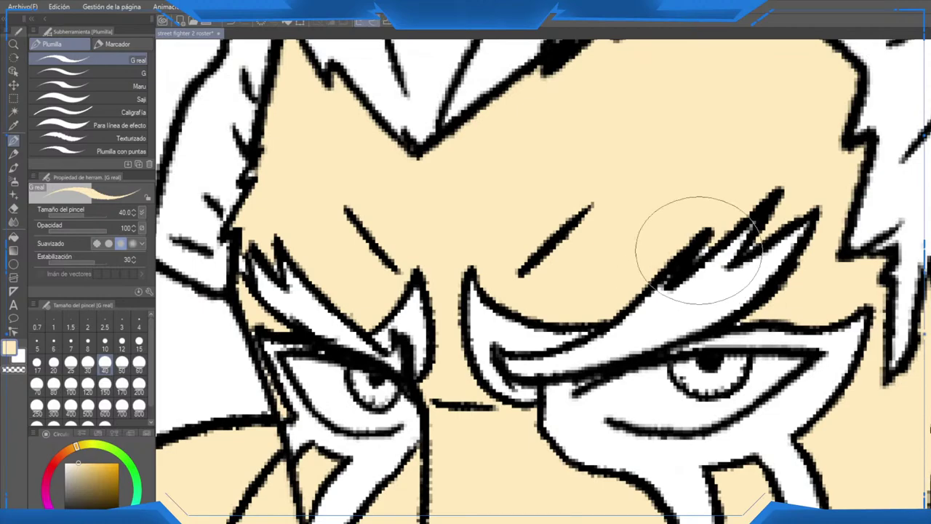
scroll(751, 243, down, 5)
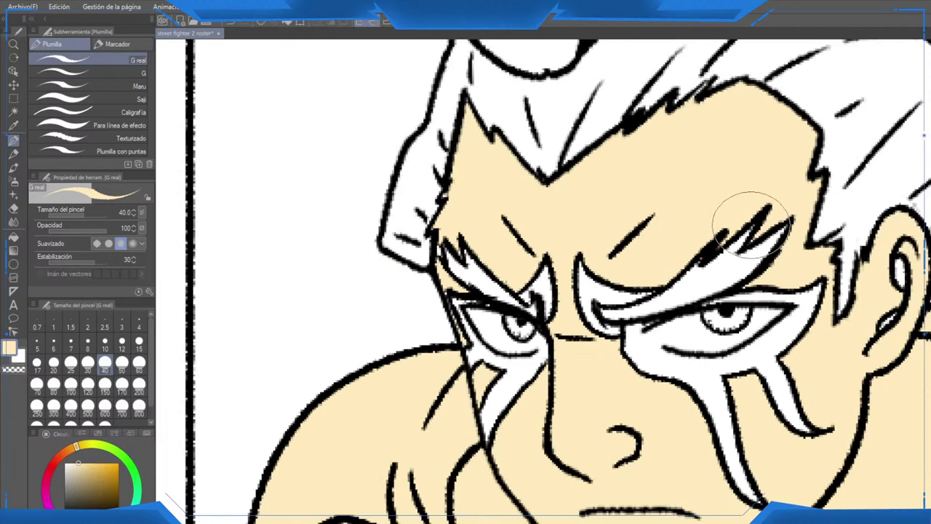
drag(746, 221, 587, 234)
scroll(636, 251, up, 2)
scroll(659, 248, up, 4)
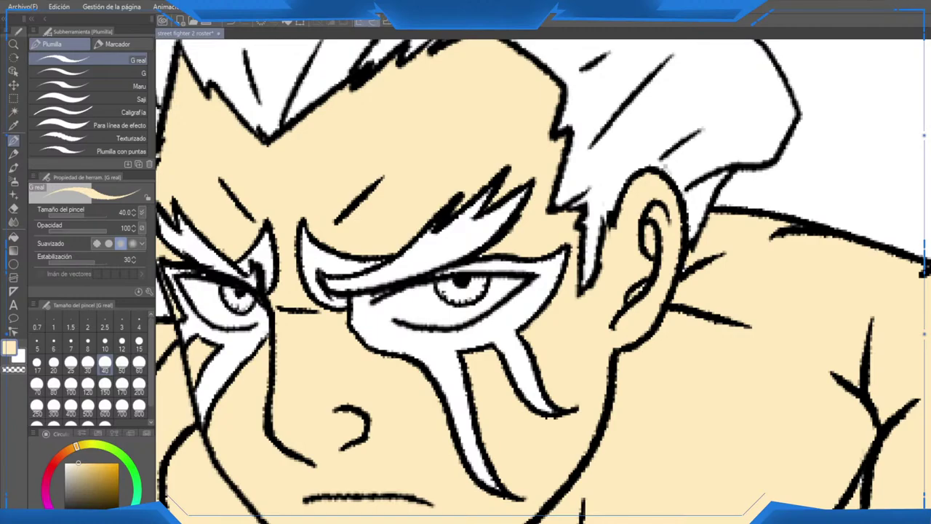
scroll(598, 266, down, 10)
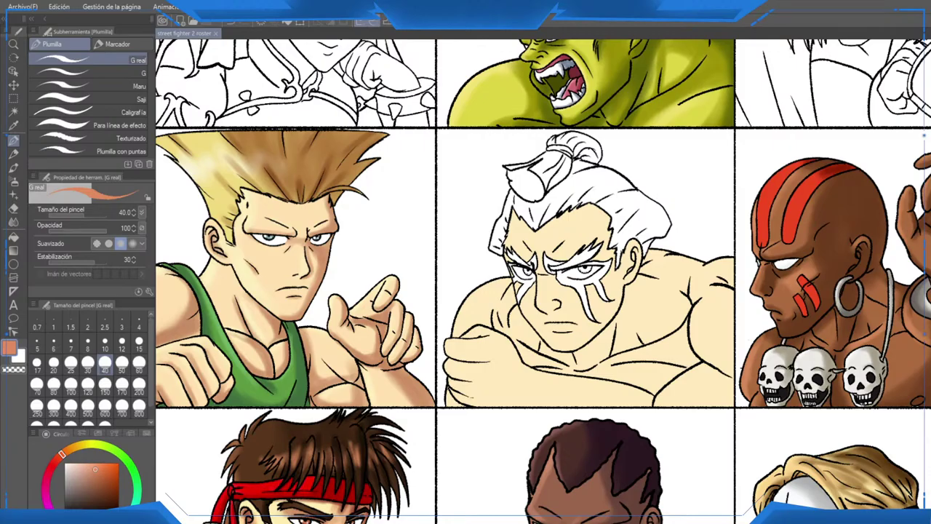
Step: Check the sumo wrestler and the whole roster in a horizontally mirrored view, and restore the normal orientation
key(h)
scroll(561, 287, up, 2)
drag(561, 287, 666, 265)
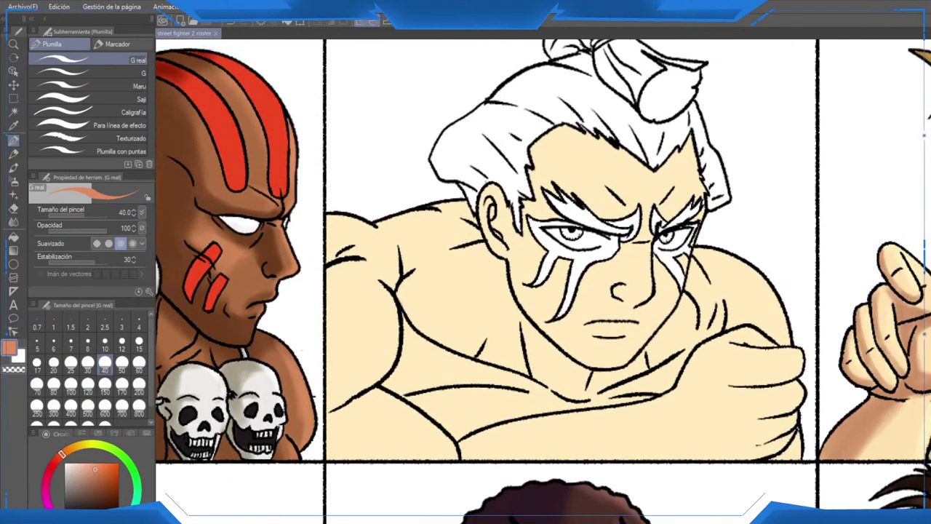
scroll(618, 280, down, 5)
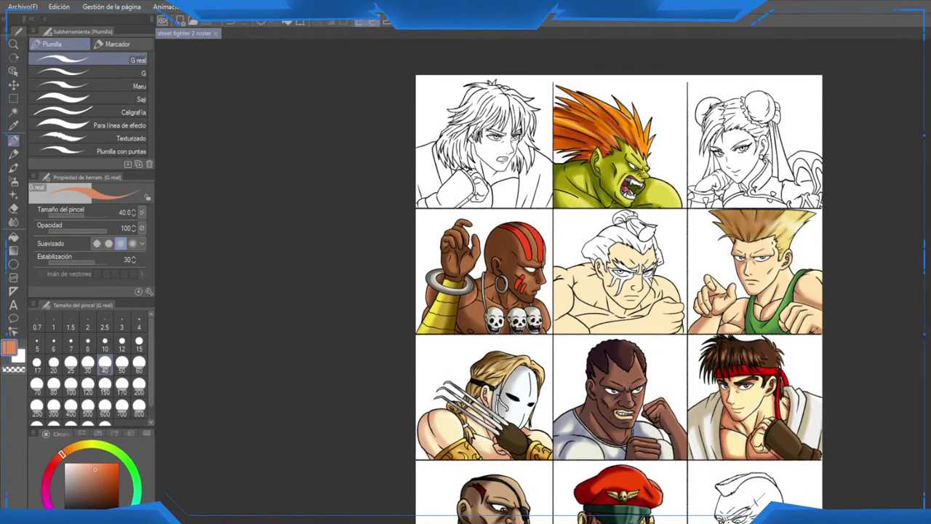
key(h)
scroll(700, 260, down, 2)
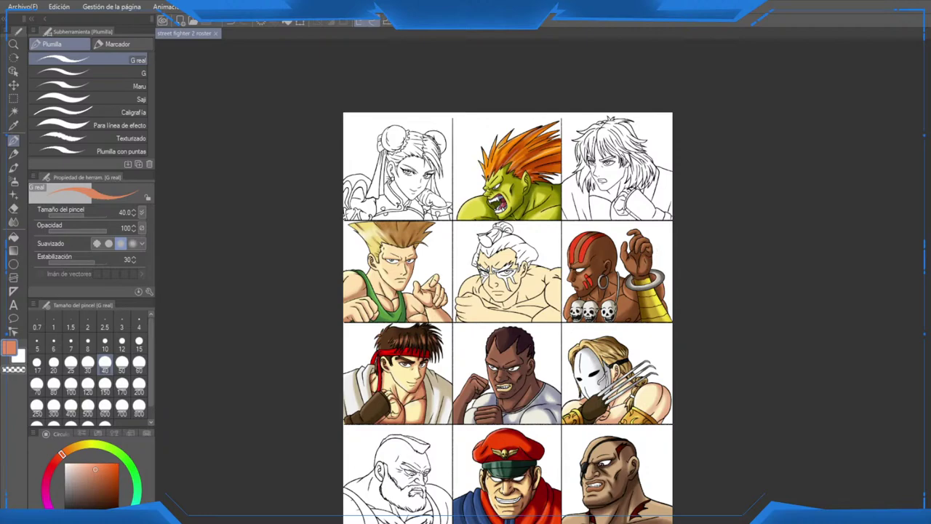
Step: Undo the sumo wrestler's skin fill and redo it to compare the panel with and without color
drag(661, 249, 669, 251)
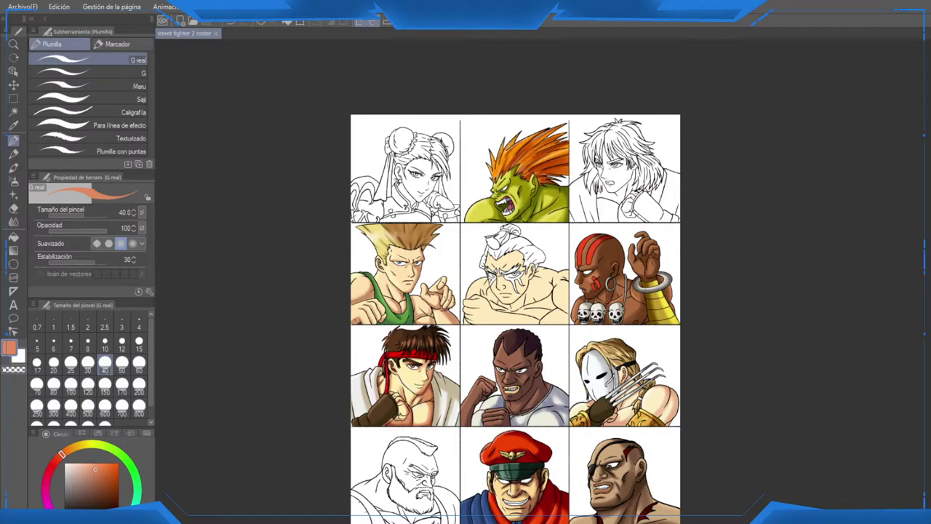
scroll(540, 270, up, 5)
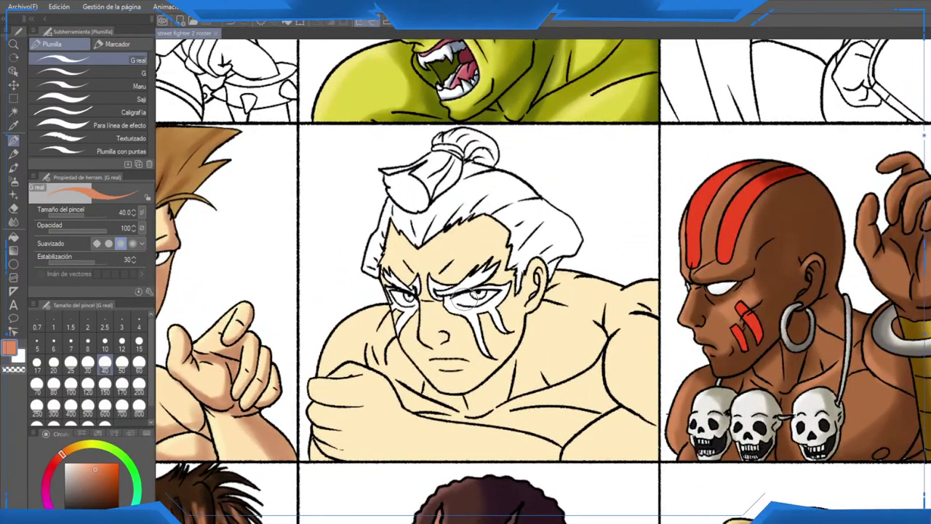
key(ctrl+z)
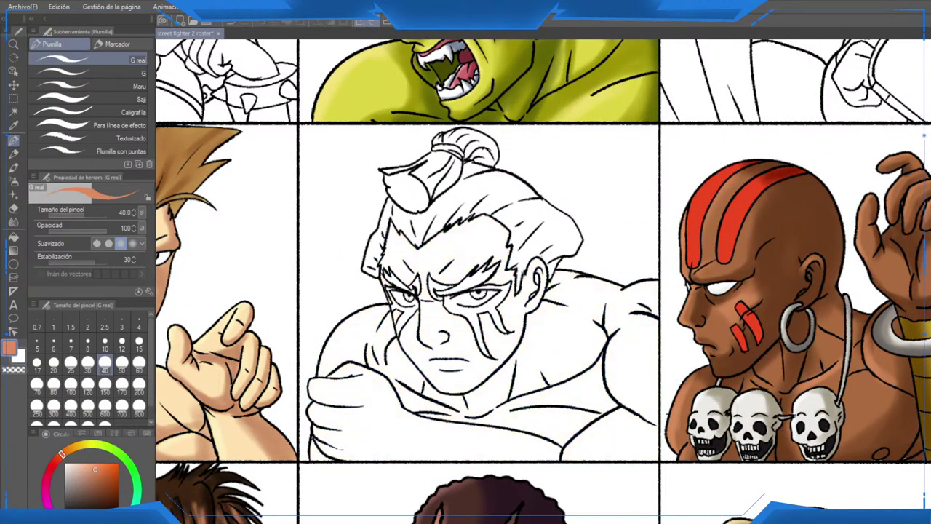
key(ctrl+y)
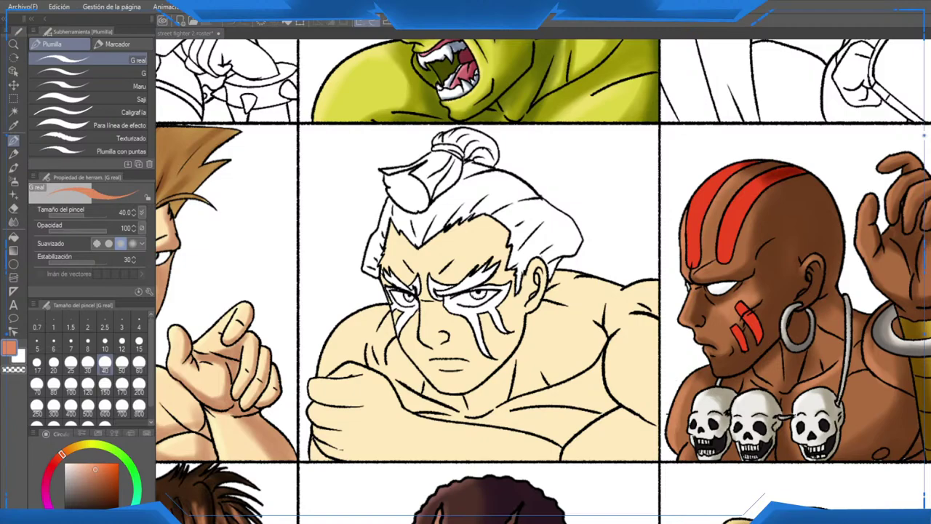
Step: Fill the main mass of the sumo wrestler's hair with dark brown
key(g)
click(522, 220)
scroll(399, 205, up, 3)
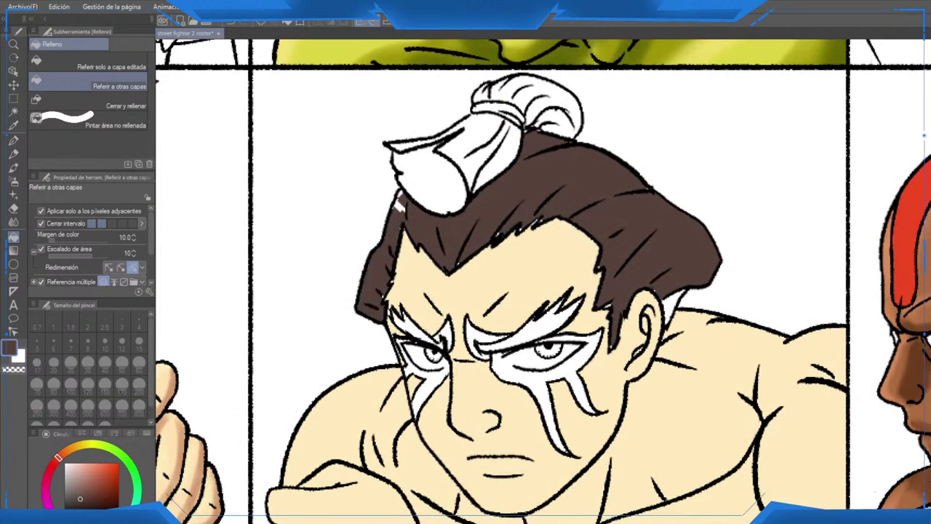
Step: Fill the sections of the sumo wrestler's topknot and the bun behind it with the same dark brown
scroll(399, 205, up, 2)
click(382, 146)
click(444, 87)
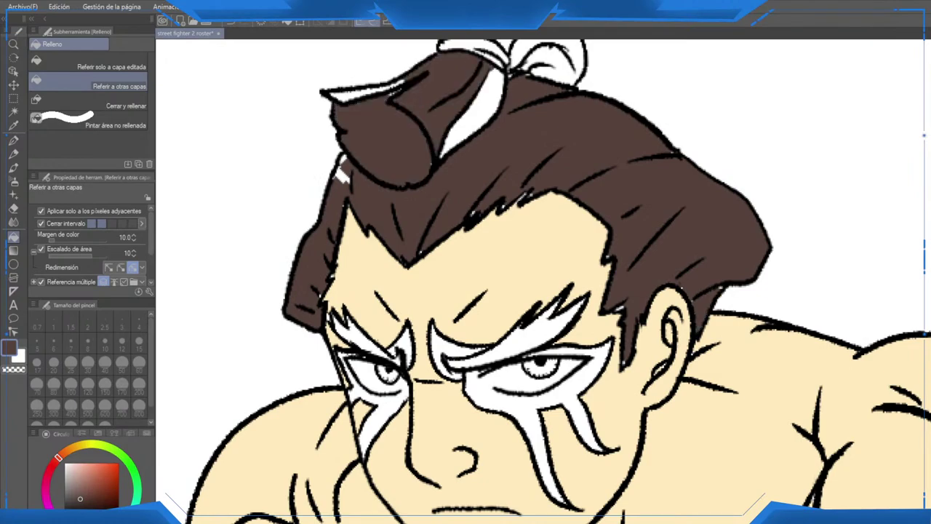
click(480, 109)
drag(480, 110, 507, 238)
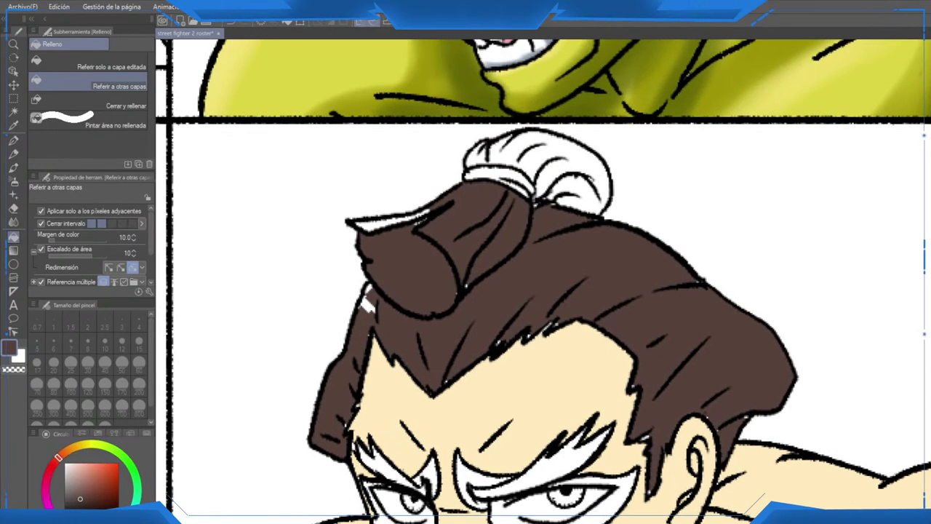
click(553, 156)
scroll(368, 302, down, 5)
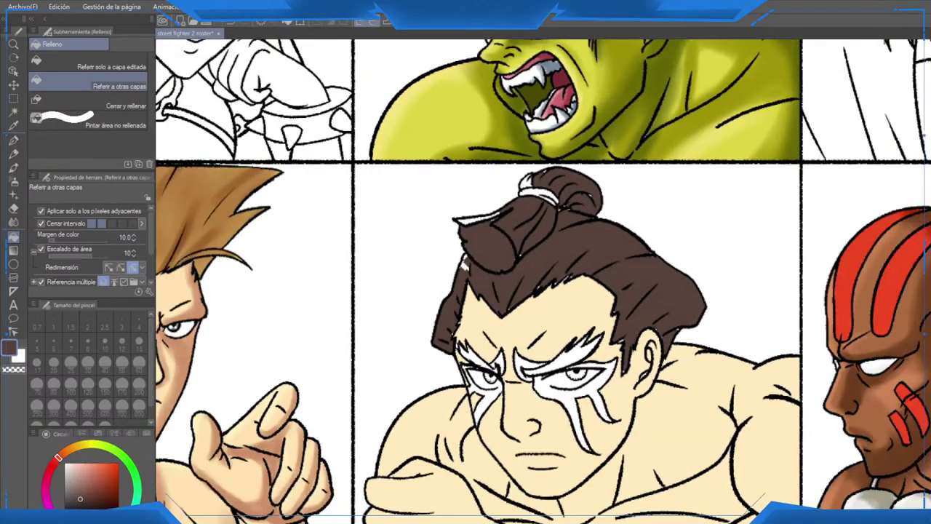
Step: Fill both of the sumo wrestler's eyebrows with the same dark brown as his hair
scroll(510, 338, up, 5)
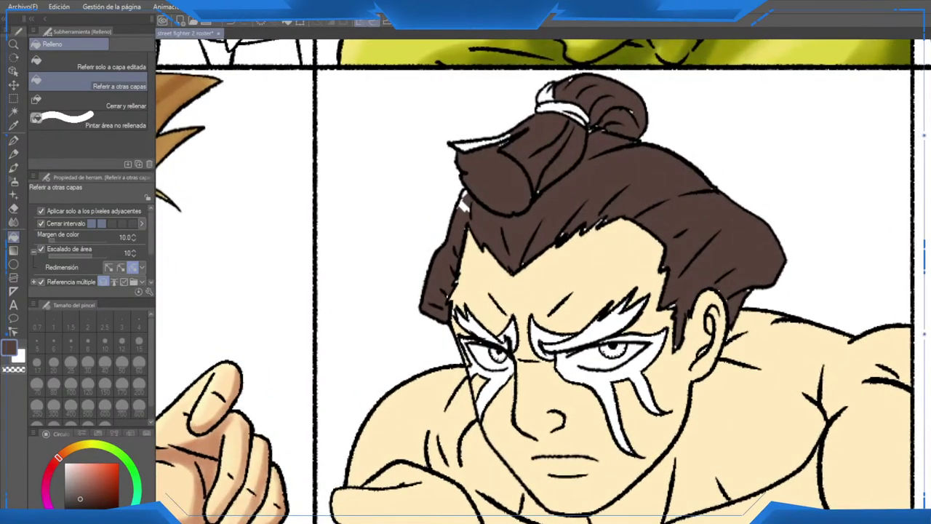
scroll(509, 338, down, 1)
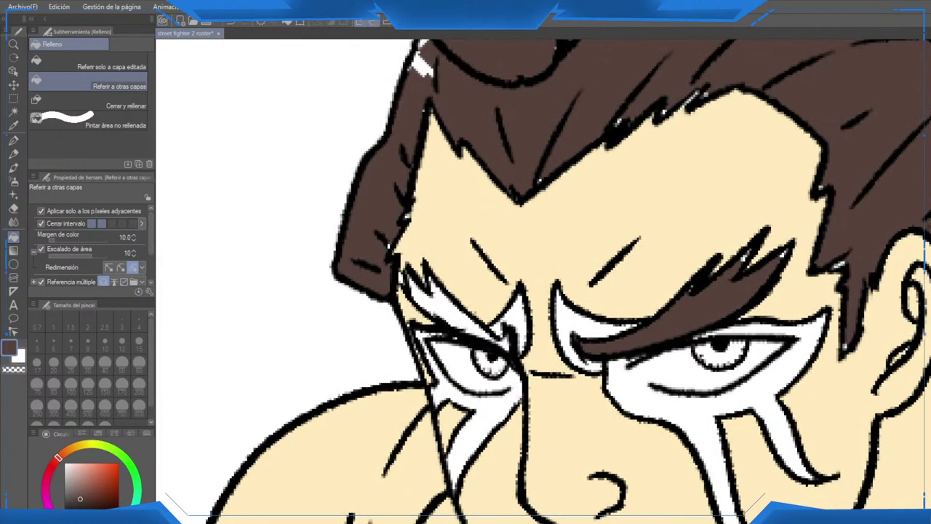
scroll(509, 339, down, 3)
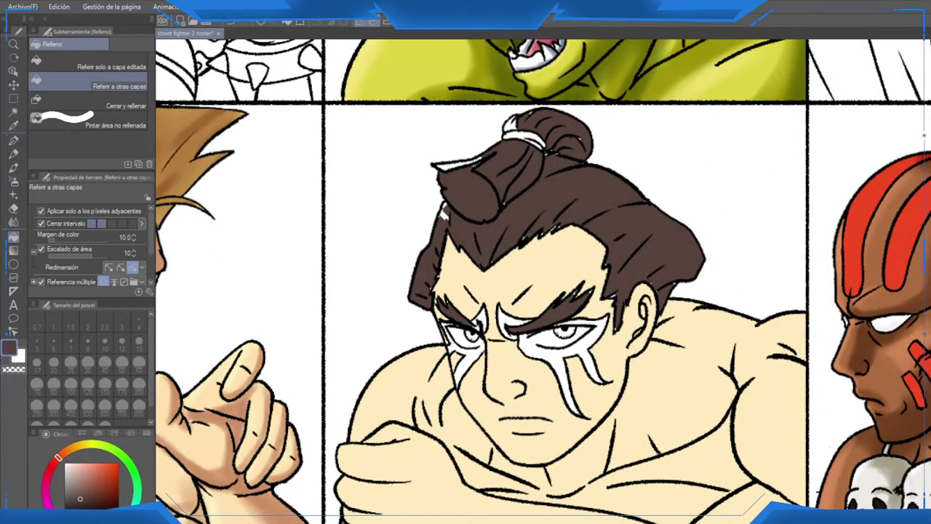
Step: Examine the sumo wrestler's flat colors against the other panels of the roster
scroll(509, 339, down, 4)
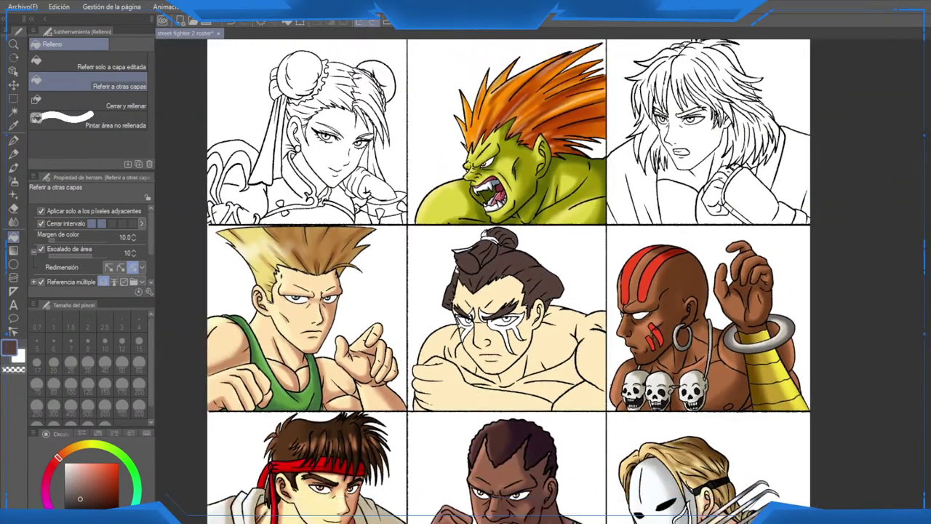
scroll(487, 341, down, 1)
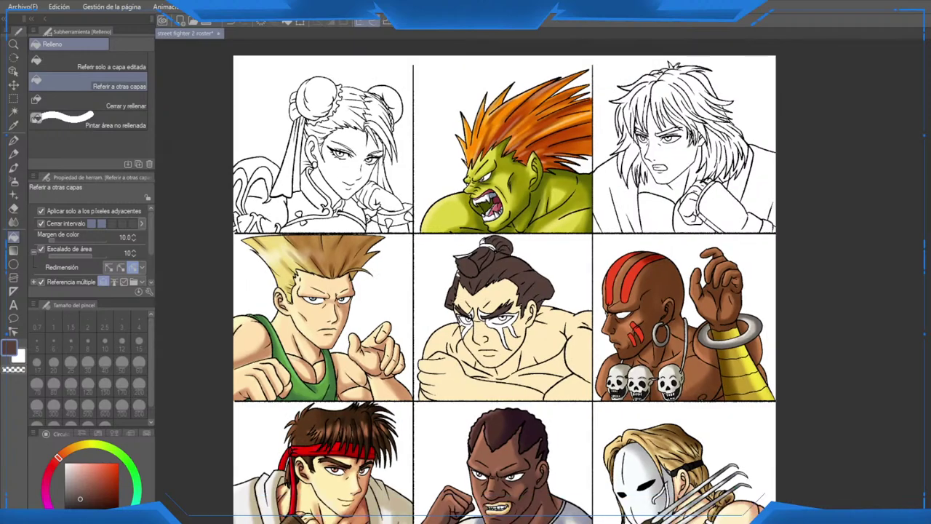
scroll(486, 339, up, 1)
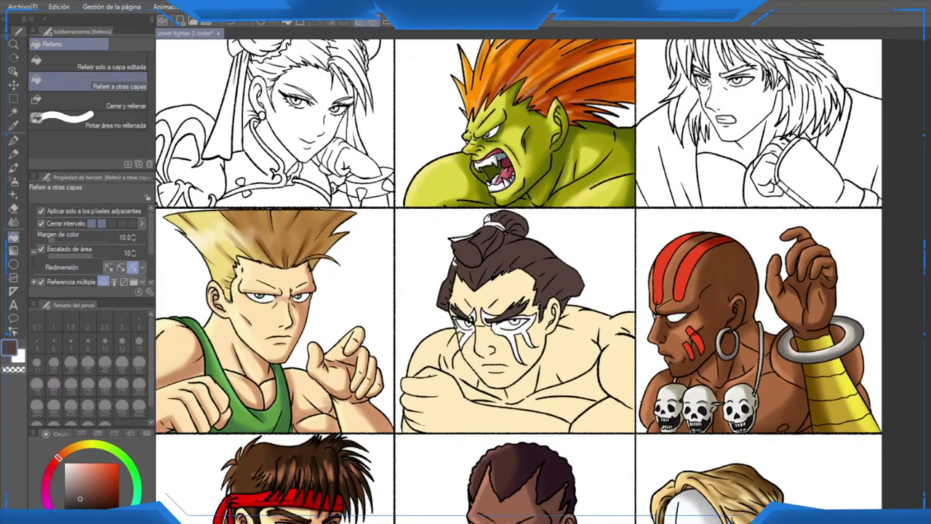
scroll(486, 339, down, 4)
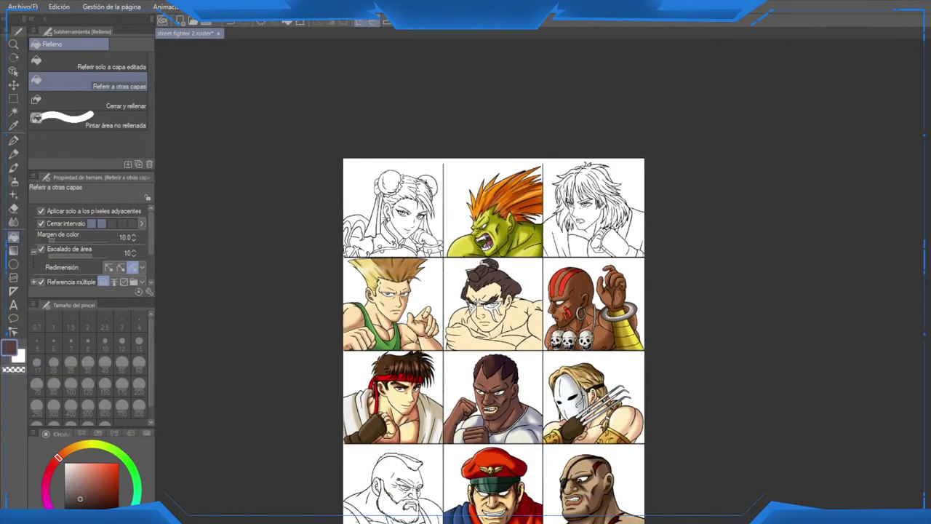
scroll(486, 339, up, 1)
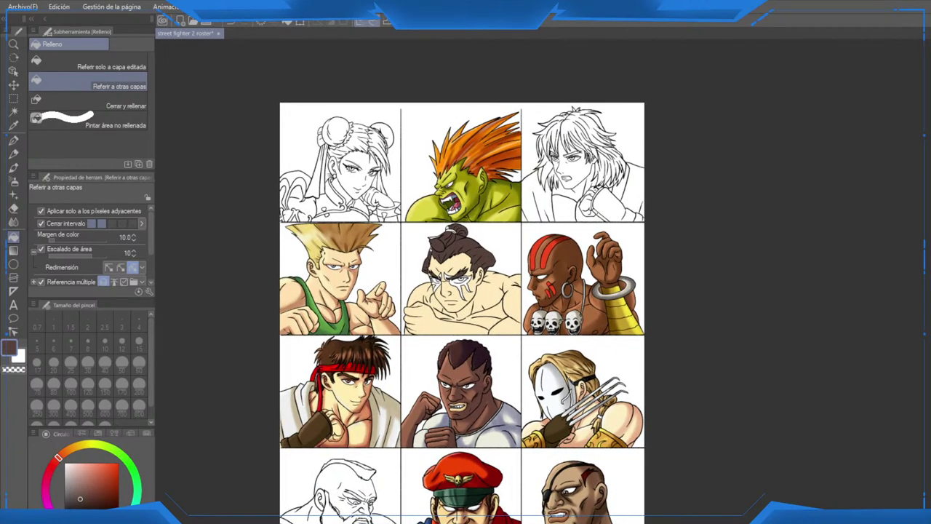
scroll(462, 313, down, 2)
drag(462, 313, 516, 316)
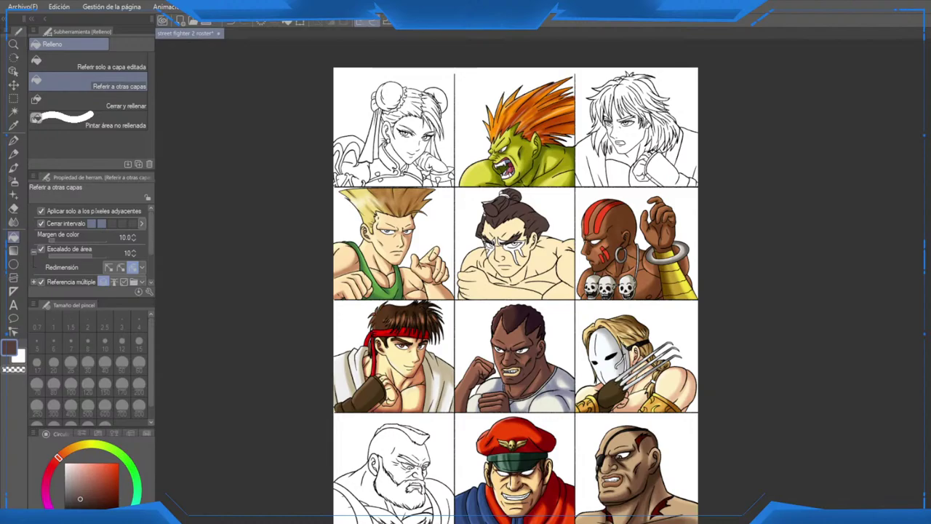
Step: Cover the white gaps along the sumo wrestler's hairline, below the topknot and at the temple with dark brown, using the G real pen at size 40
scroll(508, 246, up, 8)
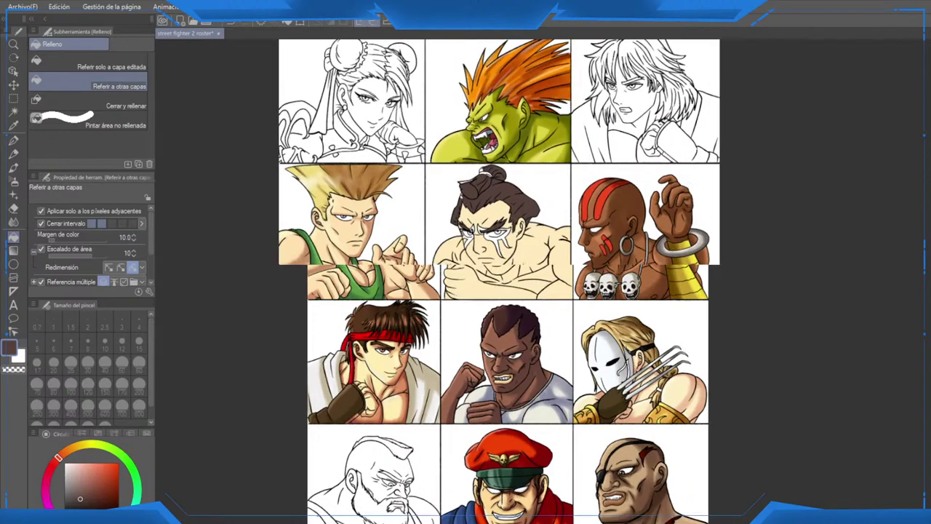
scroll(402, 155, up, 2)
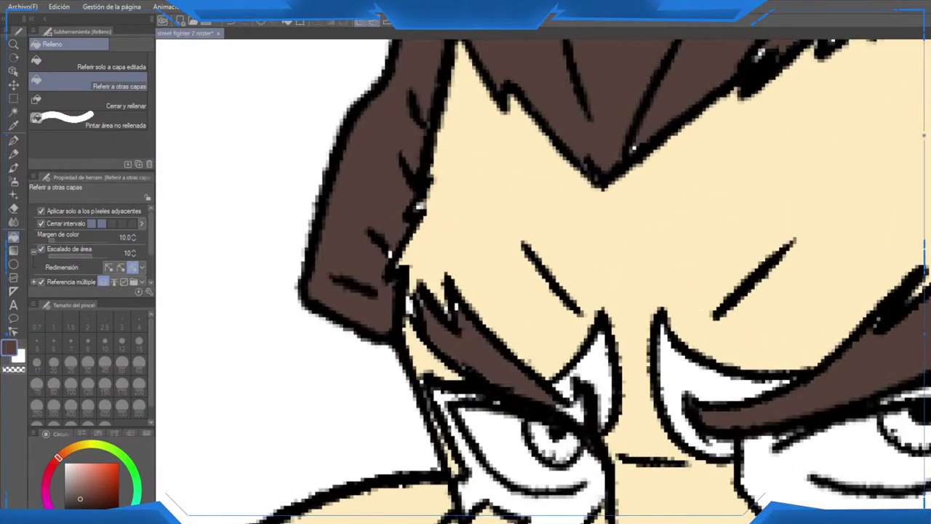
key(p)
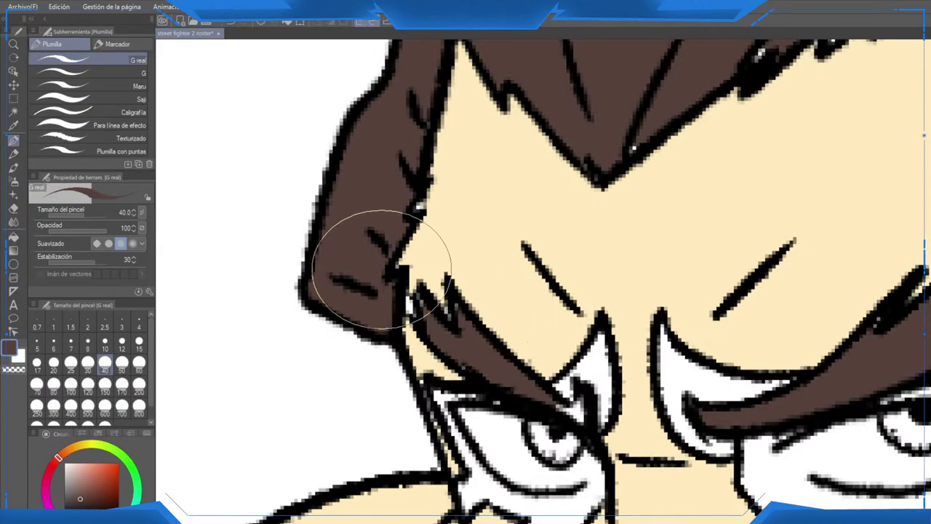
drag(630, 135, 549, 299)
click(551, 311)
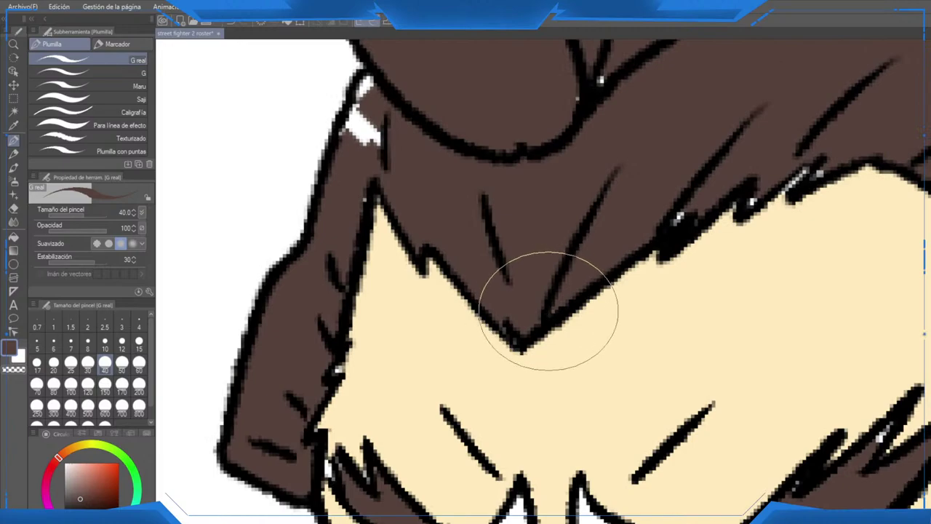
drag(682, 204, 663, 225)
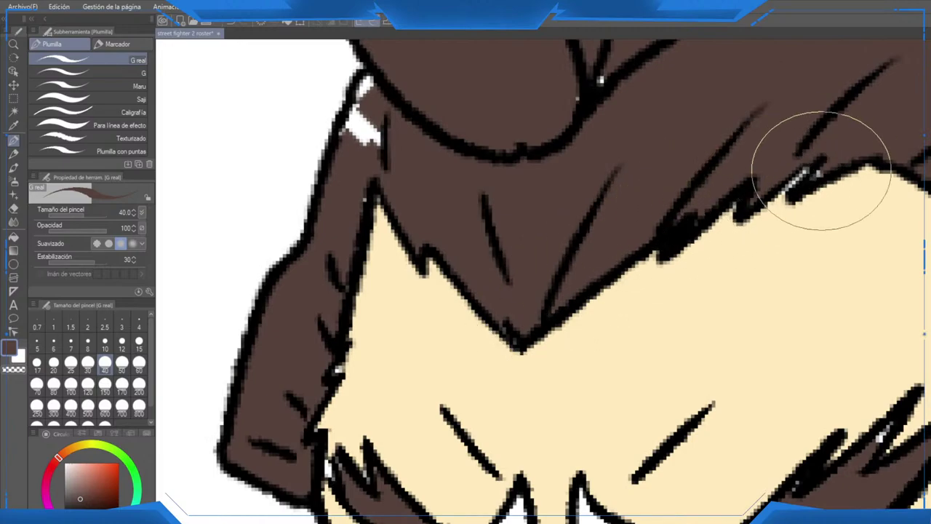
drag(591, 82, 624, 263)
click(610, 282)
click(634, 263)
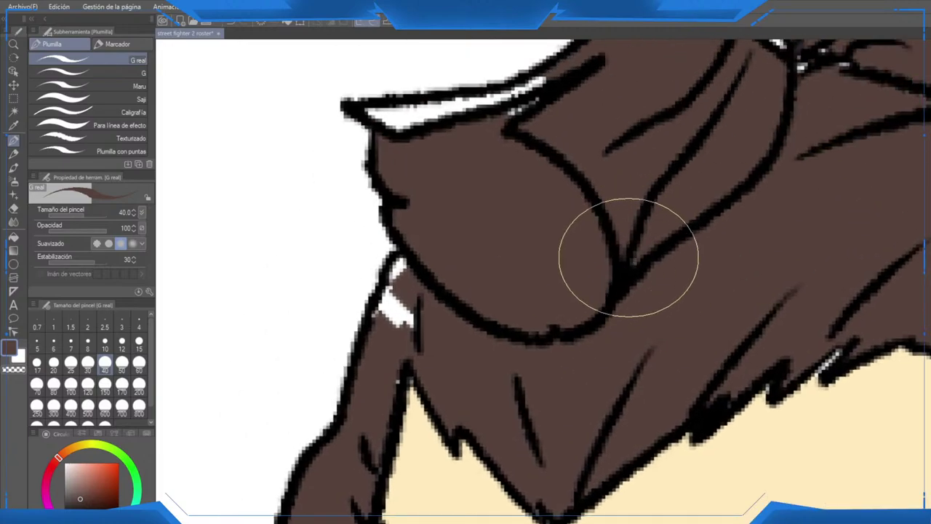
mouse_move(422, 262)
mouse_down()
mouse_move(373, 336)
mouse_move(416, 312)
mouse_up()
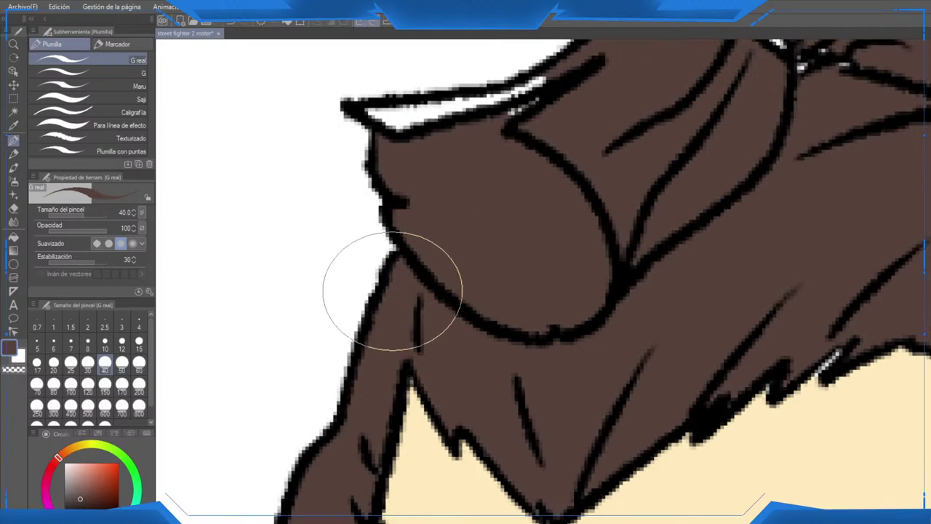
Step: Paint the unfilled front edge of the topknot and the small gaps in the bun dark brown, leaving the hair tie white
scroll(391, 291, up, 3)
mouse_move(374, 245)
mouse_down()
mouse_move(437, 245)
mouse_move(391, 245)
mouse_move(534, 216)
mouse_move(480, 245)
mouse_move(377, 405)
mouse_up()
mouse_move(570, 212)
mouse_down()
mouse_move(539, 232)
mouse_move(526, 261)
mouse_move(581, 240)
mouse_move(565, 252)
mouse_move(564, 221)
mouse_move(533, 247)
mouse_move(556, 248)
mouse_move(566, 233)
mouse_move(560, 215)
mouse_move(533, 256)
mouse_up()
drag(640, 185, 627, 194)
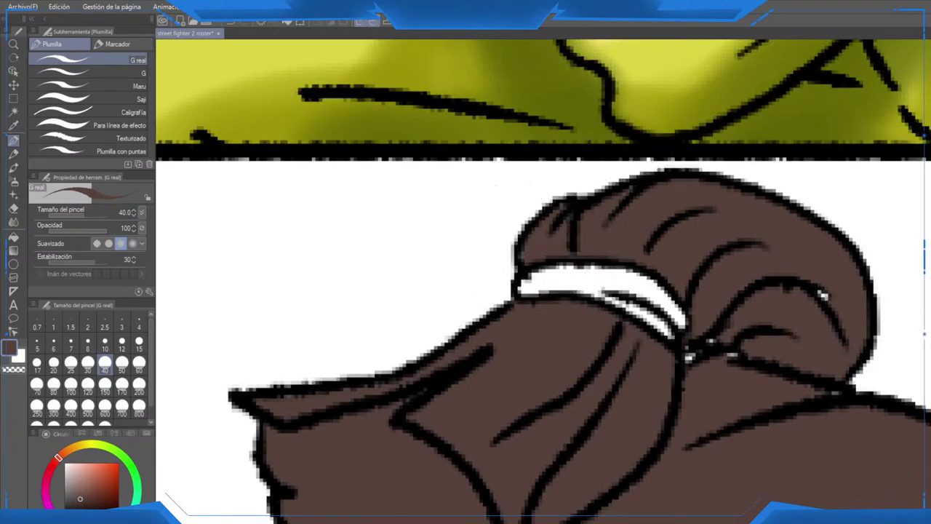
mouse_move(697, 287)
mouse_down()
mouse_move(631, 242)
mouse_move(607, 323)
mouse_move(670, 308)
mouse_move(638, 296)
mouse_up()
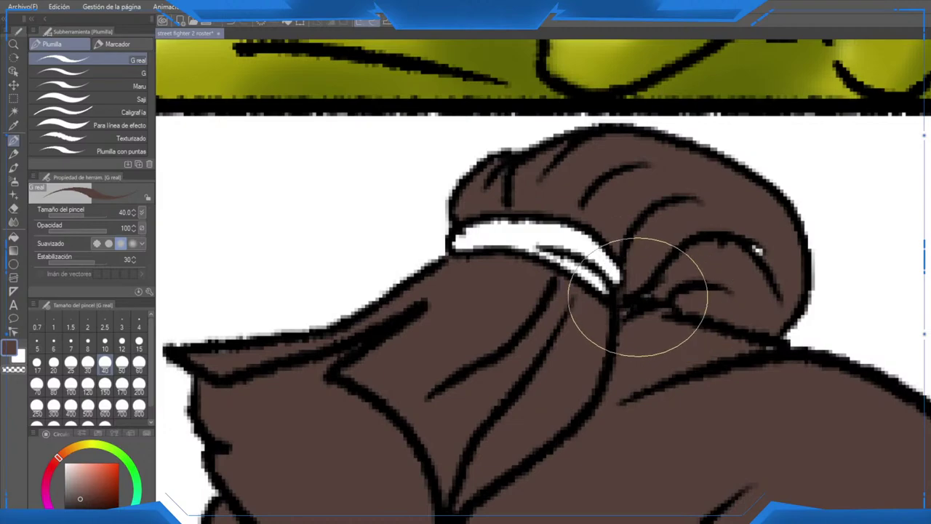
drag(751, 242, 743, 248)
Step: Touch up the remaining white specks in the hair near the ear and in the eyebrow closest to it with dark brown
mouse_move(764, 355)
mouse_down()
mouse_move(679, 310)
mouse_move(497, 95)
mouse_up()
mouse_move(751, 247)
mouse_down()
mouse_move(689, 206)
mouse_move(697, 215)
mouse_up()
mouse_move(556, 437)
mouse_down()
mouse_move(595, 334)
mouse_move(574, 364)
mouse_up()
mouse_move(625, 480)
mouse_down()
mouse_move(618, 360)
mouse_move(597, 364)
mouse_move(613, 429)
mouse_up()
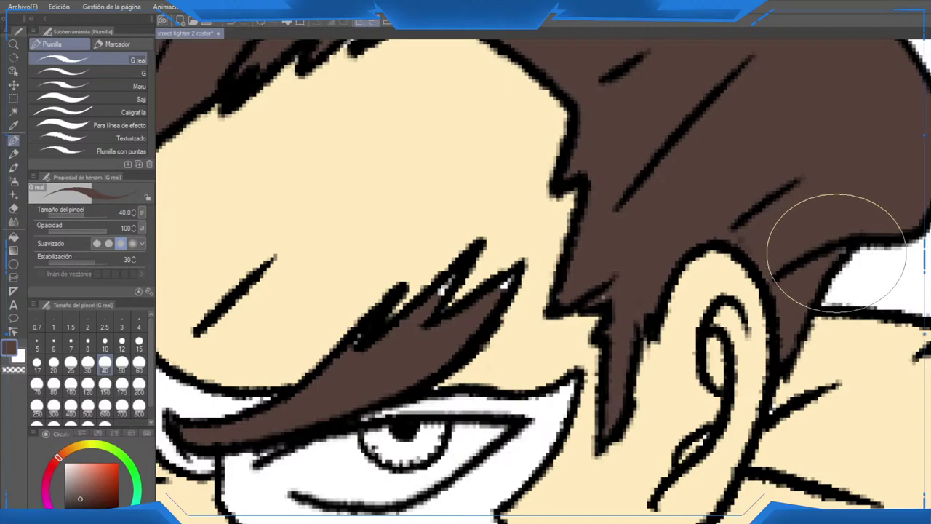
drag(518, 288, 593, 260)
click(582, 253)
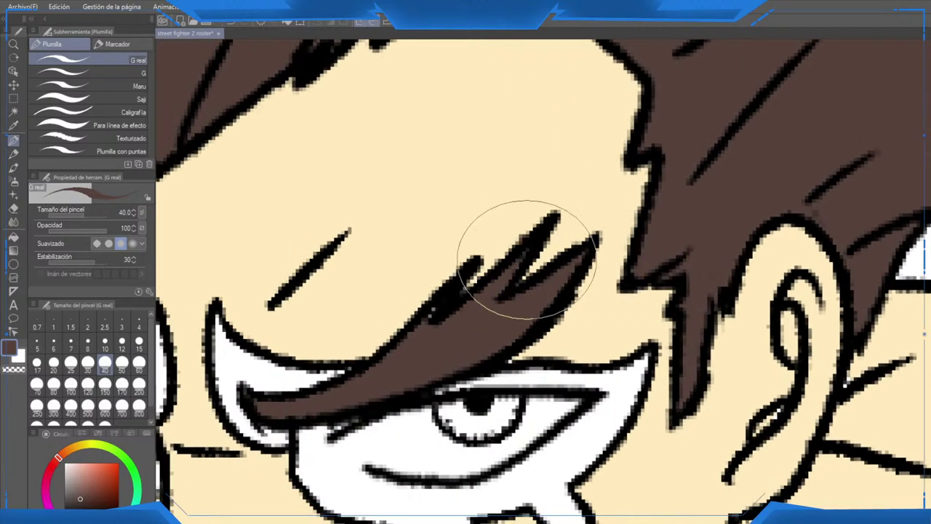
drag(416, 324, 652, 302)
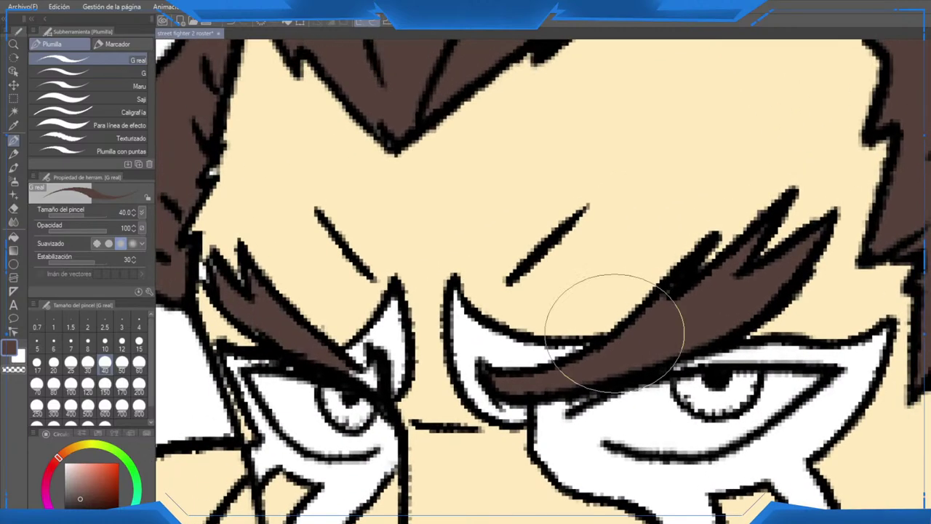
scroll(615, 332, down, 5)
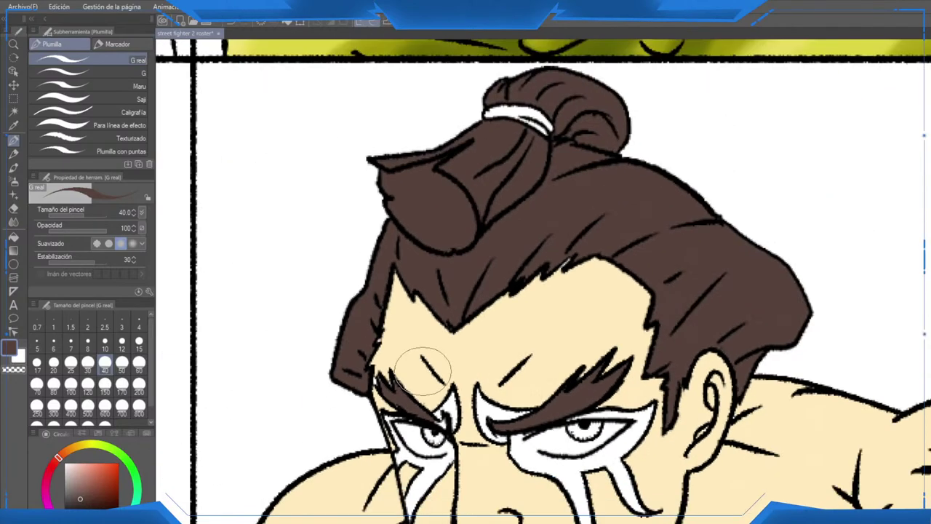
scroll(424, 370, down, 4)
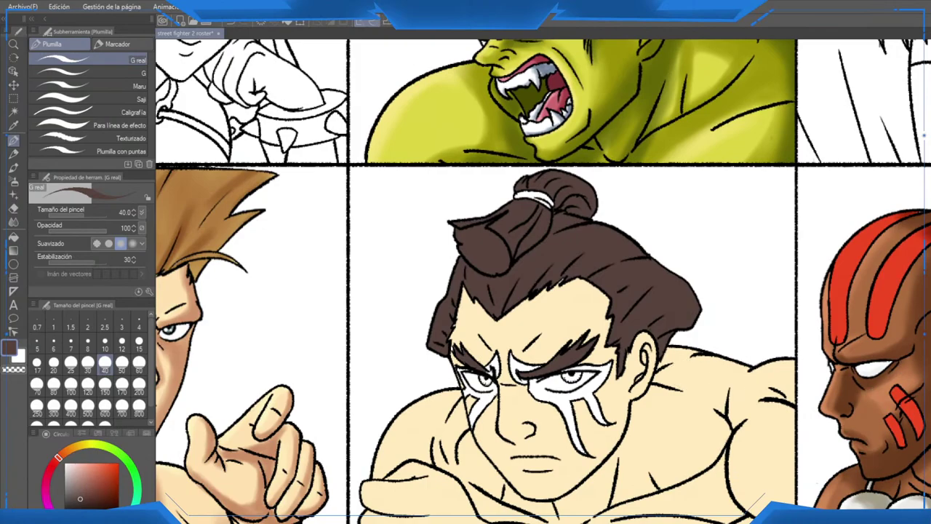
Step: Sample the sumo wrestler's skin tone and paint over the white gaps along the hairline and the far side of the face
scroll(447, 331, up, 6)
alt+click(447, 331)
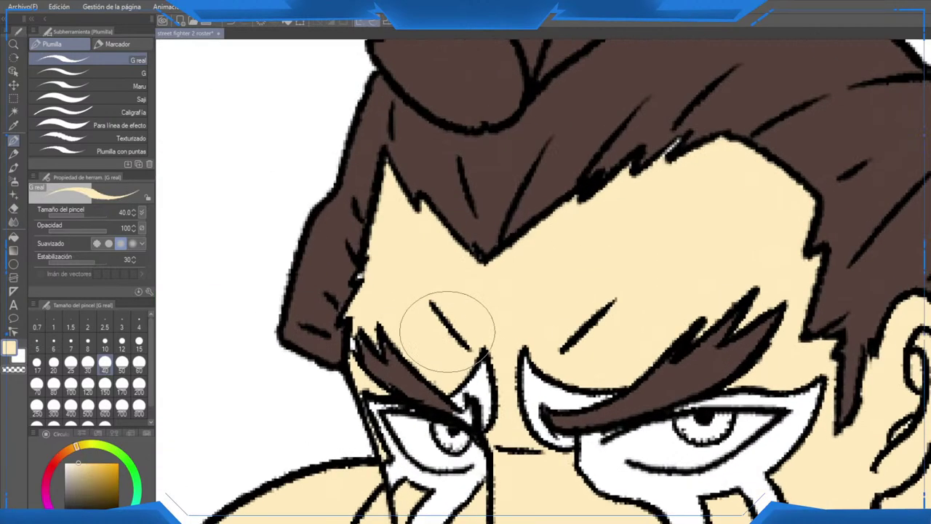
drag(350, 301, 385, 286)
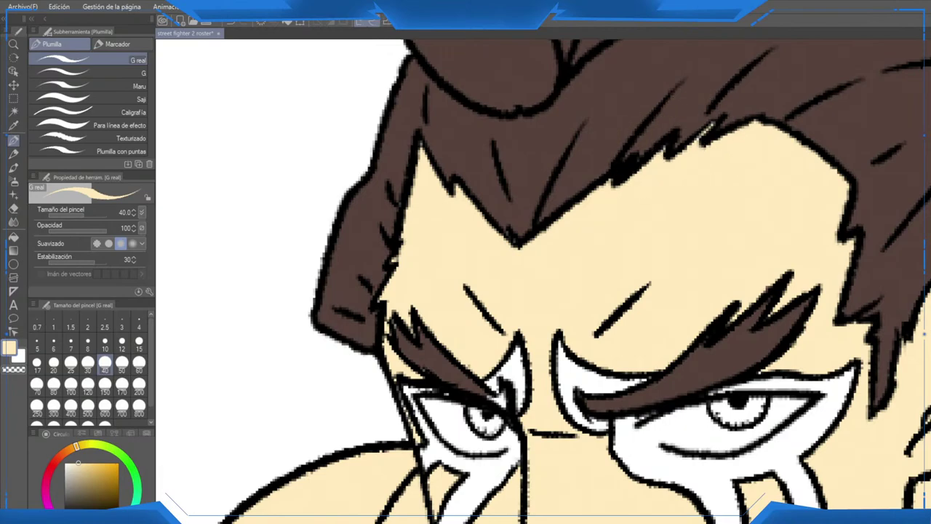
drag(519, 246, 386, 219)
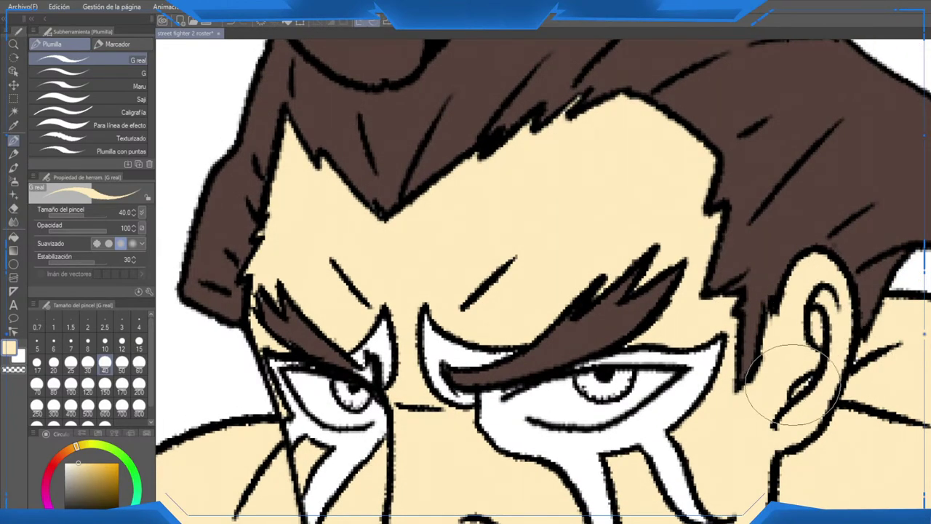
scroll(793, 384, down, 3)
drag(793, 384, 608, 246)
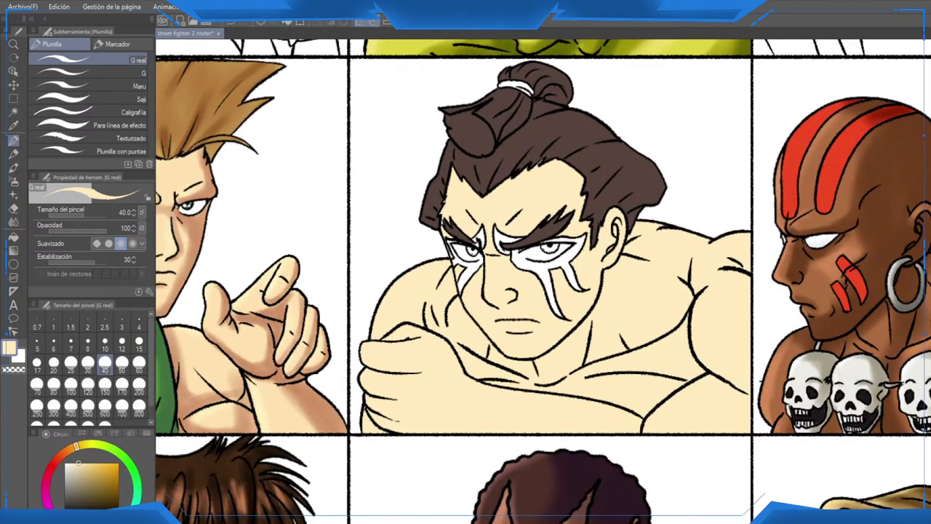
Step: Fill the sumo wrestler's face paint around both eyes with bright red, referring to the other layers
click(50, 471)
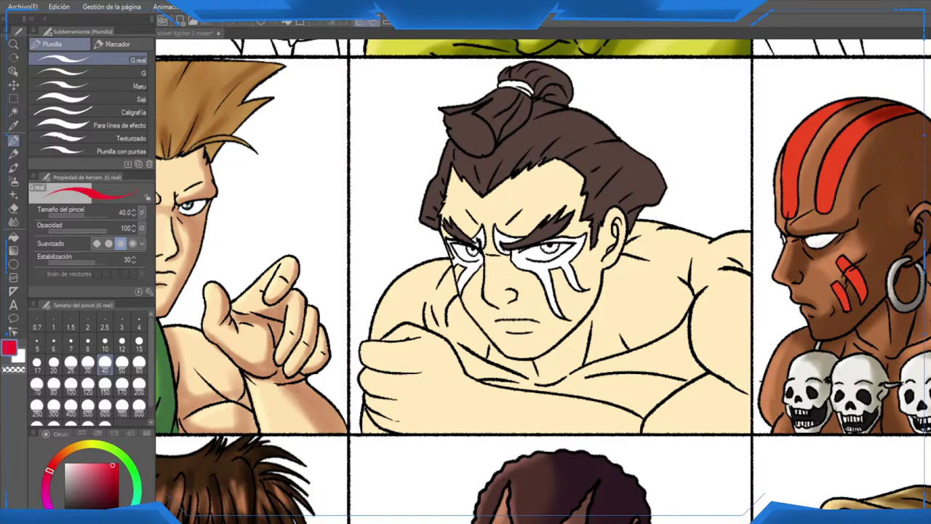
scroll(484, 259, up, 1)
key(g)
key(g)
click(471, 263)
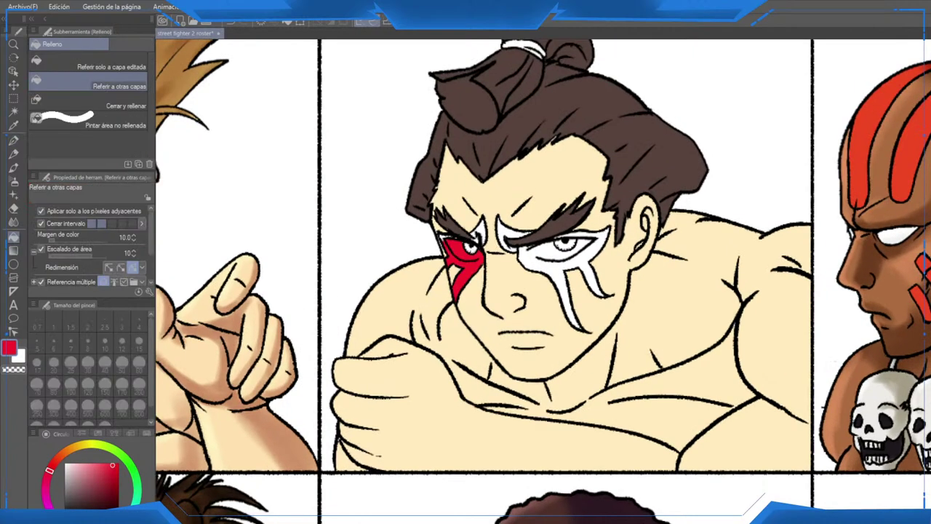
scroll(486, 264, up, 1)
click(586, 271)
scroll(585, 271, up, 1)
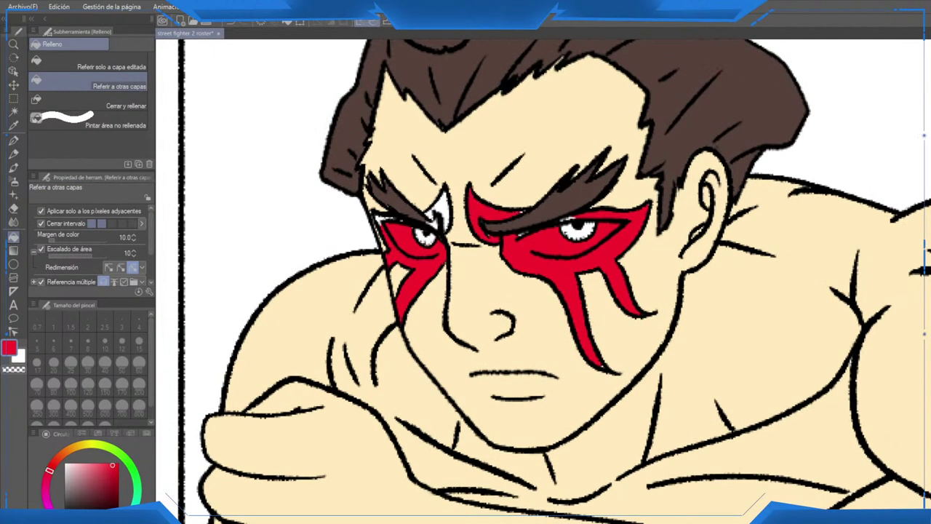
scroll(443, 204, up, 4)
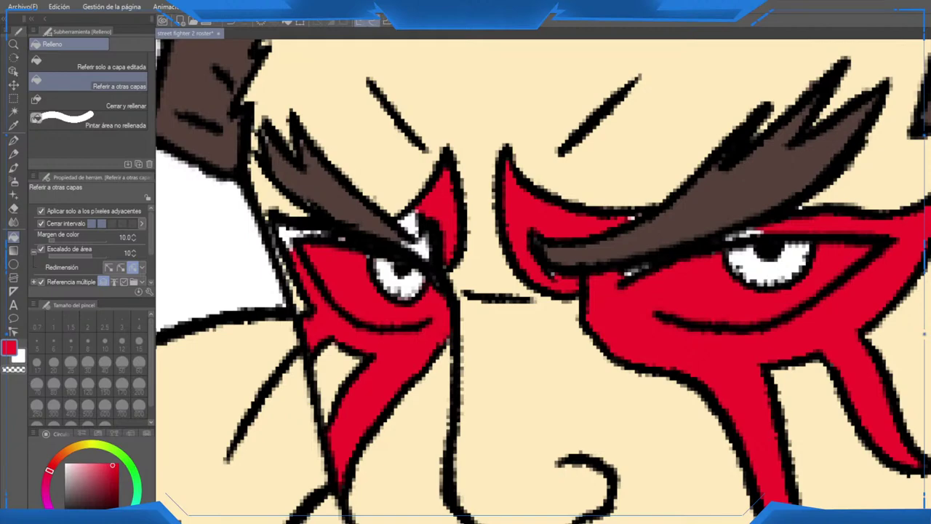
Step: Paint red with the G real pen over the unfilled gaps in the face paint around the far eye
scroll(558, 270, up, 2)
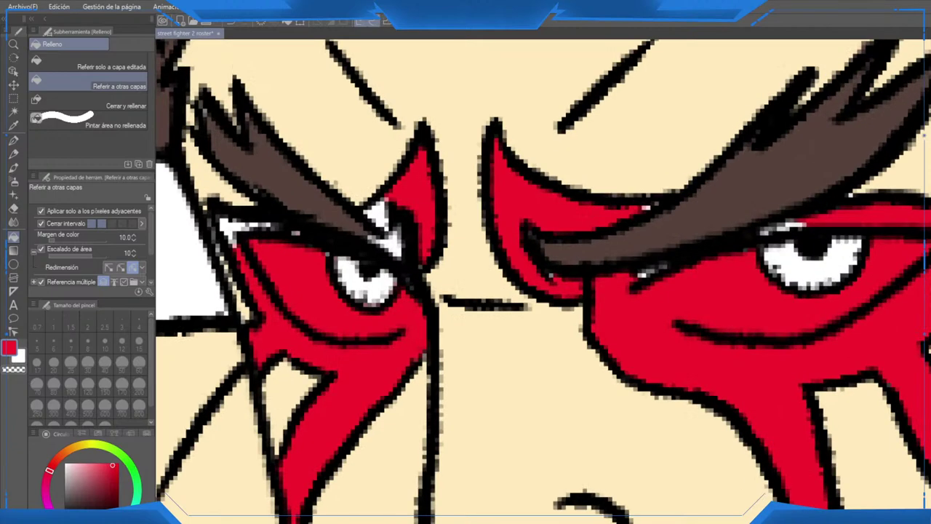
drag(557, 269, 590, 274)
key(p)
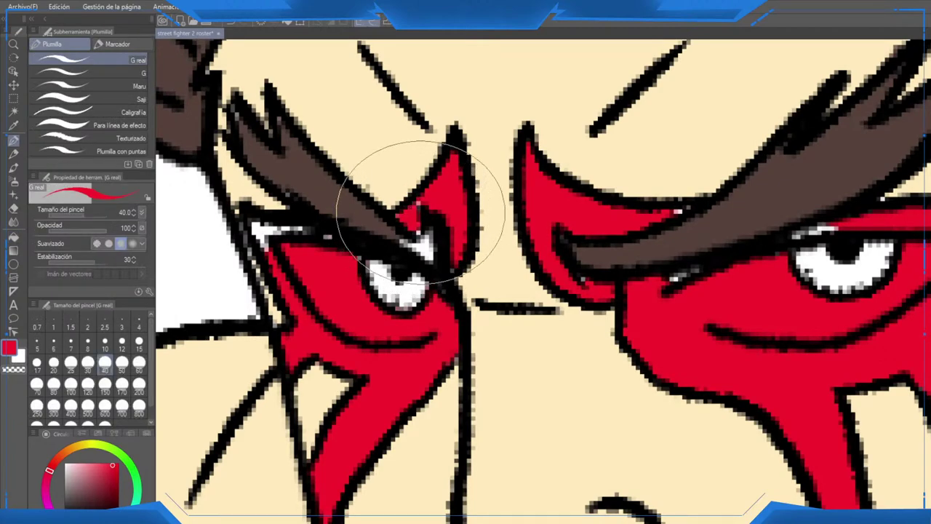
mouse_move(302, 235)
mouse_down()
mouse_move(261, 224)
mouse_move(267, 242)
mouse_move(250, 224)
mouse_move(351, 238)
mouse_move(378, 270)
mouse_move(303, 246)
mouse_move(320, 268)
mouse_move(292, 252)
mouse_move(345, 292)
mouse_move(356, 302)
mouse_move(322, 284)
mouse_move(363, 321)
mouse_move(353, 317)
mouse_move(428, 309)
mouse_move(361, 275)
mouse_move(401, 311)
mouse_move(313, 260)
mouse_up()
Step: Erase the red from the whites of both eyes, and paint the gaps beneath the near eyebrow red with the G real pen
key(e)
click(338, 262)
mouse_move(725, 301)
mouse_down()
mouse_move(528, 270)
mouse_move(503, 277)
mouse_move(624, 302)
mouse_move(692, 260)
mouse_move(601, 268)
mouse_move(511, 256)
mouse_move(655, 208)
mouse_move(545, 270)
mouse_move(680, 258)
mouse_move(789, 208)
mouse_move(702, 225)
mouse_up()
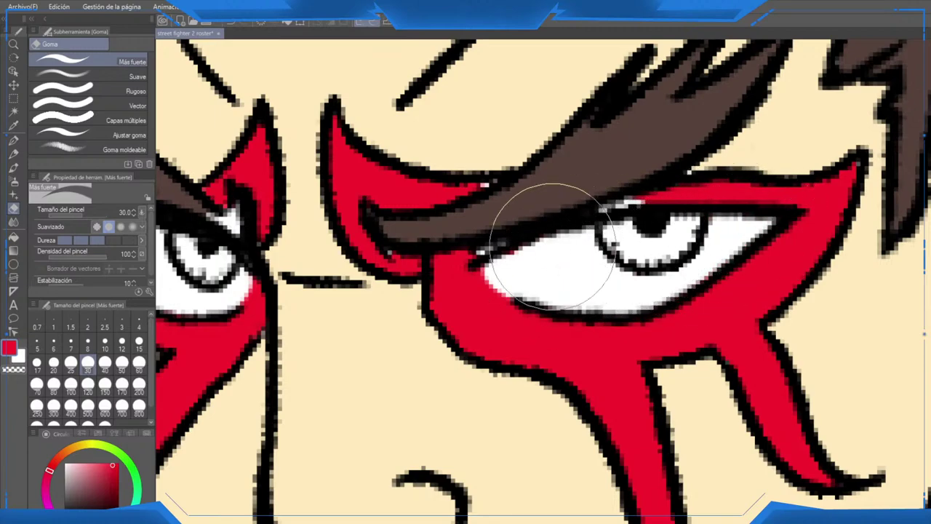
key(p)
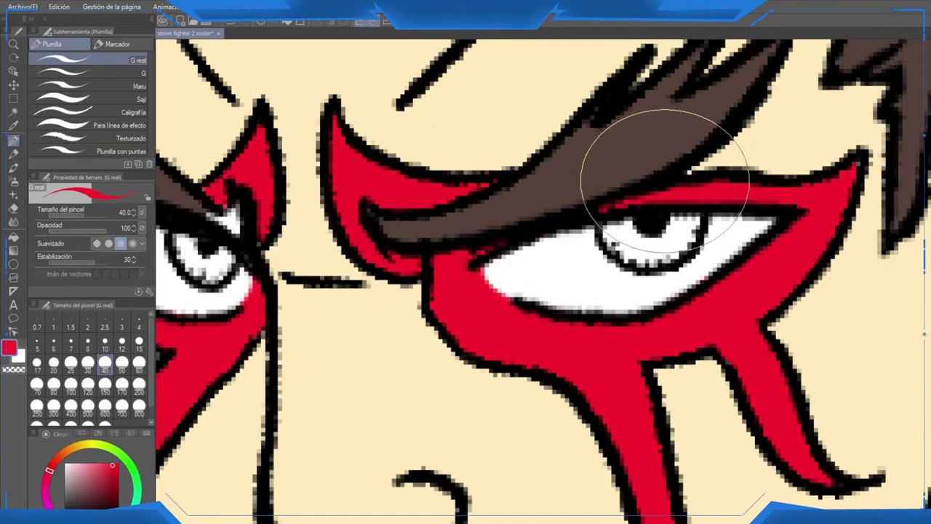
Step: Sample the brown of the sumo wrestler's far eyebrow and paint over the white gap at its inner end
scroll(619, 182, down, 5)
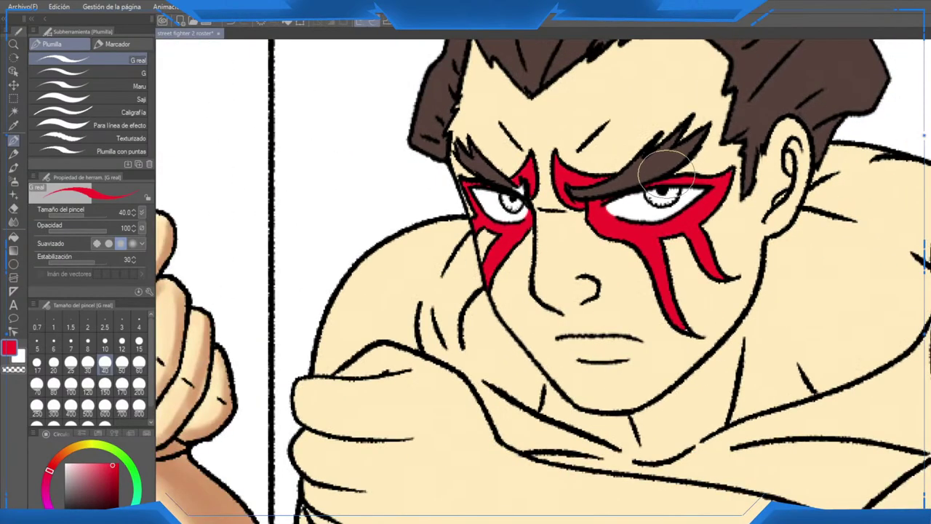
scroll(663, 174, down, 4)
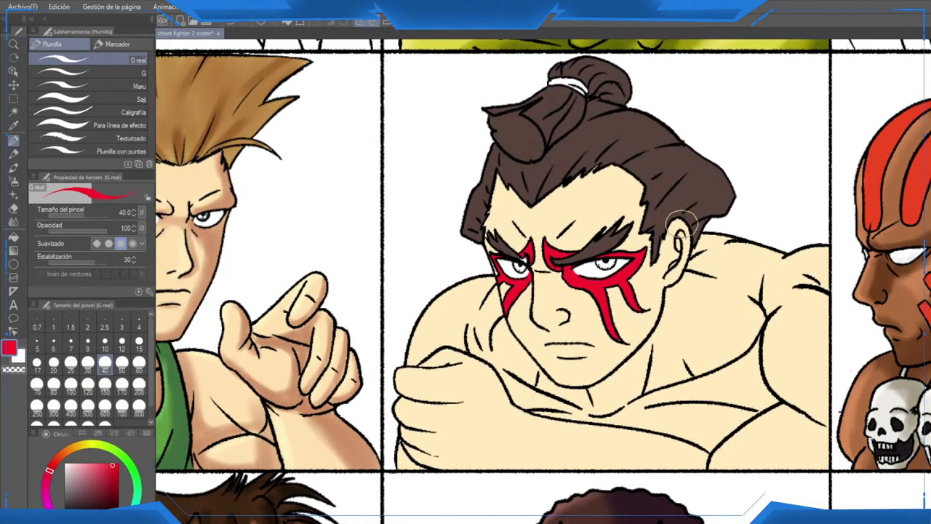
scroll(650, 233, down, 3)
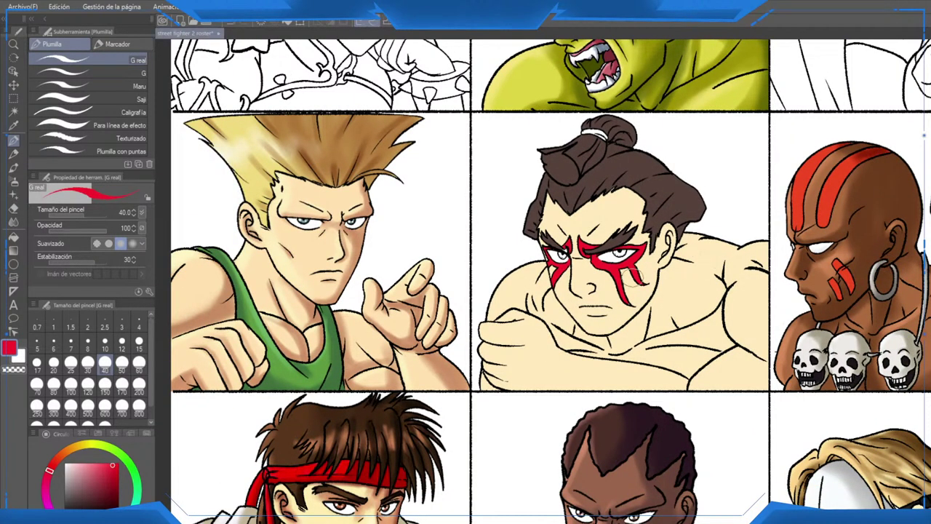
scroll(619, 251, down, 1)
scroll(604, 240, up, 7)
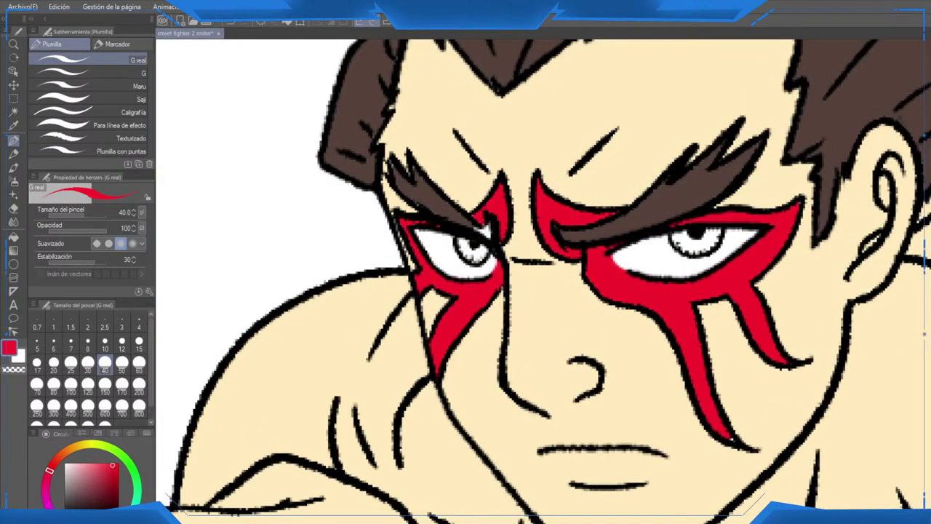
scroll(561, 270, up, 4)
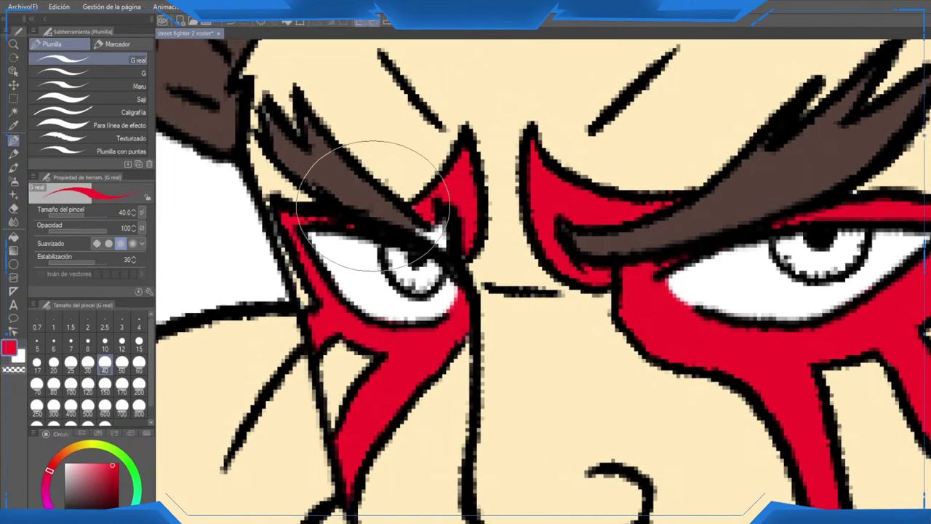
alt+click(368, 195)
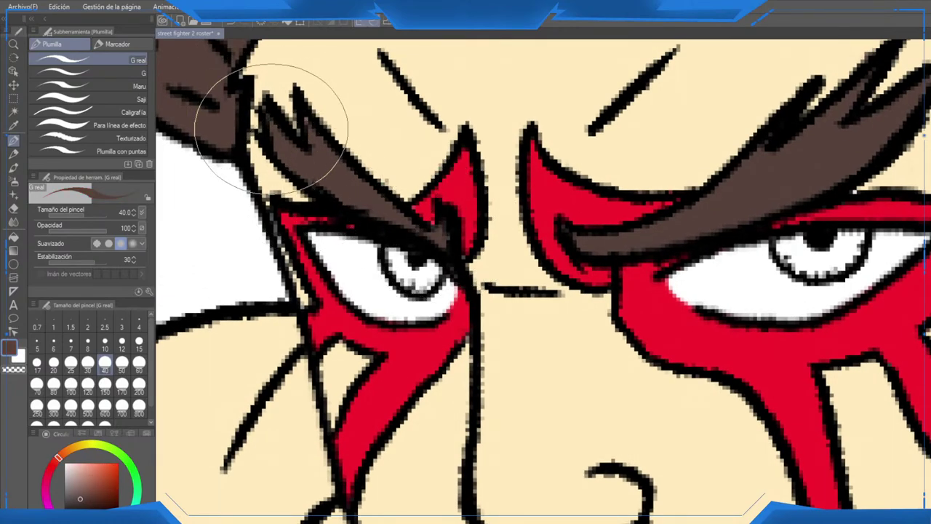
Step: Pick an orange skin-shadow tone and shade the sumo wrestler's chin and near side of the face with the Suave airbrush at size 40
scroll(303, 105, down, 8)
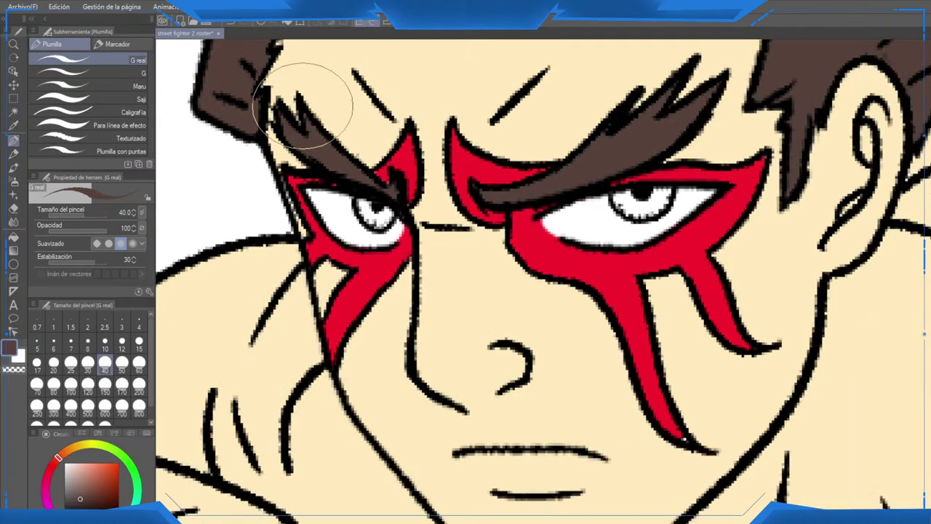
scroll(466, 277, down, 6)
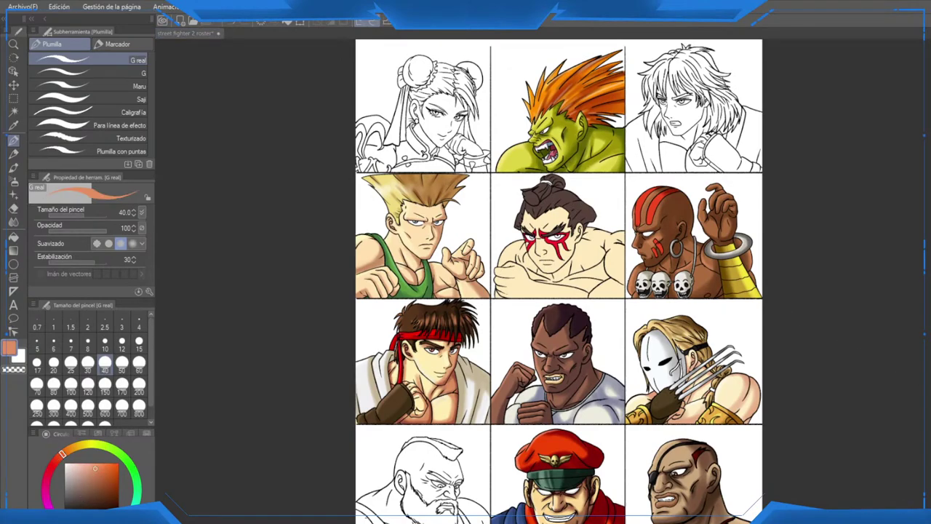
scroll(477, 286, up, 1)
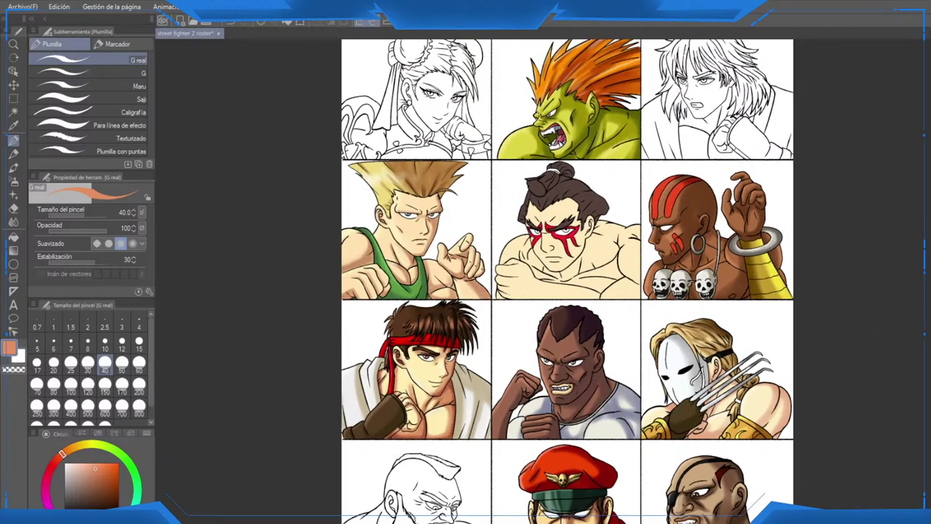
scroll(566, 289, up, 4)
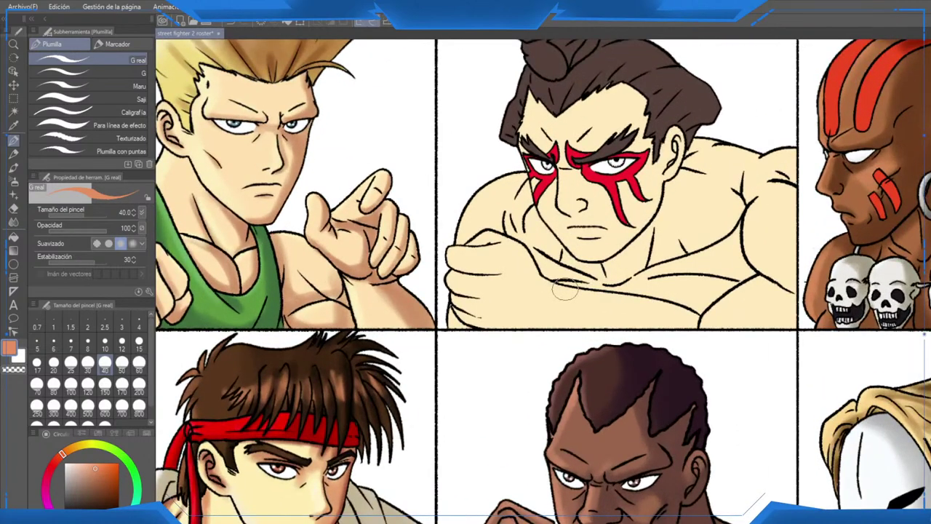
scroll(588, 296, up, 1)
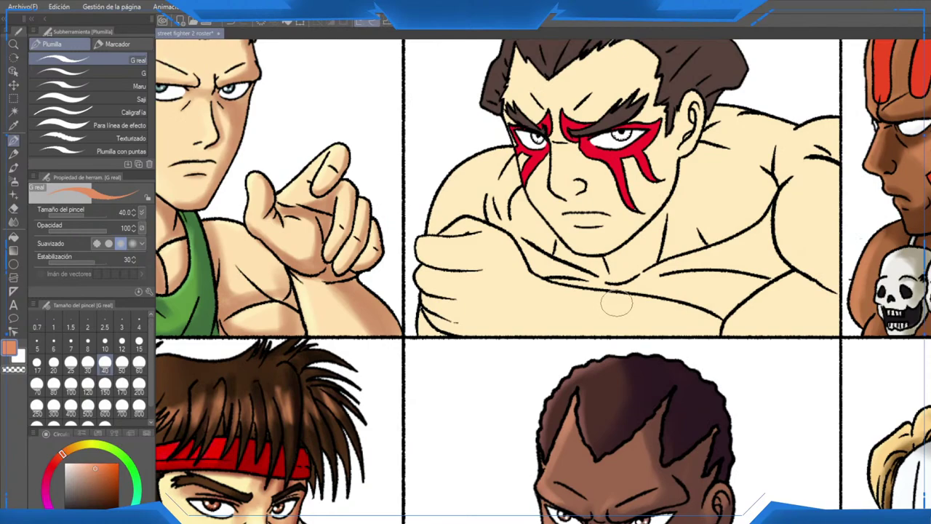
click(13, 181)
drag(586, 214, 498, 283)
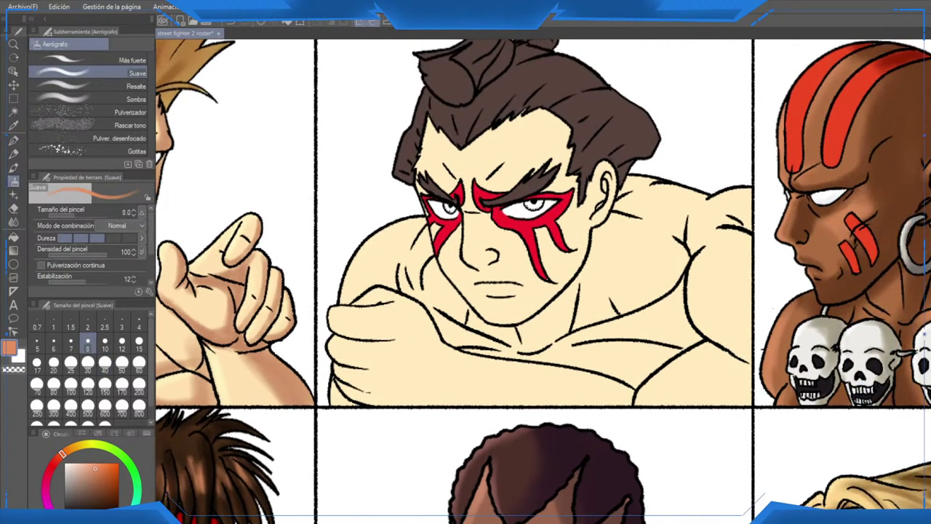
click(138, 362)
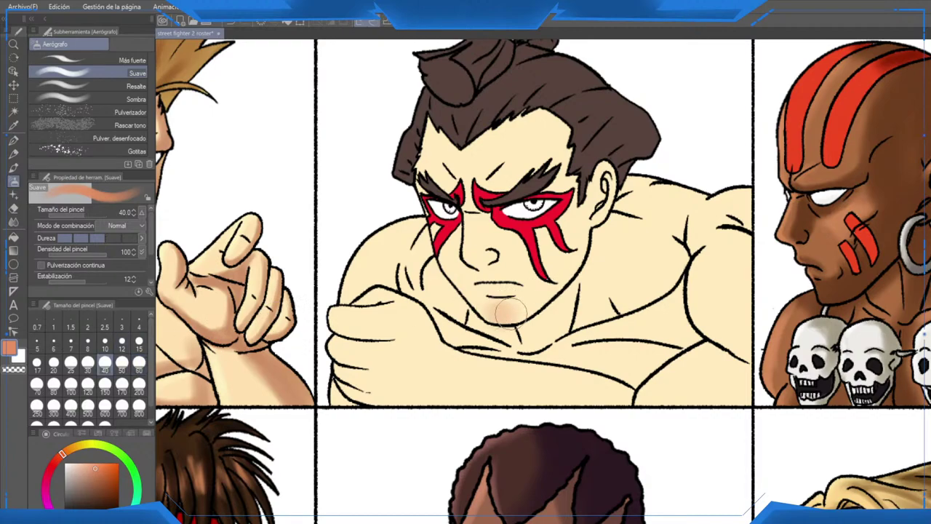
mouse_move(511, 313)
mouse_down()
mouse_move(561, 262)
mouse_move(597, 182)
mouse_move(567, 284)
mouse_move(601, 224)
mouse_move(569, 183)
mouse_up()
Step: Airbrush orange shadows on the sumo wrestler's near upper arm and along the lower edges of both forearms
drag(664, 230, 736, 225)
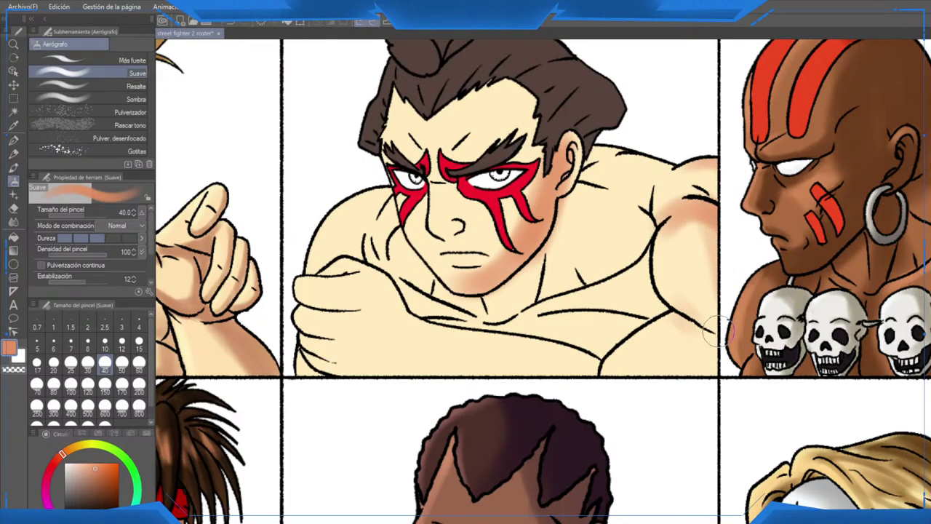
drag(718, 331, 667, 387)
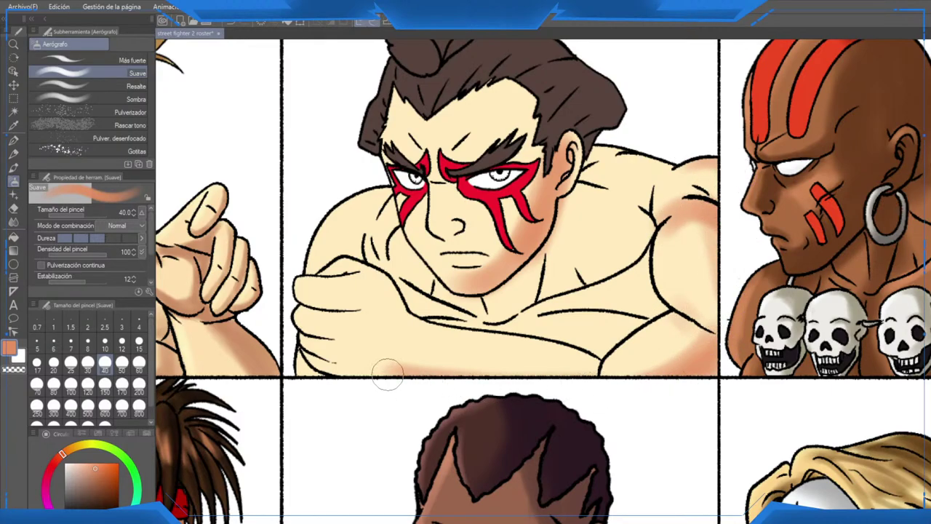
drag(387, 375, 350, 376)
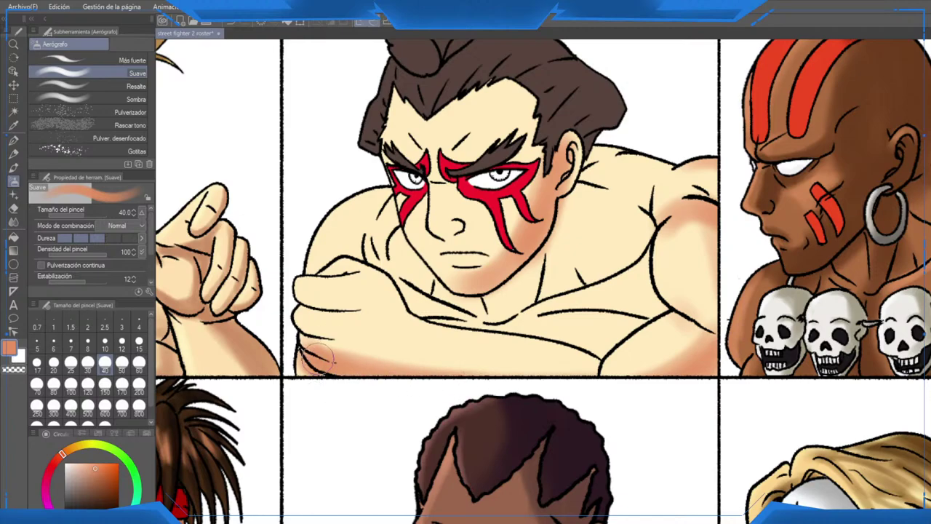
scroll(496, 329, up, 1)
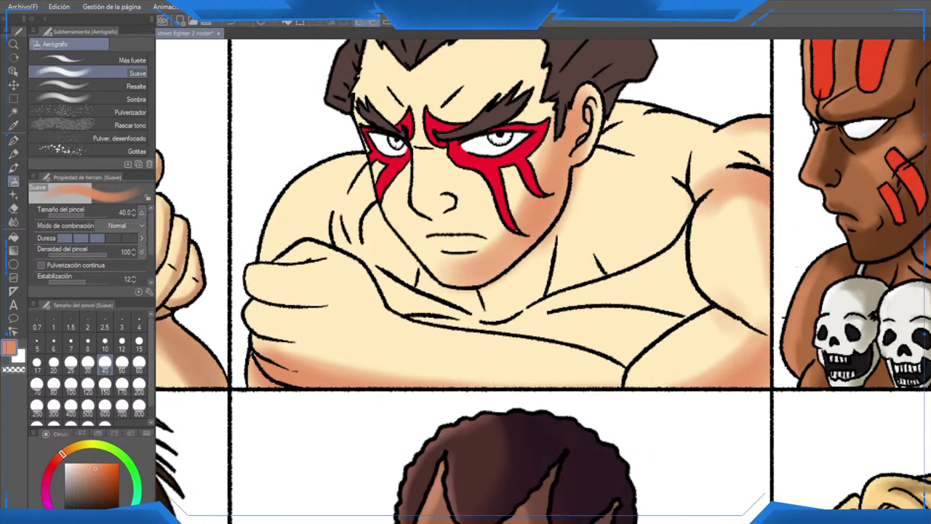
drag(496, 328, 562, 312)
mouse_move(712, 367)
mouse_down()
mouse_move(838, 327)
mouse_move(845, 298)
mouse_move(826, 172)
mouse_move(855, 240)
mouse_move(824, 180)
mouse_move(770, 192)
mouse_move(847, 176)
mouse_move(817, 110)
mouse_up()
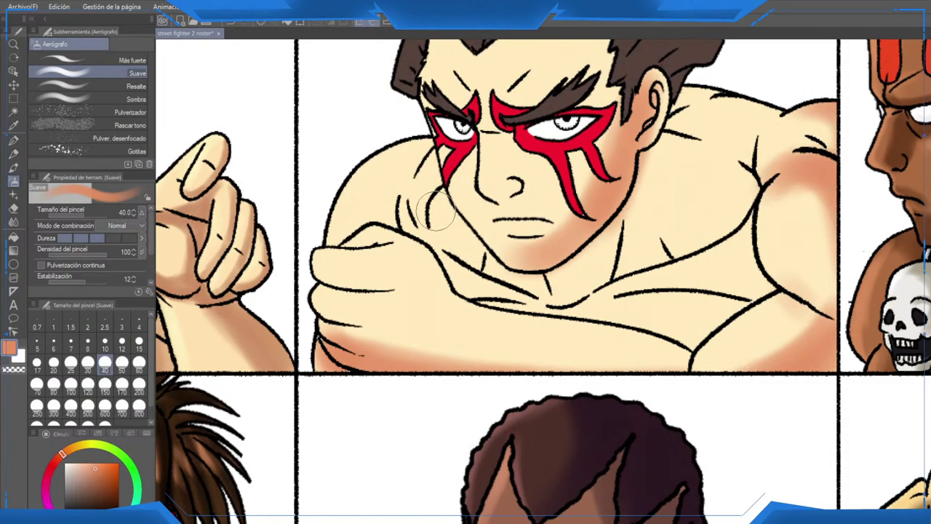
Step: Reduce the airbrush size to 25 and shade the lower edges of the fingers on the sumo wrestler's fist
key(bracketleft)
key(bracketleft)
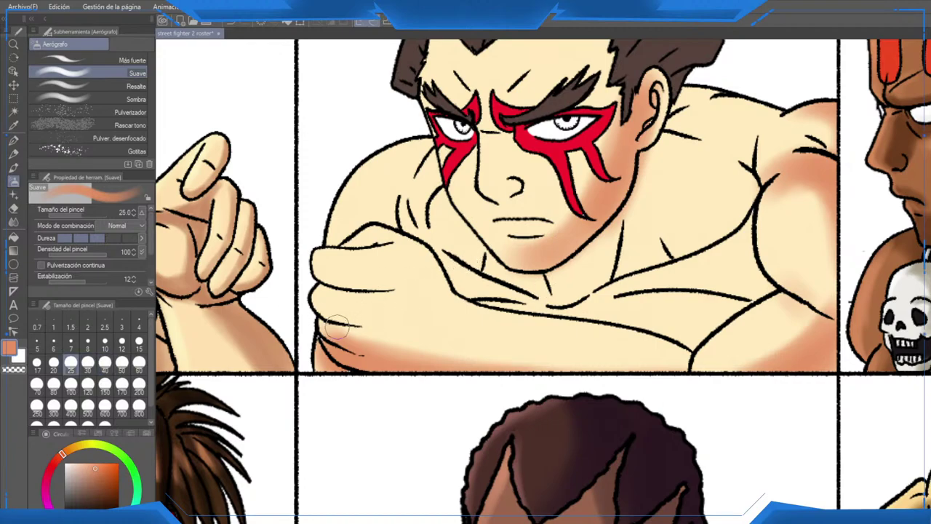
mouse_move(317, 291)
mouse_down()
mouse_move(353, 321)
mouse_move(313, 261)
mouse_move(324, 275)
mouse_move(356, 272)
mouse_move(387, 292)
mouse_up()
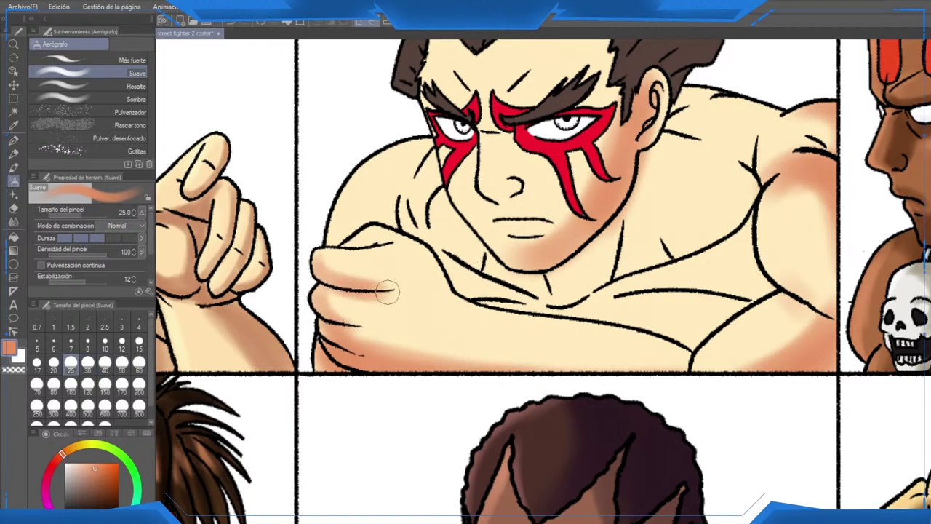
mouse_move(323, 304)
mouse_down()
mouse_move(378, 350)
mouse_move(348, 364)
mouse_up()
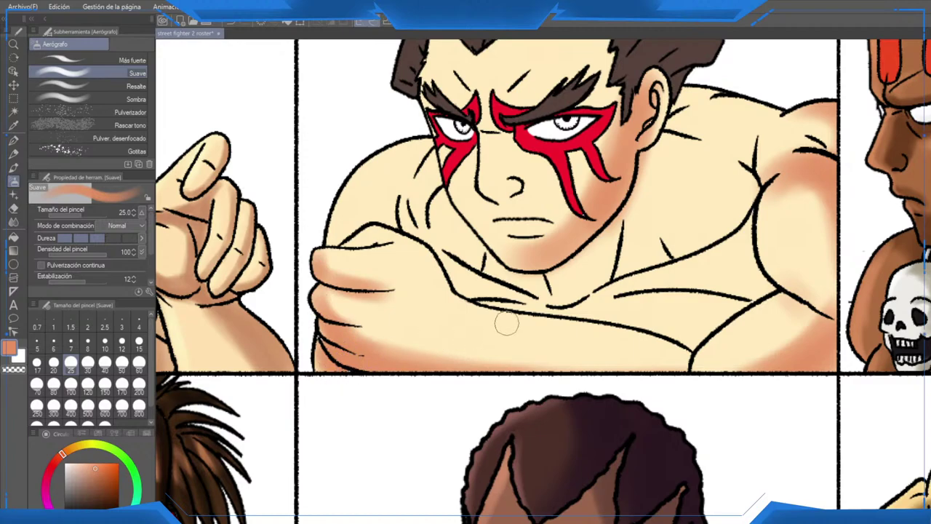
Step: Airbrush orange shadows over the neck beneath the jaw and around the hollow above the collarbone
drag(647, 159, 629, 246)
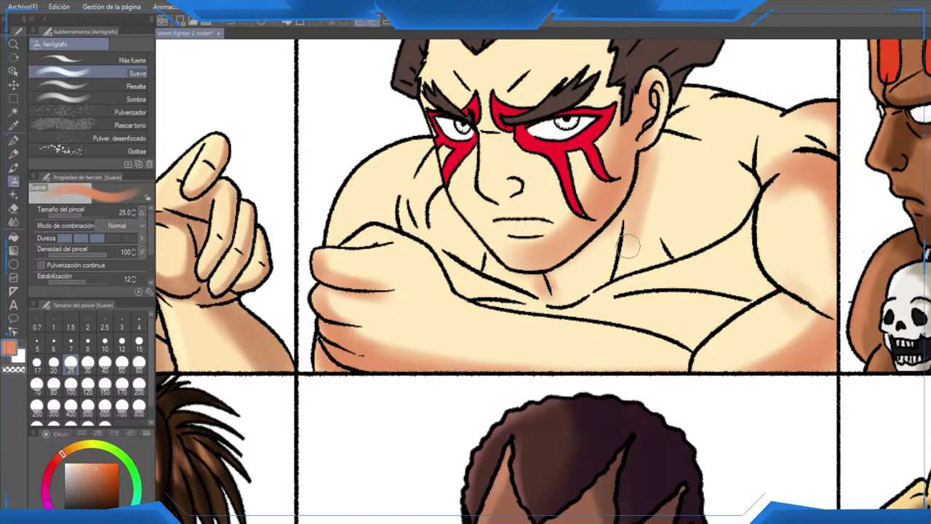
mouse_move(677, 148)
mouse_down()
mouse_move(735, 159)
mouse_move(679, 155)
mouse_move(670, 217)
mouse_move(666, 149)
mouse_move(668, 199)
mouse_move(638, 244)
mouse_move(654, 251)
mouse_move(672, 229)
mouse_move(627, 274)
mouse_move(687, 244)
mouse_move(676, 222)
mouse_move(690, 240)
mouse_move(671, 238)
mouse_move(654, 140)
mouse_move(650, 248)
mouse_move(692, 245)
mouse_move(656, 244)
mouse_up()
mouse_move(614, 220)
mouse_down()
mouse_move(594, 243)
mouse_move(589, 280)
mouse_move(555, 302)
mouse_move(611, 247)
mouse_move(694, 296)
mouse_up()
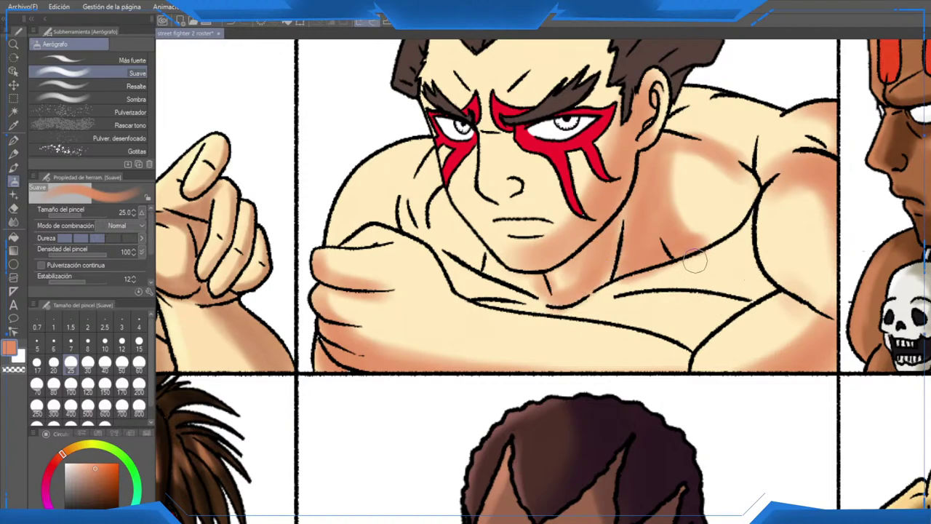
Step: Shade the chest between the collarbone and the near arm, sampling the light skin and orange shadow tones from the drawing
mouse_move(695, 261)
mouse_down()
mouse_move(729, 273)
mouse_move(648, 280)
mouse_move(749, 248)
mouse_move(671, 286)
mouse_move(713, 282)
mouse_move(710, 317)
mouse_move(698, 330)
mouse_move(676, 329)
mouse_move(713, 318)
mouse_move(699, 320)
mouse_move(754, 278)
mouse_move(743, 288)
mouse_move(764, 286)
mouse_move(746, 256)
mouse_move(748, 225)
mouse_move(736, 264)
mouse_move(723, 244)
mouse_move(725, 274)
mouse_up()
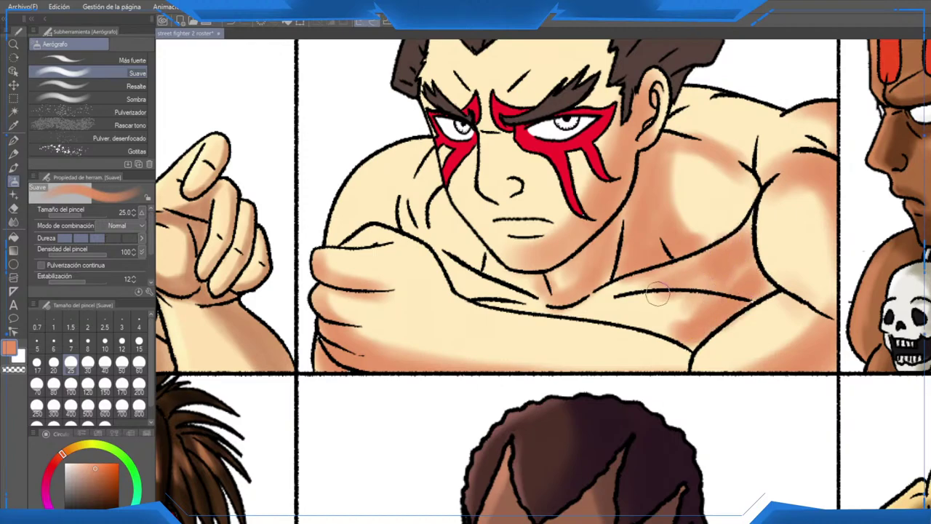
alt+click(629, 308)
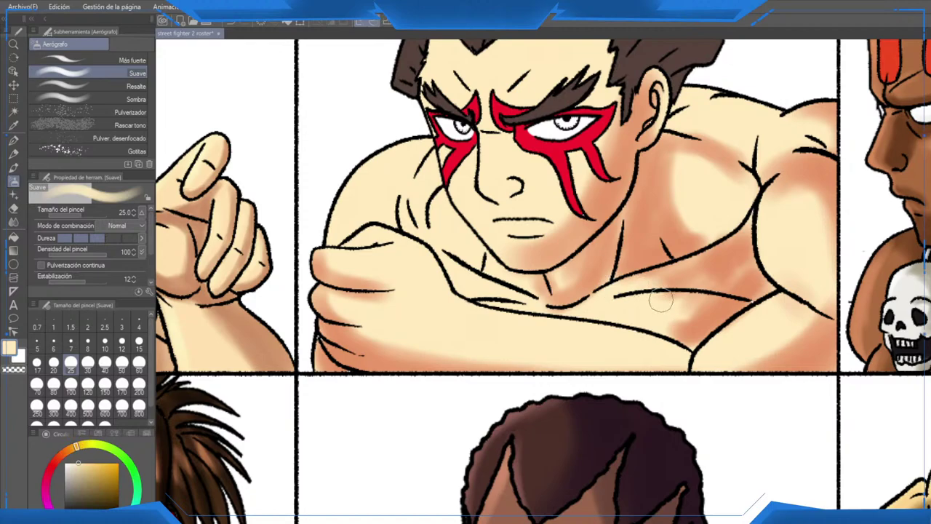
alt+click(695, 329)
mouse_move(694, 329)
mouse_down()
mouse_move(690, 290)
mouse_move(665, 279)
mouse_move(683, 337)
mouse_move(716, 285)
mouse_move(697, 263)
mouse_move(604, 286)
mouse_move(711, 264)
mouse_up()
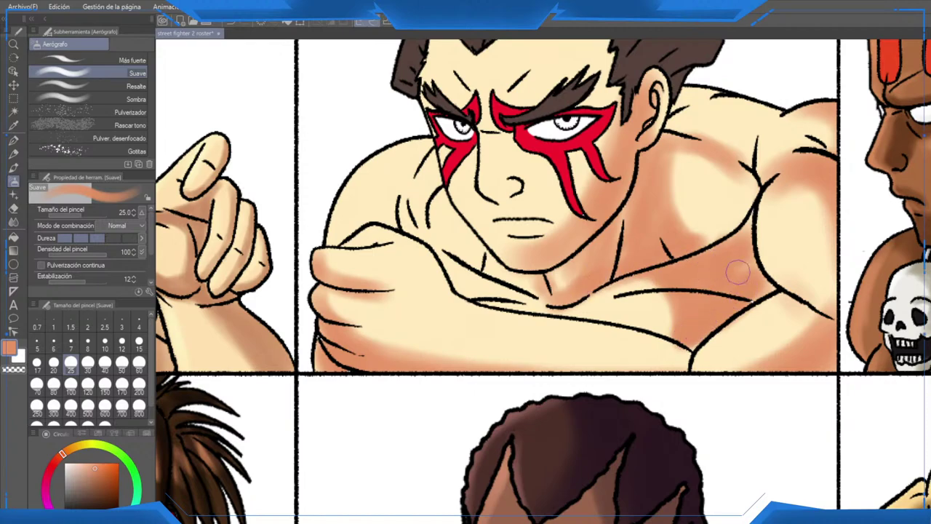
Step: Shade the creases between the chin and the folded arm, alternating between sampled light skin and shadow tones
mouse_move(505, 283)
mouse_down()
mouse_move(535, 303)
mouse_move(487, 294)
mouse_move(539, 287)
mouse_move(532, 284)
mouse_move(481, 293)
mouse_up()
alt+click(466, 311)
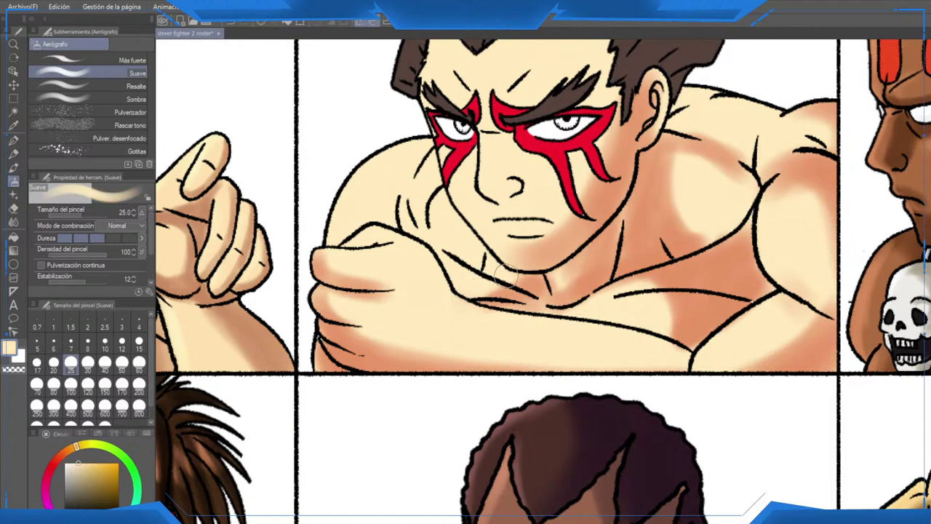
alt+click(537, 295)
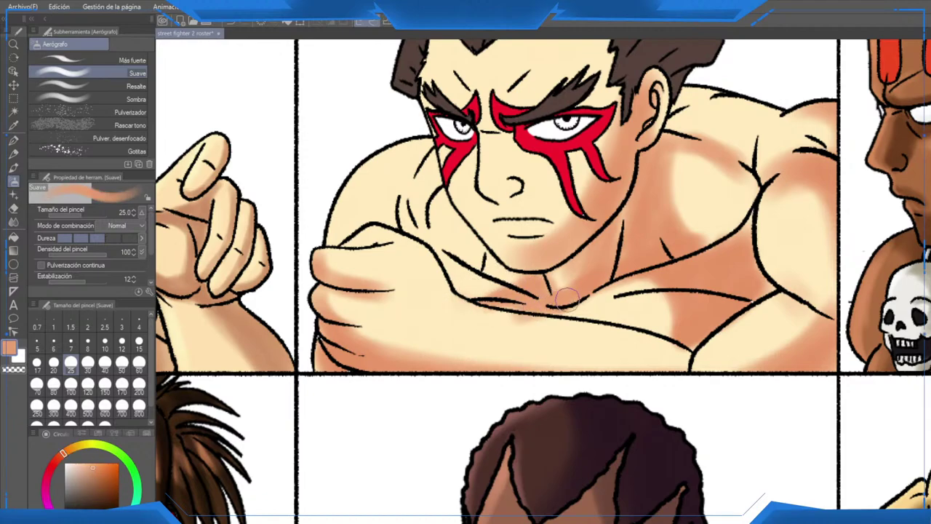
alt+click(519, 326)
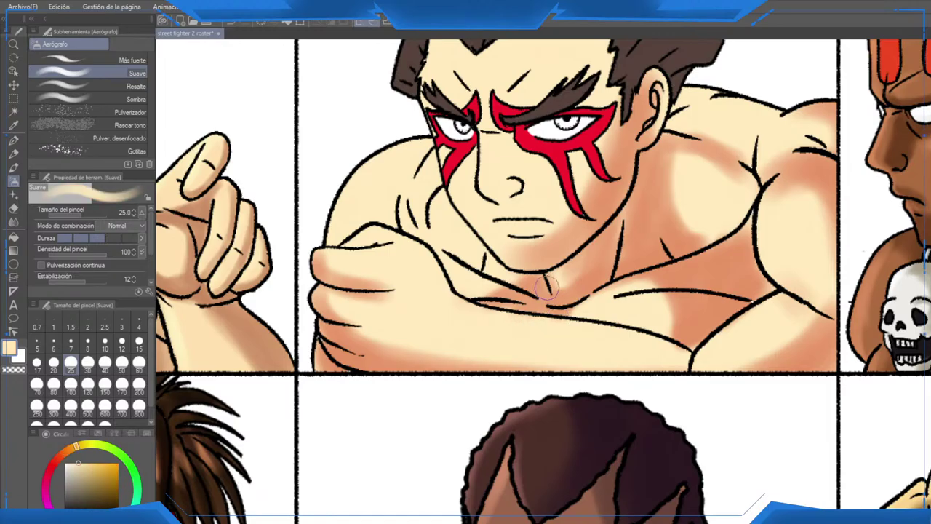
Step: Sample the orange shadow tone and airbrush shading across the top of the near shoulder and down the upper arm
scroll(476, 169, down, 4)
drag(627, 124, 627, 371)
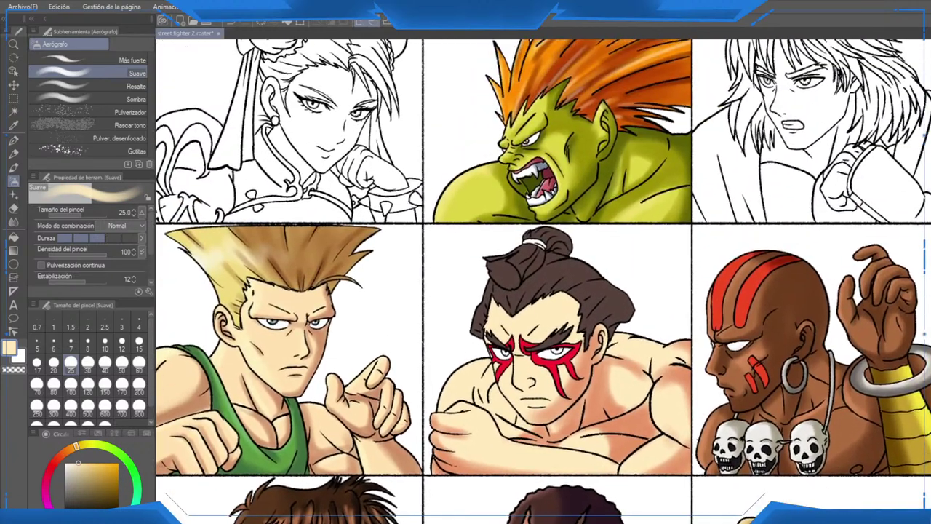
scroll(631, 367, up, 3)
scroll(668, 352, up, 1)
drag(568, 358, 578, 312)
alt+click(578, 314)
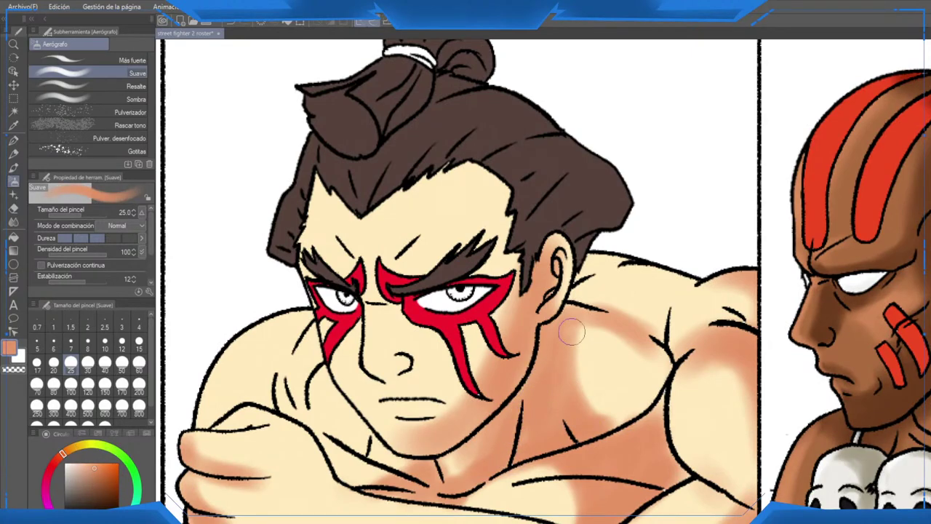
mouse_move(571, 332)
mouse_down()
mouse_move(597, 264)
mouse_move(583, 296)
mouse_move(618, 265)
mouse_move(609, 267)
mouse_move(691, 266)
mouse_move(604, 263)
mouse_move(625, 264)
mouse_move(601, 289)
mouse_move(677, 342)
mouse_up()
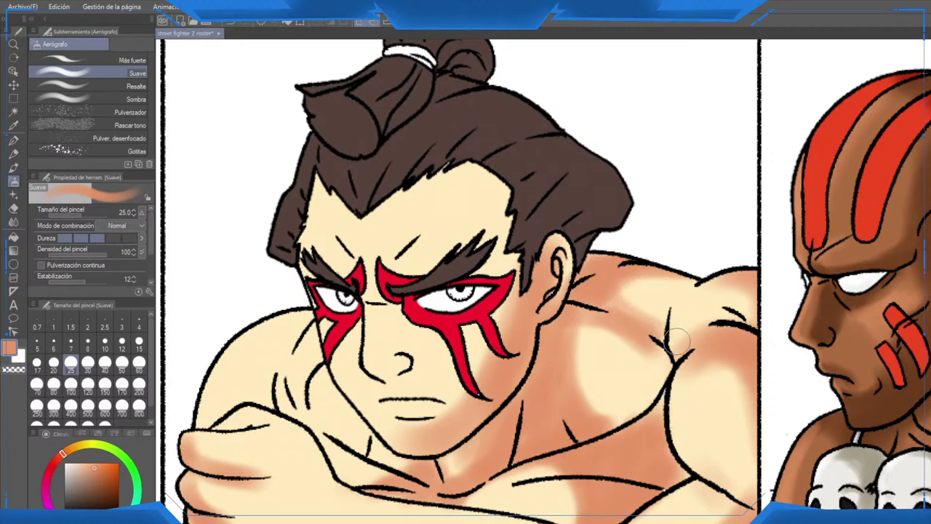
mouse_move(713, 279)
mouse_down()
mouse_move(682, 365)
mouse_move(705, 301)
mouse_move(728, 278)
mouse_move(679, 362)
mouse_move(764, 308)
mouse_move(704, 331)
mouse_move(749, 330)
mouse_move(686, 316)
mouse_move(737, 293)
mouse_move(686, 361)
mouse_move(690, 390)
mouse_move(696, 354)
mouse_move(690, 373)
mouse_move(628, 276)
mouse_move(662, 373)
mouse_move(687, 404)
mouse_up()
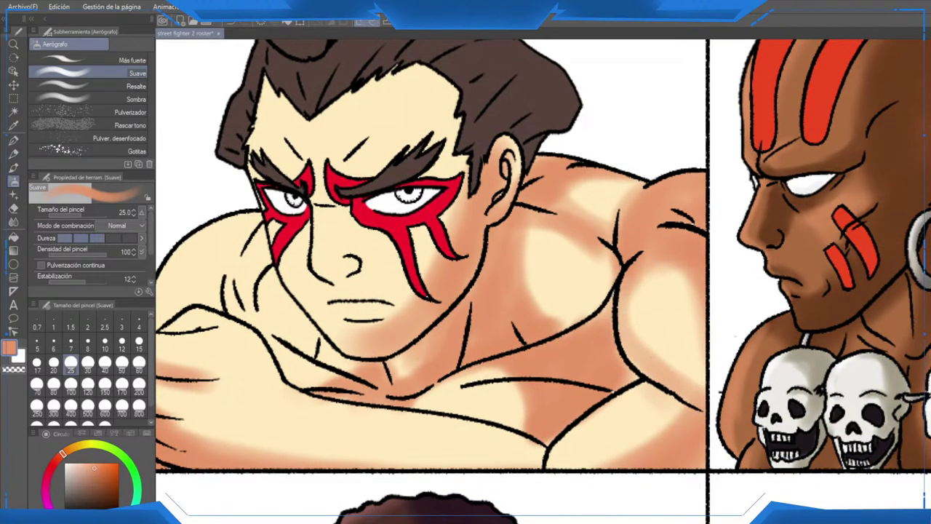
Step: Sample the light skin tone and soften the shading on the near upper arm with the airbrush
alt+click(641, 309)
mouse_move(641, 309)
mouse_down()
mouse_move(666, 370)
mouse_move(667, 347)
mouse_up()
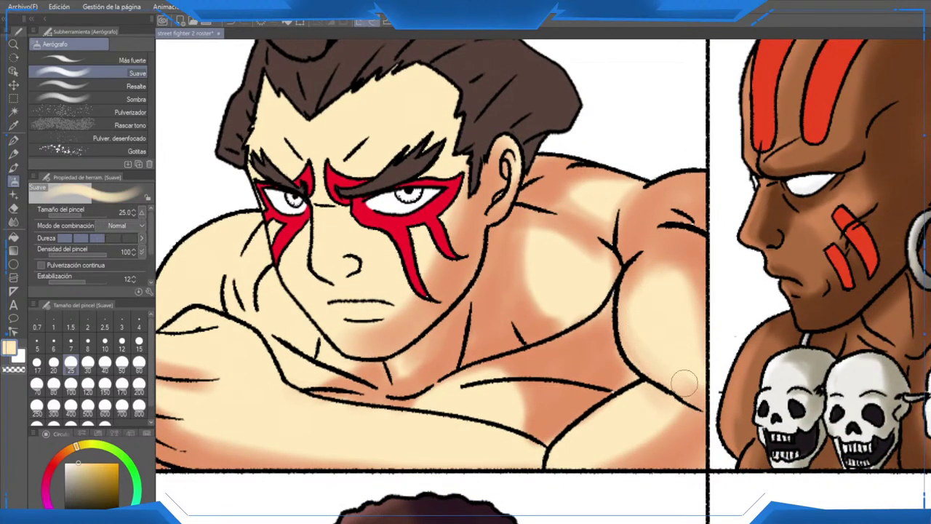
mouse_move(684, 383)
mouse_down()
mouse_move(647, 320)
mouse_move(635, 352)
mouse_move(674, 301)
mouse_move(698, 325)
mouse_move(696, 299)
mouse_move(644, 355)
mouse_up()
drag(471, 312, 537, 354)
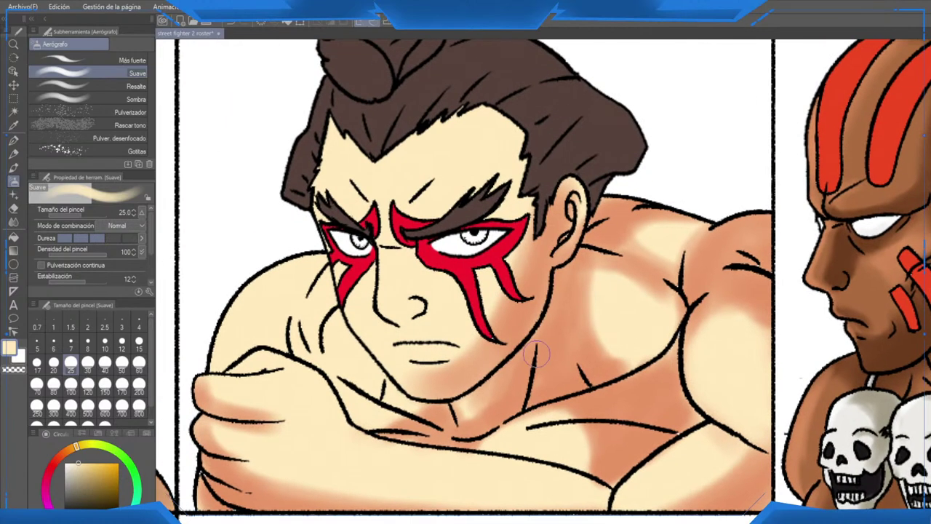
Step: Sample the orange shadow tone and airbrush shading over the wrestler's near cheek and jaw
alt+click(537, 354)
mouse_move(517, 306)
mouse_down()
mouse_move(510, 342)
mouse_move(444, 390)
mouse_up()
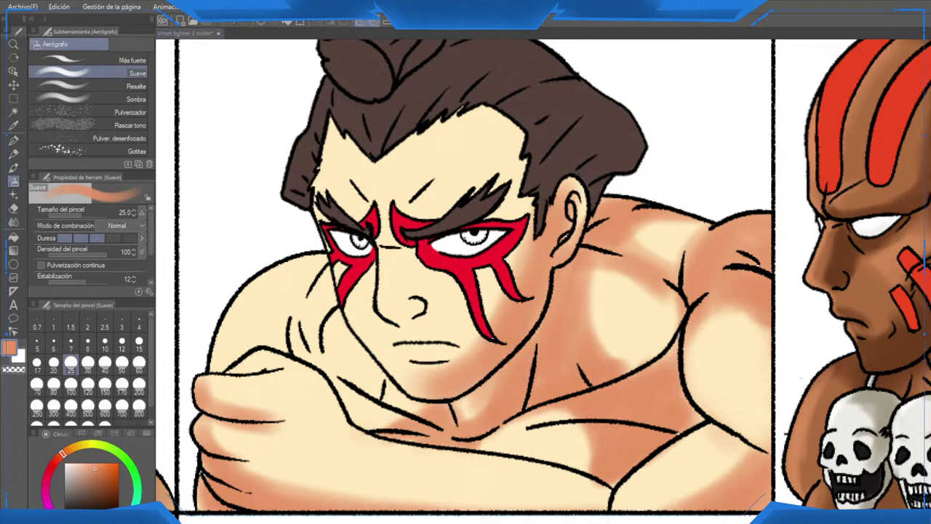
alt+click(510, 291)
Step: Deepen the shadows under the folded hand's fingers and along the near arm's lower edge with a darker reddish tone
scroll(619, 305, down, 2)
scroll(452, 368, up, 2)
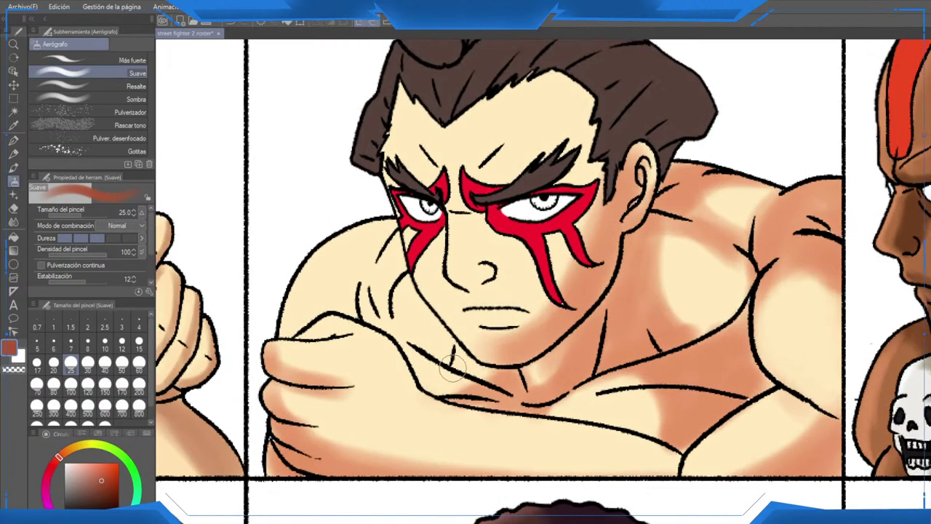
scroll(452, 369, up, 1)
drag(452, 368, 497, 252)
mouse_move(294, 356)
mouse_down()
mouse_move(333, 371)
mouse_move(294, 366)
mouse_up()
drag(915, 401, 657, 410)
mouse_move(678, 377)
mouse_down()
mouse_move(704, 356)
mouse_move(680, 408)
mouse_up()
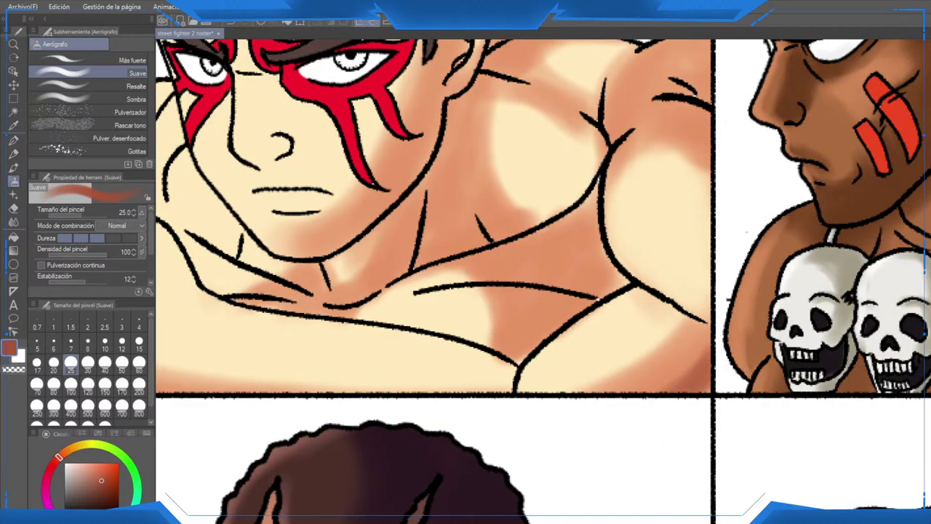
Step: Deepen the shading on top of the near shoulder and down the side of the neck with the reddish tone
scroll(610, 334, up, 2)
drag(636, 166, 735, 186)
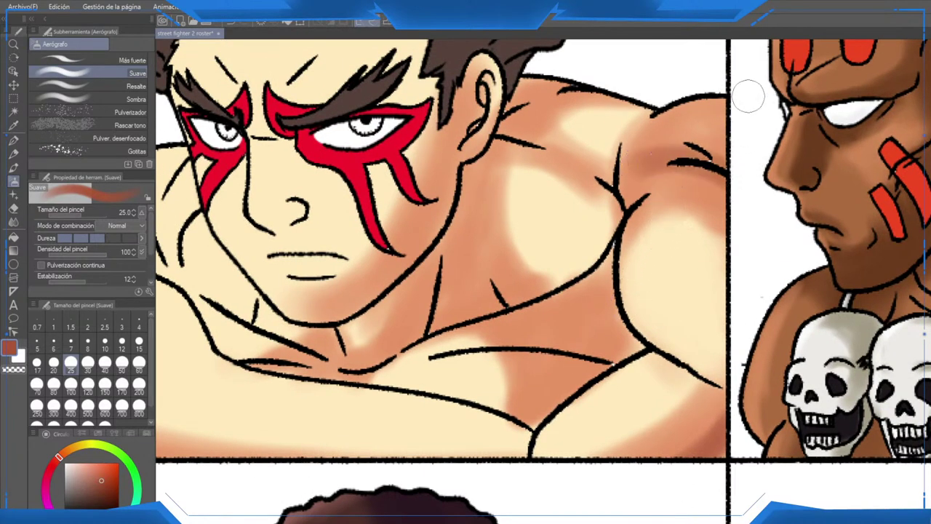
drag(720, 97, 651, 117)
mouse_move(527, 67)
mouse_down()
mouse_move(469, 193)
mouse_move(458, 306)
mouse_move(430, 327)
mouse_up()
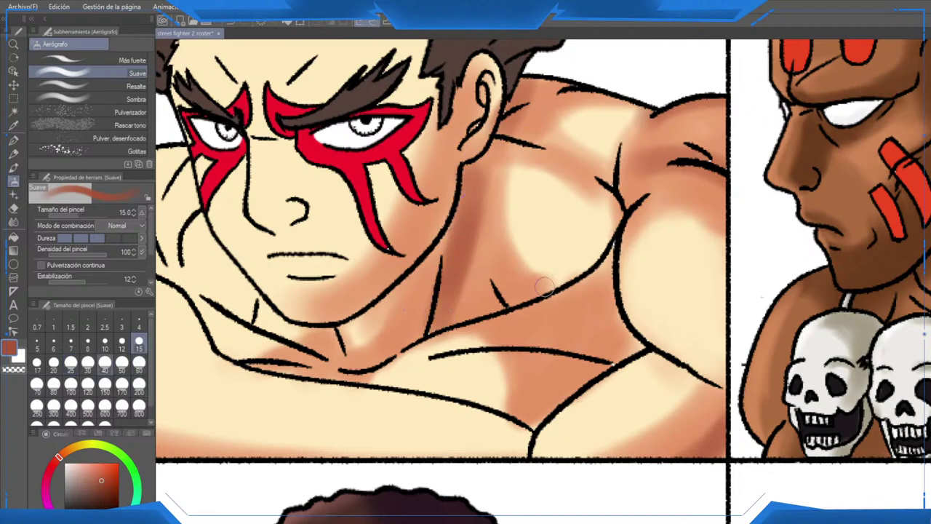
Step: Set the airbrush size to 17 and darken the edge of the jaw and the inside of the ear
click(36, 361)
mouse_move(291, 316)
mouse_down()
mouse_move(355, 310)
mouse_move(318, 320)
mouse_move(384, 289)
mouse_move(345, 313)
mouse_move(433, 231)
mouse_move(400, 274)
mouse_move(451, 174)
mouse_move(444, 205)
mouse_move(453, 189)
mouse_move(455, 164)
mouse_up()
mouse_move(458, 161)
mouse_down()
mouse_move(458, 242)
mouse_move(478, 226)
mouse_move(478, 180)
mouse_move(480, 258)
mouse_up()
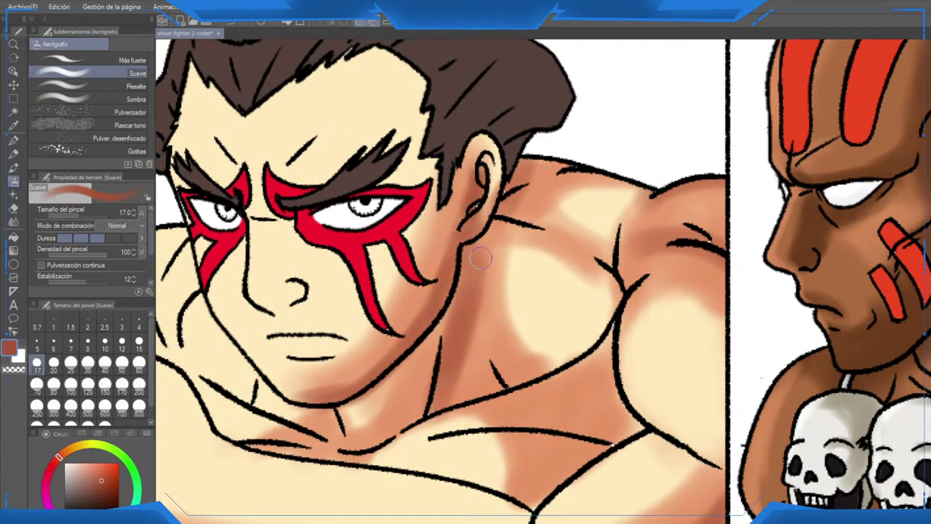
Step: Add darker shadow to the neck muscle and the part of the chest beside the near arm
mouse_move(487, 335)
mouse_down()
mouse_move(485, 298)
mouse_move(510, 378)
mouse_up()
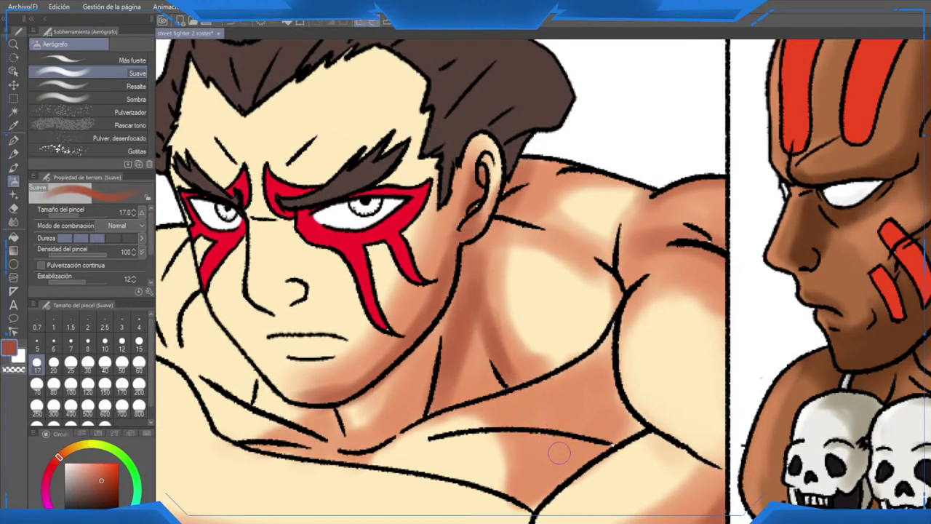
mouse_move(615, 441)
mouse_down()
mouse_move(473, 437)
mouse_move(626, 429)
mouse_move(615, 379)
mouse_move(604, 451)
mouse_move(538, 502)
mouse_move(626, 429)
mouse_move(607, 362)
mouse_move(624, 416)
mouse_move(669, 391)
mouse_up()
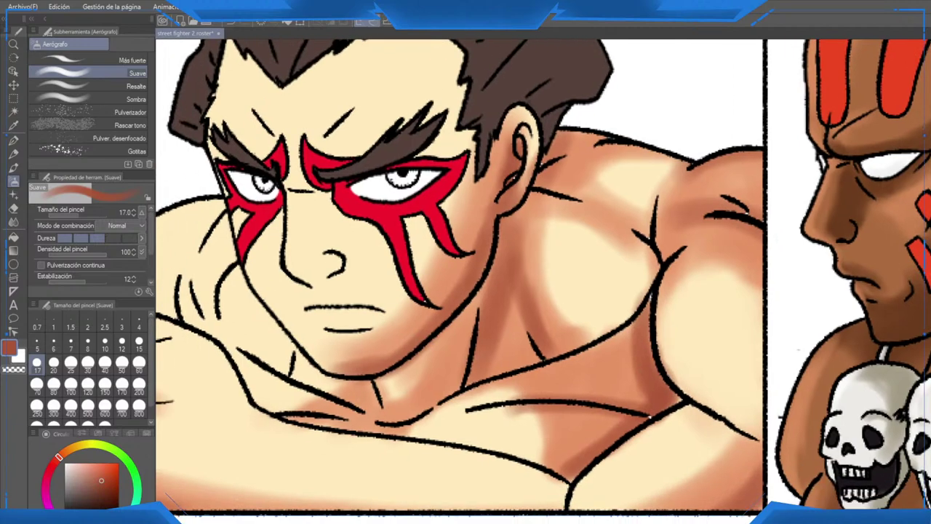
mouse_move(464, 320)
mouse_down()
mouse_move(441, 386)
mouse_move(368, 426)
mouse_move(364, 404)
mouse_move(393, 421)
mouse_move(305, 421)
mouse_move(386, 425)
mouse_move(442, 392)
mouse_move(452, 486)
mouse_up()
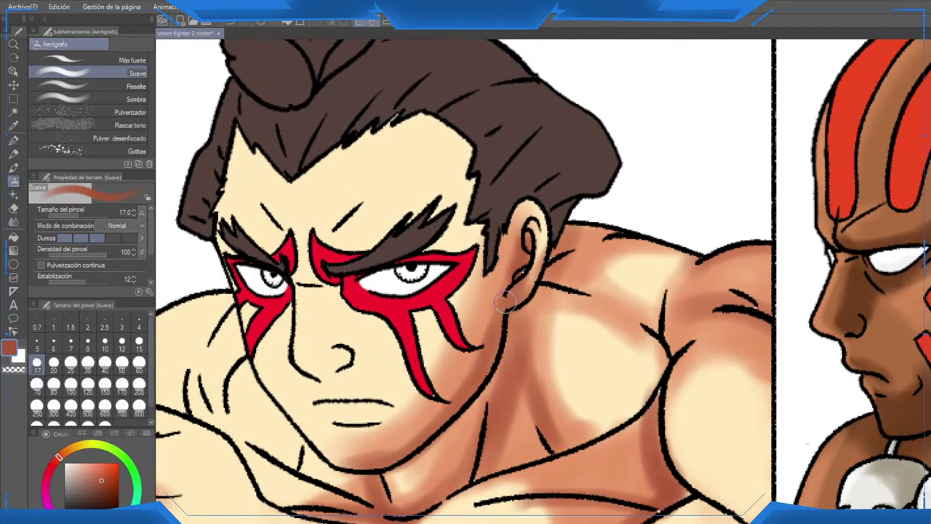
Step: Sample the orange shadow tone and shade the near side of the forehead down to the eyebrow at brush size 30
alt+click(462, 342)
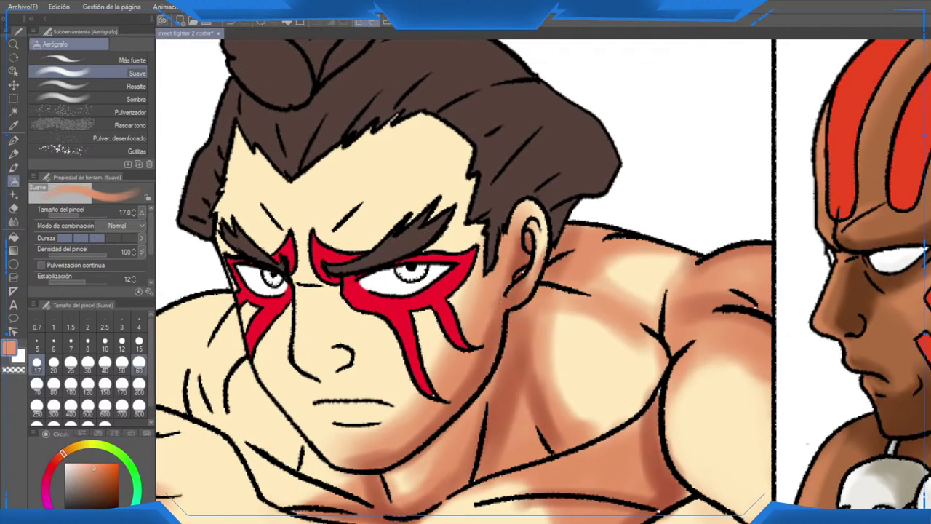
click(87, 364)
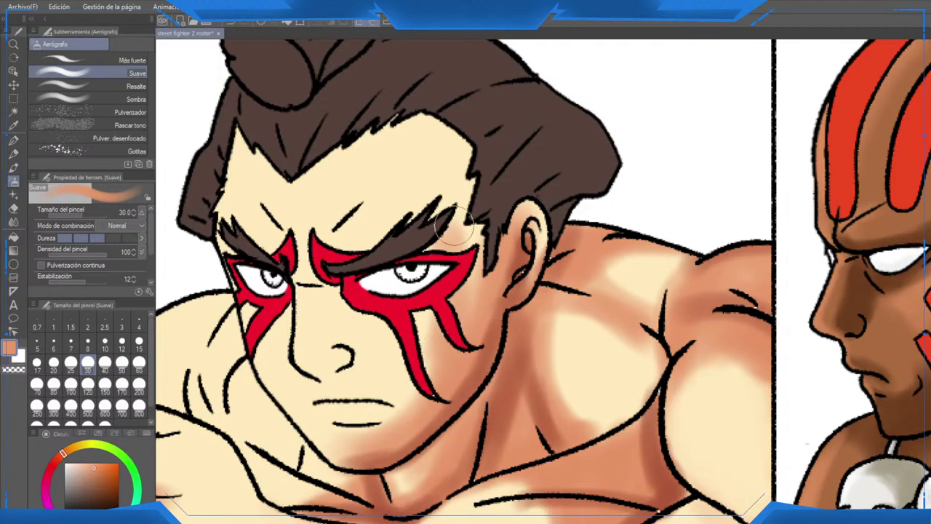
mouse_move(455, 227)
mouse_down()
mouse_move(460, 205)
mouse_move(354, 259)
mouse_move(363, 256)
mouse_move(341, 255)
mouse_move(453, 221)
mouse_move(414, 92)
mouse_move(442, 159)
mouse_move(413, 232)
mouse_move(400, 100)
mouse_move(423, 122)
mouse_move(395, 247)
mouse_move(411, 122)
mouse_move(420, 226)
mouse_move(412, 153)
mouse_move(449, 169)
mouse_move(457, 202)
mouse_move(405, 215)
mouse_move(370, 248)
mouse_up()
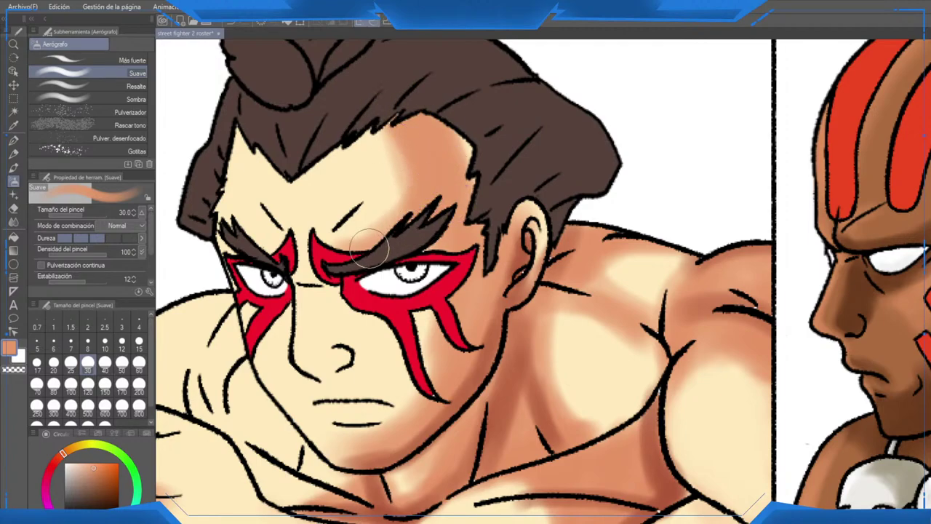
Step: Shade between the eyes and down the near side of the nose with the airbrush at size 15
click(139, 340)
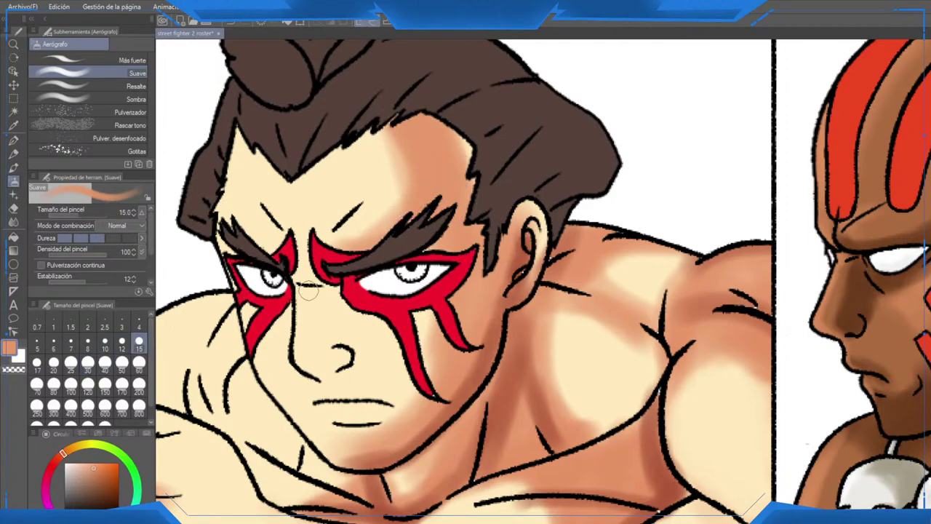
mouse_move(282, 285)
mouse_down()
mouse_move(334, 290)
mouse_move(323, 278)
mouse_up()
mouse_move(328, 311)
mouse_down()
mouse_move(323, 351)
mouse_move(336, 364)
mouse_move(339, 355)
mouse_move(321, 304)
mouse_move(327, 358)
mouse_move(337, 365)
mouse_move(342, 320)
mouse_move(349, 361)
mouse_move(347, 324)
mouse_move(342, 358)
mouse_up()
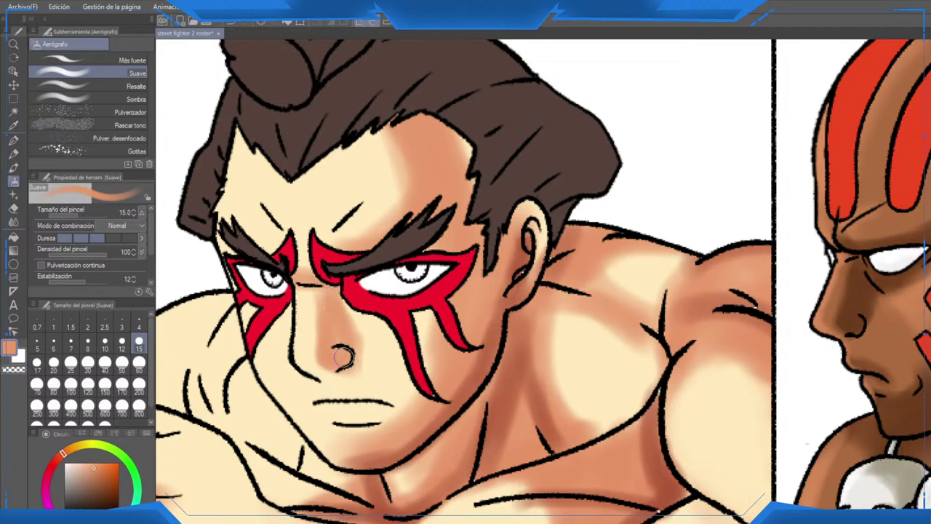
Step: Sample a darker reddish tone from the cheek and deepen the shadow along the side and bridge of the nose
alt+click(367, 395)
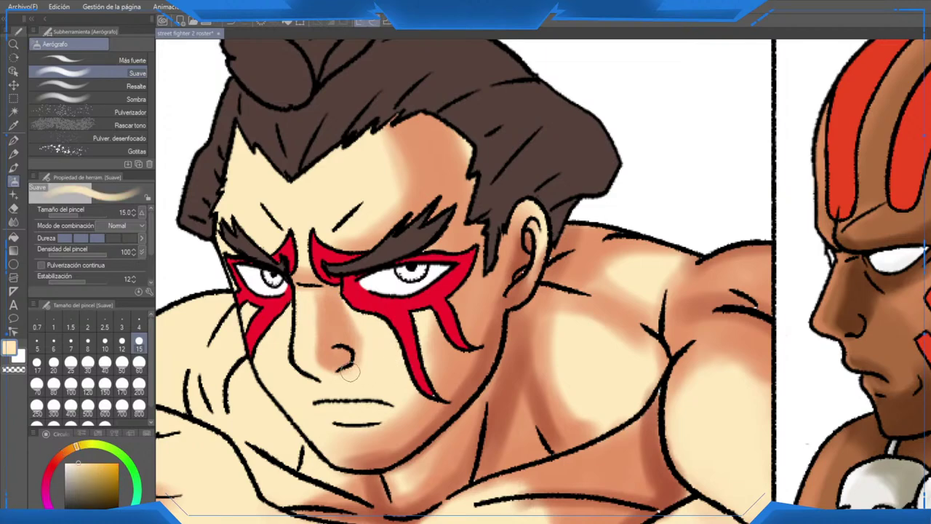
alt+click(372, 429)
alt+click(442, 365)
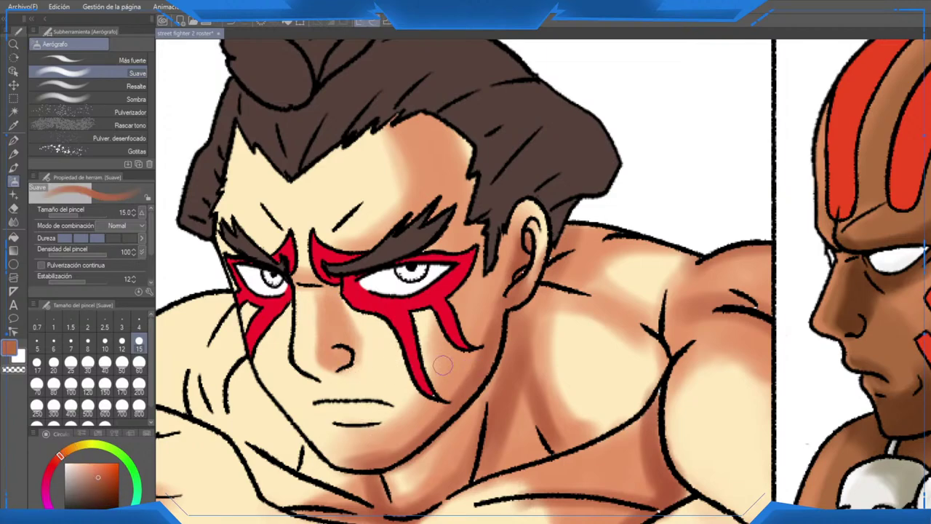
drag(337, 313, 341, 355)
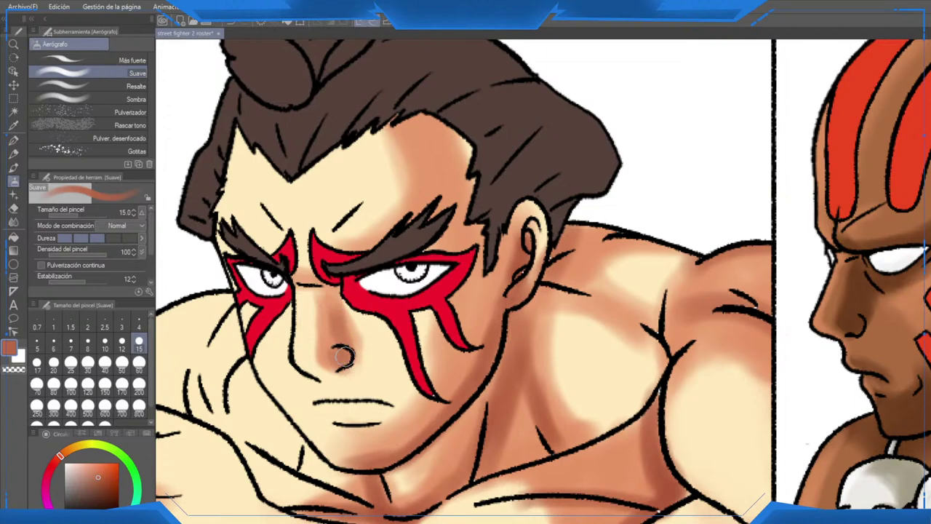
mouse_move(338, 294)
mouse_down()
mouse_move(307, 285)
mouse_move(331, 290)
mouse_up()
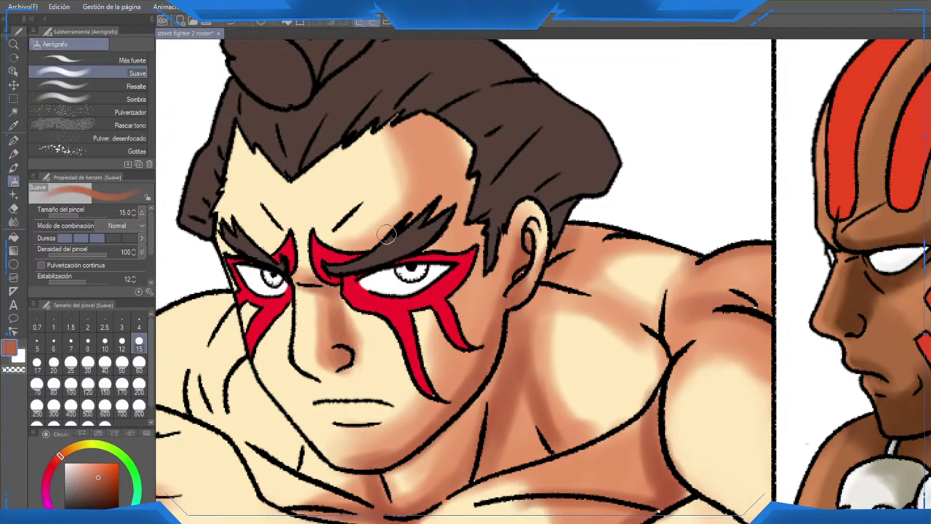
Step: Darken the forehead along the near hairline with the reddish tone, enlarging the airbrush to size 30
mouse_move(438, 129)
mouse_down()
mouse_move(462, 176)
mouse_move(466, 207)
mouse_up()
click(87, 362)
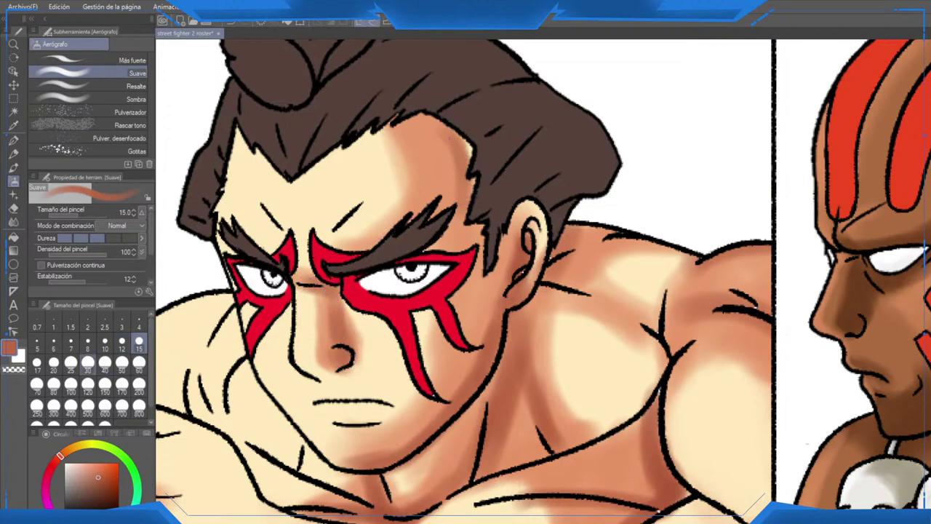
mouse_move(478, 147)
mouse_down()
mouse_move(461, 217)
mouse_move(487, 250)
mouse_move(436, 111)
mouse_move(468, 160)
mouse_up()
Step: Sample a lighter orange tone and shade the far shoulder and neck beside the face at brush size 15
scroll(486, 185, down, 3)
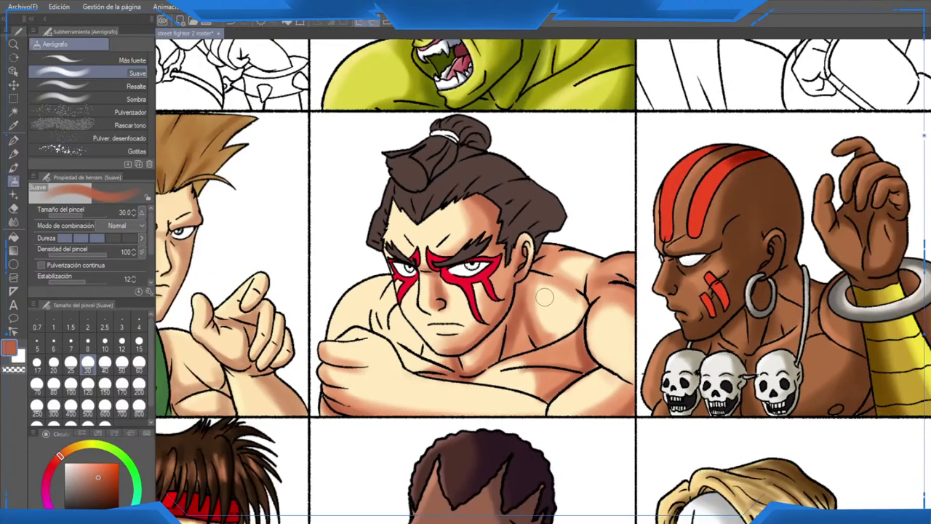
scroll(438, 346, up, 1)
scroll(440, 349, up, 1)
alt+click(276, 325)
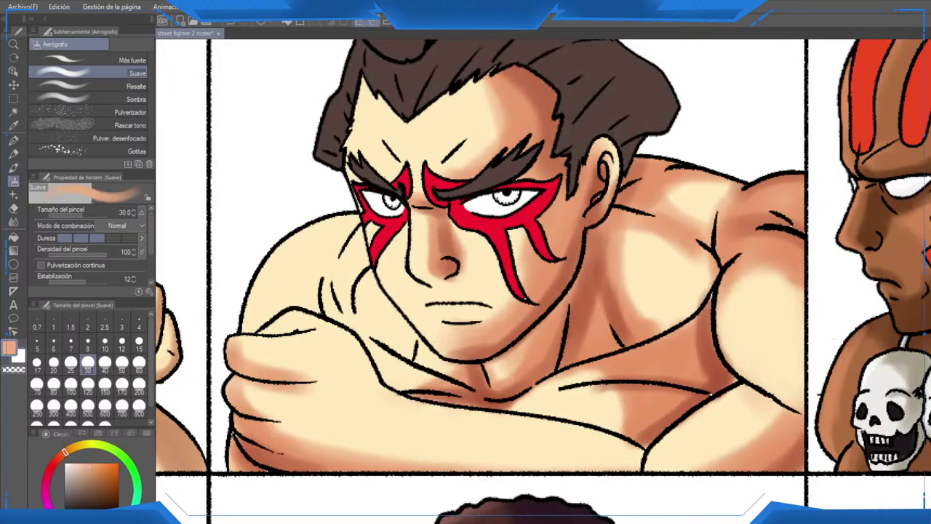
click(139, 339)
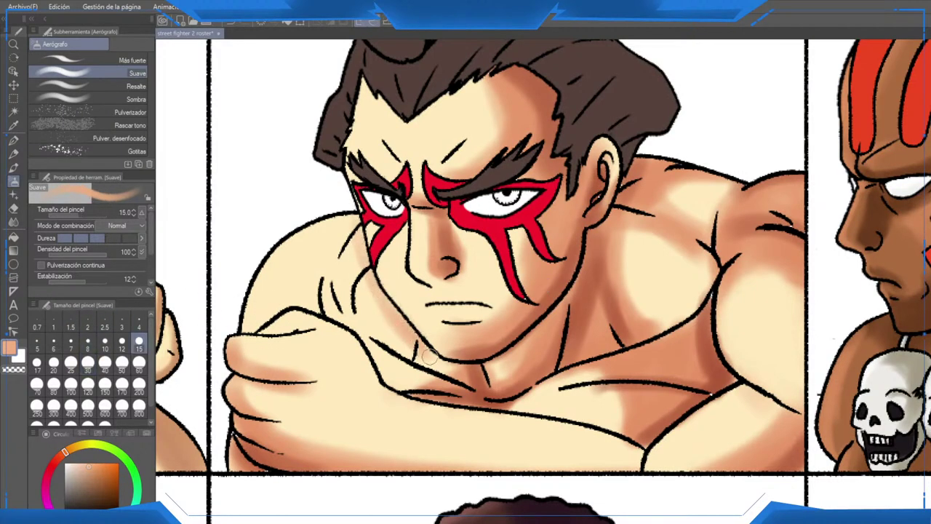
drag(430, 357, 428, 360)
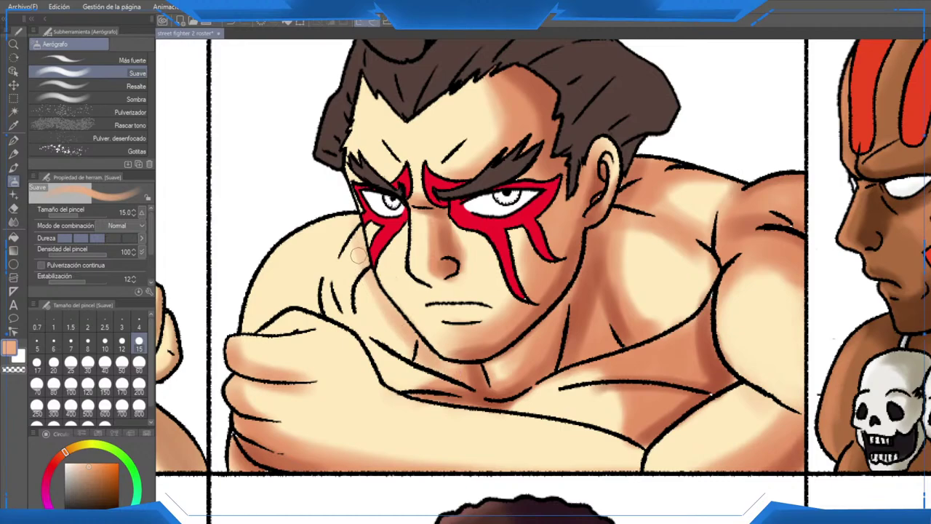
mouse_move(347, 240)
mouse_down()
mouse_move(329, 302)
mouse_move(356, 241)
mouse_up()
mouse_move(377, 294)
mouse_down()
mouse_move(373, 259)
mouse_move(367, 327)
mouse_move(362, 288)
mouse_up()
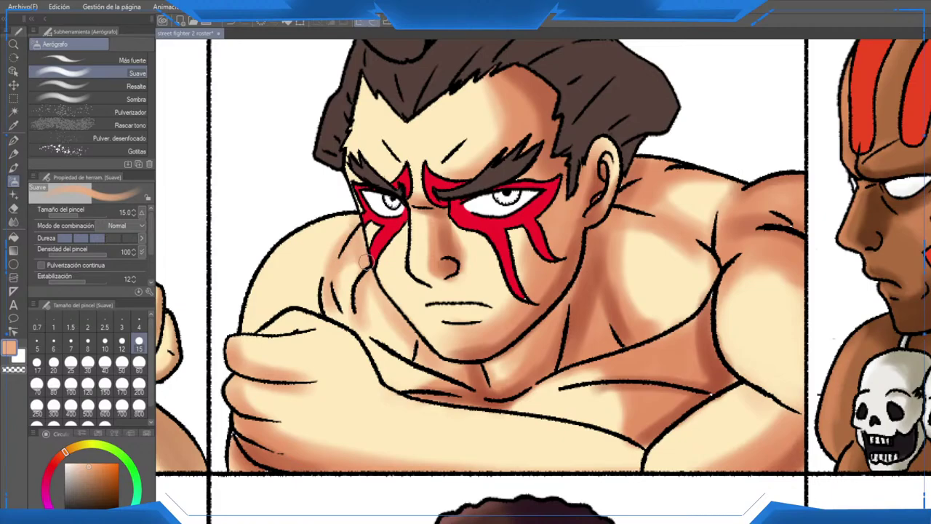
Step: Choose white as the drawing color and airbrush a highlight along the outer edge of the far shoulder
scroll(367, 215, down, 4)
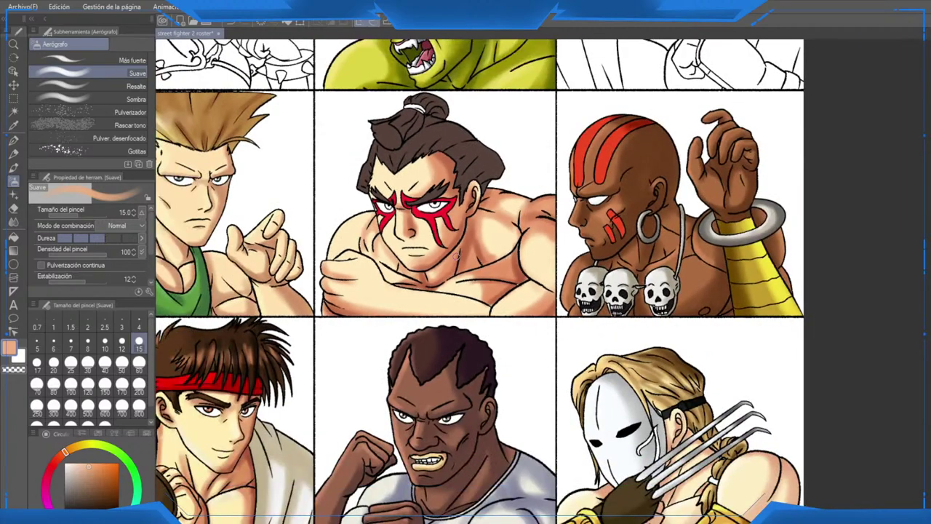
scroll(459, 250, down, 3)
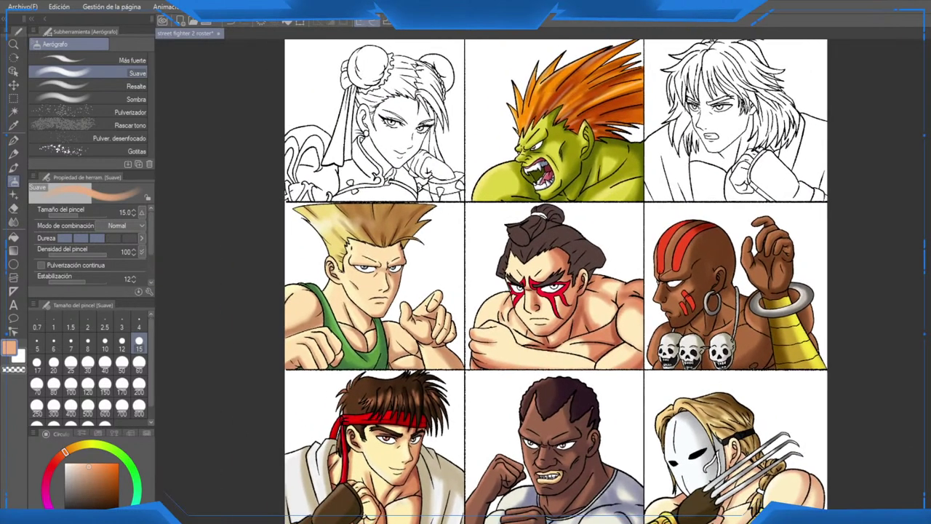
scroll(510, 337, up, 5)
scroll(510, 337, up, 3)
alt+click(517, 328)
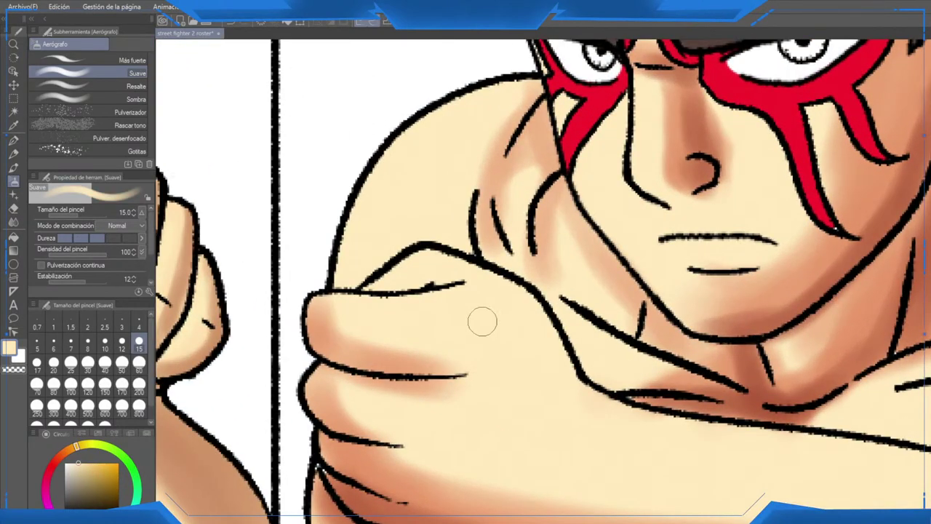
click(65, 463)
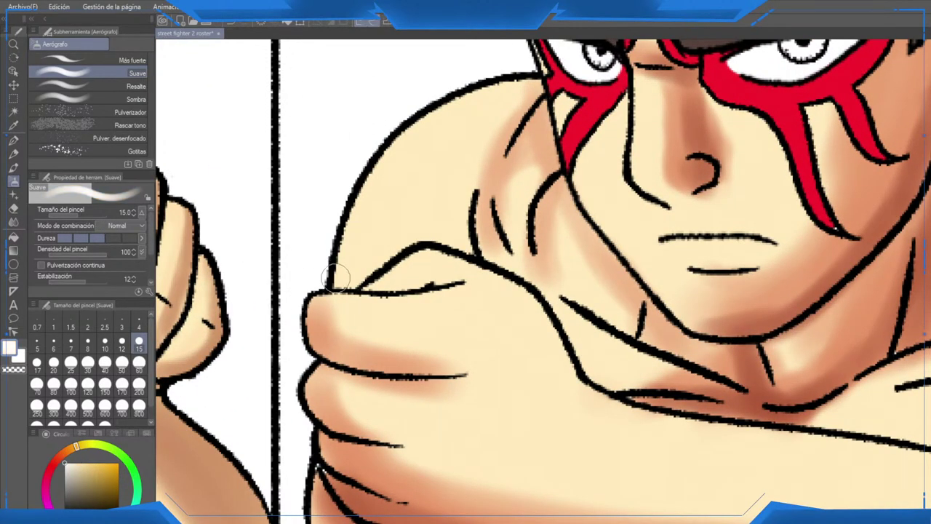
drag(335, 279, 399, 157)
mouse_move(361, 216)
mouse_down()
mouse_move(473, 102)
mouse_move(450, 85)
mouse_up()
Step: Add white highlights along the top of the folded hand and forearm and on the near upper arm
mouse_move(316, 268)
mouse_down()
mouse_move(480, 245)
mouse_move(532, 288)
mouse_up()
mouse_move(545, 302)
mouse_down()
mouse_move(382, 227)
mouse_move(429, 294)
mouse_move(790, 363)
mouse_up()
drag(789, 364, 573, 337)
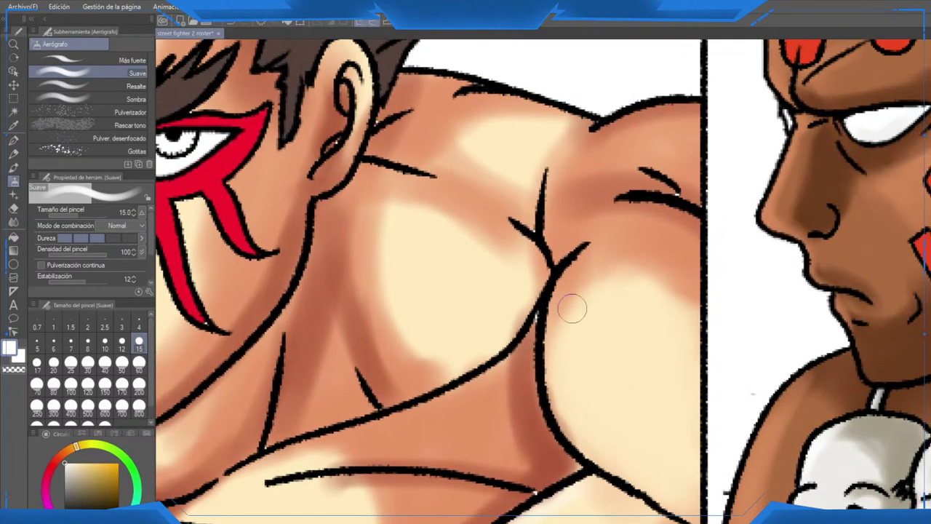
mouse_move(572, 308)
mouse_down()
mouse_move(558, 390)
mouse_move(676, 495)
mouse_up()
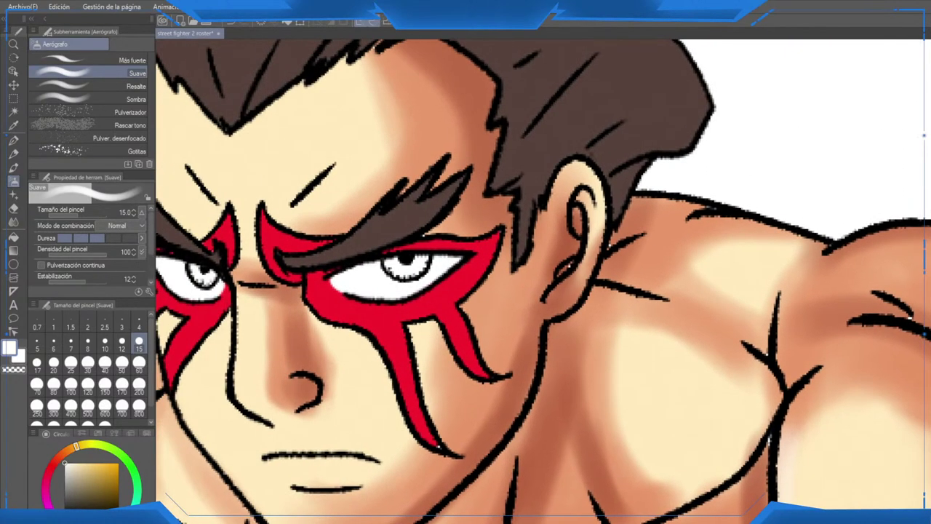
Step: Airbrush white highlights on the far edge of the forehead and the far cheek
drag(331, 259, 477, 247)
drag(320, 84, 291, 182)
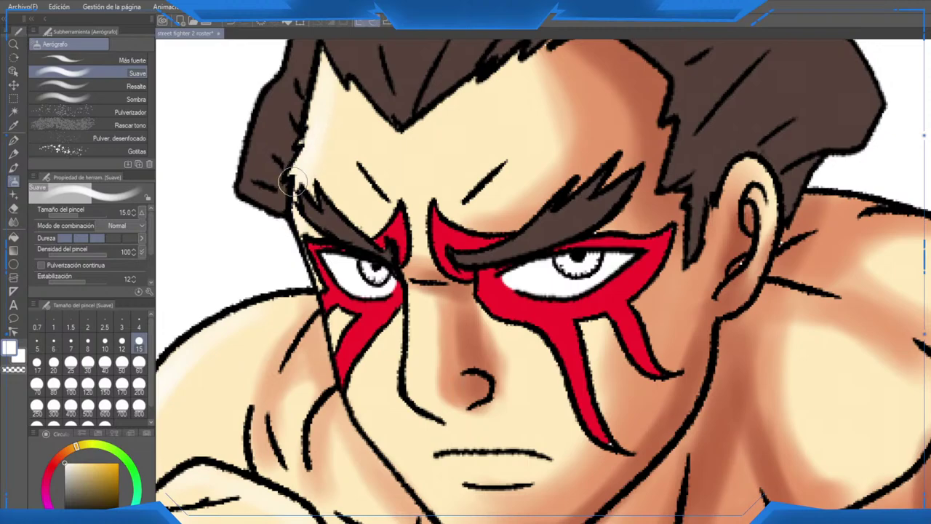
drag(372, 422, 343, 335)
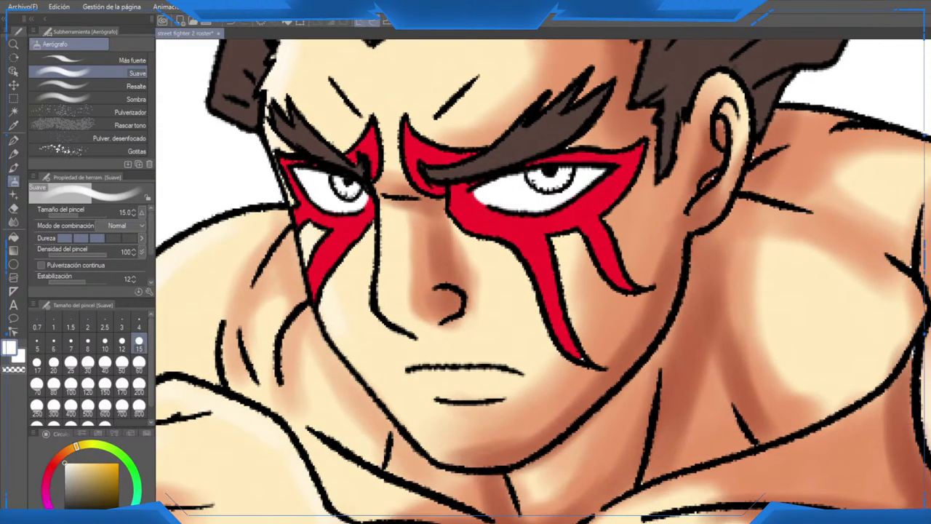
Step: Reduce the airbrush to size 10 and add fine white highlights to the far jaw, chin and nose
click(105, 342)
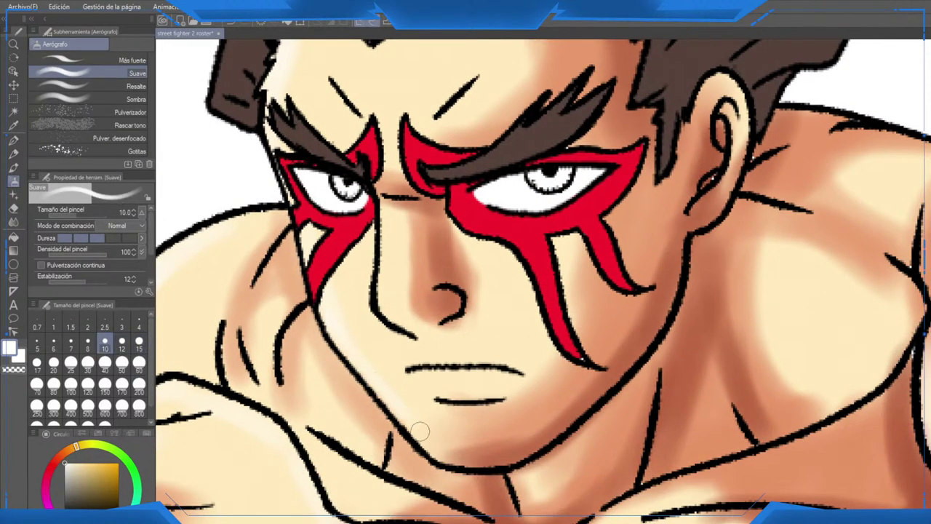
drag(420, 432, 440, 423)
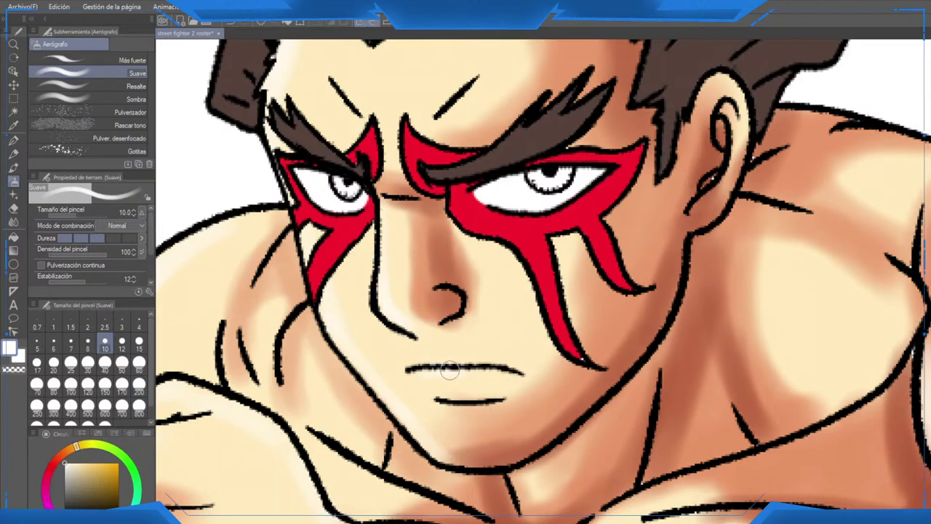
scroll(439, 353, down, 10)
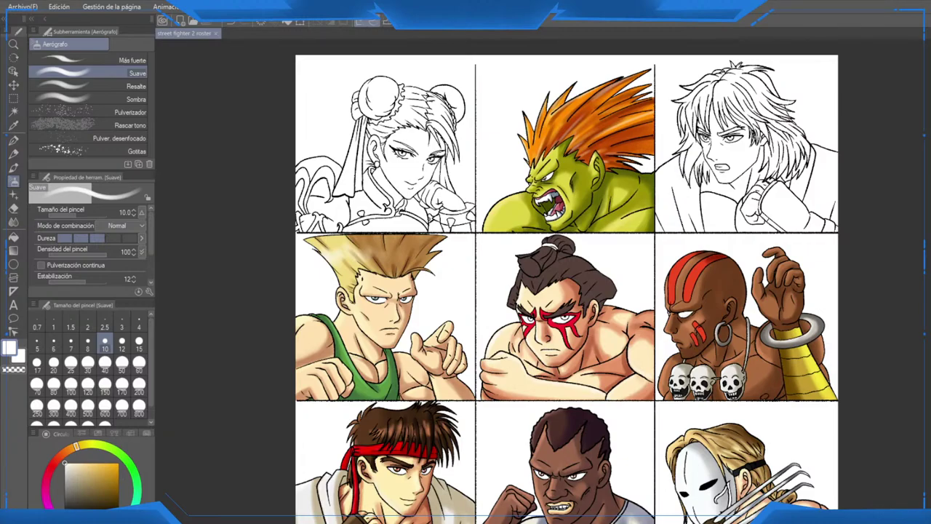
Step: Airbrush dark red shadows at size 10 on the sumo wrestler's red face paint around both eyes
scroll(509, 332, up, 5)
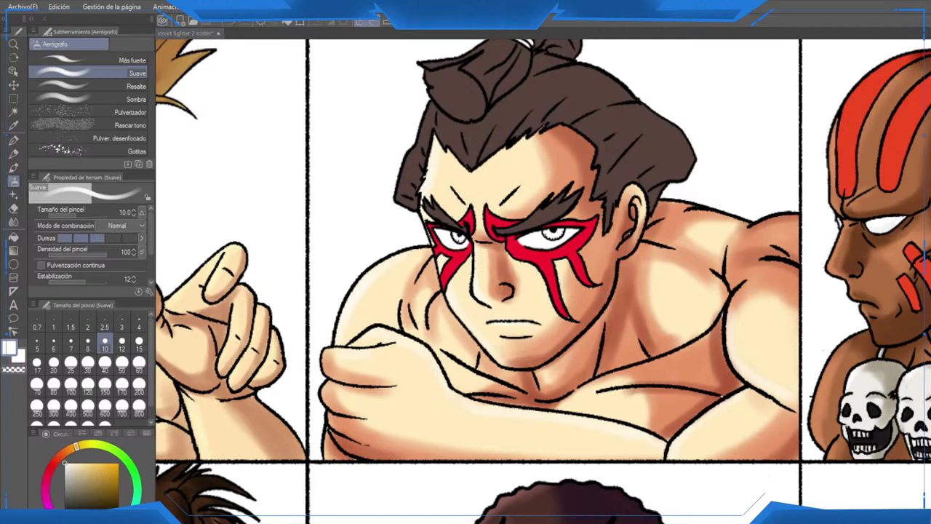
scroll(538, 272, up, 2)
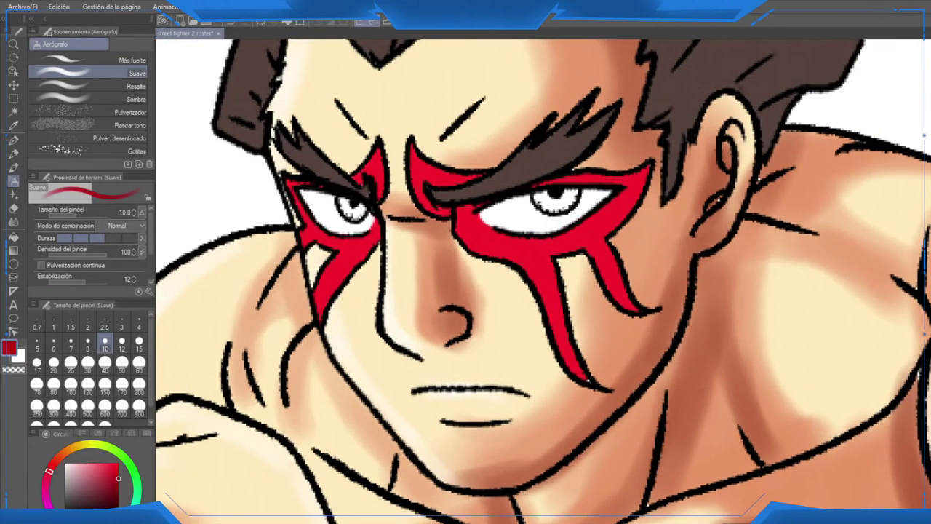
drag(585, 224, 594, 223)
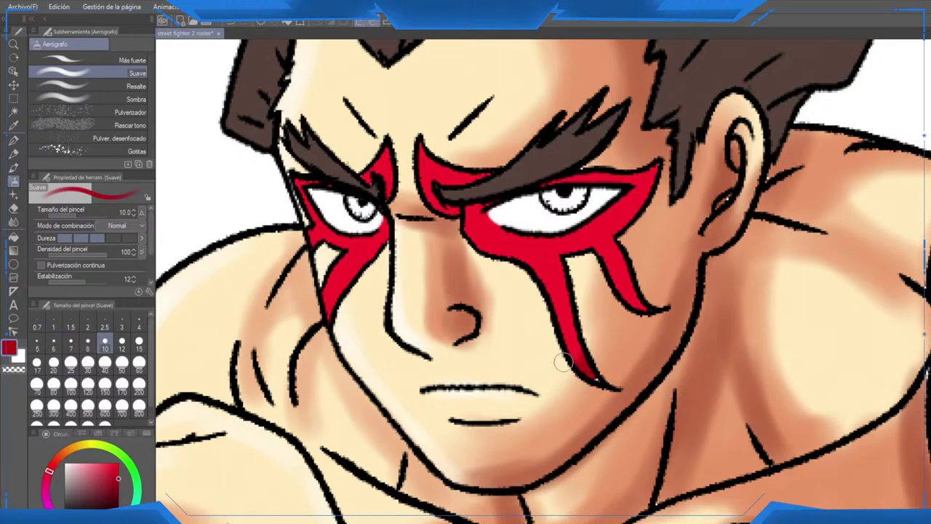
key(p)
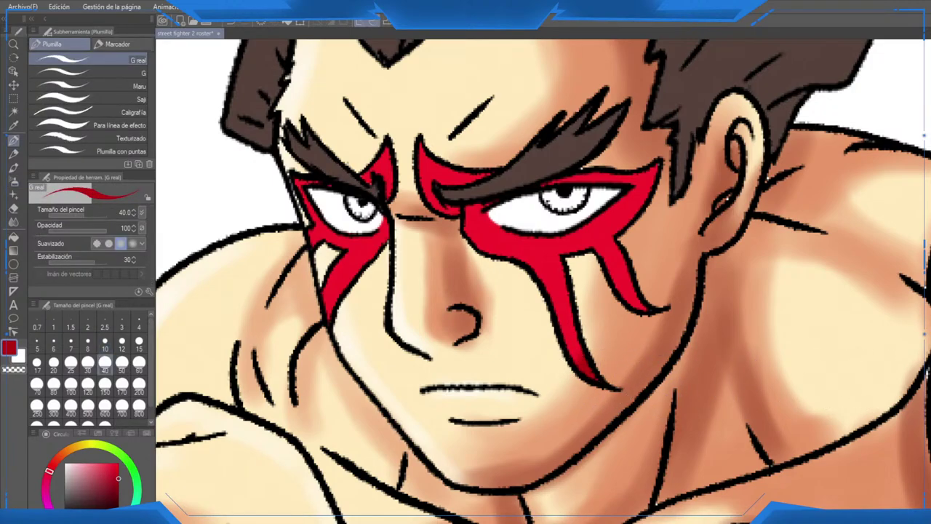
key(b)
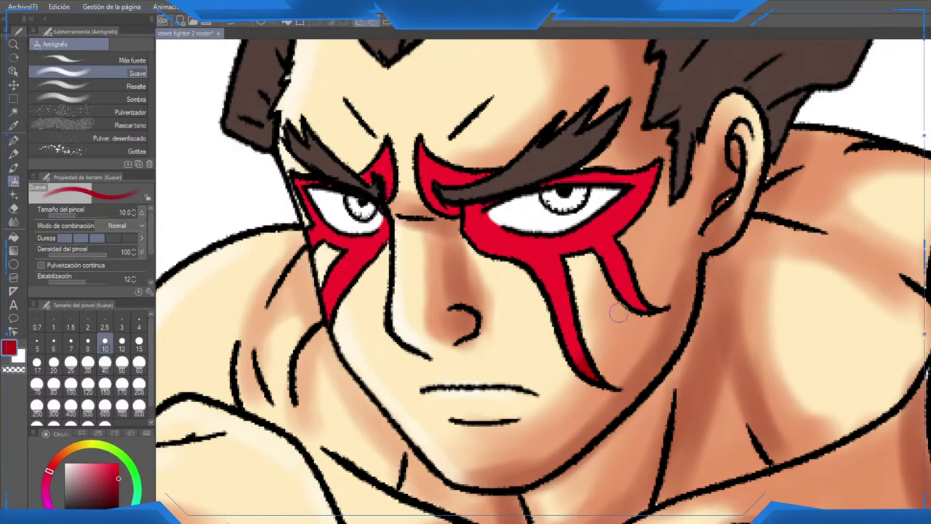
mouse_move(629, 234)
mouse_down()
mouse_move(626, 288)
mouse_move(606, 288)
mouse_up()
mouse_move(621, 228)
mouse_down()
mouse_move(606, 287)
mouse_move(614, 253)
mouse_move(639, 260)
mouse_move(636, 324)
mouse_move(618, 163)
mouse_move(602, 252)
mouse_move(584, 125)
mouse_move(606, 206)
mouse_move(628, 216)
mouse_move(638, 156)
mouse_move(651, 177)
mouse_move(594, 252)
mouse_move(591, 273)
mouse_move(600, 267)
mouse_move(630, 294)
mouse_move(639, 316)
mouse_up()
drag(578, 350, 588, 339)
drag(484, 177, 511, 314)
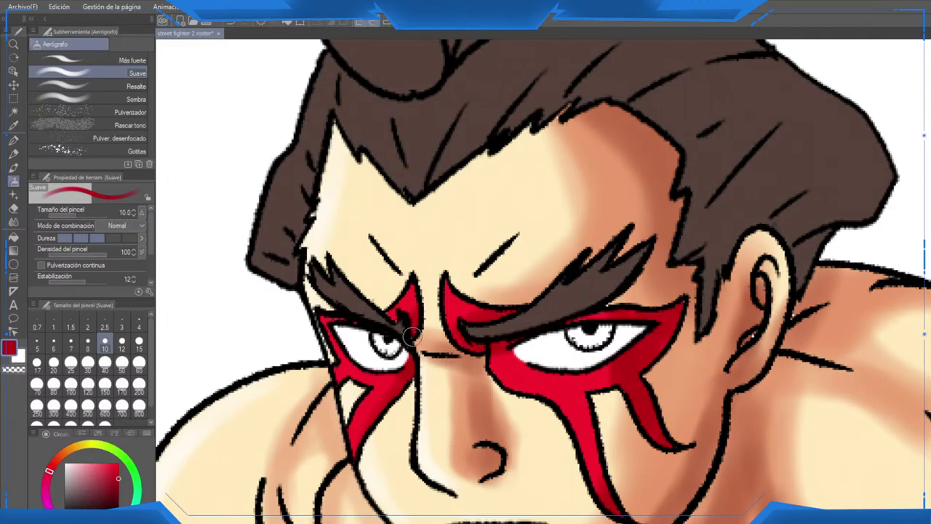
scroll(545, 275, down, 3)
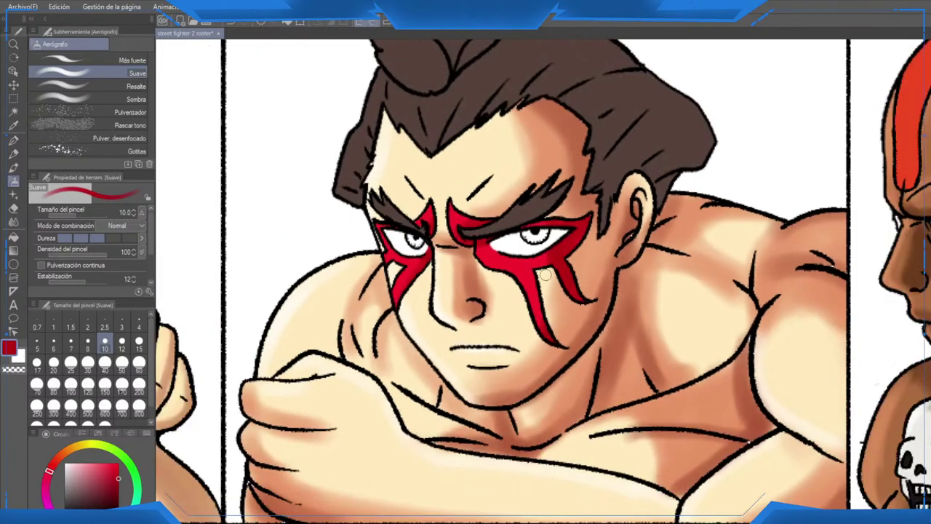
scroll(546, 275, down, 3)
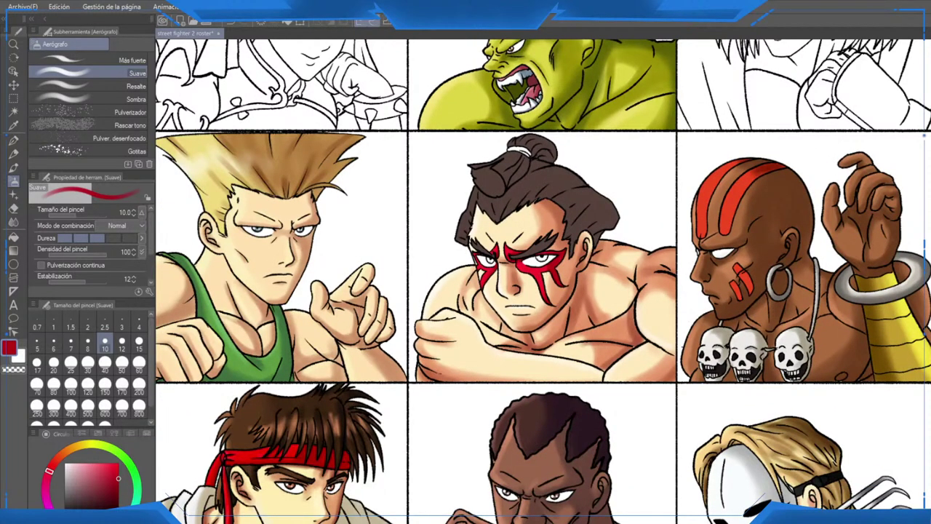
key(ctrl+z)
key(ctrl+y)
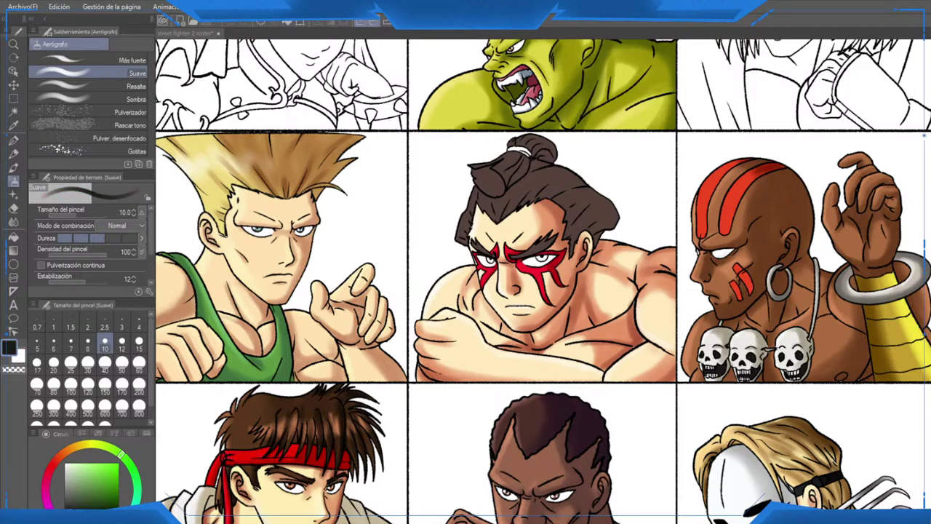
Step: Set the airbrush to size 50 and shade the back and near side of the sumo wrestler's hair near-black
scroll(523, 189, up, 4)
click(122, 364)
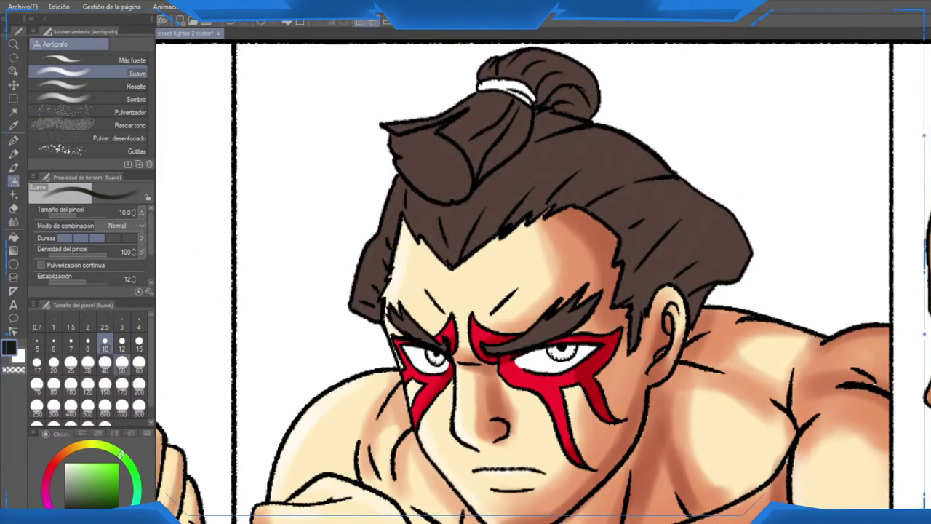
drag(572, 129, 562, 156)
key(ctrl+z)
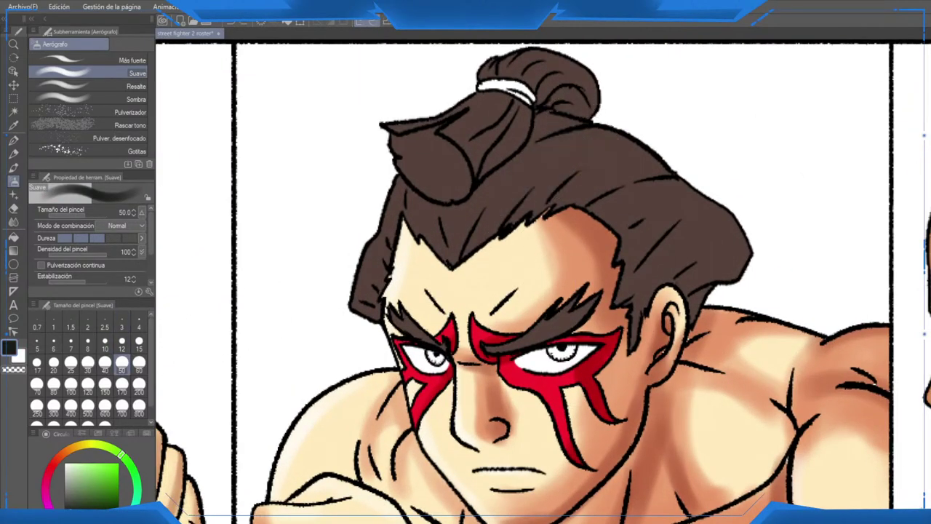
mouse_move(589, 124)
mouse_down()
mouse_move(550, 204)
mouse_move(598, 130)
mouse_move(602, 205)
mouse_move(593, 211)
mouse_move(645, 196)
mouse_move(661, 215)
mouse_move(653, 258)
mouse_move(626, 311)
mouse_move(689, 318)
mouse_move(719, 174)
mouse_move(640, 143)
mouse_move(567, 76)
mouse_move(566, 150)
mouse_up()
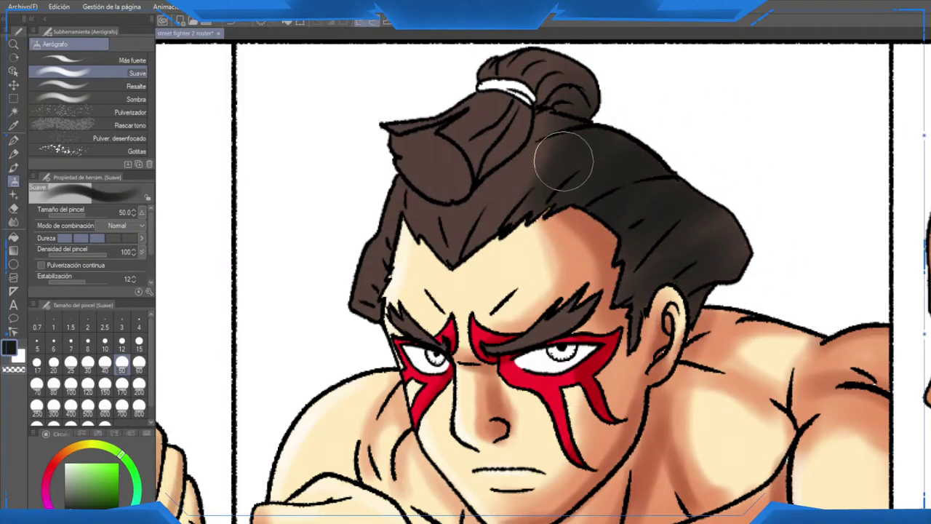
Step: Reduce the airbrush to size 25 and add near-black shadows to the topknot, its folded end and the hair beneath it
click(70, 361)
mouse_move(440, 193)
mouse_down()
mouse_move(415, 179)
mouse_move(462, 179)
mouse_move(438, 140)
mouse_move(456, 187)
mouse_move(512, 123)
mouse_move(484, 162)
mouse_move(542, 112)
mouse_move(554, 77)
mouse_move(589, 73)
mouse_up()
drag(580, 113, 601, 170)
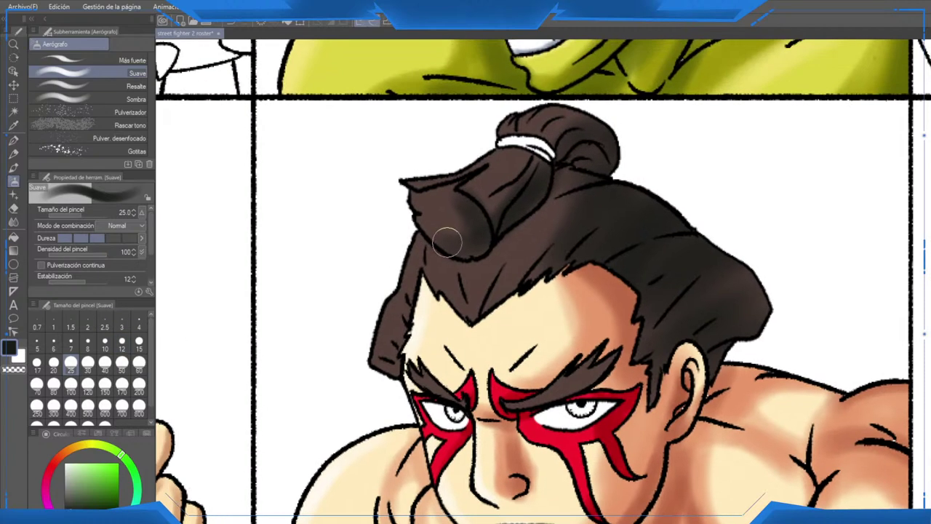
mouse_move(447, 242)
mouse_down()
mouse_move(476, 242)
mouse_move(484, 210)
mouse_move(492, 213)
mouse_move(533, 175)
mouse_move(495, 233)
mouse_move(617, 146)
mouse_up()
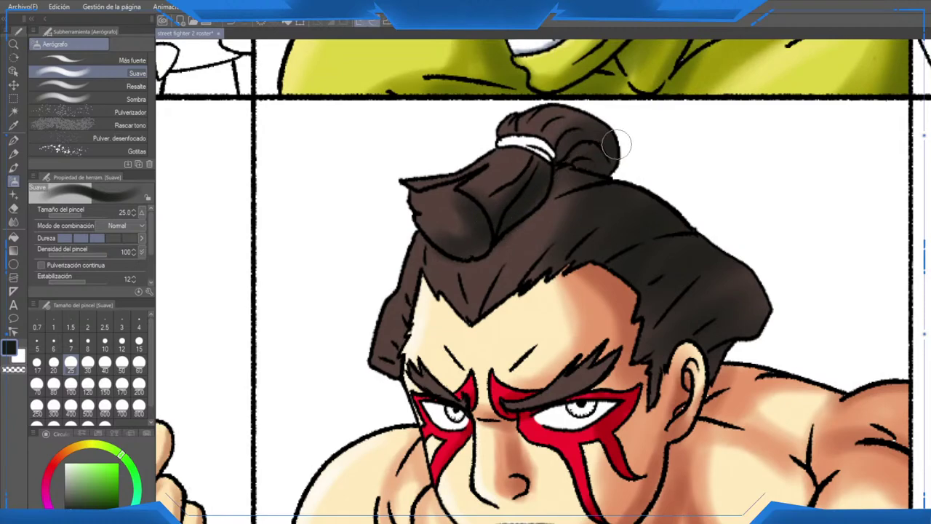
mouse_move(572, 240)
mouse_down()
mouse_move(569, 160)
mouse_move(526, 208)
mouse_up()
drag(554, 131, 517, 199)
drag(567, 116, 554, 157)
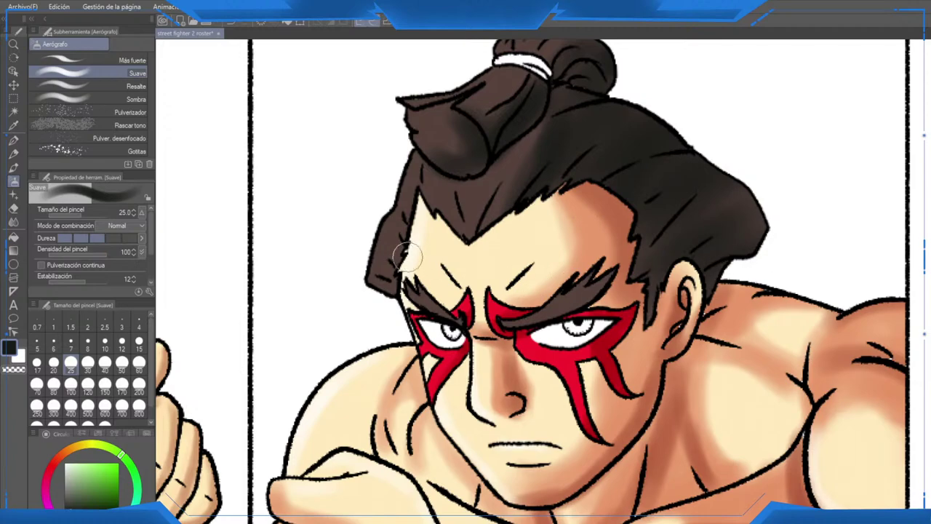
Step: Choose a lighter reddish brown and airbrush size 15 highlights on the front hairline, topknot and far sidelock
alt+click(407, 255)
drag(79, 494, 76, 484)
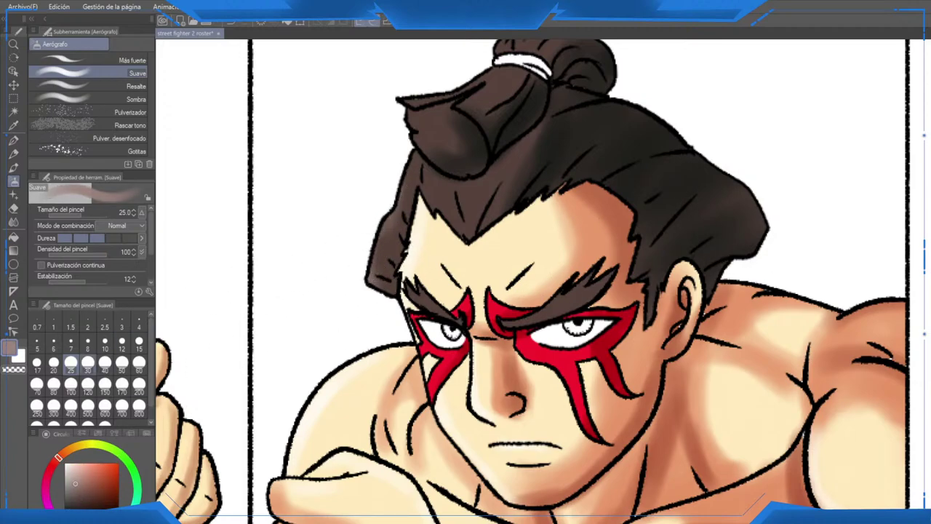
click(139, 340)
mouse_move(411, 111)
mouse_down()
mouse_move(418, 151)
mouse_move(447, 97)
mouse_move(449, 181)
mouse_up()
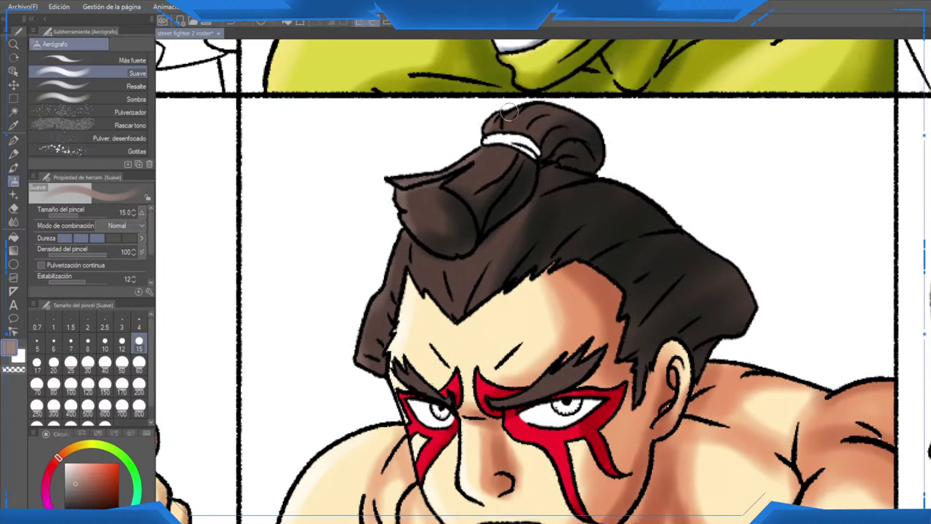
mouse_move(412, 234)
mouse_down()
mouse_move(430, 302)
mouse_move(449, 329)
mouse_up()
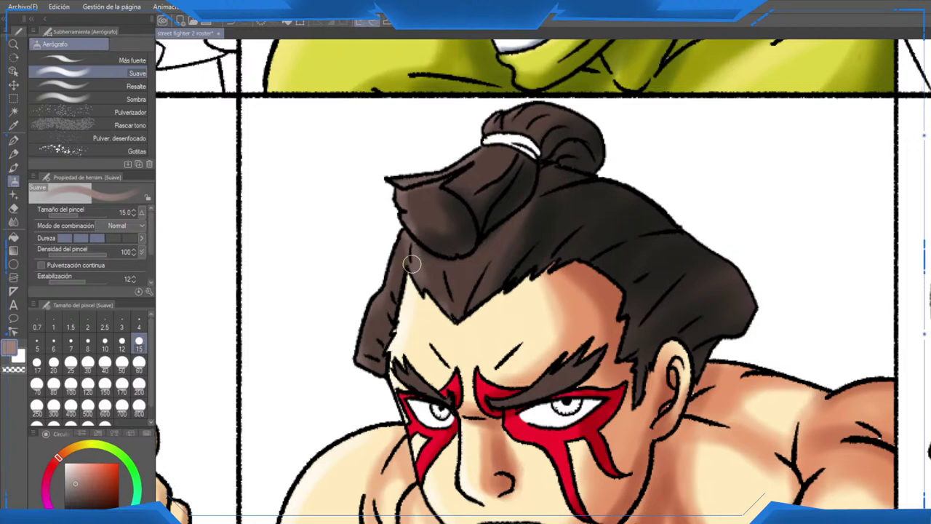
mouse_move(412, 264)
mouse_down()
mouse_move(437, 299)
mouse_move(426, 292)
mouse_move(509, 264)
mouse_up()
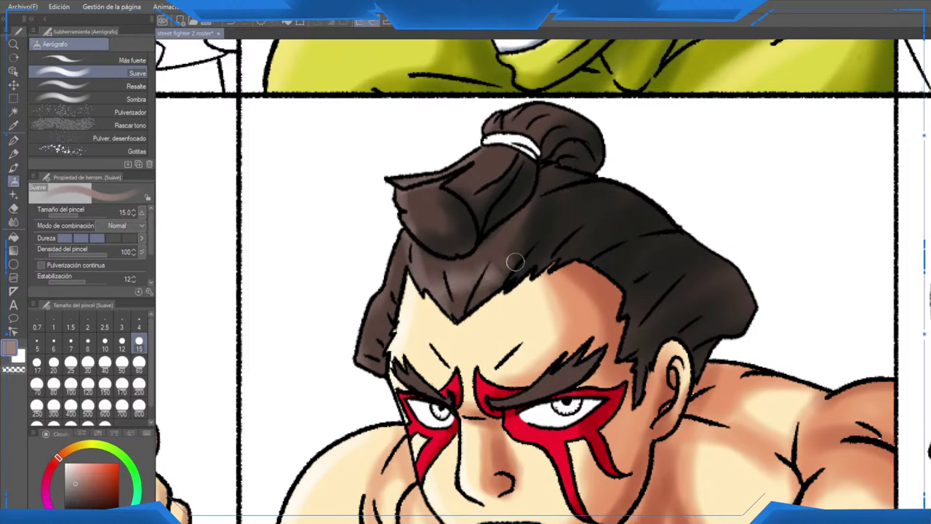
drag(476, 166, 537, 174)
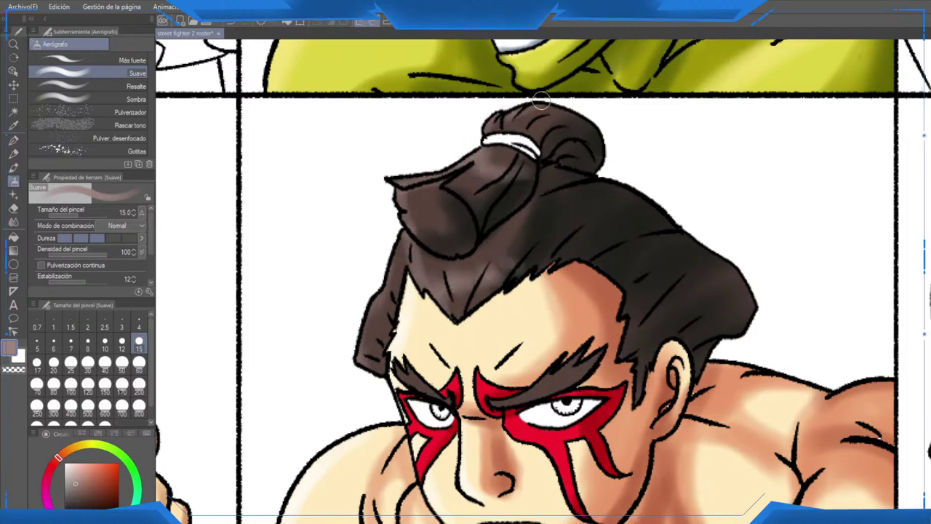
drag(370, 296, 409, 327)
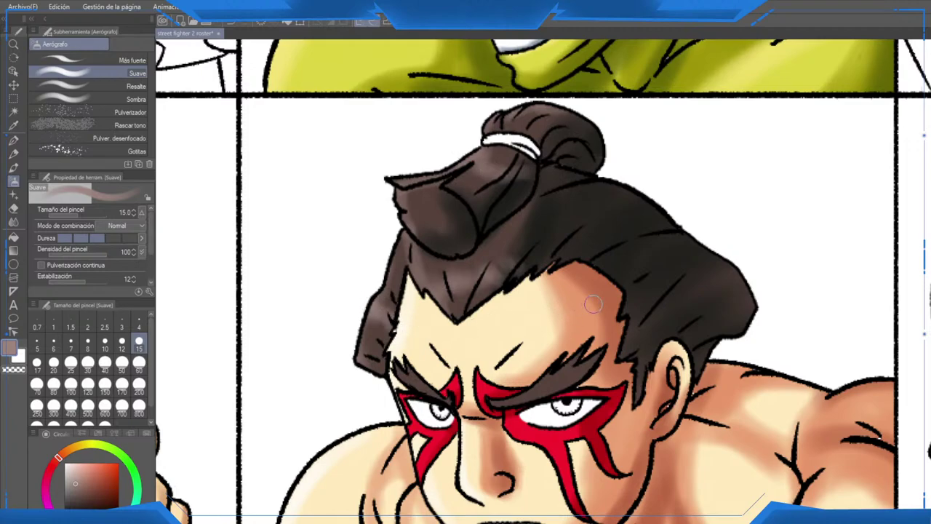
Step: Sample a dark tone from the drawing and airbrush shadows along both eyebrows
scroll(655, 262, down, 3)
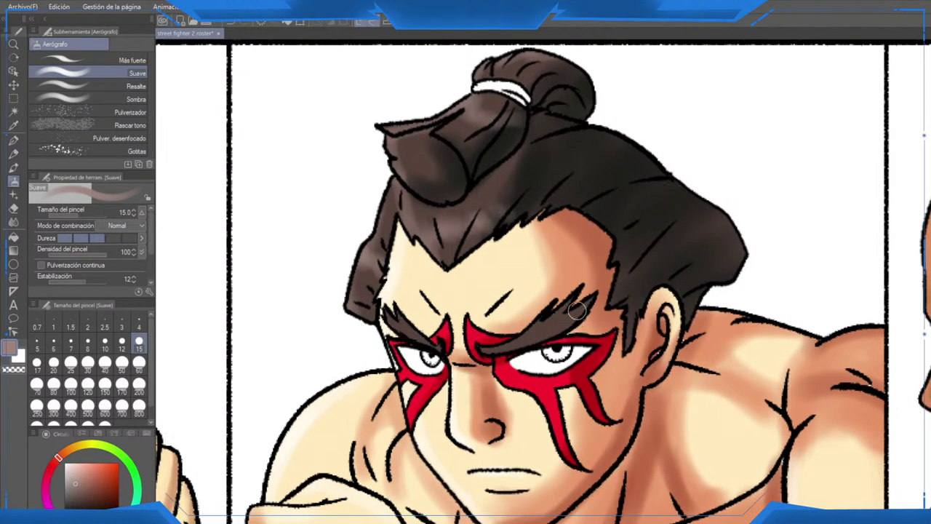
alt+click(551, 331)
mouse_move(554, 326)
mouse_down()
mouse_move(583, 296)
mouse_move(556, 327)
mouse_up()
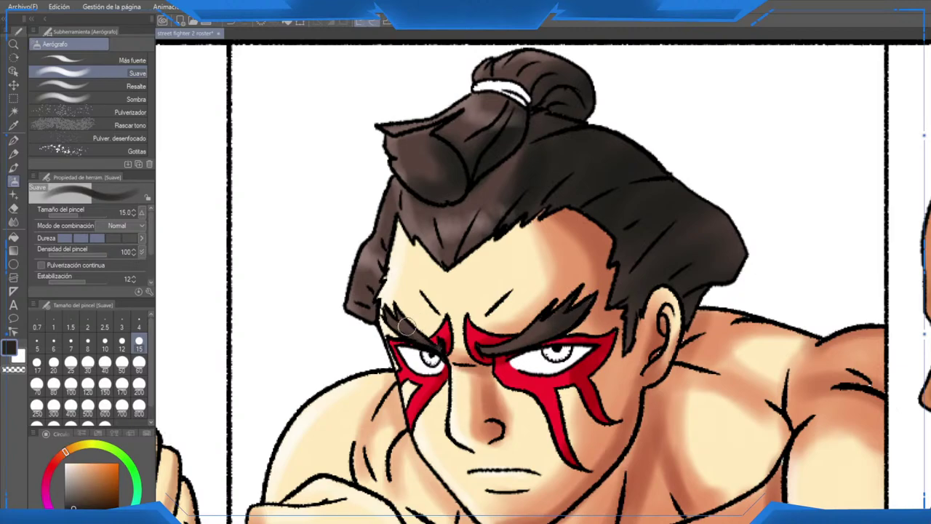
scroll(653, 270, down, 1)
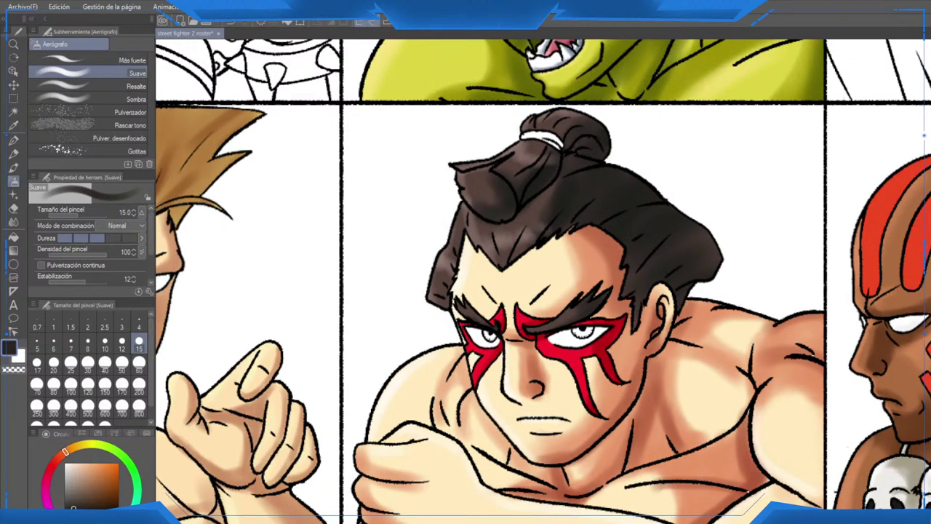
scroll(549, 307, up, 1)
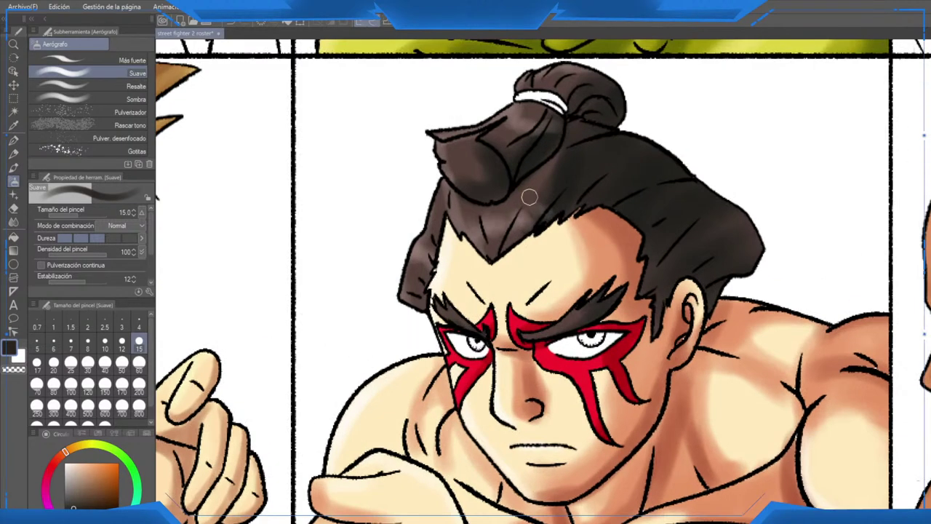
Step: Sample a dark hair tone, set the airbrush to size 8 and draw fine dark strands at the back of the hair
alt+click(535, 166)
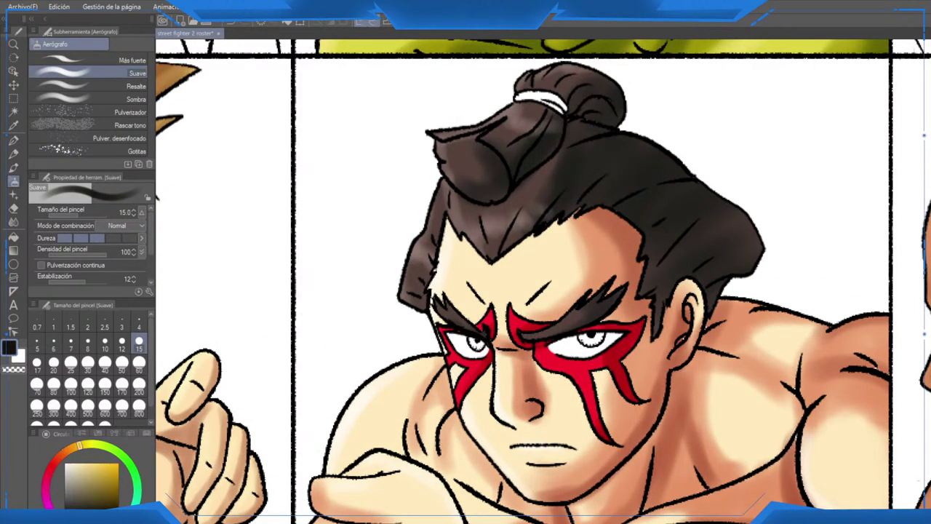
click(87, 342)
scroll(526, 231, up, 1)
drag(595, 215, 465, 288)
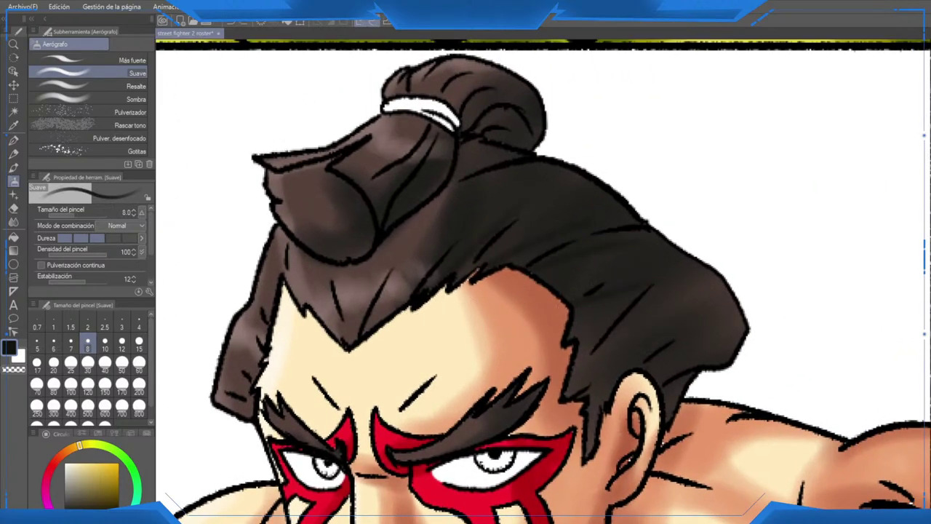
drag(744, 317, 700, 310)
drag(744, 342, 689, 351)
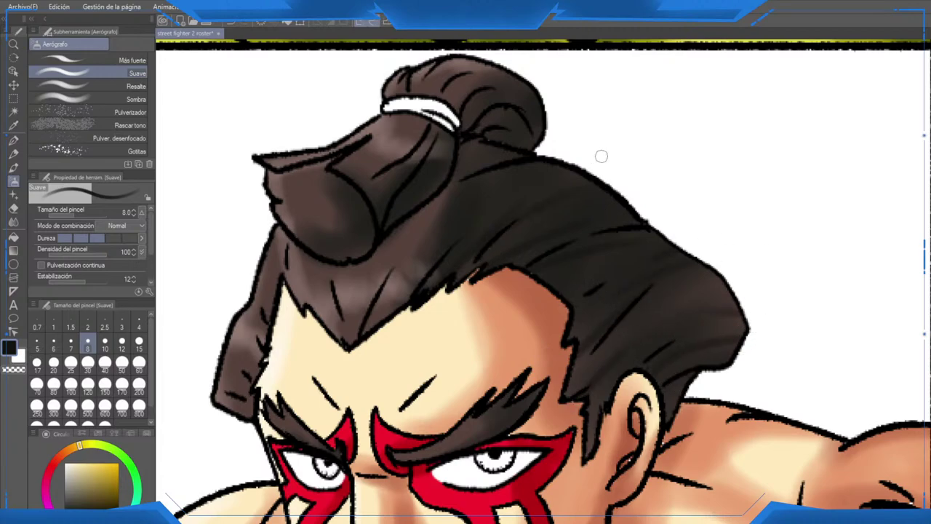
Step: Add fine dark strands under the topknot's folded end, along the front hairline and on the far sidelock
drag(492, 146, 473, 149)
drag(353, 230, 307, 231)
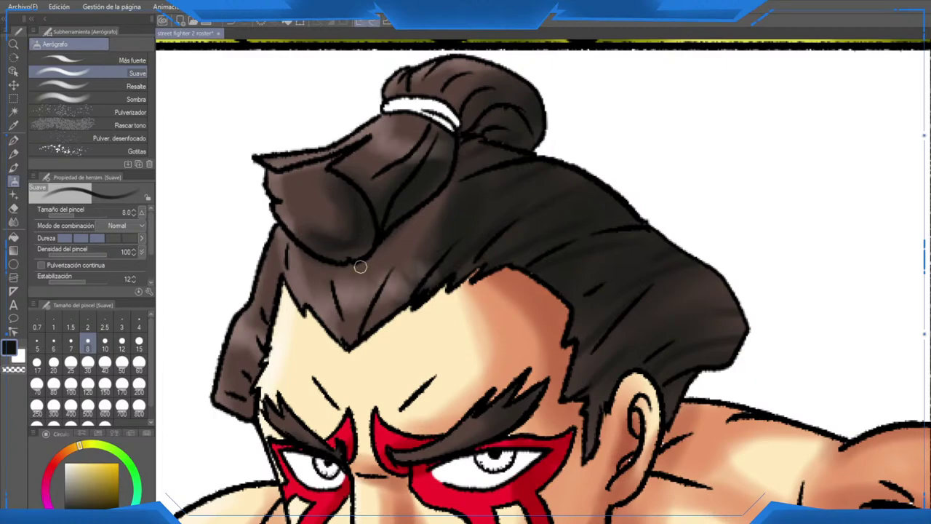
drag(326, 265, 357, 352)
drag(382, 280, 370, 328)
drag(426, 253, 374, 326)
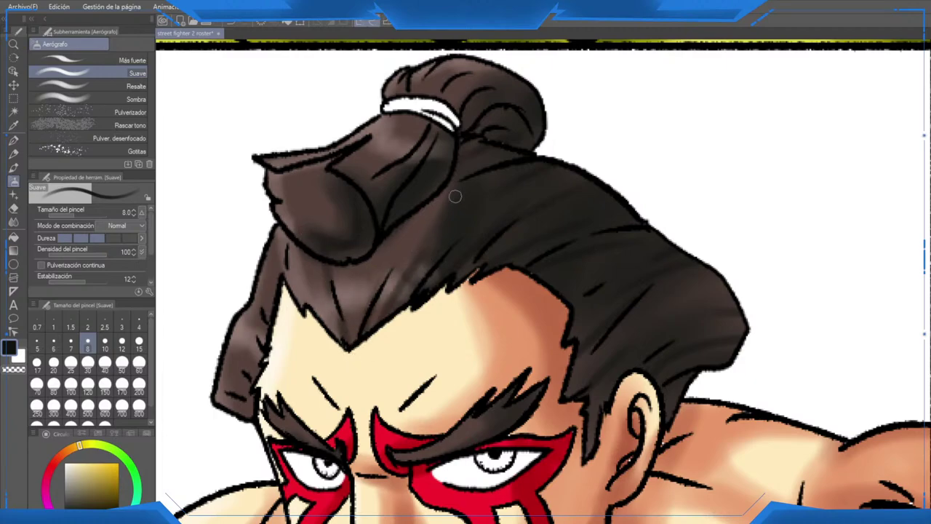
drag(456, 196, 373, 335)
mouse_move(273, 354)
mouse_down()
mouse_move(274, 342)
mouse_move(270, 405)
mouse_up()
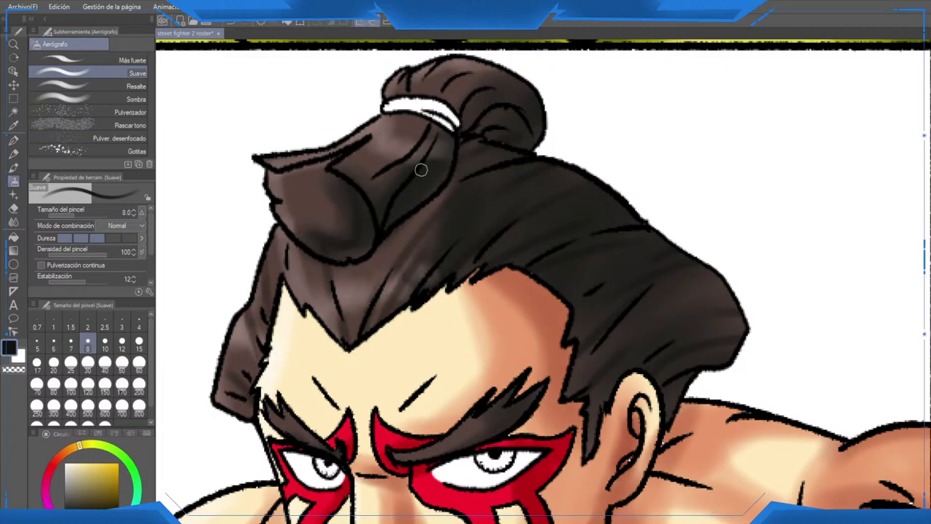
Step: Add fine dark strands to the hair bun and the tied lock just in front of the white band
drag(426, 144, 413, 159)
drag(444, 92, 467, 67)
drag(408, 96, 430, 70)
drag(455, 98, 511, 80)
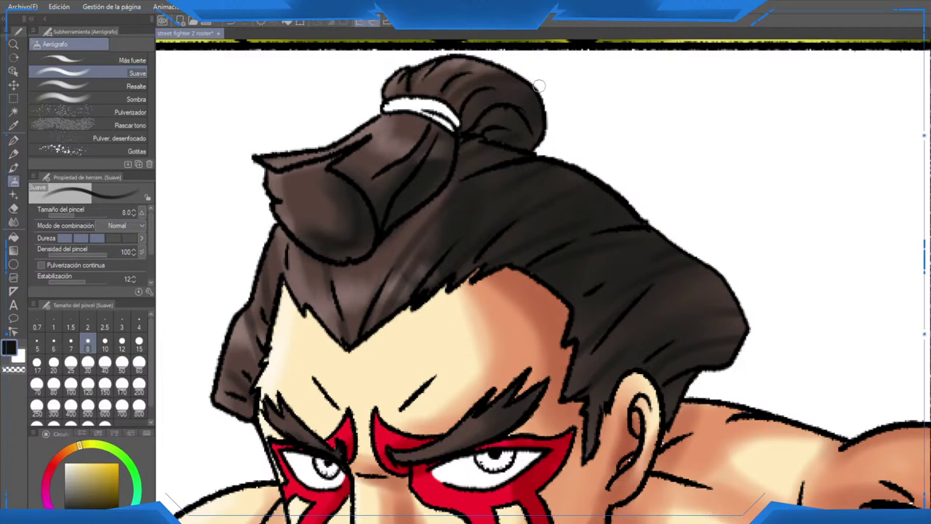
mouse_move(409, 109)
mouse_down()
mouse_move(367, 168)
mouse_move(380, 128)
mouse_move(416, 119)
mouse_move(384, 189)
mouse_up()
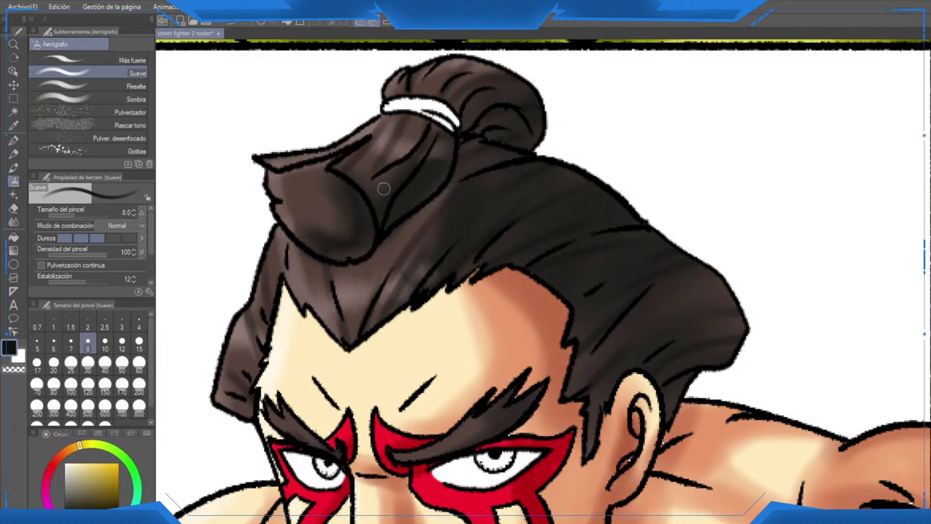
scroll(509, 213, down, 4)
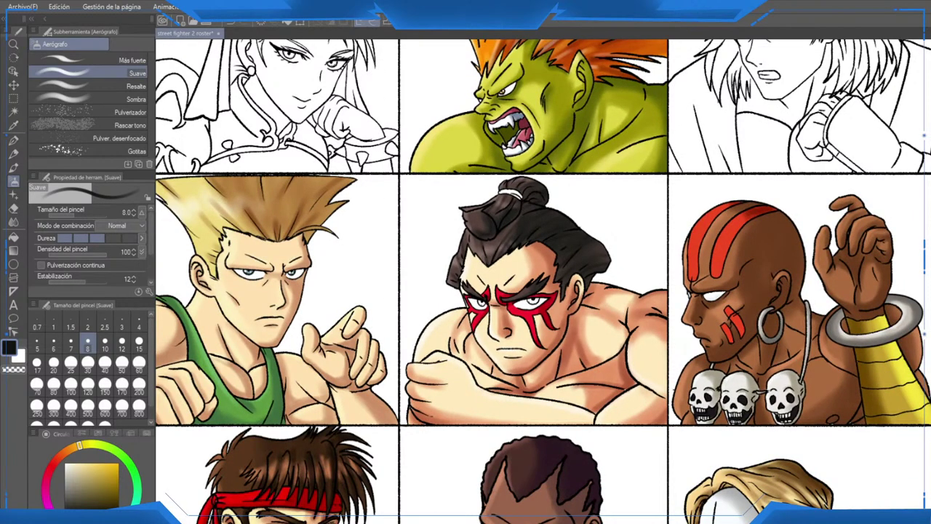
scroll(603, 212, down, 4)
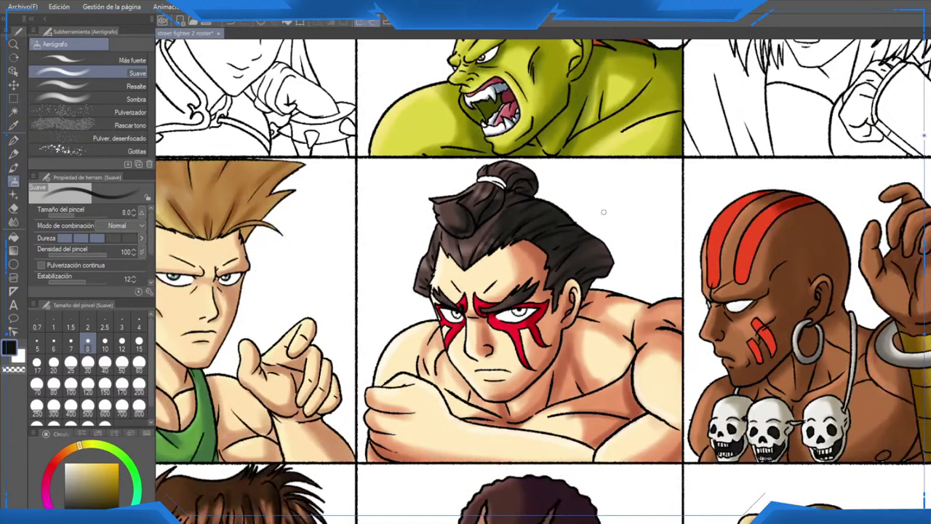
Step: Sample a muted reddish-brown tone from the drawing and fill both of the sumo wrestler's irises with it
scroll(603, 212, down, 2)
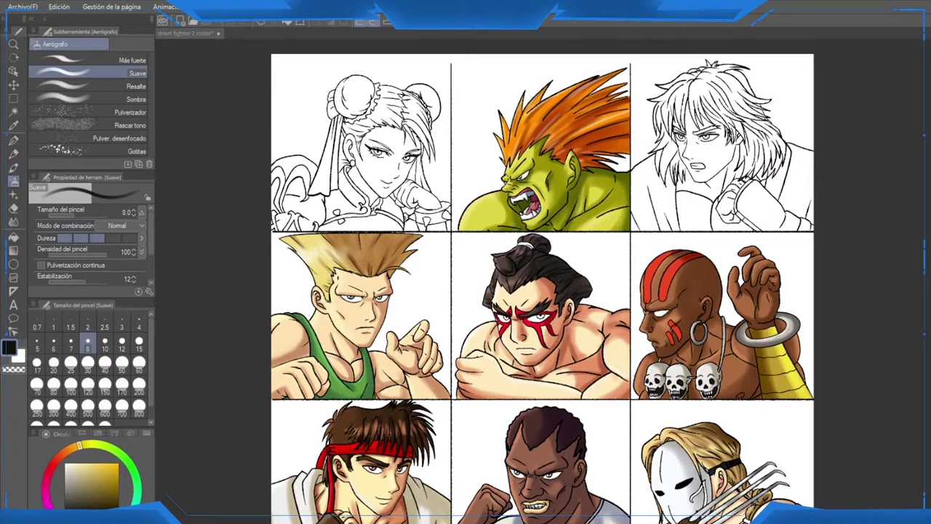
scroll(543, 326, up, 5)
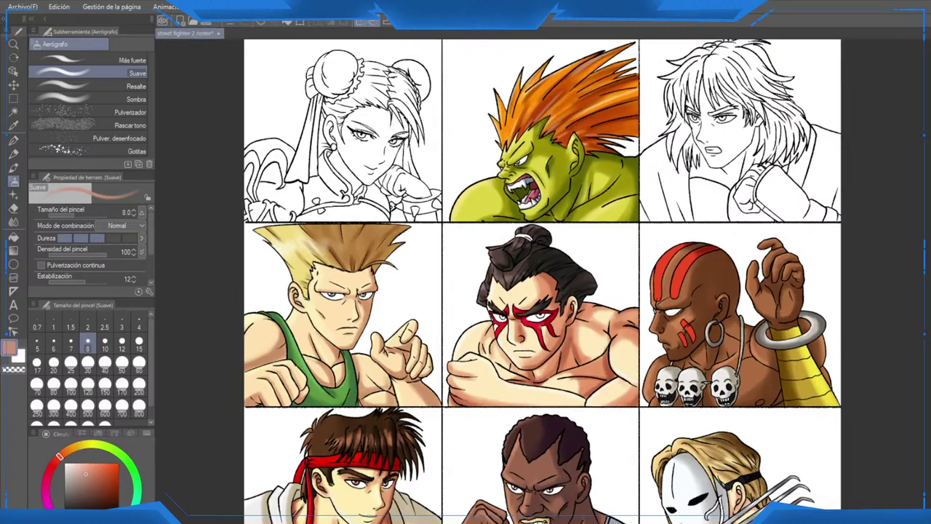
scroll(542, 327, down, 2)
scroll(542, 320, down, 2)
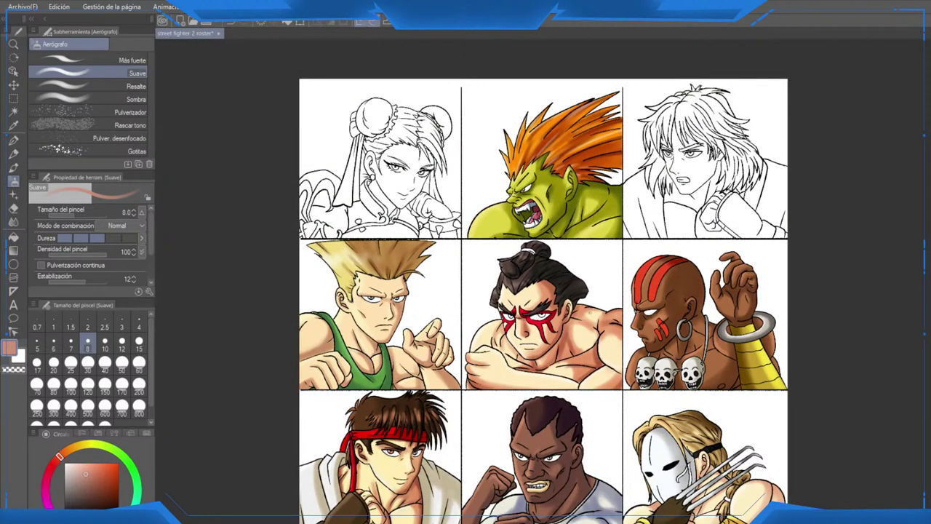
scroll(591, 313, up, 6)
key(g)
key(g)
click(529, 314)
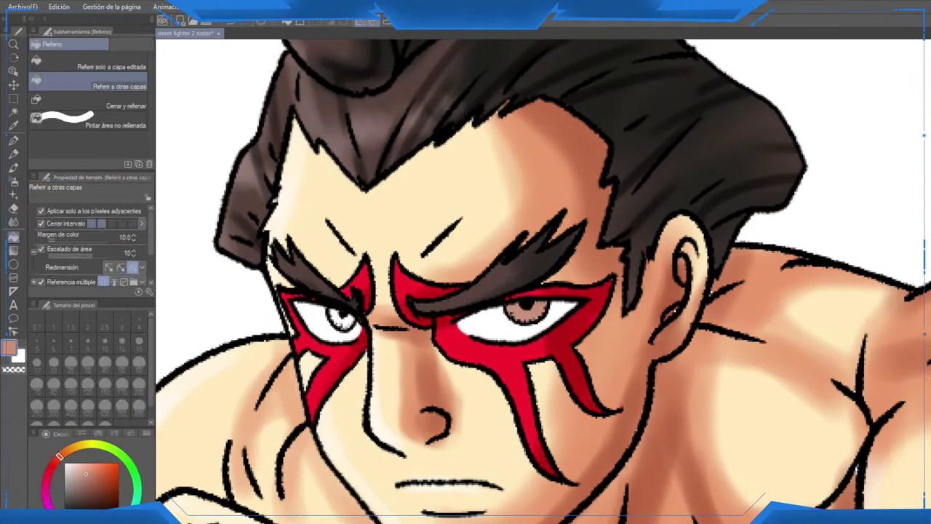
scroll(451, 306, down, 2)
scroll(451, 305, up, 2)
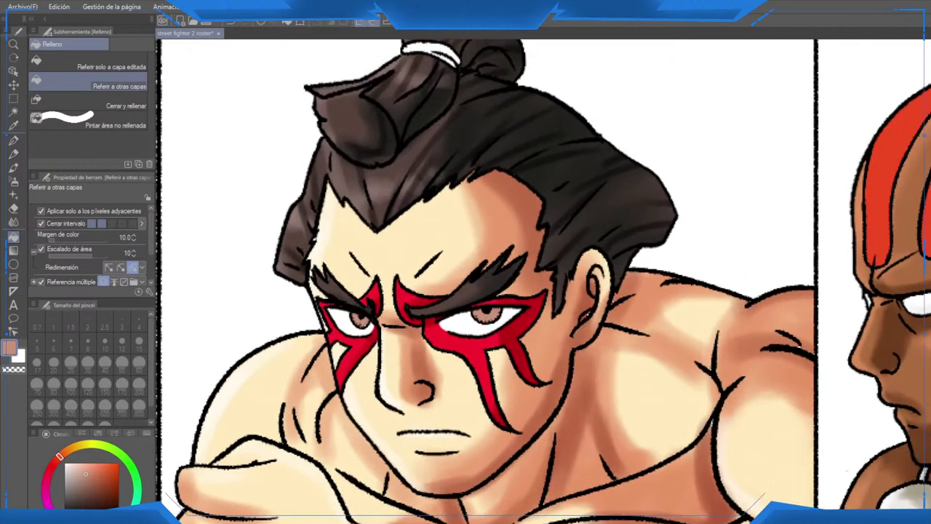
Step: Pick a darker reddish brown and airbrush shading into both irises at size 8
drag(524, 312, 535, 292)
key(p)
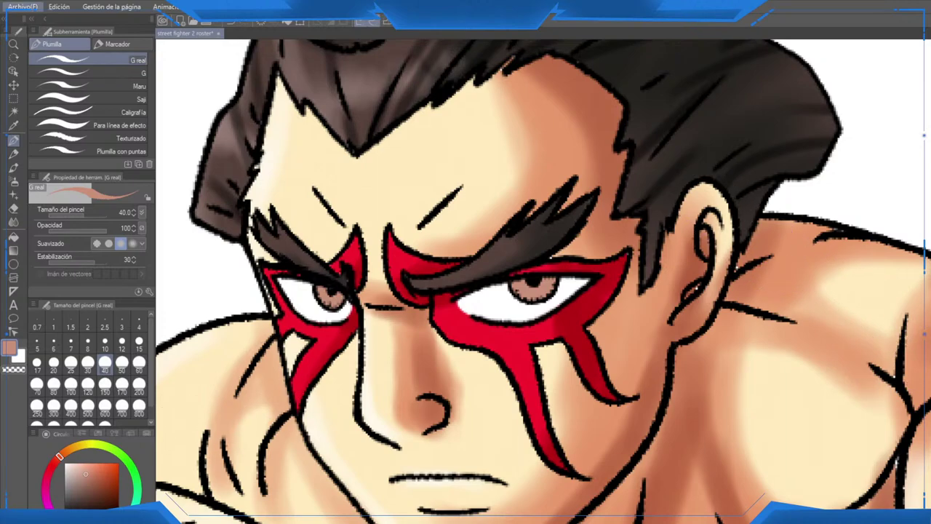
drag(94, 482, 99, 479)
key(b)
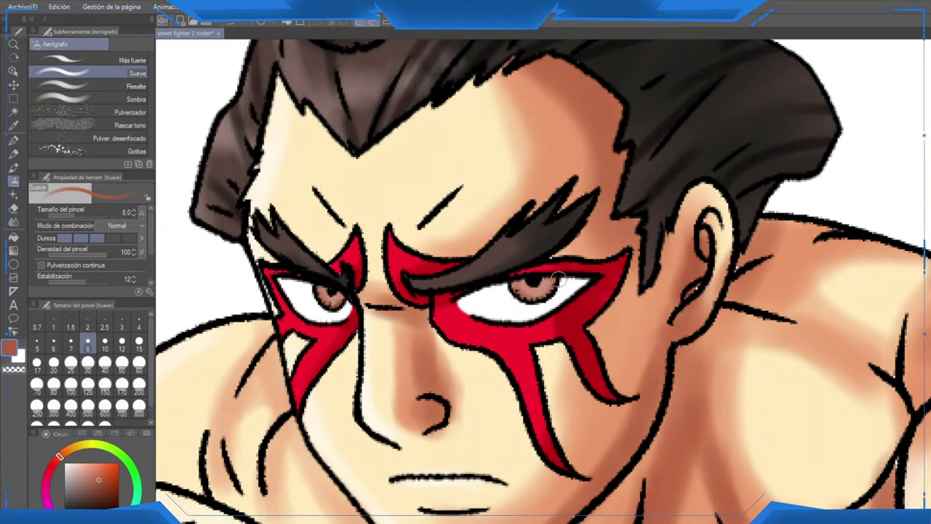
scroll(511, 229, down, 5)
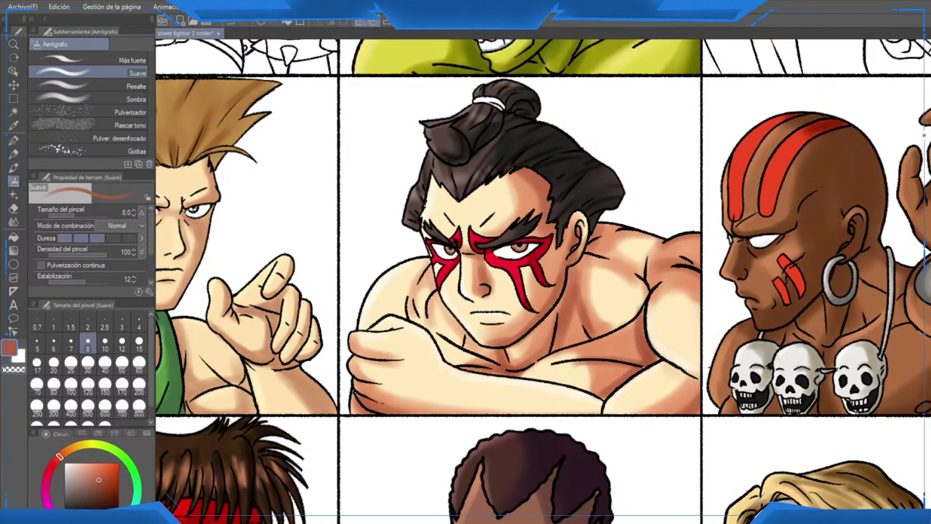
scroll(502, 248, up, 6)
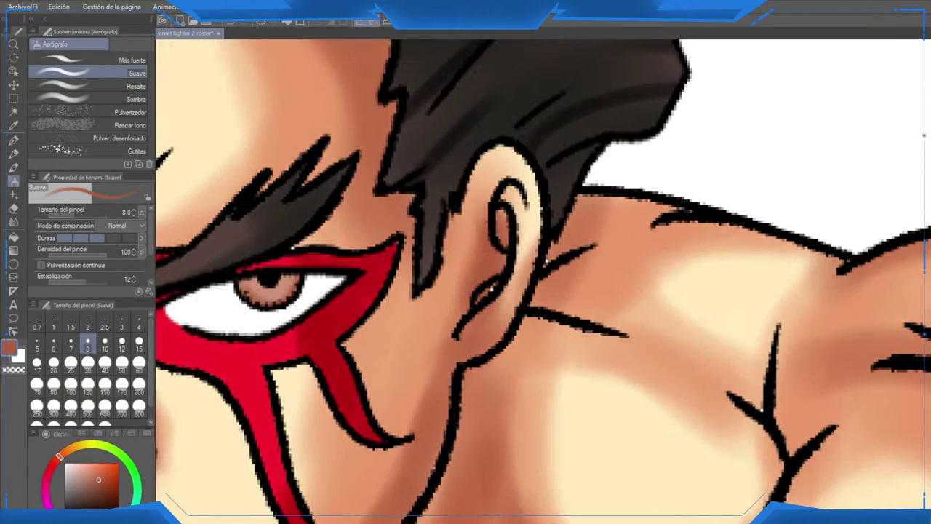
Step: Sample a lighter orange skin tone from the drawing and airbrush the lighter part of both irises
alt+click(546, 261)
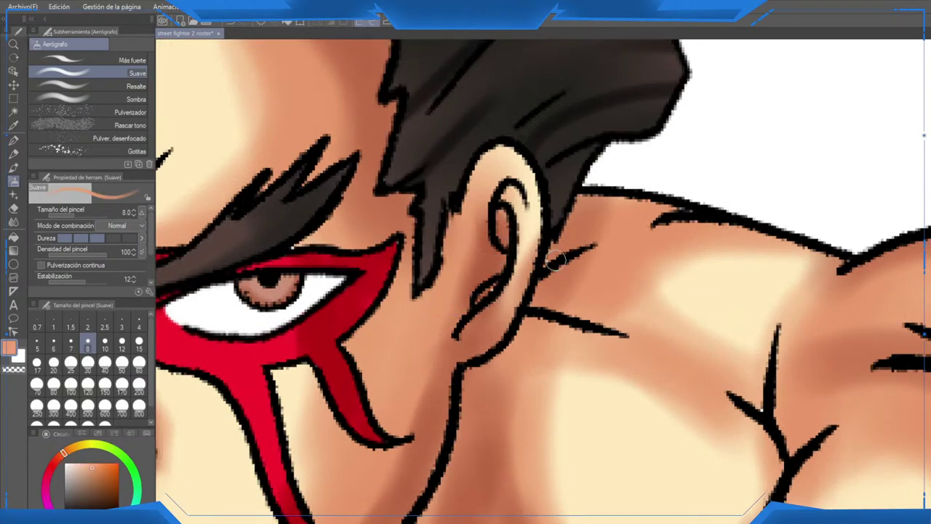
scroll(555, 261, down, 3)
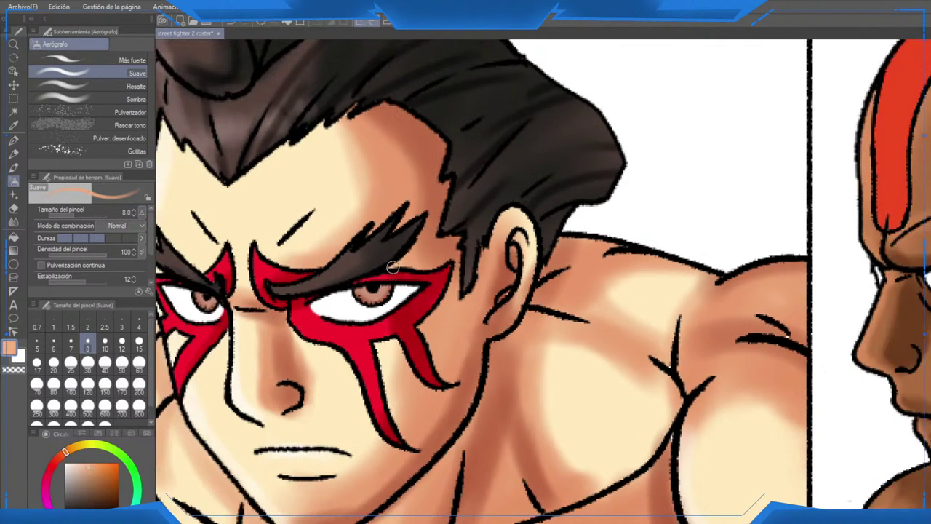
scroll(392, 267, down, 4)
scroll(723, 357, up, 4)
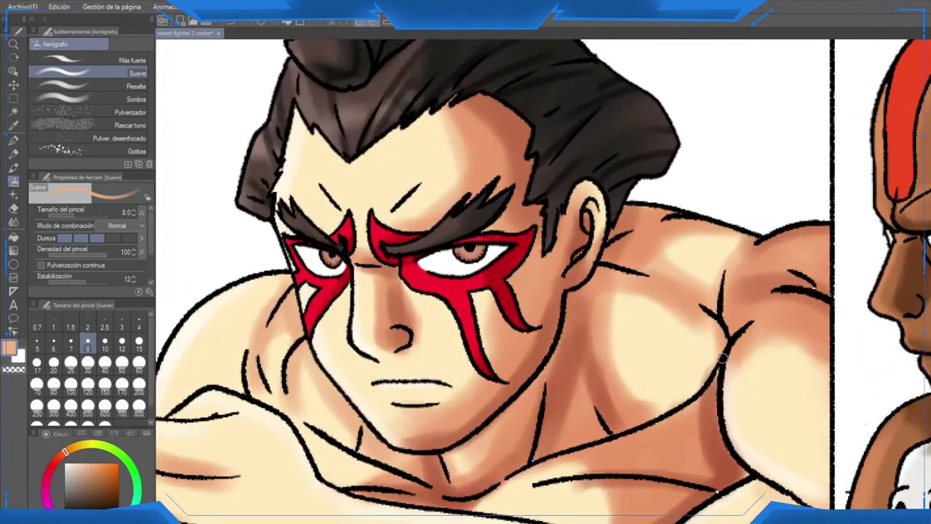
scroll(723, 356, up, 1)
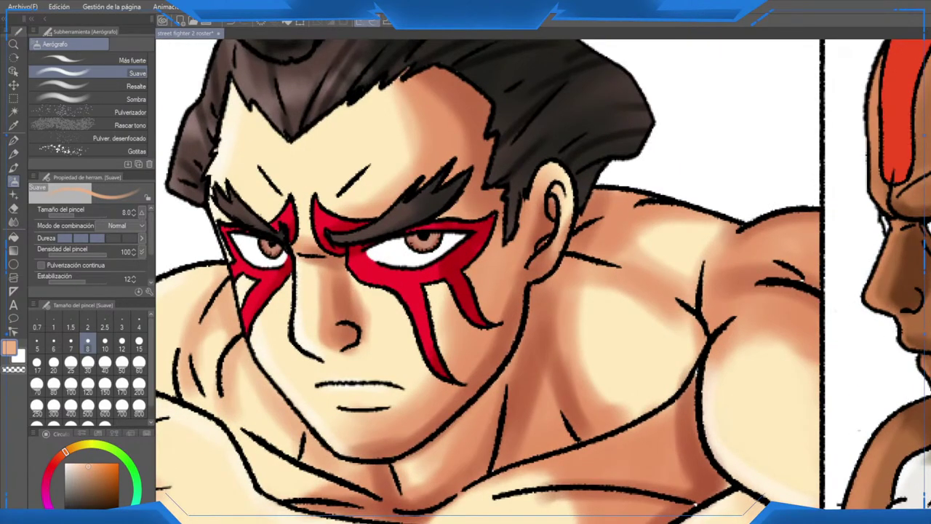
scroll(721, 328, up, 2)
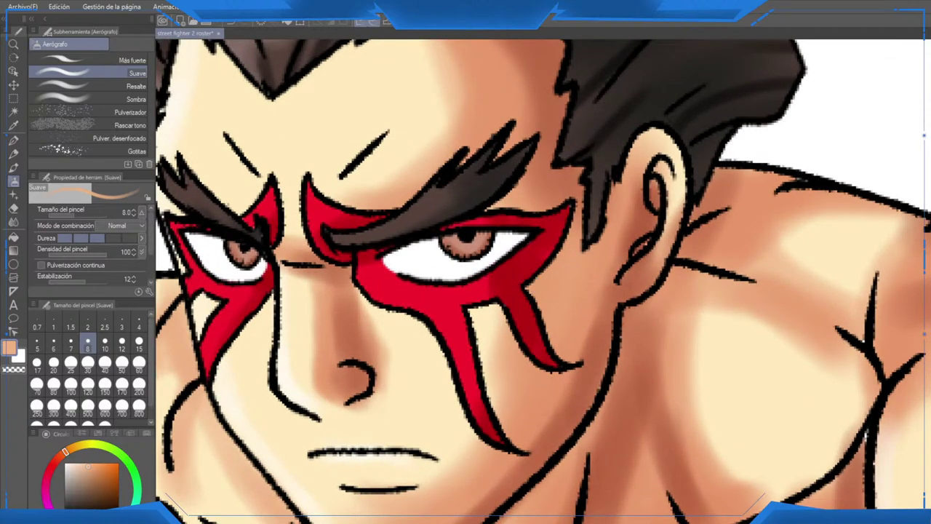
Step: Add white highlights to both irises with the G pen, at size 8 on the near eye and size 6 on the far eye
key(p)
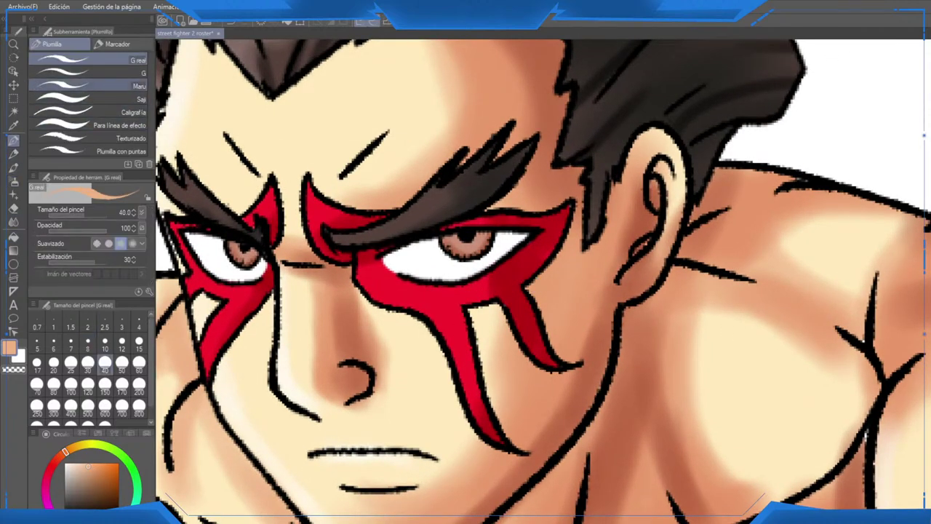
key(x)
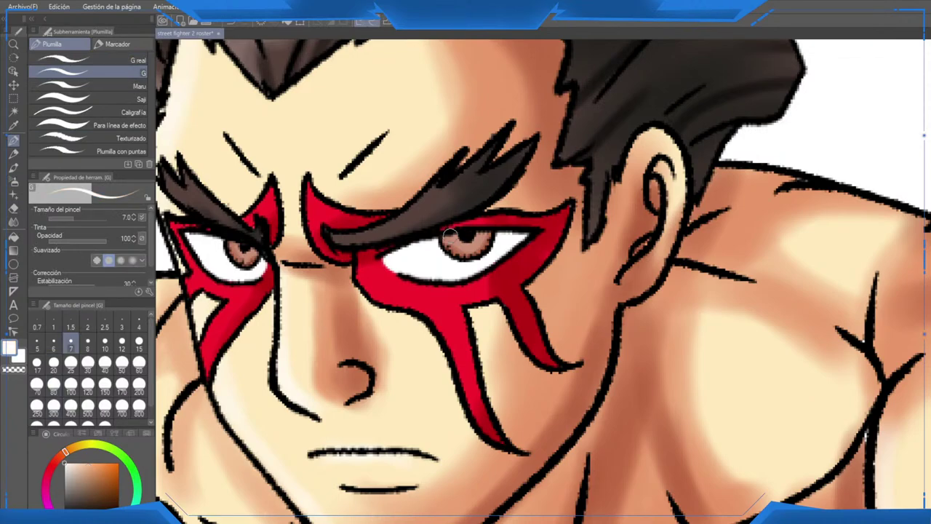
click(453, 243)
scroll(410, 275, up, 1)
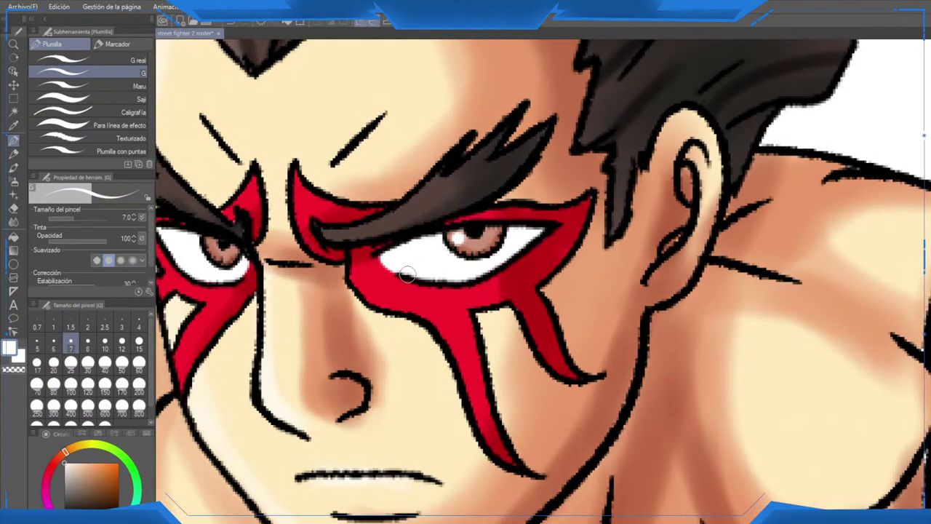
key(ctrl+z)
click(87, 343)
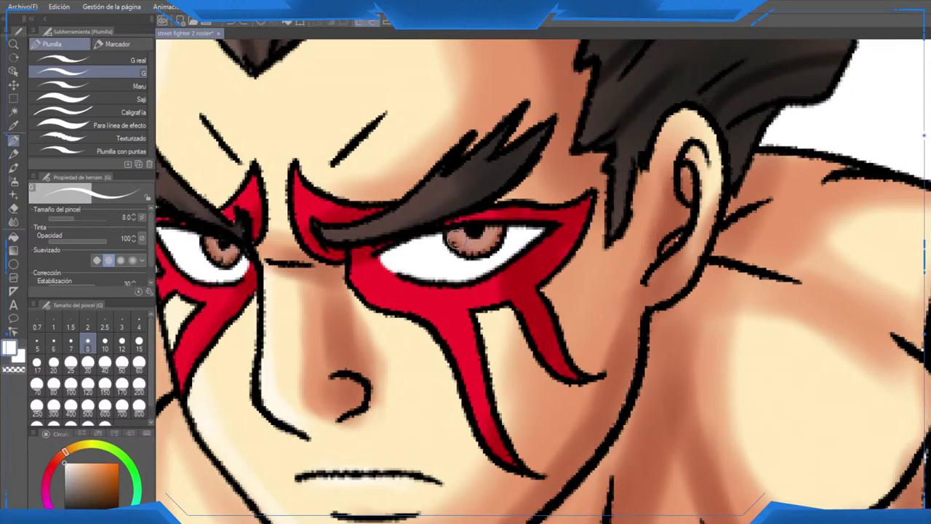
click(457, 239)
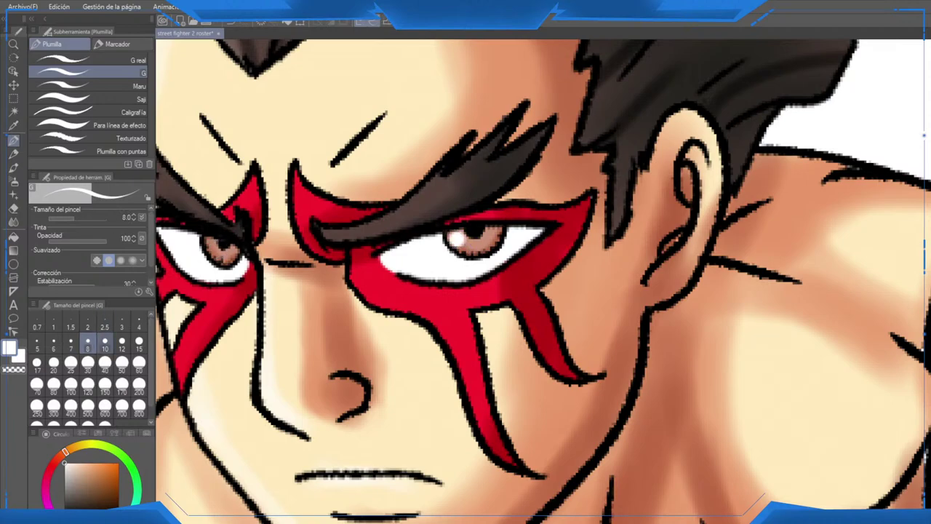
click(53, 343)
click(211, 246)
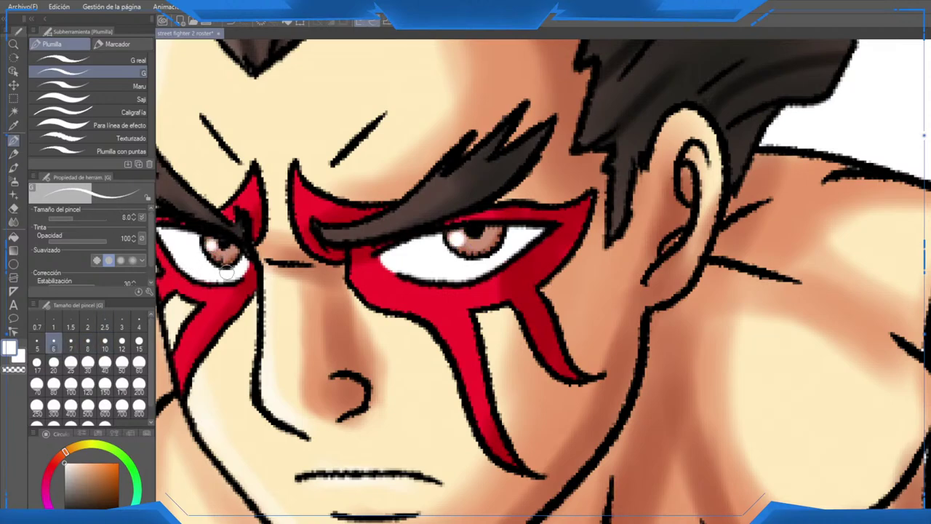
click(229, 258)
scroll(489, 243, down, 10)
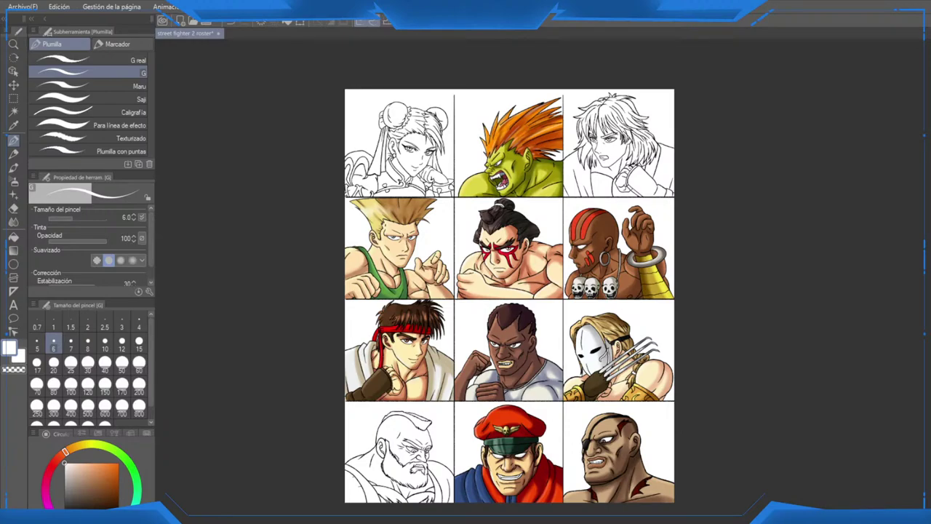
scroll(518, 298, up, 4)
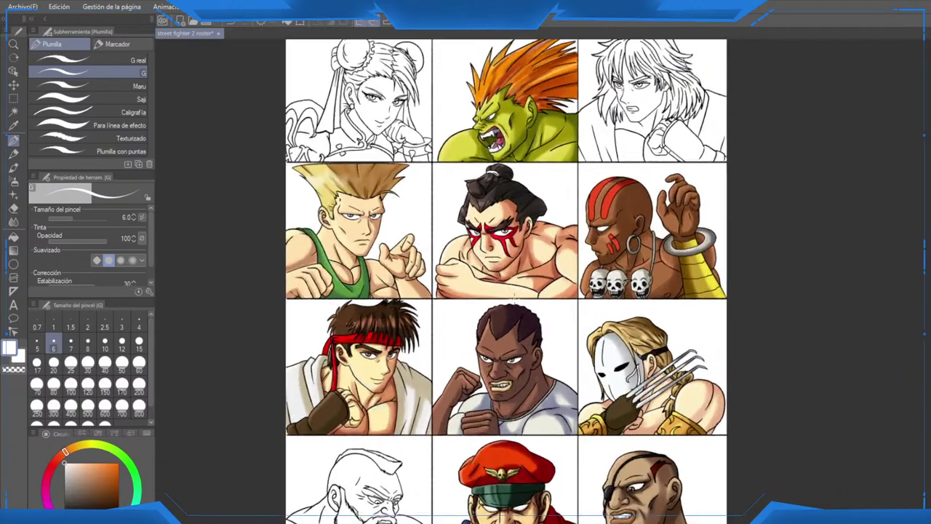
scroll(474, 197, up, 2)
scroll(475, 197, down, 1)
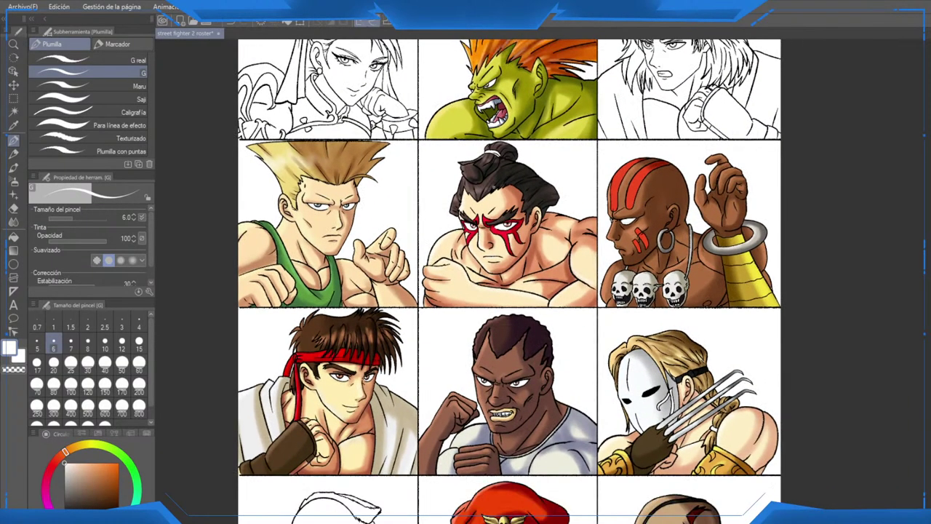
scroll(473, 208, down, 3)
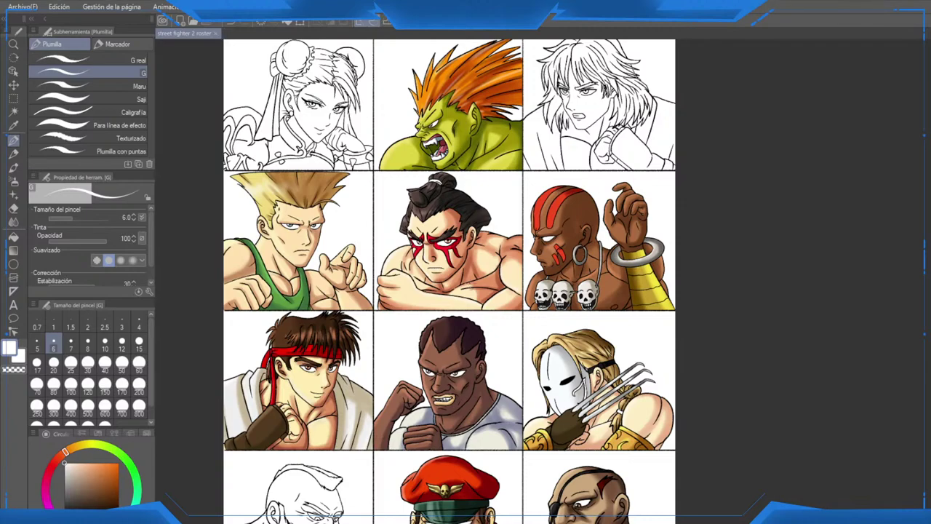
scroll(473, 281, down, 3)
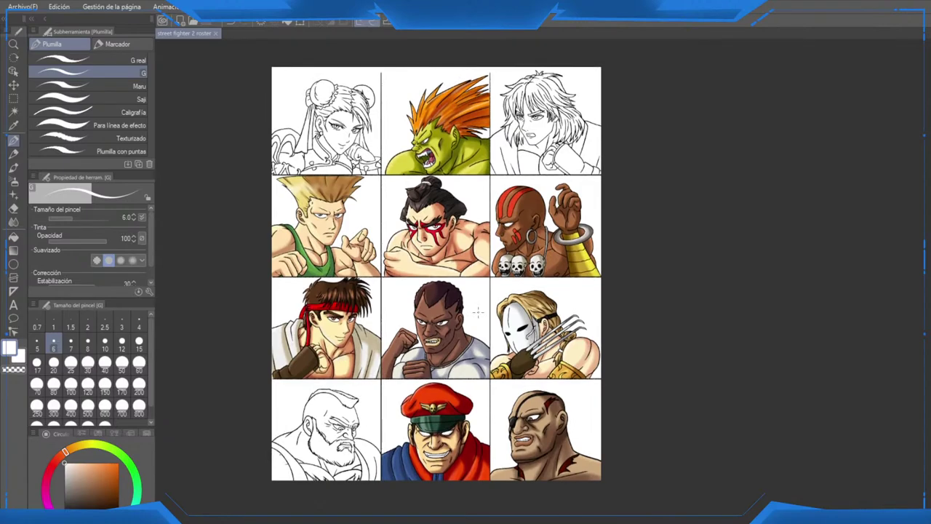
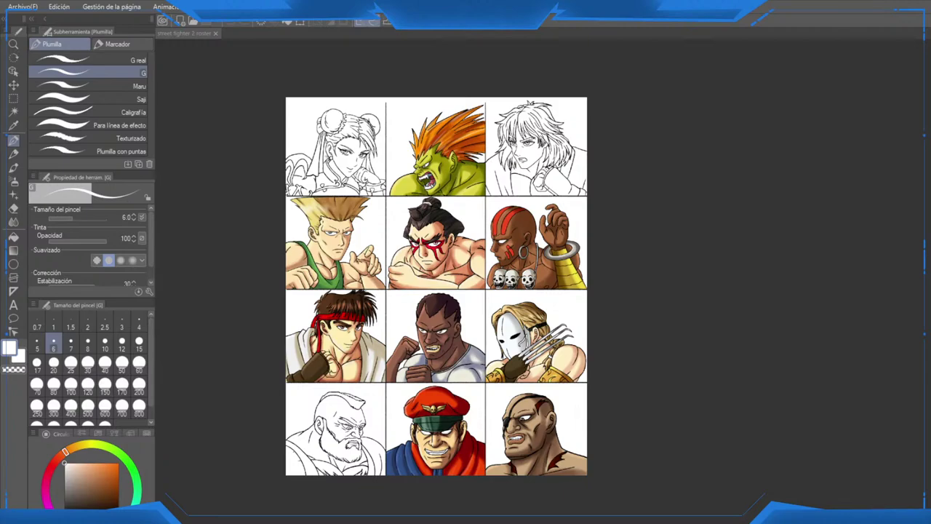
Step: Pick a pale yellow skin tone and fill the bearded wrestler's near shoulder, chest and neck
scroll(434, 297, up, 1)
drag(434, 297, 519, 297)
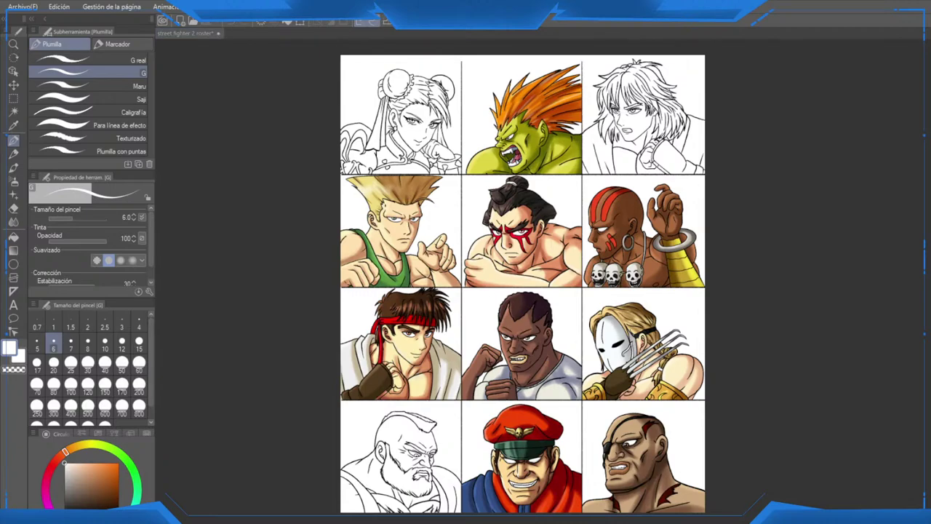
click(82, 444)
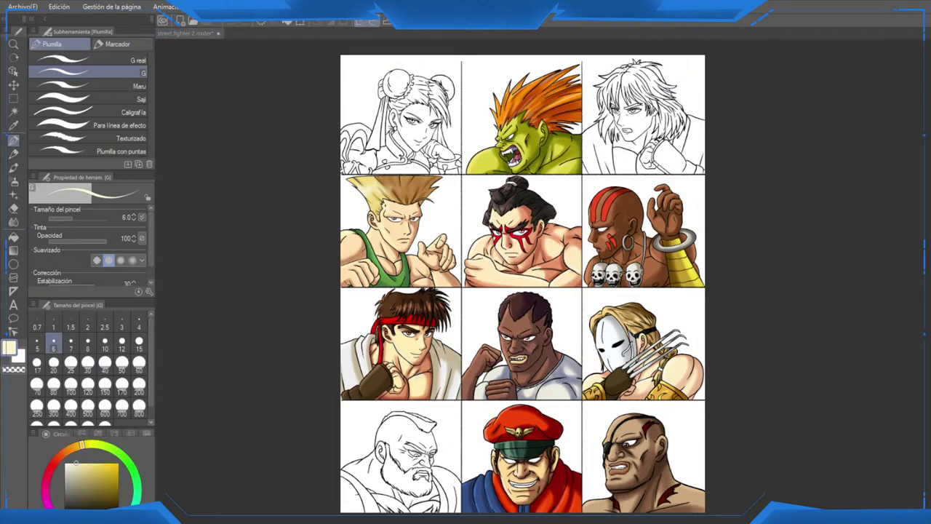
drag(367, 507, 472, 401)
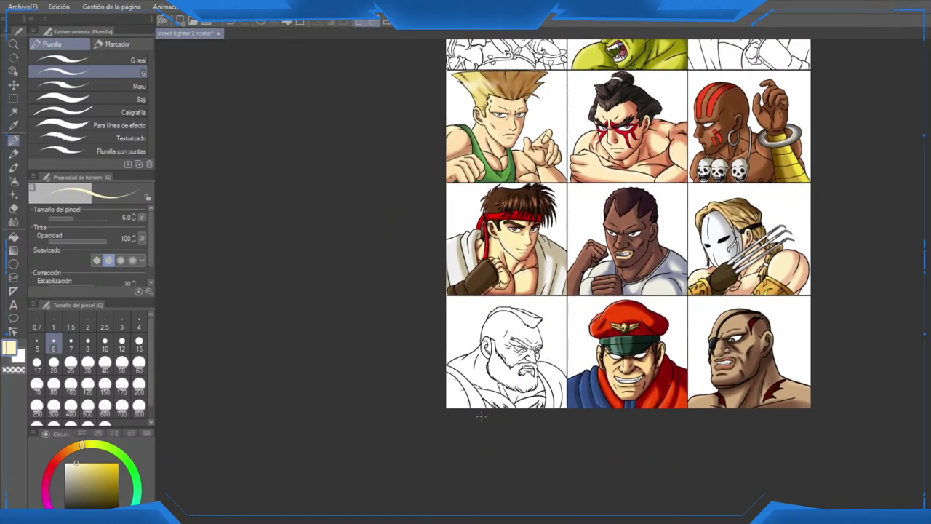
scroll(481, 411, up, 5)
key(g)
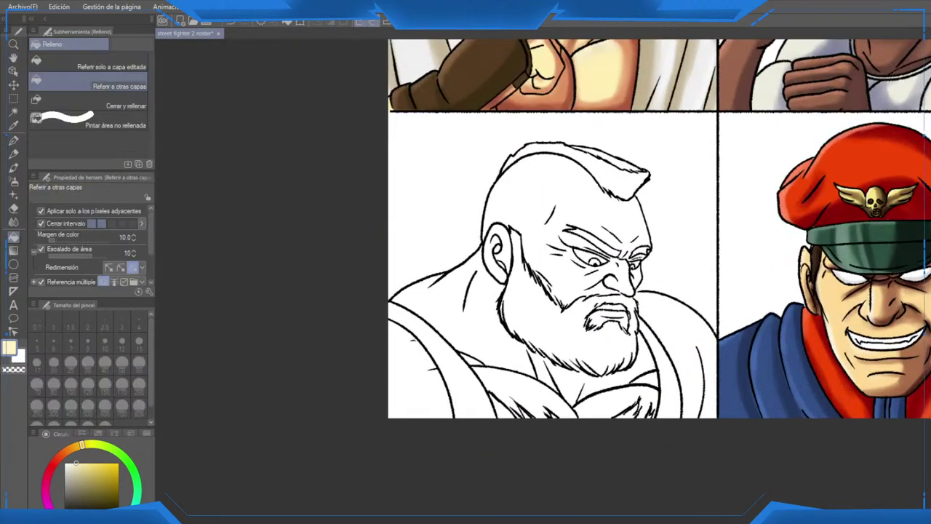
click(407, 379)
click(521, 390)
click(465, 313)
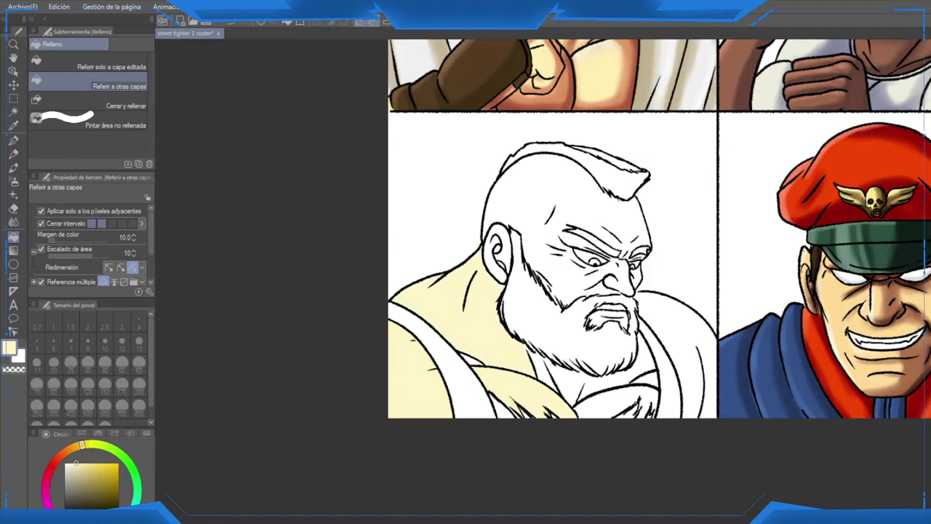
Step: Fill the bearded wrestler's head, face and ear with the same pale yellow skin tone
click(535, 218)
scroll(518, 256, up, 2)
click(480, 243)
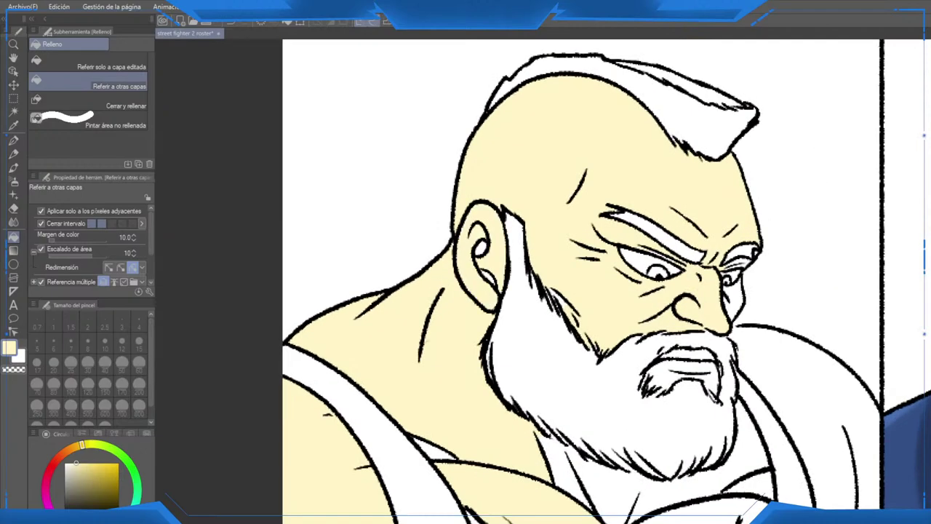
scroll(550, 377, down, 1)
scroll(588, 369, down, 4)
drag(587, 368, 445, 421)
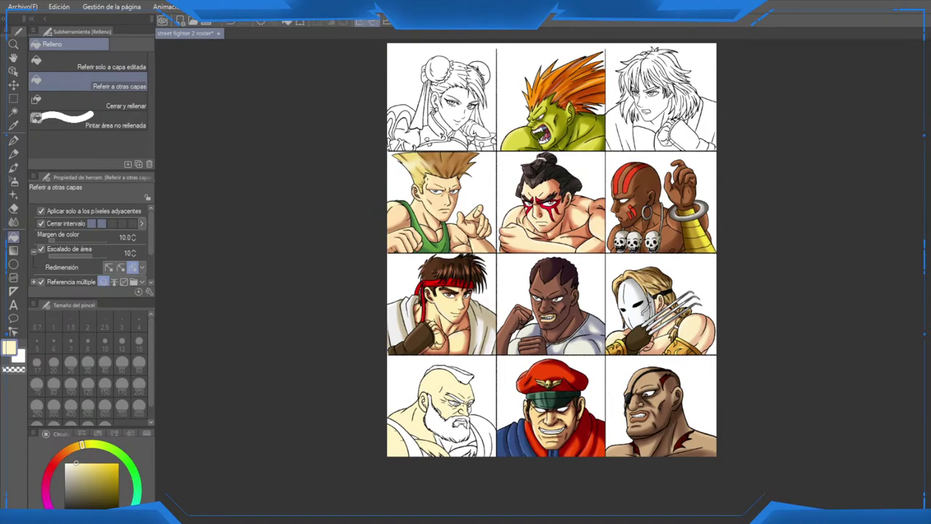
scroll(552, 250, down, 2)
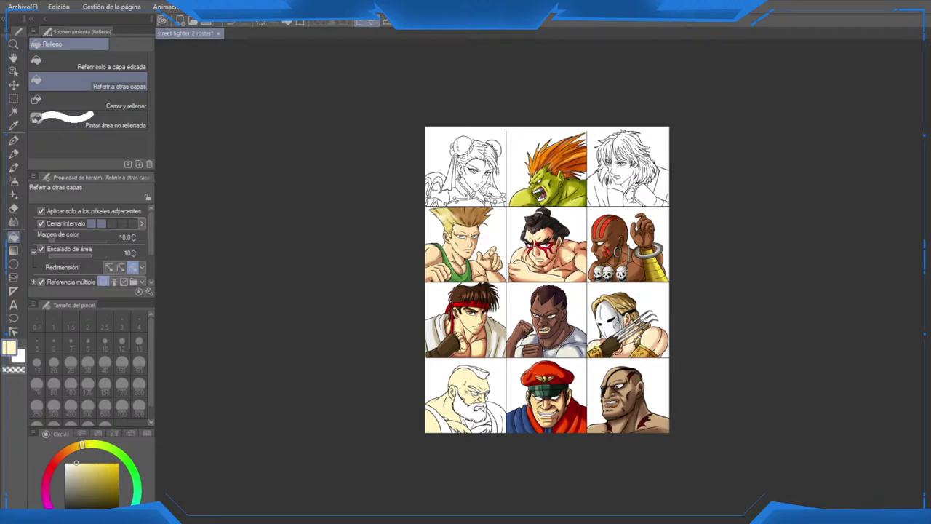
scroll(473, 419, up, 7)
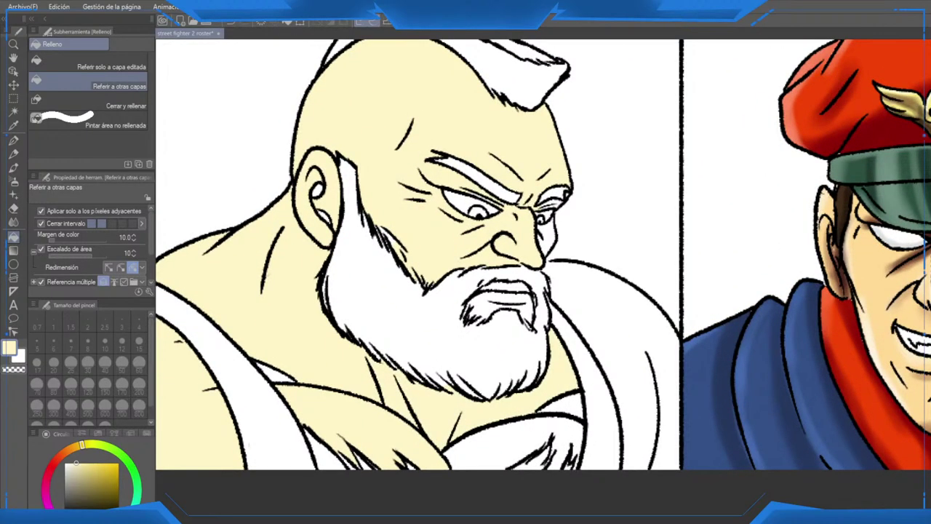
Step: Fill the far side of the bearded wrestler's chest and his mouth area with pale yellow skin, and erase the overflow below the lip
click(502, 442)
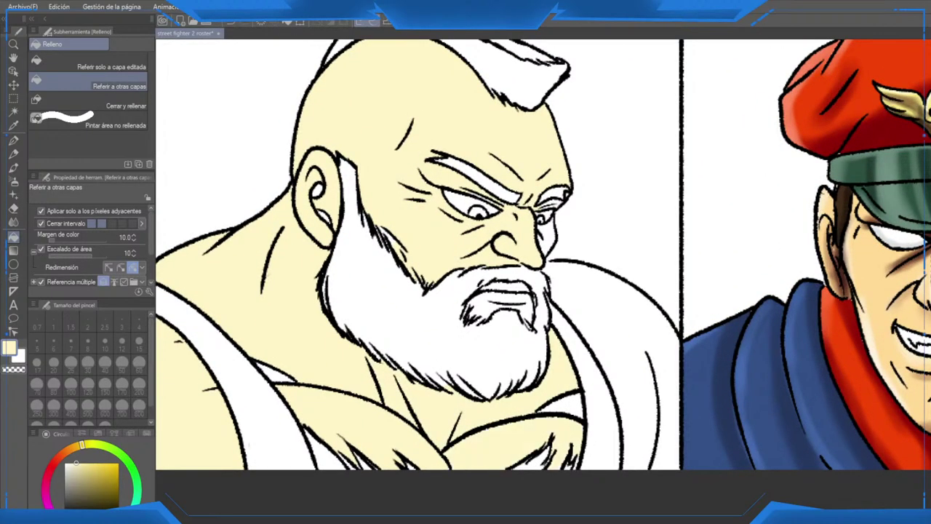
scroll(508, 288, up, 3)
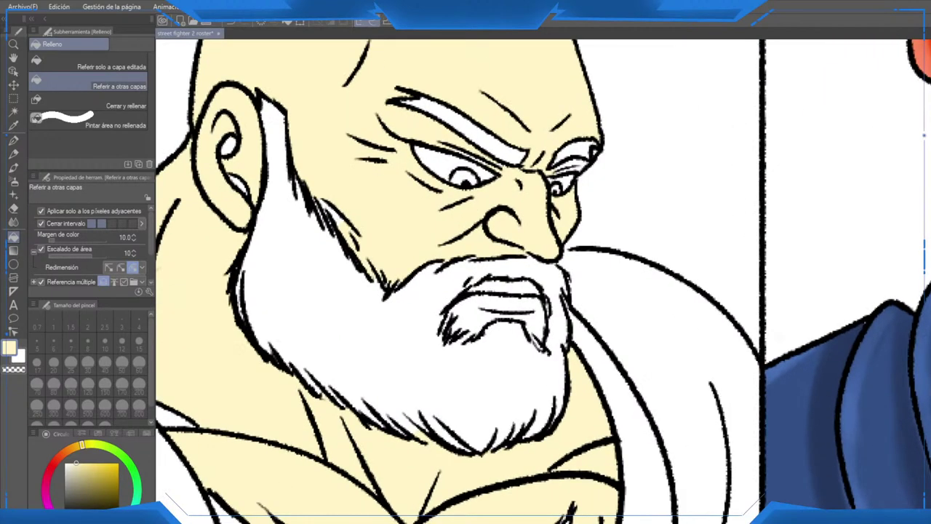
scroll(482, 377, up, 2)
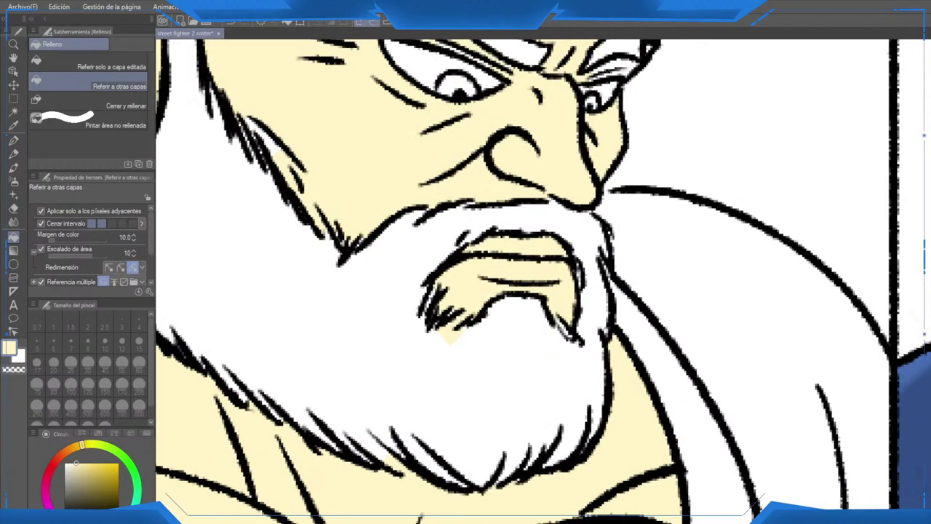
scroll(505, 364, down, 2)
key(e)
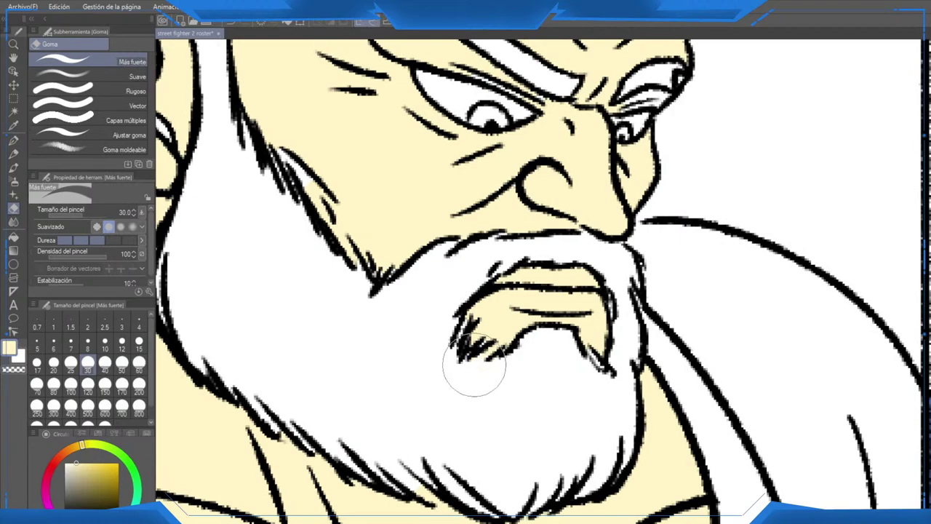
scroll(474, 374, up, 3)
Step: Paint the white gaps along the cheek's beard edge and inside the ear pale yellow with the Real G pen at size 40
key(p)
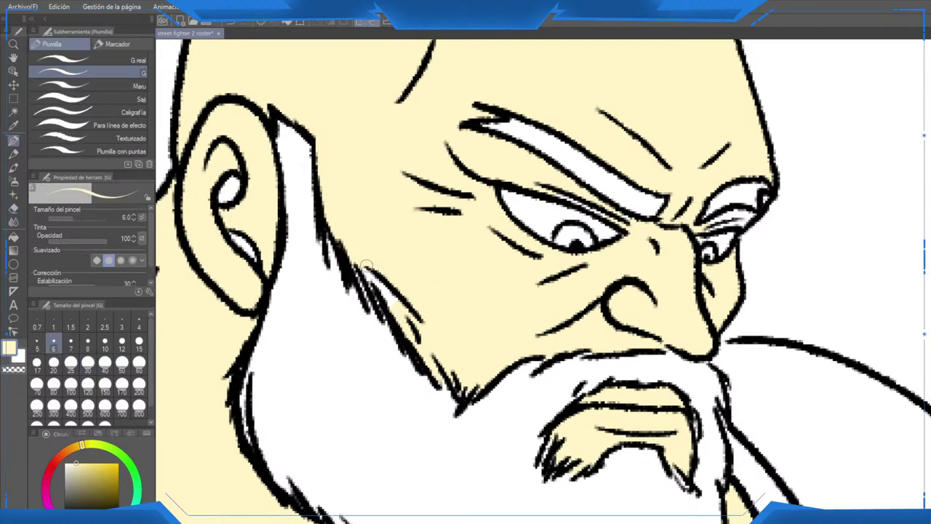
click(109, 59)
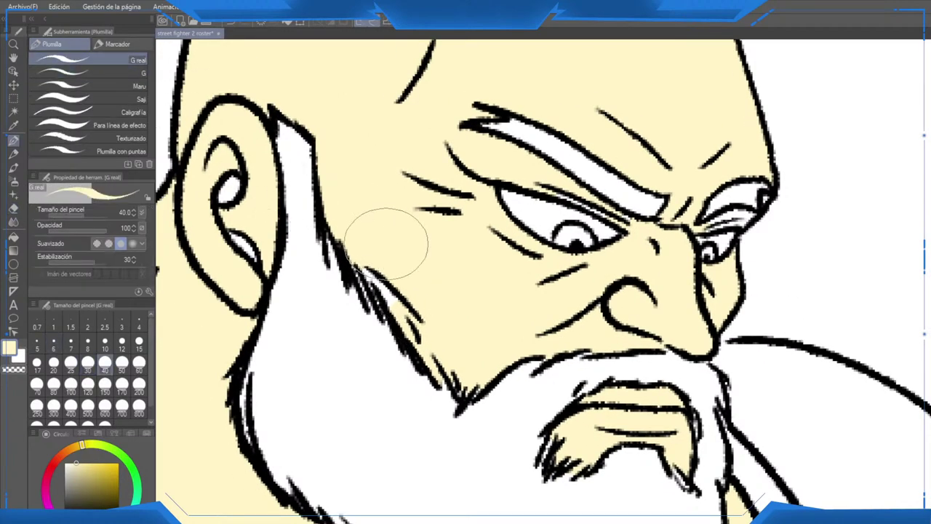
drag(373, 278, 392, 307)
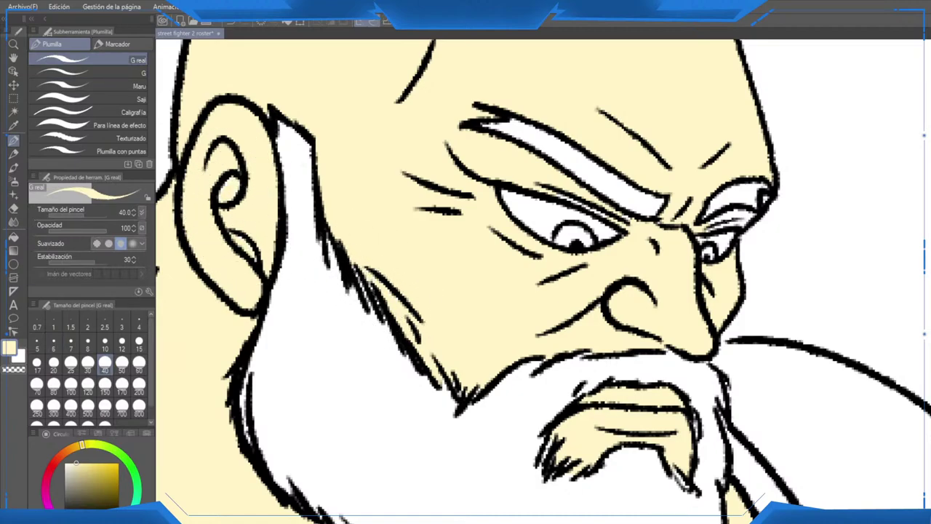
scroll(218, 182, up, 2)
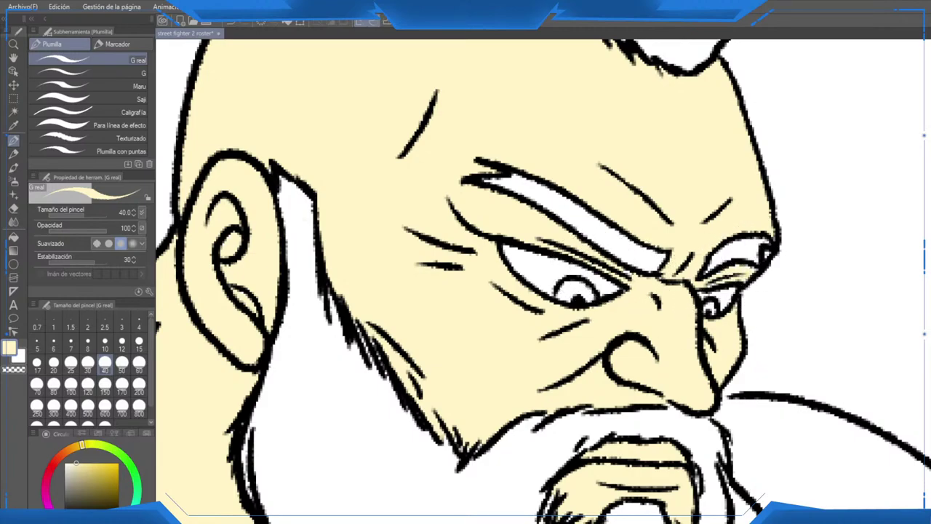
scroll(764, 248, up, 6)
scroll(558, 251, down, 8)
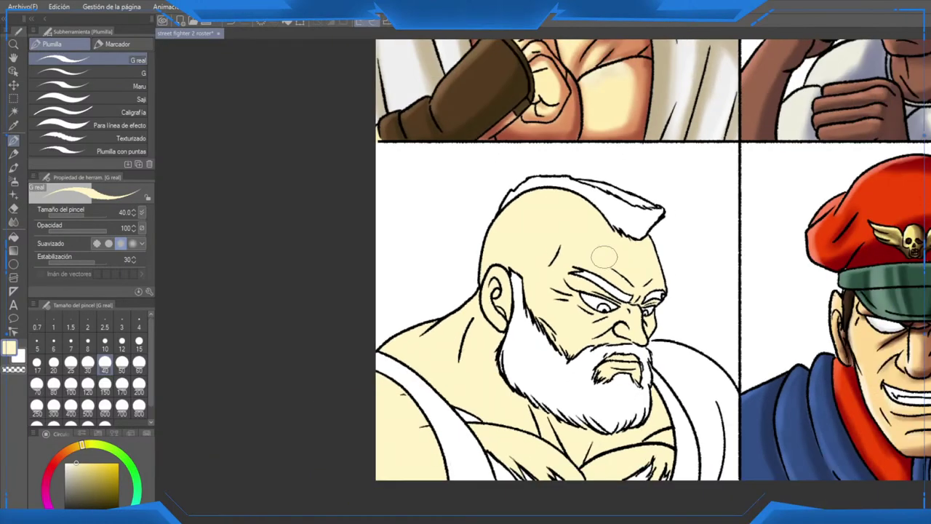
Step: Fill the small neck patch beside the tank-top strap and the far shoulder with the same pale yellow skin tone
scroll(482, 306, up, 6)
key(g)
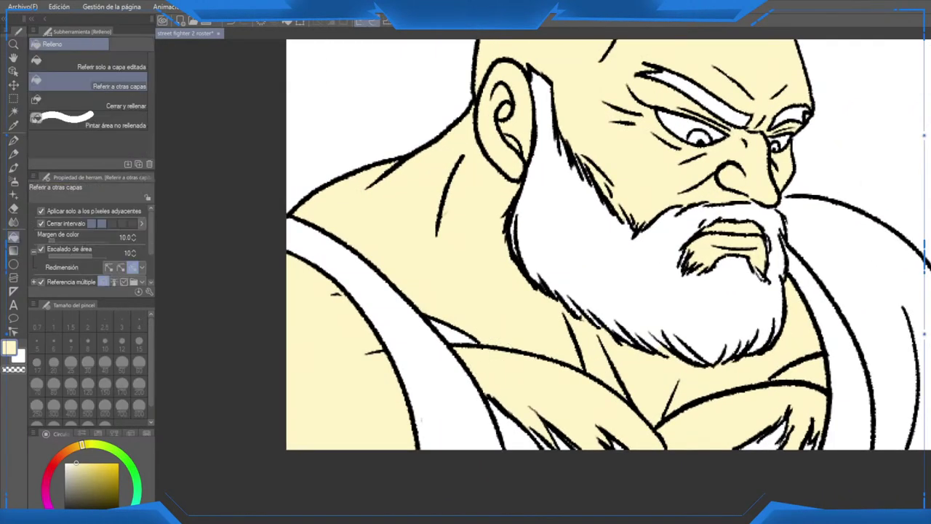
click(457, 335)
scroll(502, 353, down, 3)
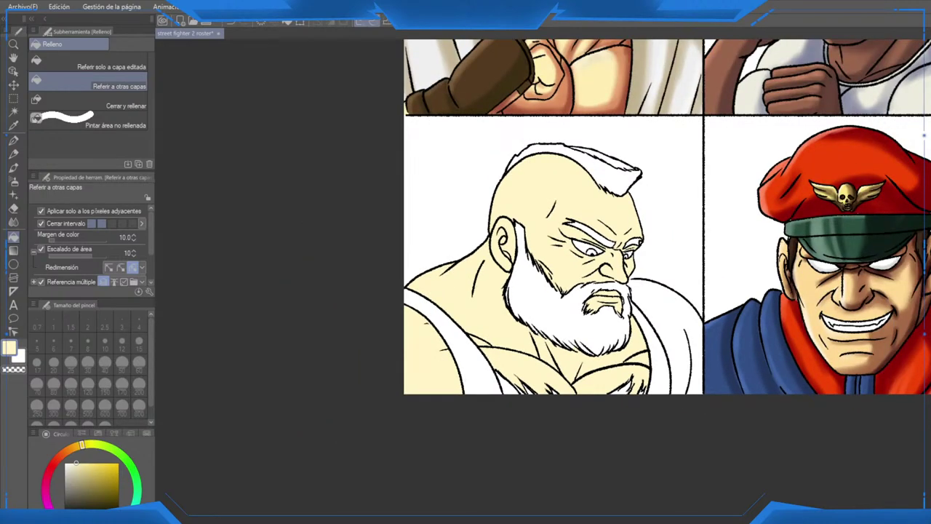
scroll(641, 247, down, 2)
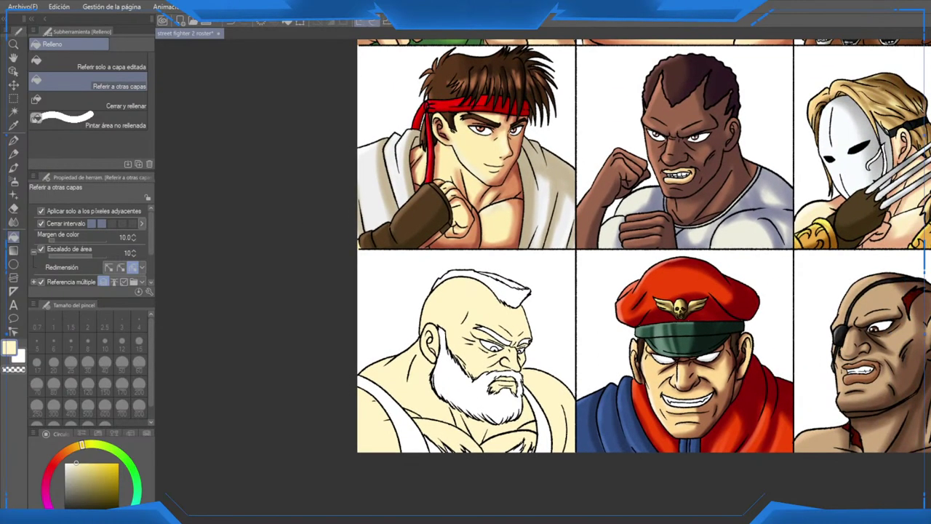
Step: Try filling the bearded wrestler's beard and mohawk with a medium brown
scroll(460, 388, up, 1)
click(460, 388)
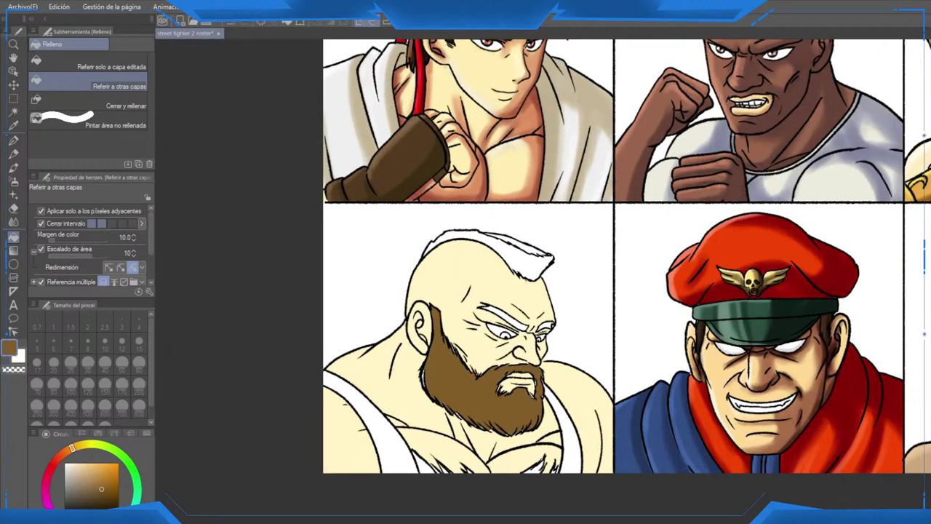
scroll(487, 338, up, 2)
click(537, 229)
scroll(536, 230, down, 1)
click(545, 222)
scroll(548, 230, down, 2)
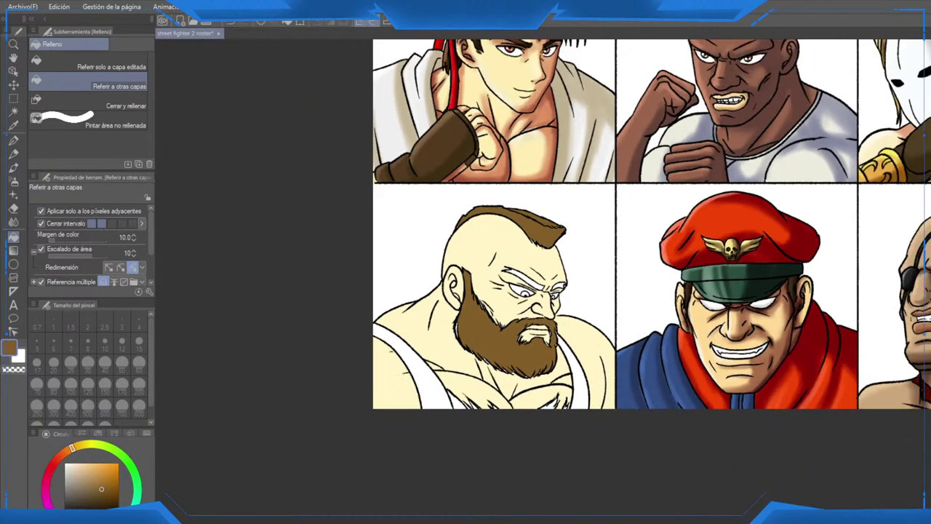
Step: Undo the brown fills on the beard and mohawk
scroll(551, 235, down, 4)
drag(551, 235, 541, 254)
scroll(548, 306, up, 2)
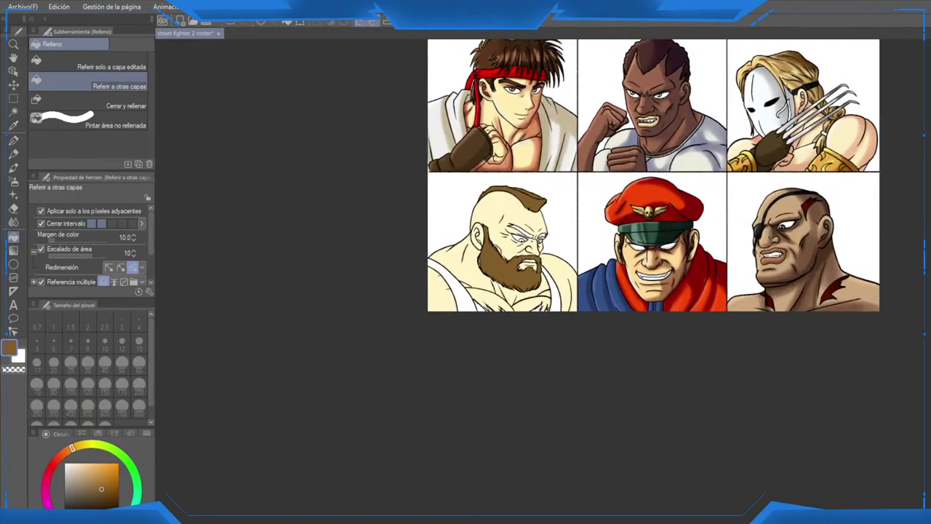
scroll(462, 220, up, 1)
key(ctrl+z)
key(ctrl+z)
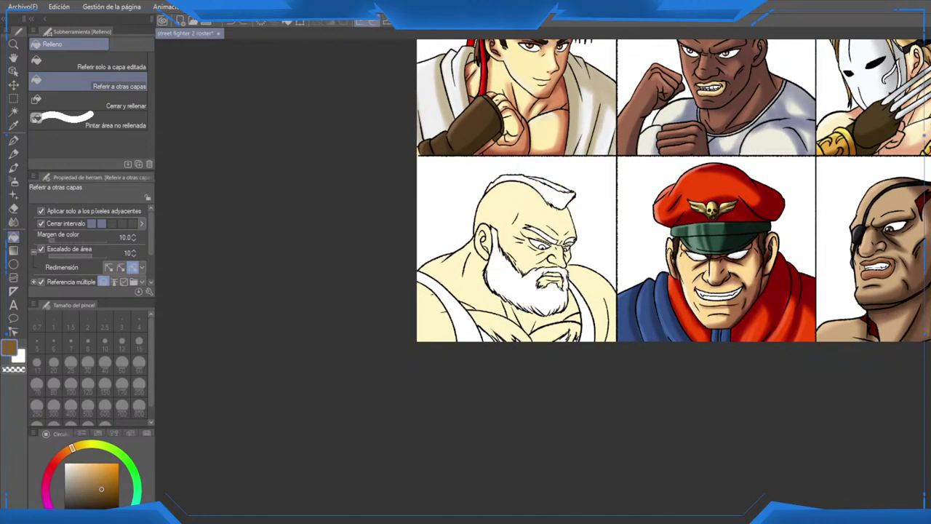
Step: Fill the full beard and every section of the mohawk with the medium brown
scroll(570, 349, up, 2)
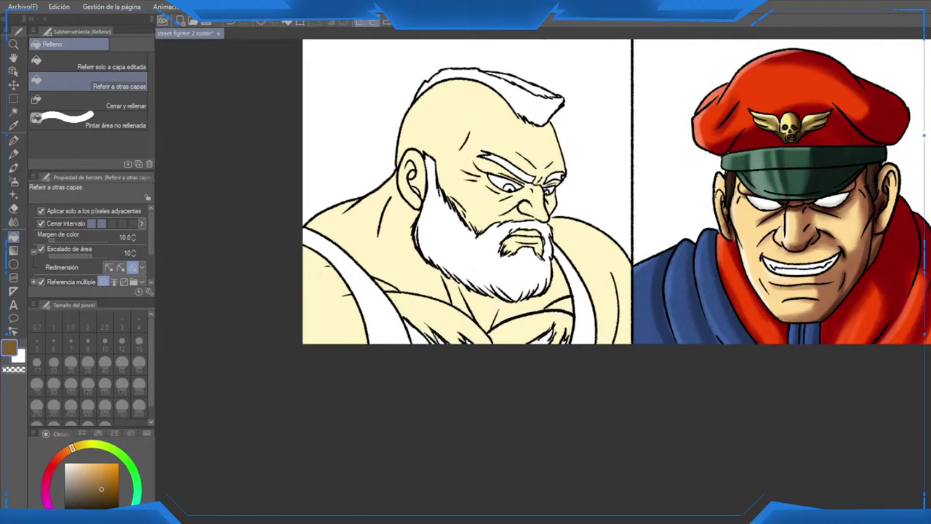
click(481, 262)
scroll(470, 209, up, 1)
click(539, 76)
drag(539, 76, 539, 197)
click(550, 167)
scroll(566, 200, down, 2)
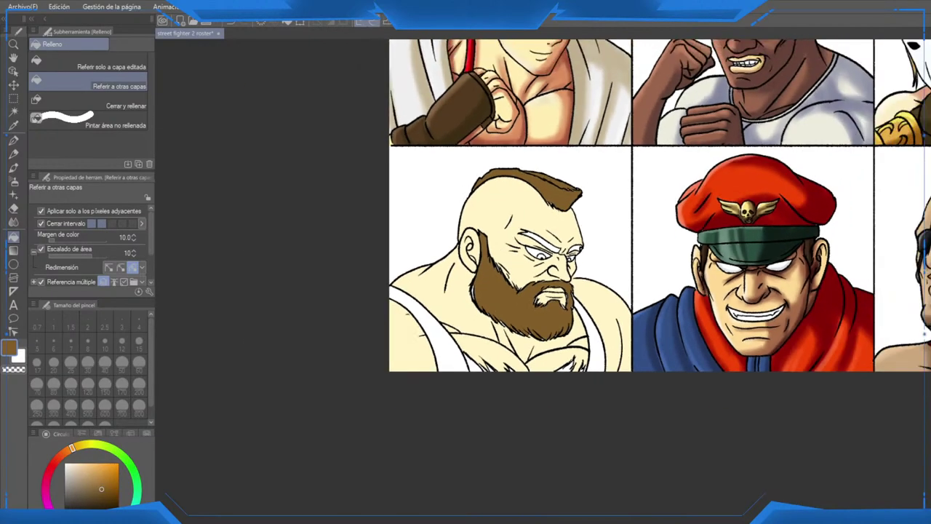
Step: Fill both of the bearded wrestler's eyebrows with the same brown as the beard
scroll(555, 247, up, 3)
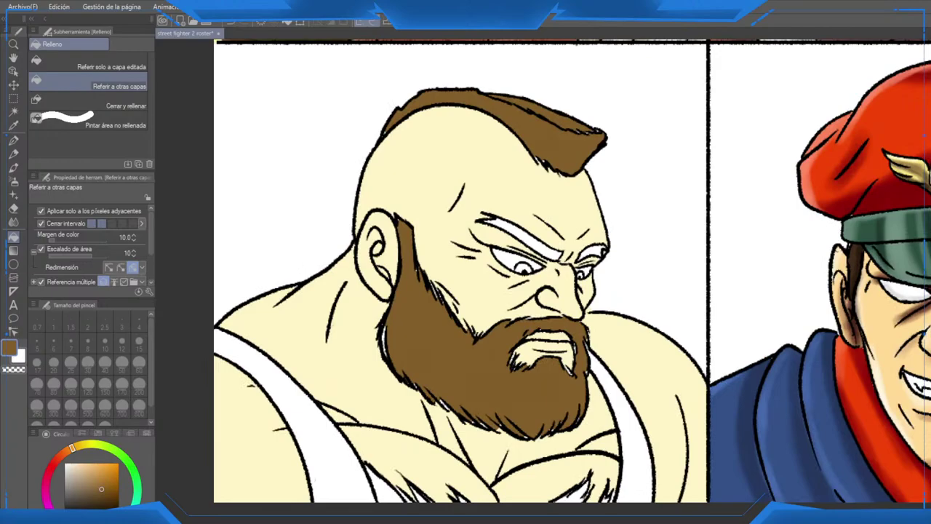
scroll(575, 241, down, 5)
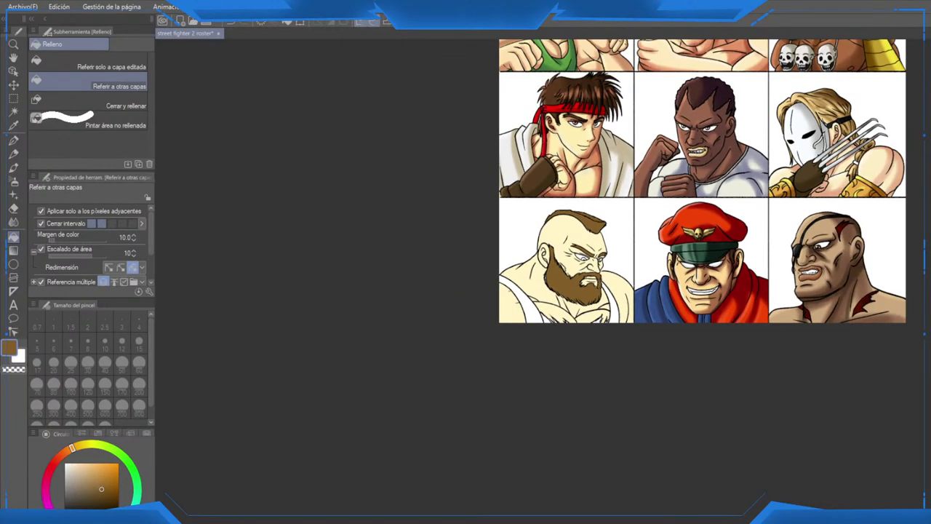
drag(723, 131, 557, 344)
scroll(557, 343, down, 1)
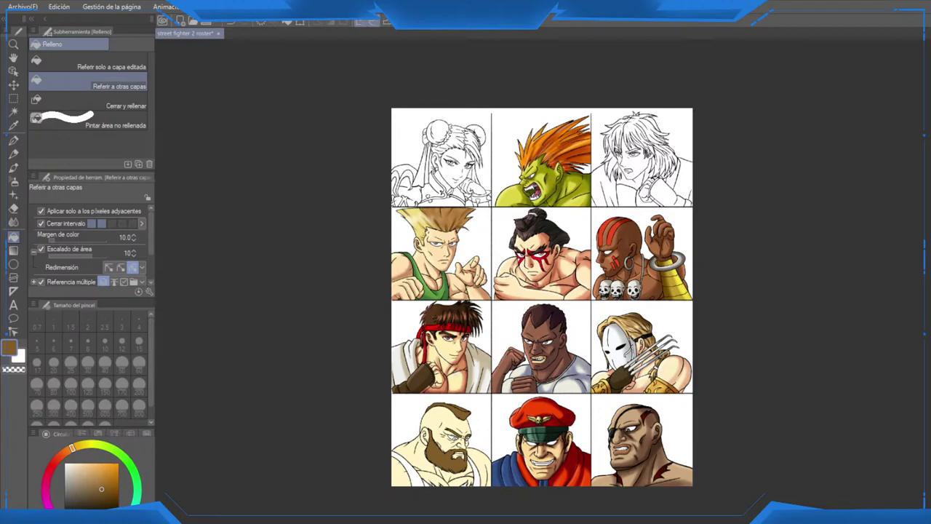
scroll(451, 447, up, 6)
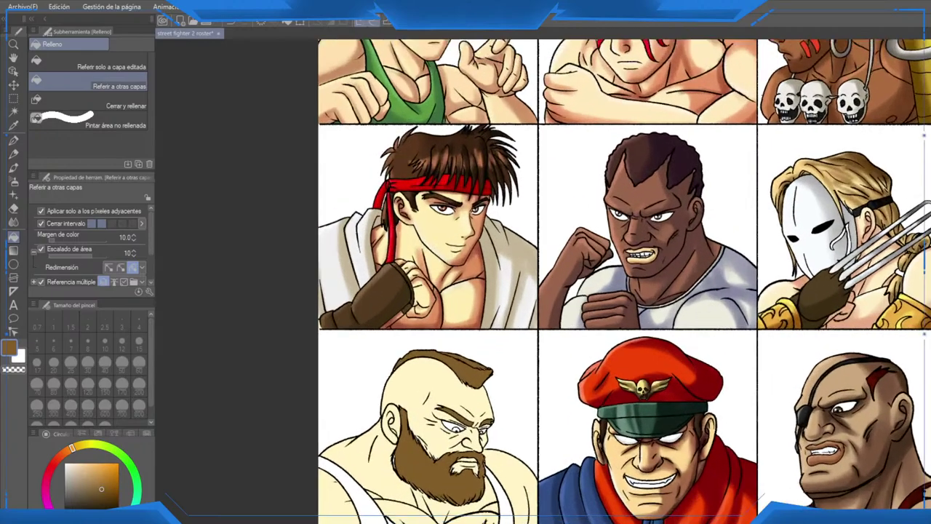
scroll(385, 402, down, 2)
scroll(445, 450, down, 4)
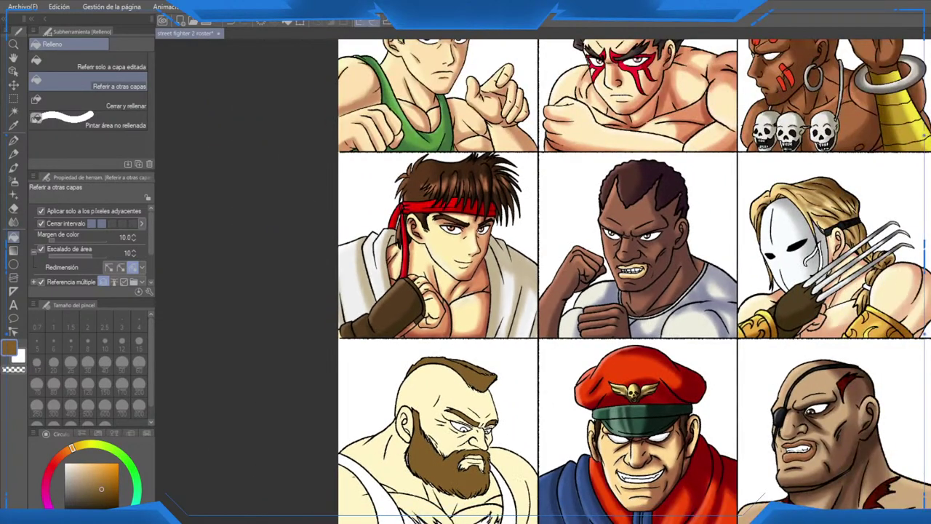
Step: Try a light salmon fill on the near tank-top strap and pick an orange-red instead
scroll(445, 445, down, 3)
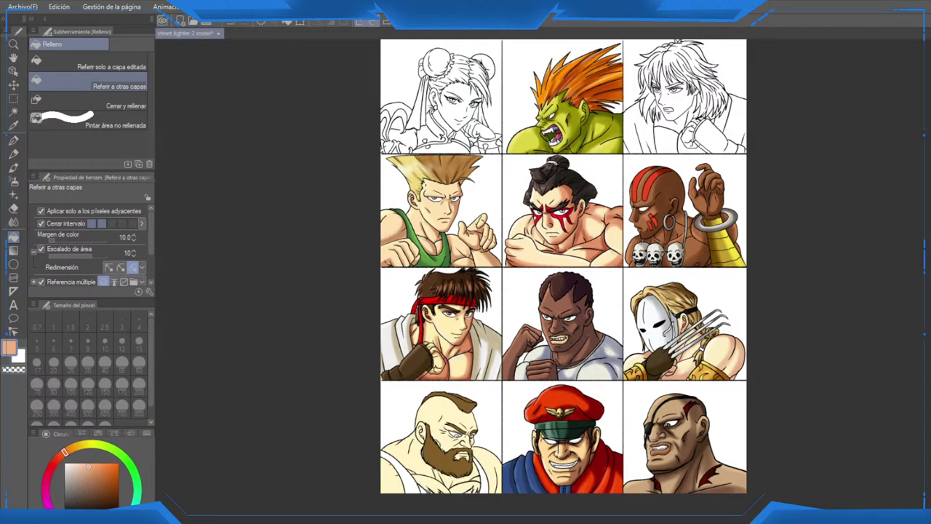
scroll(444, 489, up, 2)
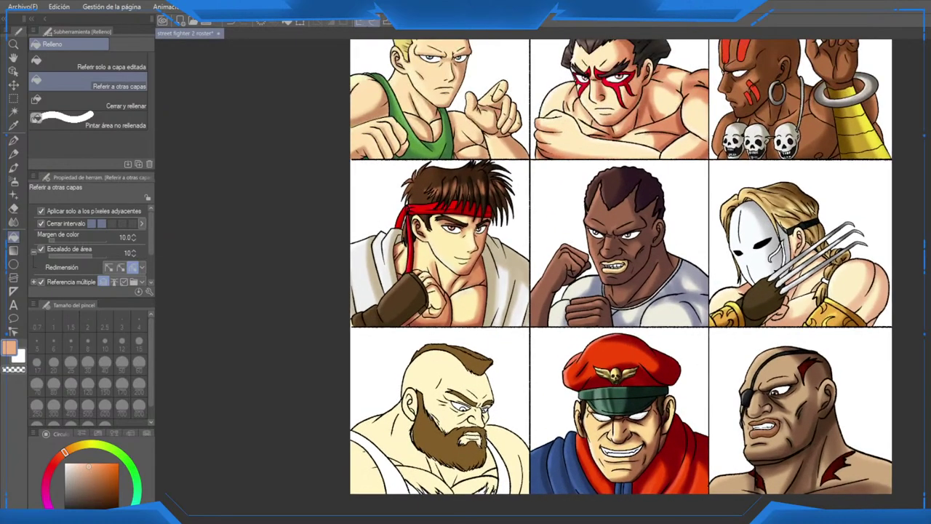
click(376, 460)
scroll(413, 491, up, 3)
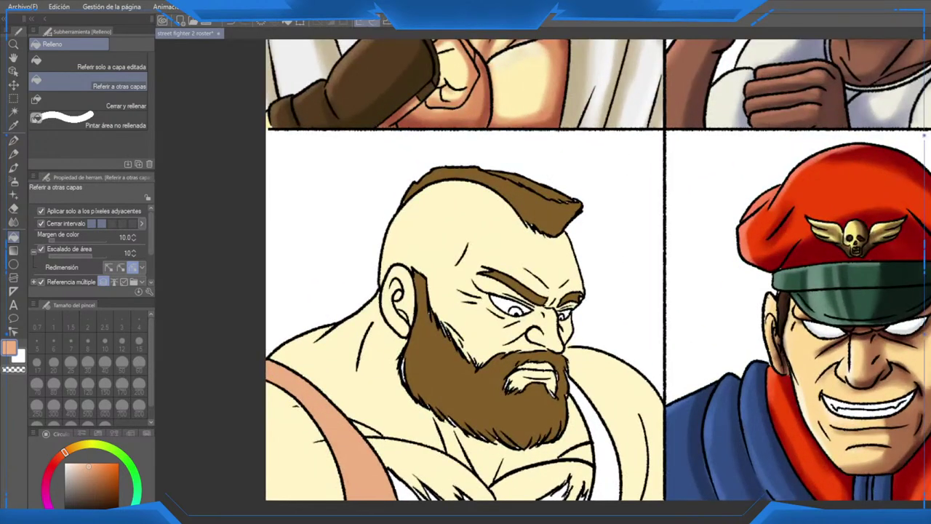
click(60, 456)
drag(102, 491, 109, 467)
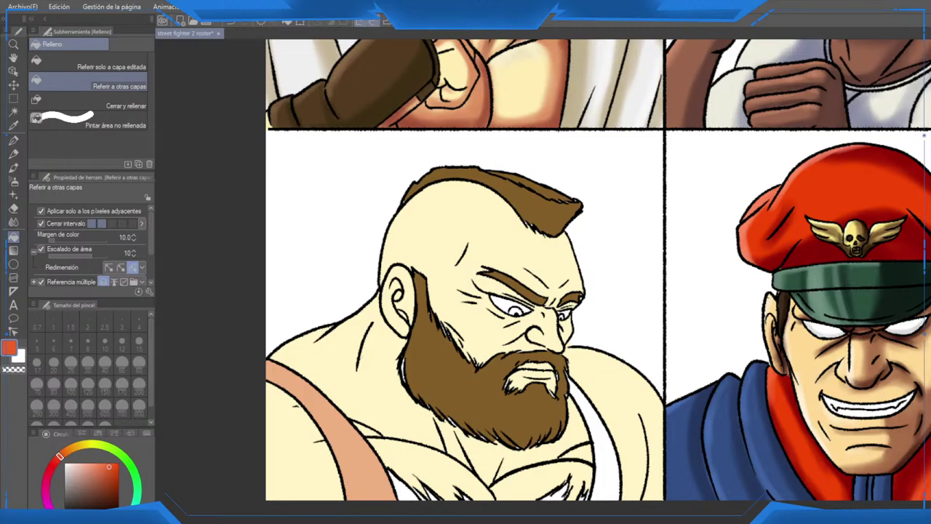
Step: Sample the pink of the green beast's tongue and fill both of the bearded wrestler's tank-top straps with it
scroll(582, 283, down, 2)
drag(582, 182, 380, 463)
drag(546, 218, 544, 431)
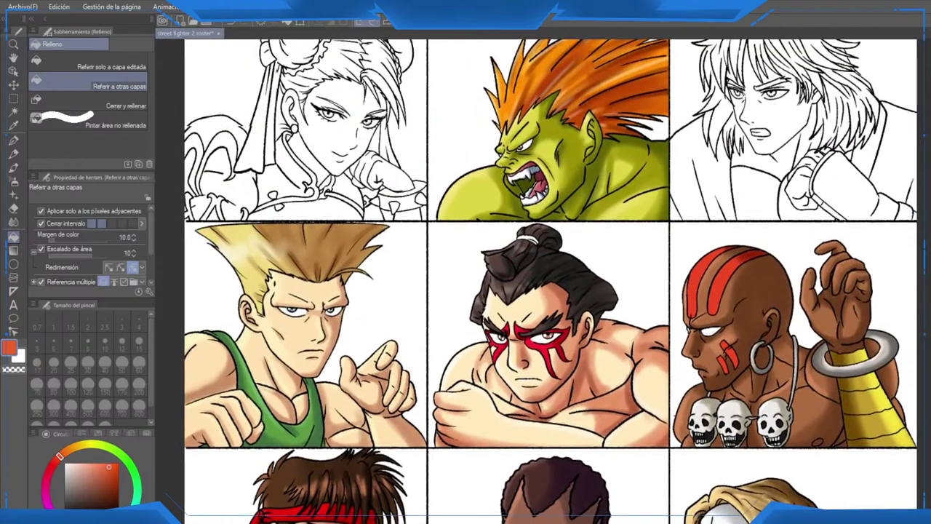
drag(534, 200, 533, 210)
scroll(533, 210, up, 3)
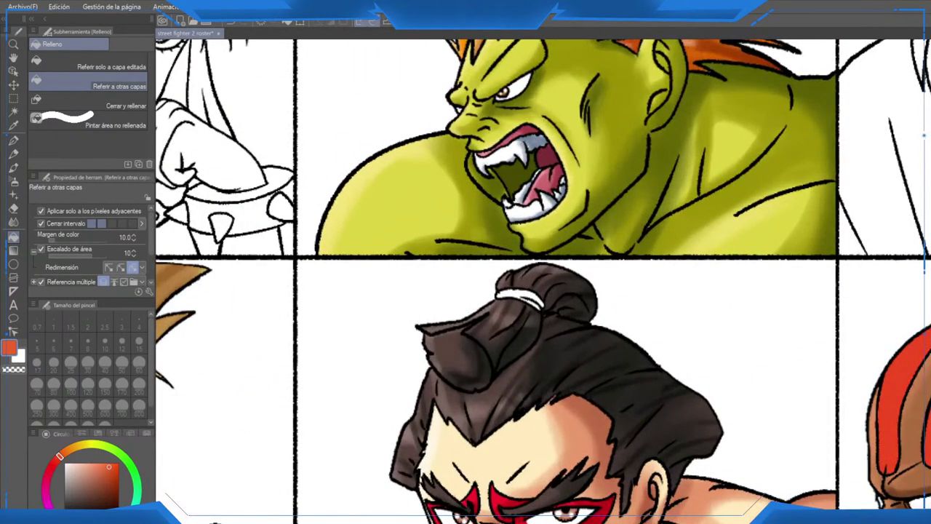
alt+click(544, 182)
scroll(537, 185, down, 4)
drag(537, 188, 579, 49)
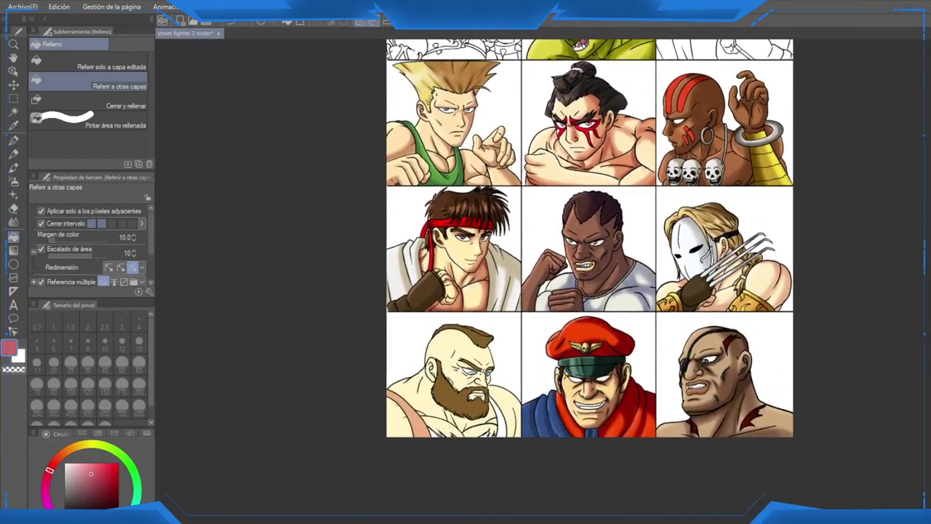
scroll(441, 424, up, 8)
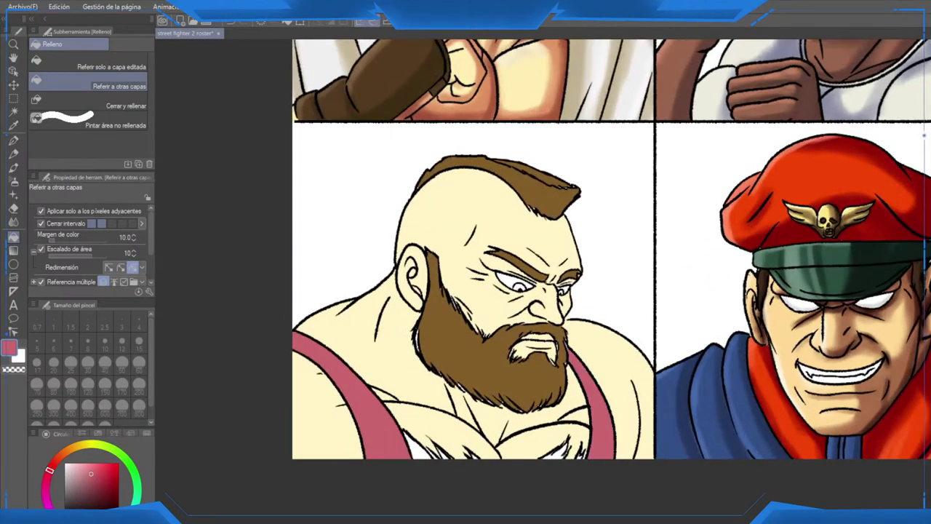
scroll(604, 440, down, 3)
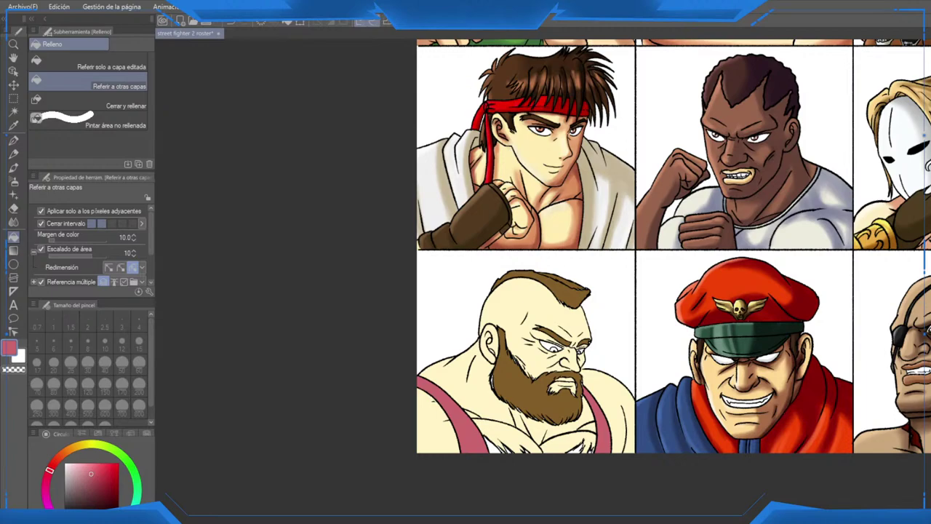
scroll(422, 392, up, 2)
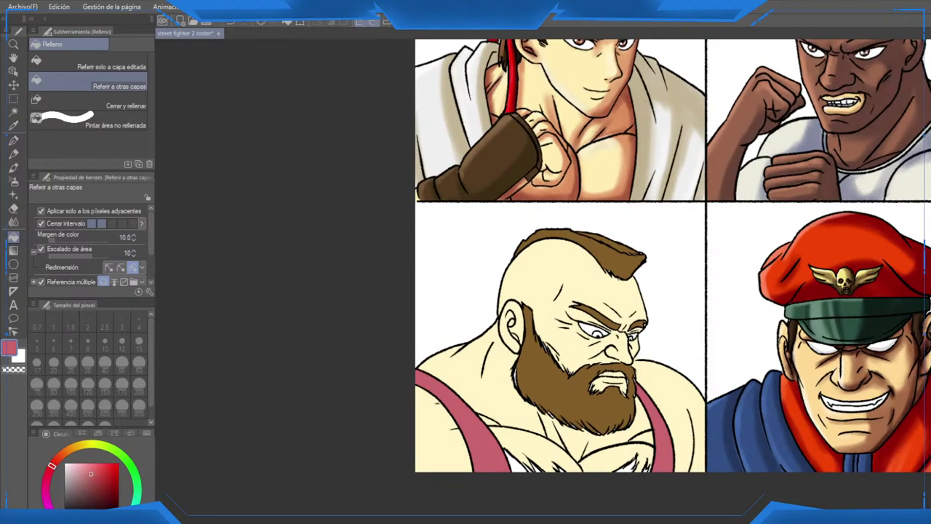
Step: Shift the pink to a more saturated red and refill both tank-top straps with it
drag(91, 473, 100, 470)
click(473, 435)
click(664, 448)
scroll(668, 457, down, 3)
drag(668, 457, 492, 470)
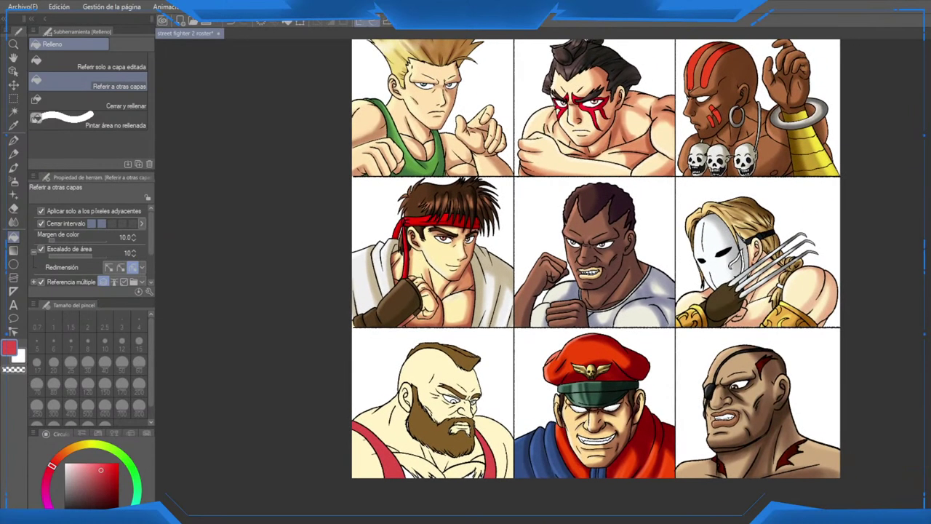
Step: Sample the beard's brown and fill the chest hair patches on both sides, including the small gaps between the strands
scroll(521, 336, down, 1)
scroll(449, 443, up, 5)
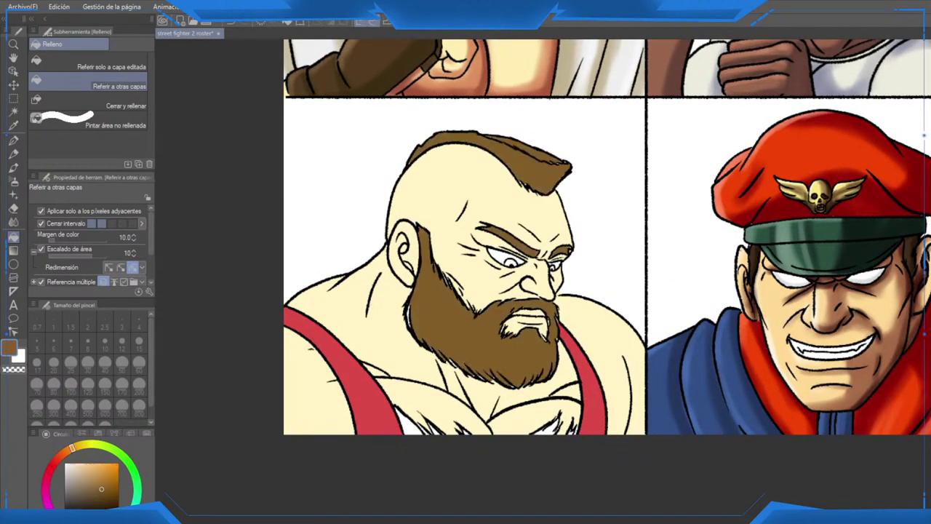
scroll(489, 417, up, 3)
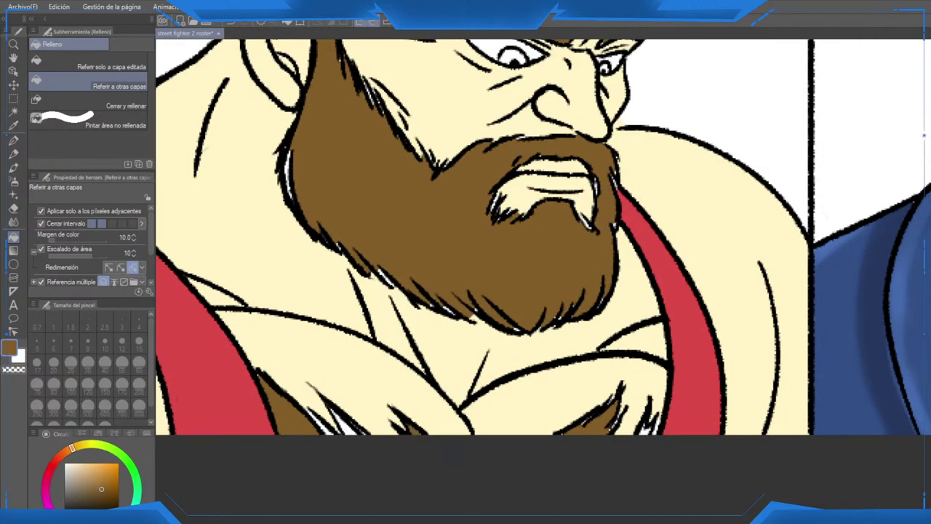
click(345, 426)
click(325, 420)
scroll(645, 431, down, 3)
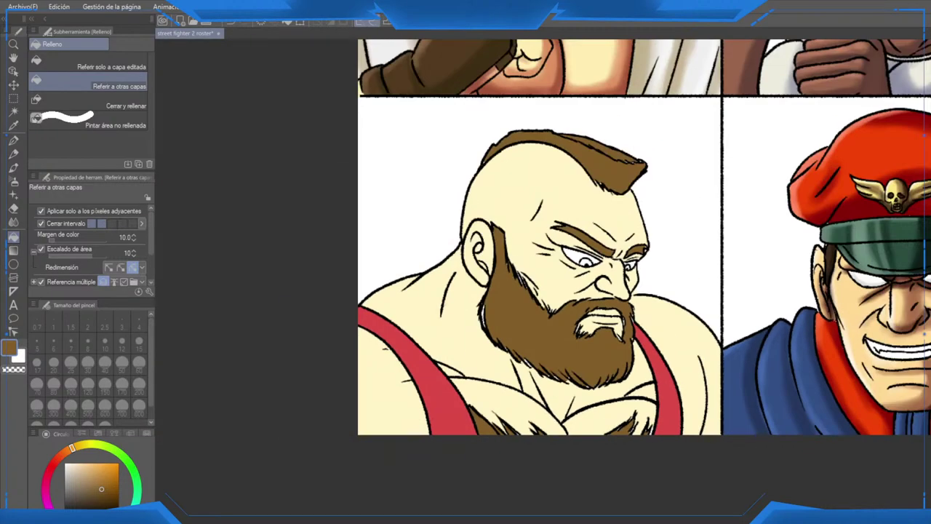
scroll(616, 398, down, 3)
scroll(602, 409, up, 4)
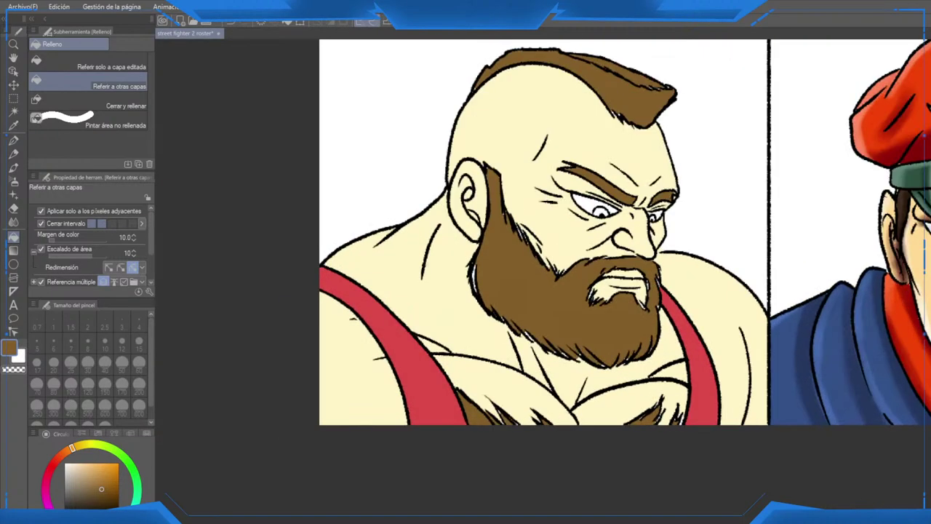
Step: Paint the remaining white gaps in the far side's chest hair brown with the Real G pen at size 40
key(p)
scroll(601, 408, up, 4)
drag(702, 388, 590, 279)
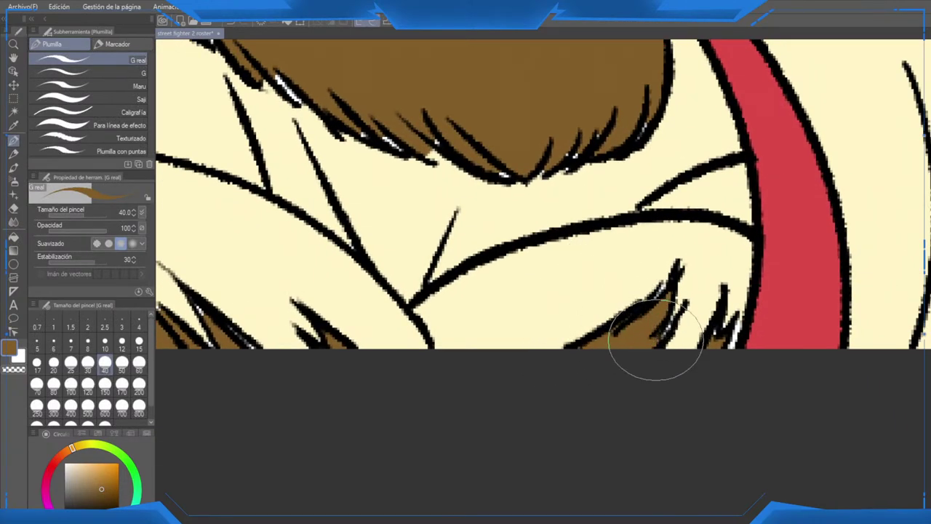
Step: Paint brown over the white gaps along the lower and rear edges of the mohawked wrestler's beard
scroll(698, 342, up, 4)
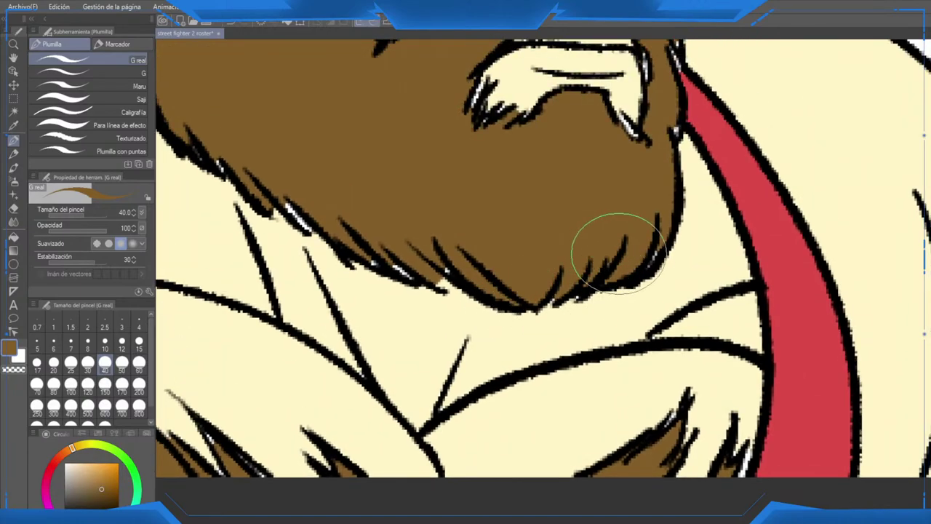
drag(653, 253, 642, 267)
drag(433, 275, 550, 334)
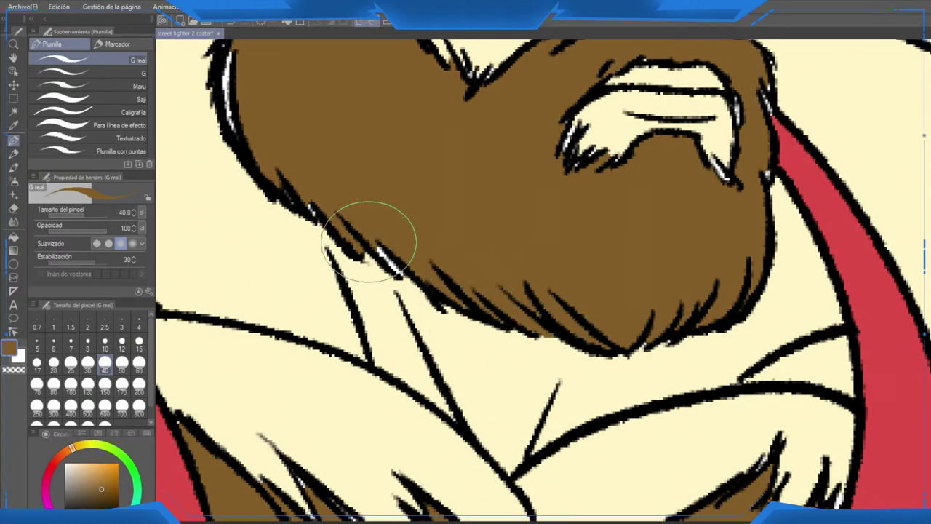
drag(369, 241, 421, 272)
drag(229, 76, 331, 219)
drag(326, 181, 333, 263)
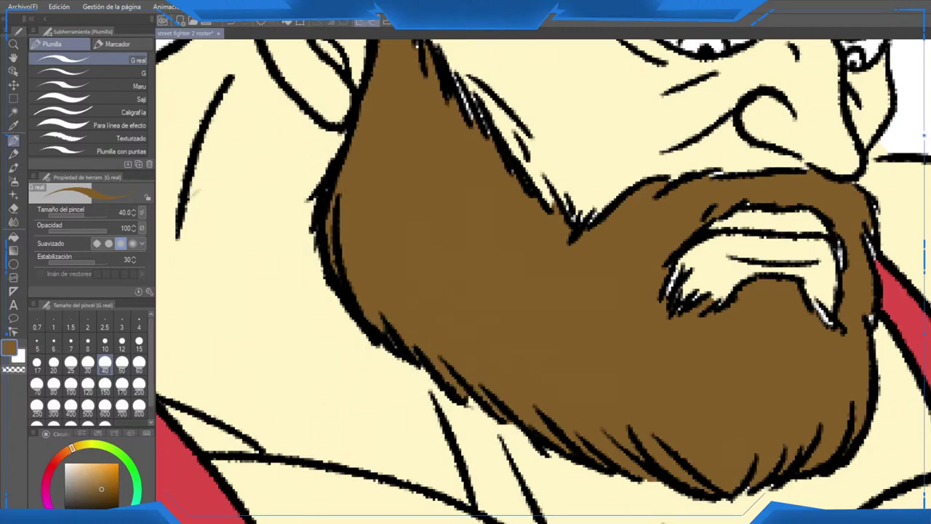
Step: Fill the remaining white gaps with brown along the beard's cheek edge and around the mouth
scroll(436, 246, up, 3)
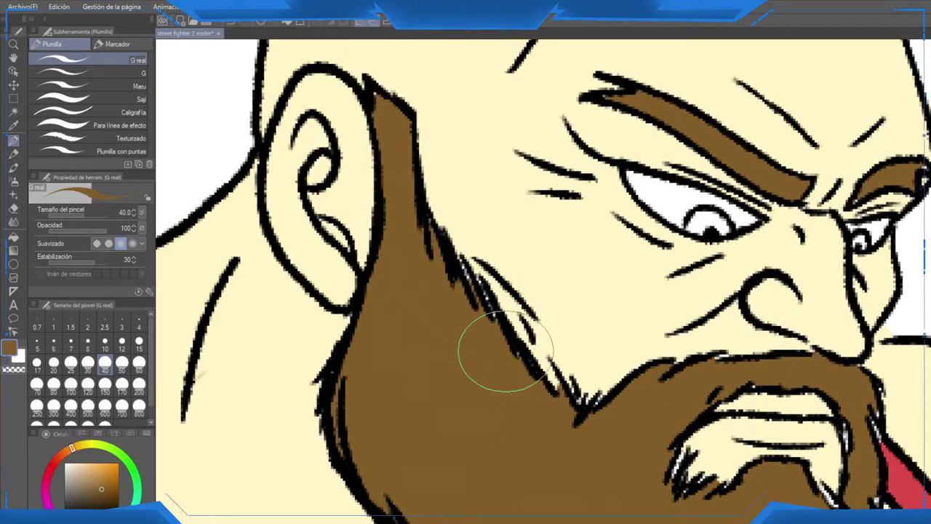
drag(727, 458, 605, 398)
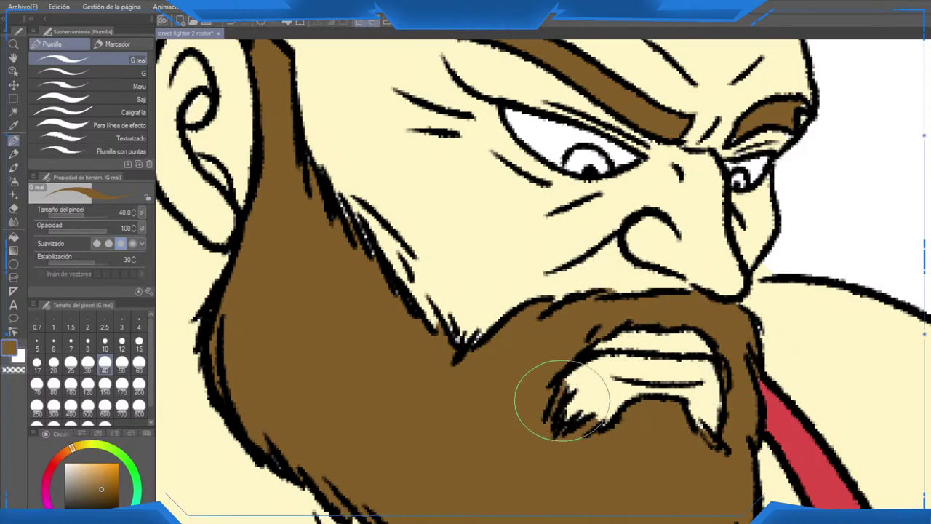
mouse_move(462, 341)
mouse_down()
mouse_move(477, 337)
mouse_move(487, 420)
mouse_up()
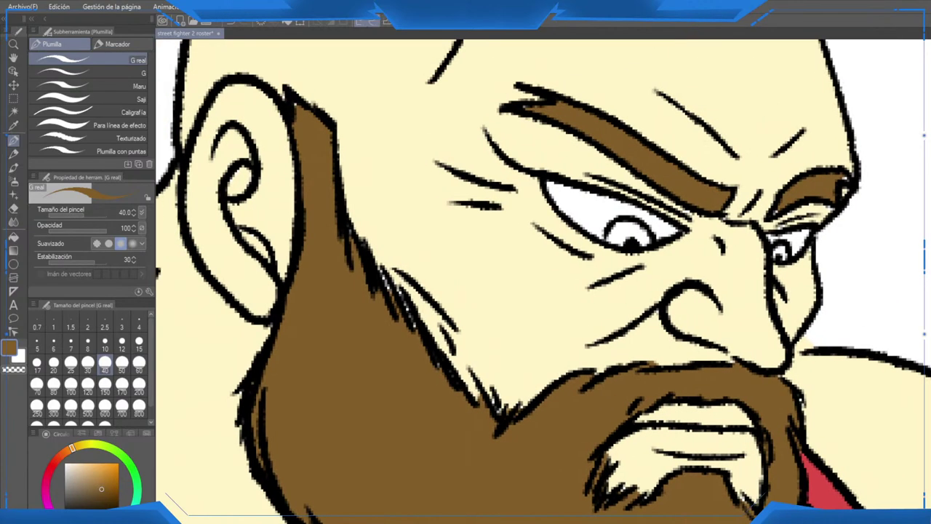
mouse_move(375, 283)
mouse_down()
mouse_move(405, 313)
mouse_move(403, 295)
mouse_up()
Step: Fill the small white gaps in the wrestler's far eyebrow and mohawk with brown
drag(811, 203, 743, 294)
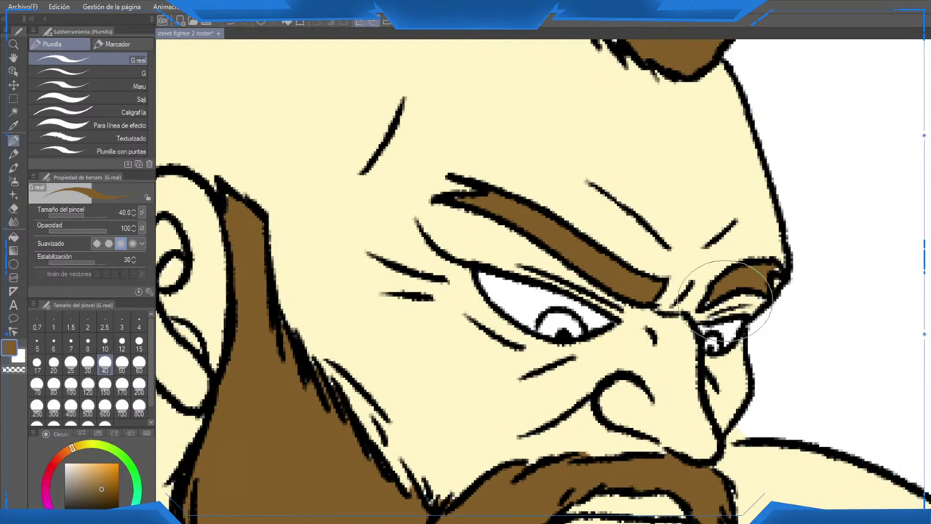
drag(626, 43, 603, 326)
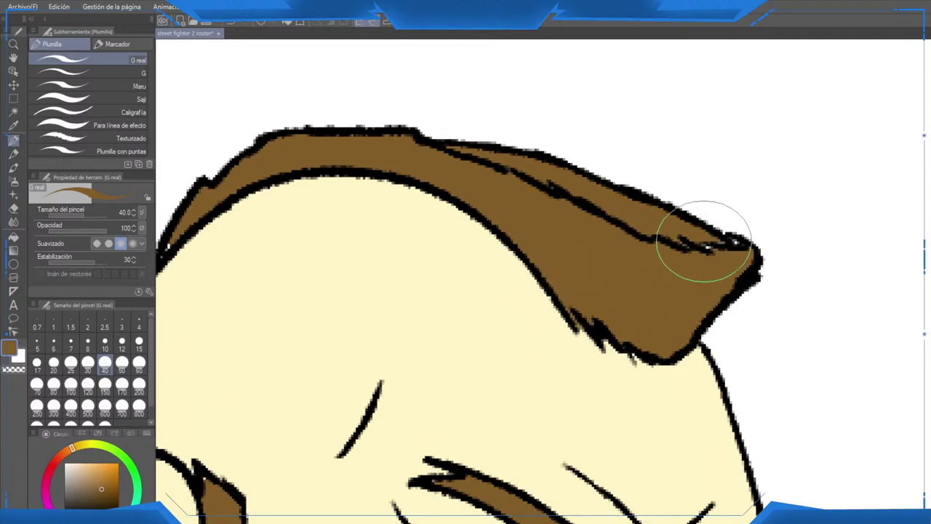
scroll(655, 247, left, 3)
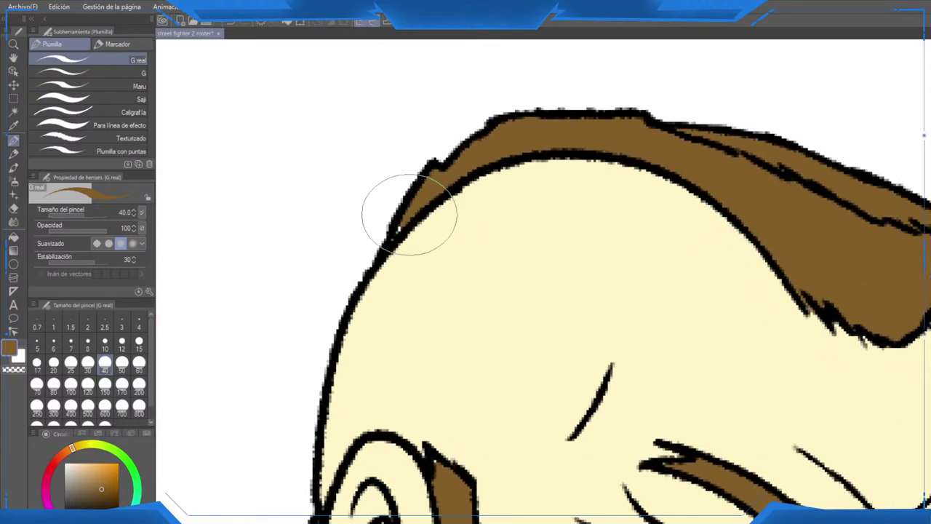
scroll(429, 251, down, 2)
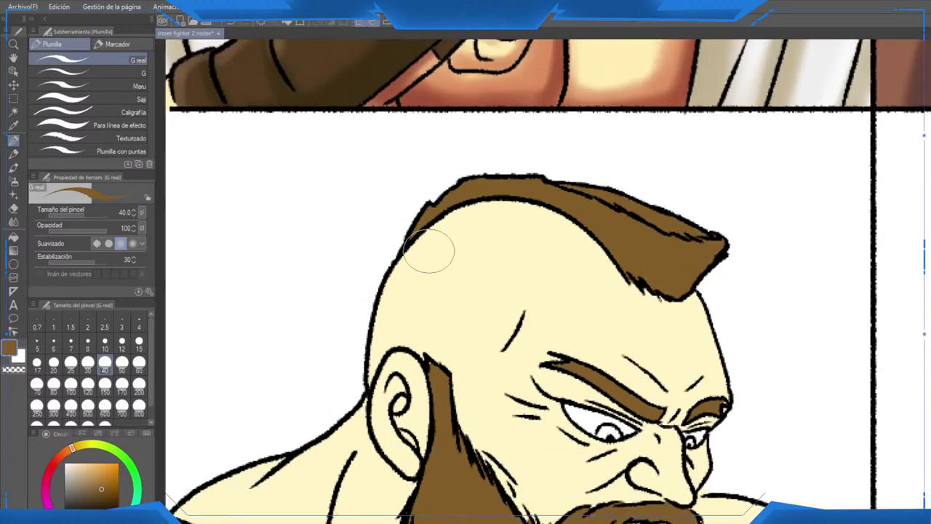
Step: Pick a lighter orange-brown as the skin shadow colour and set up the Suave airbrush at size 40
scroll(429, 251, down, 4)
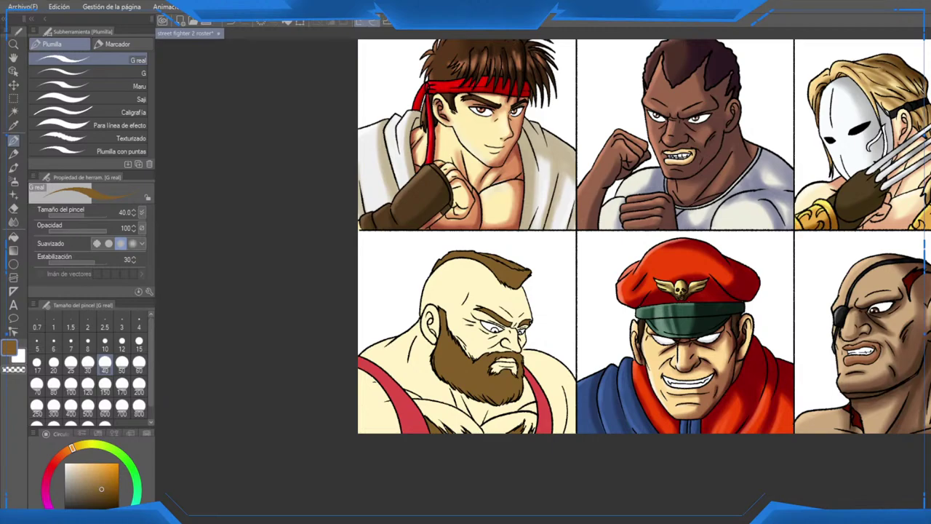
scroll(757, 251, down, 4)
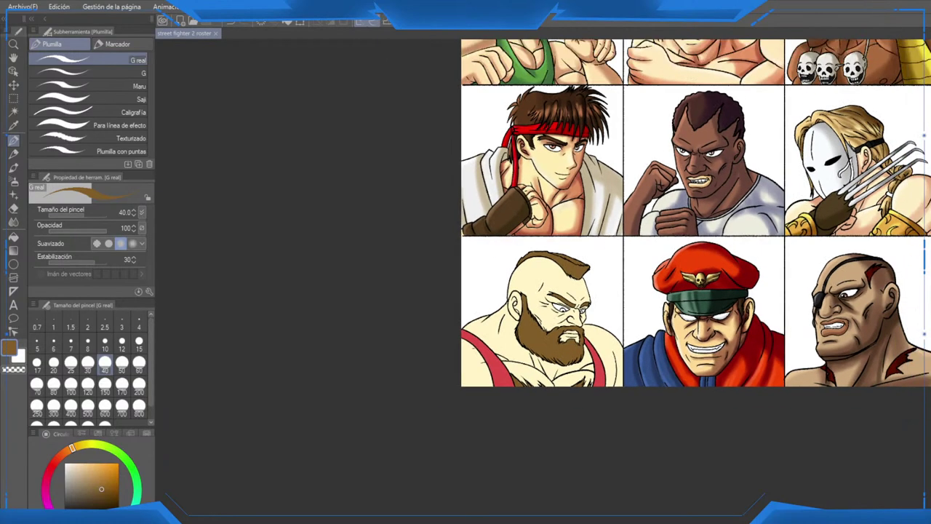
scroll(683, 313, down, 2)
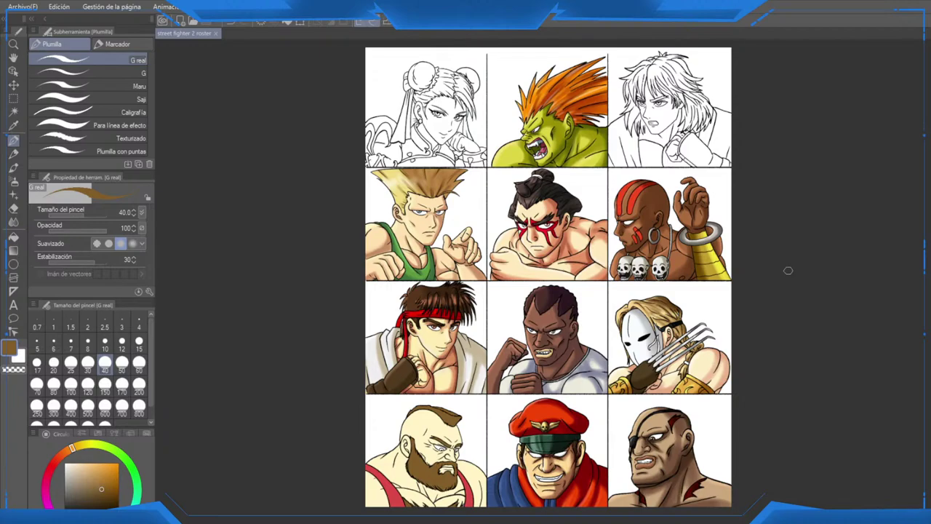
scroll(495, 437, up, 2)
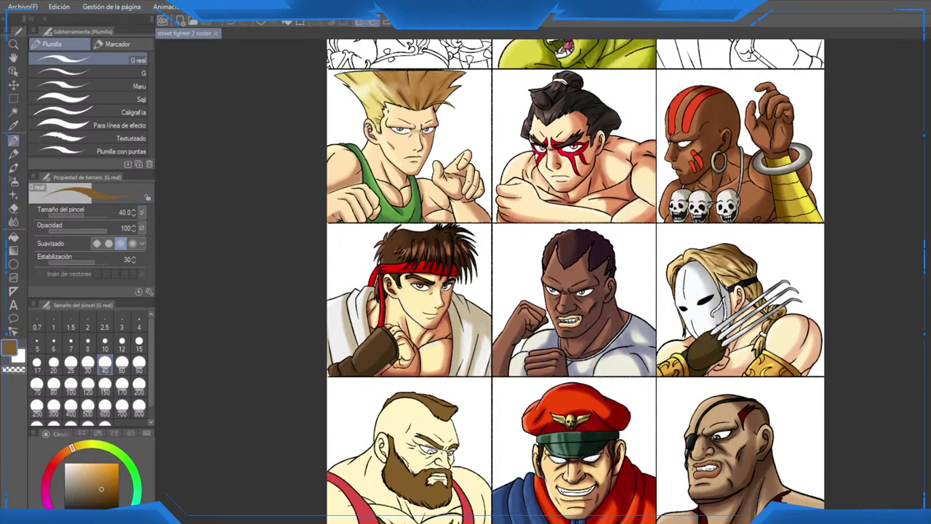
click(90, 477)
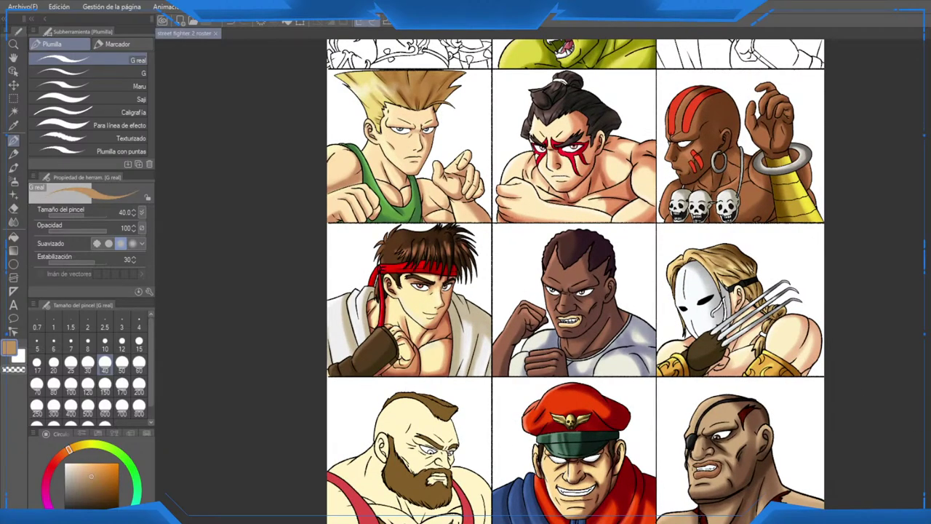
drag(420, 465, 441, 330)
scroll(441, 331, up, 3)
scroll(441, 330, down, 2)
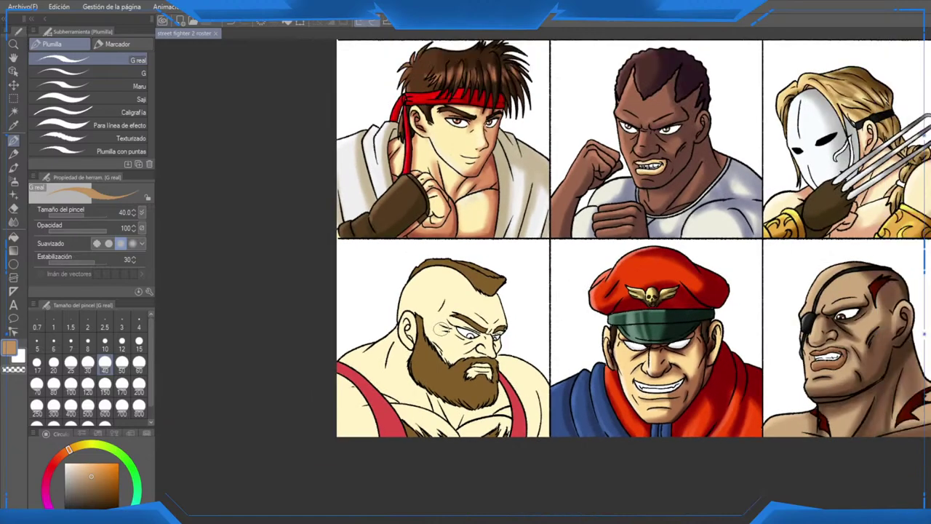
scroll(441, 330, down, 3)
drag(441, 328, 435, 421)
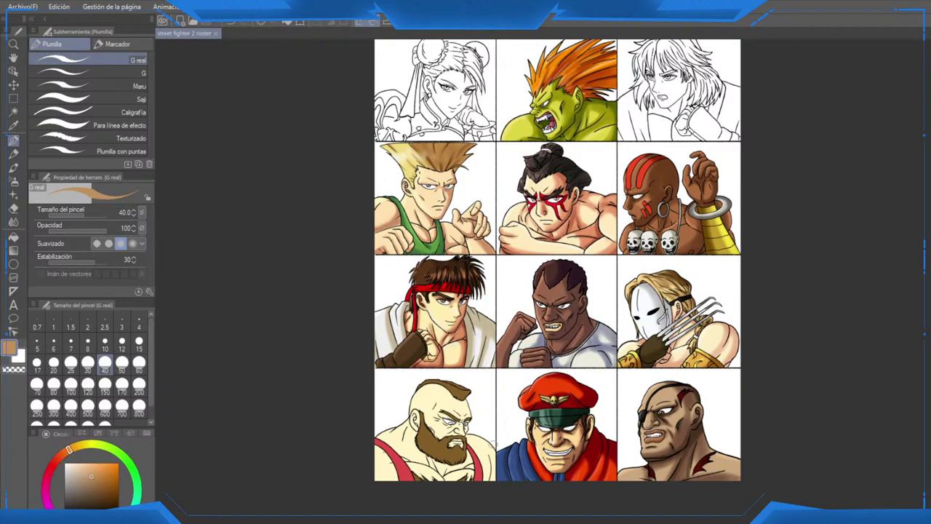
scroll(444, 402, up, 5)
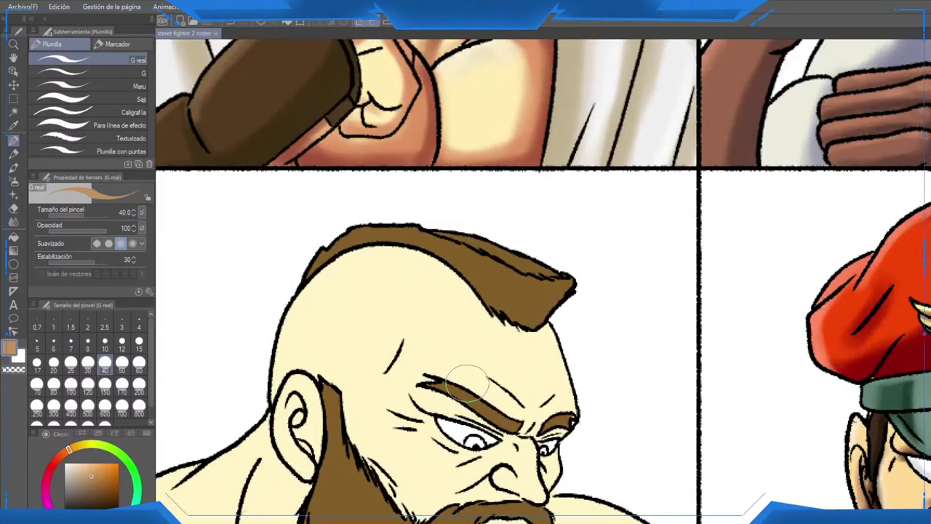
drag(468, 383, 483, 317)
click(13, 182)
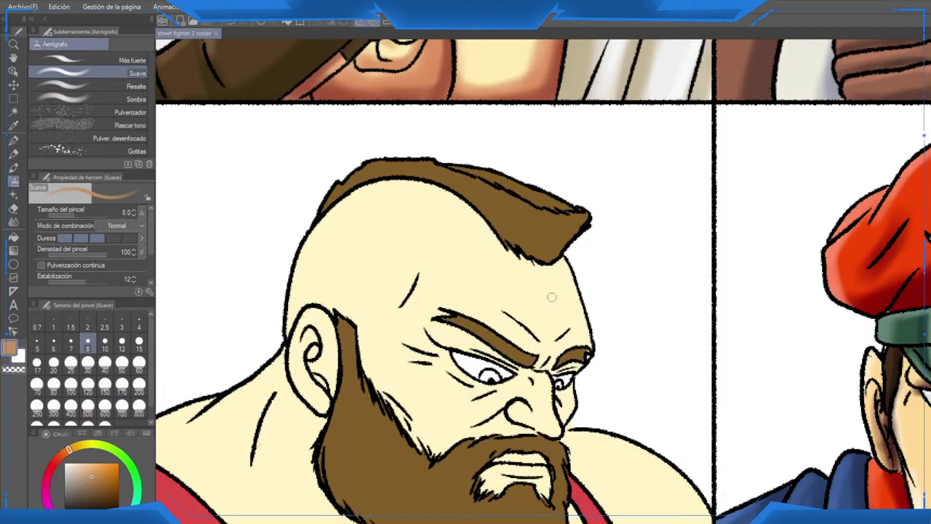
click(105, 362)
Step: Airbrush a soft shadow down the forehead and the far side of the face, keeping it inside the skin area
drag(551, 243, 582, 353)
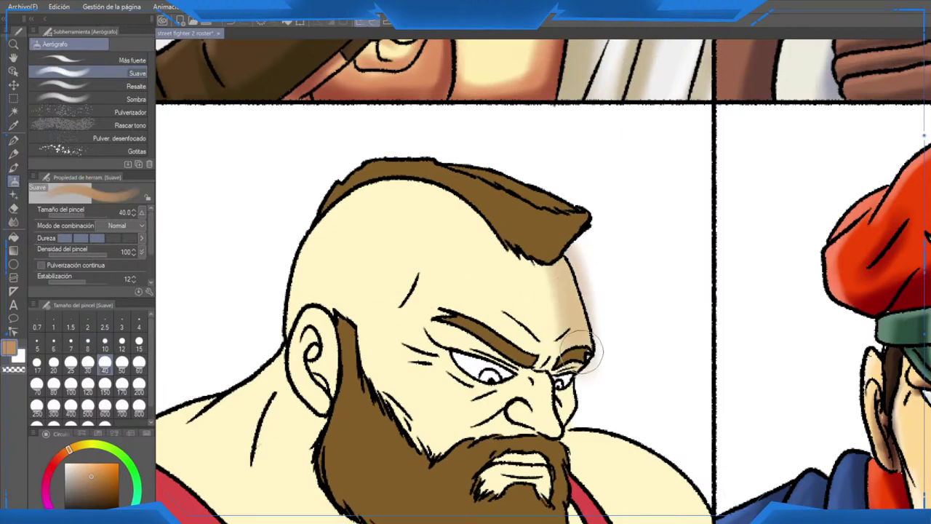
key(ctrl+z)
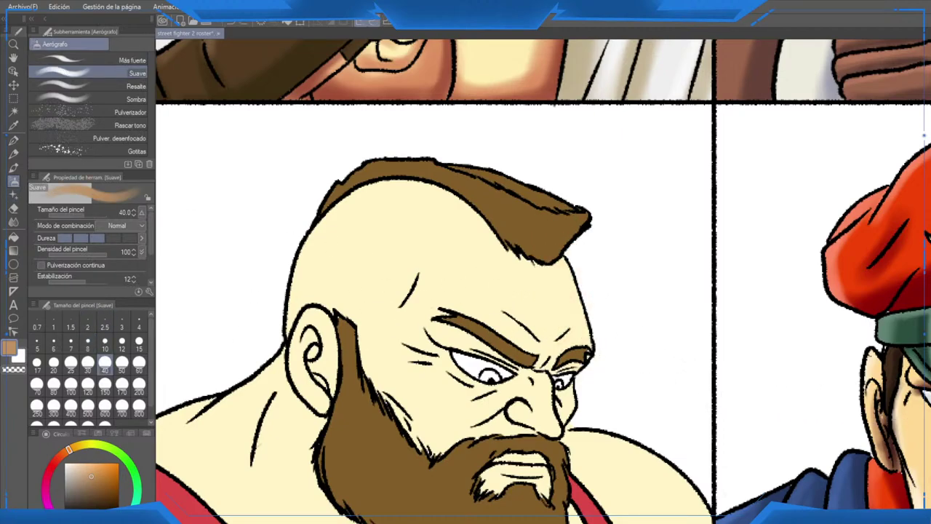
mouse_move(800, 368)
mouse_down()
mouse_move(782, 358)
mouse_move(745, 279)
mouse_up()
drag(481, 164, 530, 241)
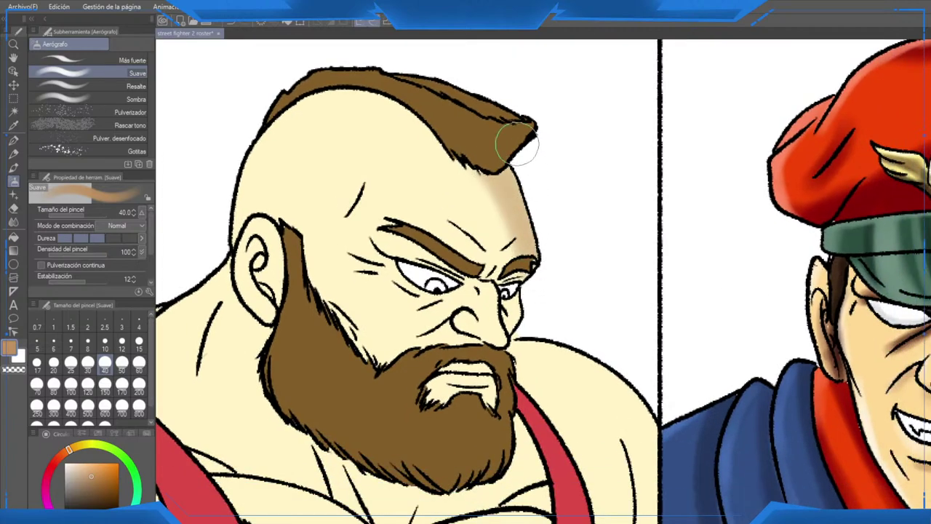
mouse_move(517, 144)
mouse_down()
mouse_move(533, 288)
mouse_move(531, 255)
mouse_move(495, 396)
mouse_up()
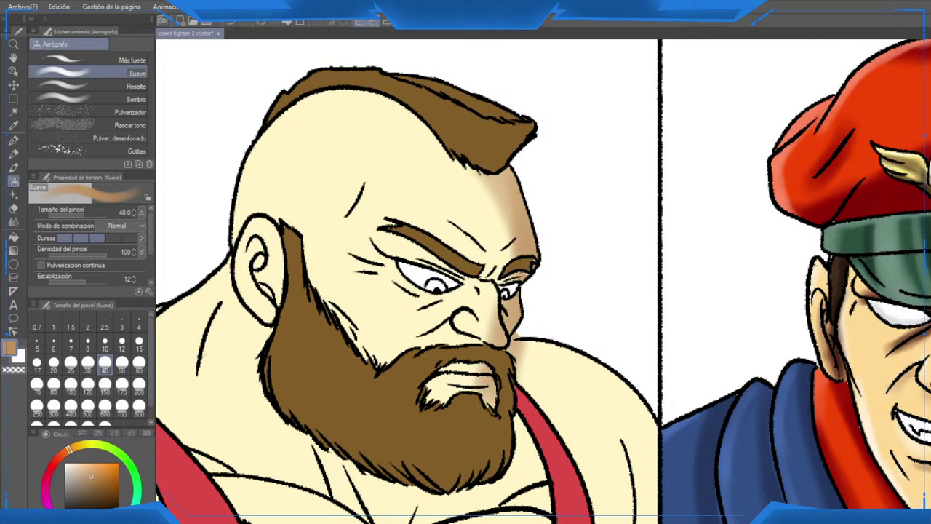
Step: Shade the upper edge of the far shoulder with the airbrush and erase excess shading between the face and shoulder
mouse_move(514, 350)
mouse_down()
mouse_move(500, 265)
mouse_move(657, 385)
mouse_up()
key(e)
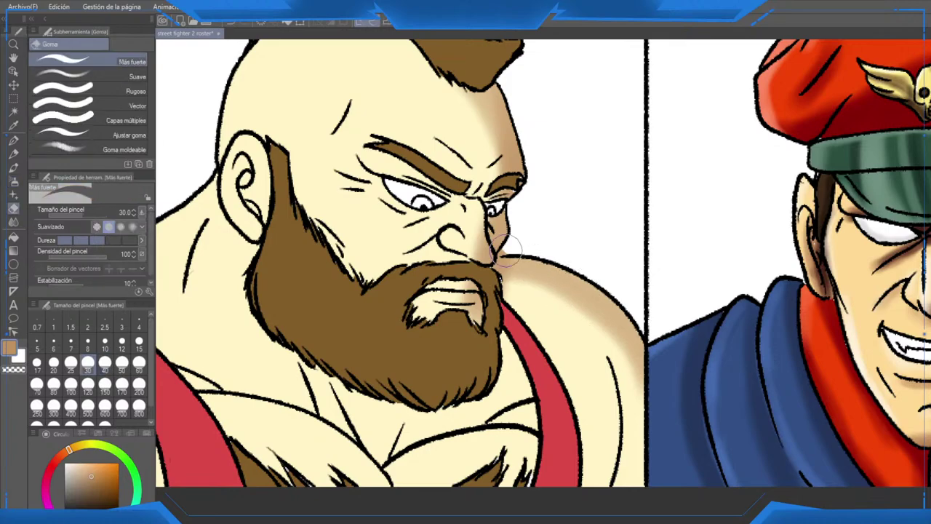
mouse_move(509, 244)
mouse_down()
mouse_move(502, 255)
mouse_move(524, 262)
mouse_up()
click(14, 181)
drag(610, 360, 619, 304)
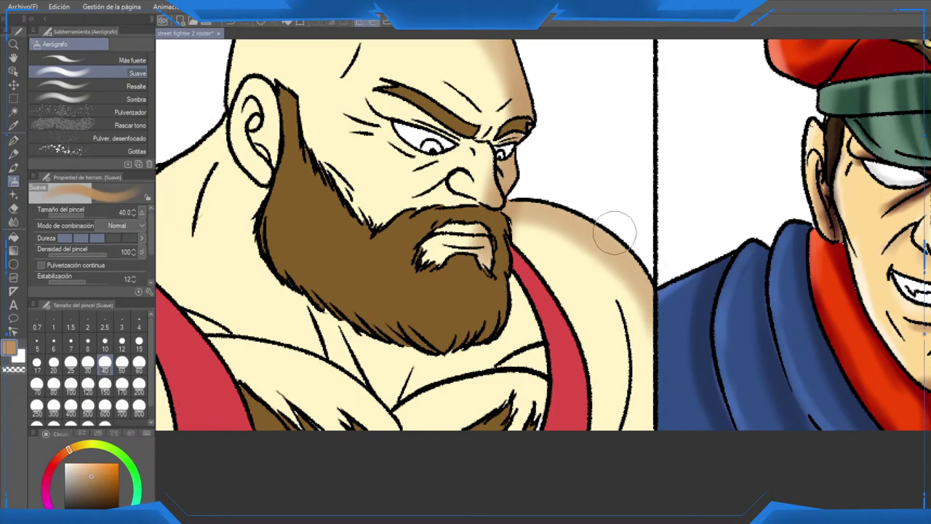
Step: Airbrush shadows on the far arm, beside the red strap and across the chest beneath the beard
mouse_move(614, 232)
mouse_down()
mouse_move(631, 429)
mouse_move(649, 359)
mouse_move(618, 234)
mouse_move(560, 217)
mouse_move(513, 224)
mouse_move(641, 316)
mouse_move(632, 293)
mouse_move(511, 226)
mouse_up()
drag(521, 283, 533, 414)
mouse_move(501, 259)
mouse_down()
mouse_move(534, 422)
mouse_move(407, 449)
mouse_move(496, 423)
mouse_move(580, 445)
mouse_up()
mouse_move(378, 306)
mouse_down()
mouse_move(444, 326)
mouse_move(515, 364)
mouse_move(561, 359)
mouse_move(415, 329)
mouse_move(460, 393)
mouse_move(466, 428)
mouse_move(448, 362)
mouse_move(486, 472)
mouse_move(355, 420)
mouse_move(374, 443)
mouse_move(446, 476)
mouse_move(315, 412)
mouse_up()
mouse_move(473, 375)
mouse_down()
mouse_move(471, 411)
mouse_move(509, 392)
mouse_up()
Step: Undo the broad neck shadow and reshade the neck beside the beard and the near arm along the strap at size 25
drag(296, 234, 374, 231)
mouse_move(429, 212)
mouse_down()
mouse_move(422, 229)
mouse_move(457, 302)
mouse_up()
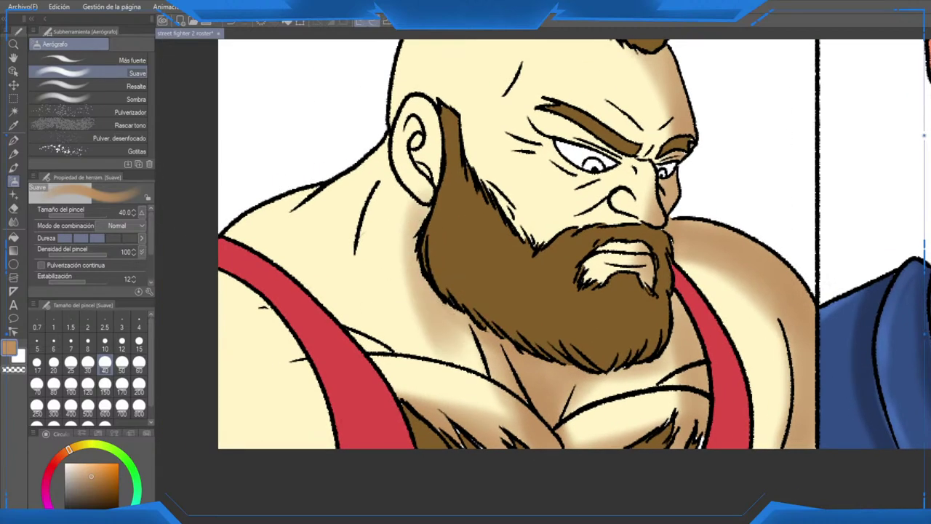
key(ctrl+z)
click(70, 362)
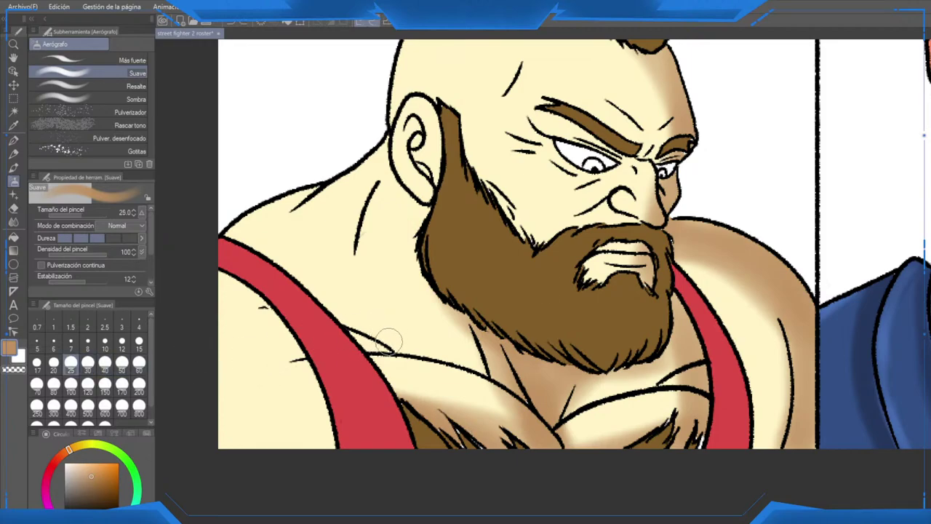
mouse_move(388, 340)
mouse_down()
mouse_move(439, 211)
mouse_move(399, 353)
mouse_move(437, 240)
mouse_move(400, 338)
mouse_move(378, 351)
mouse_move(361, 331)
mouse_move(389, 321)
mouse_move(343, 333)
mouse_move(365, 328)
mouse_move(331, 297)
mouse_move(322, 276)
mouse_move(355, 323)
mouse_move(319, 263)
mouse_move(297, 251)
mouse_move(314, 250)
mouse_move(286, 214)
mouse_move(378, 351)
mouse_up()
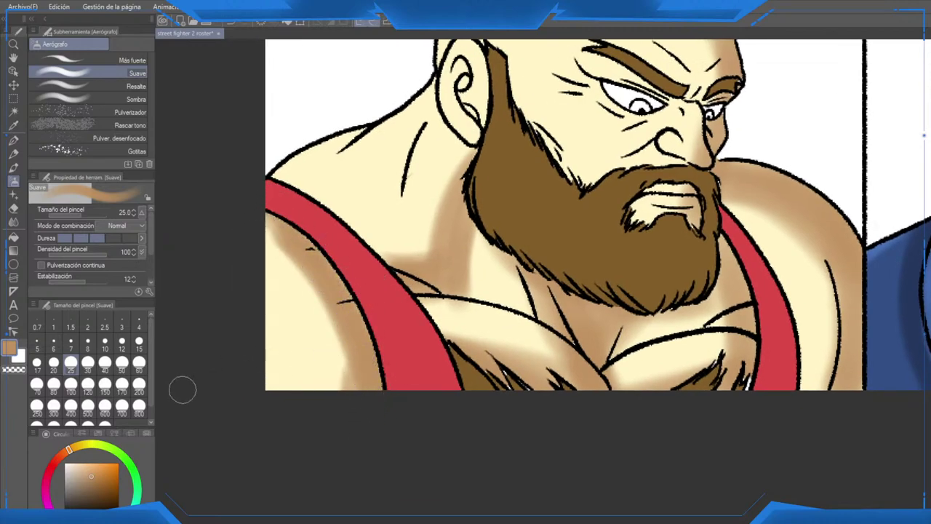
Step: Sample a lighter shadow tone from the near arm and soften the arm's shading edge with a size 40 airbrush
alt+click(320, 276)
click(105, 363)
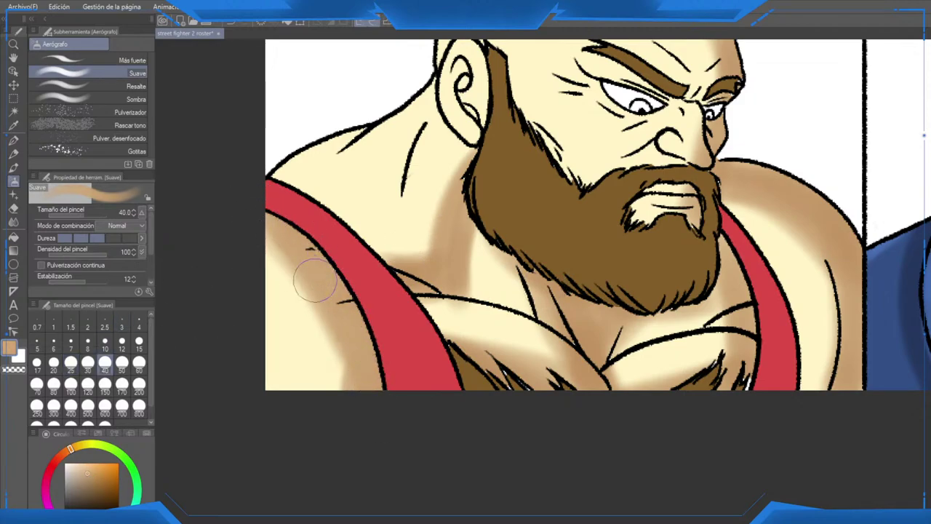
drag(318, 280, 355, 414)
Step: Airbrush soft shadows above the moustache, around the mouth and on the cheek along the beard edge
mouse_move(483, 126)
mouse_down()
mouse_move(408, 280)
mouse_move(386, 240)
mouse_move(418, 309)
mouse_up()
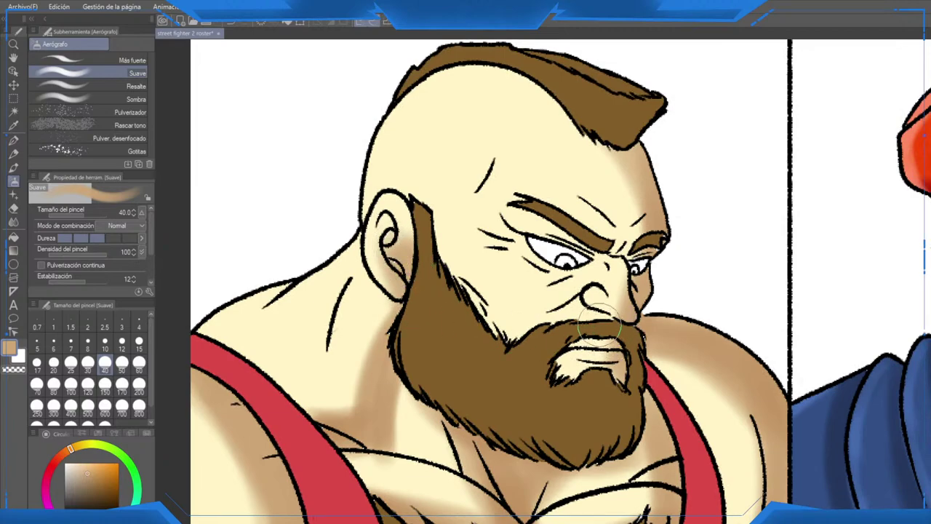
drag(600, 326, 579, 325)
drag(554, 369, 596, 356)
drag(465, 306, 544, 353)
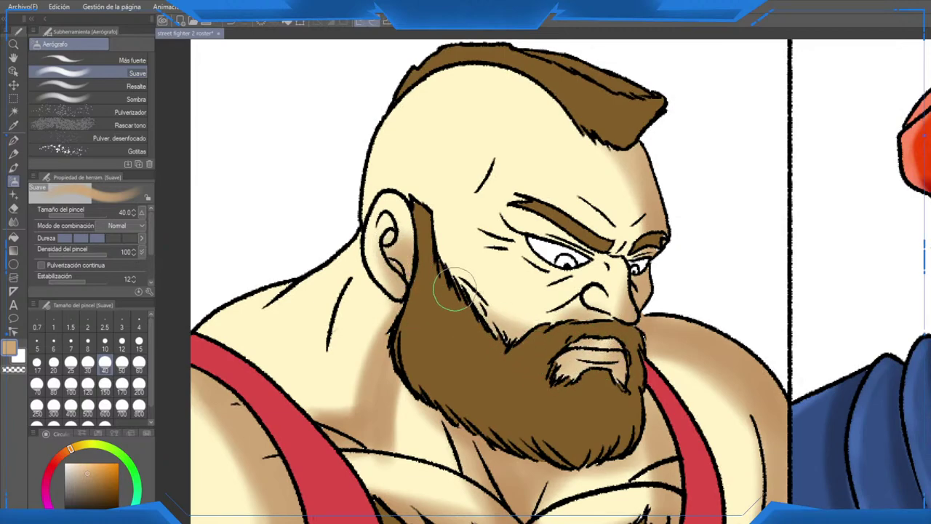
drag(455, 290, 546, 341)
Step: Reduce the airbrush to size 20 and add finer shadows around the eyes, nose and brow
click(54, 364)
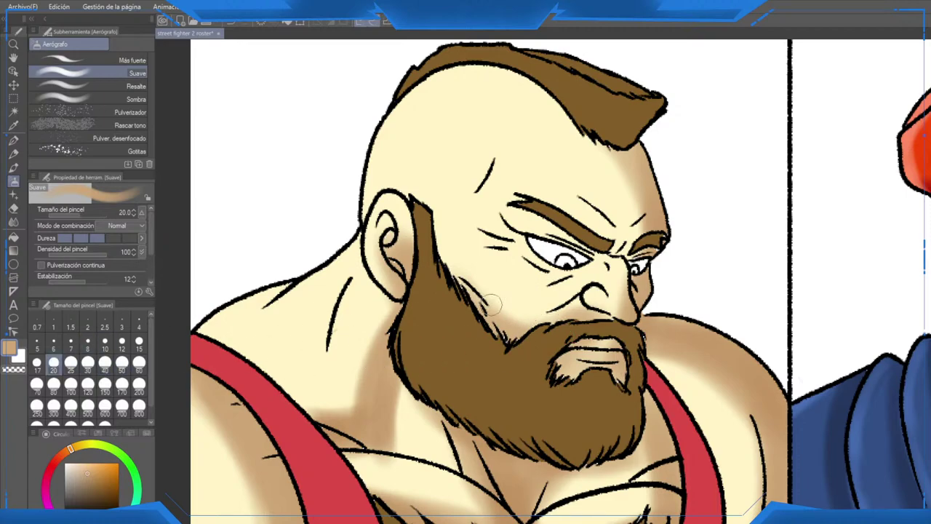
drag(580, 264, 556, 266)
mouse_move(521, 229)
mouse_down()
mouse_move(497, 223)
mouse_move(571, 261)
mouse_move(600, 263)
mouse_move(602, 304)
mouse_up()
mouse_move(607, 263)
mouse_down()
mouse_move(617, 215)
mouse_move(583, 127)
mouse_move(626, 231)
mouse_move(587, 154)
mouse_up()
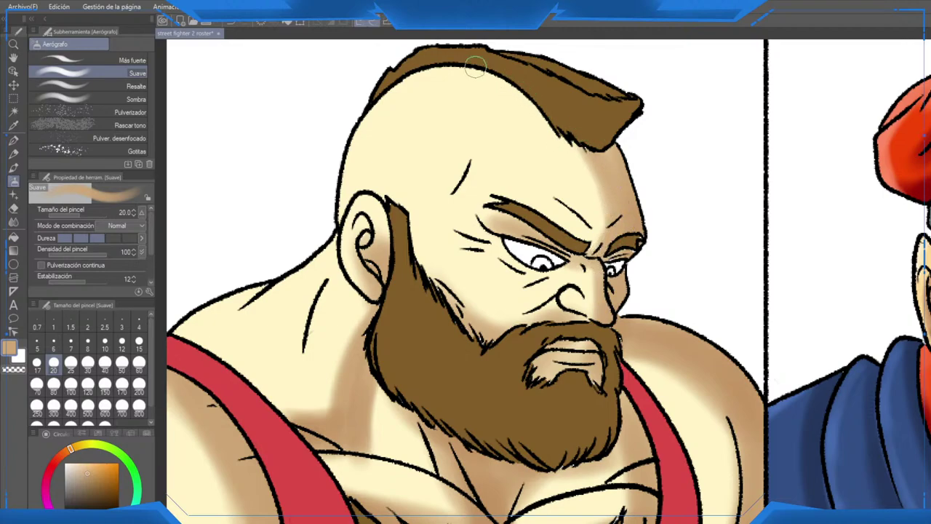
Step: Shade the scalp along the mohawk's lower edge down to the forehead, first at size 20, then at size 30
mouse_move(475, 67)
mouse_down()
mouse_move(547, 134)
mouse_move(524, 89)
mouse_move(604, 207)
mouse_move(554, 114)
mouse_move(579, 146)
mouse_up()
drag(405, 75, 513, 94)
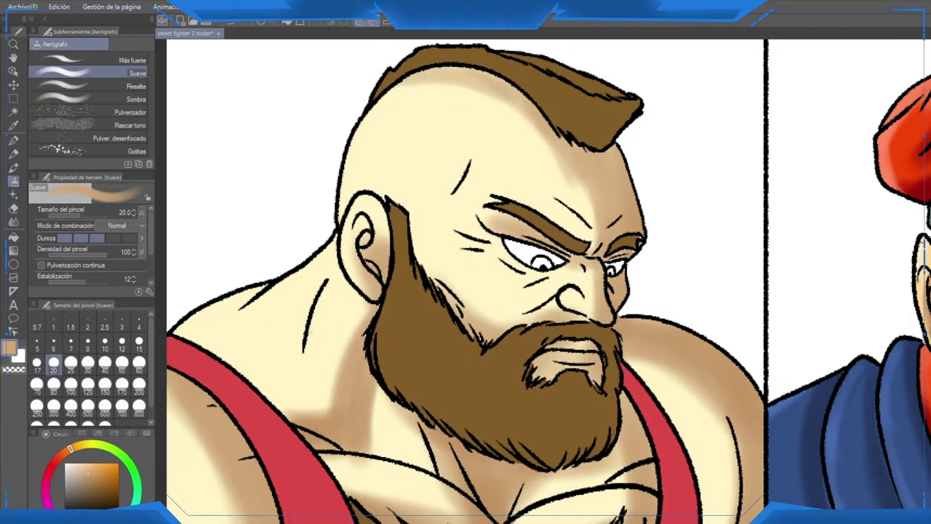
click(87, 364)
mouse_move(378, 96)
mouse_down()
mouse_move(477, 94)
mouse_move(576, 178)
mouse_up()
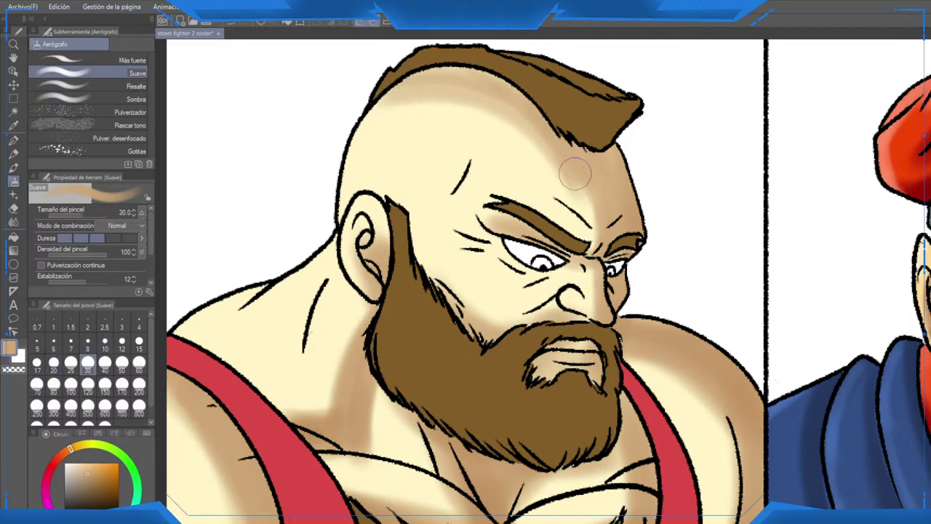
Step: Deepen the shadow on the forehead below the mohawk and down the far side of the face with the size 30 airbrush
drag(514, 94, 603, 231)
mouse_move(499, 94)
mouse_down()
mouse_move(369, 104)
mouse_move(481, 84)
mouse_move(412, 78)
mouse_move(352, 120)
mouse_move(528, 119)
mouse_move(571, 135)
mouse_up()
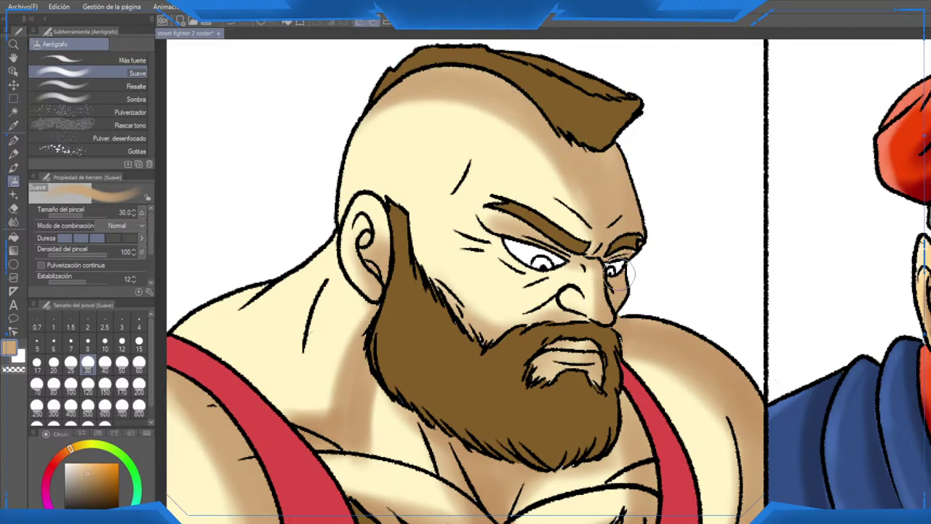
mouse_move(609, 239)
mouse_down()
mouse_move(595, 255)
mouse_move(601, 276)
mouse_up()
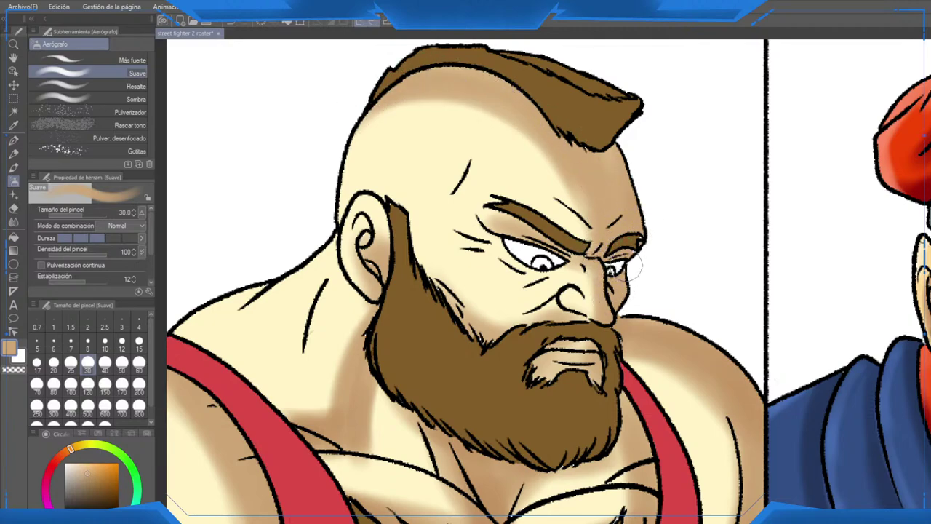
scroll(630, 248, down, 3)
scroll(492, 308, up, 3)
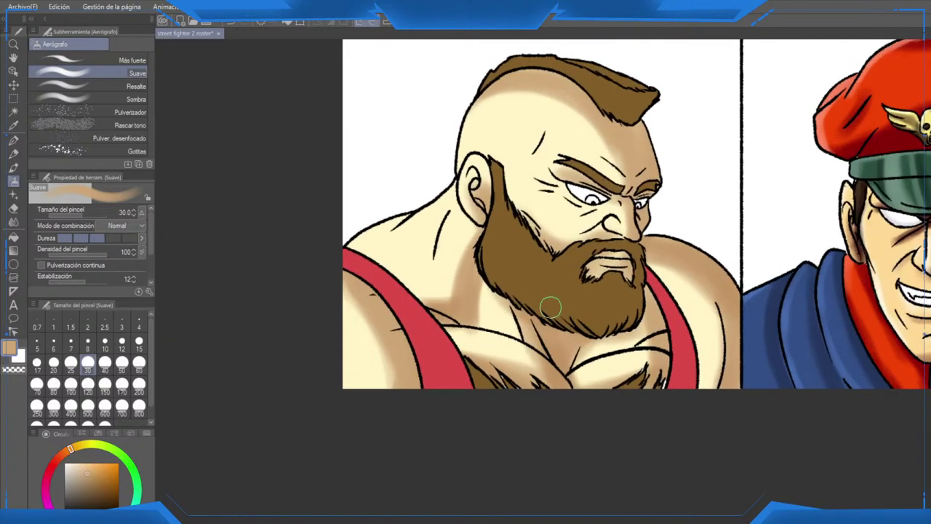
Step: Airbrush more soft shadow on the neck beside the beard and on the upper chest beneath it
scroll(470, 272, up, 2)
mouse_move(477, 260)
mouse_down()
mouse_move(444, 370)
mouse_move(435, 342)
mouse_move(470, 298)
mouse_move(405, 351)
mouse_move(476, 315)
mouse_move(477, 381)
mouse_move(464, 367)
mouse_move(489, 319)
mouse_move(542, 407)
mouse_move(504, 323)
mouse_move(544, 385)
mouse_move(547, 416)
mouse_move(431, 419)
mouse_up()
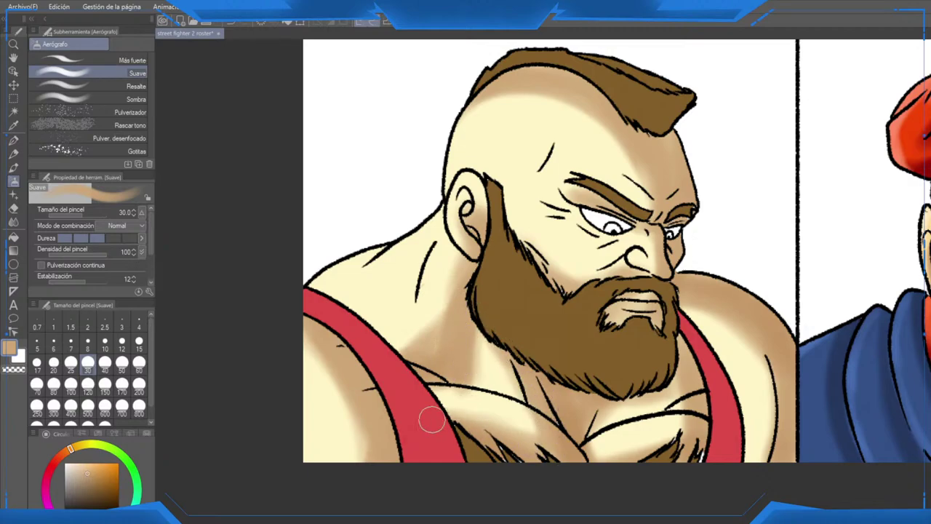
mouse_move(500, 321)
mouse_down()
mouse_move(520, 397)
mouse_move(575, 385)
mouse_up()
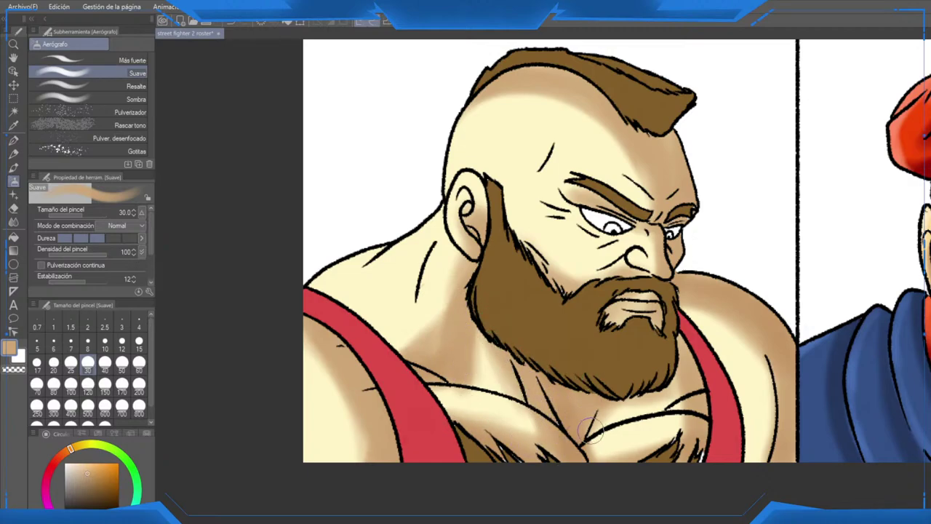
drag(666, 334, 632, 373)
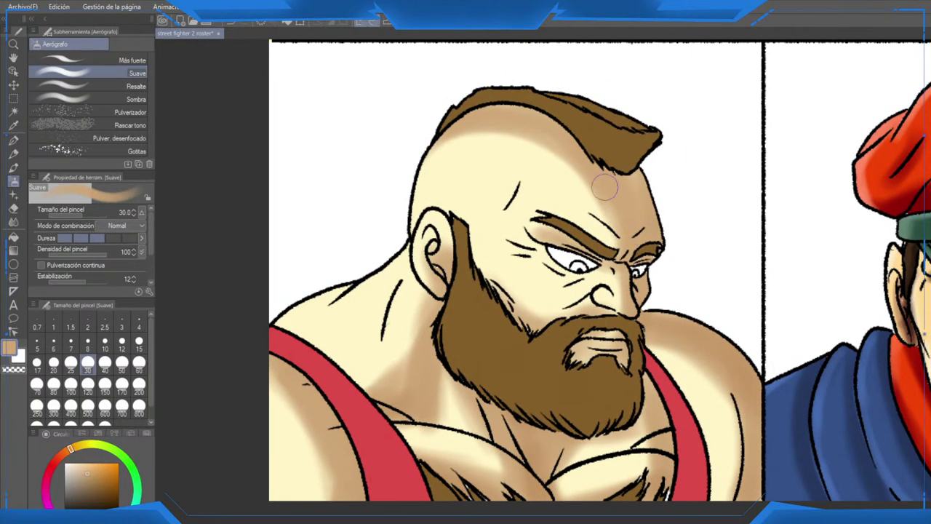
Step: Examine the wrestler's skin shading close up and beside the neighbouring portraits
scroll(610, 276, up, 4)
scroll(662, 406, down, 5)
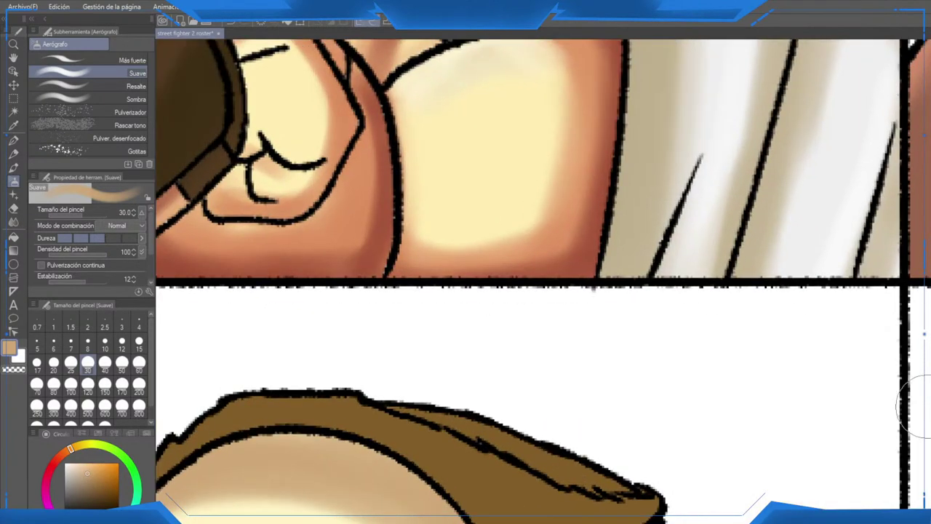
scroll(662, 406, down, 3)
scroll(662, 406, down, 1)
drag(662, 406, 610, 222)
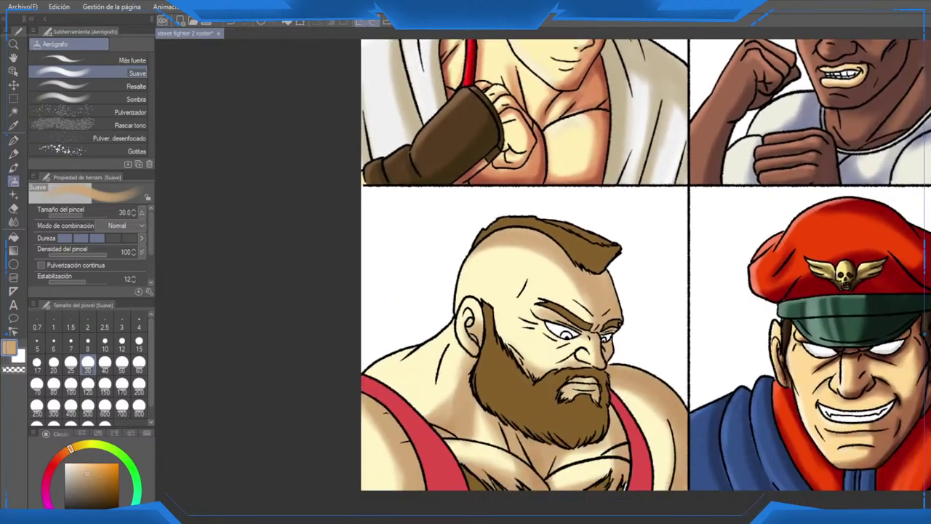
scroll(597, 335, up, 6)
drag(604, 289, 597, 277)
alt+click(595, 276)
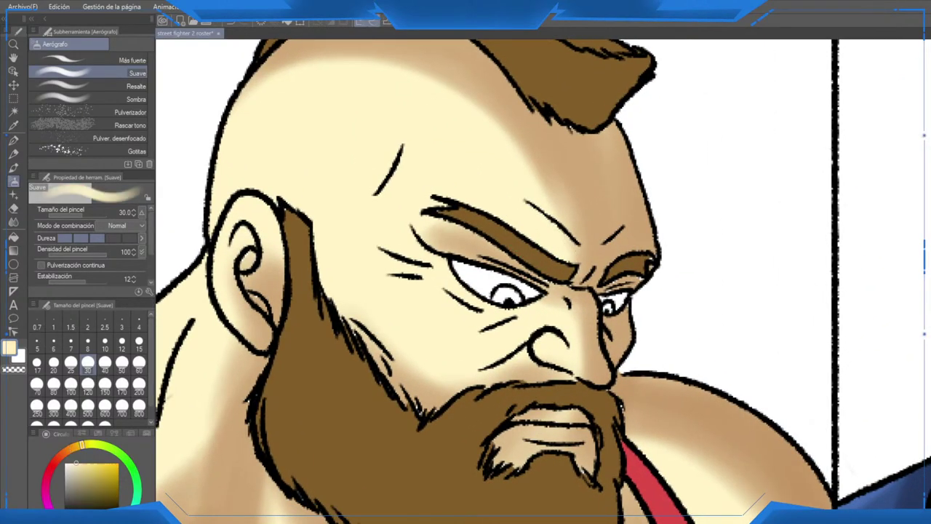
key(p)
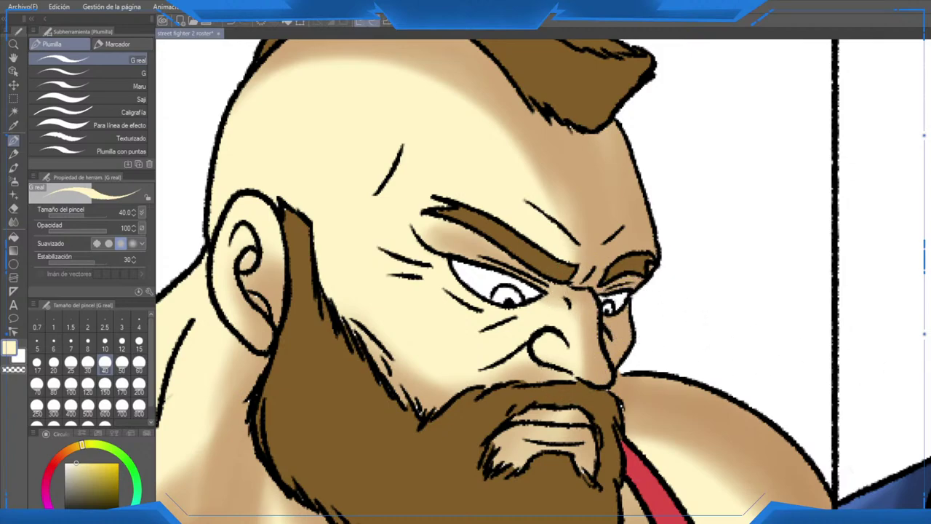
scroll(604, 248, down, 3)
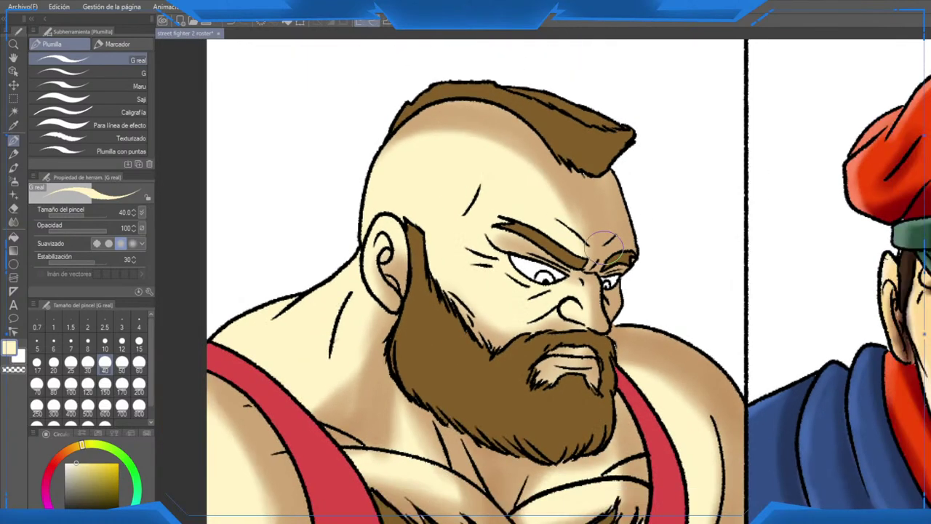
scroll(604, 246, down, 2)
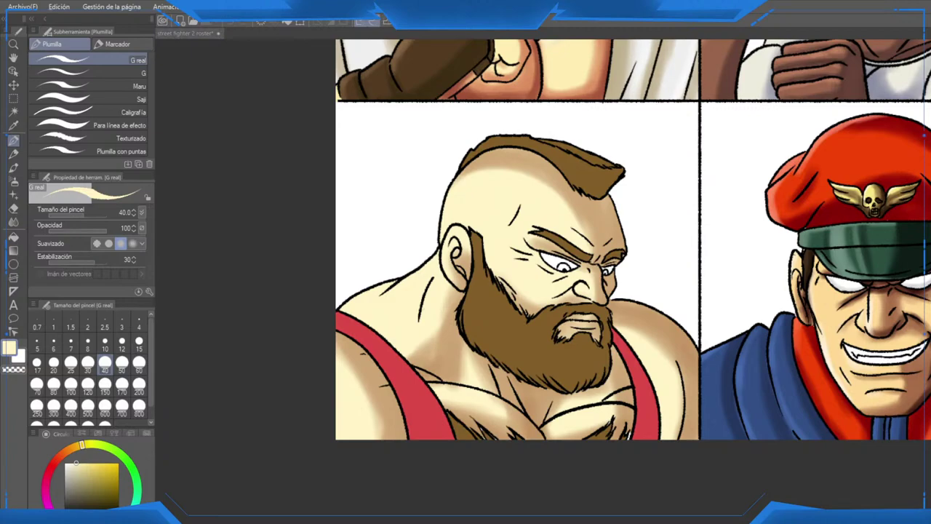
scroll(618, 225, up, 2)
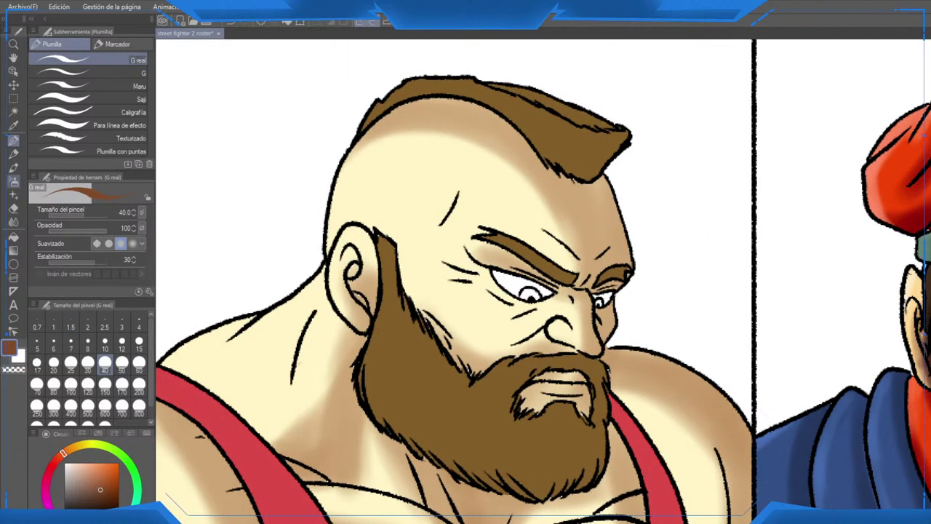
Step: Airbrush a darker reddish-brown shadow at size 30 along the forehead's far edge and over the far shoulder and arm
key(b)
mouse_move(601, 177)
mouse_down()
mouse_move(639, 266)
mouse_move(630, 218)
mouse_move(633, 263)
mouse_up()
mouse_move(619, 315)
mouse_down()
mouse_move(619, 358)
mouse_move(626, 298)
mouse_move(614, 351)
mouse_move(726, 389)
mouse_up()
drag(756, 446, 716, 348)
mouse_move(576, 277)
mouse_down()
mouse_move(631, 376)
mouse_move(649, 496)
mouse_up()
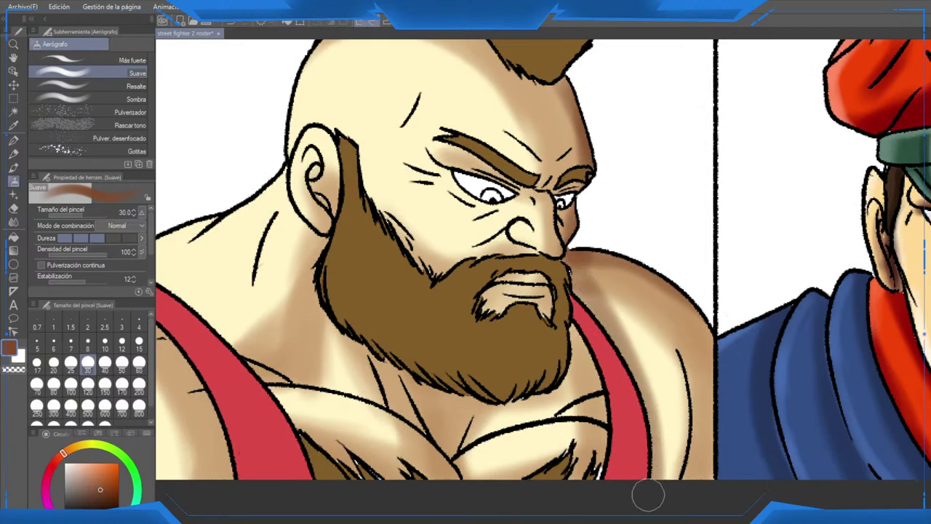
drag(683, 361, 661, 513)
mouse_move(580, 324)
mouse_down()
mouse_move(589, 350)
mouse_move(590, 499)
mouse_up()
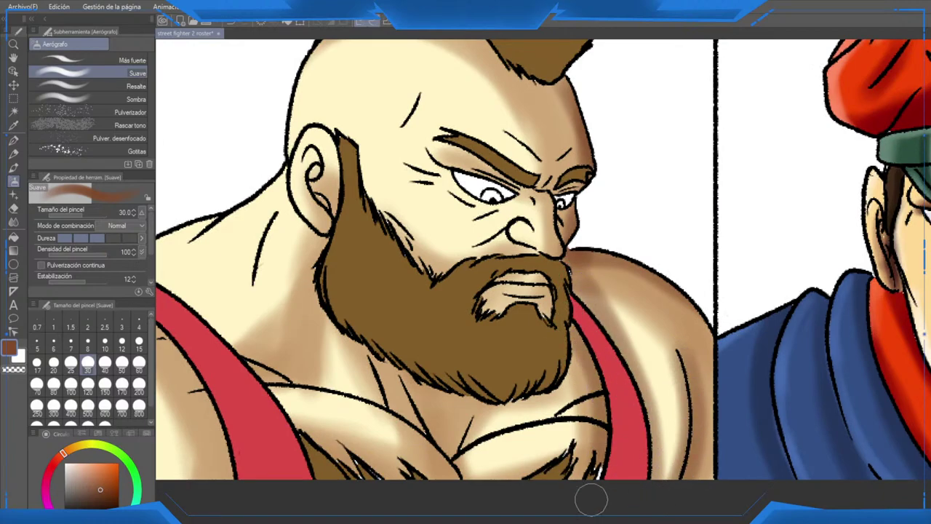
Step: Add the darker brown shadow to the chest, the neck under the beard and the near arm along the red strap
mouse_move(378, 337)
mouse_down()
mouse_move(397, 406)
mouse_move(449, 471)
mouse_up()
drag(334, 447, 390, 481)
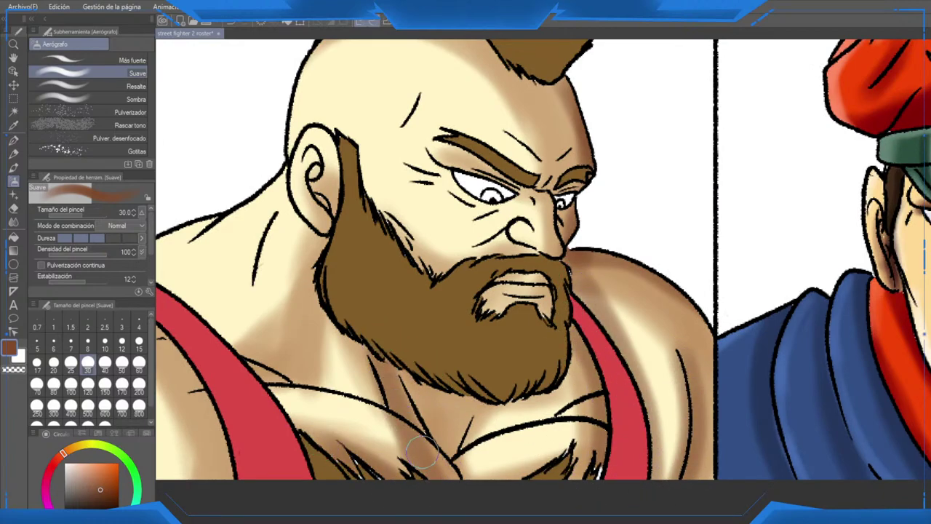
drag(424, 441, 464, 509)
drag(463, 385, 482, 356)
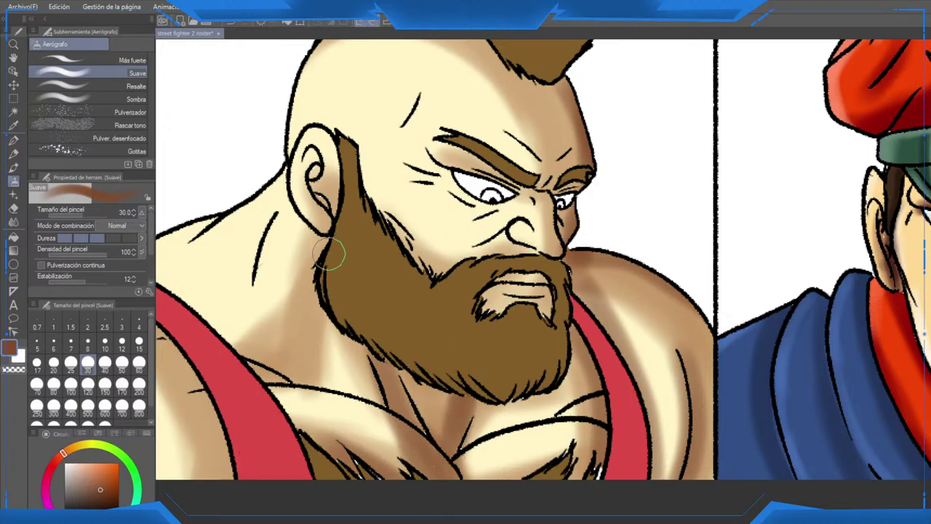
mouse_move(325, 260)
mouse_down()
mouse_move(307, 363)
mouse_move(255, 372)
mouse_move(423, 394)
mouse_up()
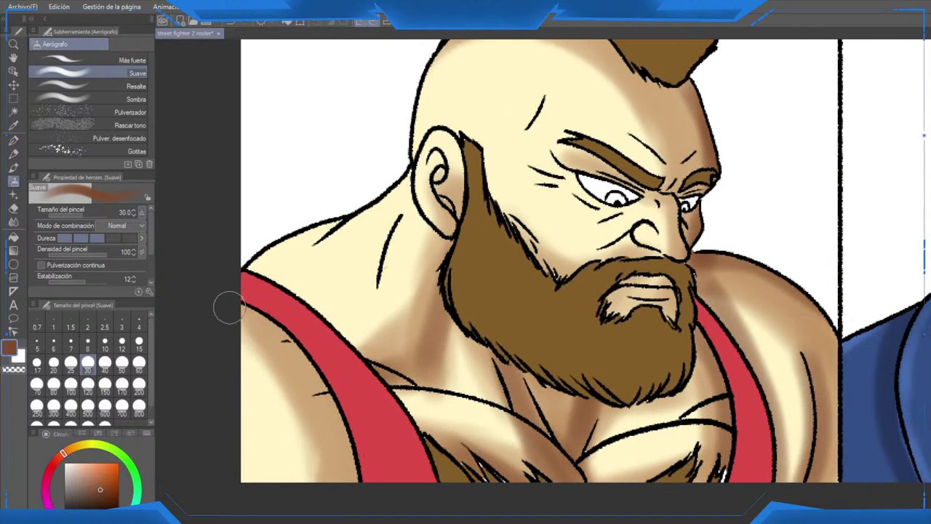
mouse_move(228, 309)
mouse_down()
mouse_move(279, 323)
mouse_move(337, 375)
mouse_move(265, 305)
mouse_move(344, 437)
mouse_move(345, 422)
mouse_move(362, 479)
mouse_up()
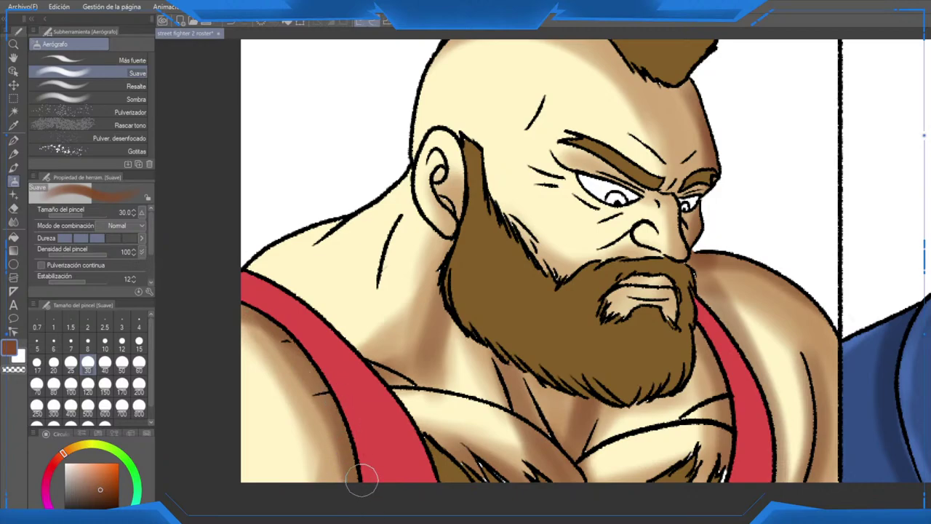
Step: Reduce the airbrush to size 15 and shade the inner folds of the ear in dark brown
scroll(362, 479, up, 3)
click(121, 362)
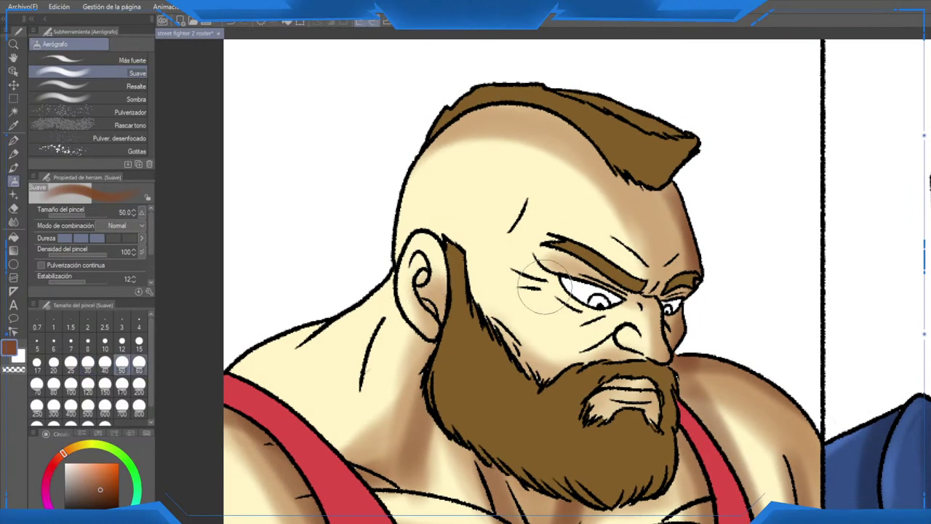
click(139, 340)
mouse_move(420, 275)
mouse_down()
mouse_move(433, 313)
mouse_move(423, 268)
mouse_move(428, 336)
mouse_move(444, 293)
mouse_up()
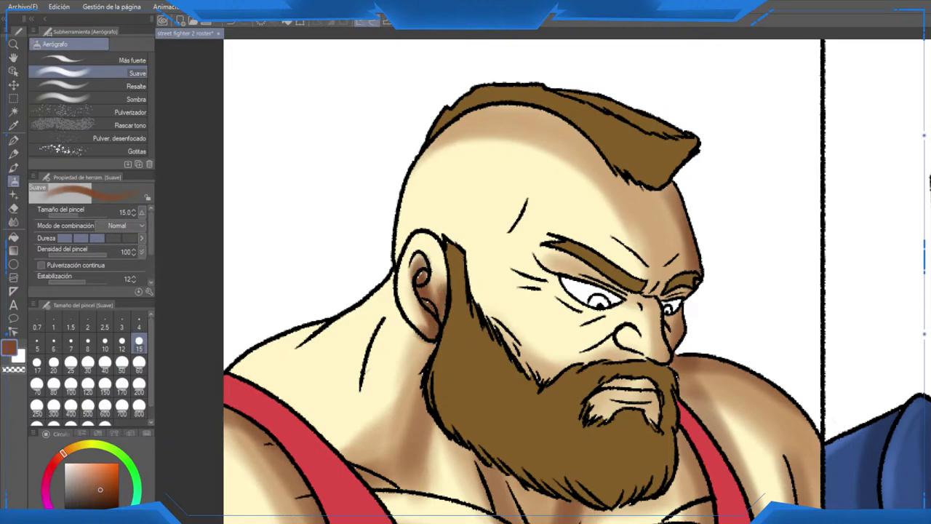
Step: Sample a brown shadow tone from the portrait and darken the far side of the nose and the brow hollow with it
alt+click(421, 278)
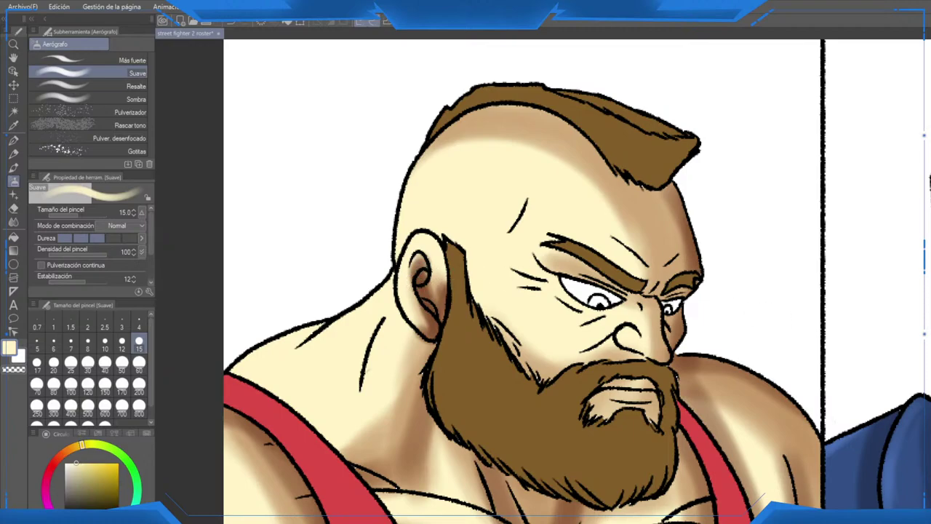
mouse_move(659, 227)
mouse_down()
mouse_move(586, 214)
mouse_move(587, 166)
mouse_up()
alt+click(608, 196)
drag(584, 307, 591, 329)
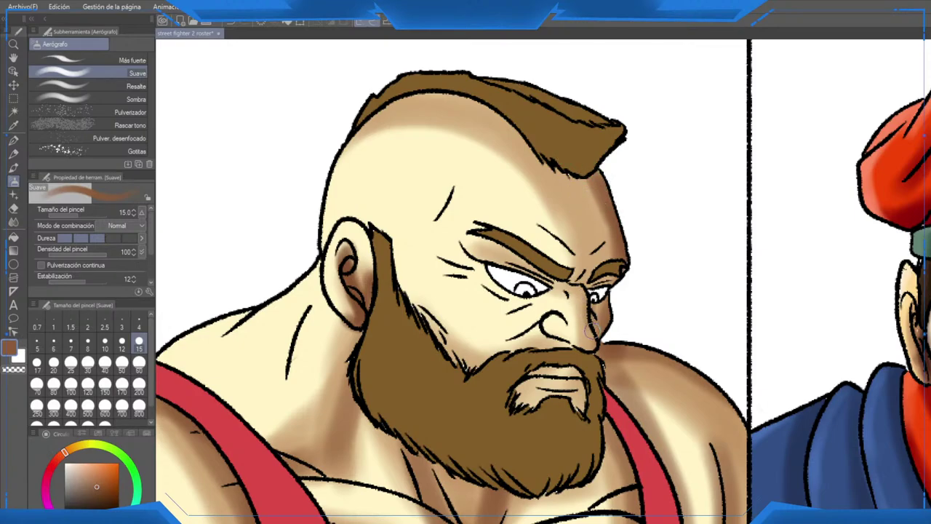
mouse_move(552, 277)
mouse_down()
mouse_move(509, 264)
mouse_move(554, 278)
mouse_move(556, 295)
mouse_up()
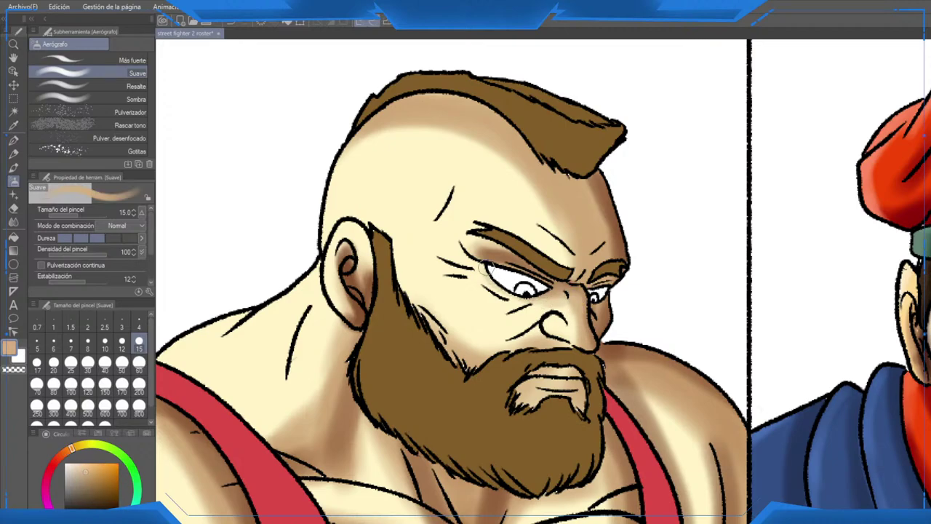
Step: Soften the shading around the near eye, its upper lid and beside the nose with a lighter tan tone
mouse_move(487, 267)
mouse_down()
mouse_move(526, 299)
mouse_move(511, 343)
mouse_up()
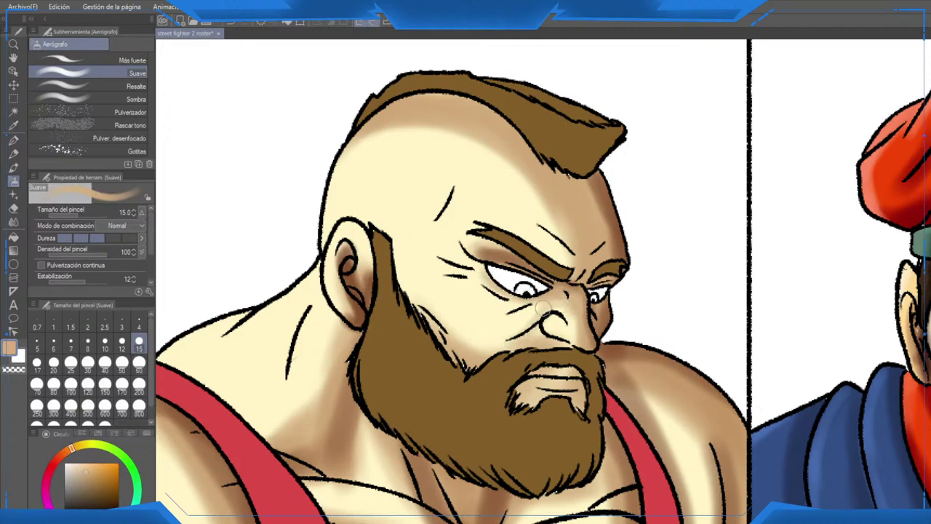
drag(545, 308, 511, 314)
mouse_move(478, 257)
mouse_down()
mouse_move(516, 264)
mouse_move(476, 241)
mouse_move(538, 269)
mouse_up()
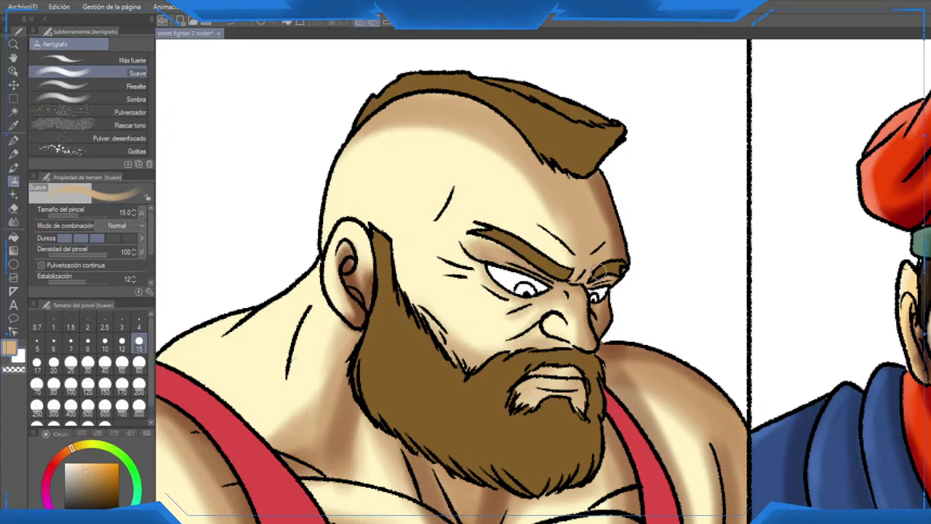
Step: Set the airbrush to white at size 30 and highlight the near shoulder and the back edge of the head
scroll(608, 265, down, 3)
drag(611, 261, 498, 352)
scroll(560, 342, down, 1)
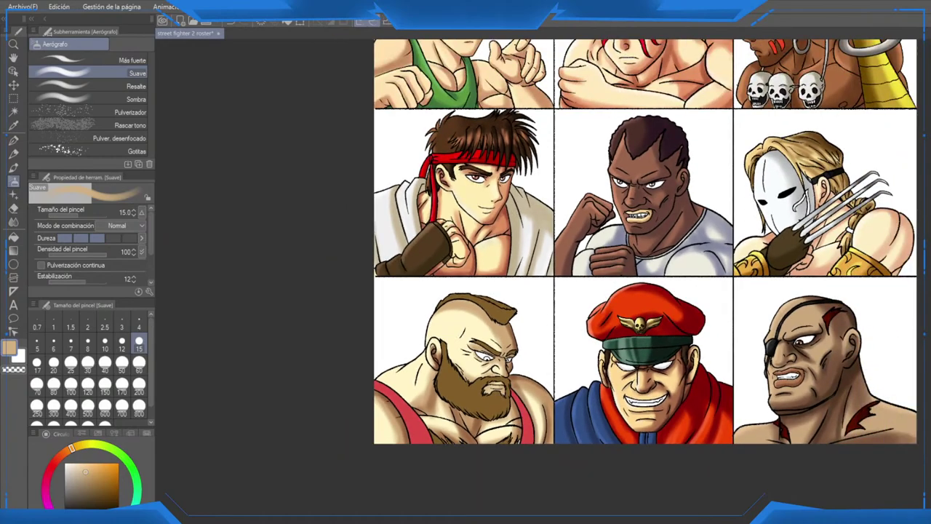
scroll(524, 343, down, 2)
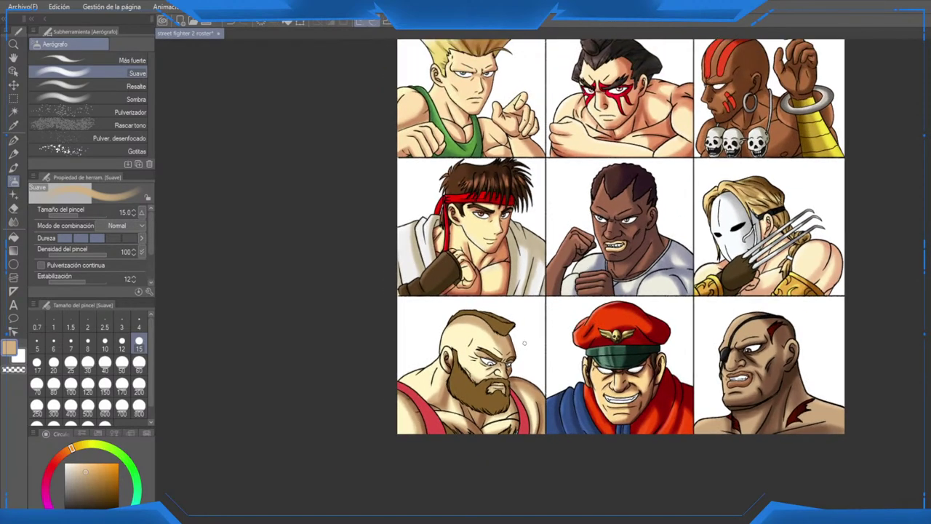
scroll(524, 343, up, 4)
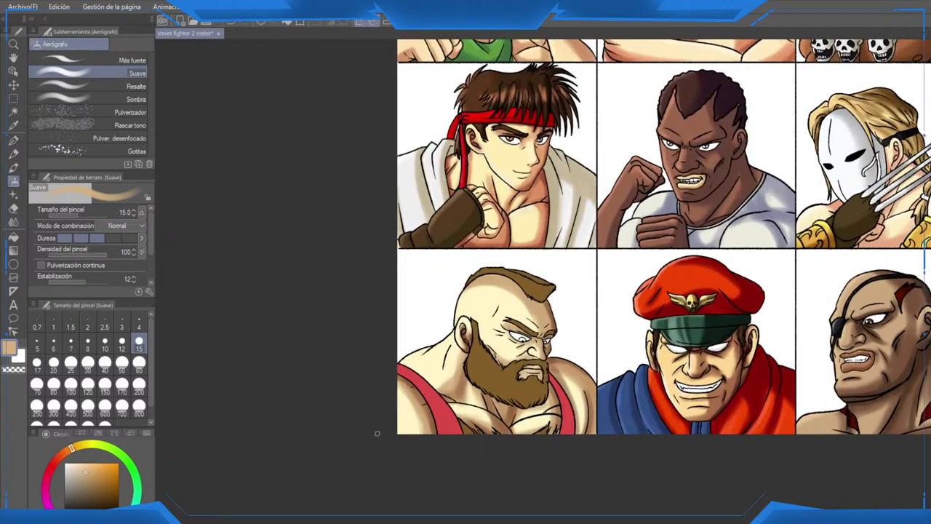
alt+click(405, 409)
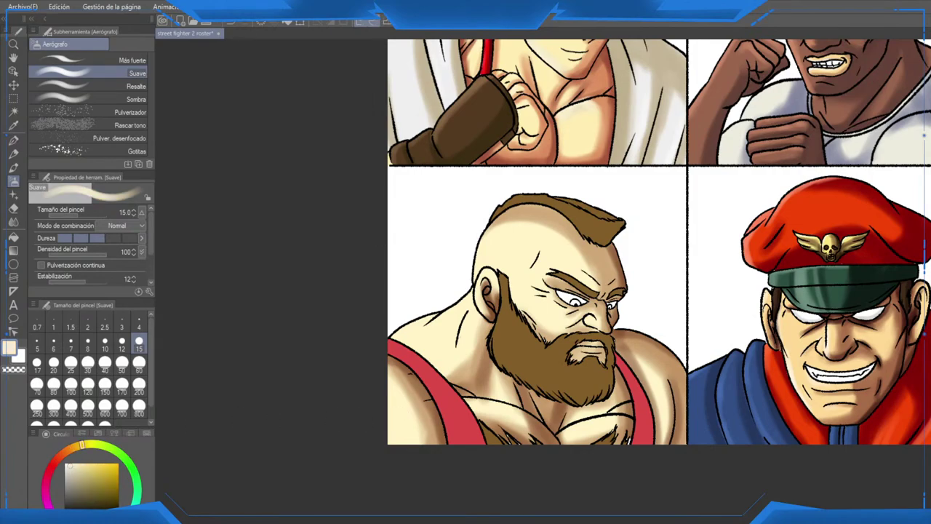
click(65, 464)
click(87, 365)
scroll(453, 320, up, 2)
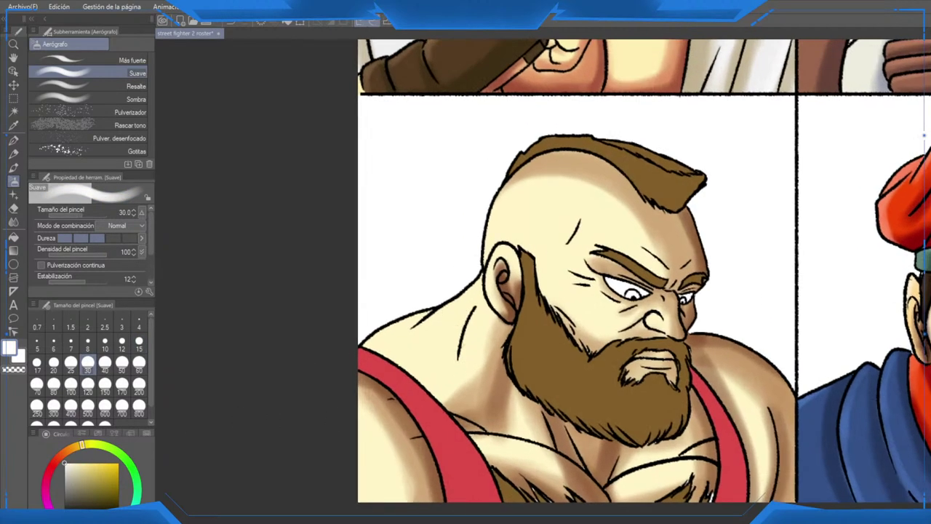
drag(418, 318, 436, 303)
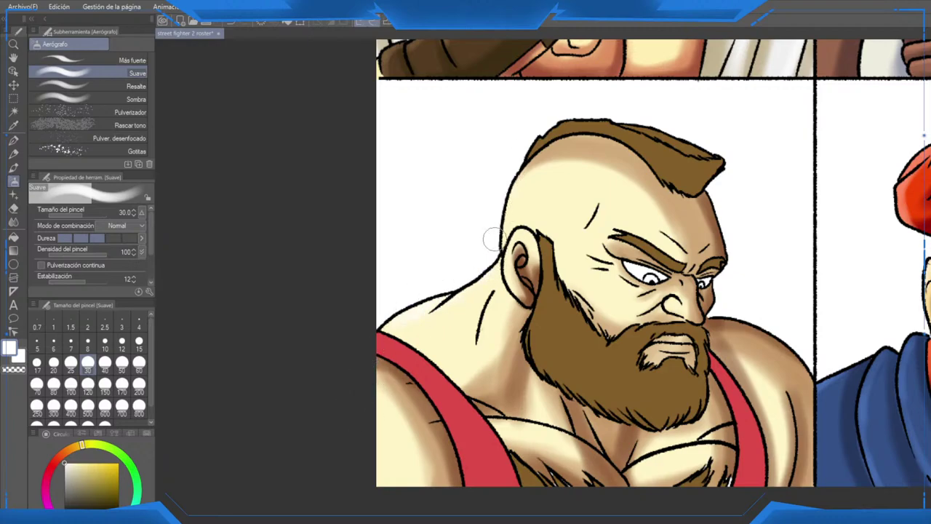
mouse_move(493, 239)
mouse_down()
mouse_move(567, 129)
mouse_move(539, 162)
mouse_move(580, 147)
mouse_up()
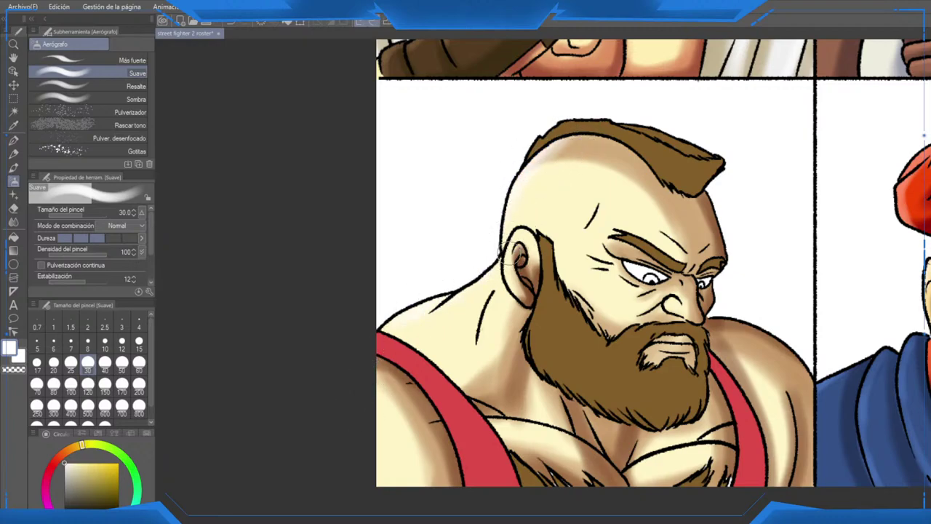
Step: Reduce the airbrush to size 15 and add white highlights to the upper chest muscles and the far arm
click(139, 340)
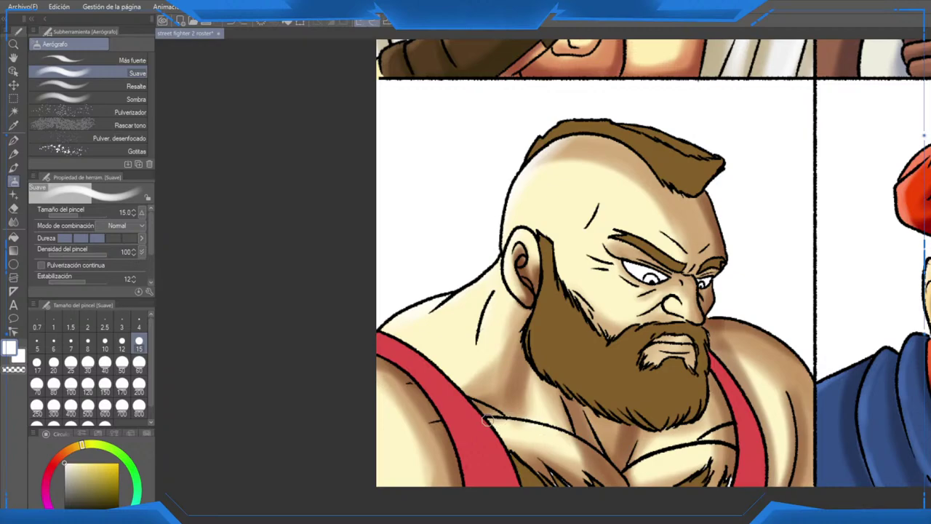
mouse_move(799, 415)
mouse_down()
mouse_move(748, 387)
mouse_move(730, 445)
mouse_up()
drag(737, 373, 736, 452)
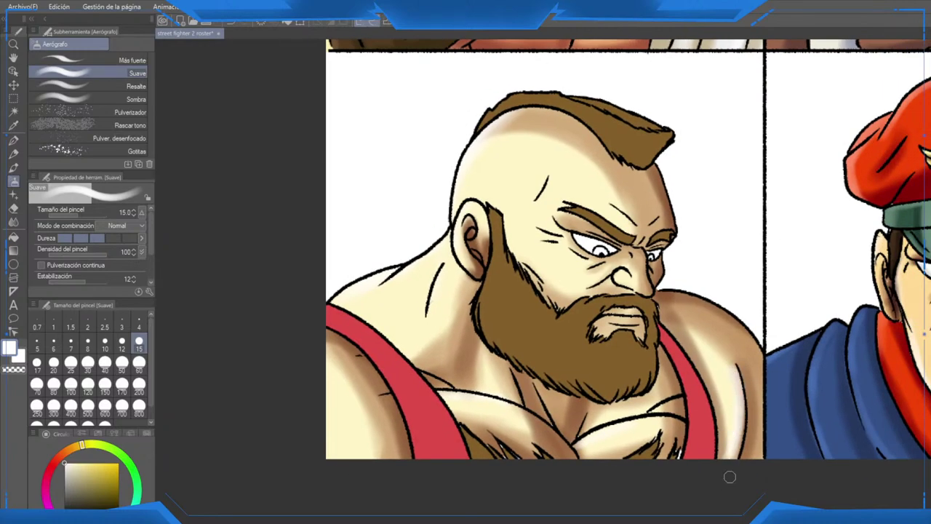
Step: Sample a light tan and then a near-white tone from the portrait and highlight the skin beside the forehead crease
scroll(637, 381, up, 1)
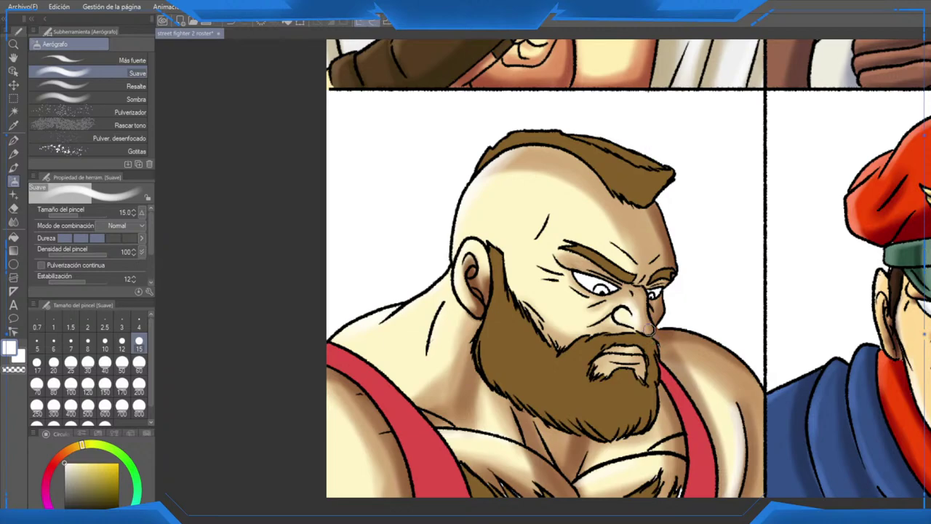
alt+click(652, 318)
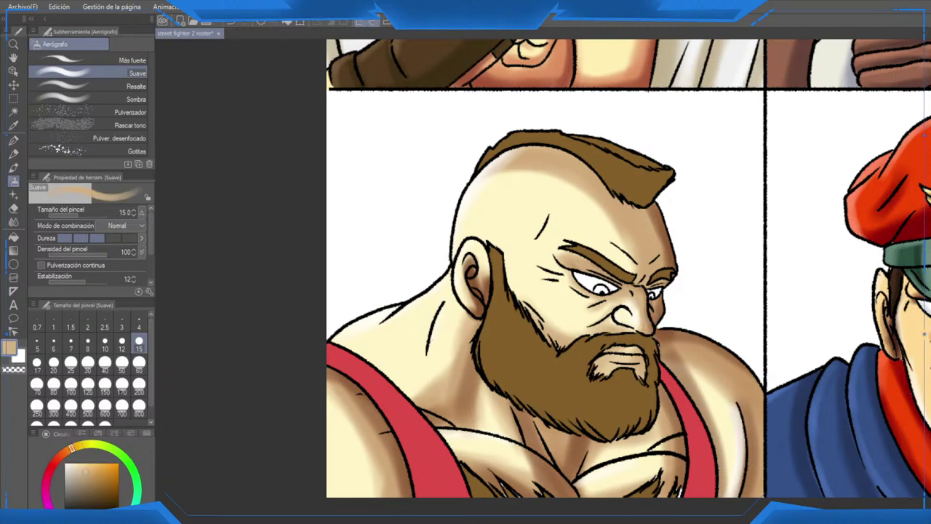
drag(516, 238, 499, 239)
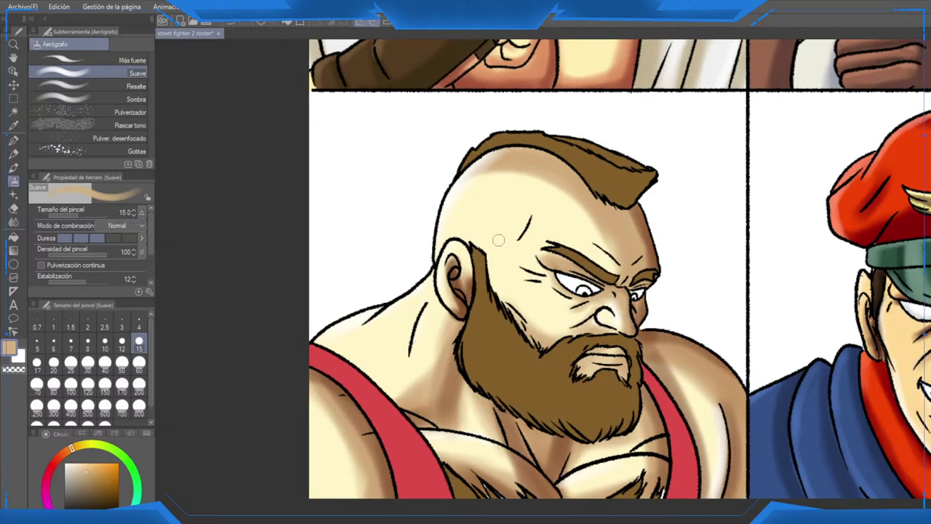
alt+click(460, 201)
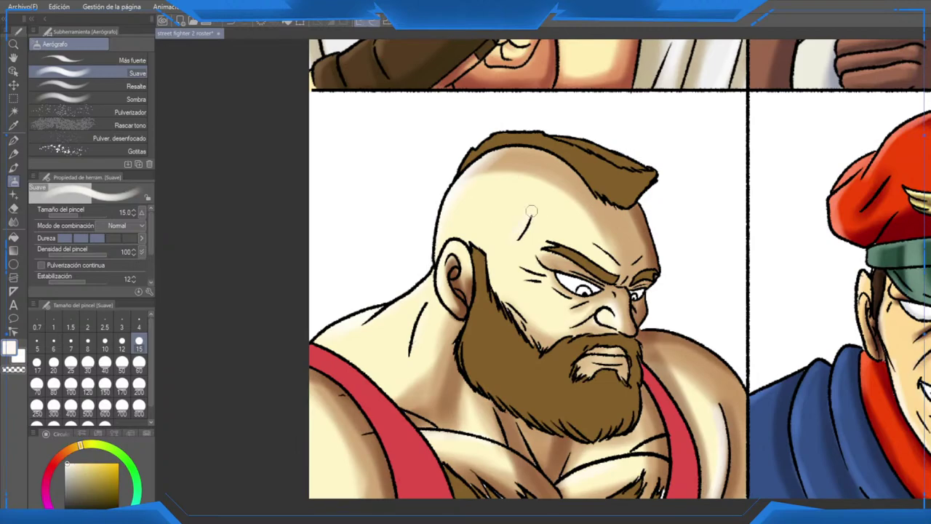
Step: Sample dark brown from the headband fighter's glove, flip the canvas horizontally and shade the beard's lower and back edges at airbrush size 60
scroll(531, 211, down, 5)
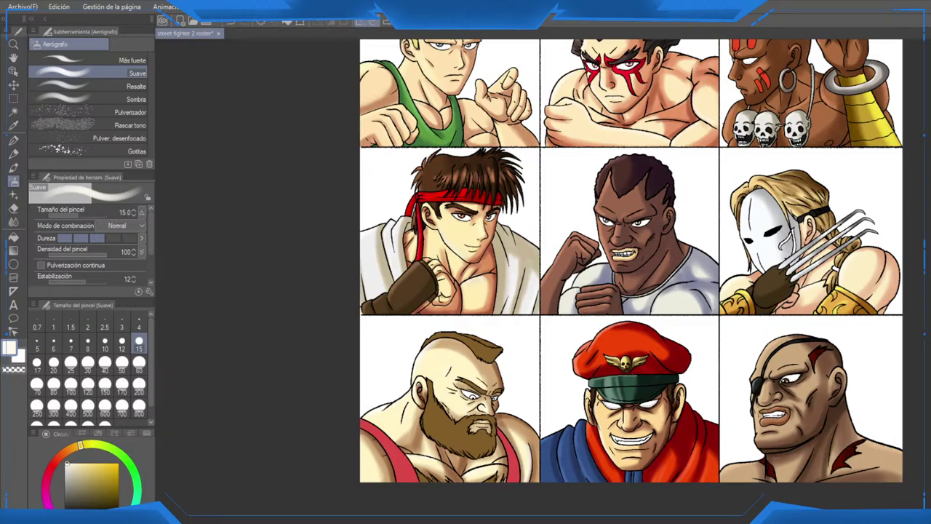
alt+click(396, 291)
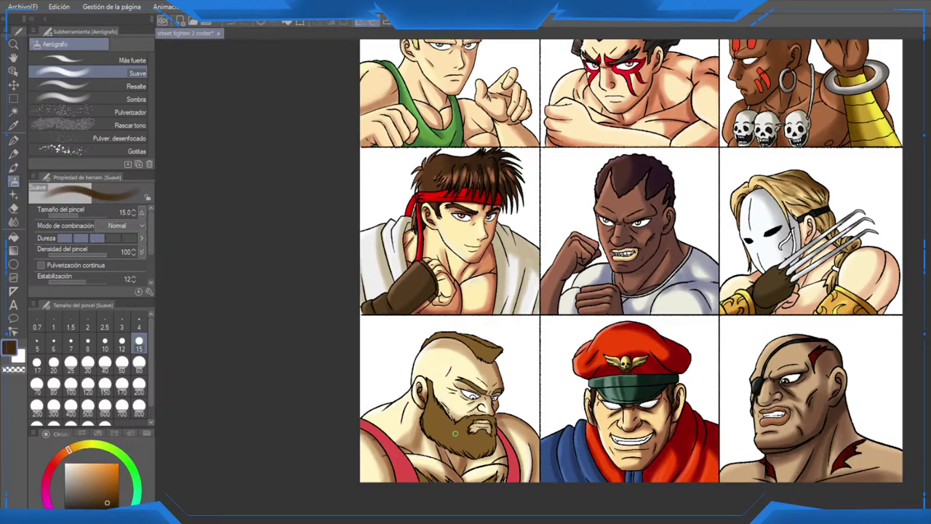
scroll(419, 433, up, 5)
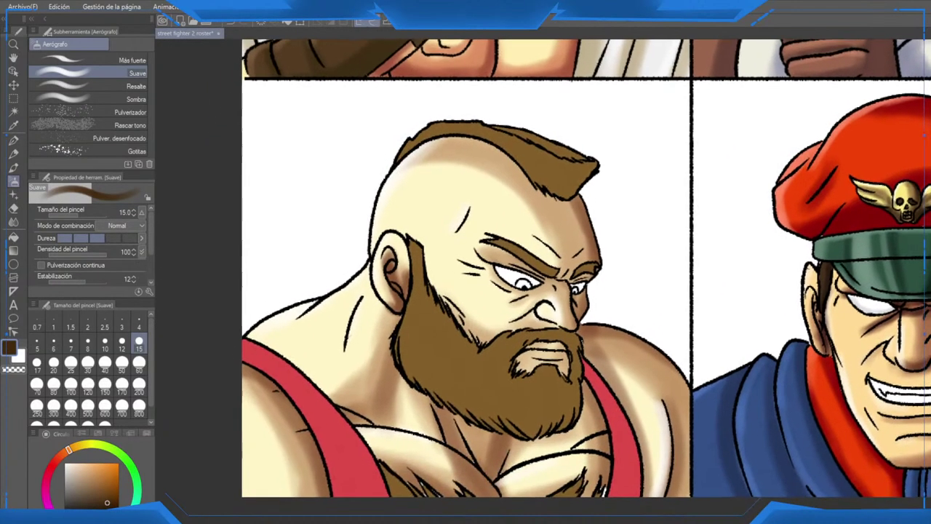
drag(466, 291, 461, 282)
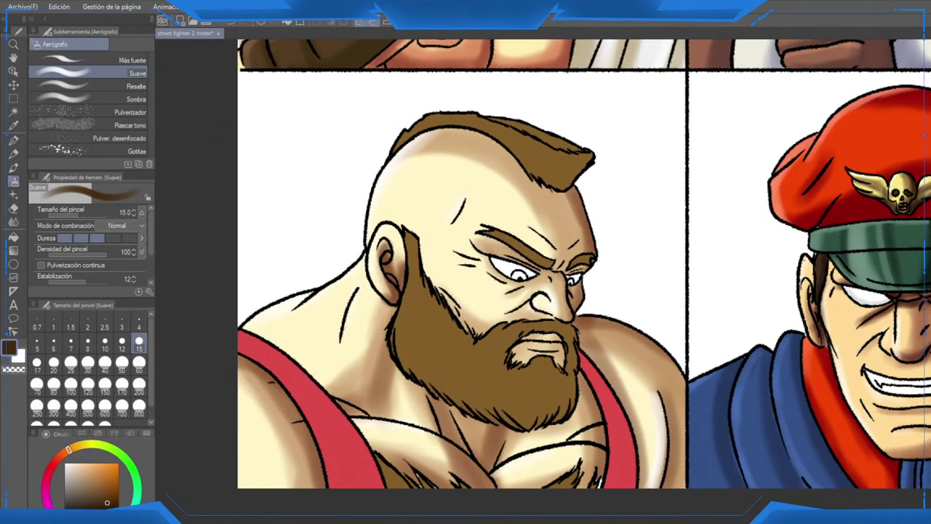
click(87, 361)
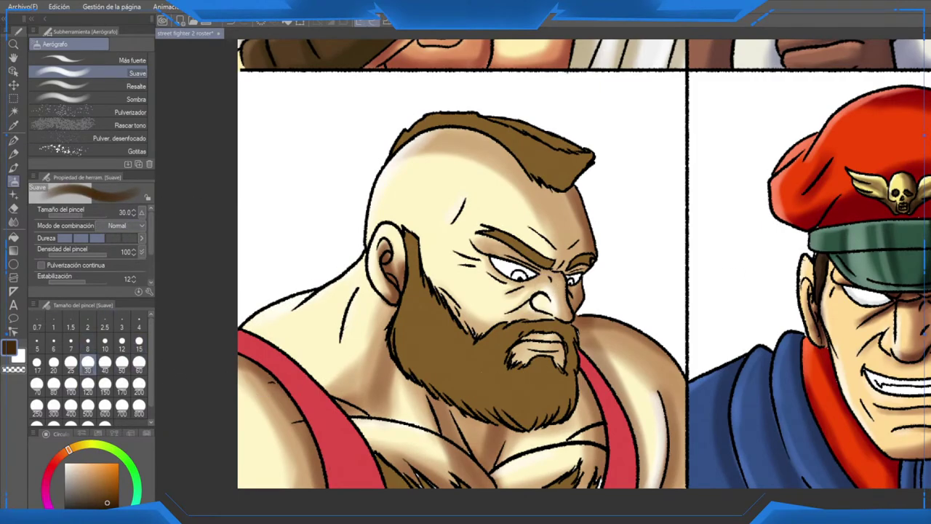
key(h)
drag(661, 365, 555, 320)
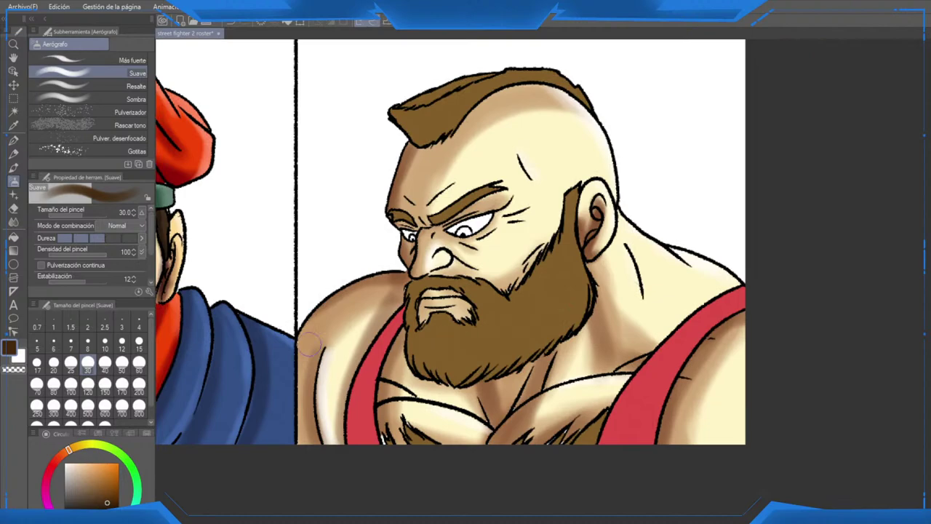
click(138, 364)
mouse_move(578, 271)
mouse_down()
mouse_move(547, 353)
mouse_move(457, 387)
mouse_move(568, 250)
mouse_move(557, 323)
mouse_move(415, 366)
mouse_move(401, 342)
mouse_move(425, 339)
mouse_move(415, 291)
mouse_move(429, 378)
mouse_move(440, 364)
mouse_move(436, 280)
mouse_move(445, 347)
mouse_move(474, 323)
mouse_move(488, 370)
mouse_move(596, 305)
mouse_up()
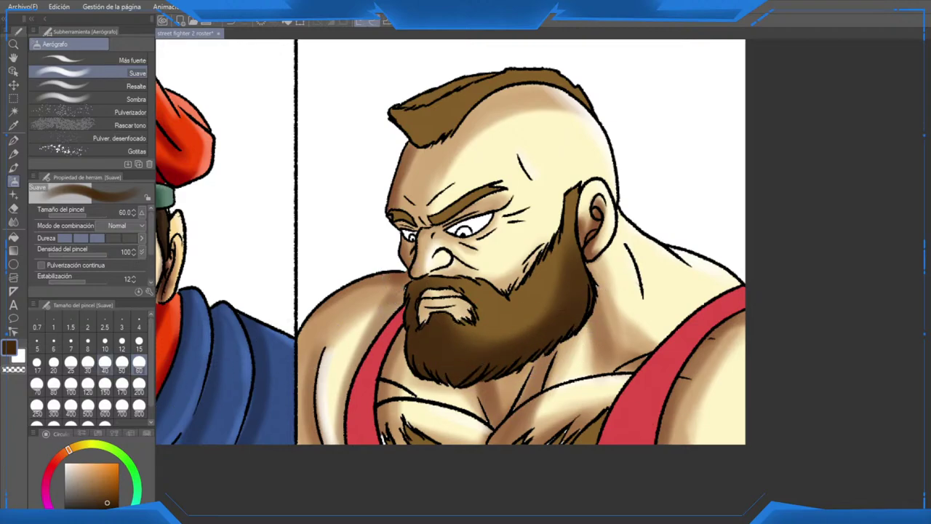
Step: Reduce the airbrush to size 30 and darken the mohawk with the same dark brown
click(105, 363)
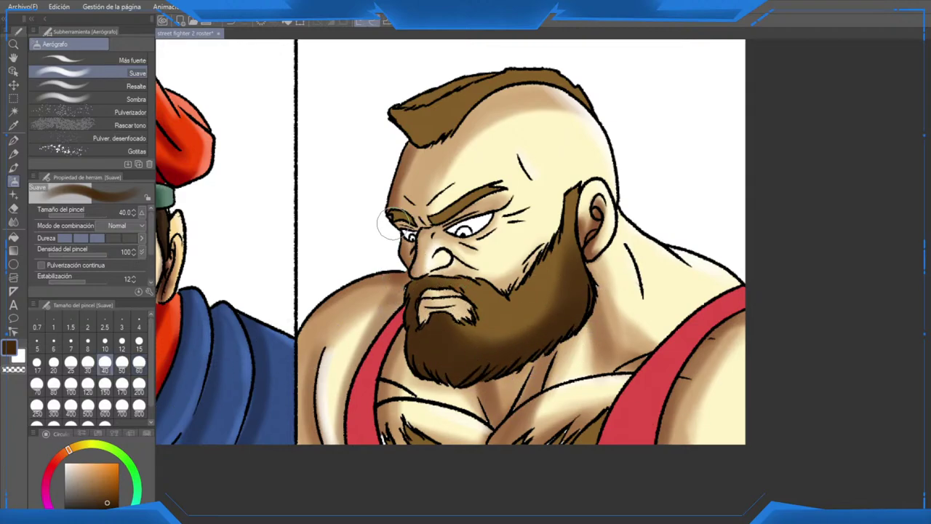
click(87, 363)
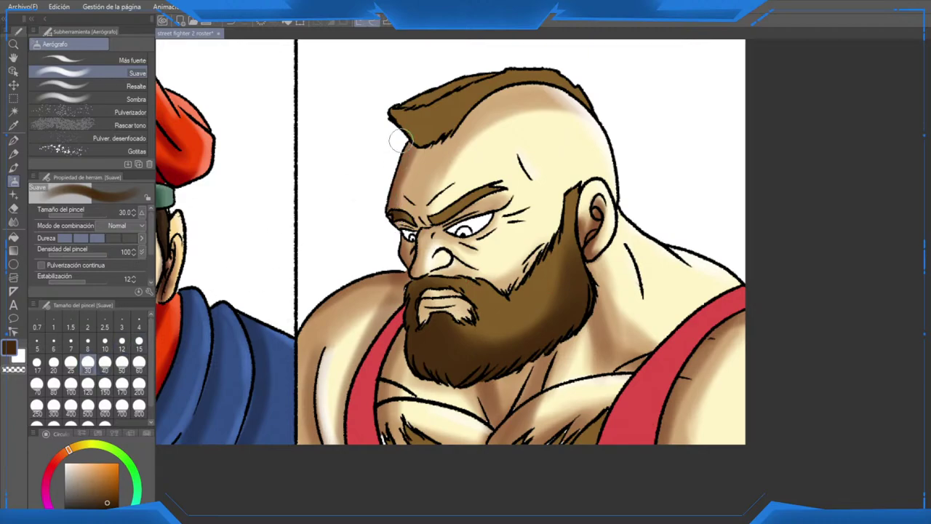
mouse_move(392, 120)
mouse_down()
mouse_move(424, 148)
mouse_move(443, 93)
mouse_move(414, 138)
mouse_move(431, 136)
mouse_move(503, 80)
mouse_move(433, 90)
mouse_up()
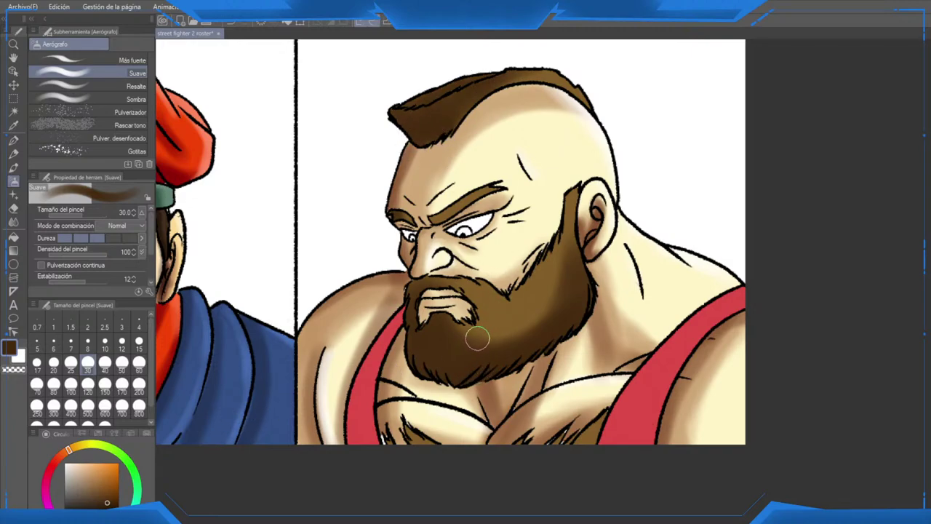
Step: Choose a slightly darker brown at airbrush size 8 and paint fine hair strands down the chin and moustache area of the beard
key(alt)
key(alt)
alt+click(481, 333)
click(109, 505)
click(139, 324)
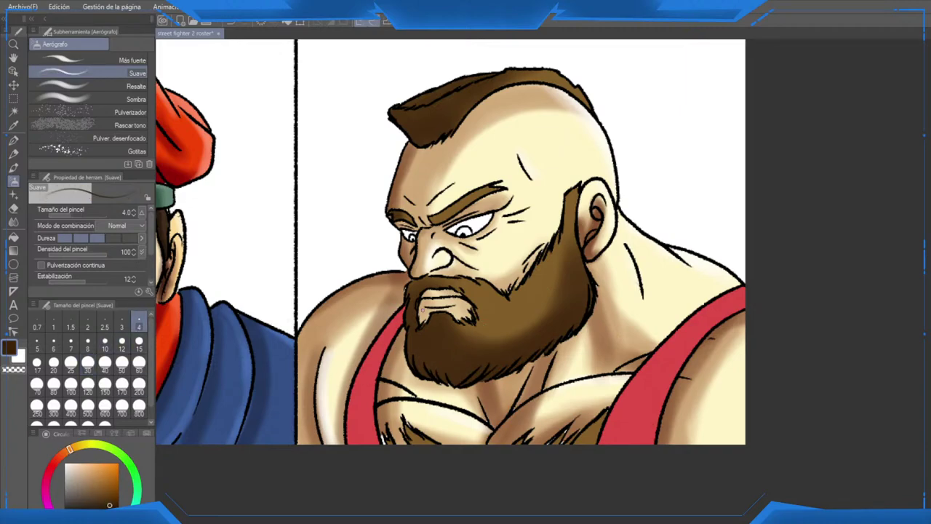
scroll(433, 300, up, 4)
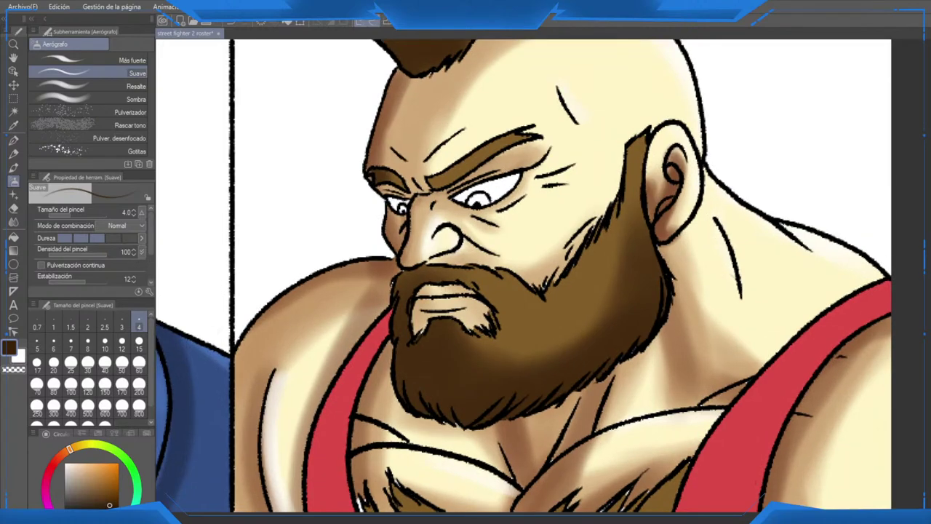
drag(444, 290, 424, 247)
click(88, 341)
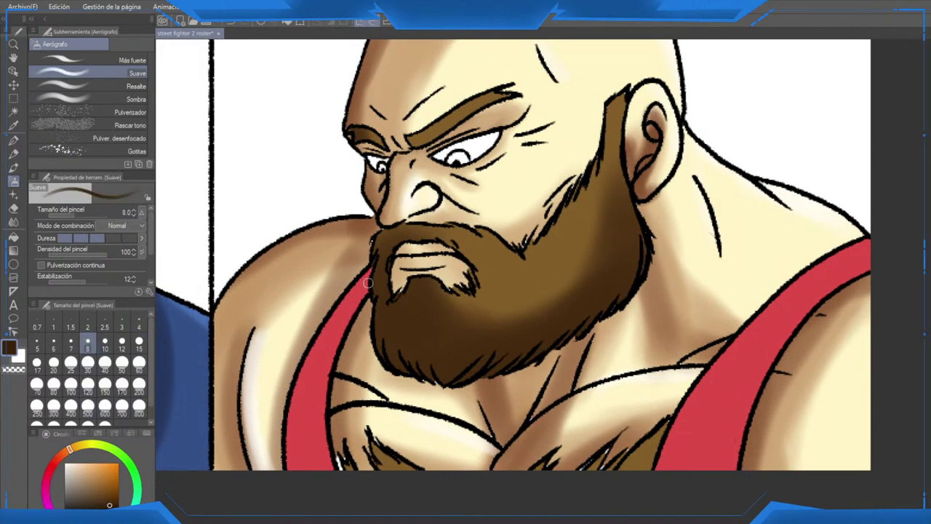
mouse_move(426, 280)
mouse_down()
mouse_move(442, 309)
mouse_move(438, 380)
mouse_up()
drag(451, 298, 467, 350)
drag(412, 288, 412, 368)
drag(390, 224, 381, 243)
drag(459, 282, 476, 328)
mouse_move(481, 288)
mouse_down()
mouse_move(480, 365)
mouse_move(469, 365)
mouse_up()
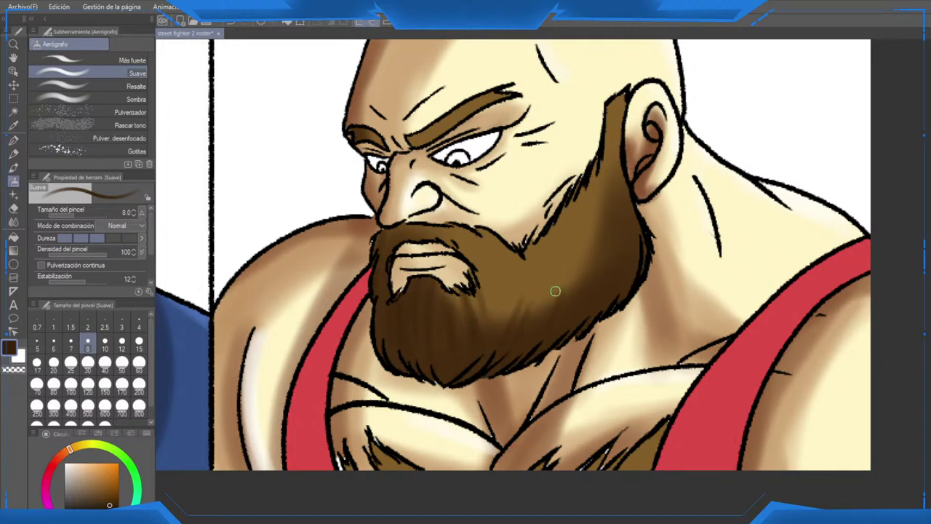
Step: Sample a medium brown from the beard and paint hair strands through its lighter middle area below the cheek
alt+click(486, 240)
drag(486, 240, 499, 318)
drag(544, 237, 544, 274)
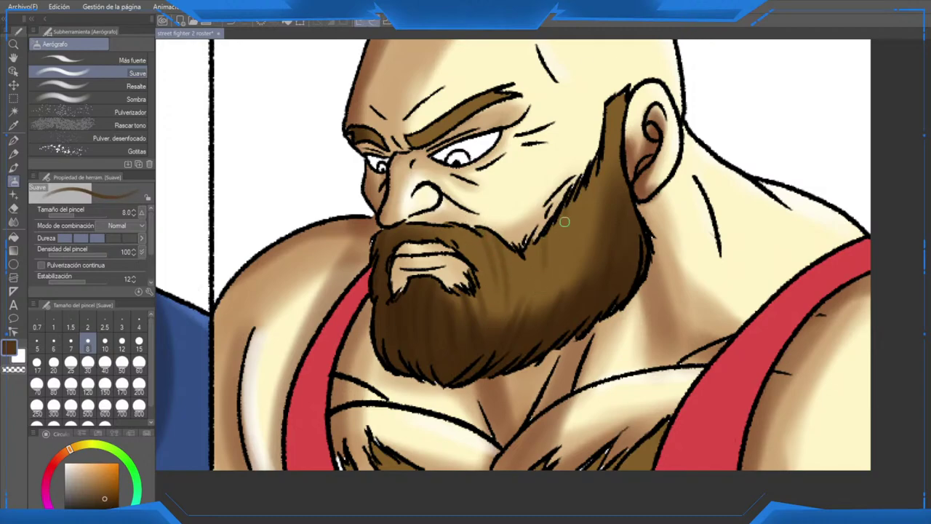
drag(565, 222, 564, 256)
mouse_move(589, 196)
mouse_down()
mouse_move(580, 246)
mouse_move(540, 294)
mouse_up()
drag(531, 256, 532, 286)
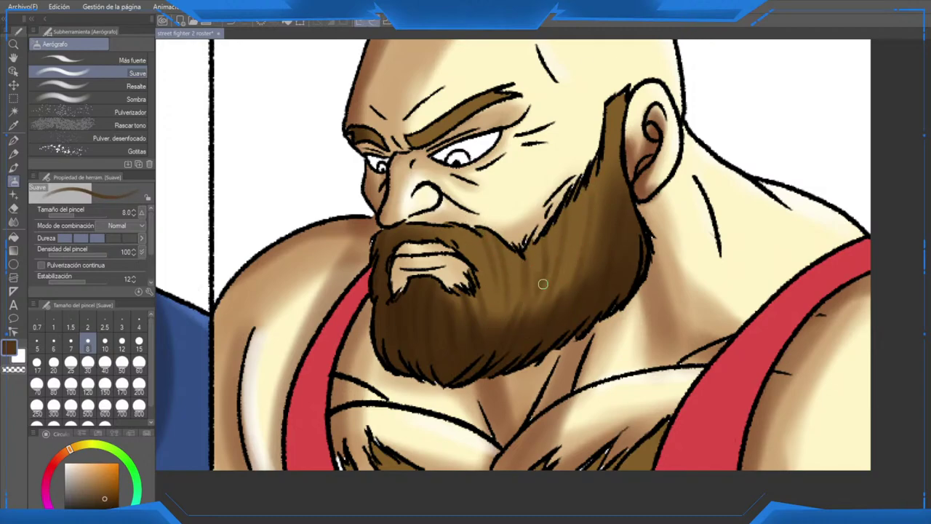
mouse_move(561, 232)
mouse_down()
mouse_move(563, 301)
mouse_move(553, 270)
mouse_move(514, 290)
mouse_up()
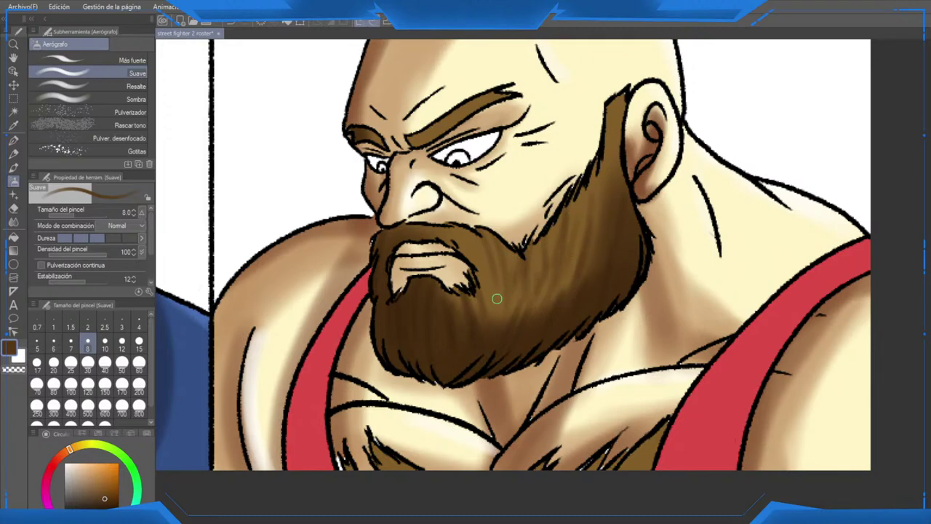
Step: Add more medium brown hair strands beside the mouth, along the cheek edge of the beard and up the sideburn
drag(492, 243, 500, 322)
drag(506, 285, 510, 316)
mouse_move(517, 253)
mouse_down()
mouse_move(518, 281)
mouse_move(542, 282)
mouse_up()
drag(594, 182, 586, 237)
drag(617, 144, 614, 168)
drag(617, 121, 610, 145)
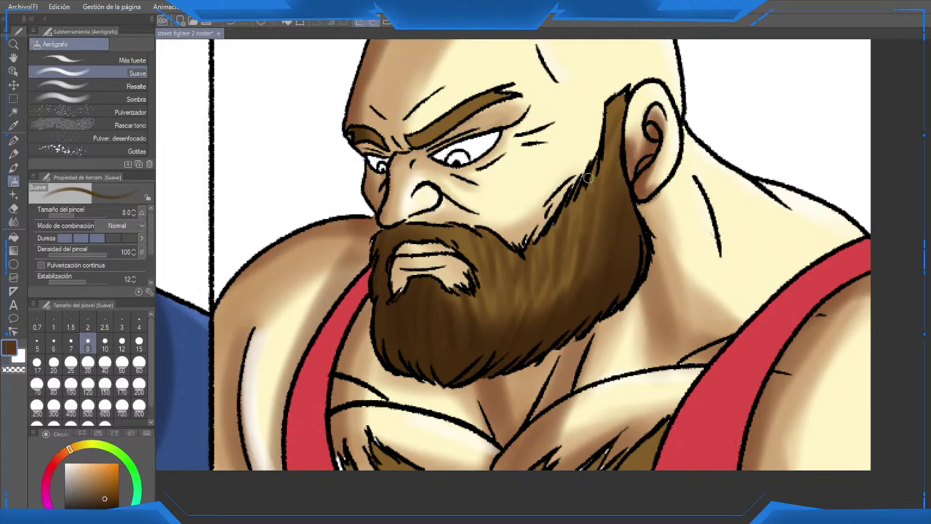
scroll(545, 230, down, 3)
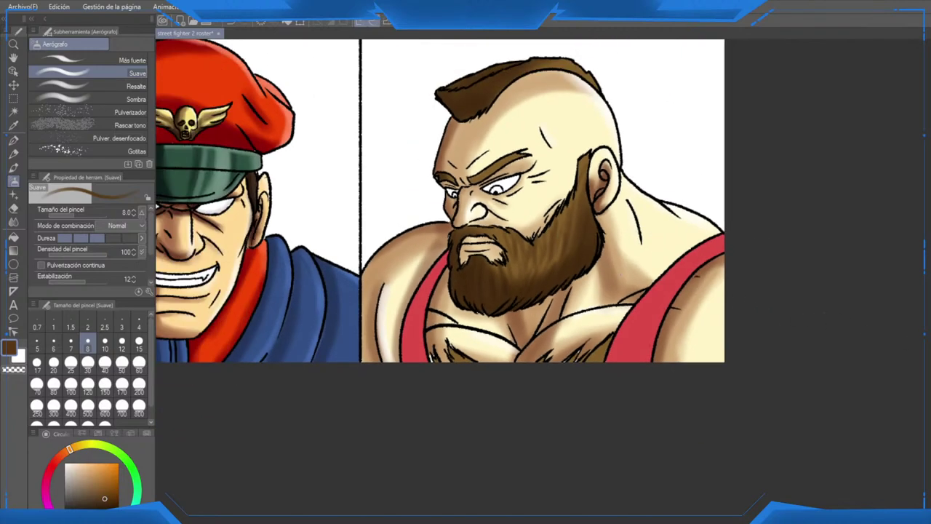
drag(553, 234, 553, 255)
drag(566, 233, 565, 246)
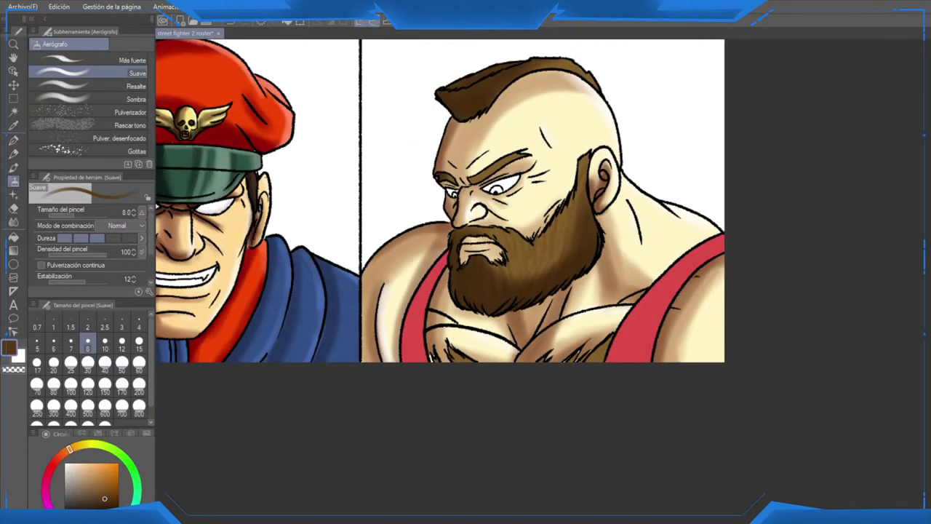
Step: Sample a dark brown from the beard, set the airbrush to size 12 and deepen the shading at the back of the beard
scroll(554, 247, up, 4)
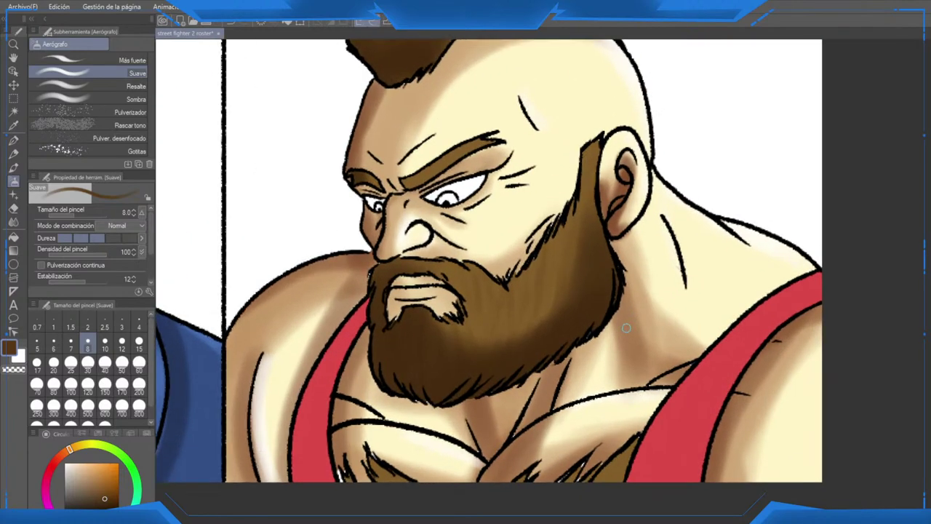
drag(495, 380, 485, 385)
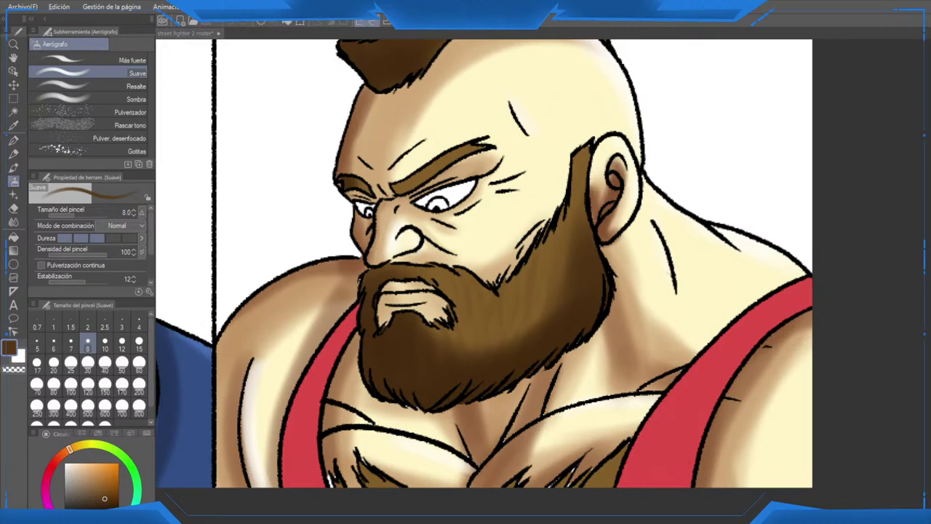
click(94, 474)
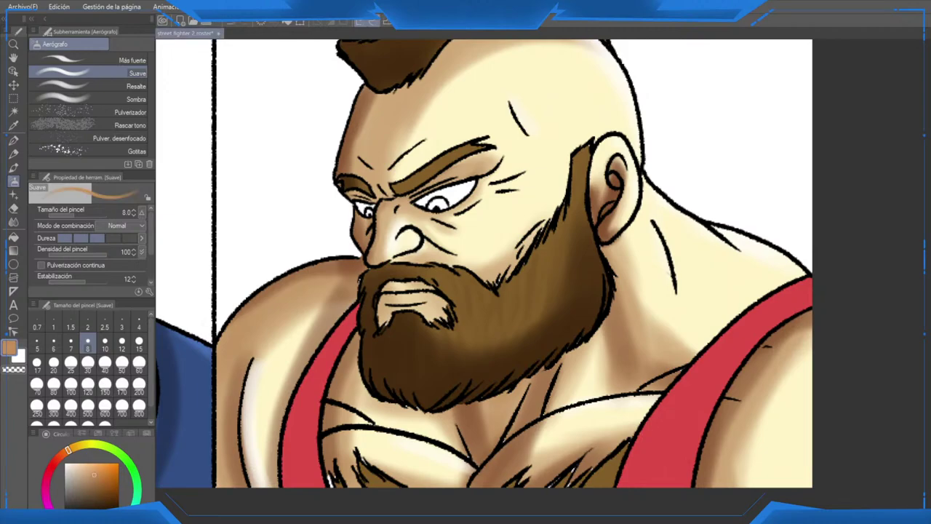
scroll(532, 322, up, 3)
alt+click(553, 327)
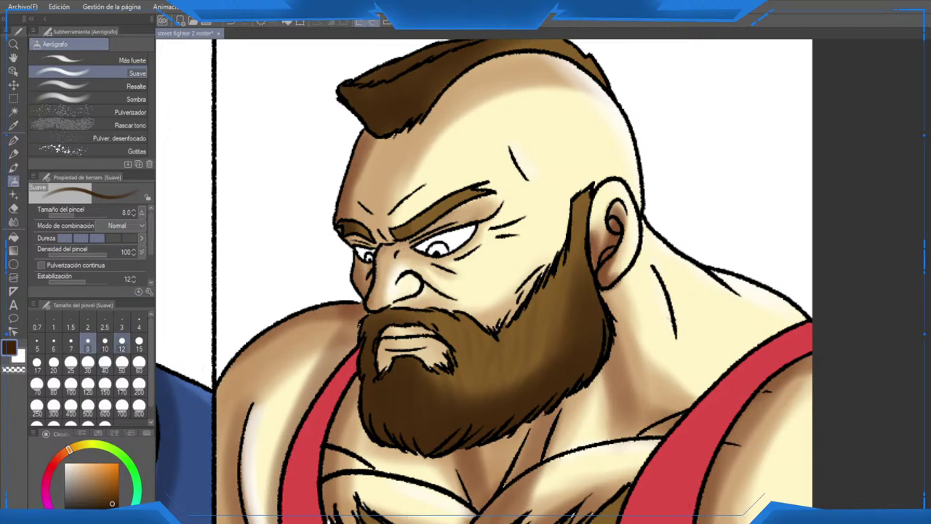
click(122, 340)
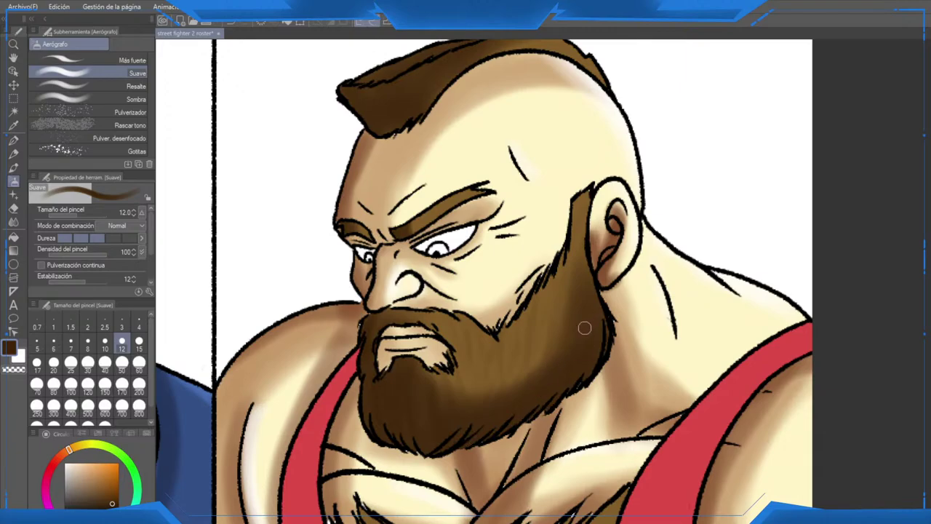
Step: Flip the canvas back to its original orientation and show the whole roster to review the shaded portraits
scroll(590, 309, down, 5)
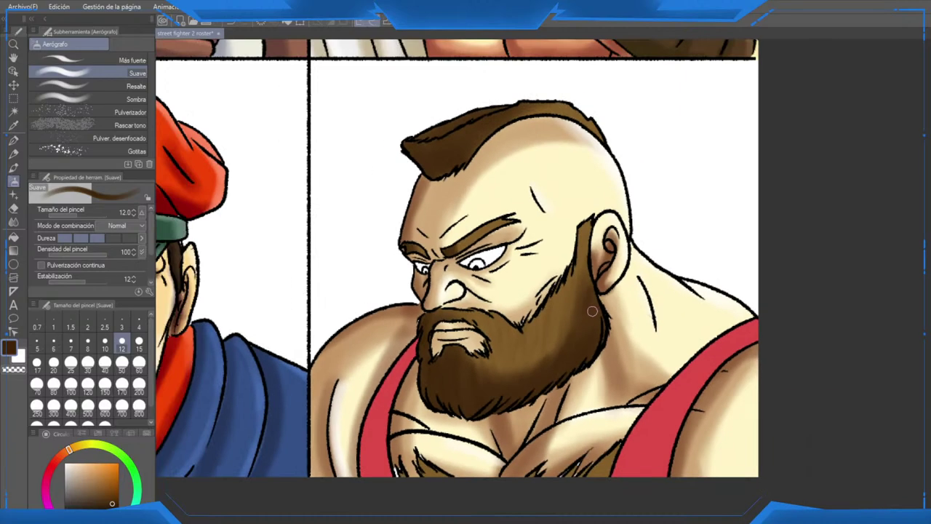
scroll(589, 311, down, 2)
drag(588, 311, 596, 447)
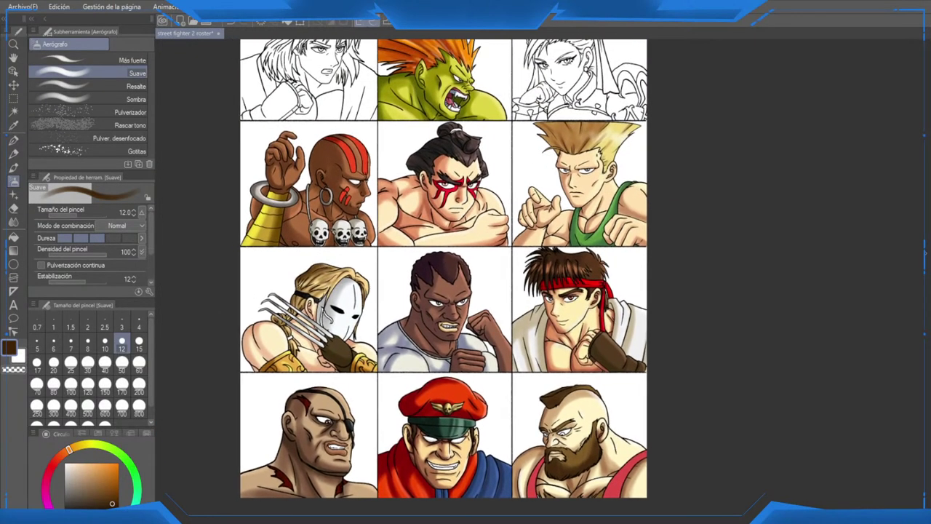
key(h)
drag(649, 241, 591, 229)
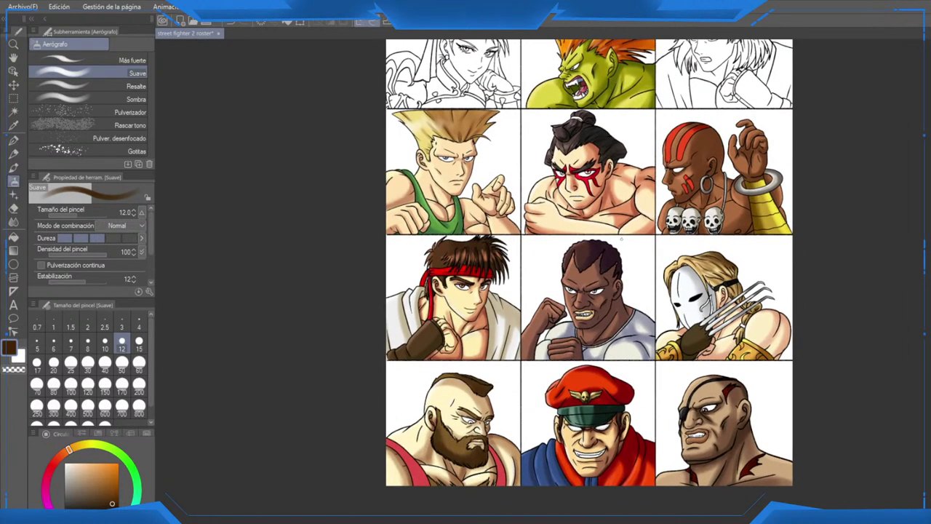
scroll(591, 230, down, 1)
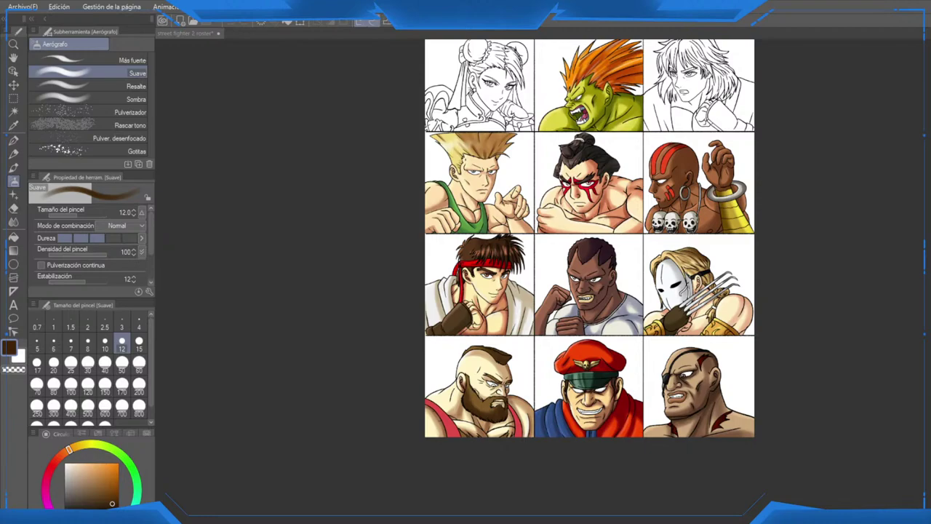
Step: Mix a reddish brown and fill the mohawked wrestler's irises using the Fill tool set to refer to other layers
click(80, 464)
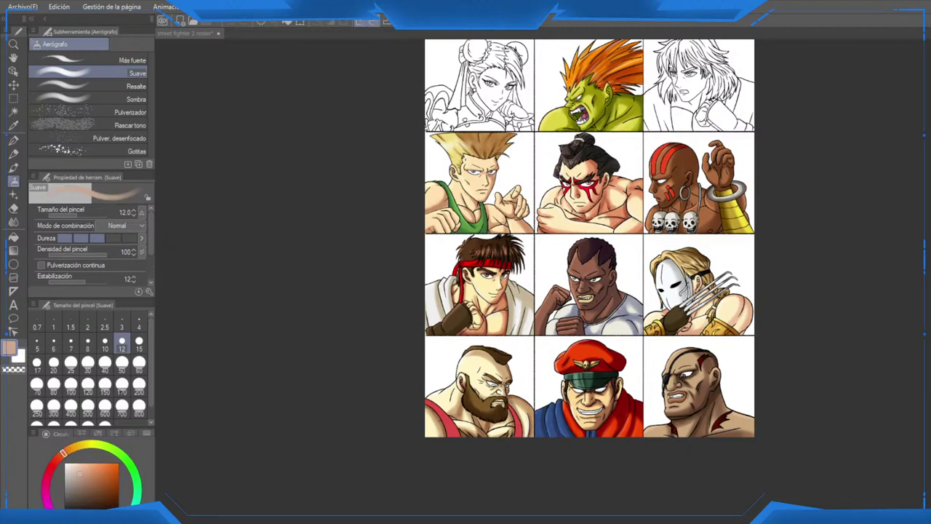
click(85, 486)
click(98, 493)
click(98, 489)
click(101, 487)
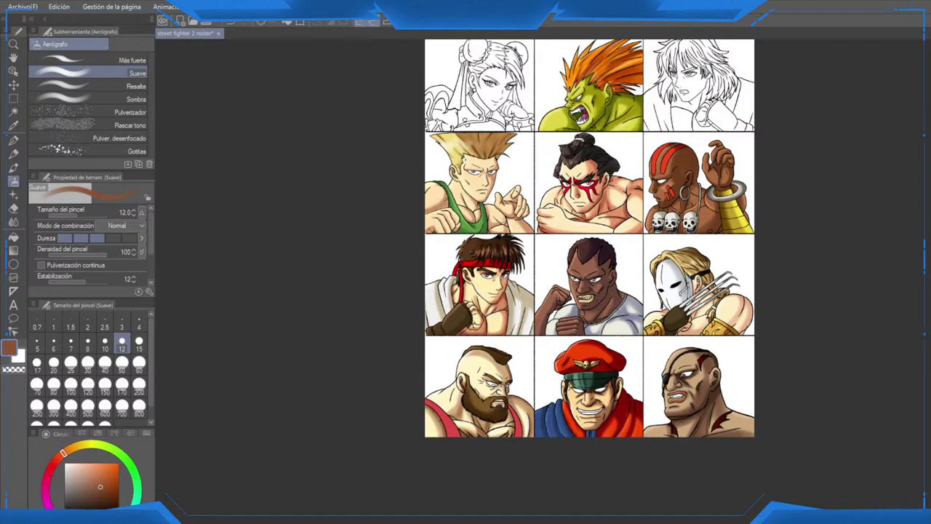
scroll(501, 400, up, 5)
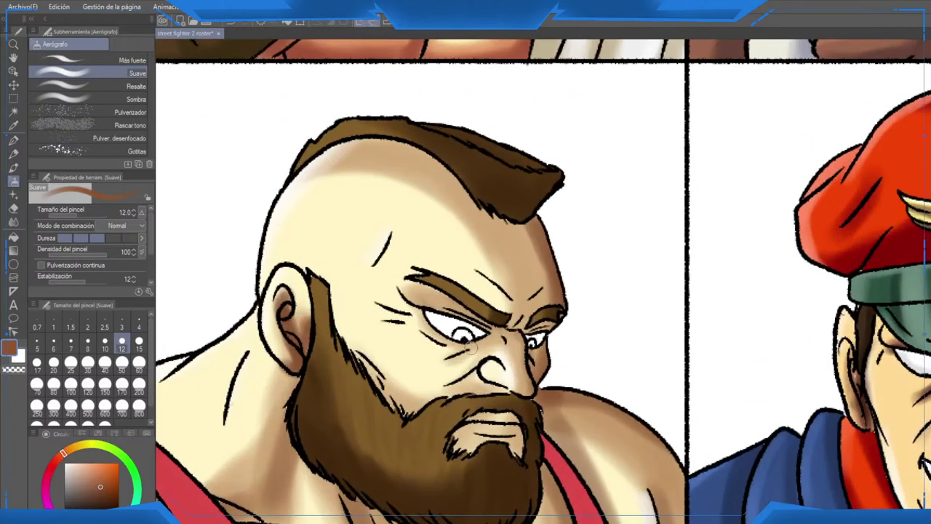
key(g)
scroll(462, 335, up, 3)
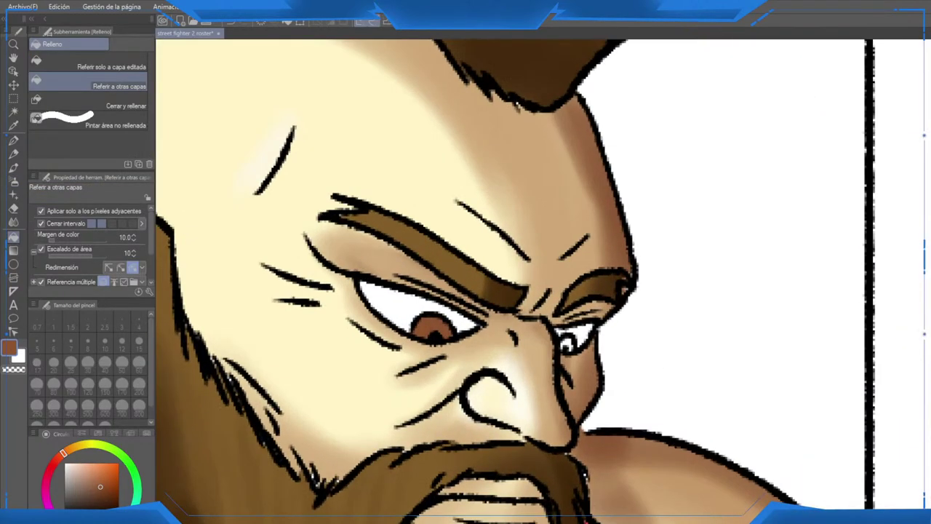
Step: Review the roster and compare the mohawked wrestler's face with and without the brown irises
scroll(545, 320, down, 10)
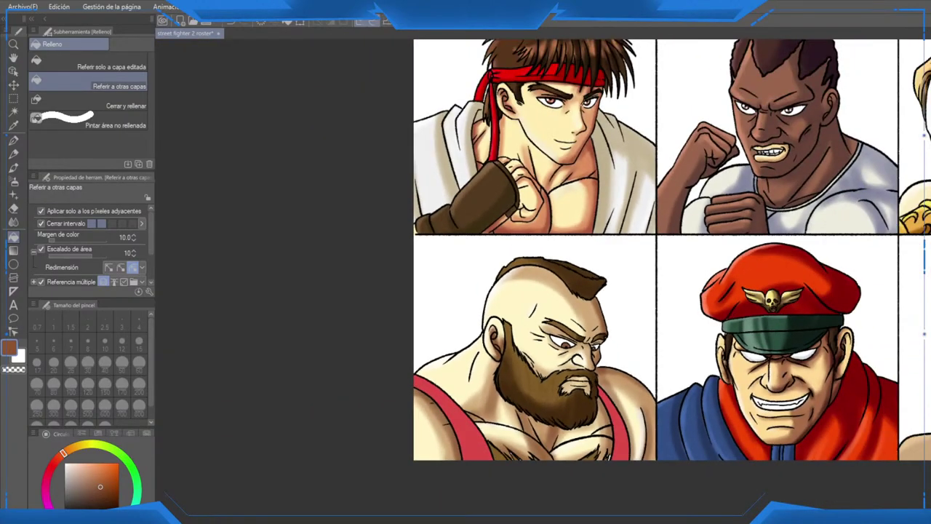
scroll(551, 311, down, 5)
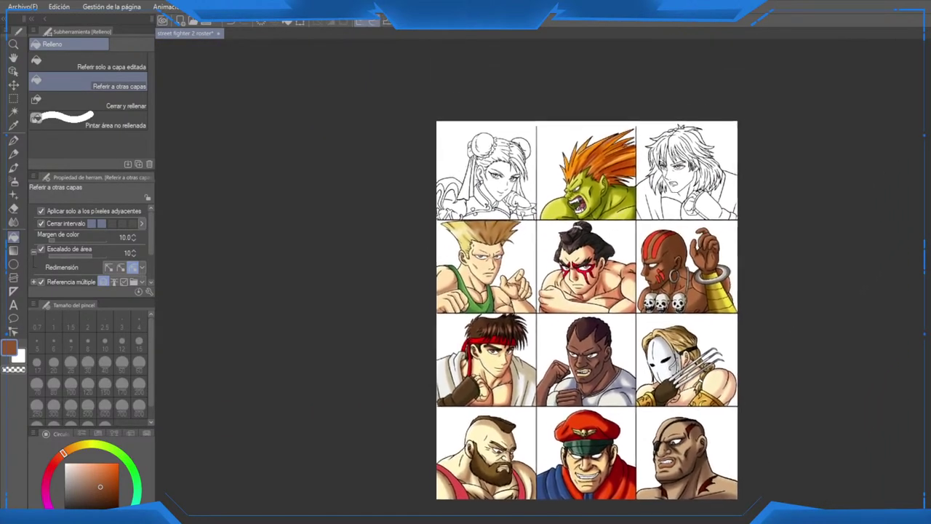
scroll(551, 311, down, 1)
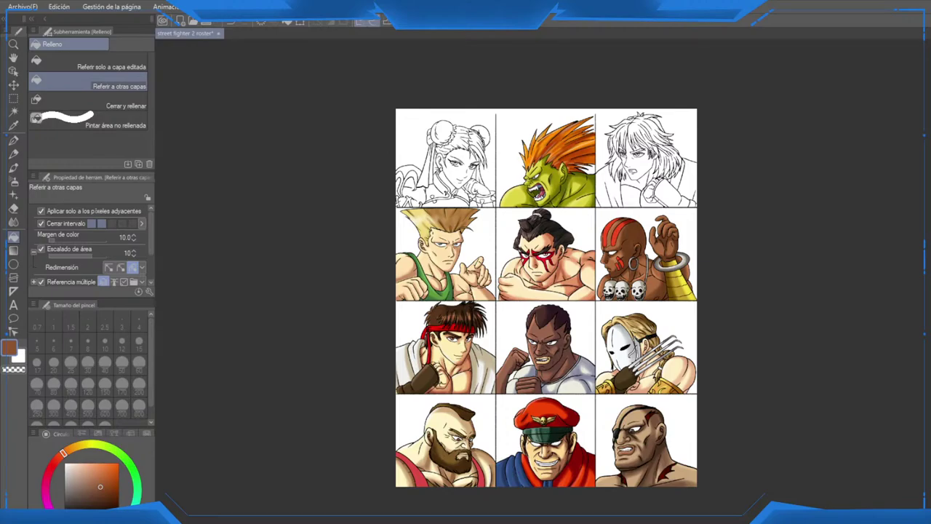
scroll(441, 432, up, 5)
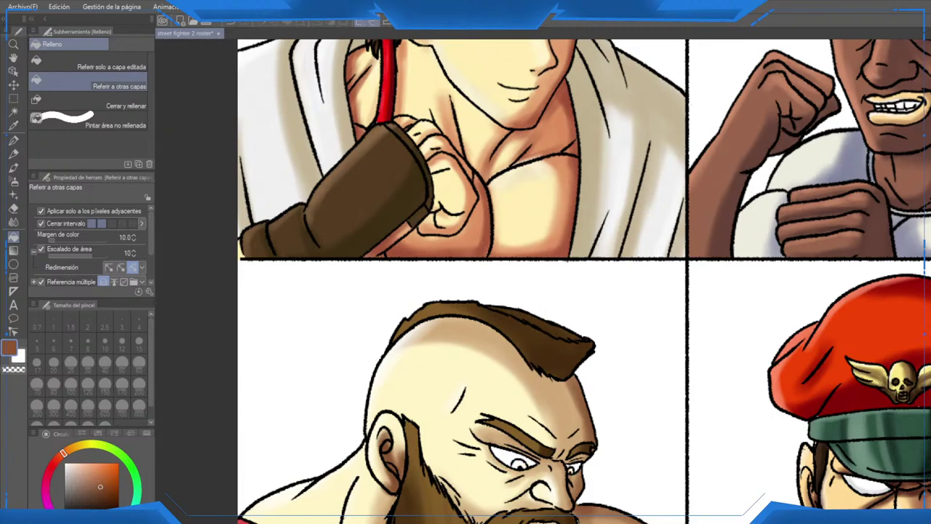
scroll(582, 281, down, 3)
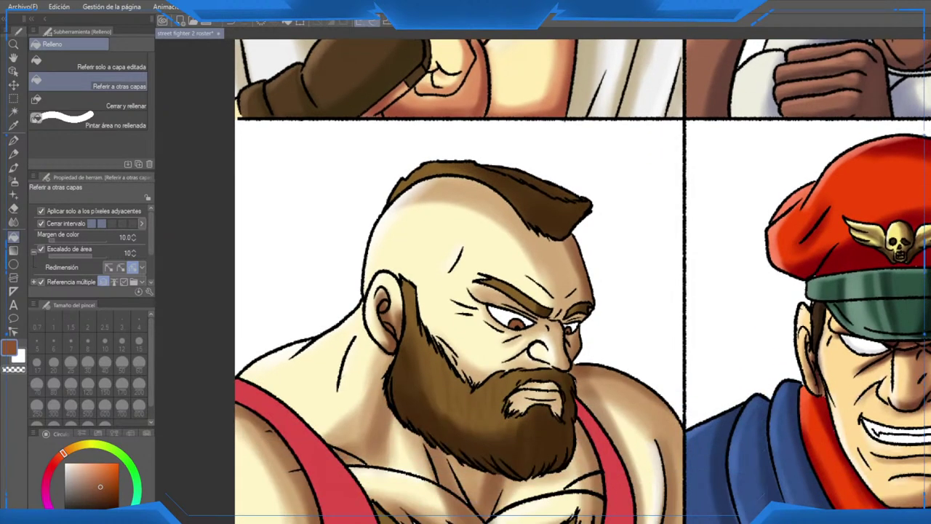
key(ctrl+z)
key(ctrl+y)
key(ctrl+z)
key(ctrl+y)
scroll(524, 342, up, 2)
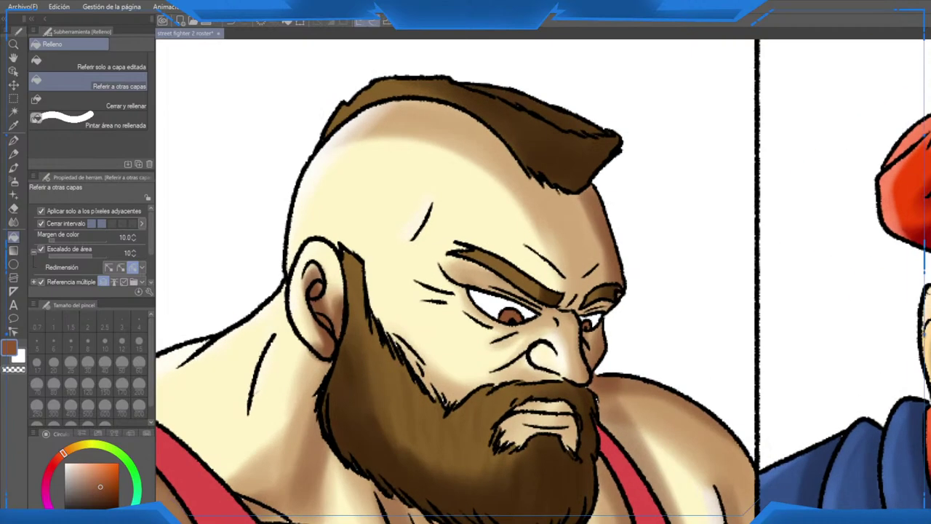
Step: Sample a brown from the beard, lighten it to tan and airbrush a size 12 highlight along the mohawk's rear upper edge
drag(597, 400, 602, 408)
alt+click(603, 408)
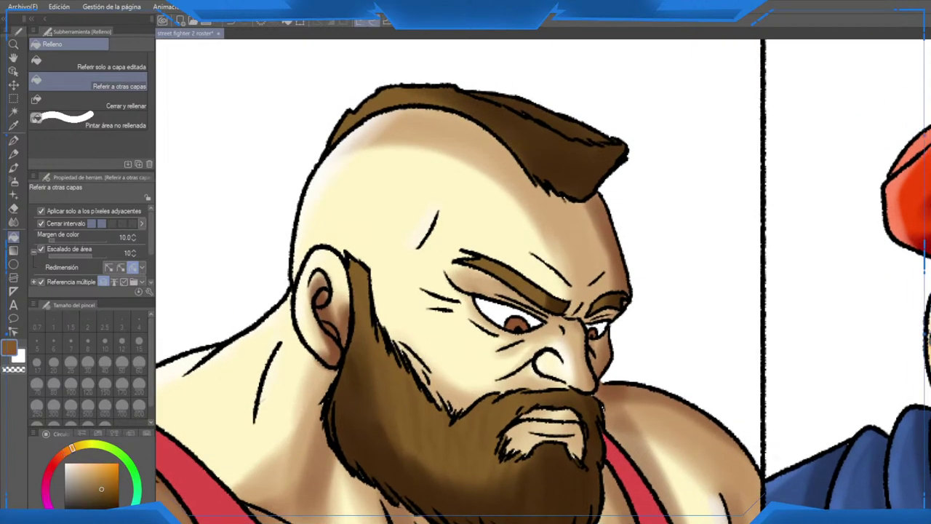
click(90, 468)
click(13, 181)
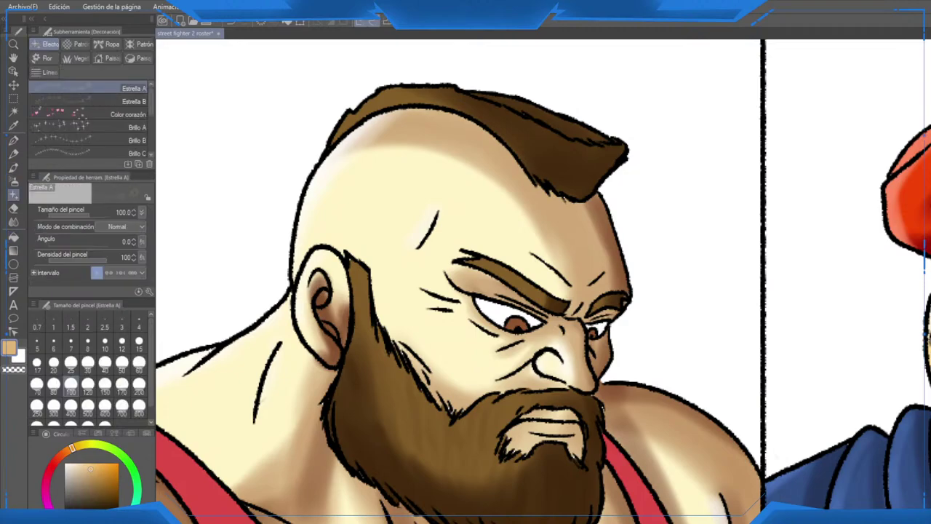
click(13, 181)
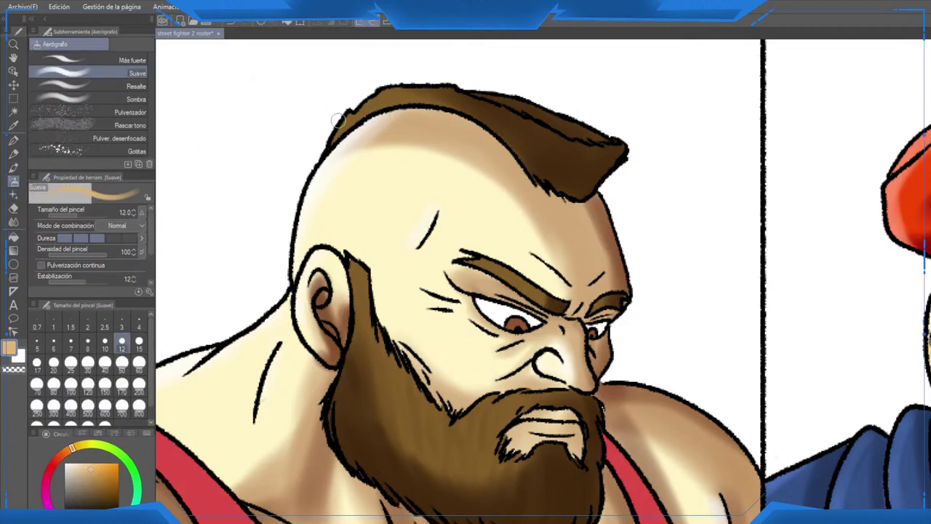
mouse_move(338, 121)
mouse_down()
mouse_move(412, 90)
mouse_move(440, 90)
mouse_up()
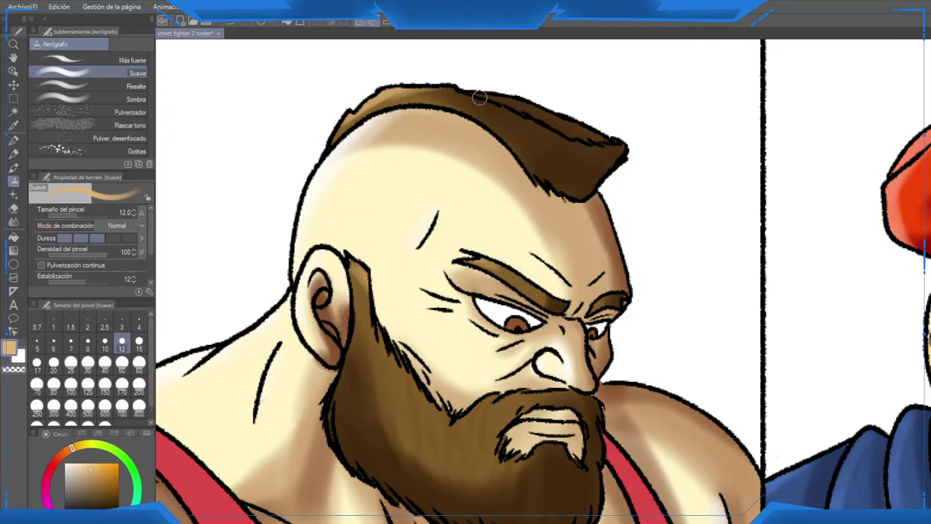
Step: Try a light tan highlight along the front section of the mohawk, and undo those strokes
mouse_move(478, 95)
mouse_down()
mouse_move(547, 139)
mouse_move(615, 146)
mouse_up()
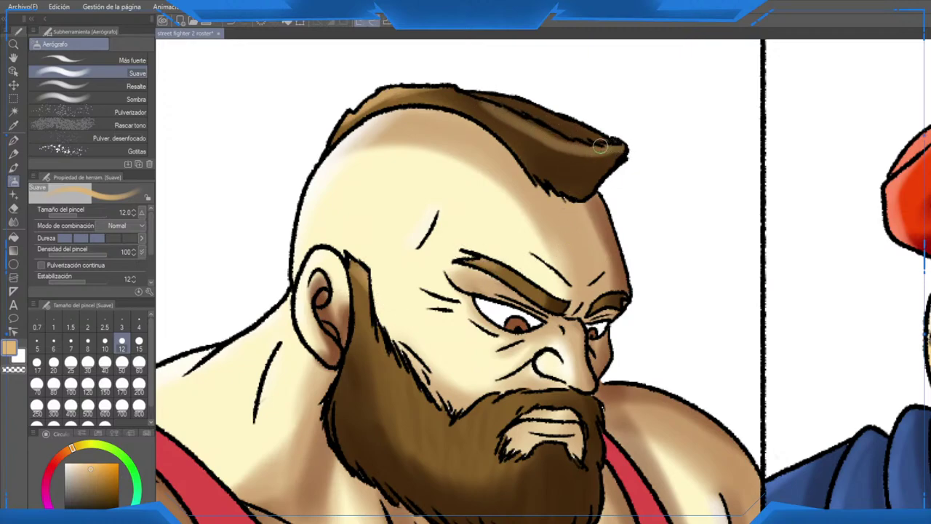
drag(508, 122, 466, 94)
key(ctrl+z)
key(ctrl+z)
key(ctrl+z)
key(ctrl+z)
key(ctrl+z)
key(ctrl+z)
key(ctrl+z)
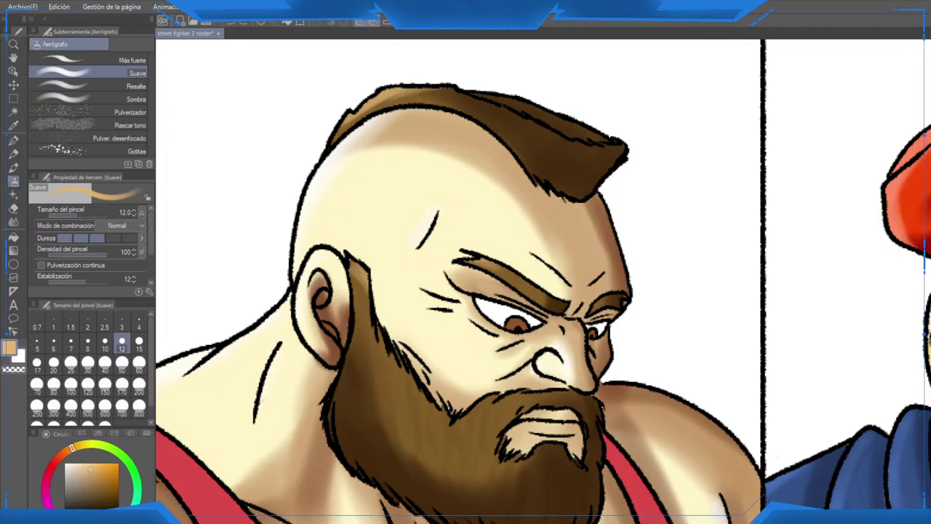
Step: Sample a medium brown from the eyebrow and hair and airbrush softer lighter strands across the front of the mohawk
alt+click(512, 280)
mouse_move(465, 96)
mouse_down()
mouse_move(577, 142)
mouse_move(627, 143)
mouse_move(555, 137)
mouse_move(442, 80)
mouse_up()
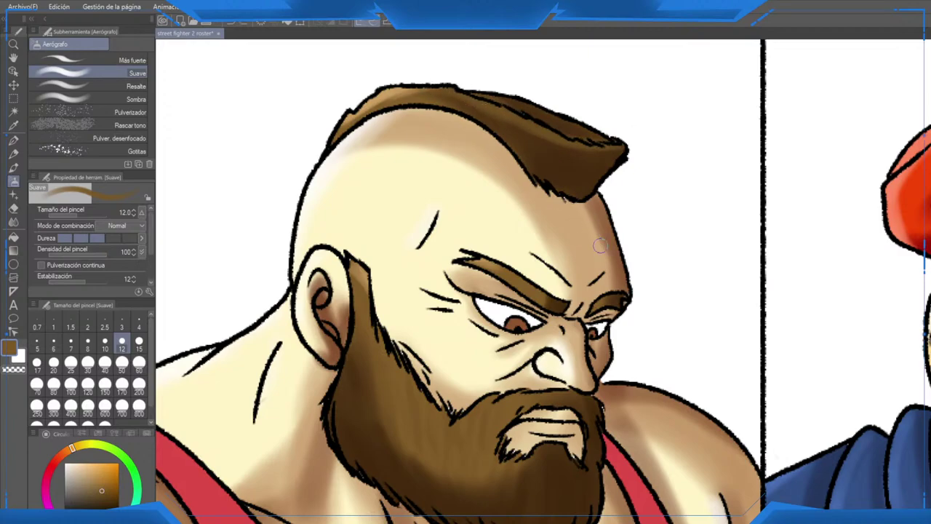
alt+click(553, 481)
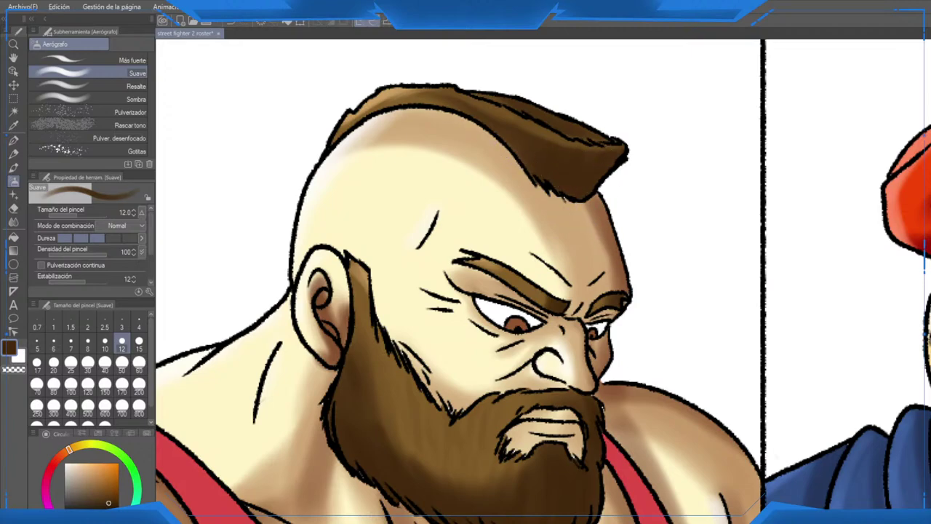
alt+click(393, 98)
mouse_move(561, 222)
mouse_down()
mouse_move(599, 168)
mouse_move(577, 221)
mouse_move(613, 159)
mouse_move(571, 206)
mouse_move(546, 141)
mouse_move(521, 144)
mouse_move(516, 125)
mouse_move(561, 215)
mouse_move(574, 127)
mouse_up()
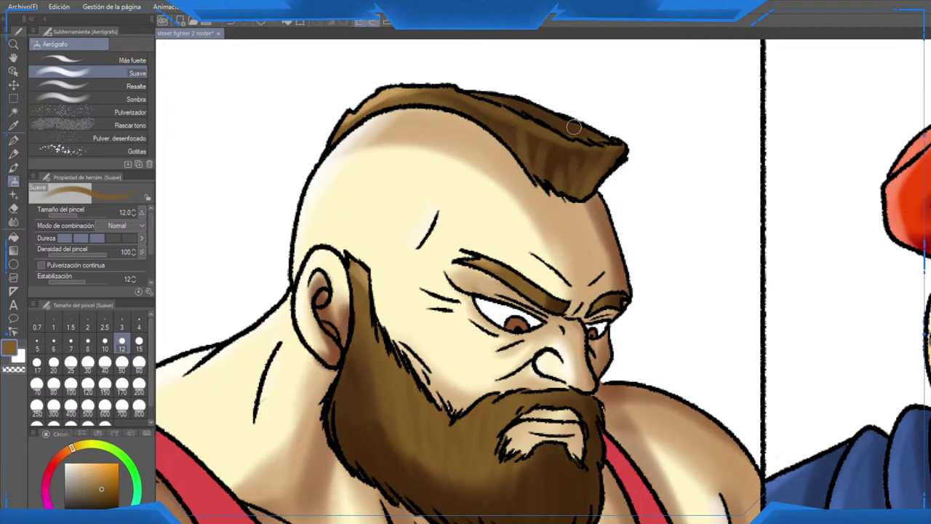
Step: Sample a dark brown from the beard and deepen the shadow at the mohawk's front tip
scroll(625, 149, down, 2)
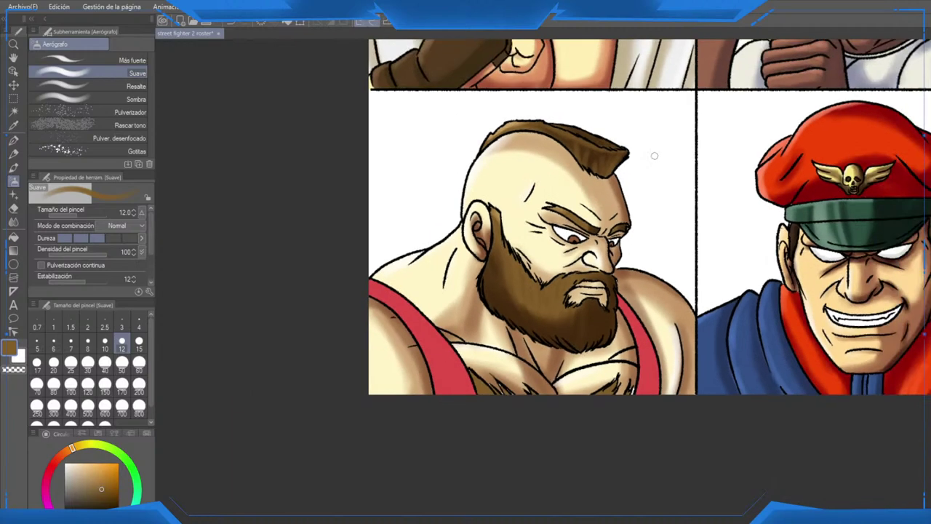
drag(655, 156, 614, 194)
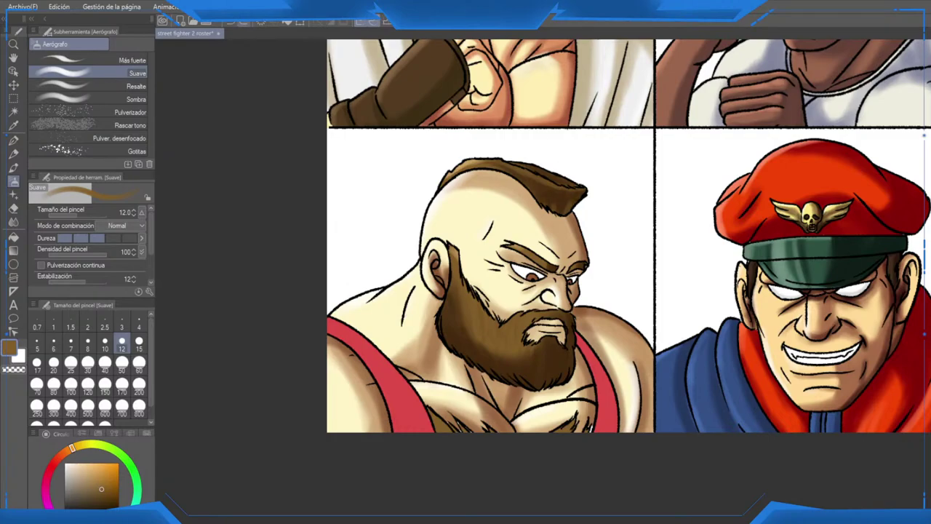
scroll(582, 200, up, 3)
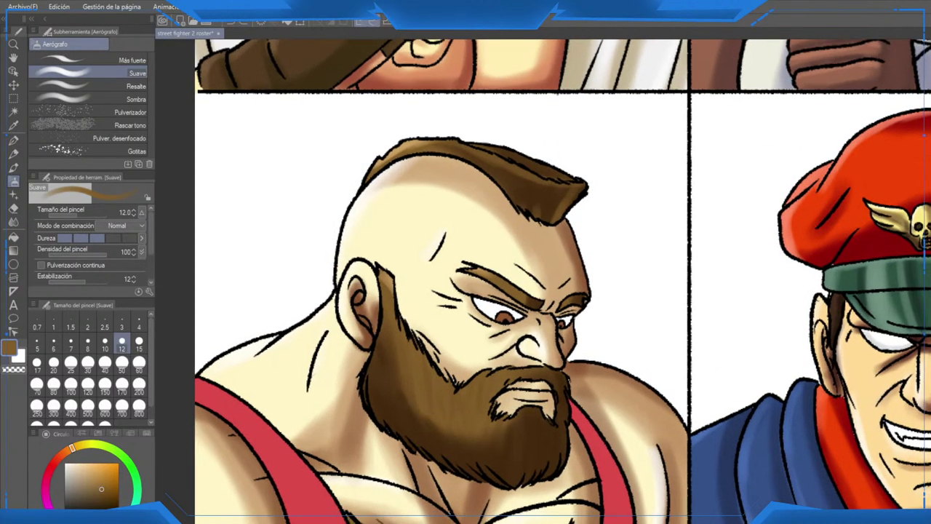
scroll(534, 250, up, 1)
drag(569, 446, 566, 436)
alt+click(559, 438)
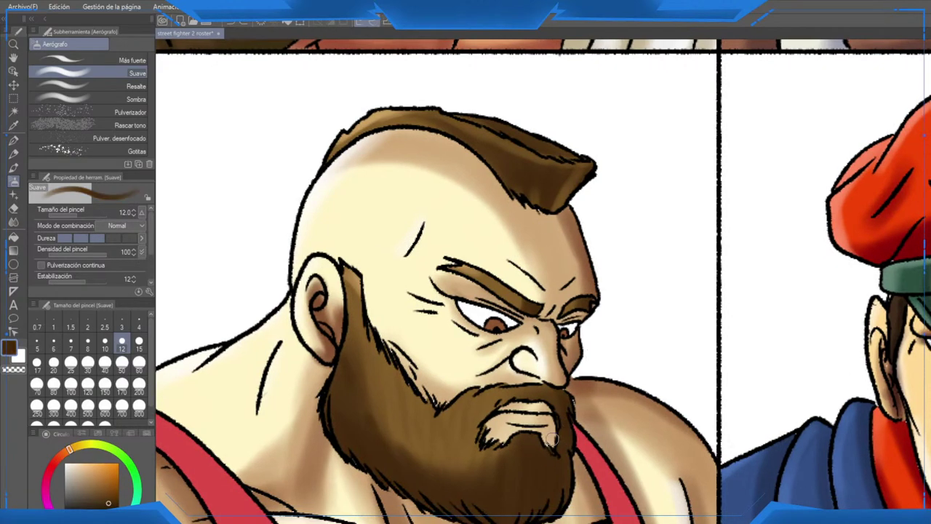
drag(588, 173, 565, 197)
scroll(613, 162, down, 3)
drag(802, 313, 728, 417)
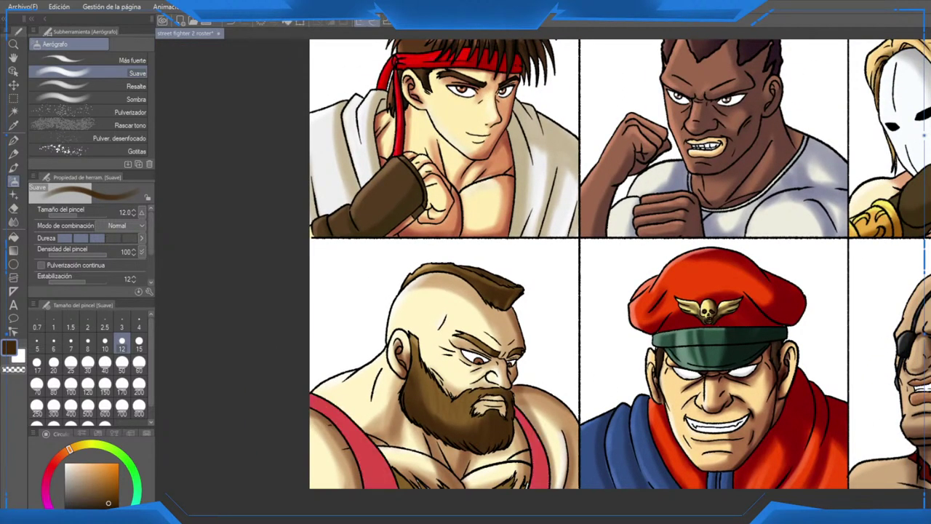
Step: Sample the tank top's red, darken it, set the airbrush to size 50 and shade the edges of both straps
drag(380, 446, 419, 378)
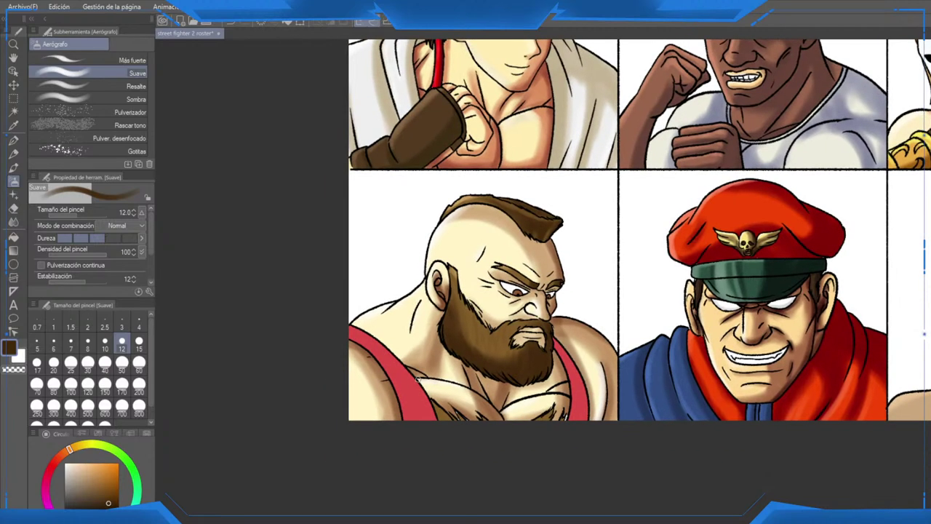
scroll(419, 377, up, 3)
drag(403, 429, 355, 370)
alt+click(356, 370)
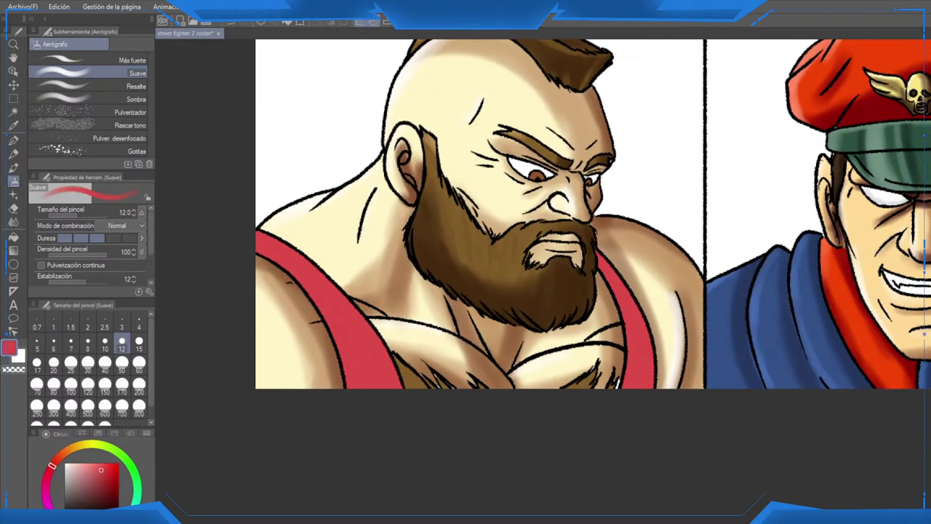
click(108, 481)
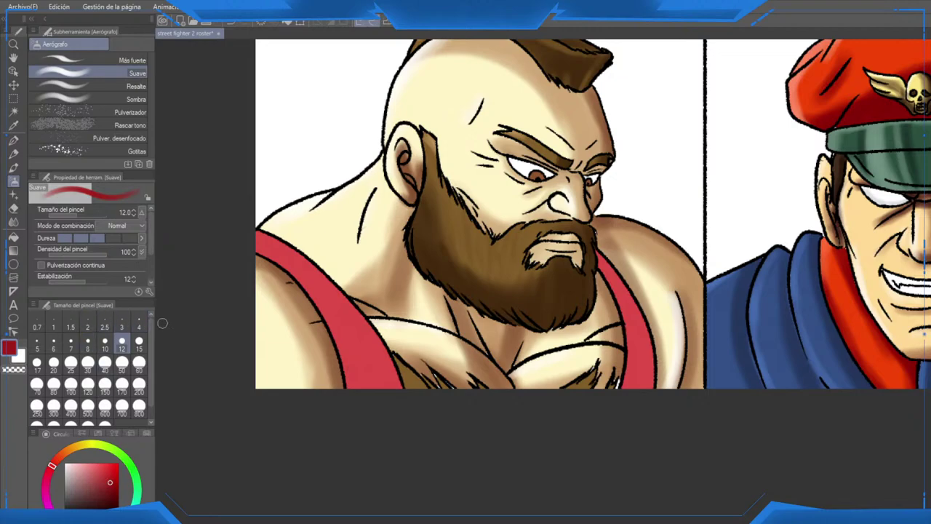
click(121, 362)
drag(309, 253, 368, 346)
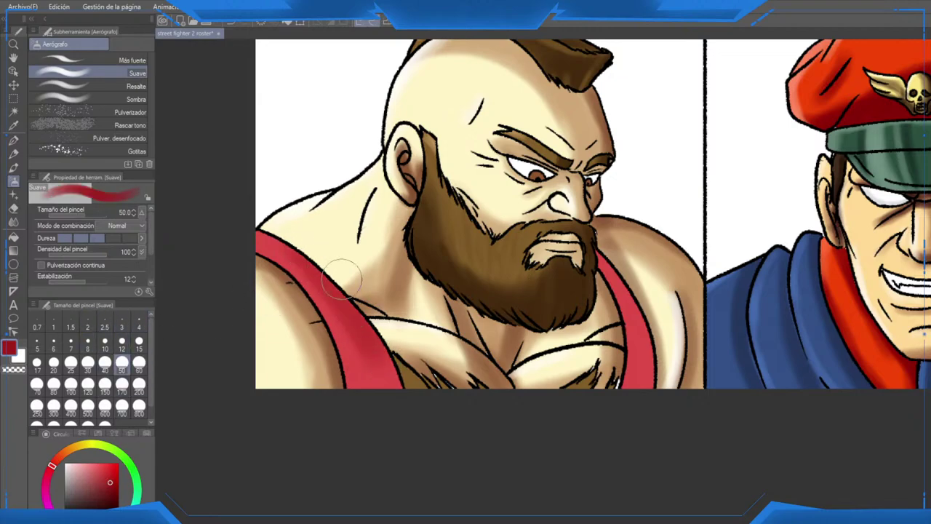
mouse_move(356, 313)
mouse_down()
mouse_move(393, 382)
mouse_move(387, 358)
mouse_up()
drag(304, 256, 280, 236)
mouse_move(624, 327)
mouse_down()
mouse_move(619, 263)
mouse_move(636, 265)
mouse_move(663, 344)
mouse_move(665, 386)
mouse_move(657, 297)
mouse_up()
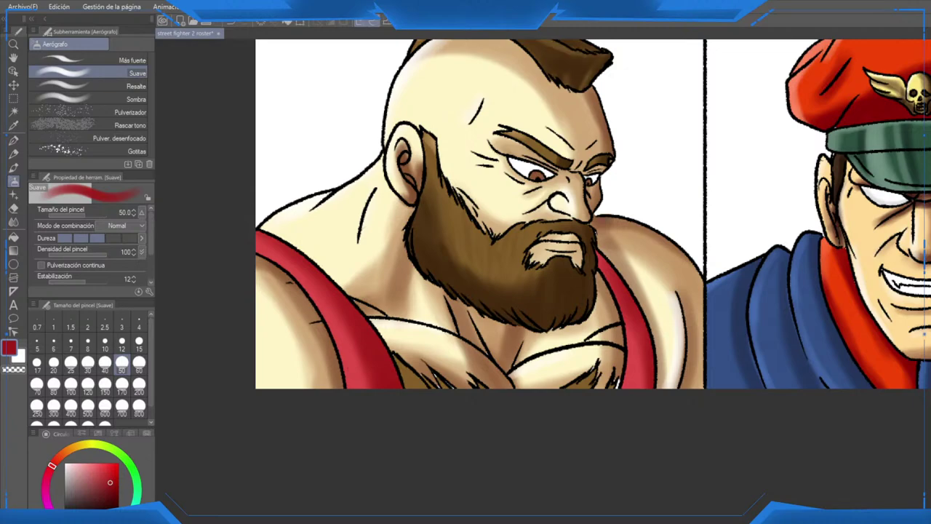
Step: Sample a medium brown and fill the white gaps in the chest hair with the G real pen at size 40
scroll(564, 422, up, 3)
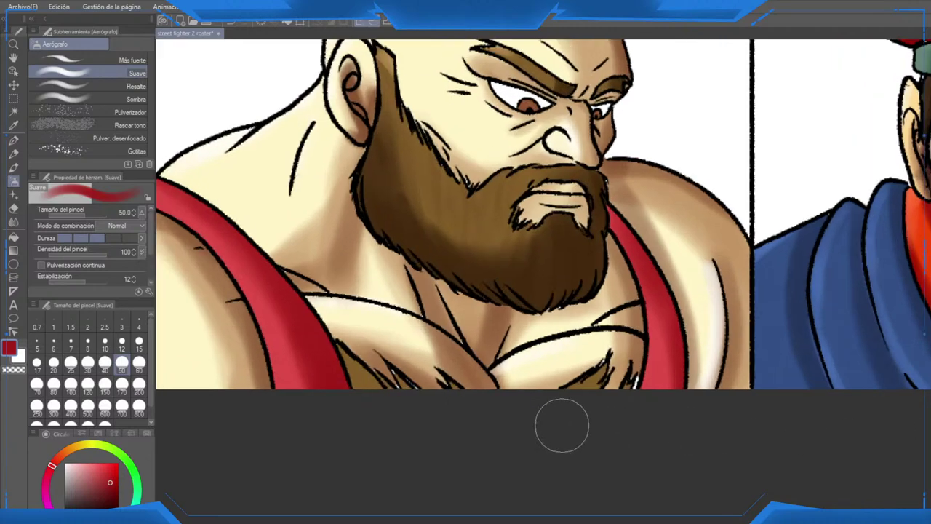
drag(567, 417, 561, 397)
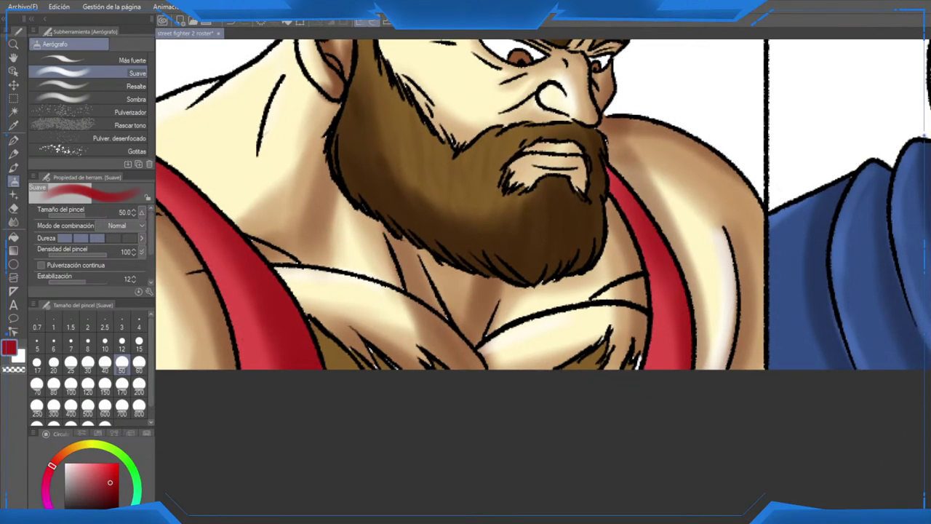
alt+click(436, 350)
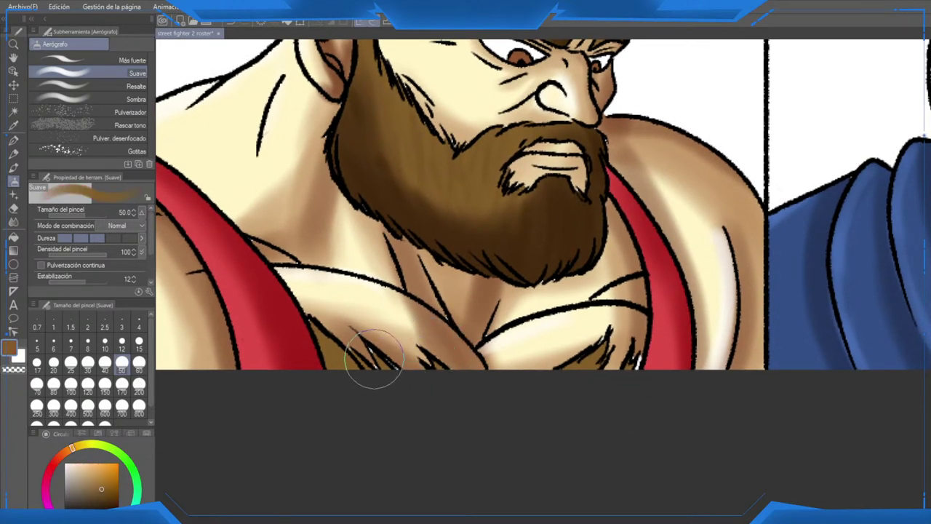
key(p)
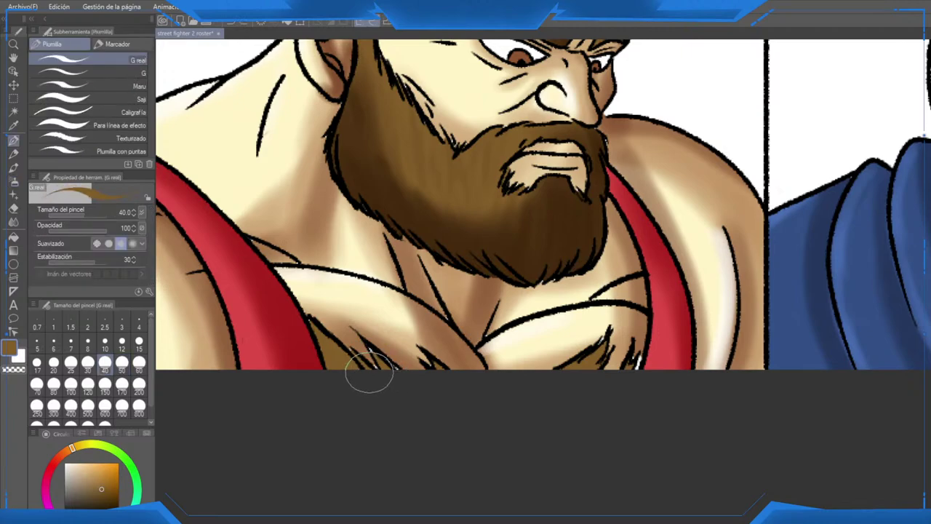
mouse_move(369, 372)
mouse_down()
mouse_move(383, 363)
mouse_move(378, 367)
mouse_move(375, 351)
mouse_up()
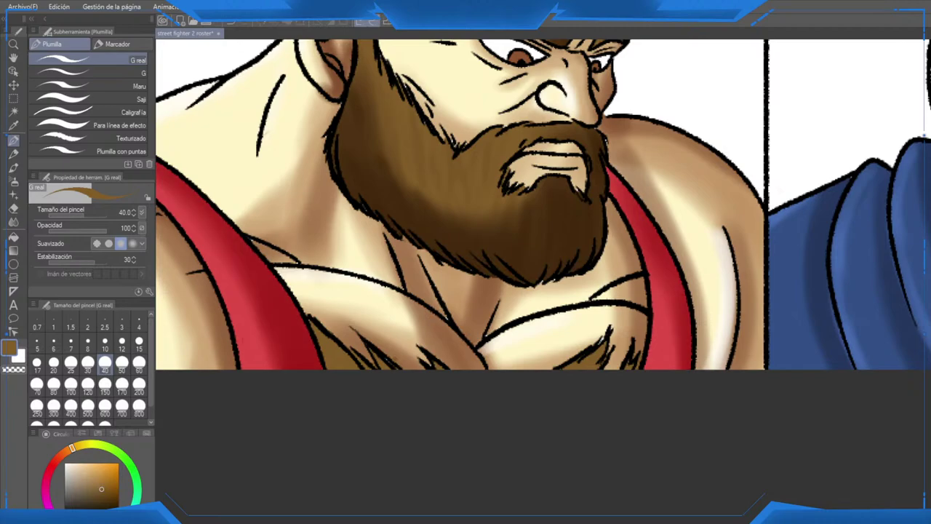
Step: Sample a dark brown from the beard and shade the chest hair with the soft airbrush, reducing its size from 50 to 25
alt+click(499, 238)
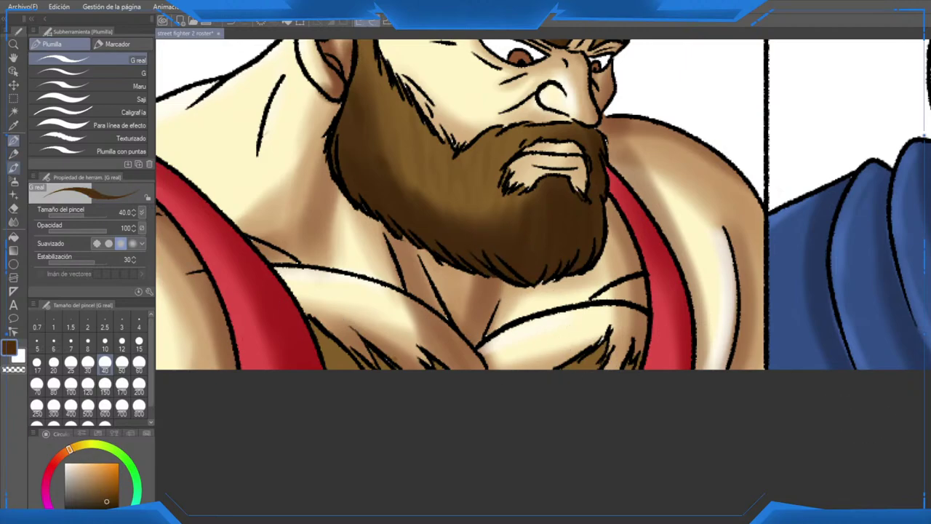
key(p)
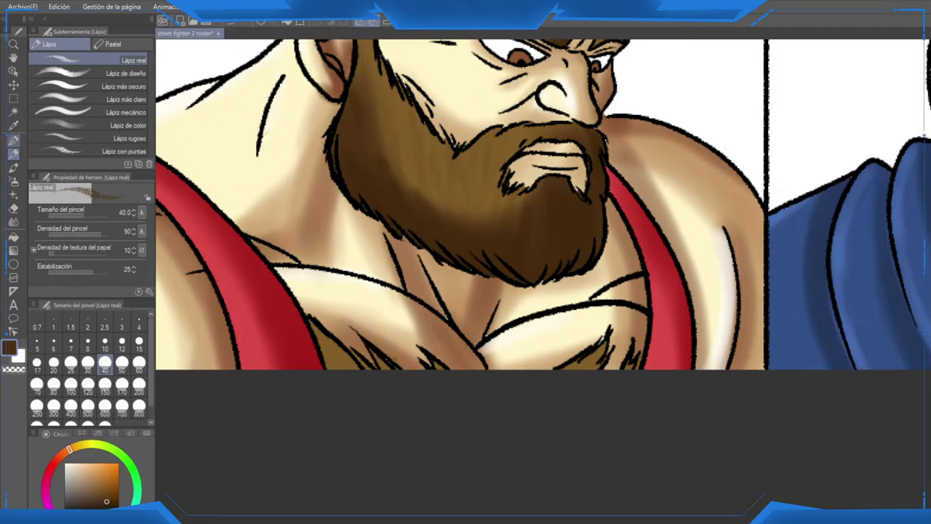
key(b)
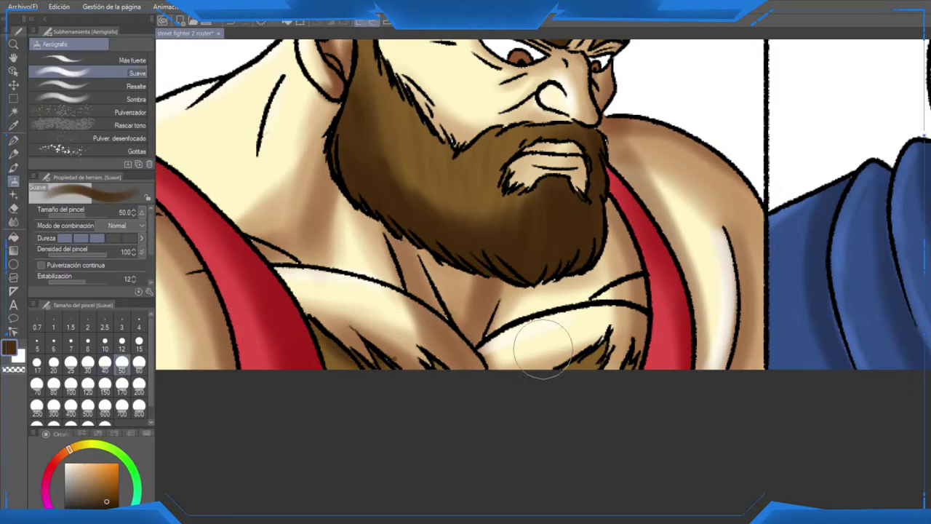
key(bracketleft)
key(bracketleft)
key(bracketleft)
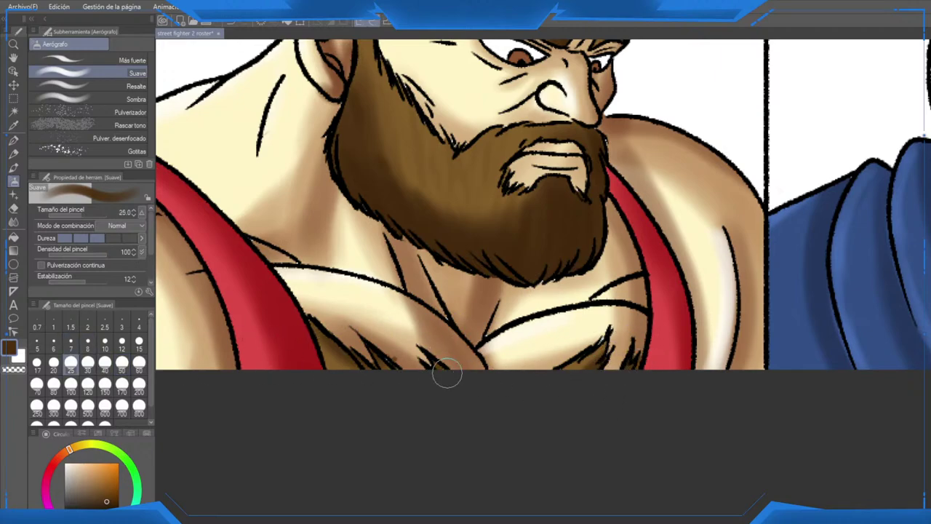
Step: Sample the iris brown, darken it and shade the upper part of both irises with the soft airbrush at size 7
scroll(451, 337, down, 4)
drag(452, 335, 566, 423)
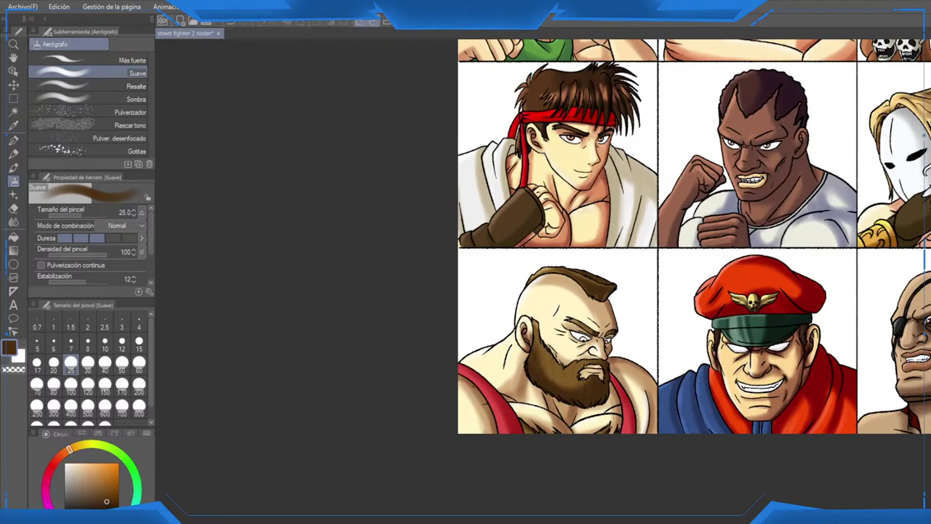
scroll(584, 340, up, 6)
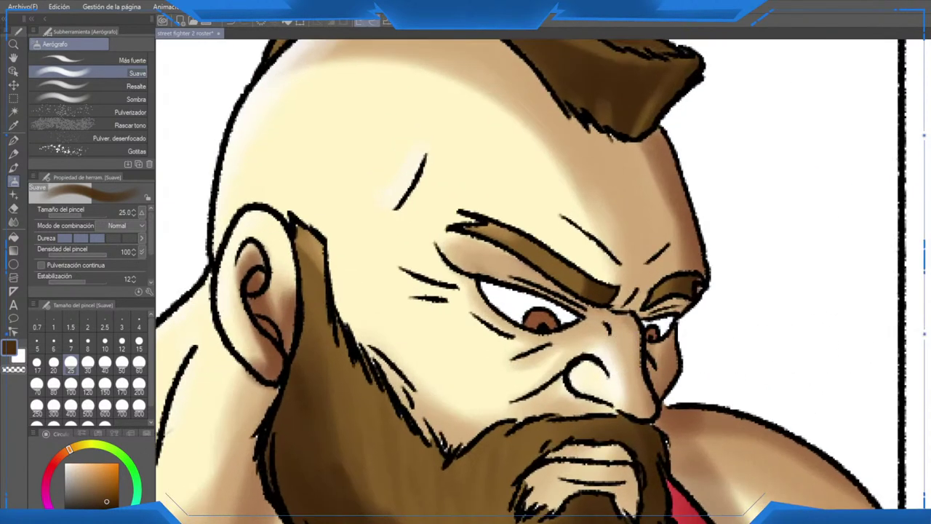
scroll(877, 315, up, 2)
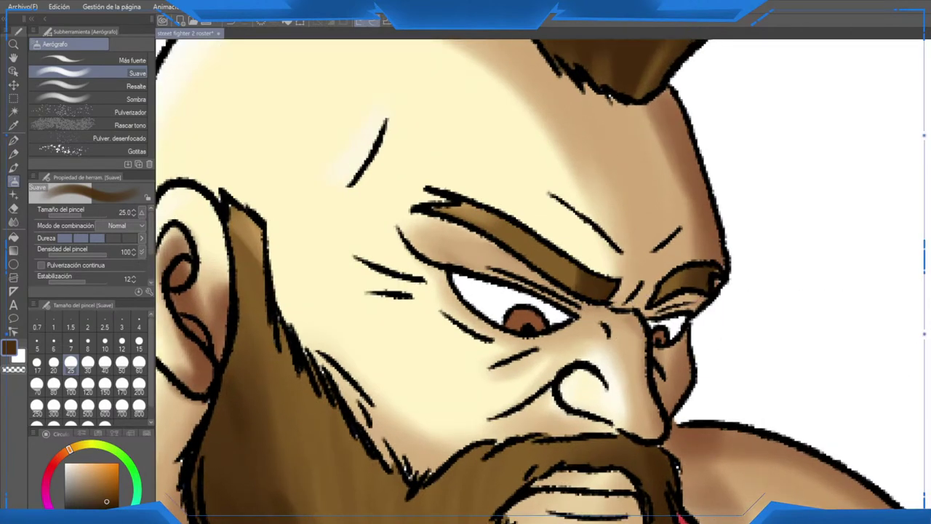
scroll(590, 318, up, 1)
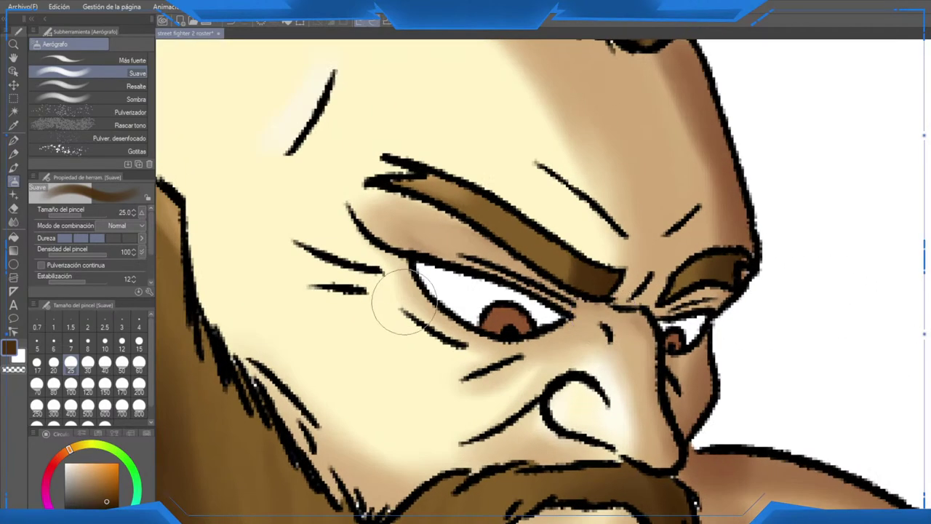
alt+click(529, 324)
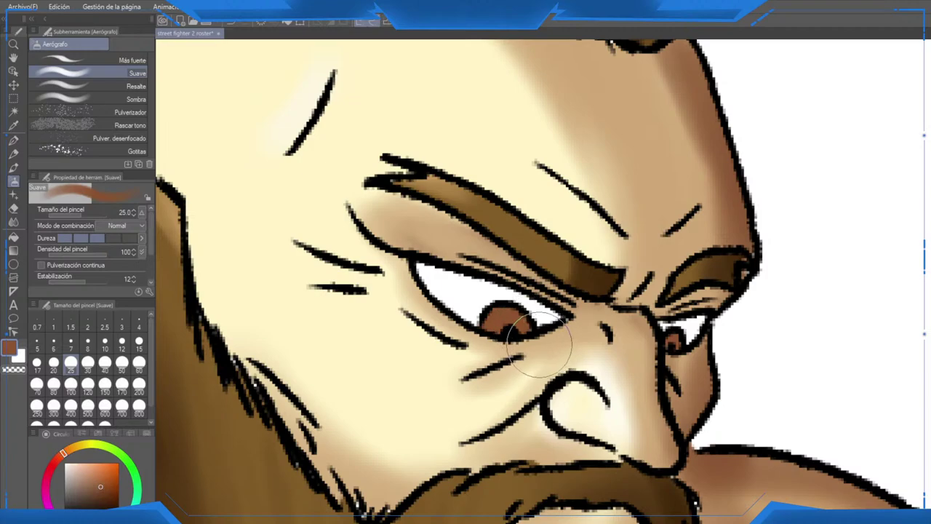
key(p)
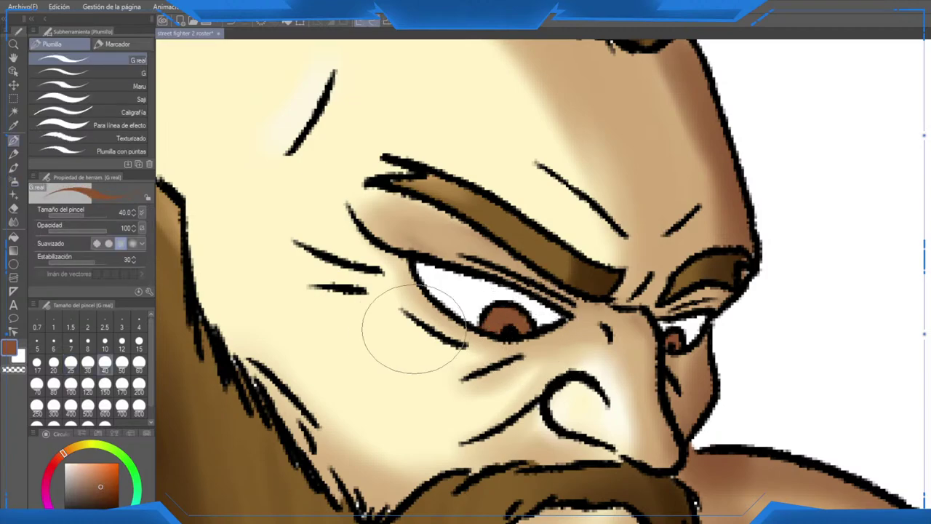
click(106, 496)
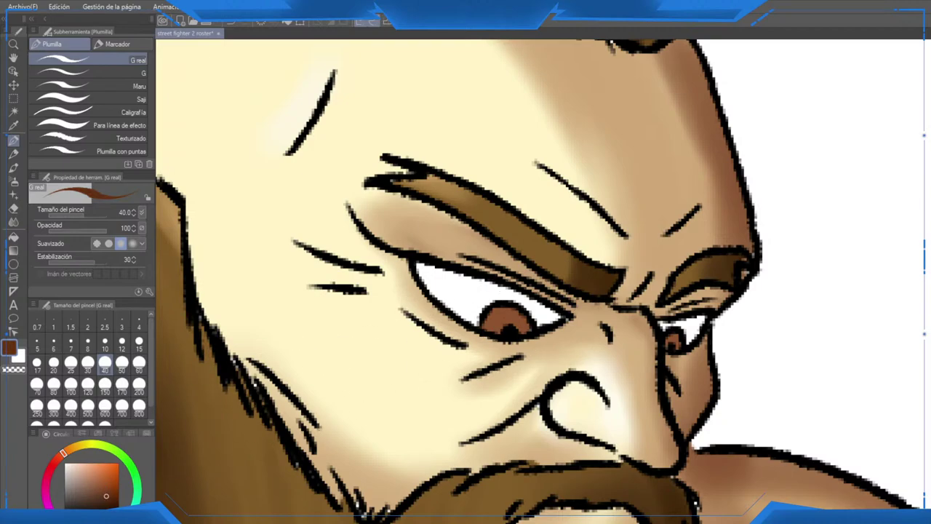
key(b)
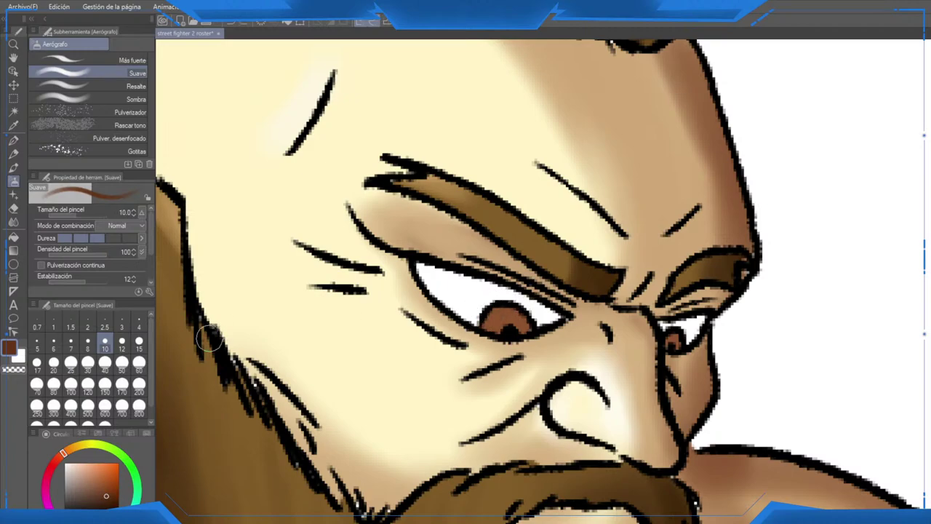
click(71, 343)
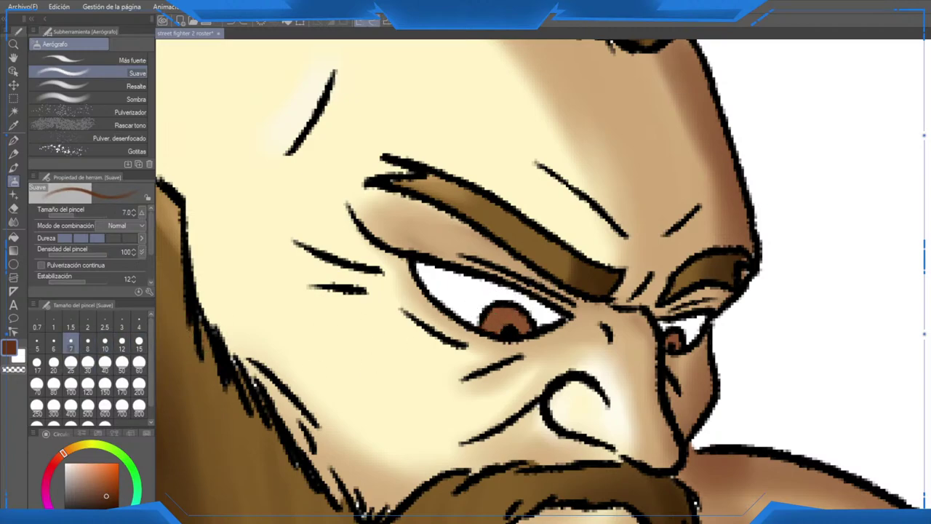
click(110, 500)
mouse_move(494, 311)
mouse_down()
mouse_move(535, 314)
mouse_move(535, 328)
mouse_move(521, 310)
mouse_move(499, 307)
mouse_move(517, 308)
mouse_move(542, 333)
mouse_move(507, 306)
mouse_up()
mouse_move(663, 329)
mouse_down()
mouse_move(667, 337)
mouse_move(681, 329)
mouse_up()
Step: Examine the wrestler portrait at several magnifications and mirror the canvas view to check its proportions
scroll(707, 303, down, 3)
key(ctrl+minus)
key(ctrl+minus)
key(ctrl+minus)
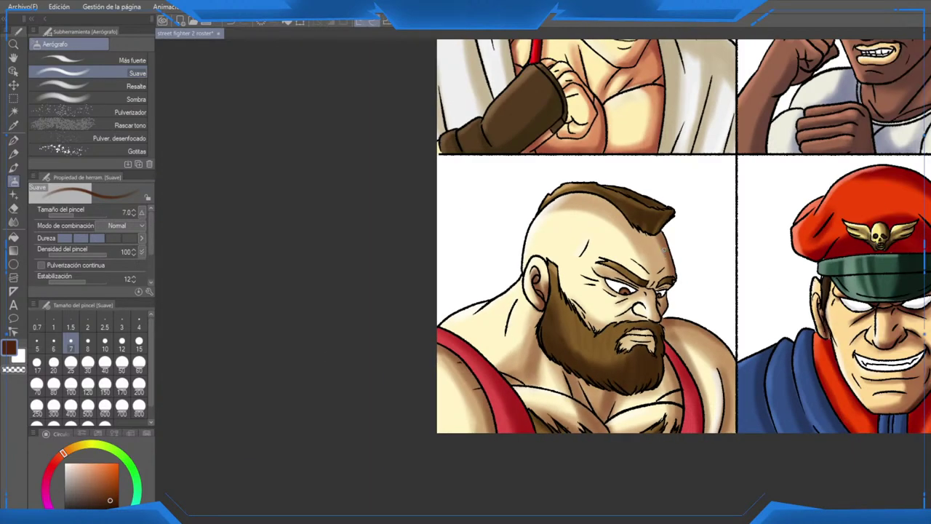
scroll(664, 248, up, 5)
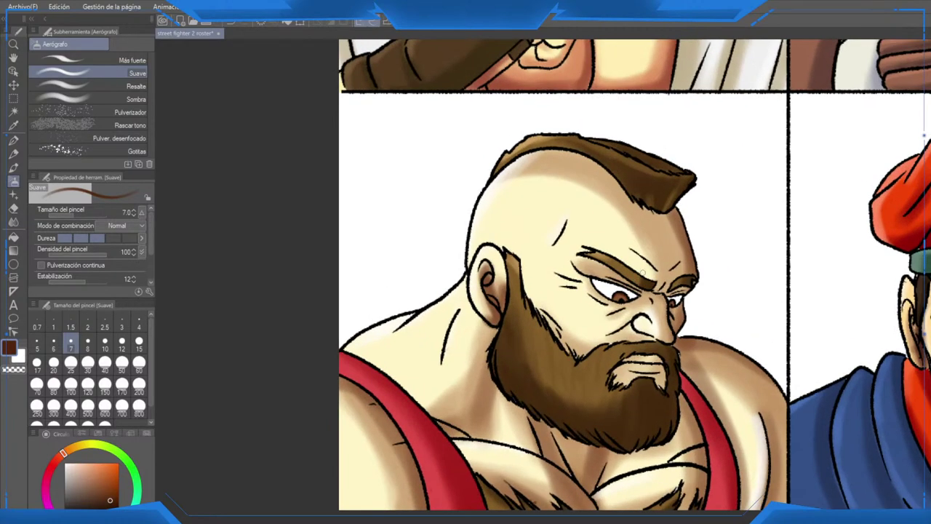
scroll(645, 268, down, 3)
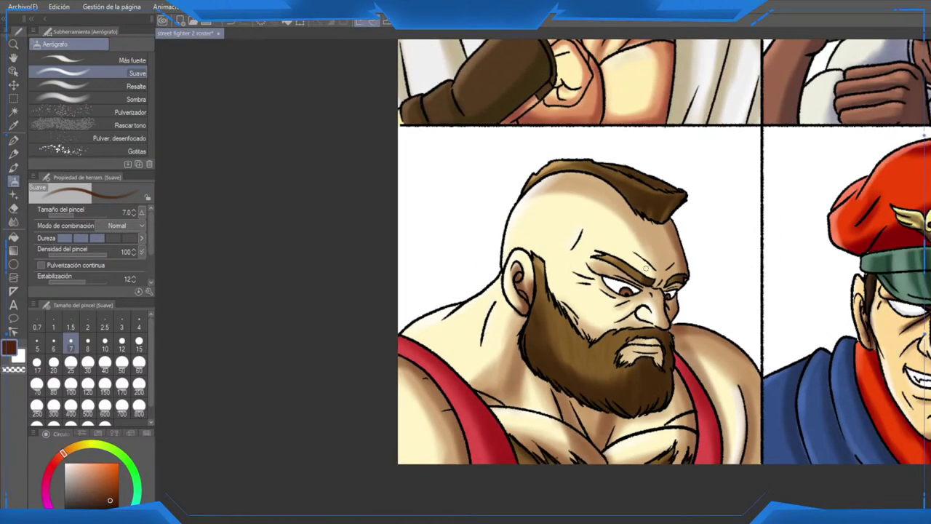
key(h)
drag(483, 270, 500, 267)
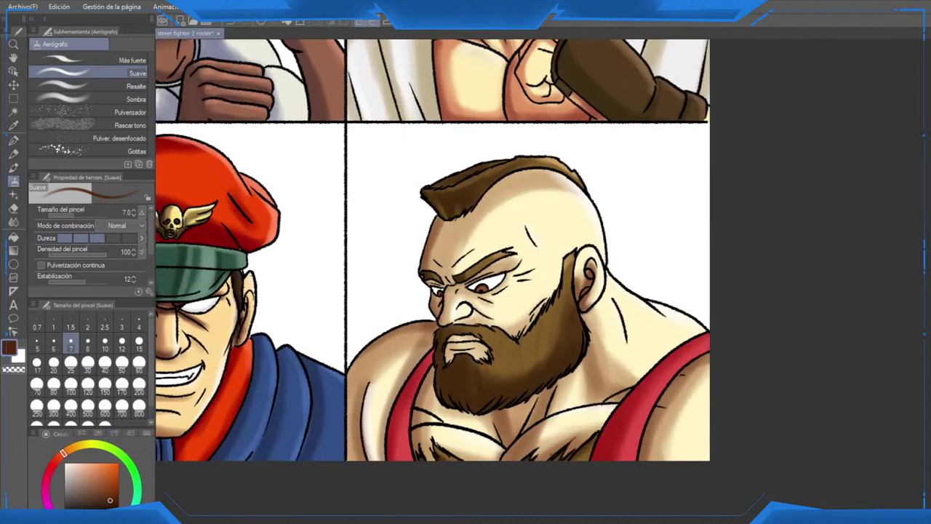
Step: Dot a white highlight into each iris with the G pen at size 6, redoing the one in the far eye
scroll(501, 267, up, 3)
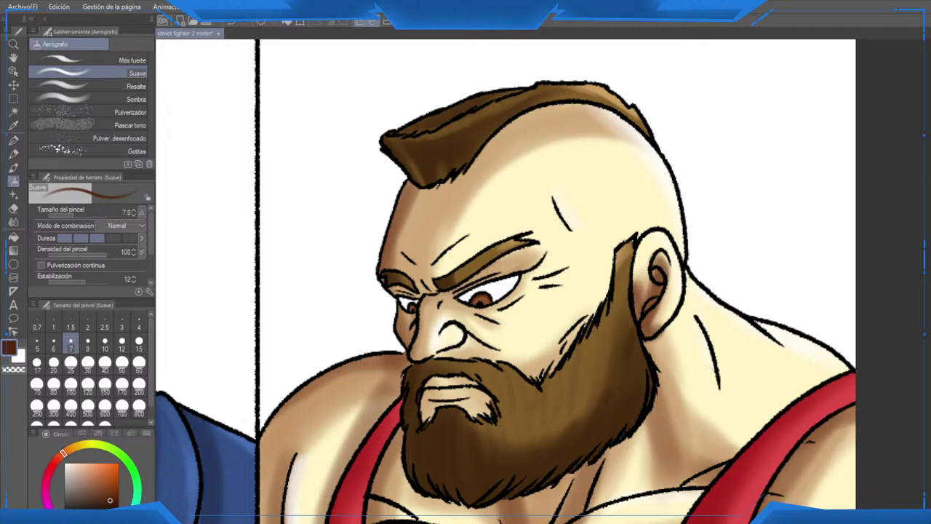
scroll(523, 280, up, 3)
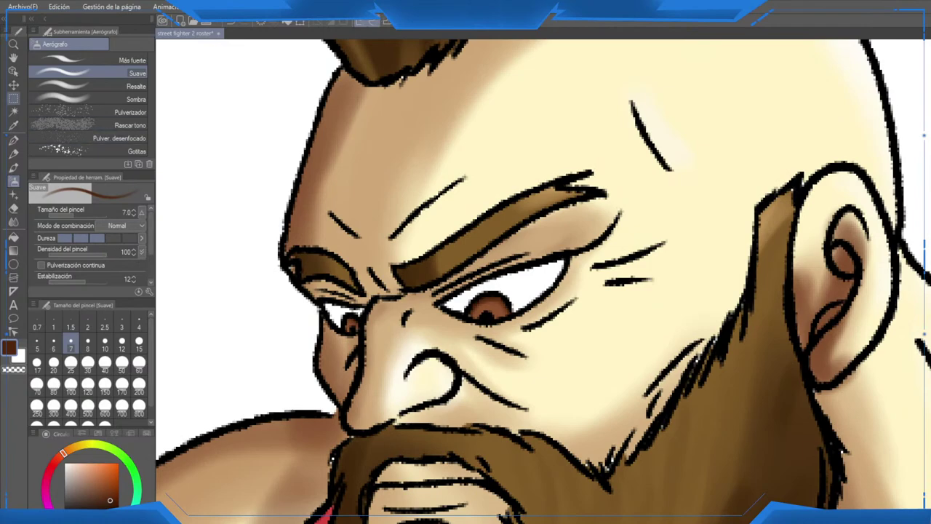
key(p)
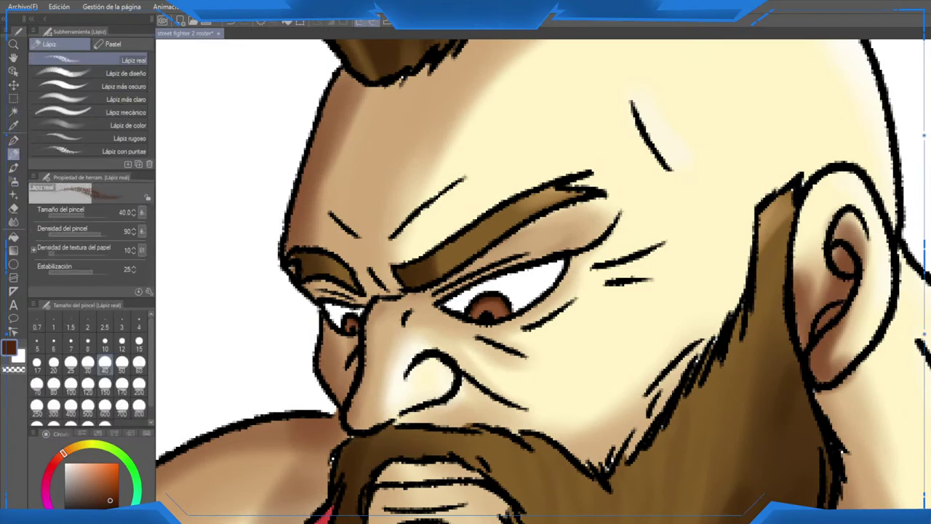
click(13, 140)
click(88, 72)
scroll(456, 318, up, 2)
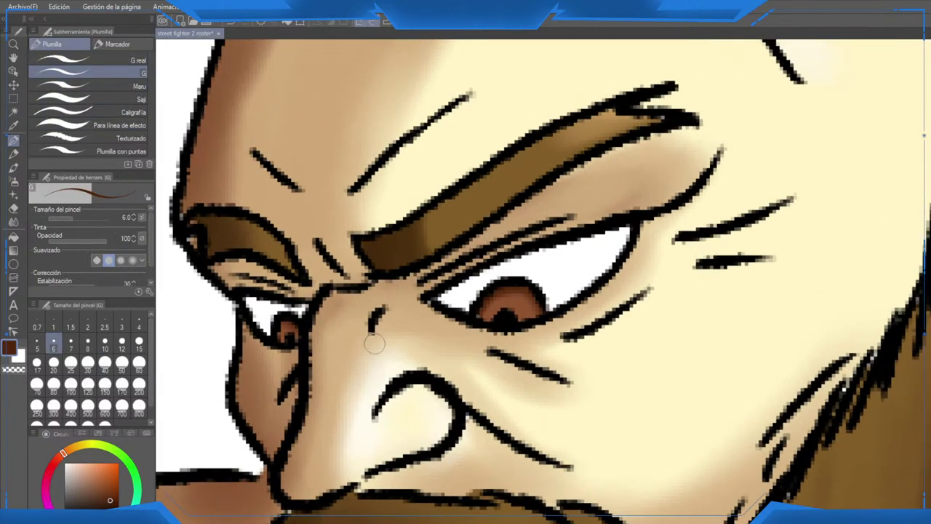
key(x)
drag(488, 298, 498, 305)
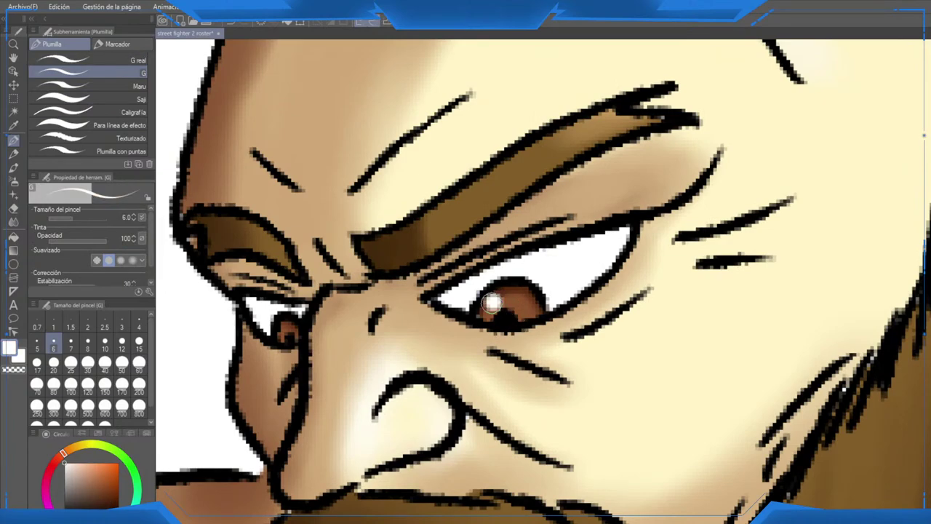
click(280, 327)
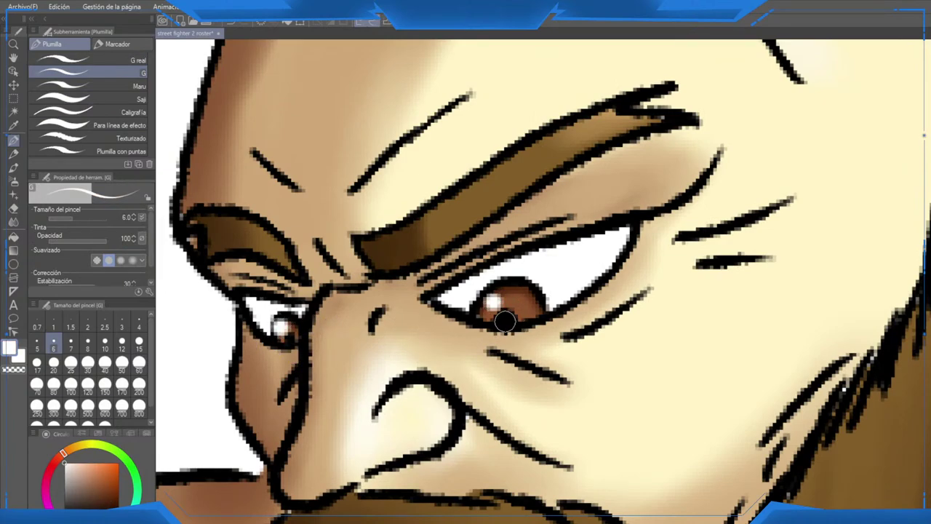
key(ctrl+z)
click(285, 328)
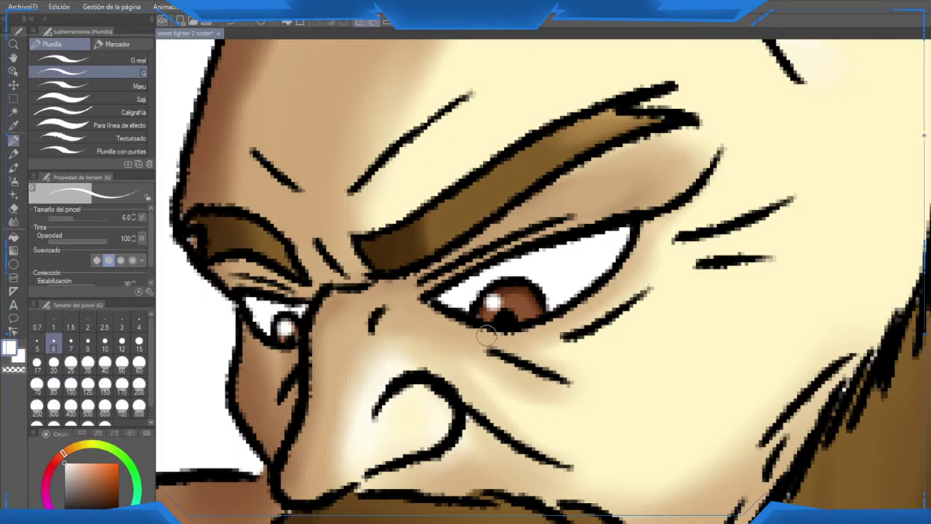
Step: Restore the unmirrored canvas view, look over the full roster and save the file
scroll(528, 307, down, 10)
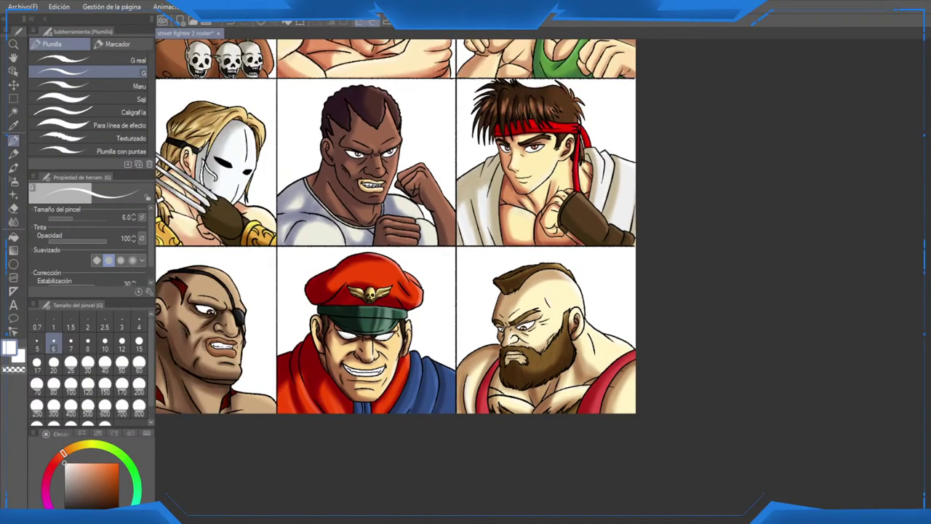
key(h)
scroll(626, 240, down, 3)
drag(626, 241, 417, 382)
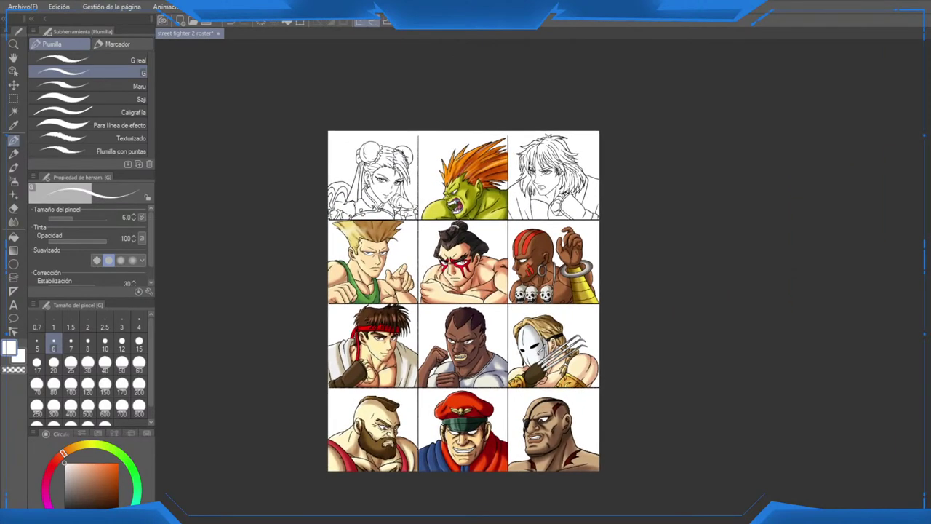
key(alt)
key(alt)
scroll(456, 308, up, 1)
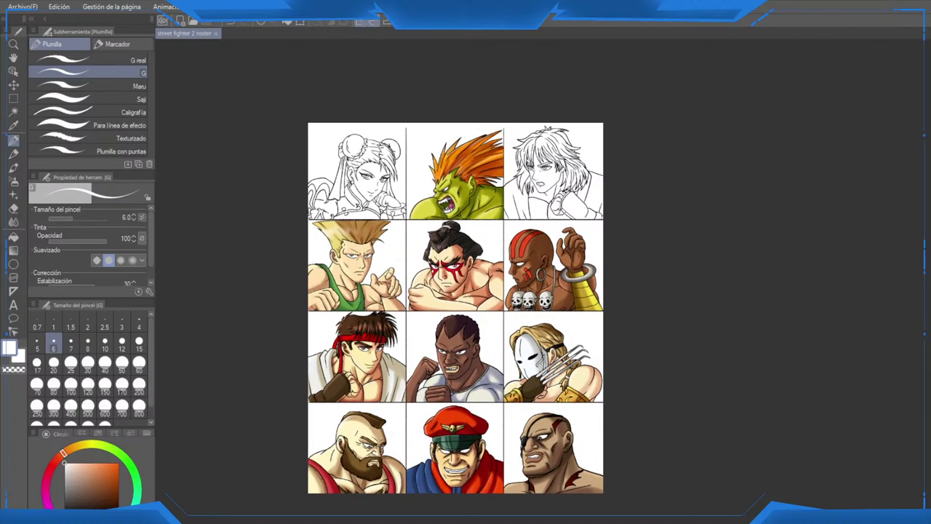
drag(455, 309, 476, 310)
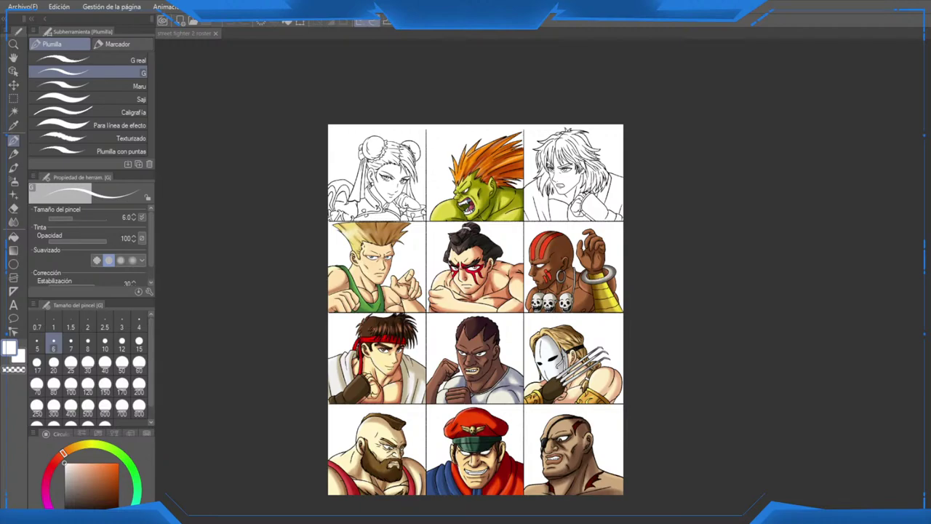
Step: Pick a pale cream skin colour and fill Chun-Li's neck and face using the fill that refers to other layers
click(75, 463)
scroll(385, 198, up, 2)
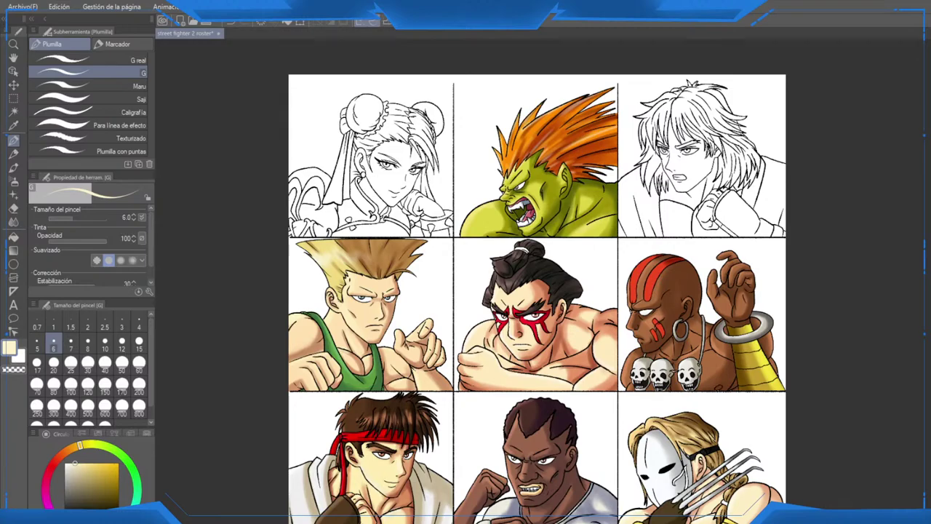
scroll(360, 200, up, 5)
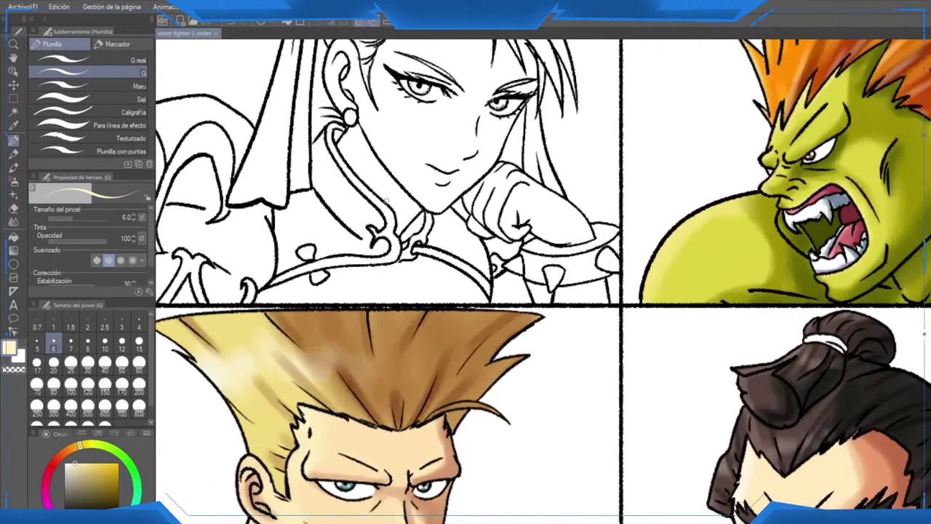
key(g)
click(375, 171)
click(436, 138)
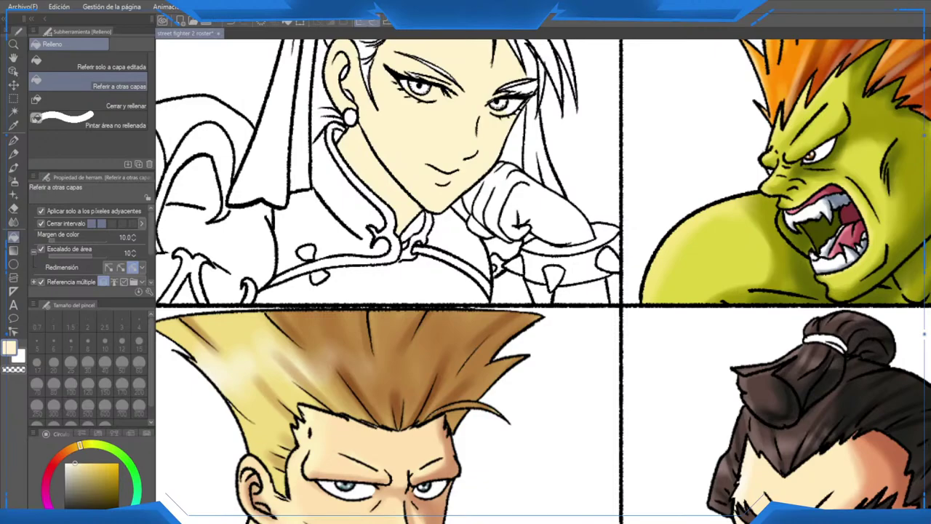
Step: Fill Chun-Li's fist, the forearm below the spiked bracelet and the remaining finger areas with the same cream skin colour
click(533, 204)
scroll(565, 284, up, 1)
click(582, 295)
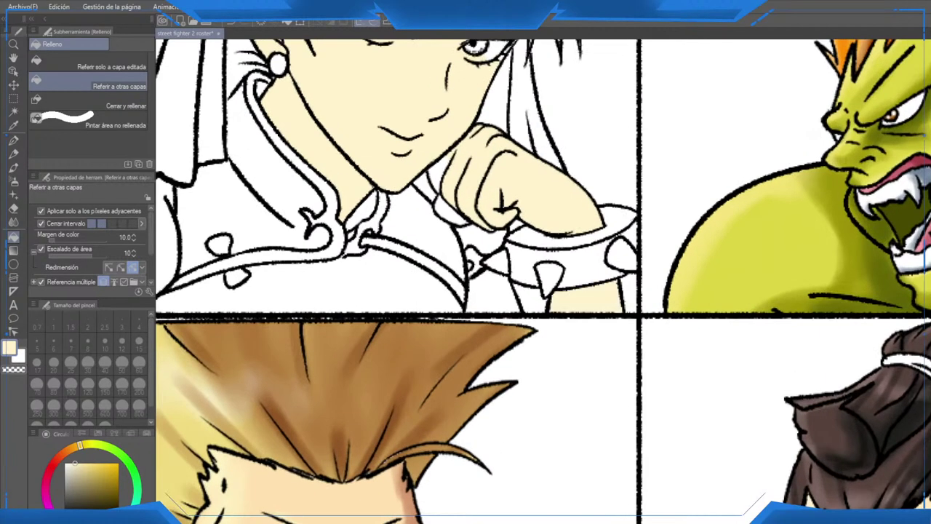
drag(582, 295, 647, 369)
scroll(504, 281, up, 1)
click(506, 233)
click(524, 286)
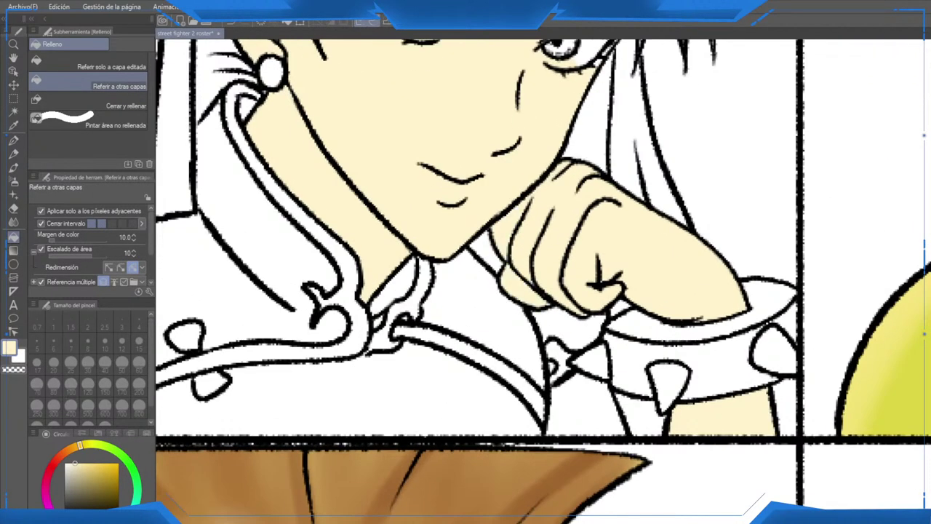
drag(524, 285, 636, 508)
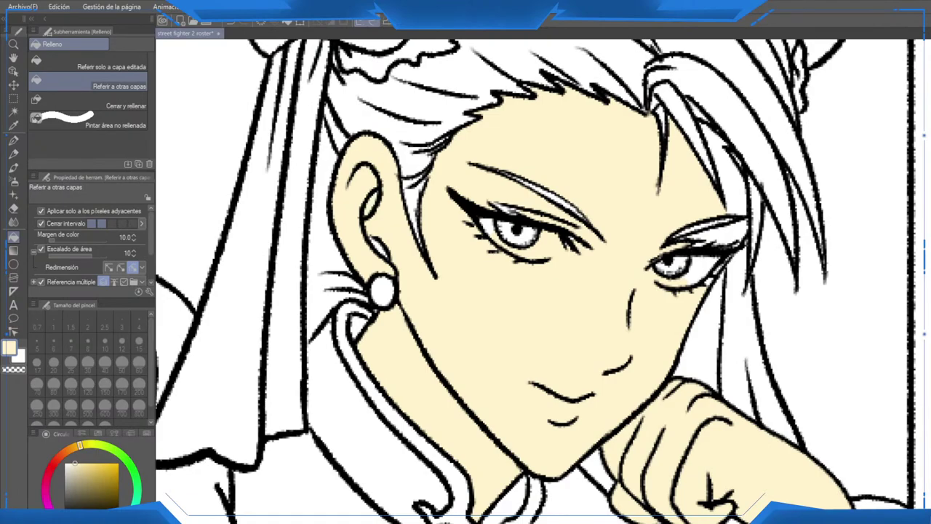
scroll(524, 286, down, 4)
scroll(523, 286, up, 4)
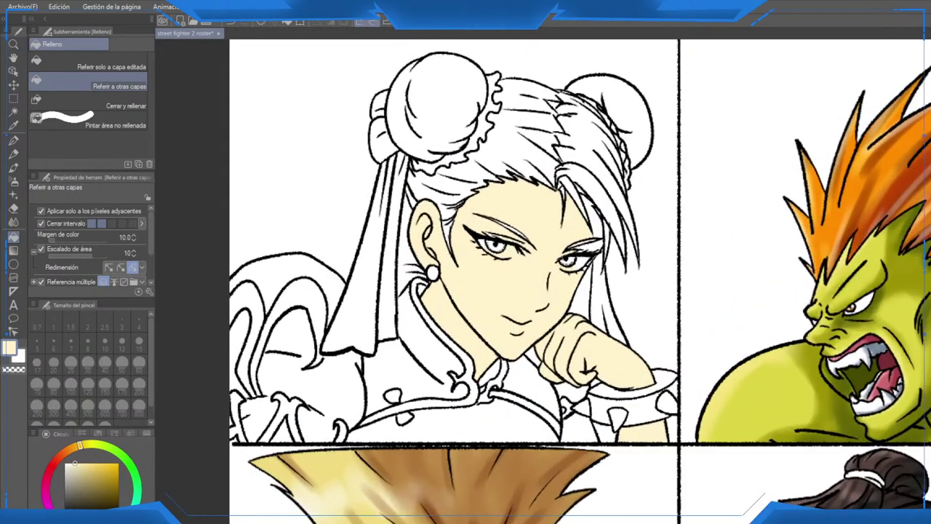
Step: Fill the remaining skin gap between Chun-Li's bangs and temple with cream, and mirror the canvas view
scroll(524, 286, up, 1)
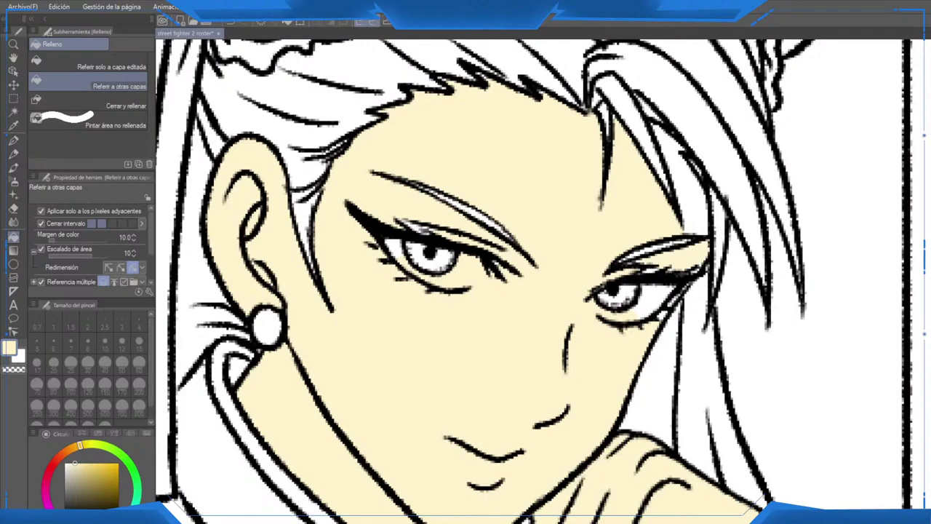
click(692, 200)
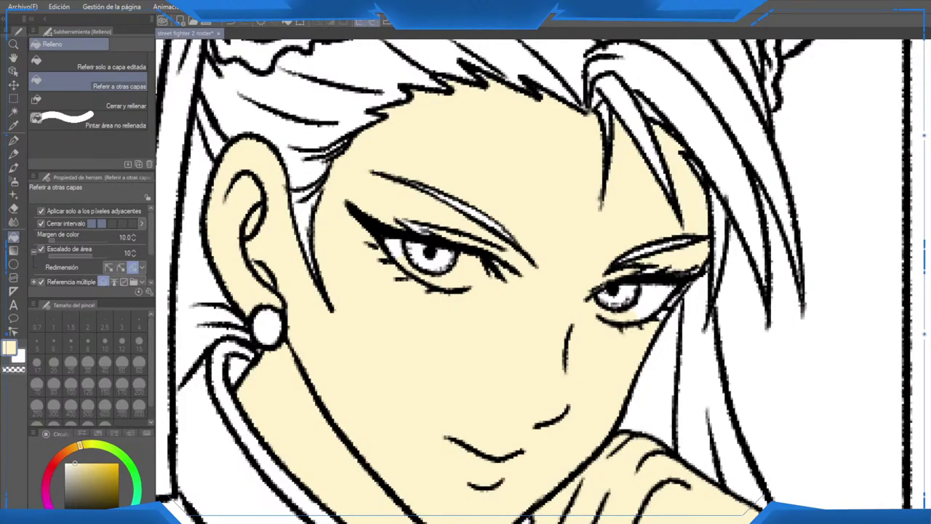
key(h)
Step: Touch up the small skin gaps at the outer corner of Chun-Li's far eye in cream, settling on the G real pen at size 40
scroll(641, 263, up, 3)
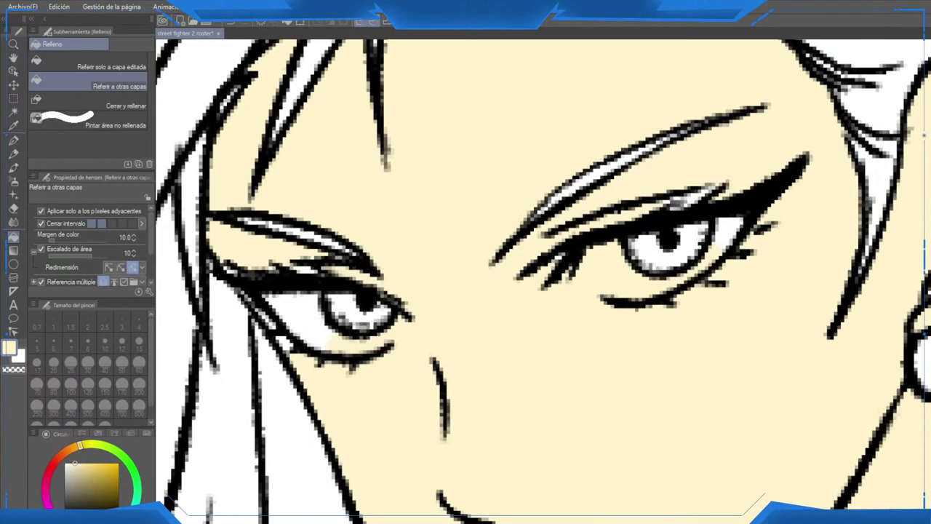
drag(329, 335, 358, 286)
key(p)
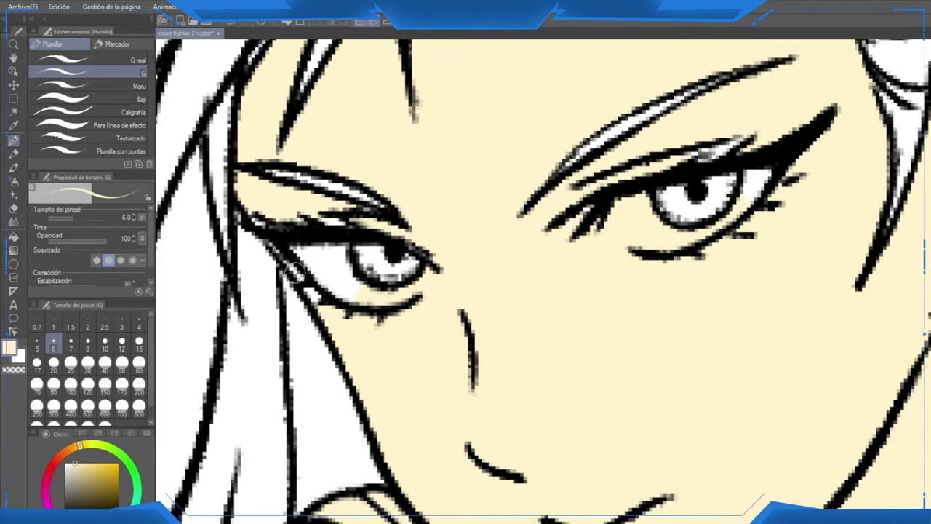
key(p)
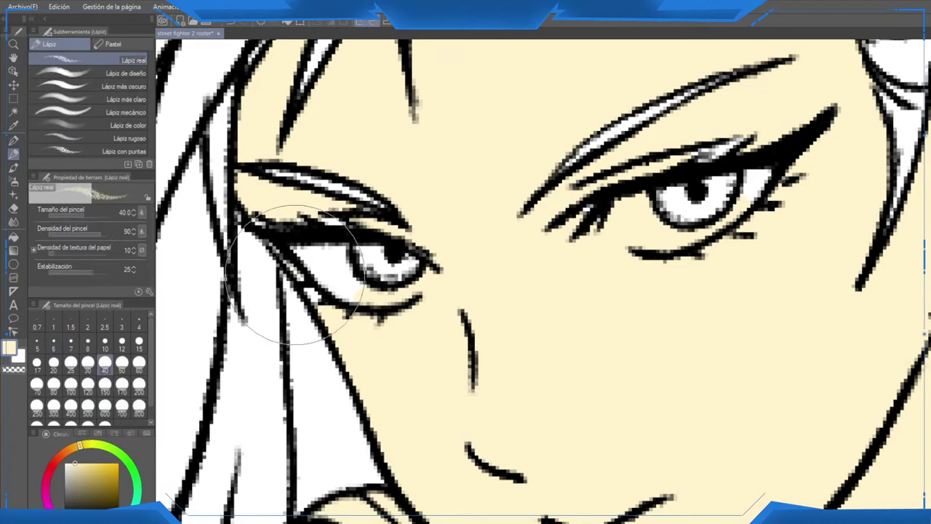
key(bracketleft)
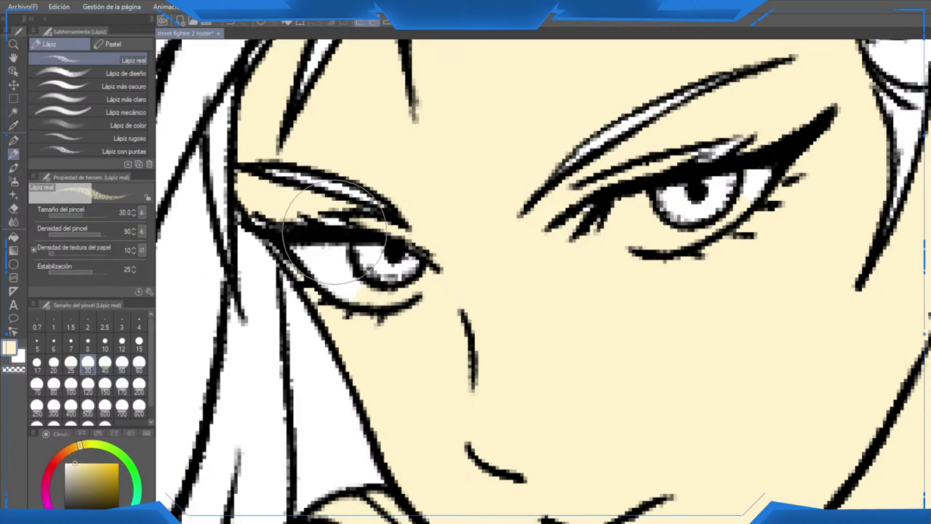
key(p)
key(p)
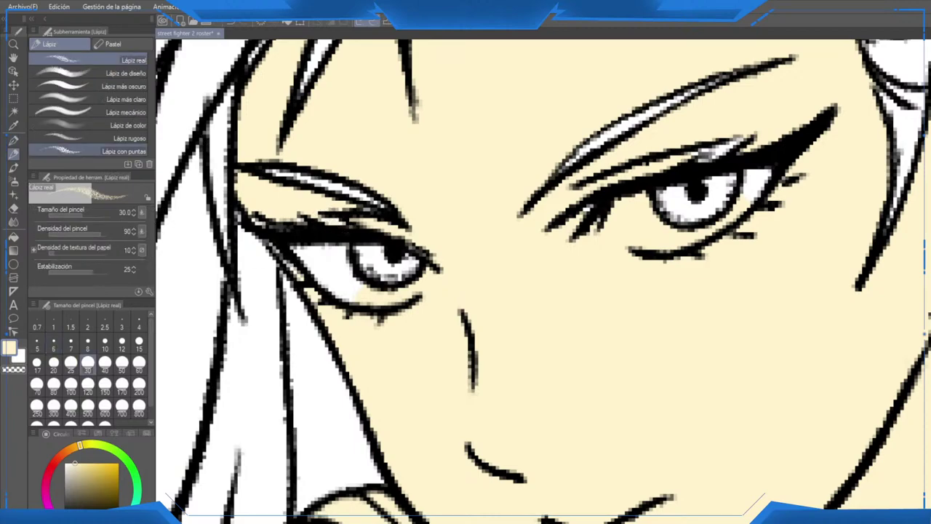
click(13, 140)
click(89, 60)
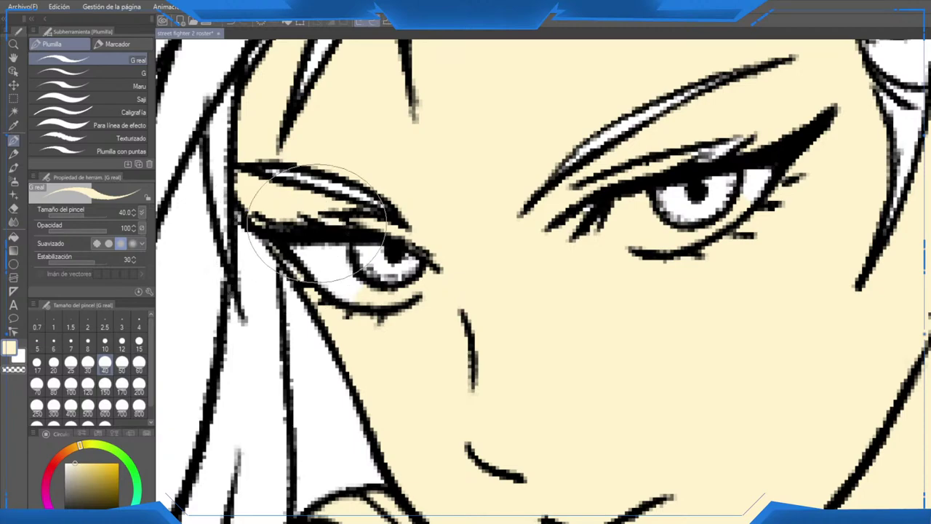
Step: Erase the cream spill from the whites of both eyes with the hard eraser at size 30
key(e)
mouse_move(369, 282)
mouse_down()
mouse_move(376, 294)
mouse_move(411, 279)
mouse_move(404, 286)
mouse_up()
mouse_move(642, 235)
mouse_down()
mouse_move(565, 262)
mouse_move(551, 277)
mouse_move(627, 228)
mouse_up()
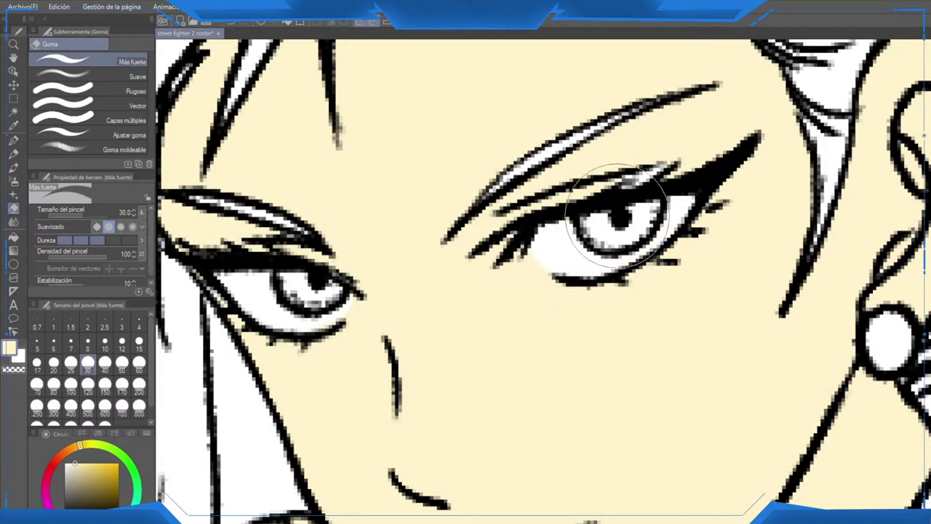
key(p)
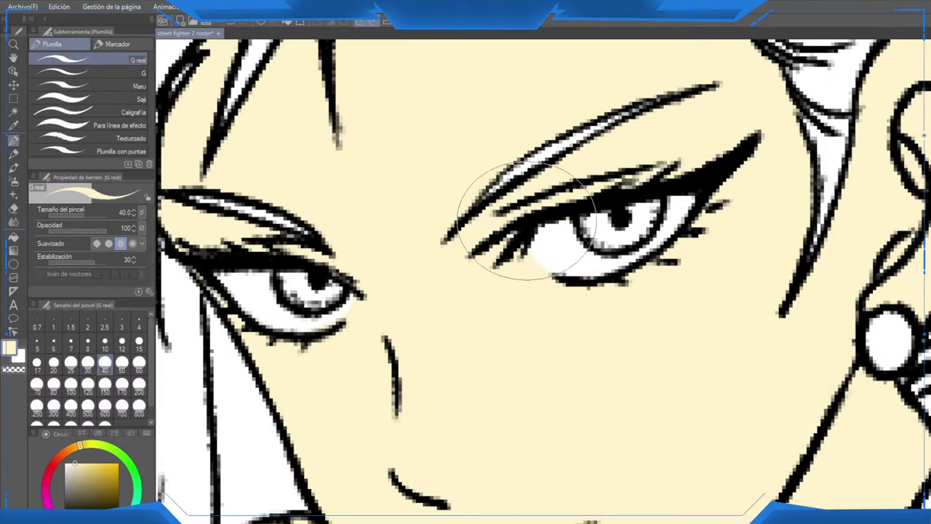
mouse_move(495, 270)
mouse_down()
mouse_move(596, 347)
mouse_move(652, 416)
mouse_up()
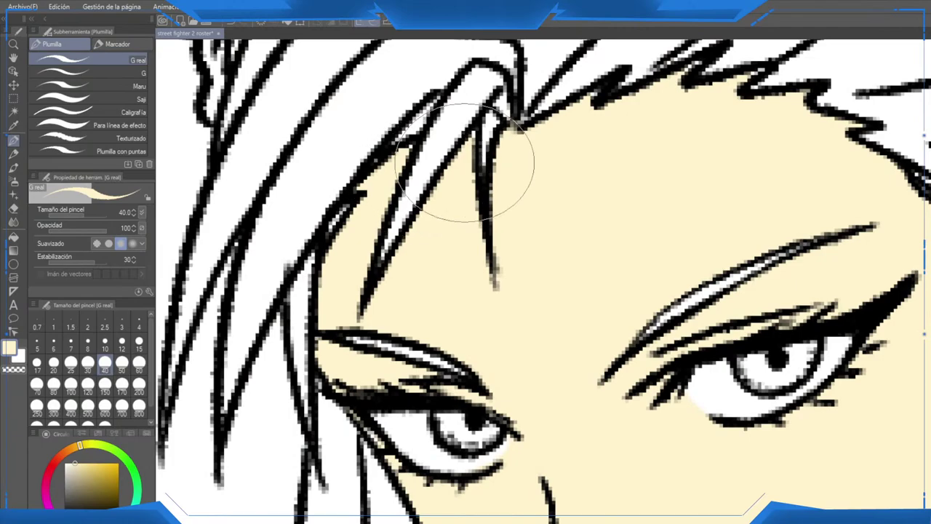
drag(449, 176, 160, 174)
scroll(603, 171, down, 1)
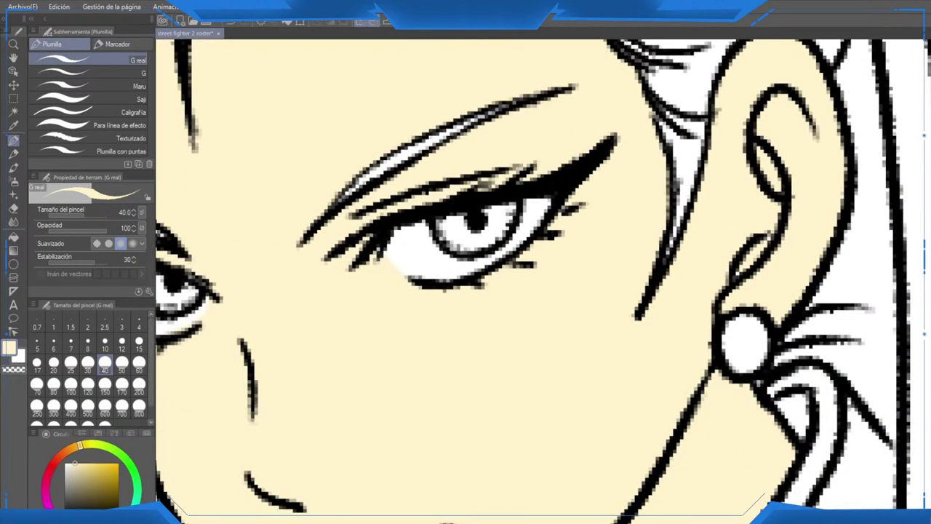
Step: Pick a medium blue and fill the chest and collar sections of Chun-Li's dress, referring to other layers
scroll(626, 211, down, 3)
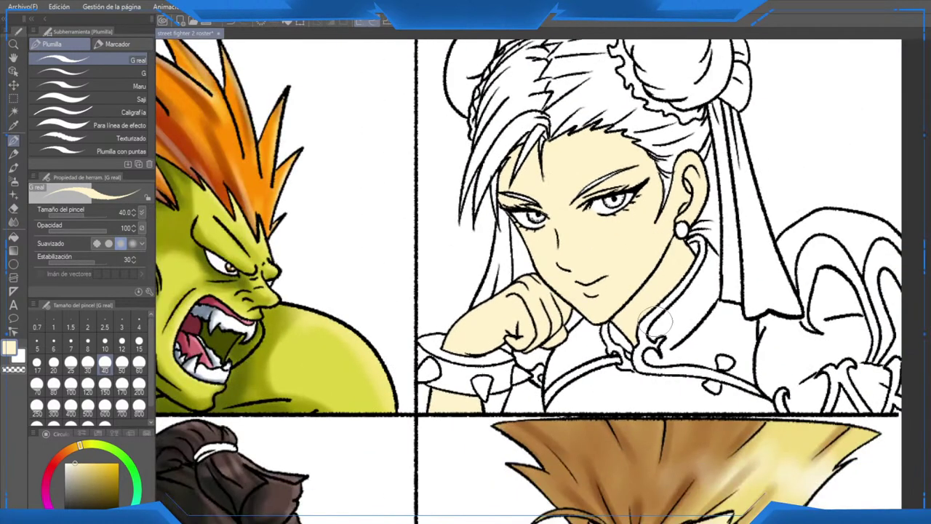
scroll(657, 317, down, 1)
drag(656, 315, 590, 294)
scroll(589, 291, up, 2)
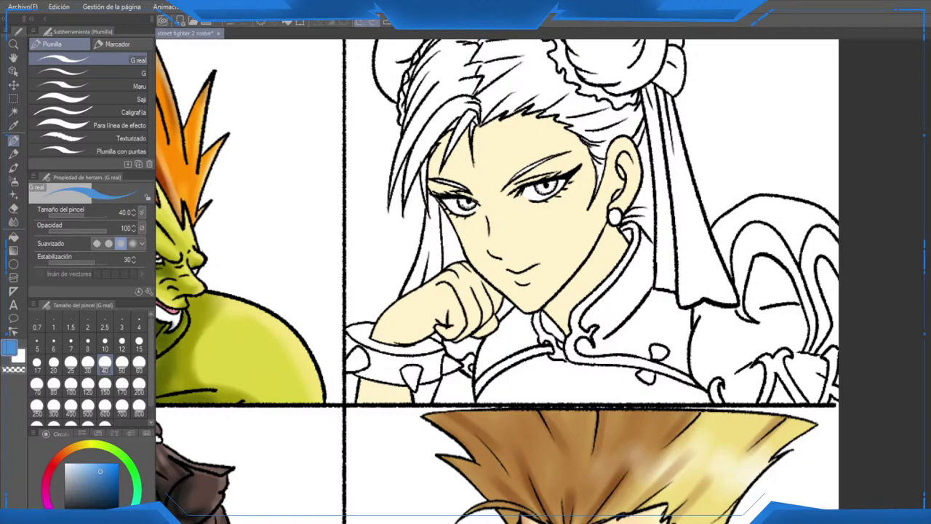
key(g)
key(g)
click(608, 377)
click(595, 334)
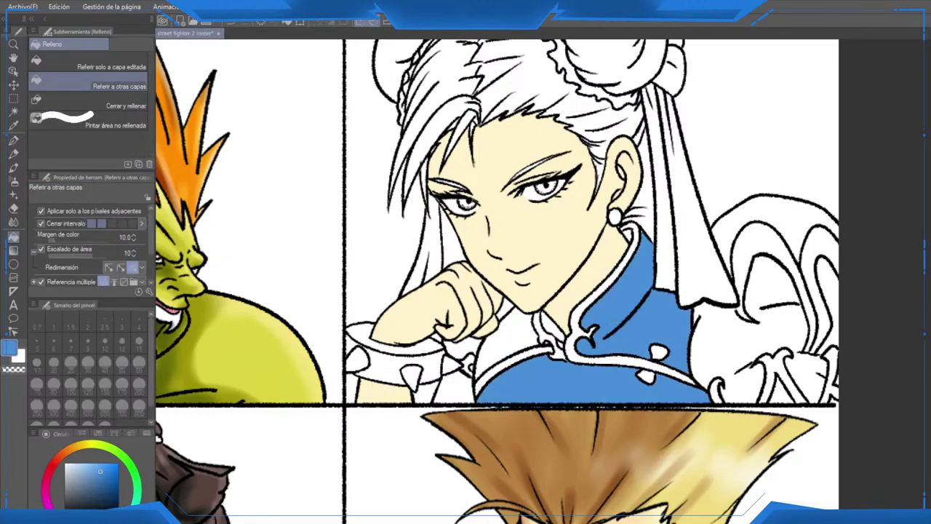
Step: Fill the remaining blue dress sections between the fist and chest, beside the spiked bracelet and within the collar
scroll(519, 320, down, 8)
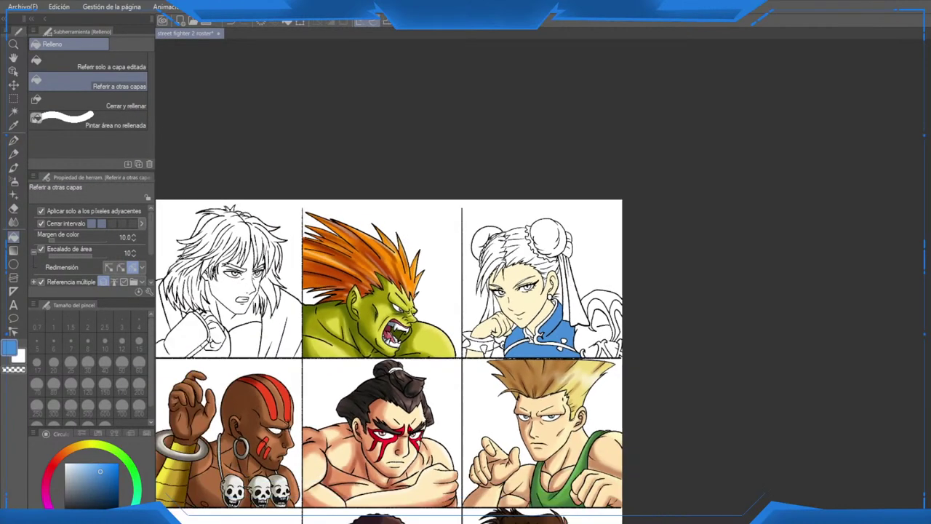
scroll(520, 331, down, 2)
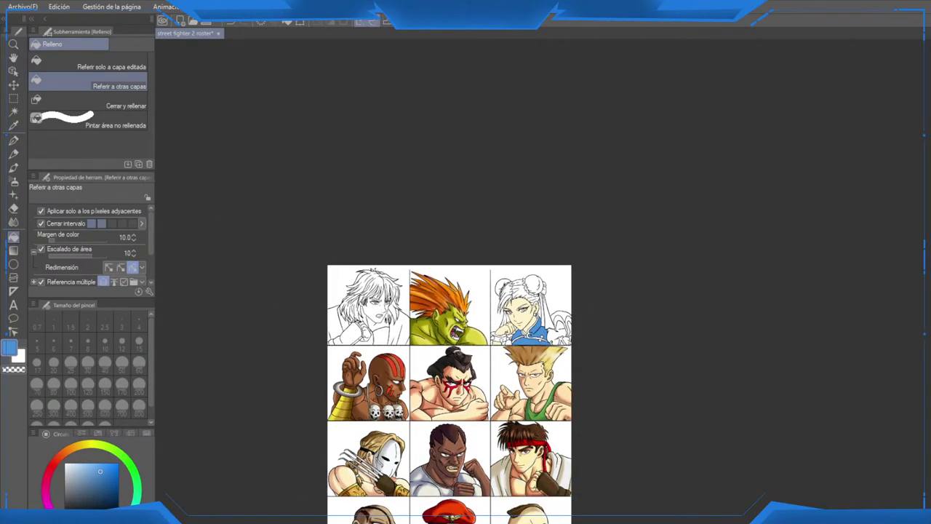
scroll(521, 332, up, 10)
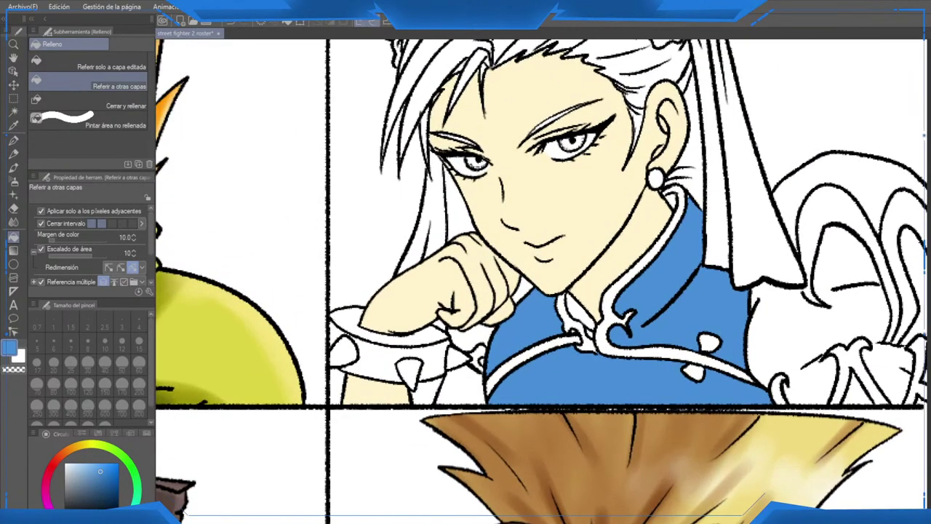
click(460, 389)
click(471, 338)
mouse_move(471, 338)
mouse_down()
mouse_move(420, 377)
mouse_move(352, 363)
mouse_up()
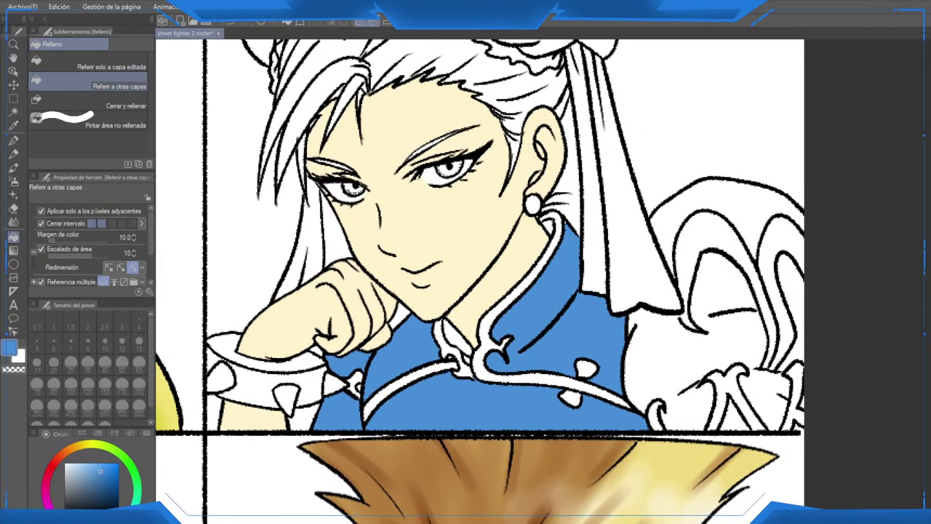
scroll(475, 357, up, 2)
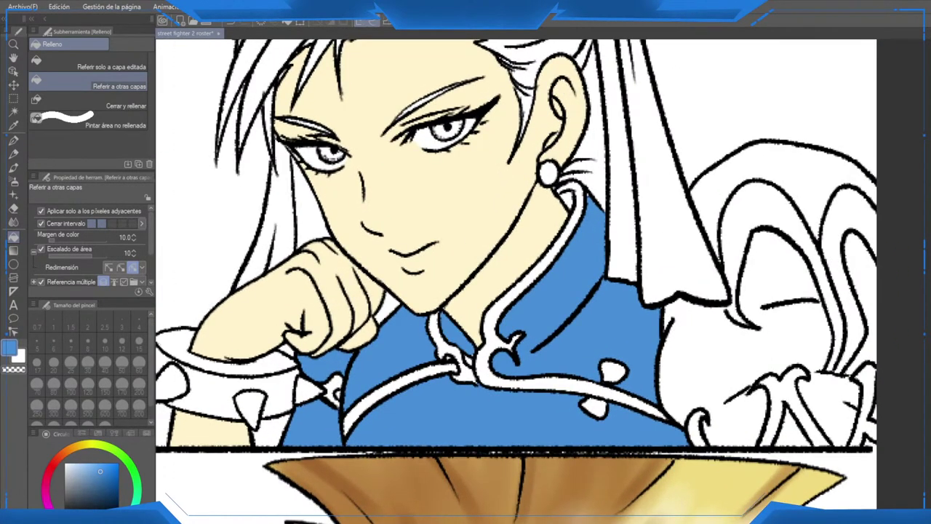
Step: Fill the puffed sleeve's main body, outer curve and lower cuff sections with the same blue
click(774, 339)
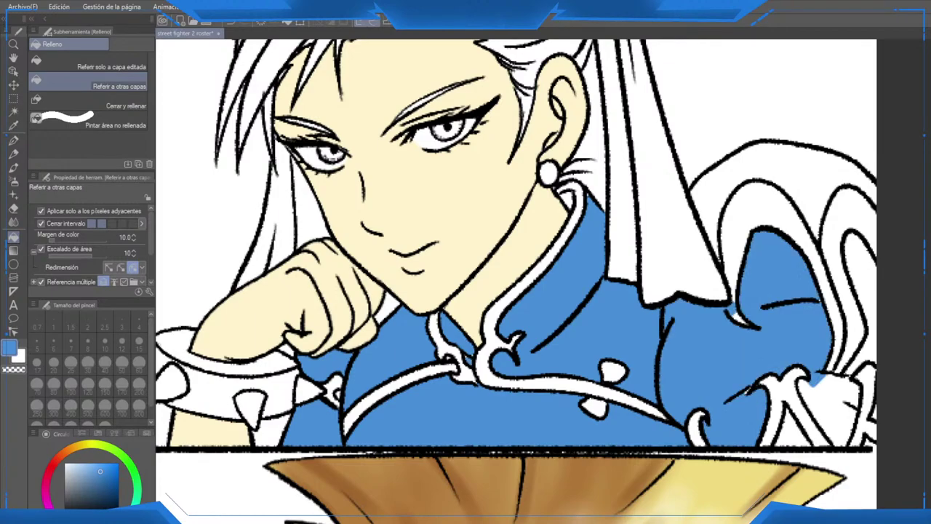
drag(813, 364, 645, 367)
click(666, 407)
click(627, 434)
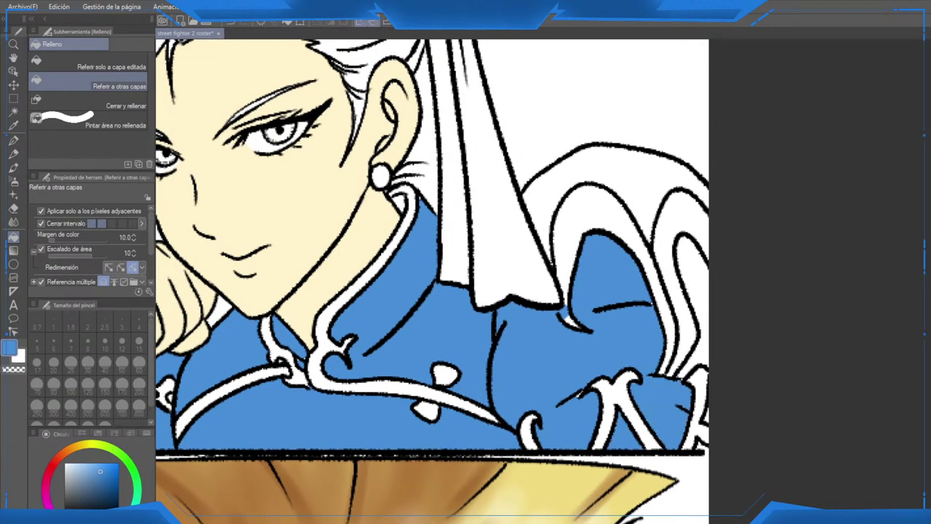
click(629, 166)
click(694, 291)
Step: Erase the blue spill below the panel border and on the sleeve's white trim, patching the missed gap beside the cuff
scroll(680, 405, up, 1)
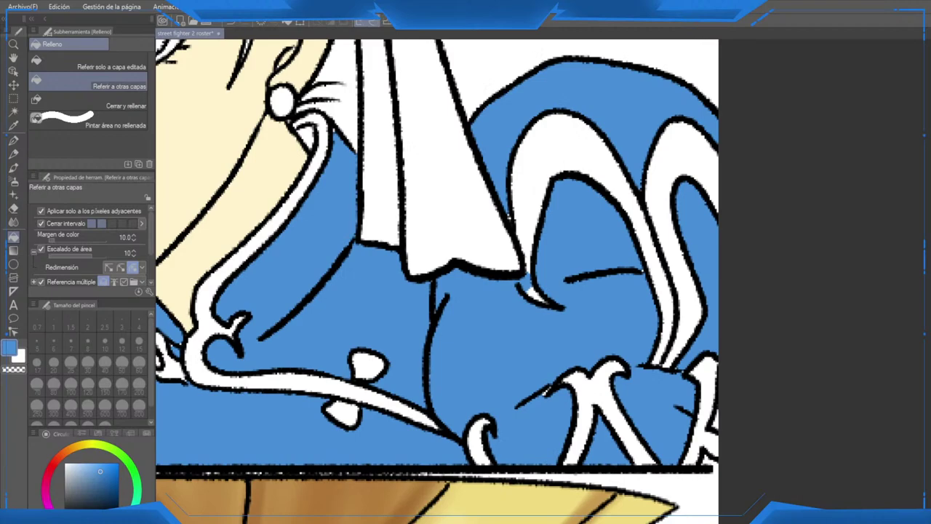
scroll(704, 470, up, 1)
key(e)
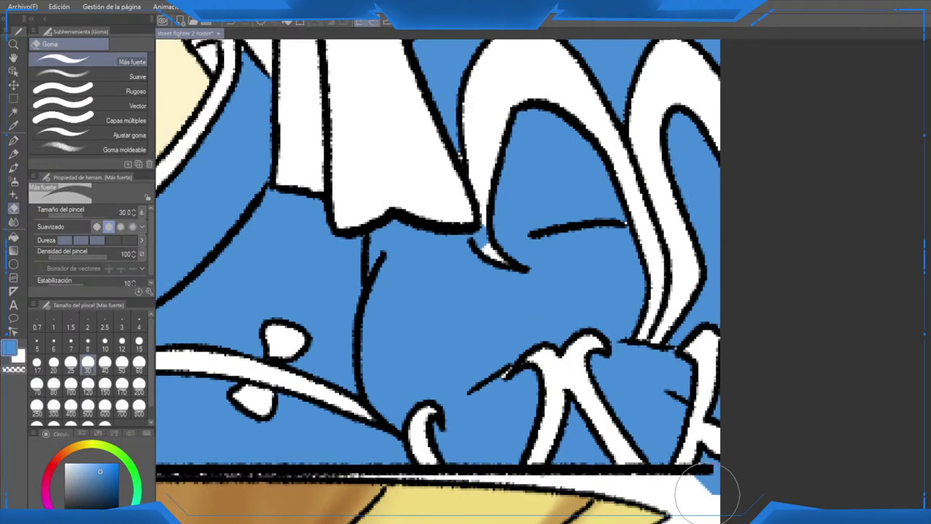
scroll(612, 375, up, 1)
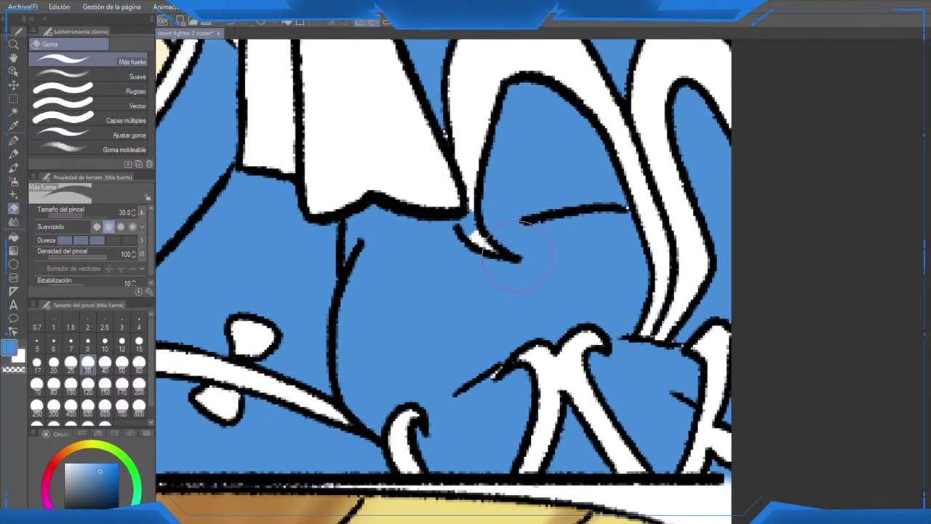
key(p)
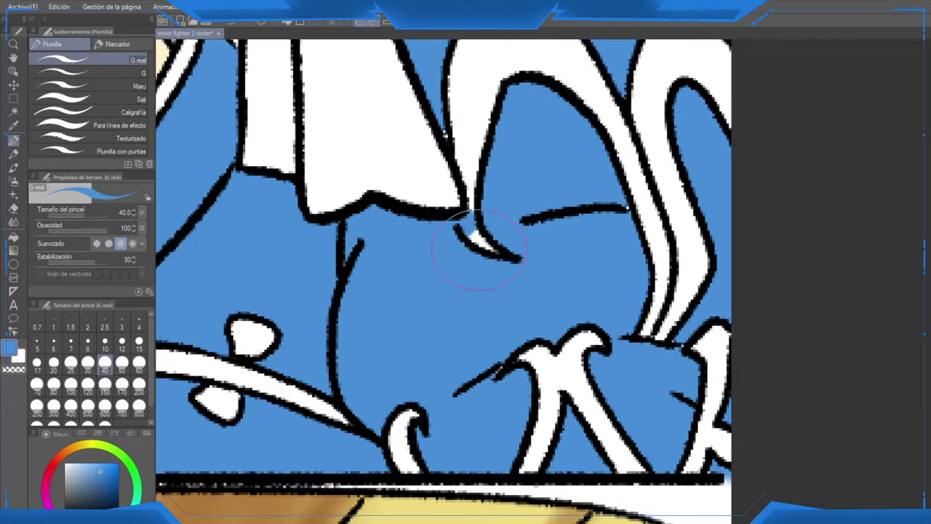
key(e)
drag(429, 102, 507, 293)
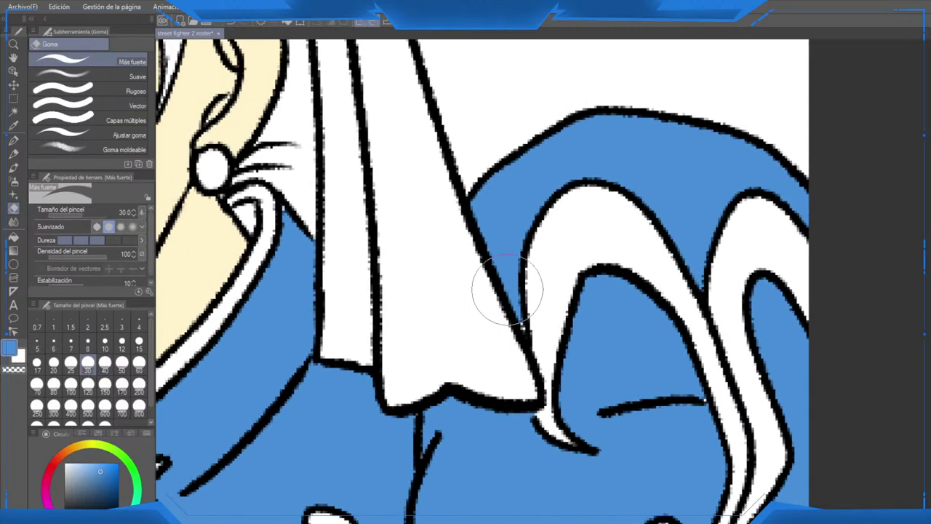
key(alt)
key(ctrl)
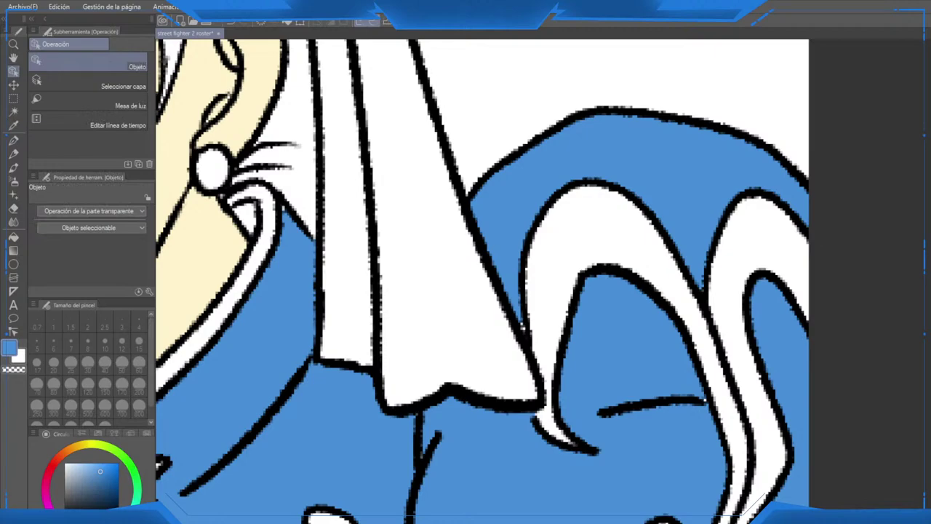
Step: Paint blue into the narrow gap between ribbon and sleeve and inside the collar using the G real pen at size 40
key(p)
drag(527, 317, 690, 362)
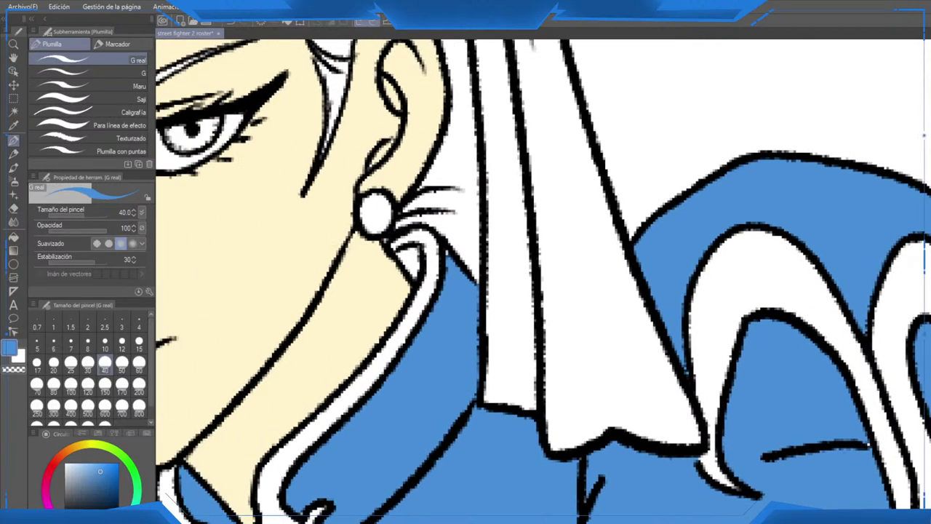
drag(460, 270, 516, 301)
mouse_move(459, 296)
mouse_down()
mouse_move(467, 306)
mouse_move(468, 284)
mouse_up()
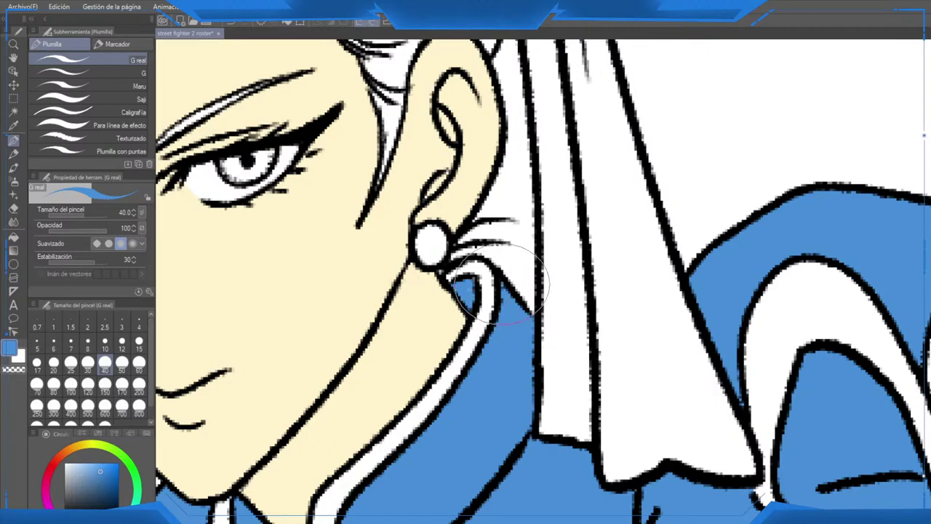
Step: Inspect the blue dress for leftover gaps around the fist and collar, and compare it with the neighbouring portraits
scroll(502, 284, down, 6)
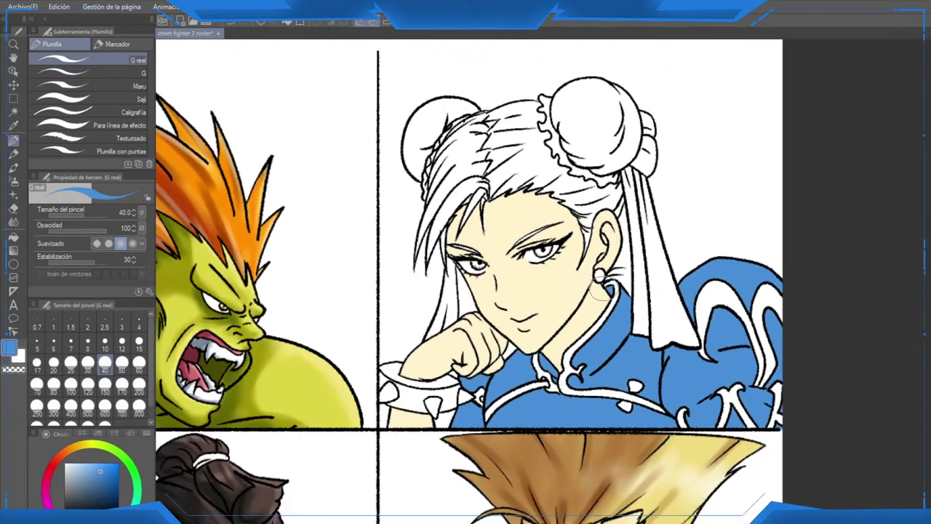
scroll(543, 342, up, 6)
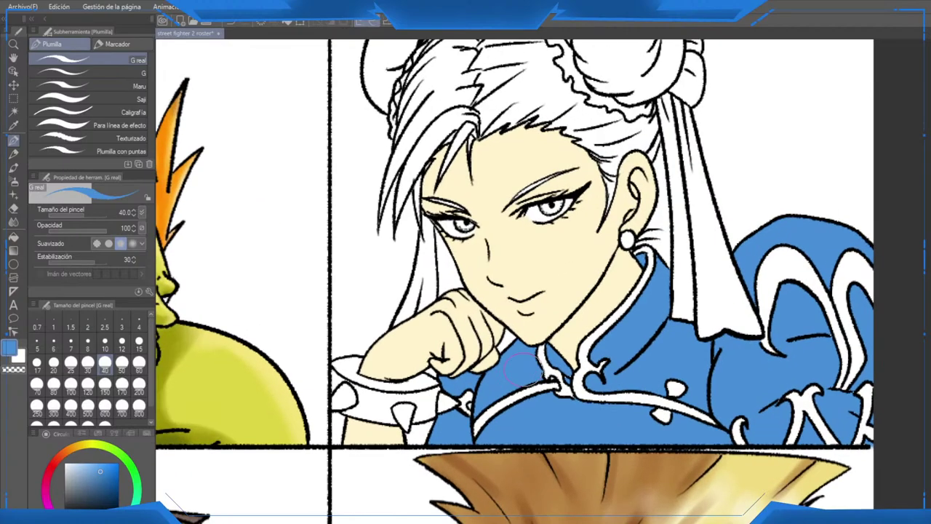
key(g)
key(g)
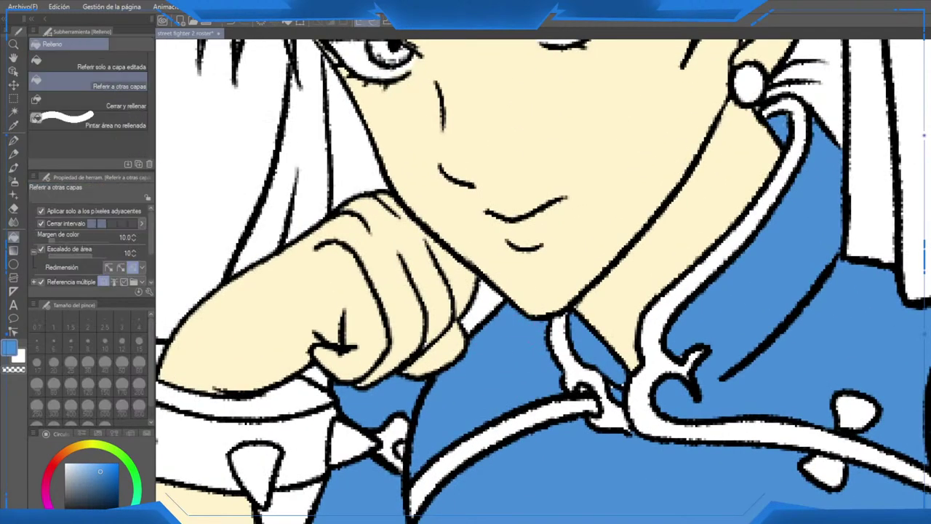
scroll(509, 289, down, 6)
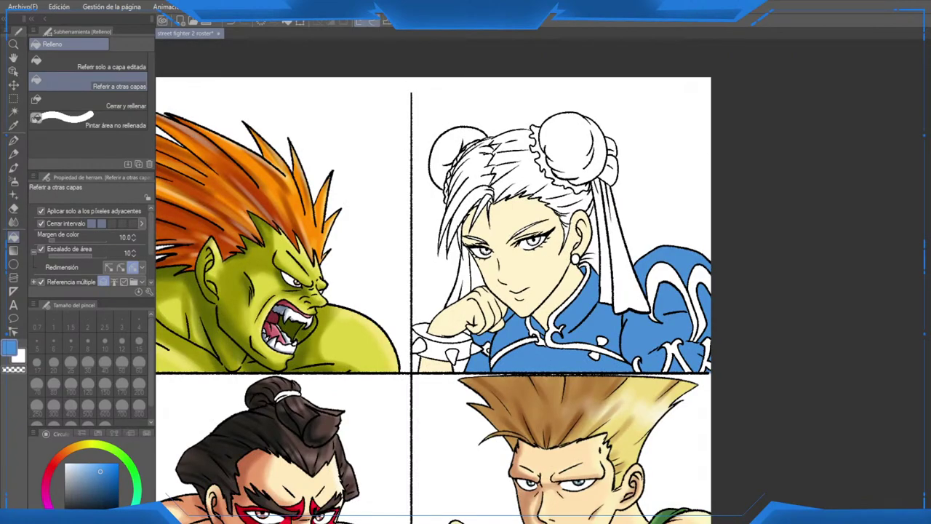
scroll(550, 320, down, 2)
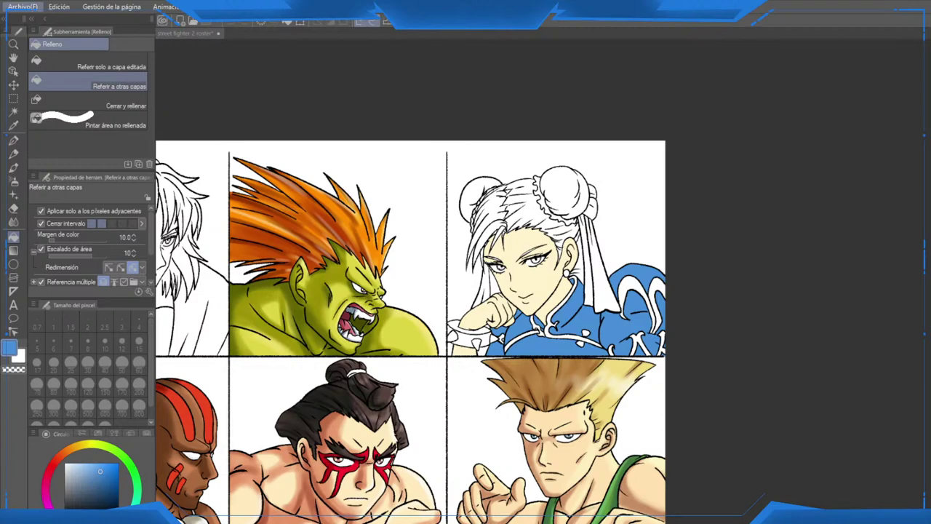
Step: Fill Chun-Li's hair ribbons and both bun covers with a very pale bluish white, and hide the white paper background
key(x)
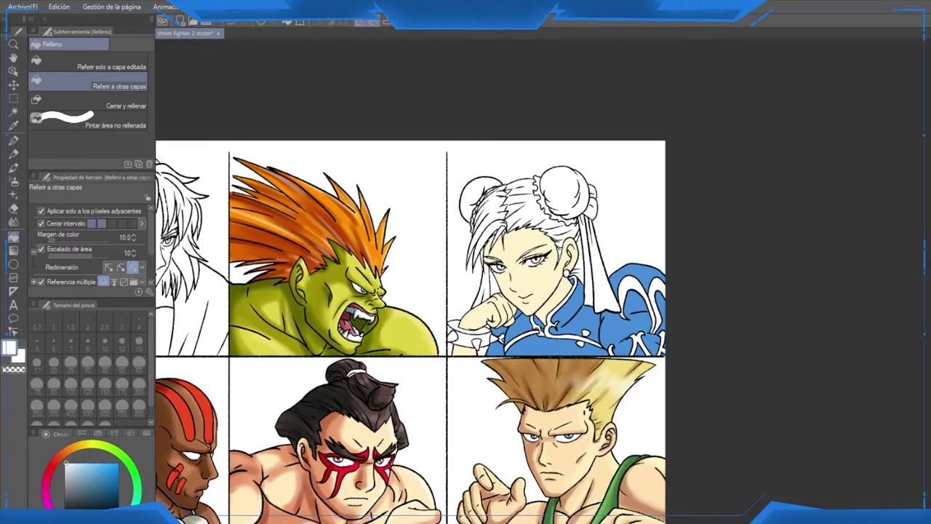
scroll(584, 293, up, 3)
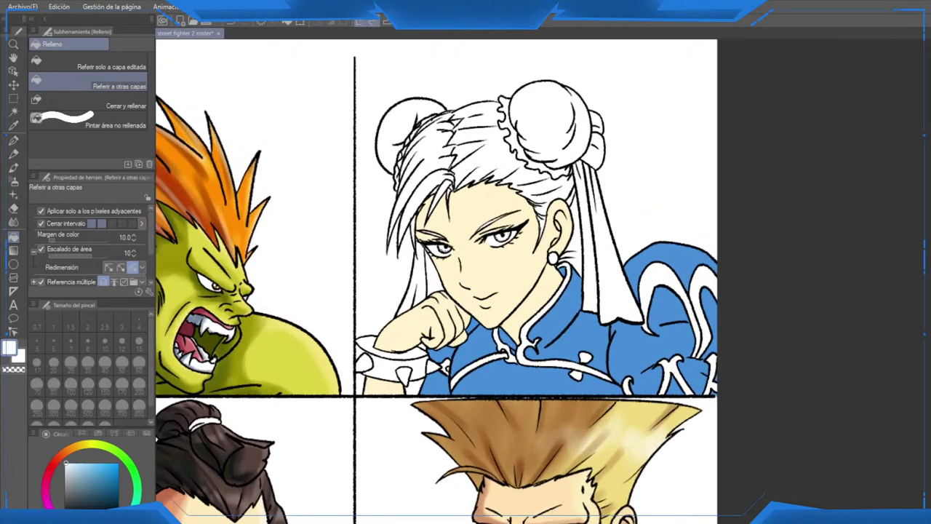
scroll(509, 291, up, 2)
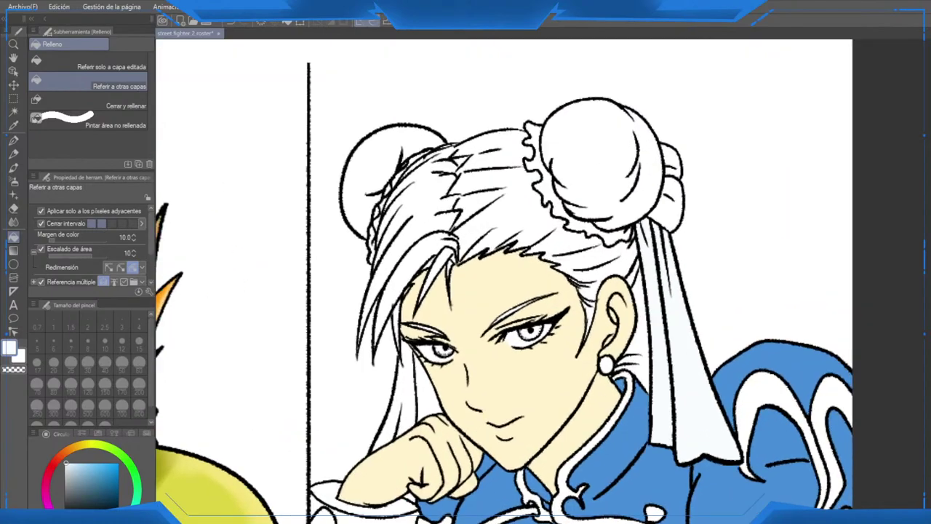
scroll(372, 171, up, 1)
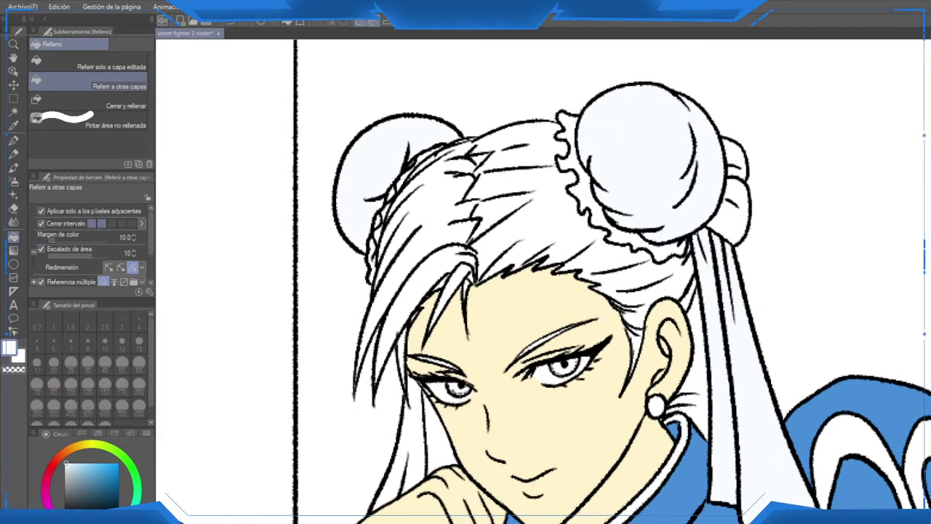
scroll(510, 291, up, 2)
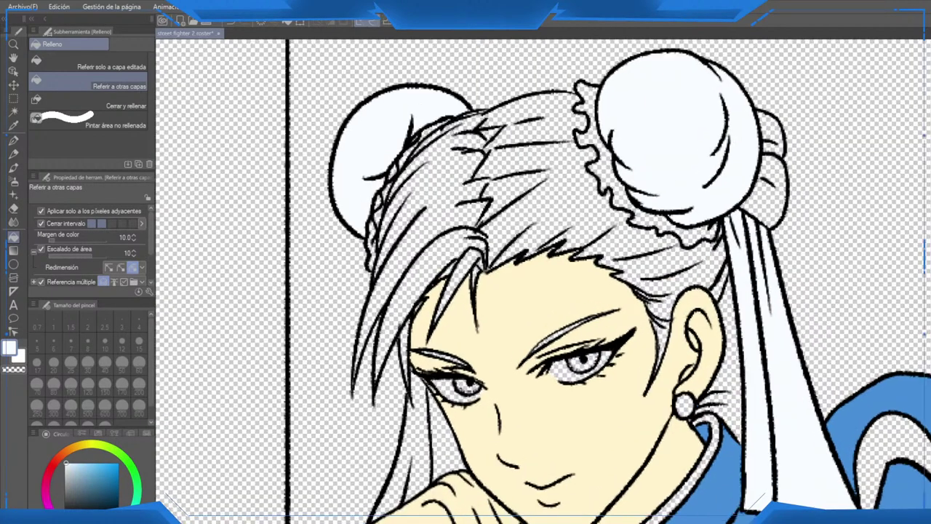
drag(363, 170, 347, 346)
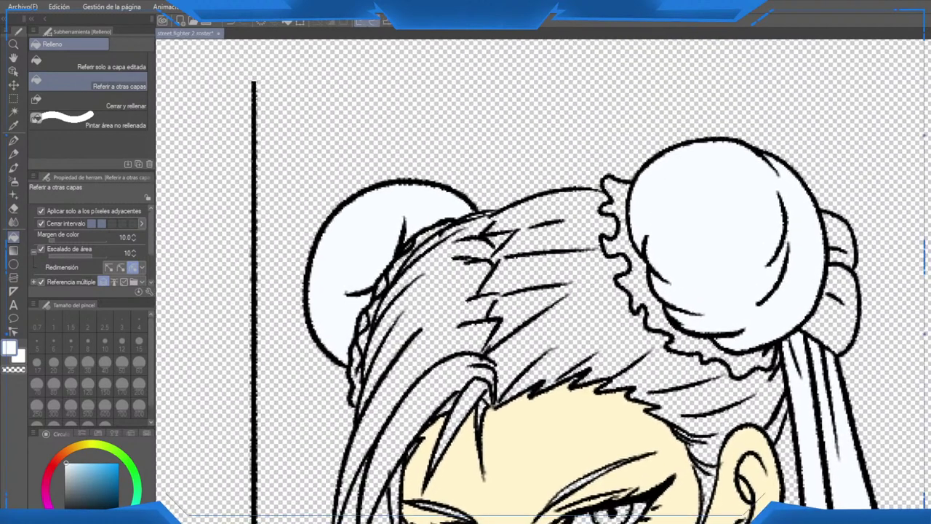
scroll(347, 346, up, 1)
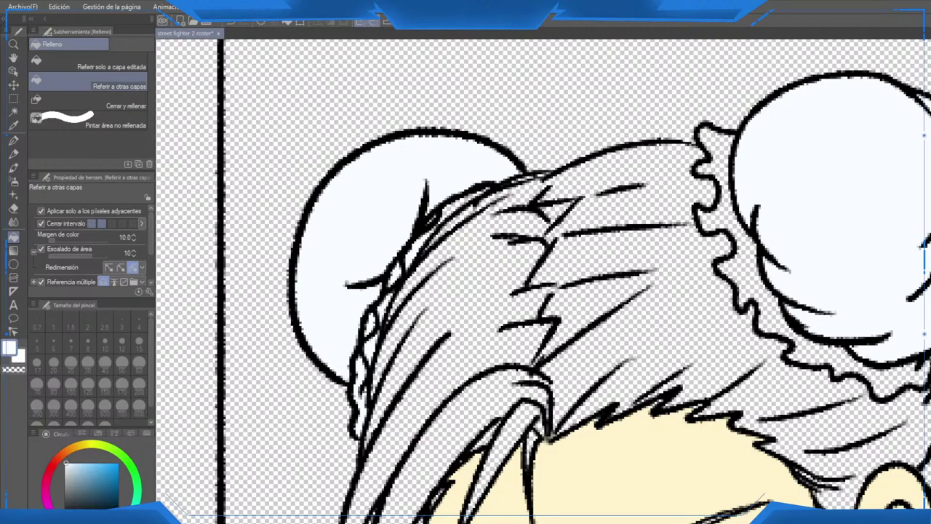
Step: Fill the larger bun's ruffled frill and the bow loops behind it with the same pale bluish white
click(742, 262)
drag(749, 284, 600, 287)
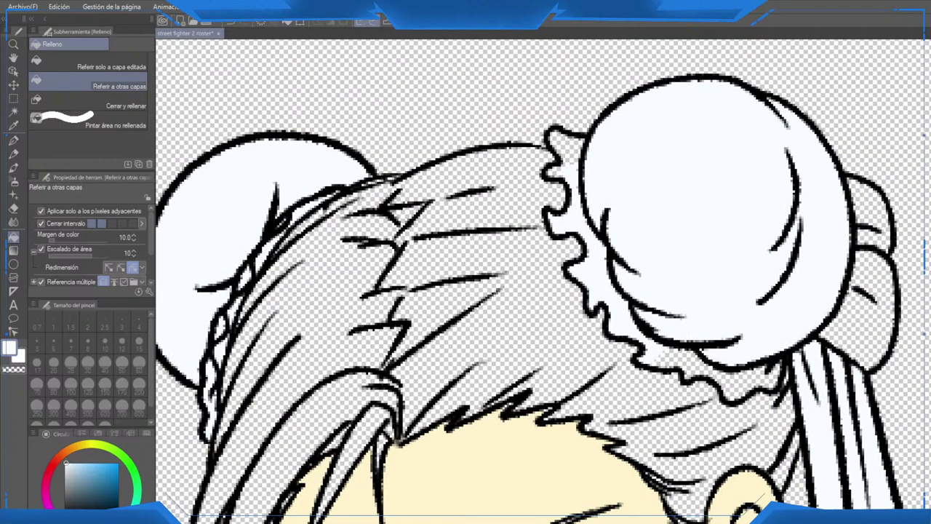
click(687, 358)
click(753, 382)
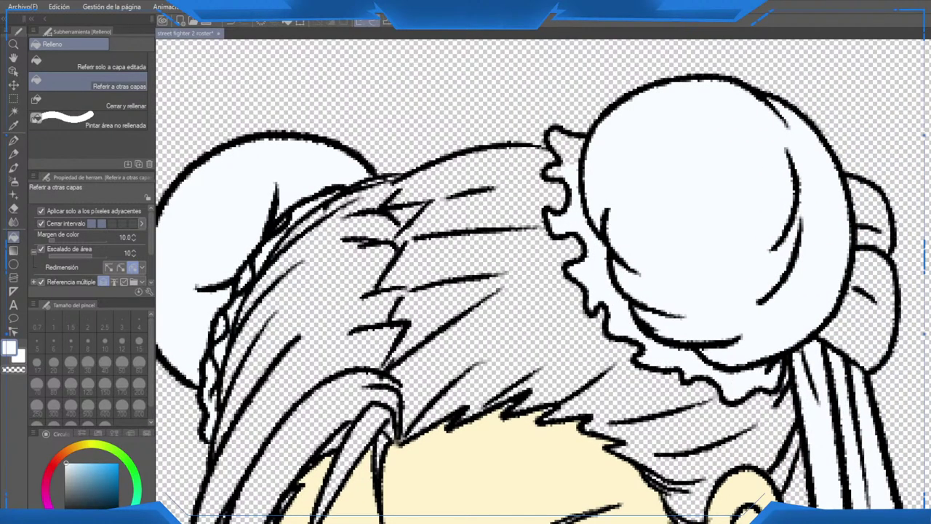
click(866, 313)
click(869, 204)
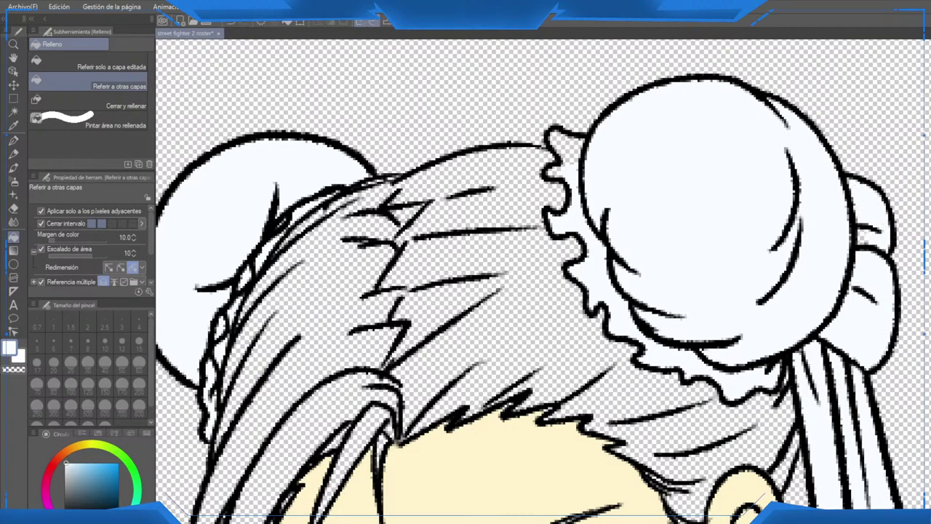
click(570, 154)
scroll(836, 247, down, 5)
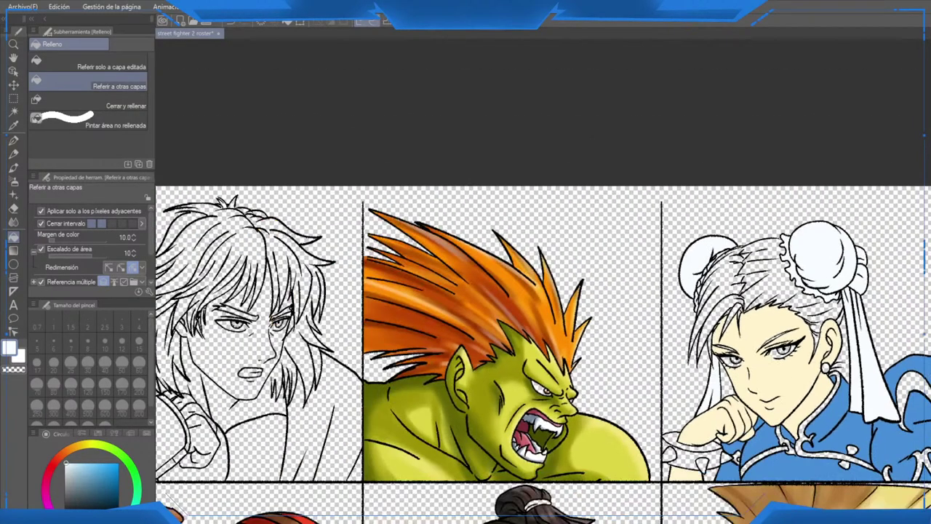
Step: Show the white background again and fill the main sections of Chun-Li's hair and fringe with reddish brown
drag(837, 291, 606, 202)
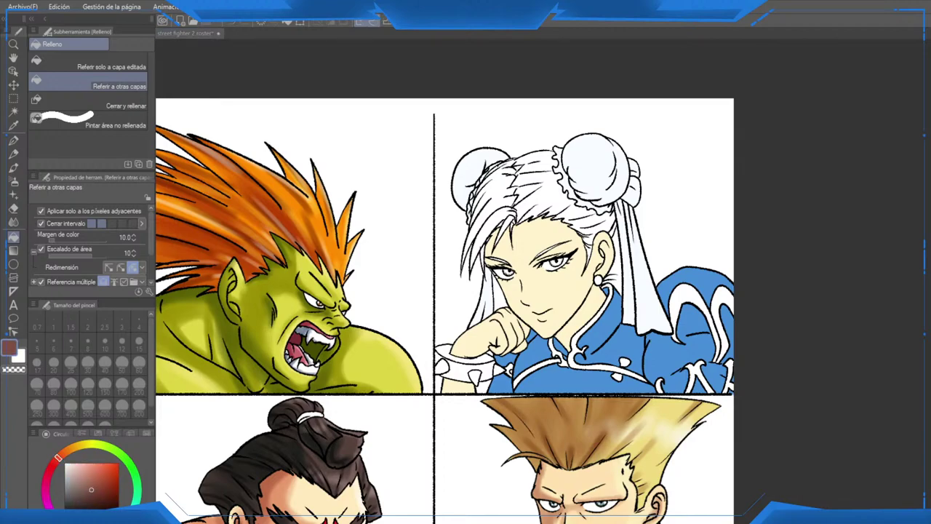
click(547, 195)
scroll(563, 236, down, 2)
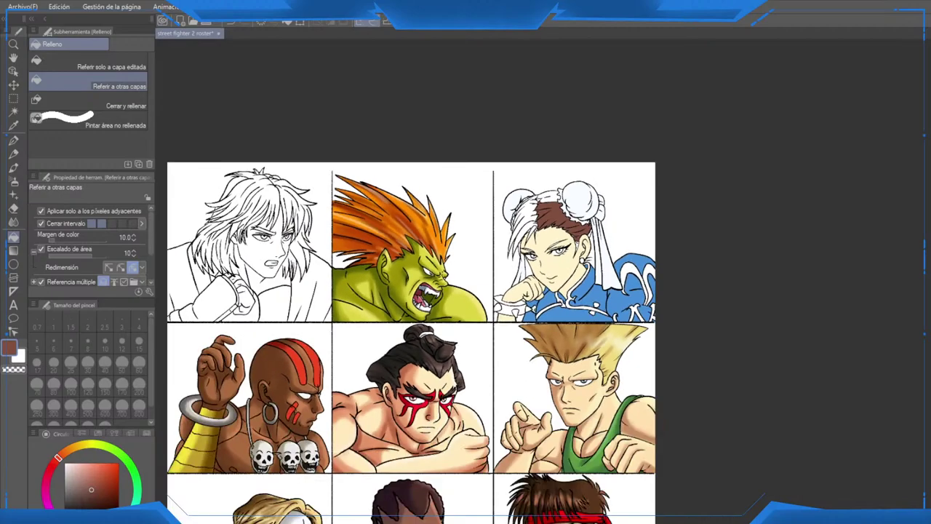
scroll(537, 222, up, 5)
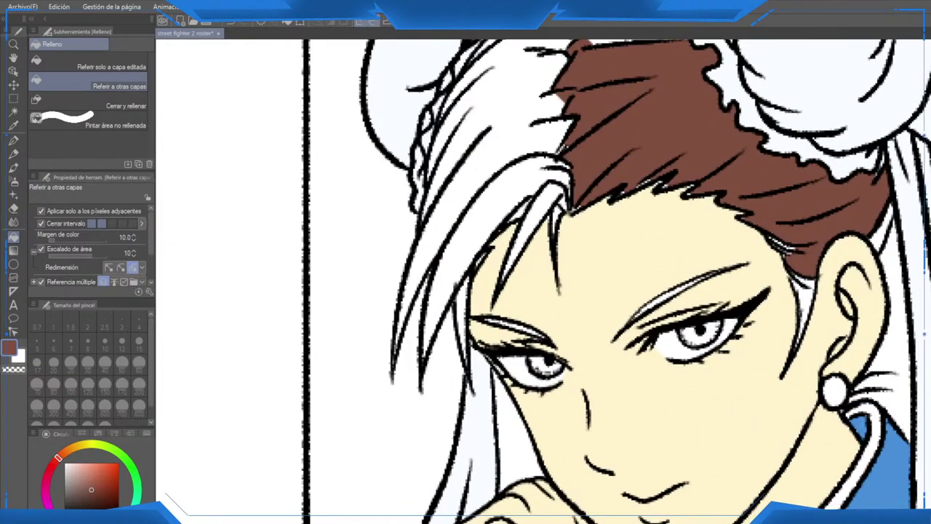
click(502, 197)
click(495, 109)
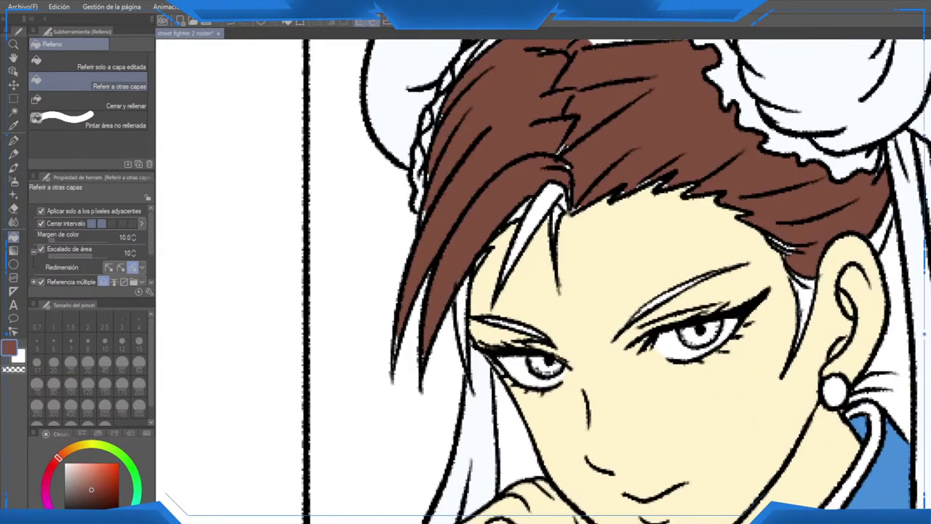
drag(553, 146, 495, 275)
click(567, 131)
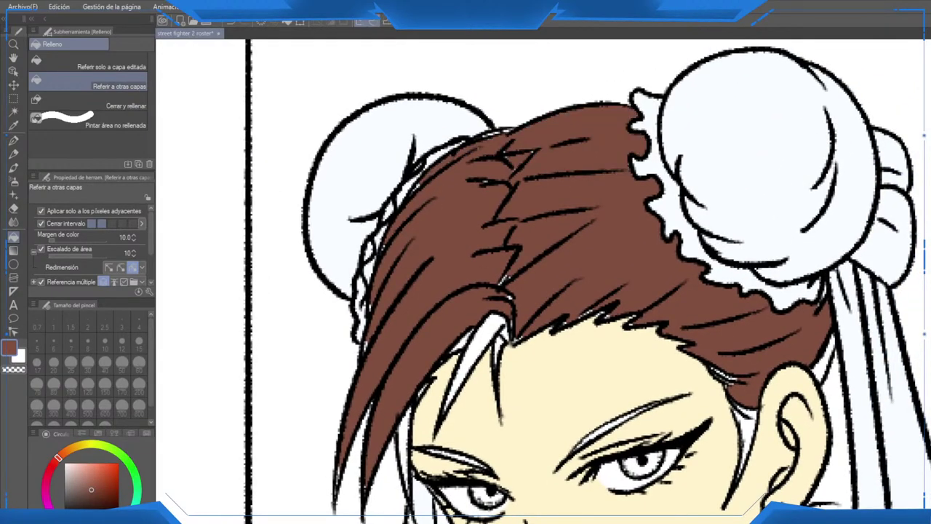
Step: Fill the remaining fringe strands, both eyebrows and the sideburn with the same reddish brown
scroll(526, 164, down, 3)
scroll(484, 346, up, 3)
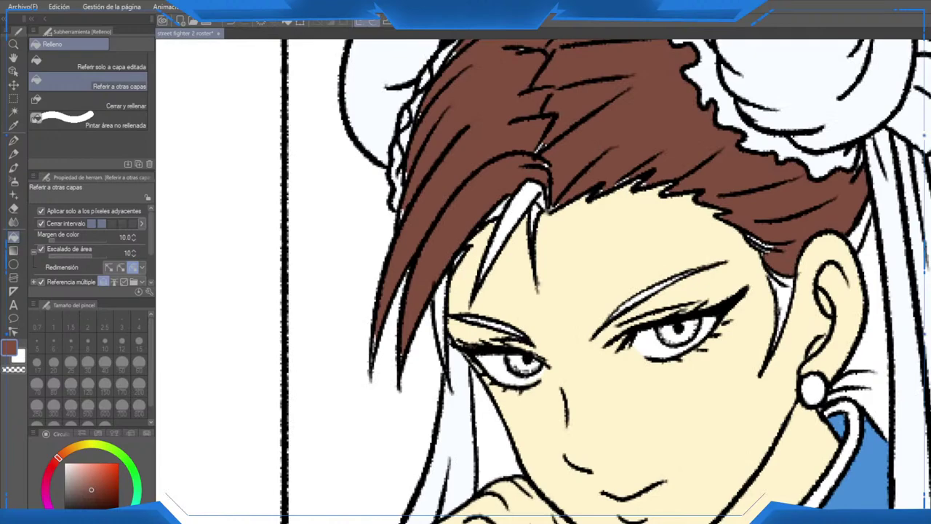
click(440, 309)
click(512, 222)
scroll(509, 374, up, 1)
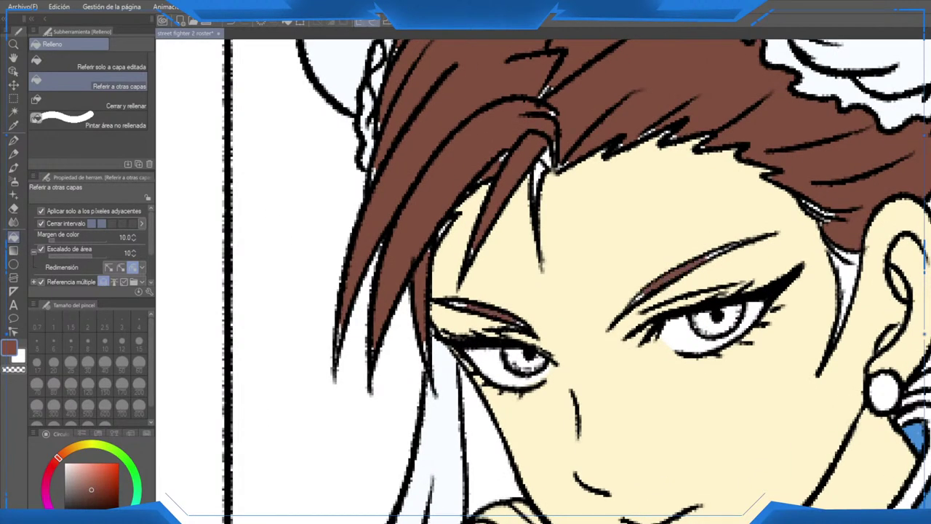
click(840, 304)
scroll(837, 312, down, 4)
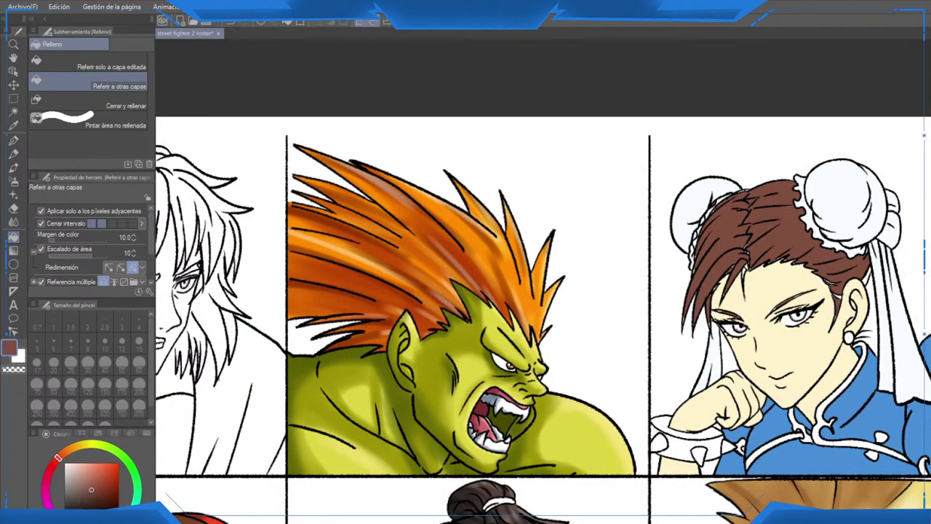
Step: Paint reddish brown into the unfilled hair between the ear and the ribbon using the G real pen at size 40
drag(803, 436, 688, 432)
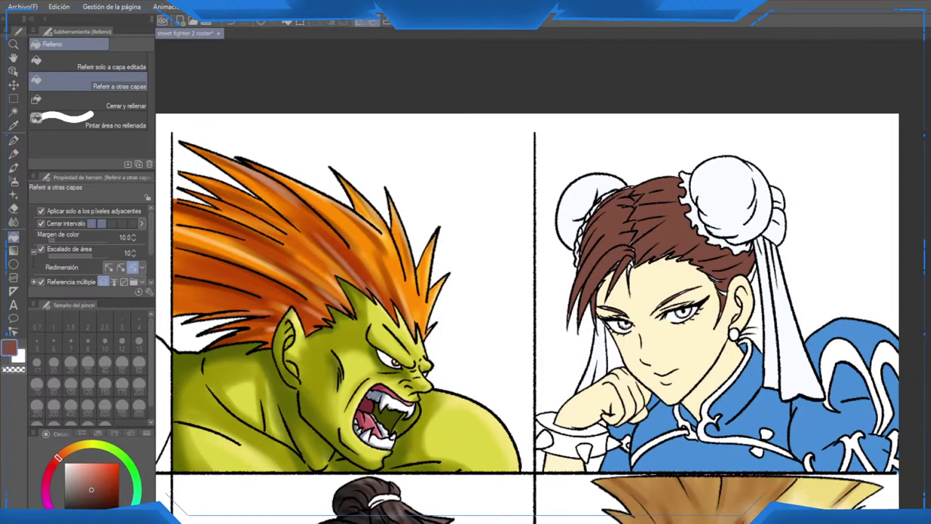
scroll(764, 296, up, 3)
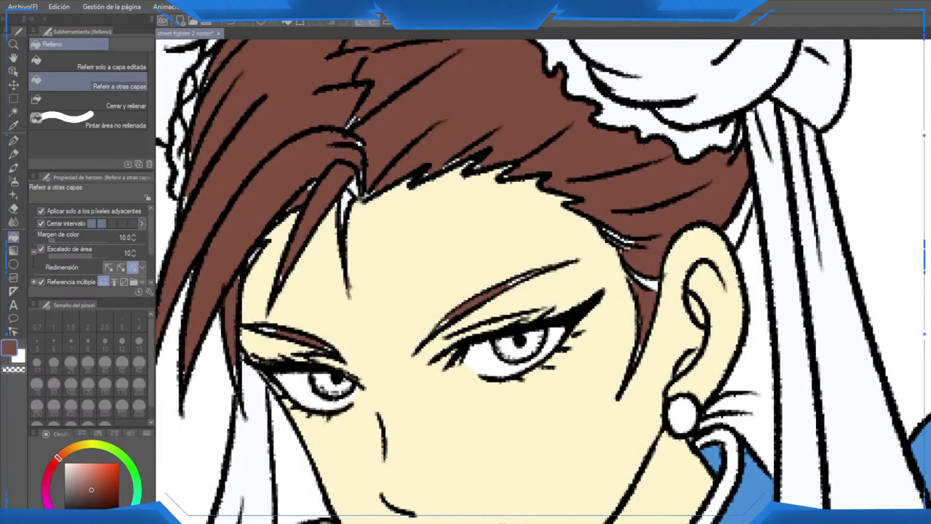
key(p)
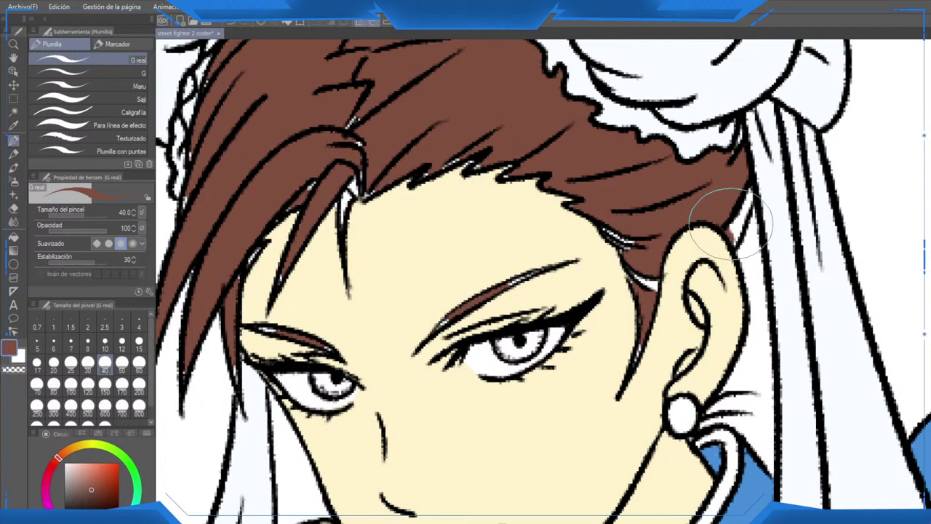
mouse_move(733, 237)
mouse_down()
mouse_move(748, 187)
mouse_move(736, 237)
mouse_move(746, 191)
mouse_move(742, 223)
mouse_up()
mouse_move(744, 278)
mouse_down()
mouse_move(757, 235)
mouse_move(750, 219)
mouse_move(740, 240)
mouse_move(748, 275)
mouse_move(754, 205)
mouse_move(740, 232)
mouse_up()
scroll(742, 233, down, 4)
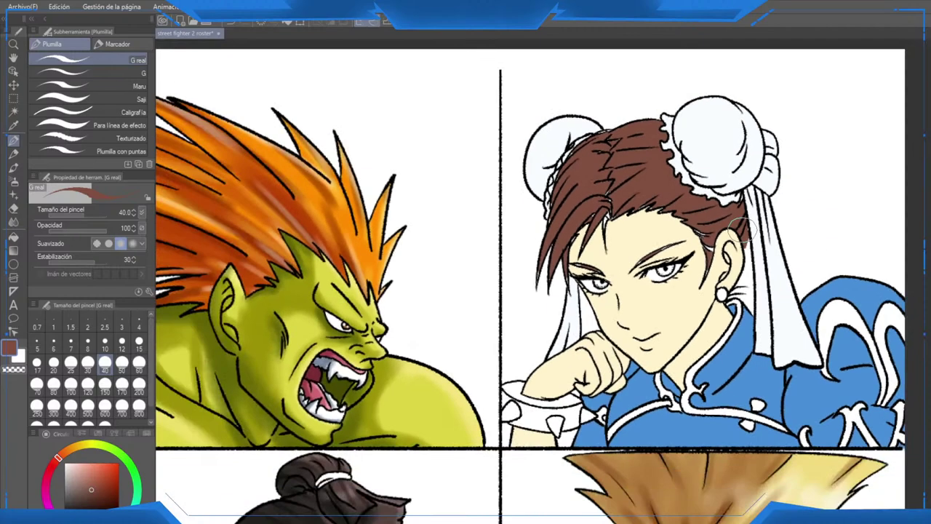
Step: Cover the white gaps in the sideburn, the temple hair and both eyebrows with reddish brown
scroll(739, 233, up, 3)
scroll(717, 237, up, 2)
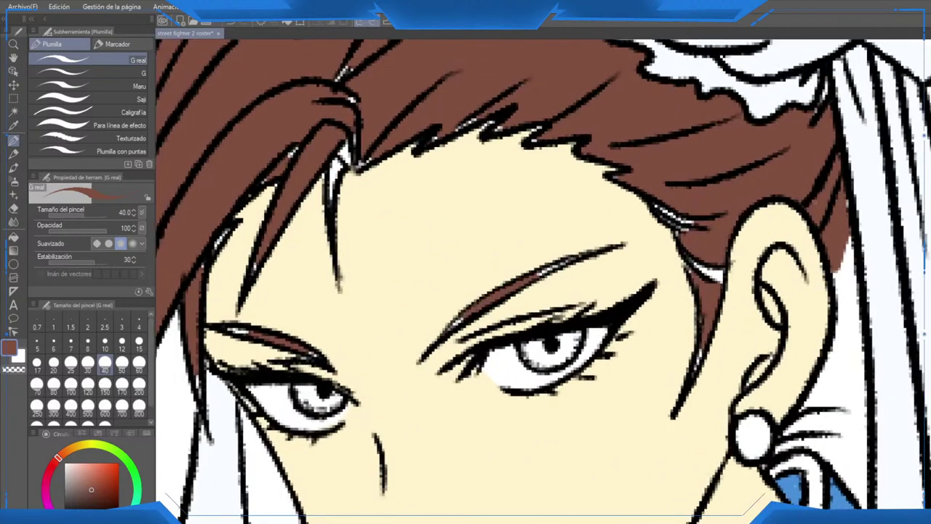
scroll(713, 240, down, 1)
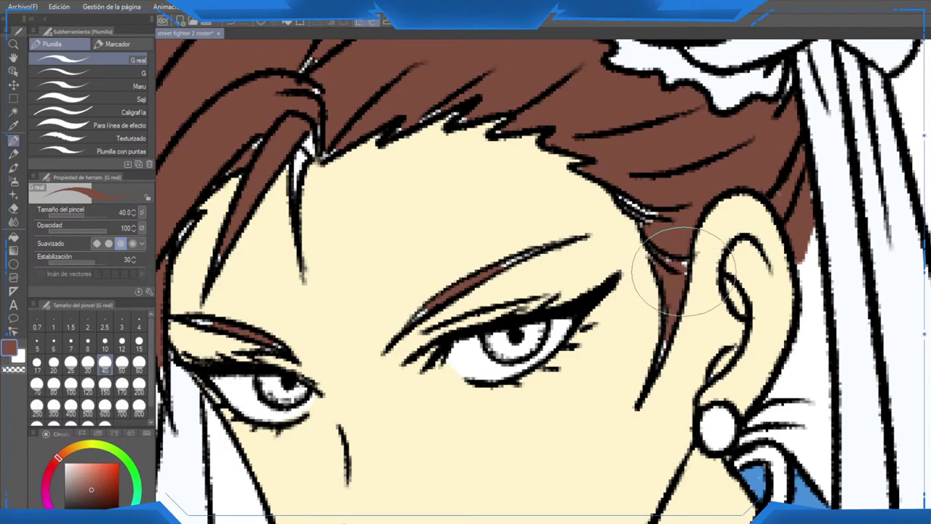
mouse_move(684, 272)
mouse_down()
mouse_move(687, 261)
mouse_move(676, 263)
mouse_move(697, 266)
mouse_up()
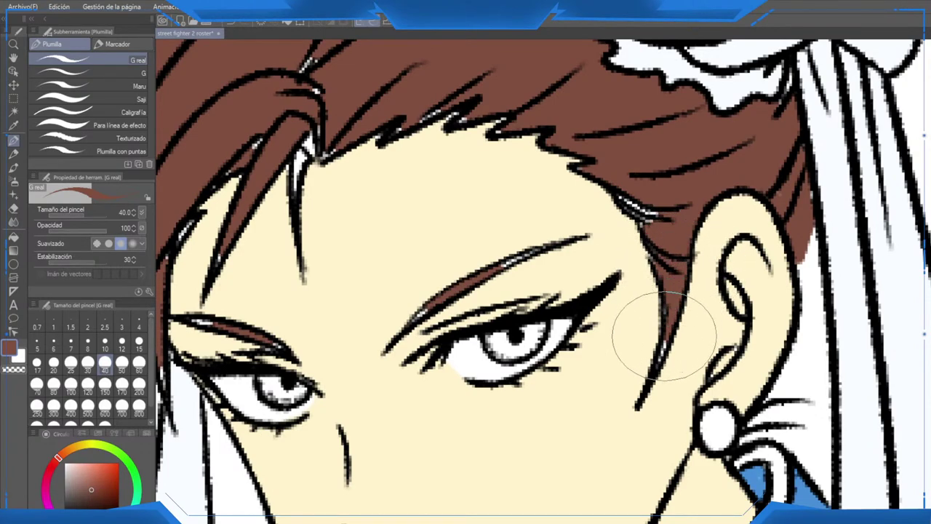
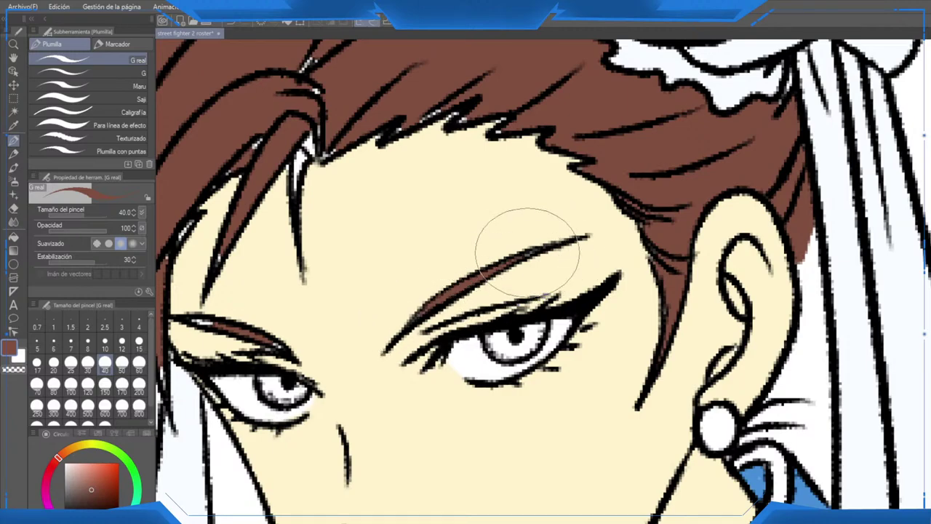
drag(221, 320, 374, 301)
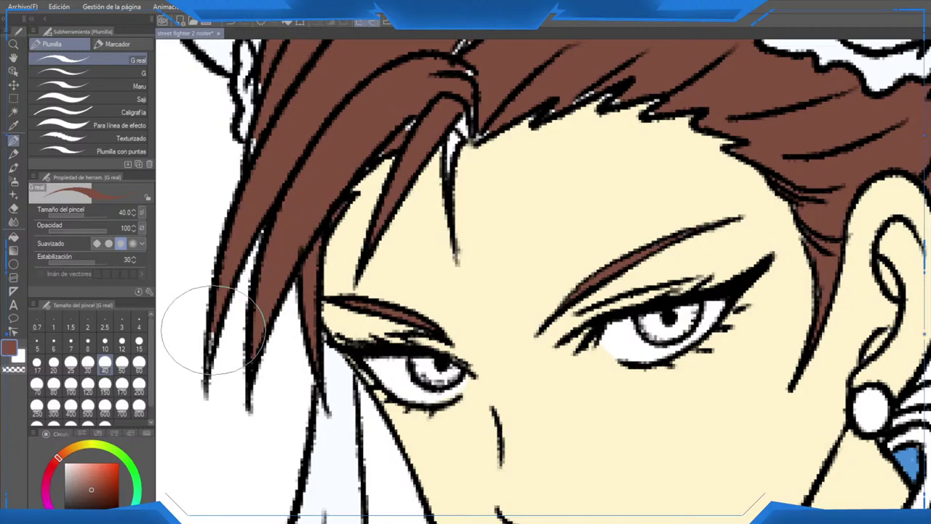
Step: Paint reddish brown into the gaps at the fringe's root, the hair parting and the jagged hairline above the forehead
drag(421, 139, 374, 271)
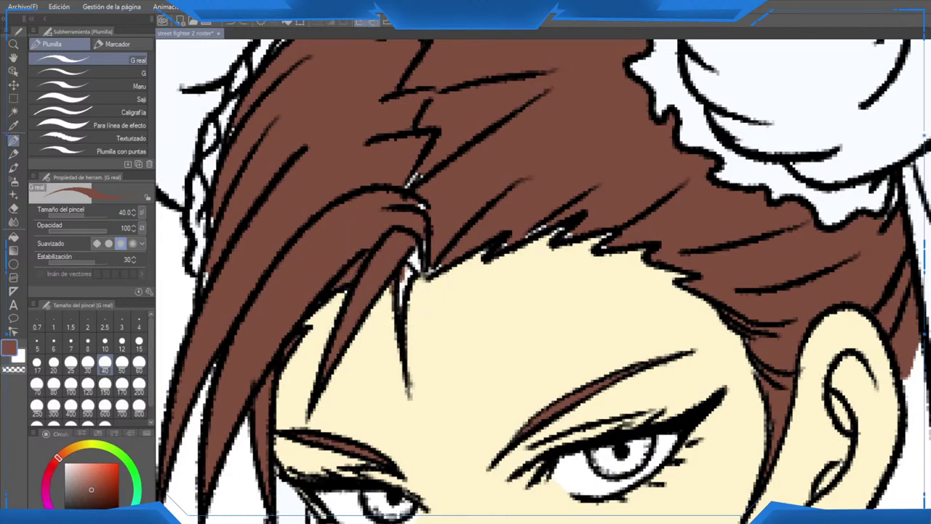
mouse_move(408, 263)
mouse_down()
mouse_move(400, 296)
mouse_move(421, 262)
mouse_move(418, 248)
mouse_move(440, 265)
mouse_up()
mouse_move(416, 211)
mouse_down()
mouse_move(427, 204)
mouse_move(408, 177)
mouse_up()
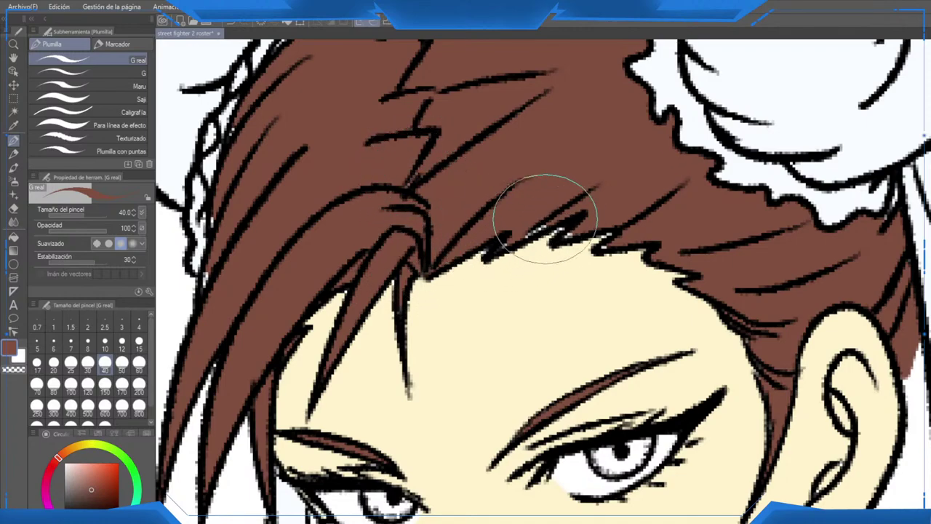
drag(545, 222, 500, 248)
mouse_move(574, 232)
mouse_down()
mouse_move(566, 237)
mouse_move(600, 247)
mouse_up()
Step: Touch up the brown along the hair's outer edge beside the far bun, and check the whole portrait for gaps
mouse_move(215, 256)
mouse_down()
mouse_move(316, 305)
mouse_move(302, 342)
mouse_up()
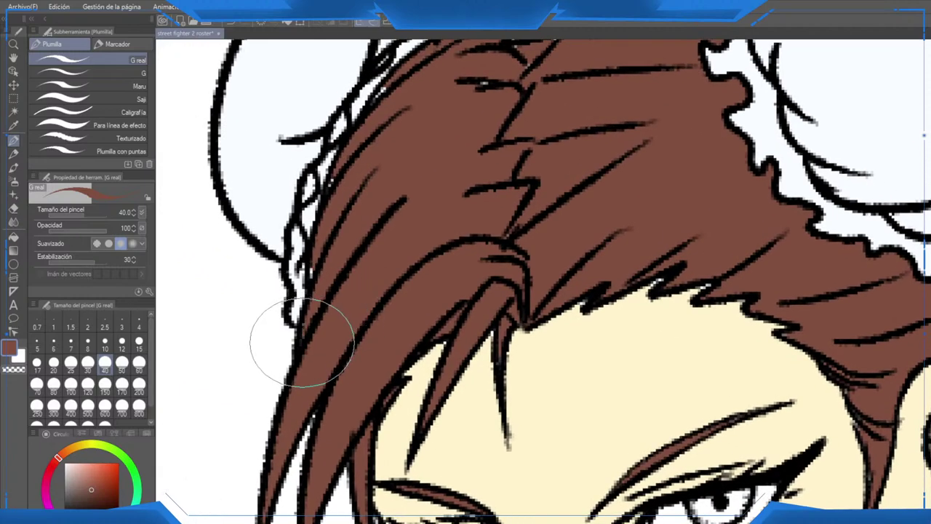
drag(347, 172, 335, 283)
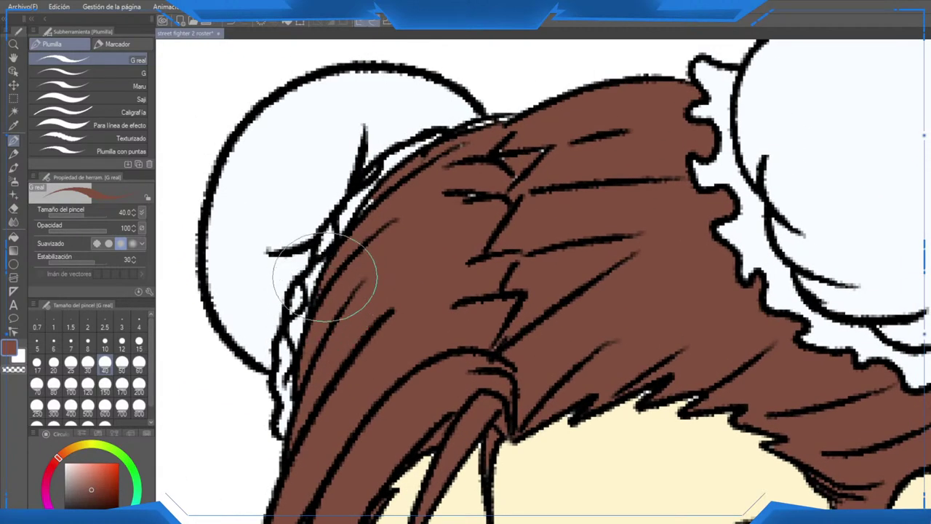
drag(376, 212, 370, 207)
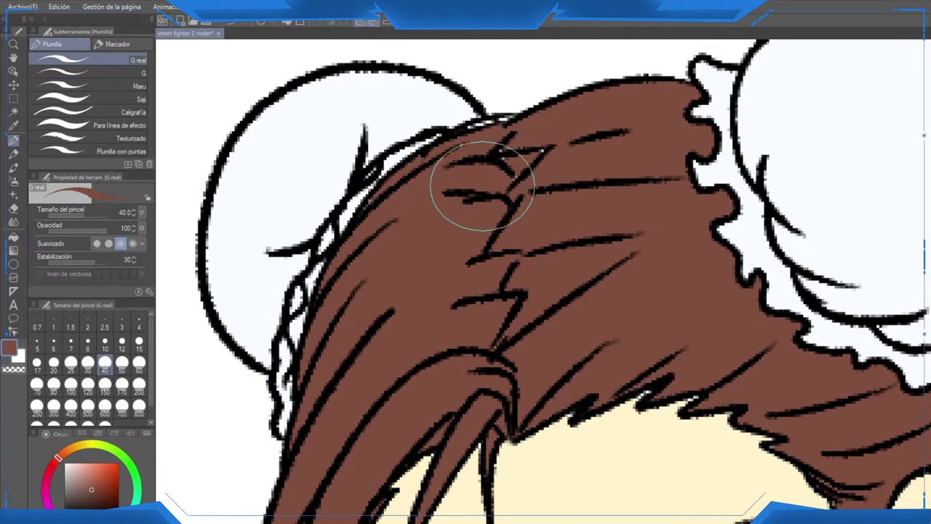
scroll(509, 183, down, 3)
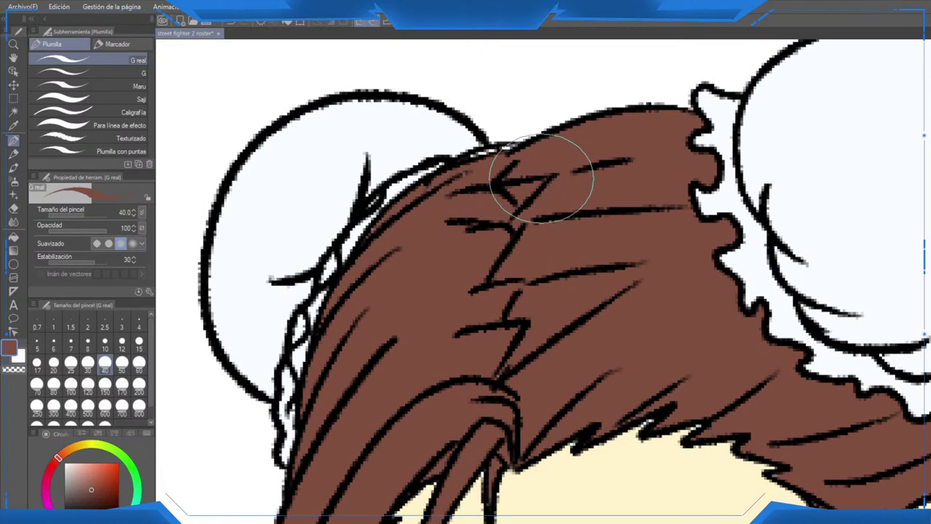
scroll(541, 183, up, 3)
scroll(490, 165, down, 5)
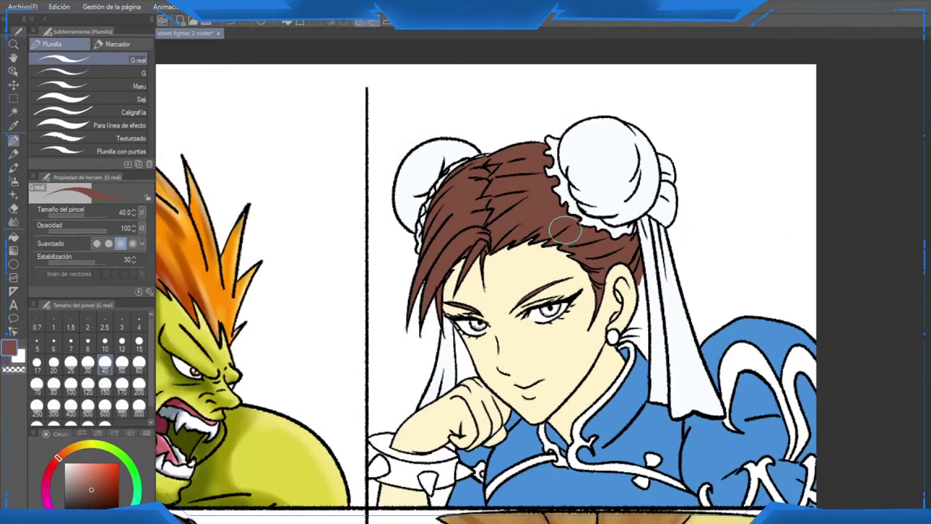
Step: Fill both of Chun-Li's irises with medium brown, using the fill that refers to other layers
scroll(606, 267, down, 1)
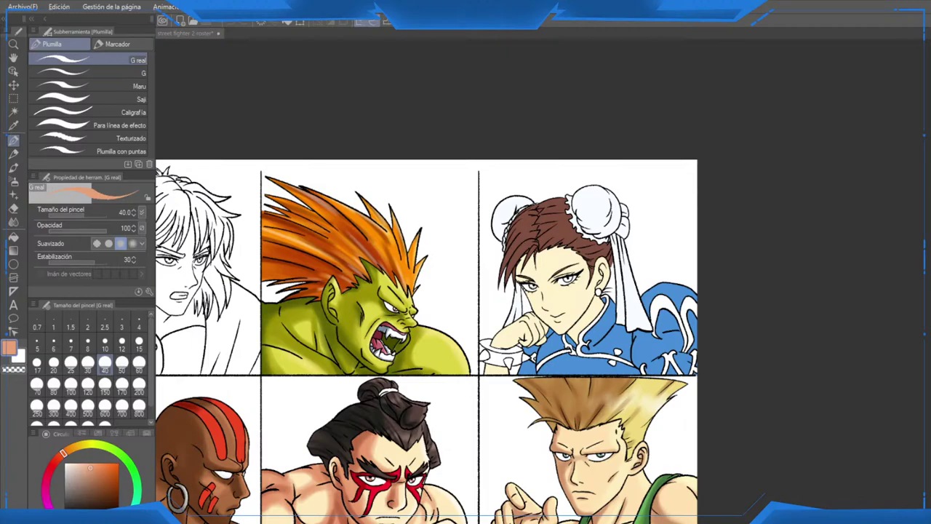
scroll(591, 303, up, 5)
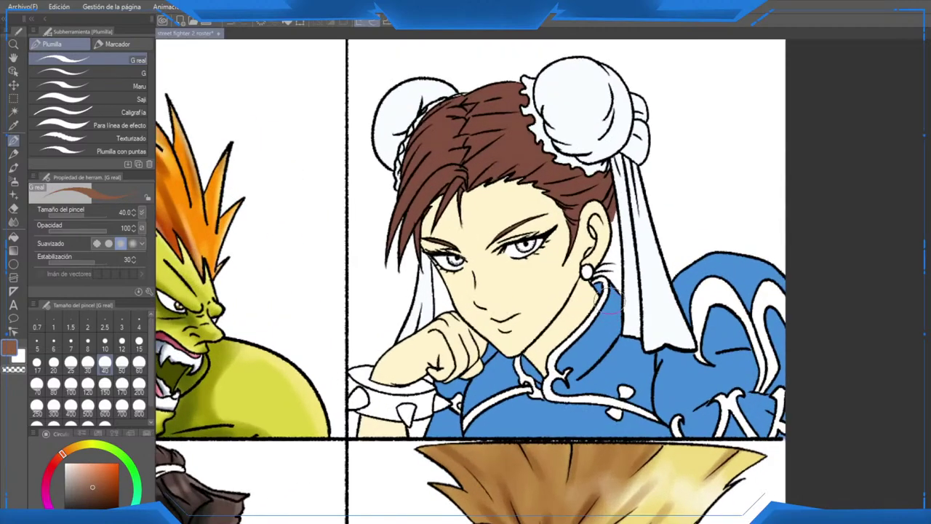
scroll(432, 257, up, 2)
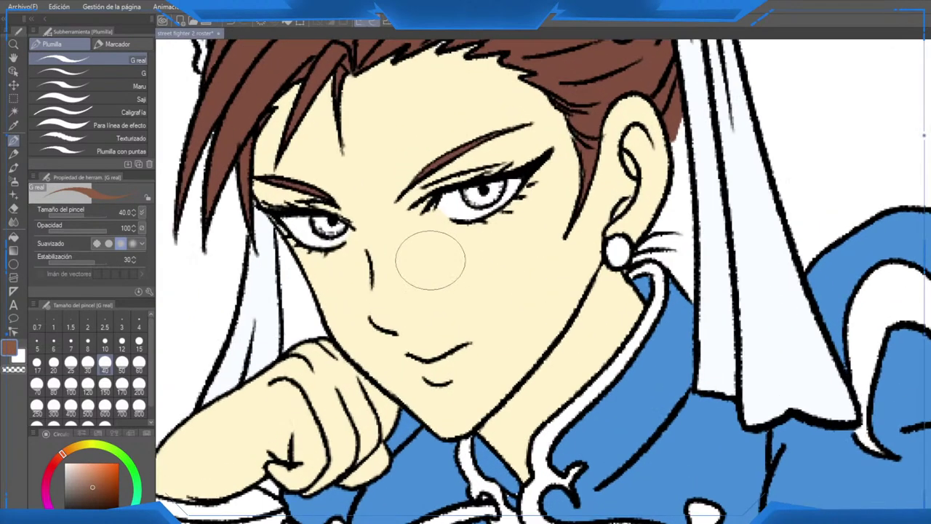
key(g)
key(g)
click(484, 182)
drag(297, 222, 438, 305)
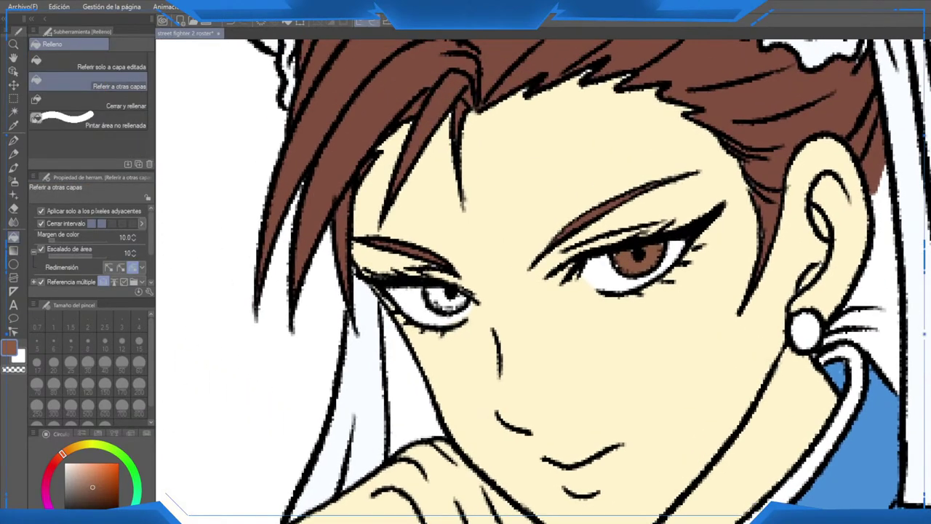
scroll(437, 305, up, 2)
click(439, 292)
key(p)
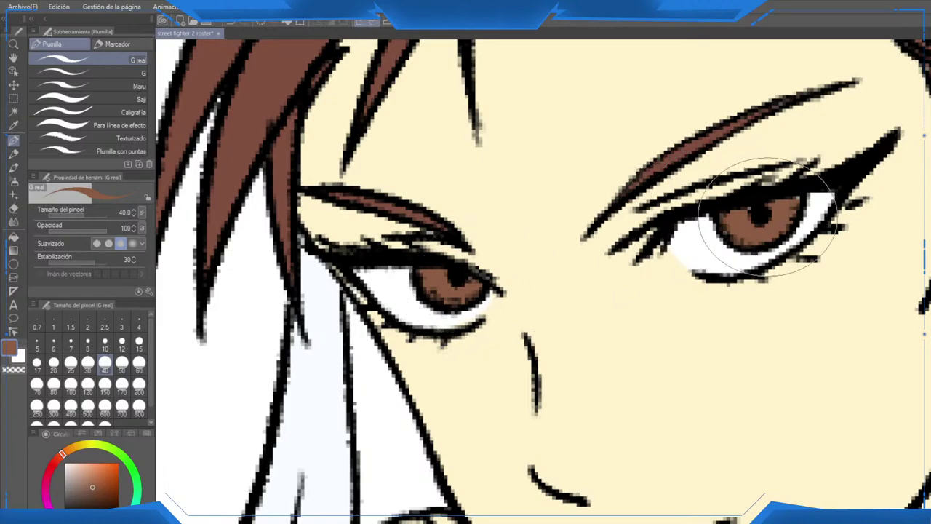
key(e)
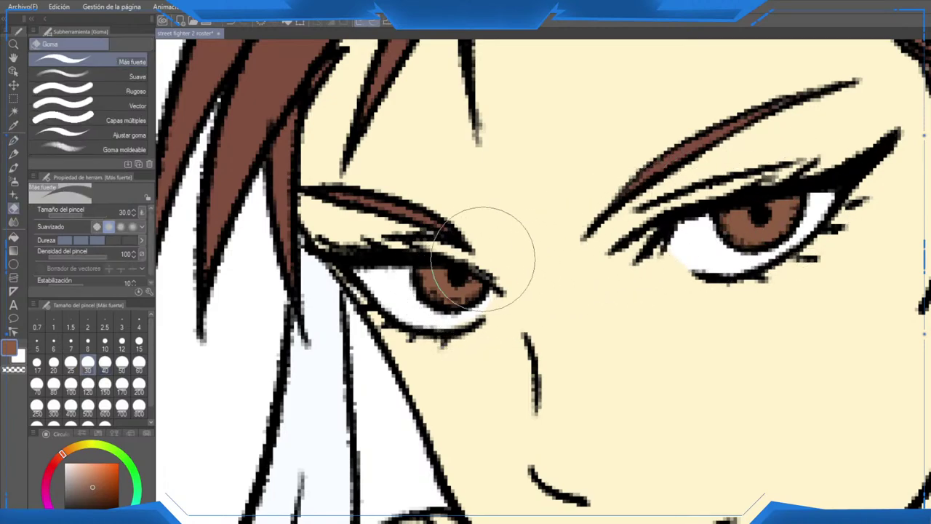
scroll(491, 235, down, 6)
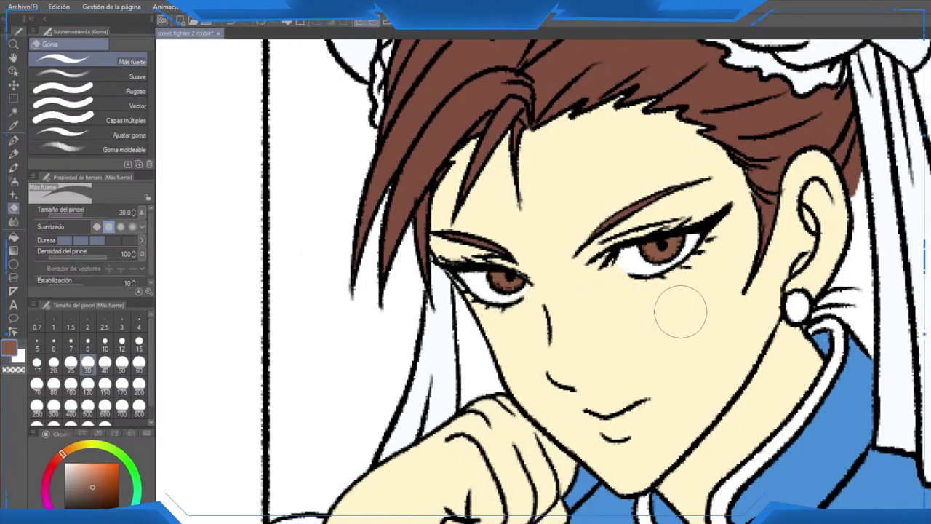
Step: Fill the collar trim, its neck clasp and the curved chest edging of the blue dress with golden yellow
scroll(706, 313, down, 1)
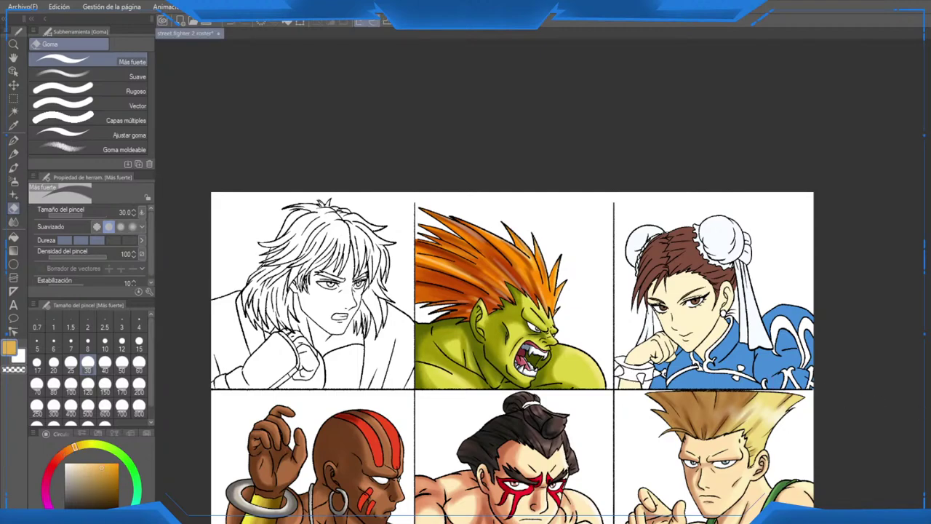
scroll(694, 376, up, 5)
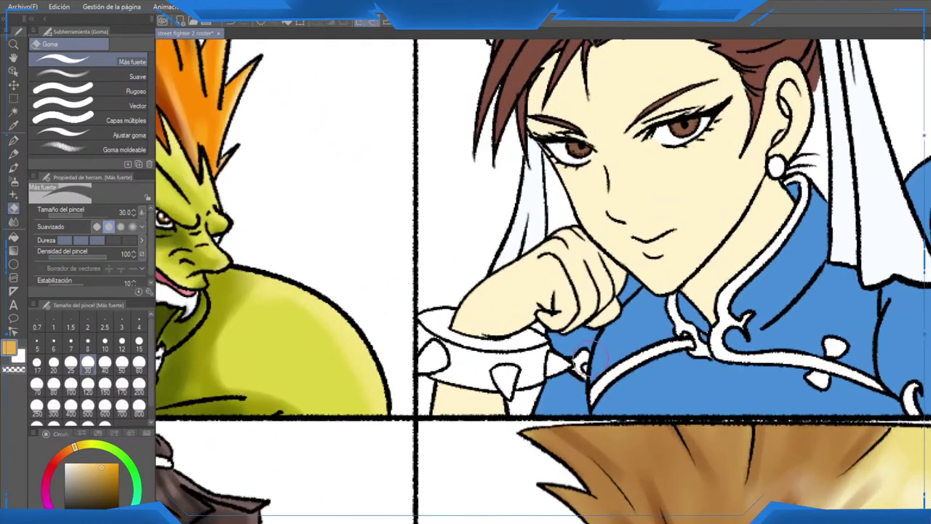
key(g)
key(g)
click(647, 360)
click(722, 350)
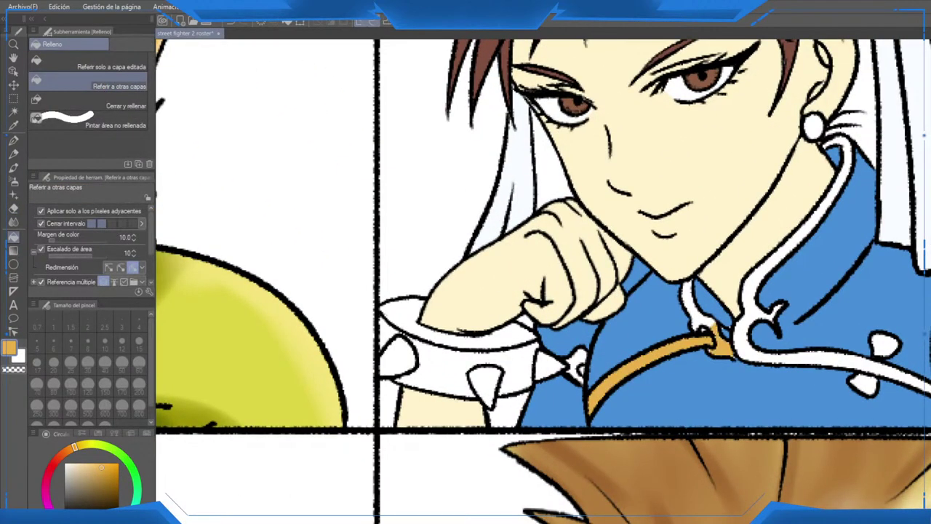
click(690, 304)
click(793, 358)
drag(808, 320, 583, 323)
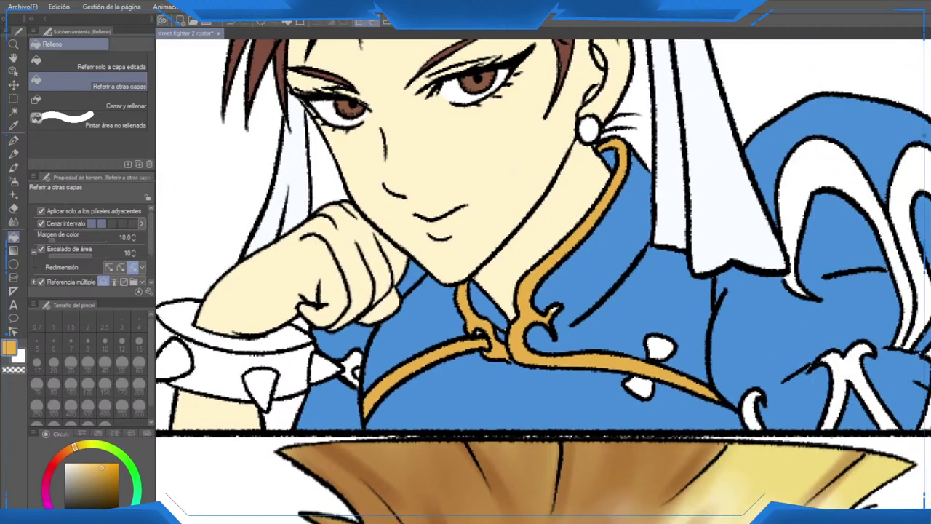
Step: Fill the two chest buttons and the decorative trim on the shoulder and sleeve with golden yellow
click(660, 347)
click(640, 387)
drag(640, 387, 579, 387)
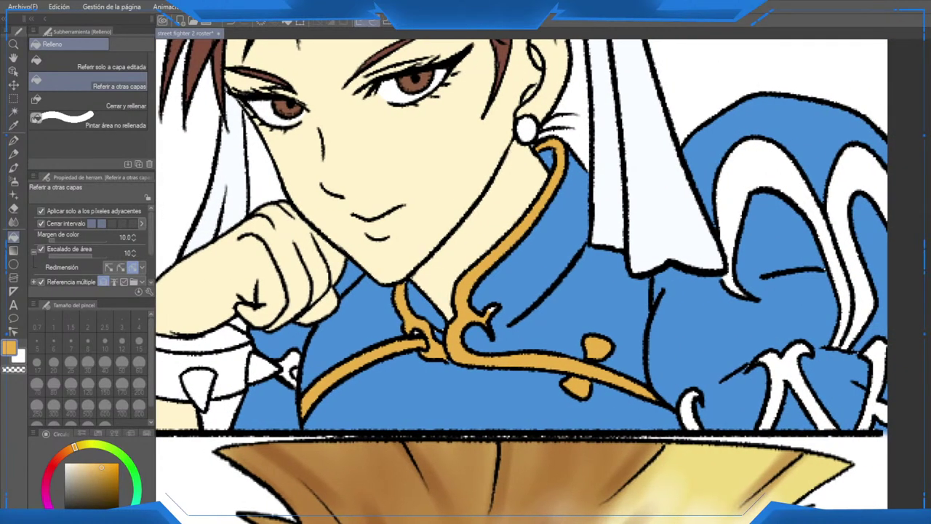
click(690, 412)
click(788, 372)
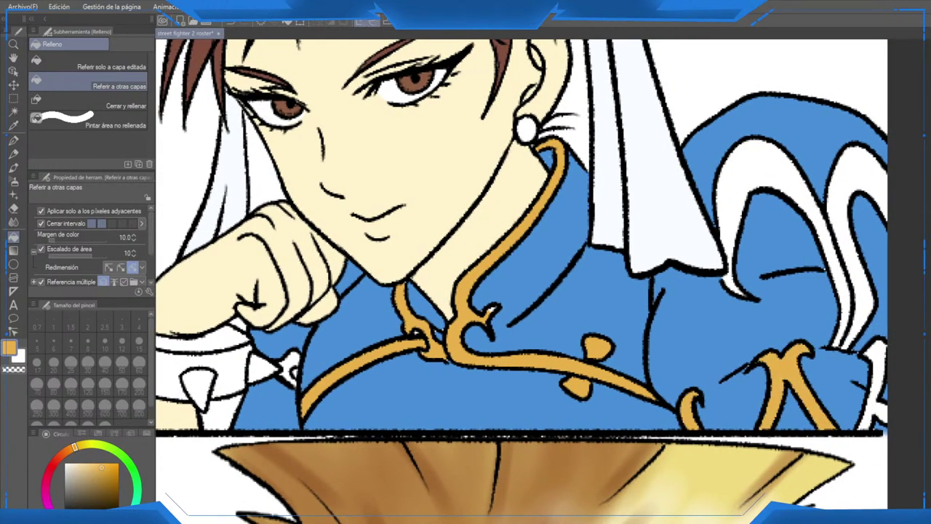
click(733, 202)
click(858, 218)
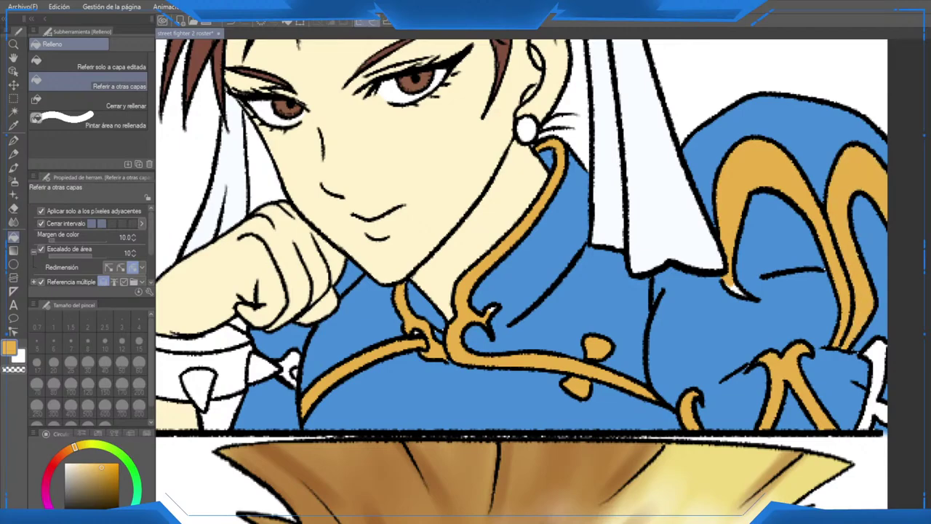
click(871, 385)
Step: Paint golden yellow into the shoulder trim's unfilled tip and the small ornament beside the bracelet with the G real pen
scroll(862, 386, down, 3)
scroll(865, 384, up, 3)
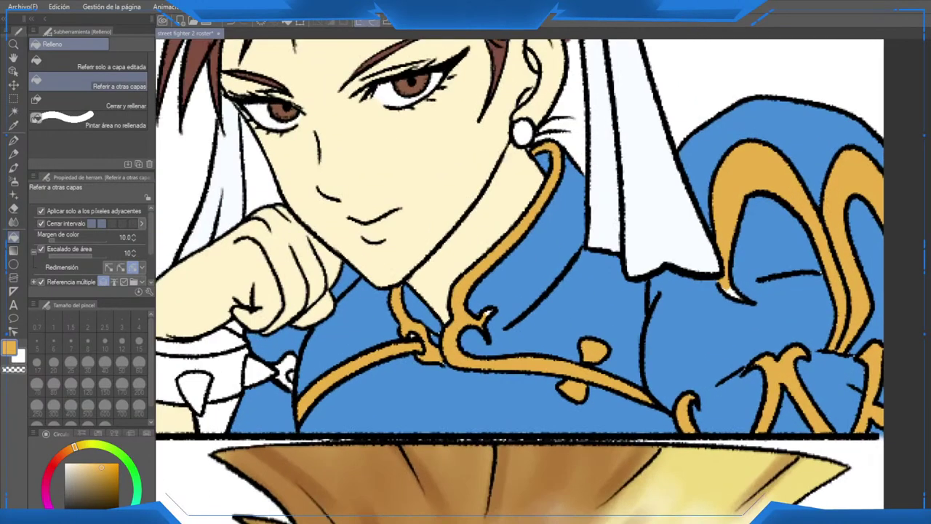
scroll(864, 384, up, 1)
key(p)
mouse_move(668, 244)
mouse_down()
mouse_move(649, 264)
mouse_move(685, 286)
mouse_up()
drag(353, 320, 556, 317)
drag(460, 342, 463, 342)
mouse_move(282, 387)
mouse_down()
mouse_move(445, 366)
mouse_move(449, 383)
mouse_move(452, 358)
mouse_move(442, 367)
mouse_move(455, 354)
mouse_up()
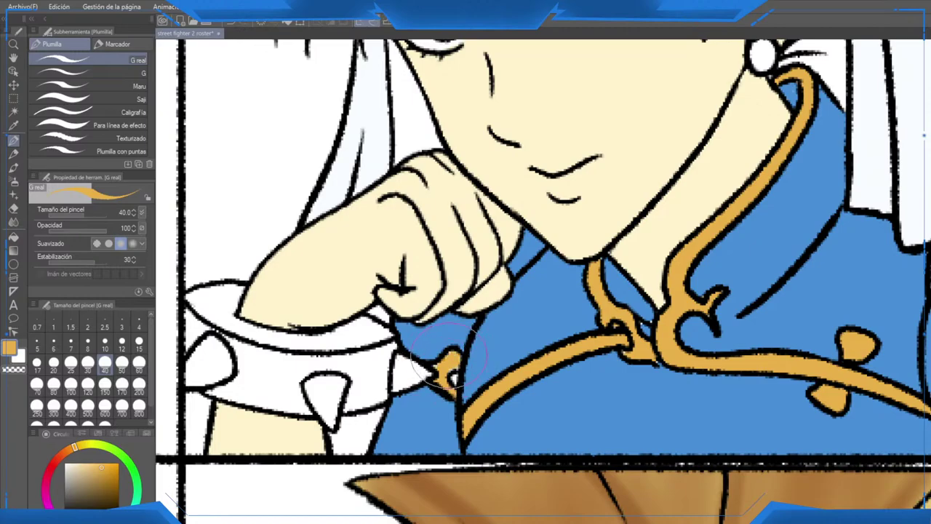
Step: Fill the bracelet's outer band and inner rim with near-black, leaving the spikes white
scroll(449, 352, down, 5)
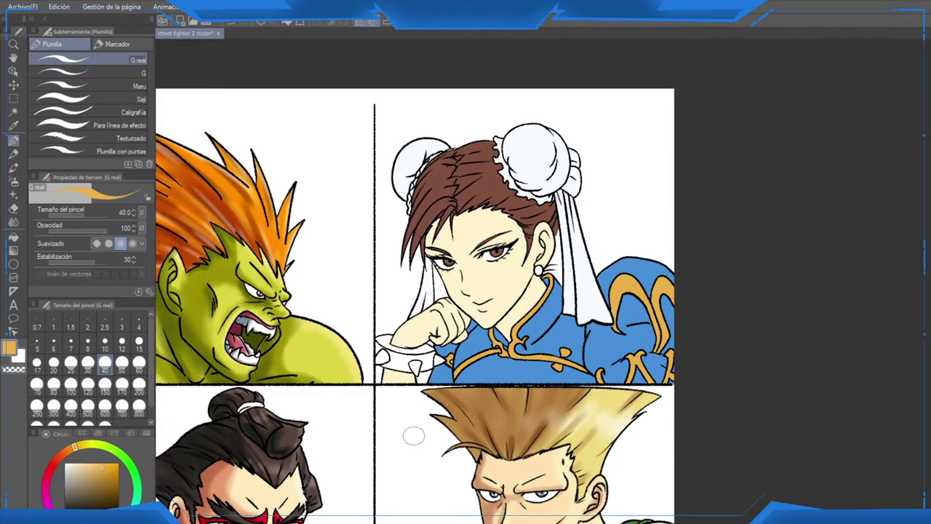
scroll(413, 435, up, 3)
click(64, 508)
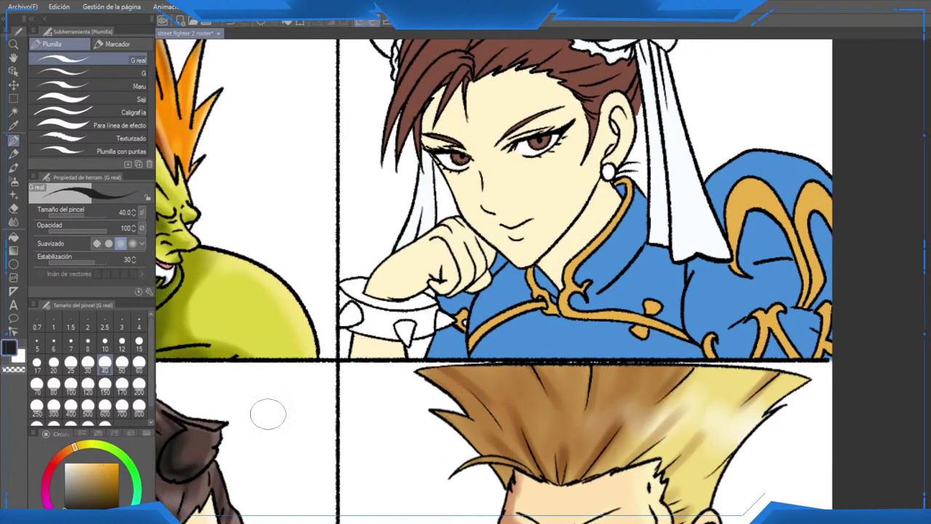
key(g)
key(g)
click(396, 324)
click(378, 291)
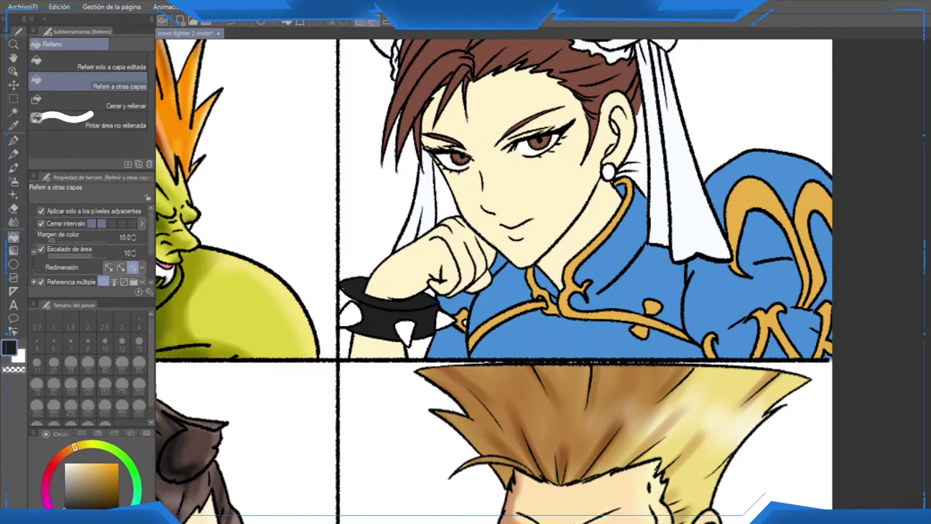
scroll(405, 349, down, 3)
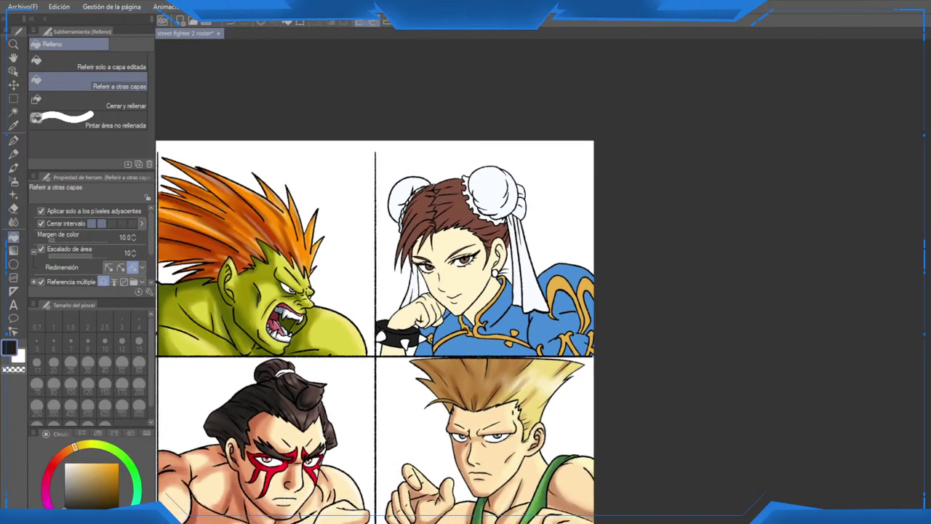
scroll(437, 328, down, 4)
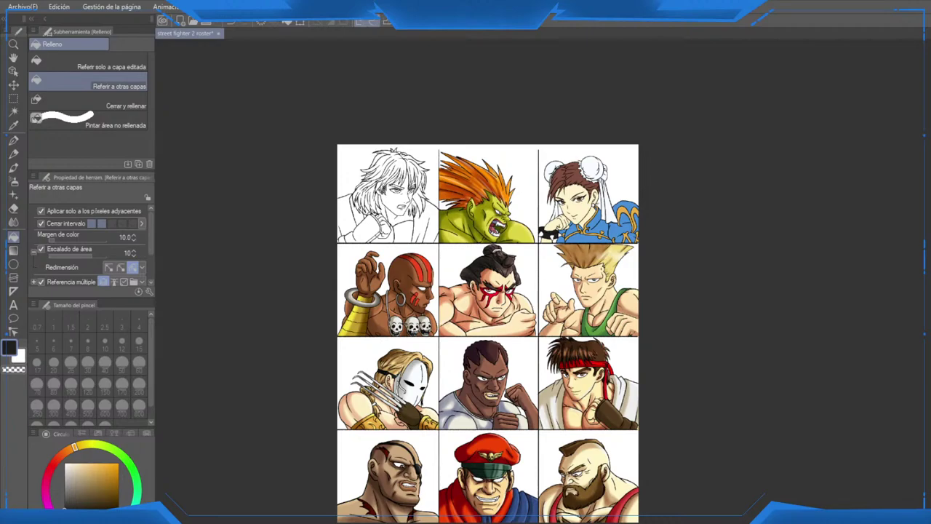
Step: Mirror the canvas view horizontally and check Chun-Li's portrait against the other roster portraits
key(h)
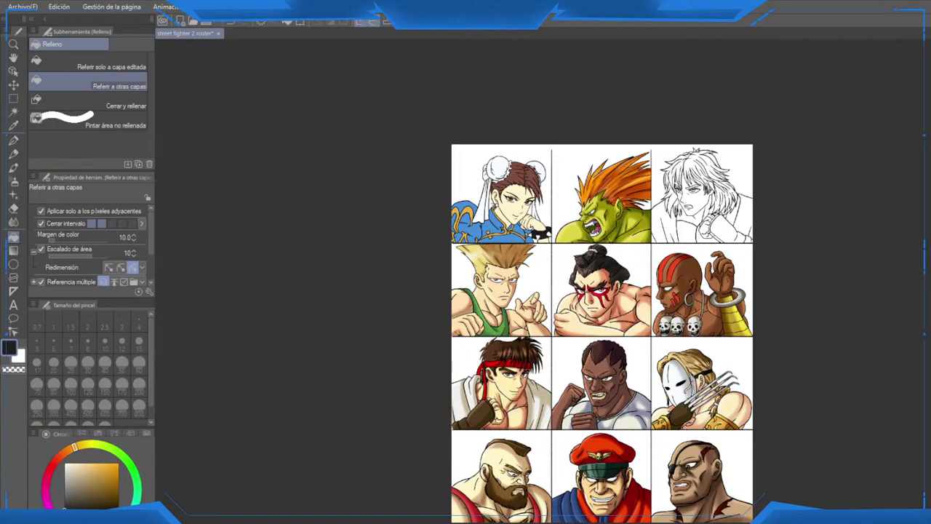
scroll(519, 205, up, 5)
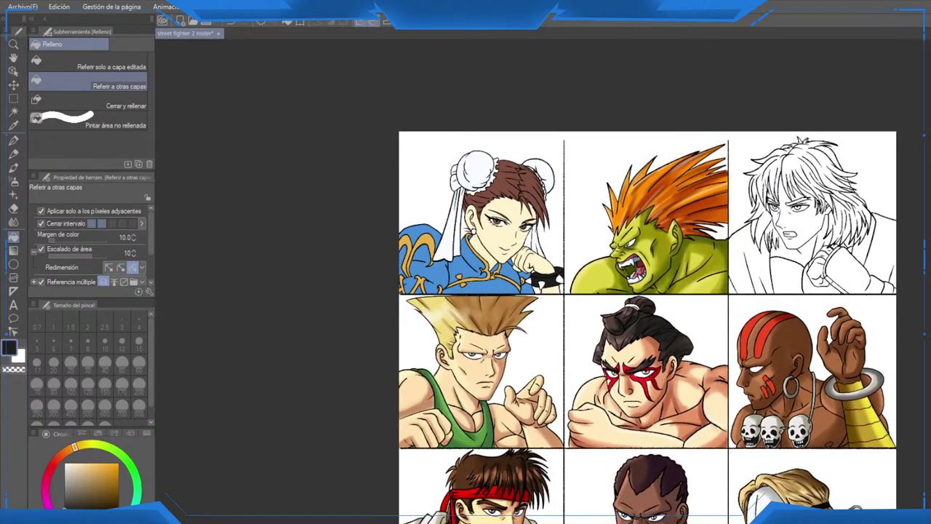
scroll(509, 218, down, 4)
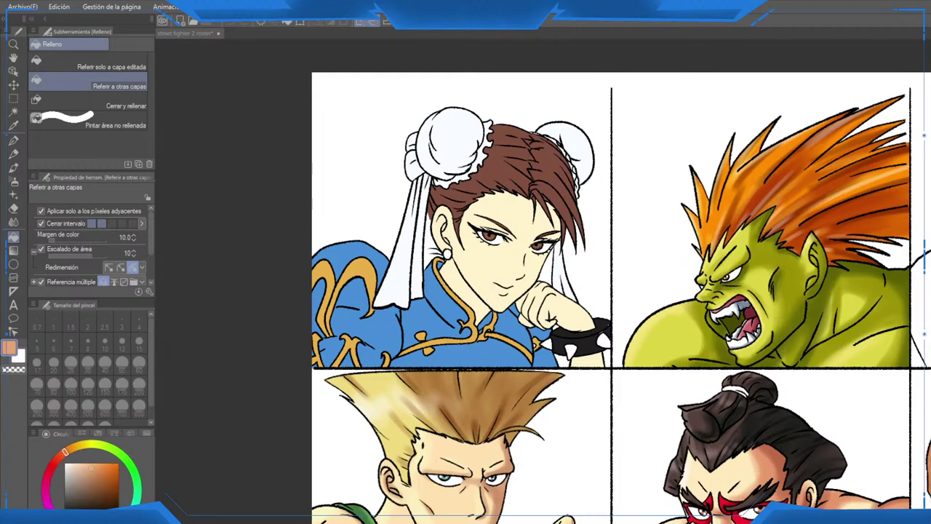
Step: Shade the far side of the face, the chin and the neck in orange tan with the Suave airbrush at size 40
scroll(519, 258, up, 3)
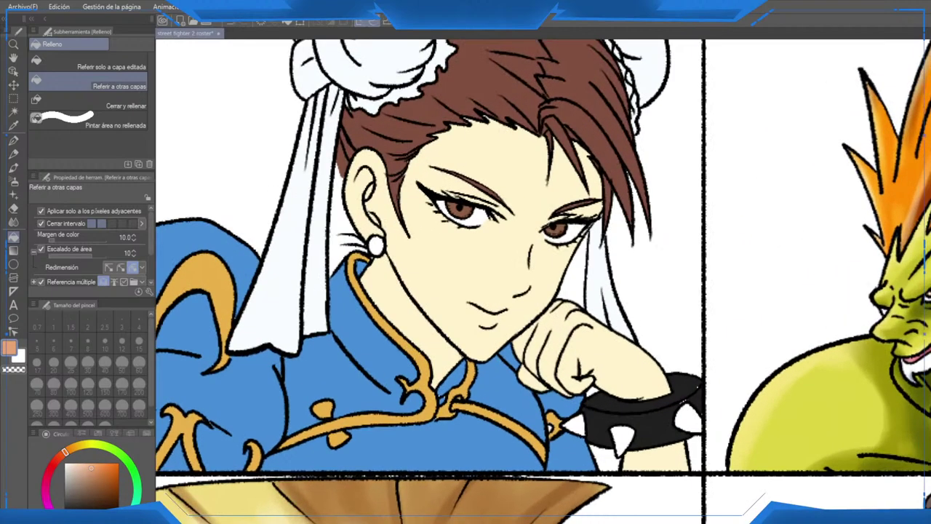
key(p)
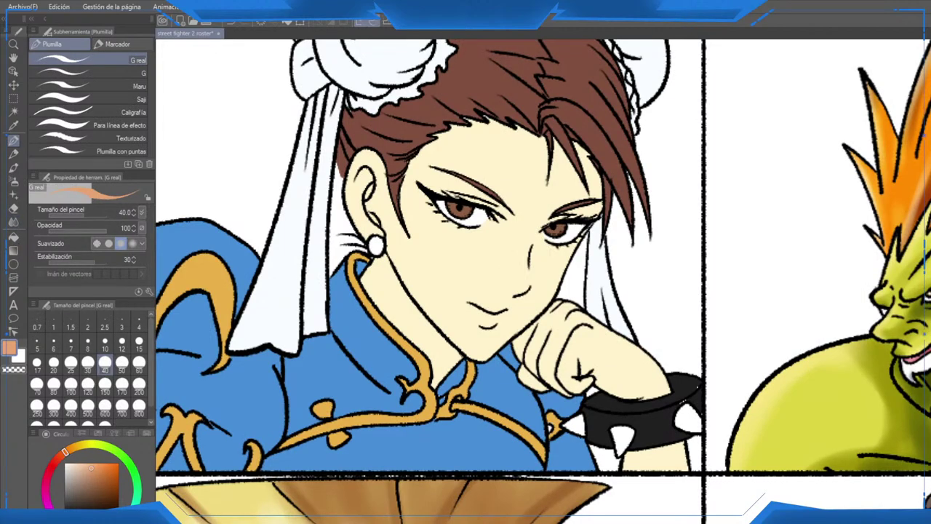
click(13, 180)
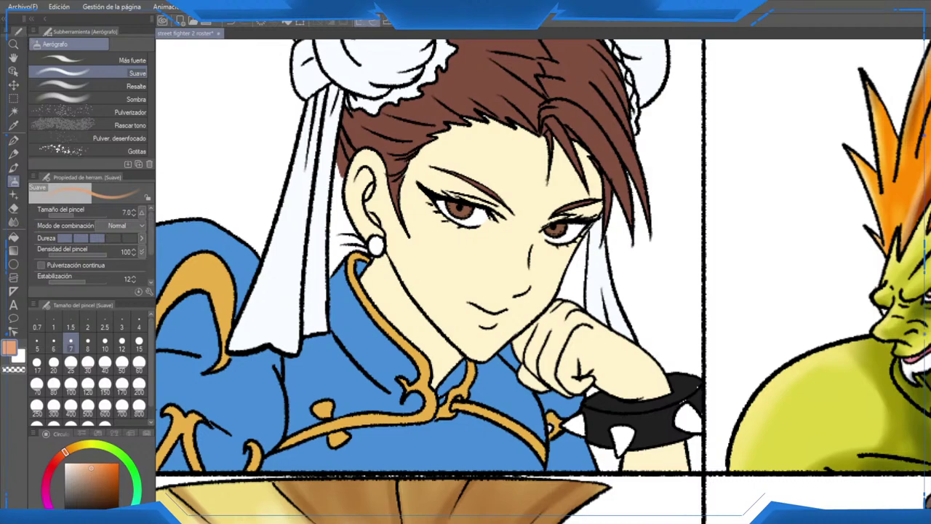
scroll(743, 285, up, 1)
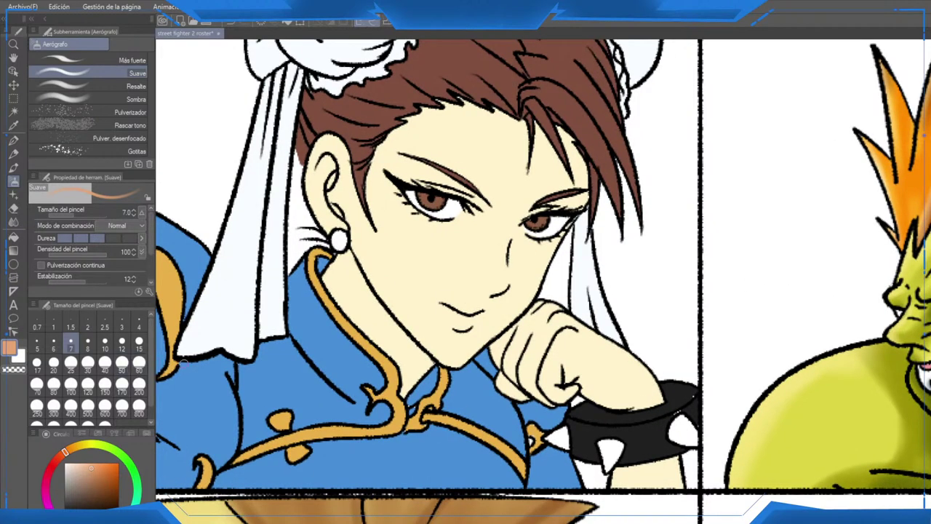
click(139, 362)
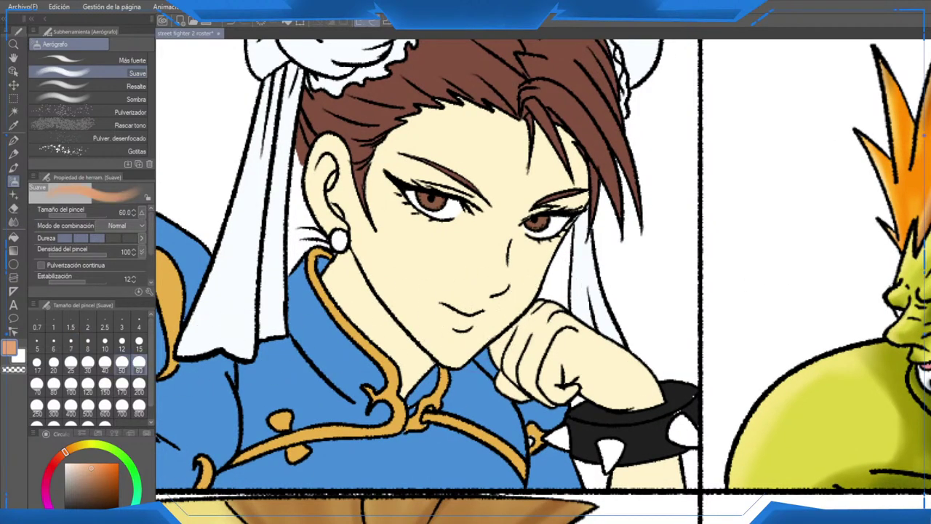
click(105, 361)
mouse_move(451, 345)
mouse_down()
mouse_move(526, 294)
mouse_move(577, 224)
mouse_move(592, 132)
mouse_move(561, 254)
mouse_move(564, 178)
mouse_move(542, 117)
mouse_up()
mouse_move(436, 371)
mouse_down()
mouse_move(388, 399)
mouse_move(397, 360)
mouse_up()
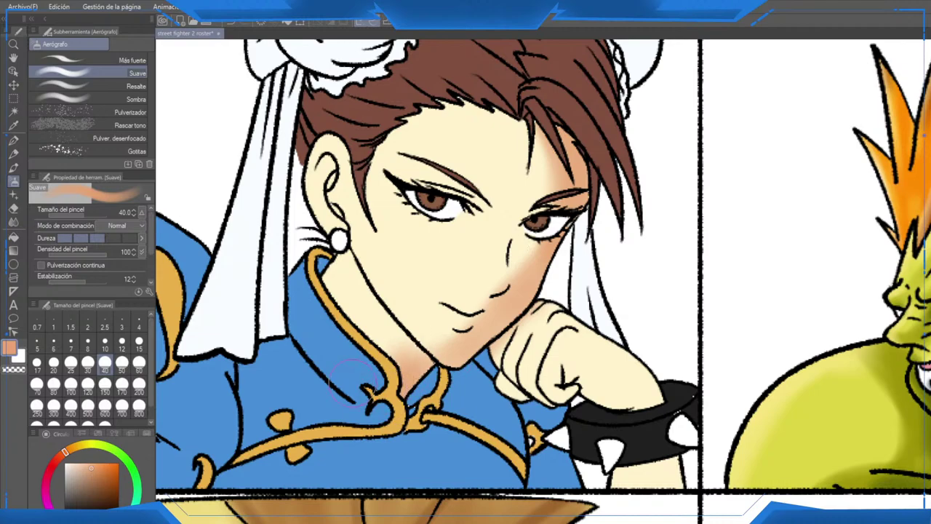
Step: Refine the neck and jaw shadows with the airbrush at size 20, alternating between orange tan and the pale skin colour
click(54, 362)
mouse_move(377, 319)
mouse_down()
mouse_move(372, 295)
mouse_move(390, 342)
mouse_move(382, 350)
mouse_move(412, 384)
mouse_move(411, 351)
mouse_move(374, 286)
mouse_move(379, 346)
mouse_up()
alt+click(375, 254)
mouse_move(376, 253)
mouse_down()
mouse_move(389, 284)
mouse_move(344, 256)
mouse_move(358, 284)
mouse_move(355, 352)
mouse_move(367, 272)
mouse_move(402, 312)
mouse_up()
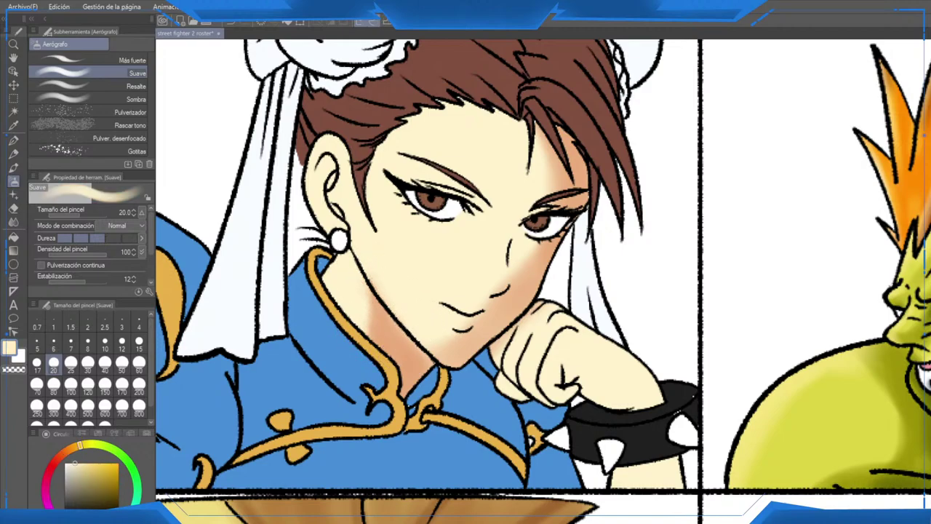
alt+click(433, 359)
drag(481, 347, 443, 362)
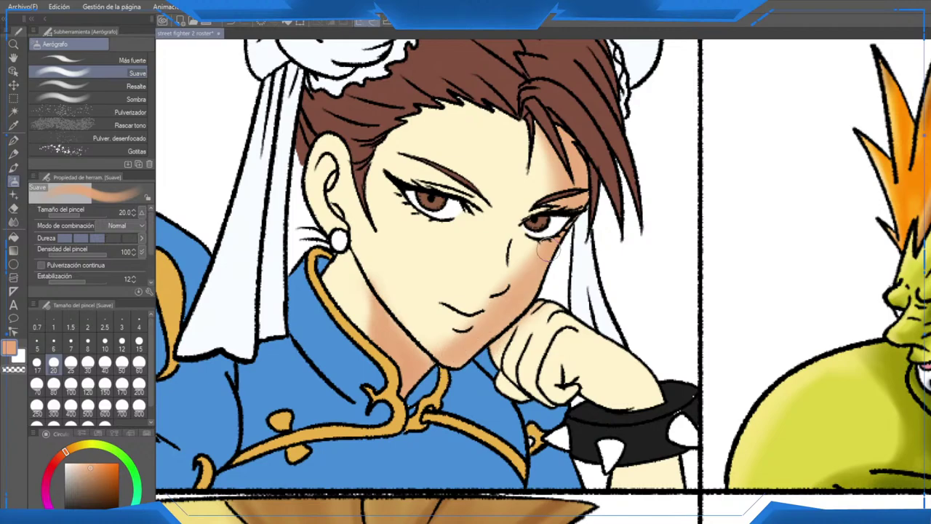
Step: Airbrush orange-tan shadows under the far eye, around the eyelids, beneath the fringe and onto the hand and wrist at size 20
drag(547, 238, 525, 265)
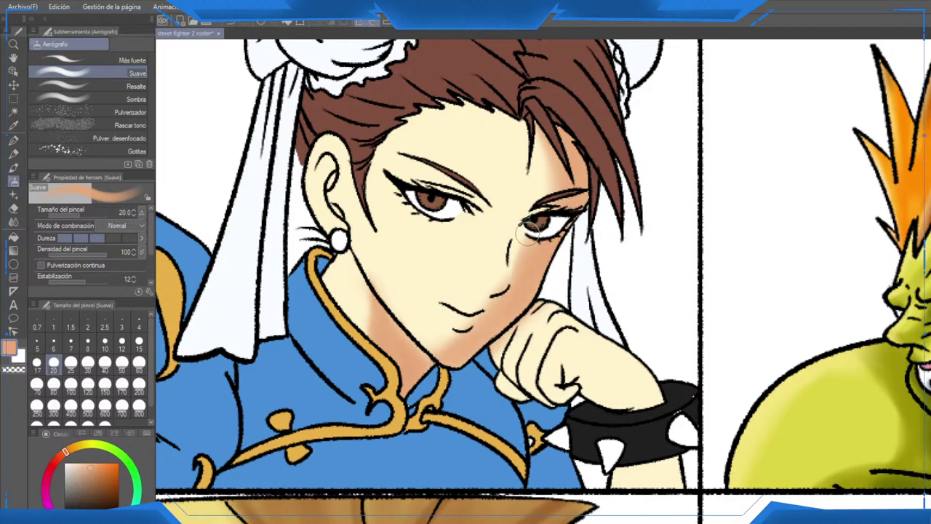
drag(543, 208, 547, 172)
drag(537, 130, 527, 182)
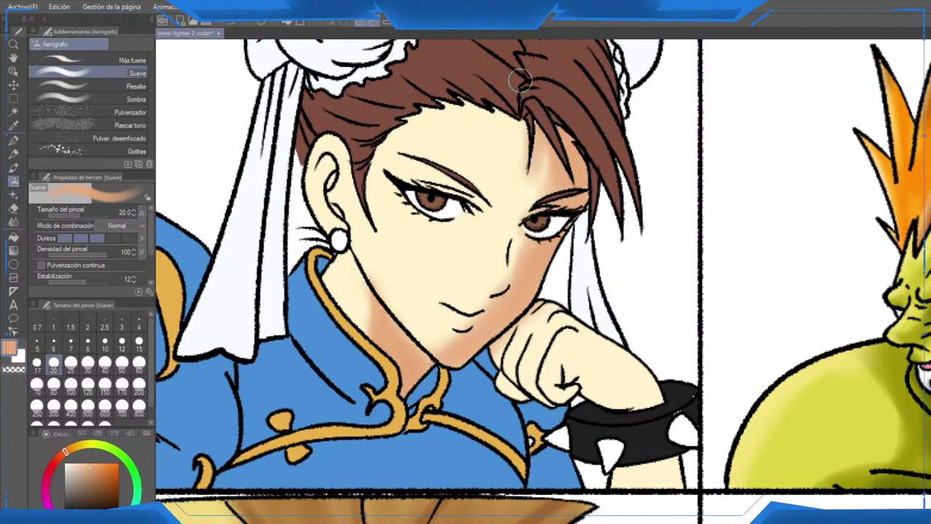
mouse_move(417, 171)
mouse_down()
mouse_move(483, 211)
mouse_move(470, 182)
mouse_move(396, 168)
mouse_up()
mouse_move(569, 377)
mouse_down()
mouse_move(581, 320)
mouse_move(623, 342)
mouse_move(589, 325)
mouse_move(569, 355)
mouse_move(539, 324)
mouse_move(533, 278)
mouse_move(513, 328)
mouse_move(567, 342)
mouse_up()
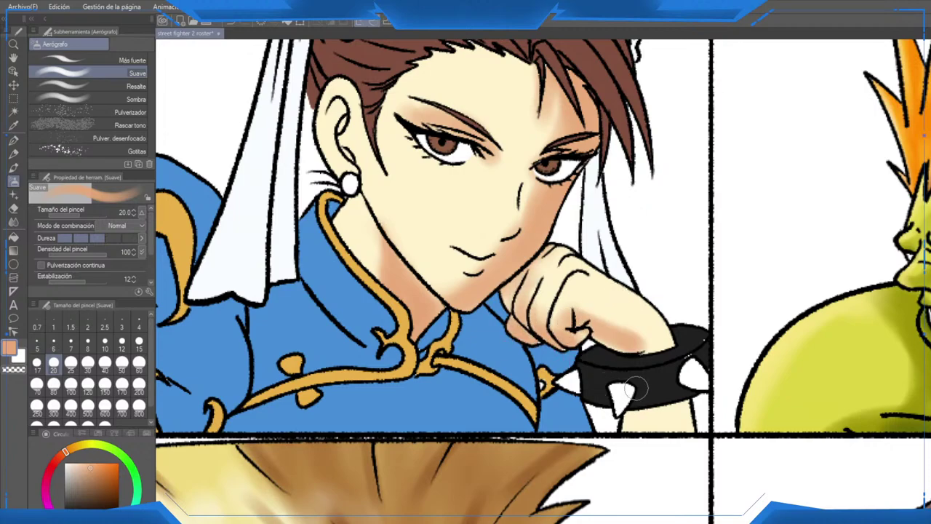
Step: Airbrush orange-tan shadows at size 20 onto the forearm below the bracelet, the hand and the chin
mouse_move(632, 400)
mouse_down()
mouse_move(632, 429)
mouse_move(645, 405)
mouse_move(646, 433)
mouse_up()
scroll(639, 425, down, 3)
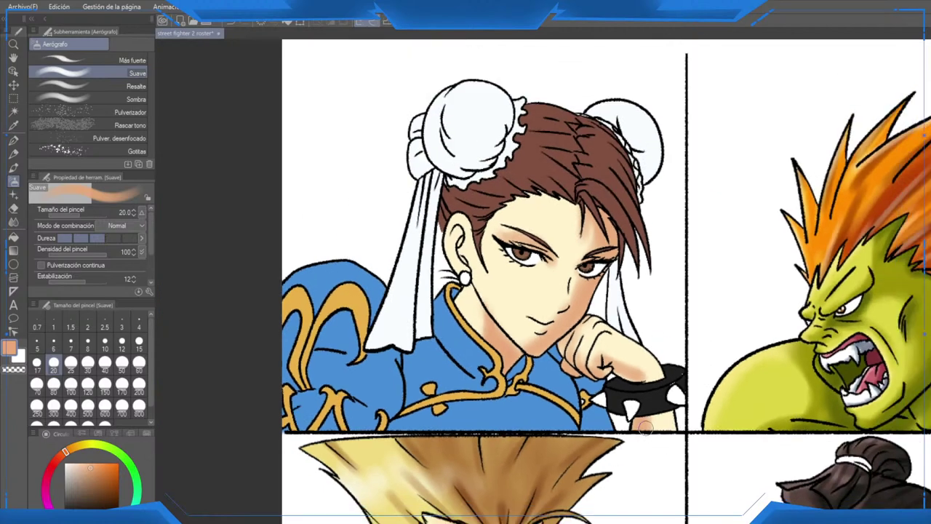
scroll(593, 402, up, 2)
mouse_move(617, 361)
mouse_down()
mouse_move(597, 346)
mouse_move(619, 348)
mouse_up()
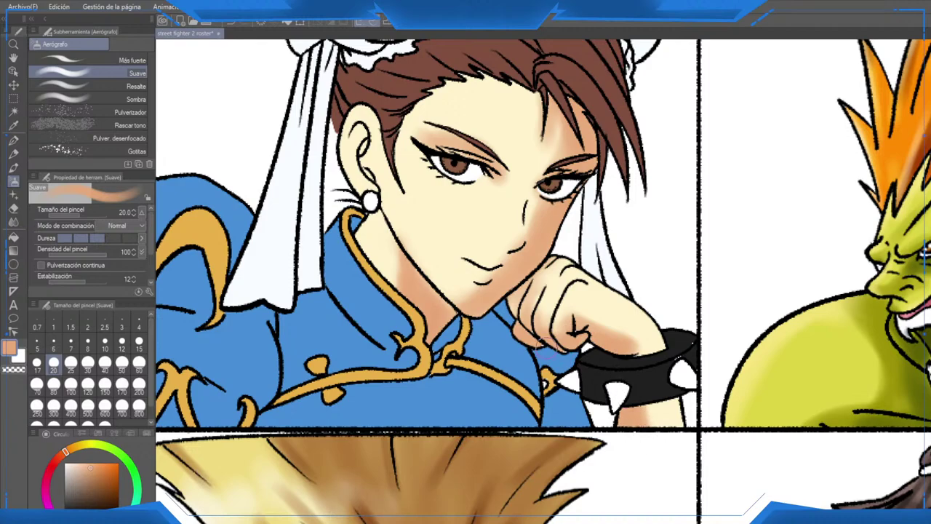
mouse_move(452, 315)
mouse_down()
mouse_move(442, 292)
mouse_move(480, 308)
mouse_move(467, 301)
mouse_up()
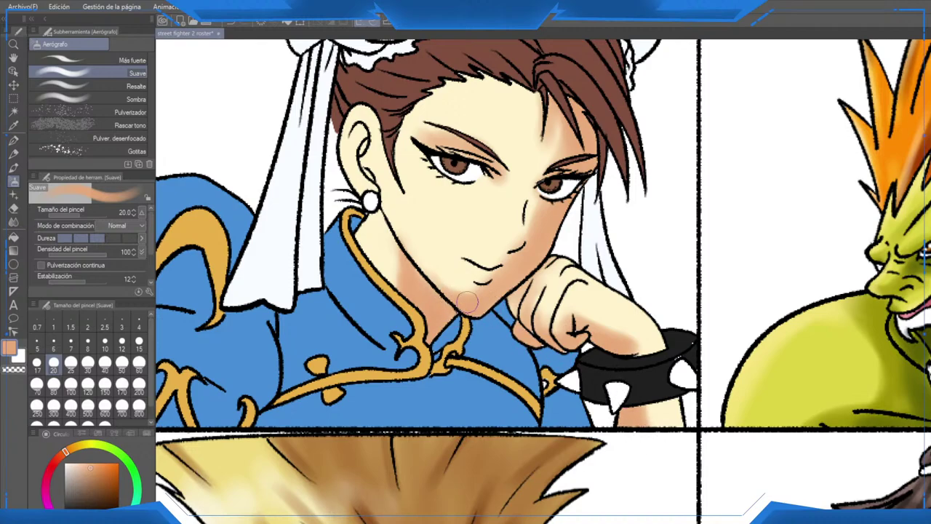
drag(484, 241, 505, 313)
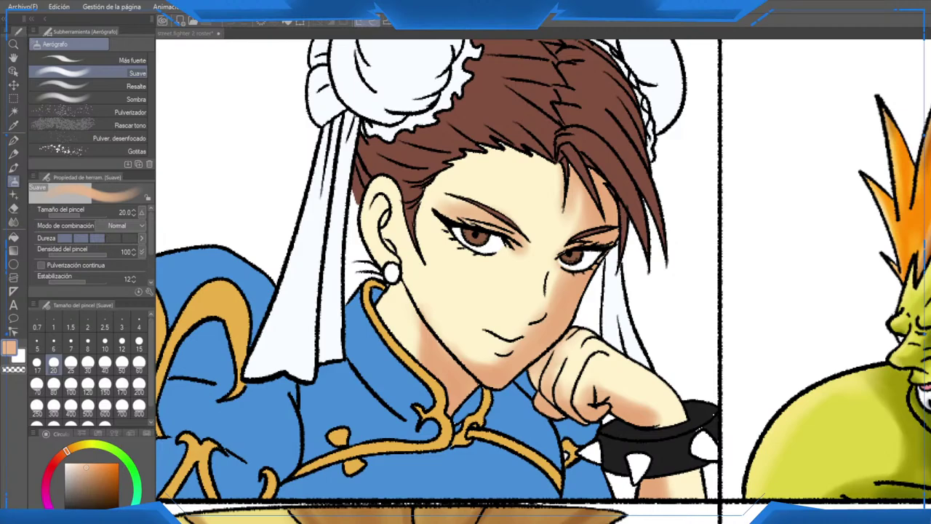
Step: Mirror the canvas view horizontally and examine the shading on Chun-Li's face
key(h)
scroll(603, 304, up, 2)
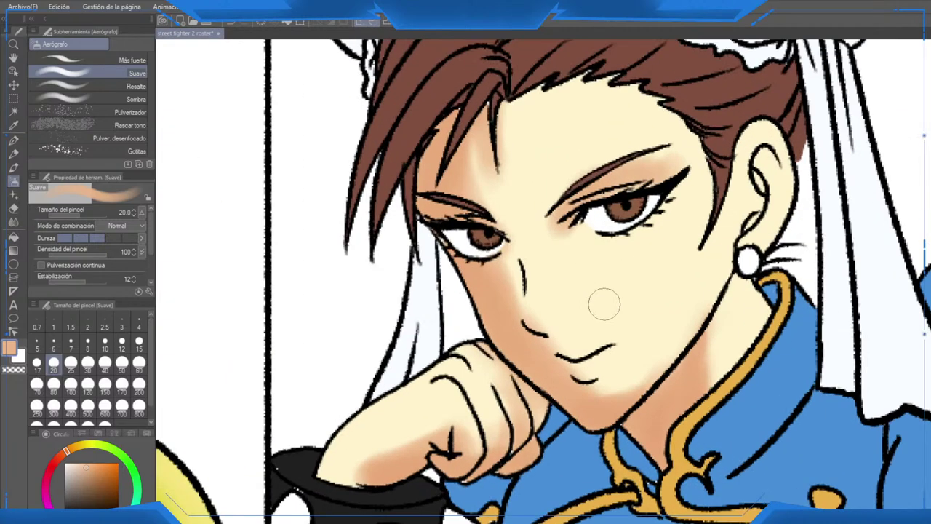
mouse_move(554, 407)
mouse_down()
mouse_move(423, 314)
mouse_move(443, 333)
mouse_move(462, 317)
mouse_move(450, 327)
mouse_up()
Step: Try an orange-tan shadow on the lower lip with the Suave airbrush at size 15
click(138, 344)
scroll(474, 301, down, 3)
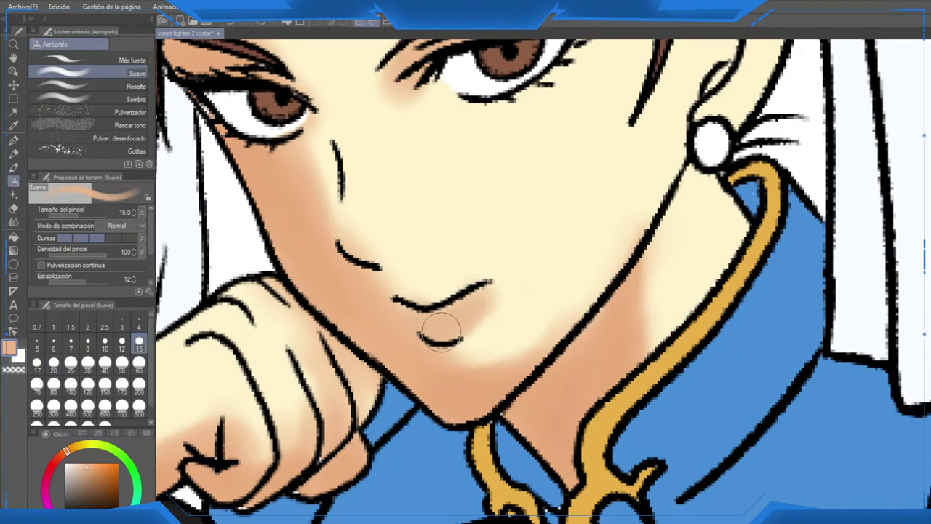
scroll(474, 305, up, 3)
scroll(474, 305, down, 3)
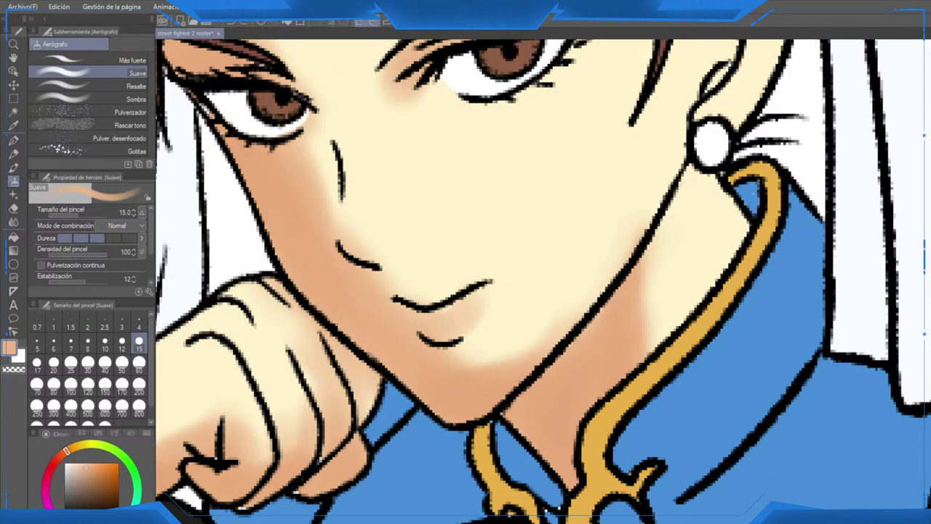
scroll(473, 305, up, 3)
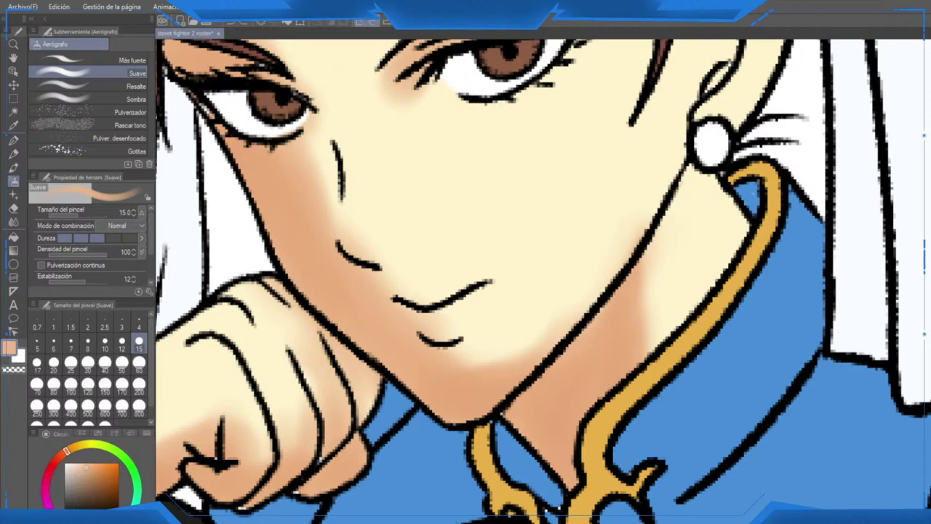
Step: Airbrush the lips pink and tidy their edges at size 10 with the sampled pale skin and orange-tan colours
click(51, 466)
mouse_move(426, 315)
mouse_down()
mouse_move(457, 289)
mouse_move(455, 307)
mouse_move(424, 323)
mouse_move(471, 281)
mouse_move(453, 305)
mouse_move(407, 306)
mouse_move(426, 323)
mouse_move(443, 322)
mouse_move(467, 288)
mouse_move(432, 328)
mouse_move(467, 295)
mouse_move(409, 294)
mouse_move(424, 301)
mouse_move(474, 280)
mouse_up()
click(105, 344)
alt+click(491, 304)
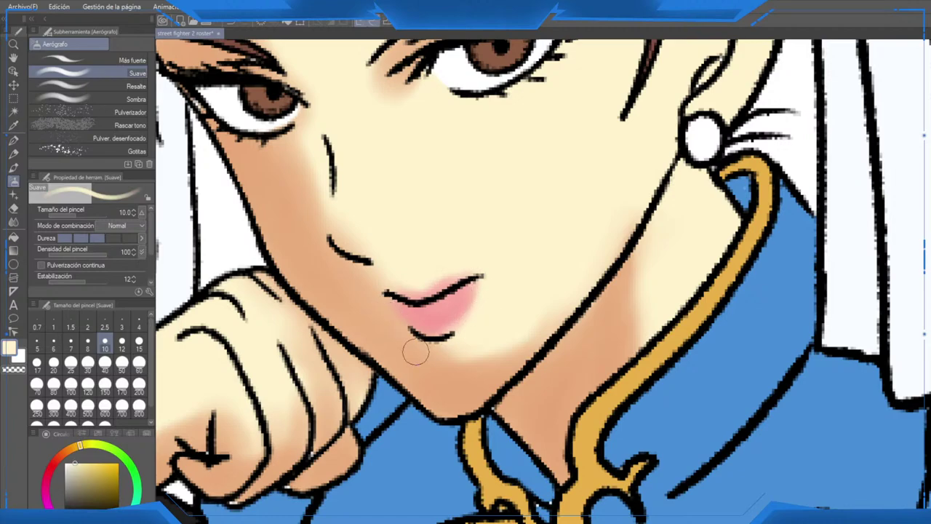
alt+click(378, 309)
alt+click(440, 268)
scroll(494, 254, down, 6)
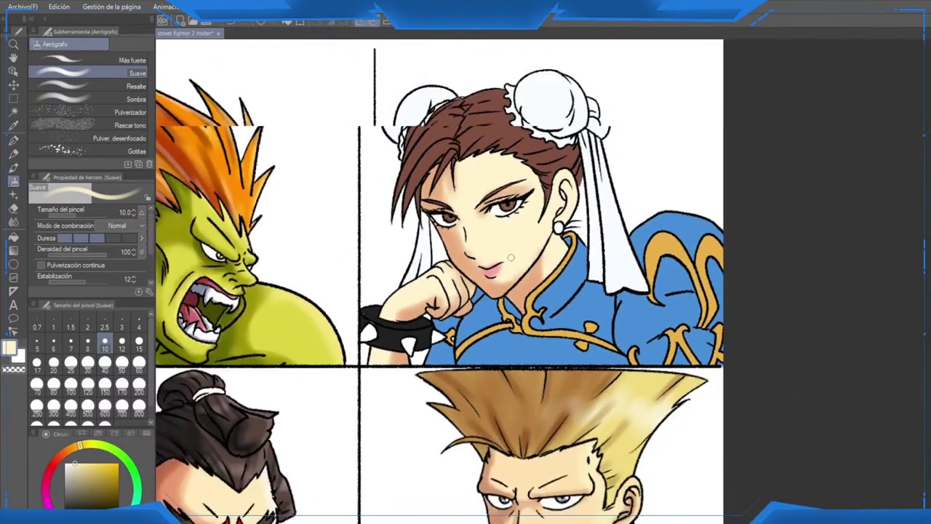
Step: Add a near-white highlight to the lower lip at size 10 and soften its edges with the lip pink
scroll(502, 256, up, 2)
scroll(506, 324, up, 5)
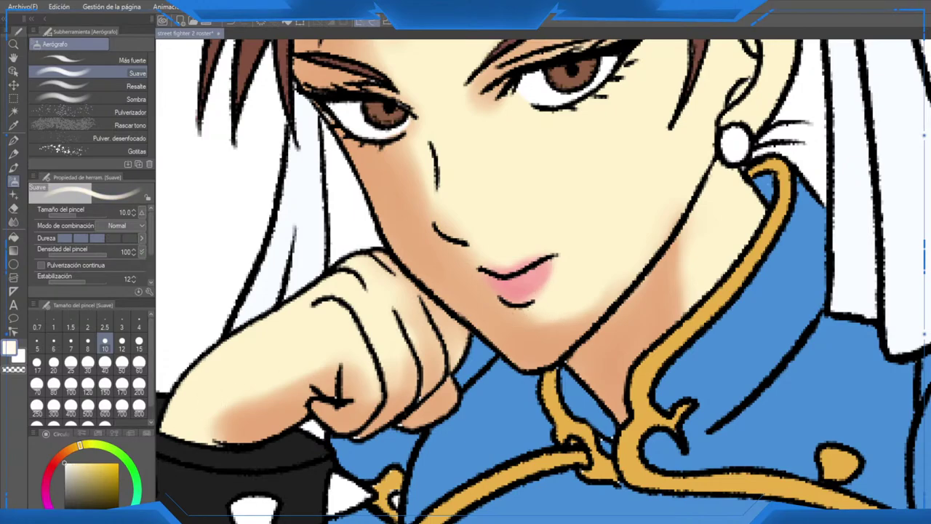
drag(536, 279, 546, 280)
alt+click(601, 300)
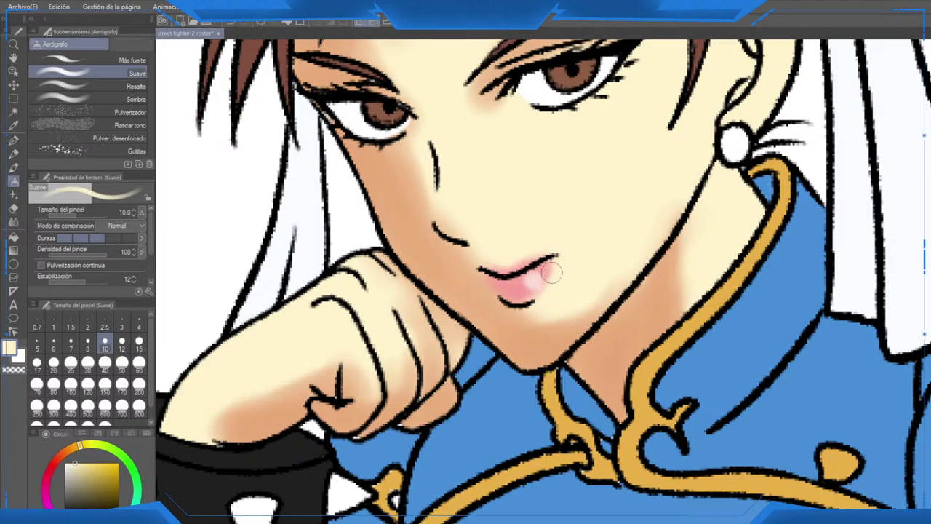
alt+click(552, 273)
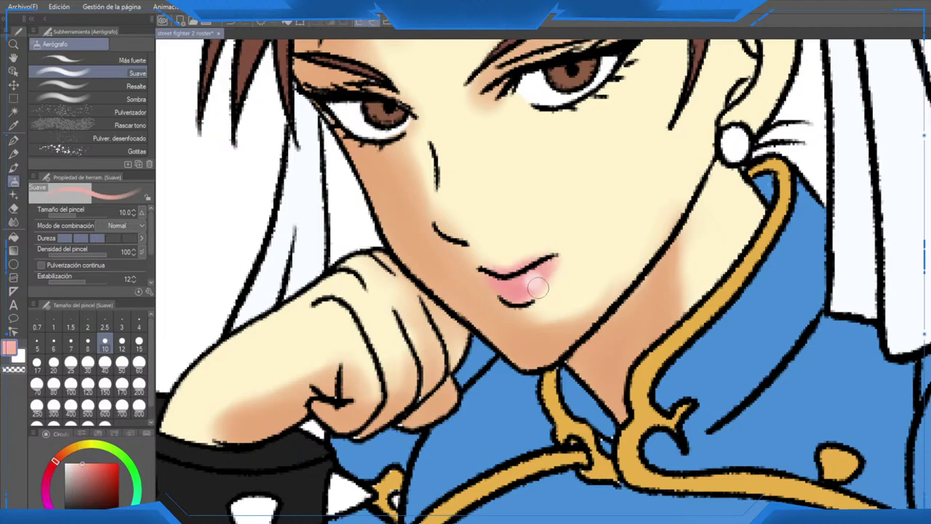
Step: Refine the lip corners and outline at size 10, alternating between sampled orange tan, pink and pale skin colours
alt+click(471, 285)
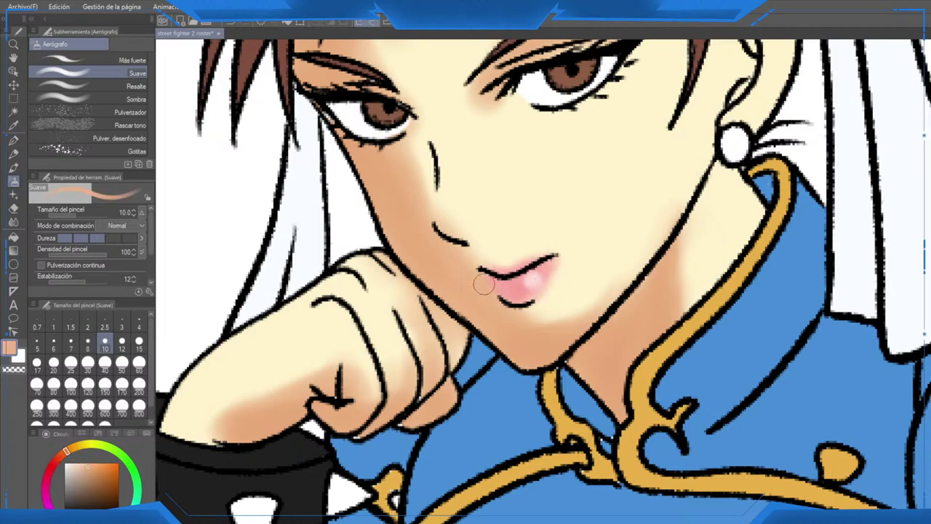
alt+click(488, 273)
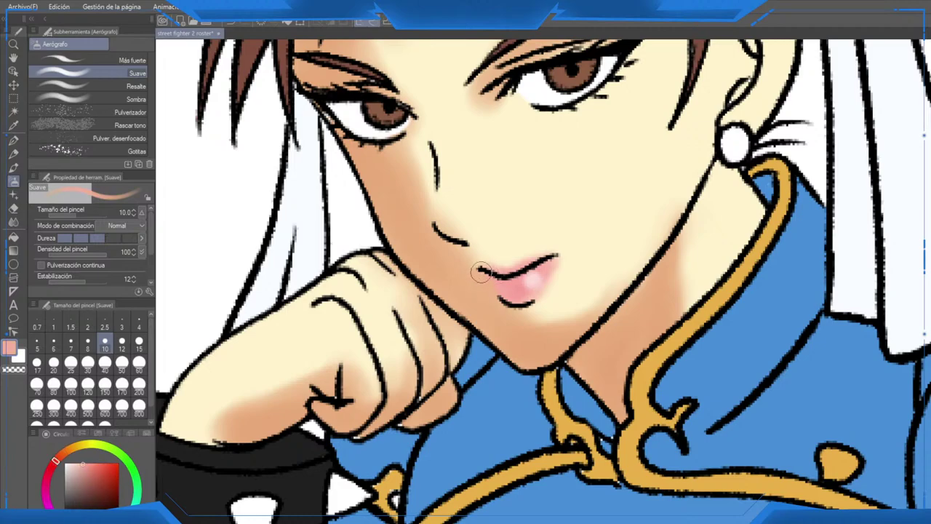
alt+click(518, 246)
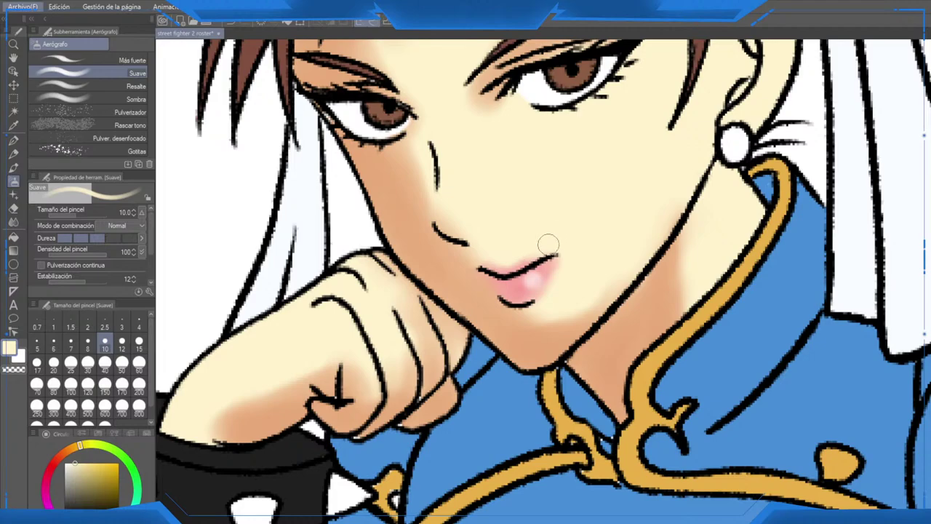
alt+click(535, 278)
alt+click(579, 258)
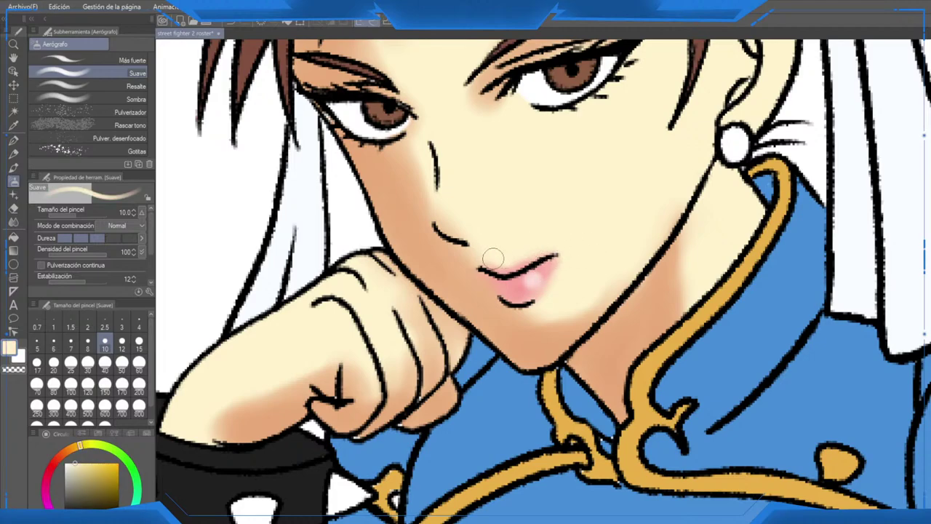
Step: Flip the canvas view back to normal and compare Chun-Li's lips and face with the neighbouring portraits
scroll(638, 247, down, 3)
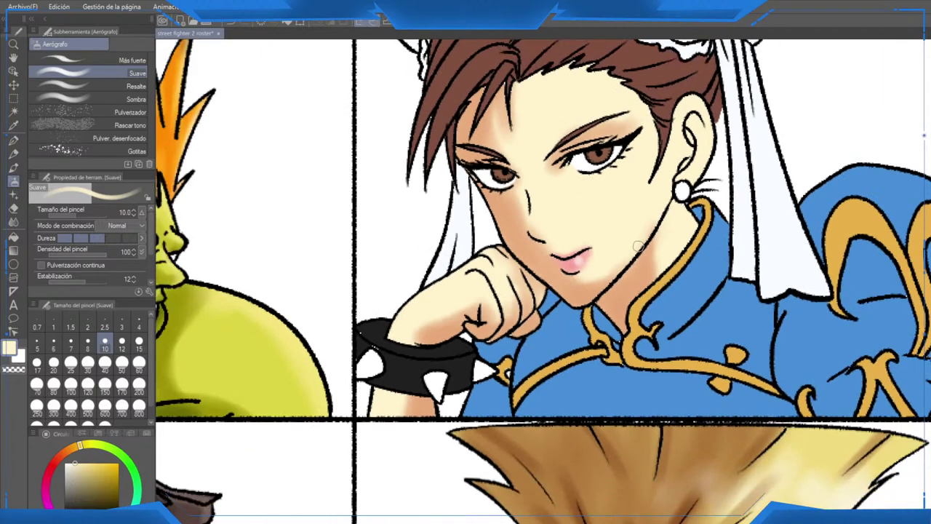
scroll(639, 246, down, 3)
key(h)
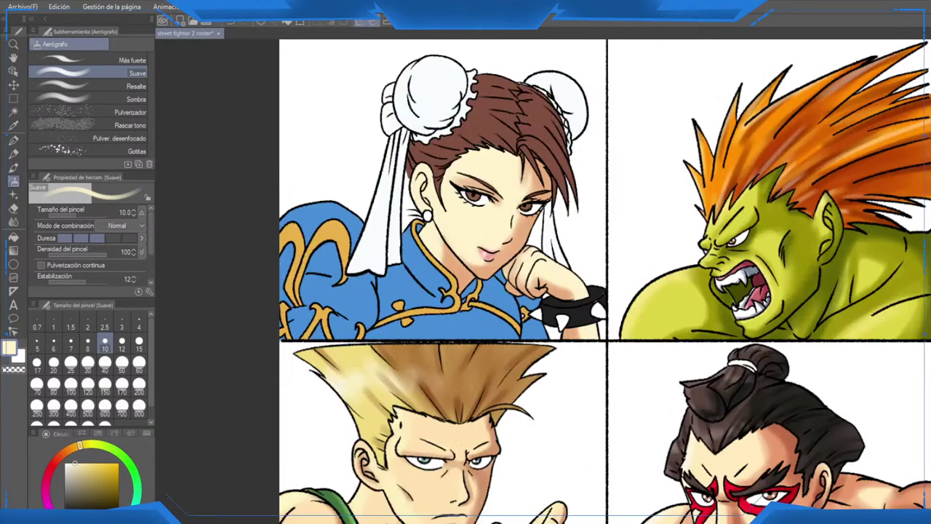
scroll(449, 213, up, 3)
scroll(597, 341, down, 1)
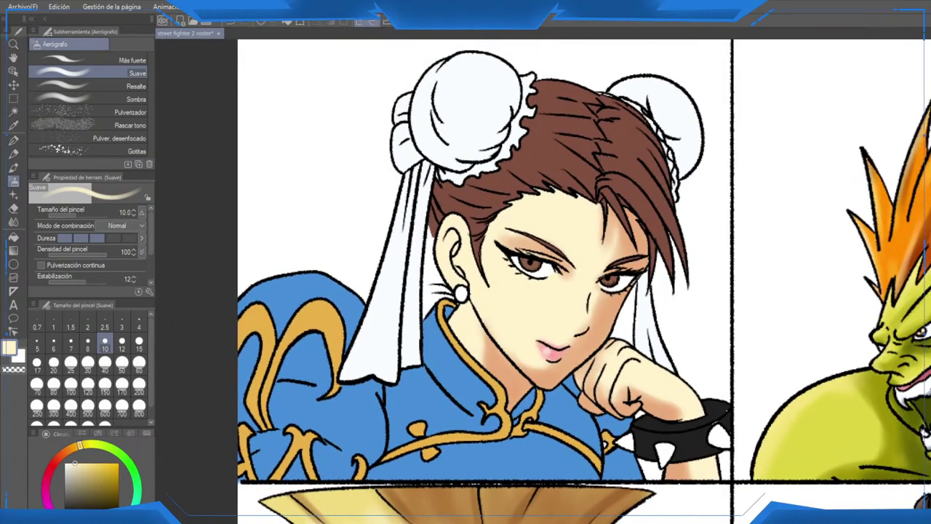
scroll(594, 295, up, 1)
Step: Airbrush orange-tan shadows inside the ear and around the earlobe at size 10
alt+click(529, 382)
scroll(424, 344, up, 1)
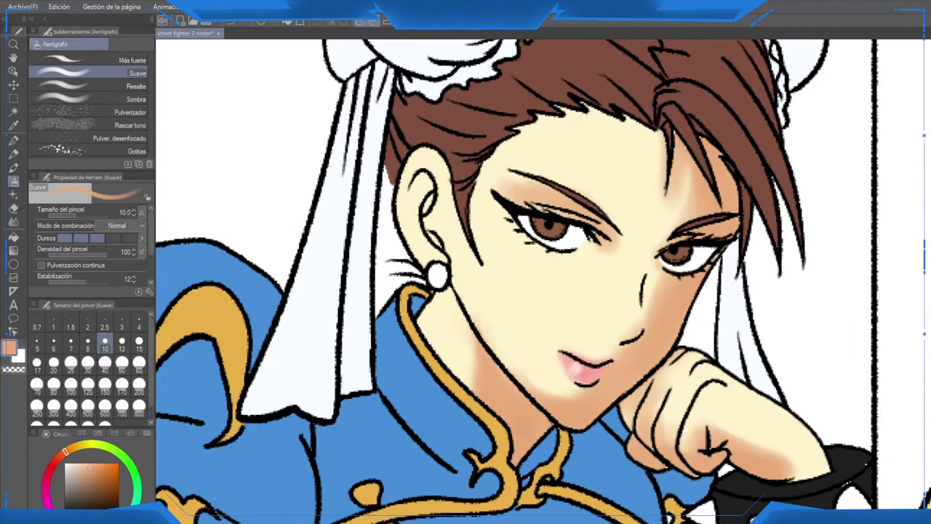
drag(425, 341, 444, 360)
mouse_move(445, 240)
mouse_down()
mouse_move(457, 264)
mouse_move(448, 290)
mouse_move(448, 215)
mouse_move(455, 270)
mouse_move(441, 207)
mouse_move(431, 210)
mouse_move(445, 201)
mouse_move(440, 281)
mouse_up()
mouse_move(444, 241)
mouse_down()
mouse_move(437, 268)
mouse_move(440, 202)
mouse_up()
drag(467, 279, 426, 273)
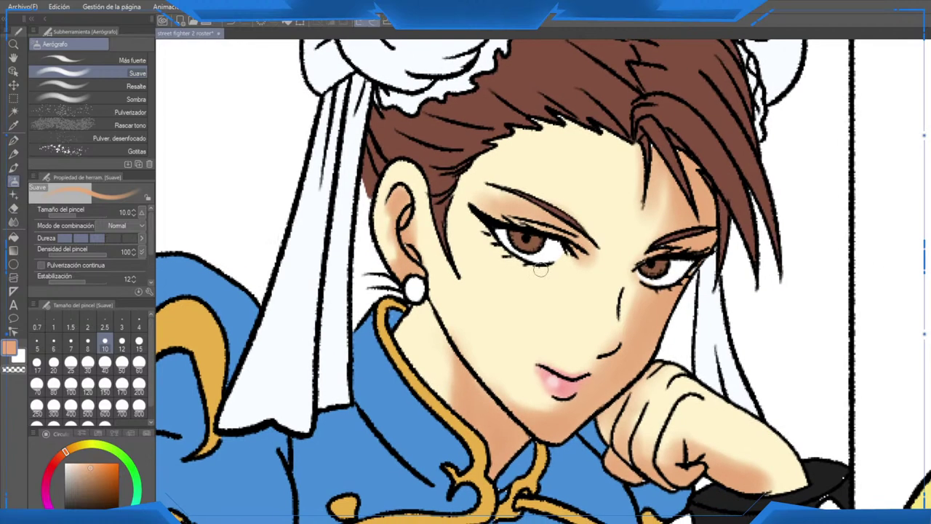
Step: Shade the near eye's inner corner and the far side of the nose bridge in orange tan, softening with pale skin colour
drag(589, 237, 600, 249)
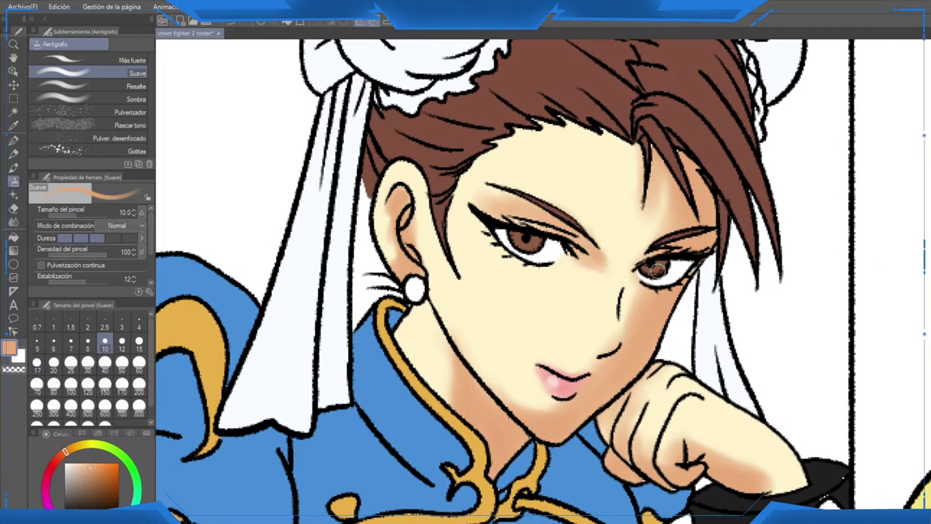
alt+click(612, 277)
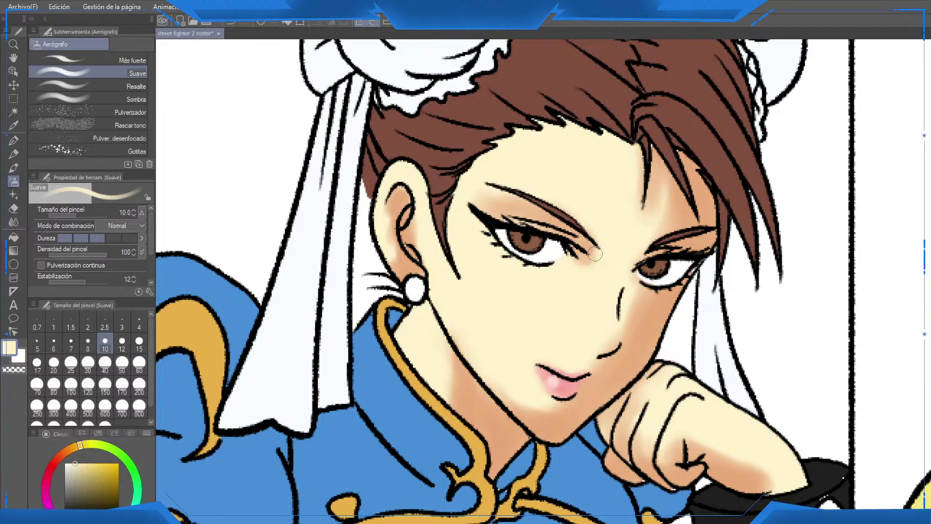
alt+click(640, 282)
drag(640, 282, 626, 341)
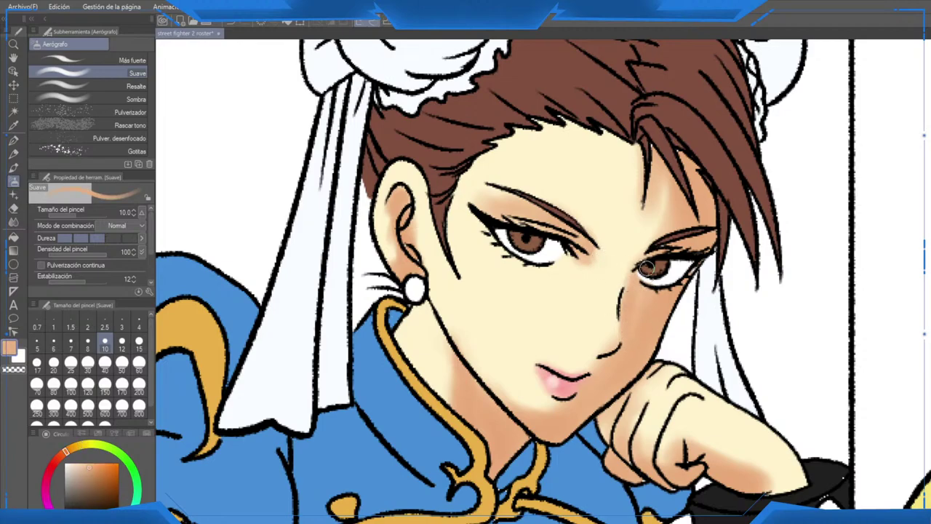
mouse_move(655, 249)
mouse_down()
mouse_move(659, 202)
mouse_move(662, 232)
mouse_up()
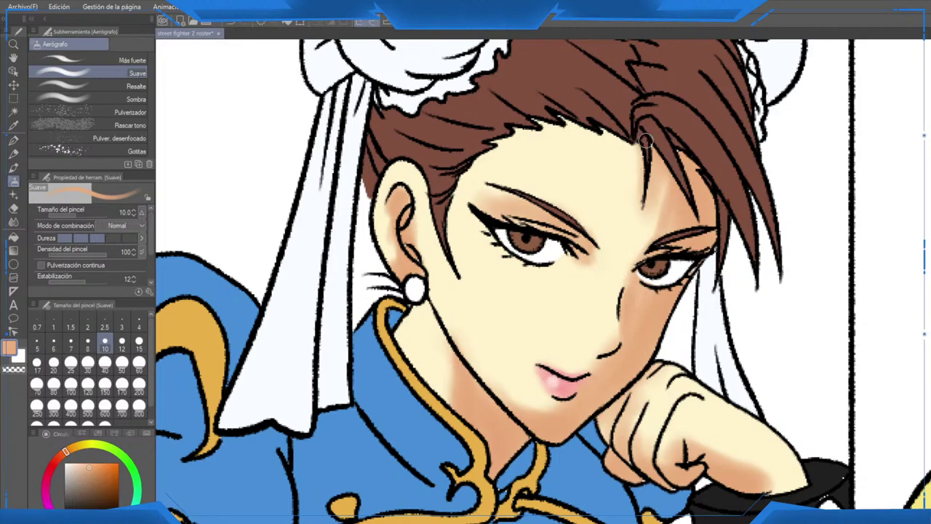
Step: Soften the forehead shadow beneath the fringe and between the eyebrows with the sampled pale skin colour at size 10
alt+click(641, 225)
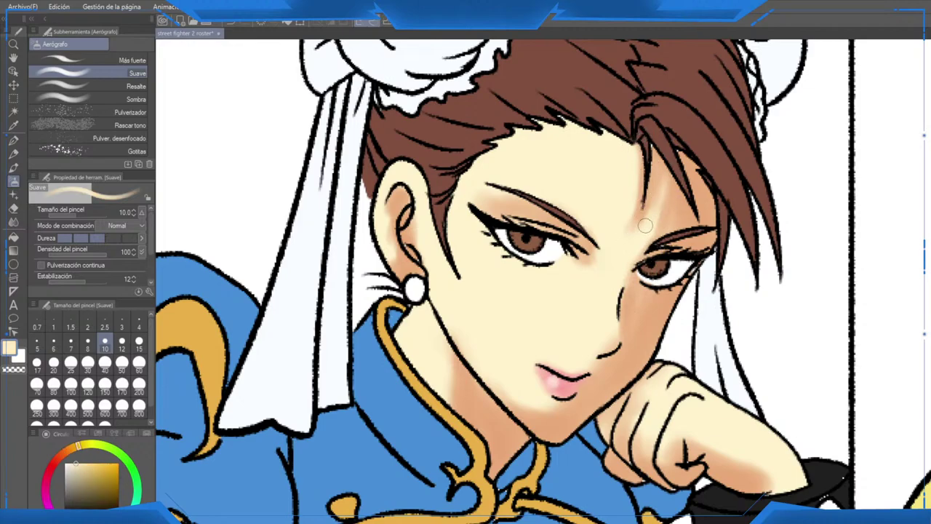
mouse_move(646, 225)
mouse_down()
mouse_move(654, 206)
mouse_move(638, 179)
mouse_move(639, 153)
mouse_up()
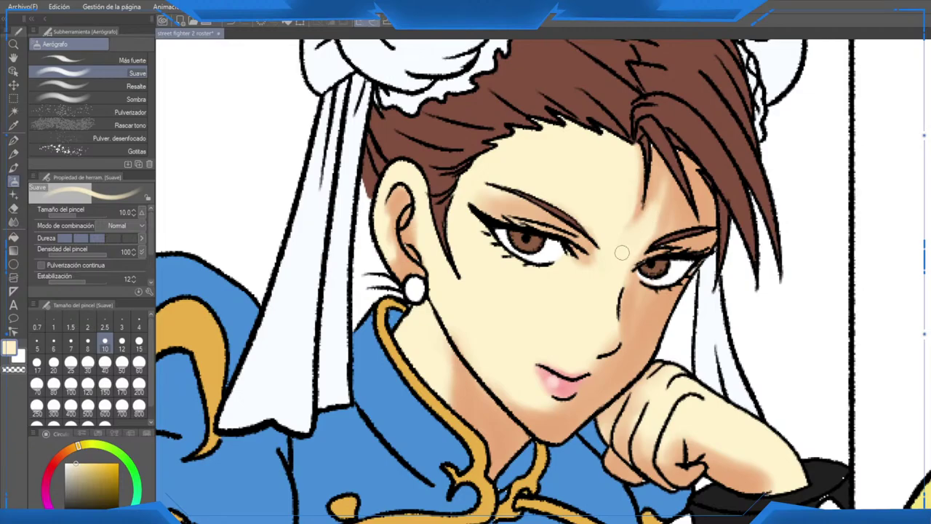
drag(622, 253, 644, 277)
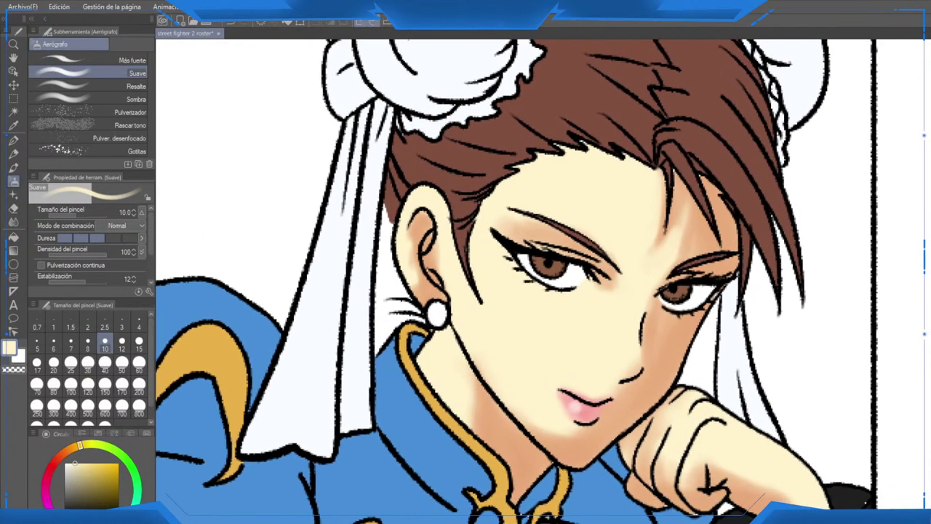
scroll(587, 301, down, 3)
scroll(635, 290, up, 4)
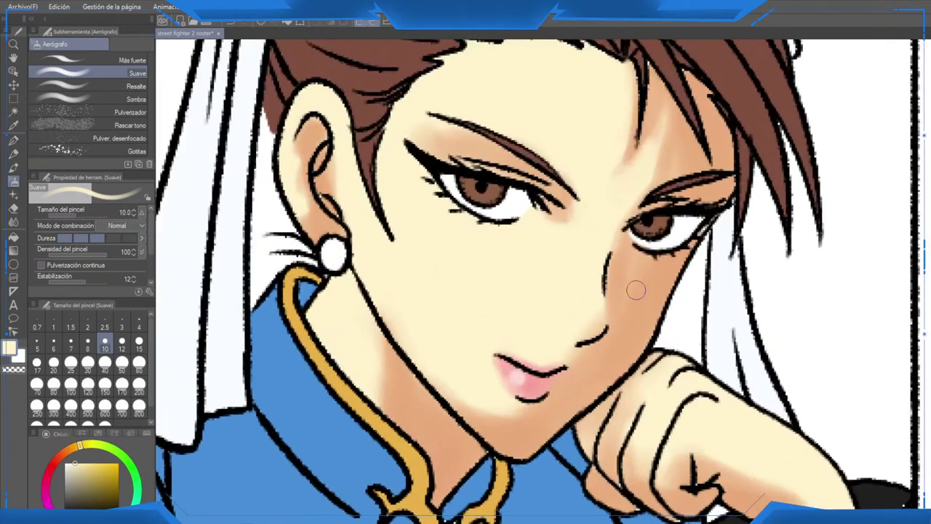
Step: Airbrush an orange-tan shadow around the nose tip and nostril, and blend its edge with the pale skin colour
alt+click(610, 284)
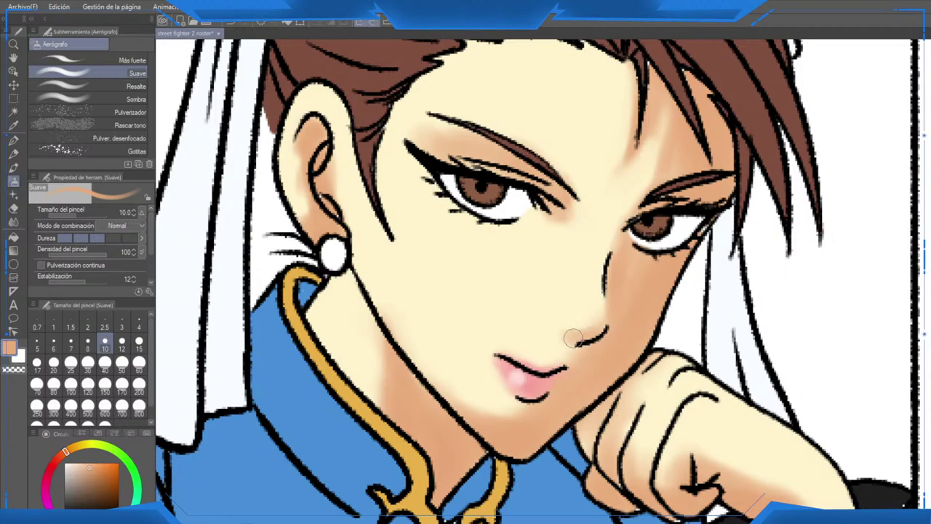
mouse_move(573, 337)
mouse_down()
mouse_move(595, 332)
mouse_move(605, 263)
mouse_move(608, 310)
mouse_up()
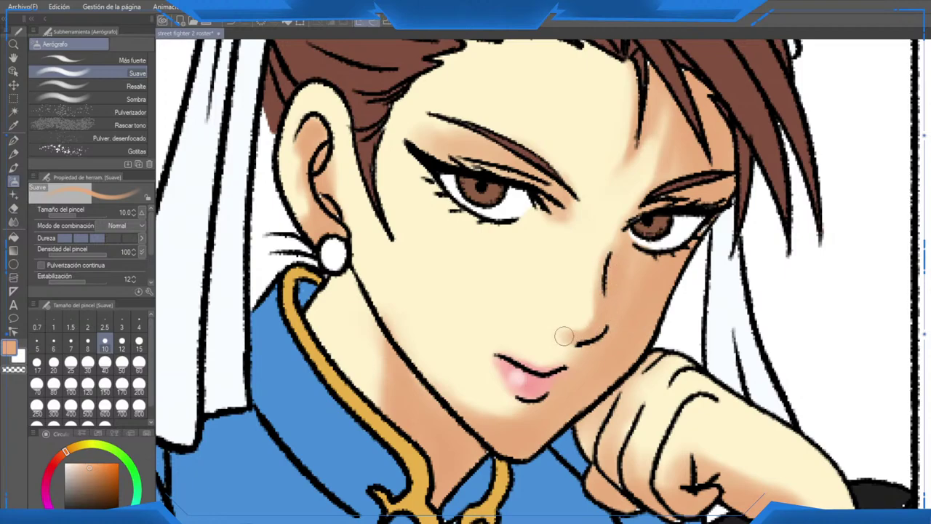
alt+click(587, 289)
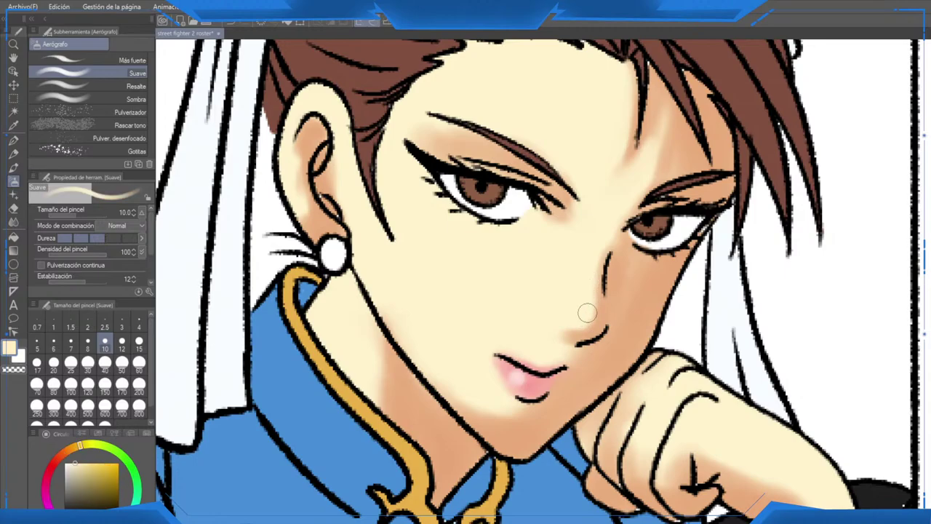
scroll(580, 314, down, 4)
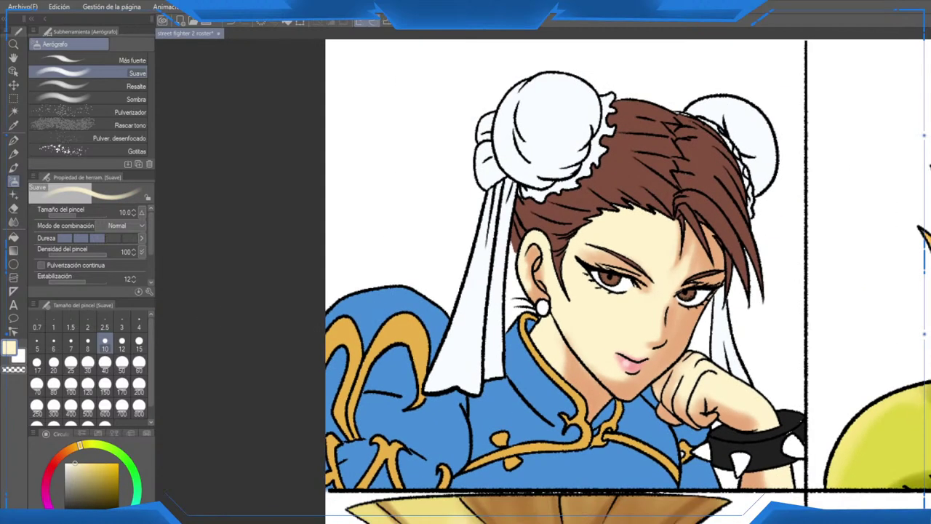
drag(721, 326, 673, 320)
scroll(678, 318, up, 1)
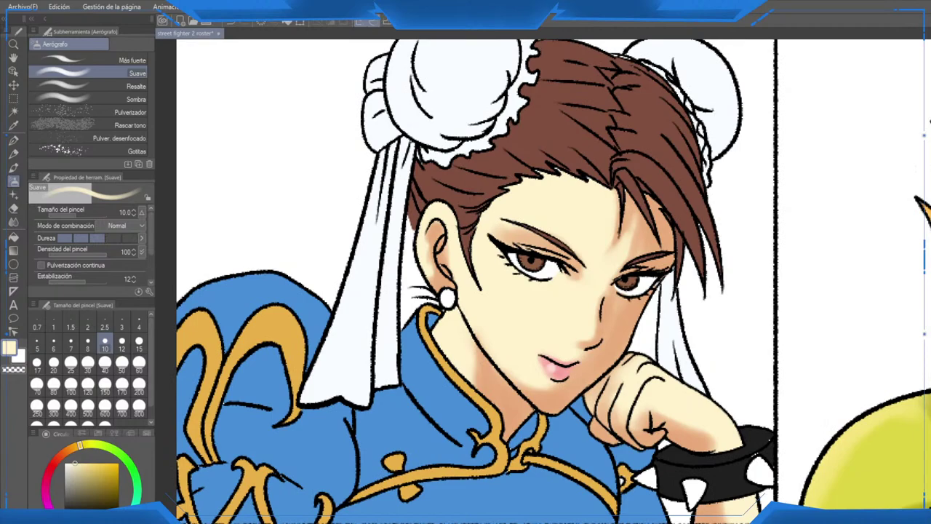
Step: Try a white airbrush highlight along the nose bridge at size 10, and undo those strokes
key(h)
scroll(588, 299, up, 2)
drag(588, 299, 599, 275)
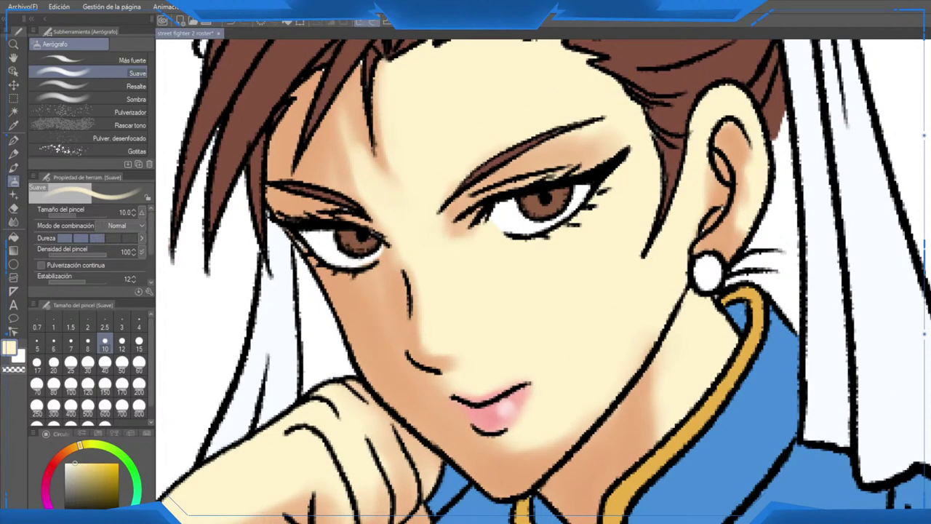
click(65, 462)
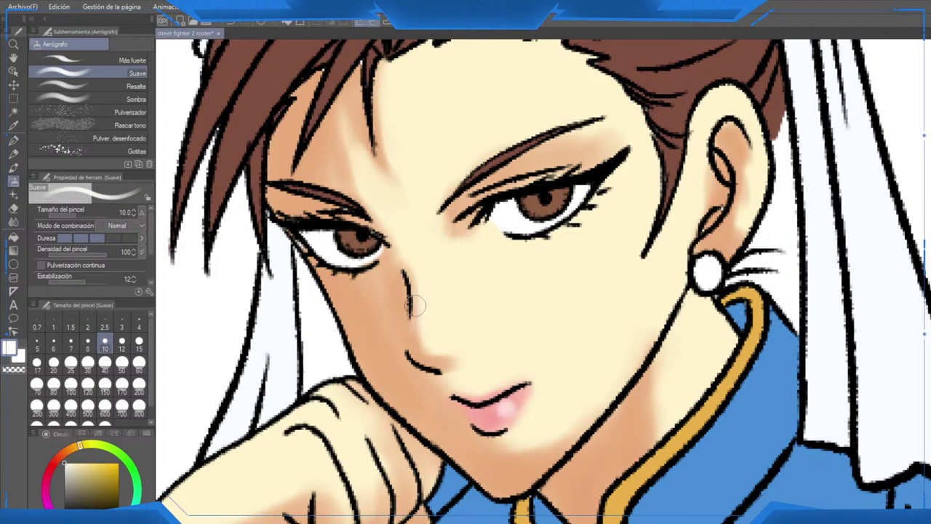
mouse_move(413, 305)
mouse_down()
mouse_move(418, 344)
mouse_move(441, 364)
mouse_move(416, 331)
mouse_move(419, 292)
mouse_up()
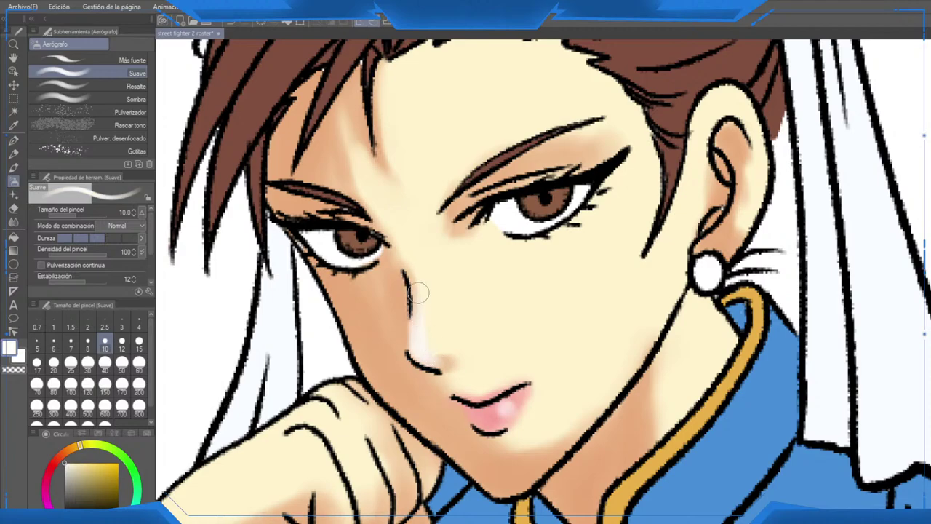
key(ctrl+z)
key(ctrl+z)
key(ctrl+z)
key(ctrl+z)
key(ctrl+z)
key(ctrl+z)
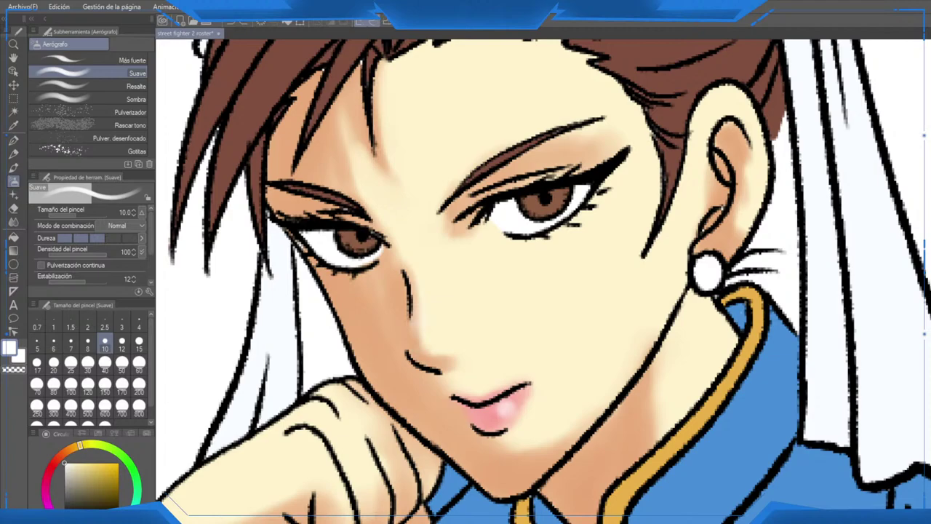
Step: Soften the shadow around the nose tip with the pale skin colour at size 10
key(x)
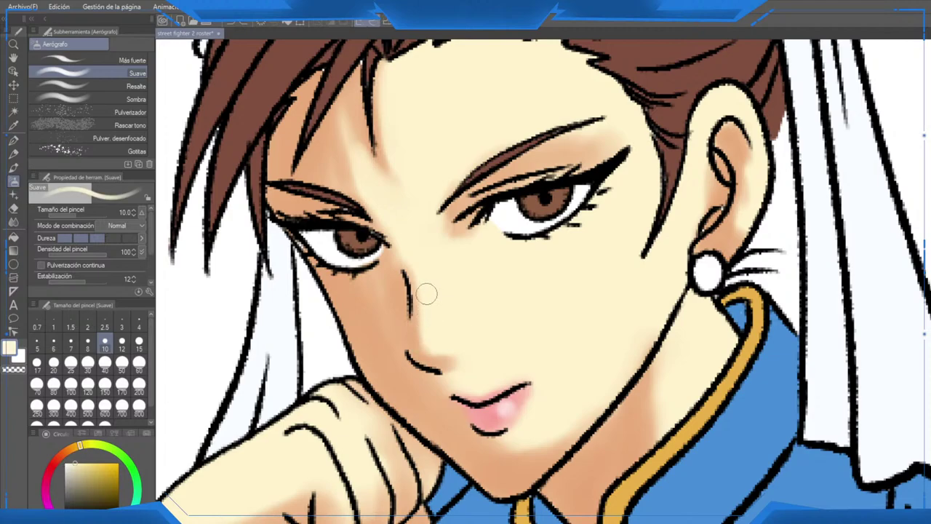
mouse_move(430, 358)
mouse_down()
mouse_move(449, 353)
mouse_move(420, 342)
mouse_move(424, 315)
mouse_up()
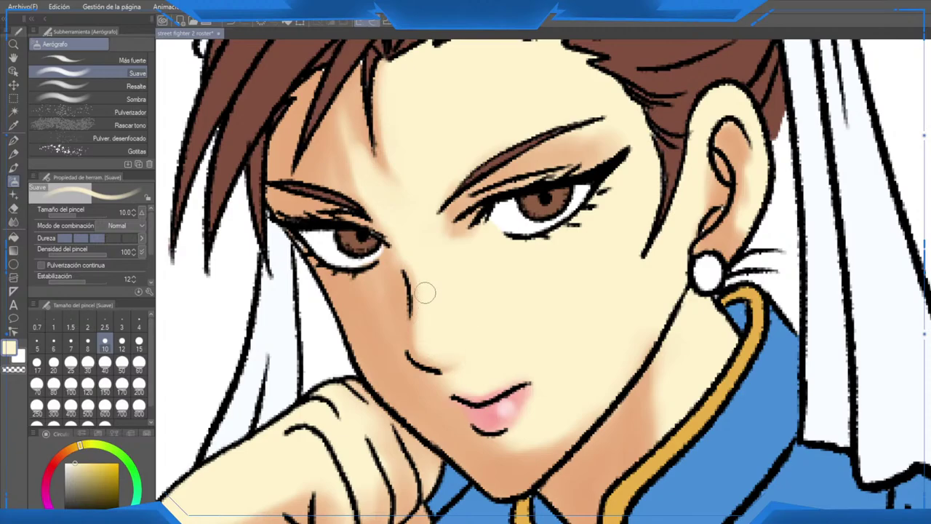
scroll(533, 316, down, 3)
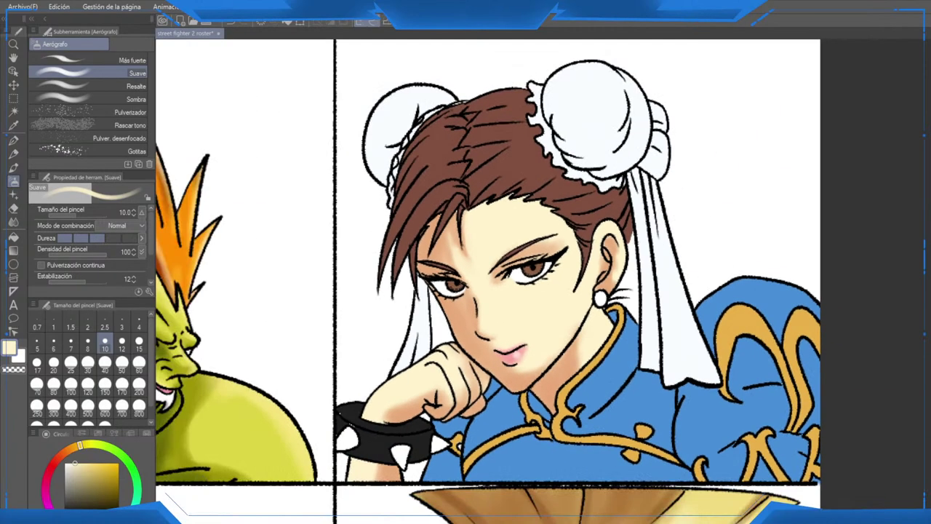
scroll(584, 318, down, 2)
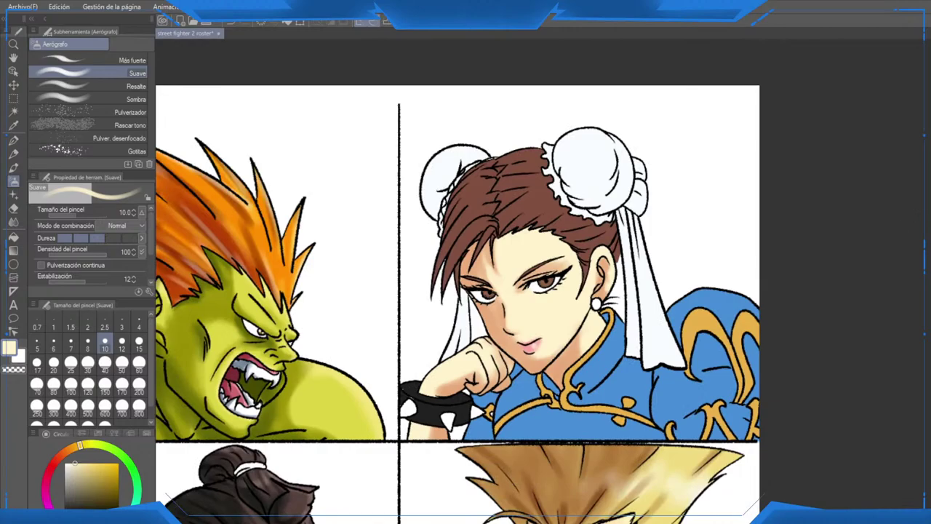
Step: Airbrush soft white highlights along the jaw, neck, forehead and nose at size 10
key(h)
scroll(545, 345, up, 4)
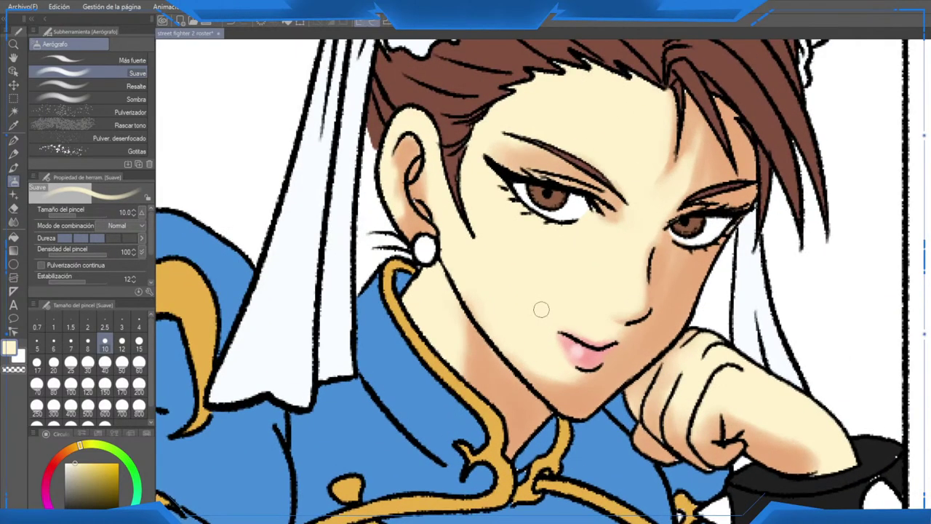
click(64, 463)
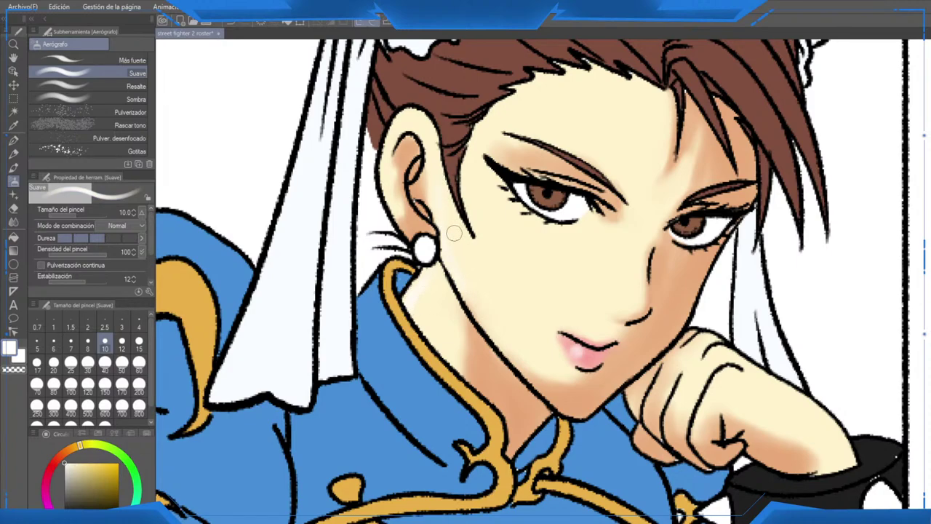
drag(472, 306, 511, 367)
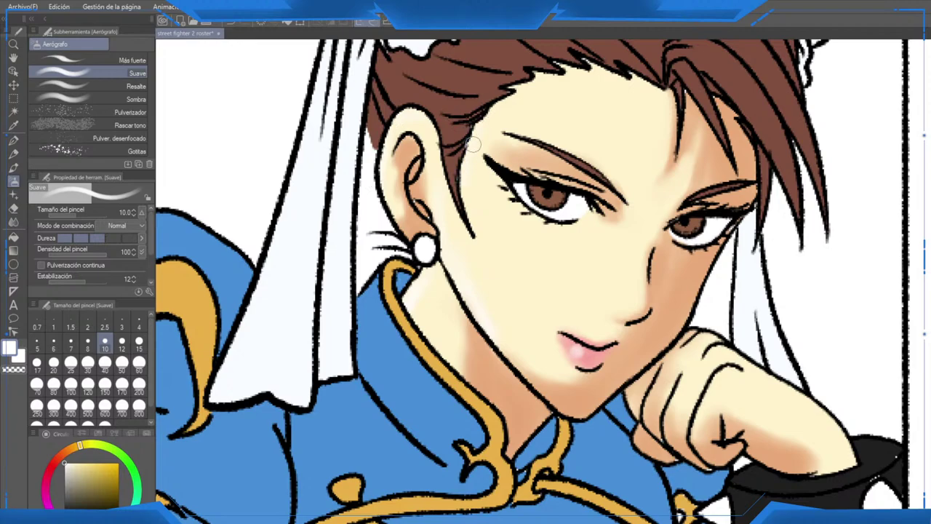
drag(674, 105, 658, 74)
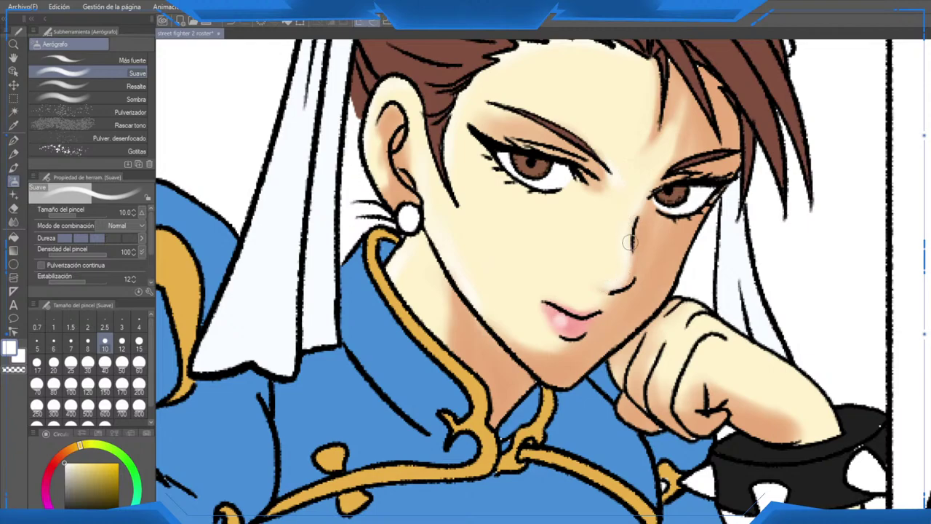
Step: Airbrush soft white highlights along the back of the raised hand and the forearm at size 10
alt+click(642, 250)
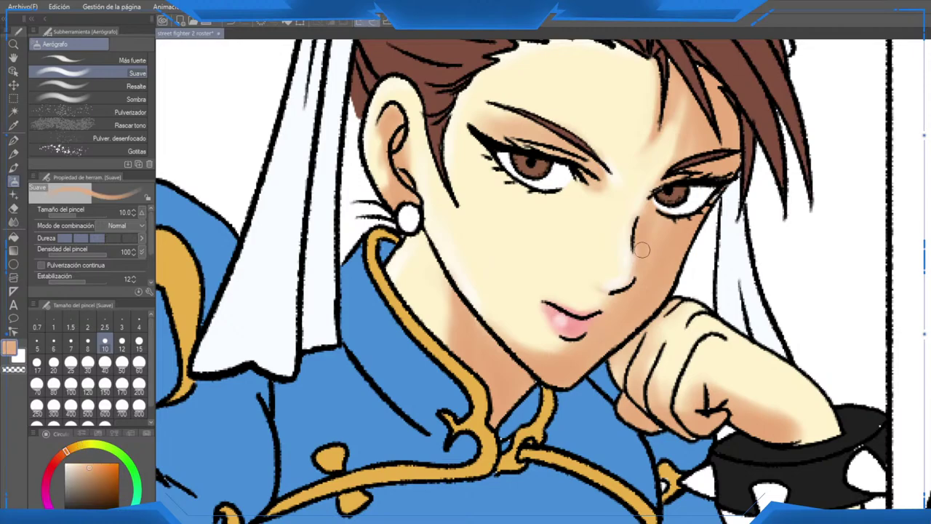
scroll(611, 284, down, 3)
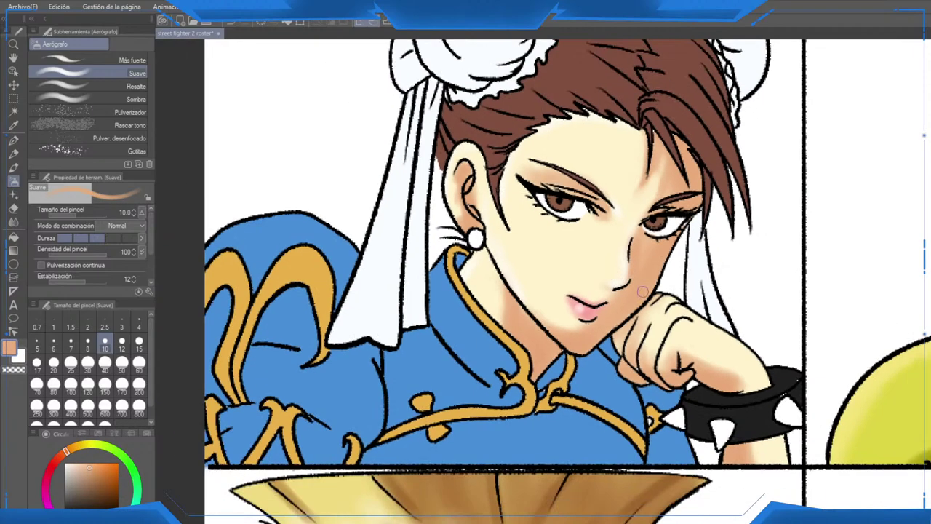
scroll(694, 331, up, 4)
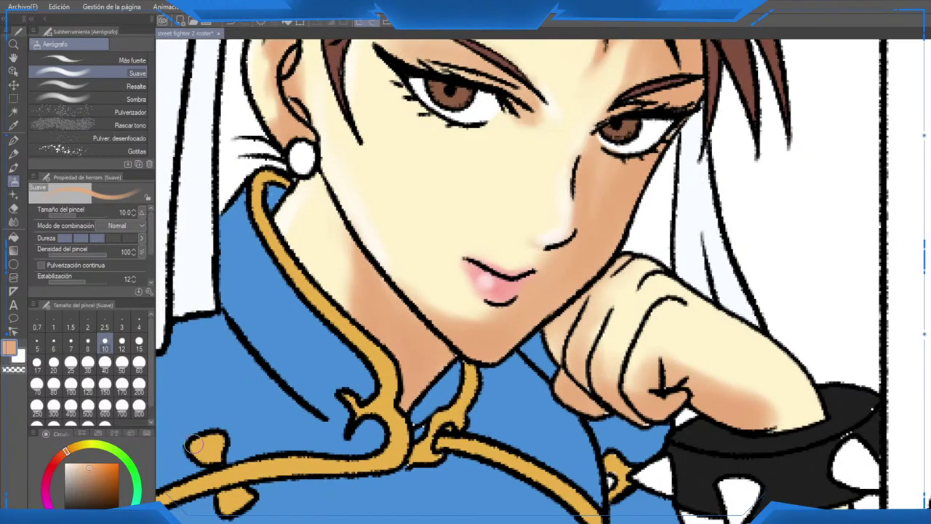
drag(79, 471, 64, 463)
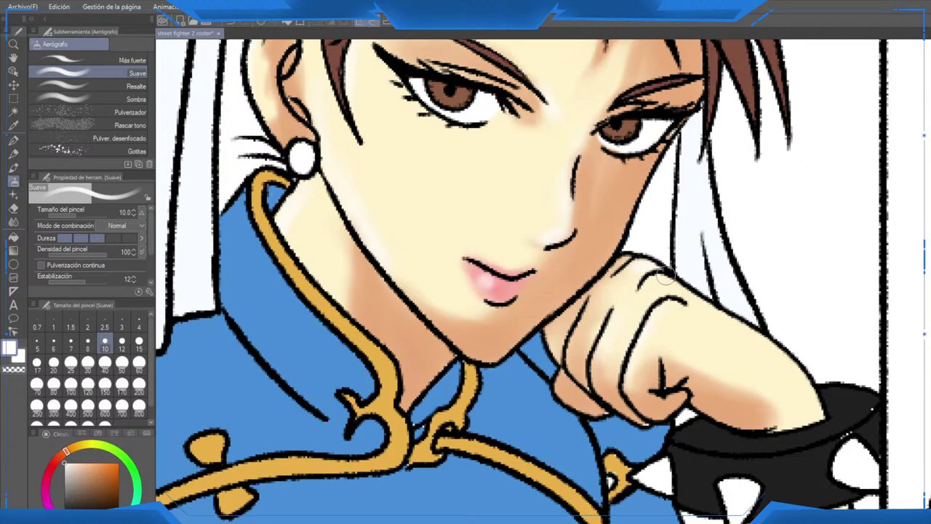
drag(815, 381, 677, 270)
drag(750, 422, 707, 467)
mouse_move(391, 106)
mouse_down()
mouse_move(481, 298)
mouse_move(495, 306)
mouse_up()
Step: Refine the shading around the nose tip by alternating sampled pale skin and orange tan at size 10
alt+click(478, 328)
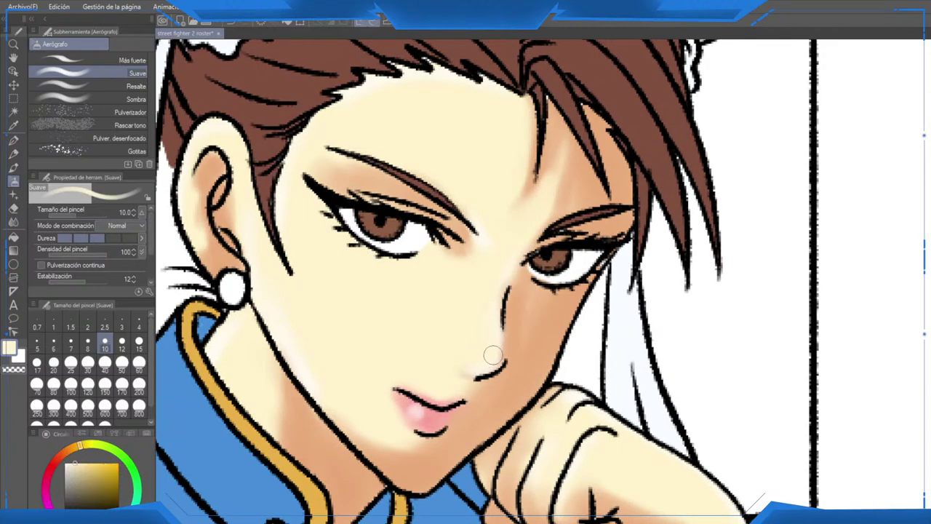
alt+click(511, 341)
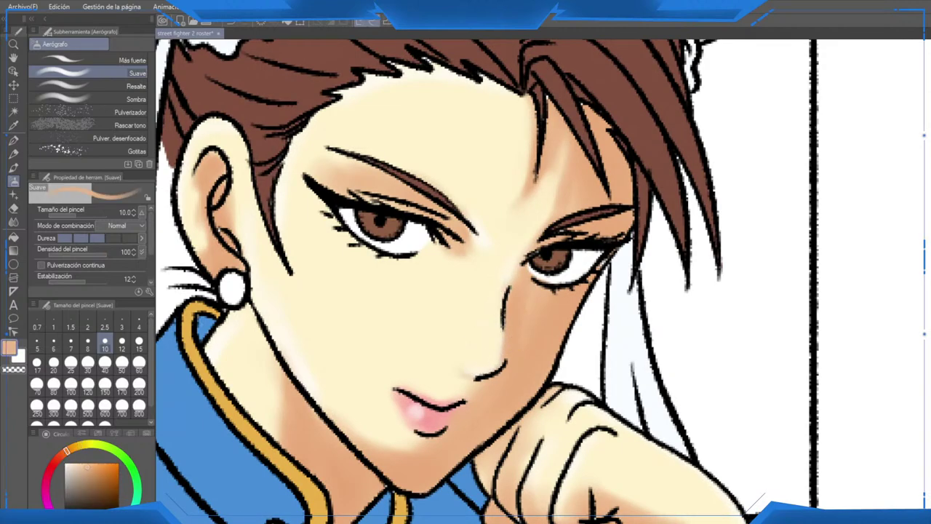
alt+click(495, 334)
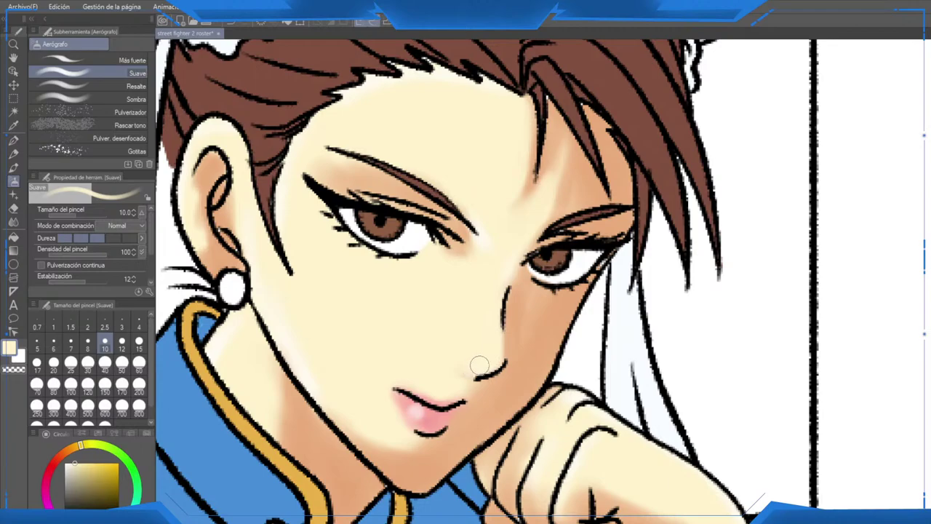
alt+click(501, 391)
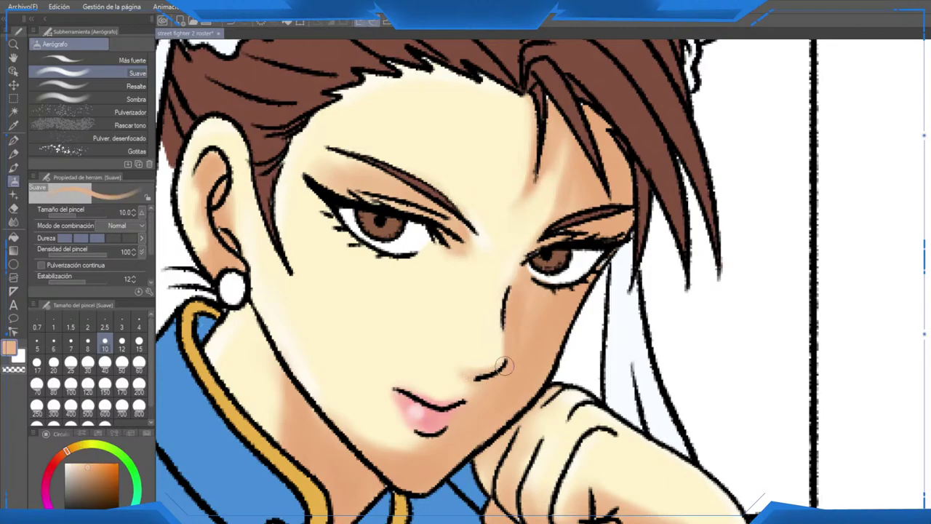
scroll(534, 269, down, 3)
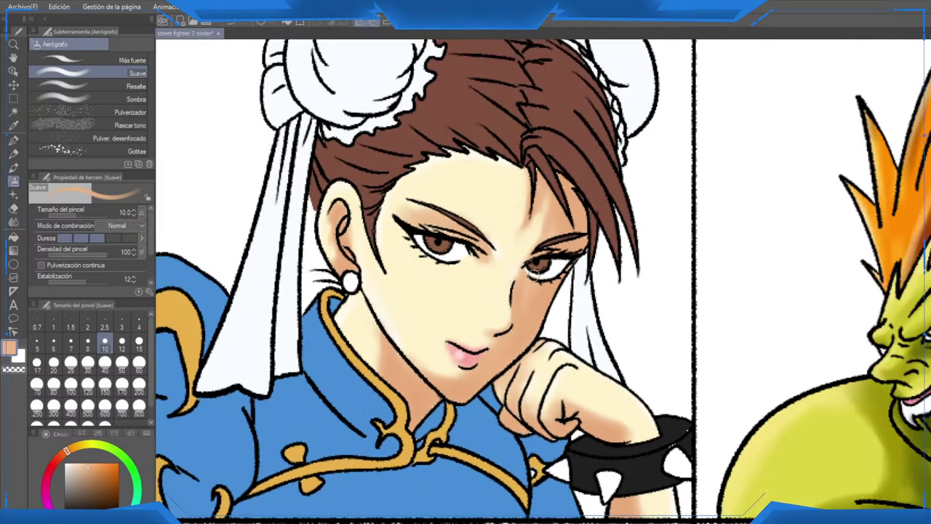
scroll(538, 268, down, 5)
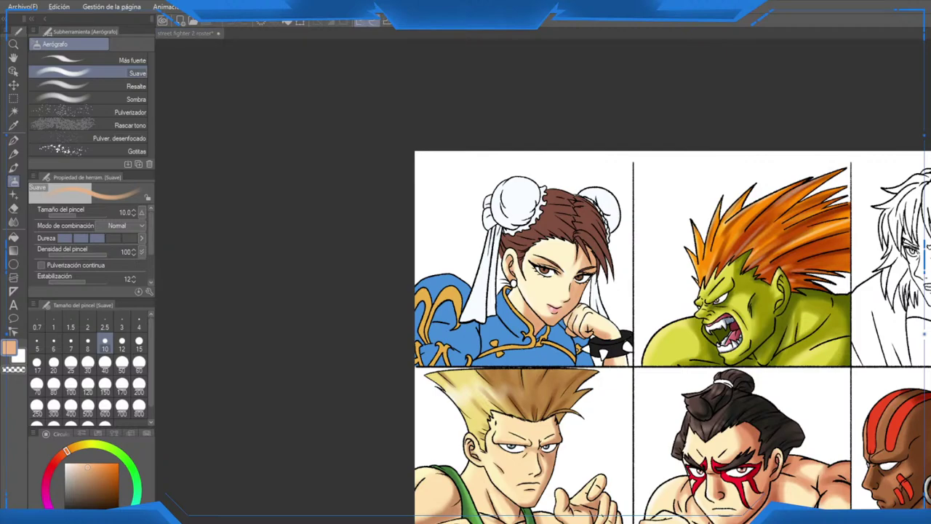
Step: Airbrush dark-blue shadows on the puffed sleeve and the dress area beneath the fist at size 50
scroll(533, 341, up, 5)
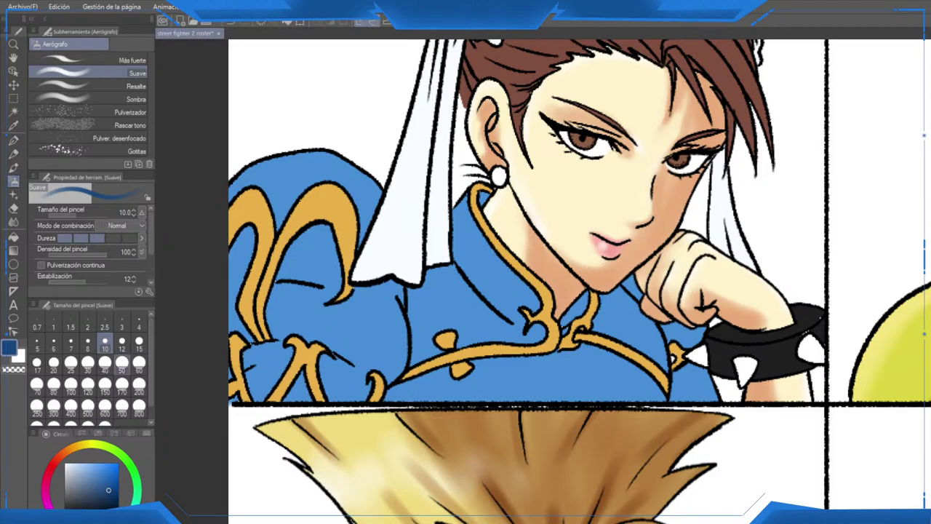
click(121, 366)
mouse_move(385, 294)
mouse_down()
mouse_move(449, 304)
mouse_move(410, 413)
mouse_move(353, 415)
mouse_move(439, 380)
mouse_move(455, 240)
mouse_move(382, 144)
mouse_up()
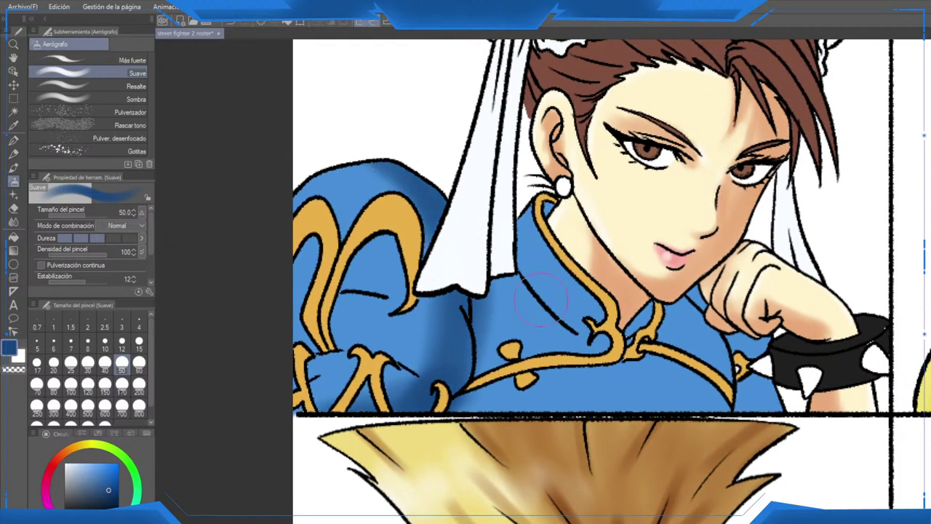
drag(682, 282, 738, 393)
mouse_move(726, 317)
mouse_down()
mouse_move(769, 335)
mouse_move(763, 403)
mouse_up()
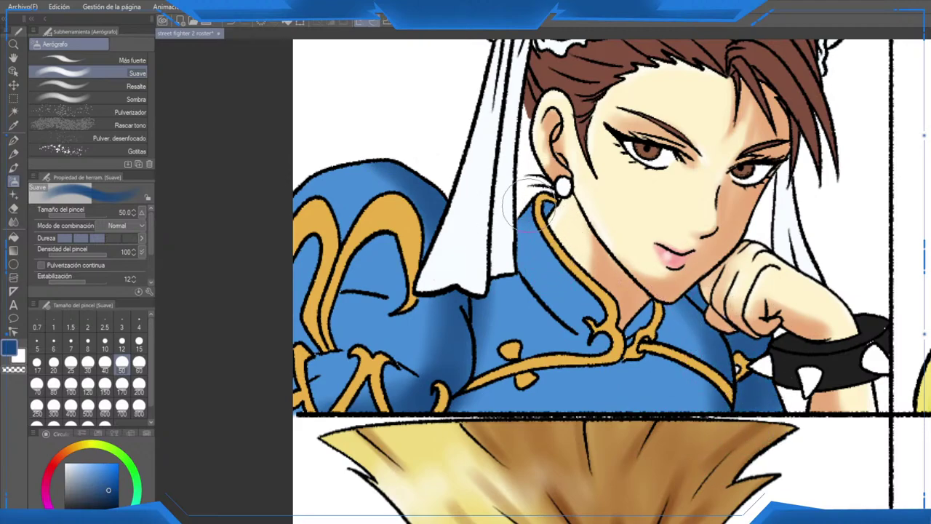
Step: Shade the dress collar, the chest front and the upper edge of the puffed sleeve in dark blue at size 50
mouse_move(522, 213)
mouse_down()
mouse_move(519, 276)
mouse_move(529, 272)
mouse_move(555, 331)
mouse_move(468, 278)
mouse_move(529, 333)
mouse_move(448, 411)
mouse_move(559, 387)
mouse_move(519, 367)
mouse_move(580, 437)
mouse_move(639, 430)
mouse_move(661, 374)
mouse_up()
drag(484, 327, 475, 395)
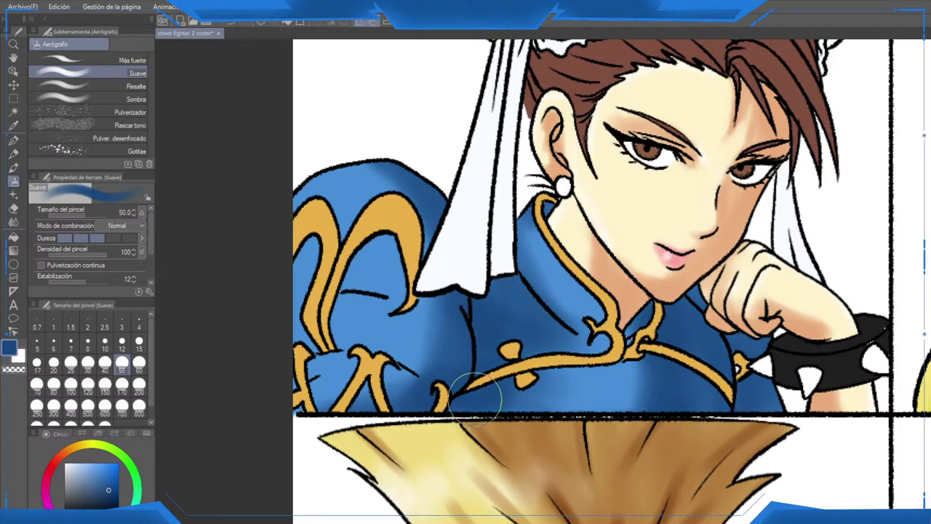
drag(437, 208, 355, 127)
drag(368, 164, 429, 207)
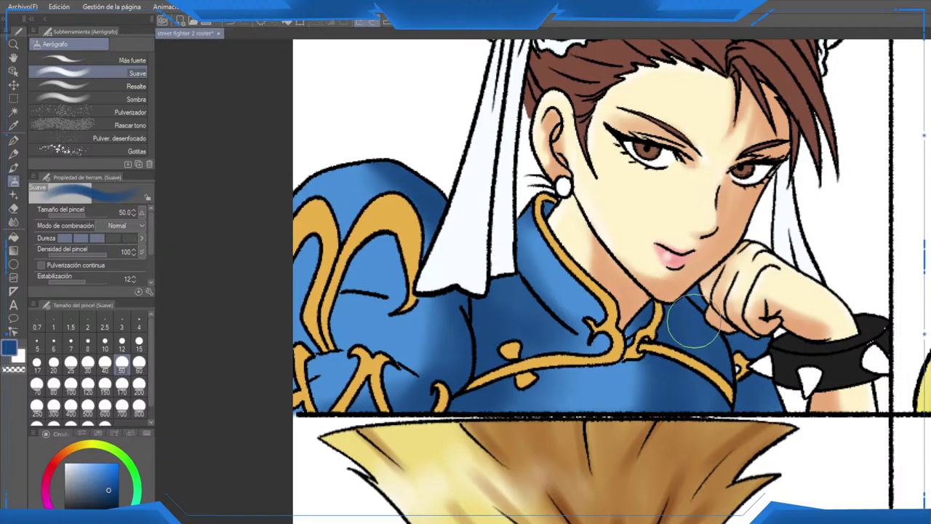
Step: Deepen the dark-blue shadows on the sleeve, along the collar and across the lower chest at size 30
scroll(691, 342, down, 5)
scroll(649, 309, up, 4)
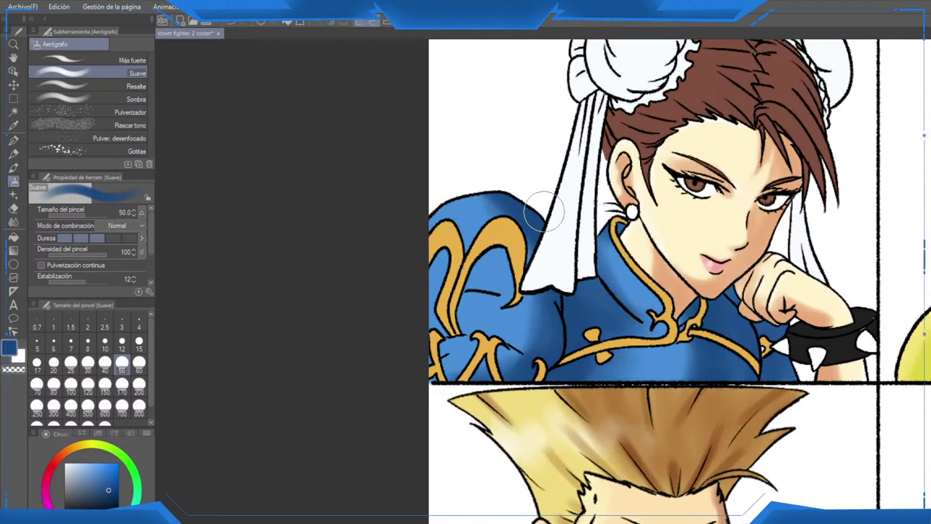
click(87, 366)
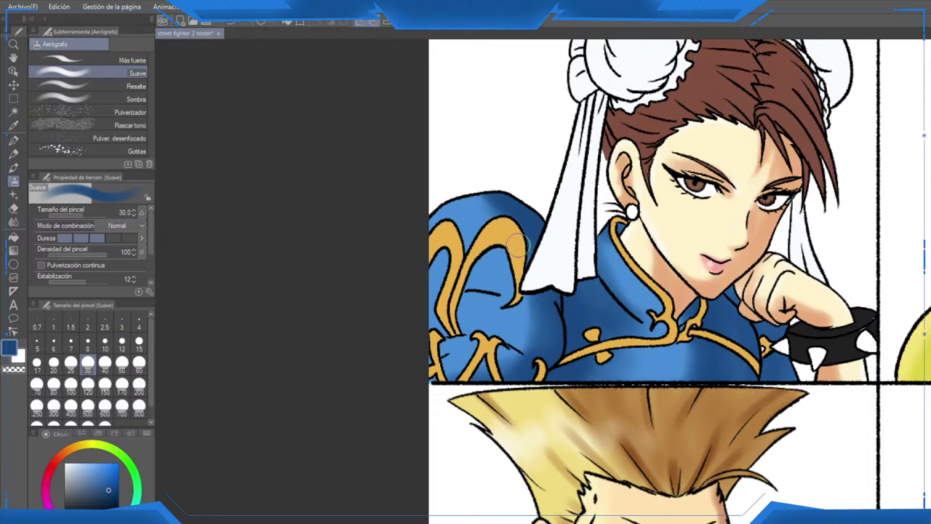
mouse_move(536, 301)
mouse_down()
mouse_move(522, 369)
mouse_move(539, 301)
mouse_up()
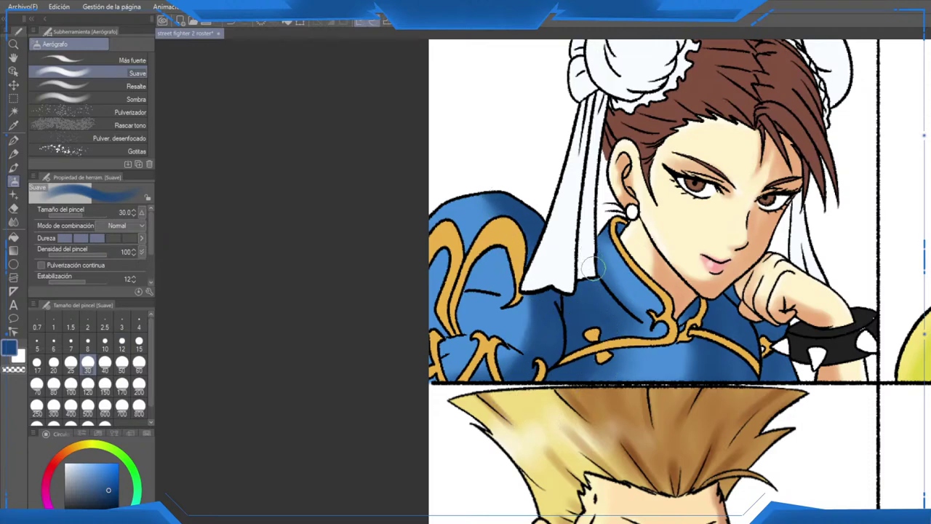
drag(601, 249, 627, 304)
drag(688, 369, 633, 387)
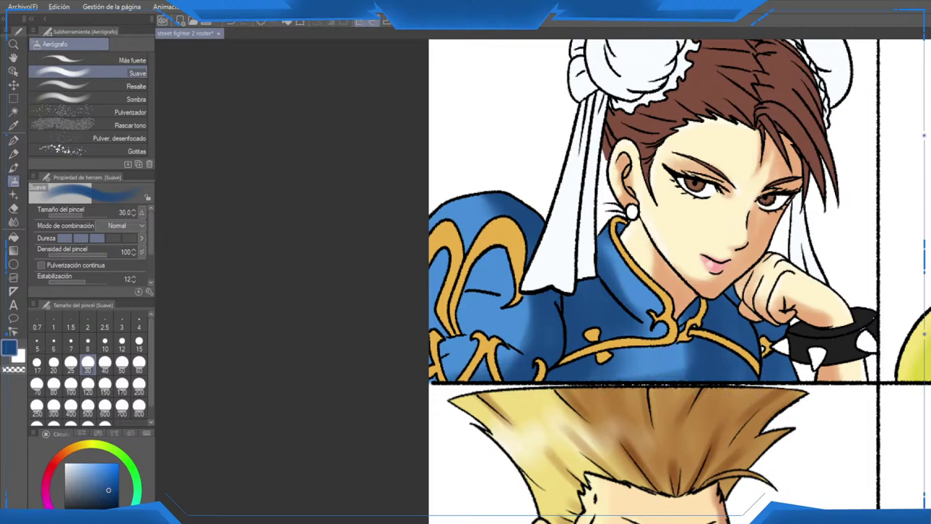
Step: Blend the lower chest shading with sampled mid and dark blues, and airbrush lighter-blue highlights on the dress at size 30
alt+click(670, 368)
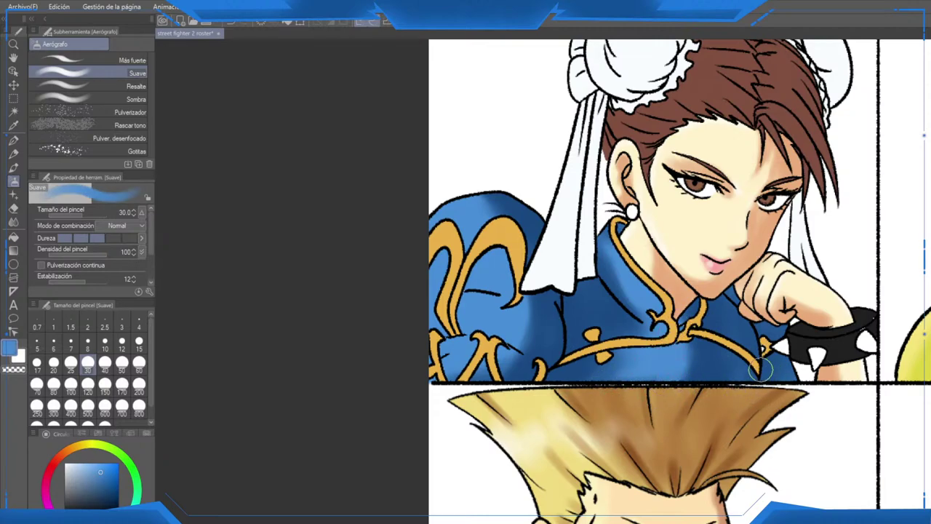
alt+click(760, 370)
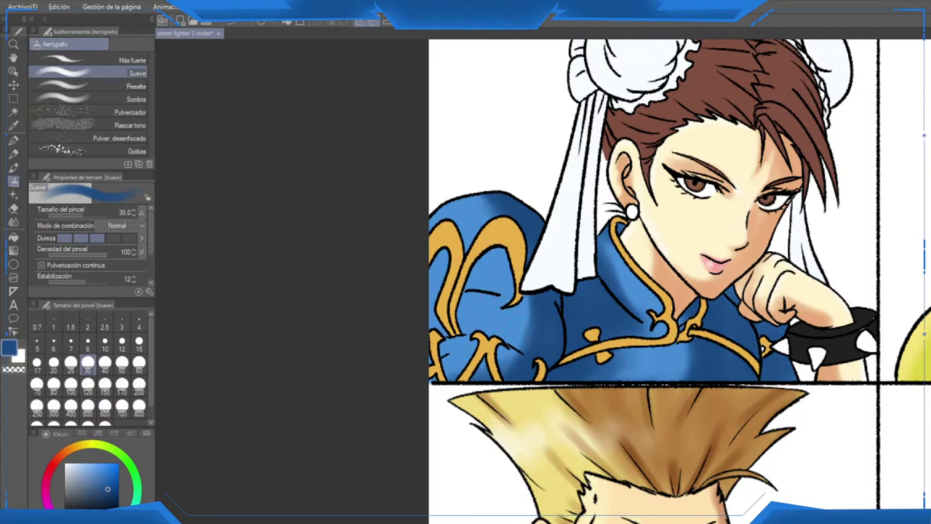
alt+click(684, 361)
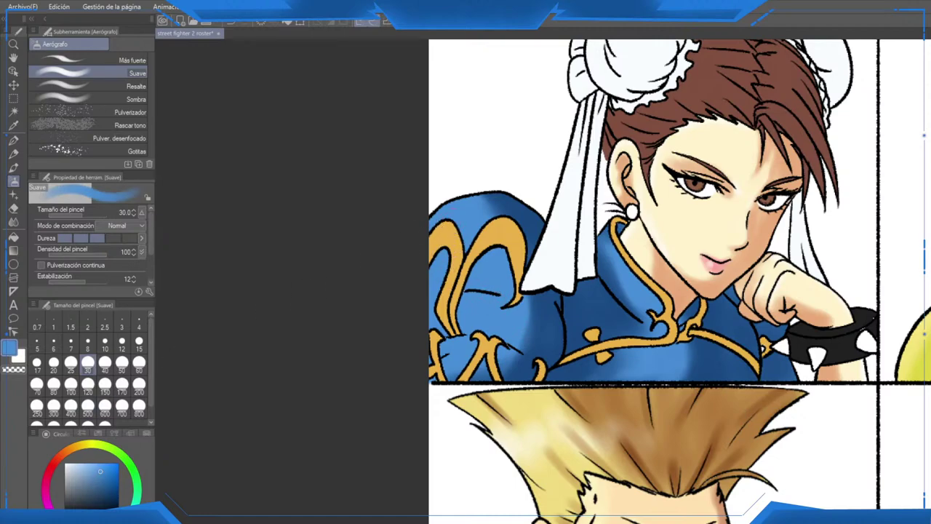
click(93, 463)
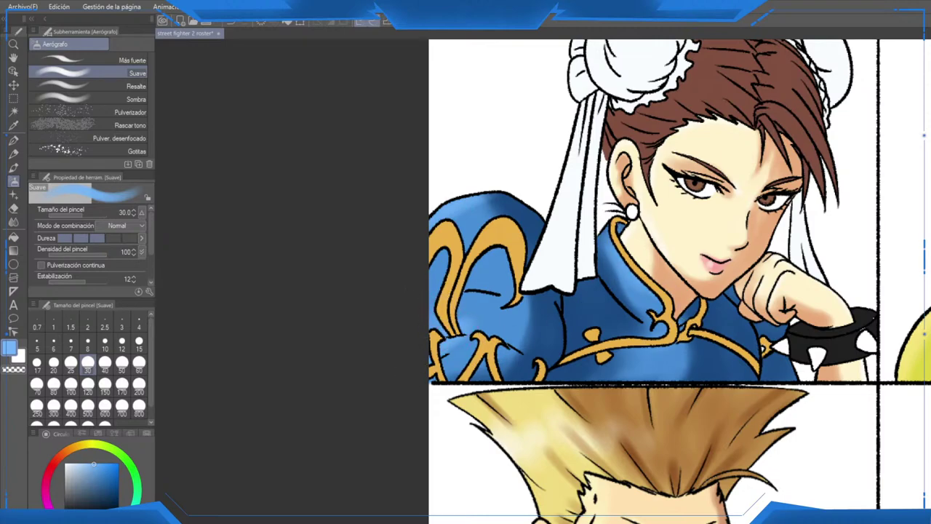
Step: Airbrush soft light-blue shadows on Chun-Li's nearer white hair bun, its frilled edge and the top of its ribbon at size 30
drag(717, 249, 609, 345)
scroll(608, 345, down, 1)
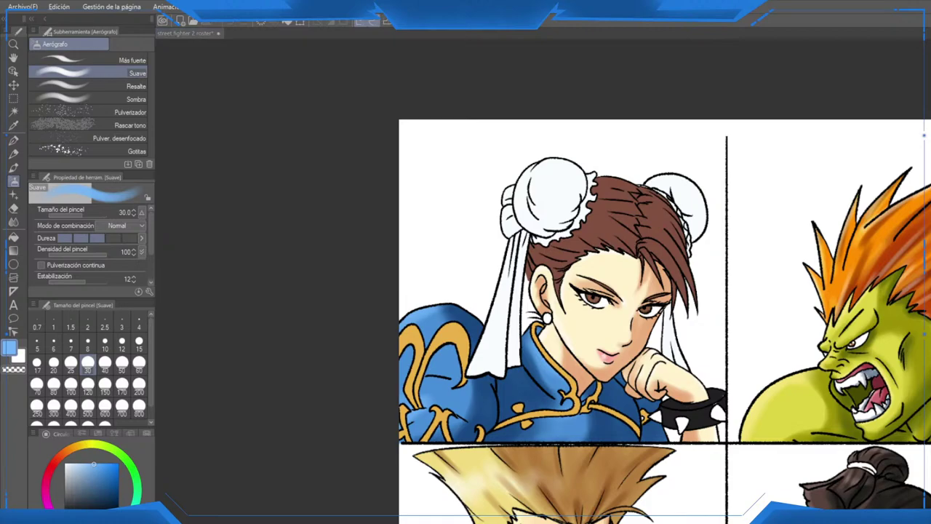
click(80, 468)
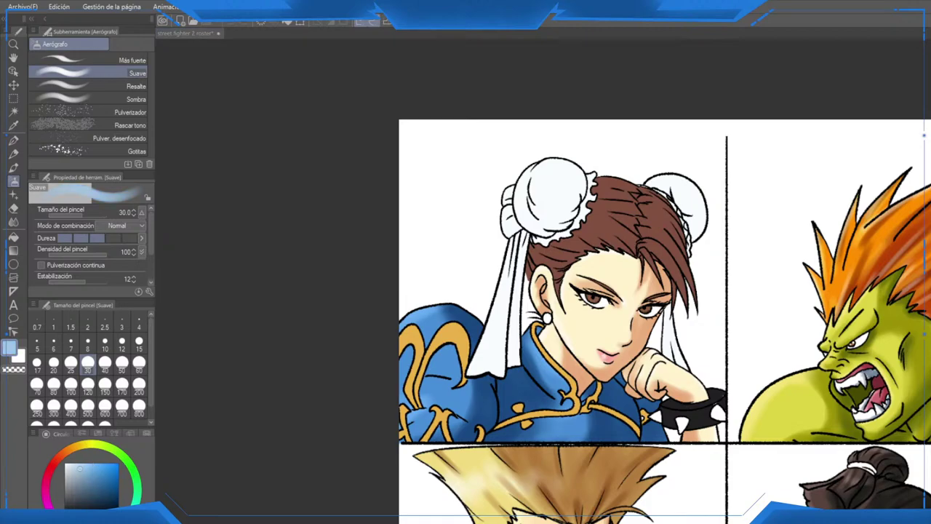
scroll(559, 208, up, 2)
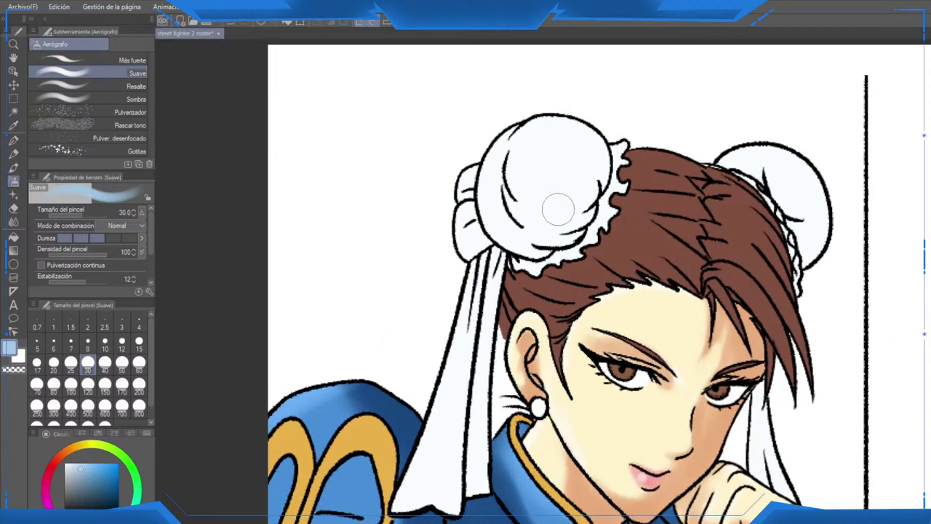
drag(558, 208, 553, 204)
mouse_move(508, 245)
mouse_down()
mouse_move(586, 159)
mouse_move(509, 255)
mouse_move(600, 174)
mouse_move(568, 240)
mouse_move(593, 138)
mouse_move(588, 224)
mouse_move(588, 163)
mouse_up()
drag(506, 198, 496, 376)
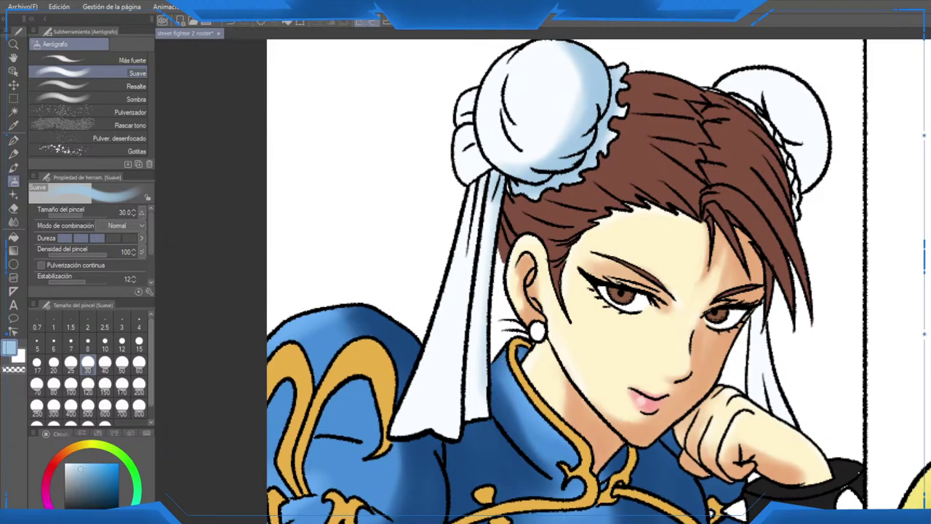
Step: Shade the folds of the long white ribbon hanging from the nearer bun in light blue at size 15
click(139, 340)
mouse_move(480, 216)
mouse_down()
mouse_move(451, 437)
mouse_move(436, 466)
mouse_move(436, 405)
mouse_up()
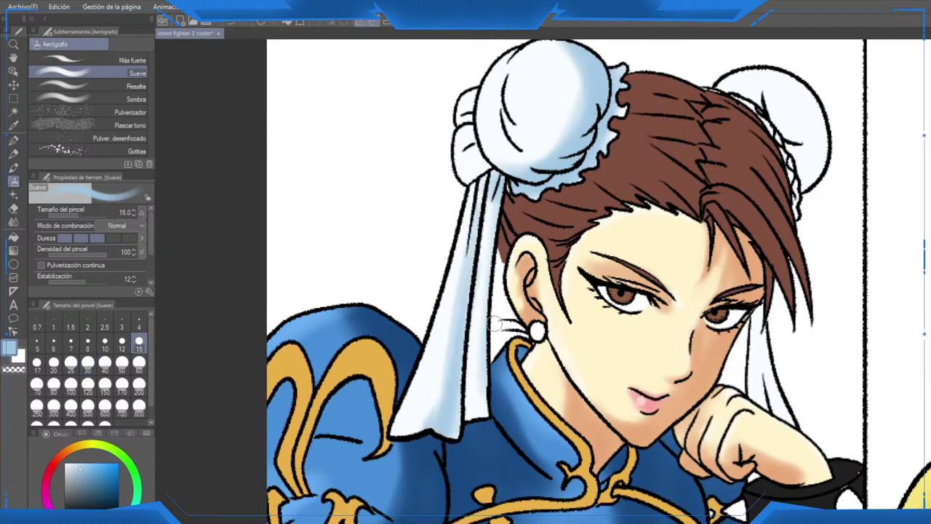
mouse_move(499, 226)
mouse_down()
mouse_move(484, 285)
mouse_move(489, 403)
mouse_up()
key(ctrl+z)
drag(499, 204, 484, 320)
Step: Airbrush light-blue shadows along the outer and inner sides of the farther hair bun at size 40
drag(500, 249, 380, 331)
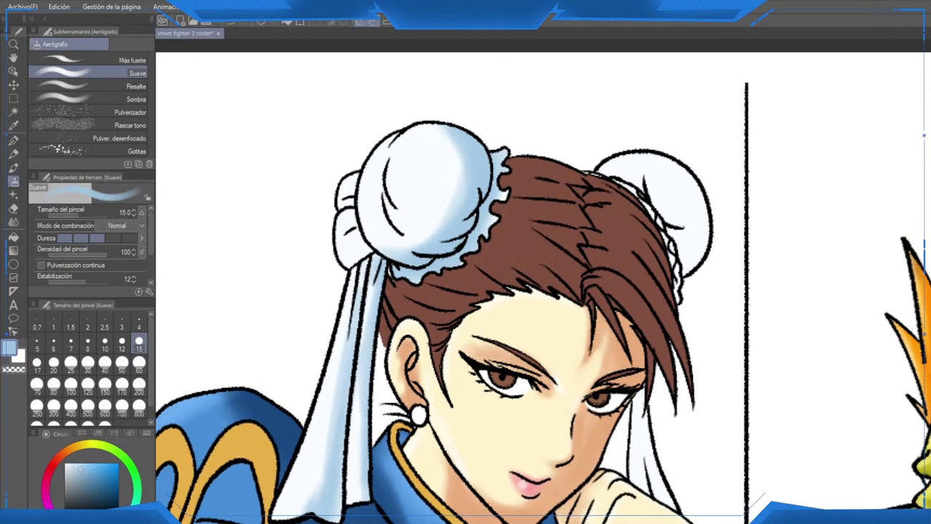
click(105, 363)
mouse_move(686, 258)
mouse_down()
mouse_move(684, 168)
mouse_move(659, 288)
mouse_move(683, 146)
mouse_move(695, 195)
mouse_move(650, 134)
mouse_move(696, 263)
mouse_move(677, 279)
mouse_move(646, 228)
mouse_move(666, 220)
mouse_move(691, 240)
mouse_move(677, 195)
mouse_up()
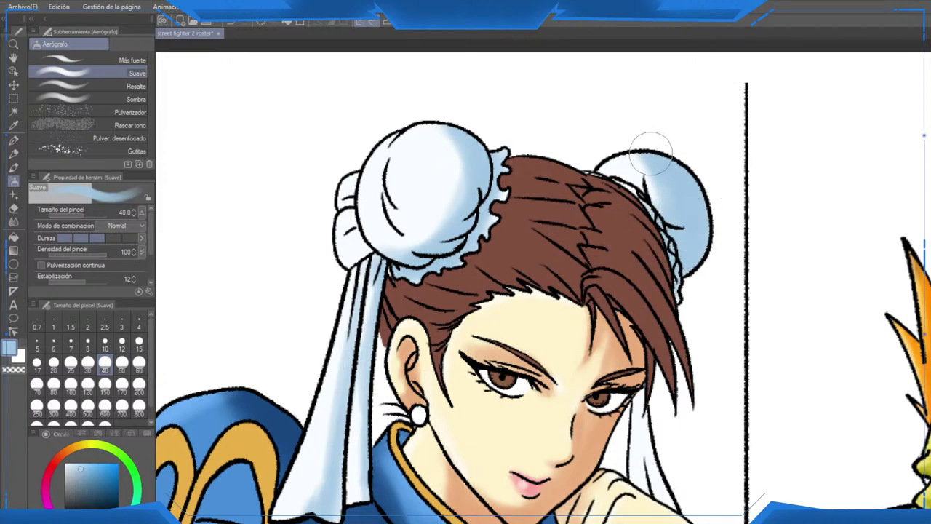
Step: Sample the near-white tone from the bun on the far side of Chun-Li's head and soften its highlight with the airbrush
scroll(658, 147, down, 4)
scroll(720, 191, up, 3)
scroll(684, 188, up, 2)
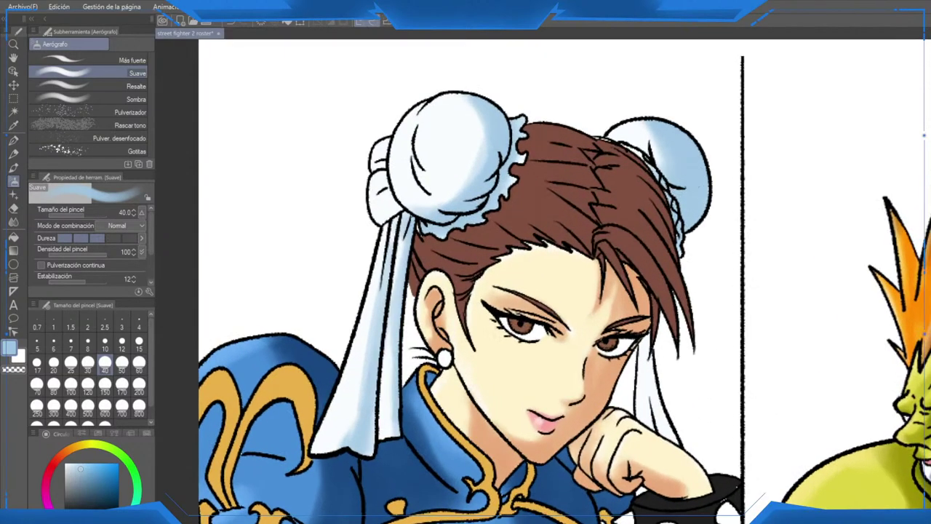
alt+click(634, 128)
mouse_move(635, 127)
mouse_down()
mouse_move(653, 165)
mouse_move(634, 139)
mouse_up()
scroll(634, 139, down, 2)
scroll(424, 194, up, 3)
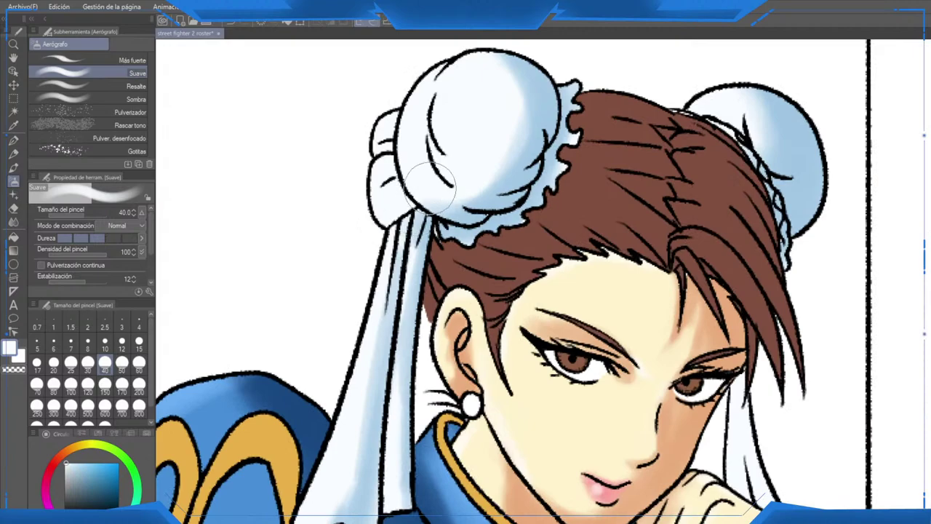
Step: Switch back to light blue, set the airbrush size to 15 and shade the ribbon hanging behind Chun-Li's cheek
key(x)
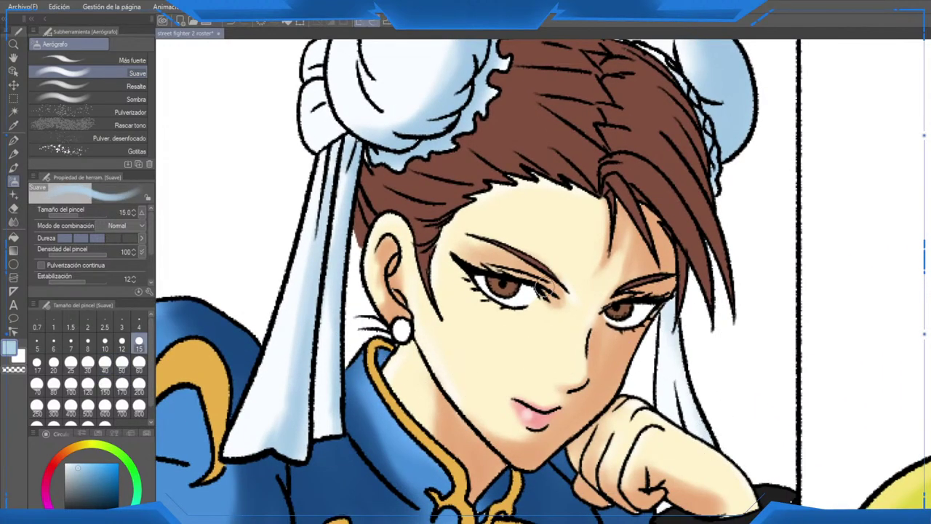
click(139, 342)
mouse_move(662, 313)
mouse_down()
mouse_move(715, 431)
mouse_move(667, 420)
mouse_up()
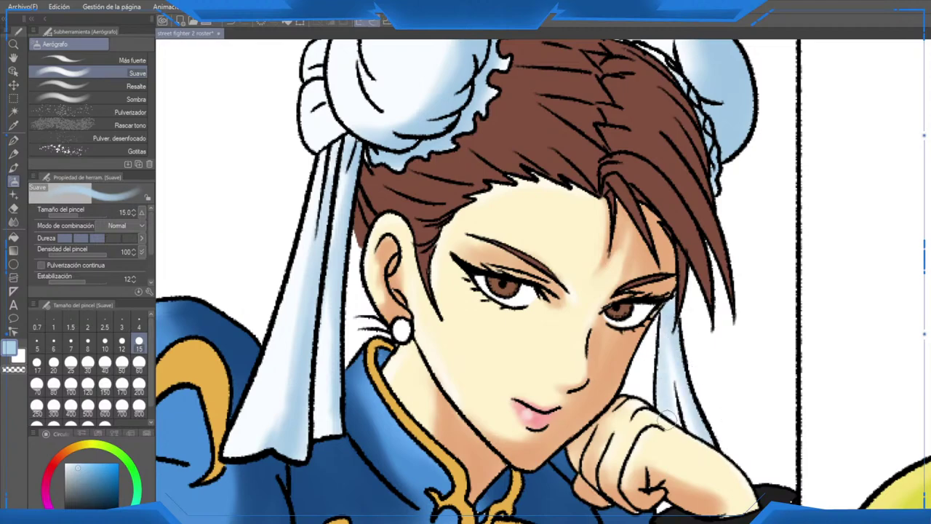
scroll(729, 357, down, 4)
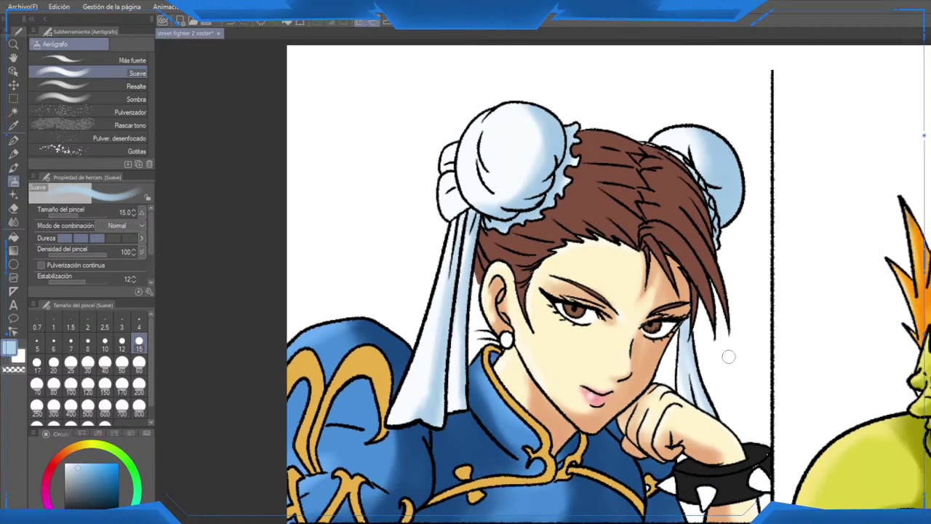
drag(715, 340, 664, 282)
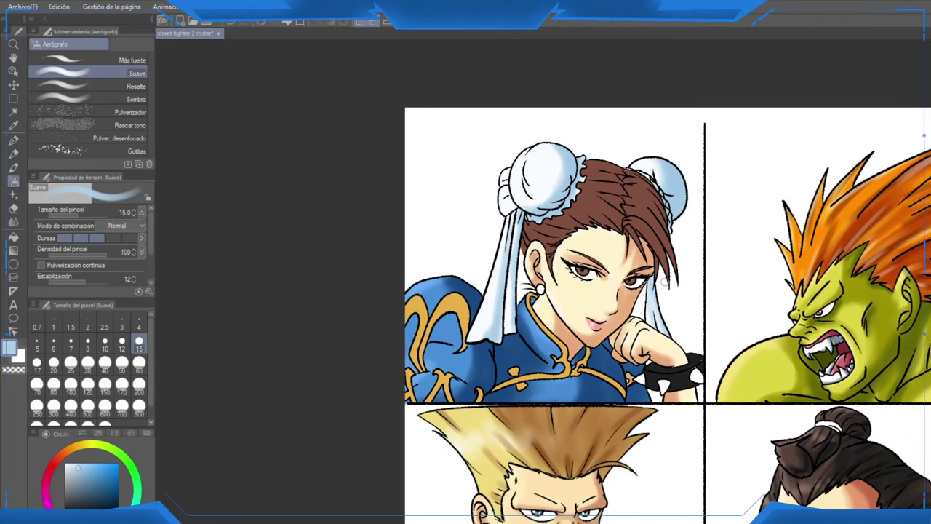
scroll(666, 276, down, 1)
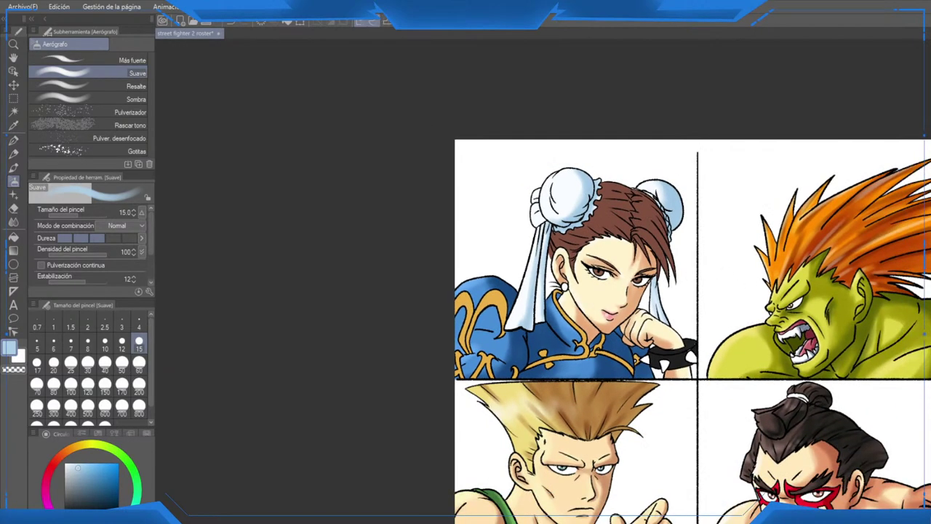
Step: Compare the ribbon shading by undoing and redoing it, and flip the canvas view horizontally
key(ctrl+z)
key(ctrl+y)
scroll(656, 230, down, 1)
key(h)
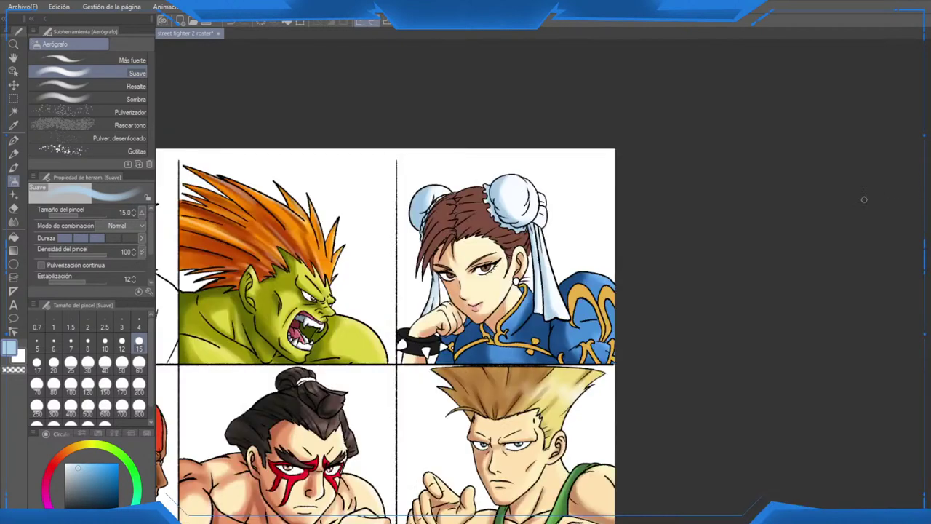
Step: Airbrush dark brown shadows at size 15 along Chun-Li's bangs and the hair beside the far bun
drag(471, 245, 524, 276)
scroll(524, 276, up, 2)
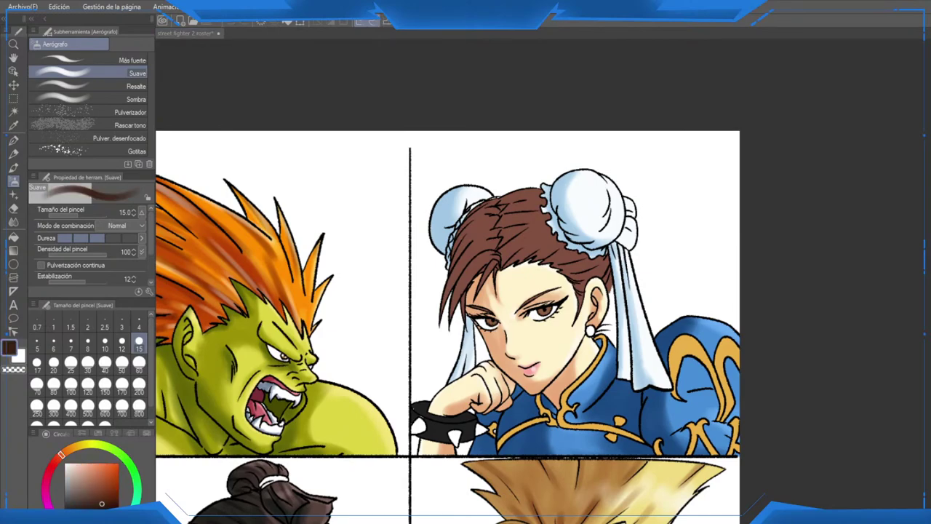
scroll(459, 280, up, 3)
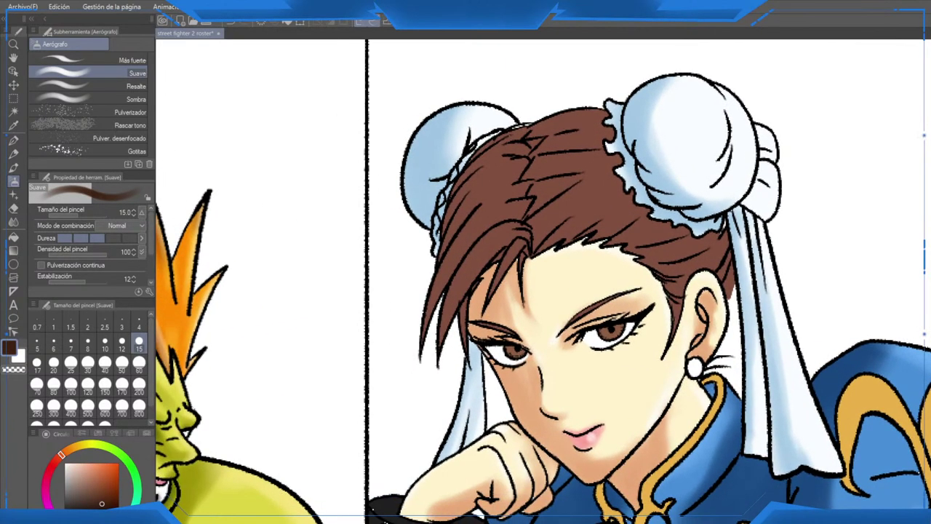
mouse_move(467, 257)
mouse_down()
mouse_move(441, 314)
mouse_move(464, 269)
mouse_move(434, 373)
mouse_up()
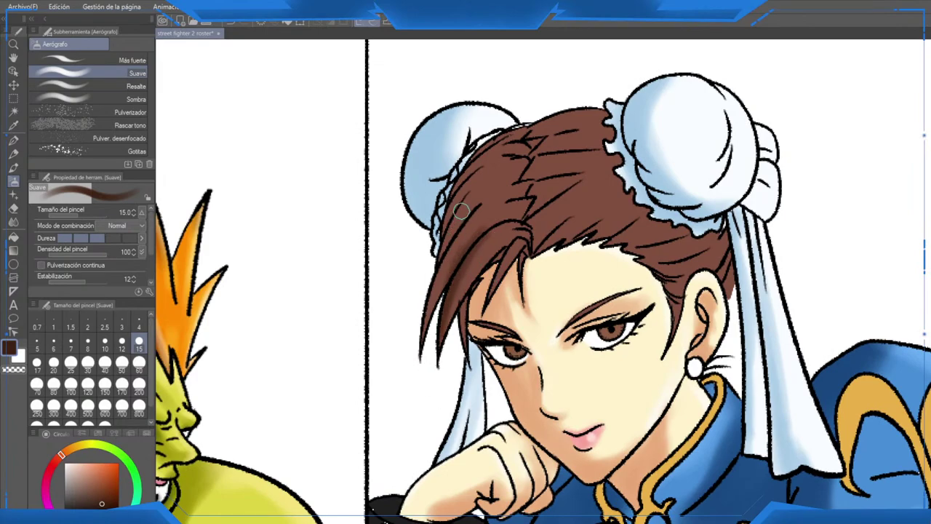
drag(462, 211, 431, 333)
mouse_move(439, 225)
mouse_down()
mouse_move(441, 244)
mouse_move(484, 151)
mouse_move(466, 187)
mouse_up()
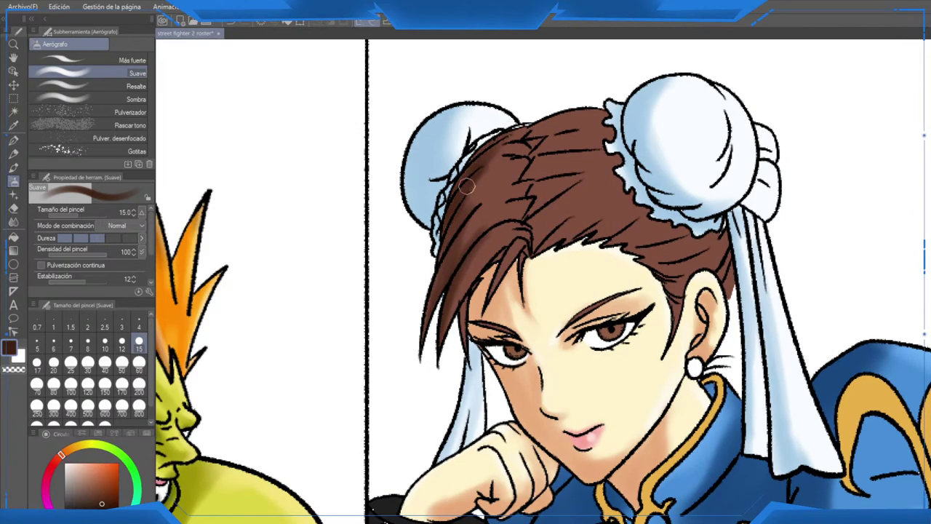
drag(448, 320, 445, 336)
drag(469, 293, 468, 339)
drag(512, 247, 497, 290)
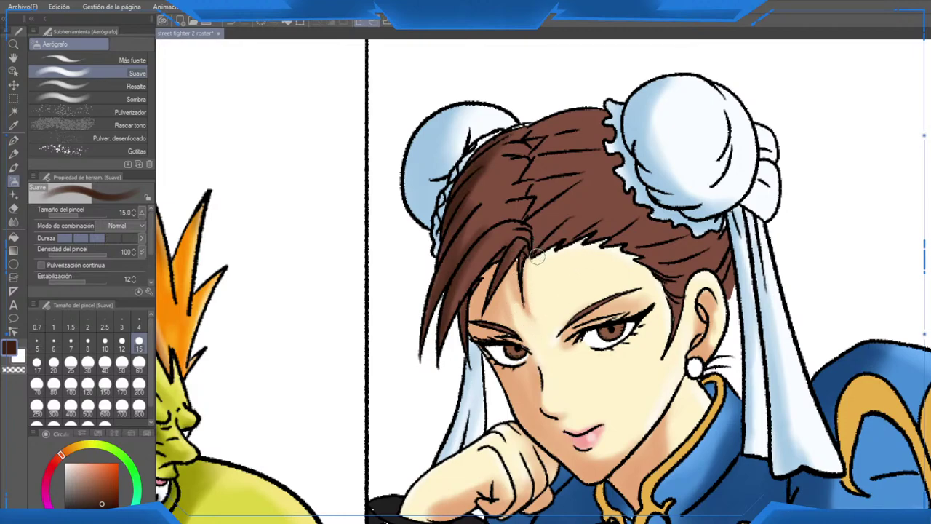
mouse_move(519, 219)
mouse_down()
mouse_move(510, 206)
mouse_move(530, 174)
mouse_move(495, 183)
mouse_up()
key(ctrl+z)
key(ctrl+z)
Step: Pick a darker brown, set the airbrush size to 60 and broadly shade the hair between the far bun and the parting
click(104, 506)
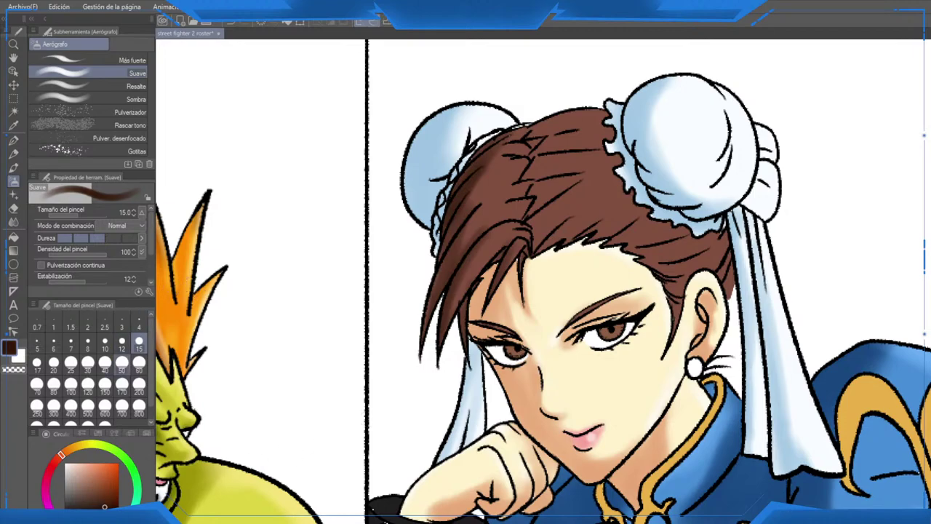
click(139, 363)
drag(495, 137, 453, 281)
mouse_move(493, 185)
mouse_down()
mouse_move(490, 298)
mouse_move(518, 146)
mouse_up()
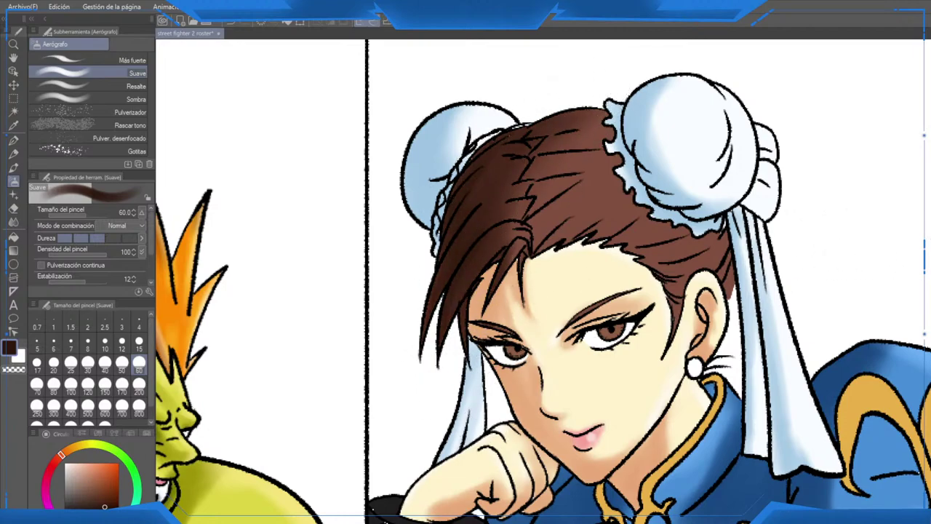
key(ctrl+y)
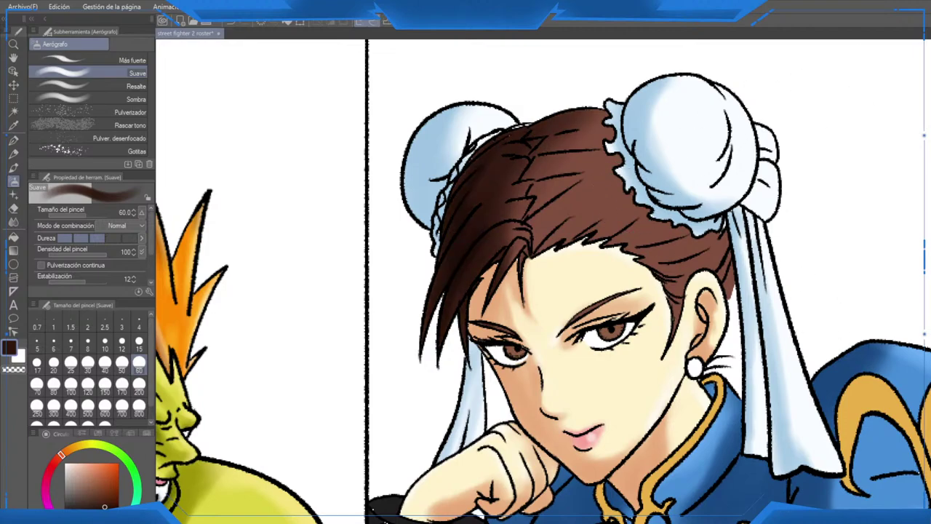
key(ctrl+z)
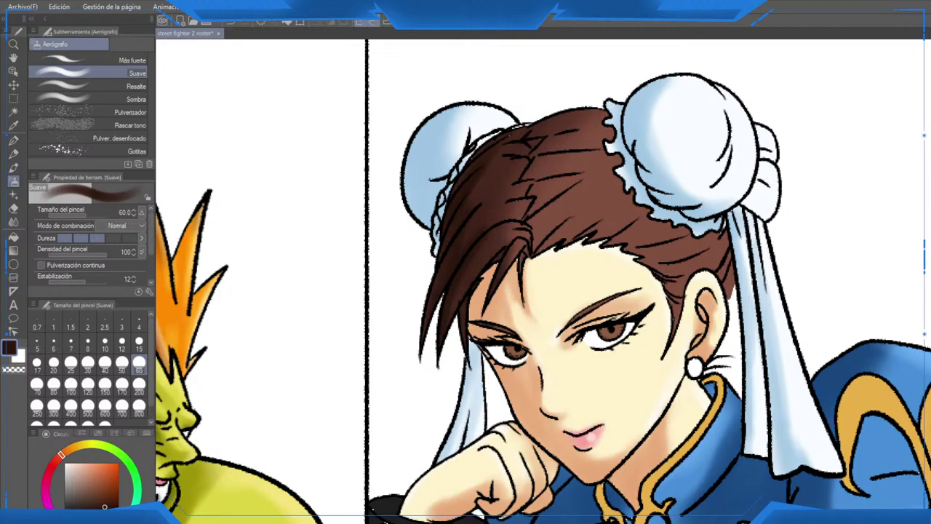
key(ctrl+z)
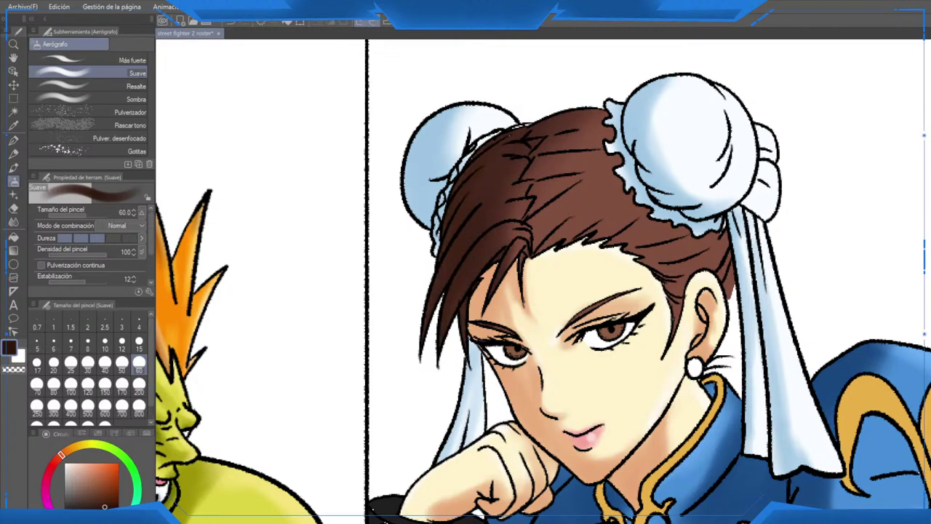
Step: Set the airbrush size to 12 and deepen the dark brown shadows between the bangs' strands and along the parting
scroll(469, 226, up, 2)
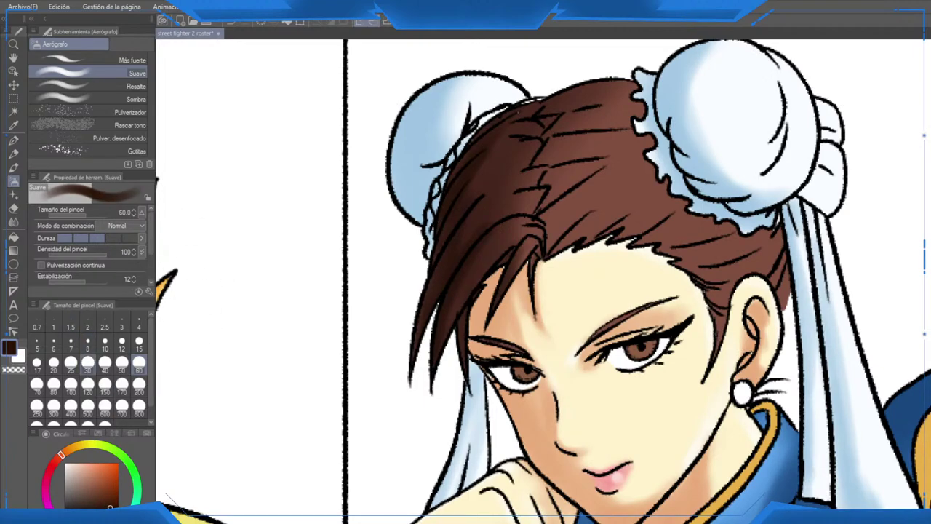
click(121, 341)
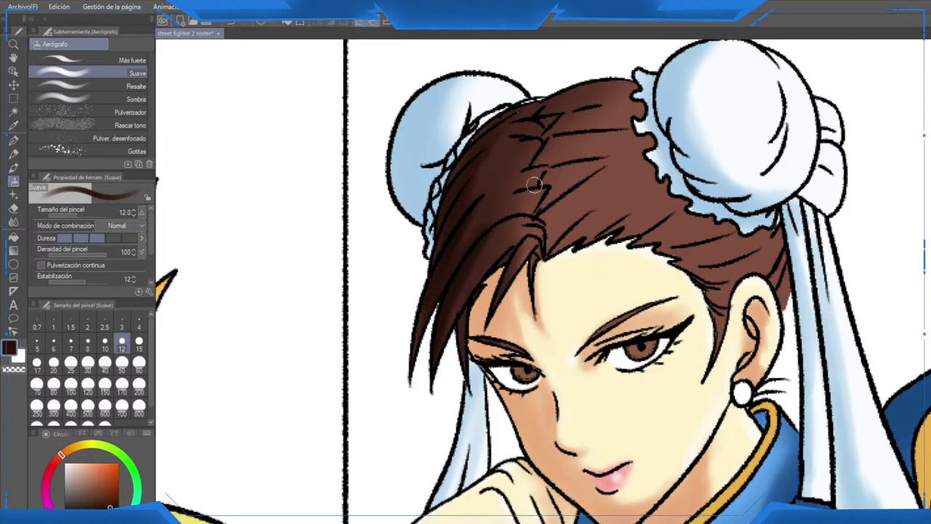
mouse_move(478, 206)
mouse_down()
mouse_move(534, 172)
mouse_move(529, 122)
mouse_move(518, 116)
mouse_up()
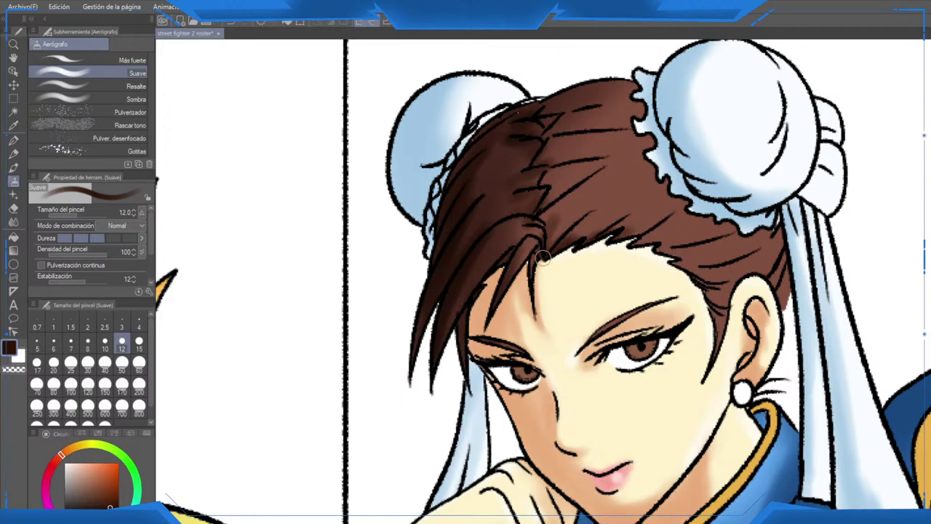
drag(544, 258, 586, 244)
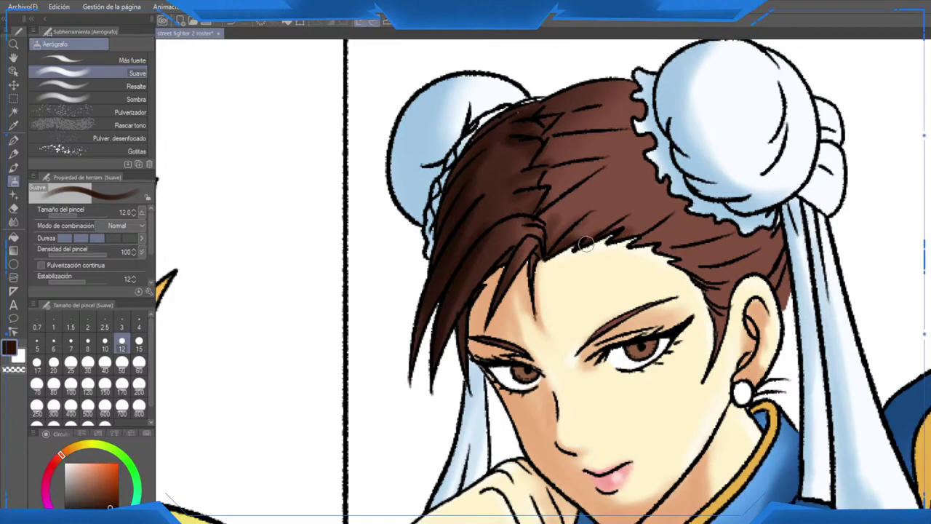
Step: Sample a medium reddish brown from the hair and shade the swept-back strands from the hairline to the near bun and ear
alt+click(554, 250)
mouse_move(570, 234)
mouse_down()
mouse_move(632, 182)
mouse_move(556, 259)
mouse_move(672, 205)
mouse_move(598, 252)
mouse_move(652, 232)
mouse_move(694, 241)
mouse_move(665, 274)
mouse_move(777, 270)
mouse_move(569, 208)
mouse_move(524, 235)
mouse_move(625, 170)
mouse_move(645, 126)
mouse_move(554, 135)
mouse_move(615, 143)
mouse_move(547, 172)
mouse_move(644, 151)
mouse_move(714, 162)
mouse_up()
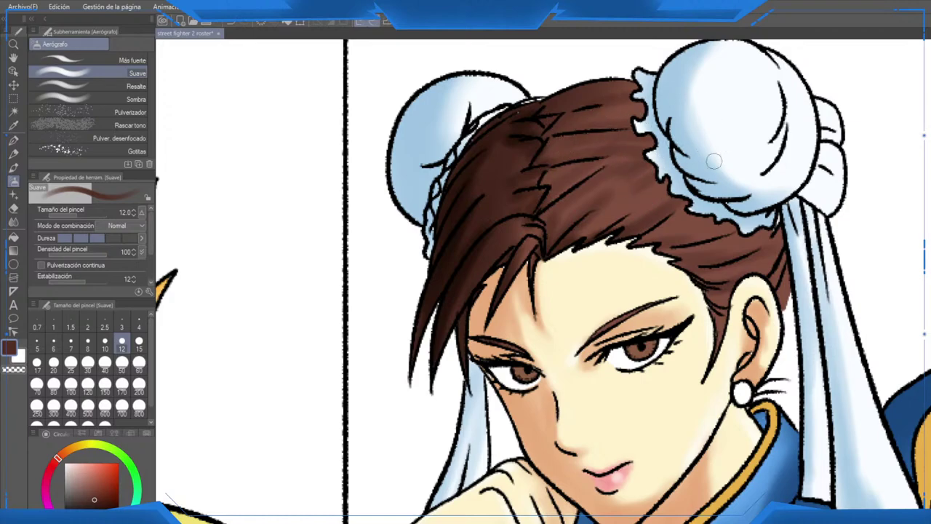
mouse_move(702, 269)
mouse_down()
mouse_move(684, 254)
mouse_move(642, 258)
mouse_up()
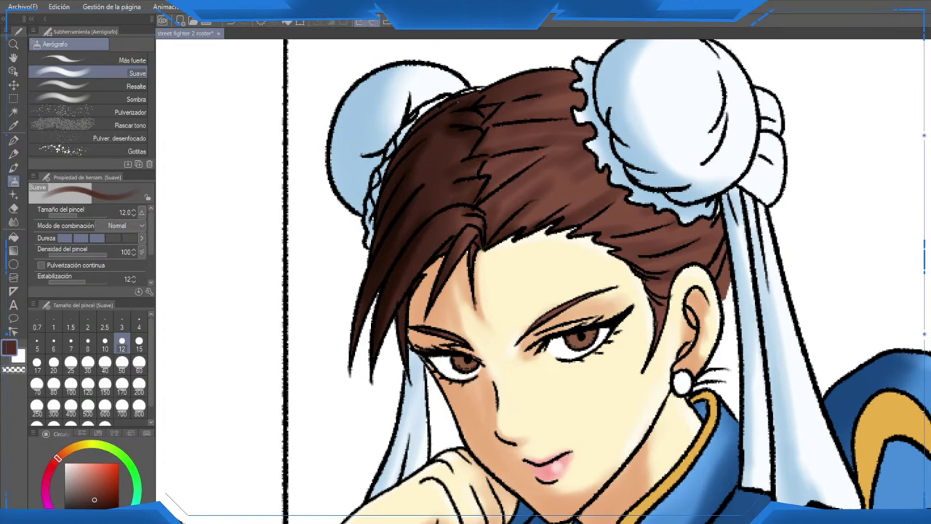
Step: Pick a light orange and airbrush a band of highlights across the swept-back hair above the forehead
click(91, 466)
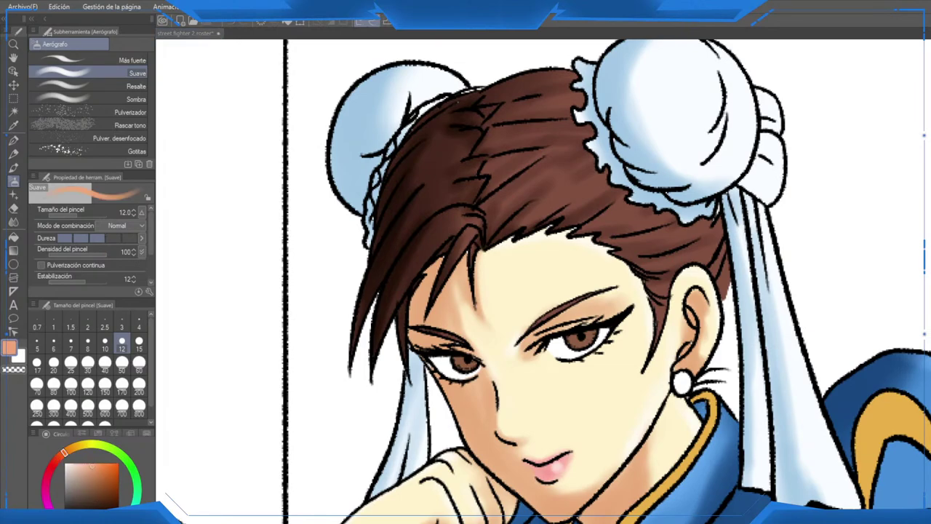
scroll(547, 210, up, 1)
scroll(549, 208, down, 5)
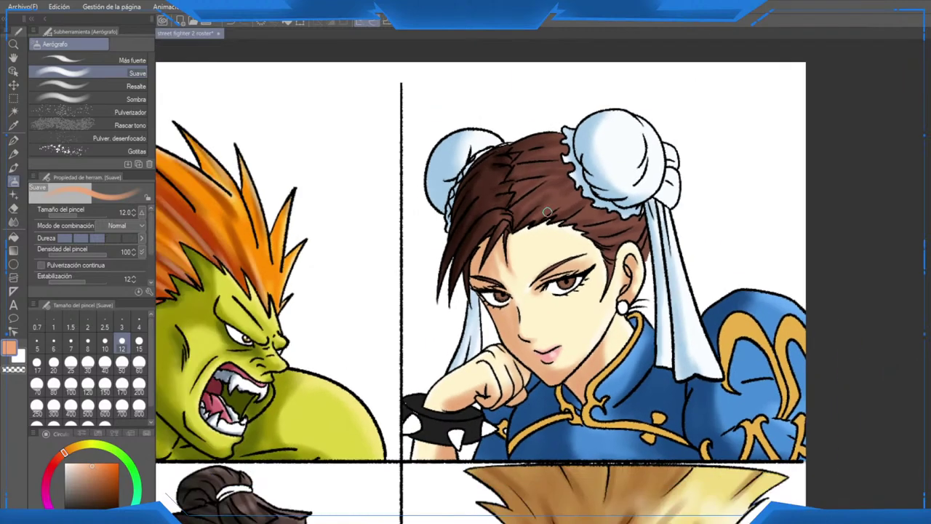
scroll(553, 206, up, 4)
drag(553, 206, 543, 233)
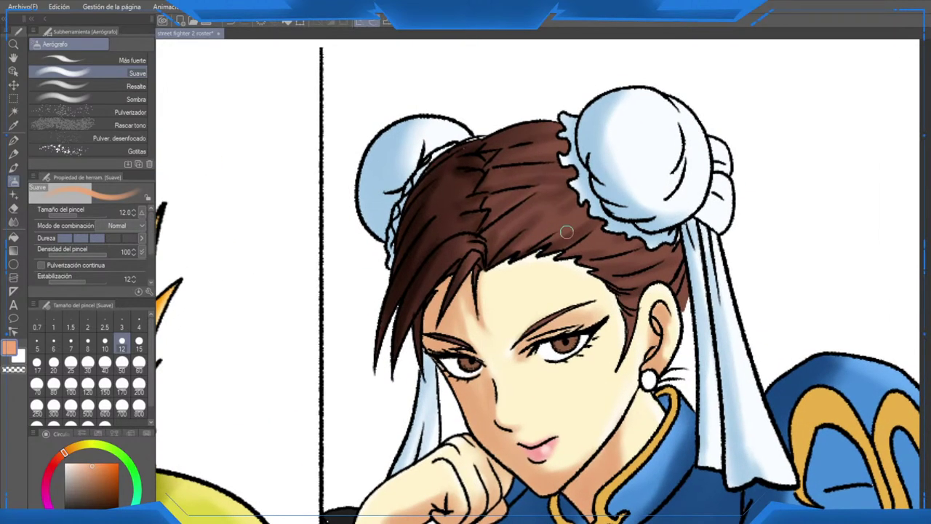
mouse_move(591, 216)
mouse_down()
mouse_move(534, 231)
mouse_move(537, 217)
mouse_move(493, 219)
mouse_up()
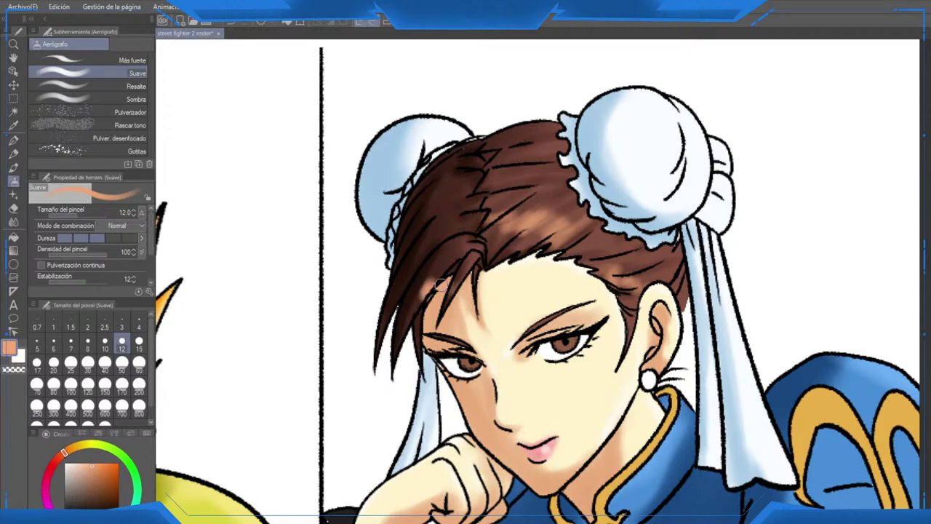
Step: Add light orange highlights along the bangs' strands and on the hair beside the near bun's frill
drag(450, 261, 396, 367)
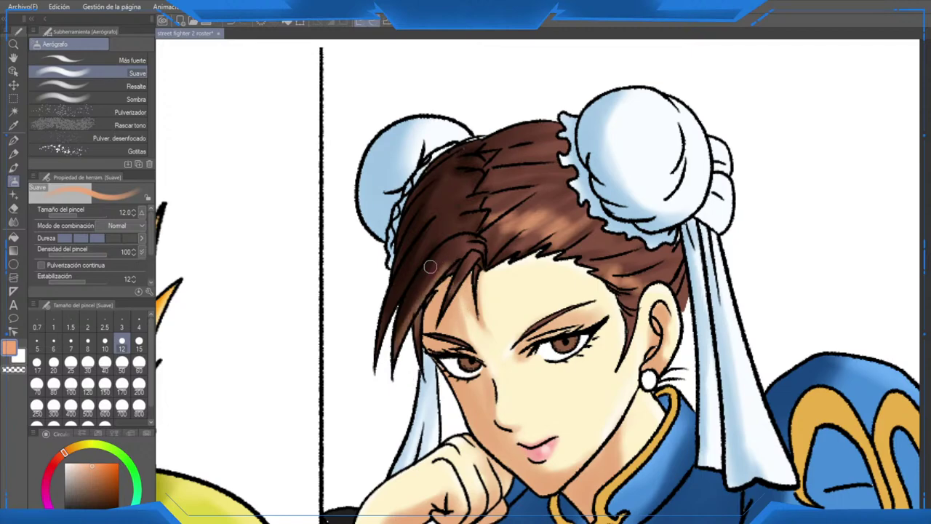
drag(446, 236, 403, 326)
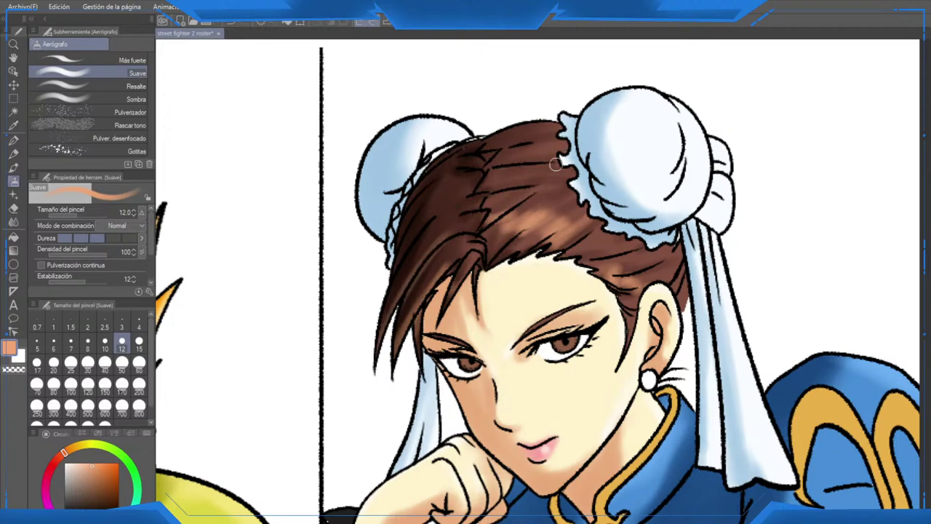
mouse_move(555, 165)
mouse_down()
mouse_move(535, 162)
mouse_move(541, 145)
mouse_up()
Step: Extend the light orange hair highlights below the near bun toward the ear
scroll(674, 215, down, 3)
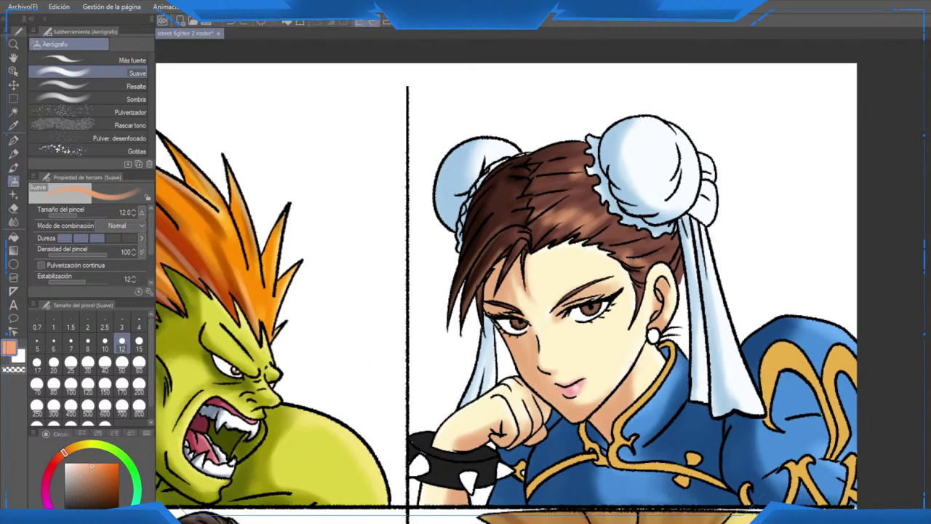
scroll(655, 199, up, 2)
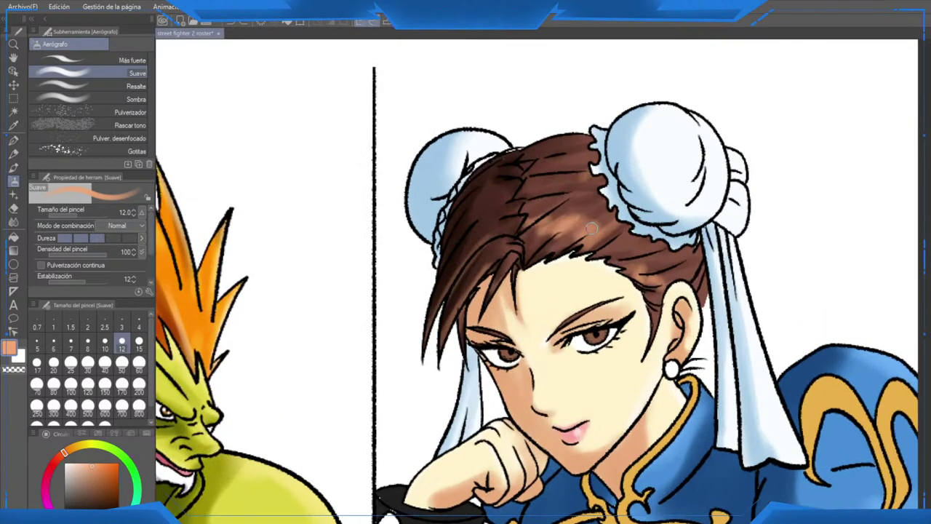
drag(592, 228, 642, 252)
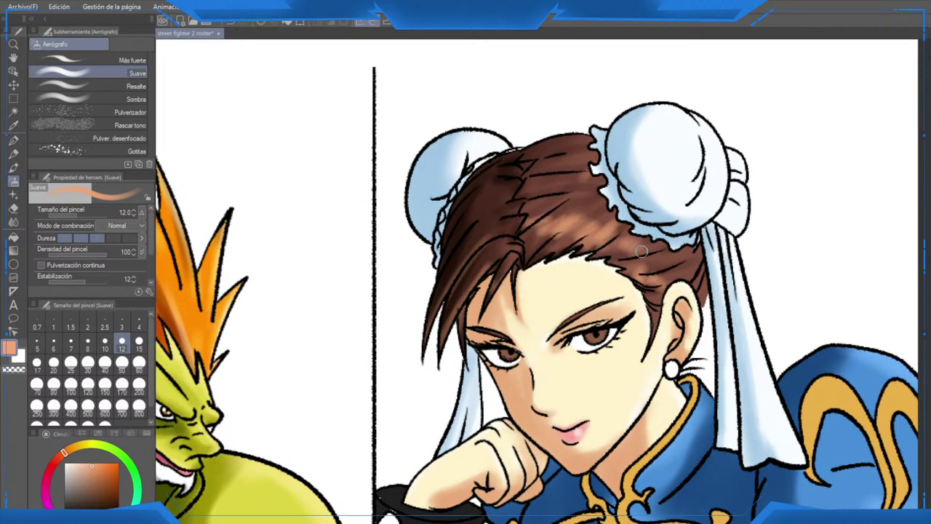
scroll(704, 228, down, 4)
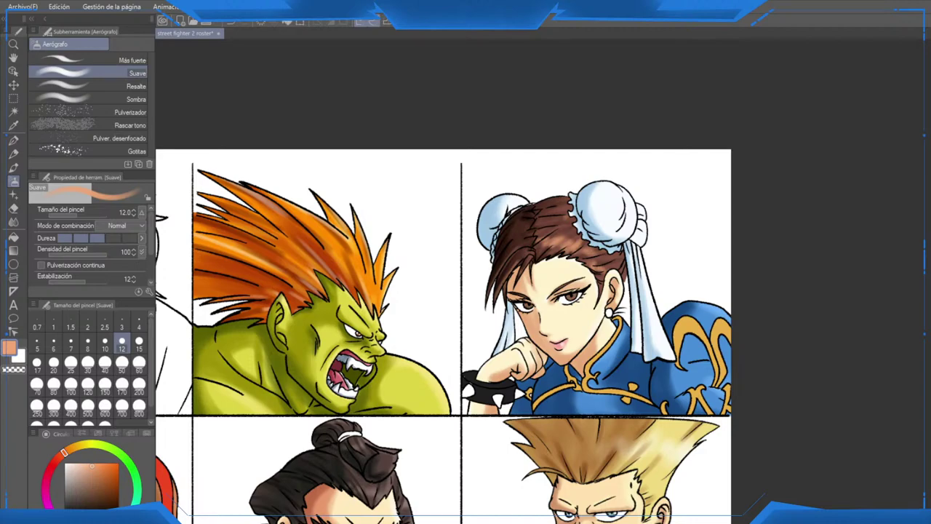
scroll(587, 305, up, 4)
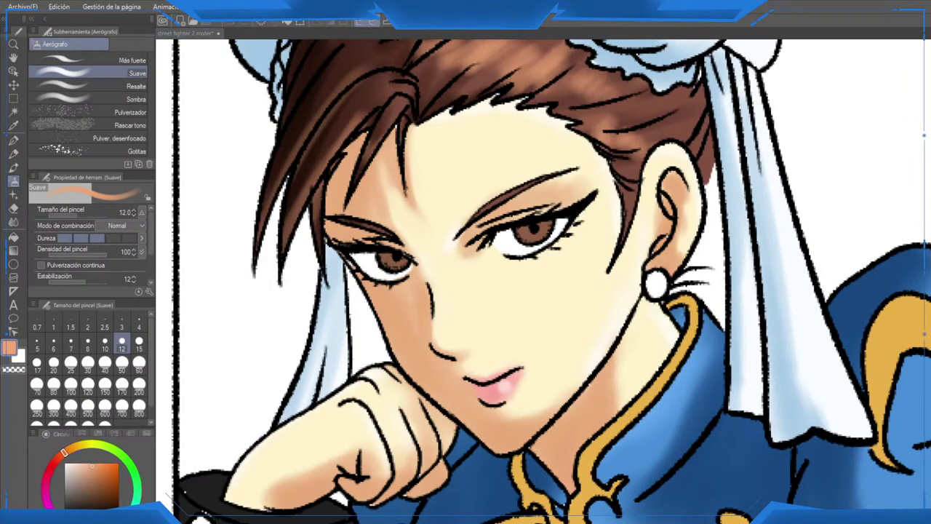
Step: Airbrush soft reddish brown tones into both of Chun-Li's irises with the brush size set to 10
scroll(430, 239, up, 2)
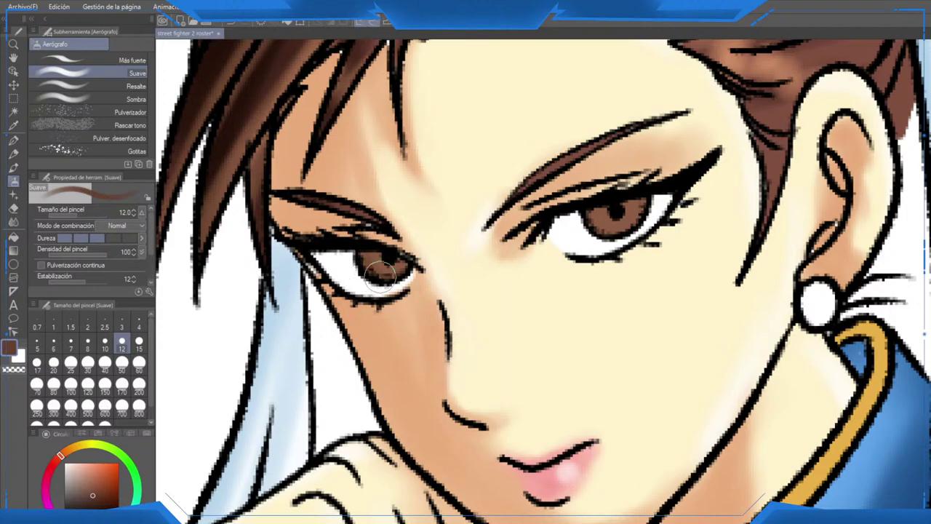
click(105, 341)
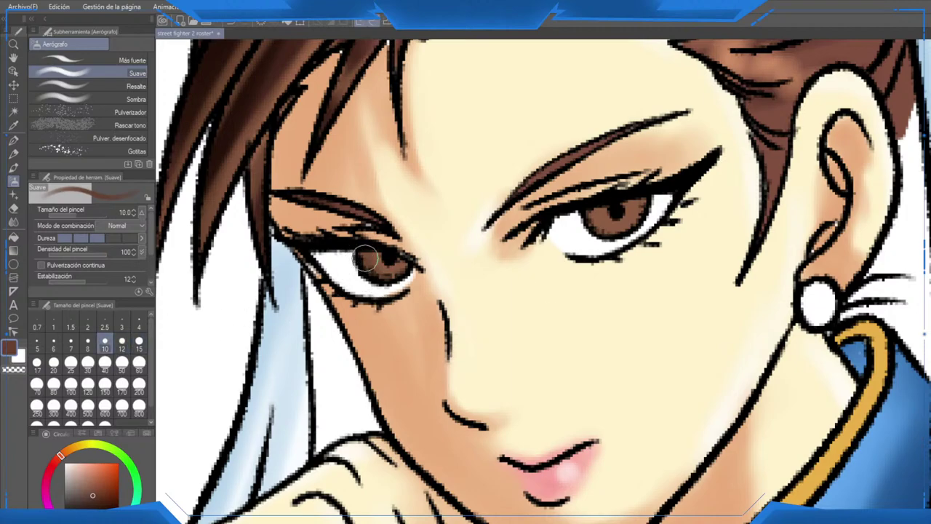
mouse_move(590, 221)
mouse_down()
mouse_move(615, 235)
mouse_move(648, 210)
mouse_move(628, 235)
mouse_move(595, 233)
mouse_up()
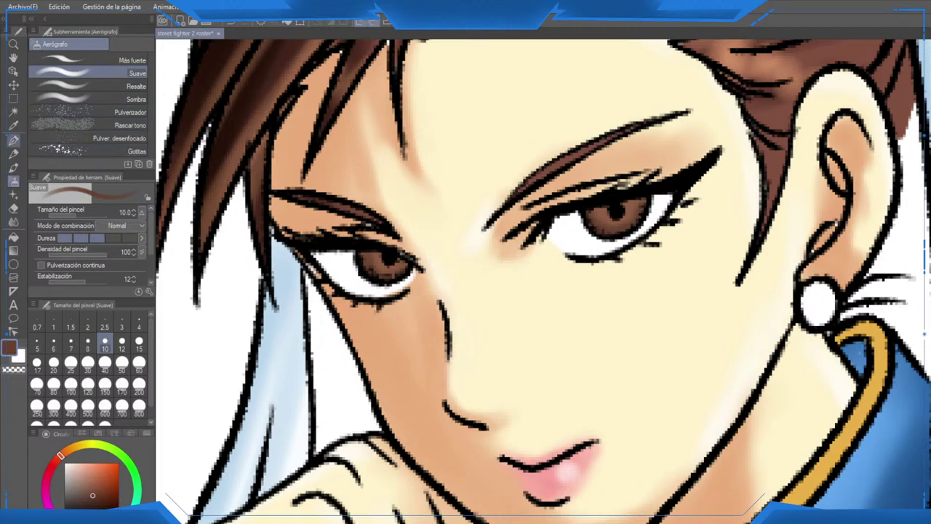
Step: Dot white catchlights onto the irises of both eyes with the G pen at size 7
click(13, 140)
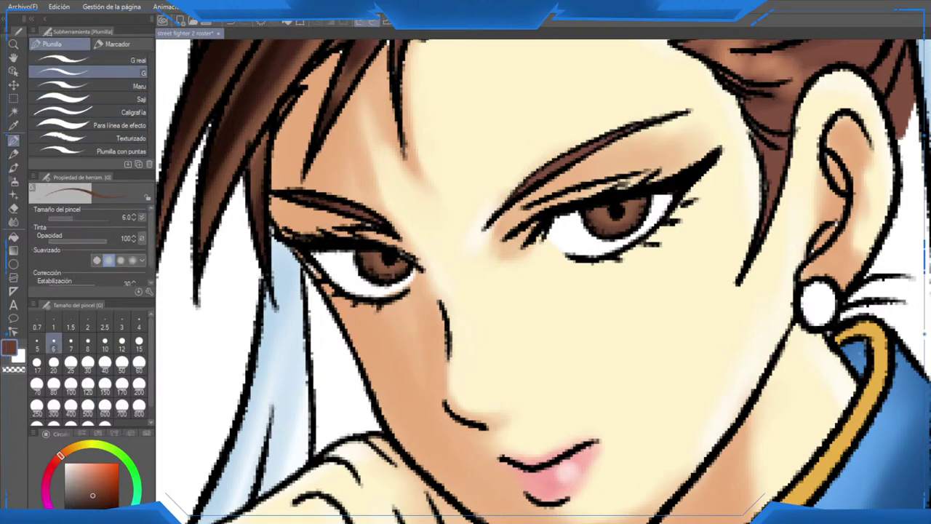
key(x)
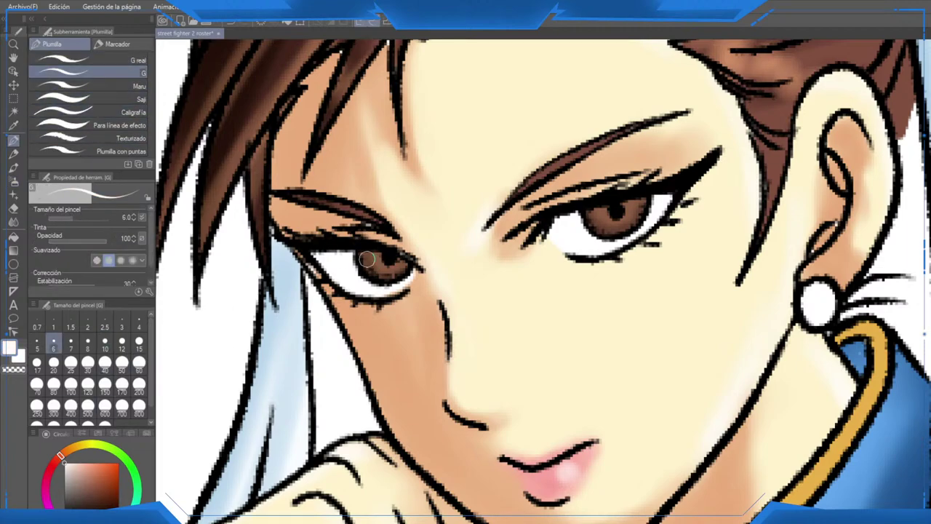
click(71, 342)
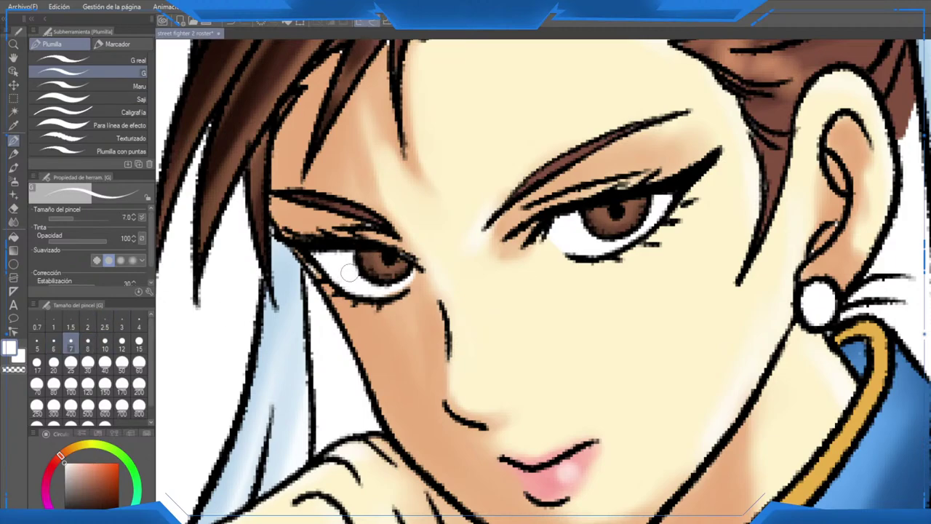
click(371, 260)
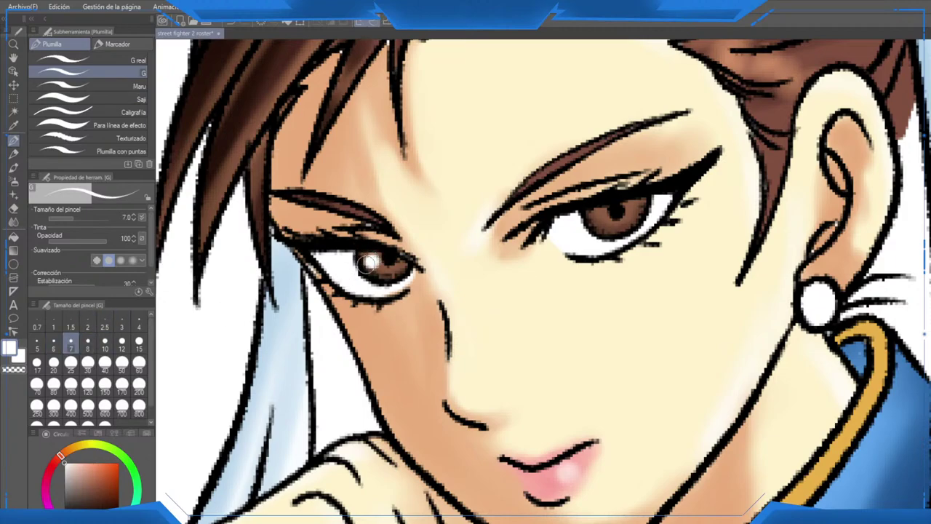
click(597, 215)
click(630, 220)
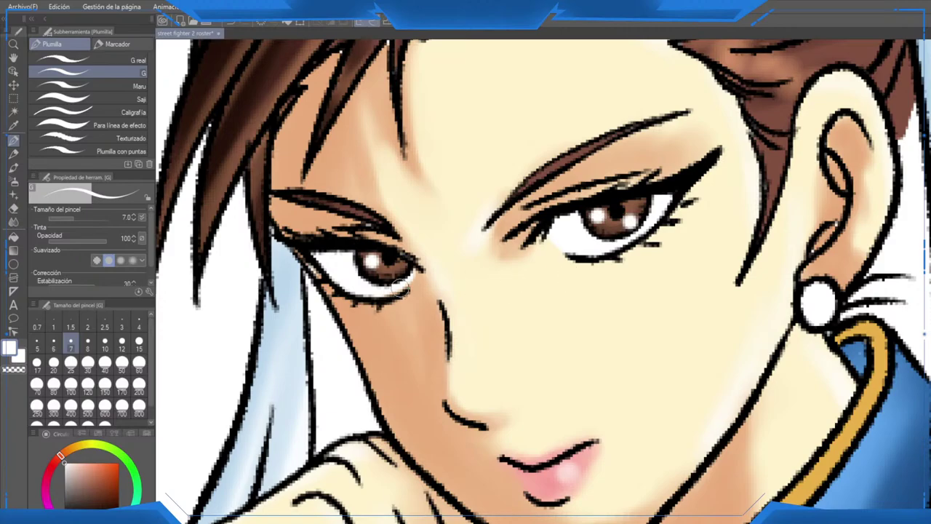
scroll(447, 298, down, 5)
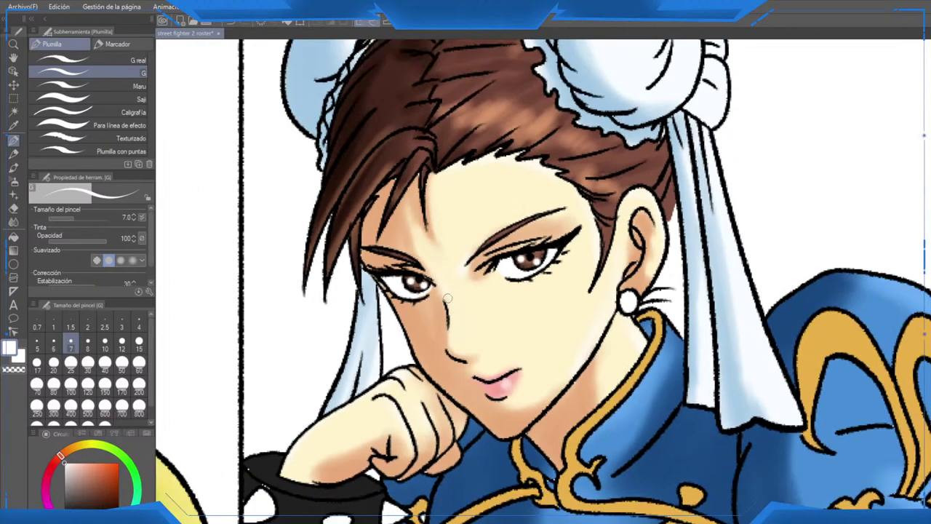
Step: Add smaller white glints near the lower edge of the irises with the G pen at size 4
scroll(447, 298, up, 5)
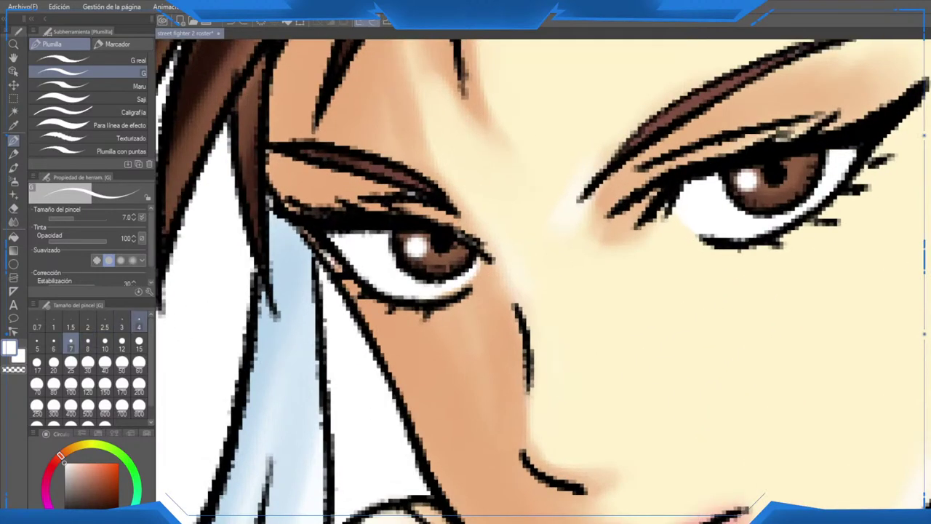
click(139, 321)
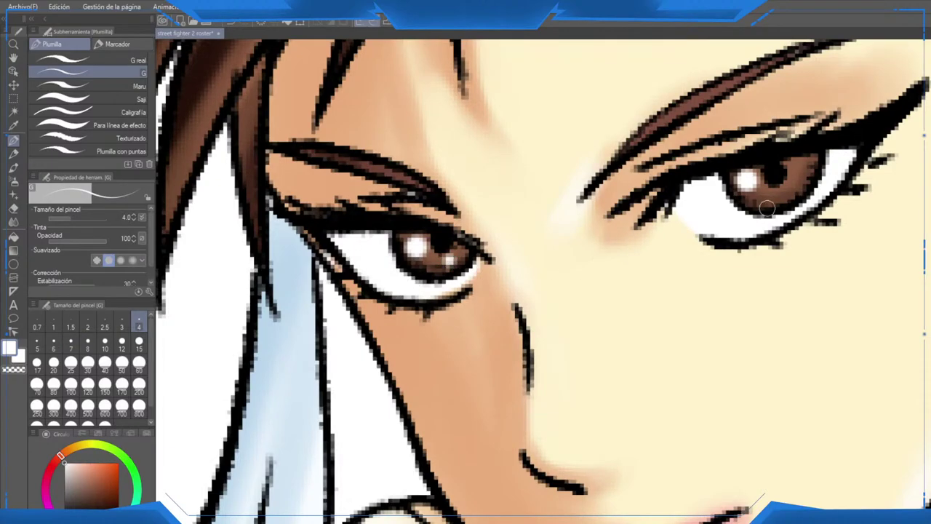
scroll(786, 190, down, 5)
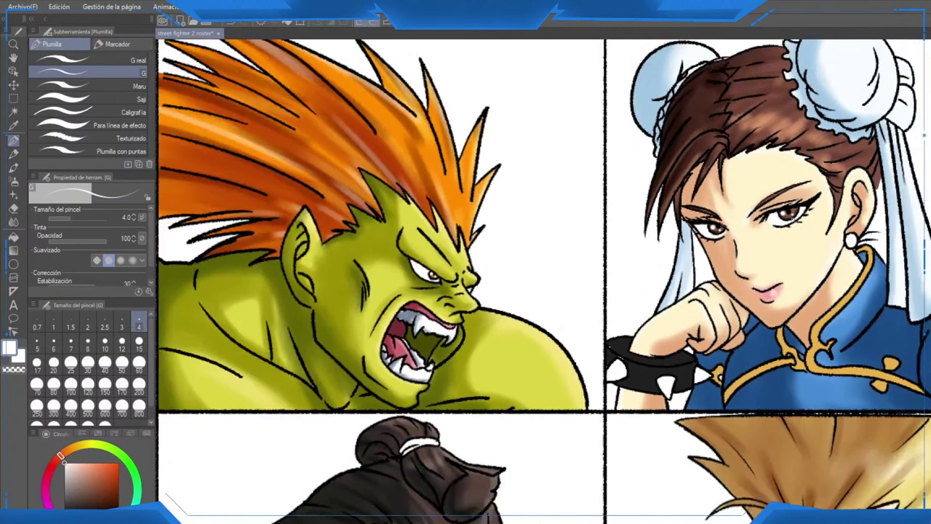
Step: Check the whole Chun-Li portrait beside its neighbours and mirror the canvas view horizontally
scroll(786, 191, down, 3)
scroll(583, 305, down, 2)
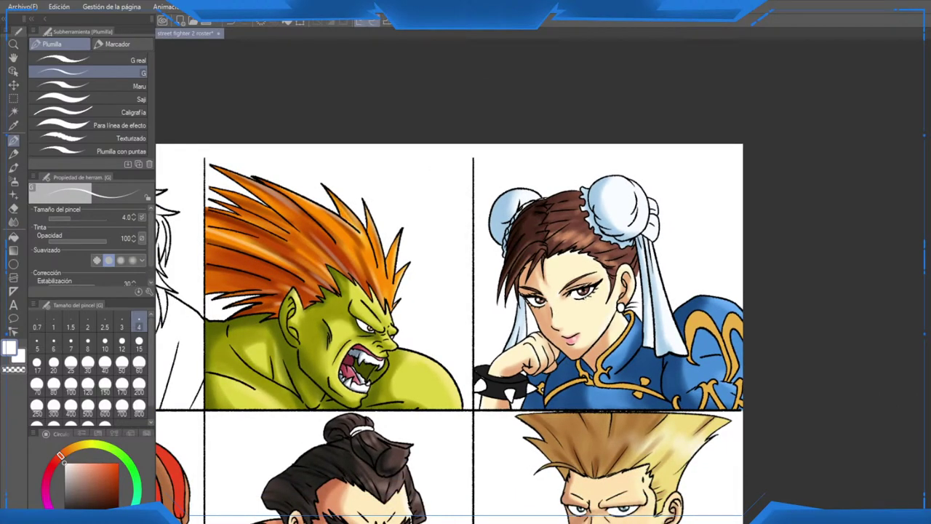
scroll(585, 295, down, 1)
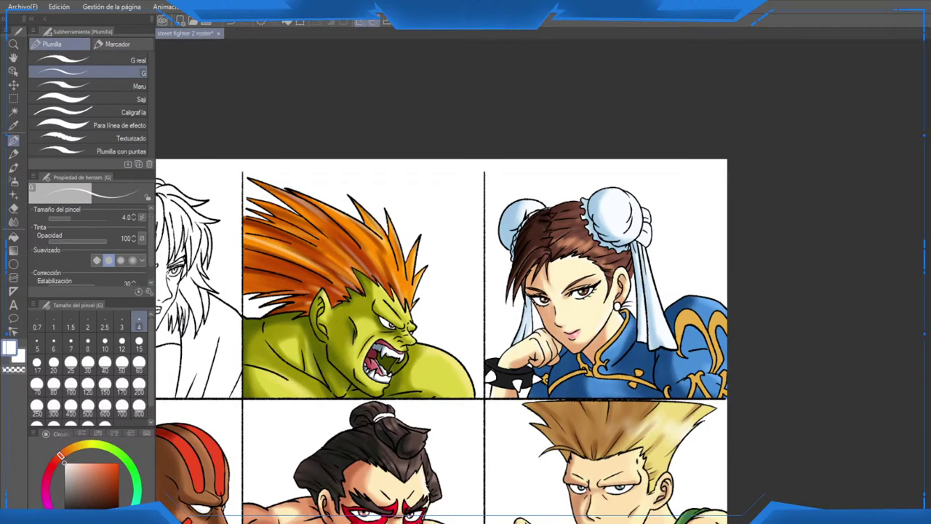
key(h)
drag(582, 305, 566, 259)
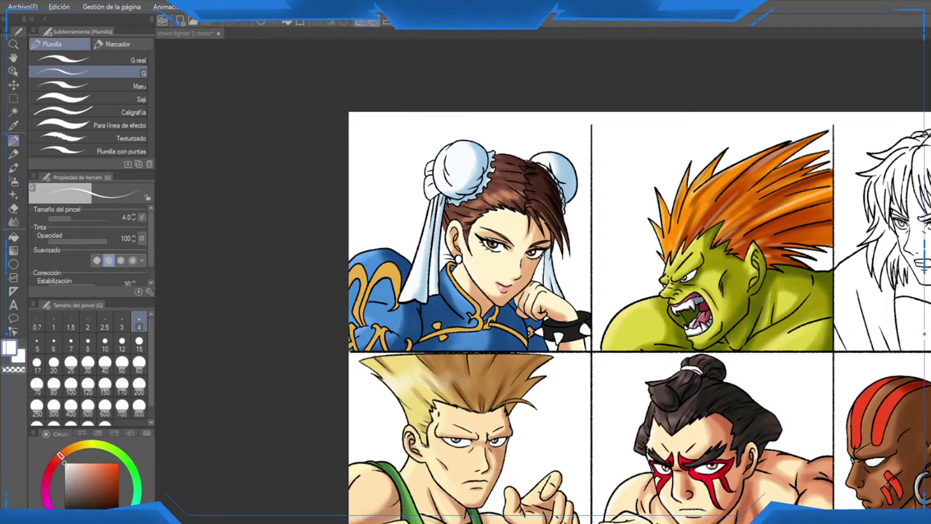
Step: Shade the gold trim and knots on the sleeve and chest with a dark orange-brown soft airbrush at size 30
scroll(396, 243, up, 3)
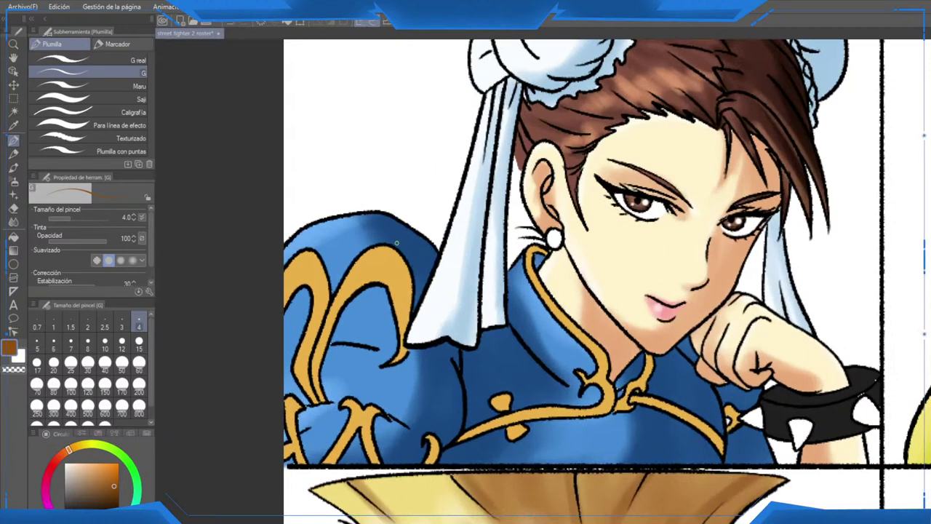
key(b)
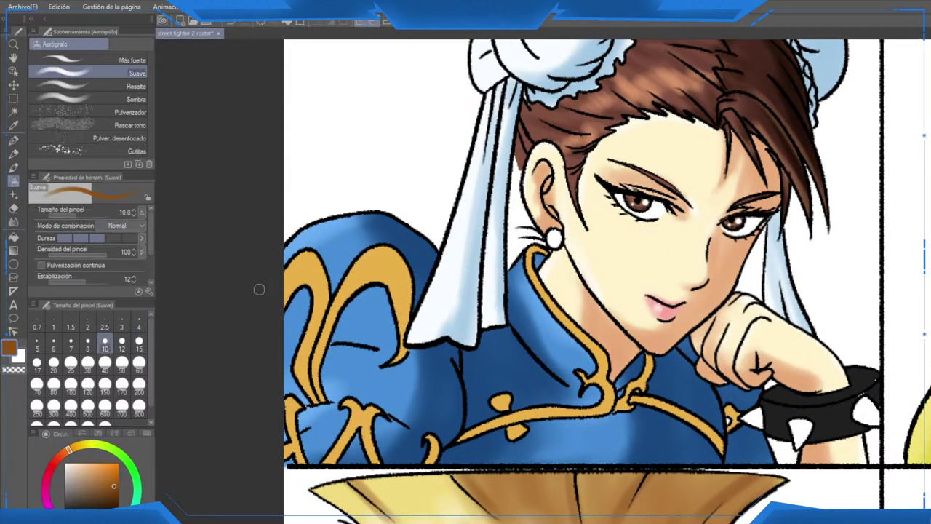
click(87, 369)
mouse_move(408, 335)
mouse_down()
mouse_move(386, 251)
mouse_move(389, 440)
mouse_up()
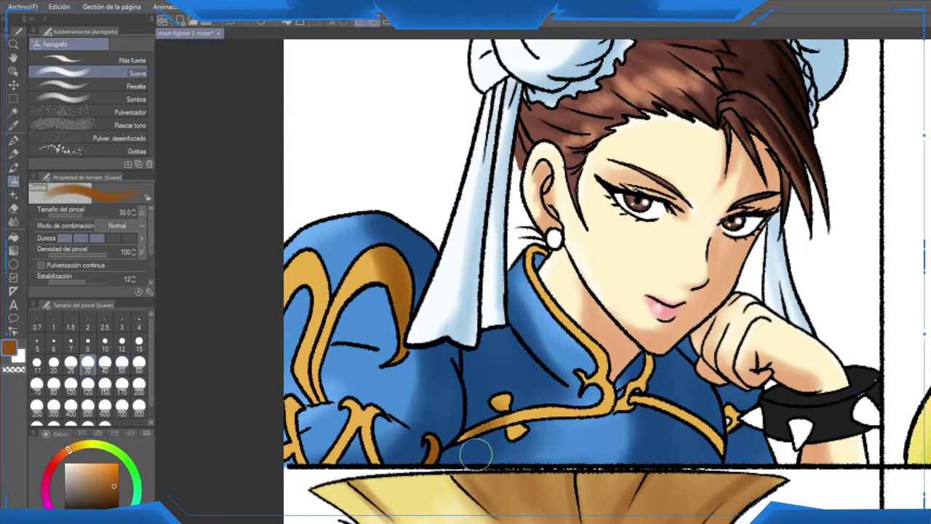
mouse_move(476, 455)
mouse_down()
mouse_move(525, 425)
mouse_move(458, 447)
mouse_move(484, 432)
mouse_up()
mouse_move(652, 416)
mouse_down()
mouse_move(696, 457)
mouse_move(705, 422)
mouse_move(716, 468)
mouse_move(742, 420)
mouse_up()
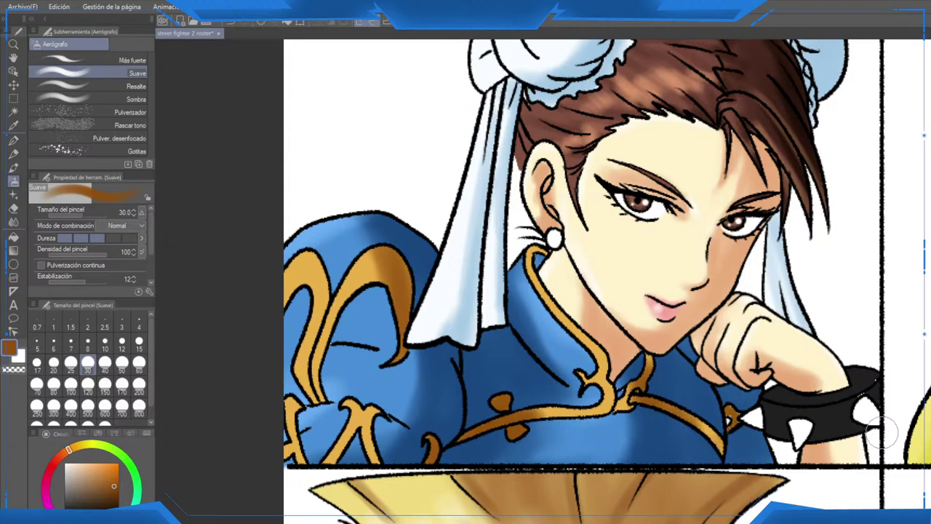
Step: Pick a light yellow and airbrush shiny highlights along the gold sleeve and chest trim at size 15
scroll(732, 322, down, 1)
scroll(730, 320, down, 1)
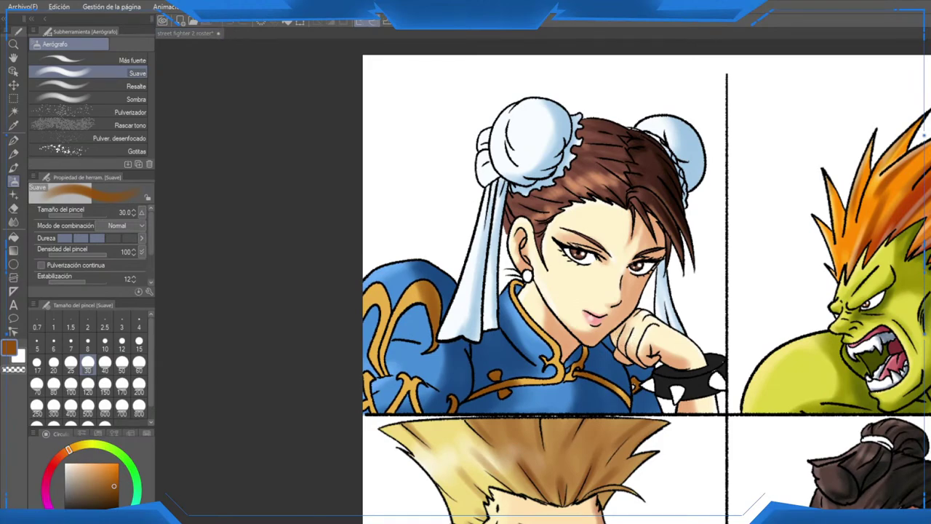
scroll(356, 307, up, 2)
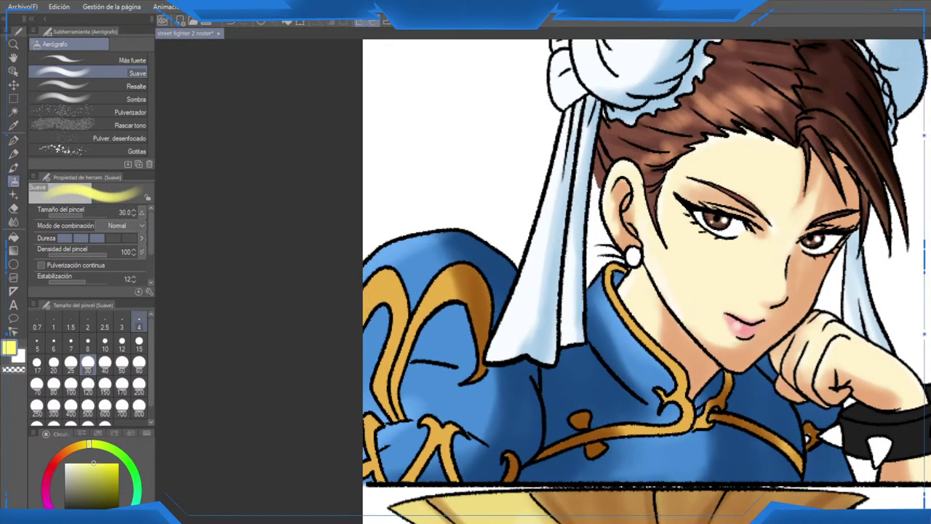
click(139, 340)
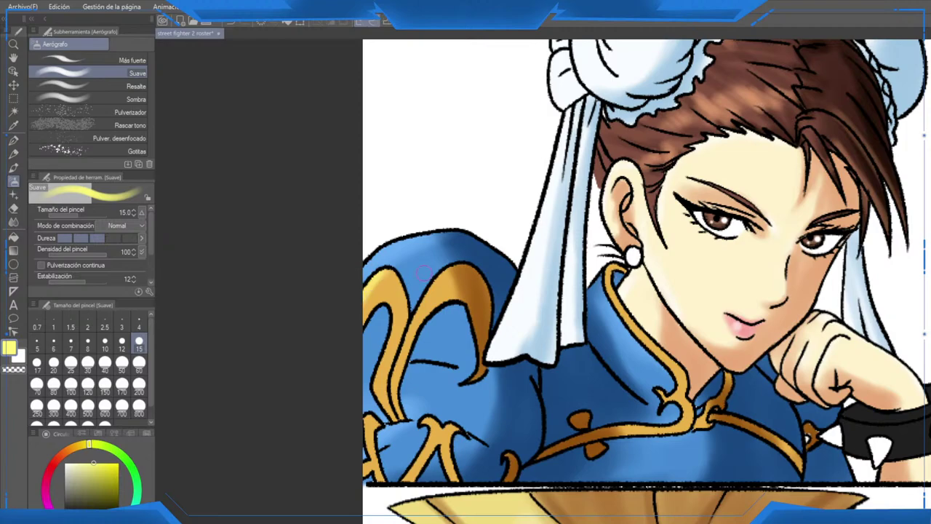
drag(424, 297, 411, 321)
drag(445, 268, 400, 383)
mouse_move(430, 293)
mouse_down()
mouse_move(399, 368)
mouse_move(400, 312)
mouse_up()
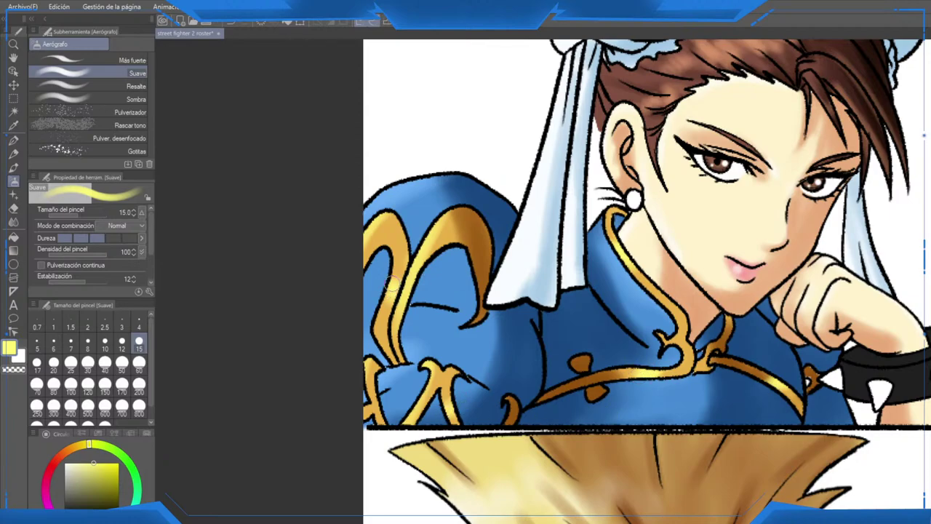
Step: Sample the darker golden brown from the sleeve trim and shade the gold collar edge down to the clasp
drag(485, 253, 459, 249)
alt+click(458, 249)
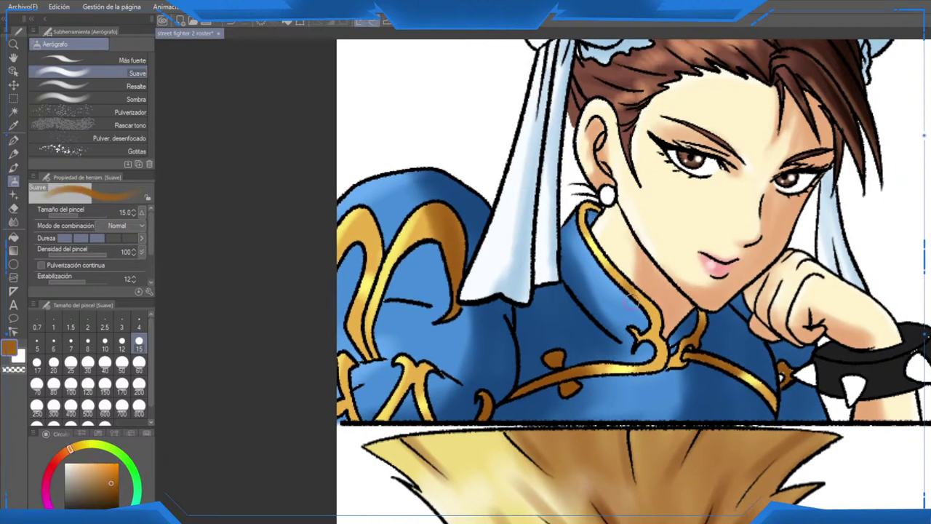
drag(640, 294, 669, 364)
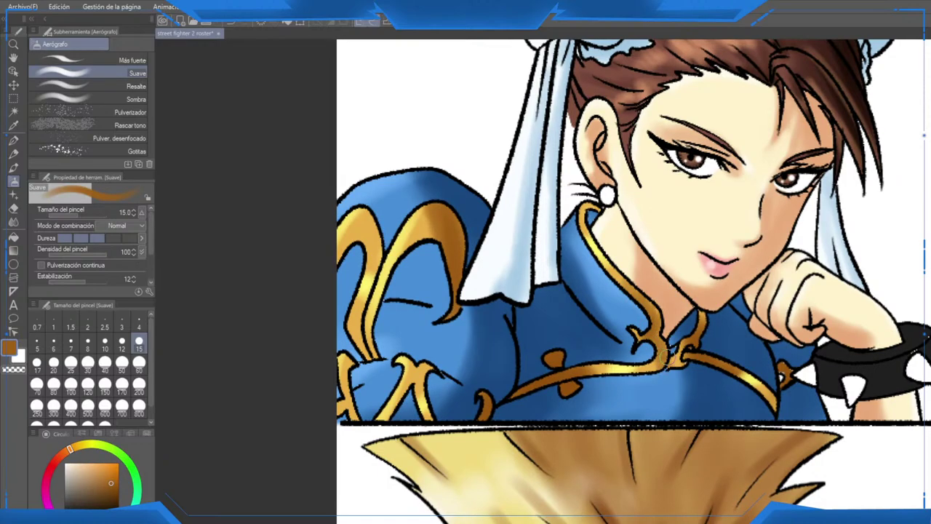
Step: Save the street fighter 2 roster illustration
scroll(665, 353, down, 6)
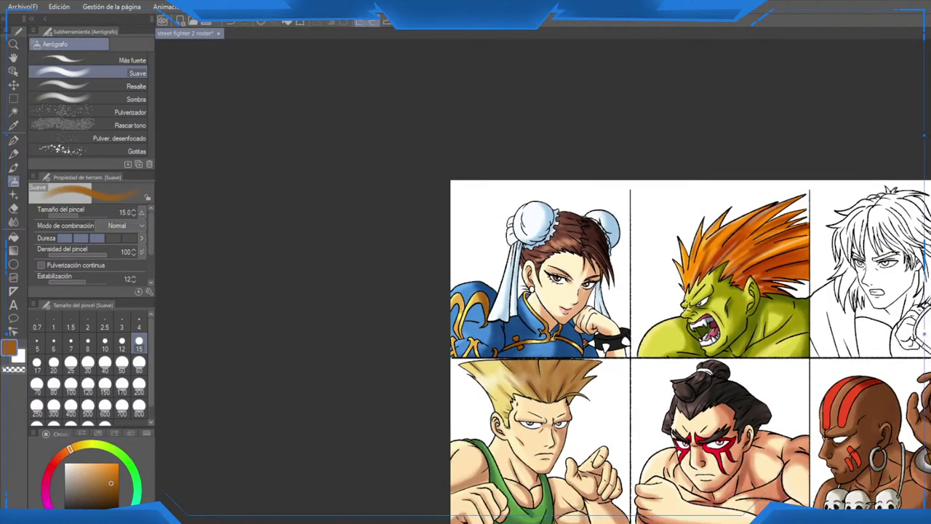
drag(665, 353, 541, 289)
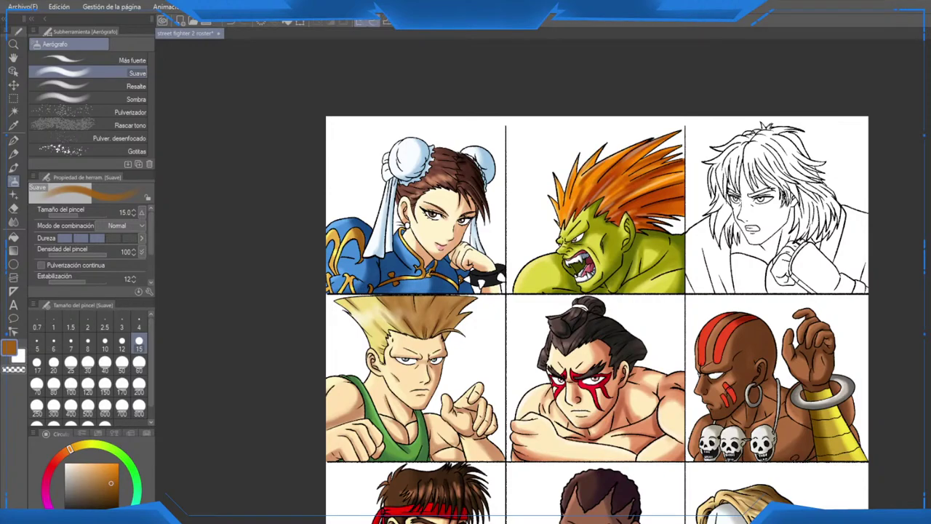
key(ctrl+s)
Step: Examine the full roster, comparing the Chun-Li portrait's shading with the other coloured characters
scroll(682, 284, down, 2)
drag(682, 284, 584, 187)
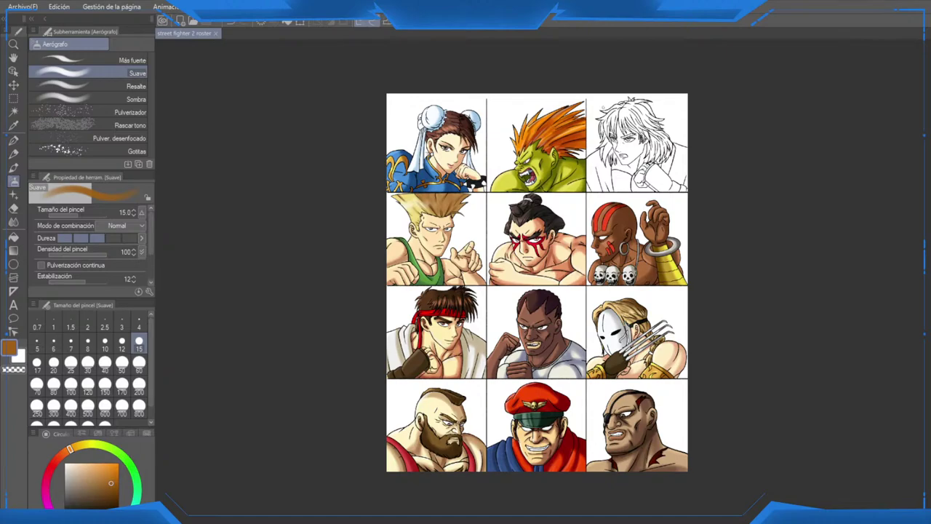
scroll(561, 250, up, 2)
drag(560, 251, 526, 200)
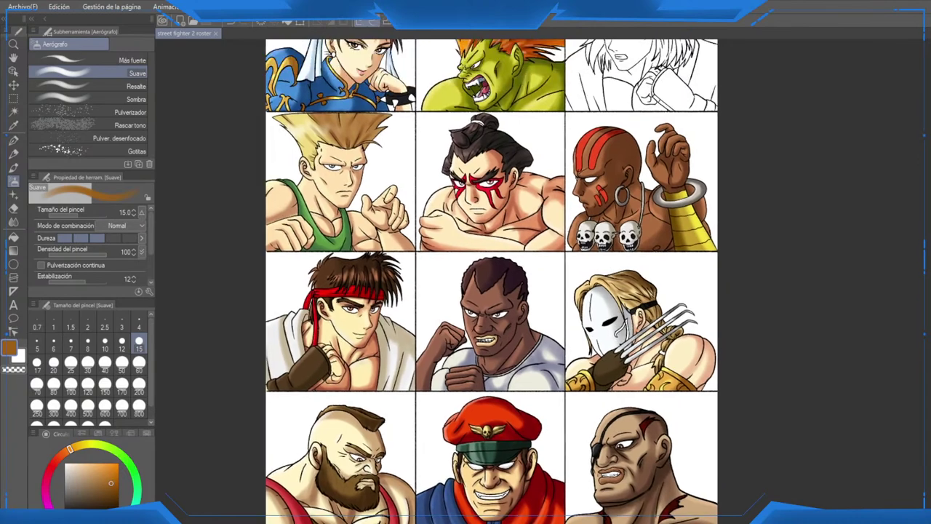
scroll(485, 283, down, 1)
drag(484, 283, 481, 319)
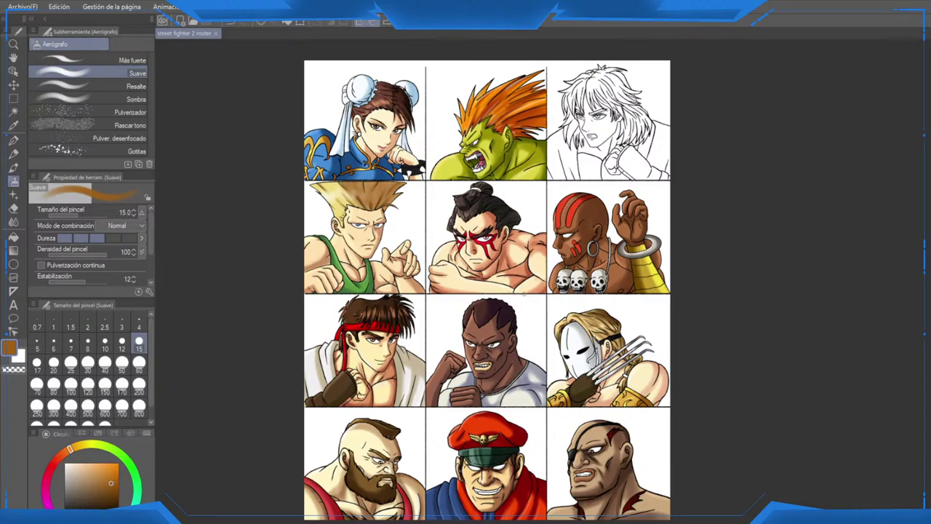
scroll(474, 382, up, 3)
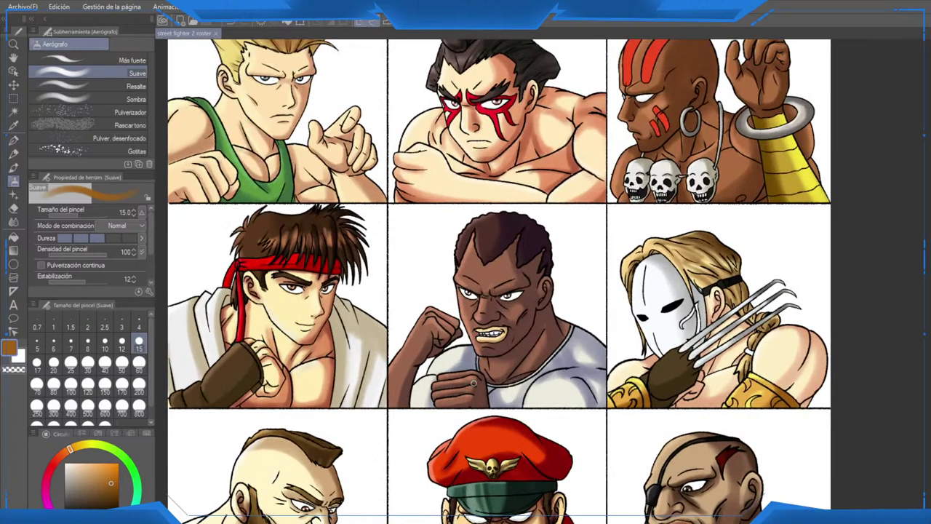
scroll(475, 383, down, 1)
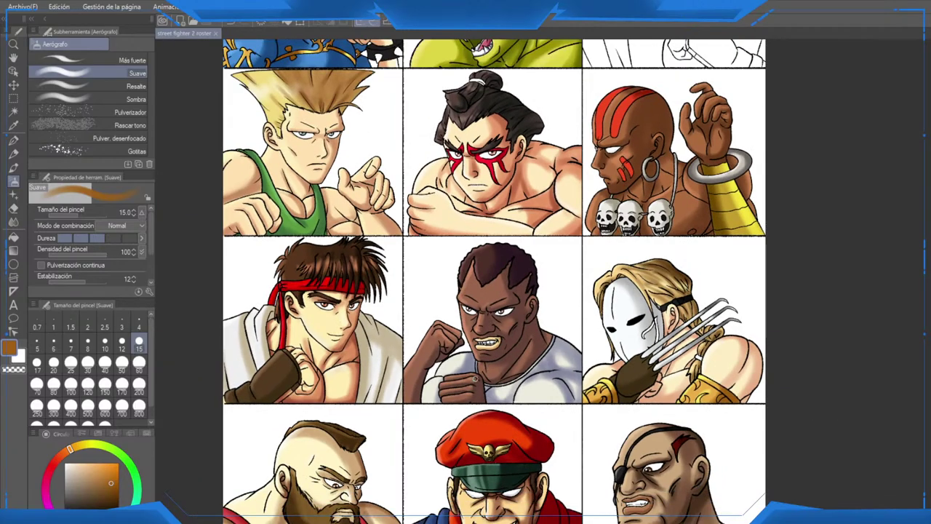
scroll(474, 383, down, 2)
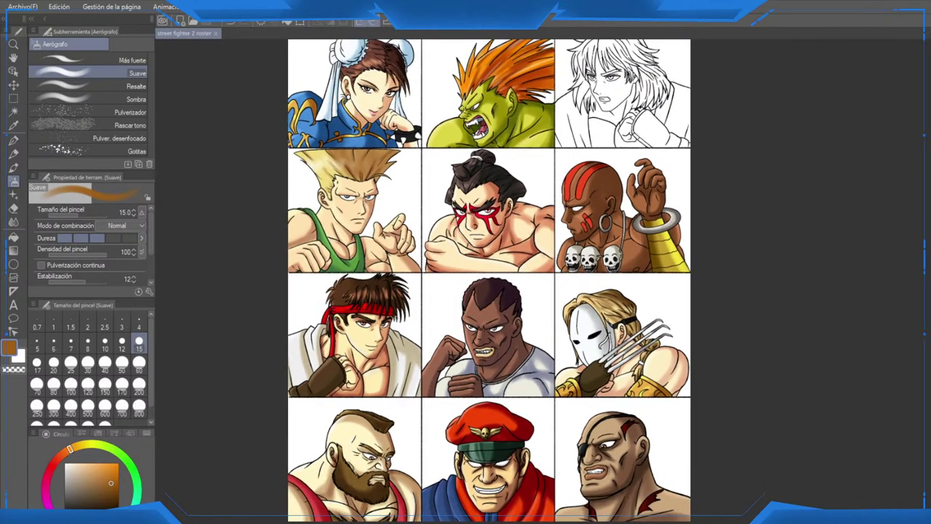
scroll(380, 265, up, 3)
drag(350, 168, 481, 480)
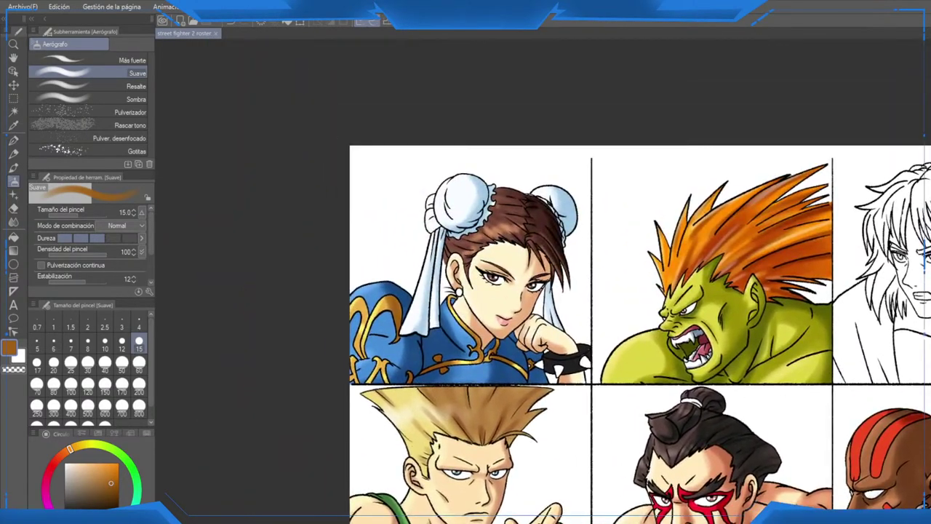
Step: Sample the dark grey of Chun-Li's spiked bracelet as the drawing colour
key(ctrl+z)
key(ctrl+y)
scroll(575, 378, up, 4)
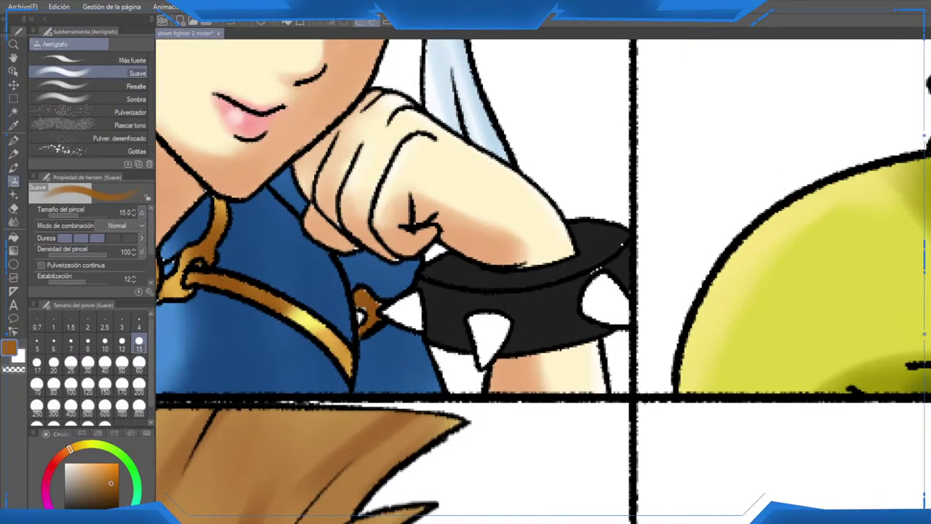
alt+click(580, 304)
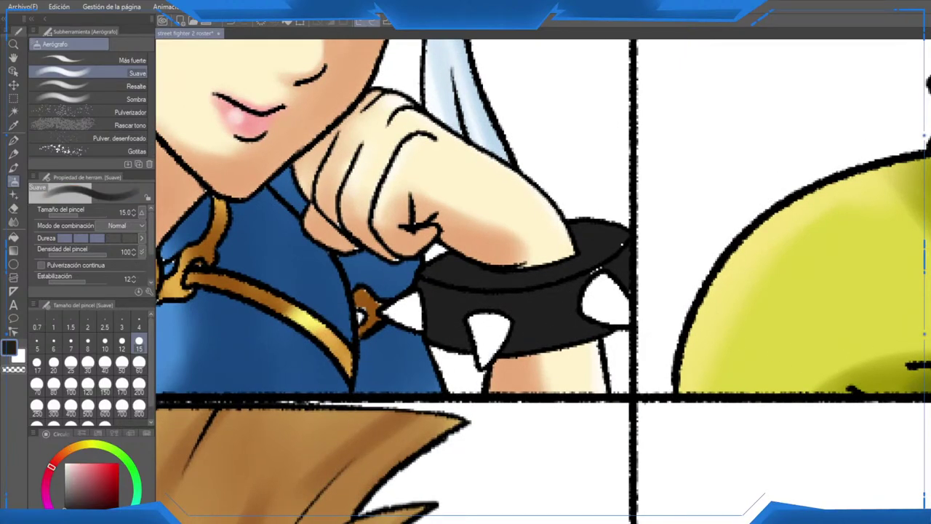
key(p)
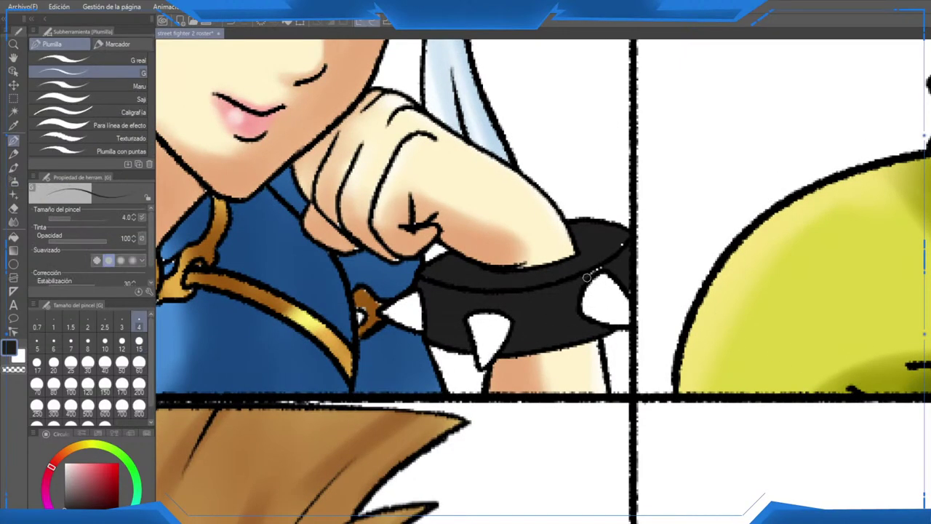
click(87, 59)
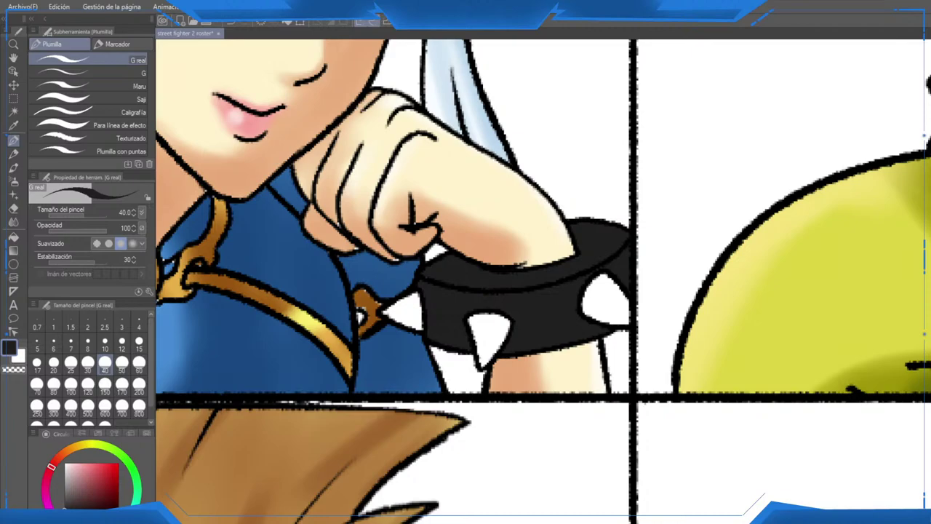
scroll(499, 266, down, 2)
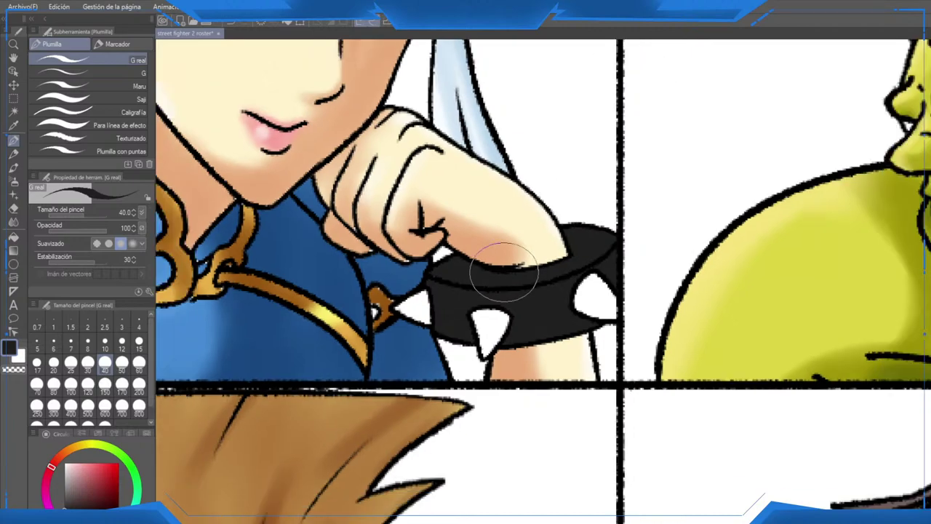
scroll(503, 256, up, 3)
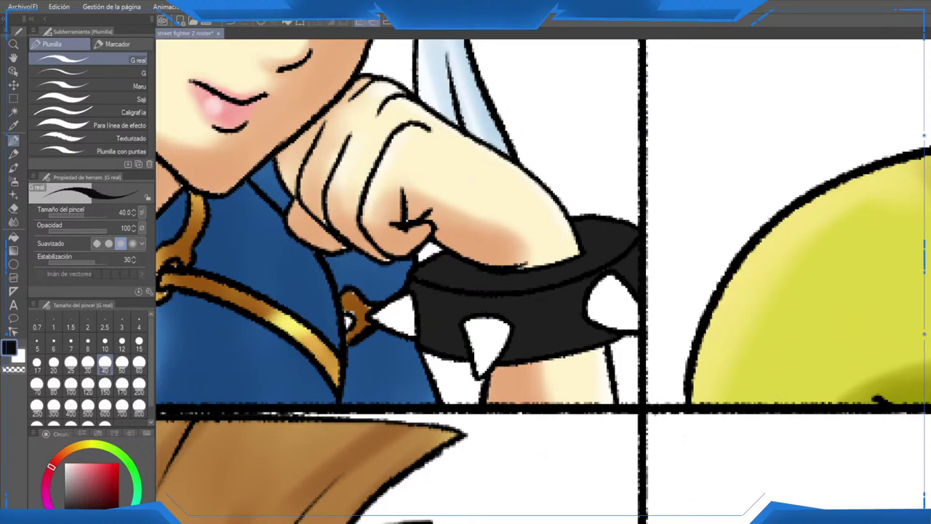
drag(540, 281, 559, 296)
Step: Airbrush a black shadow across the inner half of the bracelet with the Soft airbrush at size 15
click(13, 181)
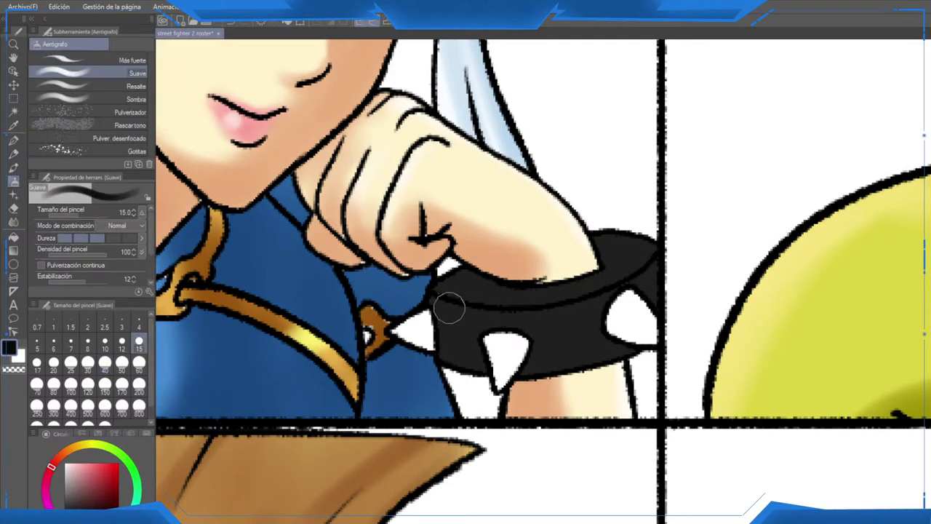
mouse_move(450, 307)
mouse_down()
mouse_move(460, 288)
mouse_move(485, 378)
mouse_move(512, 373)
mouse_move(521, 323)
mouse_move(539, 348)
mouse_up()
mouse_move(502, 284)
mouse_down()
mouse_move(476, 296)
mouse_move(460, 340)
mouse_move(444, 342)
mouse_move(447, 375)
mouse_move(447, 278)
mouse_move(499, 354)
mouse_move(518, 339)
mouse_move(527, 314)
mouse_move(646, 362)
mouse_up()
scroll(427, 308, down, 2)
scroll(644, 363, up, 2)
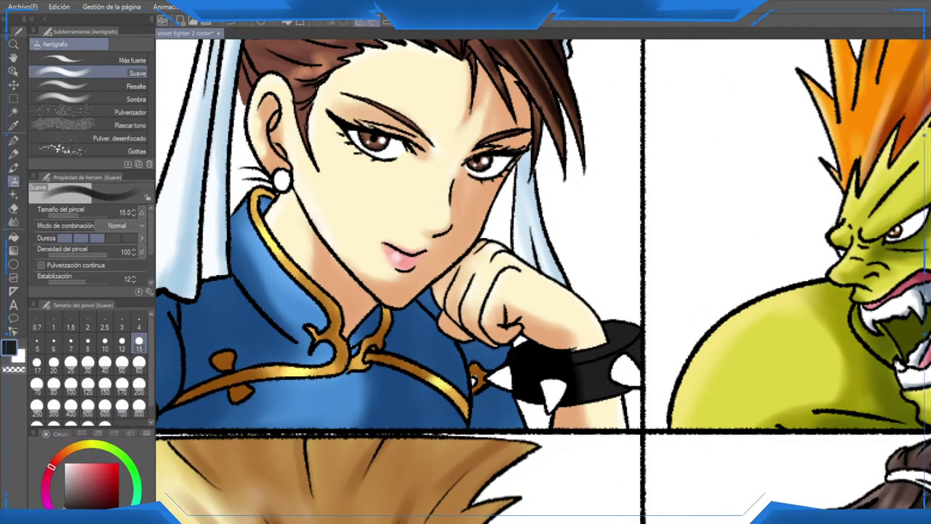
Step: Pick a mid grey and airbrush a narrow highlight on the bracelet's outer side, undoing and redoing strokes until it looks right
click(64, 491)
mouse_move(593, 352)
mouse_down()
mouse_move(611, 354)
mouse_move(637, 332)
mouse_up()
key(ctrl+z)
drag(587, 367, 639, 336)
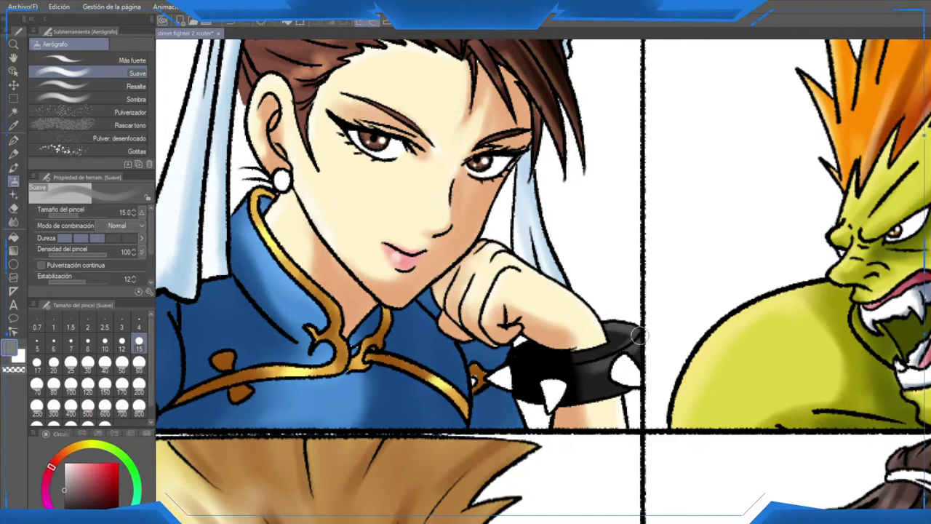
key(ctrl+z)
mouse_move(608, 364)
mouse_down()
mouse_move(609, 394)
mouse_move(602, 376)
mouse_move(606, 385)
mouse_move(647, 344)
mouse_move(636, 337)
mouse_move(641, 330)
mouse_up()
key(ctrl+z)
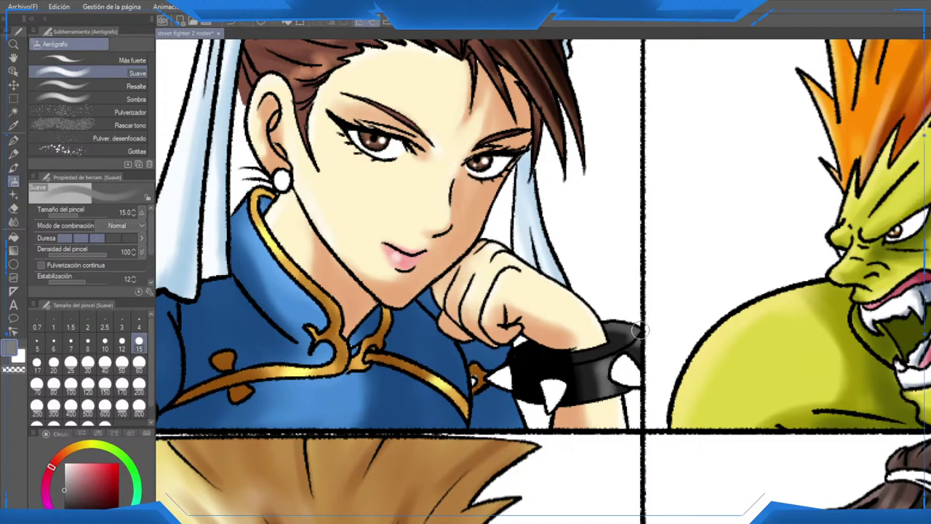
scroll(618, 297, down, 3)
scroll(883, 430, up, 1)
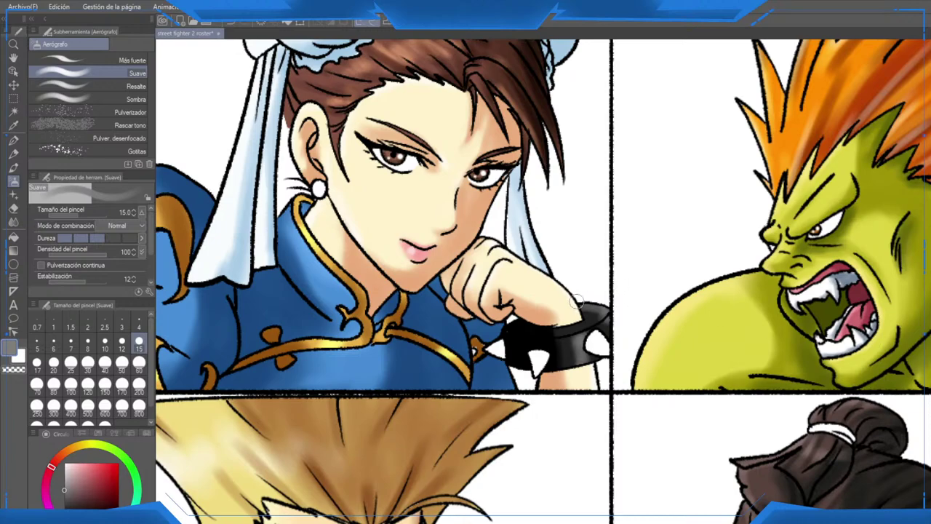
Step: Pick a light grey and shade the bracelet's three white spikes with the Soft airbrush at size 4
scroll(577, 302, up, 3)
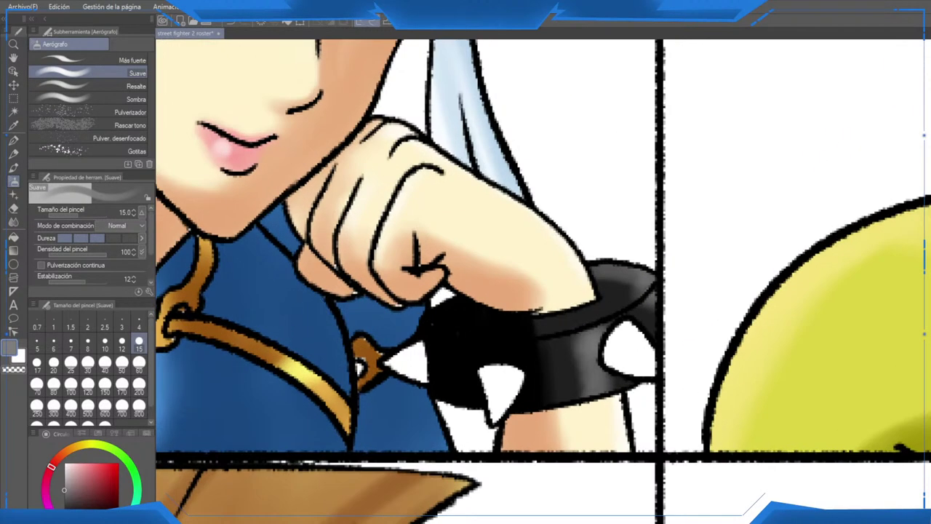
click(64, 475)
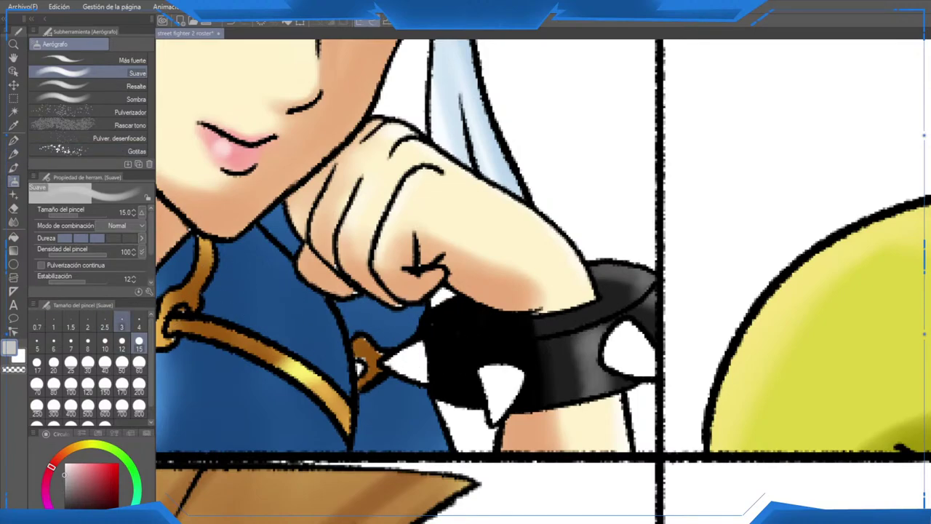
click(139, 323)
drag(492, 370, 492, 417)
mouse_move(387, 368)
mouse_down()
mouse_move(426, 375)
mouse_move(402, 366)
mouse_move(409, 350)
mouse_move(418, 371)
mouse_up()
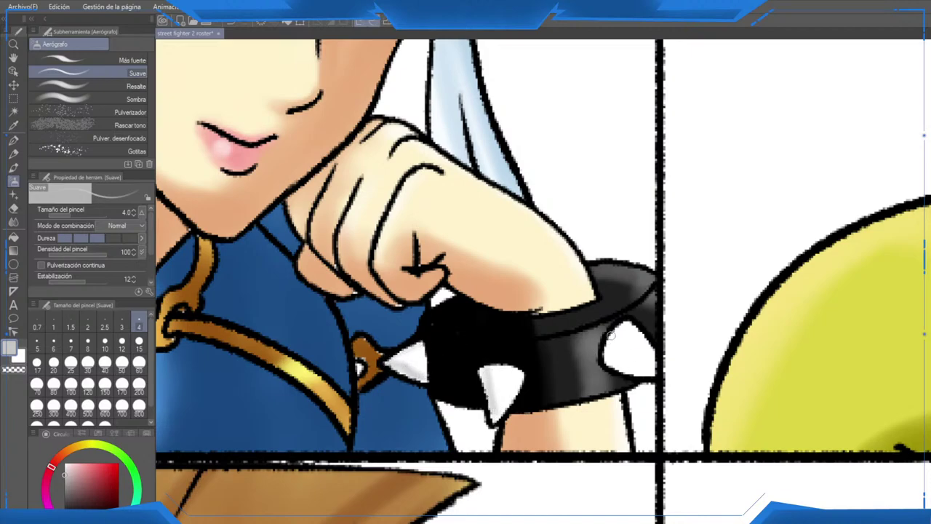
mouse_move(611, 336)
mouse_down()
mouse_move(610, 357)
mouse_move(630, 370)
mouse_up()
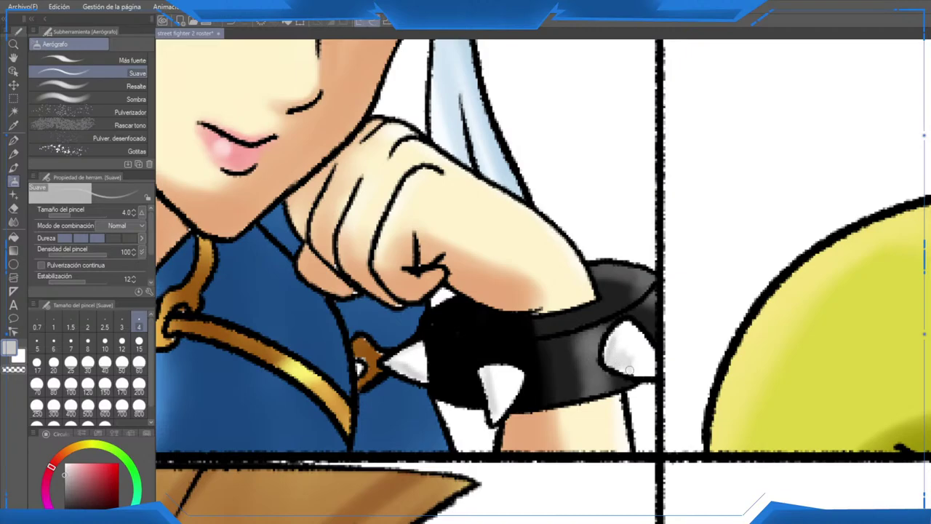
scroll(612, 356, down, 2)
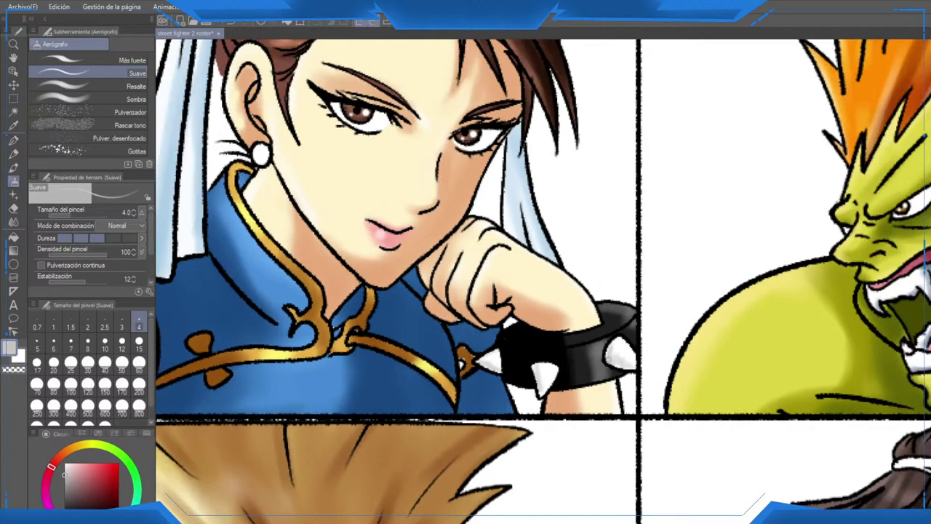
scroll(449, 283, down, 5)
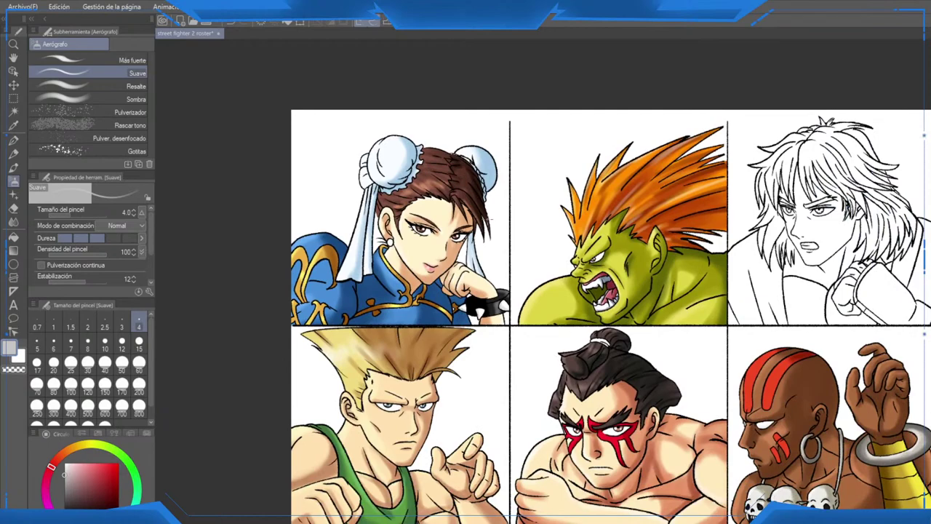
scroll(488, 220, down, 2)
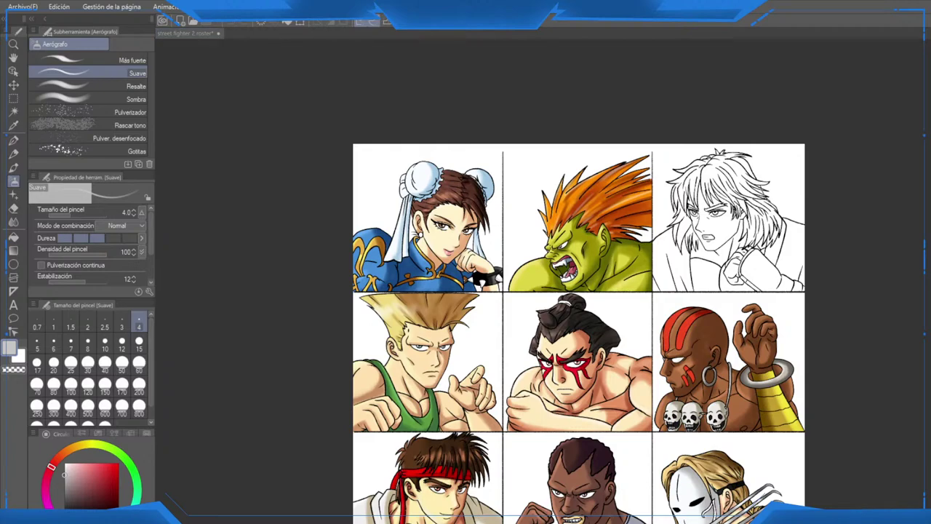
Step: Sample a light skin tone and fill the neck and chest of the uncoloured Ken portrait, using the fill that refers to other layers
click(724, 237)
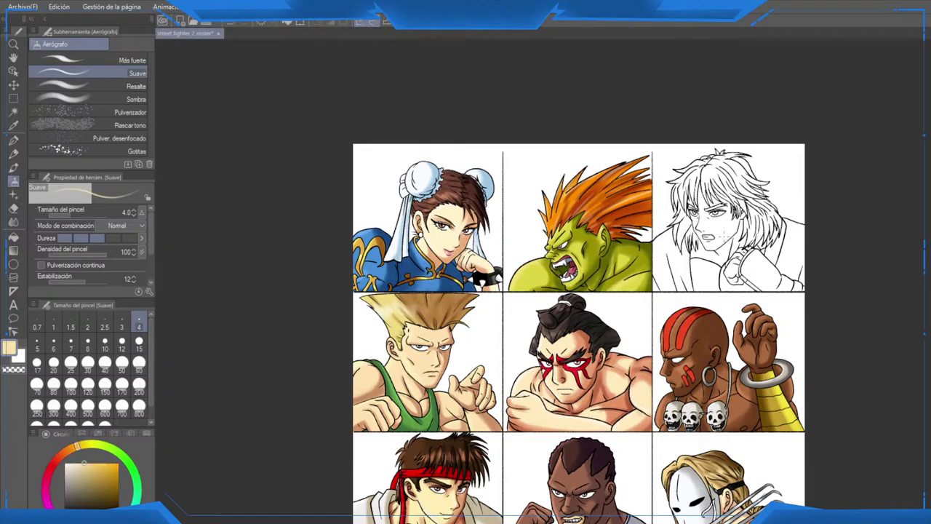
scroll(764, 239, up, 4)
key(g)
key(g)
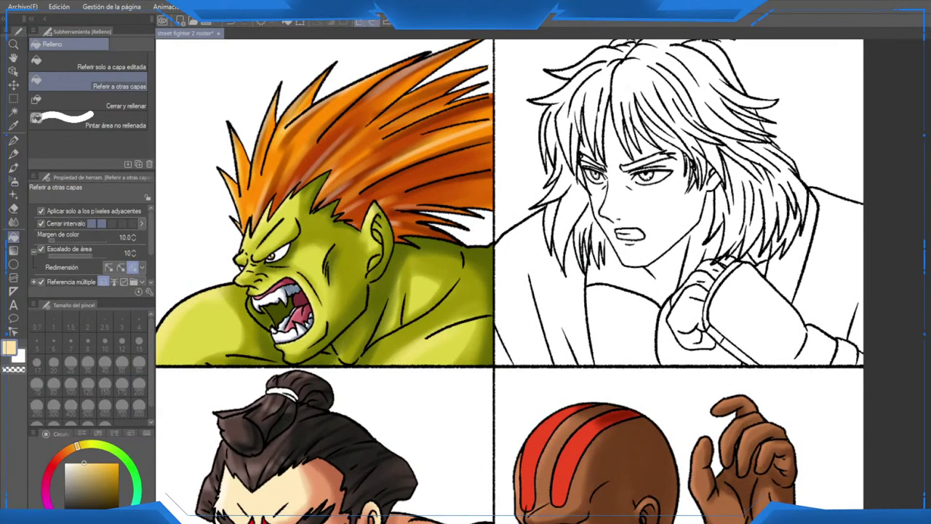
click(622, 328)
click(680, 349)
click(671, 273)
Step: Erase the skin tone that spilled past the line art beside Ken's jaw with the hard eraser at size 30
scroll(677, 271, up, 2)
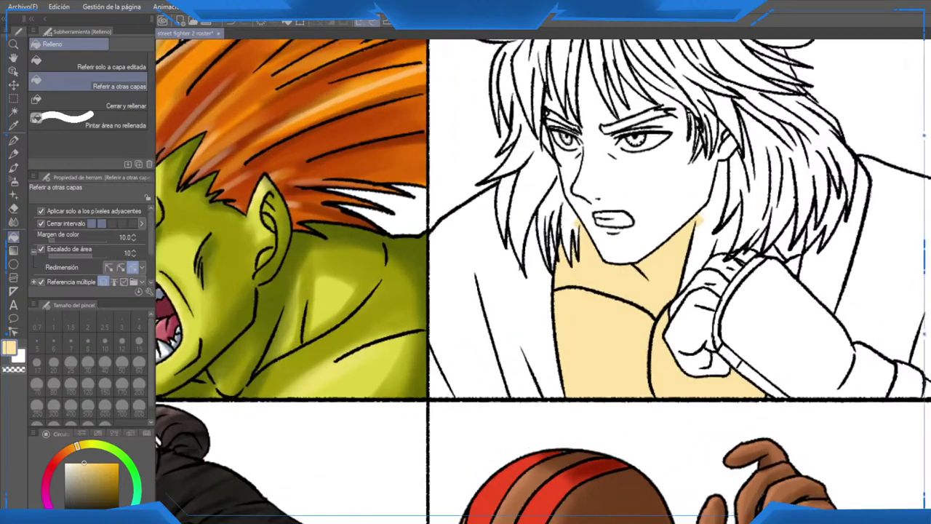
scroll(550, 279, up, 2)
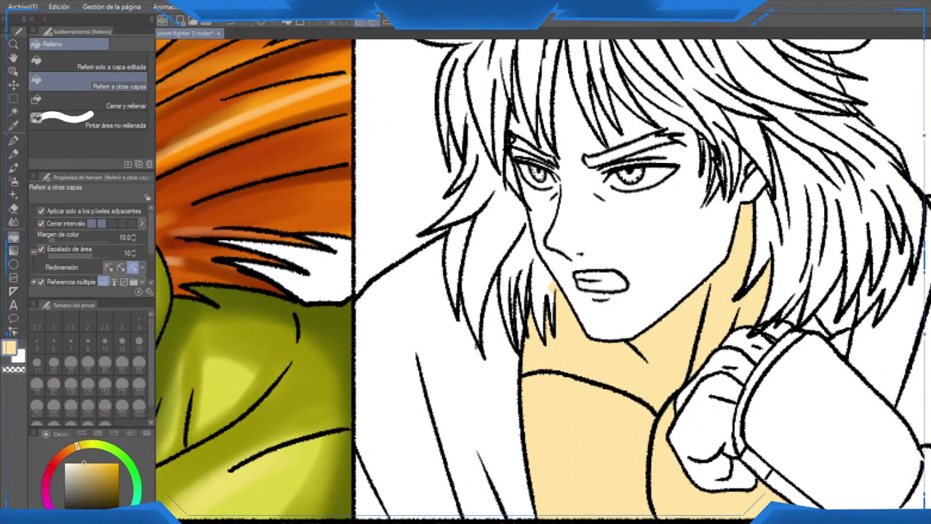
key(e)
drag(548, 281, 562, 291)
drag(704, 363, 570, 327)
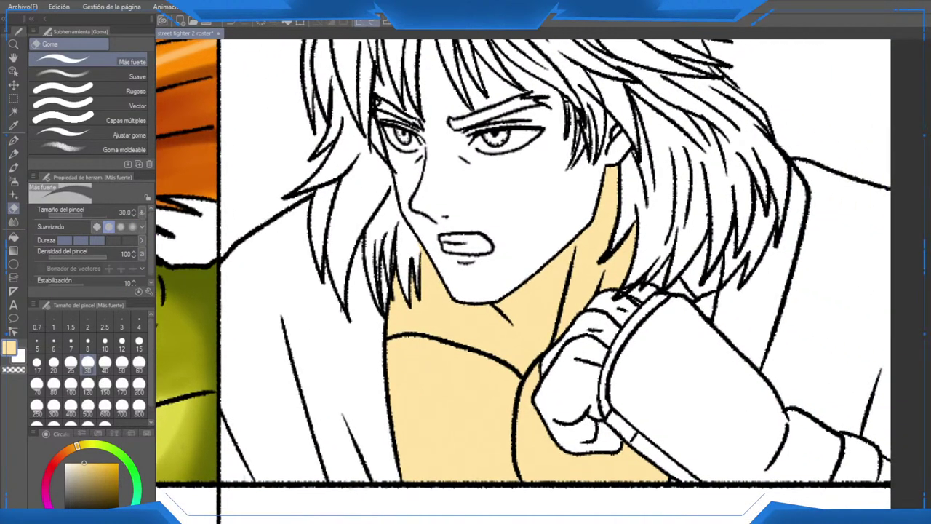
Step: Fill Ken's clenched fist, fingers and knuckles with the same light skin tone
key(g)
key(g)
click(569, 380)
click(592, 326)
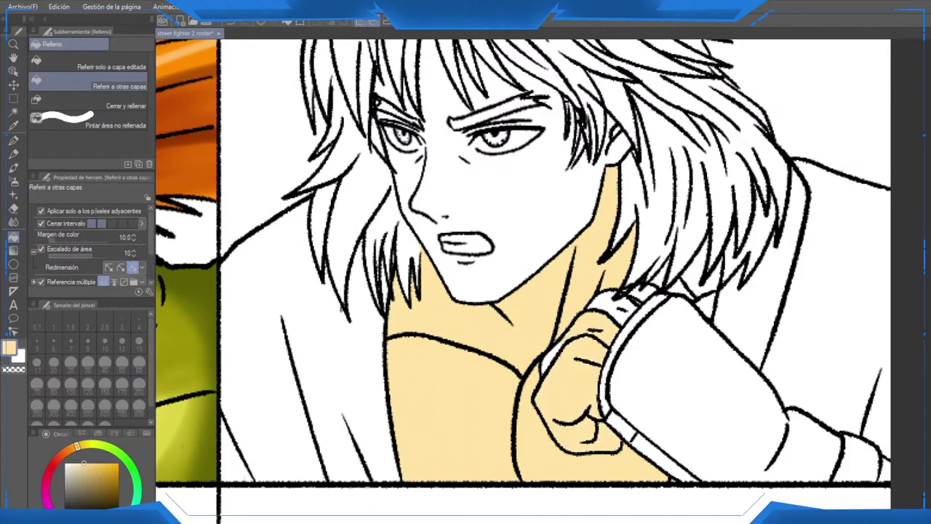
click(611, 308)
scroll(586, 325, up, 1)
click(534, 371)
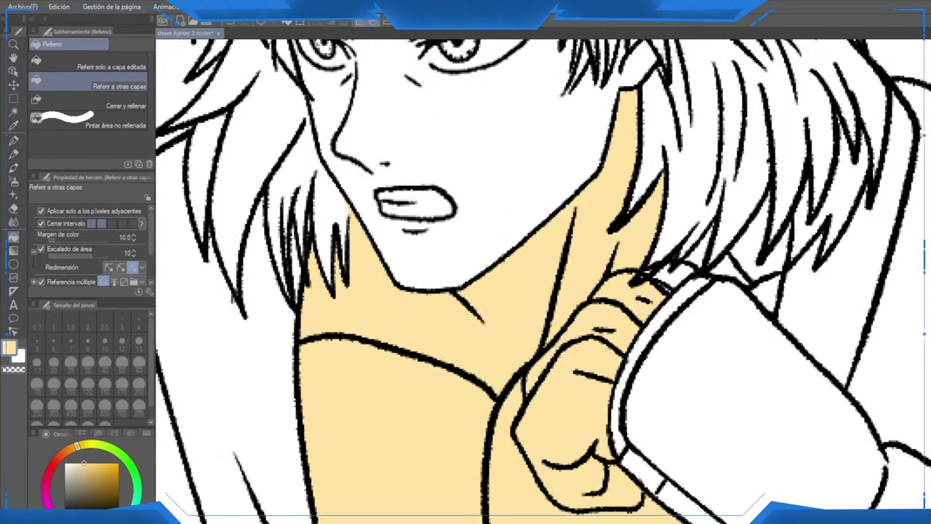
click(676, 275)
Step: Fill the neck gaps between the hair tips and glove, and the narrow strip beneath the glove, with the skin tone
scroll(800, 291, down, 1)
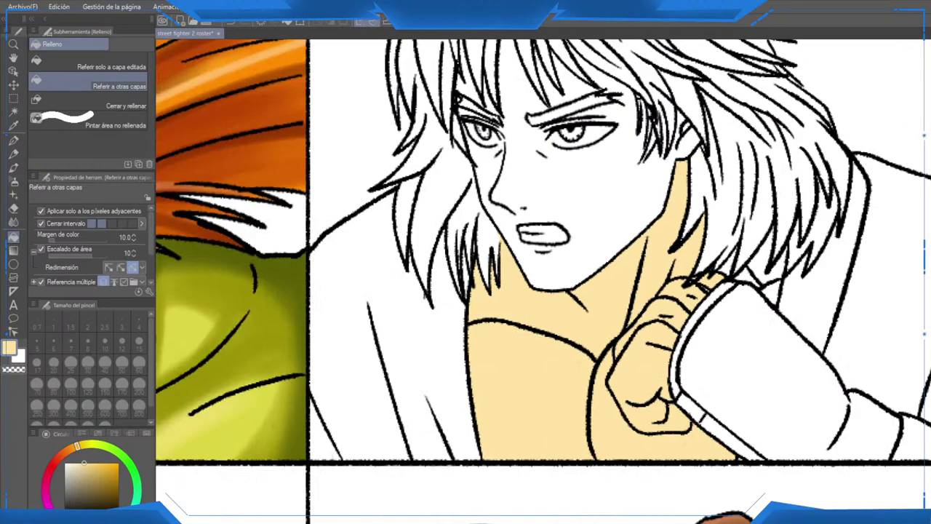
click(747, 277)
click(763, 265)
click(770, 293)
scroll(767, 293, up, 2)
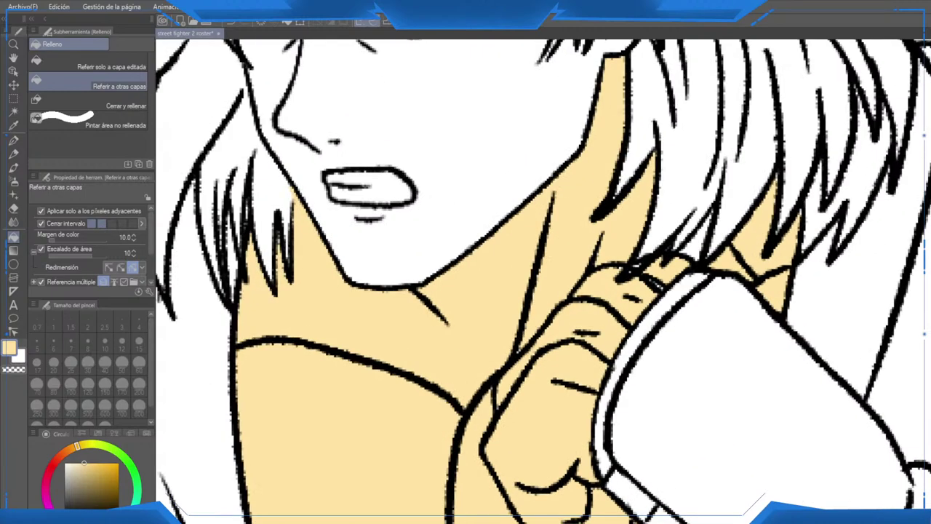
drag(691, 438, 626, 323)
click(630, 429)
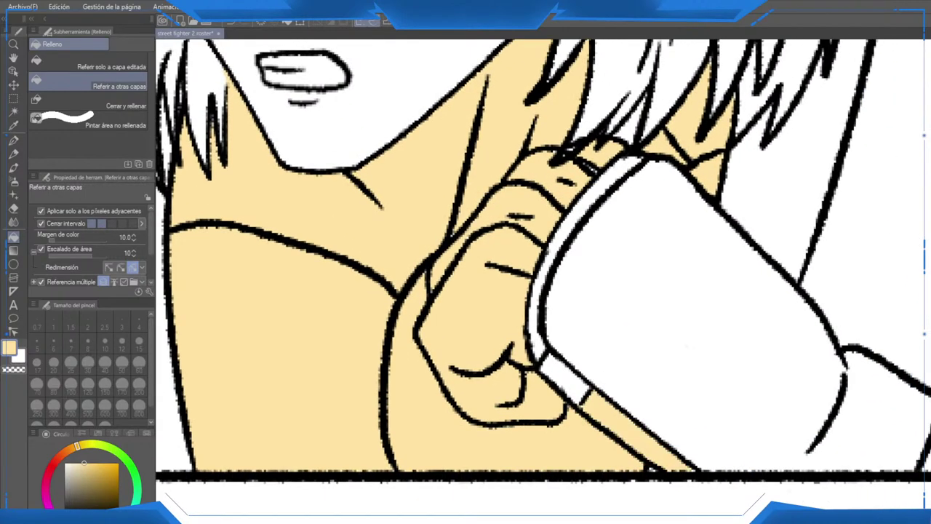
Step: Clean up the hair tips over Ken's knuckles with the hard eraser at size 30, retouching the black line art with the real G-pen
scroll(631, 413, down, 3)
scroll(640, 342, up, 4)
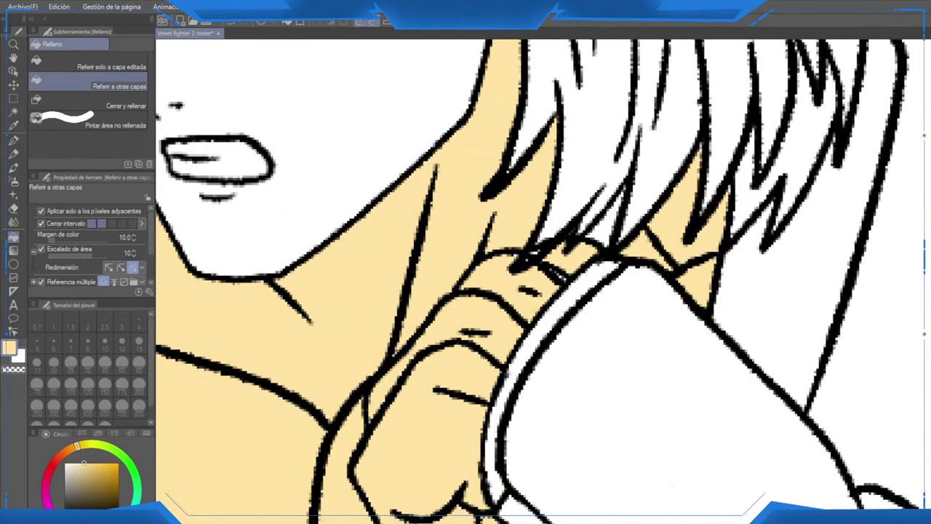
scroll(538, 259, up, 1)
scroll(539, 259, up, 1)
key(e)
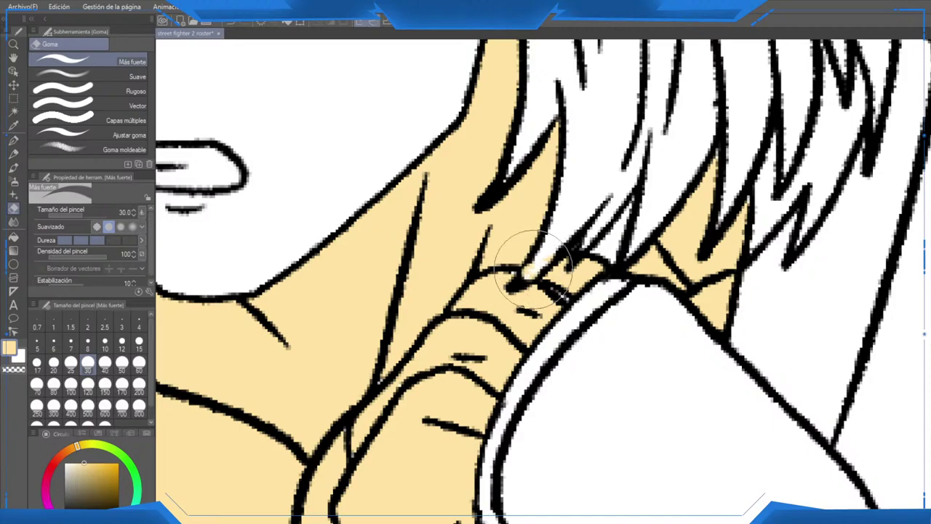
key(p)
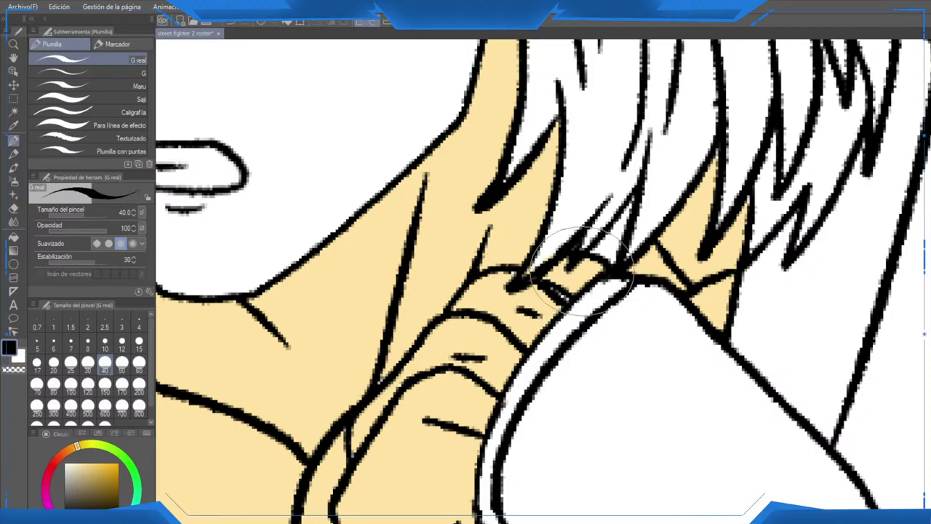
key(ctrl+z)
key(e)
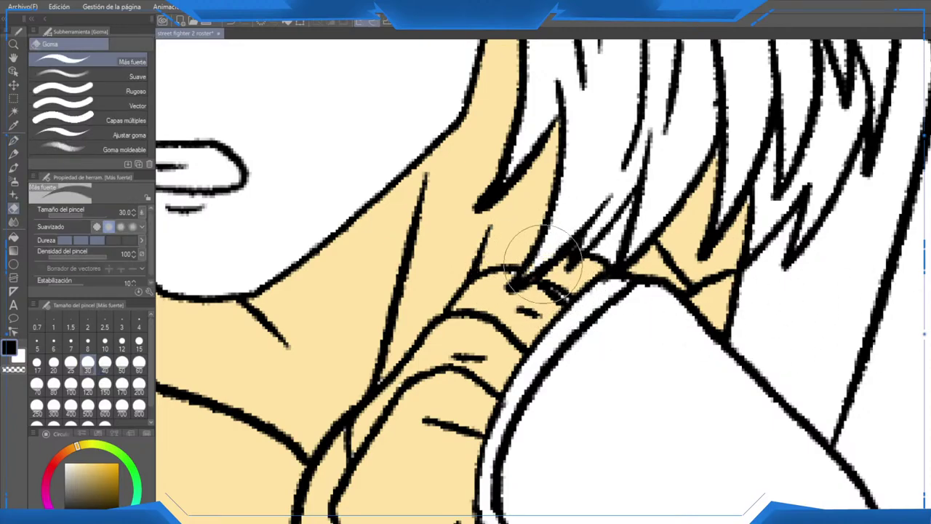
scroll(568, 244, down, 5)
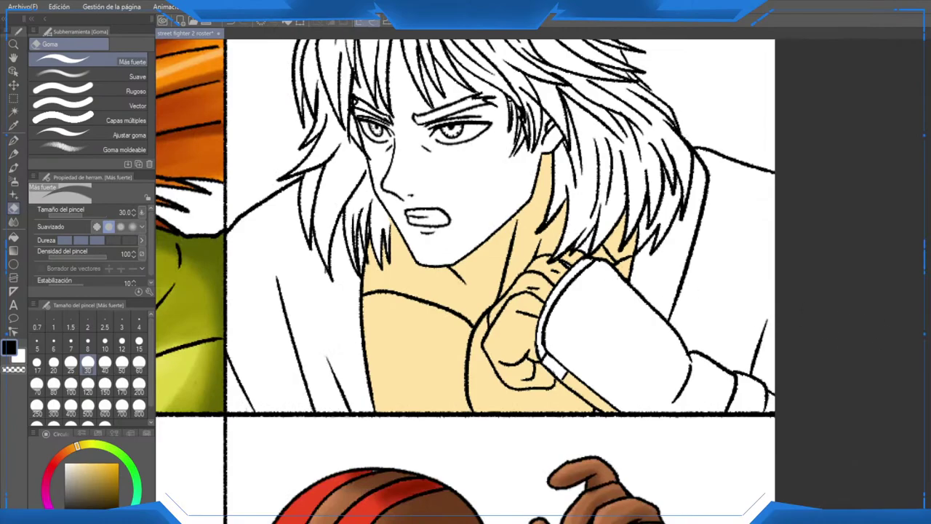
Step: Sample the skin tone from Ken's neck and fill his face with it
scroll(500, 226, up, 1)
alt+click(489, 270)
key(g)
click(480, 206)
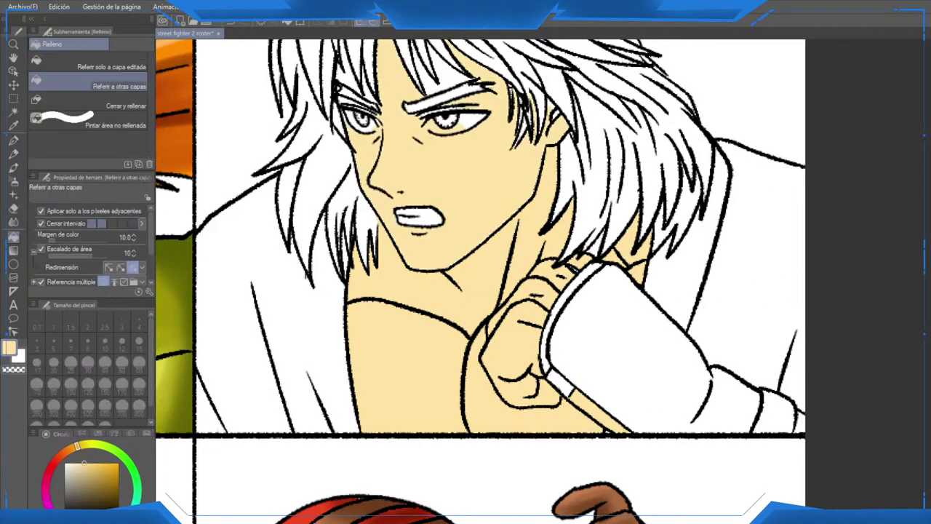
drag(499, 170, 582, 284)
scroll(583, 282, down, 5)
scroll(536, 298, down, 8)
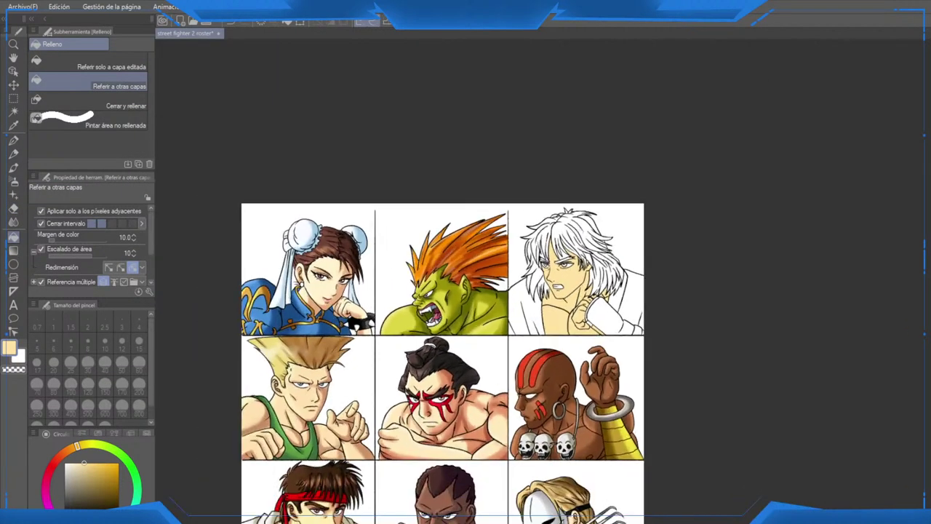
Step: Erase the skin tone that spilled into the whites of Ken's eyes with the hard eraser at size 30
scroll(575, 255, up, 8)
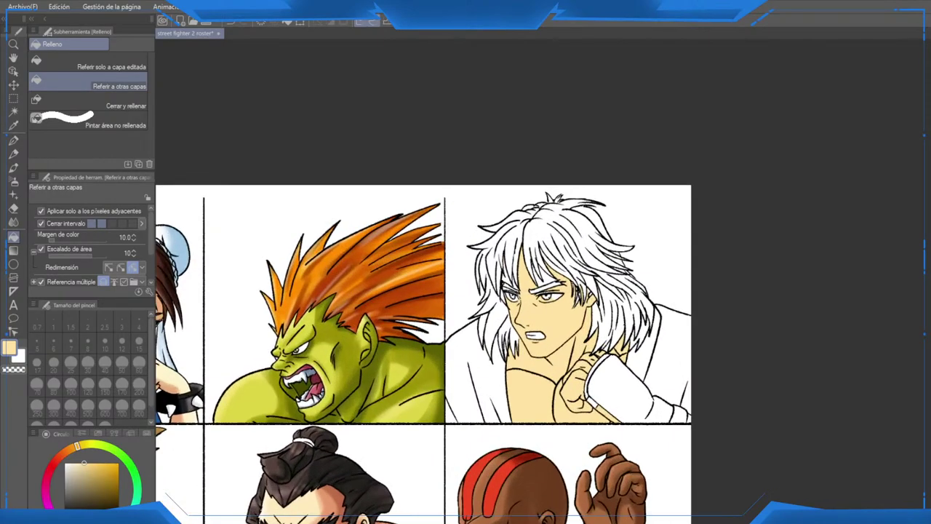
scroll(547, 314, up, 5)
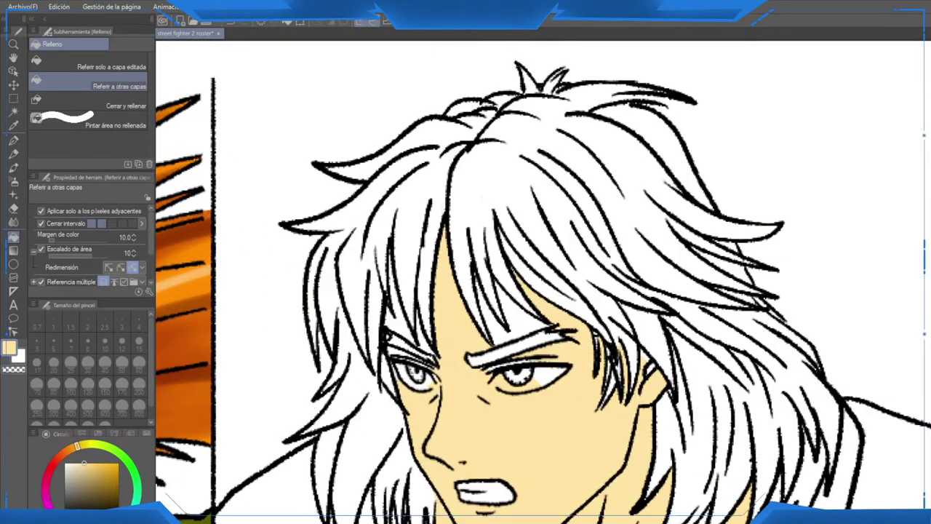
scroll(522, 392, up, 3)
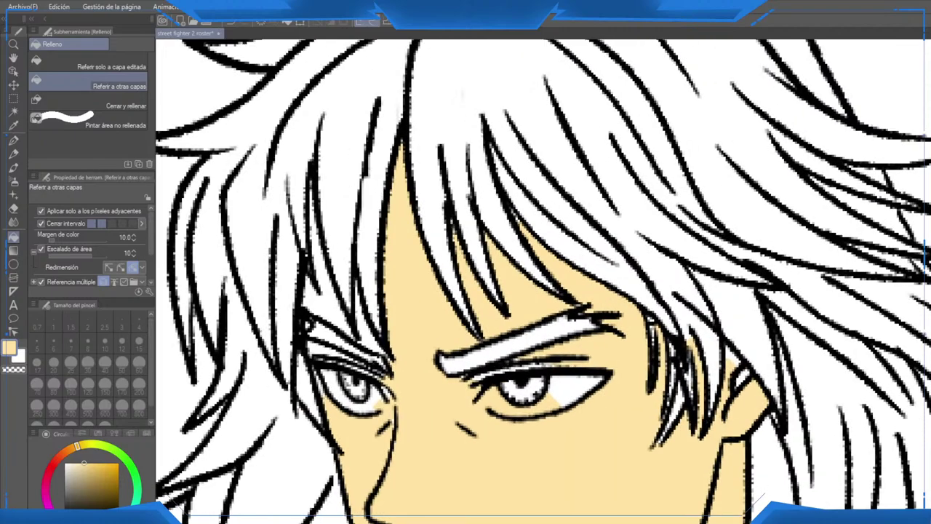
drag(523, 391, 639, 341)
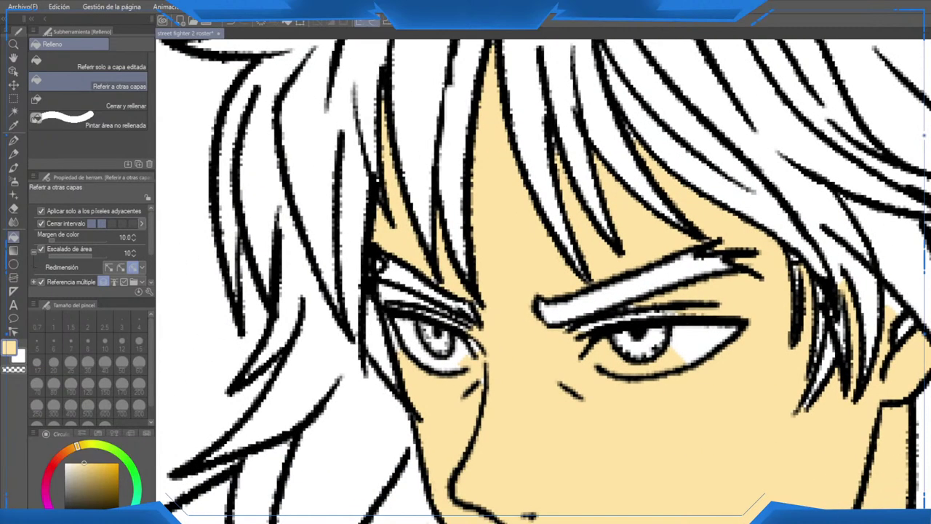
scroll(364, 295, up, 1)
key(p)
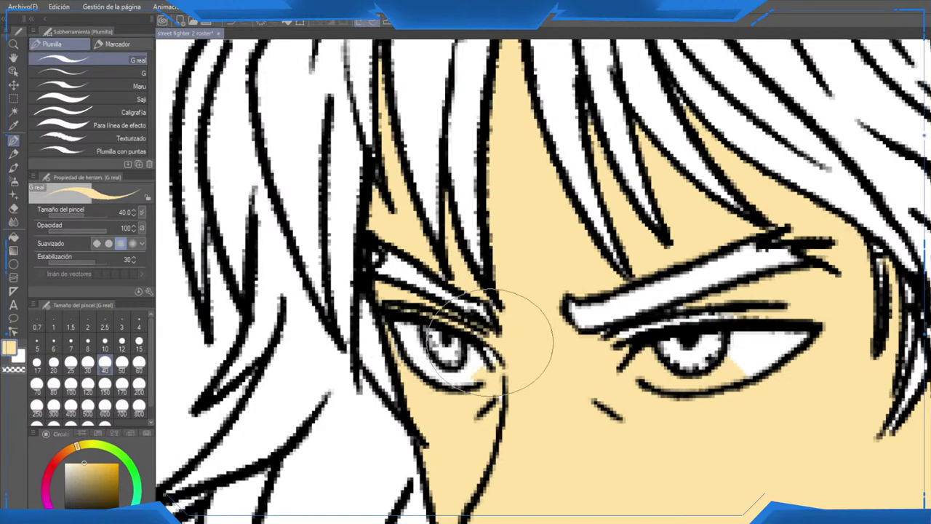
key(e)
drag(473, 375, 470, 363)
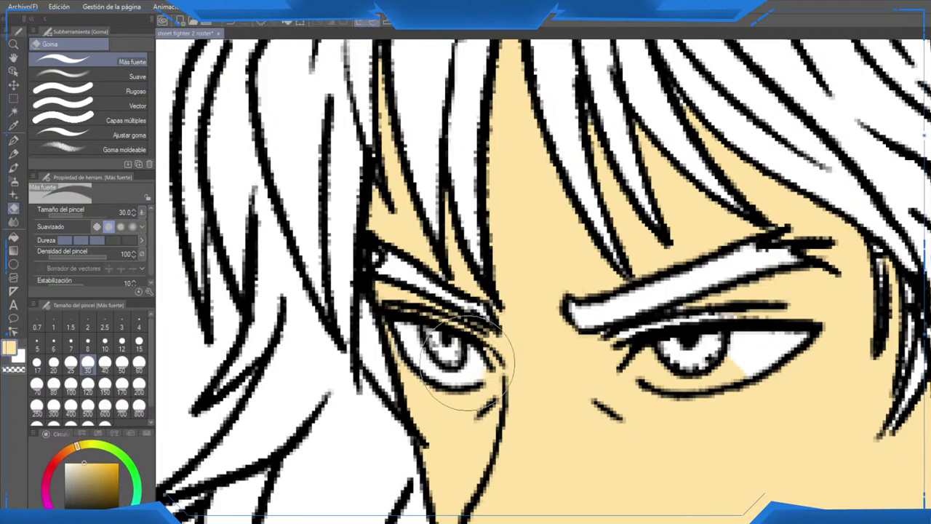
mouse_move(656, 367)
mouse_down()
mouse_move(561, 331)
mouse_move(604, 353)
mouse_move(655, 358)
mouse_move(607, 370)
mouse_move(579, 355)
mouse_up()
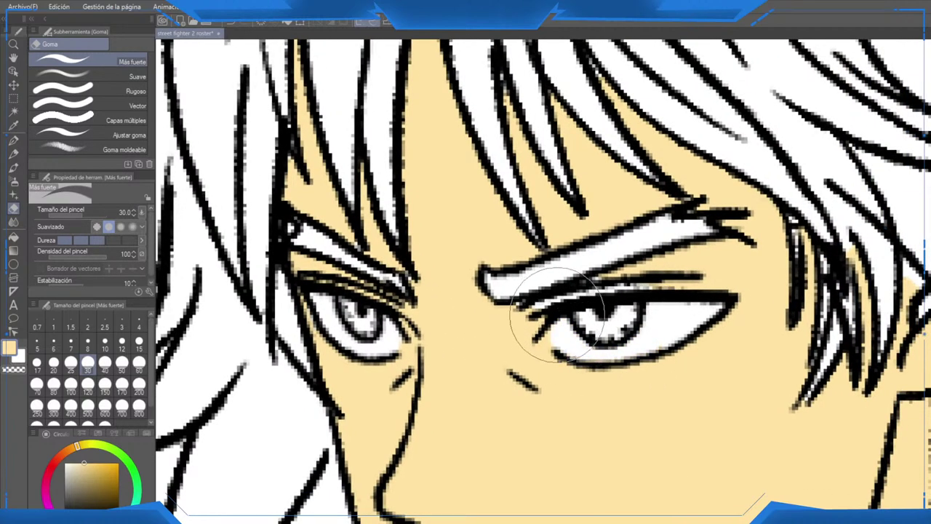
Step: Touch up the skin-tone gaps between the hair strands beside Ken's ear with the real G-pen at size 40
key(p)
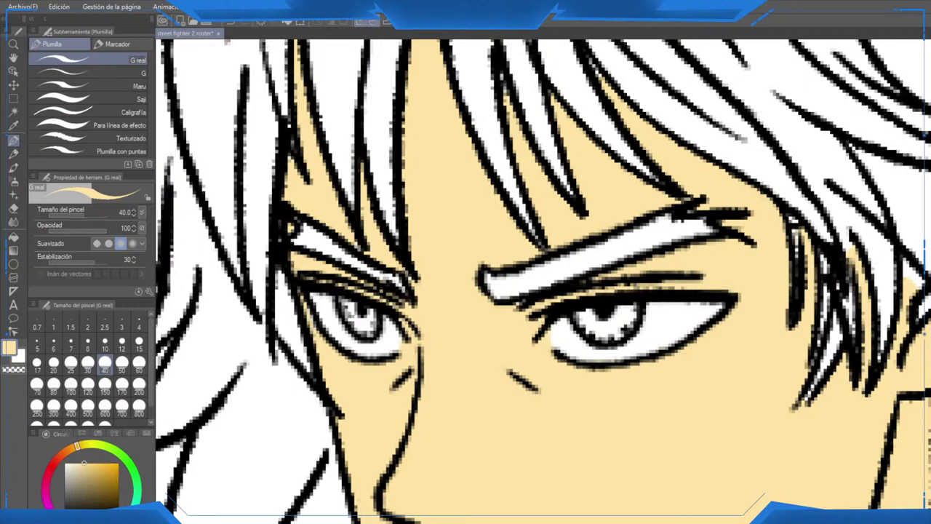
drag(815, 268, 723, 321)
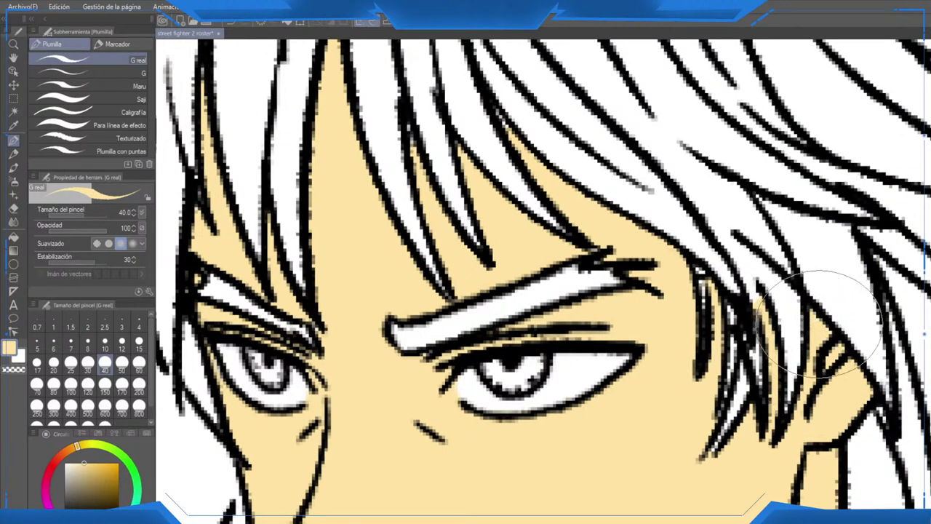
drag(820, 325, 778, 345)
drag(448, 129, 512, 198)
scroll(513, 196, down, 2)
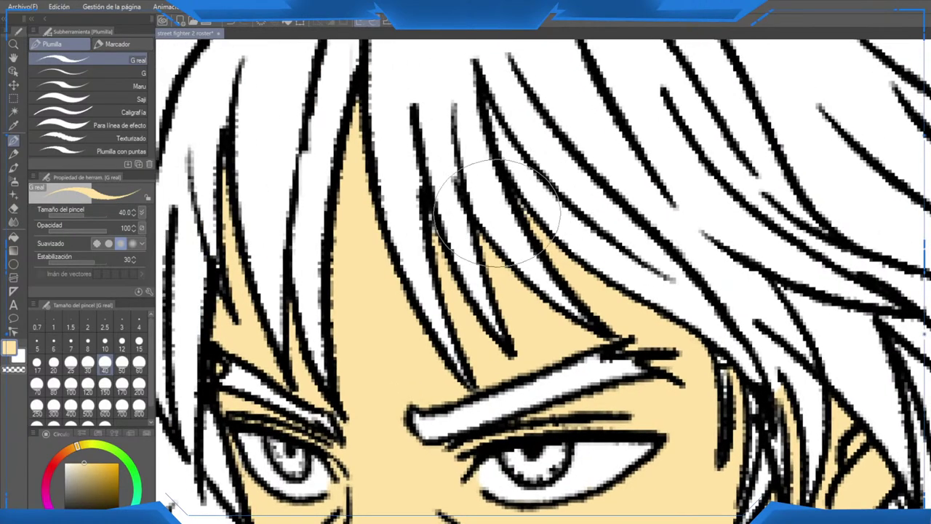
scroll(430, 230, down, 2)
scroll(431, 229, down, 2)
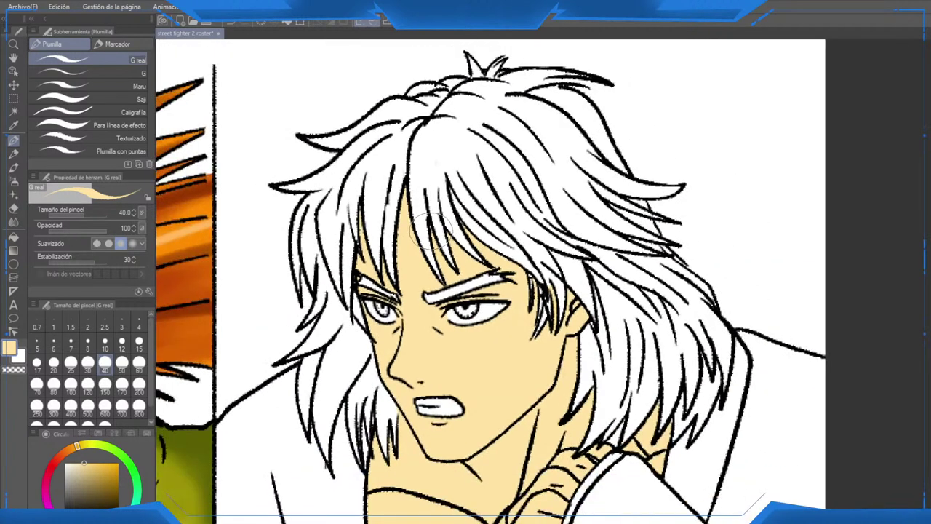
scroll(431, 230, down, 3)
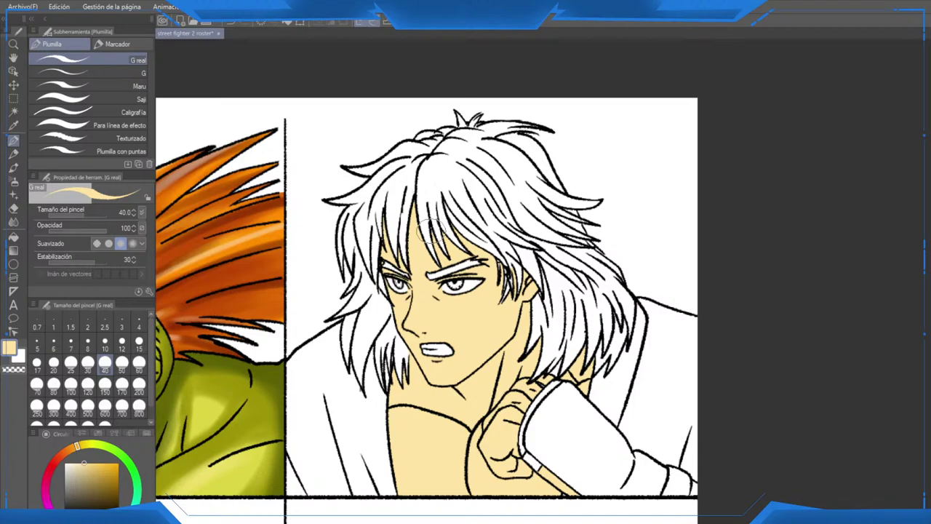
Step: Choose a bright red and fill both sides of Ken's gi with it
click(54, 464)
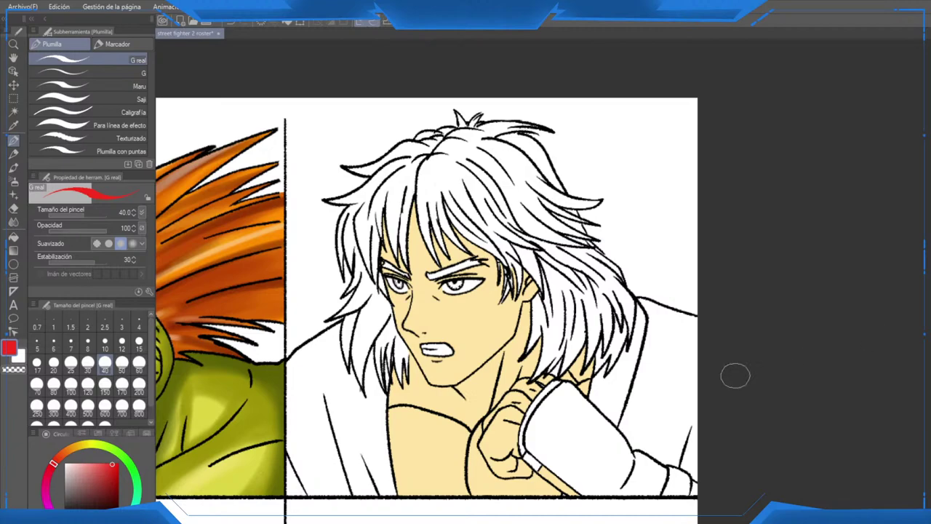
key(g)
click(620, 380)
click(661, 386)
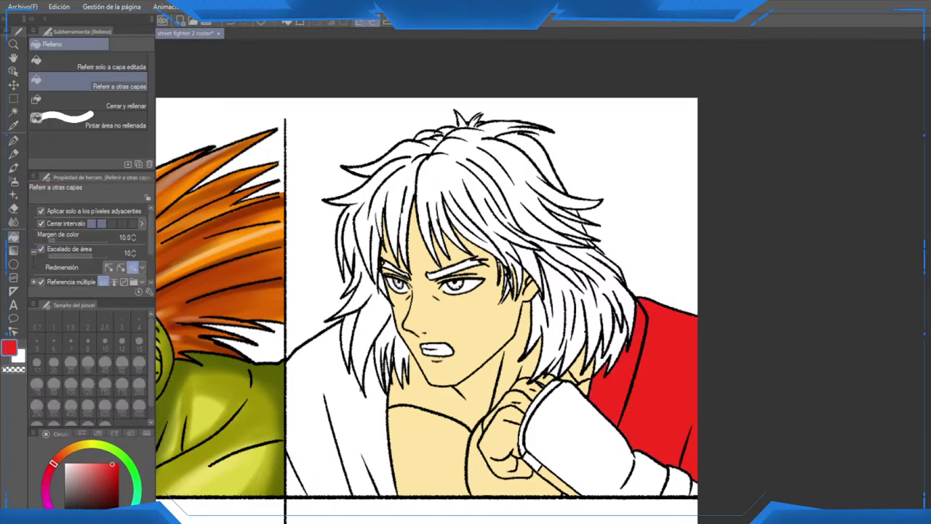
click(342, 422)
click(292, 482)
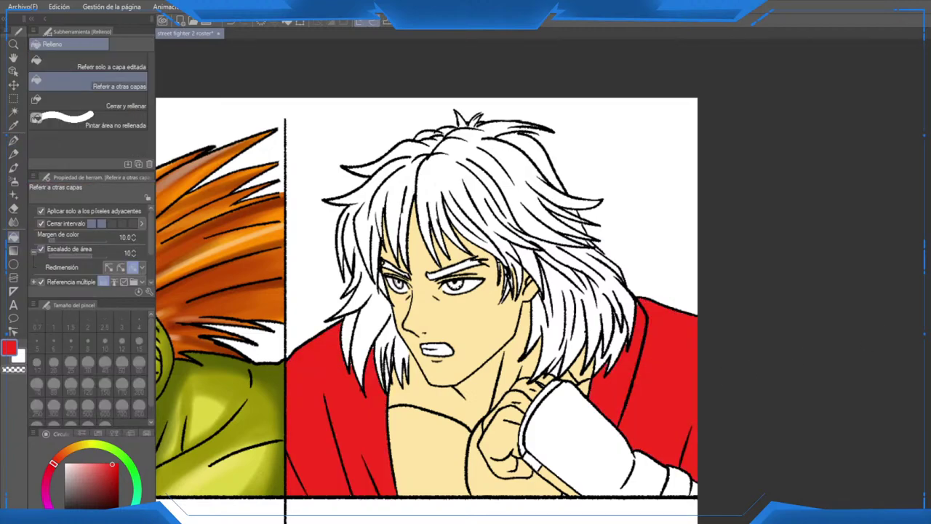
Step: Sample a dark brown from Ryu's portrait and fill Ken's glove and forearm sections with it
scroll(398, 441, down, 2)
drag(398, 441, 505, 386)
scroll(561, 356, up, 3)
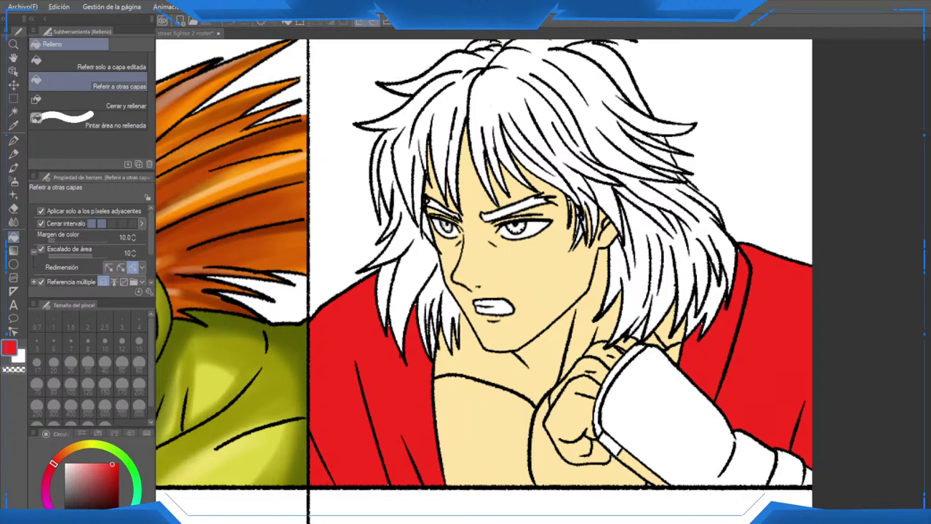
scroll(739, 318, down, 3)
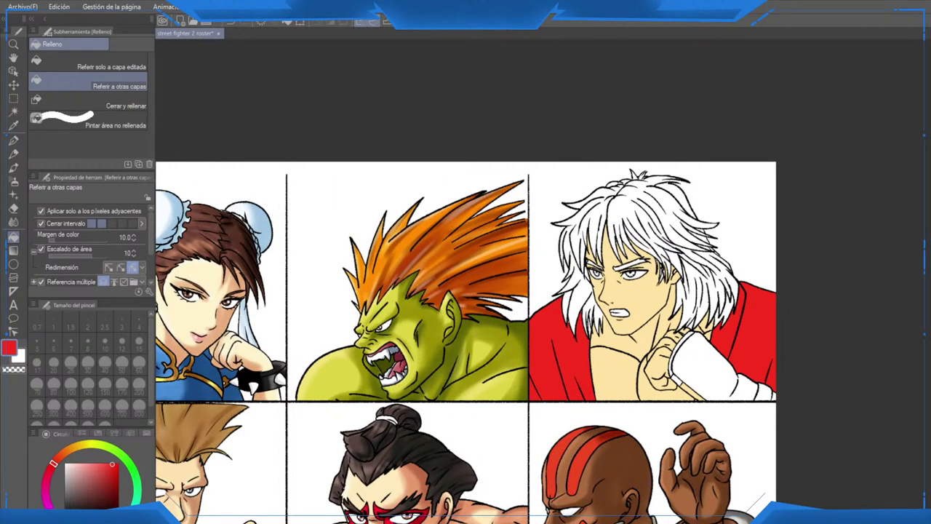
drag(466, 437, 723, 93)
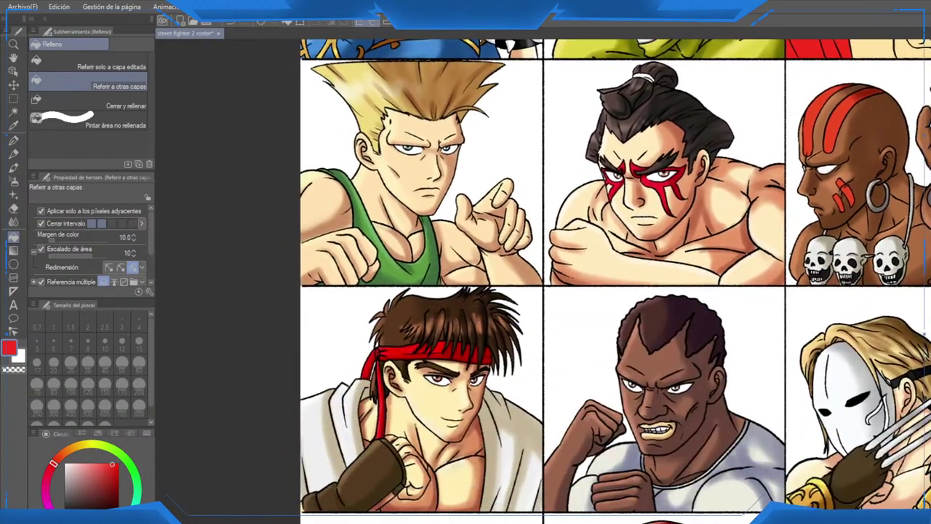
right_click(422, 320)
mouse_move(837, 87)
mouse_down()
mouse_move(546, 248)
mouse_move(419, 366)
mouse_up()
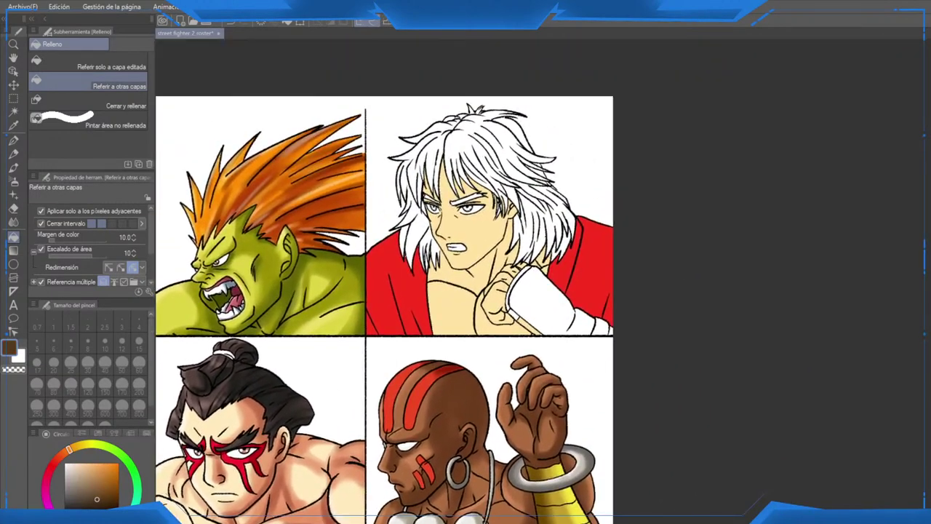
scroll(551, 335, up, 1)
click(546, 291)
click(622, 324)
Step: Fill the narrow rim segments along the hand end of Ken's glove with the same brown
scroll(562, 320, up, 3)
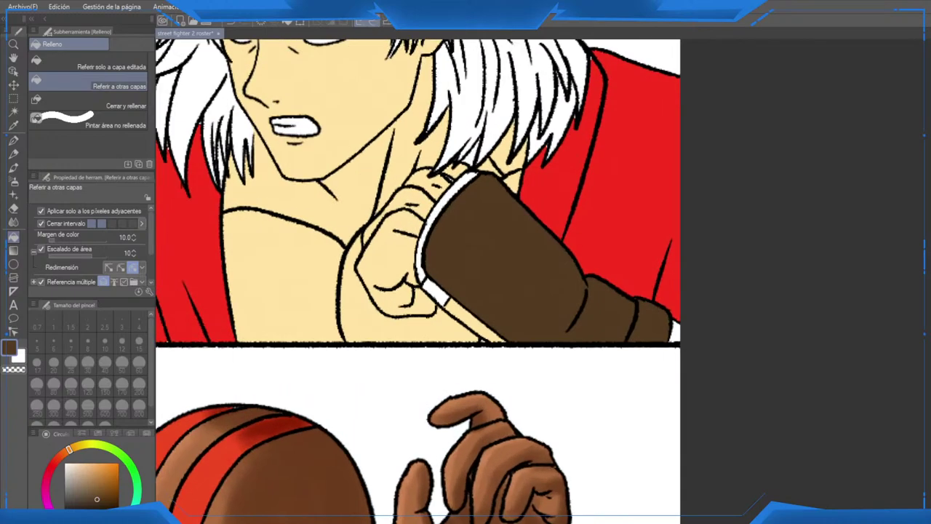
click(437, 295)
click(424, 244)
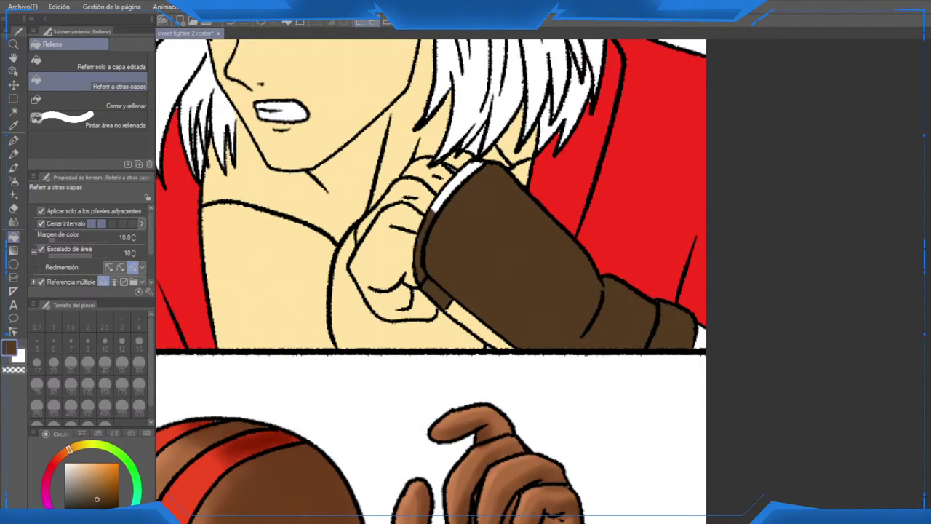
click(455, 185)
Step: Fill the main areas of Ken's hair with a pale yellow
alt+click(408, 240)
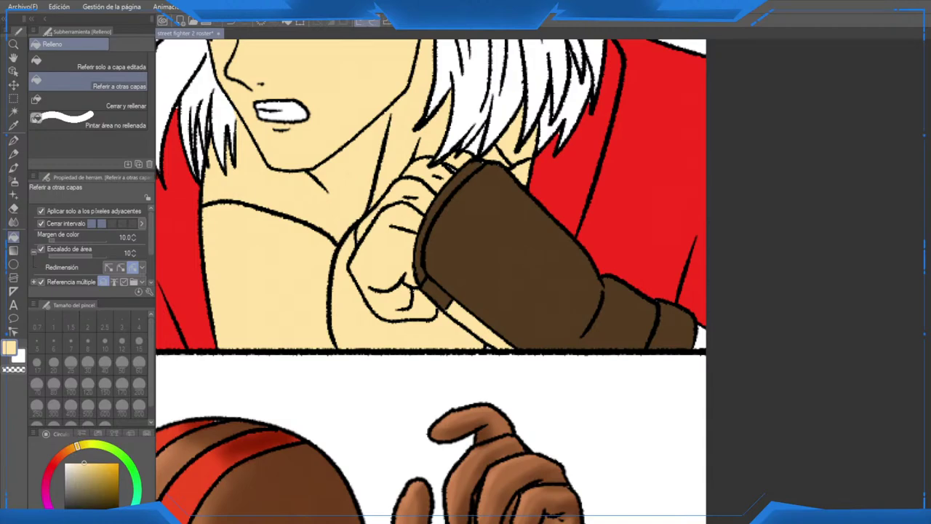
scroll(705, 325, down, 3)
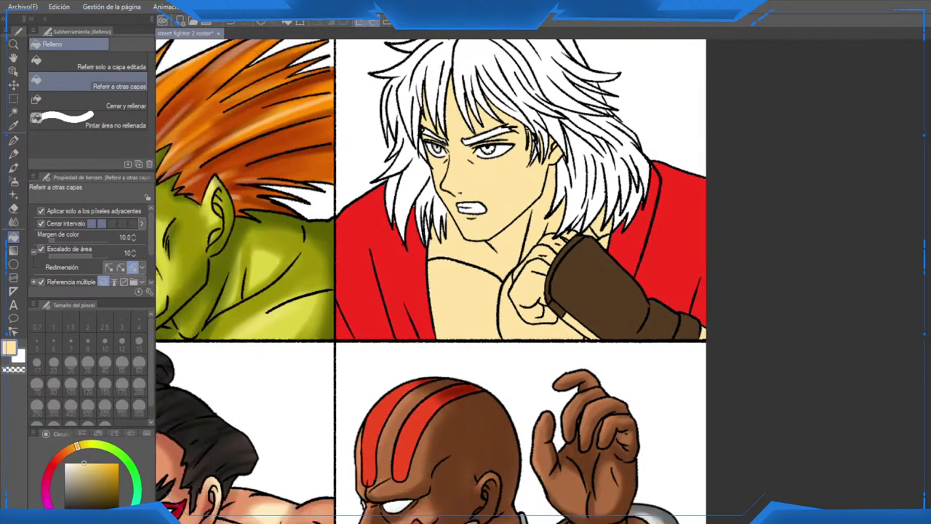
drag(510, 218, 552, 393)
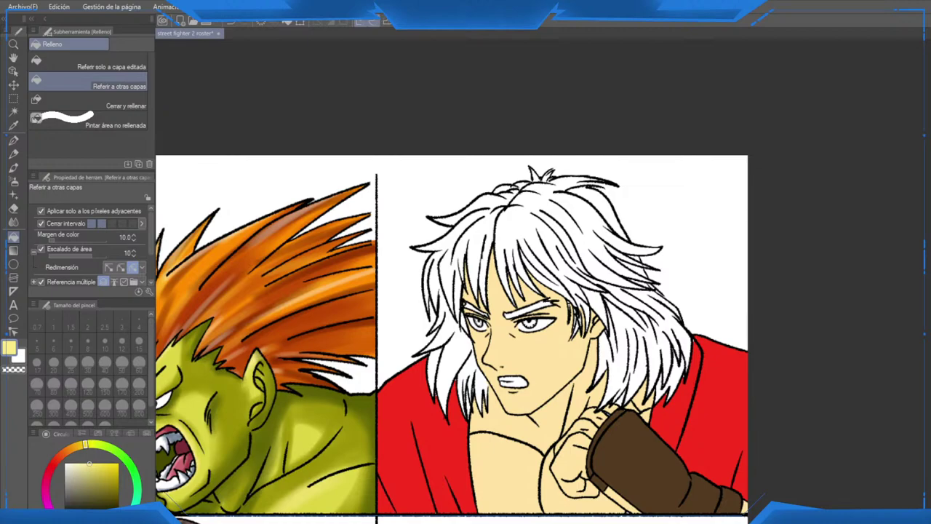
scroll(573, 205, up, 1)
click(573, 235)
click(655, 371)
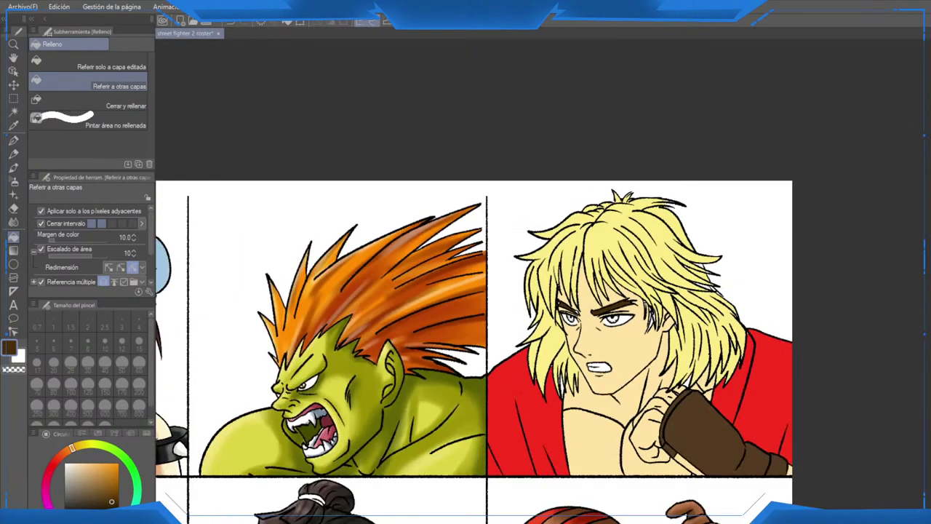
Step: Touch up Ken's eyebrow end in dark brown and the gi gaps between his hair tips in red, using the real G-pen
key(p)
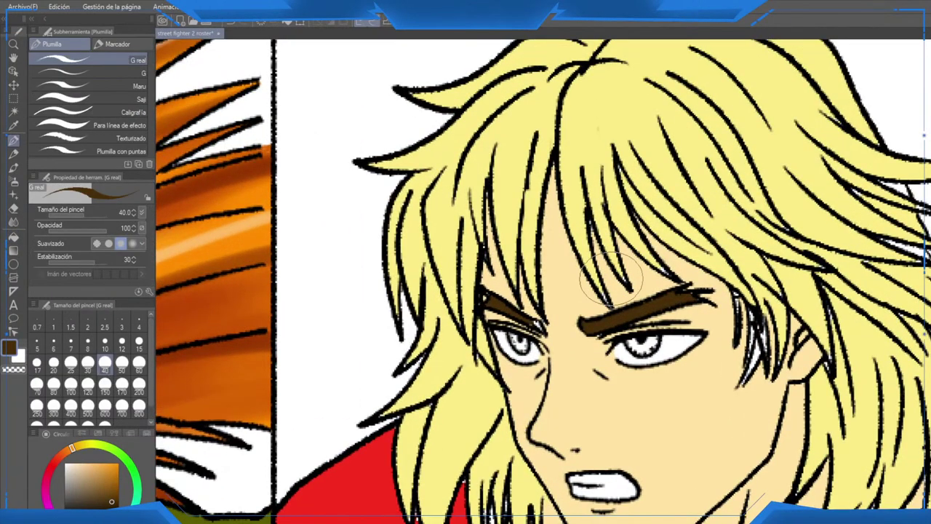
drag(537, 324, 535, 320)
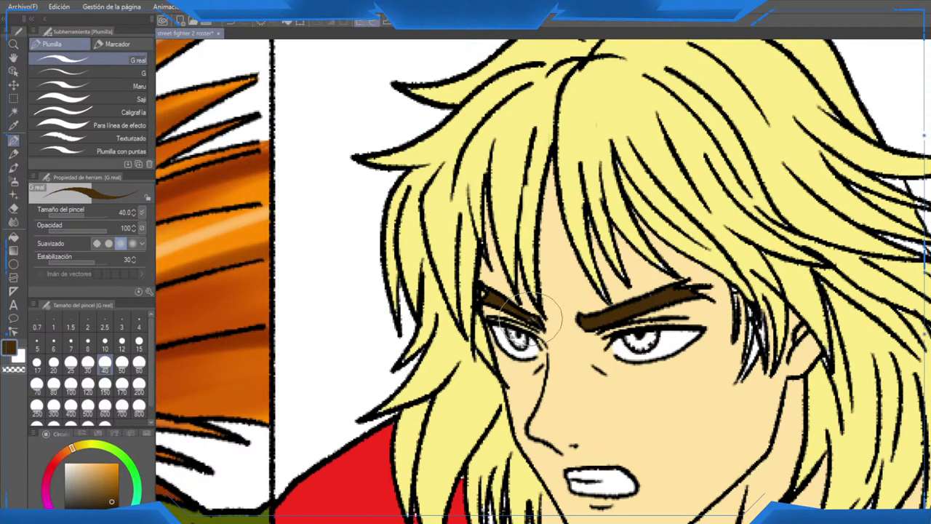
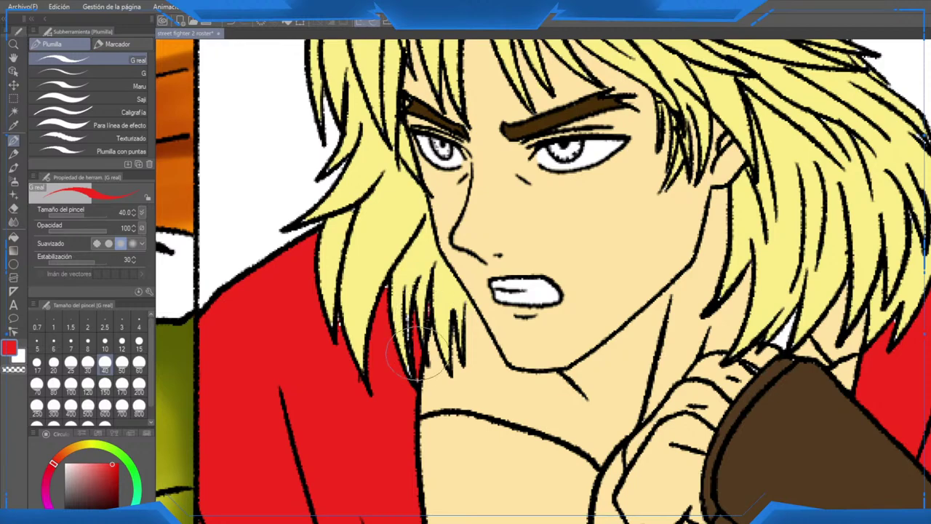
mouse_move(417, 353)
mouse_down()
mouse_move(417, 366)
mouse_move(414, 322)
mouse_up()
drag(388, 286, 260, 294)
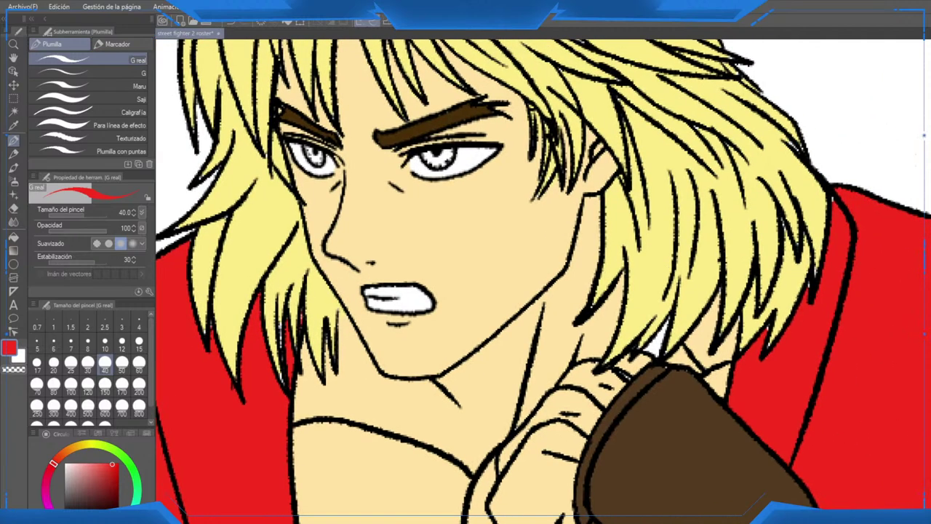
Step: Sample Ken's skin tone and fill the white gap between the hair tips above his glove
alt+click(683, 349)
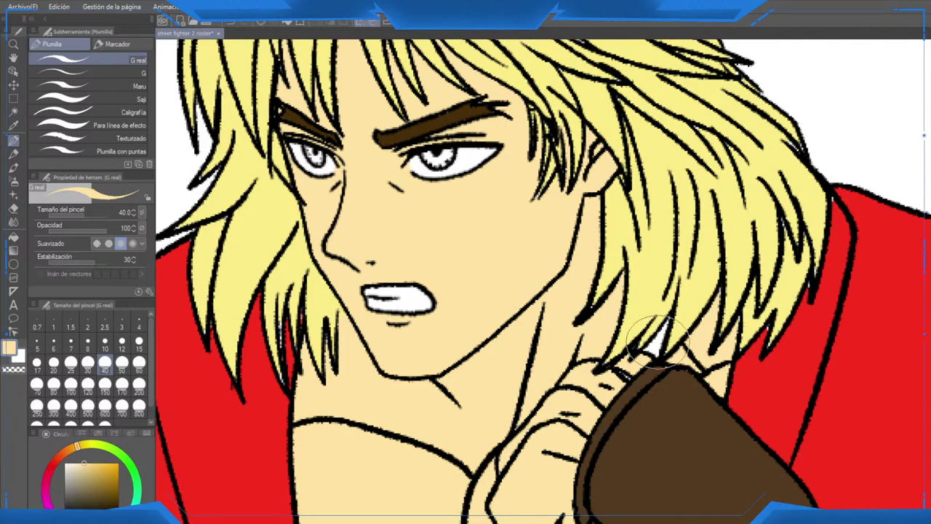
key(g)
scroll(675, 340, down, 6)
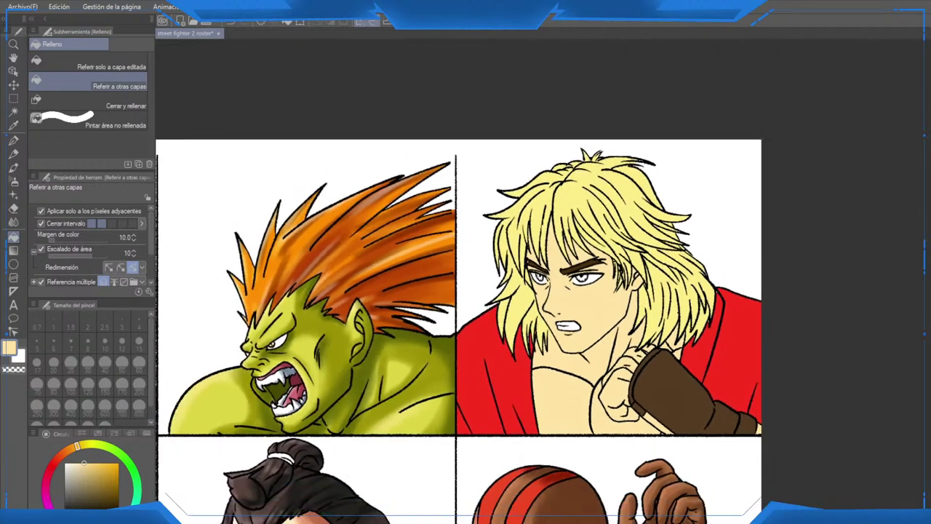
scroll(670, 240, down, 5)
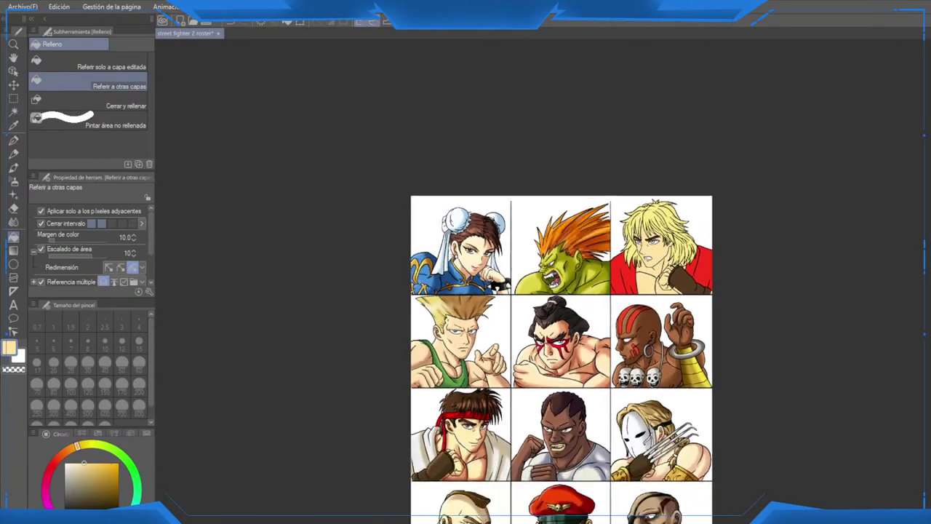
scroll(666, 274, up, 4)
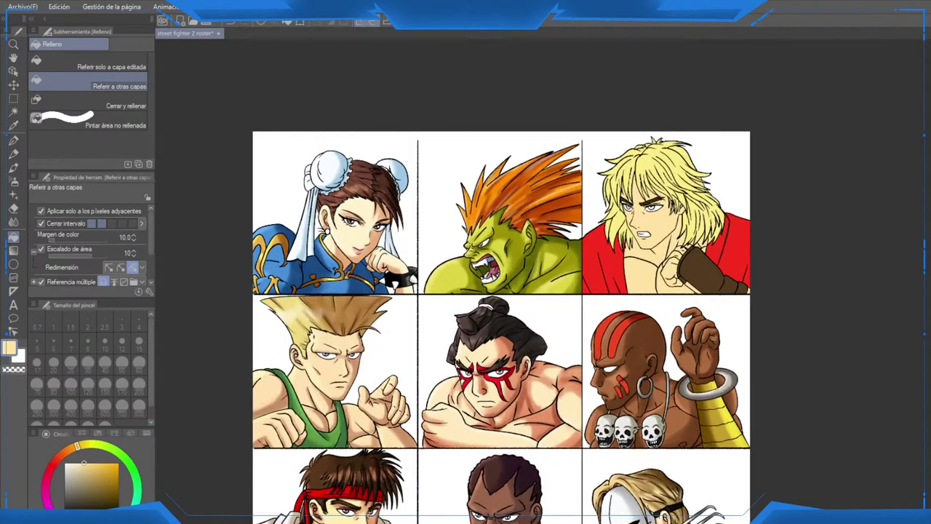
scroll(669, 253, down, 3)
drag(669, 253, 648, 195)
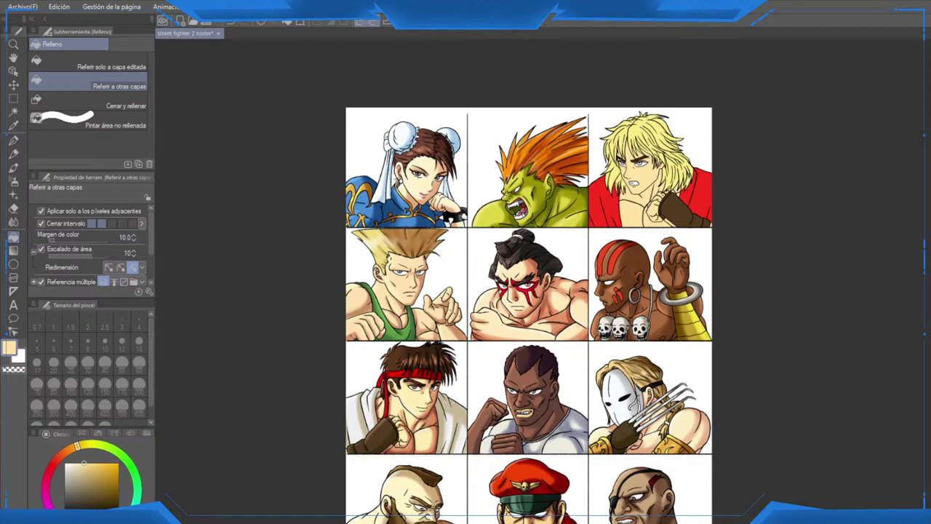
scroll(543, 259, up, 4)
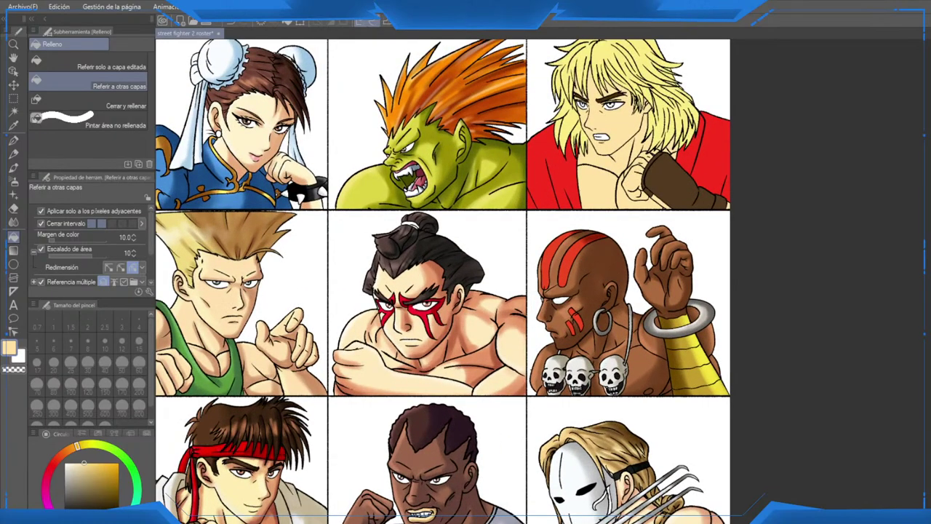
Step: Set up the Suave airbrush at size 30 with a salmon shadow colour for shading Ken's skin
scroll(543, 259, up, 2)
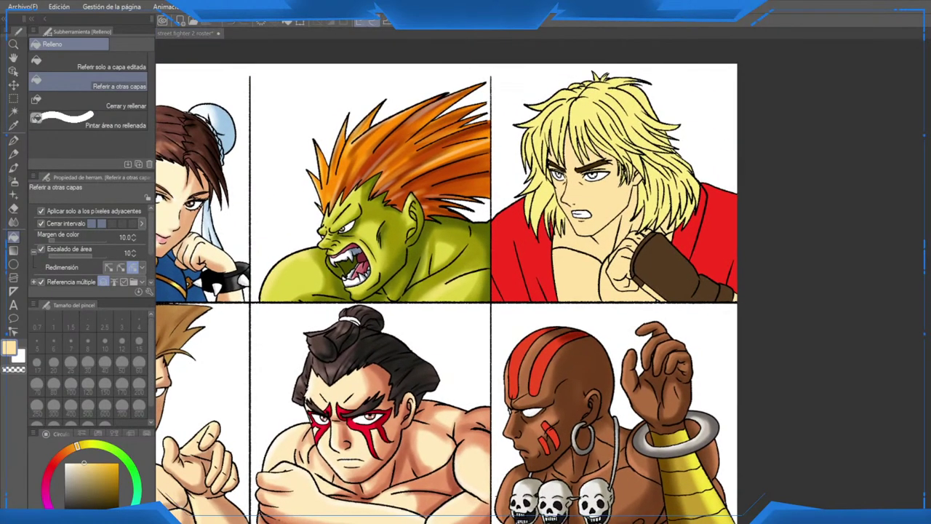
scroll(603, 260, up, 4)
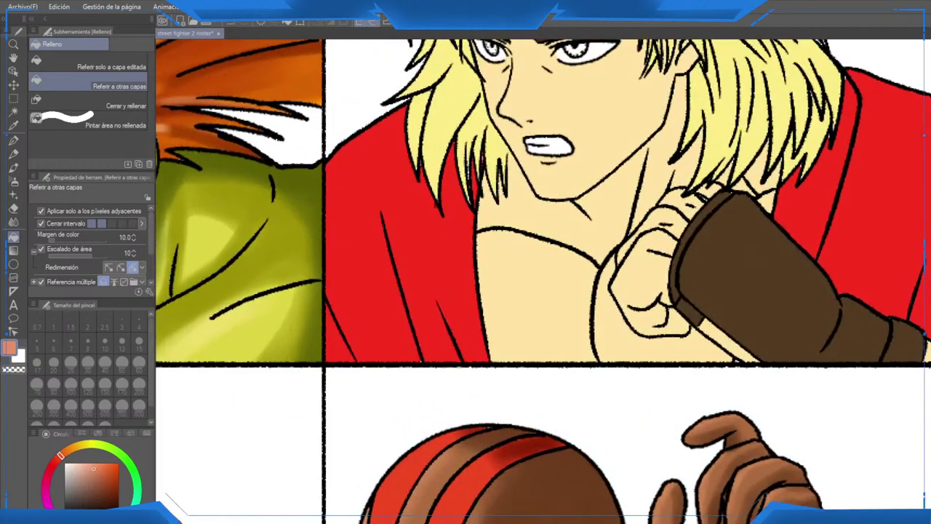
drag(603, 260, 493, 411)
scroll(493, 412, down, 1)
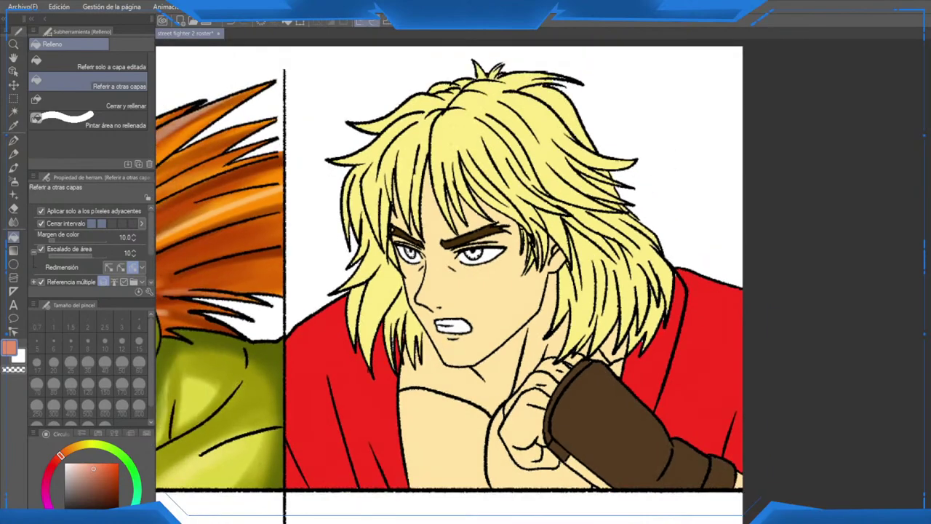
scroll(467, 339, down, 1)
scroll(480, 345, up, 1)
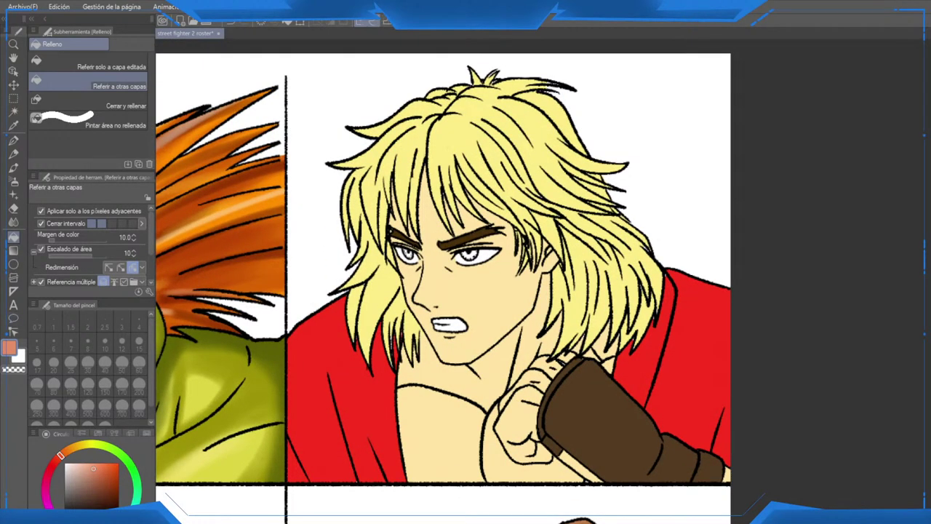
click(13, 182)
scroll(435, 399, up, 1)
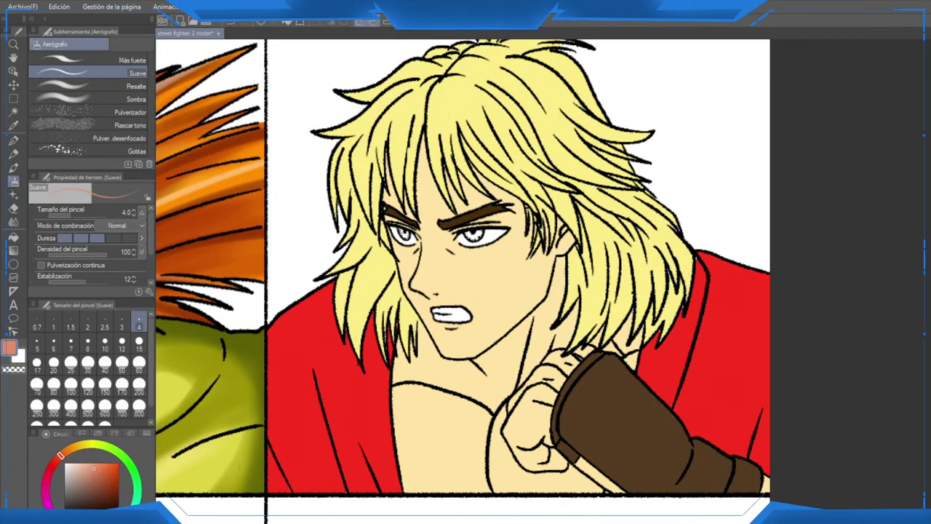
scroll(434, 399, down, 1)
click(87, 366)
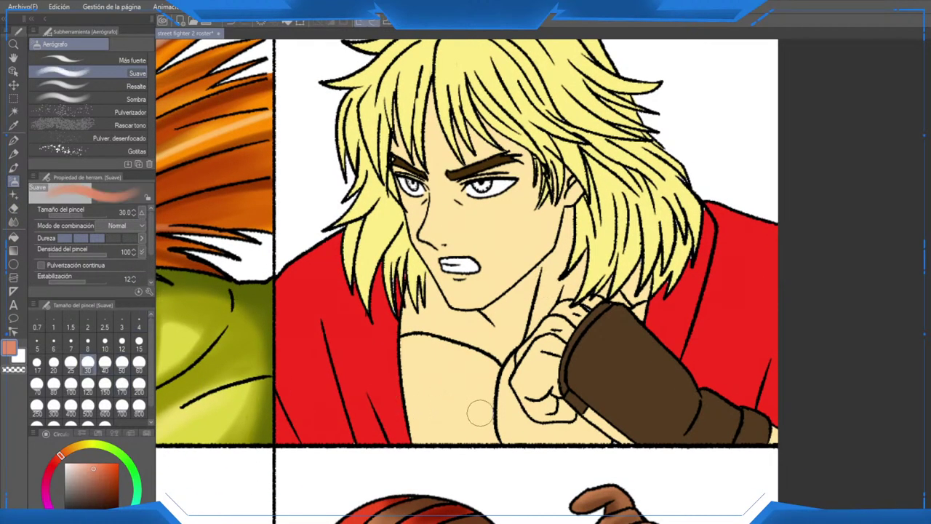
drag(406, 424, 487, 431)
mouse_move(404, 307)
mouse_down()
mouse_move(419, 383)
mouse_move(407, 321)
mouse_move(433, 404)
mouse_up()
key(ctrl+z)
key(ctrl+z)
key(ctrl+z)
Step: Airbrush salmon shadows on Ken's chest along the gi opening and the lower panel border
scroll(601, 371, up, 1)
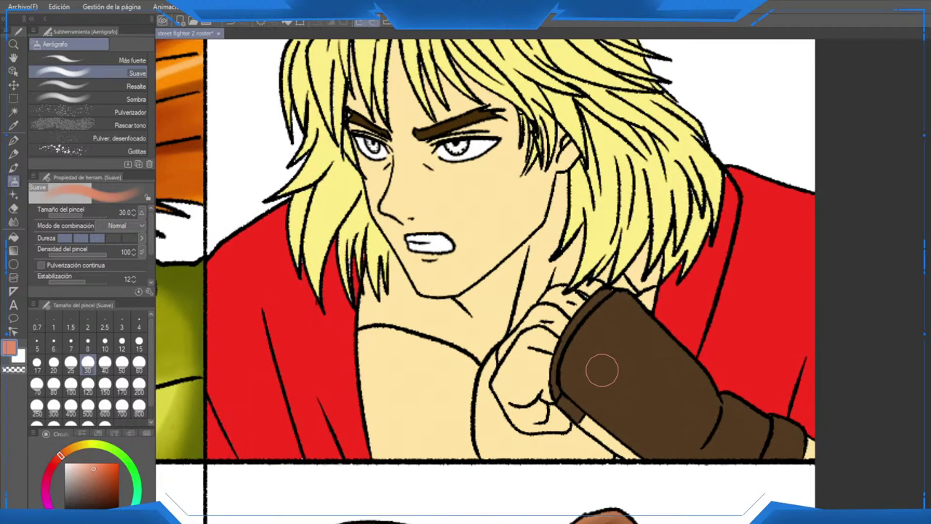
mouse_move(364, 276)
mouse_down()
mouse_move(372, 248)
mouse_move(392, 416)
mouse_up()
mouse_move(377, 247)
mouse_down()
mouse_move(405, 427)
mouse_move(388, 412)
mouse_move(477, 414)
mouse_move(478, 436)
mouse_move(487, 425)
mouse_move(640, 429)
mouse_move(466, 429)
mouse_up()
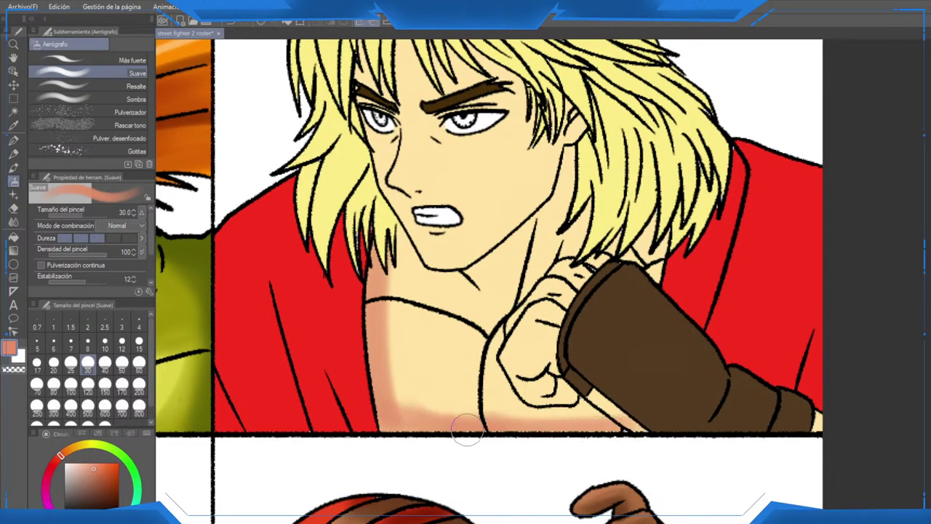
mouse_move(492, 271)
mouse_down()
mouse_move(440, 267)
mouse_move(469, 262)
mouse_move(497, 233)
mouse_up()
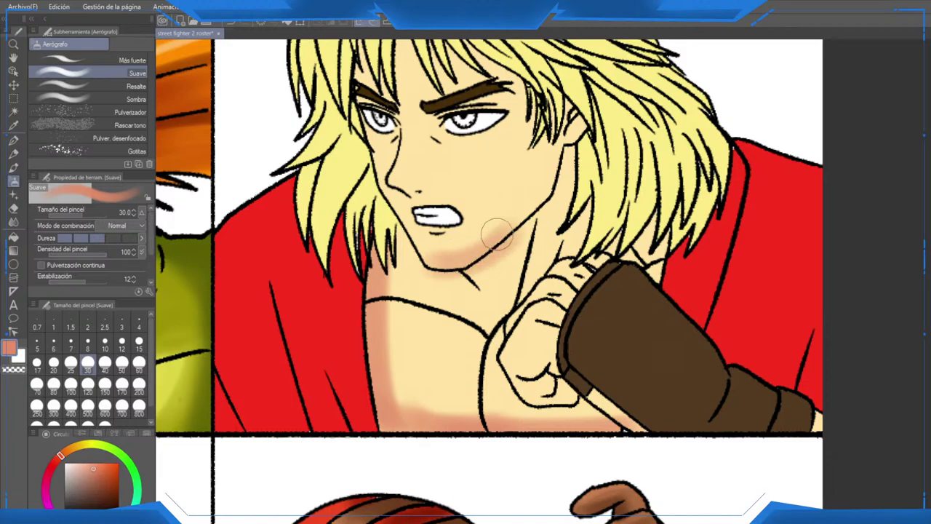
scroll(497, 233, down, 3)
scroll(497, 232, down, 4)
scroll(497, 232, up, 7)
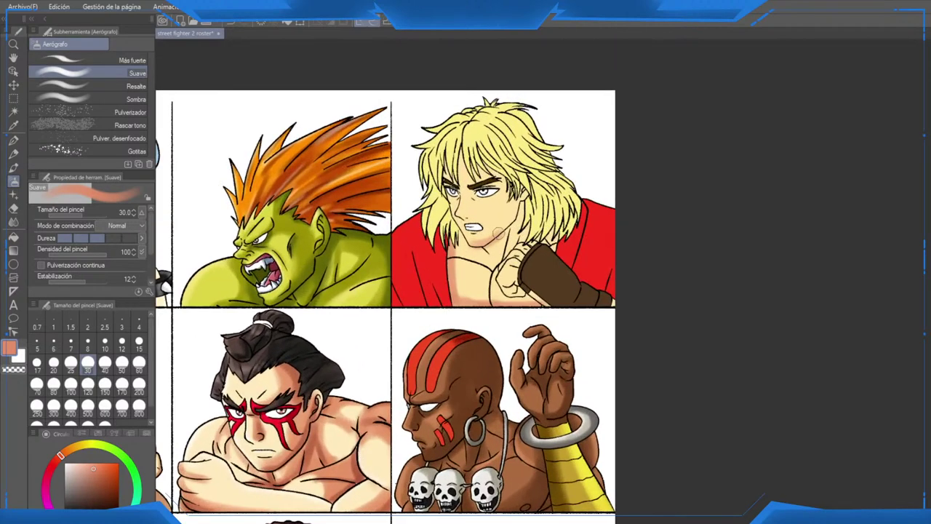
scroll(499, 233, up, 1)
drag(504, 224, 521, 254)
key(ctrl+z)
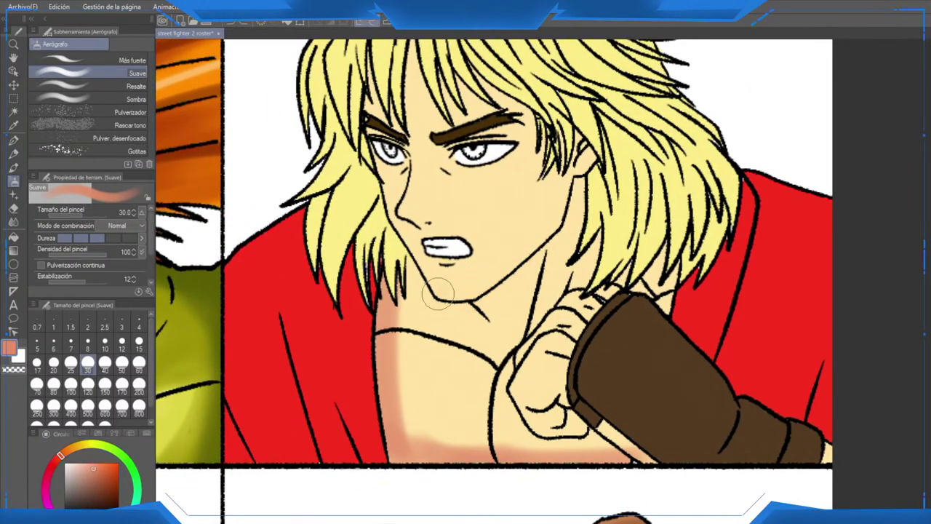
Step: Shade Ken's jawline, cheek and temple in salmon, blending the shadow's edge with lighter skin tones sampled from the face
mouse_move(439, 293)
mouse_down()
mouse_move(478, 288)
mouse_move(582, 164)
mouse_move(553, 218)
mouse_move(564, 116)
mouse_move(517, 249)
mouse_move(546, 153)
mouse_move(536, 111)
mouse_move(532, 142)
mouse_up()
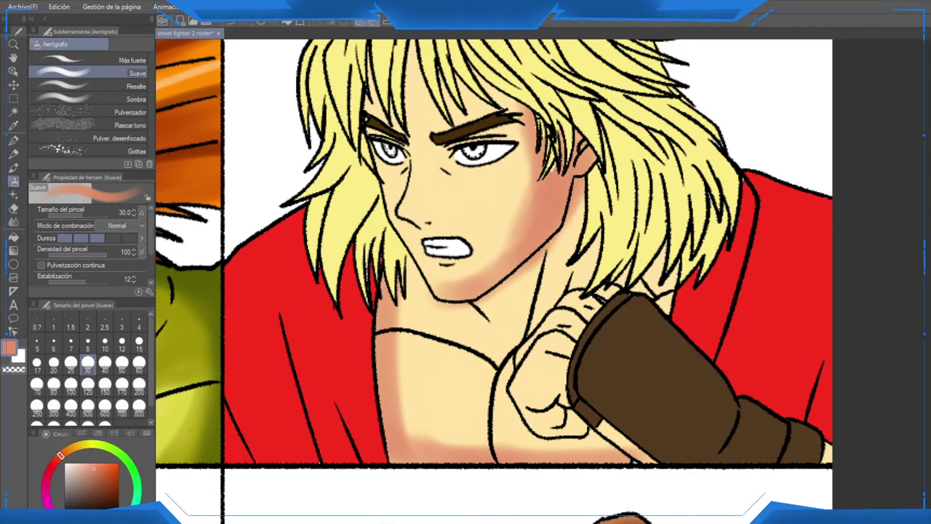
mouse_move(540, 214)
mouse_down()
mouse_move(548, 238)
mouse_move(593, 243)
mouse_move(578, 218)
mouse_up()
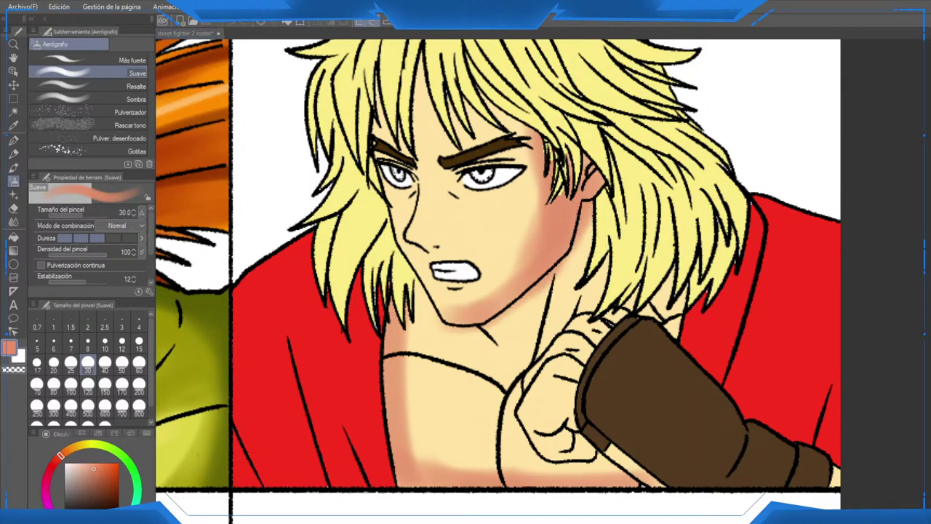
click(89, 467)
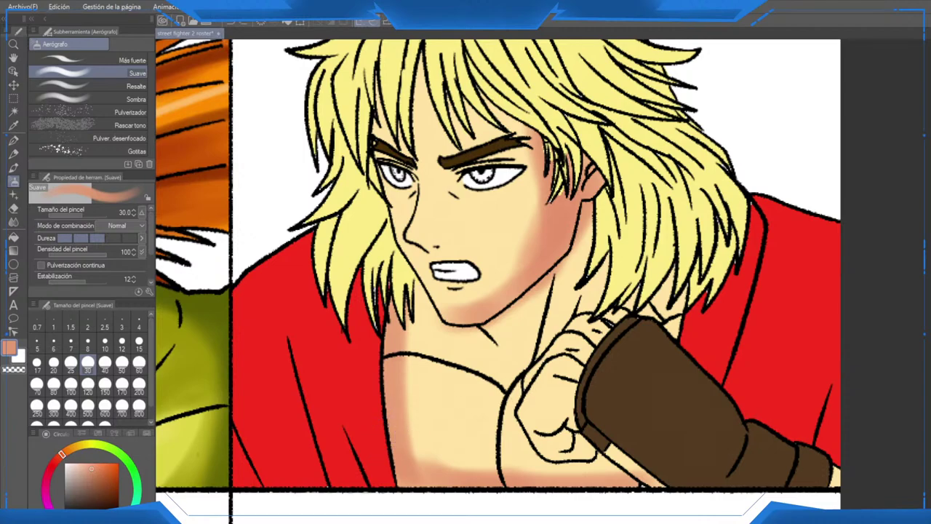
alt+click(483, 307)
drag(543, 190, 557, 225)
drag(557, 170, 556, 255)
mouse_move(511, 154)
mouse_down()
mouse_move(503, 143)
mouse_move(541, 186)
mouse_move(541, 283)
mouse_move(510, 343)
mouse_move(532, 335)
mouse_up()
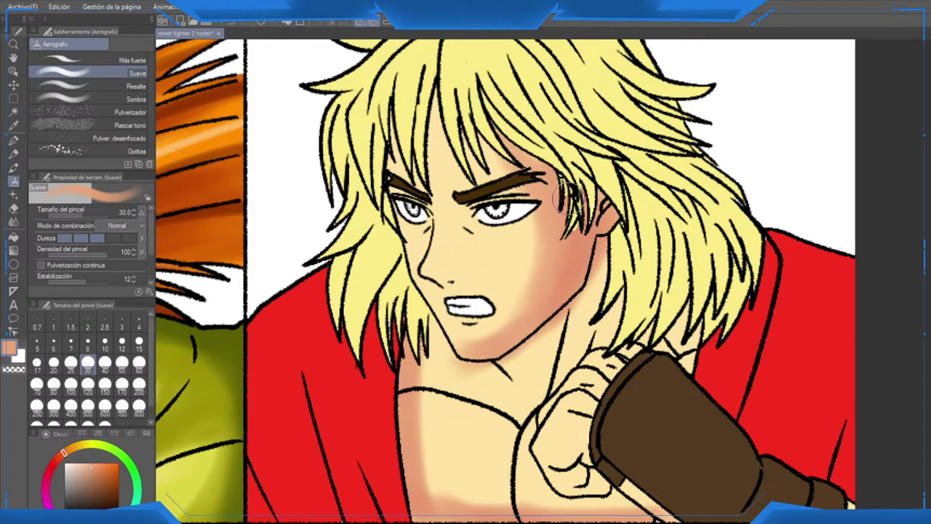
Step: Reduce the airbrush to size 15, shade Ken's forehead beneath the fringe, and sample the light skin tone
click(139, 340)
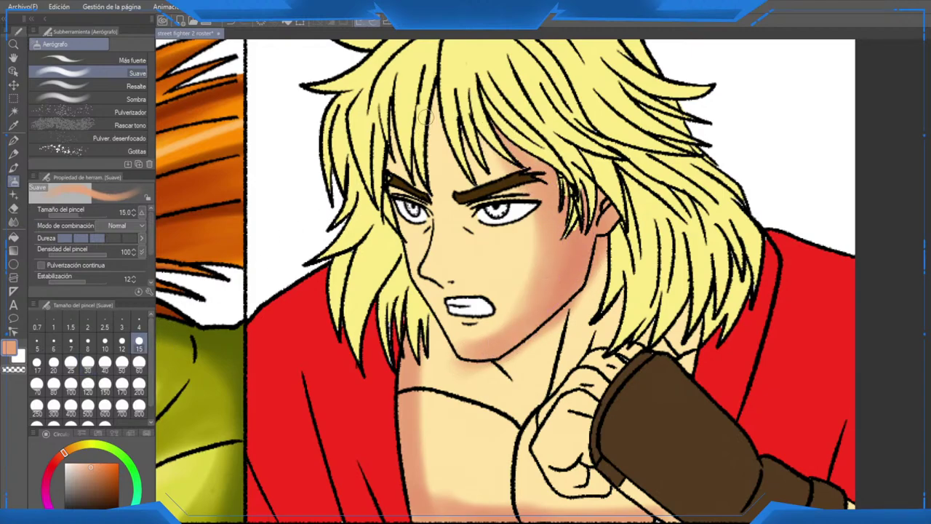
mouse_move(426, 117)
mouse_down()
mouse_move(437, 206)
mouse_move(441, 88)
mouse_move(471, 174)
mouse_move(449, 159)
mouse_move(465, 119)
mouse_move(514, 162)
mouse_up()
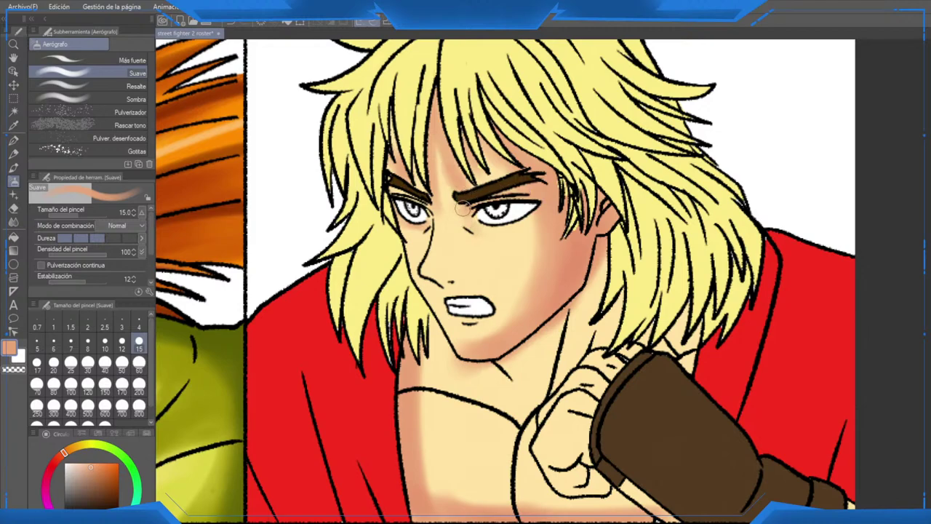
alt+click(496, 237)
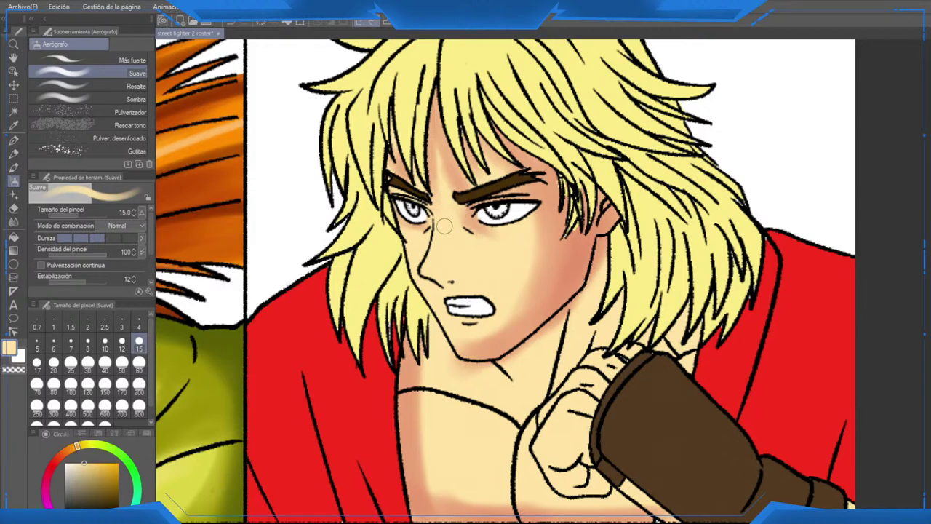
Step: Shade the side of Ken's nose in salmon, refining its edges by alternating sampled light and shadow skin tones
alt+click(544, 277)
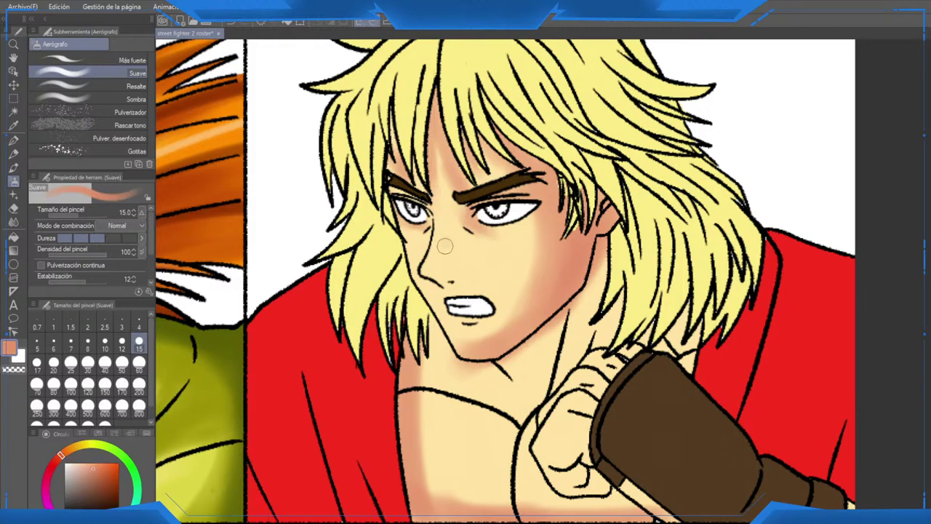
mouse_move(445, 246)
mouse_down()
mouse_move(448, 275)
mouse_move(448, 240)
mouse_move(451, 273)
mouse_move(442, 260)
mouse_up()
alt+click(438, 241)
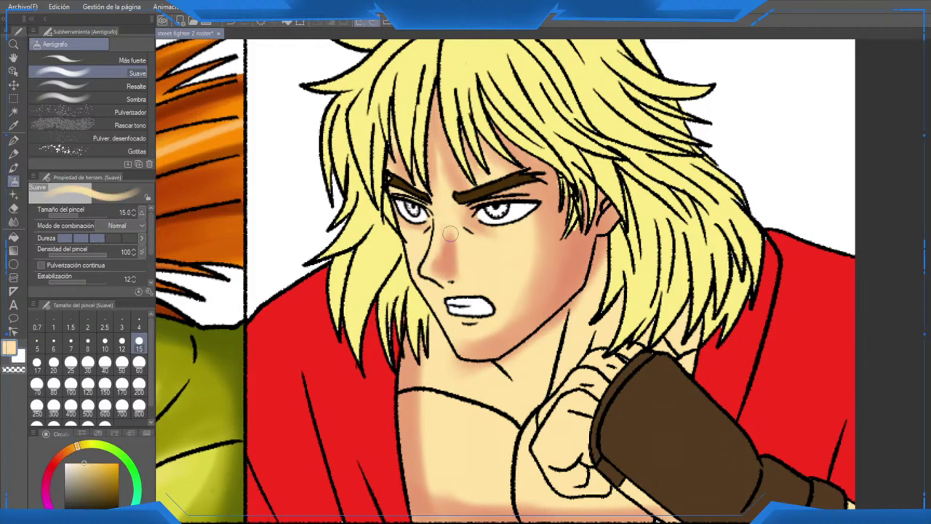
alt+click(459, 275)
drag(442, 260, 453, 274)
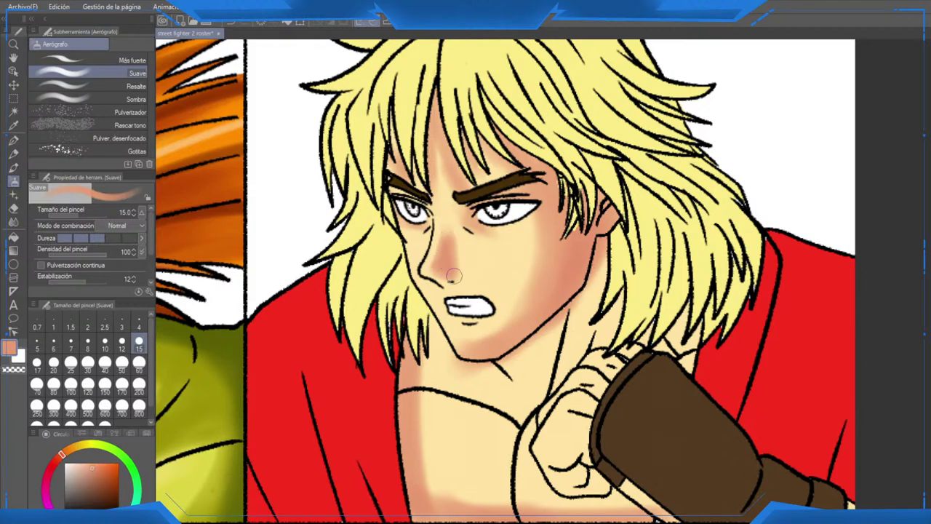
alt+click(444, 255)
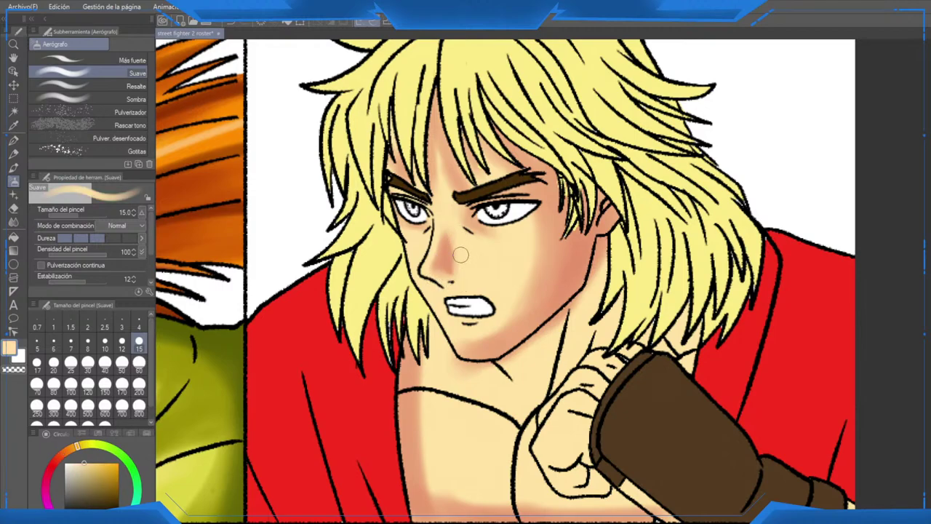
alt+click(439, 282)
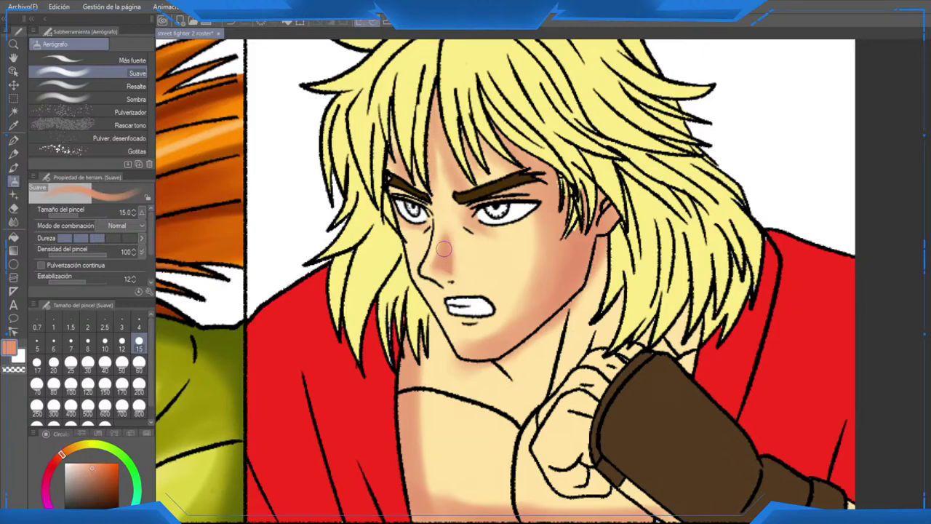
Step: Examine Ken's face shading up close and alongside the finished roster portraits
drag(582, 300, 570, 289)
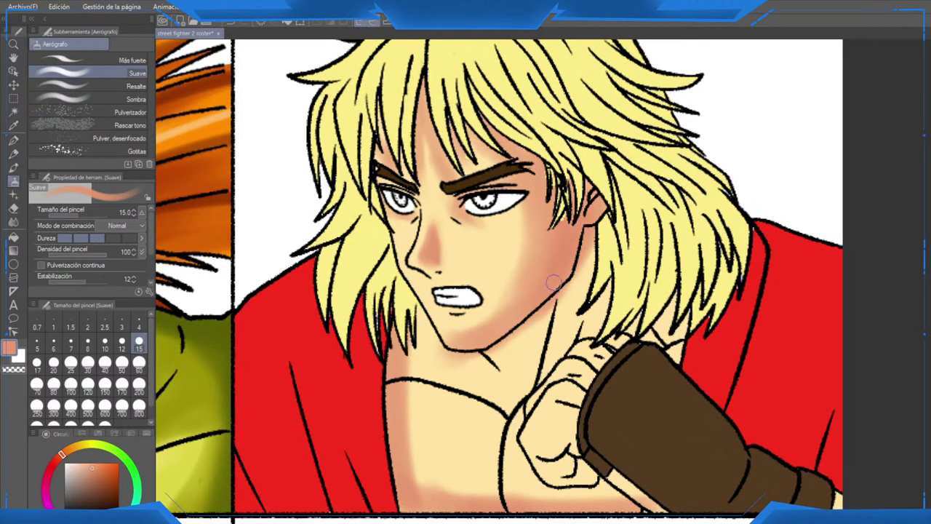
scroll(546, 280, down, 5)
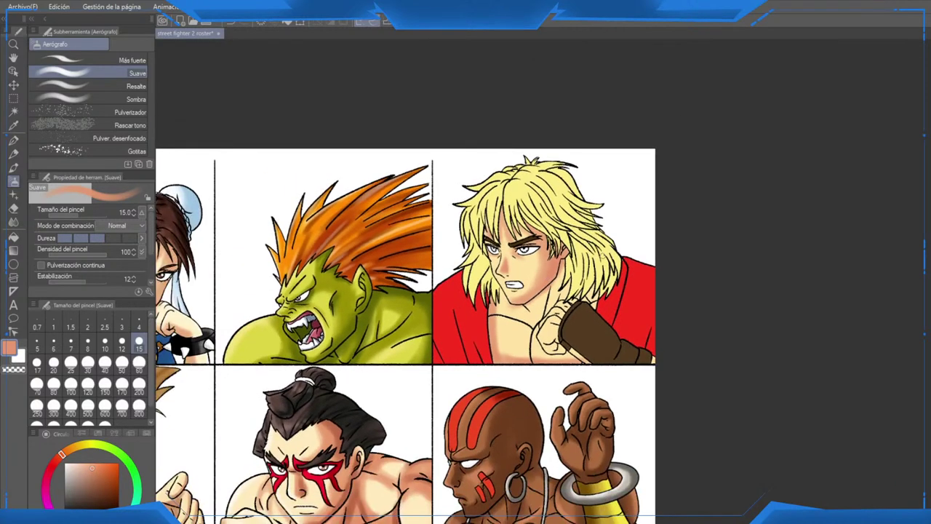
scroll(606, 260, down, 2)
scroll(597, 255, down, 1)
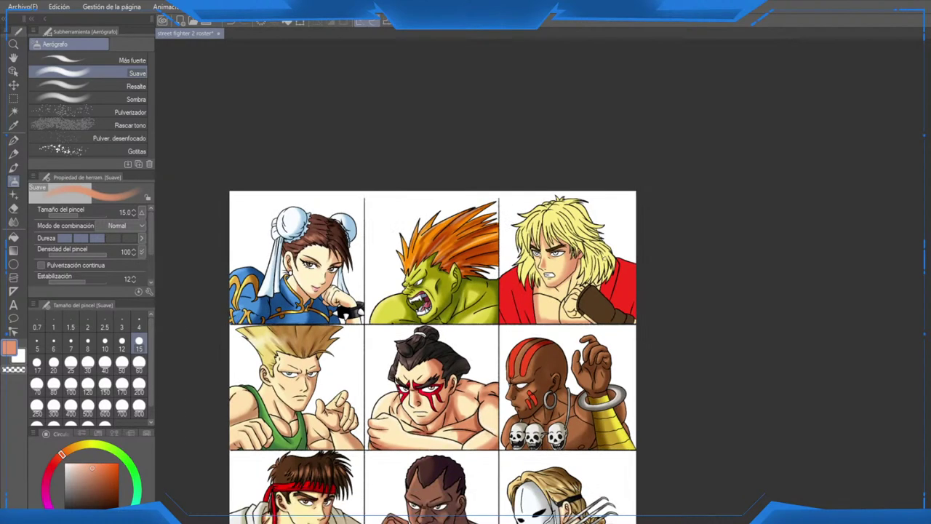
scroll(513, 309, up, 2)
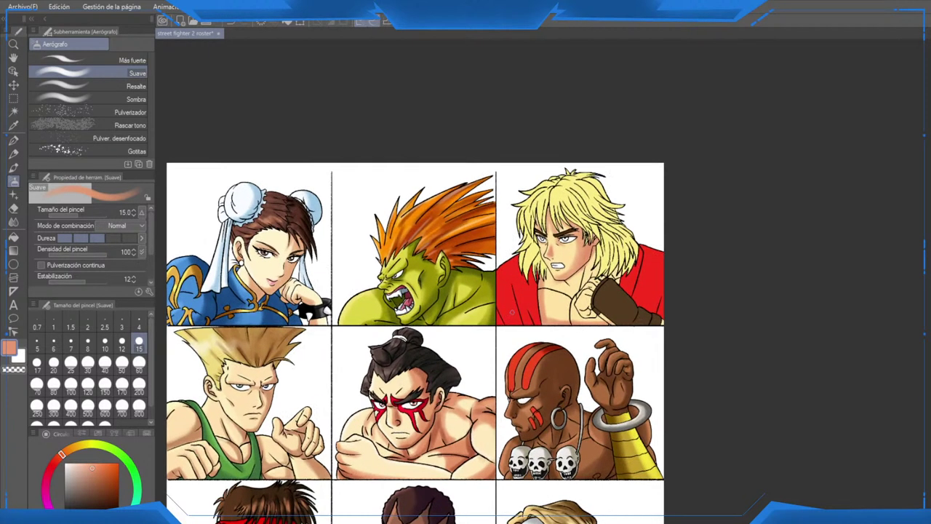
scroll(513, 310, up, 6)
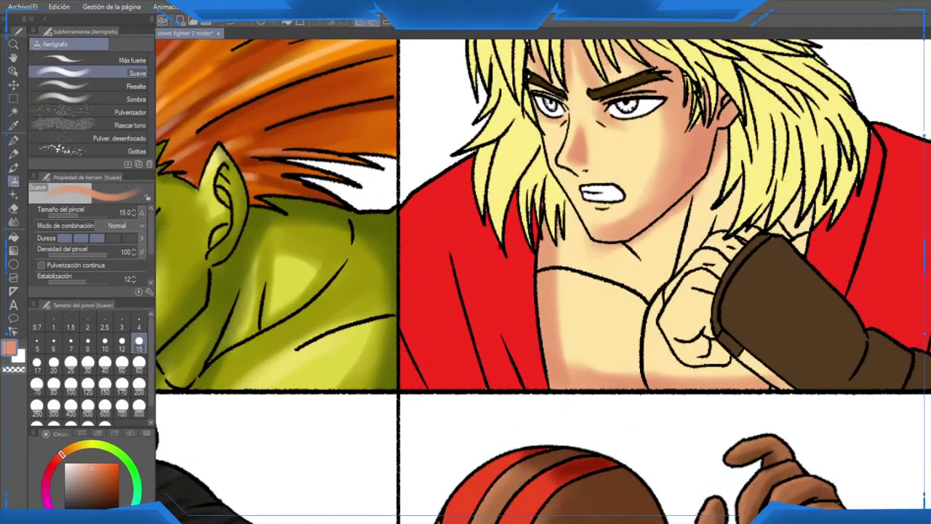
scroll(520, 284, up, 1)
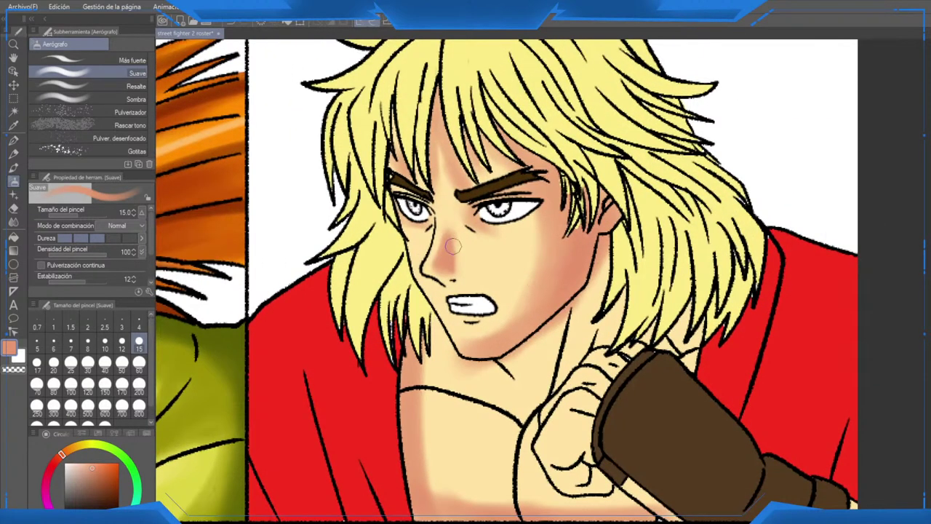
drag(480, 277, 446, 253)
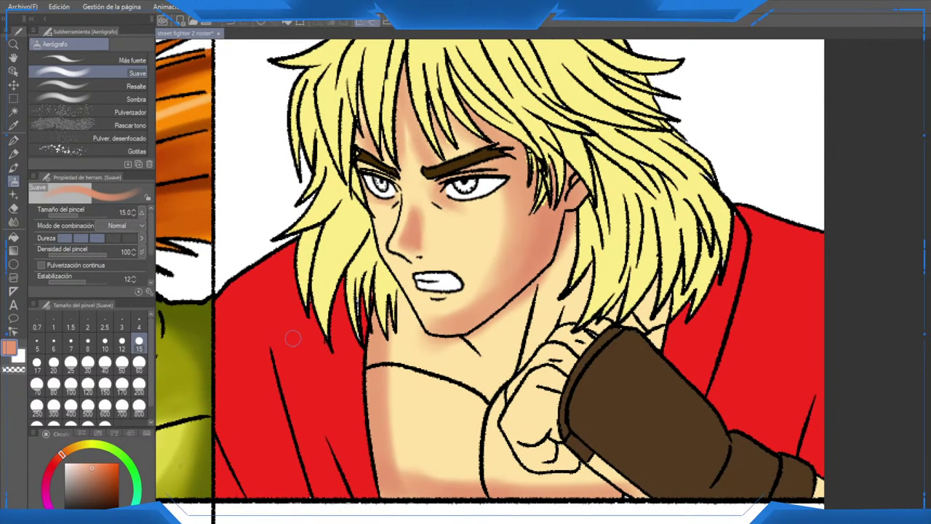
Step: Airbrush salmon shadows on Ken's neck, fist and exposed forearm, including the skin beneath his hair
mouse_move(574, 265)
mouse_down()
mouse_move(553, 320)
mouse_move(560, 291)
mouse_move(587, 312)
mouse_up()
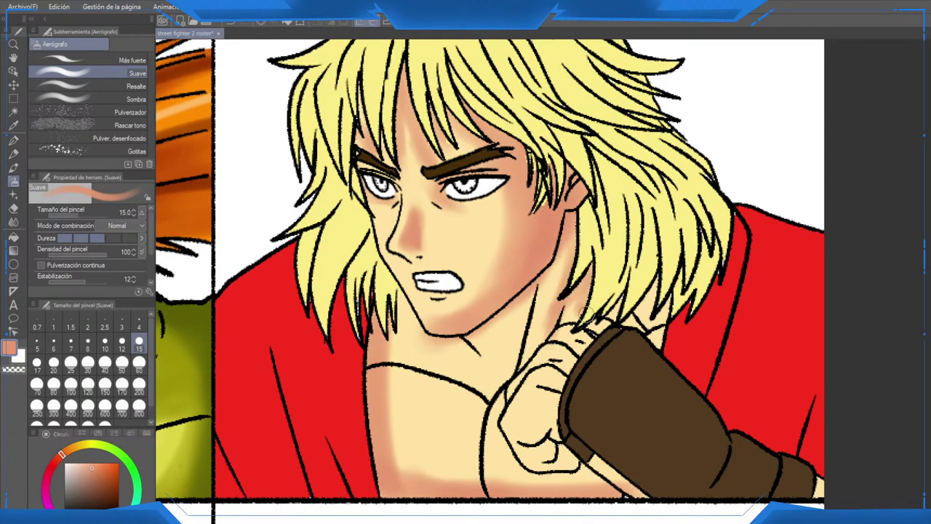
mouse_move(556, 388)
mouse_down()
mouse_move(551, 443)
mouse_move(577, 465)
mouse_move(573, 438)
mouse_move(605, 465)
mouse_move(565, 437)
mouse_move(556, 450)
mouse_move(529, 453)
mouse_up()
drag(525, 373, 518, 388)
mouse_move(520, 431)
mouse_down()
mouse_move(518, 380)
mouse_move(537, 306)
mouse_move(510, 347)
mouse_up()
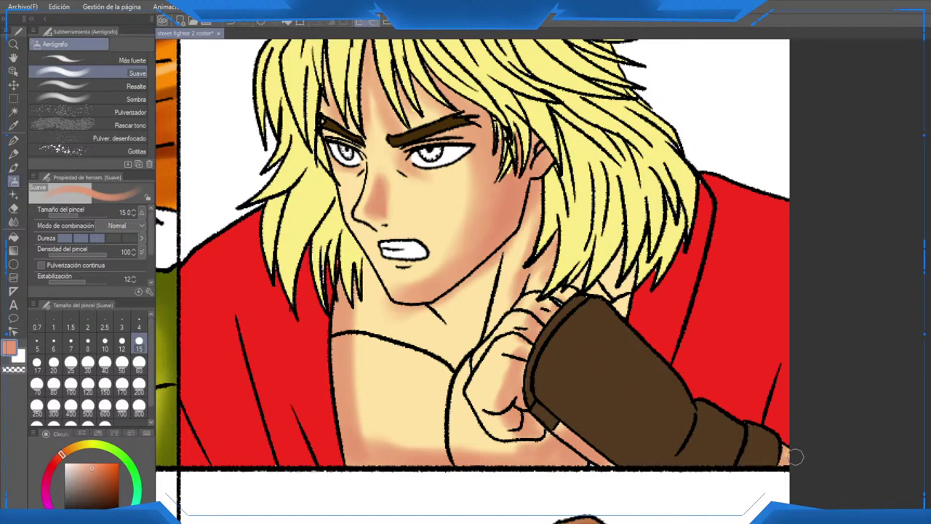
mouse_move(625, 255)
mouse_down()
mouse_move(605, 289)
mouse_move(614, 308)
mouse_move(623, 283)
mouse_move(573, 278)
mouse_move(565, 297)
mouse_up()
drag(521, 259, 550, 269)
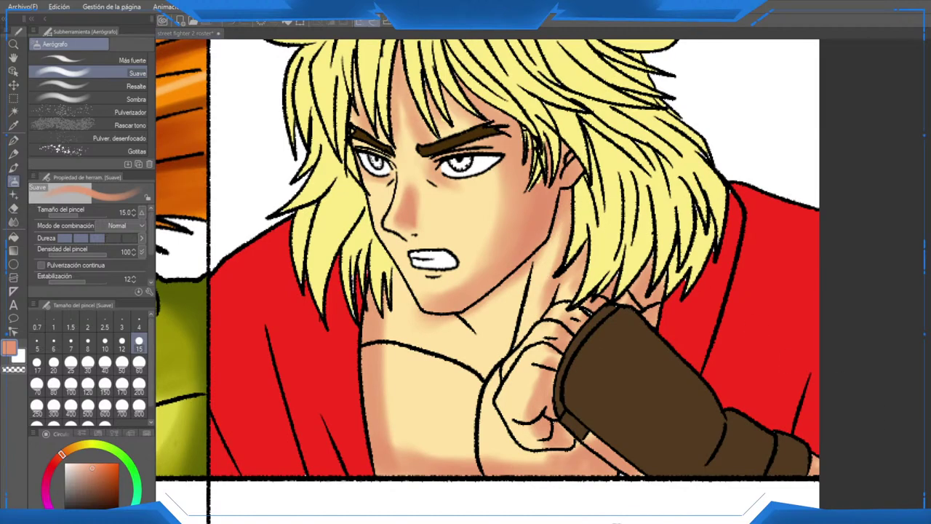
Step: Choose a darker reddish brown and airbrush deeper shadows along Ken's chest beside the gi, his lower forearm and his fist
click(57, 459)
click(100, 484)
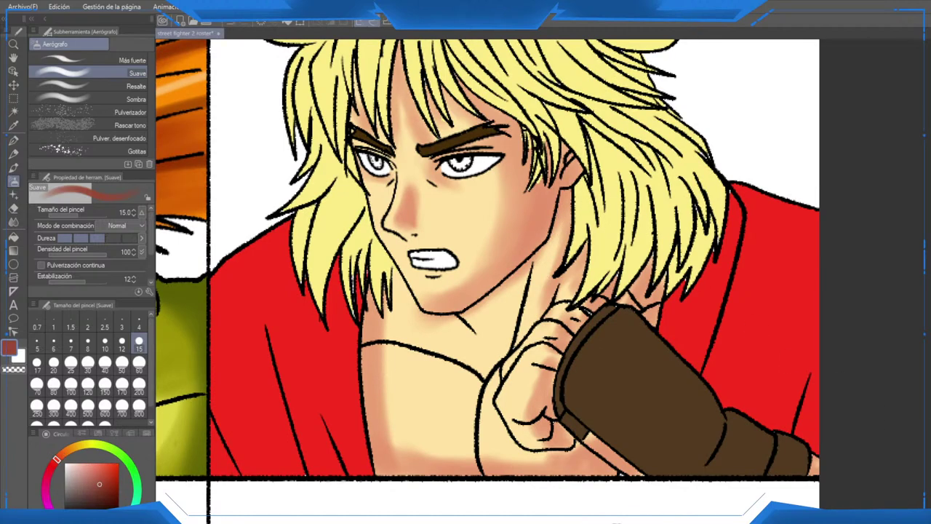
drag(341, 384, 322, 341)
mouse_move(346, 266)
mouse_down()
mouse_move(344, 363)
mouse_move(350, 269)
mouse_move(365, 418)
mouse_up()
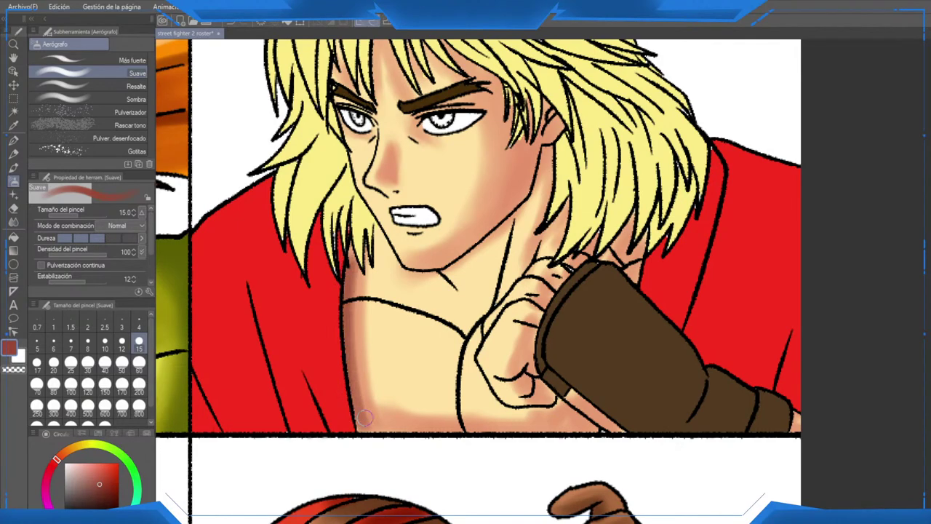
mouse_move(357, 371)
mouse_down()
mouse_move(360, 423)
mouse_move(400, 430)
mouse_up()
mouse_move(483, 423)
mouse_down()
mouse_move(489, 441)
mouse_move(566, 437)
mouse_move(582, 431)
mouse_move(582, 418)
mouse_up()
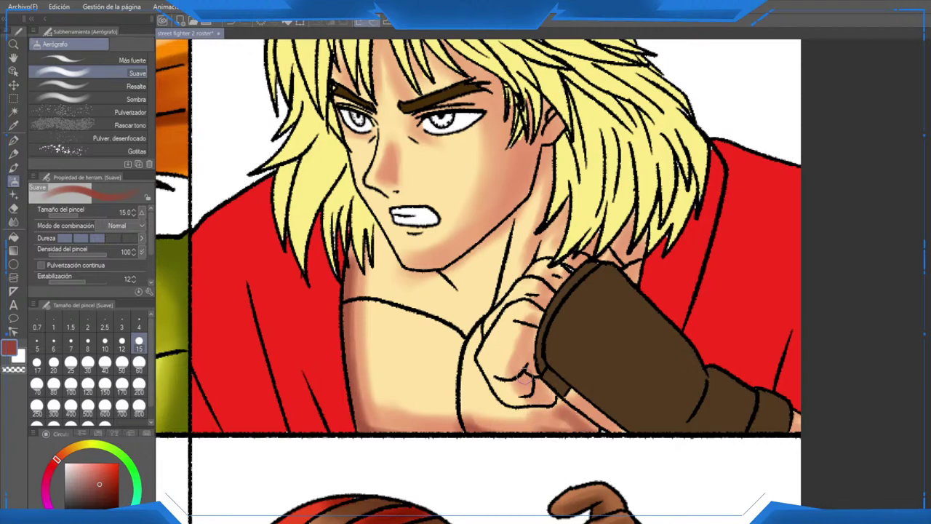
drag(525, 378, 555, 407)
drag(525, 378, 570, 282)
Step: Deepen the reddish-brown shadows along Ken's jaw, on his forehead beneath the fringe and around his ear
mouse_move(423, 264)
mouse_down()
mouse_move(470, 250)
mouse_move(499, 222)
mouse_move(459, 255)
mouse_move(530, 192)
mouse_move(489, 231)
mouse_move(528, 175)
mouse_move(495, 222)
mouse_move(527, 187)
mouse_move(444, 257)
mouse_move(456, 250)
mouse_move(411, 265)
mouse_up()
scroll(411, 266, up, 1)
mouse_move(530, 195)
mouse_down()
mouse_move(537, 222)
mouse_move(544, 157)
mouse_move(518, 233)
mouse_move(549, 189)
mouse_move(550, 243)
mouse_up()
mouse_move(473, 153)
mouse_down()
mouse_move(521, 207)
mouse_move(545, 211)
mouse_up()
drag(449, 131, 539, 201)
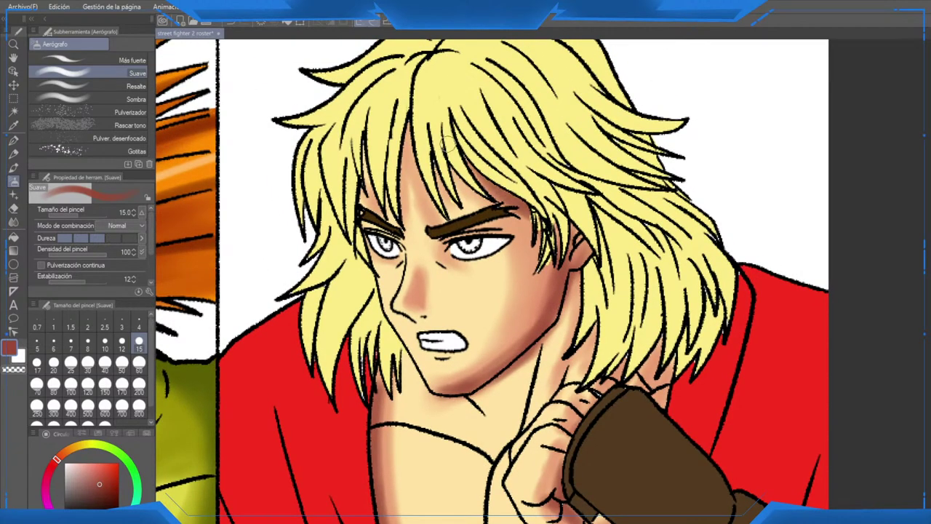
mouse_move(441, 173)
mouse_down()
mouse_move(442, 214)
mouse_move(413, 108)
mouse_move(427, 182)
mouse_move(415, 116)
mouse_move(408, 220)
mouse_move(418, 111)
mouse_move(400, 185)
mouse_move(361, 166)
mouse_up()
scroll(546, 212, down, 3)
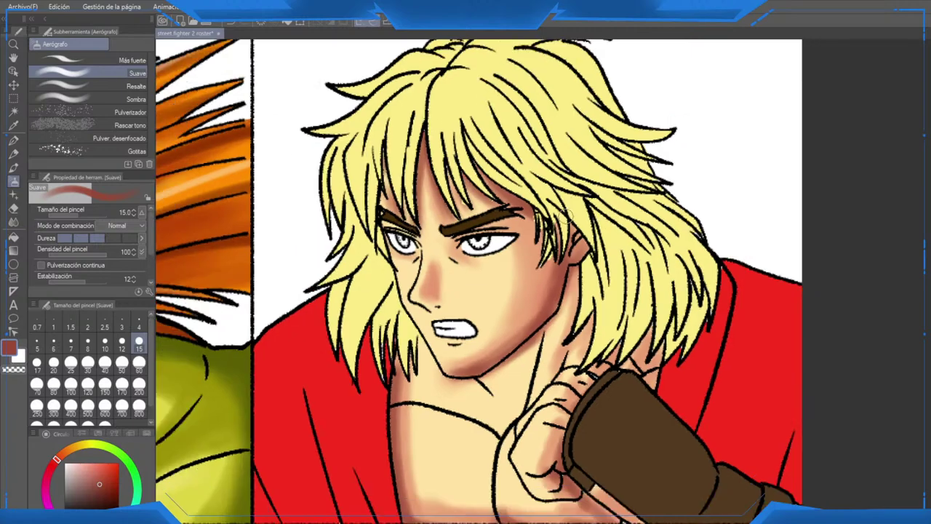
scroll(582, 320, up, 3)
drag(592, 259, 618, 263)
drag(566, 236, 586, 241)
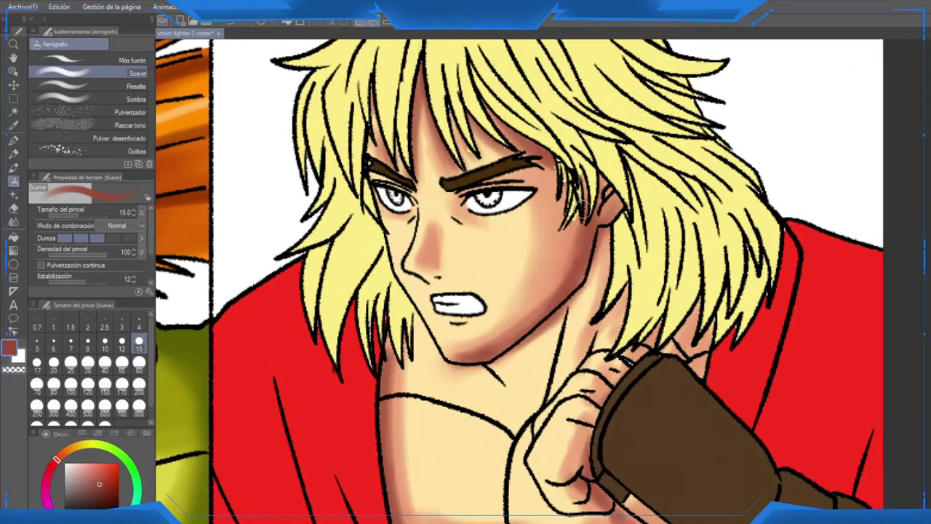
Step: Enlarge the airbrush to size 20, strengthen the dark shadow along Ken's cheek and jaw, and soften its edge with sampled salmon
click(121, 343)
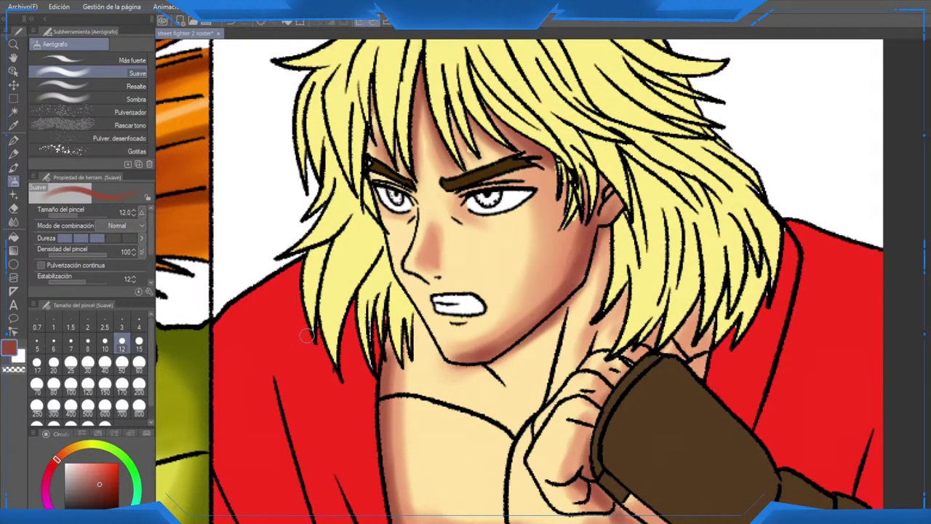
key(bracketright)
key(bracketright)
key(bracketright)
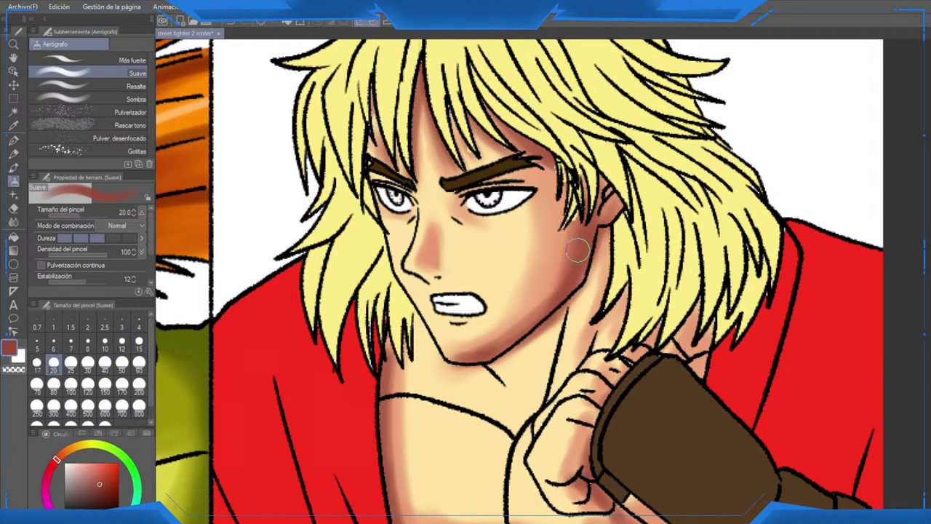
drag(586, 242, 503, 344)
alt+click(544, 218)
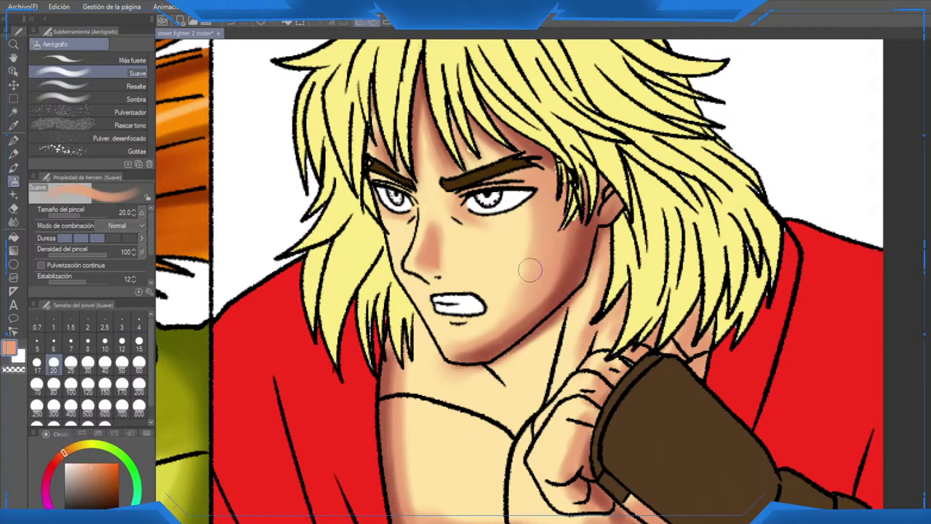
drag(530, 270, 459, 347)
Step: Shade Ken's neck beneath the jaw and down to the collarbone, using sampled light and shadow skin tones
alt+click(442, 377)
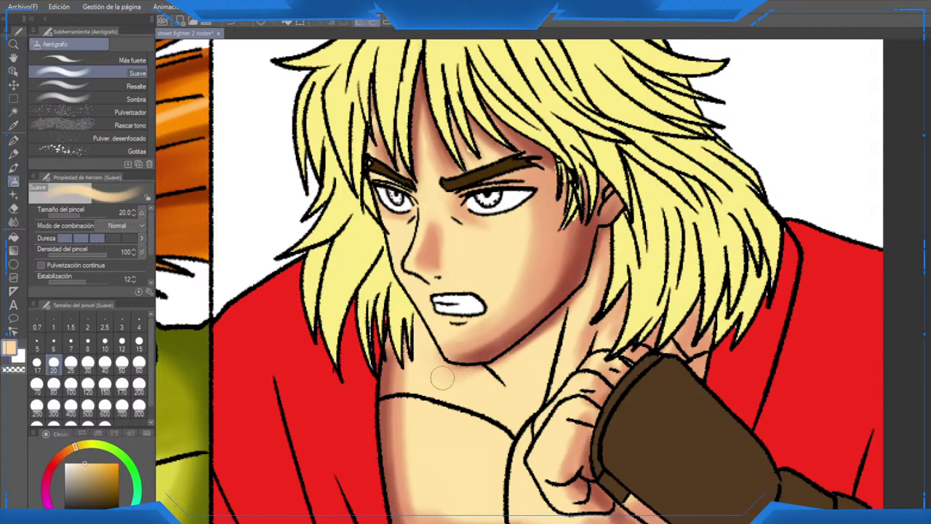
alt+click(482, 345)
alt+click(557, 312)
mouse_move(525, 342)
mouse_down()
mouse_move(581, 288)
mouse_move(599, 238)
mouse_move(577, 257)
mouse_move(600, 230)
mouse_move(596, 322)
mouse_move(613, 282)
mouse_move(547, 400)
mouse_move(539, 329)
mouse_up()
alt+click(578, 258)
alt+click(538, 331)
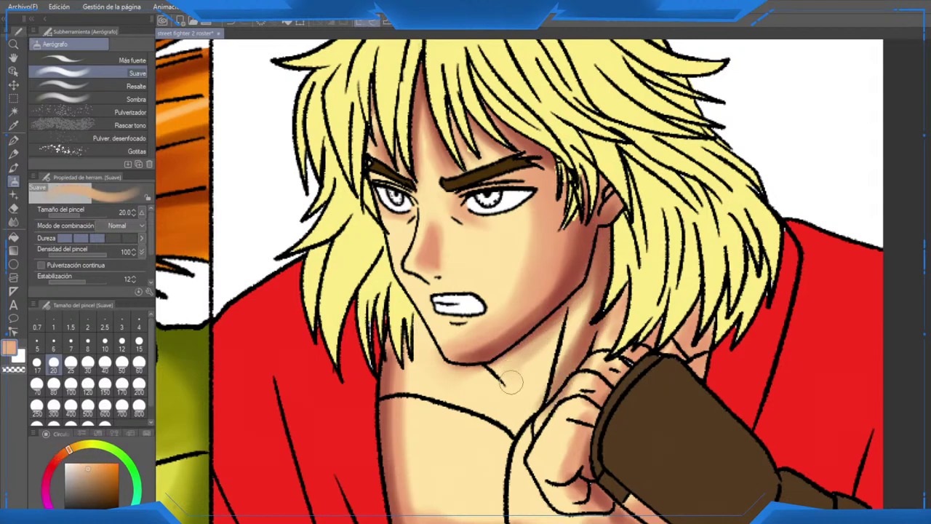
mouse_move(515, 397)
mouse_down()
mouse_move(506, 367)
mouse_move(519, 405)
mouse_up()
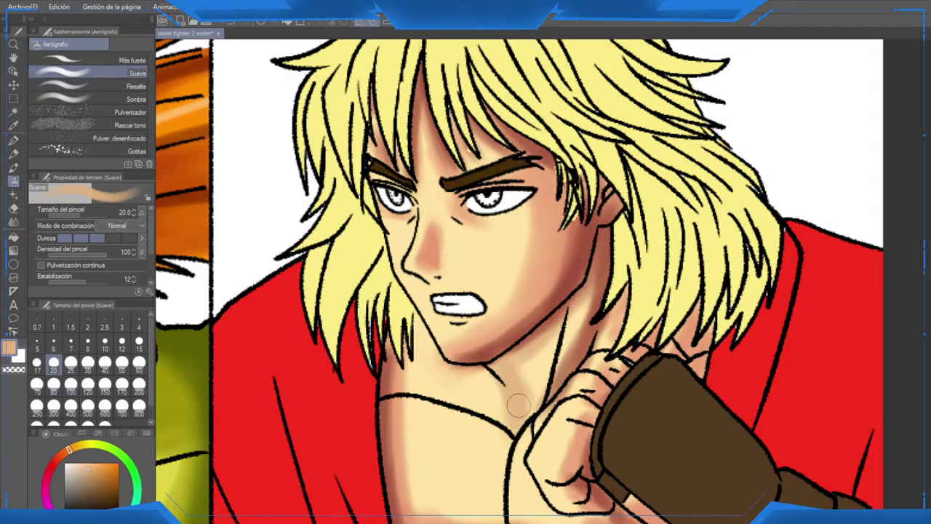
Step: Sample a salmon tone and airbrush soft shading on Ken's chest and around the base of his fist
drag(505, 460, 480, 338)
alt+click(526, 414)
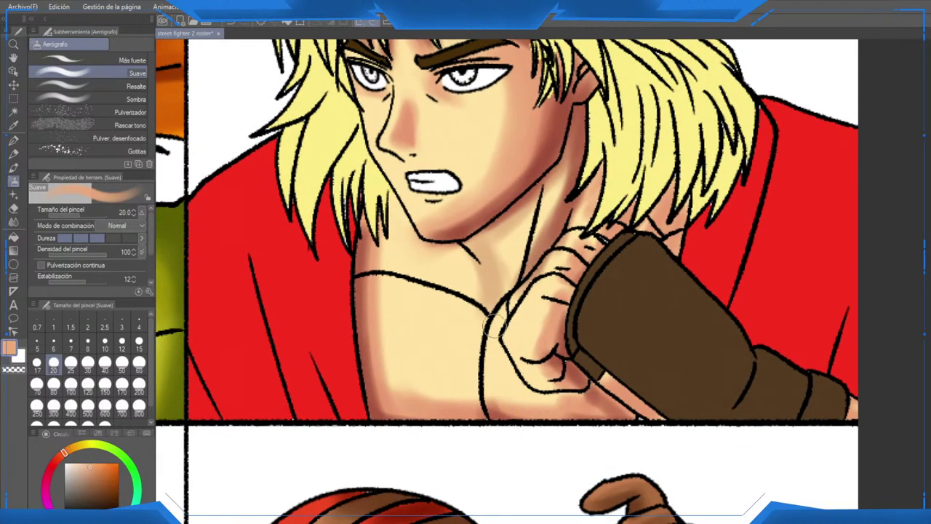
mouse_move(501, 301)
mouse_down()
mouse_move(505, 409)
mouse_move(497, 353)
mouse_move(380, 295)
mouse_move(415, 368)
mouse_move(447, 386)
mouse_move(389, 308)
mouse_move(439, 375)
mouse_up()
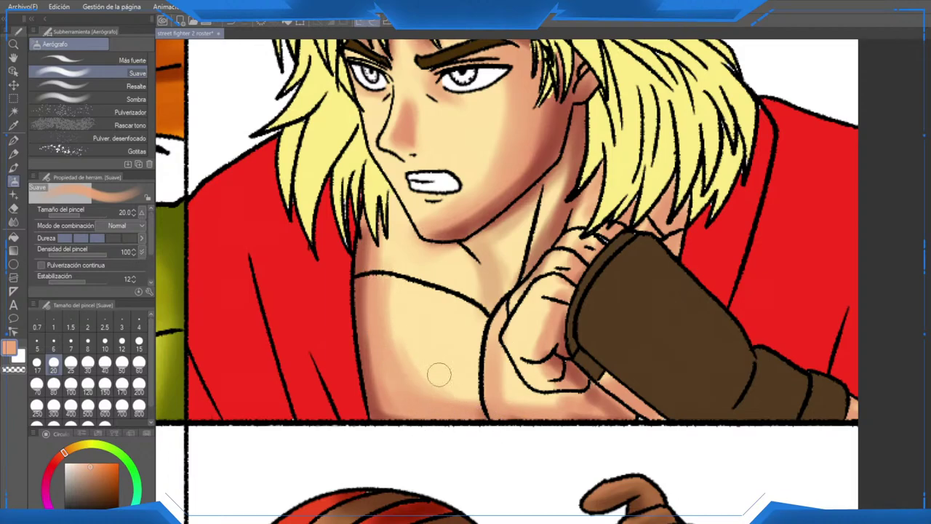
Step: Sample the dark reddish shadow tone and reinforce the shading along Ken's chin and jawline
scroll(371, 240, up, 2)
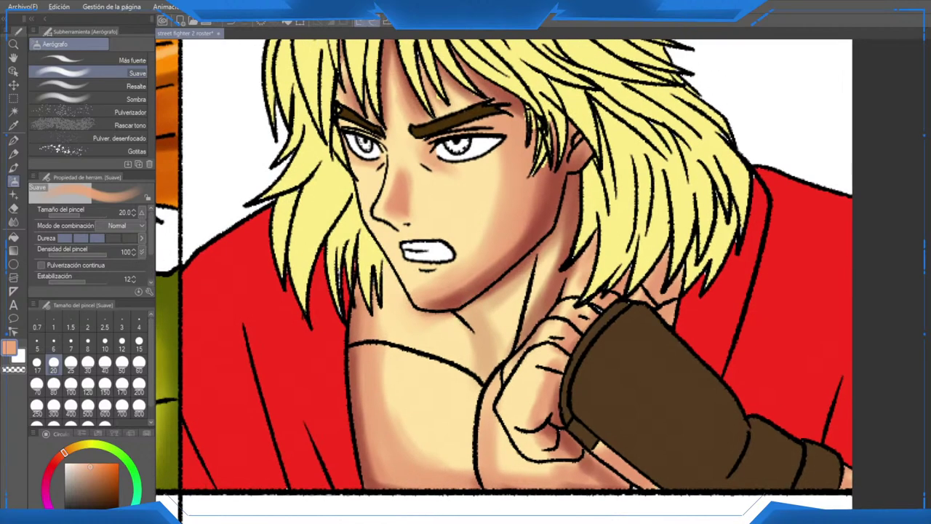
alt+click(449, 305)
drag(449, 305, 467, 313)
drag(369, 251, 411, 304)
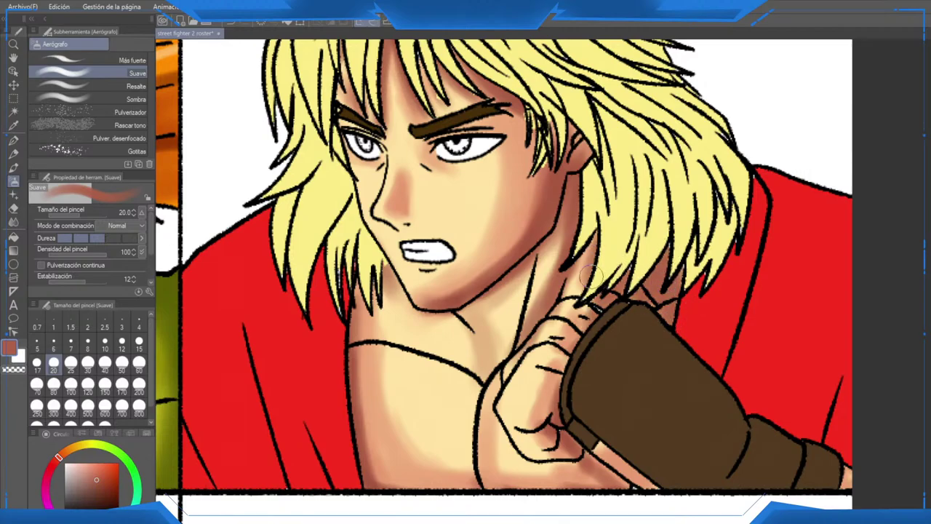
Step: Airbrush a soft highlight on Ken's upper chest beneath the collarbone line, first in pale cream and over it in white
scroll(585, 248, up, 3)
scroll(587, 248, down, 6)
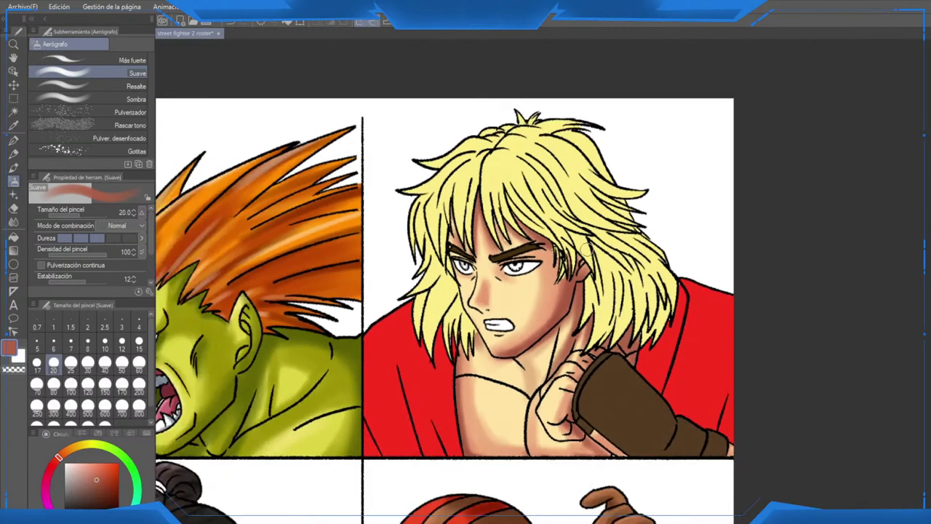
scroll(578, 260, down, 2)
scroll(582, 277, up, 6)
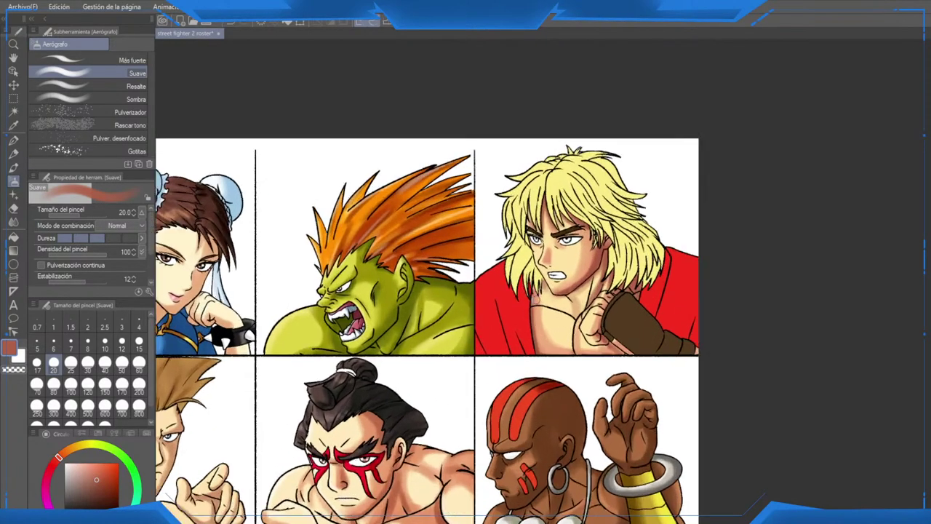
alt+click(435, 373)
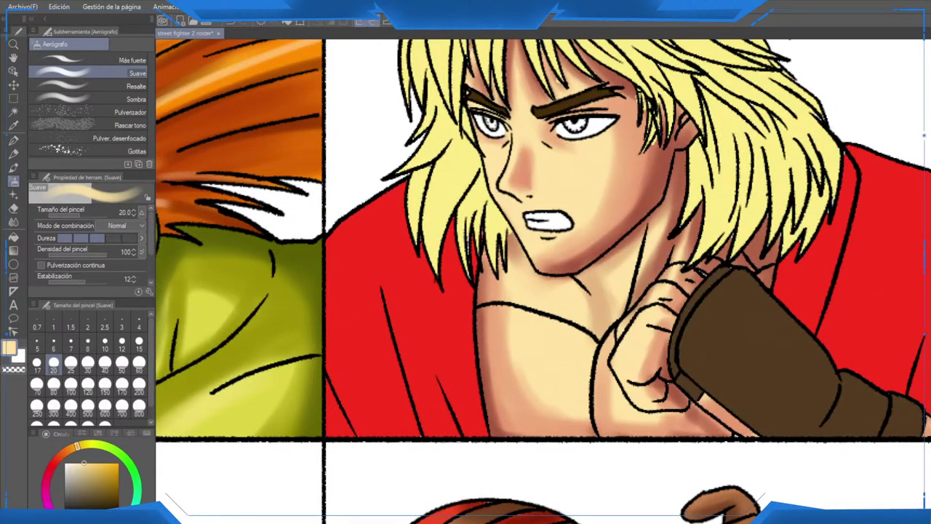
scroll(485, 378, up, 3)
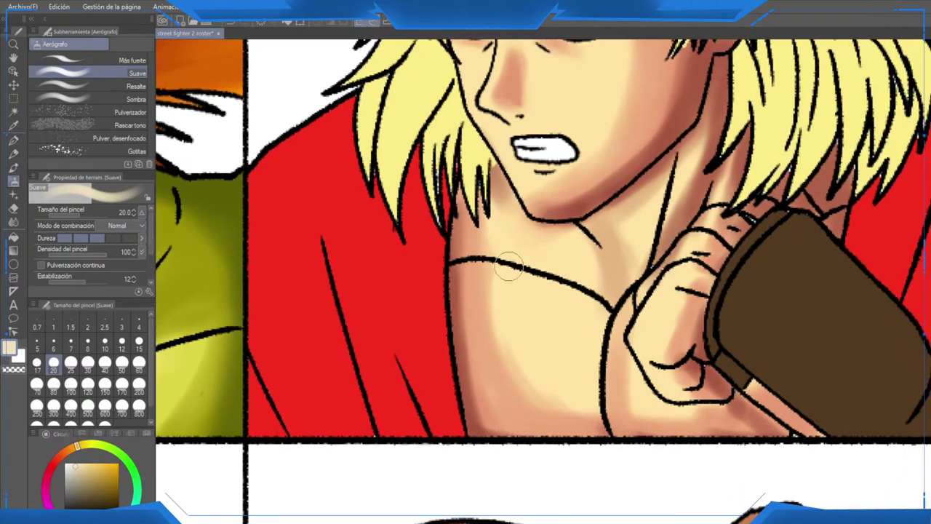
mouse_move(538, 283)
mouse_down()
mouse_move(565, 295)
mouse_move(597, 345)
mouse_up()
click(64, 463)
drag(517, 274, 602, 319)
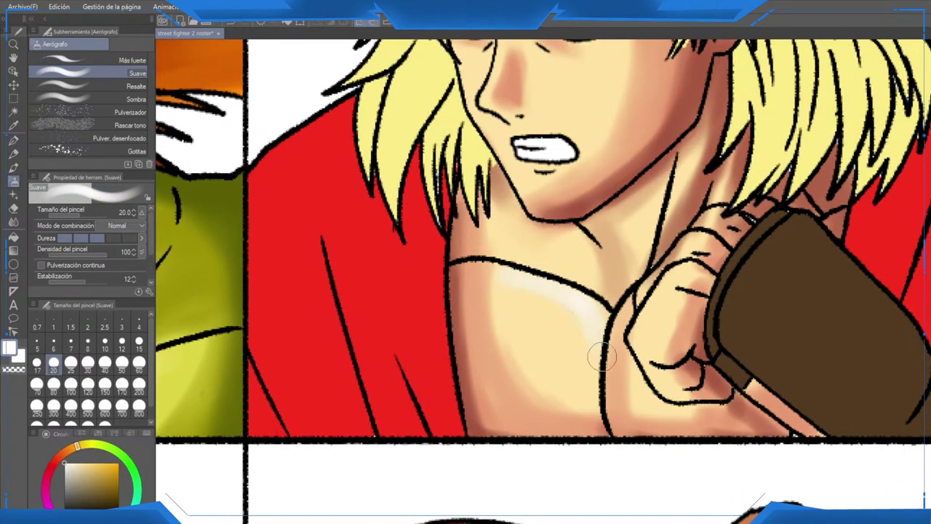
Step: Add a faint white highlight along the front edge of Ken's face and on the neck beside his jaw
scroll(571, 298, up, 4)
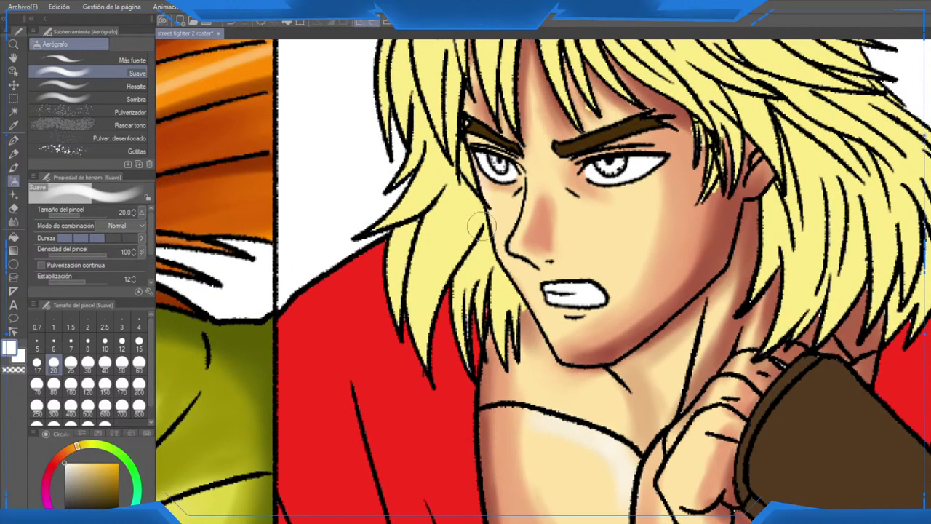
drag(511, 286, 547, 337)
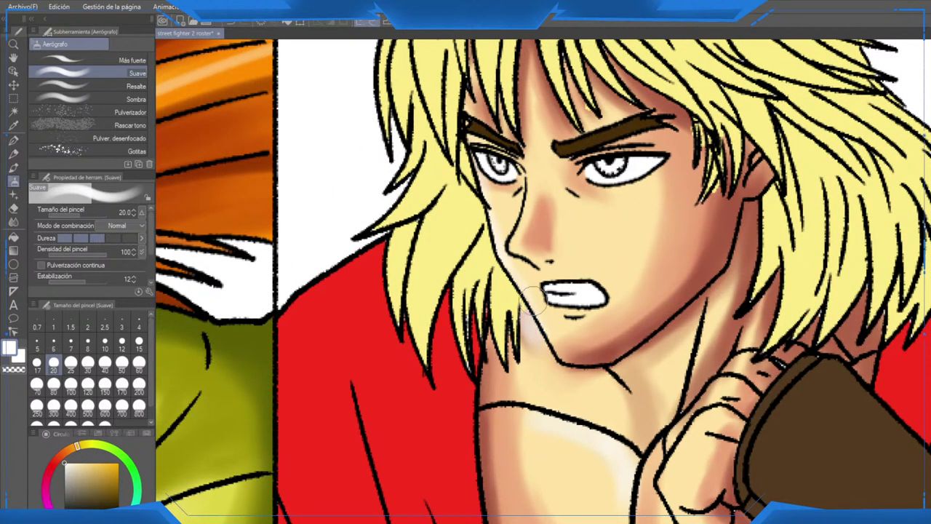
drag(533, 300, 560, 365)
alt+click(552, 370)
mouse_move(526, 339)
mouse_down()
mouse_move(515, 317)
mouse_move(538, 365)
mouse_move(536, 346)
mouse_move(521, 372)
mouse_move(505, 368)
mouse_move(422, 237)
mouse_up()
alt+click(518, 321)
alt+click(540, 340)
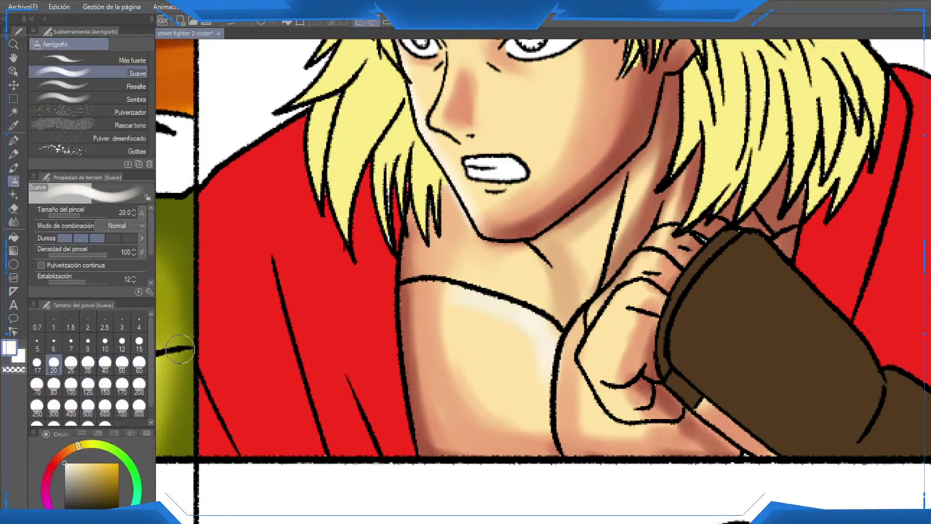
Step: Reduce the airbrush to size 10 and paint small white highlights on Ken's raised fingers and knuckles
click(139, 340)
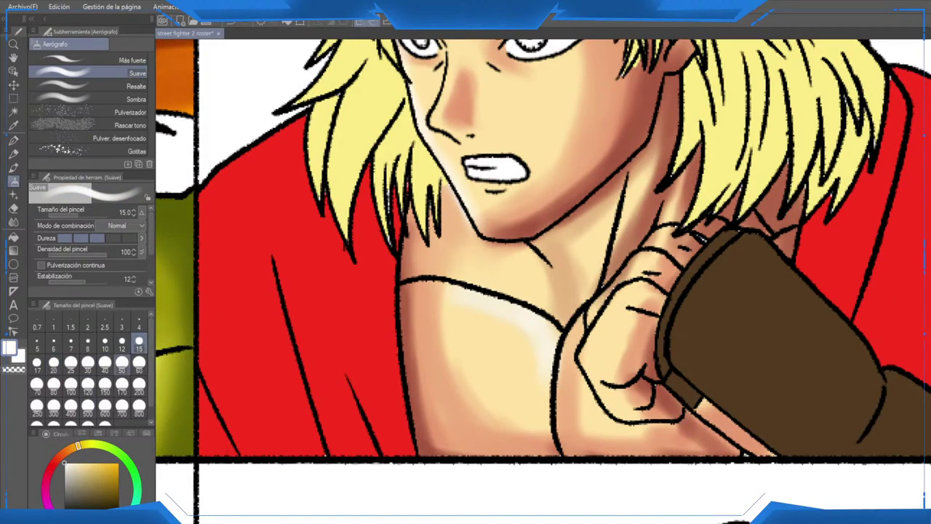
click(105, 341)
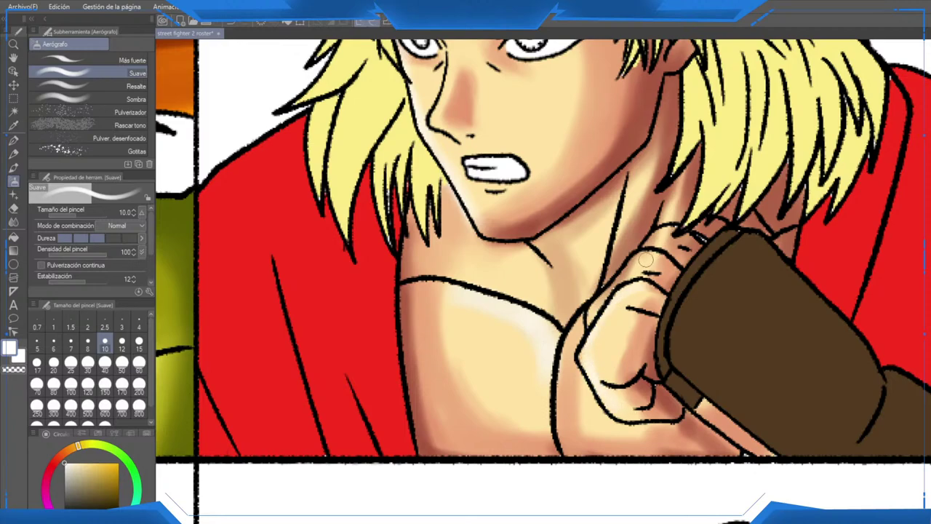
mouse_move(646, 260)
mouse_down()
mouse_move(631, 267)
mouse_move(655, 254)
mouse_move(609, 294)
mouse_up()
mouse_move(660, 232)
mouse_down()
mouse_move(672, 220)
mouse_move(646, 246)
mouse_up()
Step: Sample the salmon skin tone and add small soft shadows beneath Ken's eye and beside his nose
mouse_move(425, 74)
mouse_down()
mouse_move(406, 249)
mouse_move(421, 282)
mouse_move(415, 288)
mouse_move(453, 334)
mouse_up()
alt+click(510, 277)
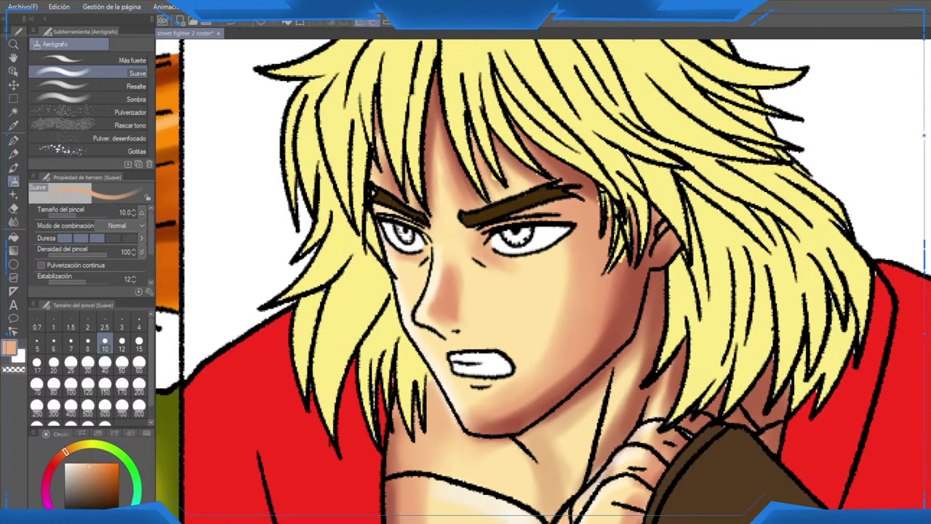
drag(480, 294, 491, 310)
drag(522, 274, 532, 283)
scroll(582, 342, down, 1)
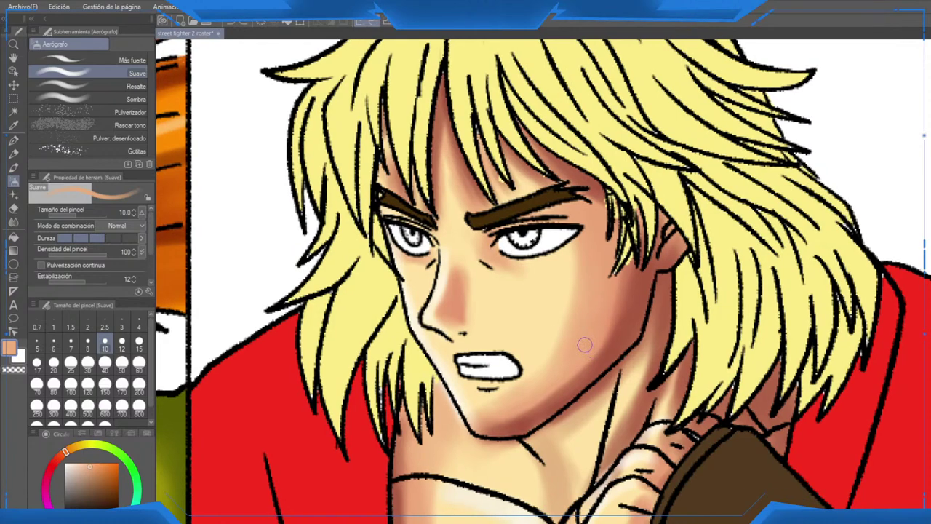
Step: Try airbrush size 50, reduce it to 25, and widen the salmon shading across Ken's cheek beside the eye
click(121, 362)
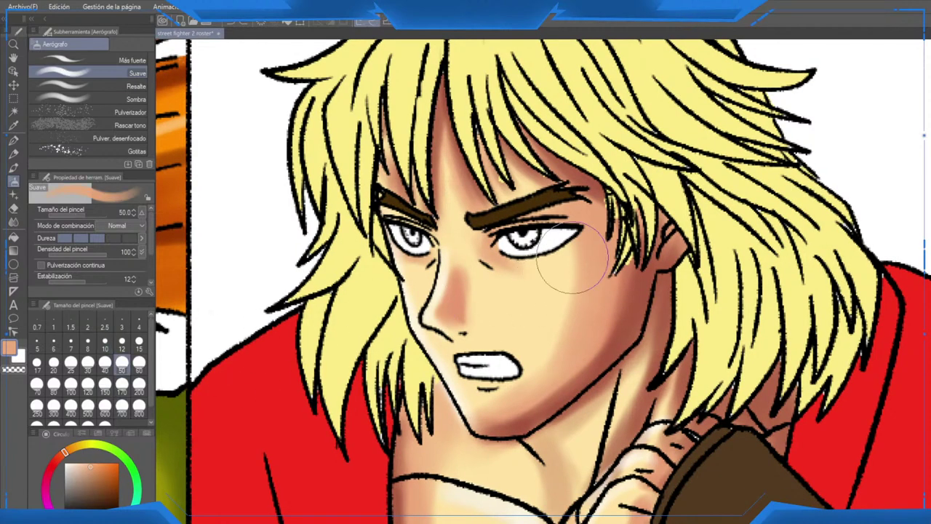
click(71, 361)
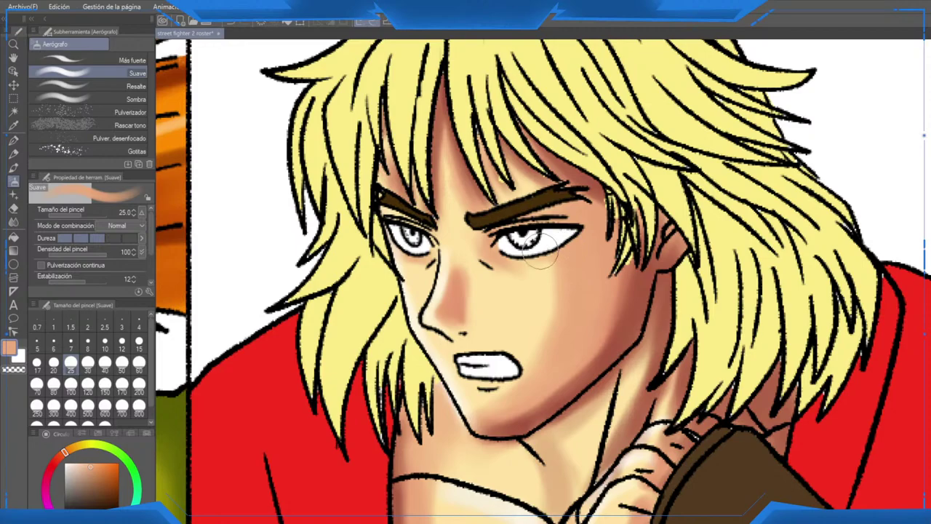
drag(577, 242, 639, 314)
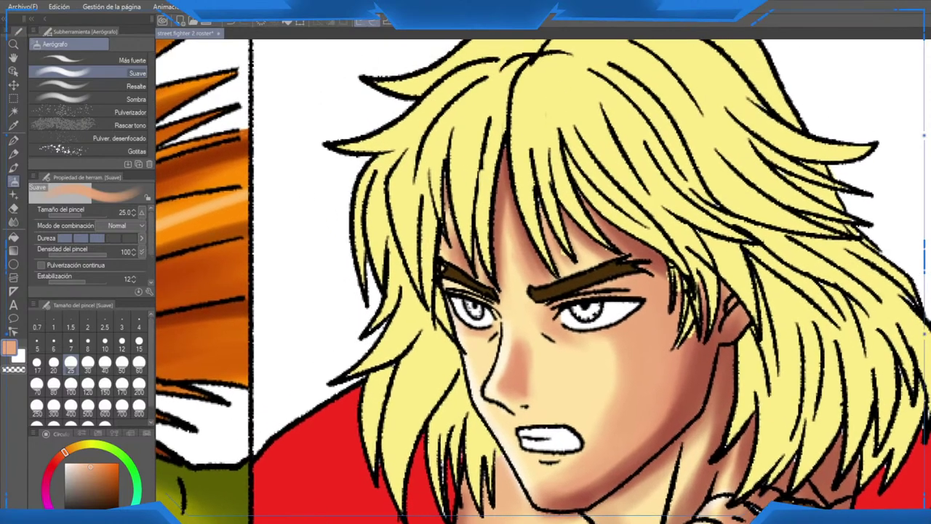
Step: Sample the dark reddish shadow tone and deepen the skin shadow beneath the hair in front of Ken's ear
scroll(583, 236, down, 5)
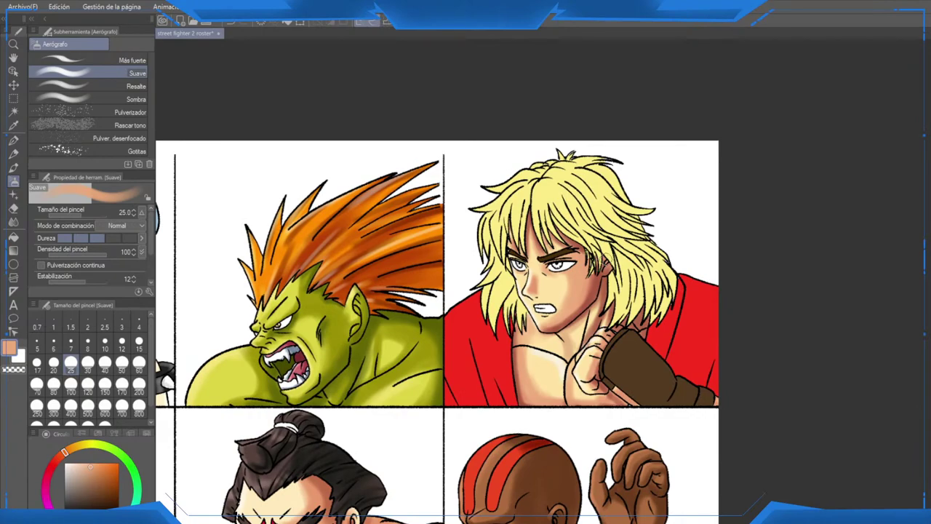
scroll(605, 321, up, 3)
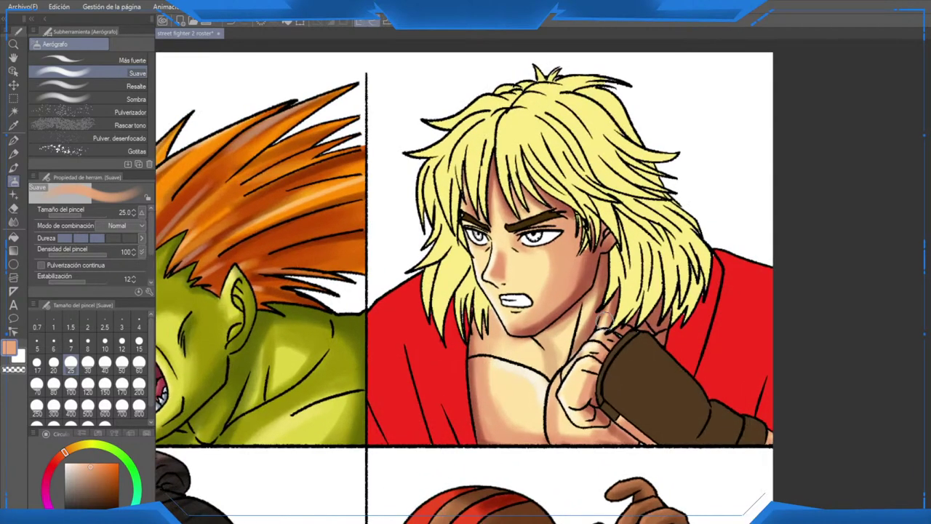
scroll(587, 300, up, 1)
alt+click(598, 263)
drag(594, 224, 596, 253)
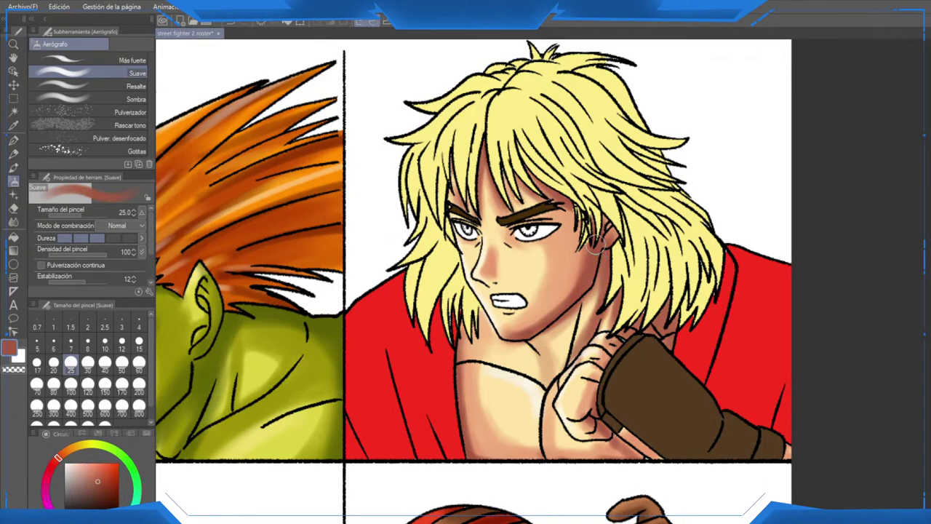
drag(596, 209, 610, 235)
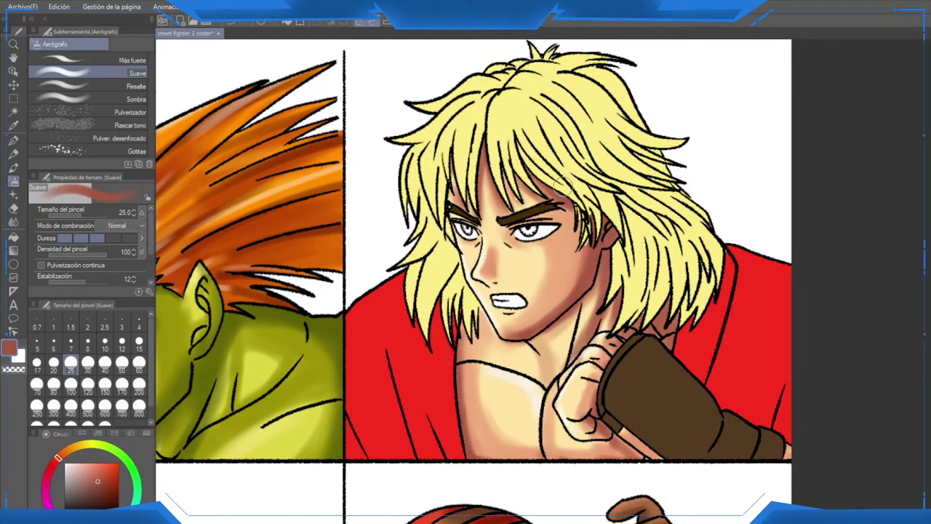
Step: Select a dark red and airbrush soft size 25 shadows along the inner lapel and sleeve fold of Ken's gi below his face
scroll(622, 232, down, 1)
scroll(624, 233, down, 2)
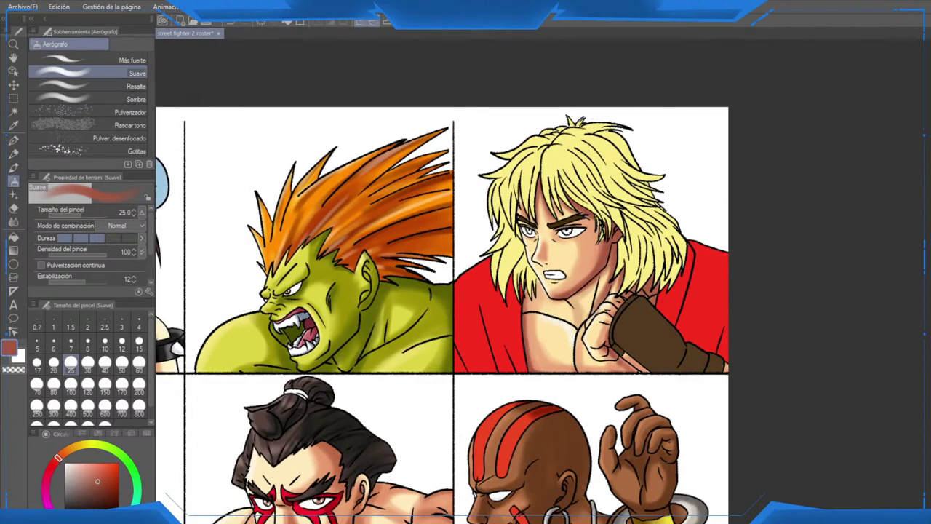
key(ctrl+z)
key(ctrl+y)
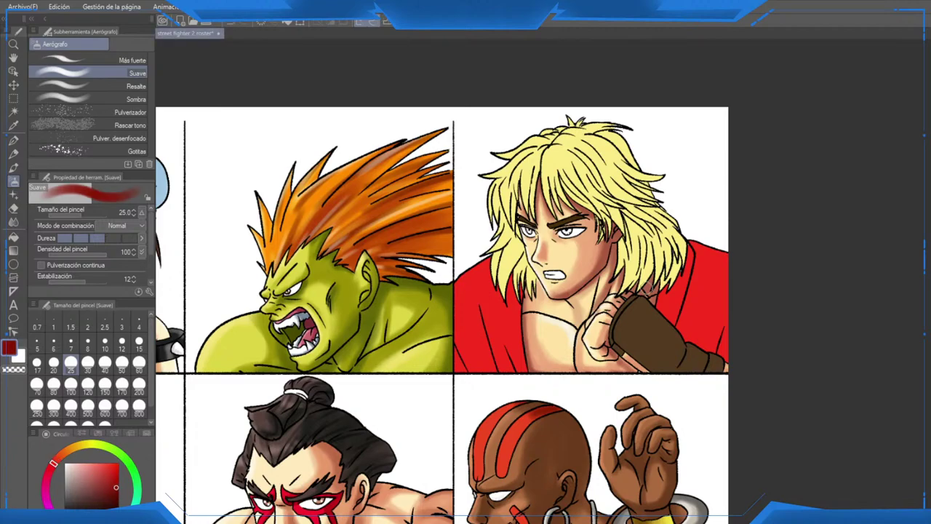
scroll(575, 320, up, 2)
drag(543, 314, 532, 307)
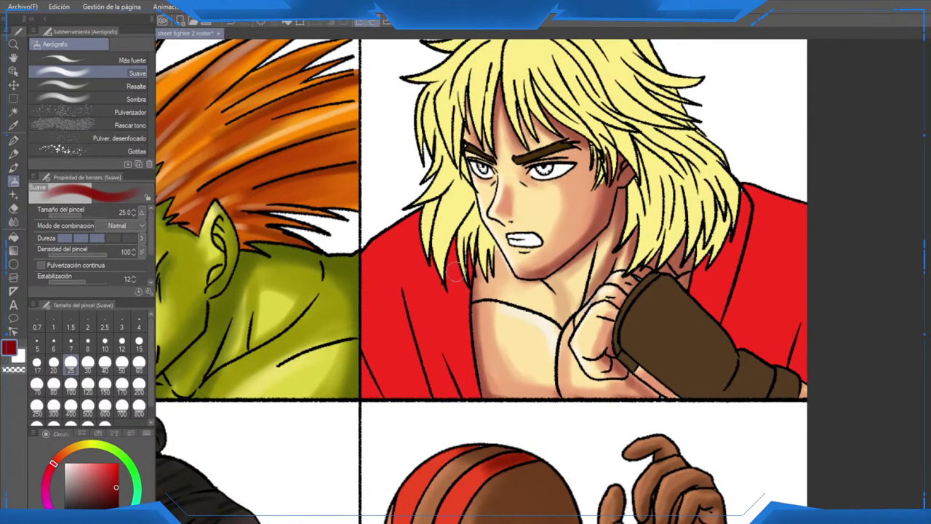
mouse_move(465, 250)
mouse_down()
mouse_move(479, 413)
mouse_move(464, 257)
mouse_move(469, 373)
mouse_move(467, 247)
mouse_move(477, 406)
mouse_up()
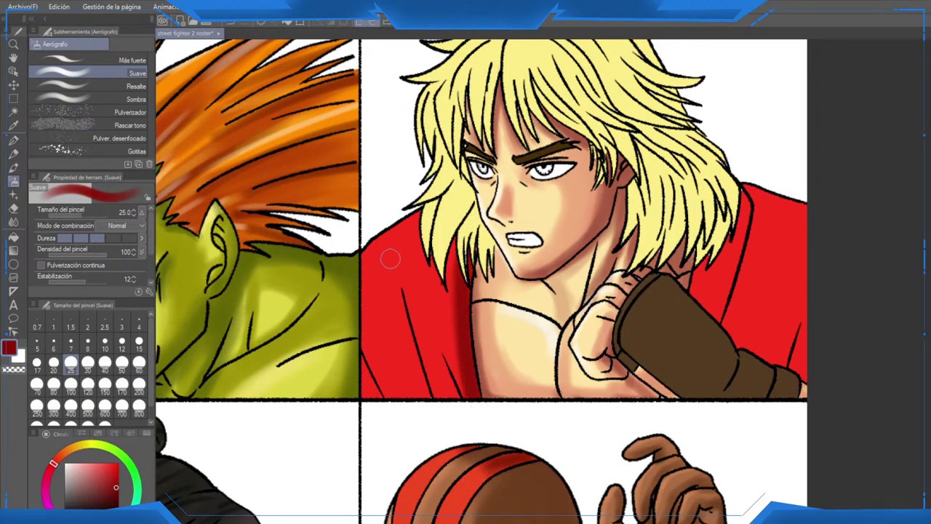
drag(400, 274, 441, 413)
drag(415, 329, 430, 394)
Step: Airbrush dark red shadows on the gi behind Ken's raised glove, along the collar seam, upper shoulder and outer folds
mouse_move(719, 258)
mouse_down()
mouse_move(598, 264)
mouse_move(577, 300)
mouse_up()
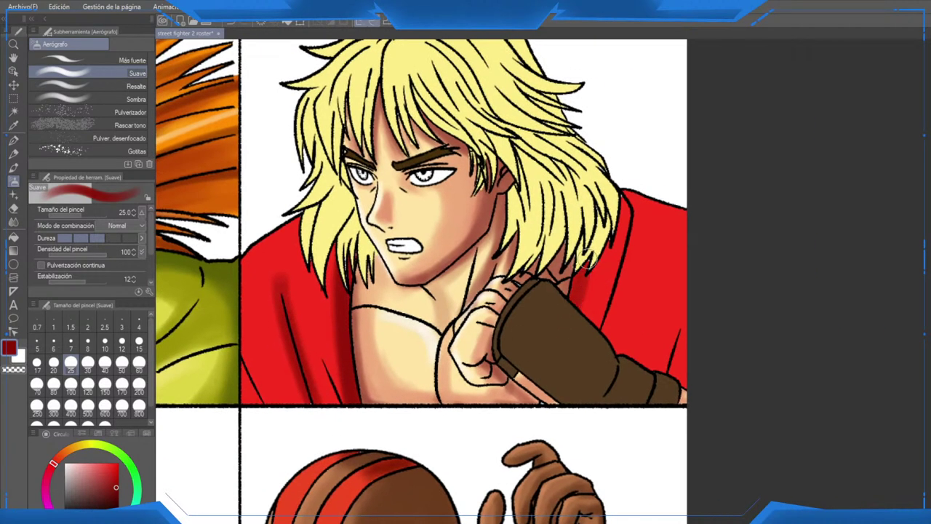
mouse_move(586, 264)
mouse_down()
mouse_move(612, 240)
mouse_move(632, 182)
mouse_move(604, 349)
mouse_move(632, 191)
mouse_up()
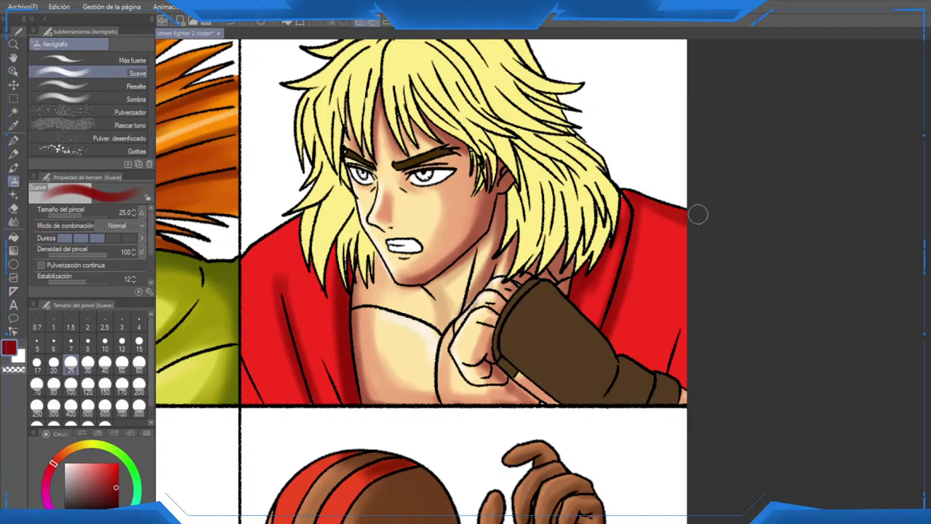
mouse_move(697, 214)
mouse_down()
mouse_move(649, 206)
mouse_move(624, 216)
mouse_move(682, 258)
mouse_move(660, 355)
mouse_move(681, 277)
mouse_move(676, 373)
mouse_move(619, 221)
mouse_move(636, 205)
mouse_move(616, 297)
mouse_up()
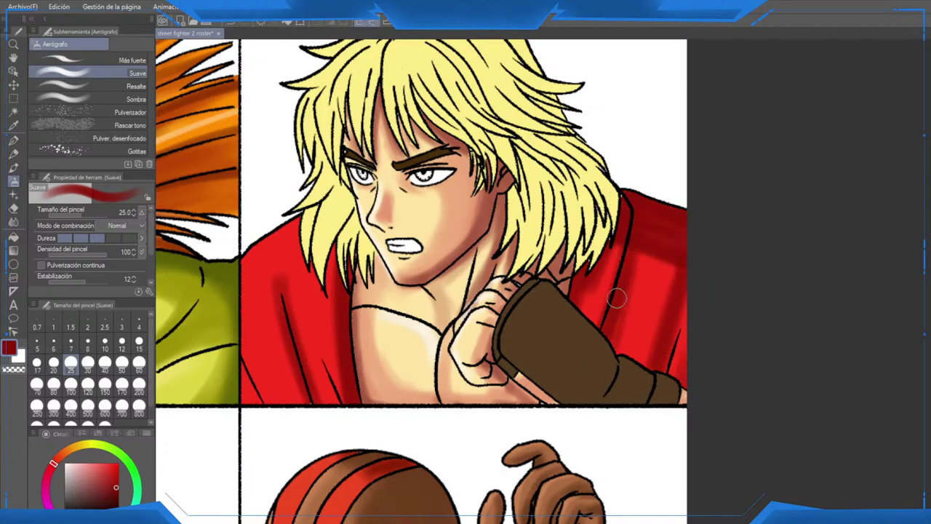
Step: Deepen the dark red shadows on the gi beneath Ken's hanging hair tips and along the fold nearest the panel divider
drag(331, 299, 376, 313)
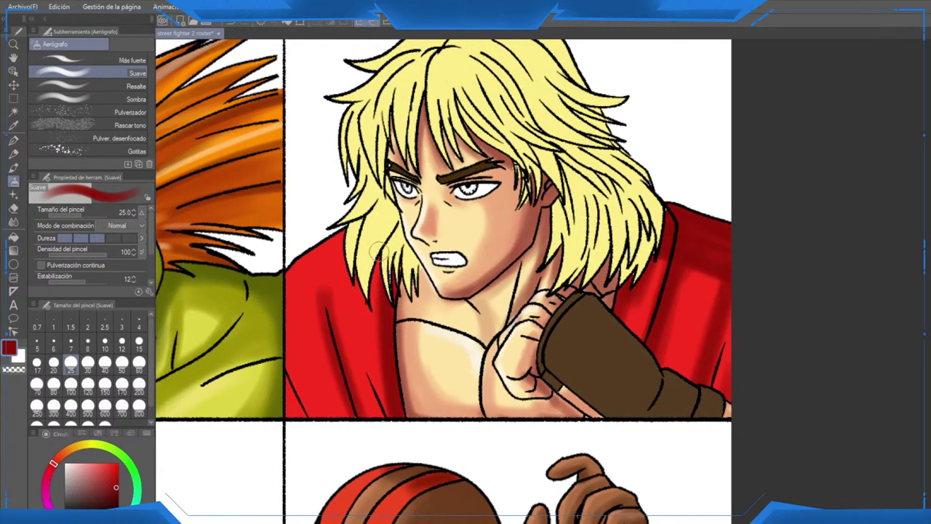
mouse_move(380, 278)
mouse_down()
mouse_move(379, 316)
mouse_move(364, 270)
mouse_move(376, 308)
mouse_move(356, 289)
mouse_up()
mouse_move(357, 257)
mouse_down()
mouse_move(350, 282)
mouse_move(349, 254)
mouse_move(354, 307)
mouse_up()
mouse_move(270, 398)
mouse_down()
mouse_move(304, 428)
mouse_move(286, 379)
mouse_move(306, 416)
mouse_move(401, 372)
mouse_move(361, 320)
mouse_move(340, 366)
mouse_up()
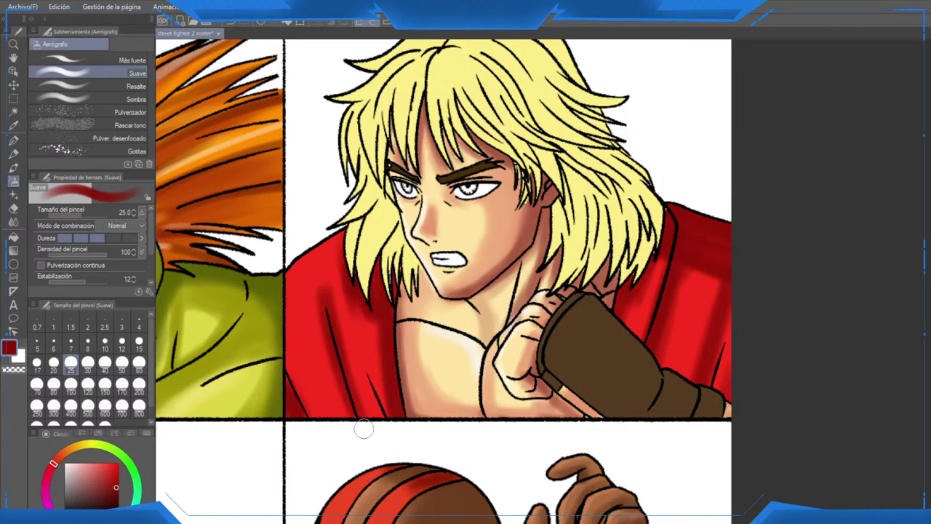
Step: Pick a lighter, pinkish red and airbrush soft highlights on the gi's shoulder and folds, checking them against the whole roster
click(112, 464)
click(104, 463)
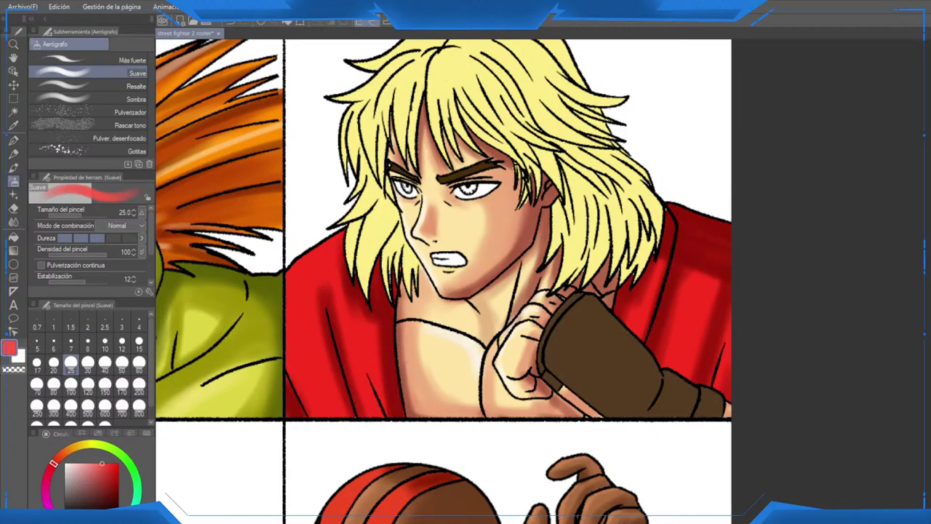
click(98, 463)
mouse_move(337, 239)
mouse_down()
mouse_move(293, 273)
mouse_move(277, 306)
mouse_move(277, 284)
mouse_move(328, 444)
mouse_up()
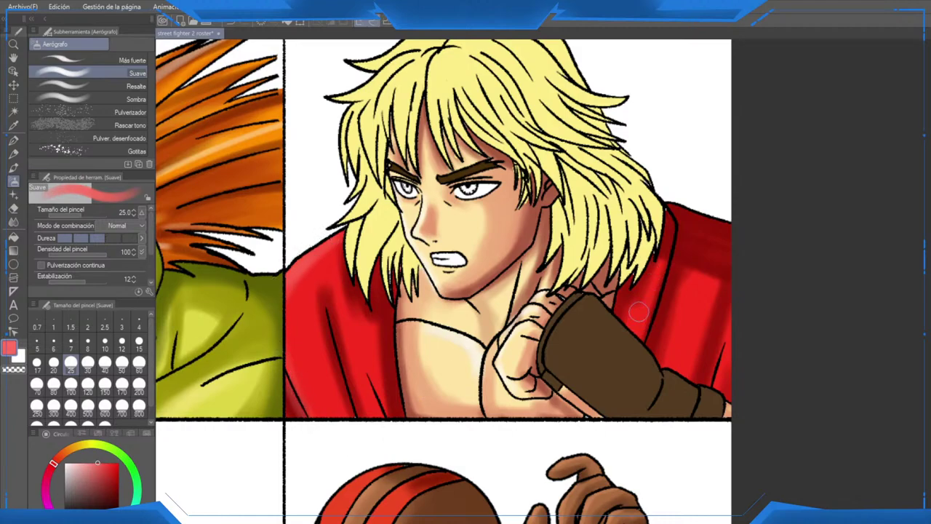
scroll(639, 311, down, 3)
scroll(609, 246, down, 1)
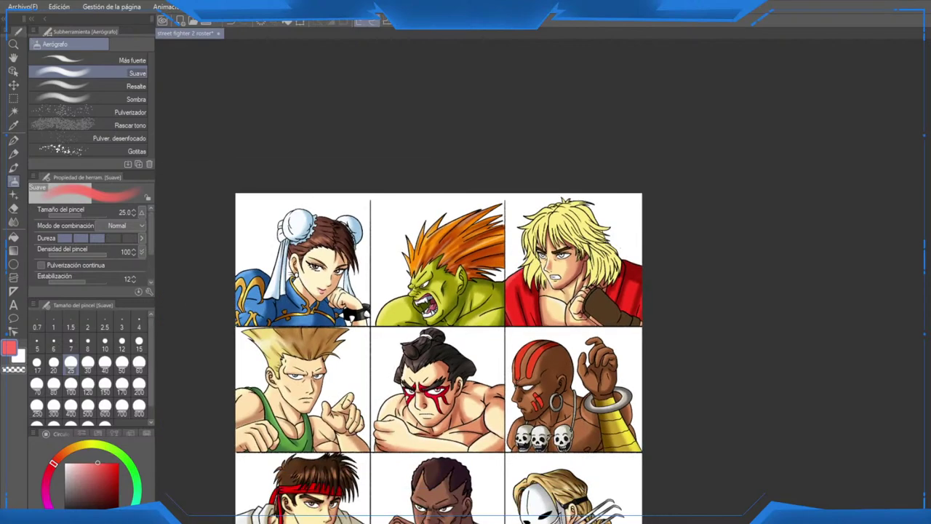
drag(608, 245, 598, 164)
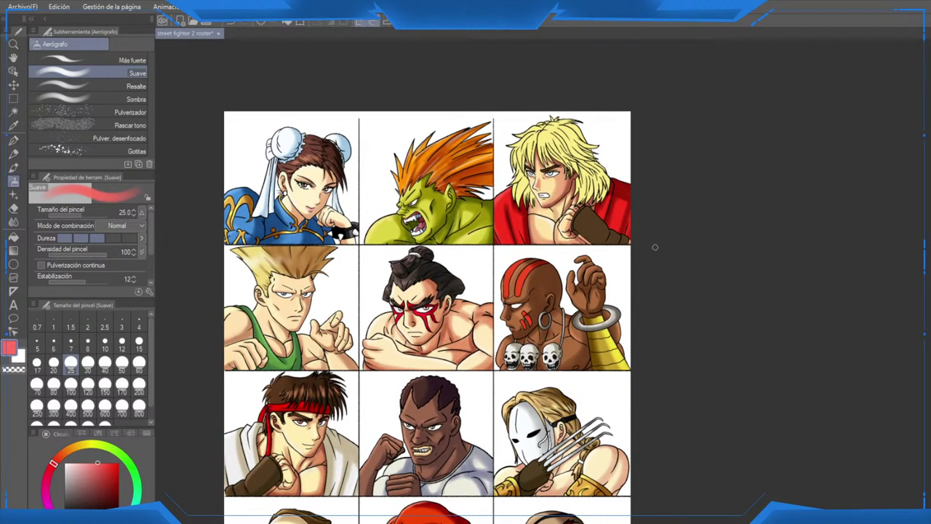
Step: Select a light brown and fill Ken's irises using the fill that refers to other layers
scroll(568, 160, up, 4)
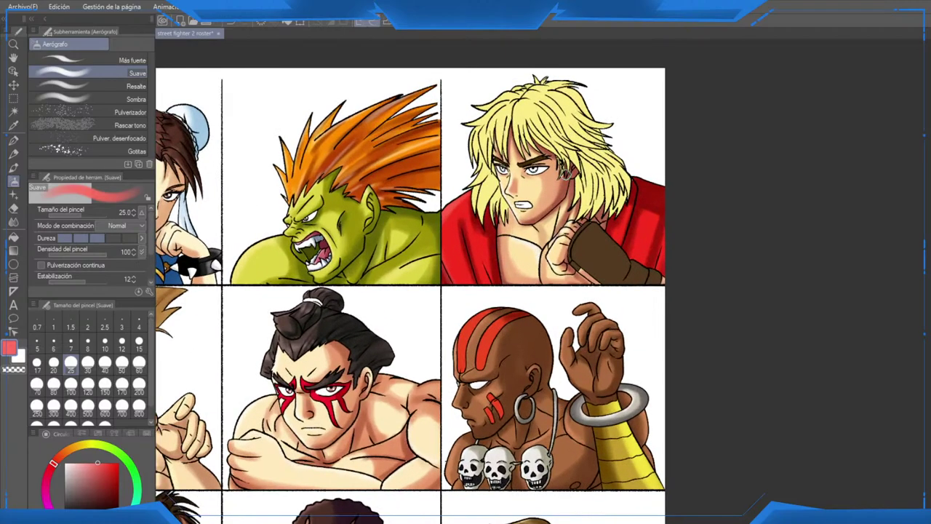
key(ctrl+s)
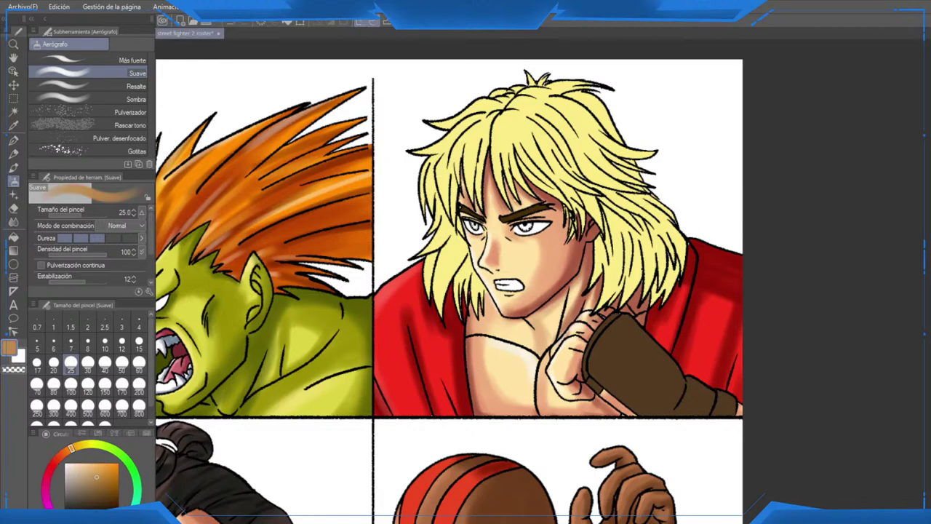
scroll(520, 237, up, 3)
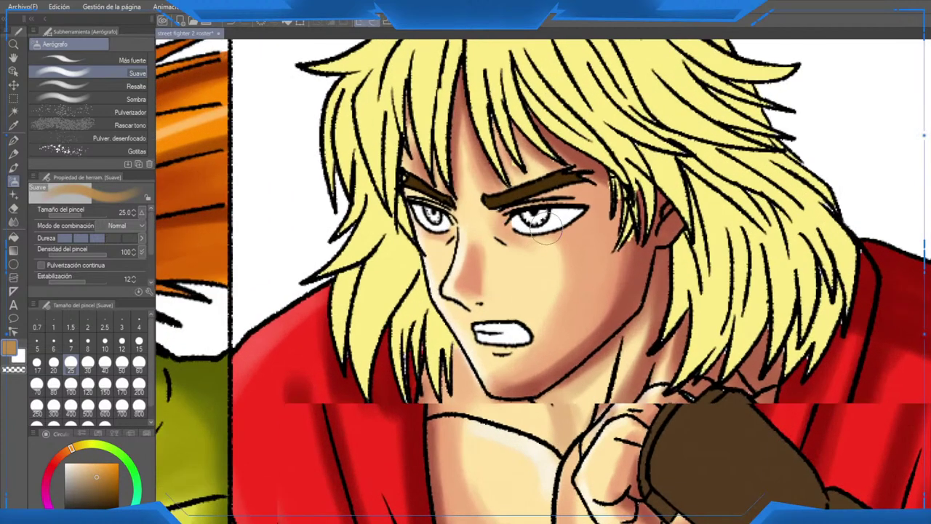
key(g)
key(g)
click(537, 218)
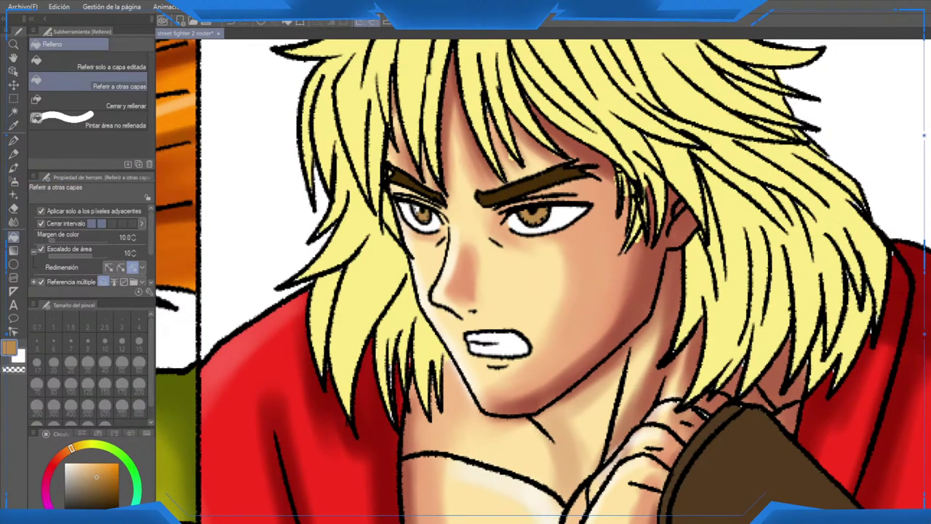
scroll(416, 209, up, 1)
scroll(458, 284, down, 4)
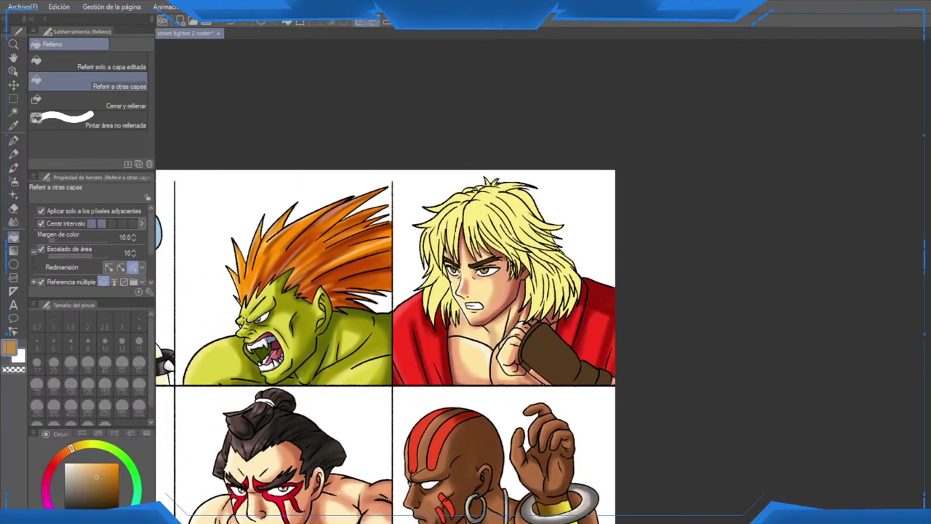
Step: Sample the dark brown shadow tone from Ryu's glove as the colour for shading Ken's glove
key(ctrl+z)
key(ctrl+y)
drag(584, 427, 692, 254)
scroll(690, 255, down, 3)
scroll(465, 371, up, 3)
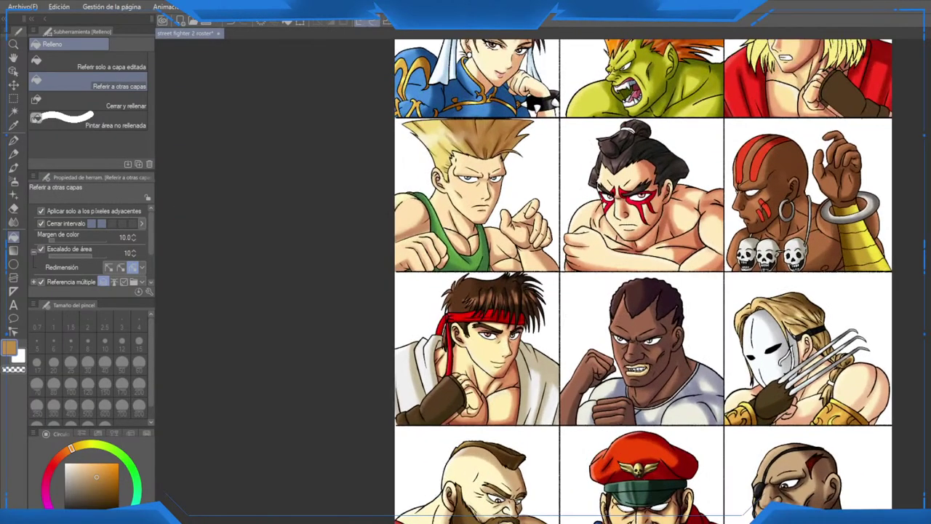
right_click(446, 393)
drag(866, 76, 593, 315)
Step: Enlarge the soft airbrush to size 30 and paint dark brown shadows over the upper side and wrist of Ken's glove
scroll(594, 315, up, 4)
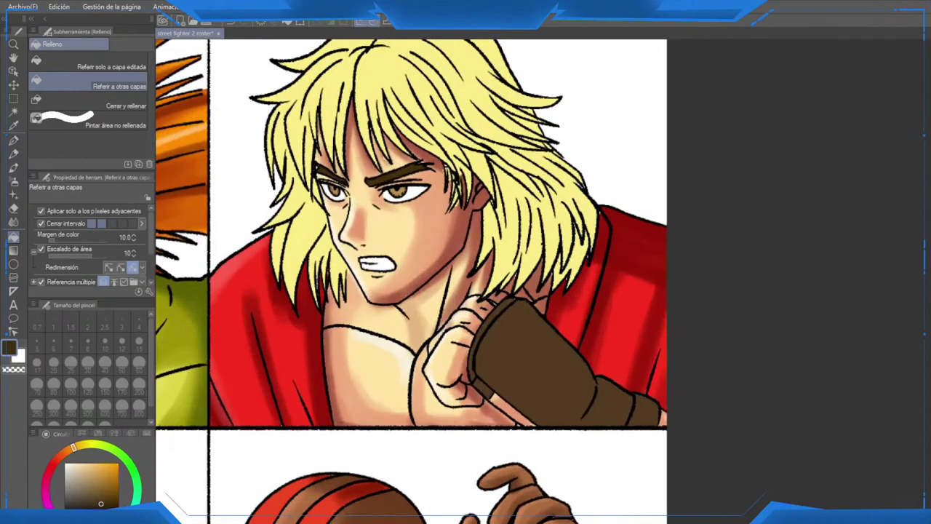
scroll(582, 307, up, 2)
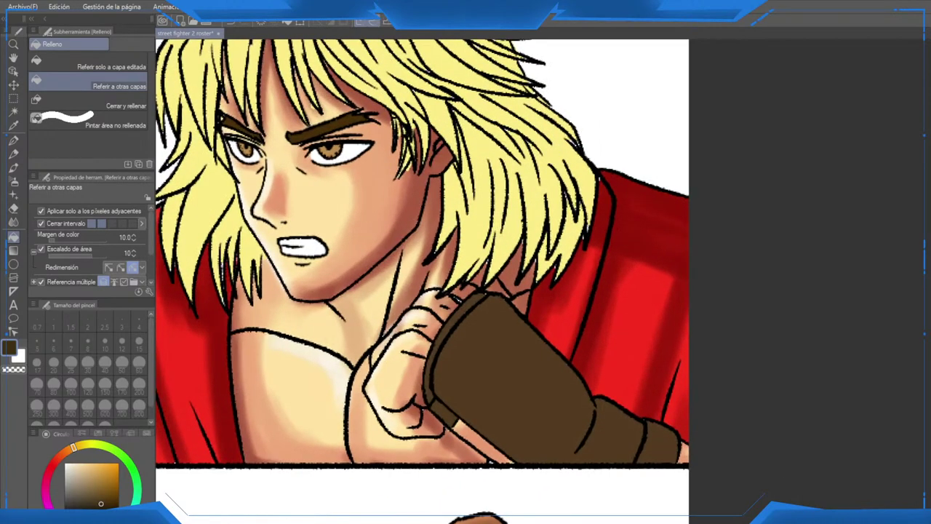
key(b)
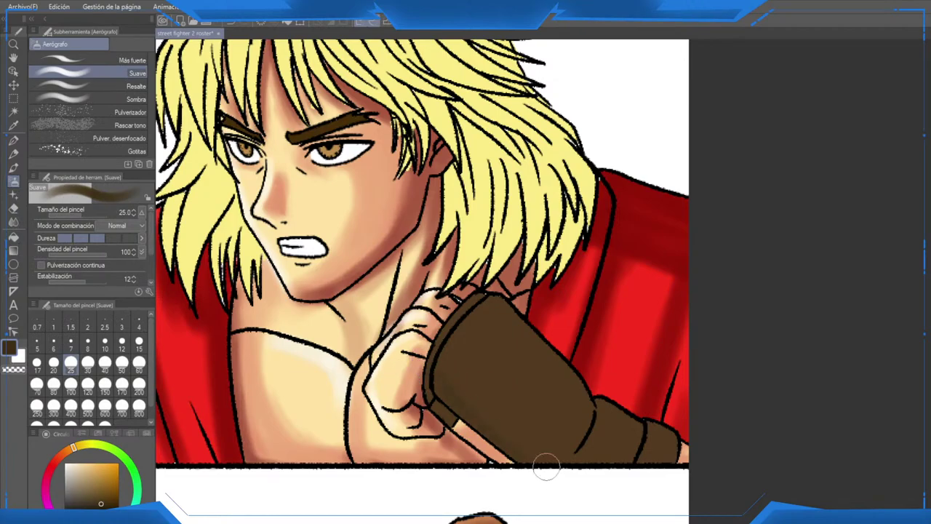
key(bracketright)
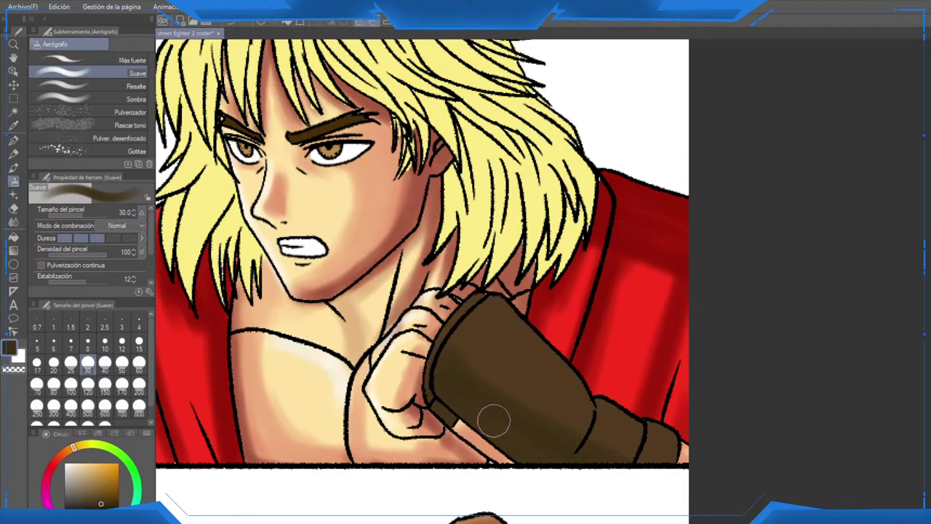
mouse_move(492, 321)
mouse_down()
mouse_move(550, 355)
mouse_move(593, 458)
mouse_move(495, 336)
mouse_move(518, 347)
mouse_move(487, 335)
mouse_move(594, 420)
mouse_move(558, 358)
mouse_move(621, 425)
mouse_move(630, 410)
mouse_move(493, 324)
mouse_move(489, 335)
mouse_move(523, 342)
mouse_move(630, 447)
mouse_up()
scroll(630, 453, down, 1)
scroll(630, 453, down, 2)
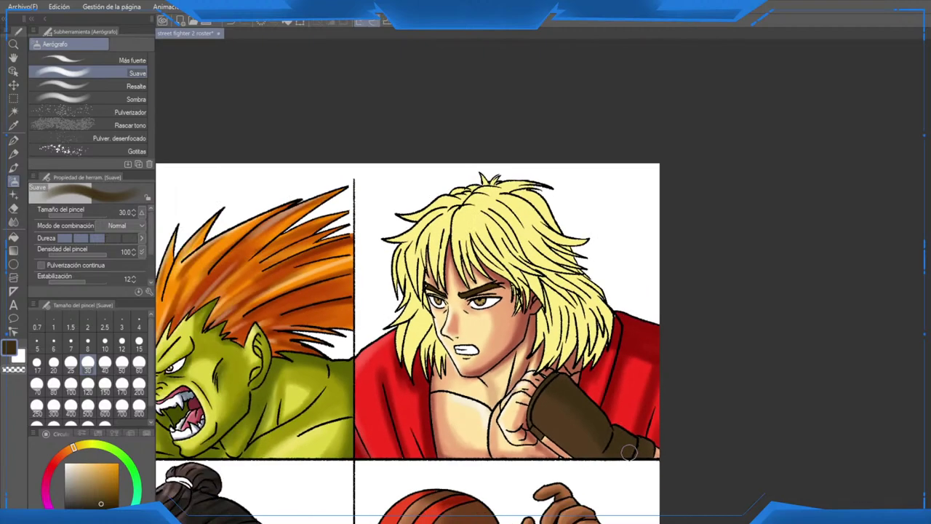
scroll(630, 453, up, 2)
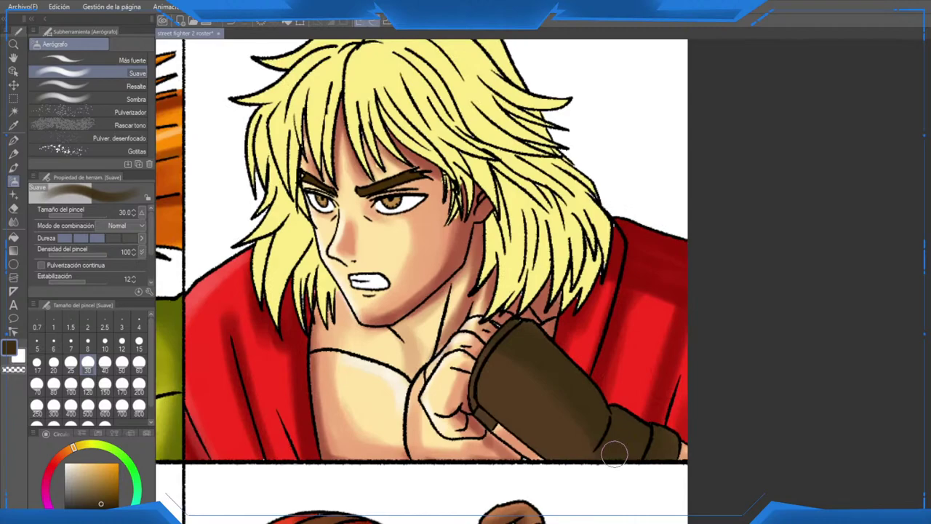
scroll(615, 455, up, 1)
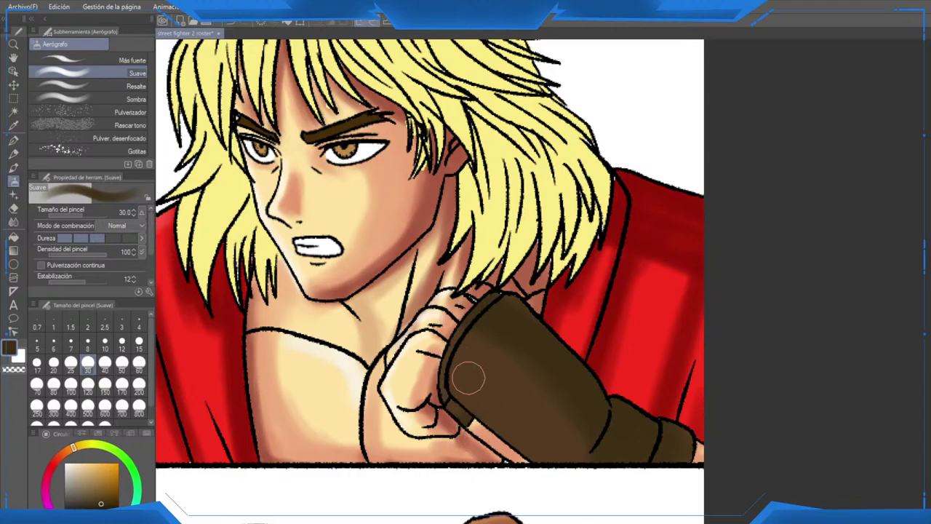
Step: Sample the glove's base brown, lighten it and airbrush a soft highlight along the lower edge of Ken's glove
alt+click(467, 400)
click(94, 491)
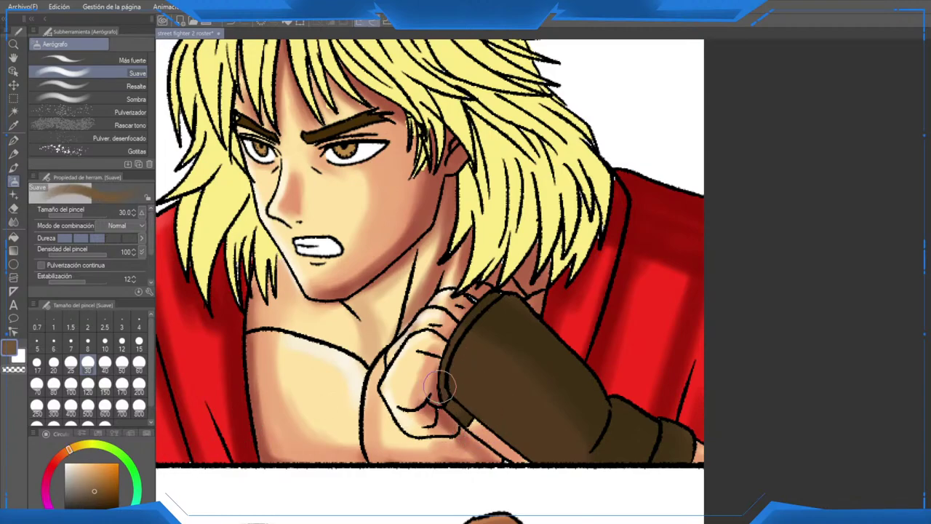
mouse_move(445, 371)
mouse_down()
mouse_move(532, 458)
mouse_move(583, 483)
mouse_up()
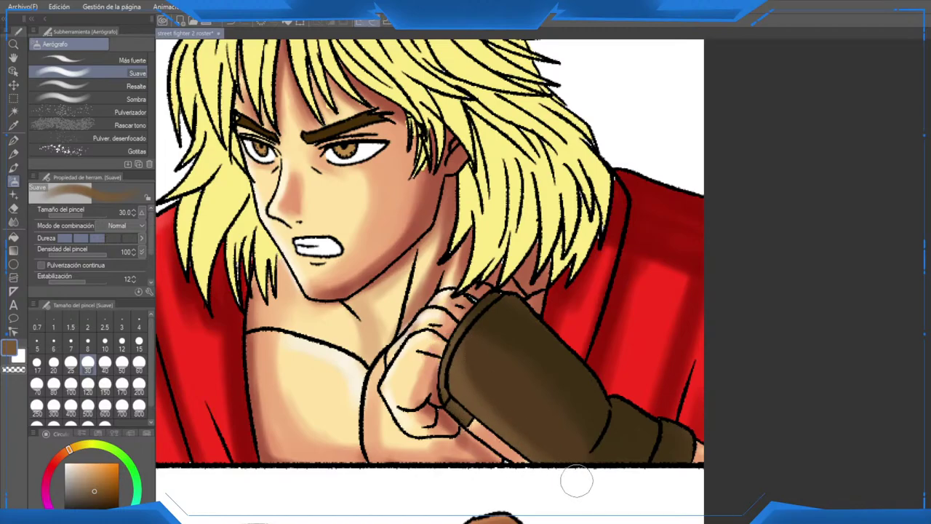
Step: Compare with Ryu's glove, choose a slightly lighter brown and strengthen the highlight near the cuff of Ken's glove with airbrush size 15
scroll(582, 459, down, 3)
drag(584, 459, 733, 186)
scroll(465, 284, down, 3)
scroll(466, 284, left, 2)
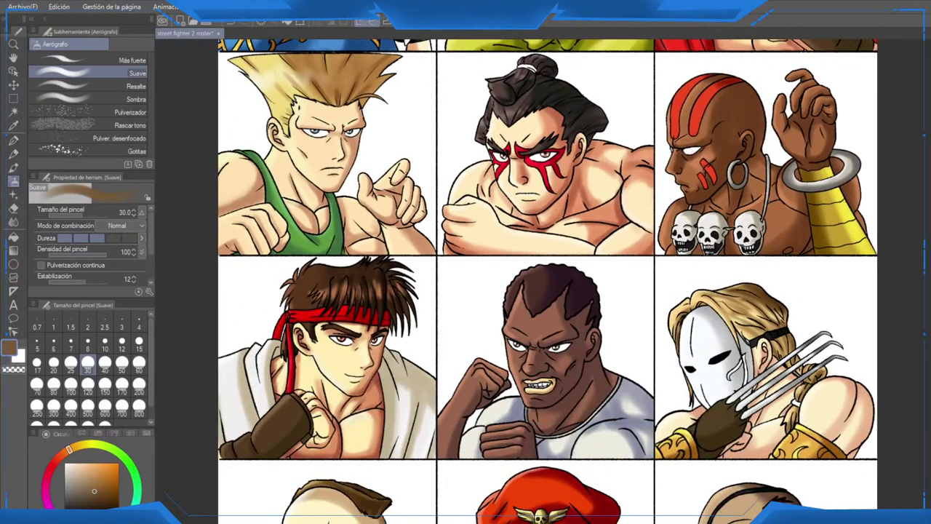
alt+click(727, 229)
drag(728, 229, 548, 375)
scroll(655, 291, up, 3)
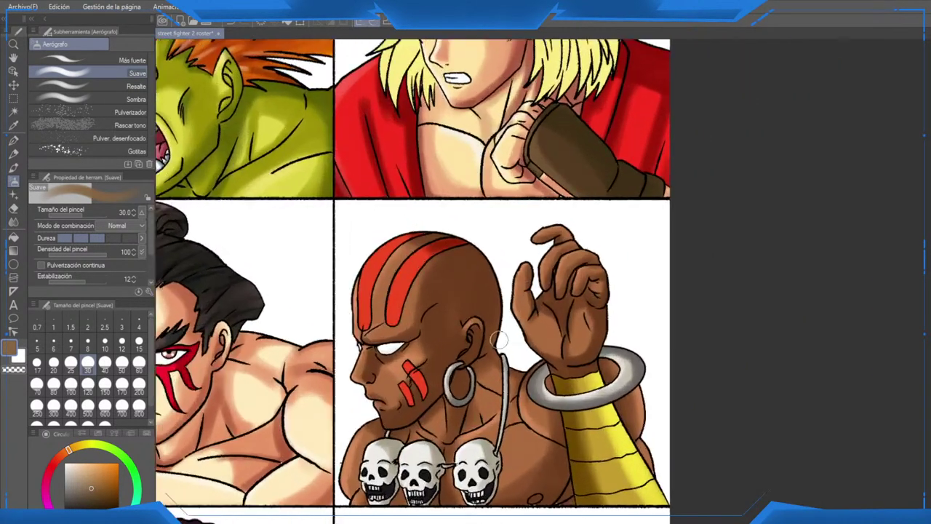
scroll(499, 284, up, 3)
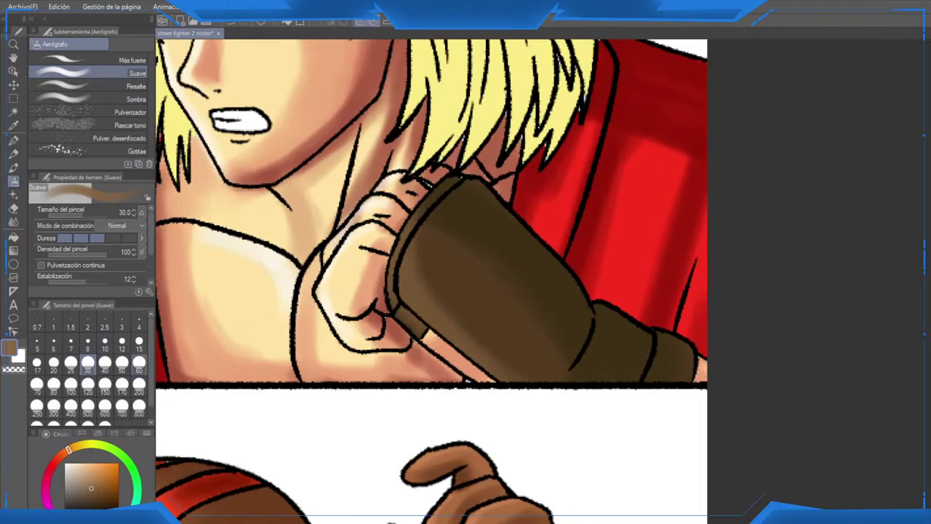
click(139, 340)
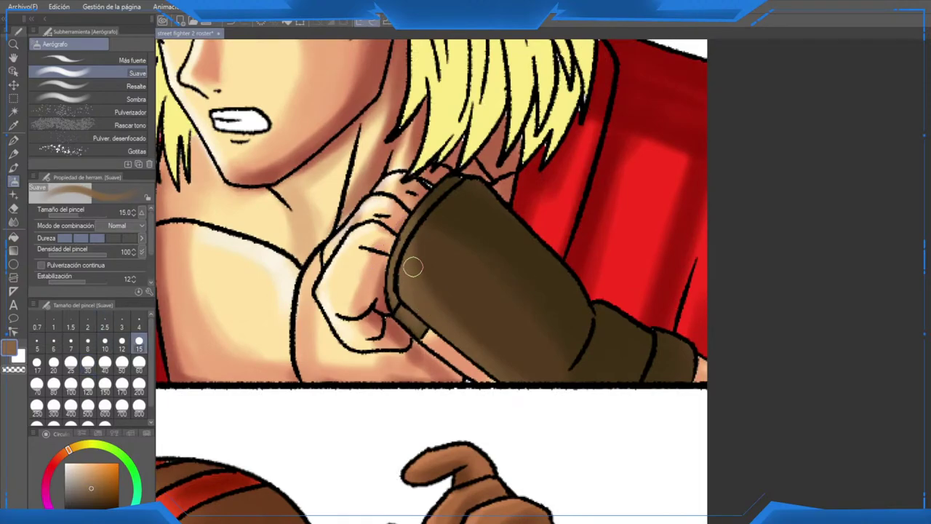
drag(407, 231, 449, 347)
mouse_move(419, 282)
mouse_down()
mouse_move(470, 339)
mouse_move(407, 265)
mouse_move(448, 177)
mouse_up()
Step: Sample the glove's medium and dark browns, airbrush the narrow cuff rim of Ken's glove, and compare the shading with its previous state
alt+click(457, 281)
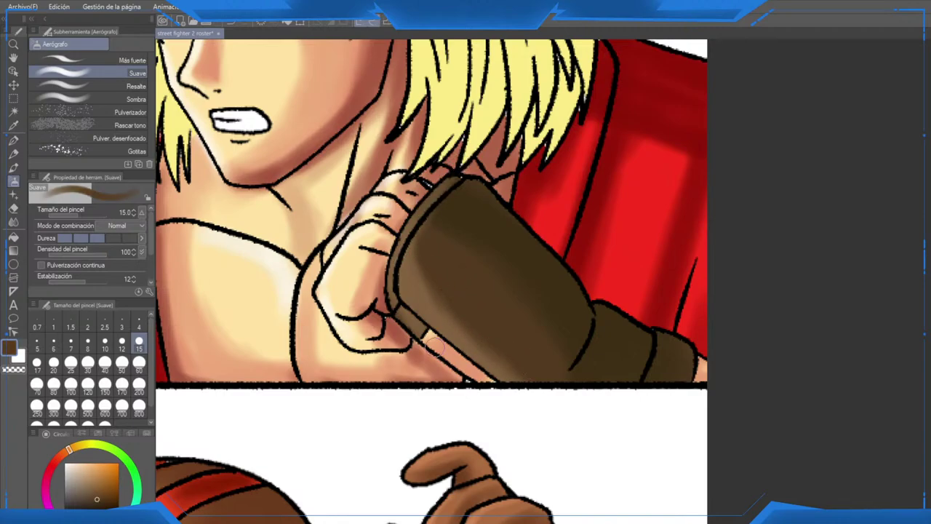
mouse_move(413, 333)
mouse_down()
mouse_move(407, 321)
mouse_move(421, 325)
mouse_move(451, 429)
mouse_up()
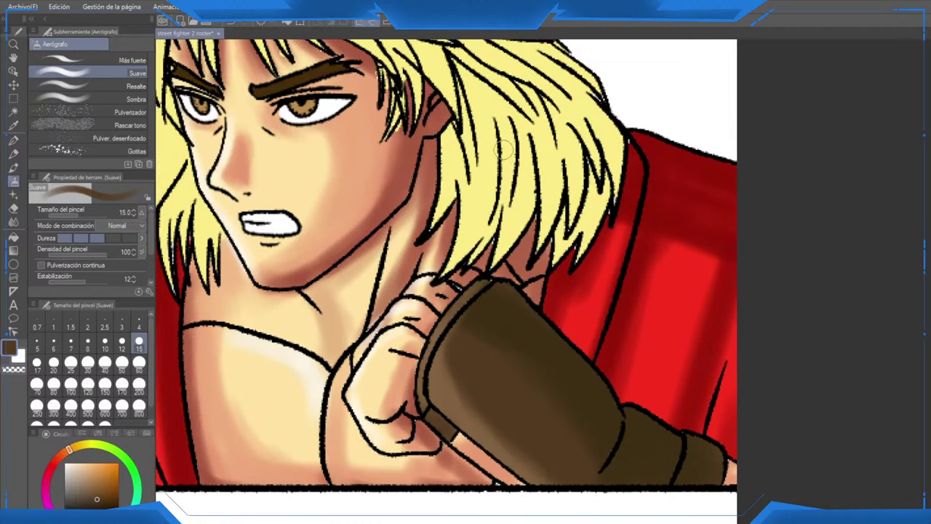
alt+click(495, 291)
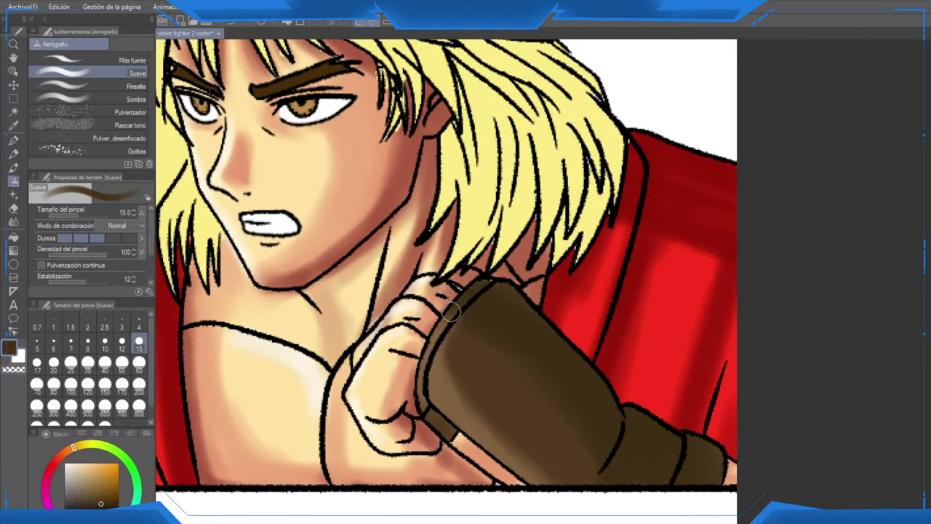
scroll(475, 284, down, 5)
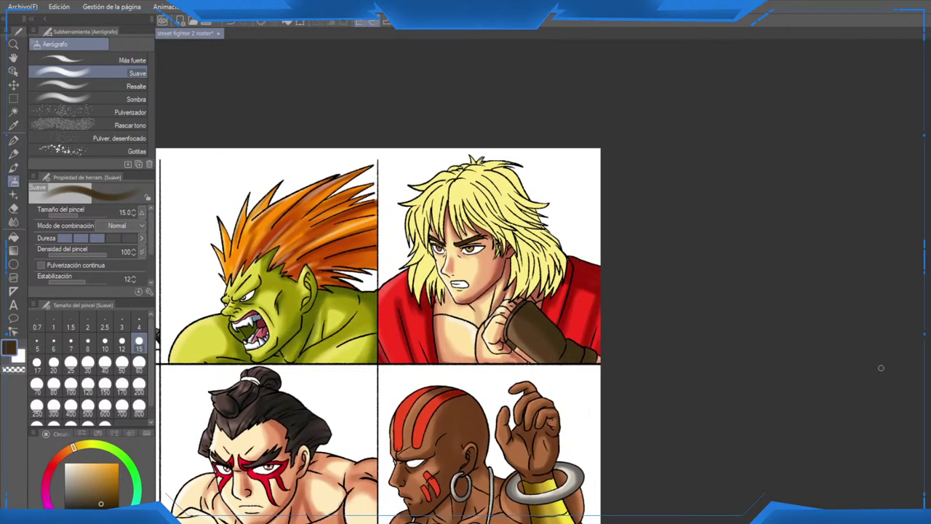
key(ctrl+z)
key(ctrl+y)
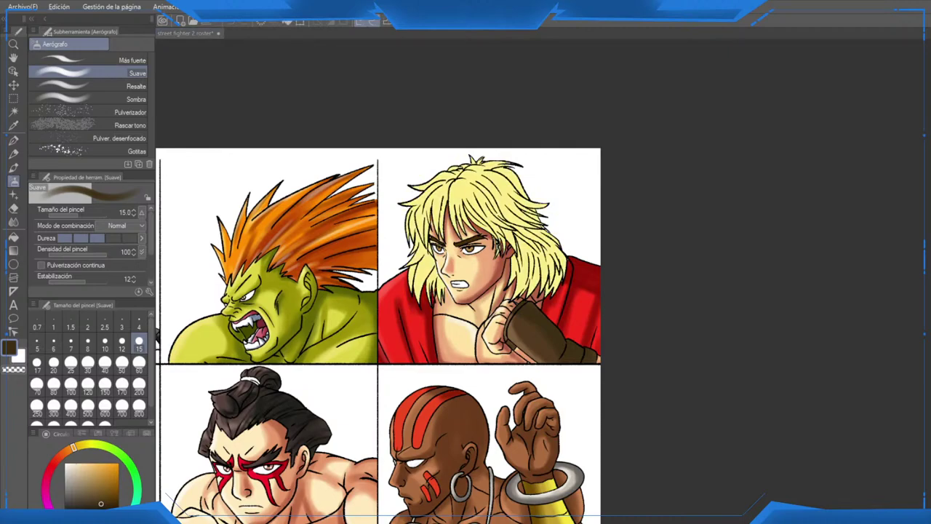
Step: Choose a reddish brown and try airbrushing size 15 shadow strands over the fringe and side locks left of Ken's parting
click(111, 475)
scroll(446, 204, up, 3)
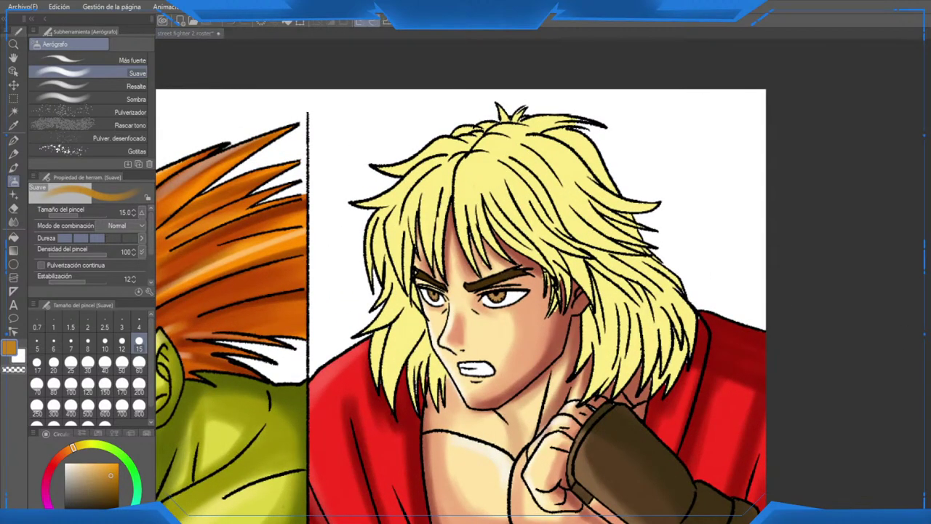
click(119, 487)
scroll(406, 285, up, 1)
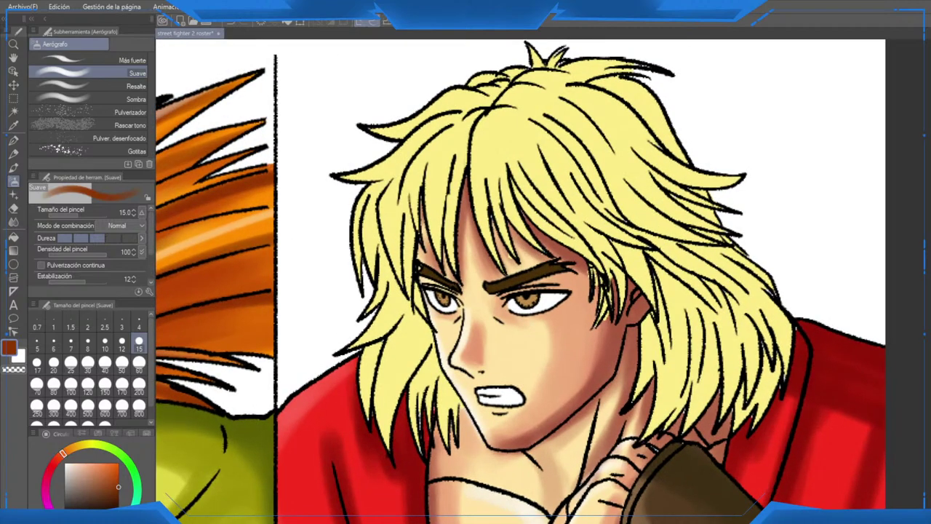
drag(406, 286, 407, 271)
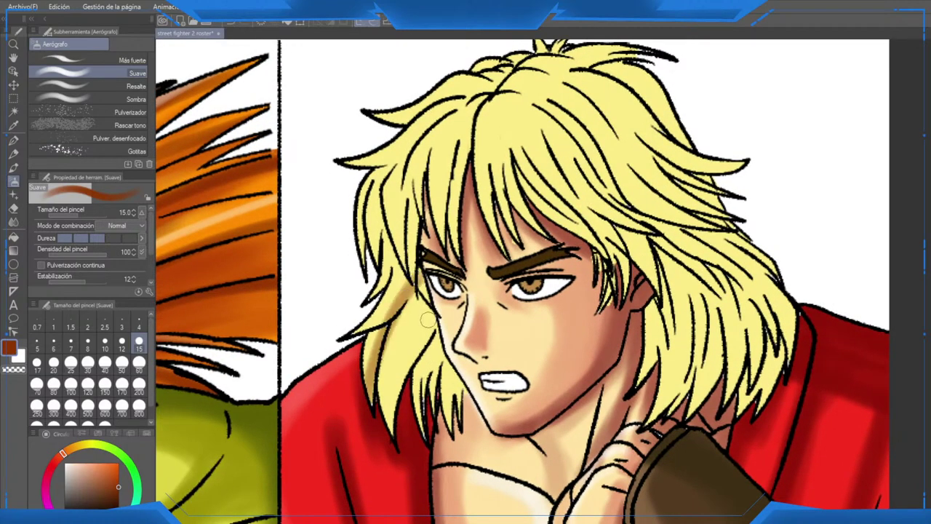
mouse_move(444, 129)
mouse_down()
mouse_move(429, 170)
mouse_move(432, 231)
mouse_up()
drag(417, 139, 405, 261)
drag(489, 107, 493, 226)
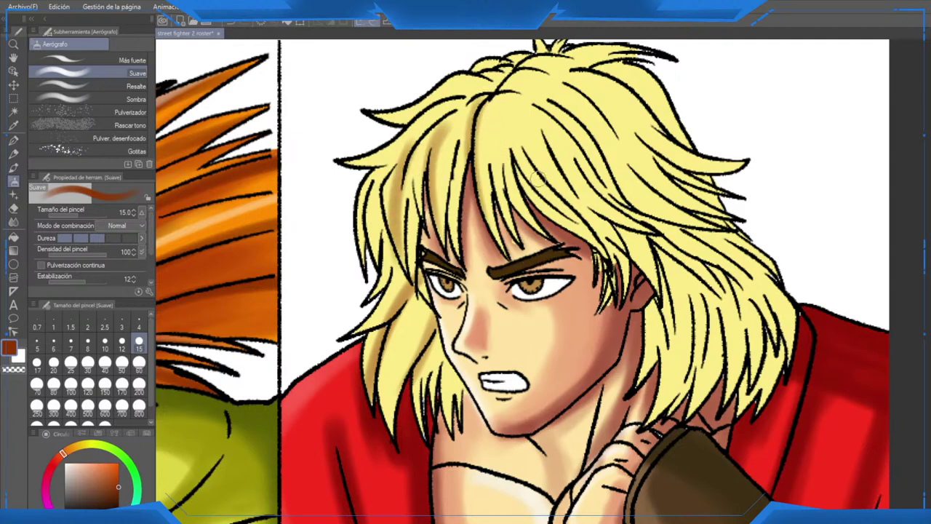
Step: Try extending the reddish-brown shadow strands across Ken's crown, the fringe right of the parting and the long locks behind the ear
drag(505, 91, 513, 211)
mouse_move(536, 91)
mouse_down()
mouse_move(576, 215)
mouse_move(613, 248)
mouse_up()
mouse_move(585, 166)
mouse_down()
mouse_move(621, 201)
mouse_move(665, 278)
mouse_move(655, 367)
mouse_up()
mouse_move(683, 244)
mouse_down()
mouse_move(692, 328)
mouse_move(681, 418)
mouse_up()
drag(740, 399, 742, 319)
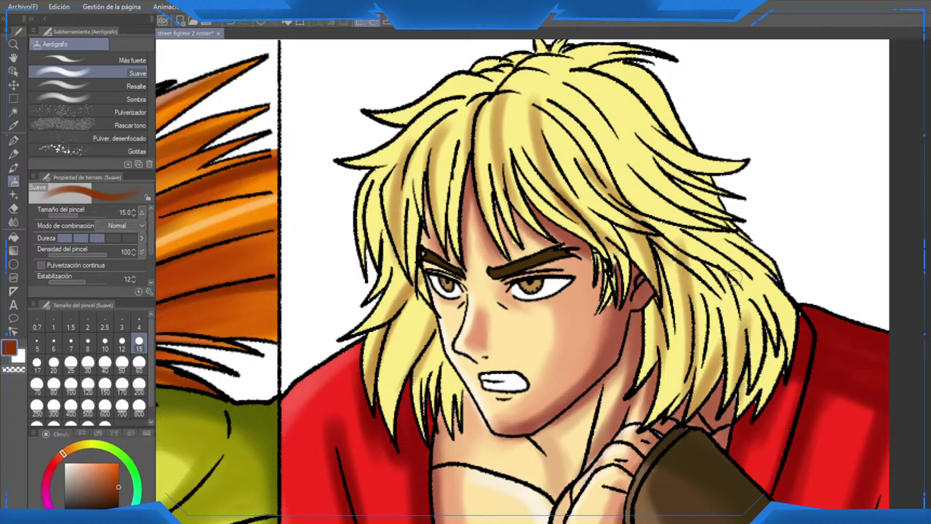
drag(671, 220, 757, 290)
drag(714, 233, 760, 256)
drag(627, 167, 705, 232)
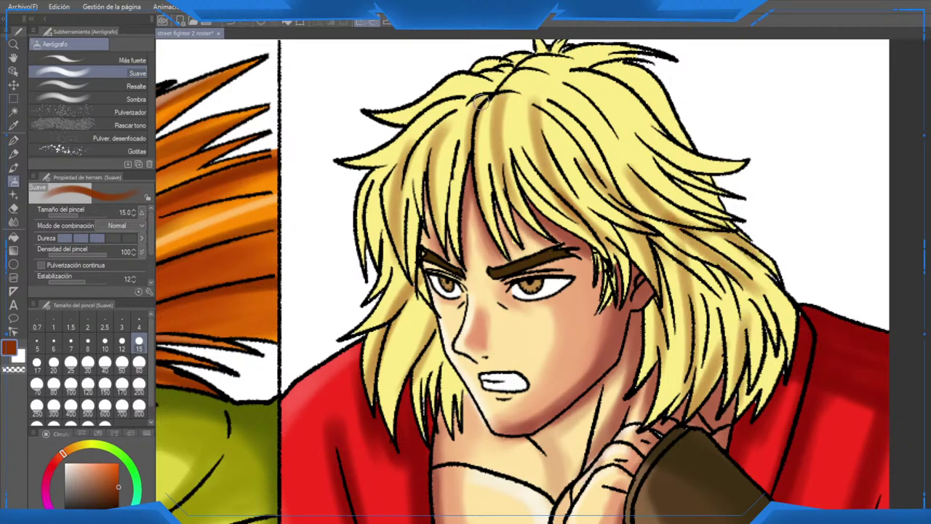
drag(480, 102, 556, 120)
mouse_move(509, 64)
mouse_down()
mouse_move(617, 130)
mouse_move(610, 81)
mouse_move(670, 144)
mouse_up()
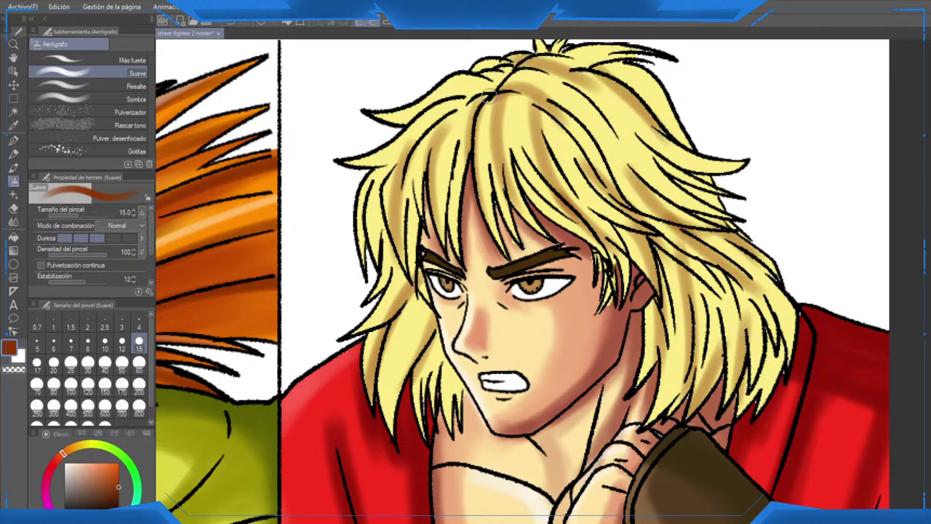
mouse_move(490, 96)
mouse_down()
mouse_move(431, 124)
mouse_move(438, 161)
mouse_up()
Step: Switch to an ochre tone and airbrush shadows on the hanging locks on both sides of Ken's face
scroll(486, 226, down, 3)
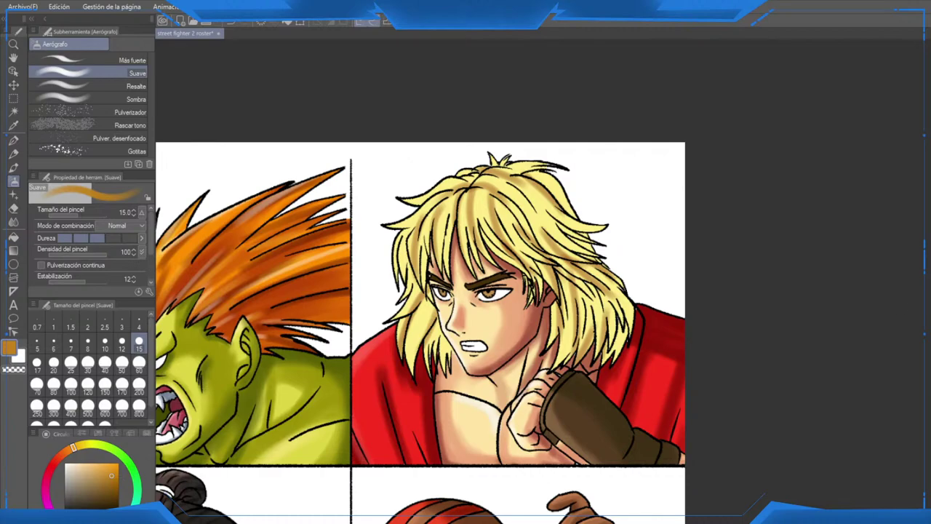
scroll(699, 308, up, 3)
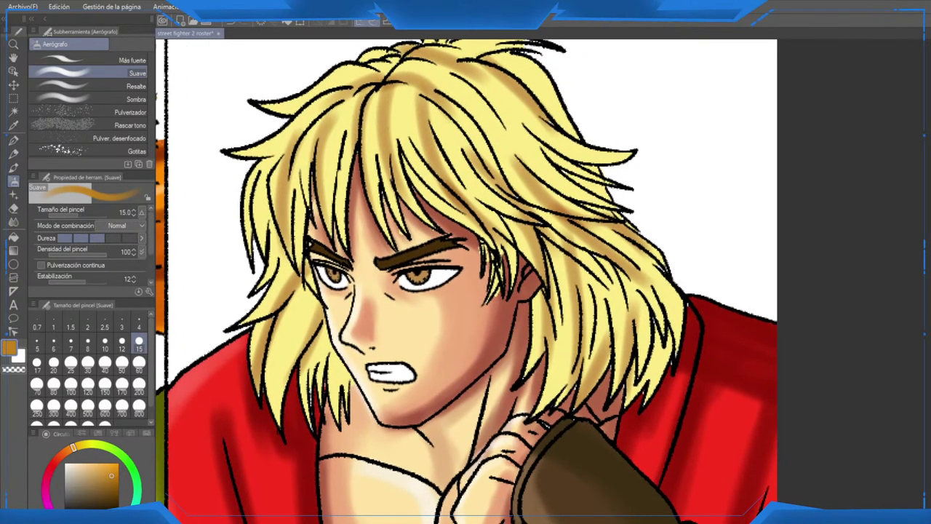
drag(303, 335, 297, 299)
drag(308, 255, 275, 384)
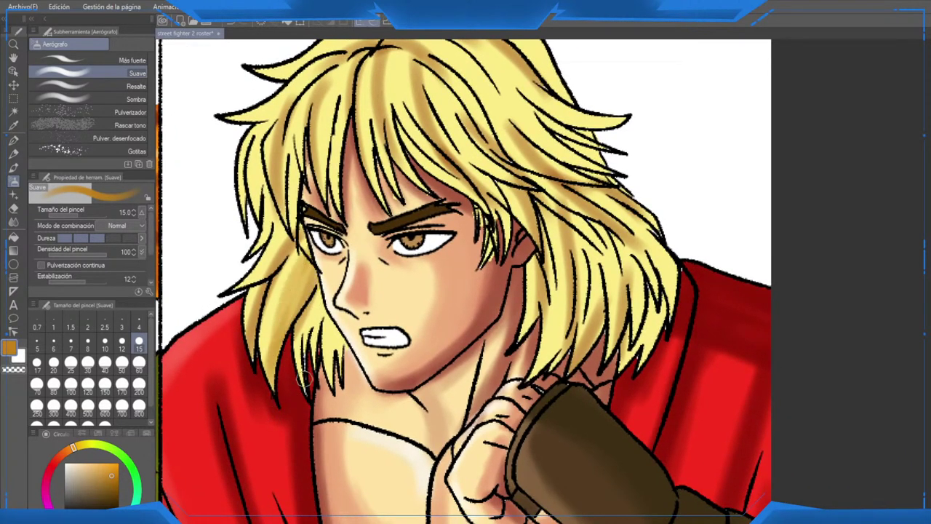
mouse_move(322, 302)
mouse_down()
mouse_move(323, 374)
mouse_move(348, 360)
mouse_up()
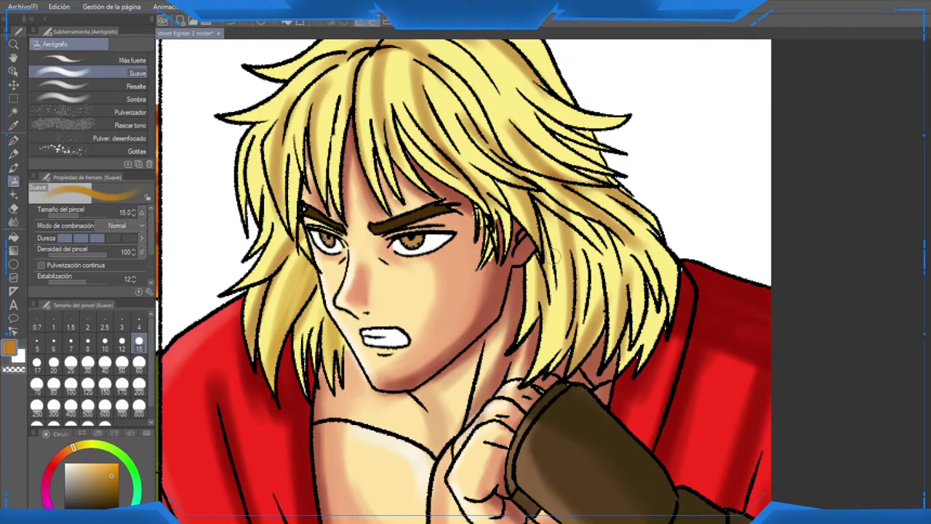
mouse_move(553, 255)
mouse_down()
mouse_move(557, 363)
mouse_move(547, 371)
mouse_move(532, 362)
mouse_up()
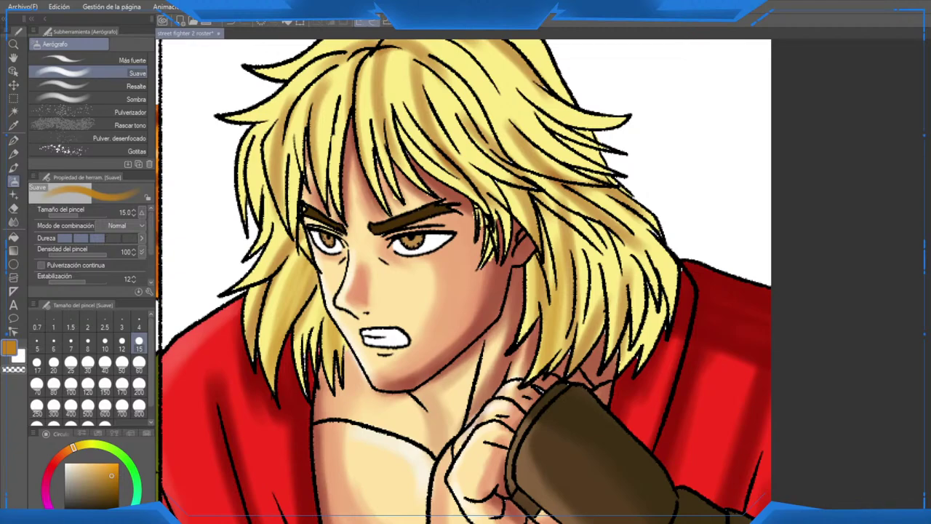
scroll(523, 242, up, 1)
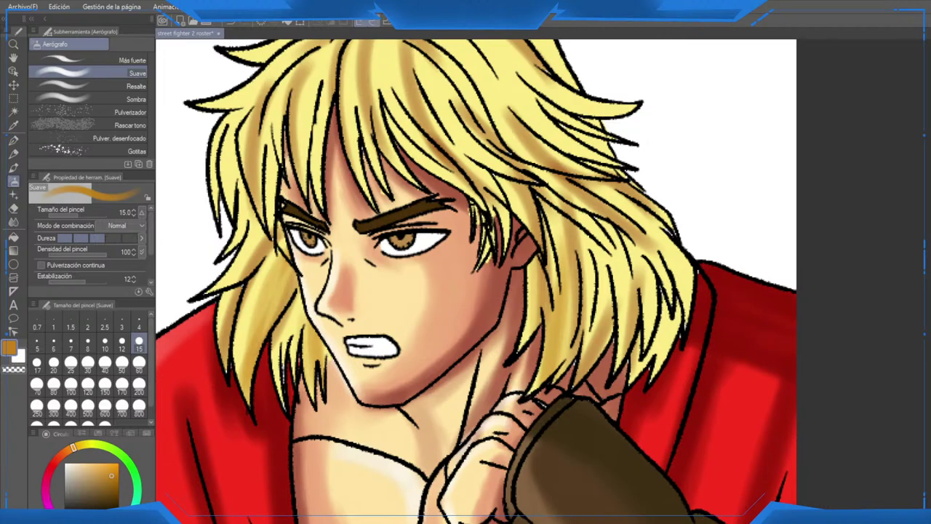
drag(648, 332, 636, 438)
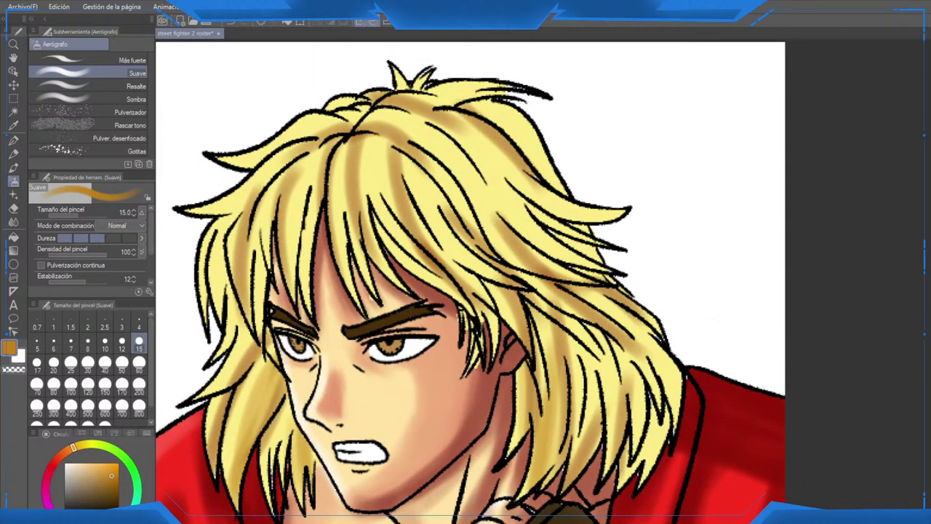
Step: Remove the reddish-brown shadow strands from Ken's hair, comparing the hair with and without them and keeping the ochre shading
key(ctrl+z)
key(ctrl+z)
key(ctrl+z)
key(ctrl+z)
key(ctrl+z)
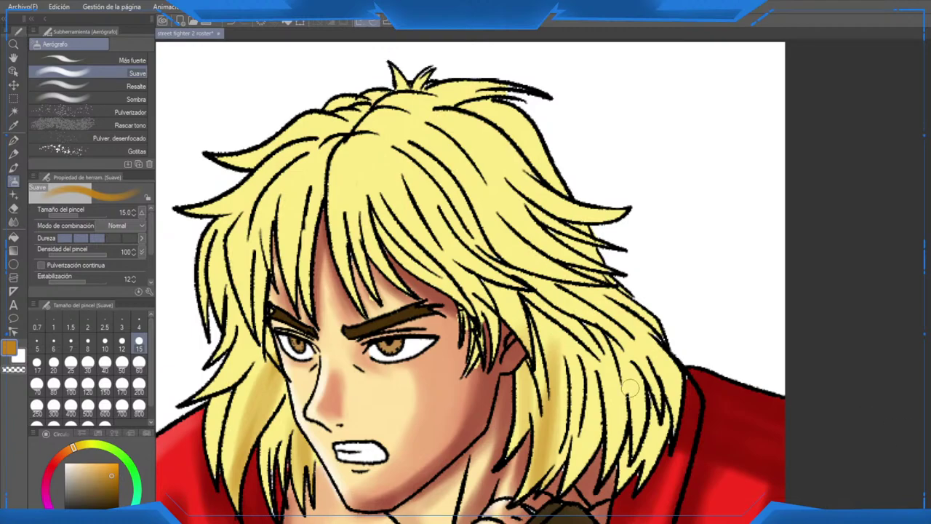
drag(520, 348, 501, 300)
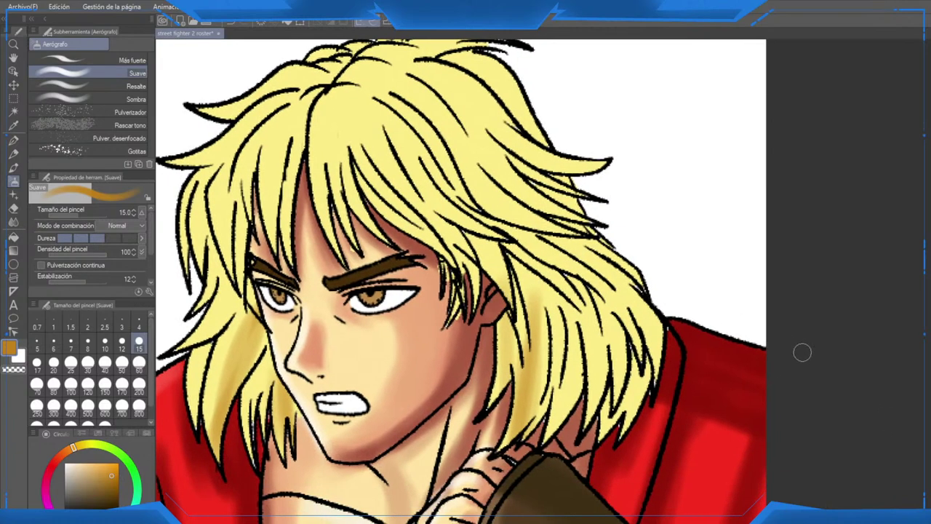
key(ctrl+z)
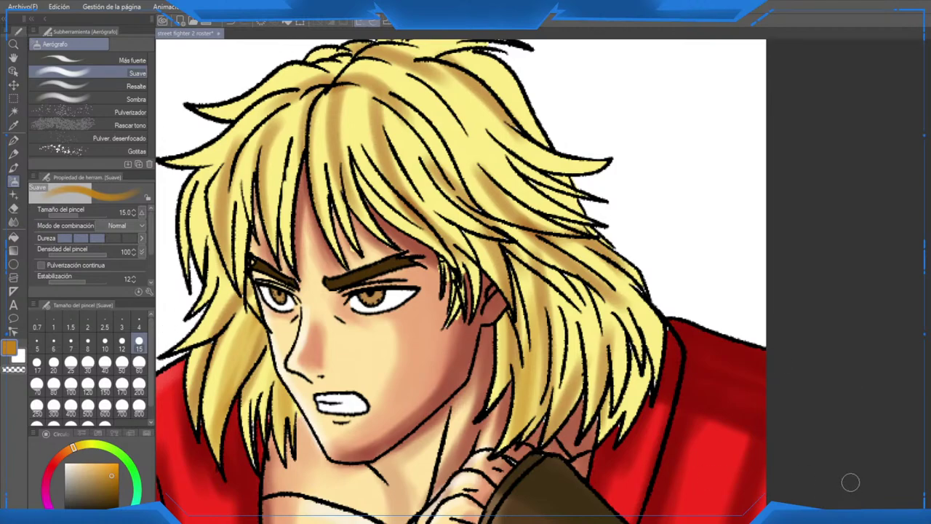
key(ctrl+z)
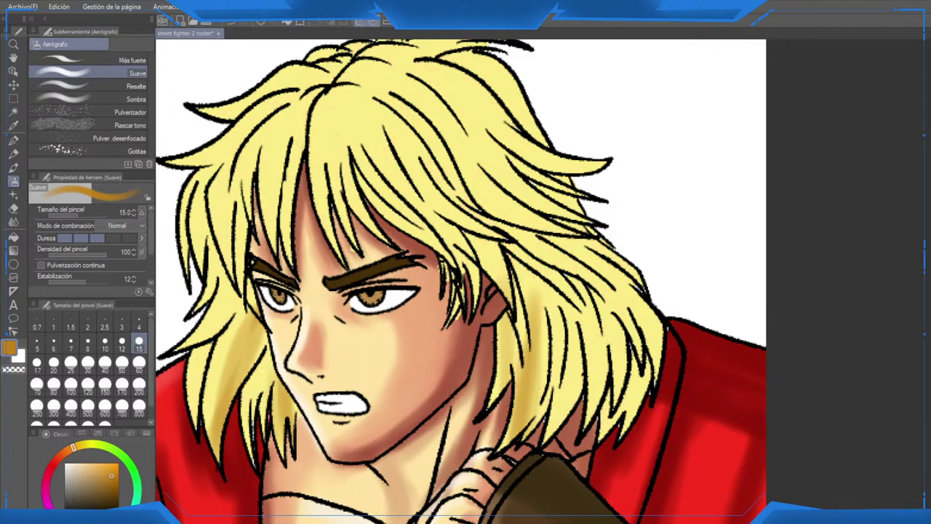
Step: Airbrush ochre shadow strands on the locks behind Ken's ear and on the fringe left of the parting
drag(565, 356, 568, 334)
drag(561, 294, 550, 400)
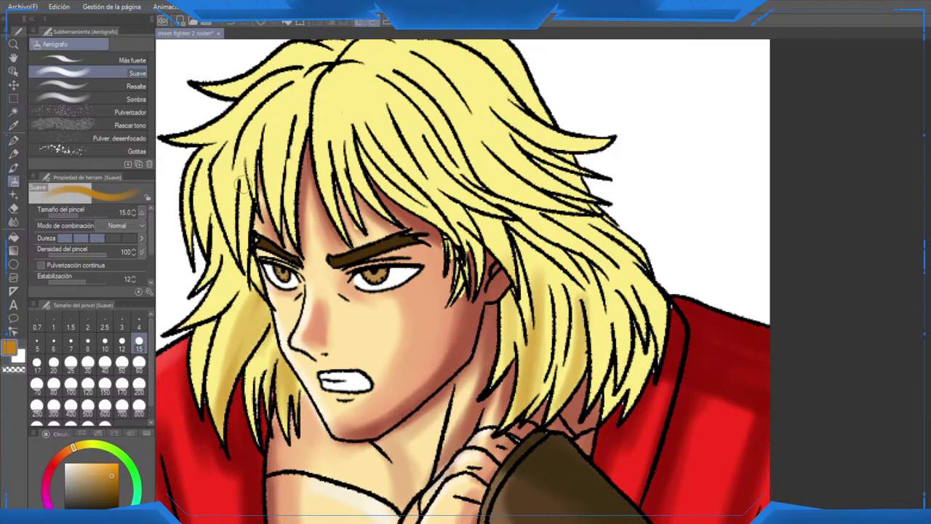
drag(254, 155, 262, 271)
drag(310, 99, 316, 243)
drag(289, 118, 274, 227)
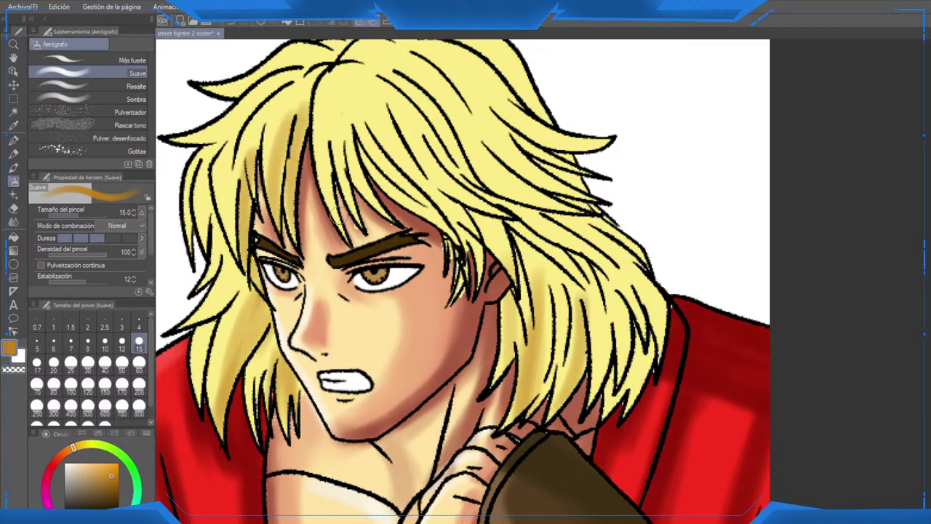
Step: Airbrush ochre shadow strands down the fringe right of Ken's parting, following the locks toward the ear
mouse_move(327, 105)
mouse_down()
mouse_move(336, 237)
mouse_move(385, 217)
mouse_up()
drag(380, 82, 484, 230)
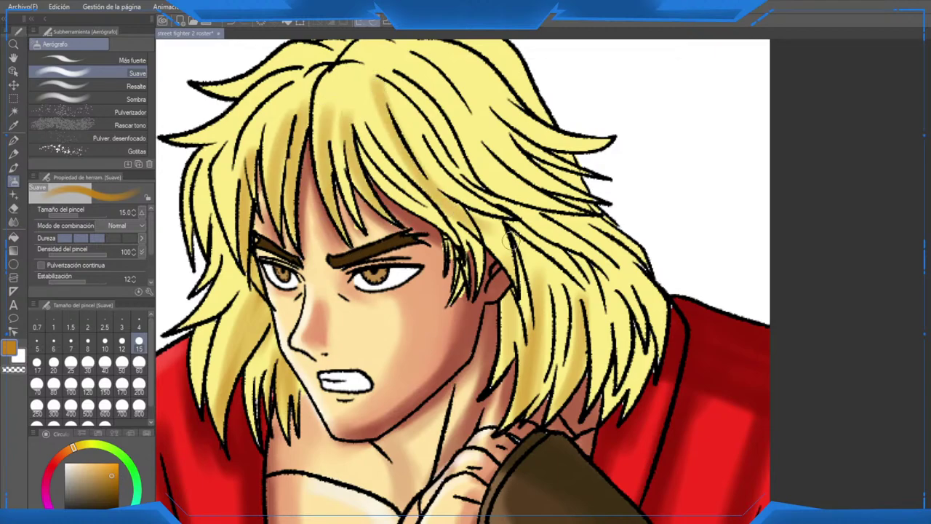
mouse_move(423, 115)
mouse_down()
mouse_move(462, 172)
mouse_move(493, 193)
mouse_up()
drag(416, 83, 481, 195)
drag(453, 85, 470, 173)
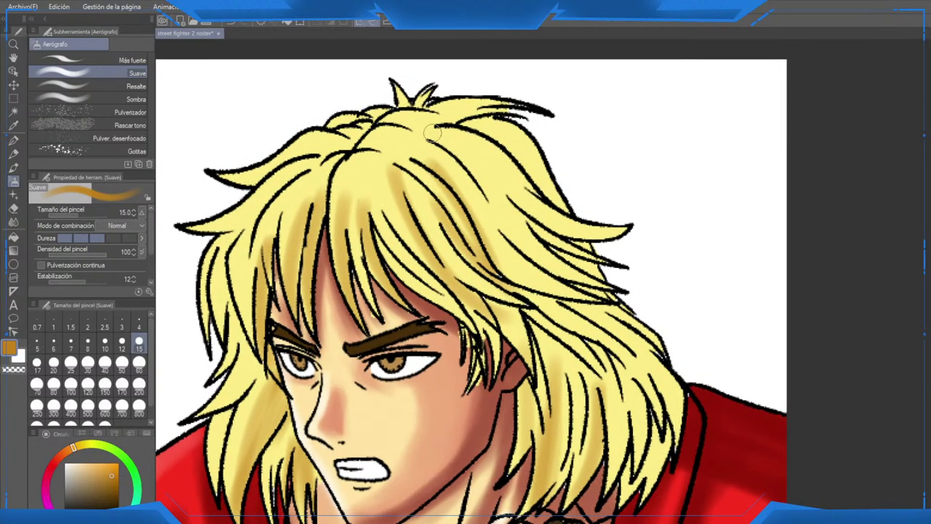
Step: Continue the ochre shadow strands from Ken's crown through the swept-back side locks to the hair tips above the shoulder
drag(432, 133, 608, 238)
drag(495, 210, 582, 289)
drag(499, 254, 584, 299)
drag(454, 304, 460, 337)
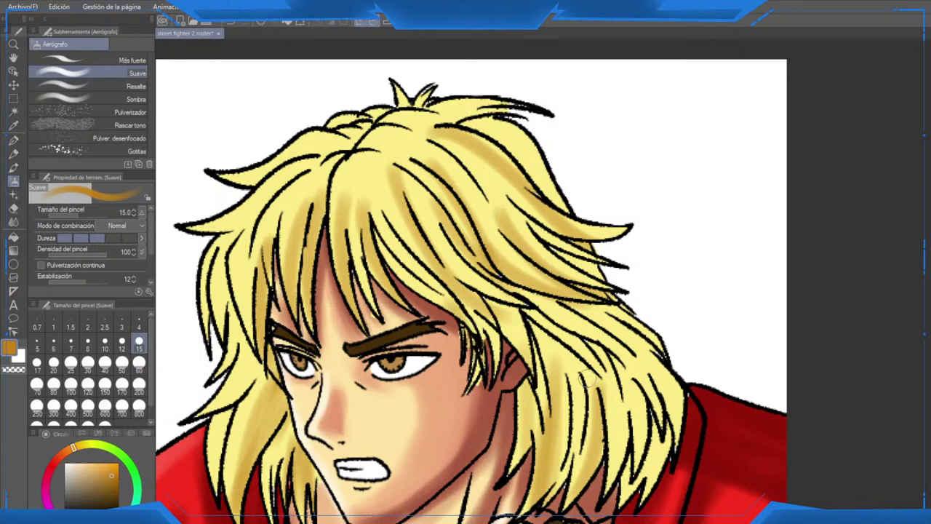
drag(554, 296, 619, 451)
mouse_move(604, 297)
mouse_down()
mouse_move(634, 352)
mouse_move(643, 493)
mouse_up()
mouse_move(654, 339)
mouse_down()
mouse_move(670, 427)
mouse_move(662, 459)
mouse_up()
drag(662, 458, 641, 409)
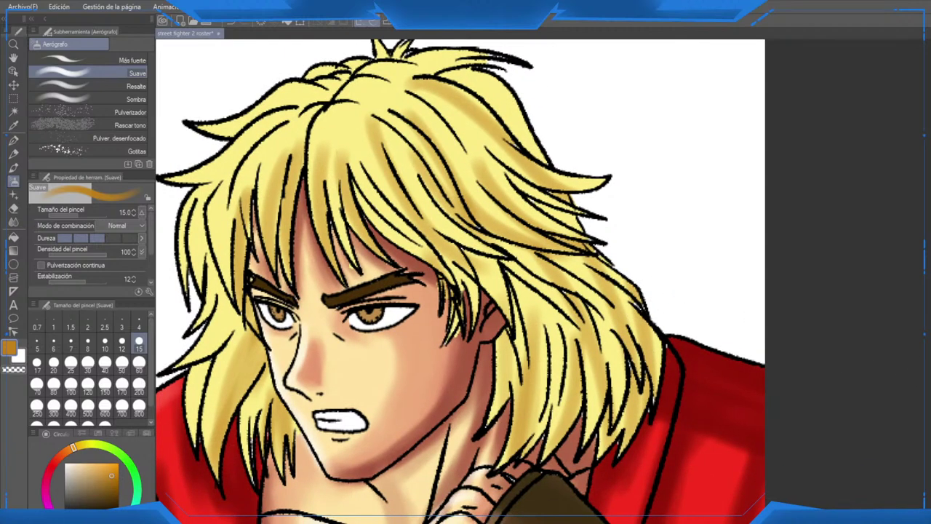
Step: Choose a darker orange-brown, enlarge the soft airbrush to size 170 and shade the back and side of Ken's hair broadly
click(115, 483)
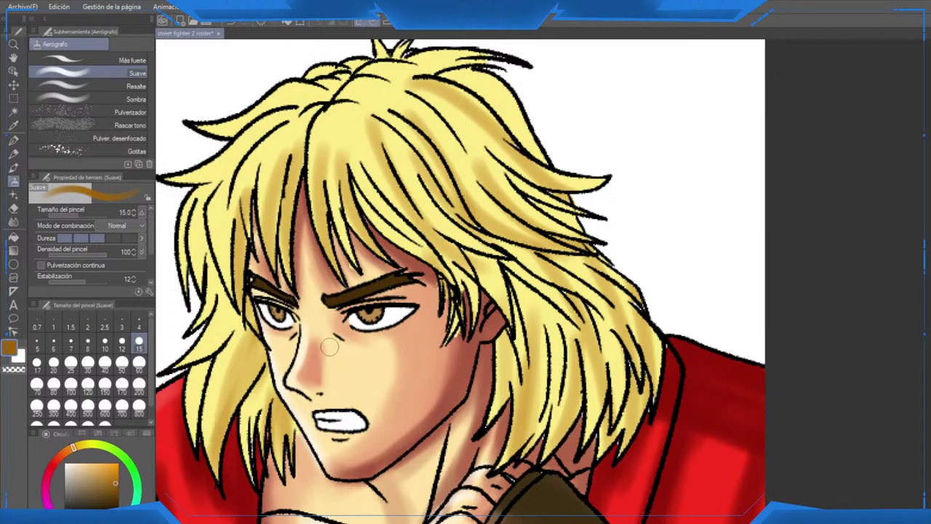
scroll(421, 280, down, 1)
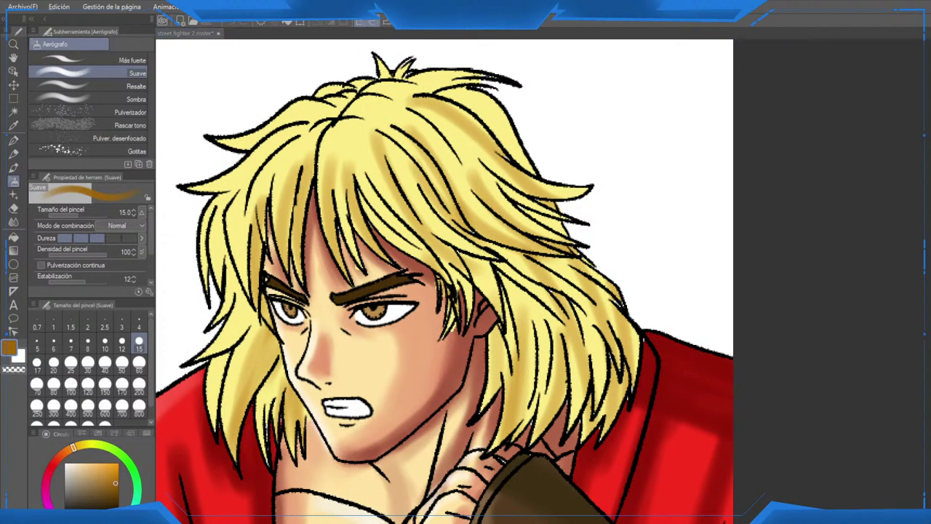
click(69, 449)
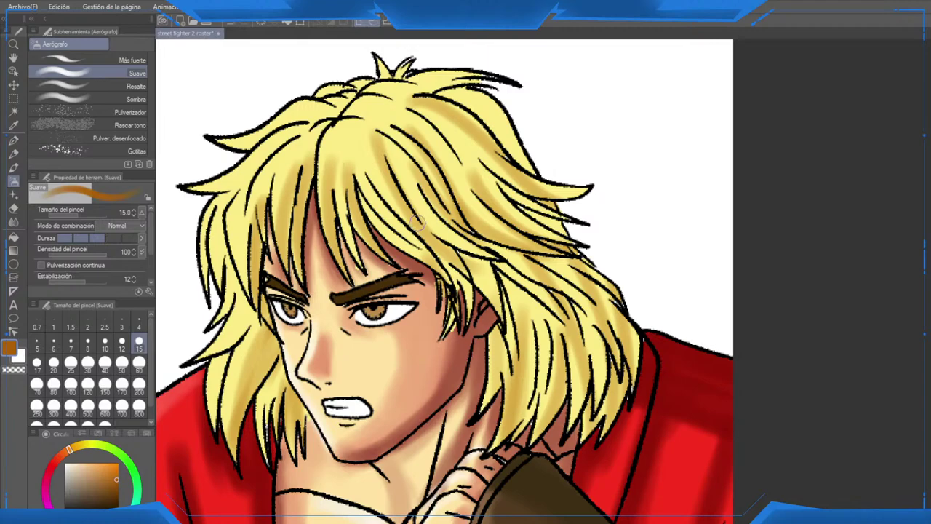
click(122, 392)
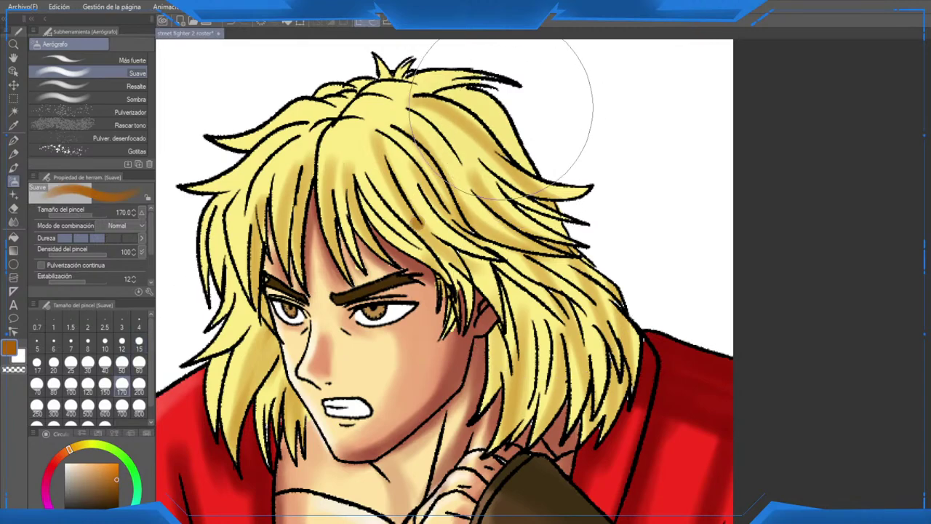
drag(501, 108, 626, 328)
drag(624, 243, 551, 411)
drag(480, 138, 557, 415)
drag(427, 241, 526, 236)
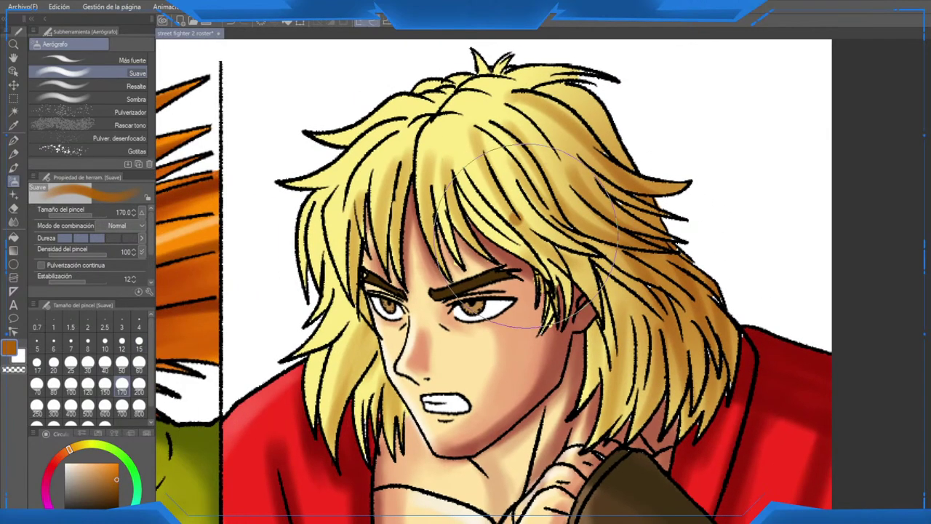
Step: Reduce the airbrush to size 120 and deepen the orange-brown shading over Ken's fringe and crown
click(88, 392)
drag(466, 185, 582, 267)
drag(513, 99, 638, 142)
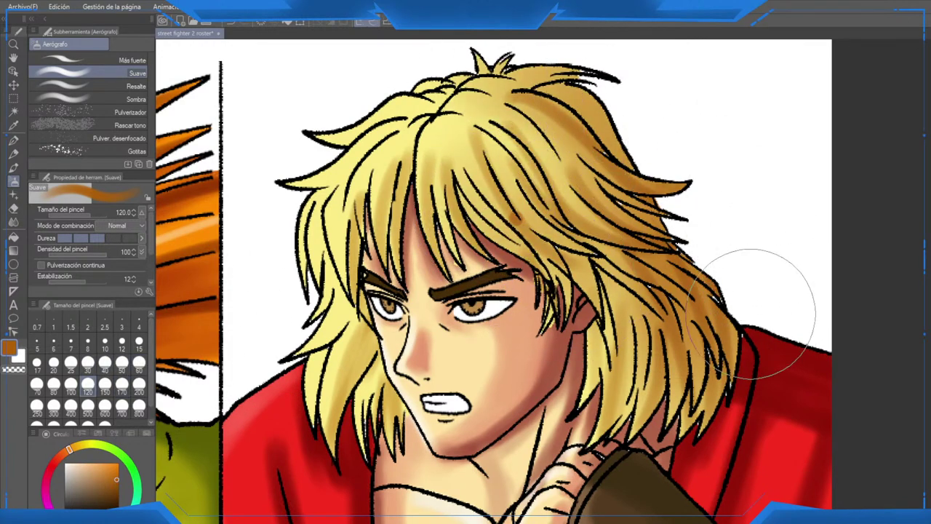
Step: Deepen the soft orange-brown shading over the hair behind Ken's neck, the locks beside his cheek and the fringe
drag(637, 328, 653, 482)
mouse_move(412, 349)
mouse_down()
mouse_move(408, 400)
mouse_move(422, 455)
mouse_up()
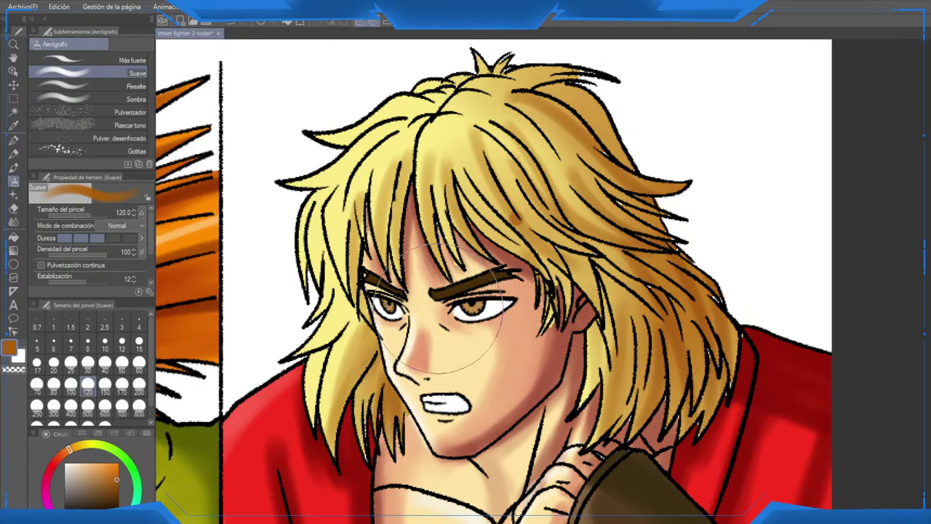
mouse_move(412, 226)
mouse_down()
mouse_move(404, 341)
mouse_move(385, 320)
mouse_up()
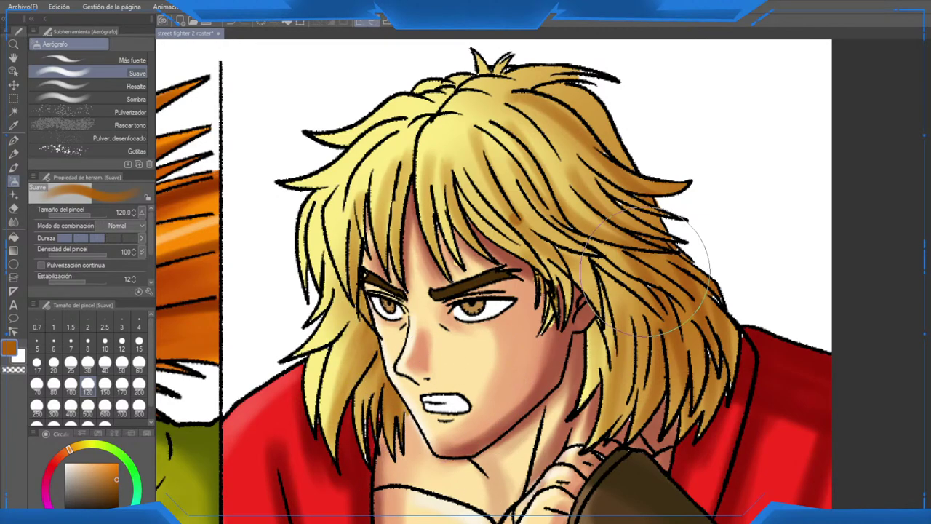
scroll(644, 269, down, 3)
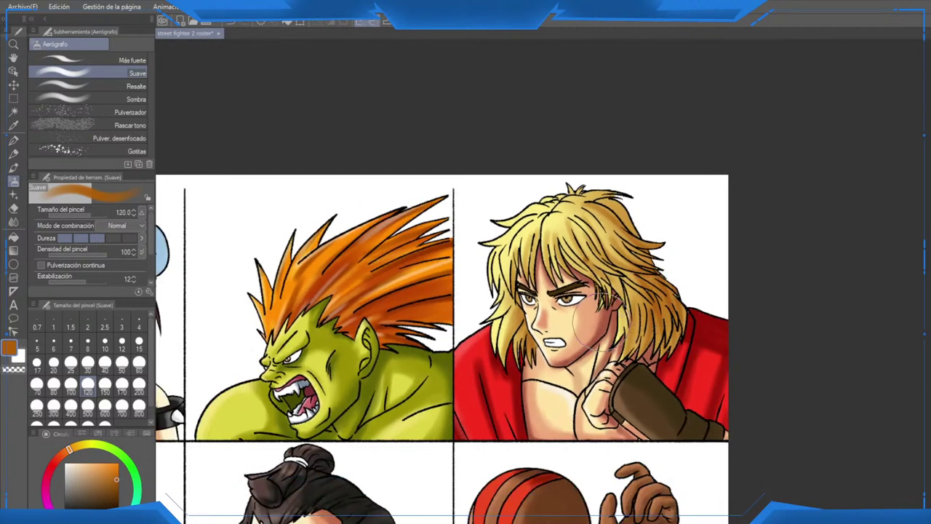
scroll(597, 313, up, 3)
scroll(582, 320, up, 1)
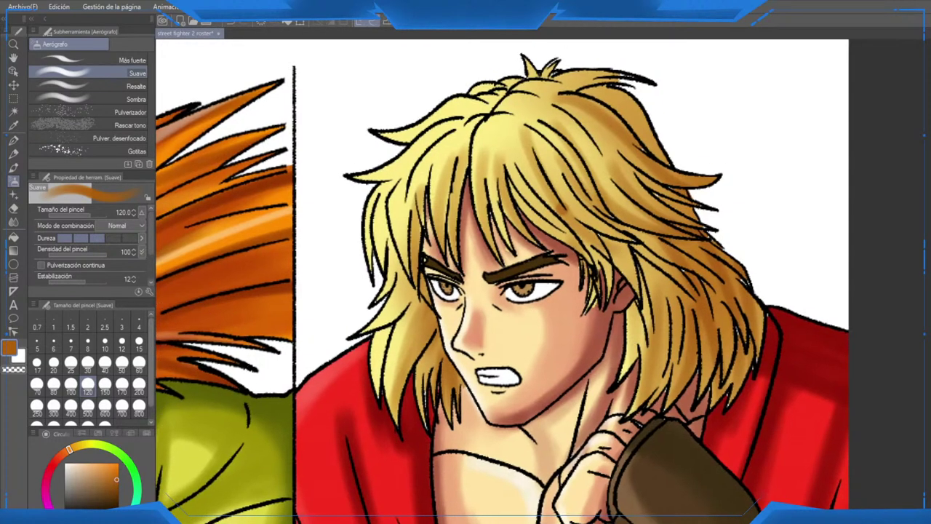
Step: Reduce the airbrush to size 10, sample the orange-brown and shade thin strands along the fringe lock above Ken's temple
click(104, 340)
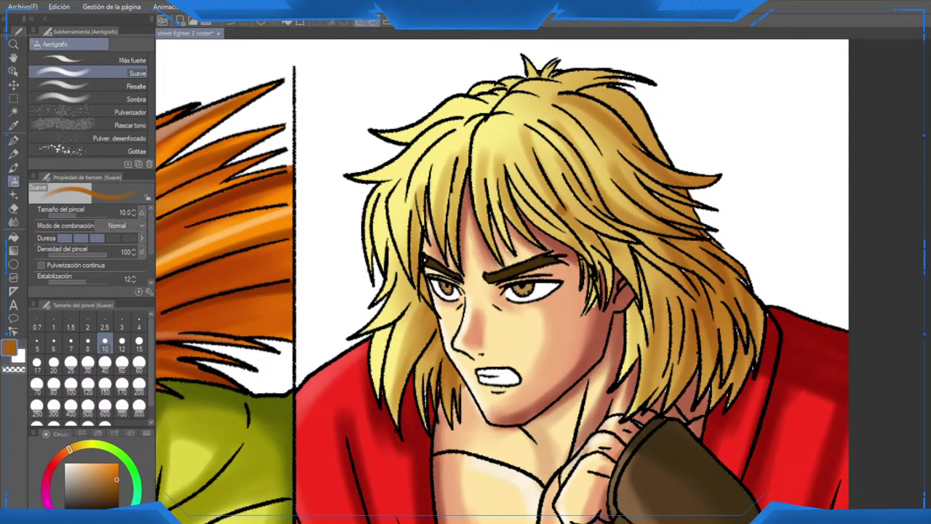
alt+click(562, 208)
drag(560, 208, 610, 261)
drag(557, 194, 586, 256)
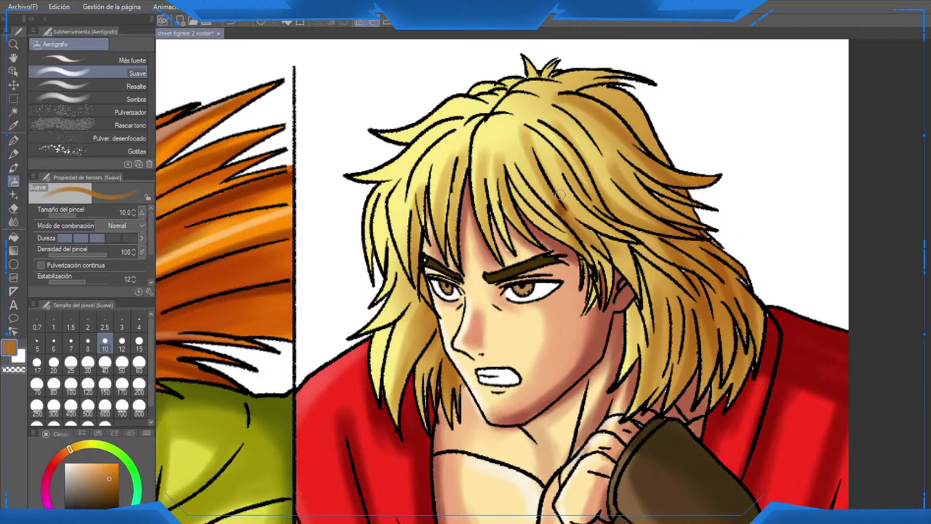
drag(539, 171, 582, 237)
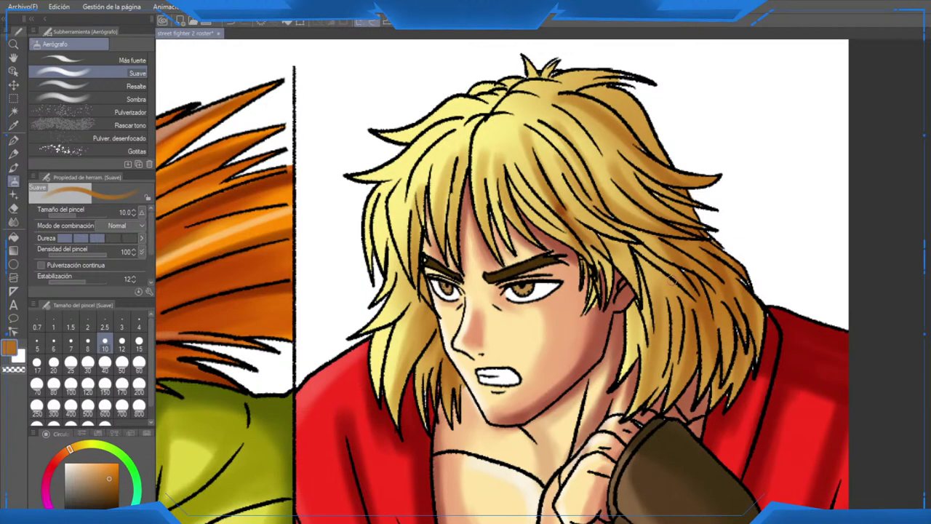
Step: Try to erase the dark brown spot on the fringe lock and cover it with blond sampled from the hair beside it
key(e)
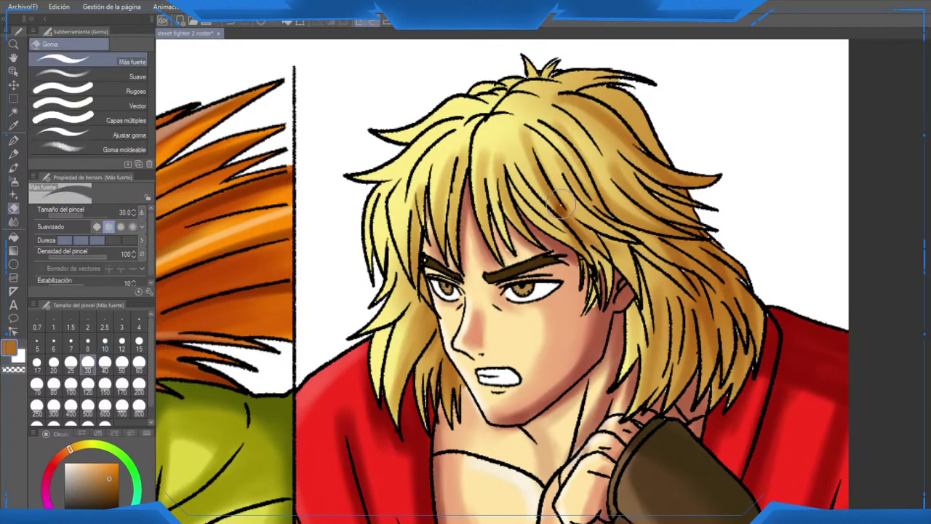
drag(558, 206, 568, 218)
scroll(565, 192, up, 1)
scroll(567, 198, up, 2)
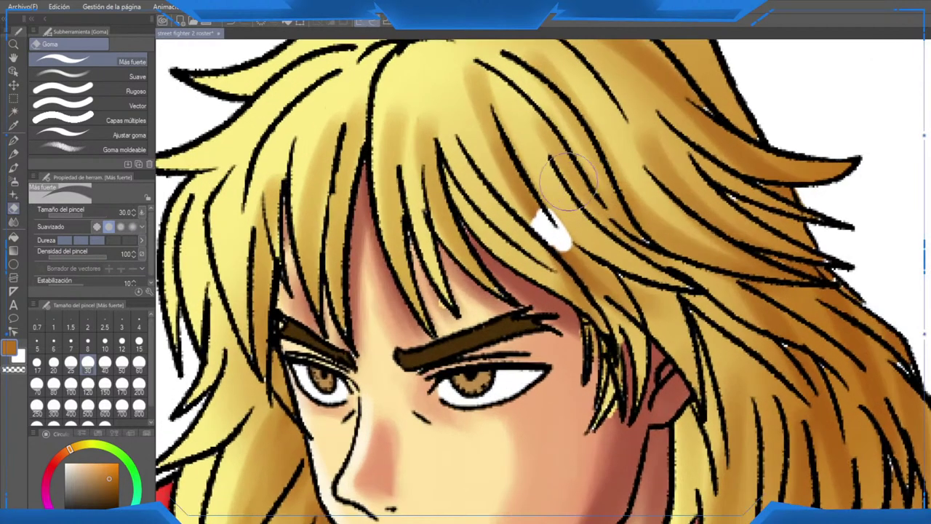
alt+click(561, 189)
drag(540, 205, 569, 235)
key(ctrl+z)
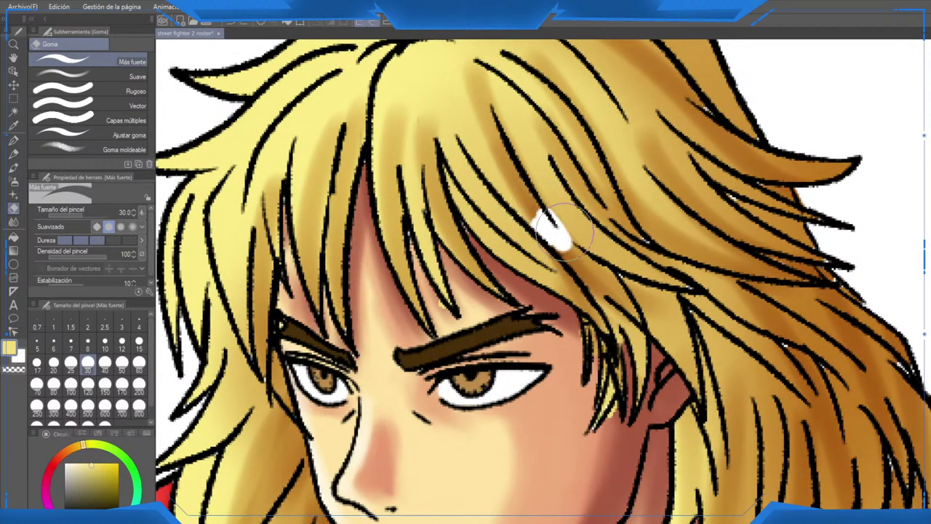
key(p)
key(ctrl+z)
key(ctrl+z)
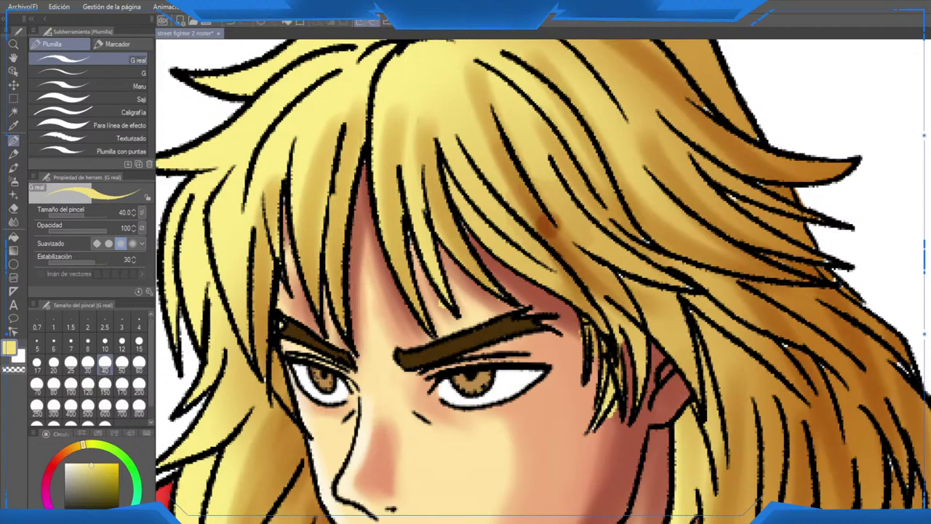
key(e)
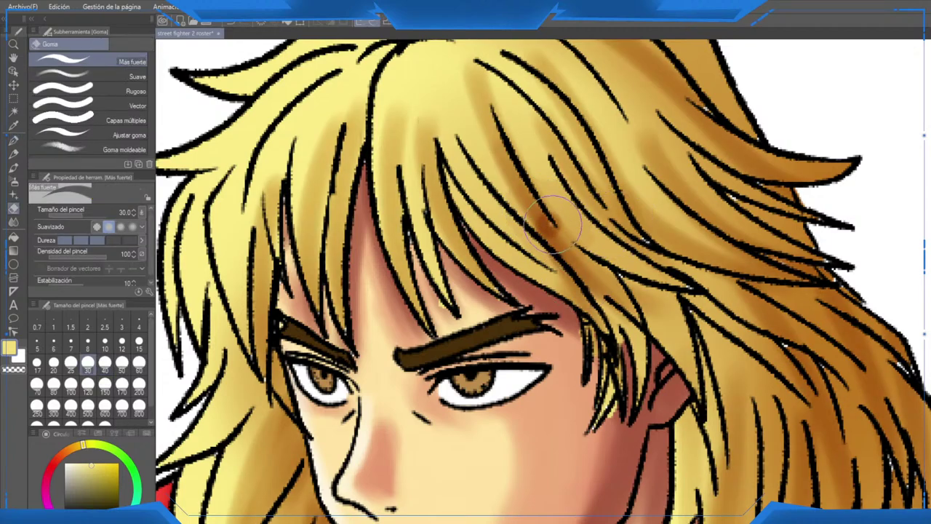
alt+click(565, 212)
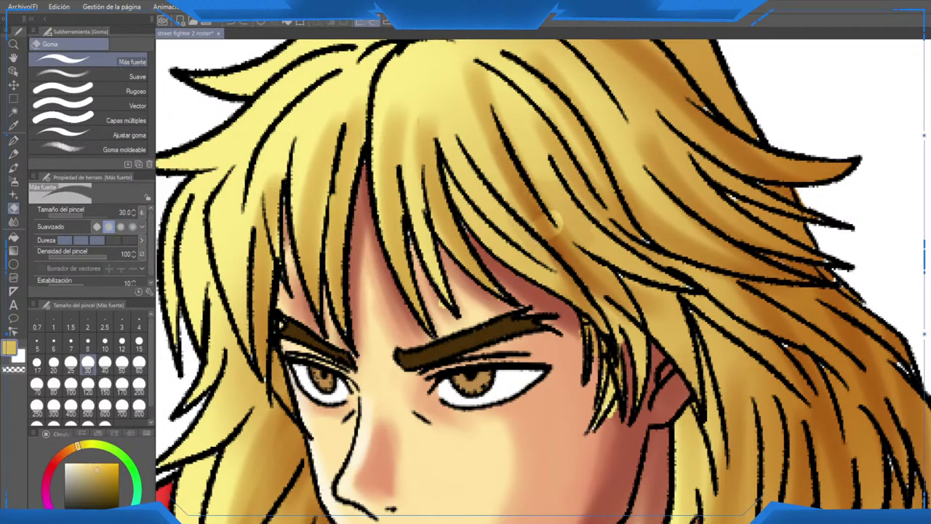
click(552, 224)
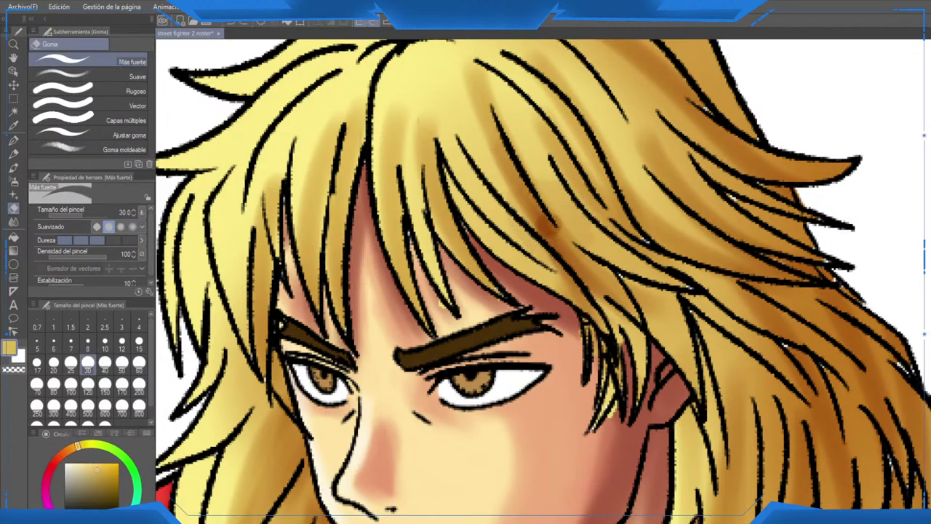
Step: Sample the golden blond beside the dark spot and soften the spot with the size 10 soft airbrush
alt+click(568, 212)
drag(557, 213, 566, 228)
key(ctrl+z)
click(13, 181)
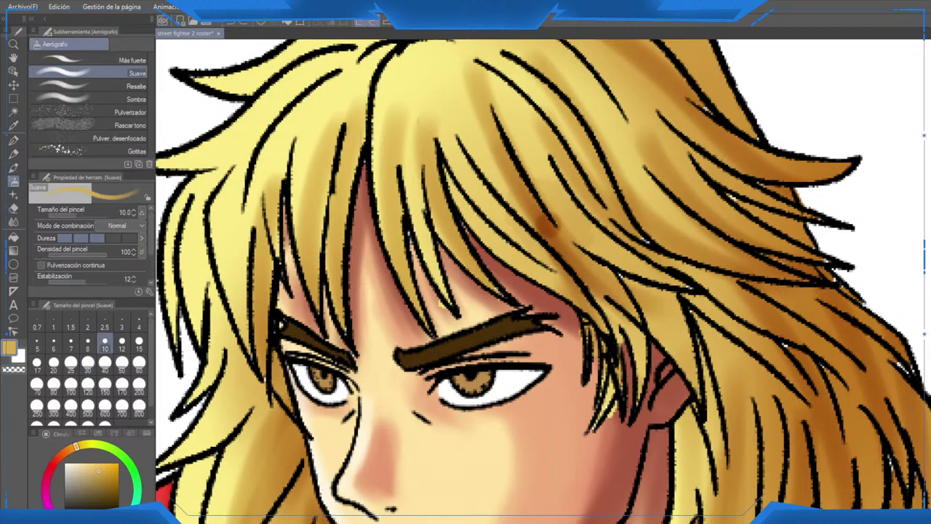
mouse_move(543, 219)
mouse_down()
mouse_move(549, 242)
mouse_move(559, 235)
mouse_move(550, 208)
mouse_move(579, 247)
mouse_up()
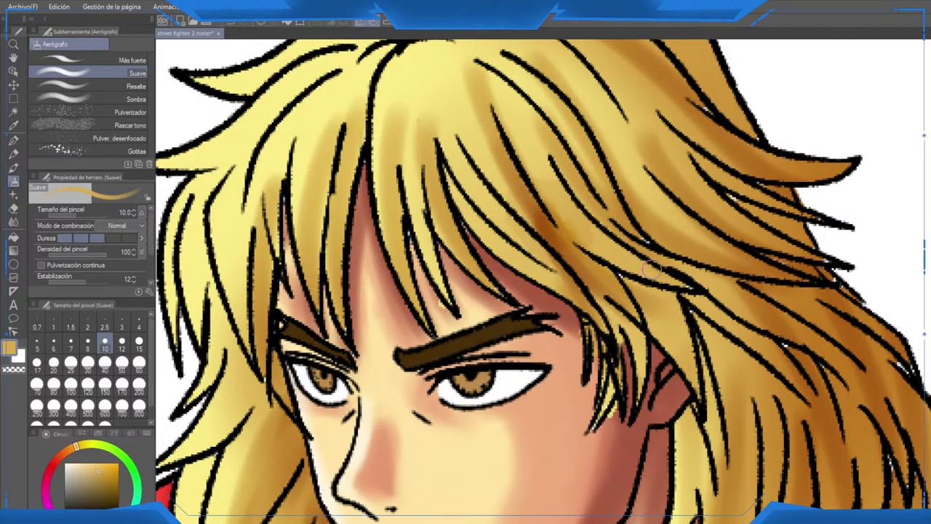
scroll(652, 269, down, 2)
scroll(616, 255, up, 1)
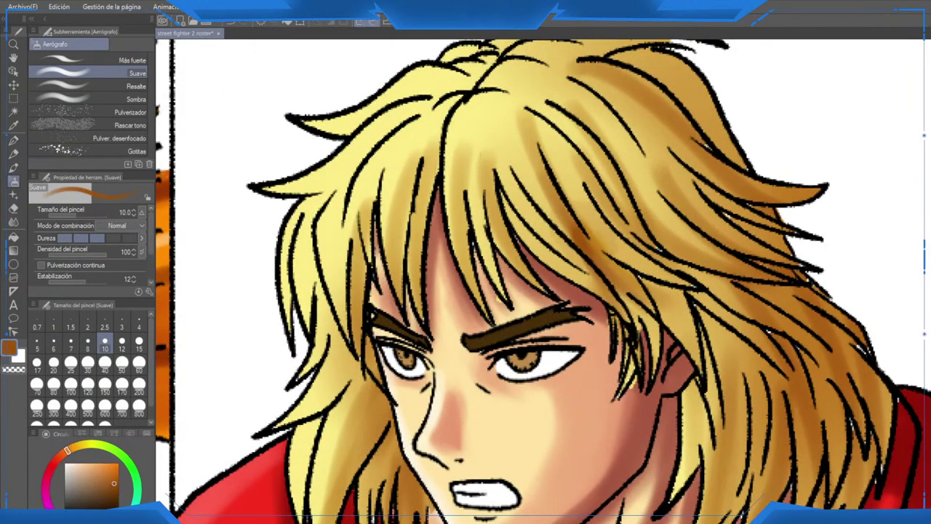
Step: Choose a reddish brown and airbrush deep shadow strands through the fringe above Ken's temple and the locks over his ear
drag(575, 218, 594, 258)
drag(521, 223, 611, 298)
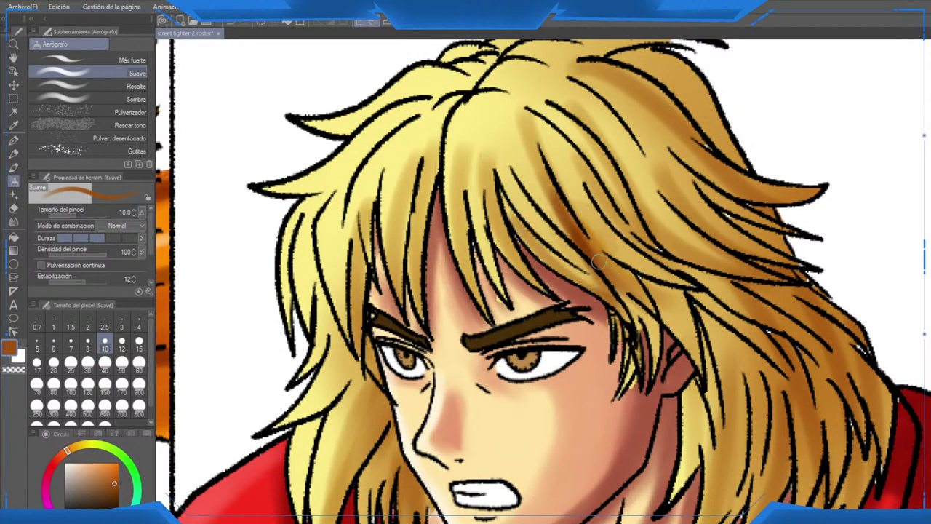
drag(535, 200, 627, 321)
drag(580, 262, 616, 323)
drag(601, 216, 691, 277)
mouse_move(639, 249)
mouse_down()
mouse_move(688, 284)
mouse_move(664, 273)
mouse_move(685, 358)
mouse_up()
drag(657, 268, 677, 351)
drag(677, 351, 632, 274)
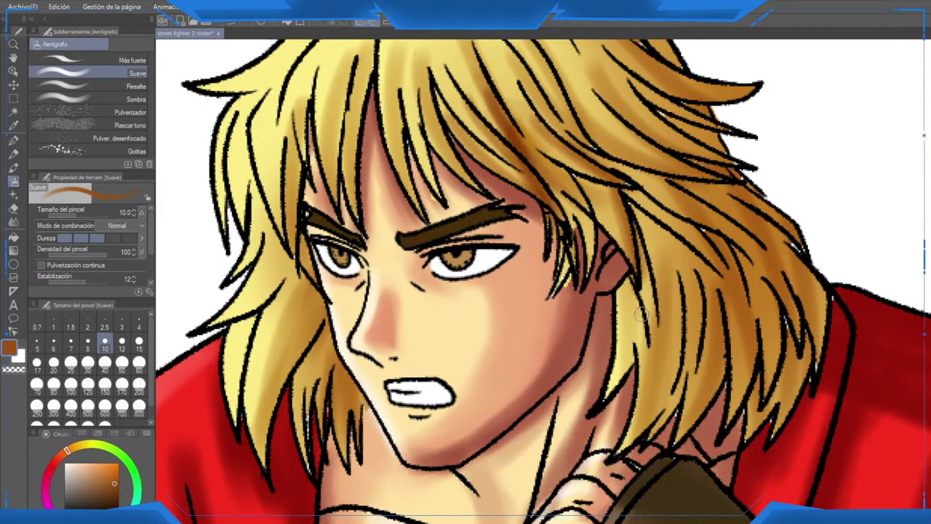
Step: Airbrush brown shadow strands down the side locks by Ken's neck and the locks framing the far side of his face
mouse_move(640, 315)
mouse_down()
mouse_move(630, 369)
mouse_move(611, 399)
mouse_up()
mouse_move(678, 291)
mouse_down()
mouse_move(665, 394)
mouse_move(673, 378)
mouse_move(631, 444)
mouse_up()
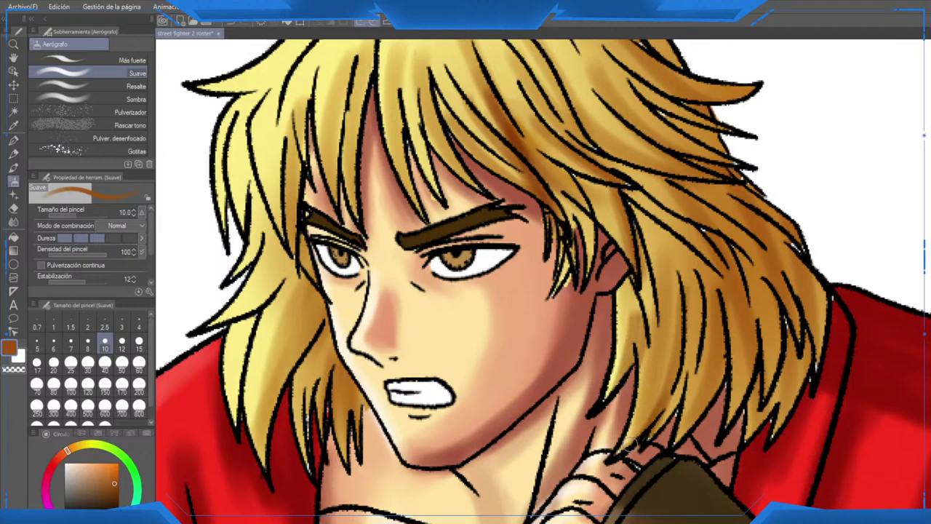
drag(722, 320, 705, 416)
drag(318, 319, 273, 490)
drag(331, 337, 326, 429)
mouse_move(299, 152)
mouse_down()
mouse_move(293, 237)
mouse_move(308, 341)
mouse_up()
drag(335, 146, 333, 287)
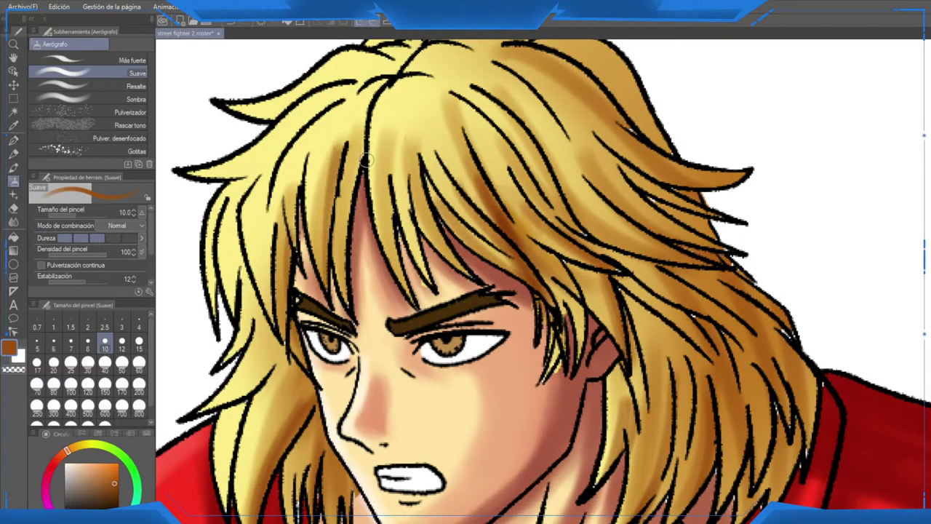
drag(364, 149, 354, 287)
drag(386, 167, 402, 289)
key(ctrl+z)
key(ctrl+z)
Step: Shade brown strands down the central fringe locks on both sides of Ken's parting
drag(360, 164, 350, 295)
drag(390, 165, 403, 294)
drag(415, 173, 428, 280)
mouse_move(430, 176)
mouse_down()
mouse_move(441, 234)
mouse_move(435, 273)
mouse_move(494, 222)
mouse_up()
Step: Airbrush brown shadows along the swept-back locks from Ken's upper fringe to the pointed tips behind his ear
drag(492, 94, 562, 227)
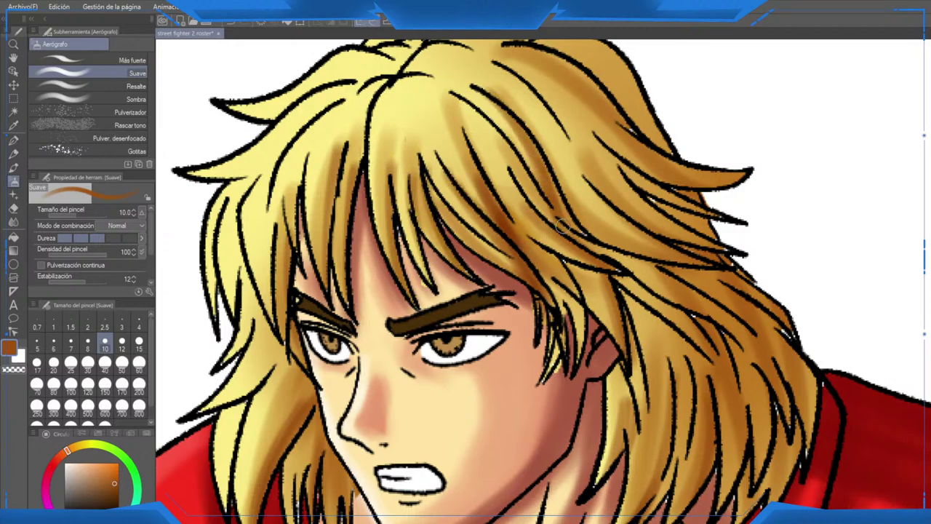
drag(593, 182, 717, 267)
drag(614, 170, 726, 255)
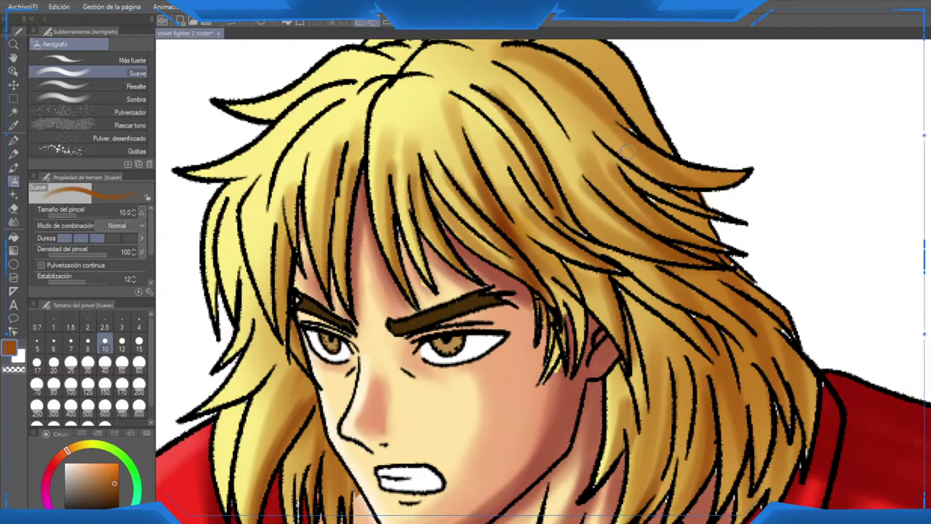
mouse_move(624, 152)
mouse_down()
mouse_move(700, 209)
mouse_move(698, 176)
mouse_up()
drag(469, 106, 523, 182)
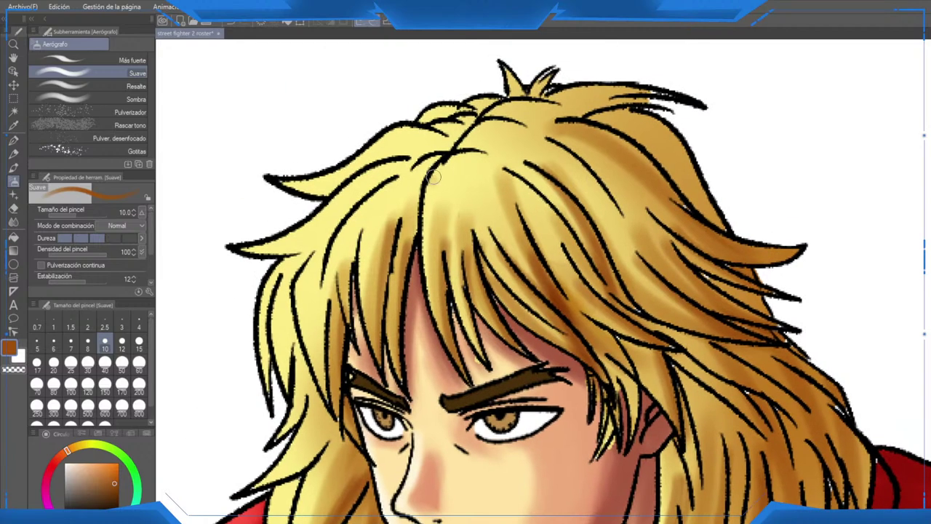
Step: Shade the parting and crown of Ken's hair in brown, and use a sampled gold on the outer locks beyond his forehead
mouse_move(433, 177)
mouse_down()
mouse_move(484, 148)
mouse_move(487, 130)
mouse_move(530, 127)
mouse_up()
drag(474, 115, 536, 109)
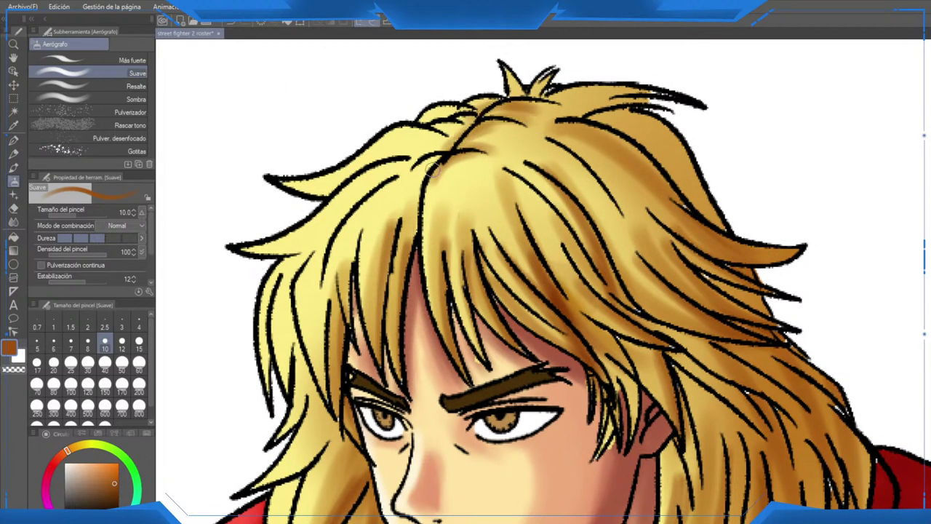
mouse_move(429, 166)
mouse_down()
mouse_move(446, 157)
mouse_move(460, 125)
mouse_move(394, 179)
mouse_move(329, 264)
mouse_move(306, 350)
mouse_up()
alt+click(349, 275)
drag(300, 294, 299, 316)
drag(262, 255, 320, 222)
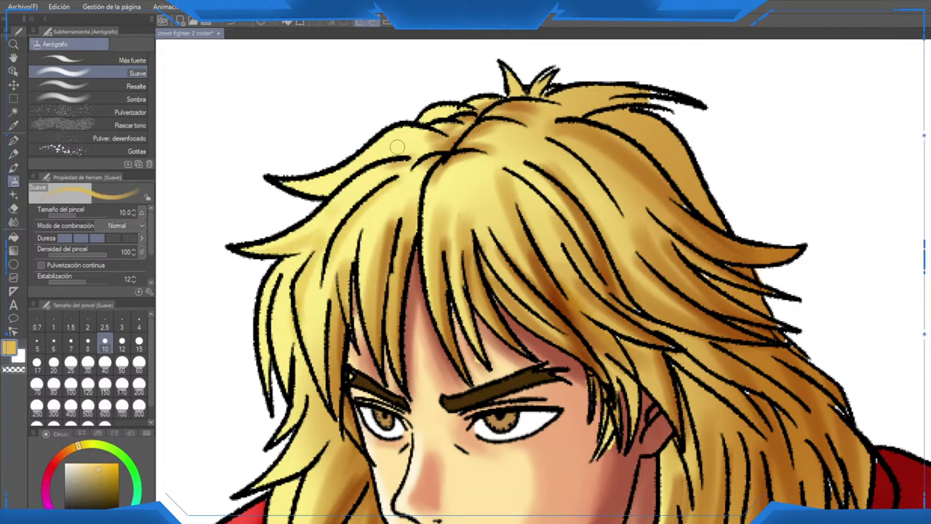
Step: Sample darker orange-brown tones from the hair and shade the top tuft and the back locks behind Ken's ear
alt+click(563, 132)
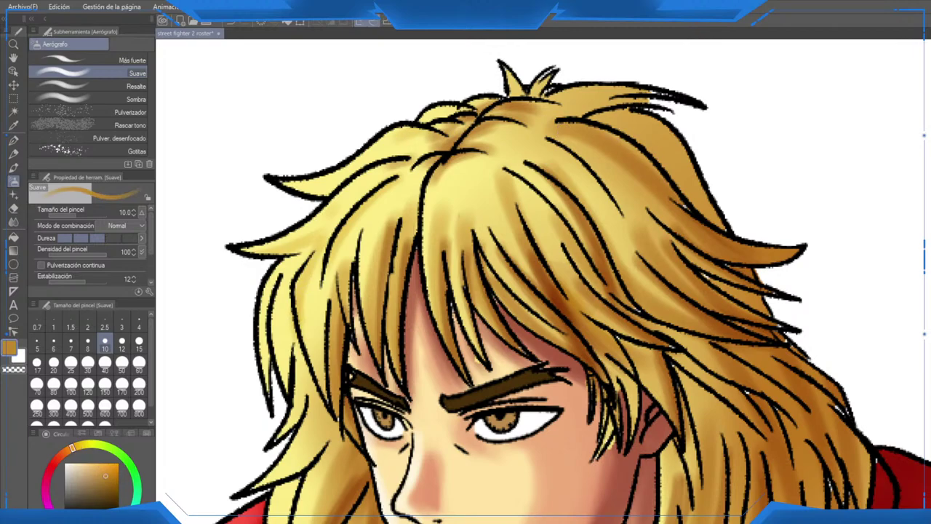
alt+click(659, 216)
mouse_move(618, 122)
mouse_down()
mouse_move(709, 214)
mouse_move(655, 117)
mouse_move(568, 91)
mouse_move(685, 99)
mouse_move(495, 119)
mouse_move(561, 148)
mouse_move(641, 230)
mouse_move(580, 127)
mouse_up()
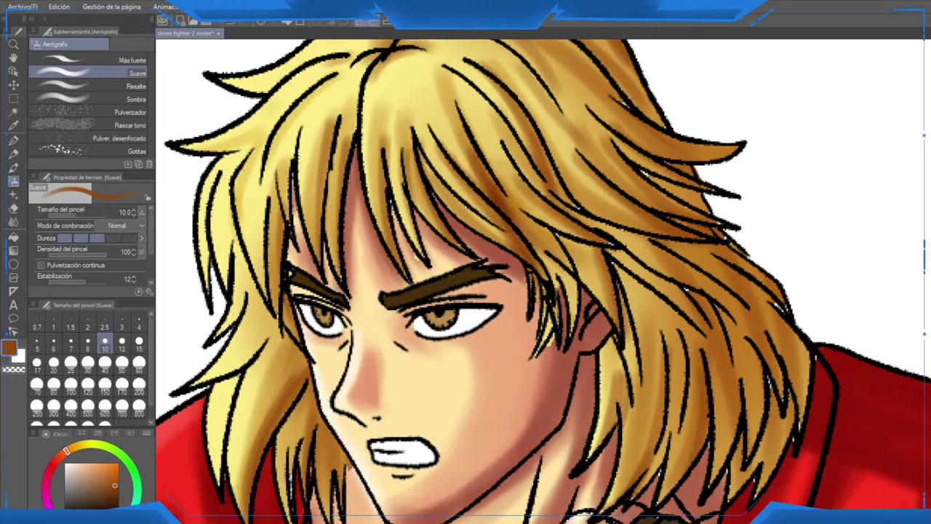
mouse_move(605, 227)
mouse_down()
mouse_move(691, 295)
mouse_move(714, 324)
mouse_up()
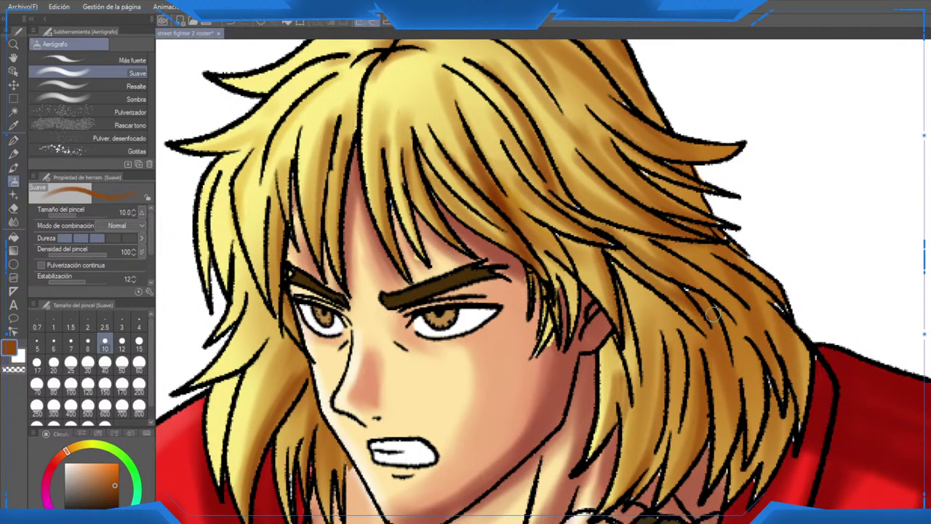
scroll(713, 313, down, 3)
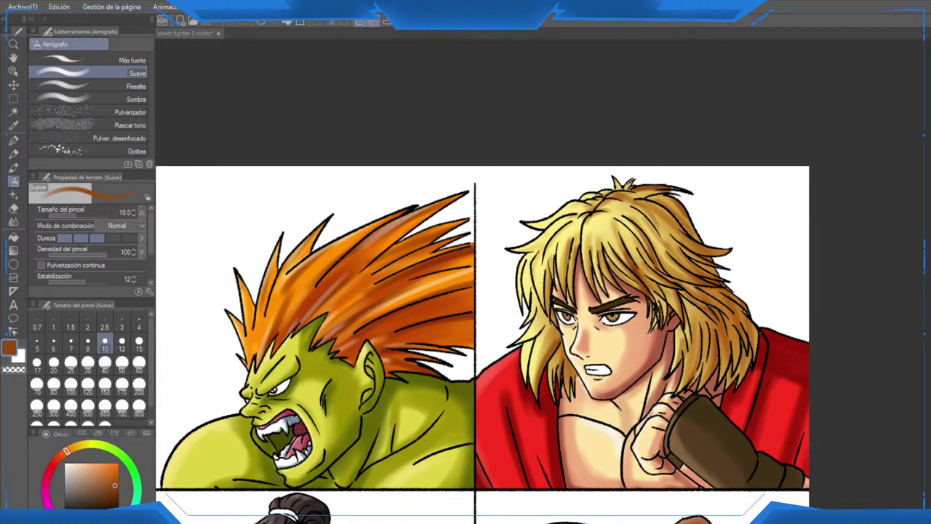
Step: Sample a pale yellow, set the airbrush to size 15 and add highlights across the fringe and locks beside Ken's far cheek
alt+click(566, 239)
scroll(565, 238, up, 3)
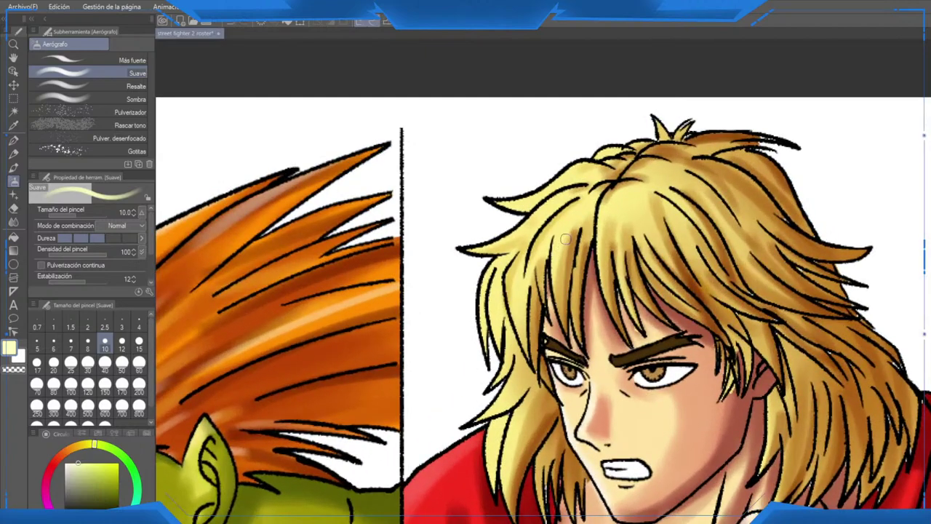
drag(323, 347, 265, 312)
click(139, 345)
mouse_move(525, 272)
mouse_down()
mouse_move(481, 249)
mouse_move(431, 268)
mouse_move(393, 256)
mouse_up()
drag(474, 378, 427, 378)
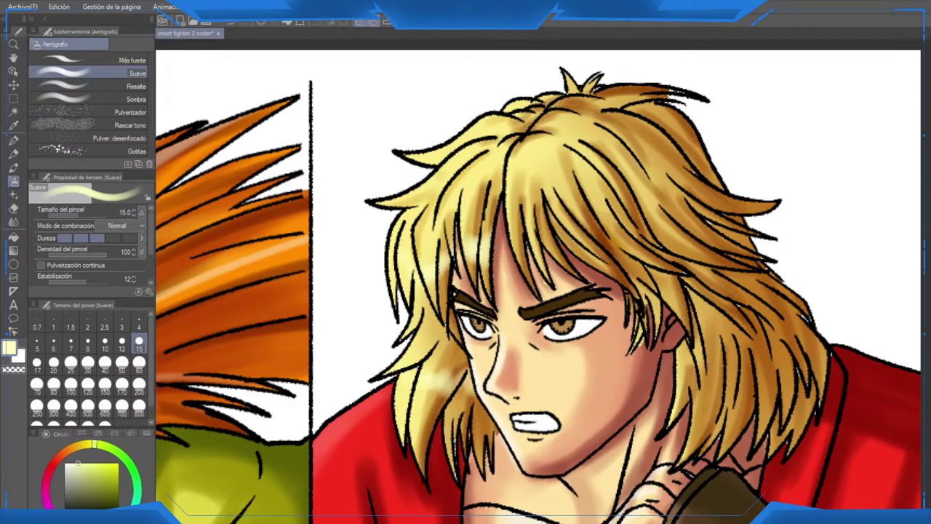
Step: Continue the pale yellow highlight bands across the fringe above the temple, the back and side locks, and Ken's crown
drag(678, 322, 630, 301)
drag(529, 232, 673, 171)
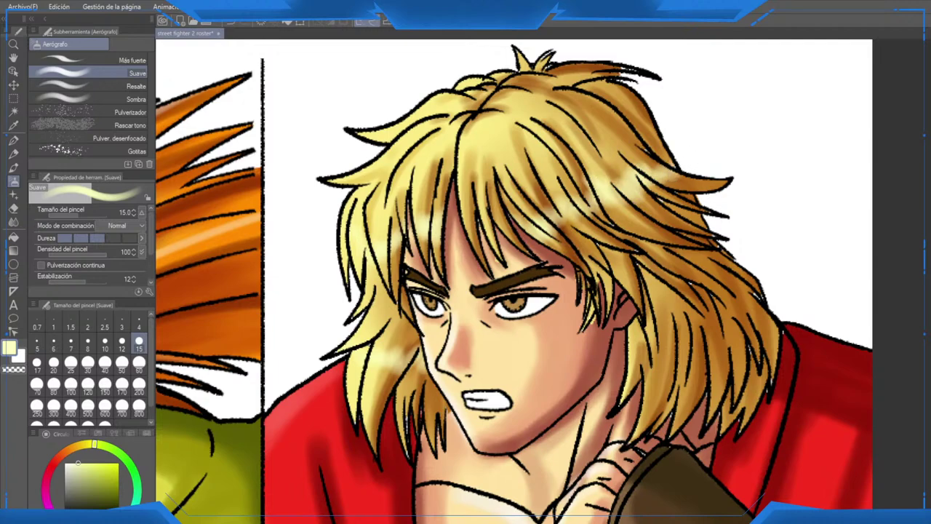
drag(704, 348, 695, 294)
mouse_move(608, 236)
mouse_down()
mouse_move(647, 273)
mouse_move(676, 252)
mouse_move(761, 226)
mouse_up()
scroll(457, 306, up, 3)
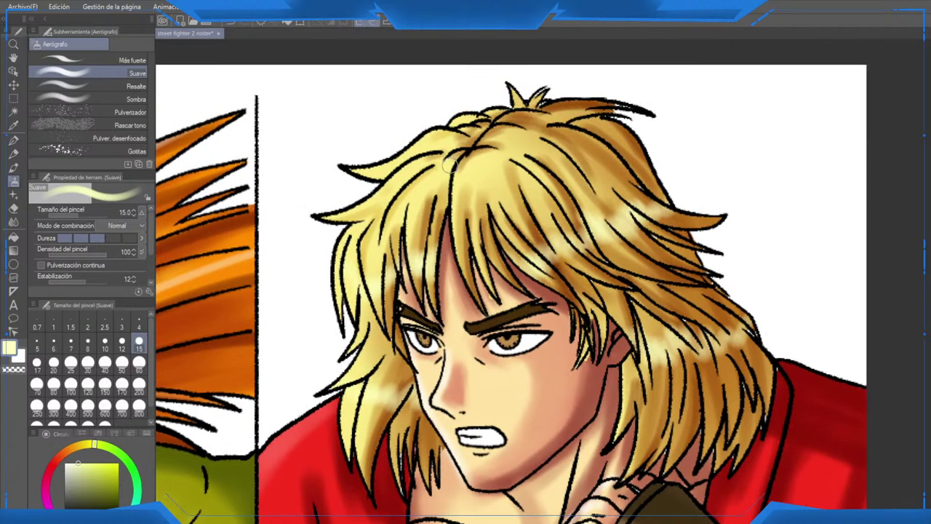
mouse_move(482, 167)
mouse_down()
mouse_move(560, 131)
mouse_move(583, 104)
mouse_up()
scroll(582, 104, down, 3)
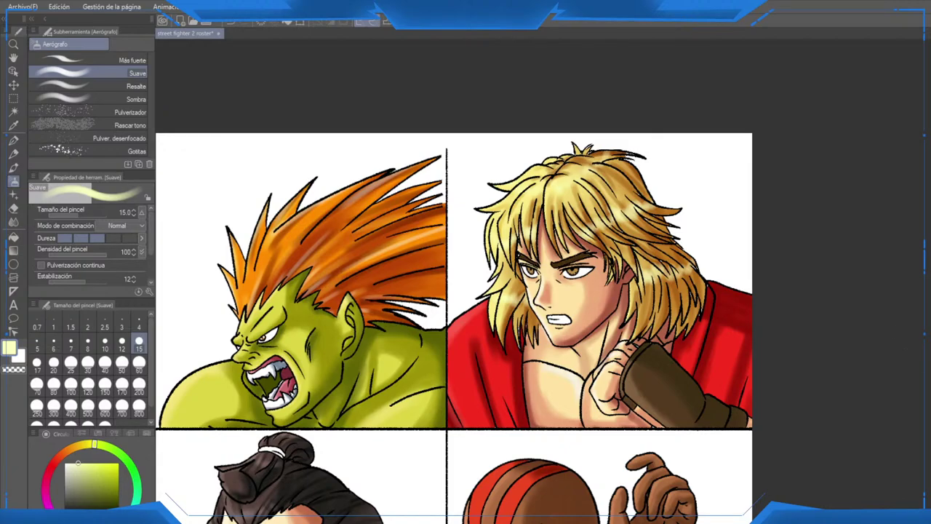
Step: Sample near-black and shade the shadowed ends of Ken's two brown eyebrows with the soft airbrush
alt+click(533, 260)
scroll(533, 265, up, 3)
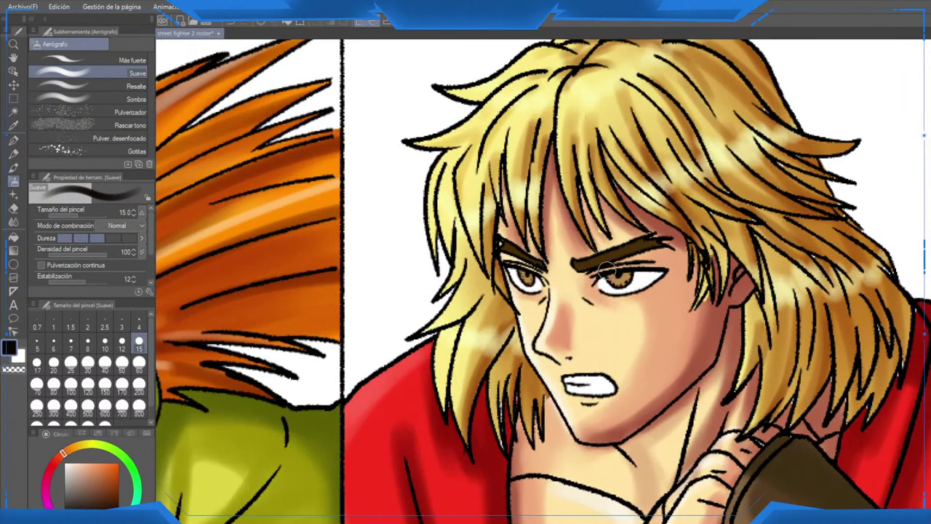
scroll(608, 270, up, 3)
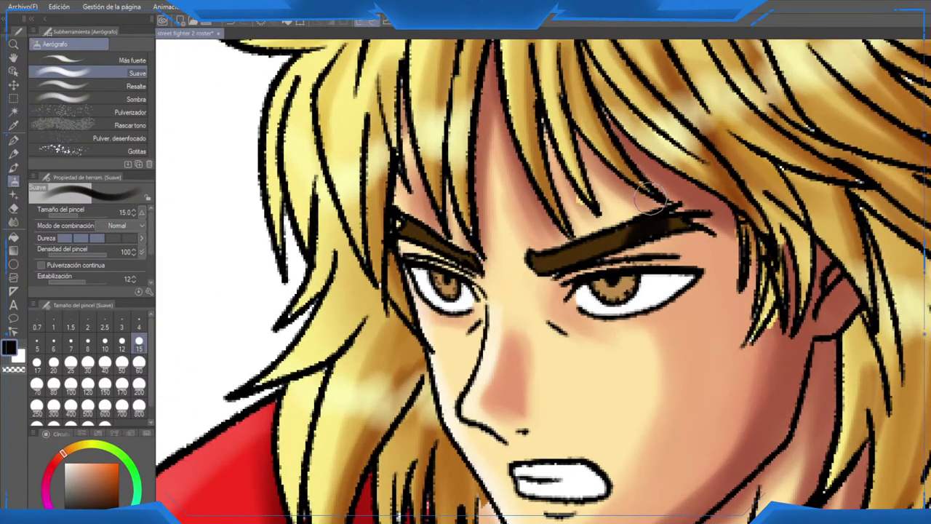
scroll(655, 258, up, 1)
key(ctrl+z)
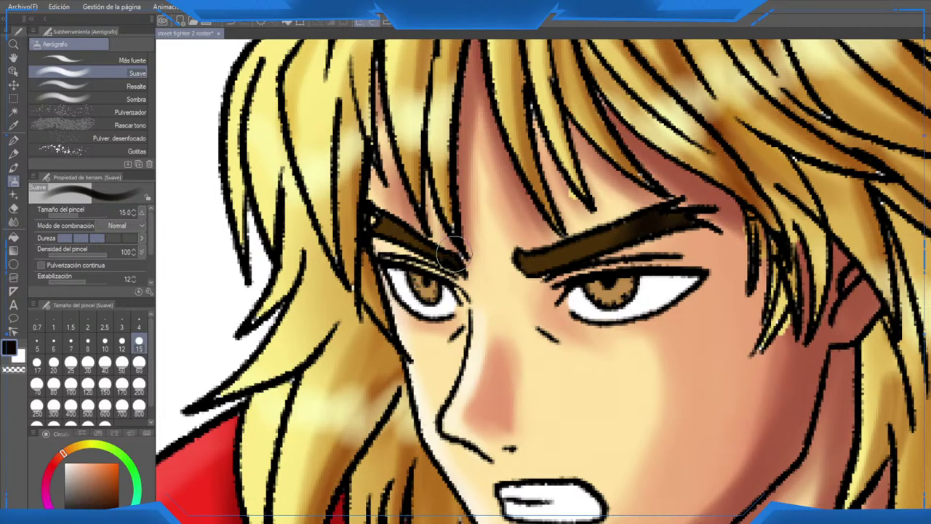
scroll(433, 222, down, 5)
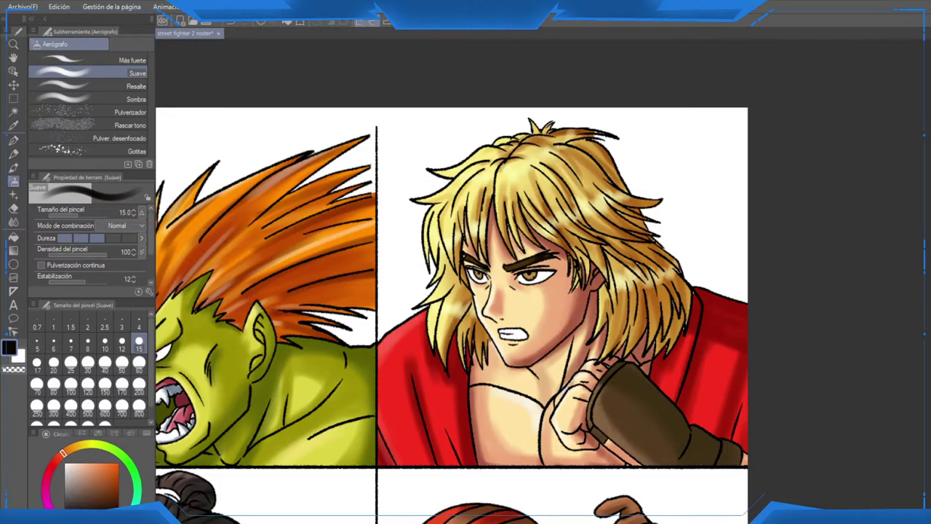
Step: Sample the brown of Ken's iris and airbrush both irises at brush size 10
scroll(524, 269, up, 6)
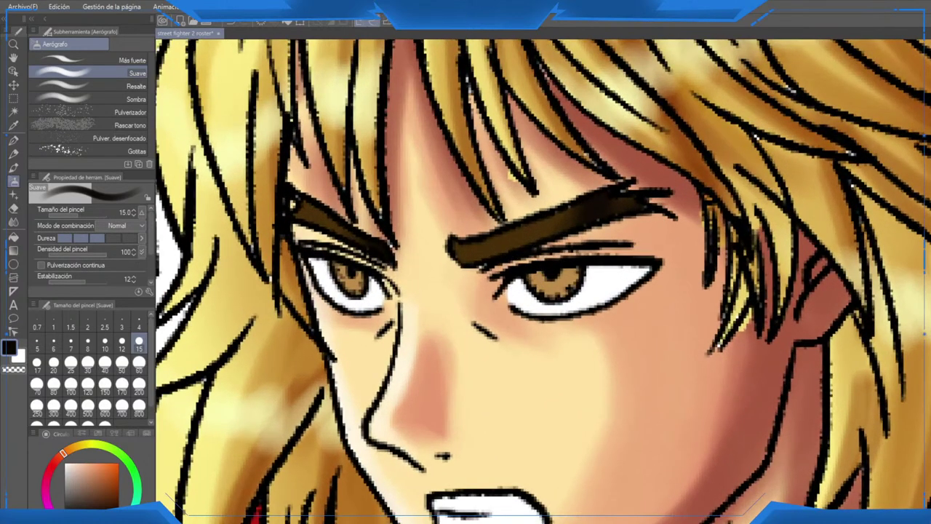
alt+click(555, 287)
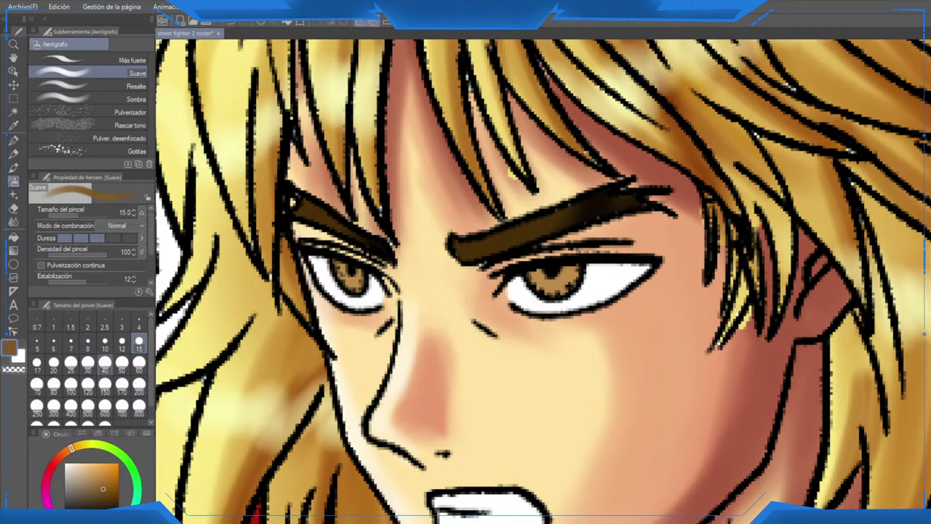
click(105, 342)
mouse_move(349, 278)
mouse_down()
mouse_move(335, 279)
mouse_move(360, 295)
mouse_move(371, 279)
mouse_up()
mouse_move(510, 304)
mouse_down()
mouse_move(528, 291)
mouse_move(564, 299)
mouse_move(582, 279)
mouse_up()
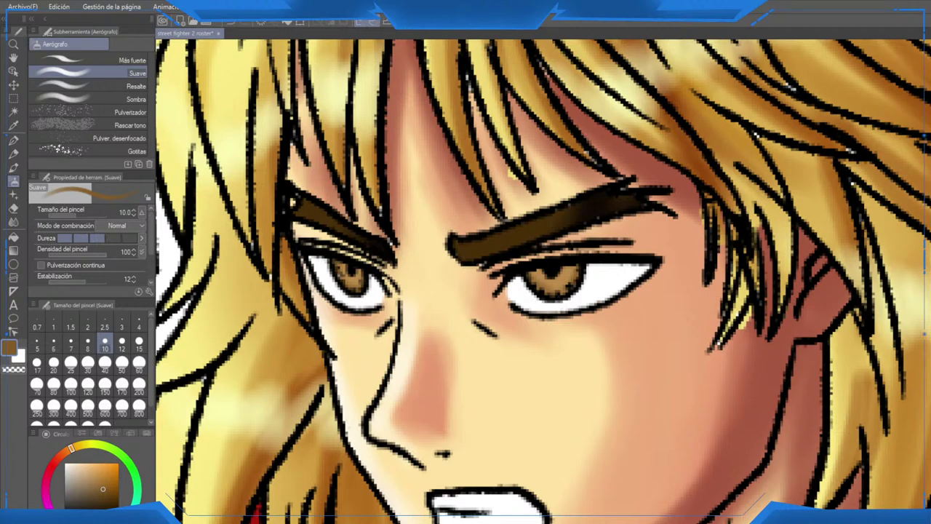
Step: Use white with the G pen at size 6 to dot a highlight in the iris of Ken's far eye
key(x)
click(13, 140)
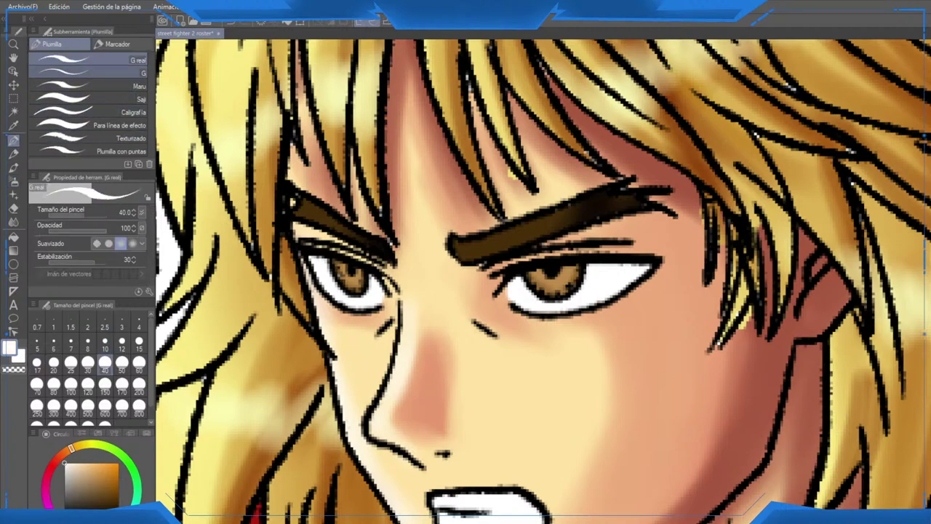
click(87, 72)
scroll(290, 272, up, 2)
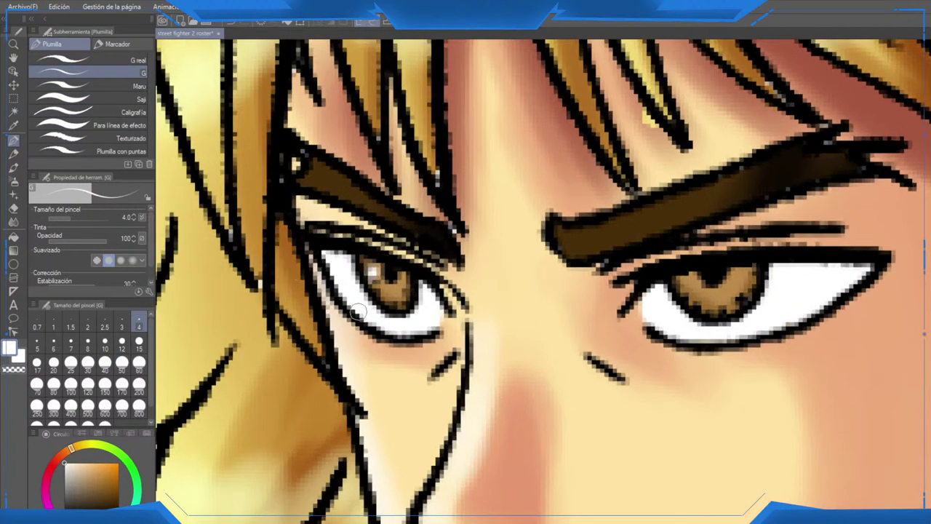
click(70, 348)
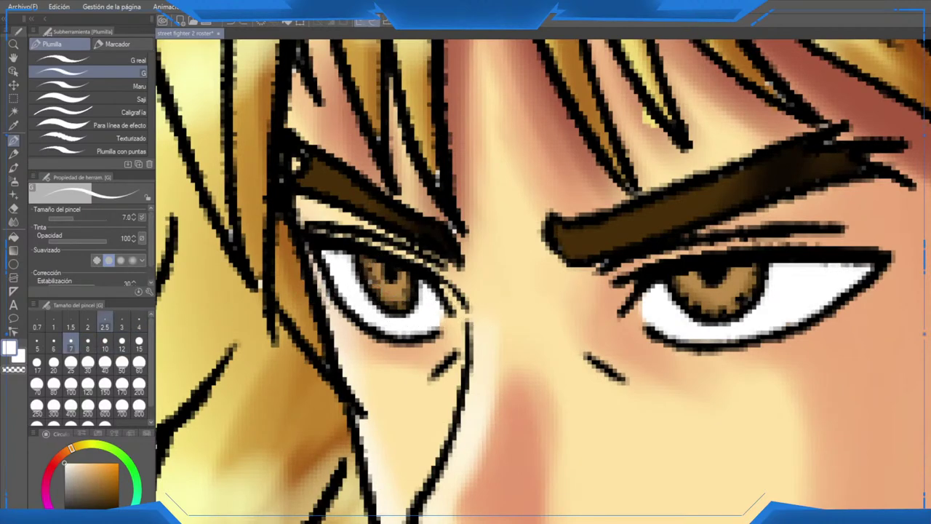
click(53, 348)
click(371, 270)
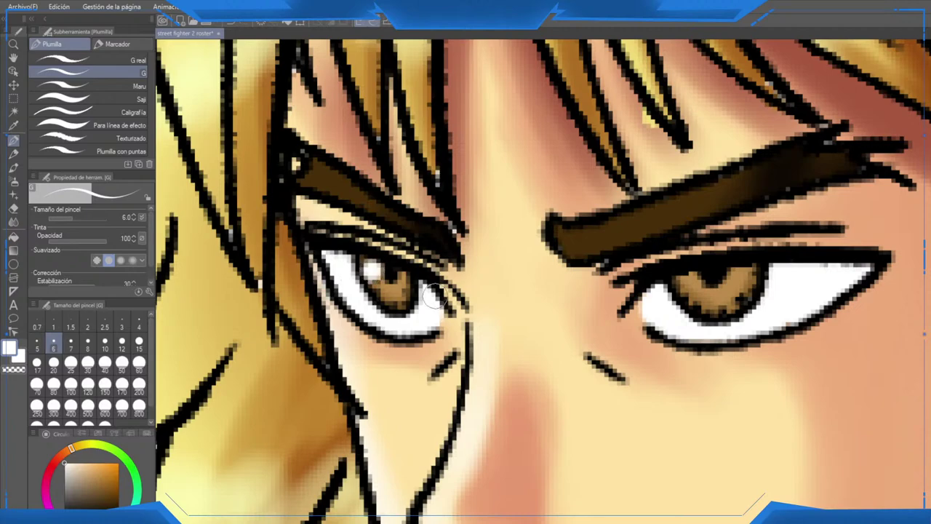
Step: Dot two white highlights in Ken's near iris and a second one in his far iris, and set the pen size to 4
click(689, 283)
click(730, 294)
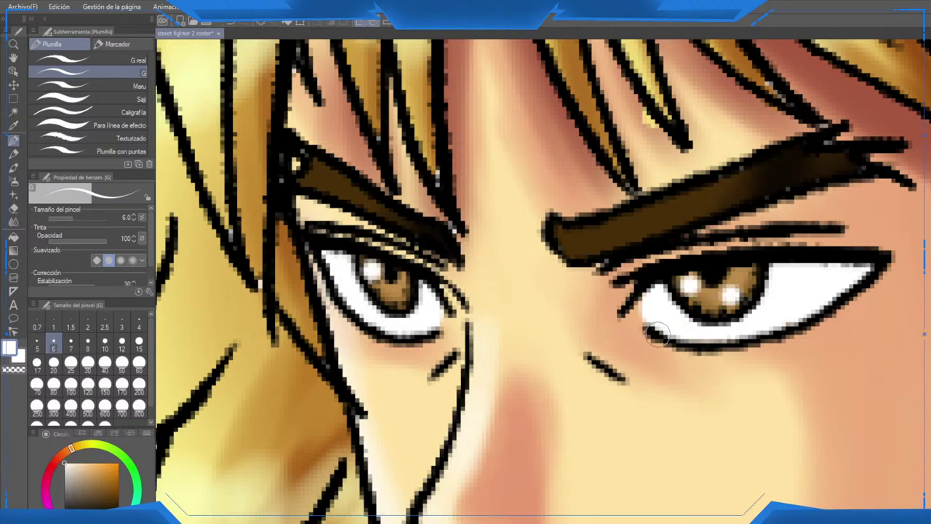
click(401, 296)
click(139, 327)
scroll(399, 294, down, 5)
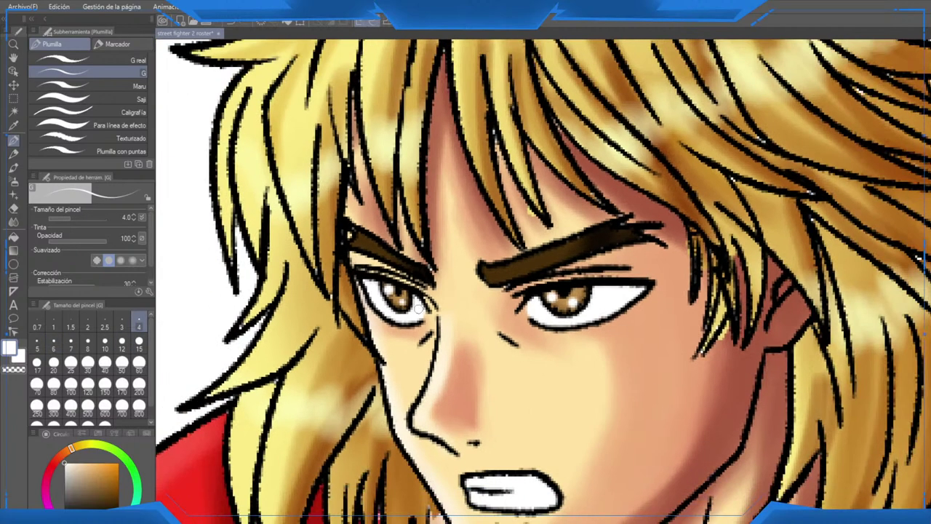
Step: Fill the background of the whole roster sheet with near-black behind all the portraits
scroll(535, 317, down, 3)
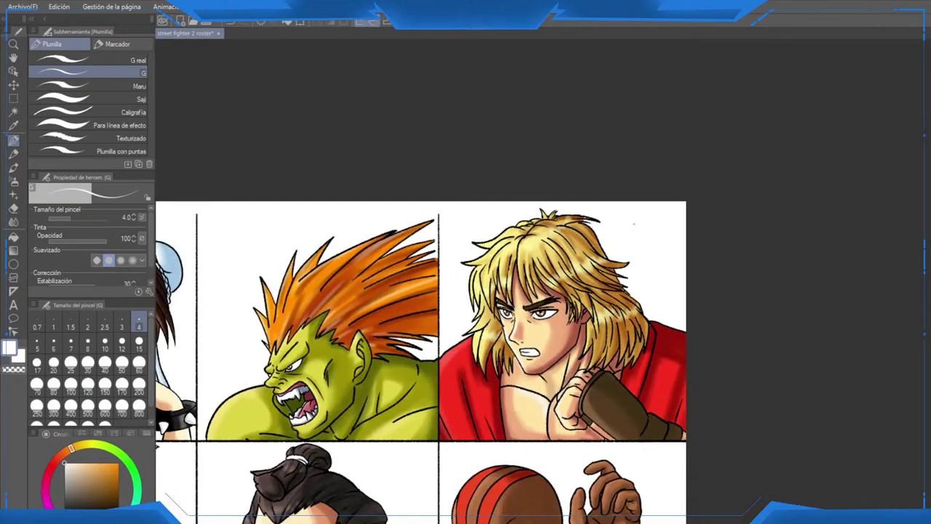
scroll(648, 230, down, 4)
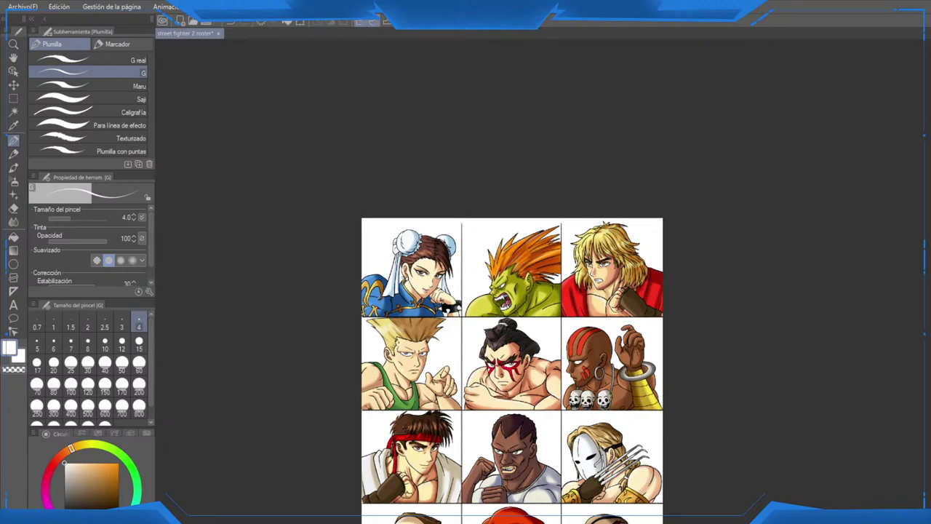
drag(675, 347, 633, 238)
scroll(633, 238, down, 1)
scroll(551, 238, up, 1)
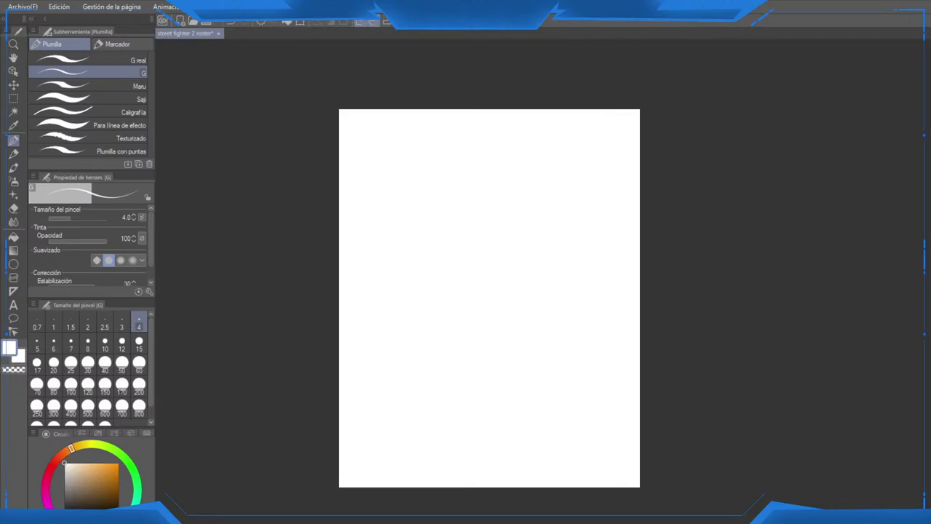
key(x)
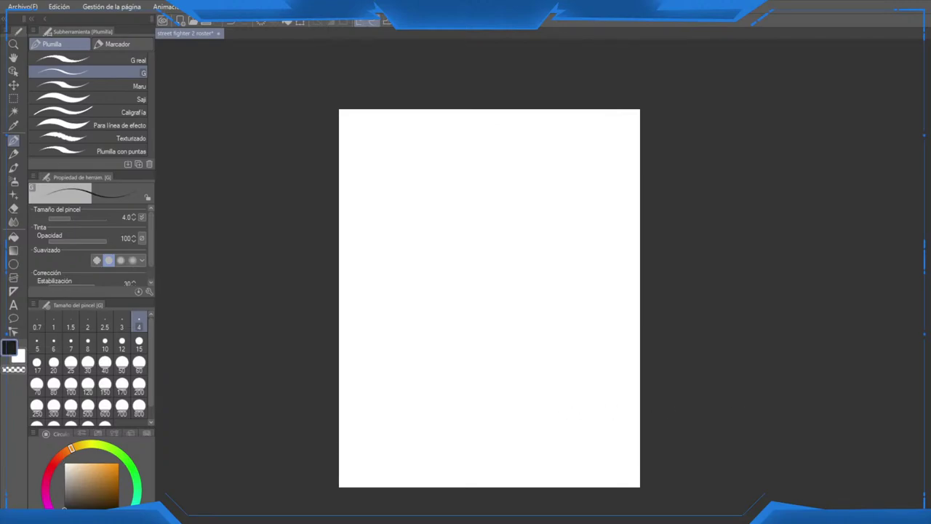
key(g)
key(g)
click(489, 298)
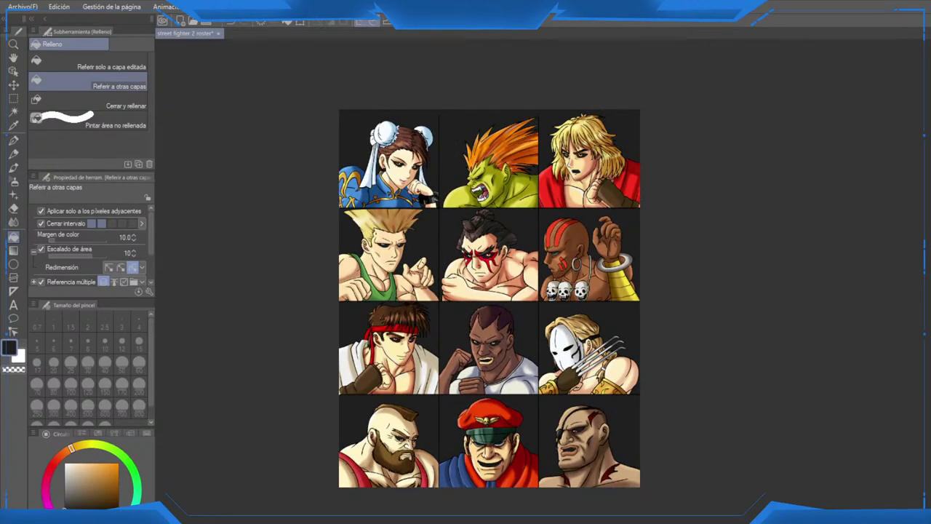
Step: Erase the dark fill from Sagat's teeth and eye with the hard eraser at size 30
scroll(586, 447, up, 10)
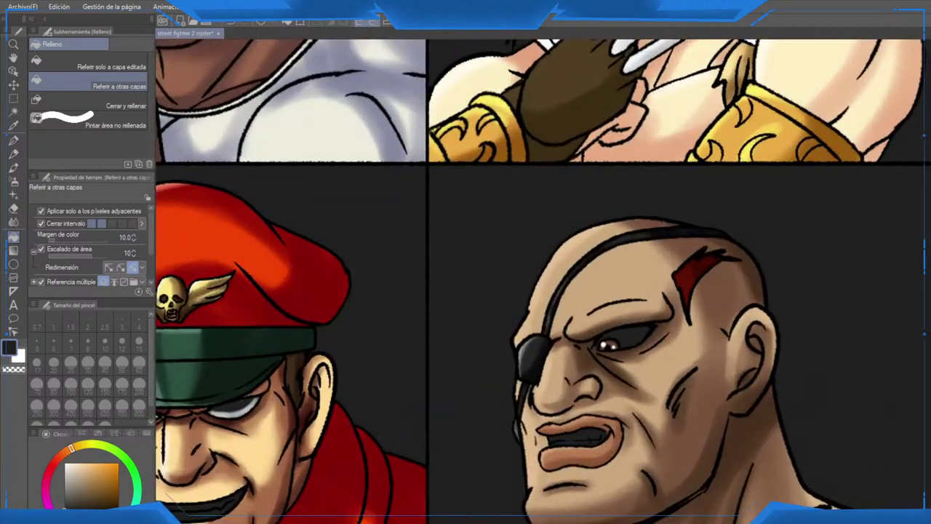
key(e)
mouse_move(590, 435)
mouse_down()
mouse_move(567, 436)
mouse_move(596, 432)
mouse_move(598, 444)
mouse_move(556, 445)
mouse_move(591, 435)
mouse_up()
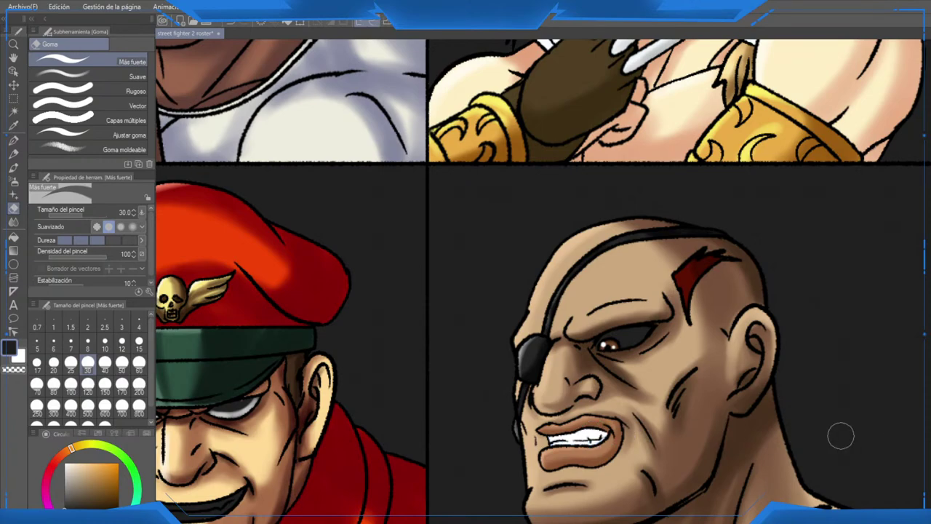
drag(625, 339, 862, 230)
Step: Erase the dark fill from M. Bison's teeth and both eyes
scroll(389, 340, up, 1)
mouse_move(395, 413)
mouse_down()
mouse_move(358, 412)
mouse_move(499, 415)
mouse_move(406, 418)
mouse_move(500, 403)
mouse_up()
mouse_move(364, 312)
mouse_down()
mouse_move(343, 294)
mouse_move(390, 298)
mouse_move(370, 302)
mouse_move(478, 283)
mouse_move(494, 299)
mouse_move(438, 311)
mouse_move(492, 294)
mouse_up()
scroll(483, 294, down, 3)
scroll(482, 293, down, 1)
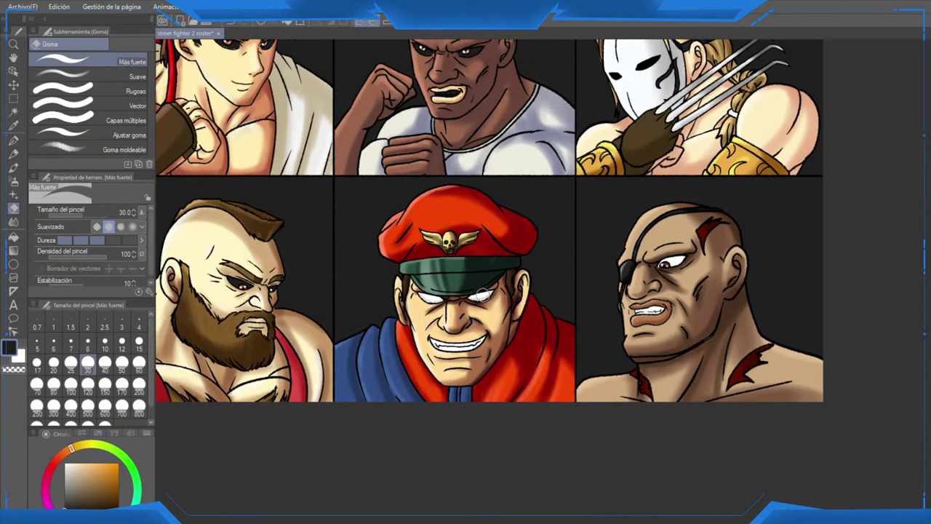
Step: Erase the dark fill from the whites of Zangief's eyes
scroll(408, 320, up, 3)
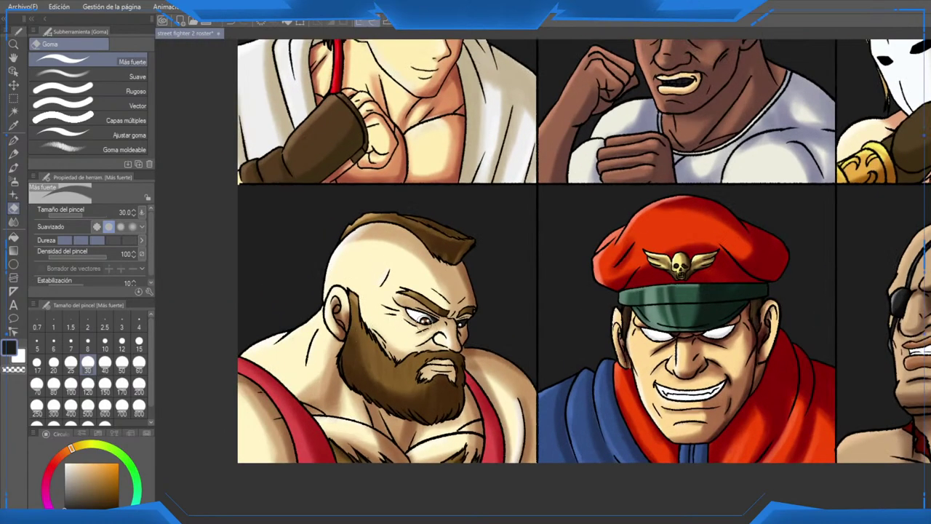
scroll(428, 315, up, 1)
drag(434, 315, 484, 320)
Step: Erase the dark fill from the whites of Ryu's and Balrog's eyes
drag(436, 146, 488, 358)
drag(436, 168, 468, 352)
mouse_move(471, 225)
mouse_down()
mouse_move(452, 220)
mouse_move(549, 224)
mouse_move(559, 217)
mouse_move(207, 269)
mouse_up()
scroll(582, 374, up, 2)
mouse_move(502, 255)
mouse_down()
mouse_move(489, 248)
mouse_move(505, 280)
mouse_move(618, 263)
mouse_up()
scroll(618, 266, down, 4)
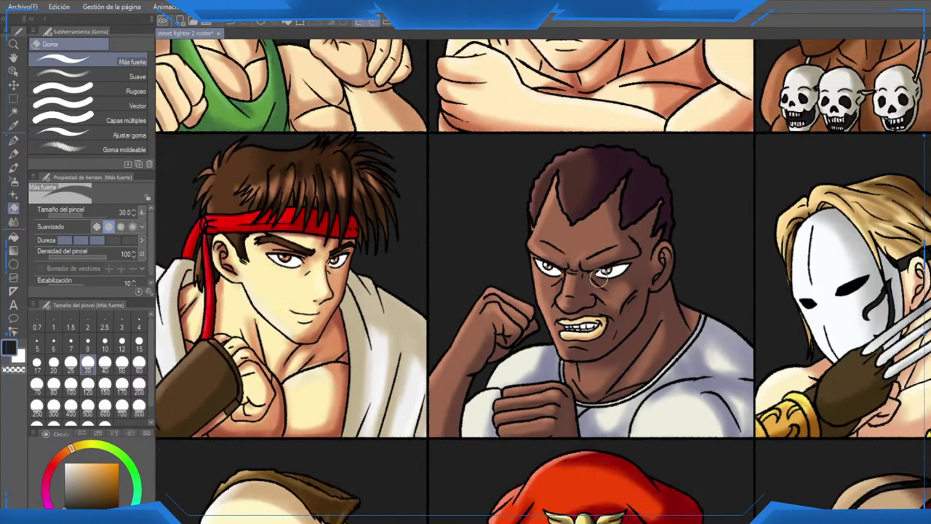
Step: Erase the dark fill from Dhalsim's eye and from both of E. Honda's eyes
mouse_move(765, 277)
mouse_down()
mouse_move(625, 331)
mouse_move(615, 412)
mouse_up()
scroll(599, 306, up, 3)
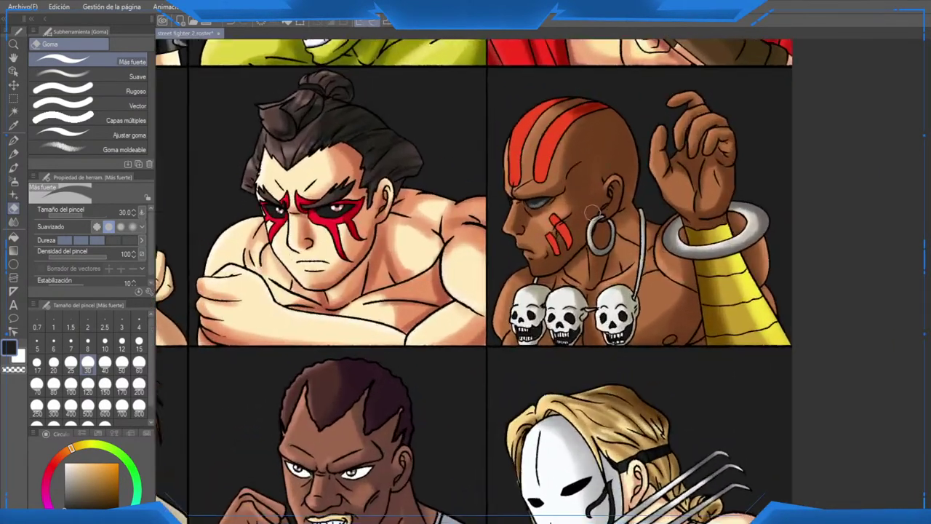
drag(515, 196, 735, 222)
scroll(406, 270, up, 2)
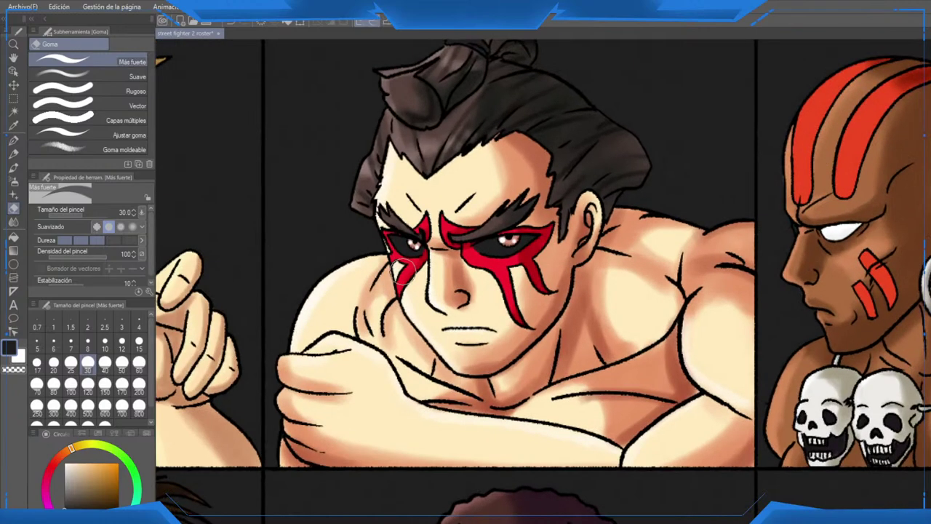
drag(409, 246, 404, 236)
drag(477, 246, 893, 240)
Step: Erase the dark fill from the whites of both of Guile's eyes
scroll(493, 238, down, 1)
scroll(543, 233, up, 2)
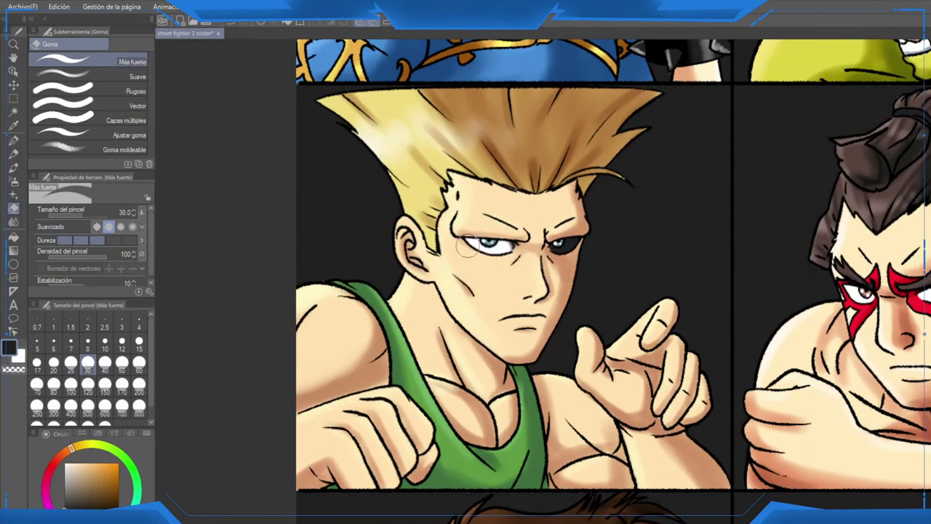
drag(568, 240, 506, 495)
Step: Erase the dark fill from Chun-Li's bracelet spikes, earring and both eyes
drag(528, 268, 531, 309)
scroll(531, 309, up, 2)
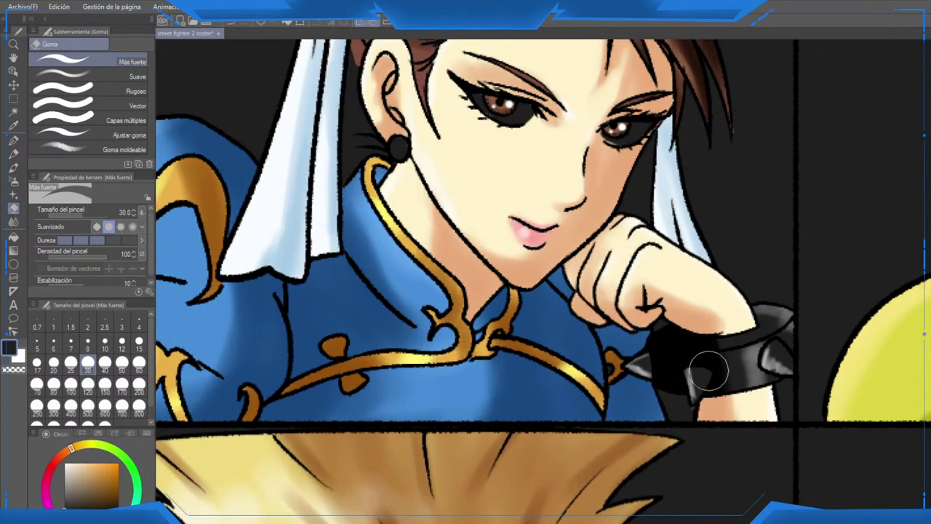
drag(707, 368, 711, 392)
mouse_move(782, 356)
mouse_down()
mouse_move(793, 357)
mouse_move(778, 358)
mouse_up()
key(ctrl+z)
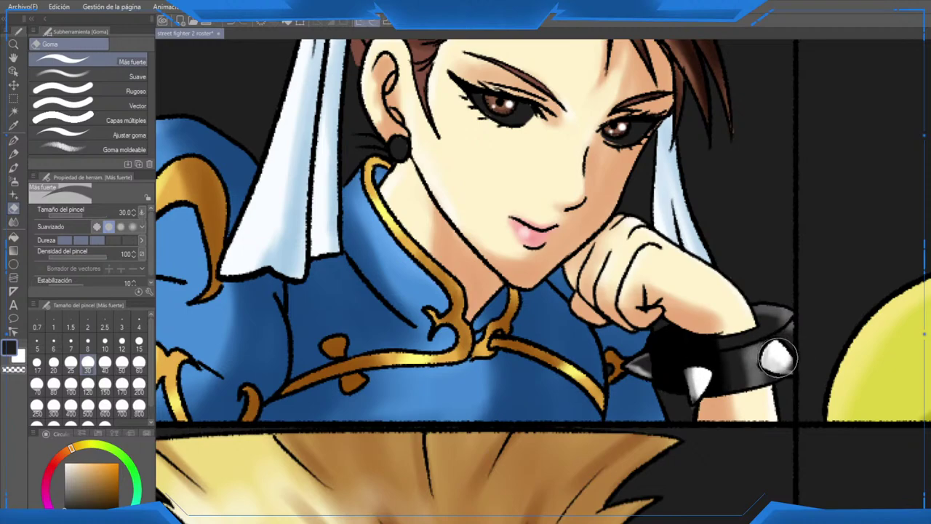
drag(657, 361, 644, 362)
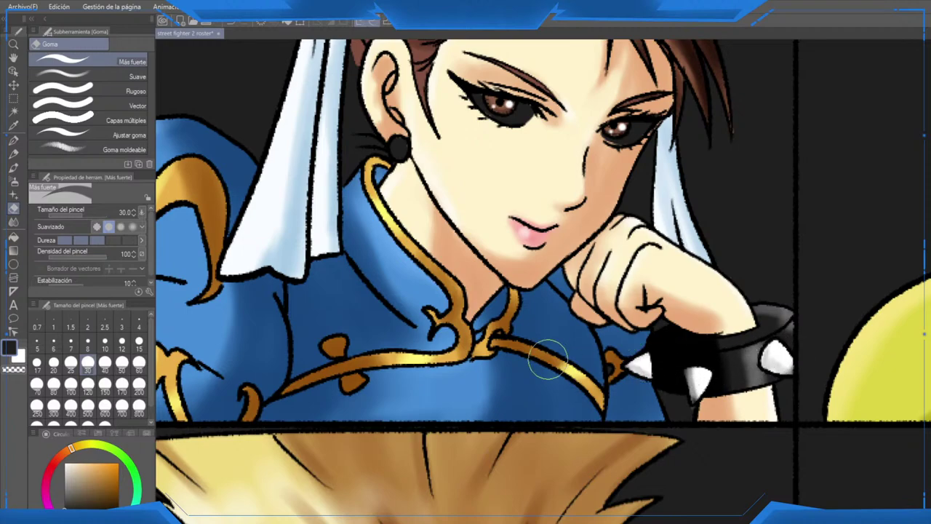
scroll(492, 331, down, 2)
mouse_move(437, 197)
mouse_down()
mouse_move(447, 256)
mouse_move(439, 252)
mouse_up()
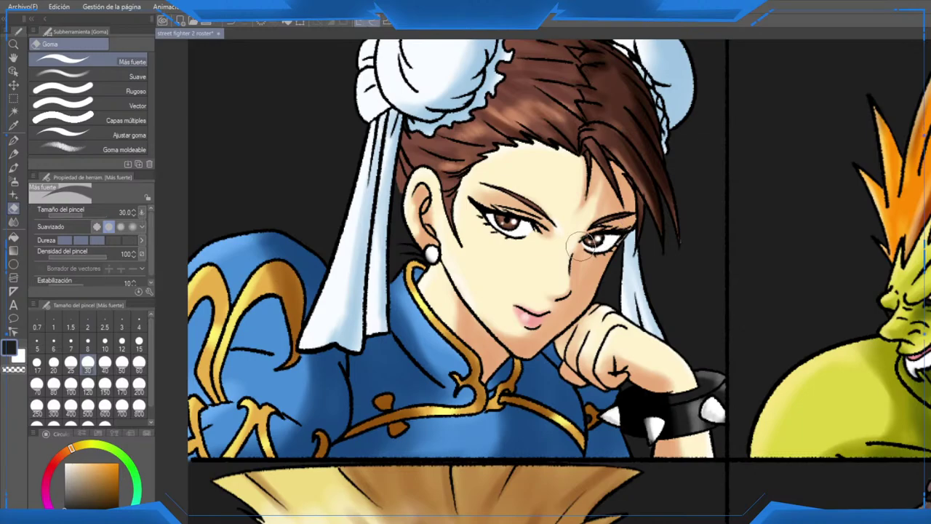
Step: Erase the dark fill from Blanka's eyes and fangs
scroll(582, 231, down, 2)
scroll(559, 235, down, 1)
mouse_move(753, 265)
mouse_down()
mouse_move(591, 269)
mouse_move(591, 257)
mouse_up()
scroll(591, 273, up, 3)
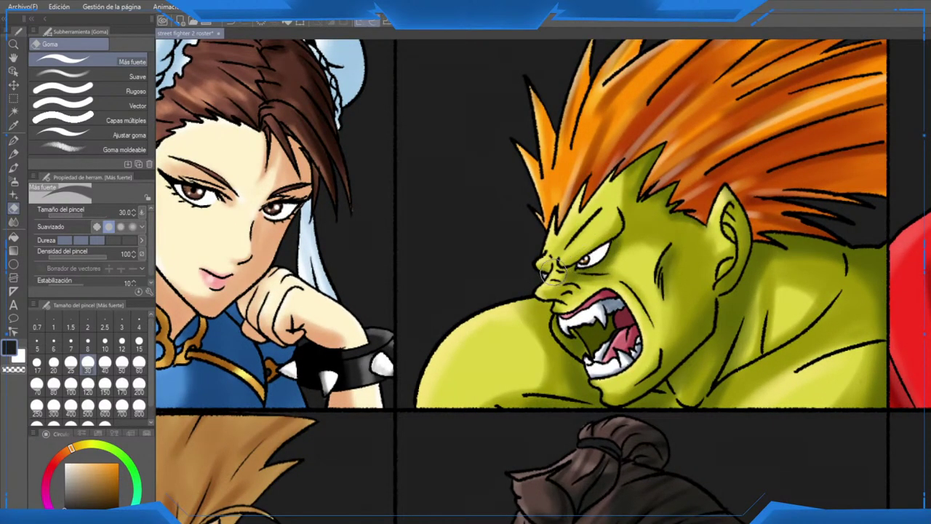
Step: Erase the dark fill from Ken's teeth and the whites of his eyes
scroll(601, 297, down, 2)
scroll(624, 355, up, 1)
drag(873, 260, 624, 356)
mouse_move(619, 297)
mouse_down()
mouse_move(585, 284)
mouse_move(666, 288)
mouse_up()
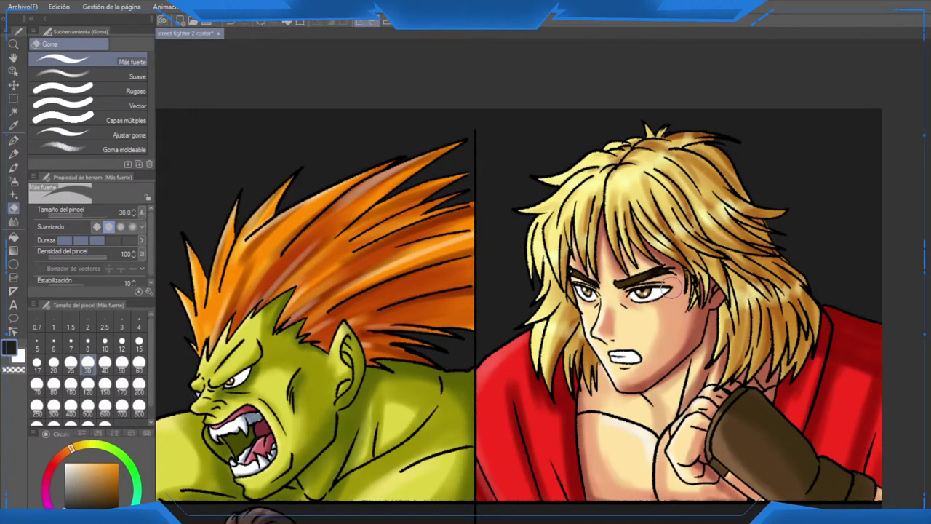
Step: Look over the full roster sheet to check all the portraits against the dark background
scroll(621, 309, down, 1)
scroll(620, 309, down, 3)
drag(626, 312, 656, 187)
scroll(728, 190, down, 1)
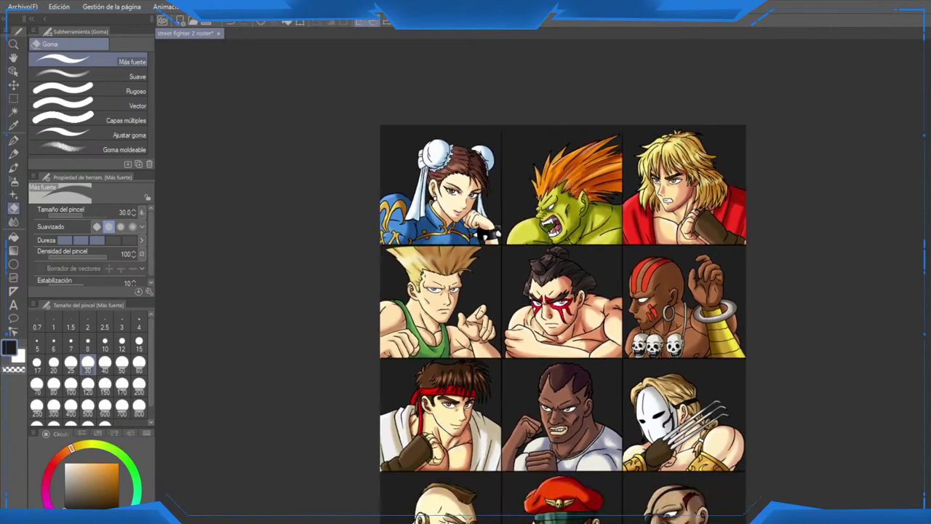
drag(728, 190, 690, 159)
drag(679, 291, 638, 259)
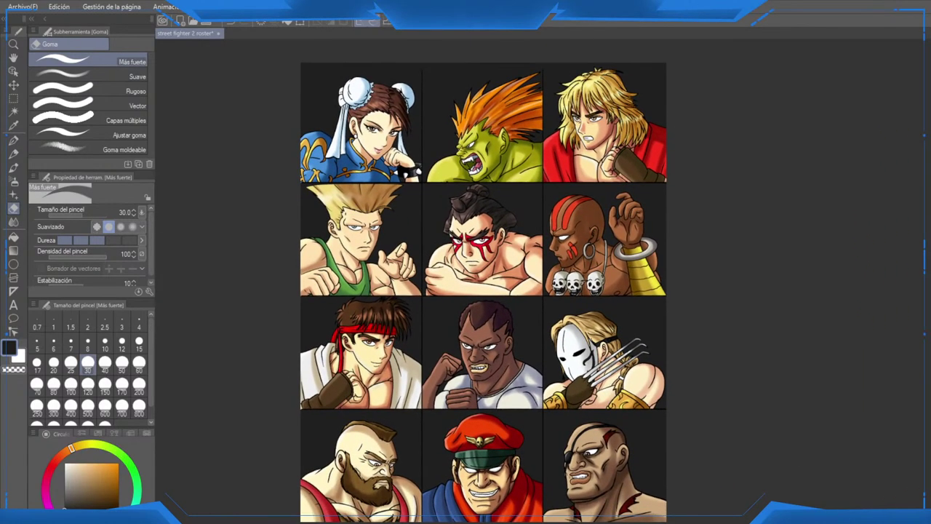
scroll(638, 260, down, 1)
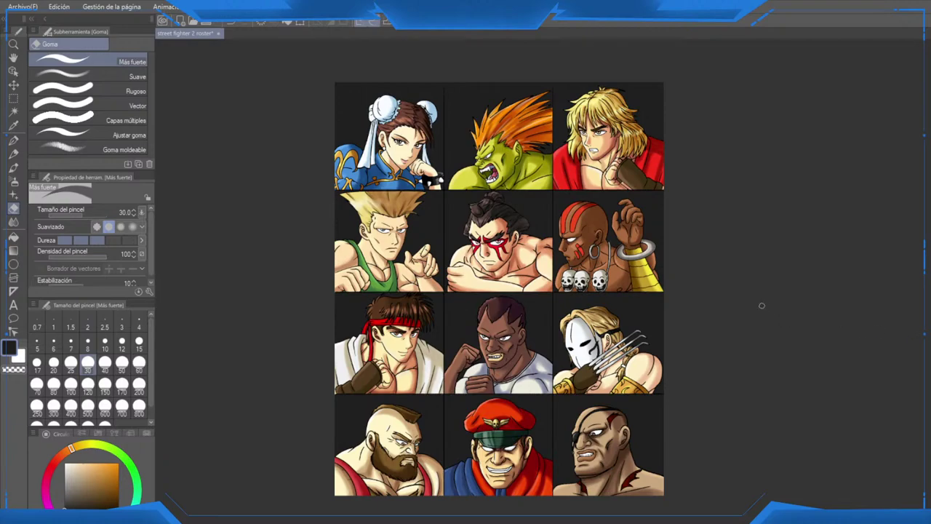
Step: Set up the Calligraphy pen with white as the drawing colour for signing the empty background above Sagat's ear
scroll(762, 306, up, 1)
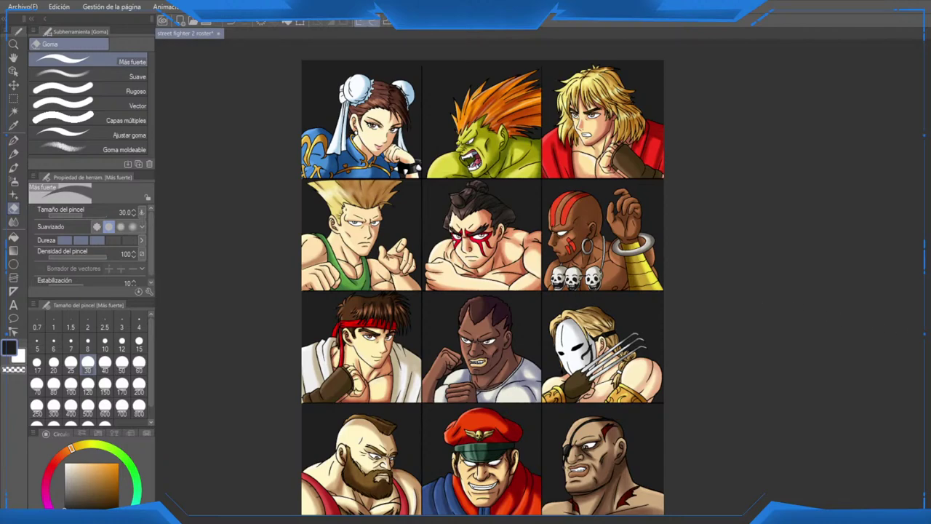
key(x)
key(p)
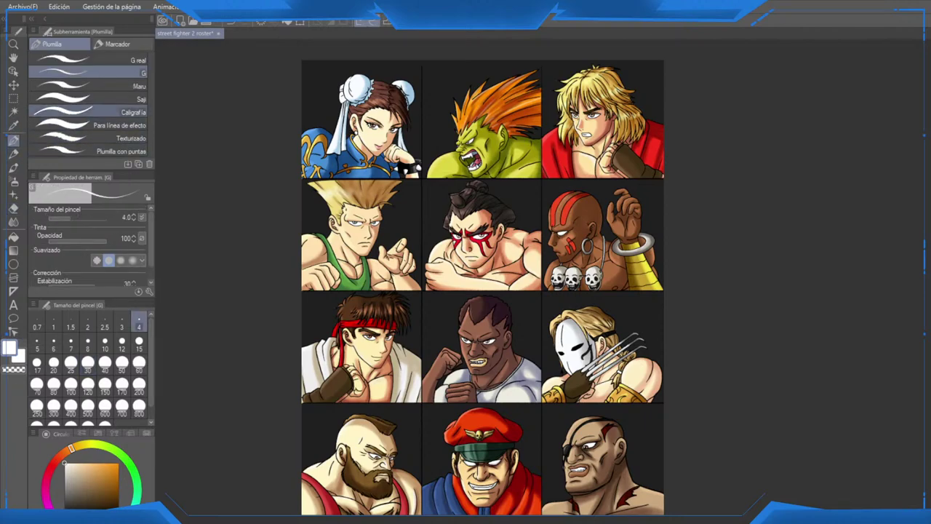
click(88, 112)
drag(665, 406, 618, 258)
scroll(622, 255, up, 4)
scroll(625, 254, up, 3)
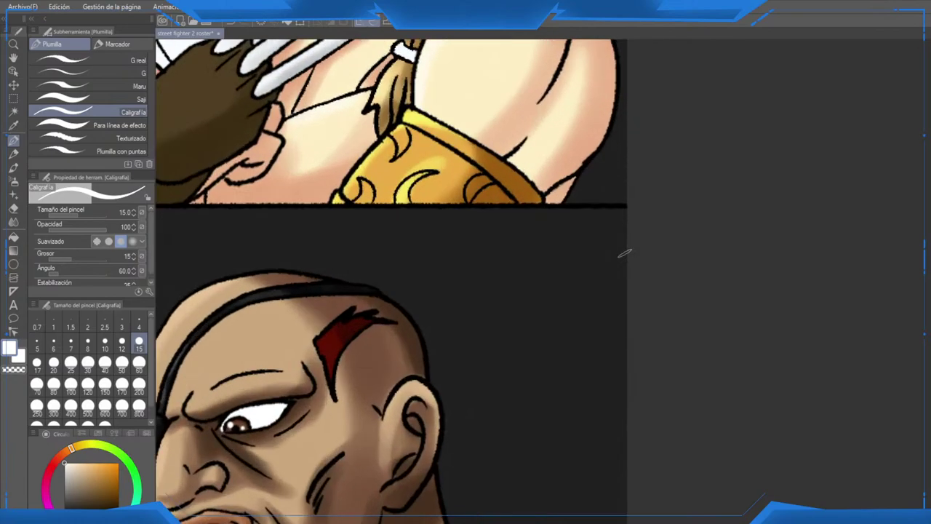
drag(505, 255, 501, 229)
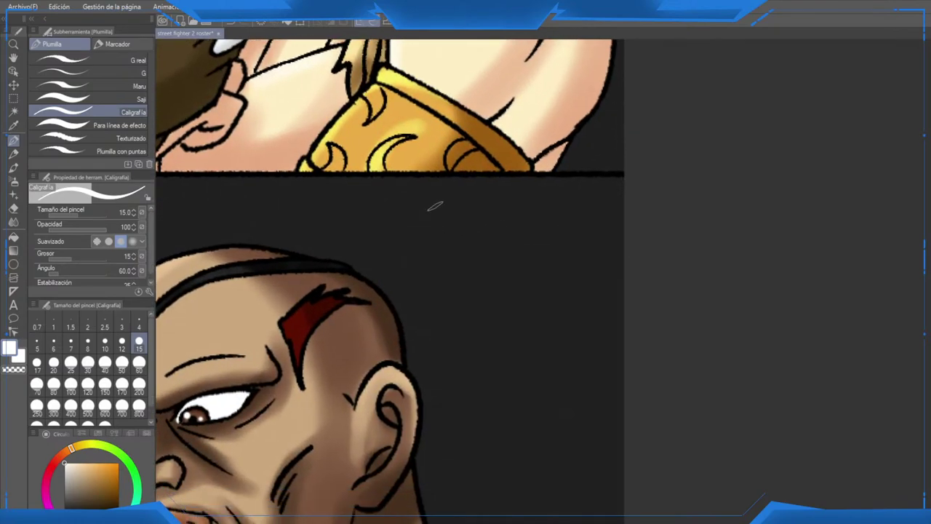
click(105, 340)
mouse_move(438, 203)
mouse_down()
mouse_move(493, 197)
mouse_move(429, 260)
mouse_up()
key(ctrl+z)
mouse_move(402, 208)
mouse_down()
mouse_move(460, 203)
mouse_move(408, 247)
mouse_move(444, 252)
mouse_move(500, 228)
mouse_move(463, 281)
mouse_move(526, 231)
mouse_move(551, 258)
mouse_move(600, 237)
mouse_up()
mouse_move(550, 201)
mouse_down()
mouse_move(473, 211)
mouse_move(543, 237)
mouse_up()
key(Delete)
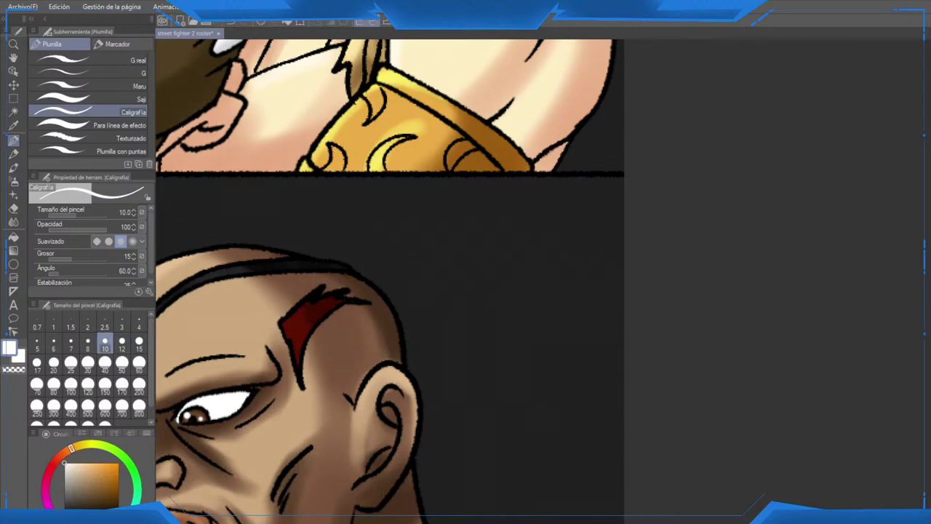
Step: Handwrite the artist's signature in white at brush size 7 beside Sagat's head, adding flourishes above and below it
click(71, 343)
mouse_move(404, 206)
mouse_down()
mouse_move(422, 224)
mouse_move(456, 207)
mouse_move(399, 255)
mouse_move(457, 259)
mouse_move(457, 240)
mouse_move(493, 244)
mouse_move(493, 258)
mouse_move(460, 286)
mouse_move(516, 247)
mouse_move(568, 248)
mouse_up()
mouse_move(535, 213)
mouse_down()
mouse_move(477, 216)
mouse_move(518, 221)
mouse_move(502, 225)
mouse_up()
mouse_move(437, 271)
mouse_down()
mouse_move(469, 272)
mouse_move(444, 285)
mouse_move(493, 291)
mouse_move(489, 299)
mouse_move(499, 240)
mouse_up()
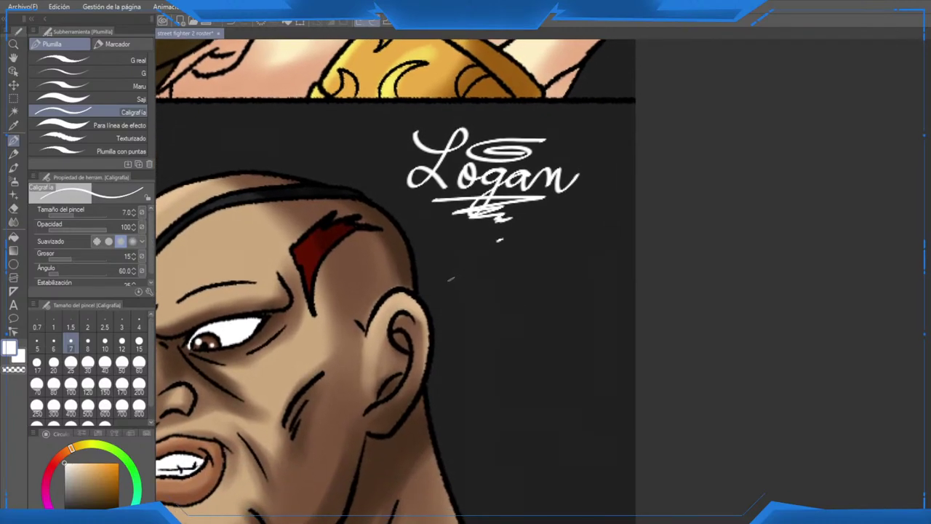
Step: Handwrite the date 07/03/23 in white beneath the signature in Sagat's panel
mouse_move(464, 272)
mouse_down()
mouse_move(508, 276)
mouse_move(463, 280)
mouse_move(488, 265)
mouse_move(466, 288)
mouse_move(500, 291)
mouse_up()
key(ctrl+z)
key(ctrl+z)
mouse_move(518, 271)
mouse_down()
mouse_move(546, 272)
mouse_move(526, 290)
mouse_up()
mouse_move(575, 259)
mouse_down()
mouse_move(557, 293)
mouse_move(586, 292)
mouse_up()
mouse_move(590, 278)
mouse_down()
mouse_move(610, 287)
mouse_move(585, 300)
mouse_up()
scroll(608, 260, down, 1)
scroll(495, 284, down, 8)
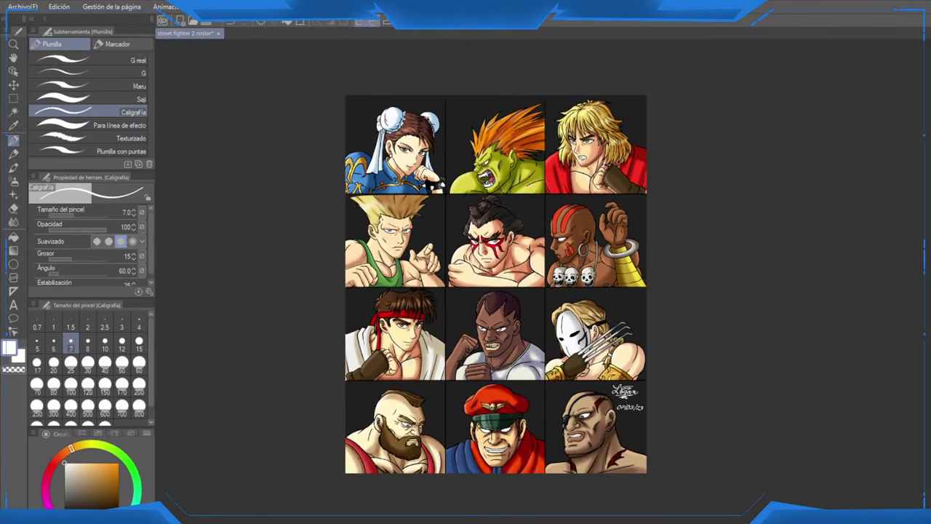
Step: Look over the whole signed roster sheet, checking the signature and date against the portraits
key(k)
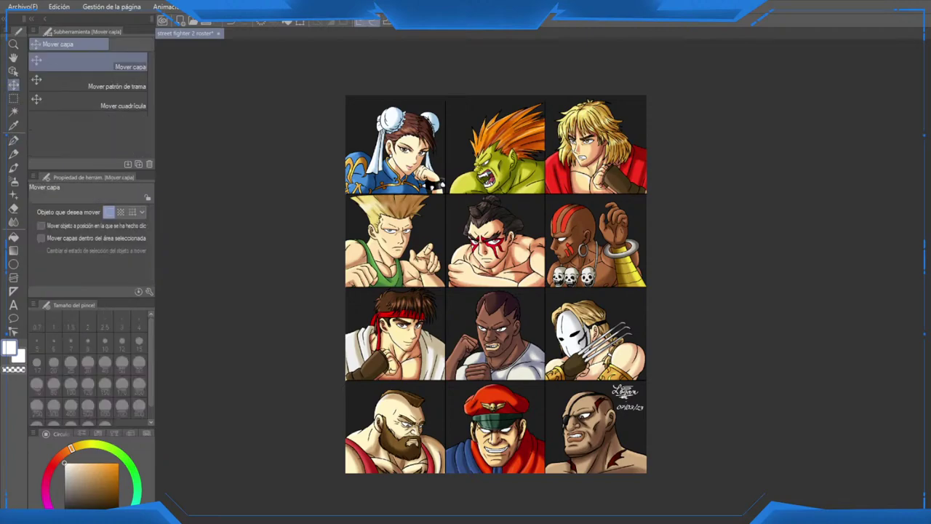
scroll(638, 414, down, 2)
drag(640, 271, 614, 285)
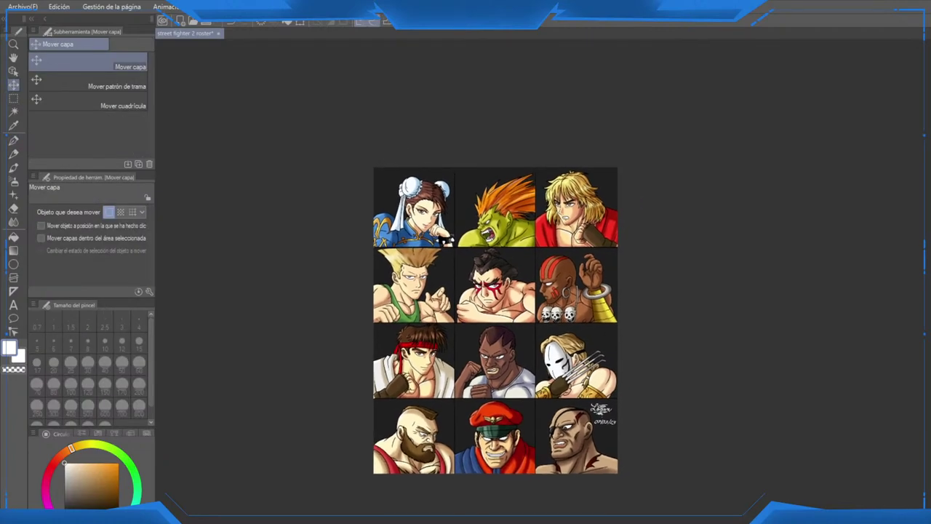
scroll(614, 285, up, 3)
drag(623, 337, 685, 281)
scroll(670, 283, up, 1)
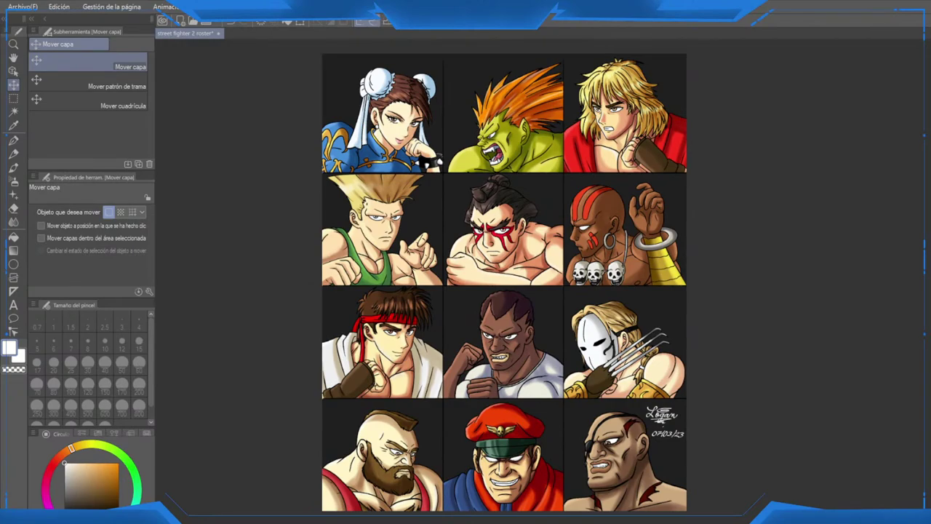